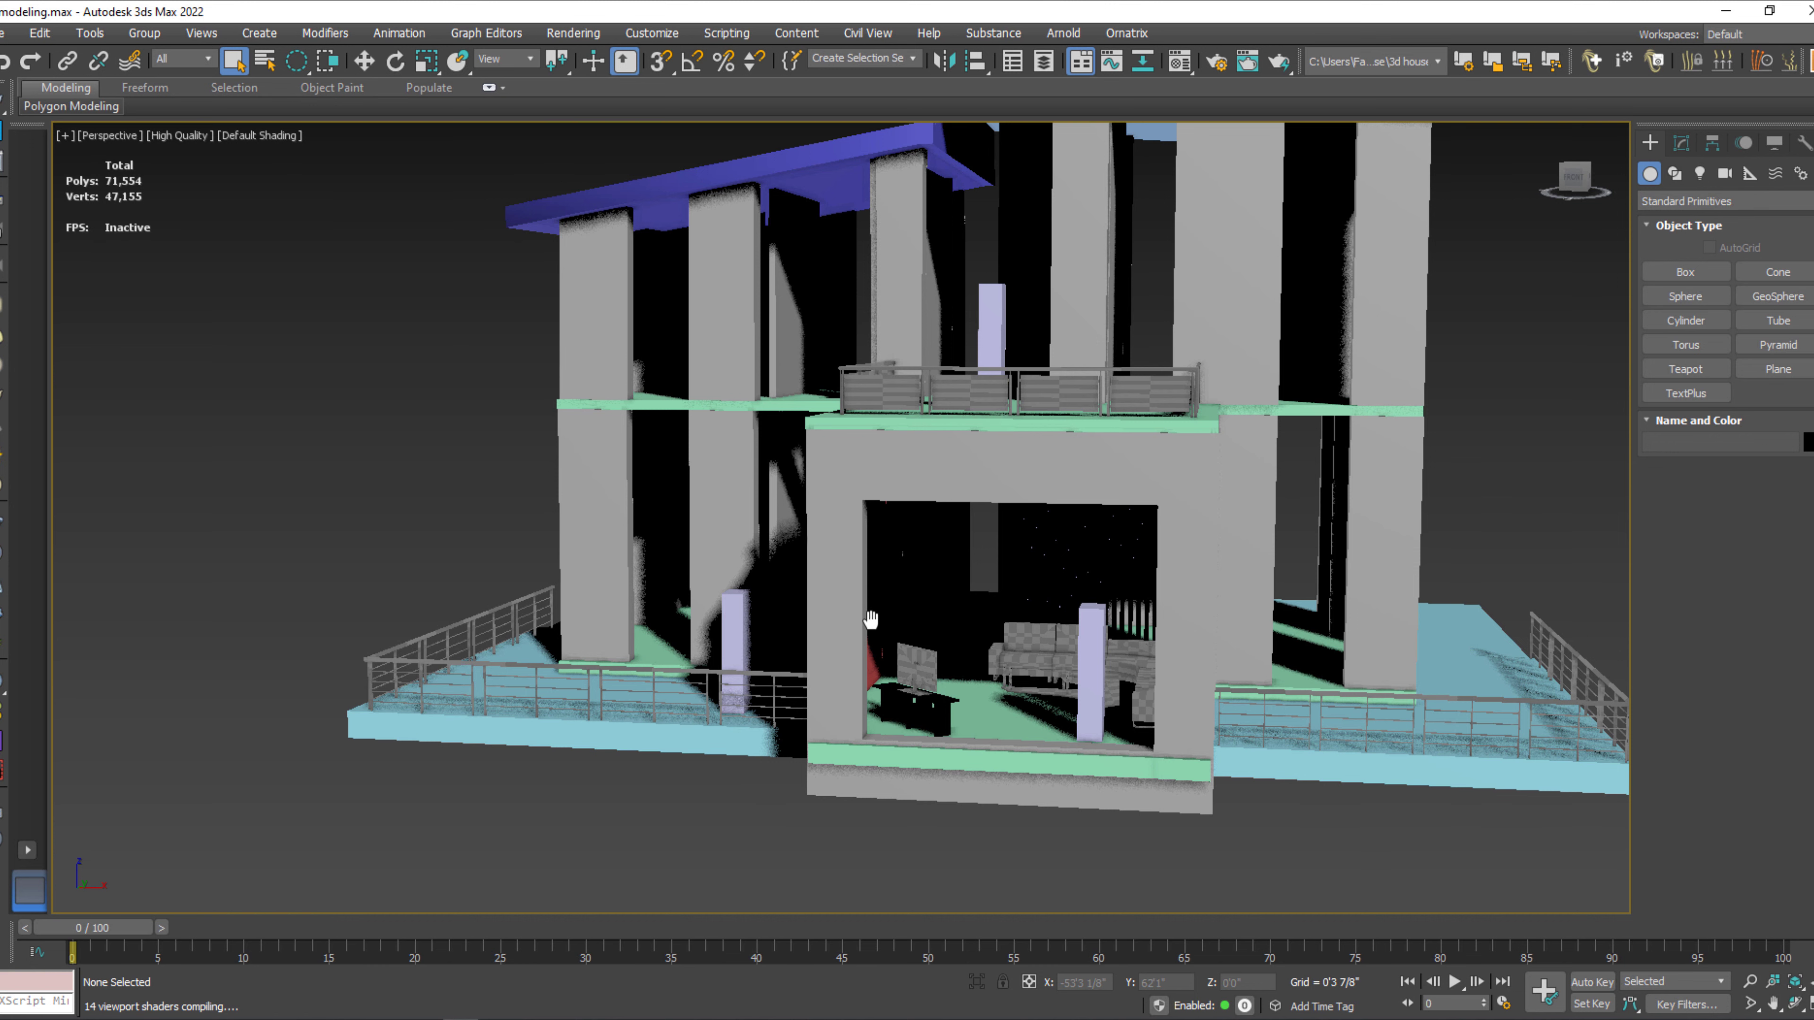
Switch the viewport to the Top view, hide the grid and frame the front living room.
middle_drag(870, 619, 1063, 666)
middle_drag(549, 554, 595, 572)
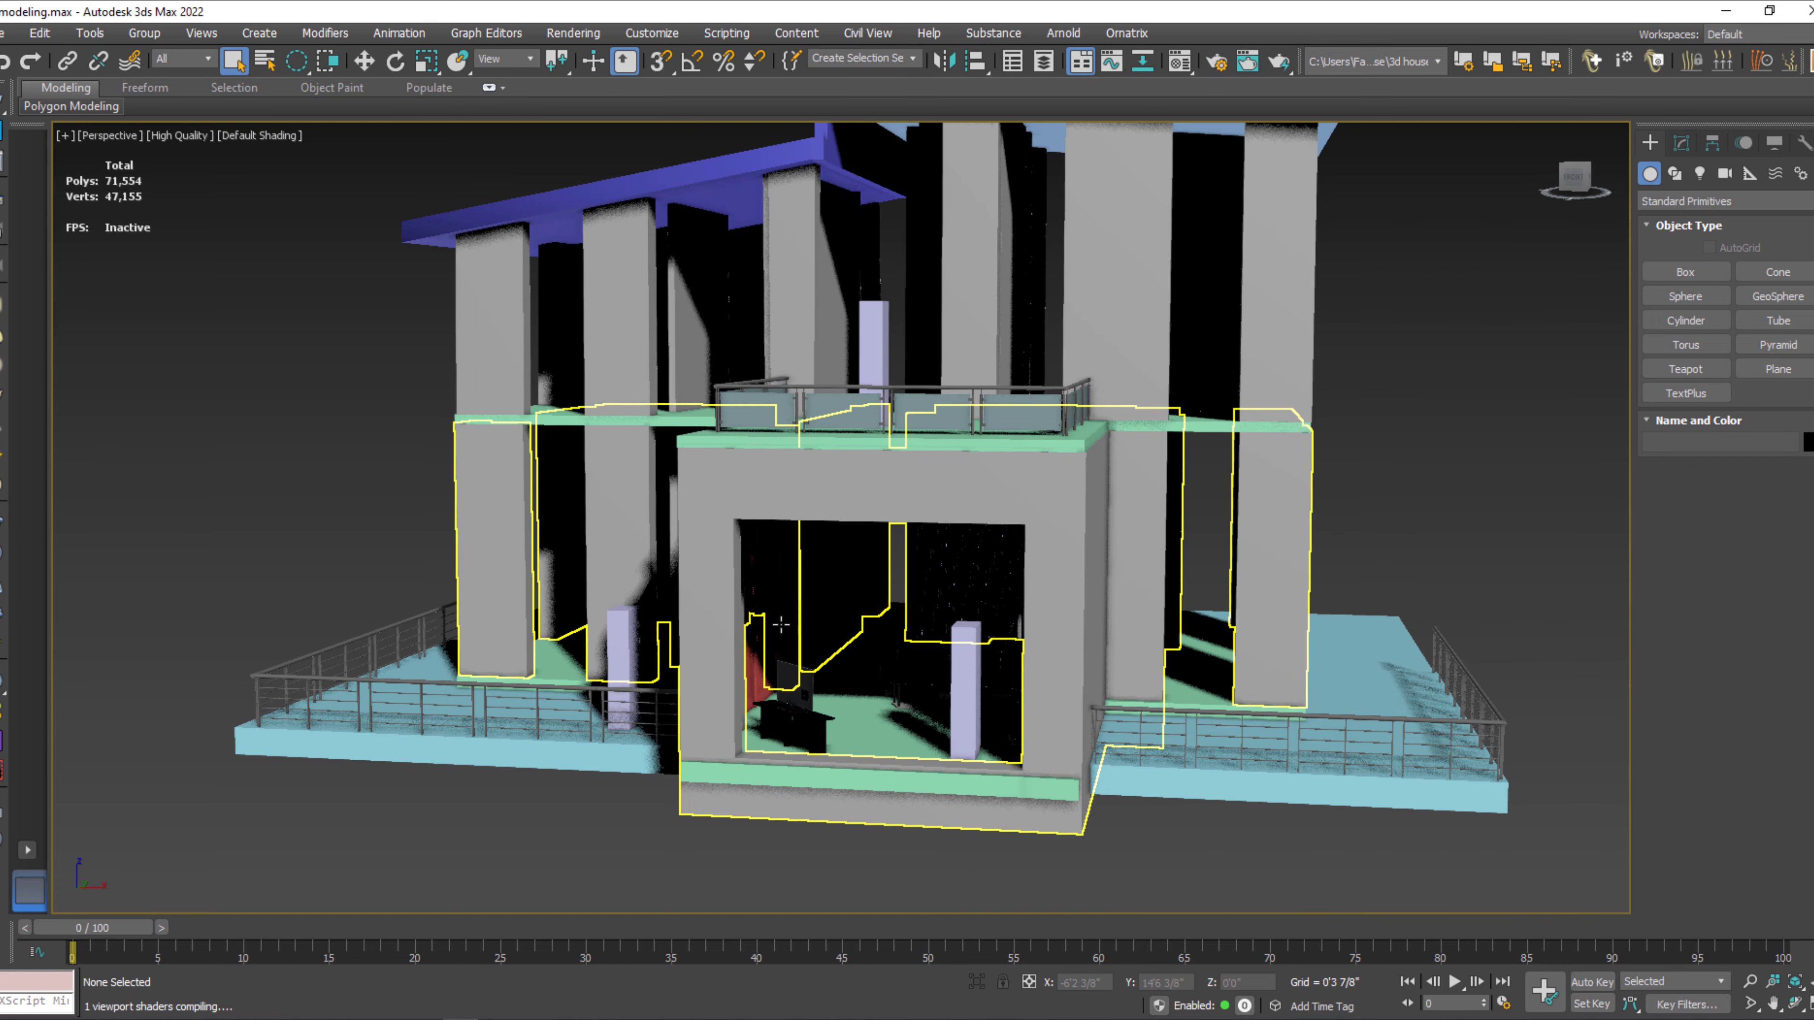
middle_drag(779, 627, 807, 650)
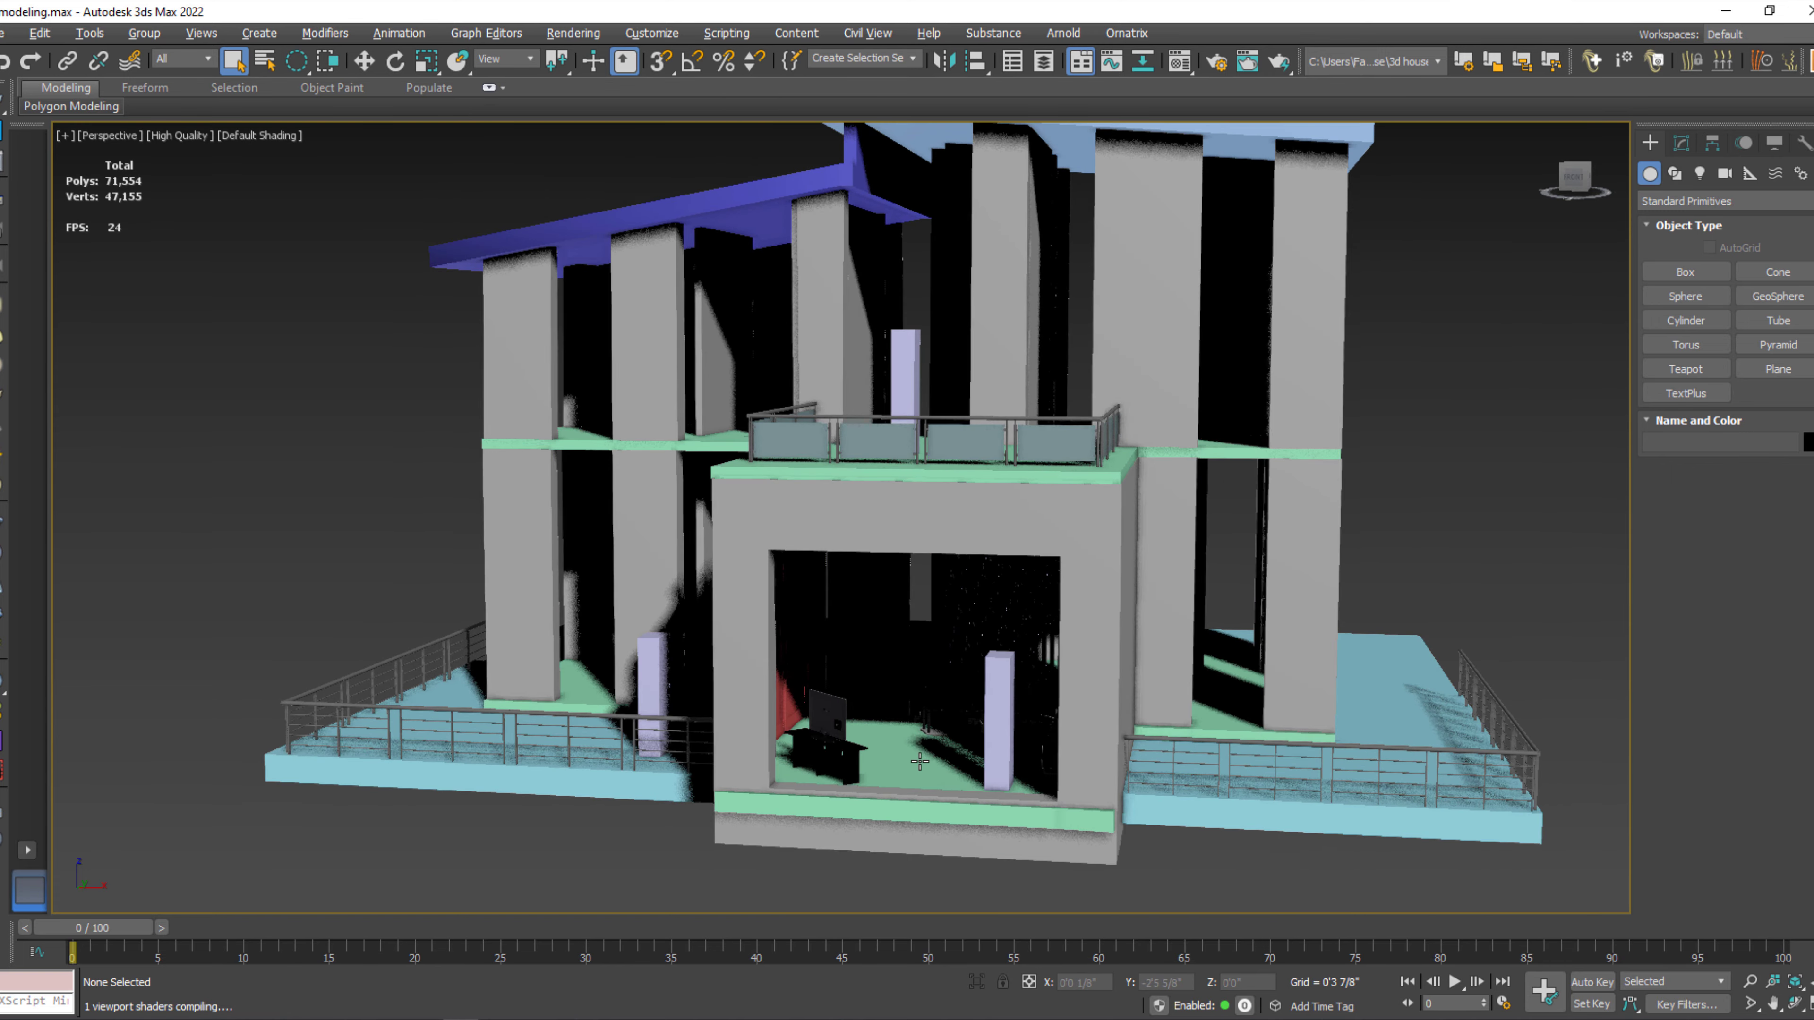
key(t)
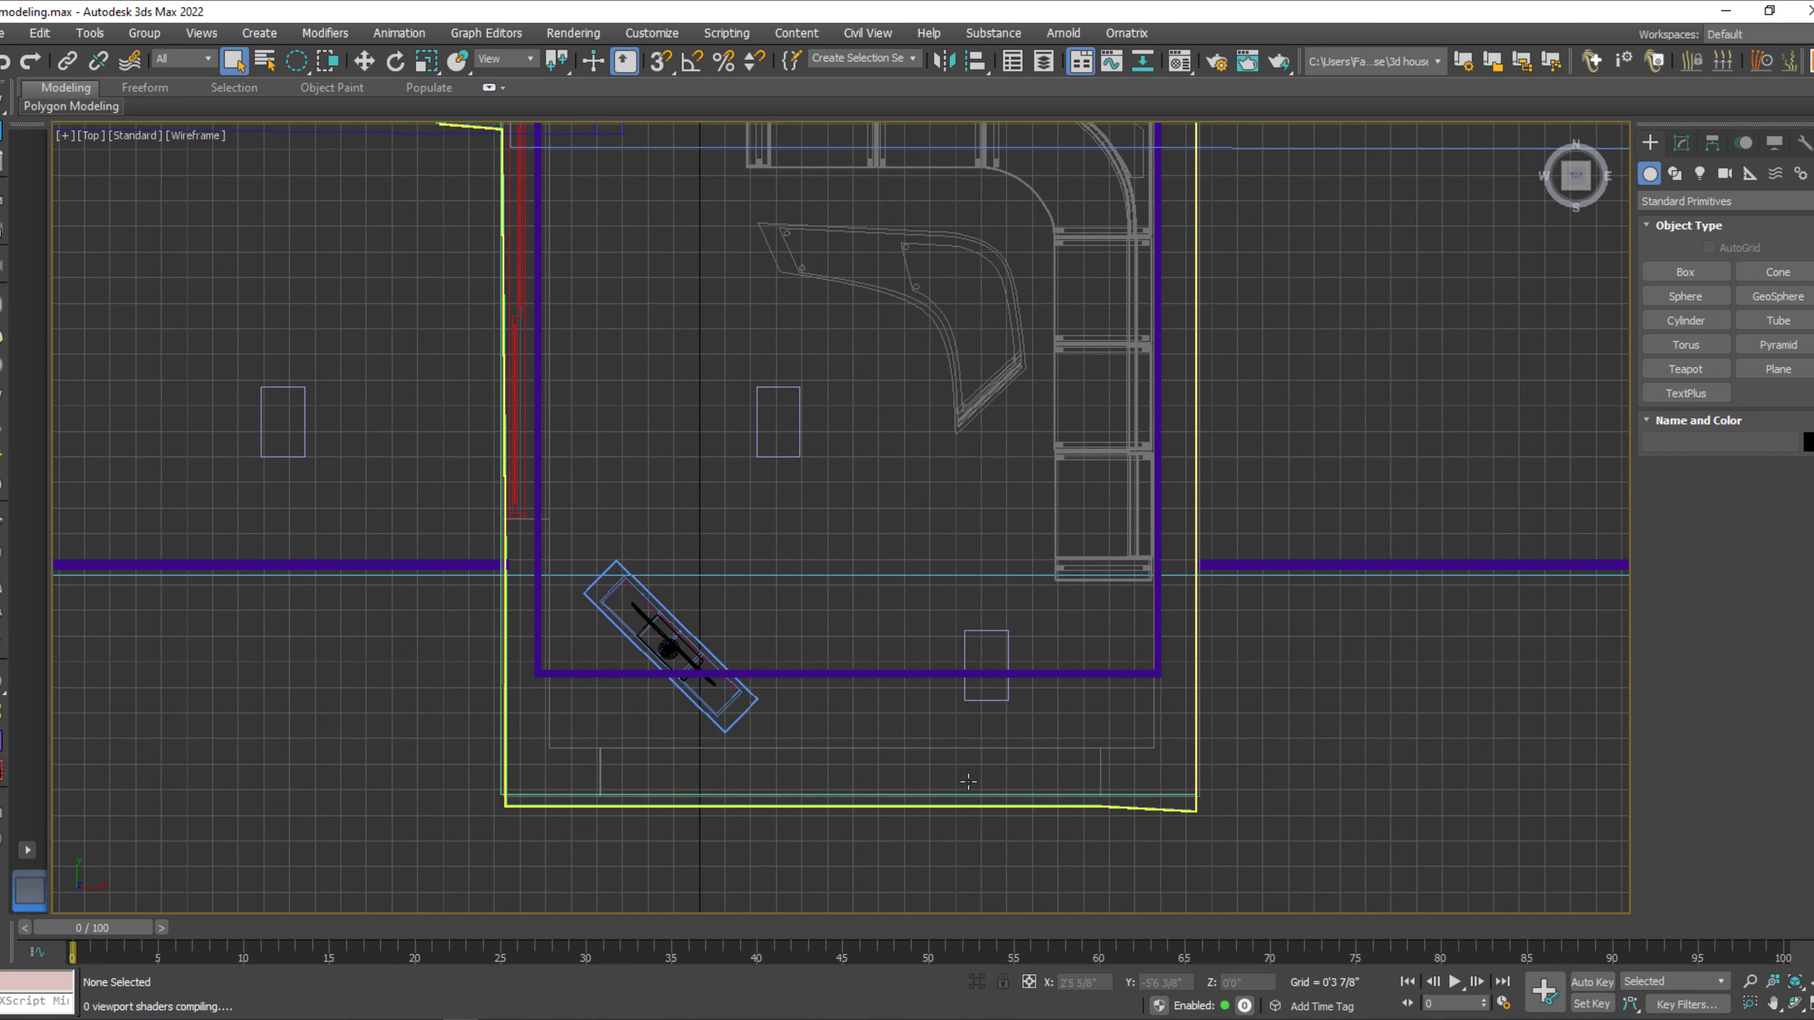
scroll(906, 749, down, 5)
scroll(905, 749, up, 5)
key(g)
middle_drag(906, 749, 926, 600)
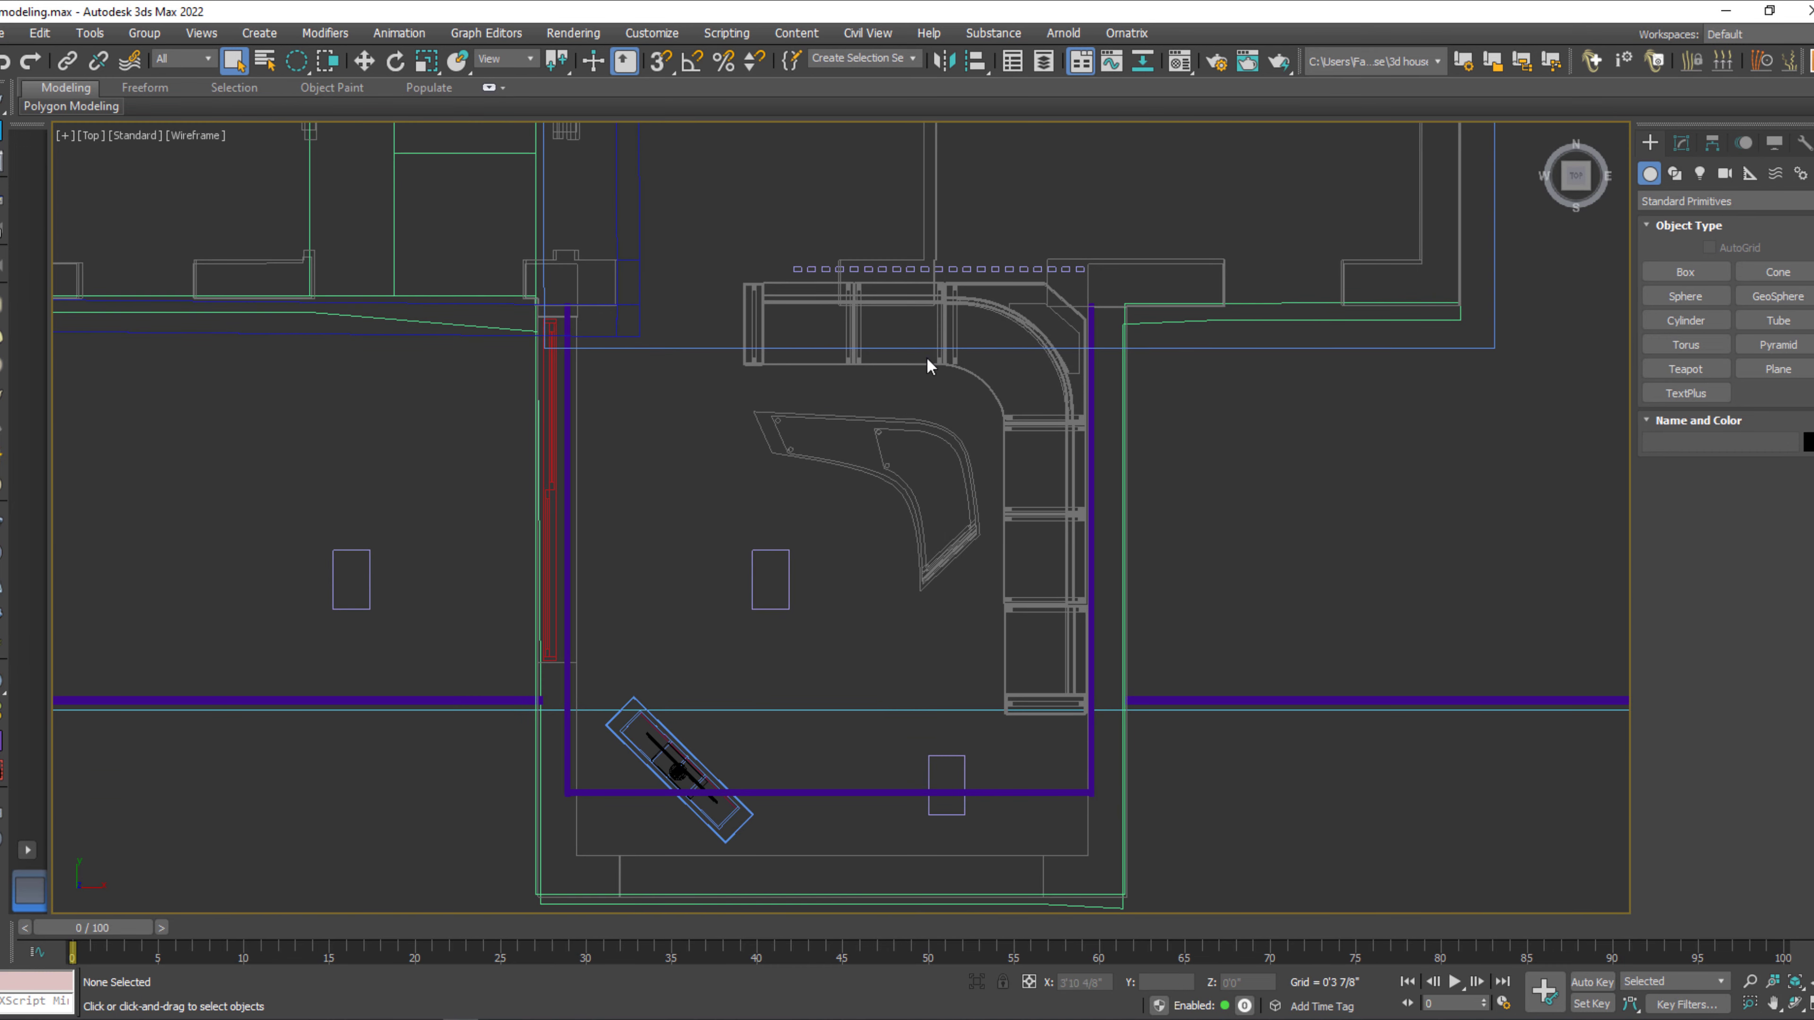
Create a targeted VRay physical camera beside the TV unit, aimed across the room at the sofa's curved corner.
click(1725, 174)
click(1731, 202)
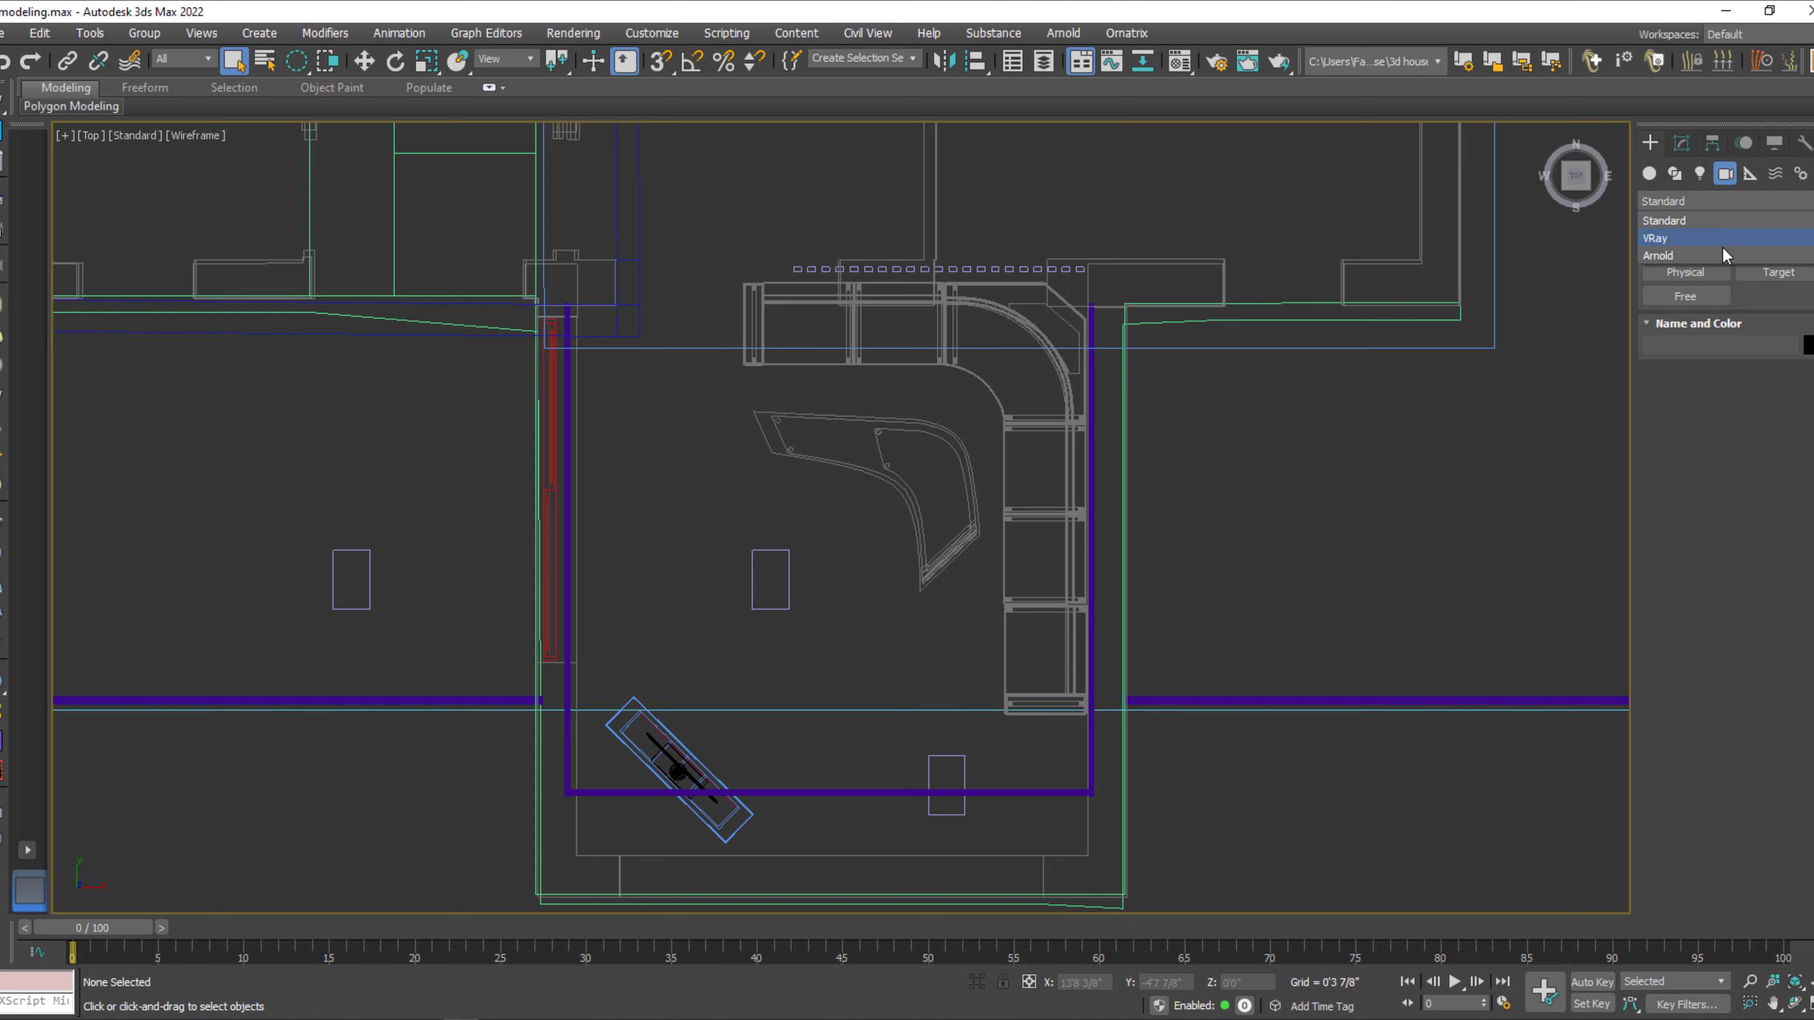
click(1721, 241)
click(1792, 275)
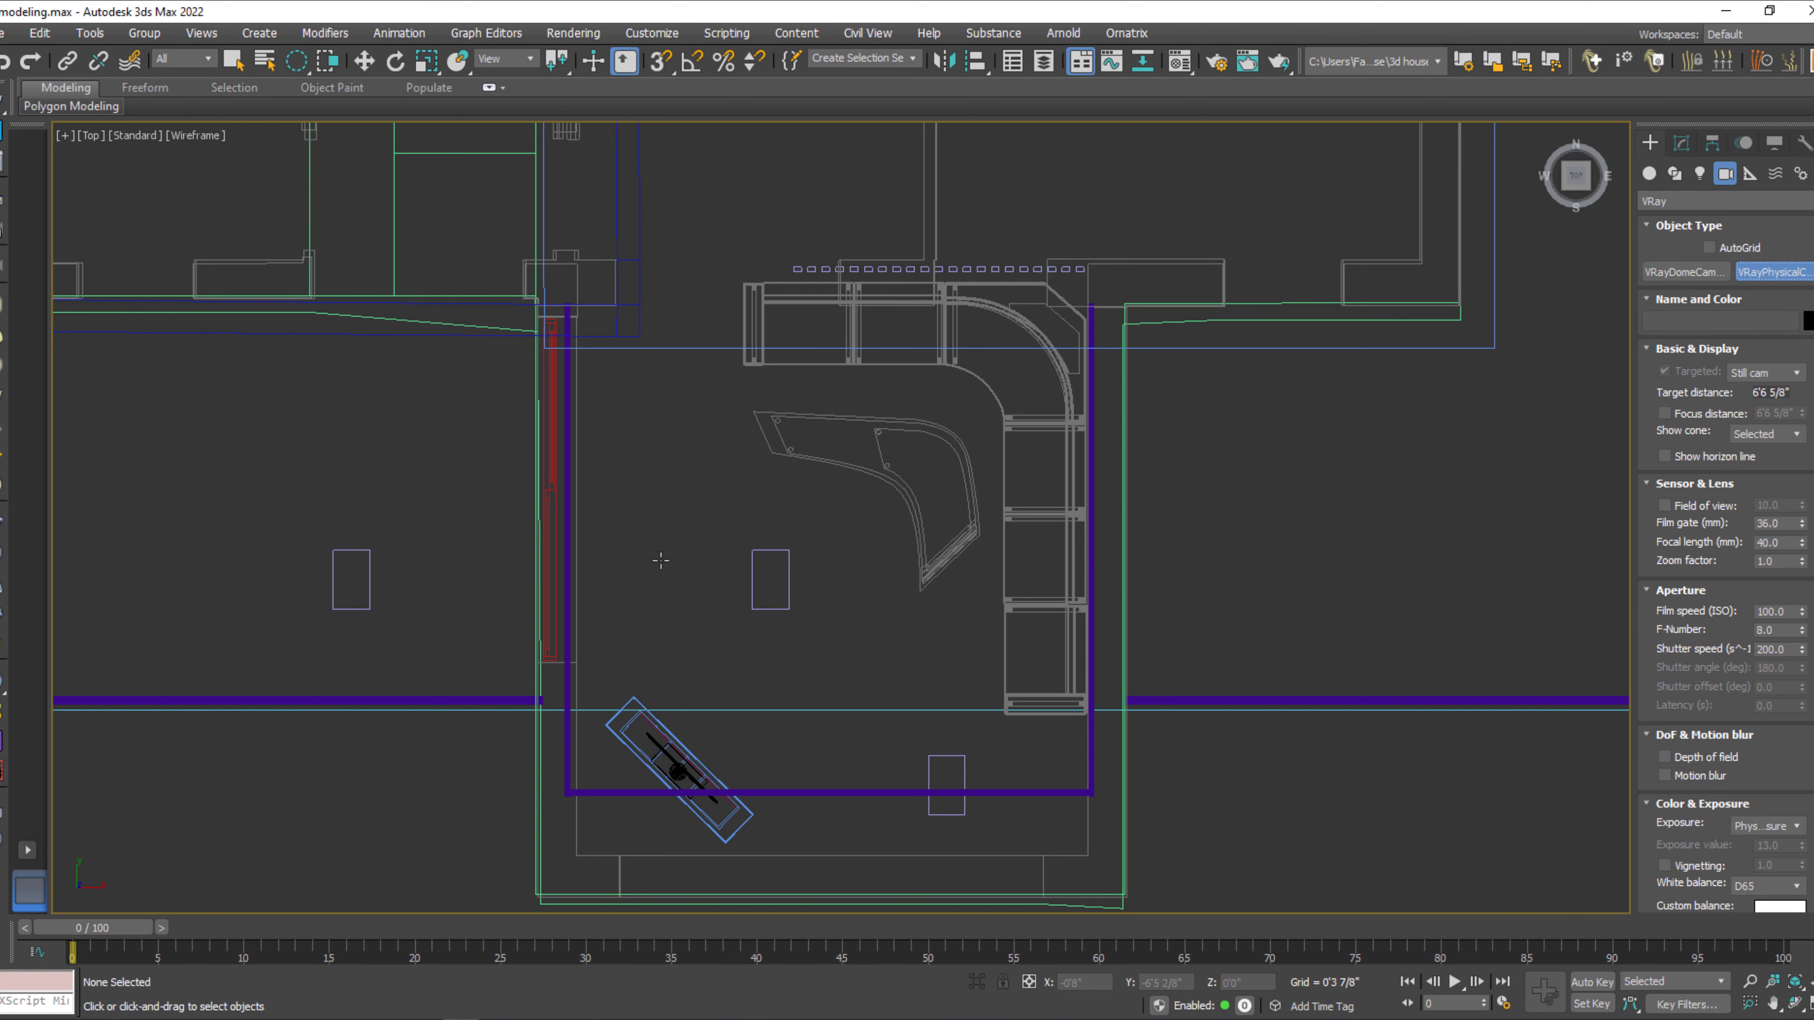
drag(603, 645, 965, 386)
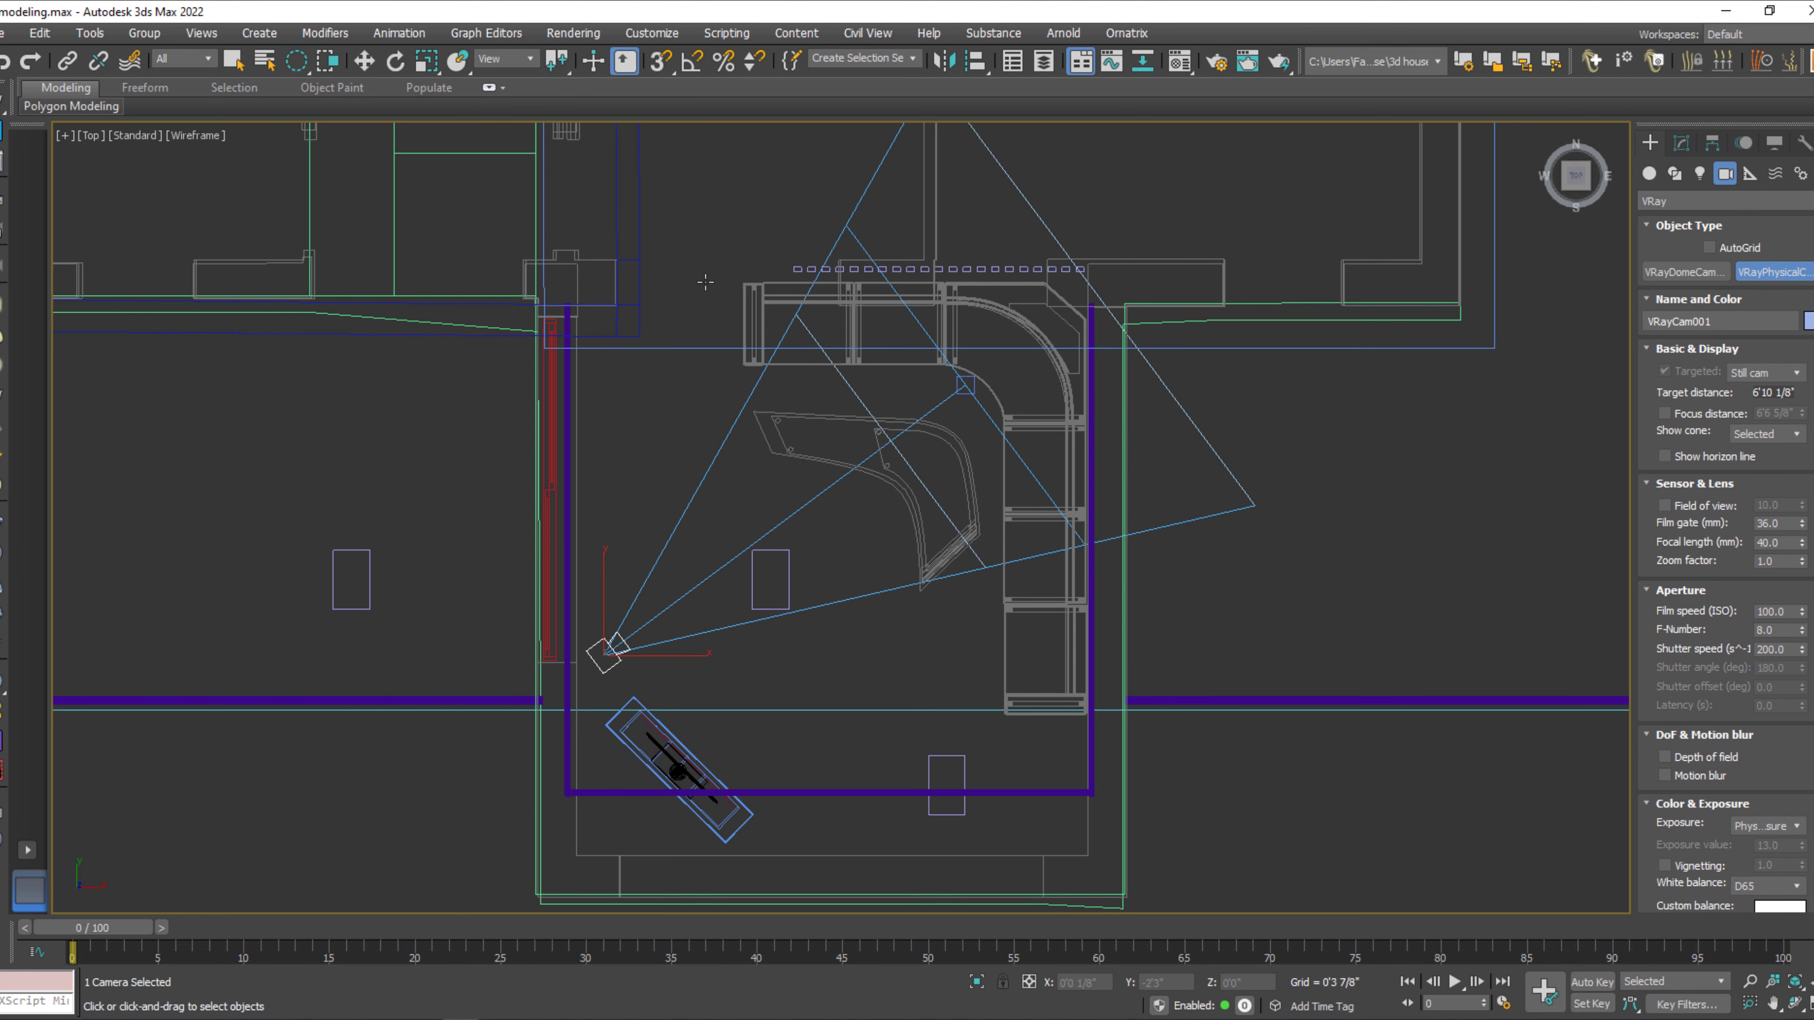
drag(682, 275, 820, 795)
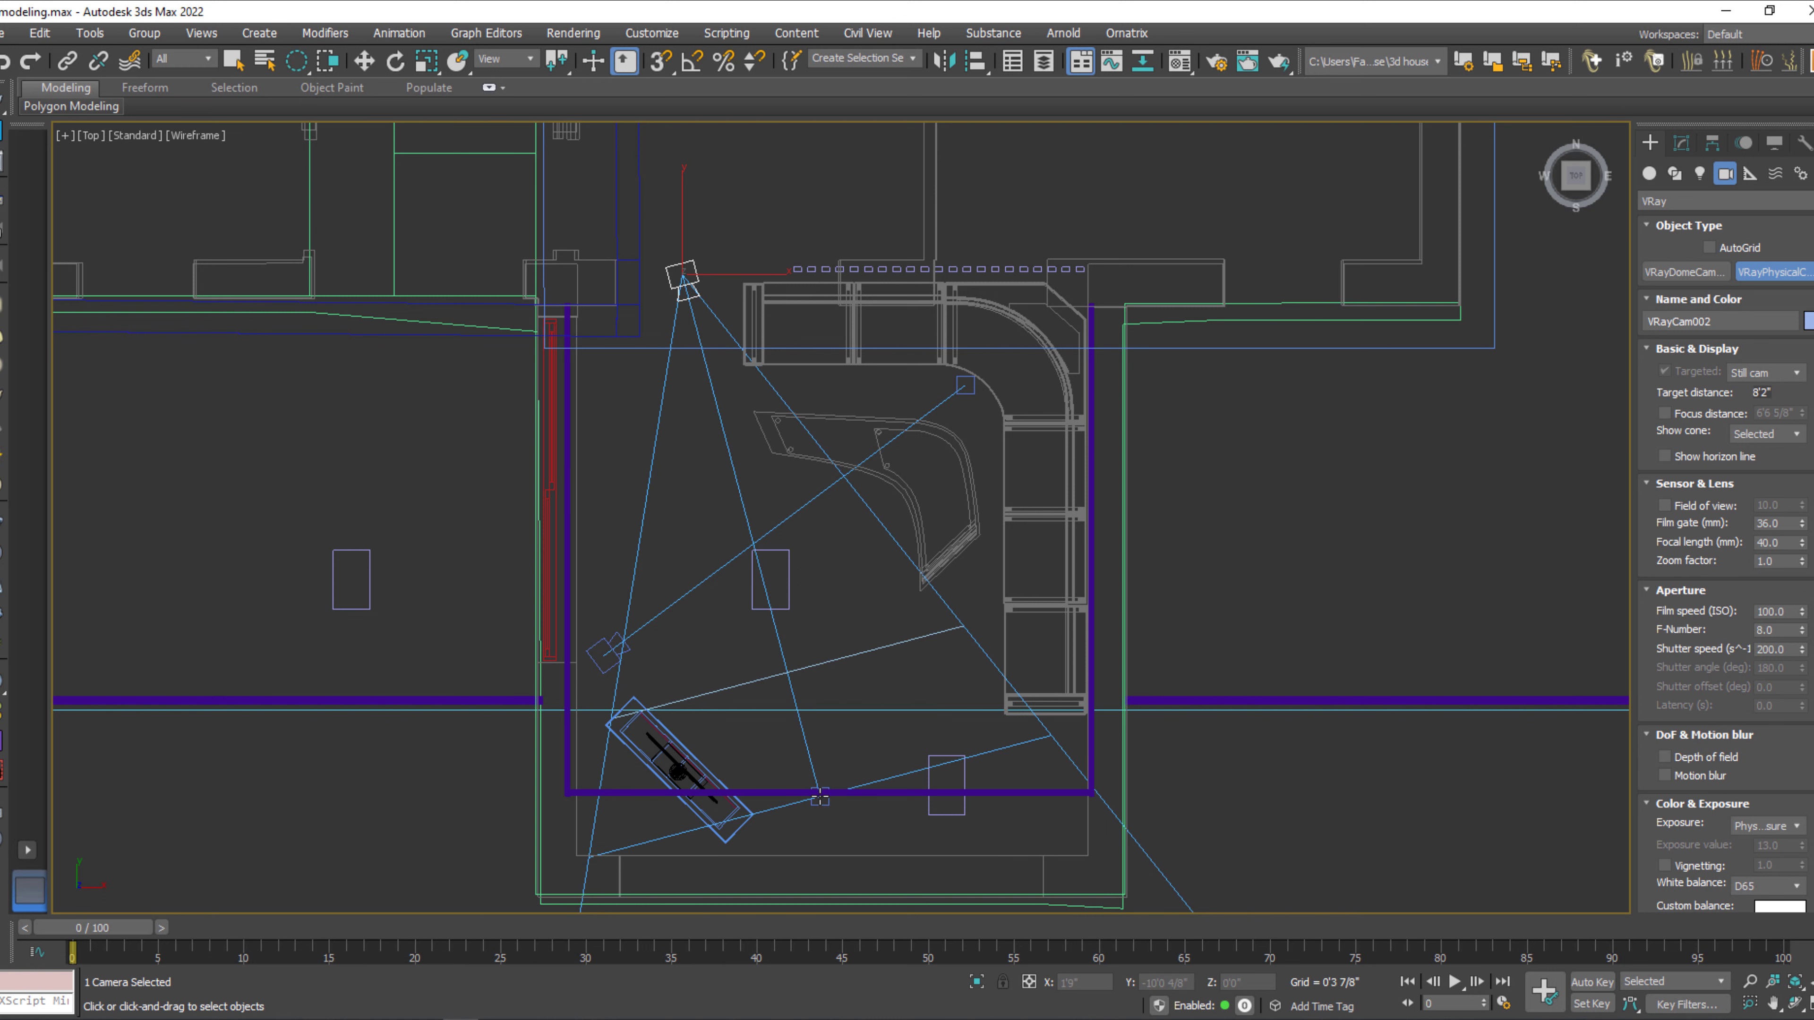
key(w)
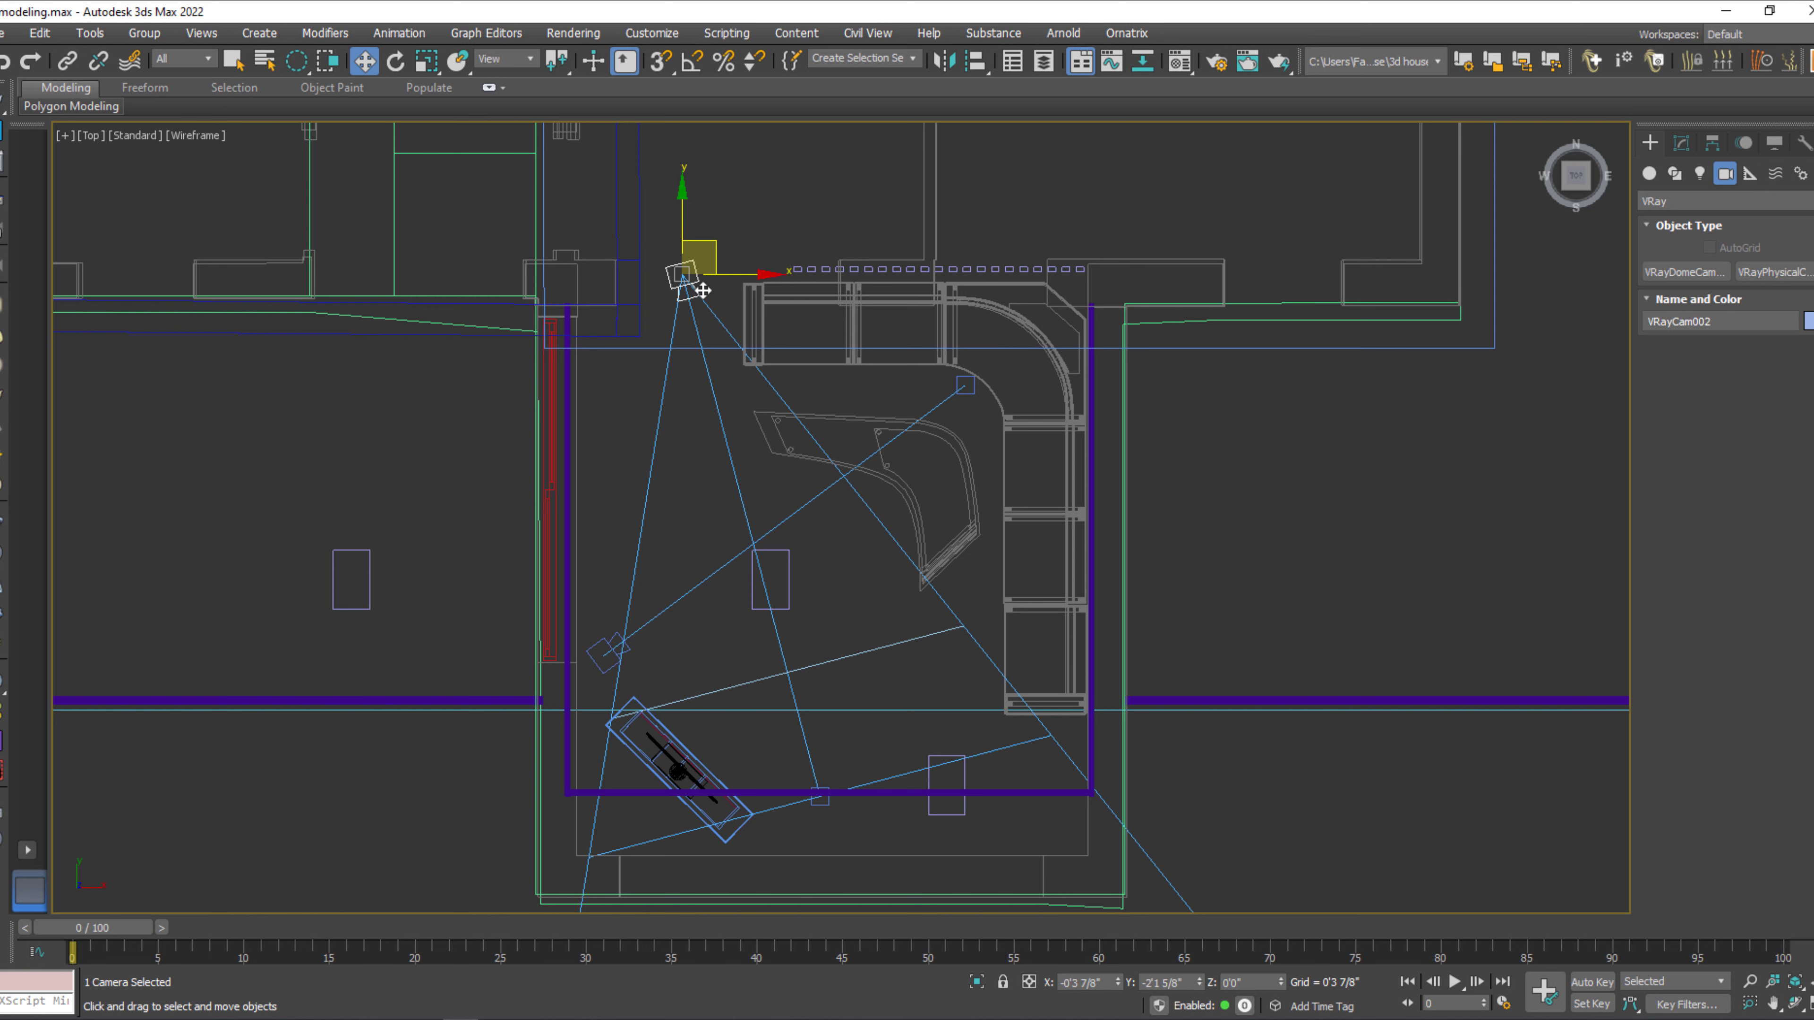
key(Delete)
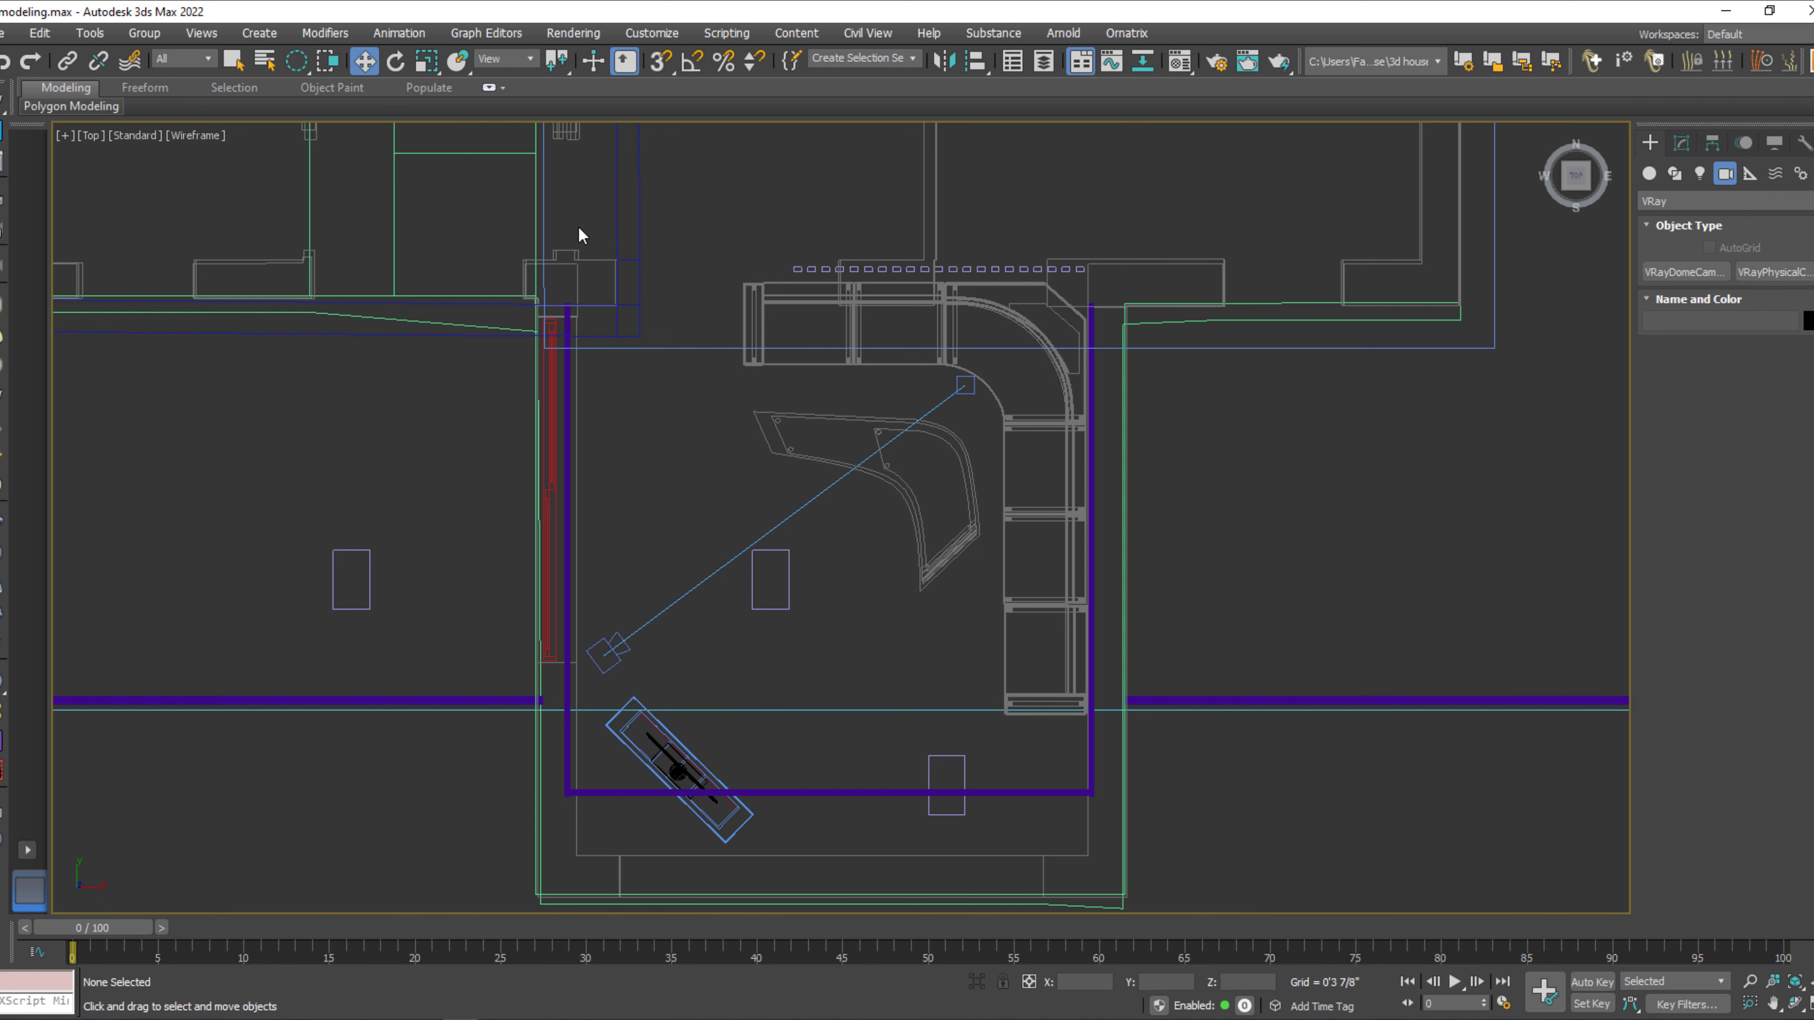
Set the shutter speed of the camera beside the TV unit to 30.
click(616, 658)
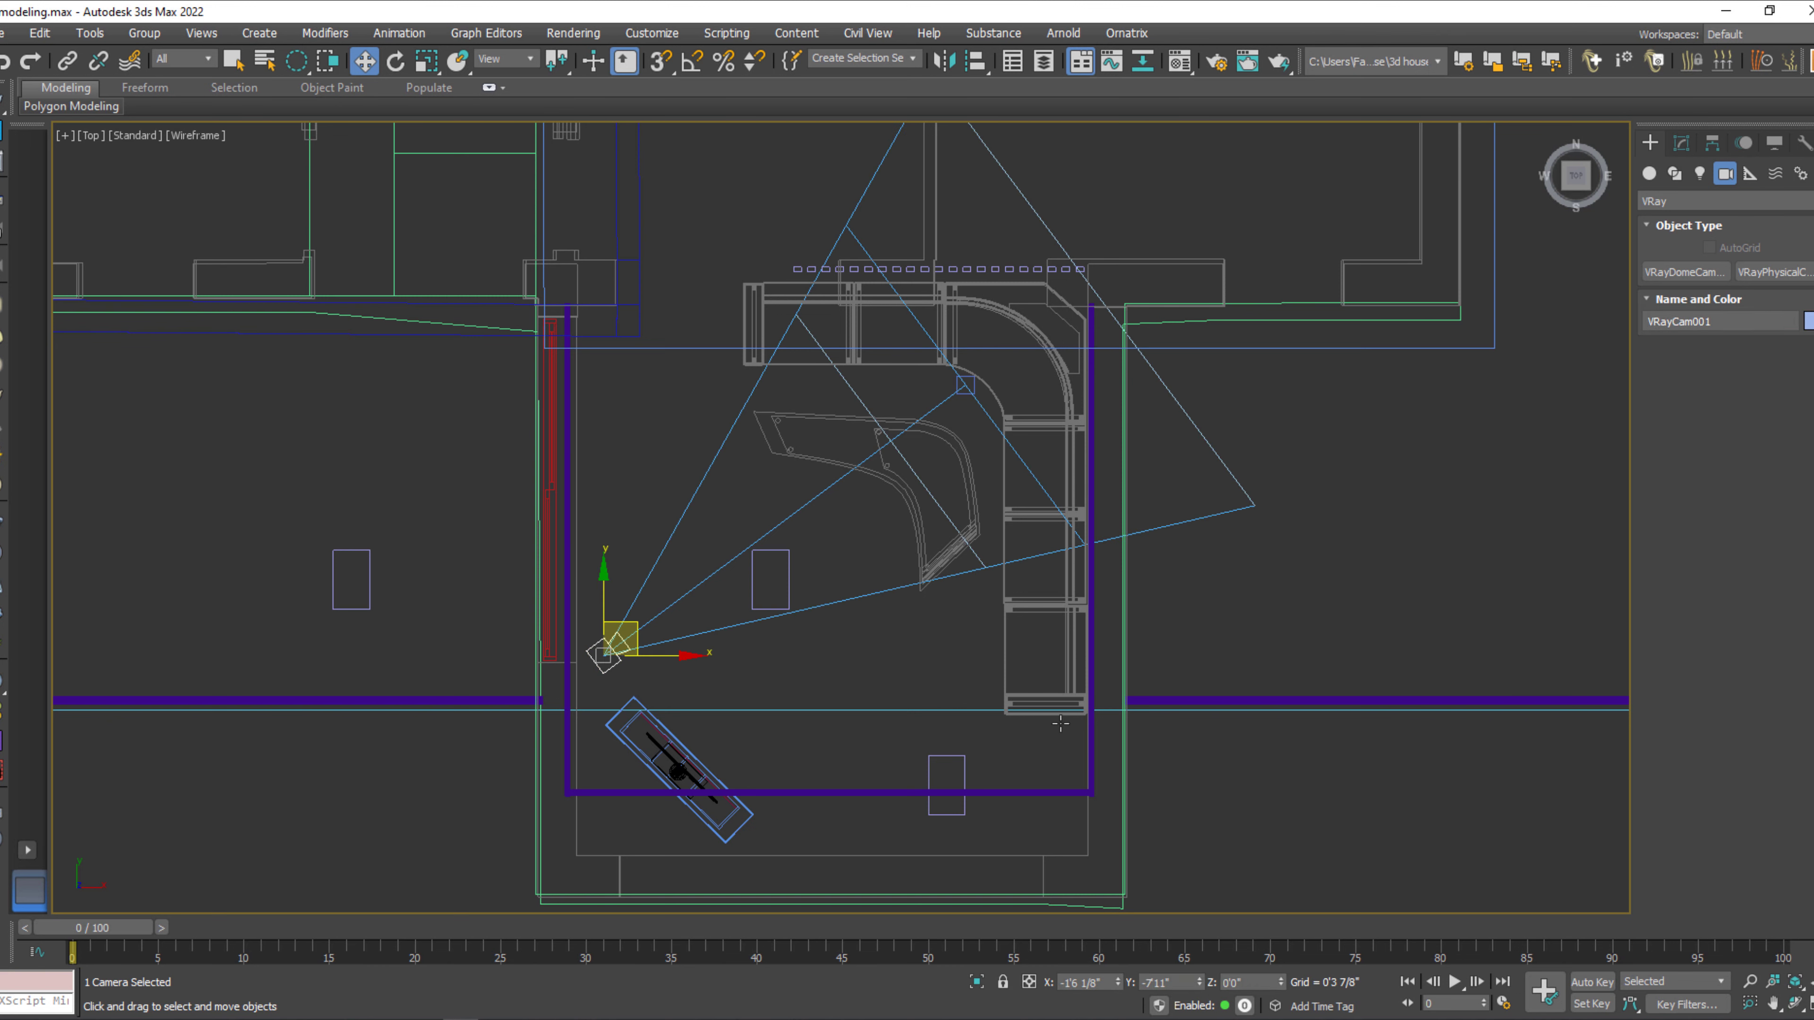
click(1682, 144)
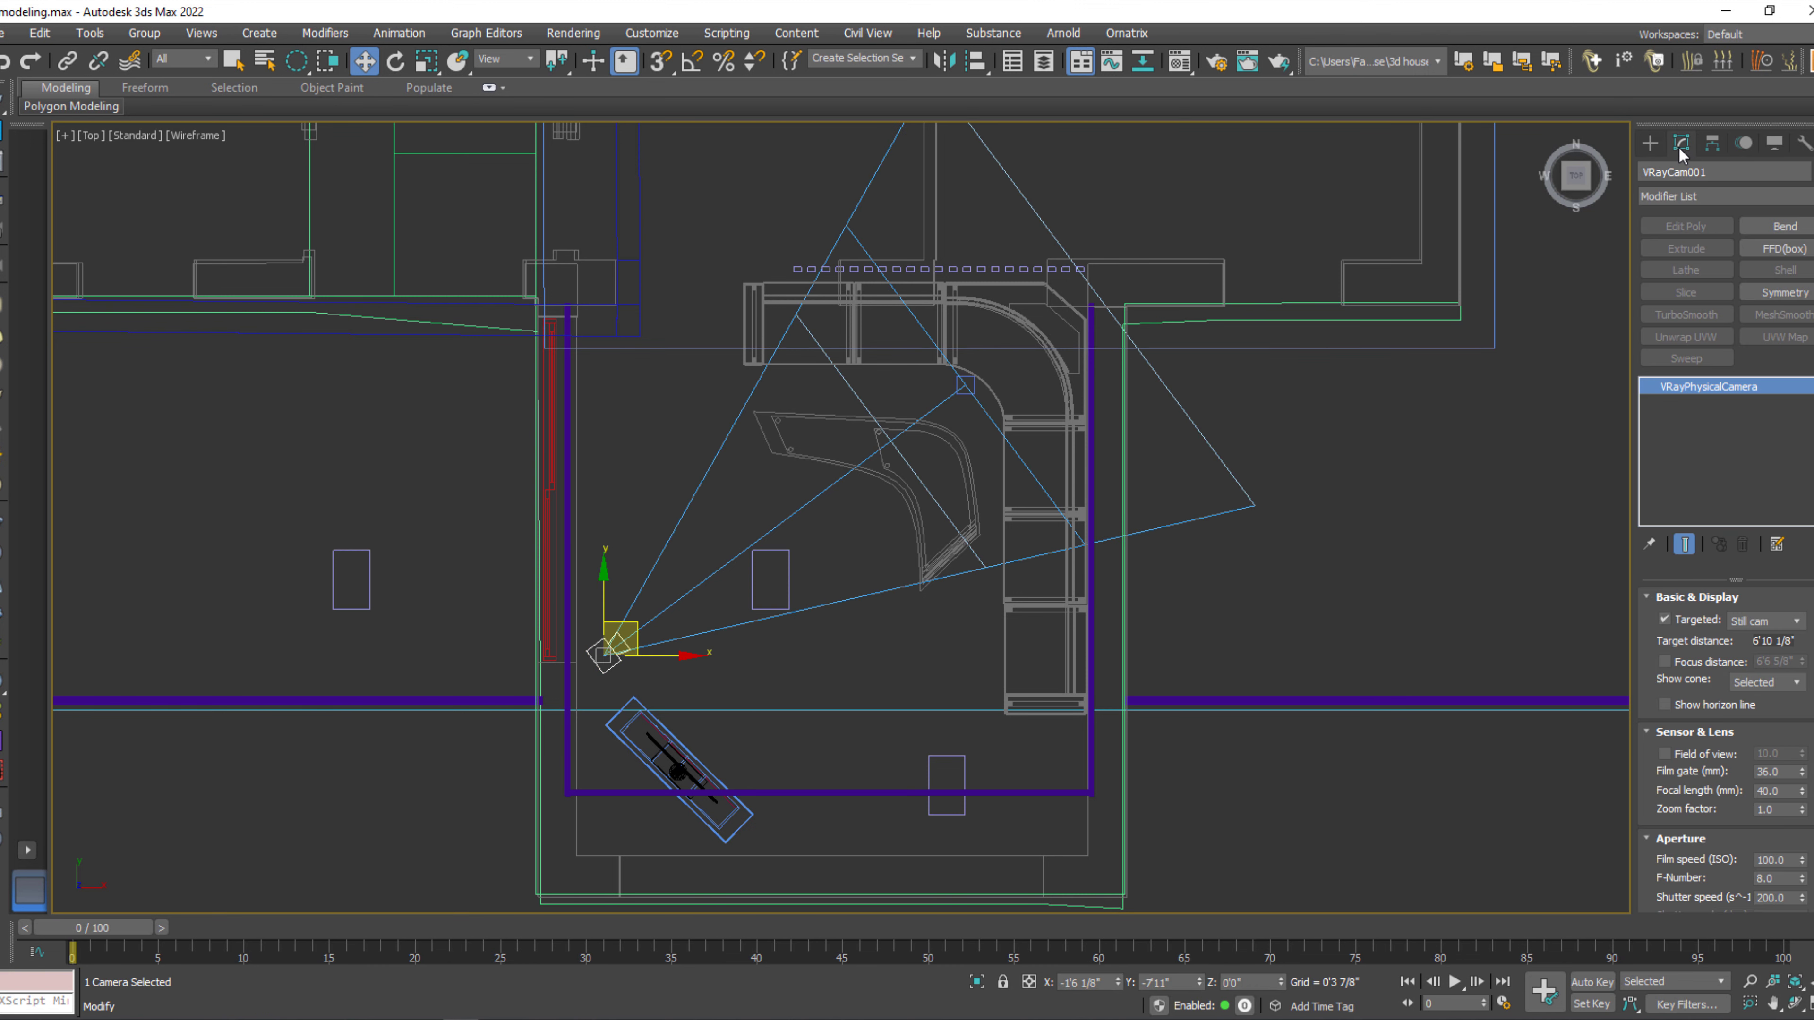
drag(1653, 779, 1662, 616)
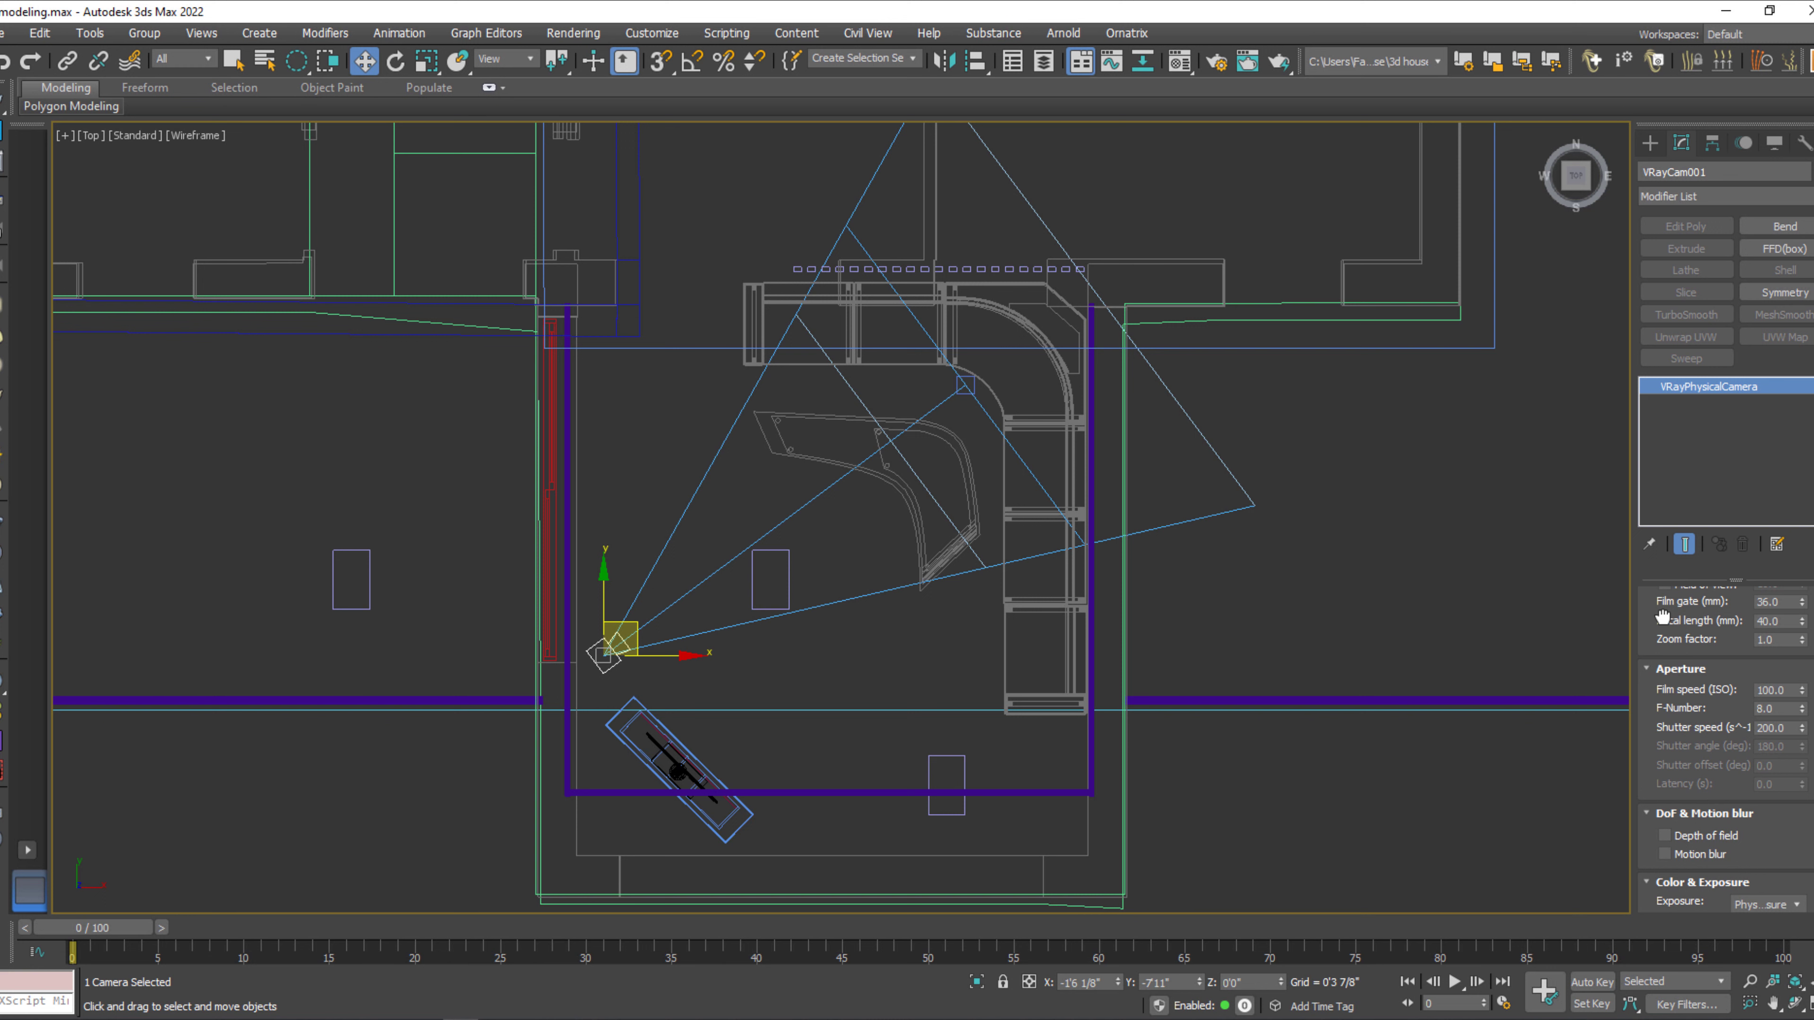
drag(1665, 613, 1665, 641)
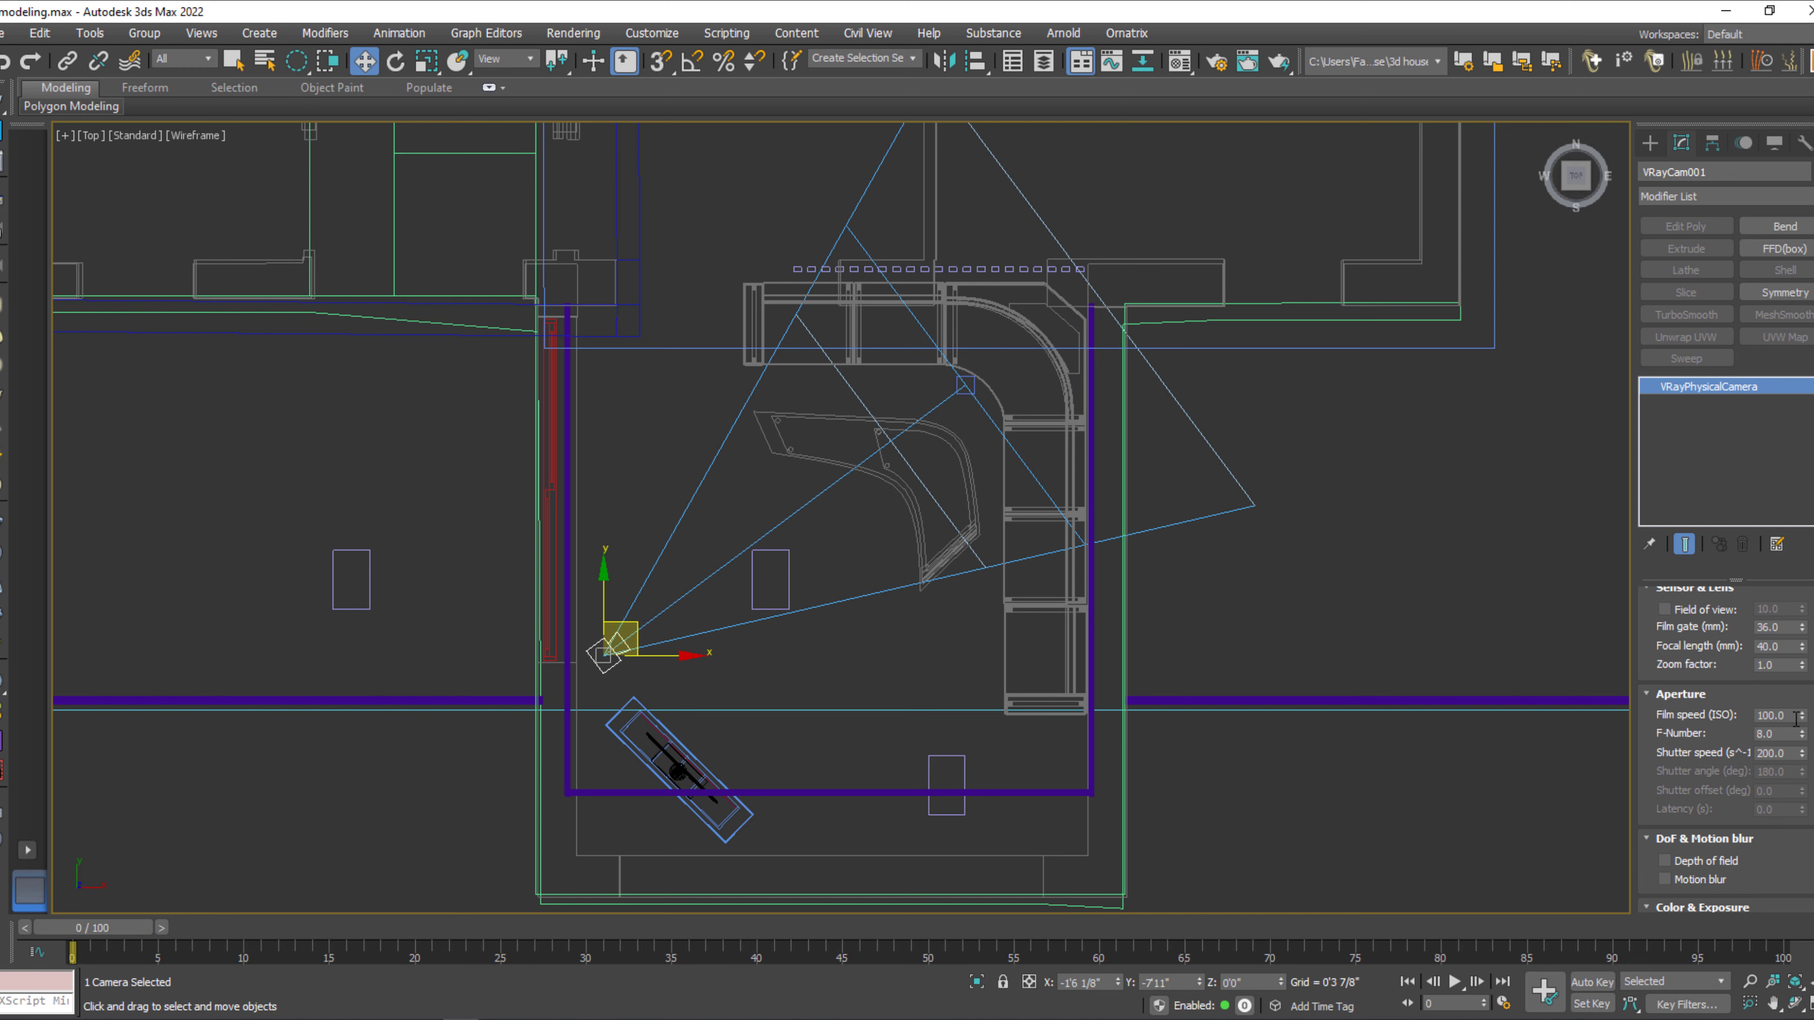
drag(1785, 753, 1767, 753)
Set the same camera's exposure mode to Exposure value (EV) and deselect the camera.
scroll(1791, 871, down, 2)
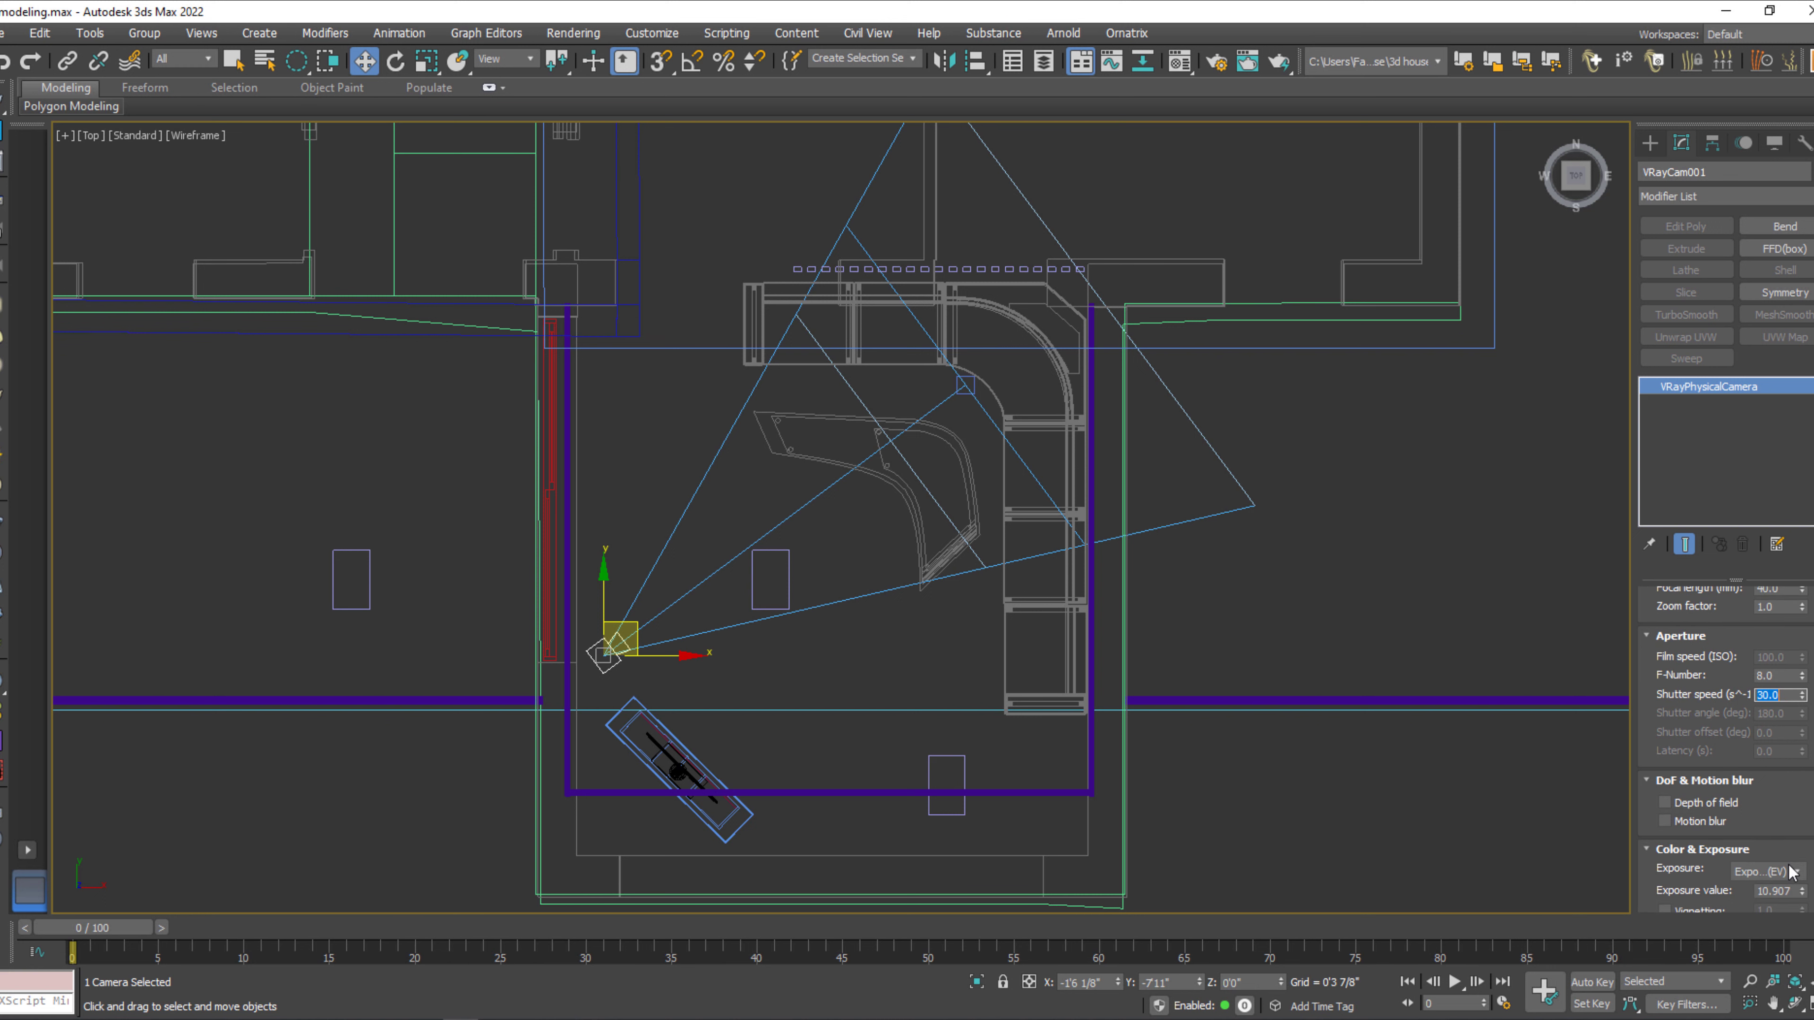
scroll(1803, 872, down, 3)
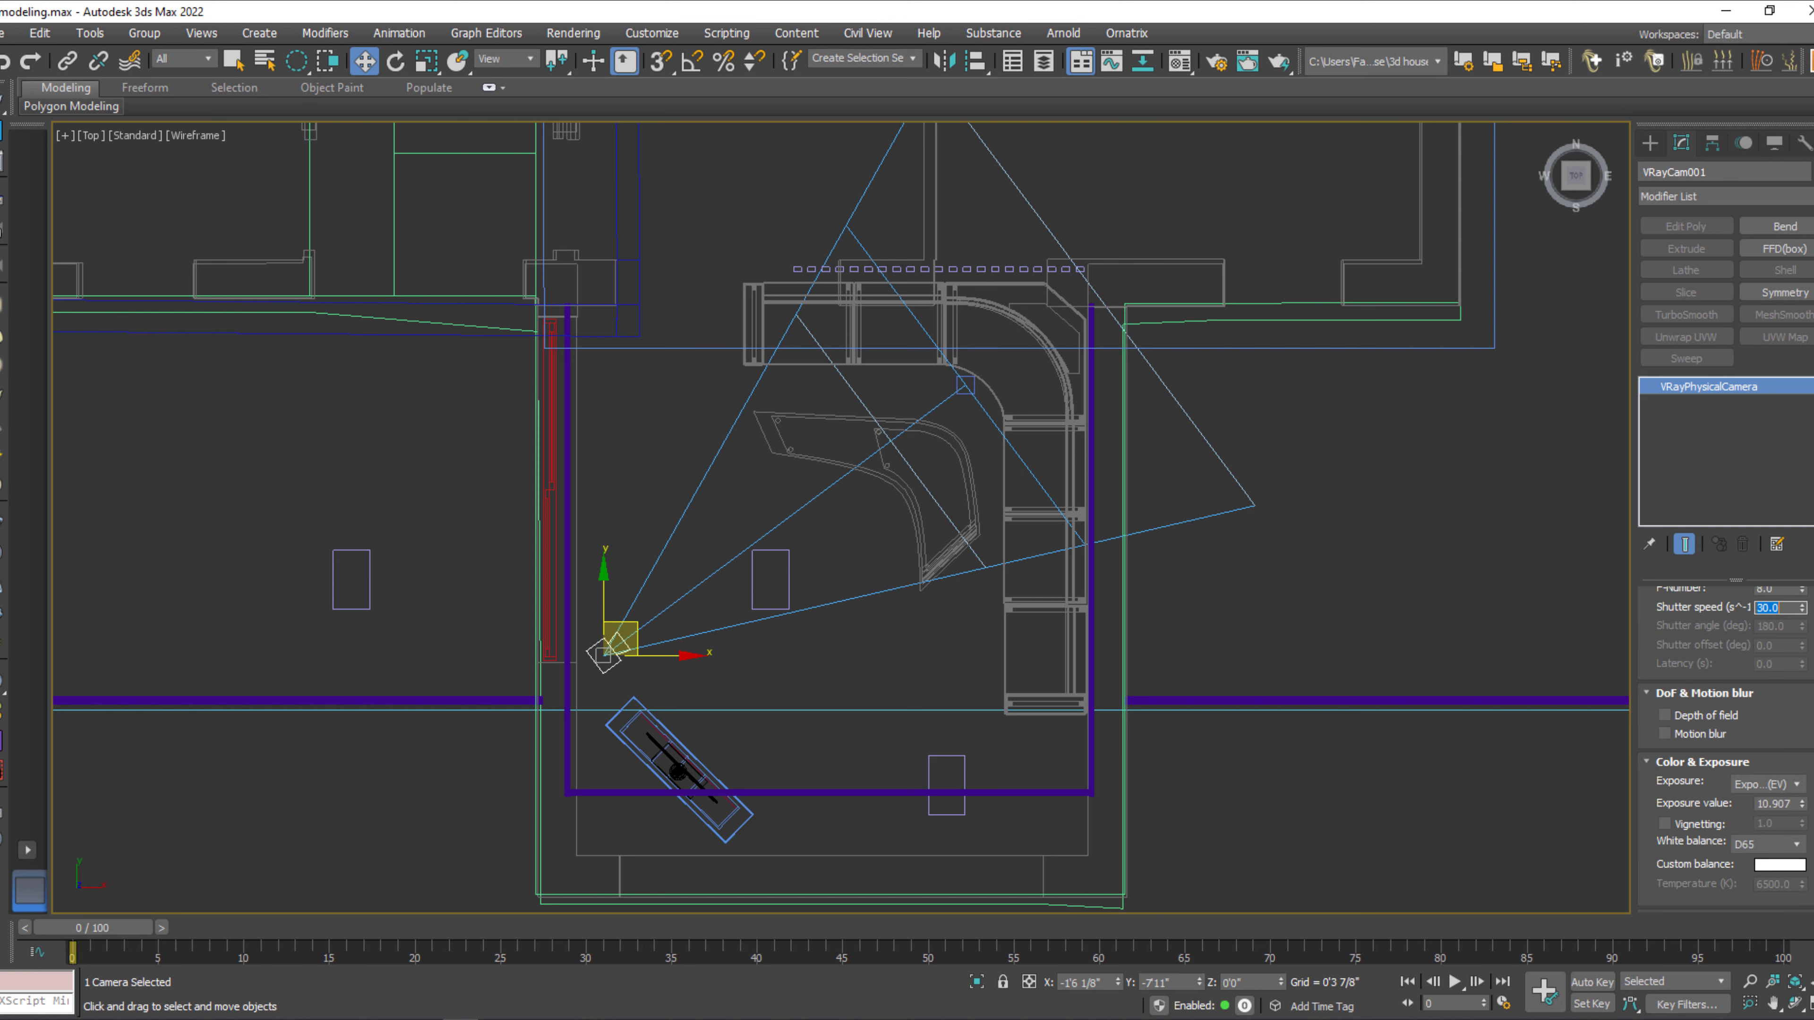
click(1780, 783)
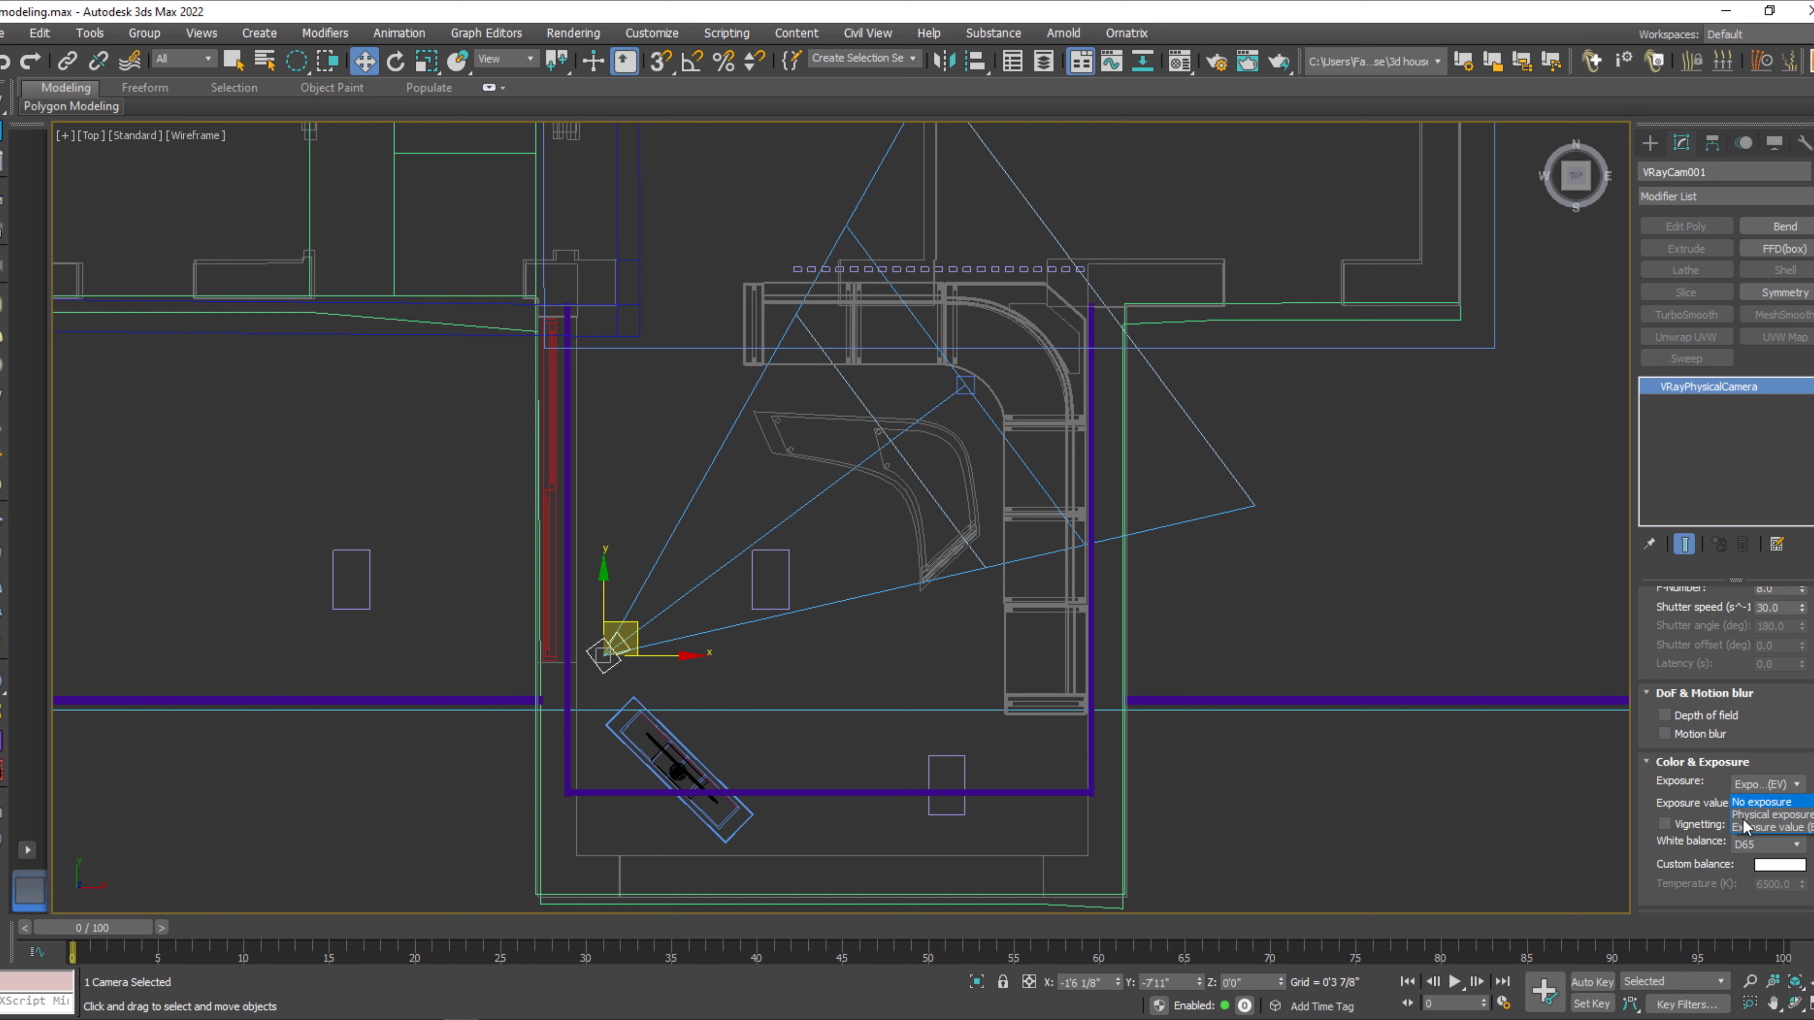
click(1761, 827)
scroll(1644, 805, down, 2)
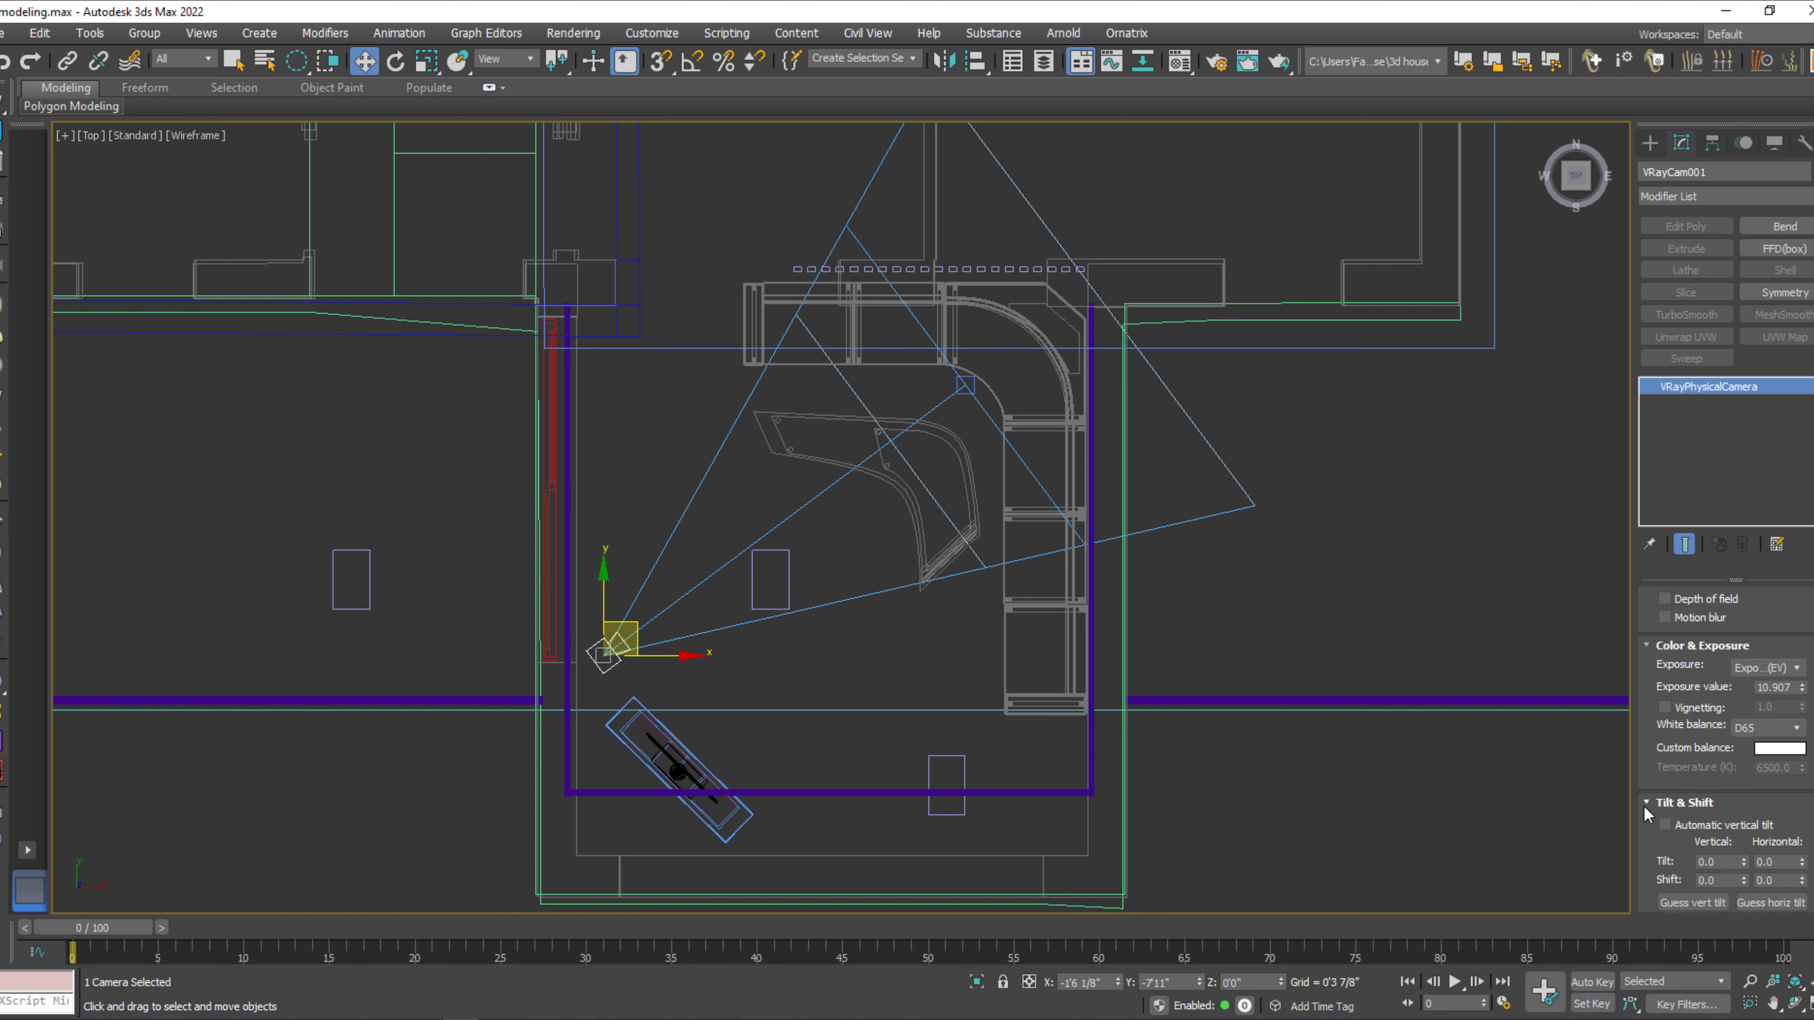
scroll(1645, 807, down, 4)
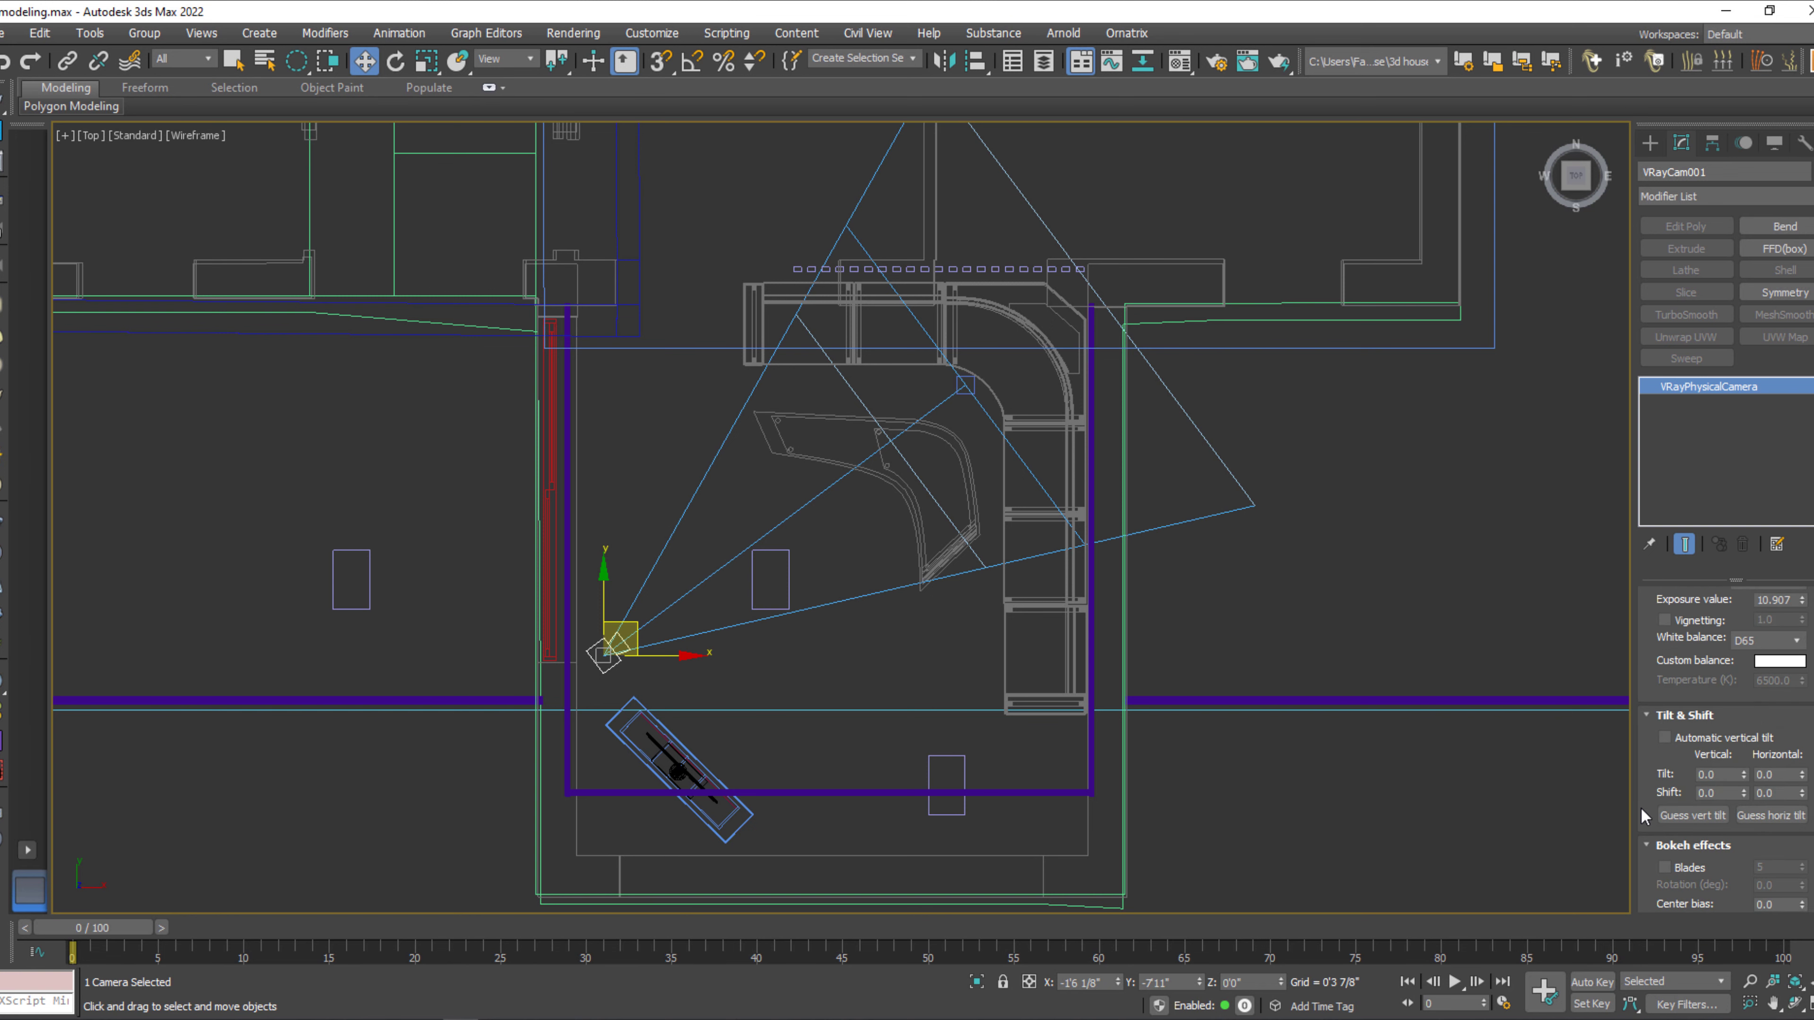
scroll(1641, 807, up, 8)
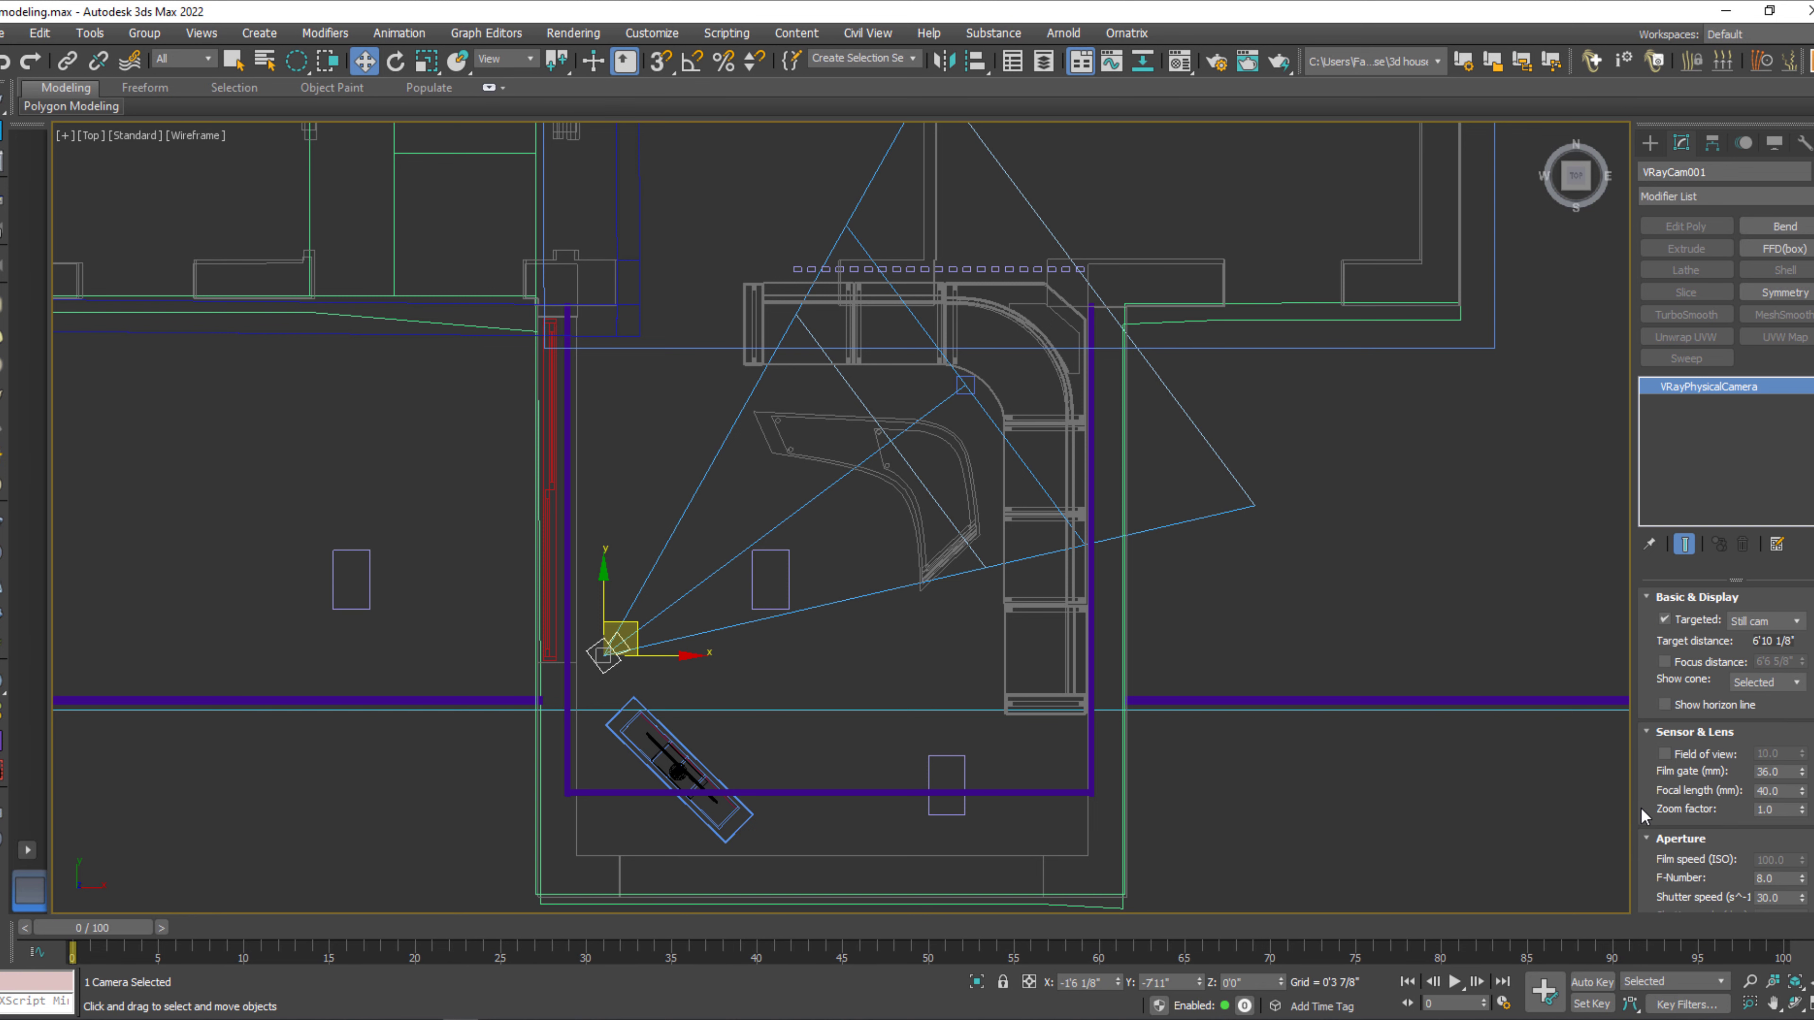
click(1418, 783)
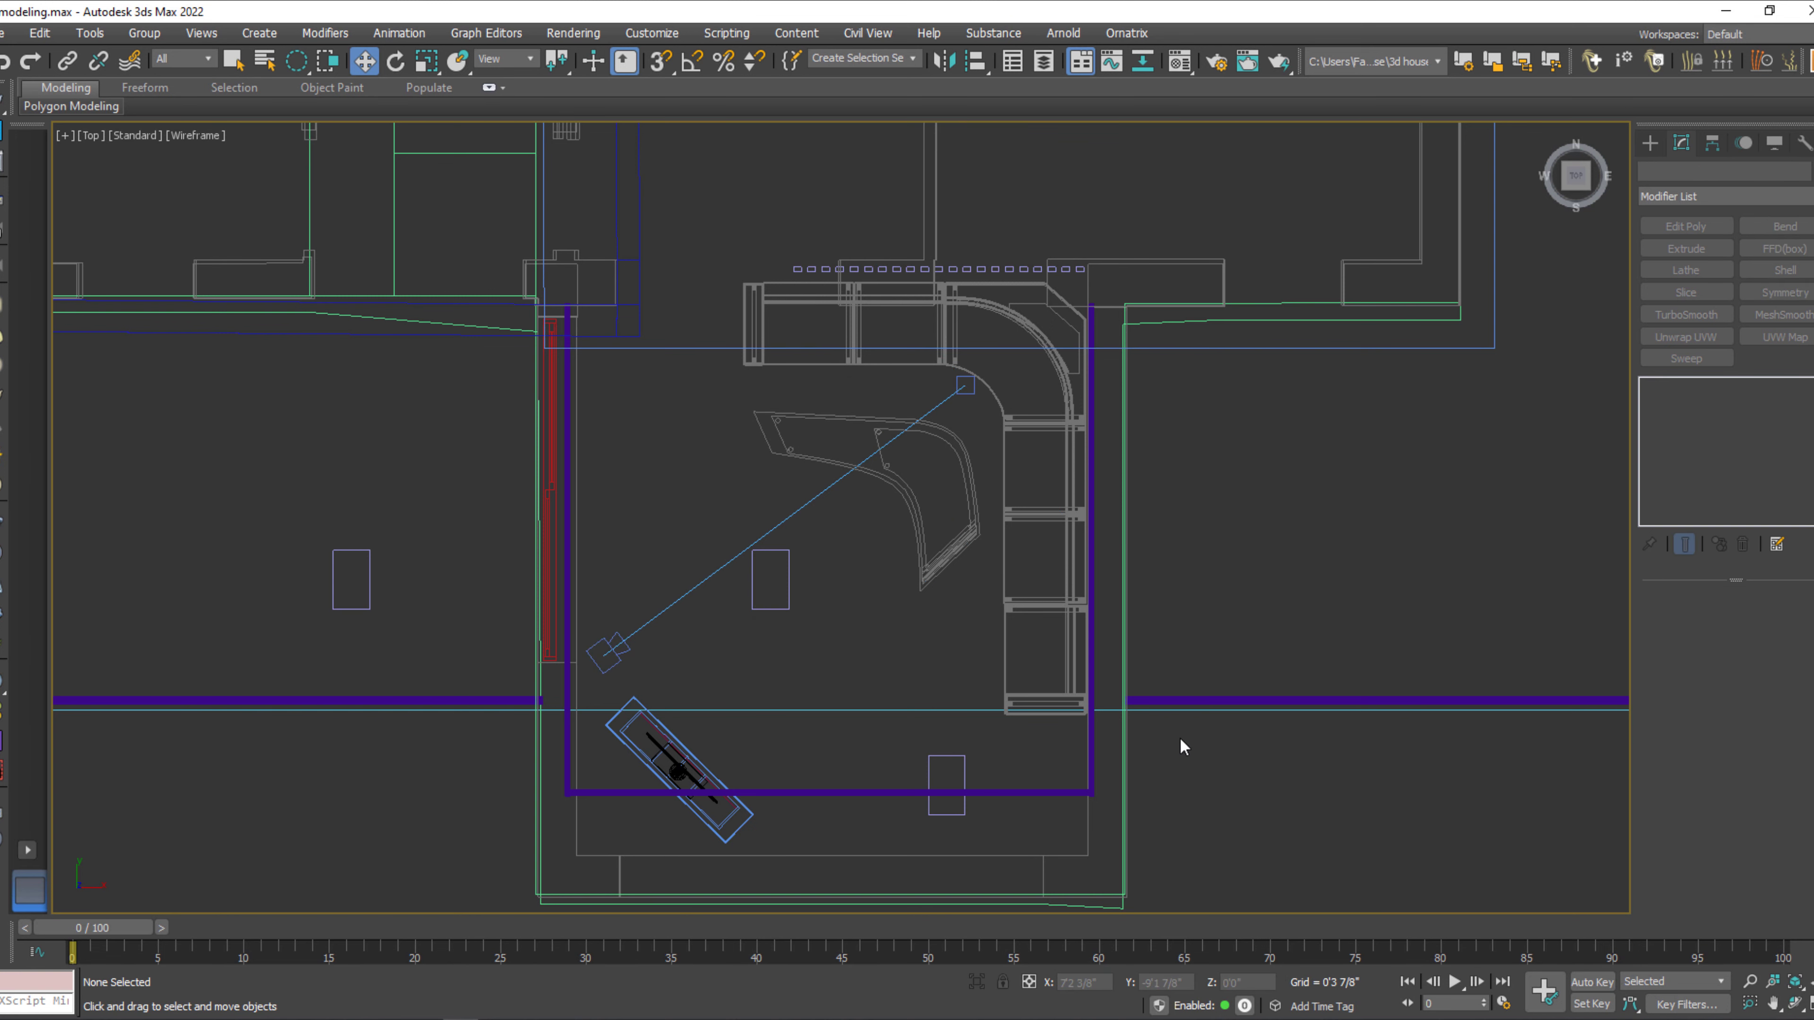
Create a second VRay physical camera at the back end of the sofa, aimed towards the front wall beside the TV unit.
click(1648, 147)
click(1774, 272)
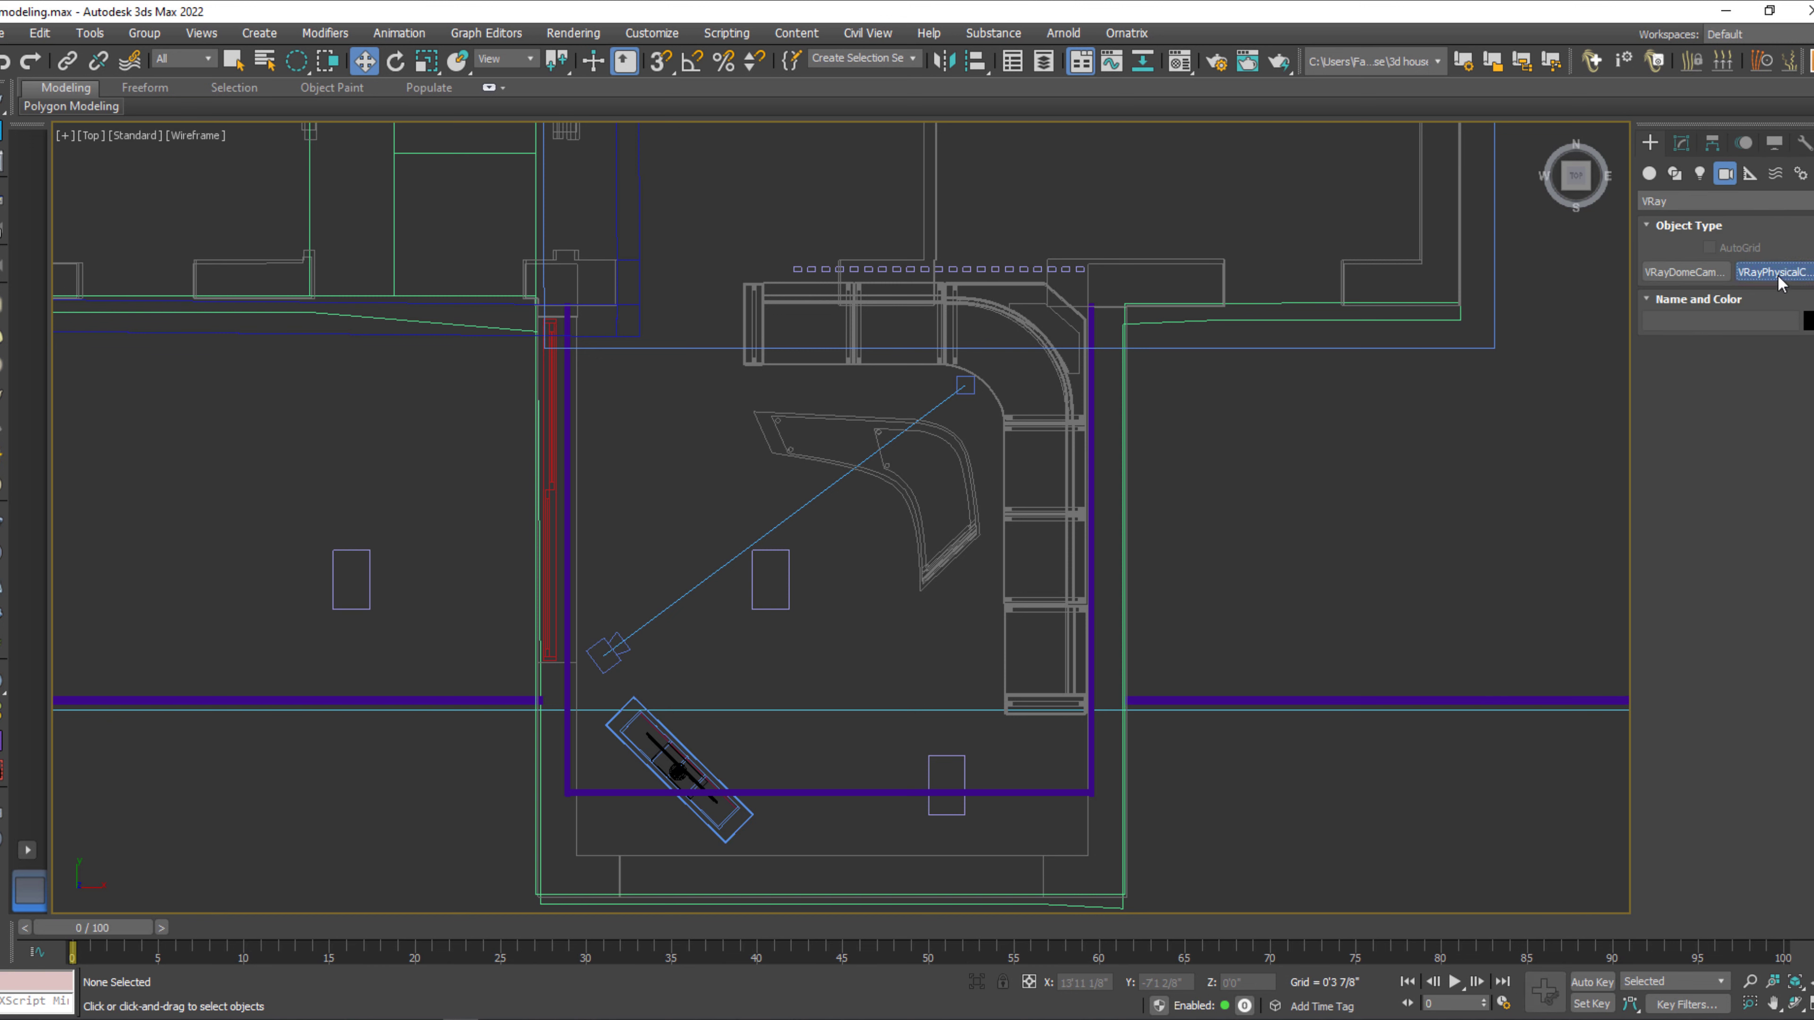
drag(707, 303, 797, 784)
right_click(1029, 584)
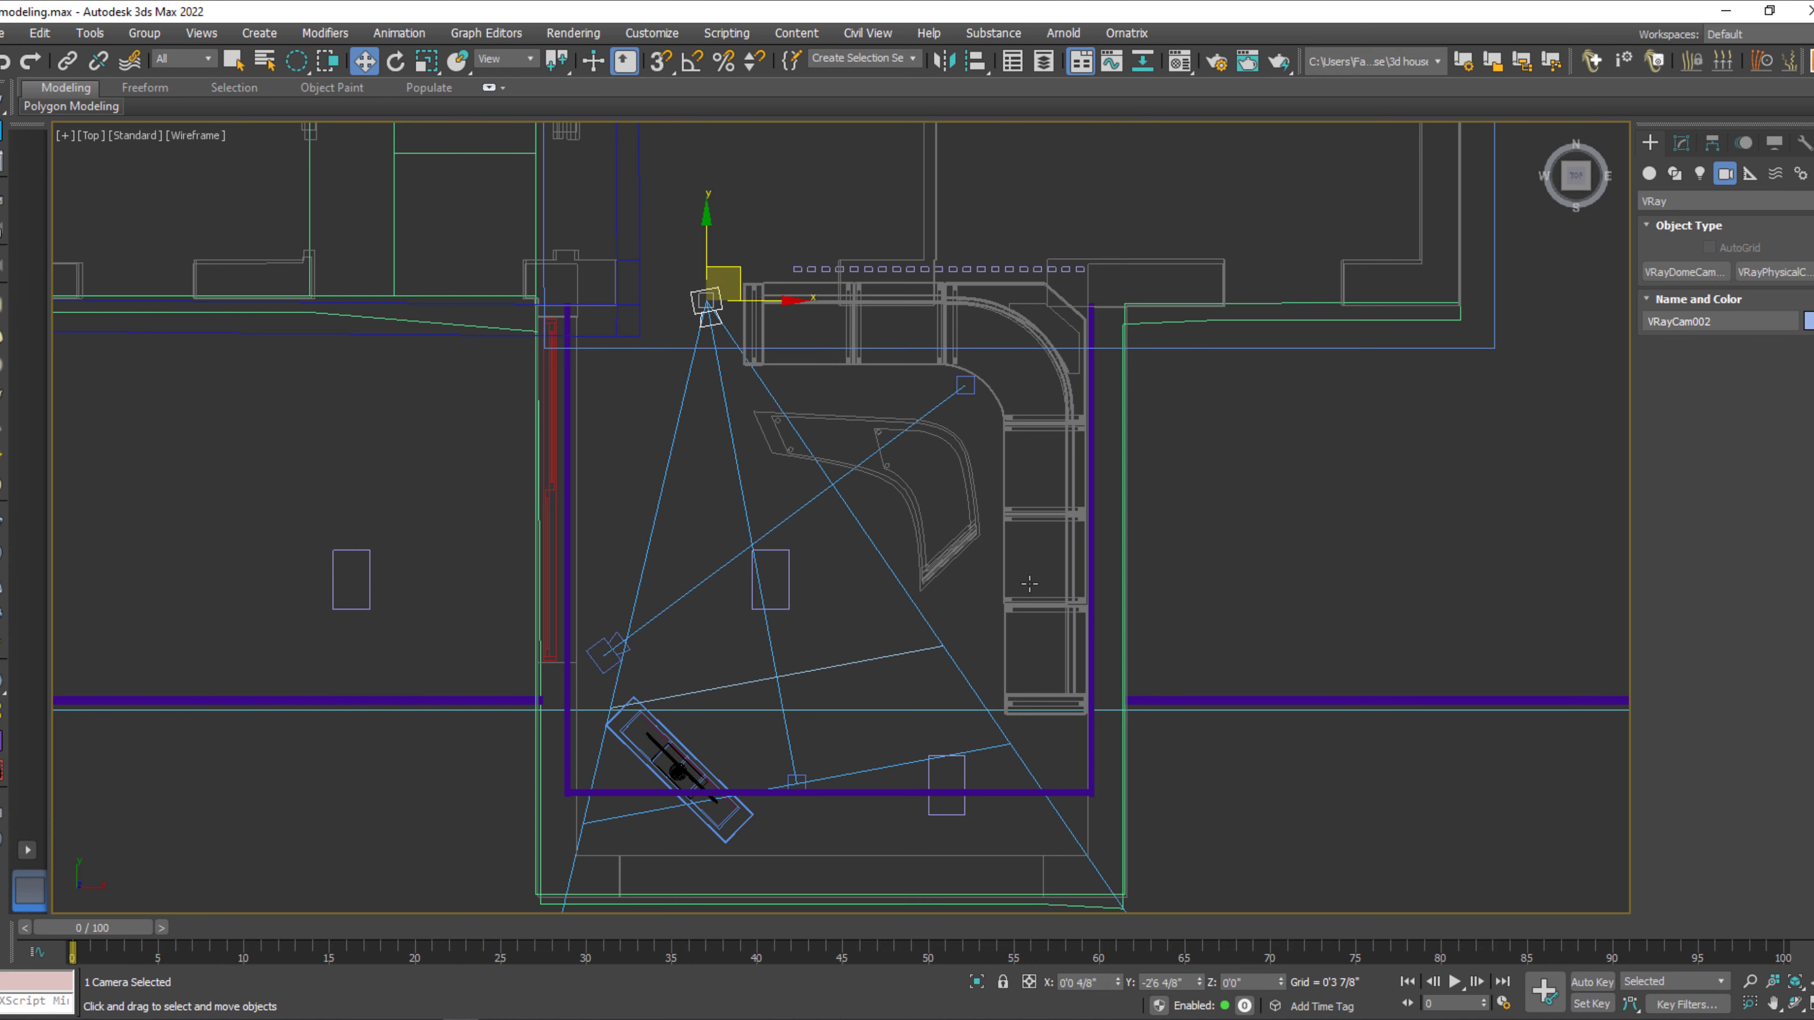
Look through the second camera, raise it, and display its view in default shading with safe frames.
key(c)
mouse_move(1073, 486)
middle_down()
mouse_move(1081, 454)
mouse_move(1057, 742)
middle_up()
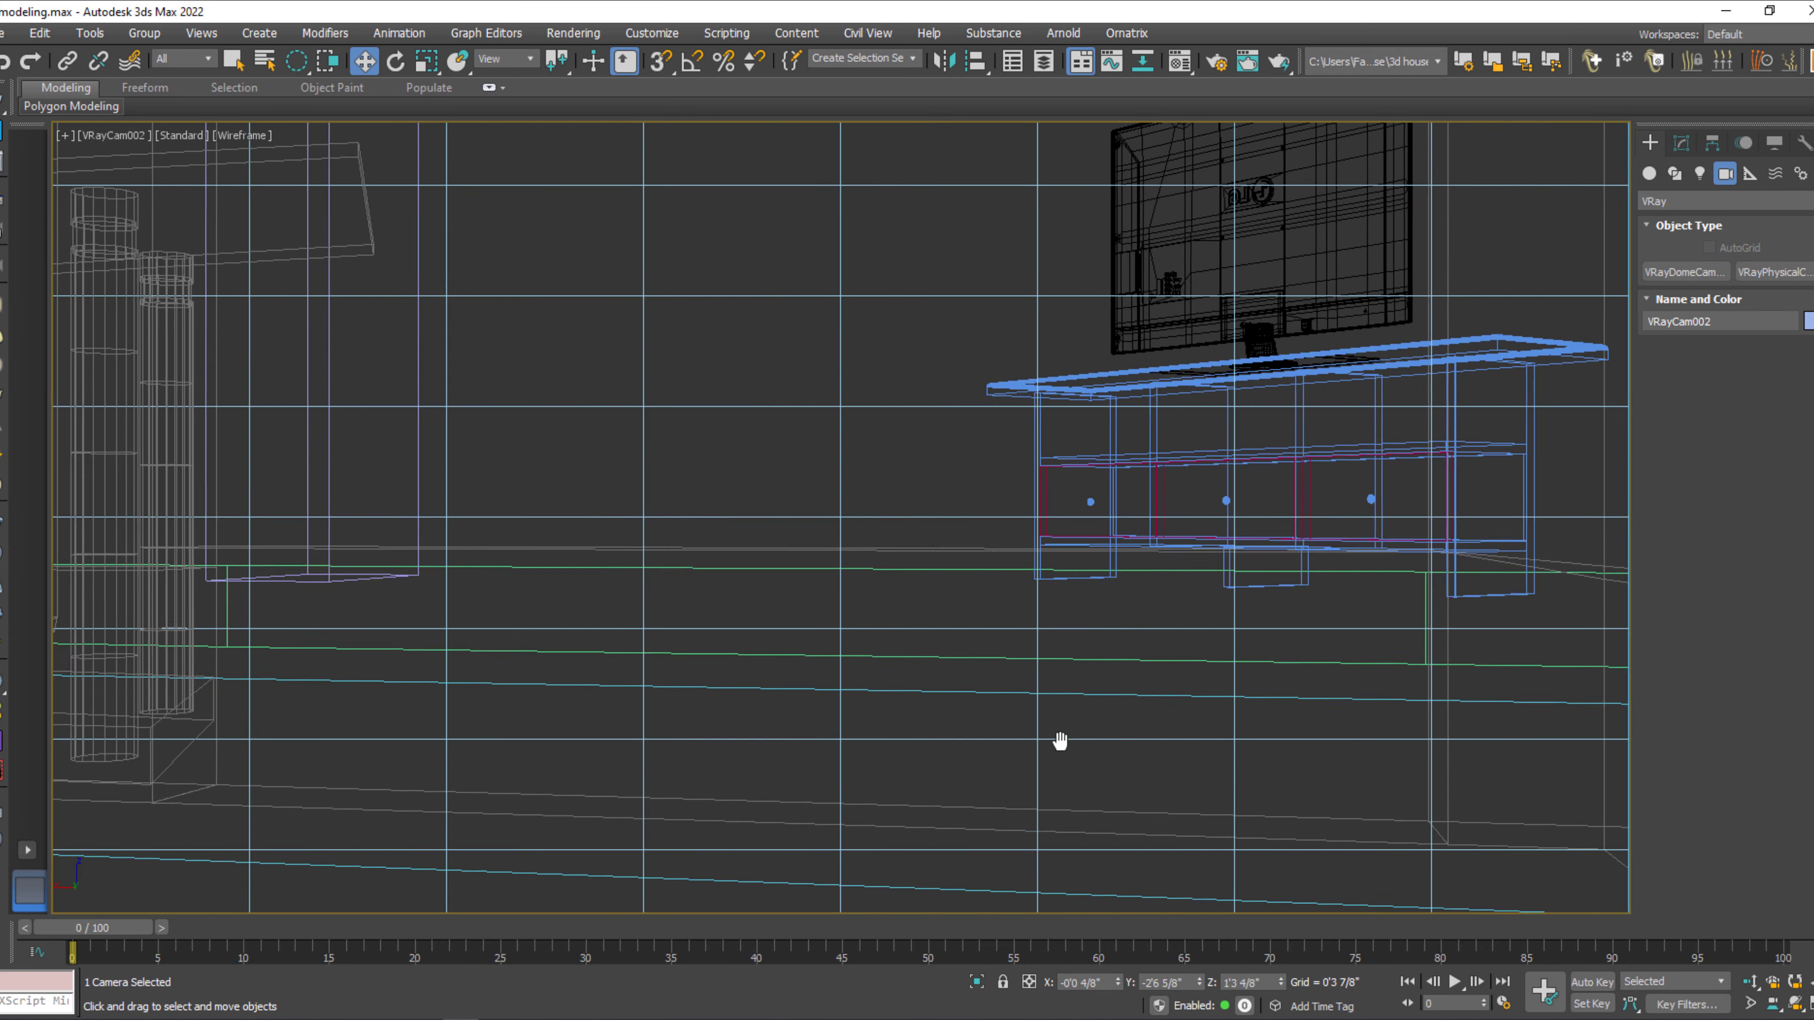
key(F3)
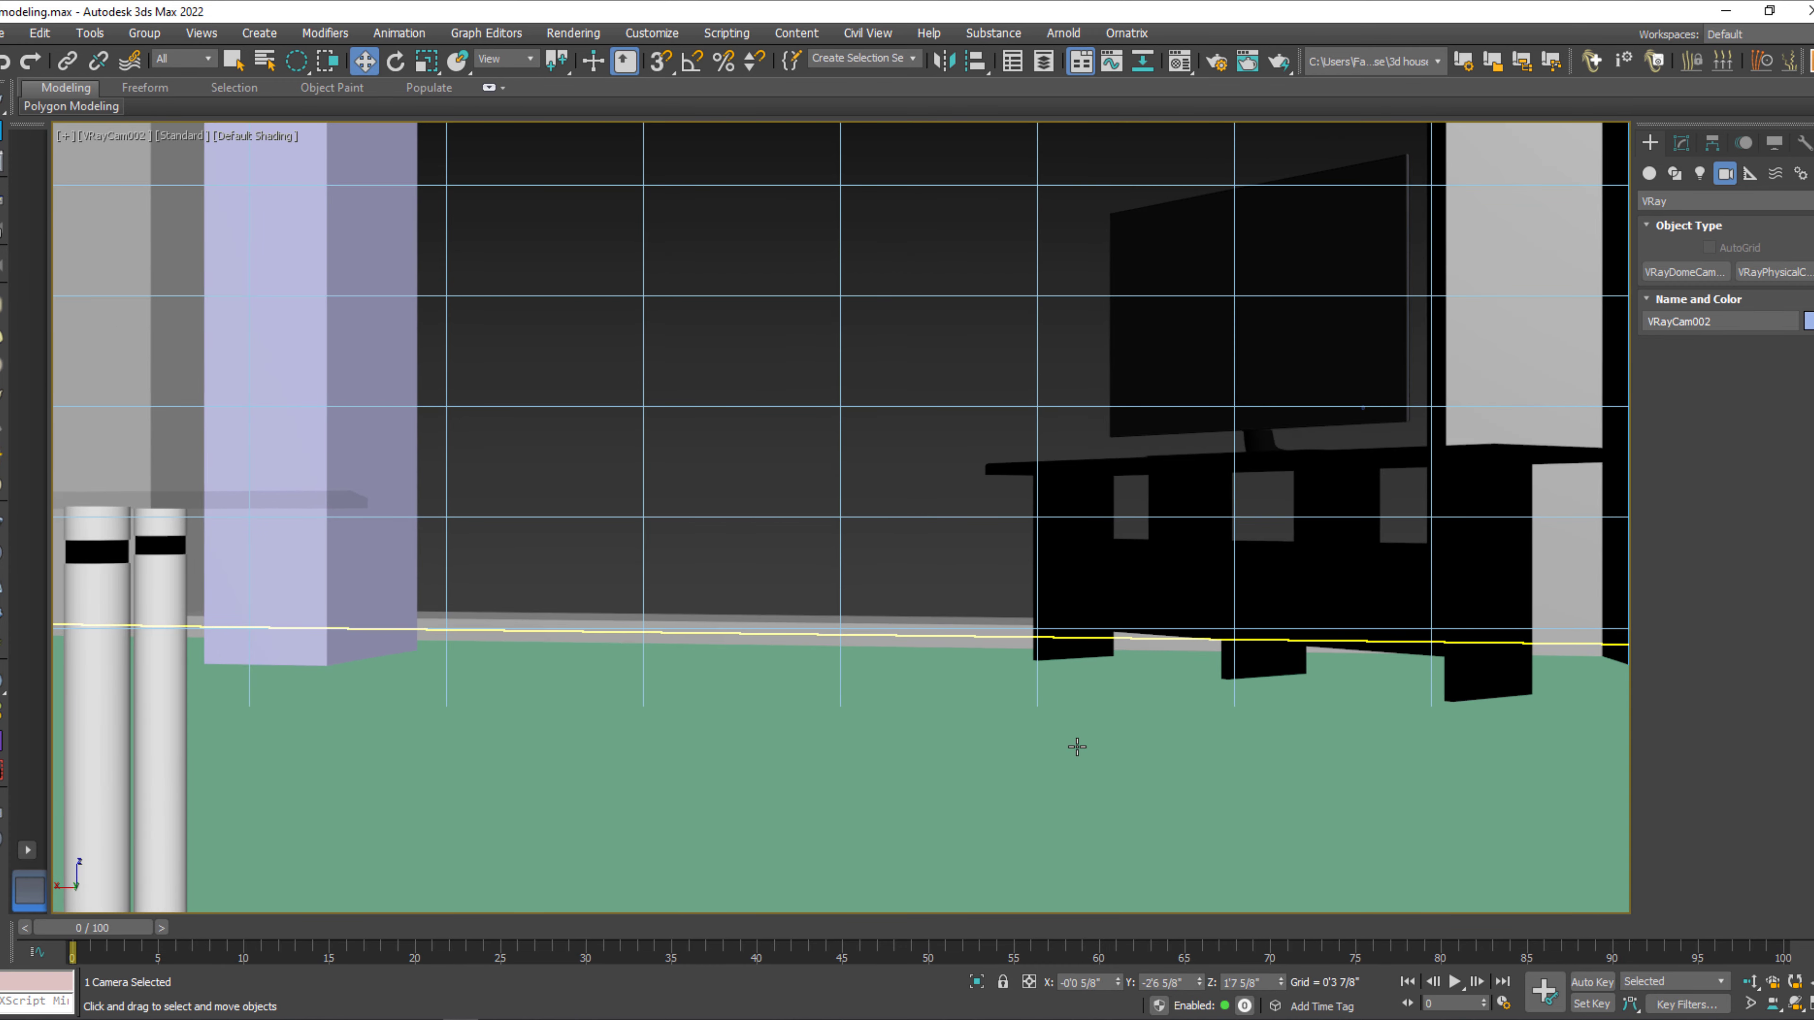
key(shift+f)
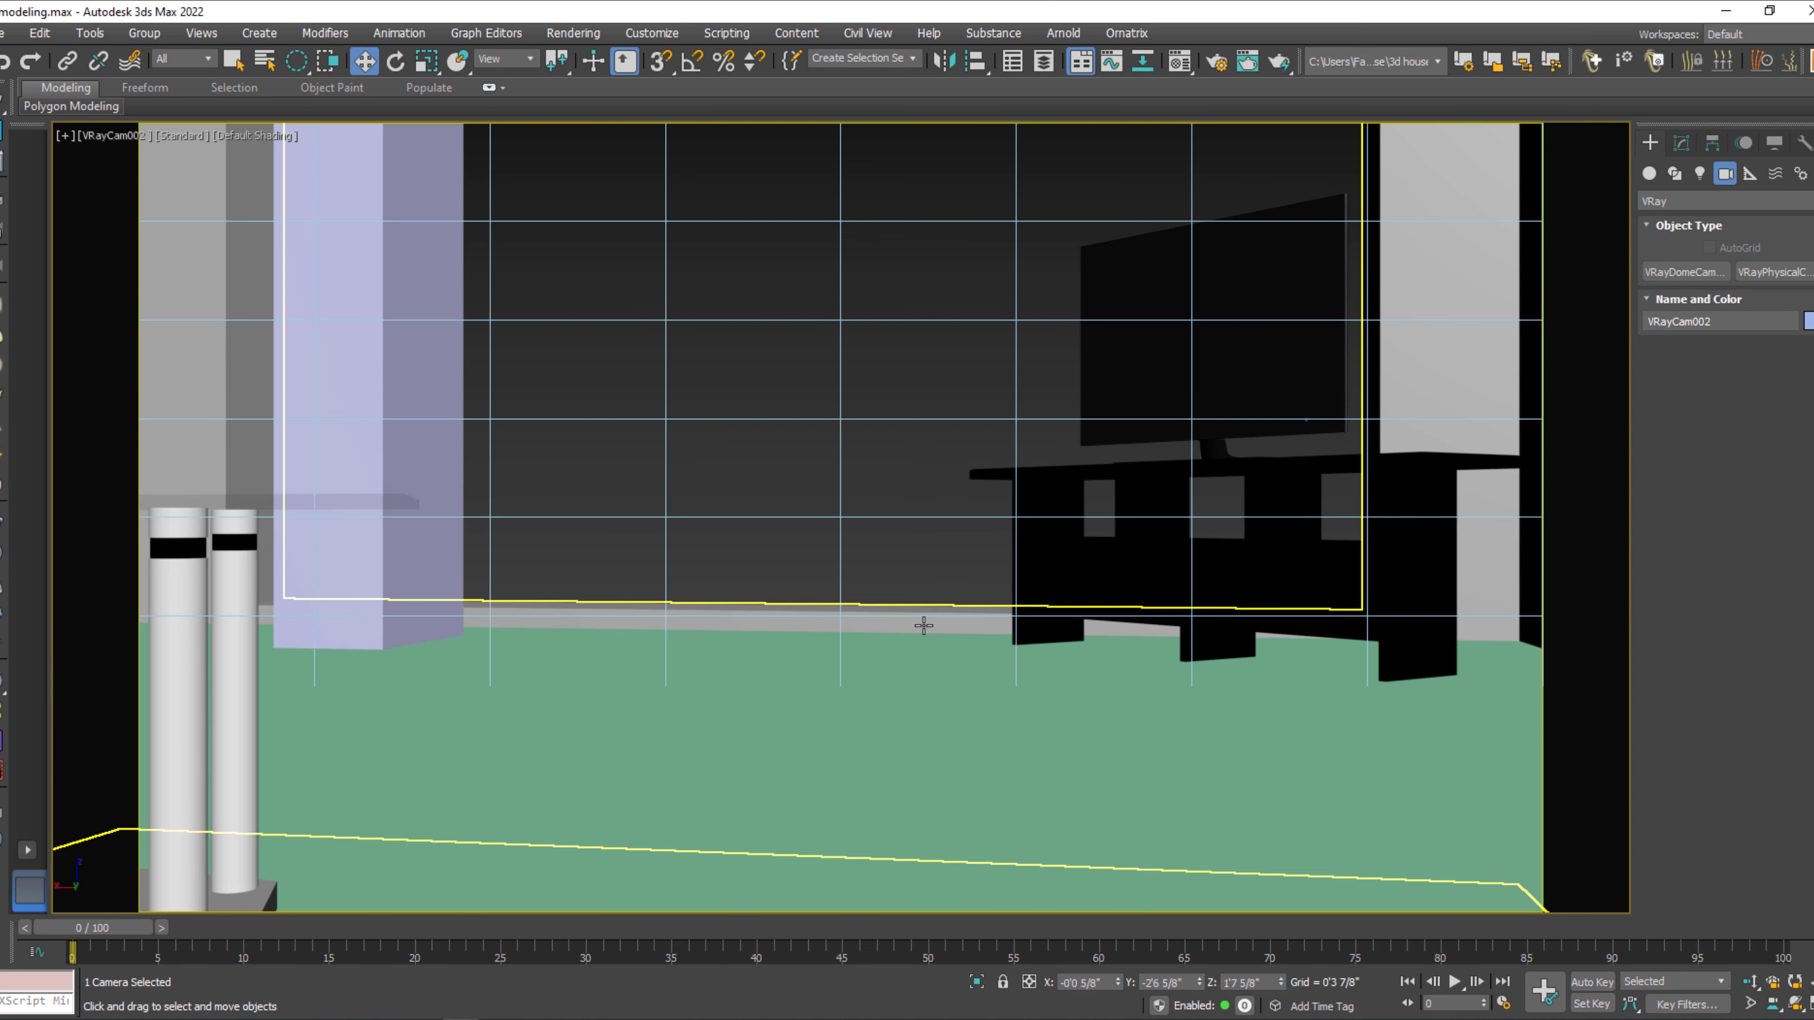
Orbit and reposition the second camera to frame the TV unit and the large front opening, leaving the camera deselected.
middle_drag(986, 475, 984, 636)
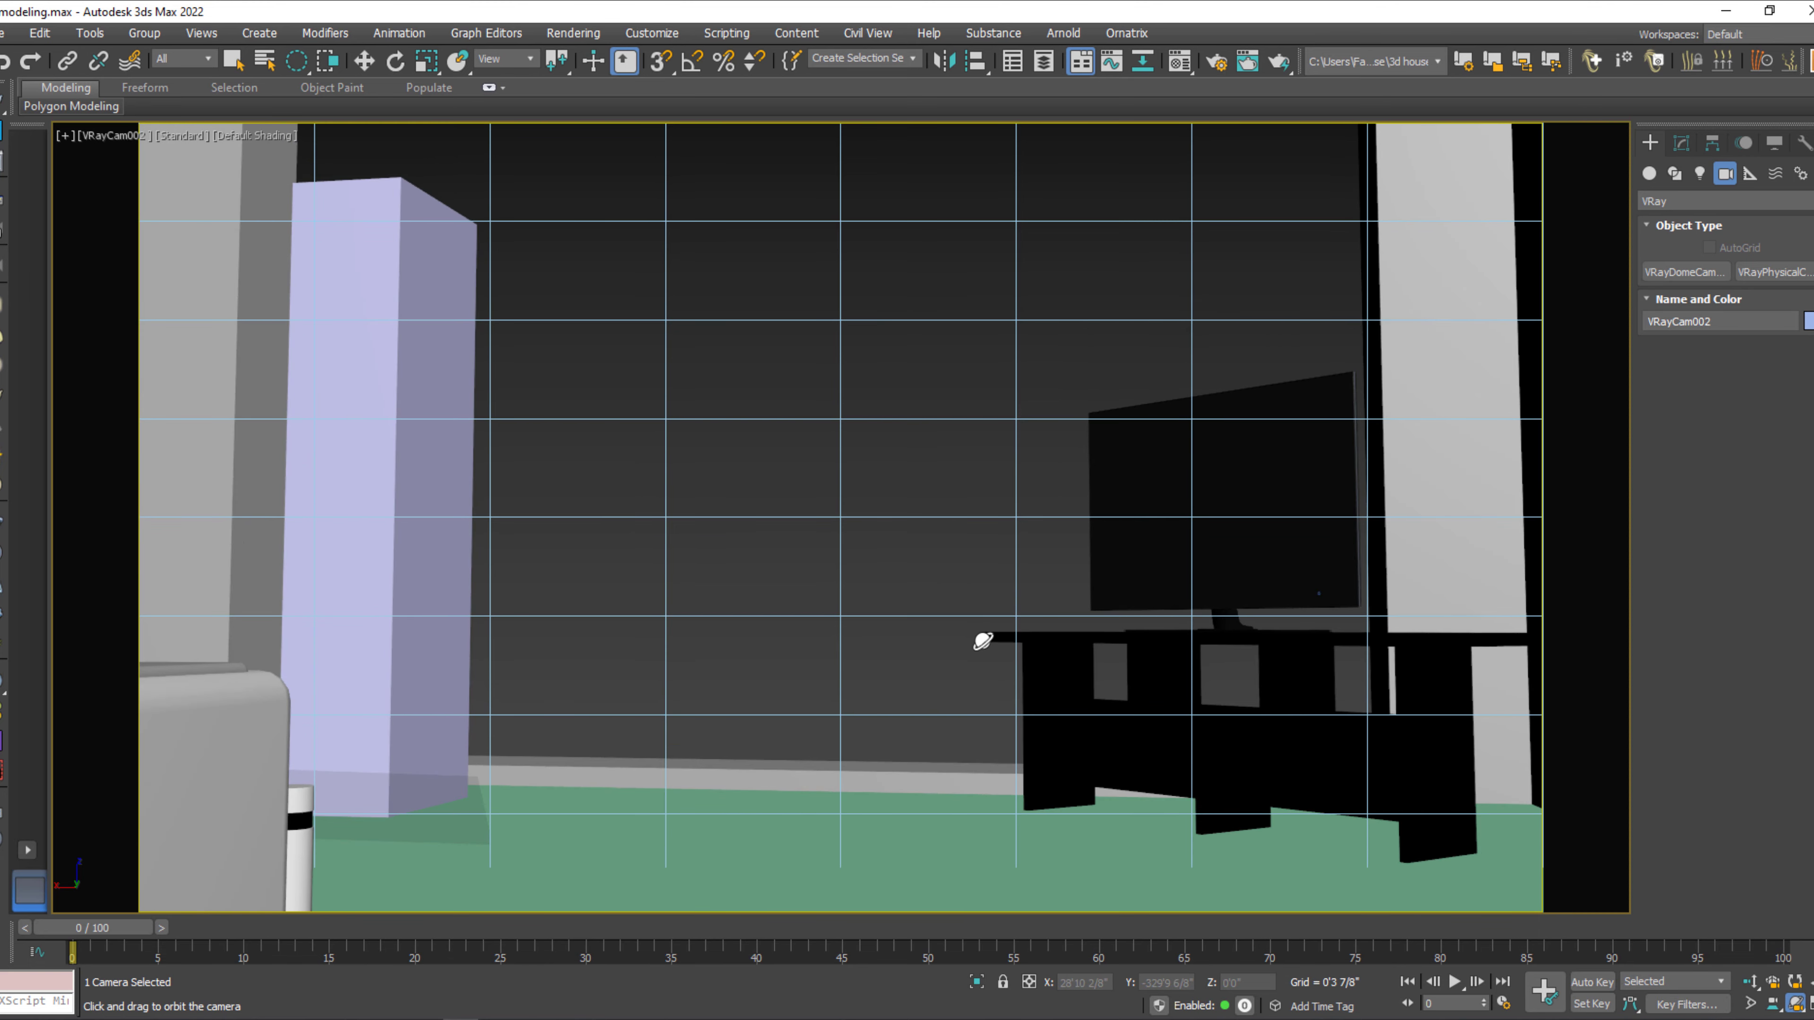
drag(1115, 550, 1130, 695)
alt+middle_drag(1130, 694, 1085, 688)
key(w)
click(896, 599)
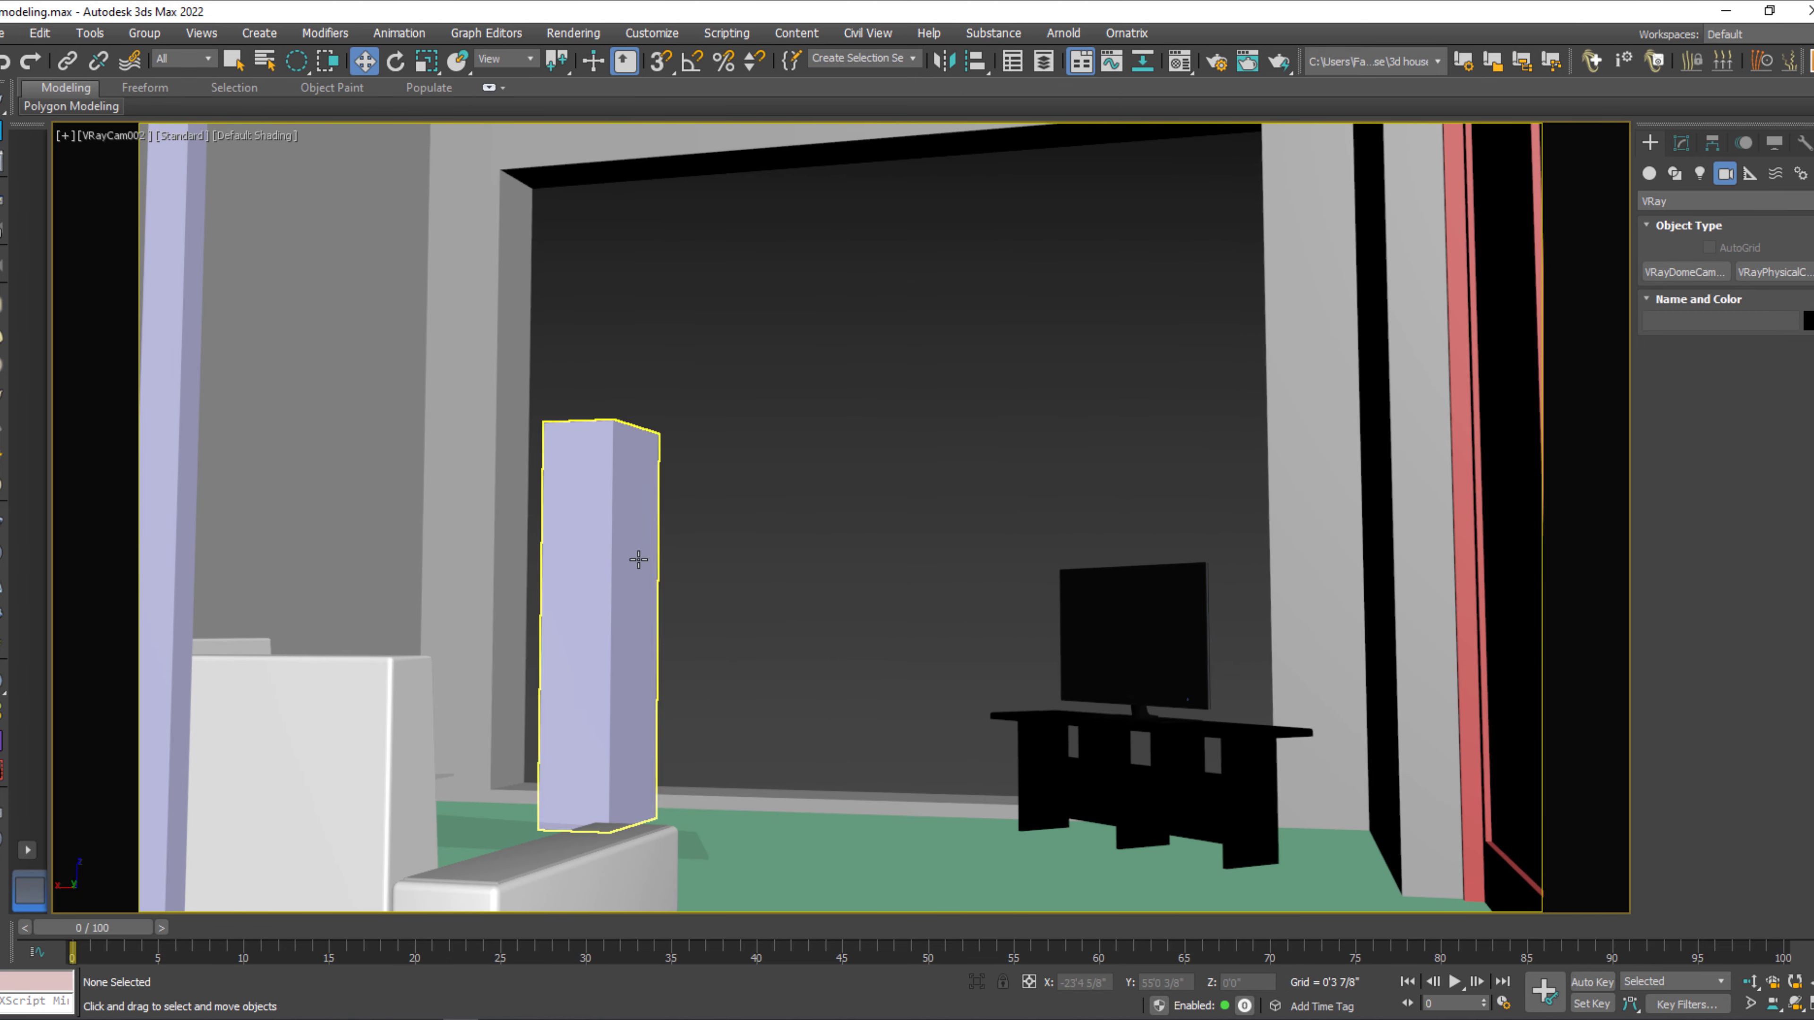
Delete the lavender box column standing in front of the large opening.
click(636, 559)
key(Delete)
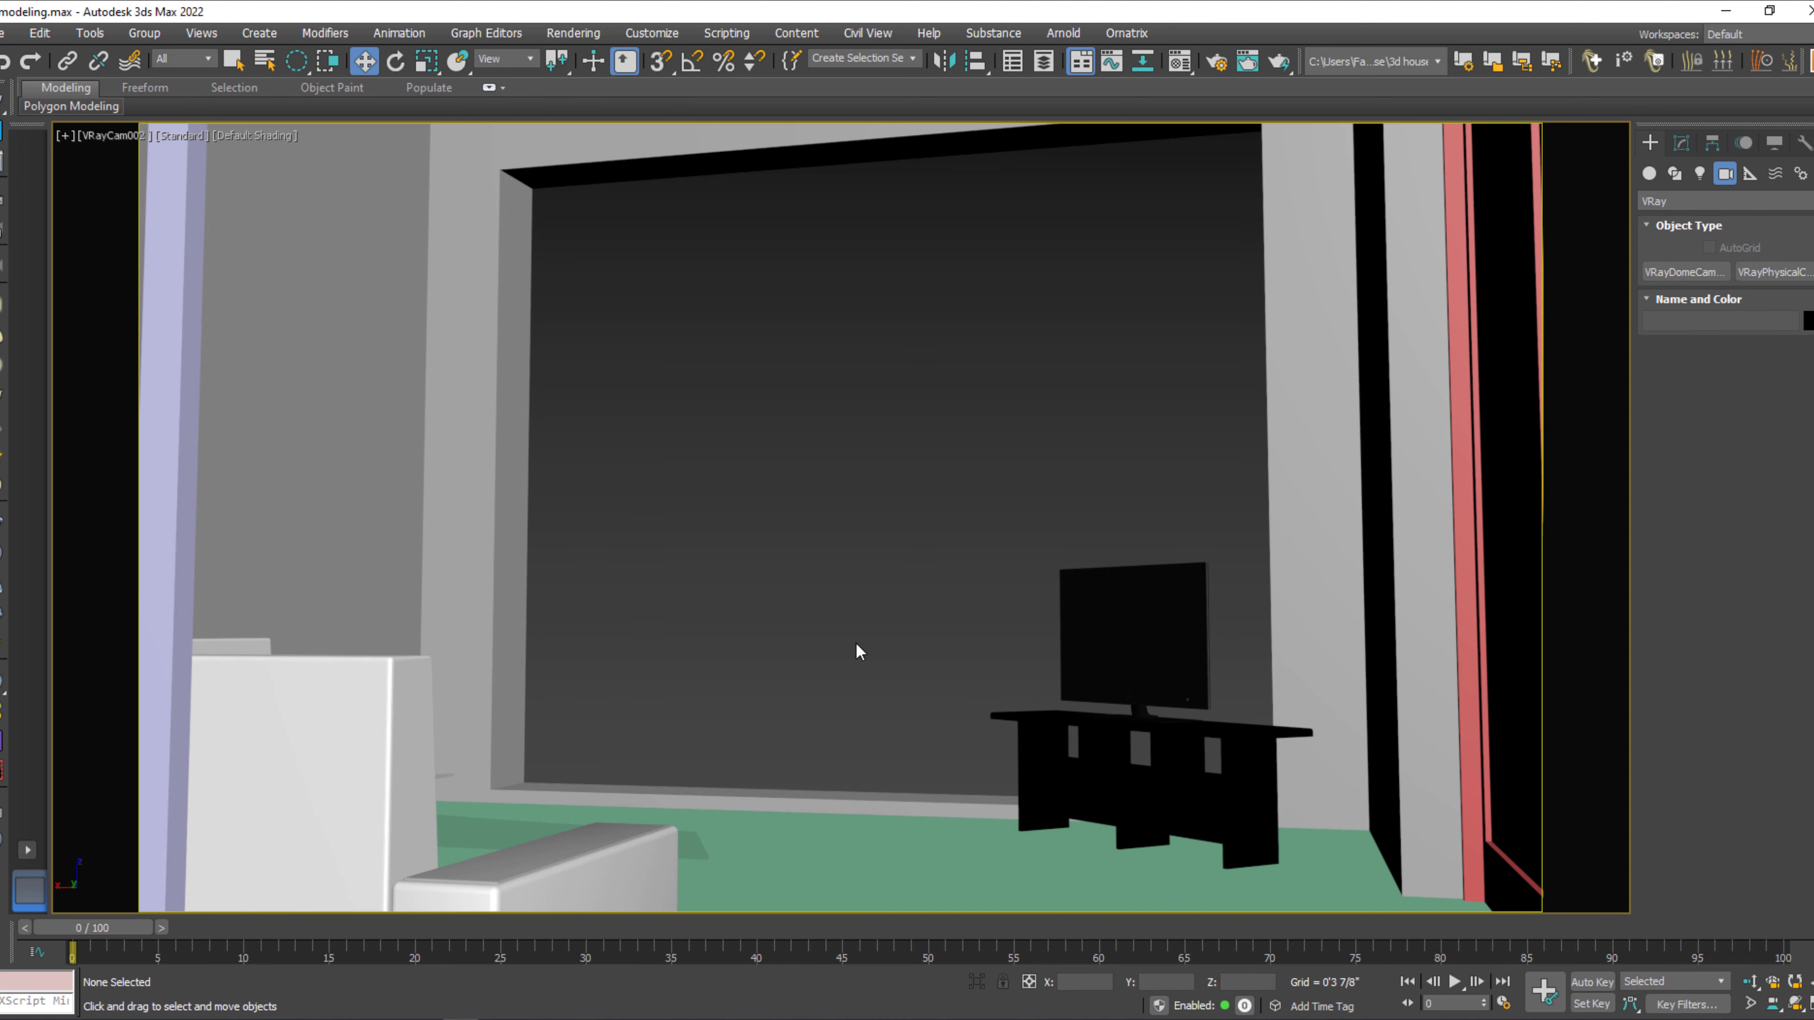
key(q)
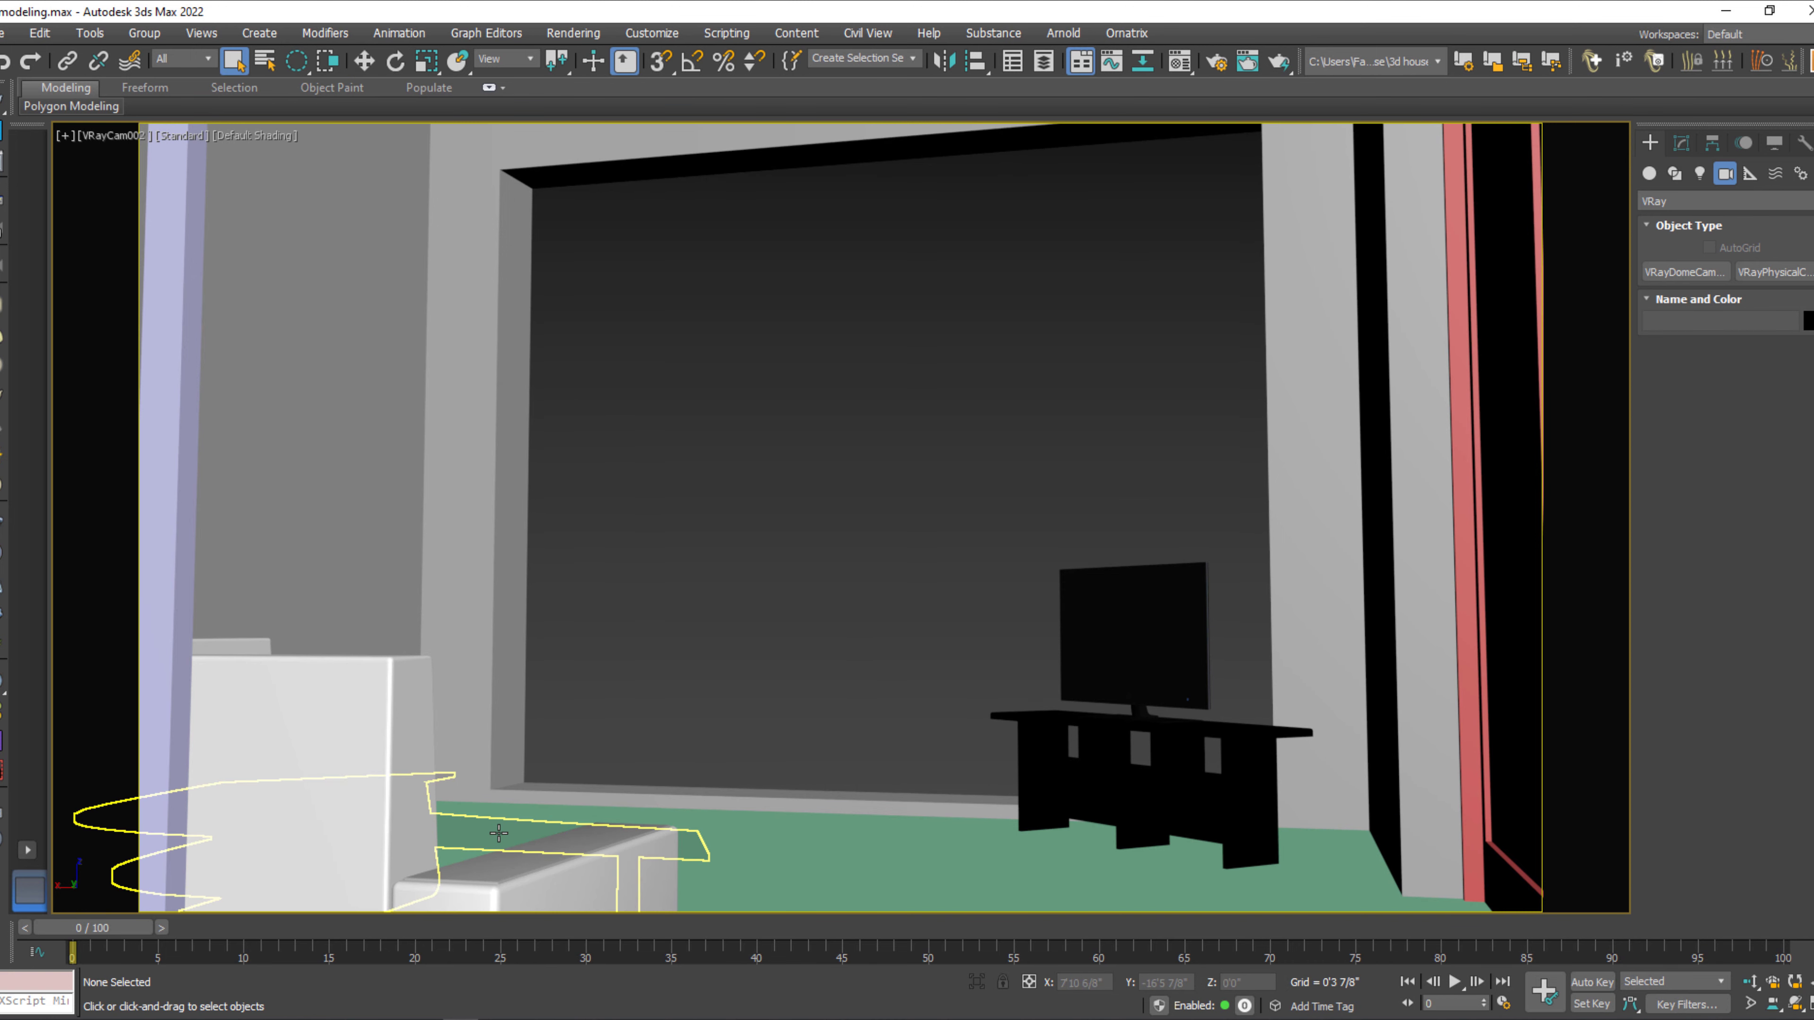
click(498, 833)
click(887, 636)
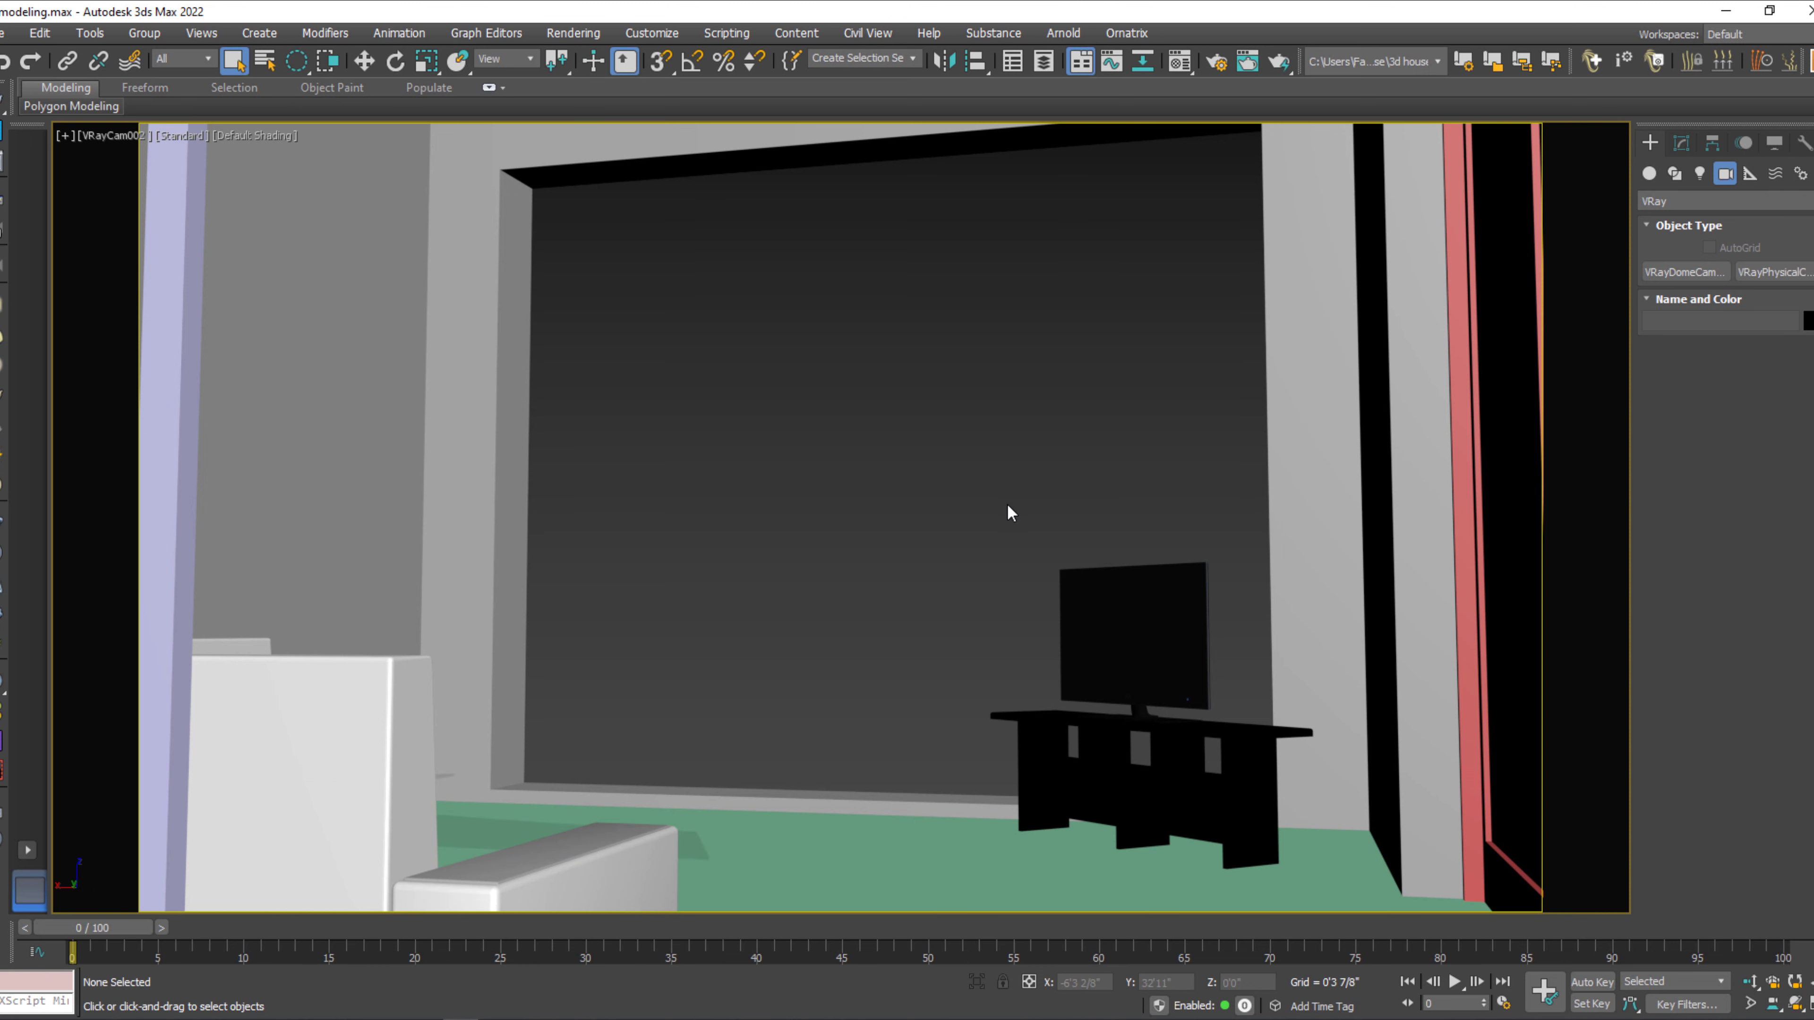
Switch the viewport to VRayCam001 and reposition that camera to frame the curved sofa and coffee table.
key(c)
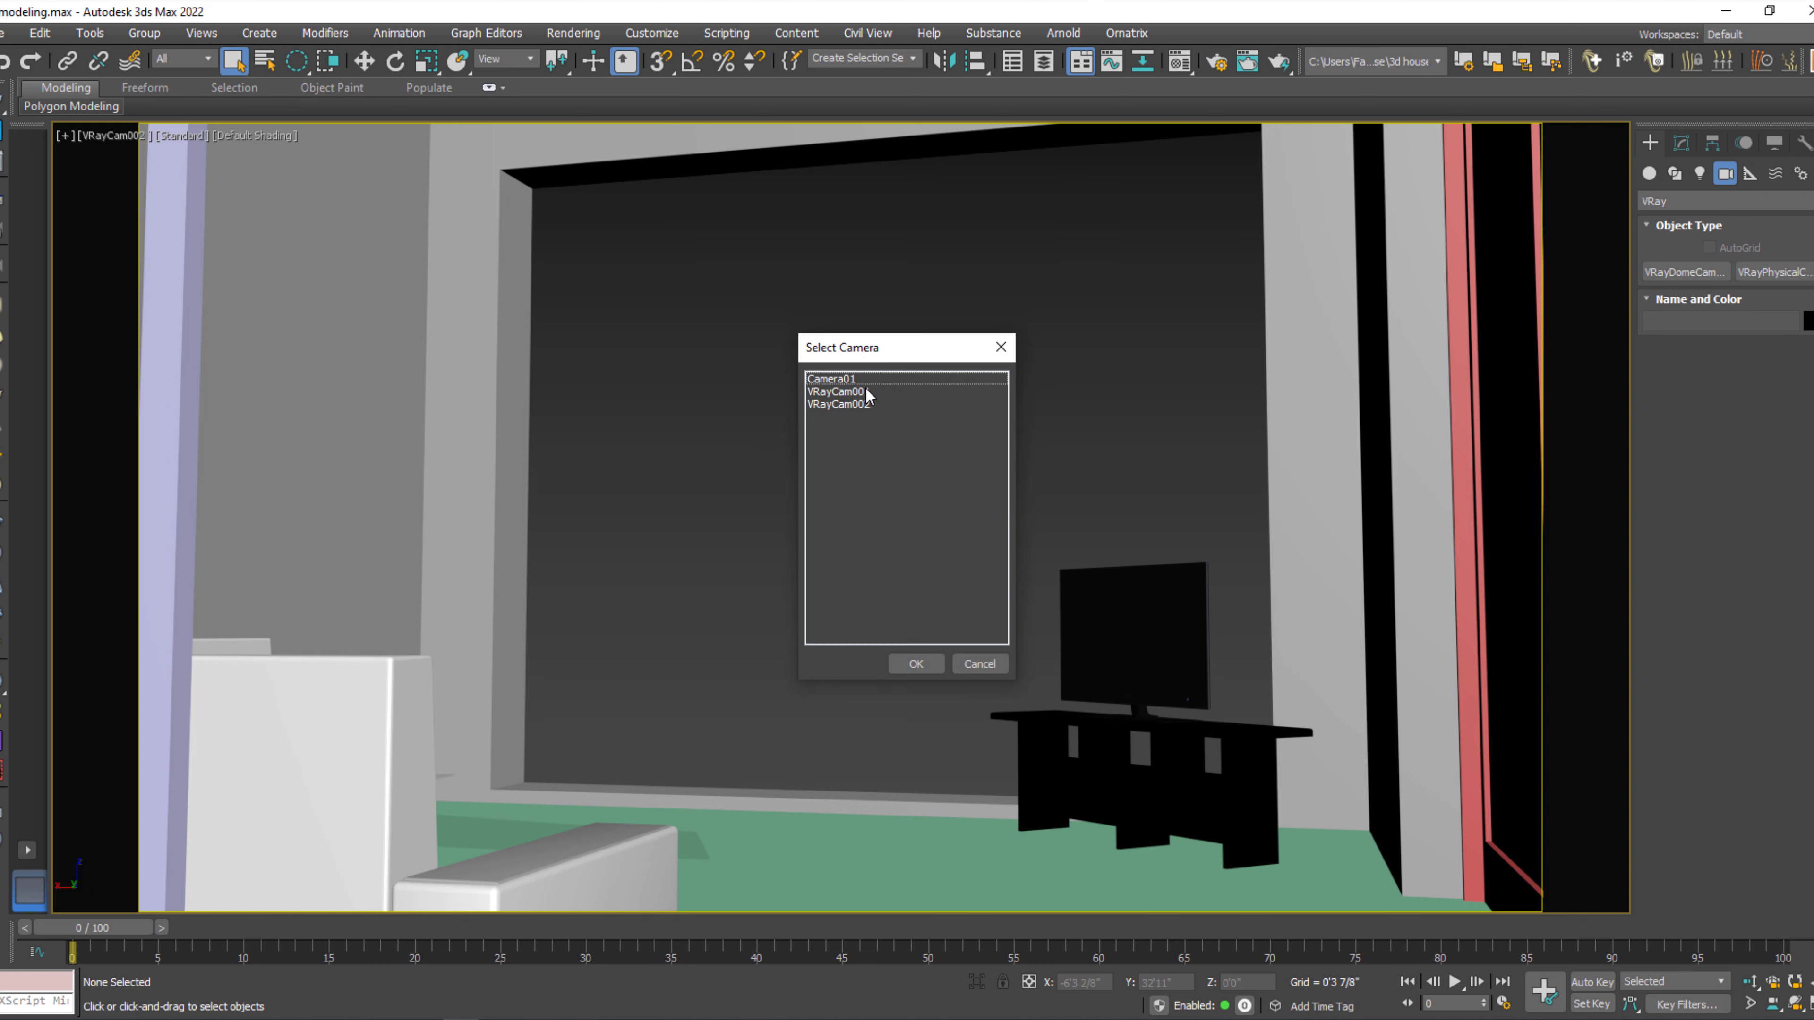
click(854, 392)
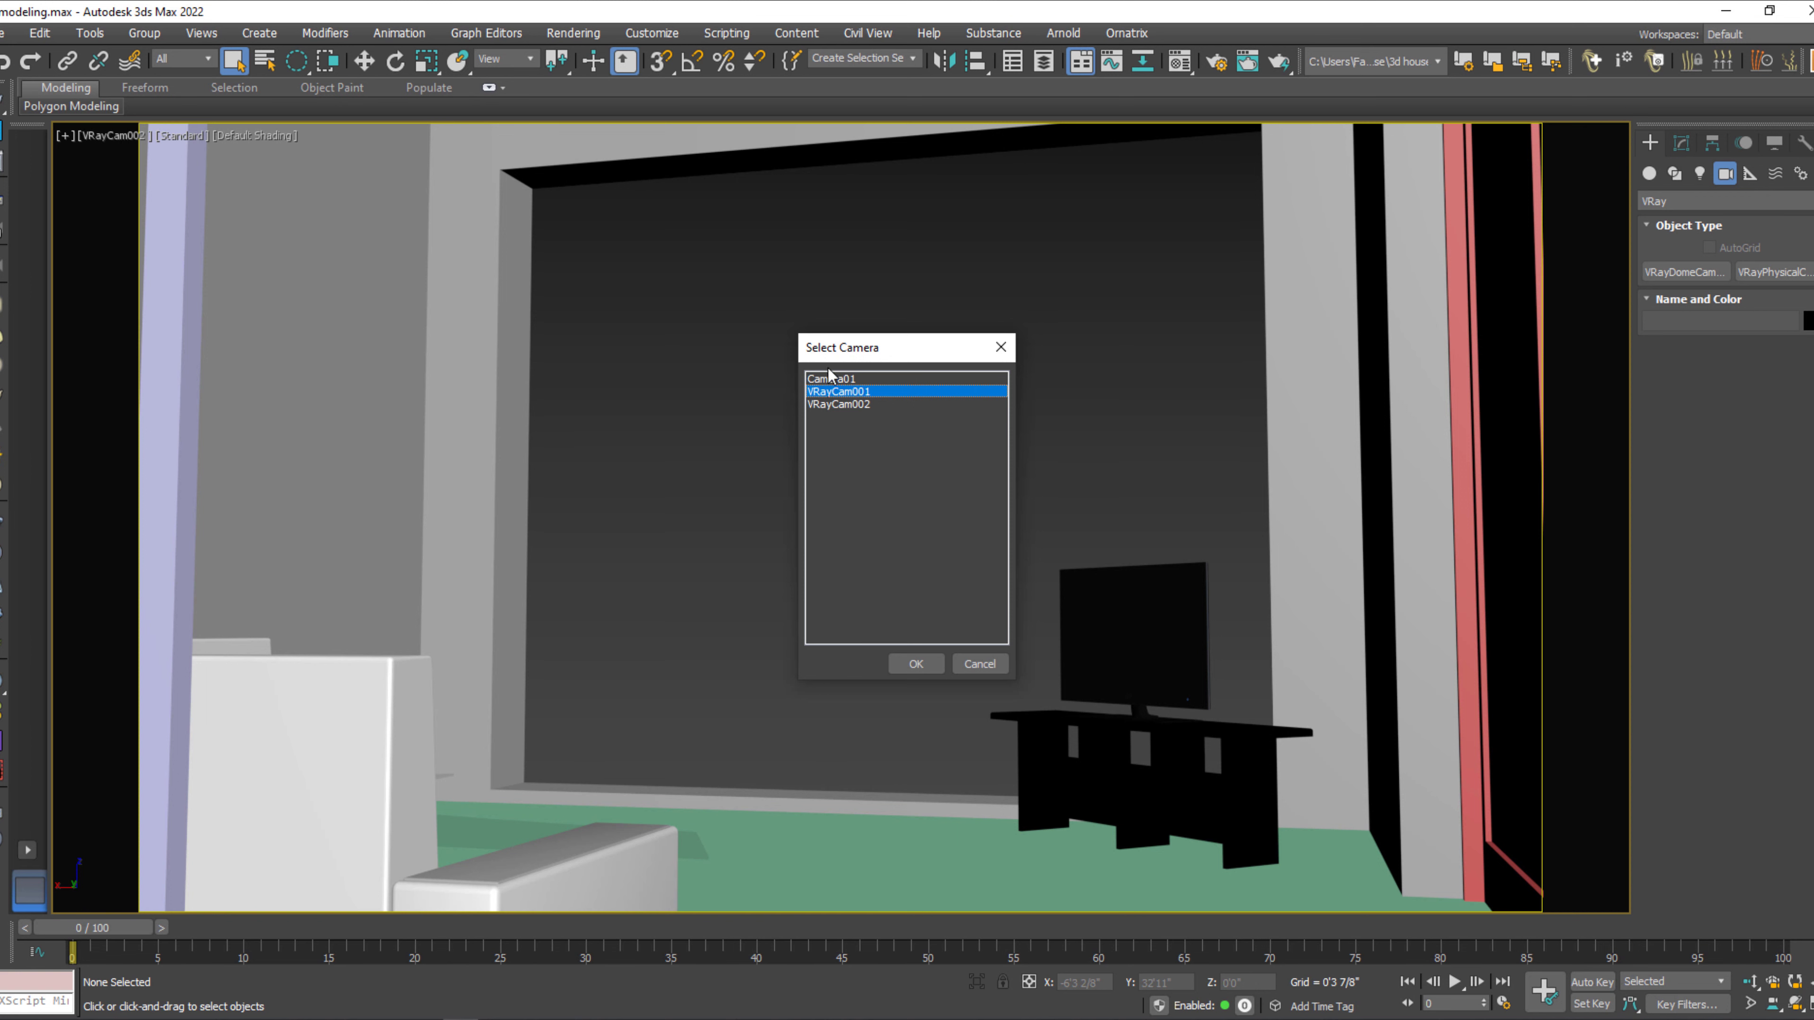
click(921, 664)
middle_drag(962, 473, 971, 608)
key(ctrl+r)
drag(960, 539, 972, 526)
key(w)
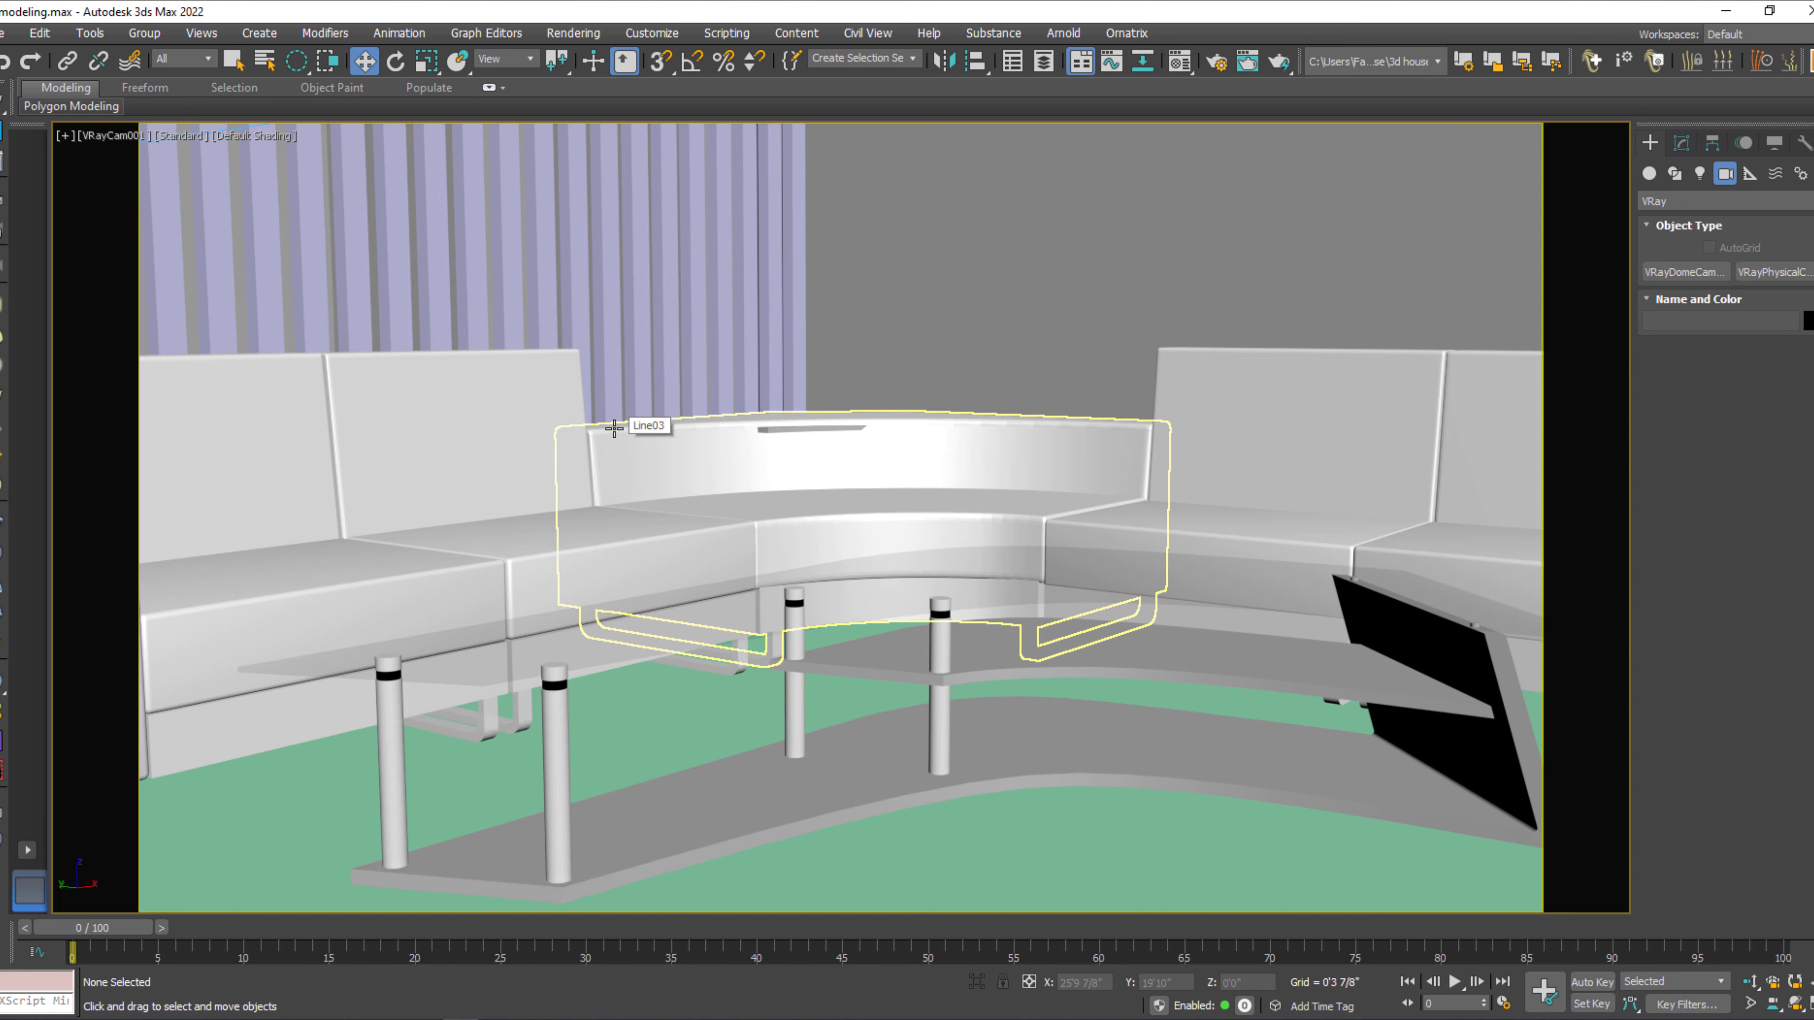
key(ctrl+a)
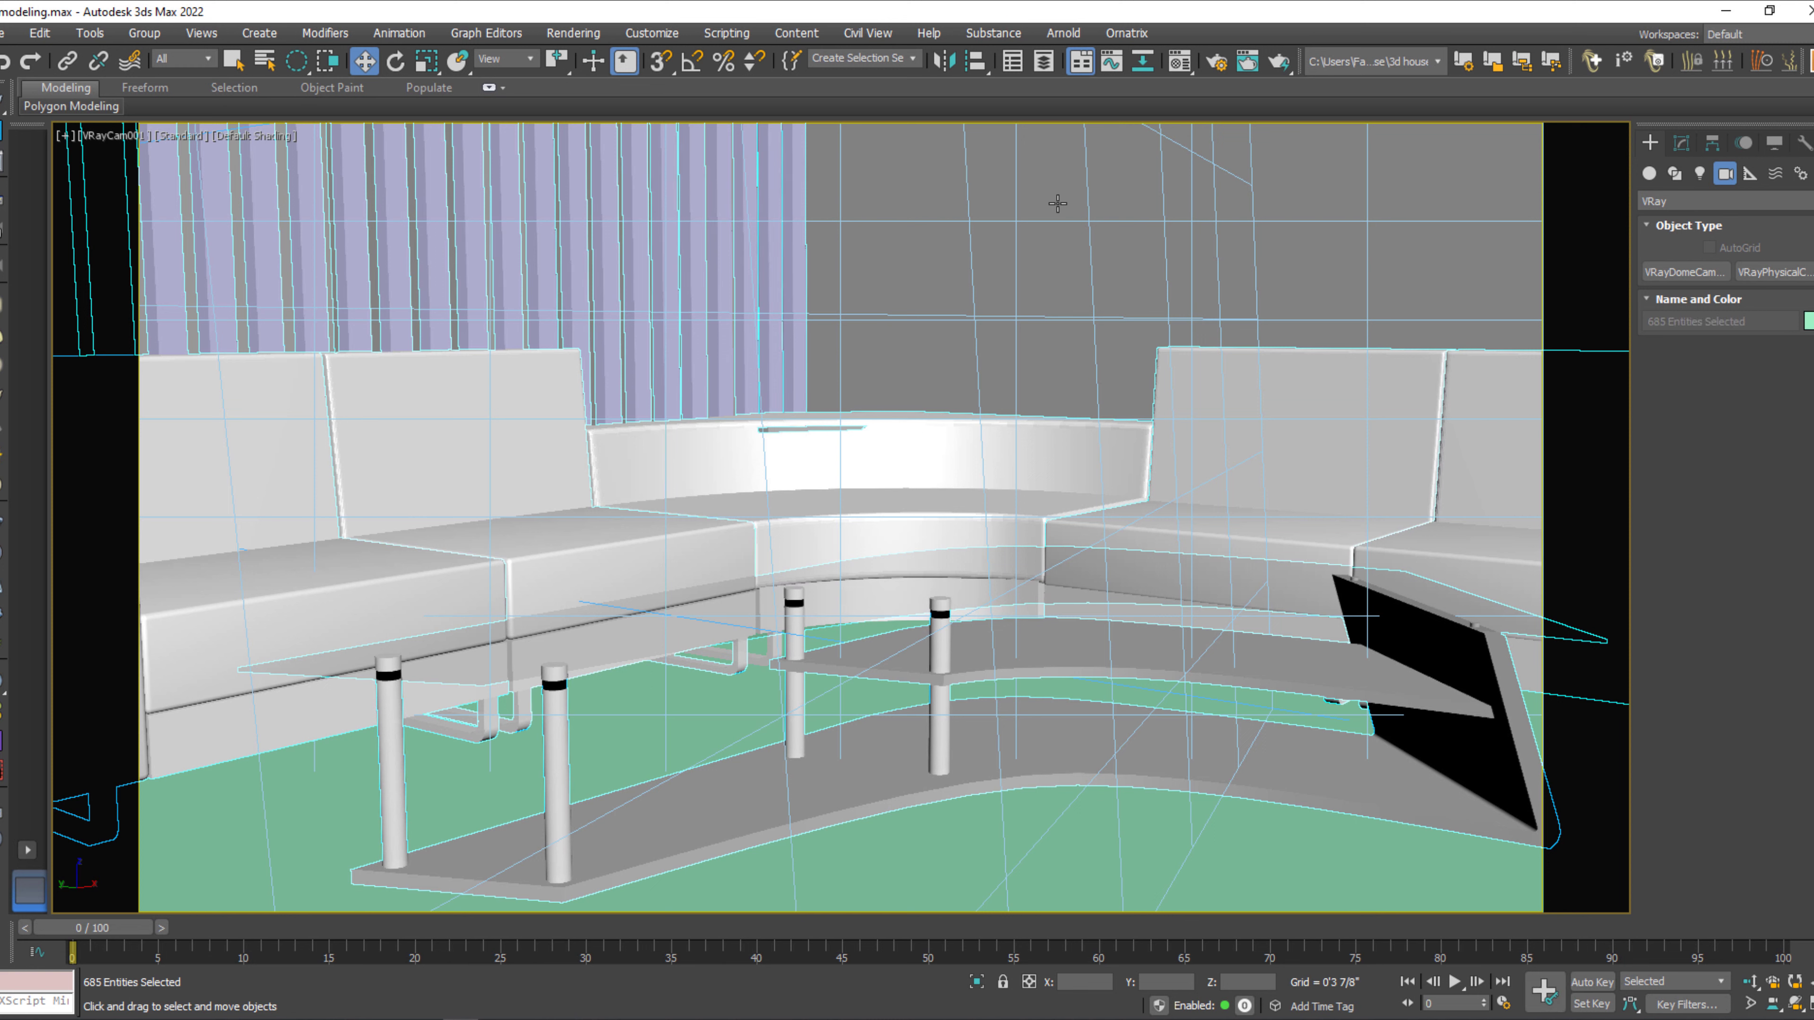
click(1113, 188)
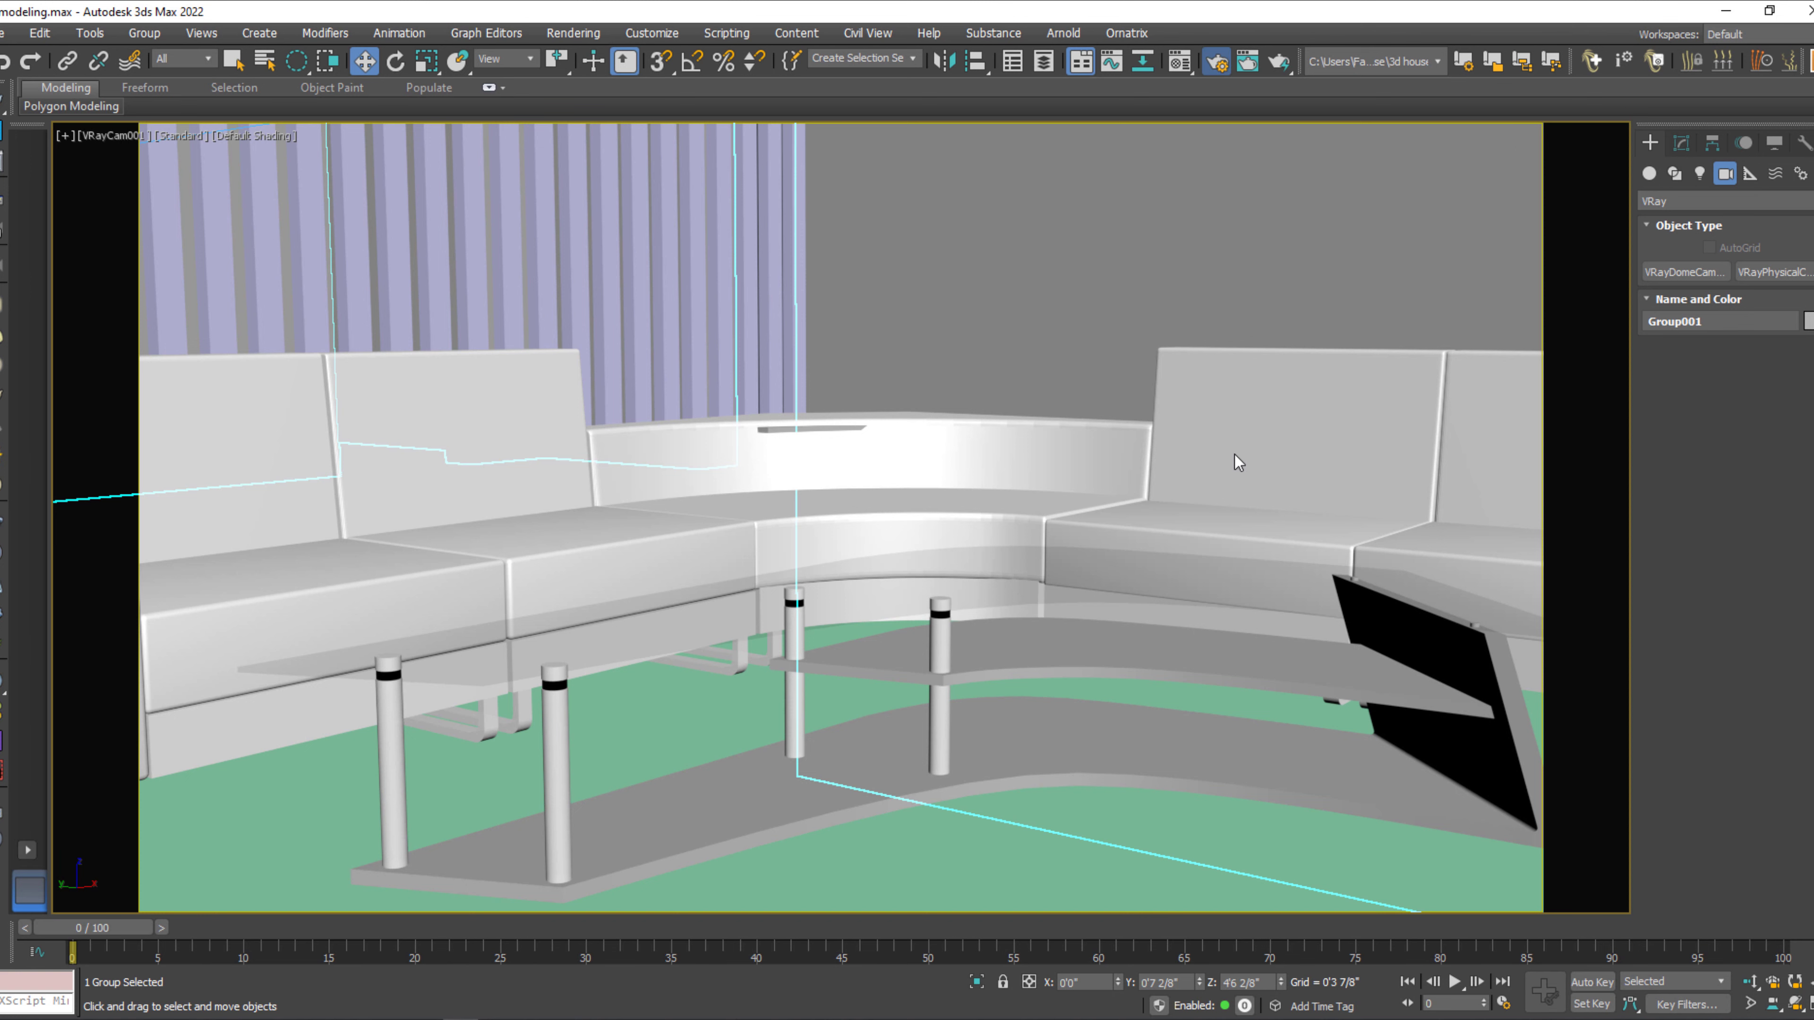
Open the render settings and the material editor side by side and change the first material slot to VRayMtl.
key(F10)
drag(826, 132, 400, 119)
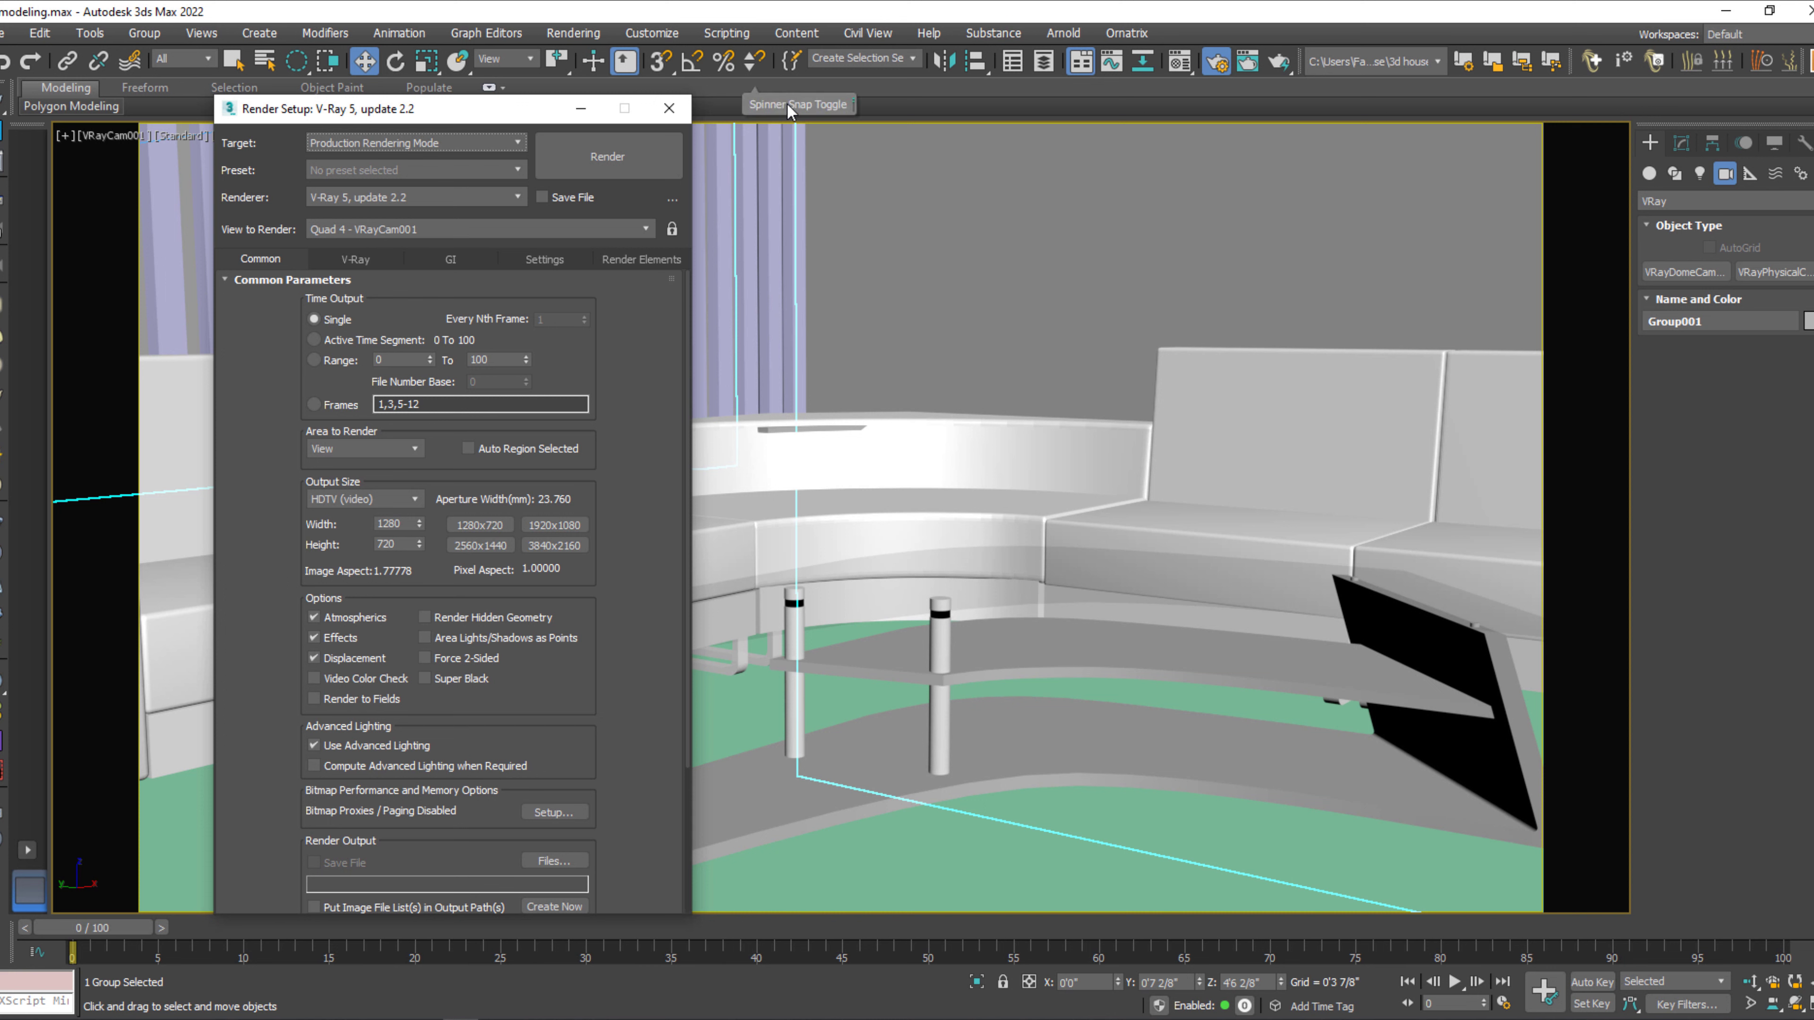
key(m)
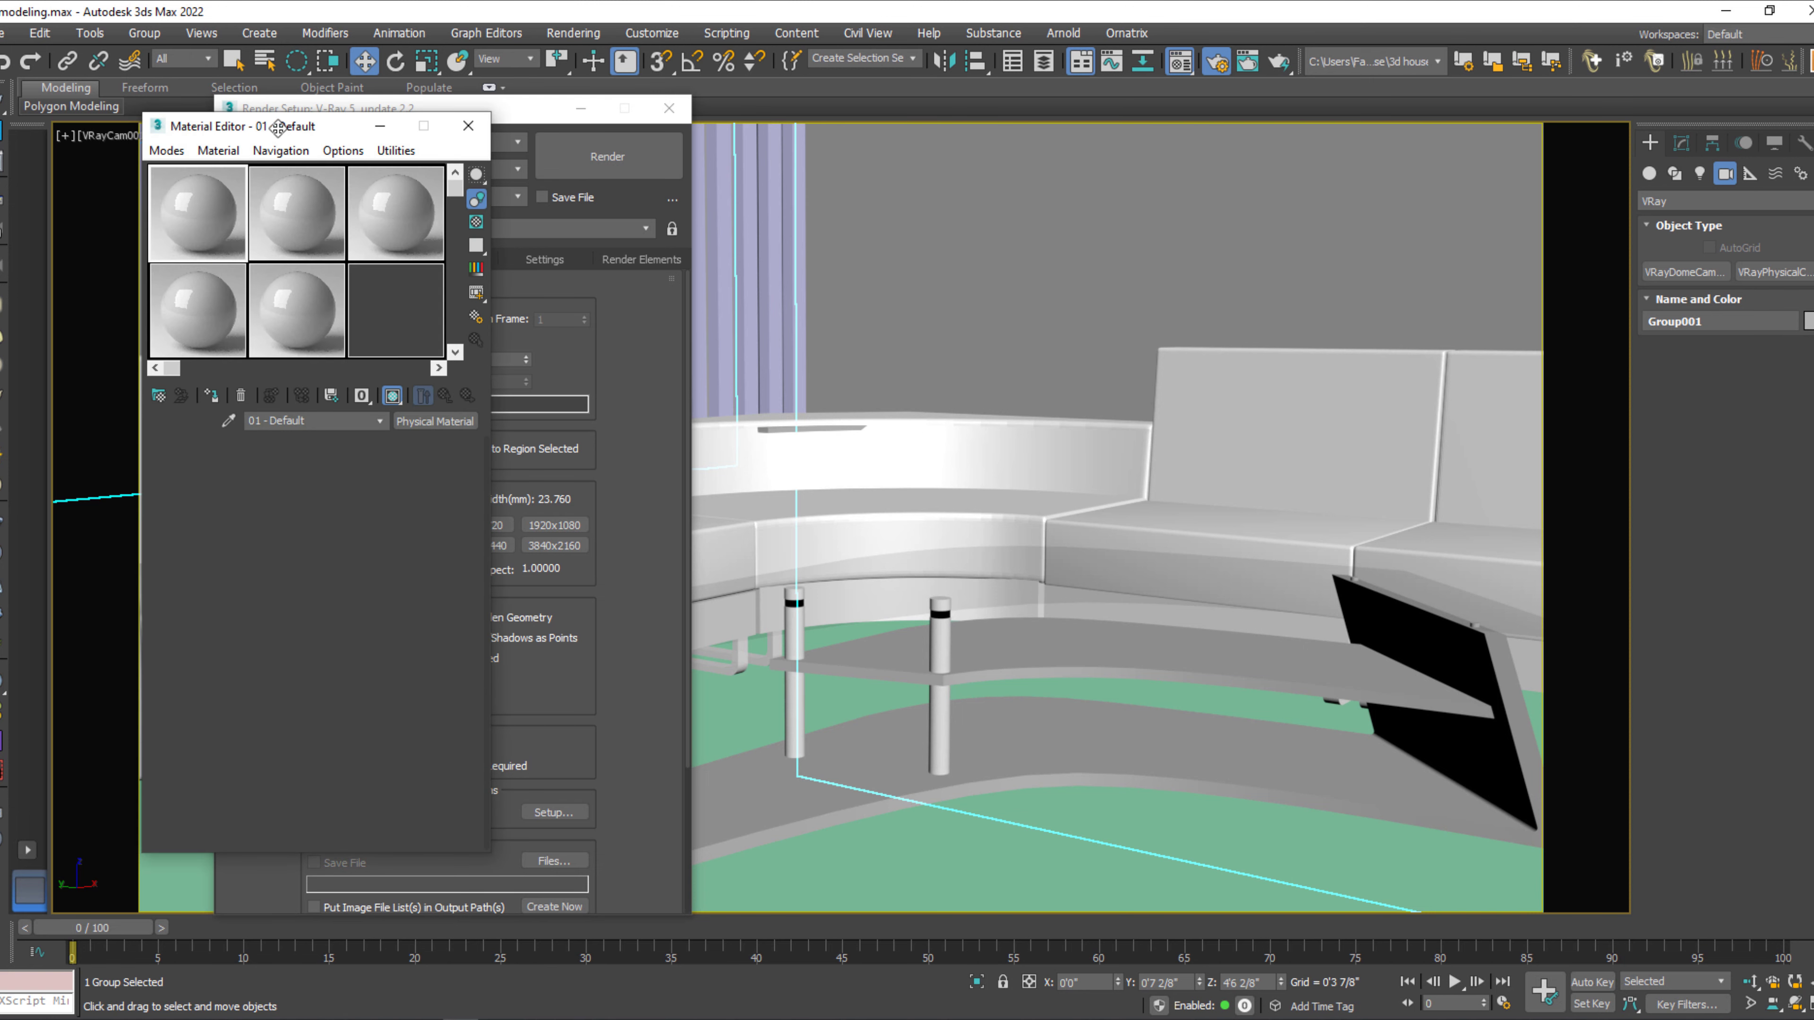
drag(280, 132, 986, 136)
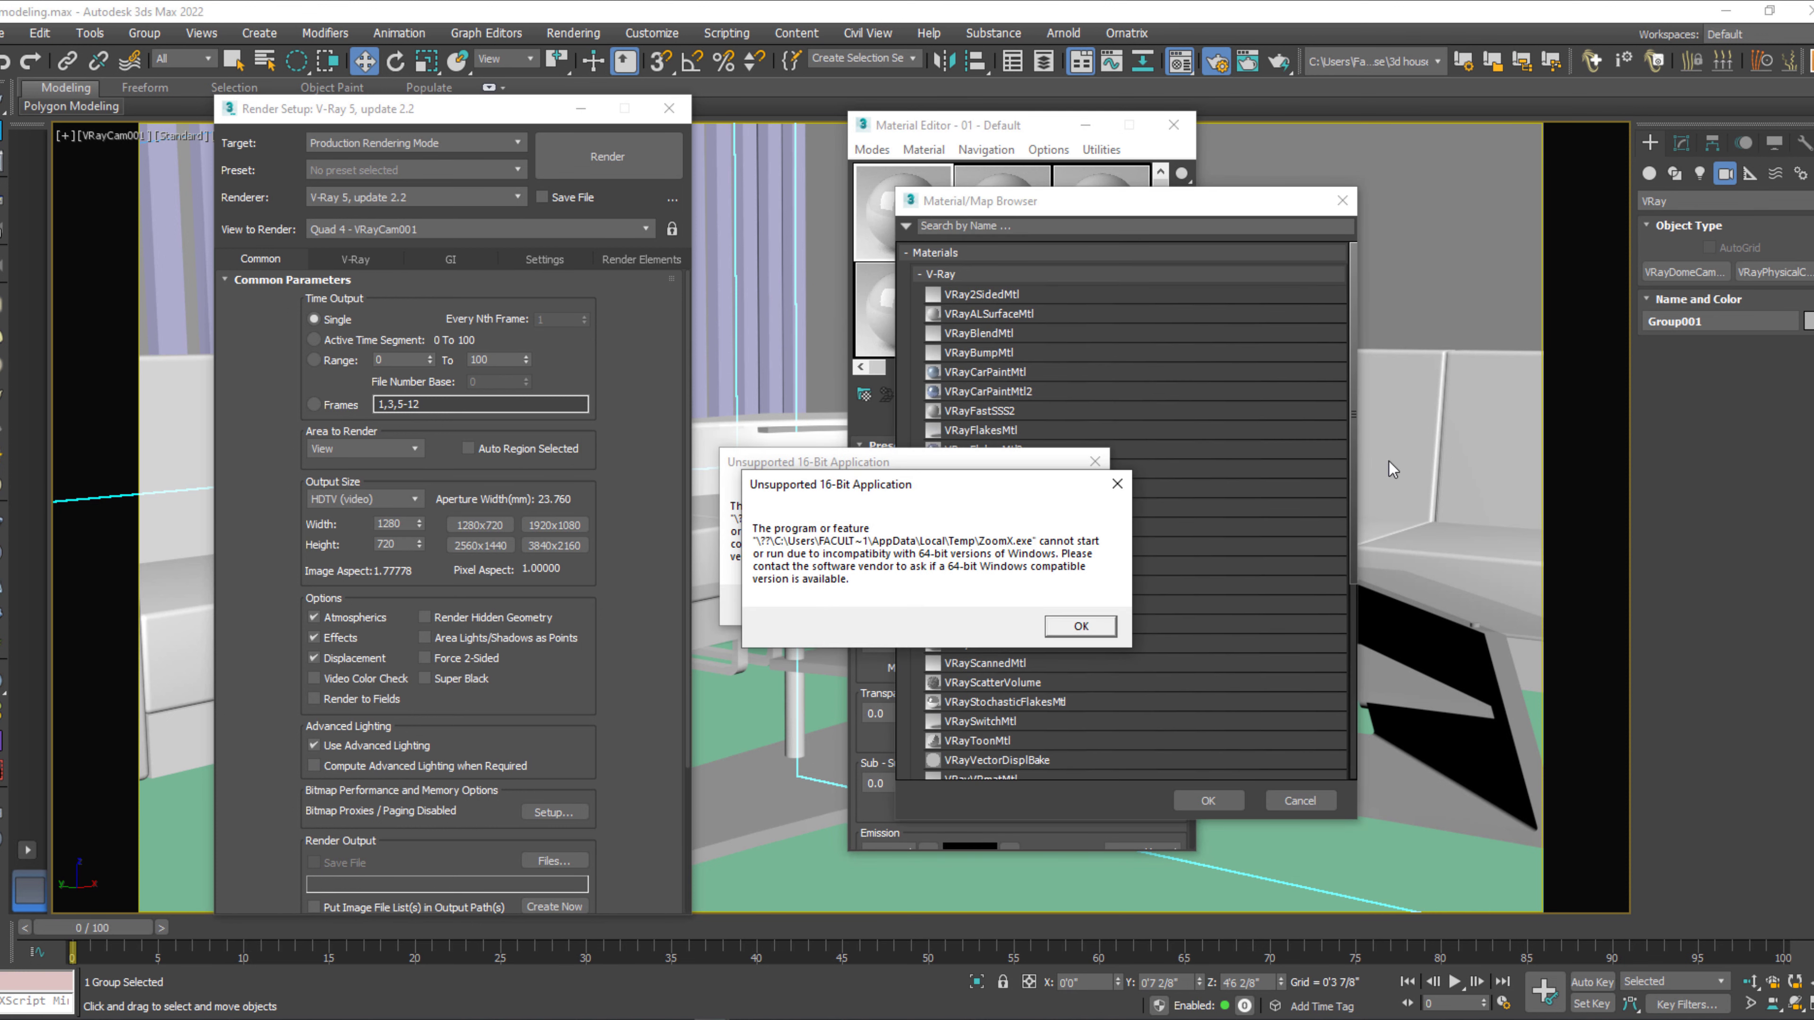
click(1059, 604)
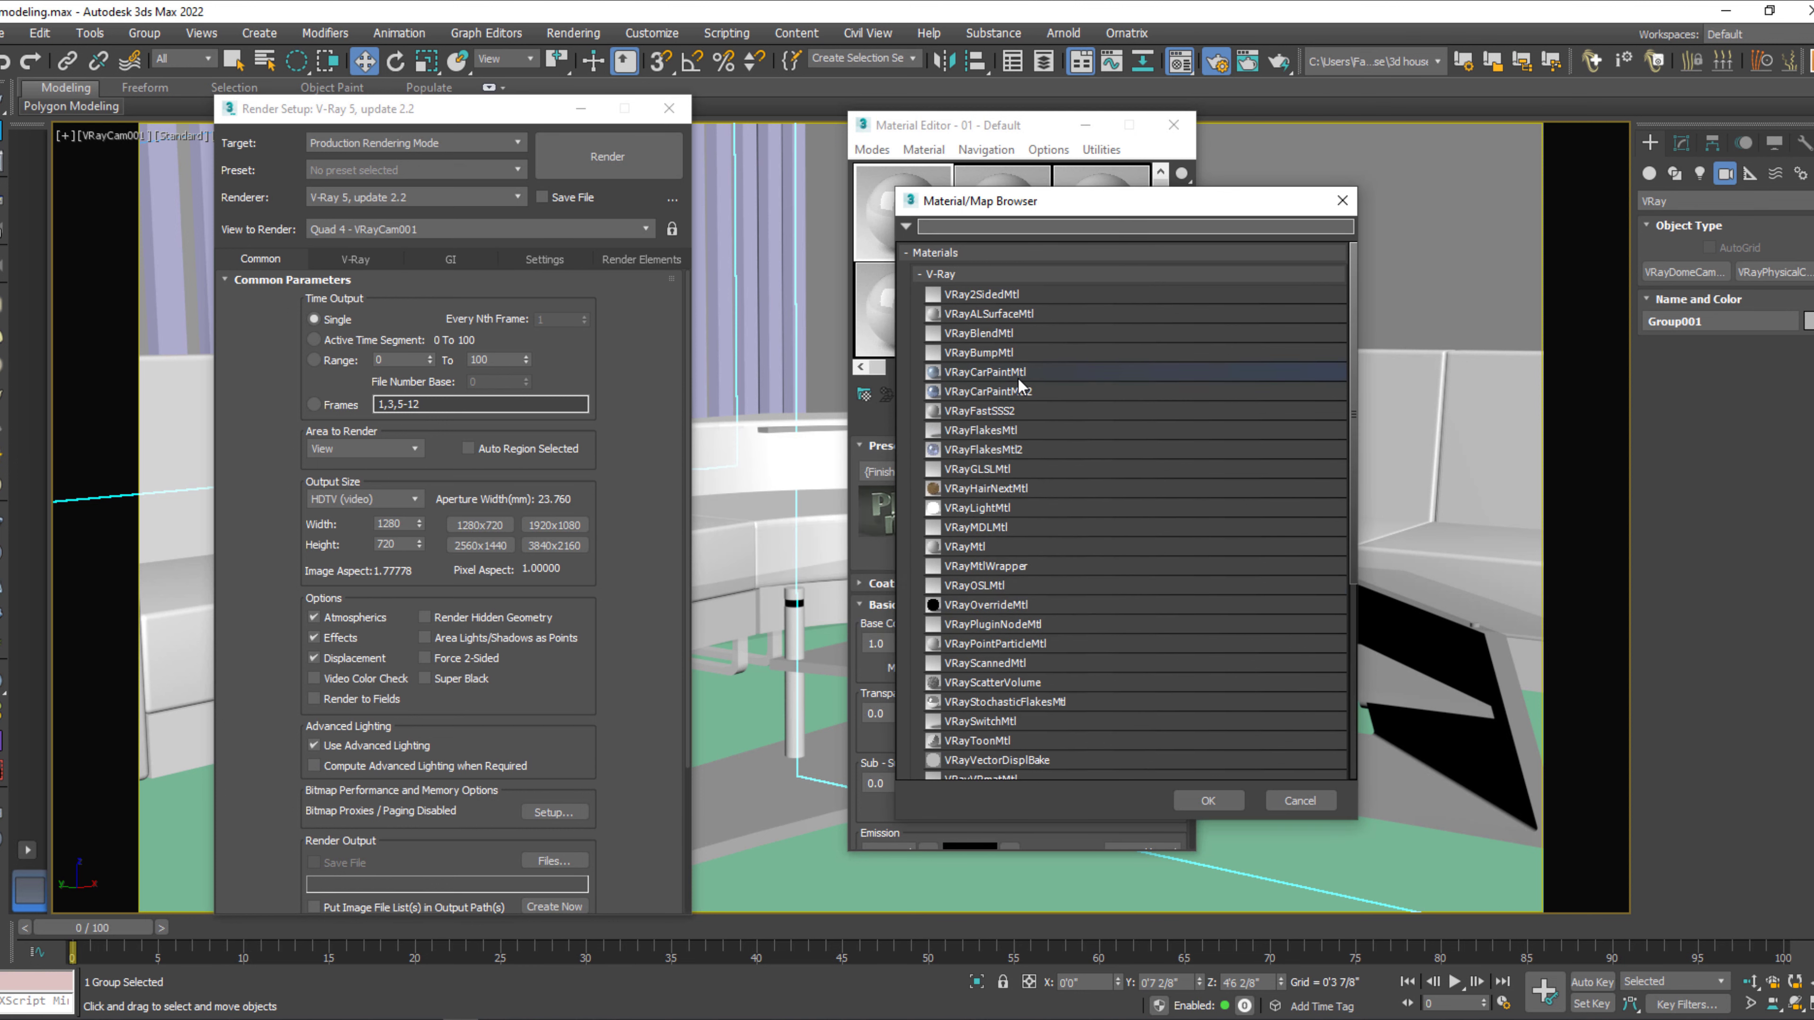
click(966, 548)
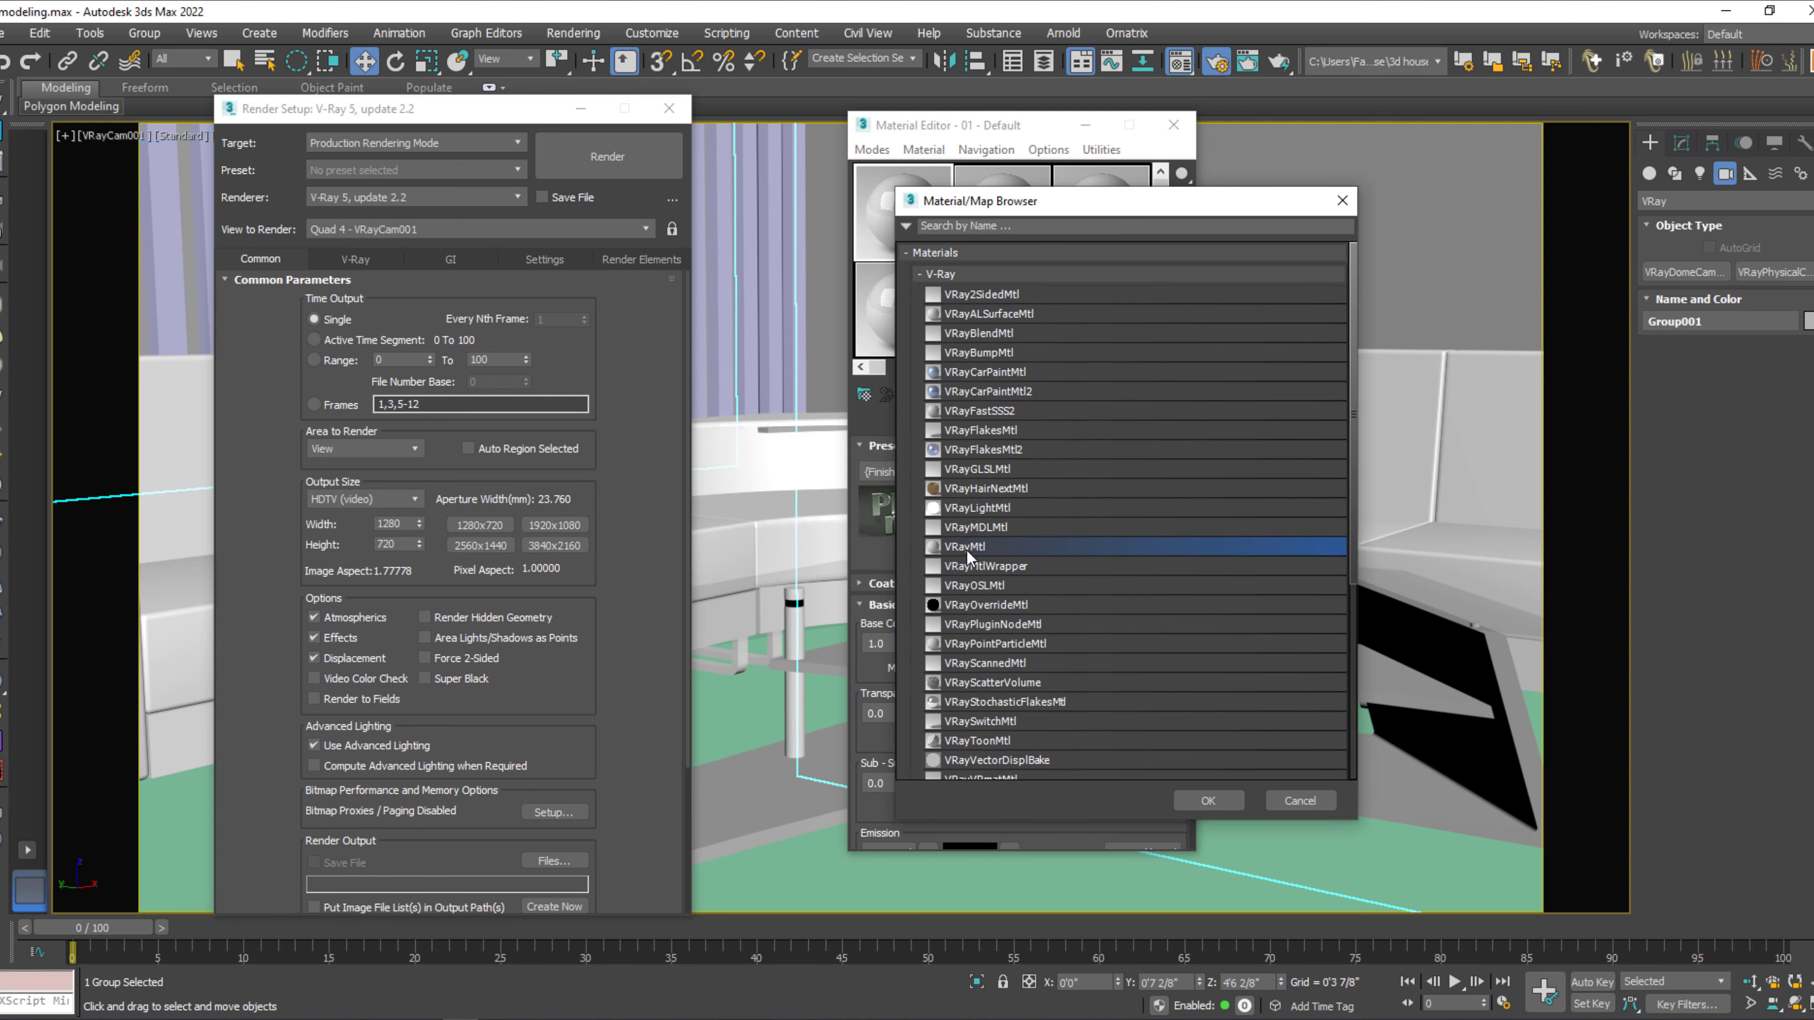
click(1206, 799)
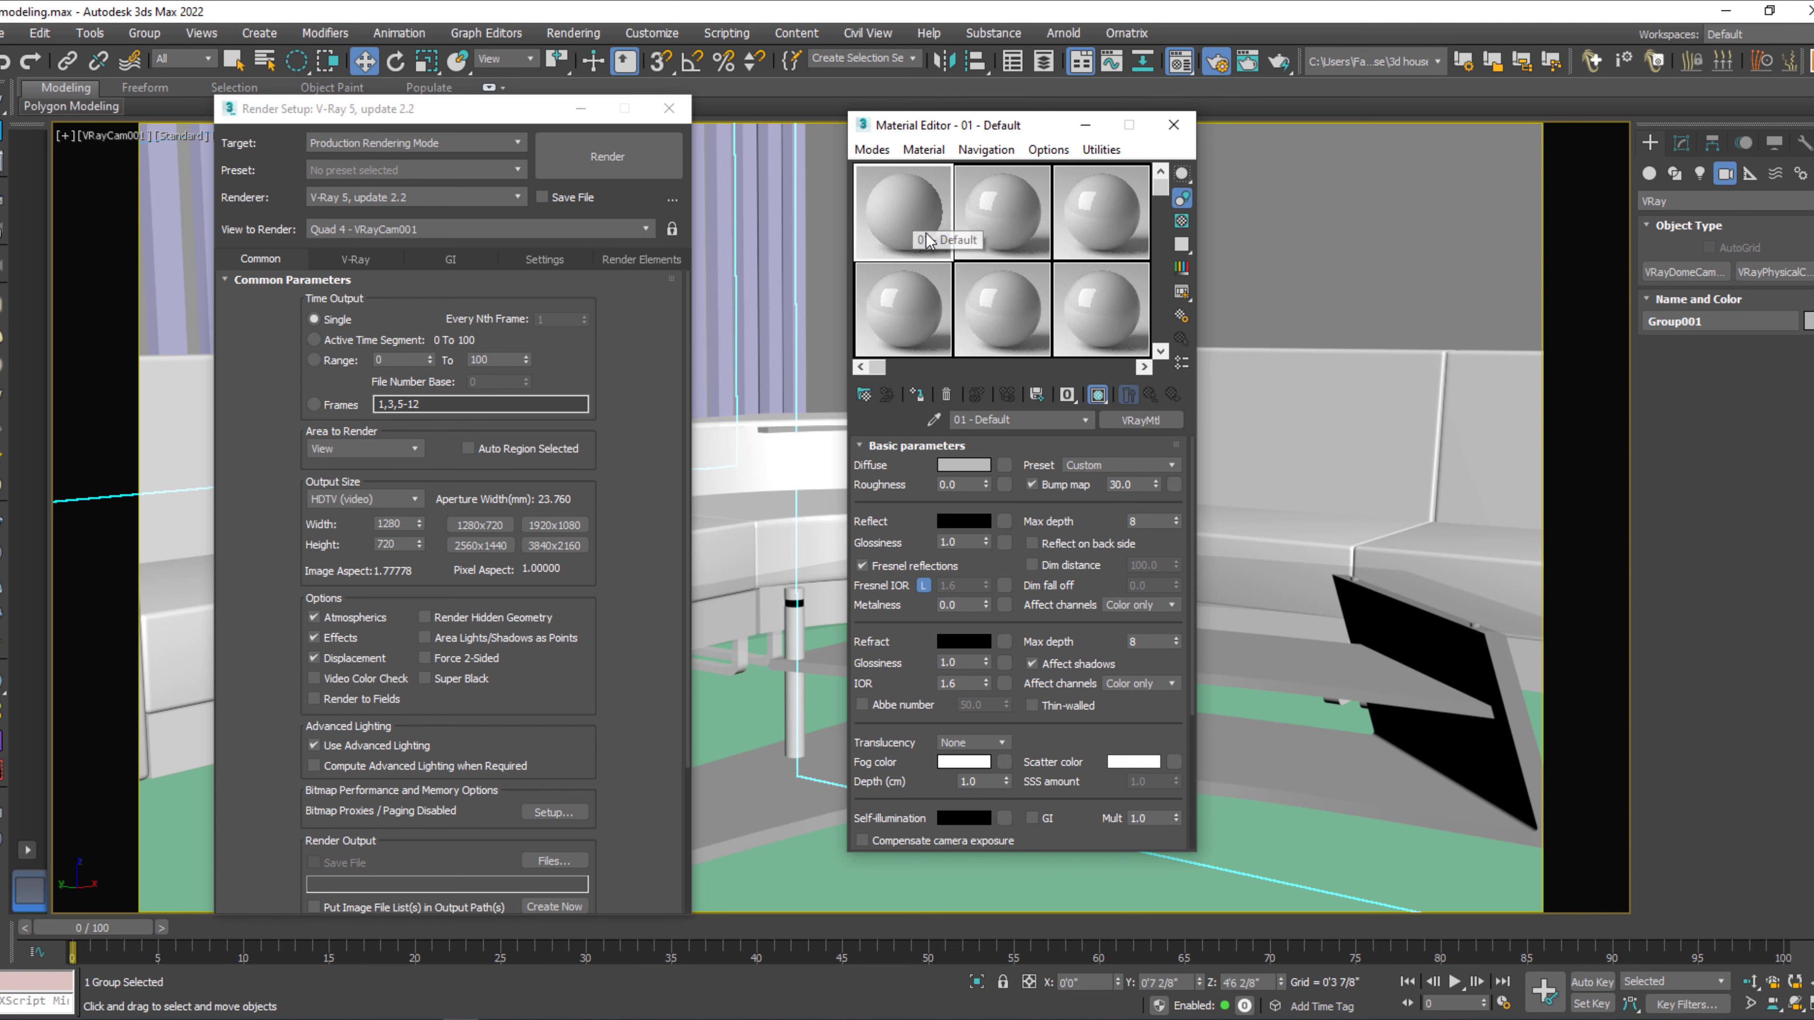
Enable the material override in V-Ray's global switches with an instance of the first slot's VRayMtl, and put both dialogs away.
click(357, 259)
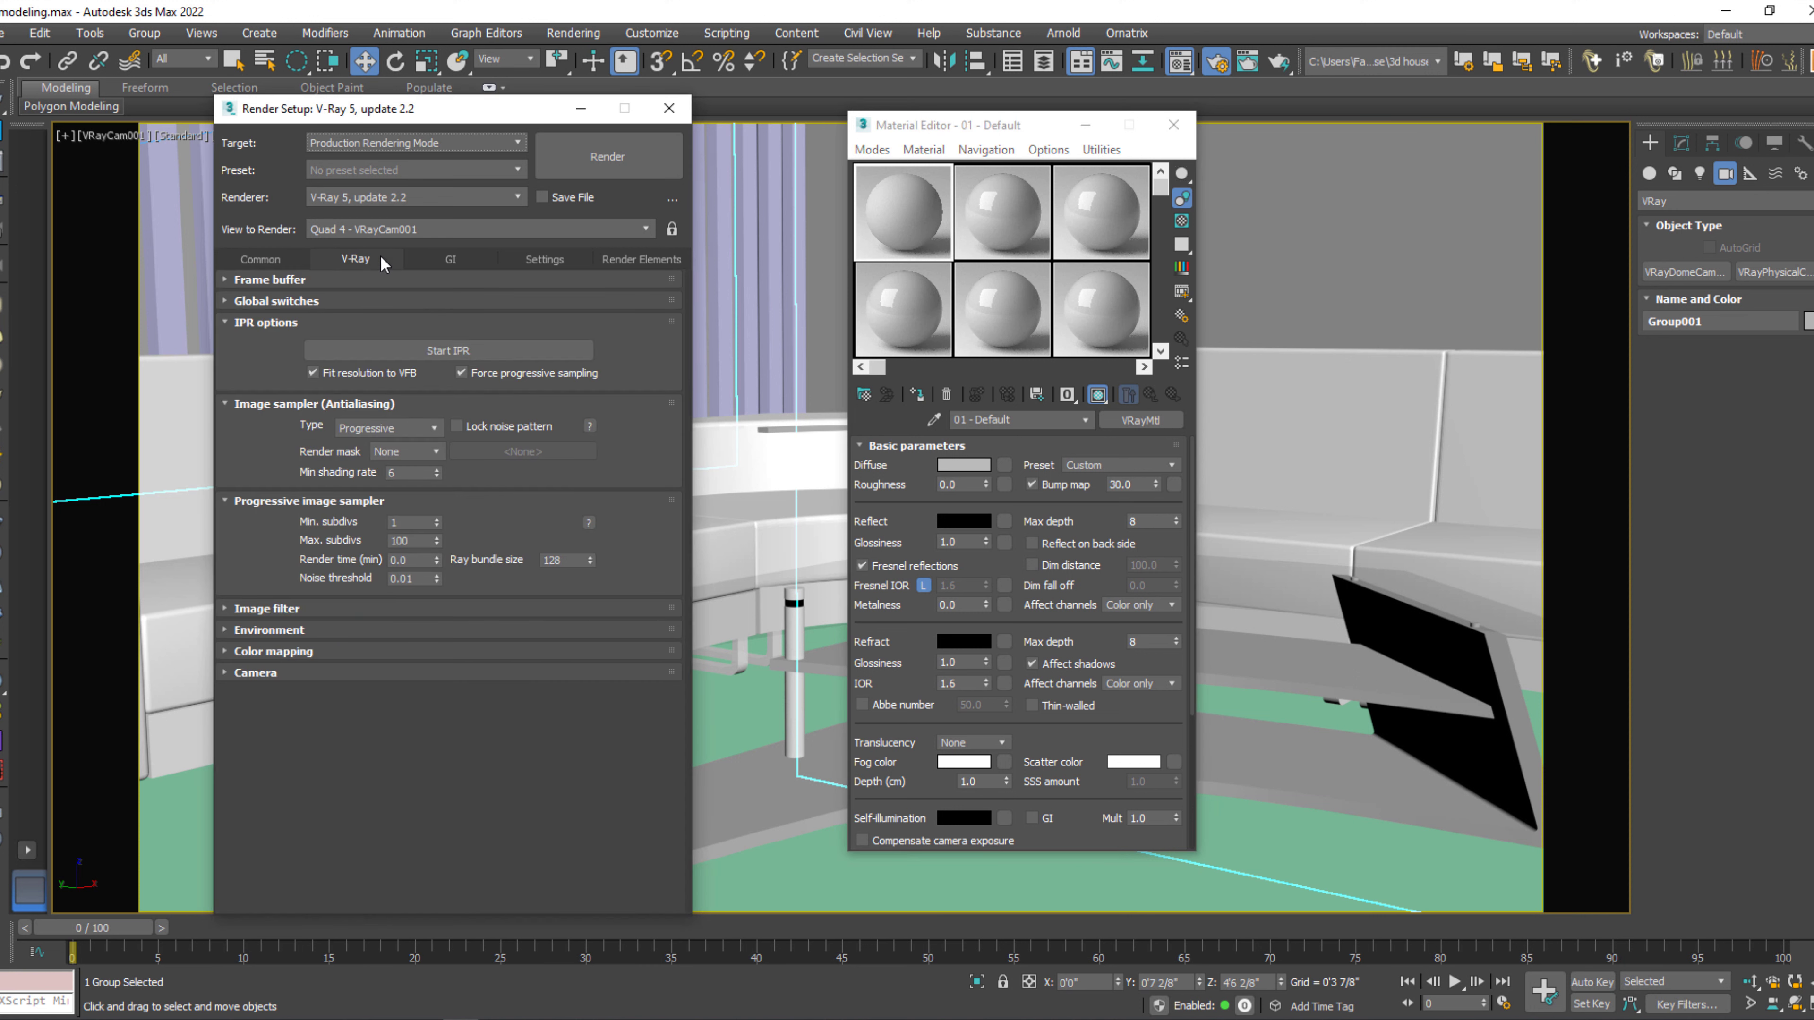
click(299, 302)
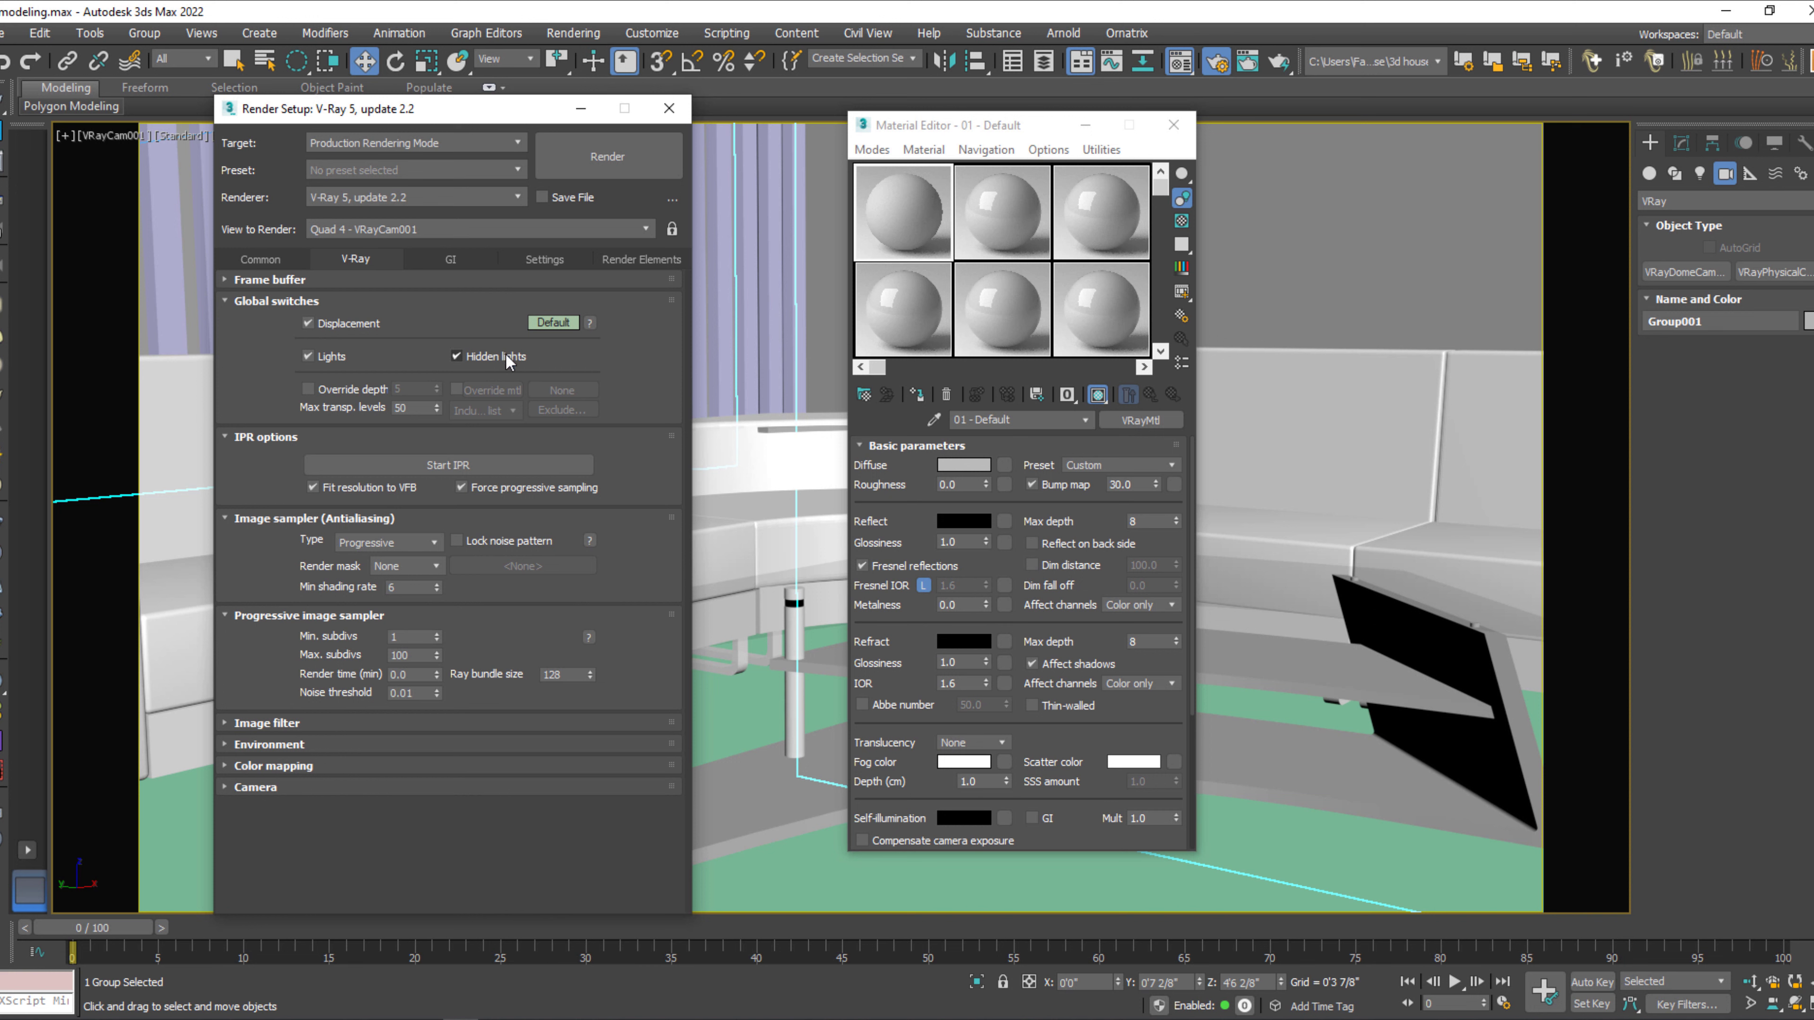
click(456, 390)
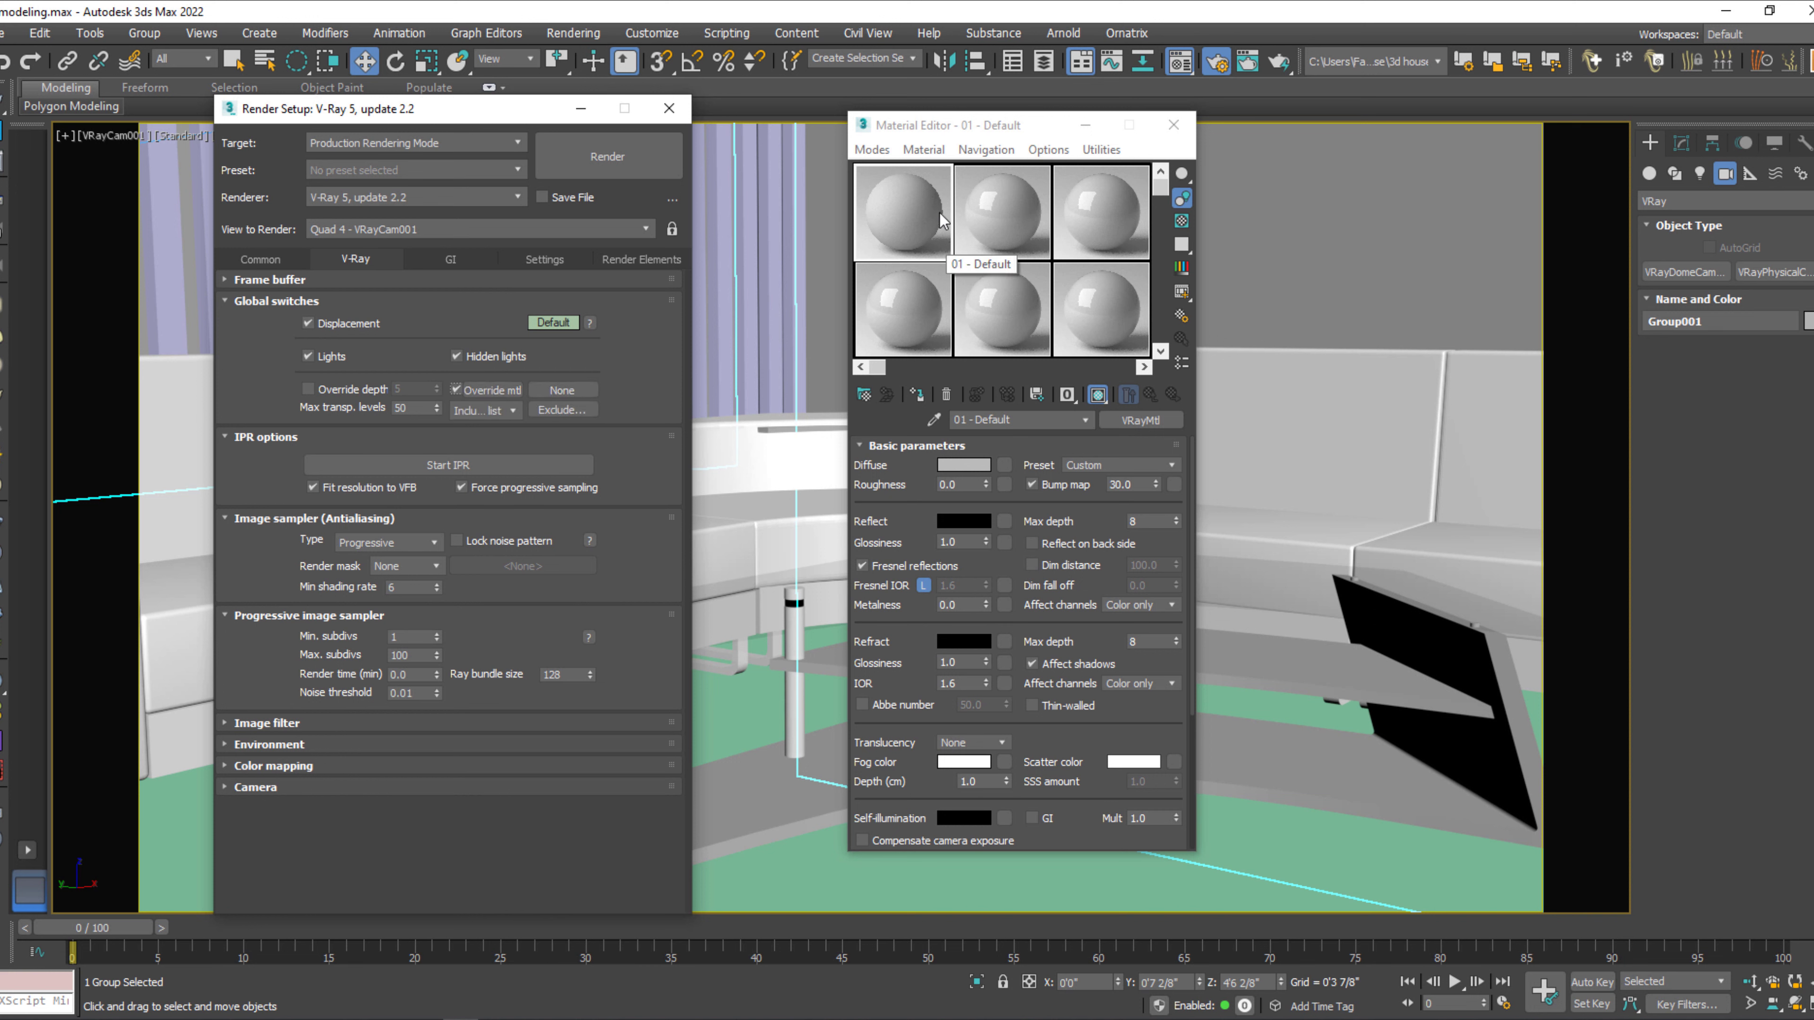
drag(935, 211, 574, 392)
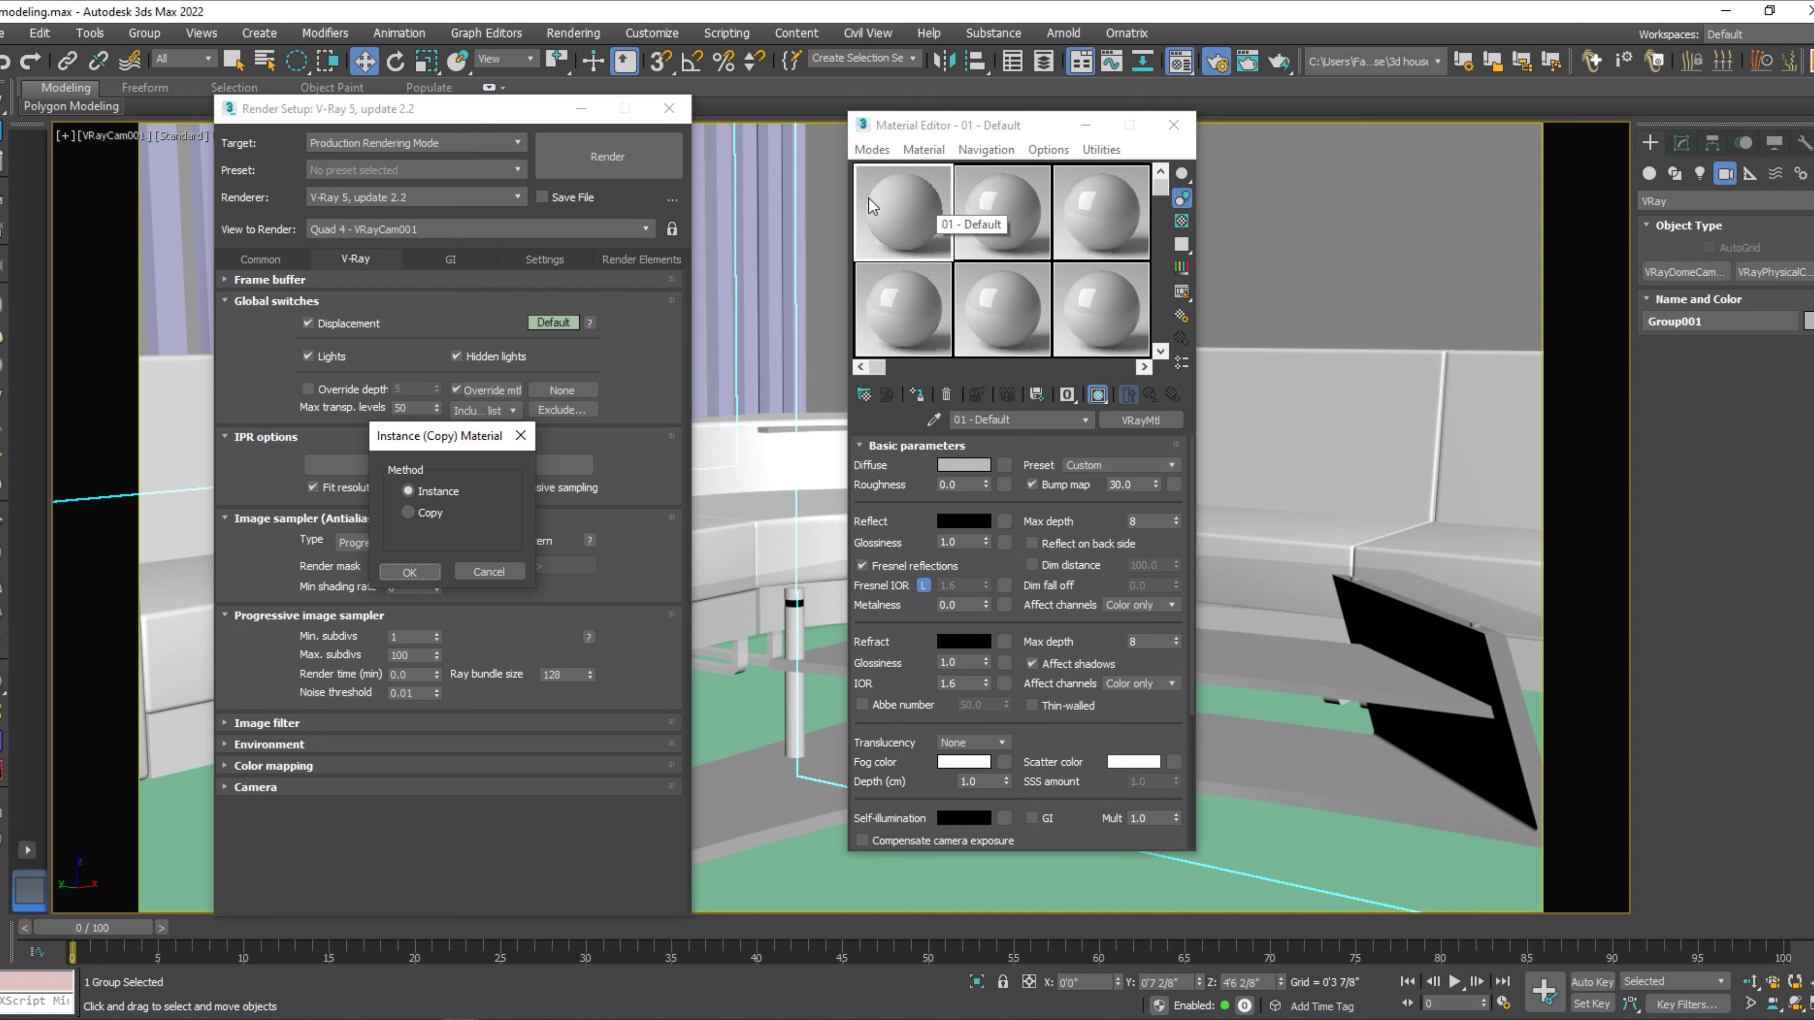
click(409, 571)
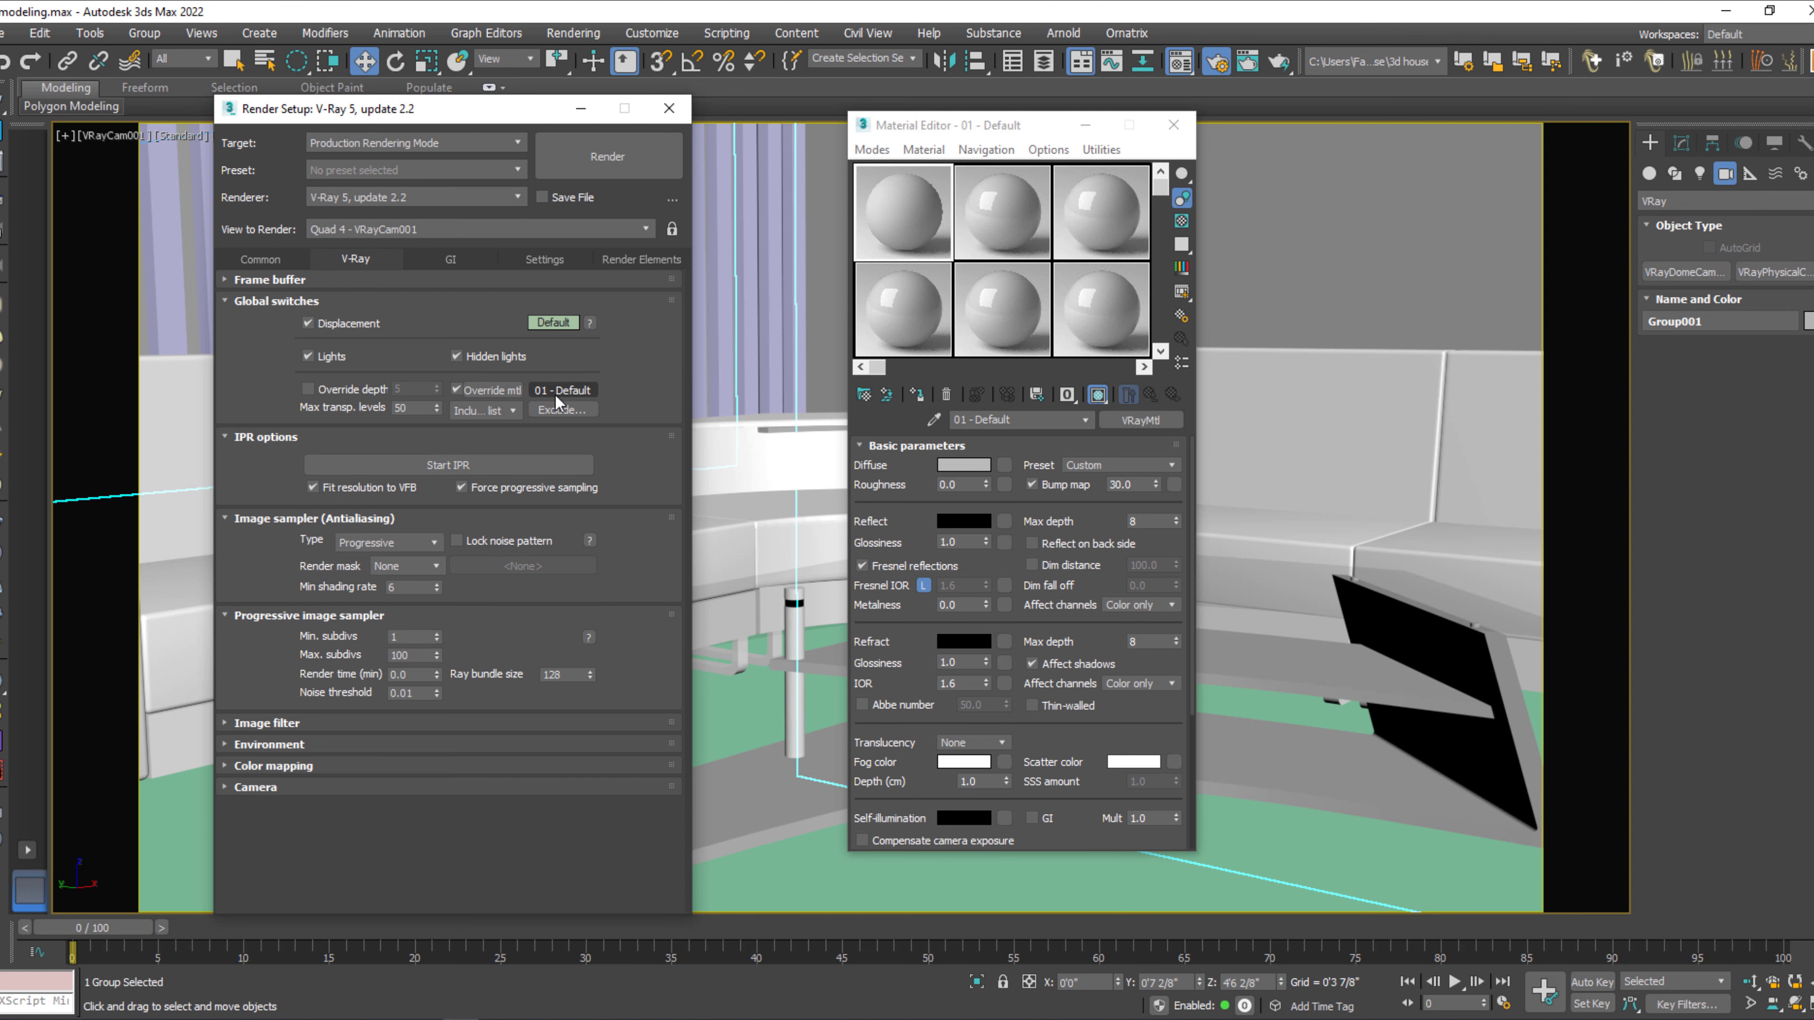
click(669, 107)
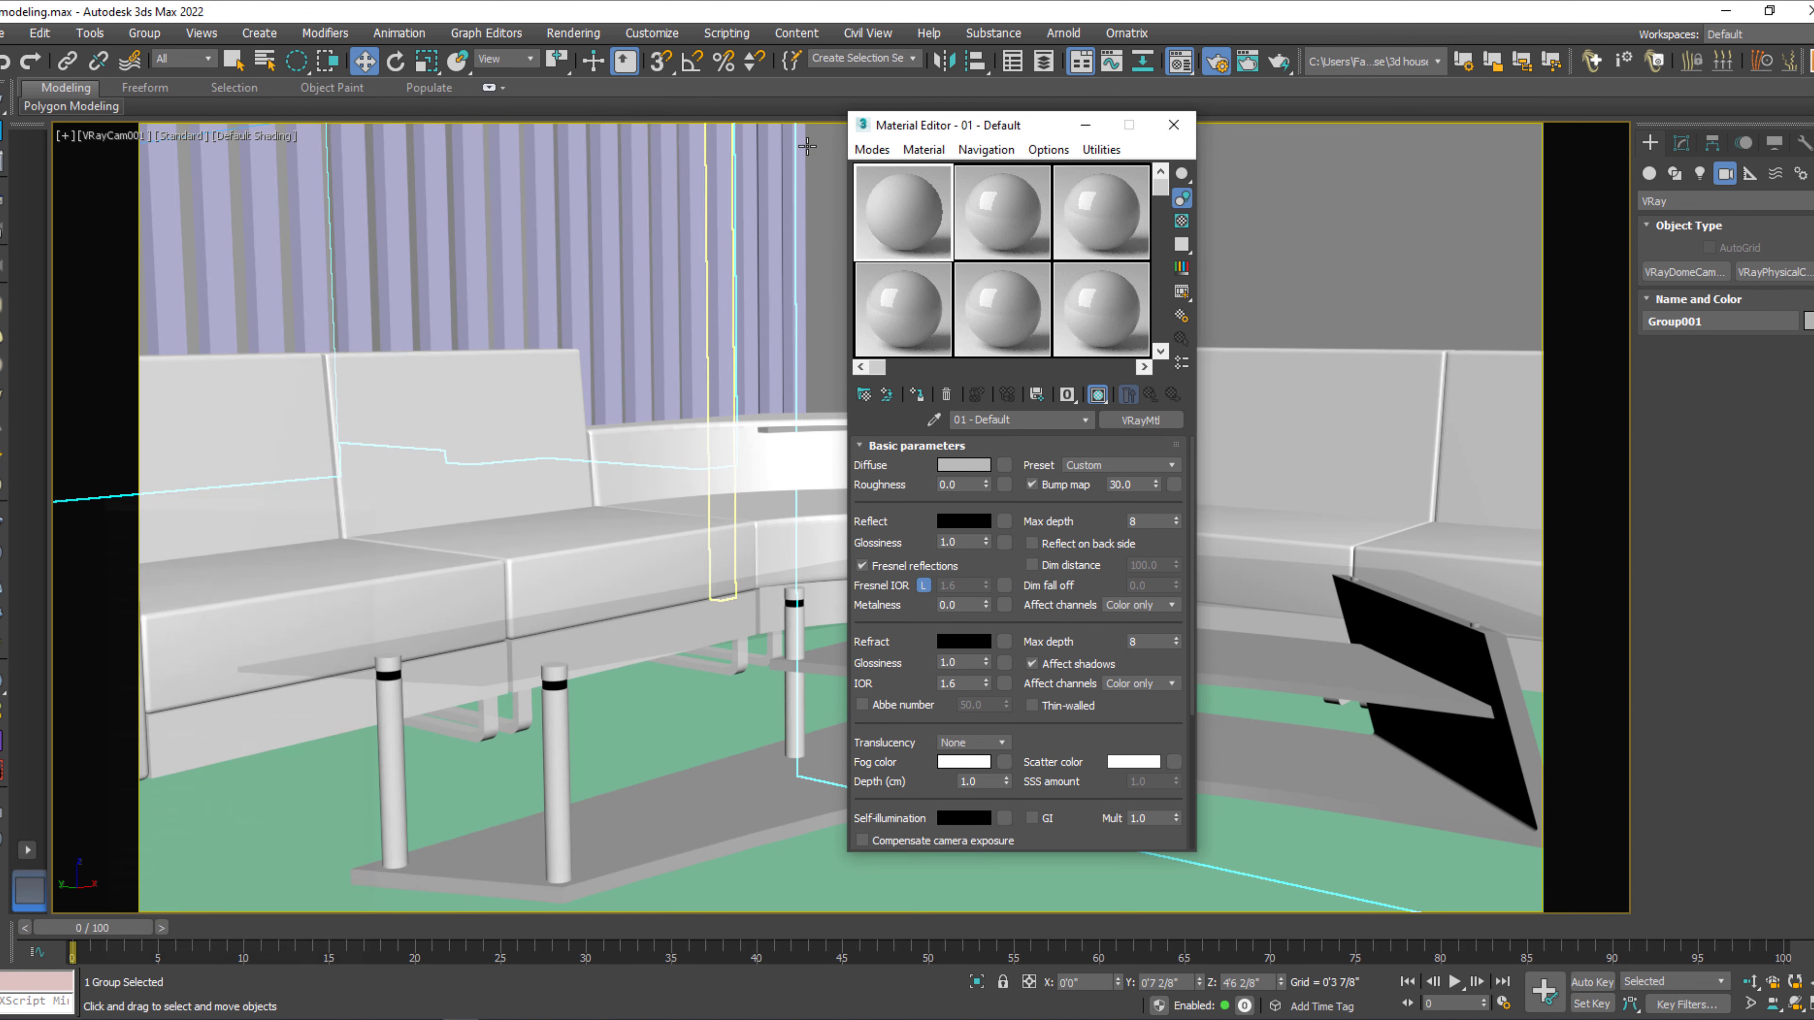
click(1084, 126)
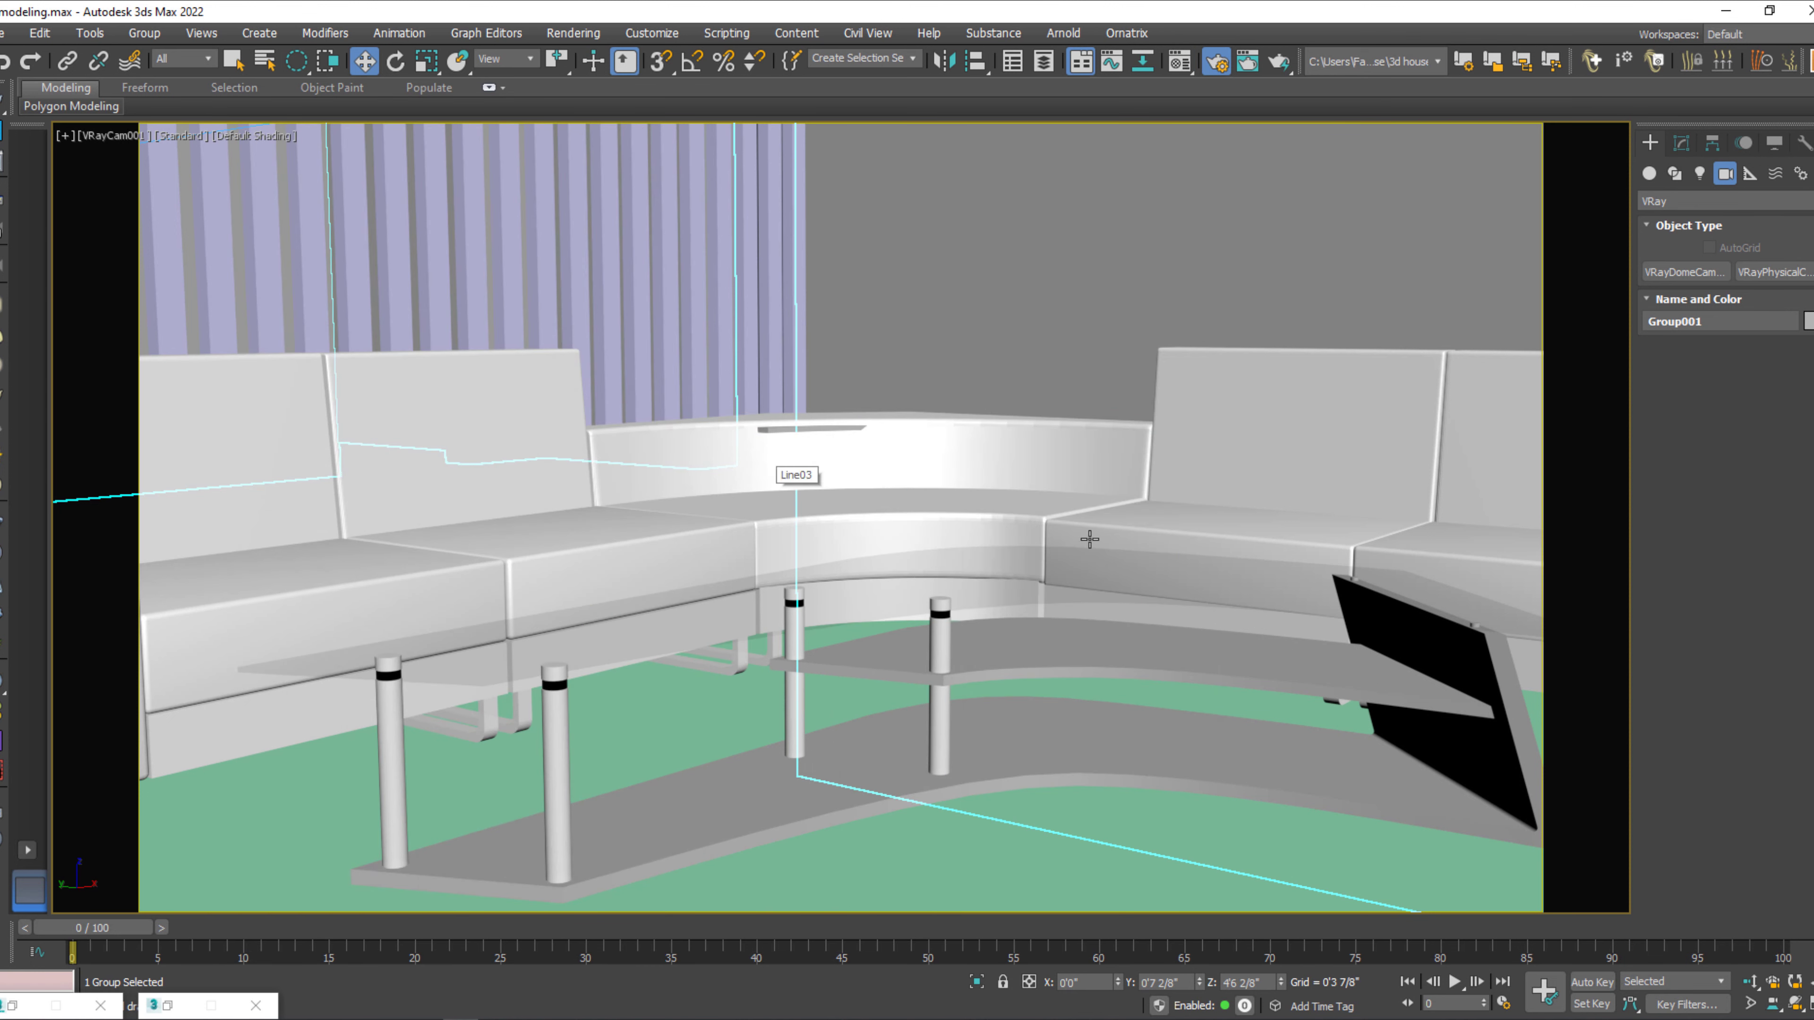
Dolly VRayCam001 back slightly so it frames more of the curved sofa and coffee table.
click(1750, 982)
drag(1191, 583, 1199, 590)
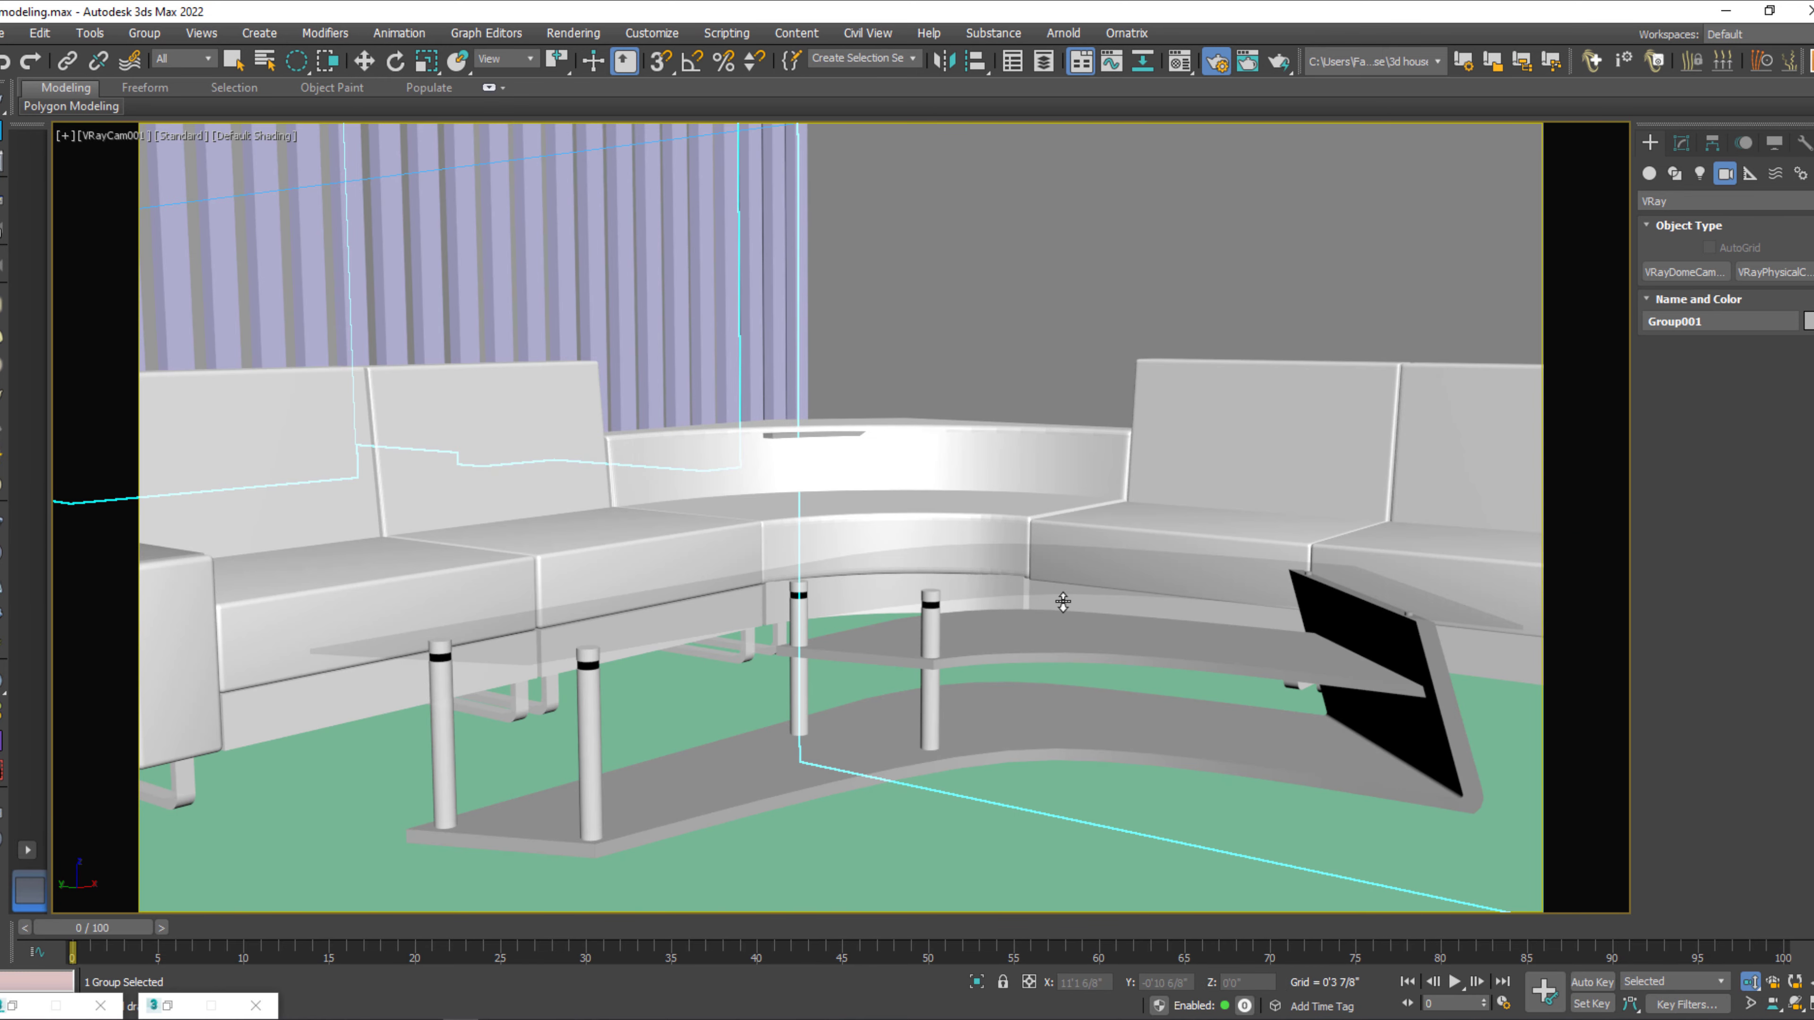
mouse_move(1064, 605)
middle_down()
mouse_move(1089, 595)
mouse_move(1062, 600)
mouse_move(1074, 576)
middle_up()
key(w)
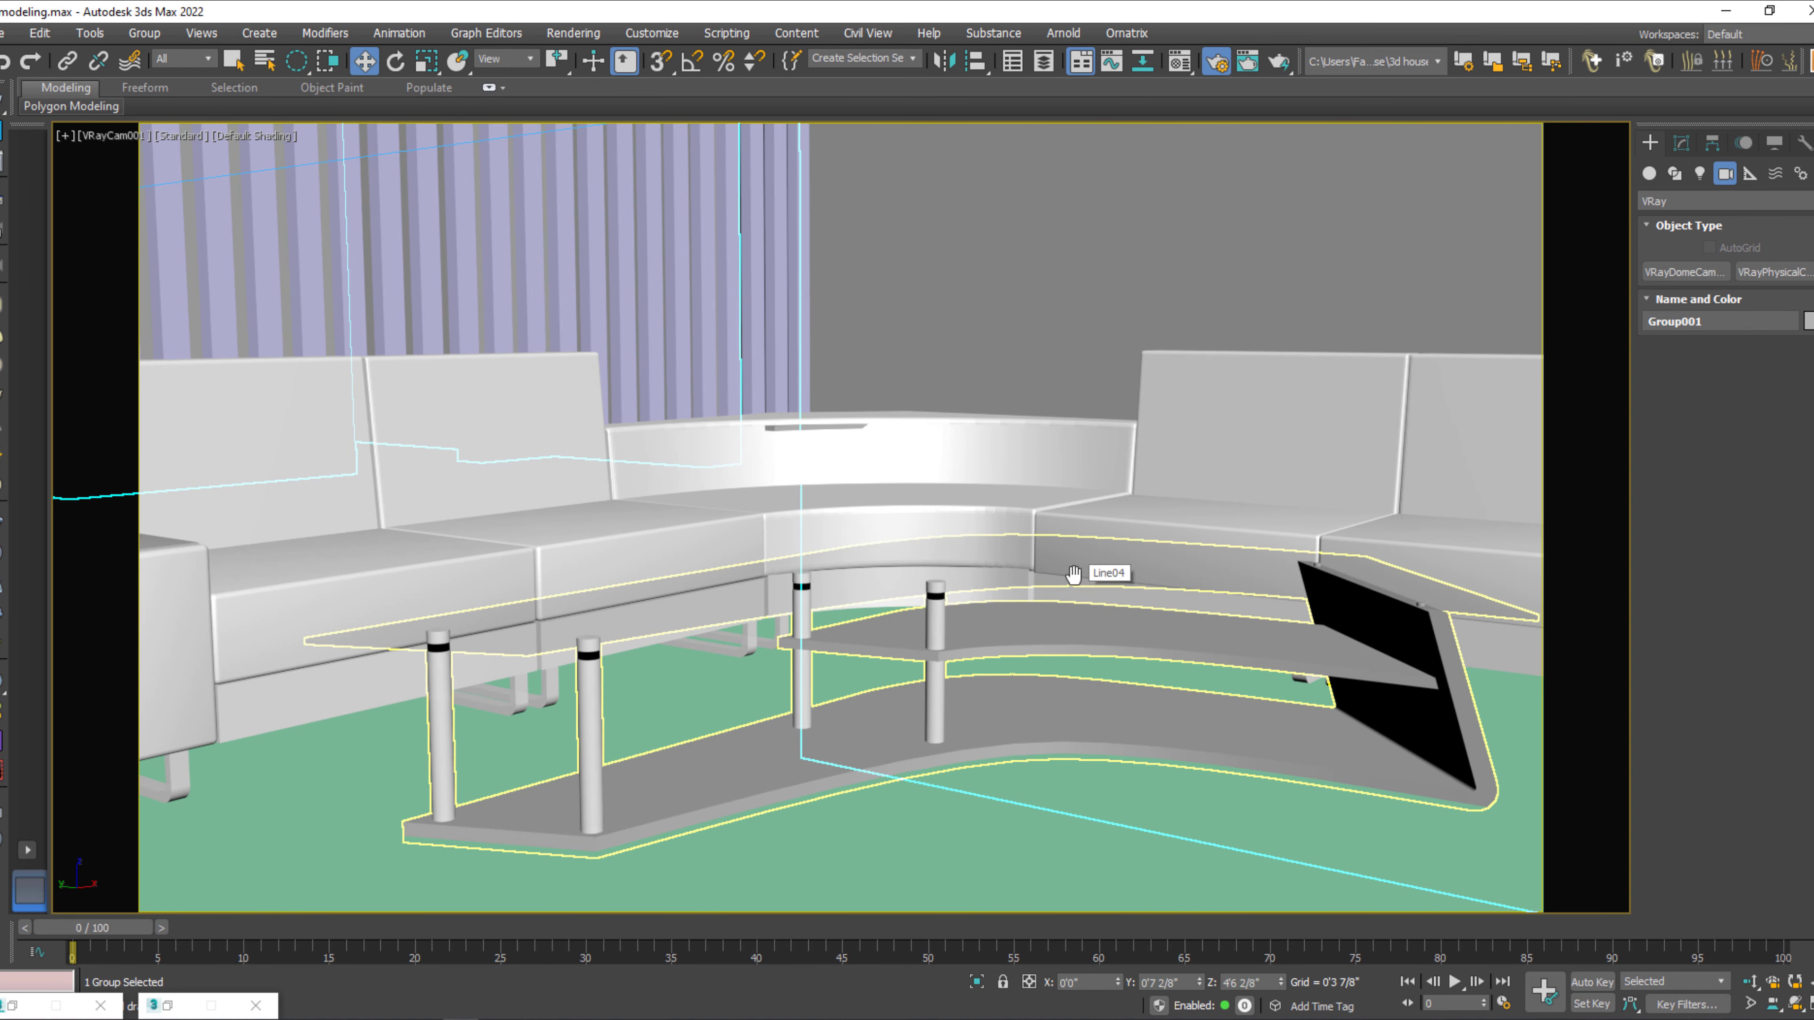
Switch to the two-viewport layout and replace the Front view with VRayCam002 in default shading with safe frames.
click(27, 850)
click(86, 904)
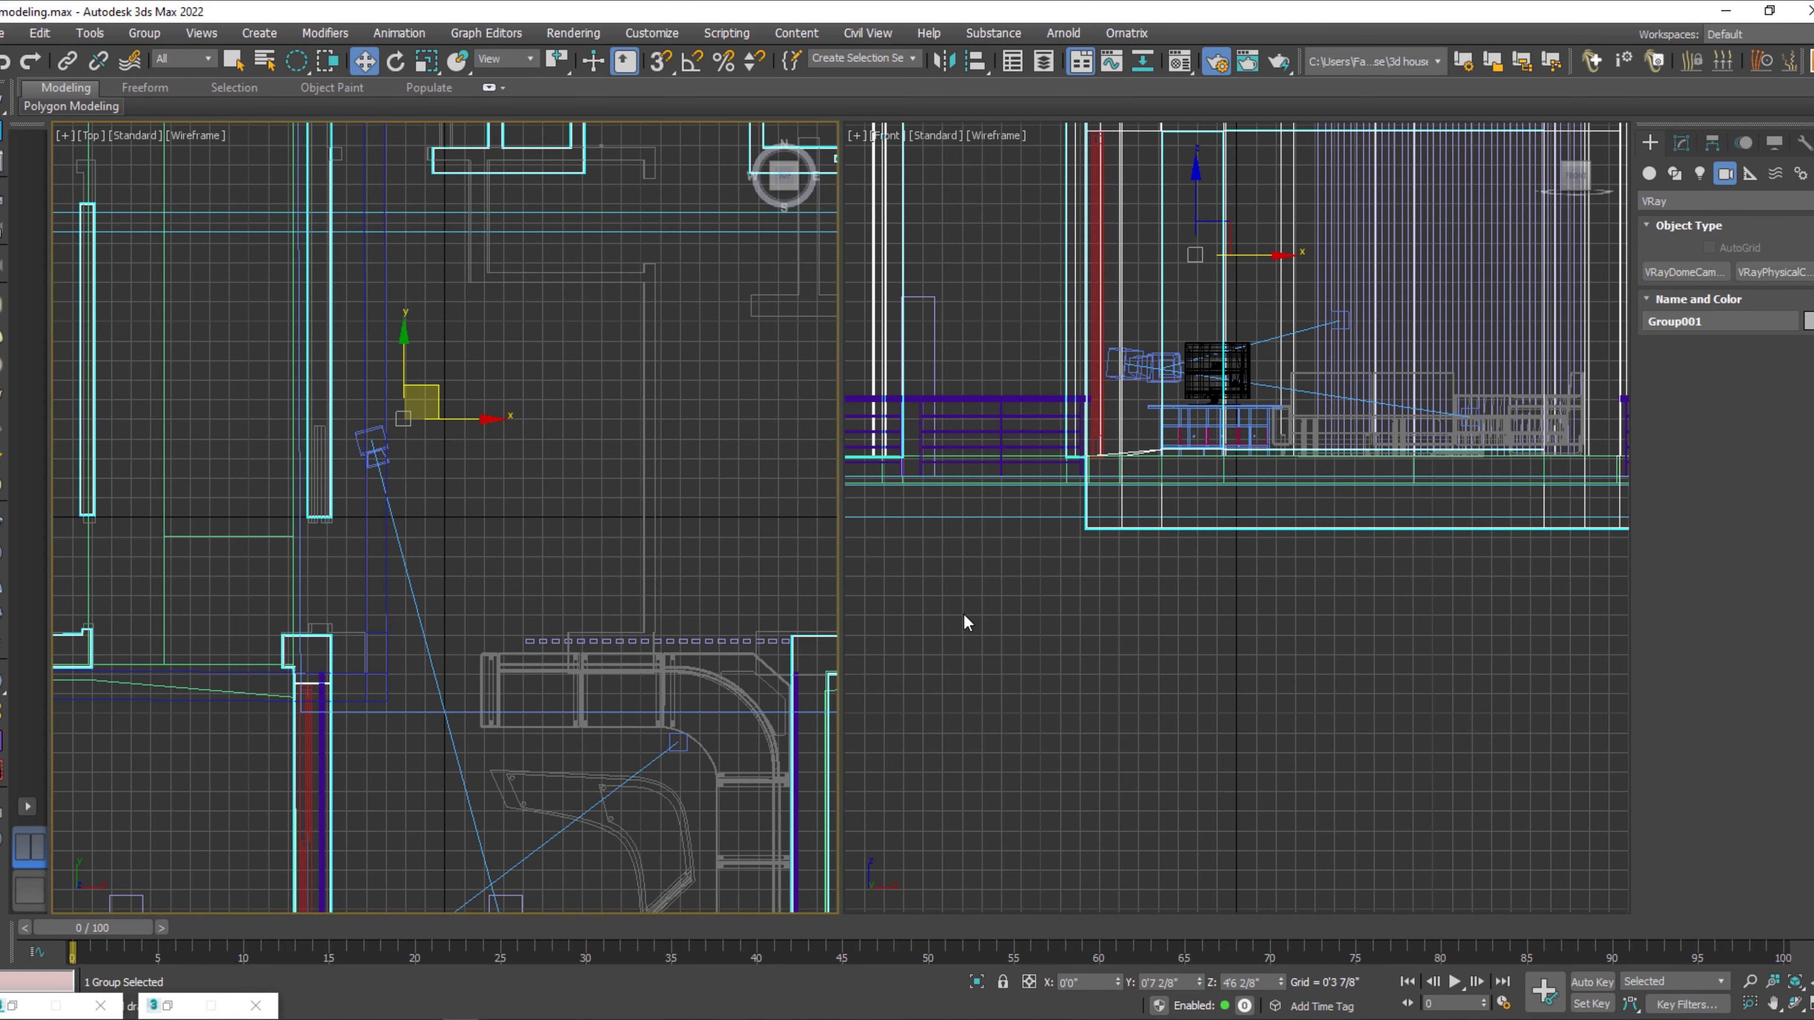
key(c)
double_click(842, 391)
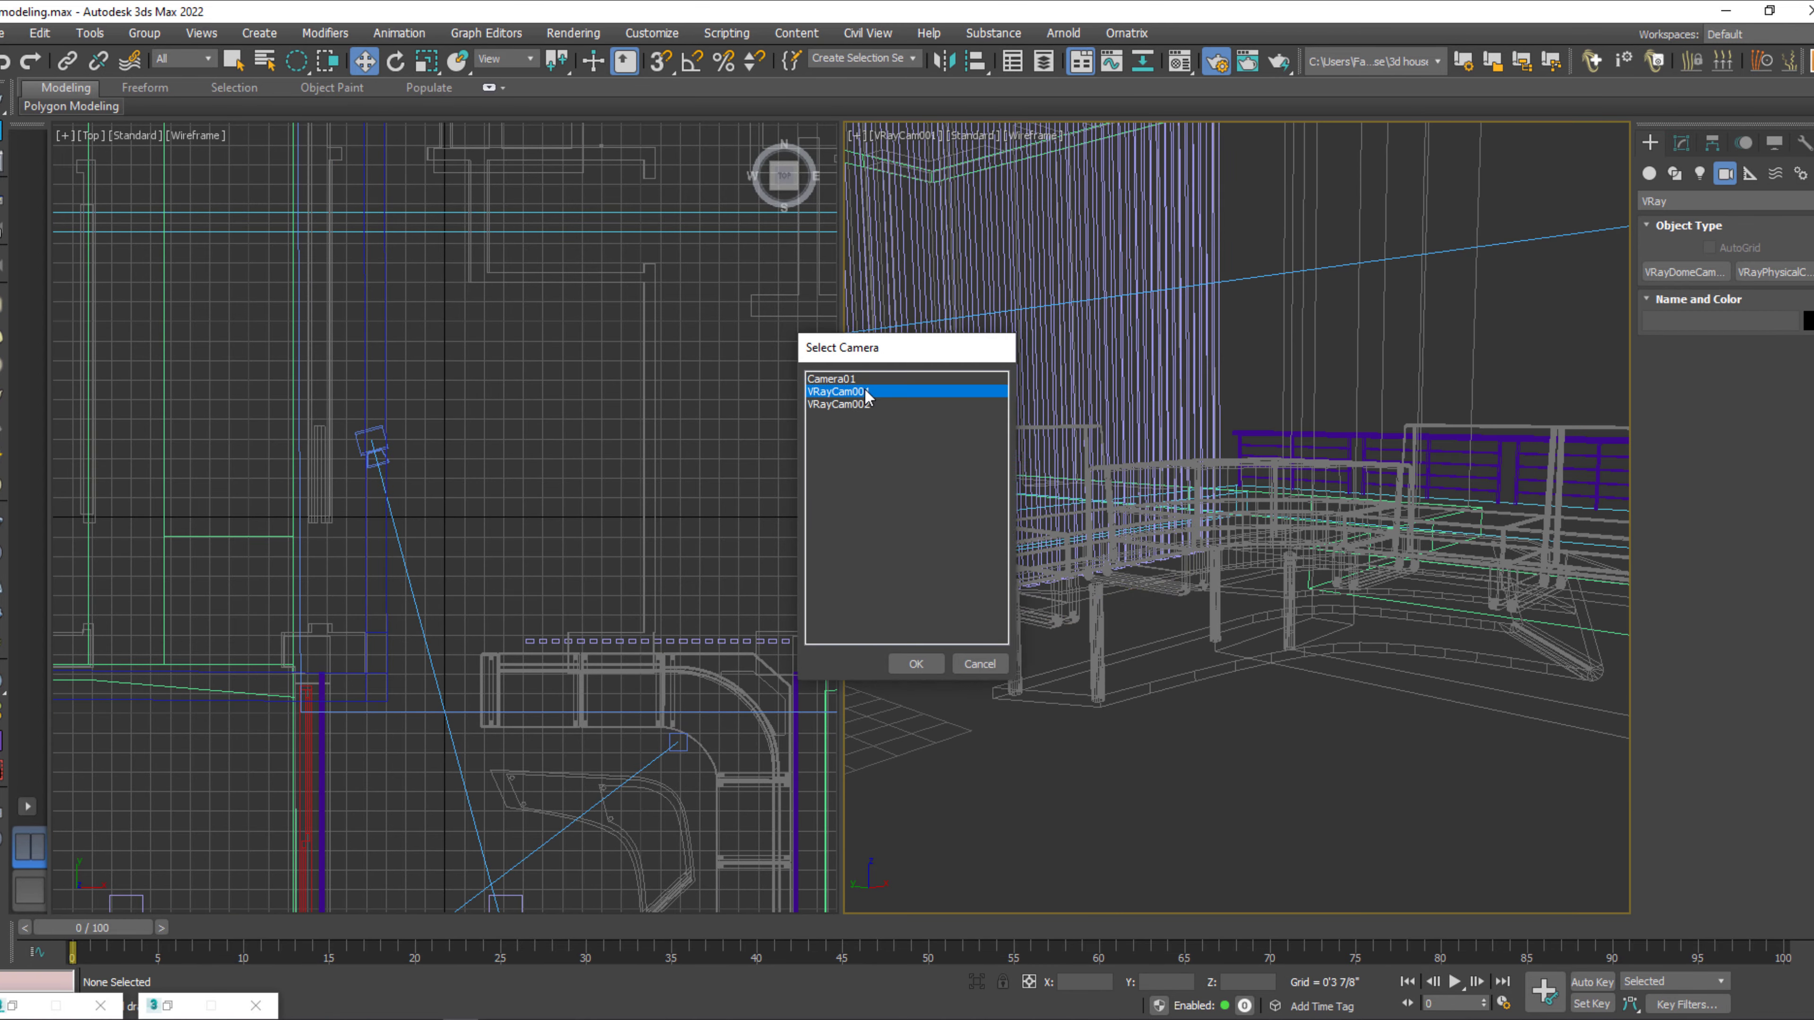
key(c)
click(869, 406)
double_click(870, 406)
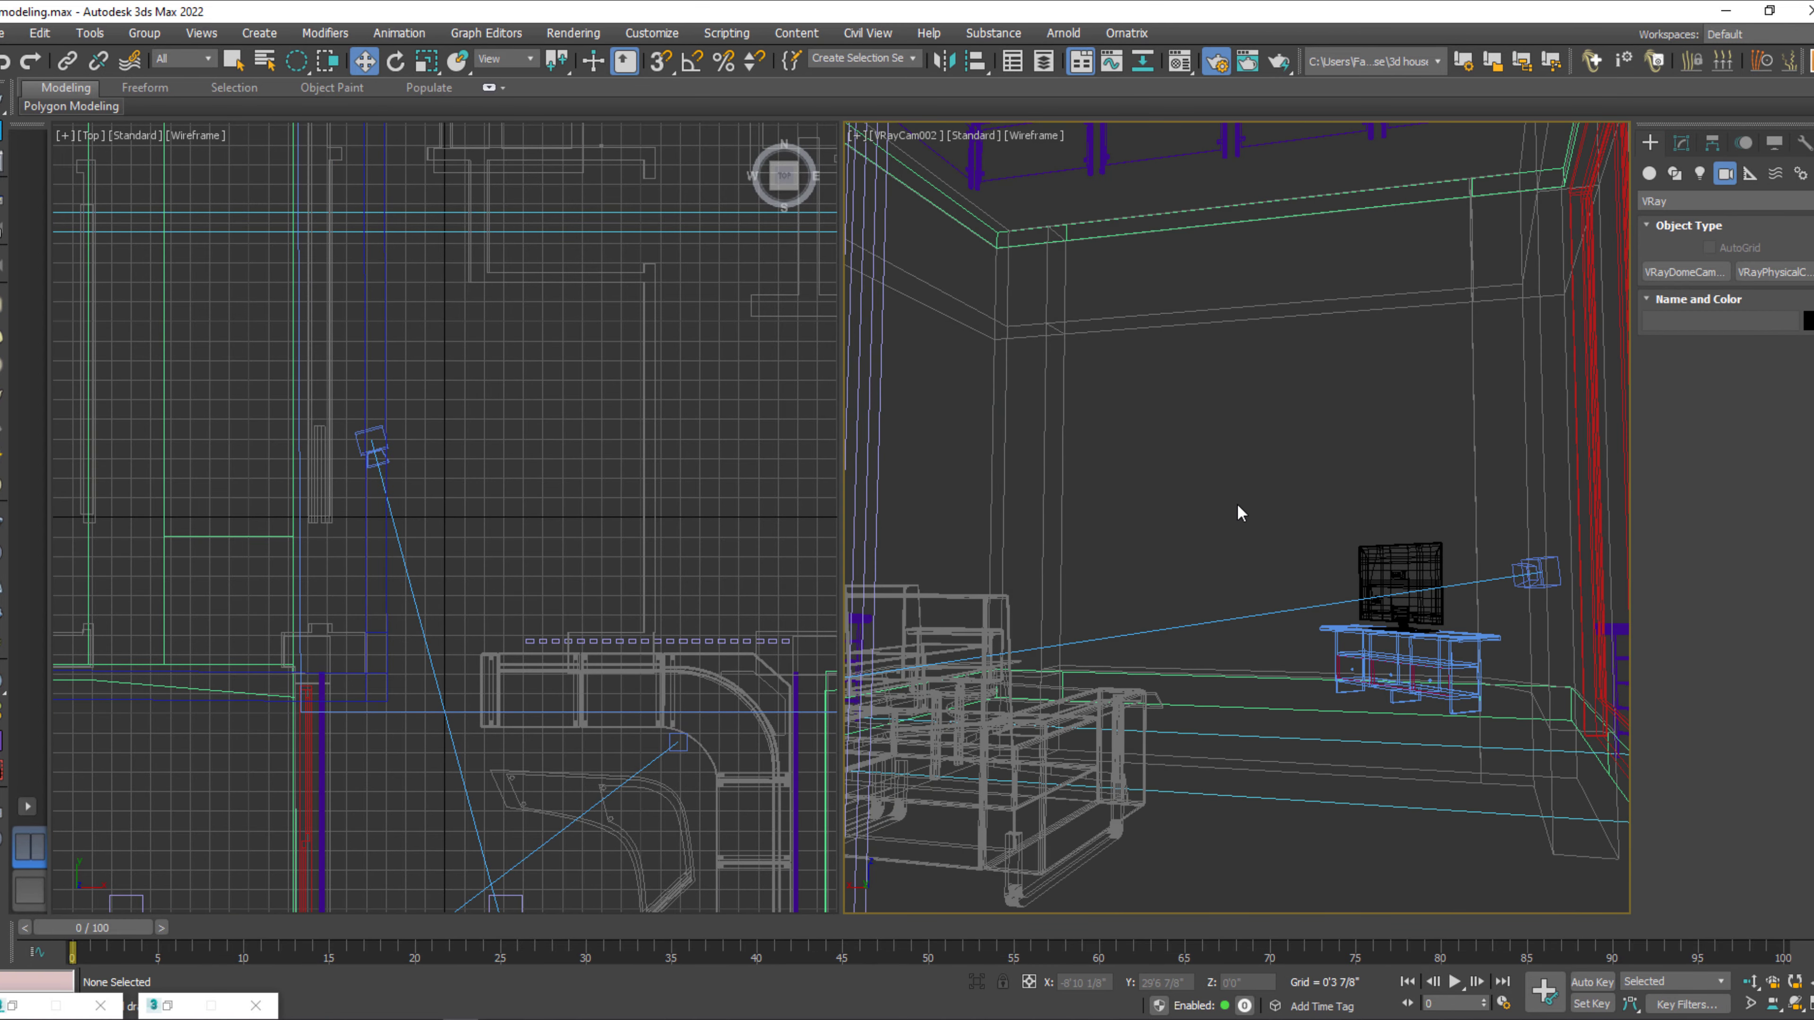
key(shift+f)
key(F3)
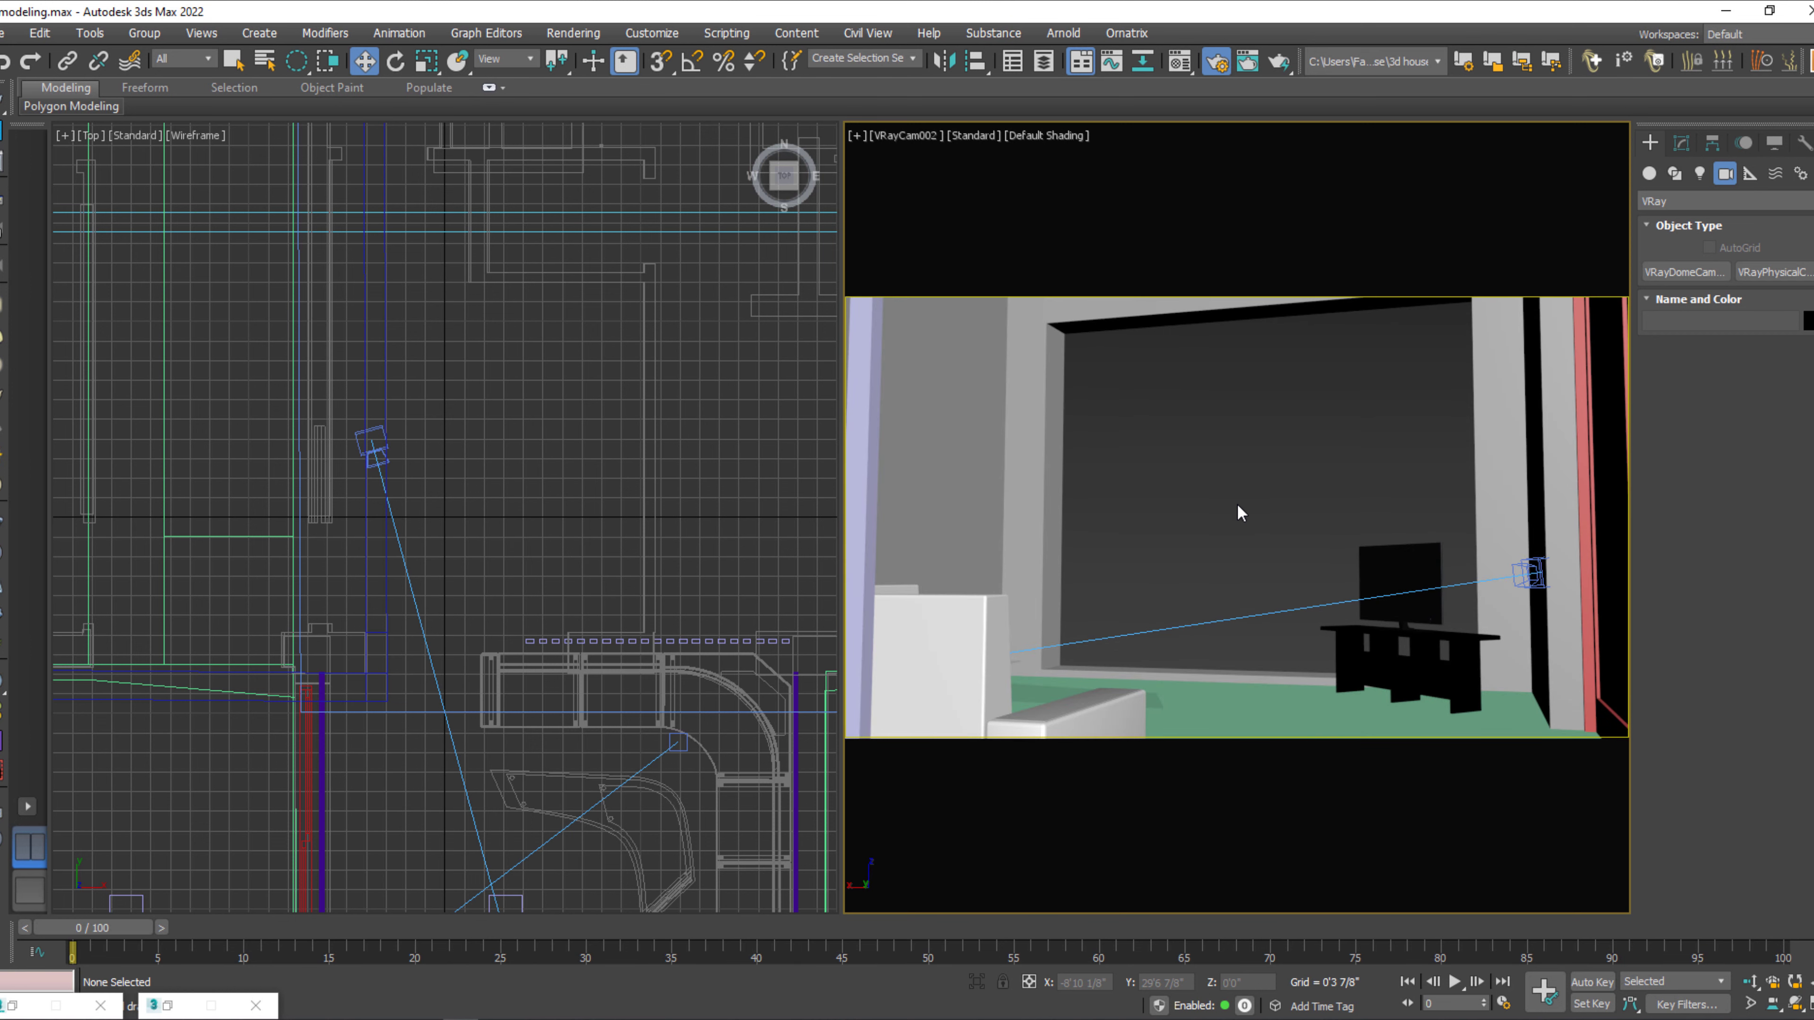
Turn the Top viewport into a shaded perspective of the whole house and select the wall group Group001.
click(566, 467)
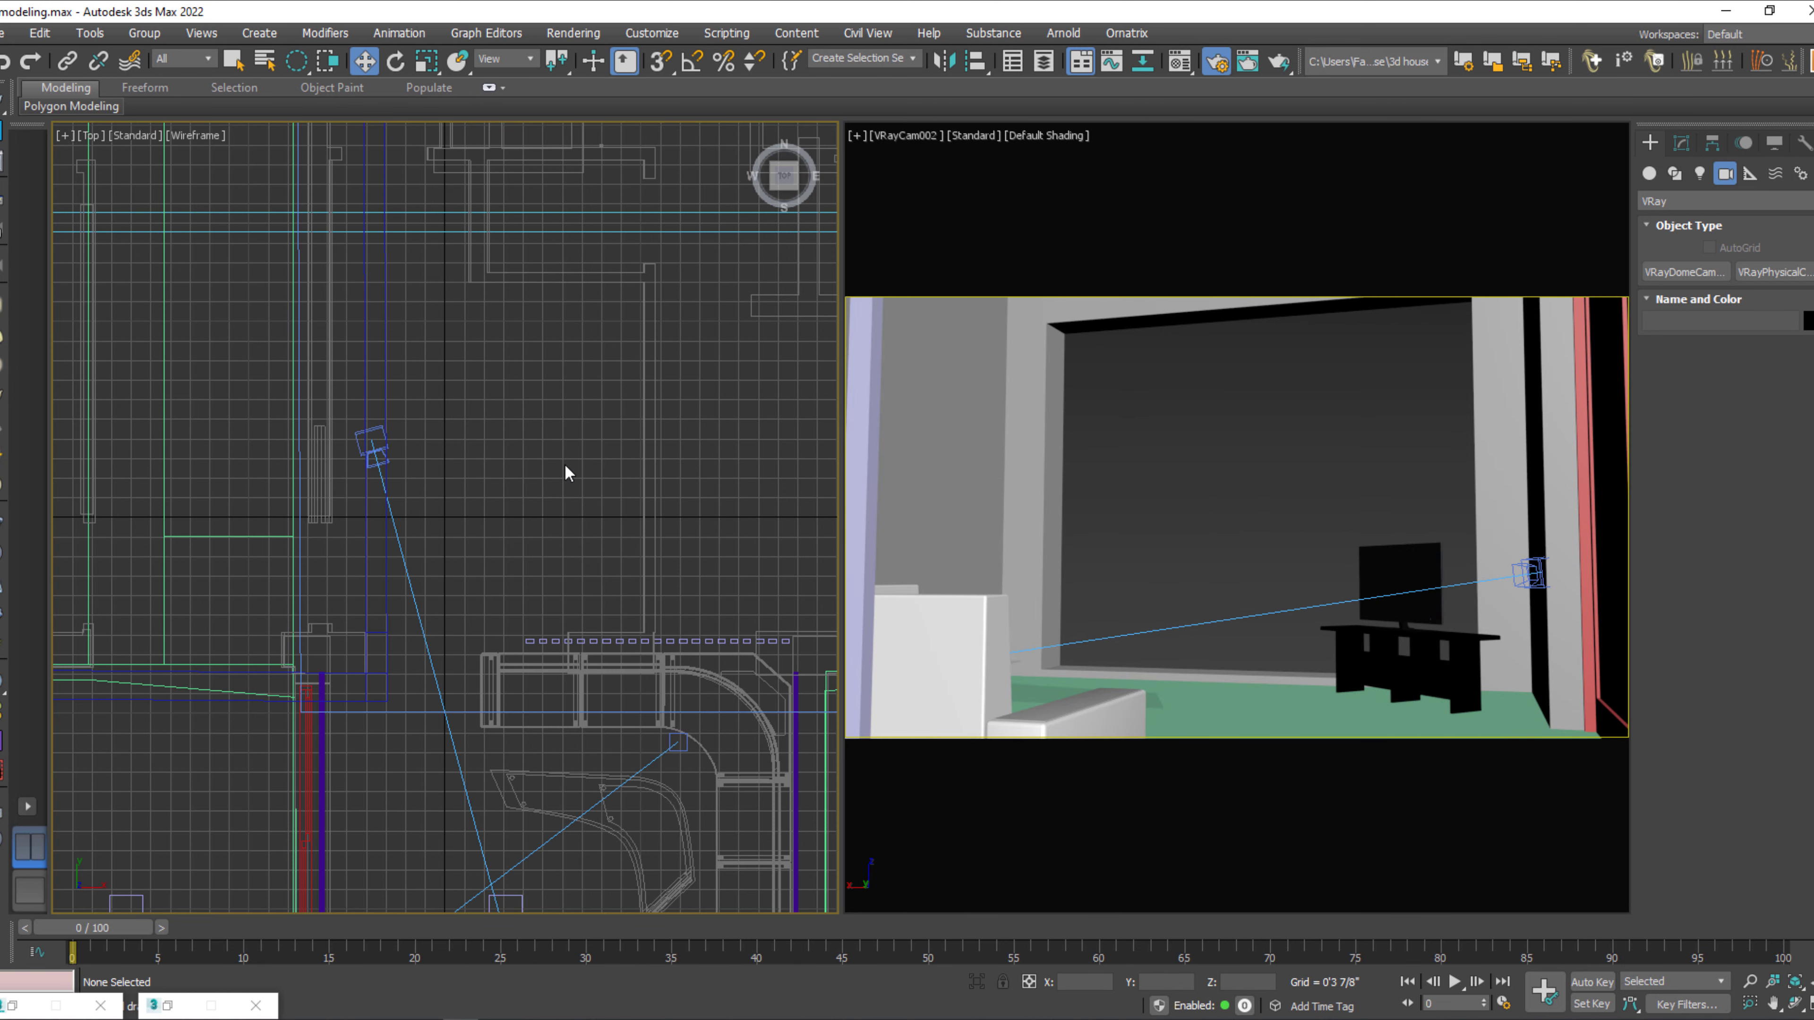
key(p)
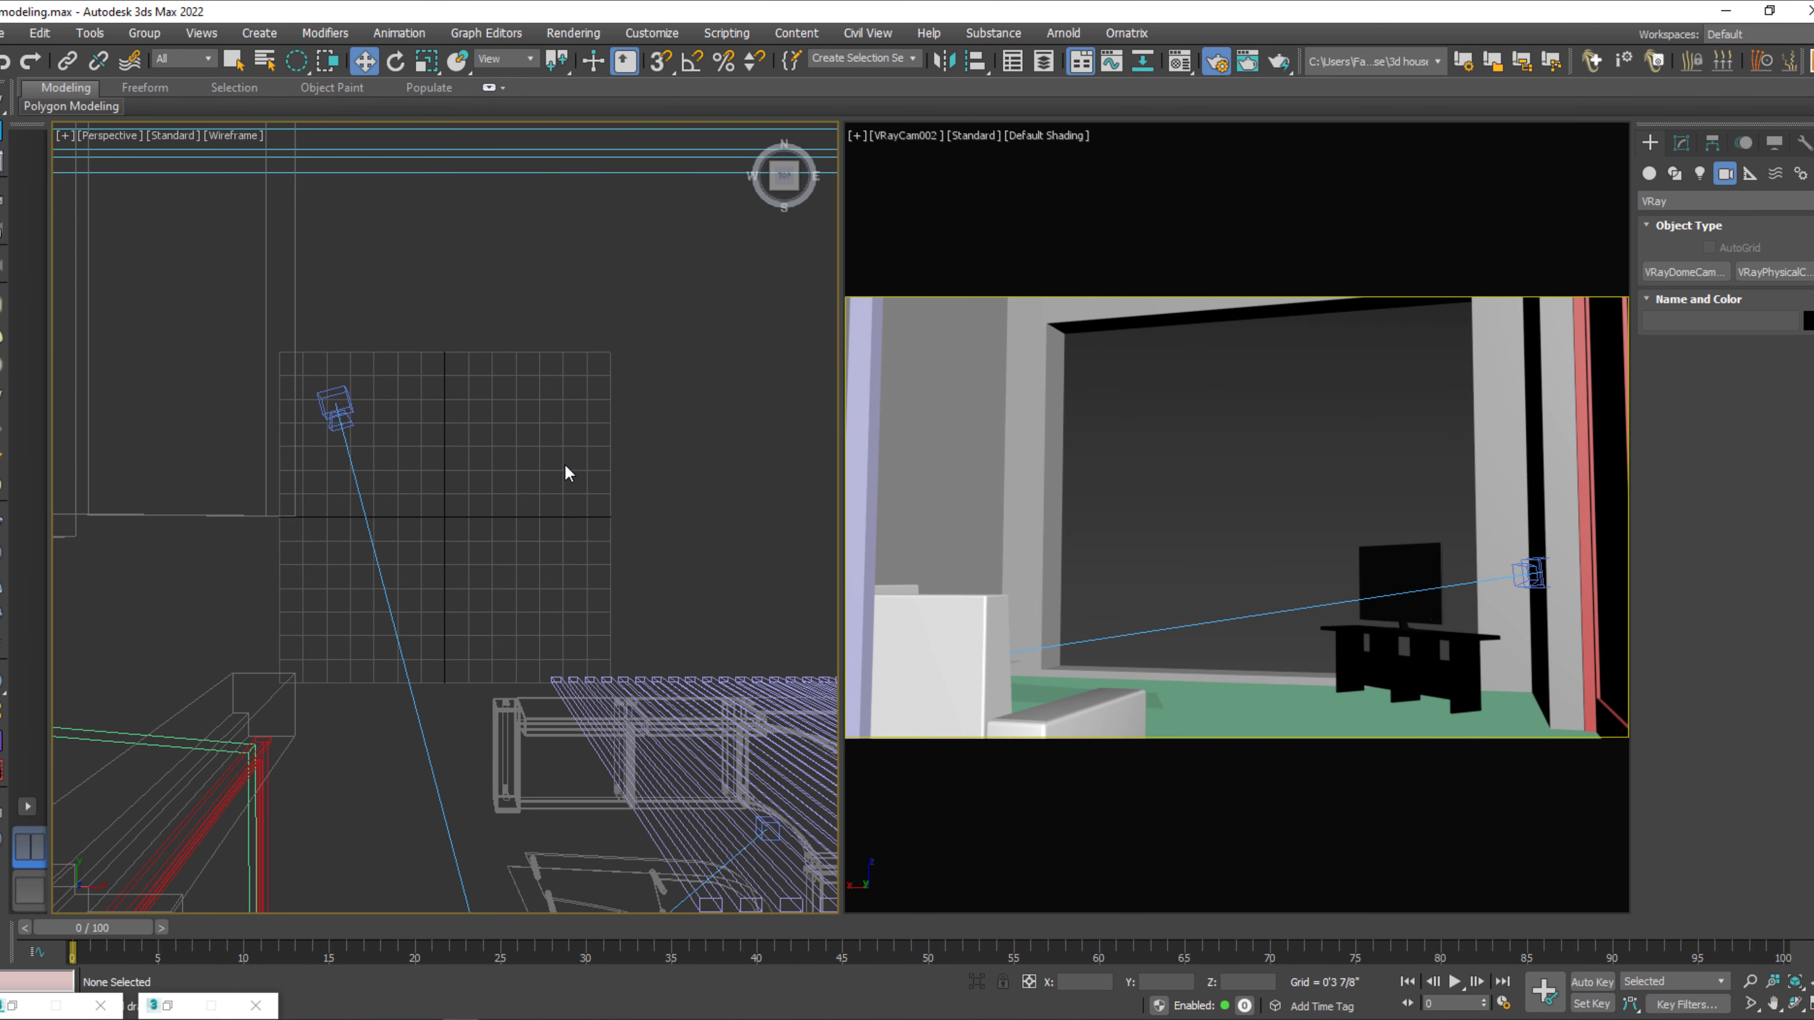
key(z)
mouse_move(490, 499)
alt+middle_down()
mouse_move(462, 503)
mouse_move(503, 332)
mouse_move(556, 687)
alt+middle_up()
key(F3)
key(q)
click(547, 643)
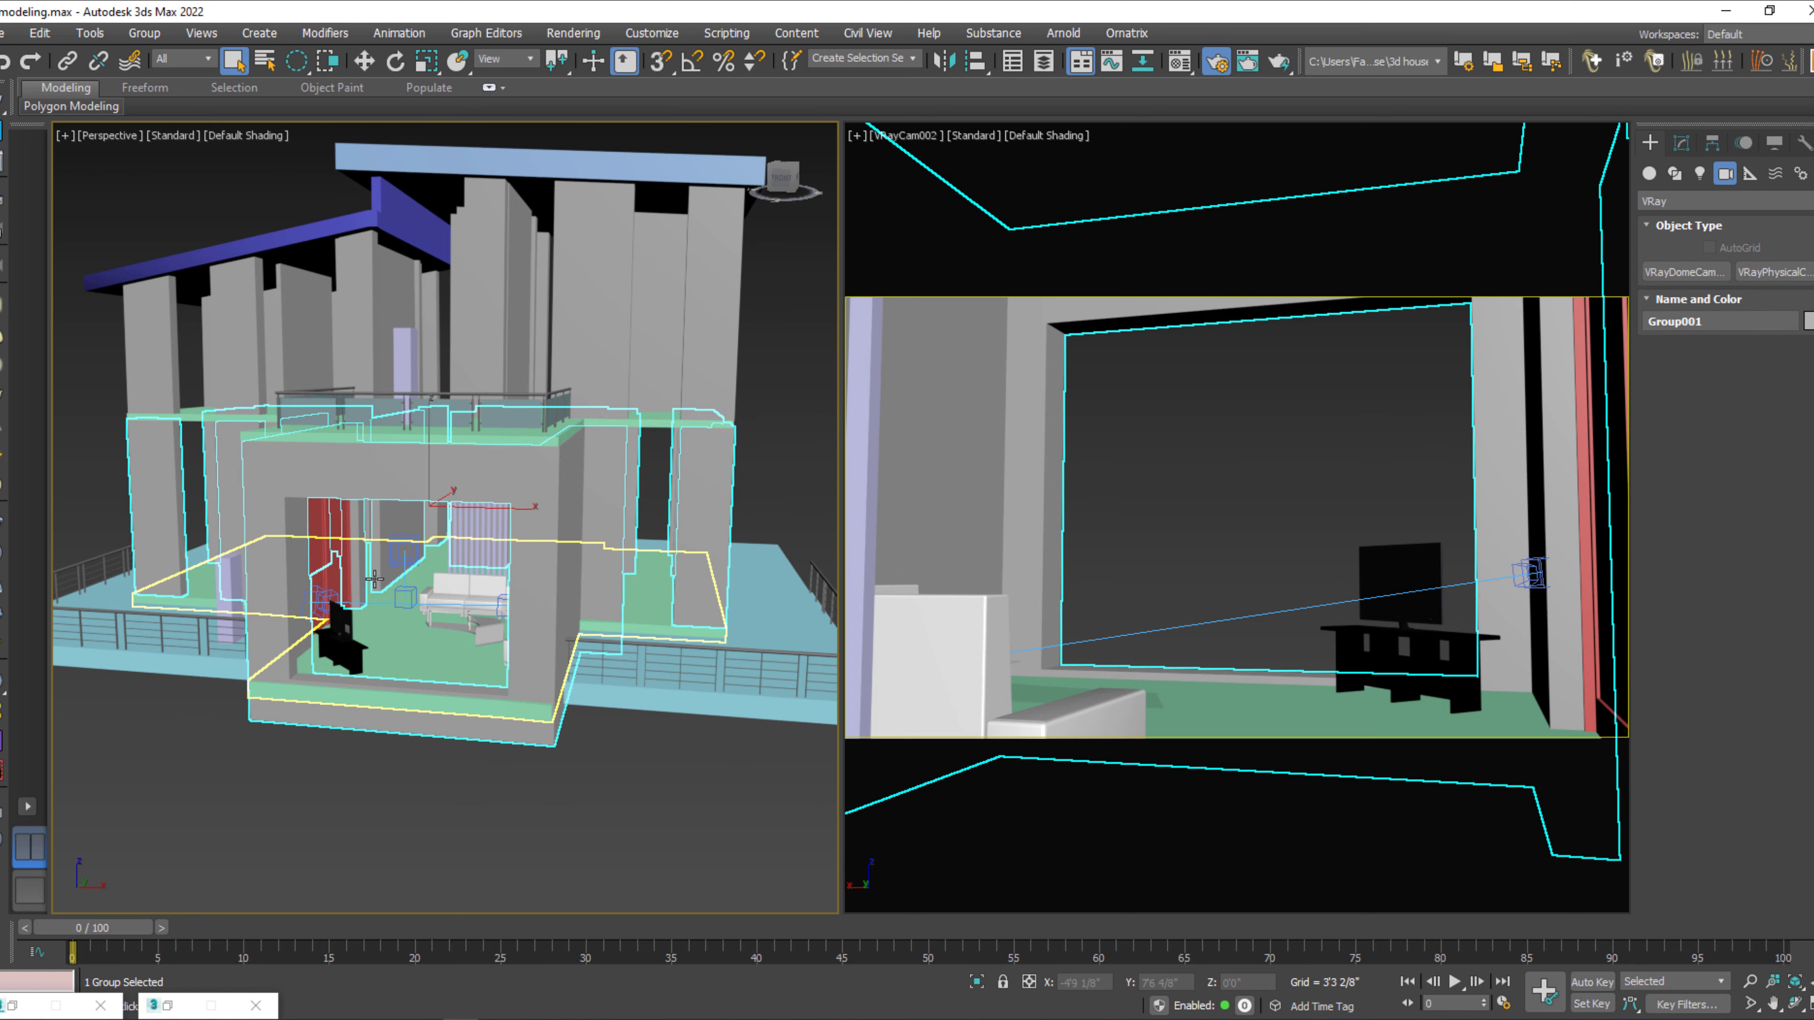
Change the perspective viewport to a Front view without grid, framed on the living room's front opening, and clear the selection.
key(f)
key(z)
key(g)
scroll(381, 466, up, 6)
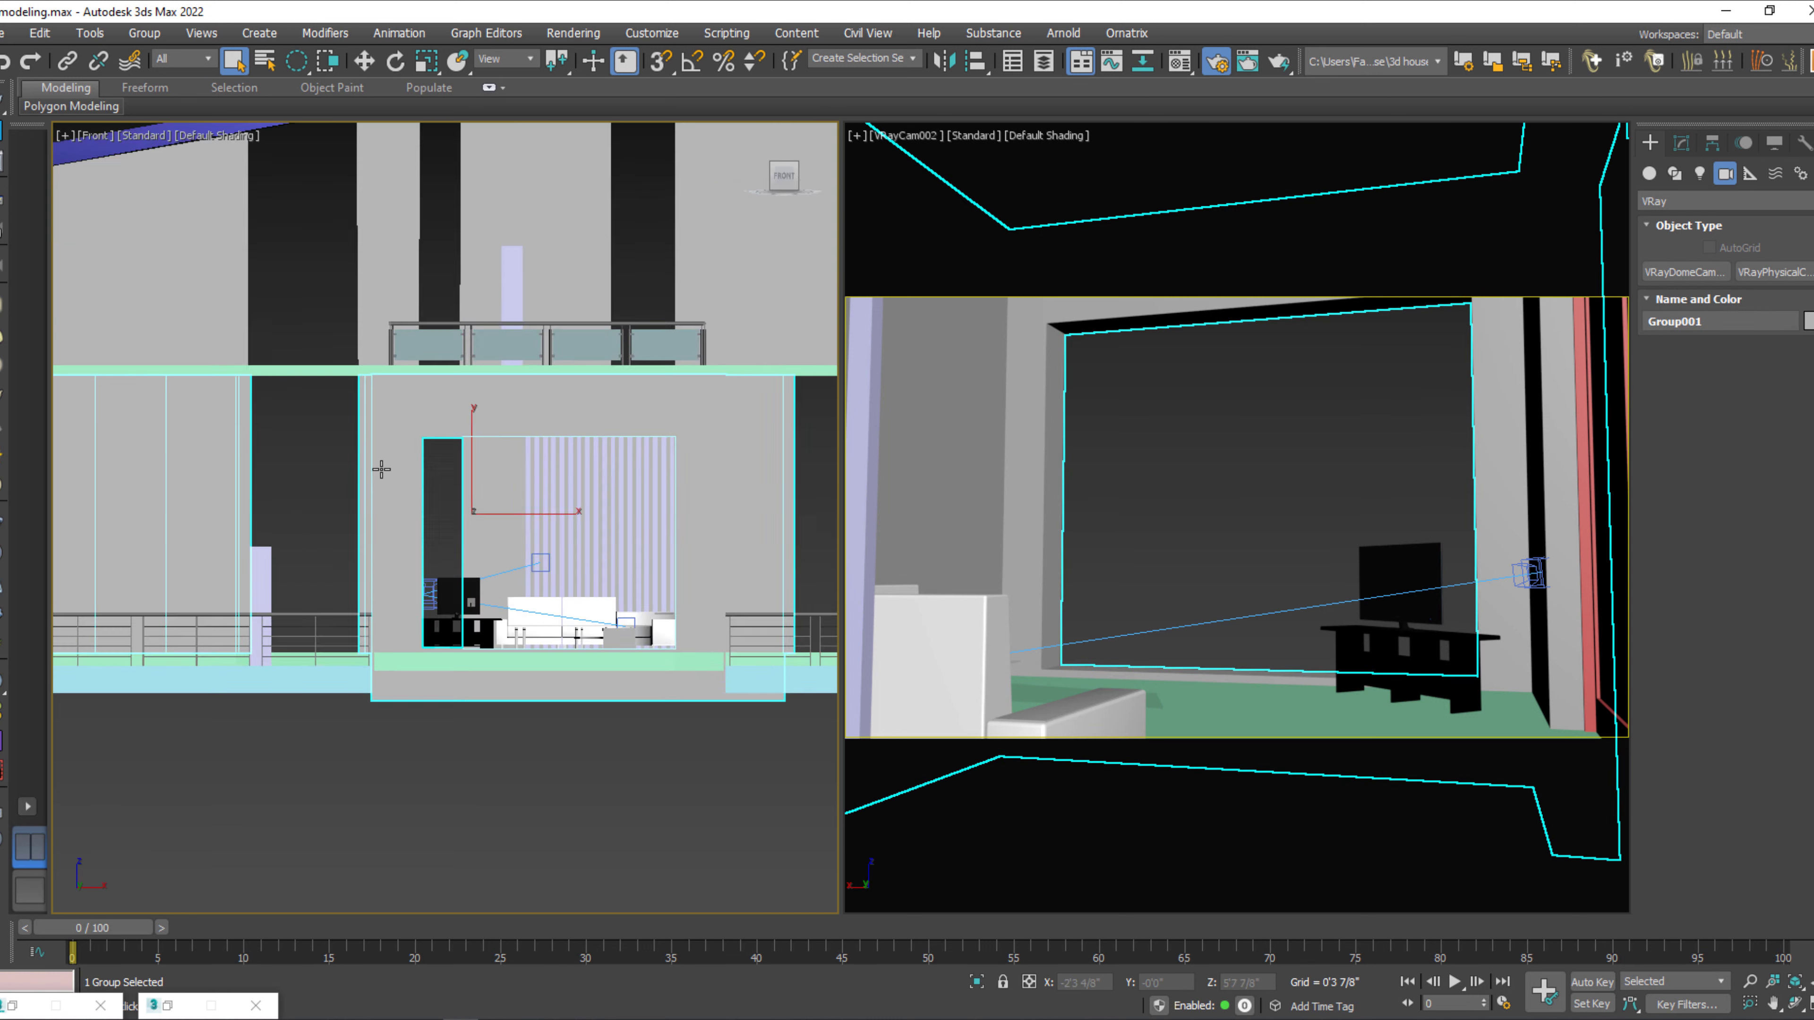
middle_drag(414, 490, 219, 429)
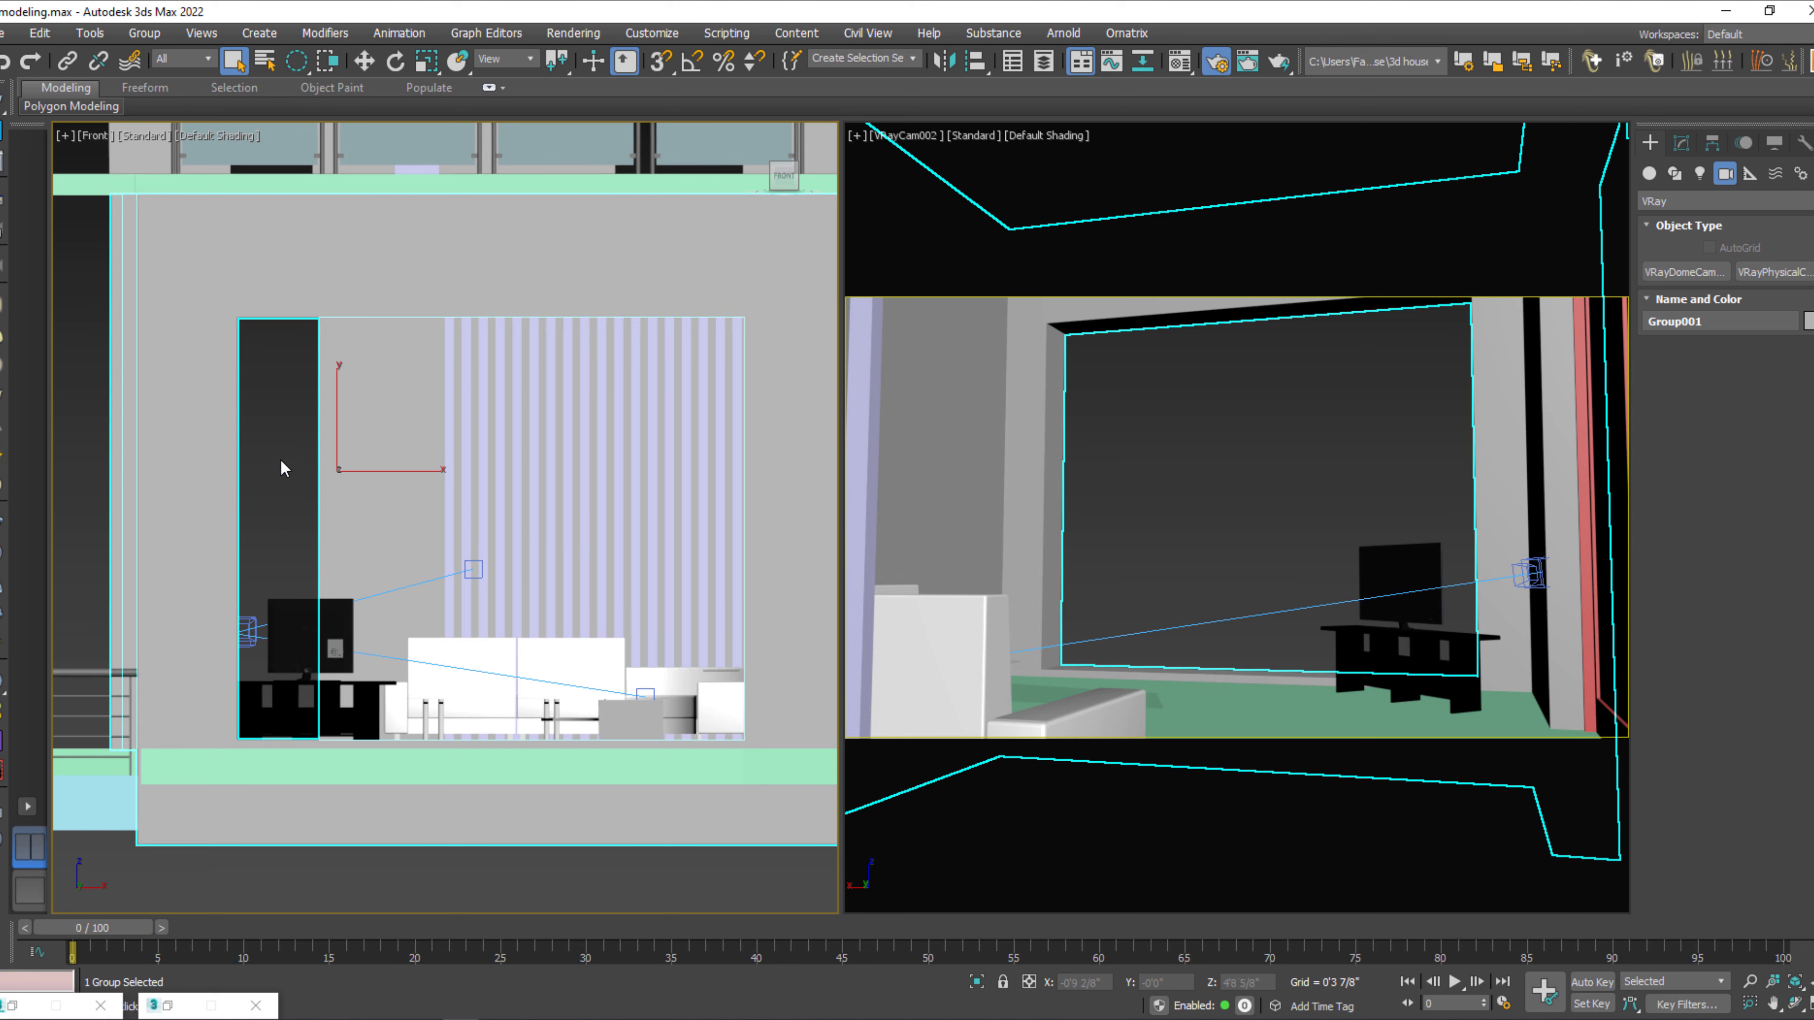
click(293, 376)
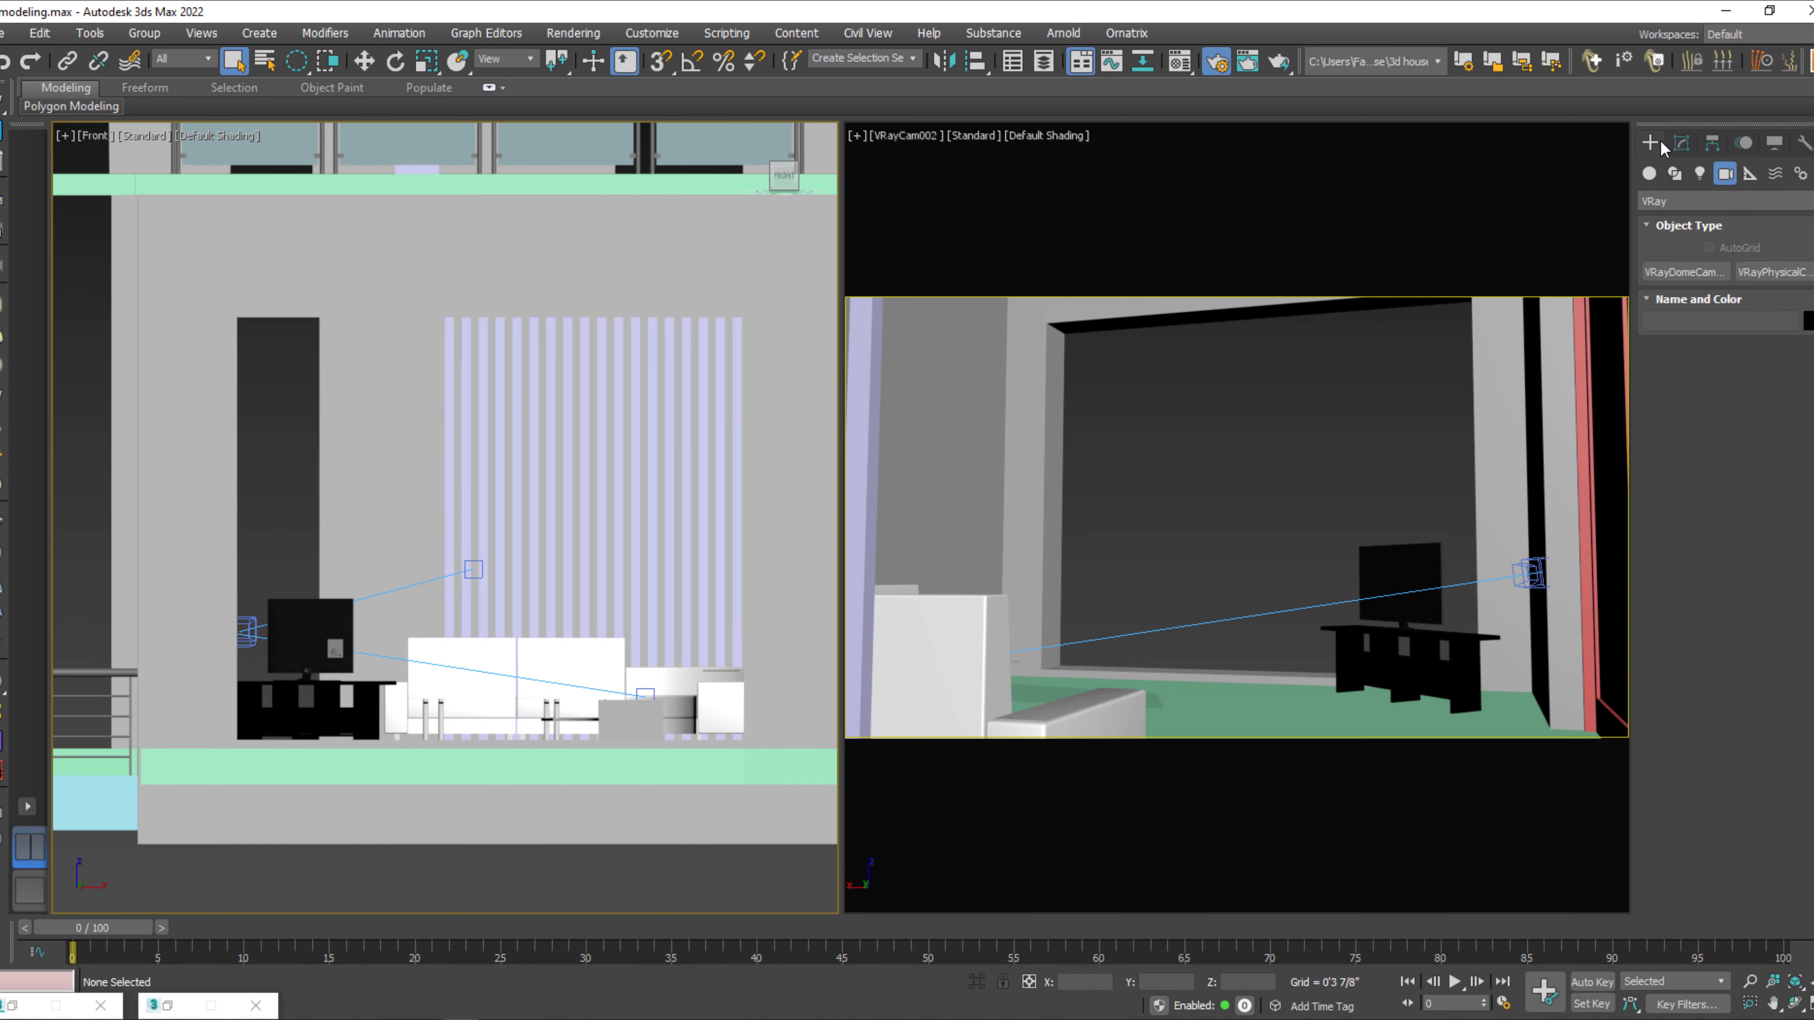
Draw a flat AutoGrid box about 5'8 6/8" long and 7'4 7/8" wide over the front opening, then return the viewport to perspective.
click(1649, 174)
click(1687, 271)
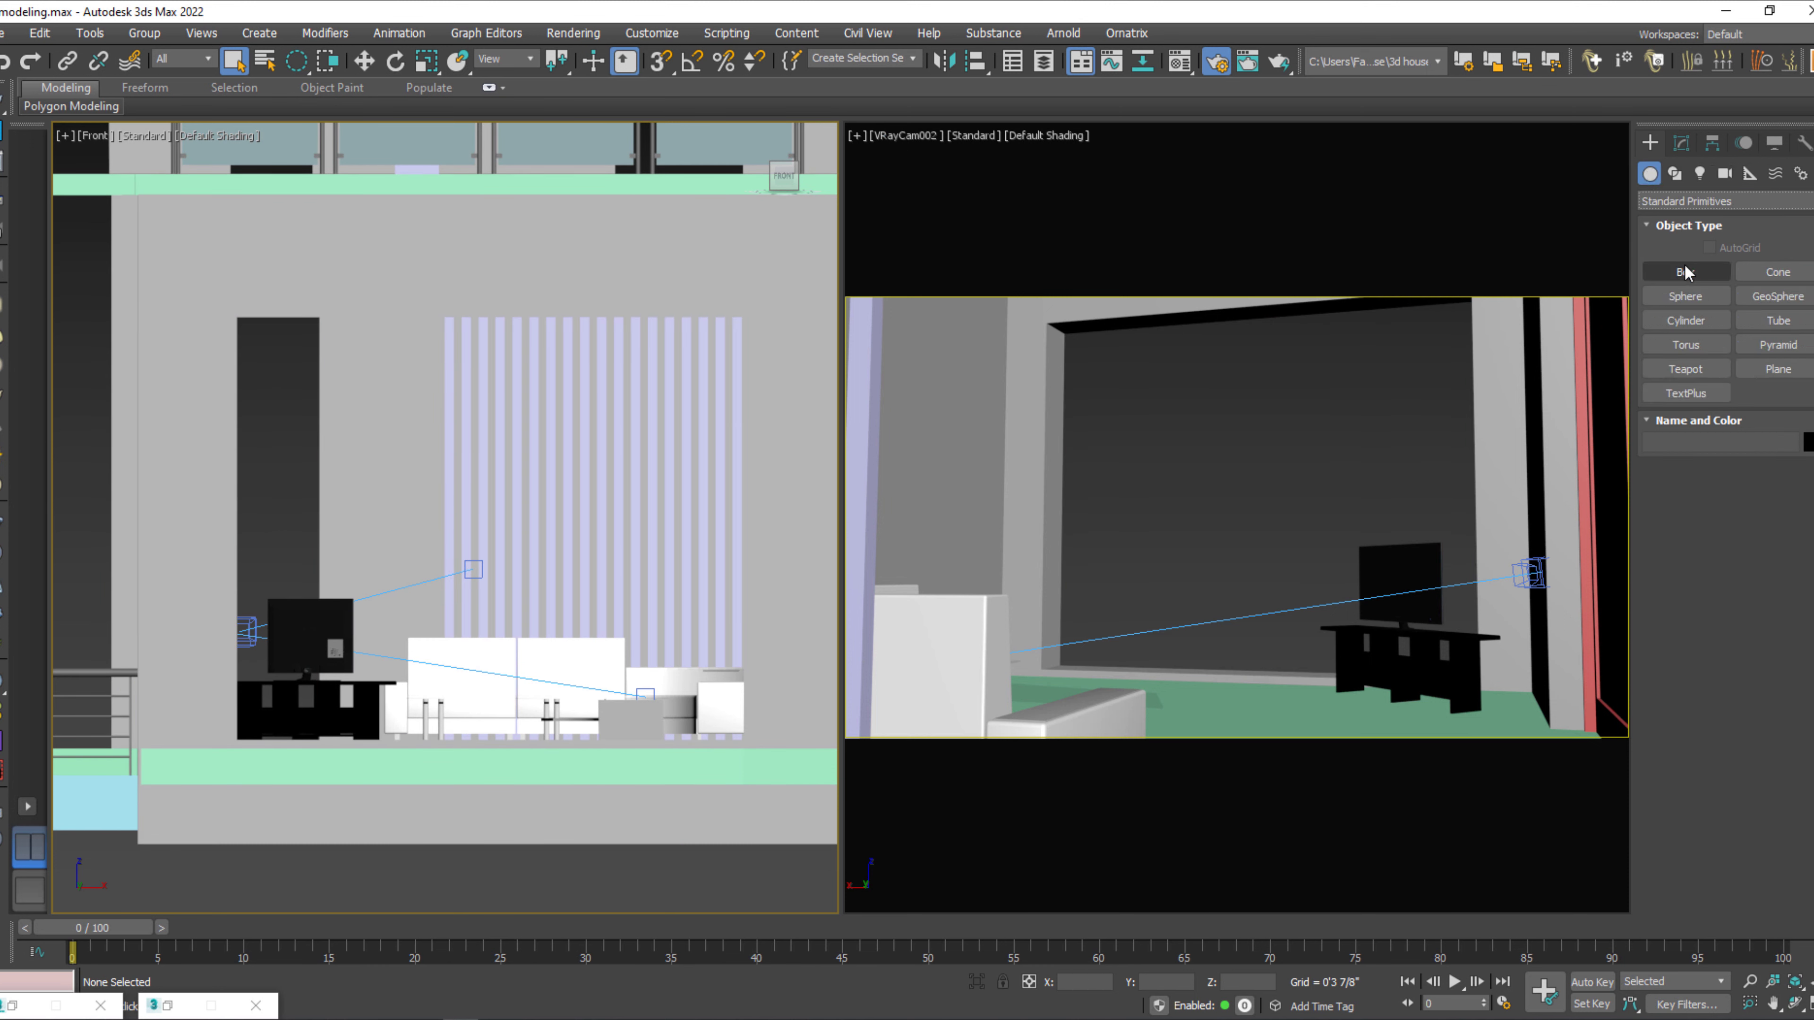
click(1710, 247)
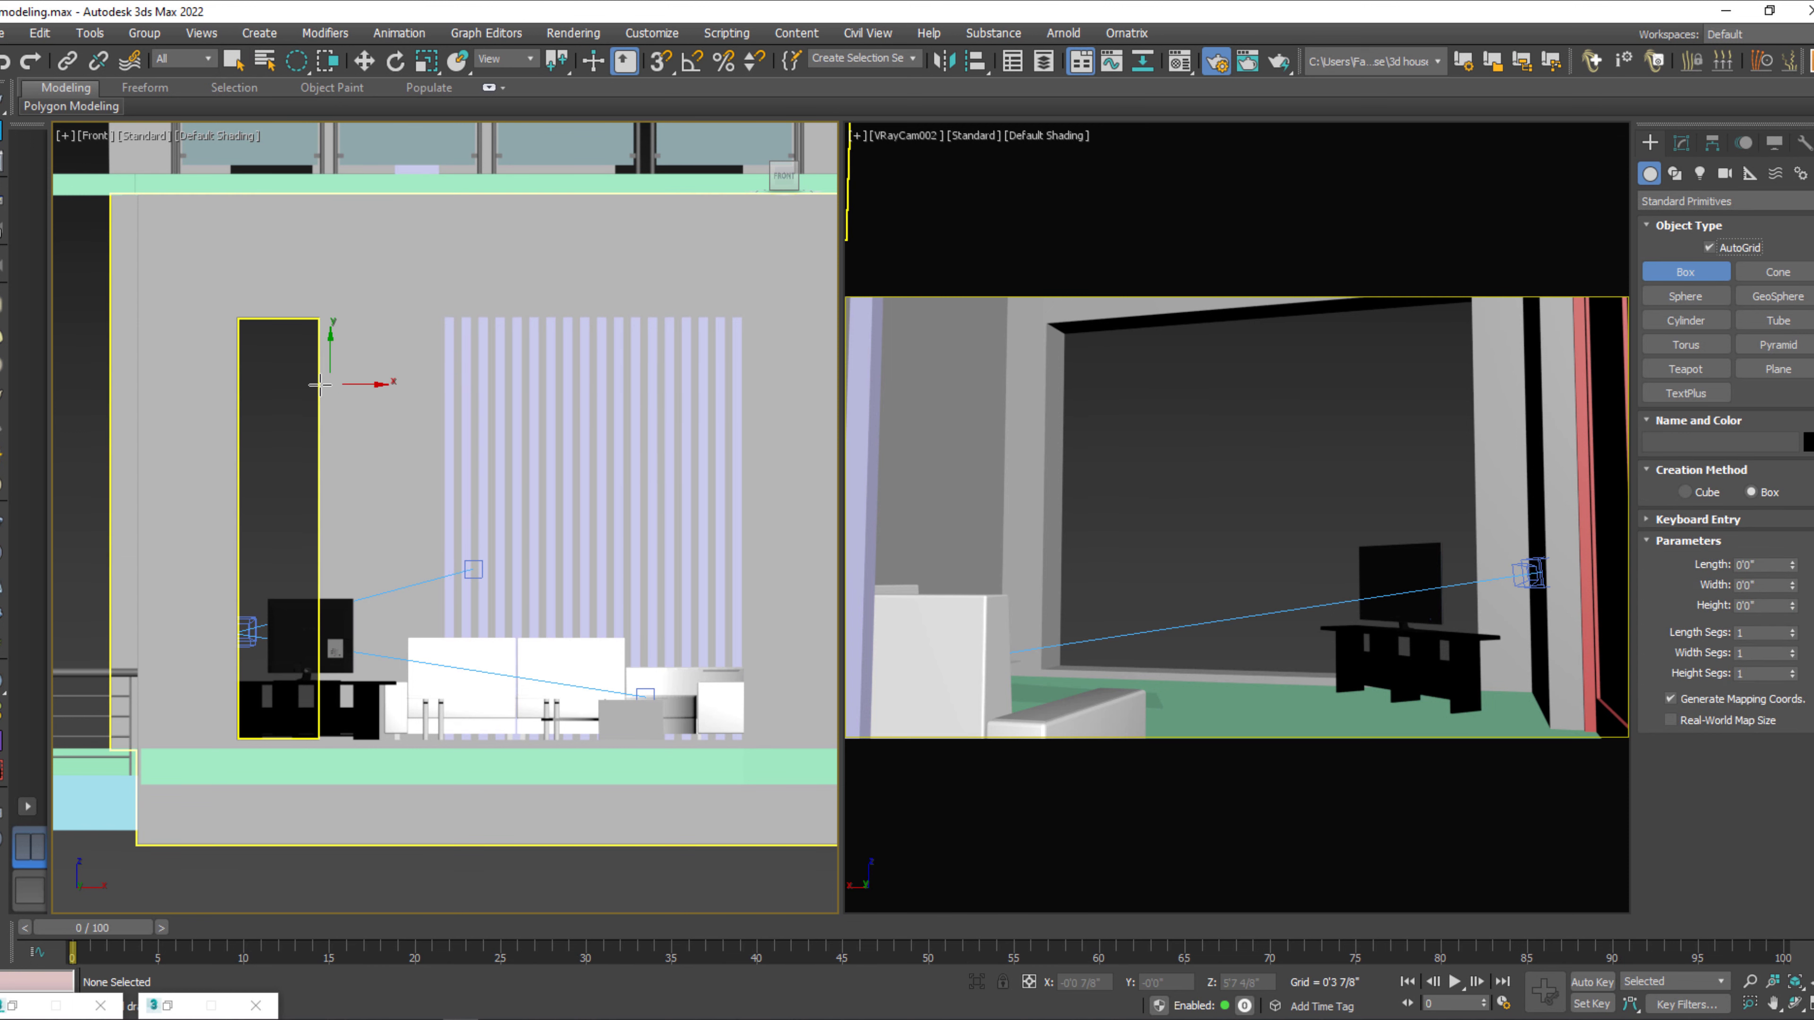
key(F3)
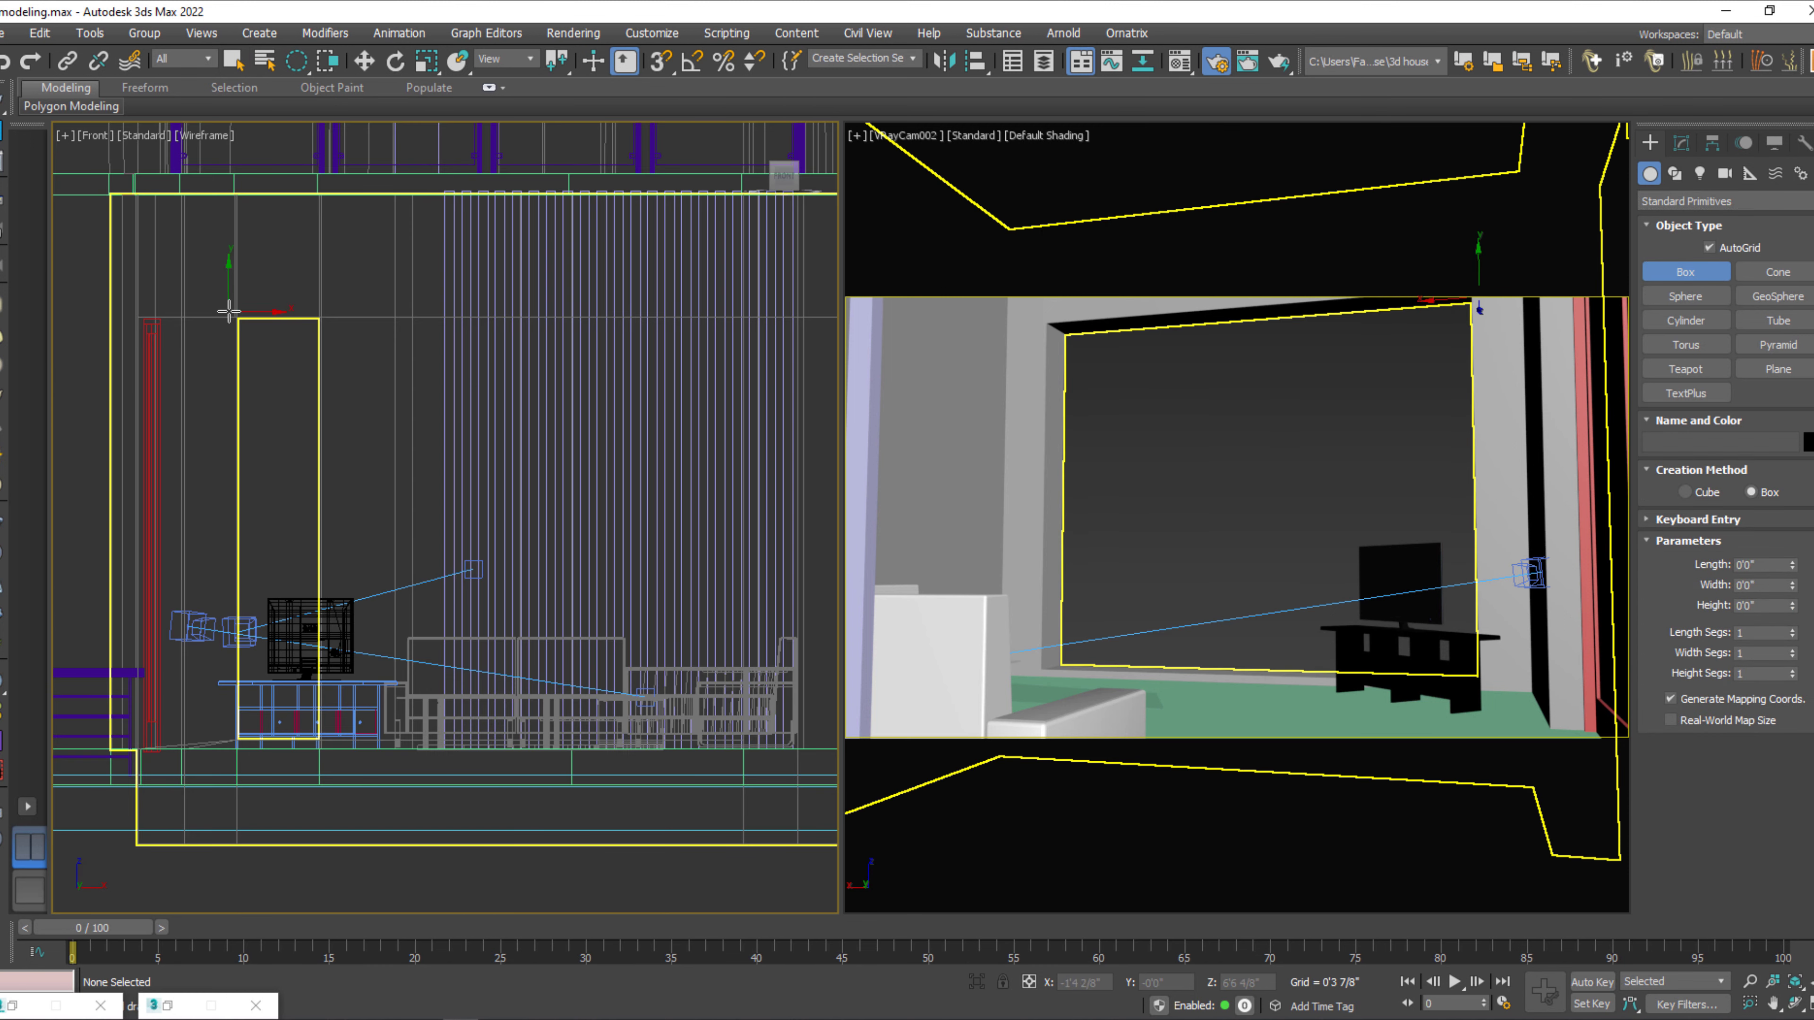
scroll(155, 313, down, 3)
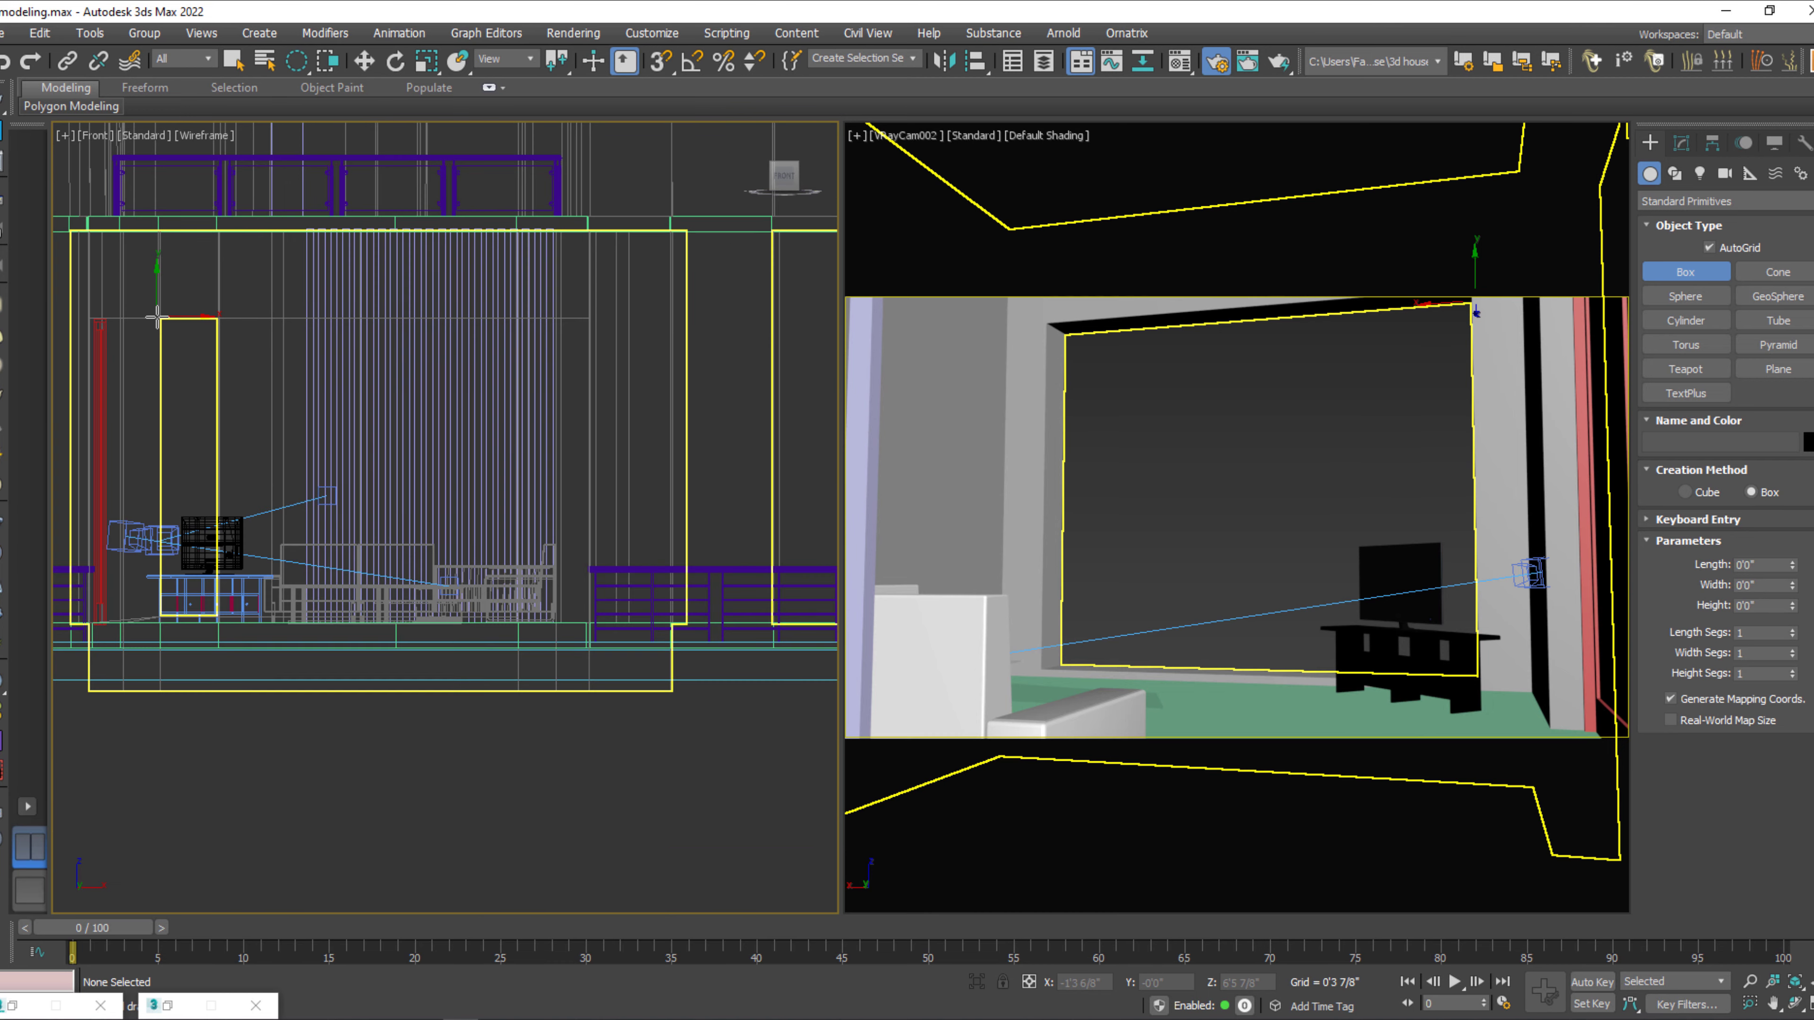
key(F3)
key(F4)
middle_drag(339, 488, 378, 508)
key(F3)
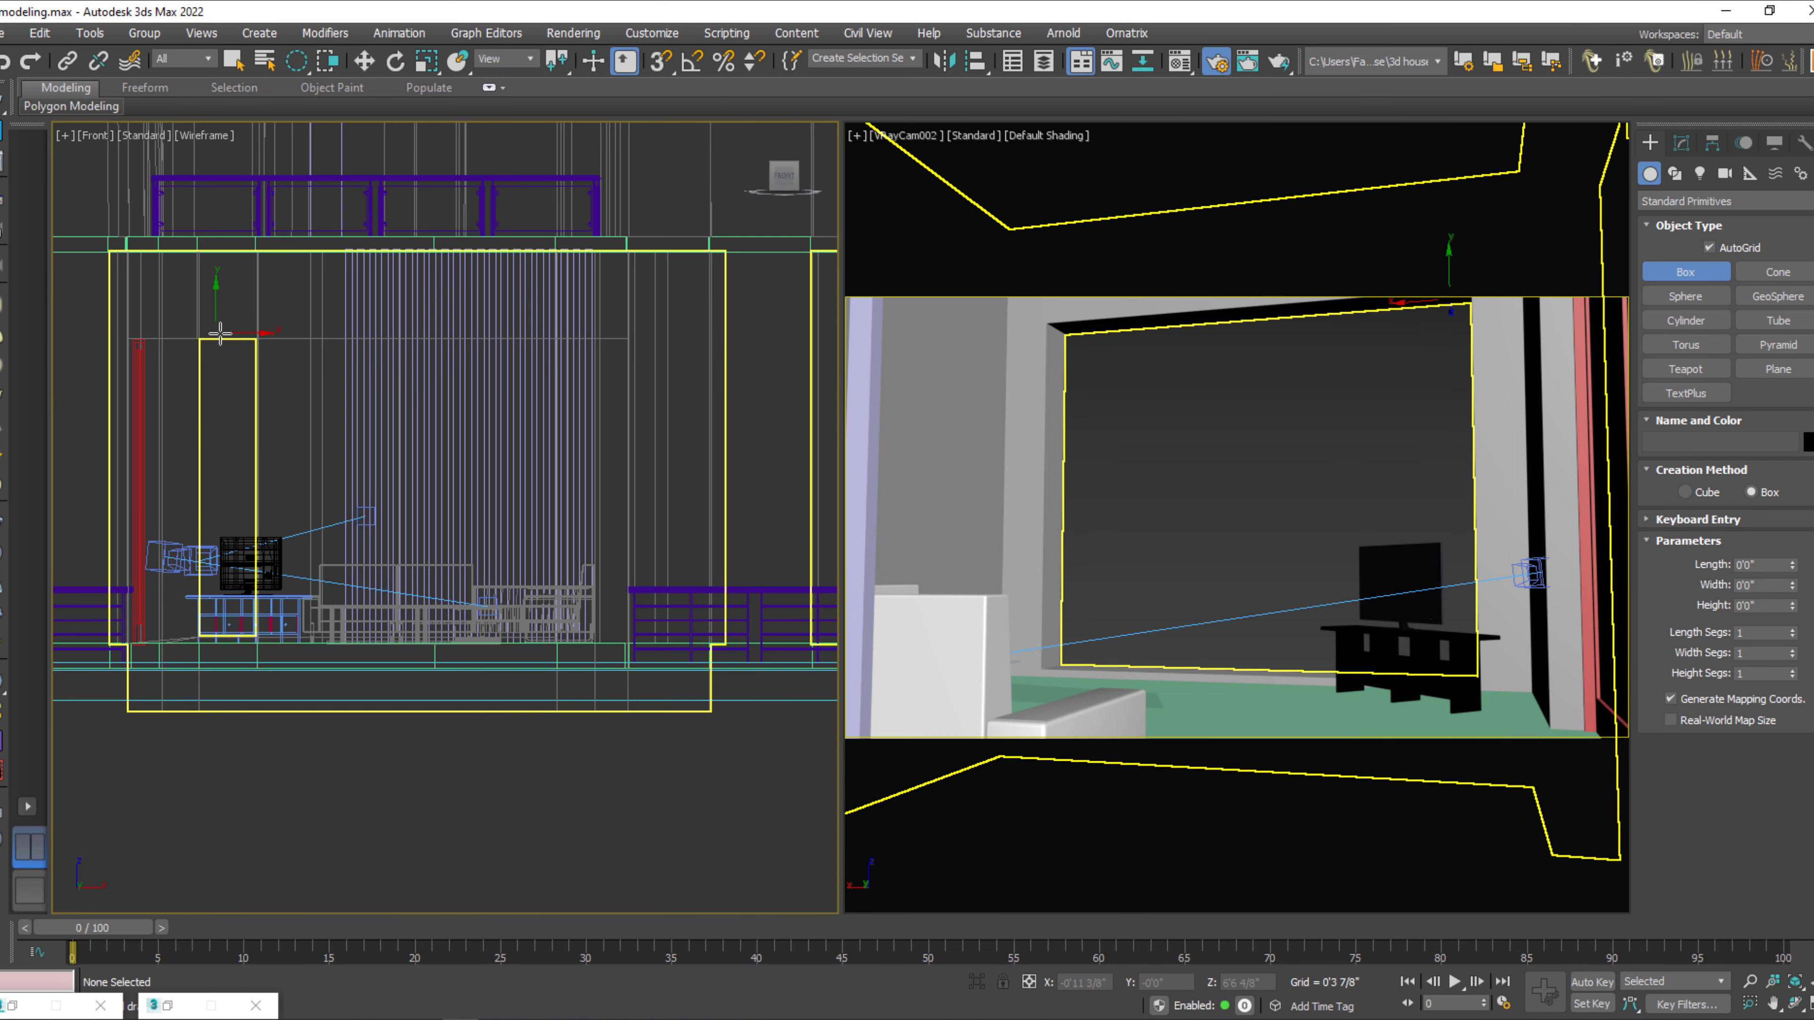
drag(188, 329, 604, 650)
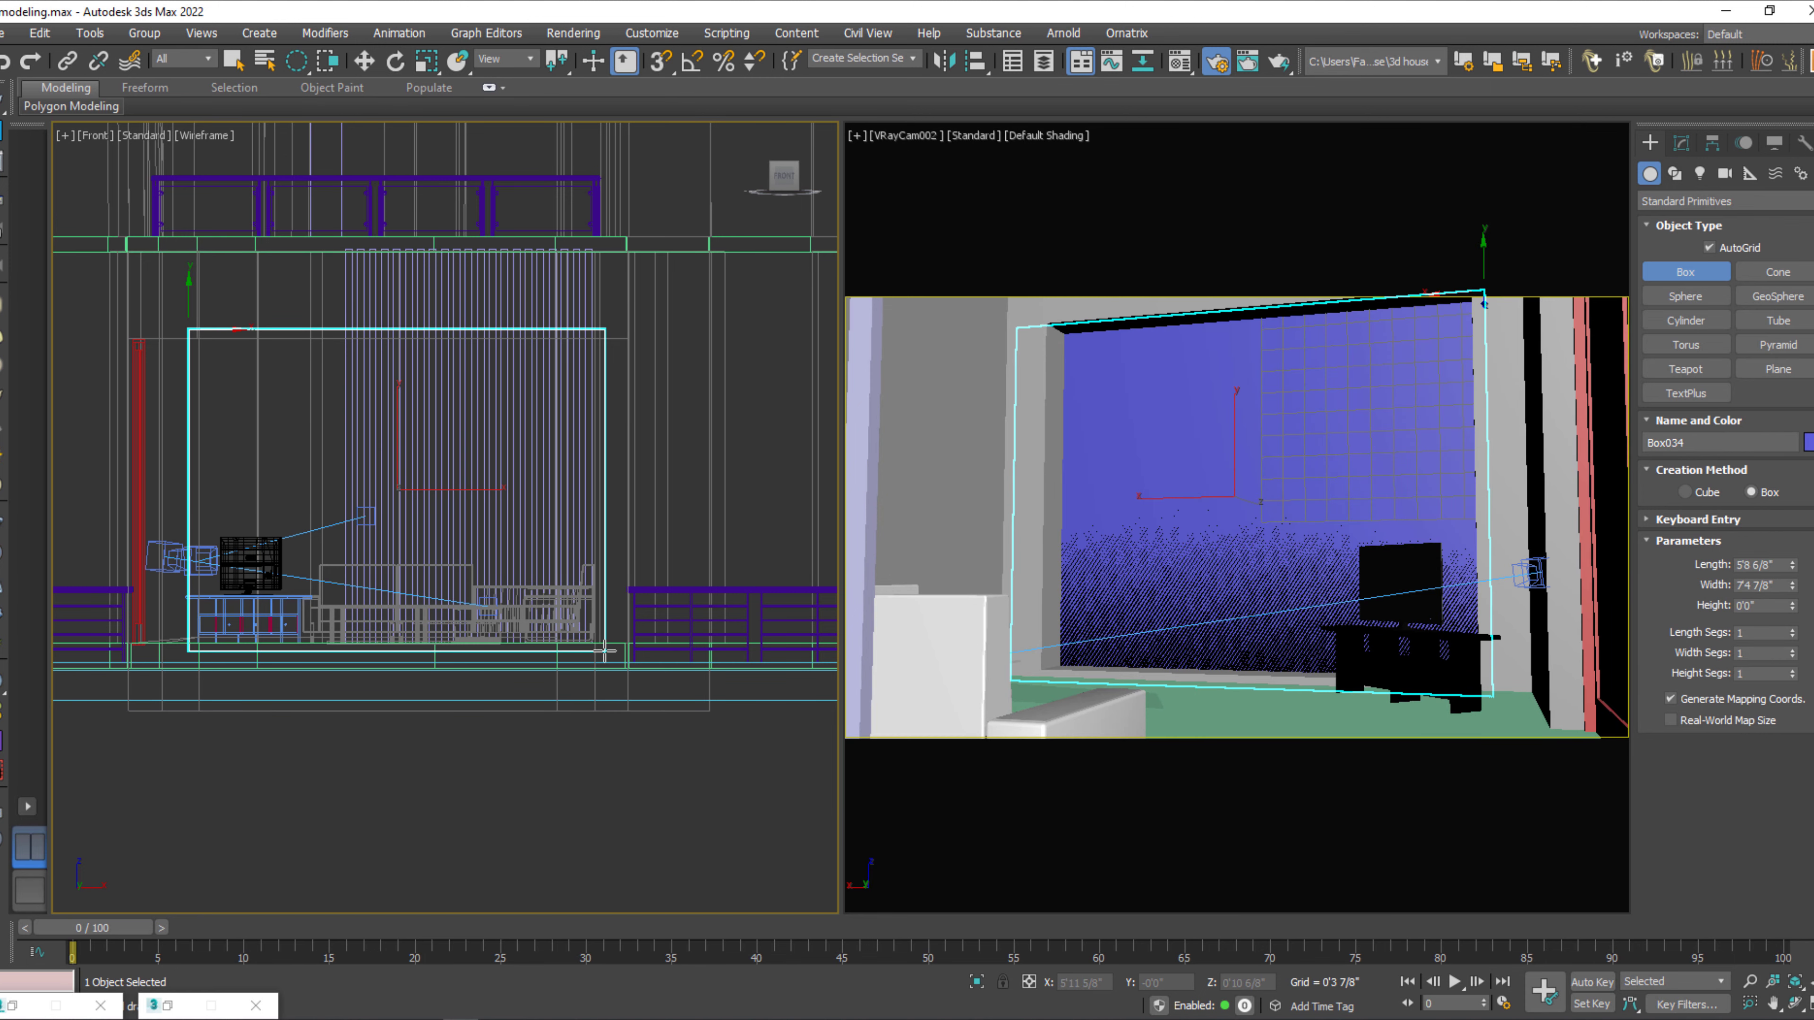
click(602, 648)
key(w)
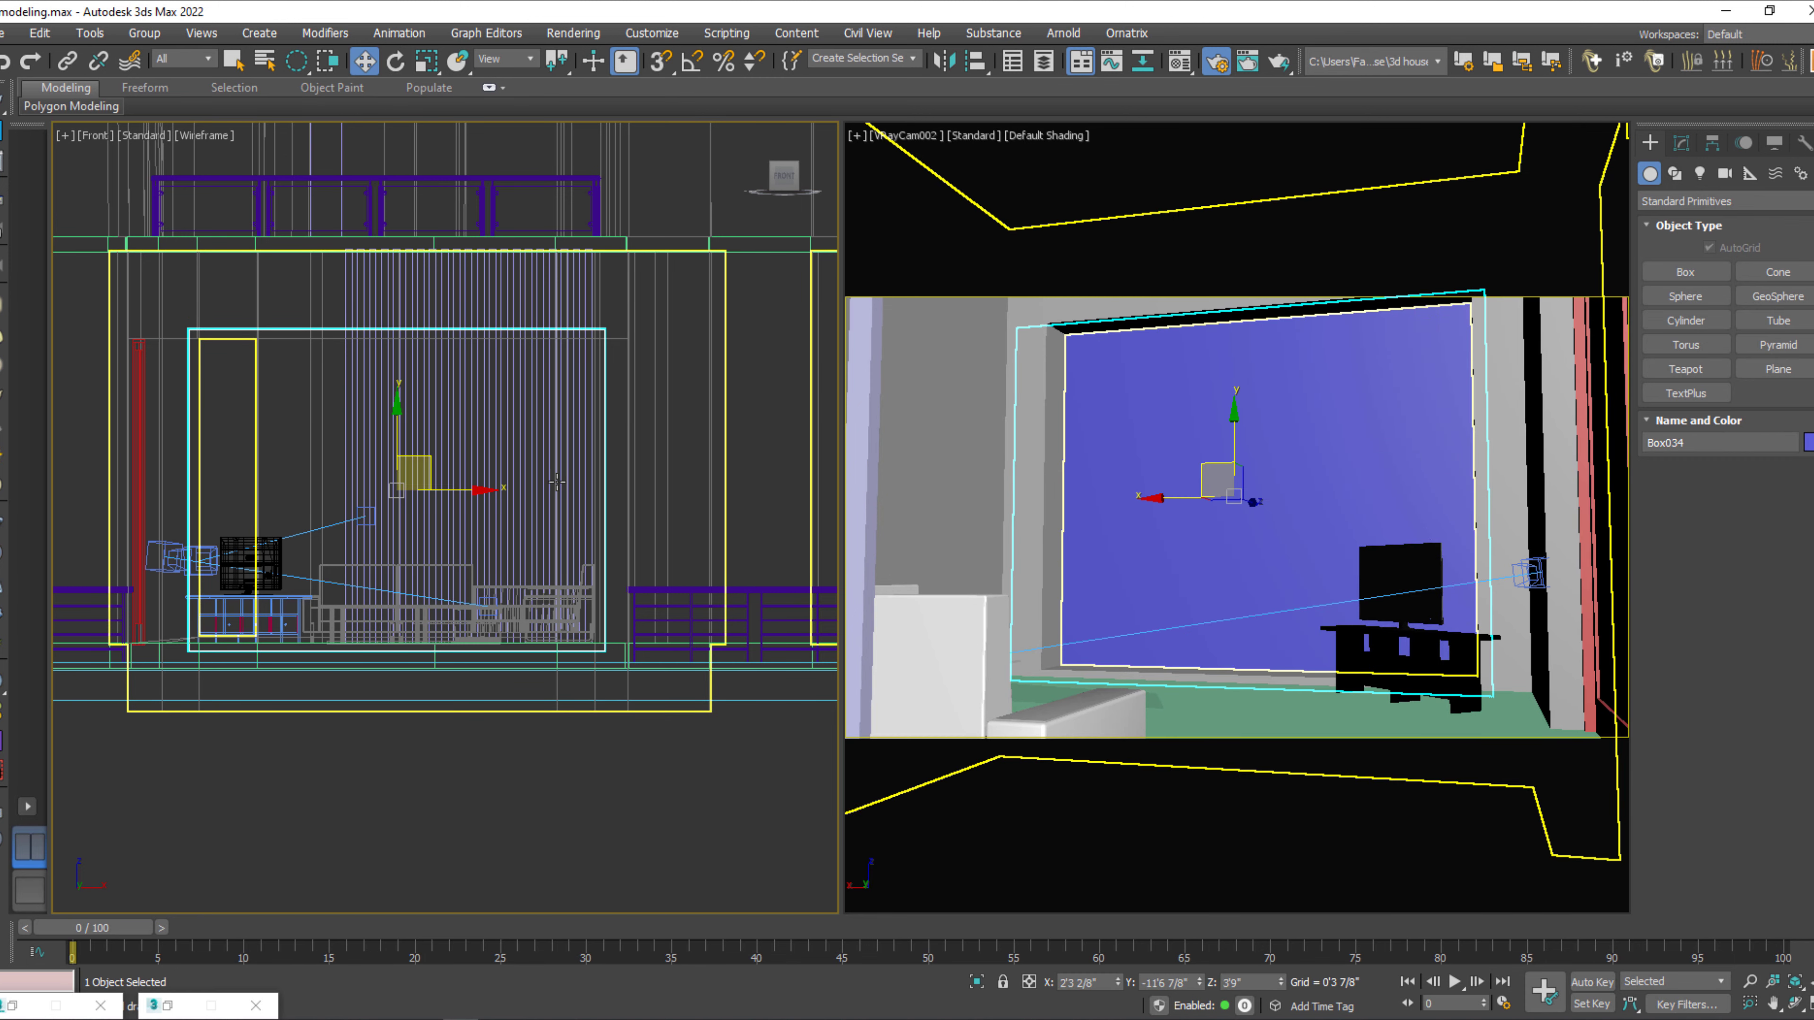
key(p)
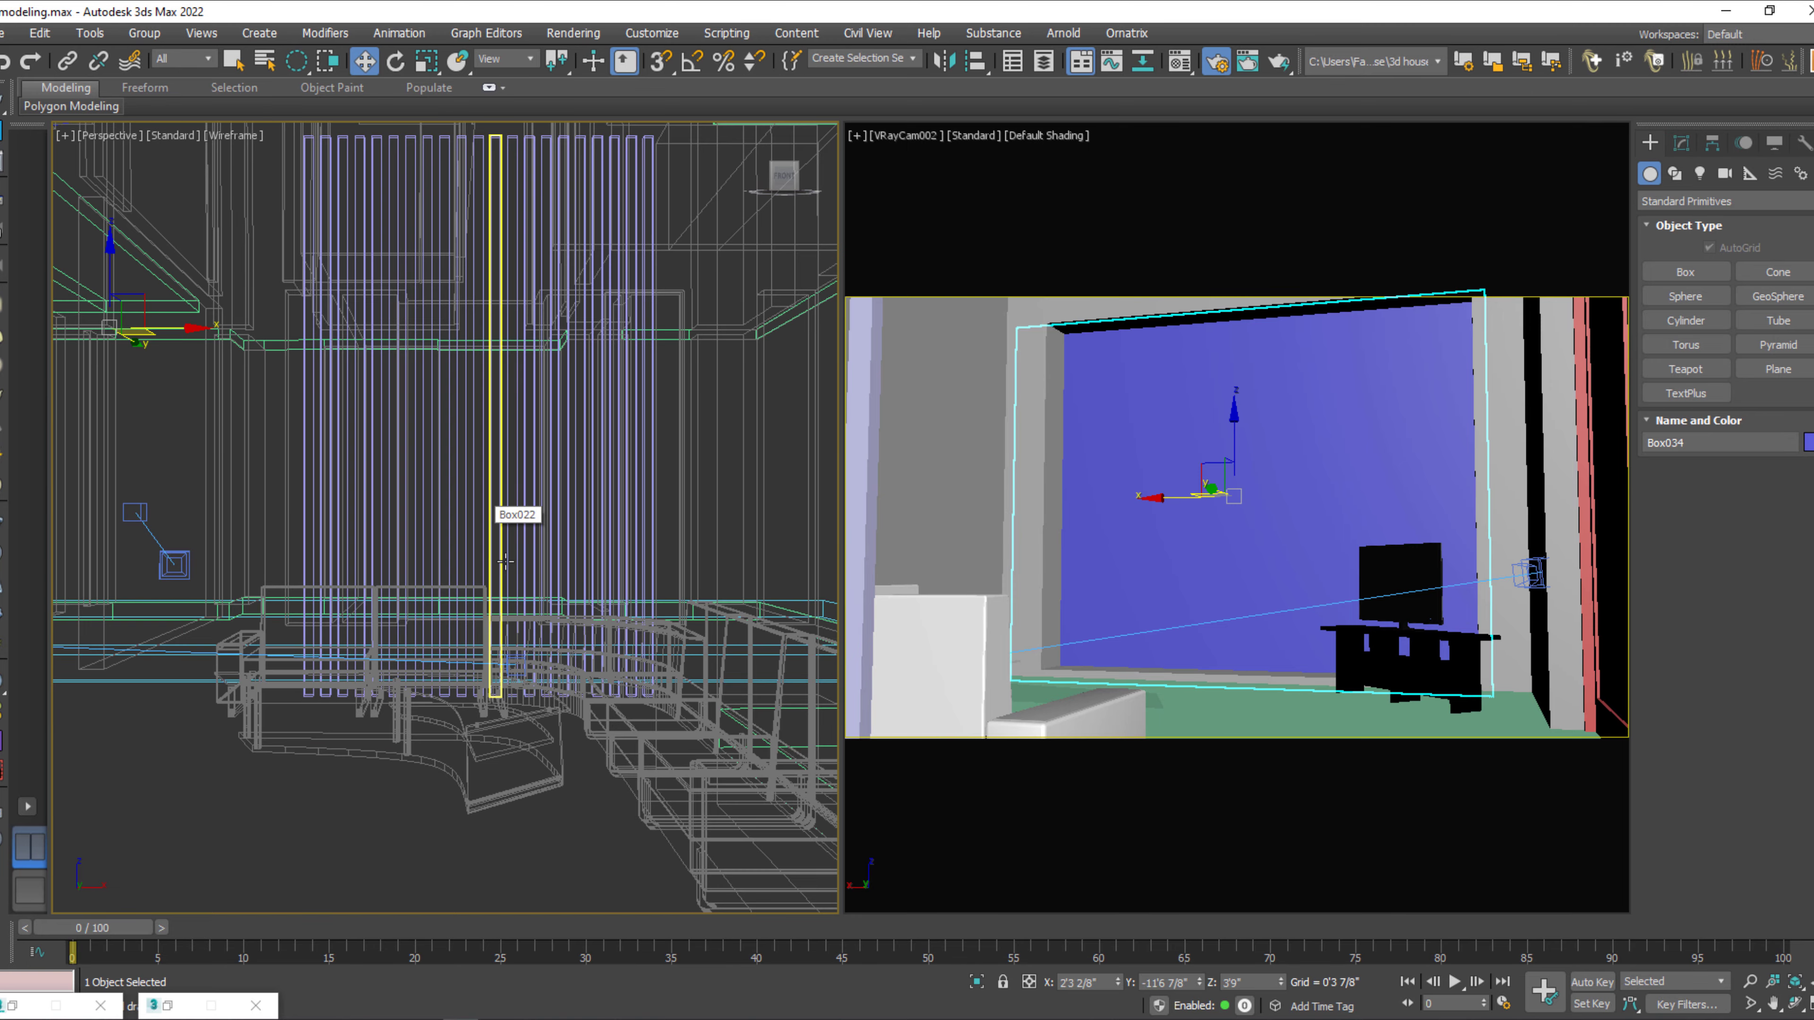
Shade the perspective view with edged faces, move the new box along Y to -11'3 2/8" into the front opening, and clear the selection.
key(z)
mouse_move(553, 520)
alt+middle_down()
mouse_move(490, 630)
mouse_move(243, 620)
alt+middle_up()
key(F3)
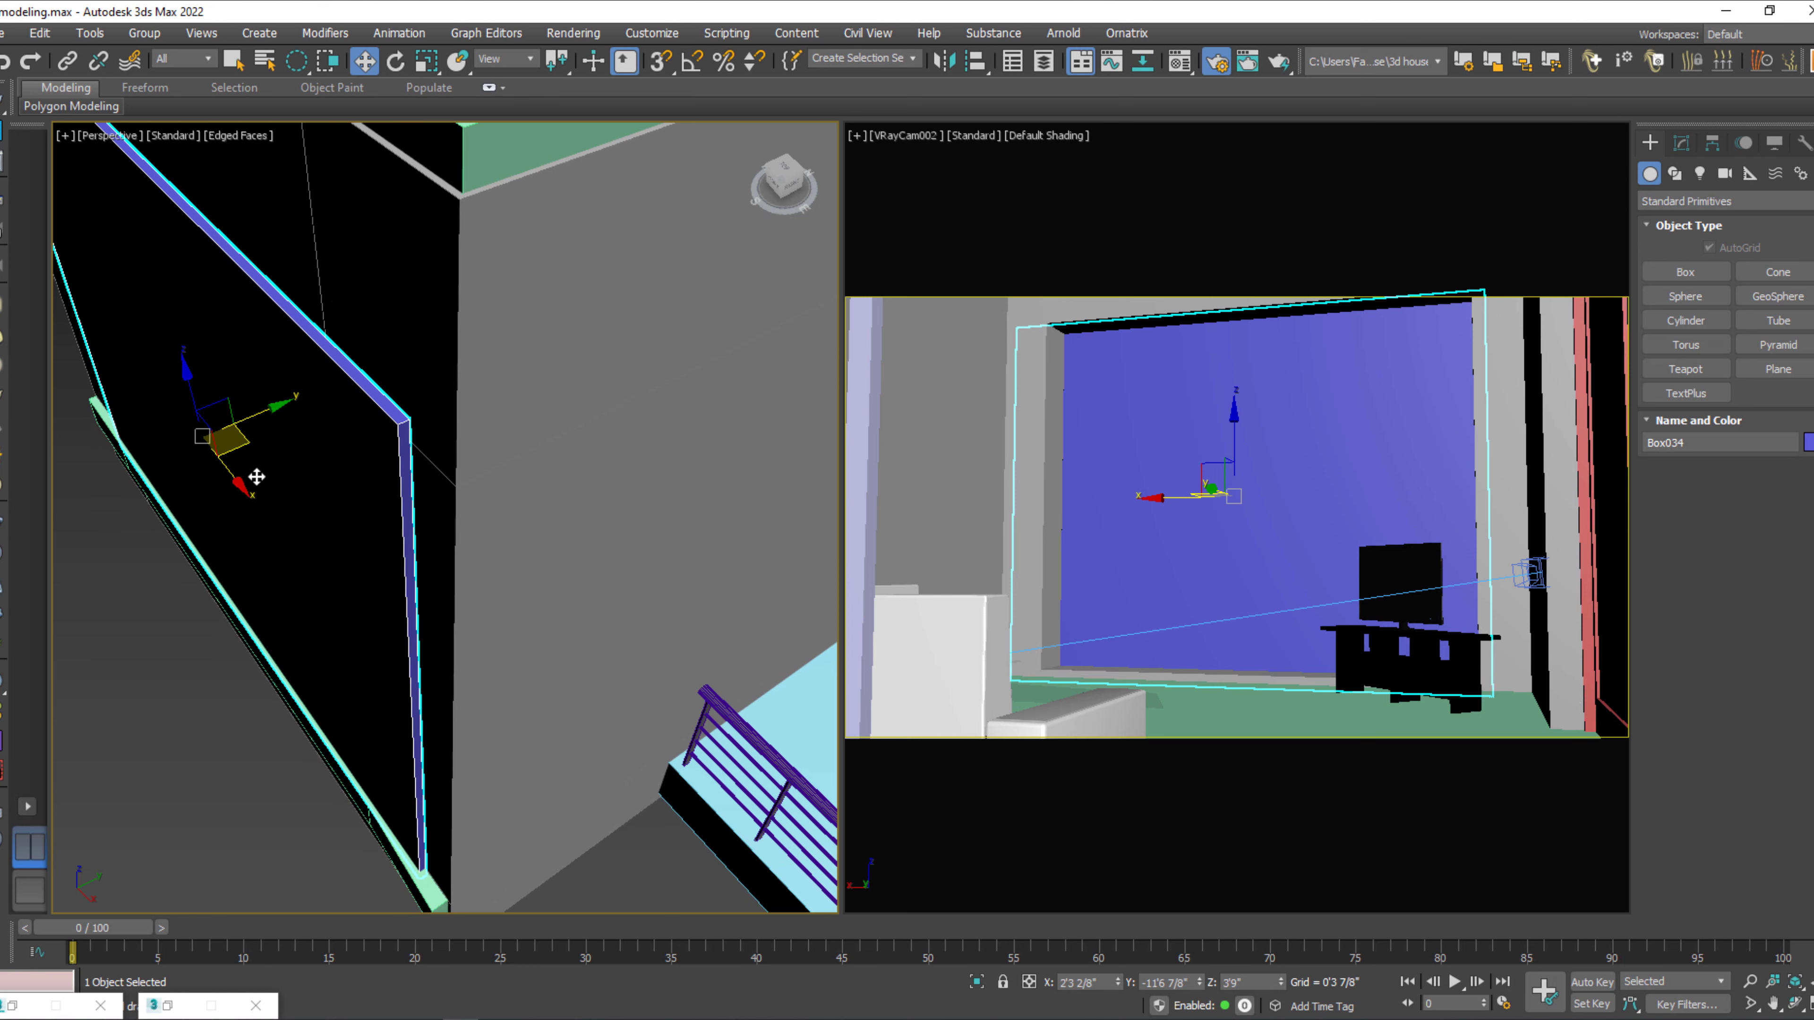
drag(261, 415, 289, 400)
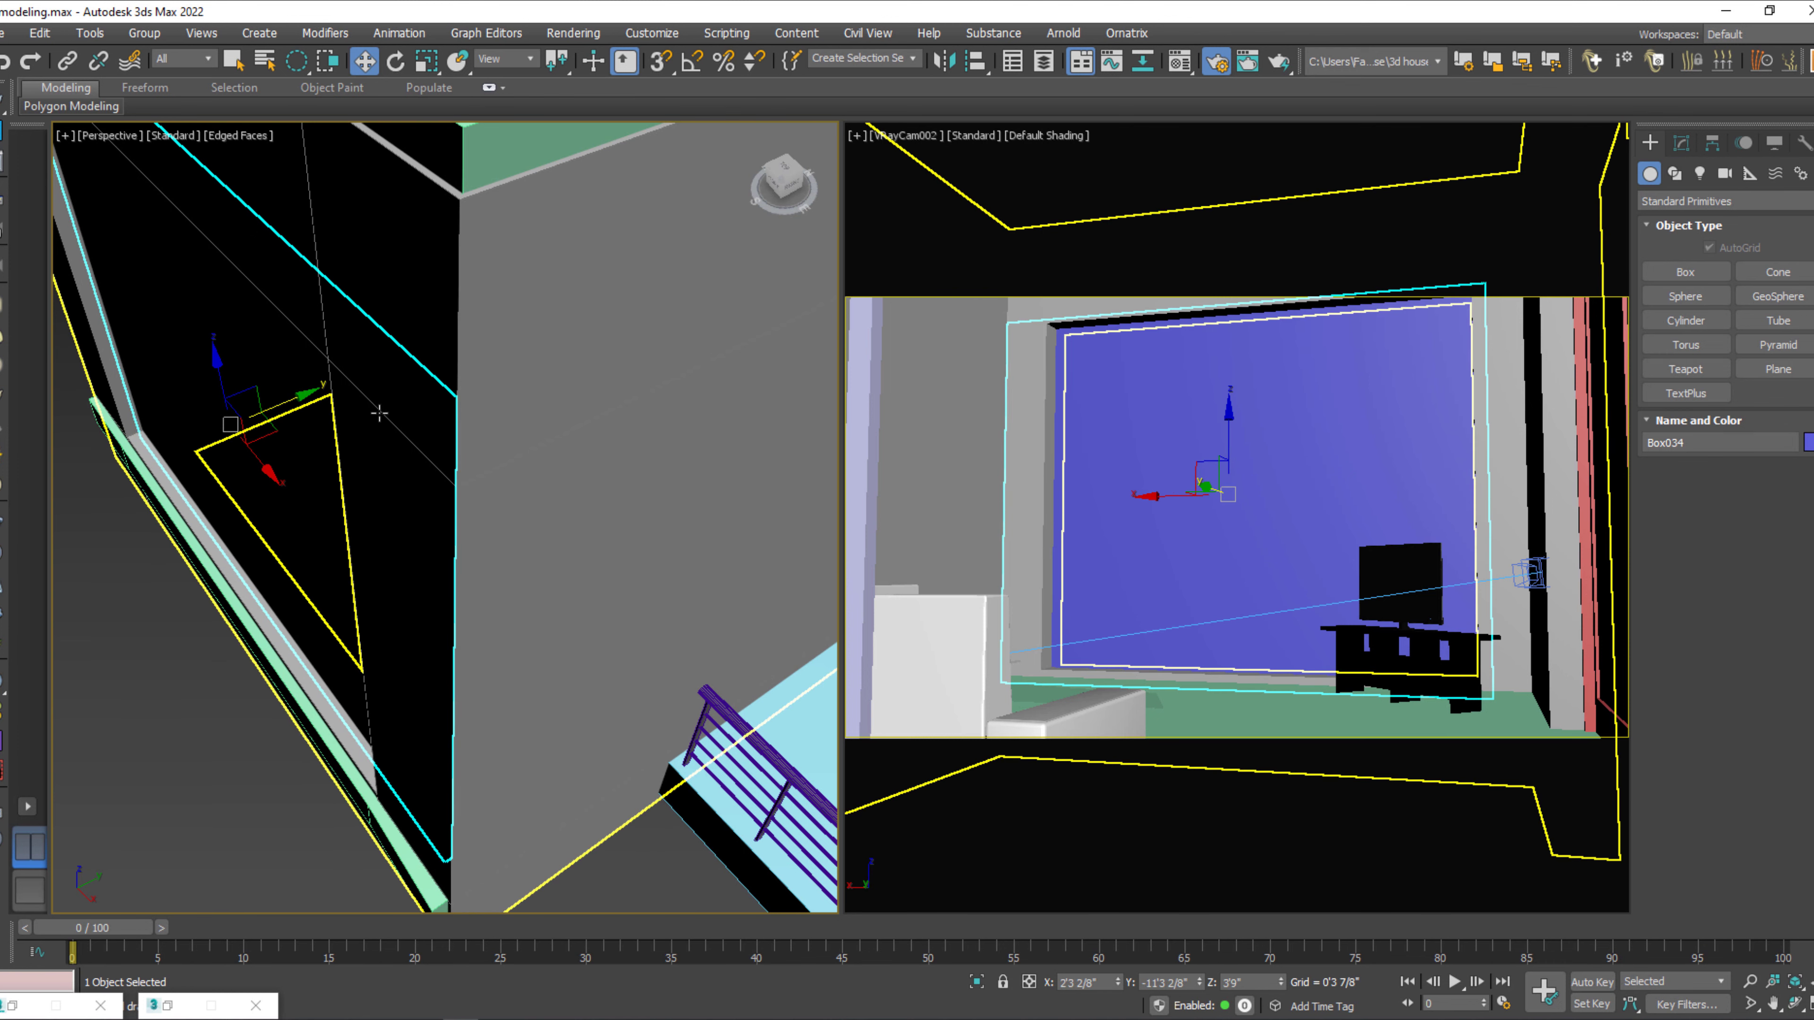
key(z)
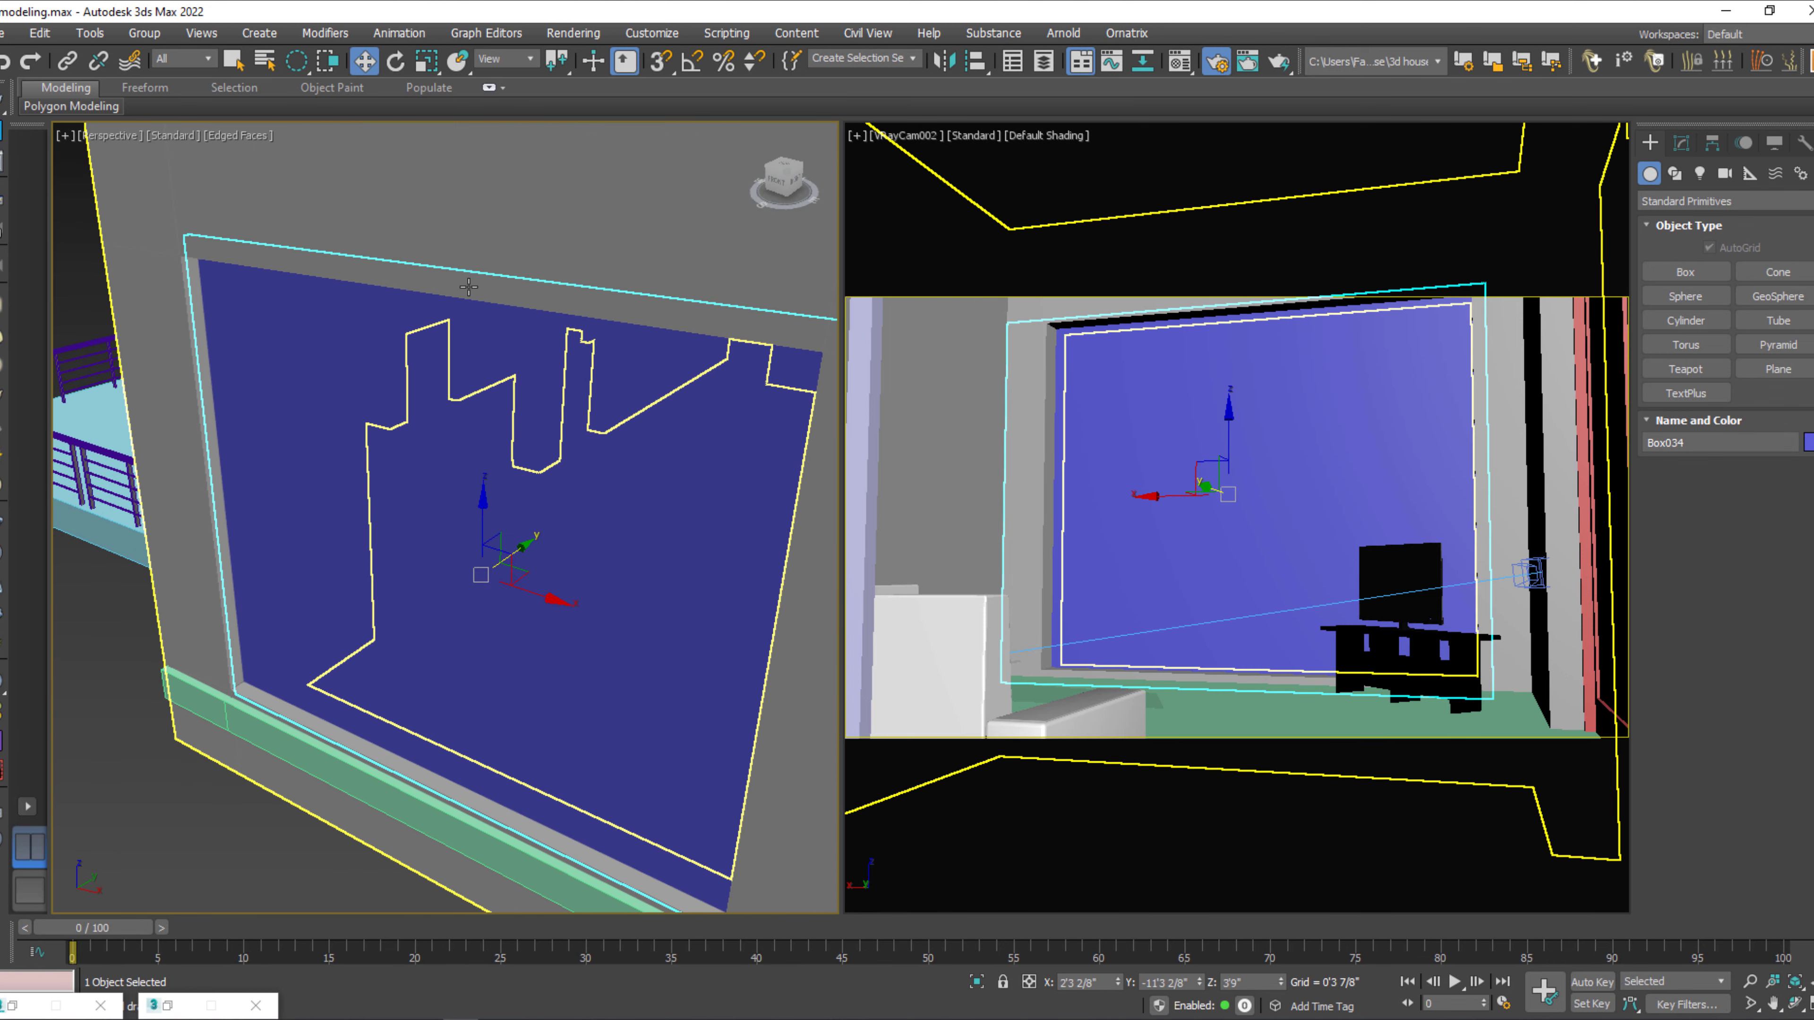
click(104, 855)
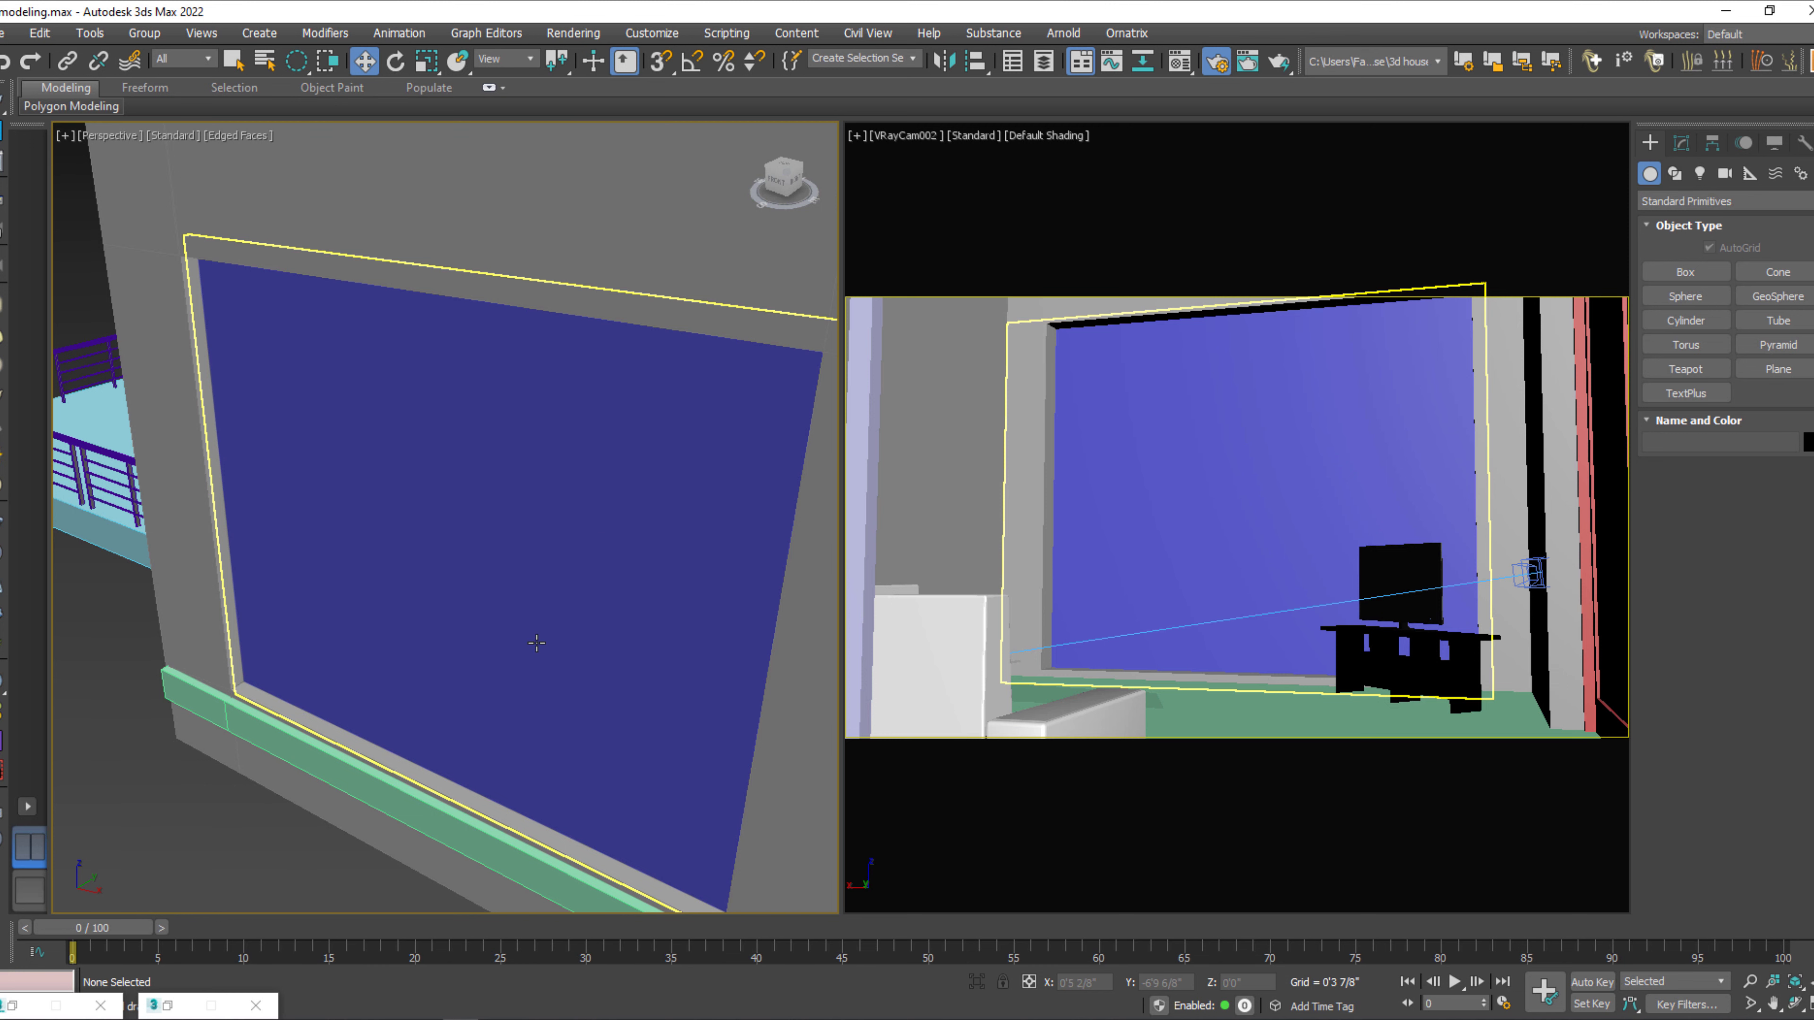
Examine the covered front opening, the vertical slat partition and the side of the house for remaining openings.
scroll(554, 638, down, 4)
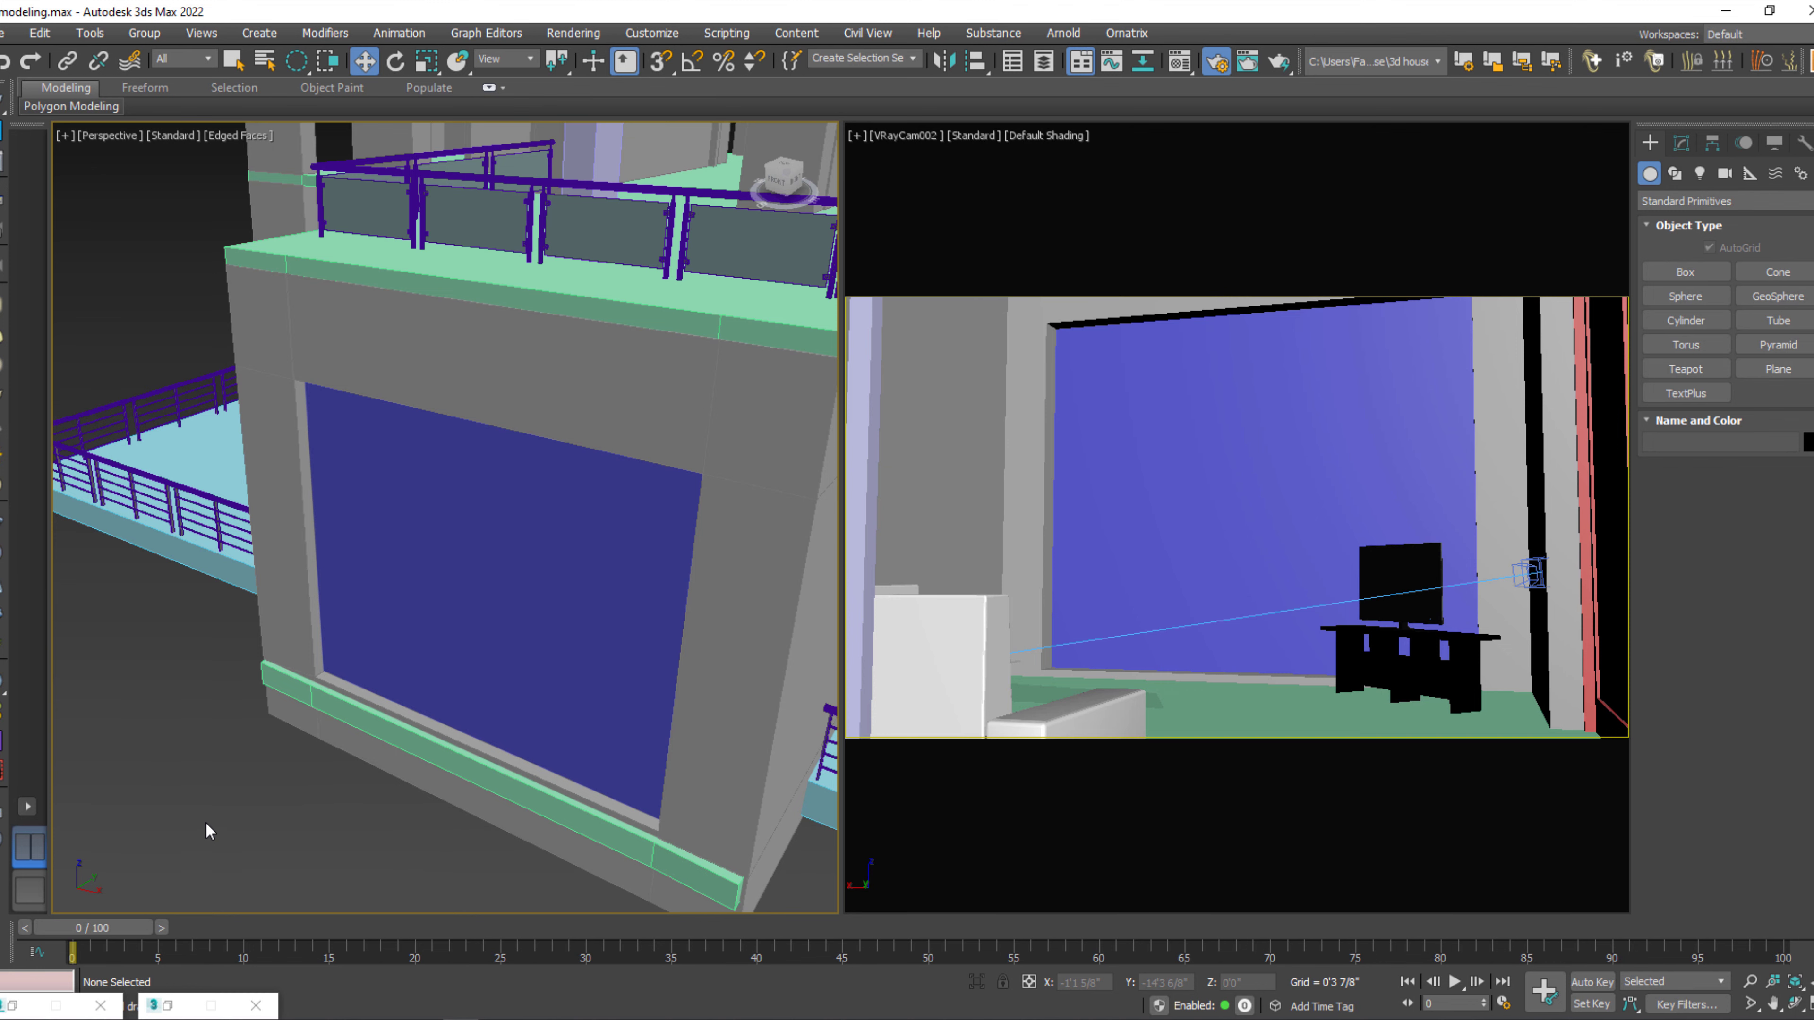
scroll(206, 822, down, 5)
alt+middle_drag(392, 856, 251, 826)
scroll(334, 658, up, 6)
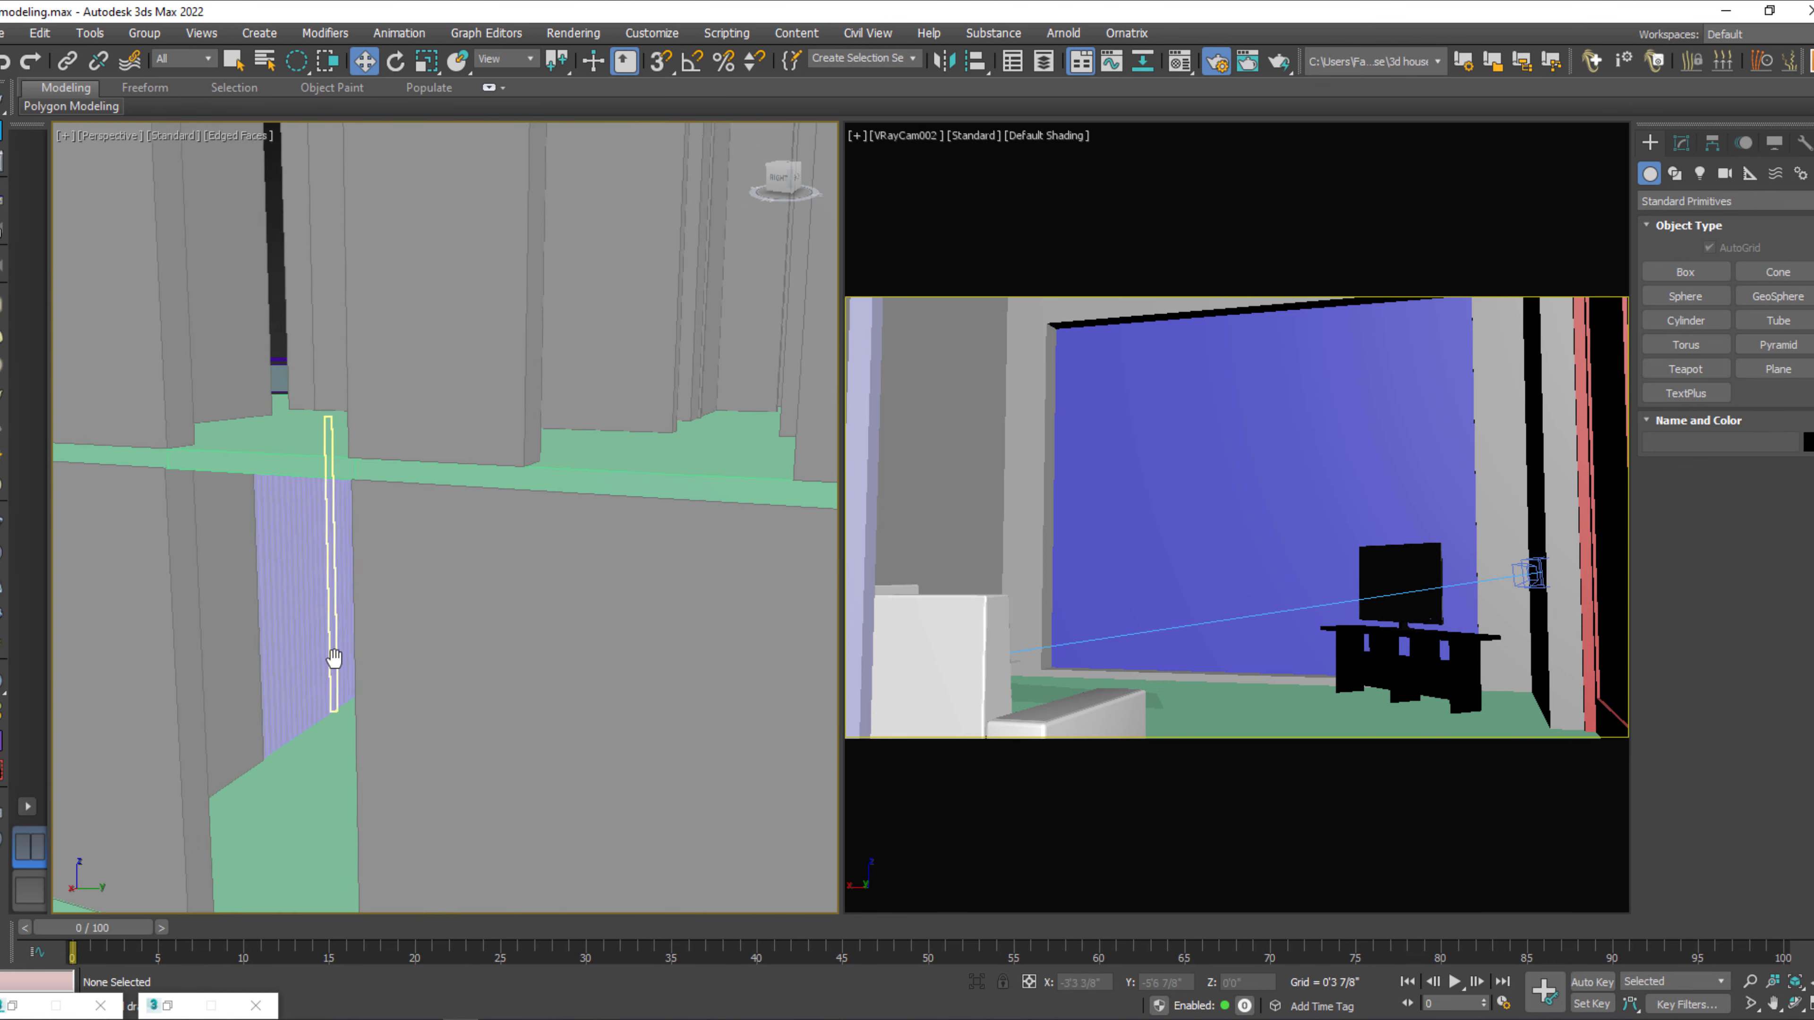
middle_drag(335, 658, 441, 670)
click(443, 672)
scroll(444, 673, up, 4)
alt+middle_drag(529, 729, 420, 725)
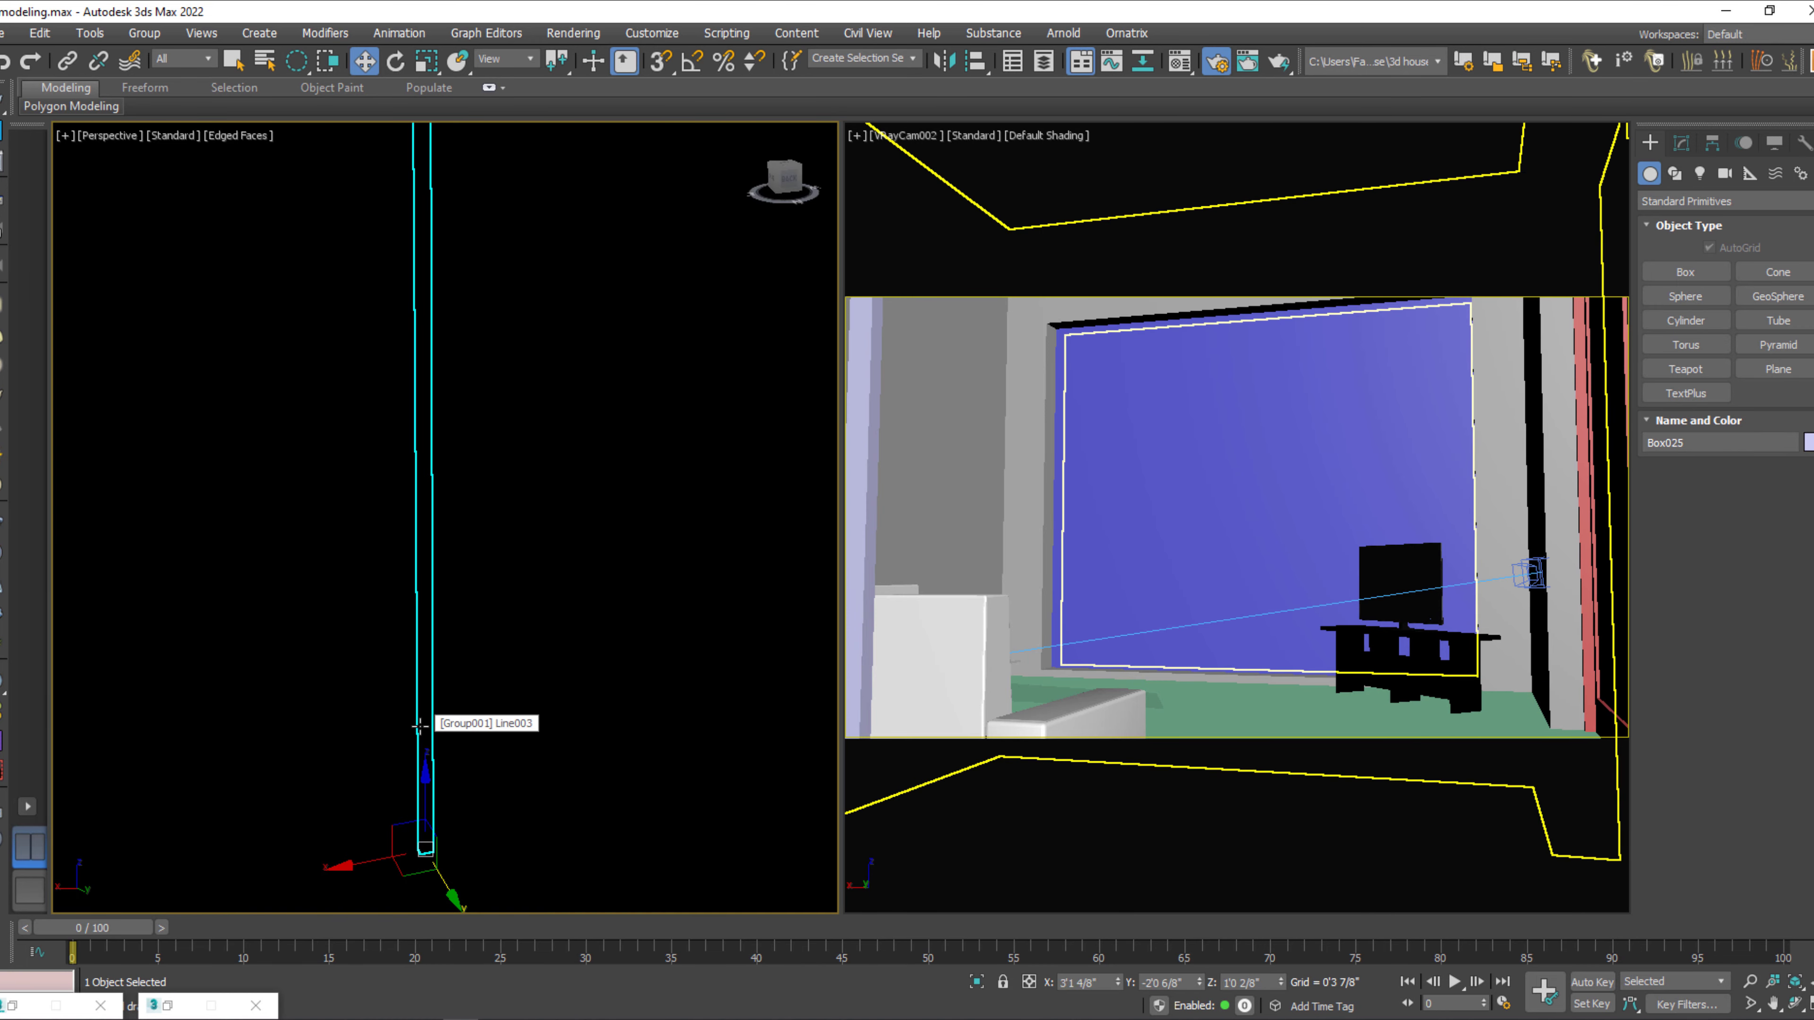
scroll(420, 725, down, 6)
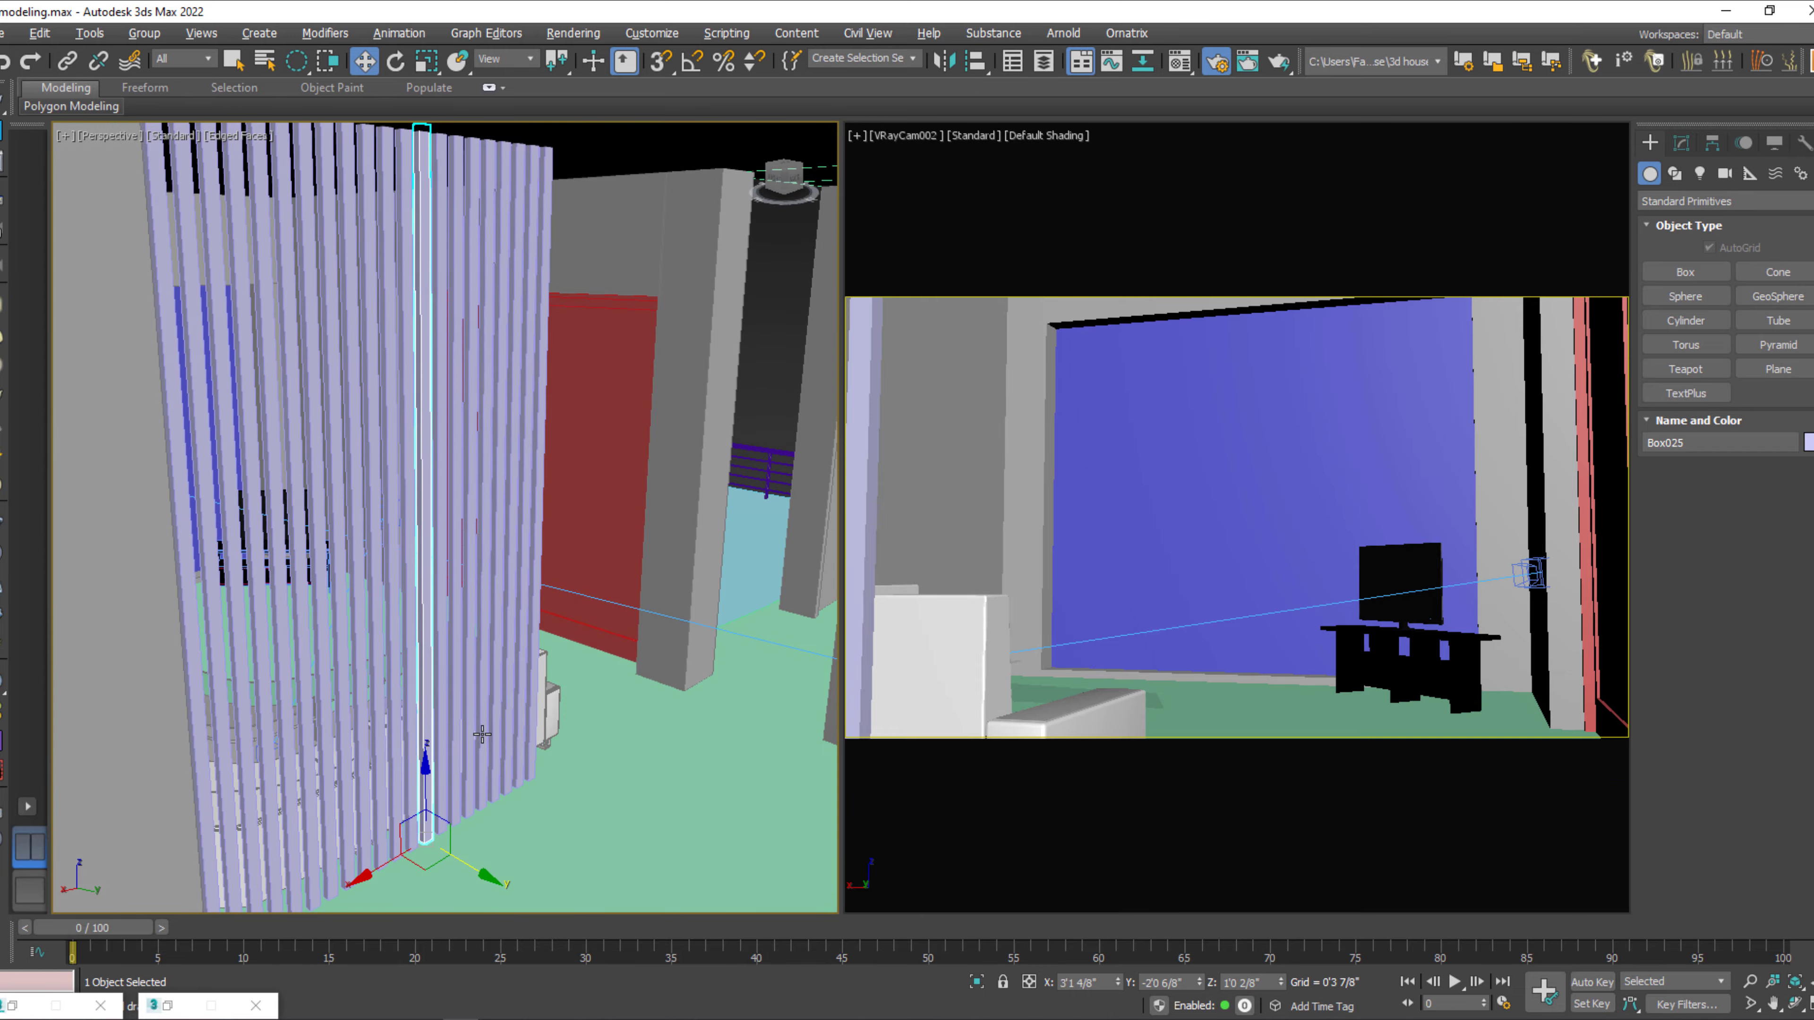
scroll(531, 596, down, 5)
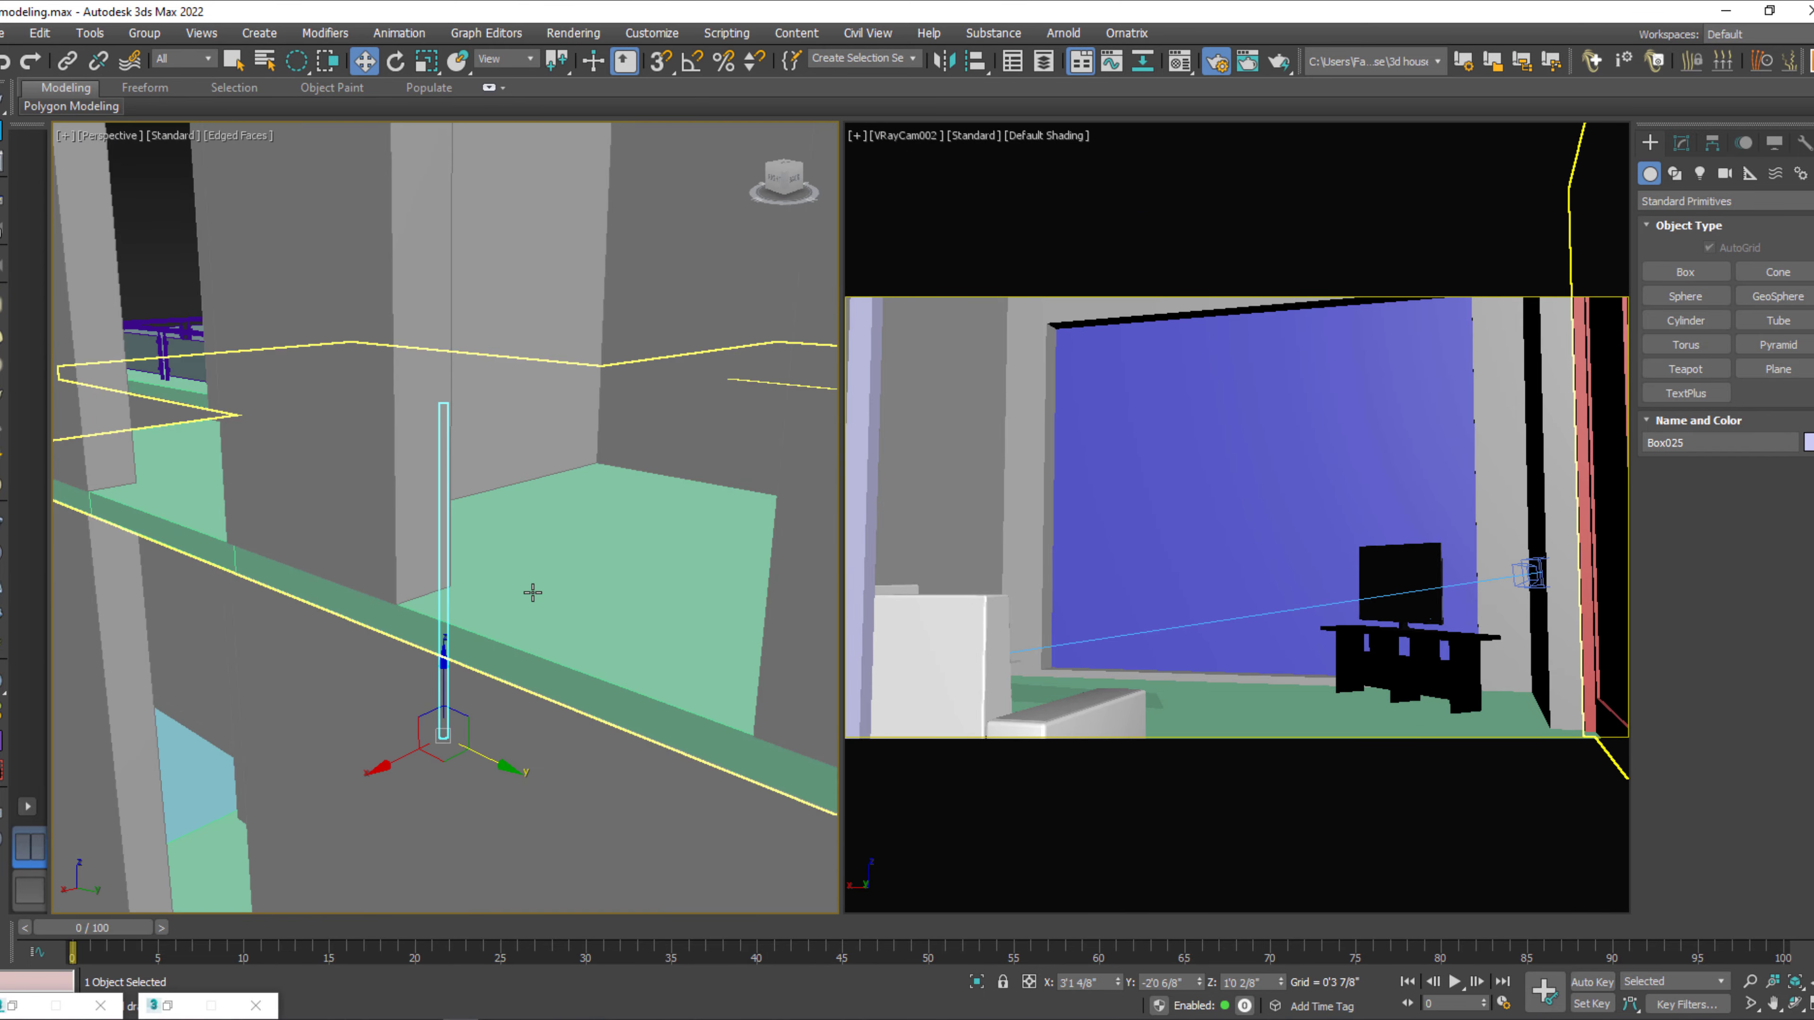
alt+middle_drag(532, 595, 500, 682)
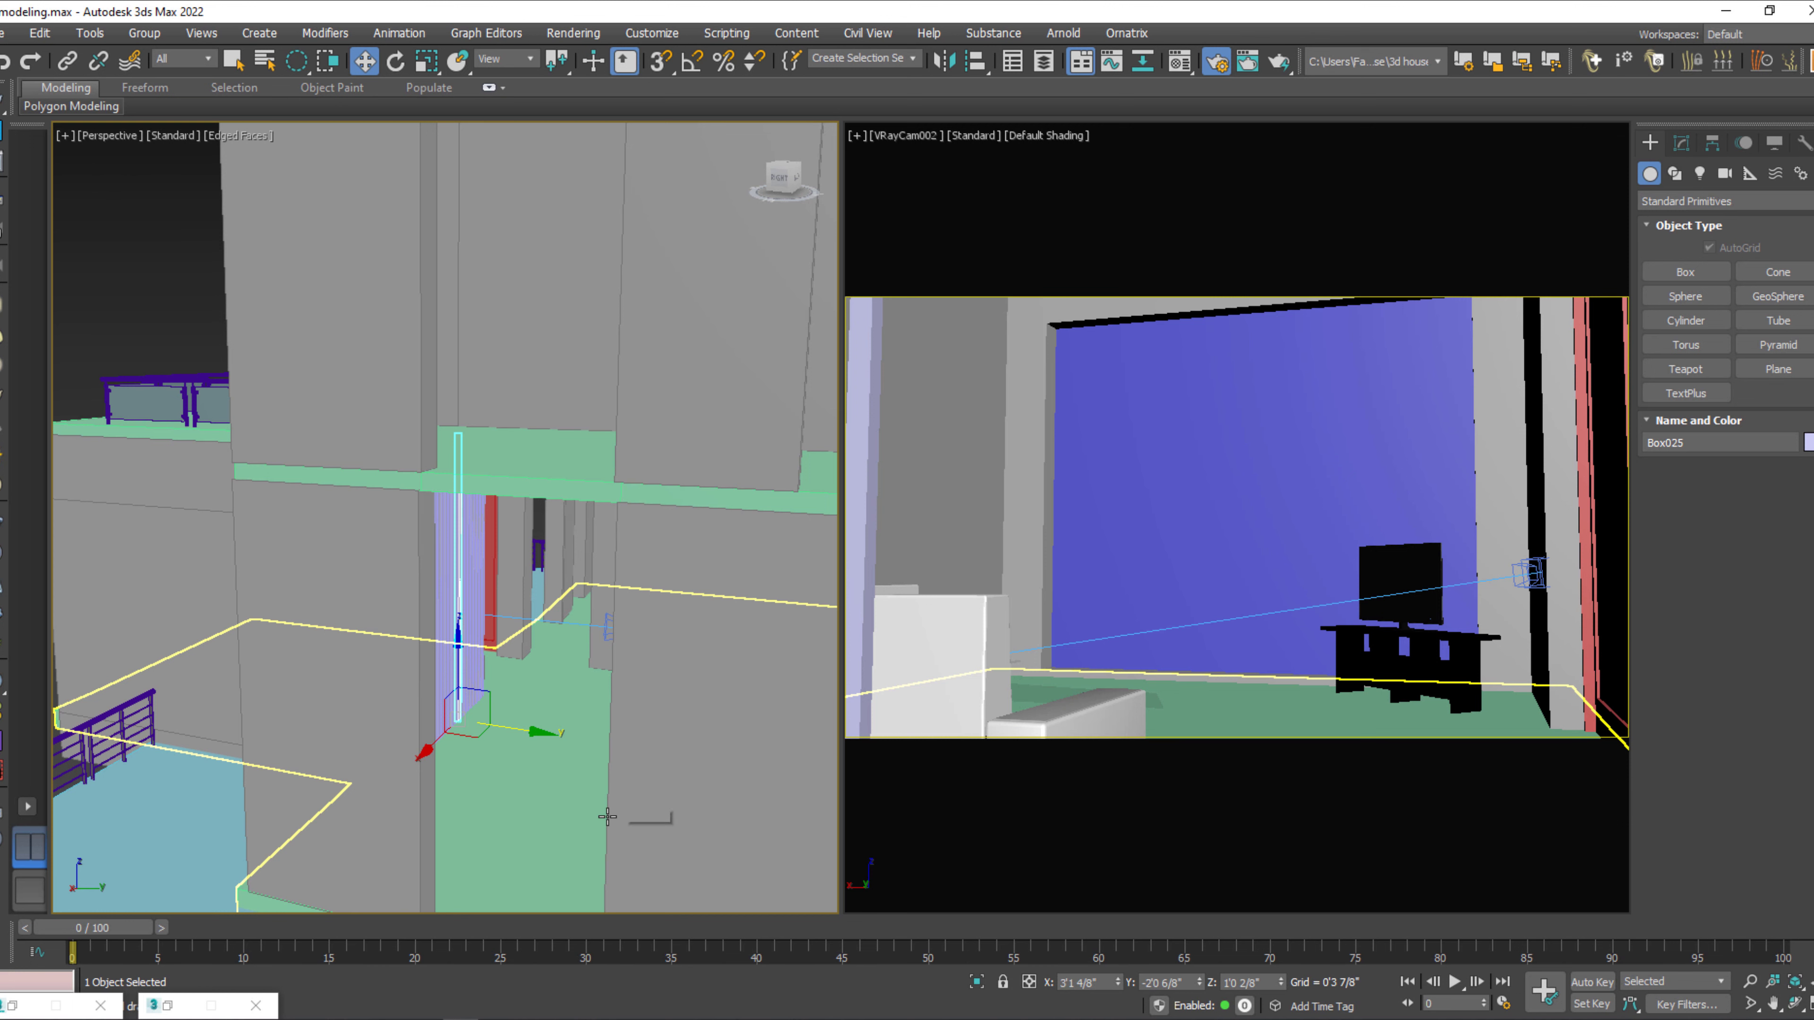
scroll(312, 643, down, 2)
scroll(313, 643, down, 3)
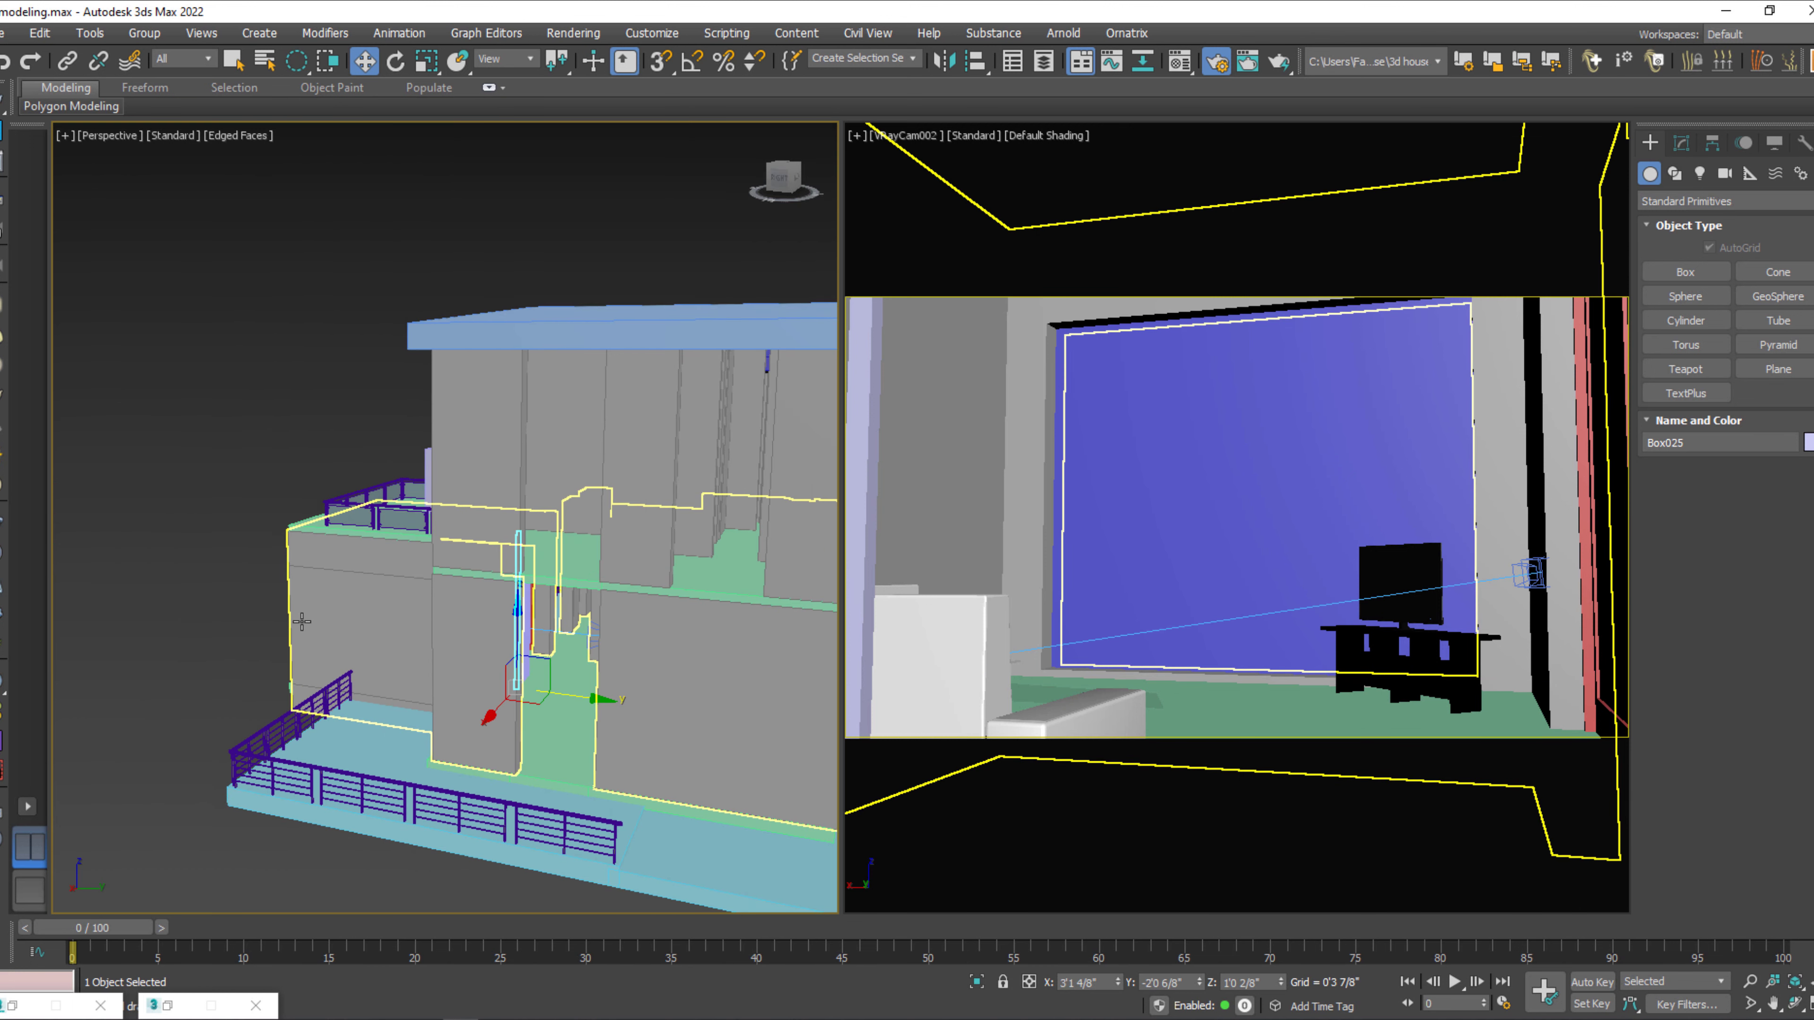
click(252, 545)
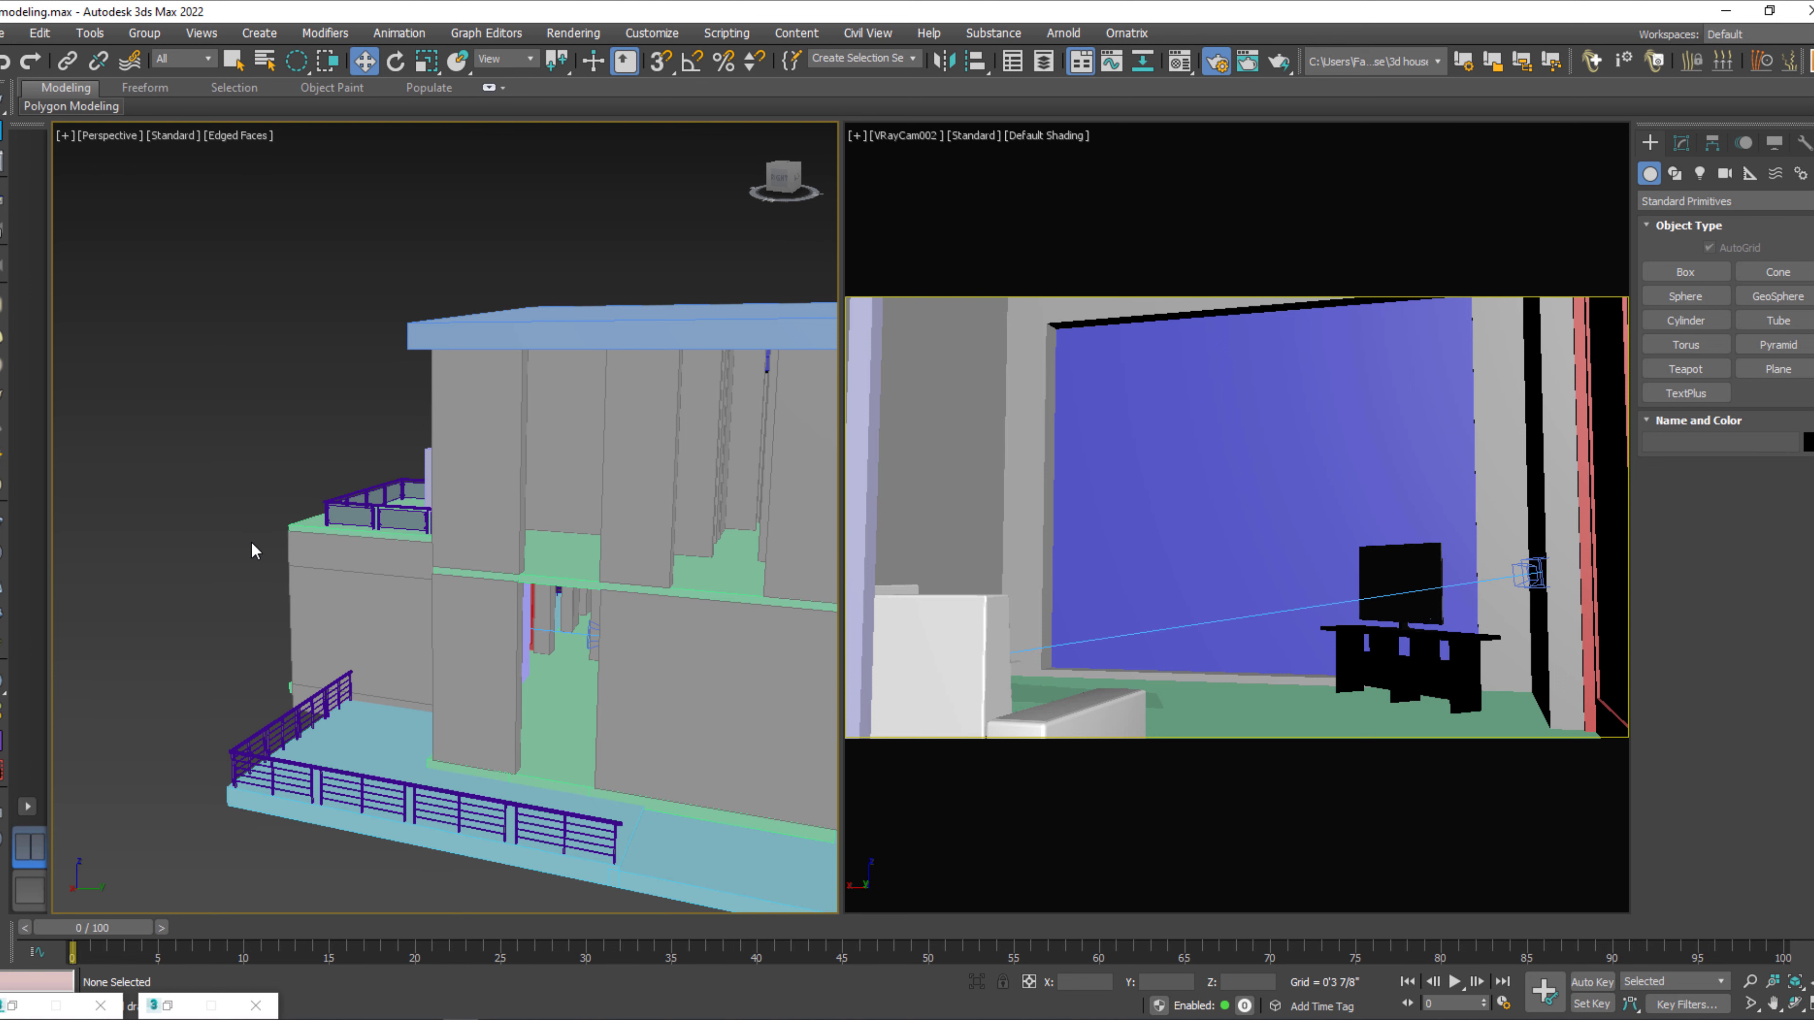
Check the environment background settings and select the front opening panel in the VRayCam002 view.
key(8)
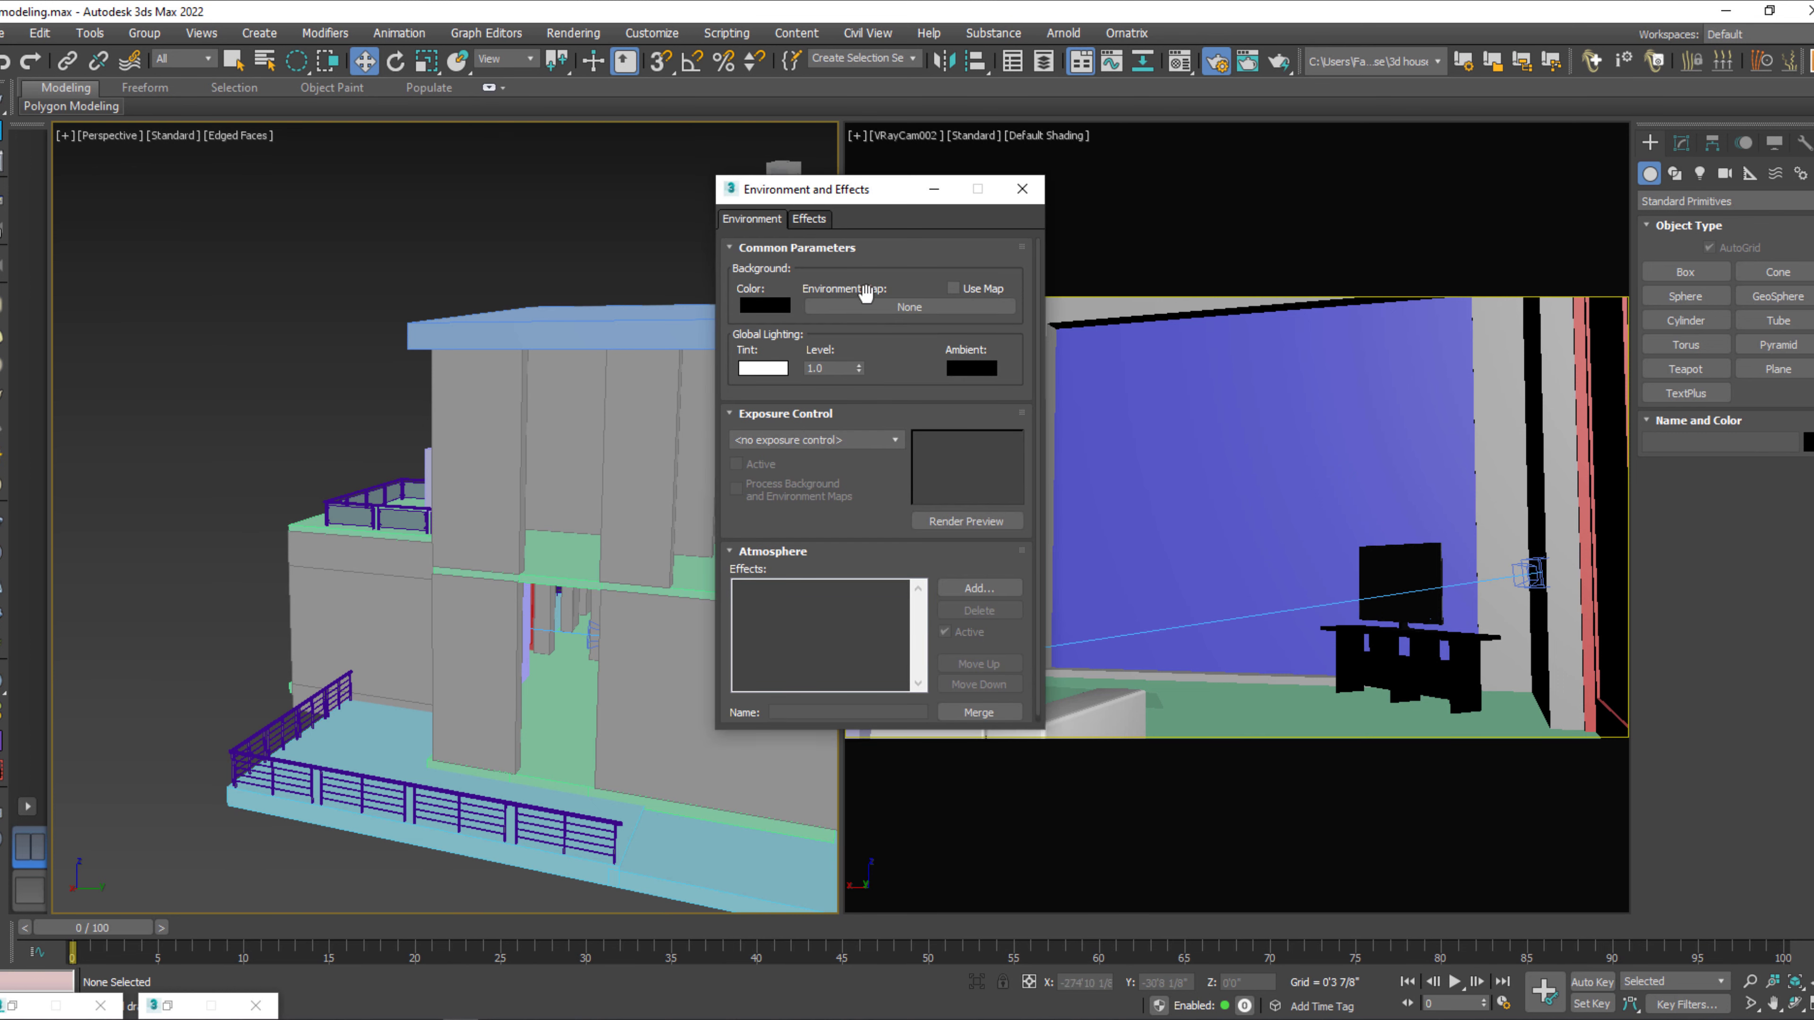
click(1022, 188)
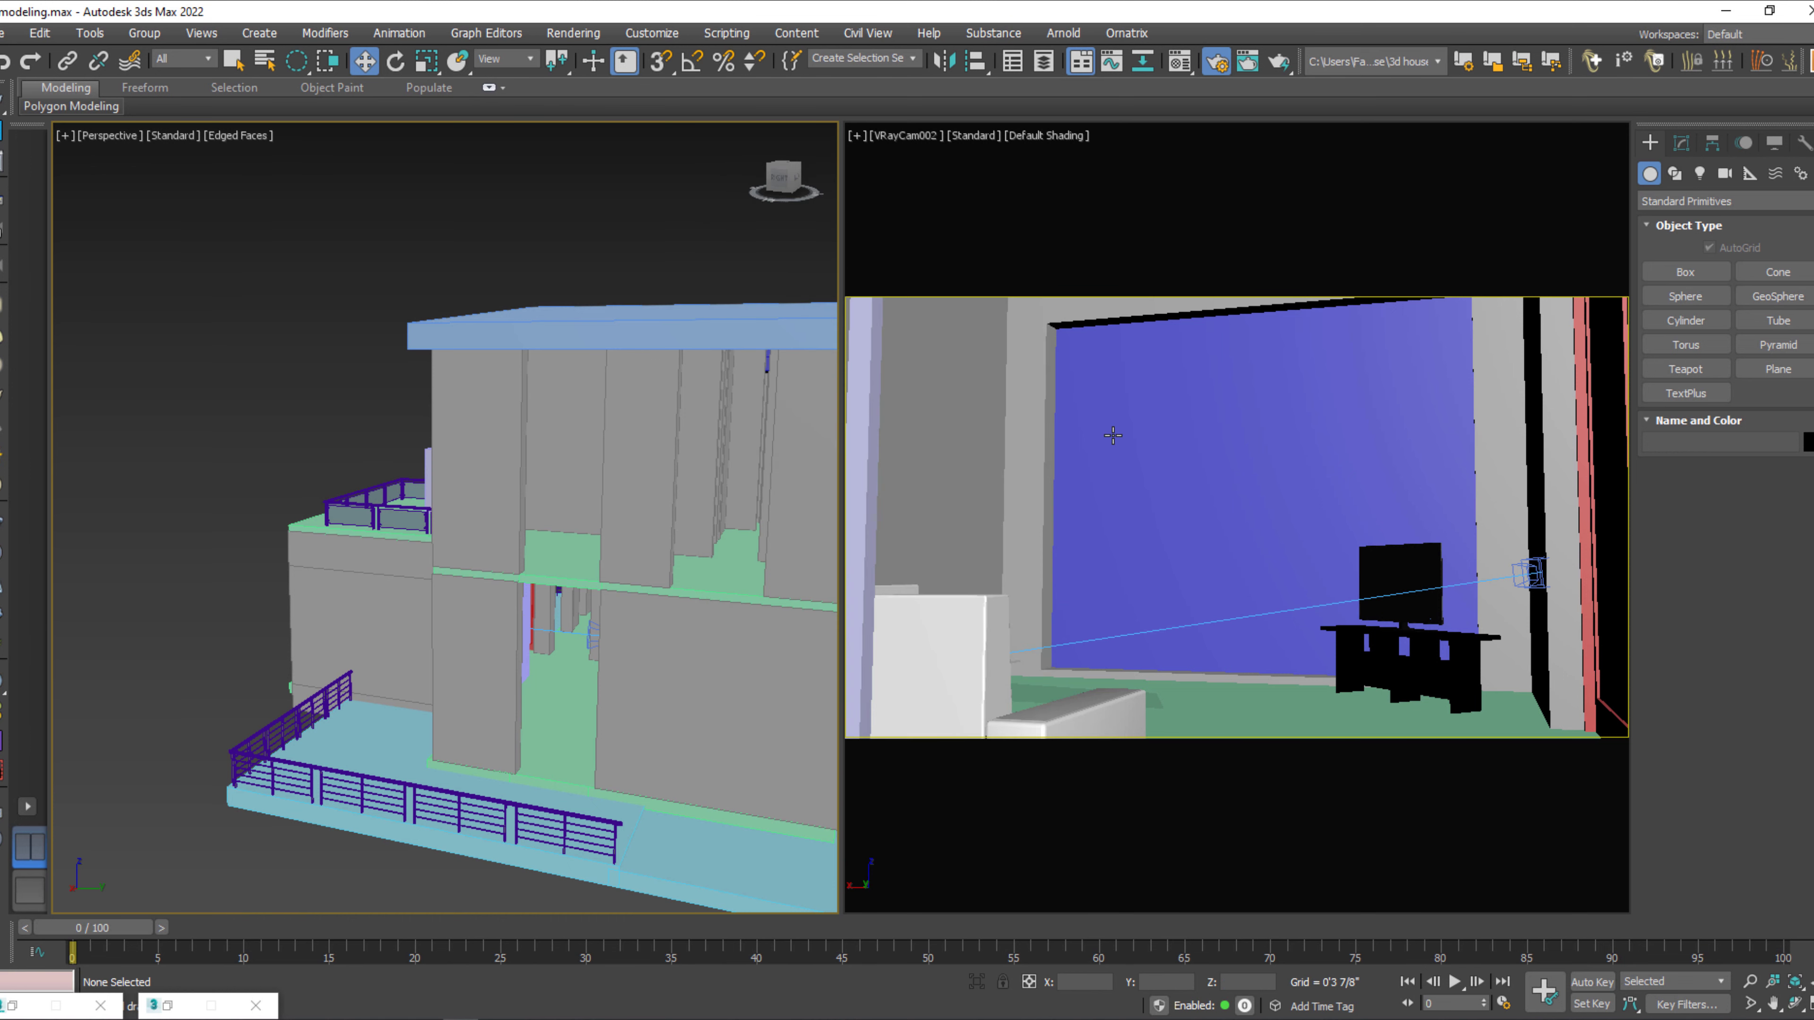
key(q)
click(1114, 435)
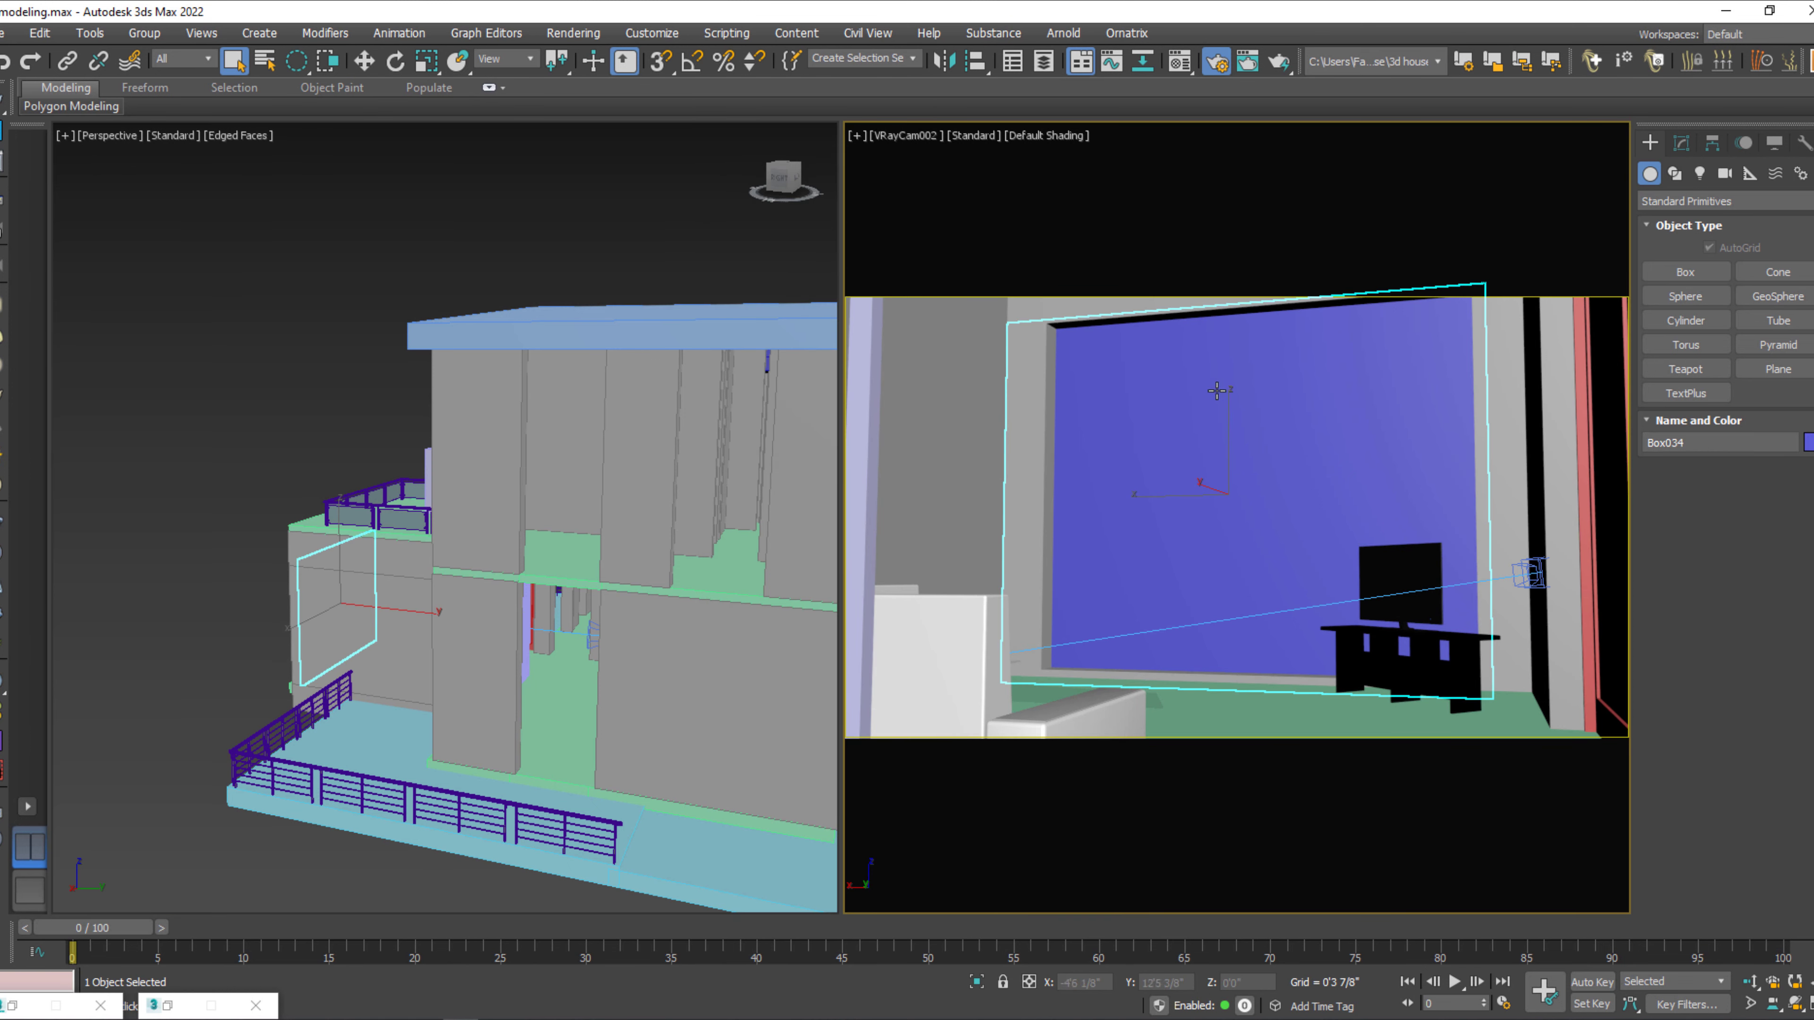
Set the V-Ray image sampler to Bucket with max subdivs of 12.
key(F10)
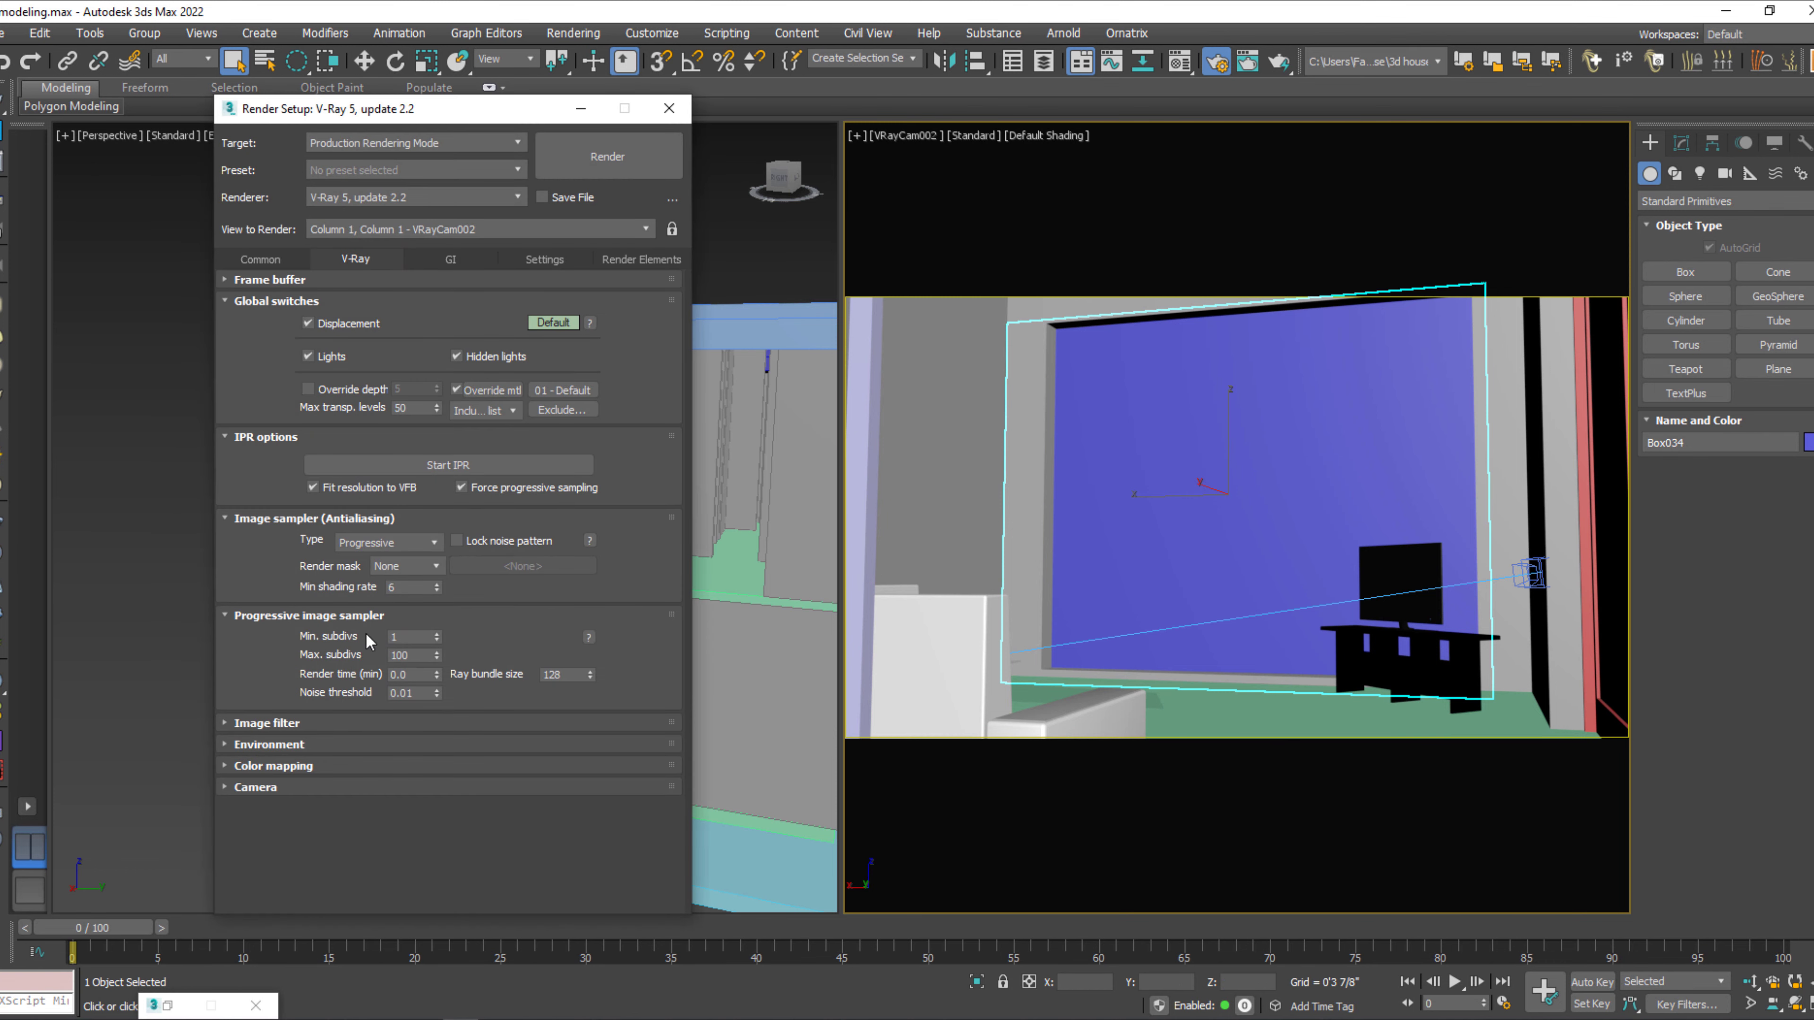
click(386, 542)
click(353, 565)
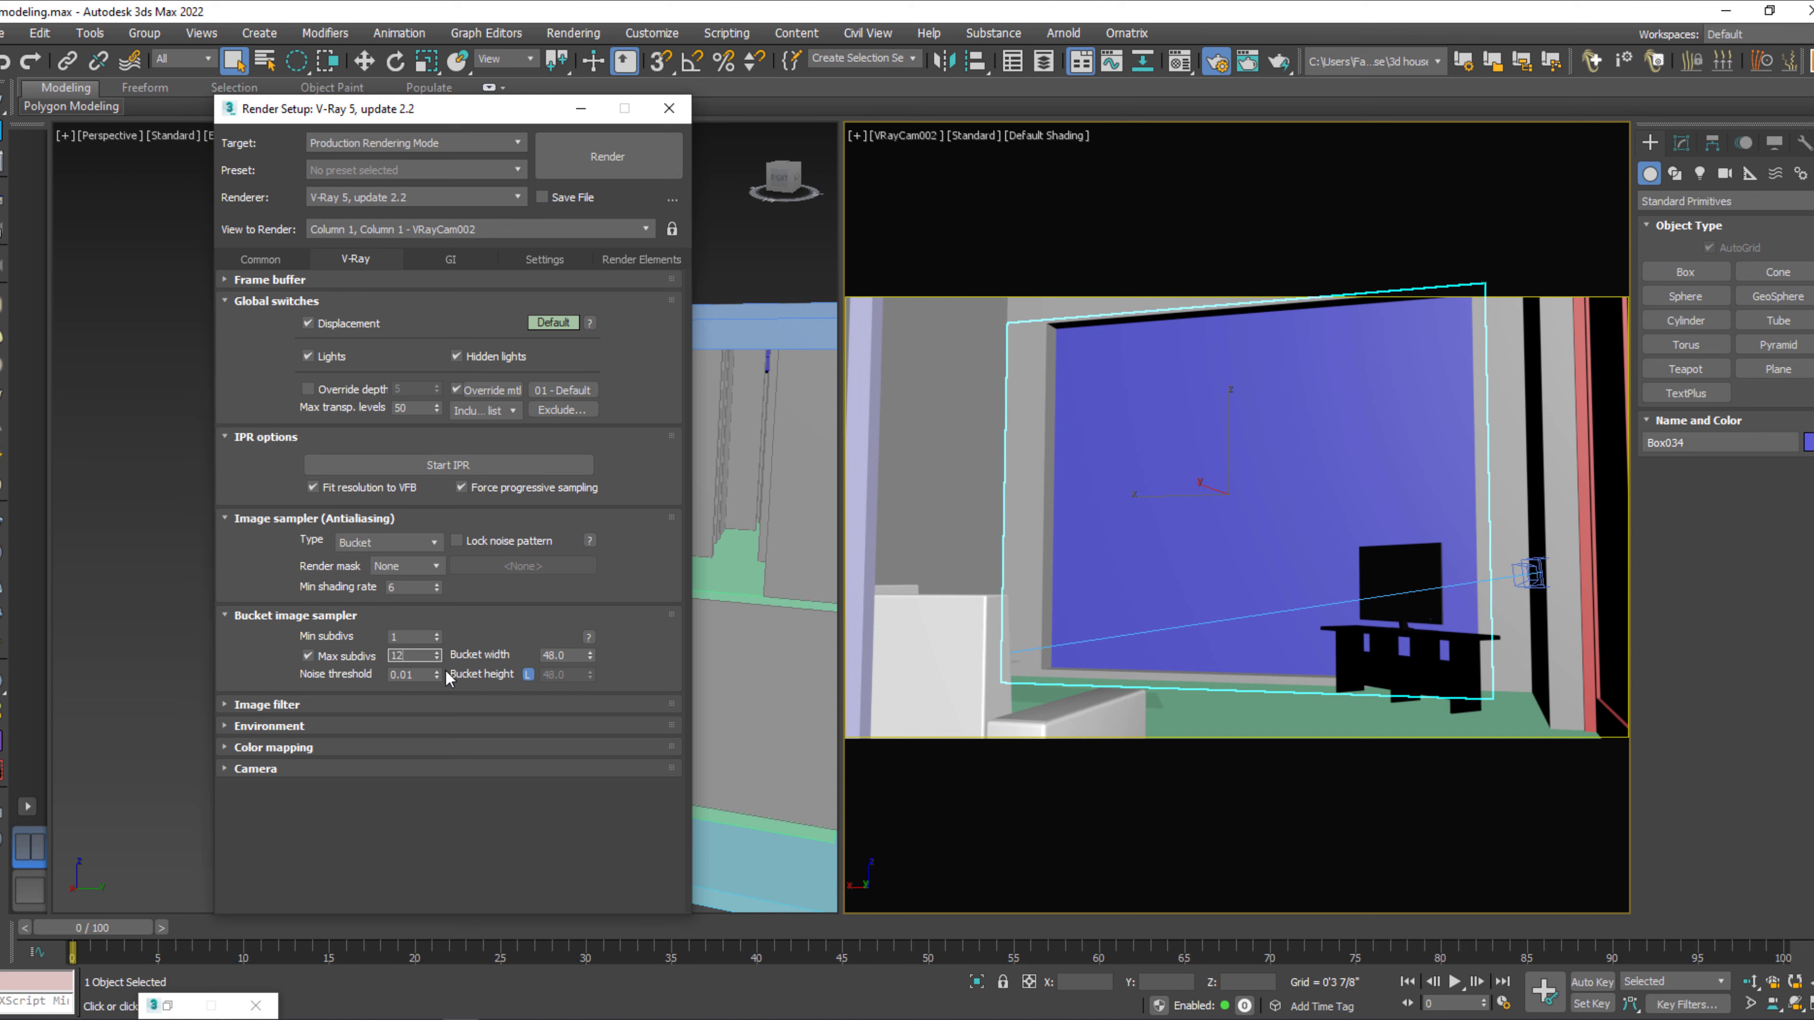
Set V-Ray color mapping to Linear multiply and its advanced mode to Color mapping and gamma.
click(281, 748)
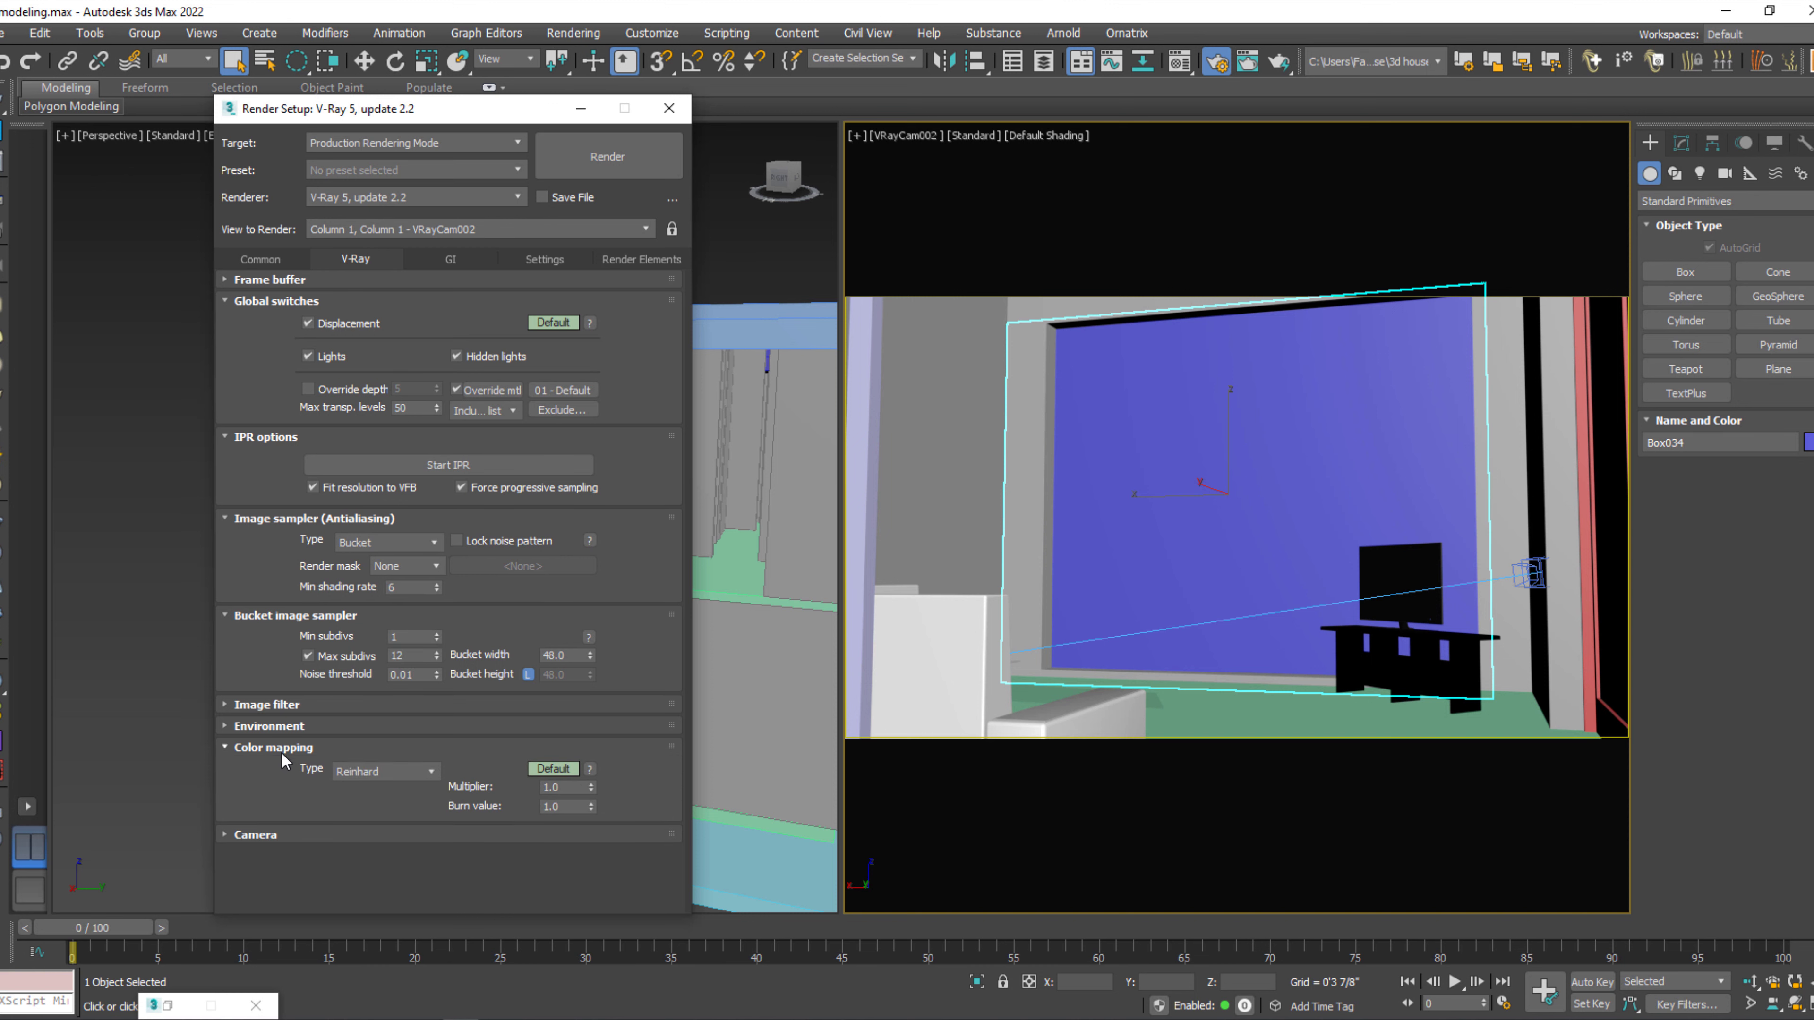
click(395, 773)
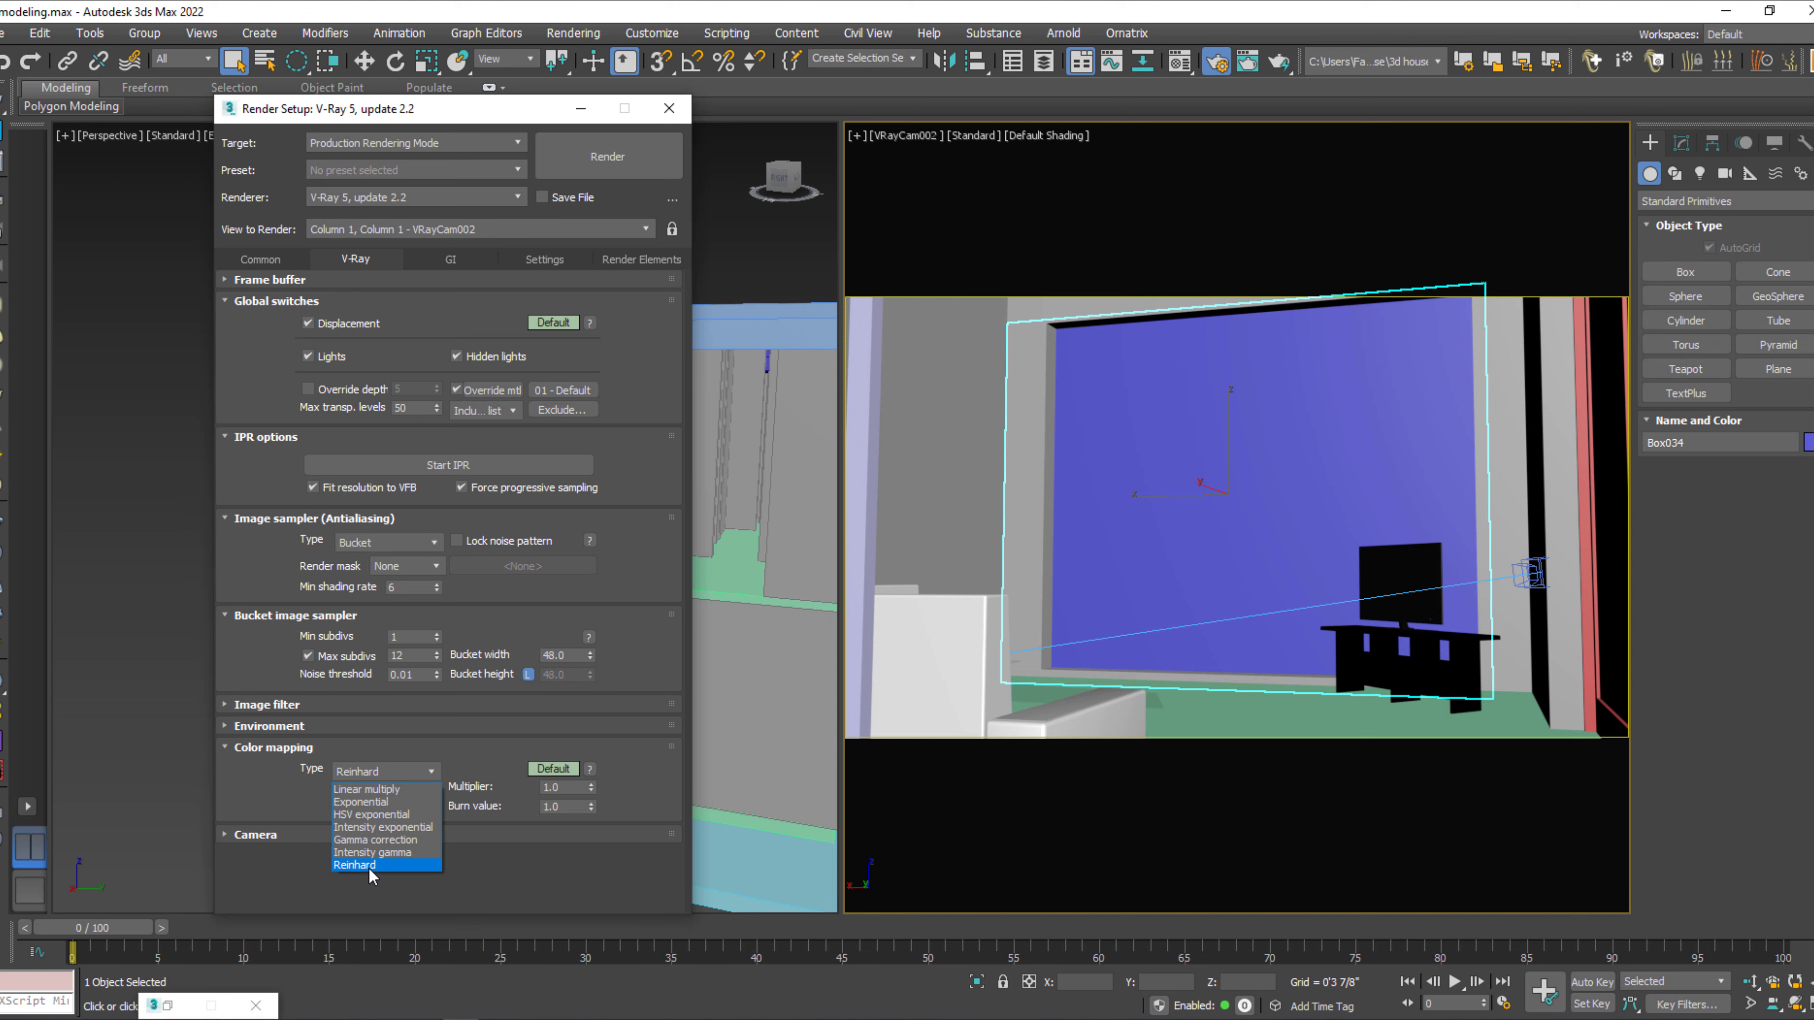
click(386, 790)
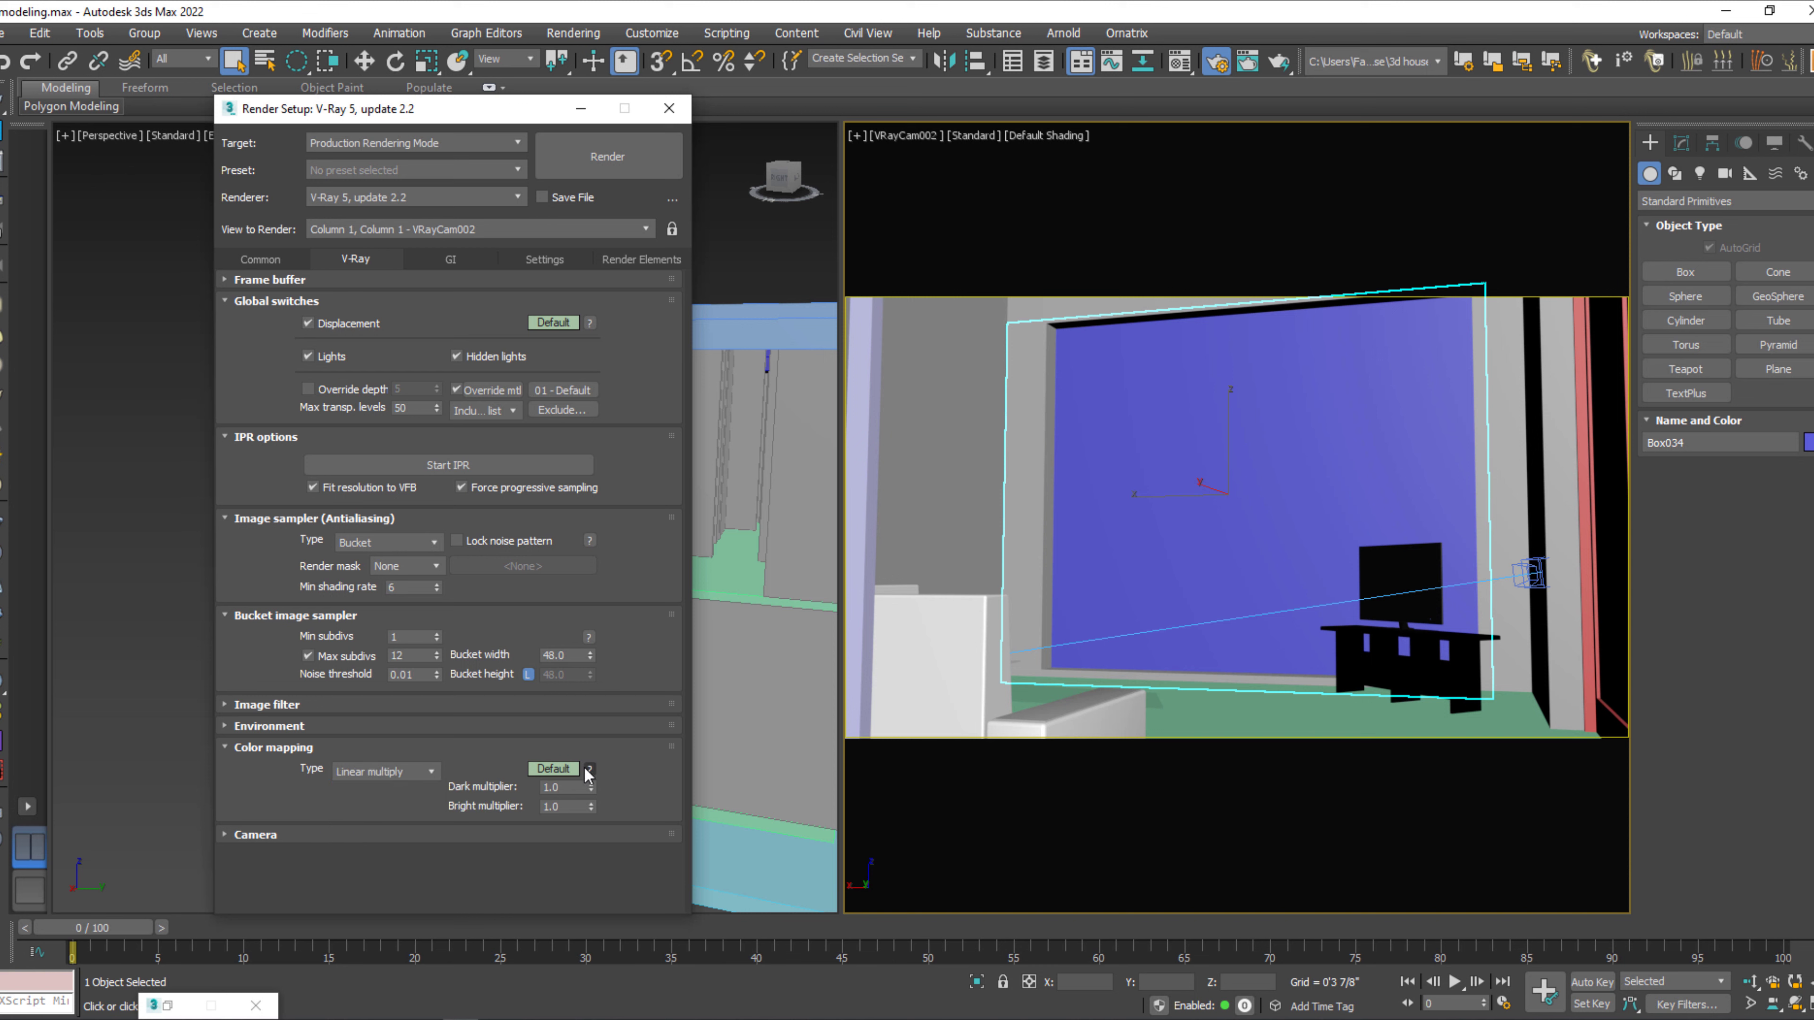
click(550, 769)
click(557, 849)
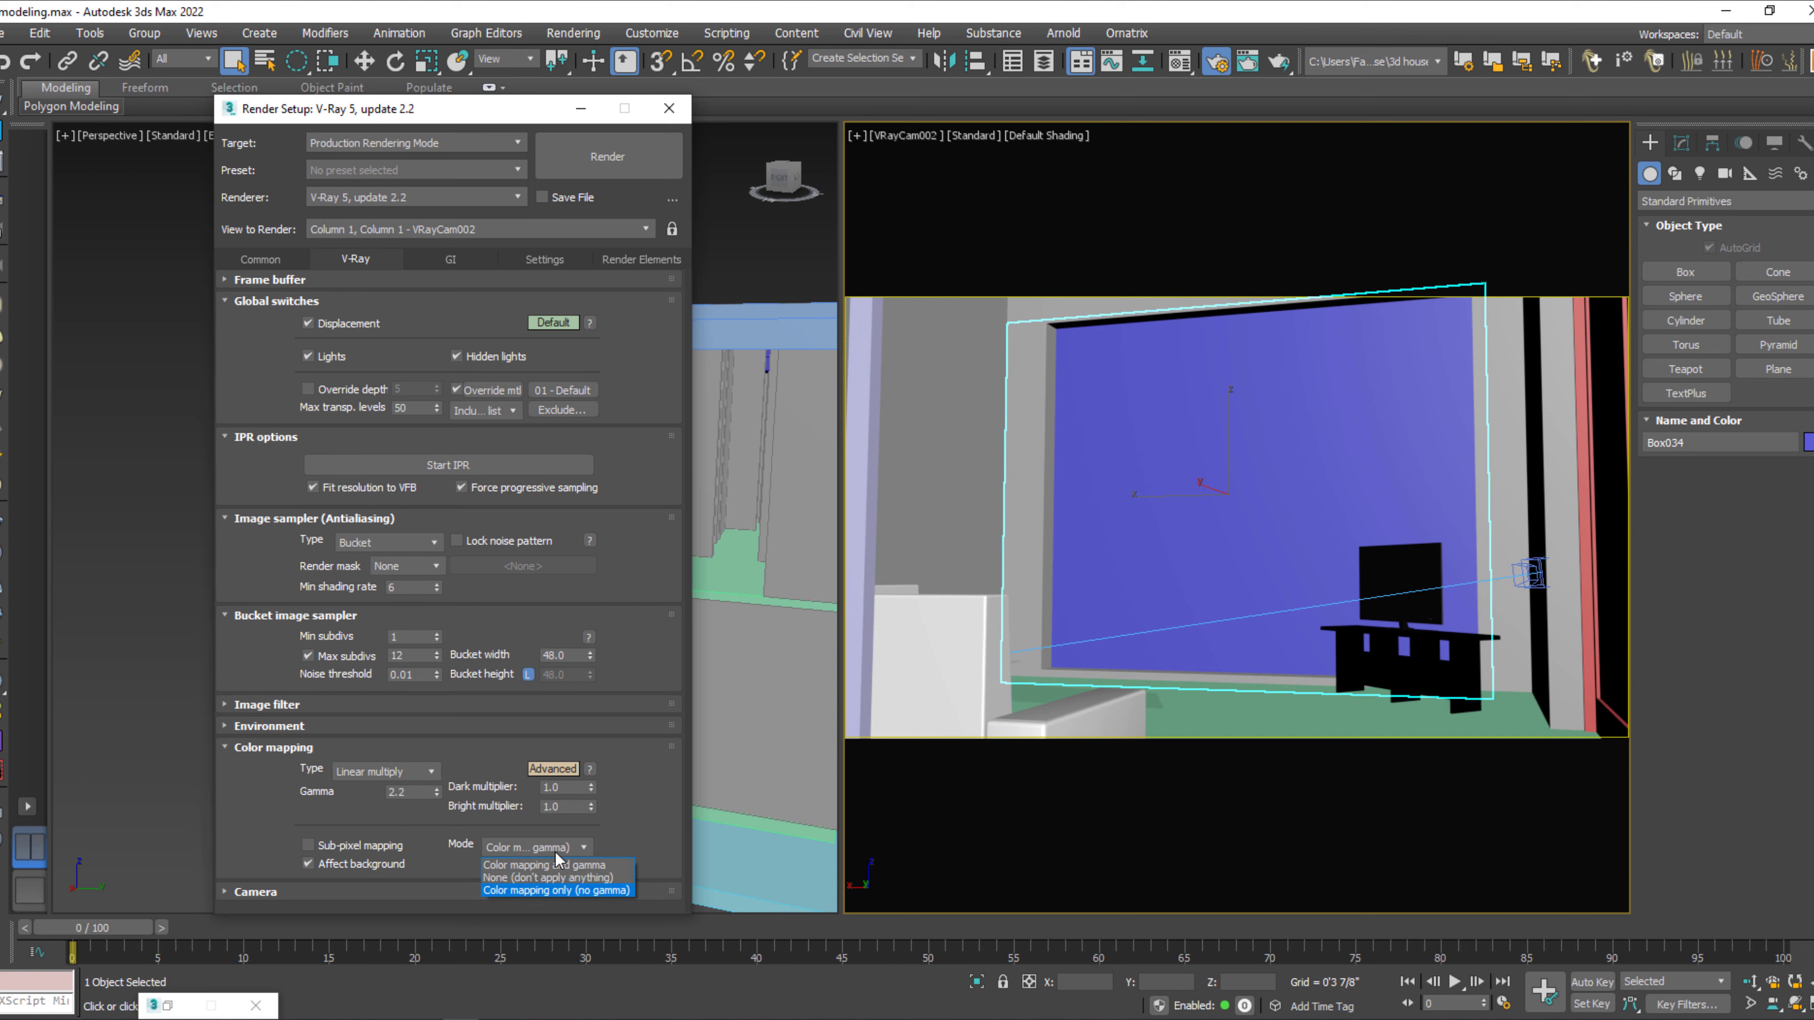
click(527, 866)
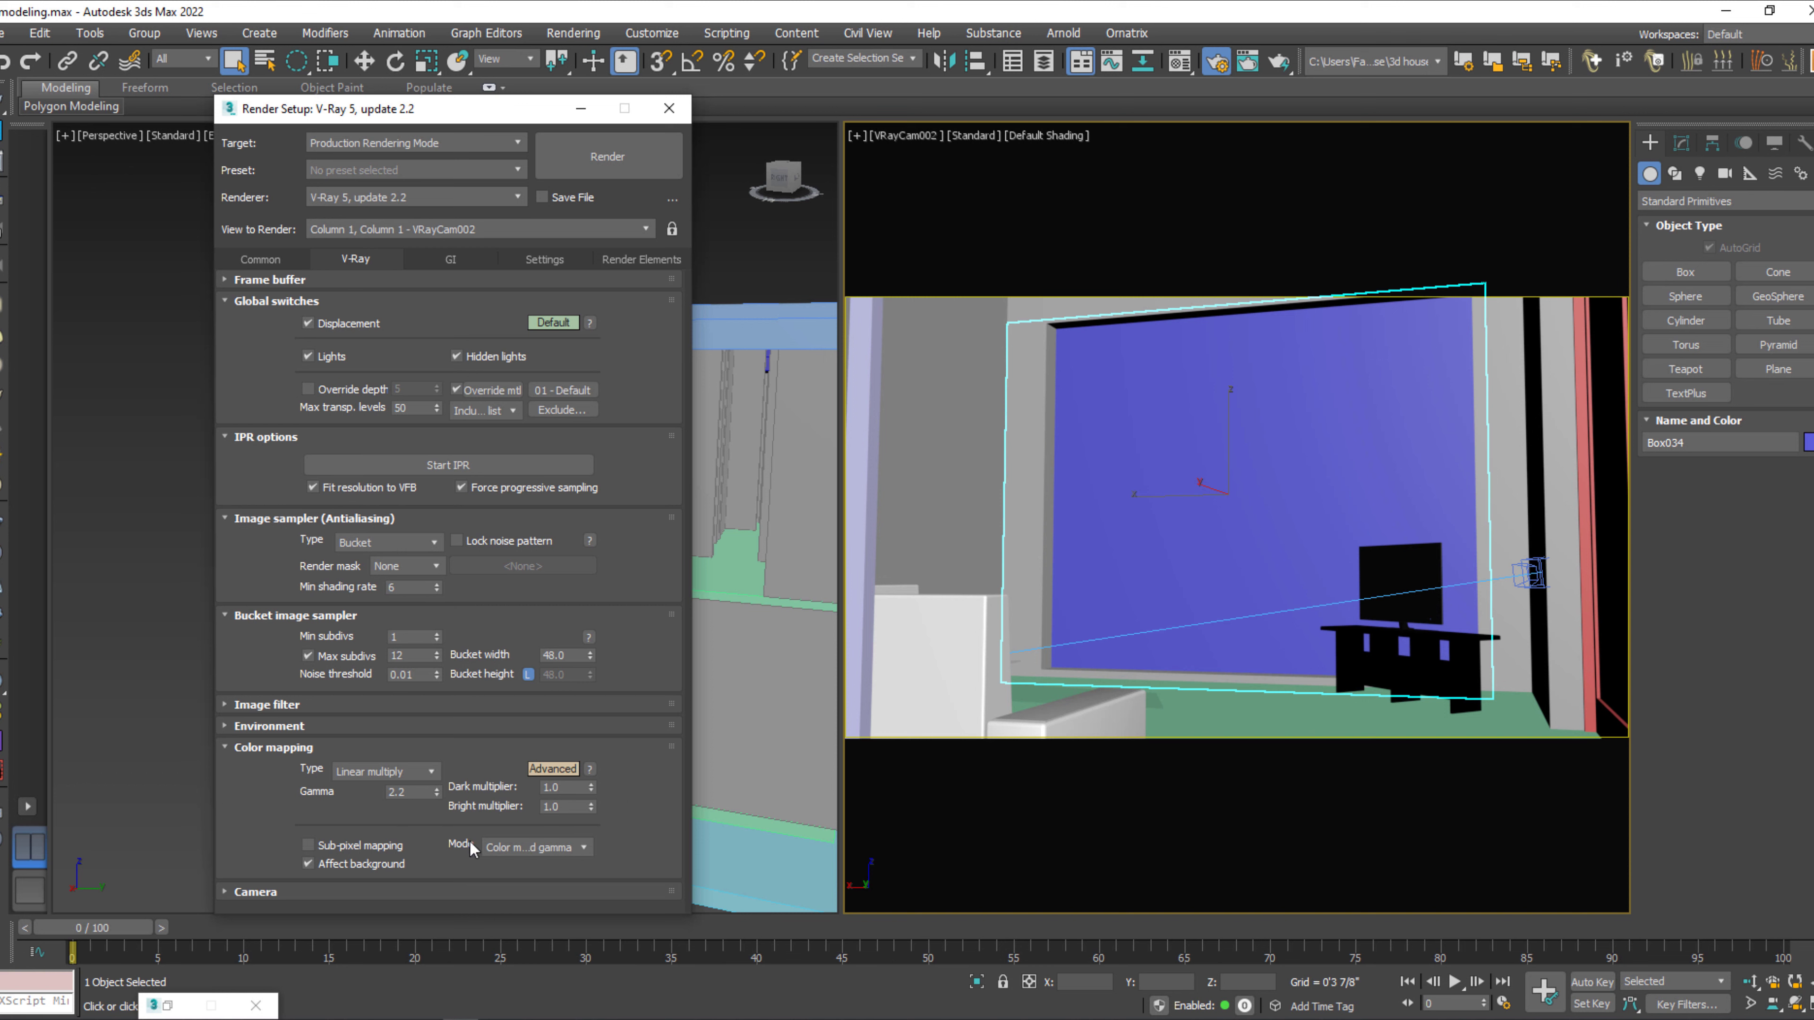
Set the irradiance map preset to Medium and check the image filter settings.
click(450, 259)
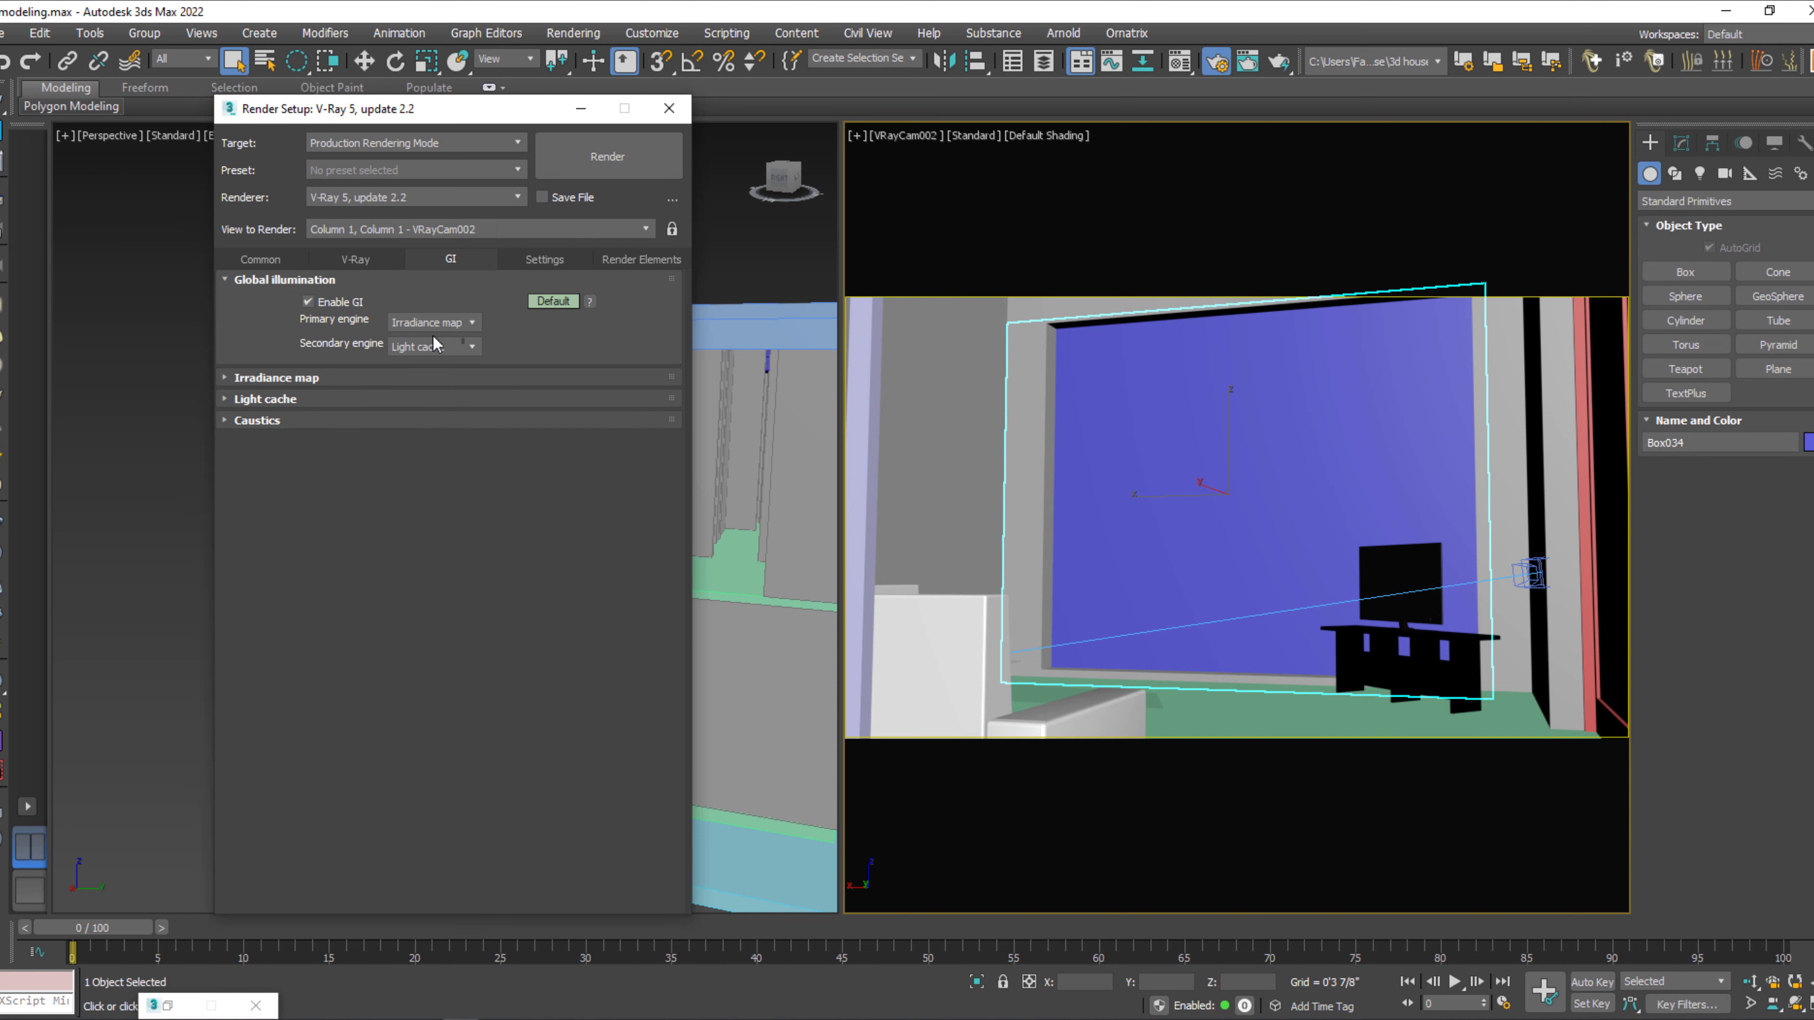
click(302, 377)
click(461, 401)
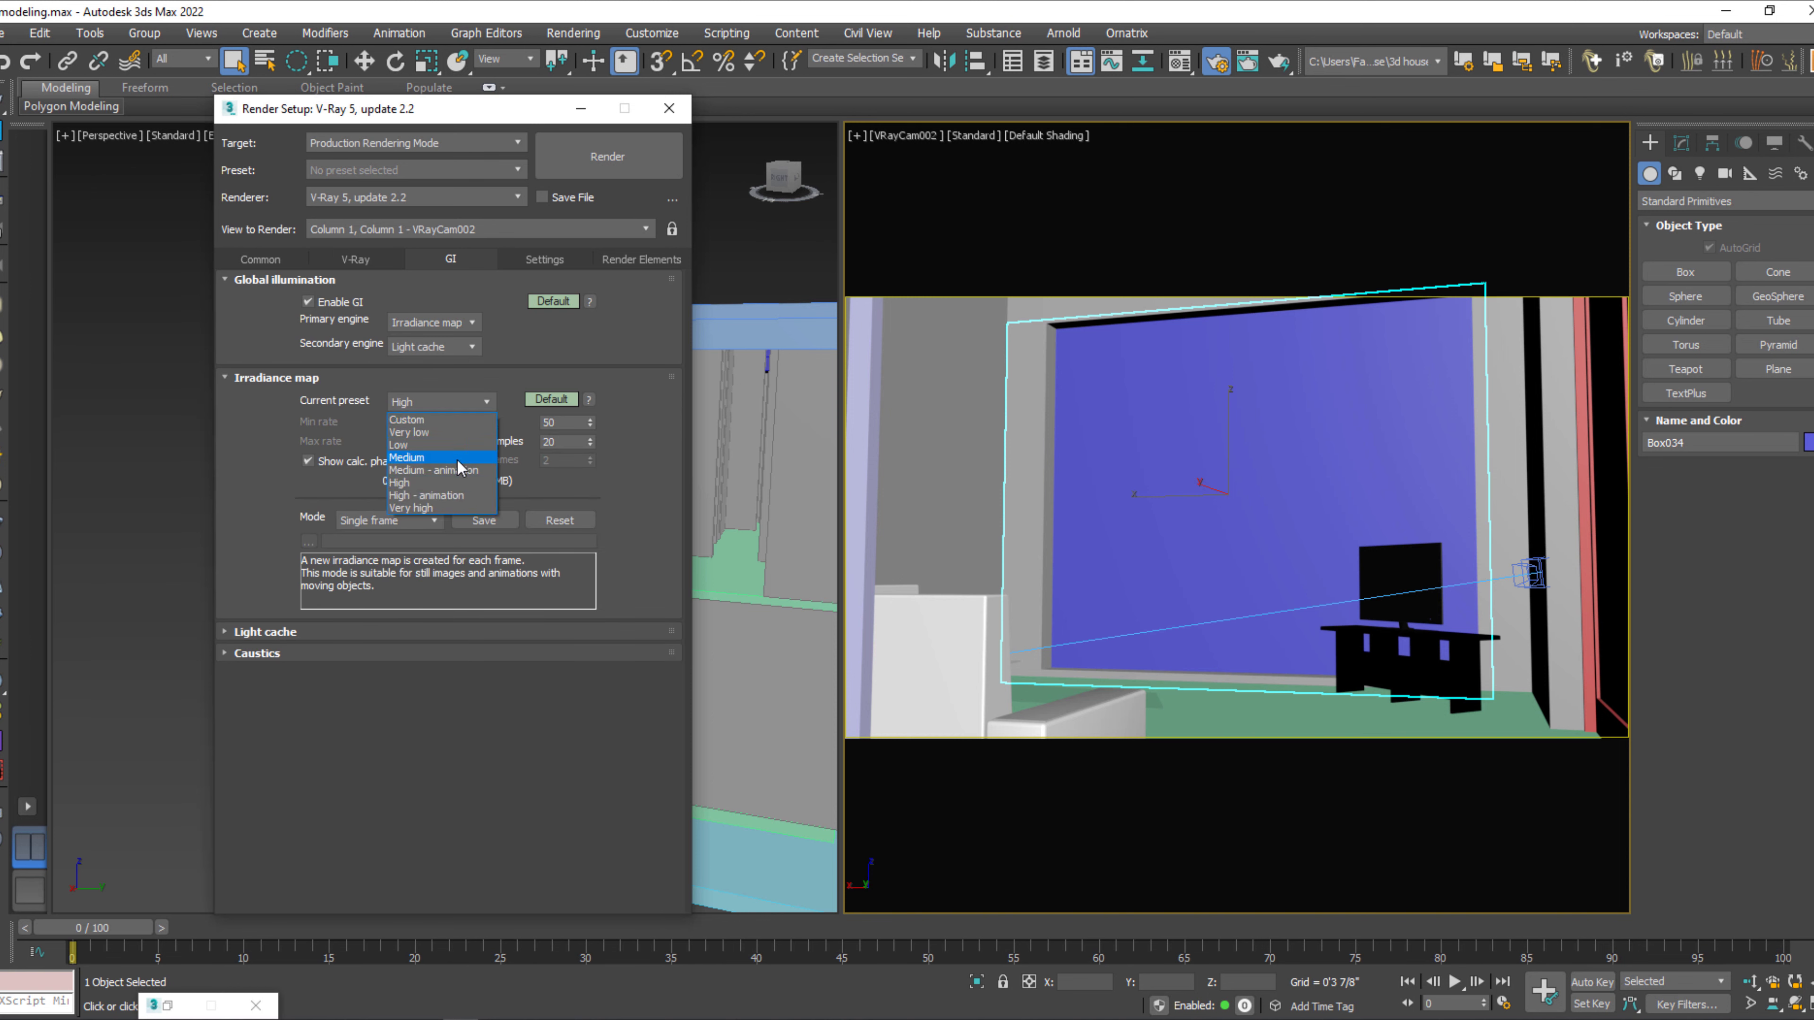
click(456, 459)
click(355, 259)
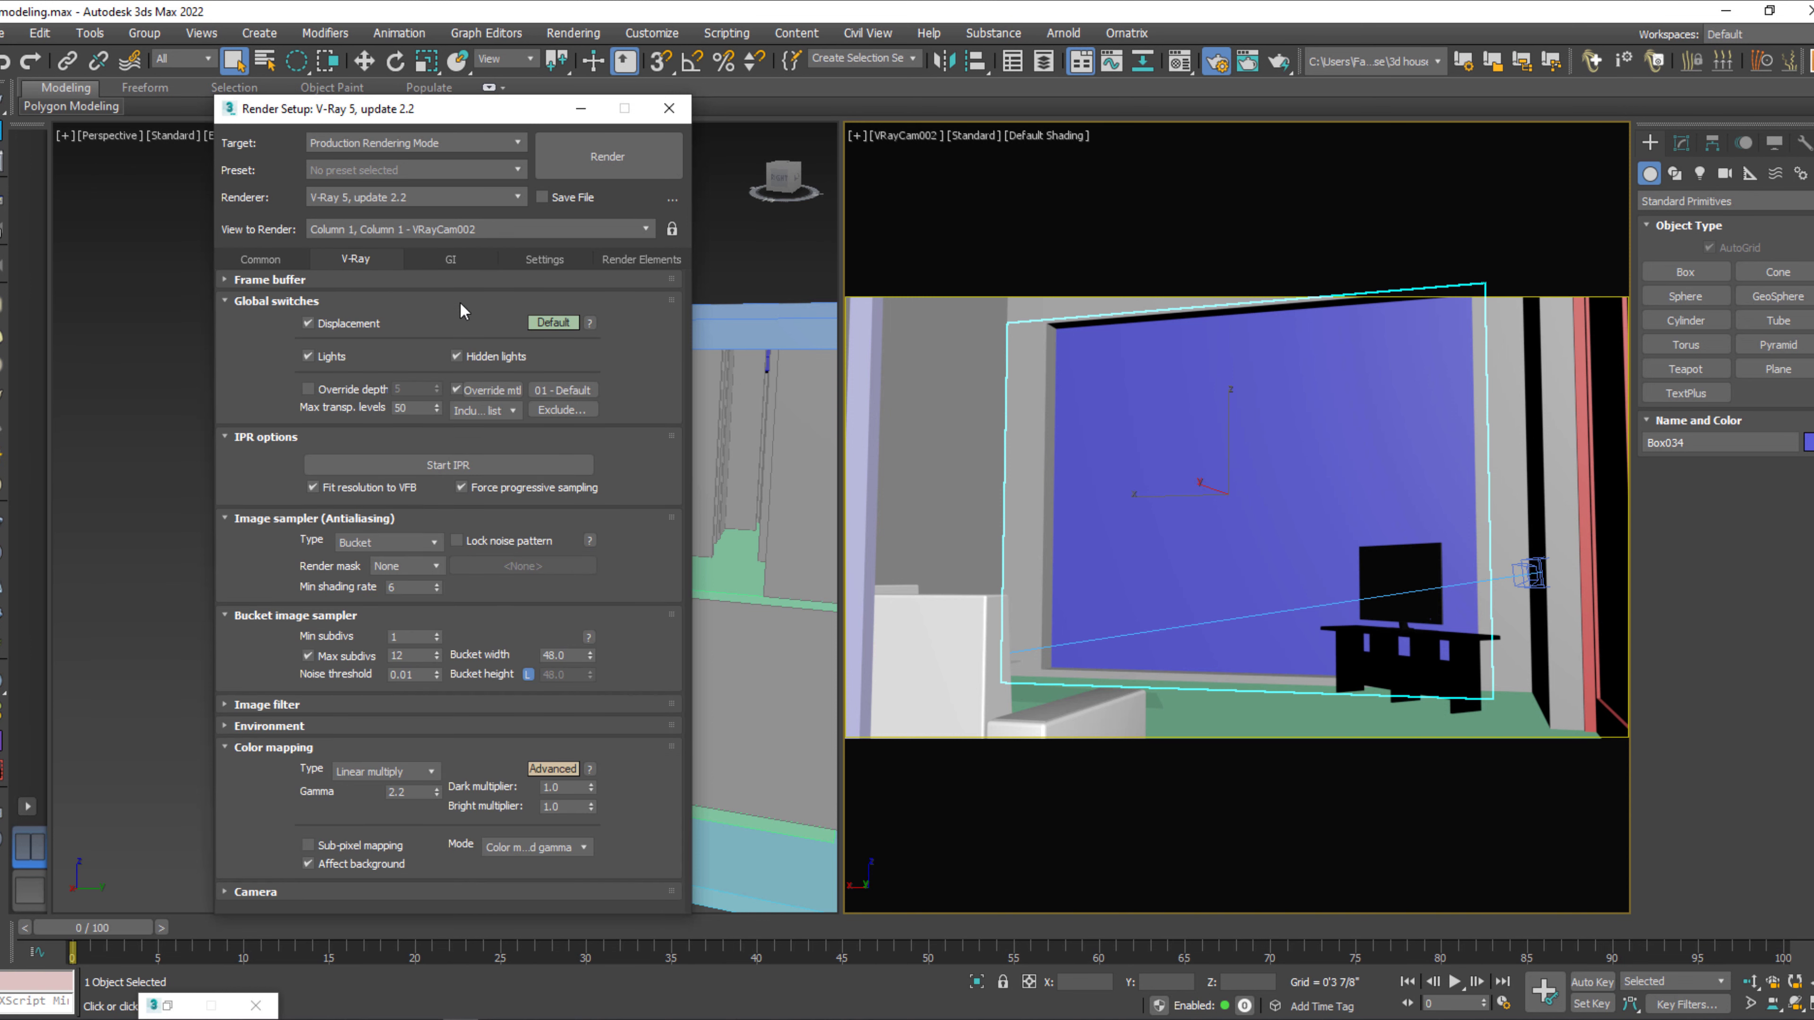
click(266, 704)
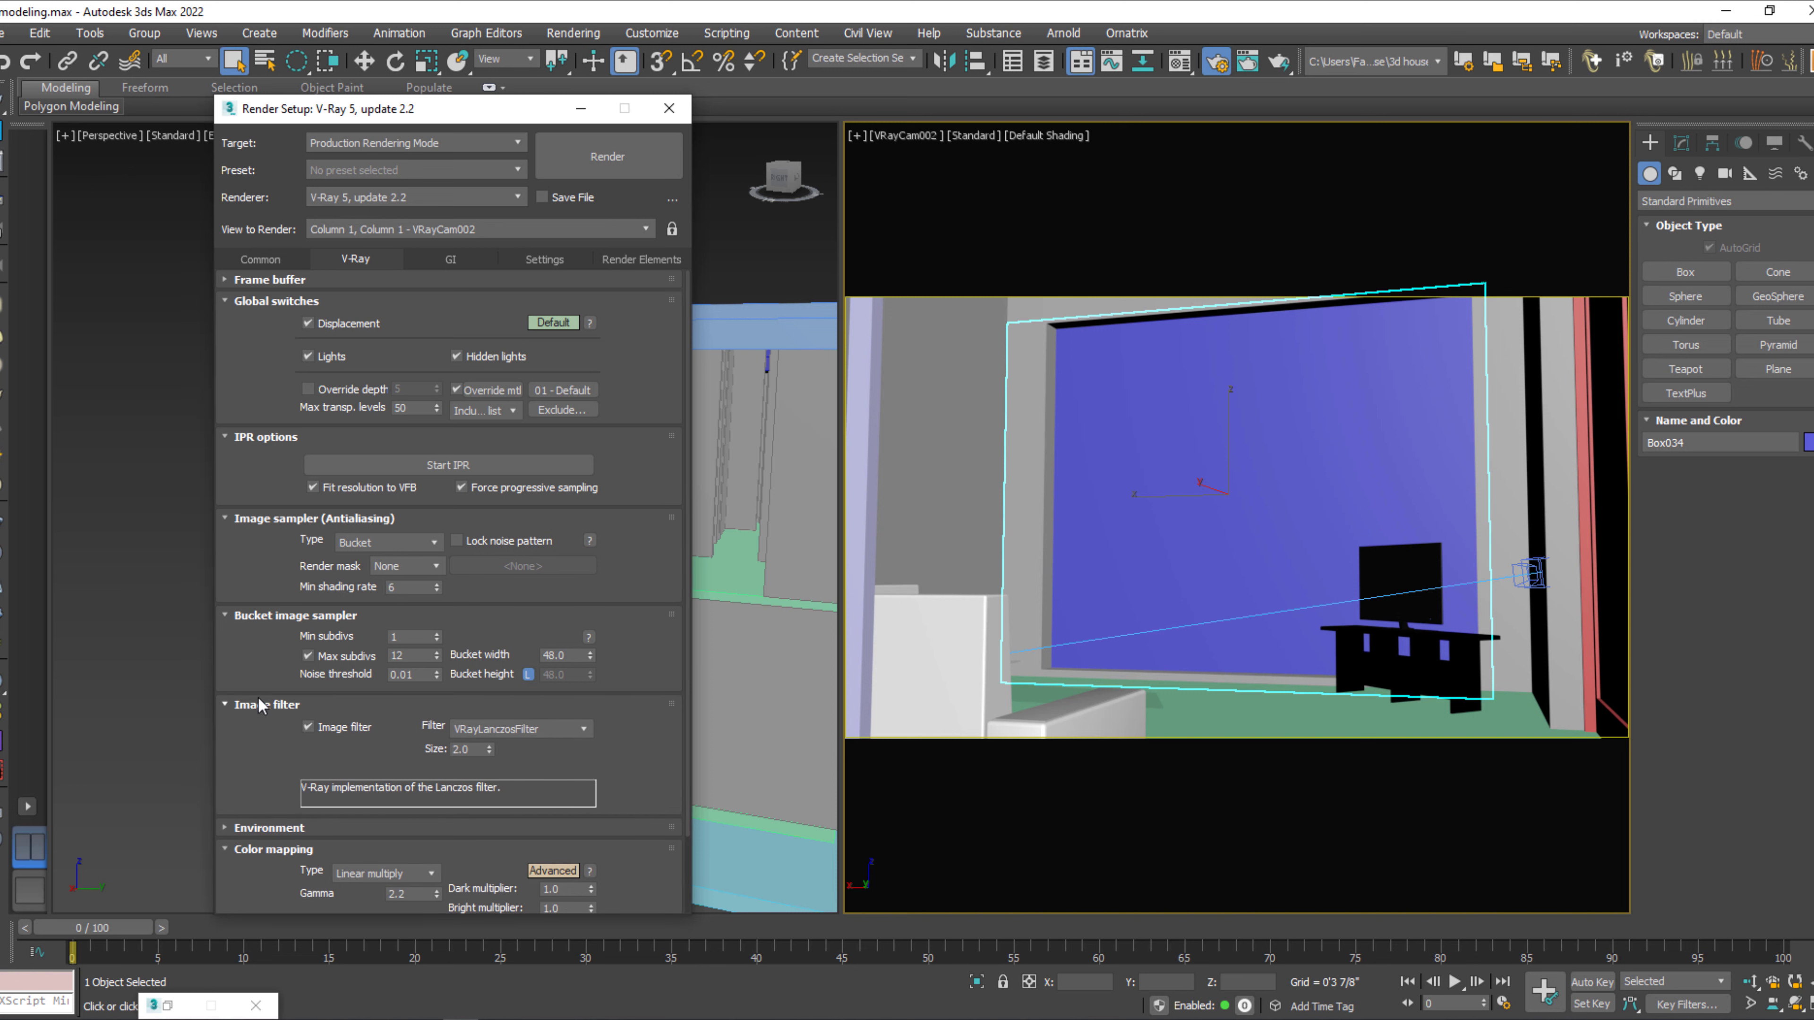
Set the light cache subdivs to 2400.
click(457, 261)
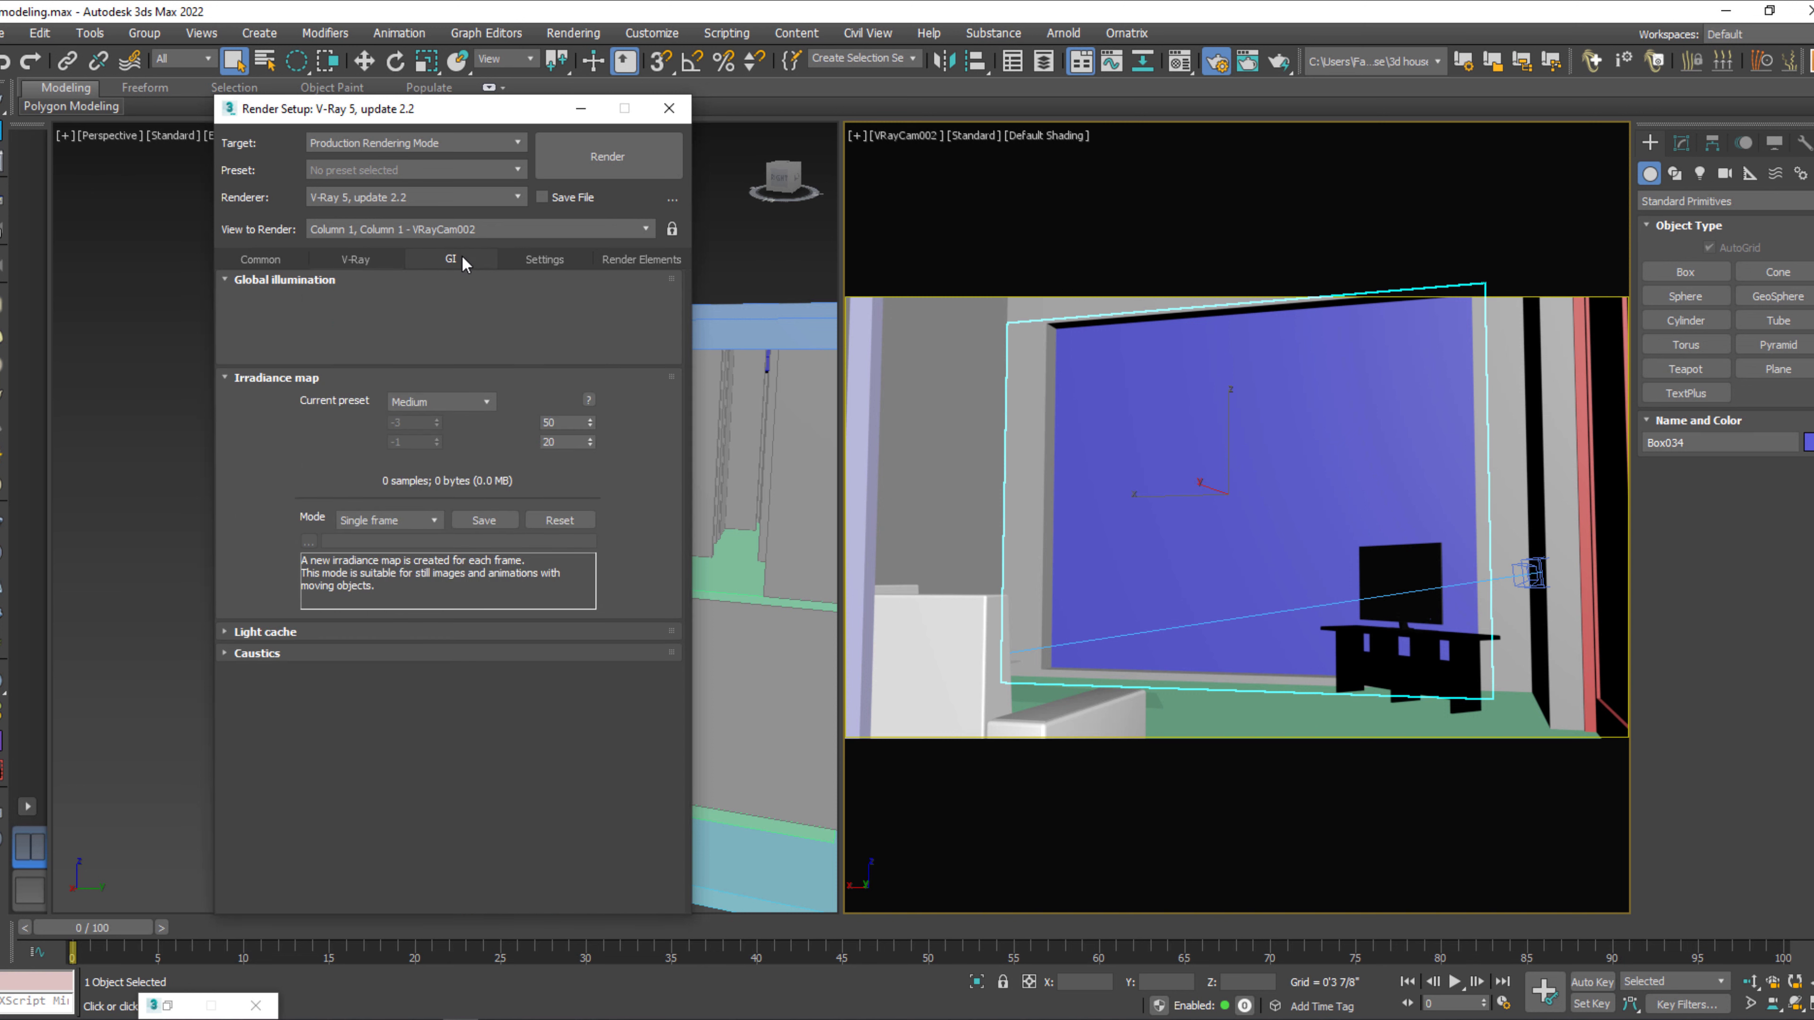
click(260, 633)
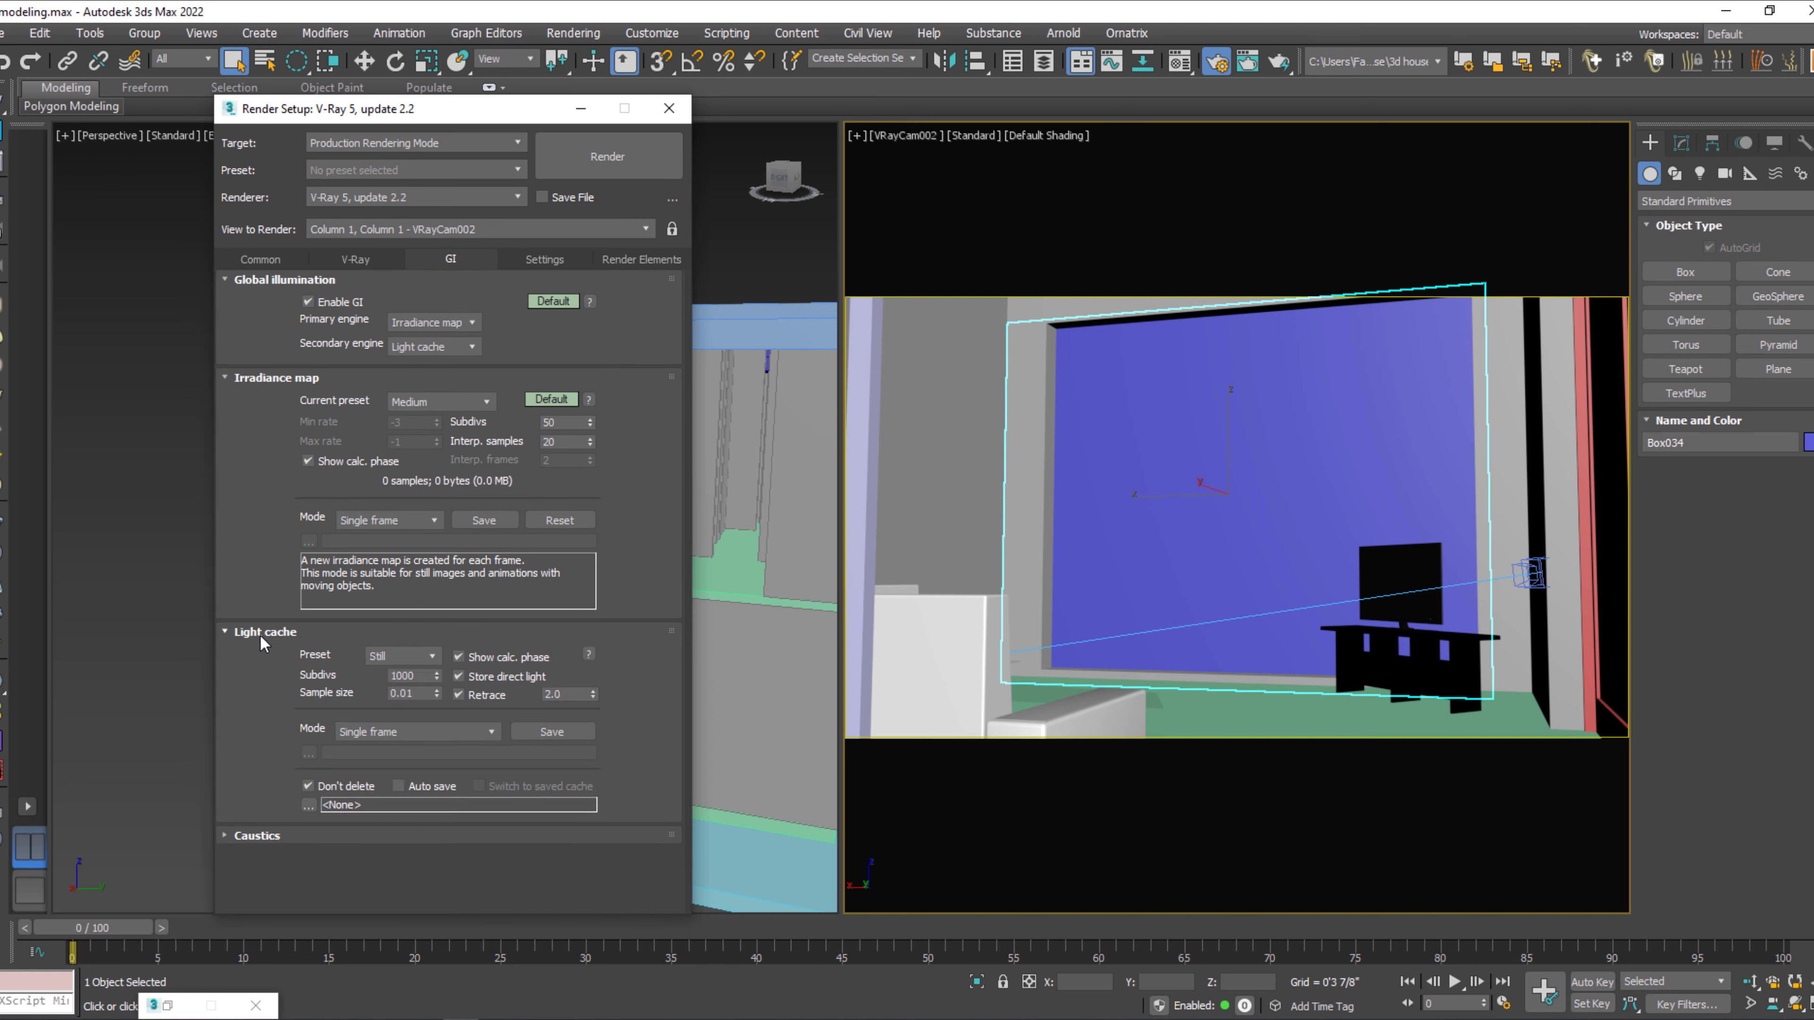
double_click(408, 680)
text(2400)
key(Return)
Enable the V-Ray frame stamp in the system settings and check the render elements list.
click(544, 260)
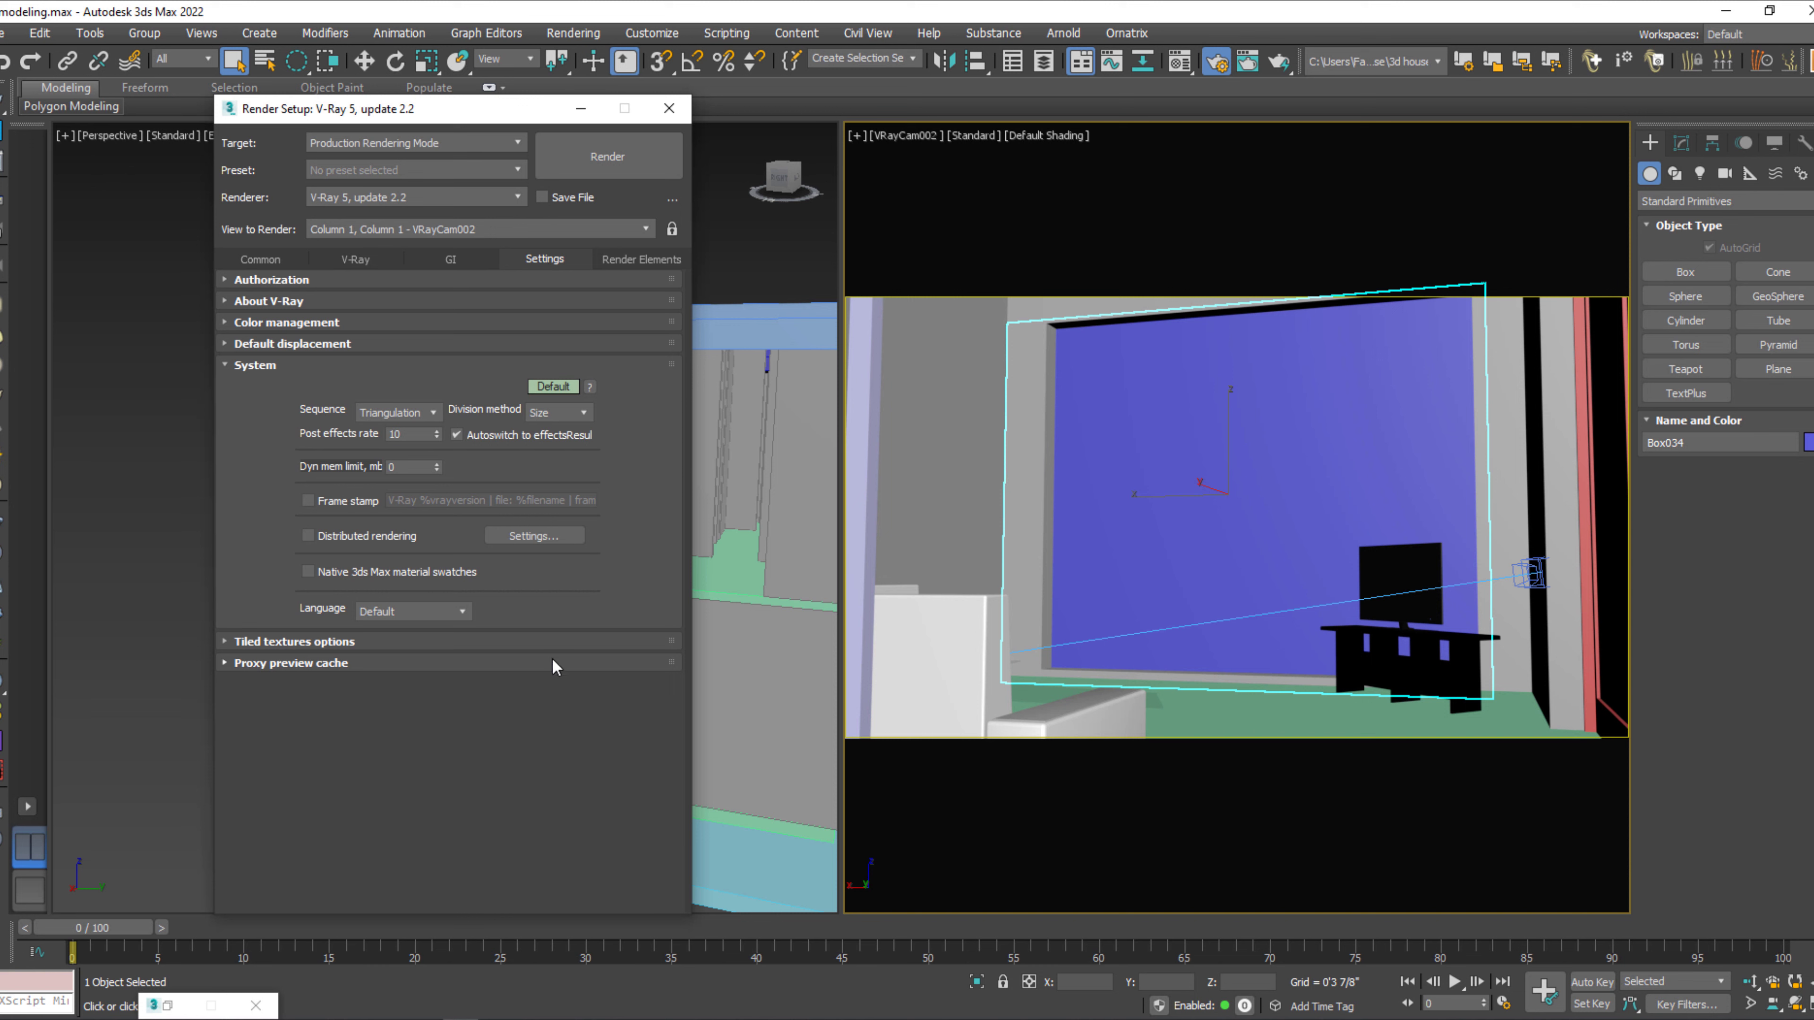
mouse_move(424, 466)
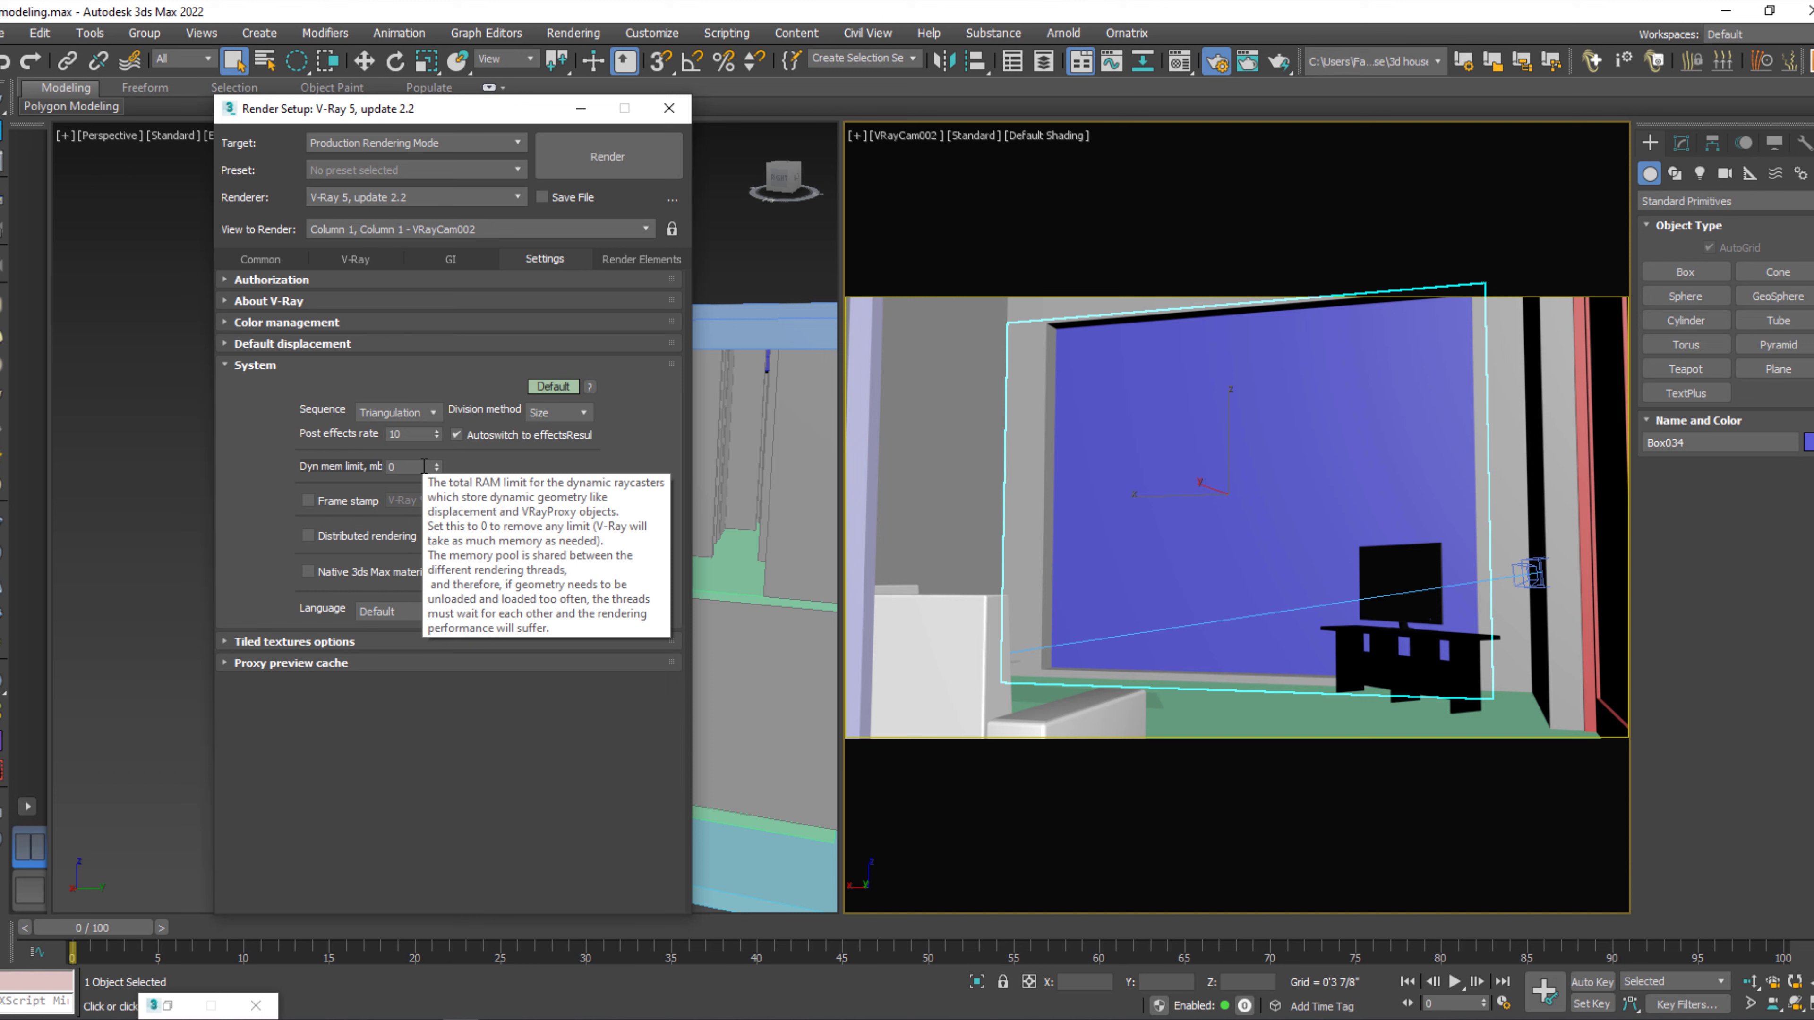
click(357, 502)
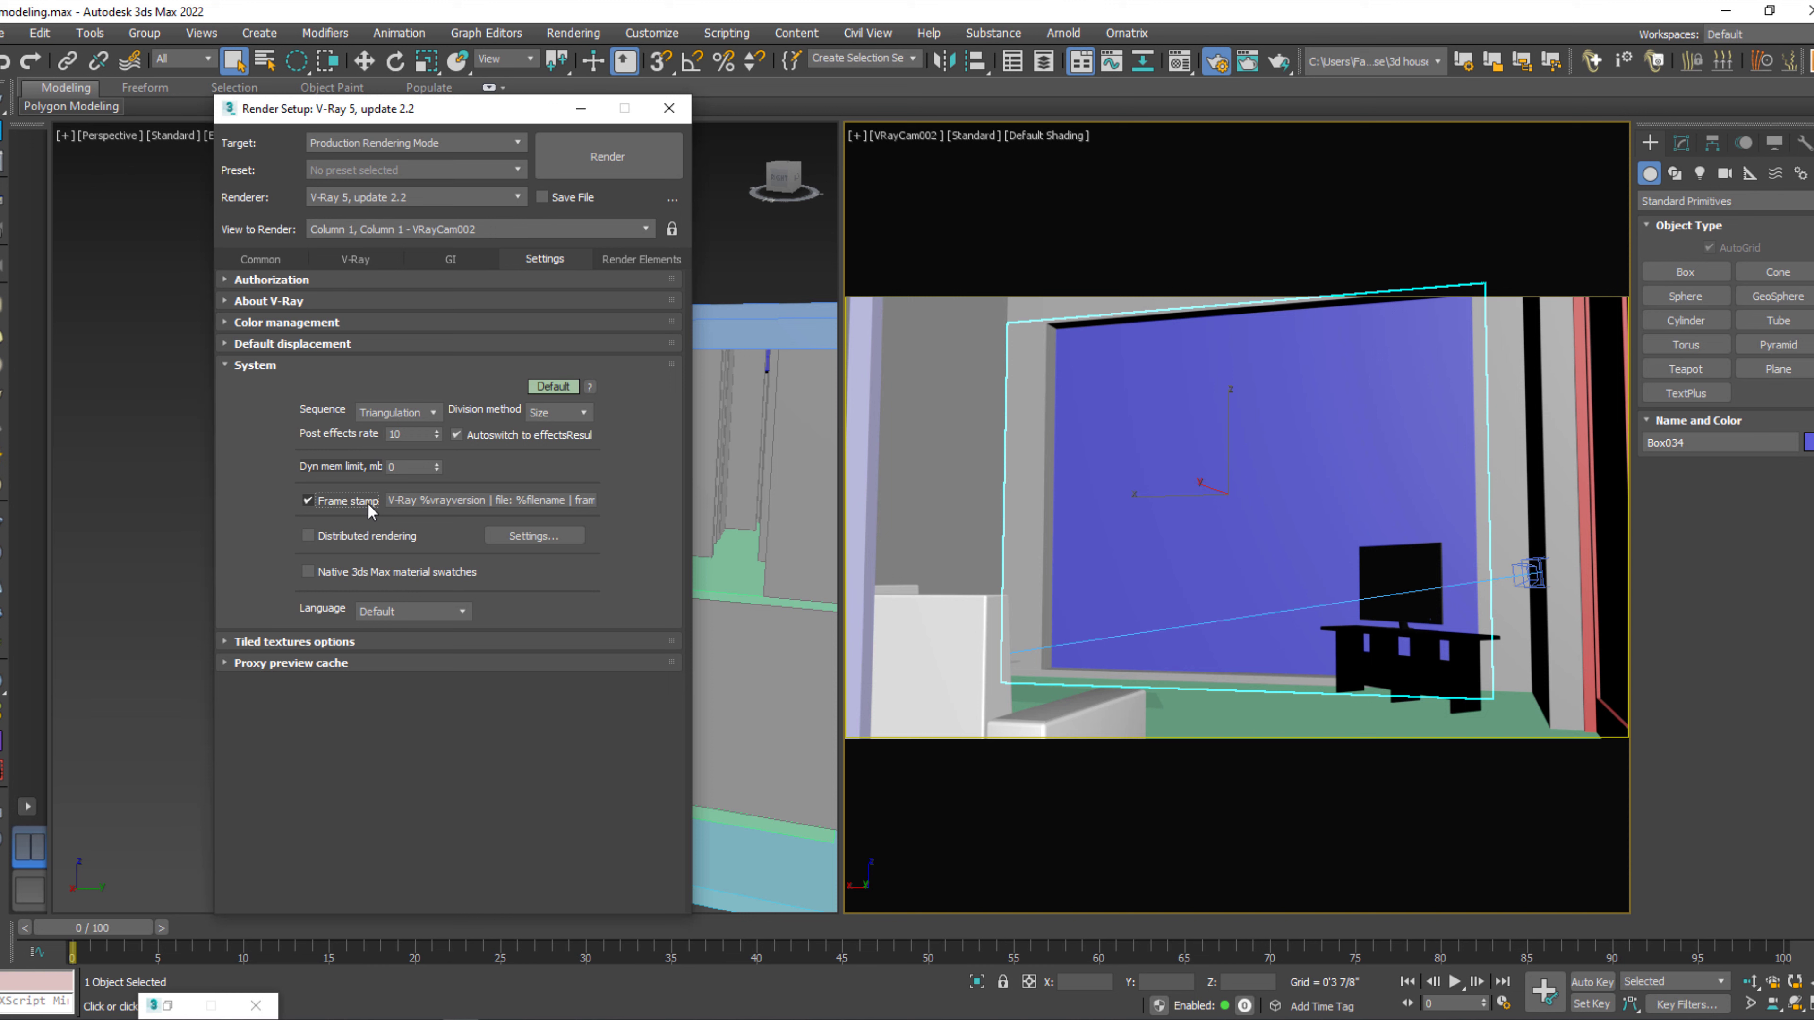
click(633, 259)
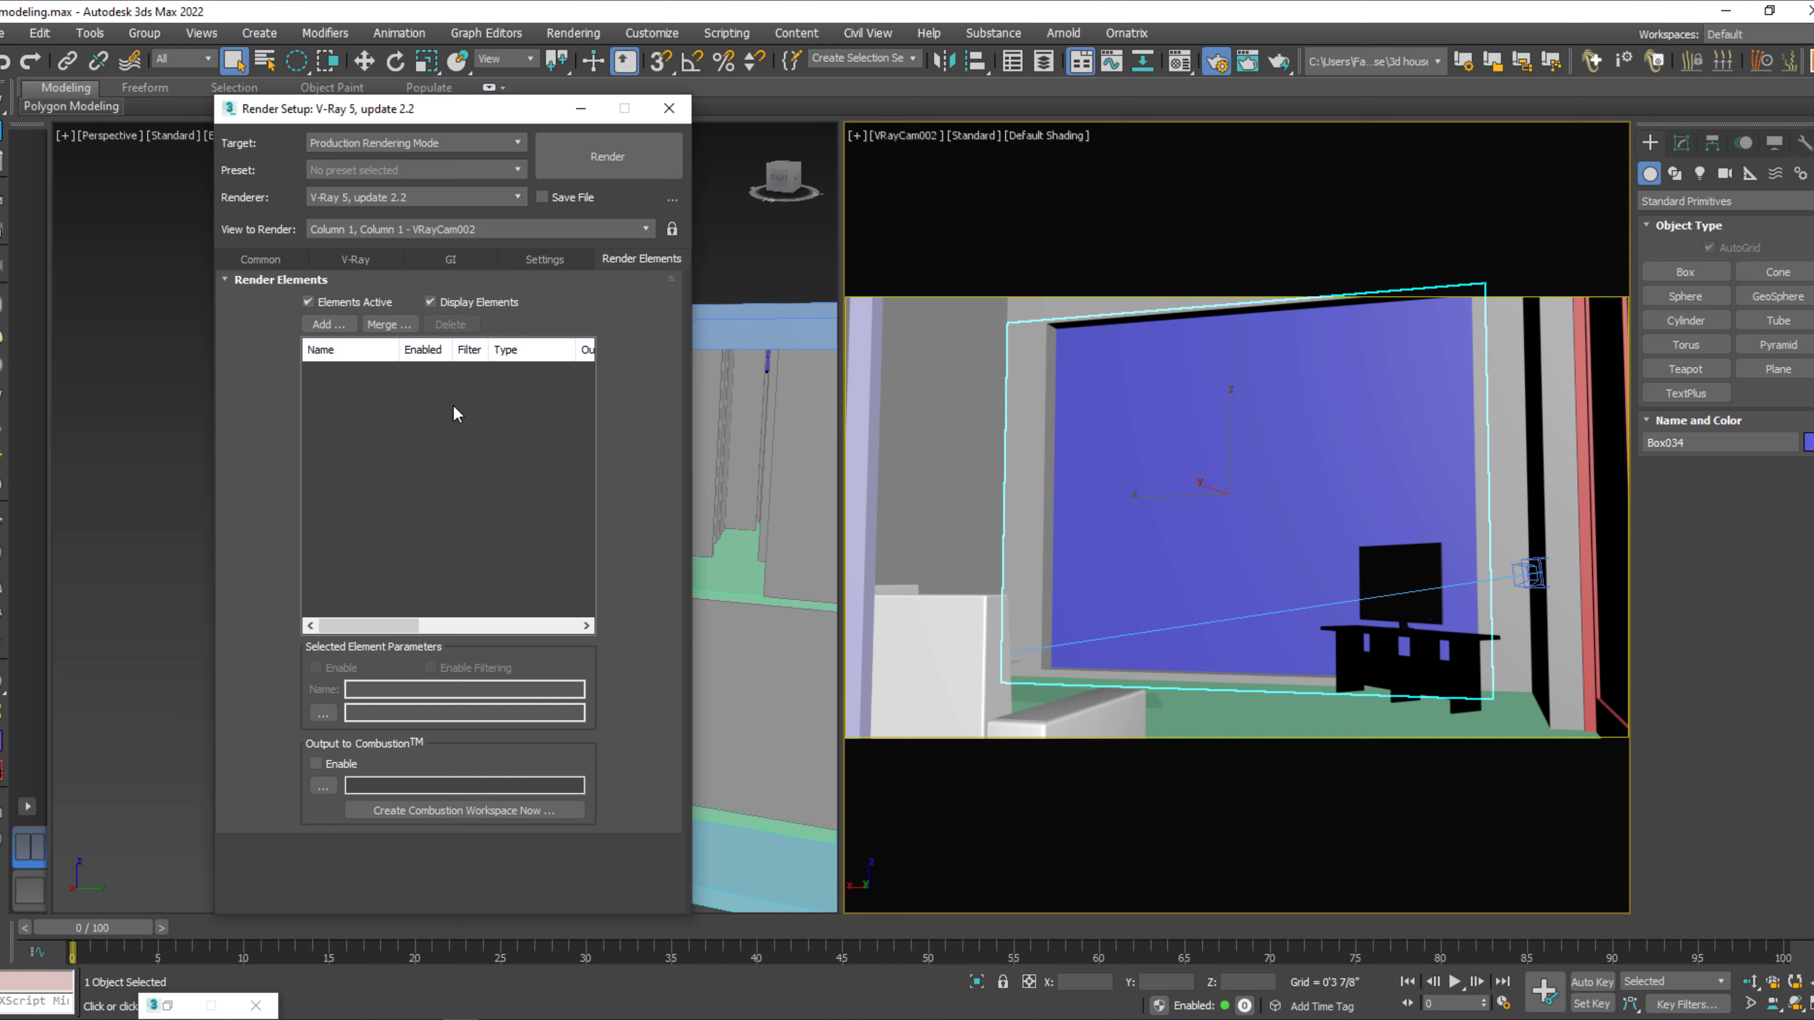
Close the render setup, select the wall group in the camera view, and start a test render of VRayCam002.
click(669, 108)
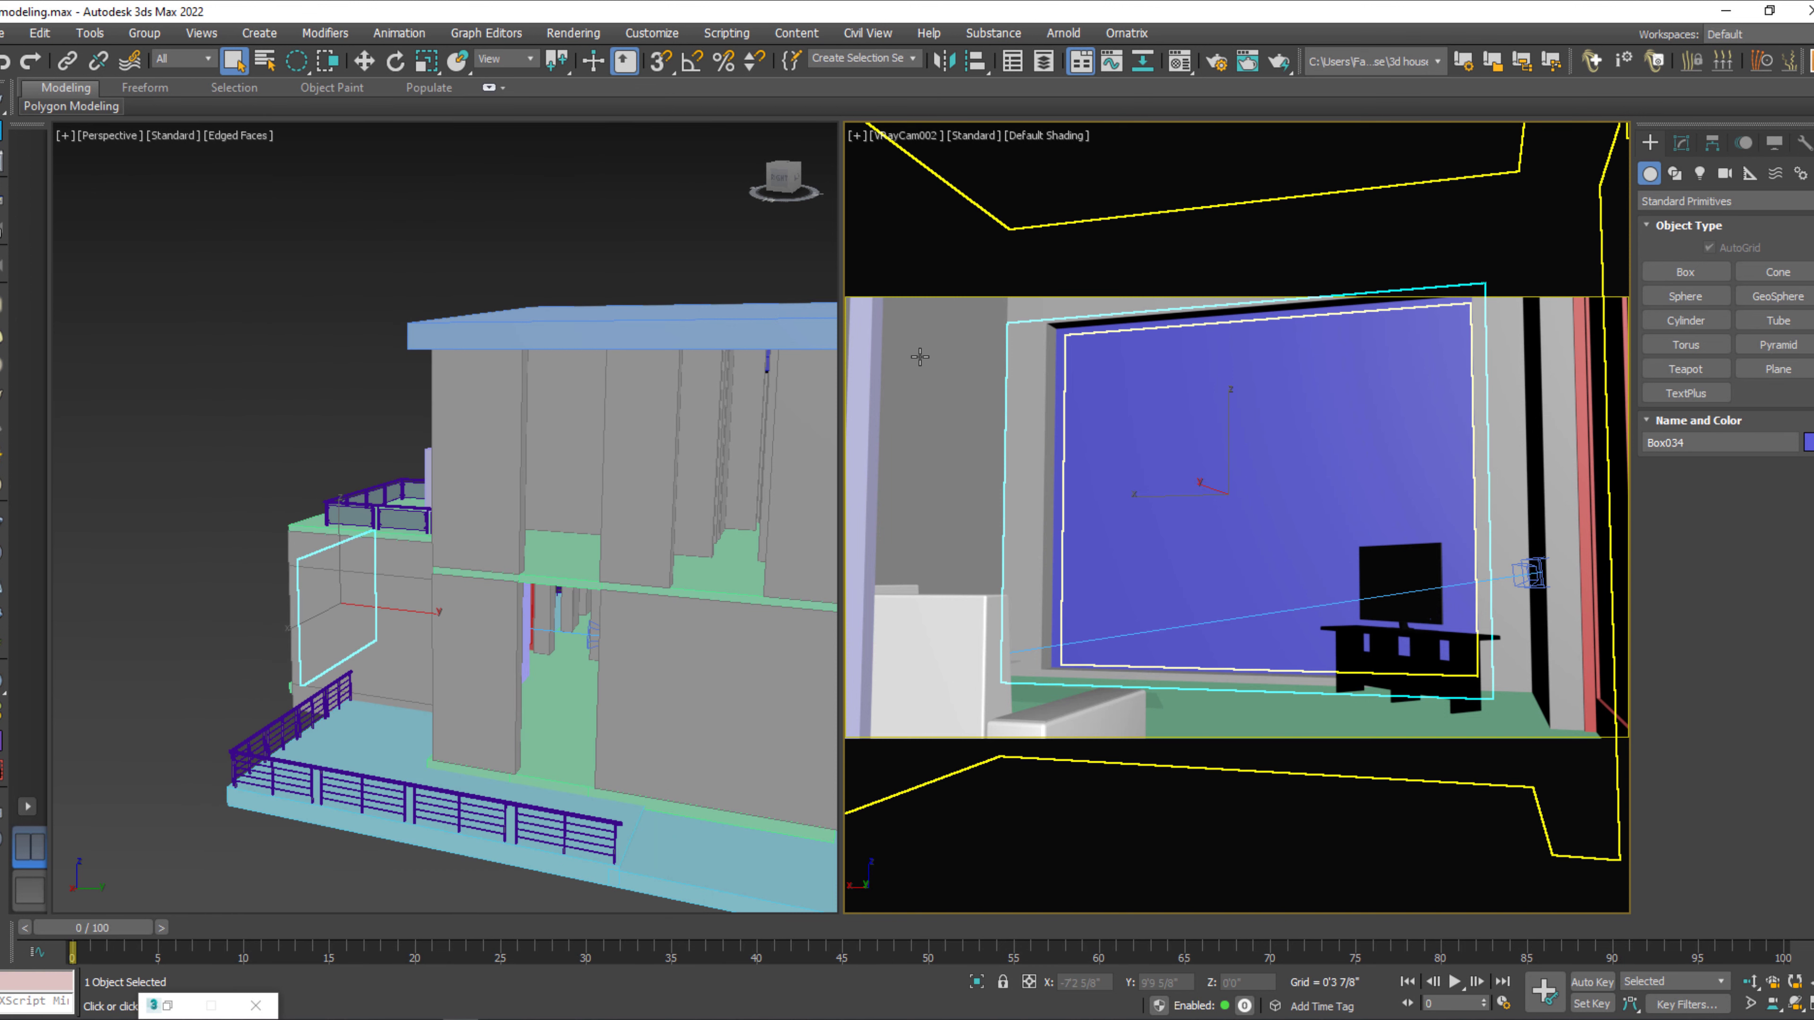
click(919, 356)
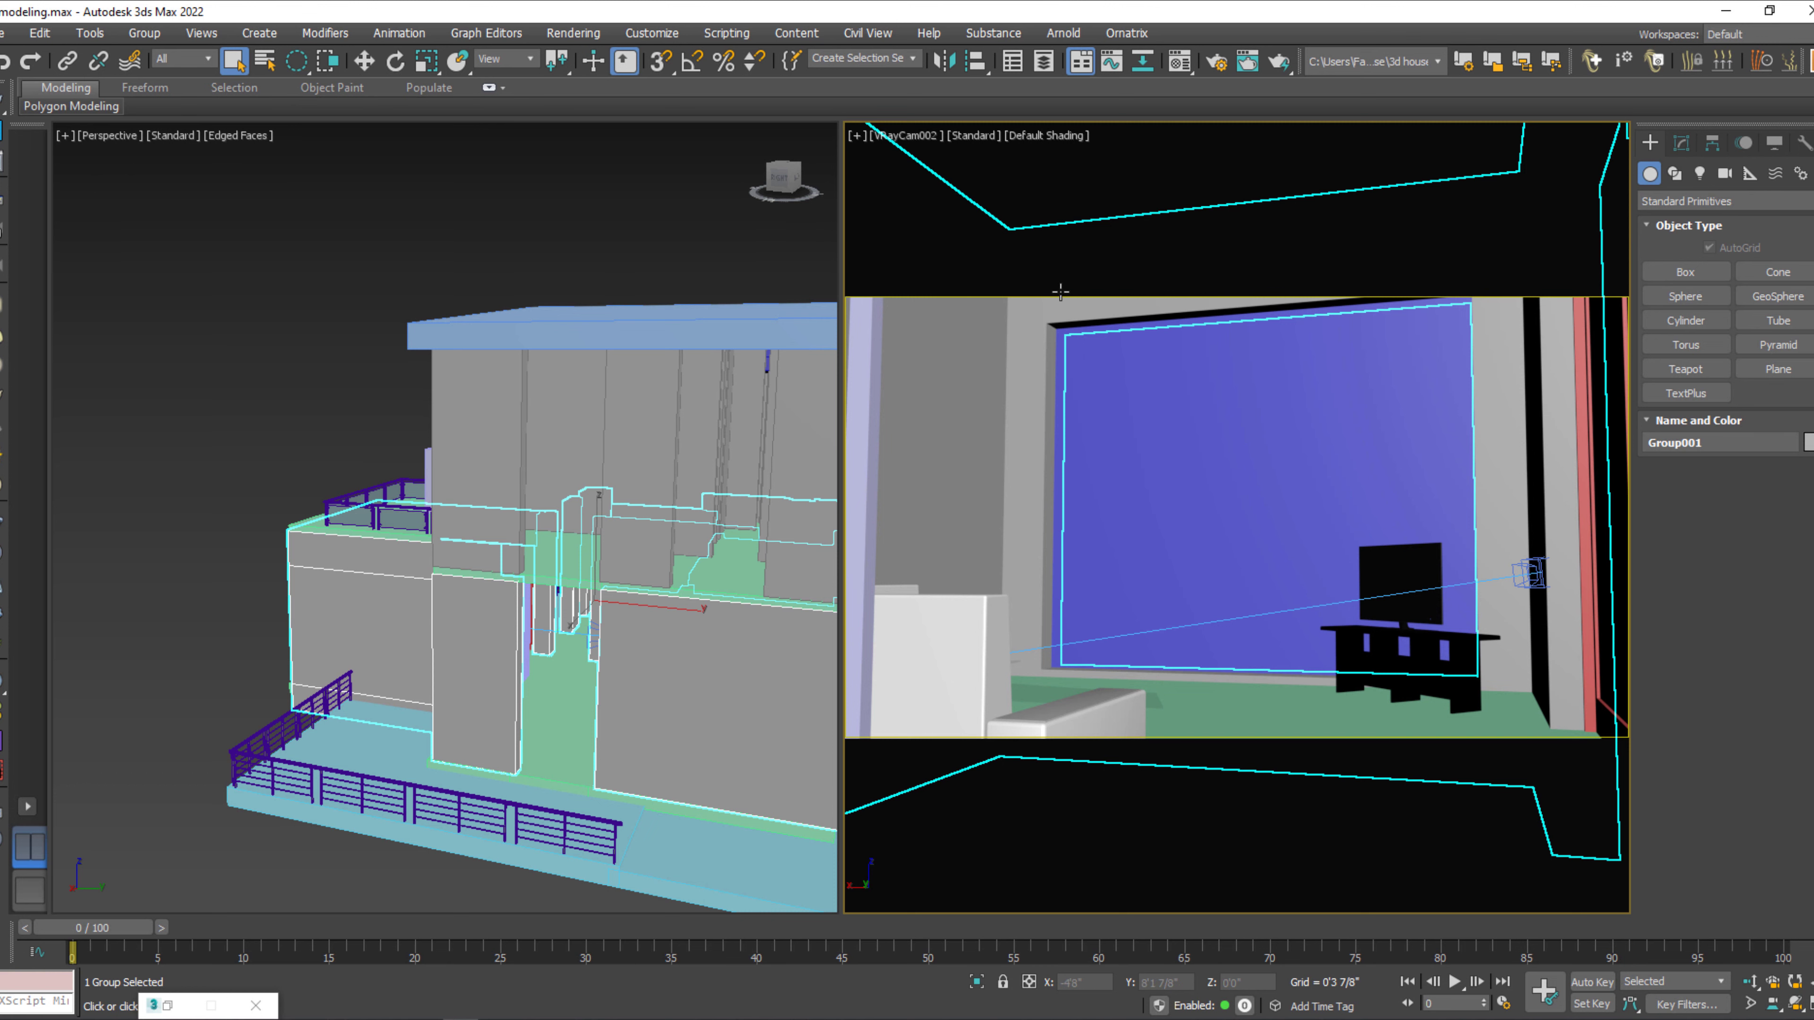
key(shift+q)
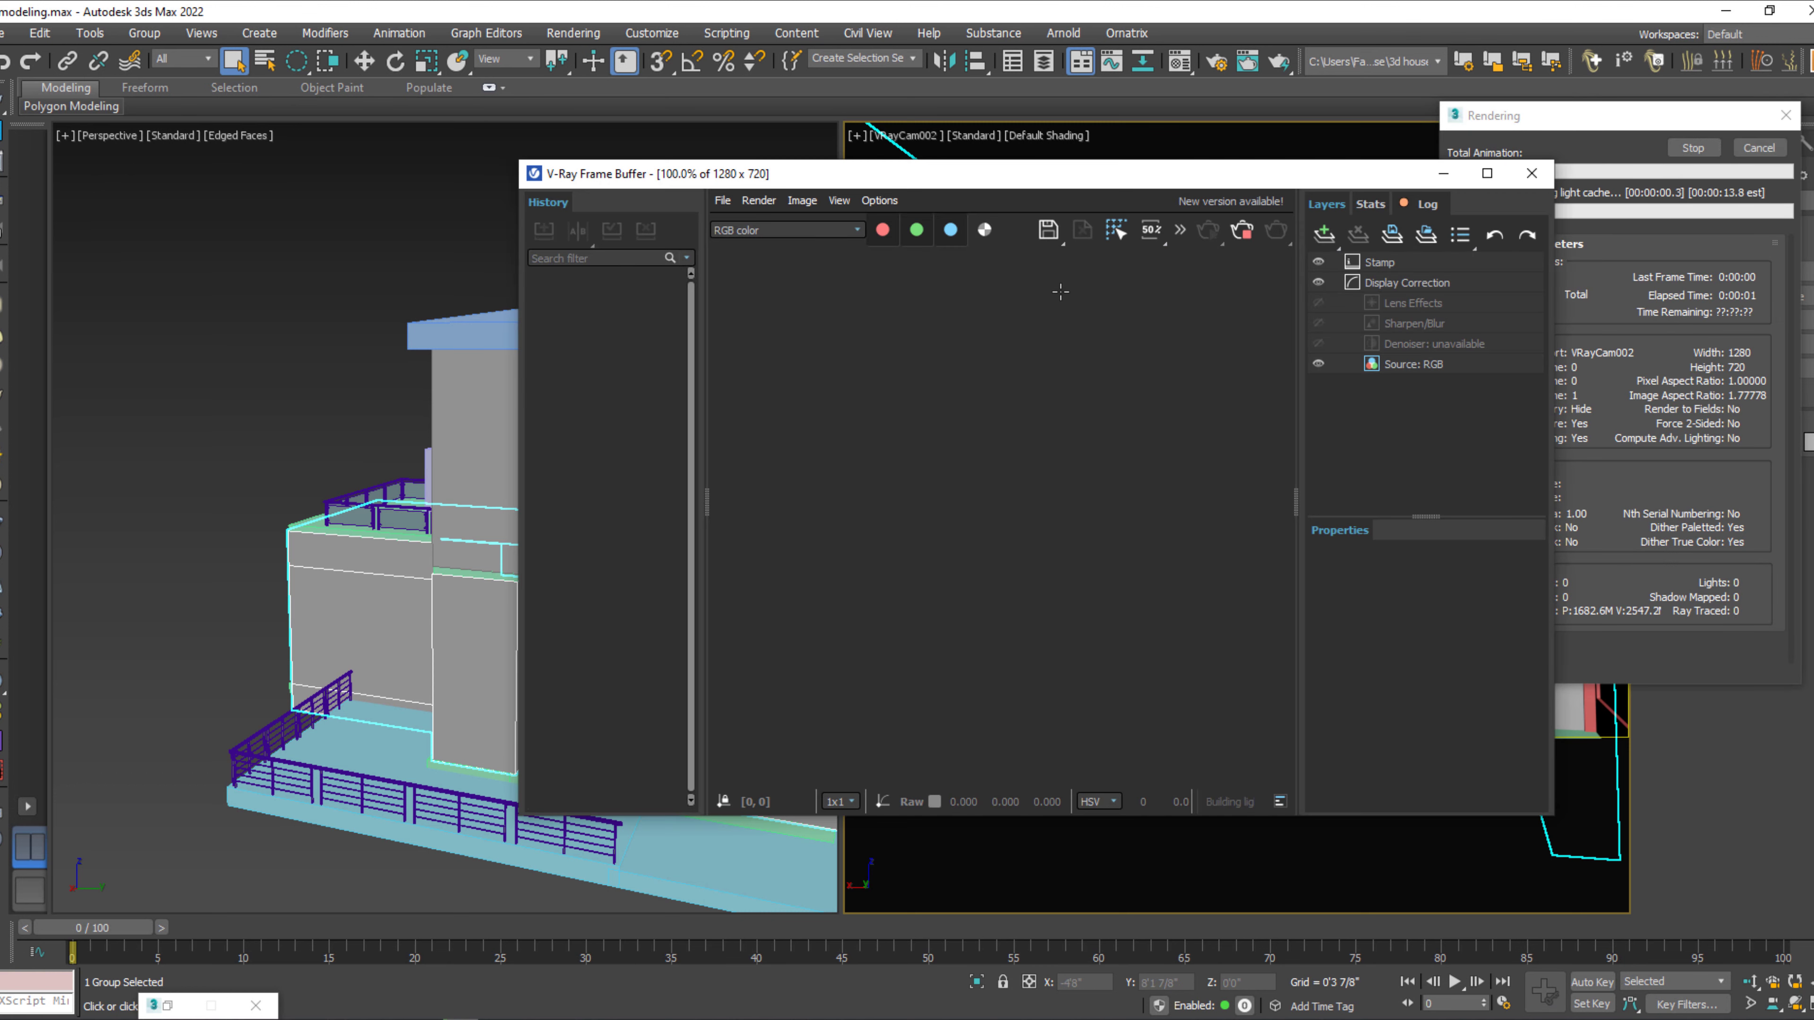
Widen and heighten the frame buffer, collapse its history, inspect the VRayCam002 test render, and close the frame buffer.
scroll(947, 520, down, 1)
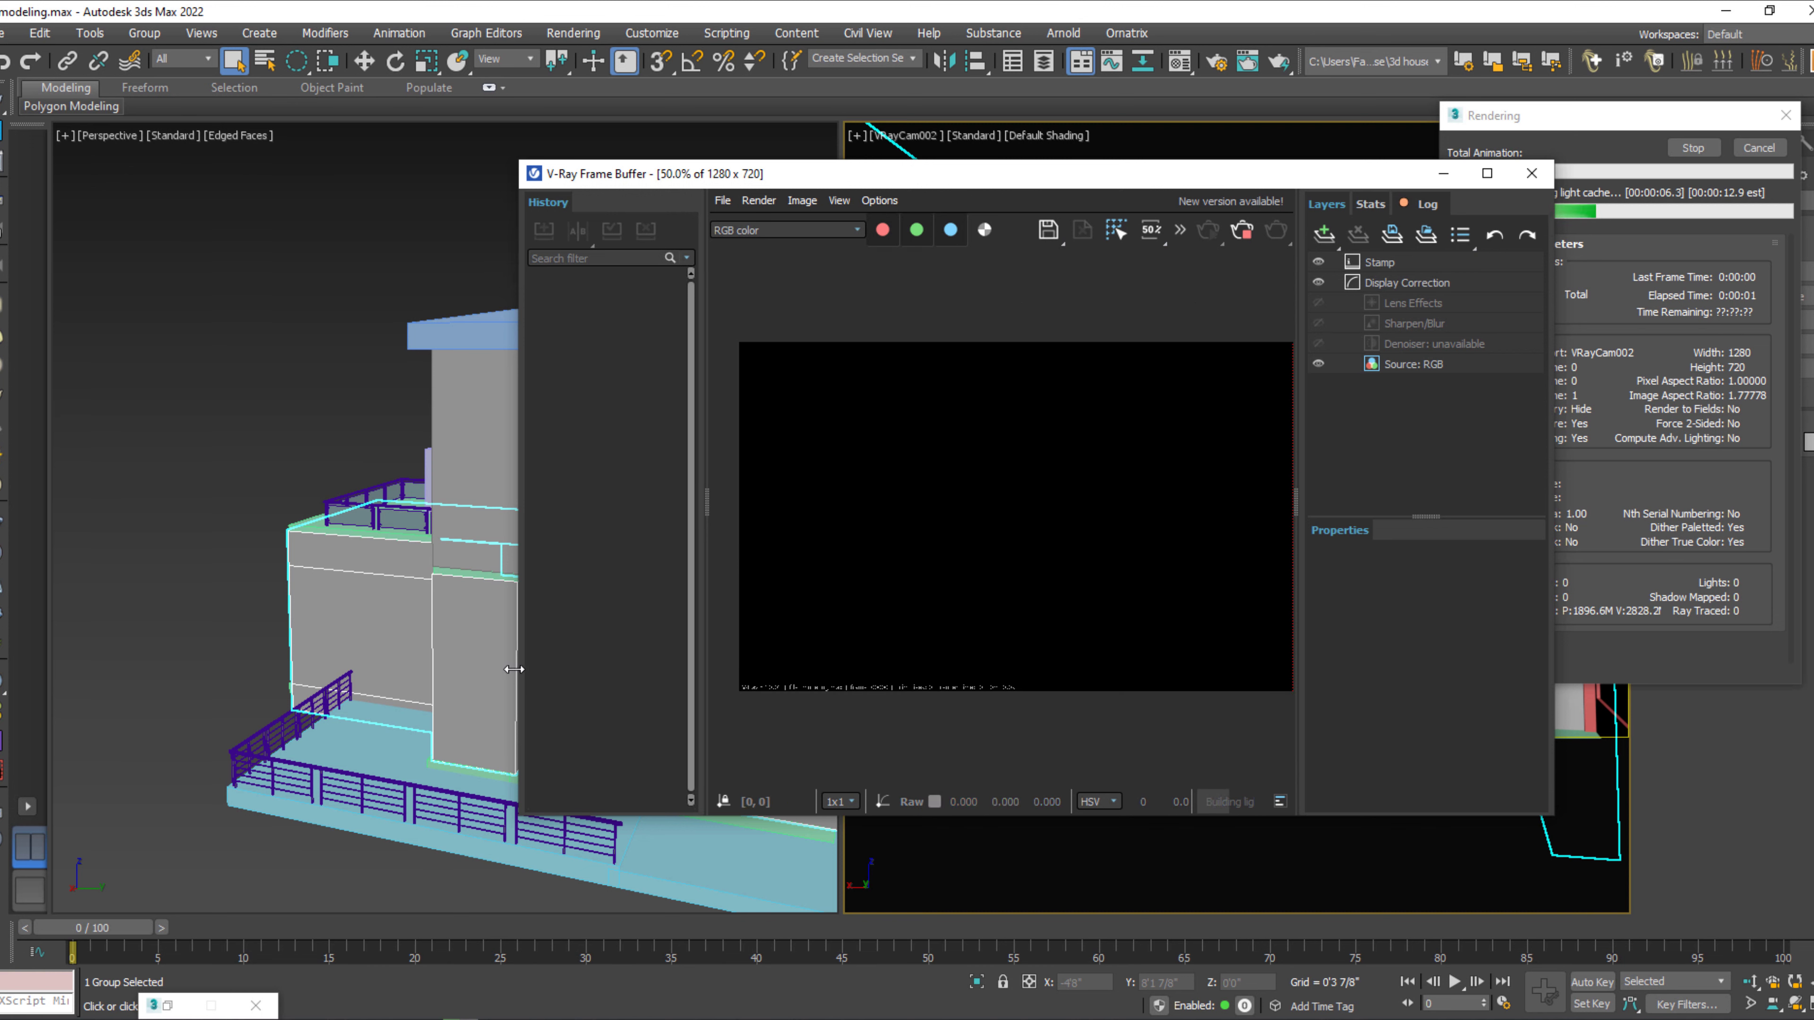
drag(519, 674, 75, 672)
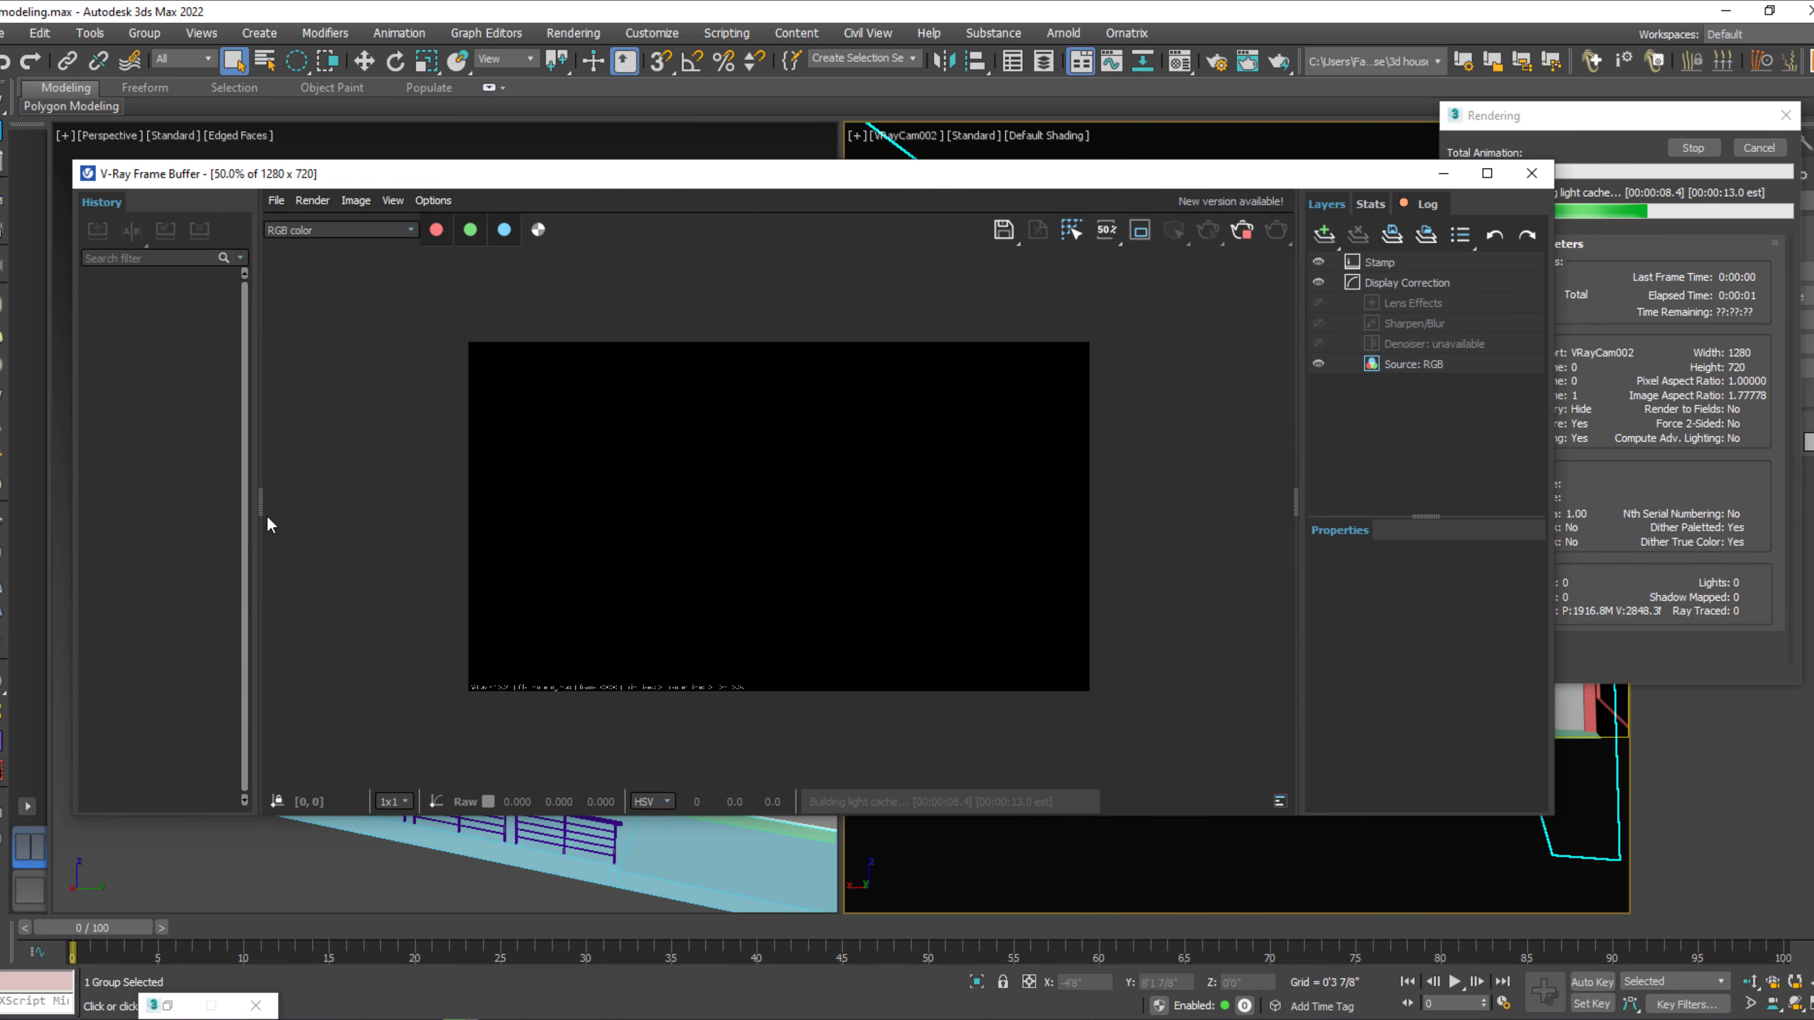
drag(260, 509, 44, 507)
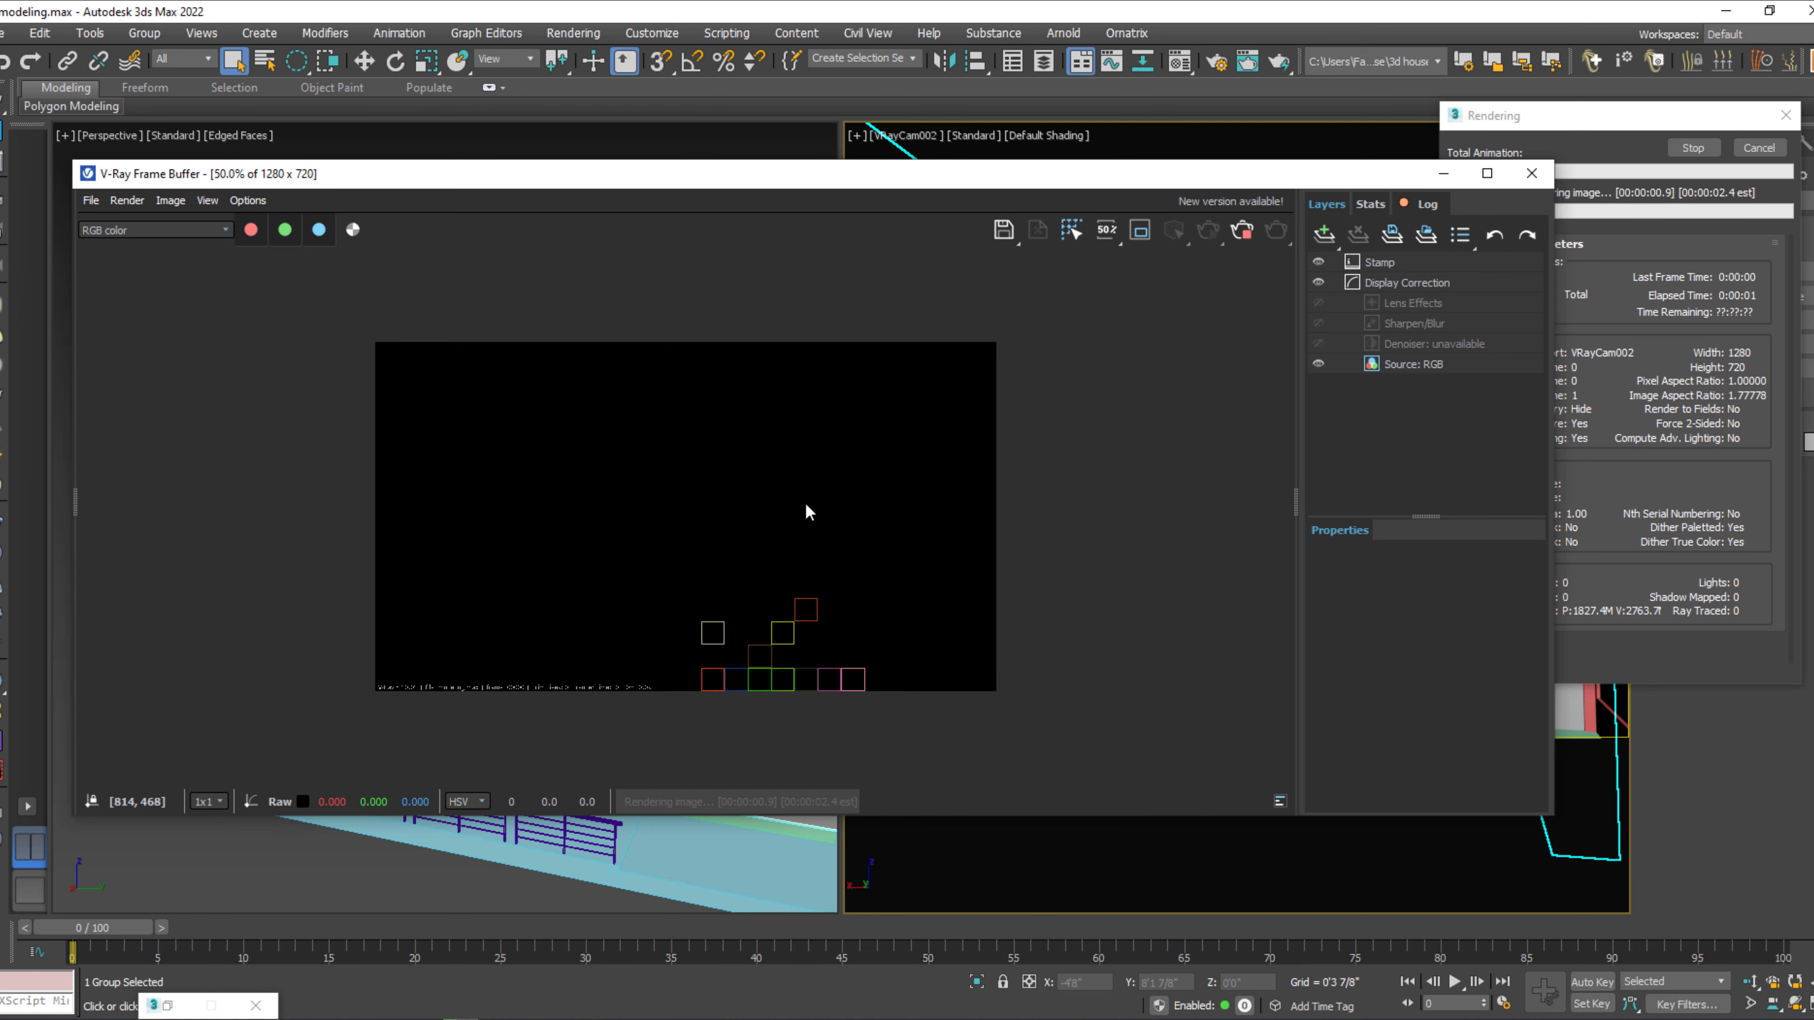
double_click(813, 587)
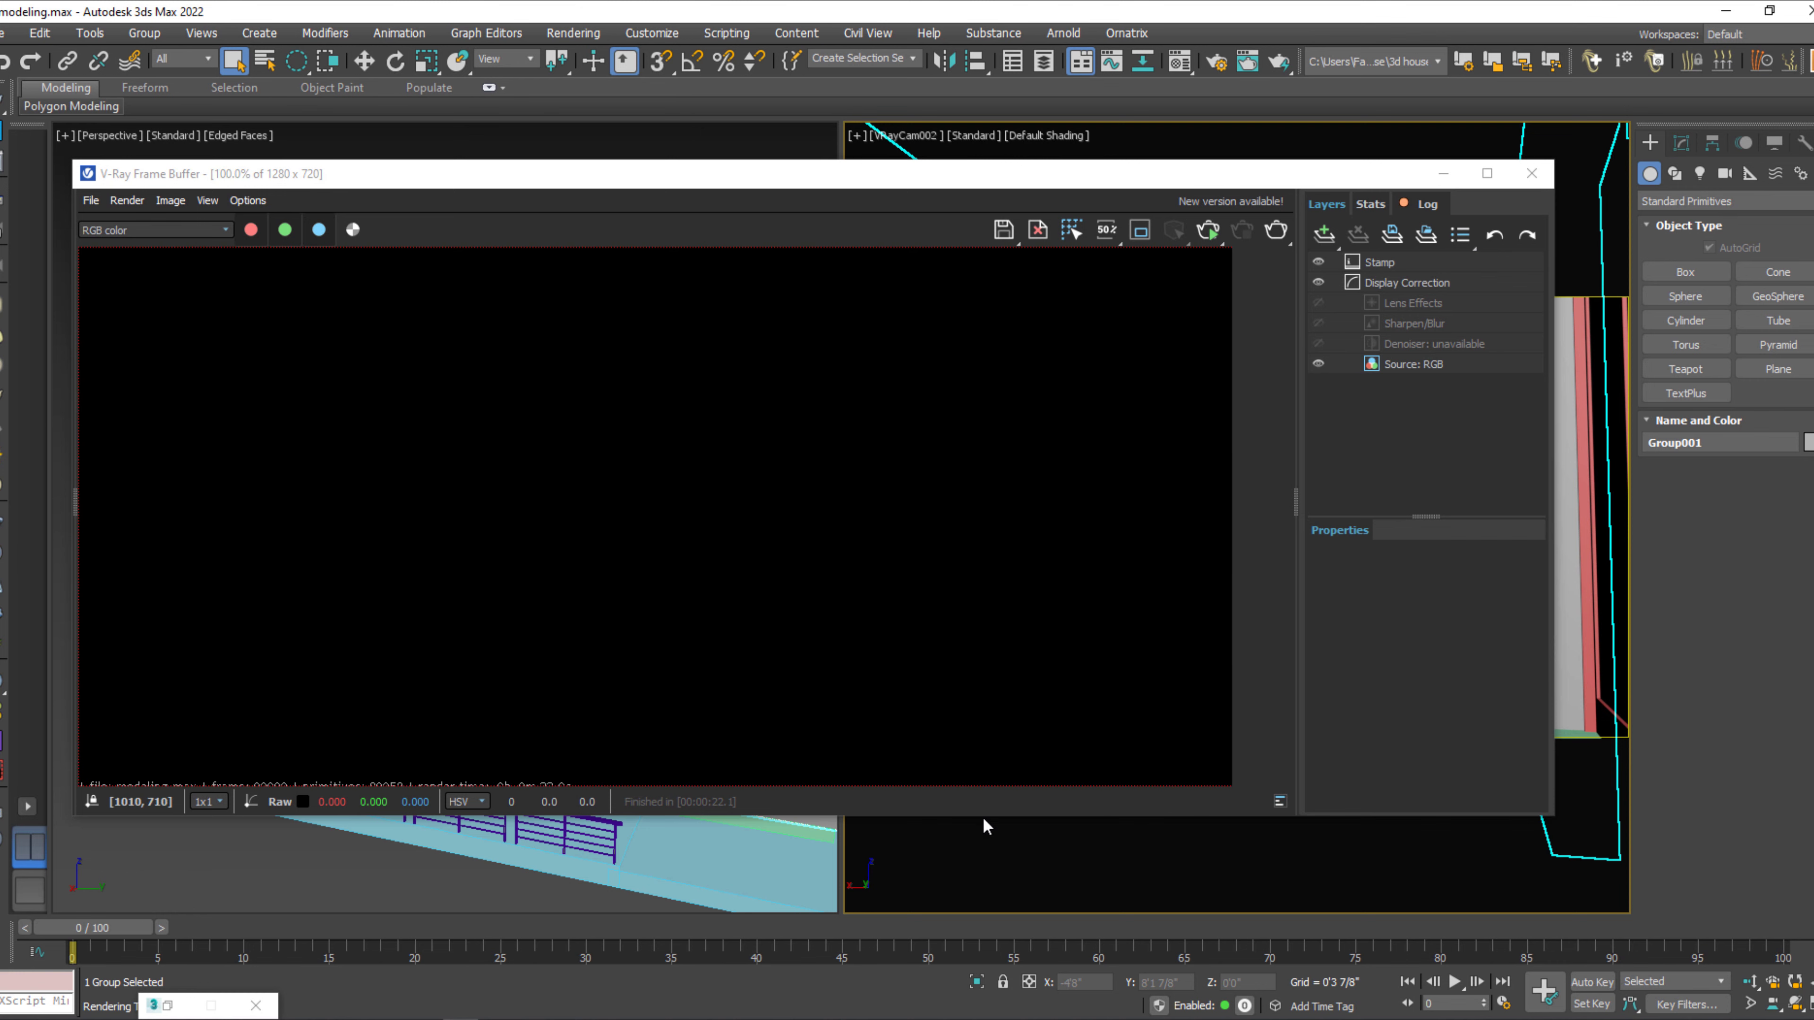
drag(987, 815, 987, 948)
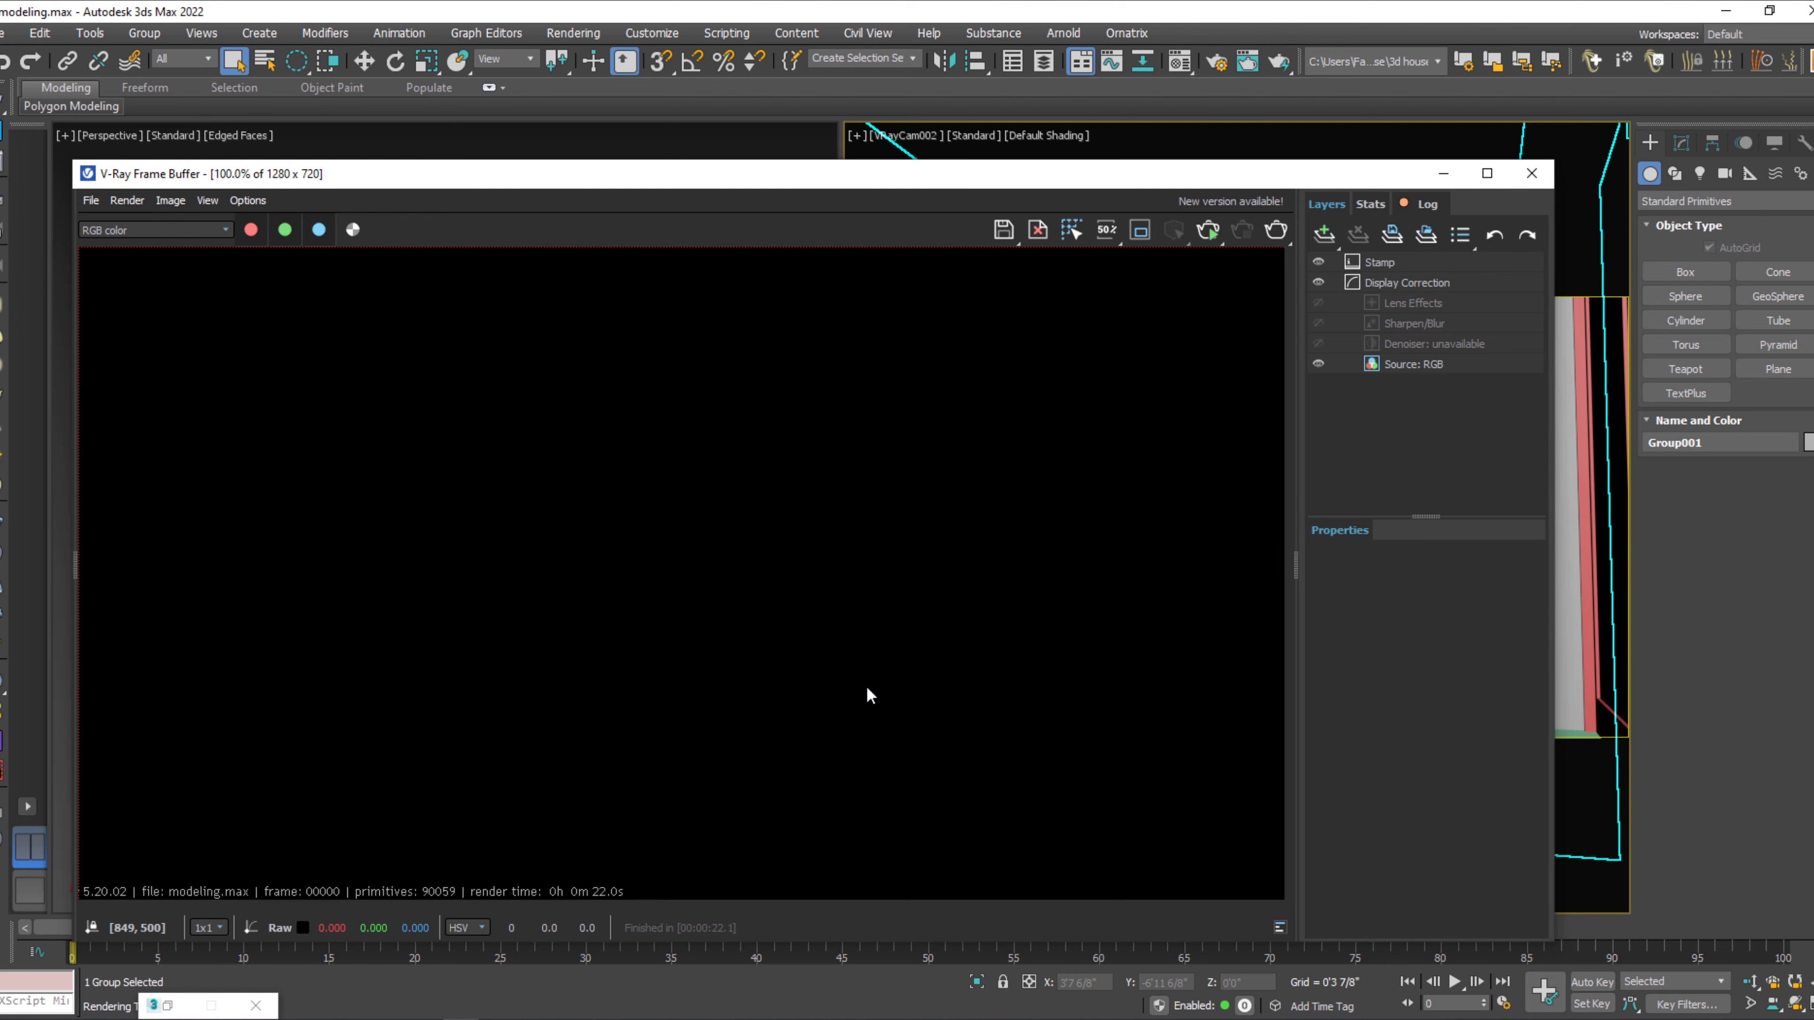
scroll(870, 695, down, 2)
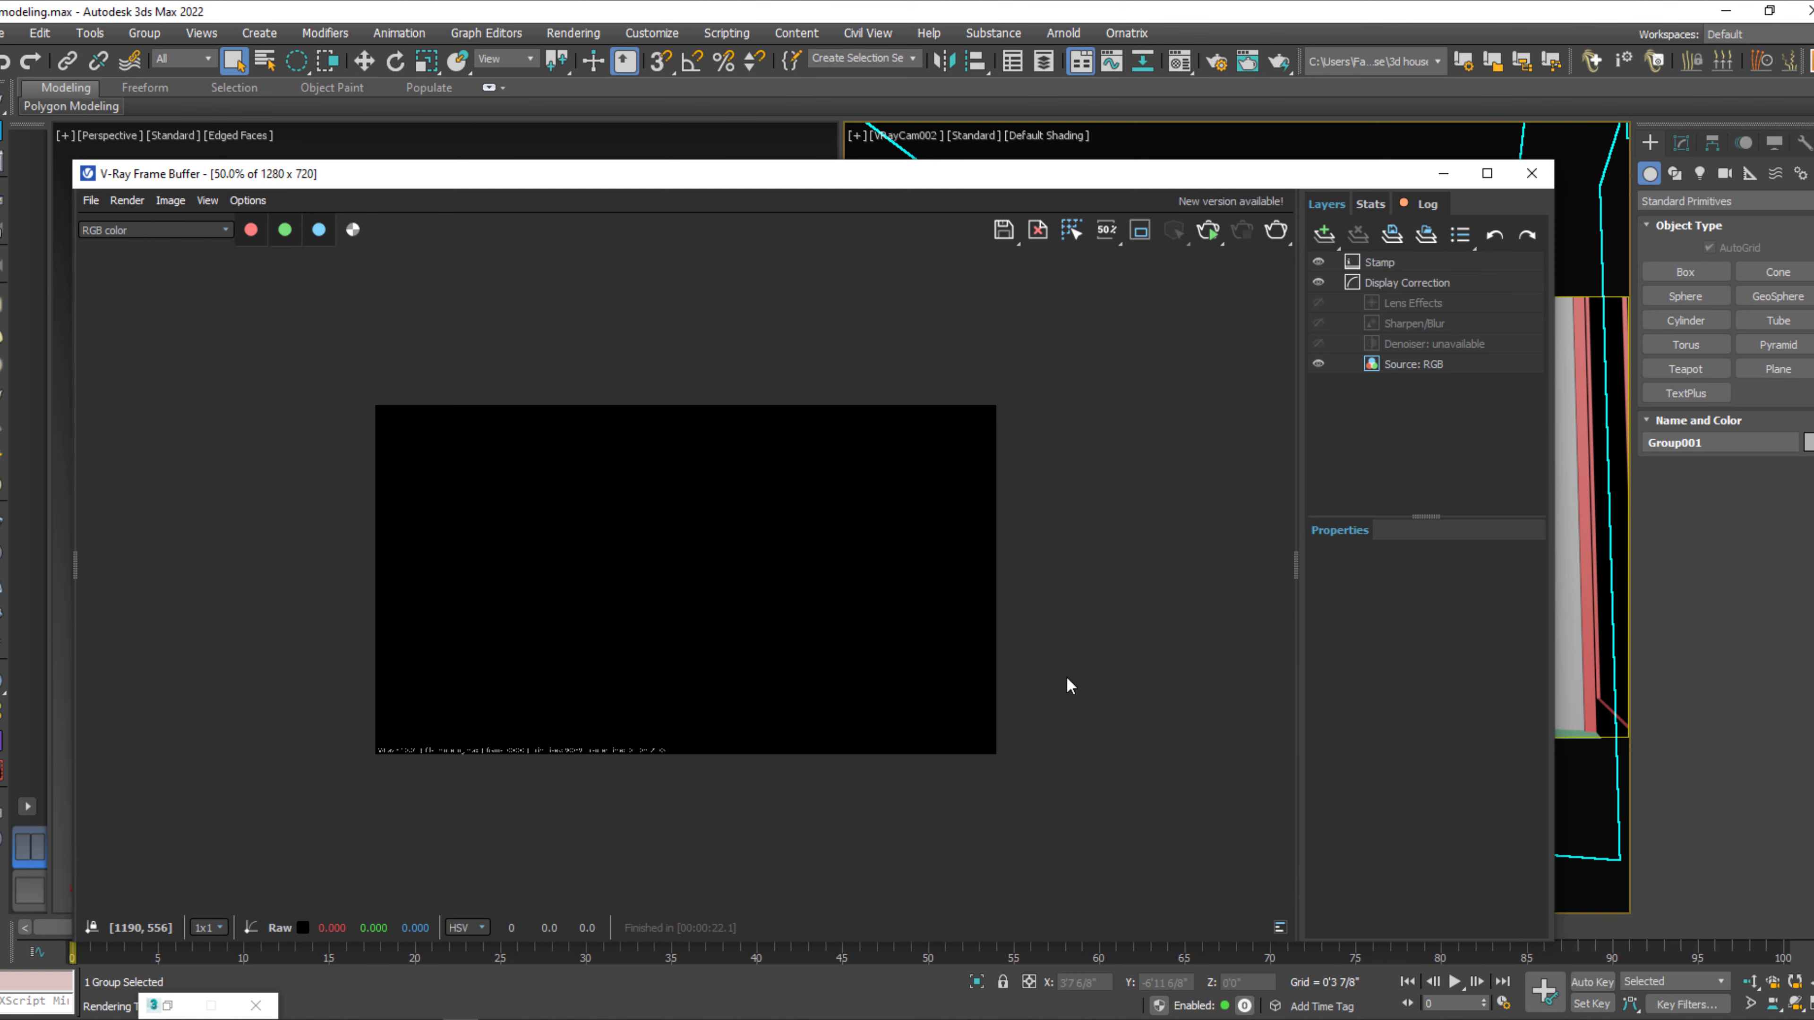
click(1532, 173)
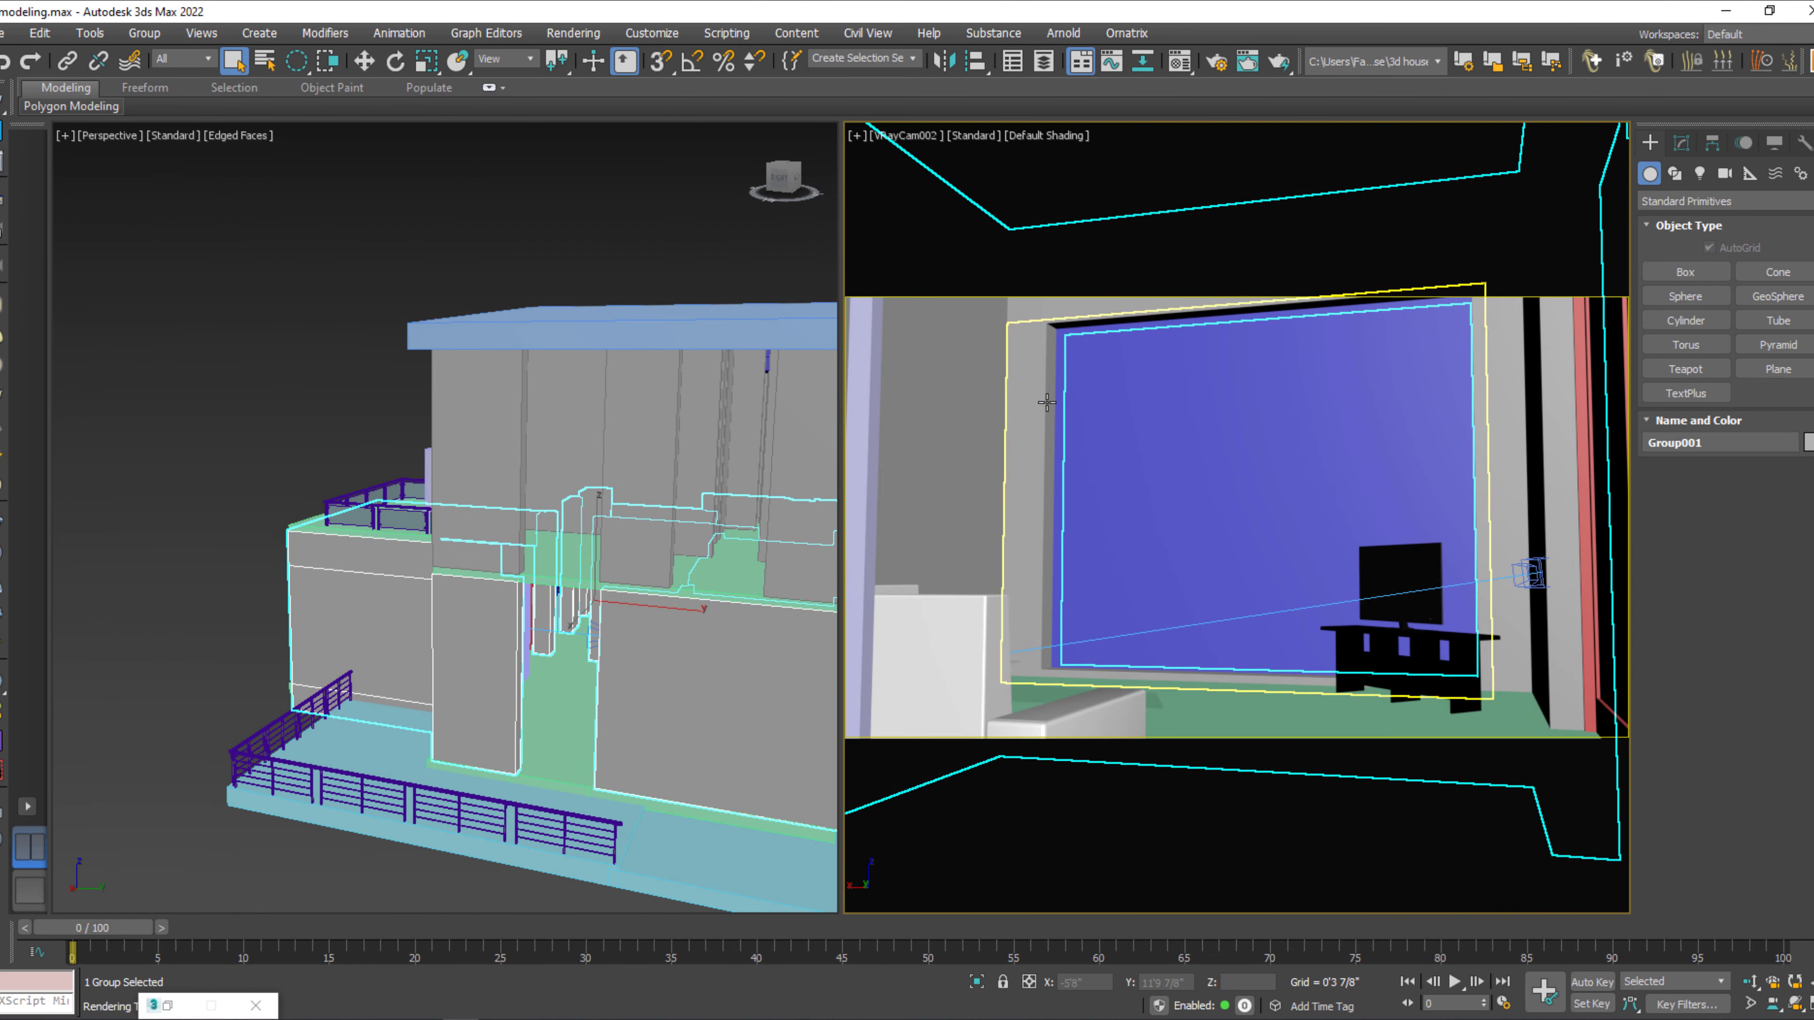
Clear the selection and show the whole house in a wireframe top view.
click(179, 593)
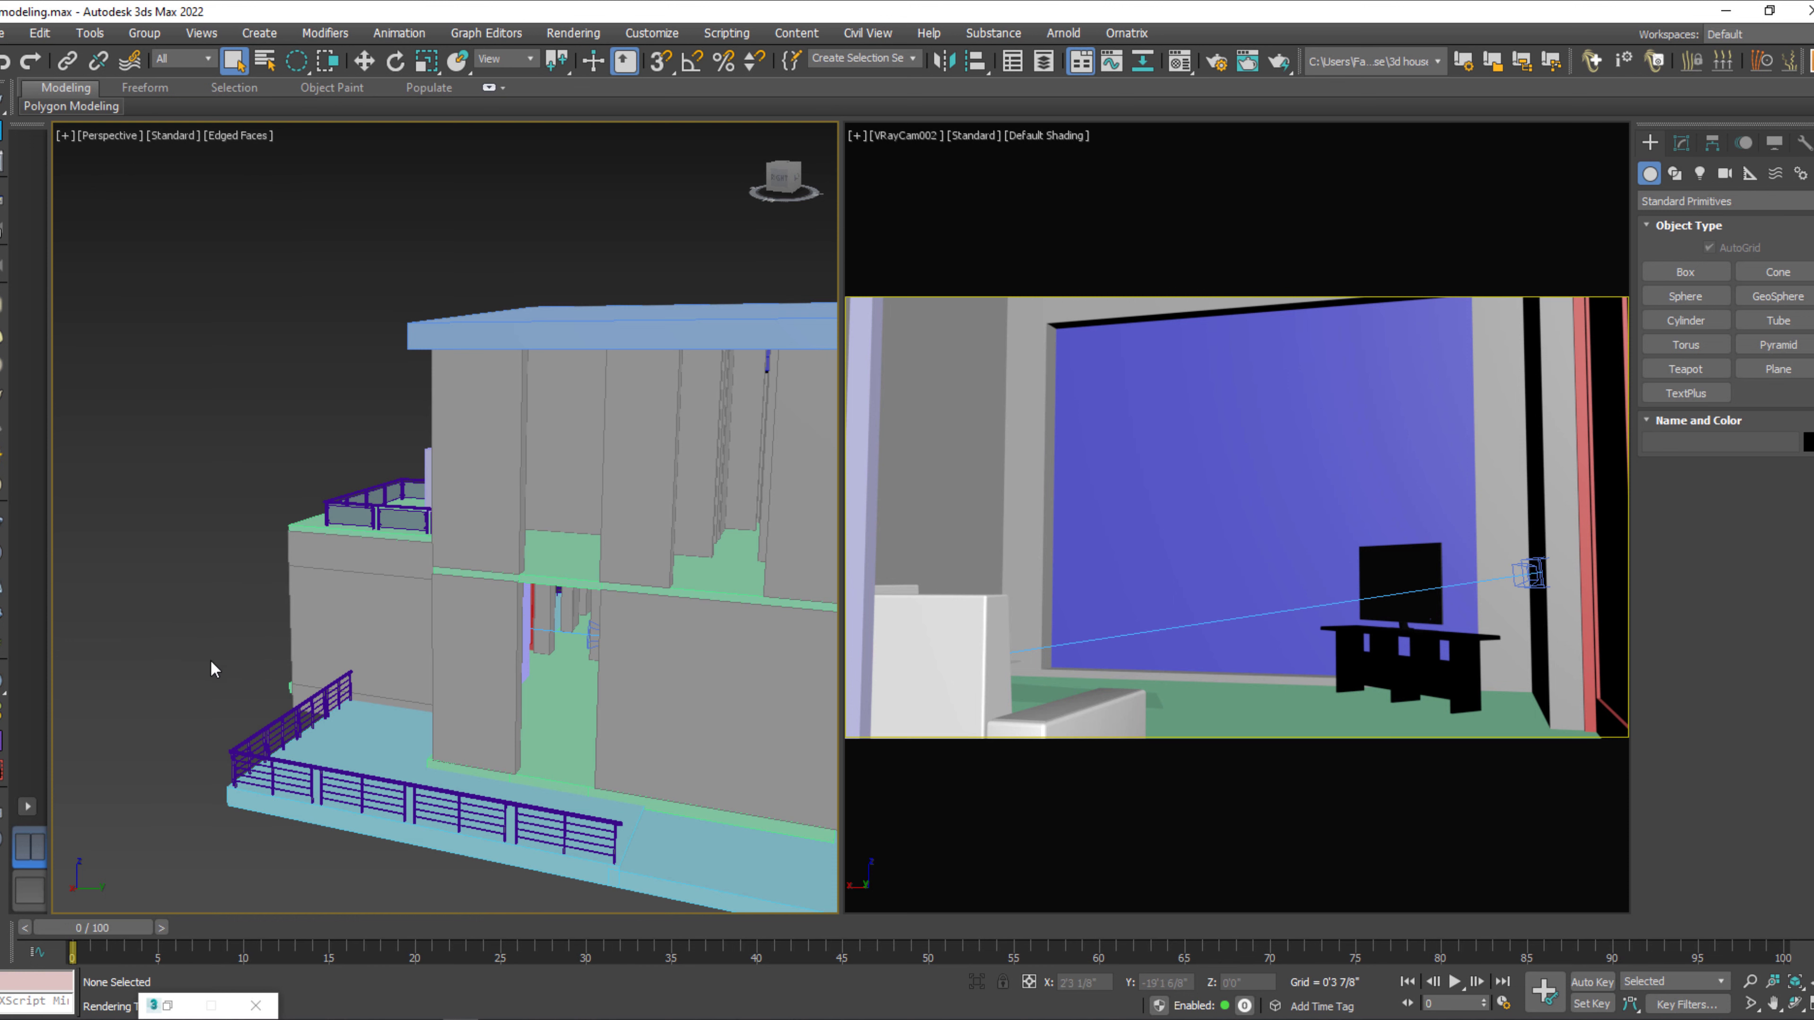
key(w)
key(t)
scroll(216, 662, down, 8)
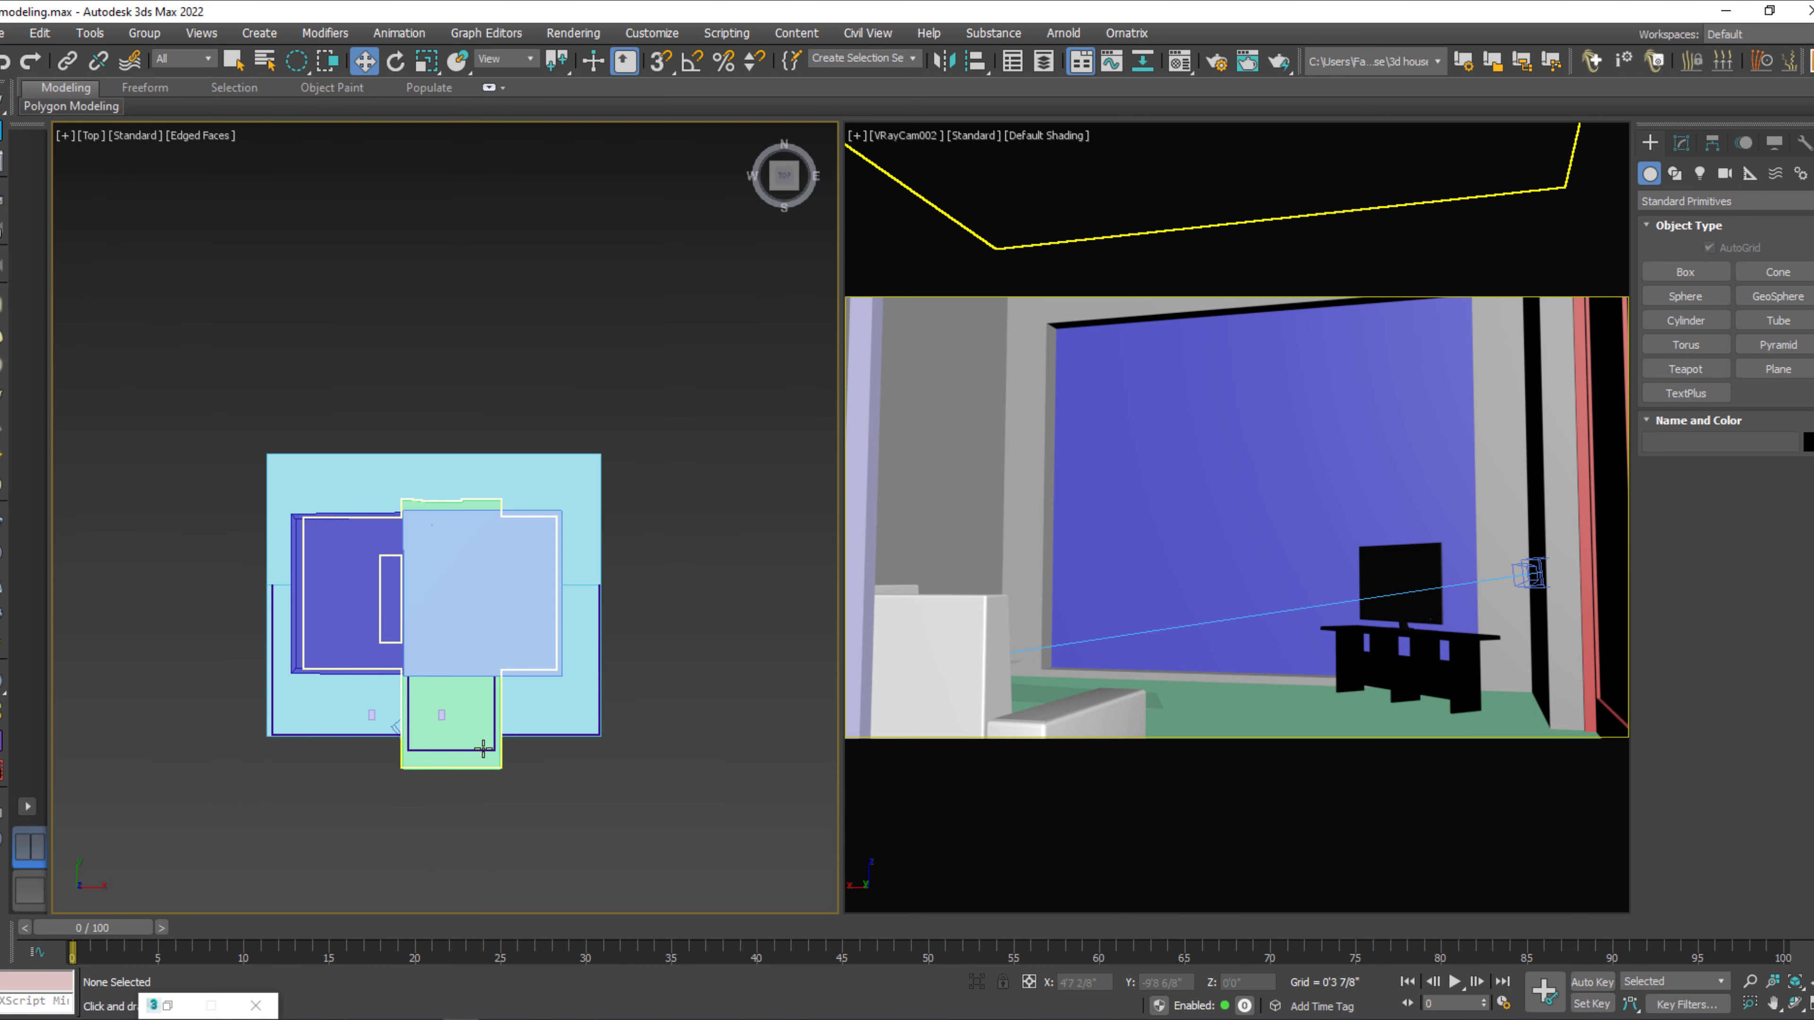
key(F3)
scroll(455, 687, up, 3)
middle_drag(455, 688, 450, 669)
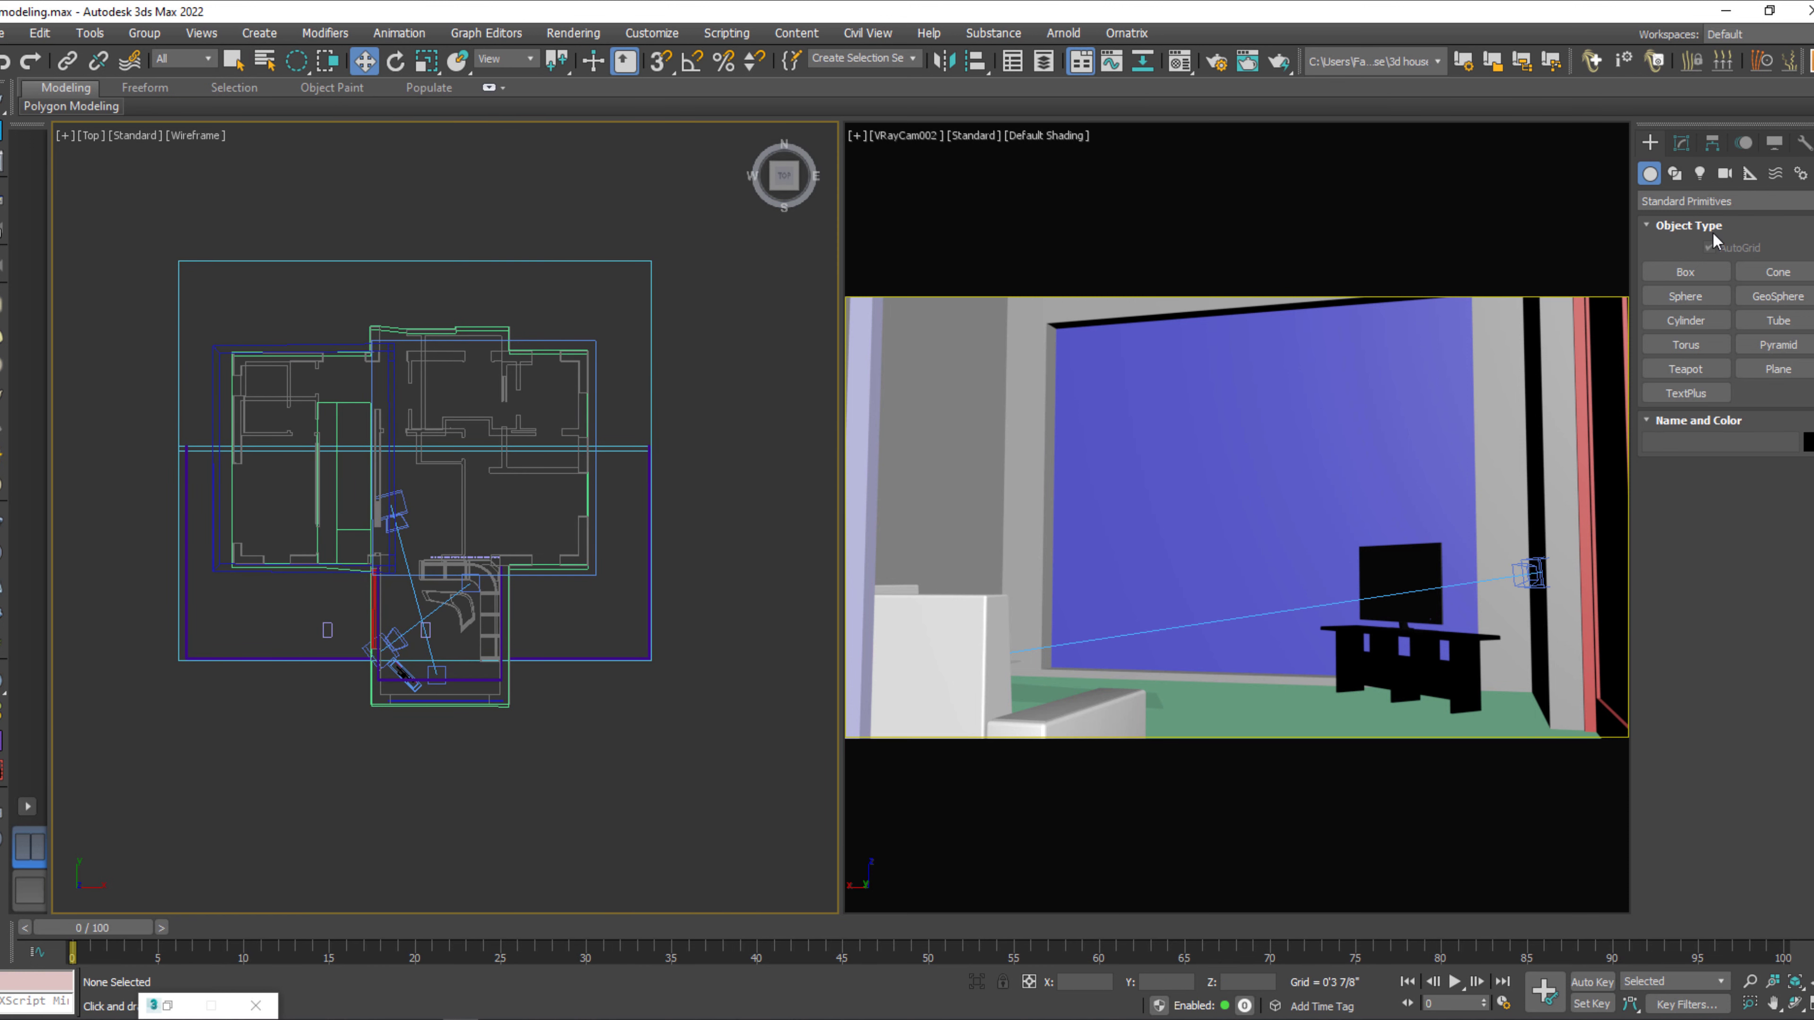
Place a VRaySun beyond the lower-left corner of the plan aimed at the house's interior, and add the VRaySky environment map.
click(1702, 174)
click(1703, 196)
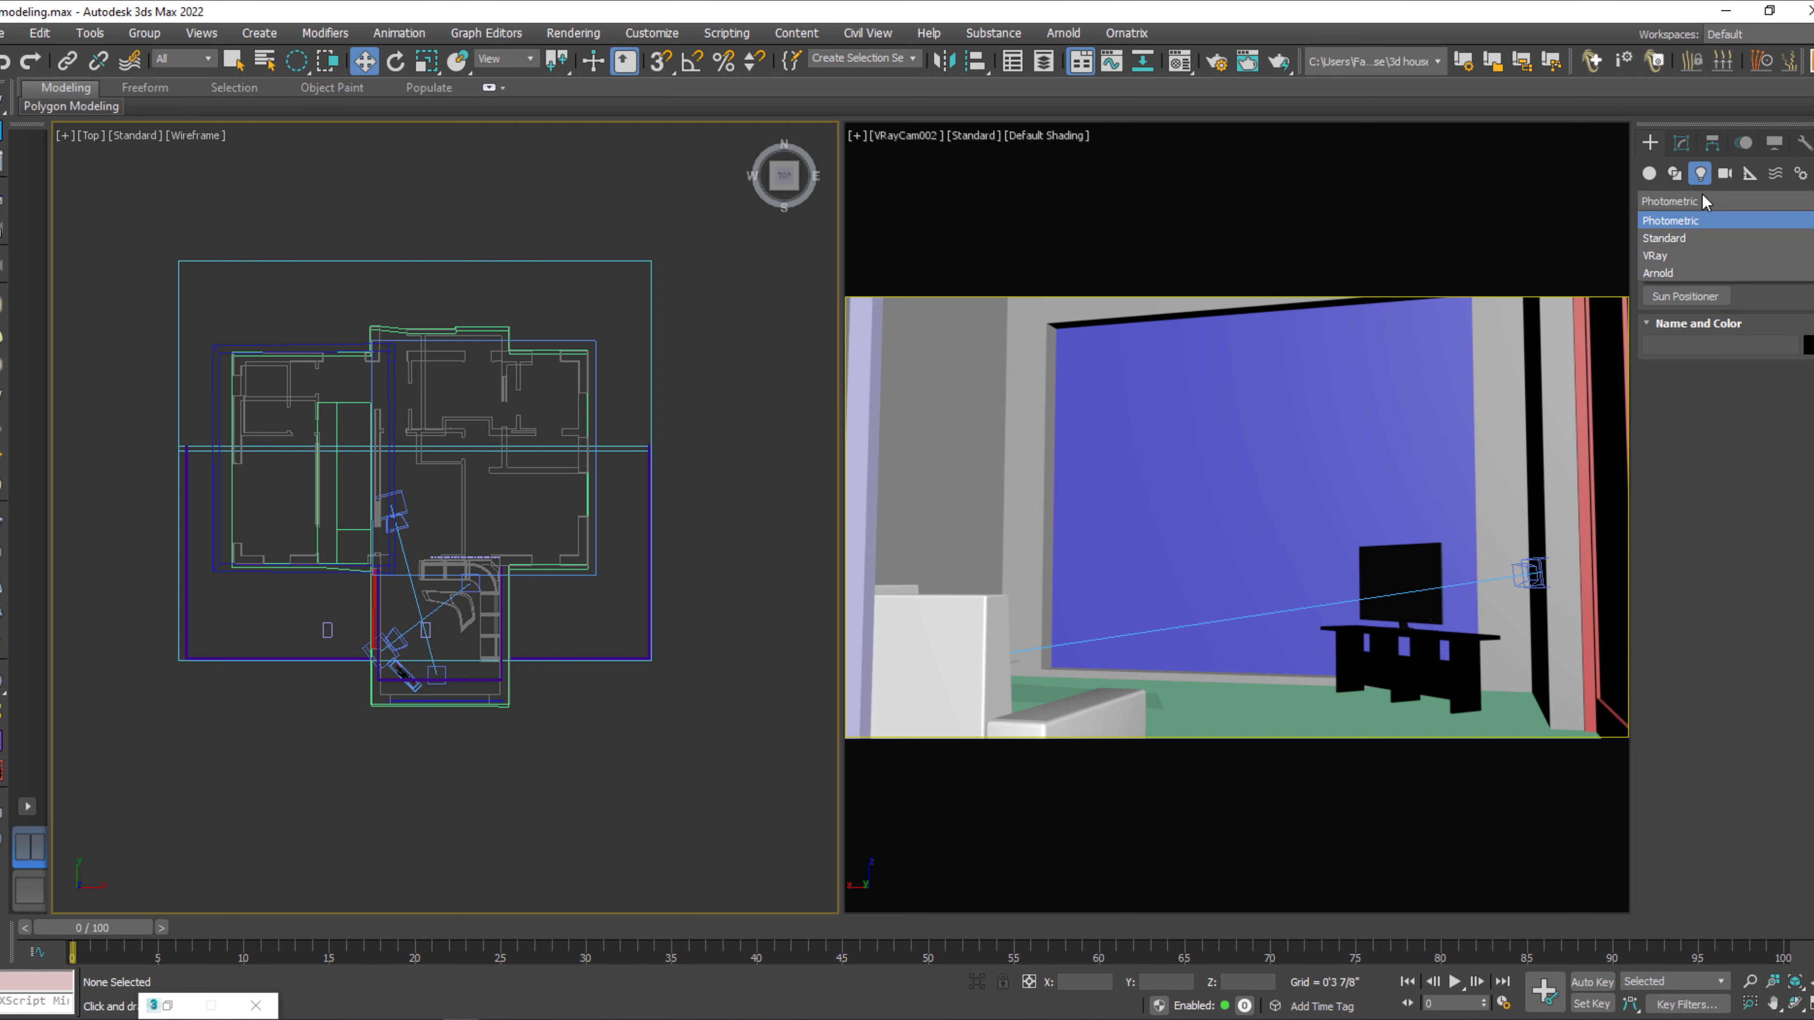
click(1707, 256)
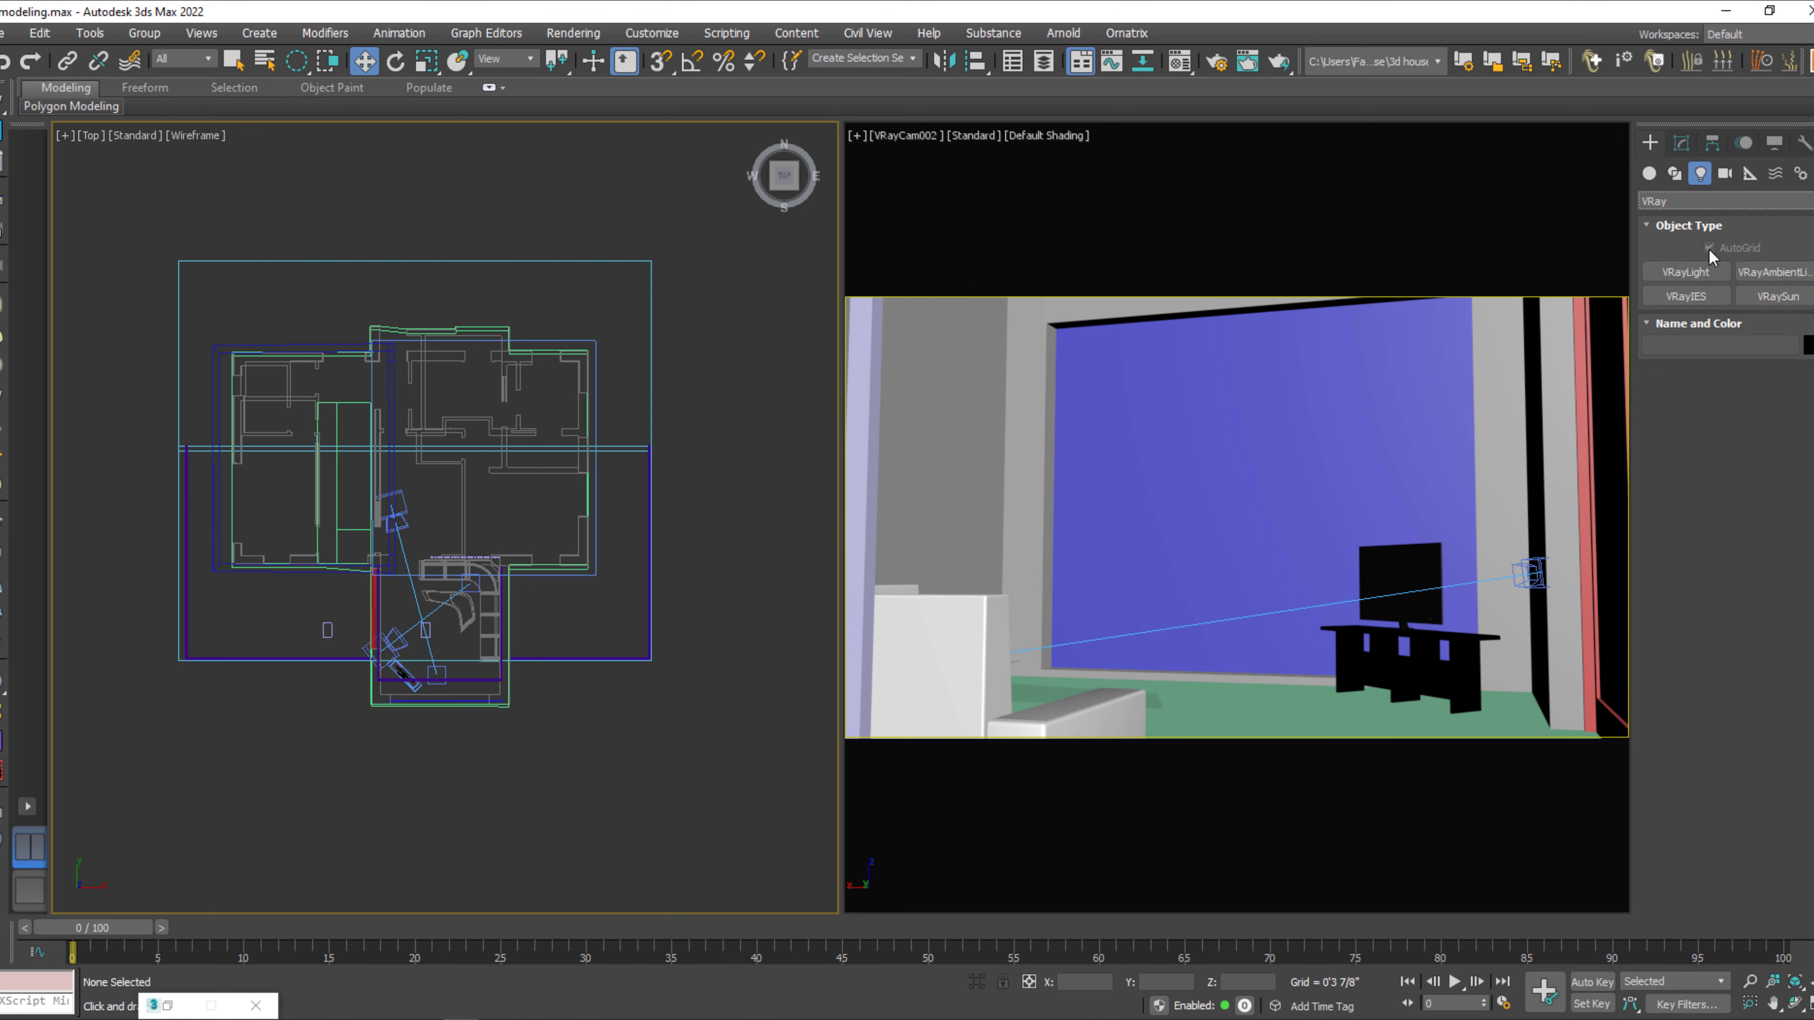
click(1786, 297)
scroll(583, 429, down, 3)
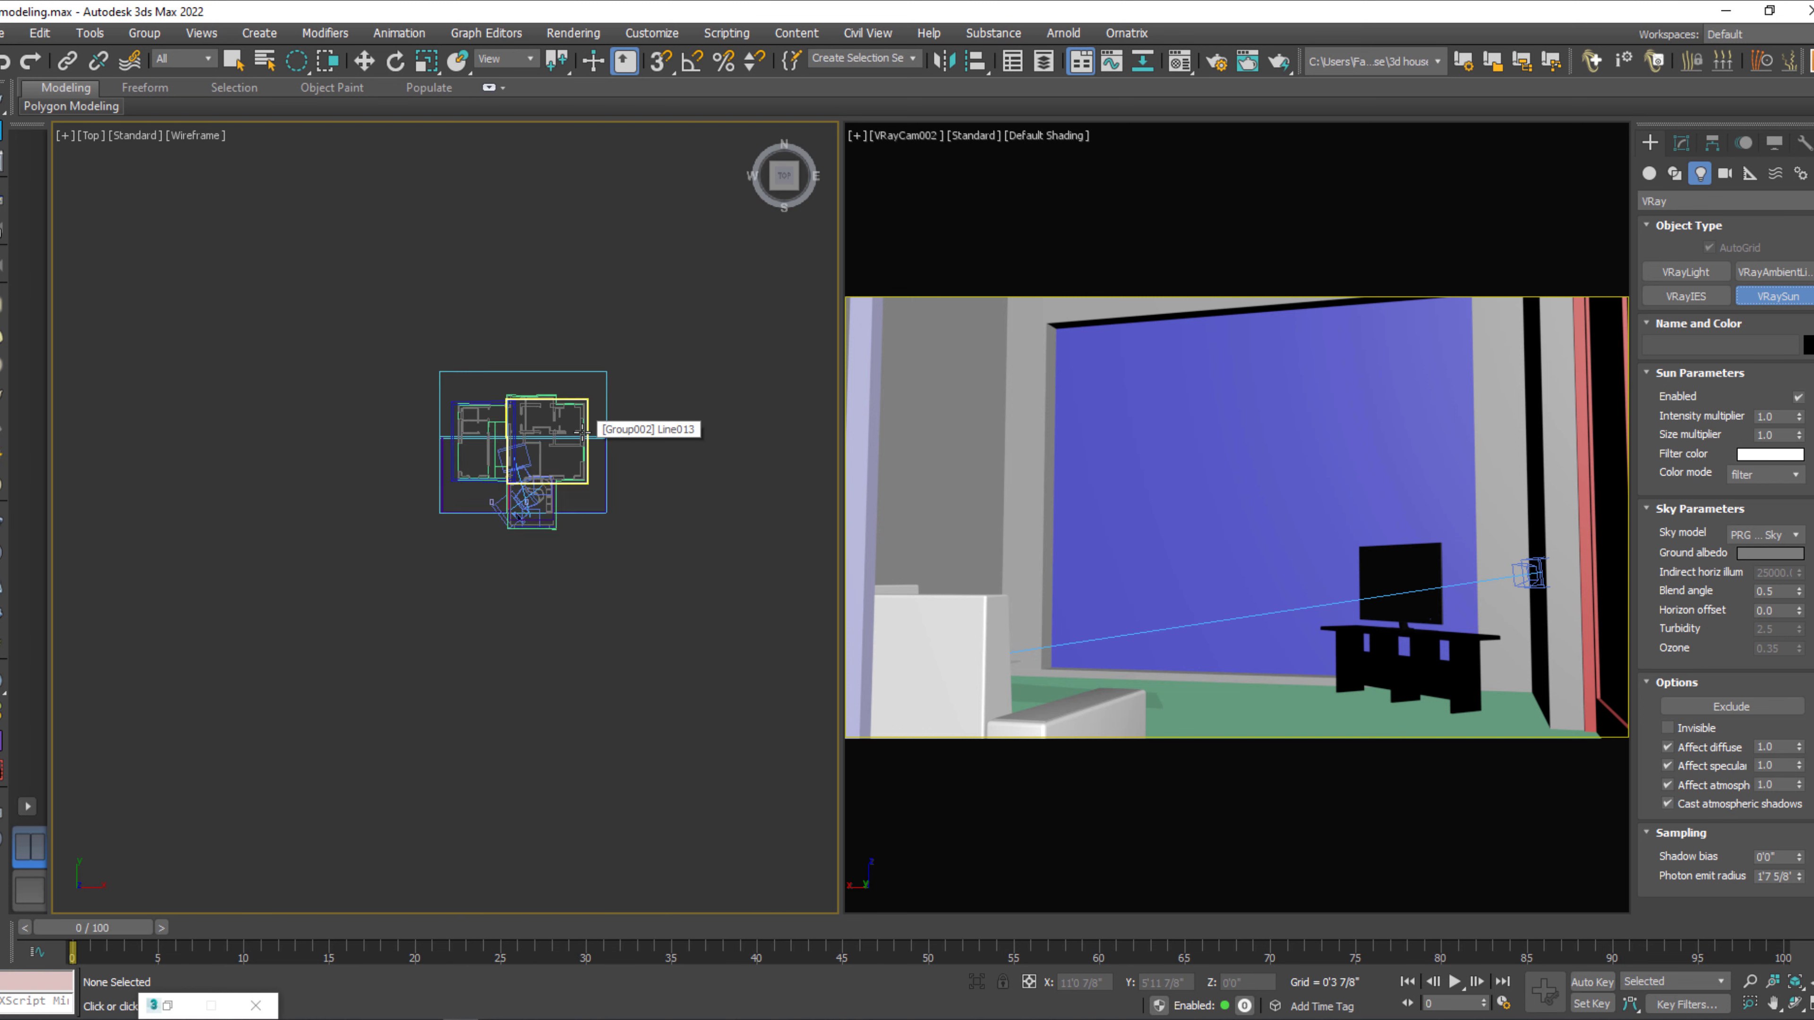
scroll(572, 448, up, 1)
middle_drag(573, 596, 459, 592)
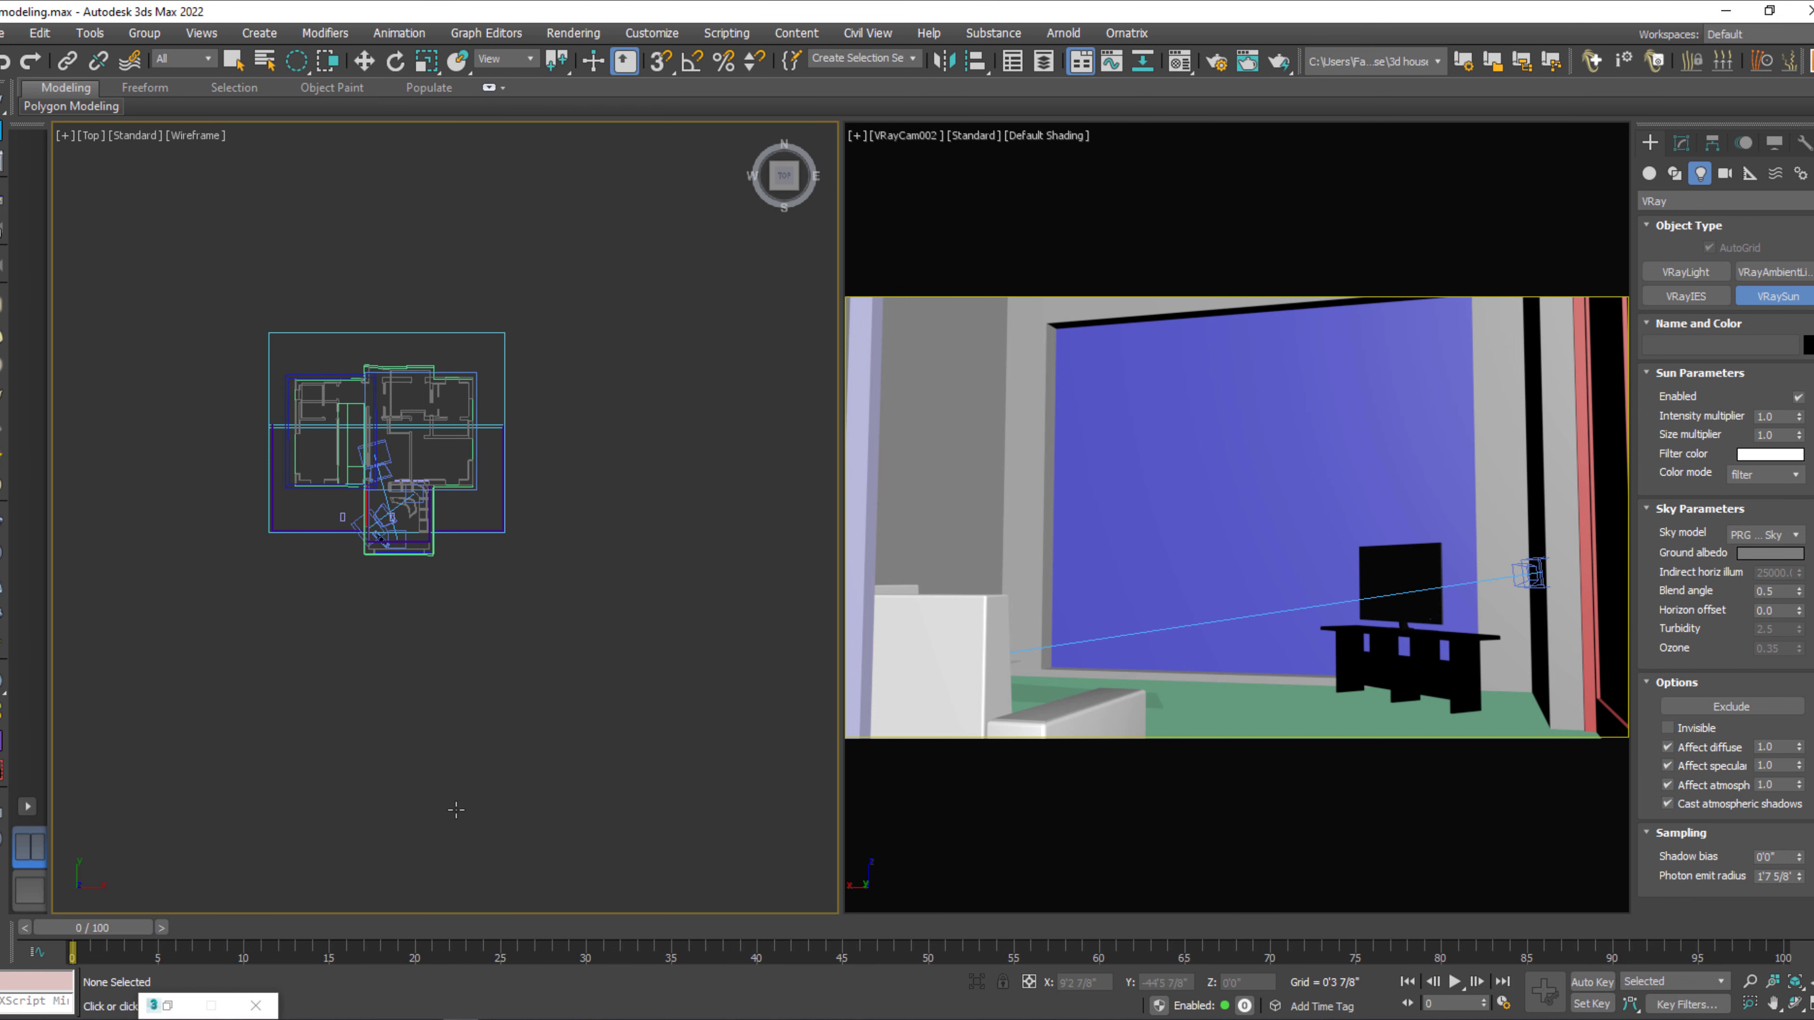
drag(168, 817, 406, 447)
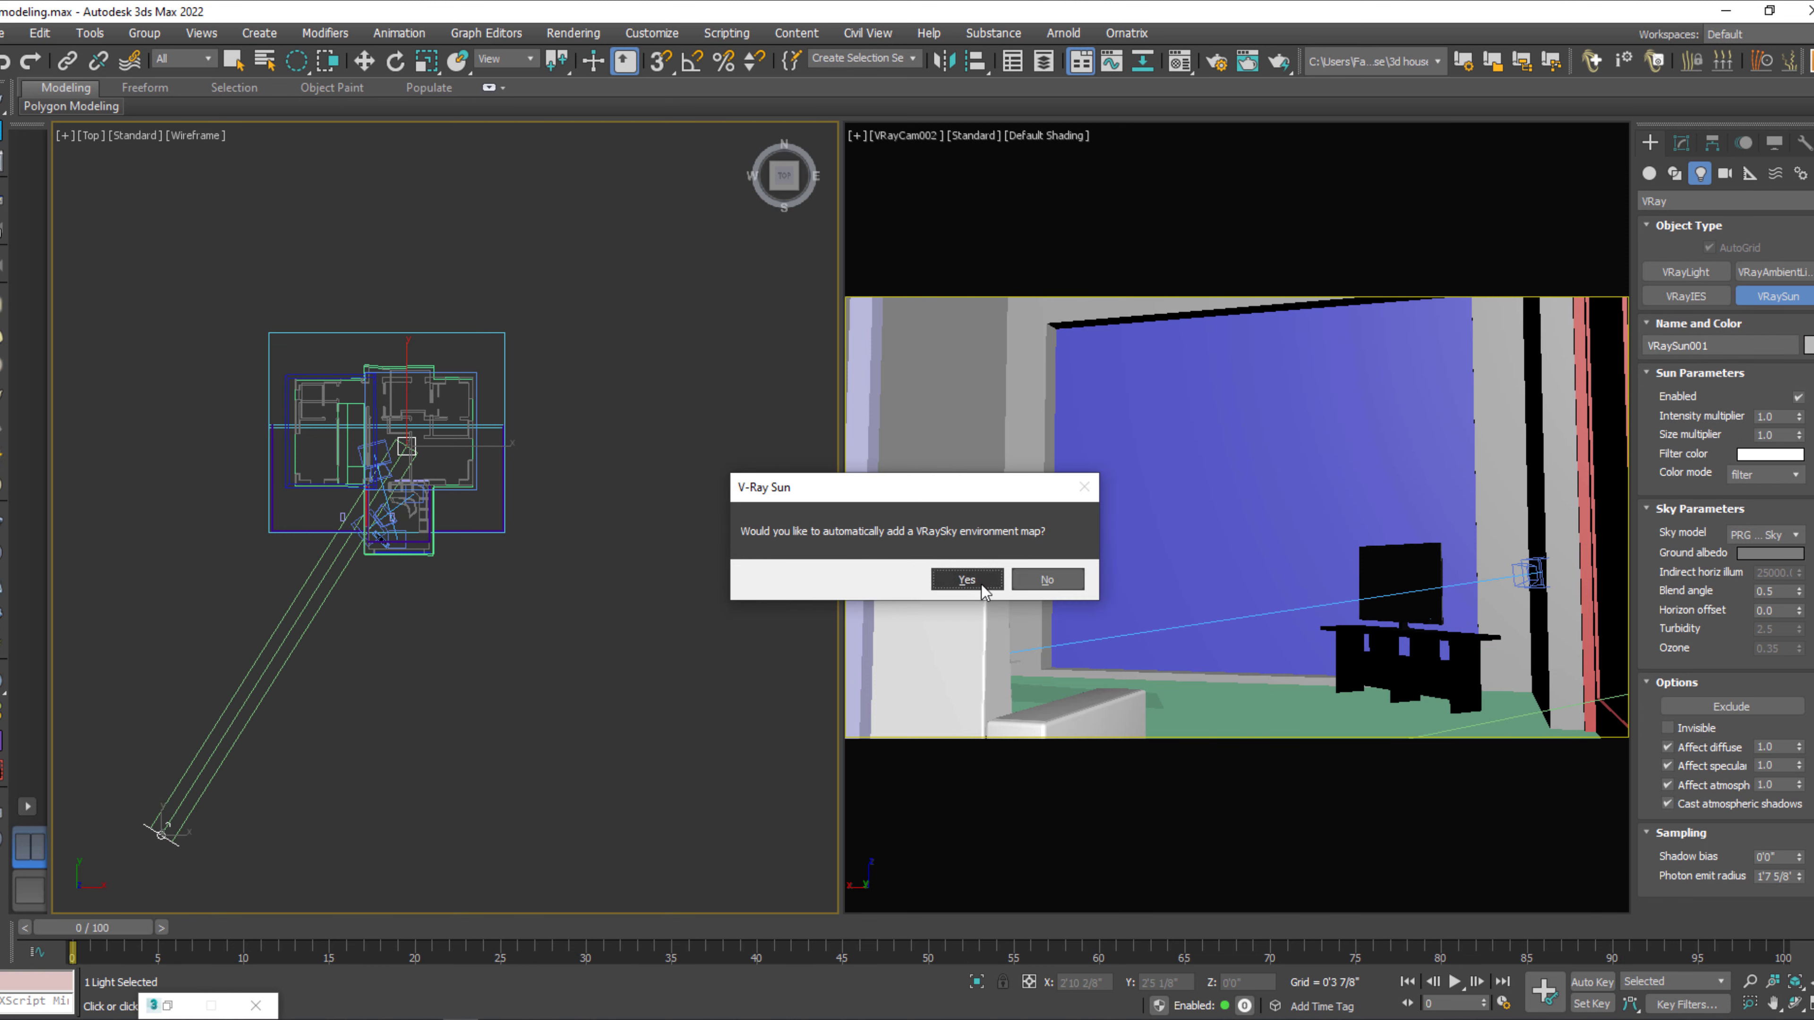
click(967, 579)
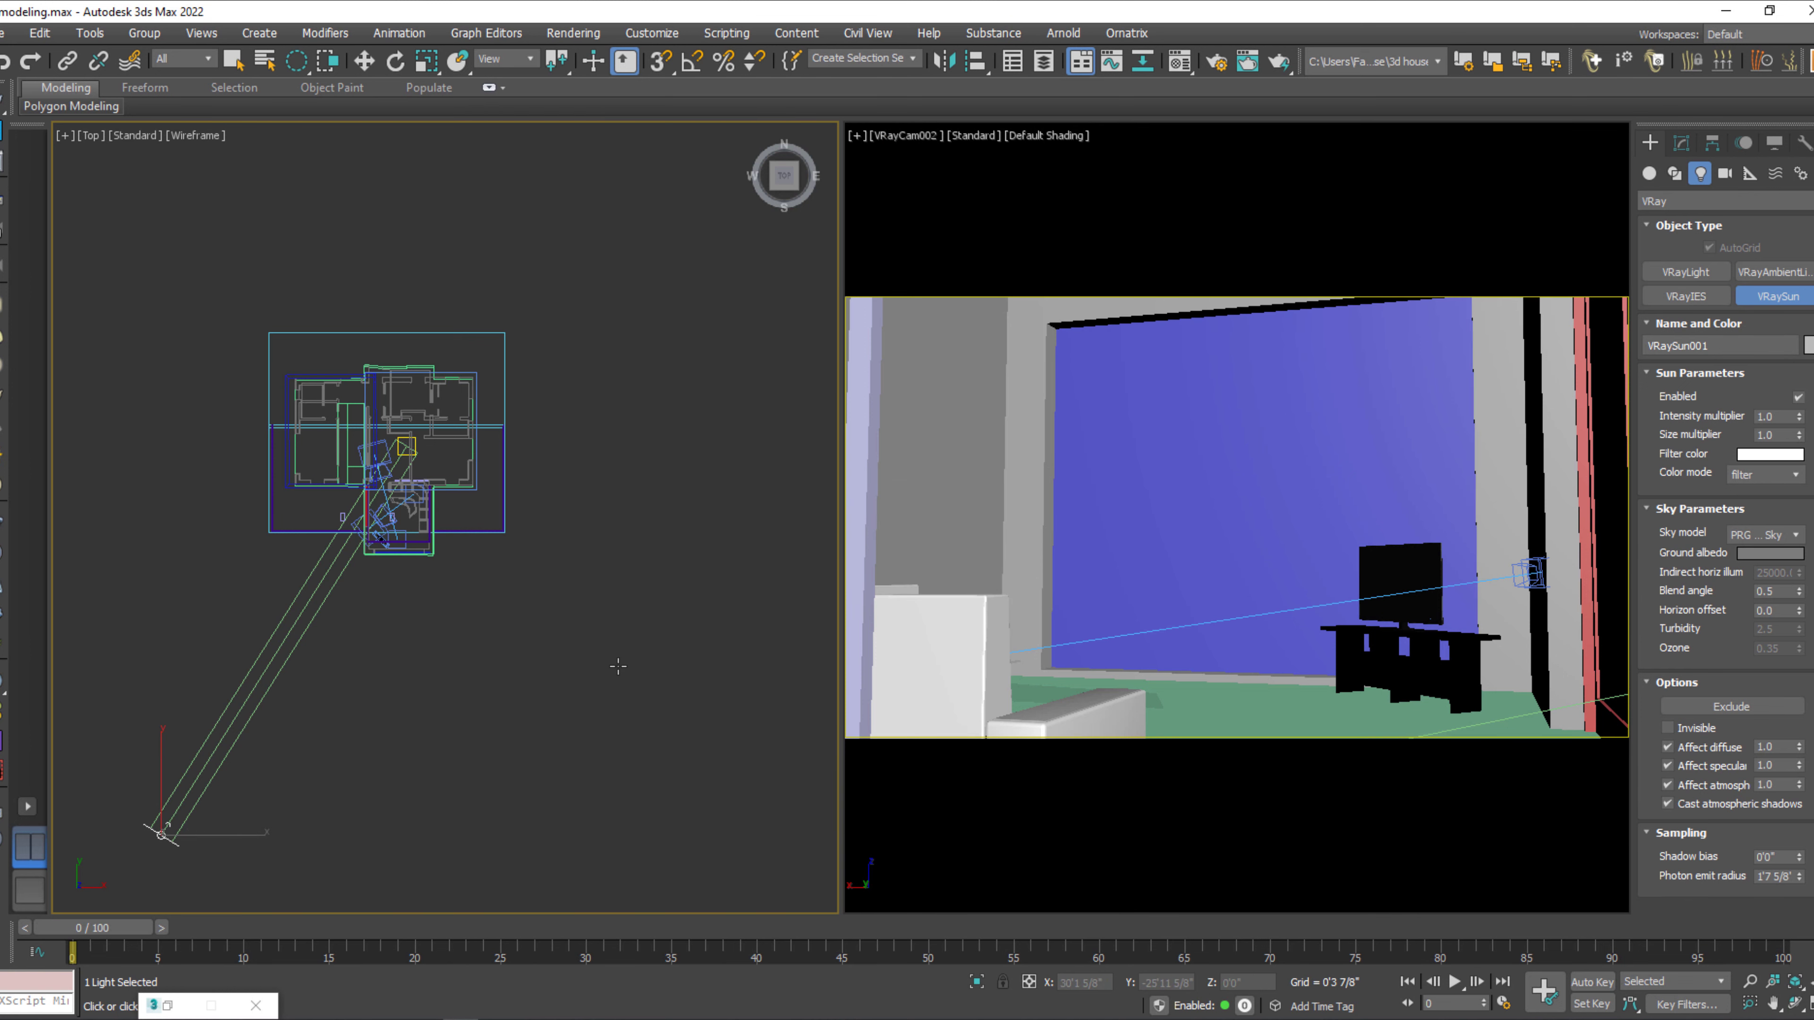
In the front view, move the VRaySun high above and far to the left of the house, and deselect it.
key(w)
key(f)
scroll(618, 666, down, 8)
middle_drag(392, 725, 384, 757)
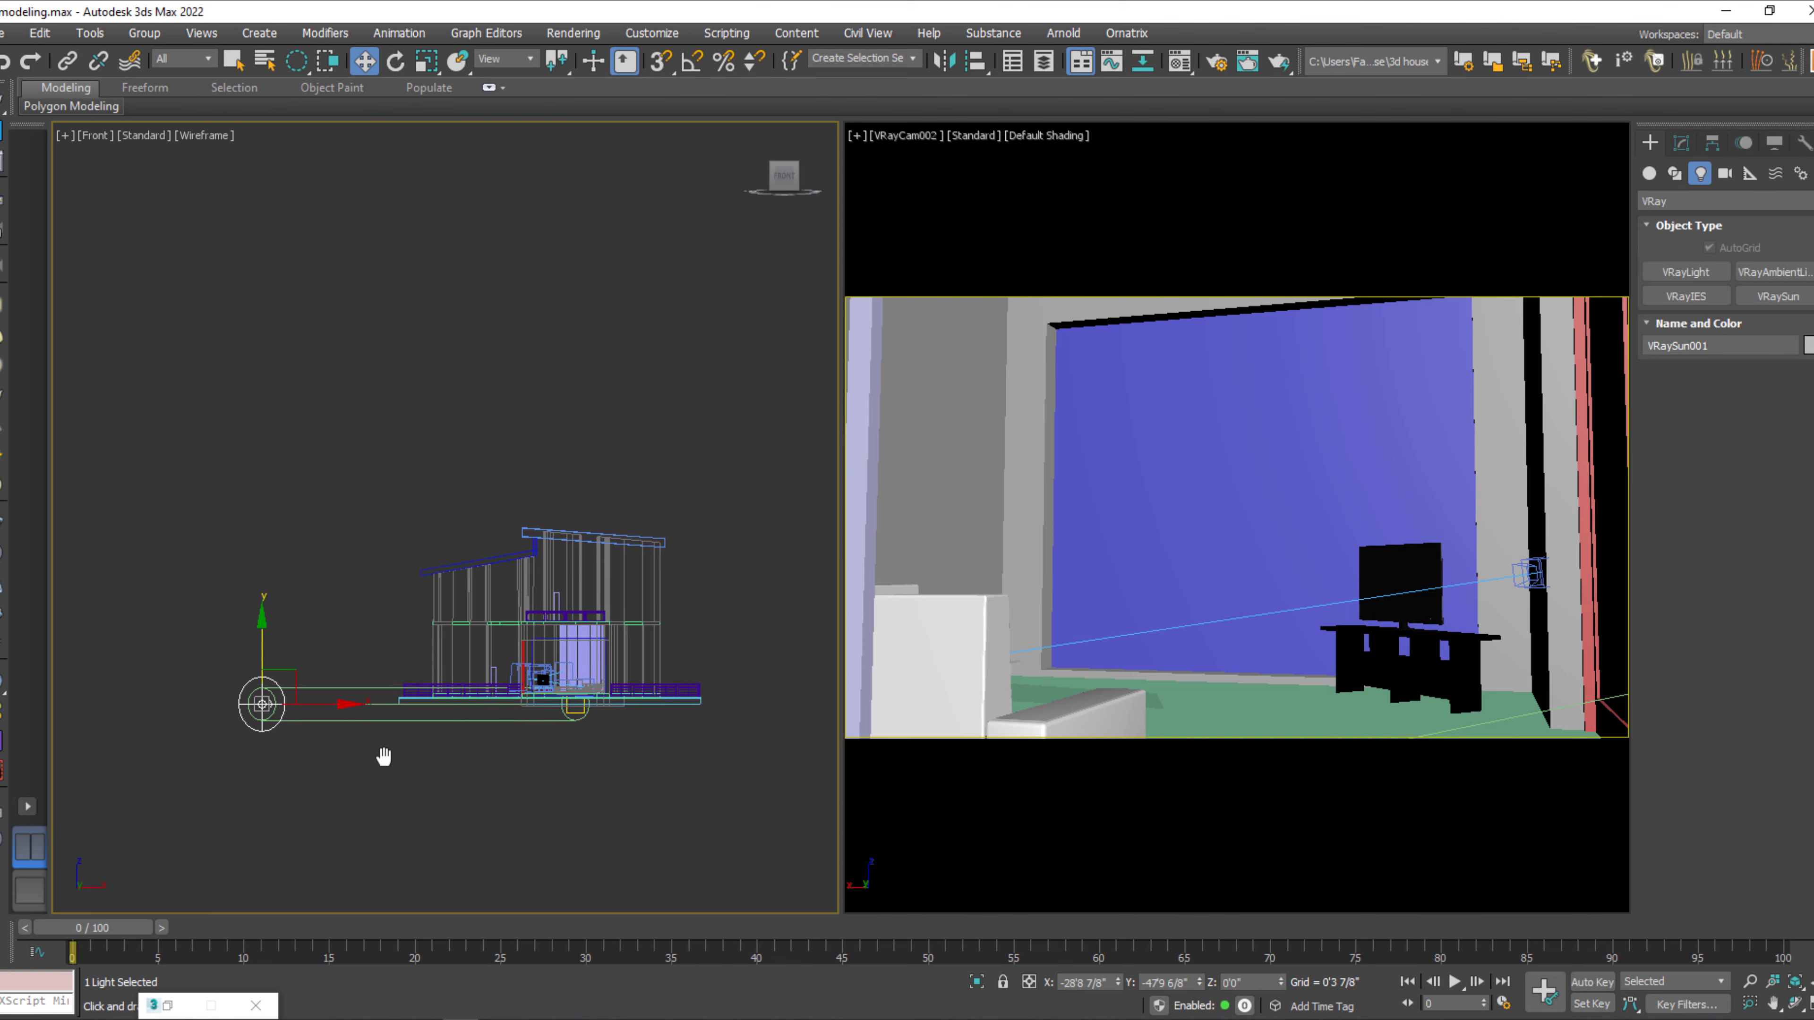
drag(286, 670, 135, 273)
scroll(519, 588, down, 4)
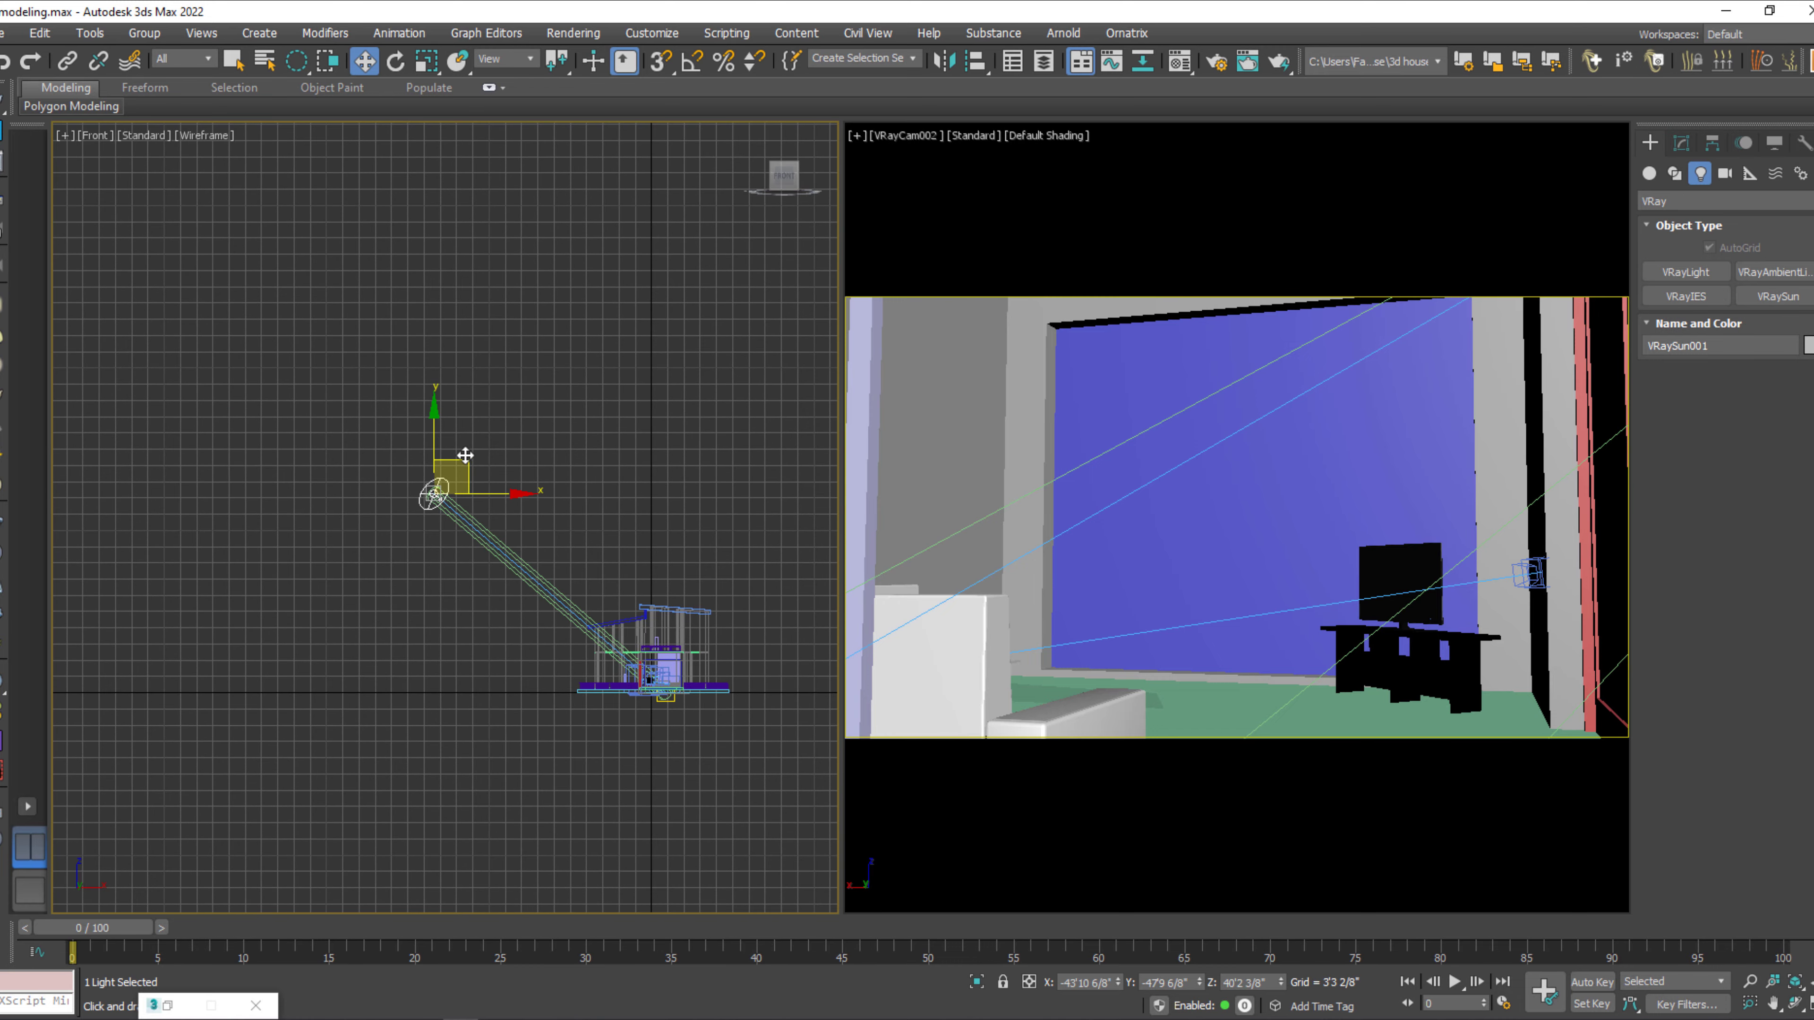
drag(461, 458, 174, 284)
middle_drag(262, 478, 206, 509)
drag(122, 299, 92, 235)
middle_drag(391, 544, 411, 564)
click(571, 533)
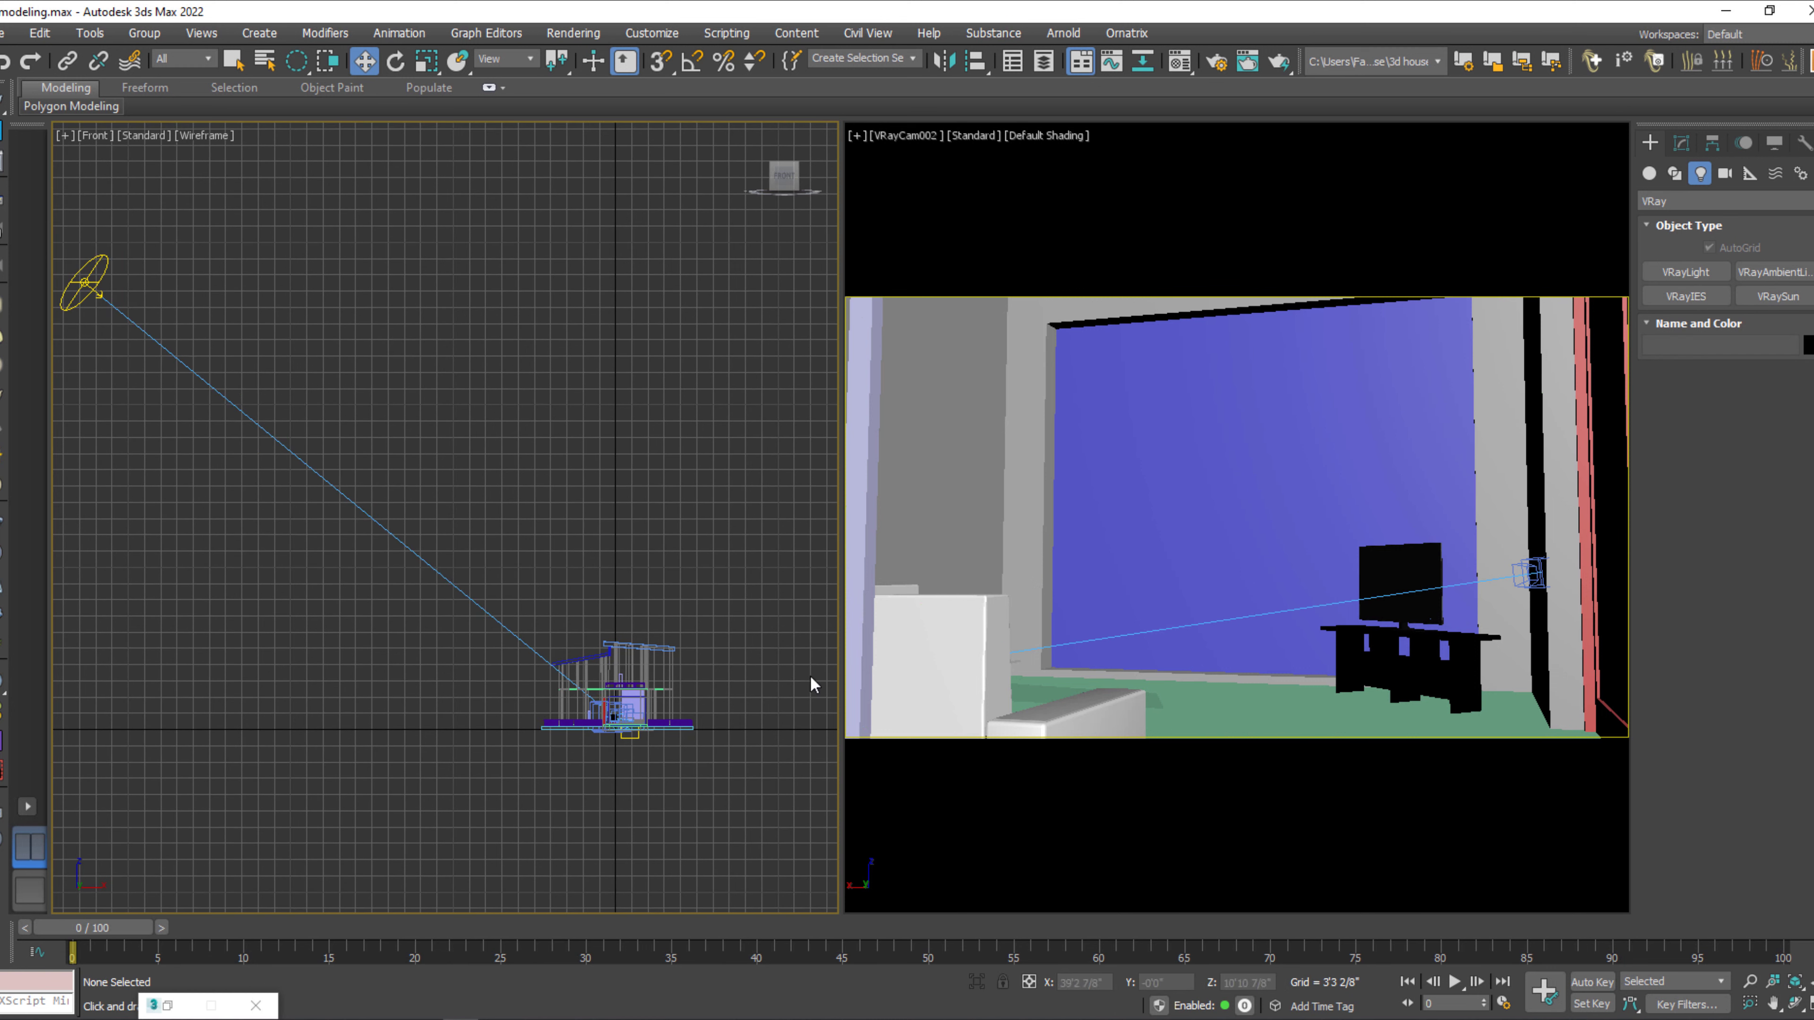
Start a test render of VRayCam002 and set the frame buffer's display color space to None.
click(1044, 466)
key(shift+q)
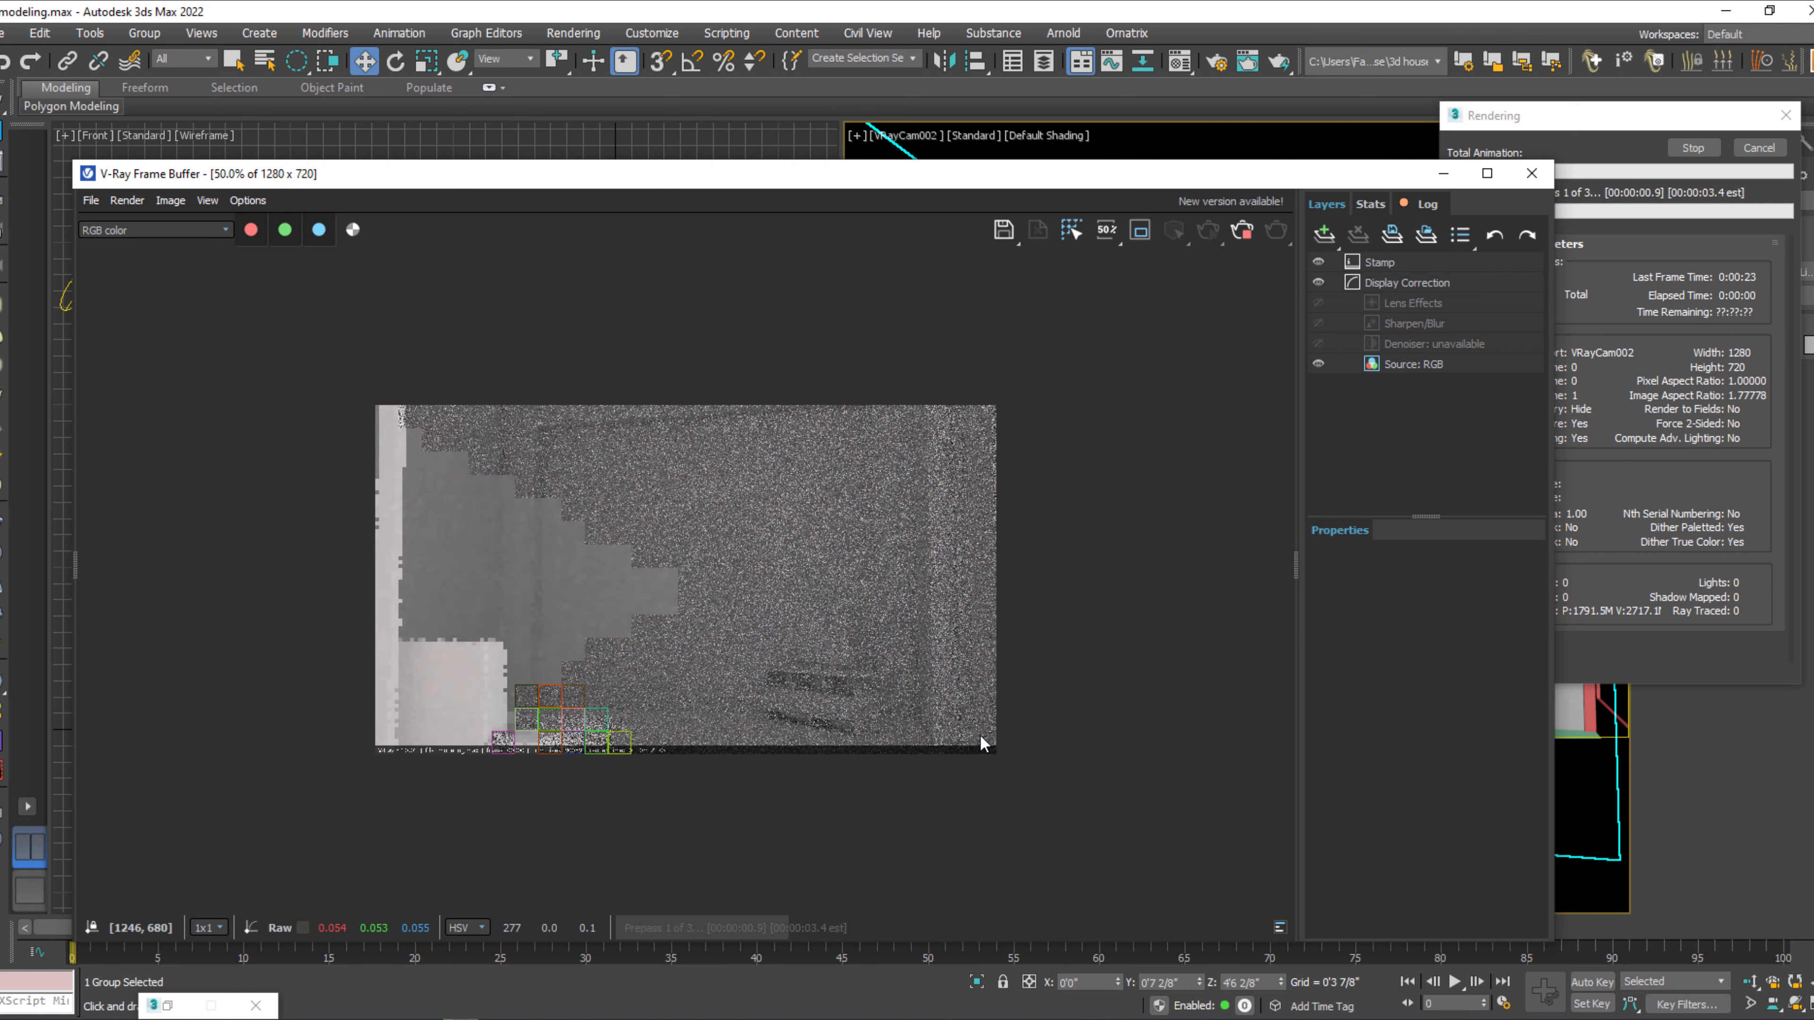
click(207, 200)
mouse_move(246, 224)
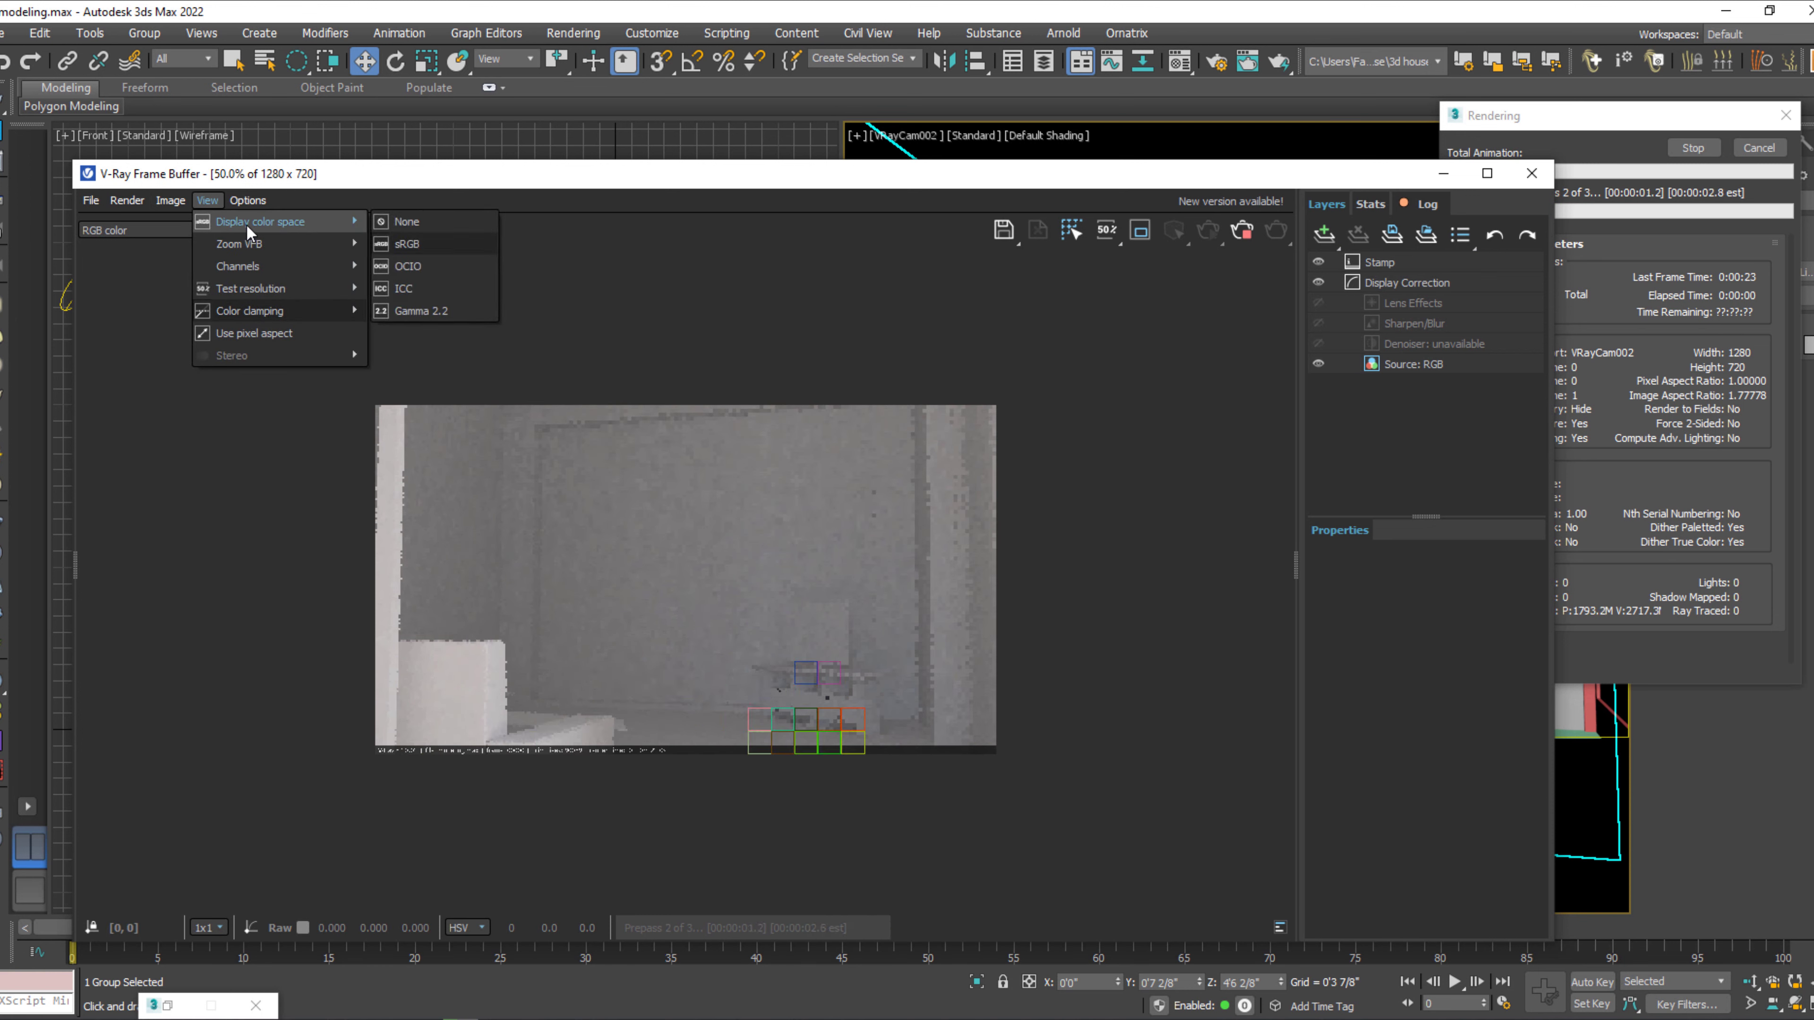
click(427, 224)
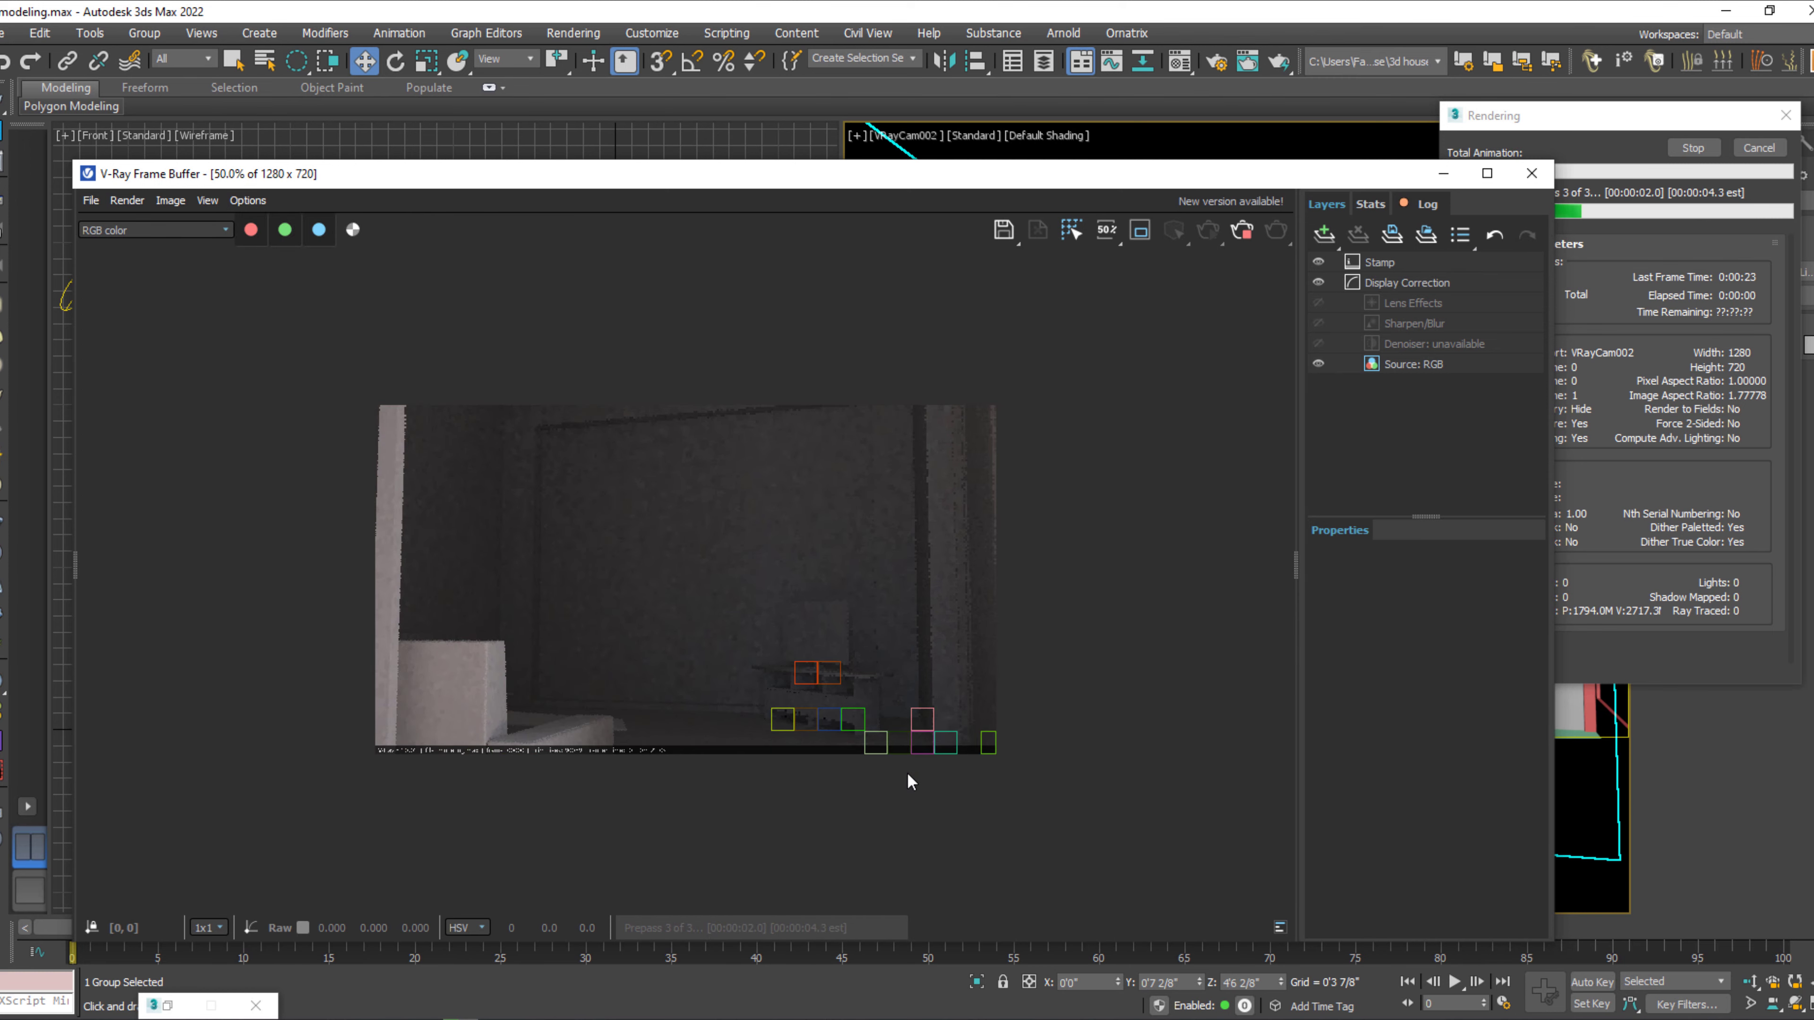
Maximize the frame buffer and show the running render at 100%.
click(1487, 173)
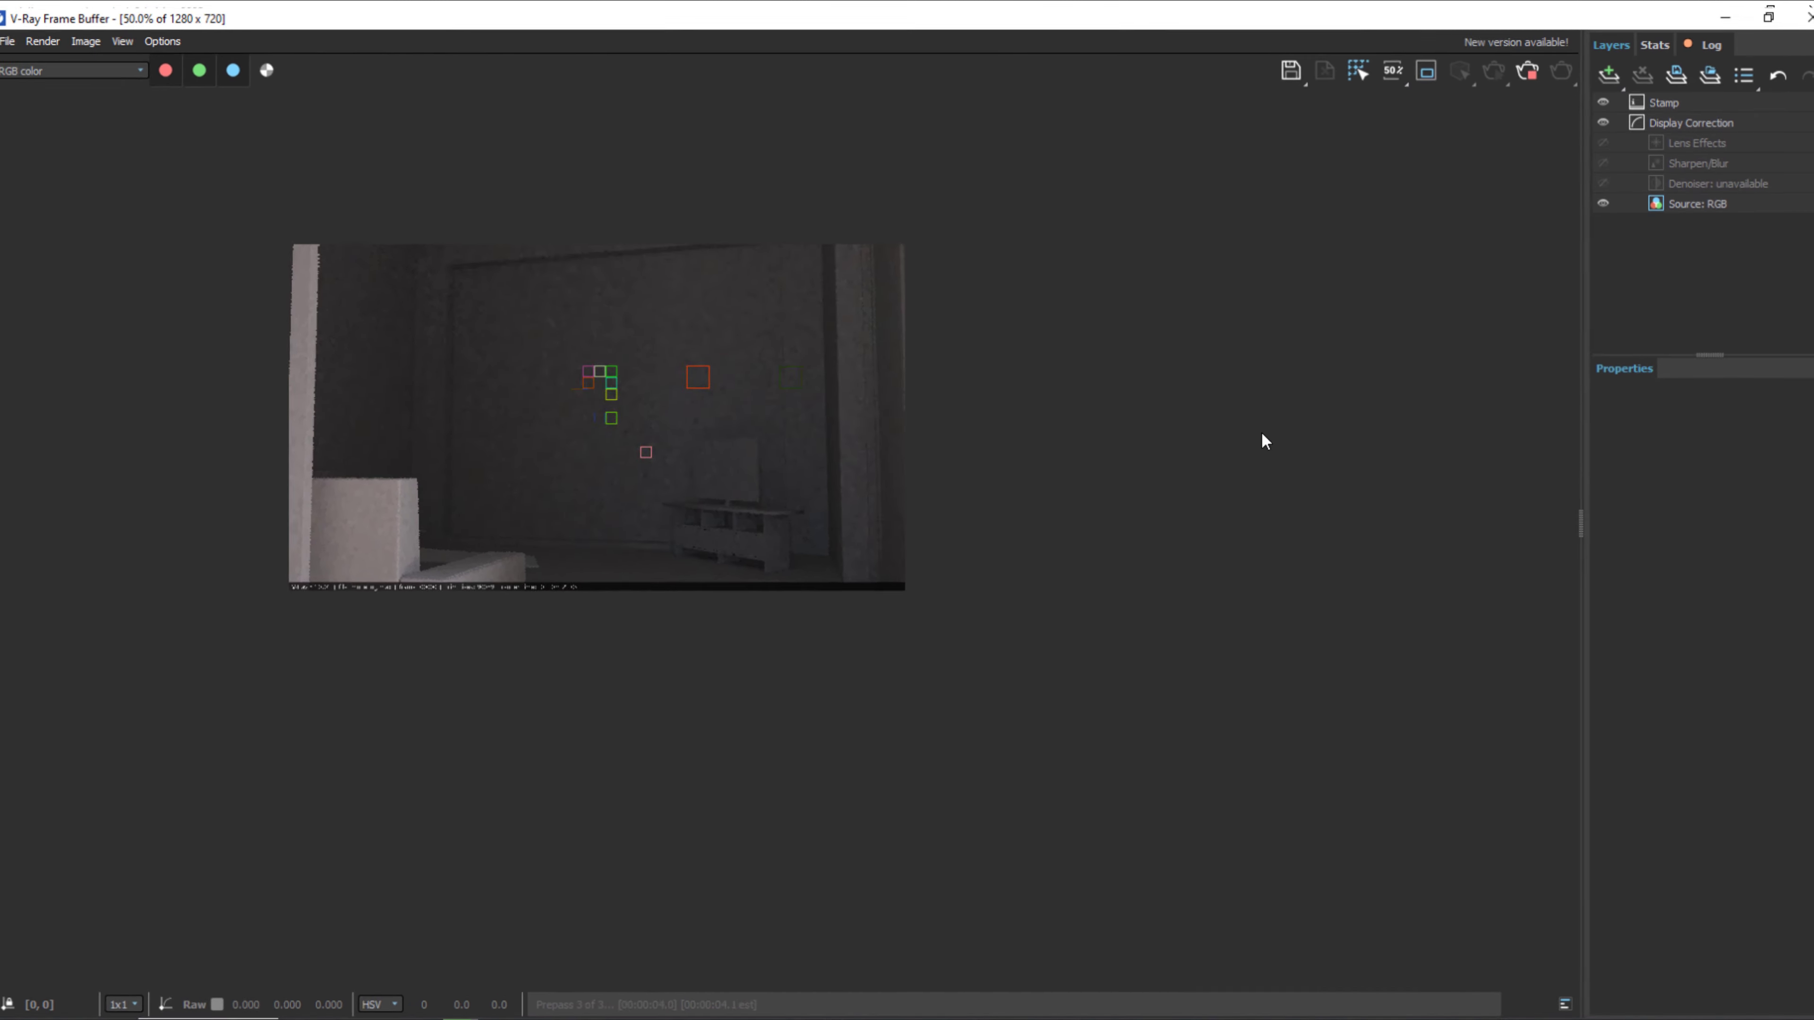
double_click(831, 544)
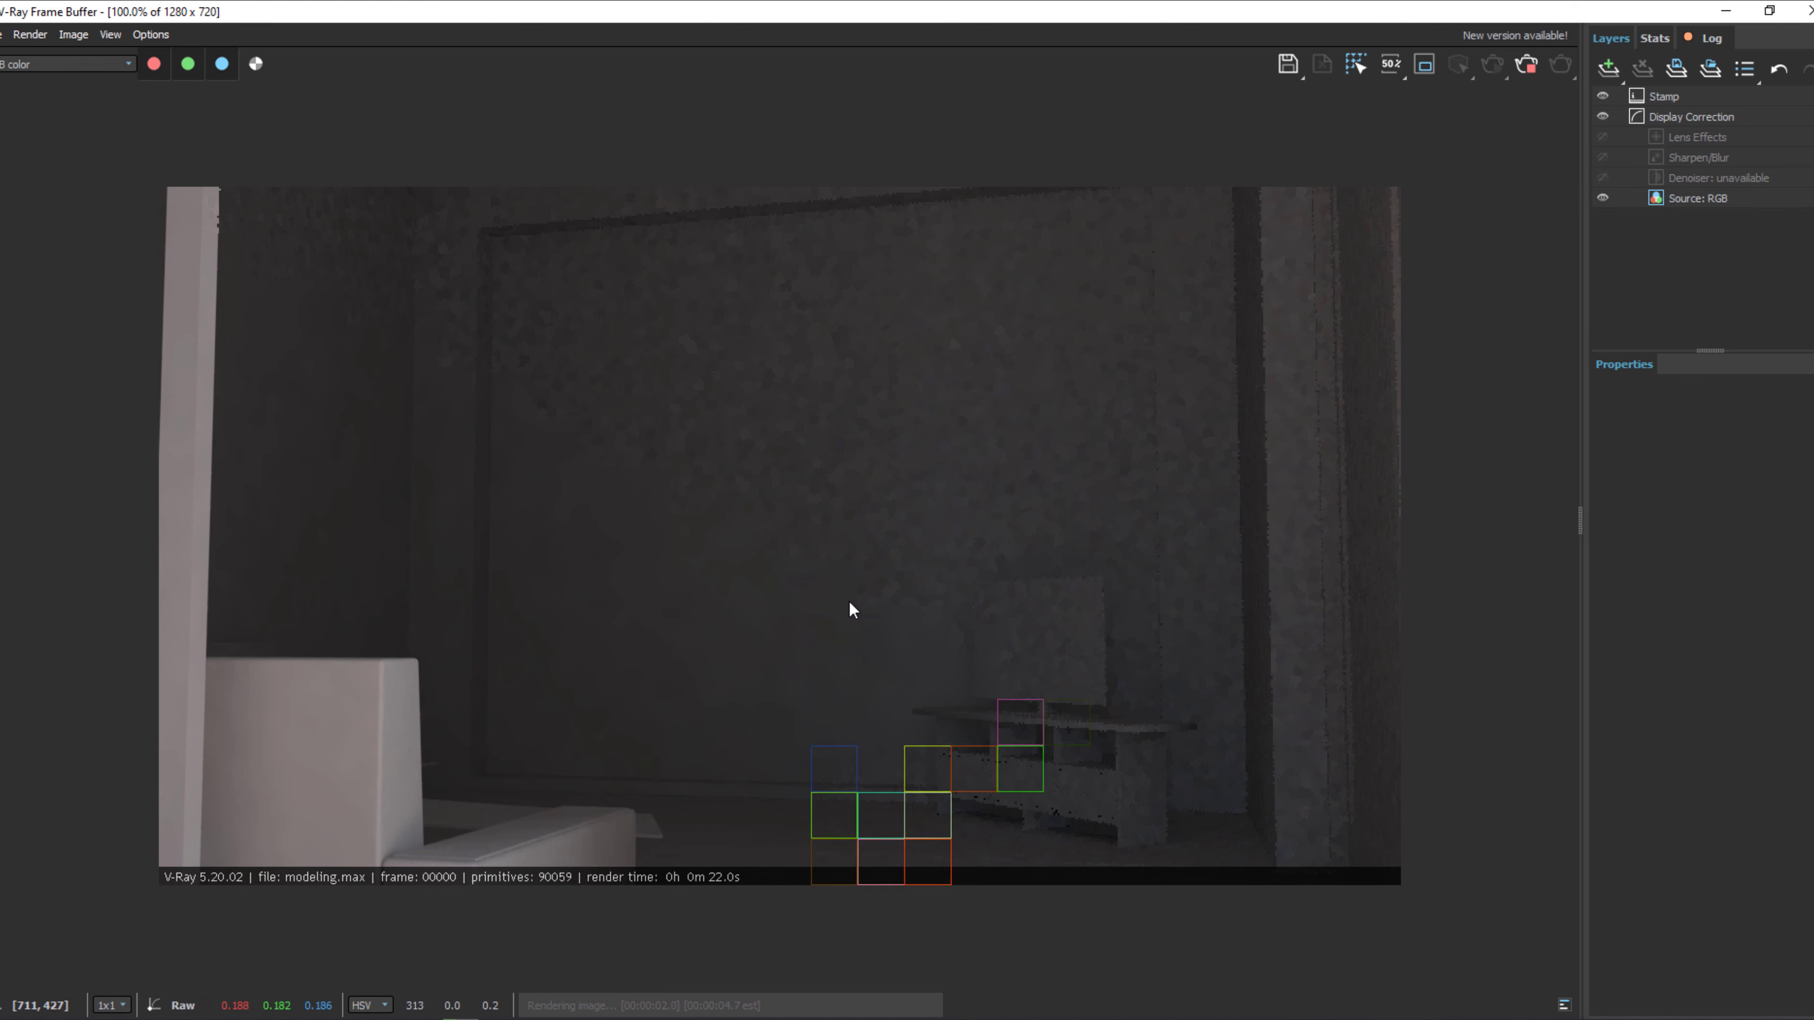
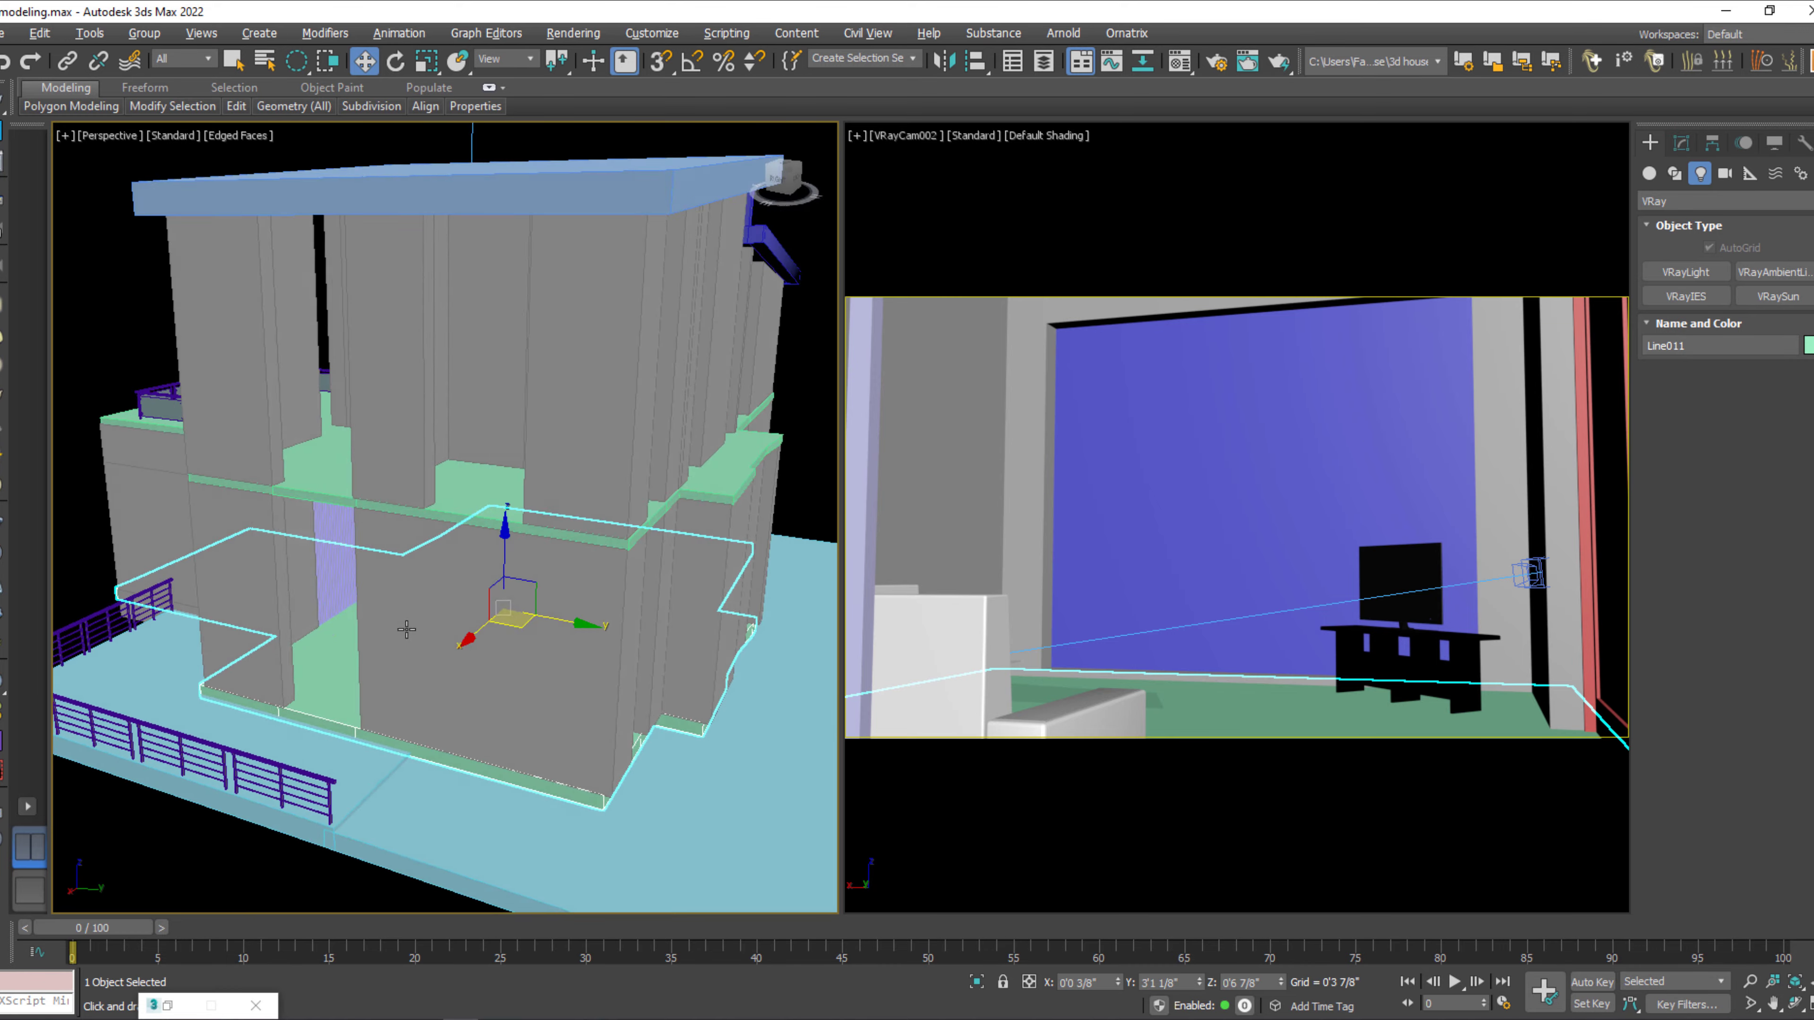
Delete the house's sloped roof and upper-floor walls in the perspective view.
click(549, 654)
scroll(459, 631, up, 3)
scroll(515, 689, down, 6)
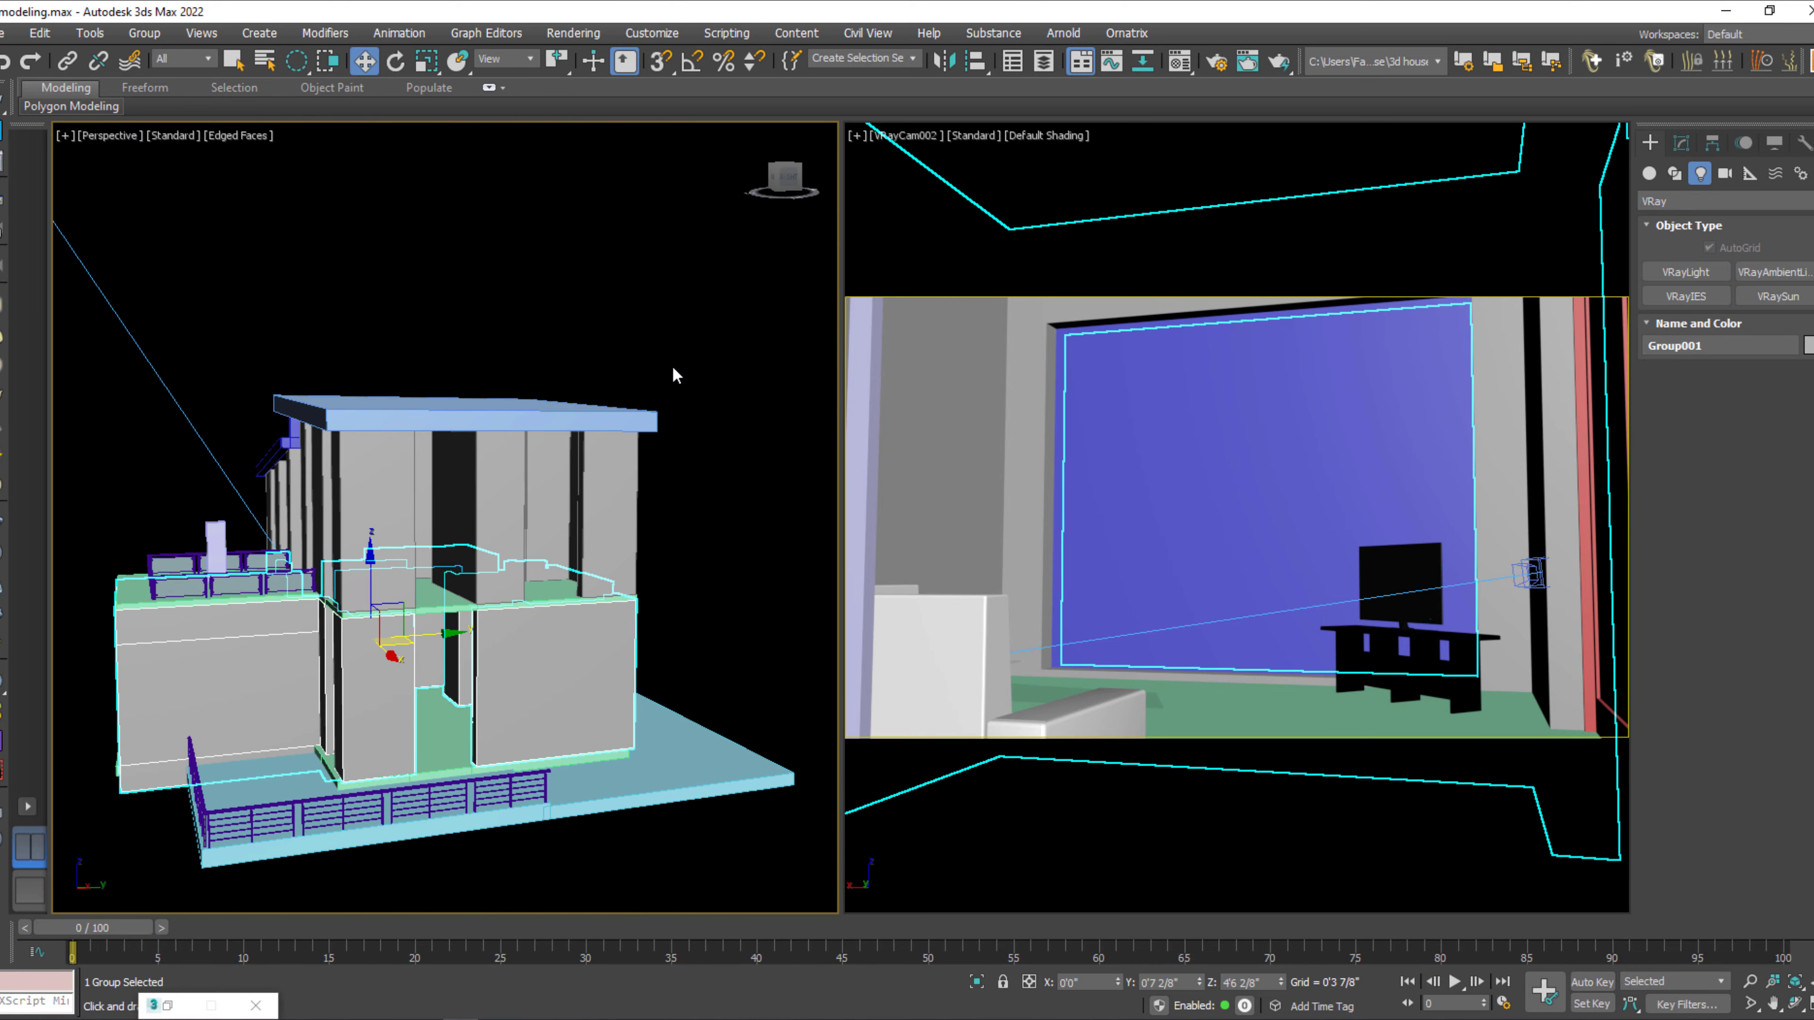
key(q)
click(642, 390)
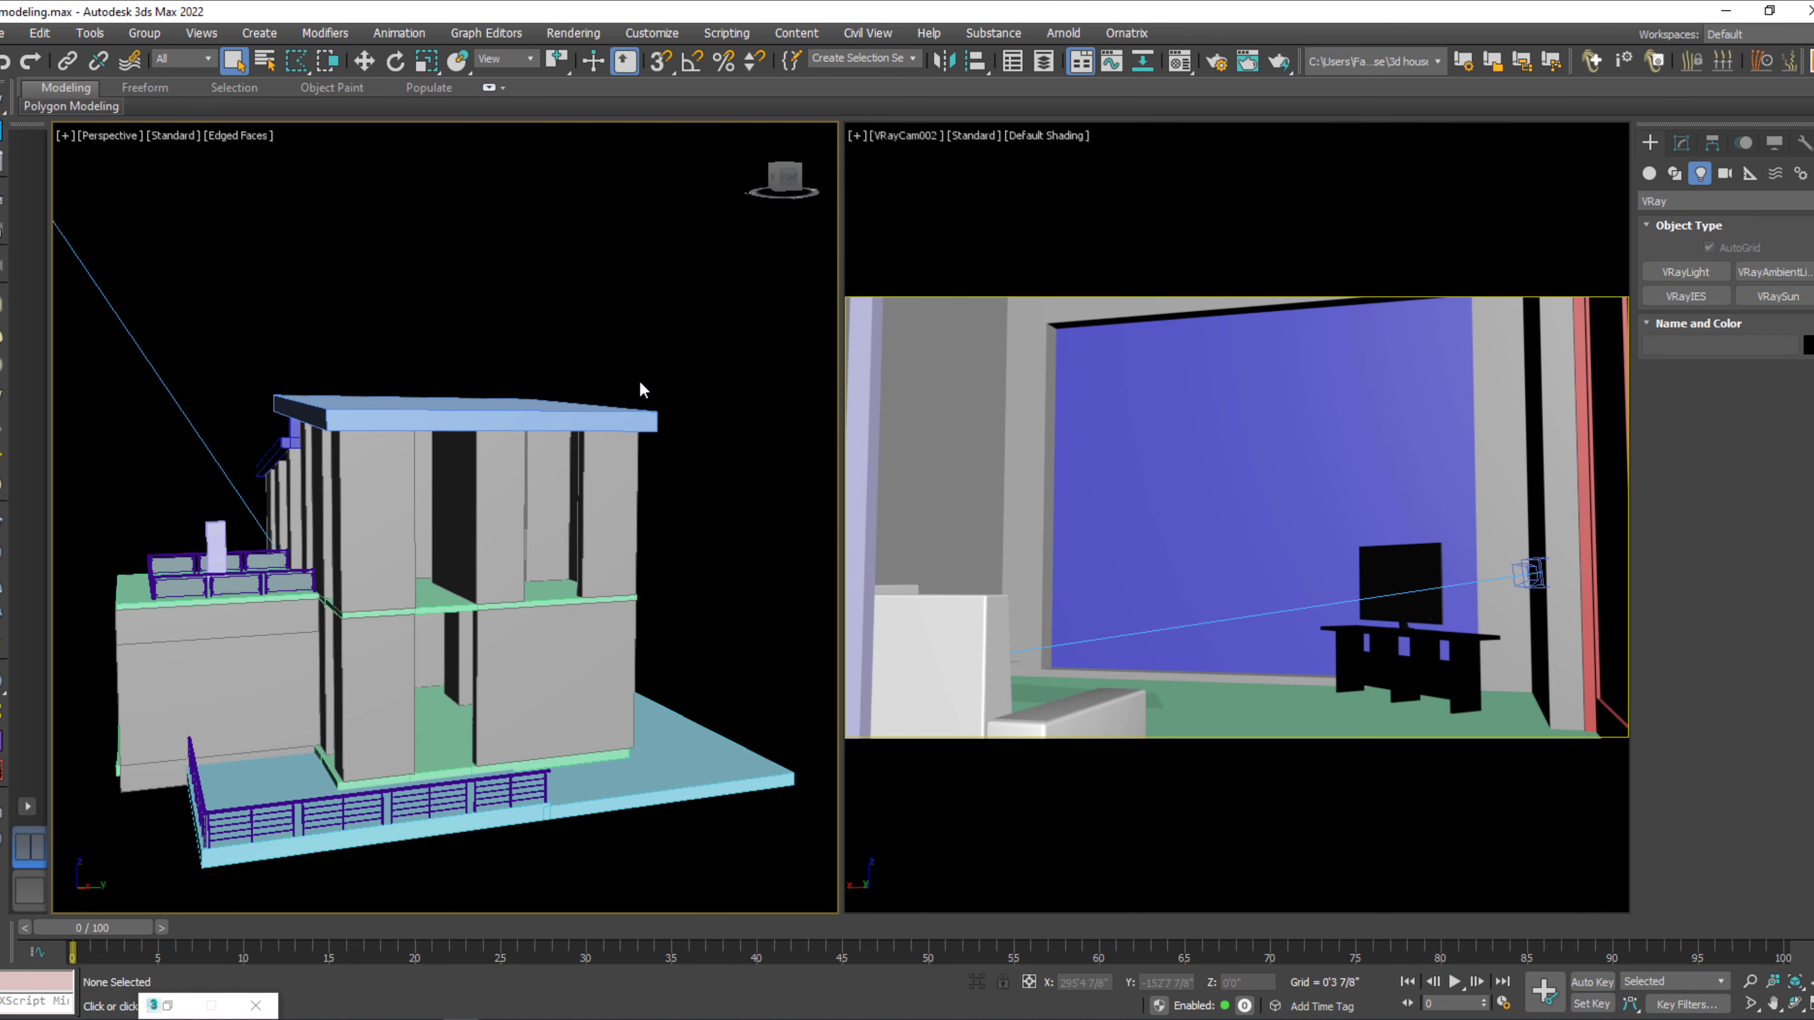
key(q)
drag(832, 325, 601, 479)
key(Delete)
Ungroup the ground-floor wall group and delete the exterior wall pieces on the selected side.
mouse_move(604, 543)
middle_down()
mouse_move(616, 531)
mouse_move(588, 535)
middle_up()
click(510, 580)
alt+middle_drag(509, 581, 547, 591)
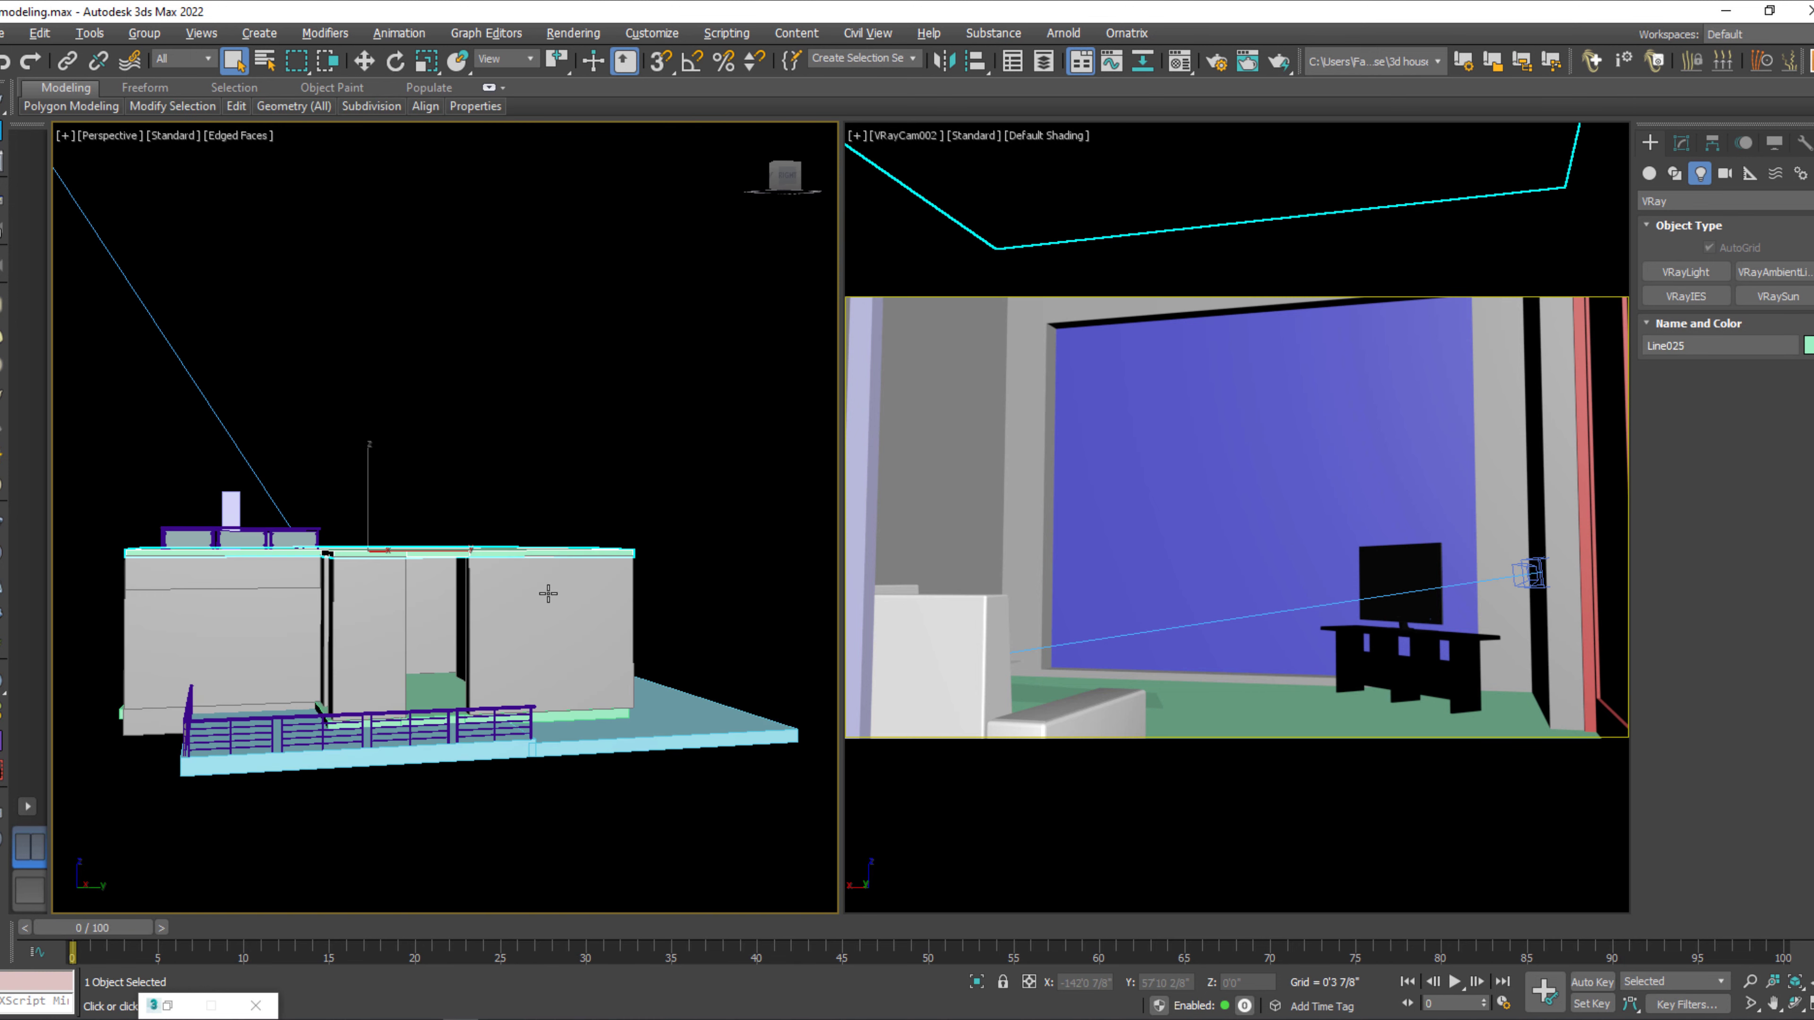
click(557, 620)
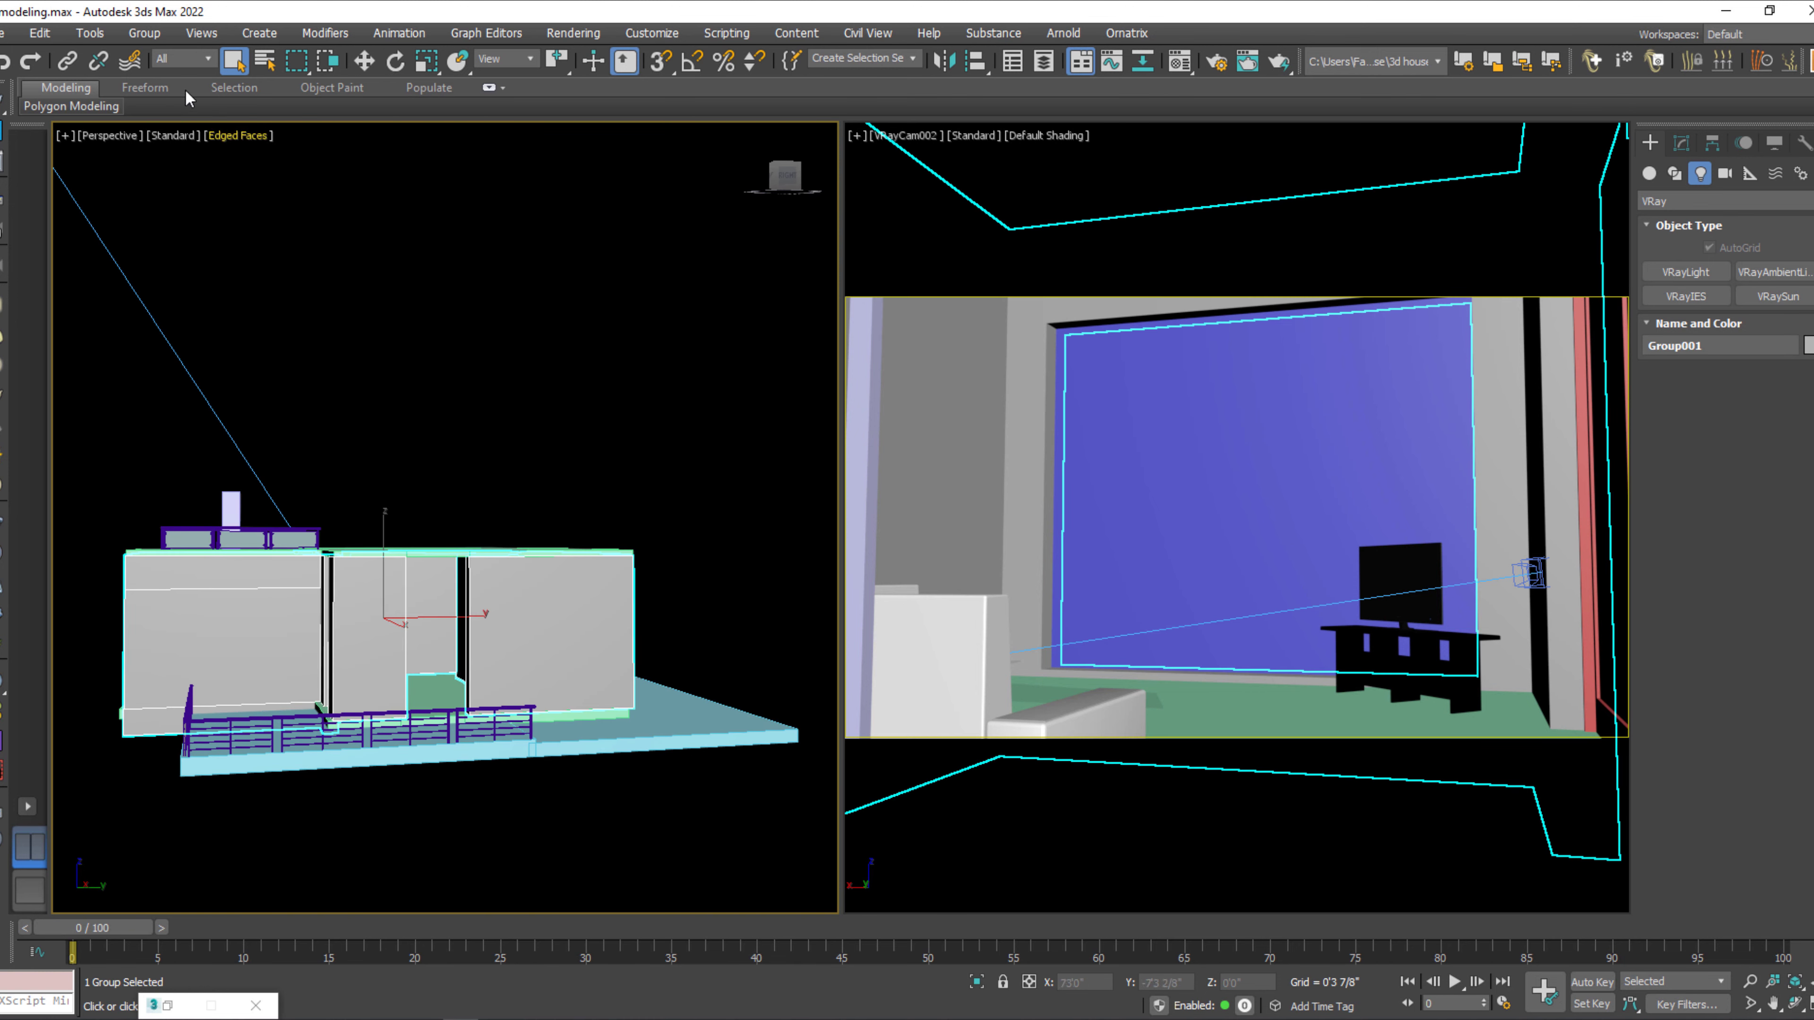
click(150, 33)
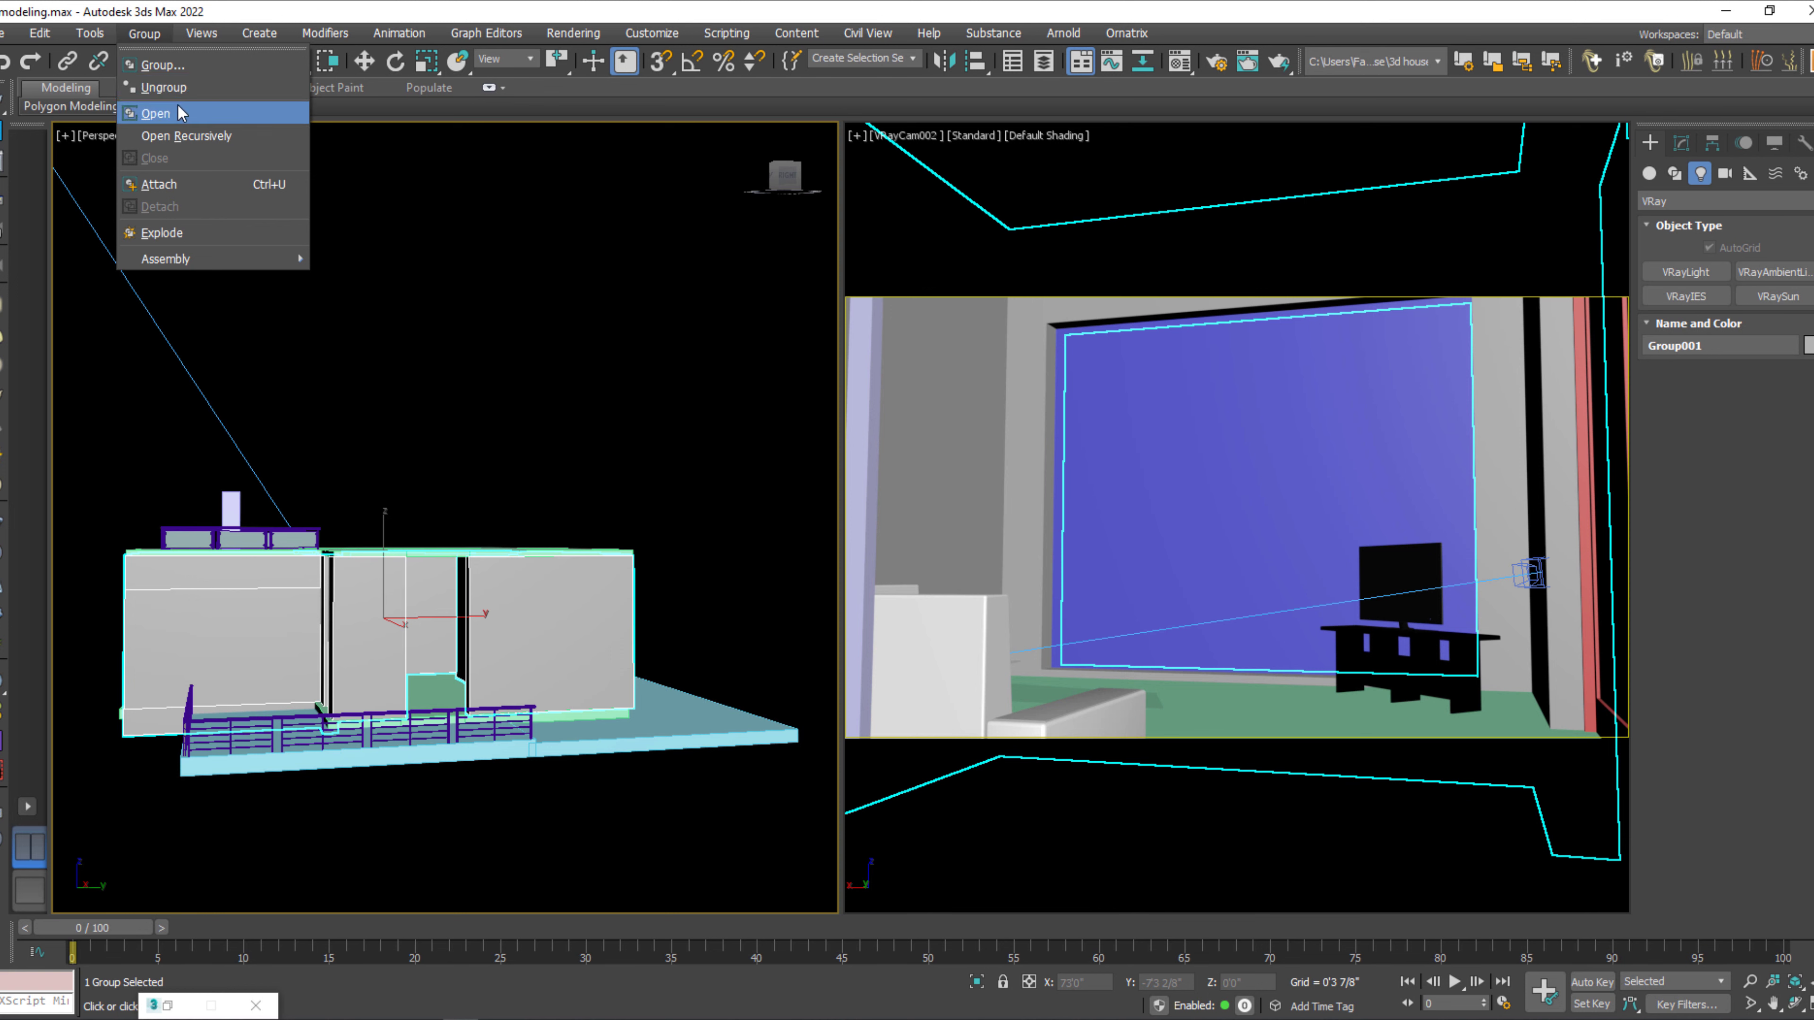
click(179, 92)
click(543, 627)
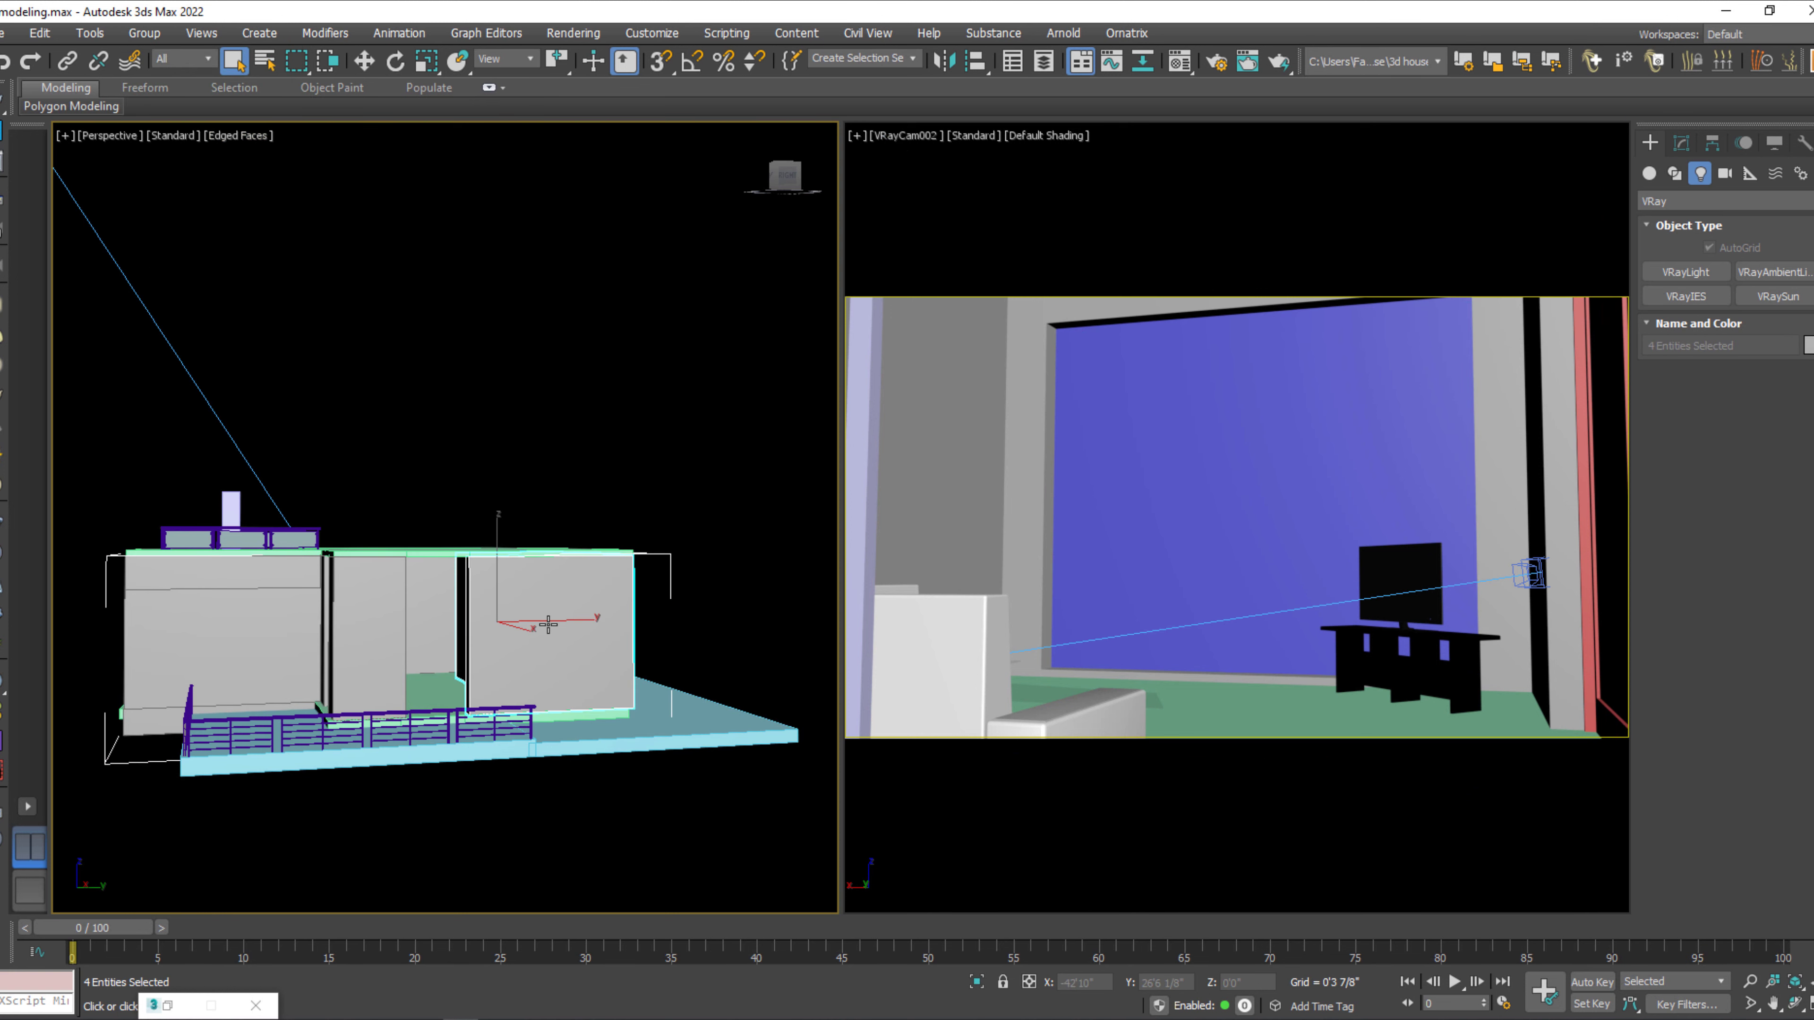
key(Delete)
Delete the remaining outer wall group and the freestanding wall columns in front of the living room.
alt+middle_drag(551, 624, 668, 601)
scroll(449, 630, up, 5)
click(446, 604)
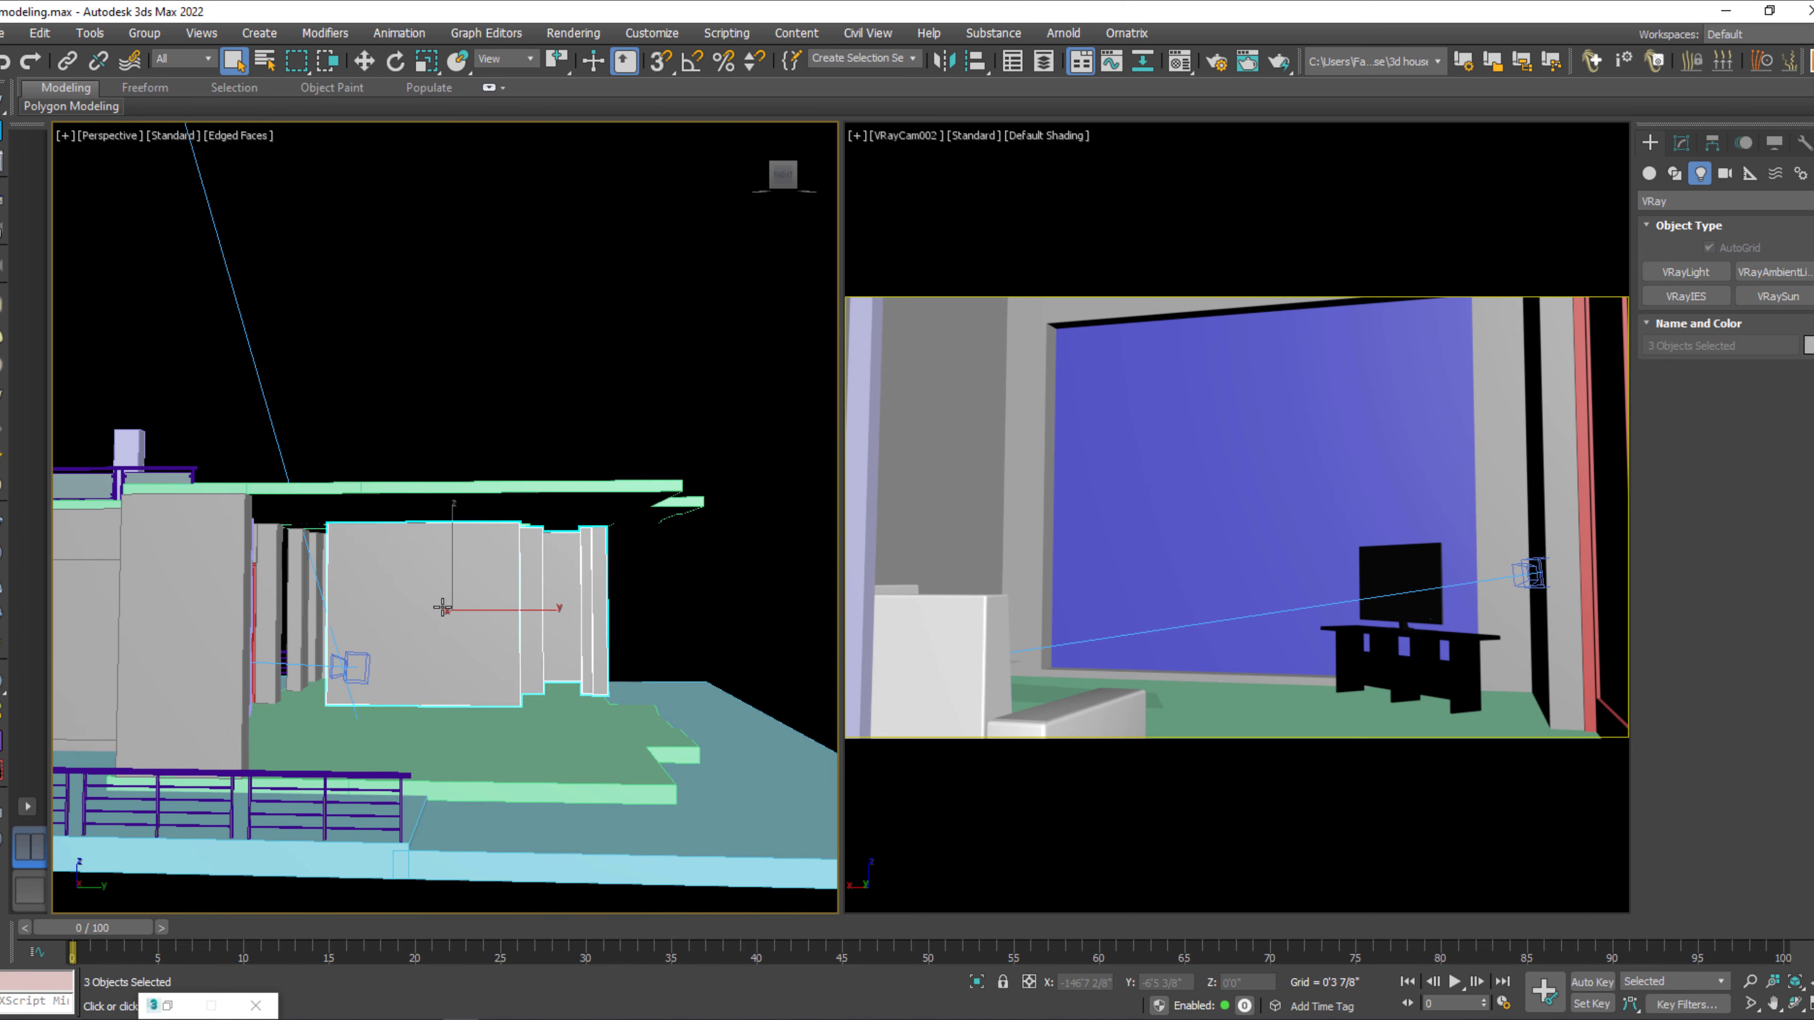
key(Delete)
alt+middle_drag(454, 604, 525, 601)
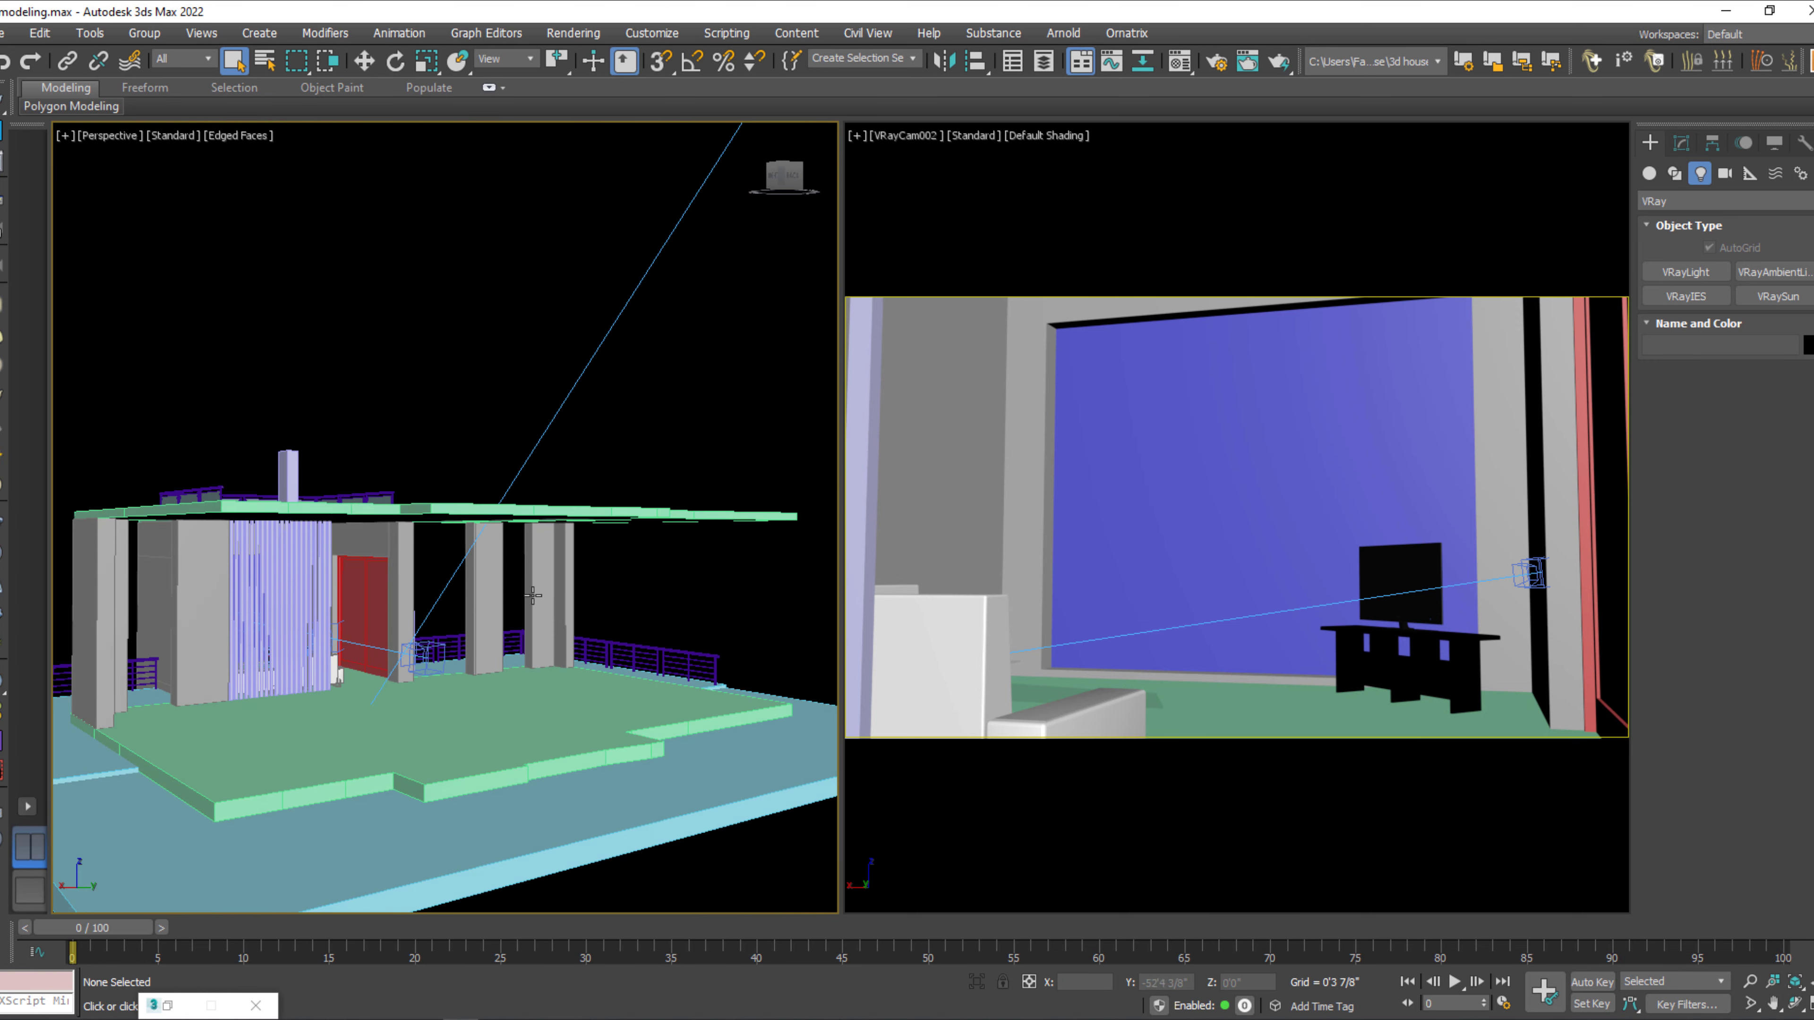
drag(501, 581, 490, 589)
key(Delete)
Delete the separate outer corner wall standing near the slatted partition, keeping the wall attached to the slats.
scroll(284, 633, up, 5)
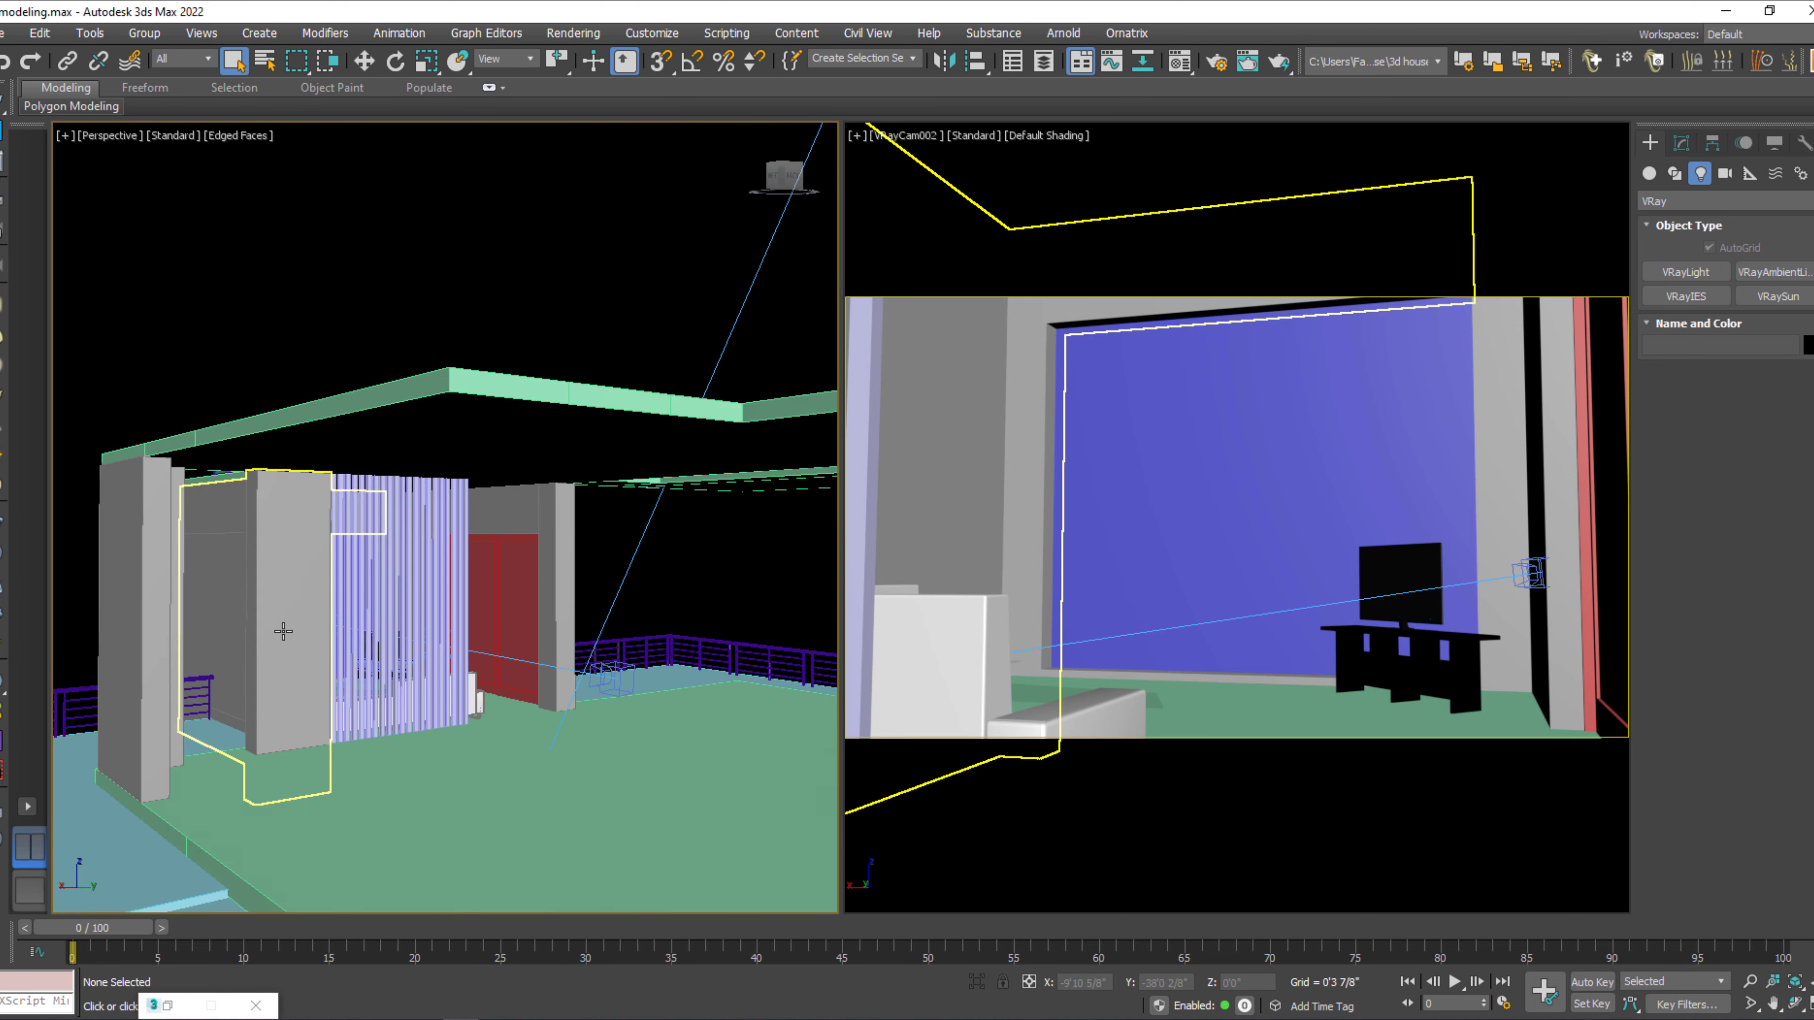
click(309, 651)
mouse_move(310, 650)
alt+middle_down()
mouse_move(279, 646)
mouse_move(243, 681)
mouse_move(287, 652)
alt+middle_up()
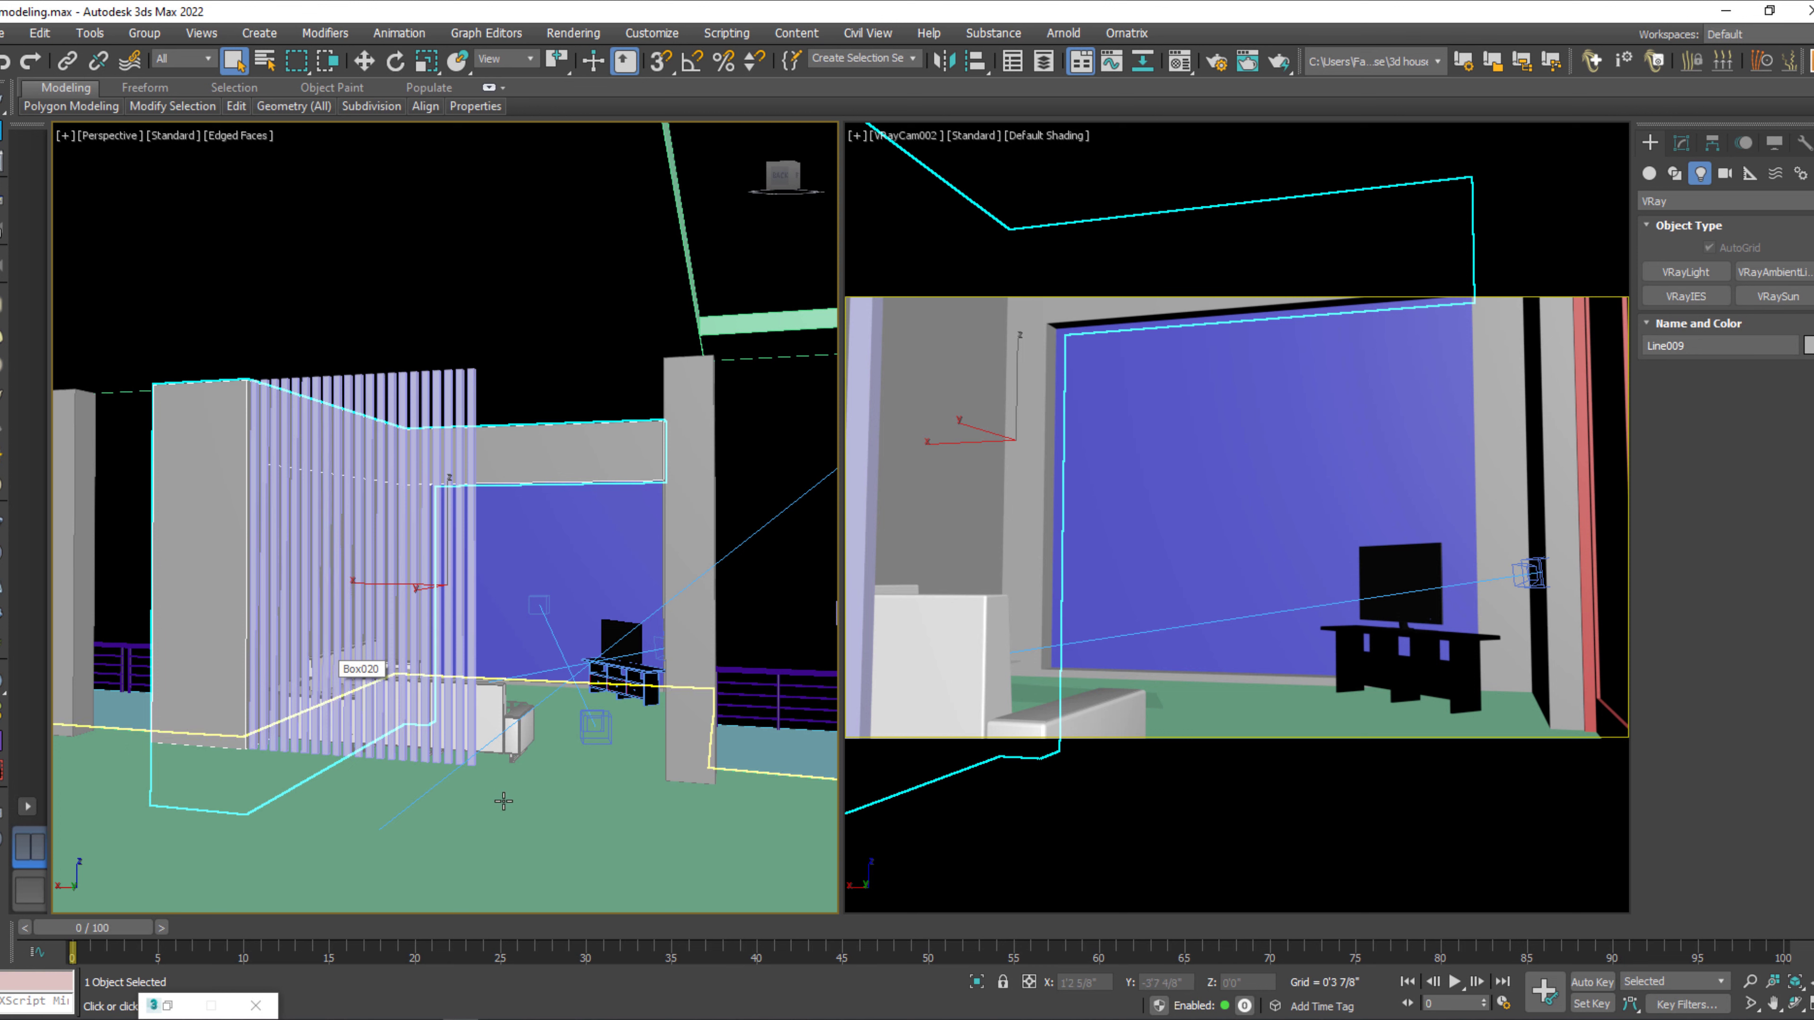
middle_drag(364, 718, 446, 747)
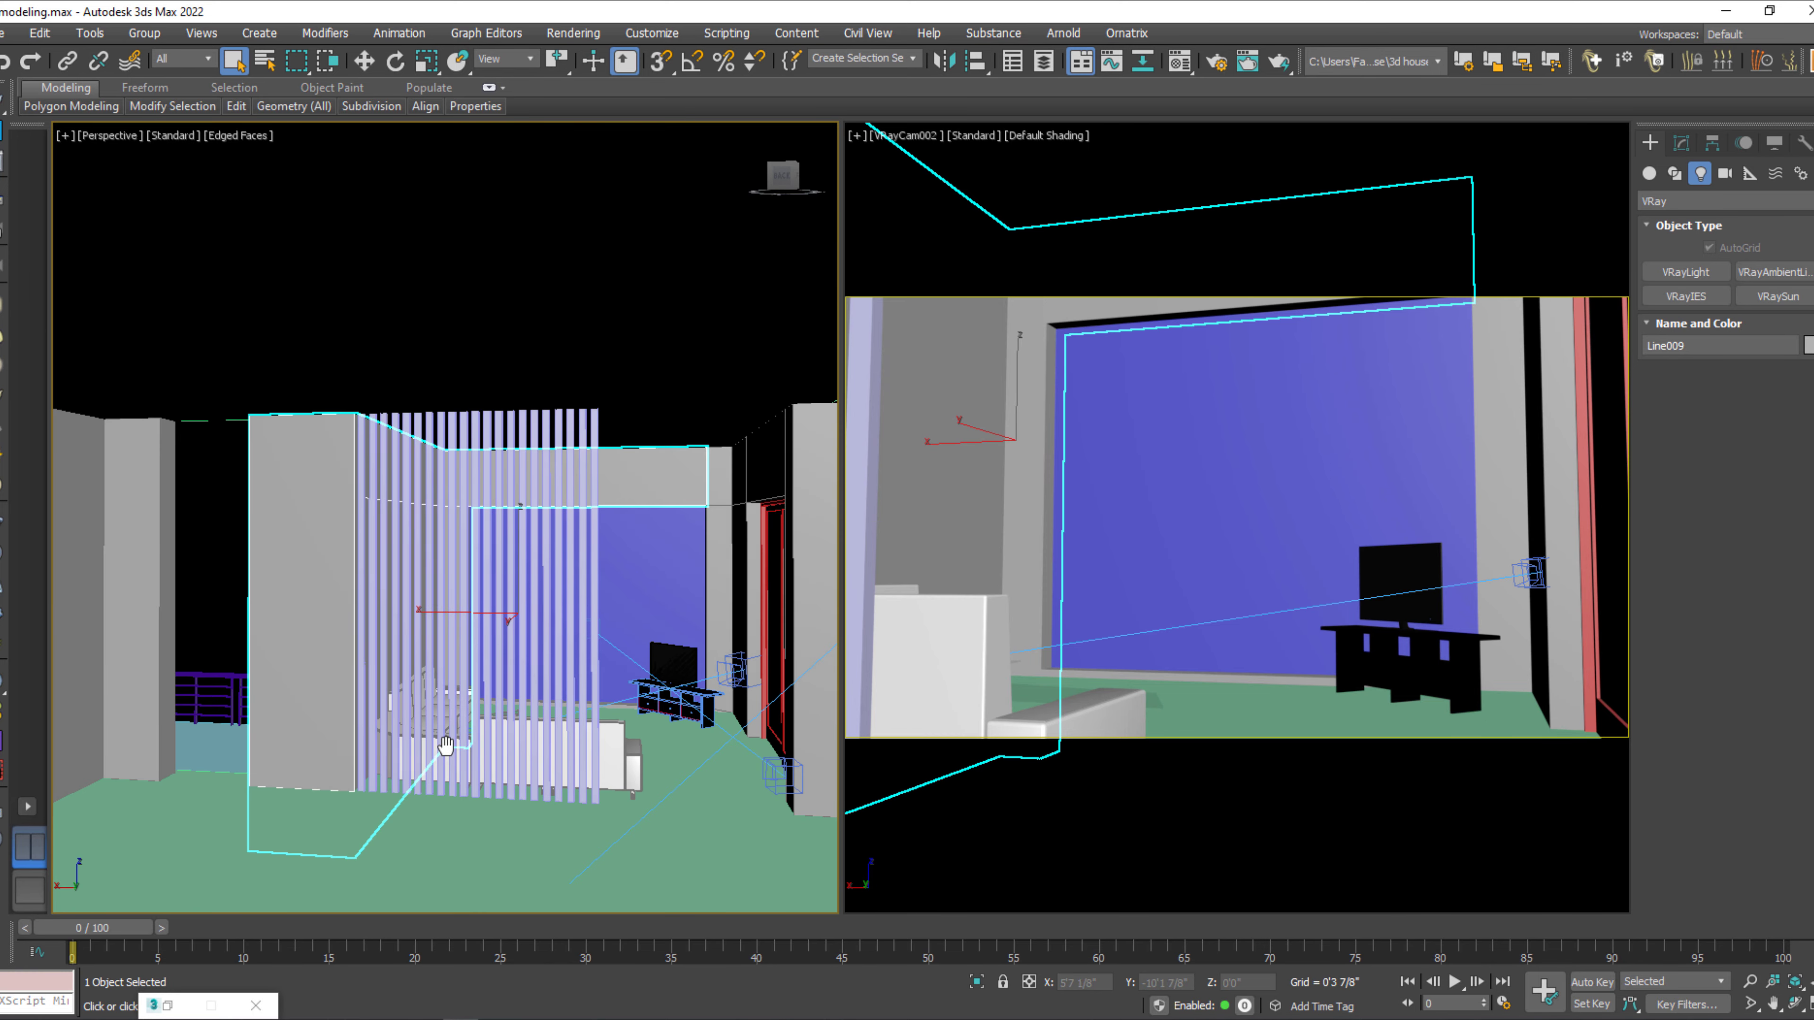
alt+middle_drag(332, 665, 368, 705)
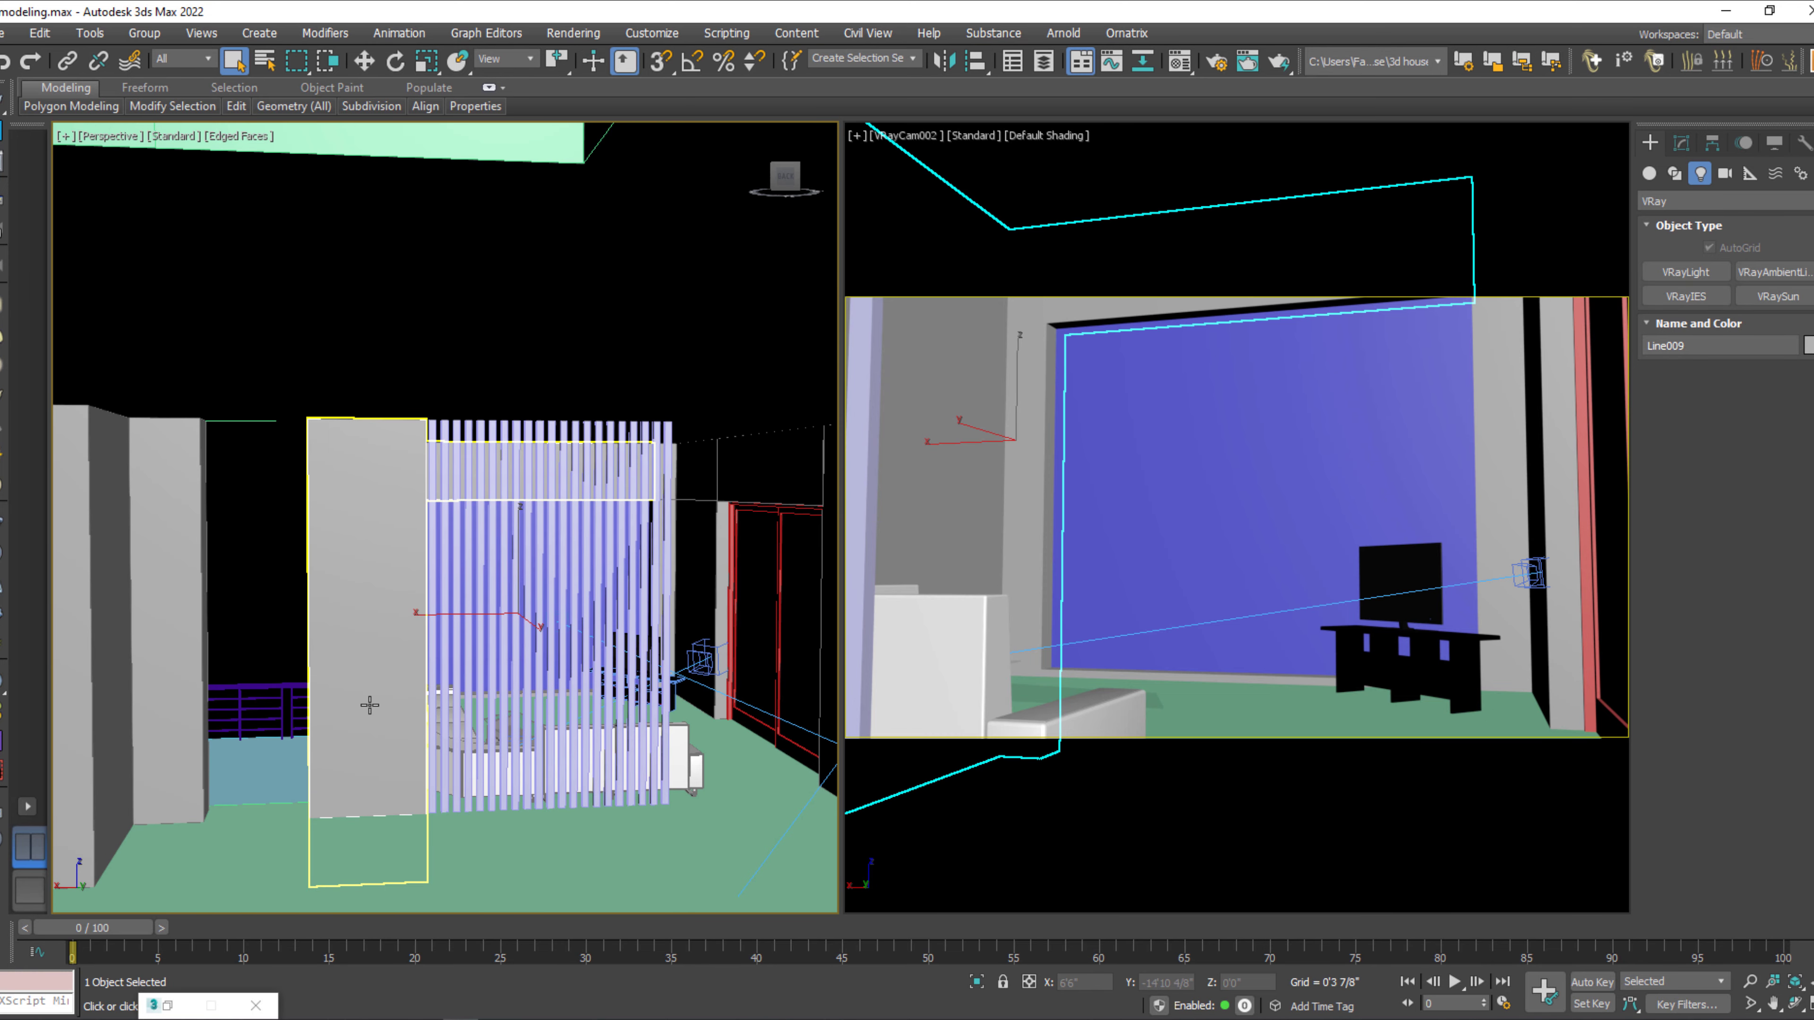
alt+middle_drag(361, 729, 406, 730)
key(q)
click(208, 667)
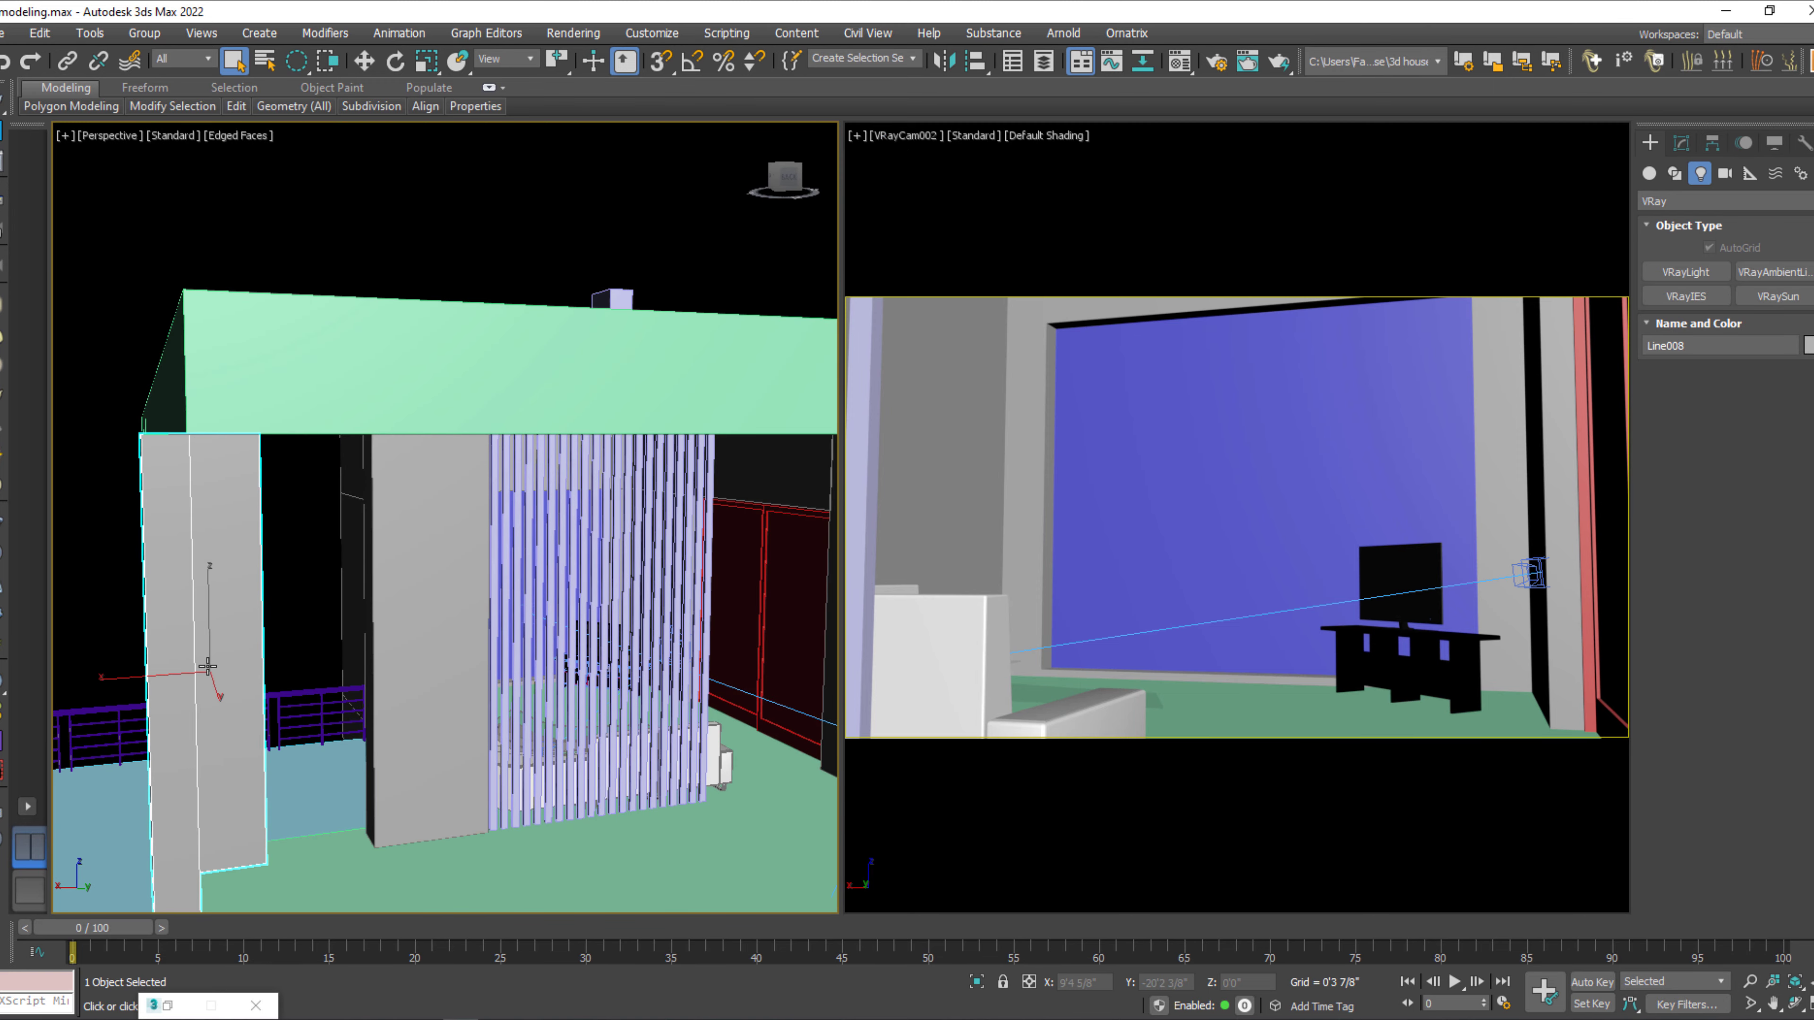
key(Delete)
Delete the railing along the terrace behind the slatted partition.
middle_drag(256, 722, 273, 728)
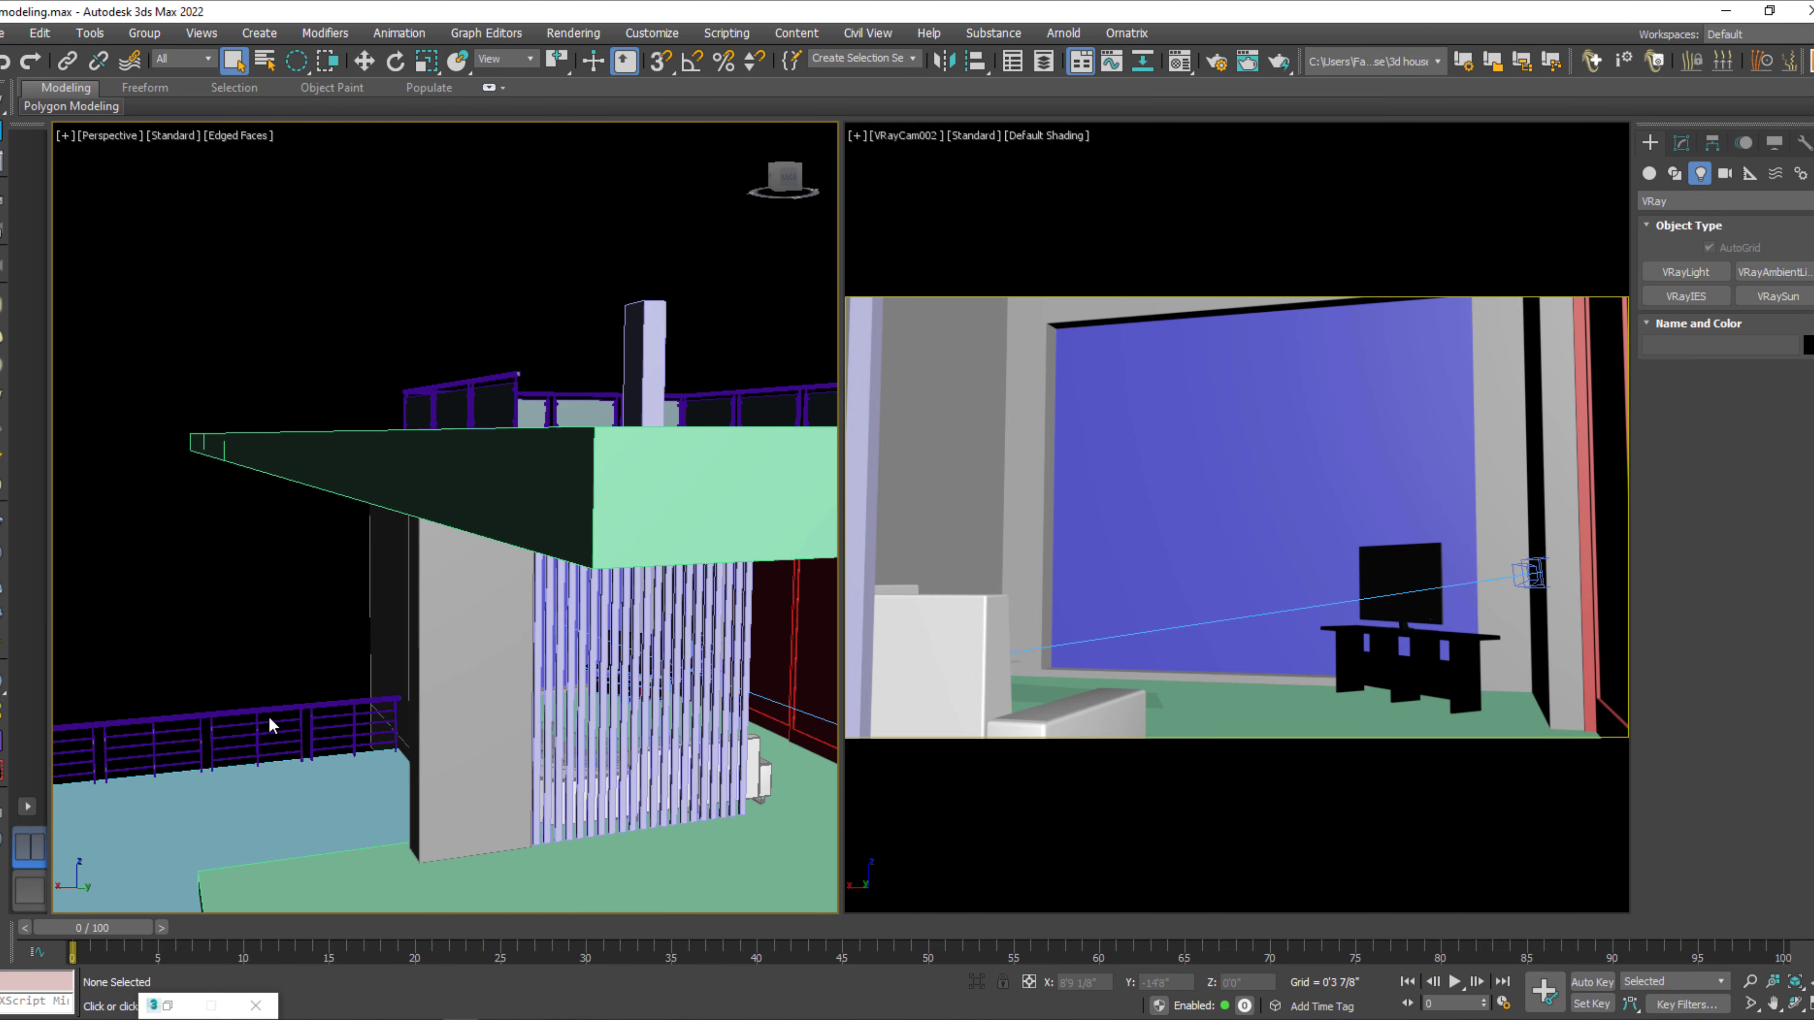
click(286, 713)
key(Delete)
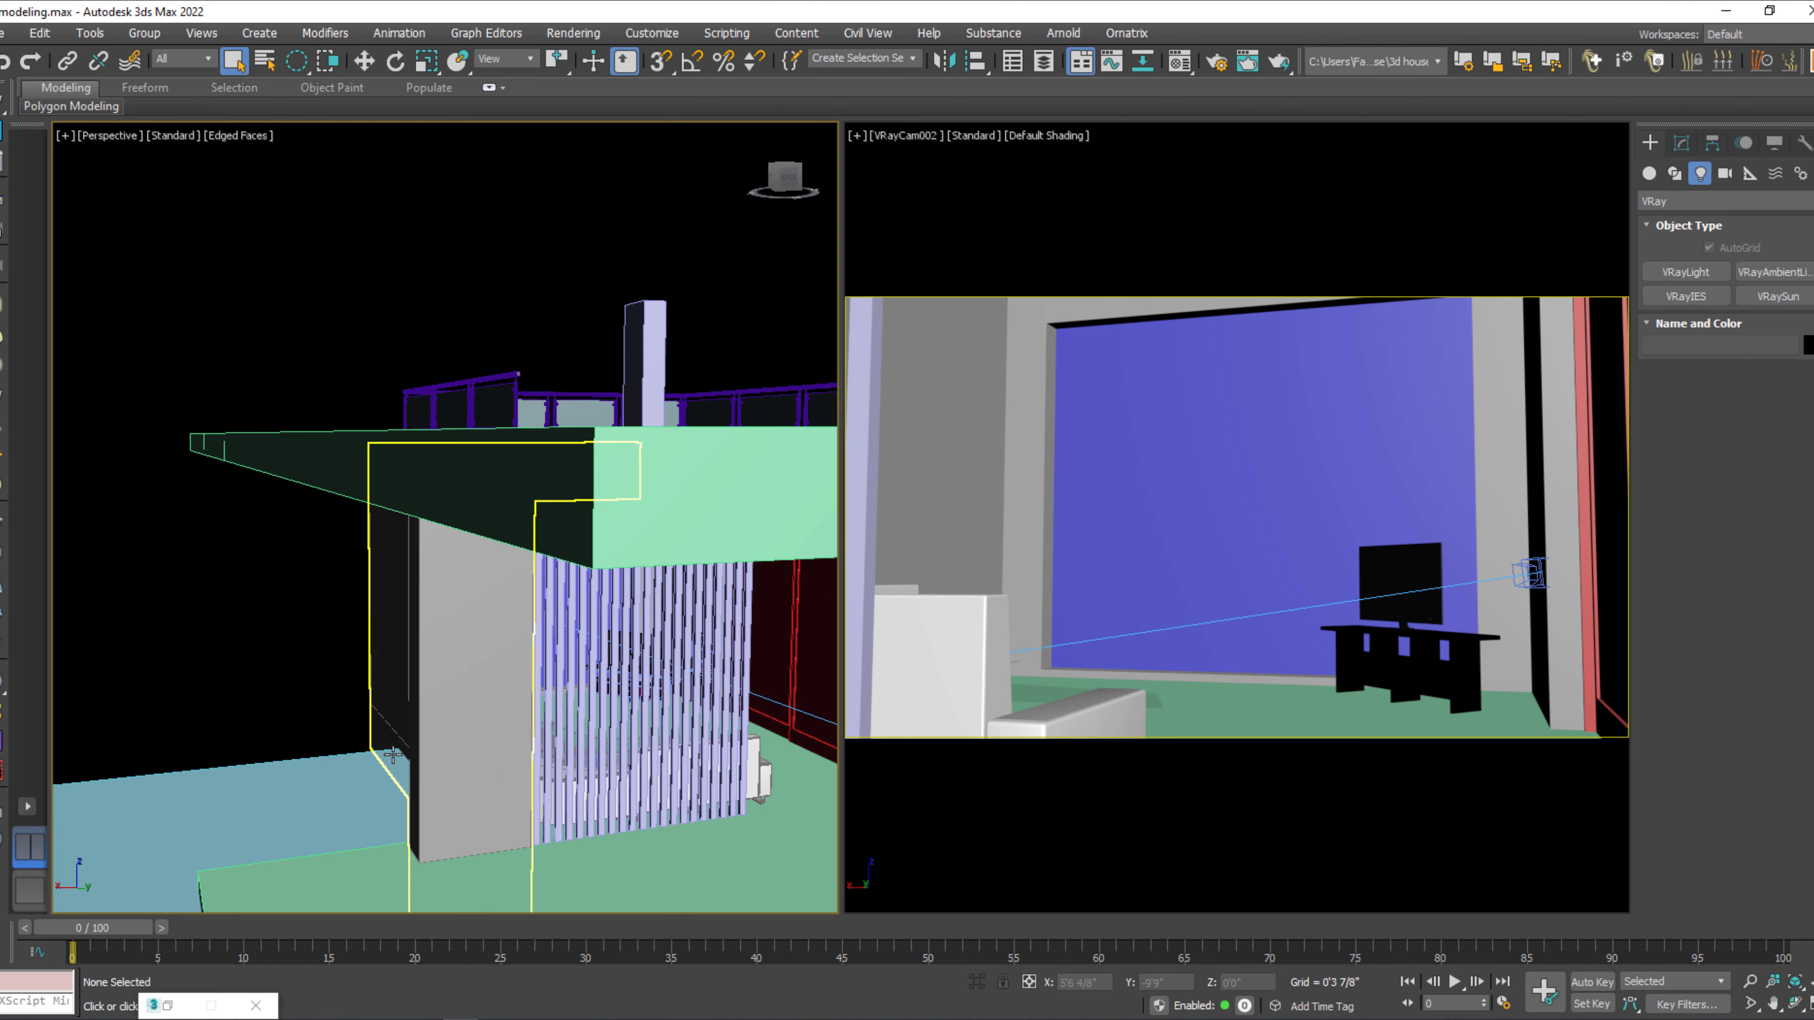
Delete the railings and the tall column standing on top of the ceiling slab.
alt+middle_drag(393, 755, 409, 762)
mouse_move(649, 310)
mouse_down()
mouse_move(419, 399)
mouse_move(569, 344)
mouse_move(368, 372)
mouse_up()
key(Delete)
key(Delete)
key(Delete)
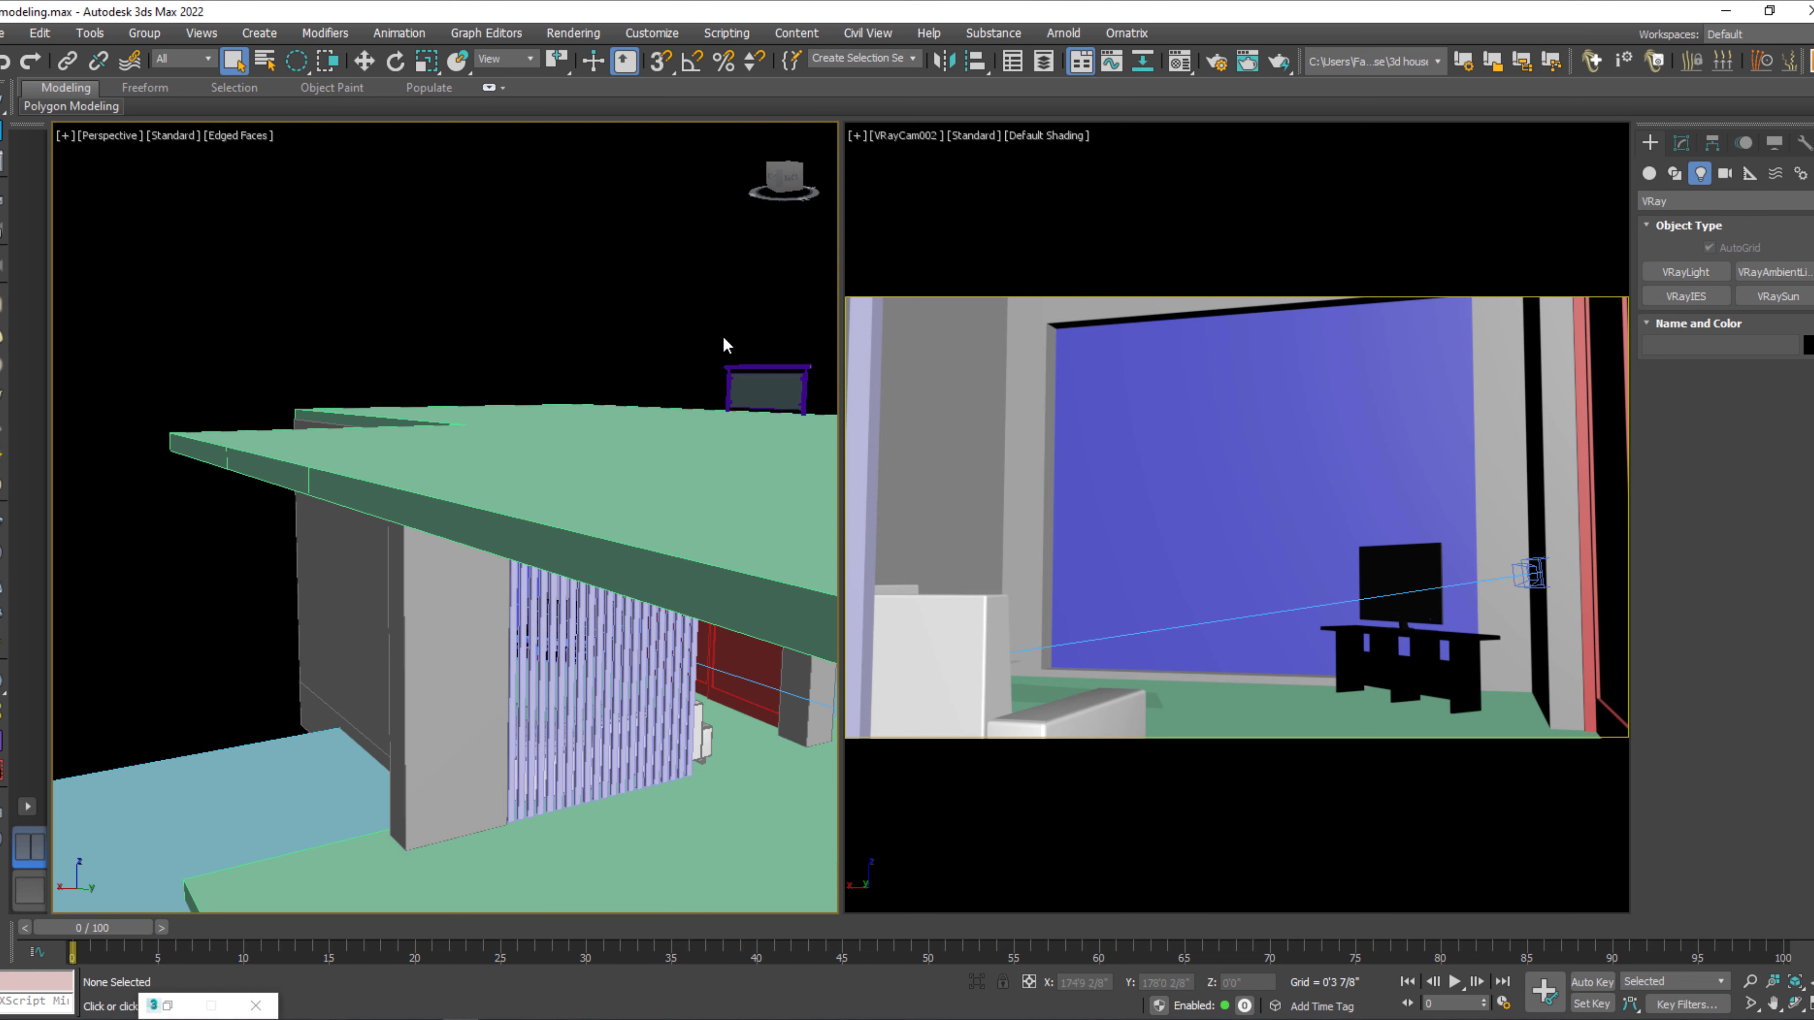
drag(775, 367, 777, 371)
key(Delete)
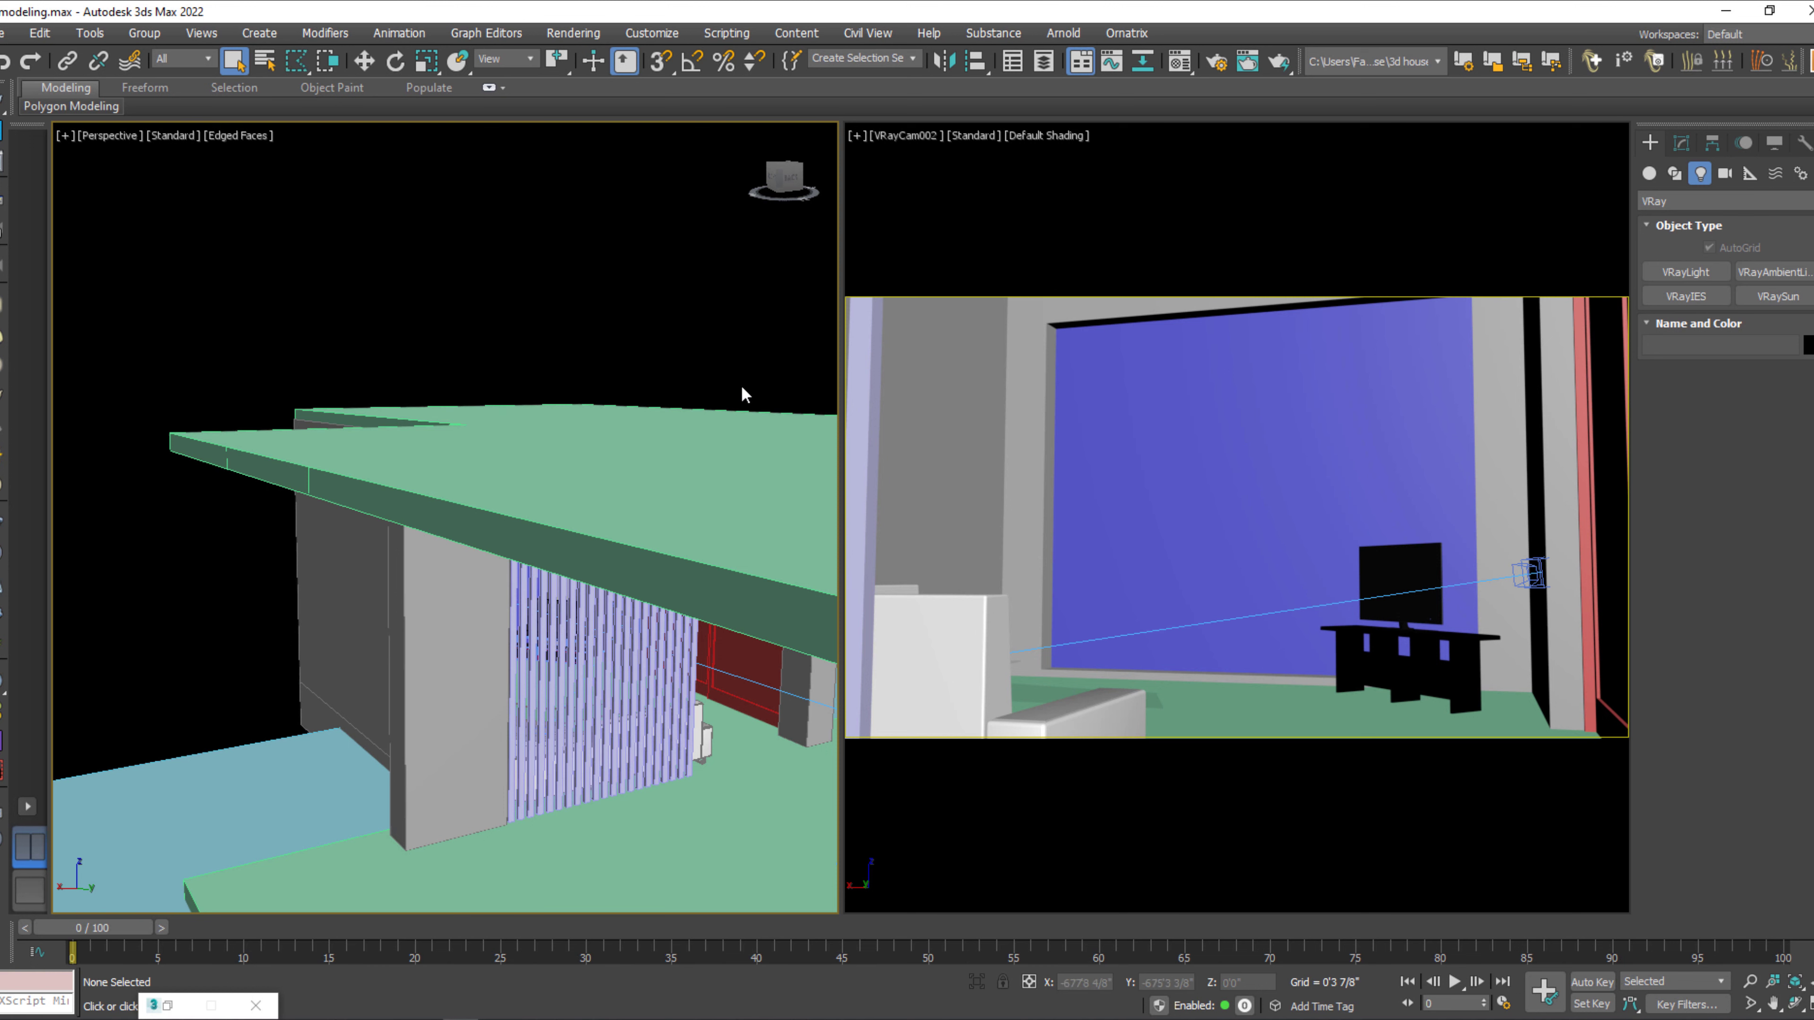
Unhide all hidden objects in the scene.
key(q)
mouse_move(594, 597)
alt+middle_down()
mouse_move(524, 588)
mouse_move(557, 596)
alt+middle_up()
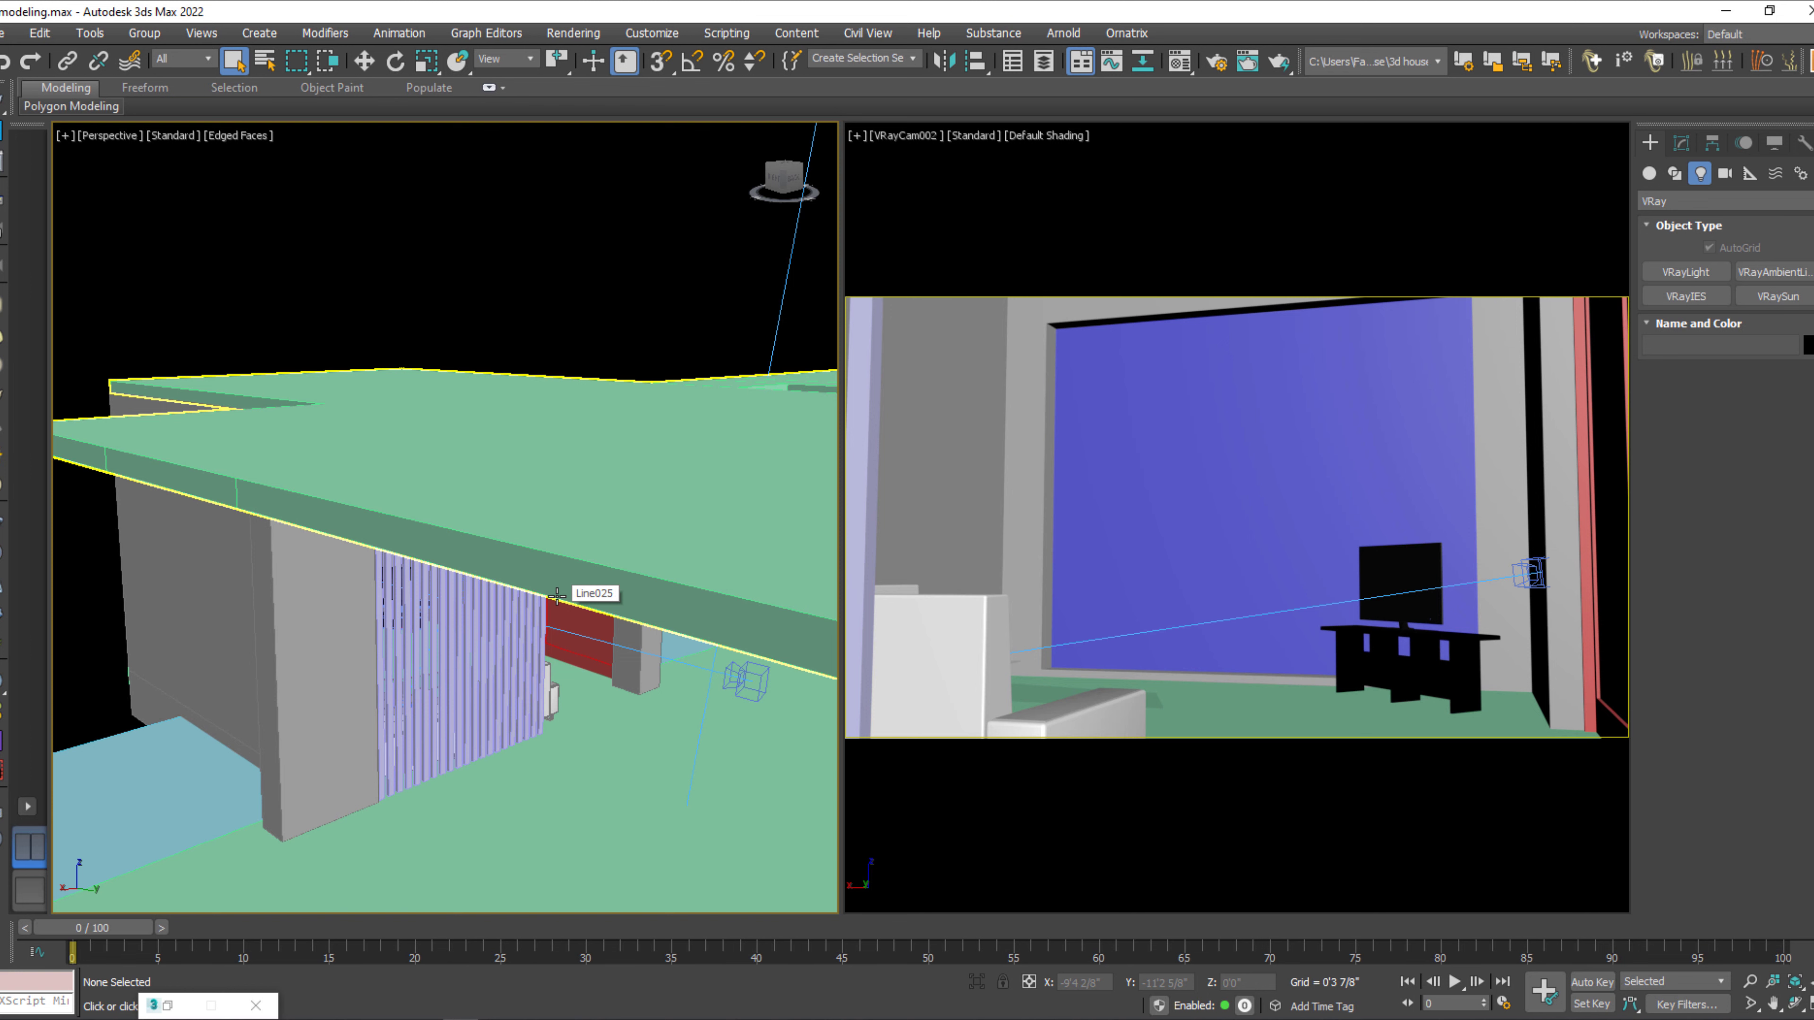
right_click(509, 311)
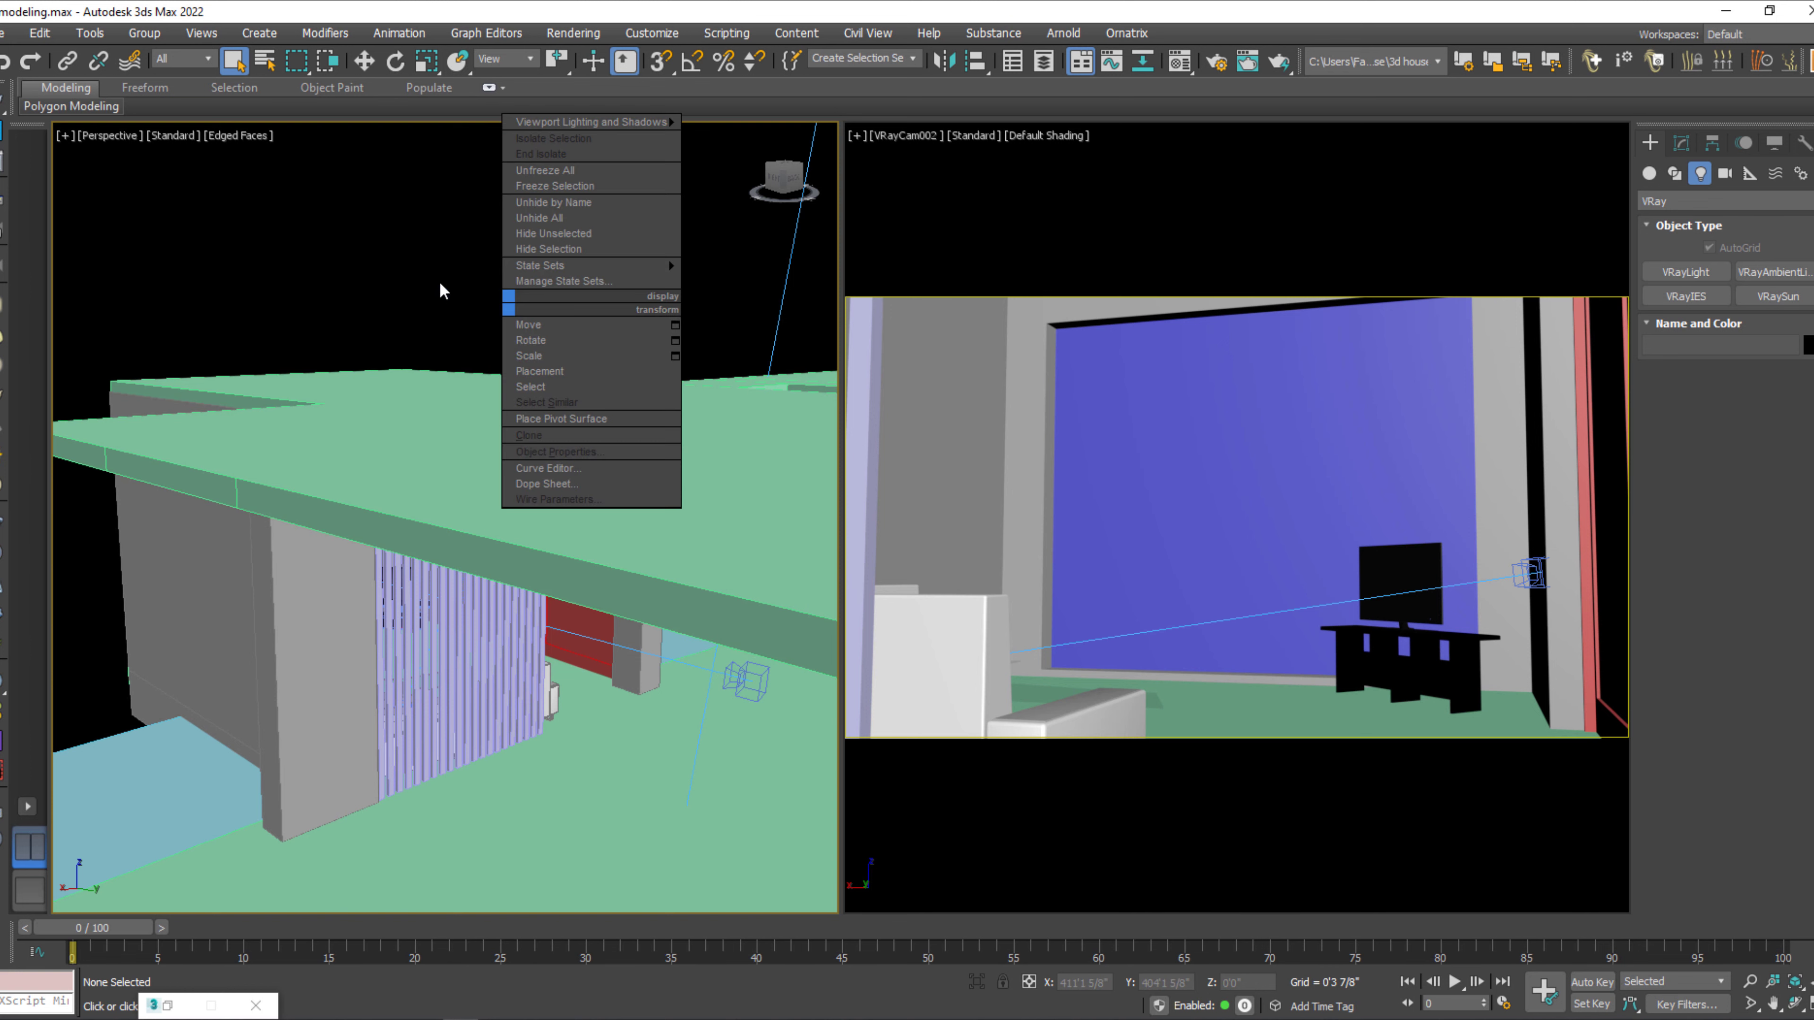
click(569, 218)
scroll(564, 329, down, 3)
right_click(485, 378)
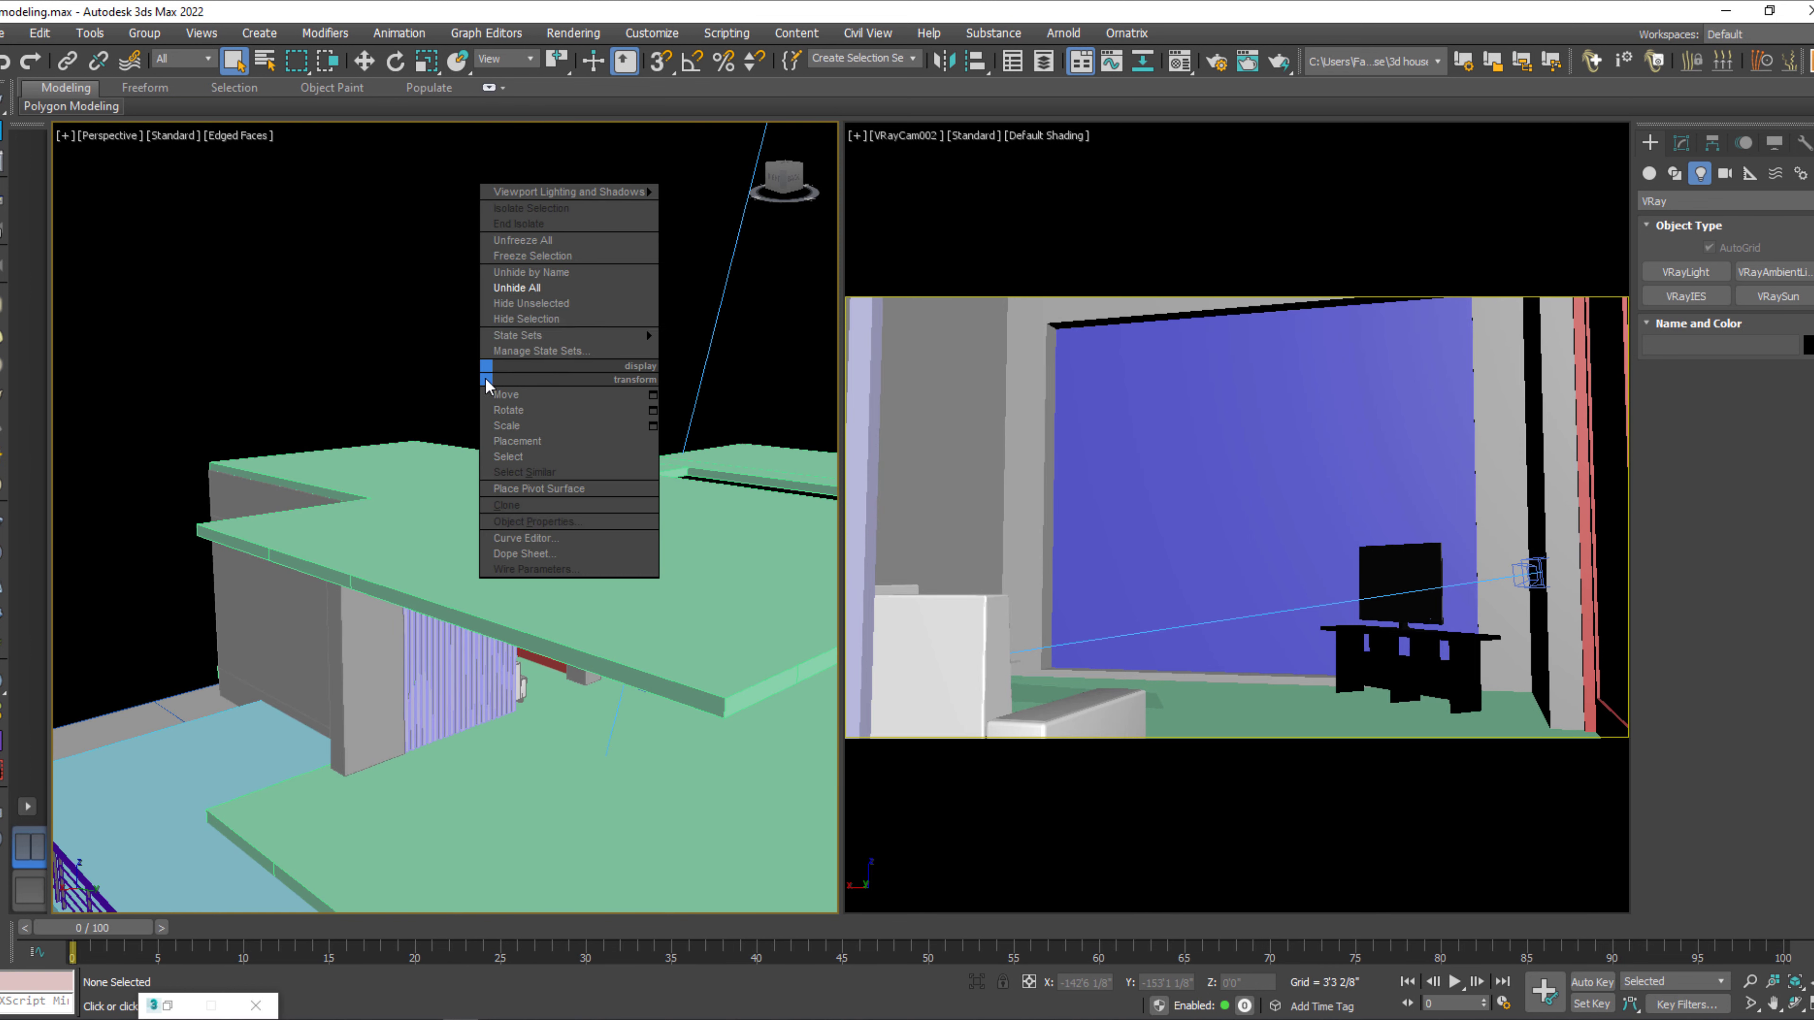
click(557, 291)
Delete the leftover objects around the house, including the two large ellipses and the distant cameras.
scroll(560, 715, down, 2)
alt+middle_drag(559, 770, 720, 656)
scroll(571, 745, down, 4)
scroll(554, 821, down, 5)
drag(502, 780, 490, 781)
key(Delete)
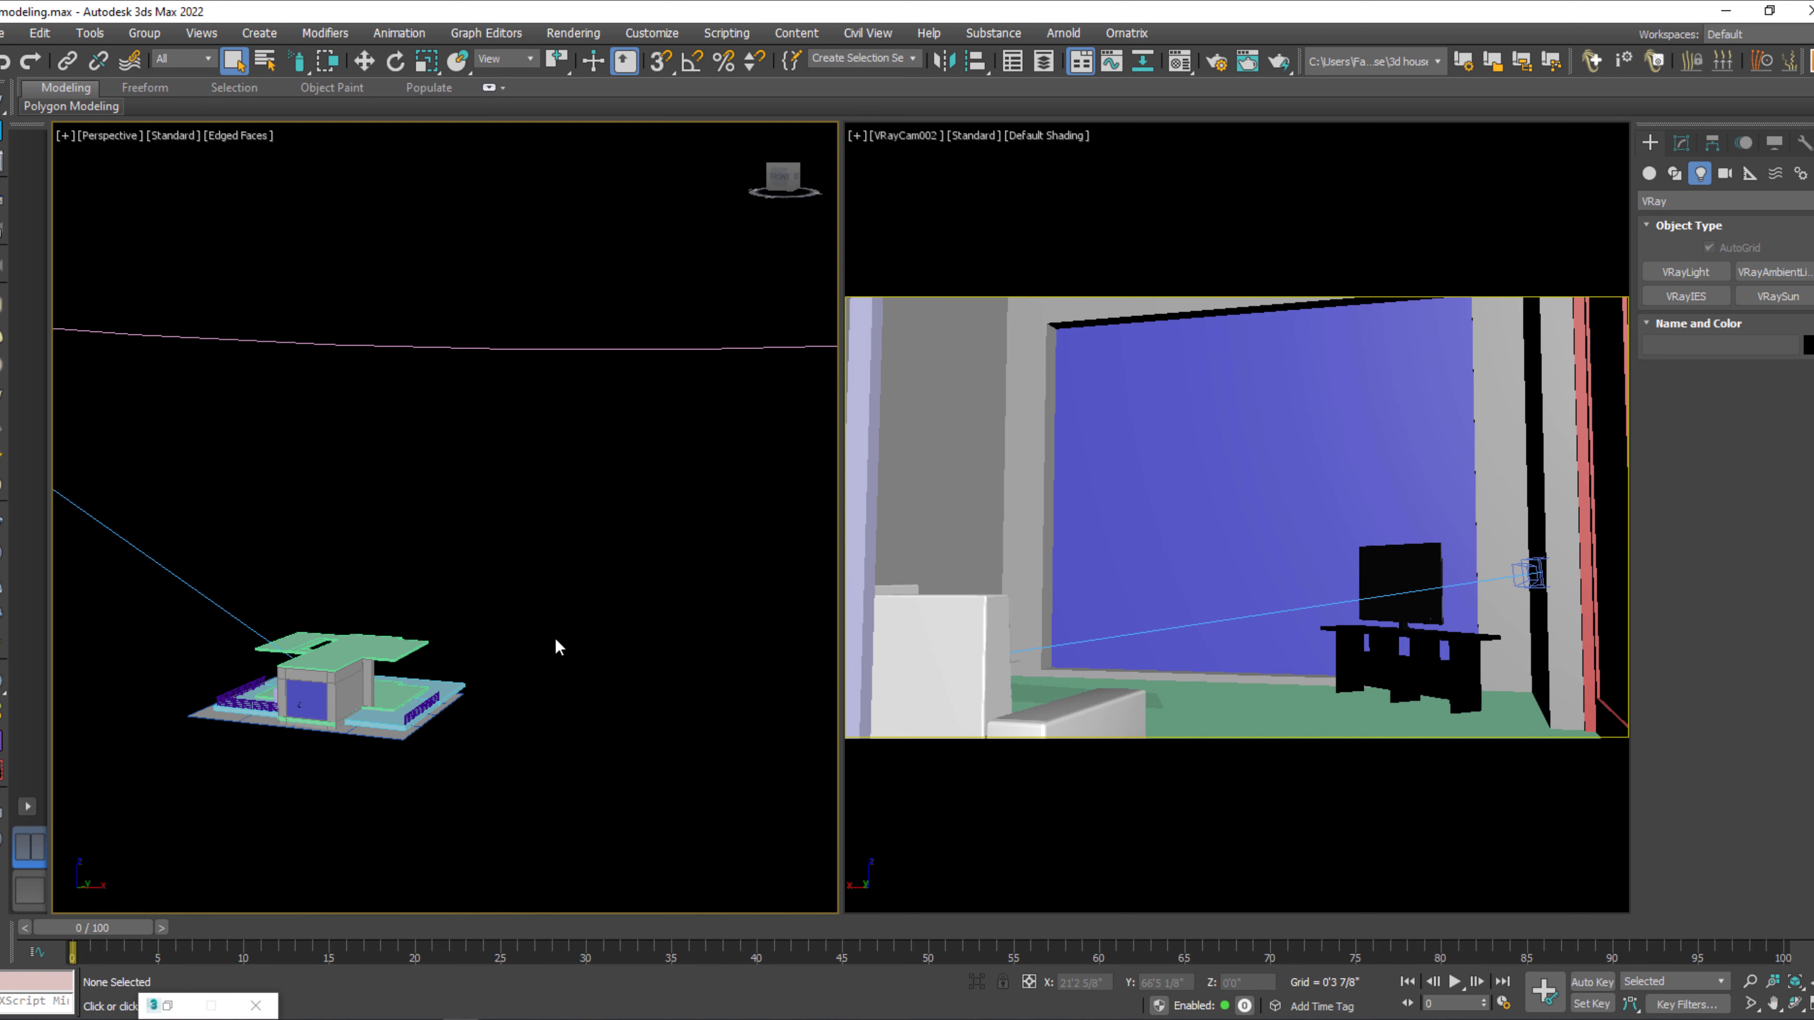
key(q)
key(z)
mouse_move(446, 678)
alt+middle_down()
mouse_move(532, 715)
mouse_move(516, 691)
alt+middle_up()
scroll(464, 562, up, 5)
scroll(463, 561, down, 4)
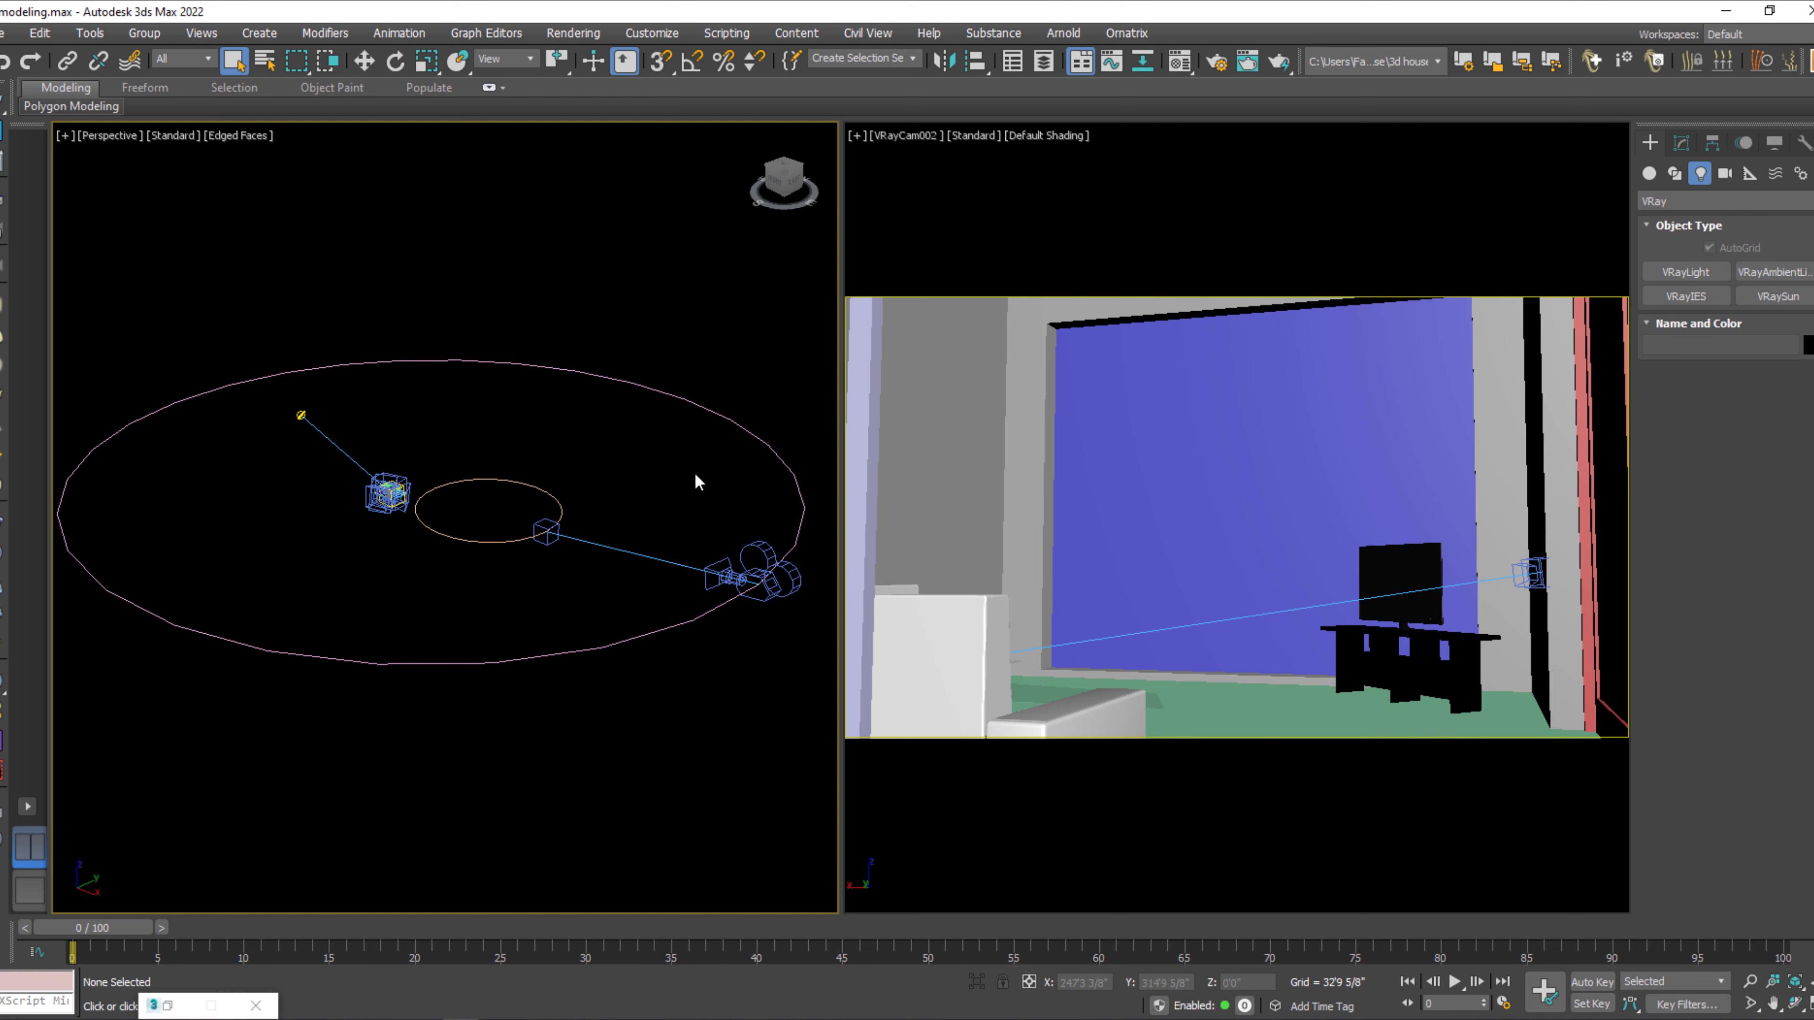
drag(667, 628, 664, 627)
key(Delete)
drag(513, 582, 513, 582)
key(Delete)
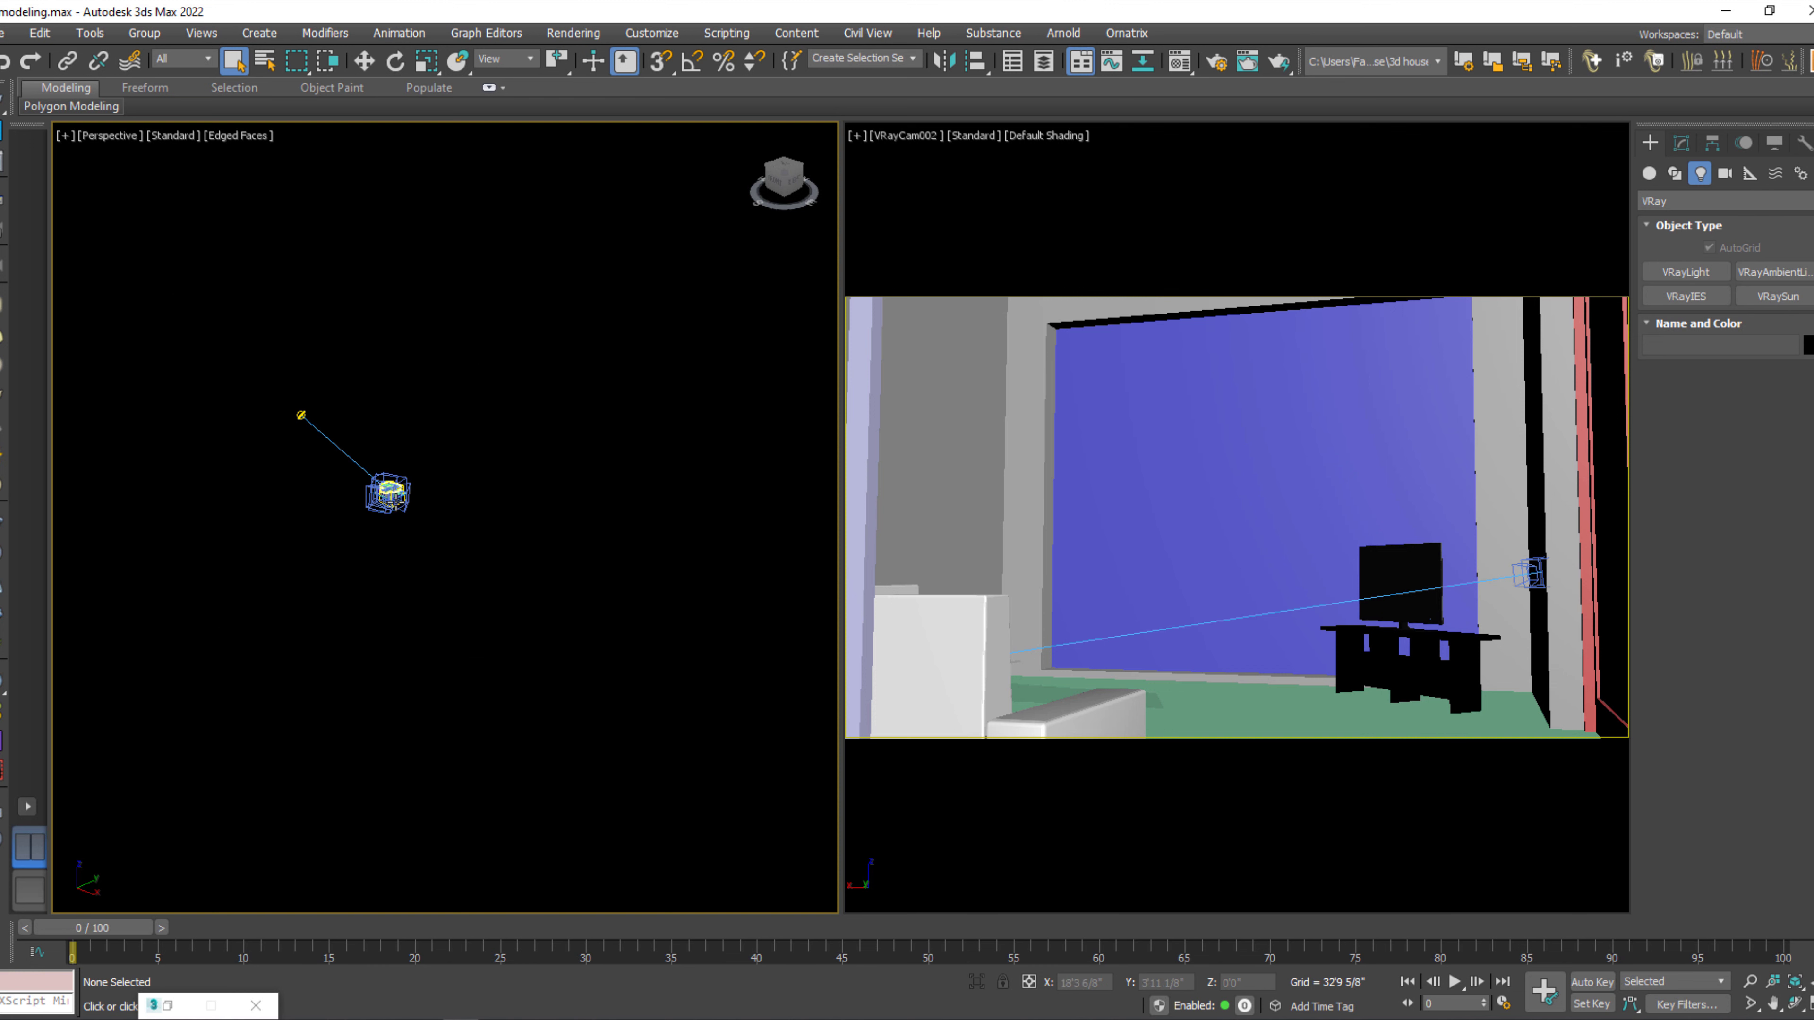
Set the perspective viewport's background to the customized user interface solid color and apply it to the active view.
scroll(392, 502, up, 6)
key(z)
middle_drag(780, 786, 560, 665)
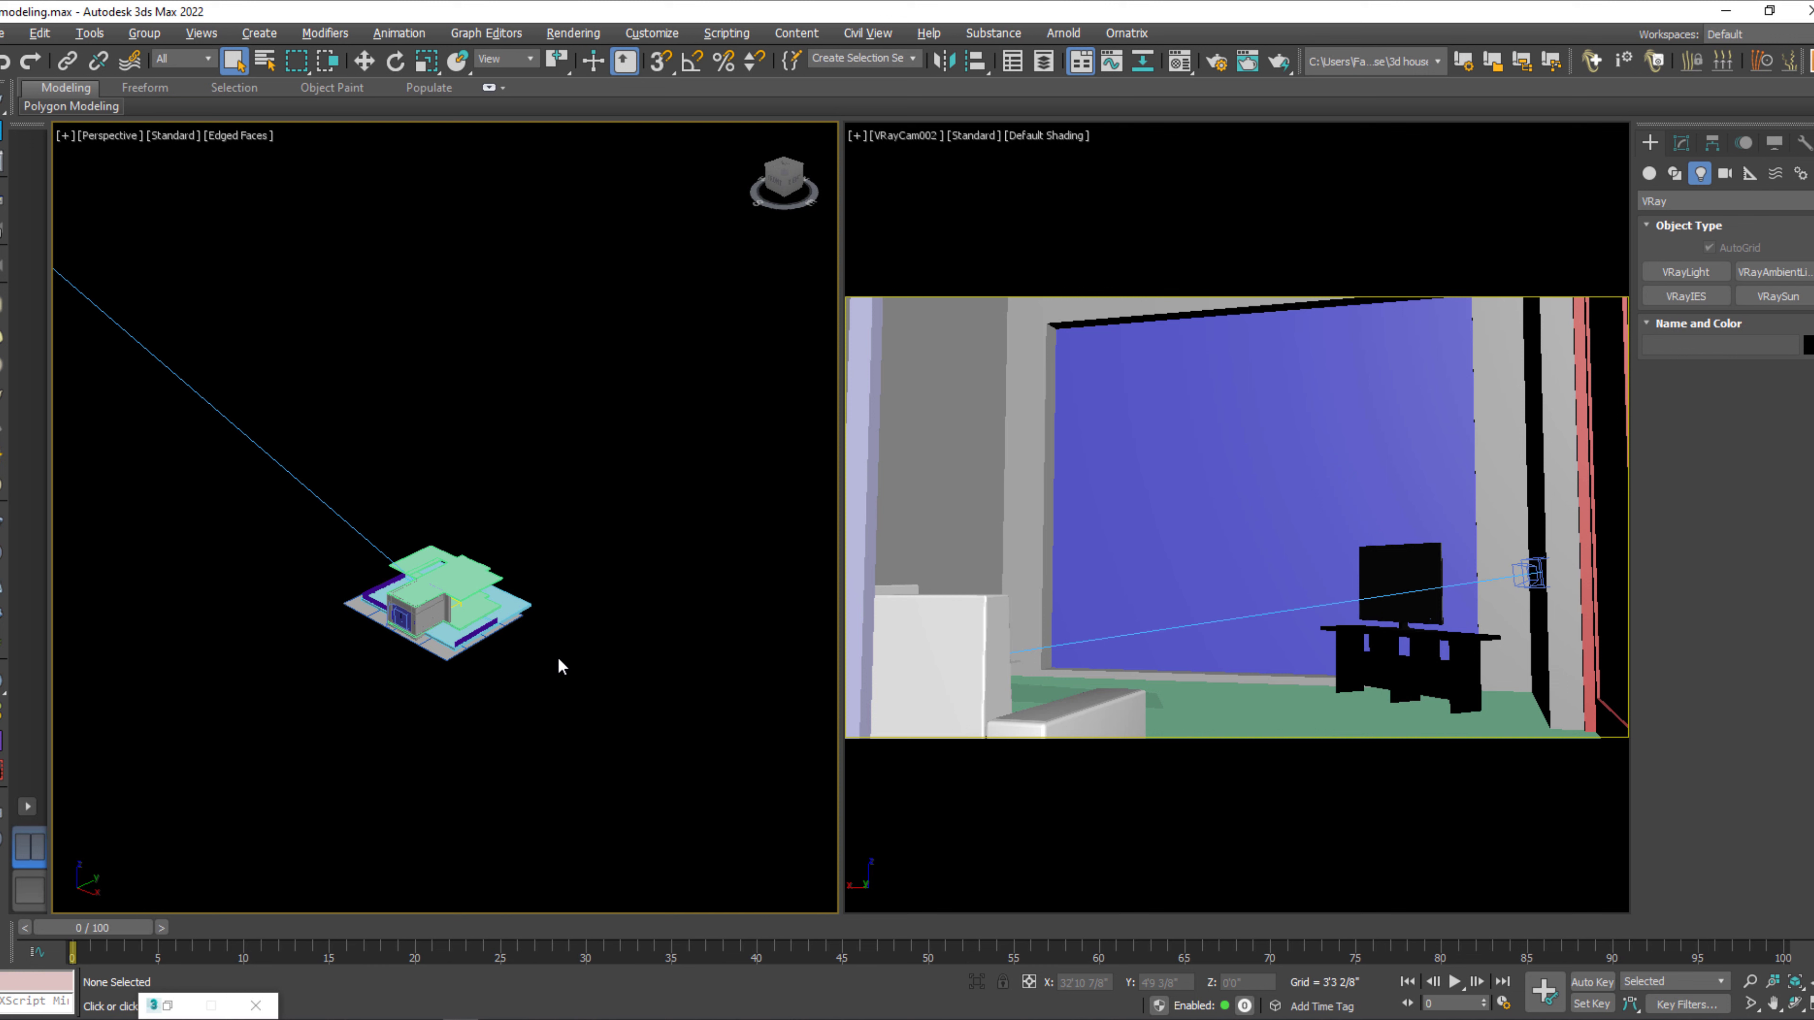
key(alt+b)
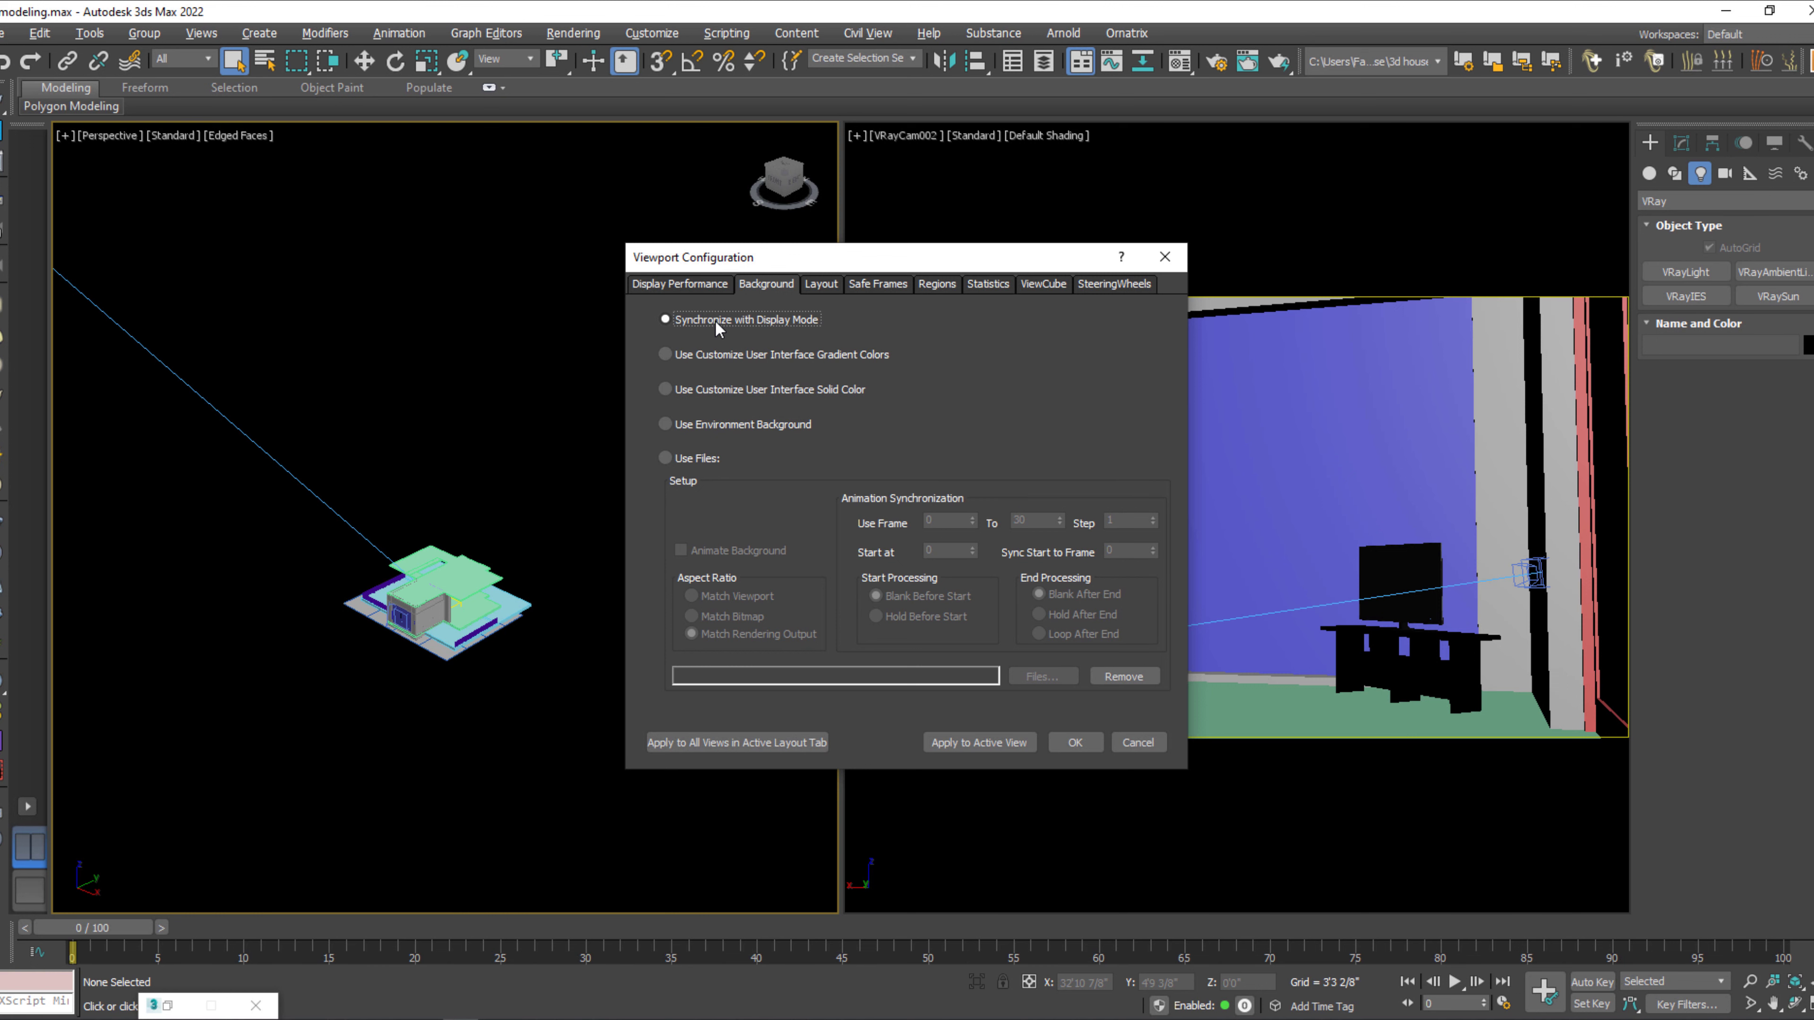
click(735, 392)
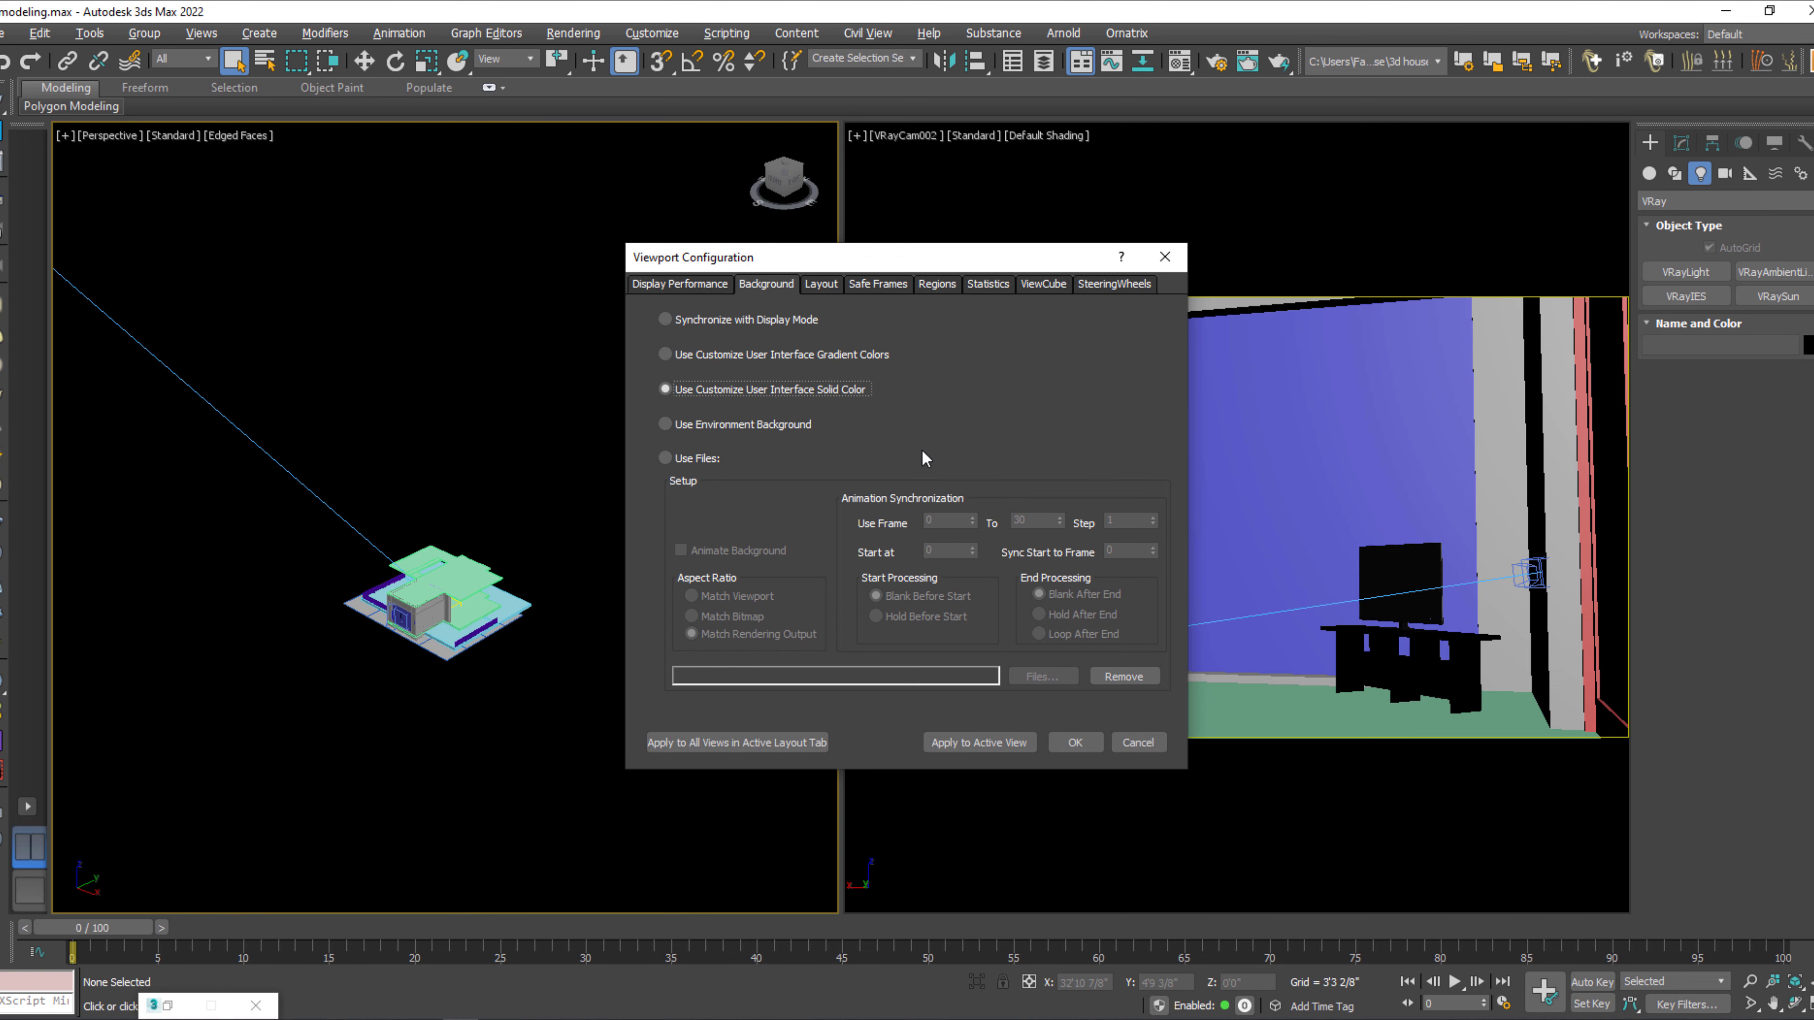
click(979, 743)
click(1075, 743)
Select the end-face polygon of the wall beside the slatted partition, and leave polygon editing.
middle_drag(522, 636, 646, 562)
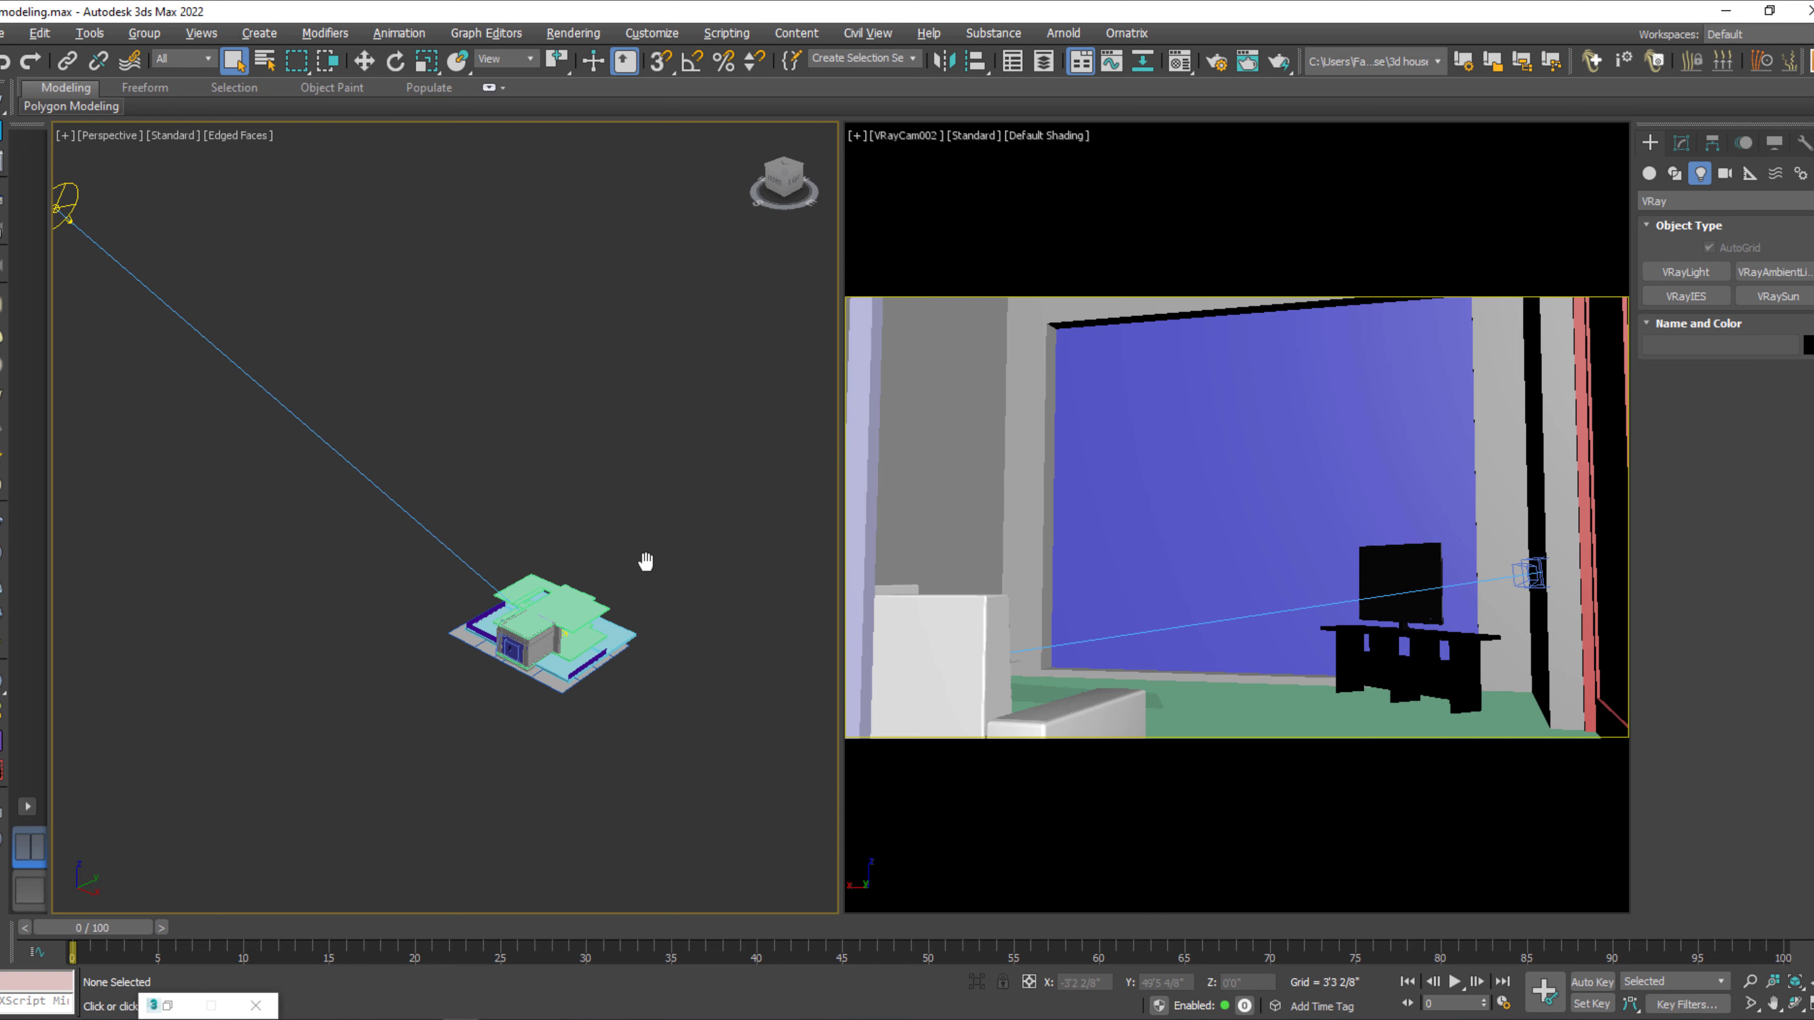
drag(688, 575, 534, 717)
key(z)
alt+middle_drag(600, 684, 471, 695)
scroll(498, 599, up, 5)
alt+middle_drag(498, 600, 332, 612)
scroll(437, 561, up, 3)
click(438, 561)
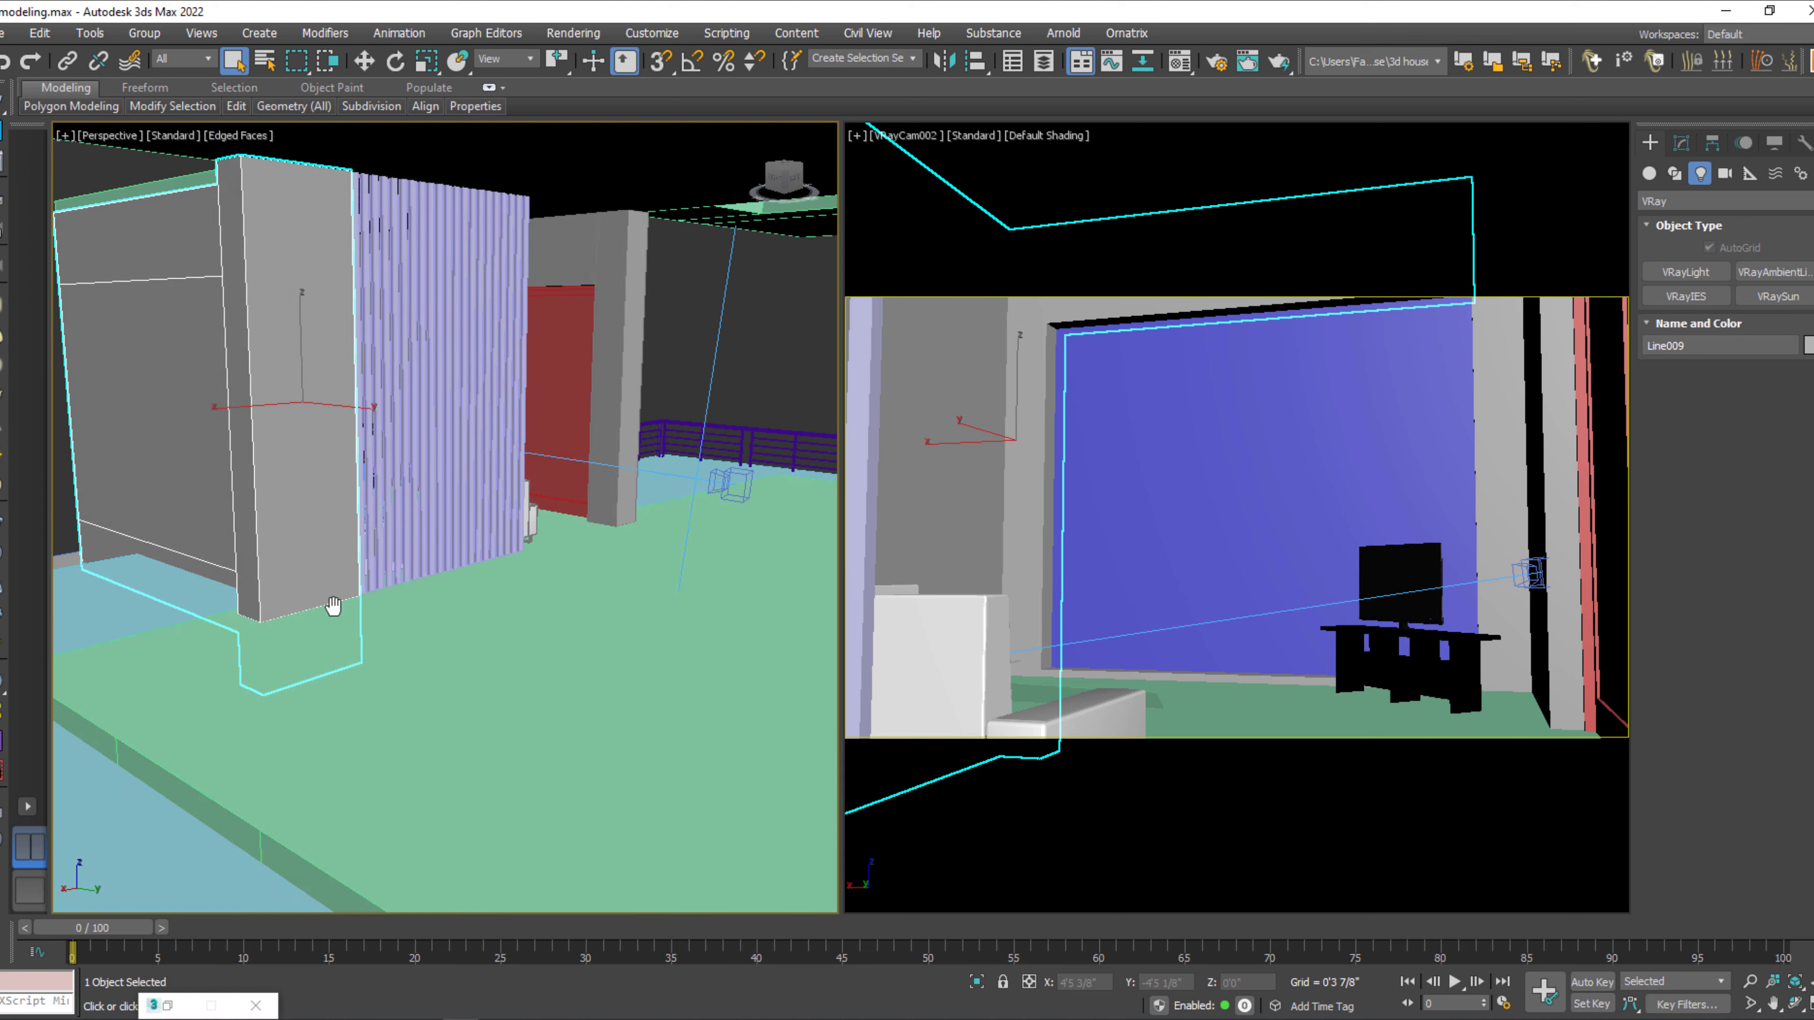
click(1682, 145)
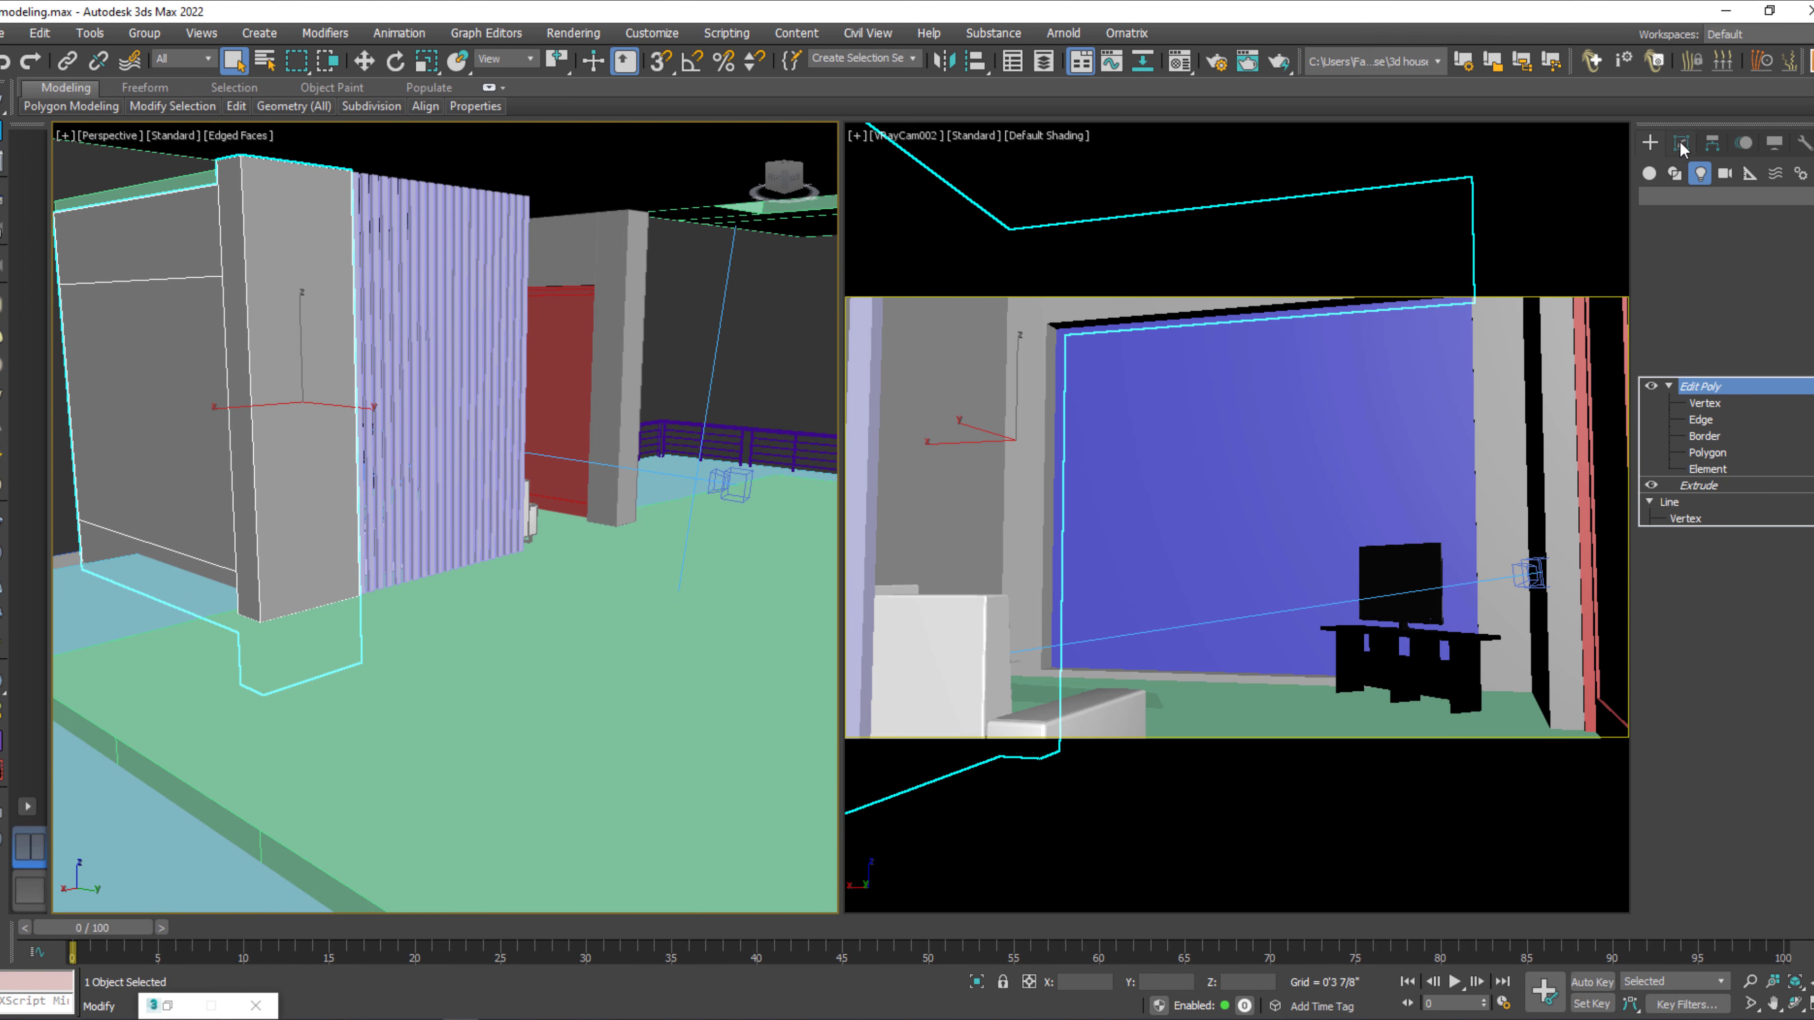
click(1708, 454)
click(306, 480)
key(w)
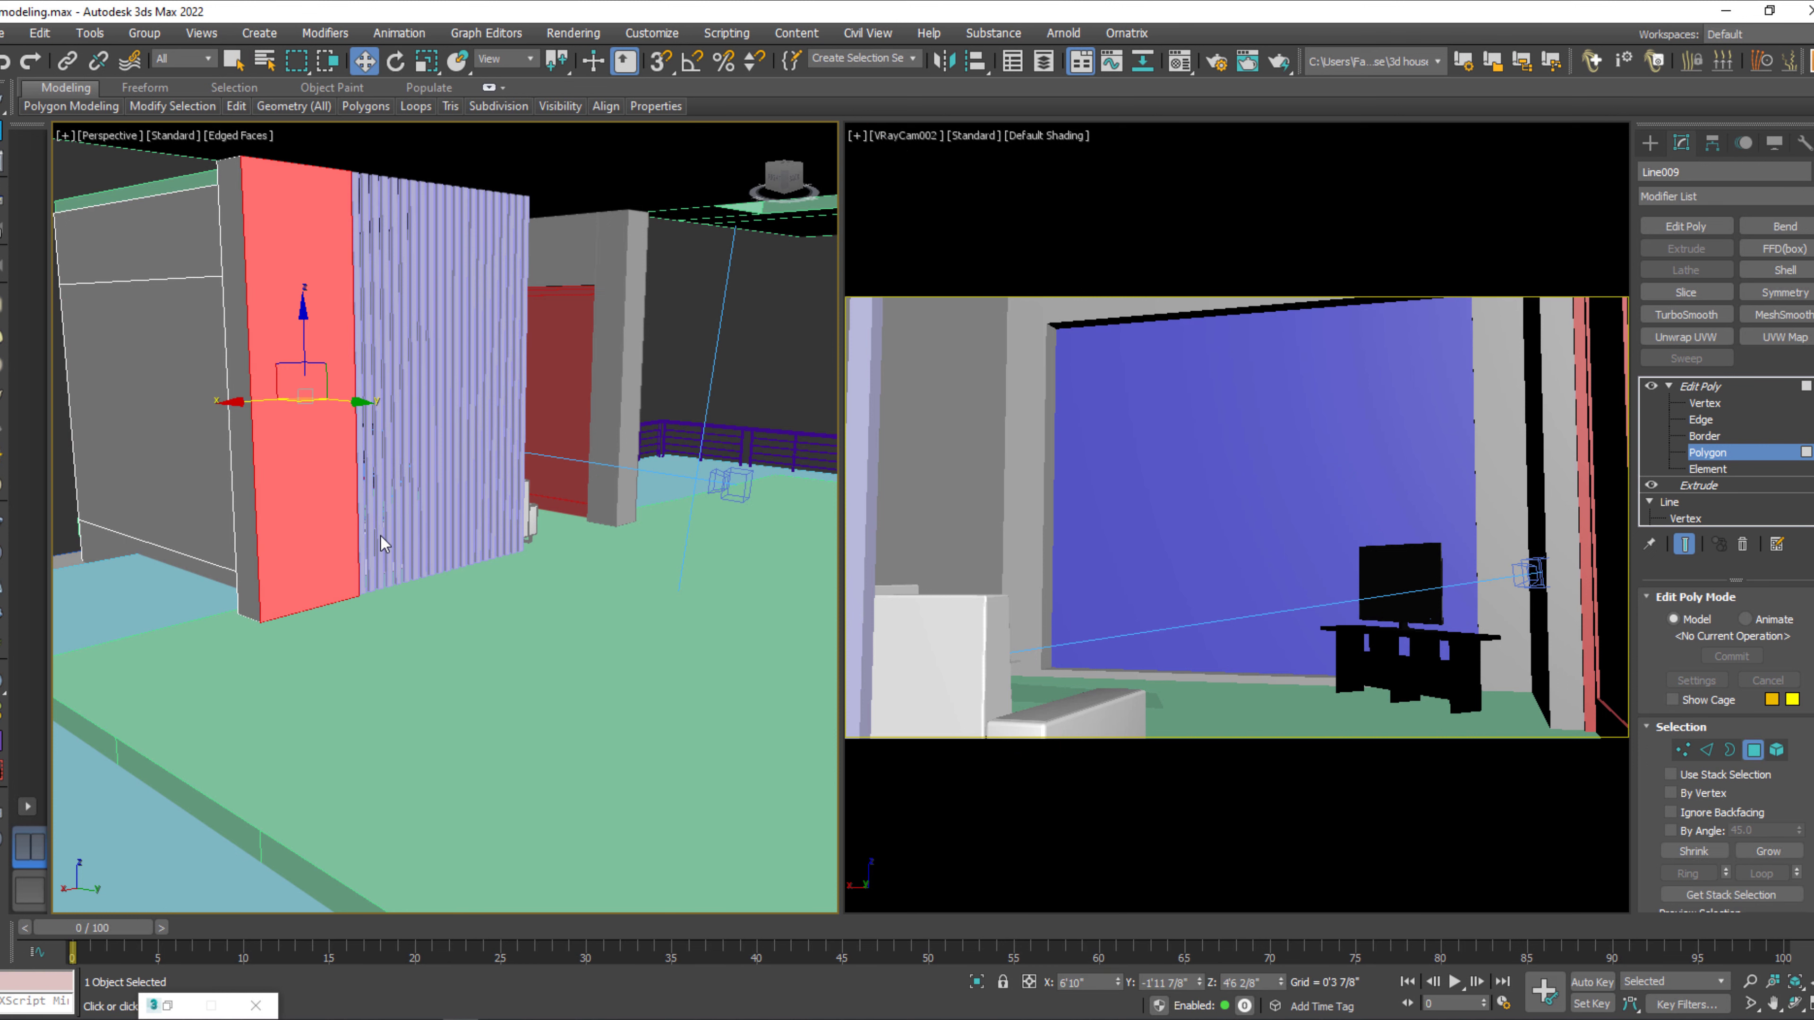
alt+middle_drag(411, 570, 420, 574)
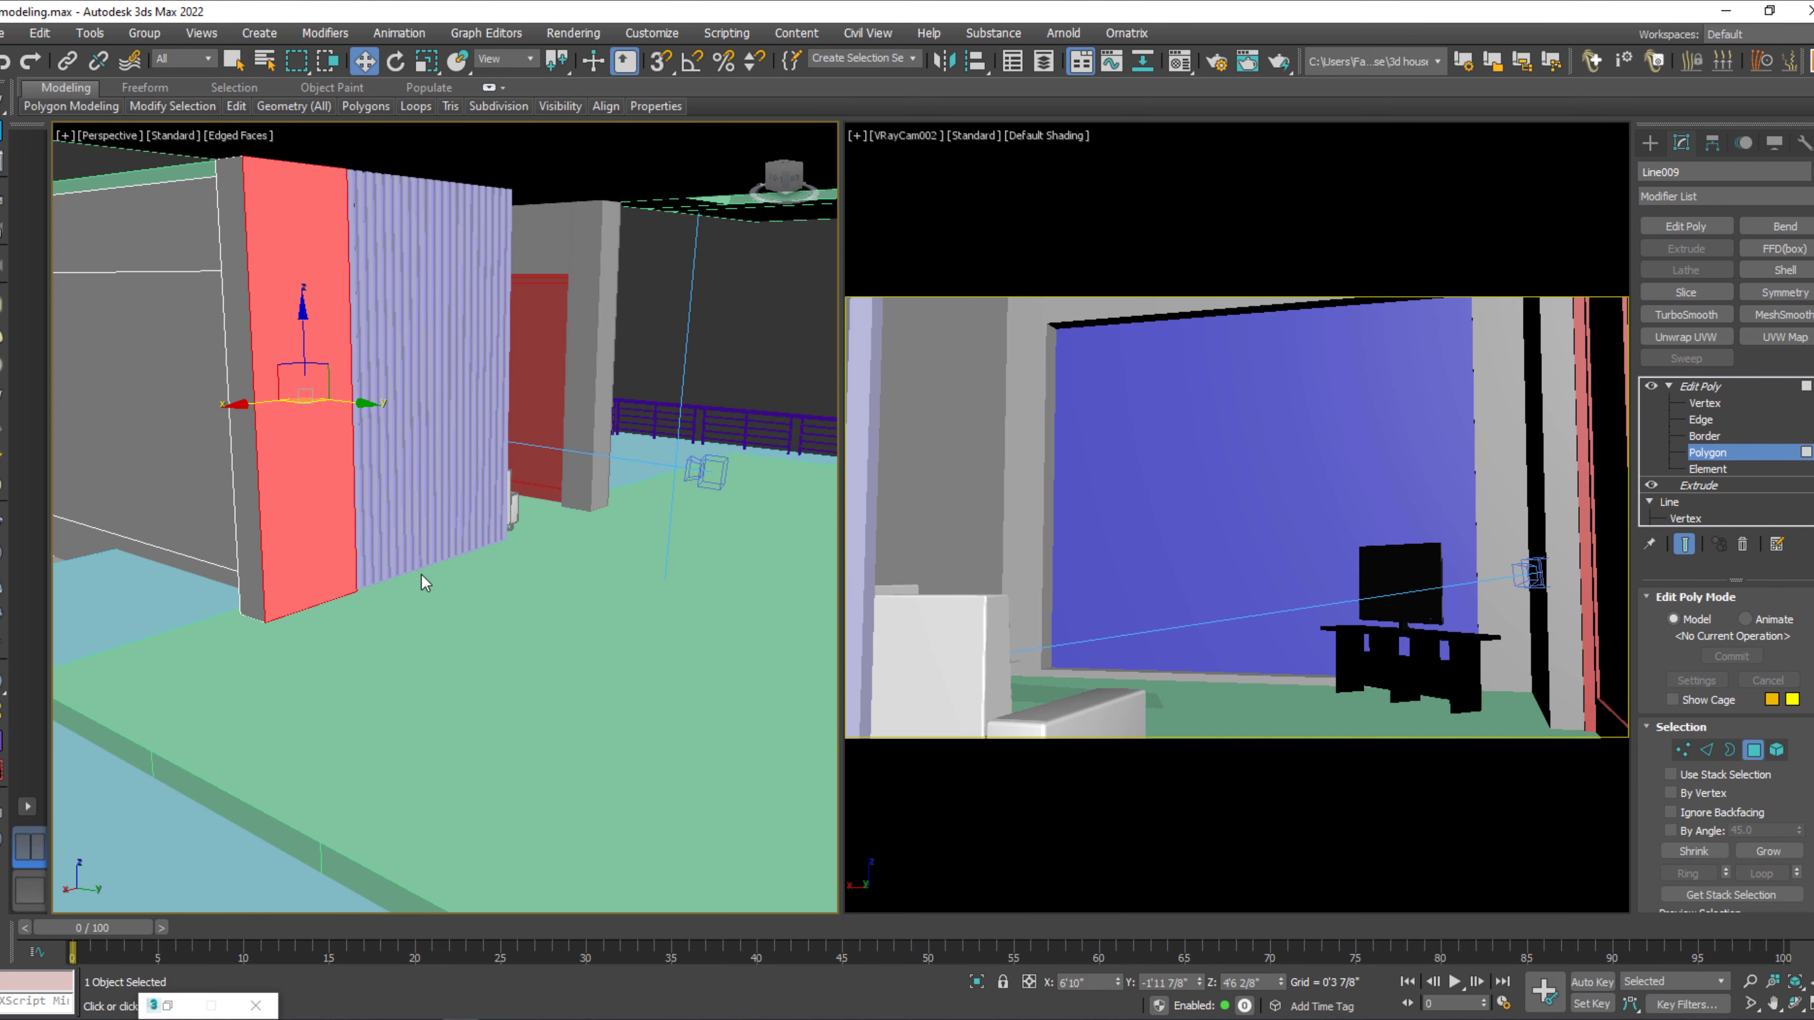
click(597, 468)
click(1749, 453)
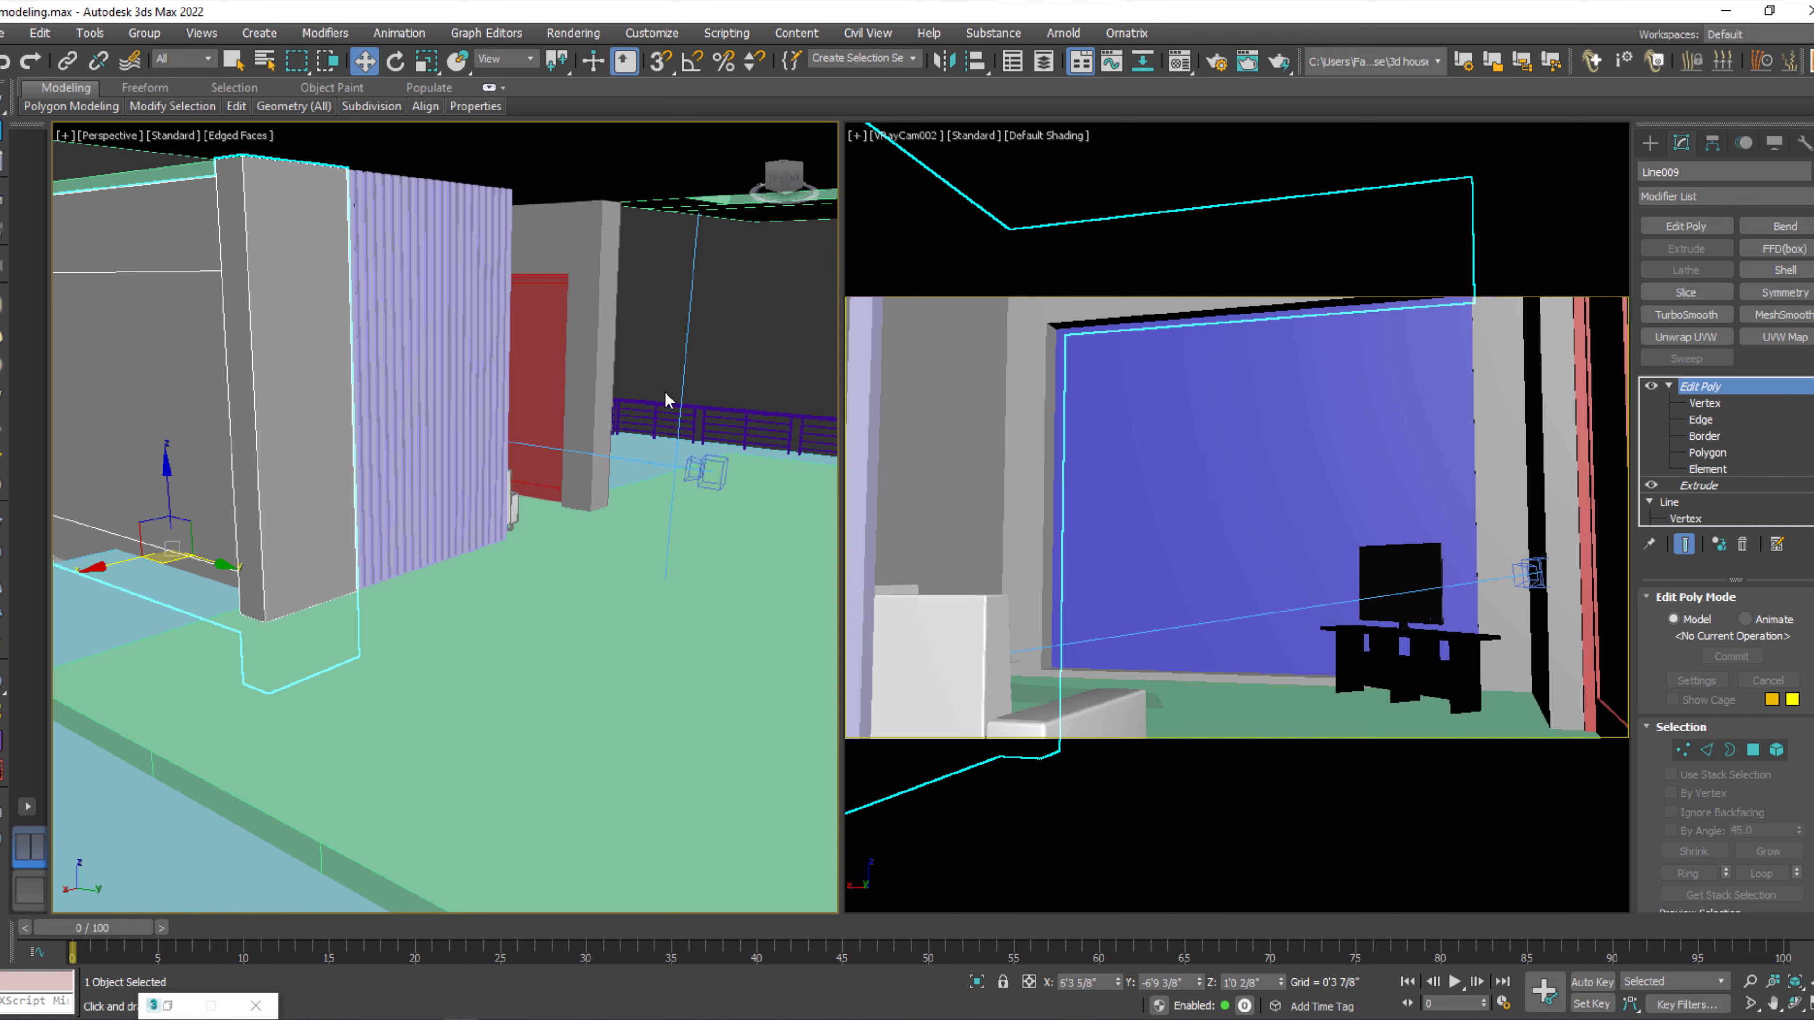
Extrude the outward-facing side polygon of the freestanding column beyond the slatted partition by 0'4 6/8".
click(605, 382)
alt+middle_drag(608, 461, 592, 463)
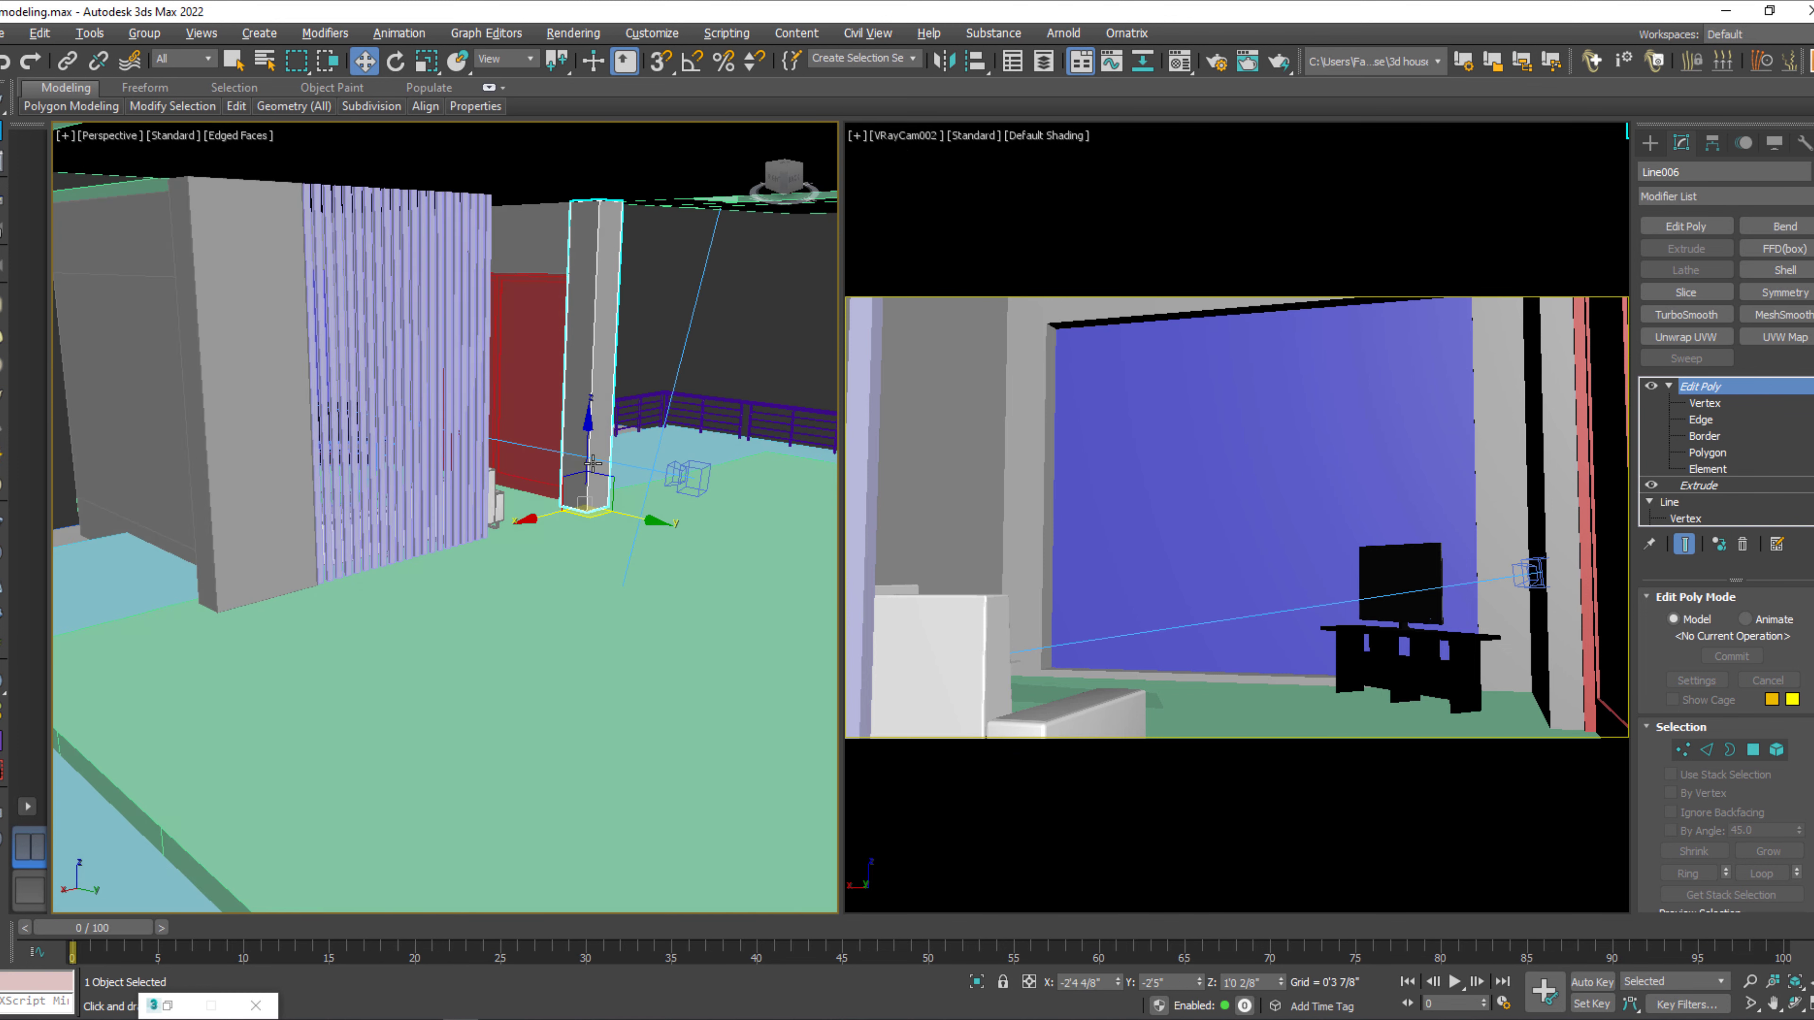
key(4)
click(602, 418)
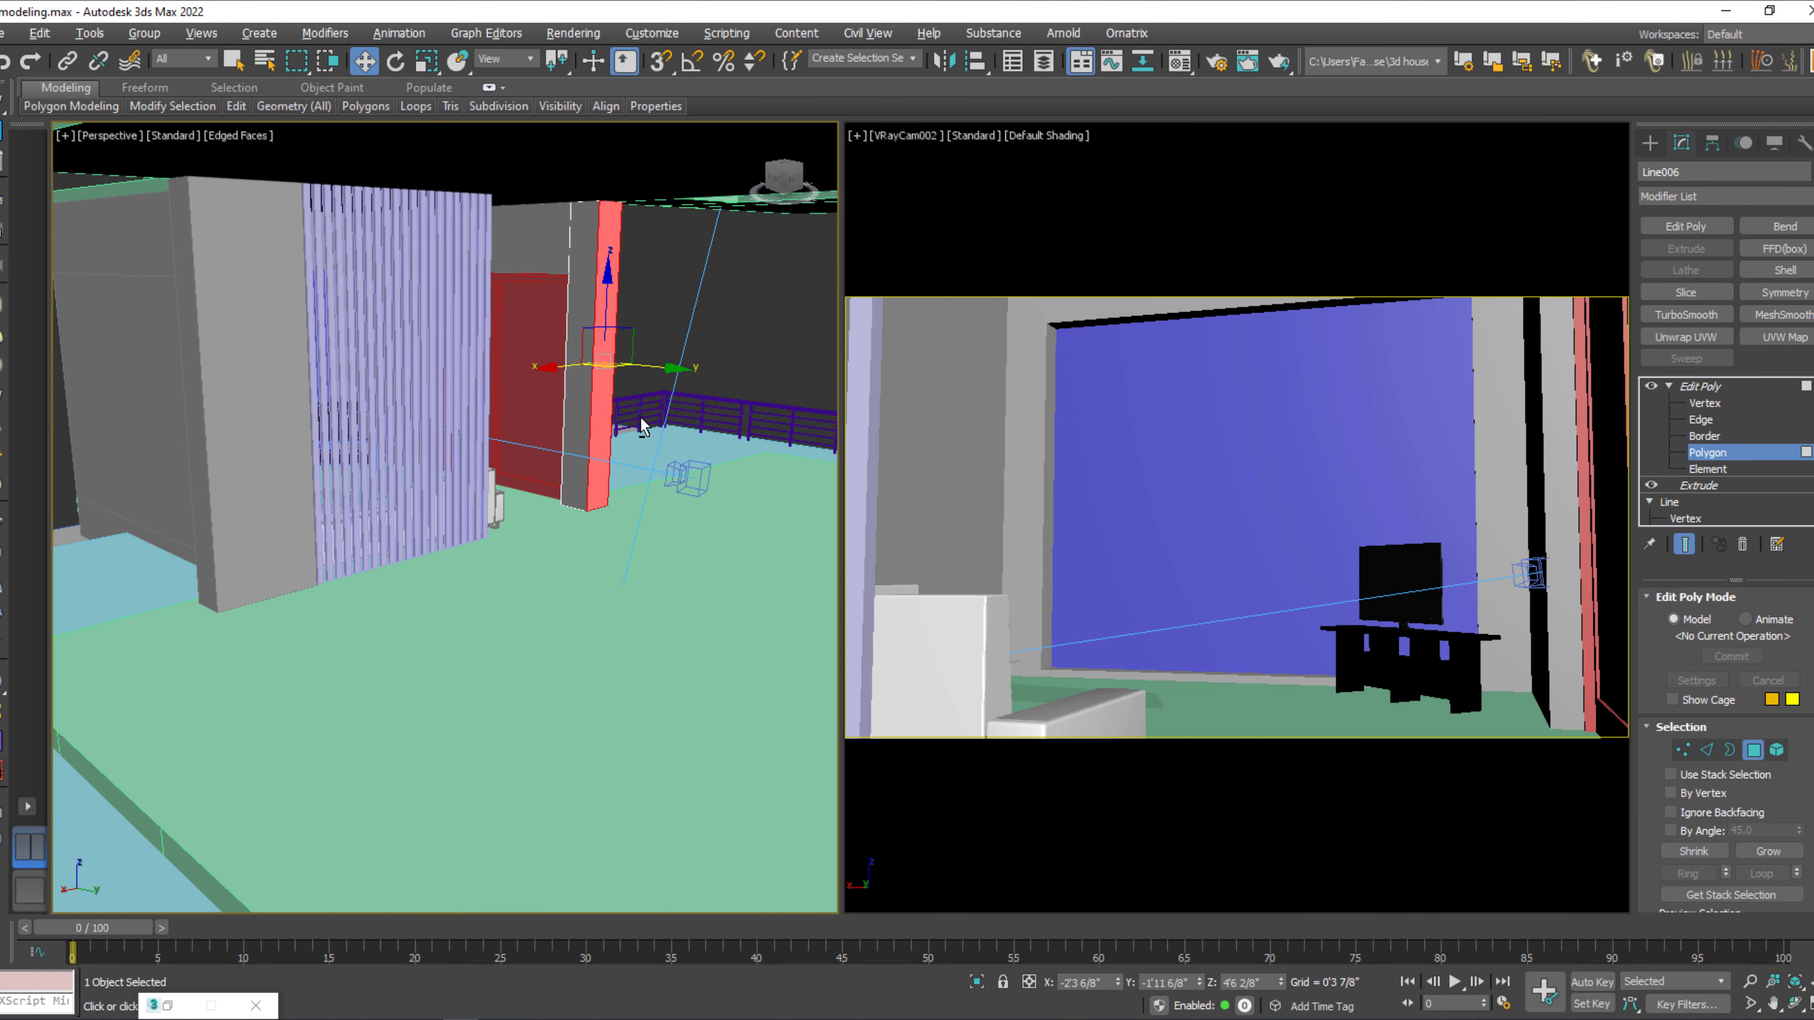
scroll(645, 436, up, 4)
right_click(643, 458)
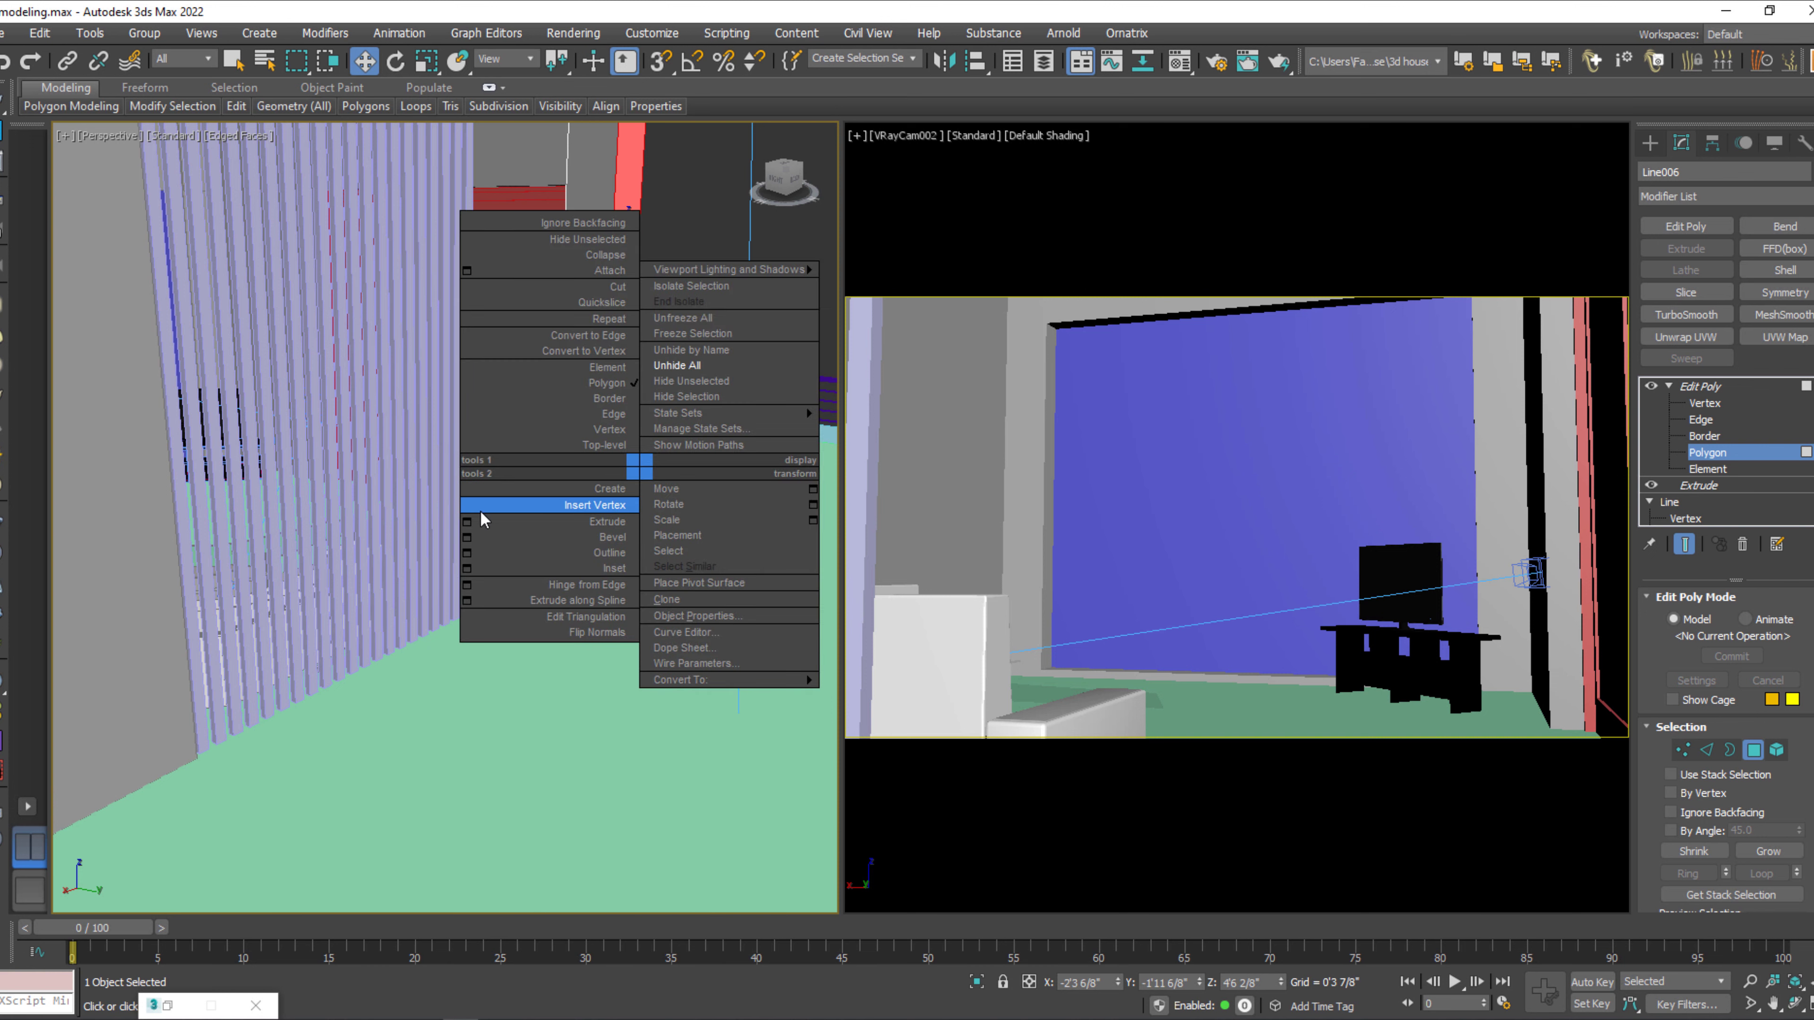
click(467, 520)
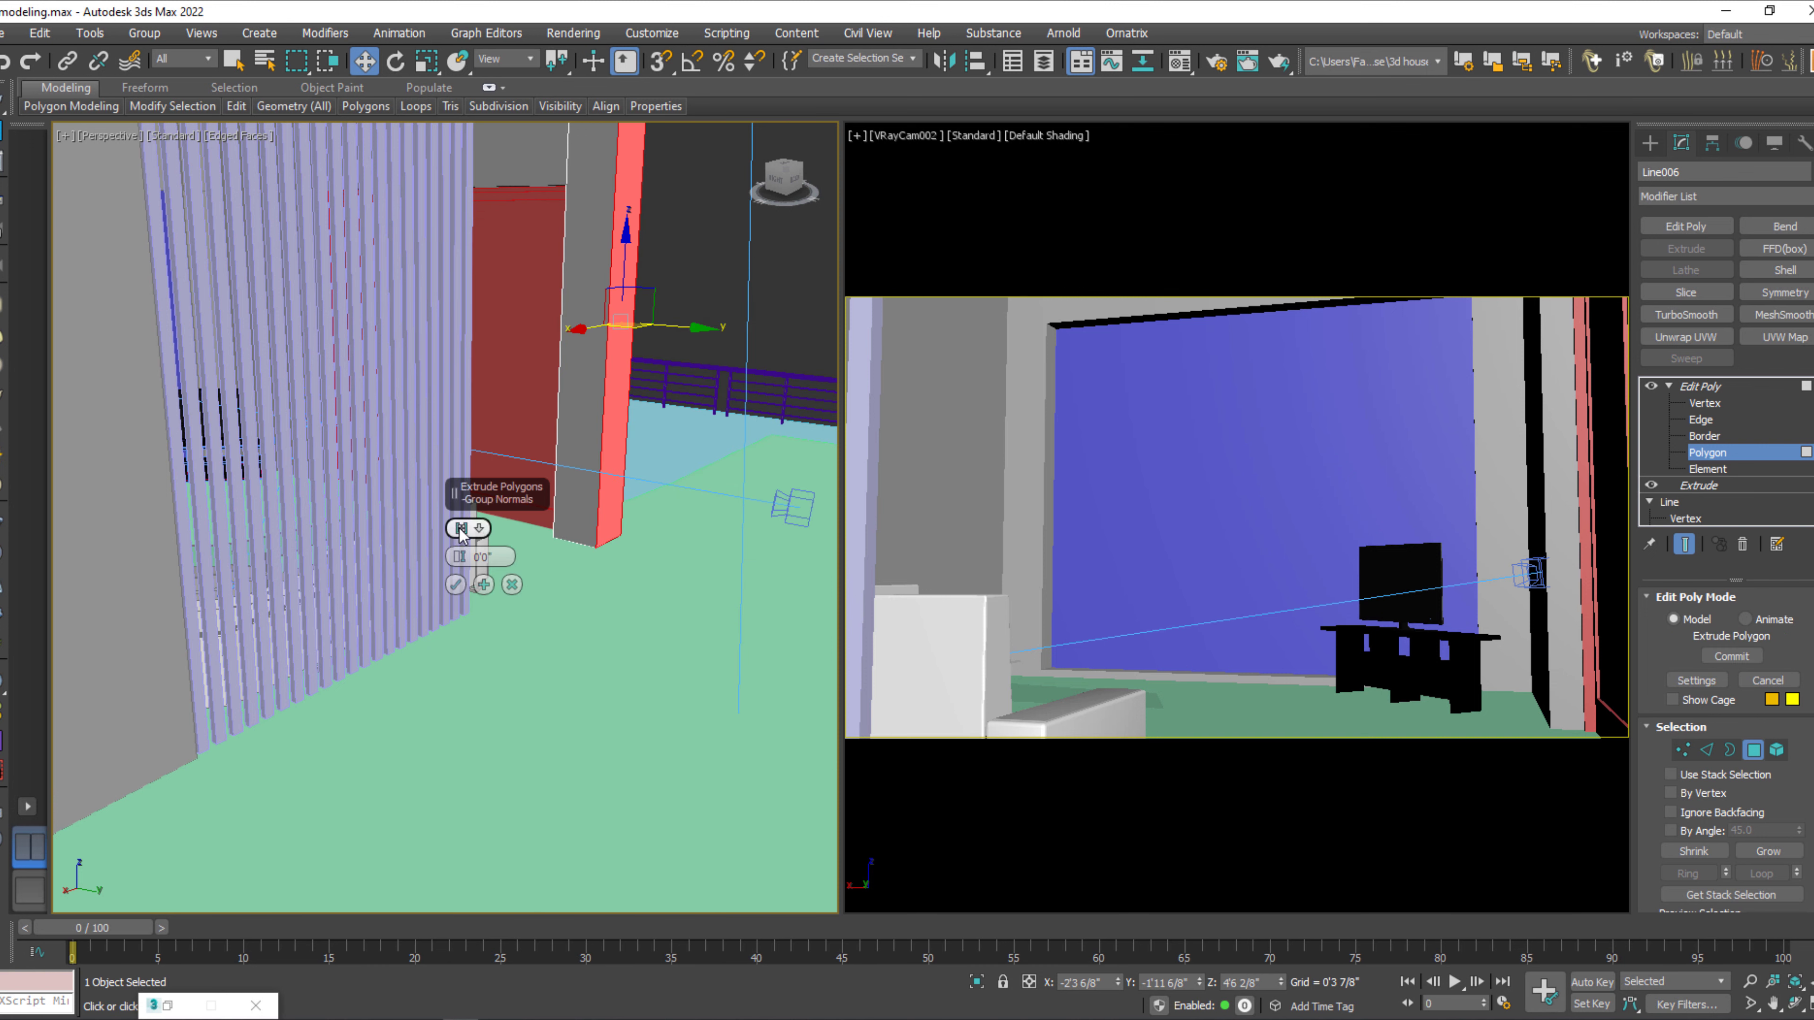
drag(459, 557, 502, 558)
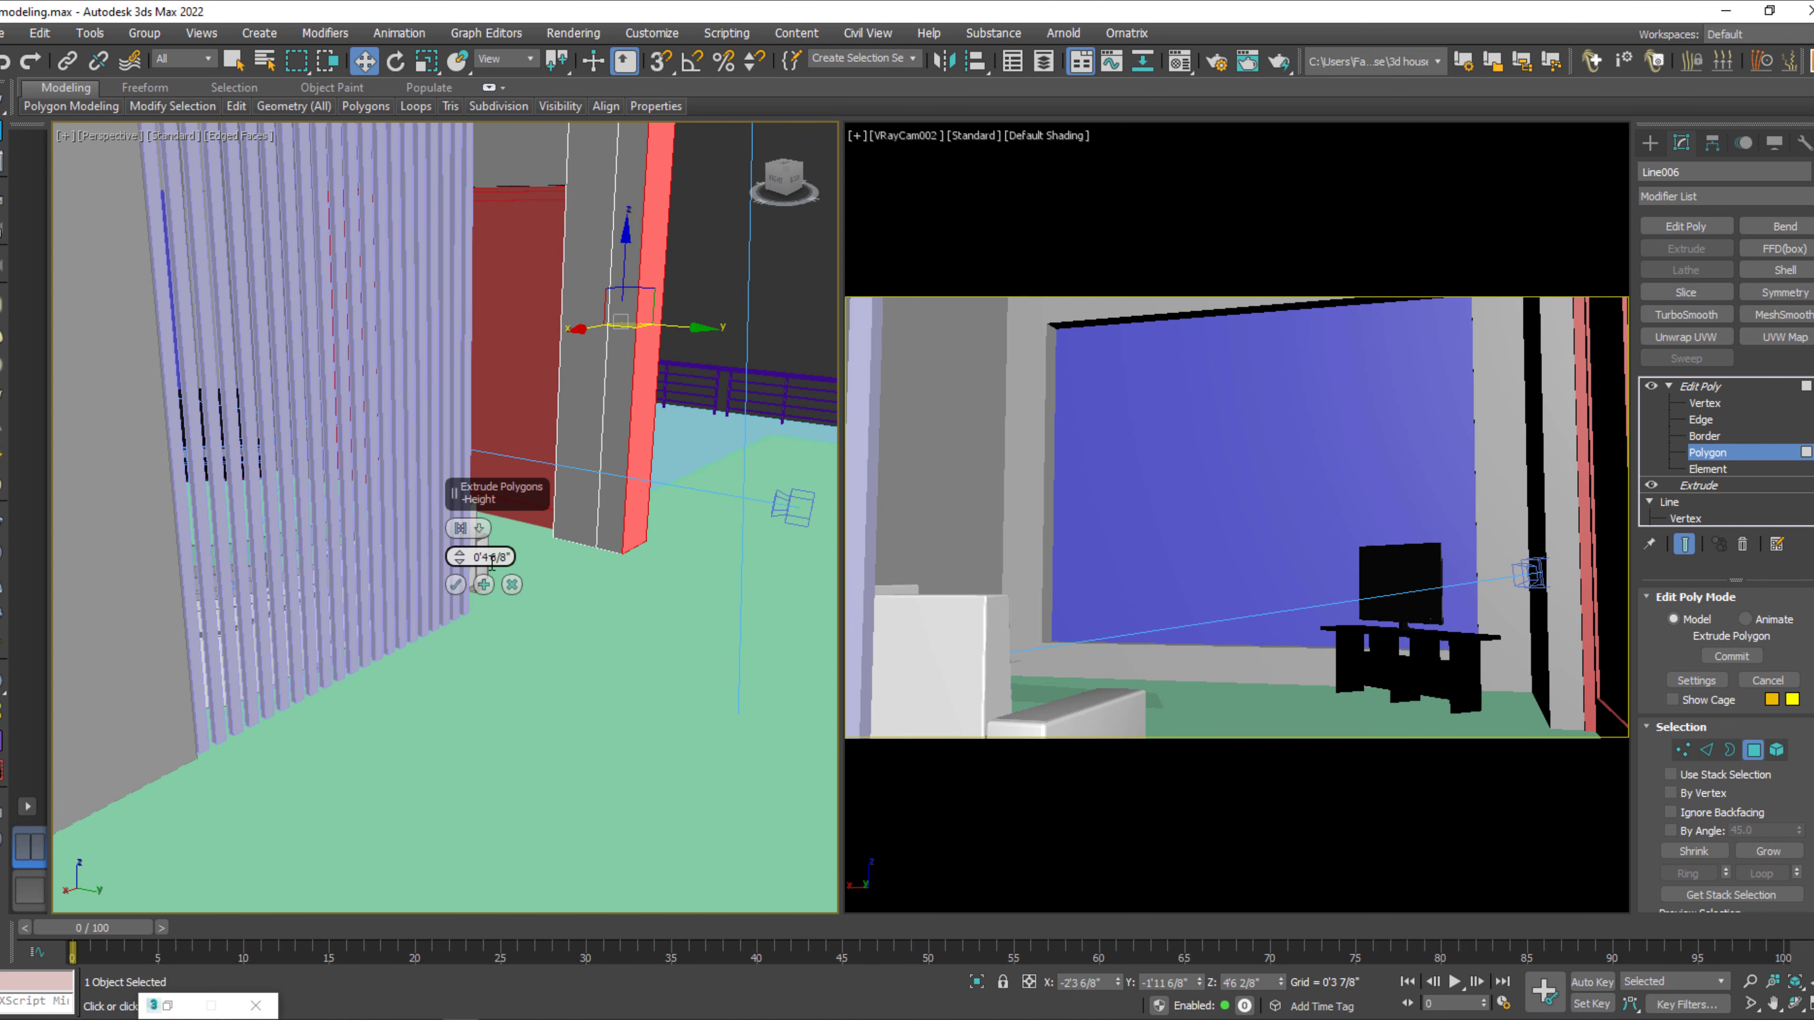
click(455, 584)
Extrude the column's new narrow face across the opening to the neighbouring wall, closing off the room, and leave polygon editing.
click(607, 468)
right_click(609, 466)
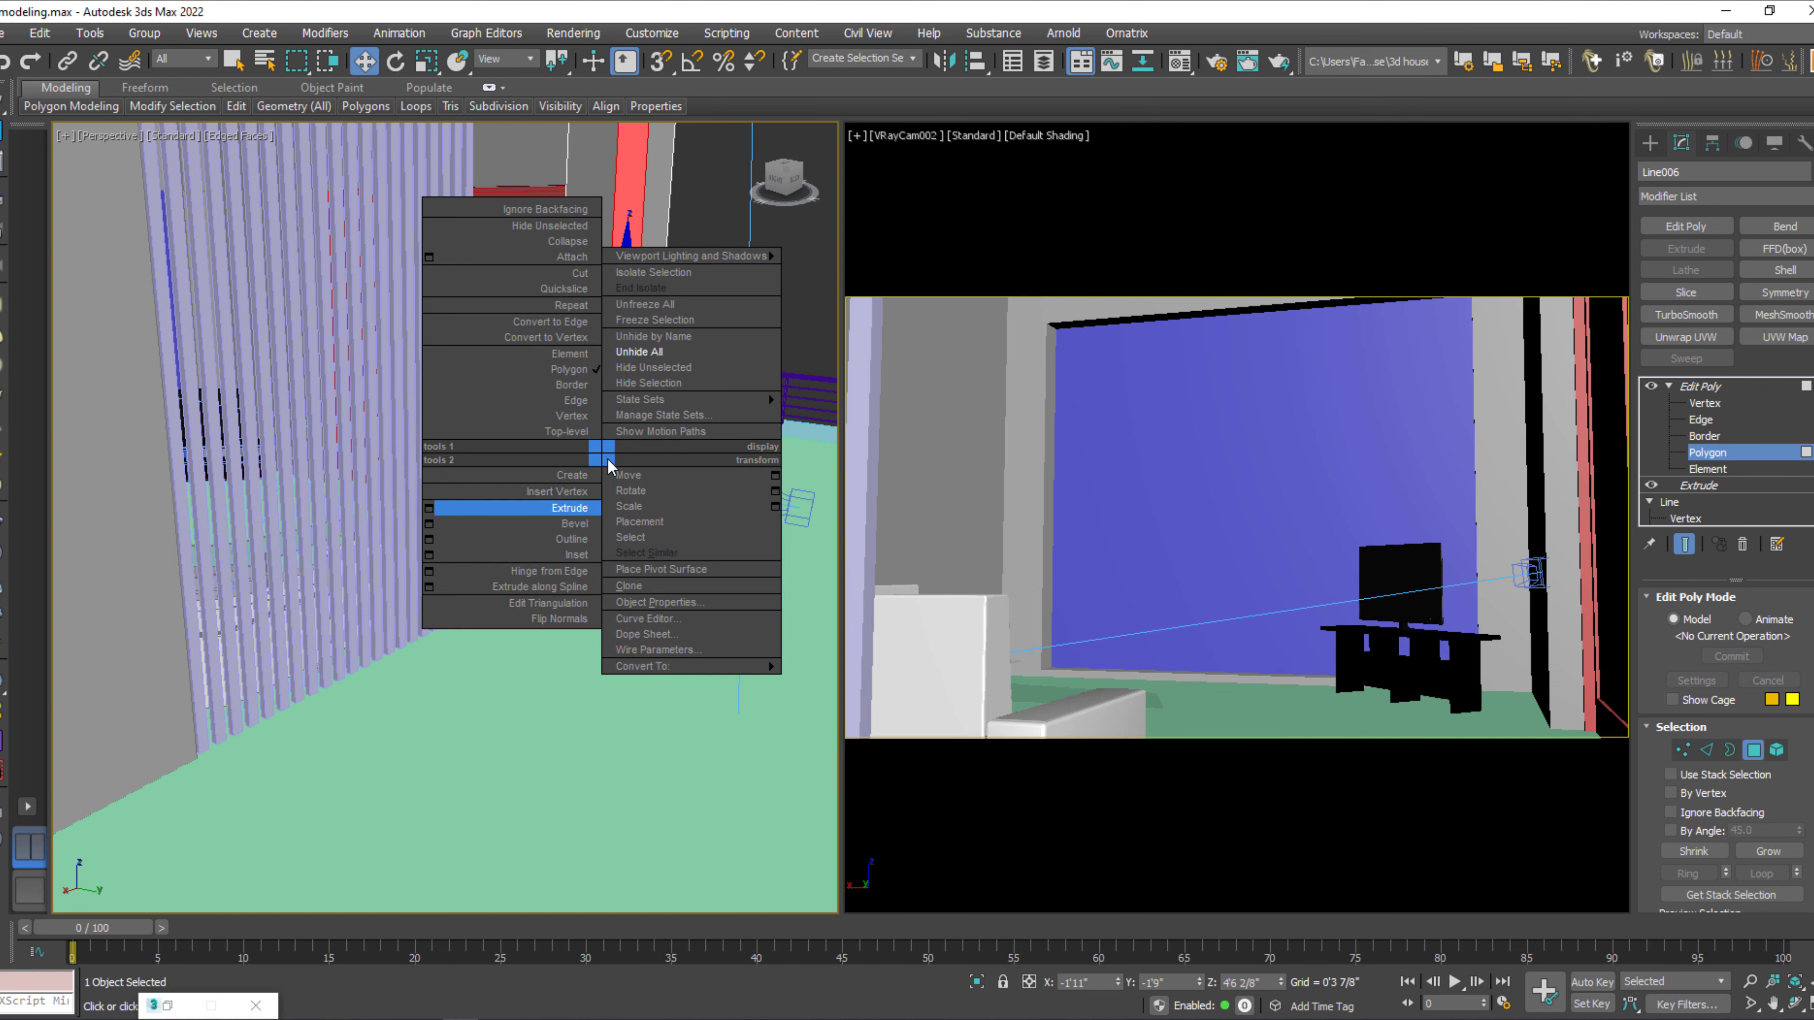
click(457, 508)
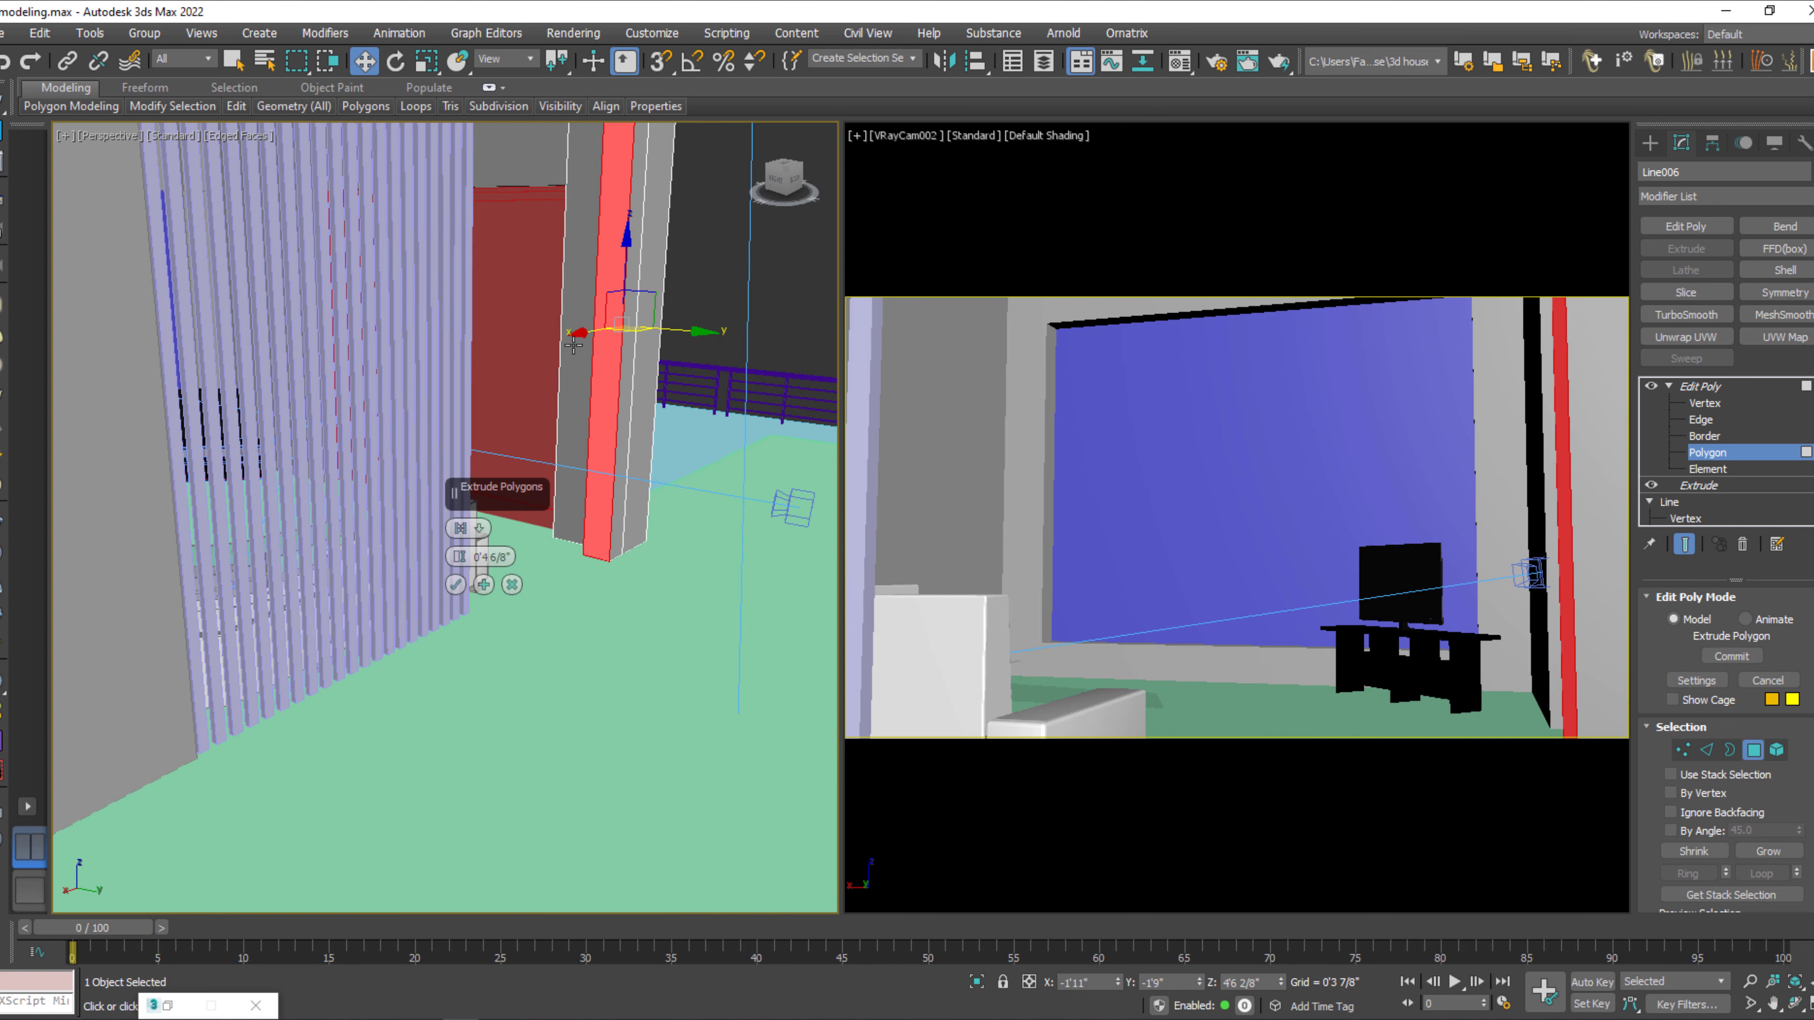
drag(458, 559, 536, 422)
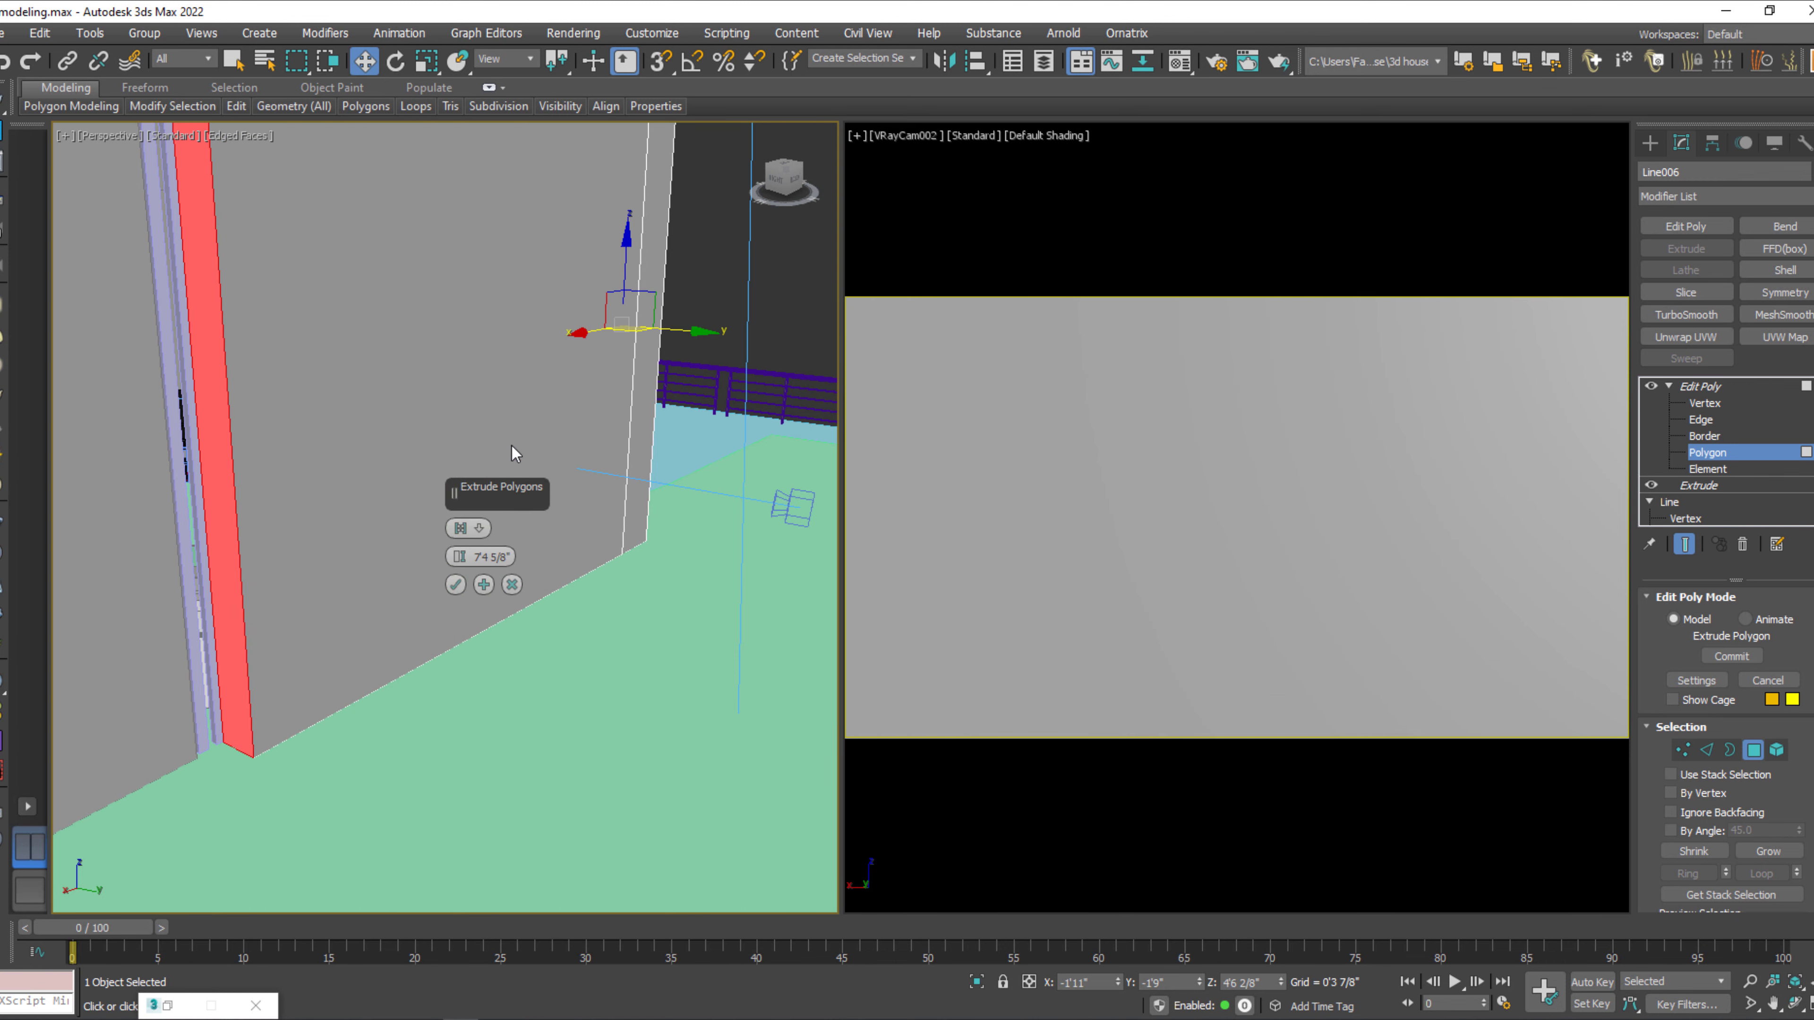
drag(460, 556, 467, 252)
click(454, 587)
scroll(452, 589, down, 3)
scroll(452, 589, down, 4)
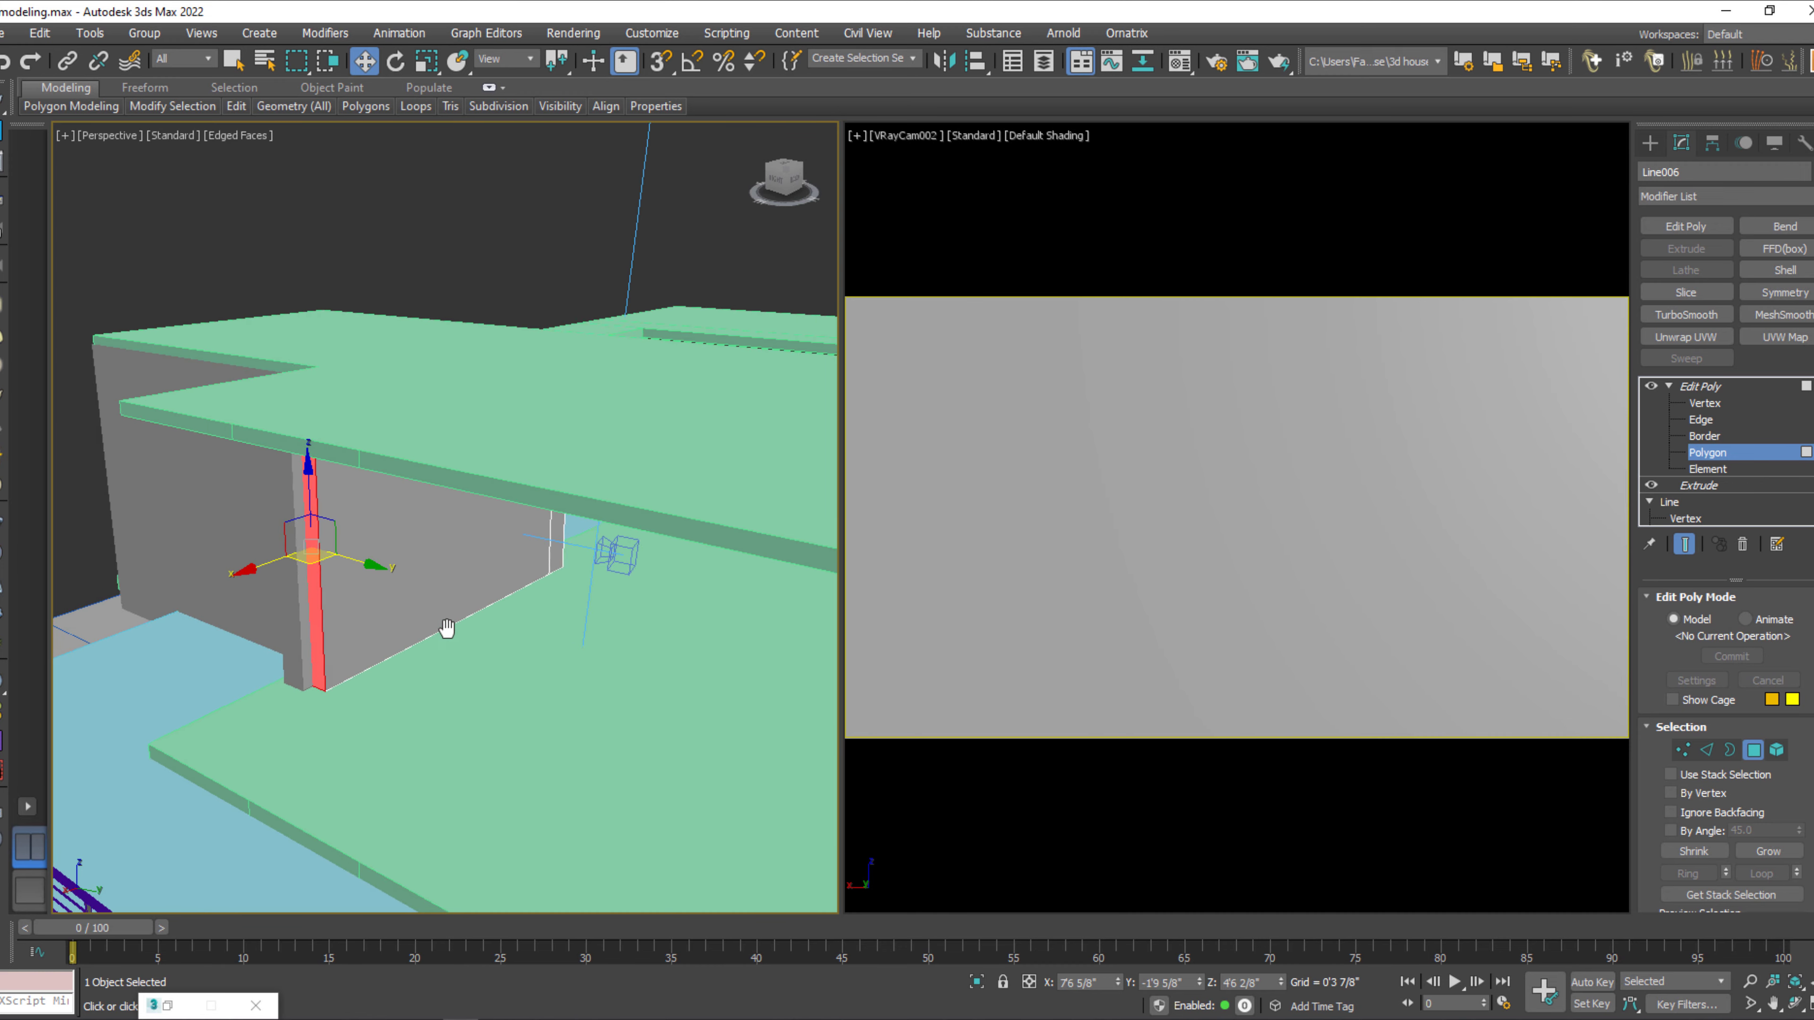
click(1743, 451)
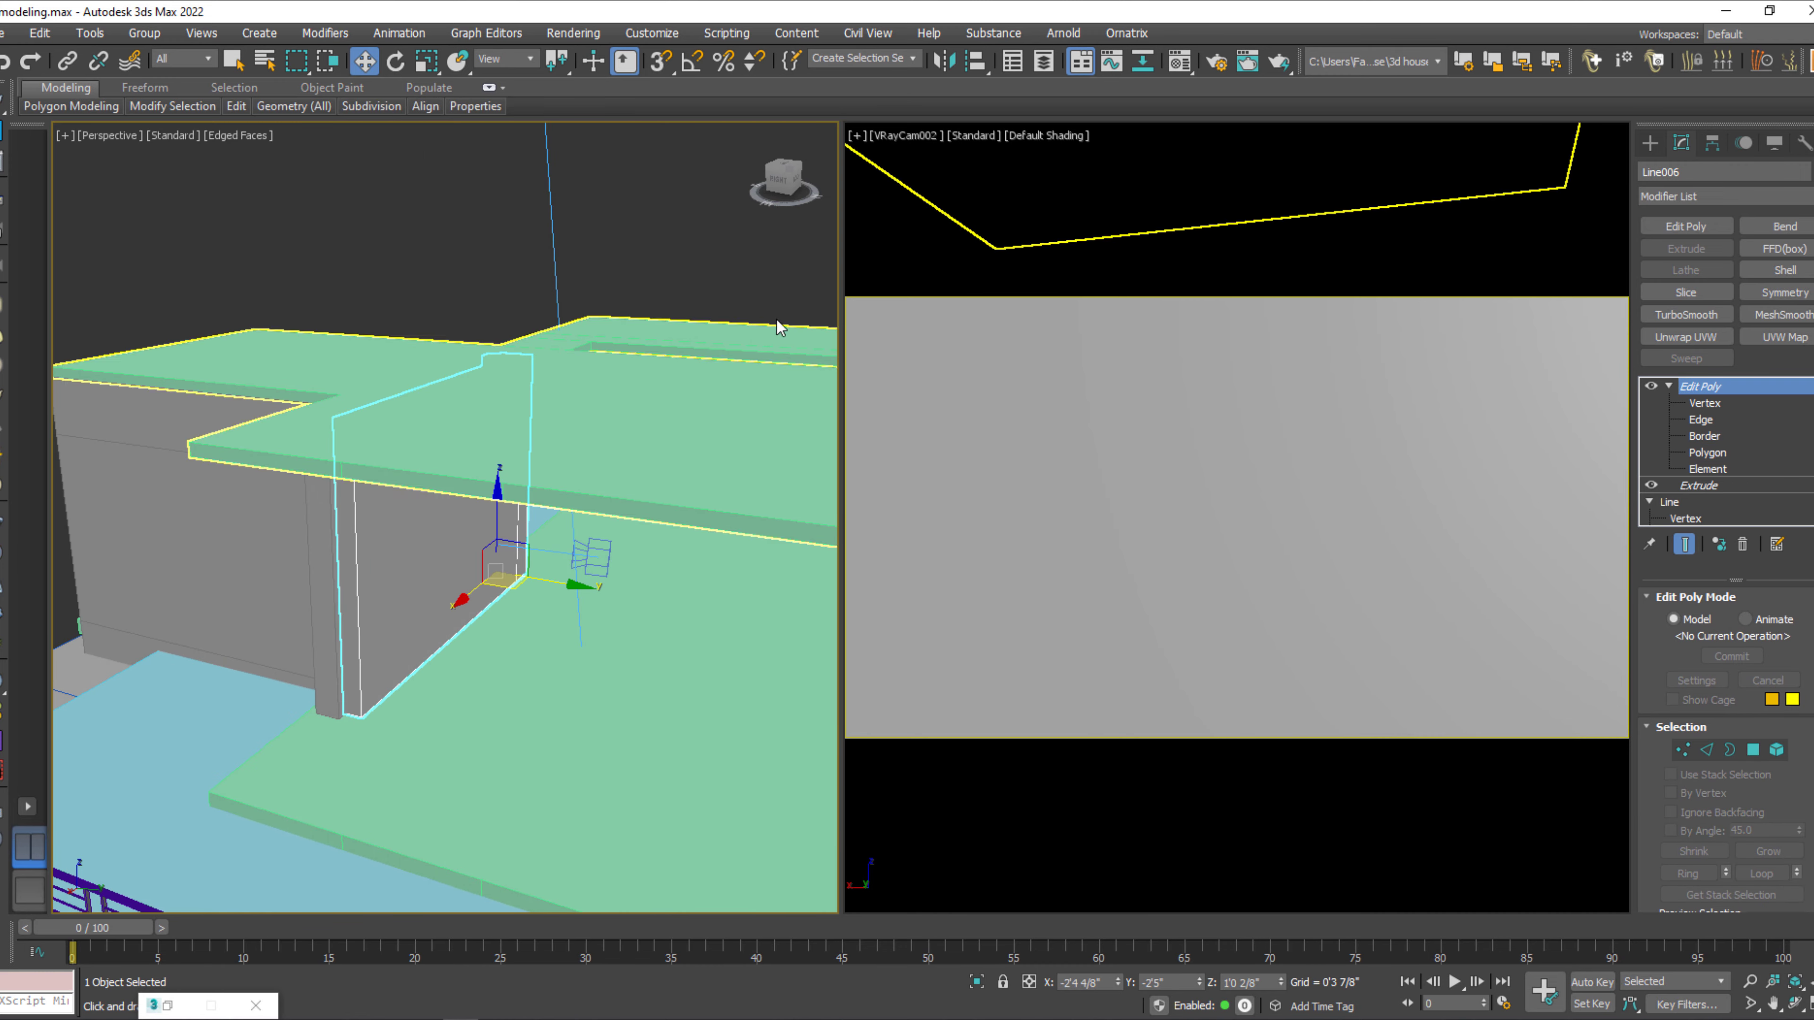
View the room through VRayCam001, and return the camera viewport to VRayCam002.
click(784, 260)
click(911, 308)
key(c)
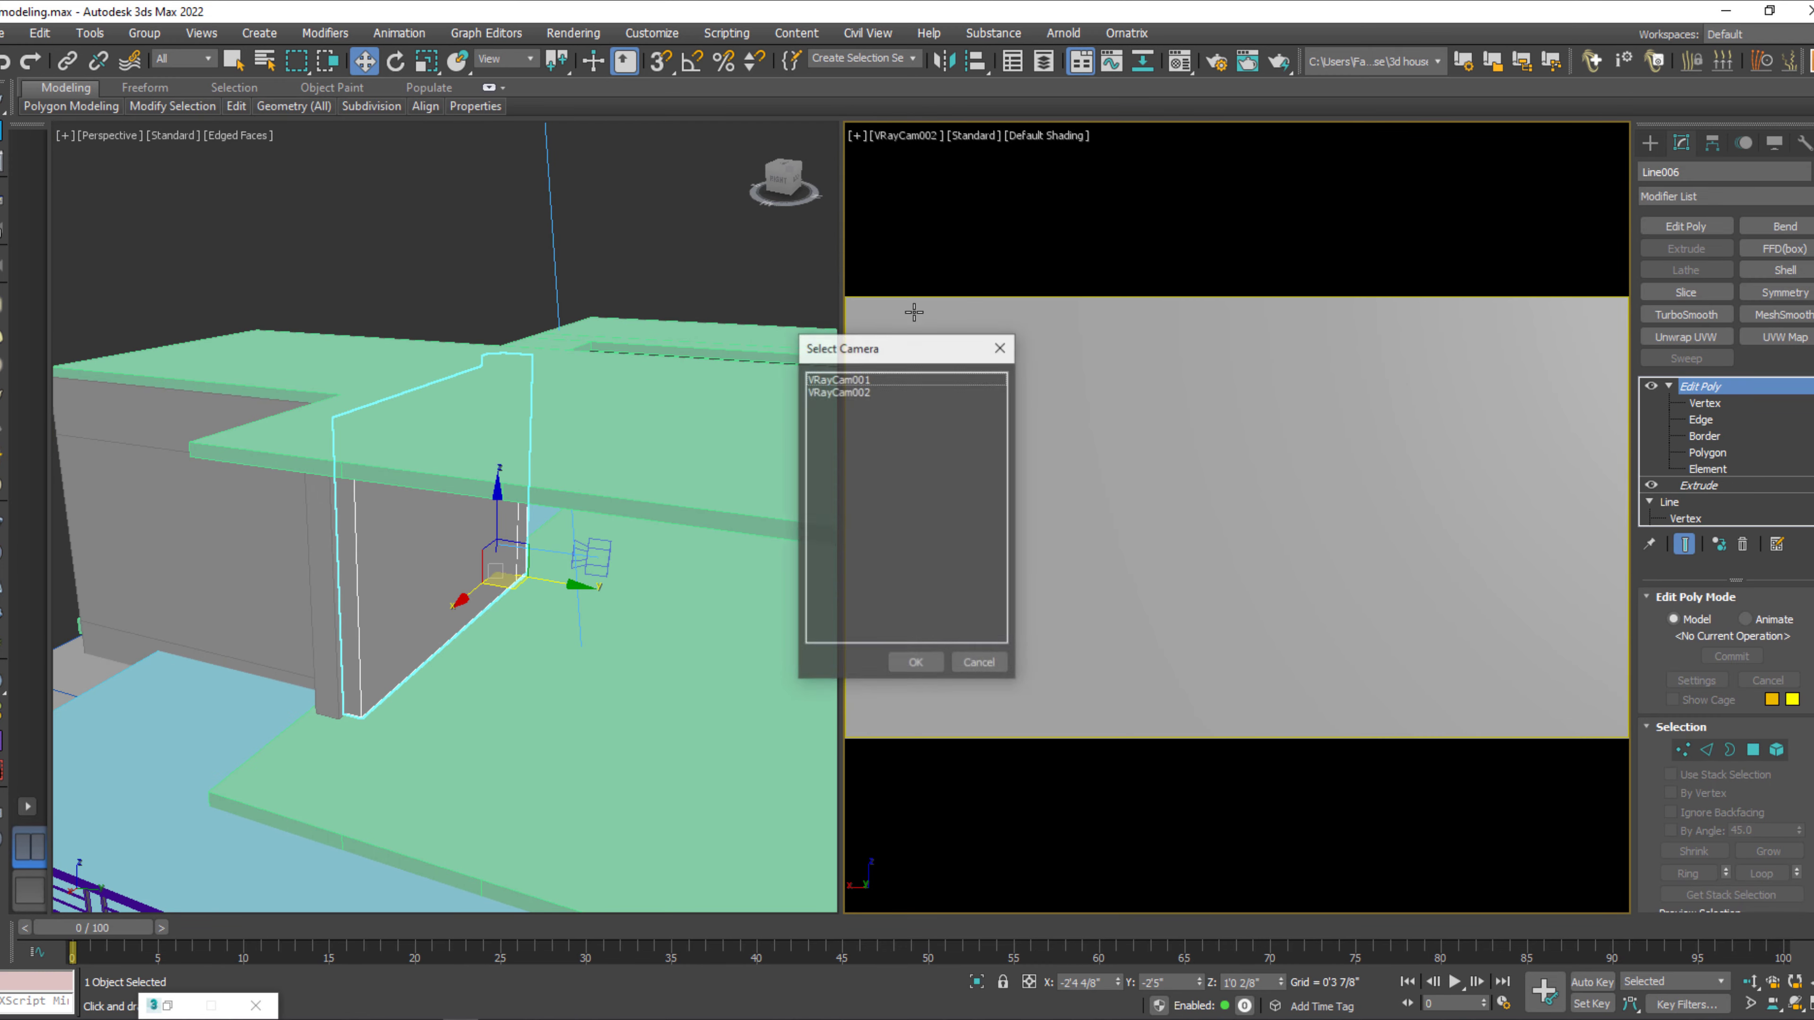
click(854, 380)
double_click(854, 381)
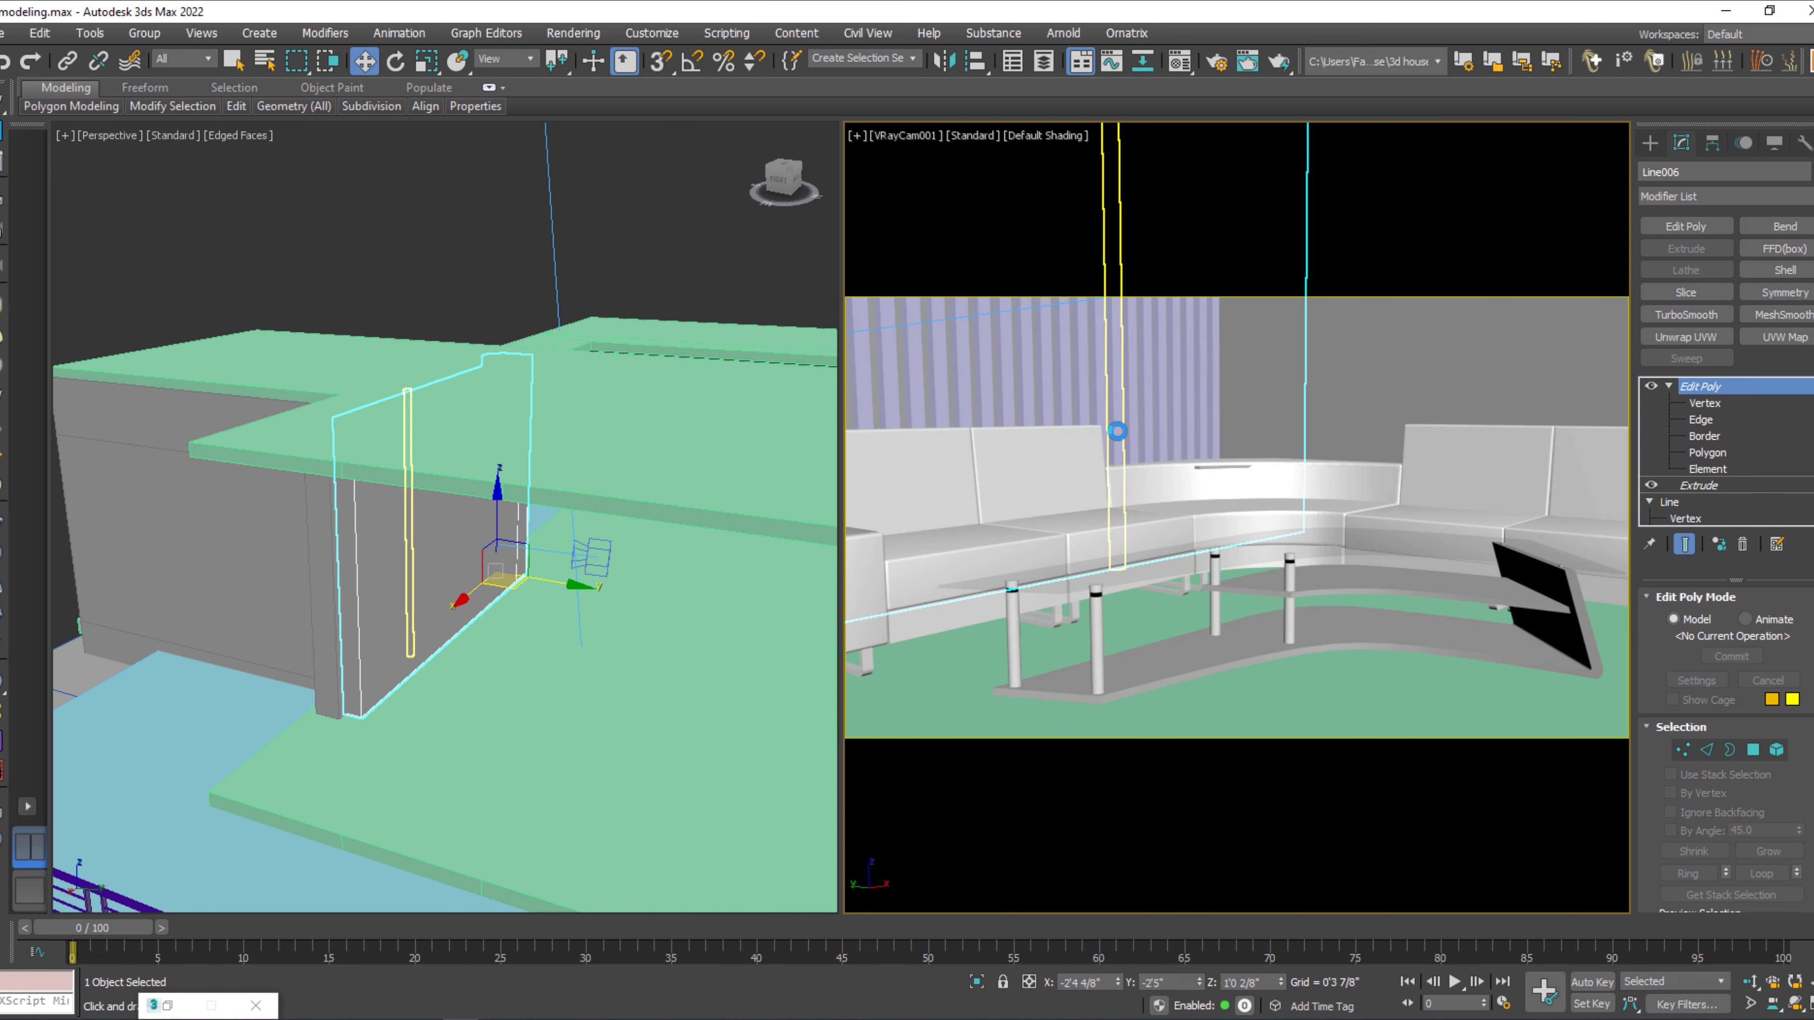
key(c)
click(855, 392)
double_click(854, 393)
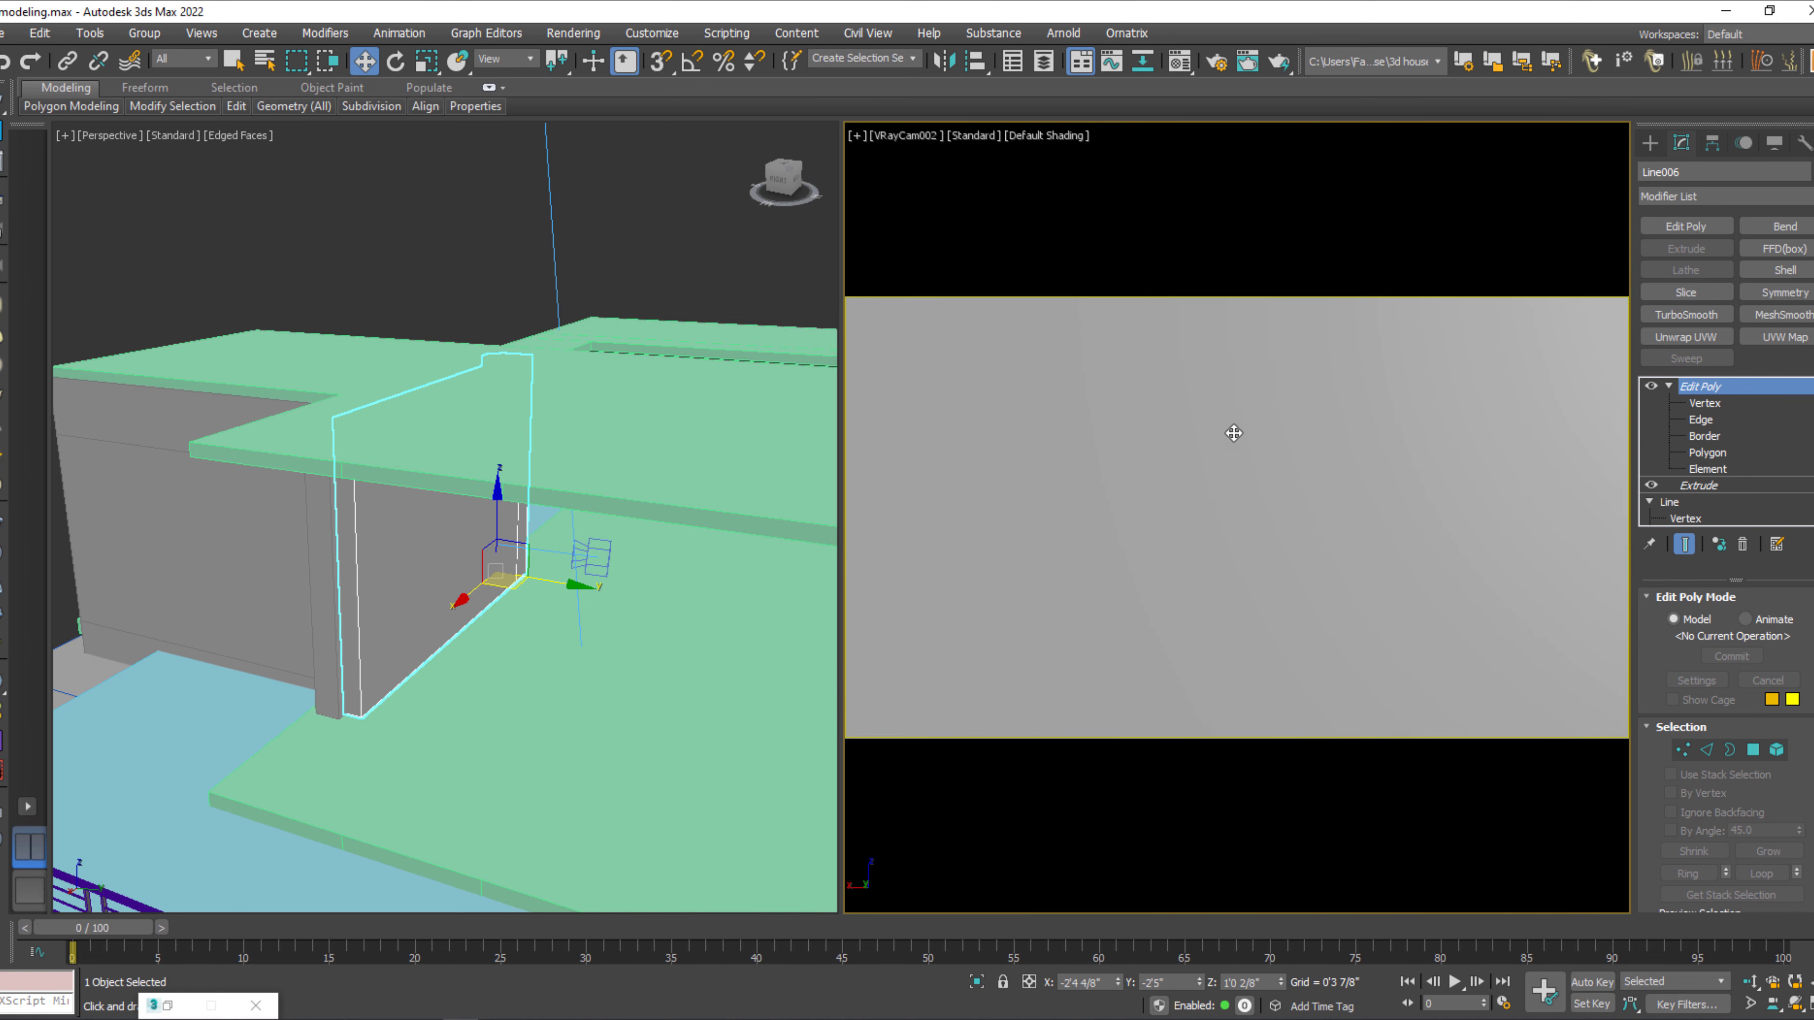
Move VRayCam002 inside the new wall to about Y -2'0 3/8" and raise it to about Z 2'3 3/8".
scroll(526, 539, up, 3)
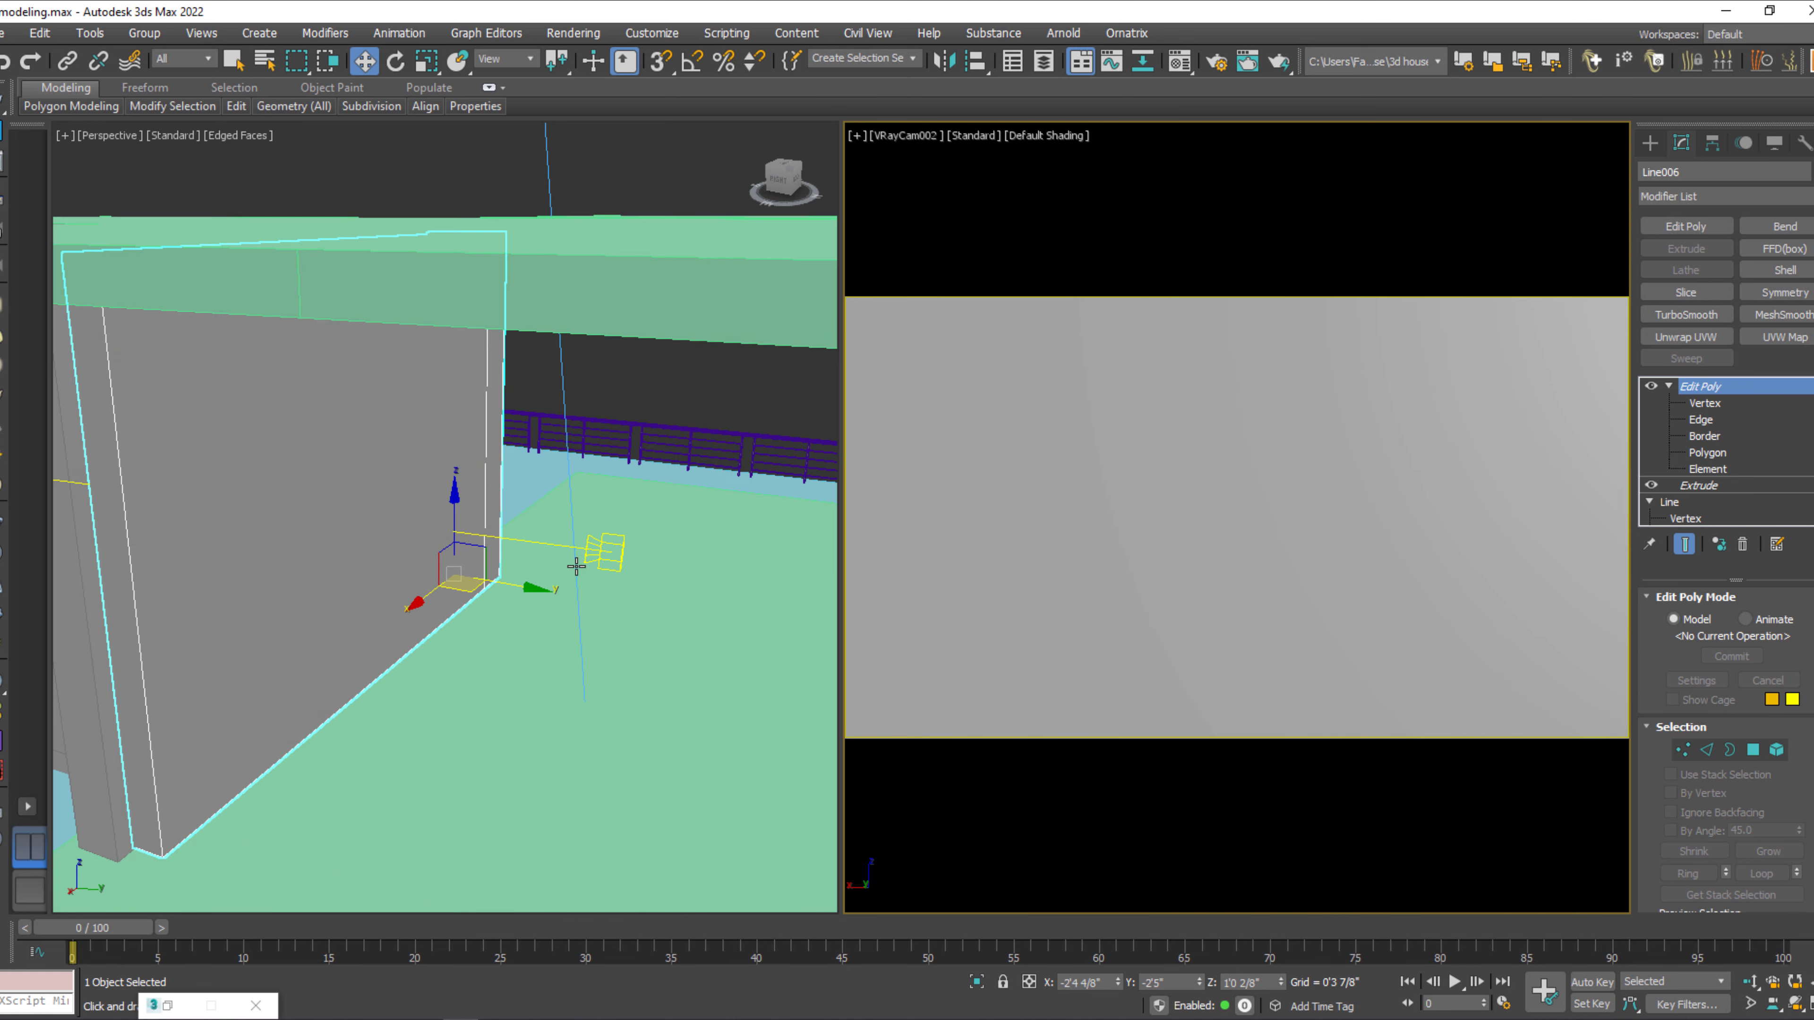
click(604, 544)
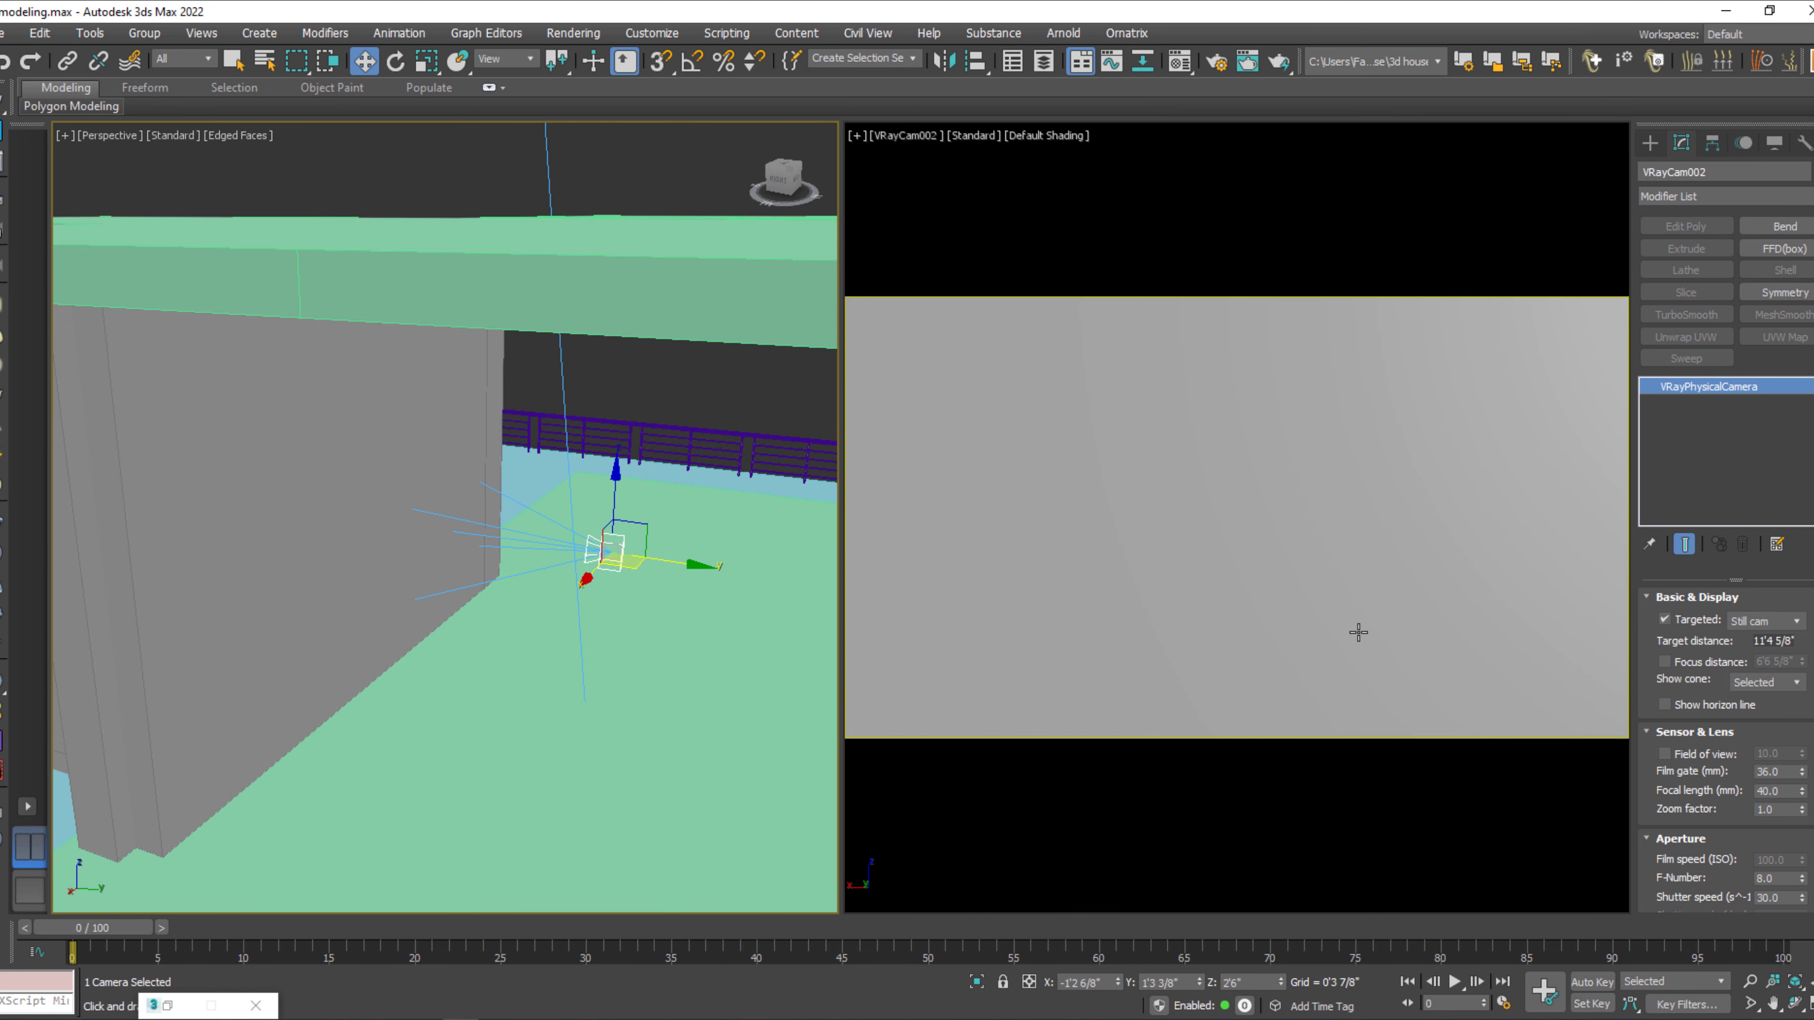
drag(682, 563, 519, 533)
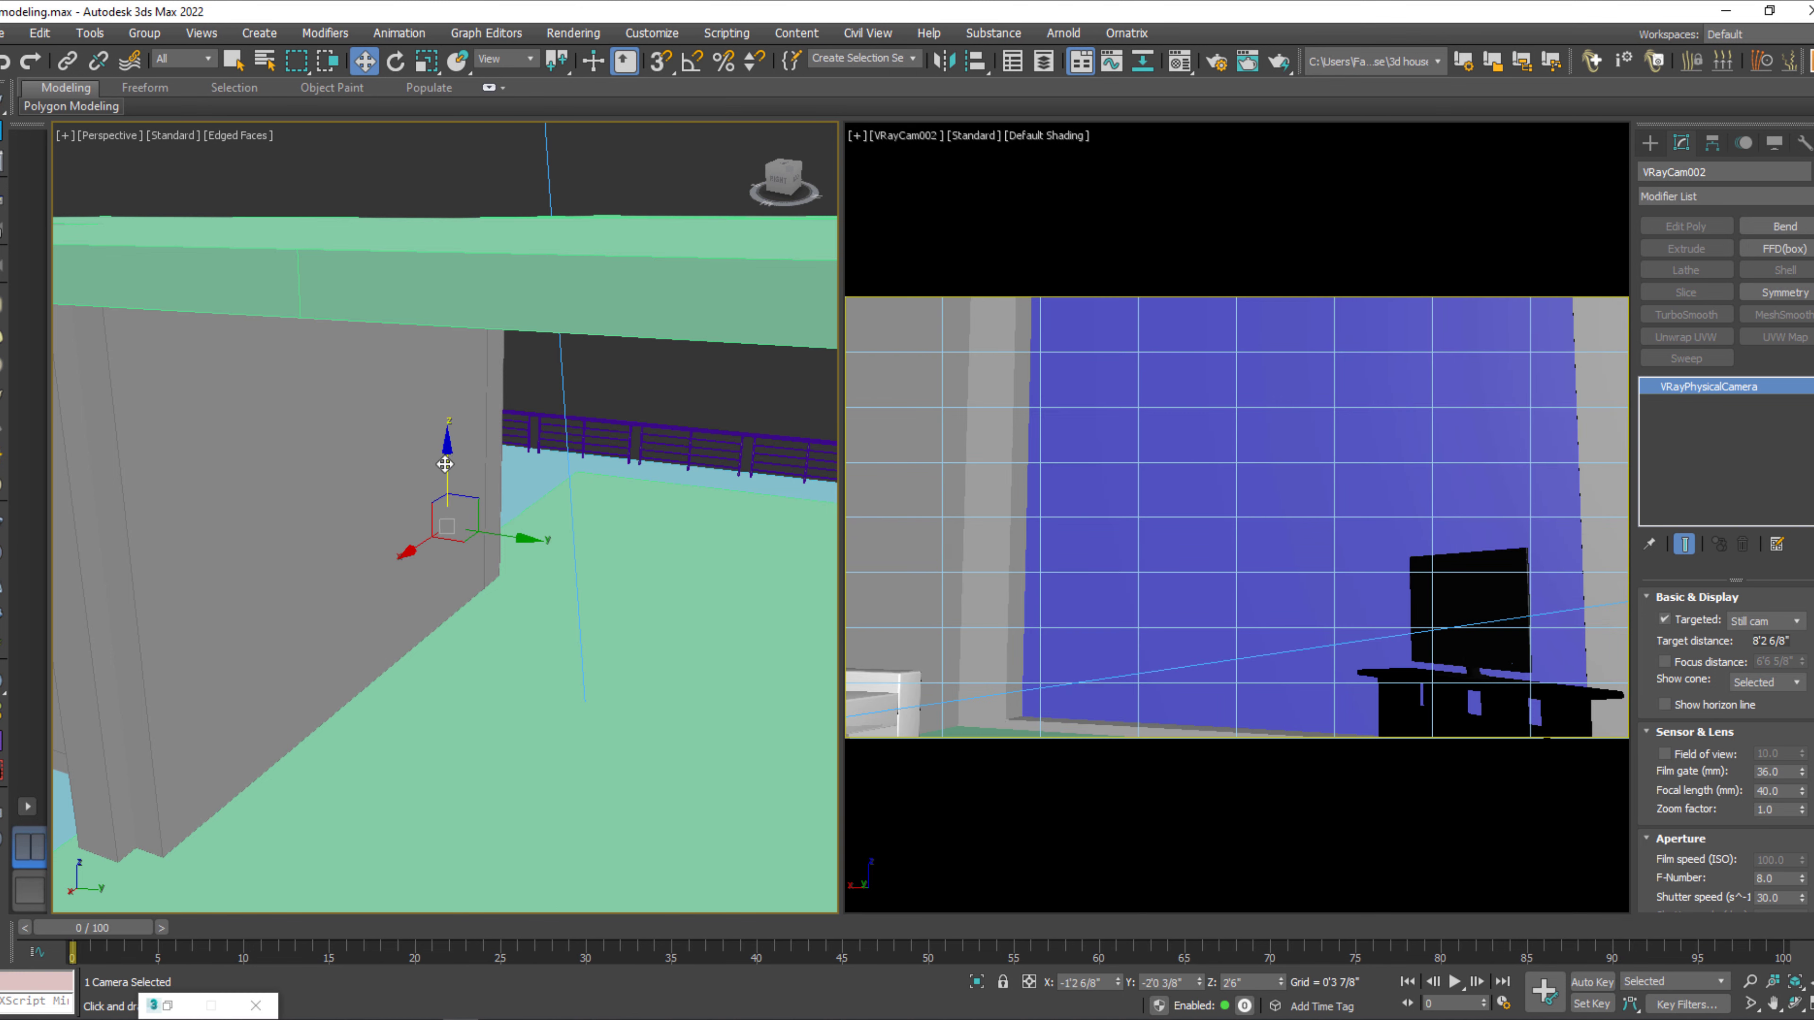
drag(447, 464, 447, 426)
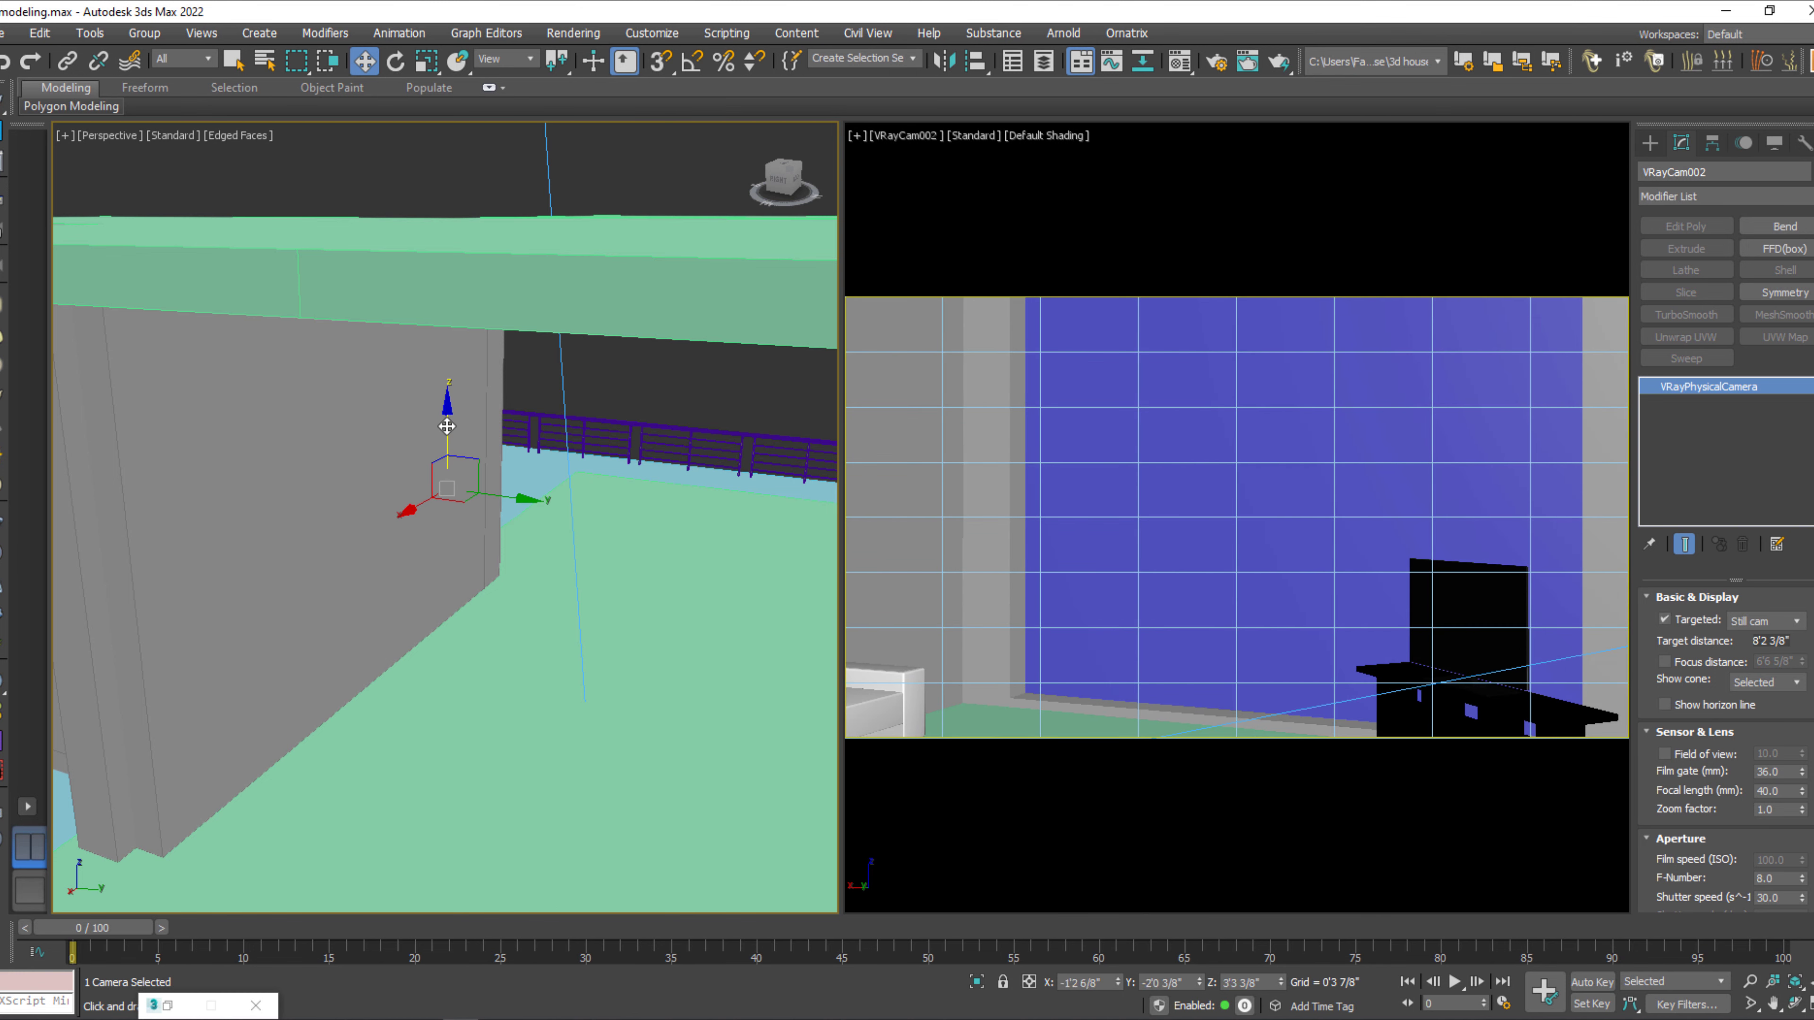
Lower the VRayCam002 target to about Z 2'7 7/8" and the camera itself to about Z 1'11 3/8".
right_click(474, 427)
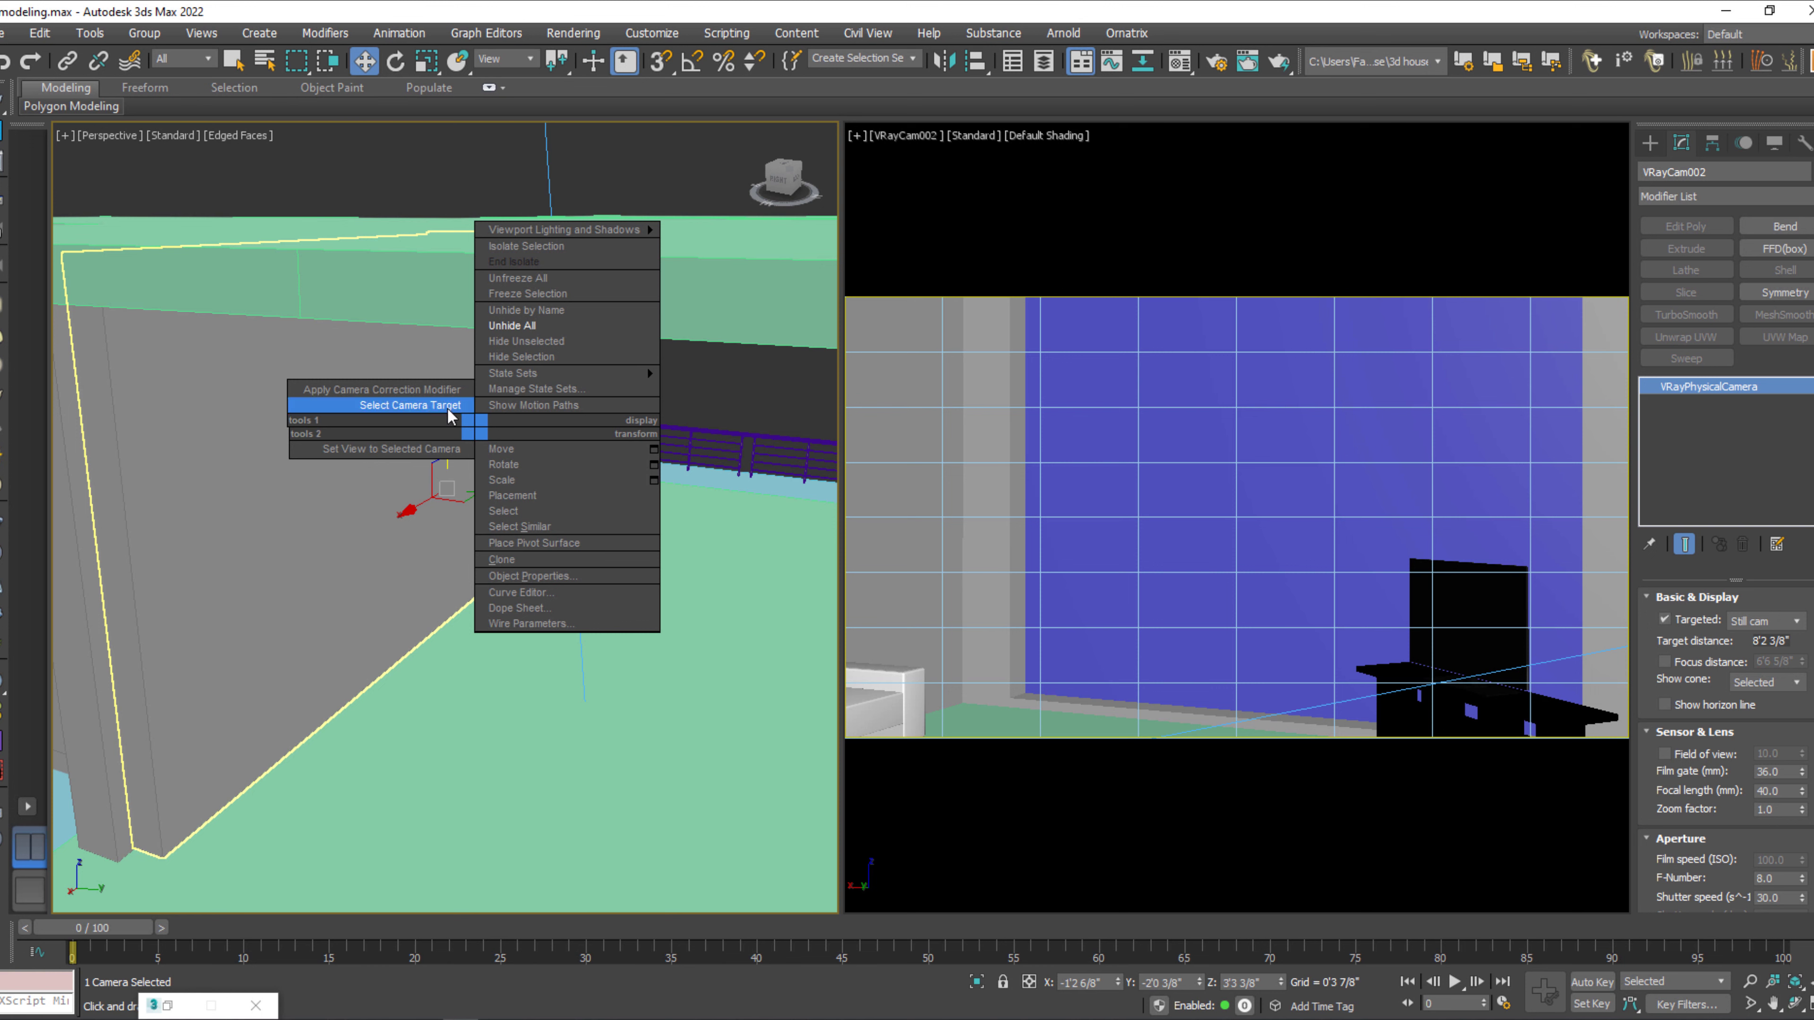
click(447, 410)
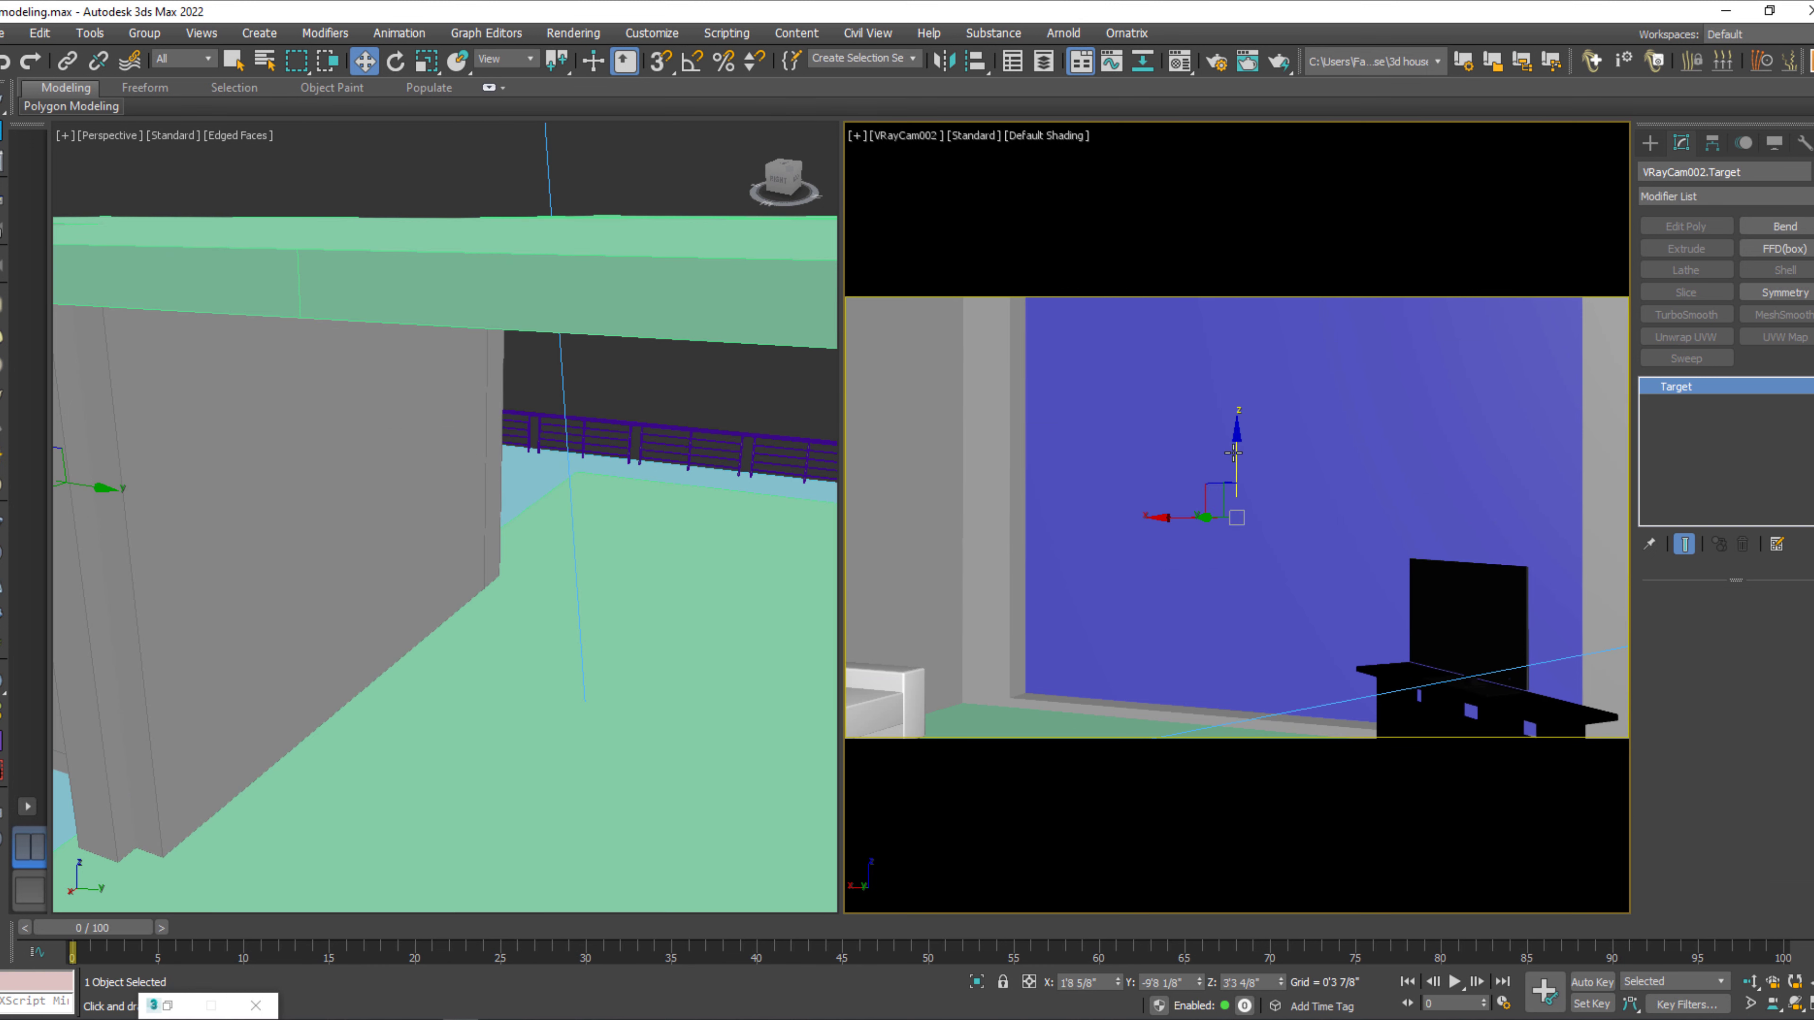
drag(1237, 452, 1248, 511)
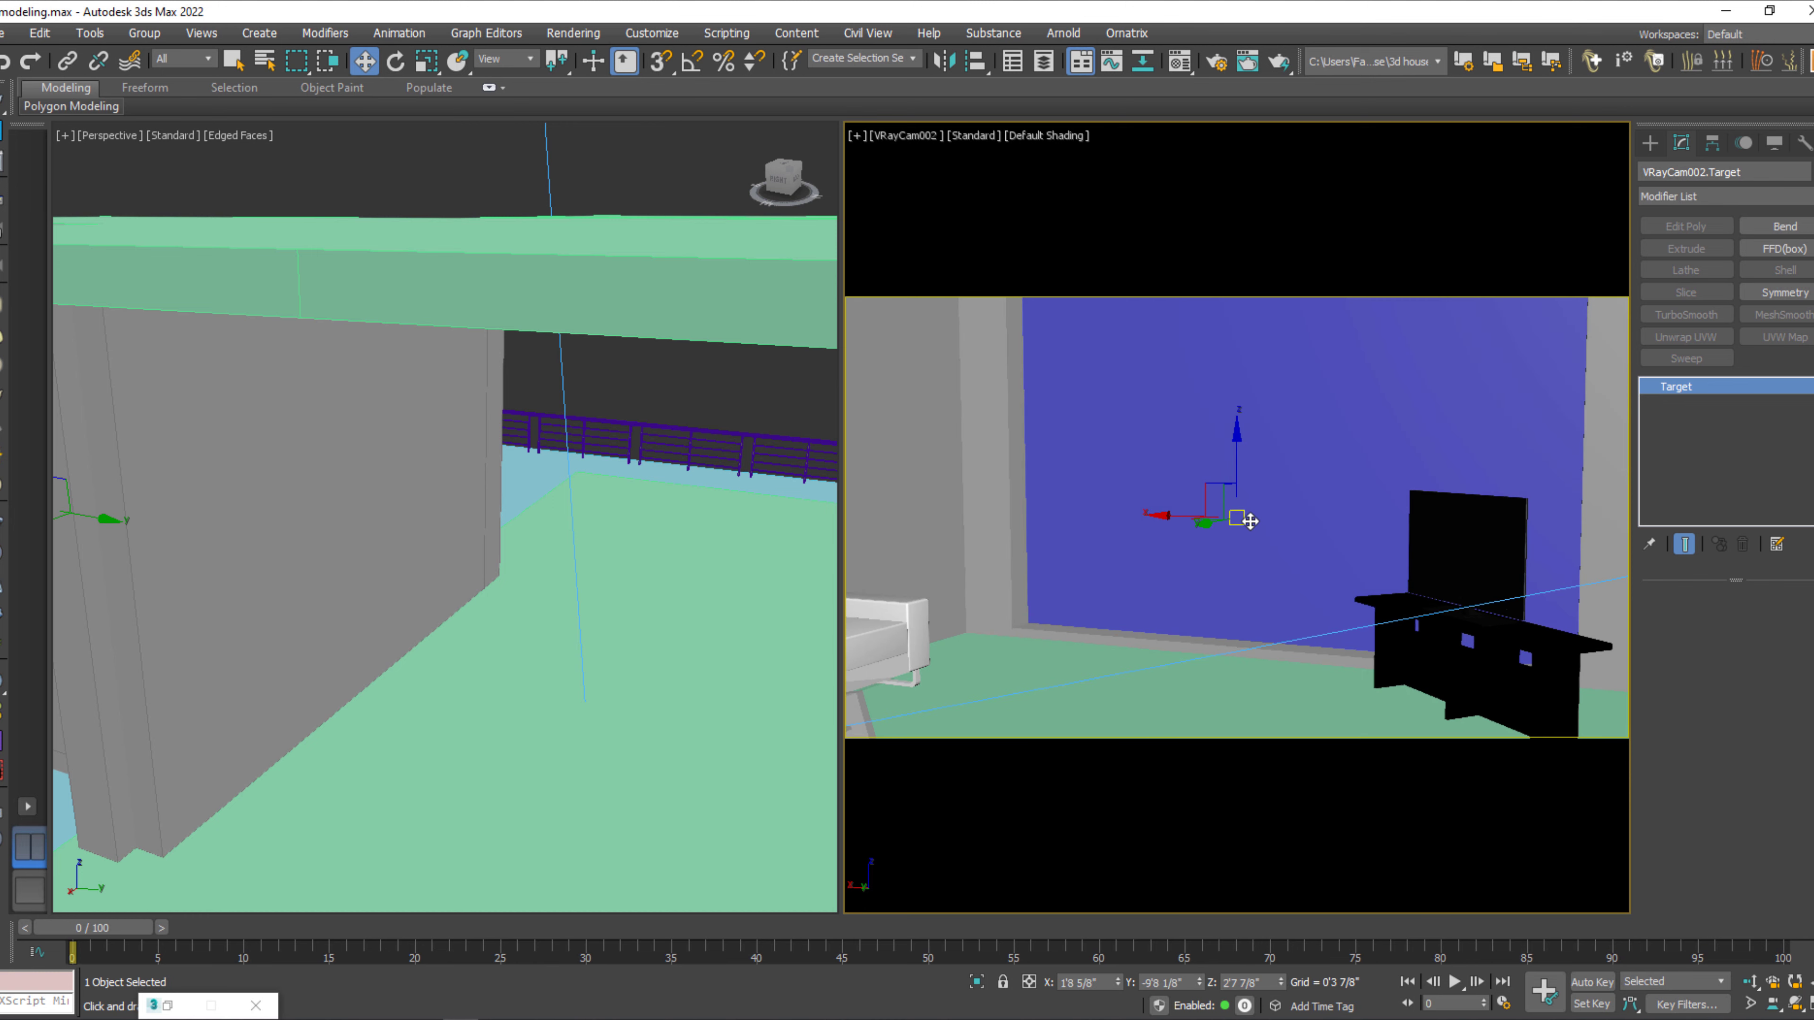
right_click(1247, 509)
click(1195, 497)
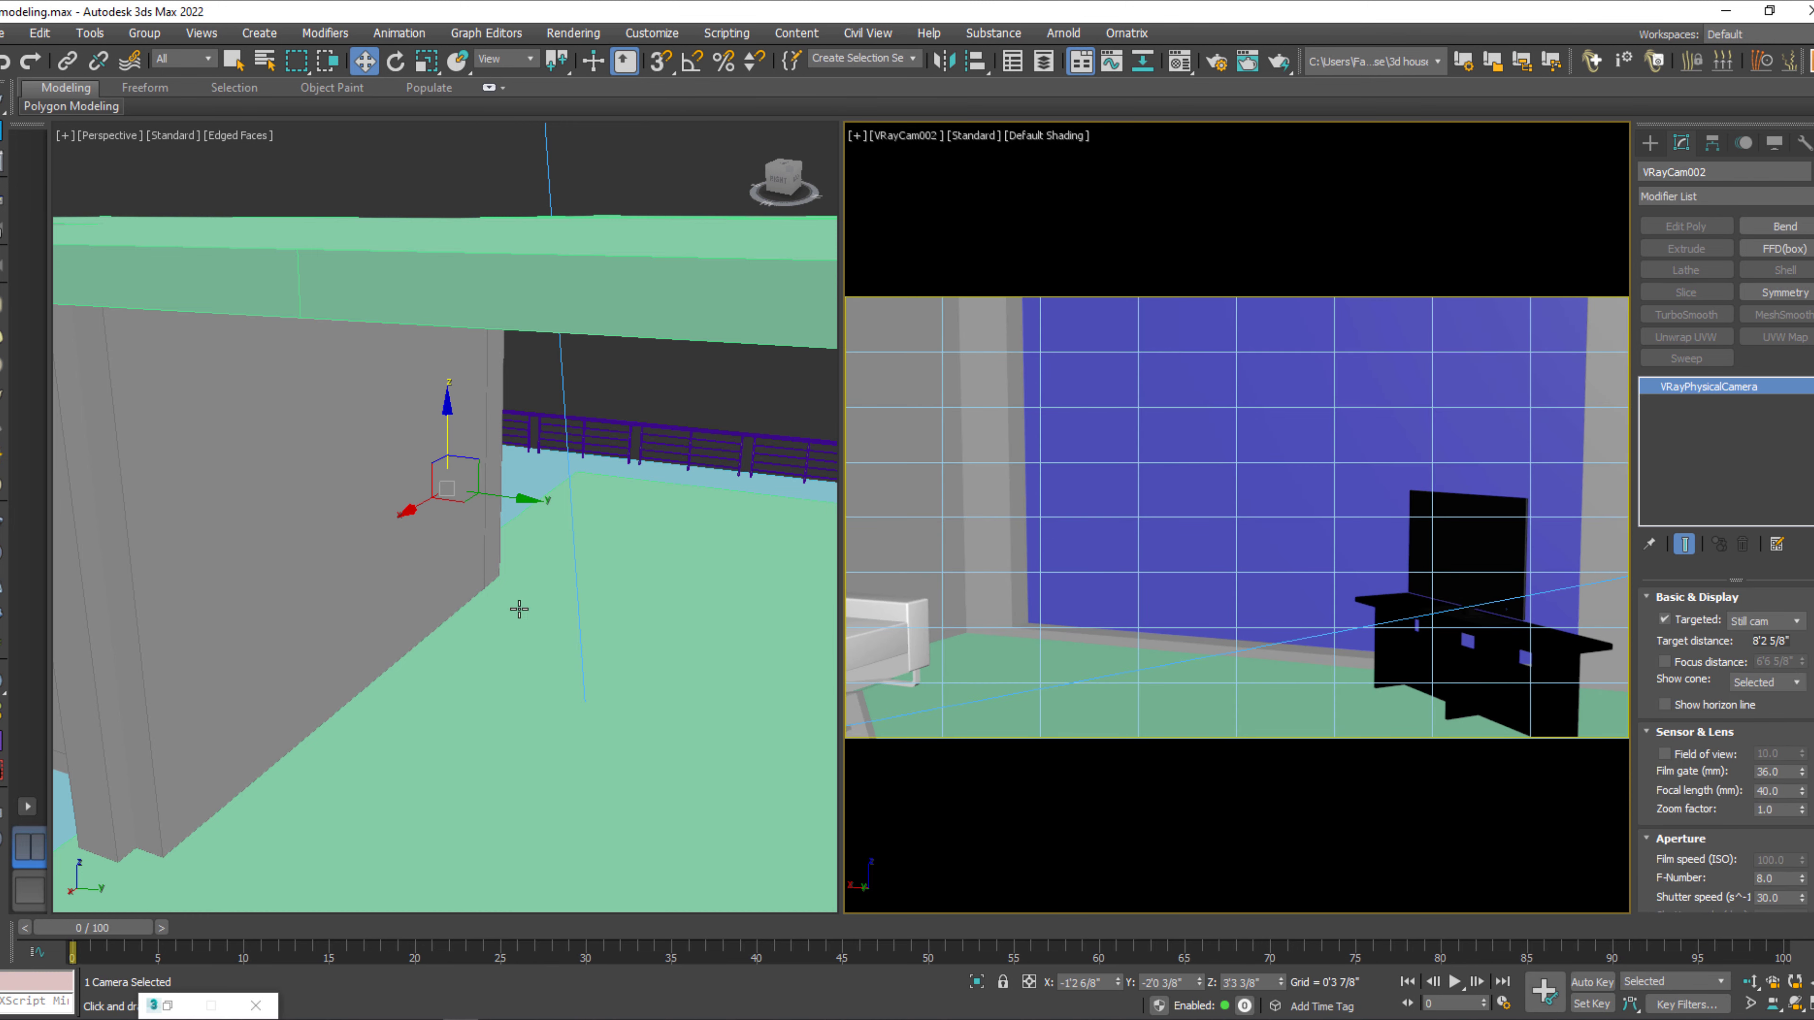
drag(452, 427, 472, 491)
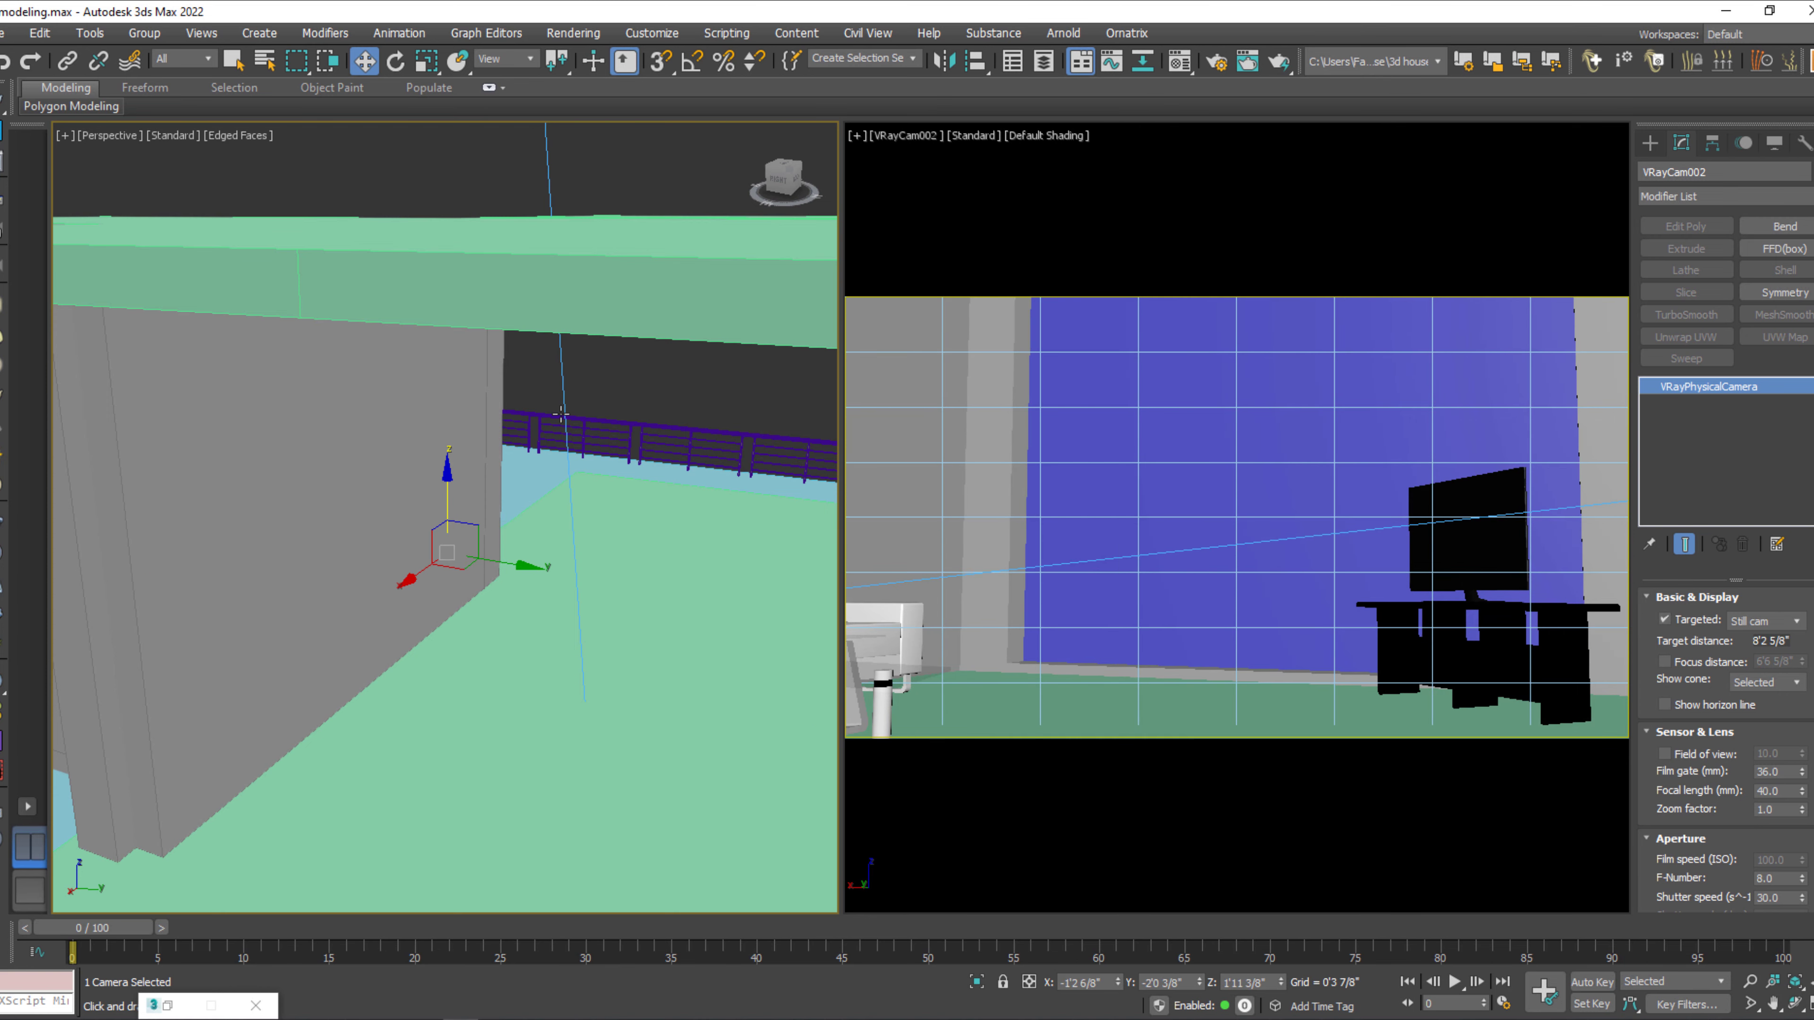
Render a test image of the VRayCam002 view and close the frame buffer.
middle_click(1030, 362)
key(shift+q)
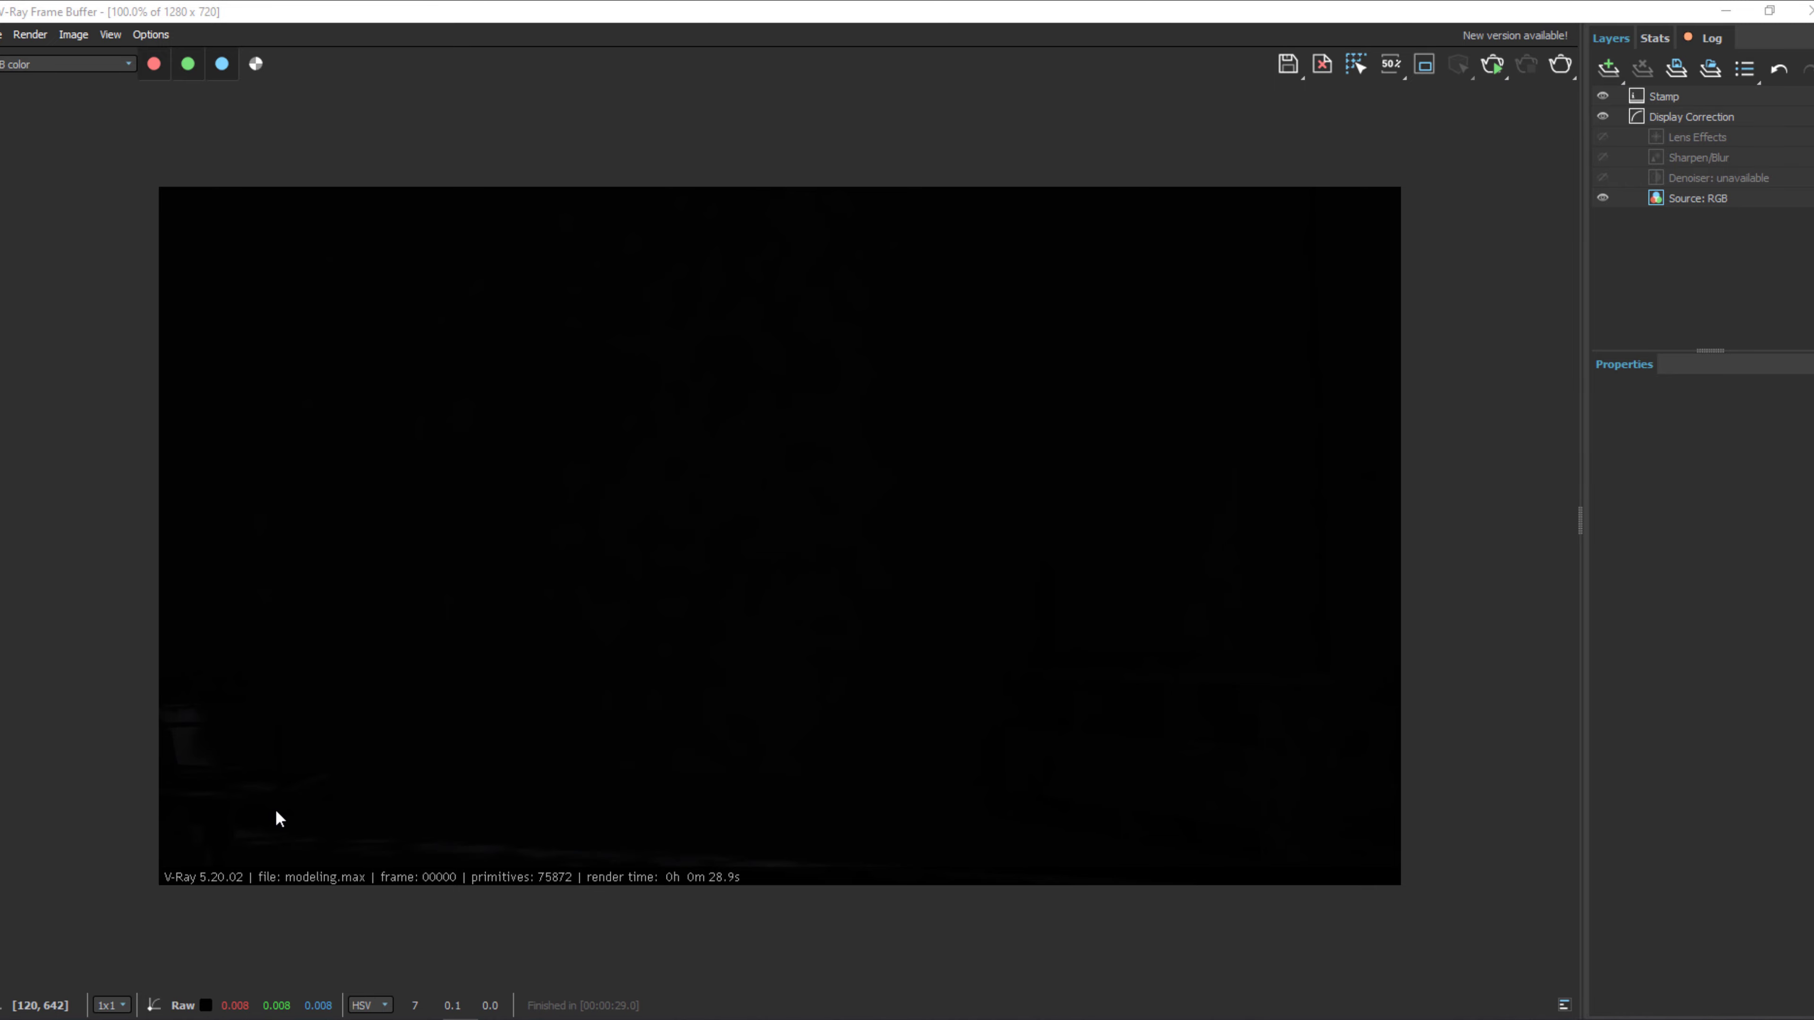
click(1809, 11)
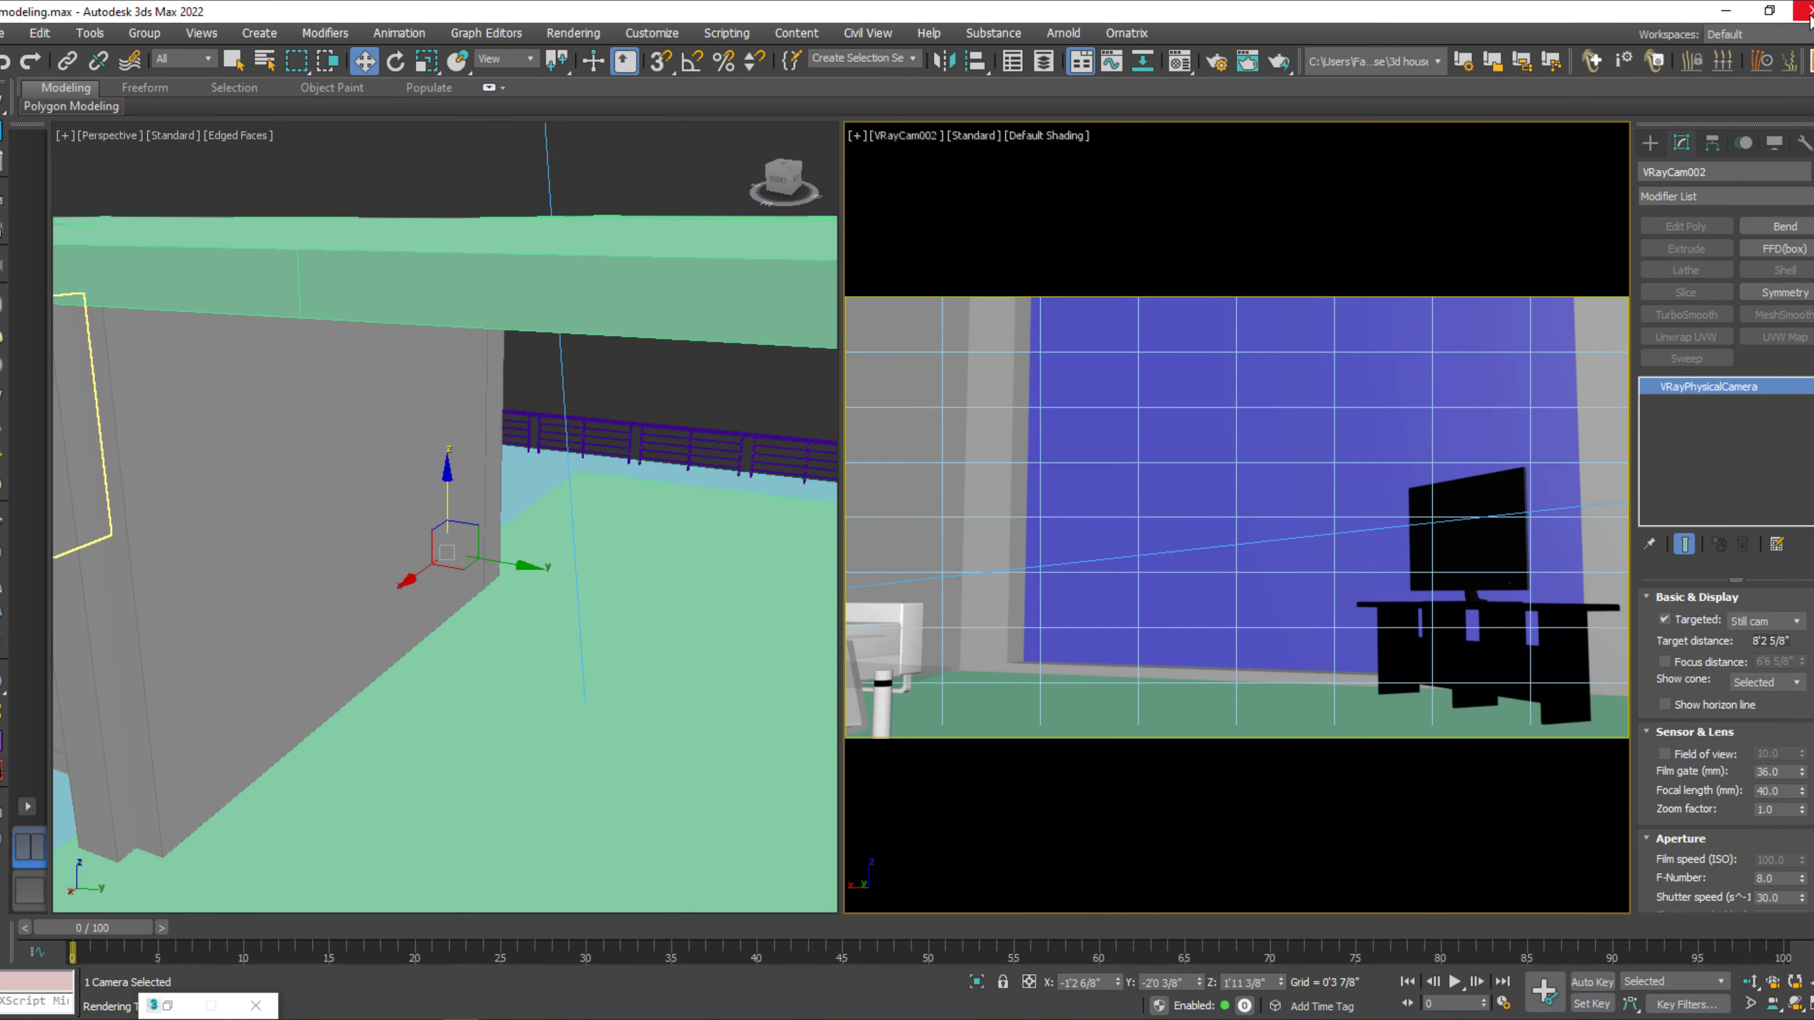
Inspect the house from outside and select the blue pane filling the window opening in the end wall.
scroll(616, 571, down, 5)
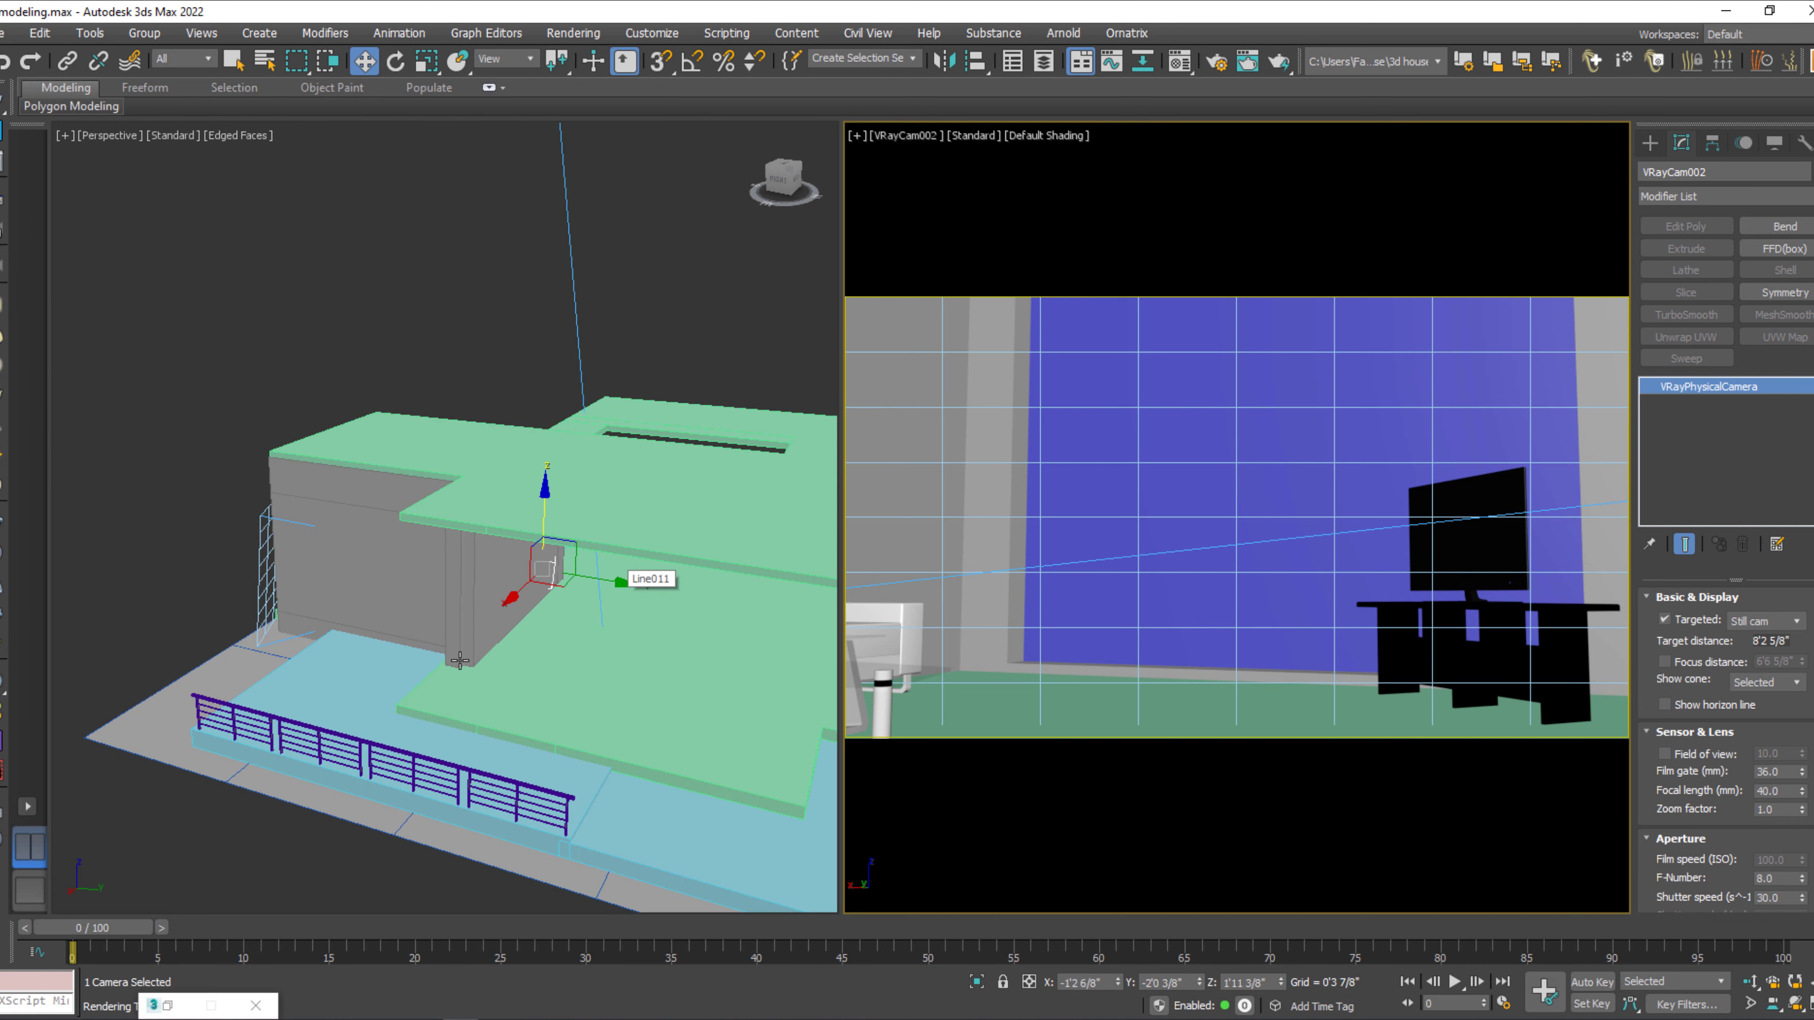
alt+middle_drag(460, 660, 582, 684)
key(q)
click(291, 774)
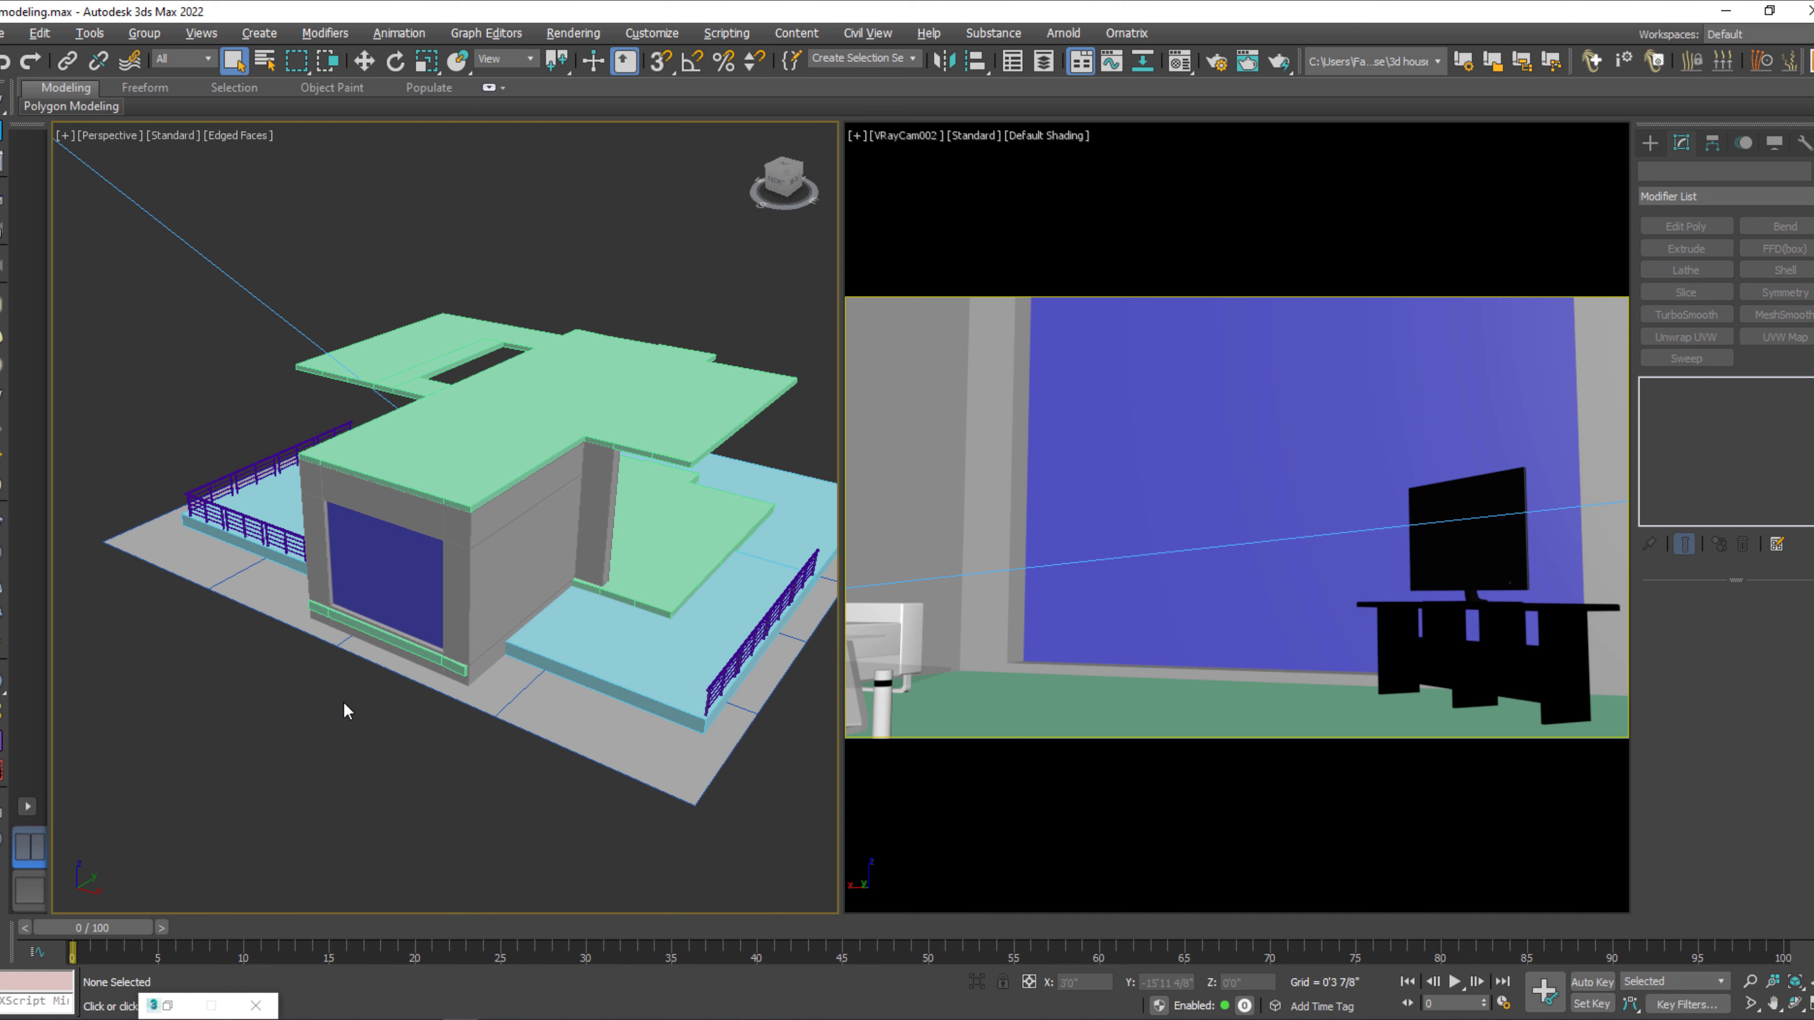
click(422, 604)
middle_drag(421, 604, 465, 678)
scroll(466, 681, up, 2)
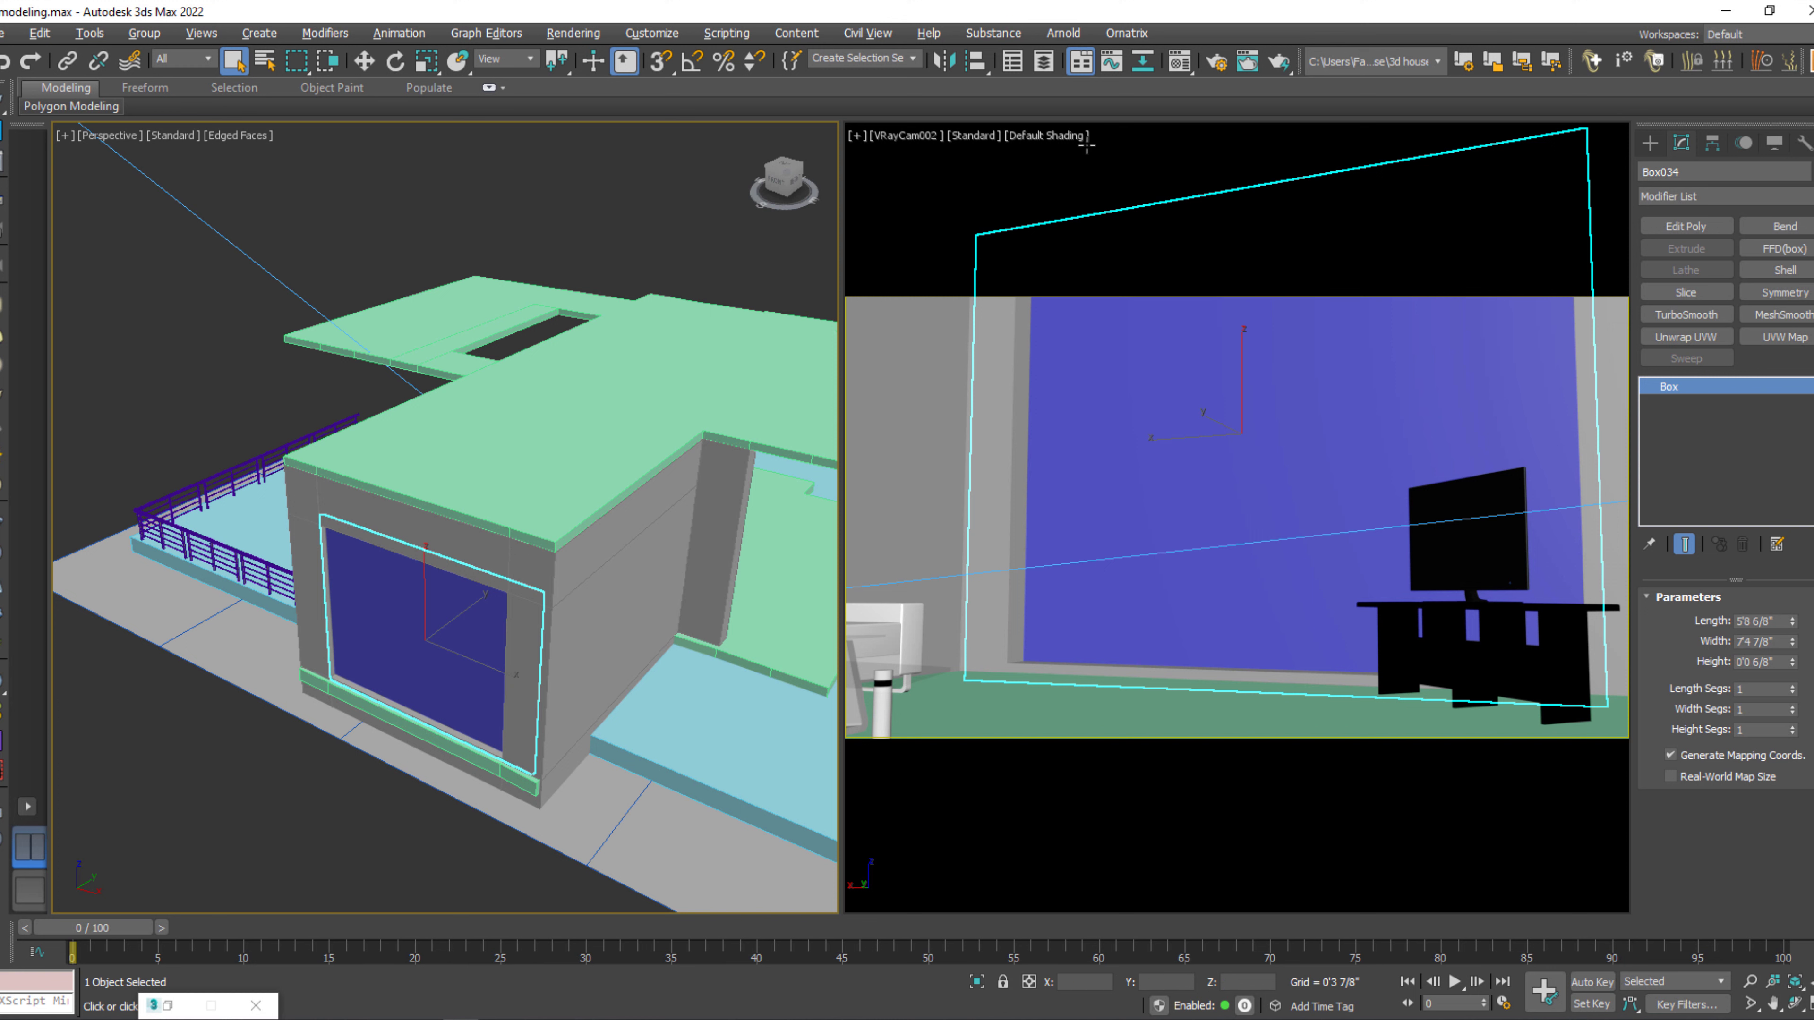
Turn off the override material in the V-Ray global switches and close the render setup.
click(1222, 62)
click(377, 261)
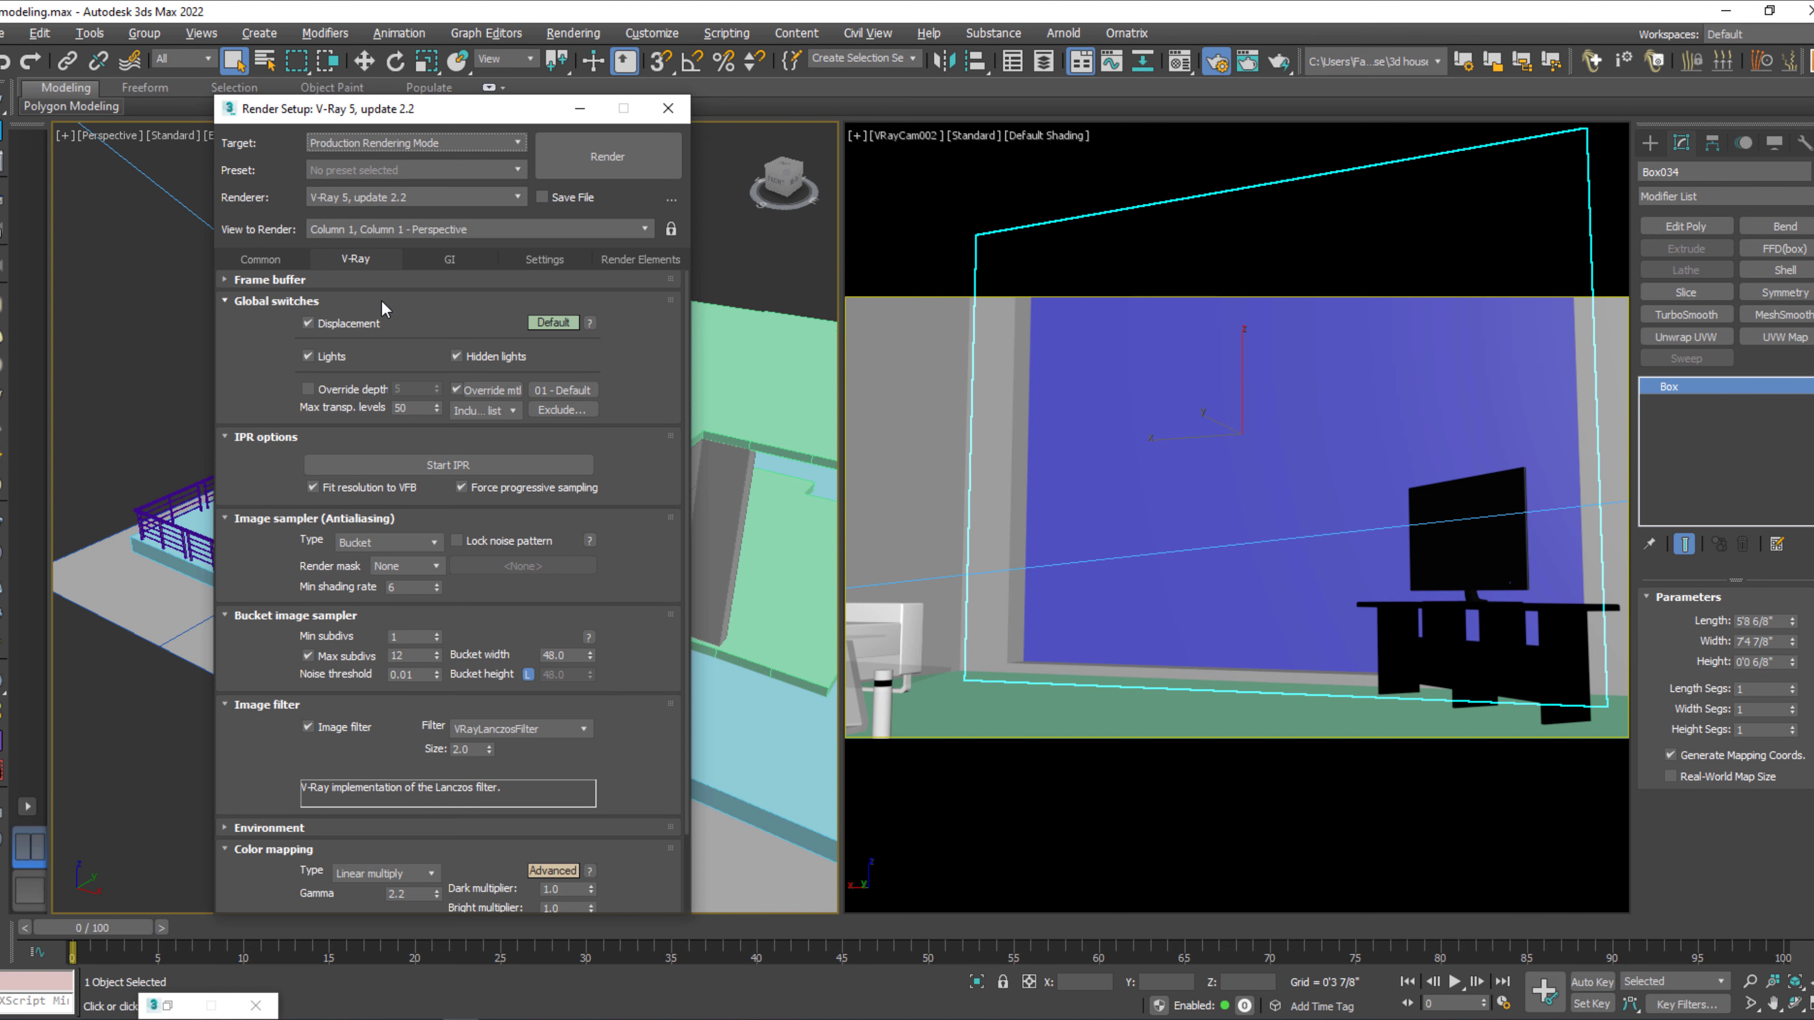
click(456, 390)
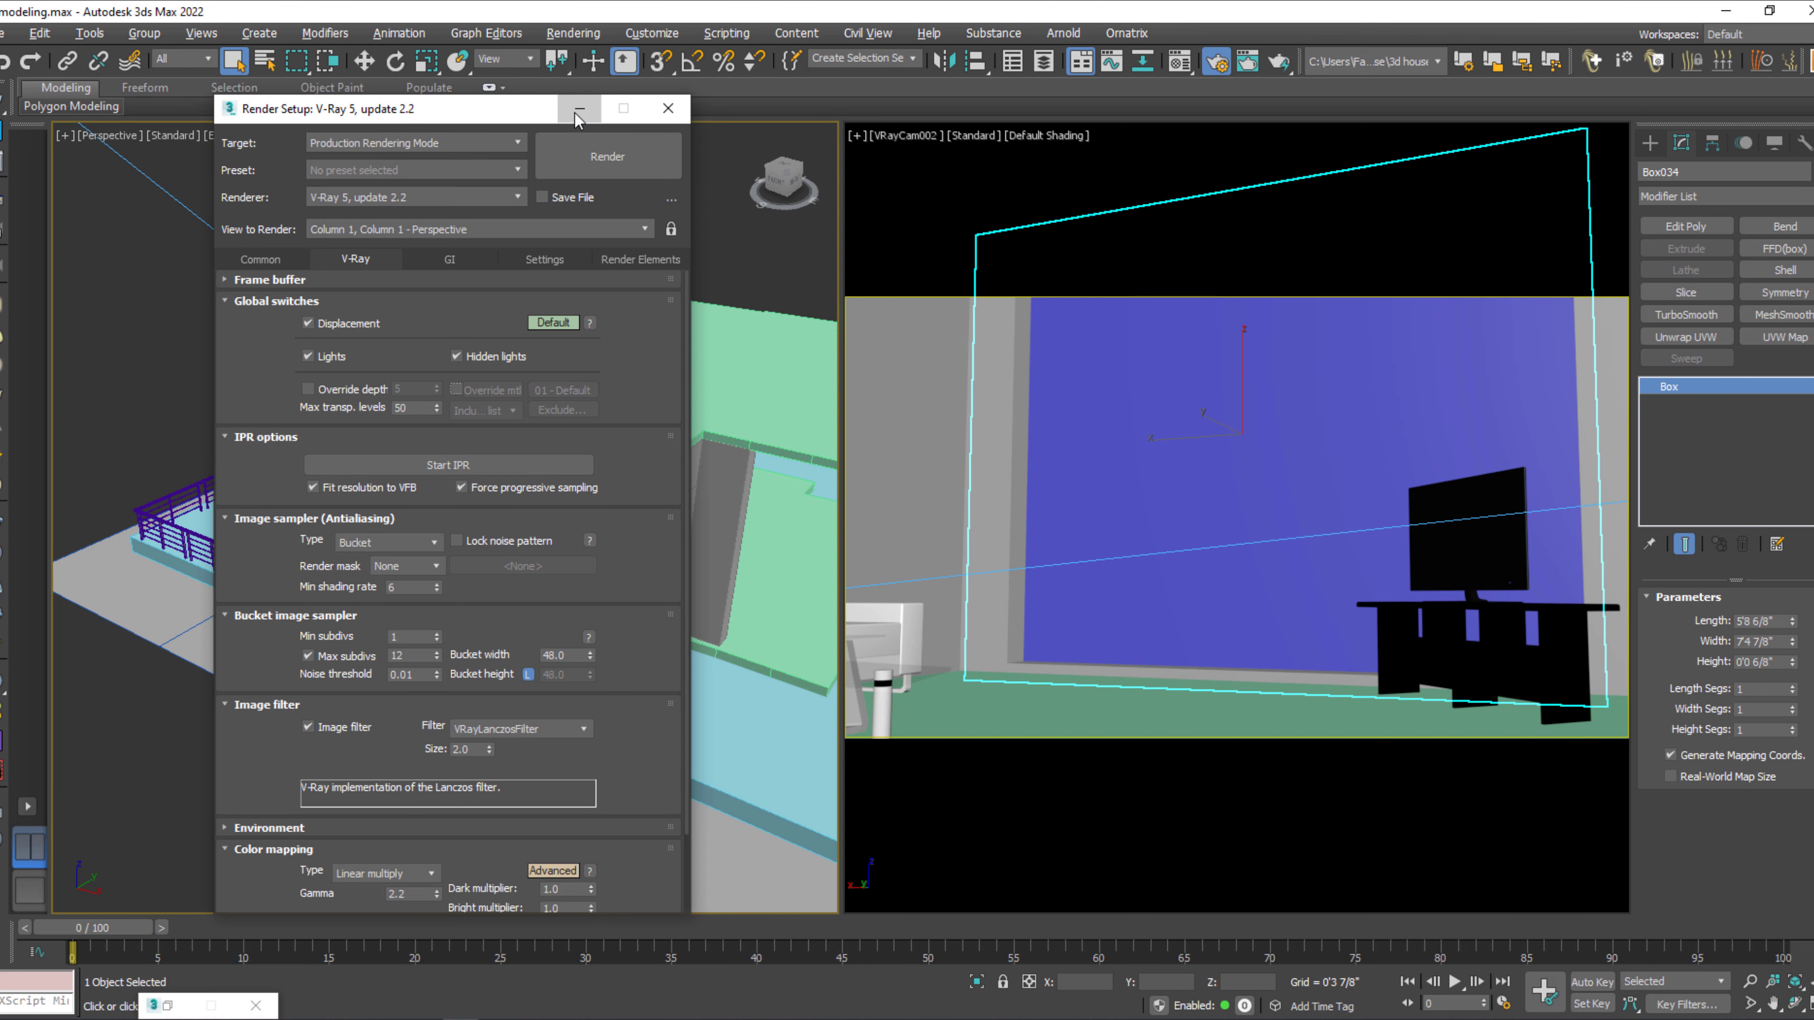
click(668, 107)
Select every object in the scene and assign the 01 - Default VRayMtl material to them all.
click(587, 174)
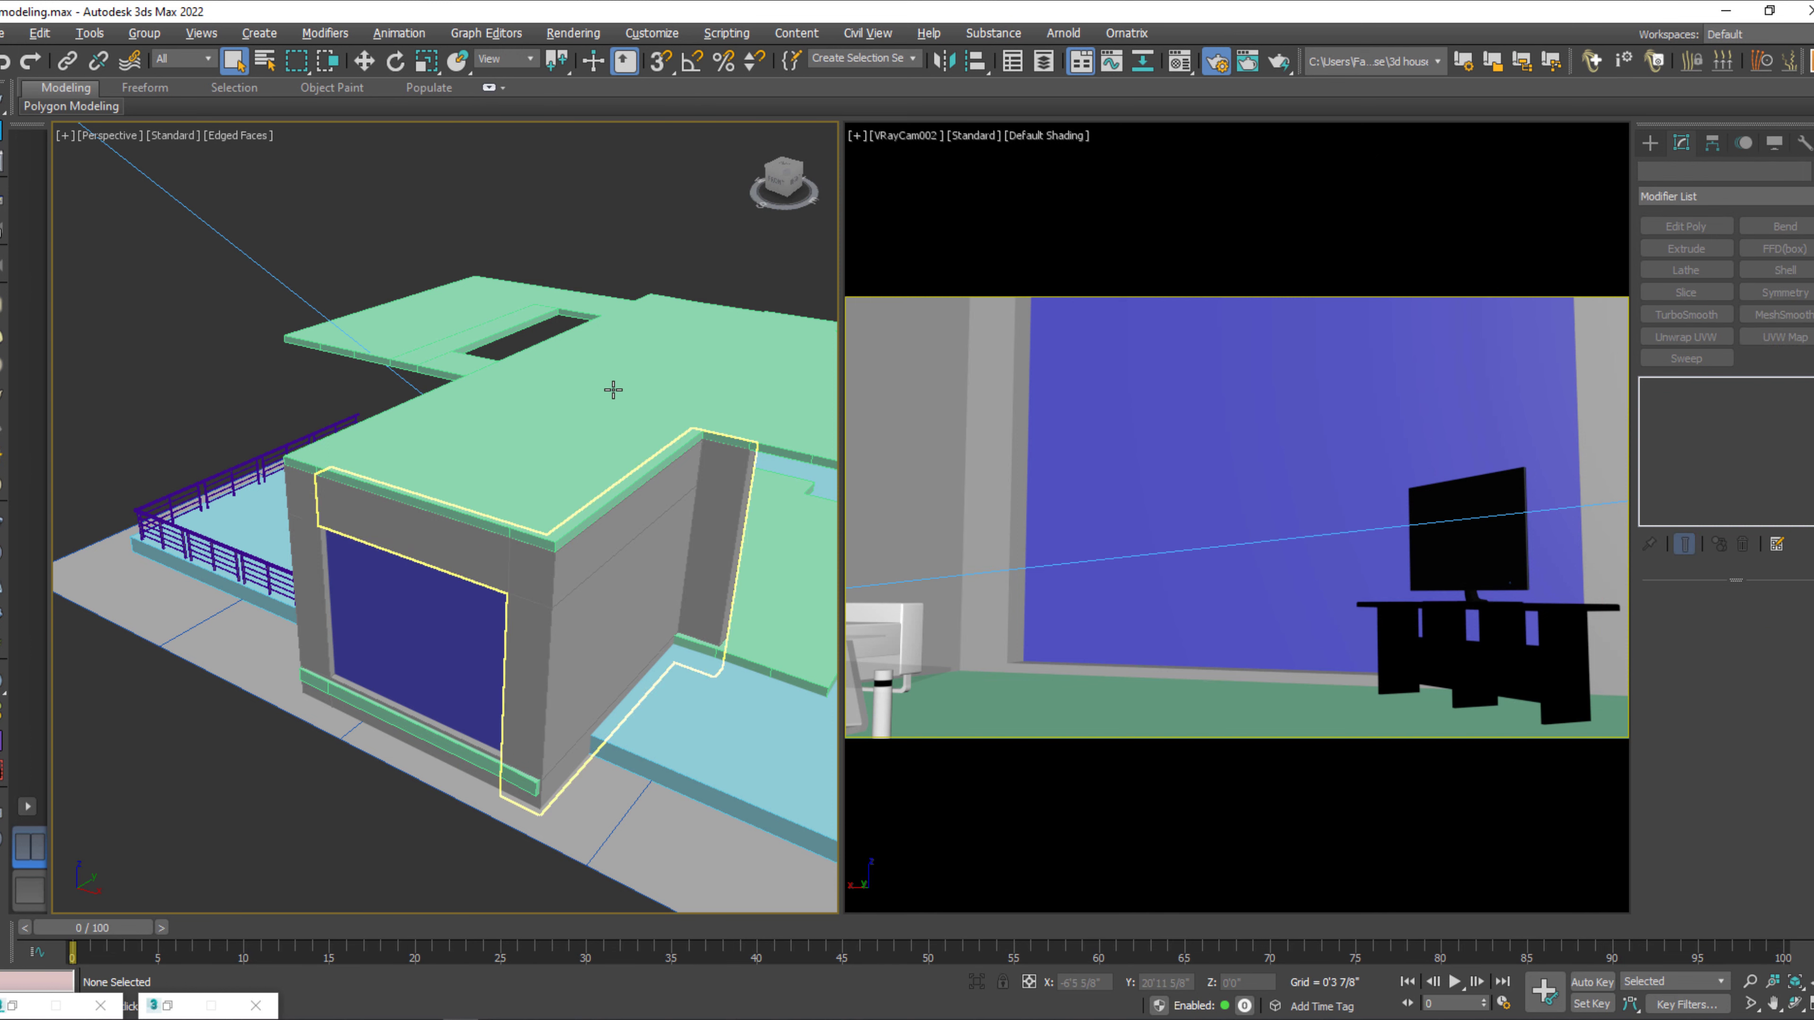
key(q)
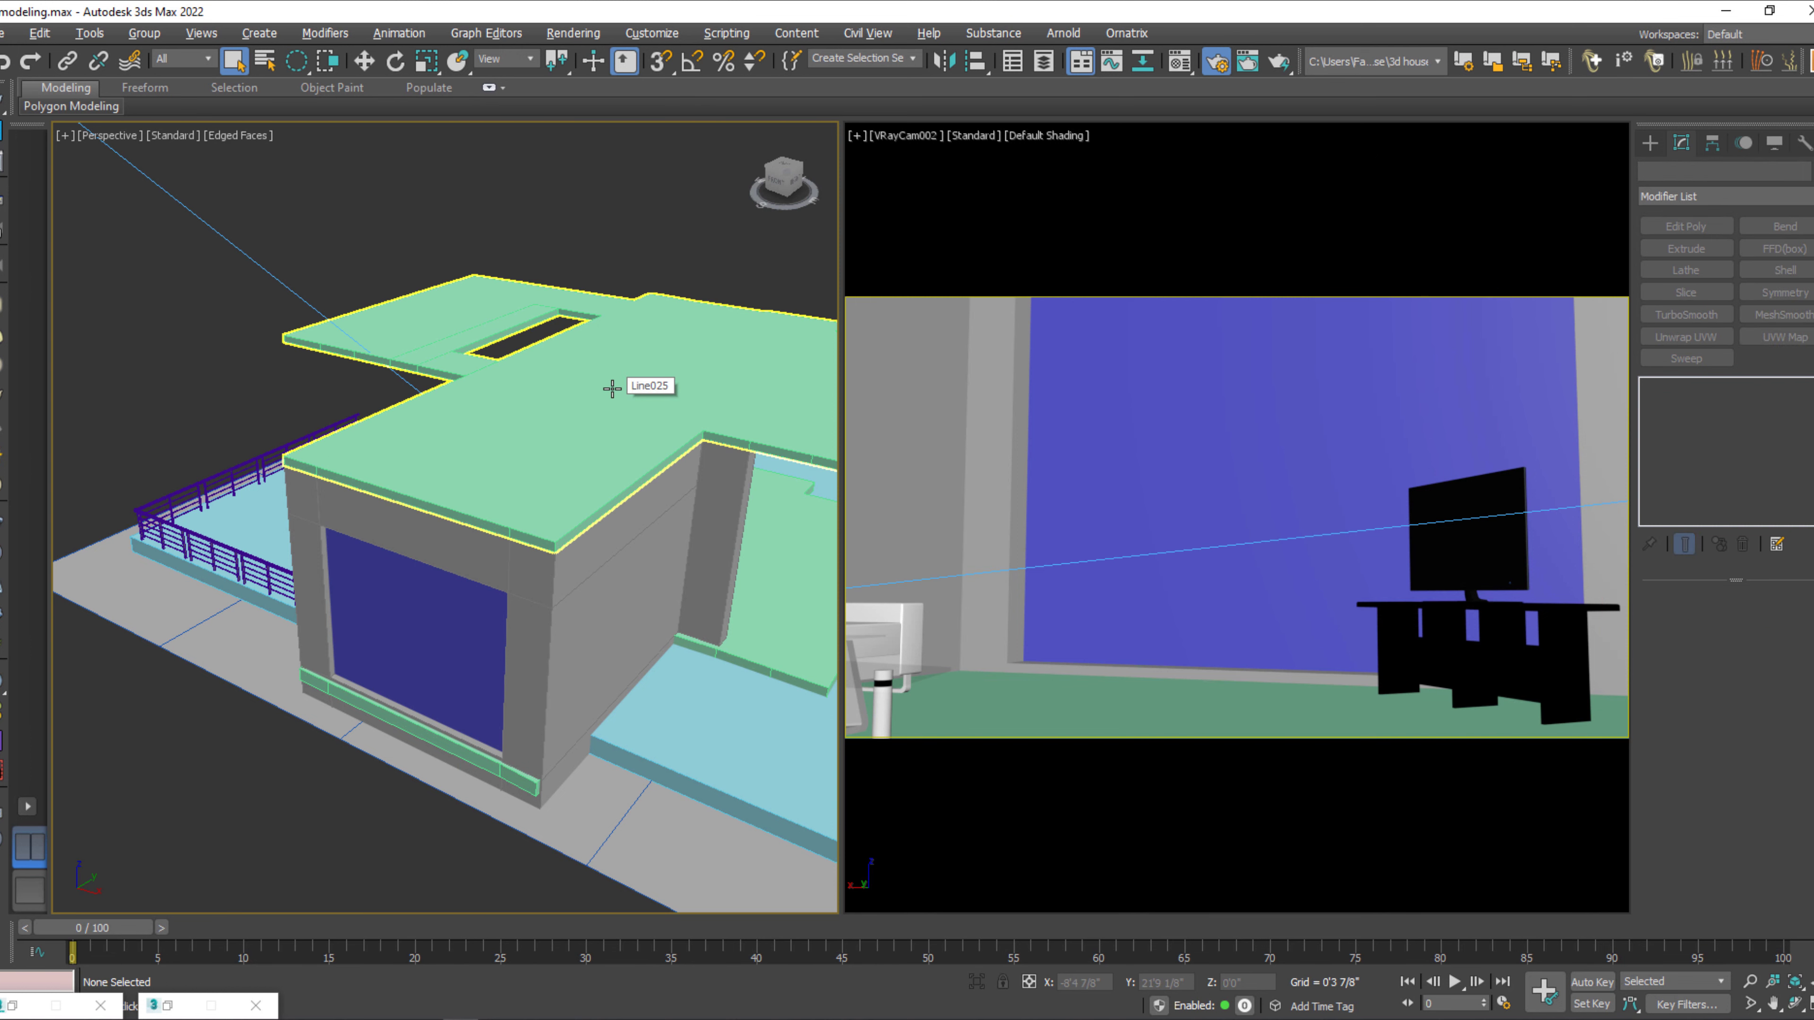
key(ctrl+a)
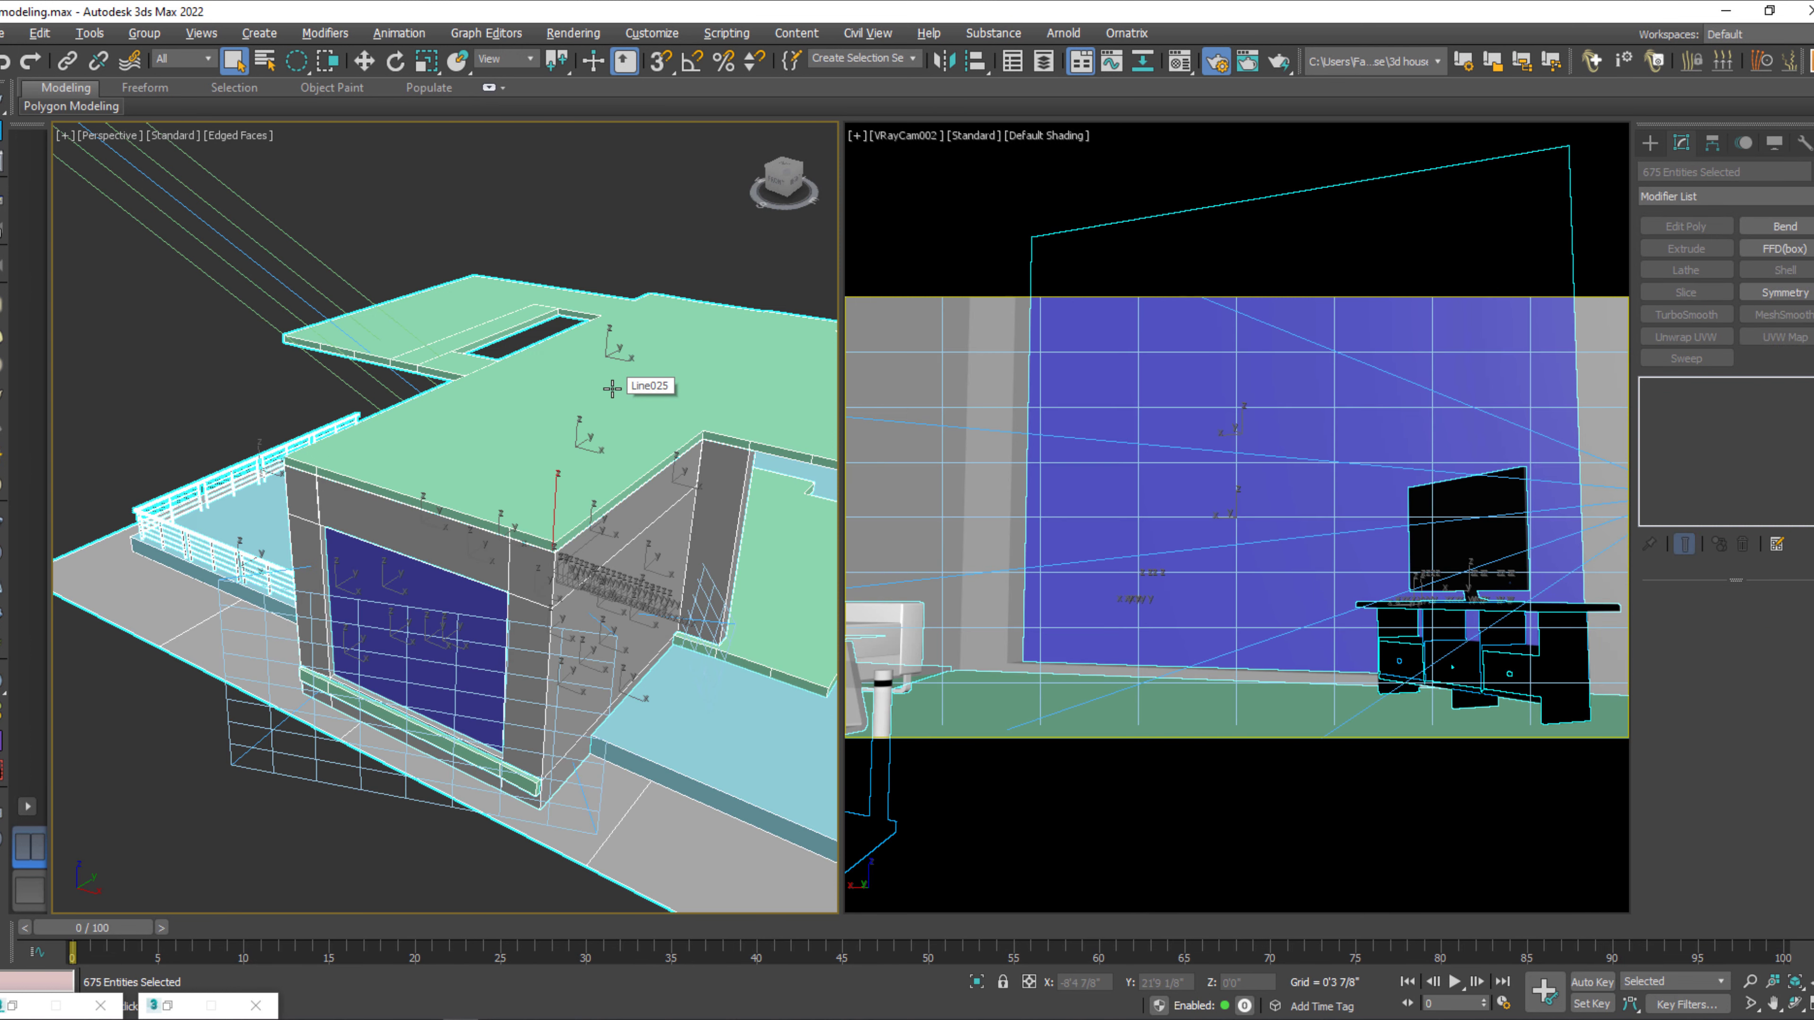
key(m)
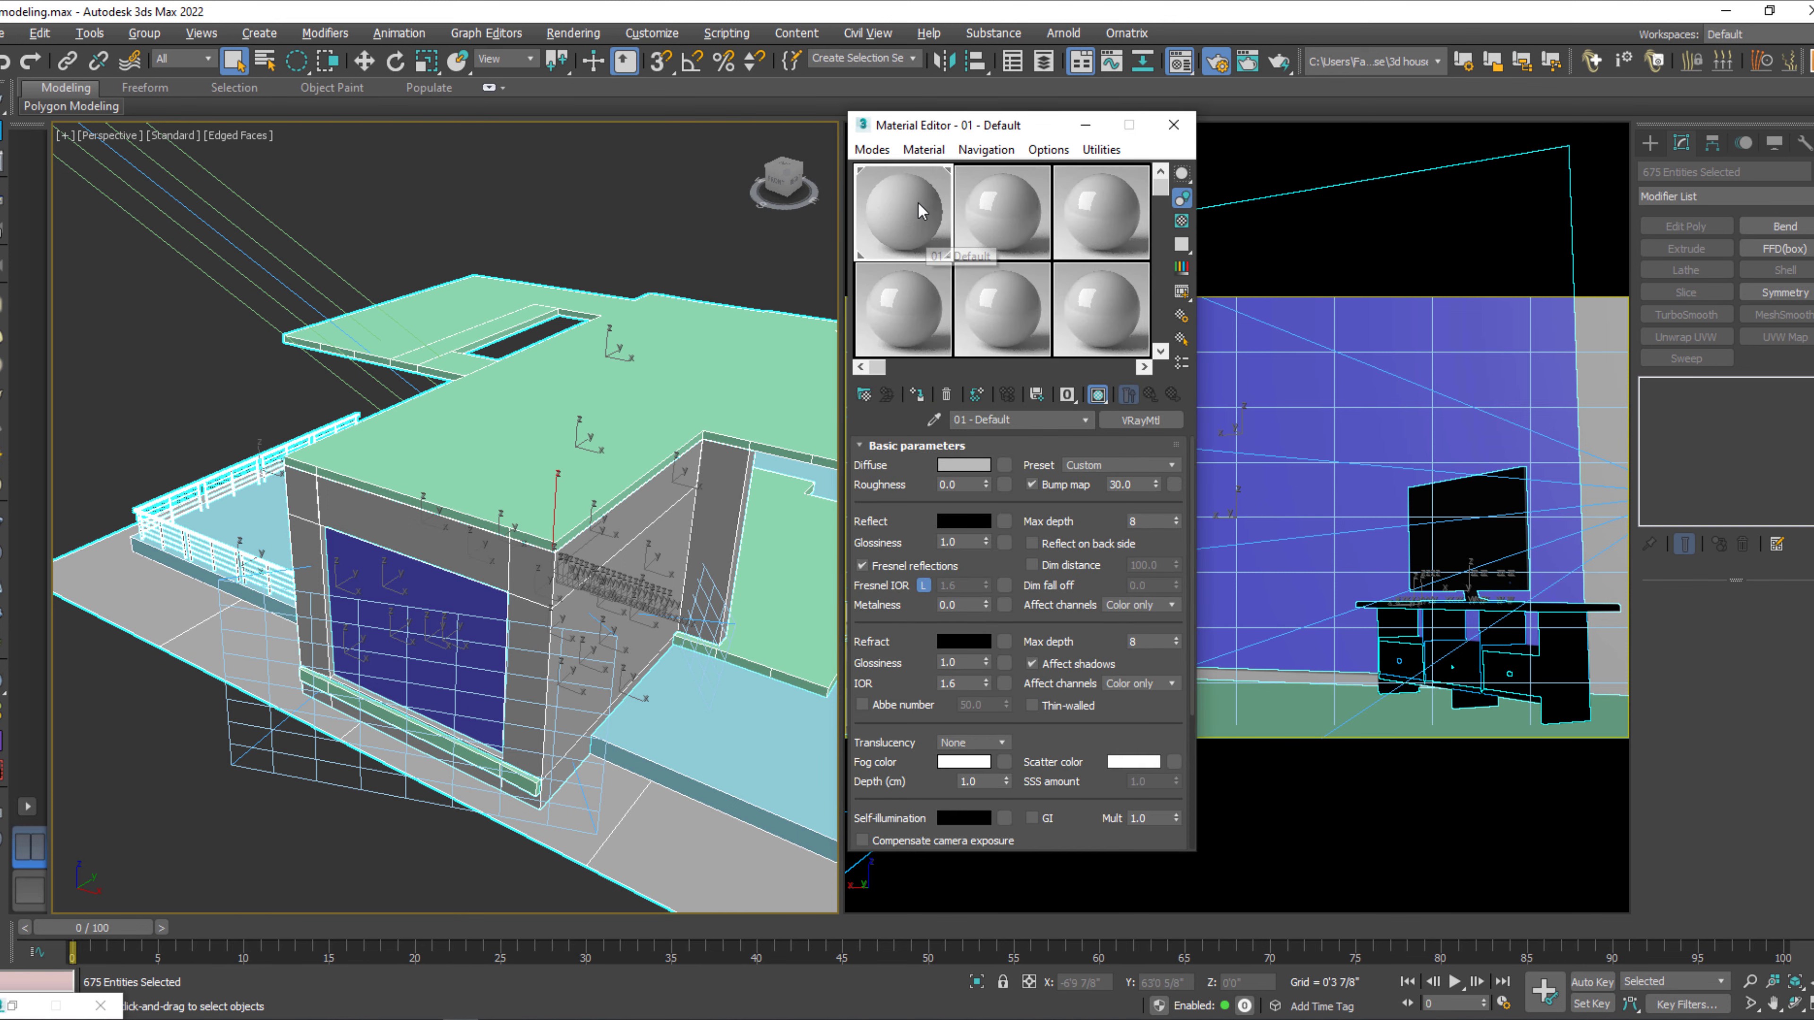
right_click(920, 218)
click(915, 404)
click(914, 398)
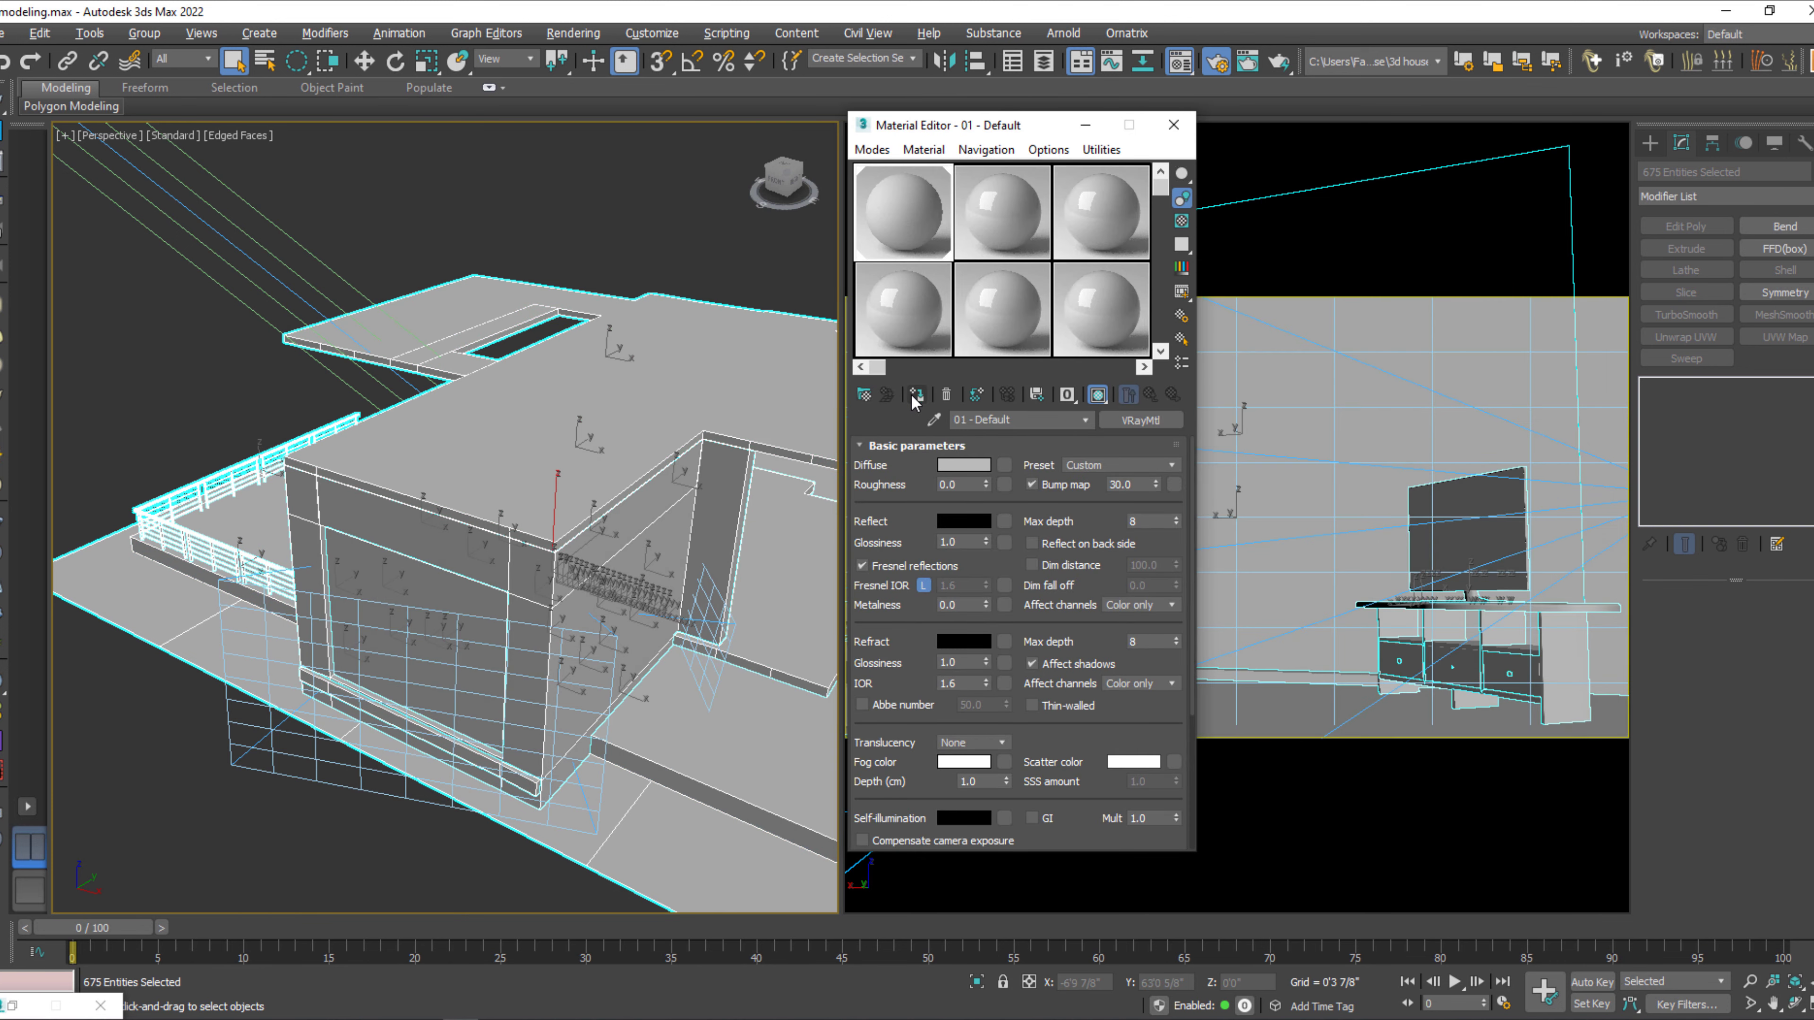
Clear the selection and change the 02 - Default material slot to a VRayMtl.
click(131, 386)
click(1018, 222)
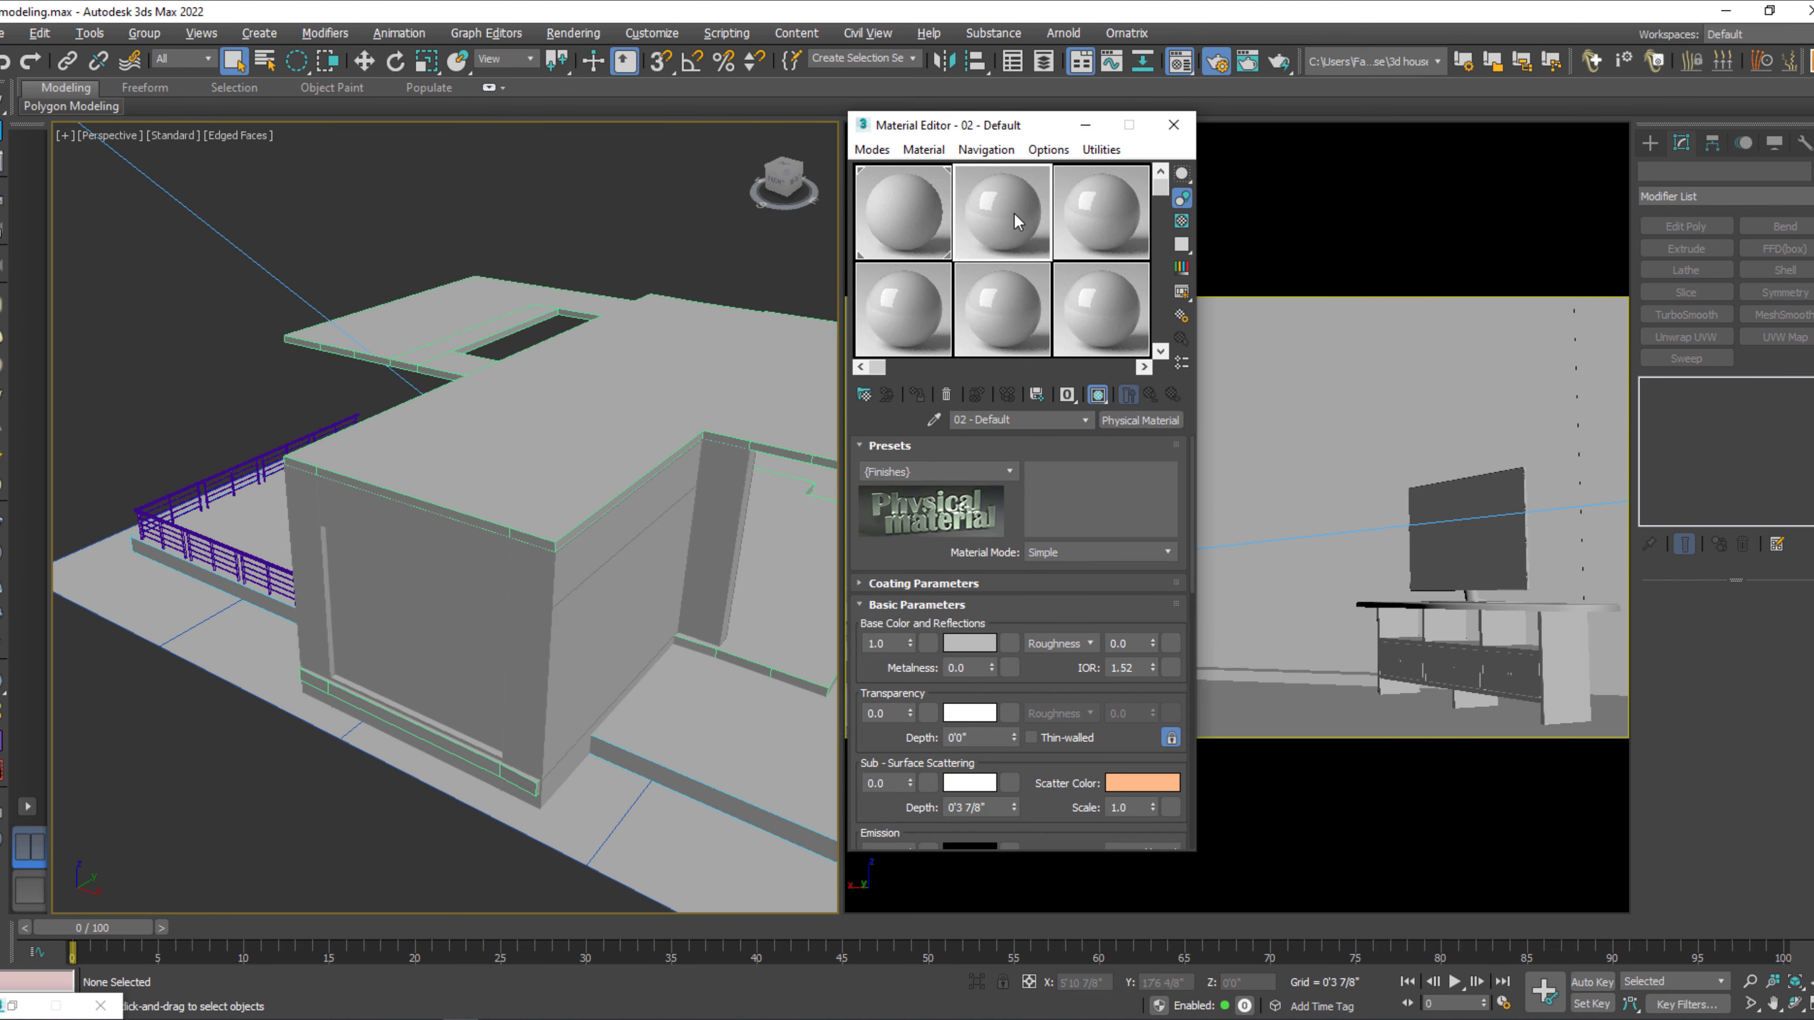
click(1143, 420)
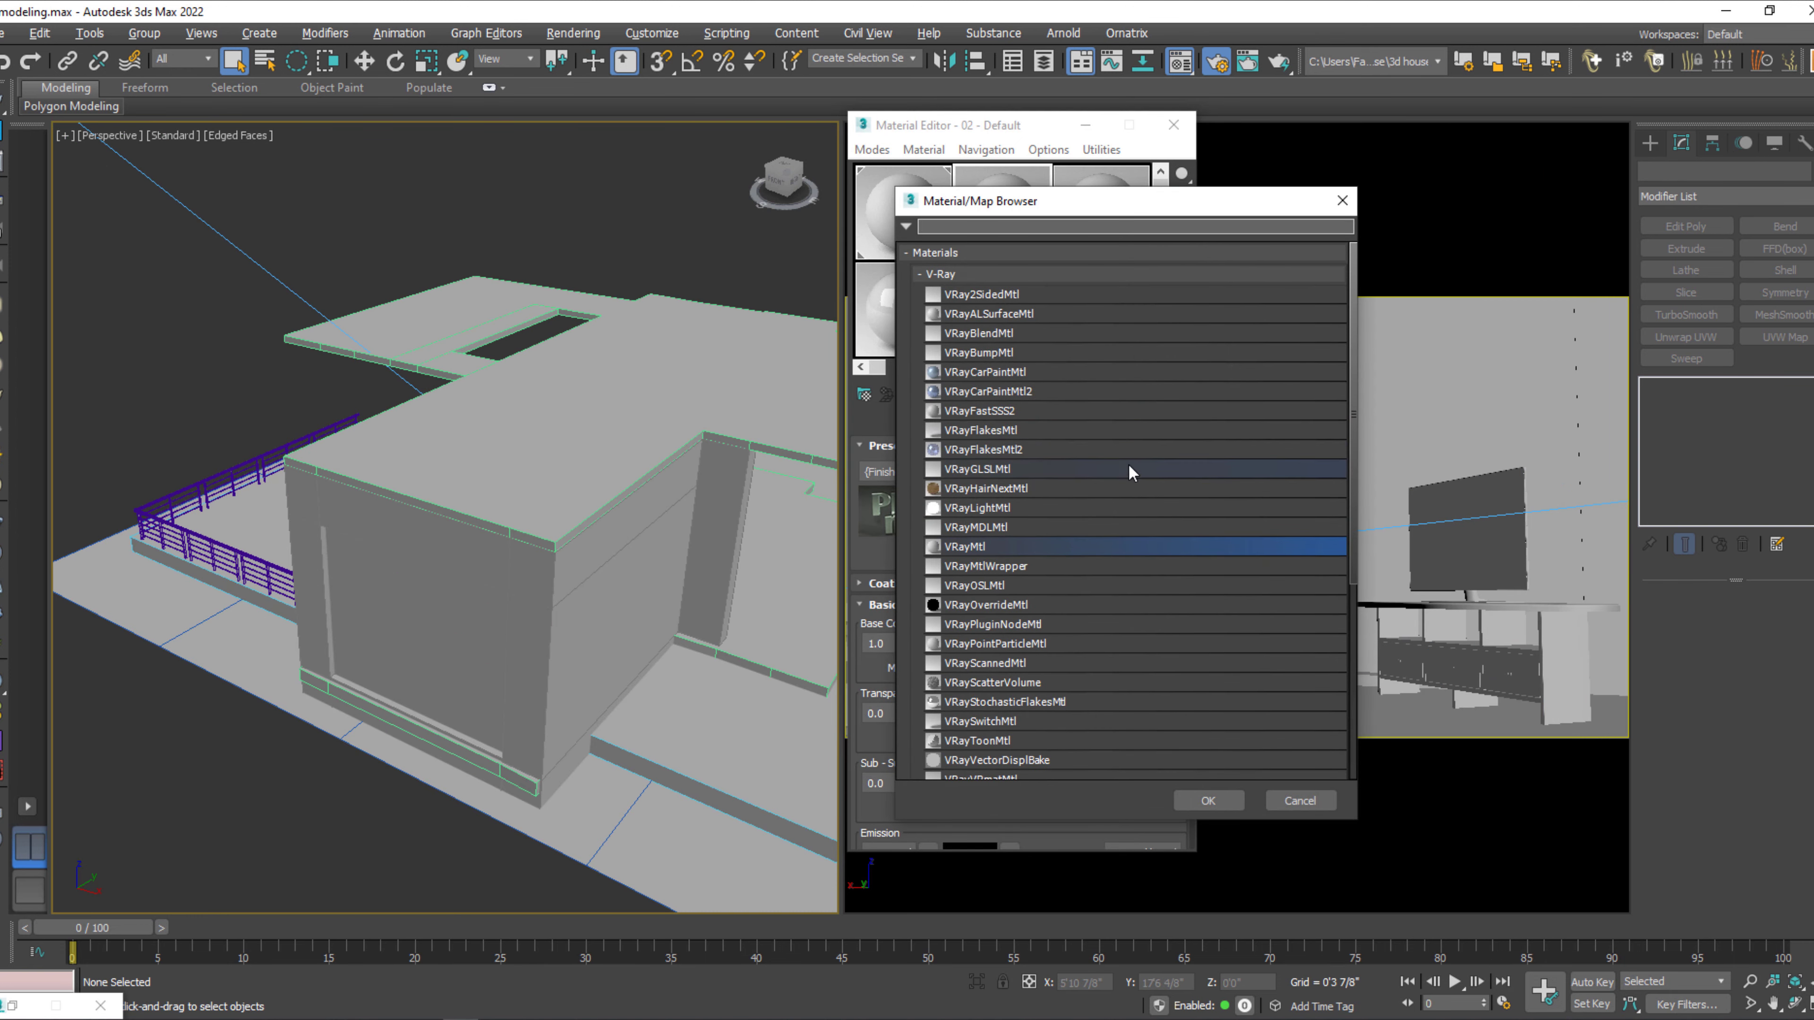
double_click(1033, 548)
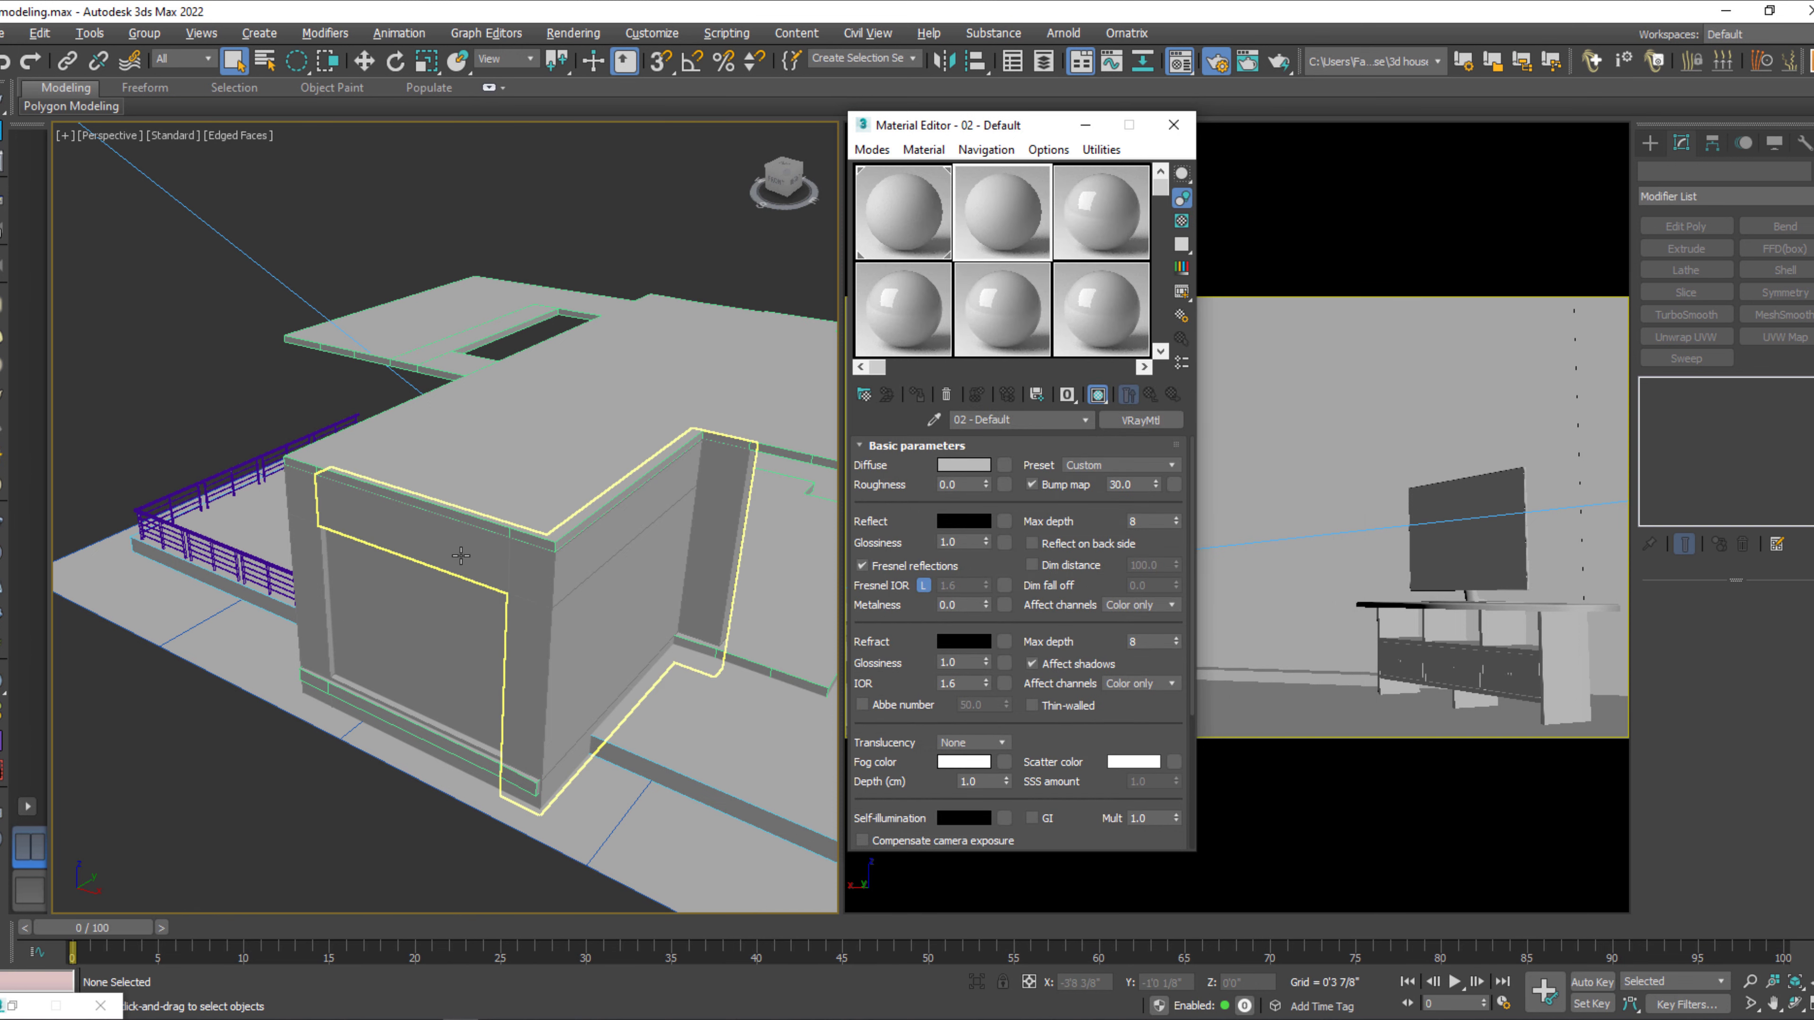
Select the pane in the end wall's window opening and assign the 02 - Default material to it.
click(400, 619)
alt+middle_drag(492, 625, 538, 668)
scroll(458, 648, up, 3)
key(w)
drag(550, 669, 528, 665)
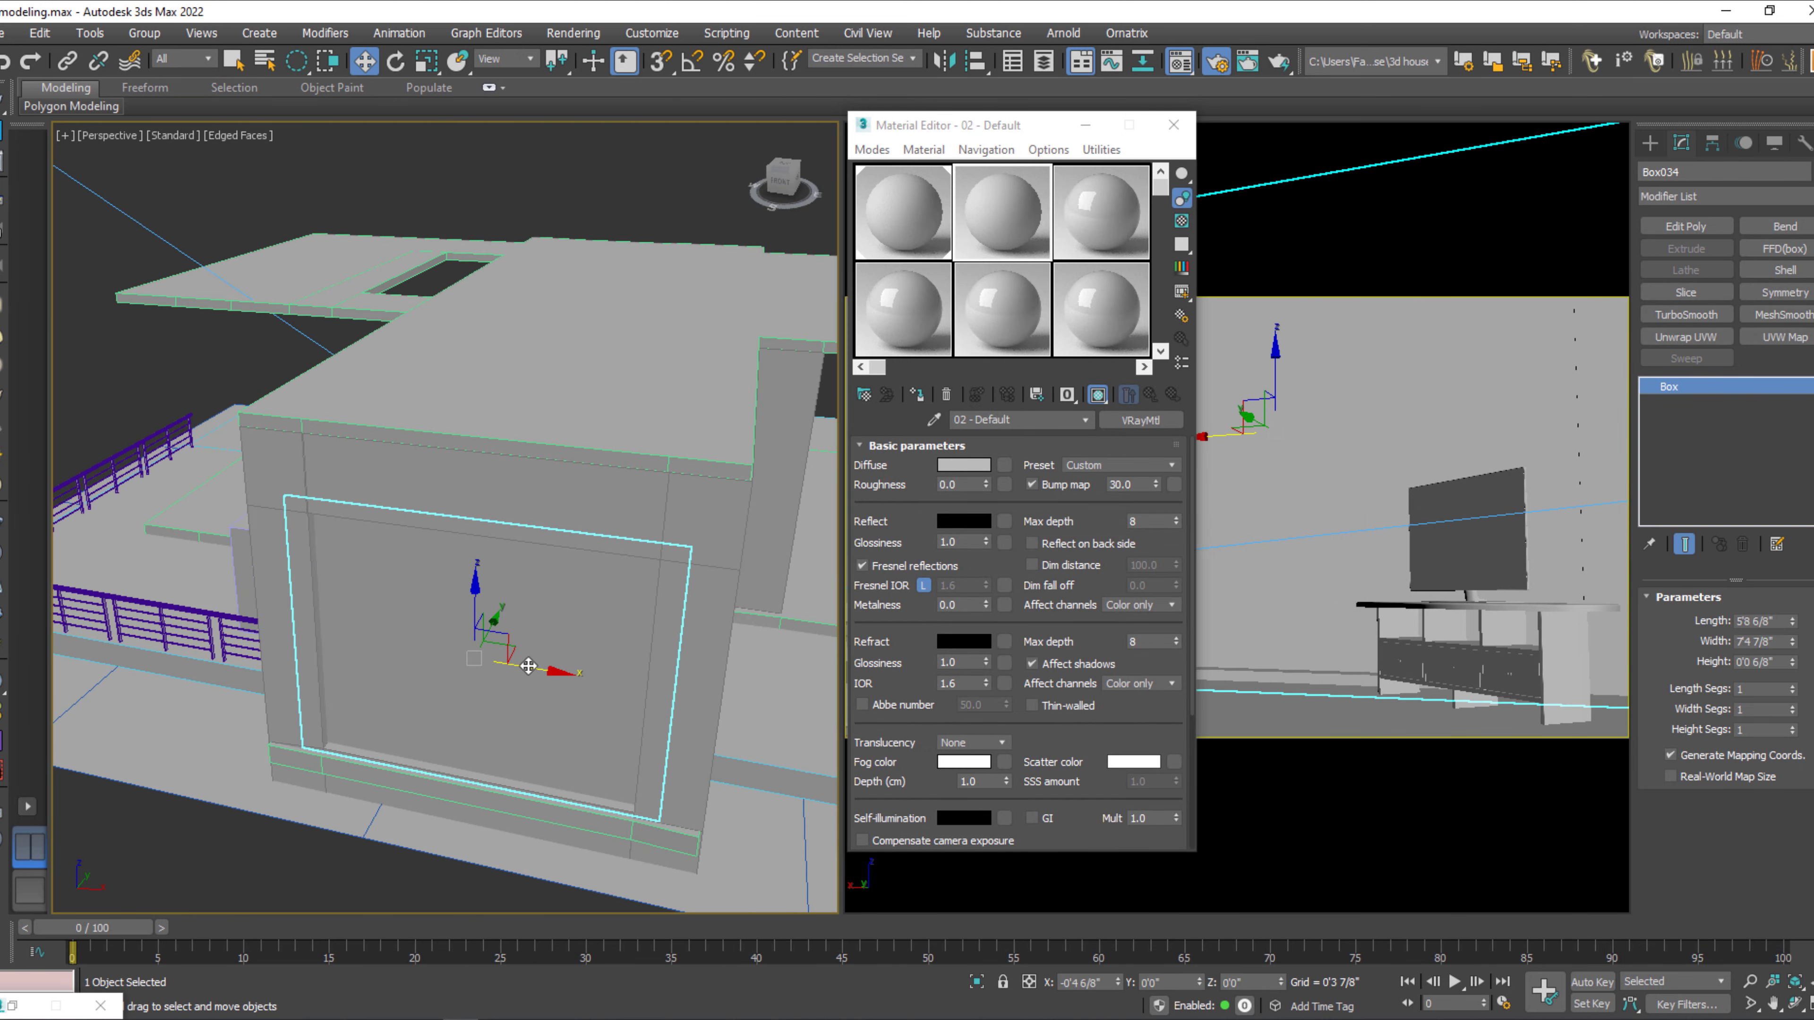
click(915, 397)
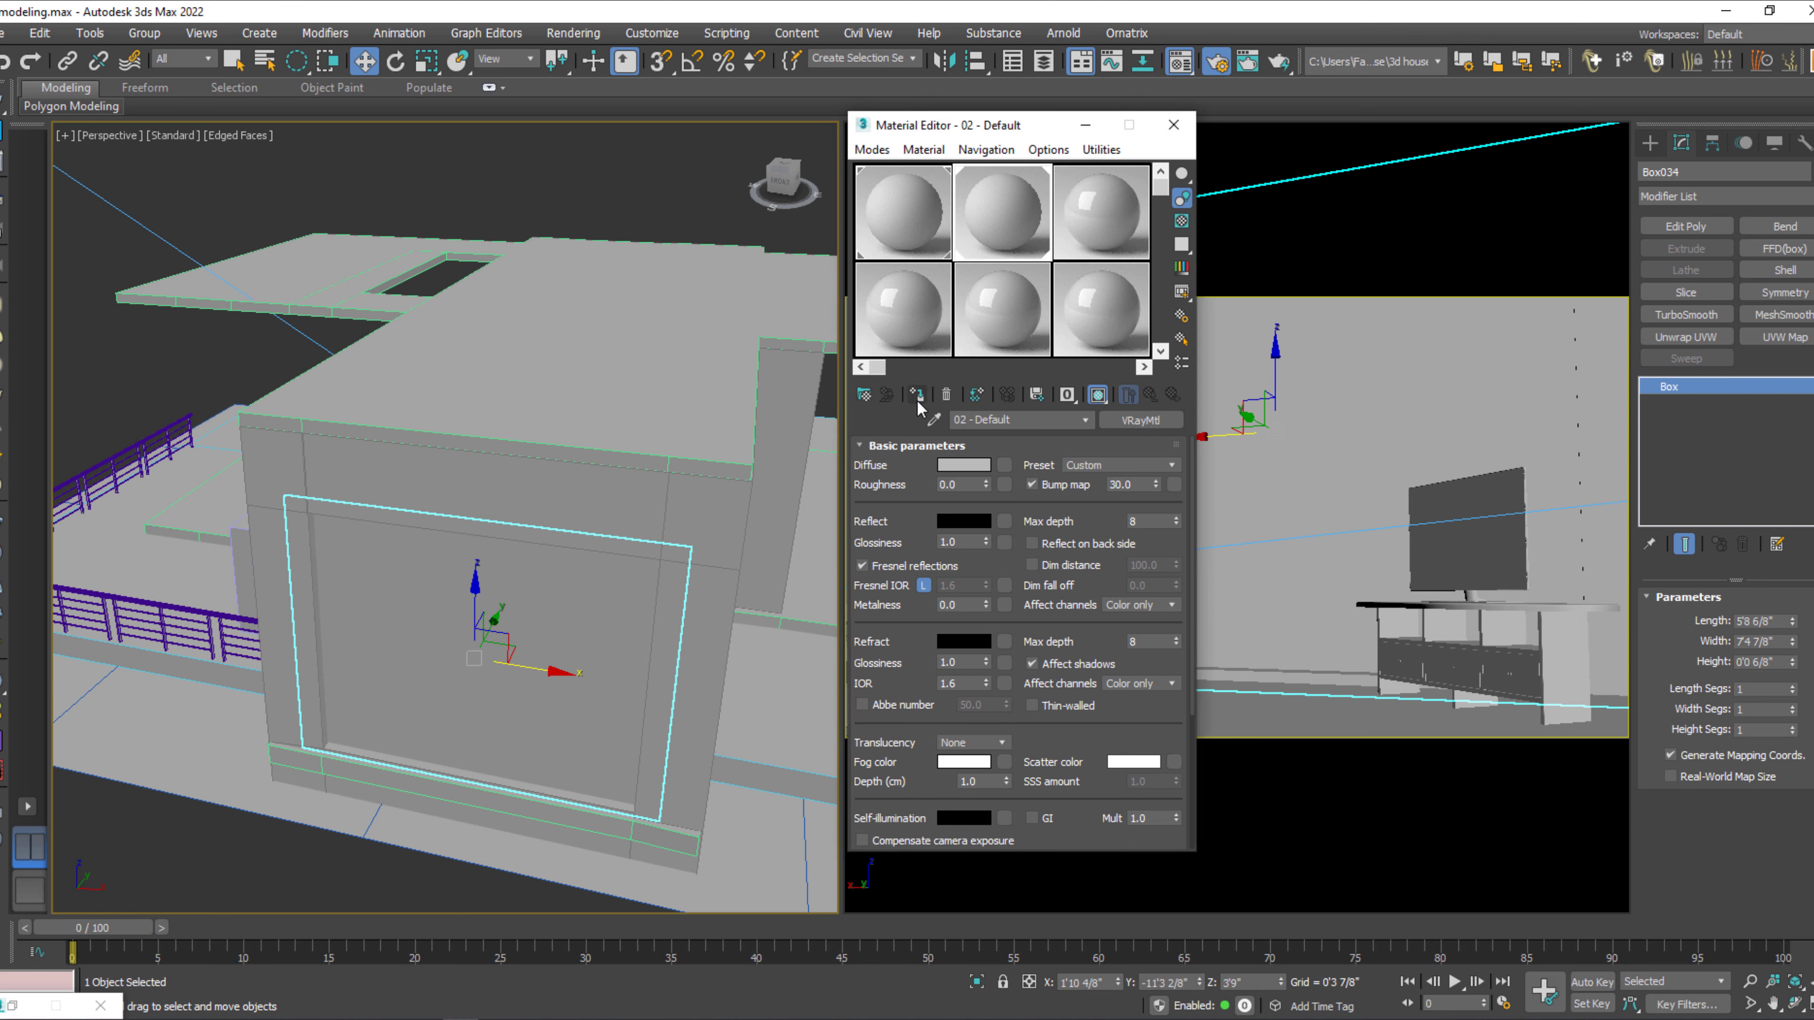
Set the 02 - Default material's diffuse color to black and open its enlarged sample preview beside the Material Editor.
click(961, 468)
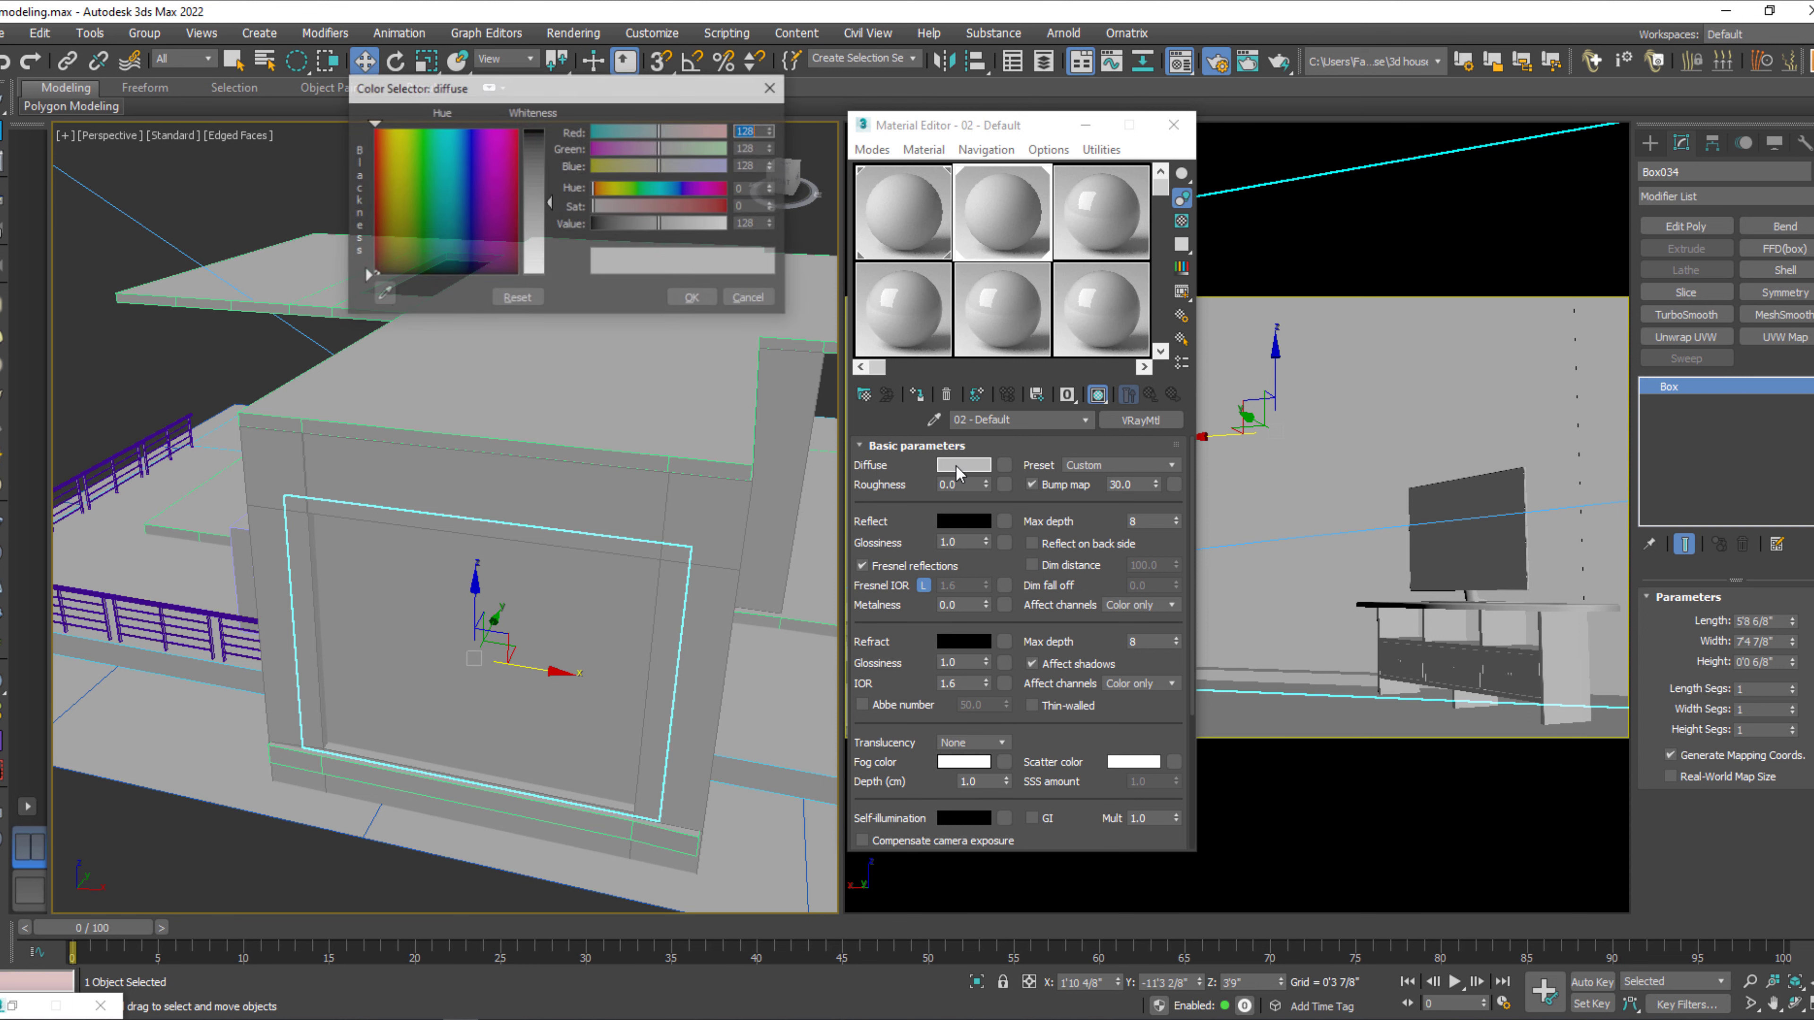
click(692, 300)
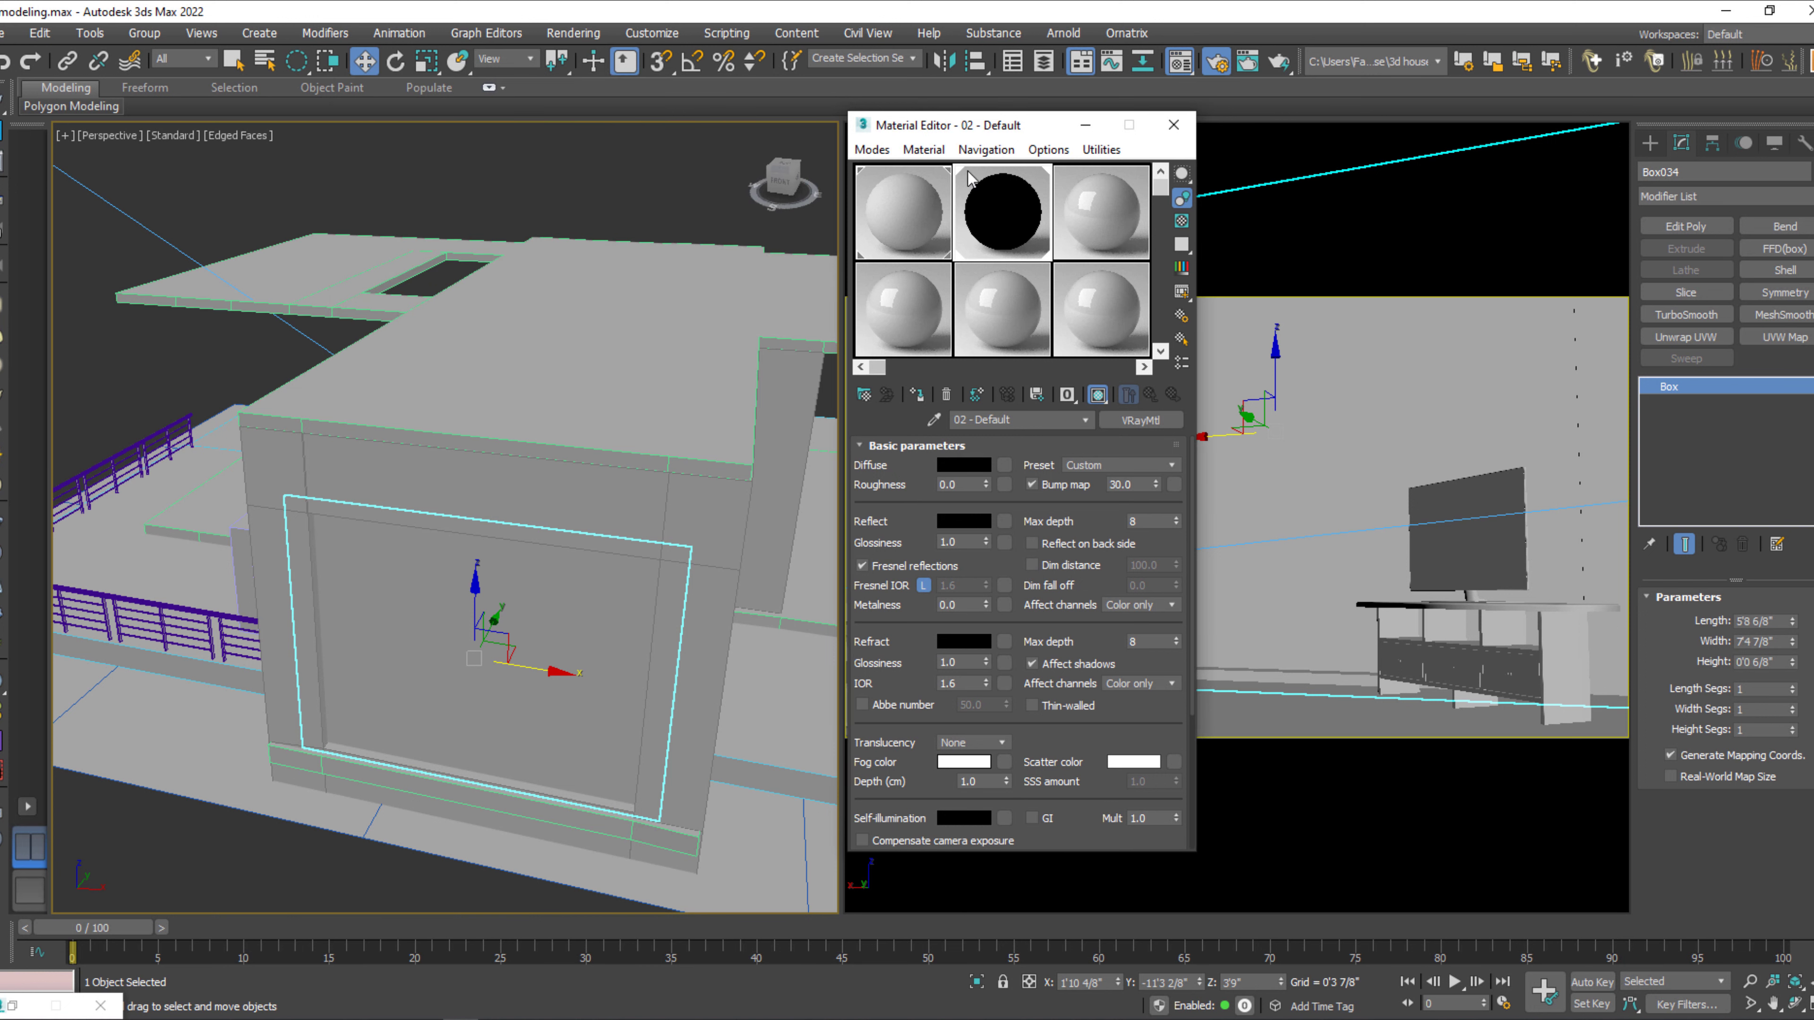
click(973, 521)
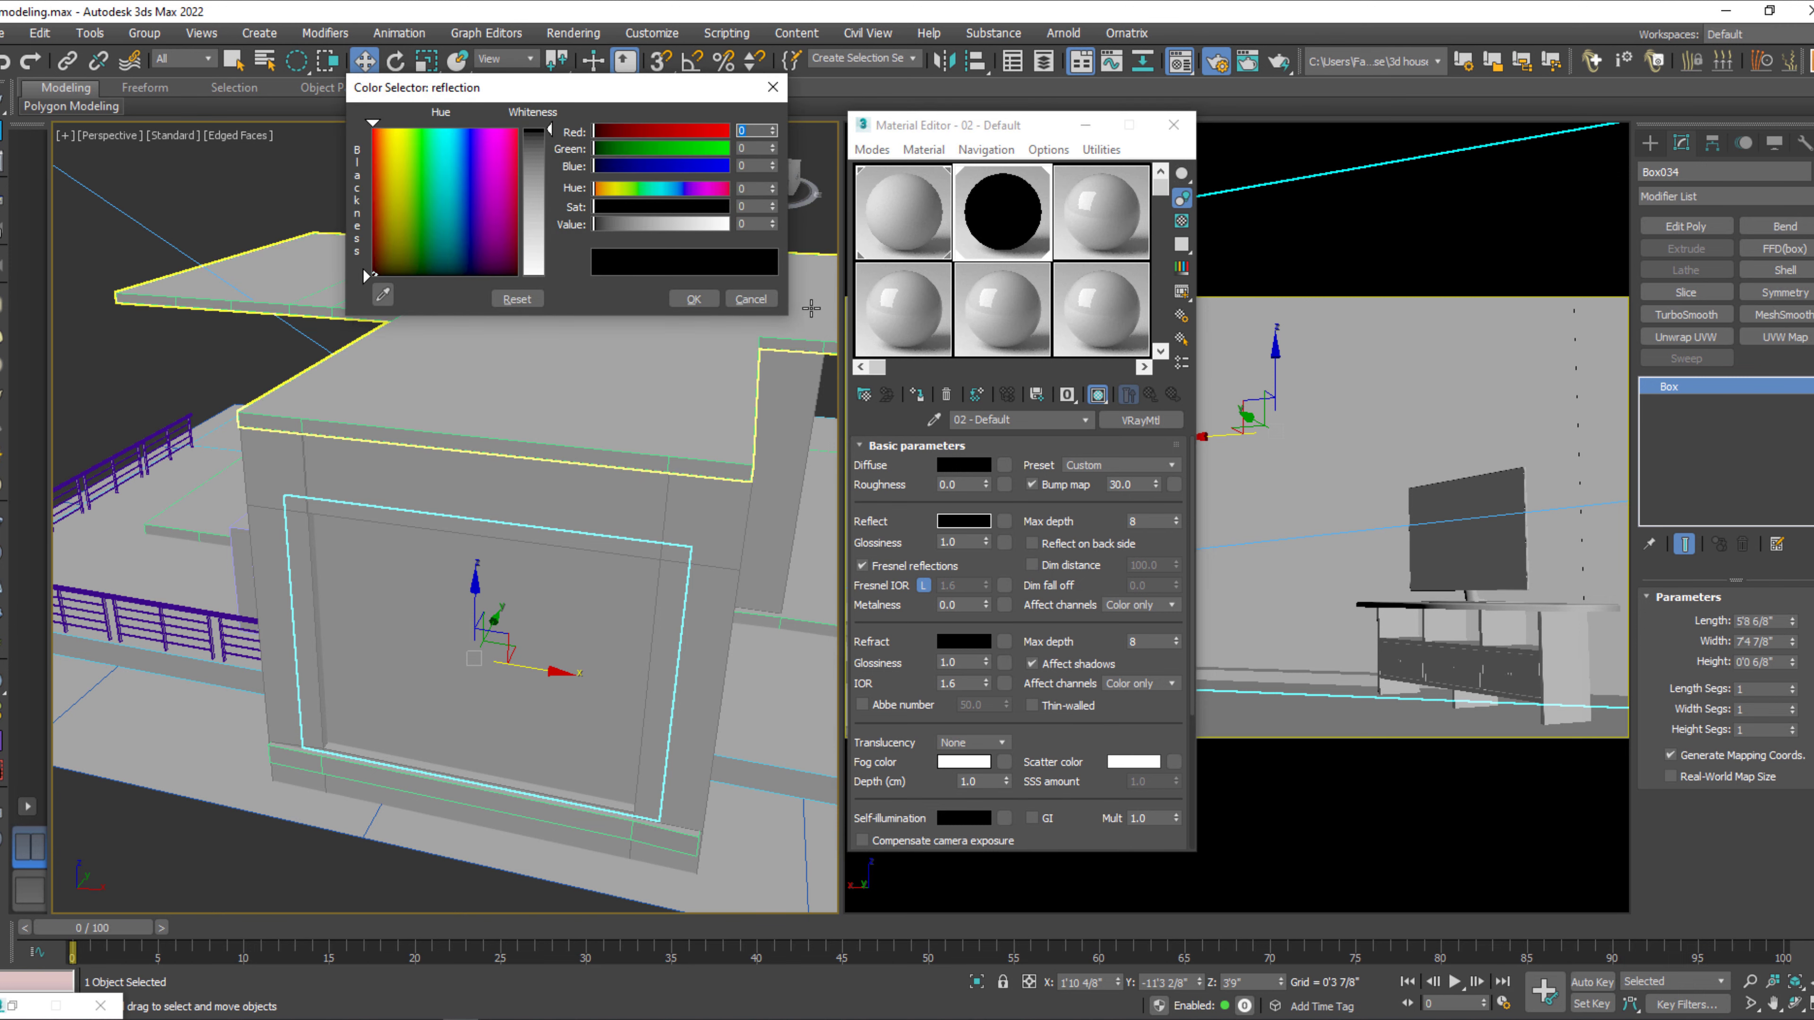
double_click(980, 215)
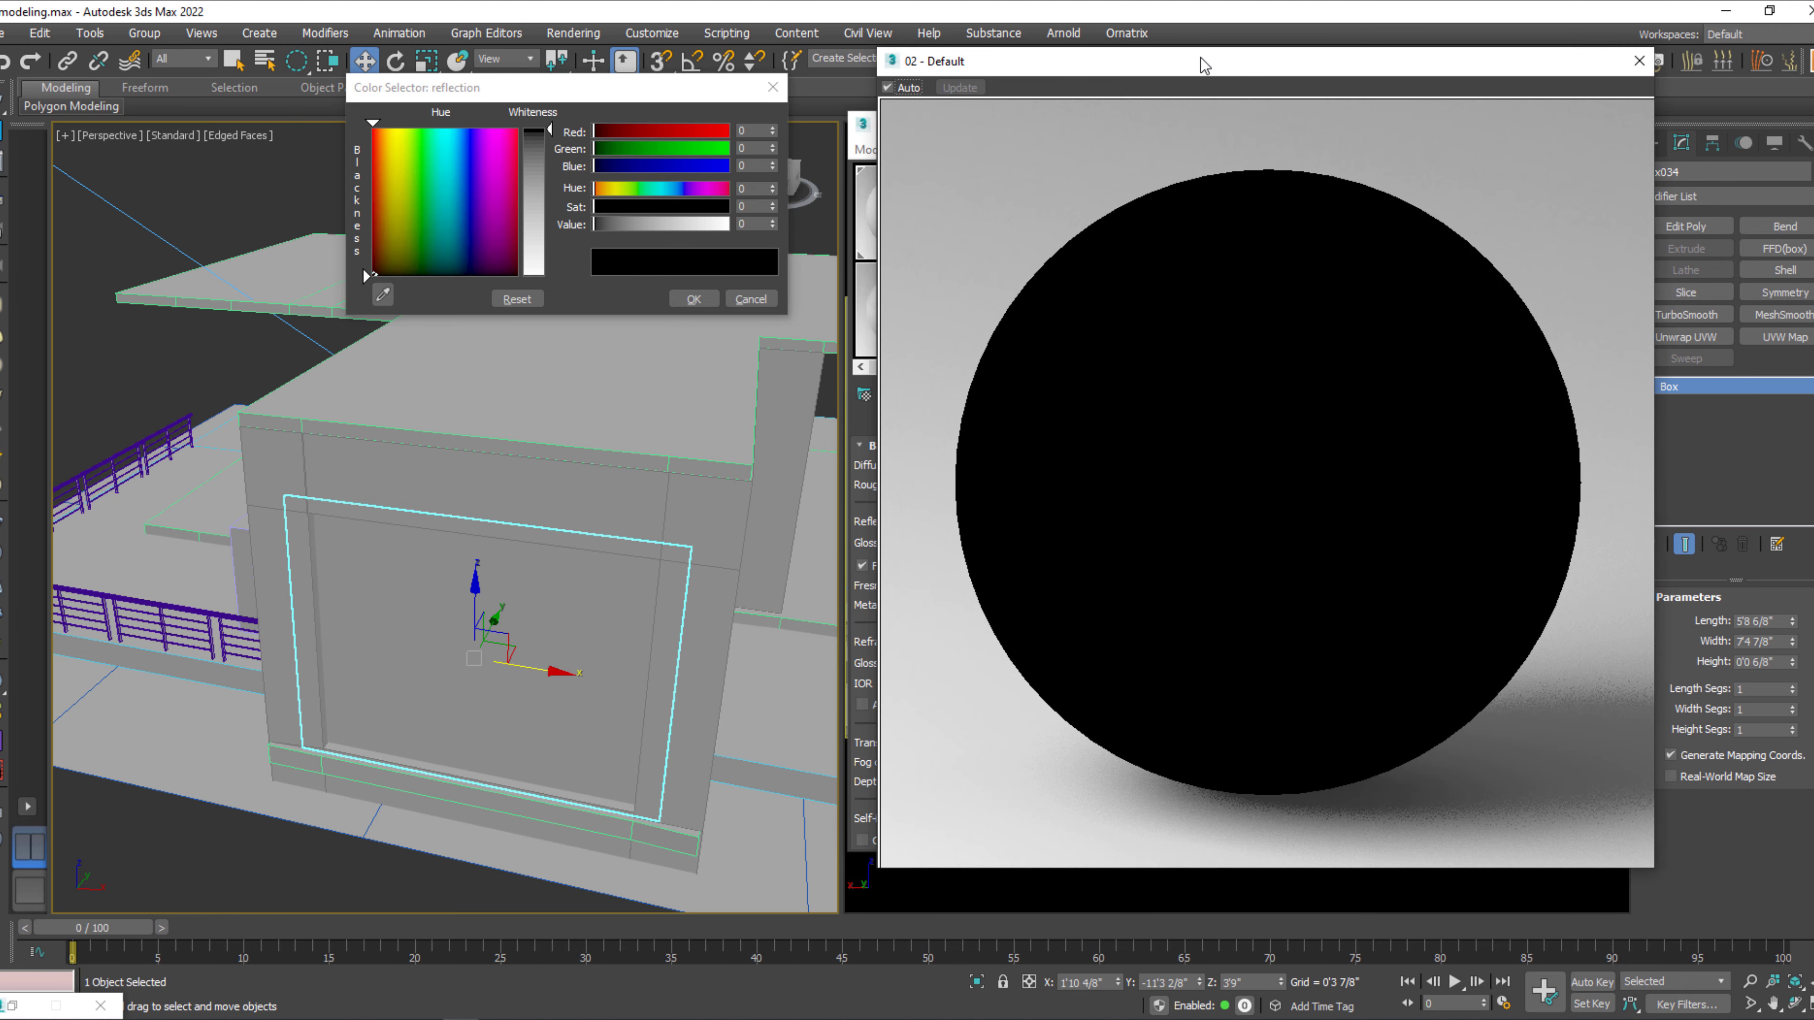
drag(1310, 65, 1469, 68)
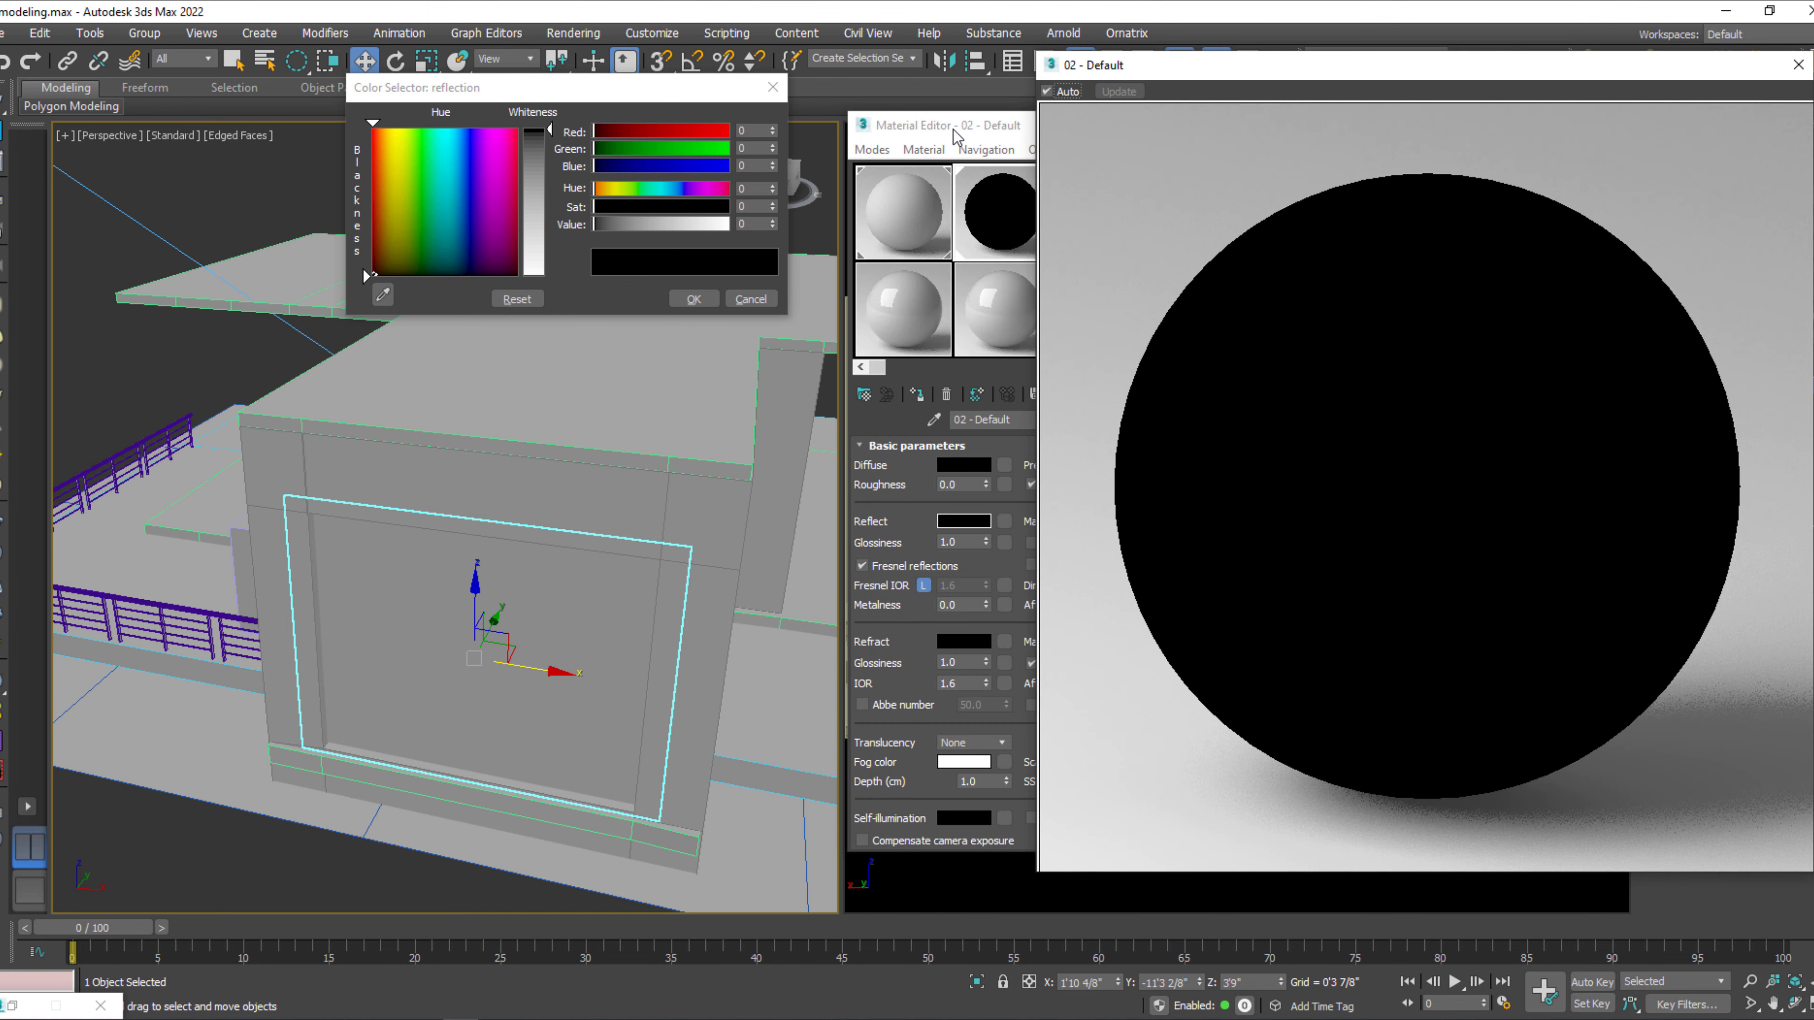
click(773, 87)
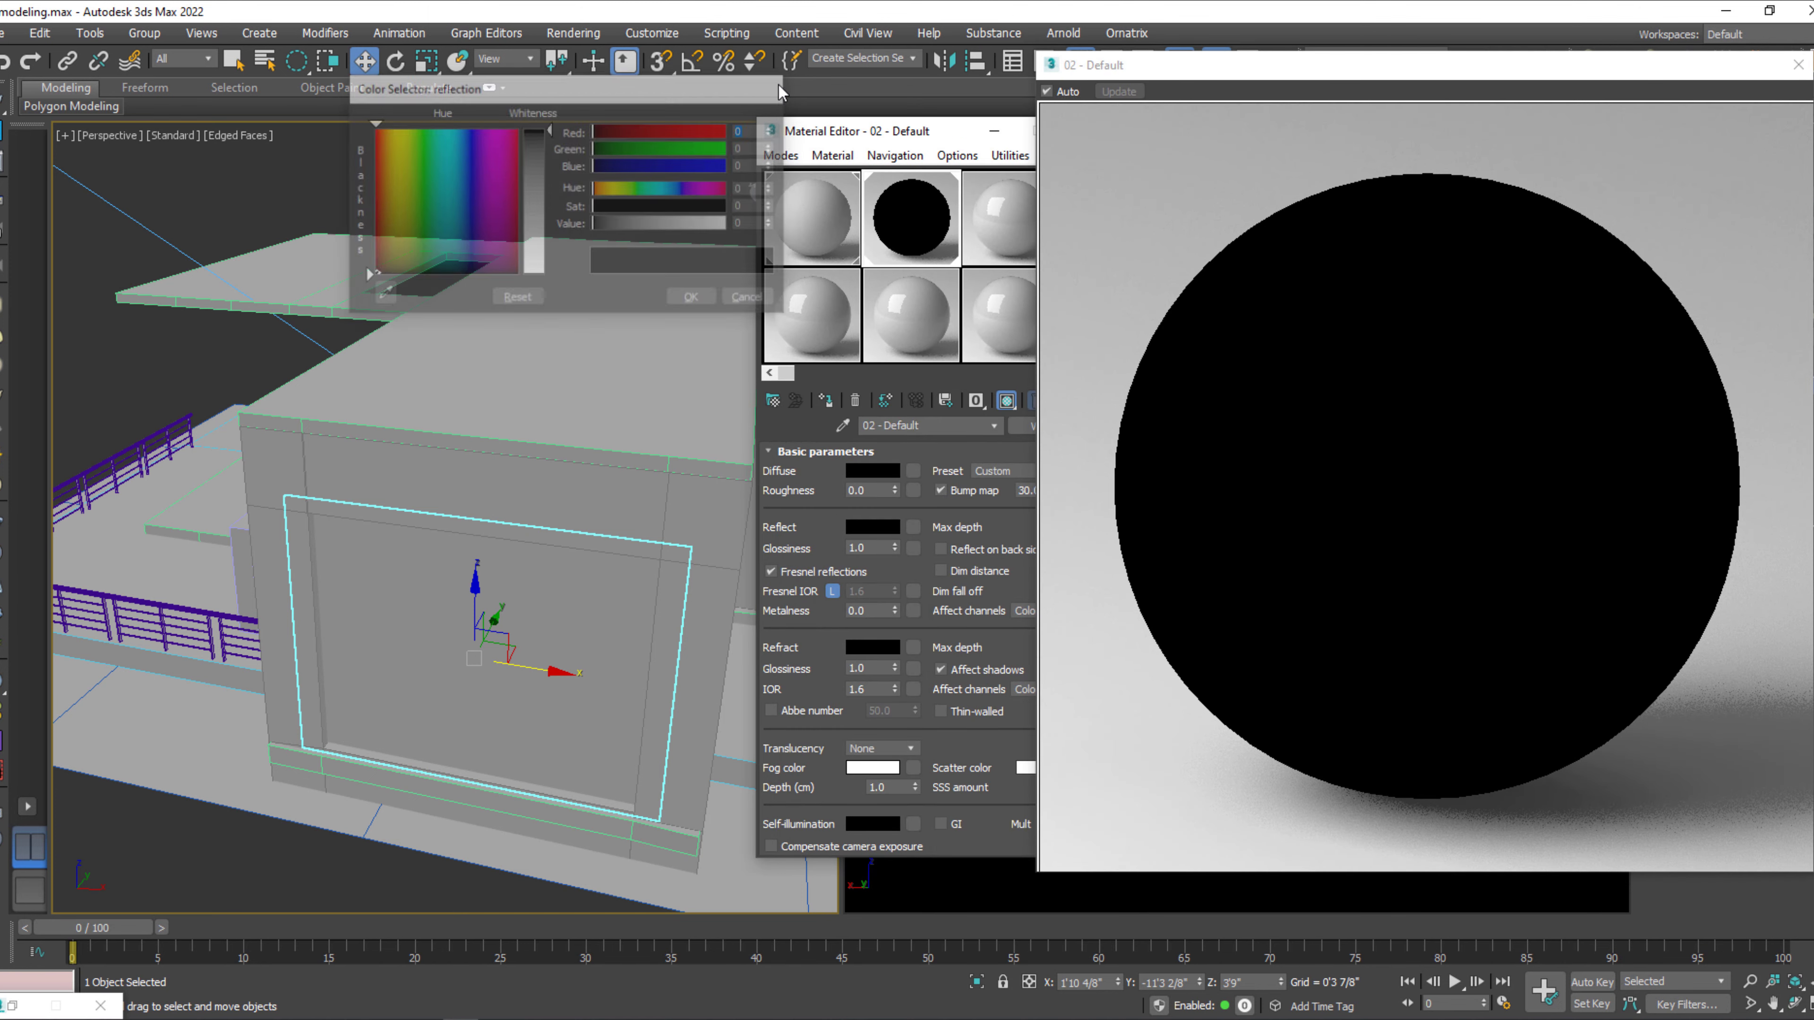
drag(997, 130, 795, 138)
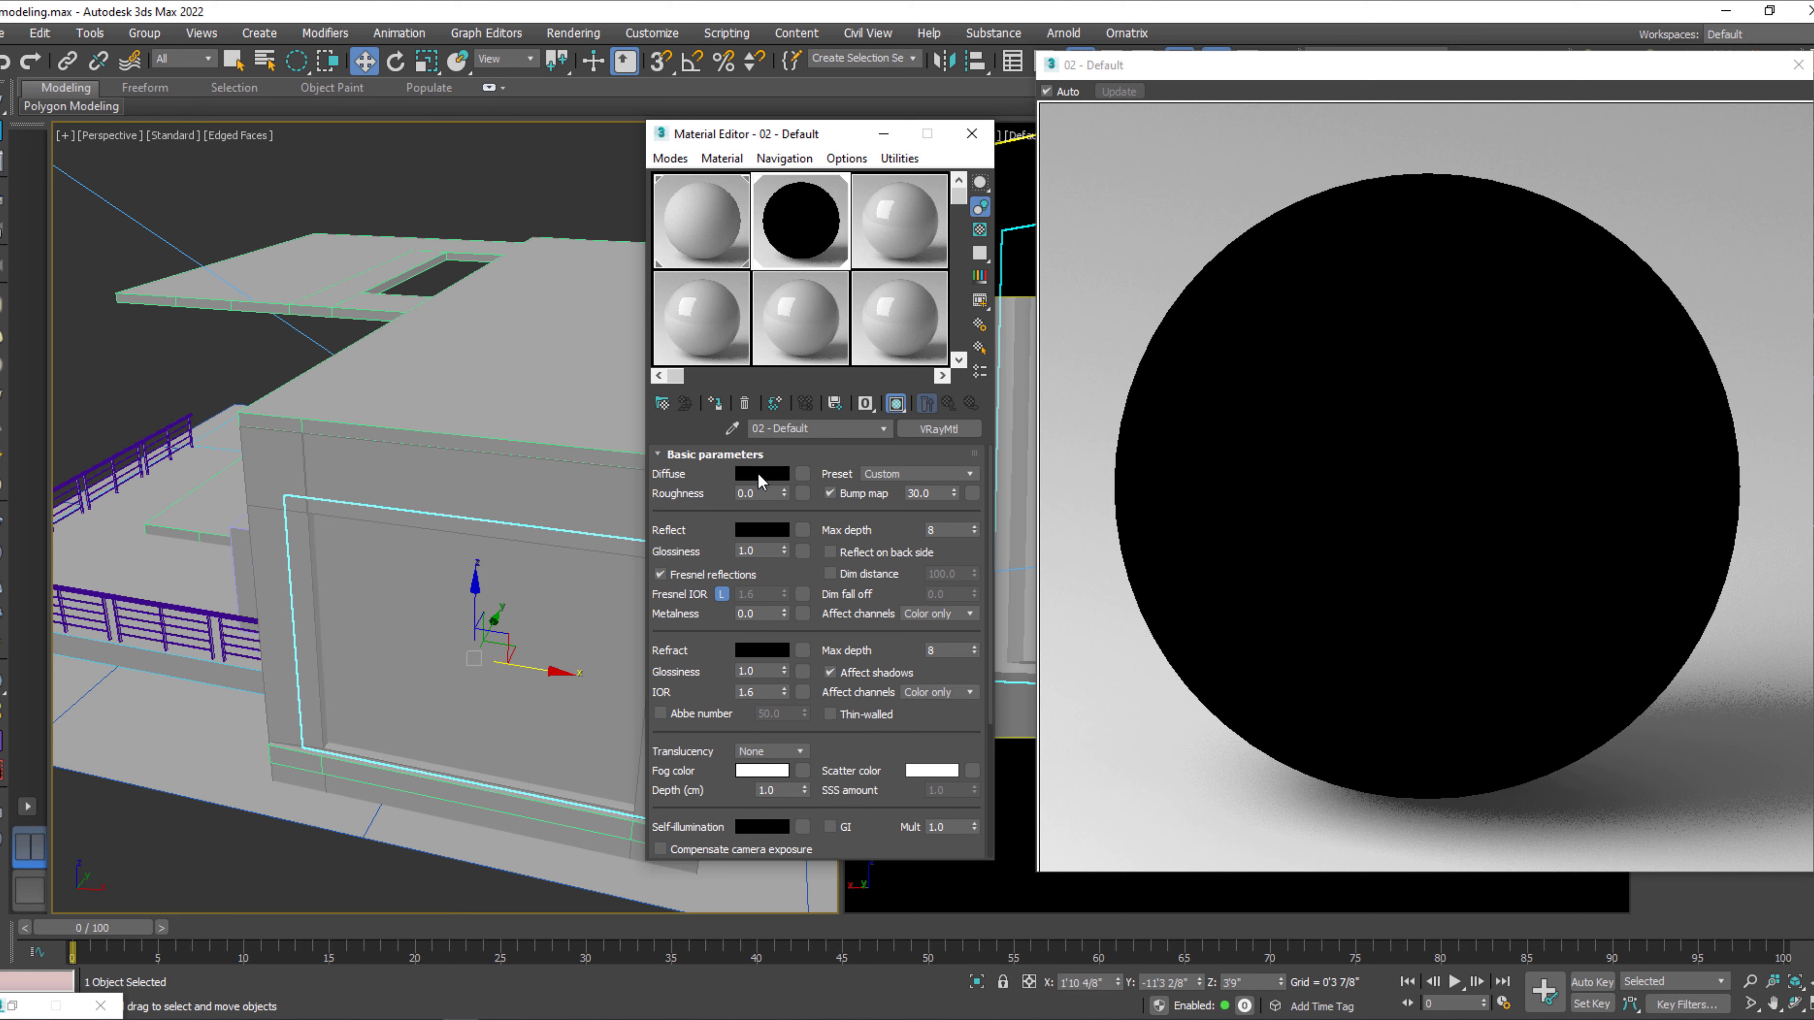
Set the 02 - Default material's reflection color to a neutral grey with a value of 139.
click(766, 532)
drag(641, 224, 670, 241)
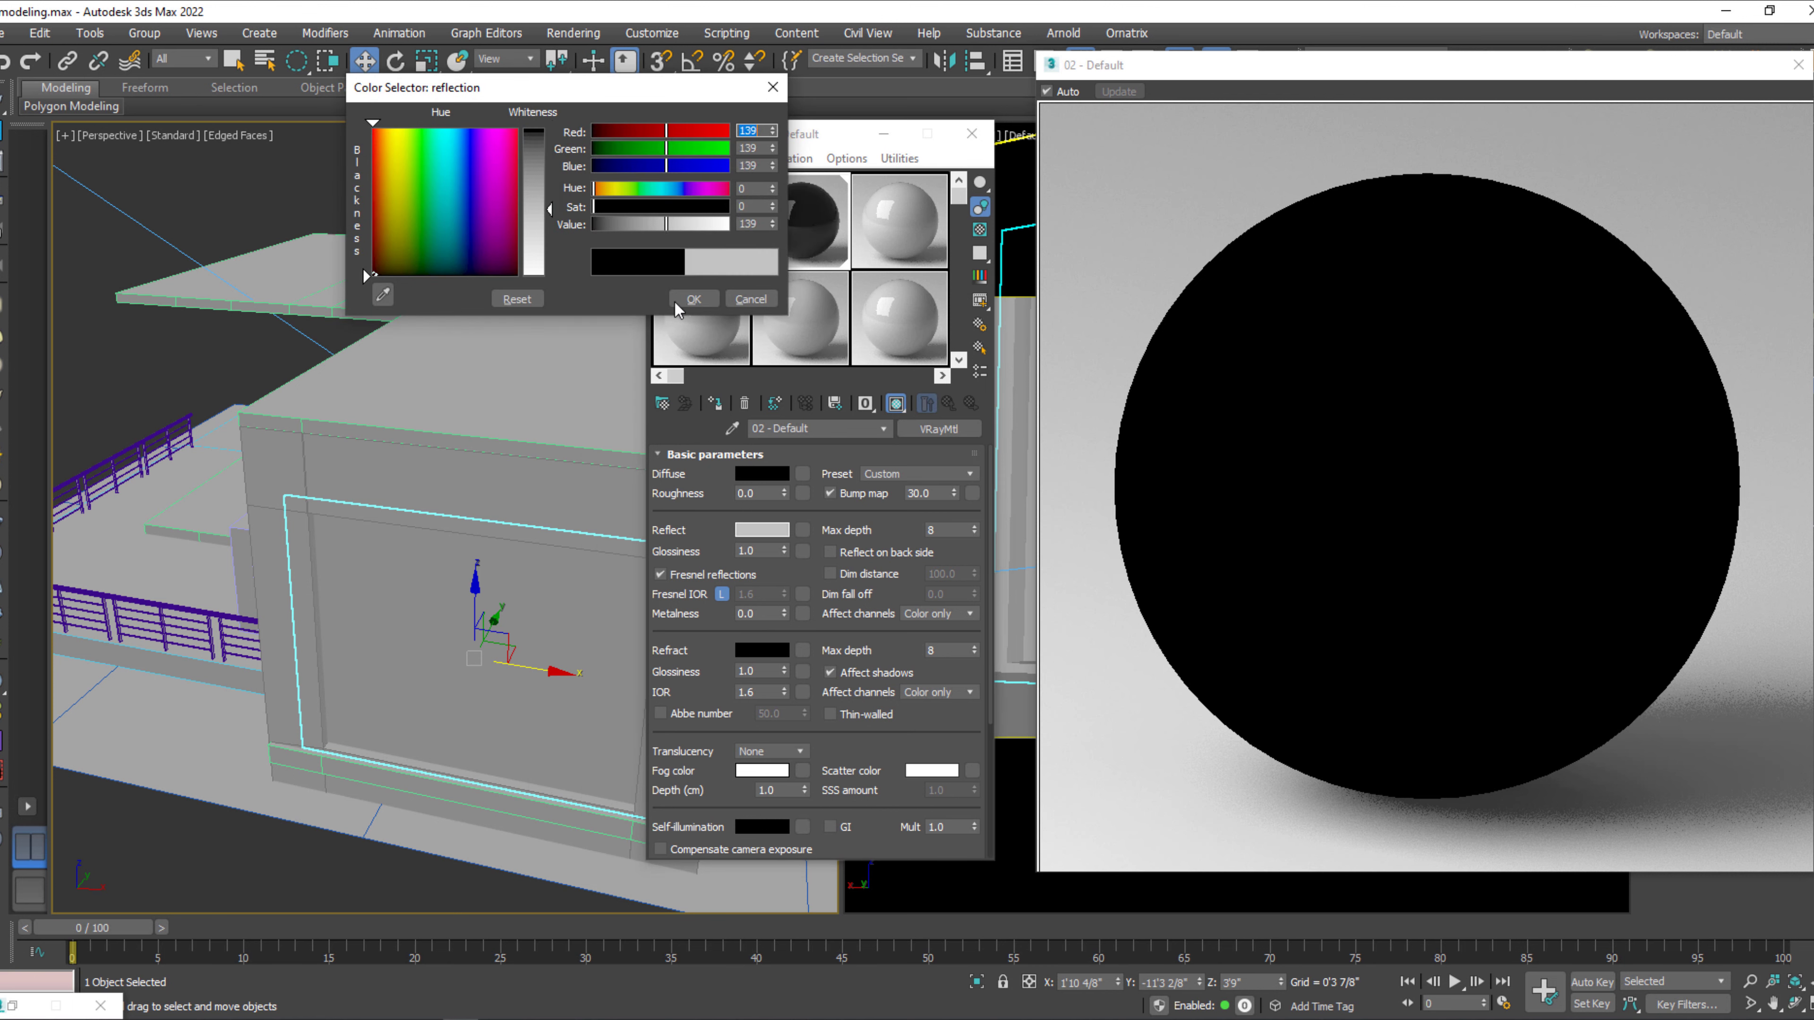
click(707, 299)
click(777, 318)
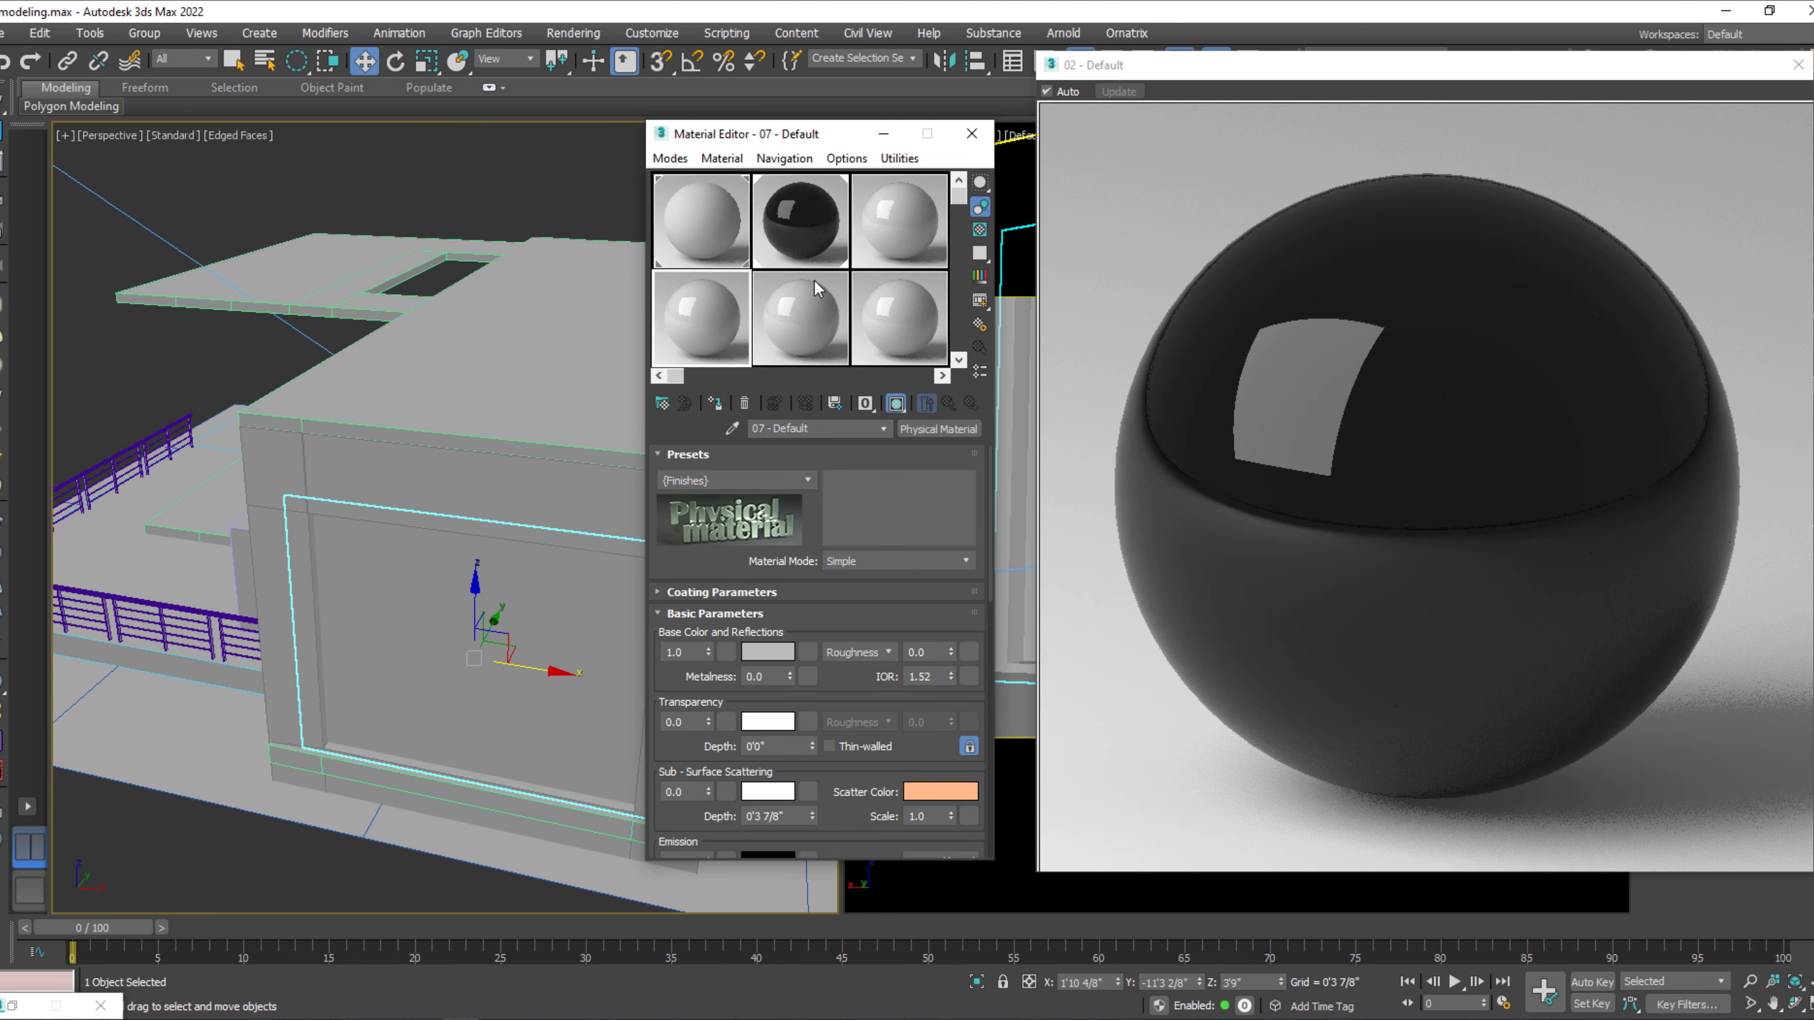
click(814, 267)
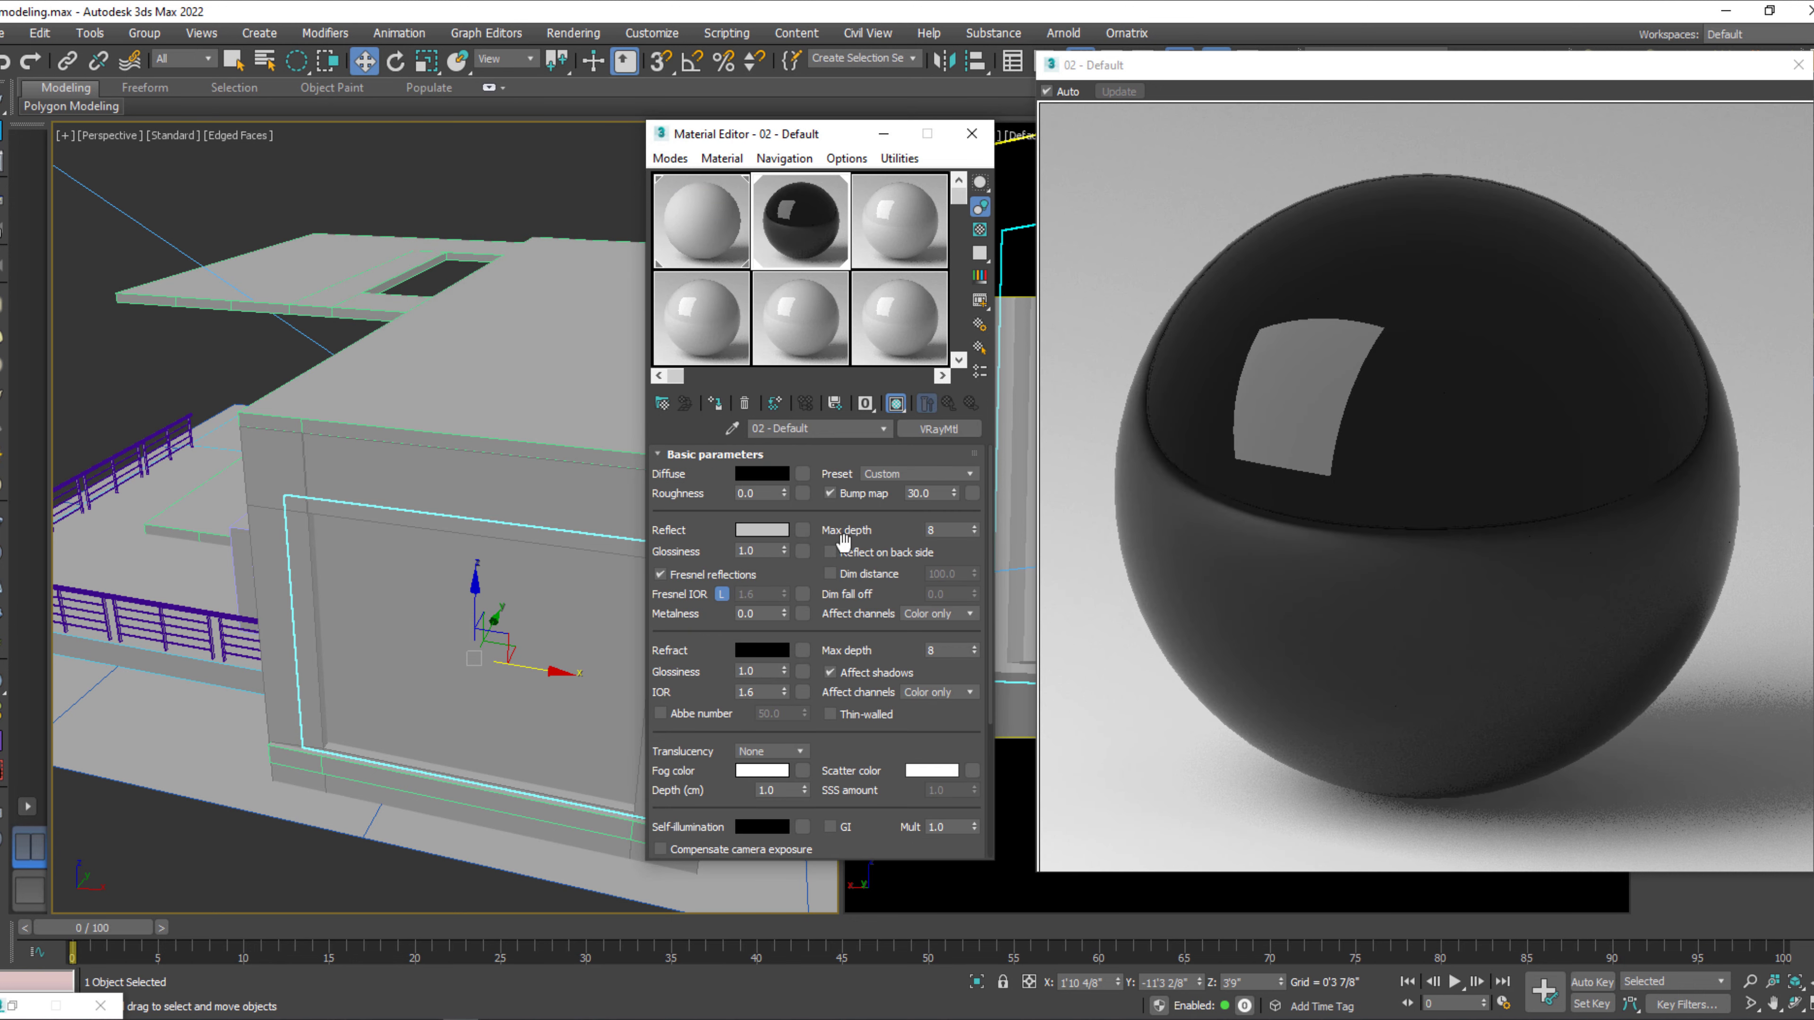
Set the pane material's reflection glossiness to 0.9.
click(784, 554)
key(Tab)
click(742, 576)
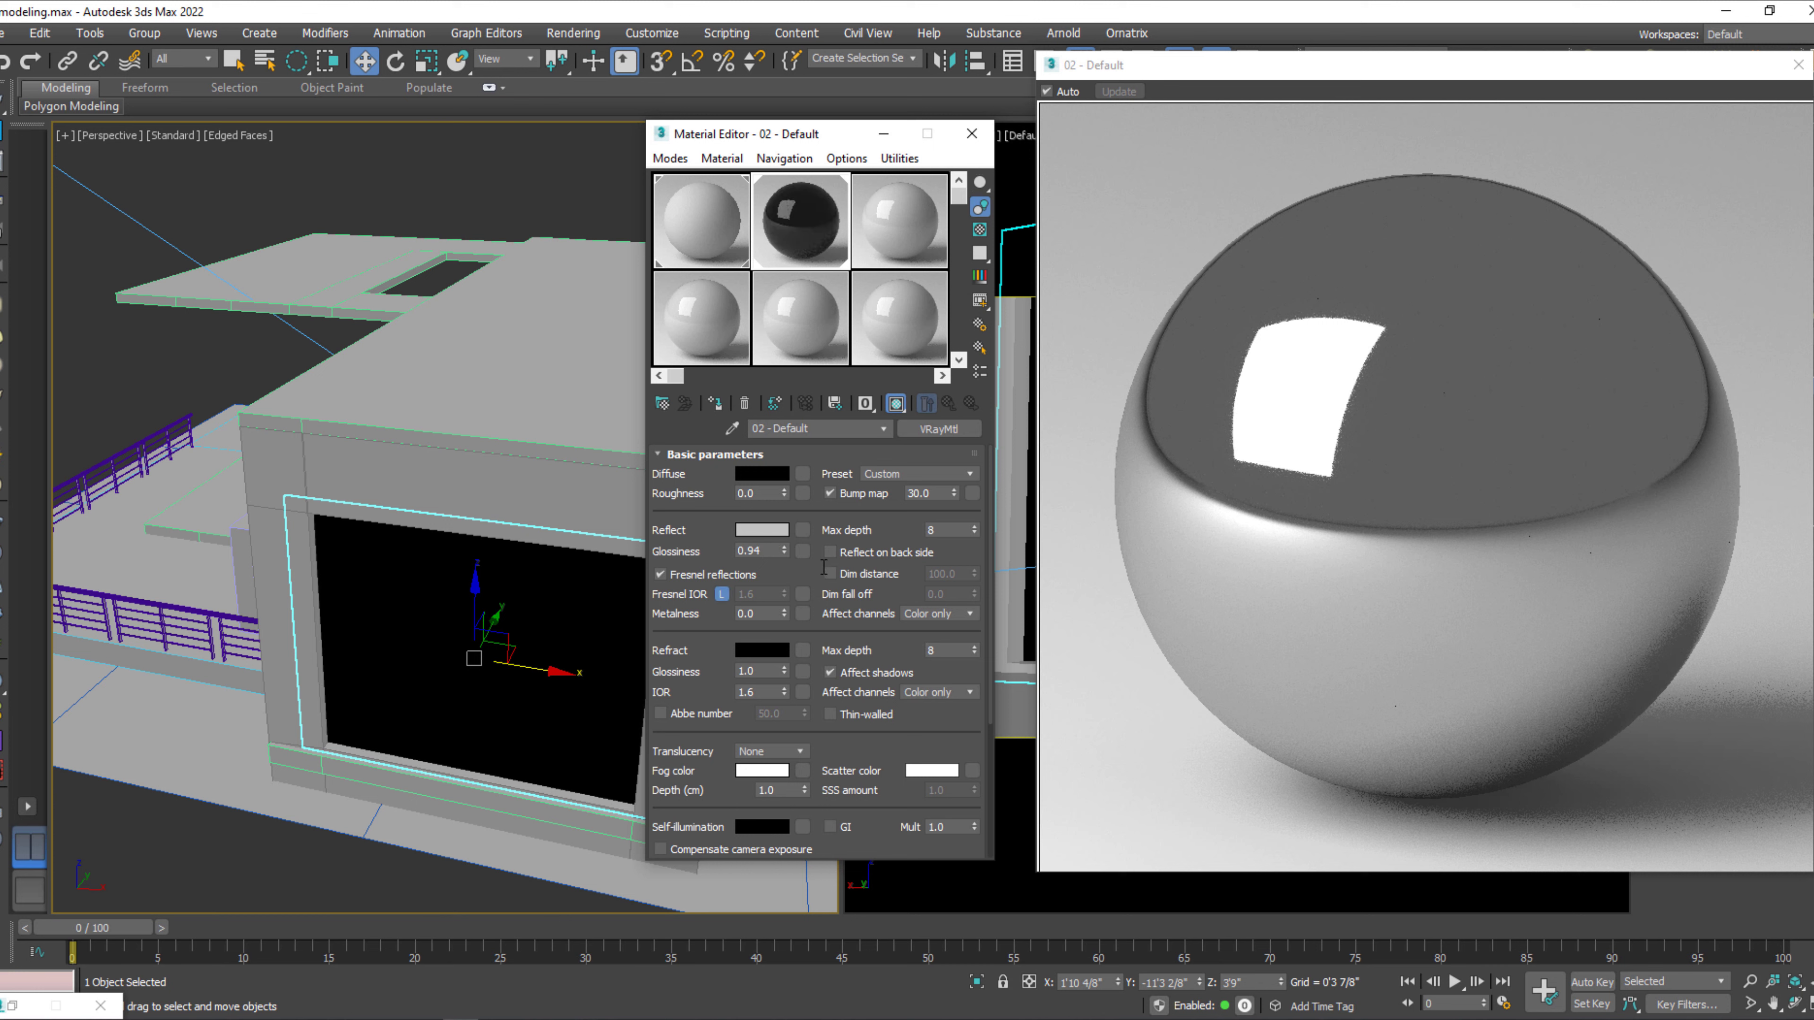
double_click(765, 552)
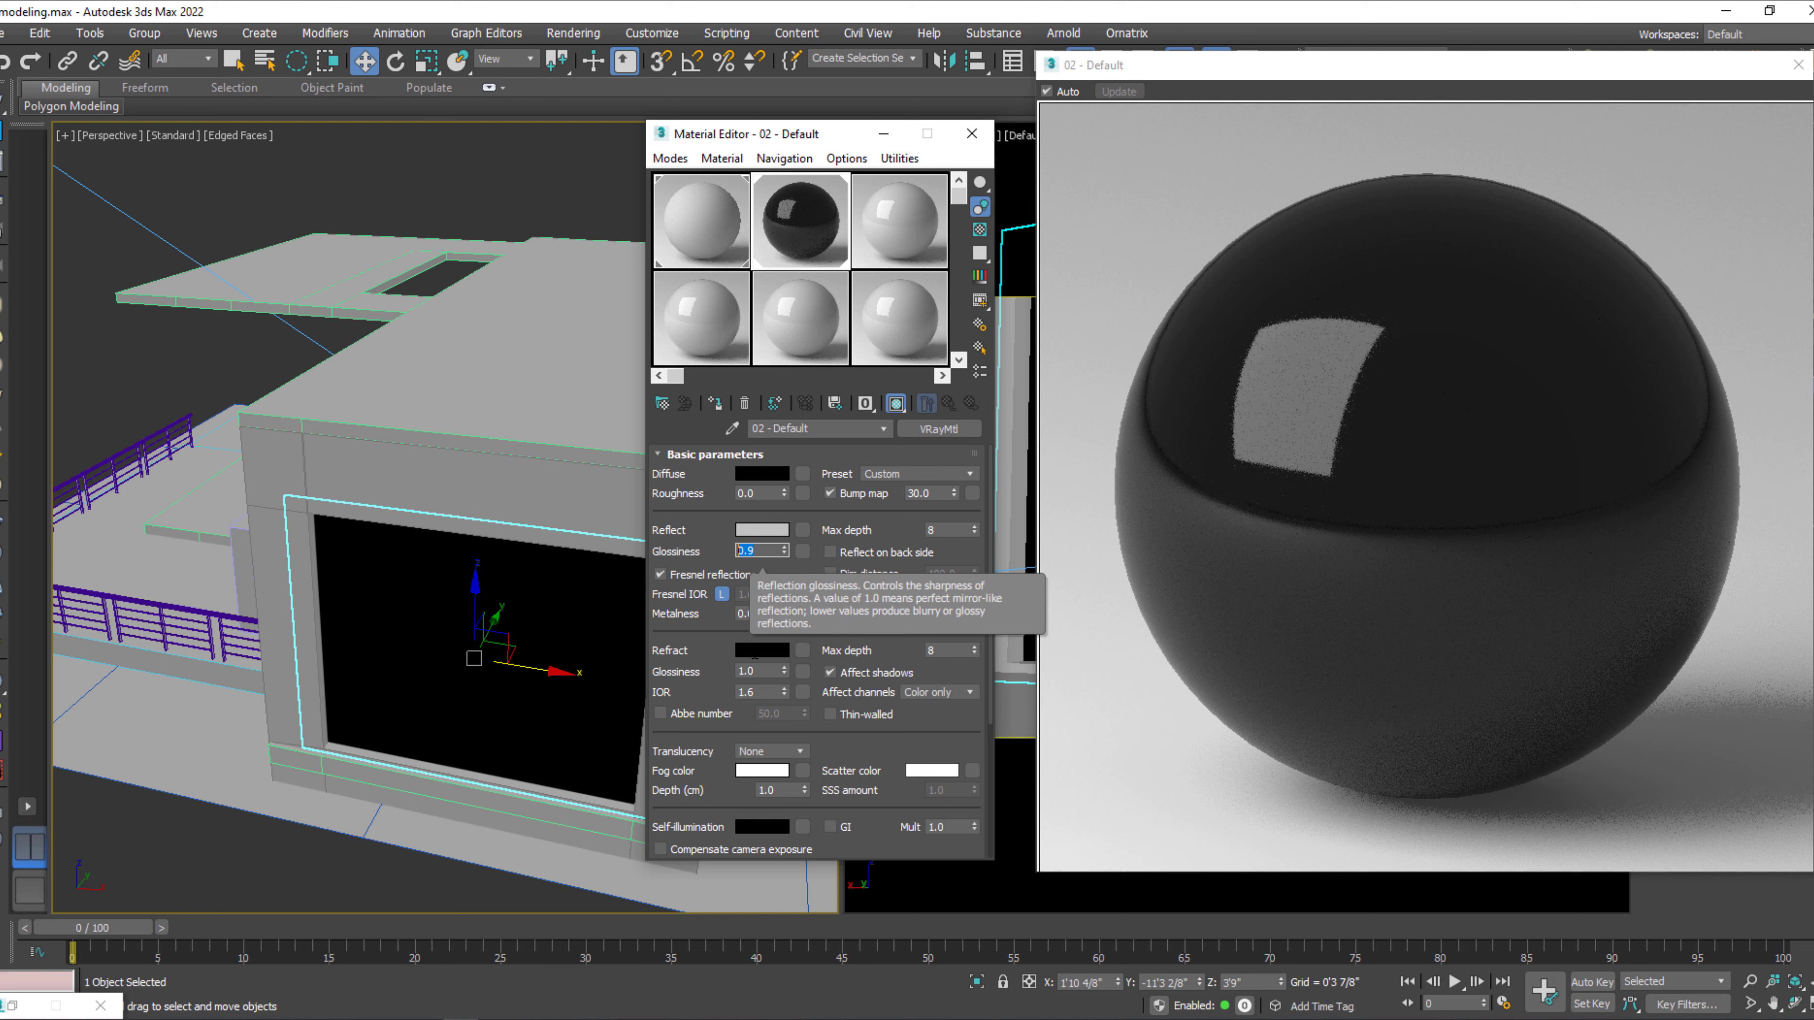
Set the pane material's refraction color to pure white with a value of 255.
click(762, 650)
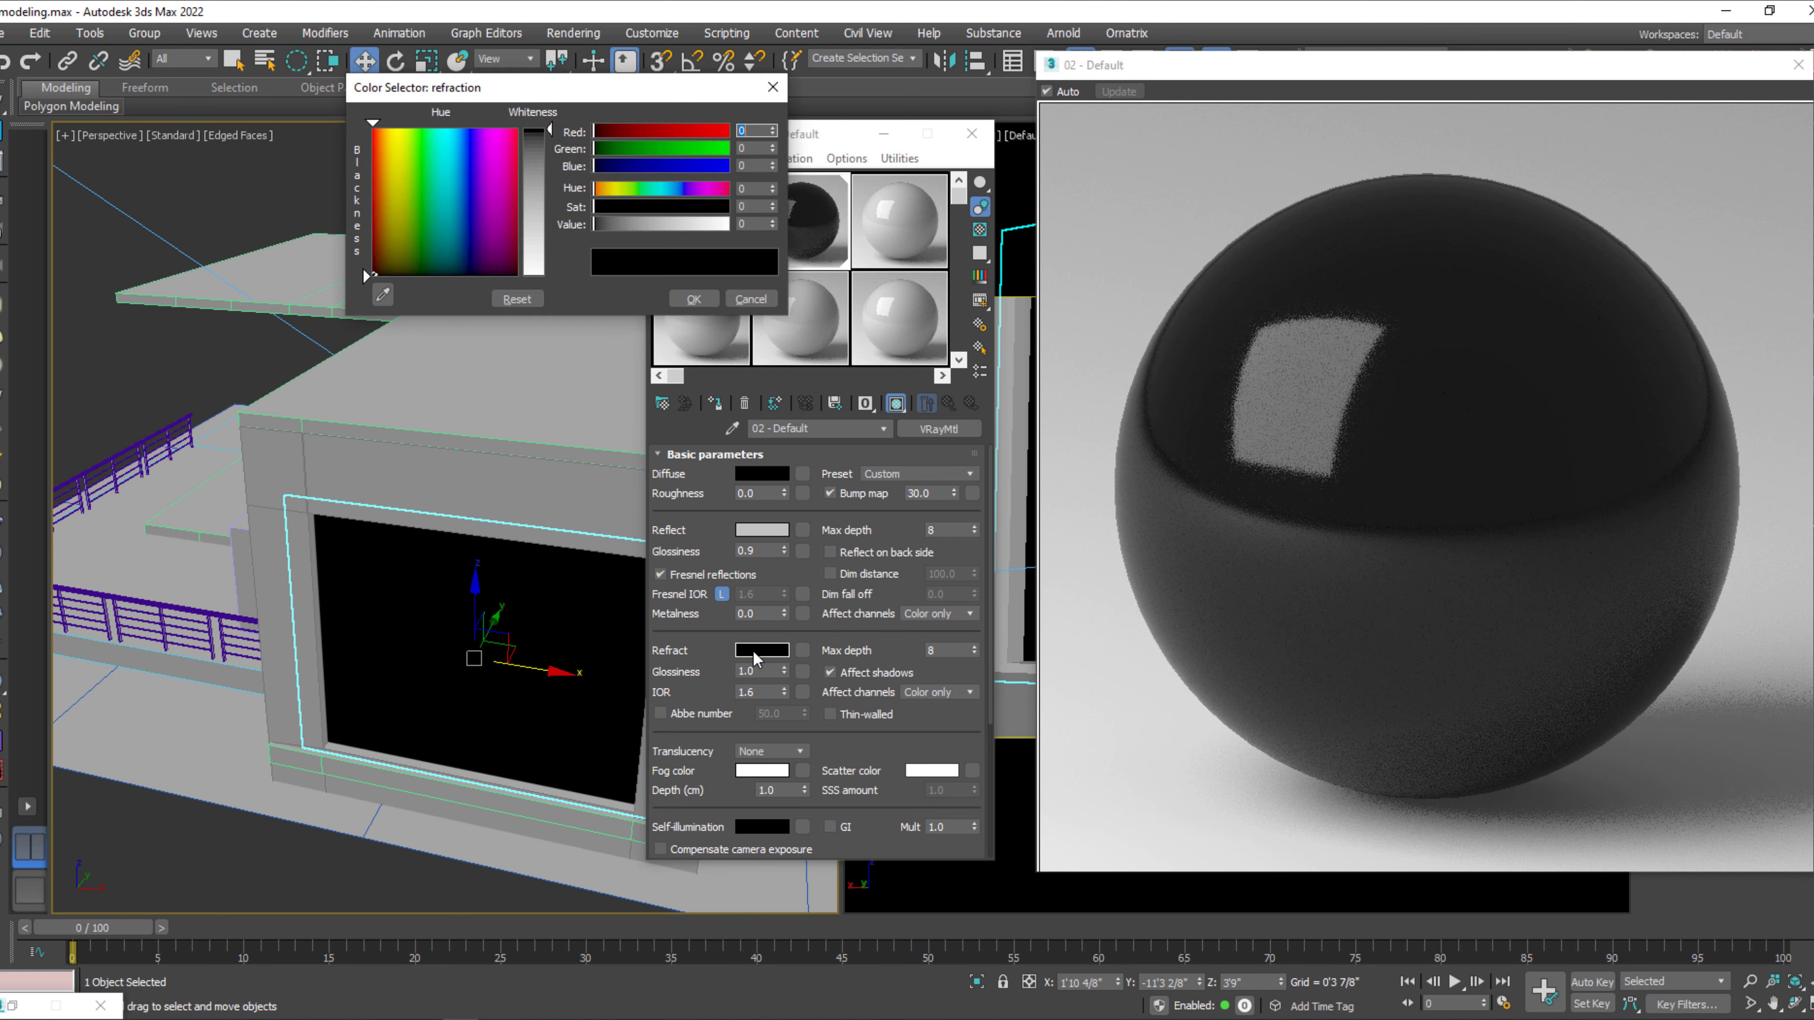
drag(644, 224, 672, 225)
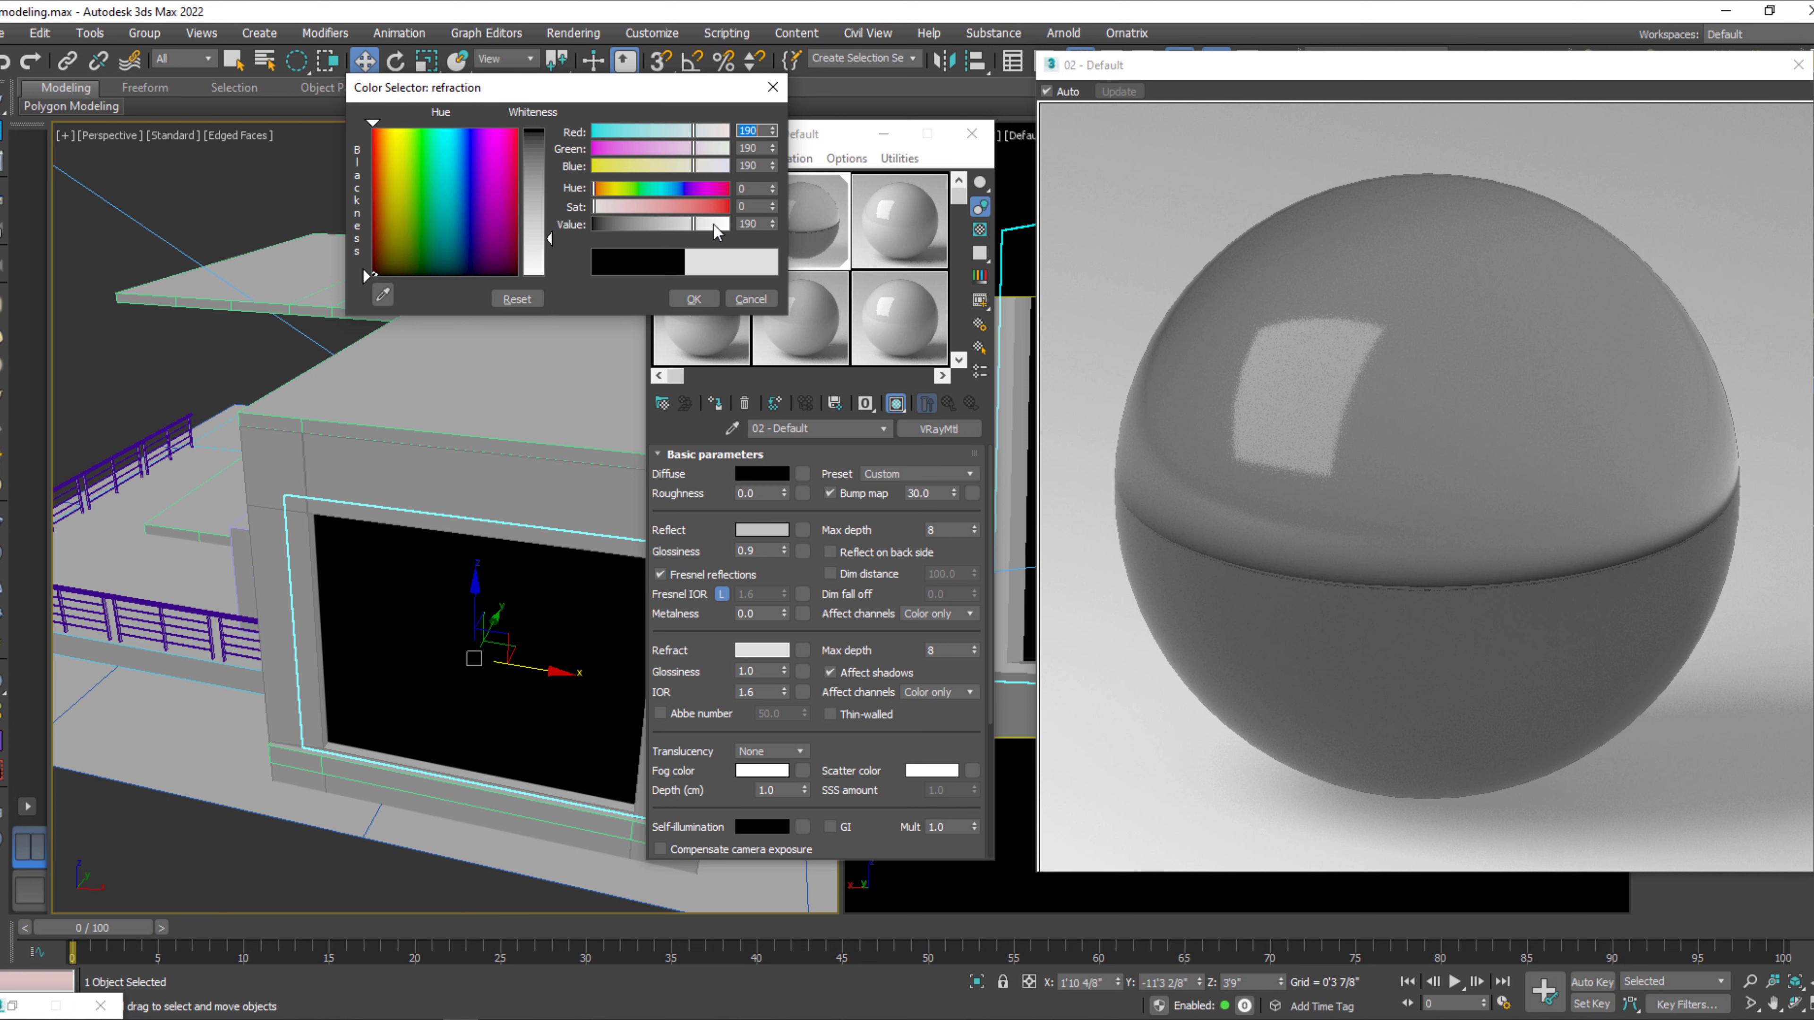
click(715, 225)
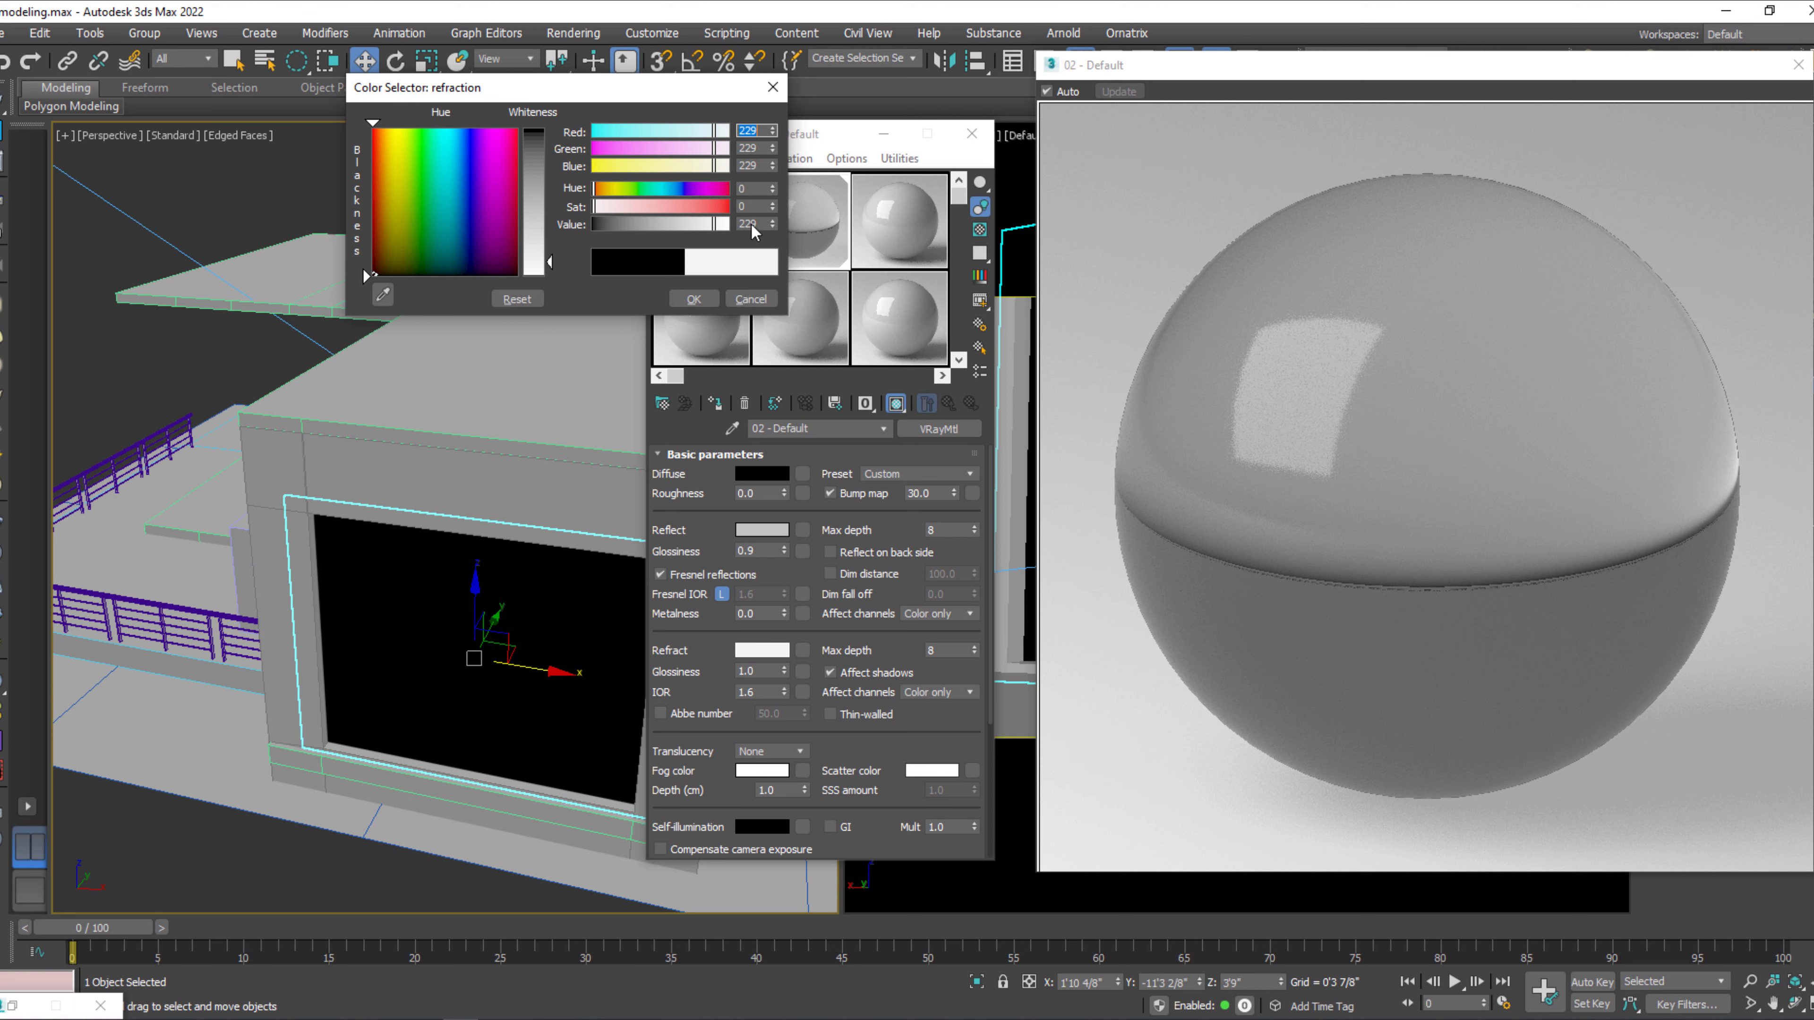
drag(714, 225, 757, 223)
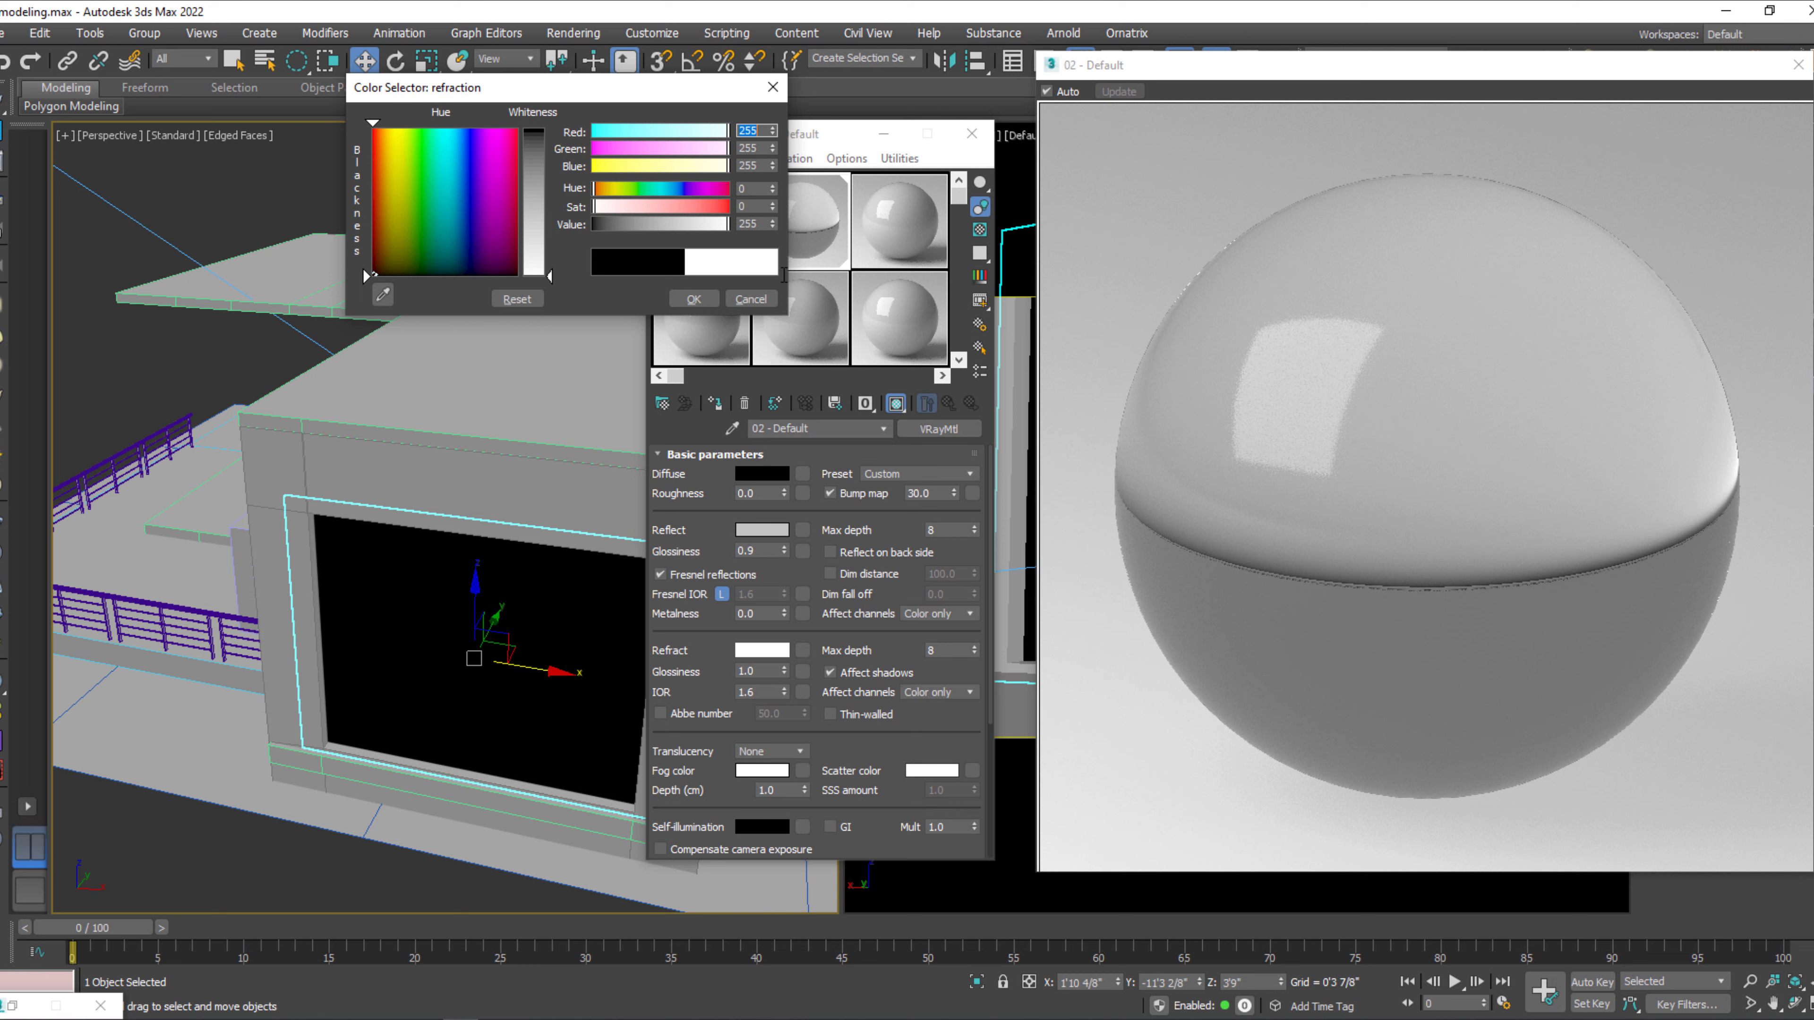
click(694, 299)
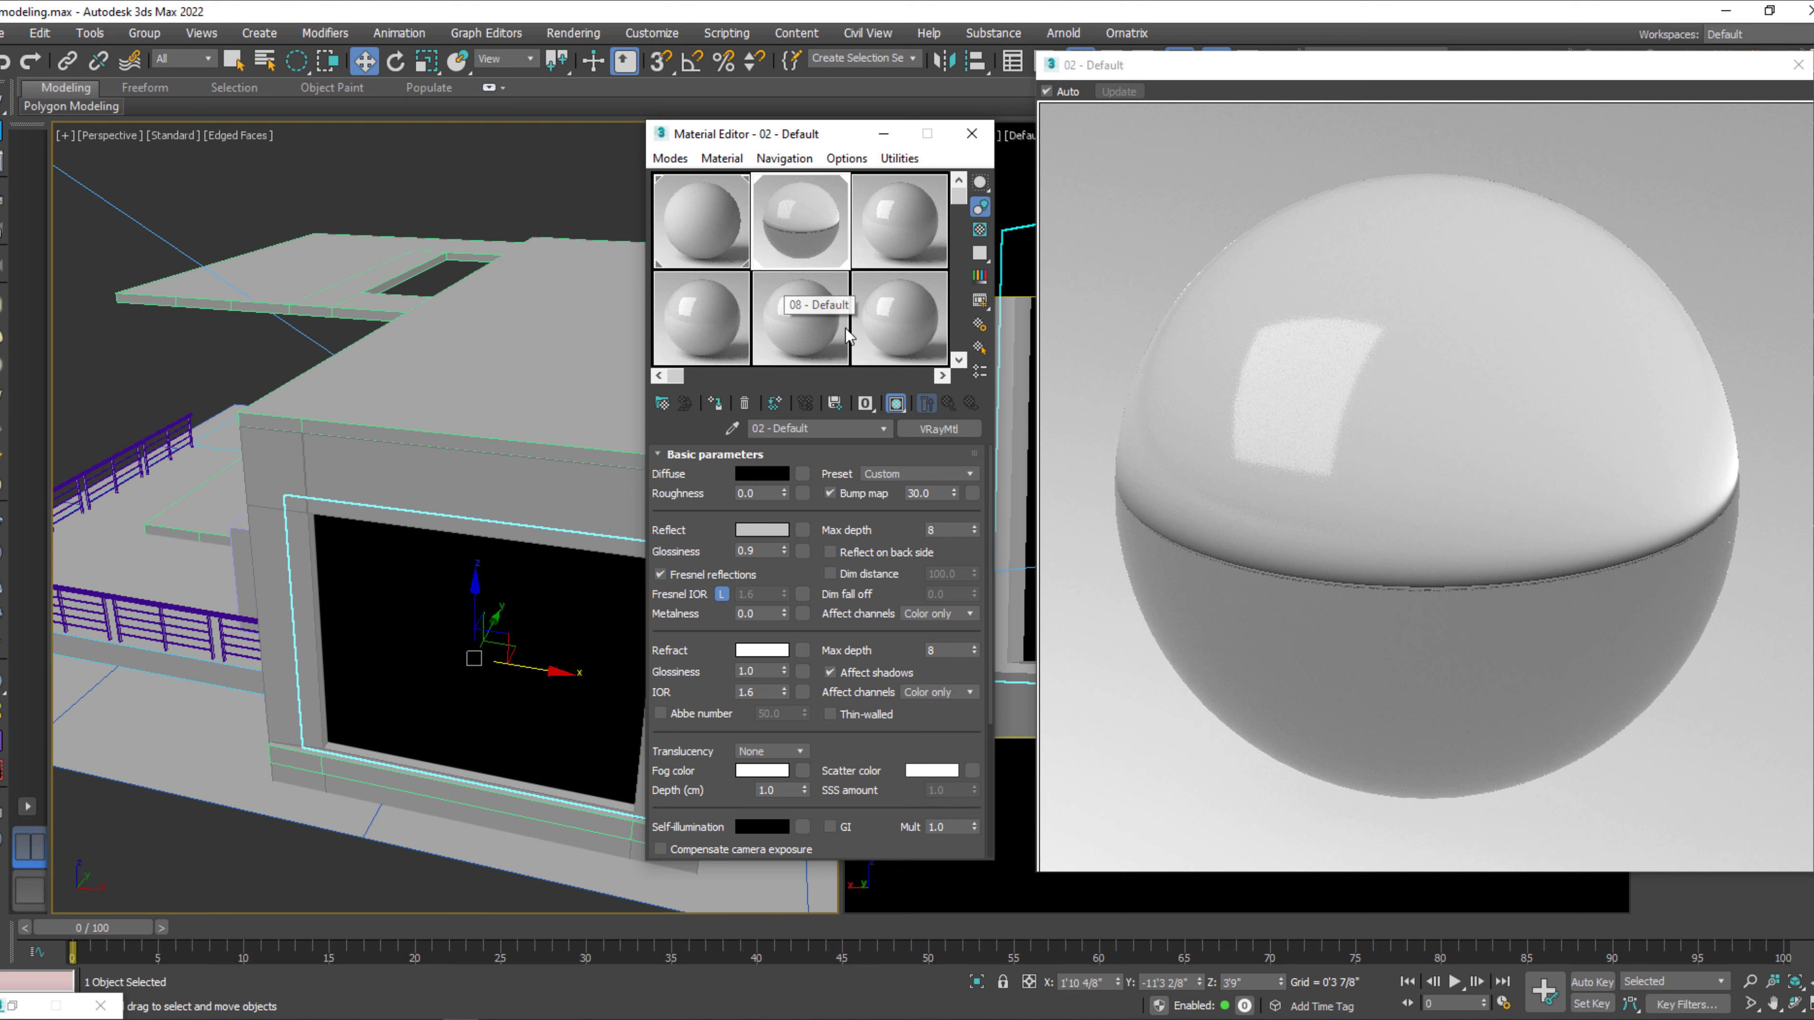
Reassign the 02 - Default glass material to the window pane and close the Material Editor.
click(715, 403)
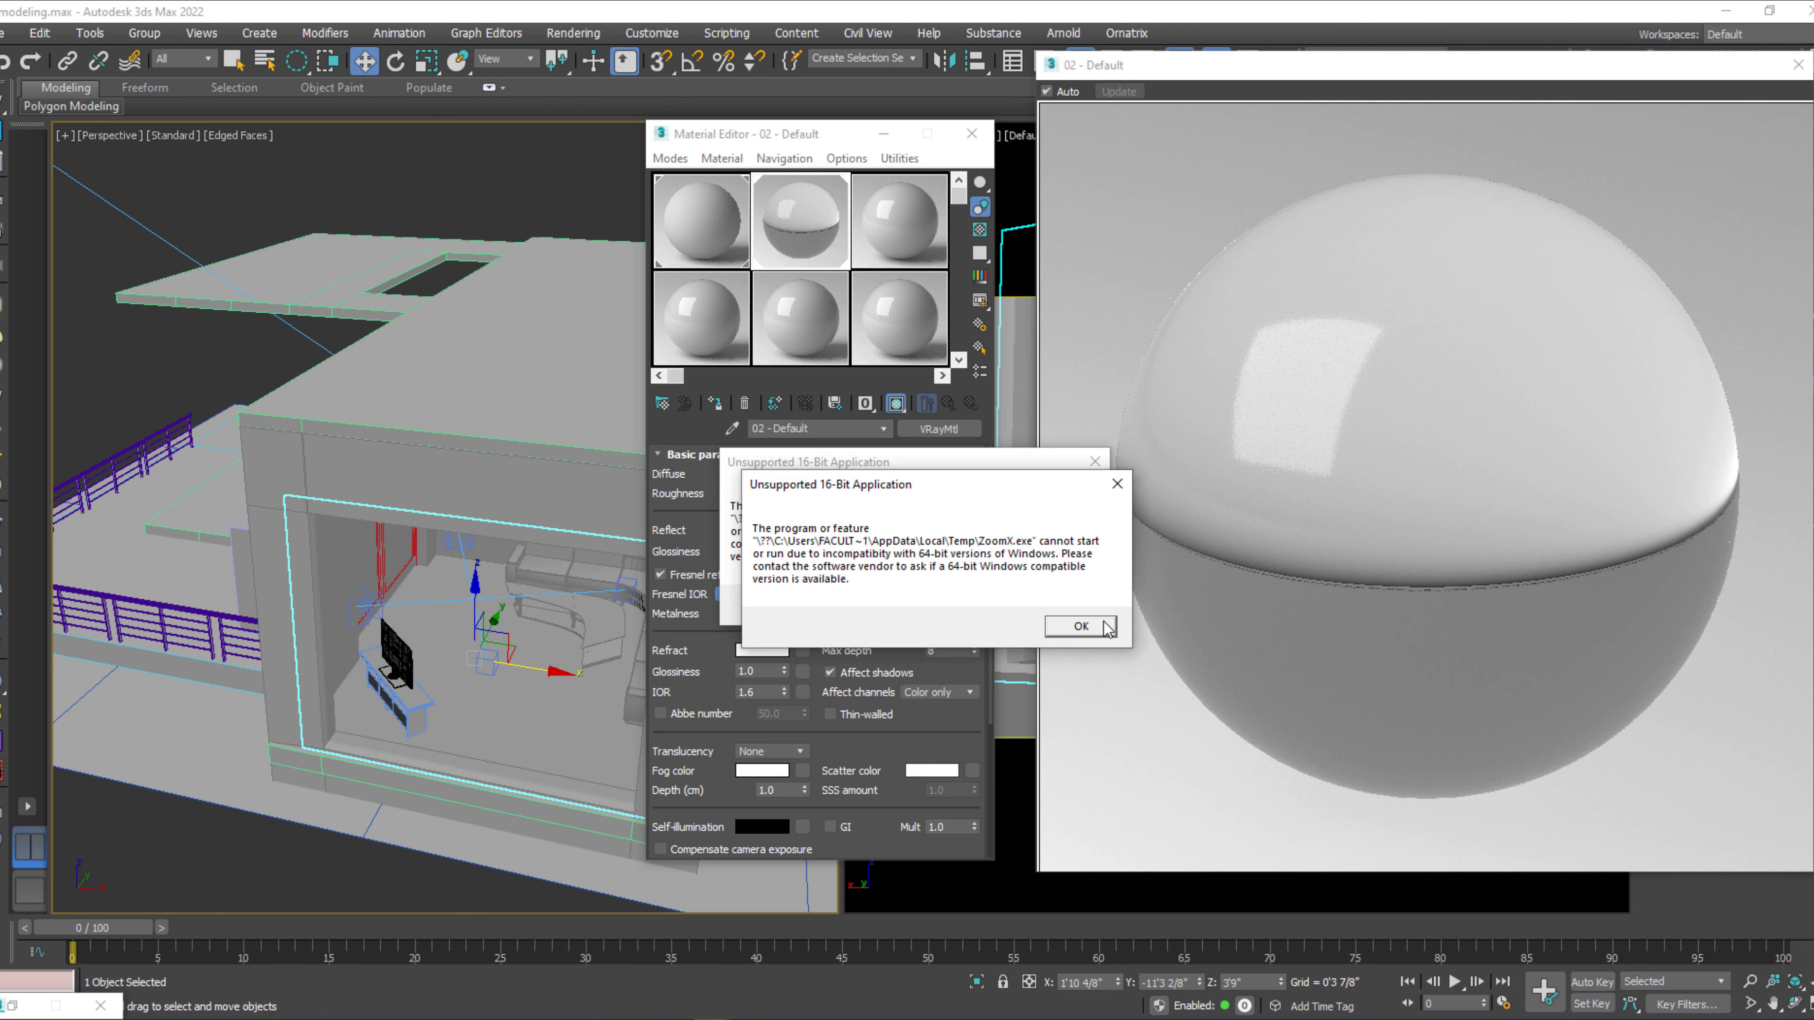
click(1059, 603)
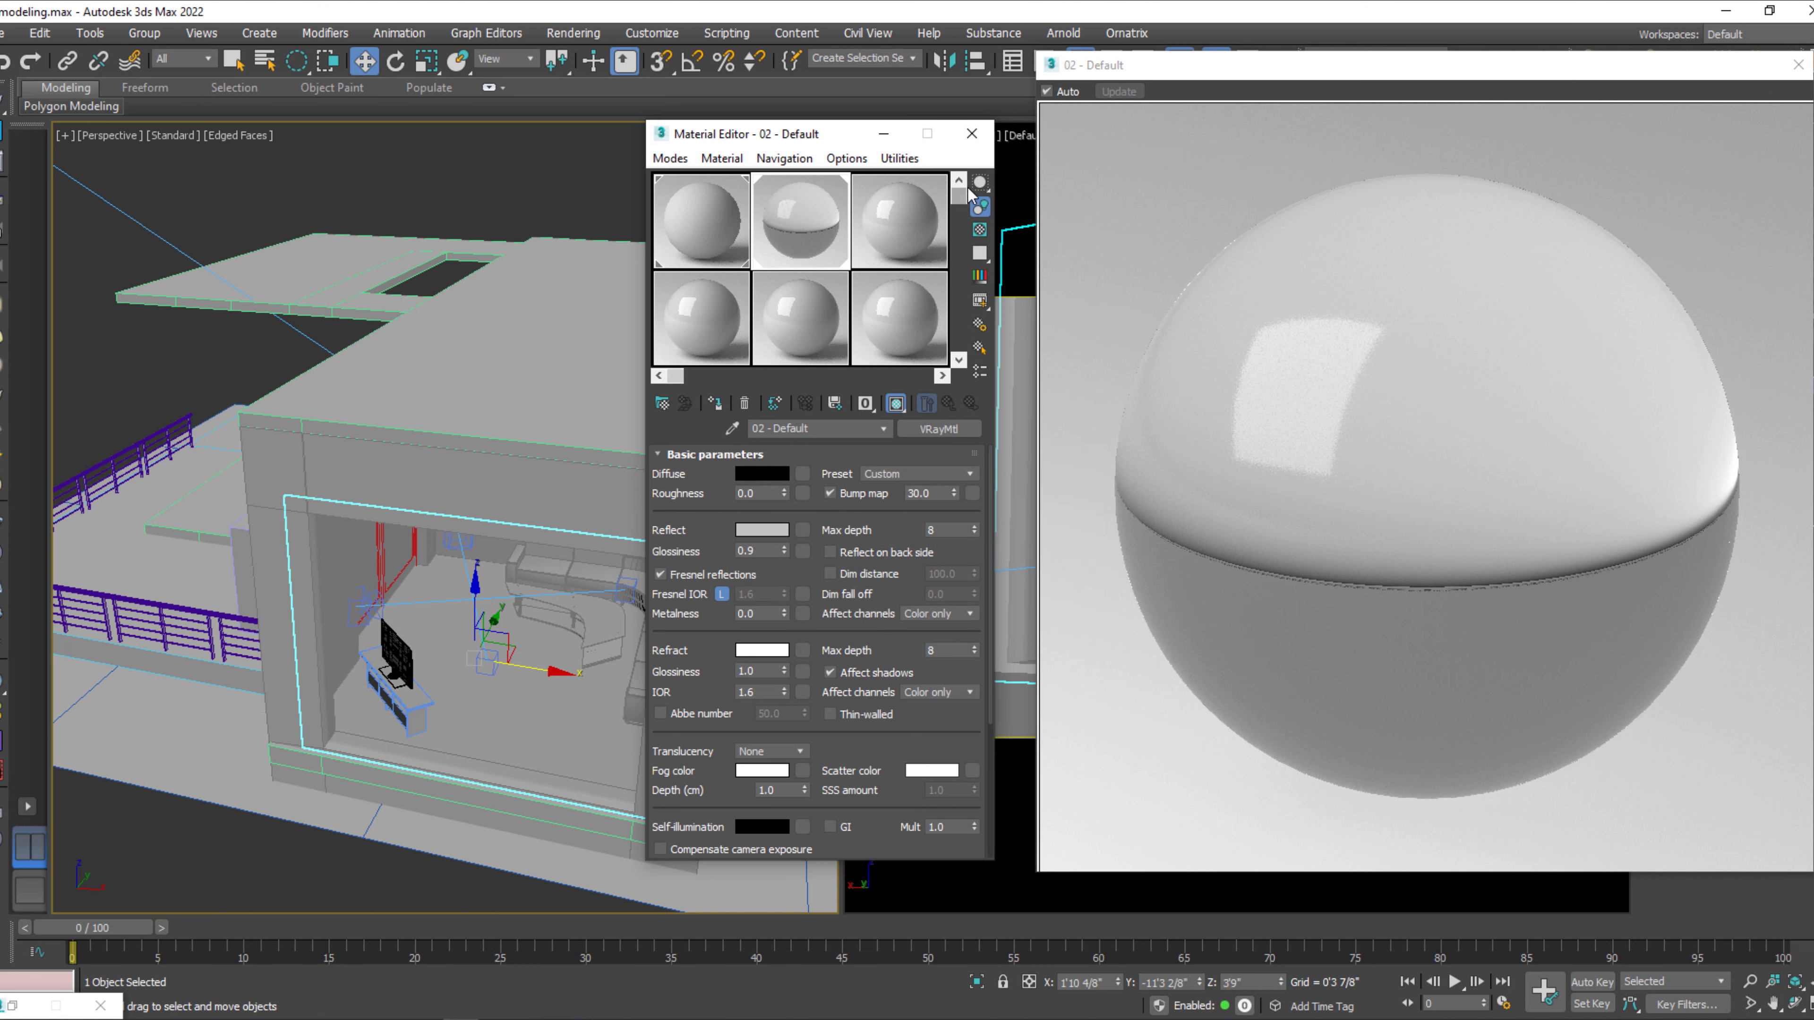
click(977, 134)
Render the VRayCam002 view to check the glass pane, and close the frame buffer.
click(1156, 441)
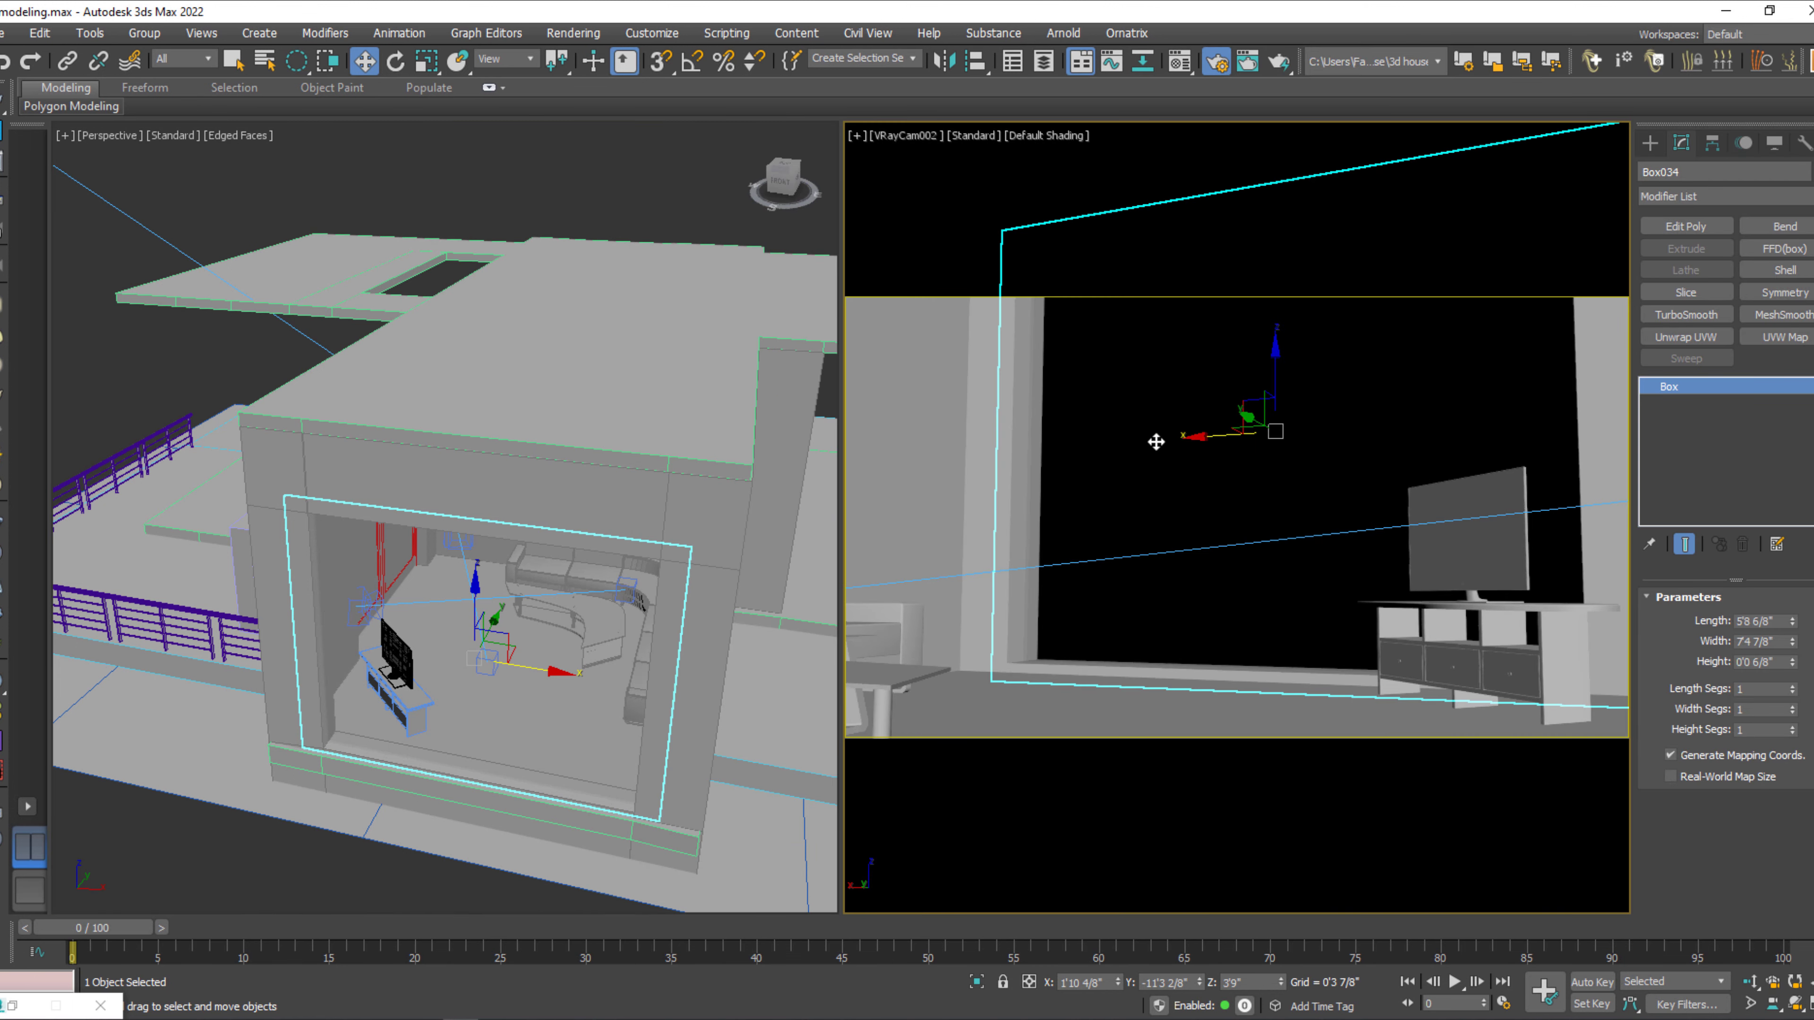
key(shift+q)
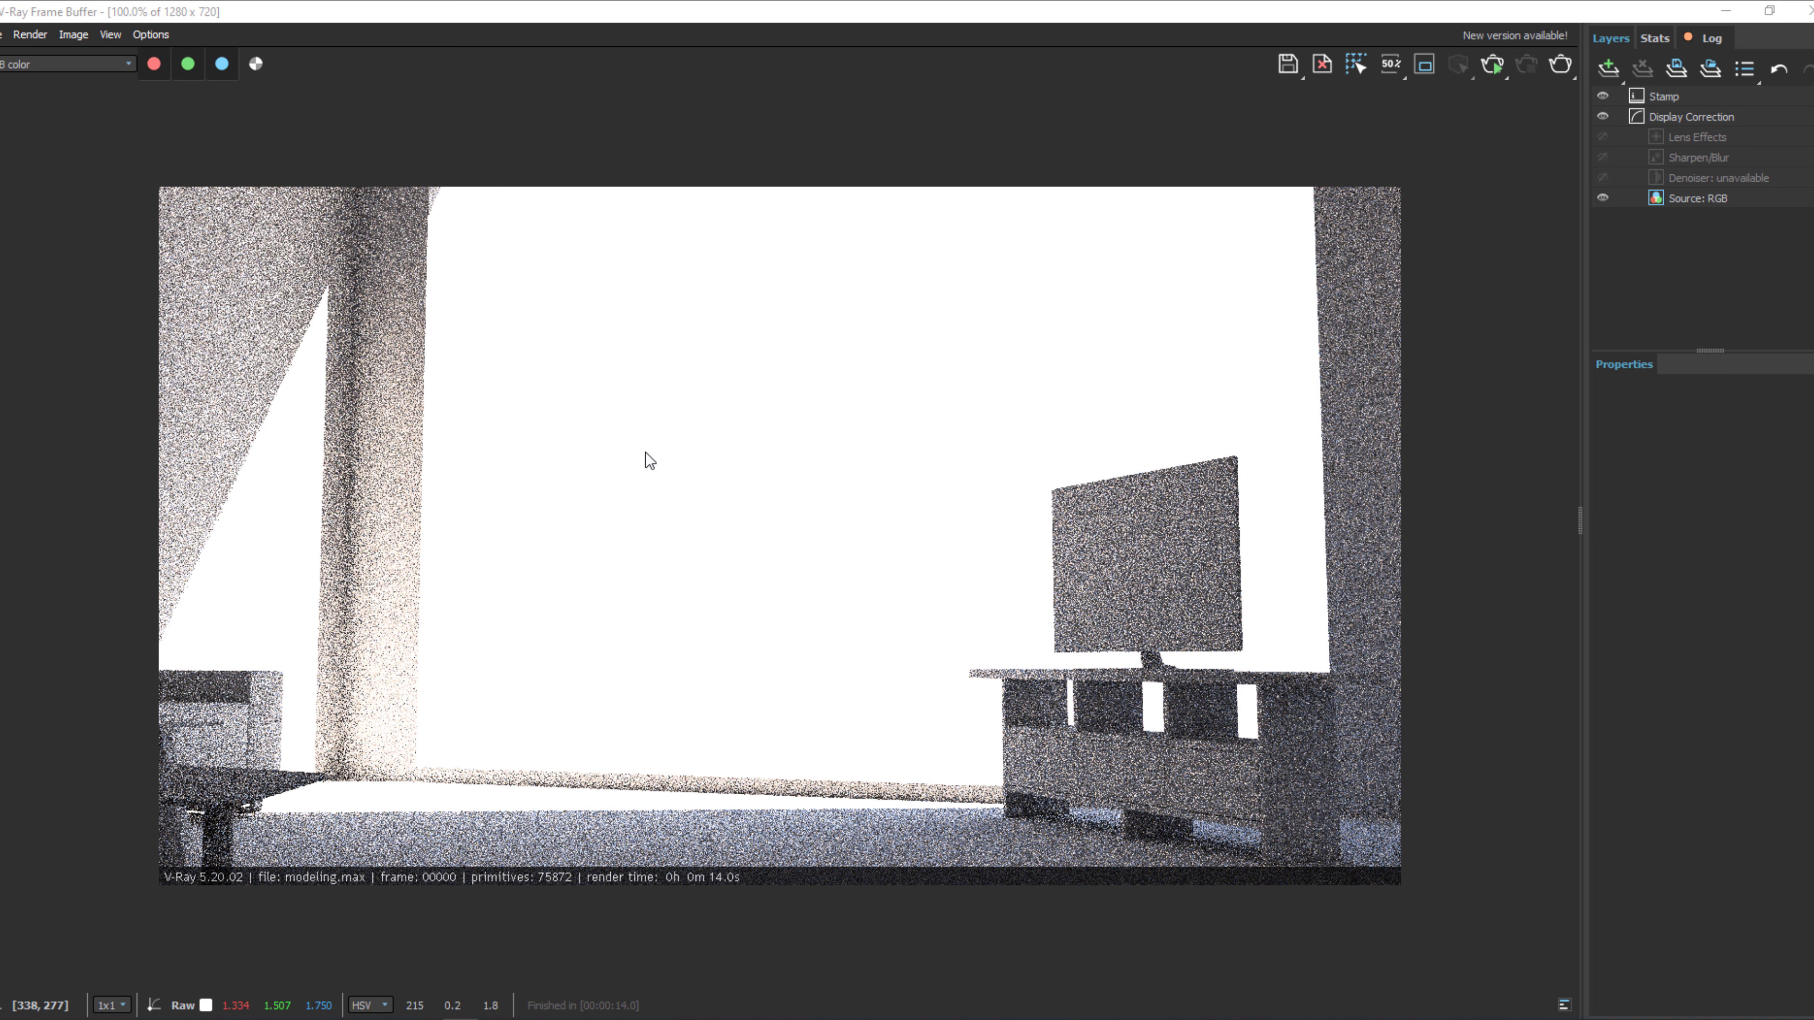
click(1807, 11)
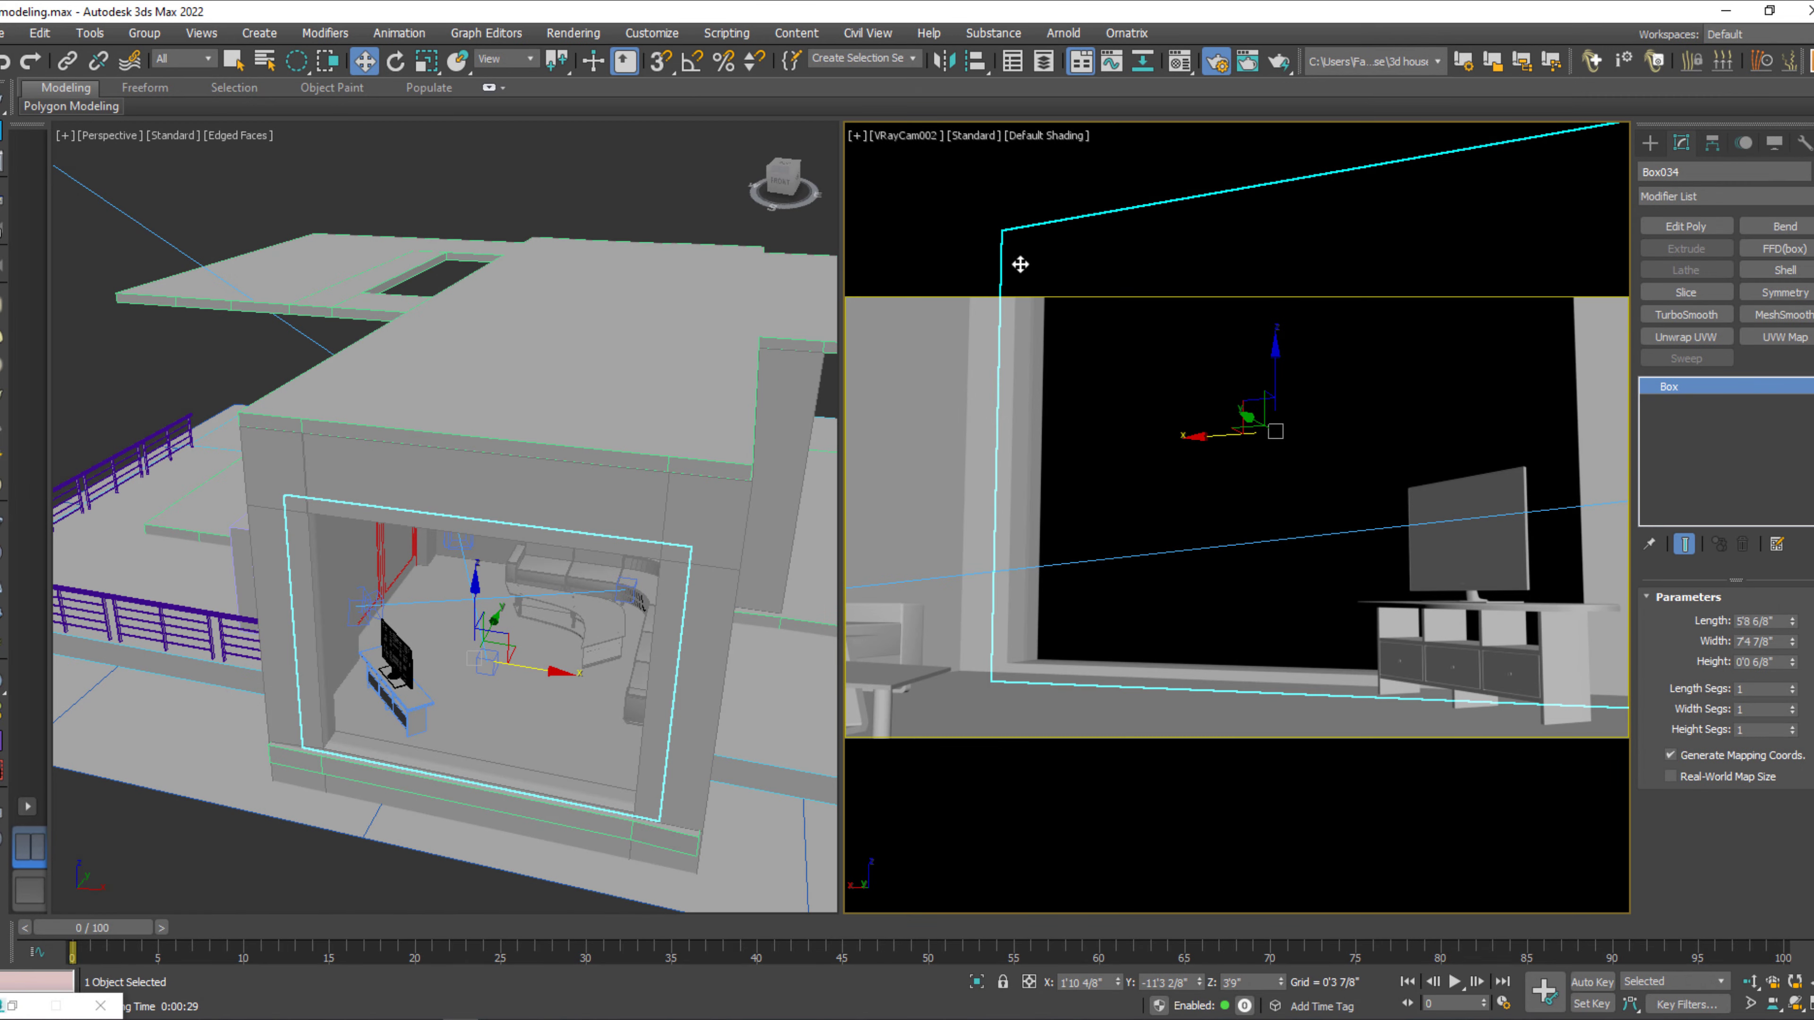
Select the VRayCam002 camera from its view and set its shutter speed to 200.
click(926, 140)
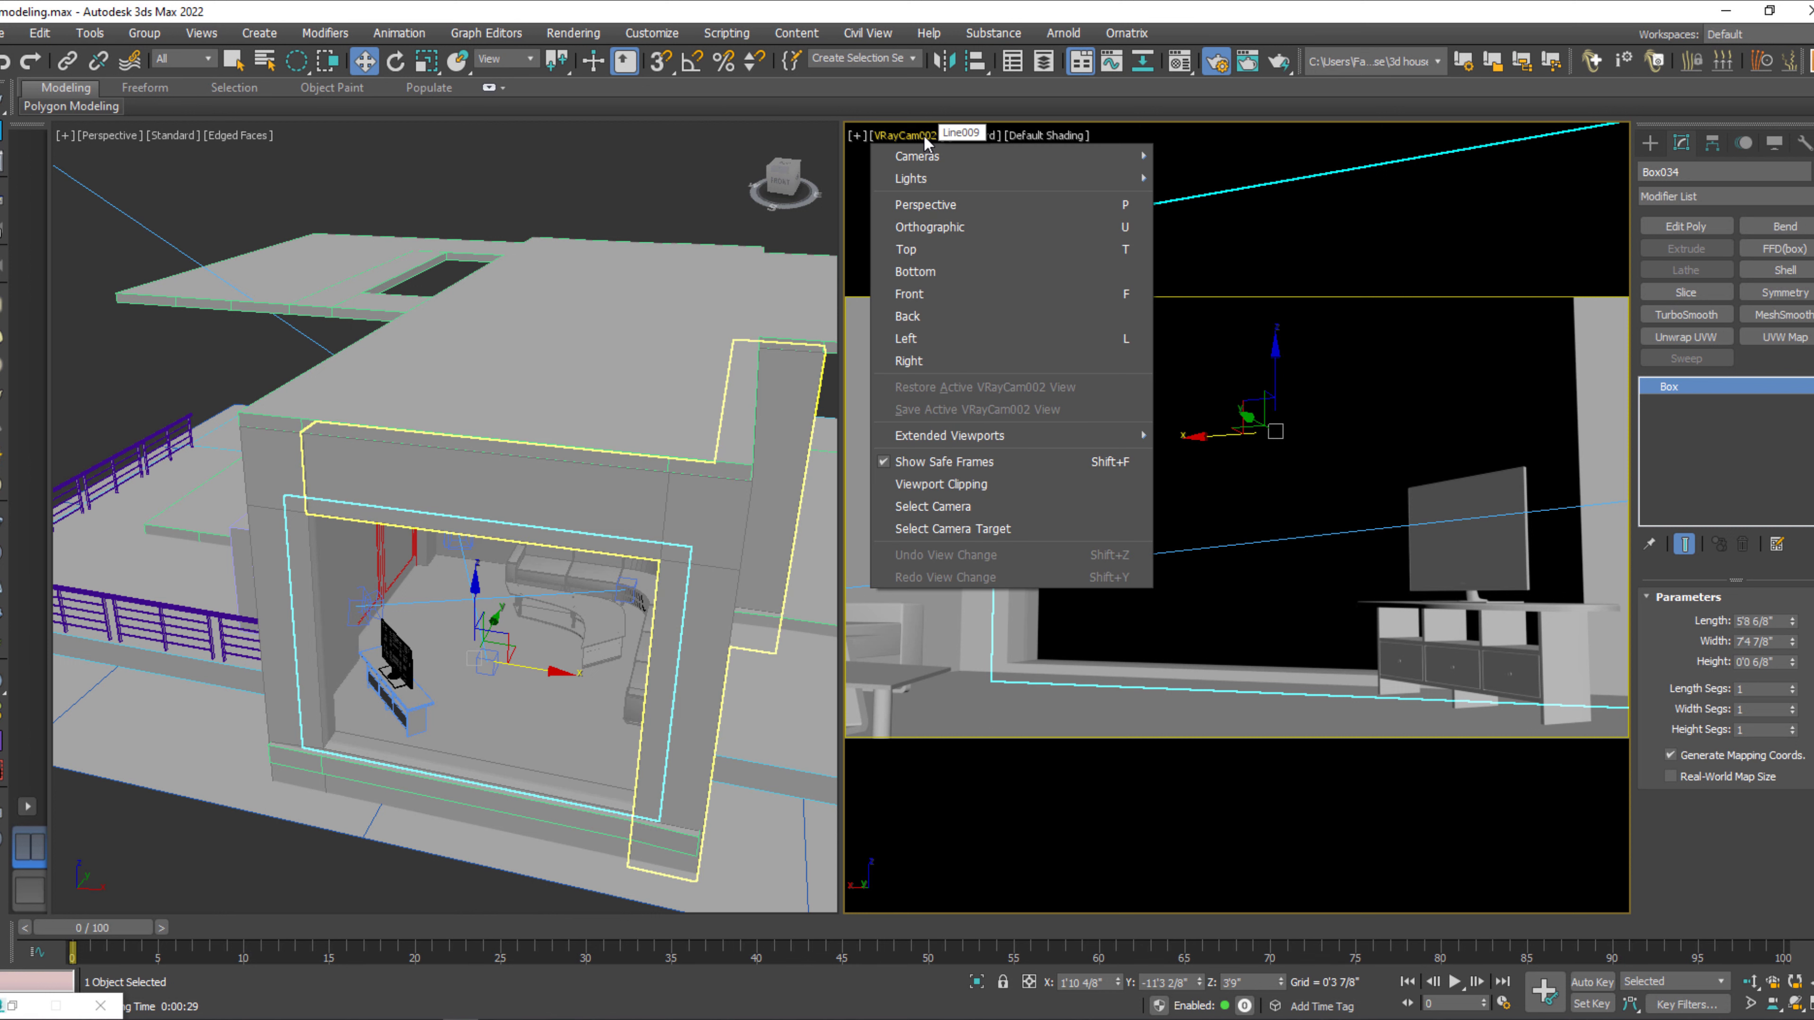
click(960, 506)
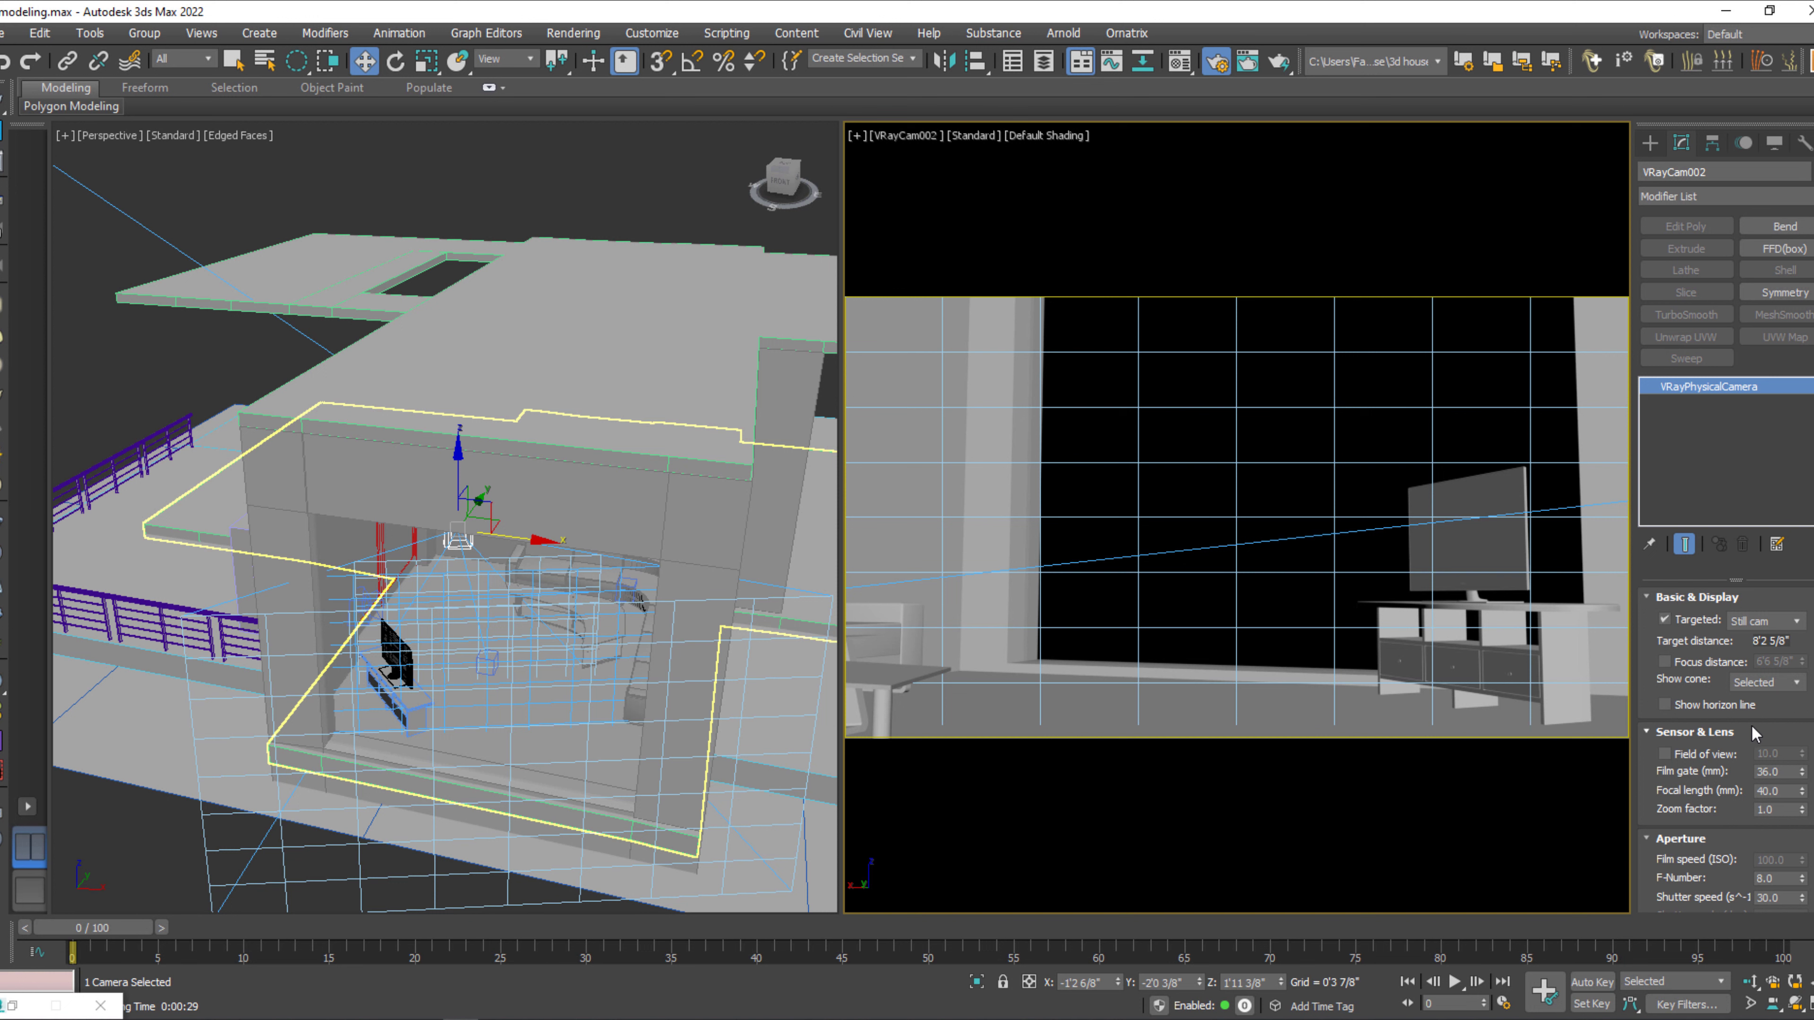
drag(1649, 874, 1640, 672)
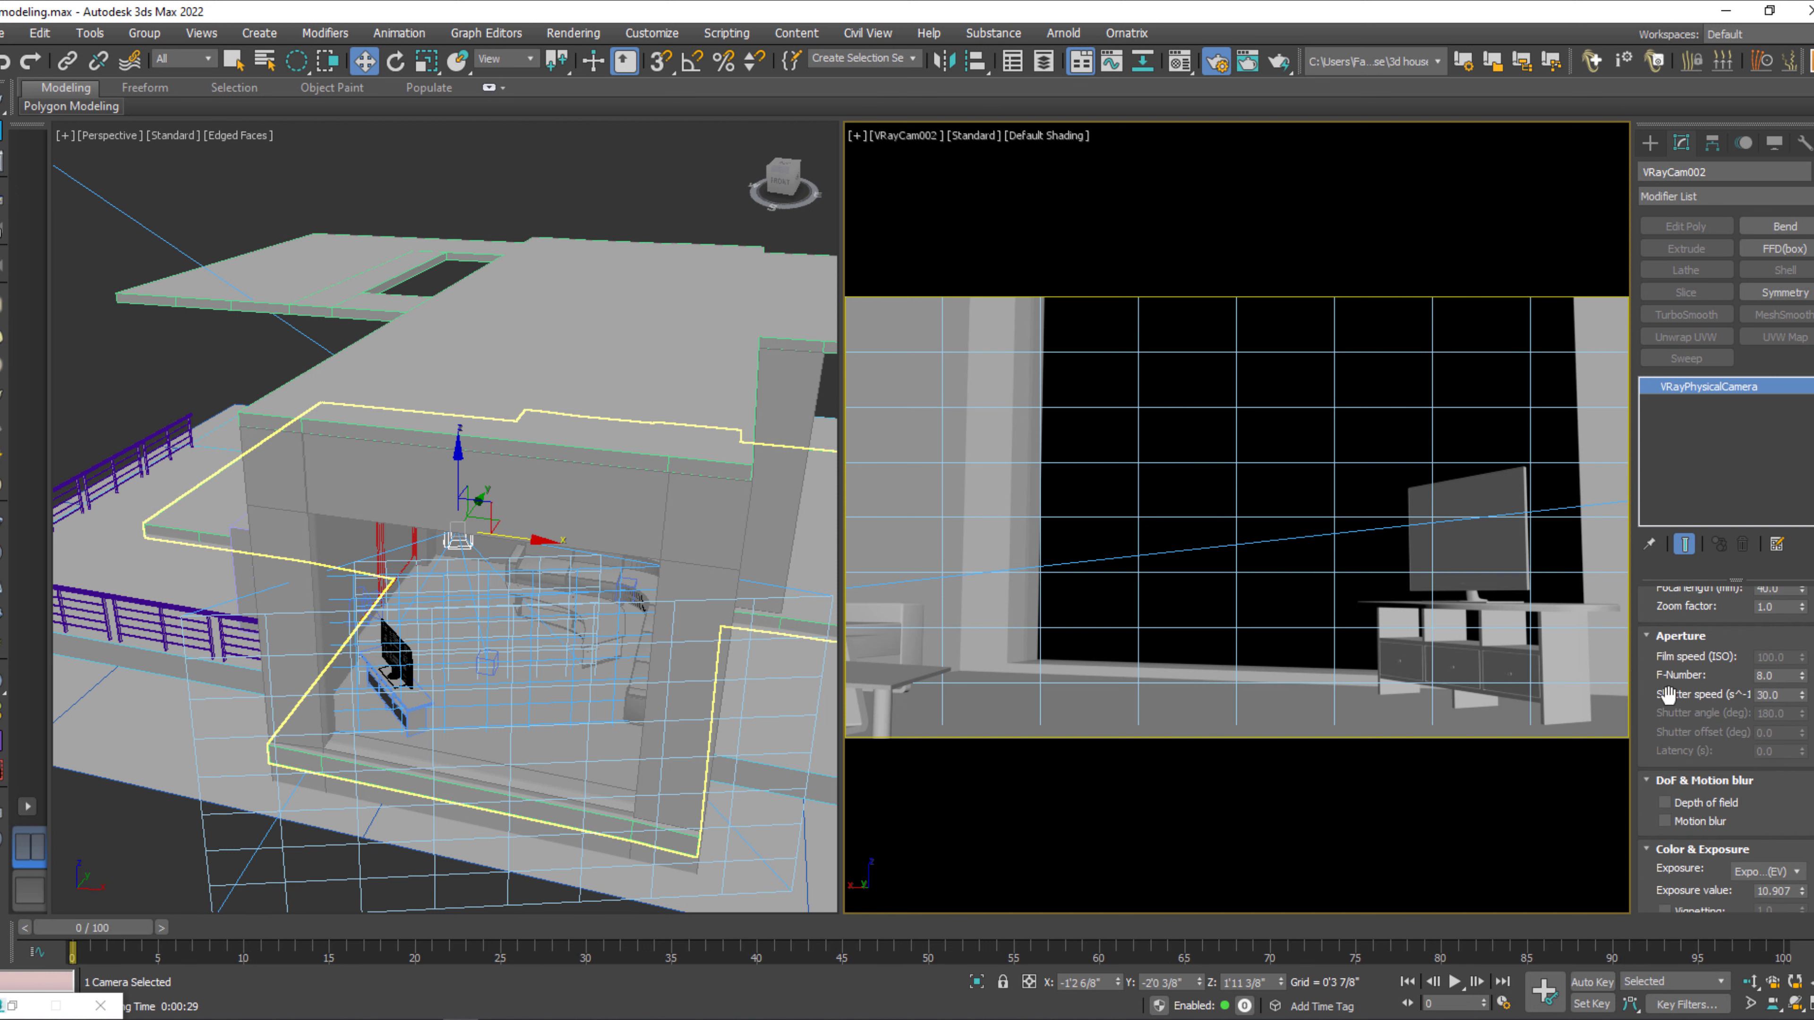
click(1791, 695)
text(200)
key(Return)
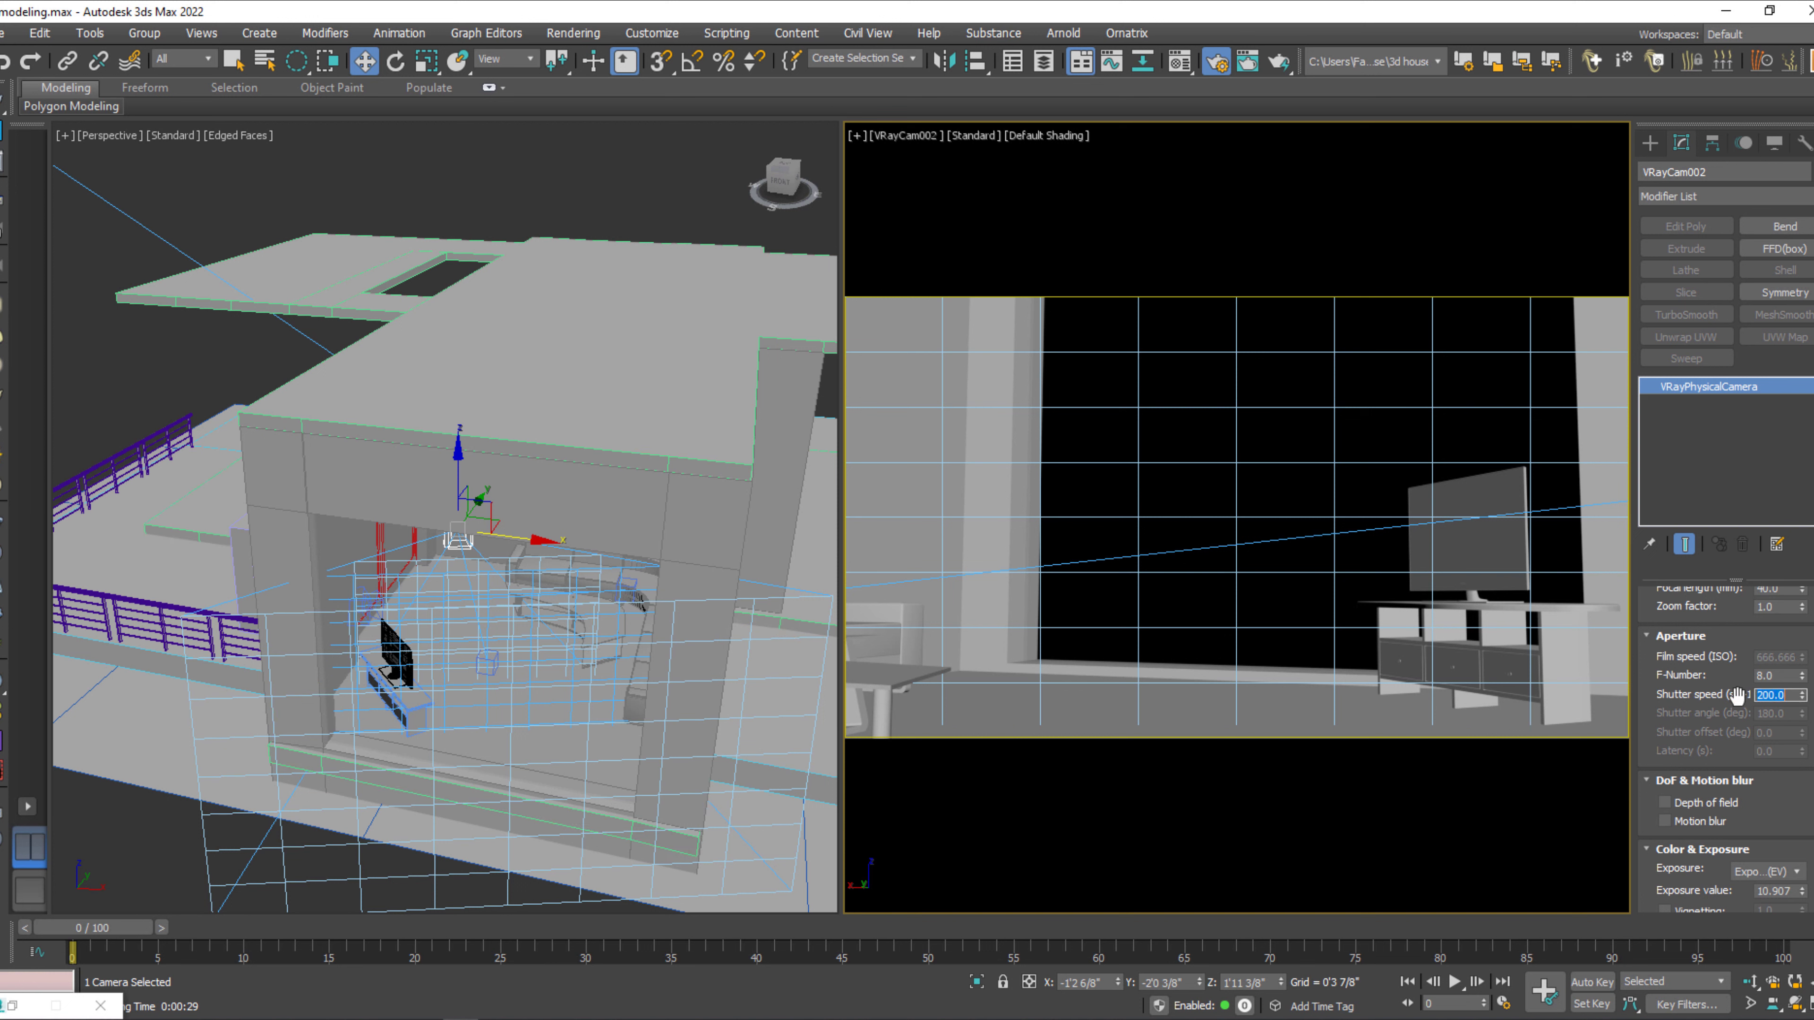
Select the window glass pane in the camera view and render the VRayCam002 view to check the exposure.
click(1267, 323)
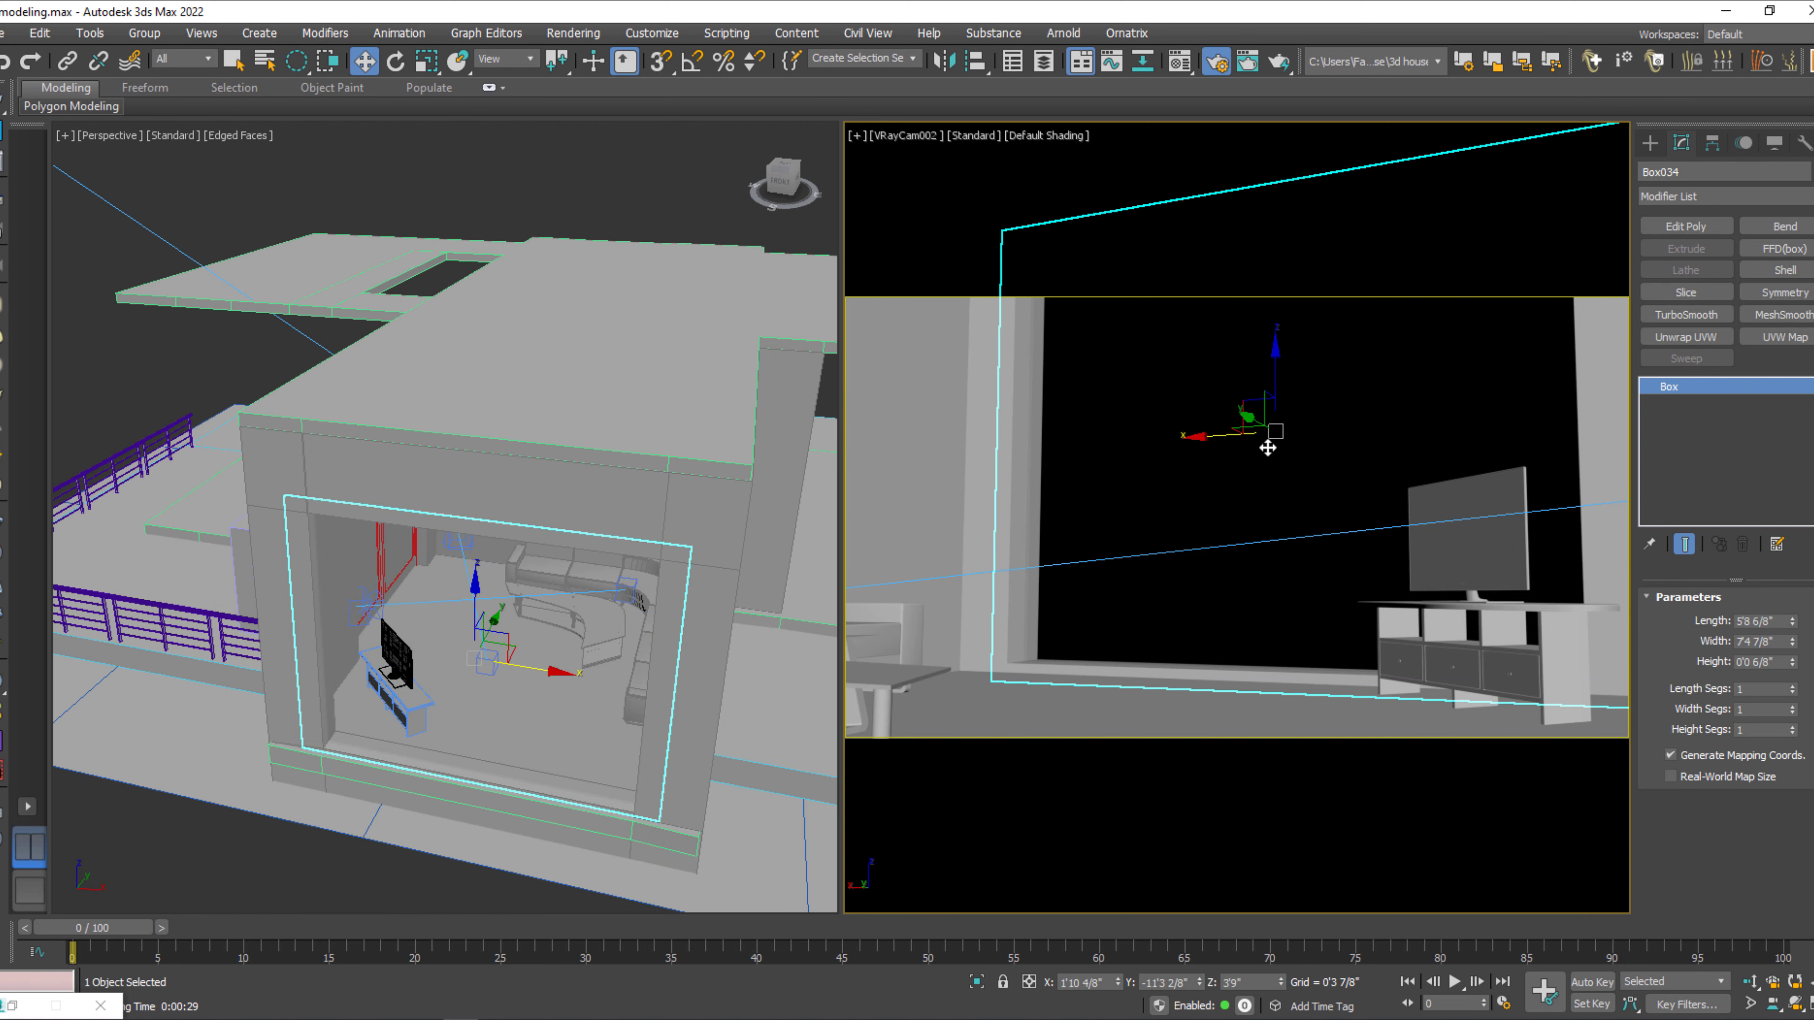
key(shift+q)
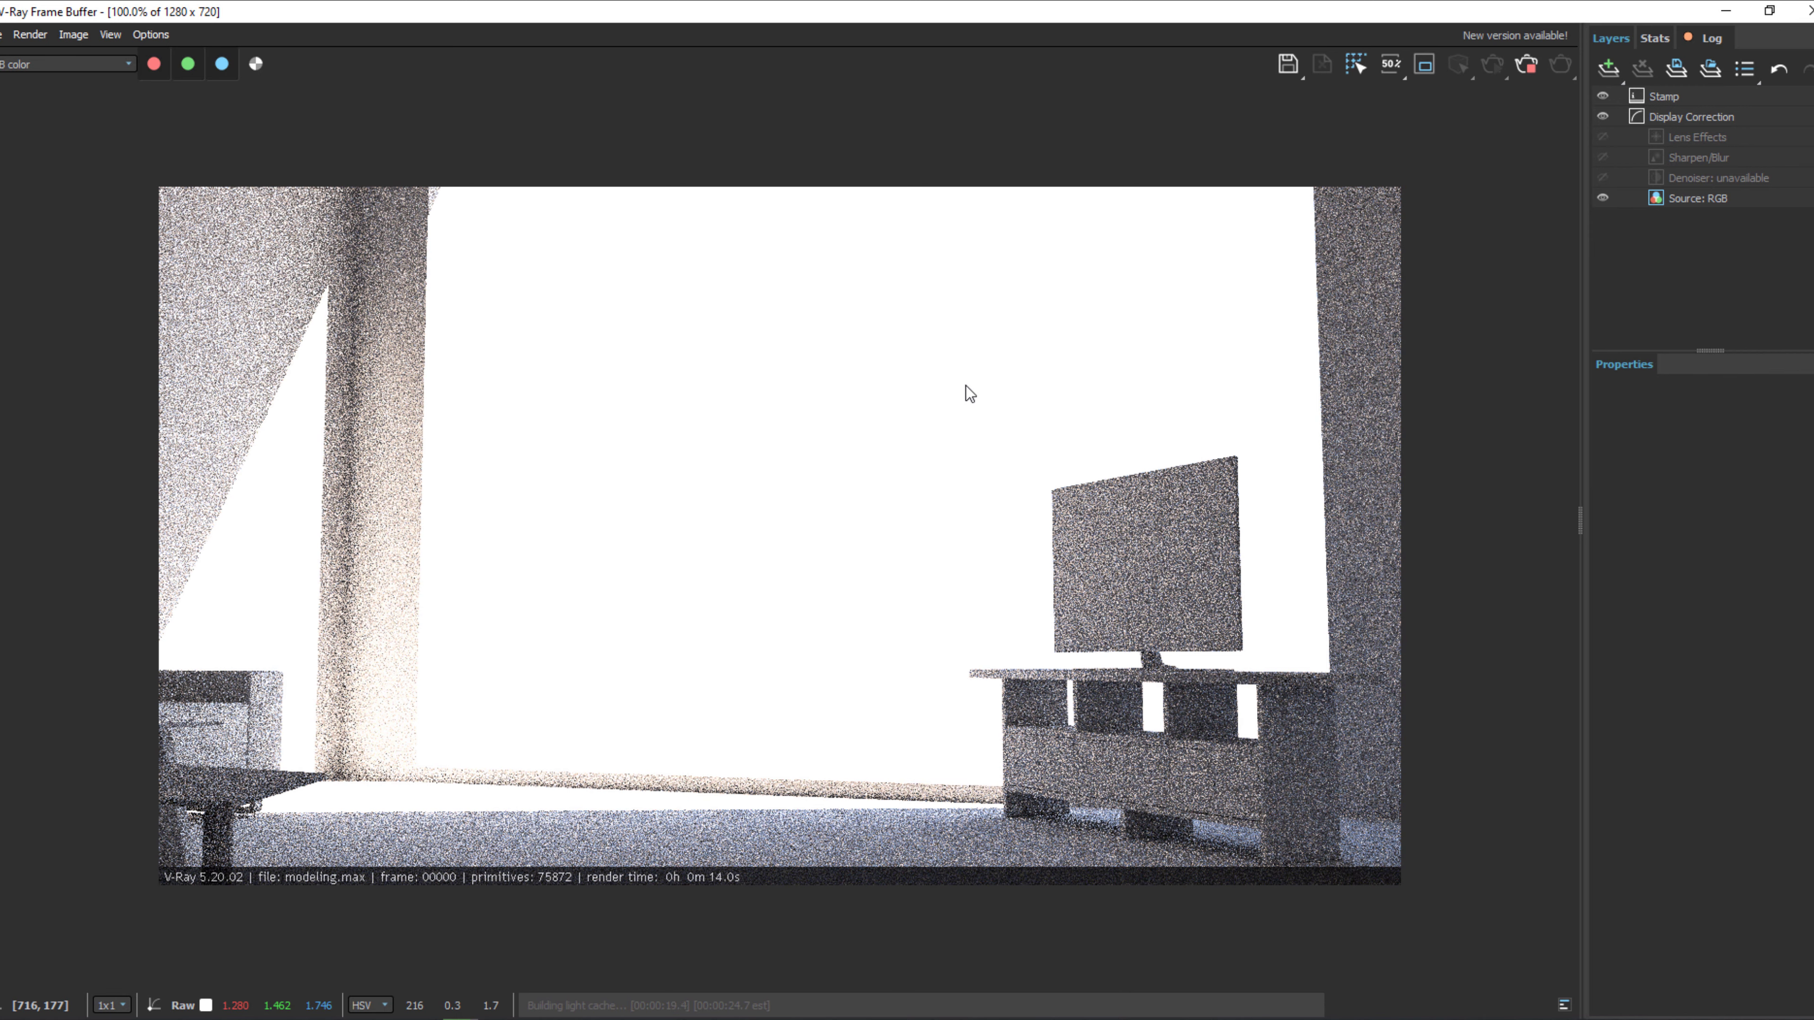
click(74, 35)
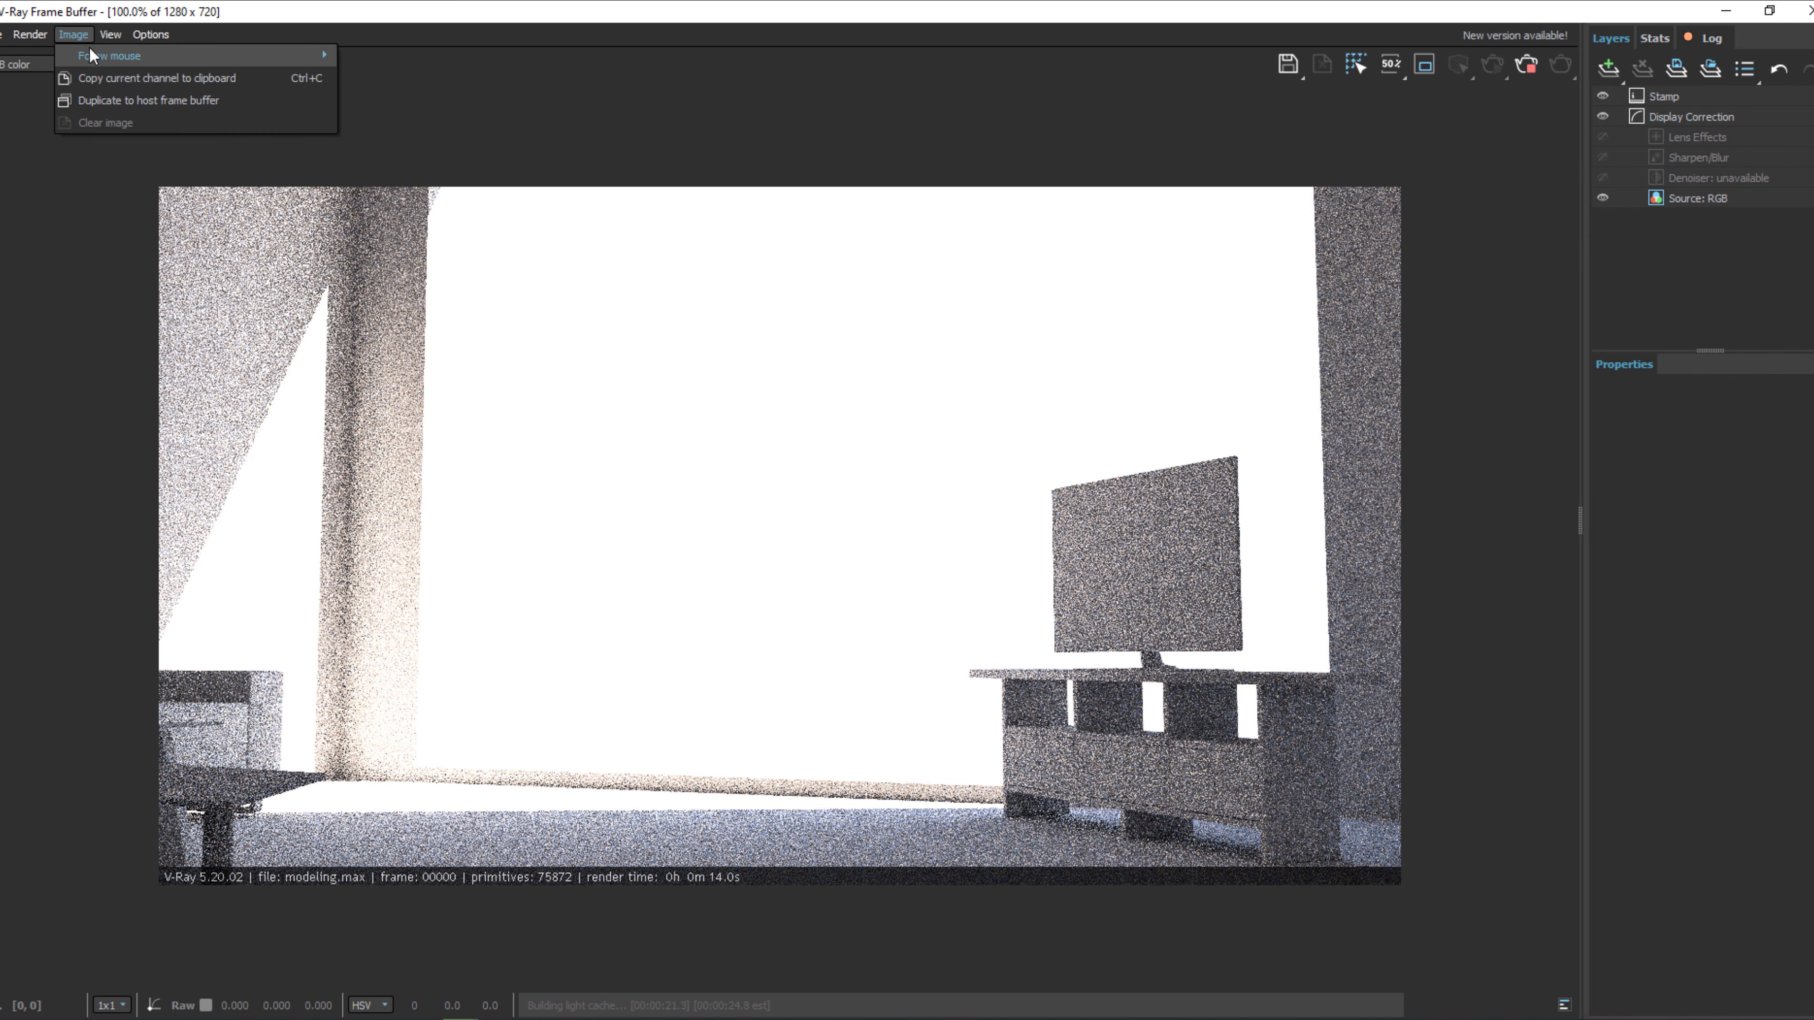
mouse_move(108, 45)
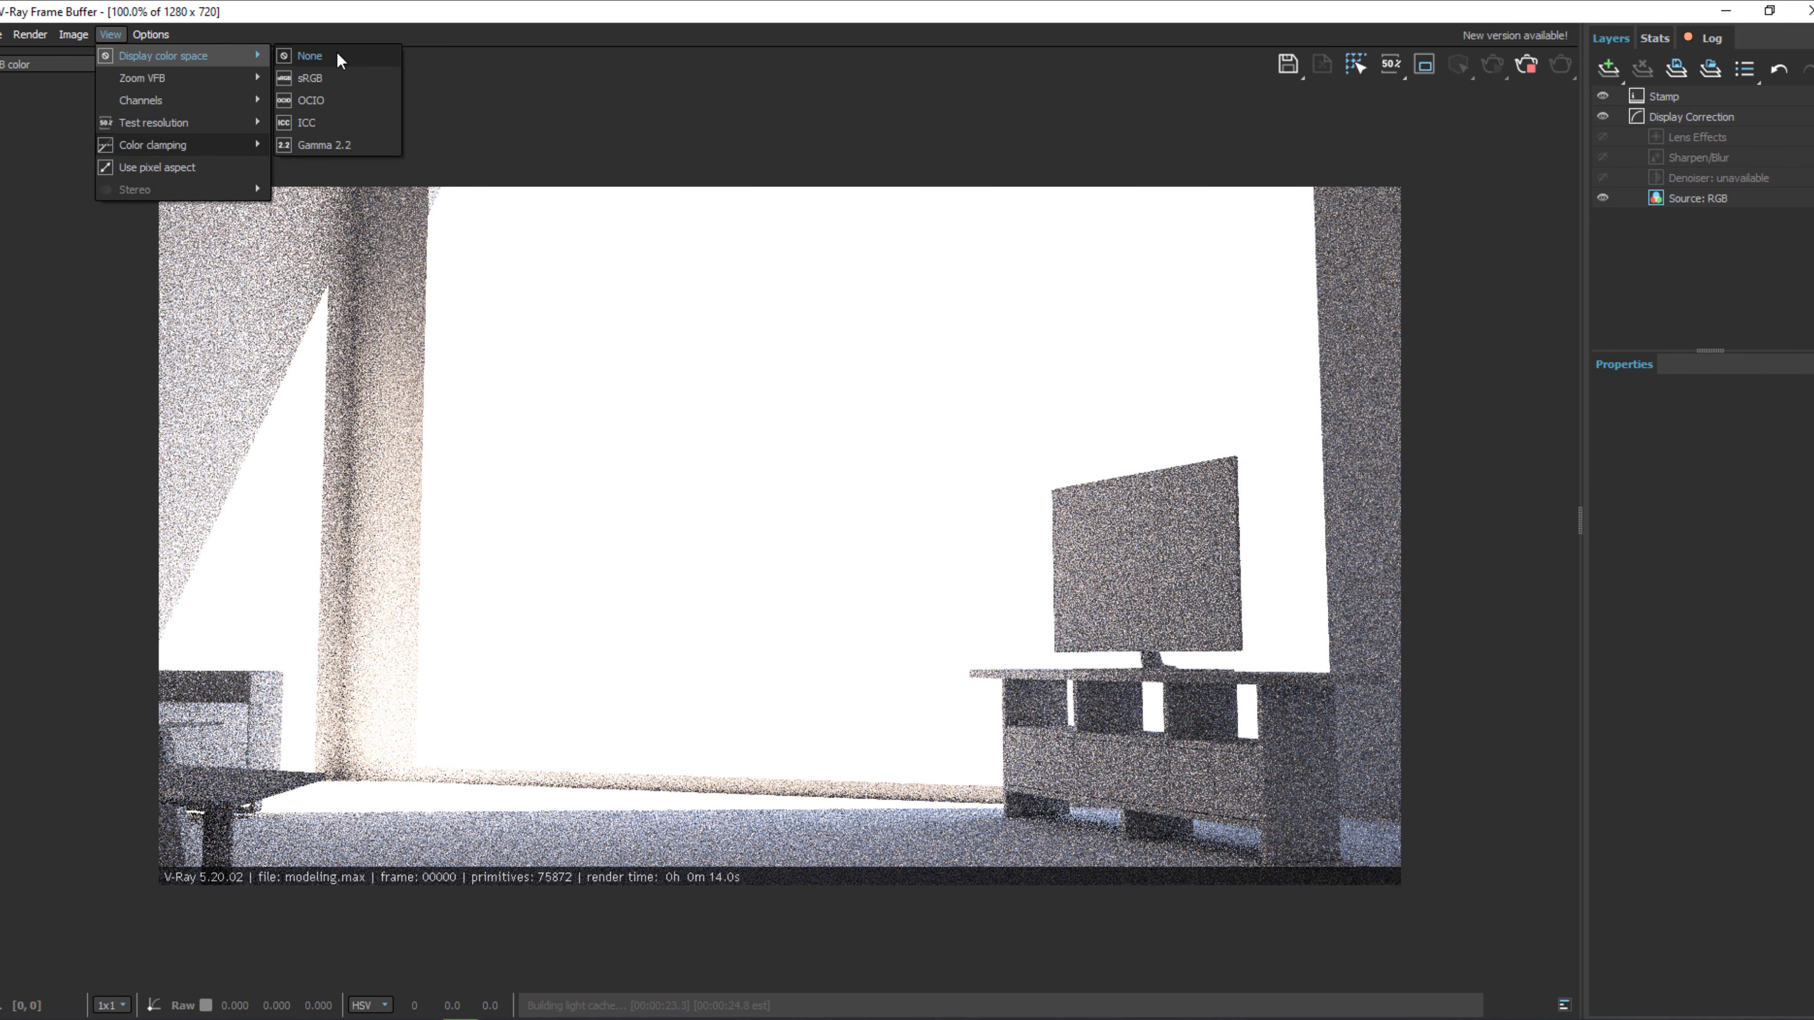
click(523, 61)
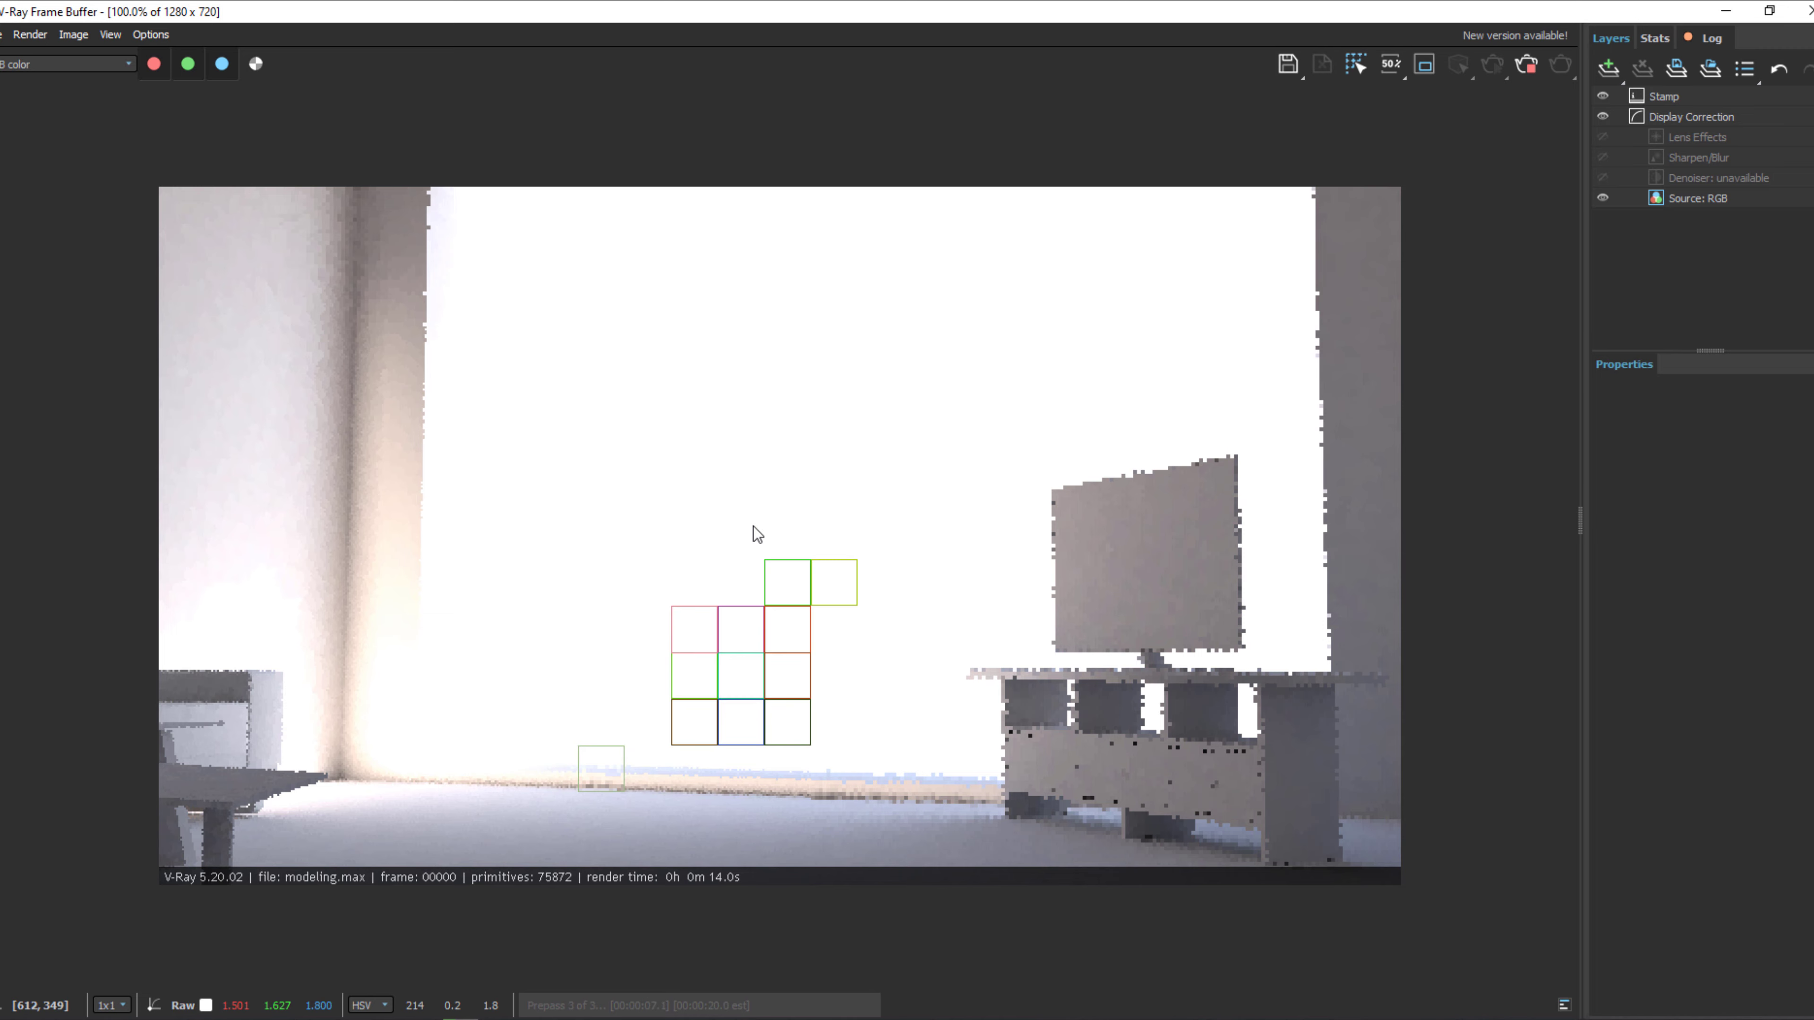
Shrink the frame buffer window to fit beside the render progress dialog, stop the running render, and close the frame buffer.
double_click(1037, 12)
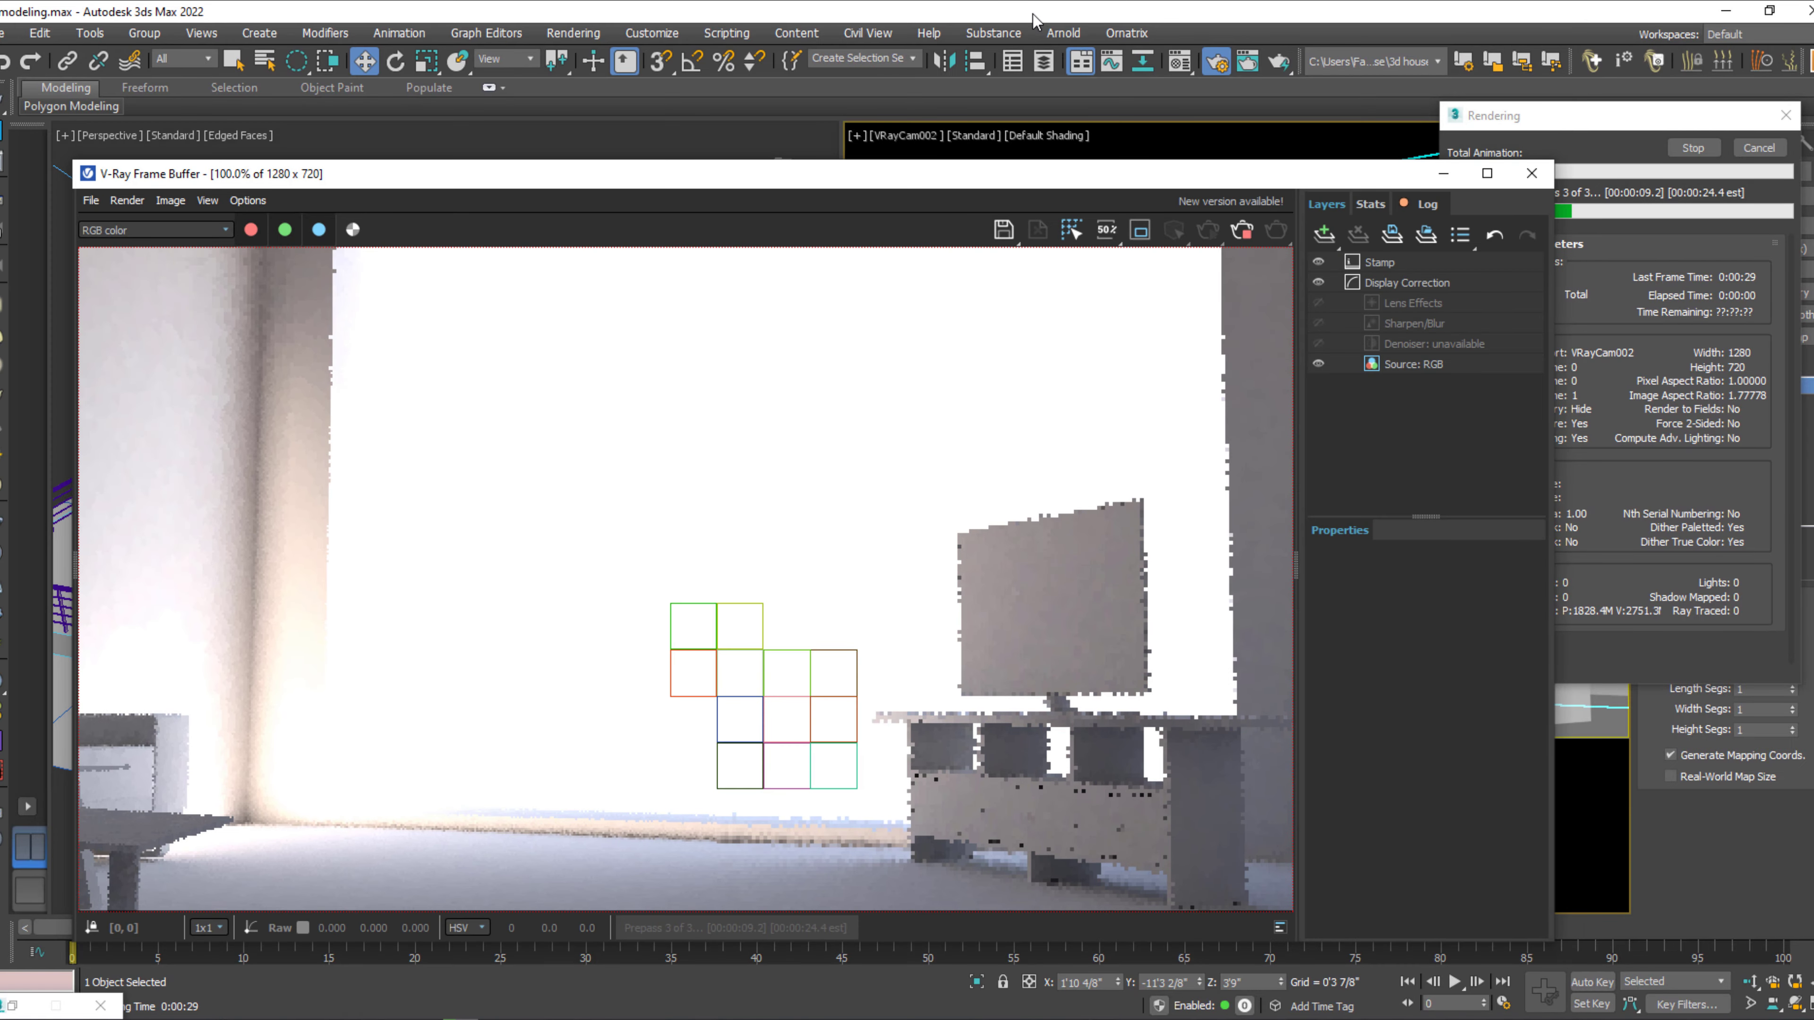
drag(1330, 184, 1279, 90)
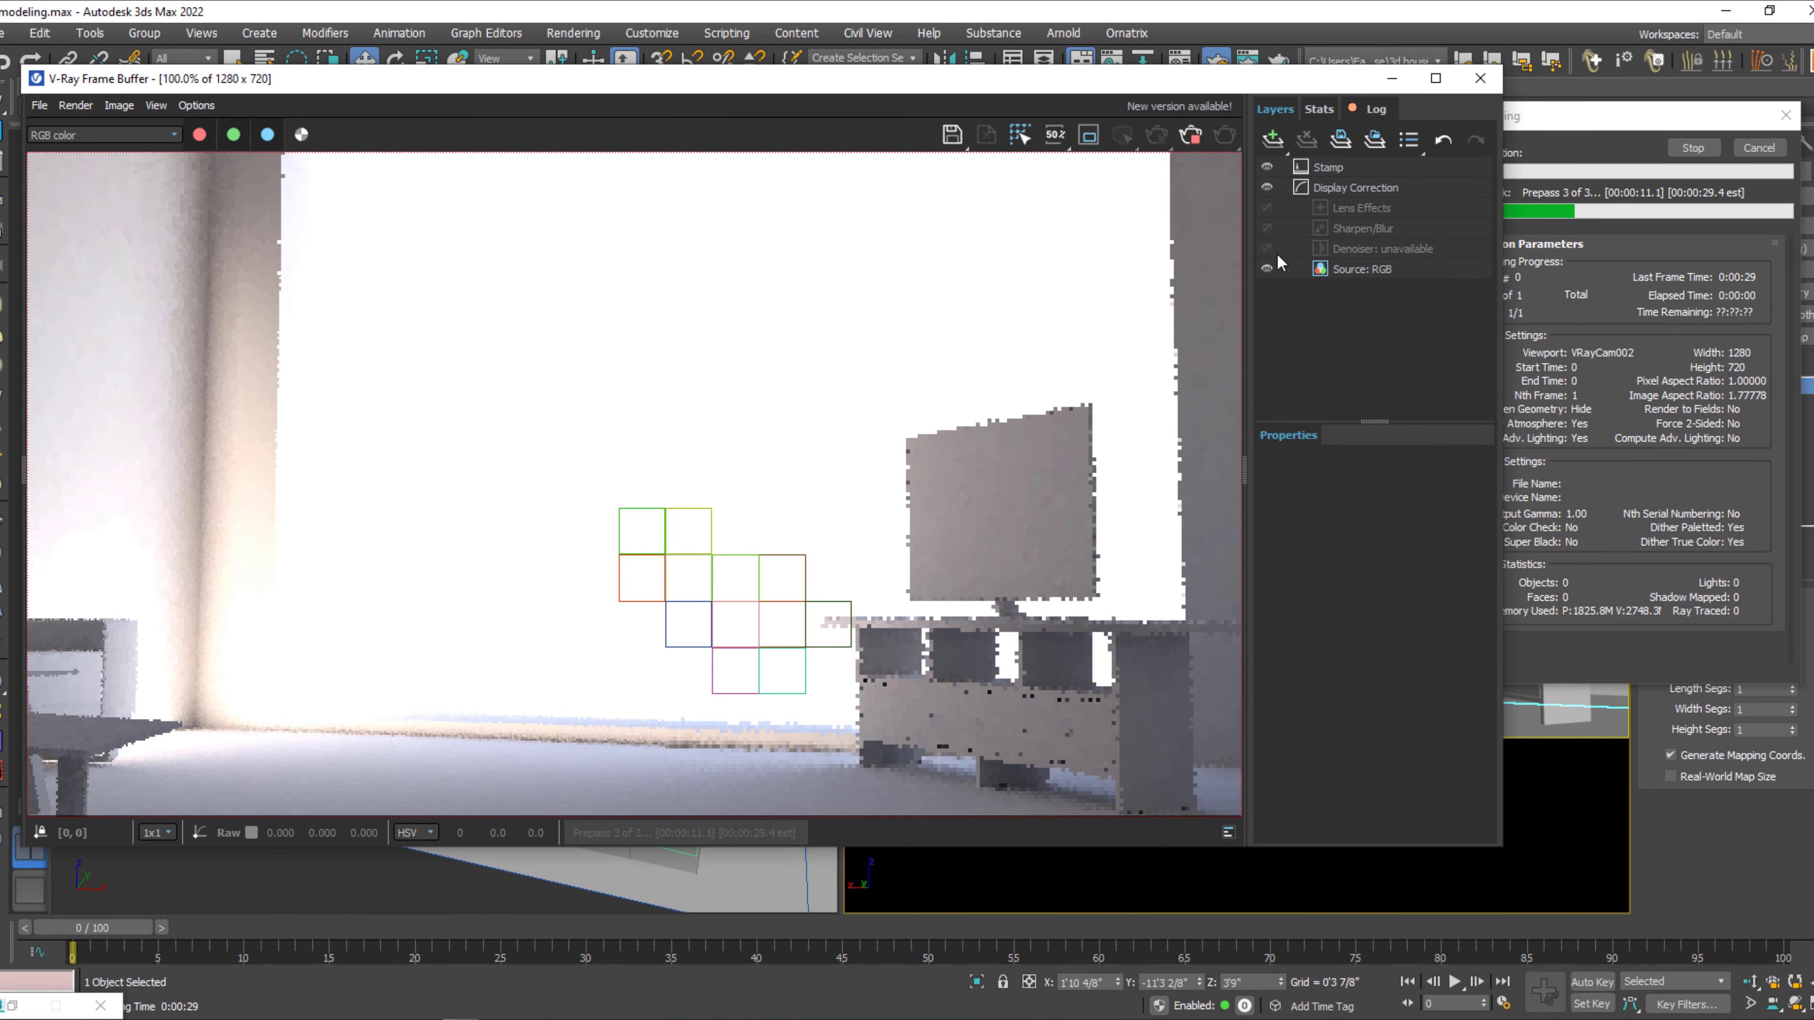
mouse_move(1448, 281)
mouse_down()
mouse_move(1498, 284)
mouse_move(1403, 284)
mouse_move(1469, 286)
mouse_up()
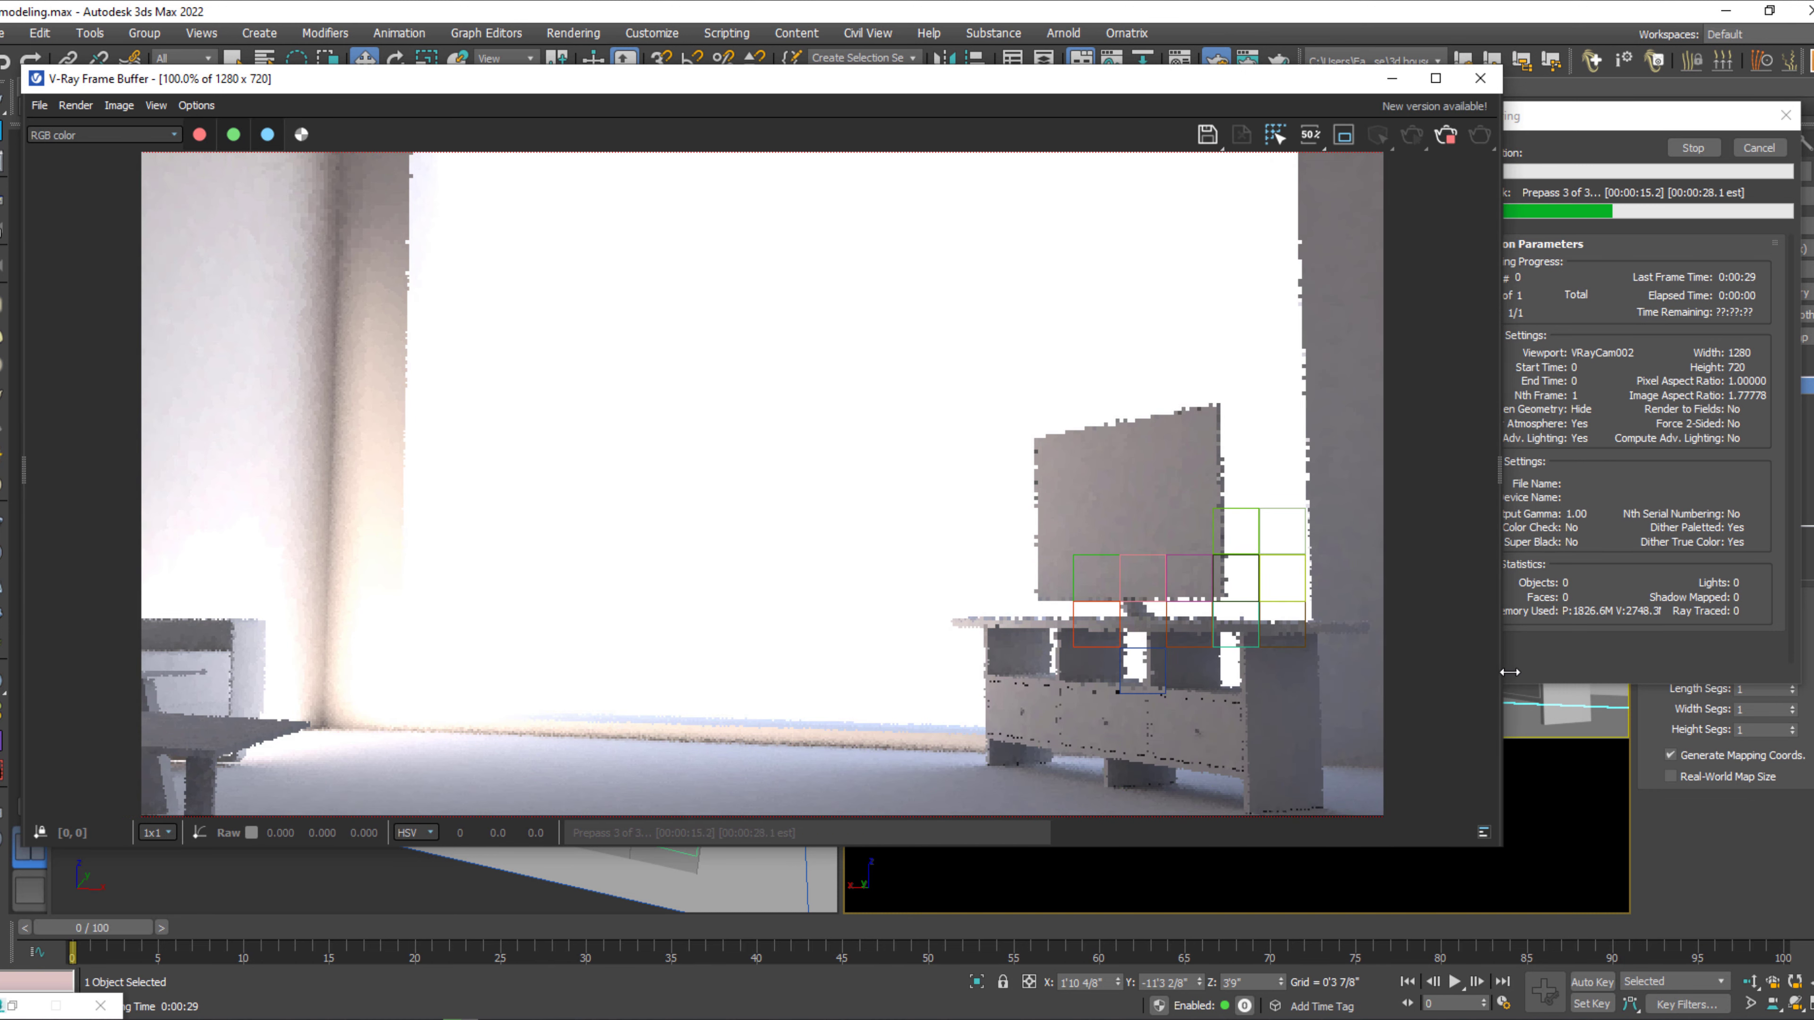
drag(1502, 651, 1348, 654)
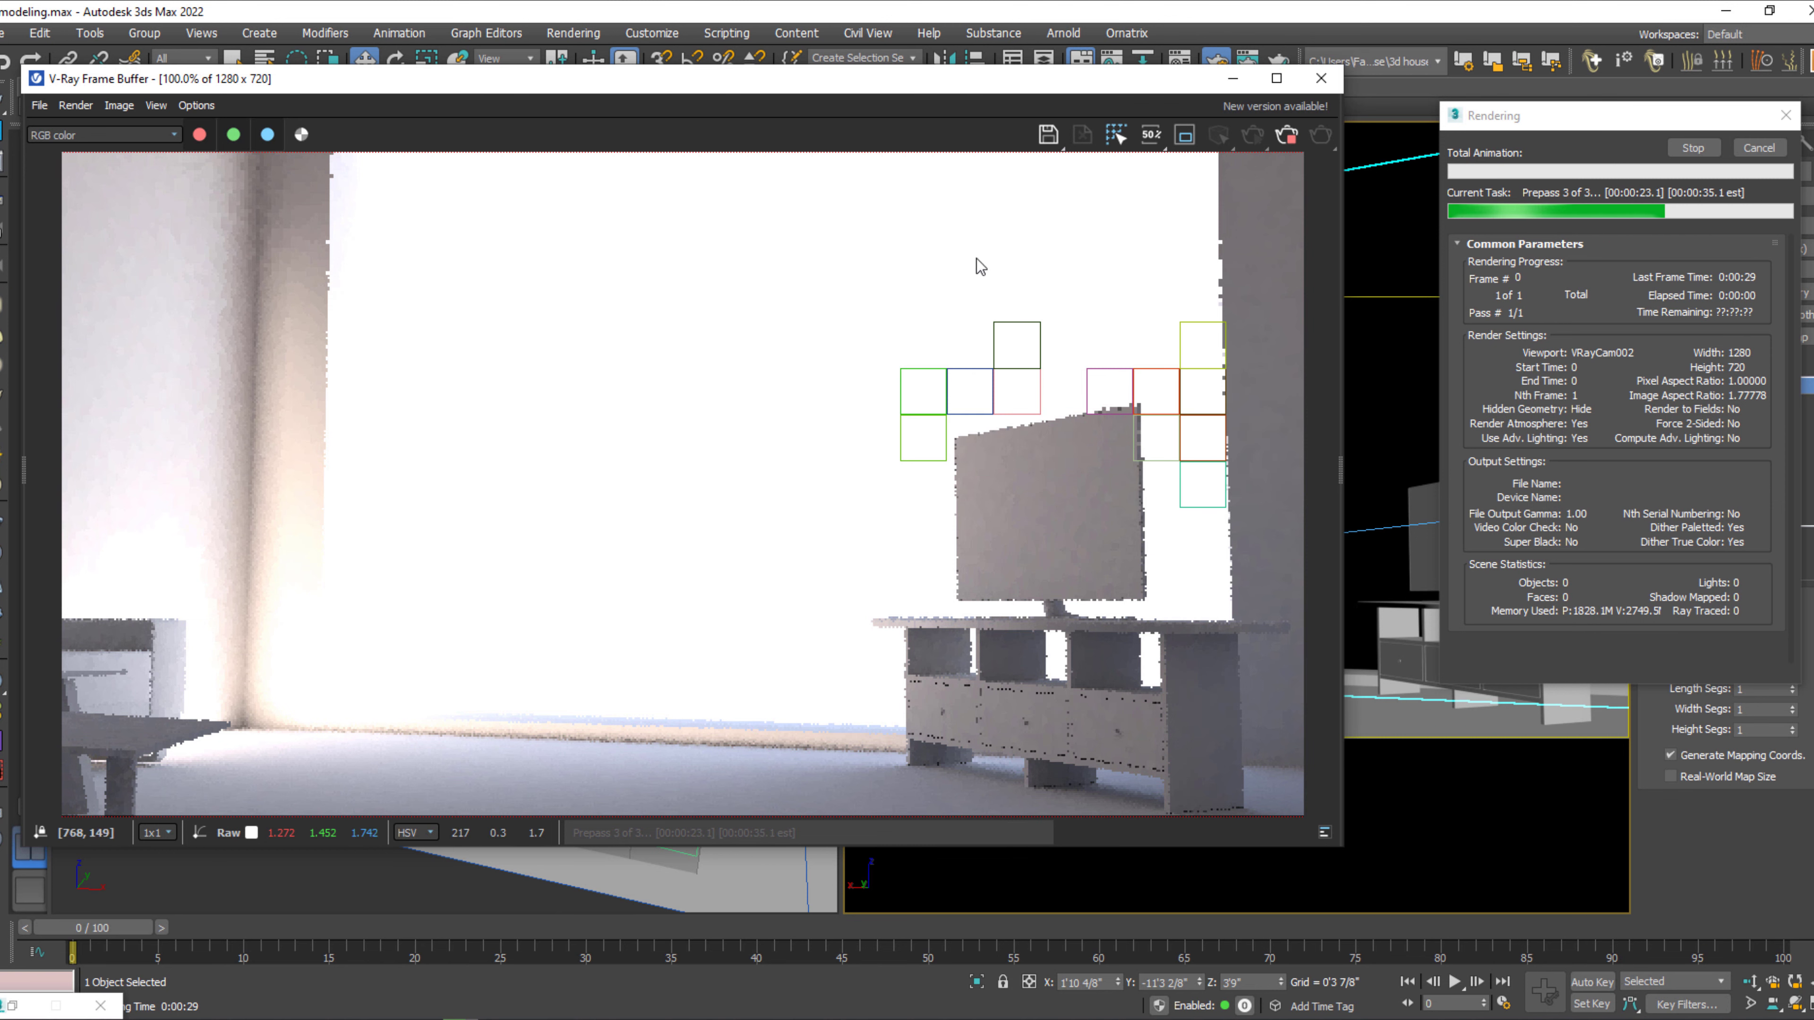
click(1286, 137)
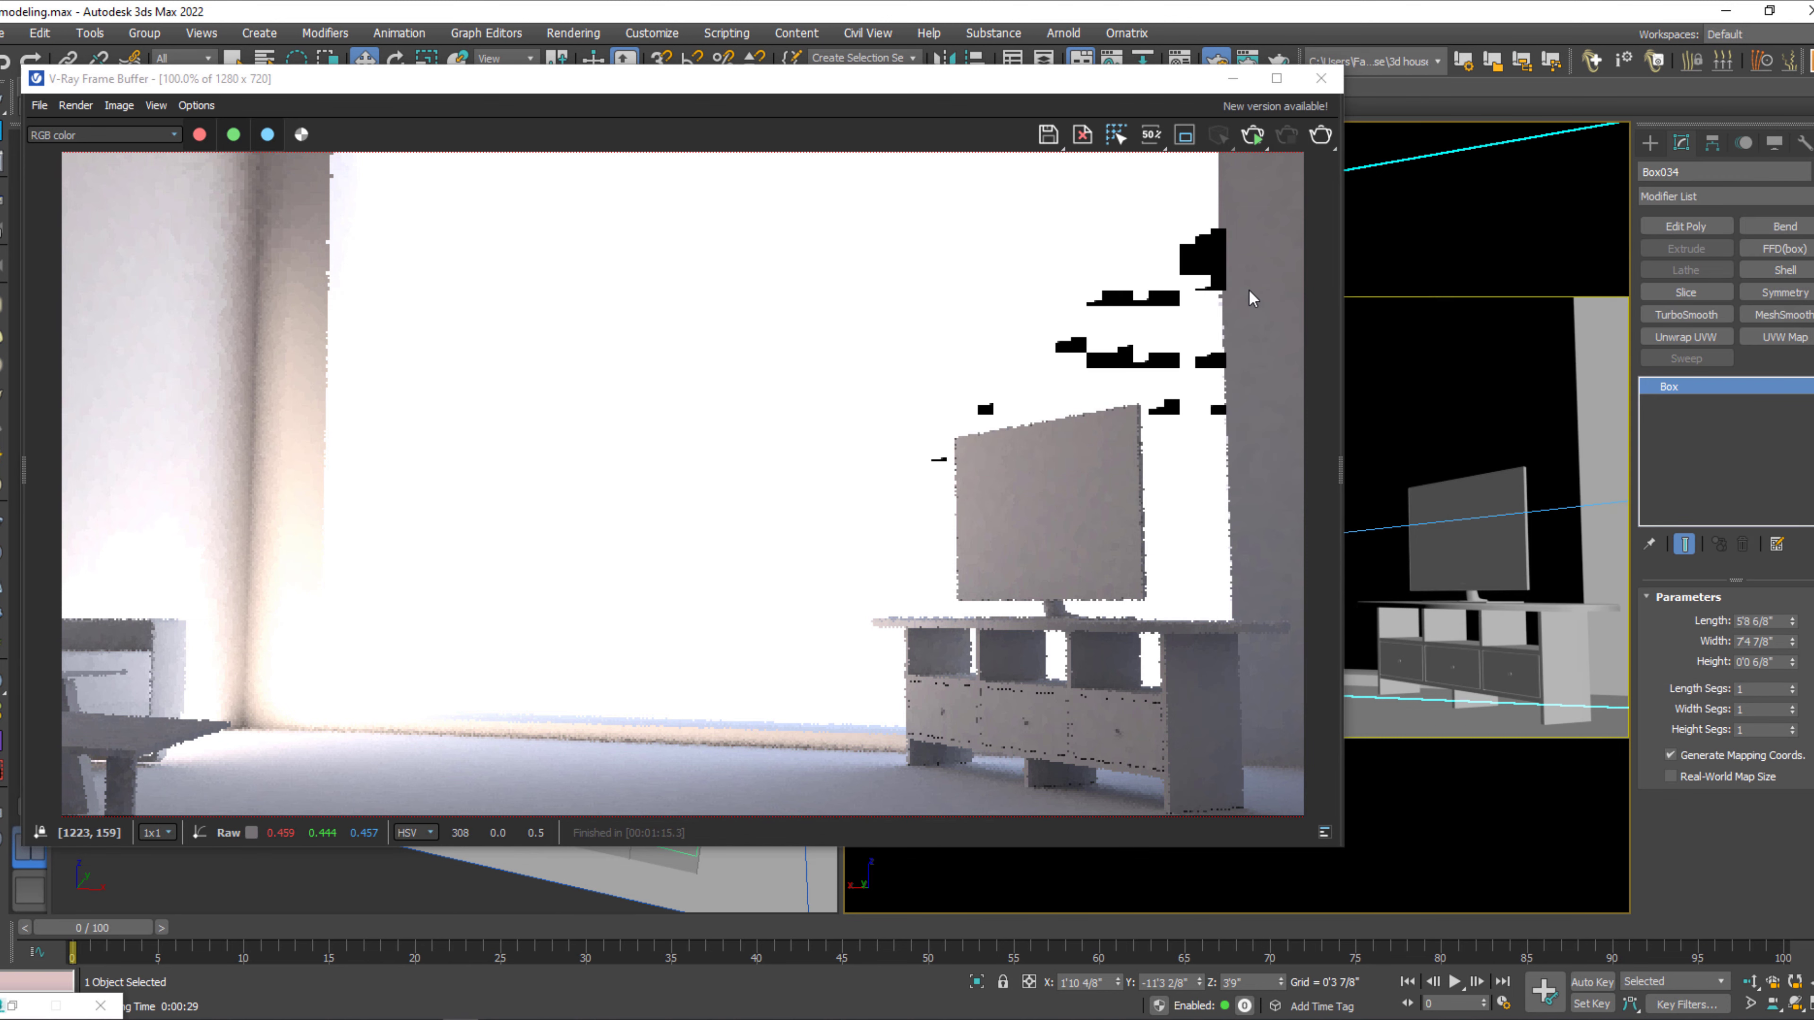
click(1322, 78)
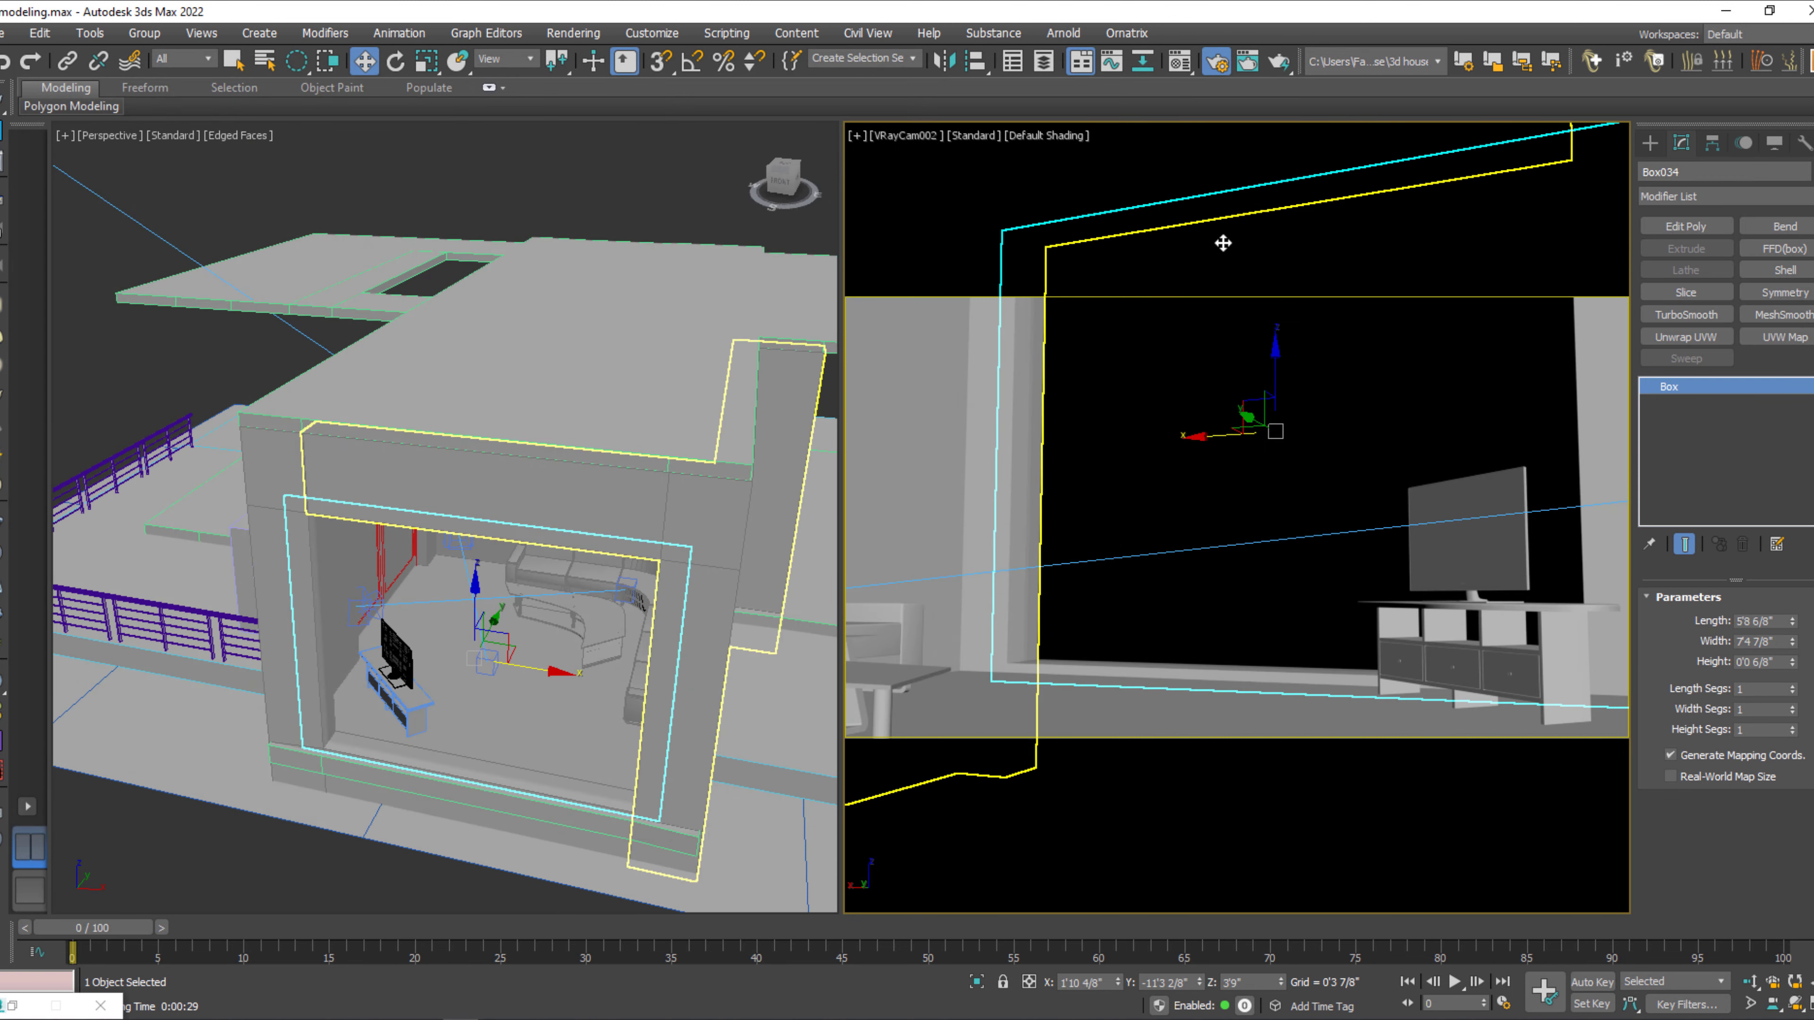
Nudge the window glass pane along X to about 1'11 1/8" in the Front view.
middle_drag(469, 767, 473, 729)
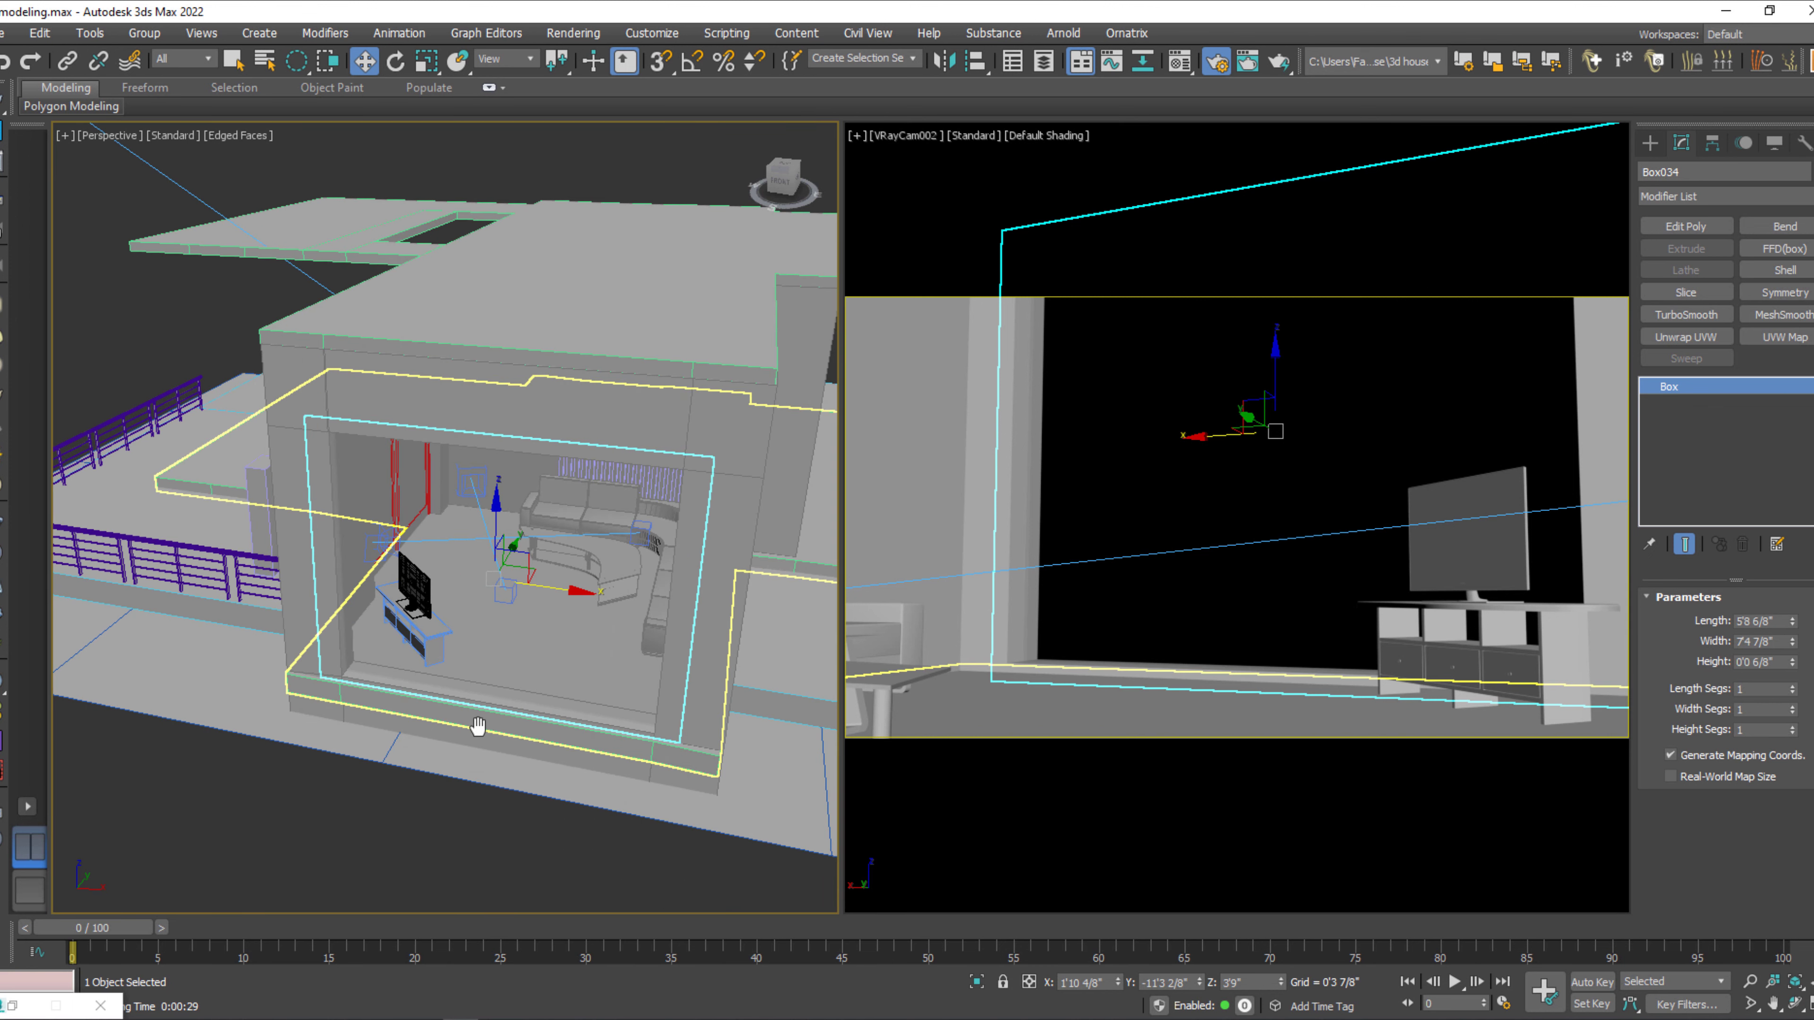
key(f)
scroll(524, 730, up, 8)
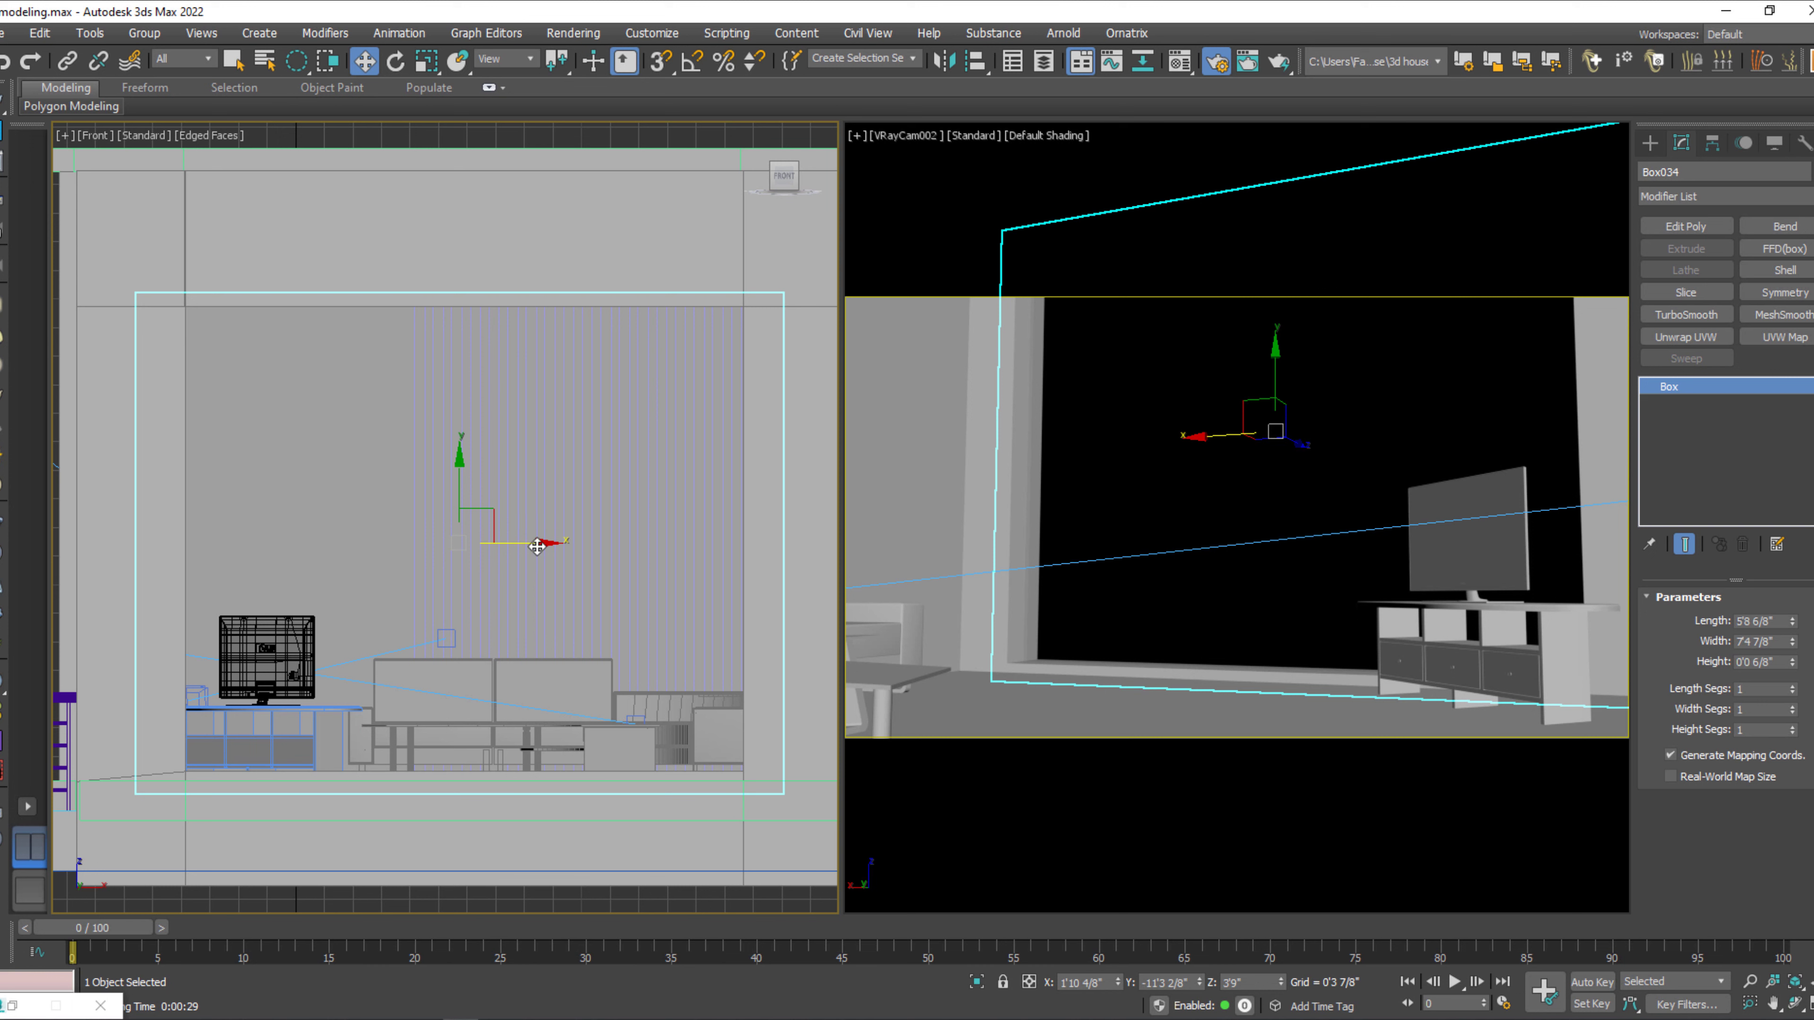
drag(538, 546, 542, 546)
Create a VRayLight plane about 7'9 7/8" by 5'11" covering the window opening in the Front view.
click(1652, 145)
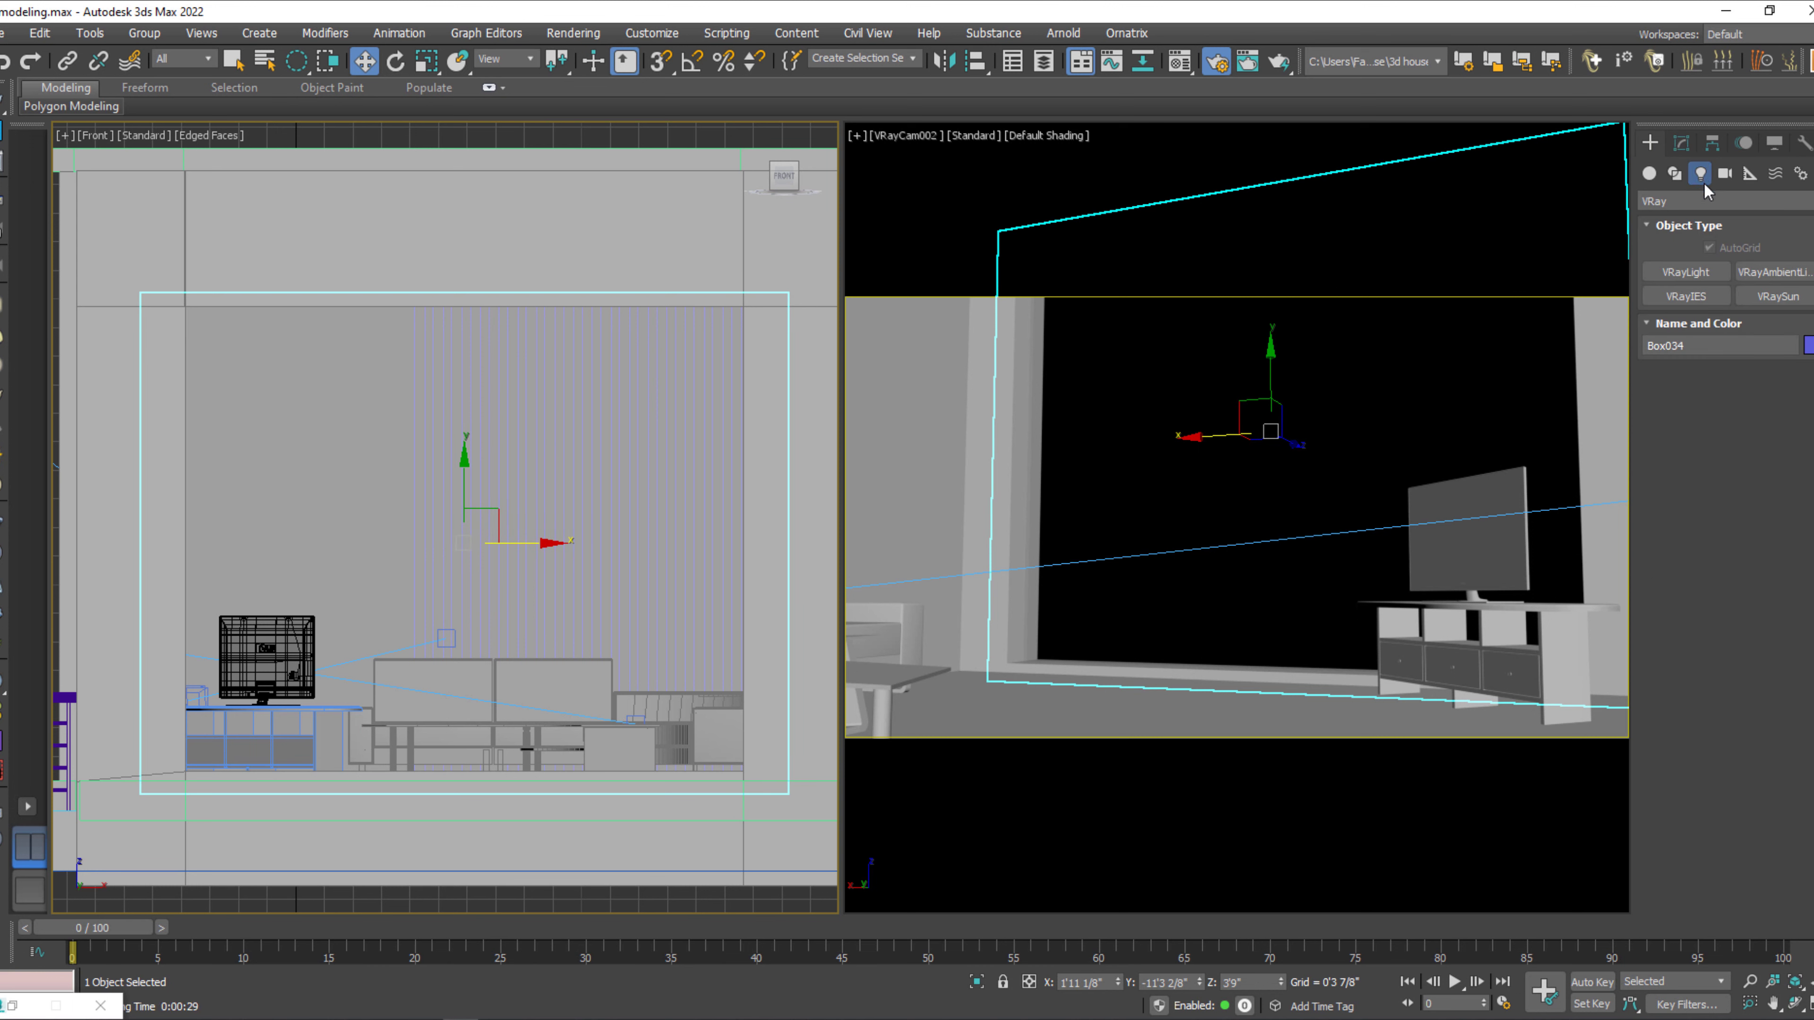
click(1685, 271)
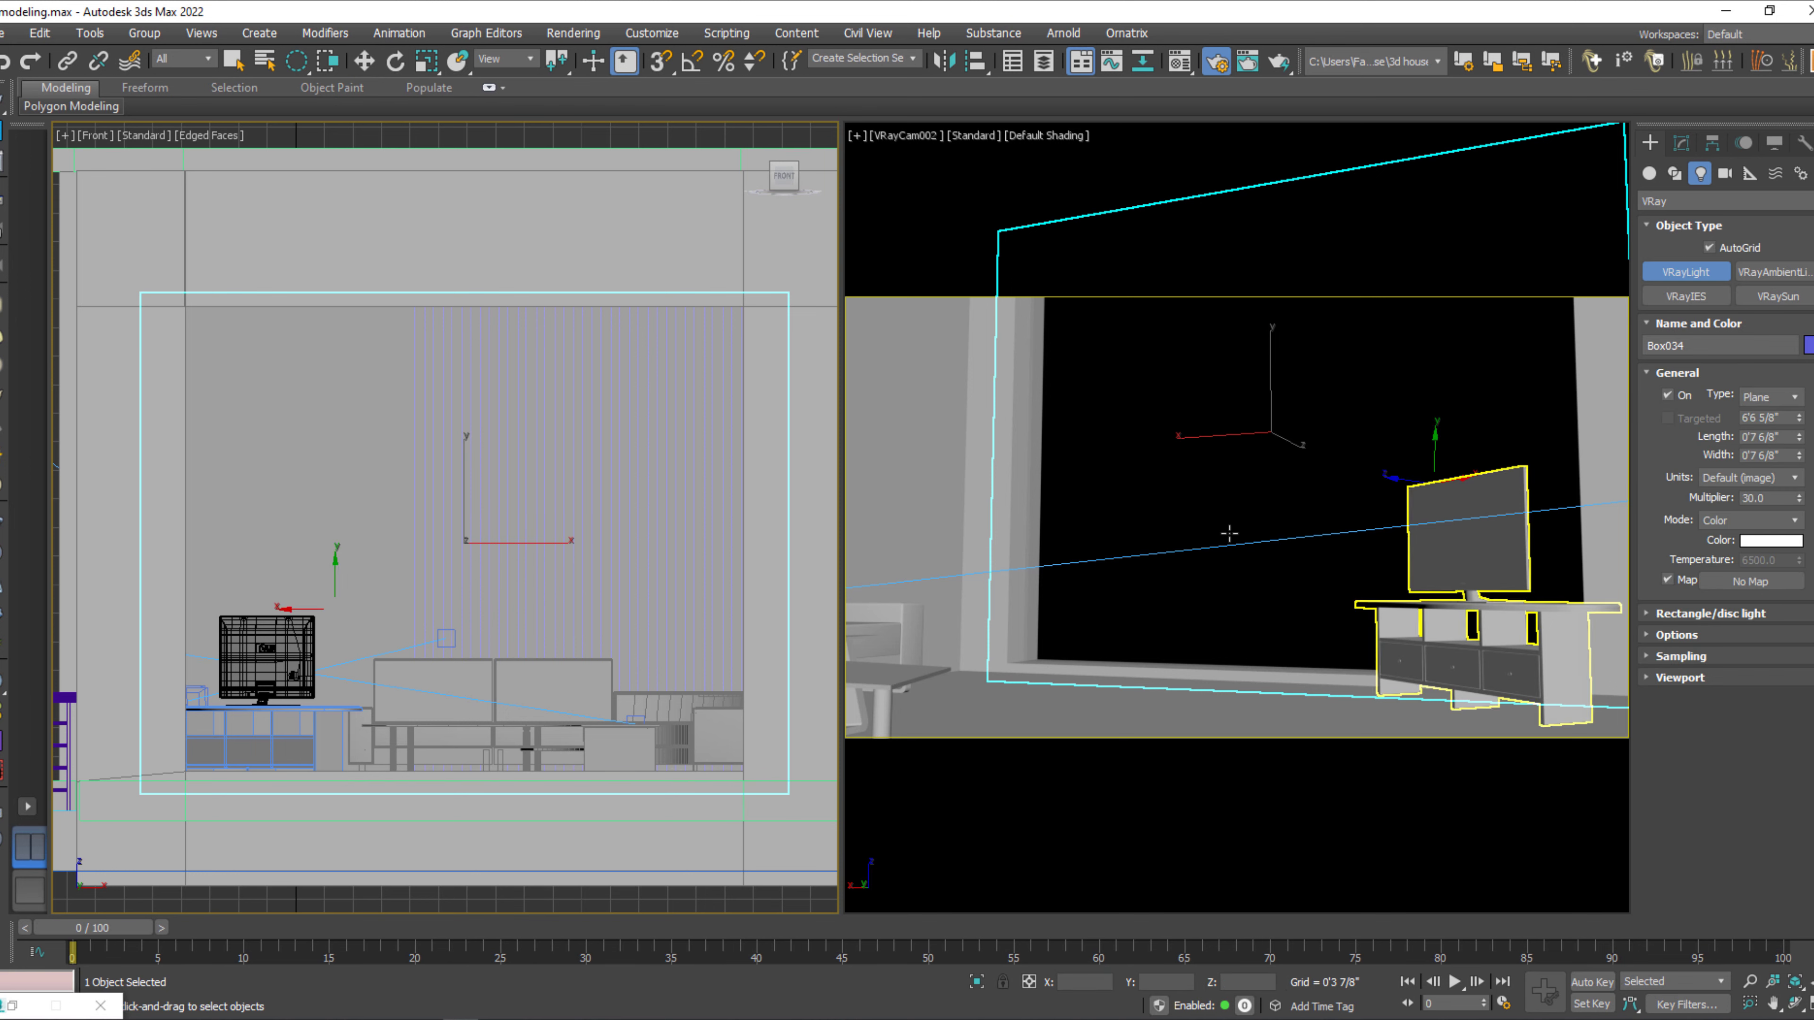
click(133, 286)
key(F3)
drag(132, 286, 813, 799)
key(w)
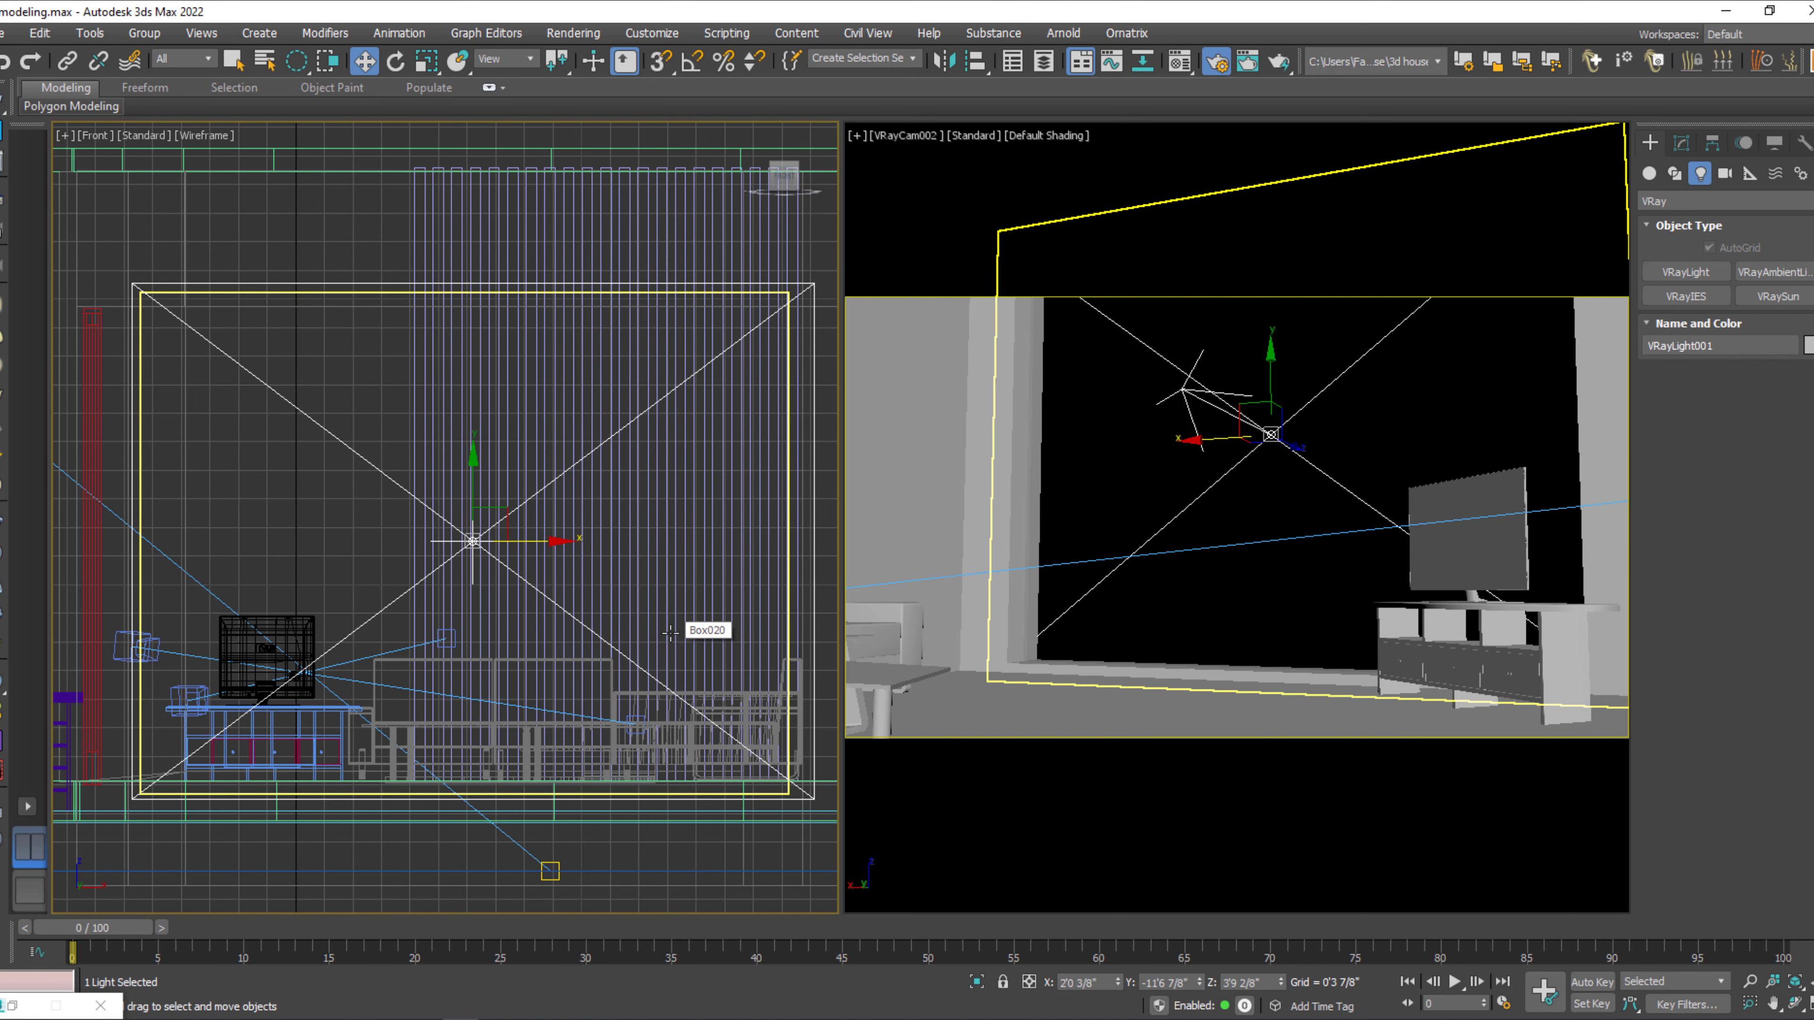
key(F4)
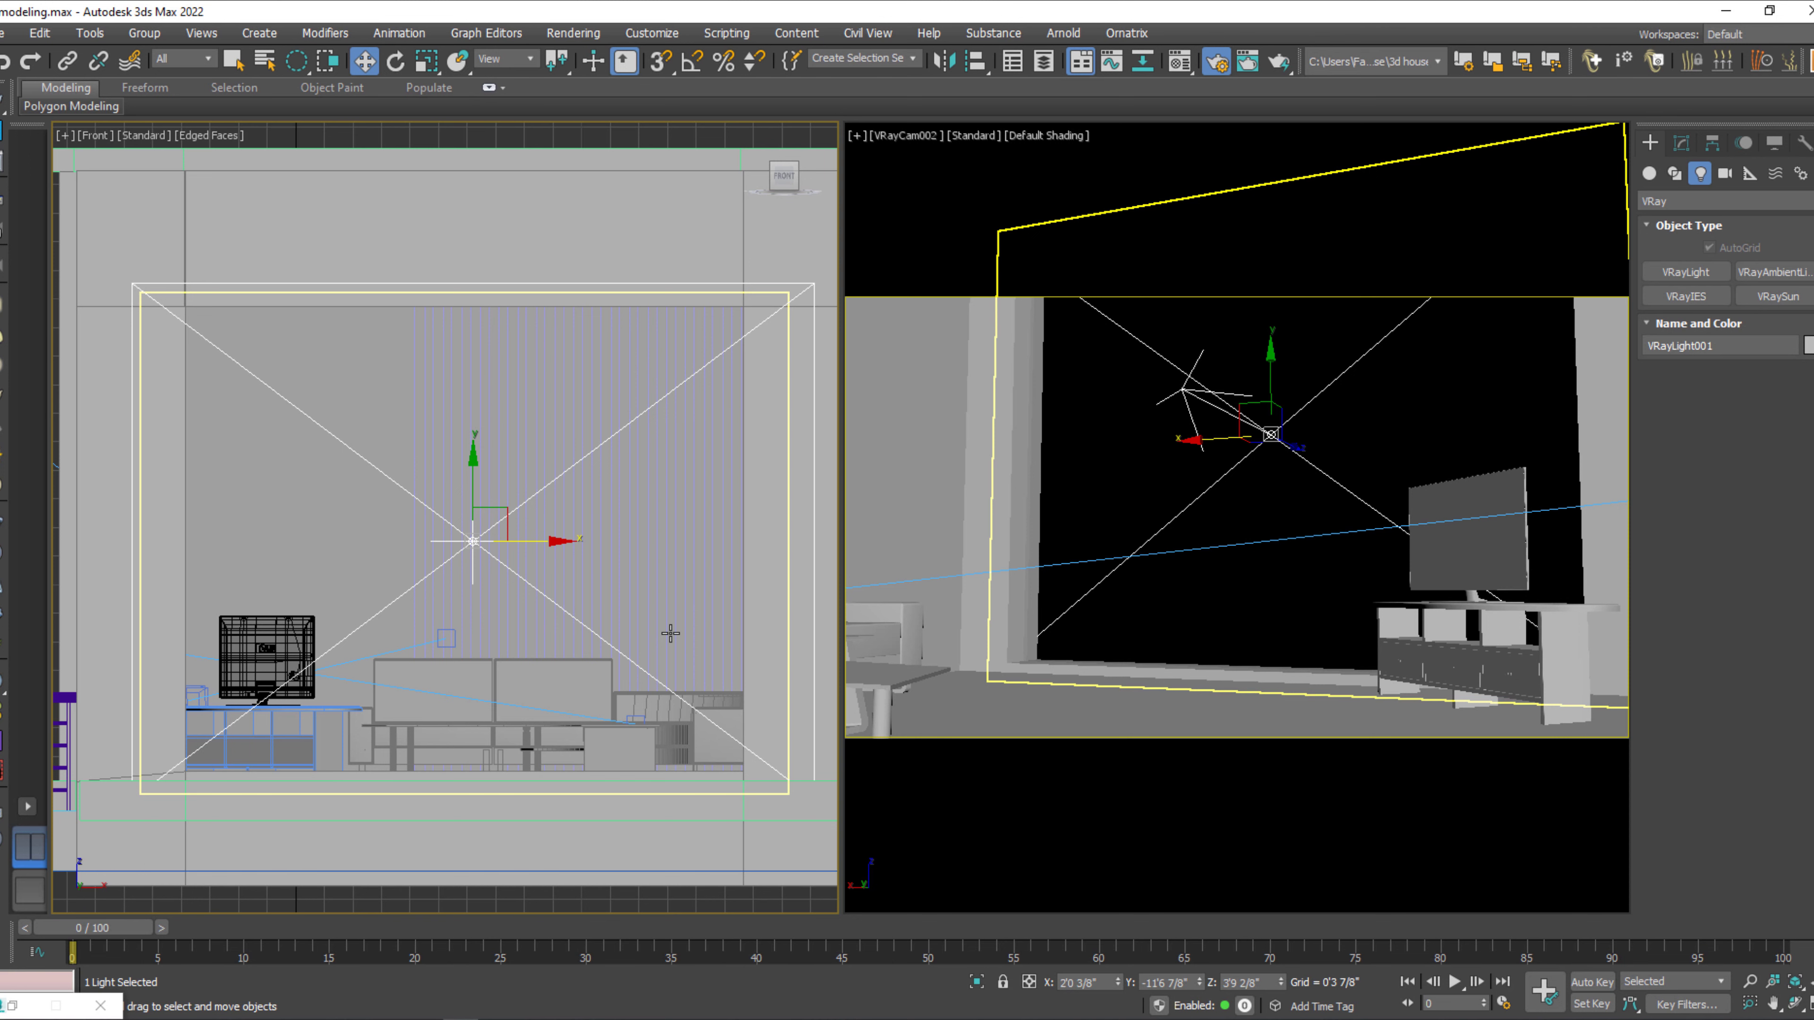
Move the window plane light slightly into the room along Y, to about -11'5 6/8", in the Perspective view.
key(p)
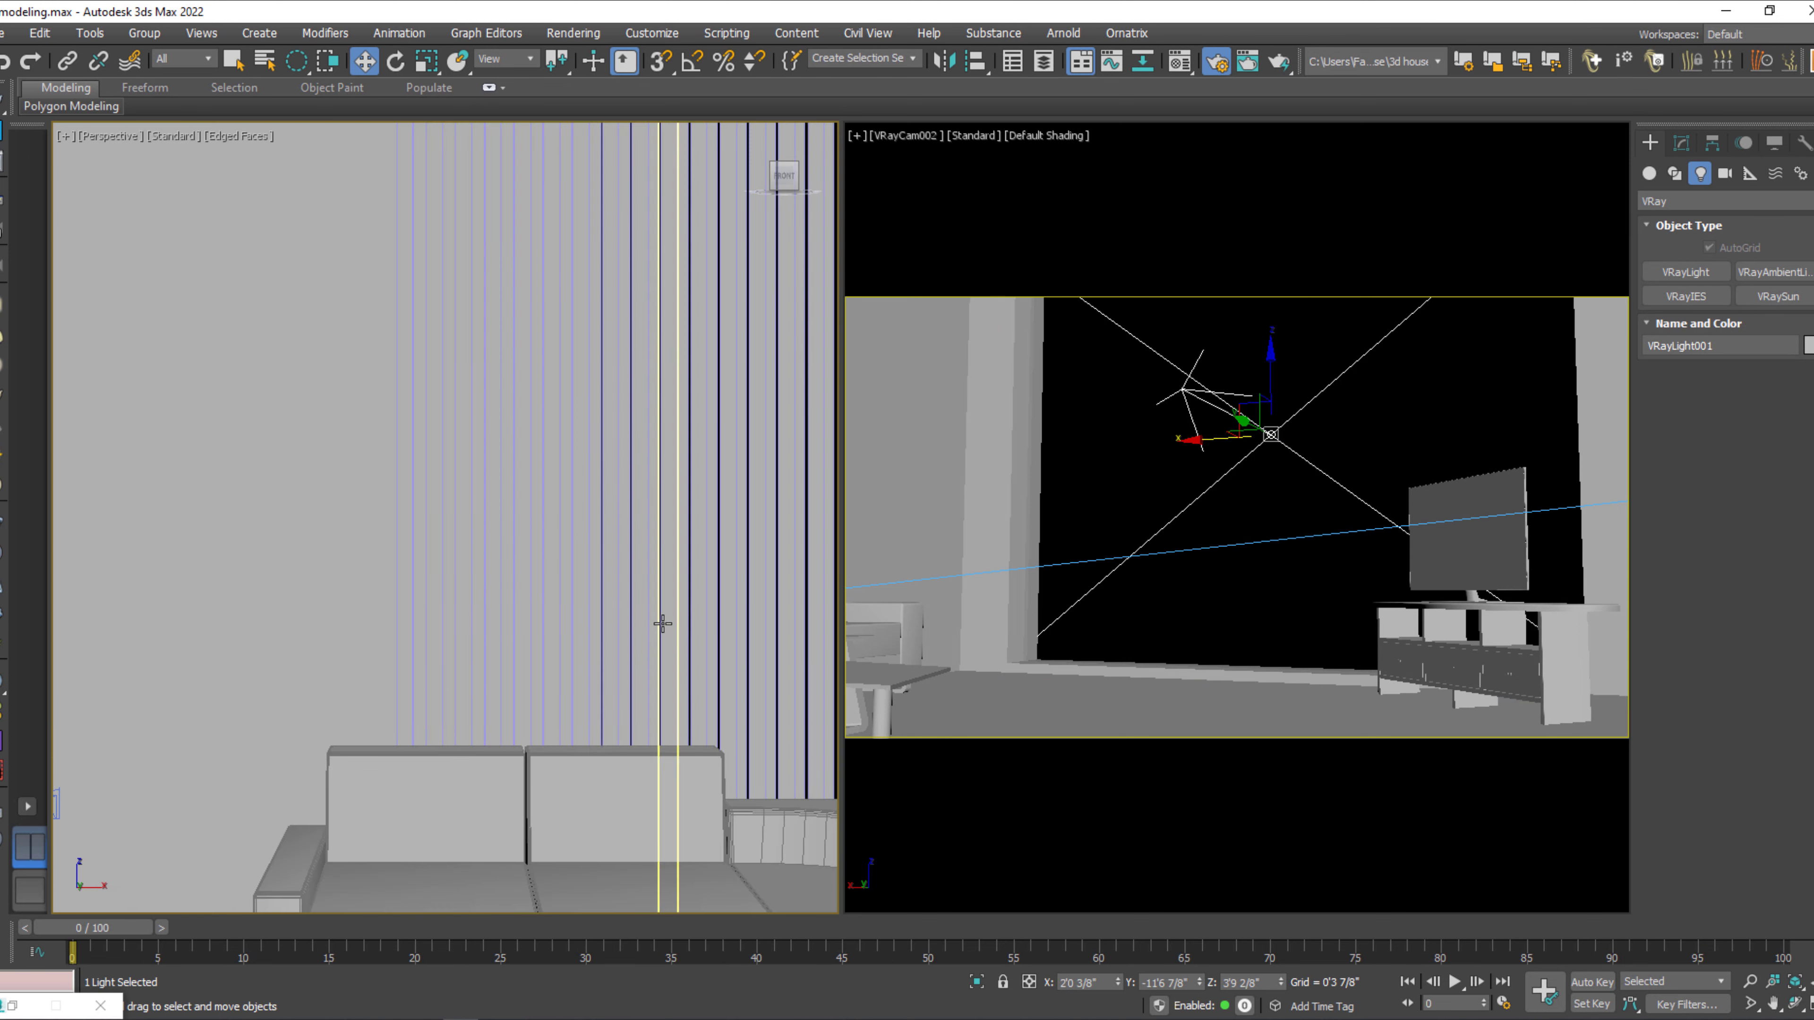
key(z)
alt+middle_drag(660, 624, 418, 669)
scroll(355, 656, up, 5)
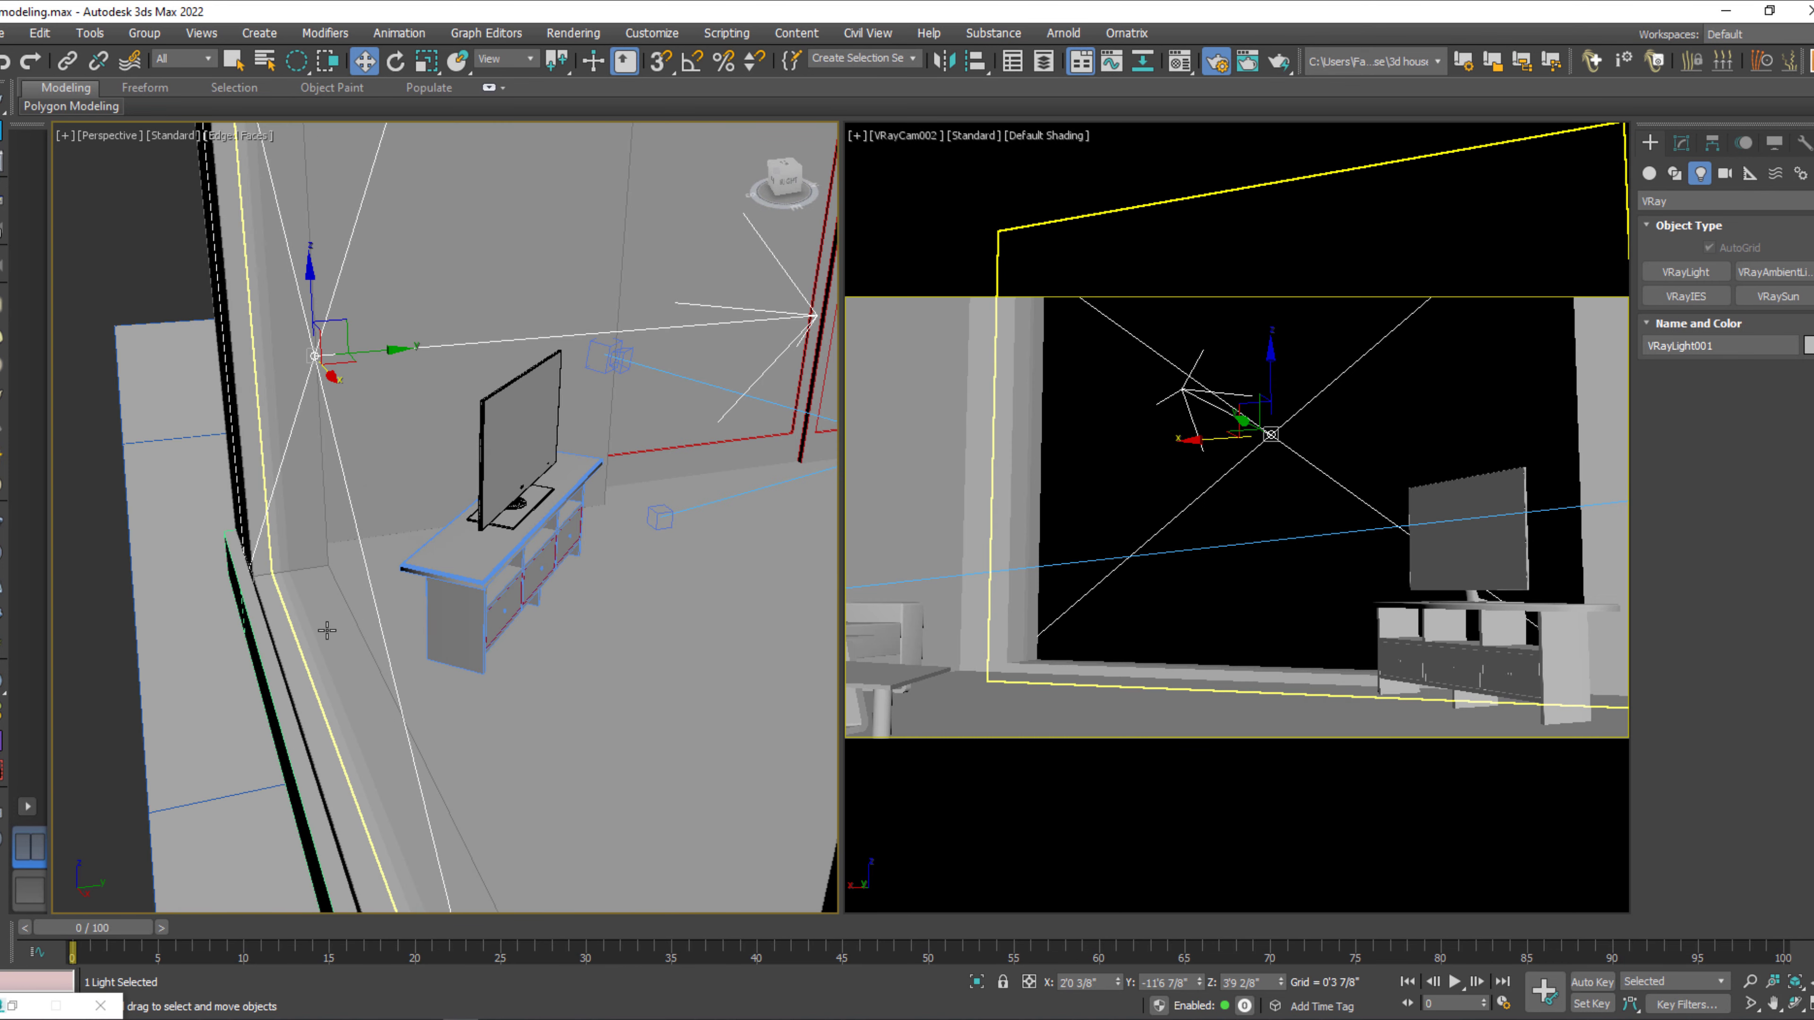
key(F4)
key(F4)
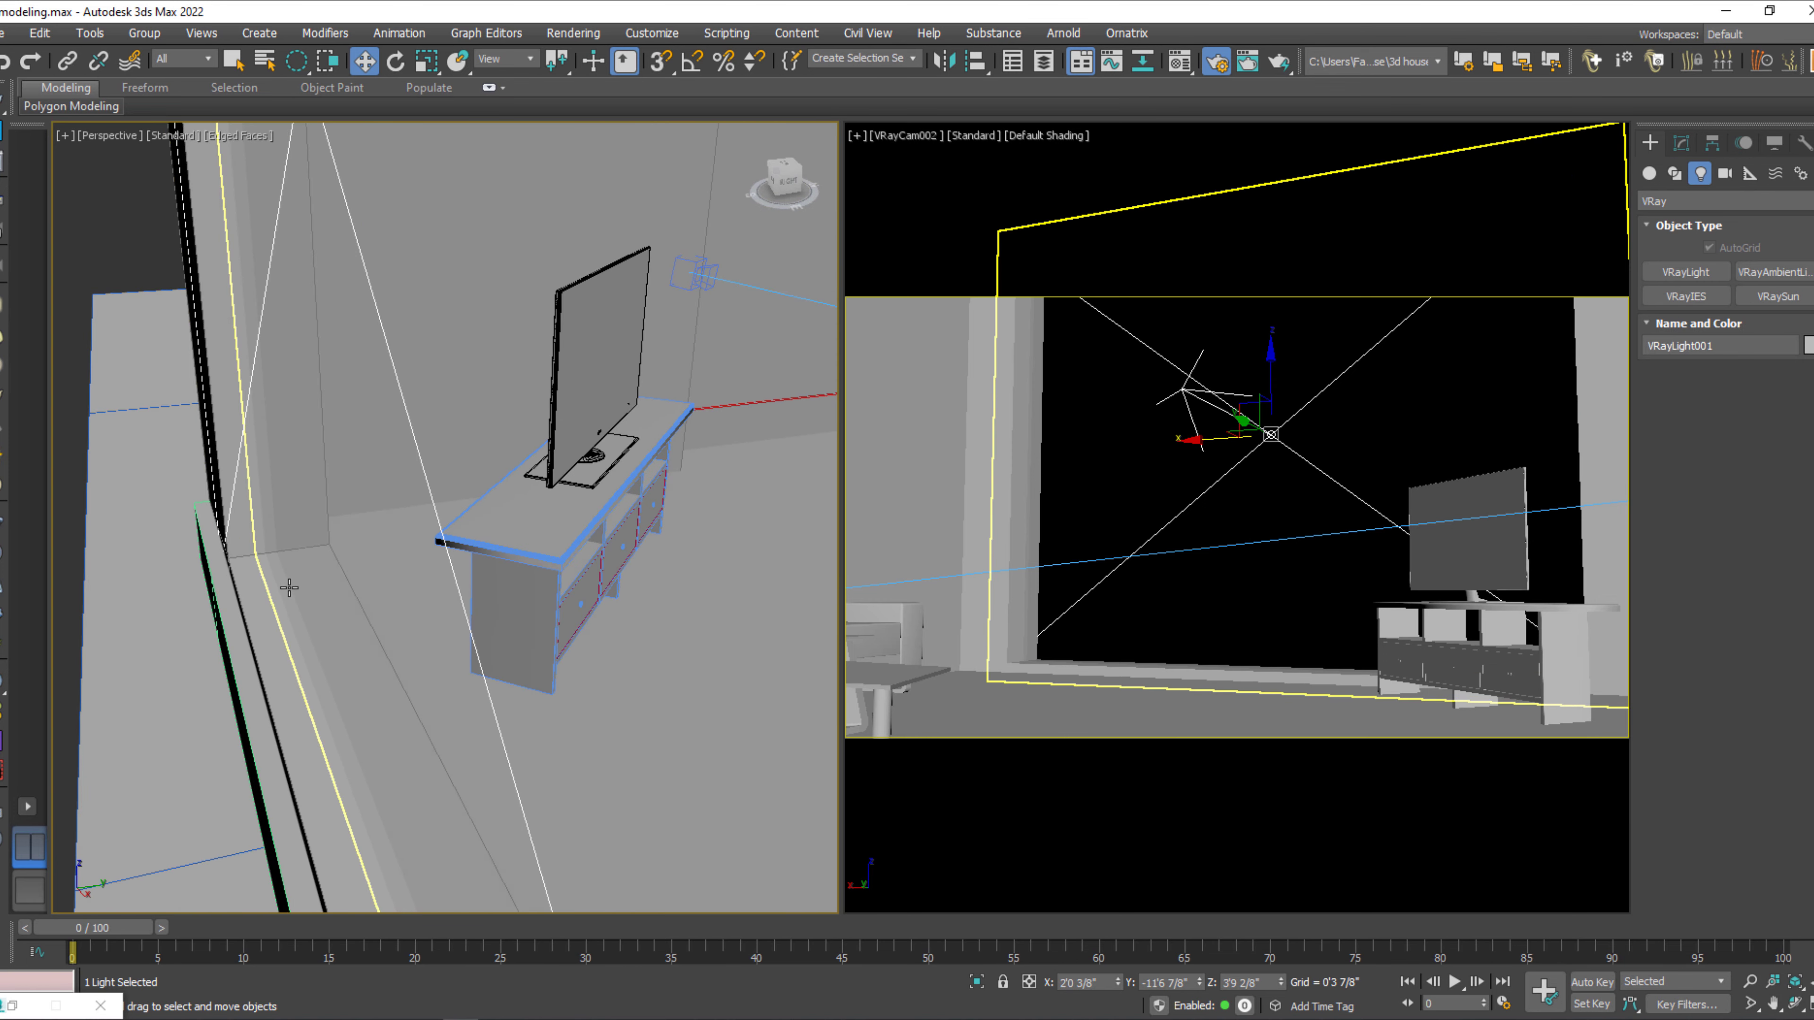
scroll(289, 587, down, 3)
drag(362, 355, 381, 356)
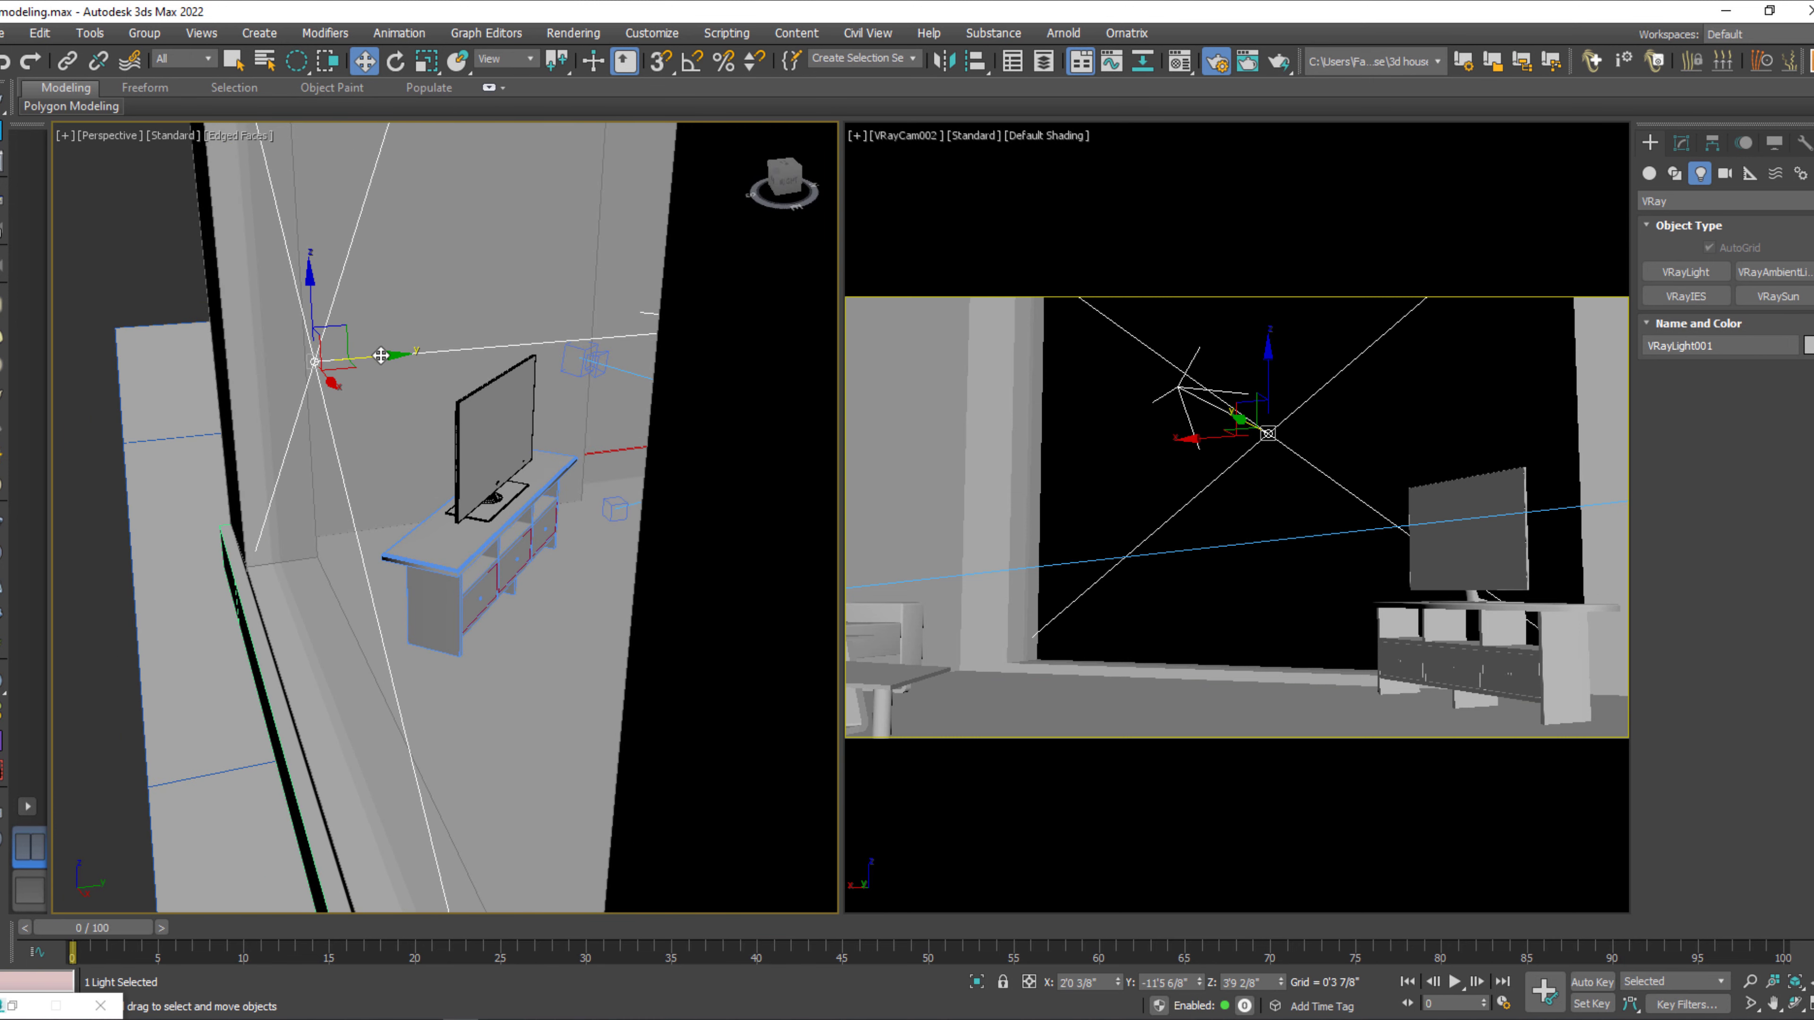
Examine the plane light's rectangle/disc, options, sampling and viewport parameters.
click(1681, 143)
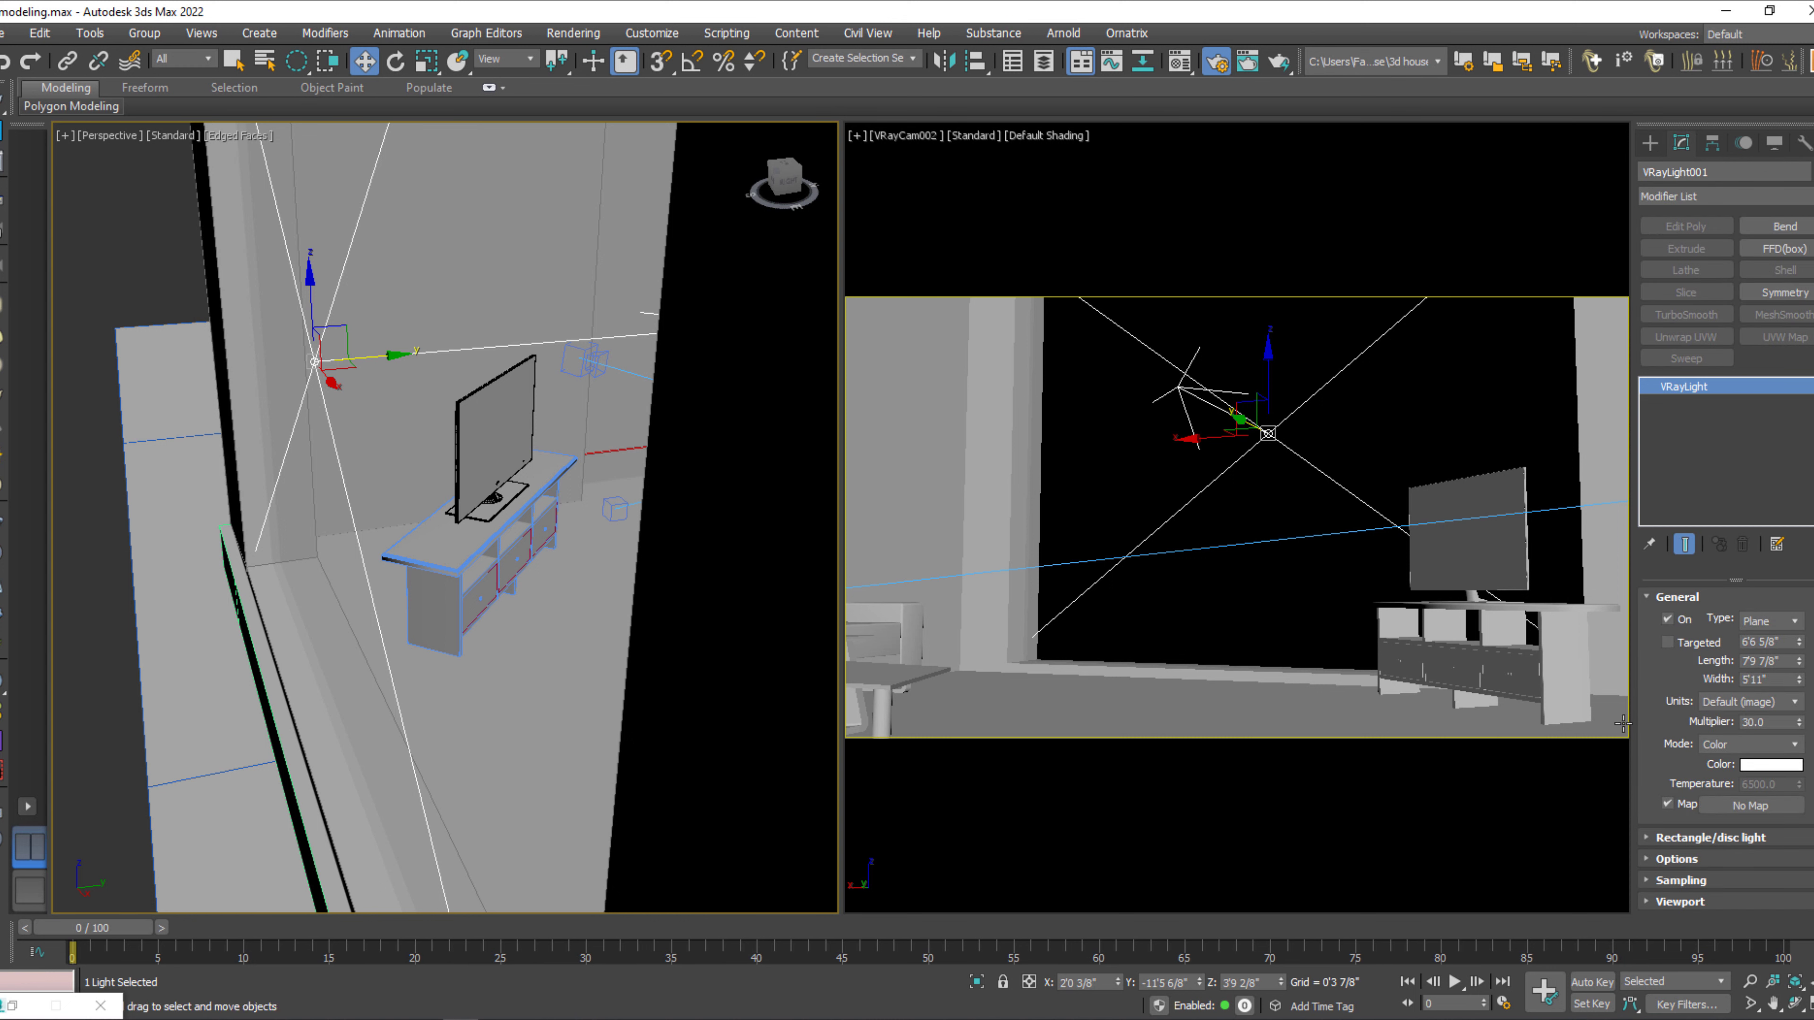
click(1660, 840)
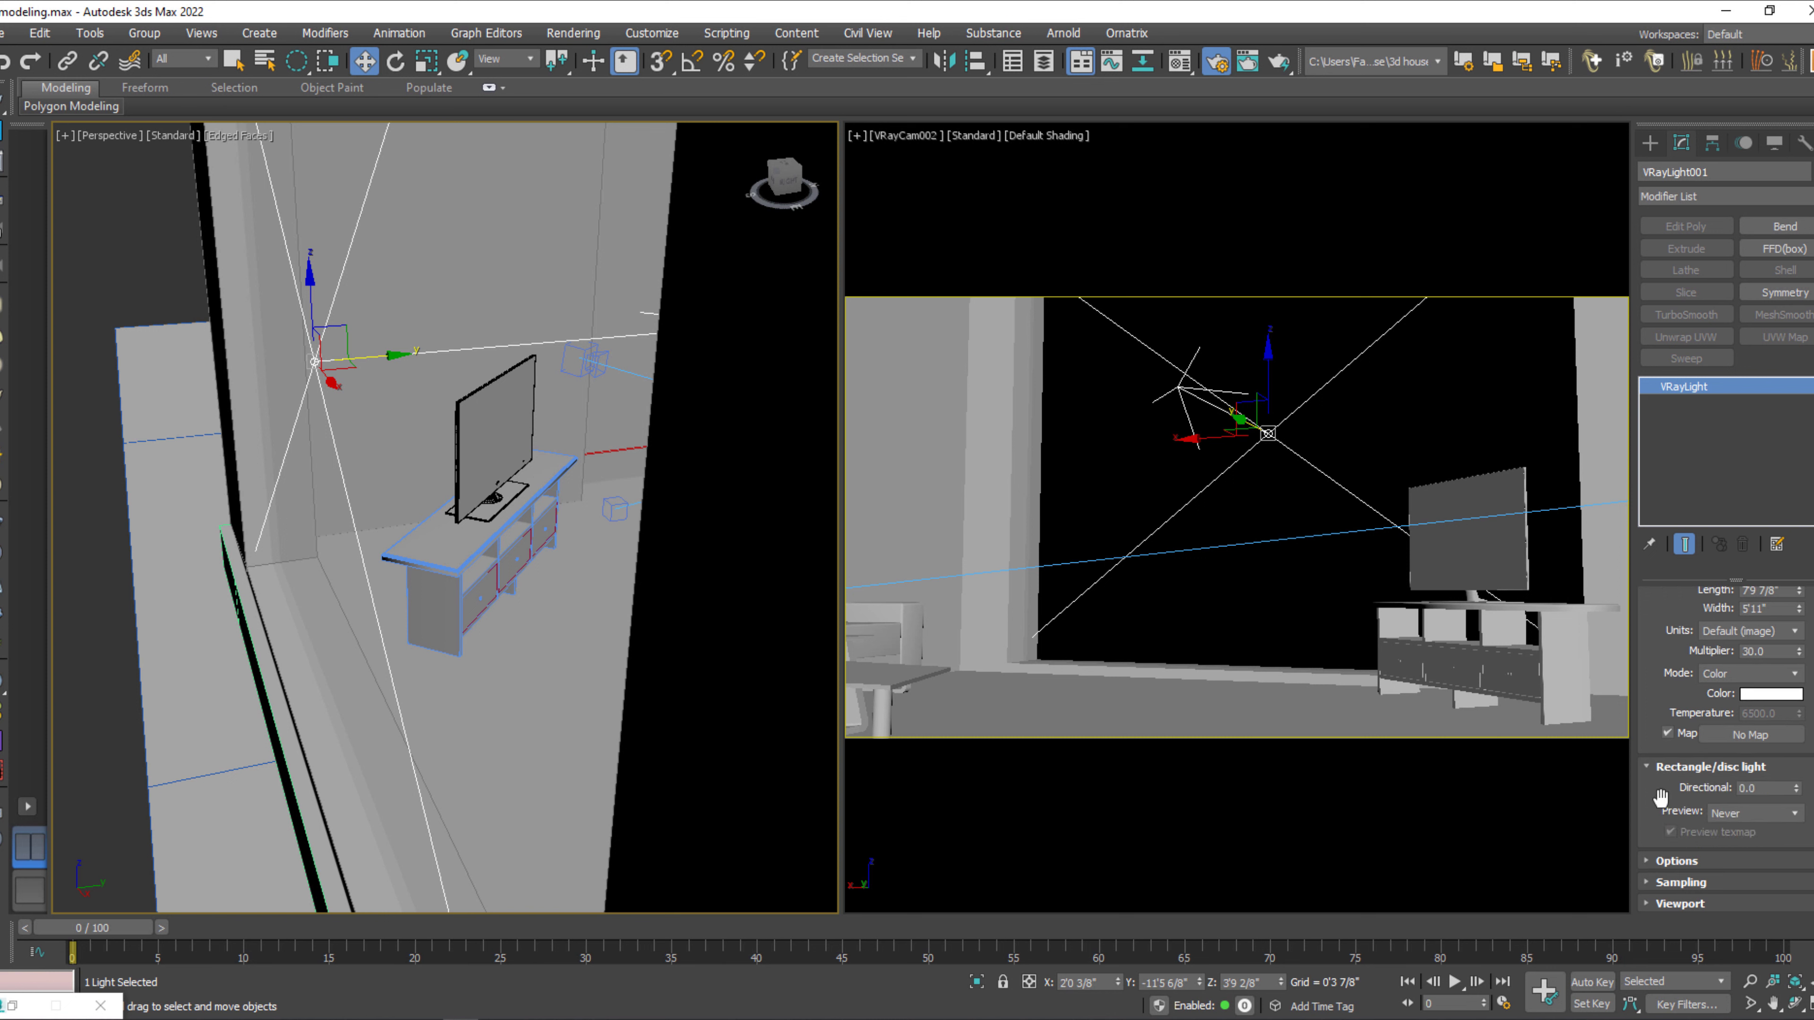
click(1675, 876)
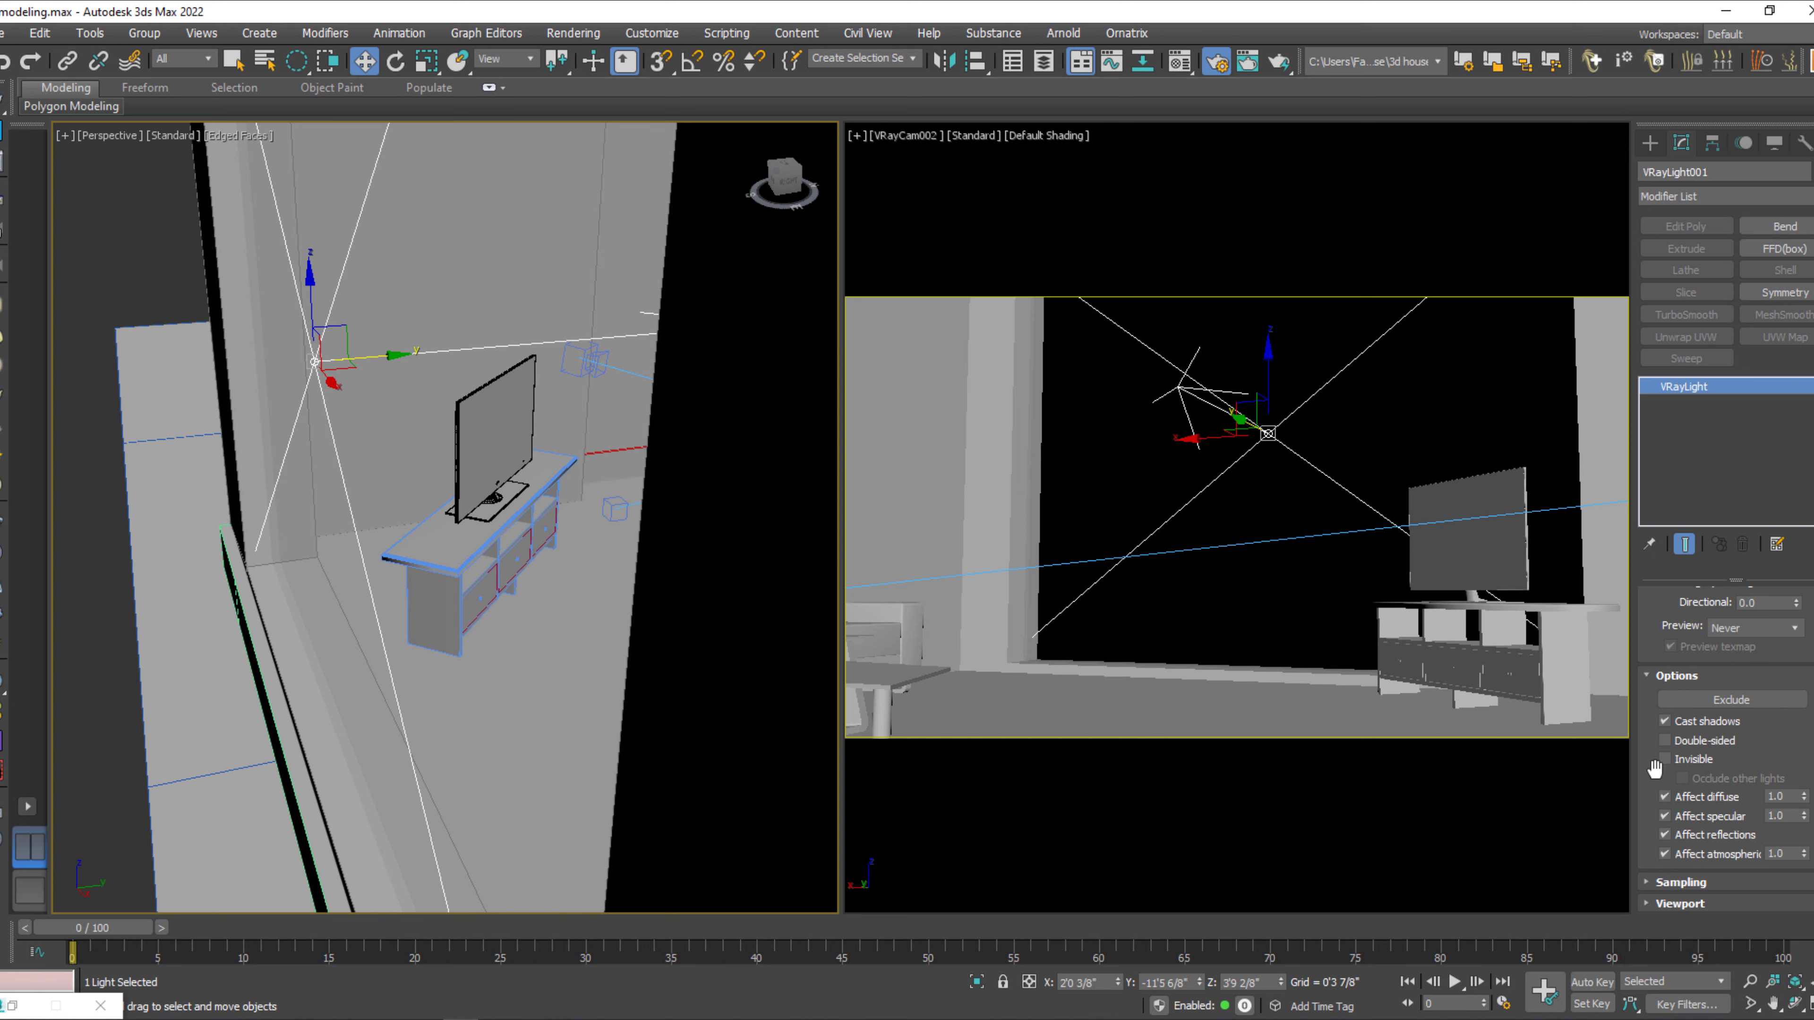
click(1677, 882)
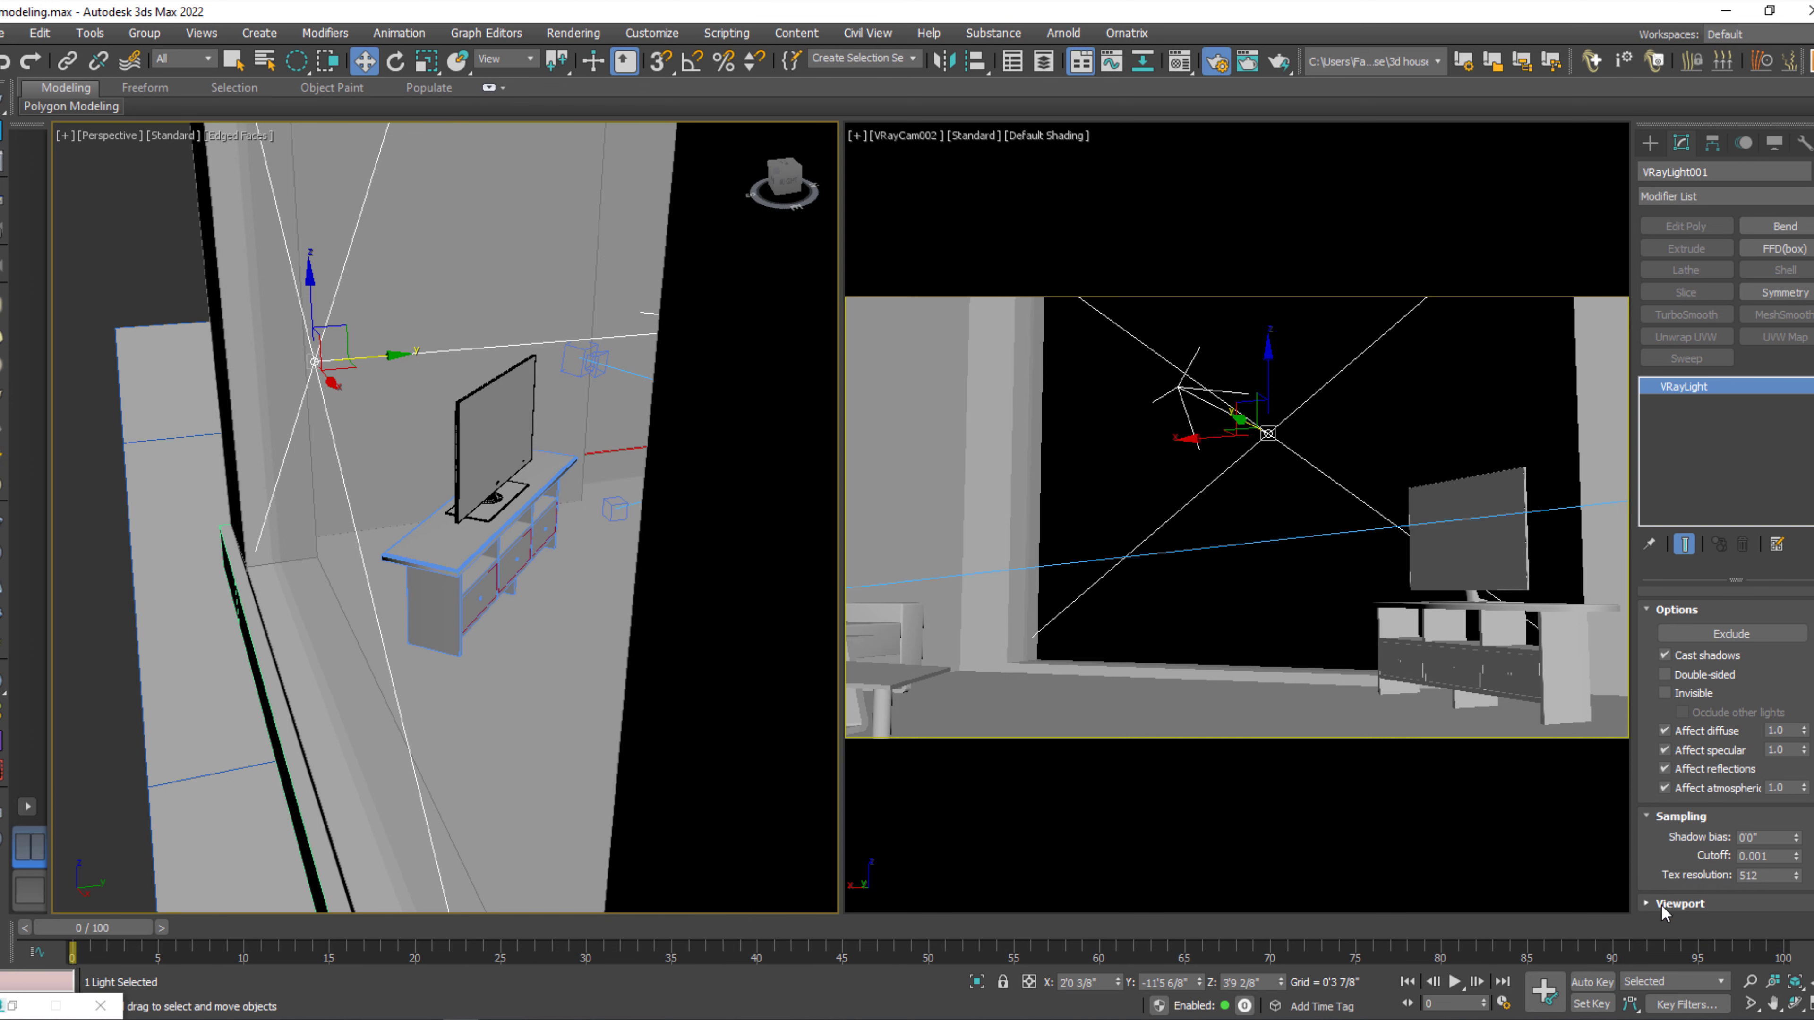
click(1679, 904)
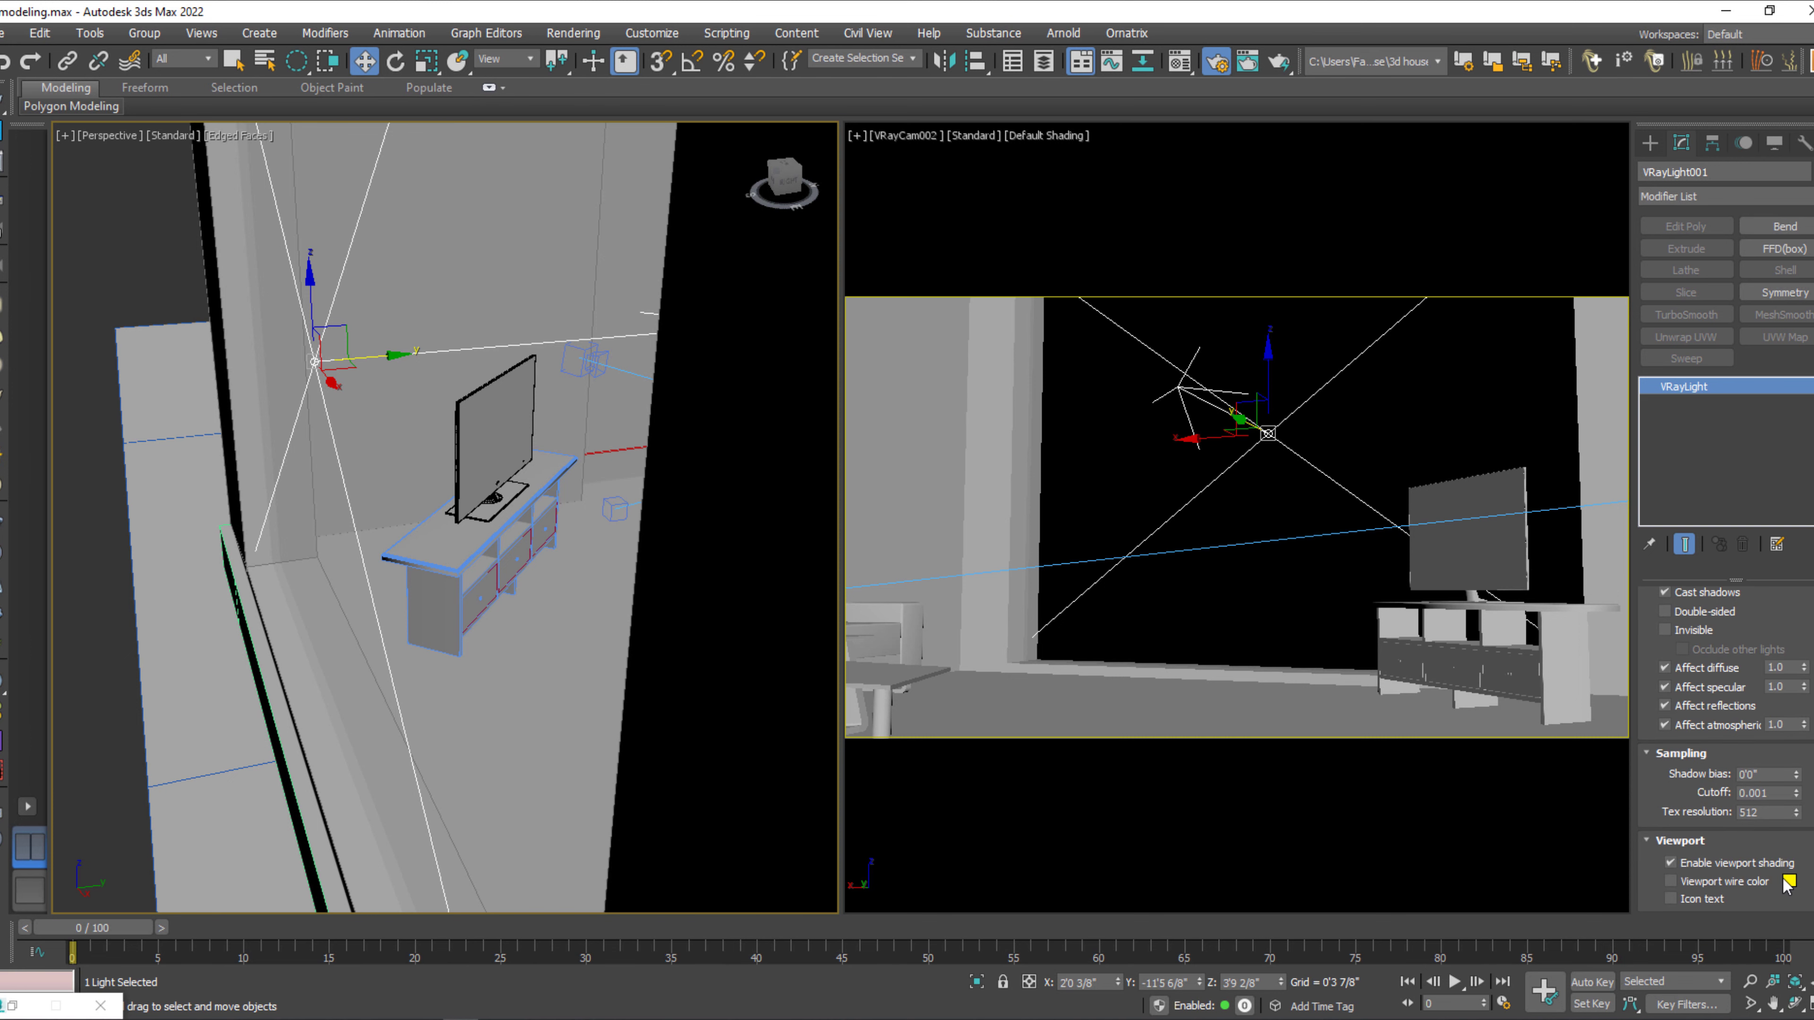
Move the VRaySun in the Top view to about X -113'6 6/8", Y 48'6 6/8", northwest of the house.
scroll(556, 581, down, 6)
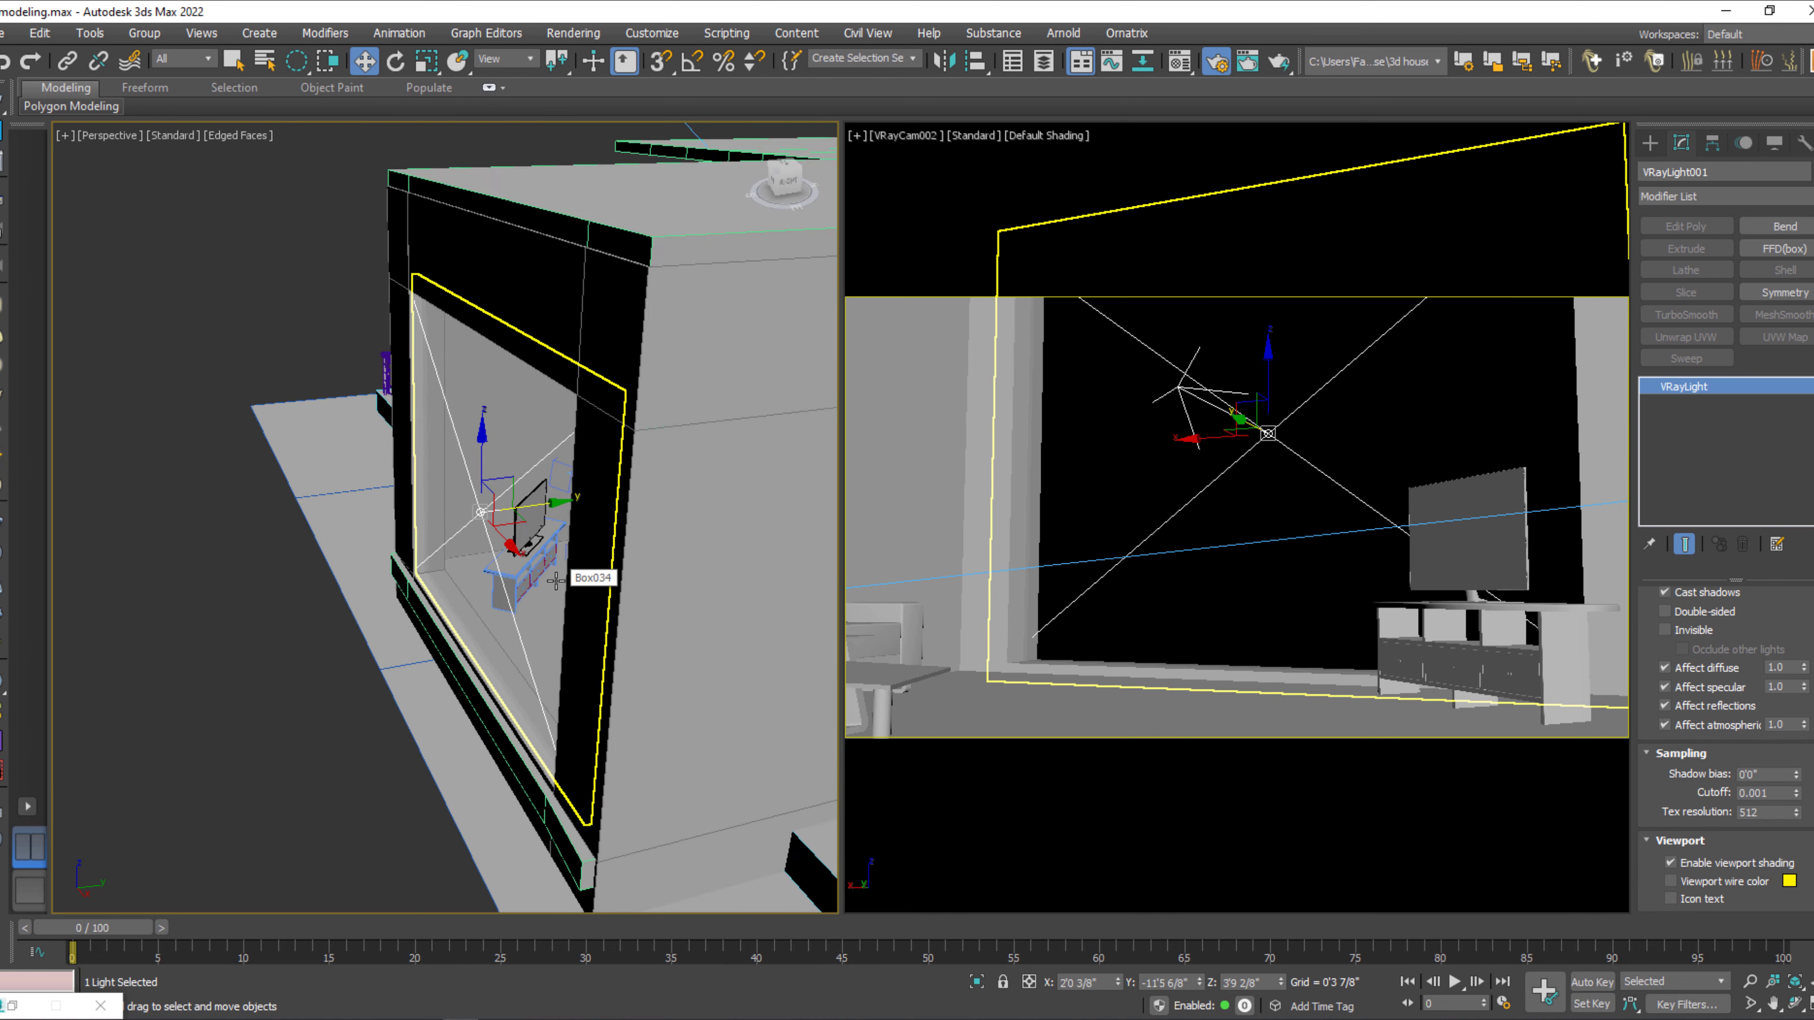
scroll(556, 581, down, 4)
key(t)
scroll(457, 692, down, 3)
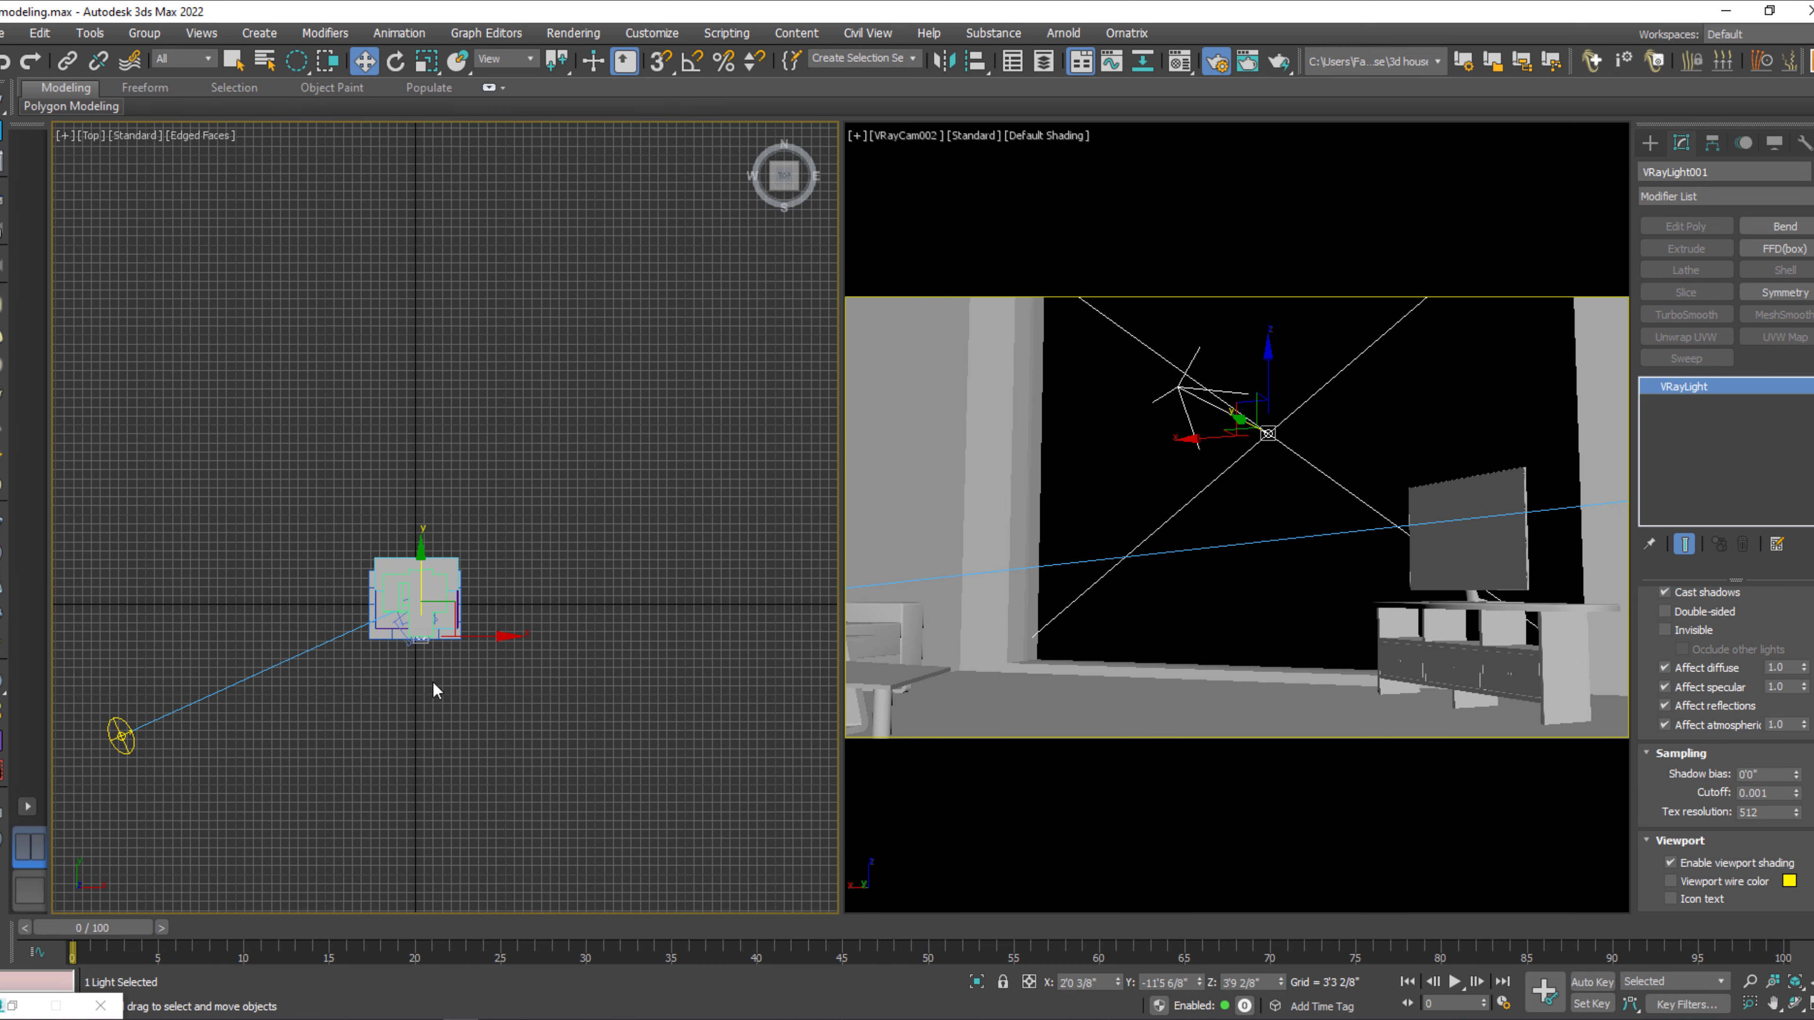
middle_drag(433, 683, 533, 671)
drag(252, 699, 234, 433)
Render the VRayCam002 view to check the new lighting, stop the render, and minimize the frame buffer.
right_click(1094, 659)
key(shift+q)
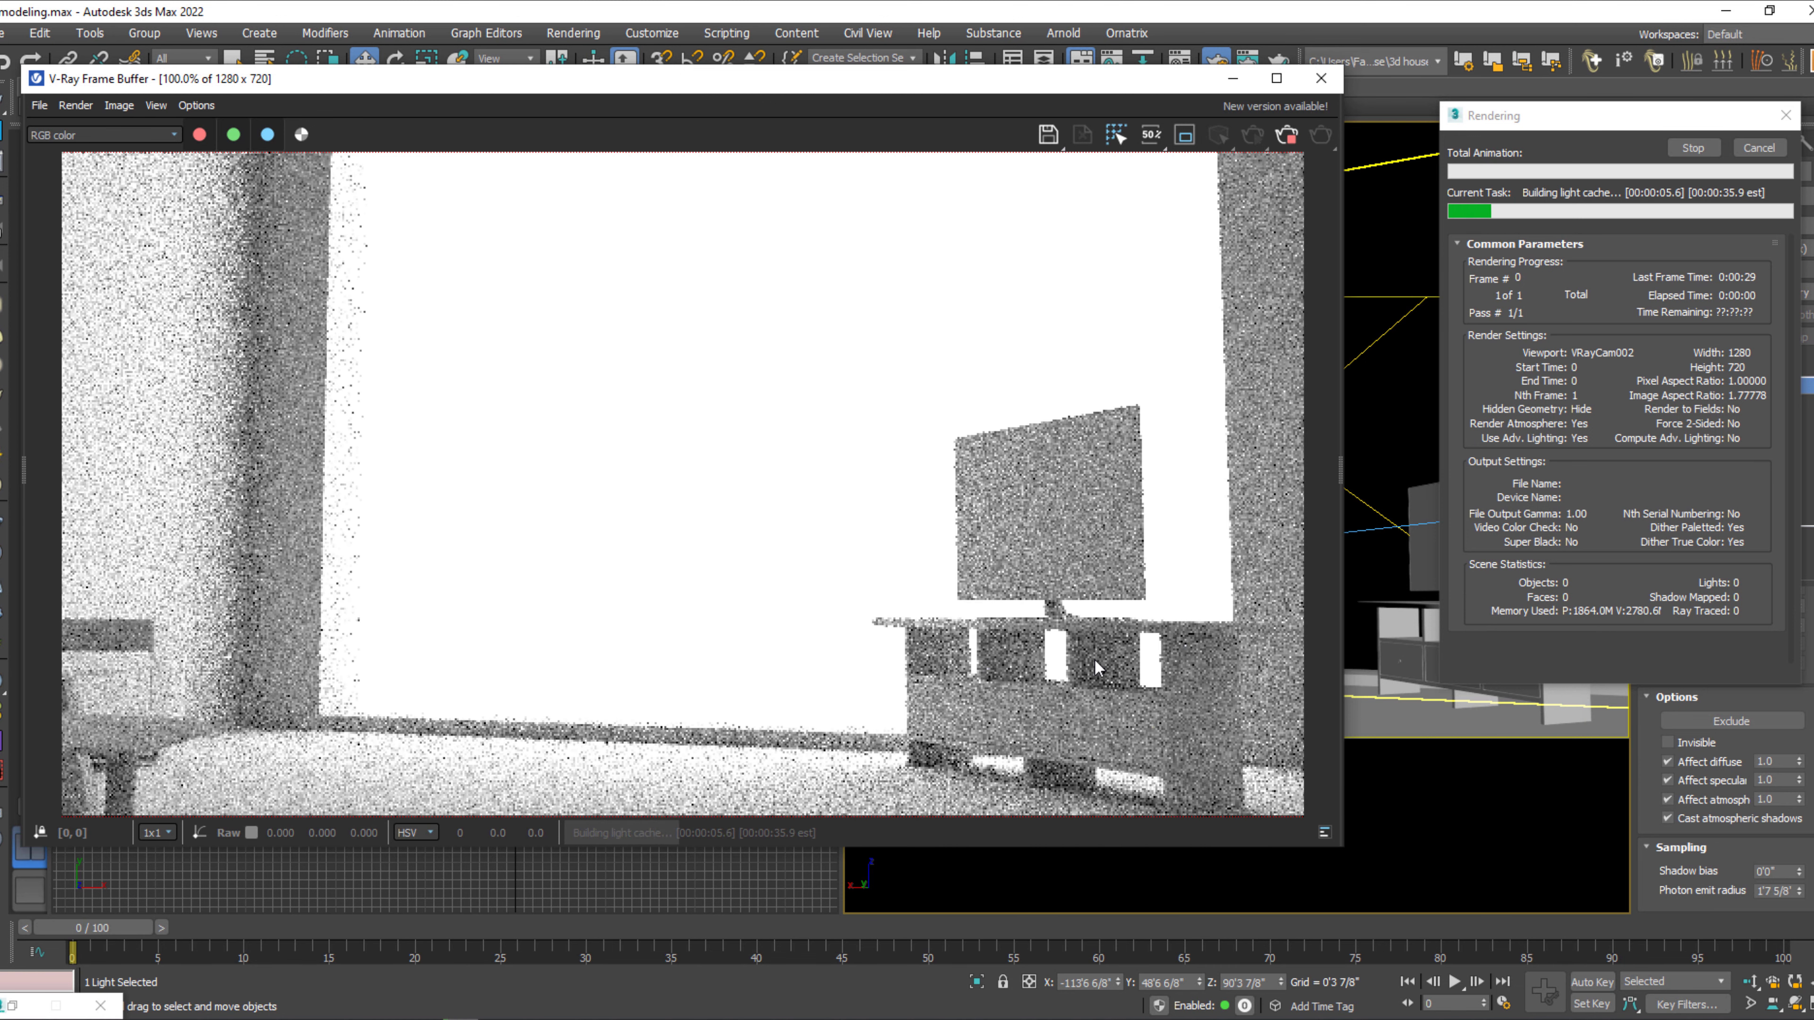
click(1294, 140)
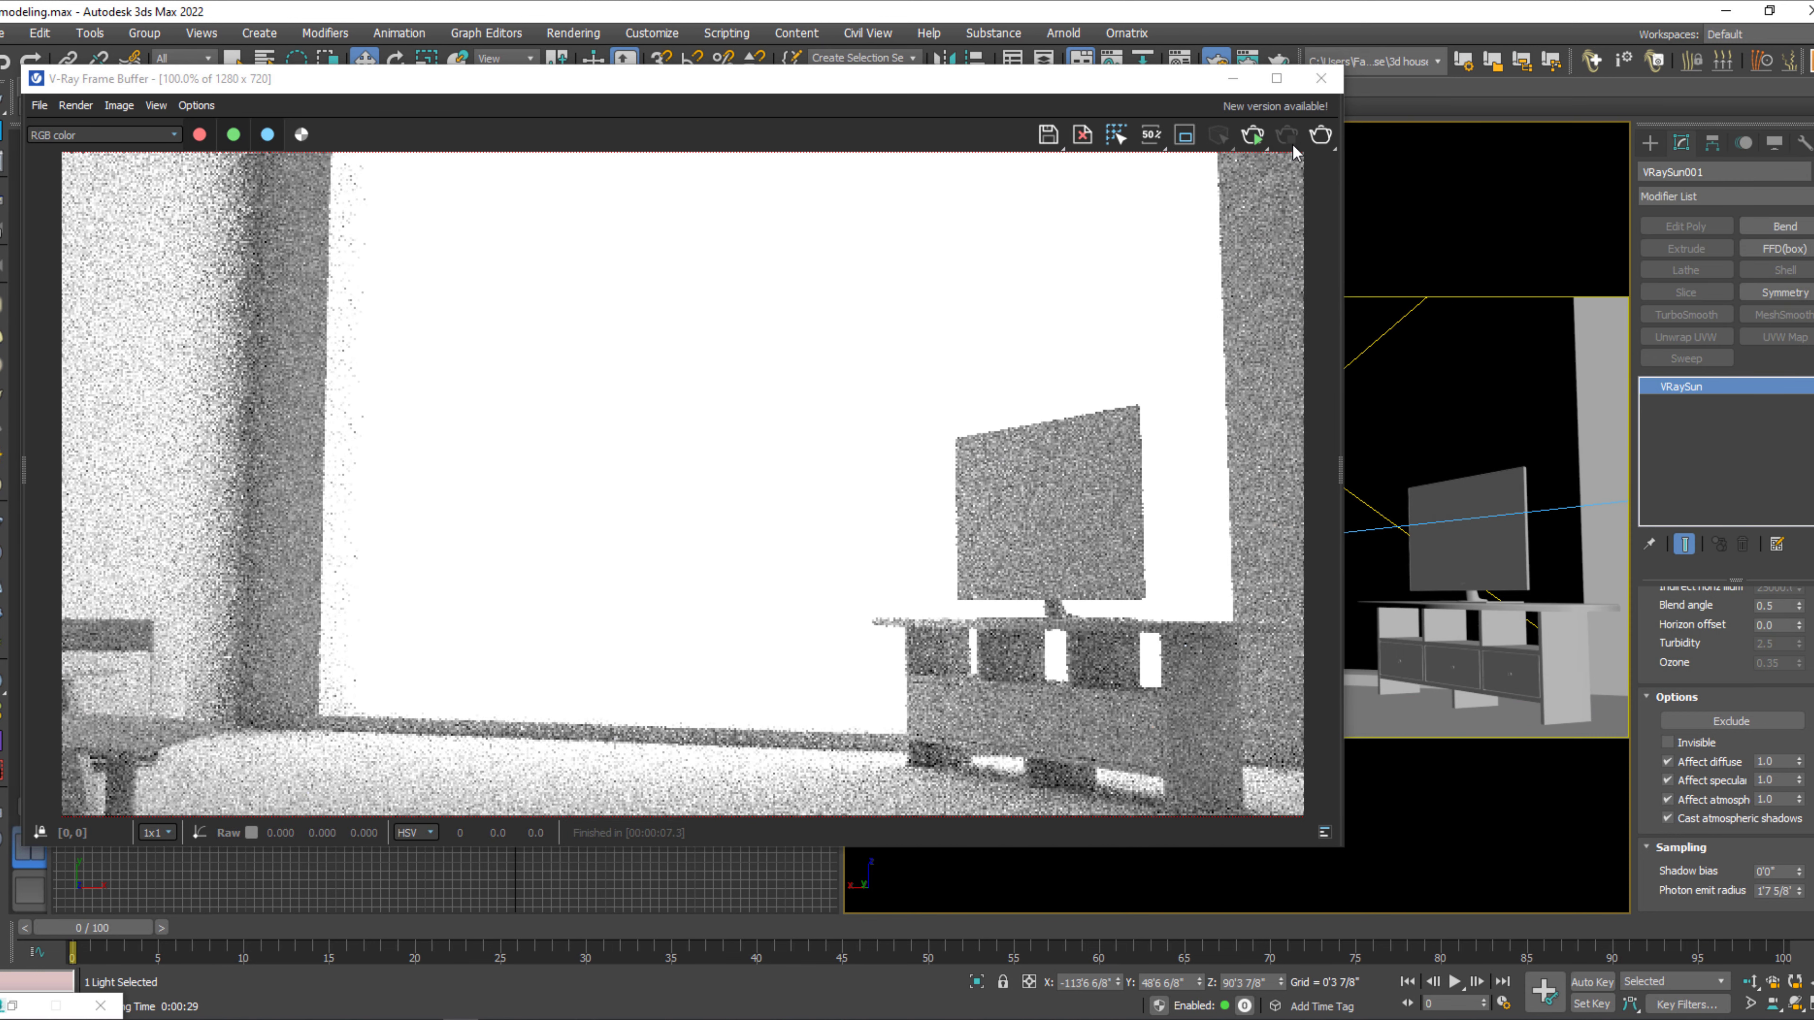
click(1233, 78)
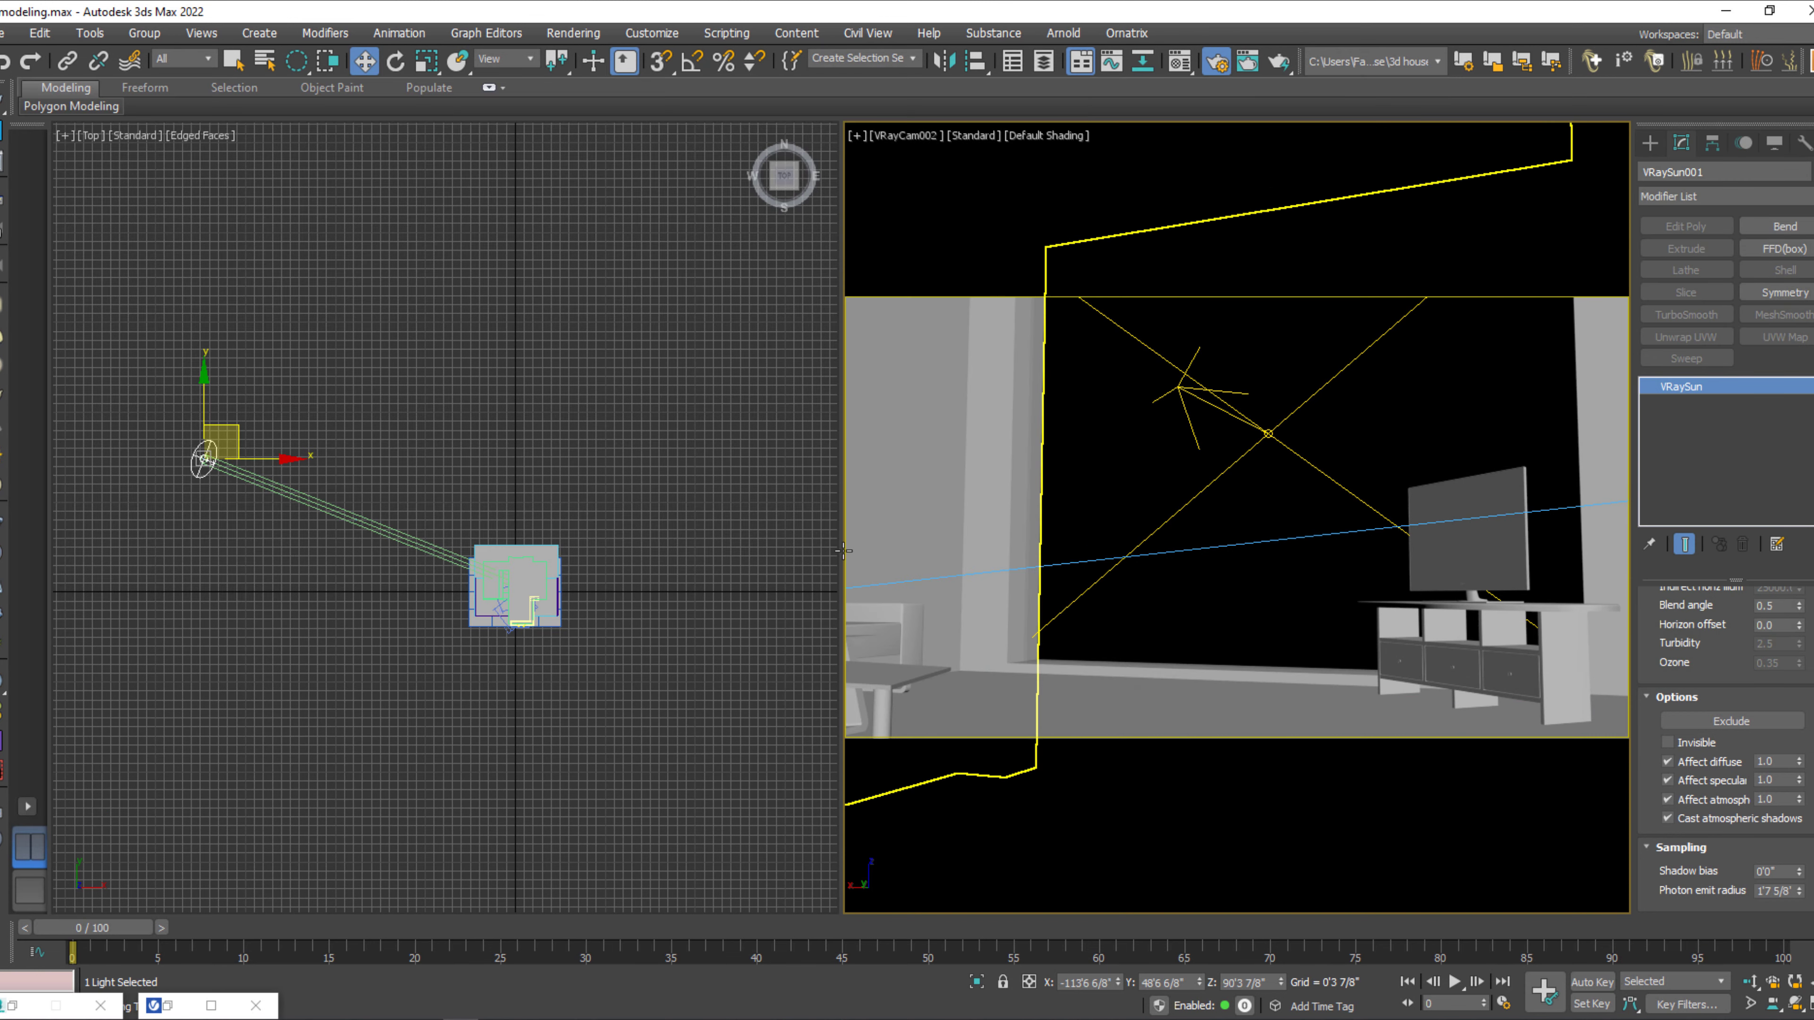
Set the VRayCam002 camera's exposure mode to No exposure, then test-render its view and stop the render.
click(513, 619)
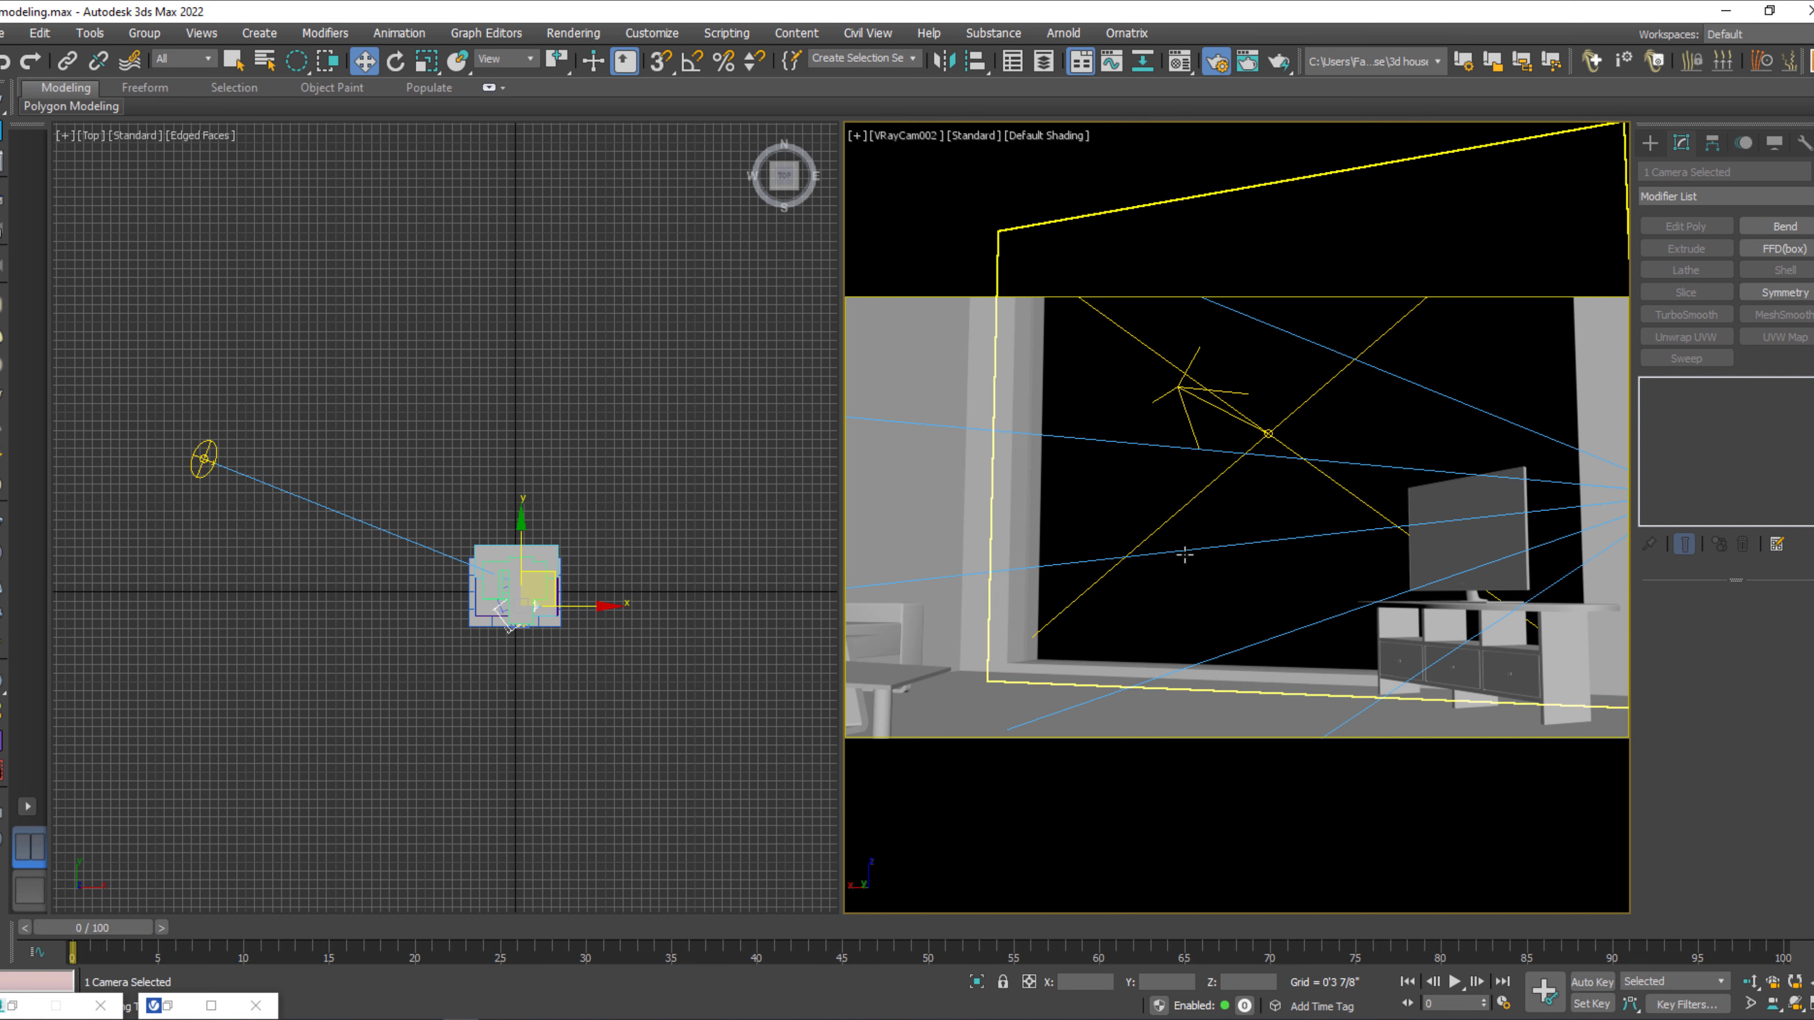
click(906, 136)
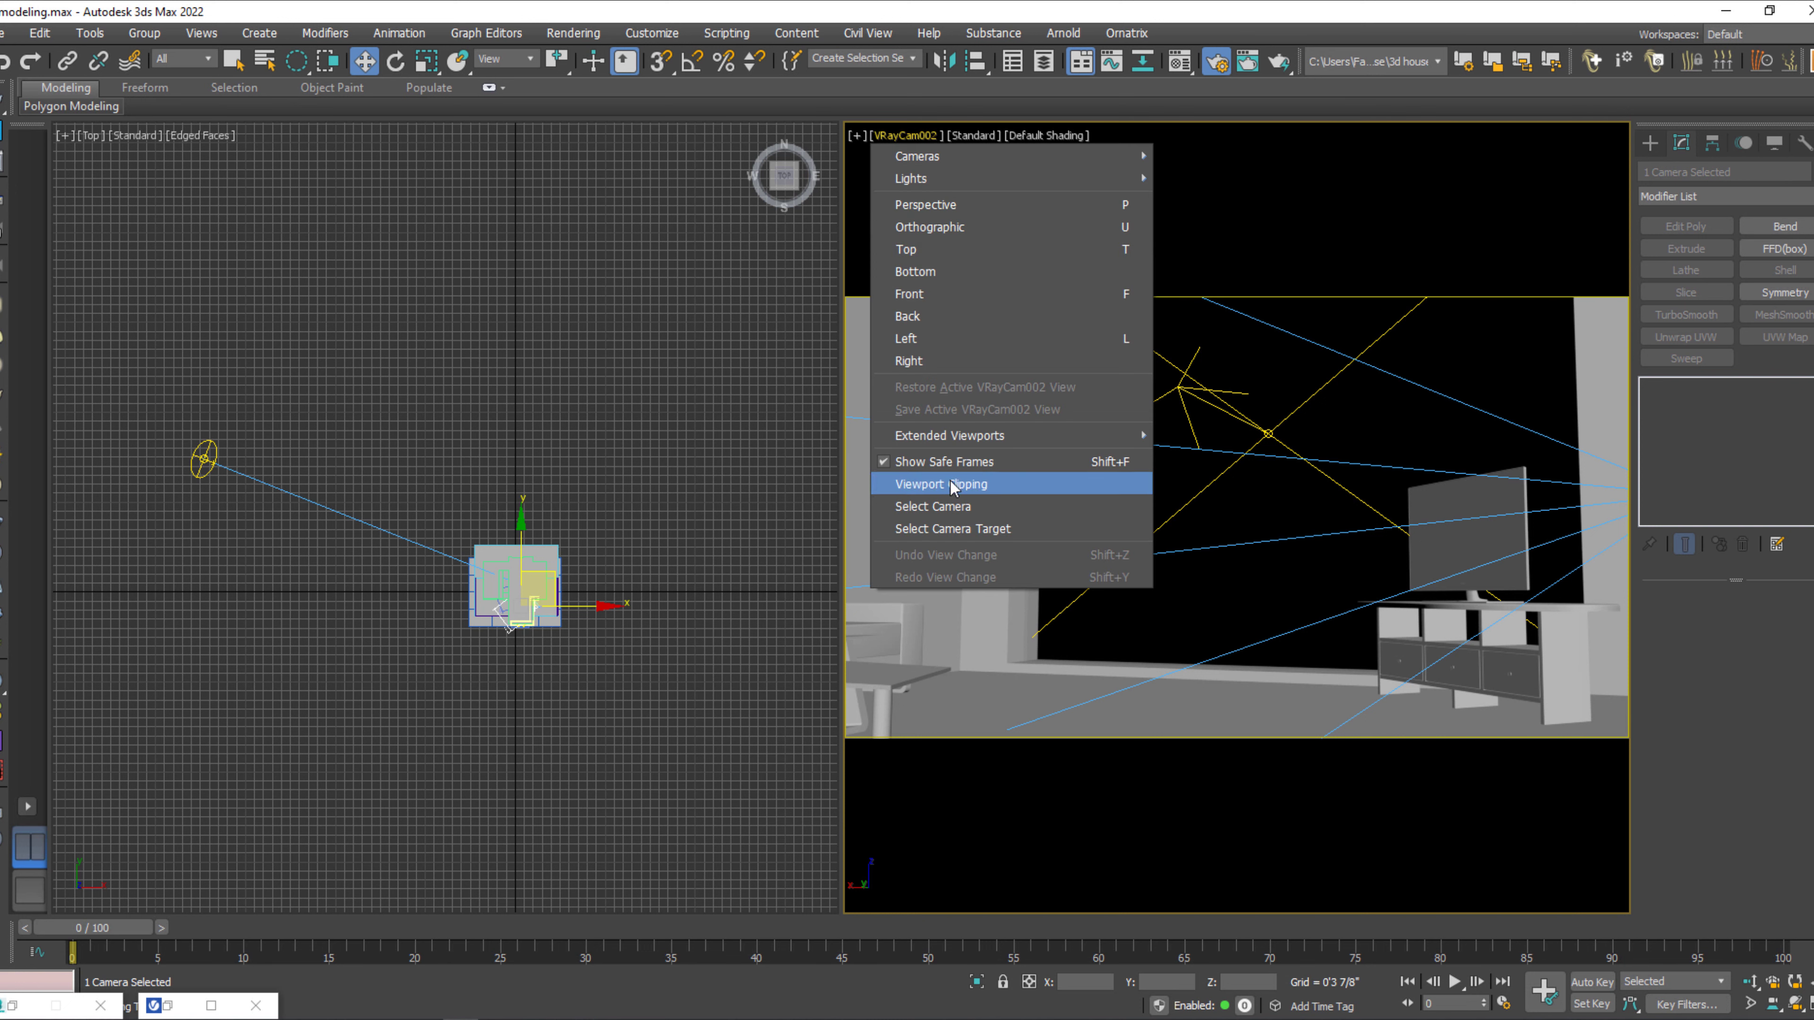
click(948, 500)
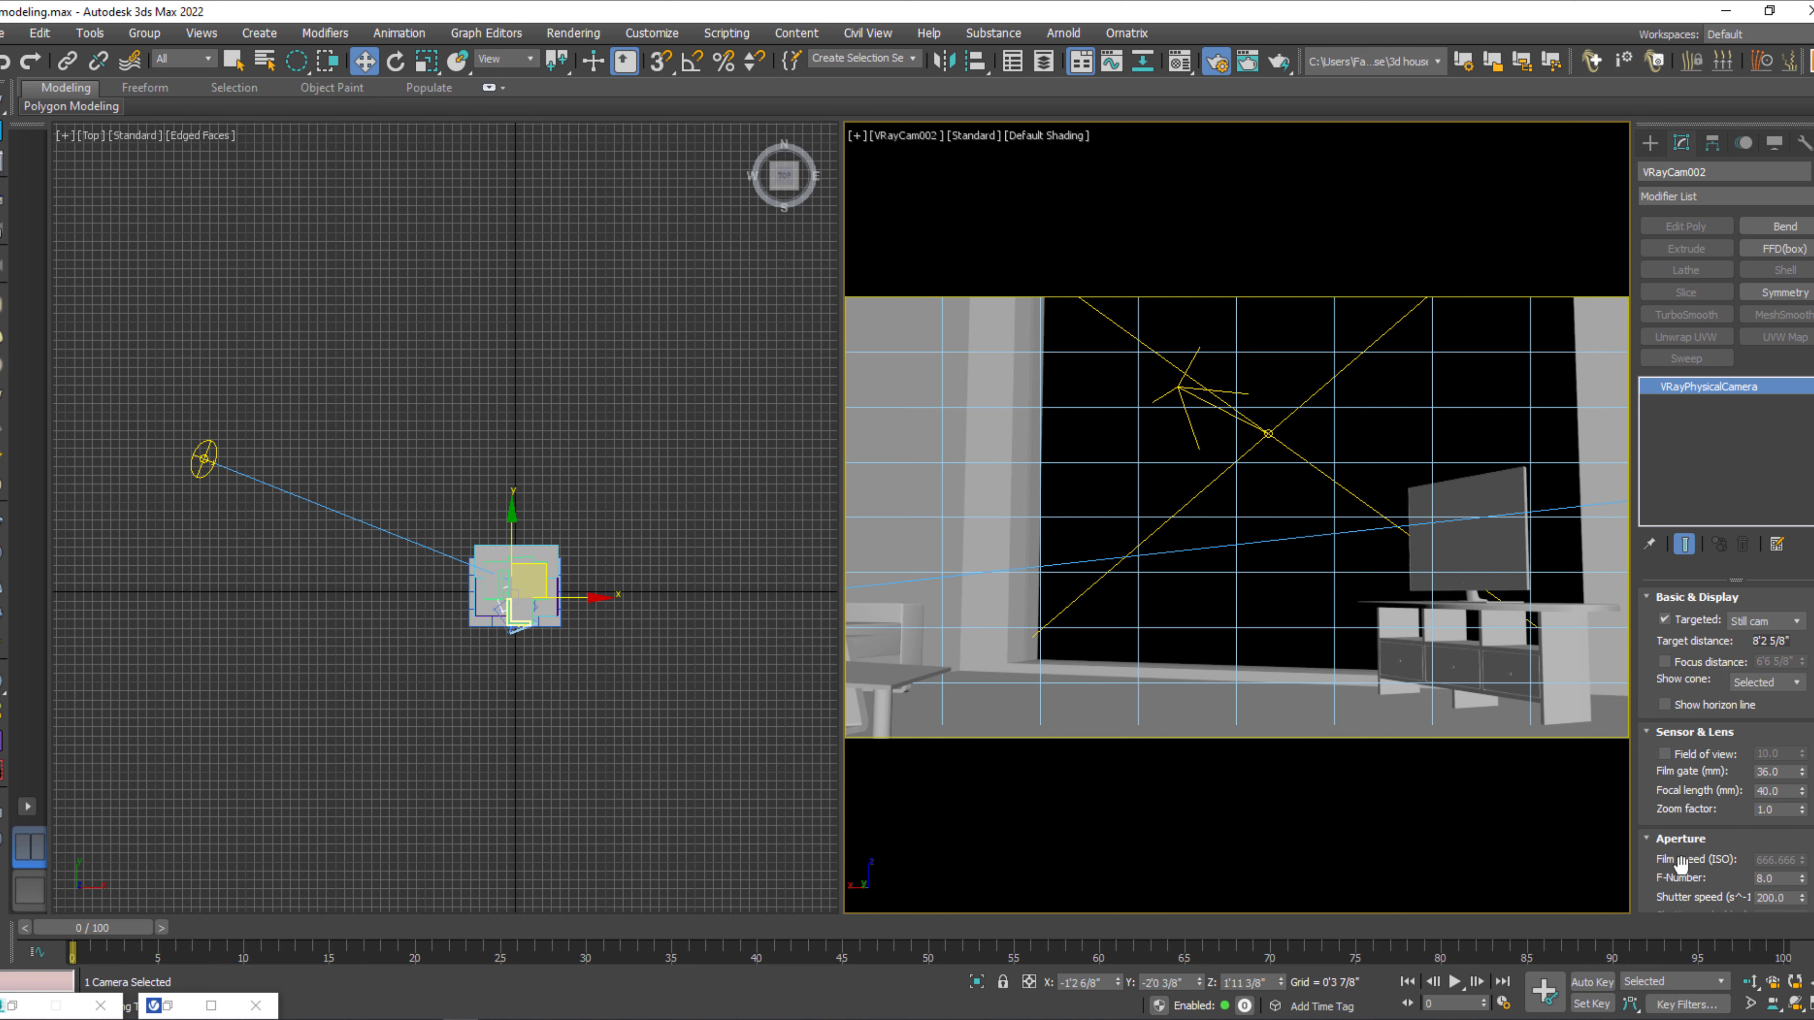
scroll(1664, 887, down, 5)
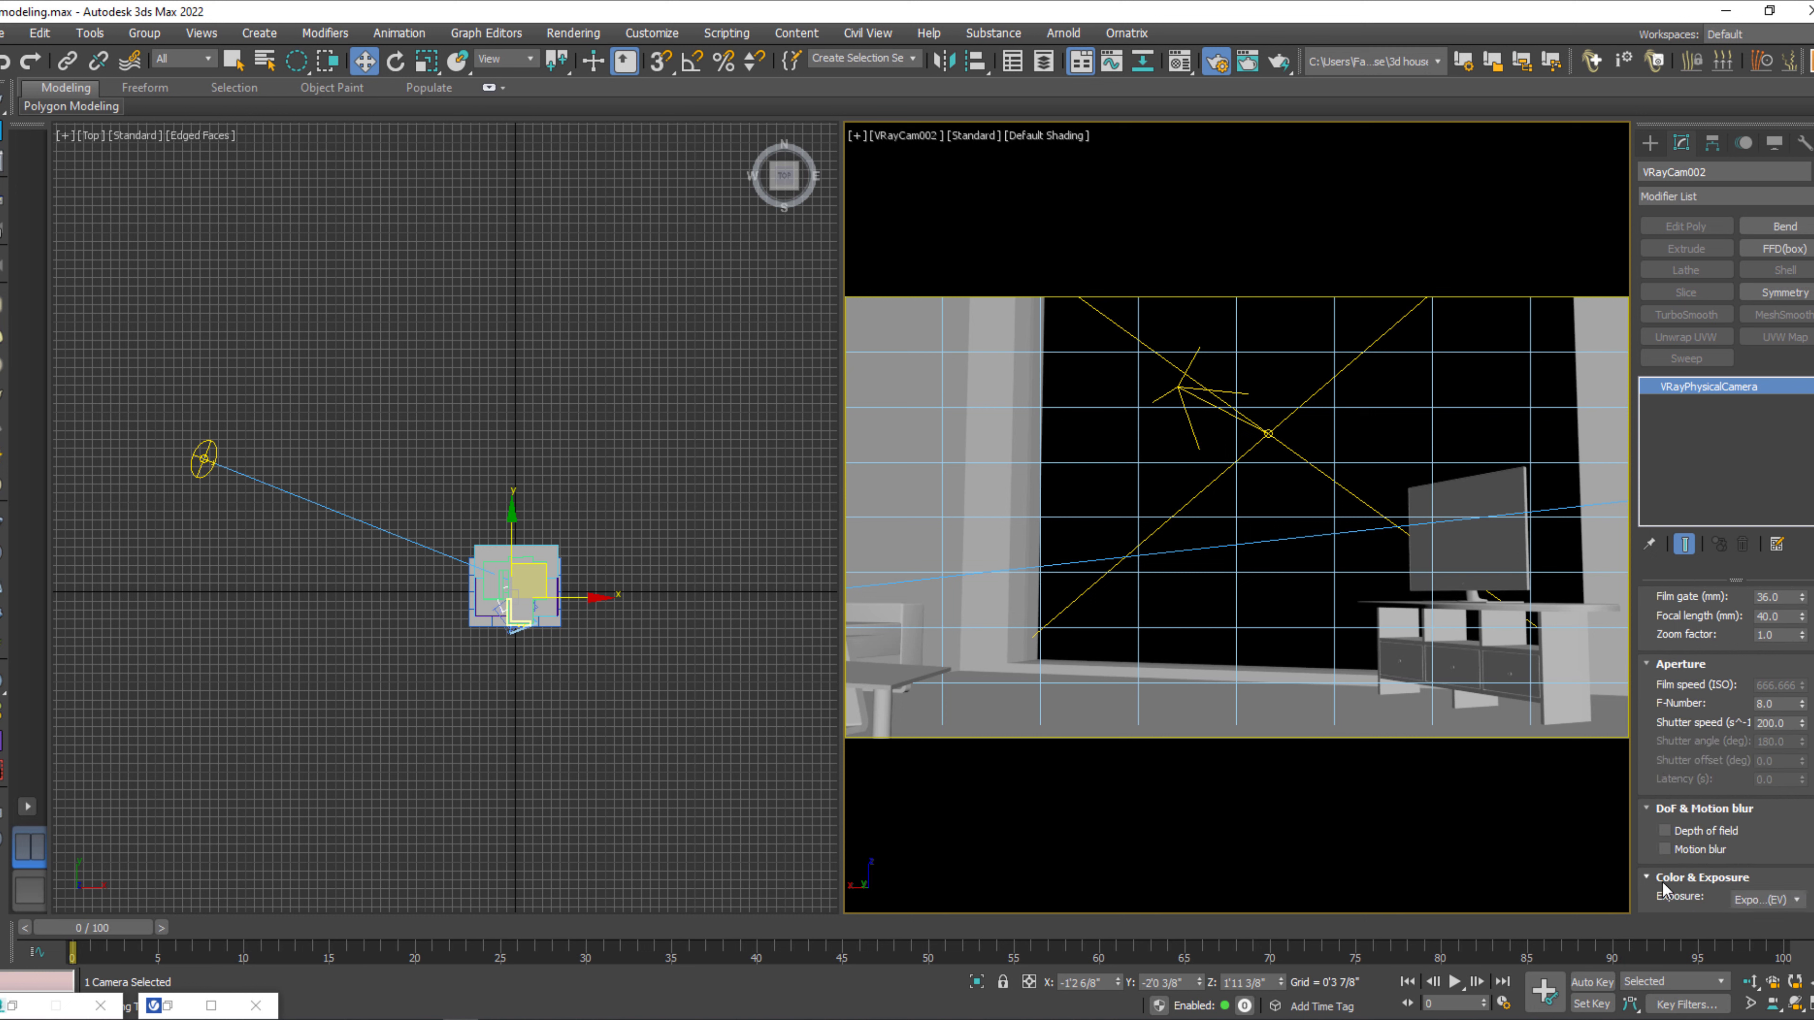
scroll(1662, 888, down, 2)
click(1790, 844)
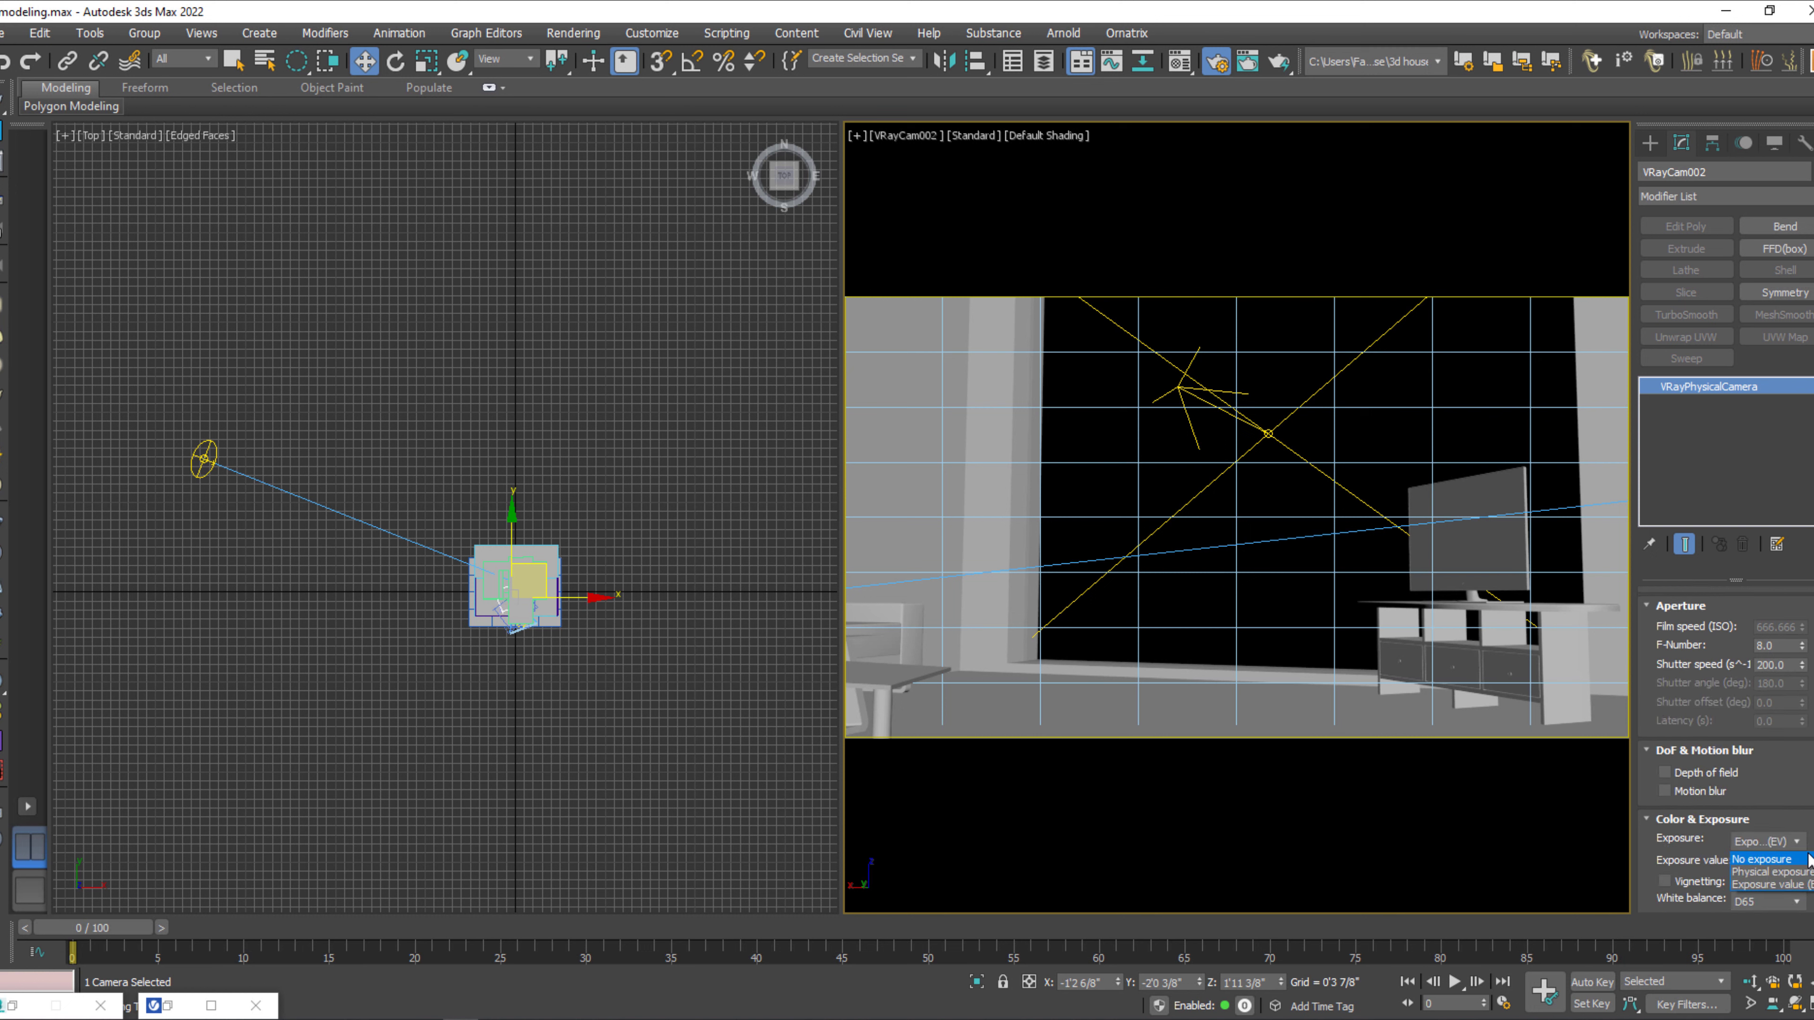
click(1807, 860)
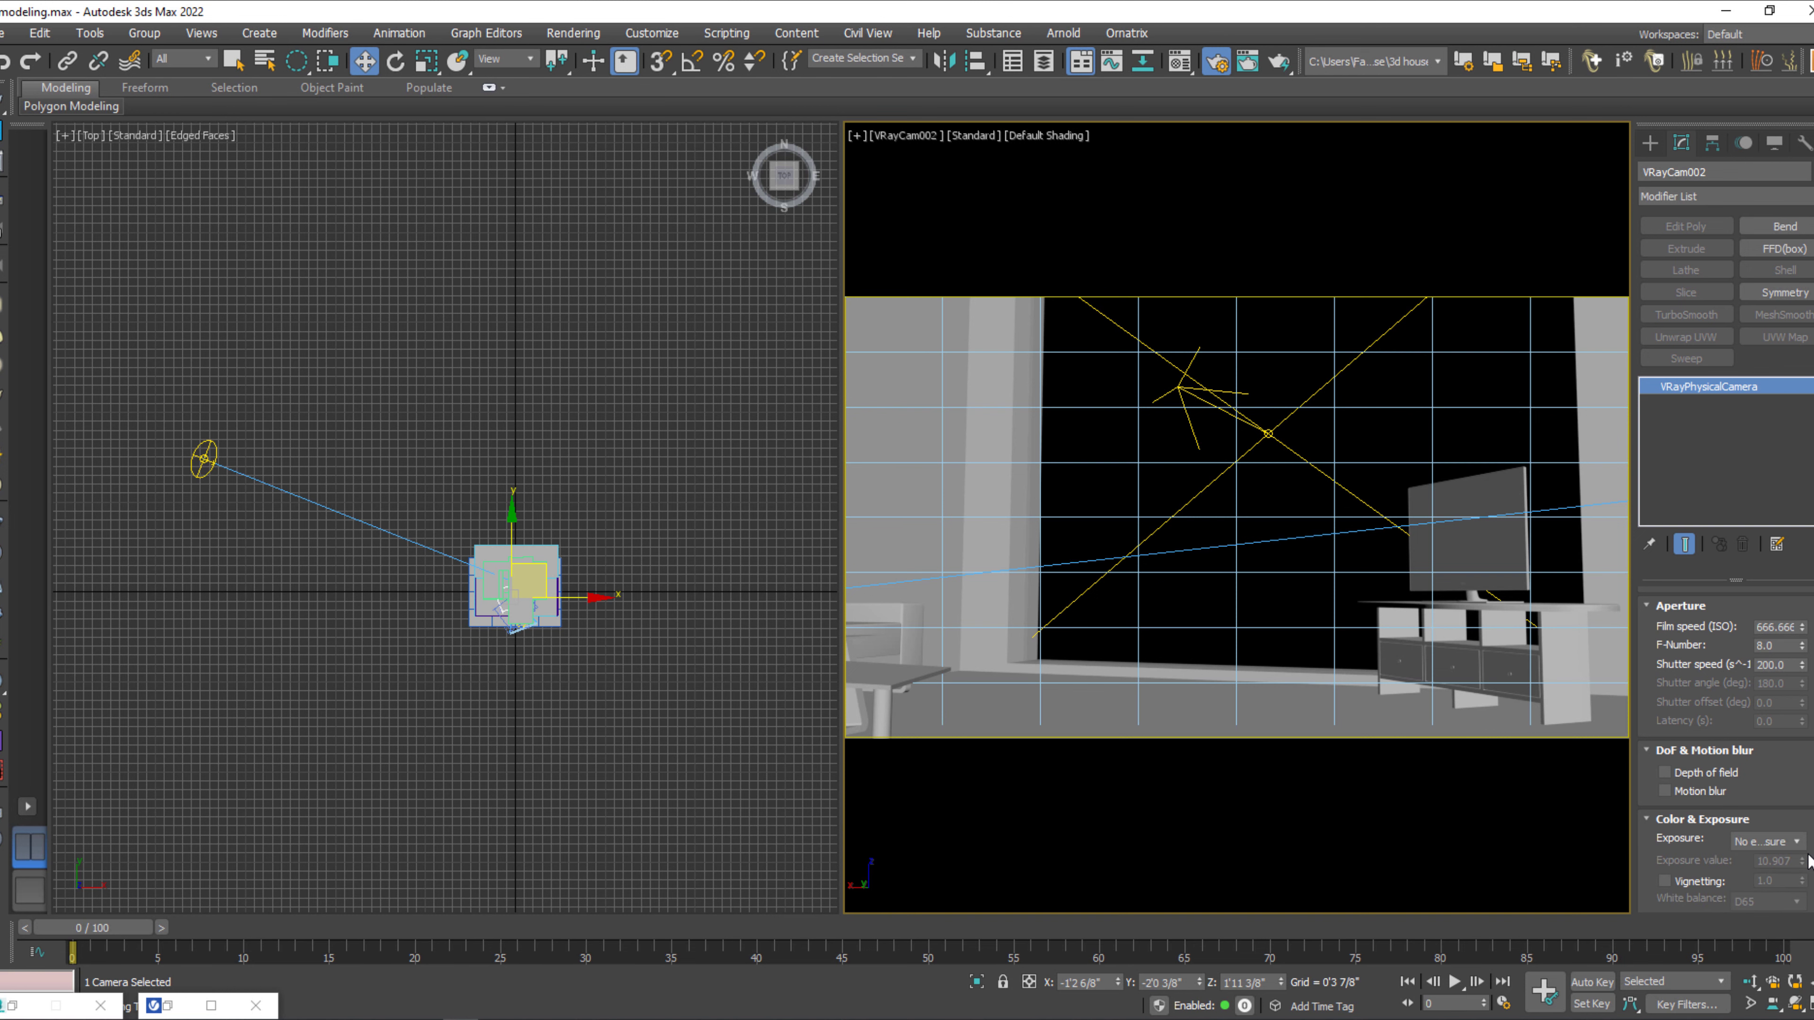
click(1272, 64)
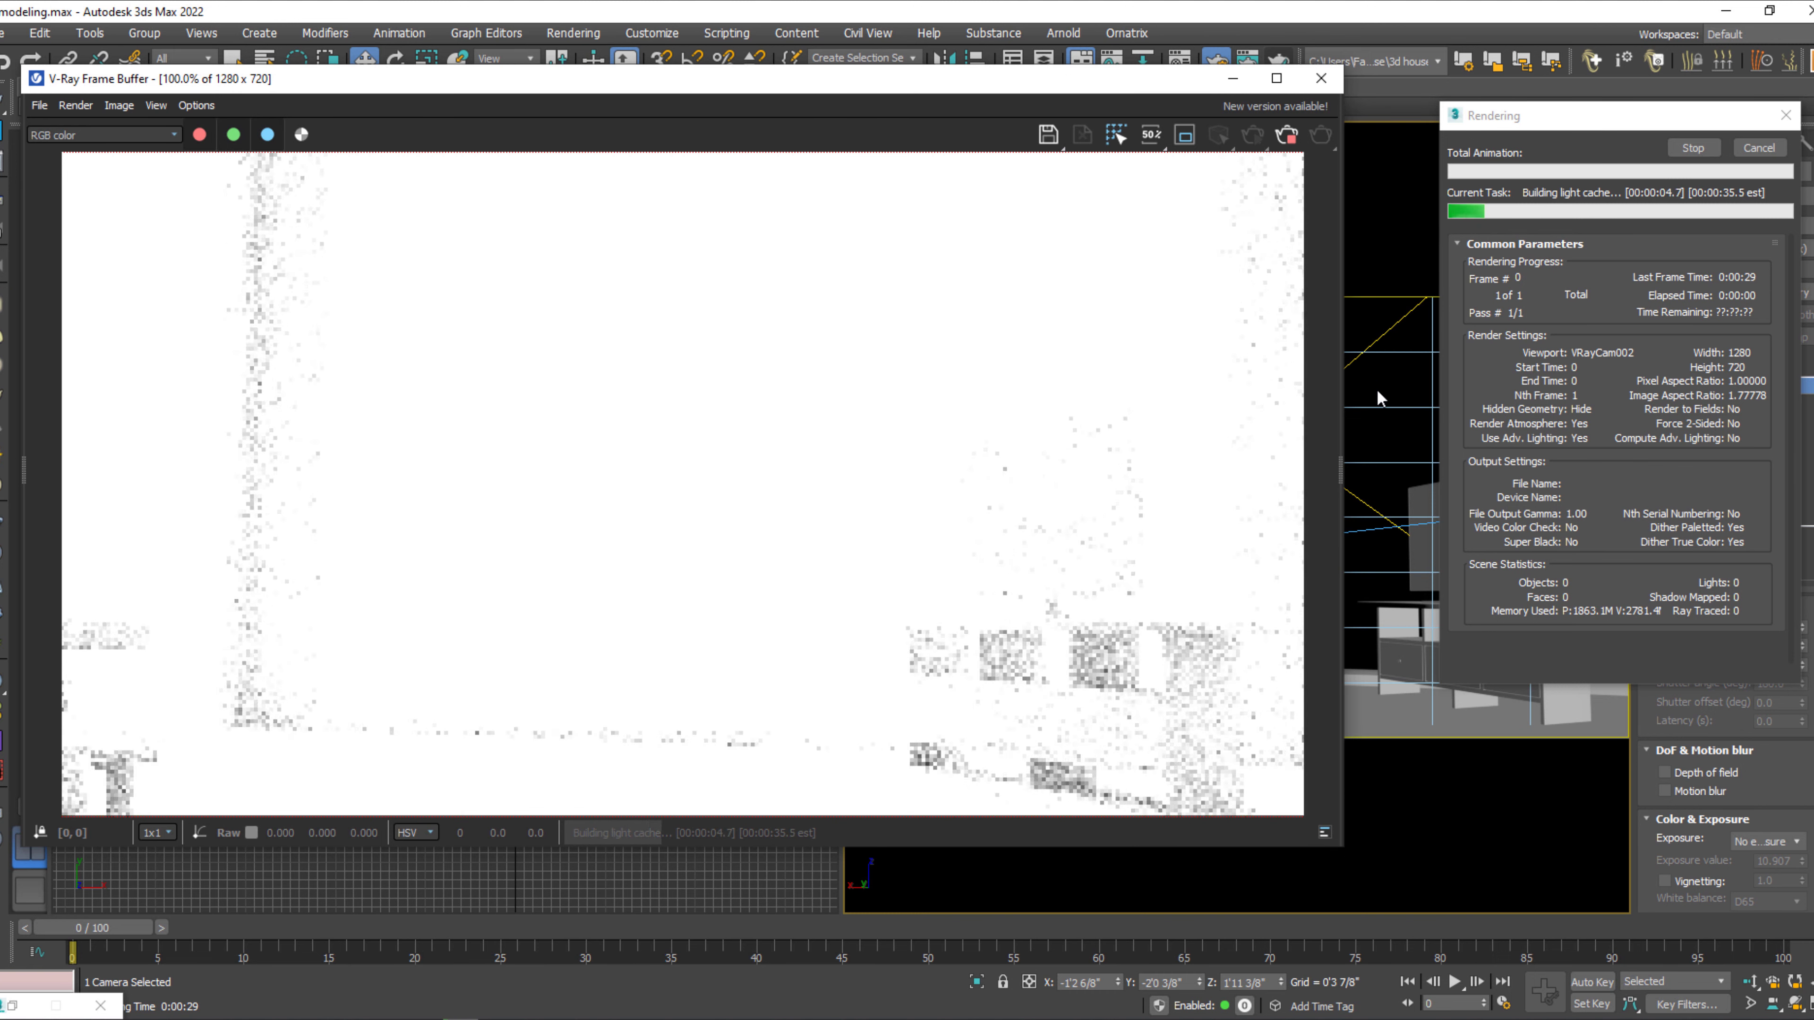
click(1694, 147)
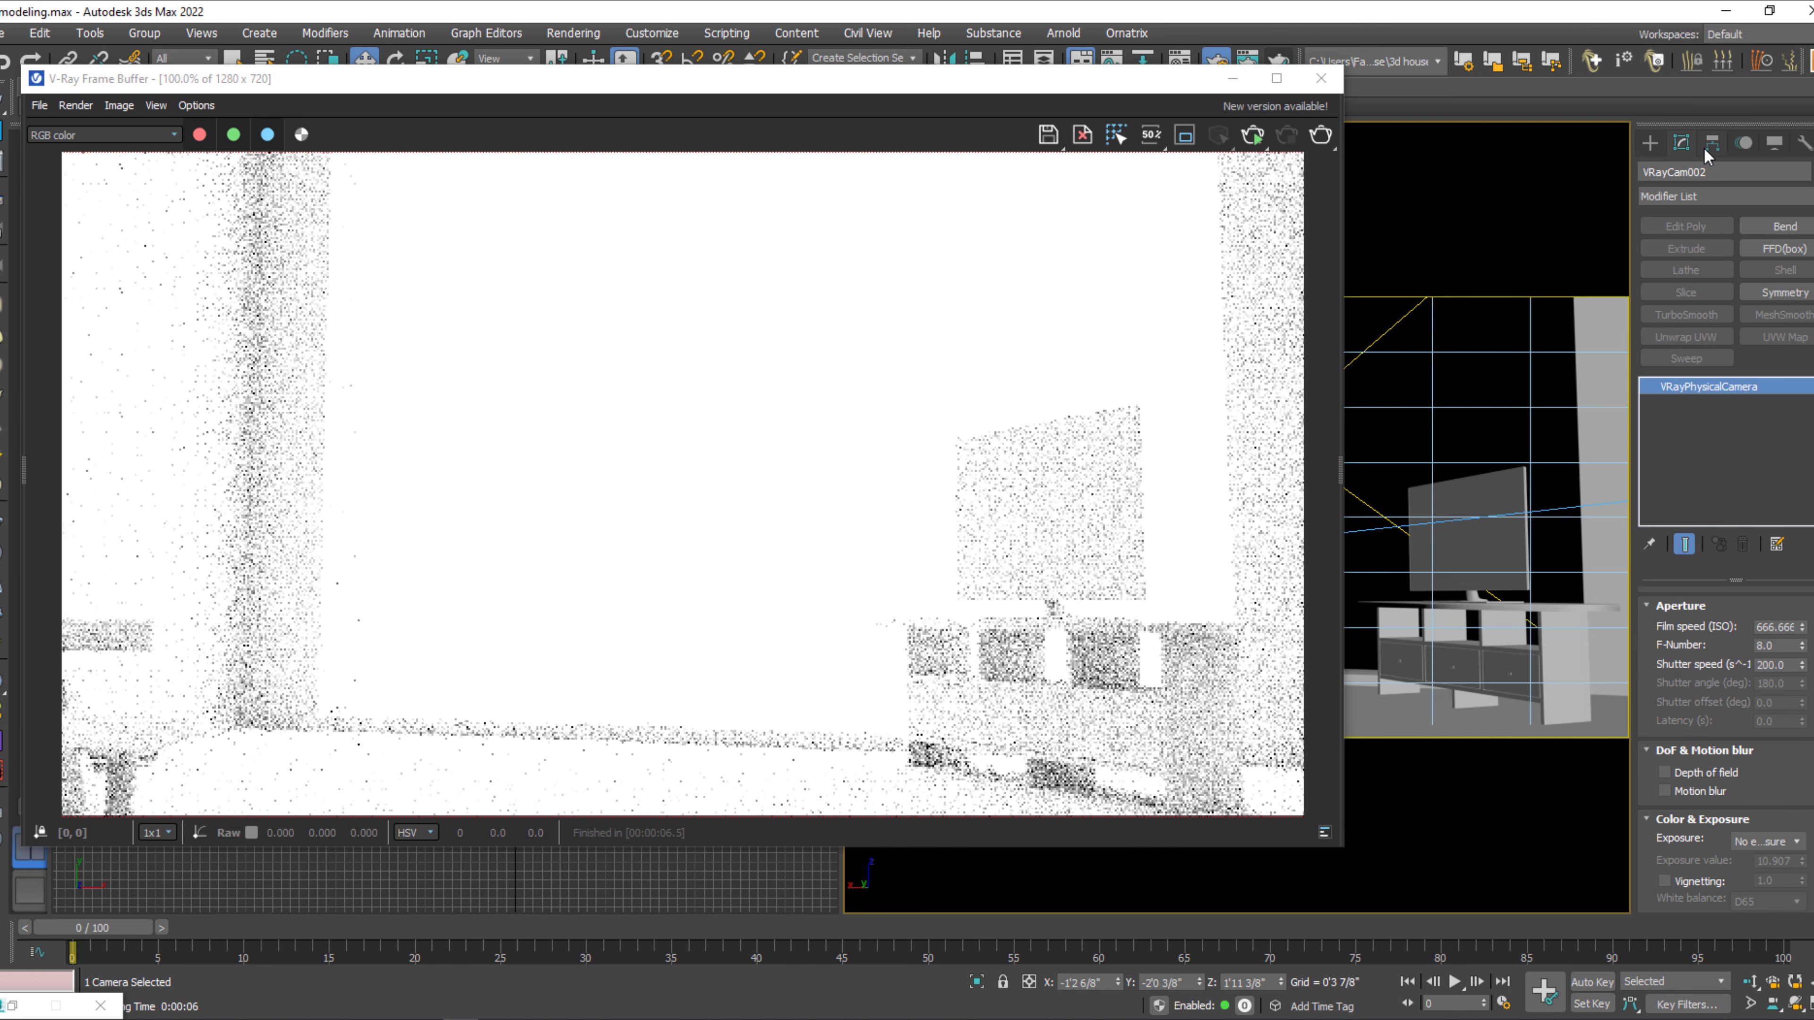
Switch the camera's exposure mode to Exposure value (EV), test-render the view again and stop the render.
click(1786, 843)
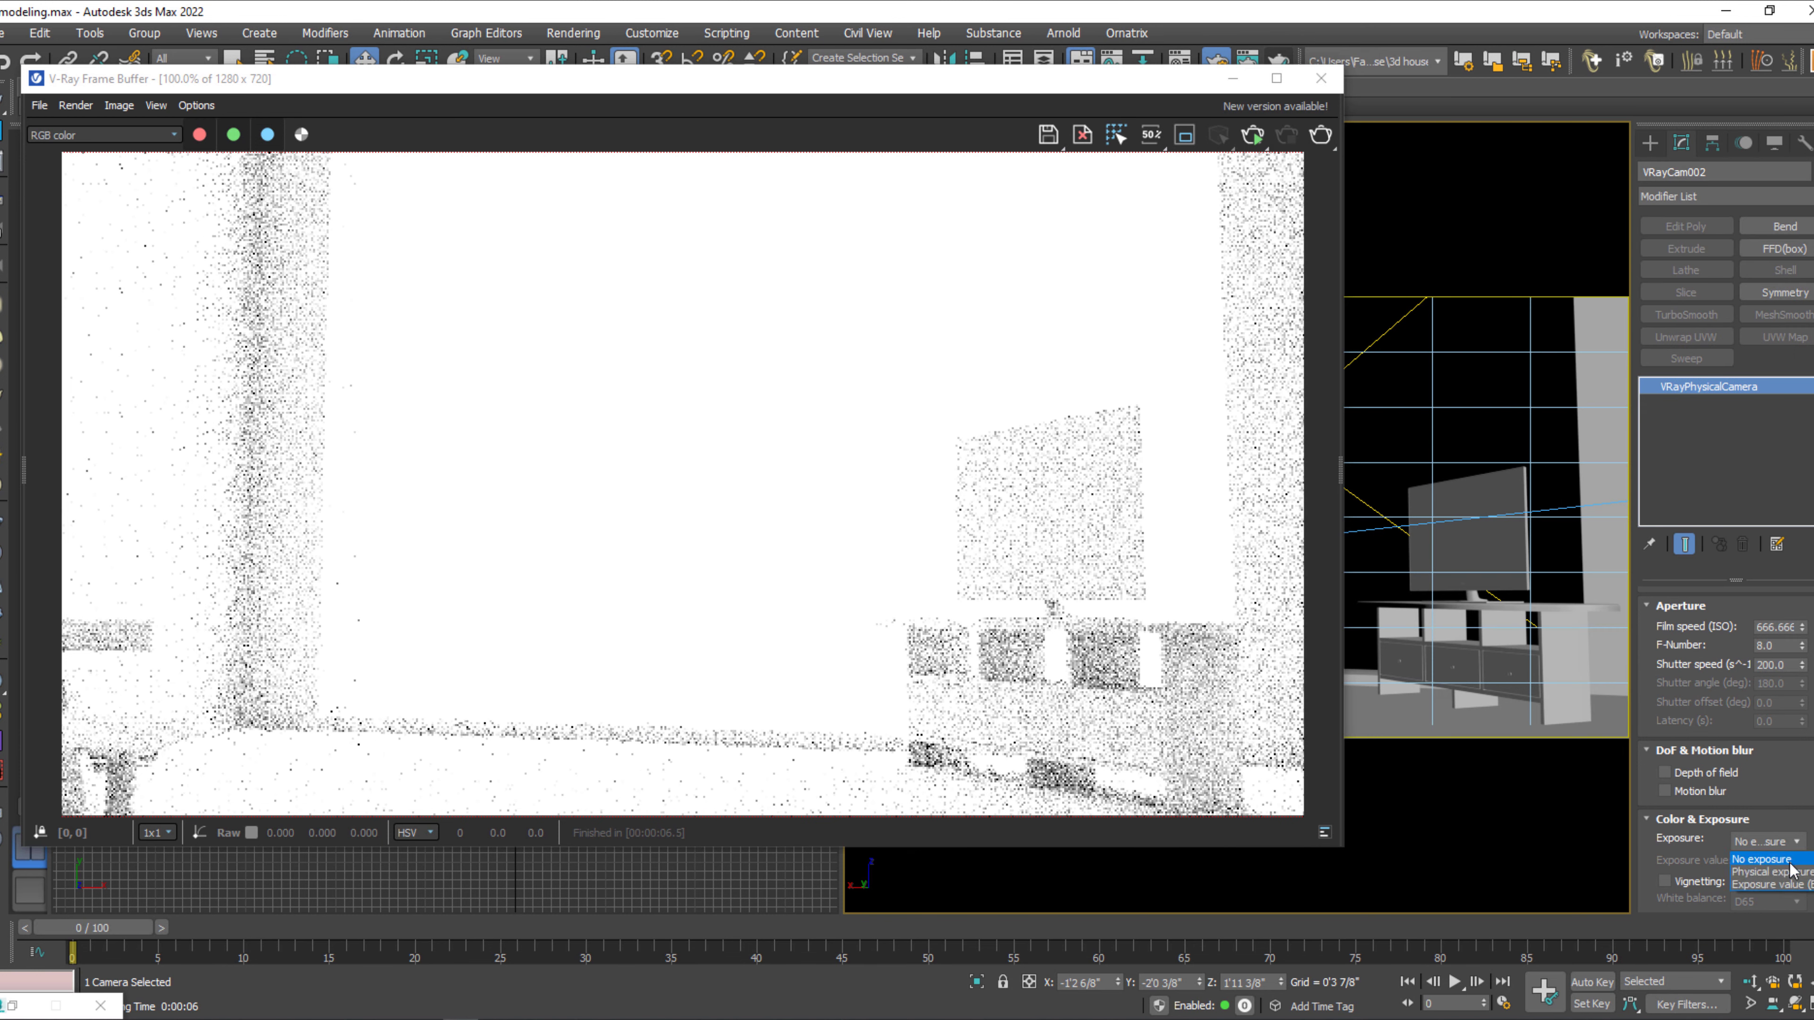
click(1807, 885)
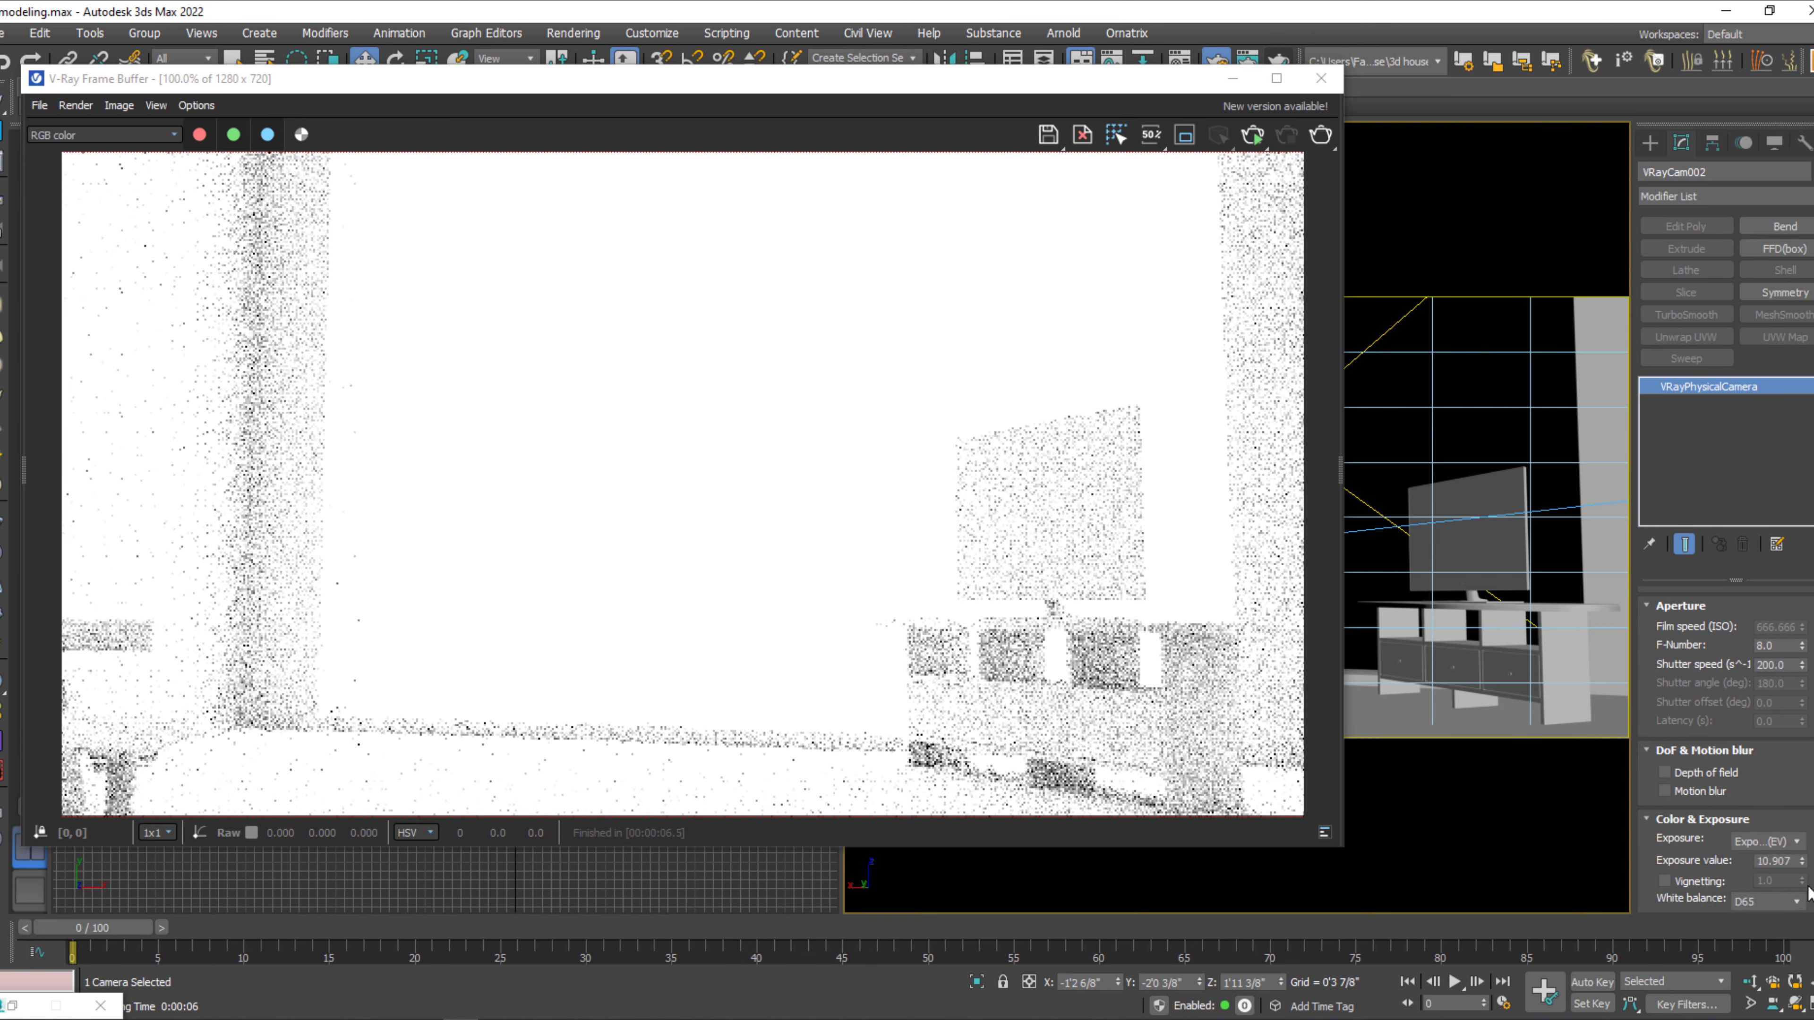
click(1319, 135)
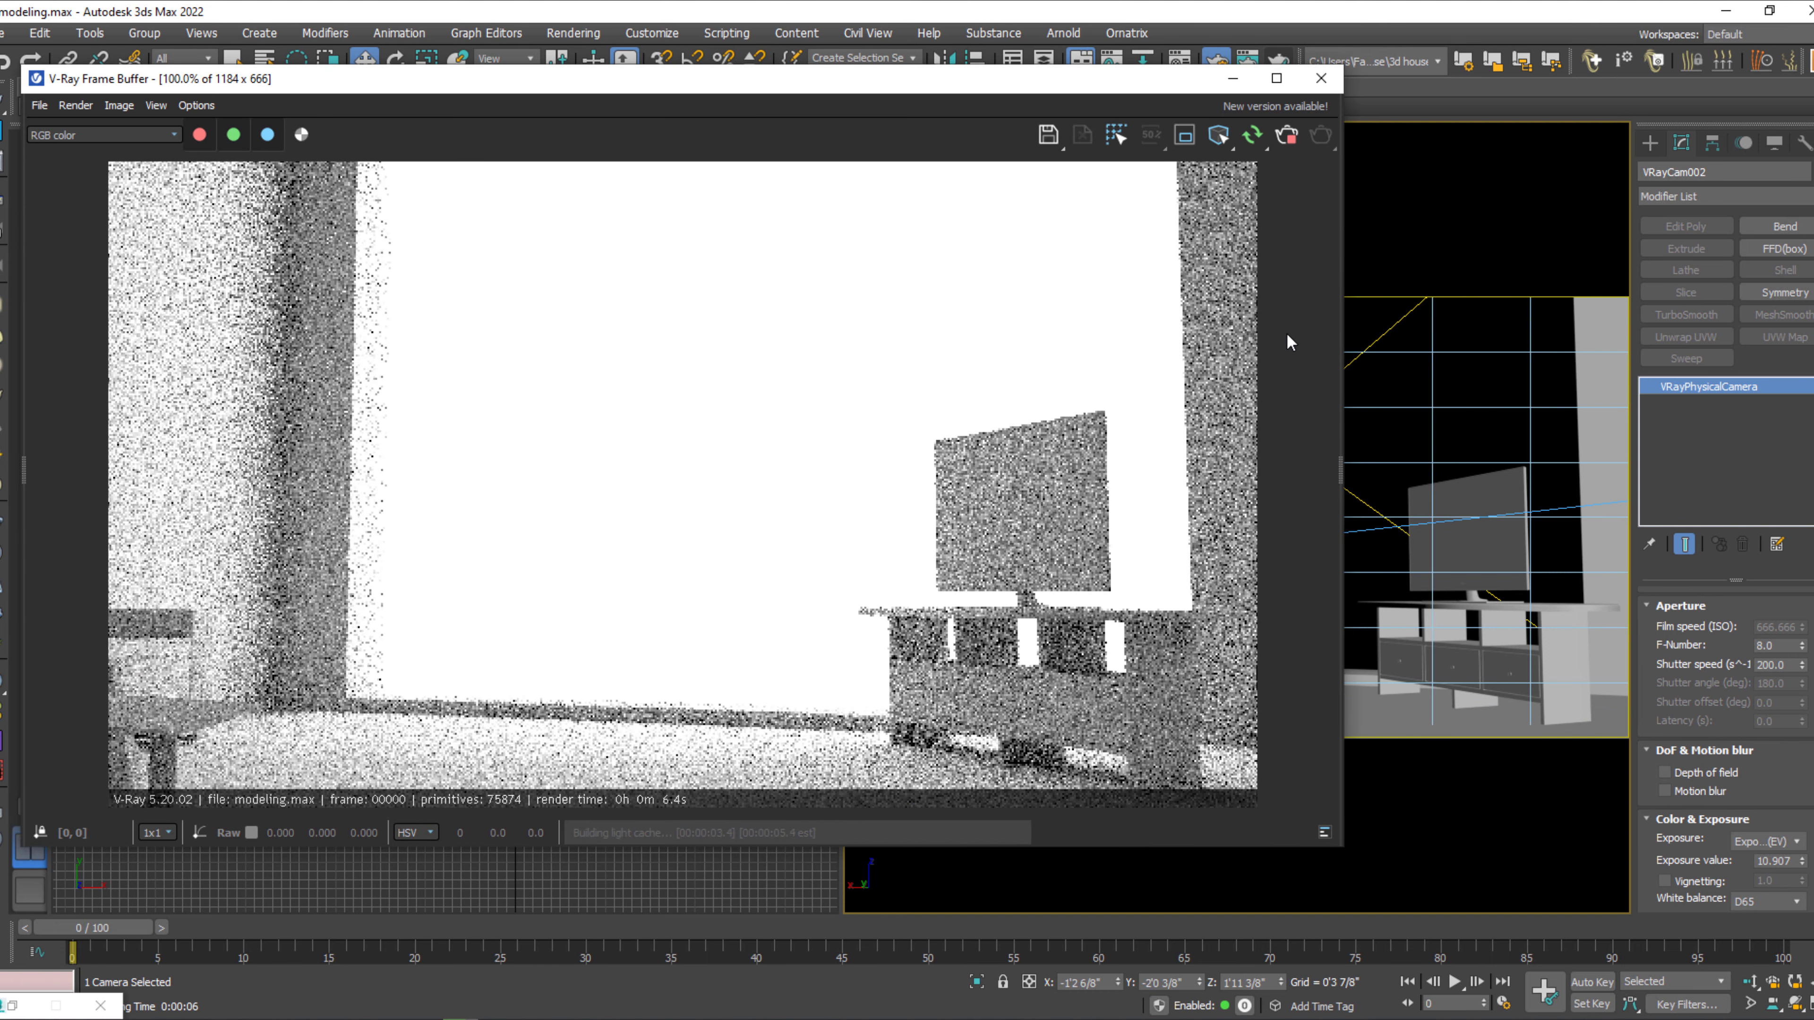
click(1286, 137)
Set the VRayCam002 exposure mode to No exposure and move the frame buffer window off the viewports.
click(1768, 841)
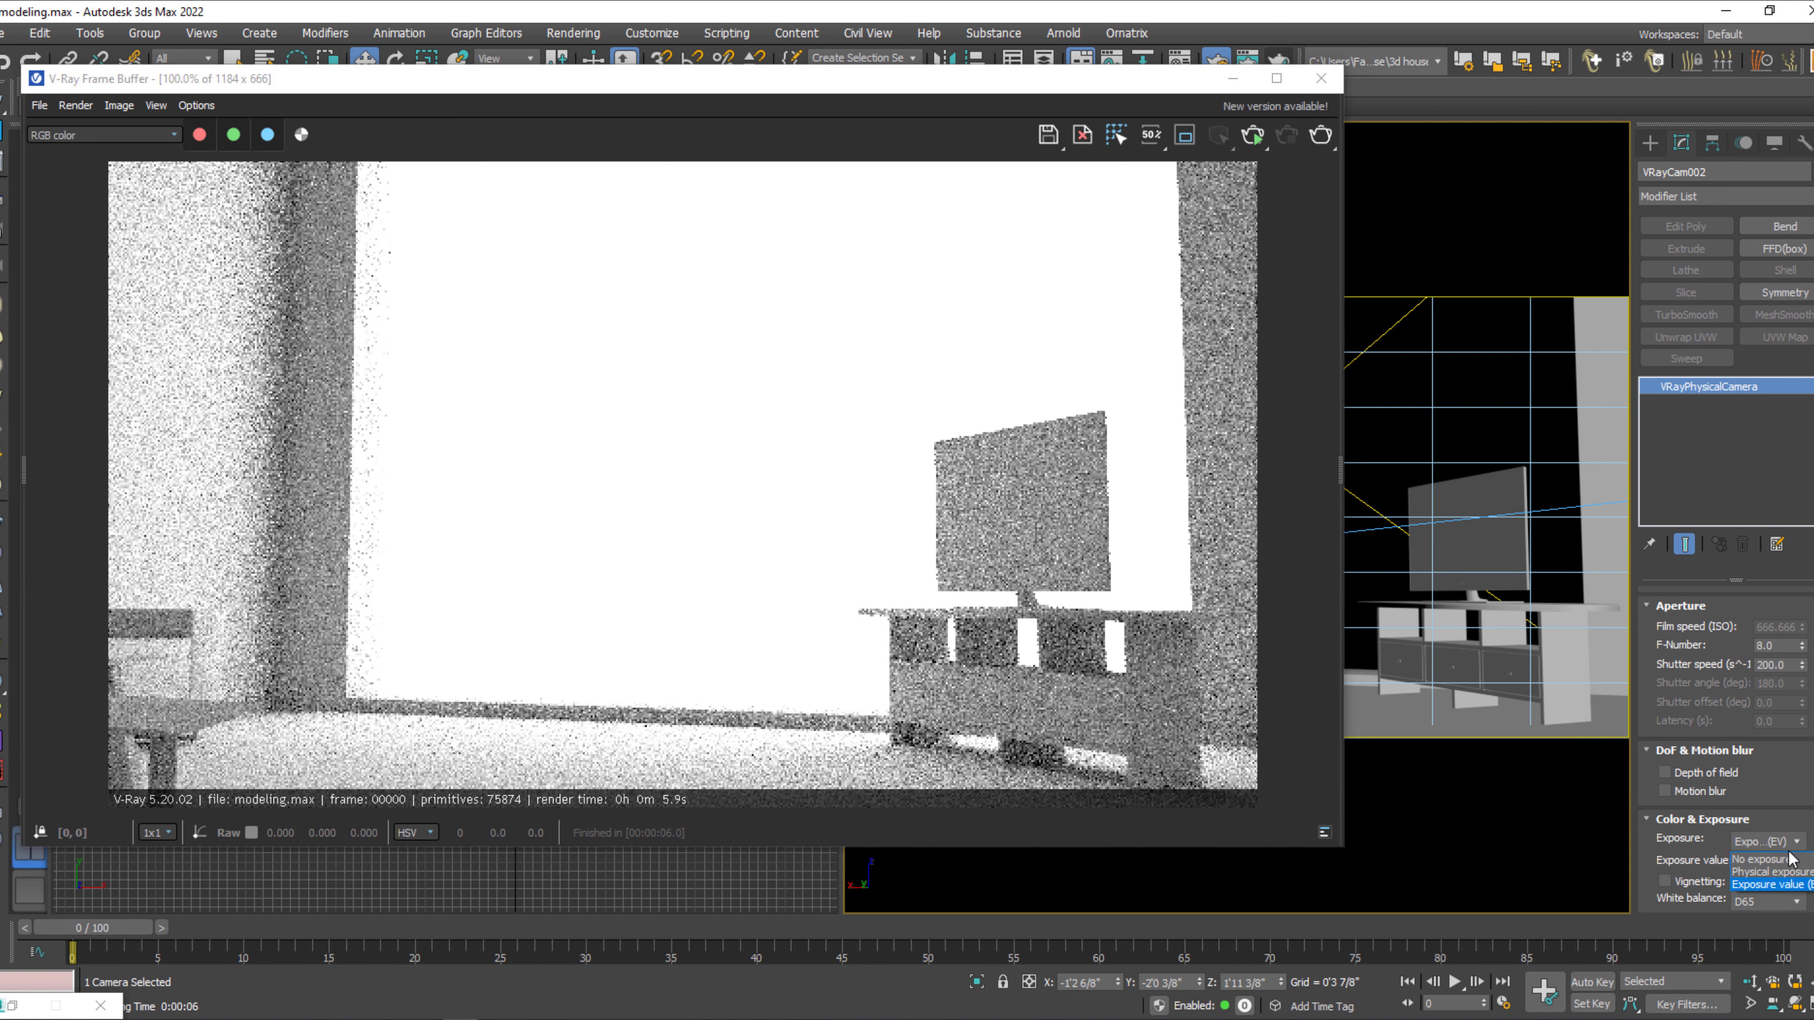
click(1790, 863)
drag(1117, 91, 1370, 390)
Check the exposure control, atmosphere and render effects in Environment and Effects, then close that dialog and the frame buffer.
click(658, 223)
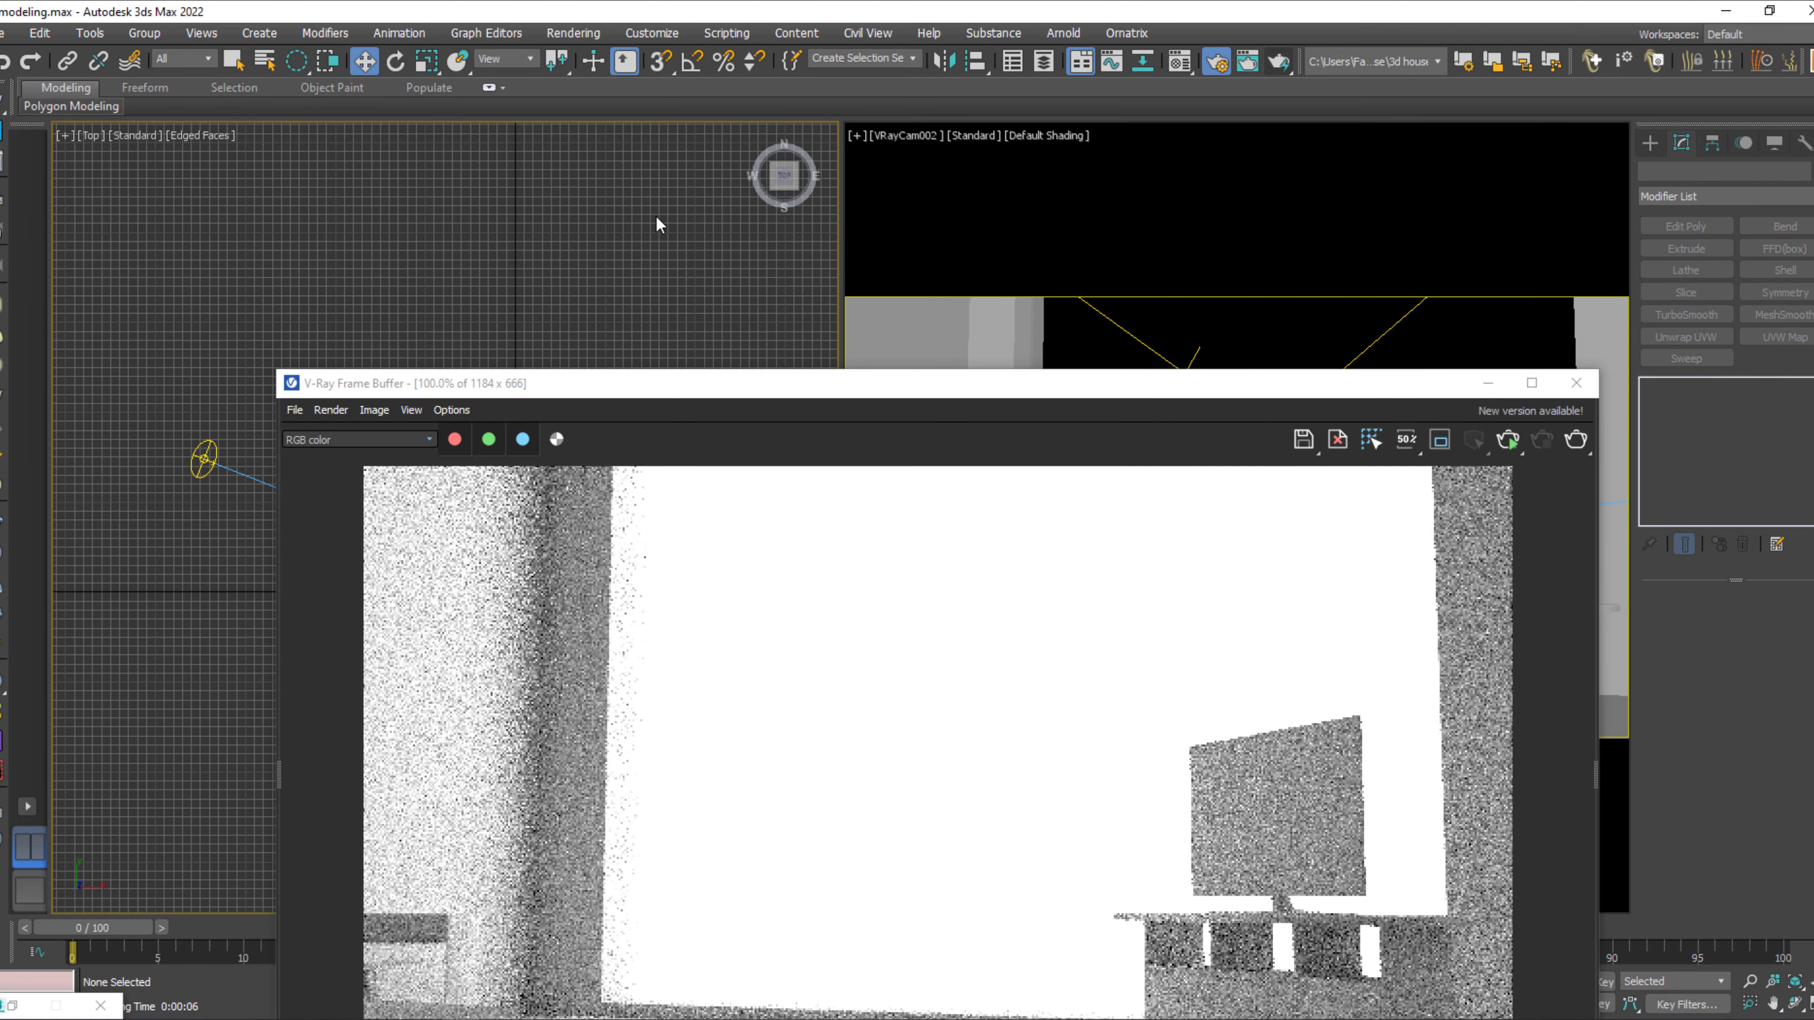
key(8)
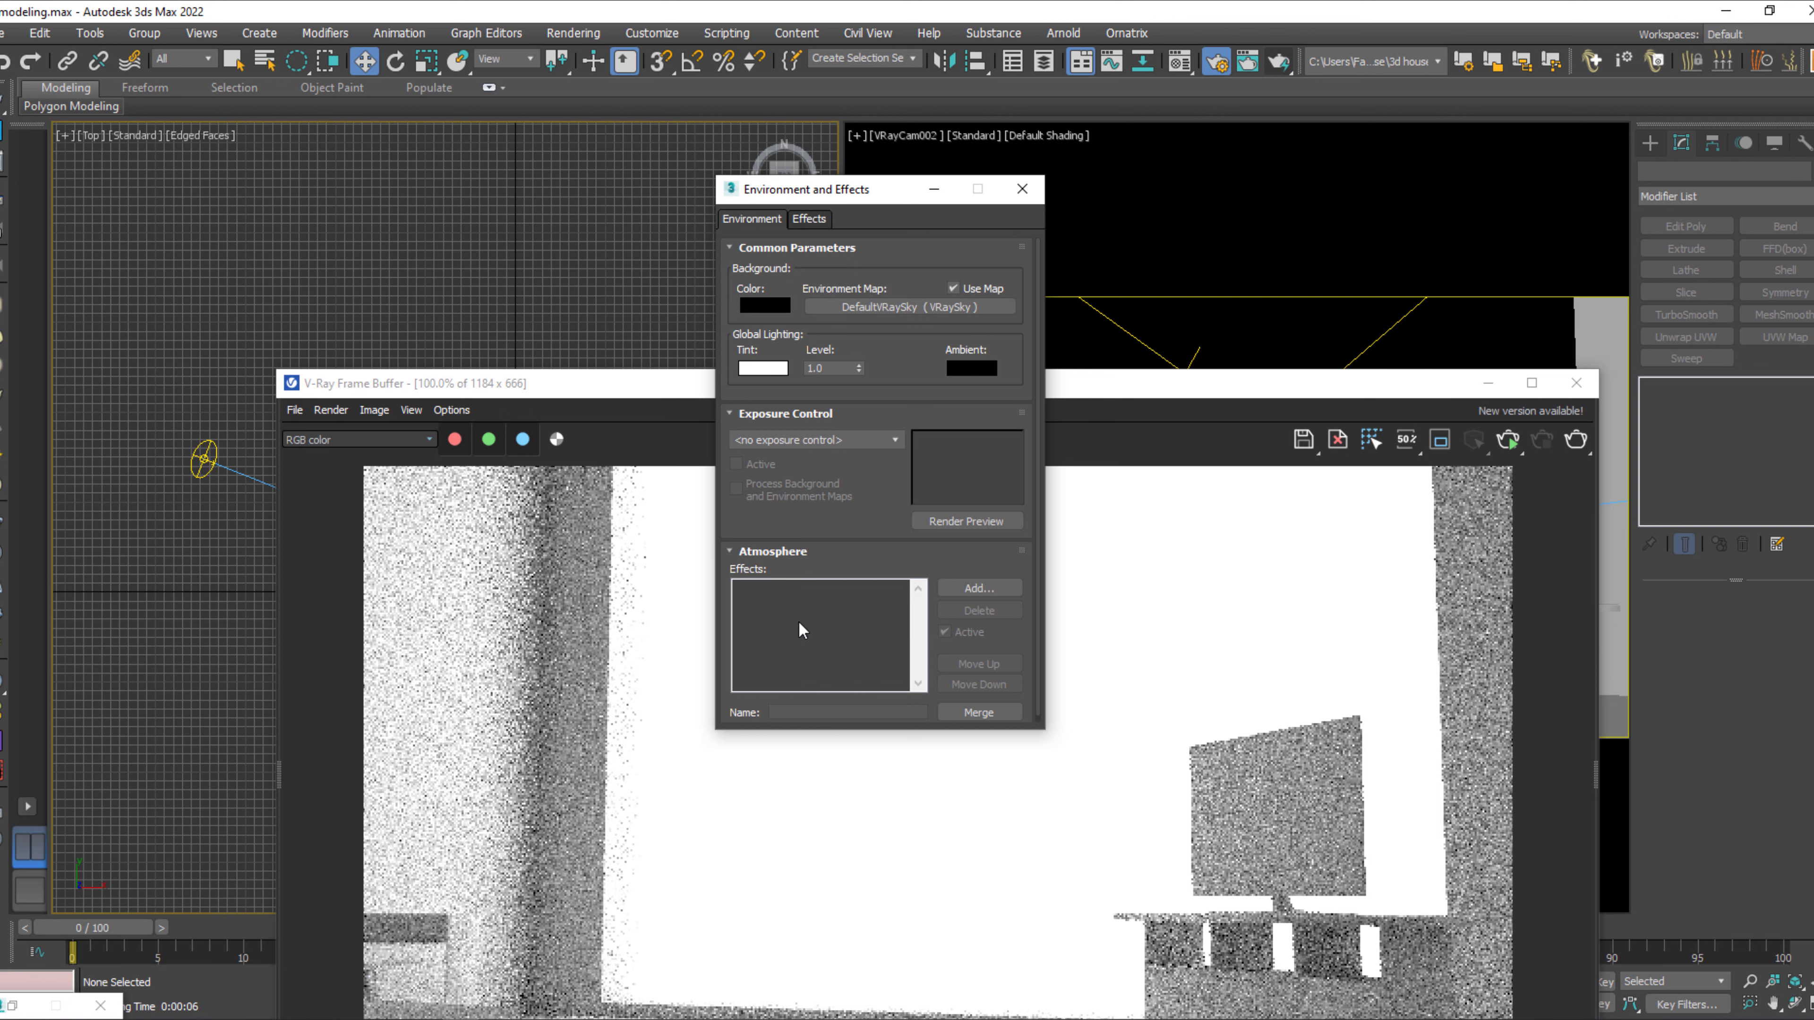
click(810, 220)
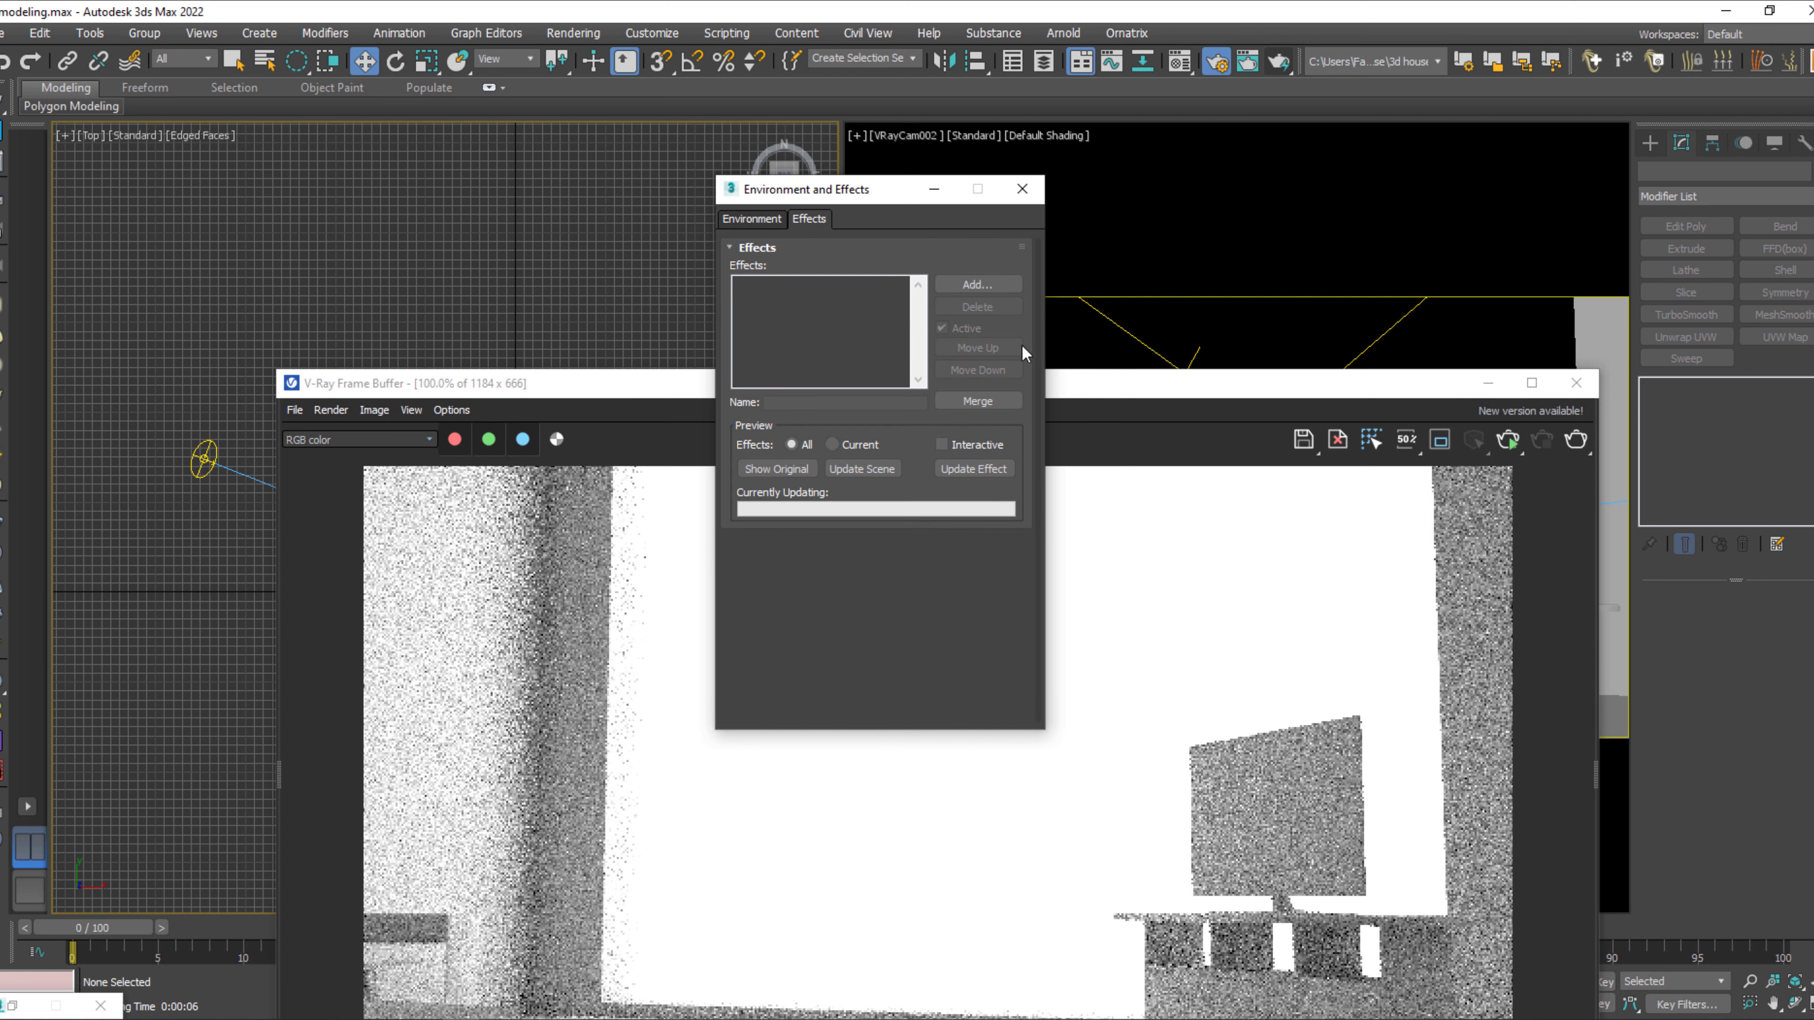
click(1022, 188)
drag(1257, 389, 1161, 146)
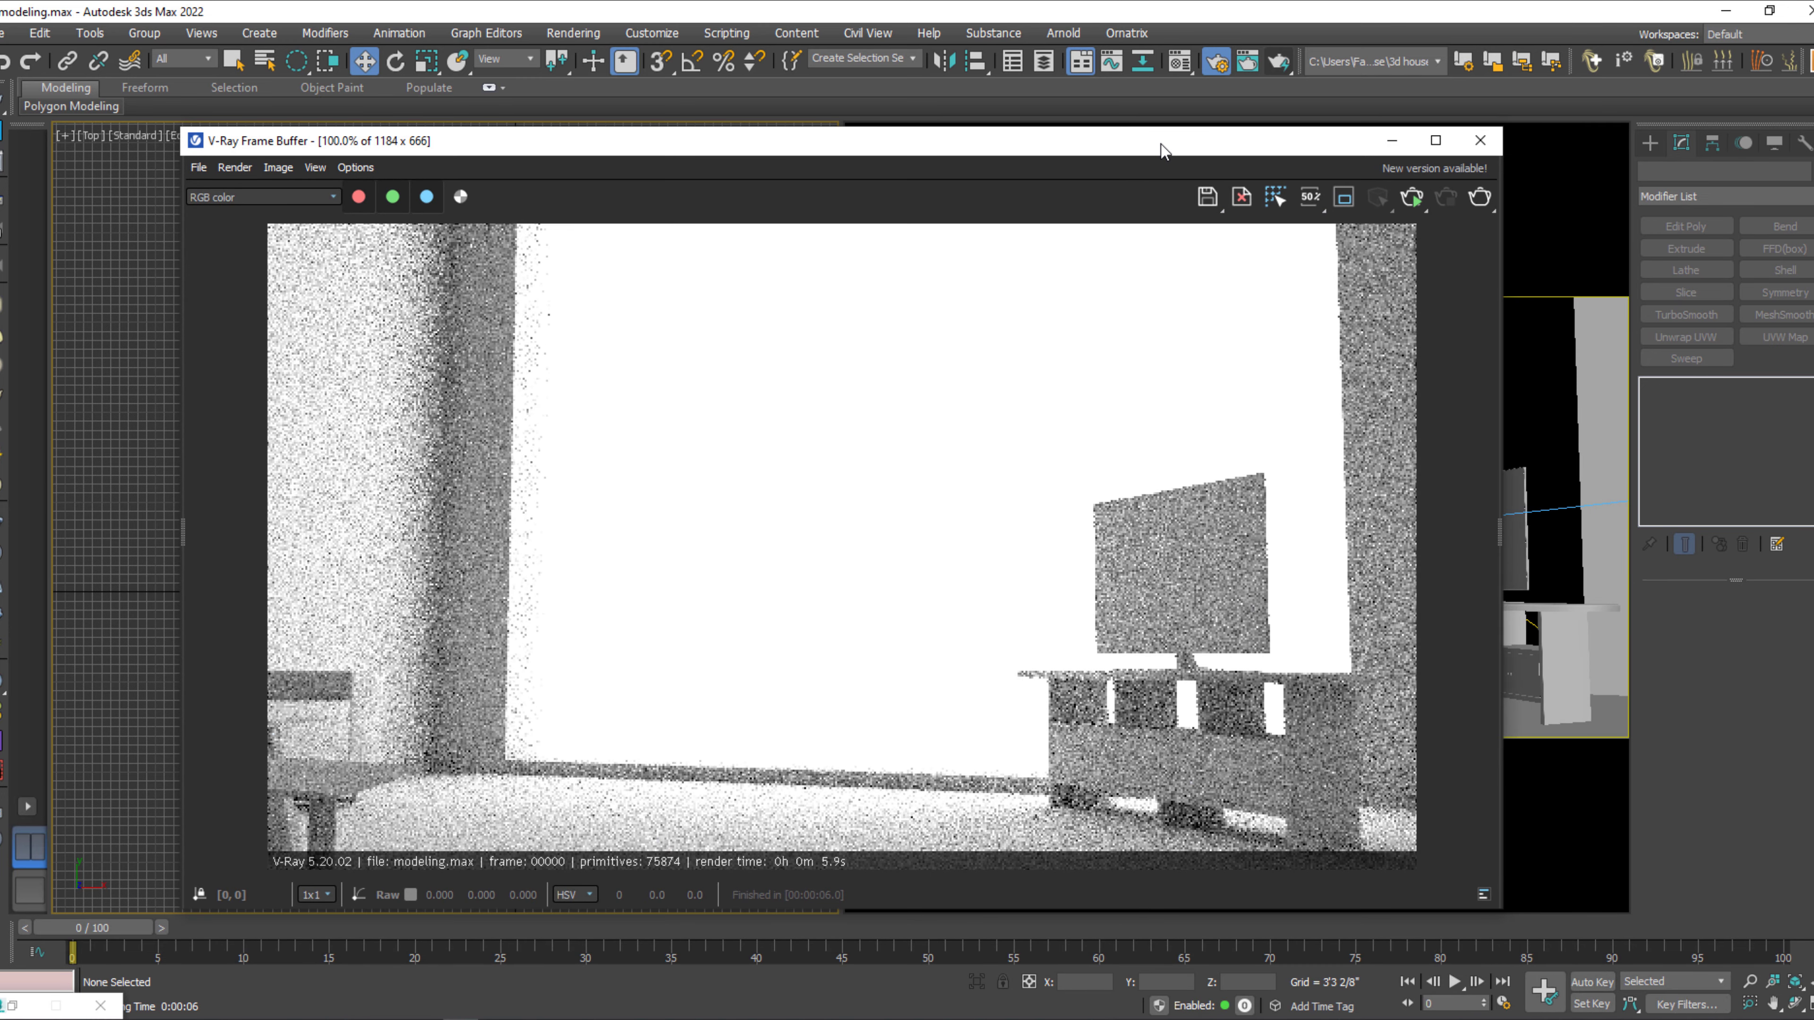
click(1479, 140)
Set the VRayCam002 shutter speed to 300, test-render the camera view, and close the frame buffer.
click(900, 135)
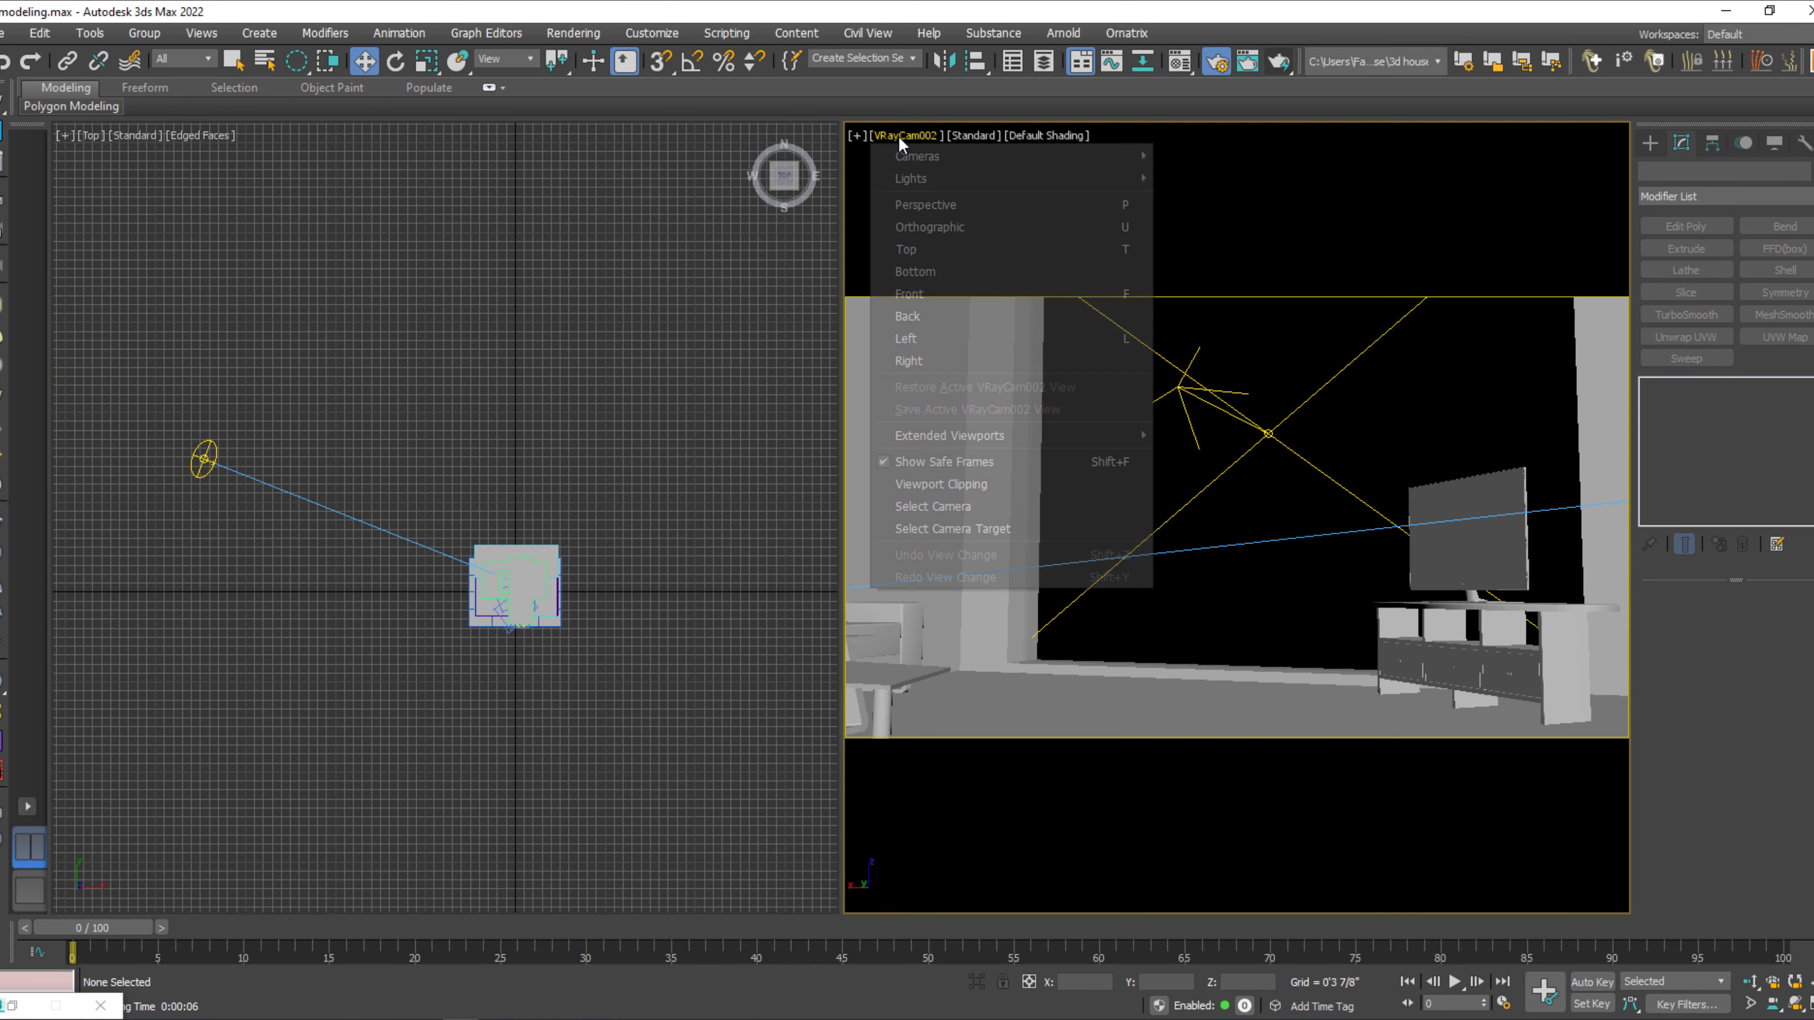
click(948, 506)
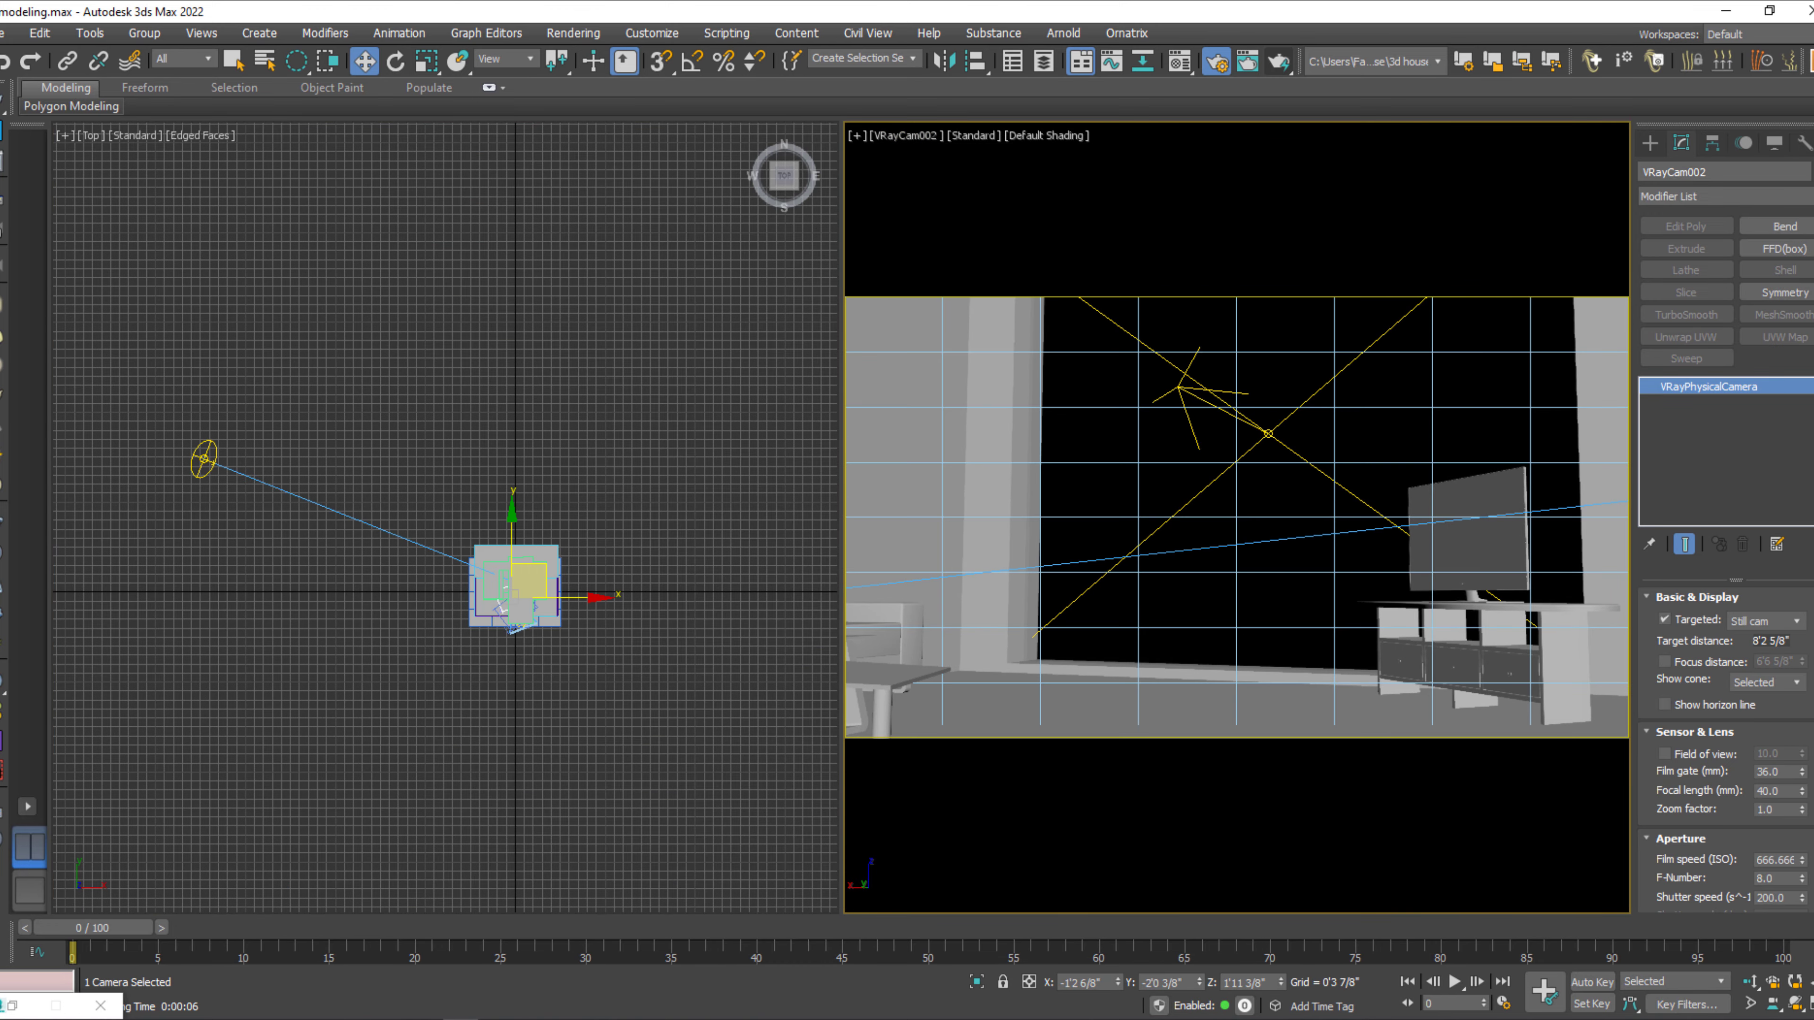
drag(1690, 885, 1692, 792)
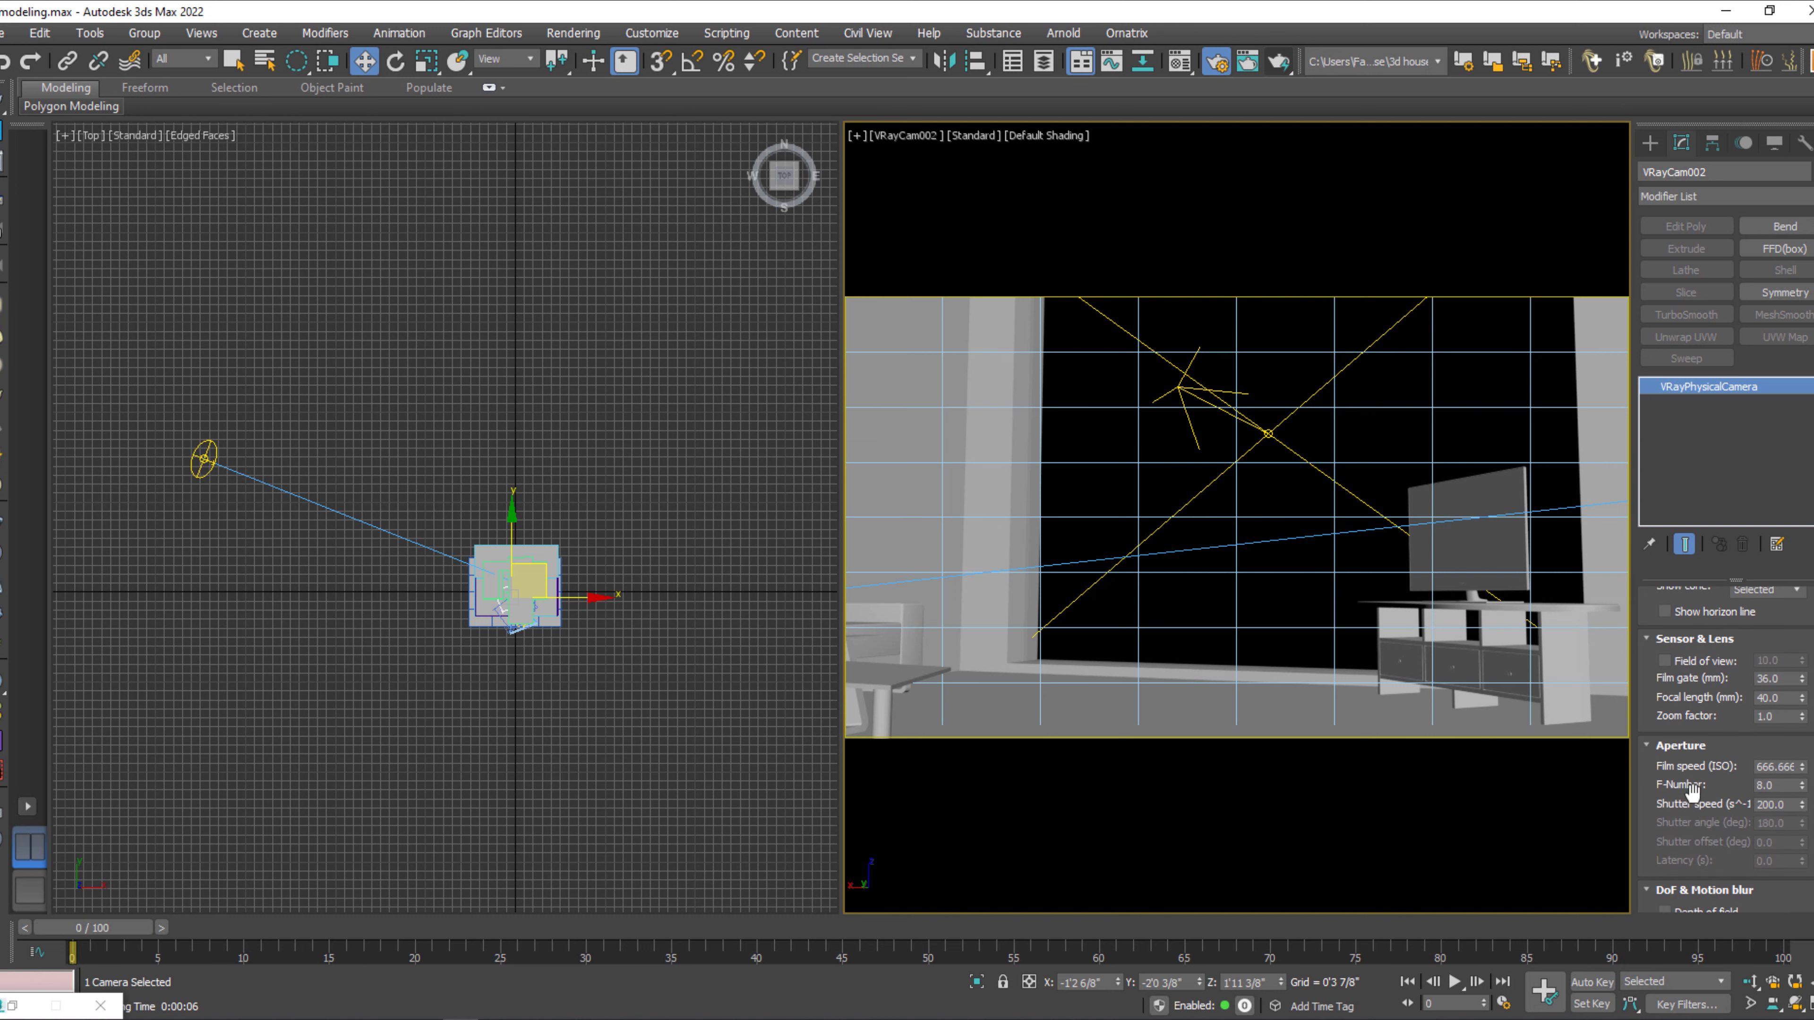
double_click(1783, 804)
key(shift+q)
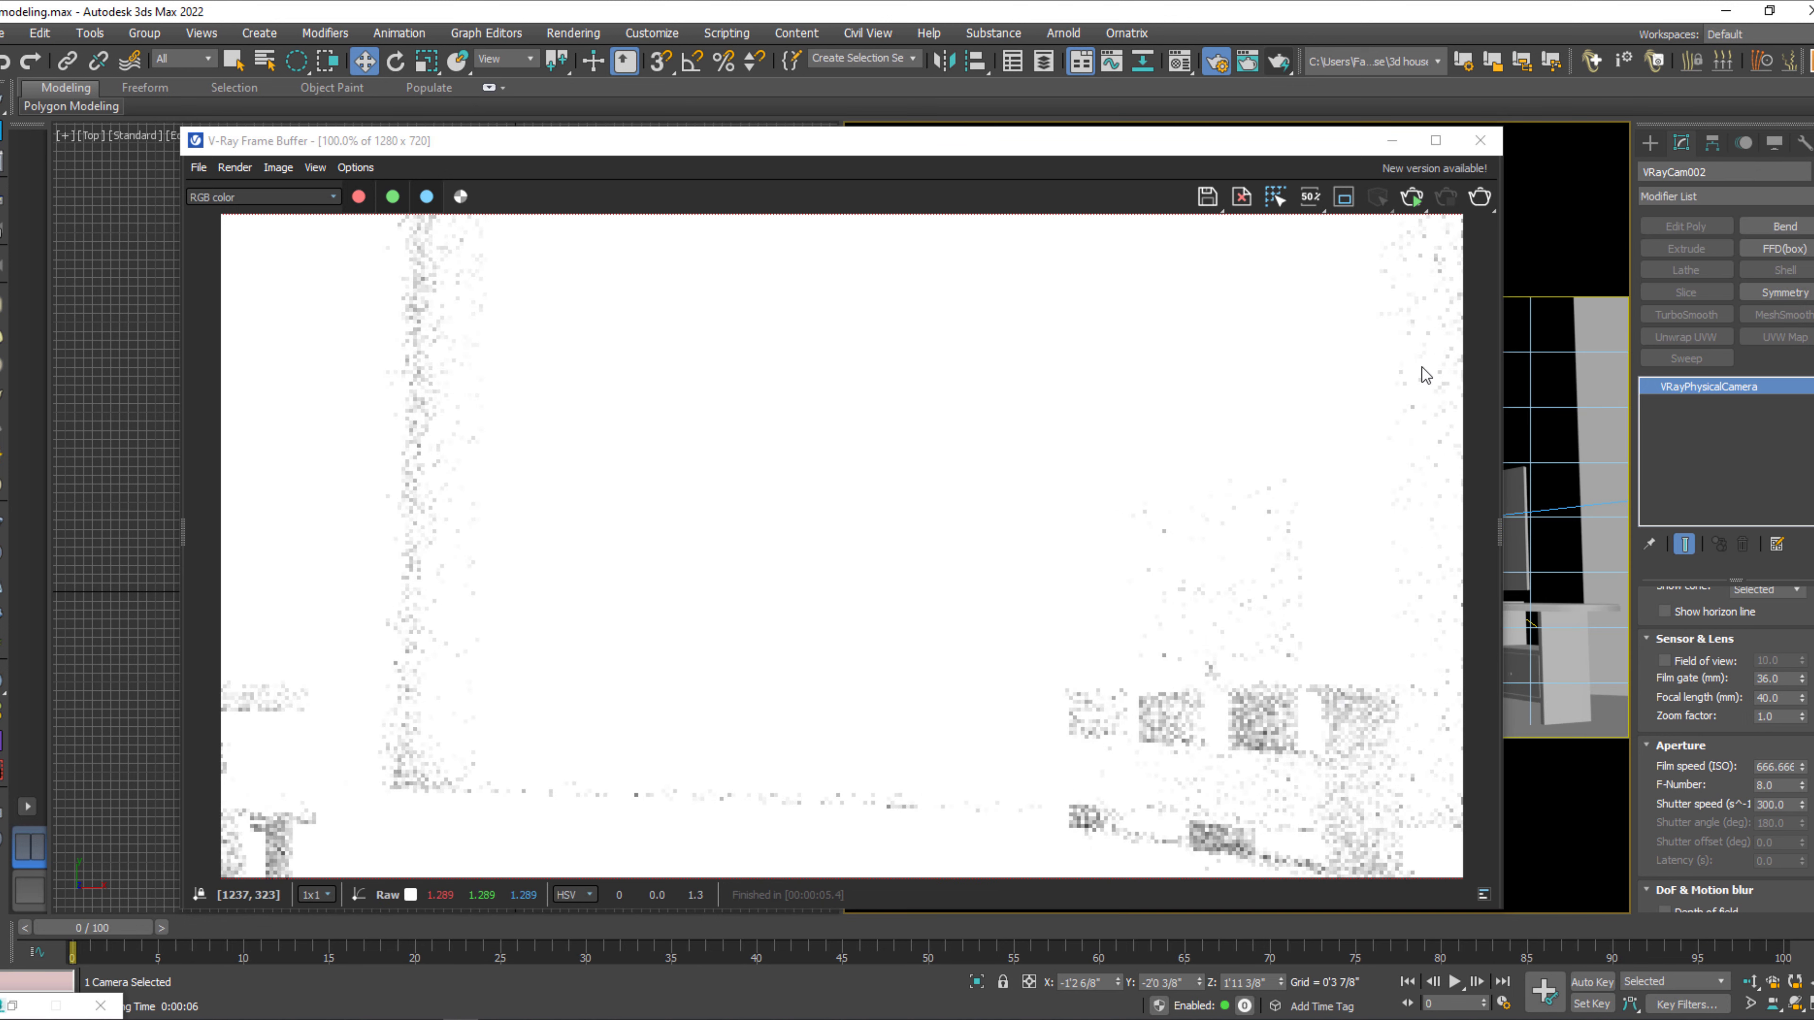
click(1480, 141)
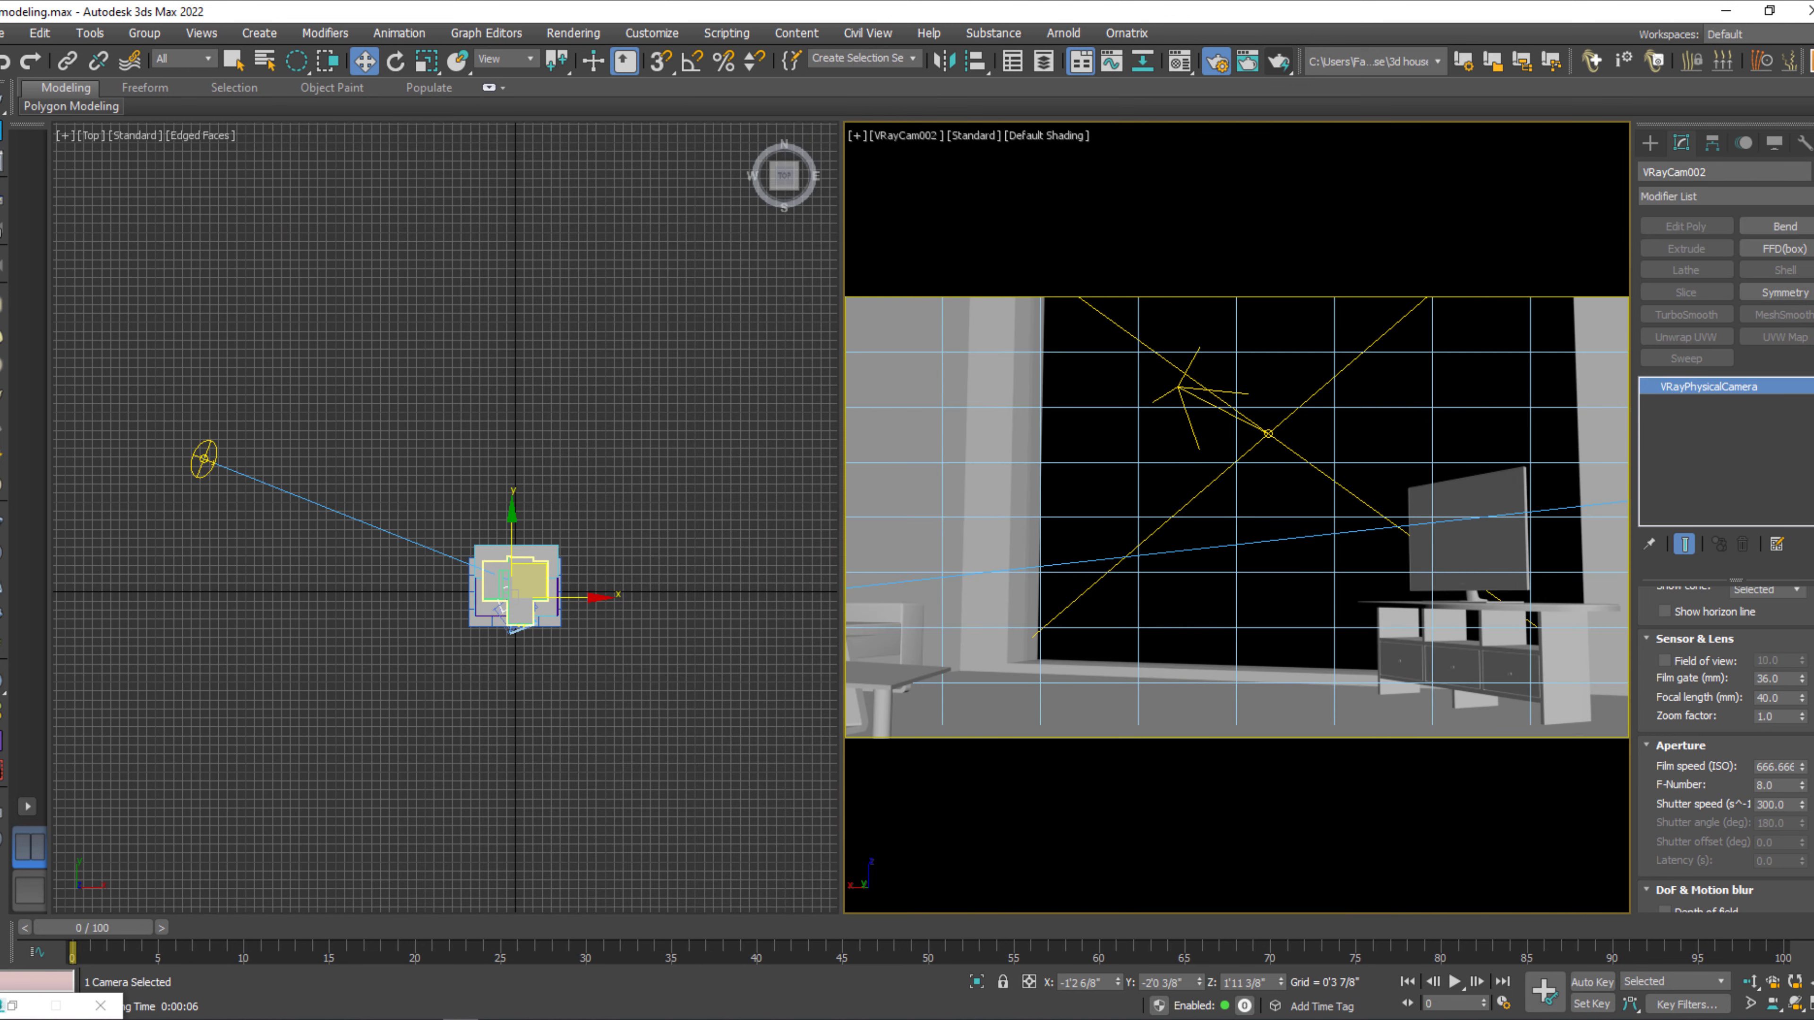
Launch a second instance of 3ds Max 2022 with an empty scene and close its Security Messages window.
right_click(462, 1019)
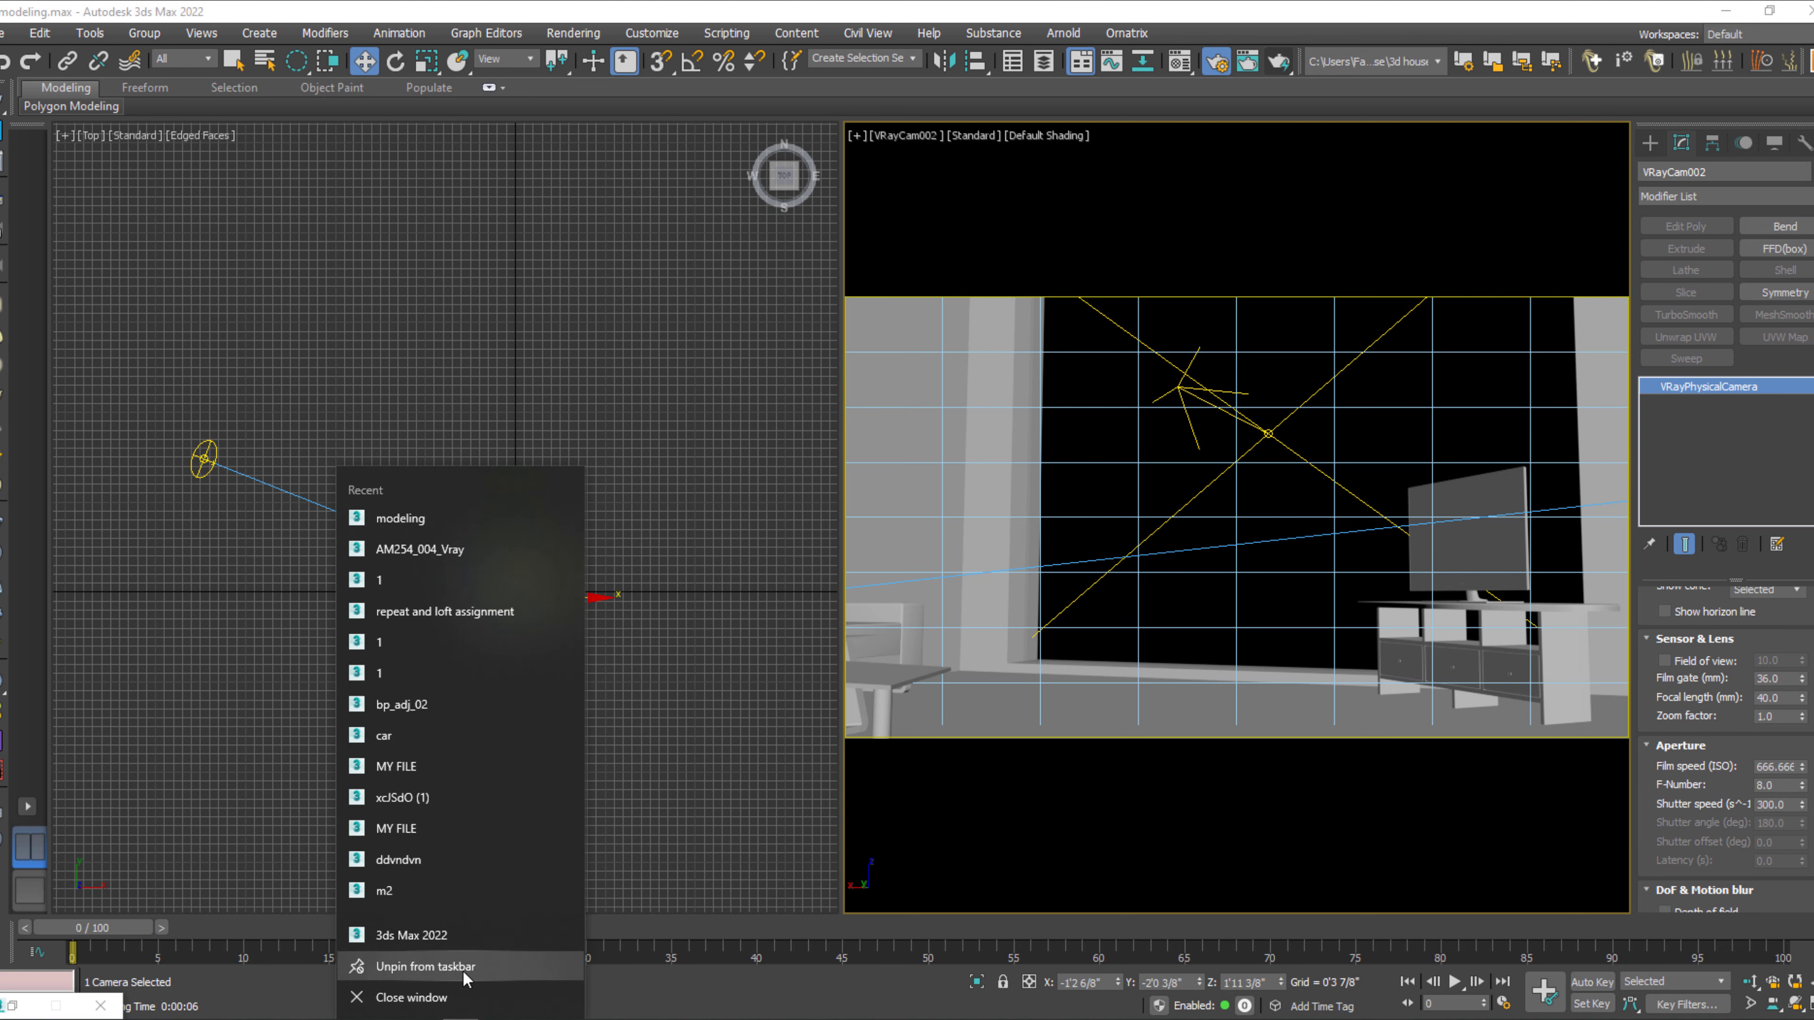
click(462, 938)
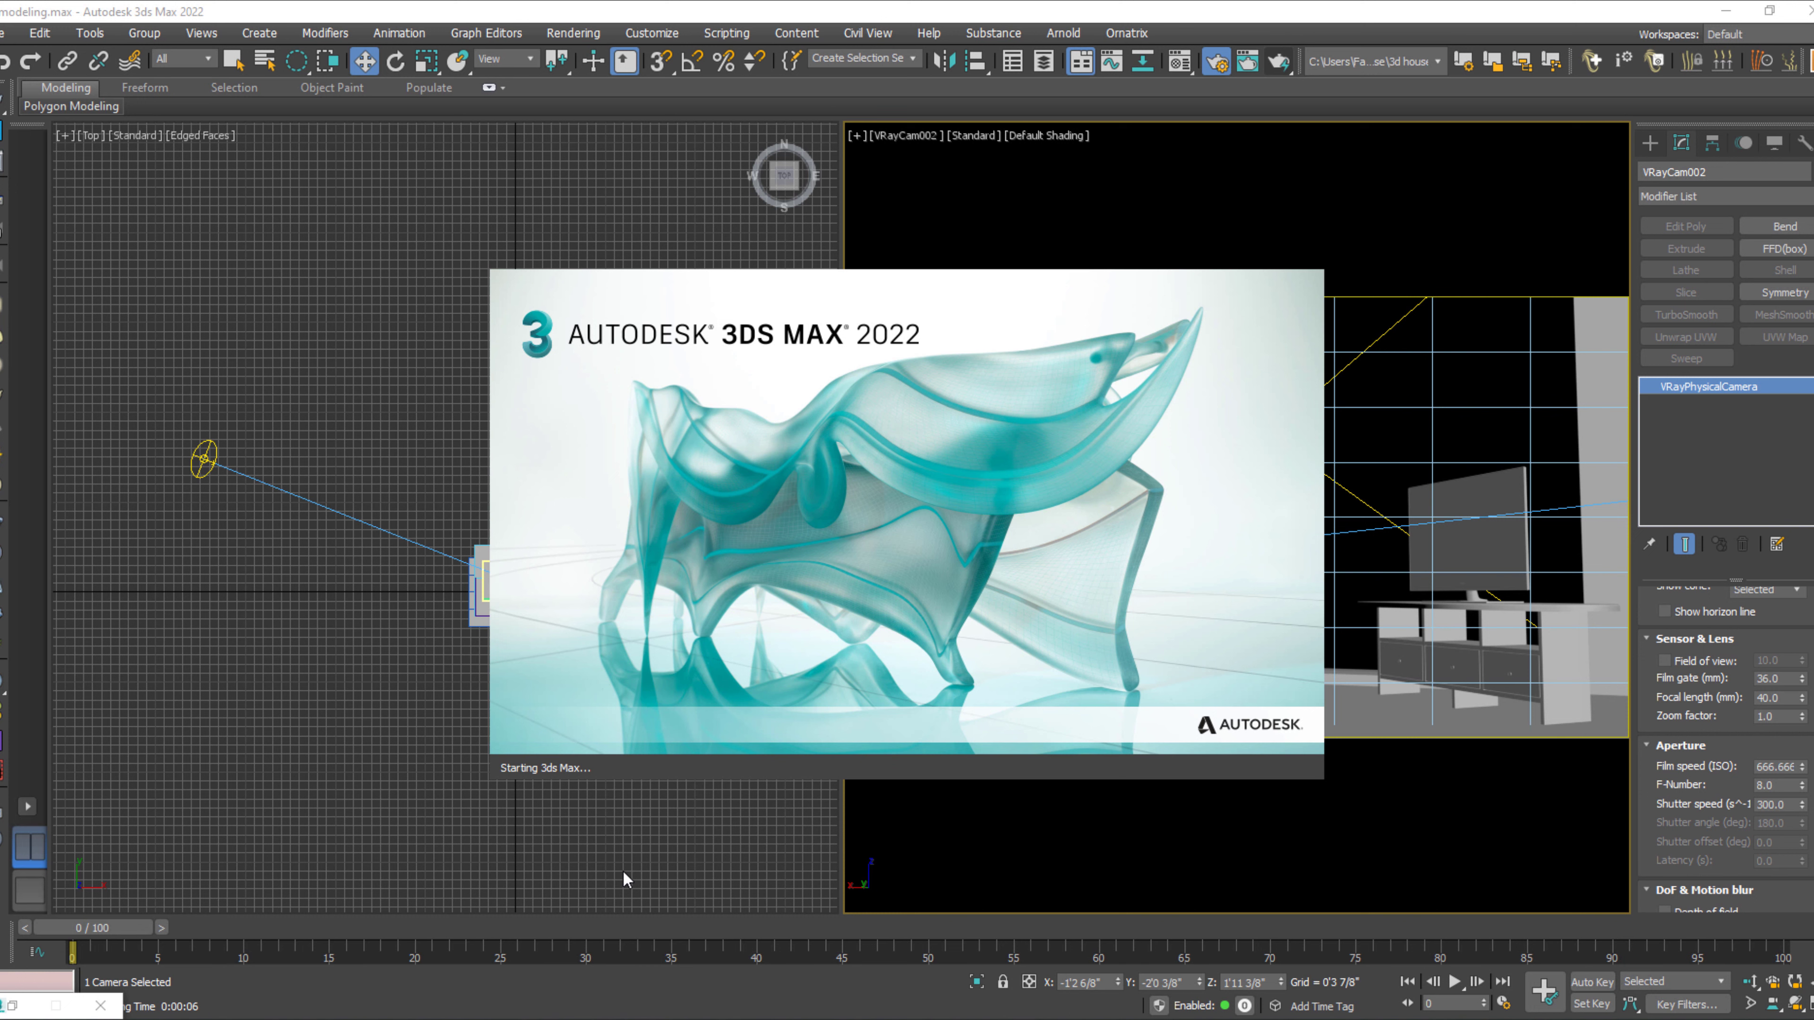
click(622, 870)
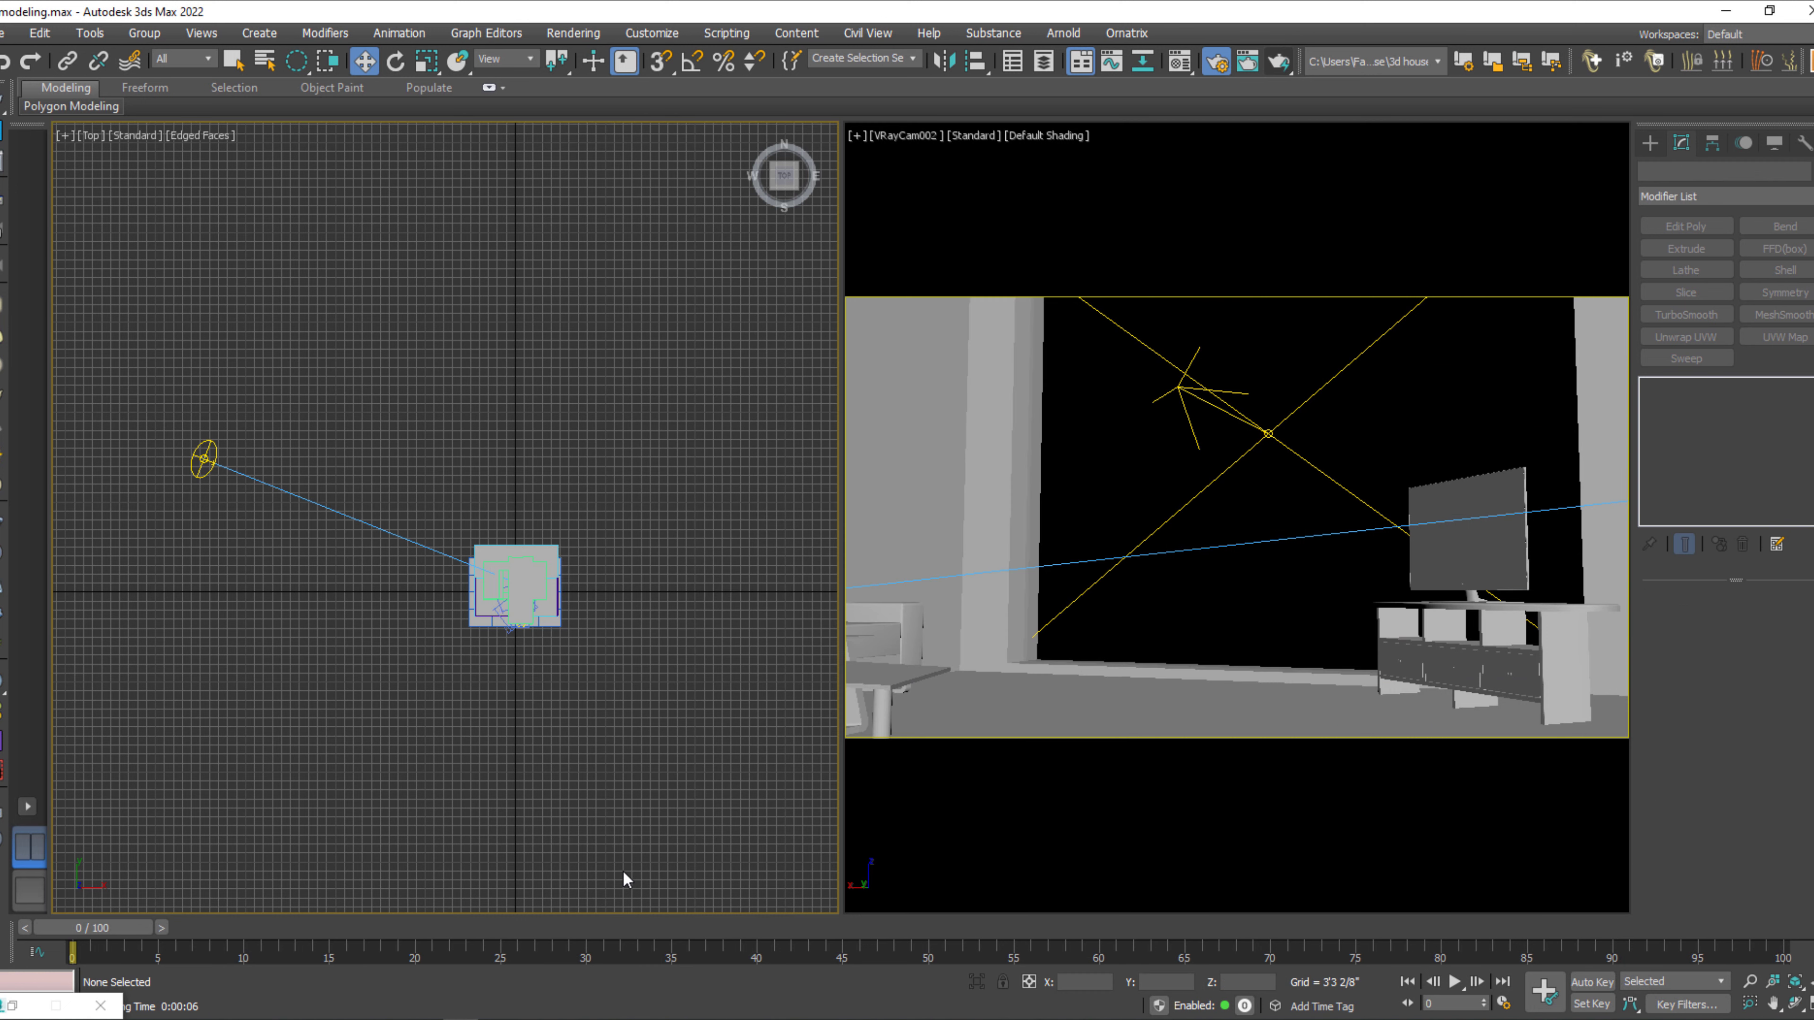
click(1727, 11)
click(1727, 11)
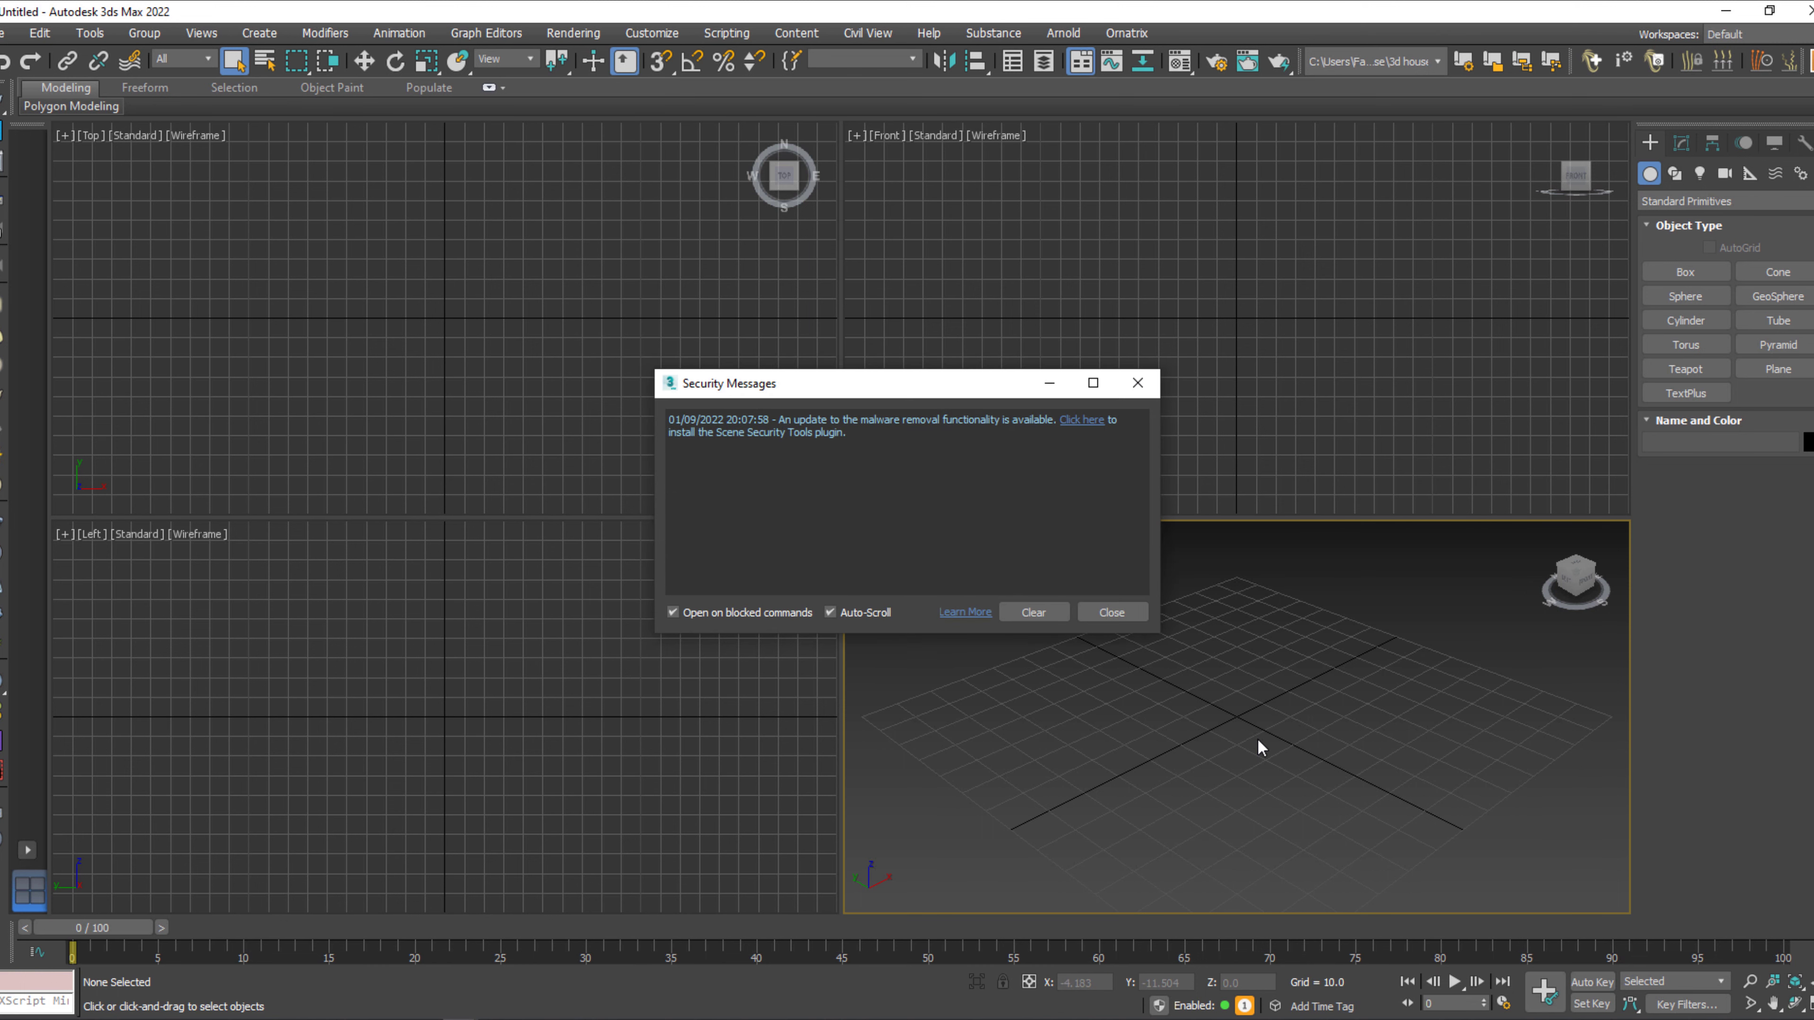
click(1109, 607)
Create a box about 259 long, 194 wide and 119 high in the maximized Perspective view.
middle_drag(1211, 748, 1209, 732)
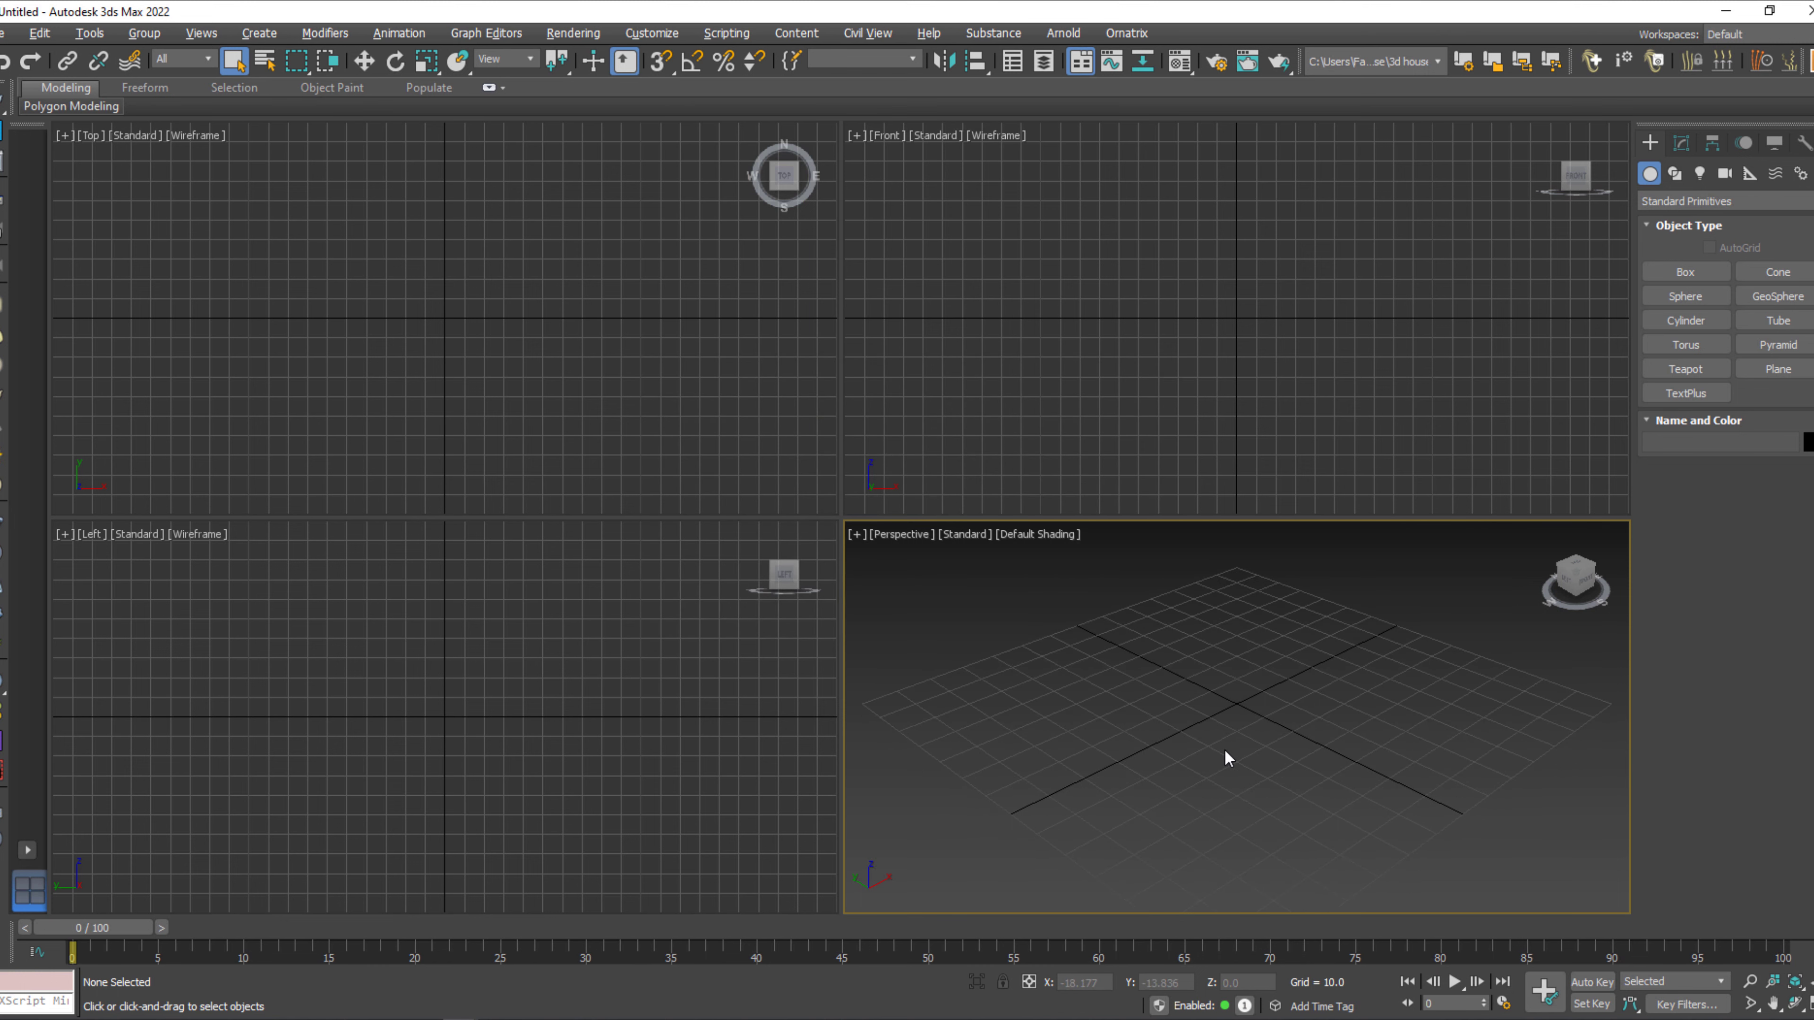
key(alt+w)
click(1707, 270)
scroll(905, 663, down, 4)
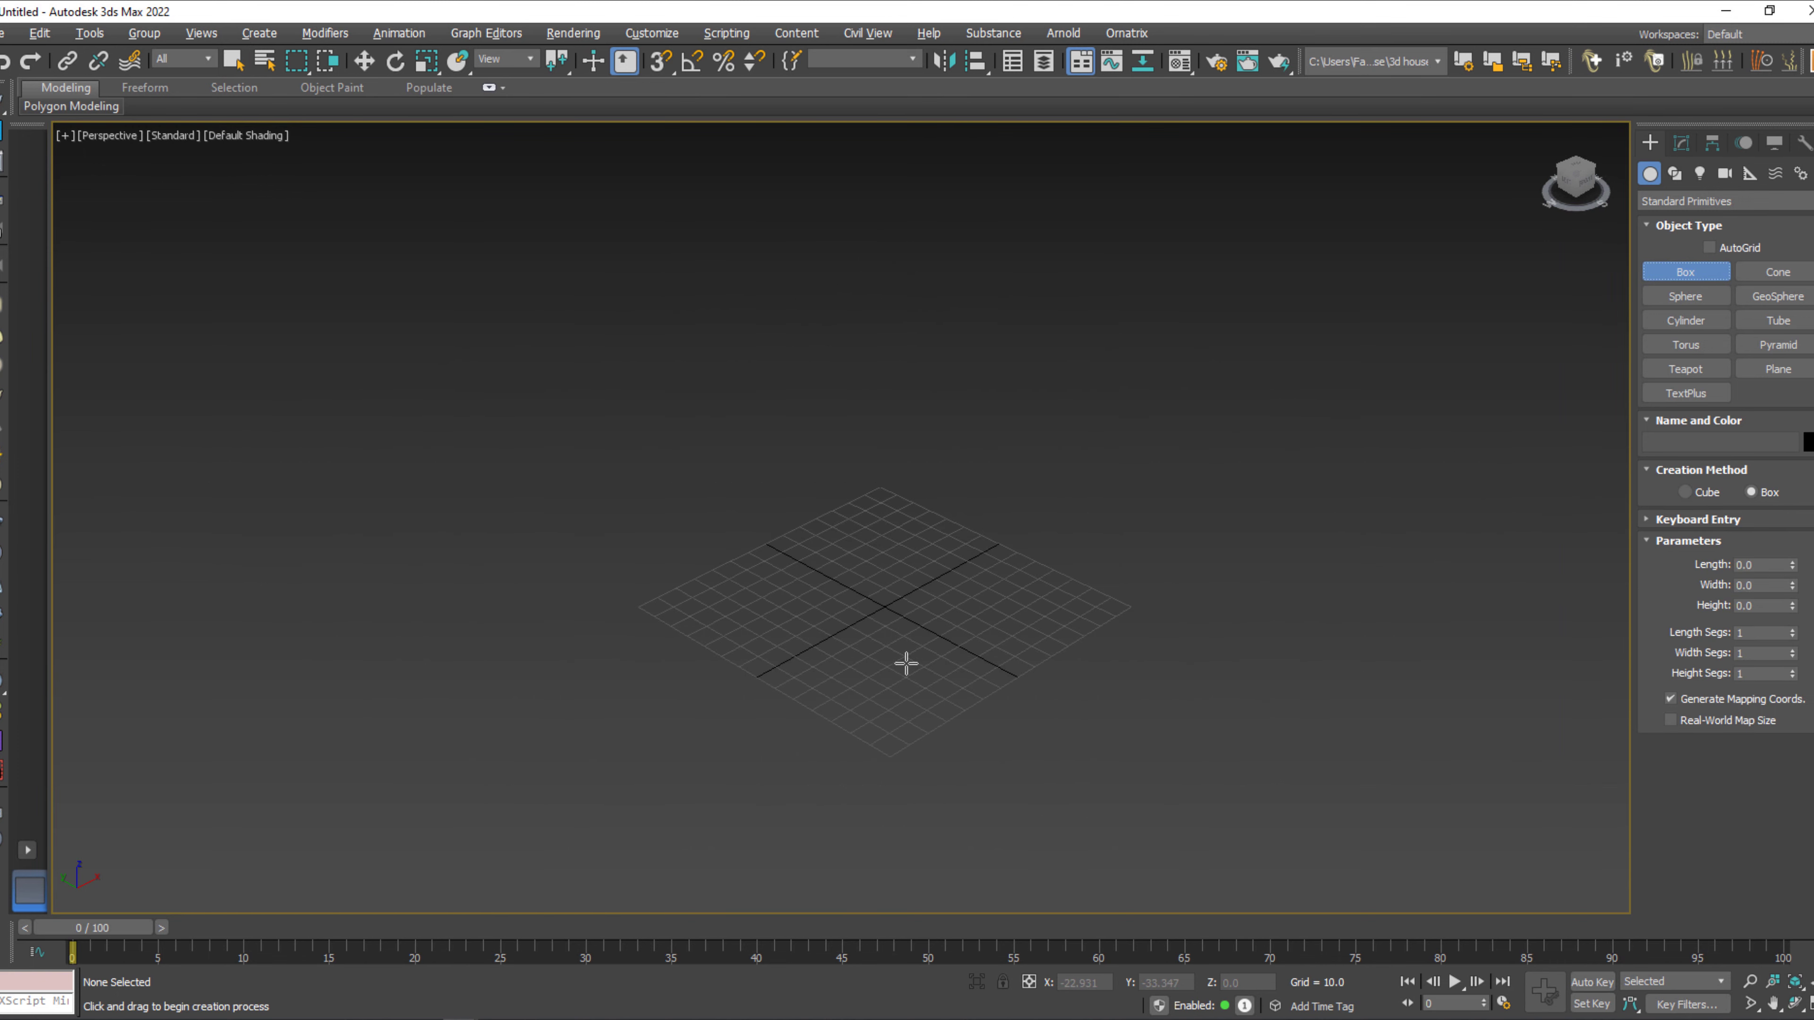
drag(879, 470, 1048, 965)
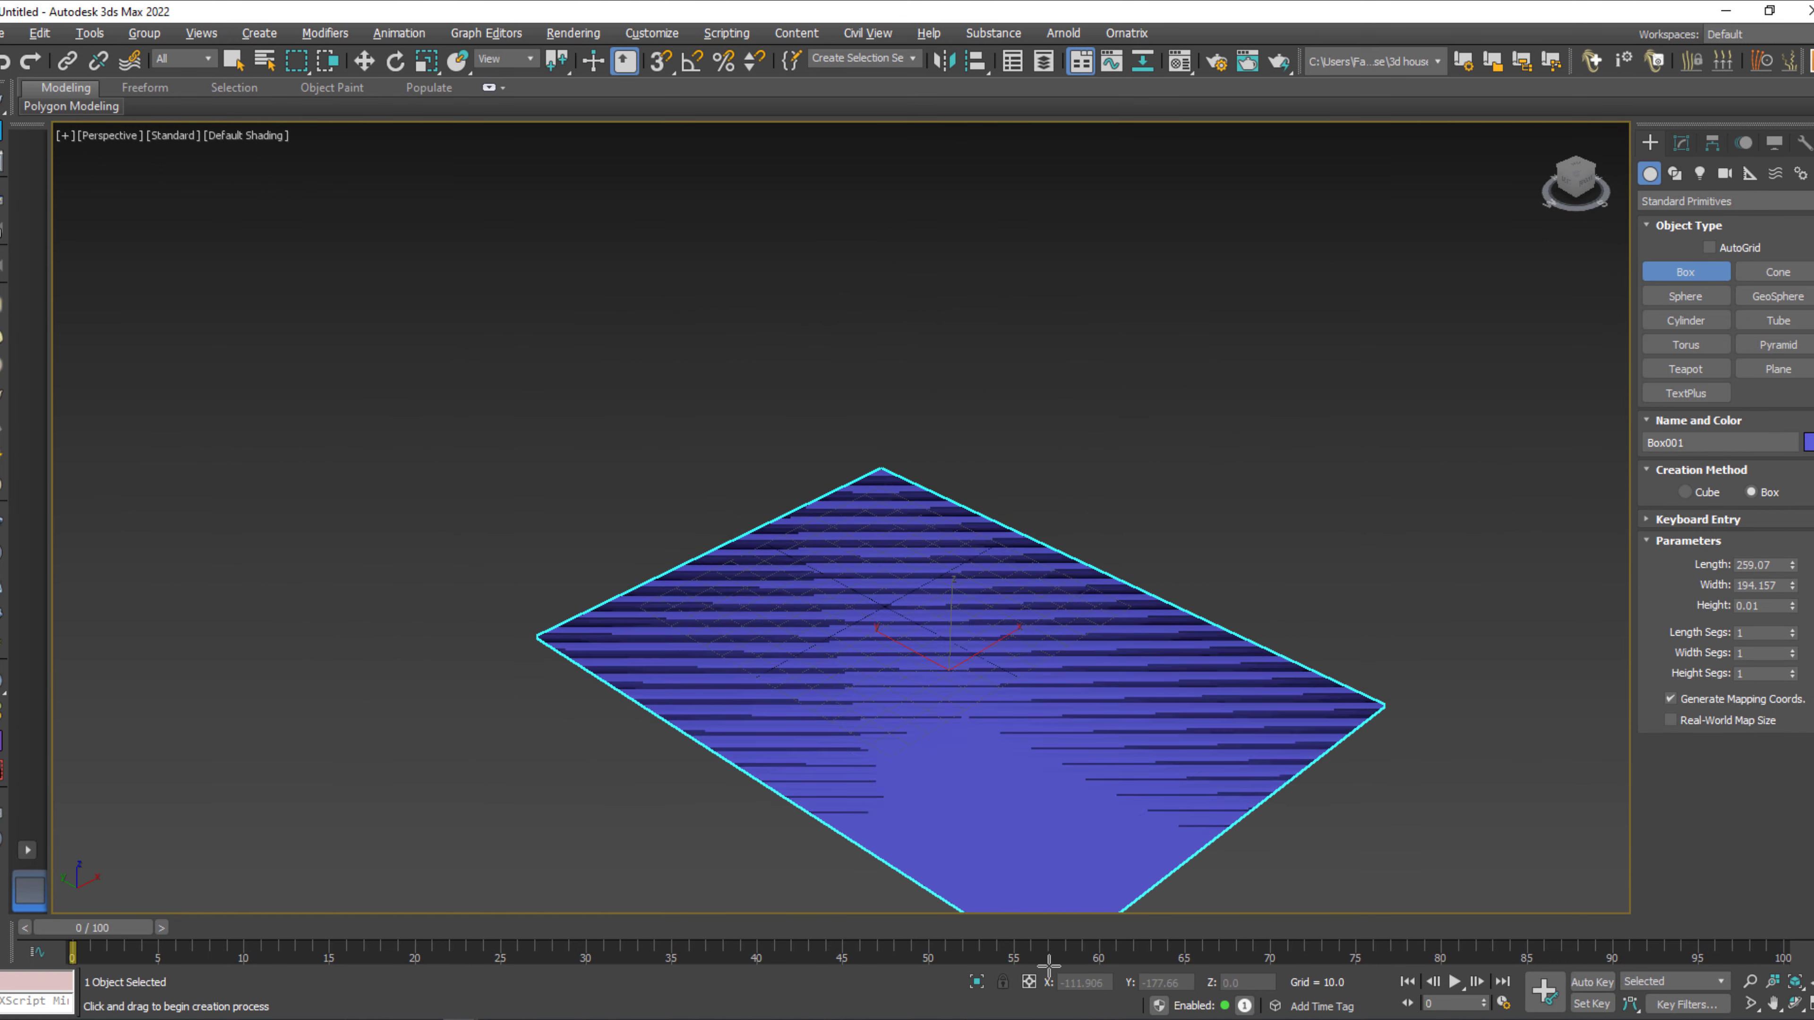
click(1062, 710)
key(w)
alt+middle_drag(883, 774, 1020, 753)
Display edged faces and set the box's length, width and height segments to 3 each.
click(1682, 144)
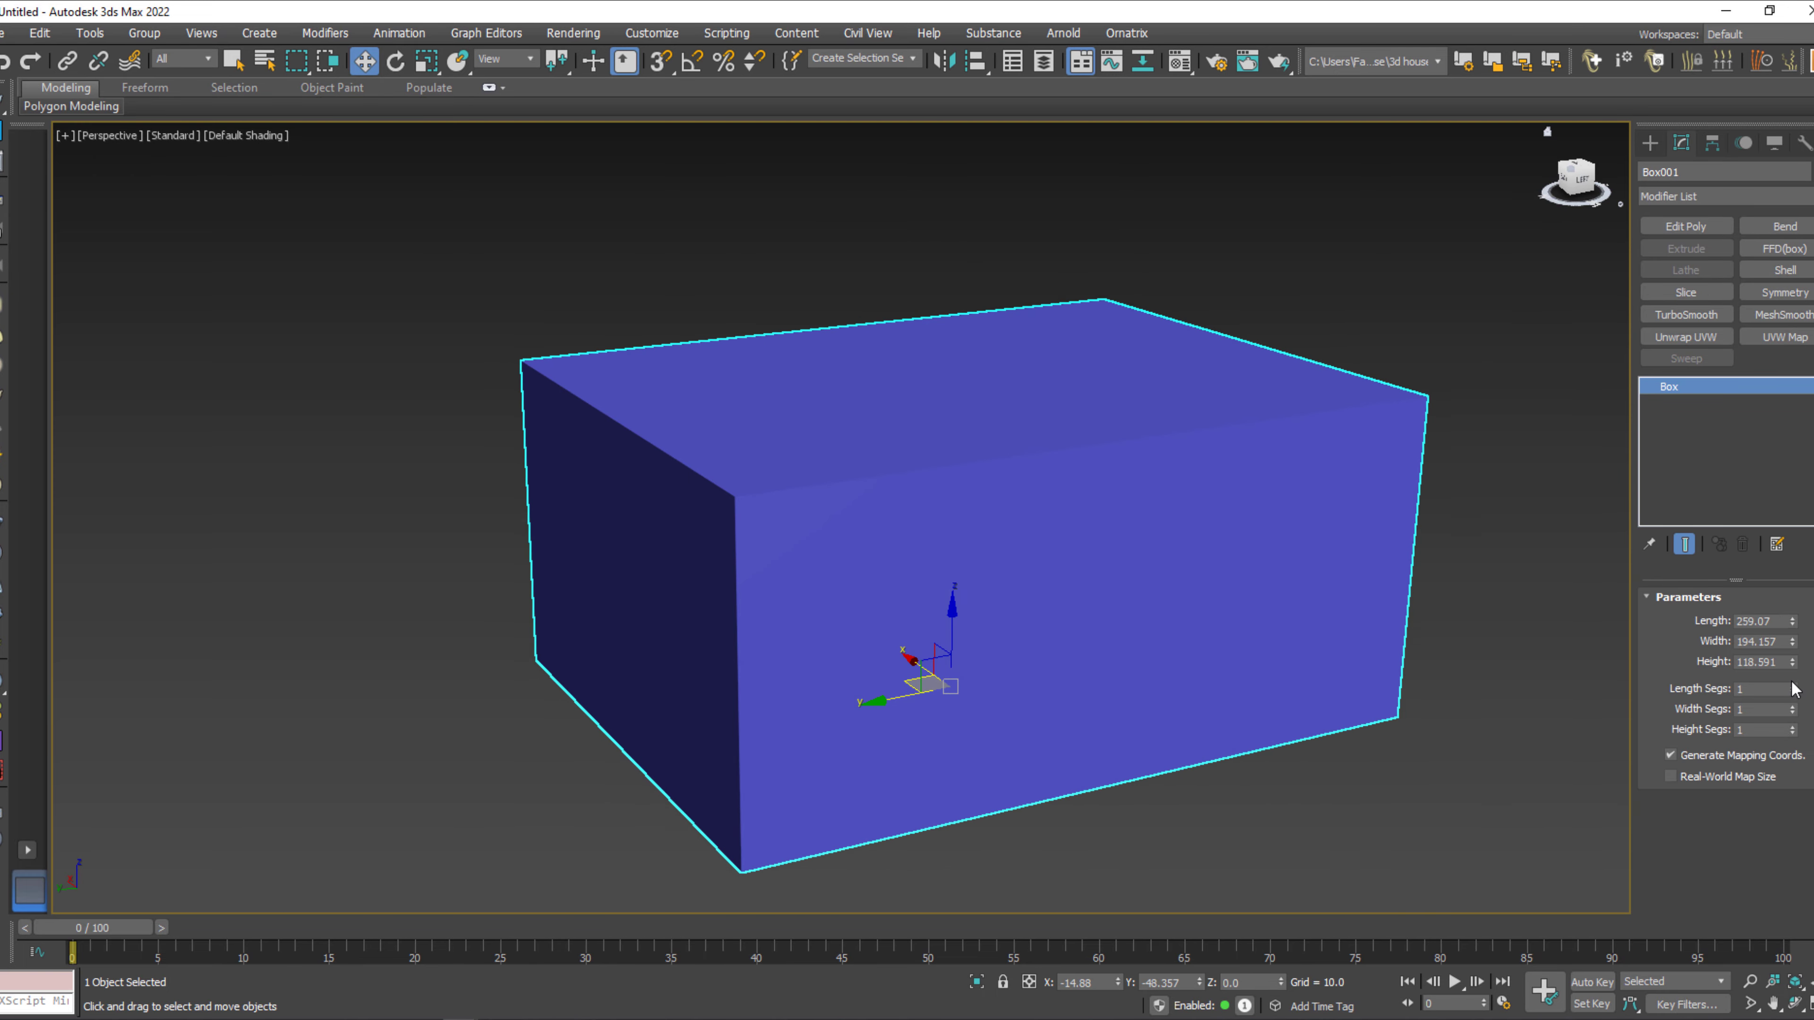
key(F4)
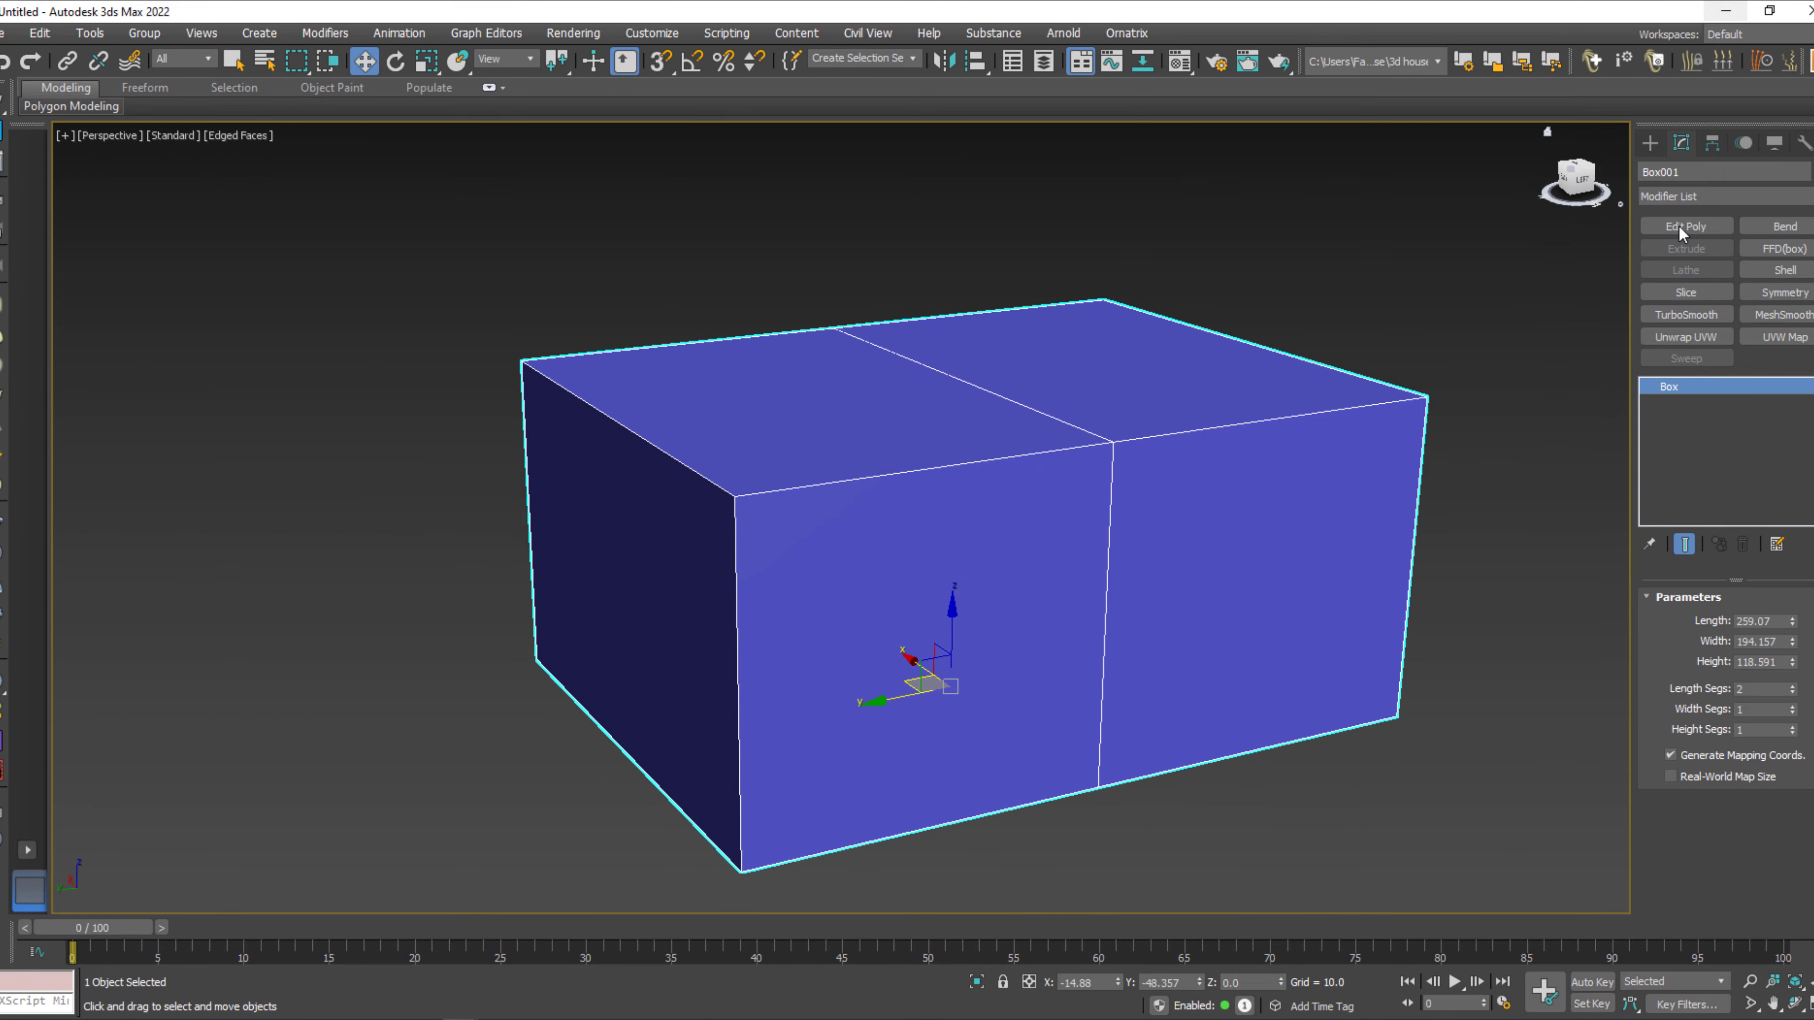
middle_drag(1482, 713, 1425, 737)
click(1792, 690)
click(1793, 705)
click(1793, 706)
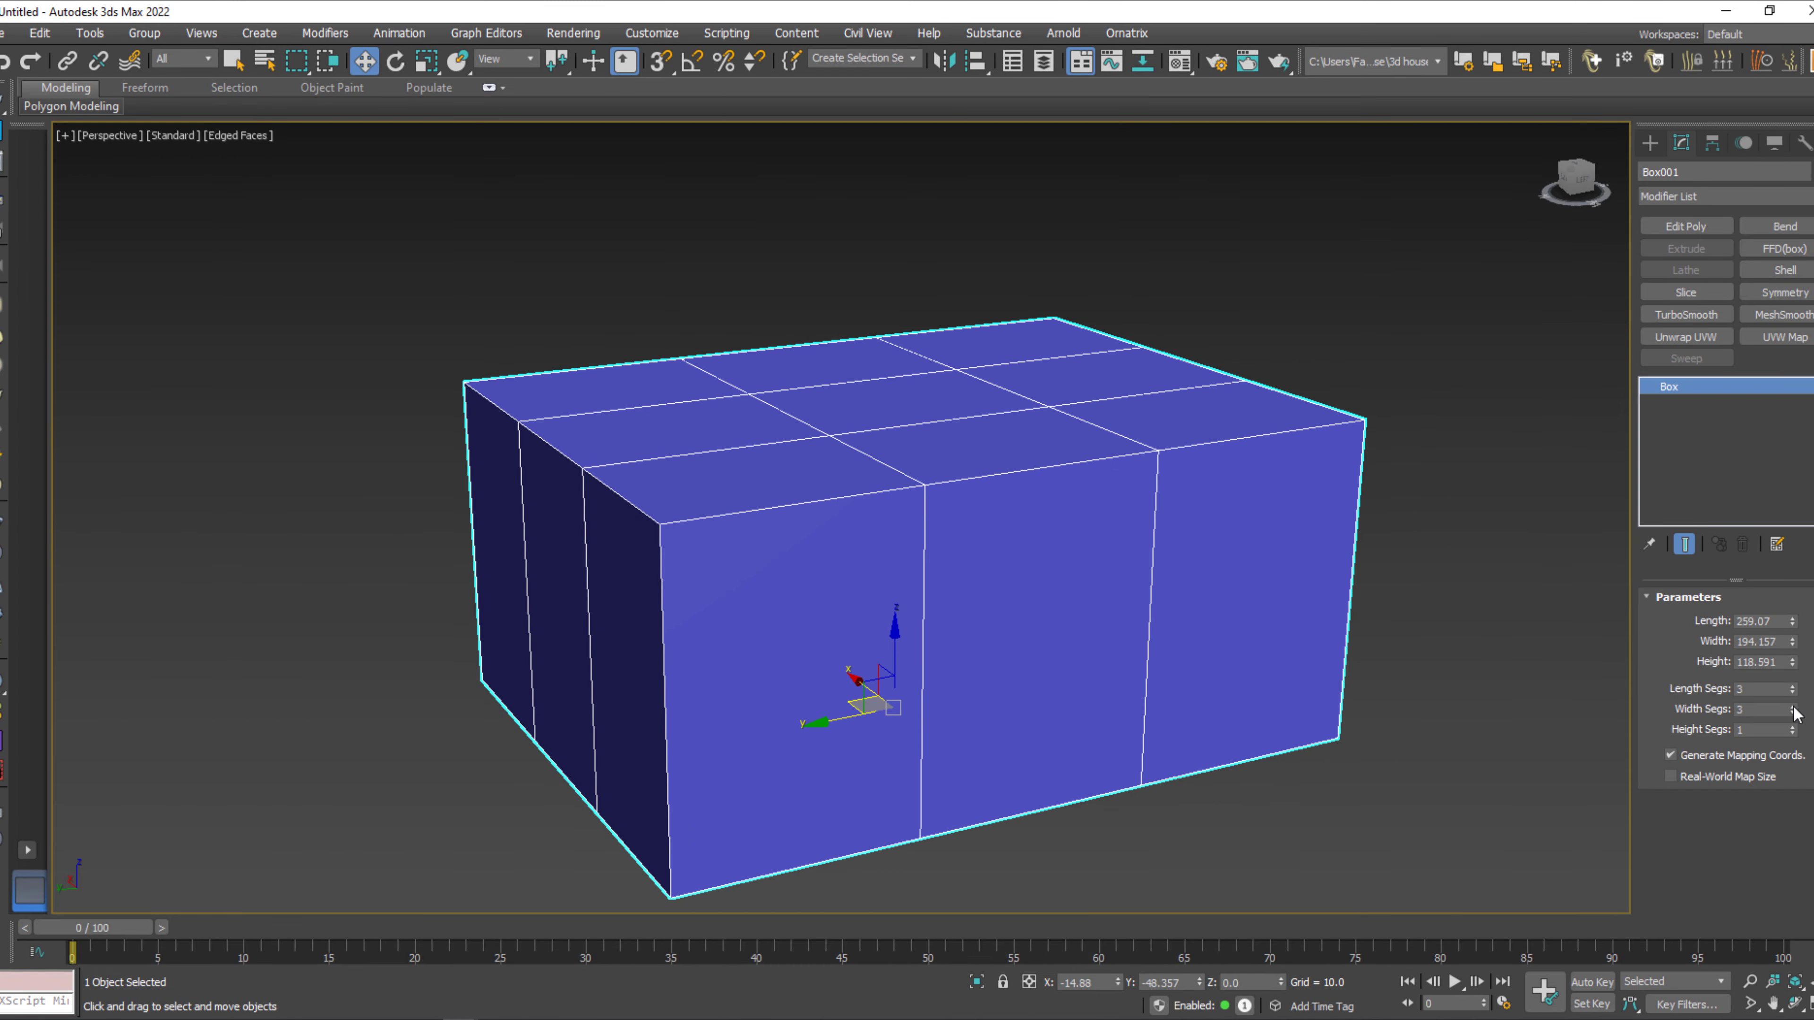
click(1793, 727)
click(1793, 728)
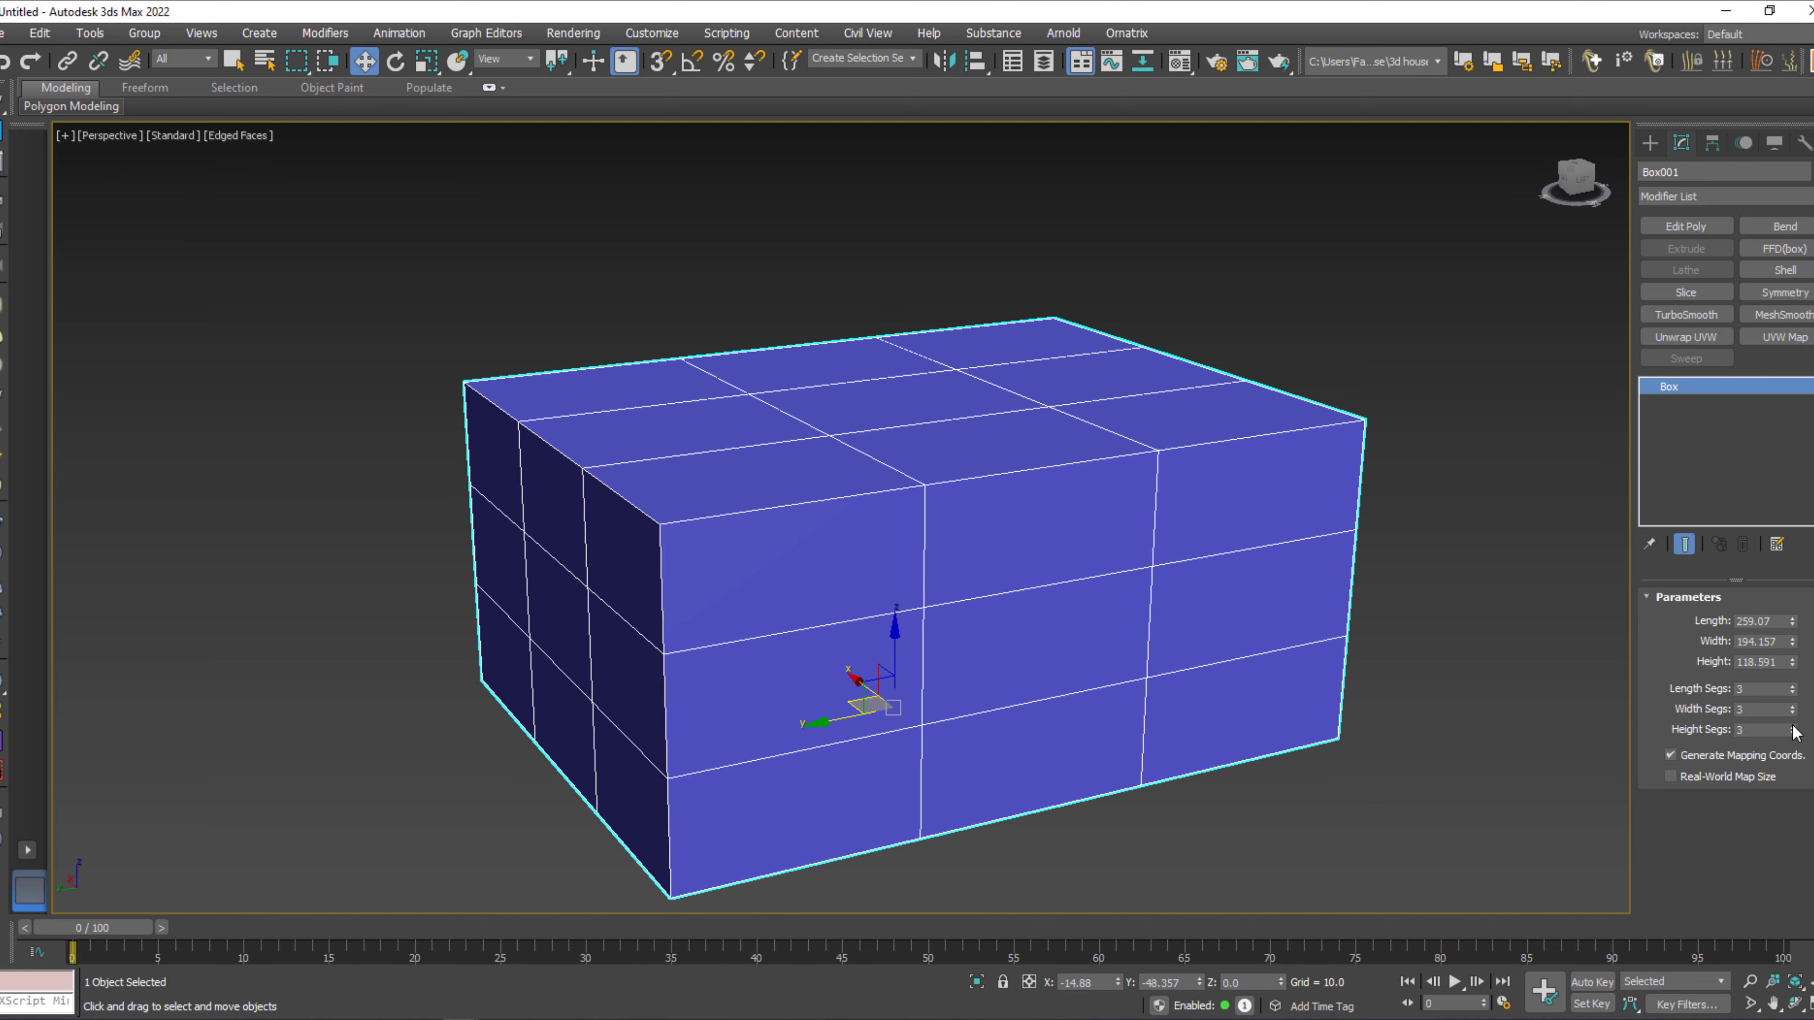
Convert the segmented box to an Editable Poly.
right_click(1073, 618)
mouse_move(1150, 830)
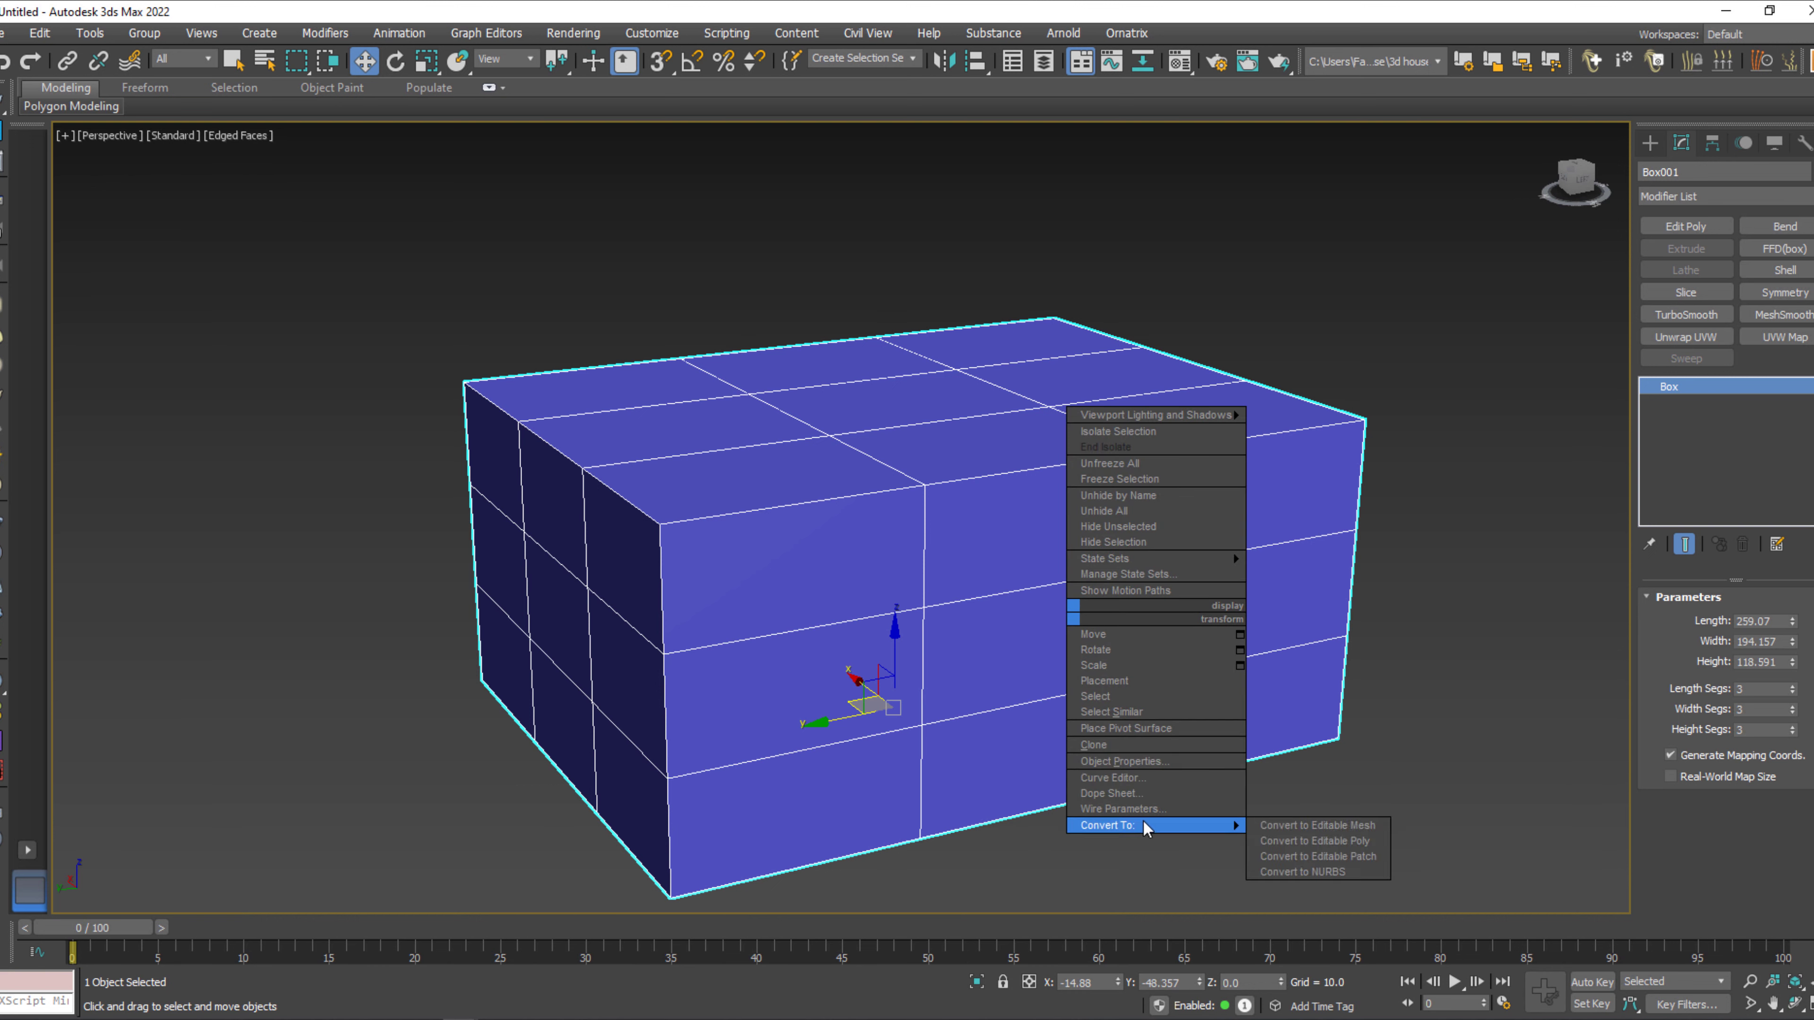
click(1314, 830)
Move one of the box's vertical edge loops along X to about -104.1, close to the box's end face.
key(2)
alt+middle_drag(692, 560, 765, 573)
double_click(839, 629)
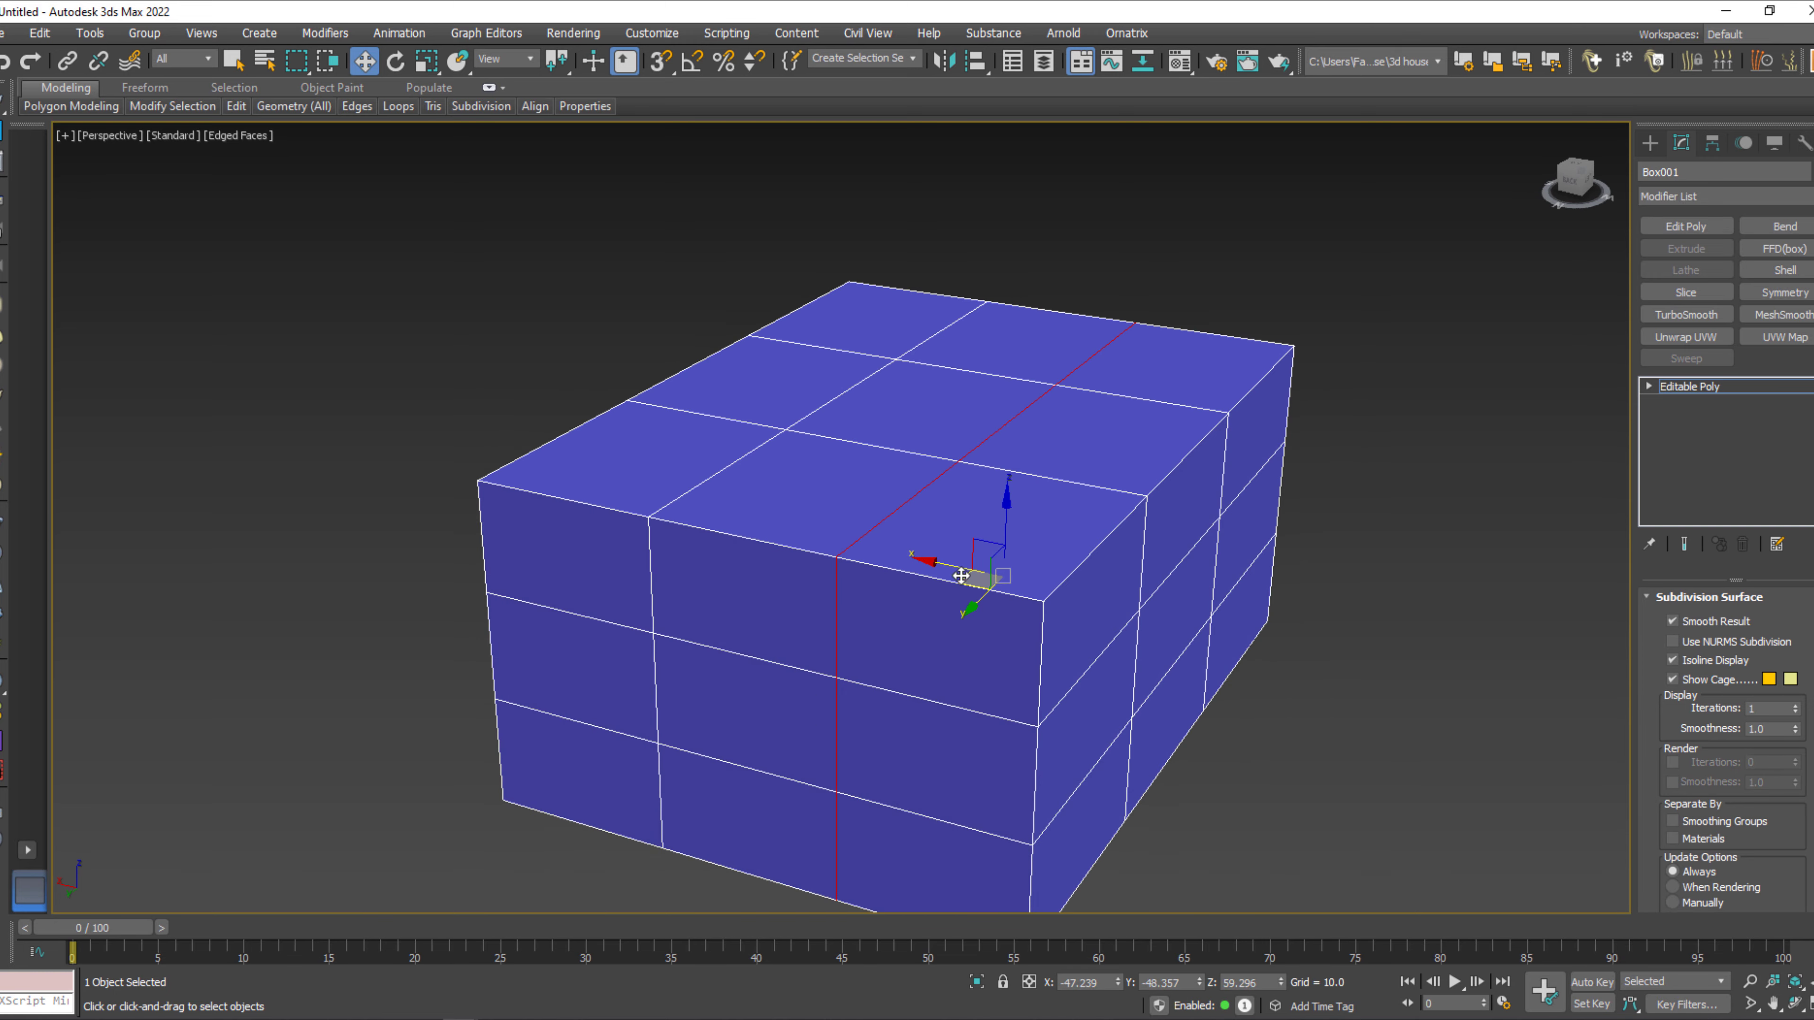
double_click(1034, 603)
drag(1122, 611, 1104, 611)
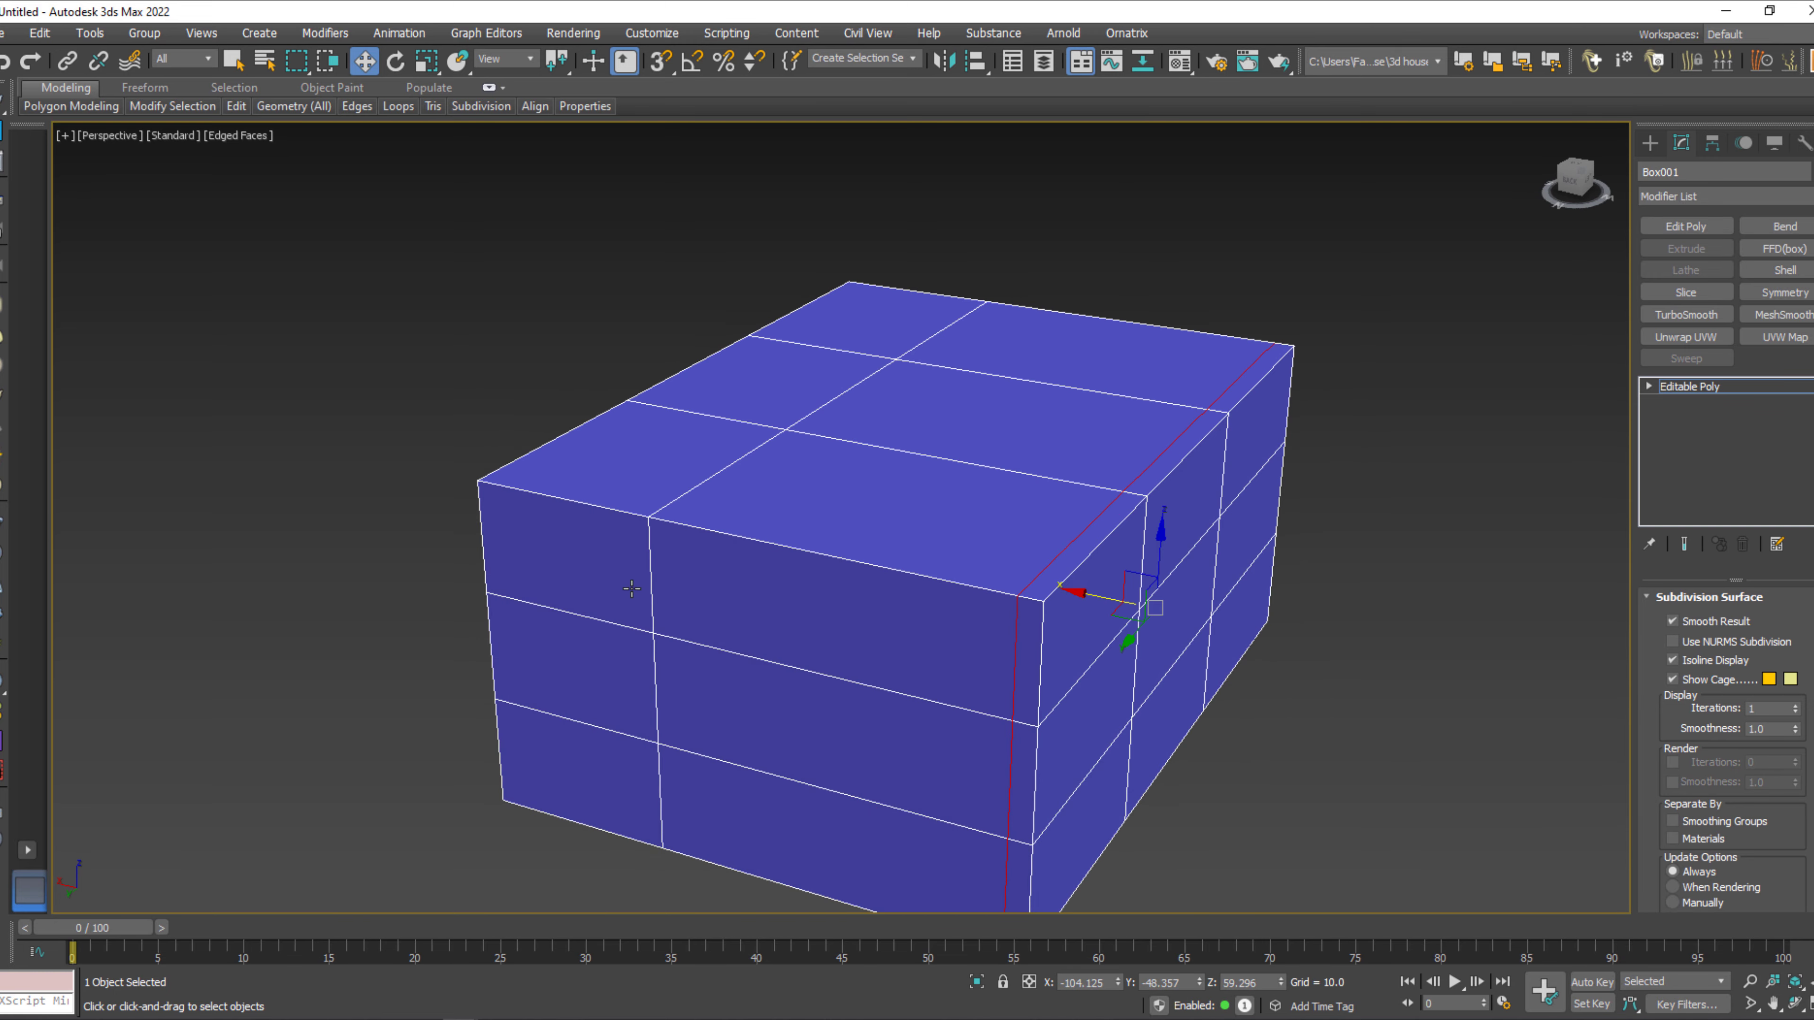
Move the second vertical edge loop of the box along X to about -62.1, toward the first moved loop.
double_click(652, 581)
drag(780, 534, 980, 595)
middle_drag(980, 595, 975, 558)
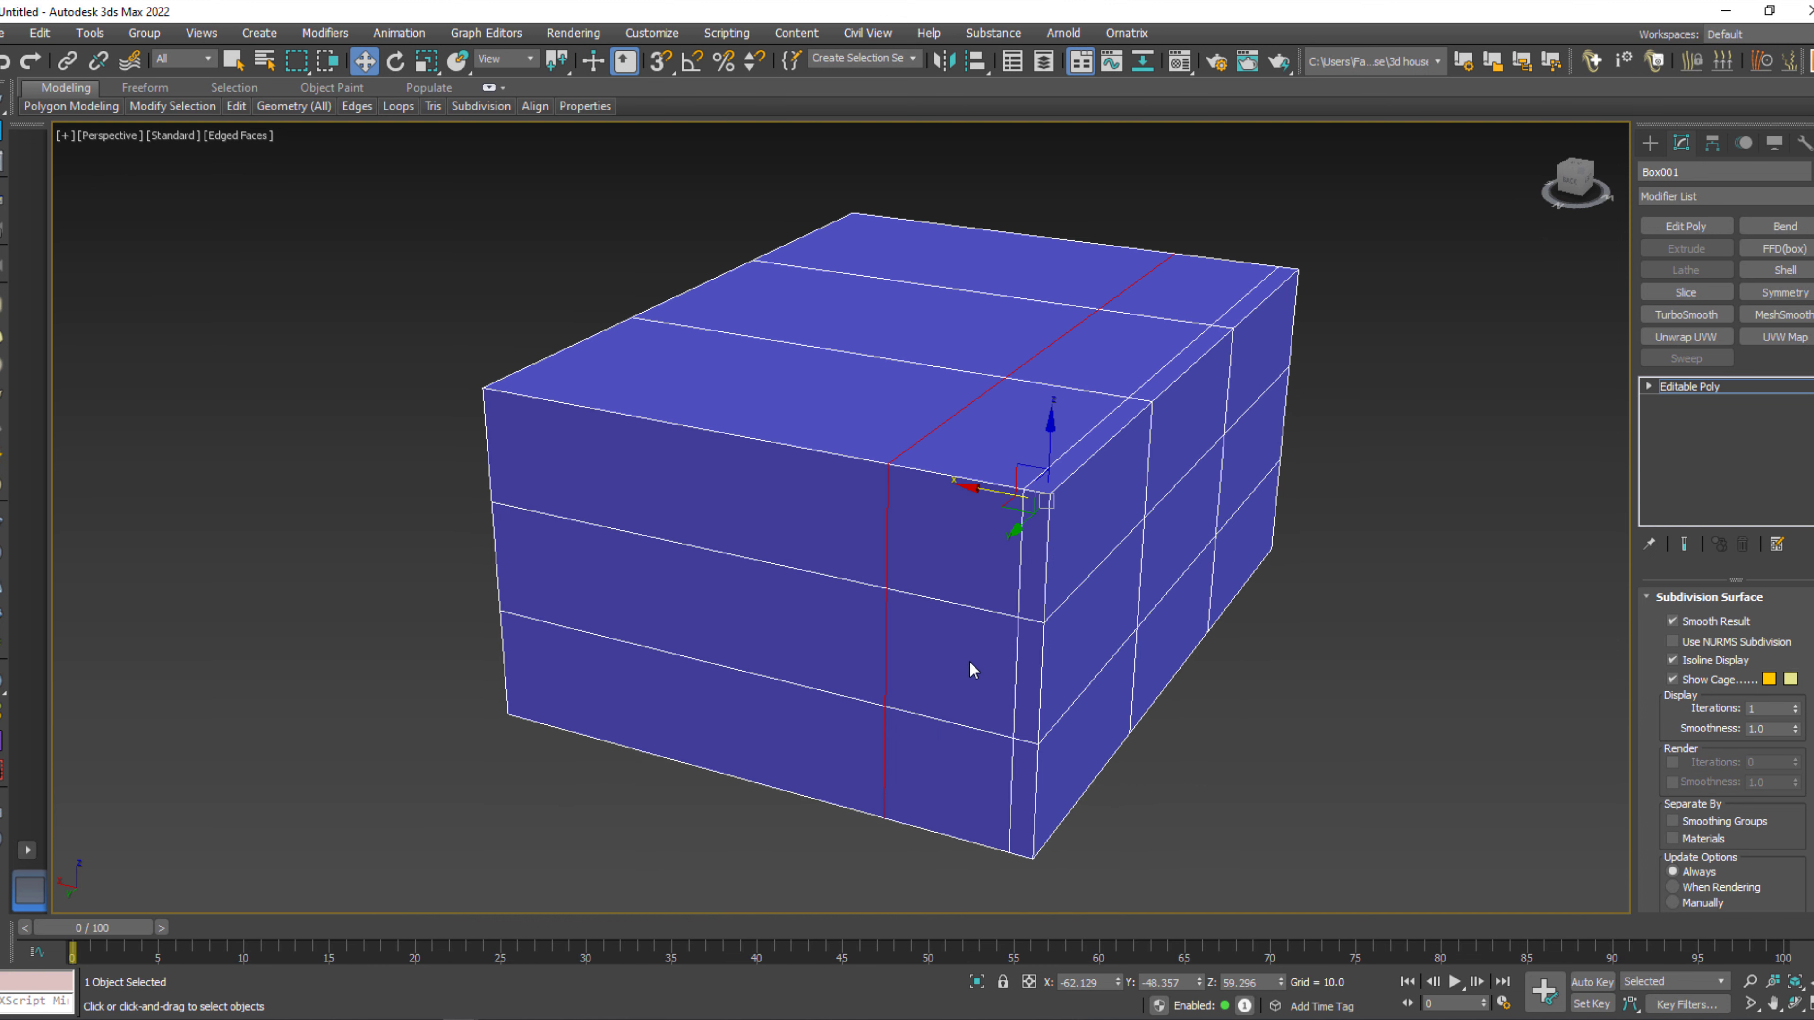
Raise the upper horizontal edge loop close to the box's top edge and lower the bottom one to about Z 18.9.
double_click(797, 571)
drag(988, 372, 992, 326)
double_click(789, 685)
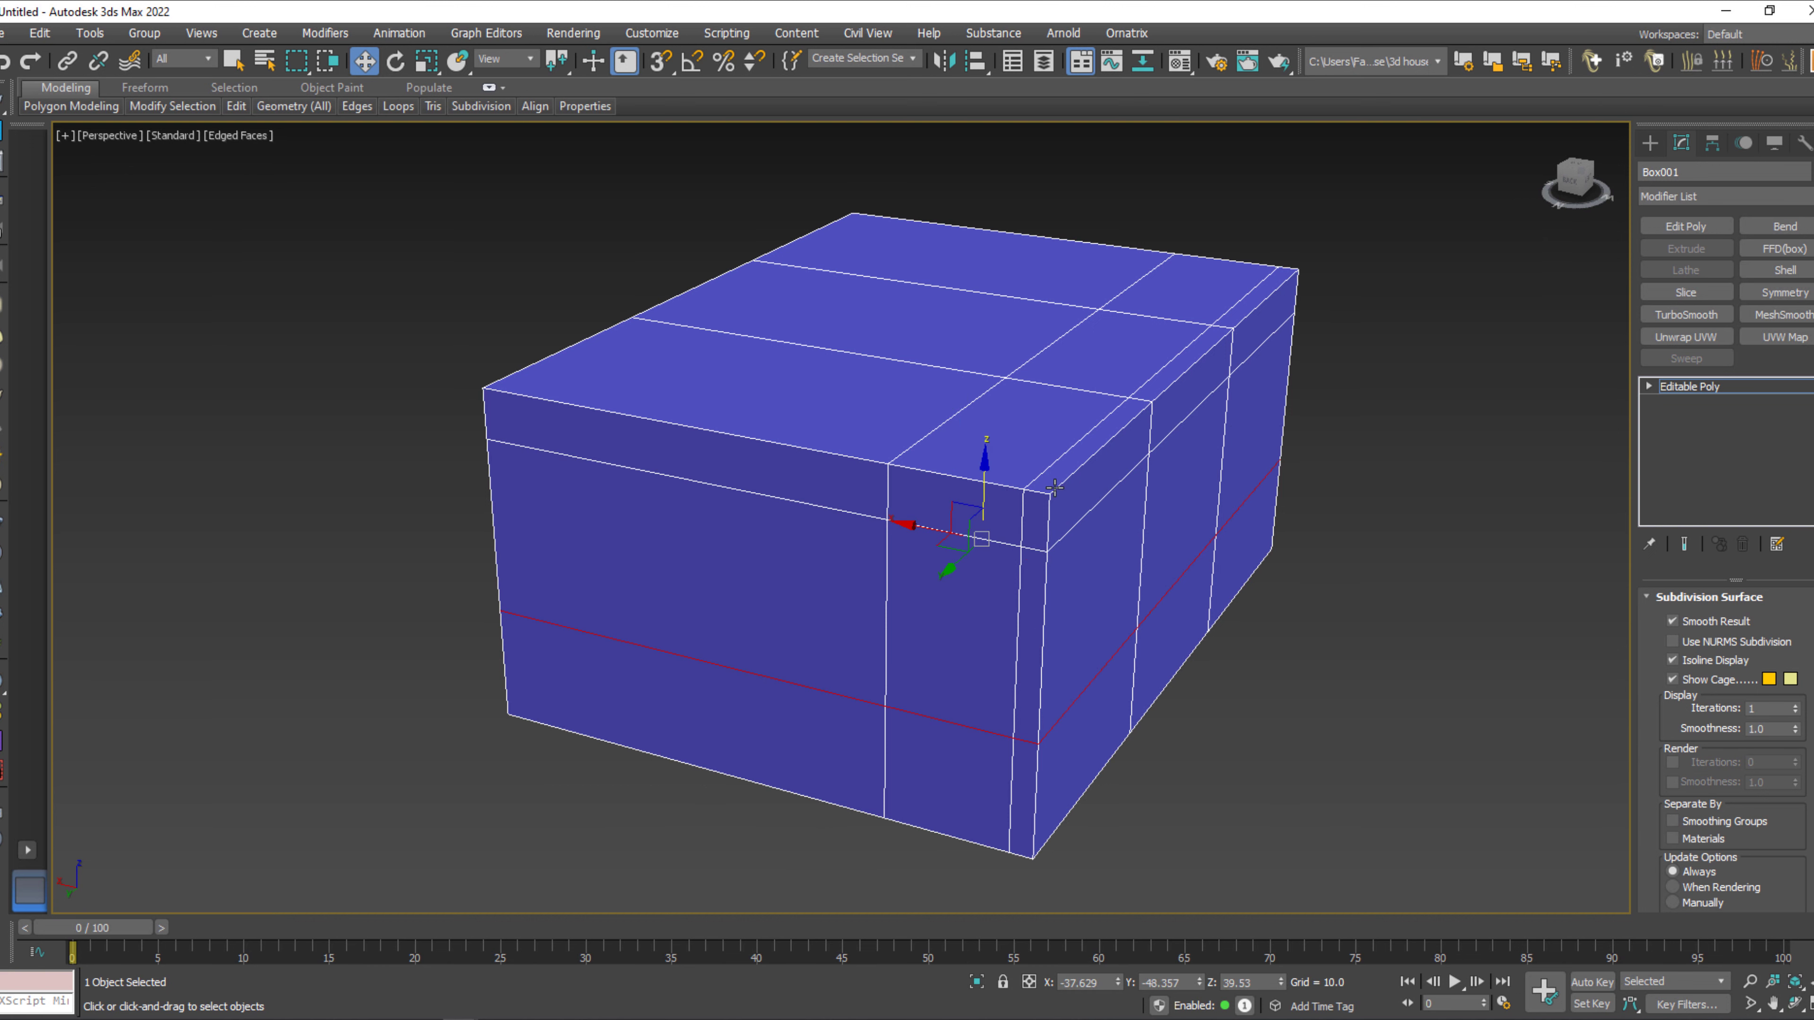
drag(987, 477, 984, 529)
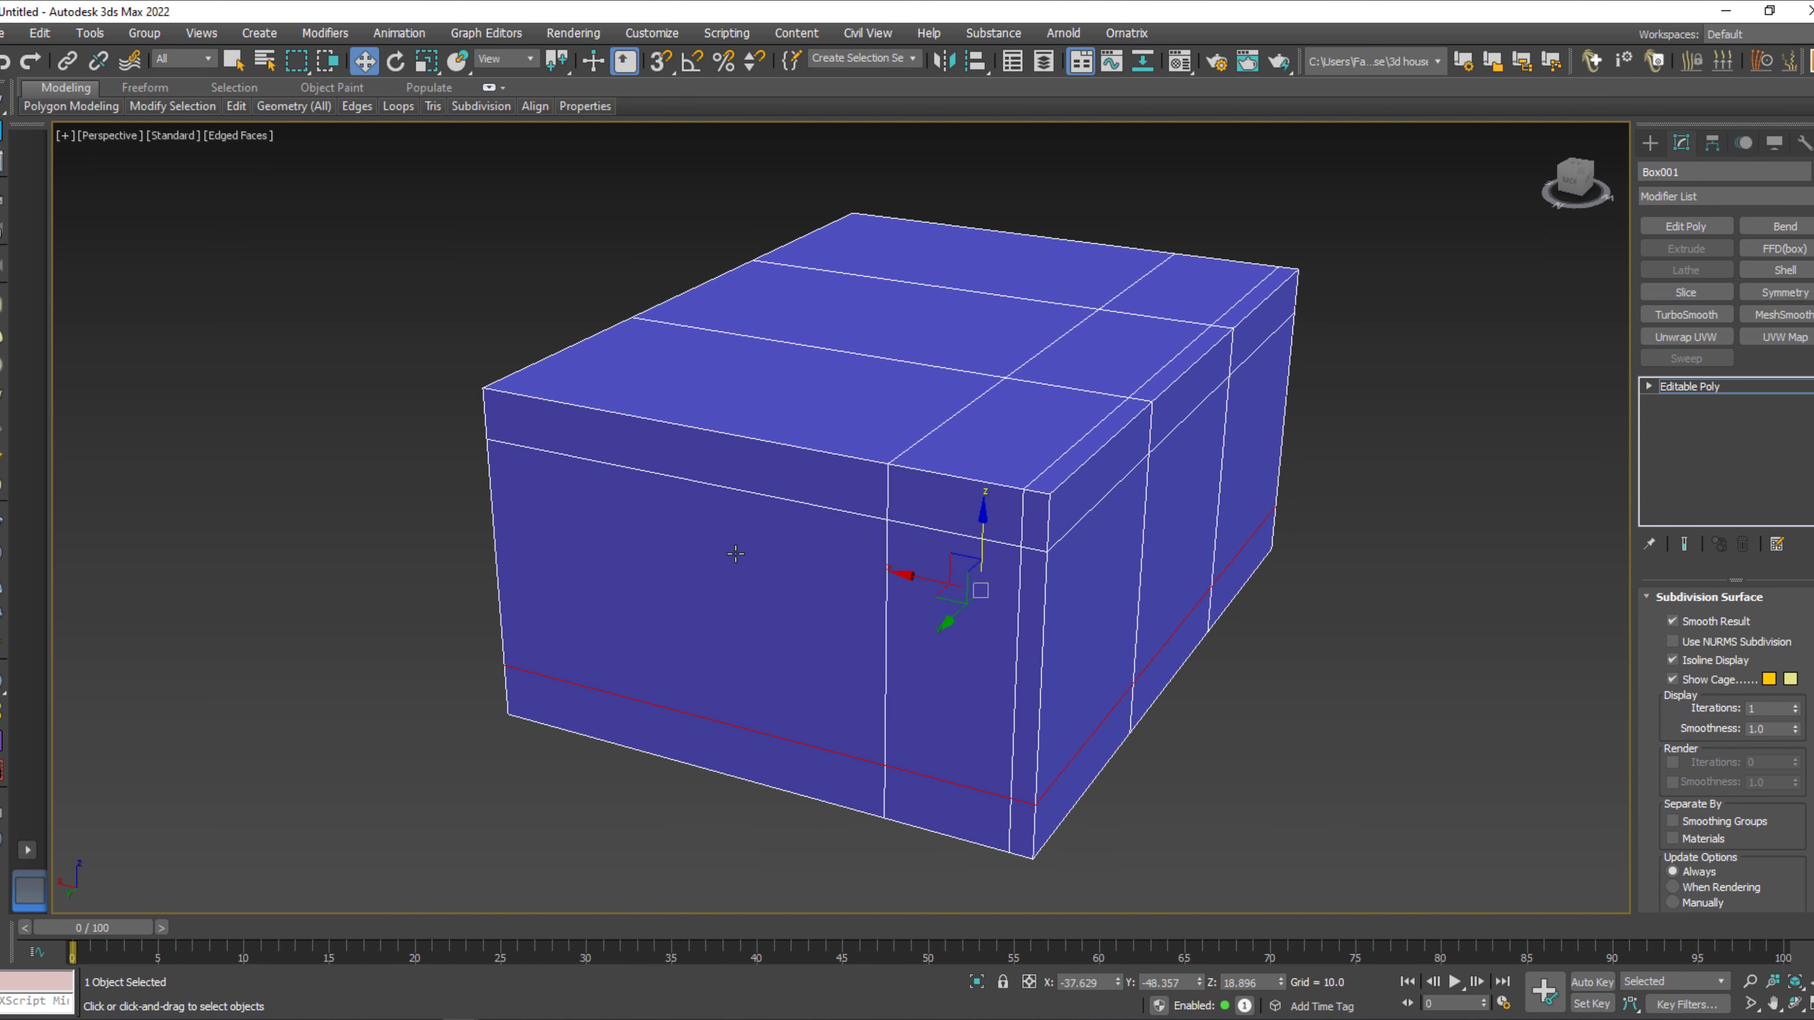
Connect the ring of edges across the wide section beside the two moved vertical loops, using 2 segments and a pinch of 55.
alt+middle_drag(728, 622, 782, 558)
double_click(800, 505)
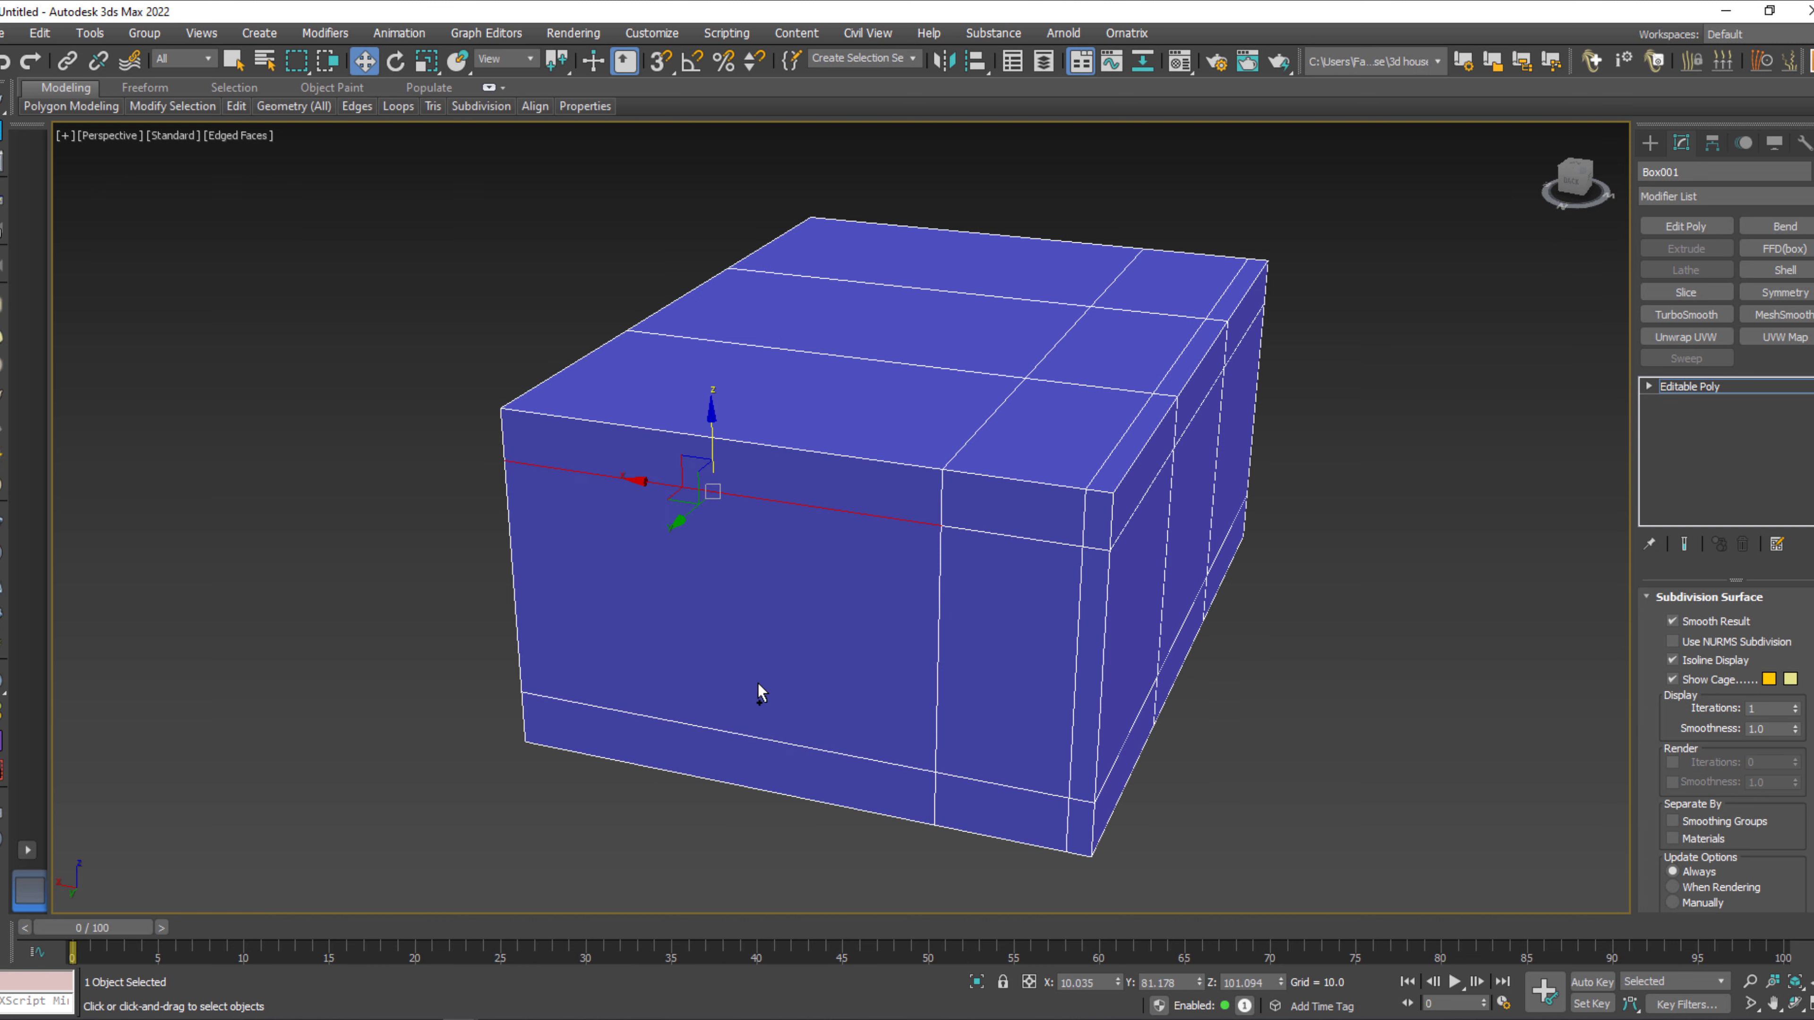
shift+click(760, 739)
right_click(782, 527)
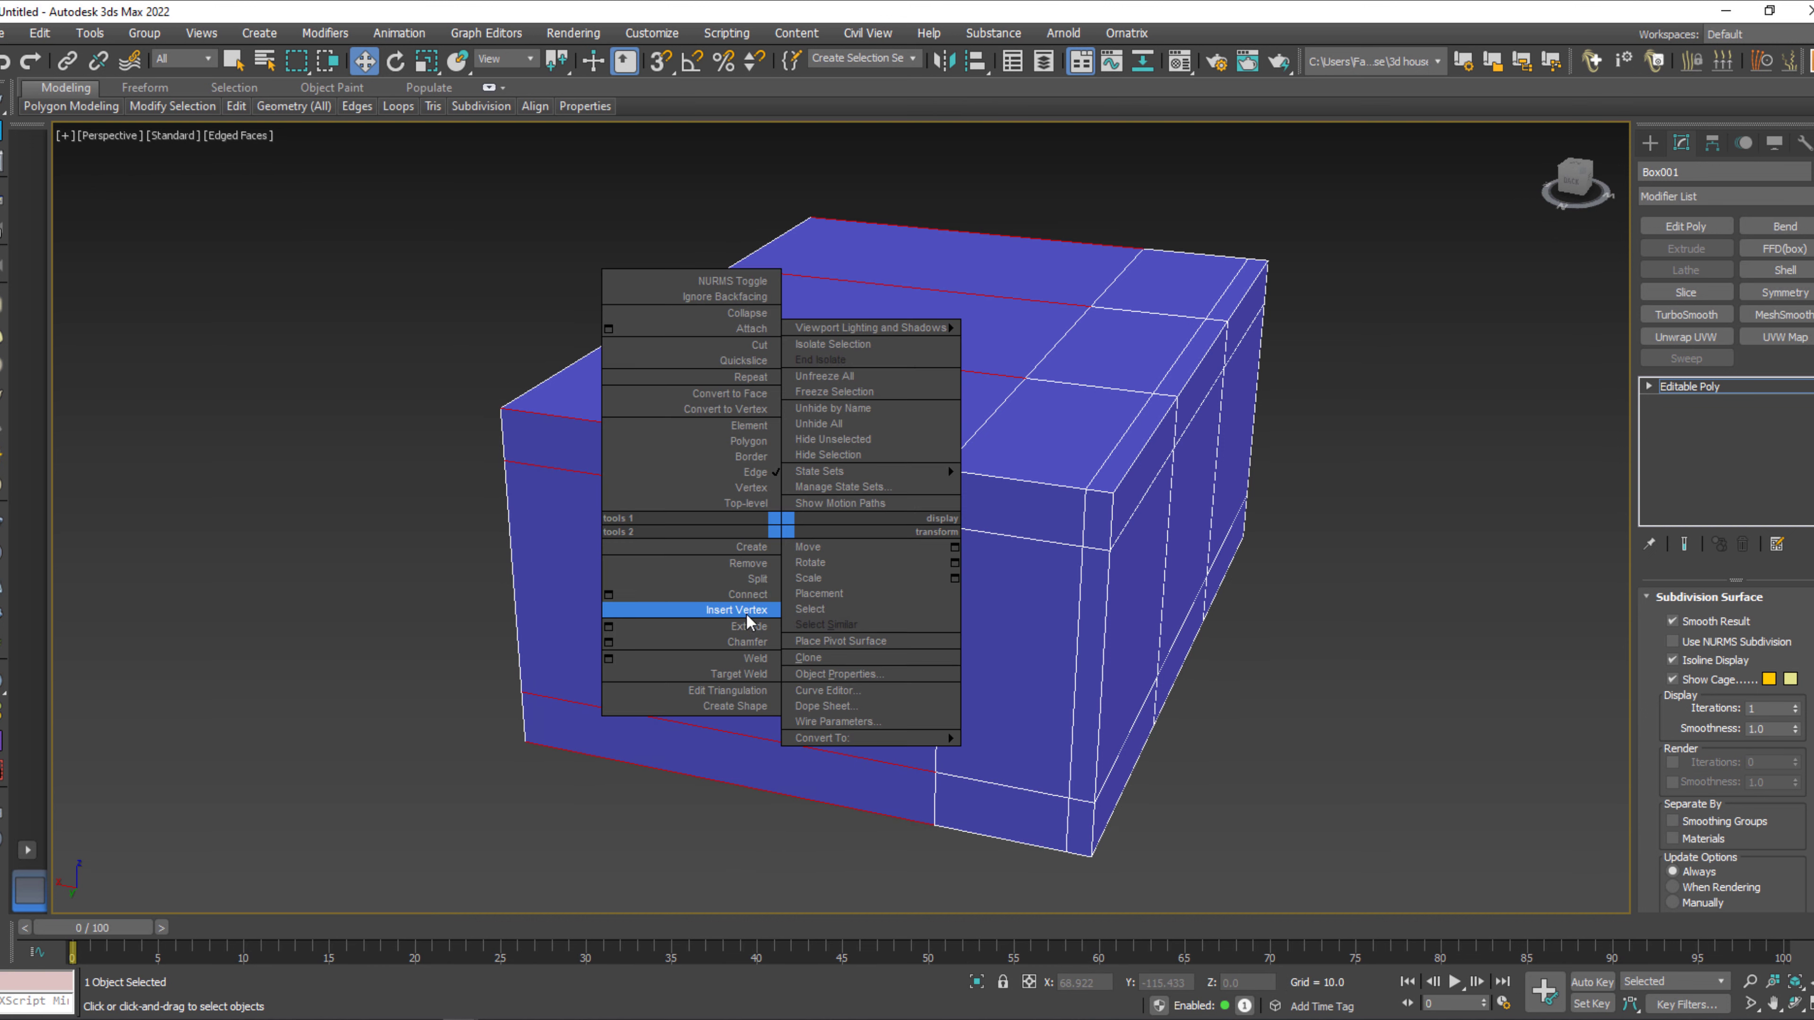
click(610, 596)
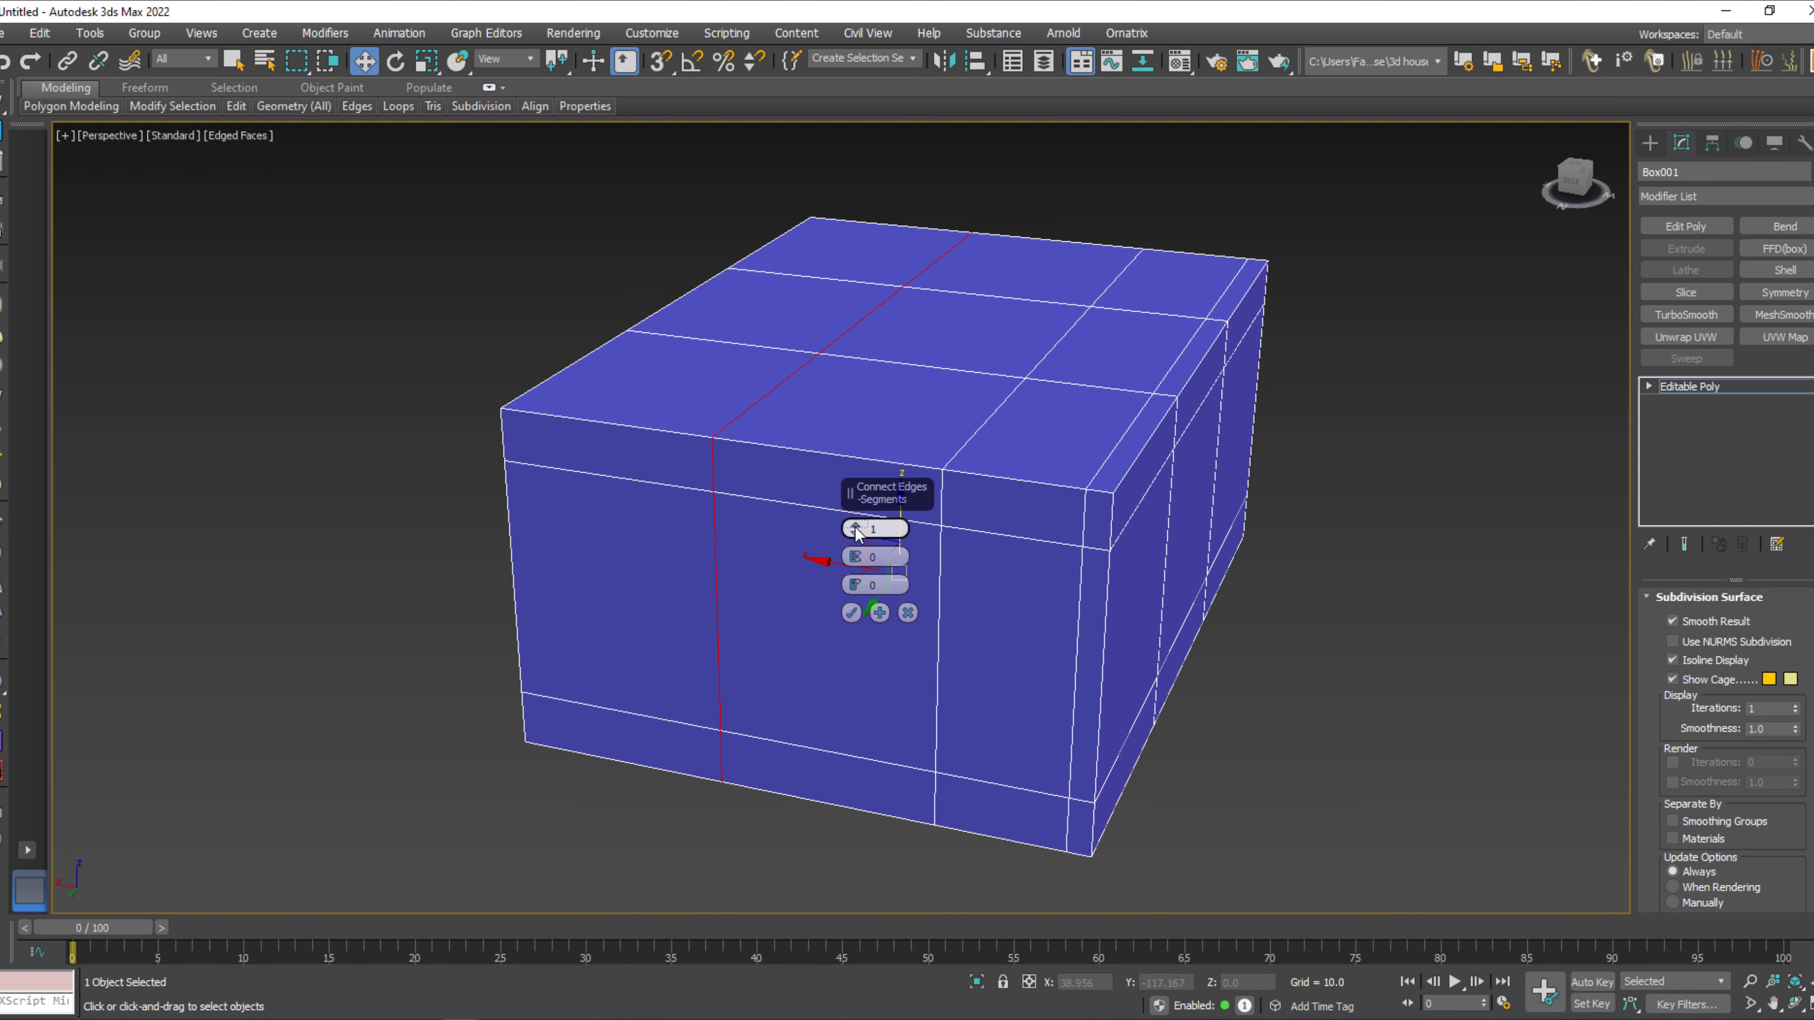
drag(856, 557, 855, 513)
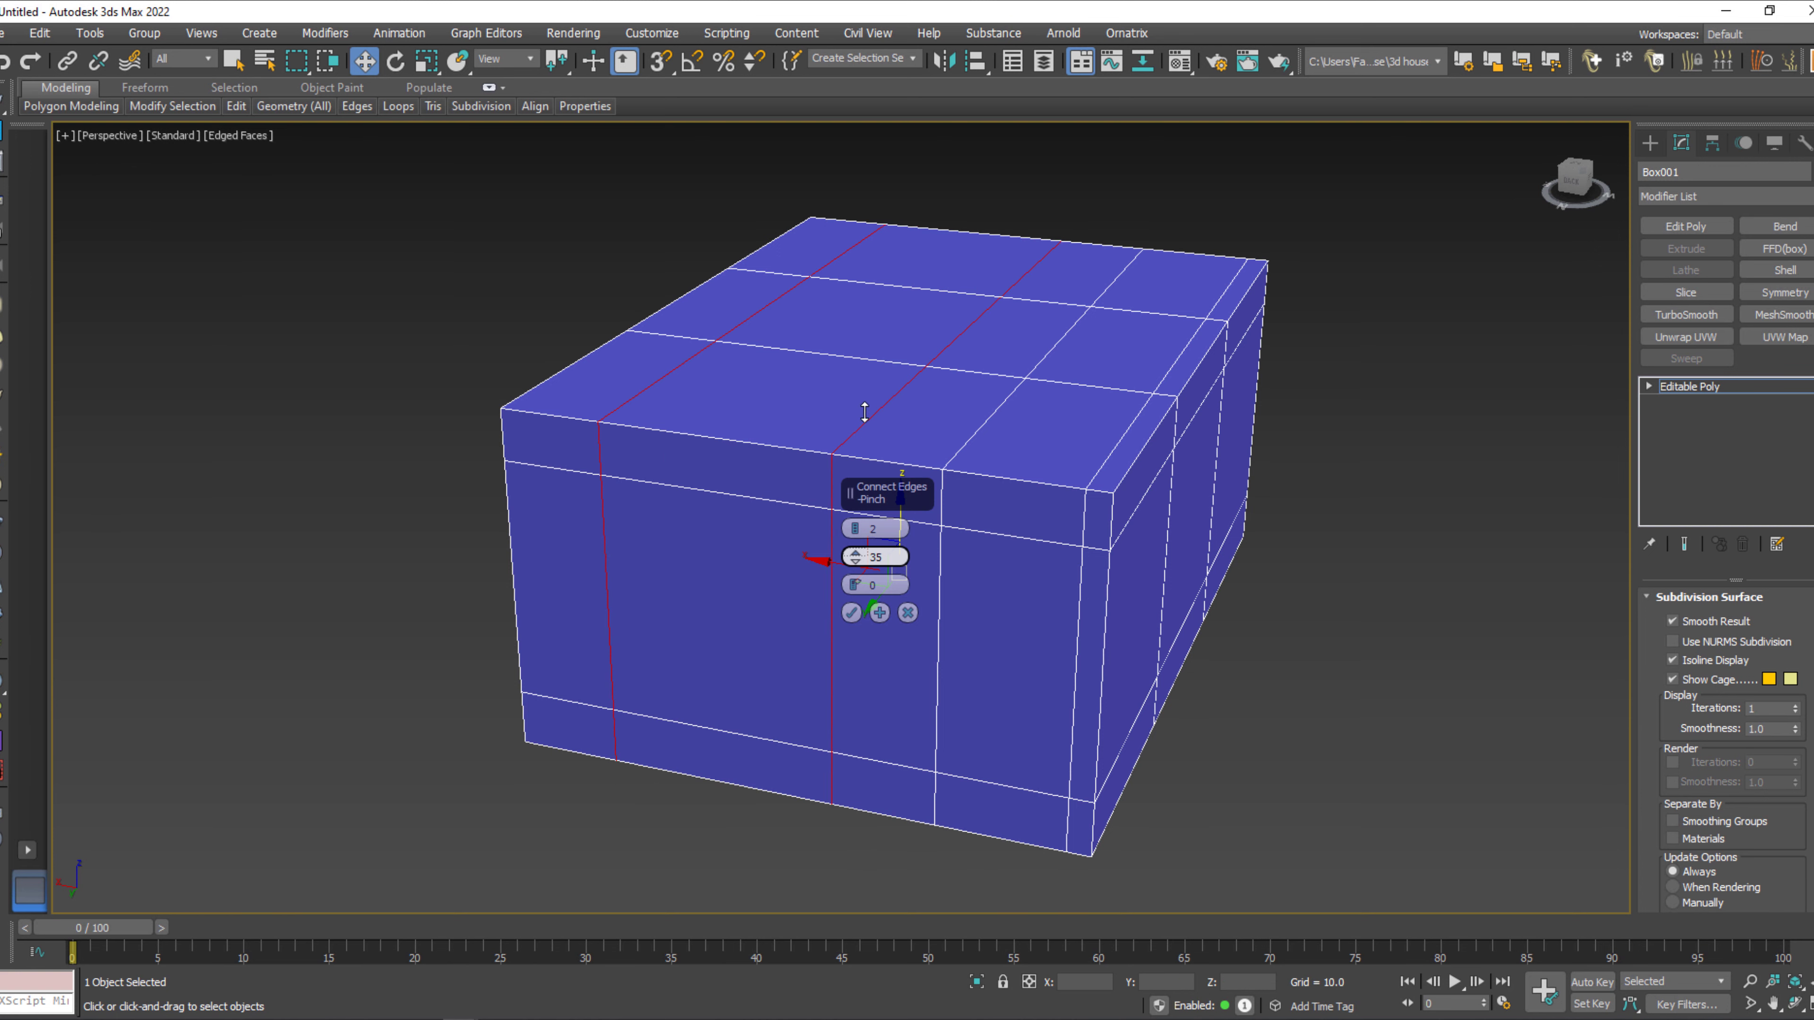
drag(868, 361, 868, 329)
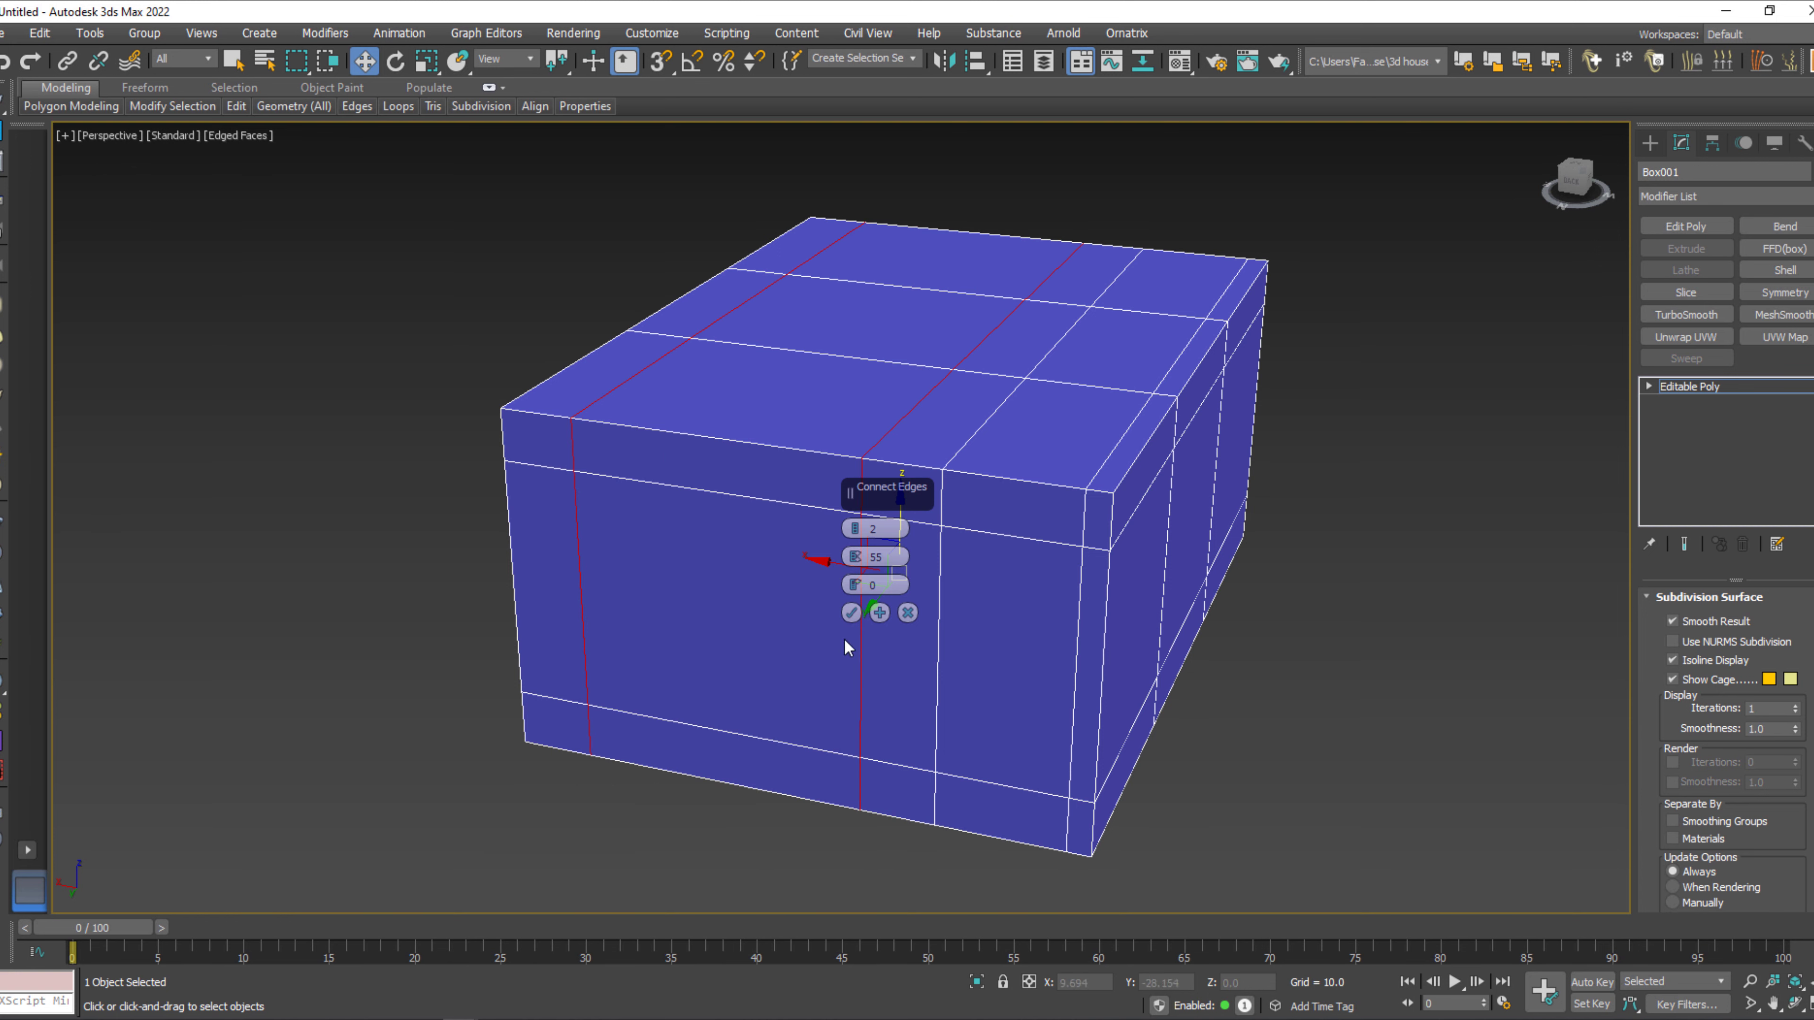
click(851, 612)
Move the adjacent side's two vertical edge loops along Y, one close to the corner and the other to about -20.1.
alt+middle_drag(798, 636, 937, 571)
double_click(894, 587)
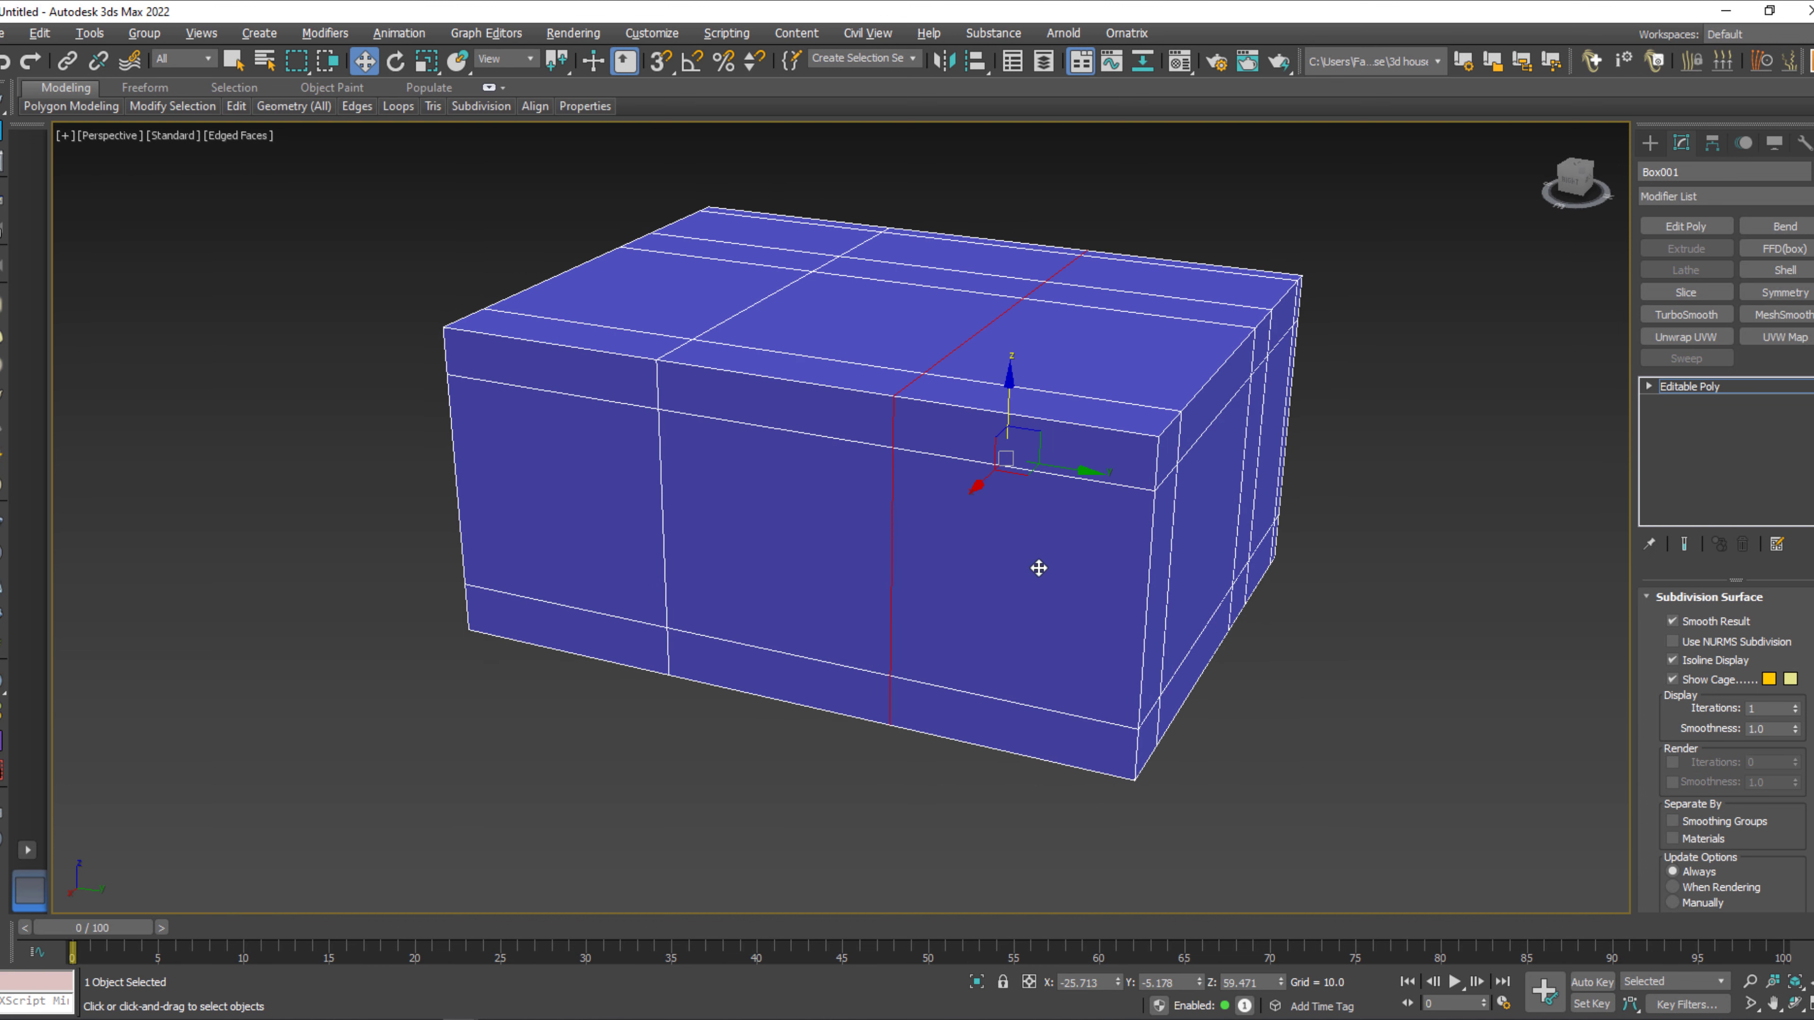
drag(1084, 473, 1273, 510)
click(662, 520)
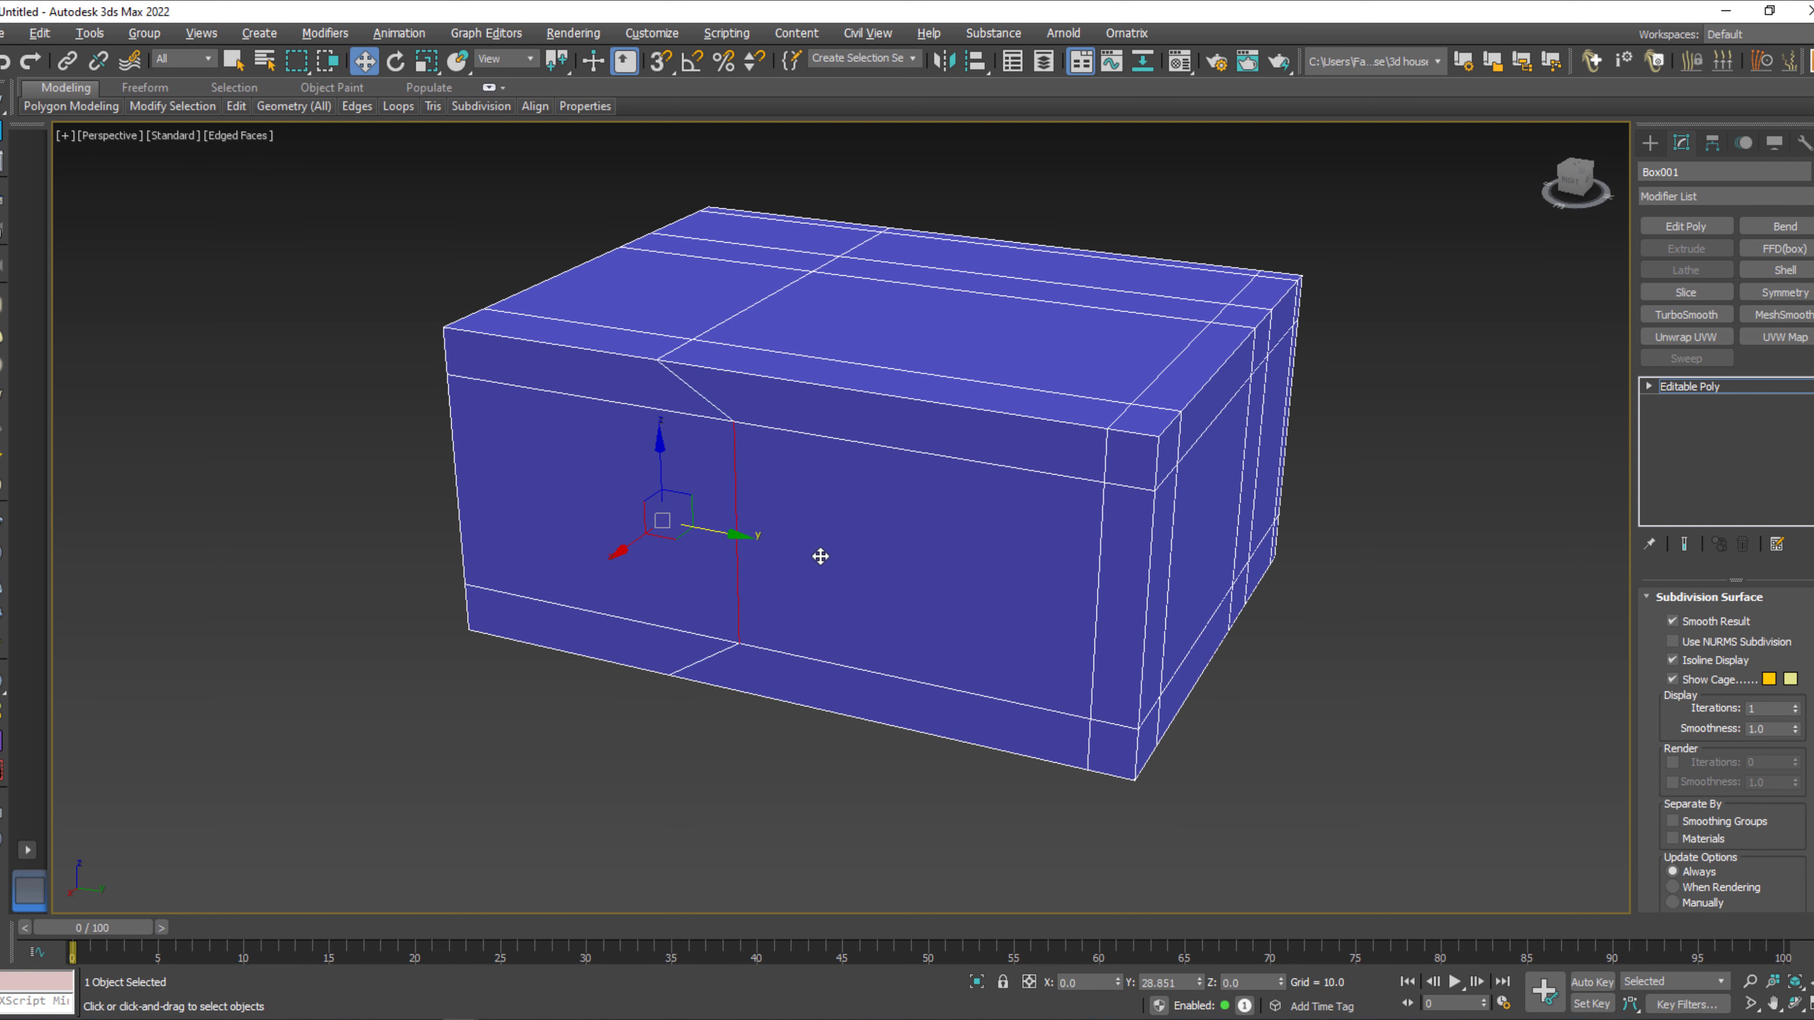
double_click(658, 389)
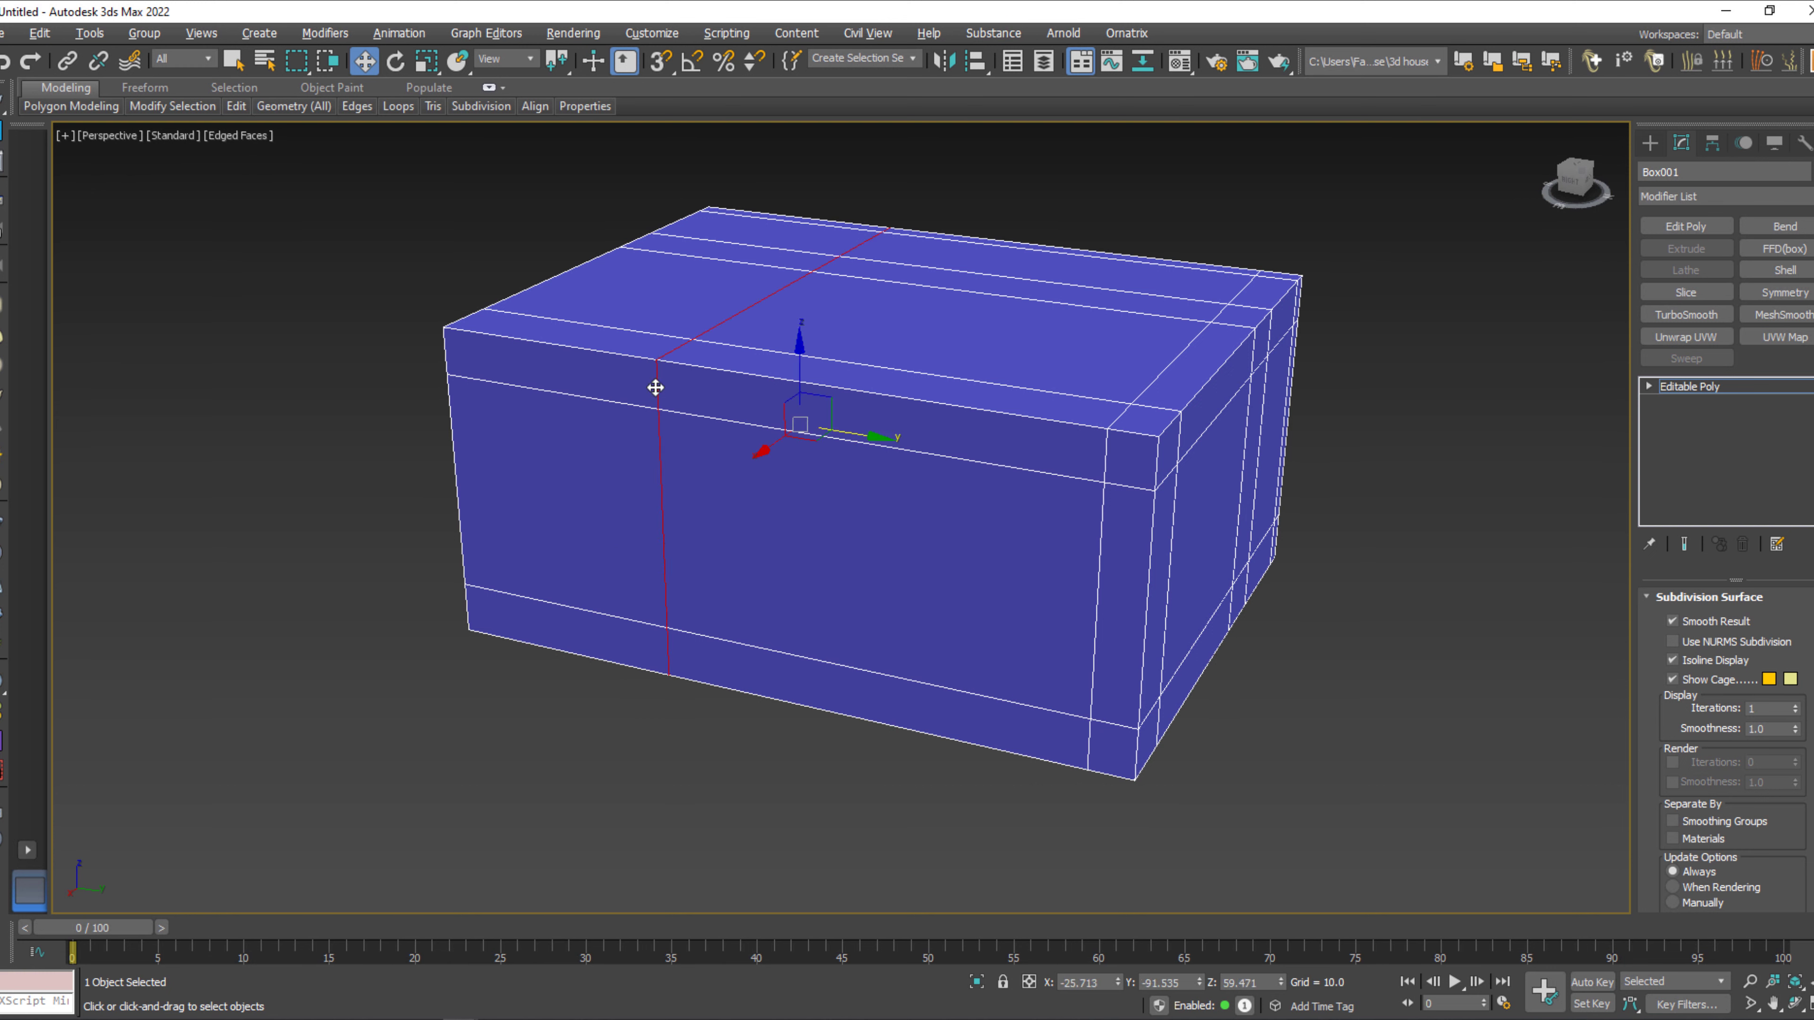
drag(848, 433, 1017, 477)
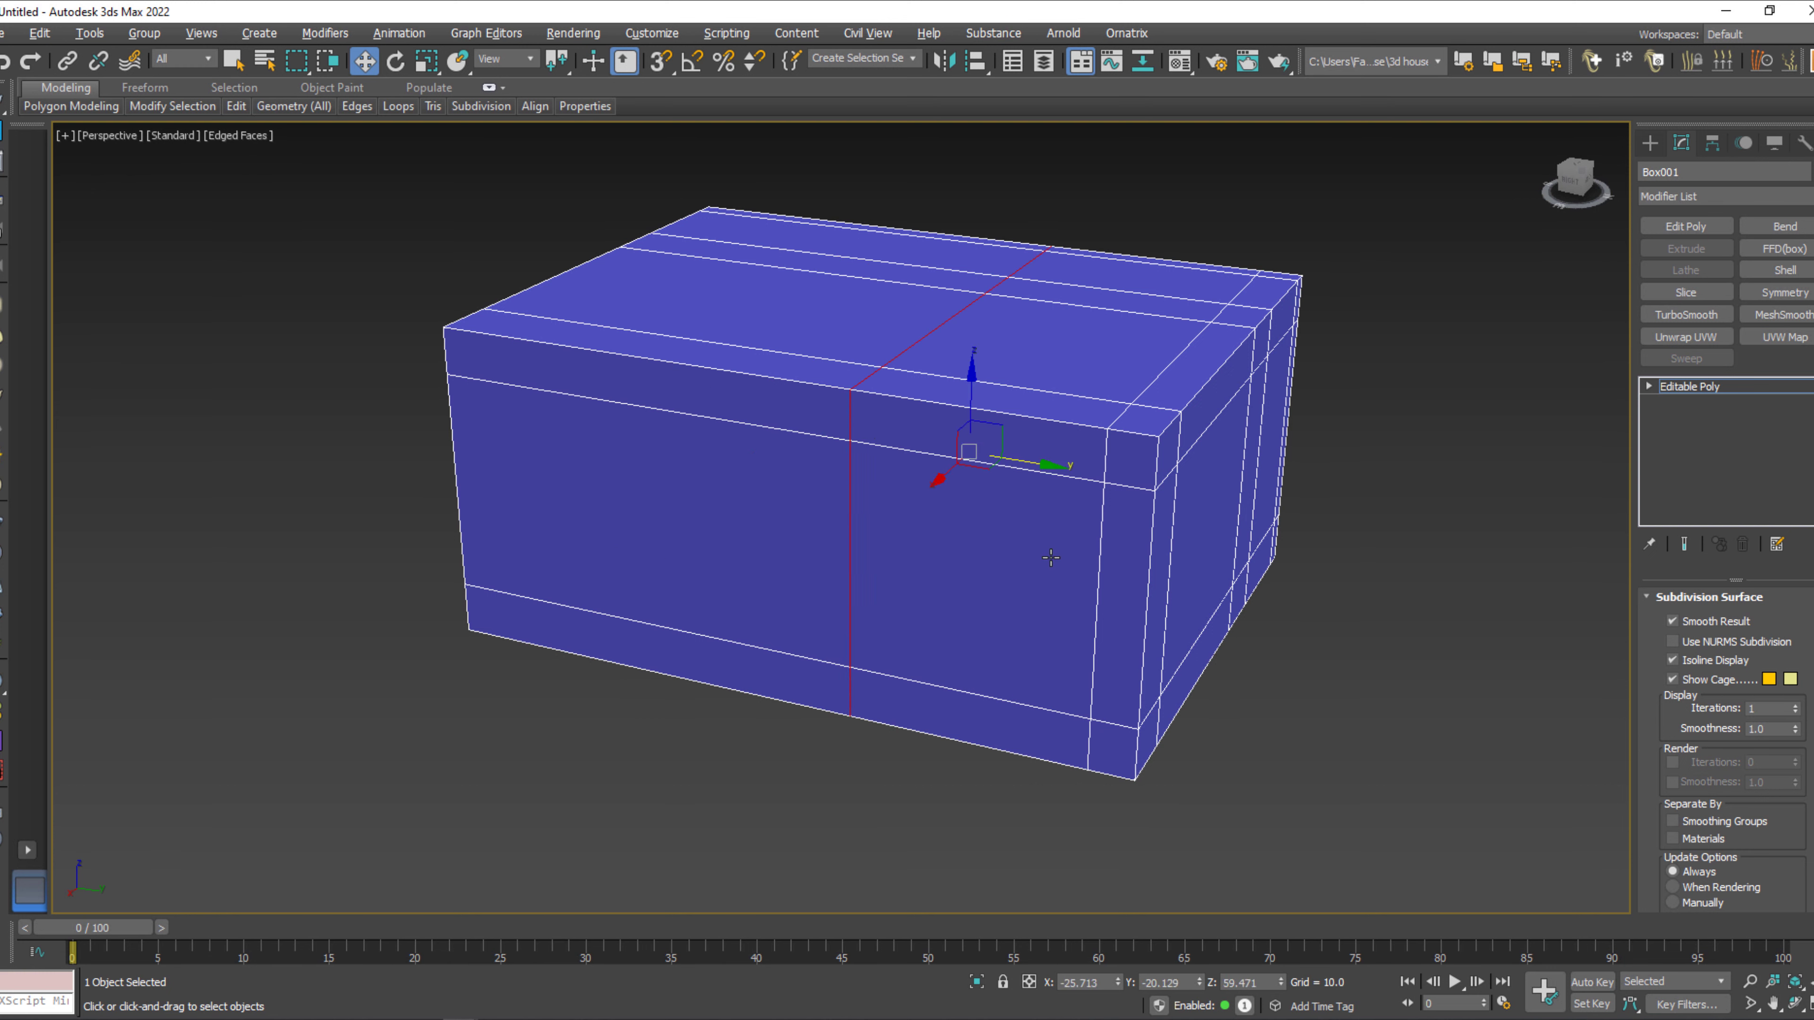
Detach the large central polygon of the wall with the pinched loops as a separate object.
alt+middle_drag(958, 570, 1061, 571)
key(4)
click(1063, 570)
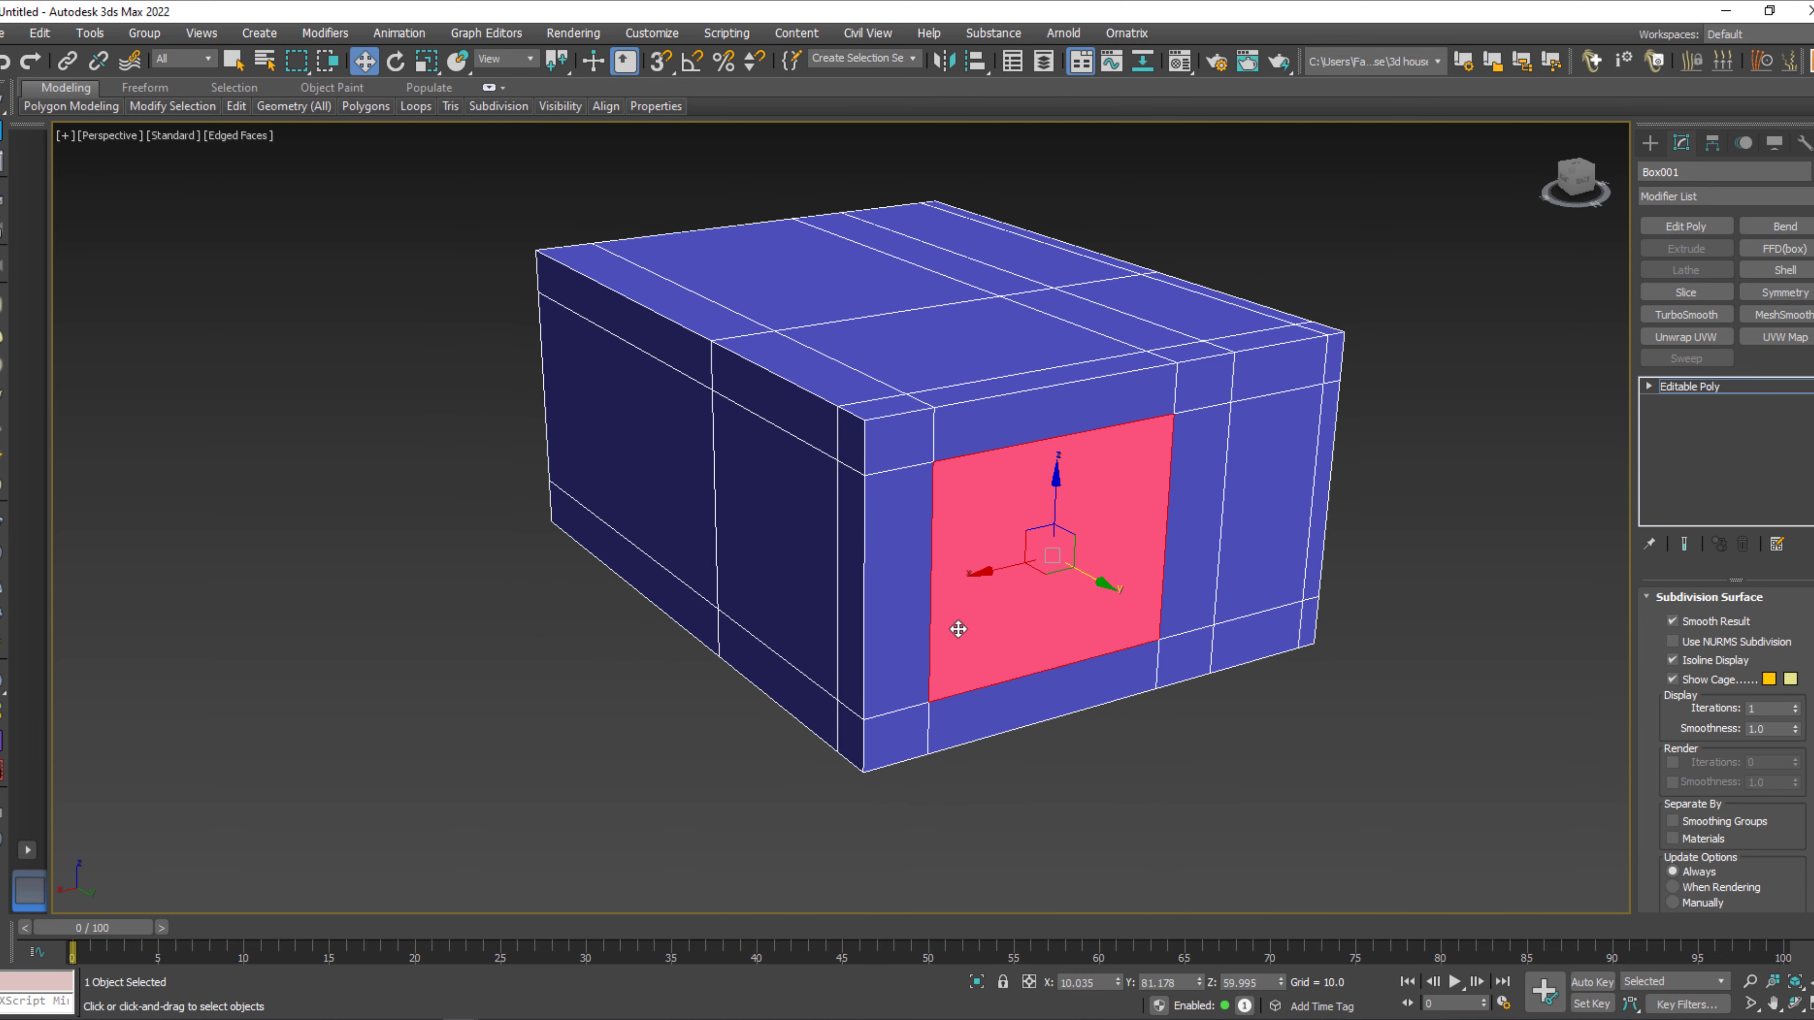
scroll(1777, 799, up, 10)
scroll(1781, 800, down, 5)
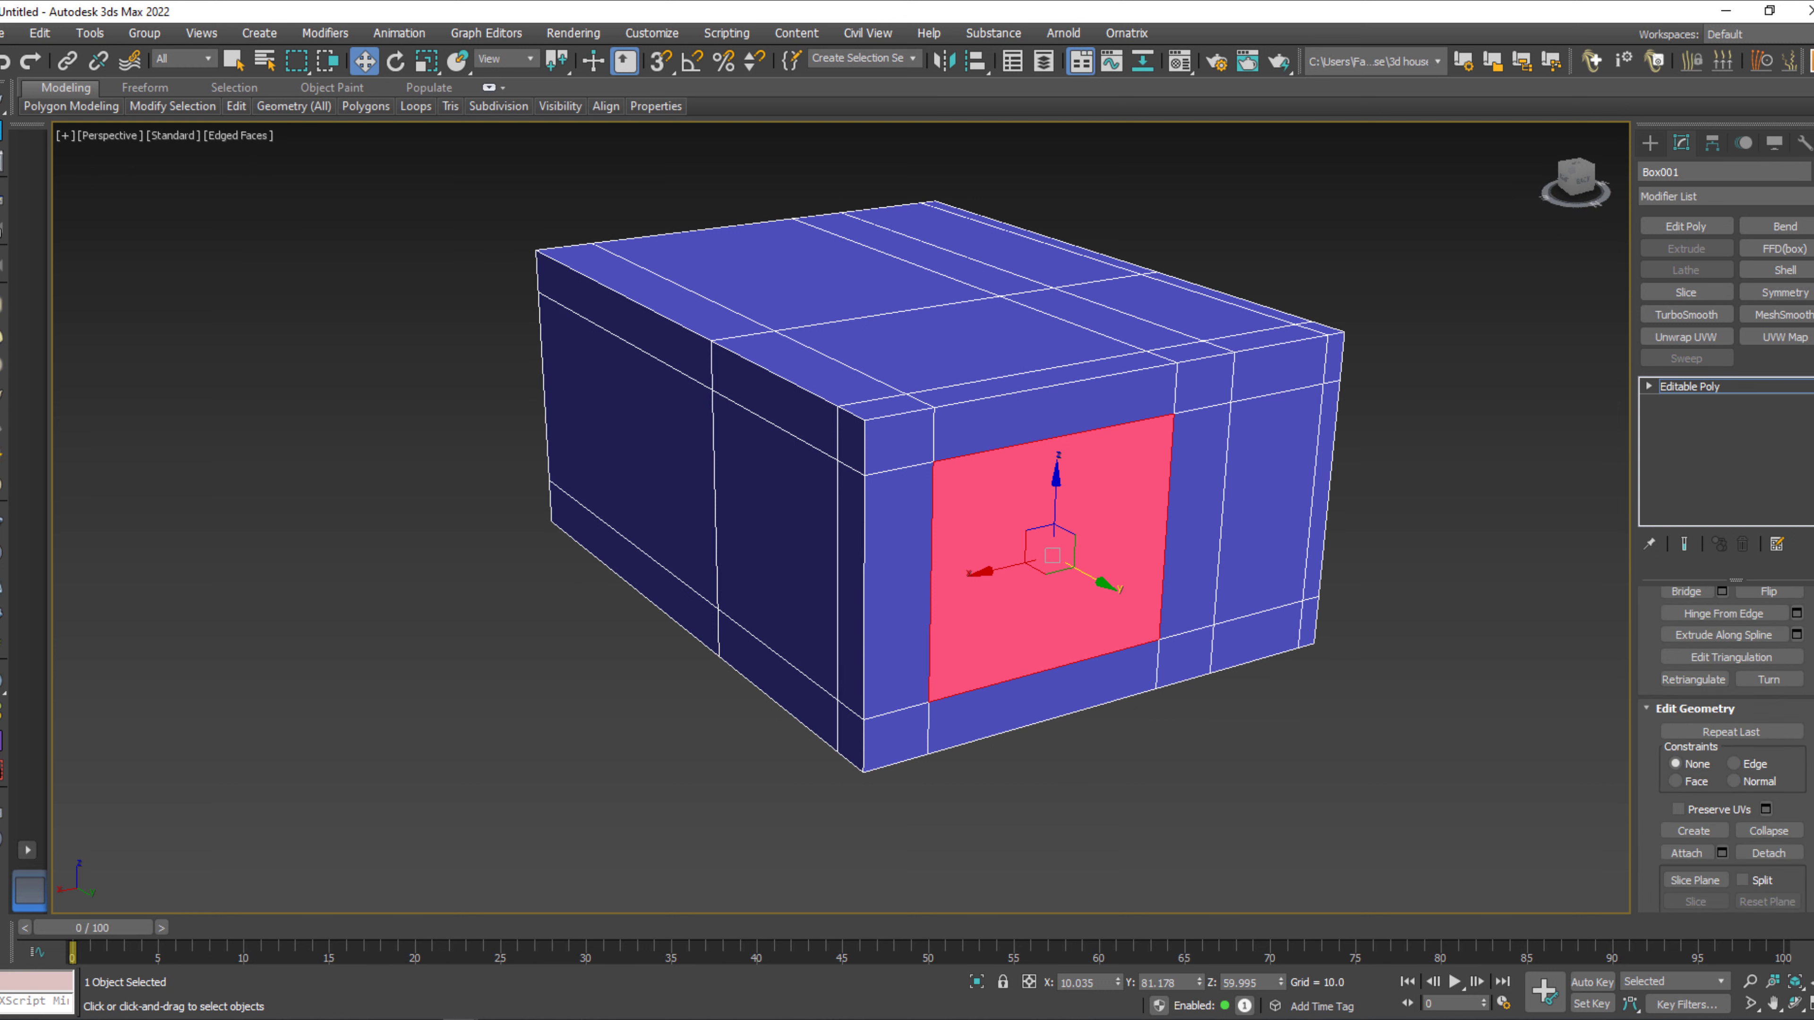
click(1768, 794)
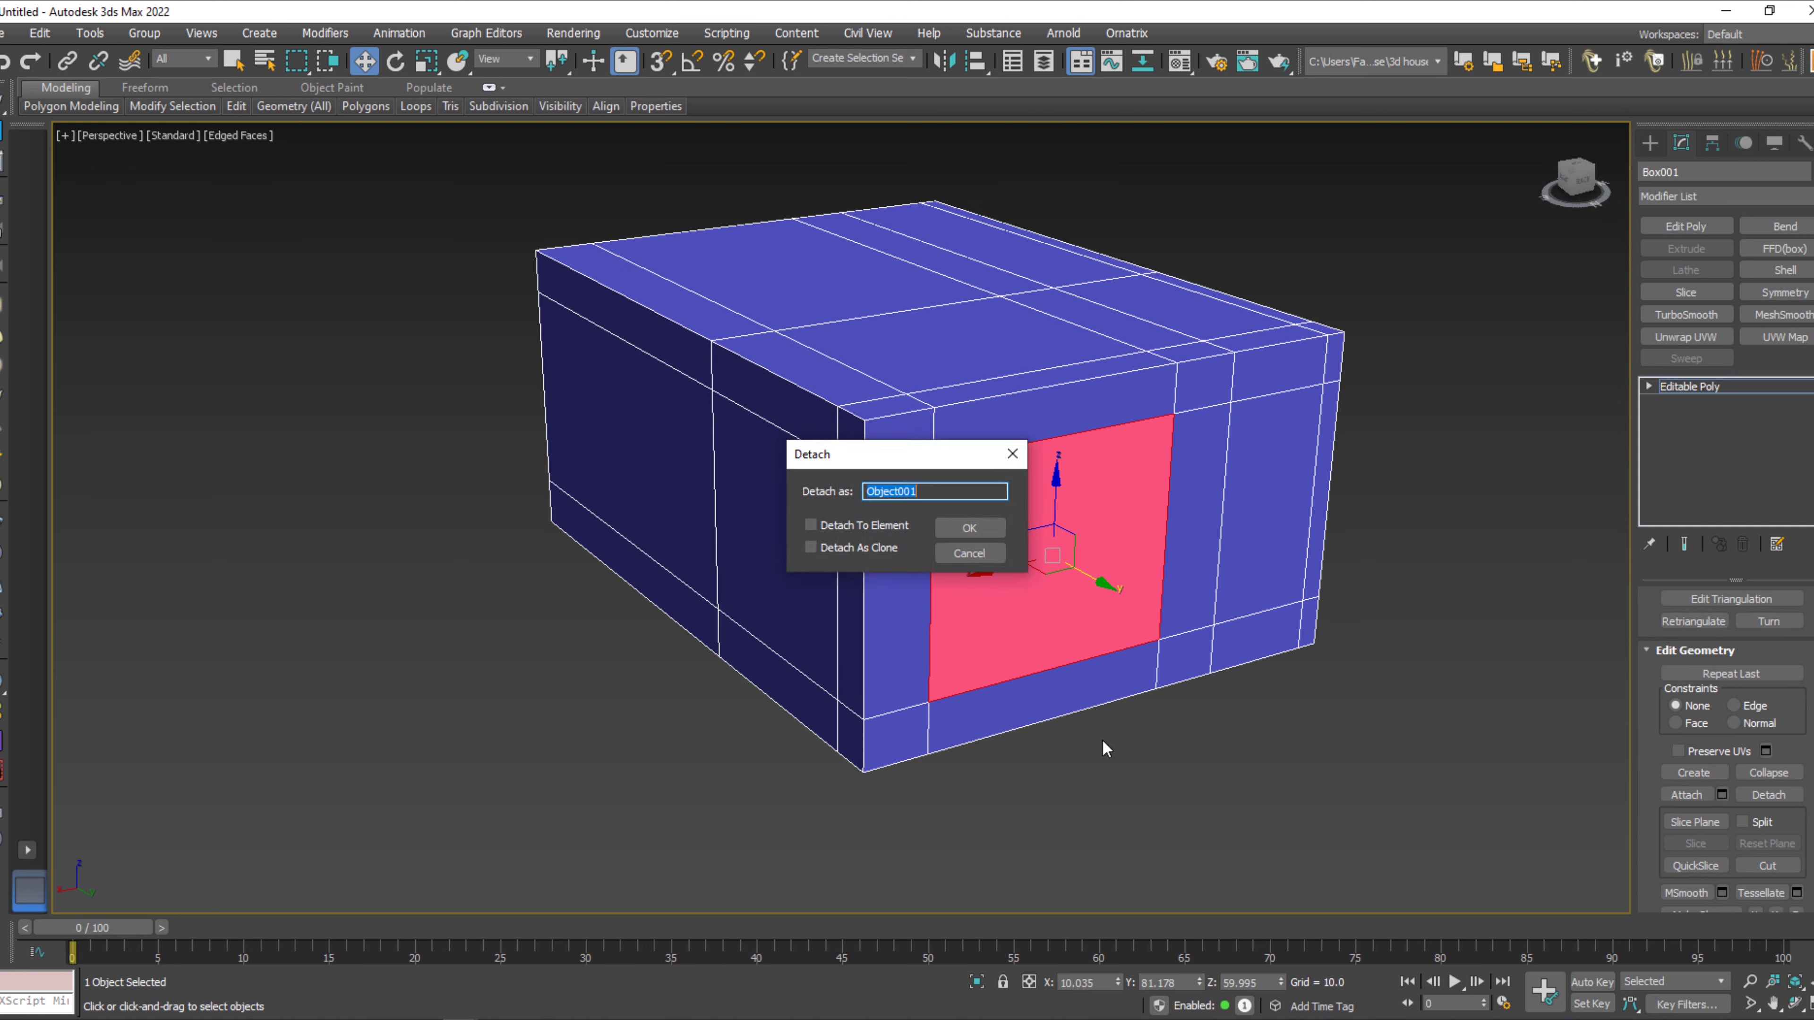
click(973, 520)
Detach the tall middle-height polygon near the corner of the adjoining side wall as a separate object.
click(786, 540)
click(1769, 794)
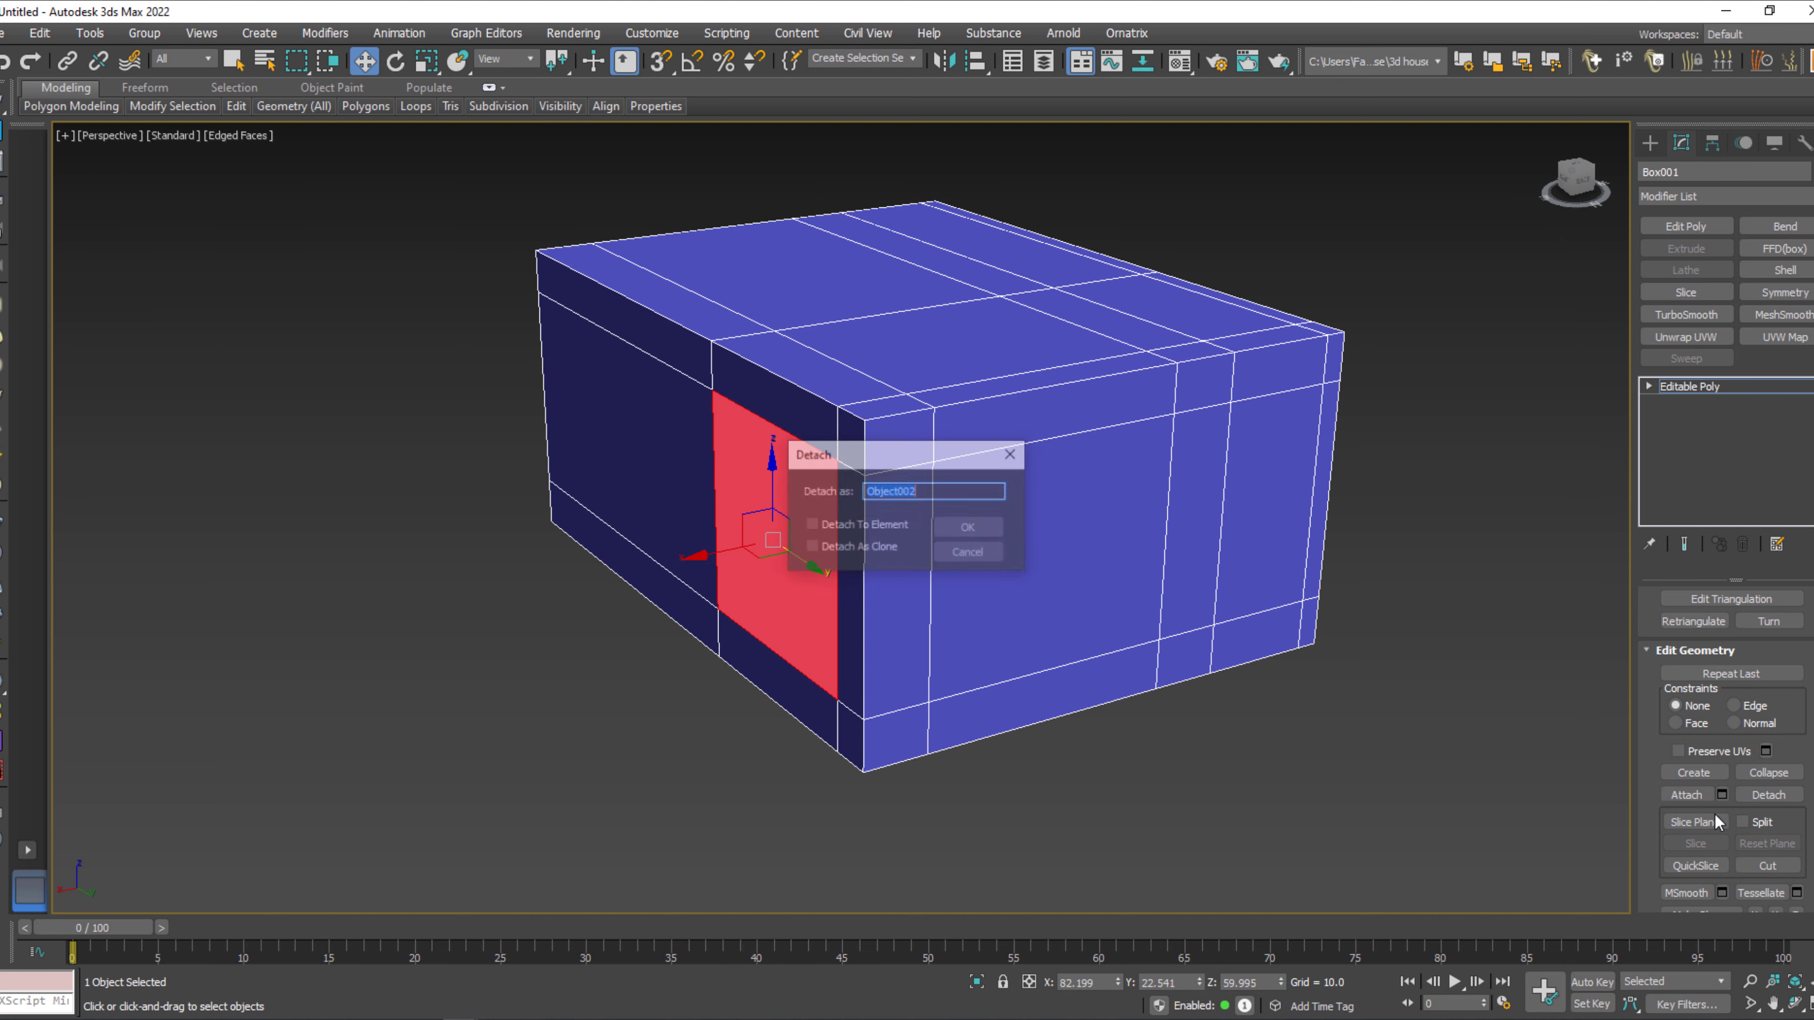
click(972, 520)
Detach the two stacked polygons of the narrow door-shaped section beside the large window panel as one separate object.
click(1254, 541)
ctrl+click(1269, 629)
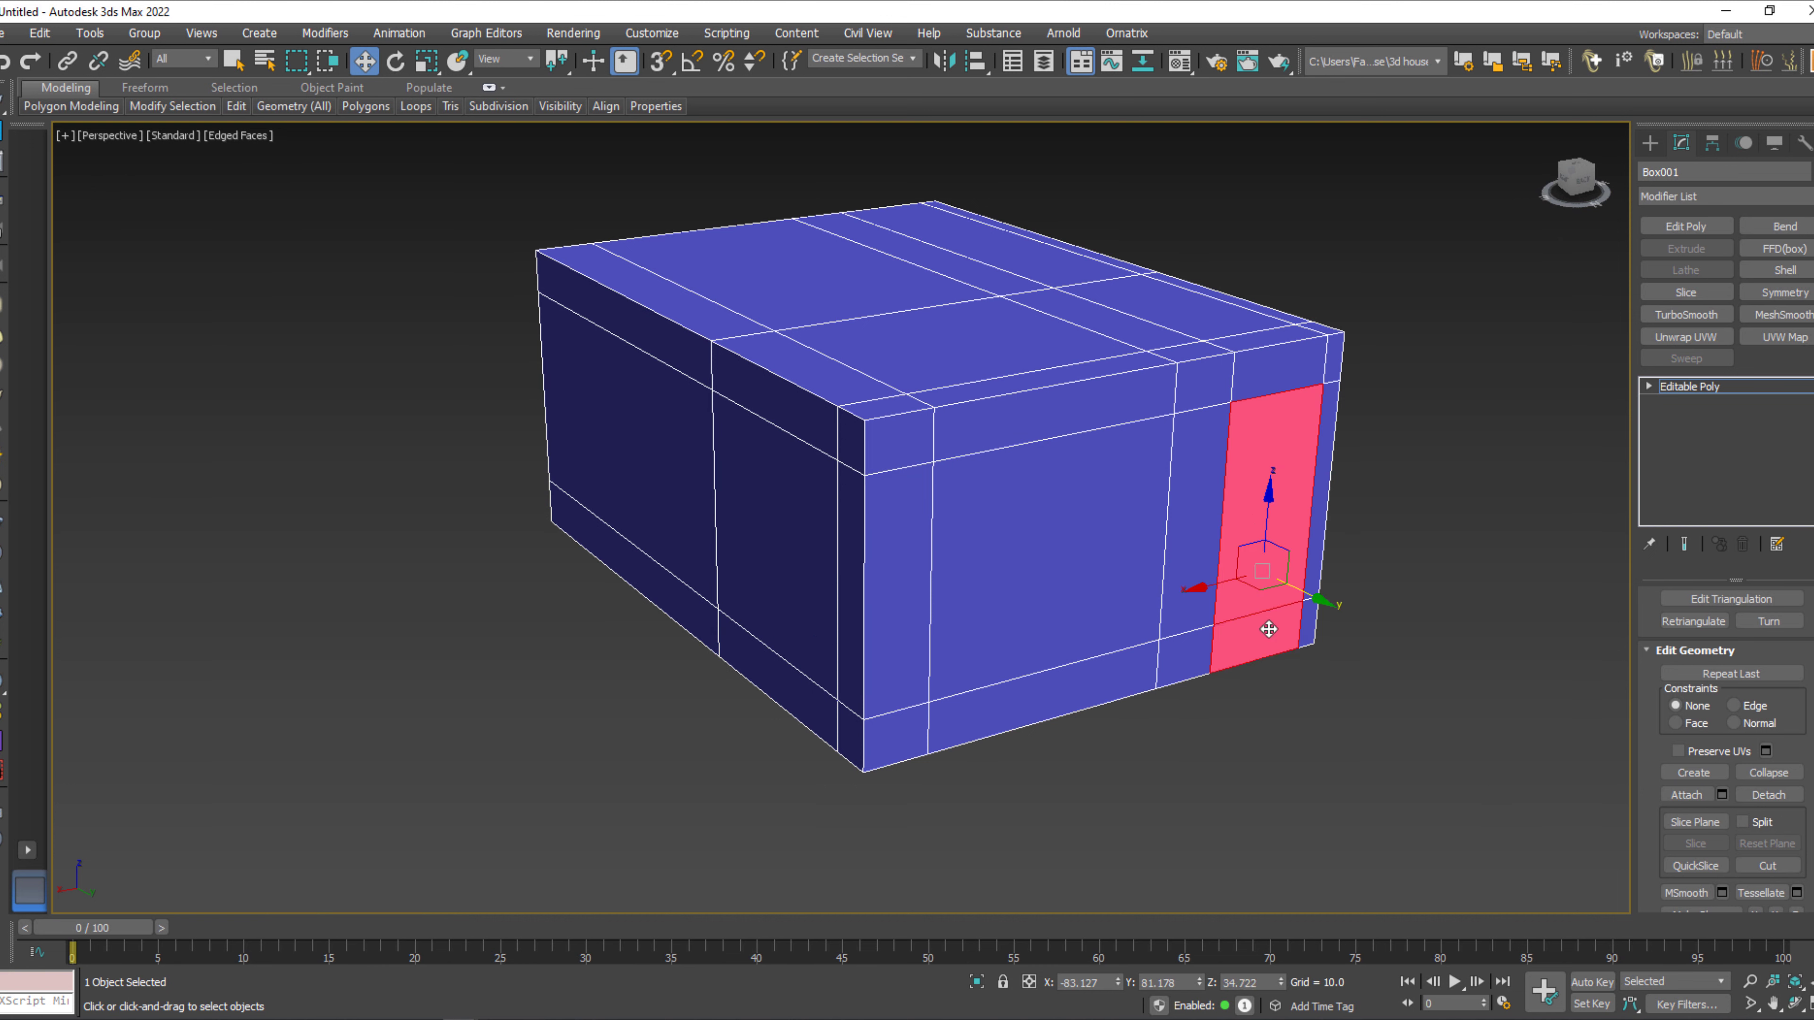
click(1768, 794)
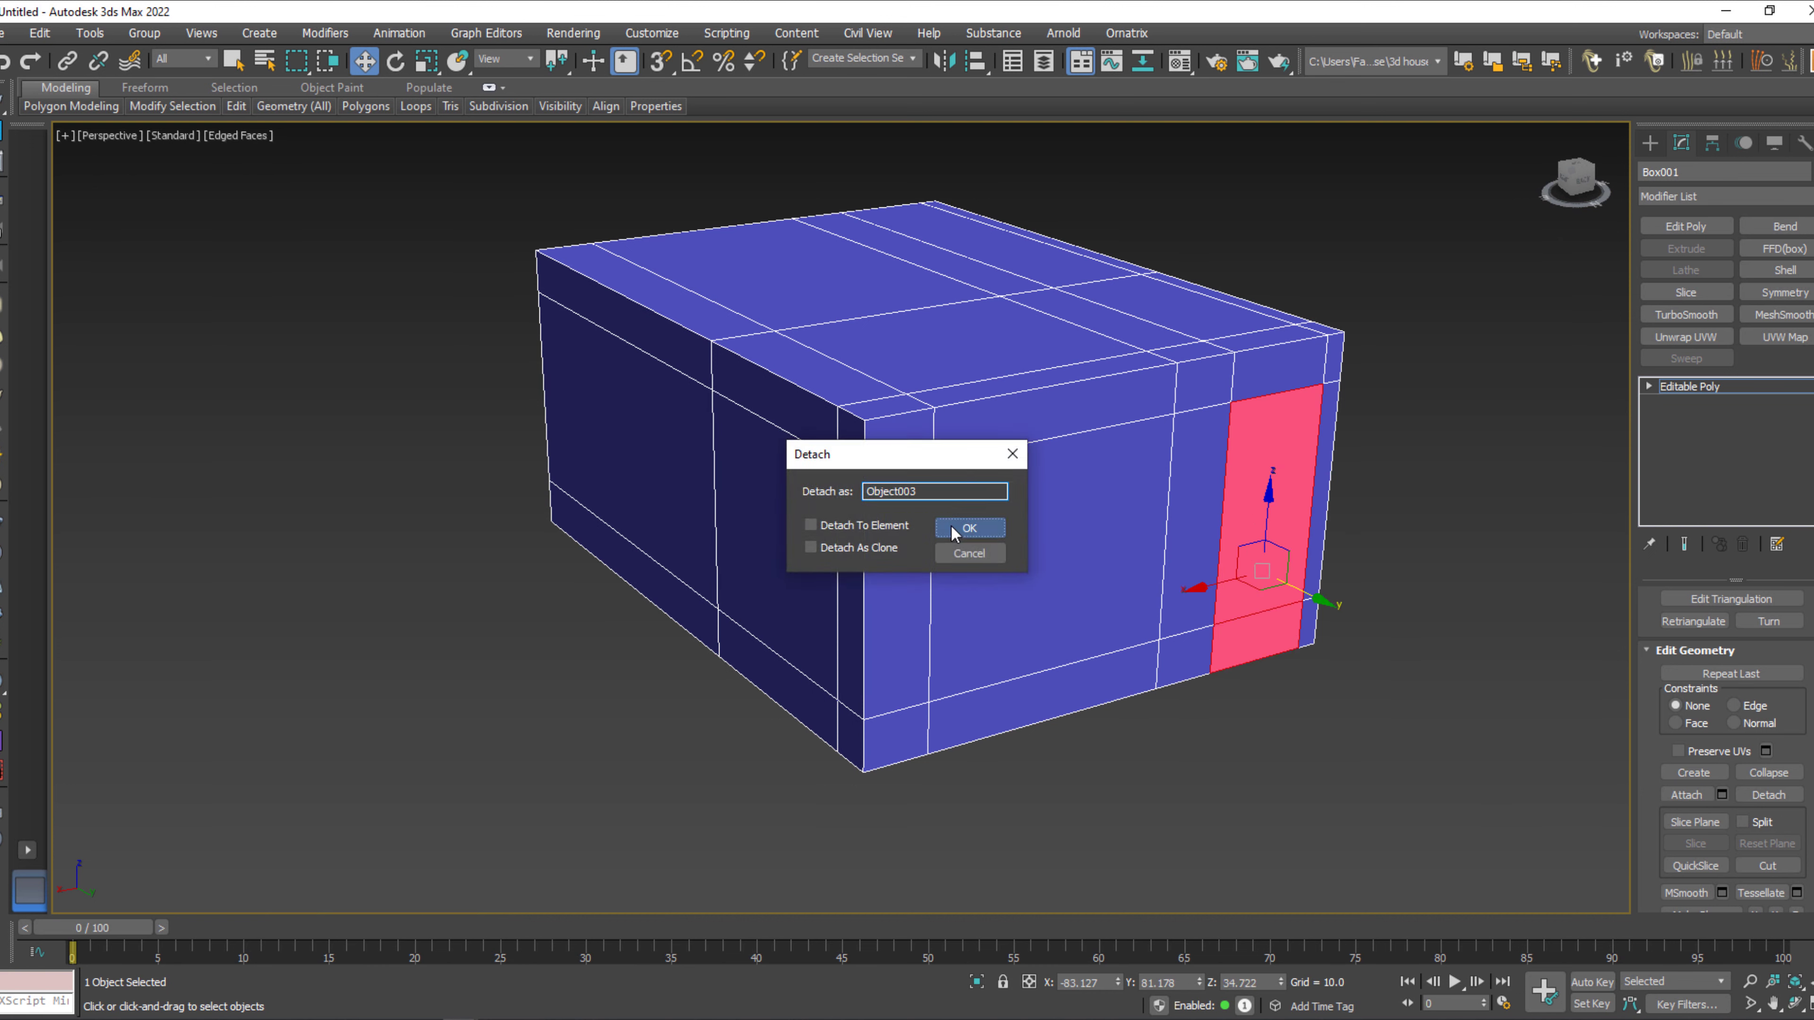
click(968, 523)
Center the detached door panel's pivot on the object, then move the pivot to the door's outer vertical edge.
click(1730, 387)
click(1254, 488)
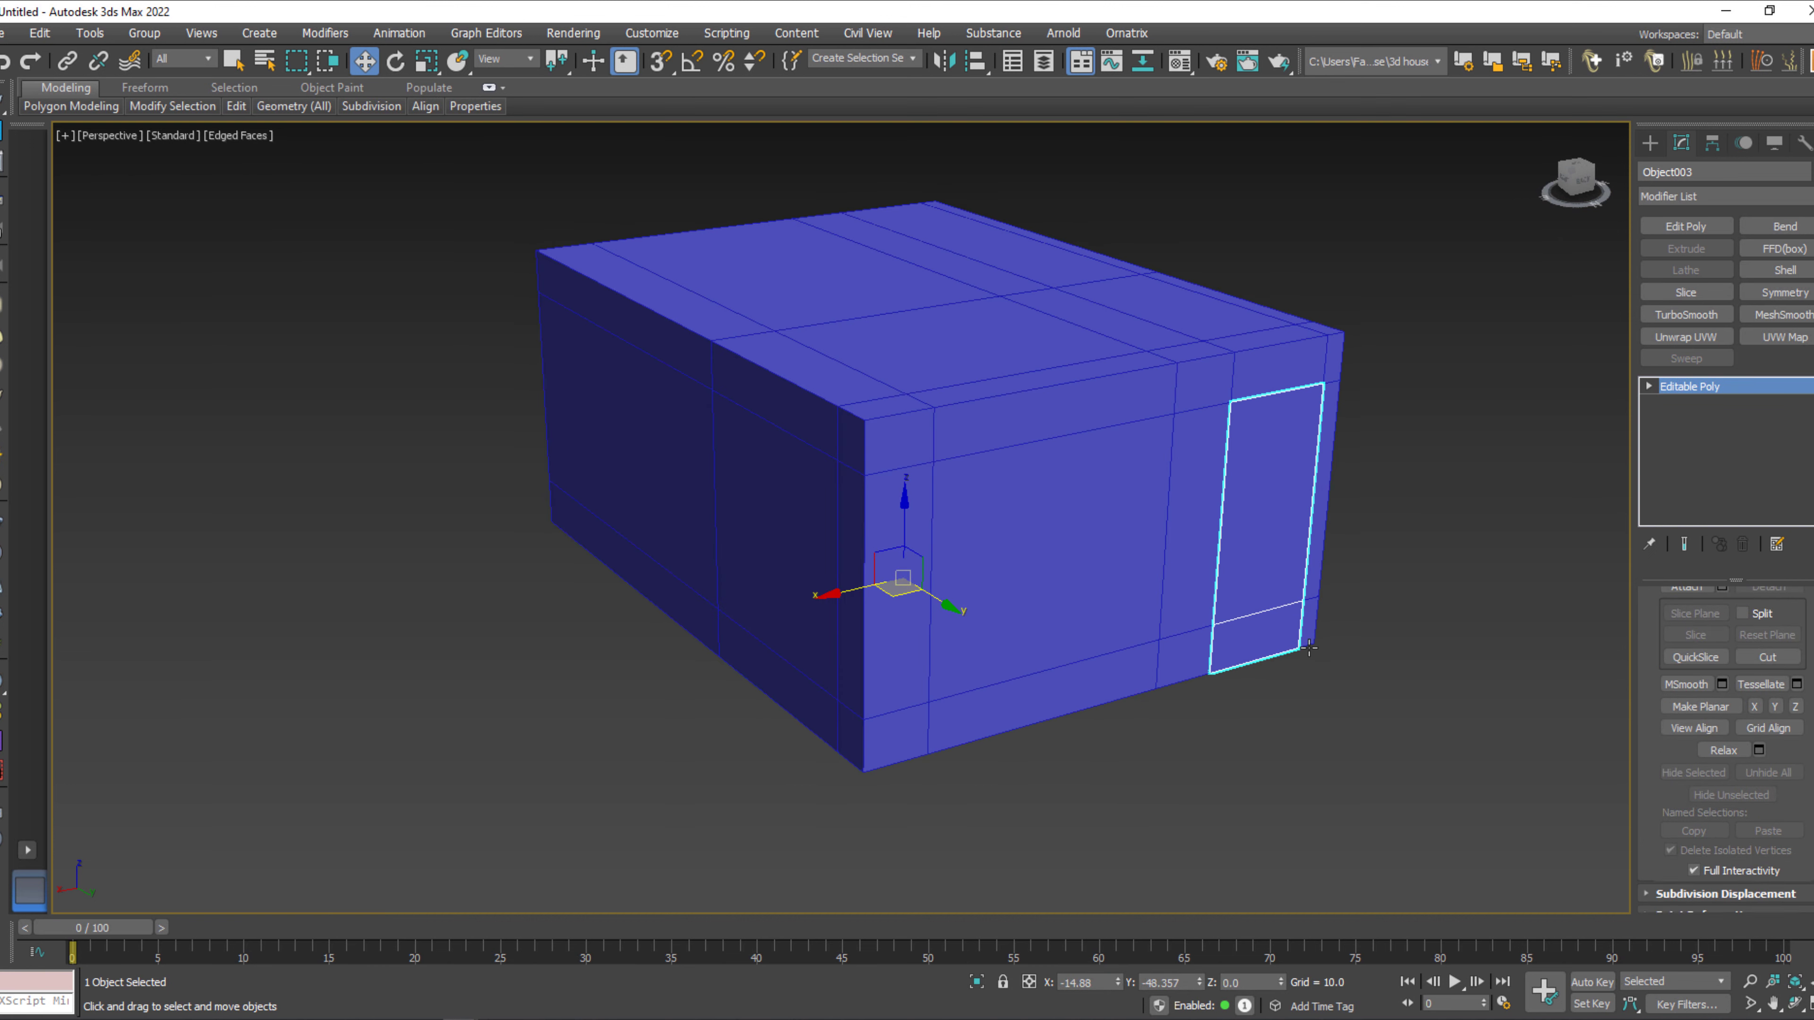
key(z)
alt+middle_drag(1334, 696, 1216, 712)
scroll(1215, 711, down, 4)
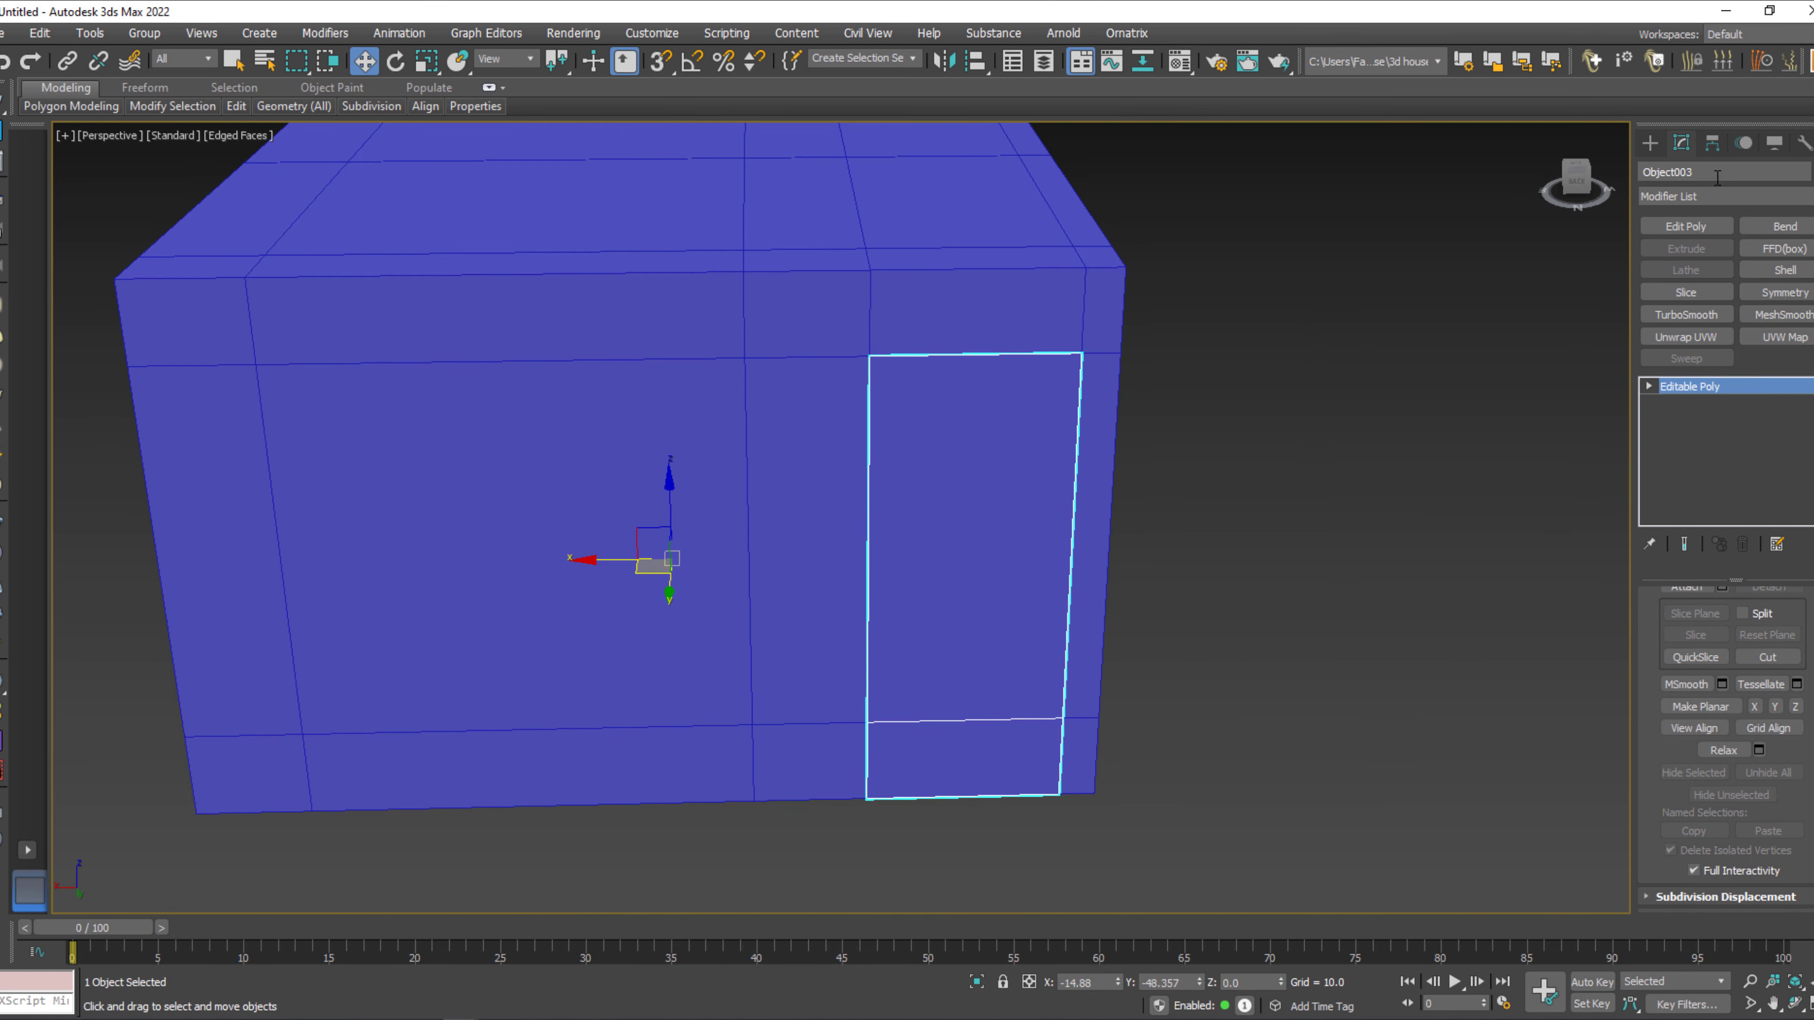
click(1711, 143)
click(1736, 278)
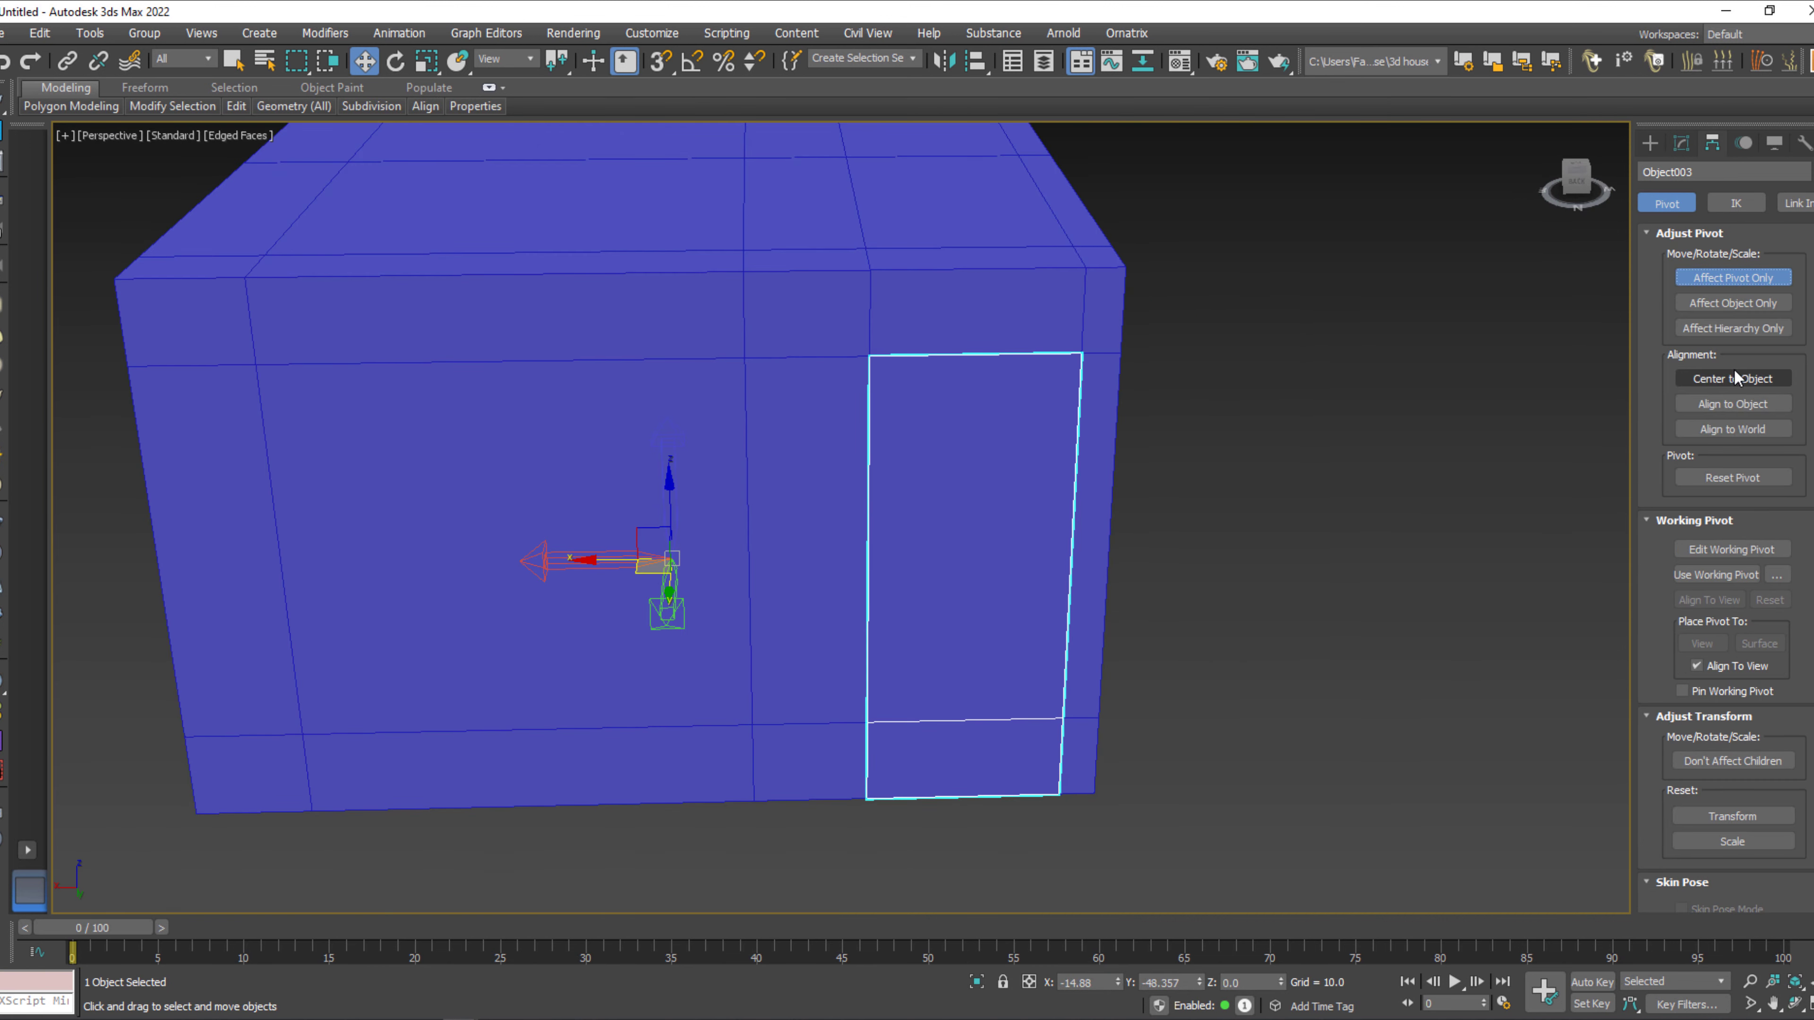
click(1733, 377)
drag(906, 591, 1067, 615)
key(e)
key(r)
key(w)
click(1749, 279)
Rotate the door panel outward about 21 degrees around Z to open it.
key(e)
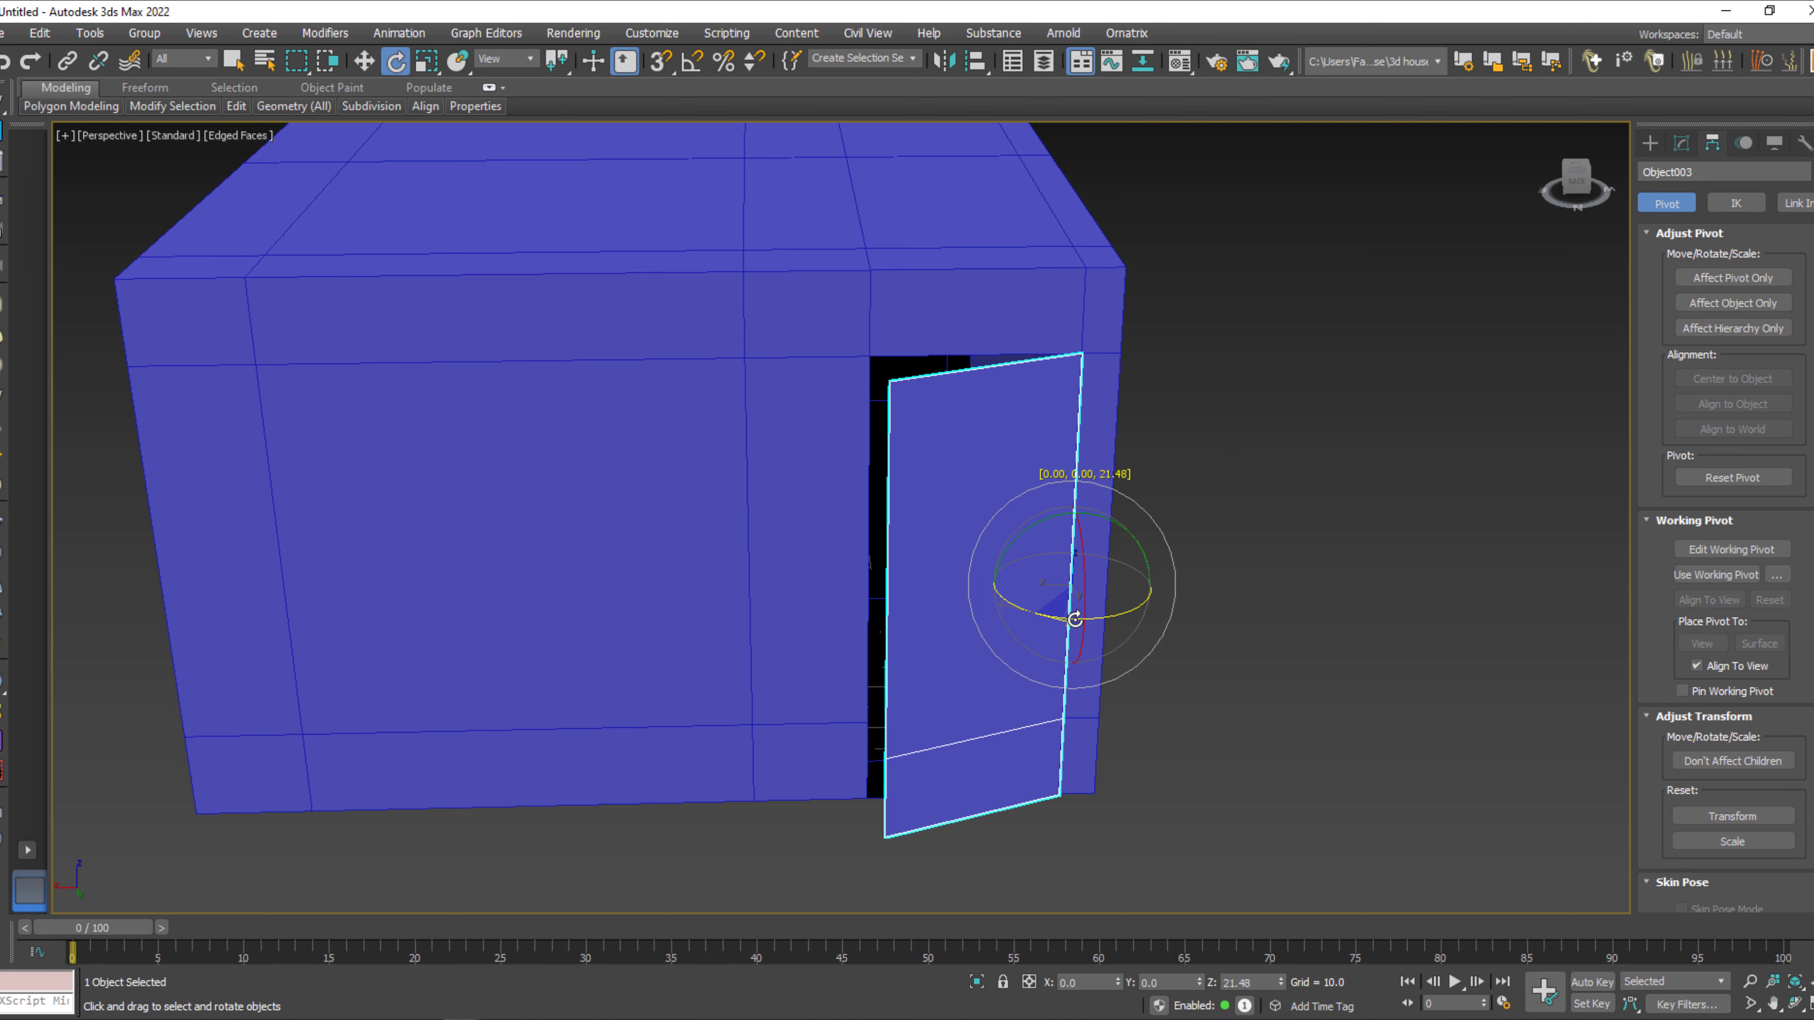
key(w)
Connect the top and bottom edges of the detached large window panel with 7 segments and a pinch of 0.
middle_drag(775, 704, 1054, 718)
click(850, 689)
alt+middle_drag(850, 689, 794, 648)
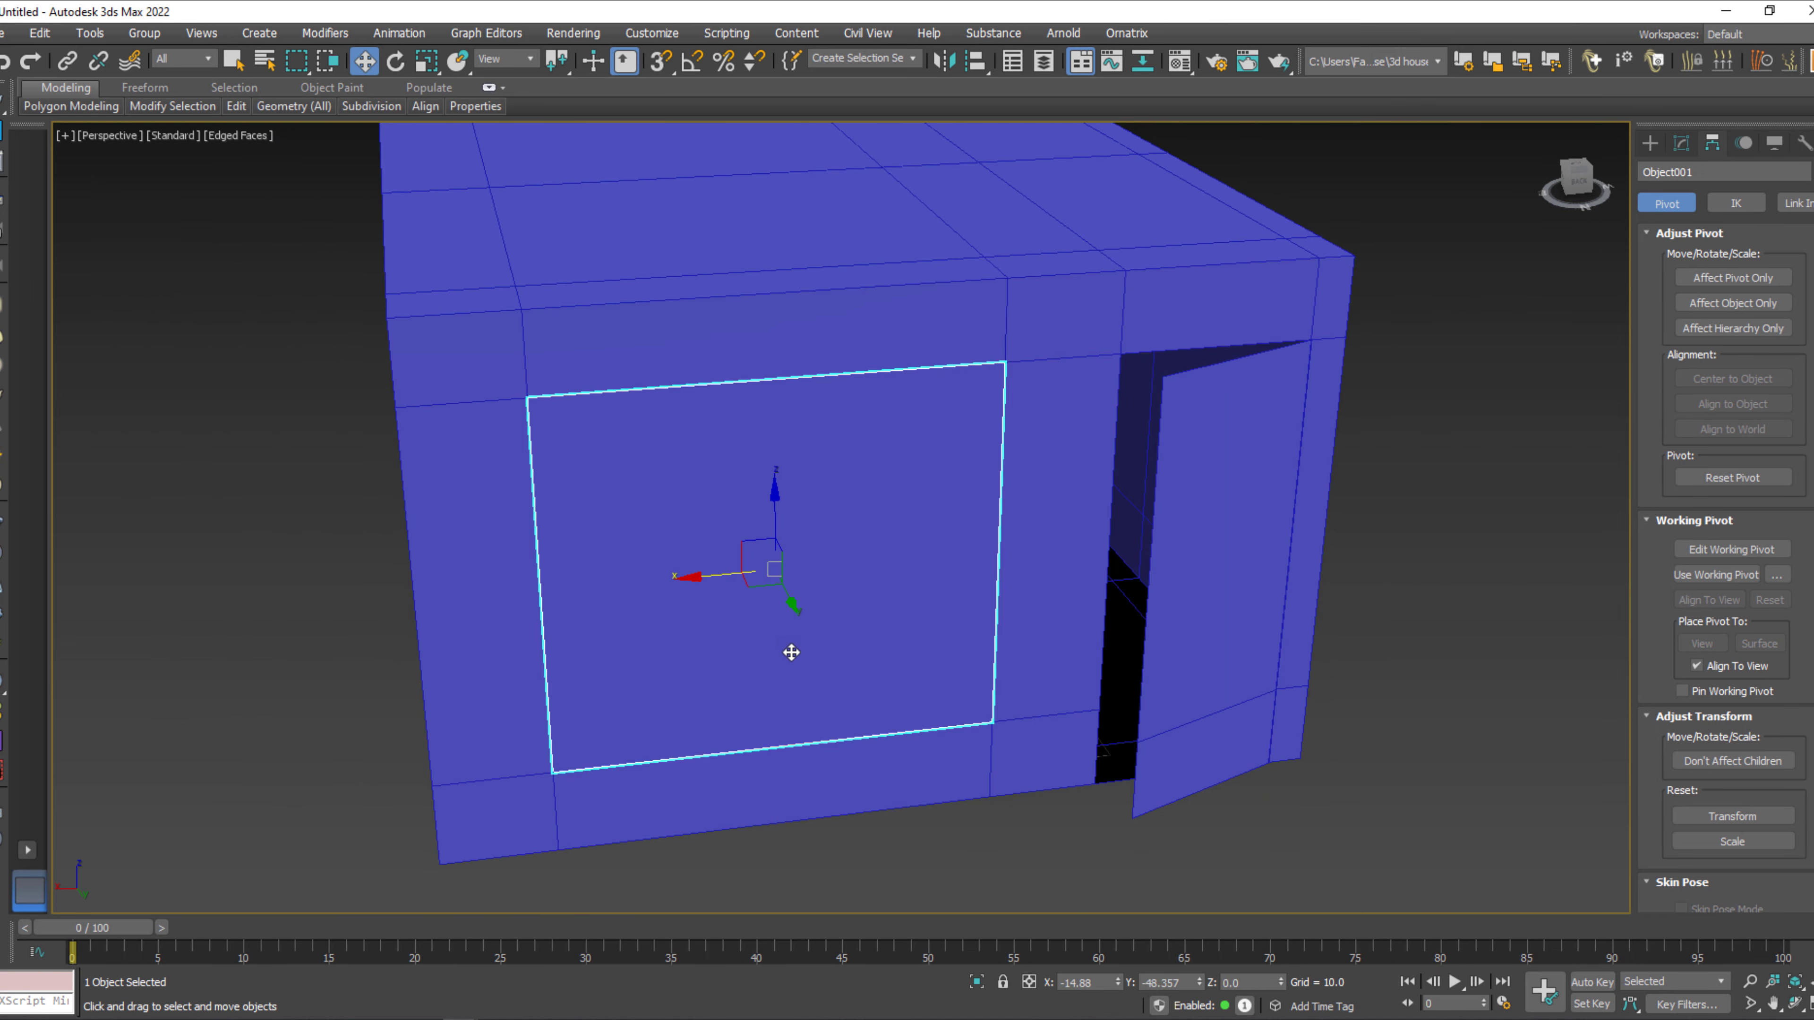
key(2)
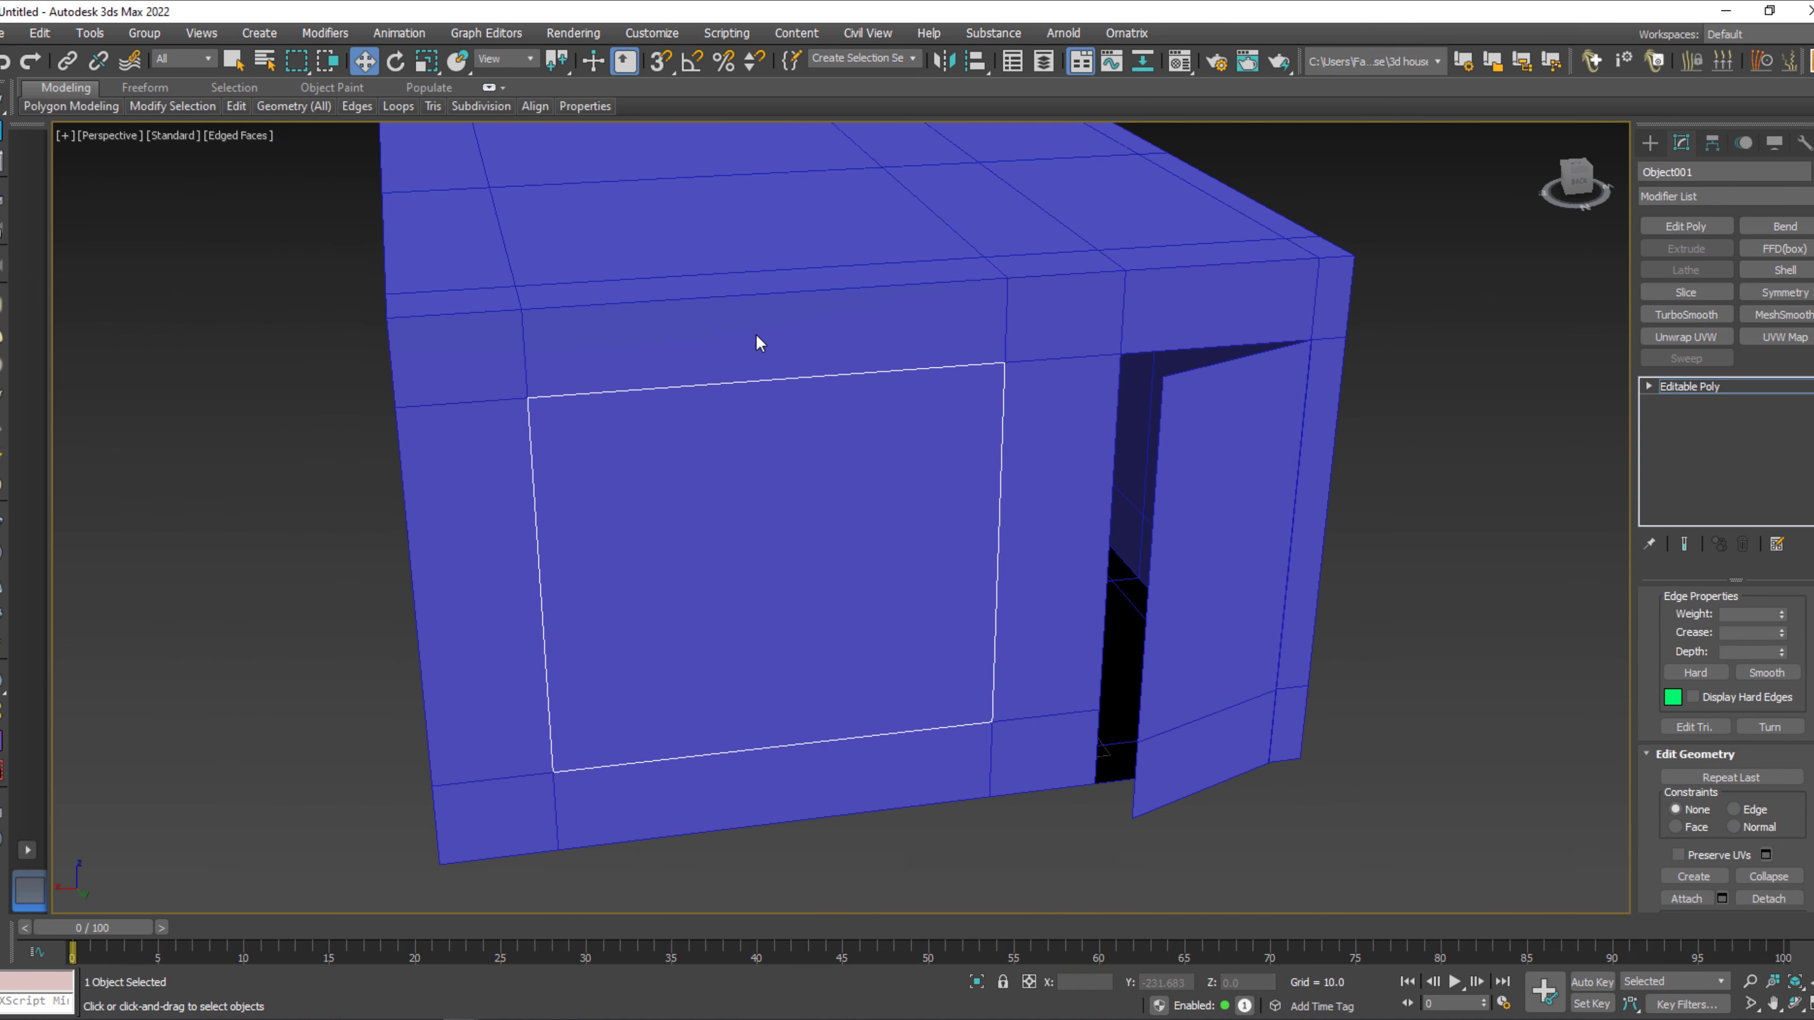
drag(763, 275, 794, 886)
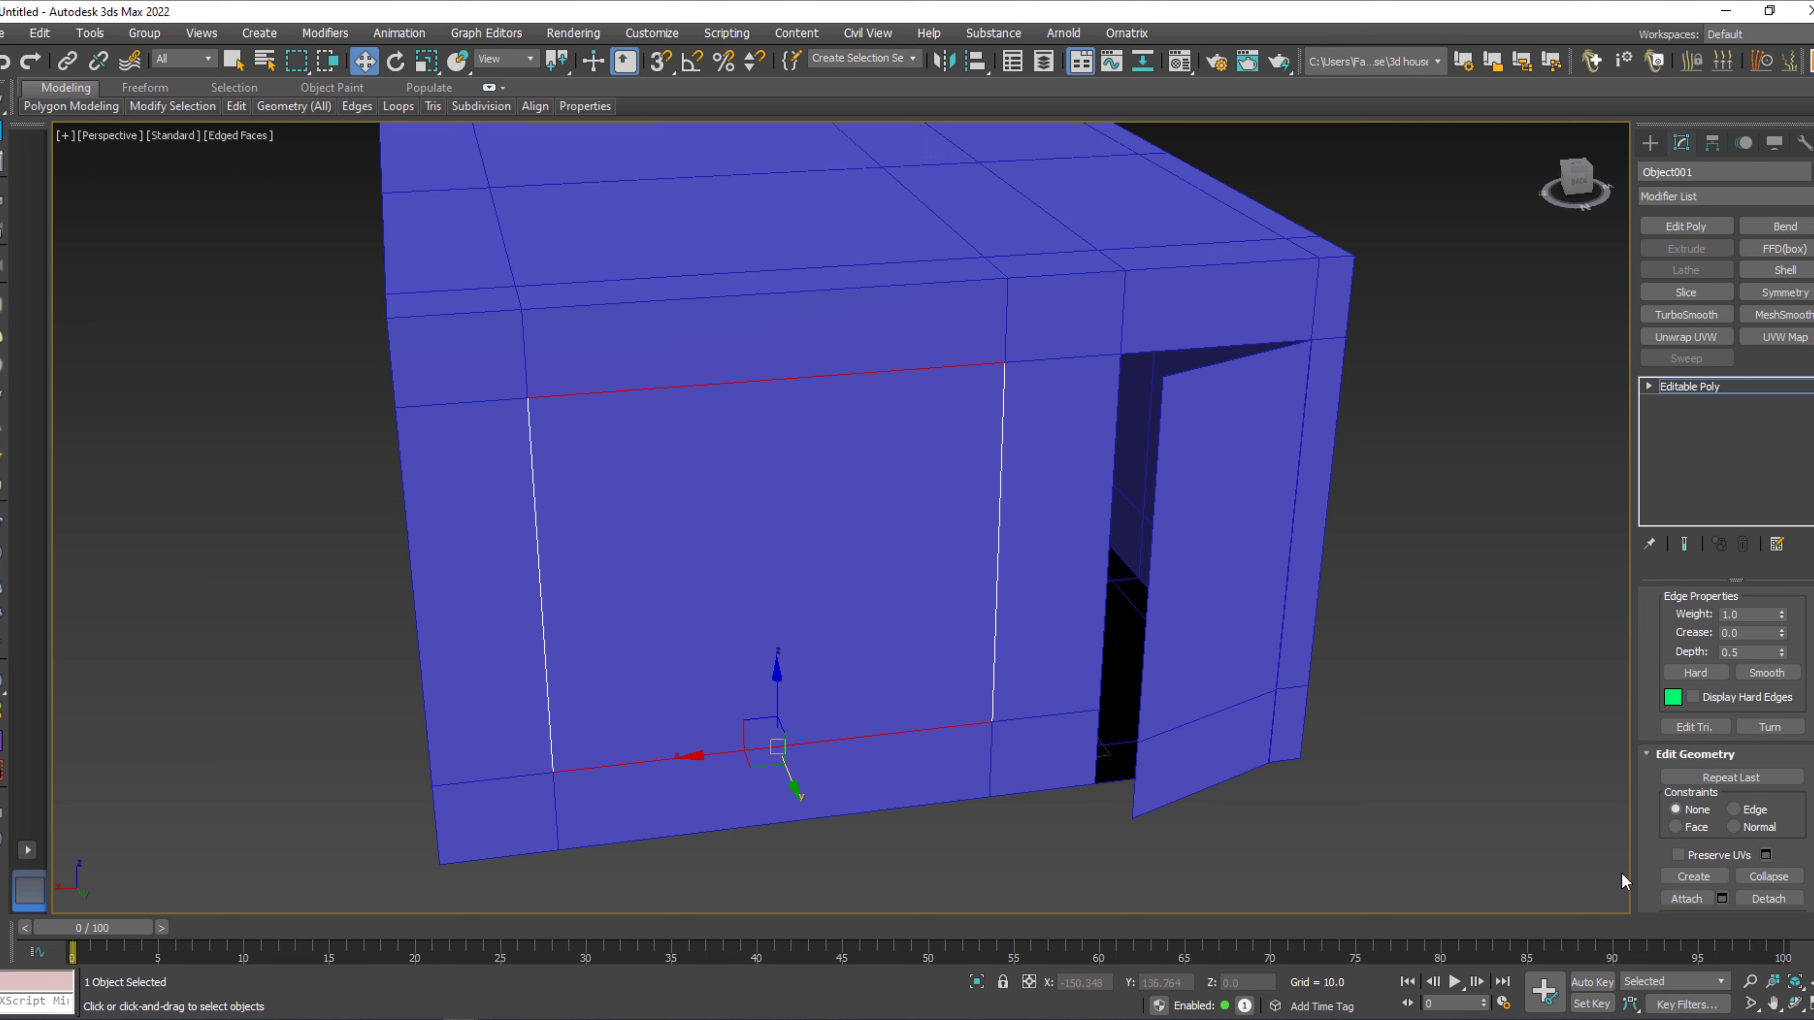
scroll(1710, 889, down, 2)
right_click(1104, 559)
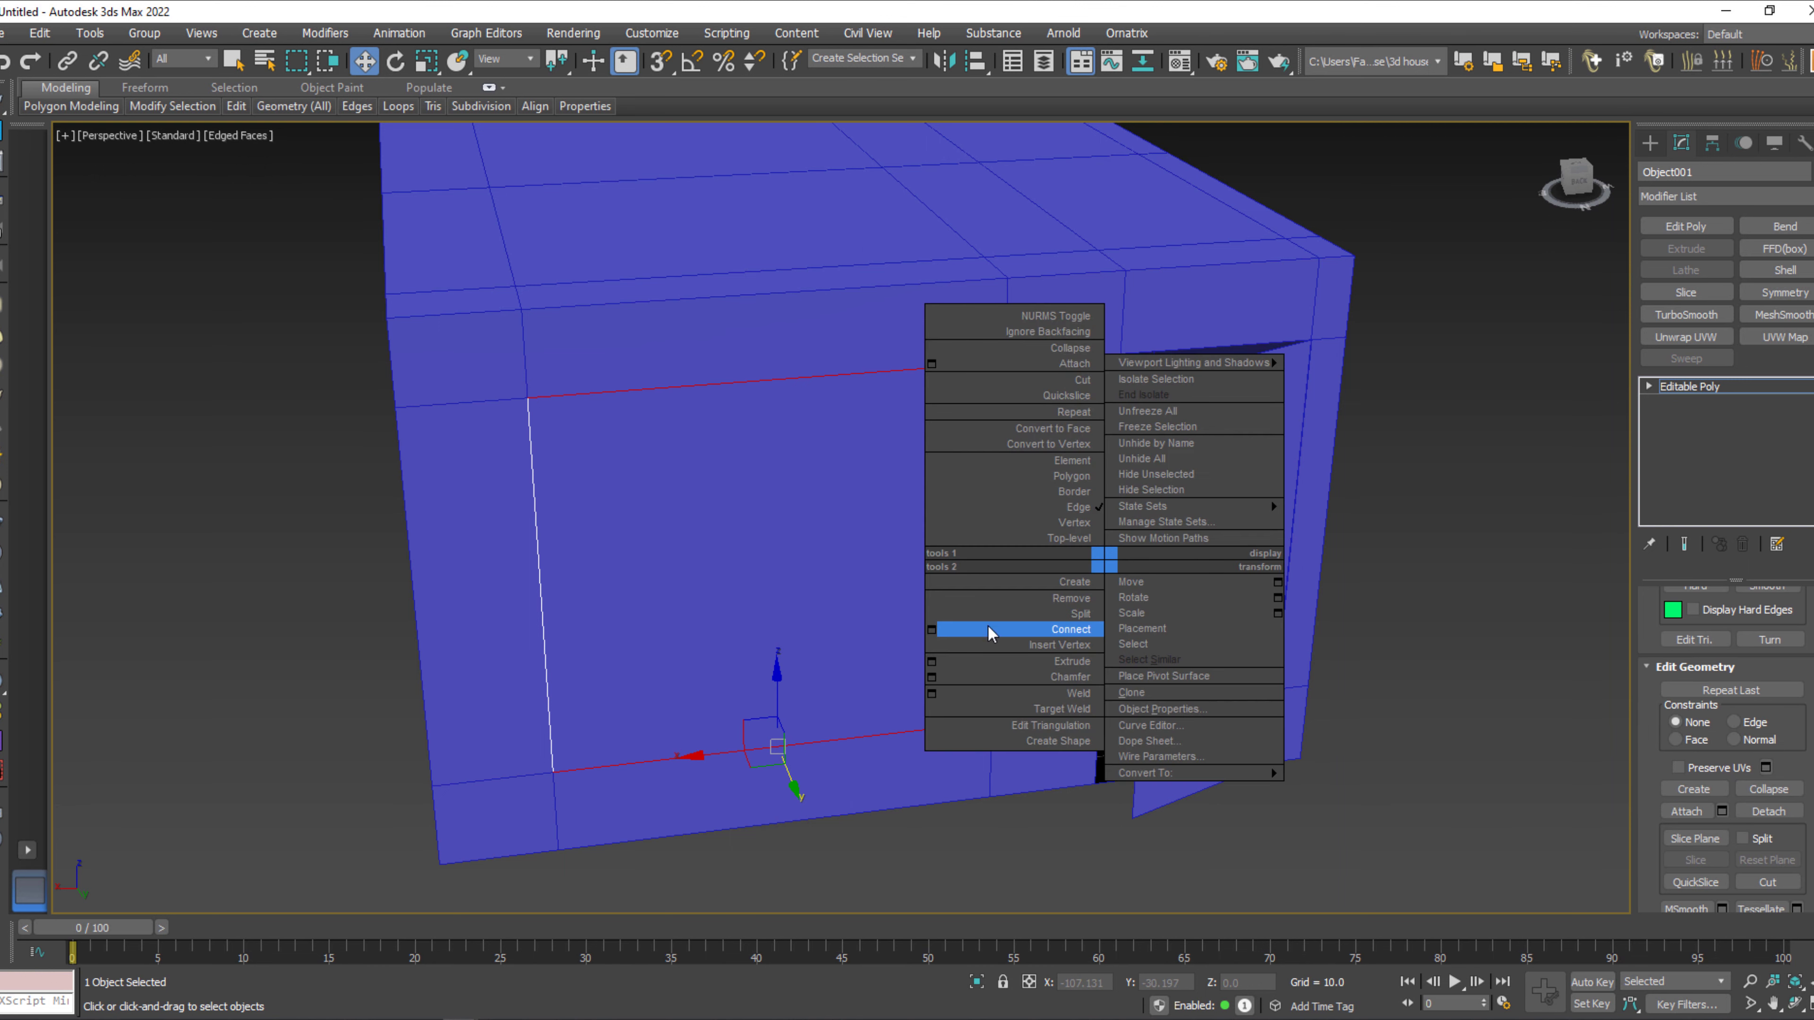
click(929, 626)
right_click(859, 557)
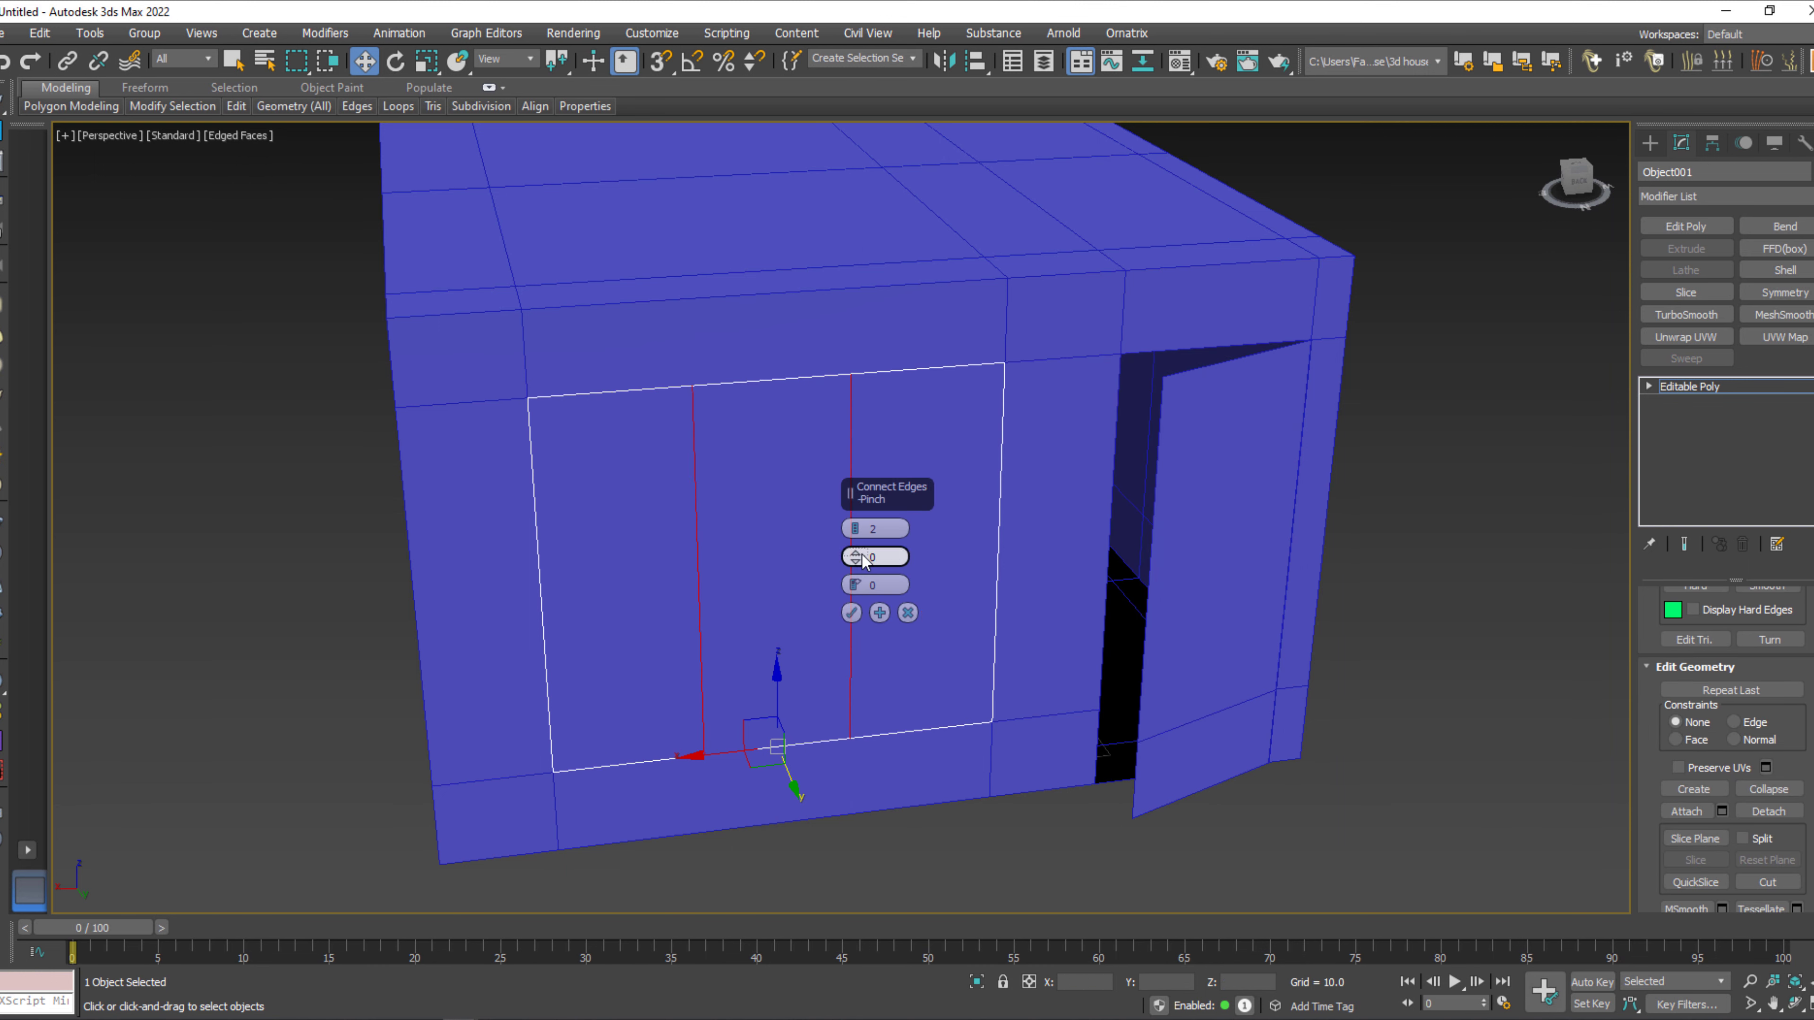
click(856, 526)
click(857, 530)
click(857, 525)
click(858, 524)
click(858, 524)
click(858, 524)
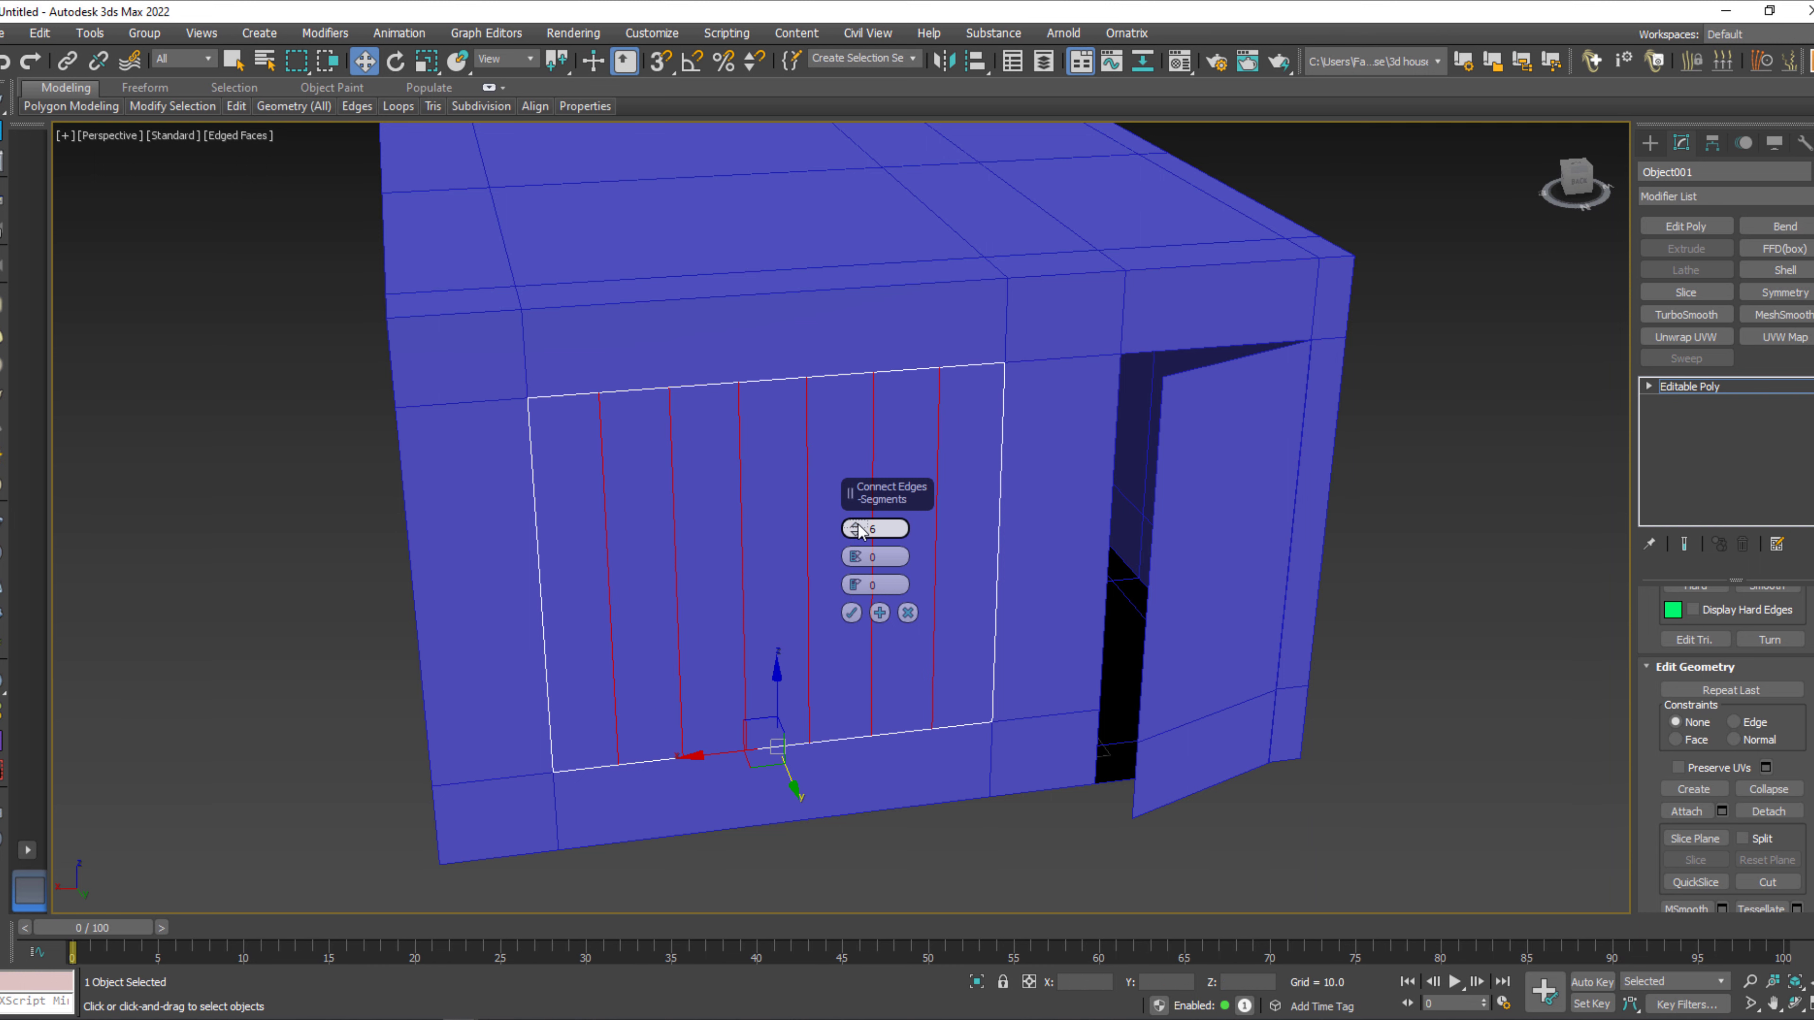
click(858, 524)
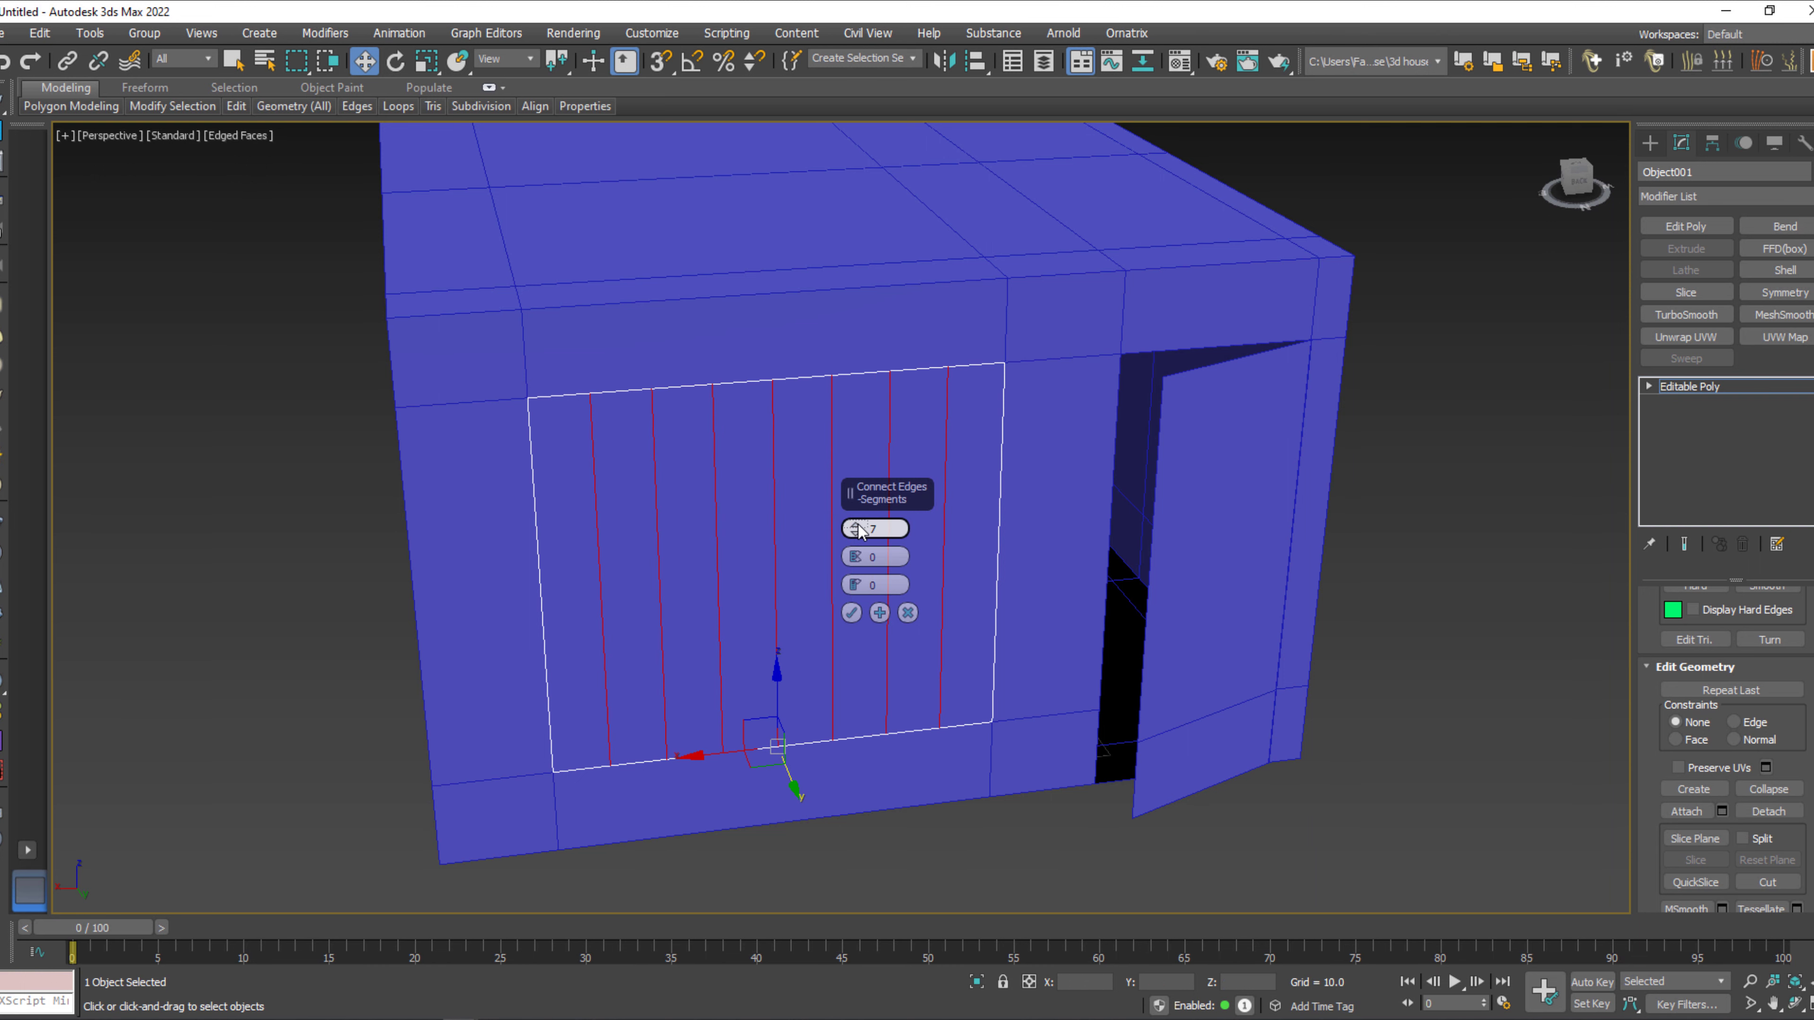
click(851, 613)
Connect the window panel's vertical edges with the same 7 segments to form a grid, and leave edge editing.
key(q)
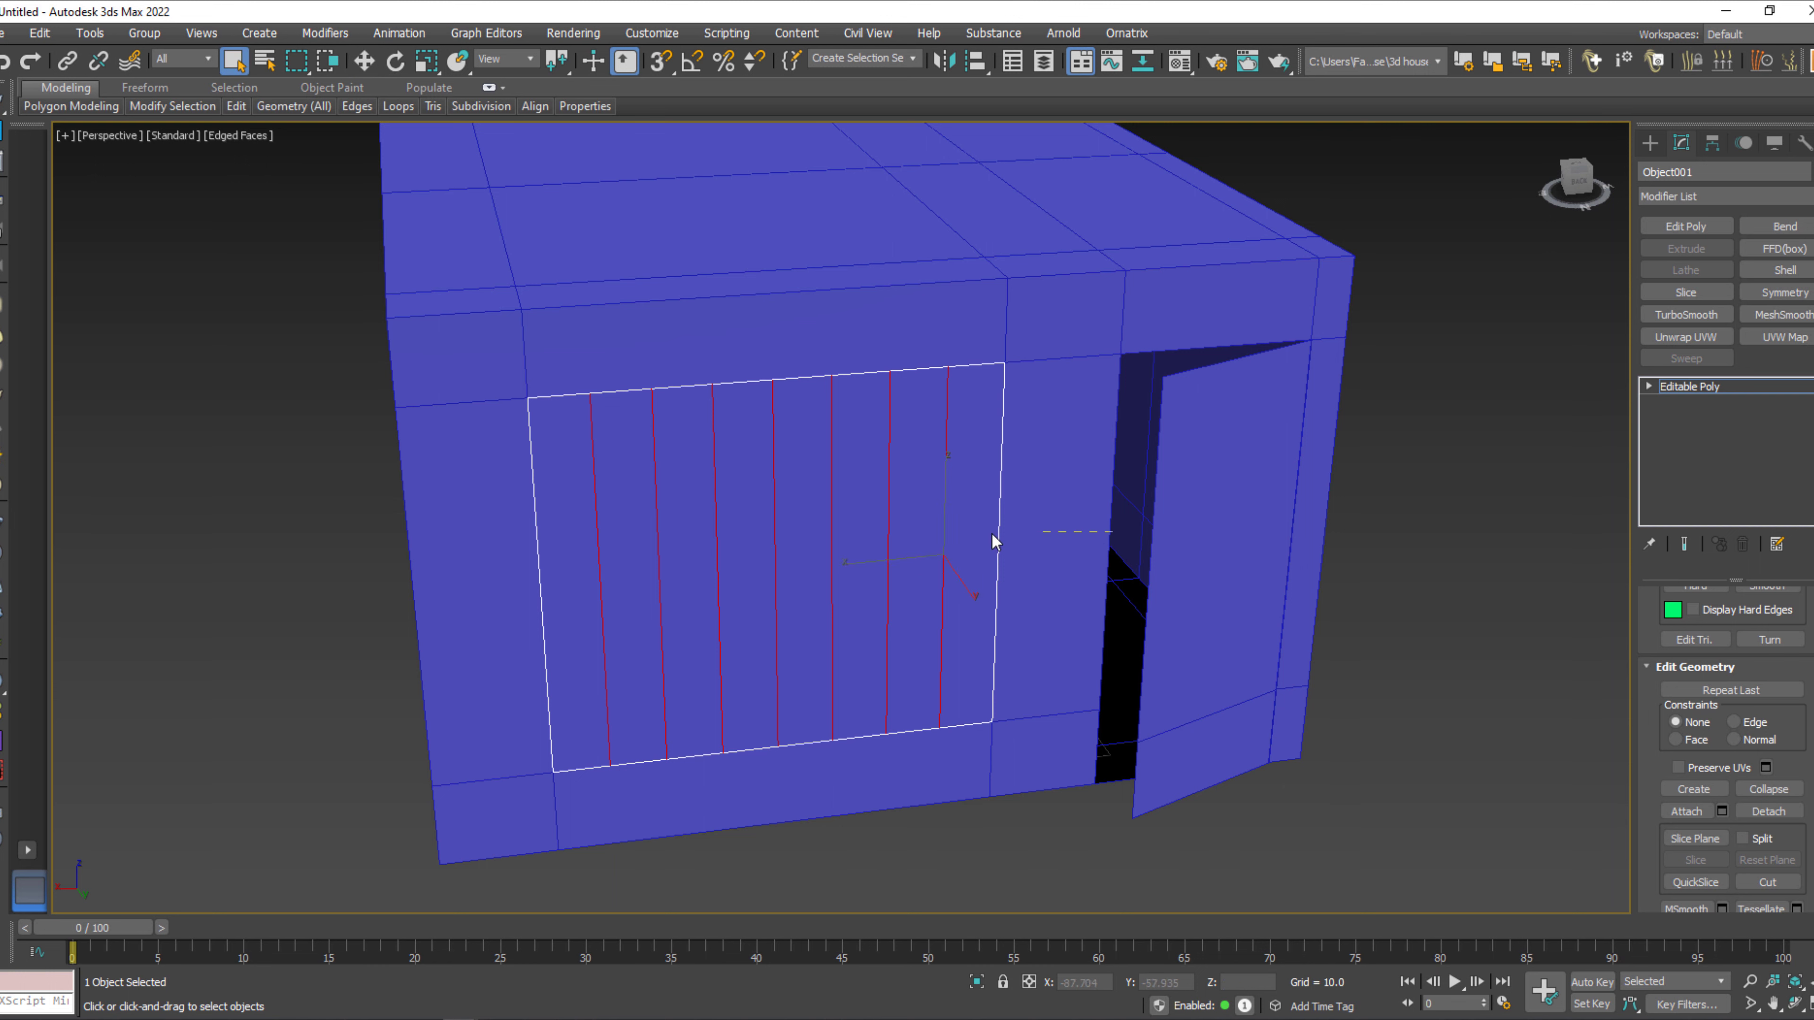
right_click(626, 528)
click(549, 603)
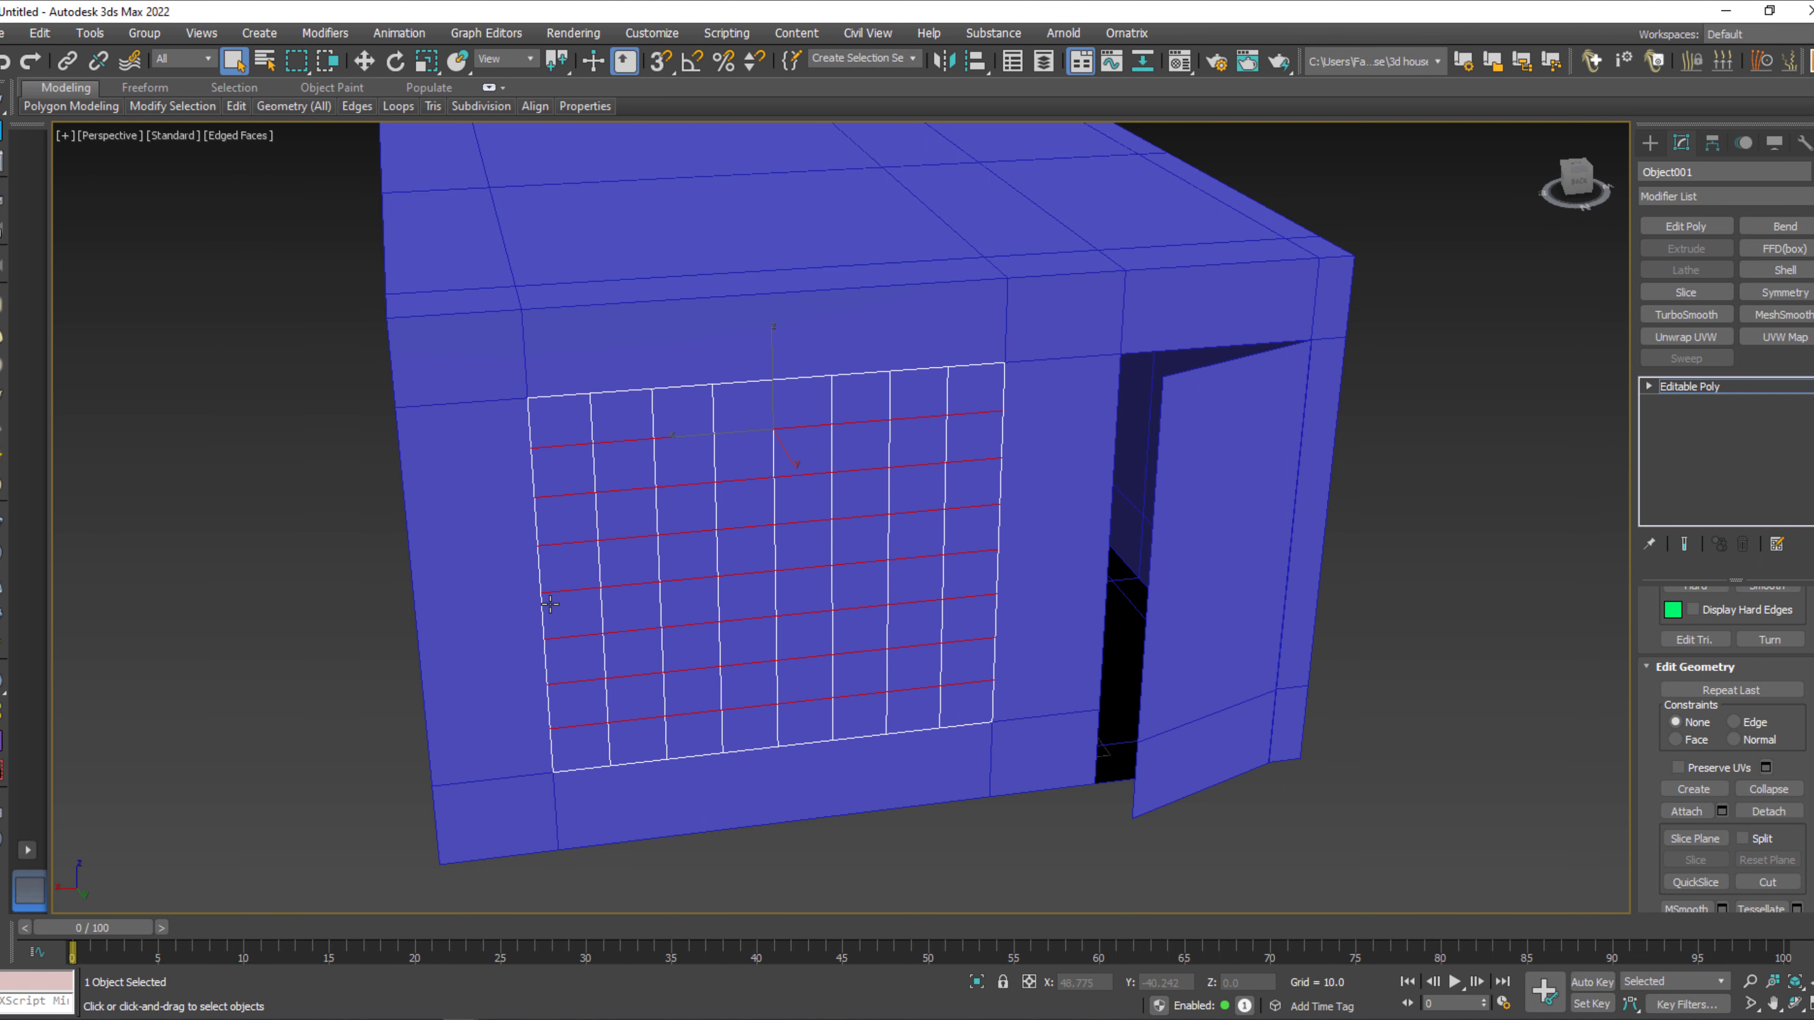
key(2)
middle_drag(913, 637, 971, 643)
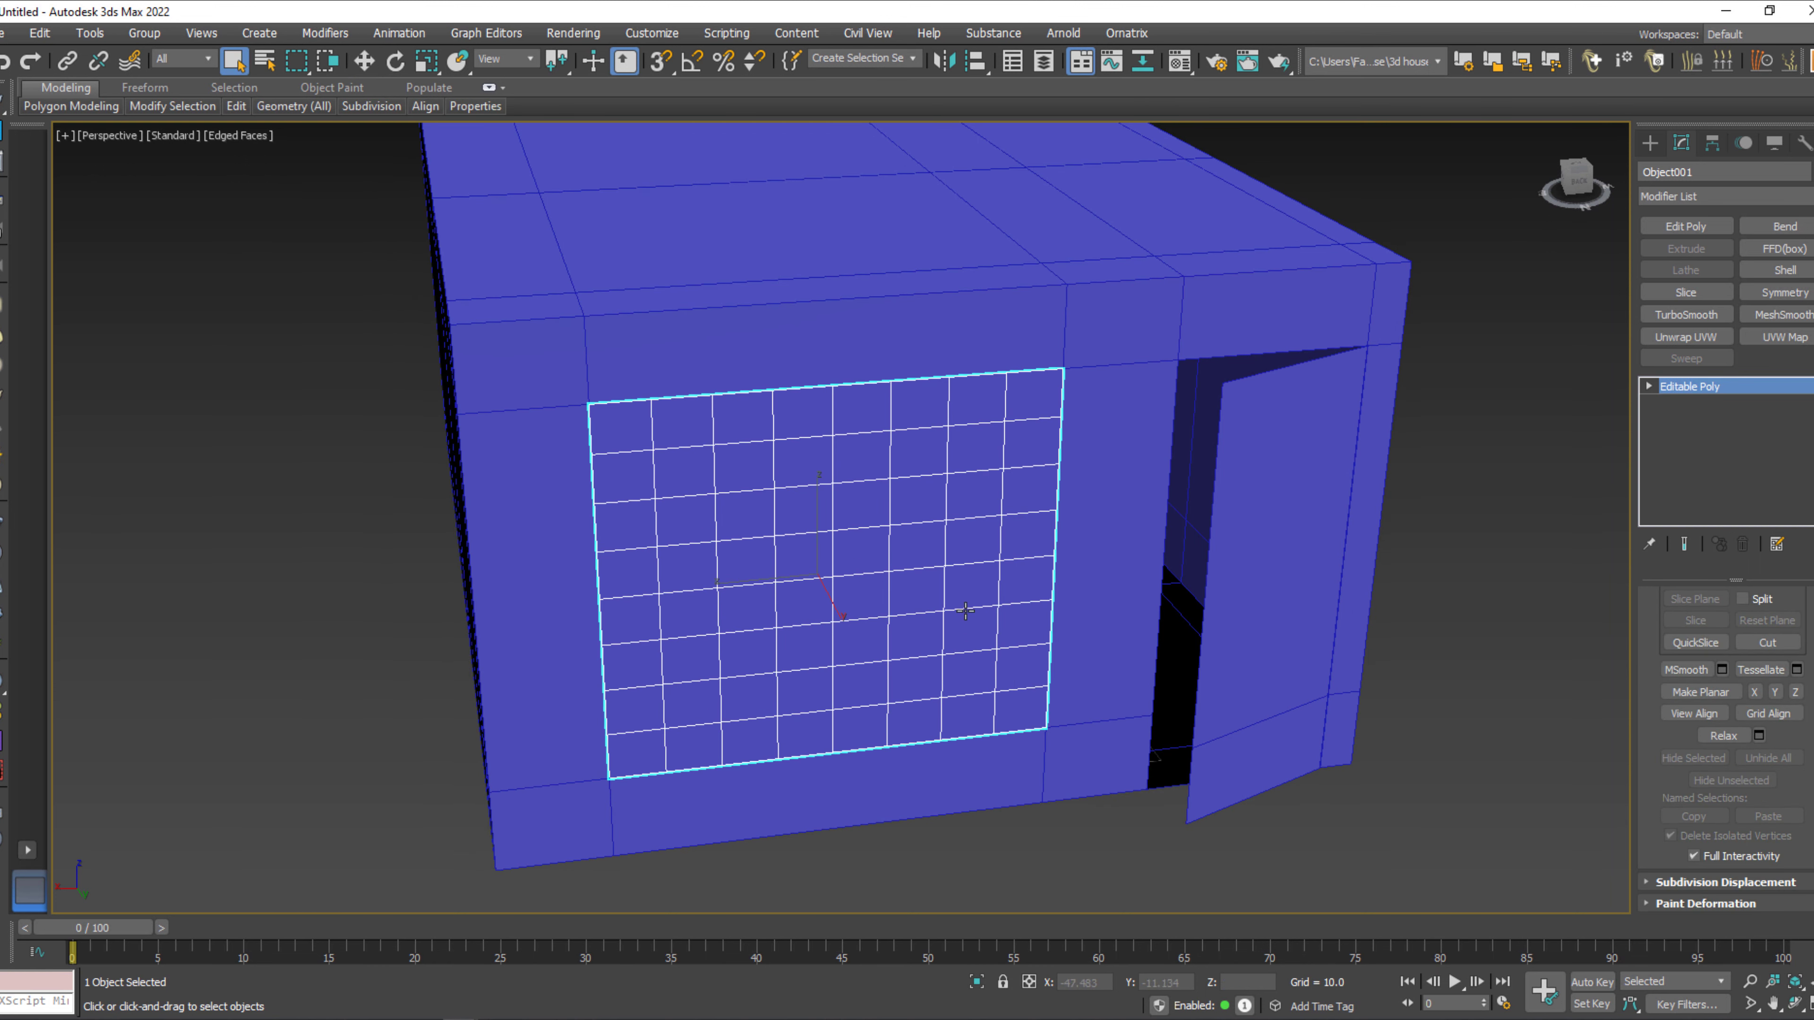
Look through the modifier list, the modifier categories and the tools for a lattice operation to use on the gridded window panel.
click(1717, 197)
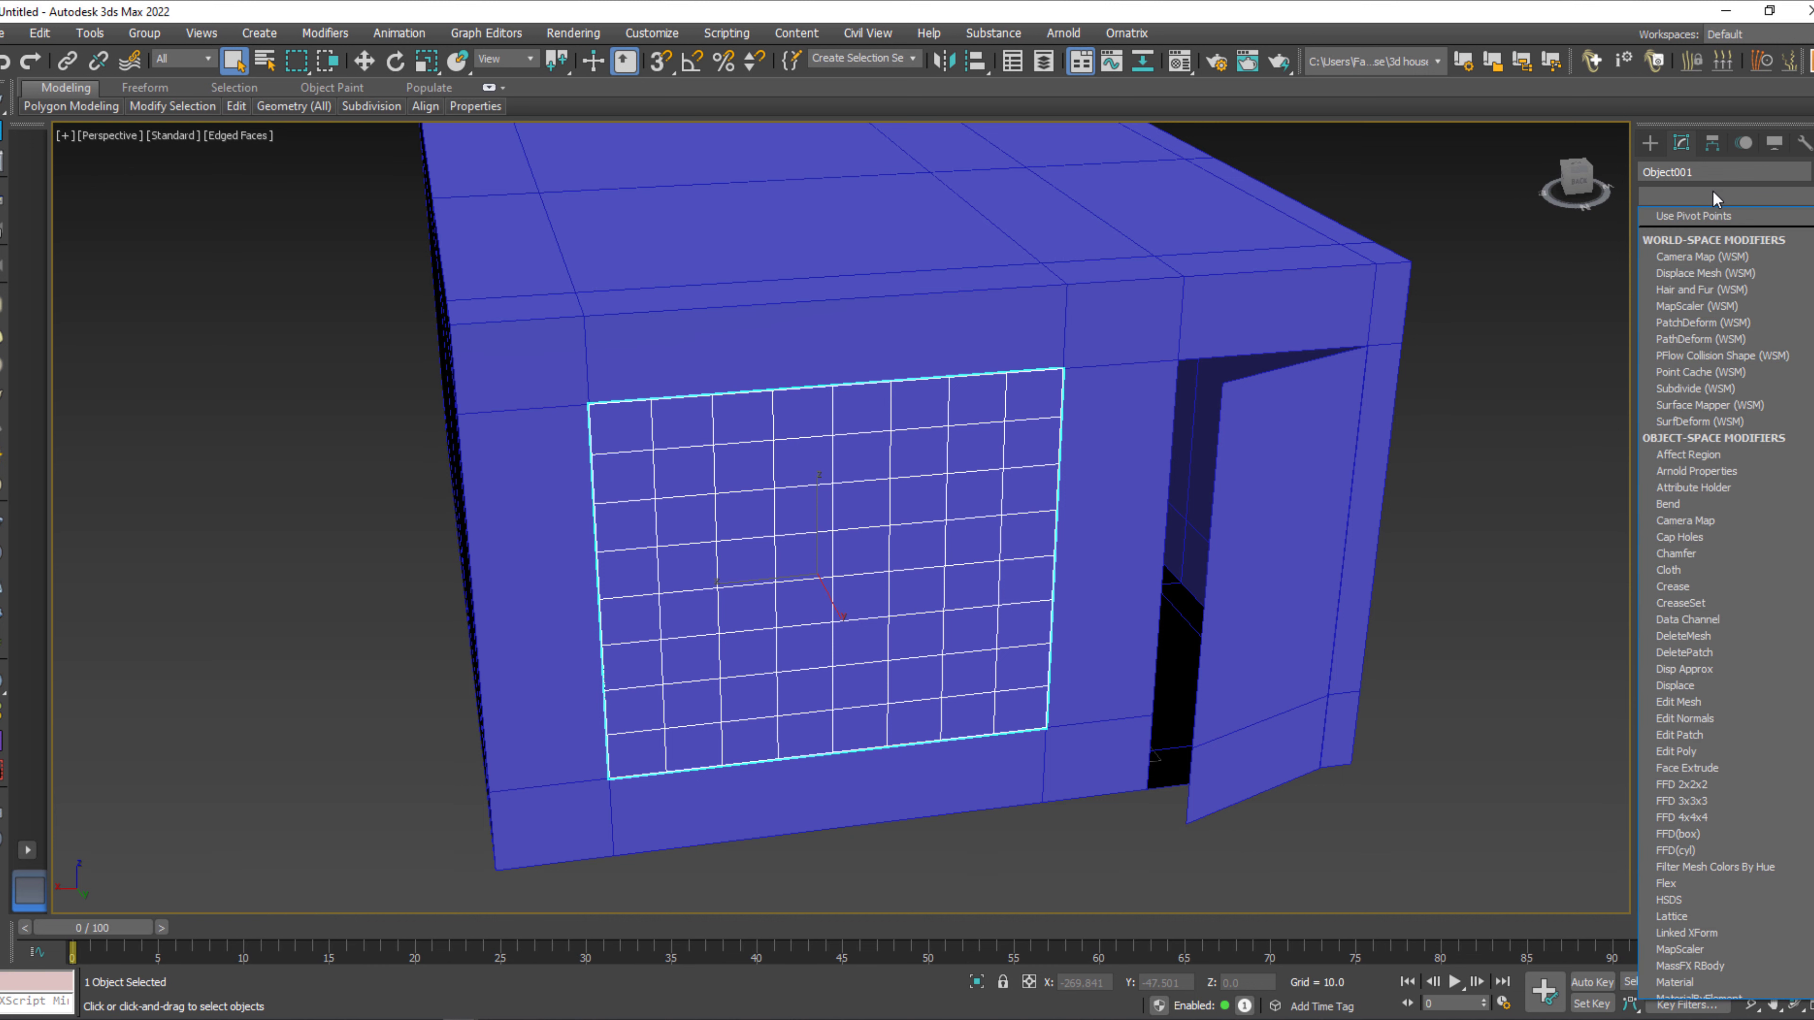
drag(1812, 408, 1813, 548)
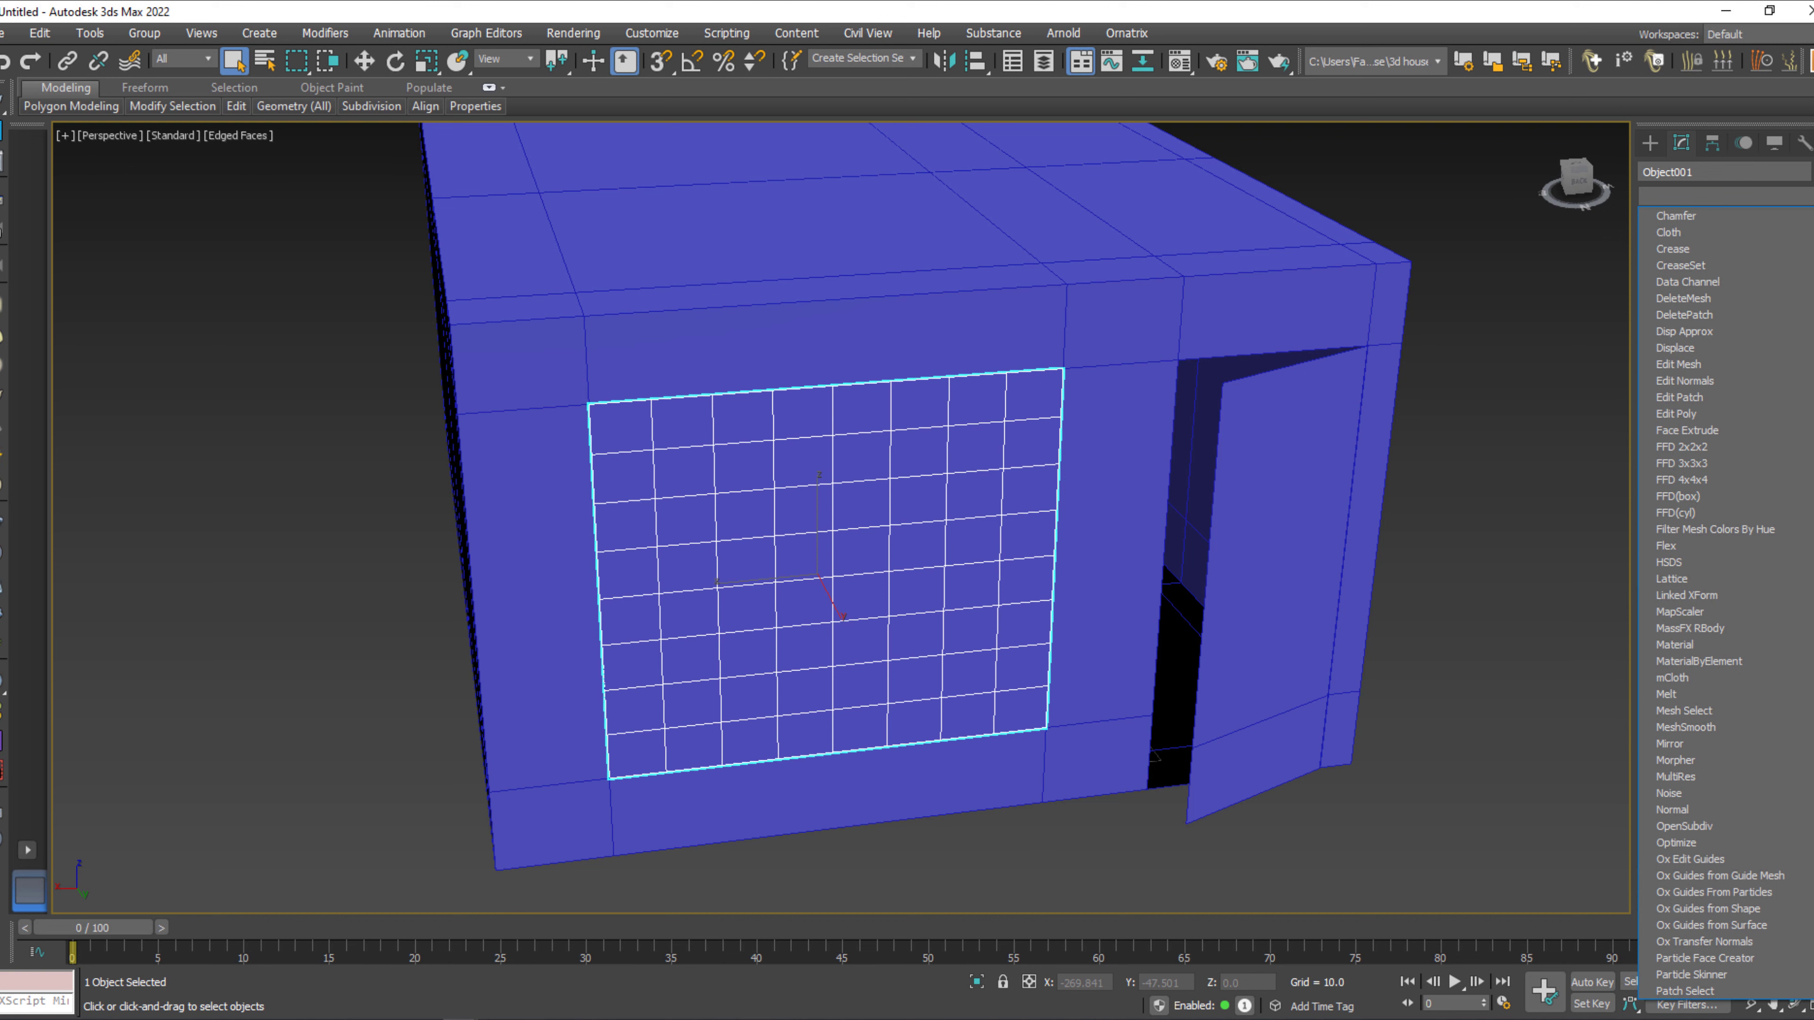
drag(1812, 548, 1813, 899)
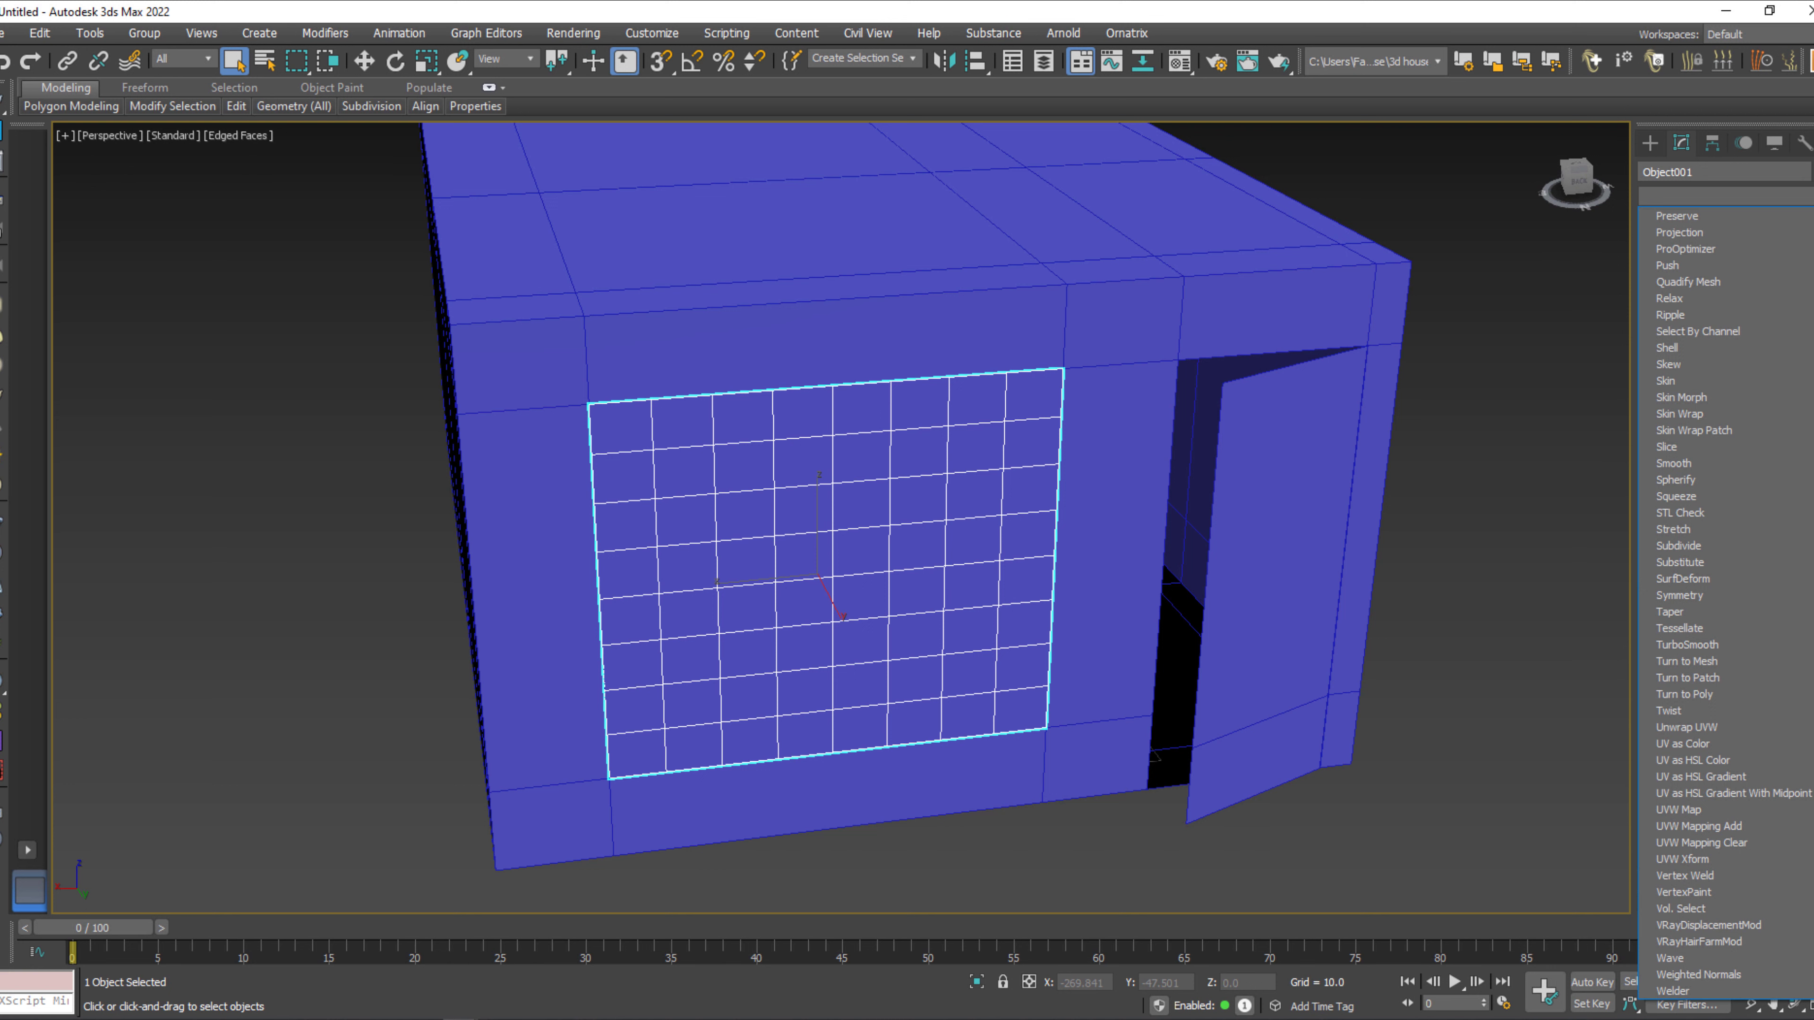
scroll(1700, 958, up, 1)
scroll(1700, 971, up, 4)
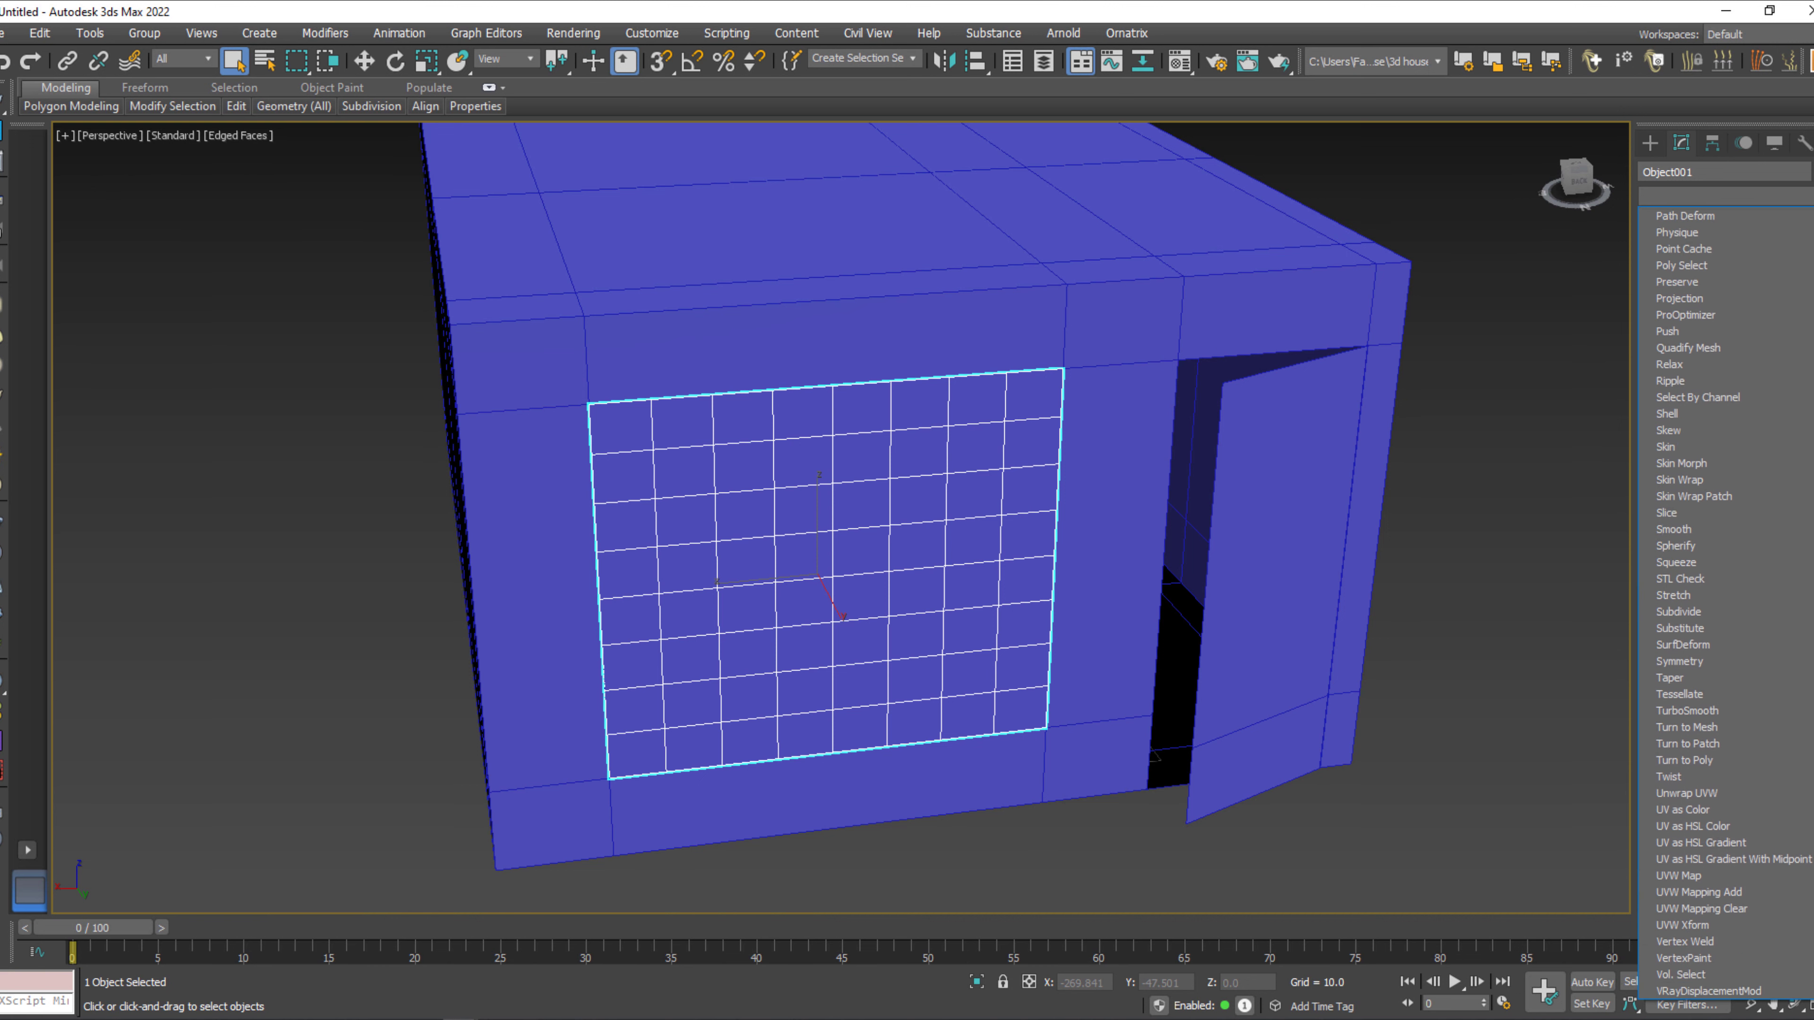
scroll(1735, 604, up, 7)
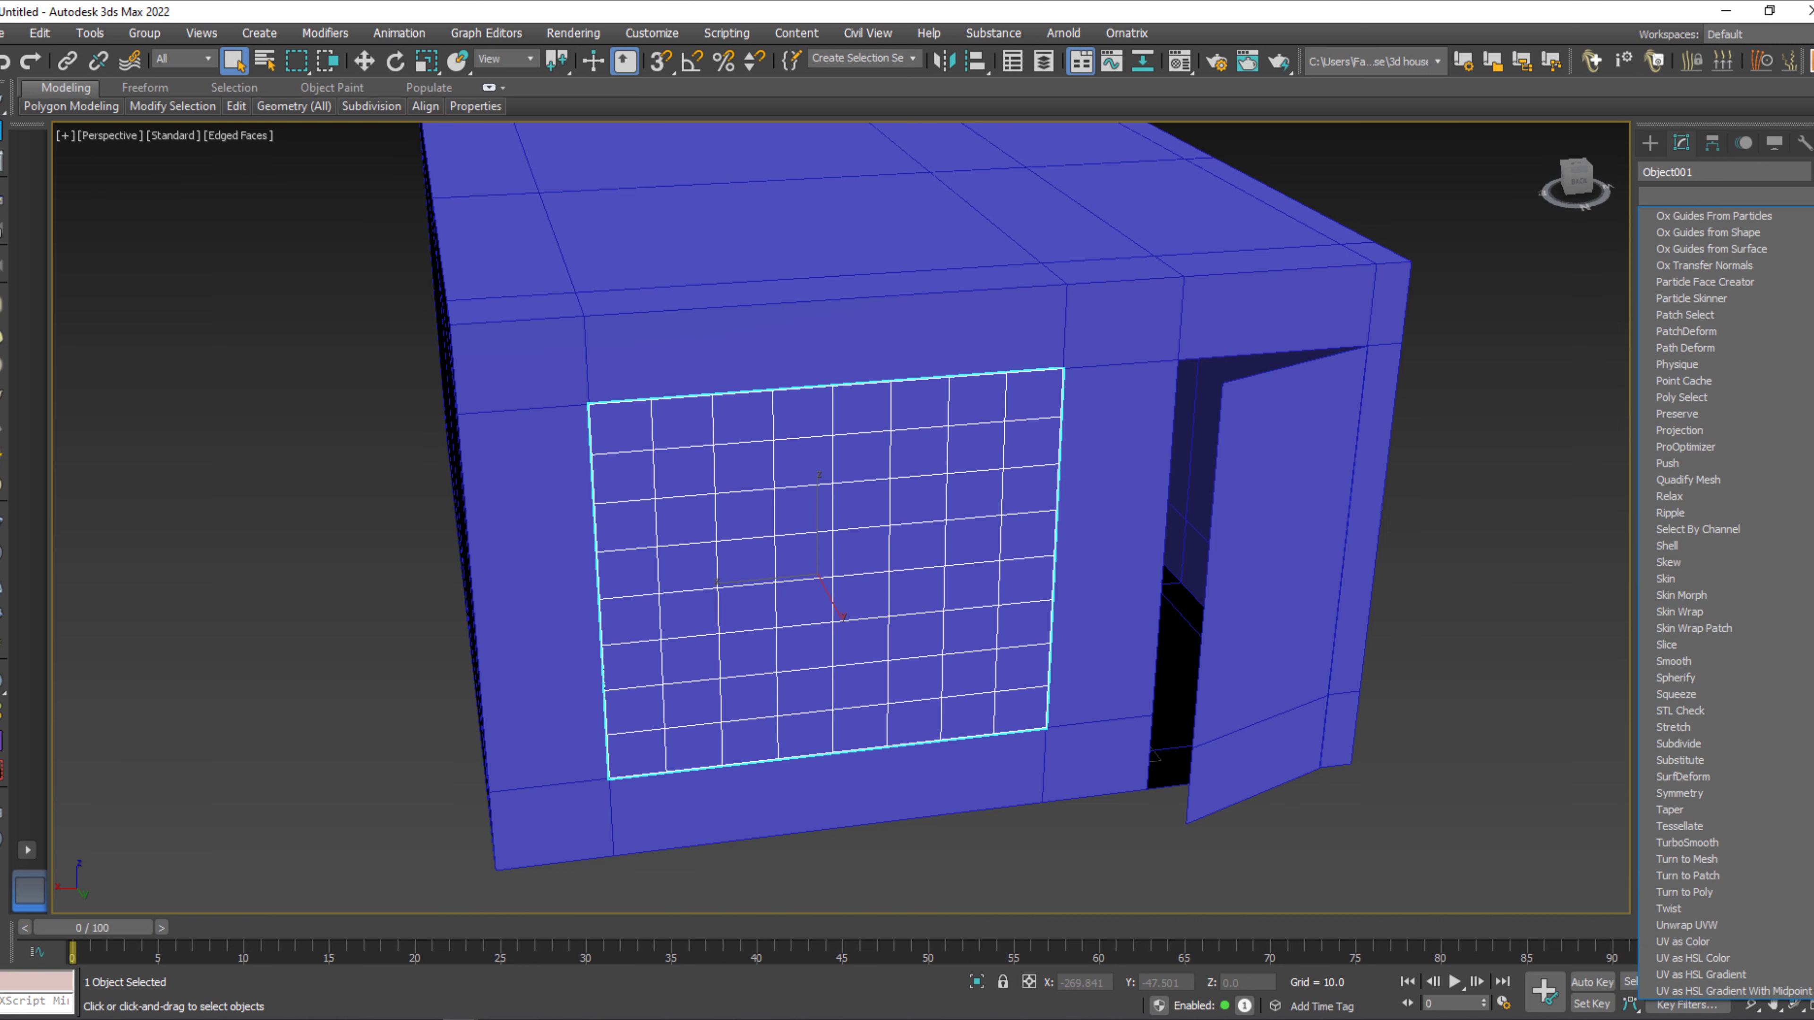
scroll(1728, 604, up, 8)
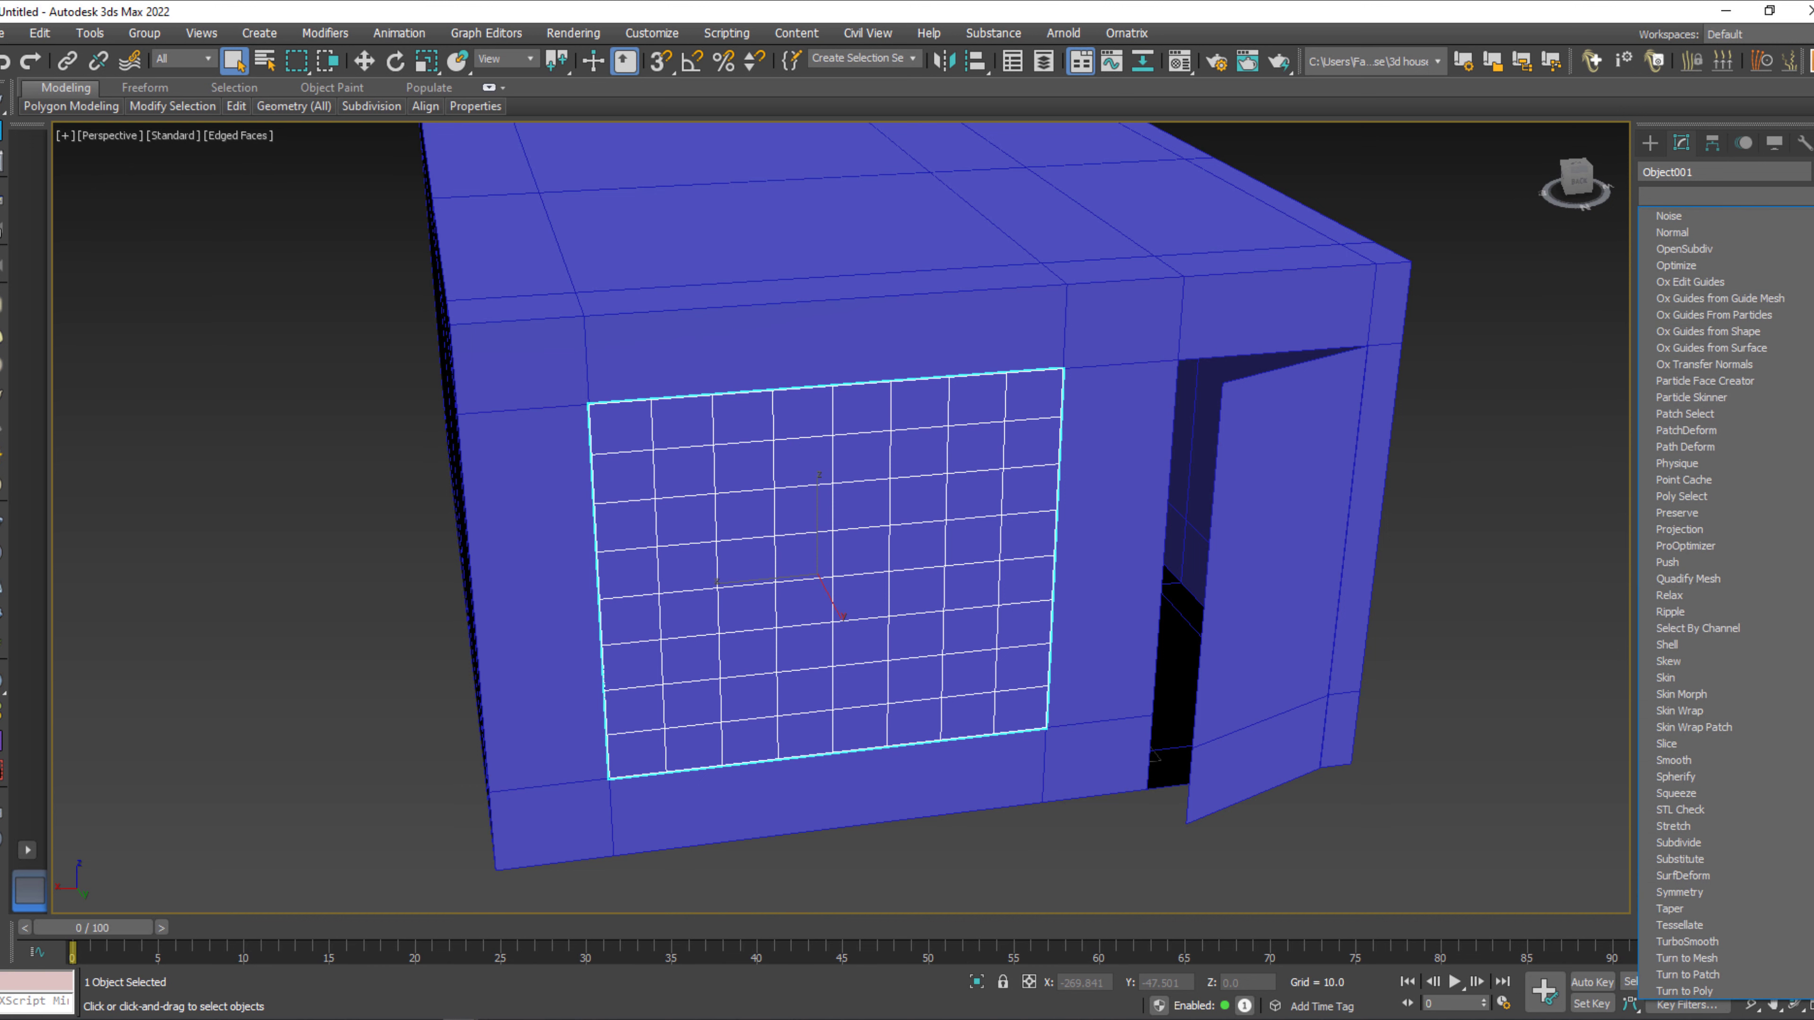
scroll(1729, 604, up, 1)
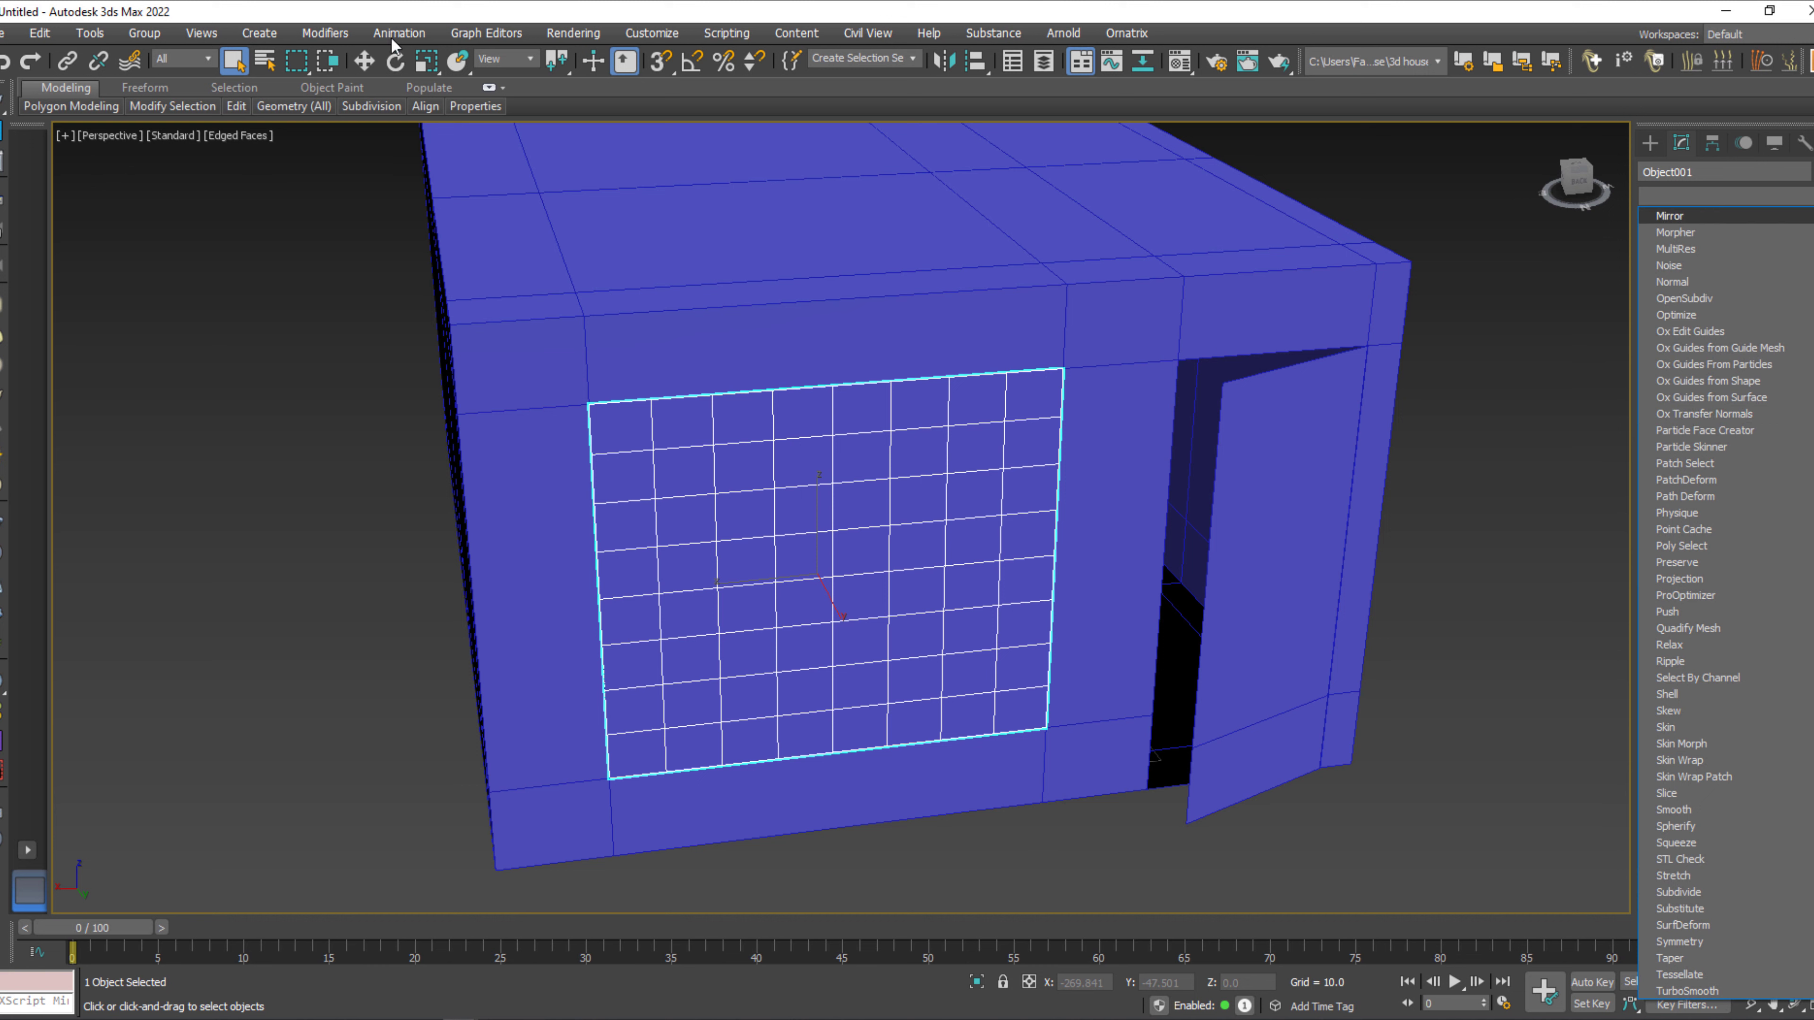
click(301, 36)
click(328, 34)
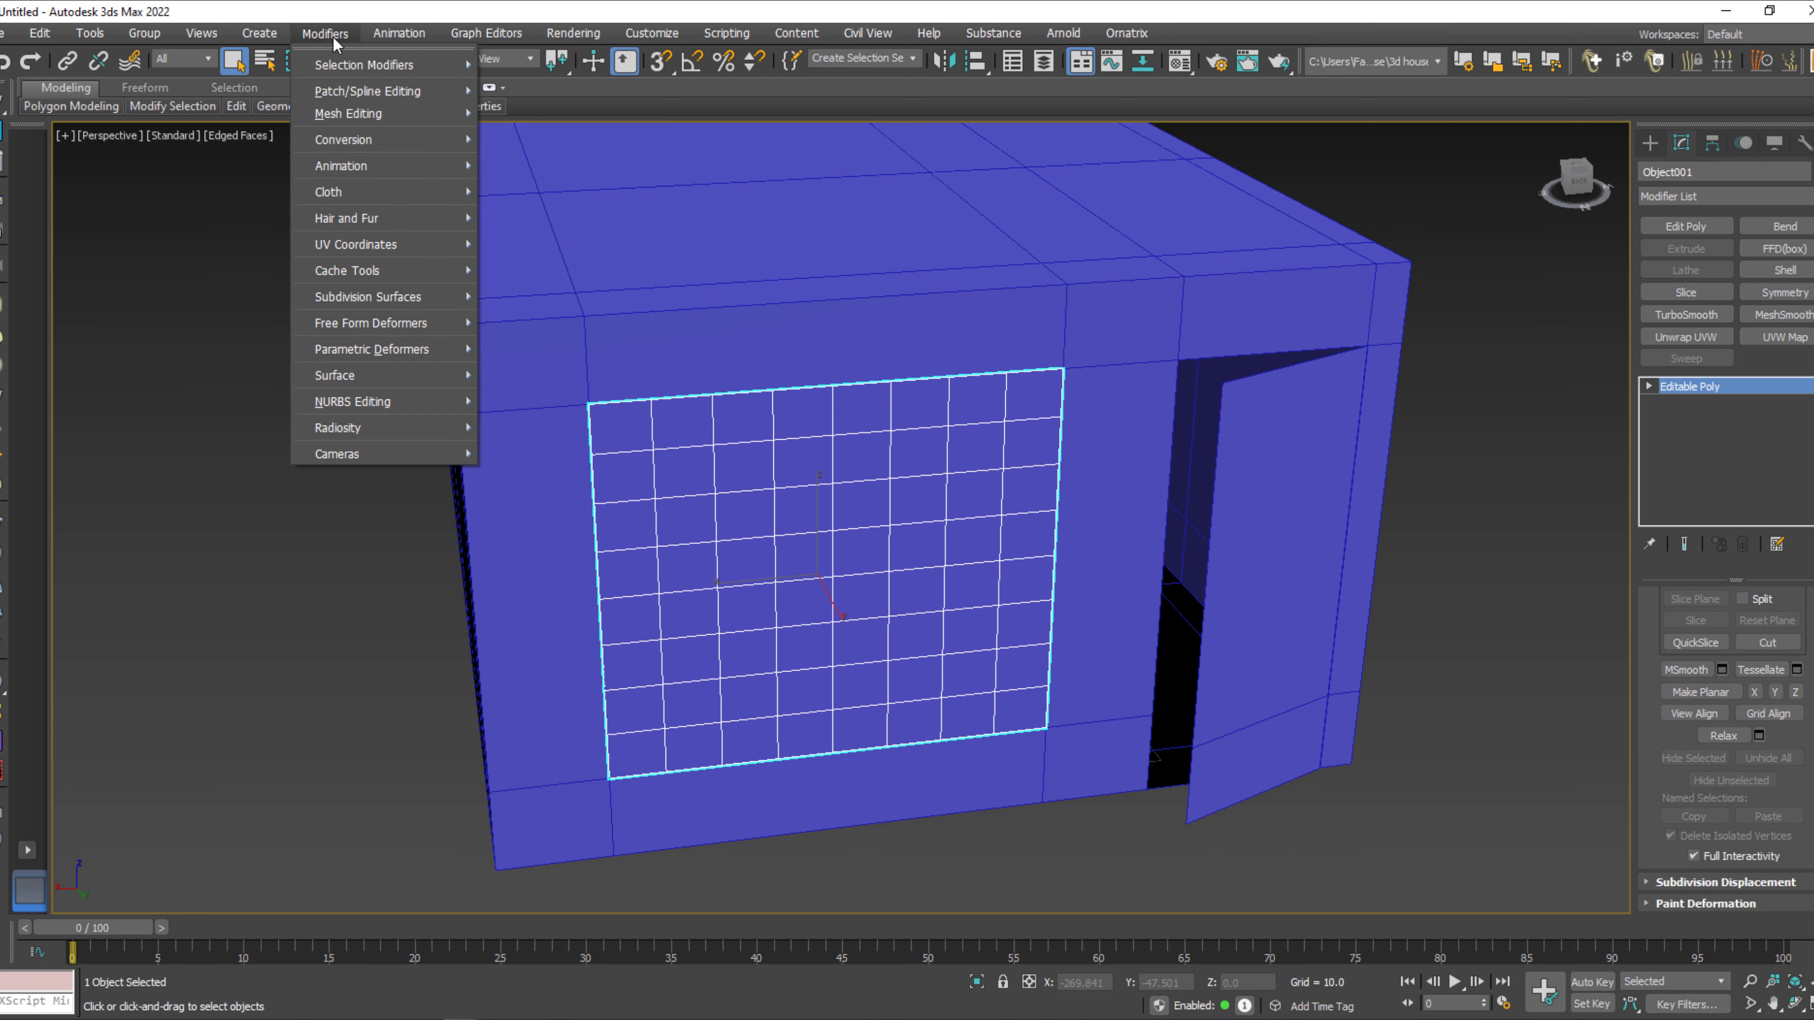
mouse_move(394, 272)
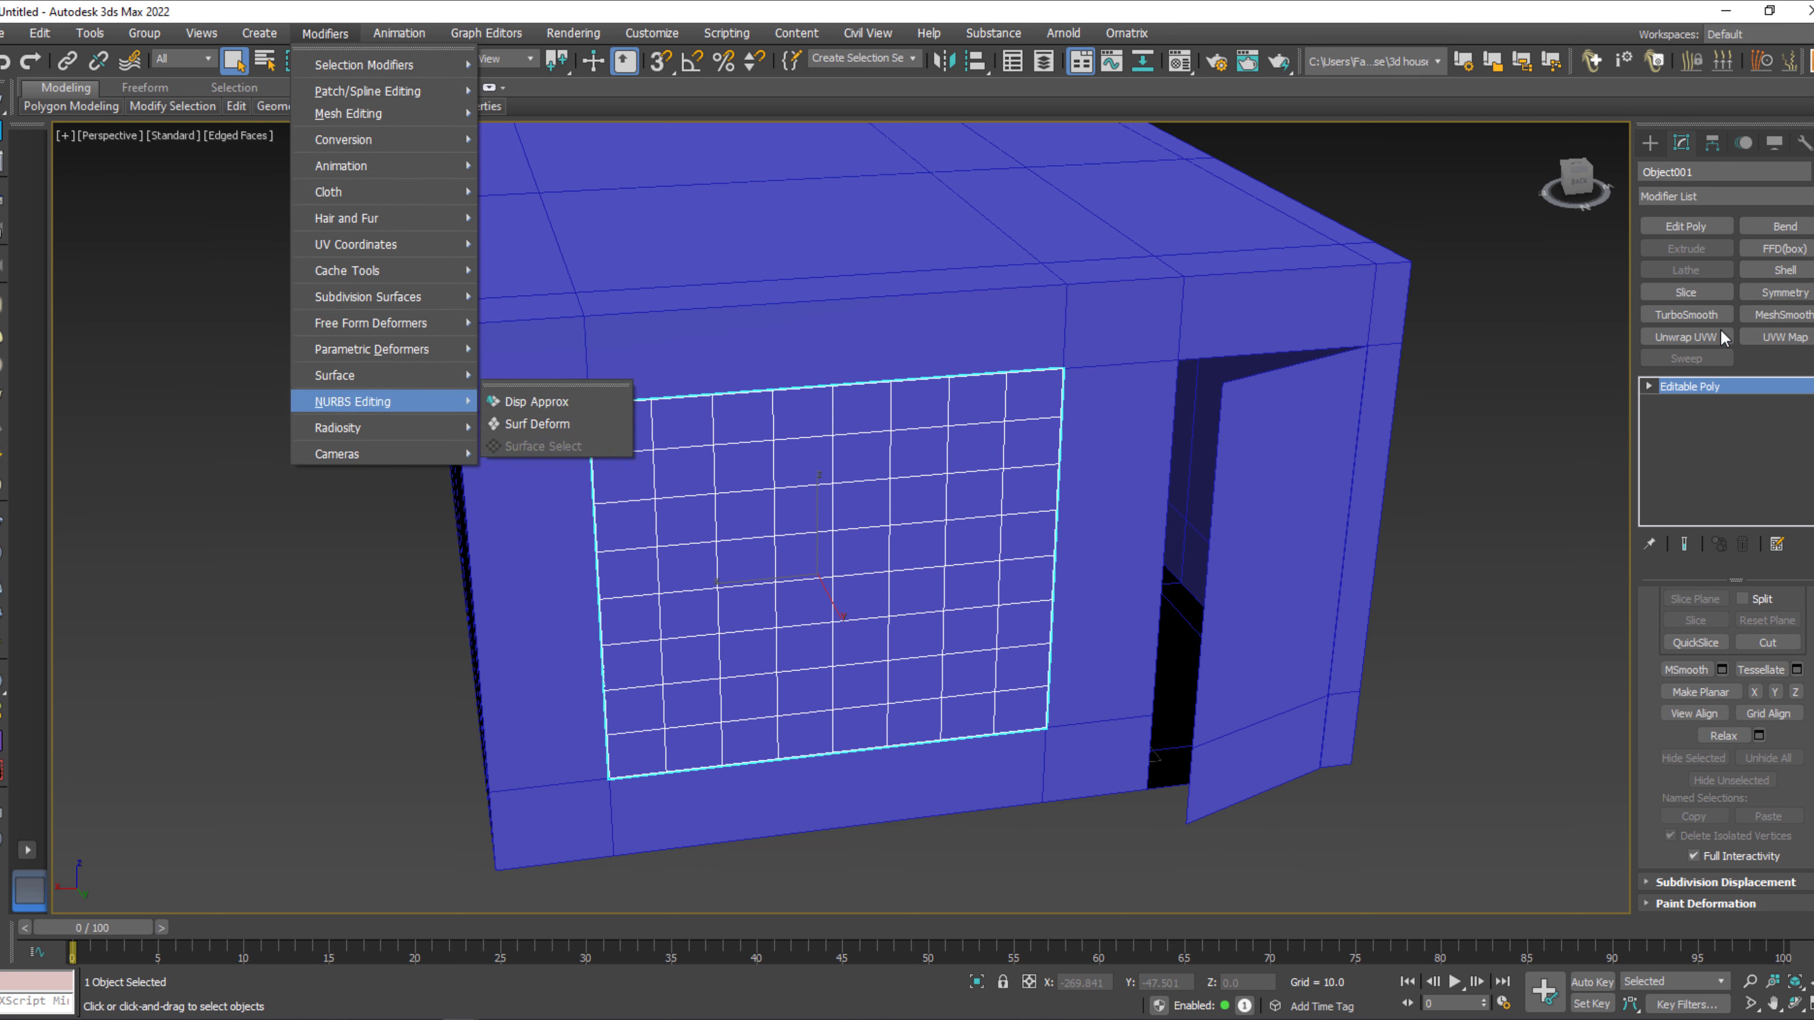
mouse_move(394, 150)
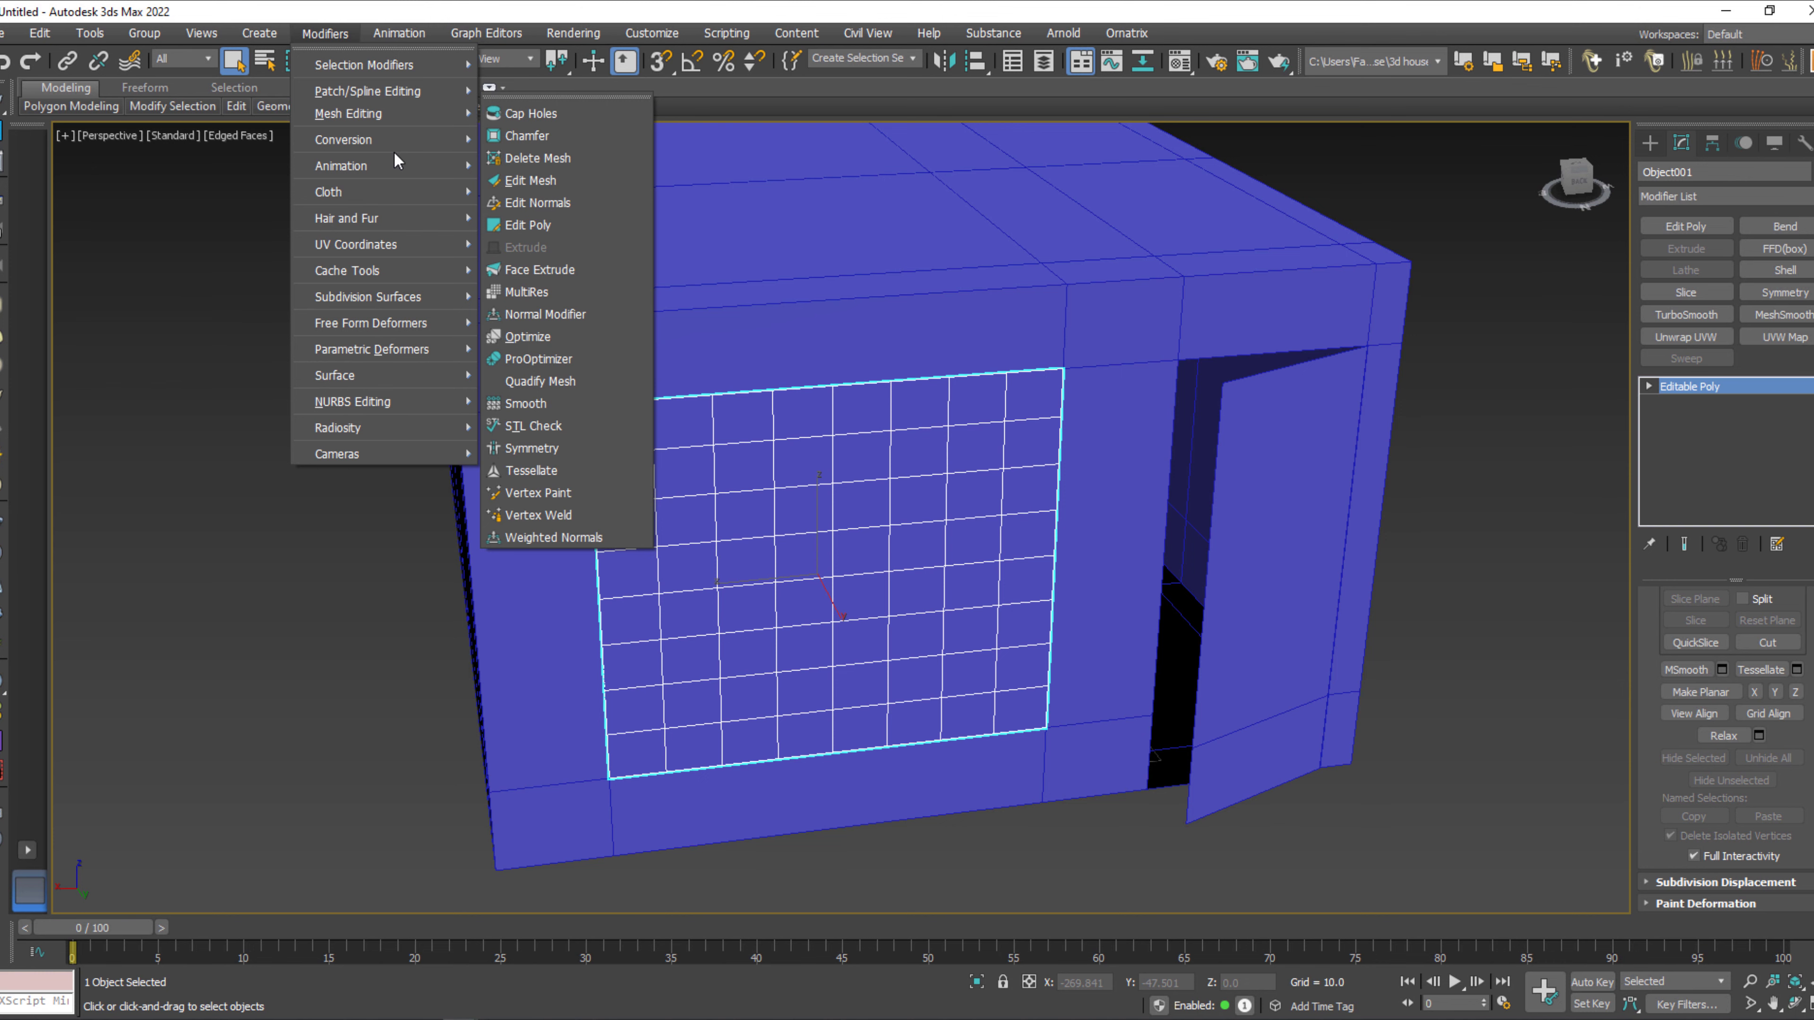
click(215, 35)
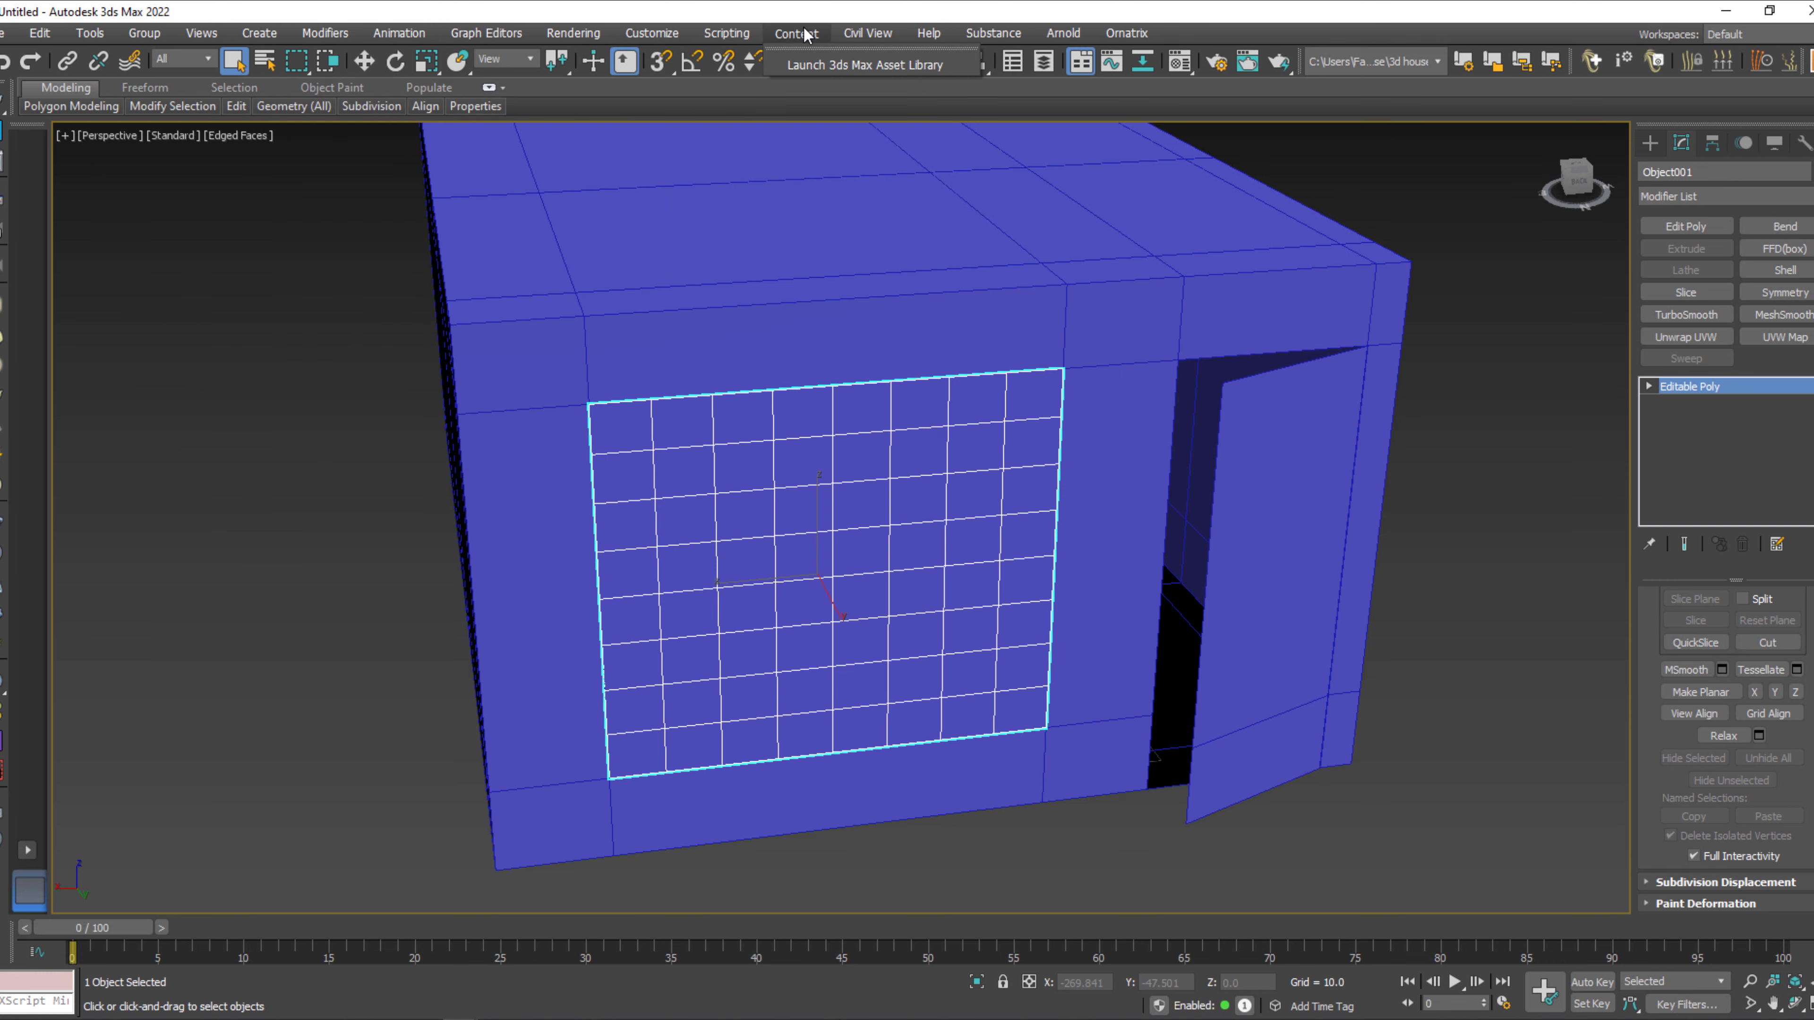
click(386, 34)
mouse_move(330, 38)
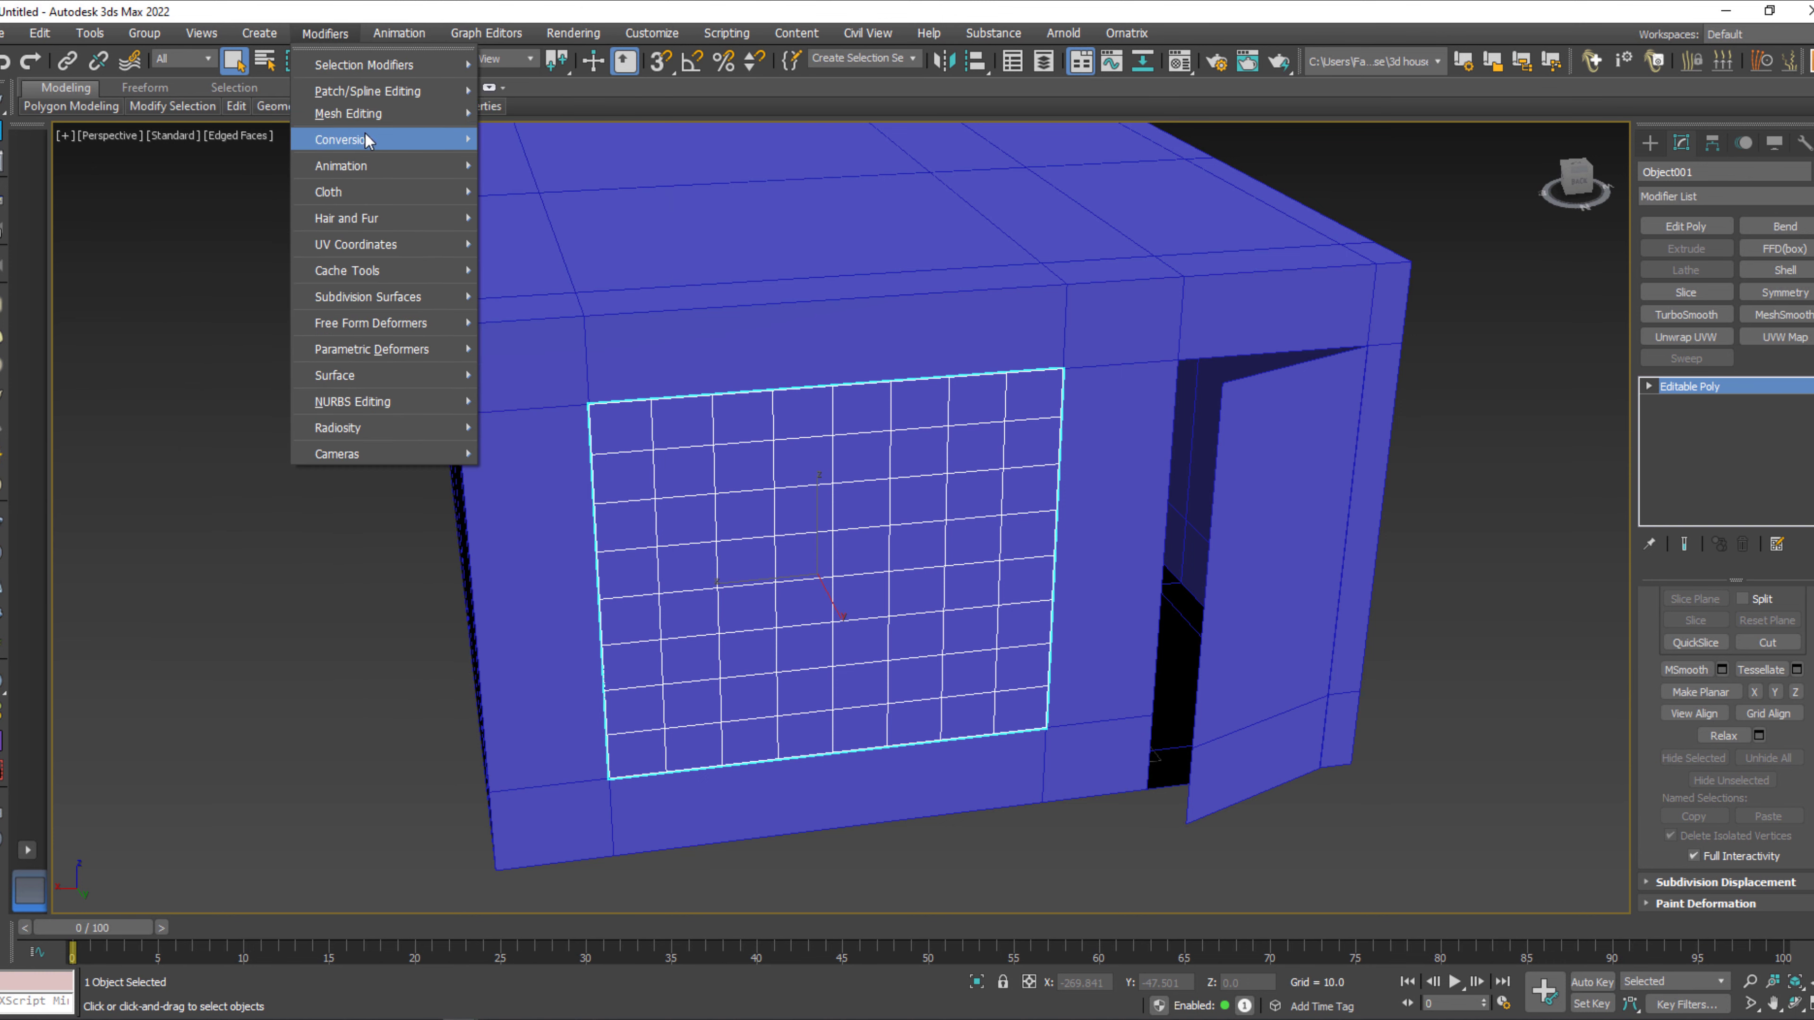
mouse_move(107, 35)
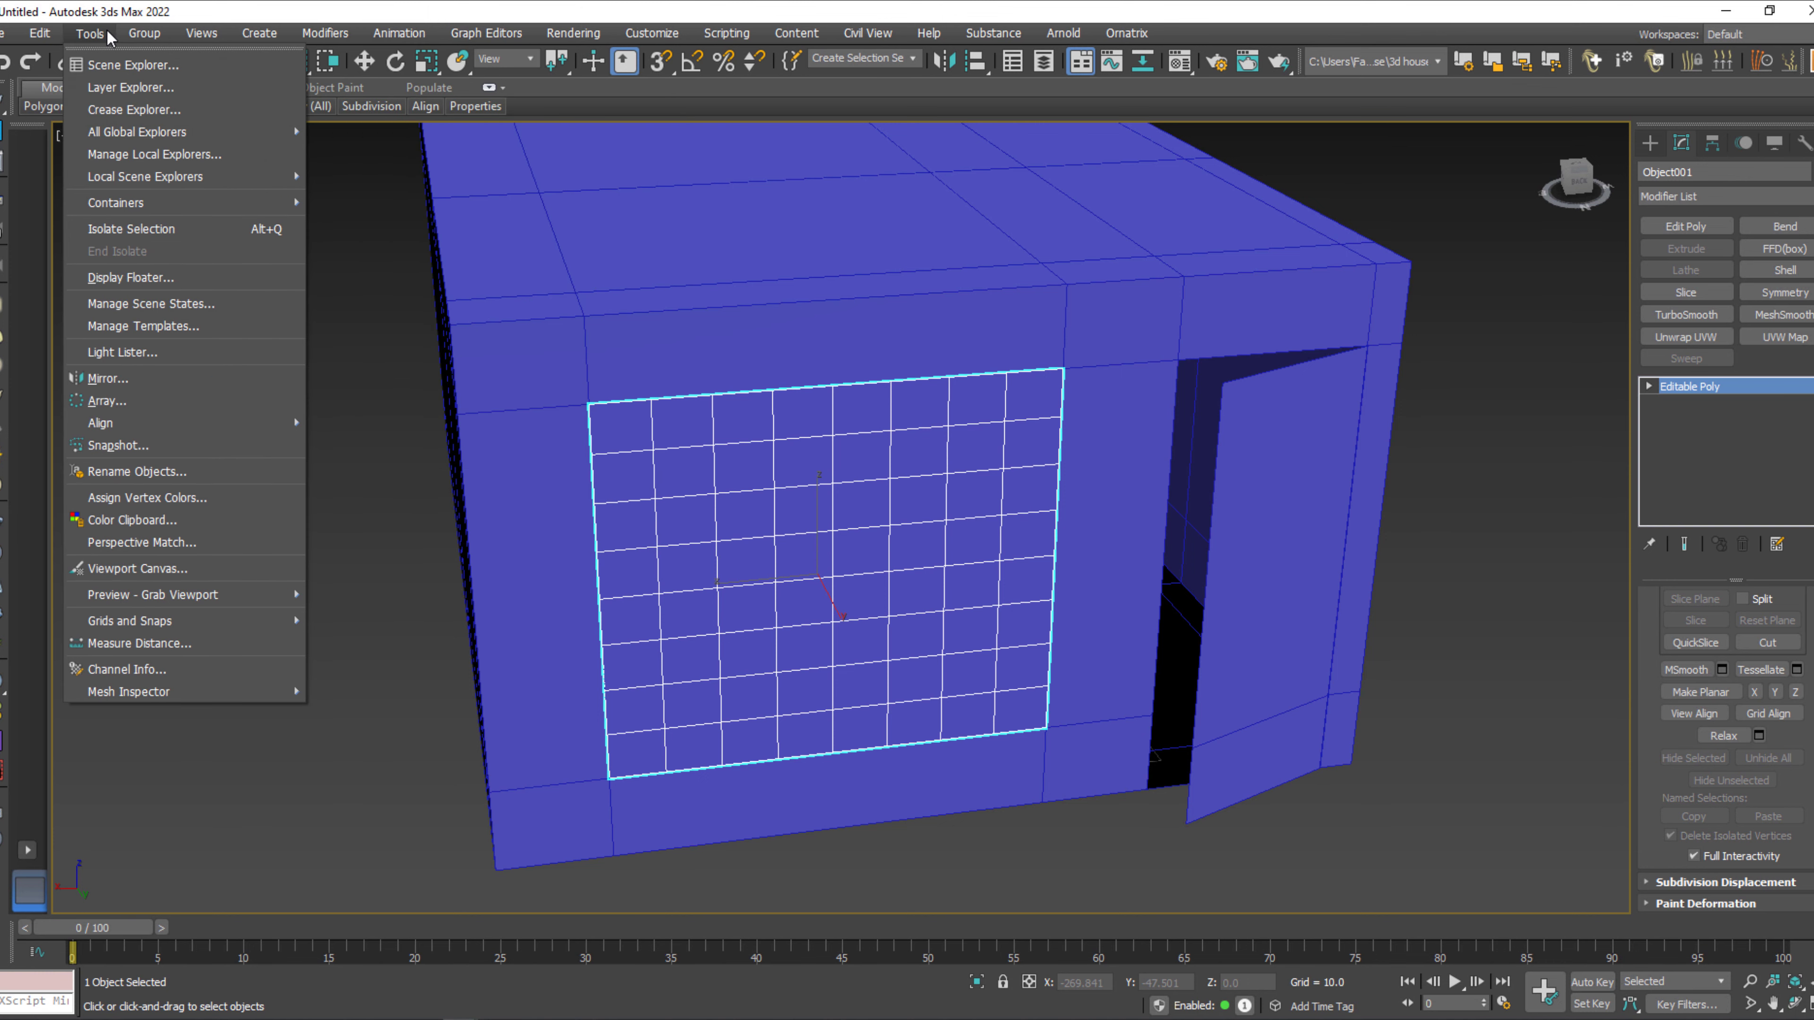
mouse_move(130, 425)
Apply the Lattice modifier to the gridded window panel.
click(1721, 189)
click(1721, 189)
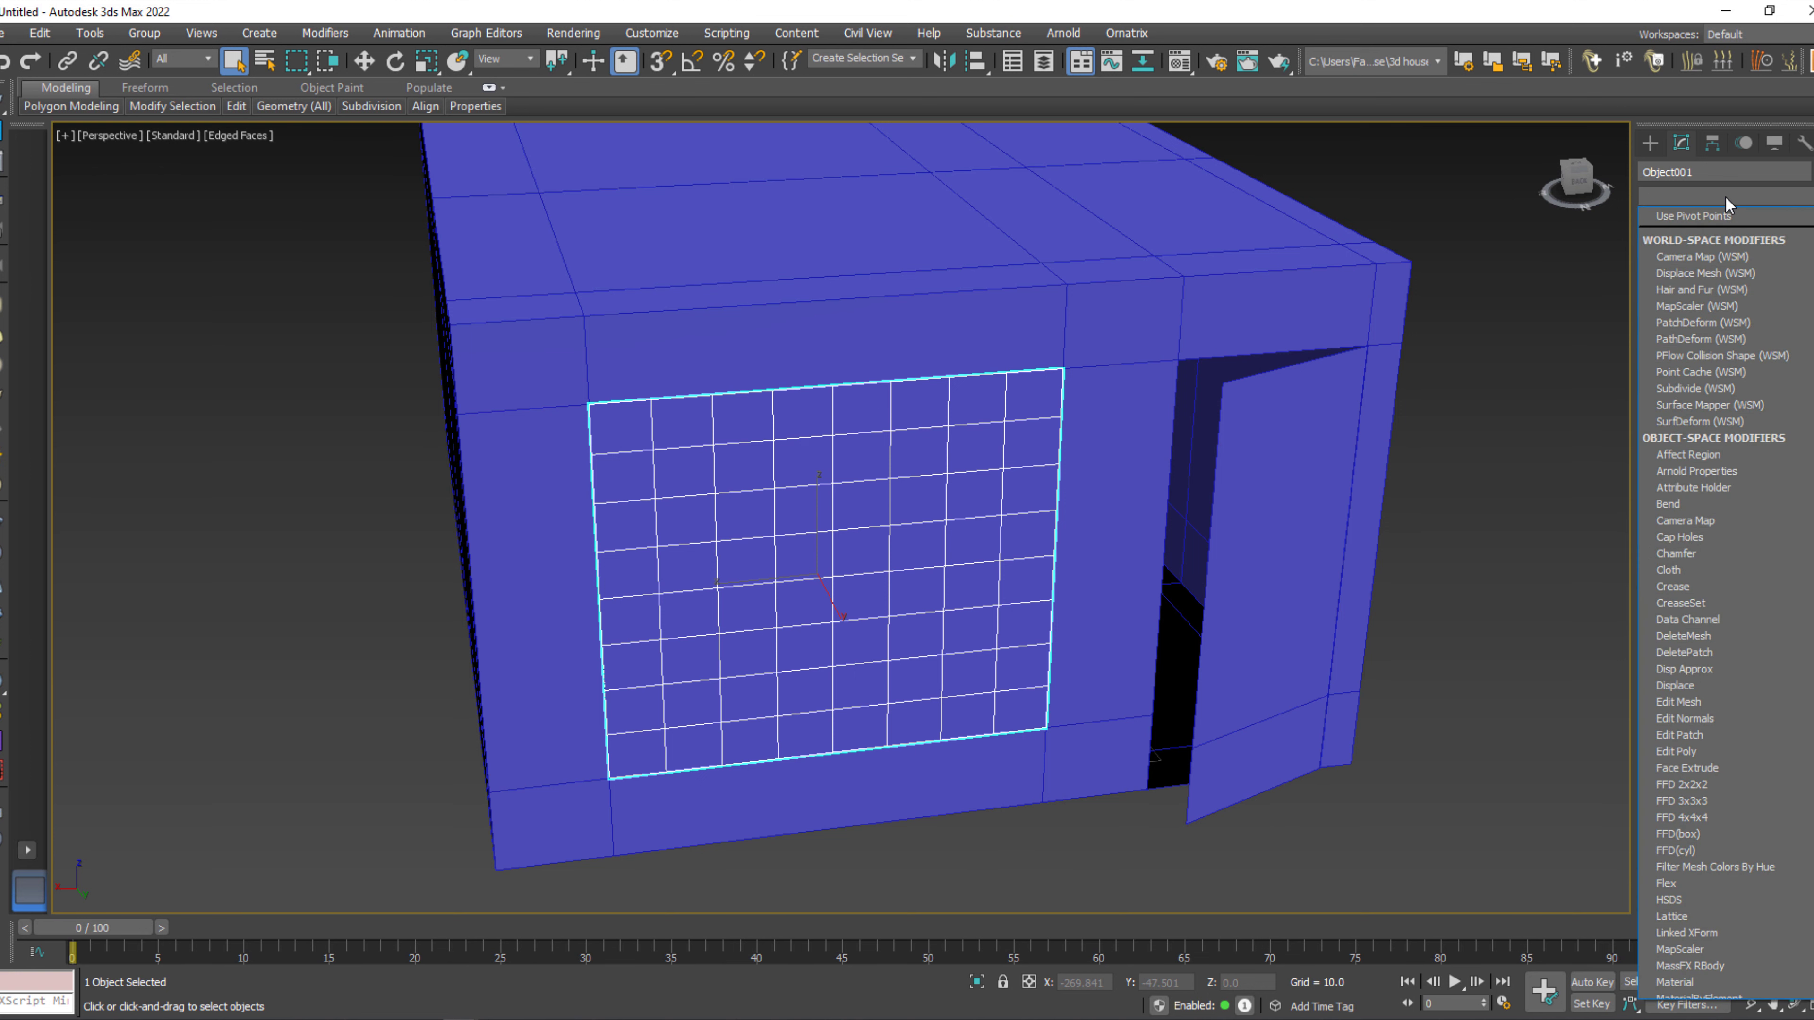
scroll(1809, 251, down, 2)
scroll(1717, 595, down, 2)
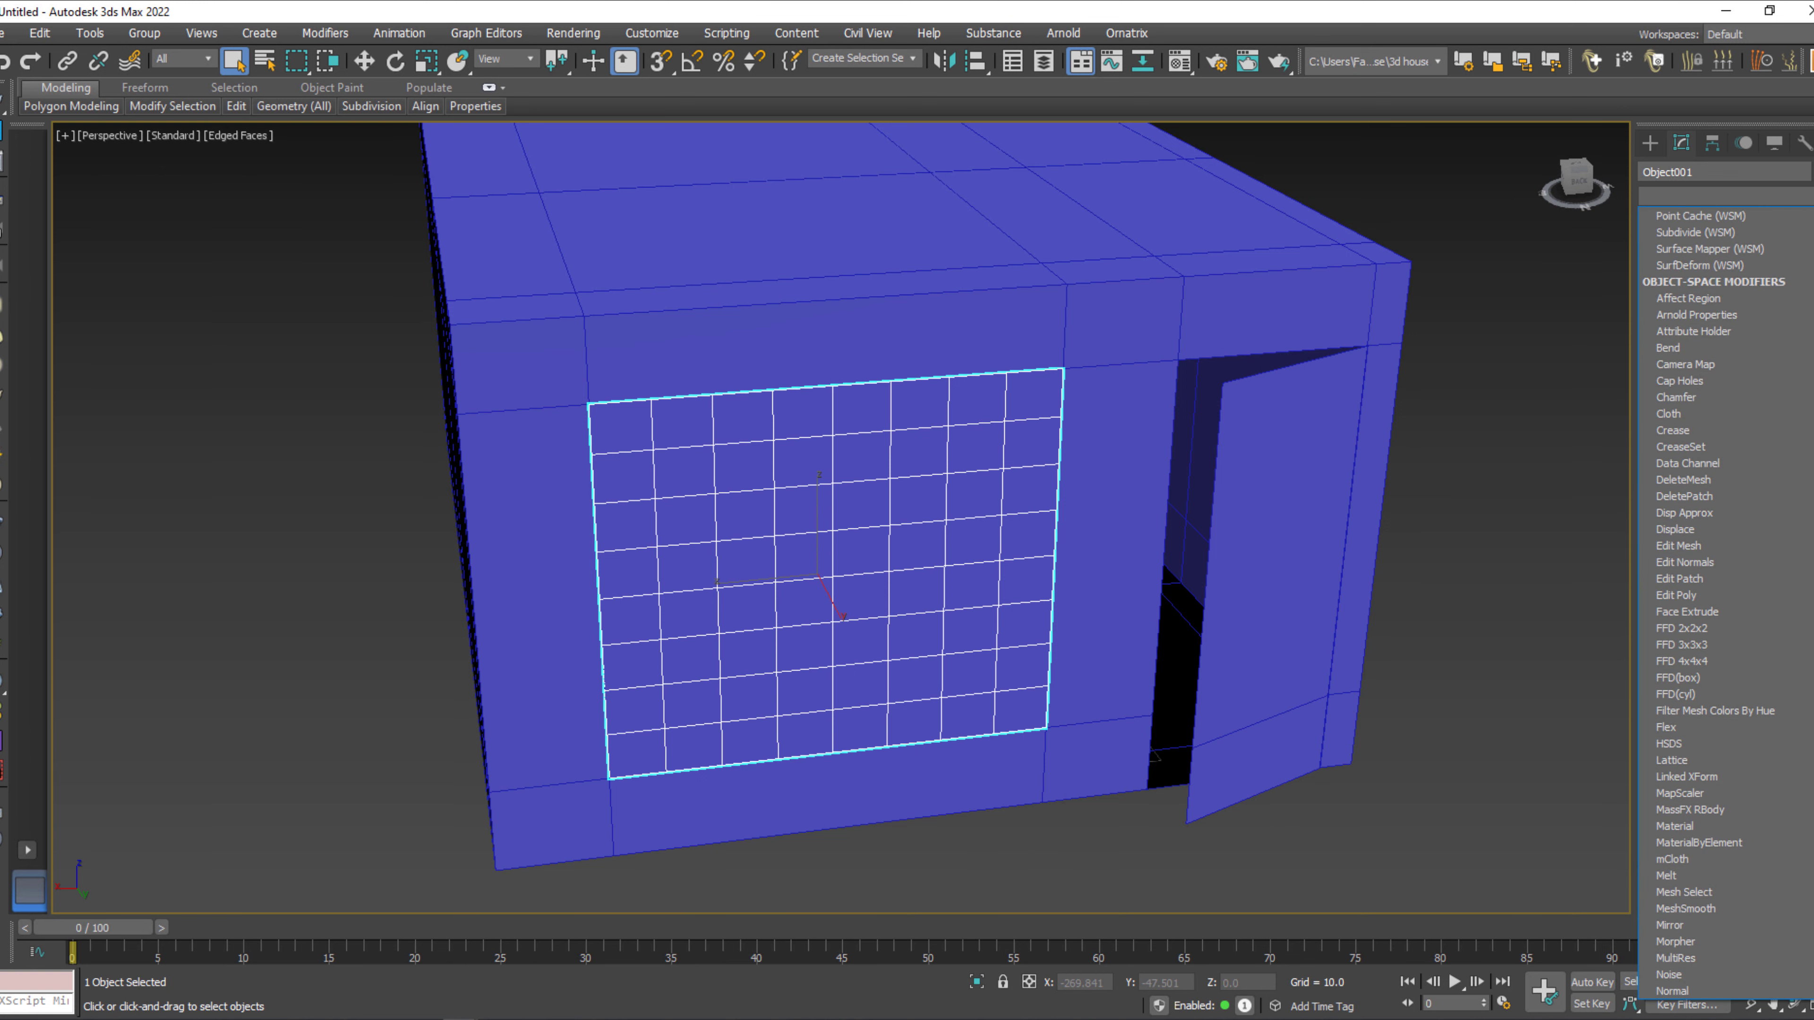
scroll(1717, 595, down, 4)
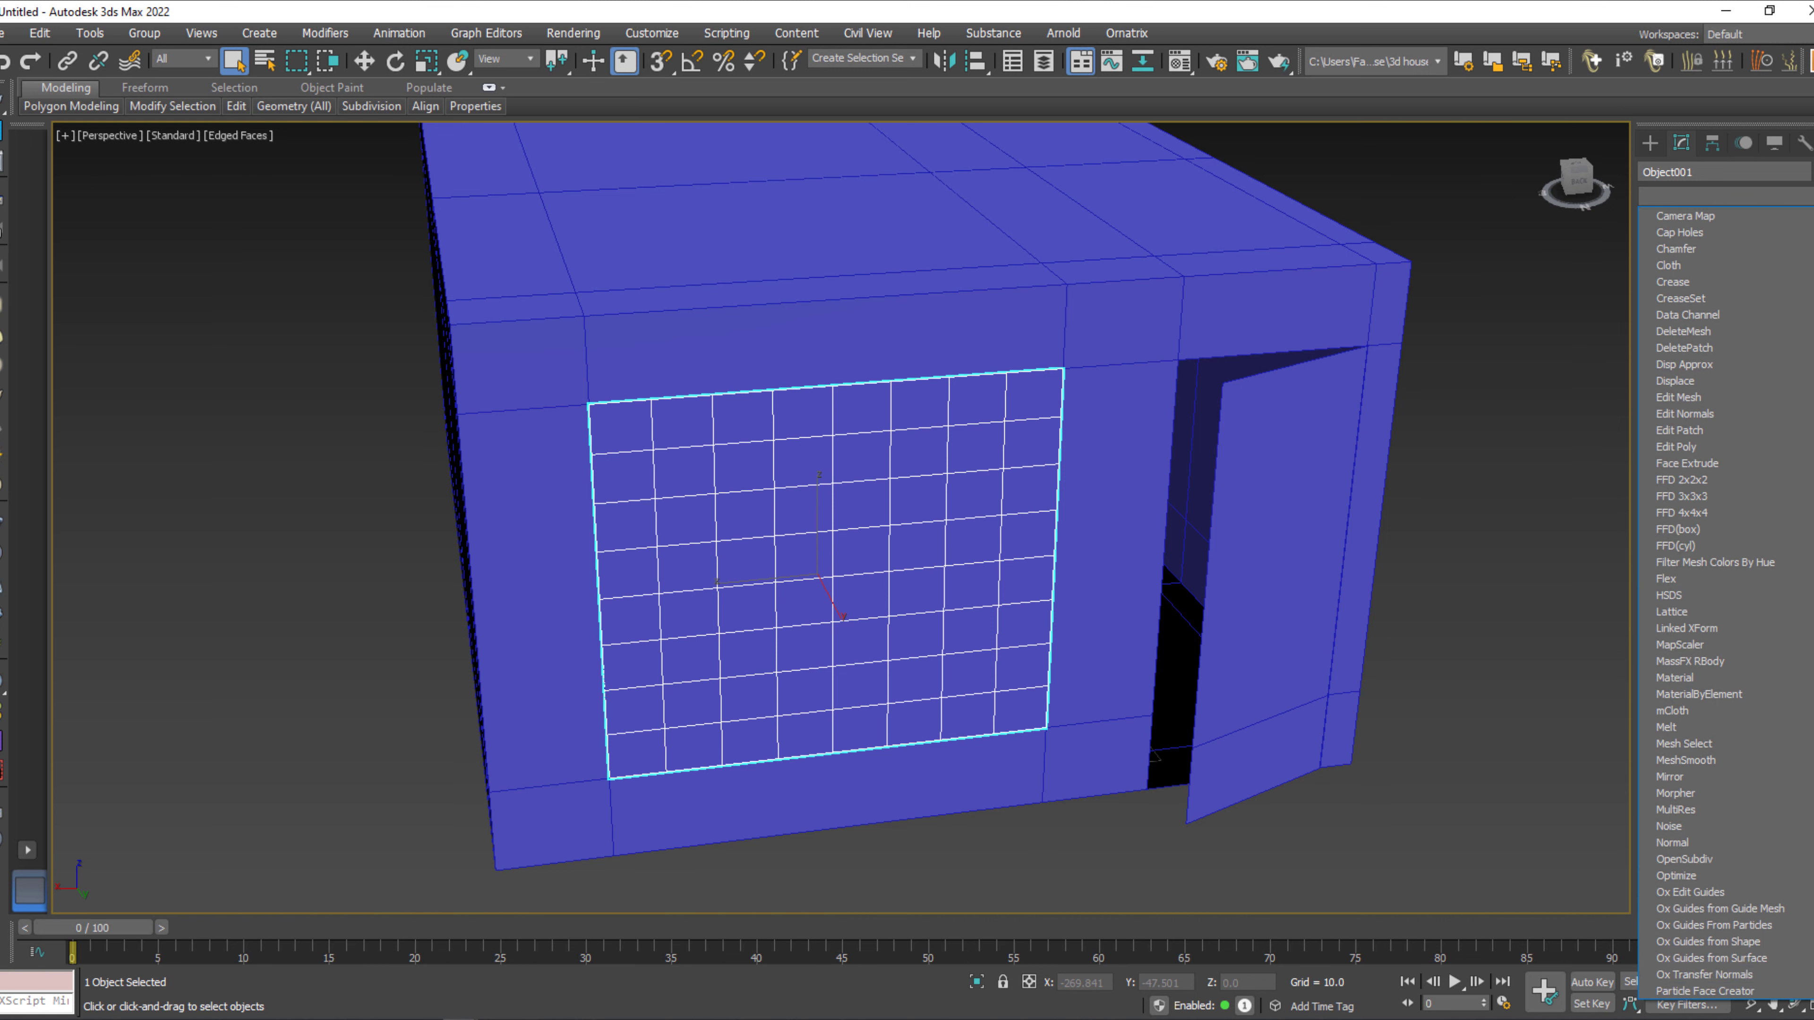
scroll(1812, 435, down, 2)
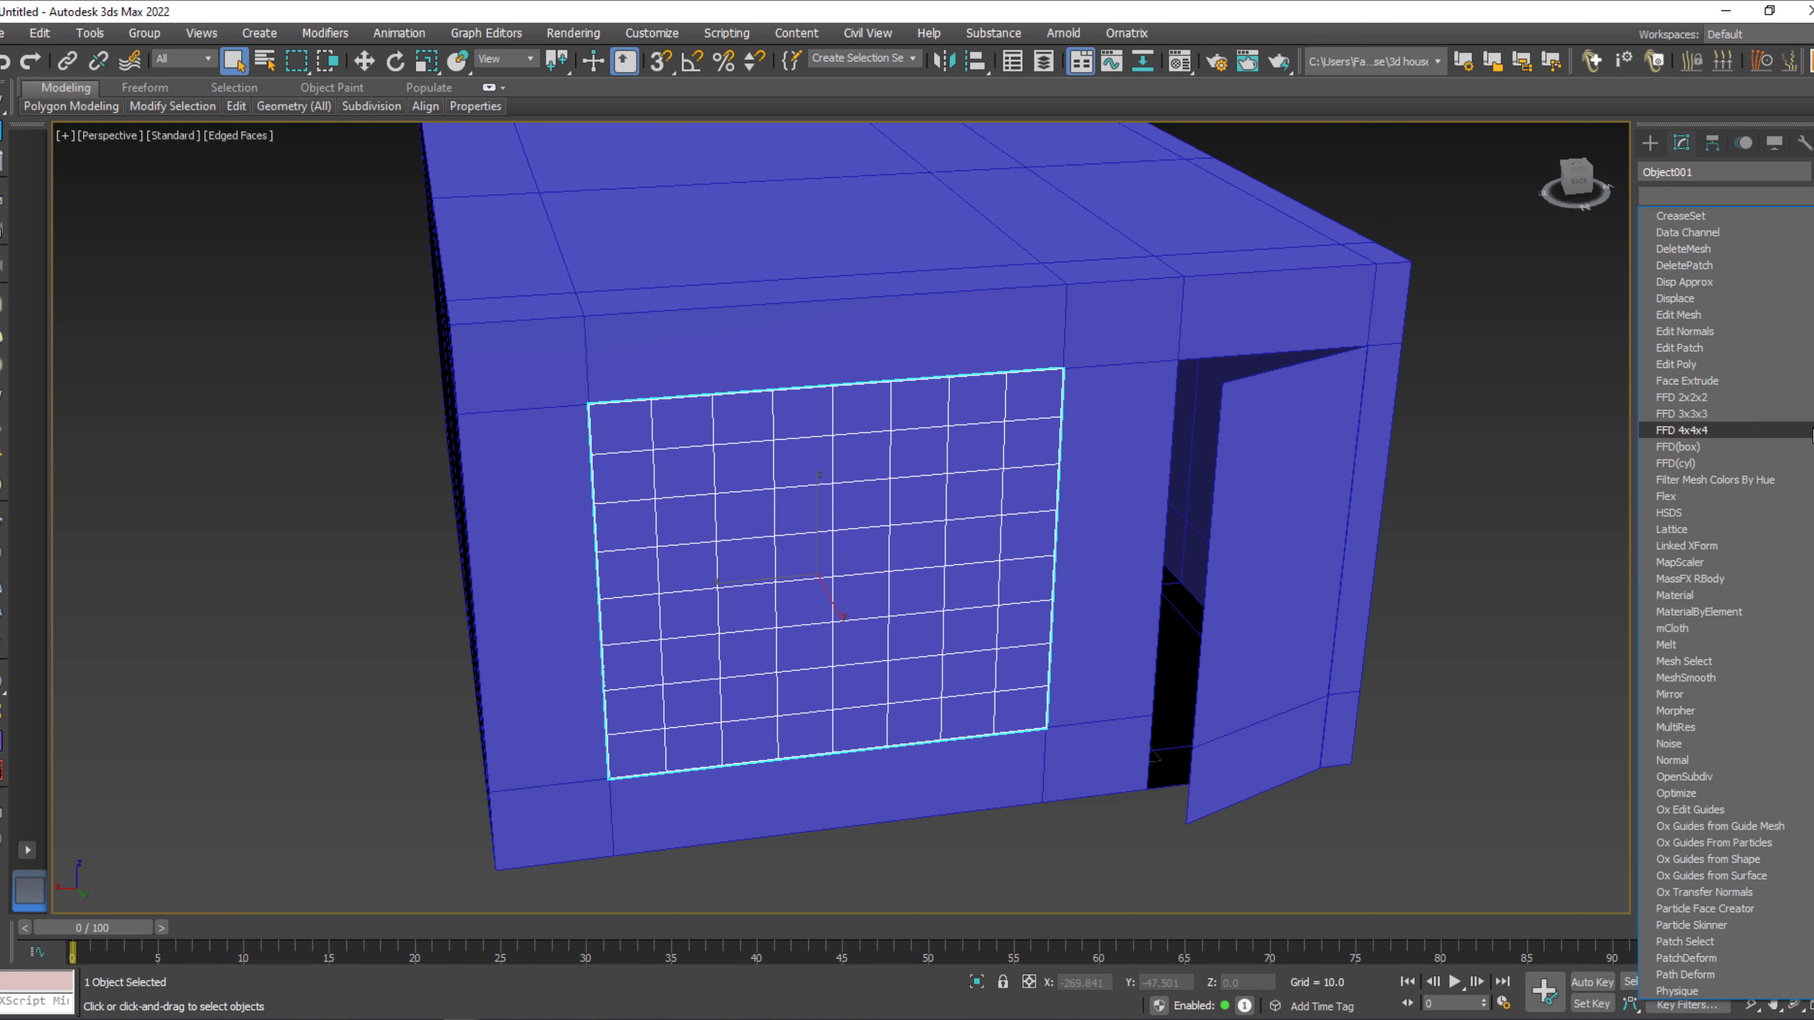
click(1734, 531)
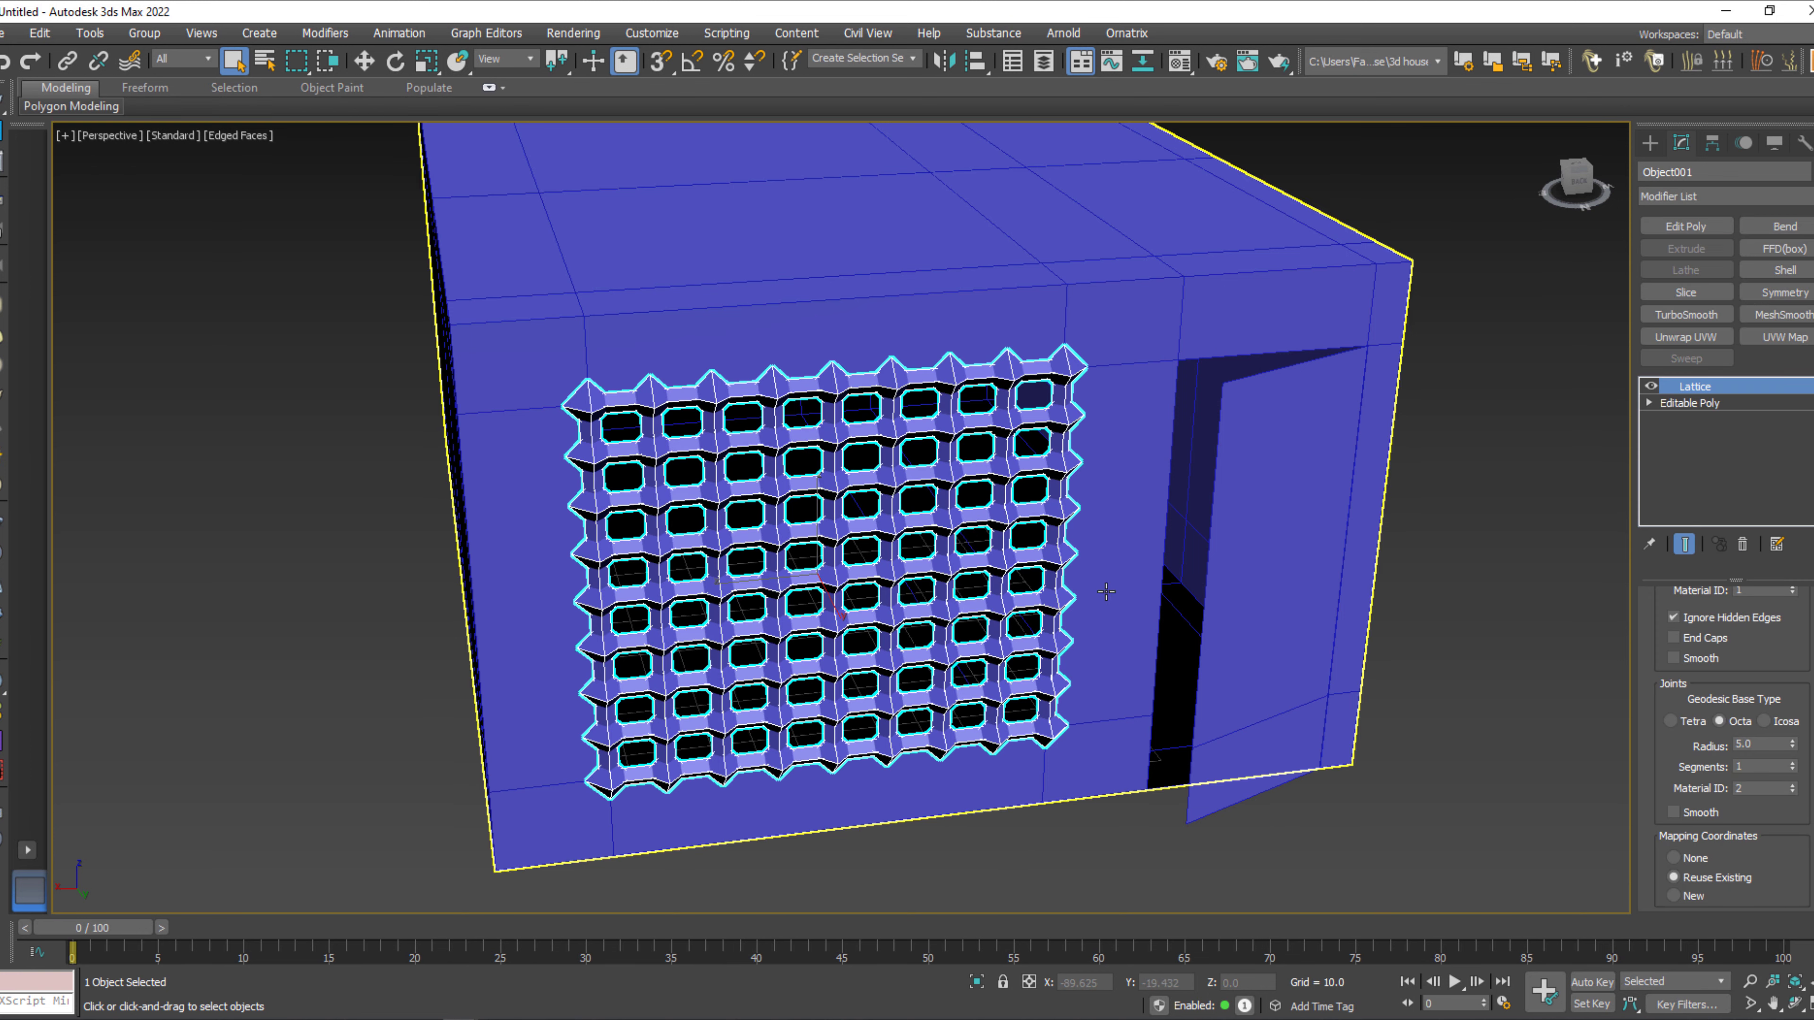
Set the lattice joints' geodesic base type to Icosa and their radius to 2.0.
scroll(1073, 479, up, 3)
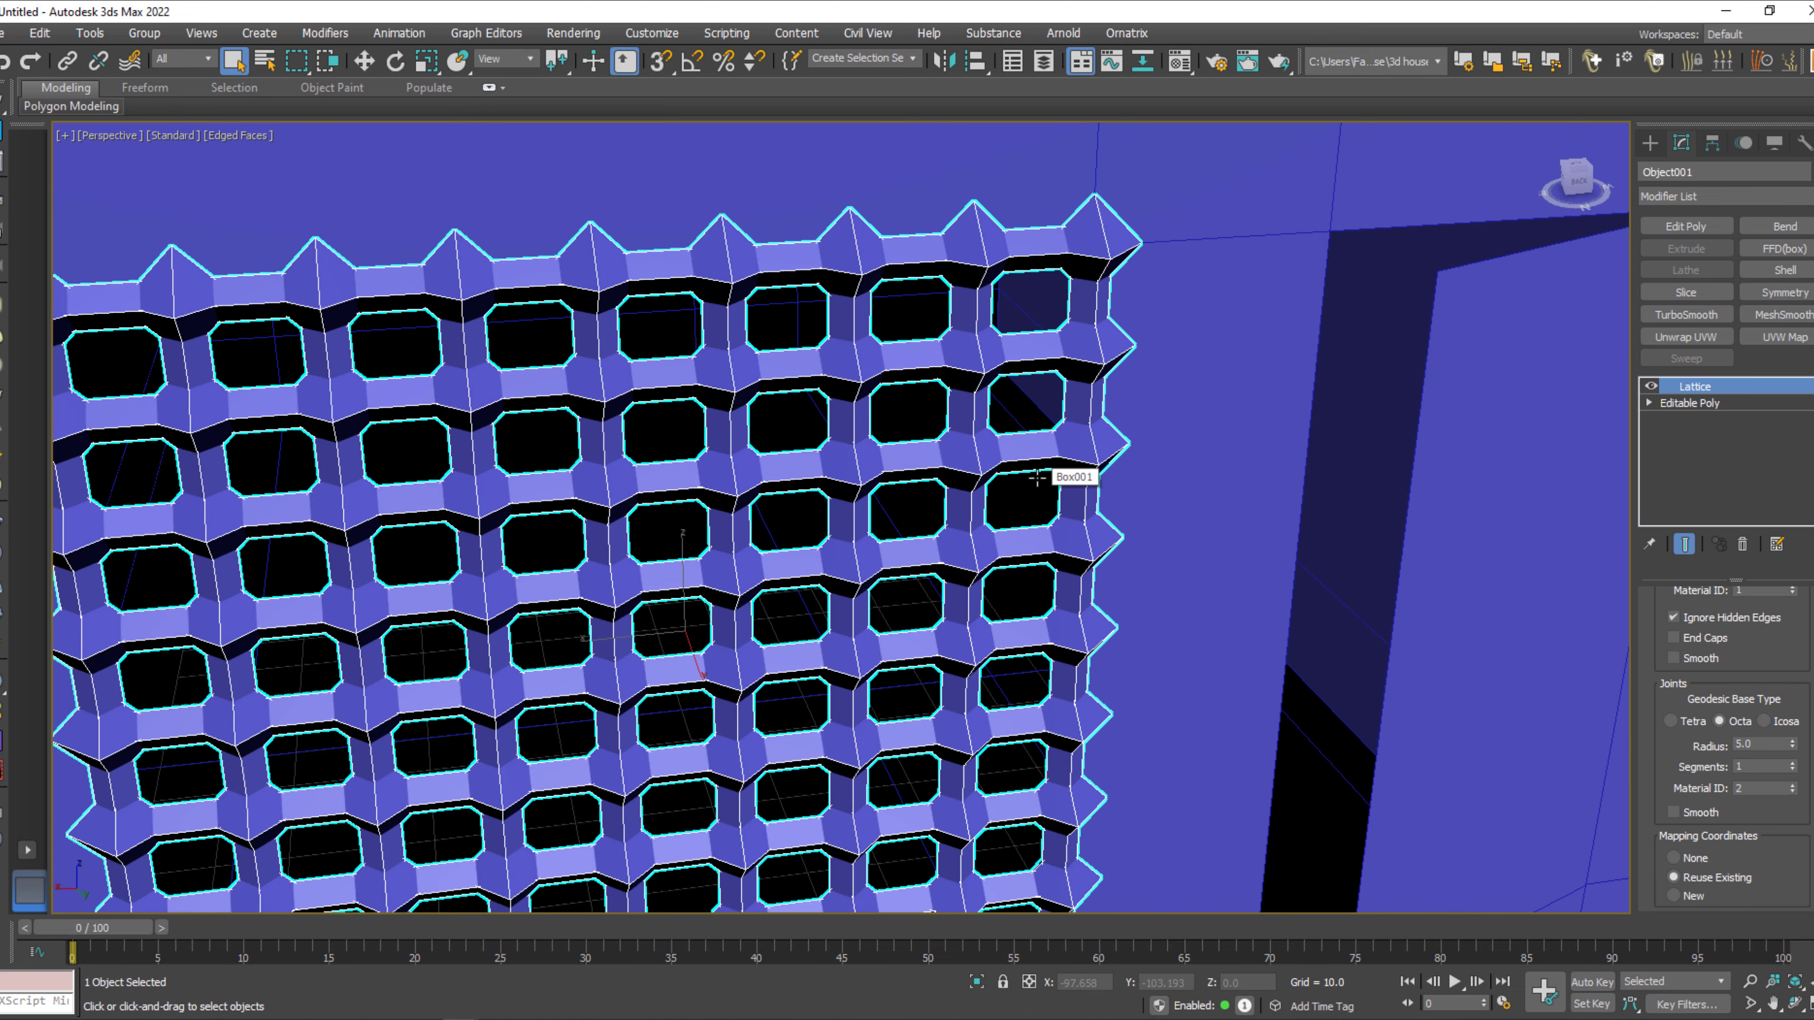
scroll(1129, 476, up, 2)
scroll(1129, 476, down, 5)
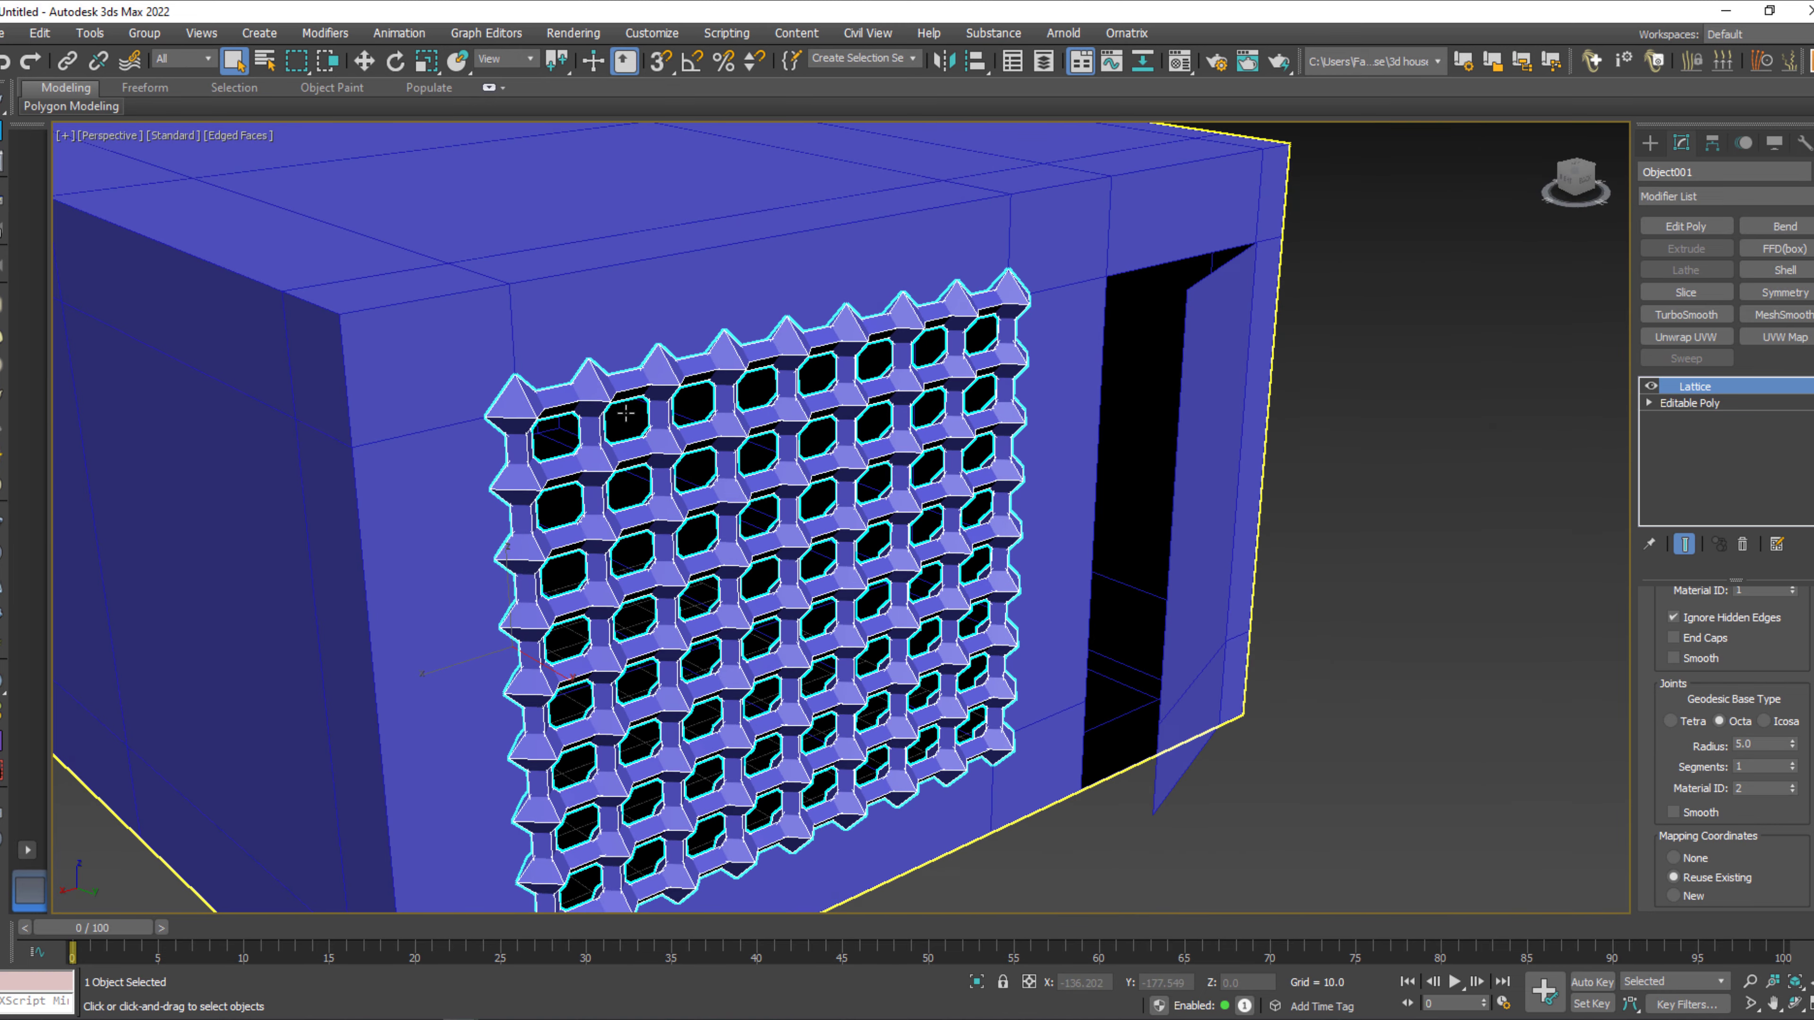
scroll(622, 418, up, 6)
scroll(705, 406, down, 3)
middle_drag(704, 406, 636, 414)
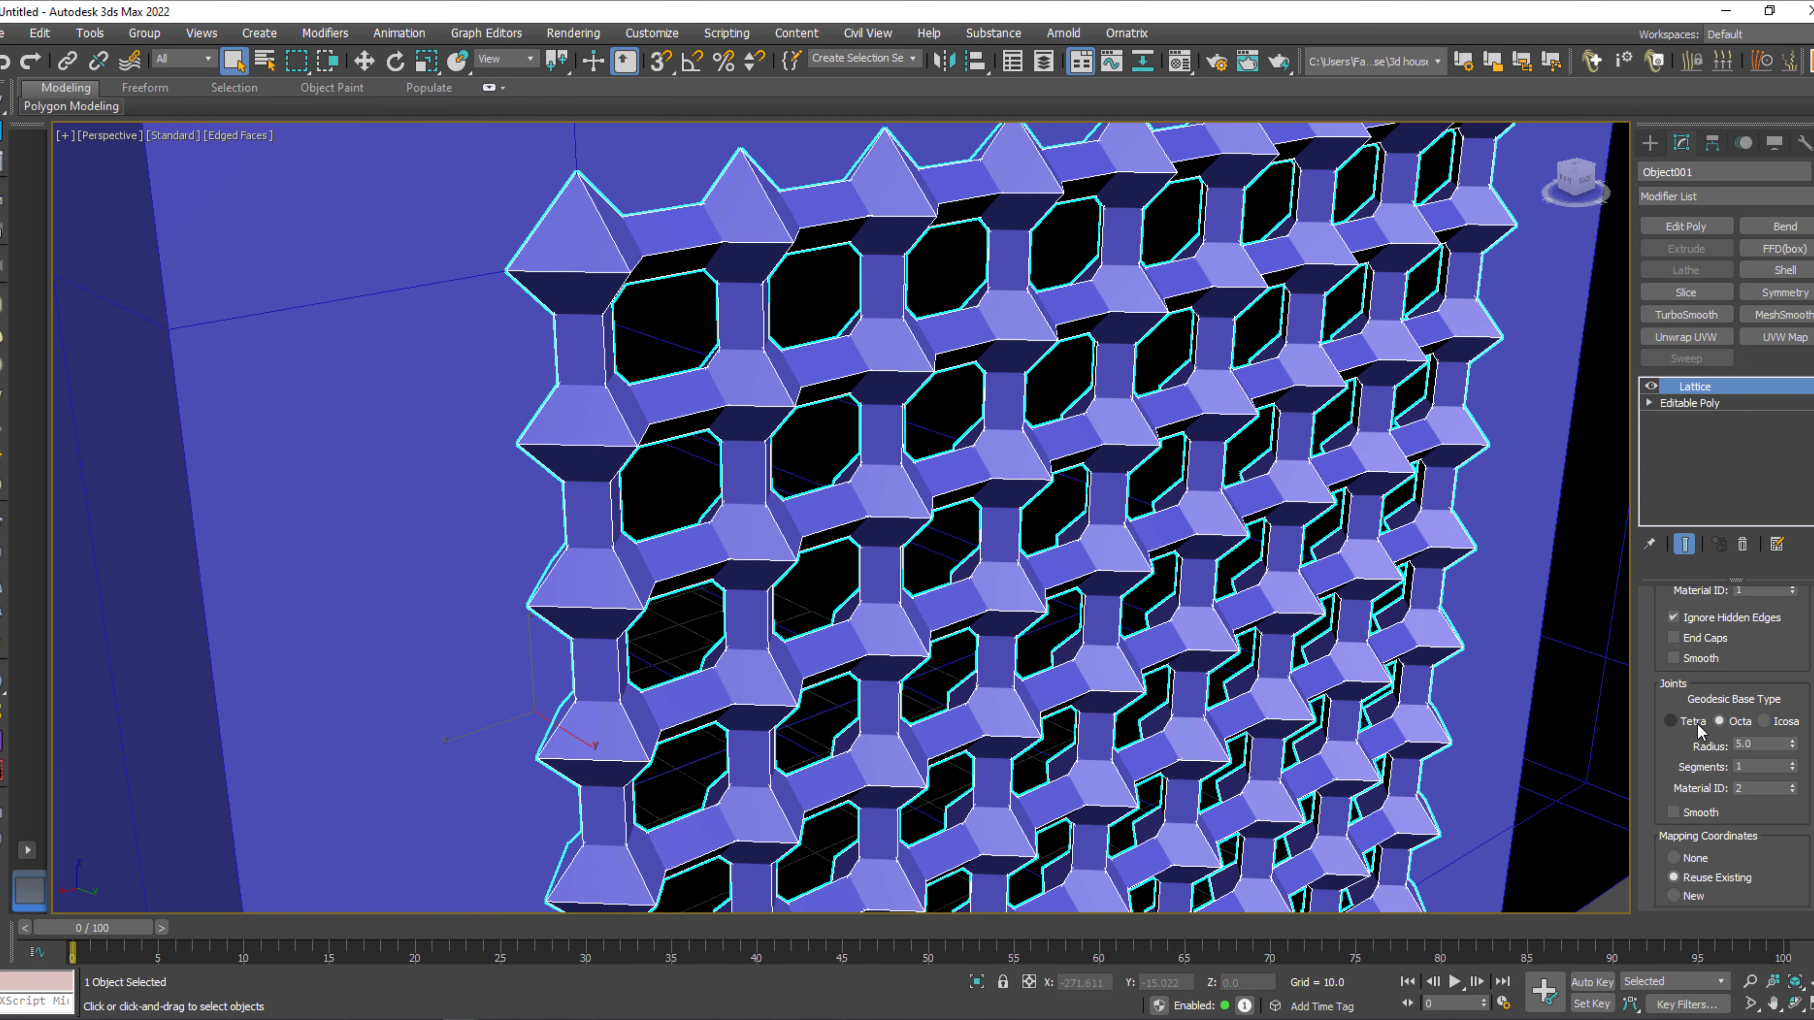
click(1699, 724)
click(1737, 725)
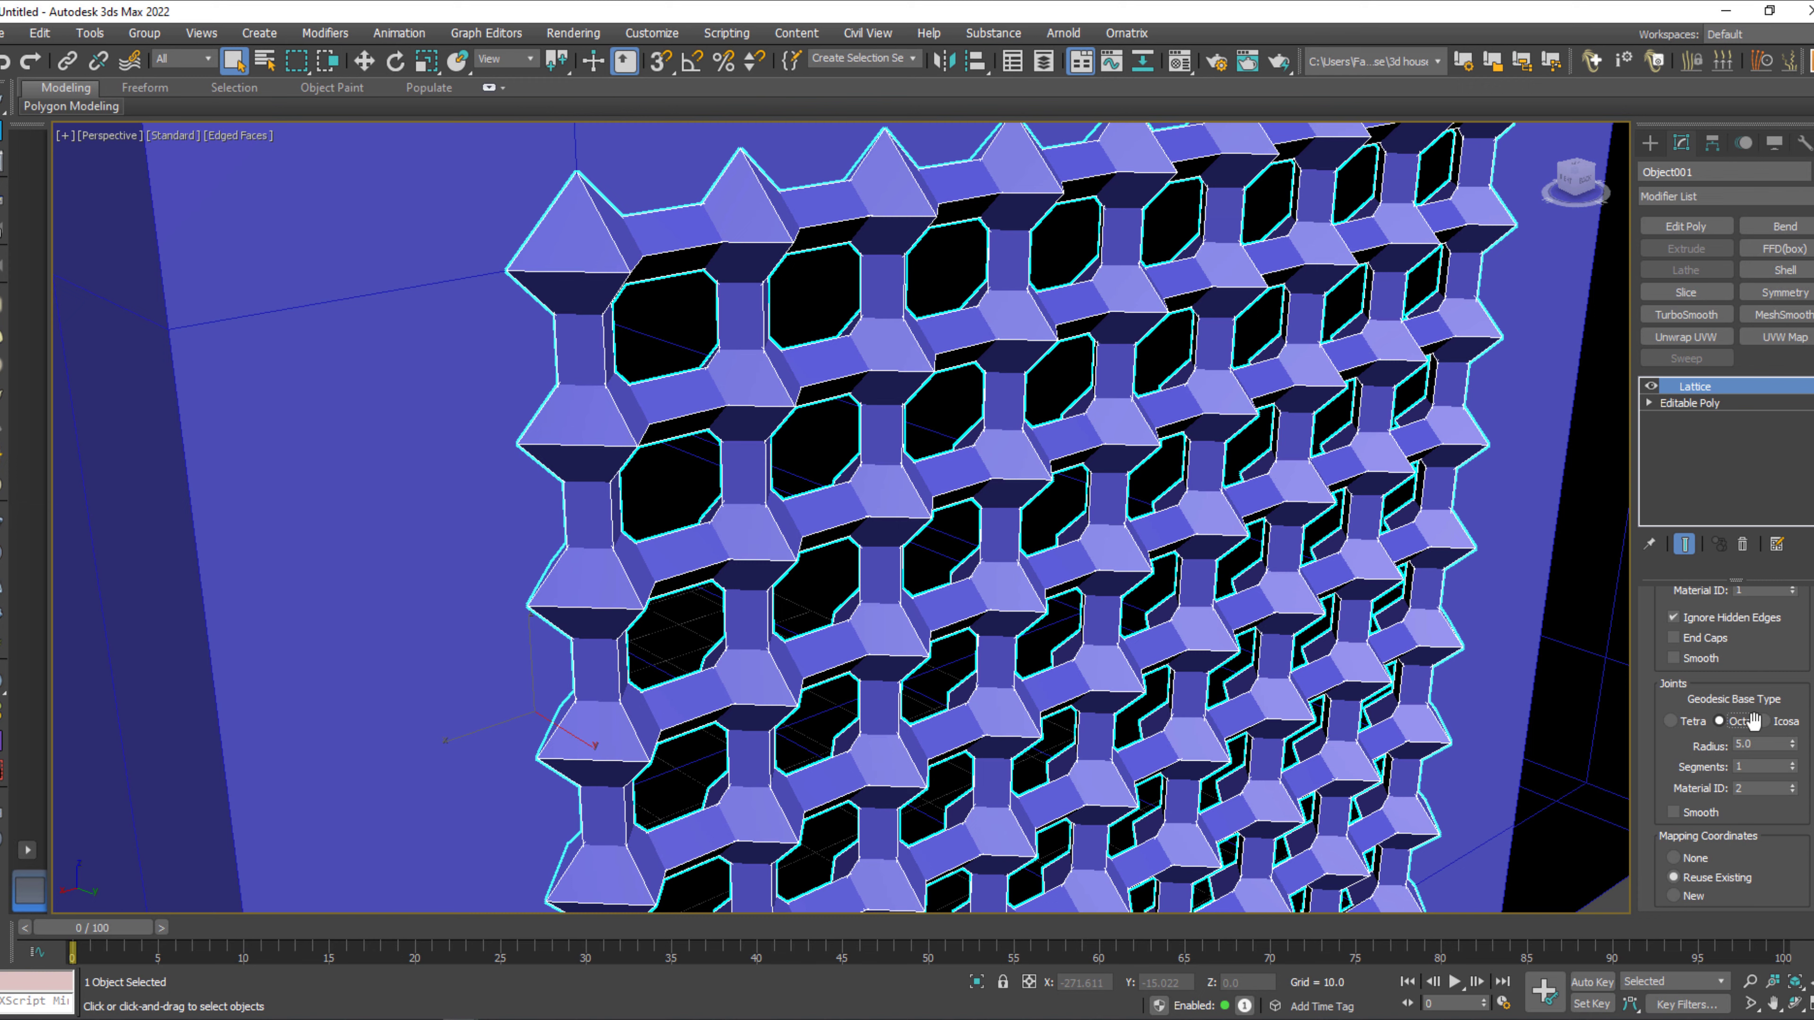
click(1778, 723)
drag(1795, 743, 1795, 747)
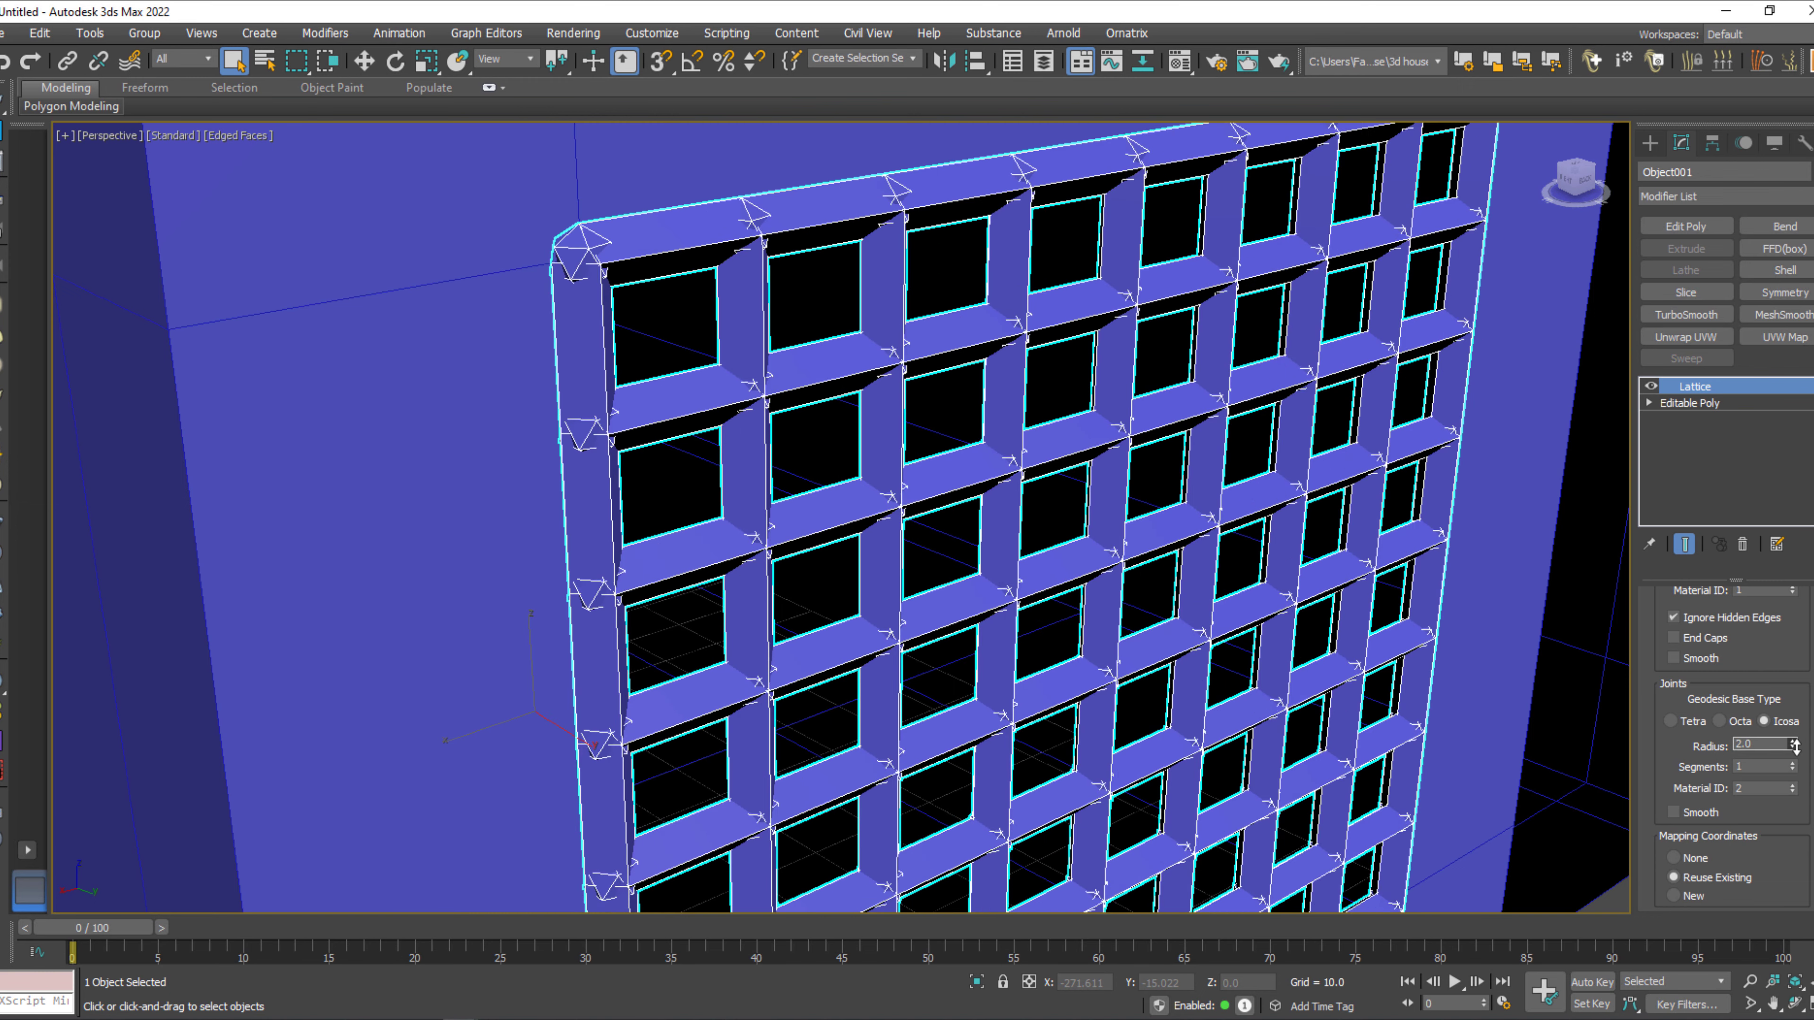
click(1797, 747)
click(1795, 742)
Thin the lattice struts of the window panel to a radius of 0.2.
scroll(1796, 772, up, 3)
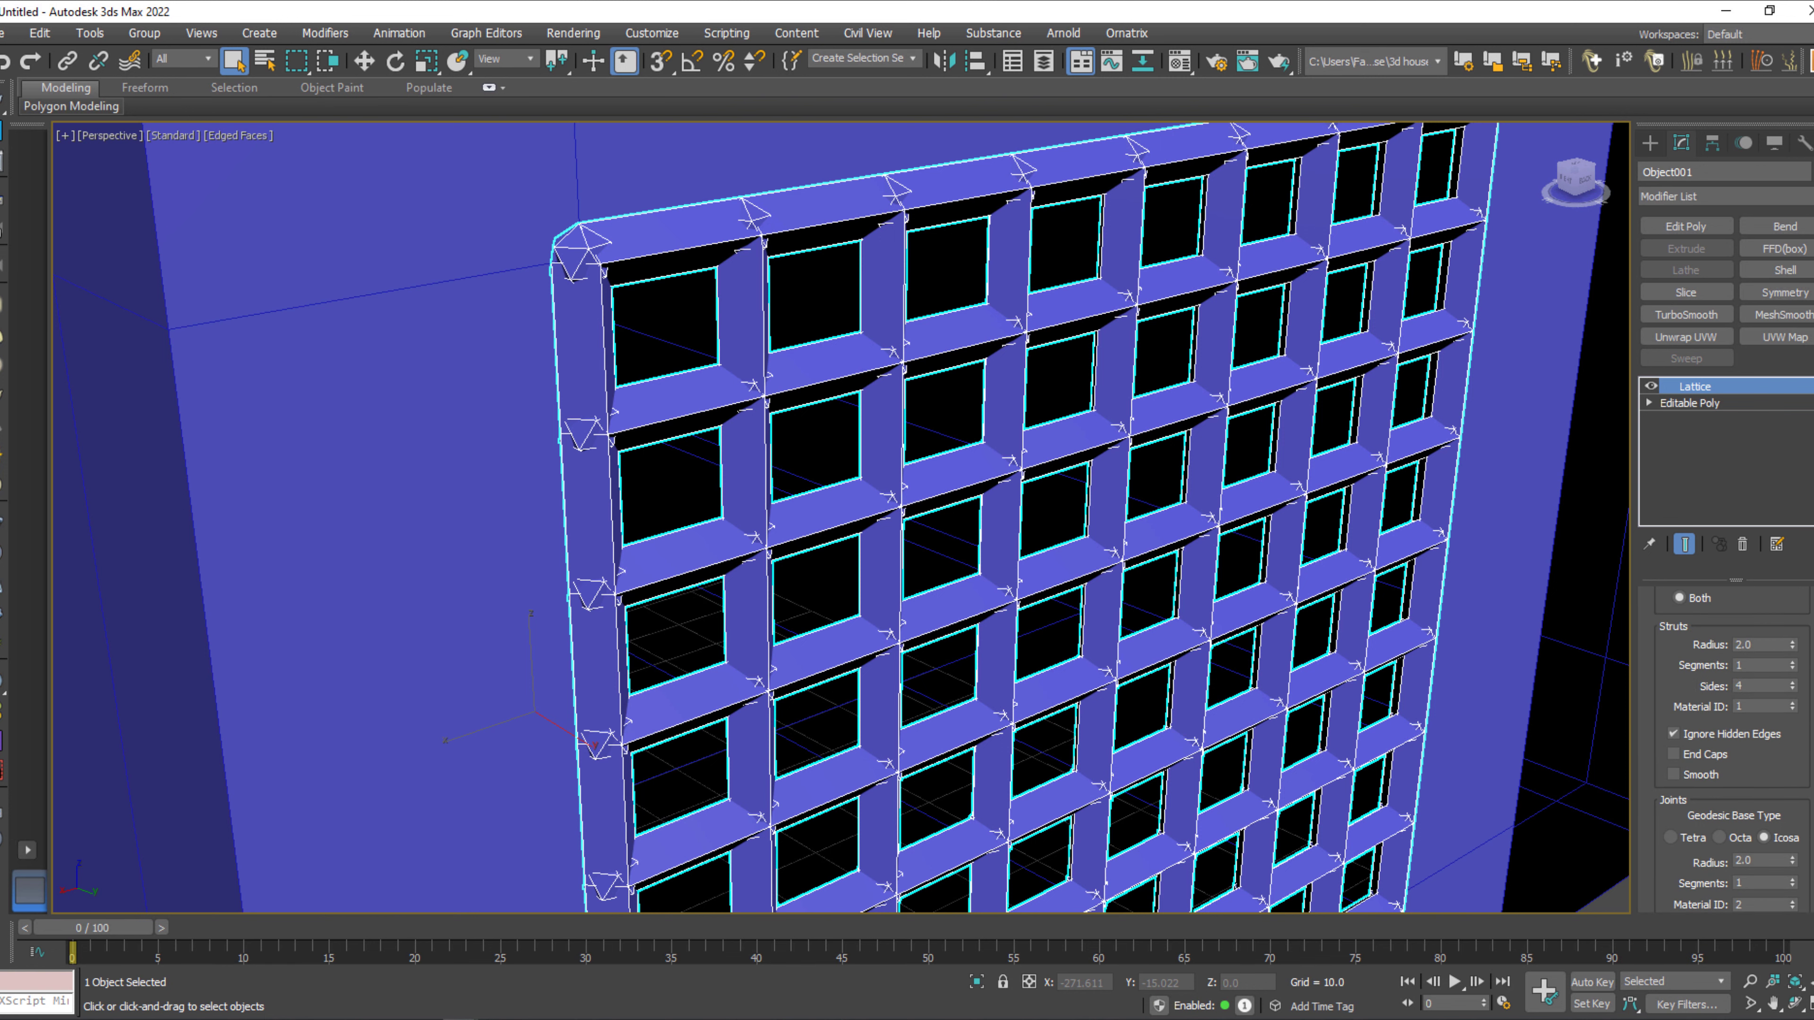
drag(1795, 654, 1796, 650)
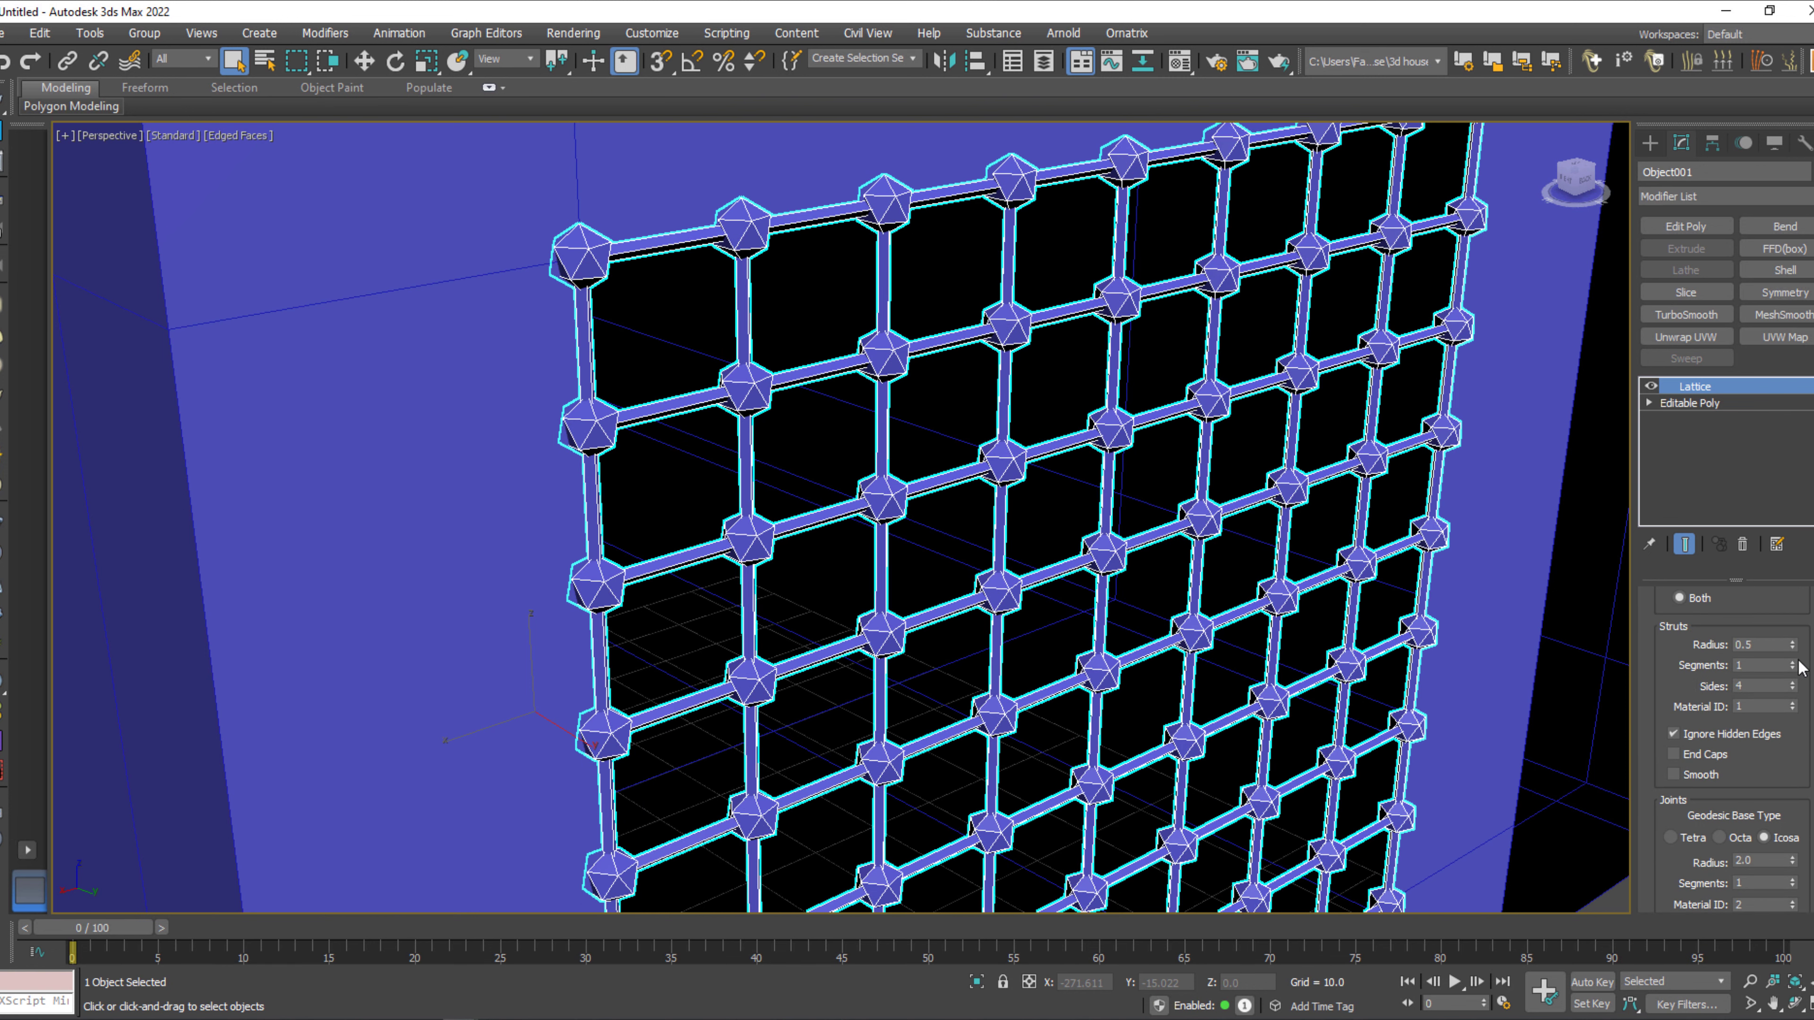
right_click(1793, 648)
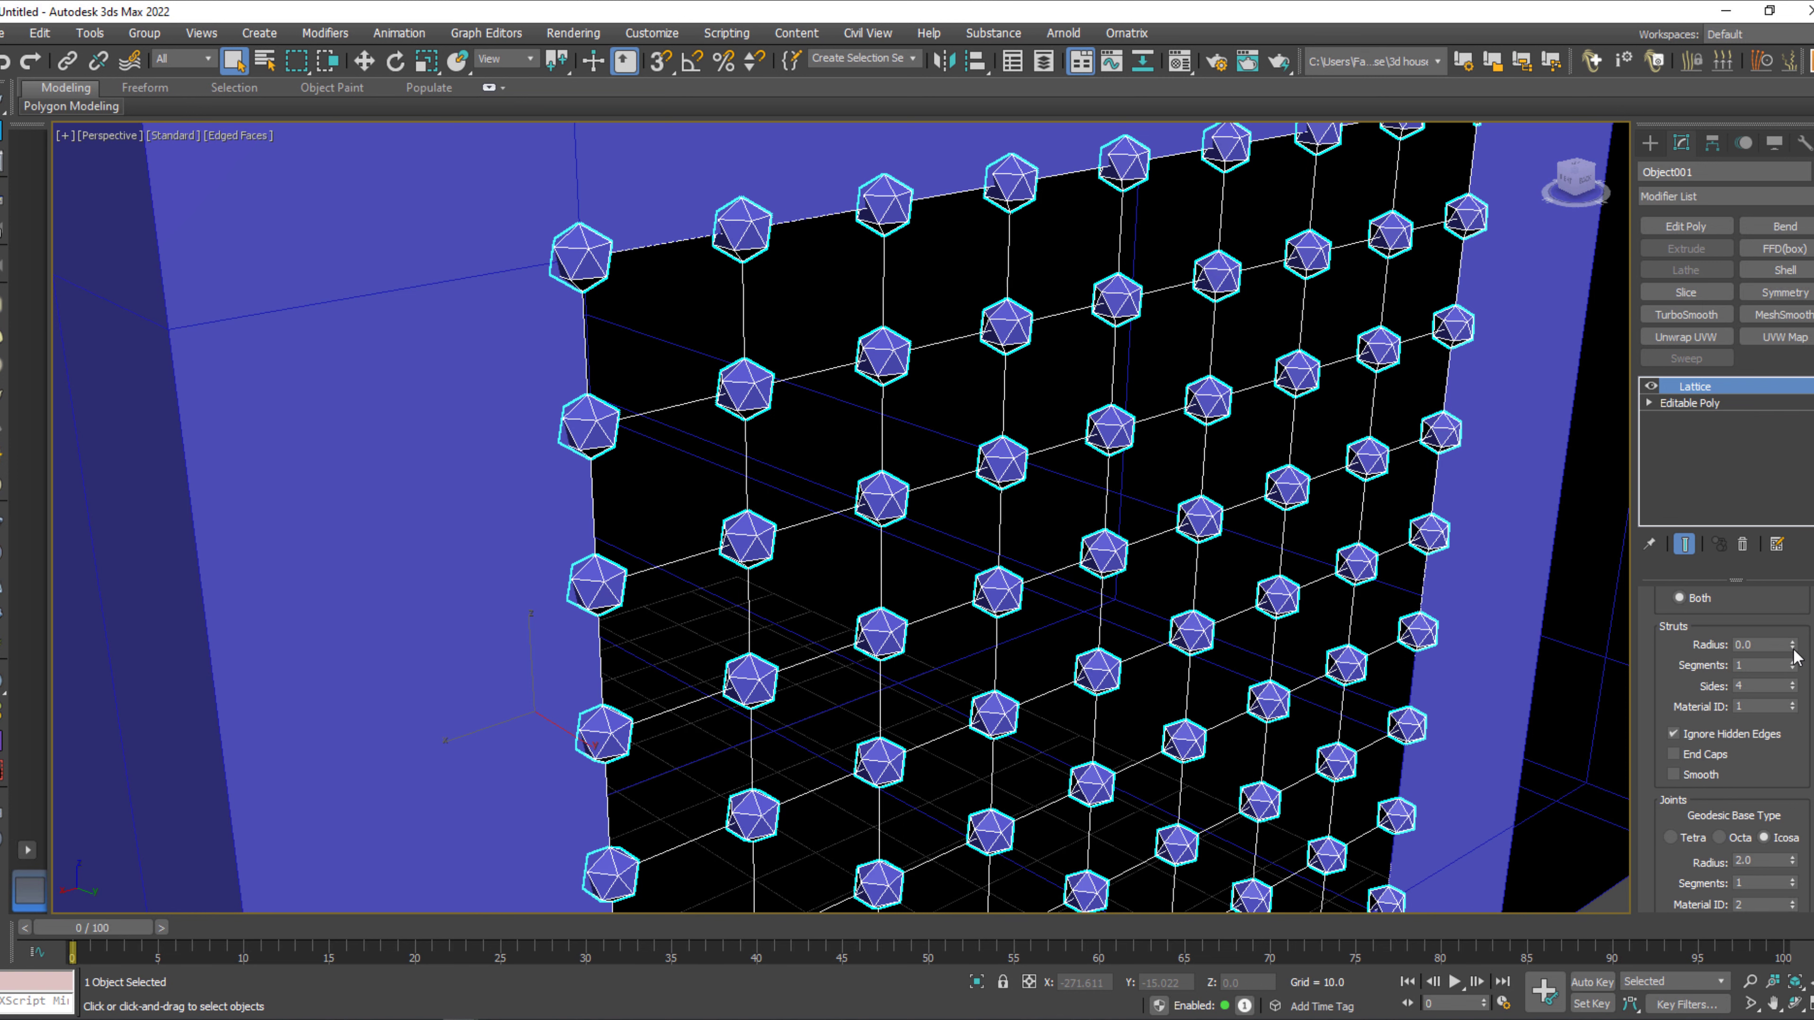
double_click(1747, 645)
key(Tab)
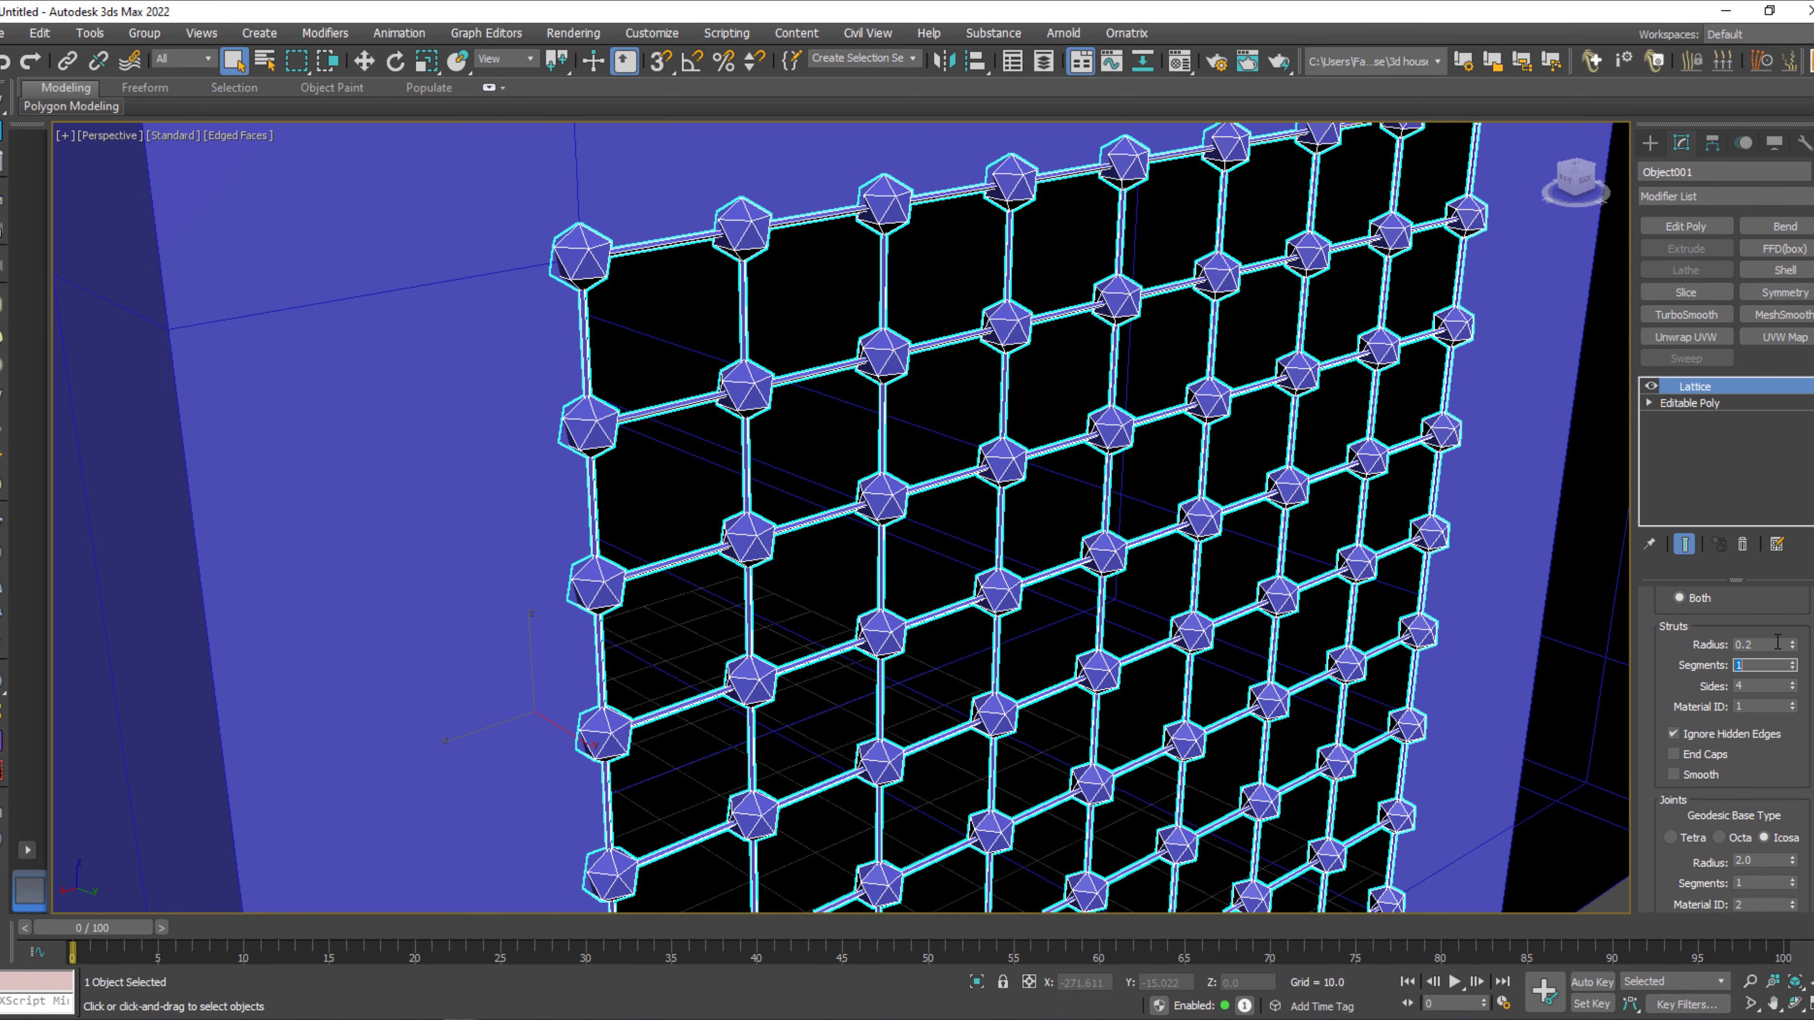
Reduce the lattice joints' radius to 1.5, switch to the Move tool and deselect the window grille.
scroll(1805, 814, down, 1)
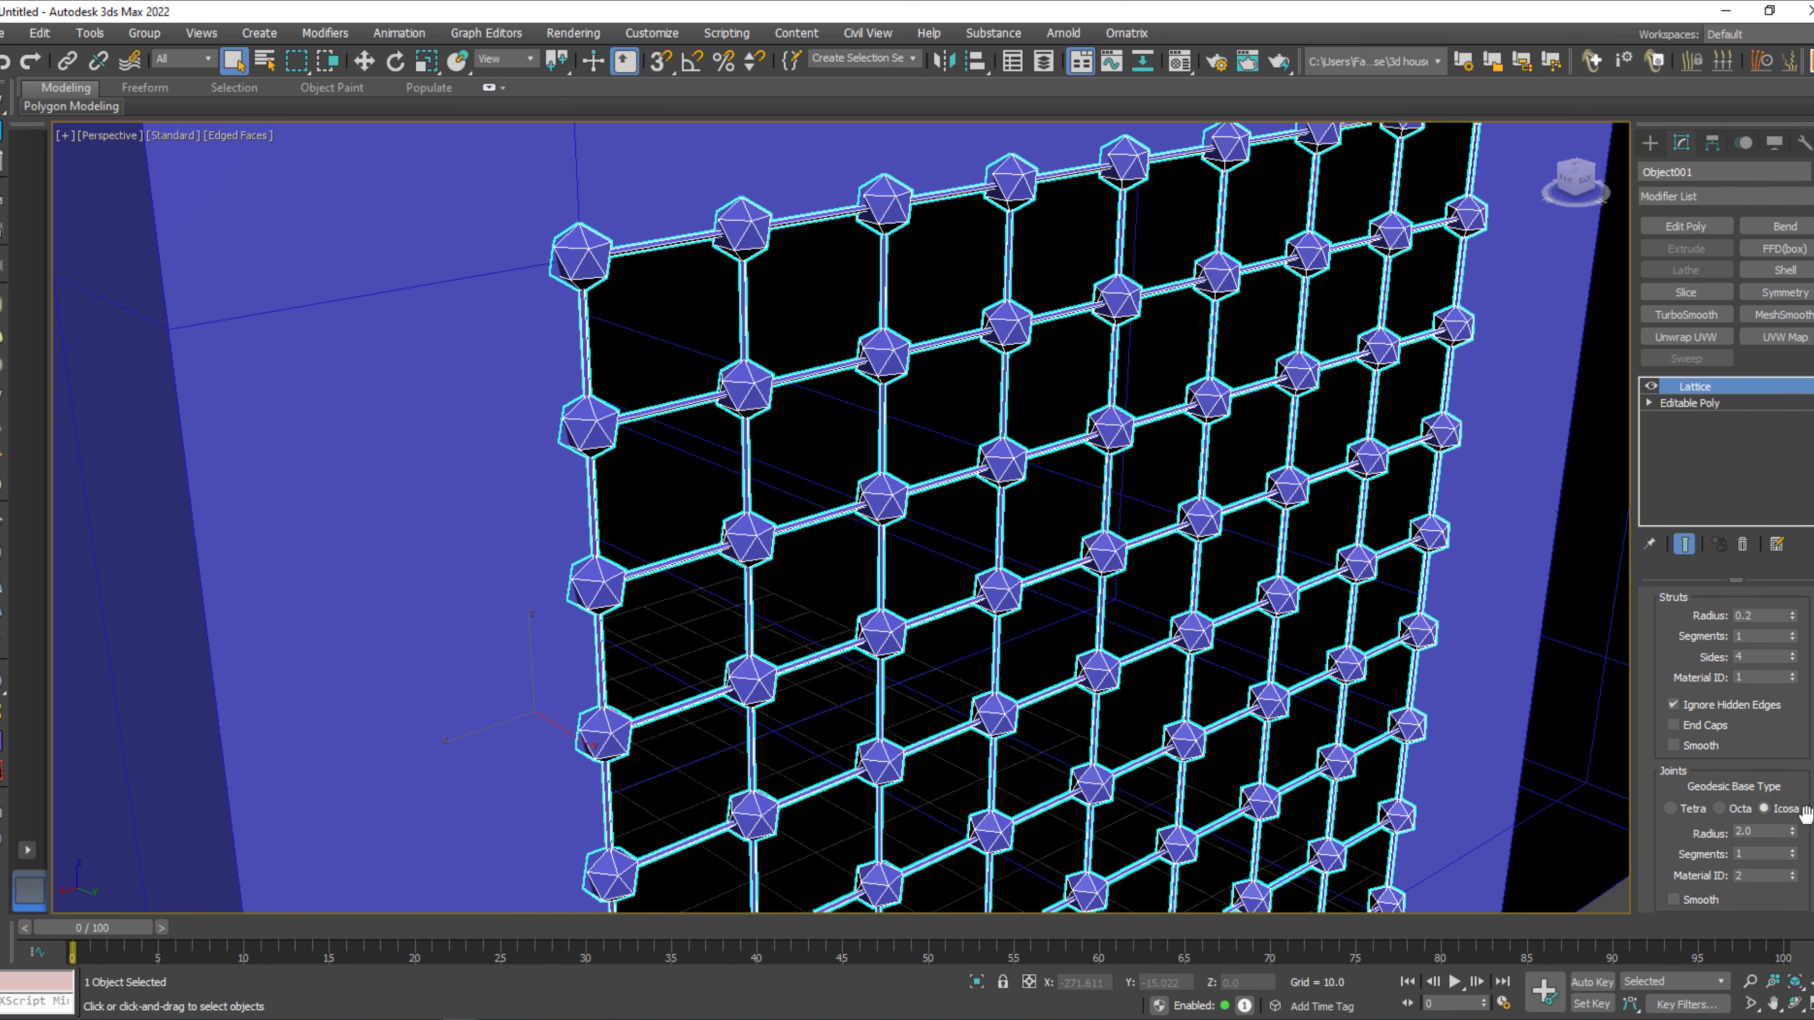
click(1793, 836)
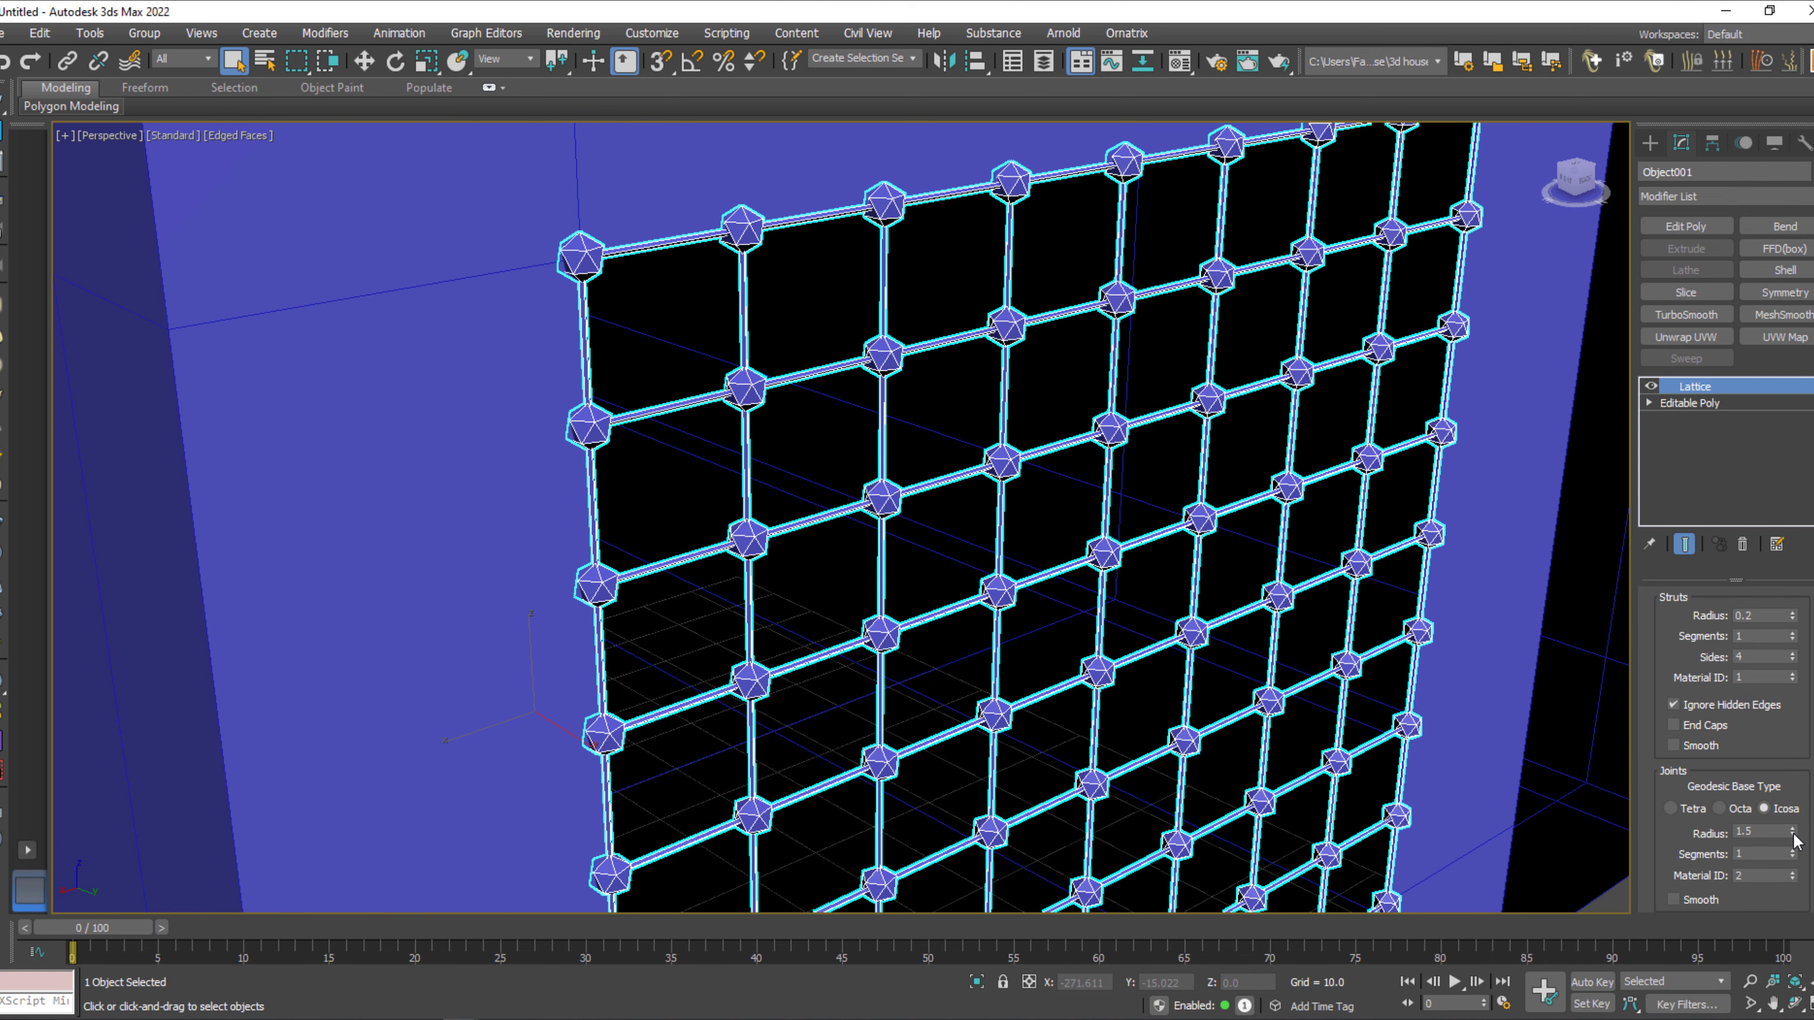
middle_drag(1251, 642, 1093, 443)
scroll(1256, 621, down, 5)
key(w)
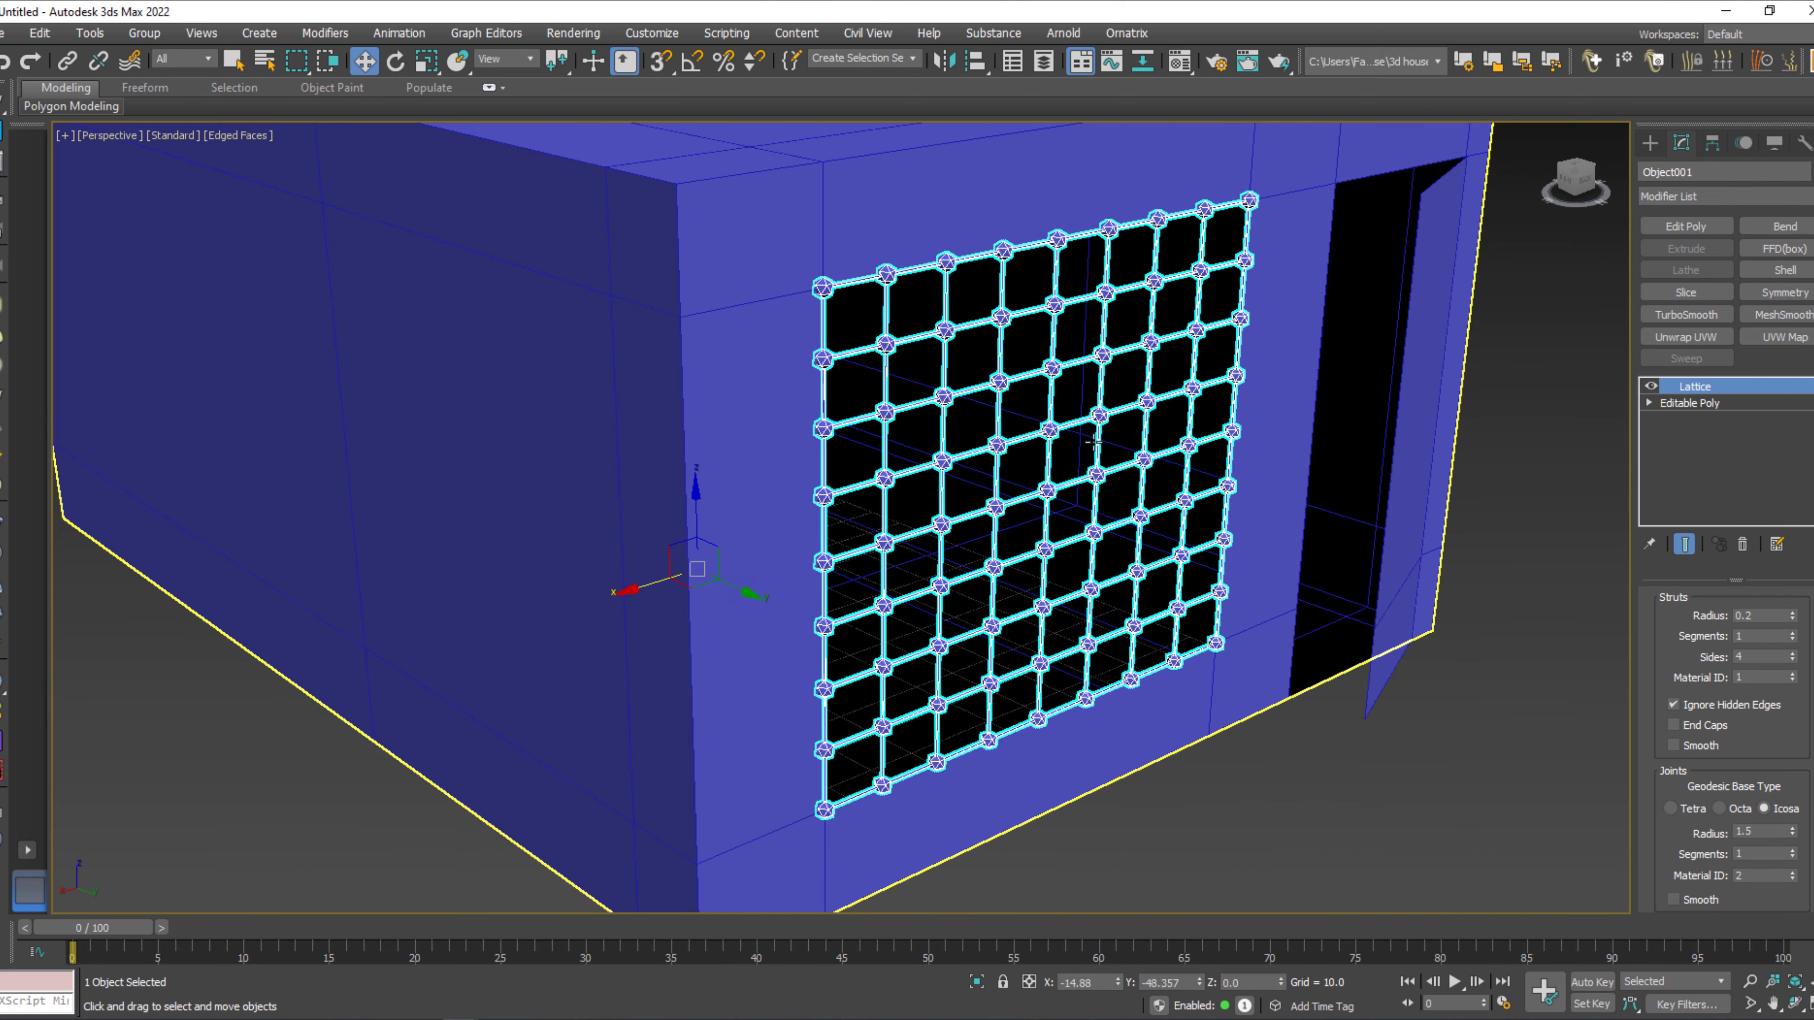
click(1322, 817)
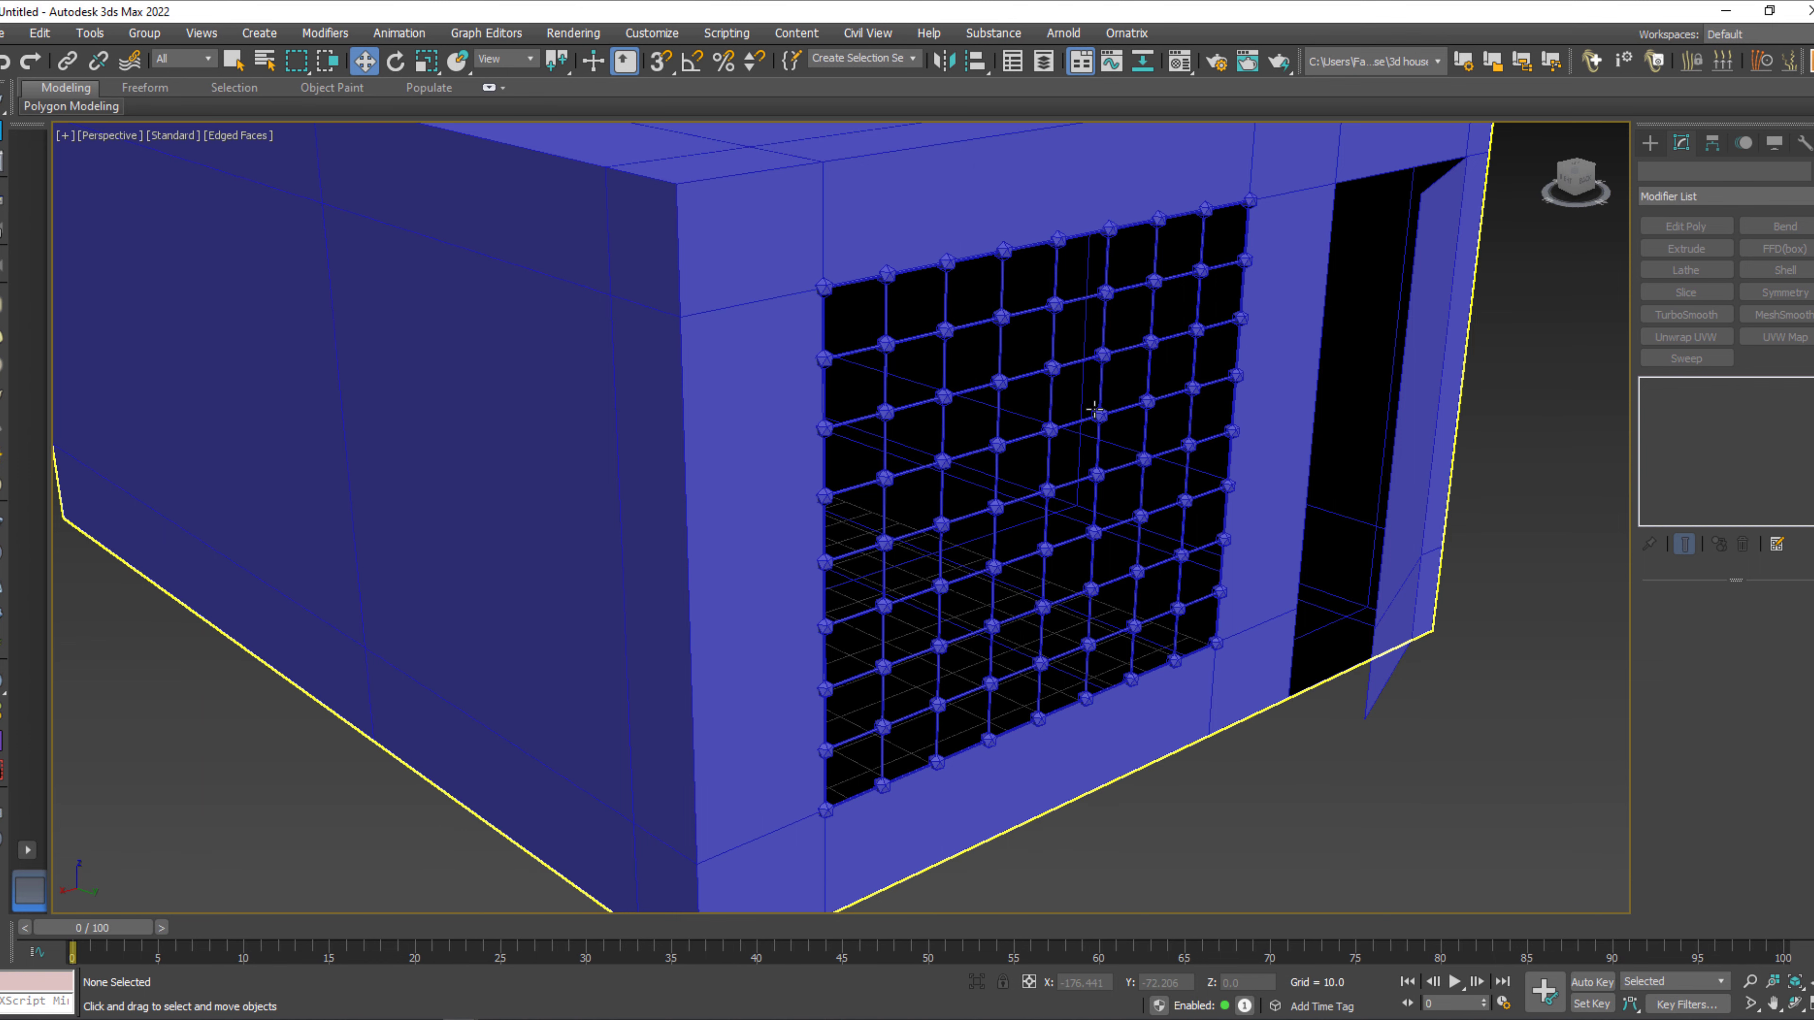
Add a Shell modifier to the room box with an outer amount of 3 to thicken the walls, and deselect it.
click(1050, 431)
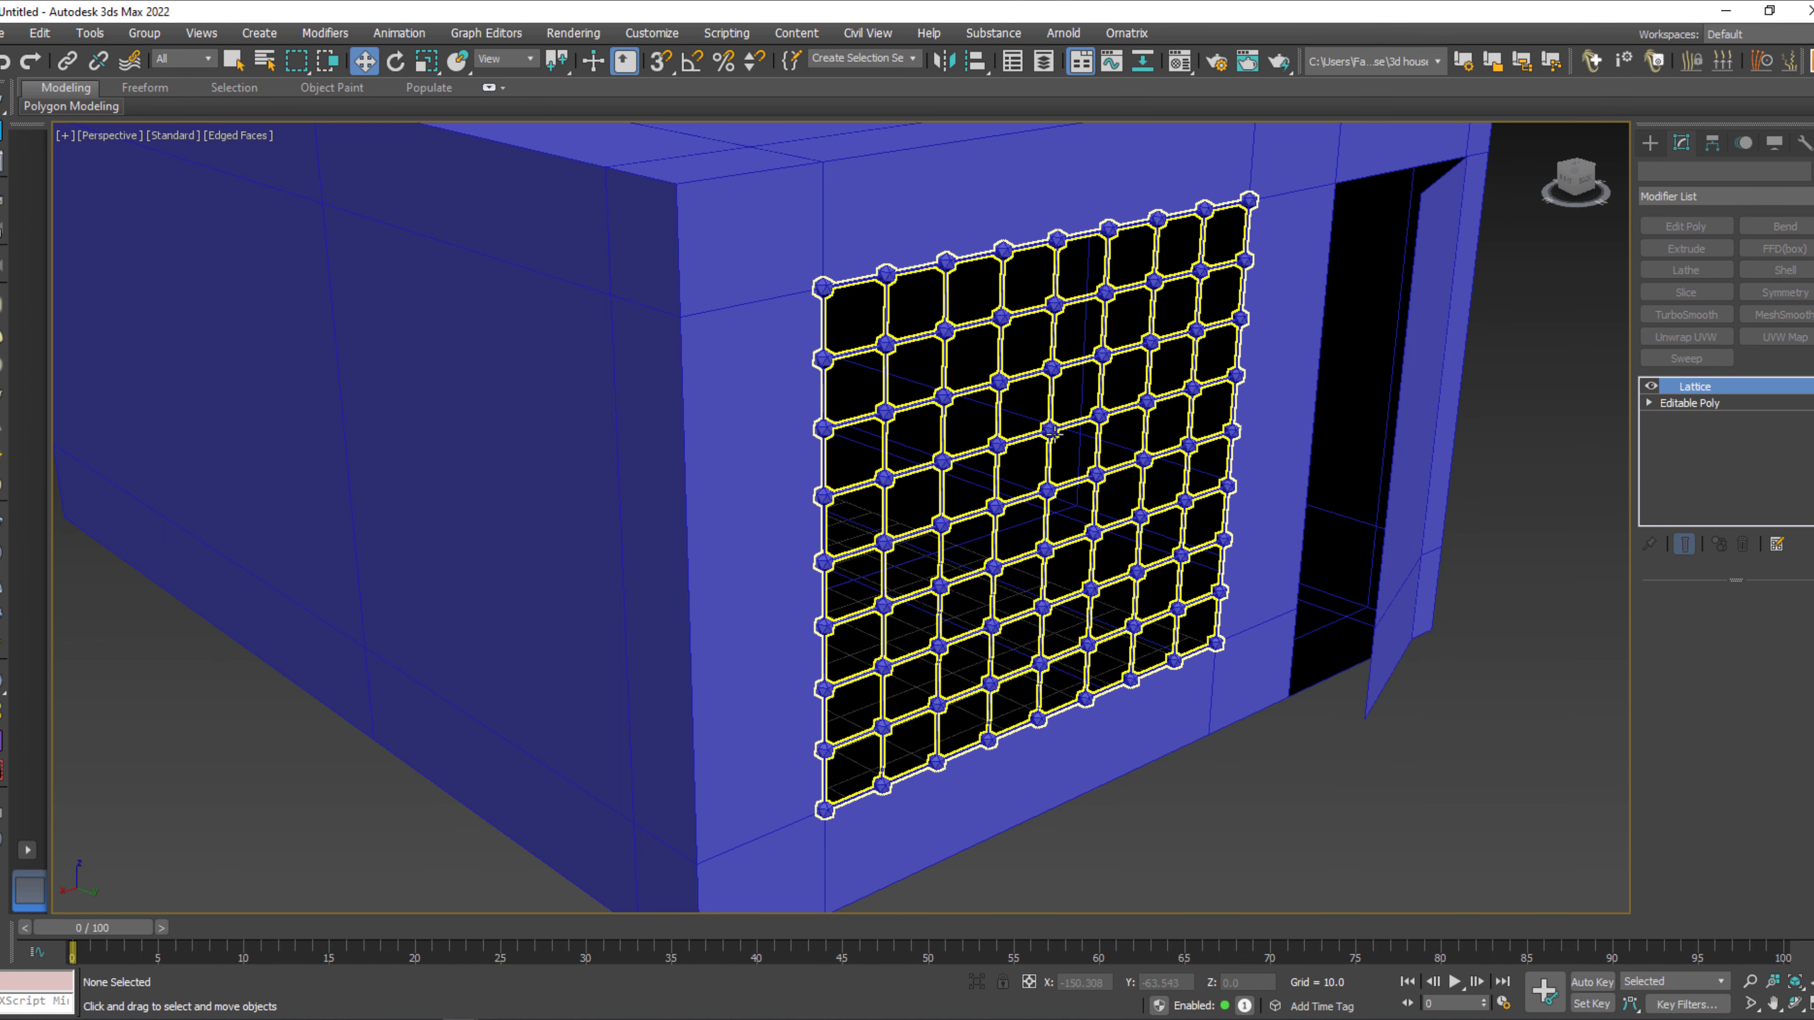
click(767, 541)
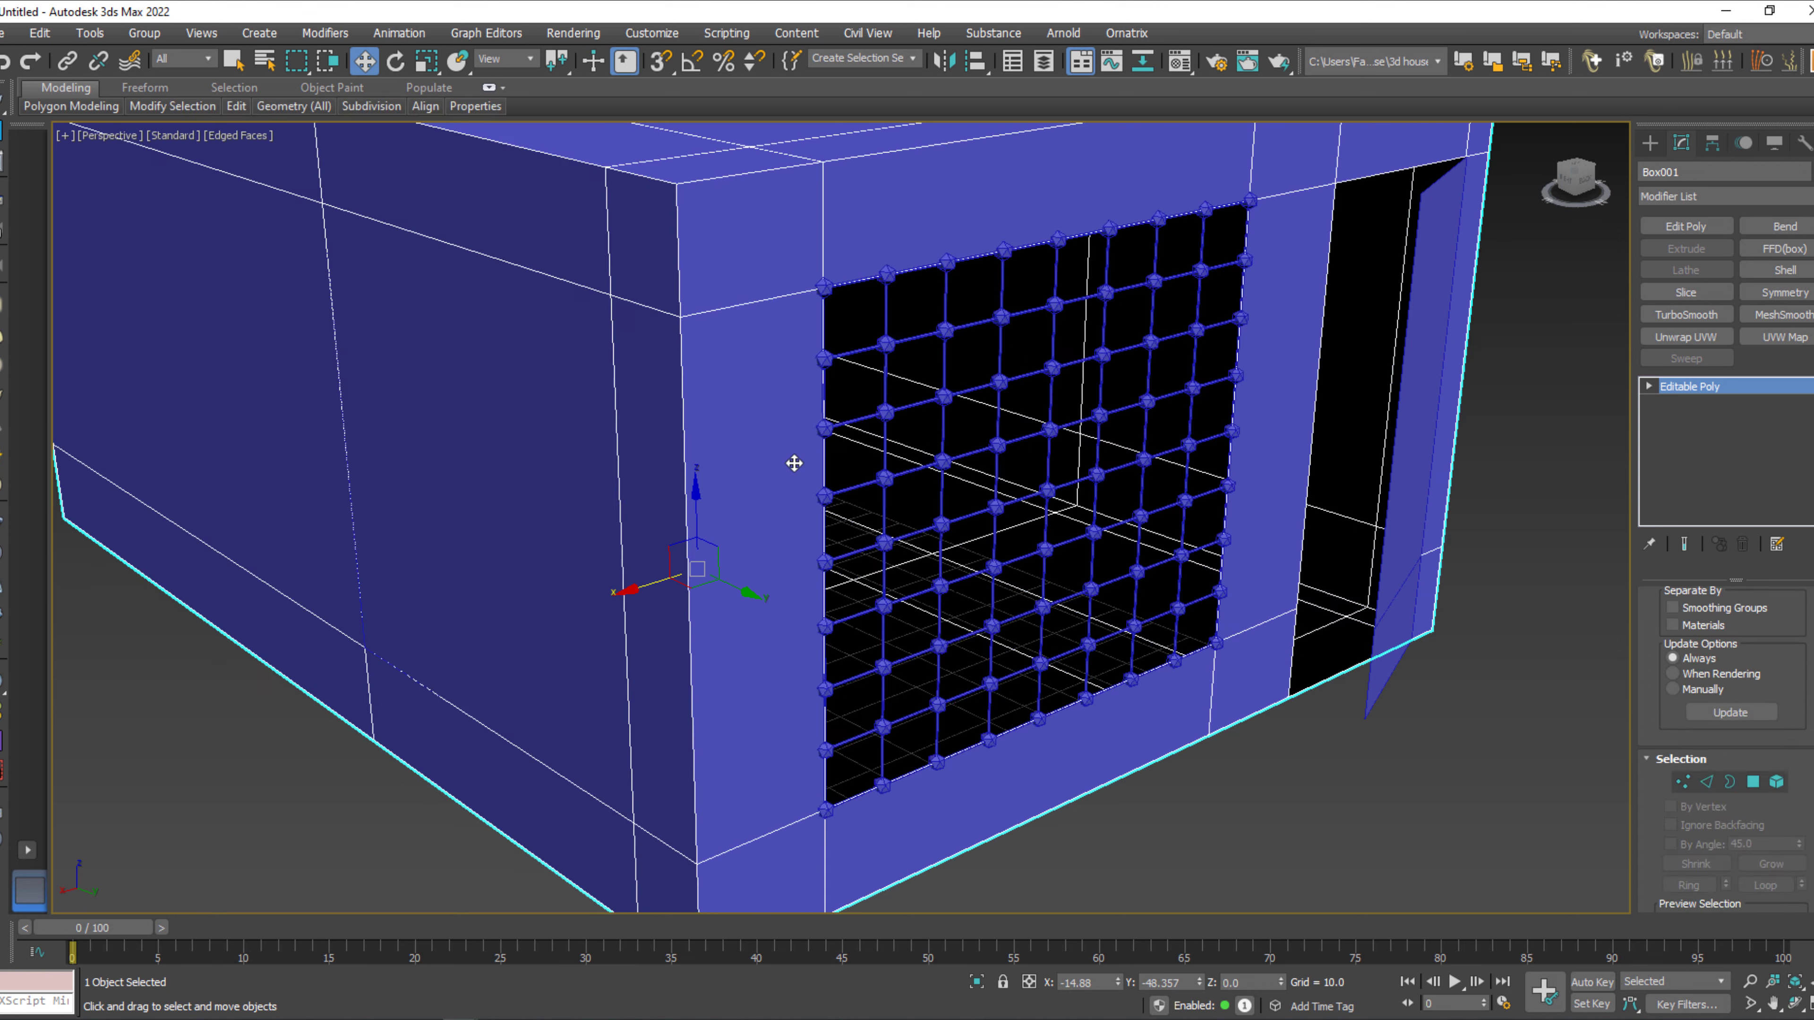
click(1807, 270)
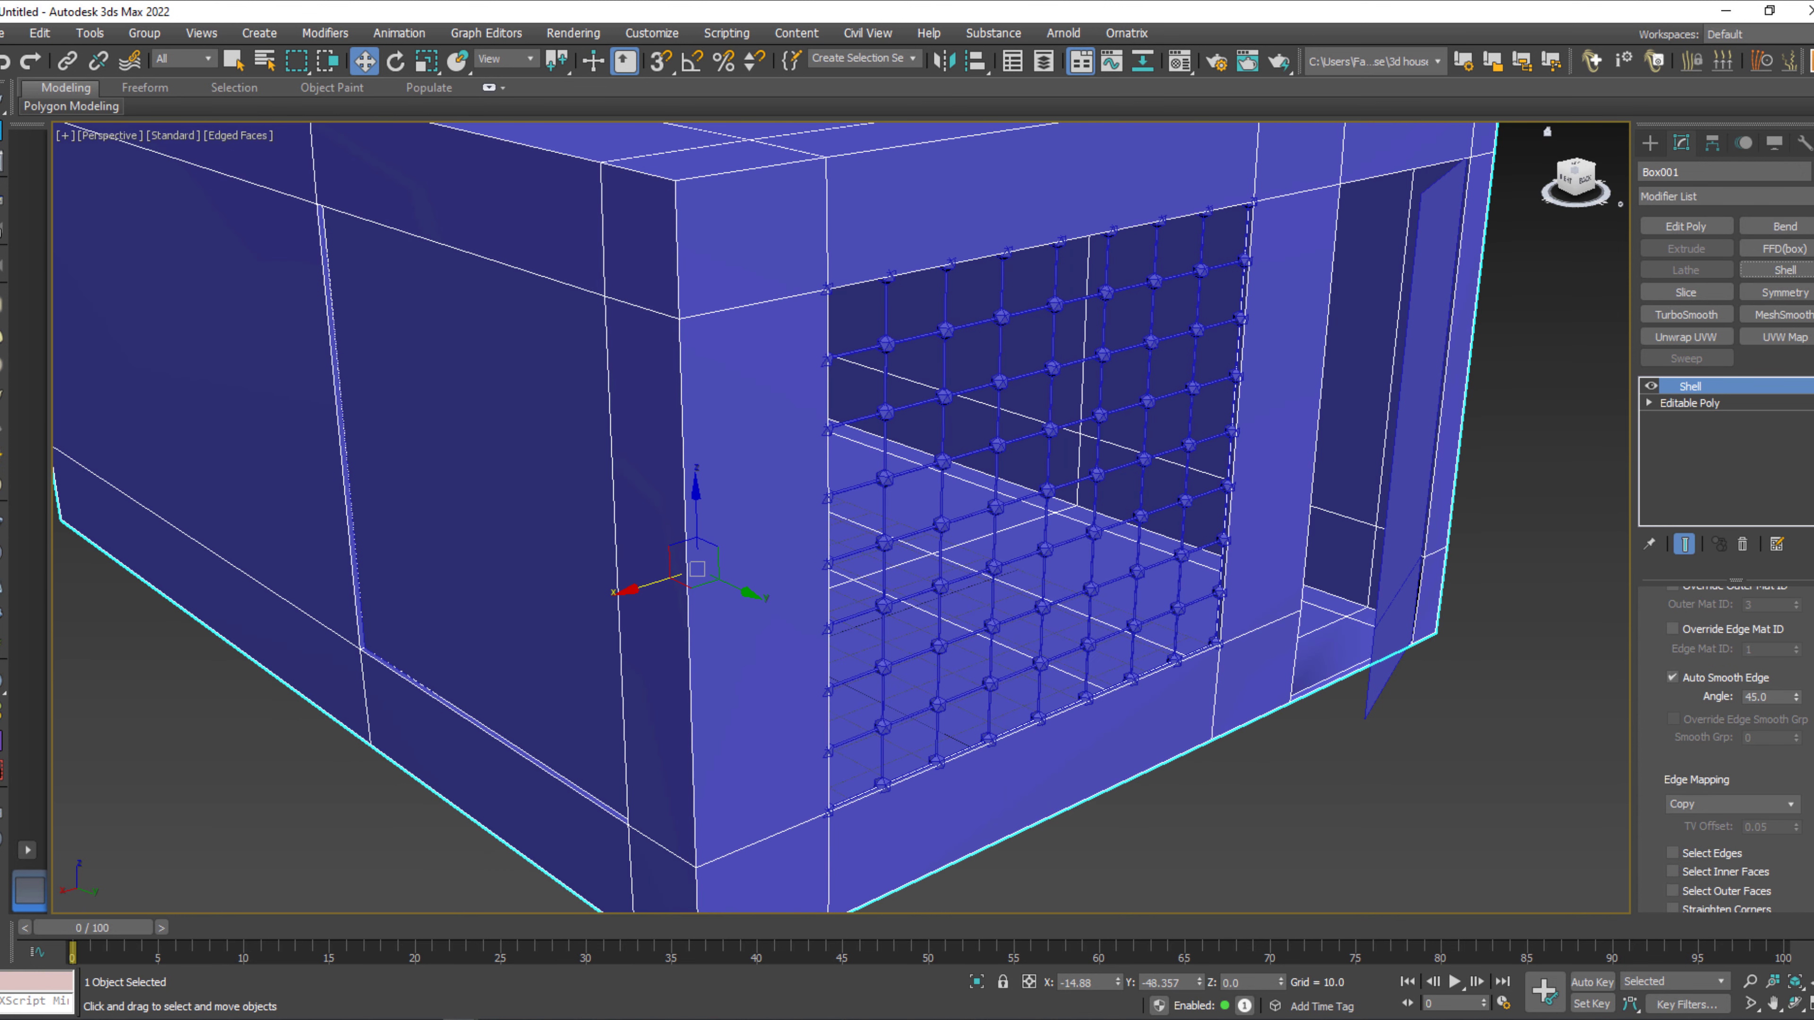
scroll(1735, 751, up, 4)
drag(1777, 644, 1636, 644)
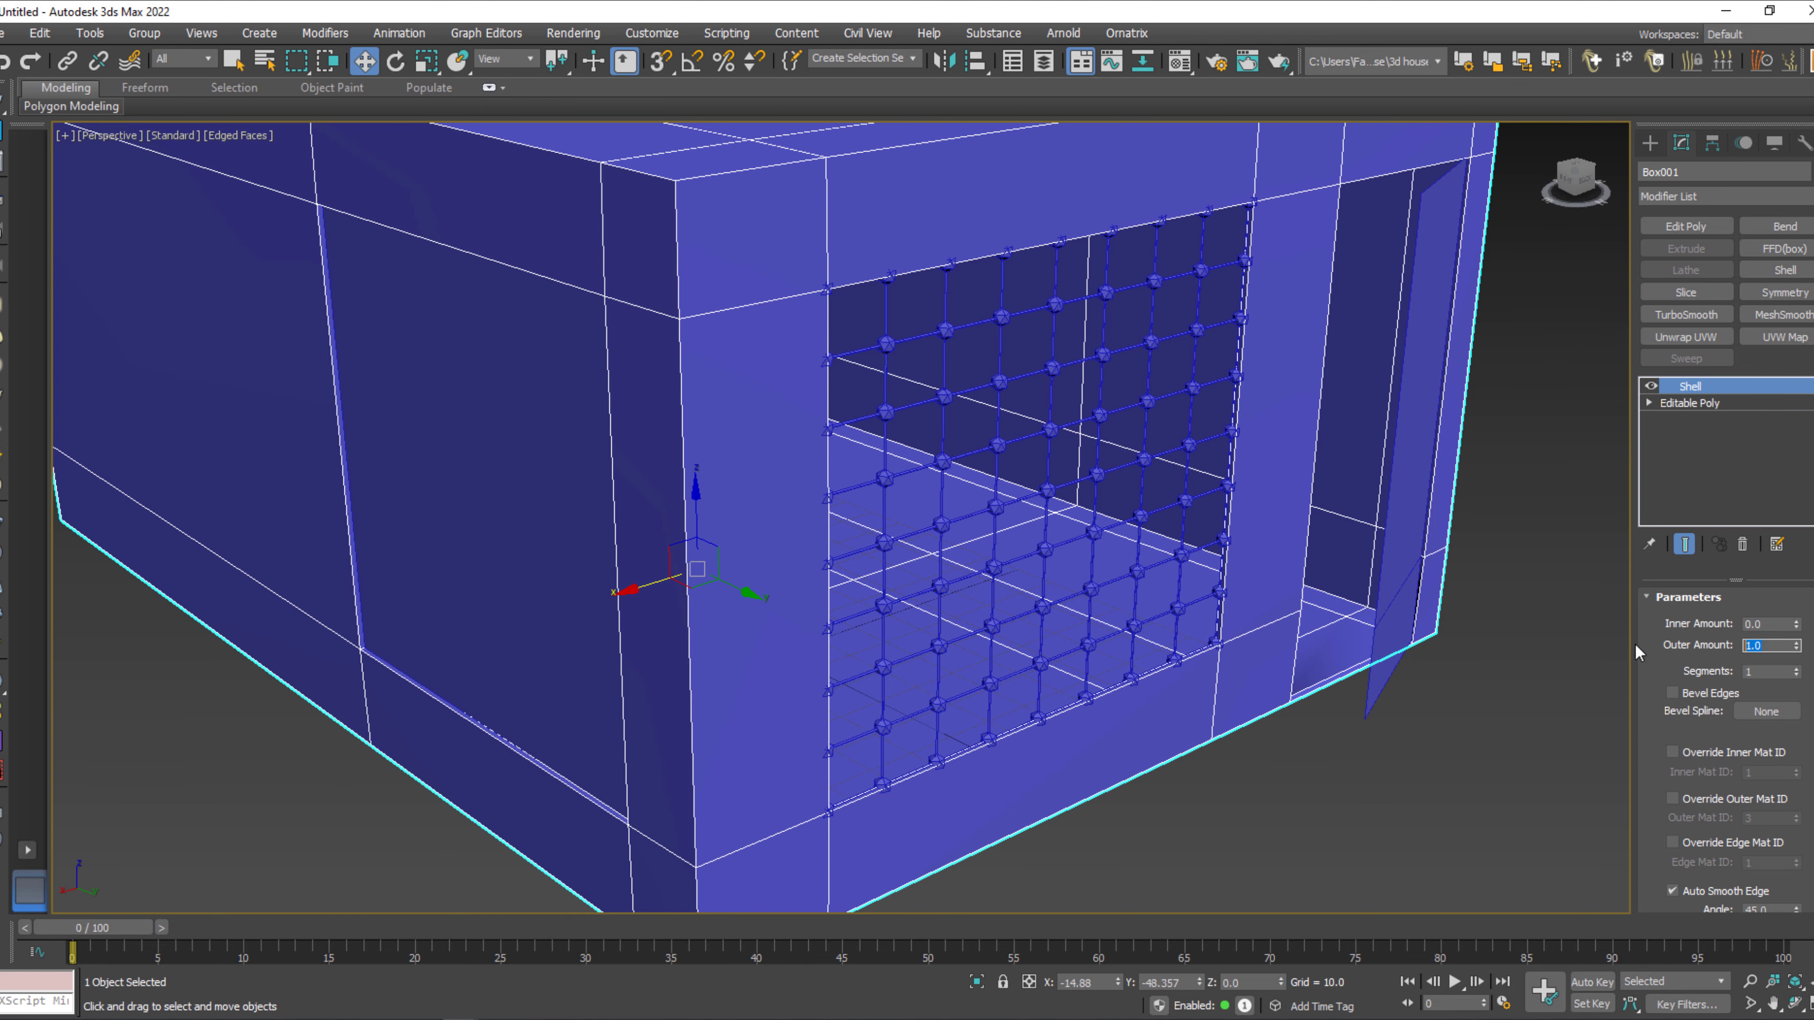
text(3)
key(Return)
click(1450, 813)
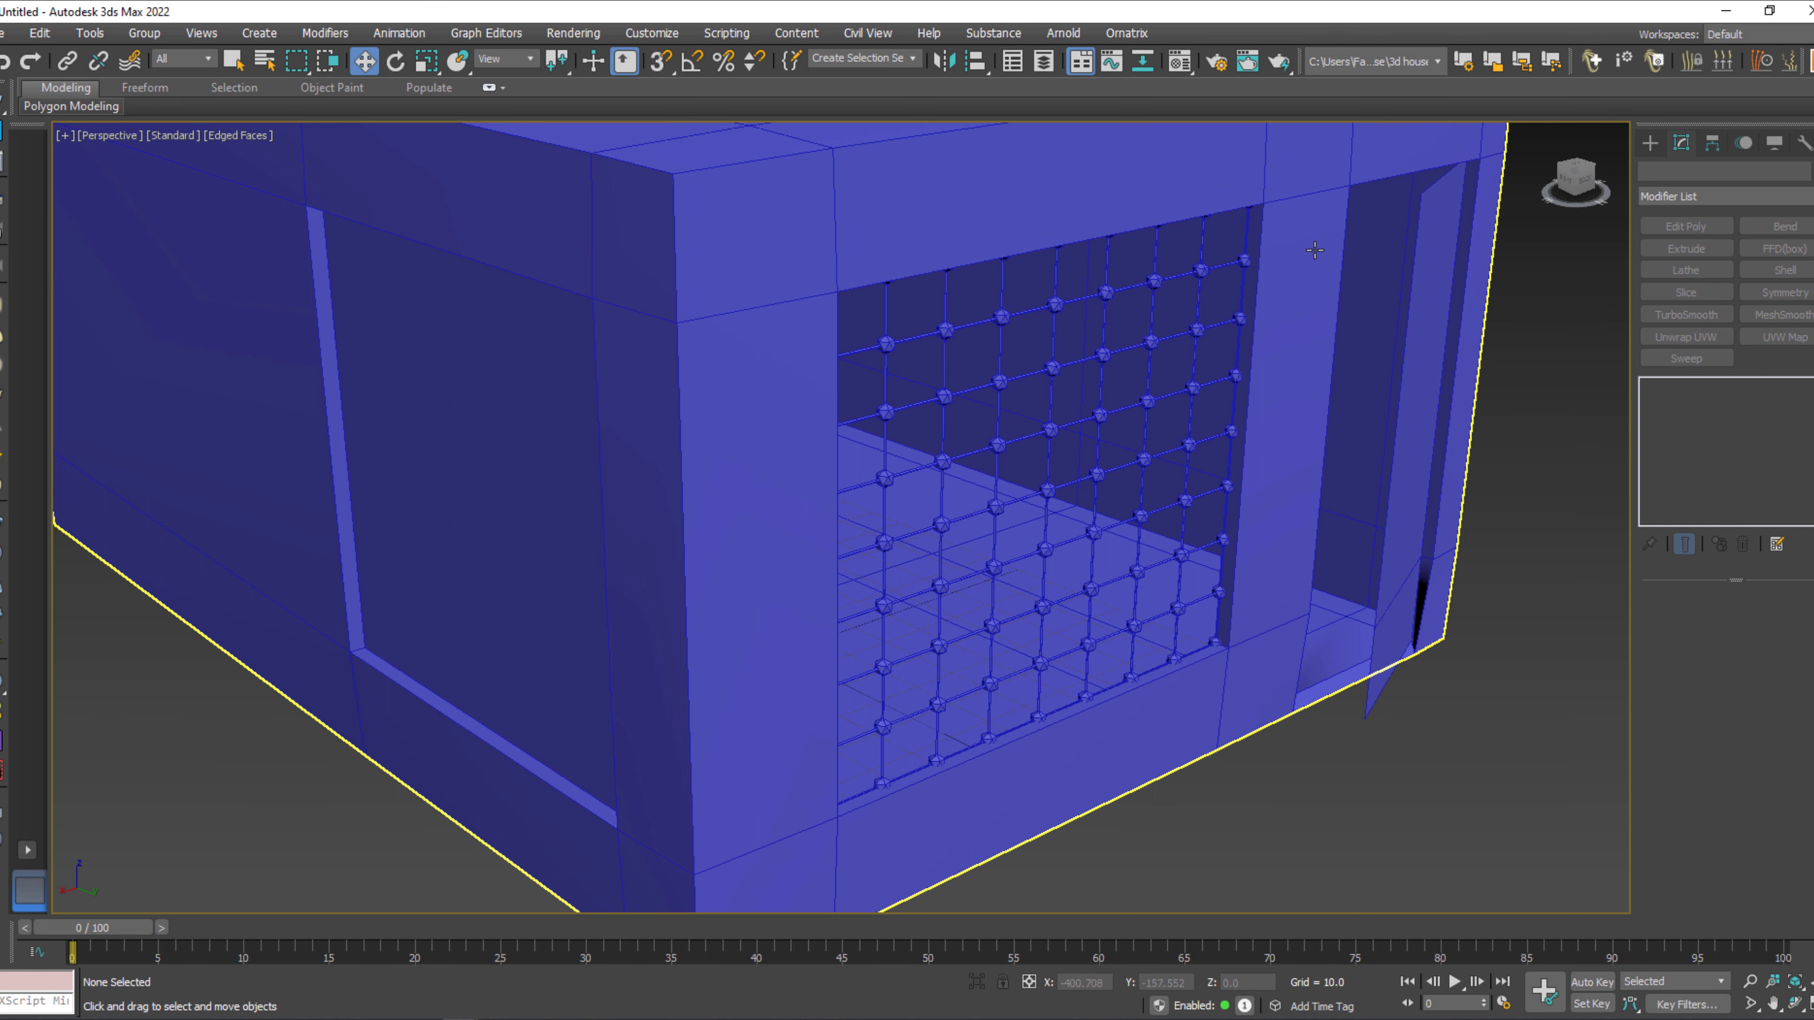
Add a Shell modifier with an outer amount of 1 to the detached panel in the side wall opening.
click(467, 487)
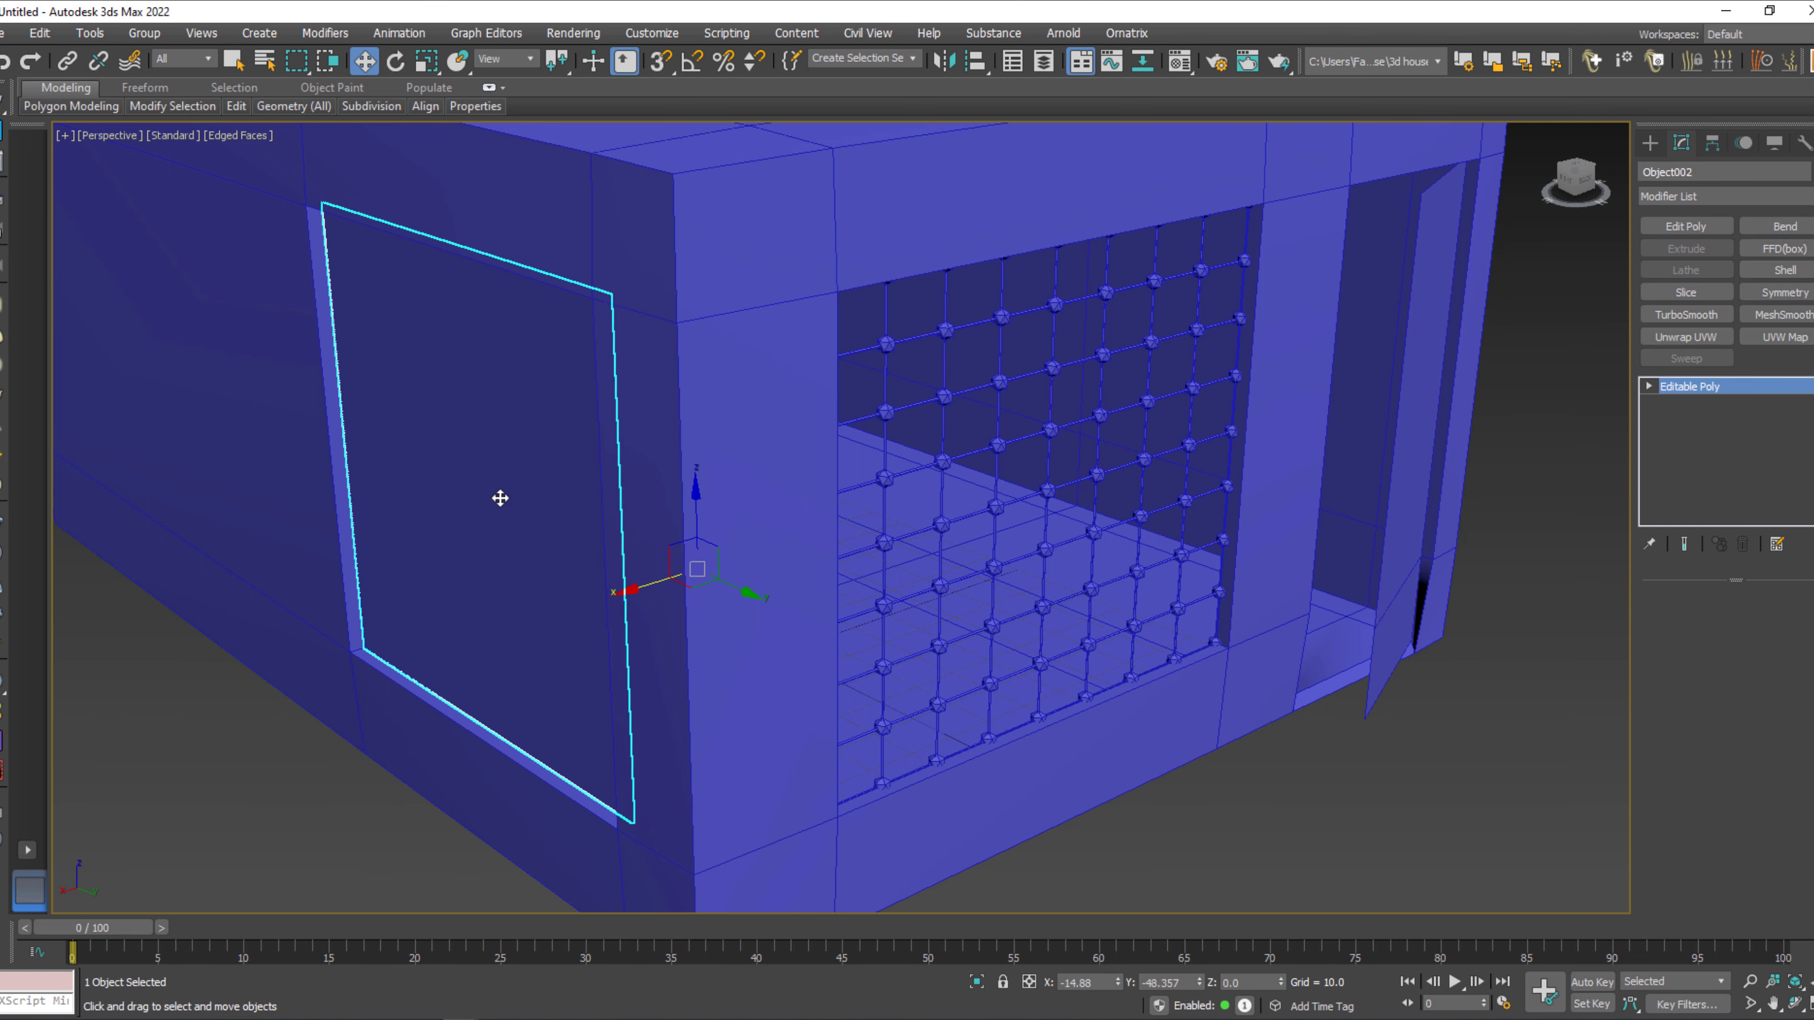
middle_drag(498, 472, 523, 498)
drag(660, 608, 666, 613)
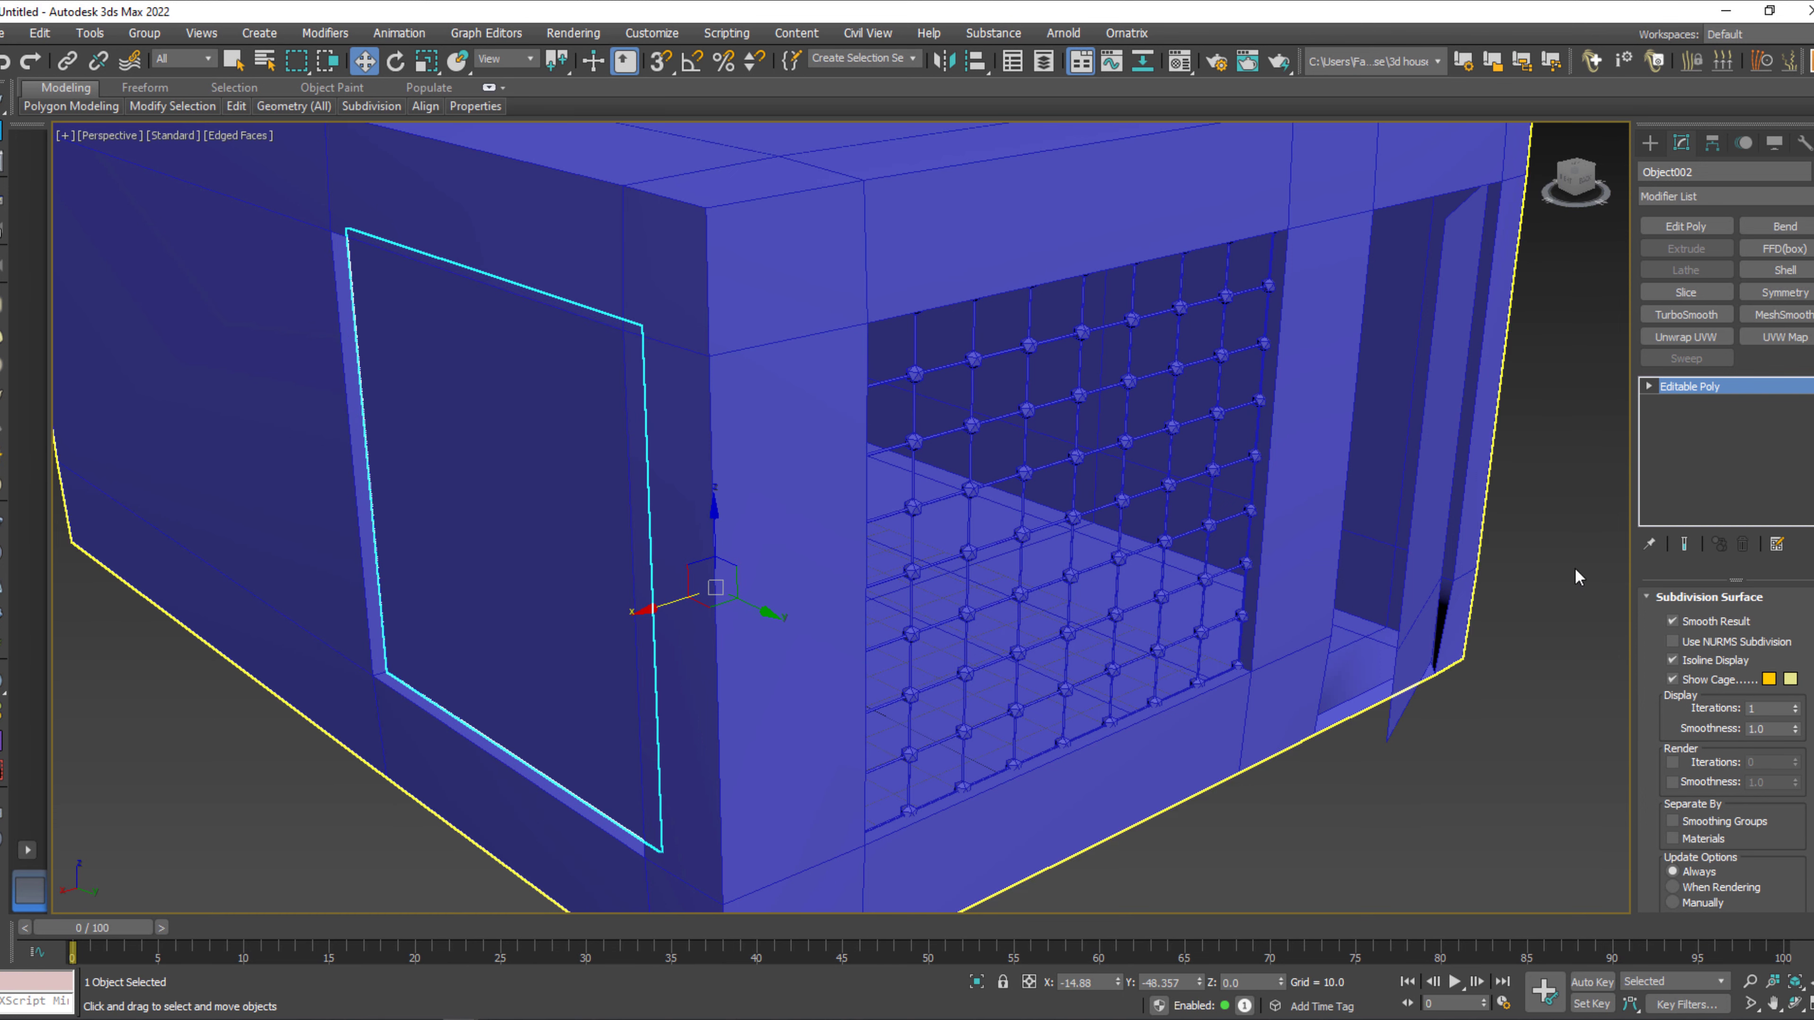
click(1784, 269)
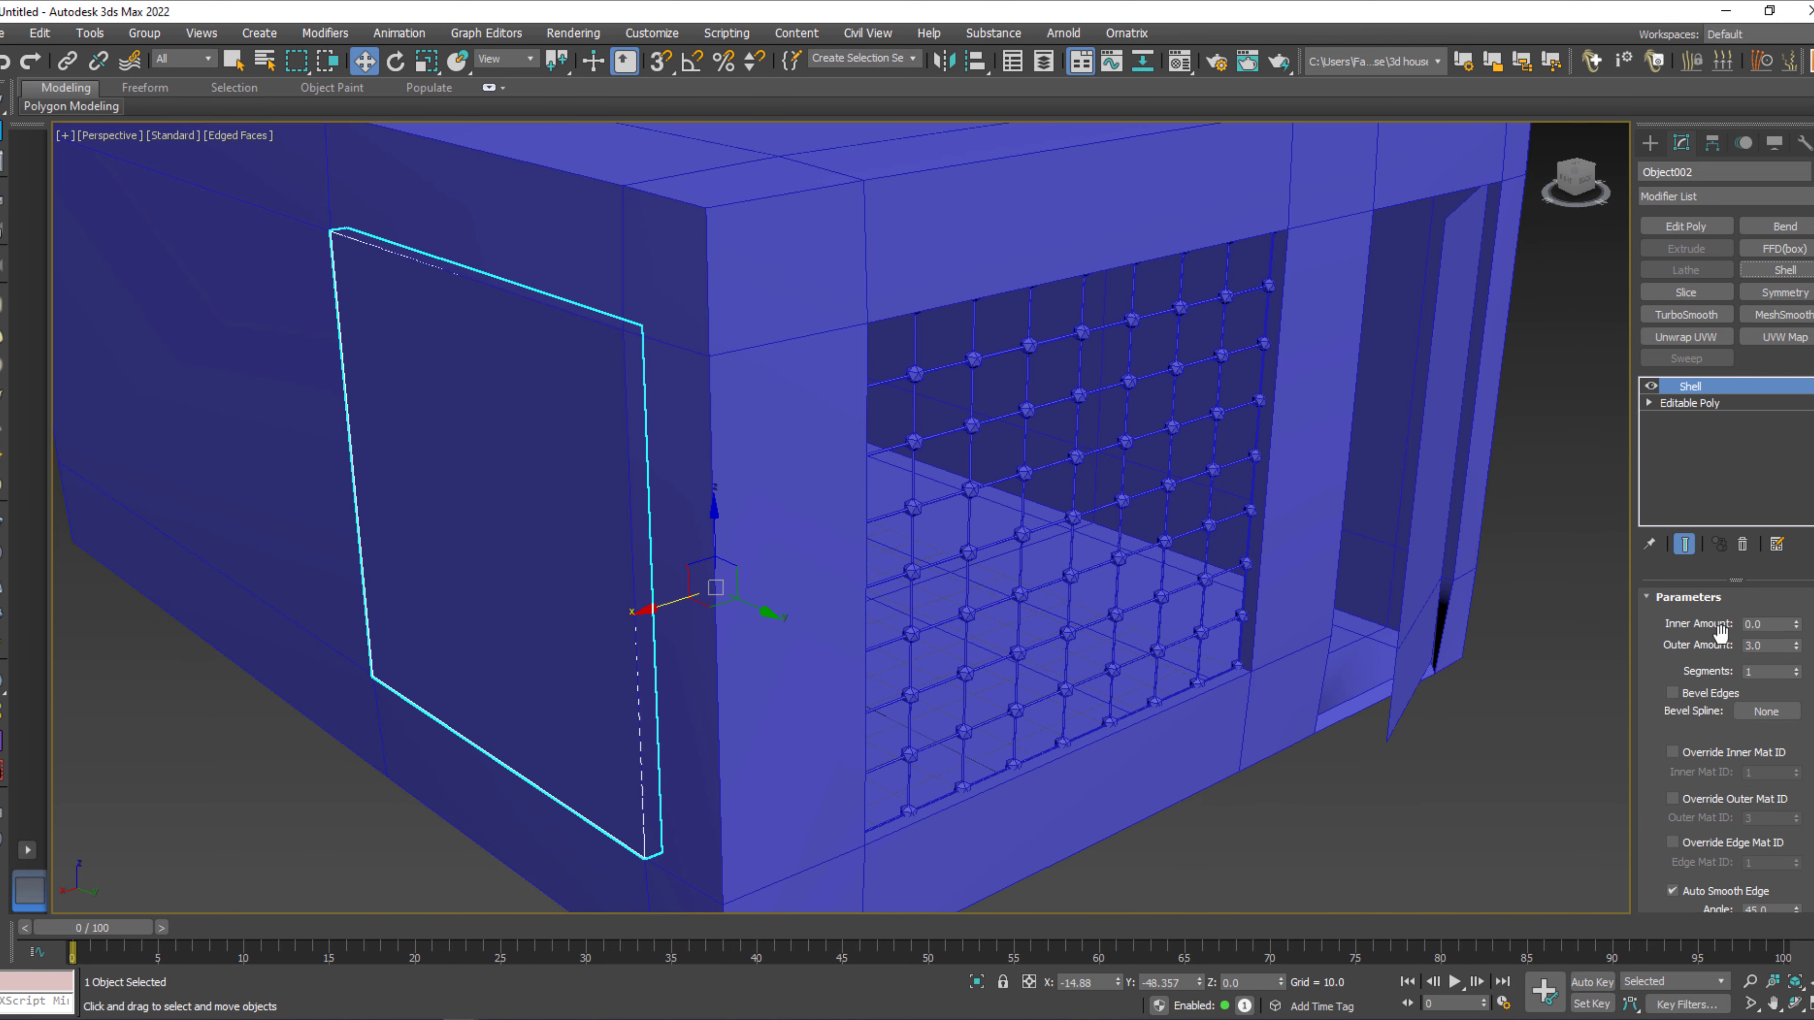
click(1778, 645)
text(1)
key(Return)
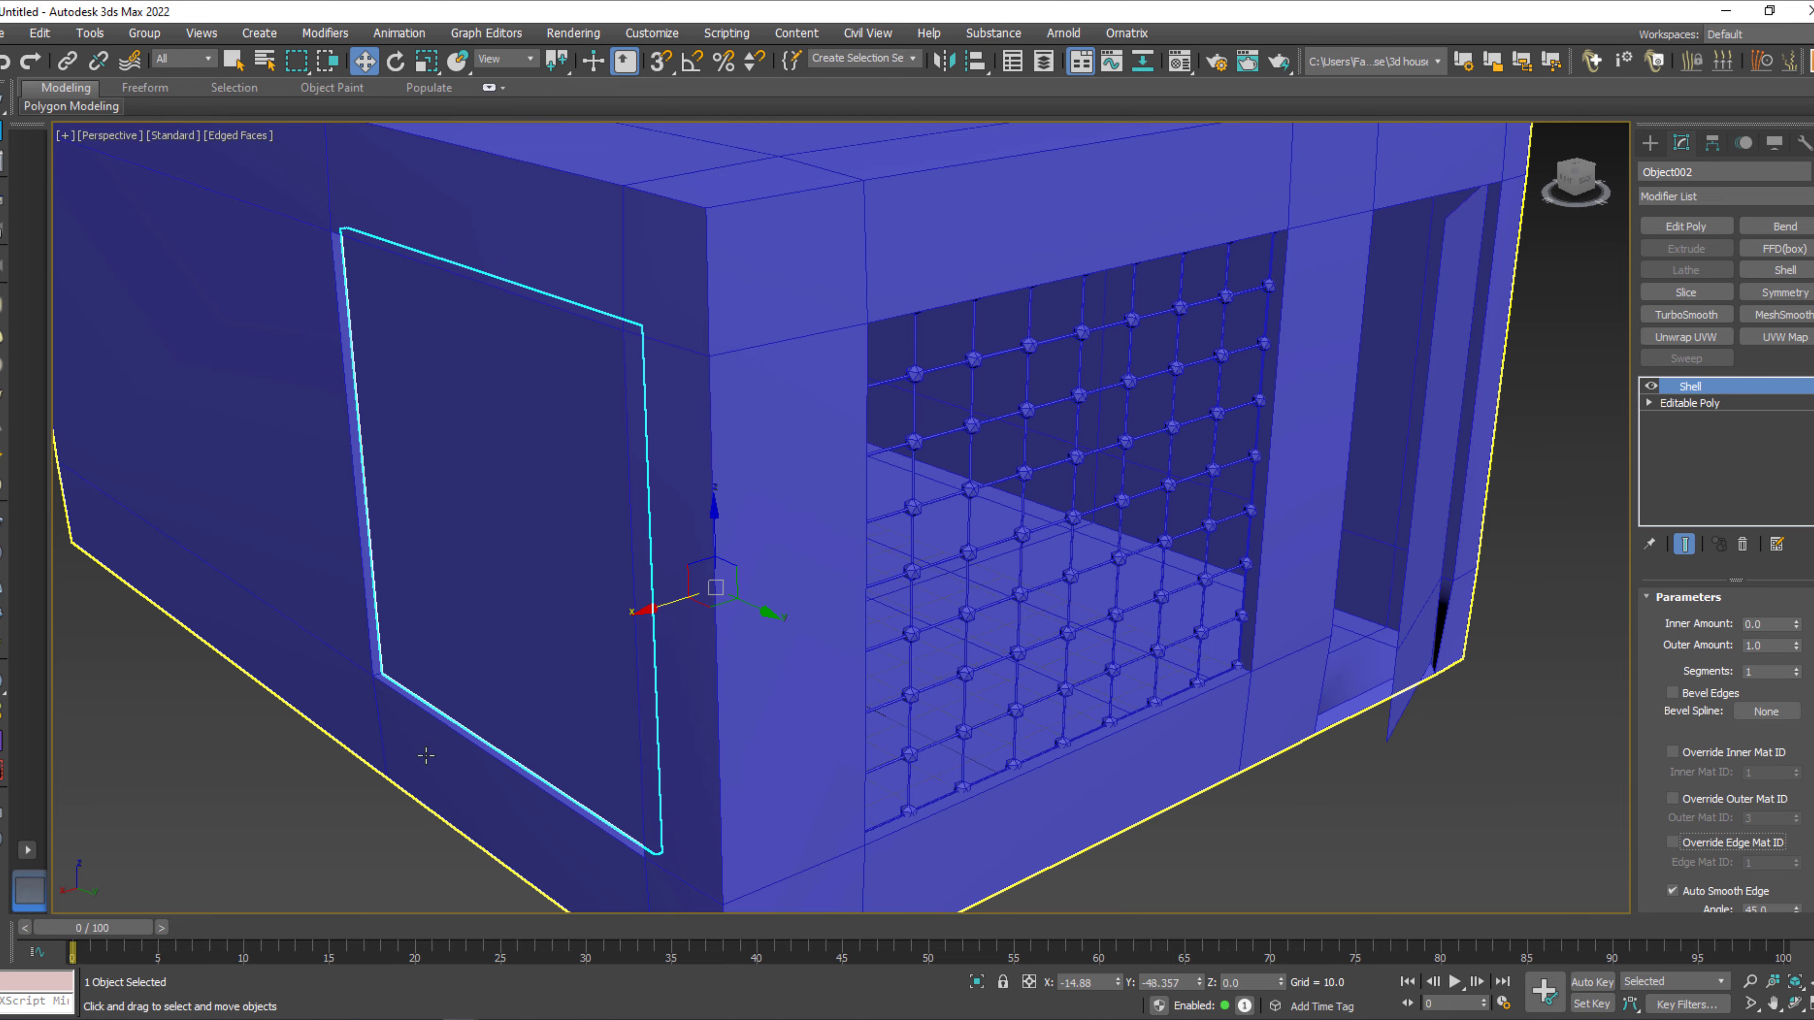
Center the side panel's pivot on the object, then stop affecting the pivot.
alt+middle_drag(425, 755, 349, 736)
scroll(656, 601, up, 3)
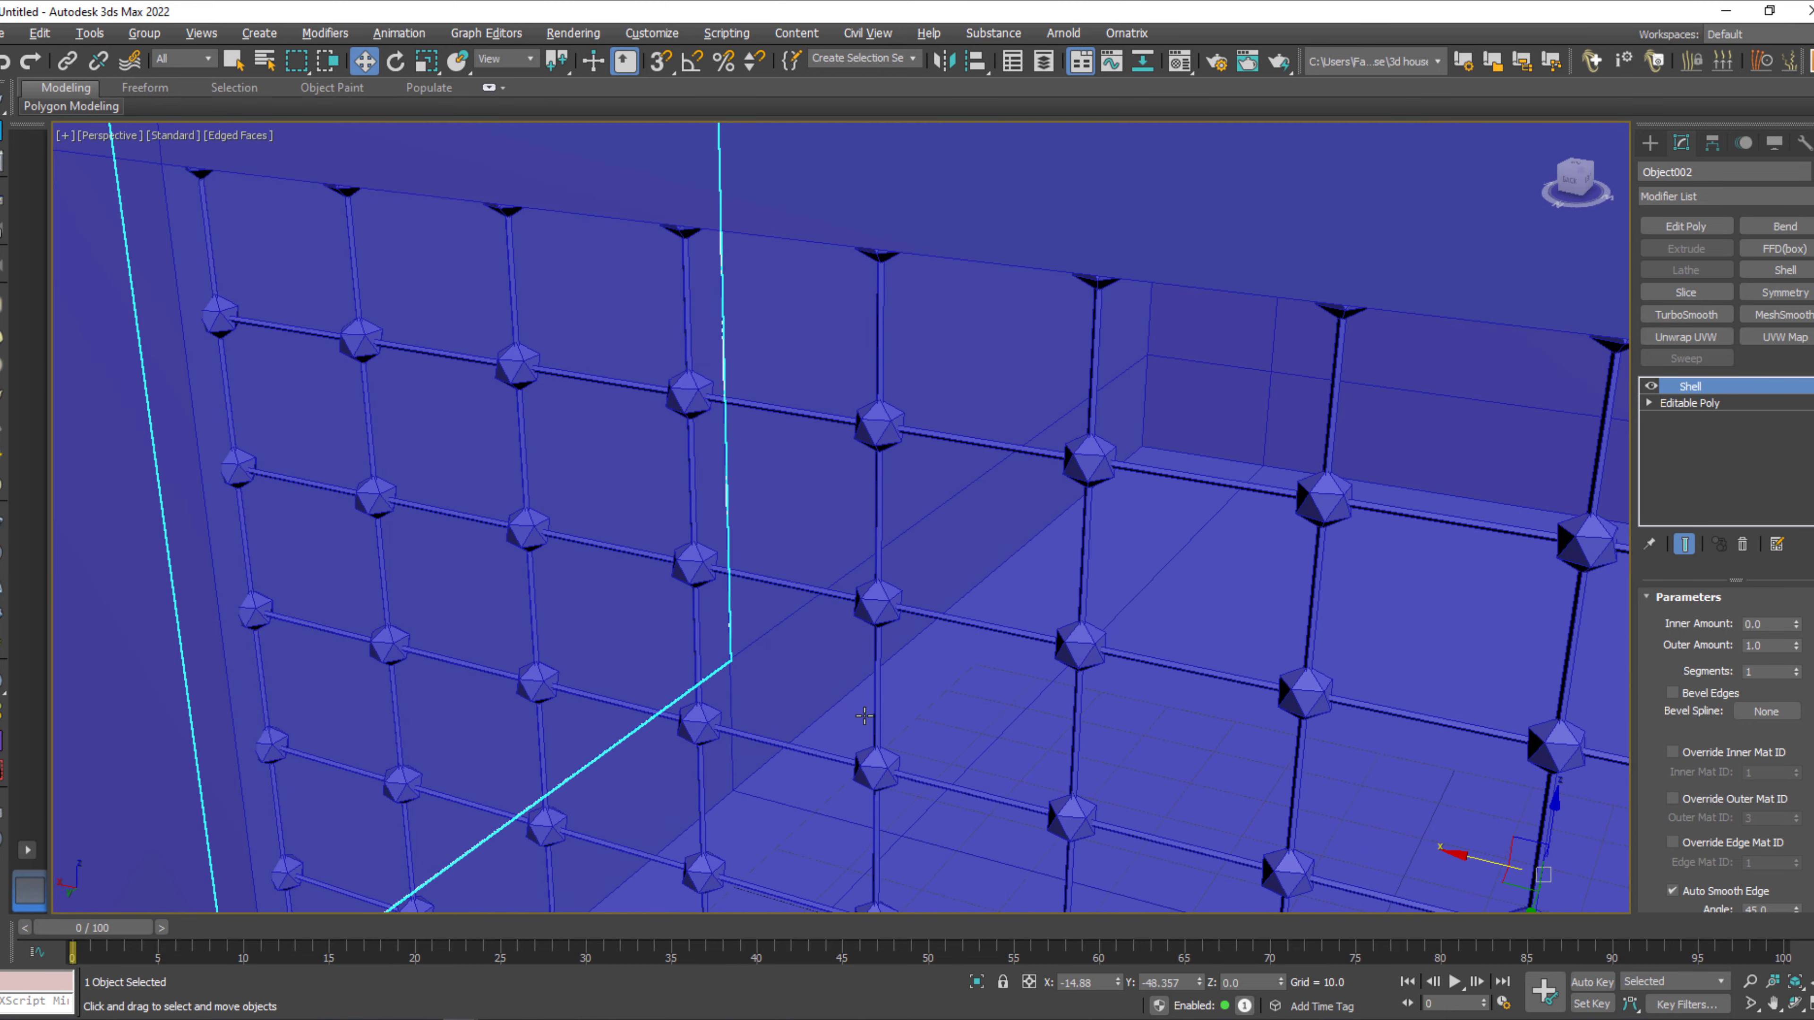
alt+middle_drag(864, 715, 821, 708)
click(1713, 142)
click(1724, 279)
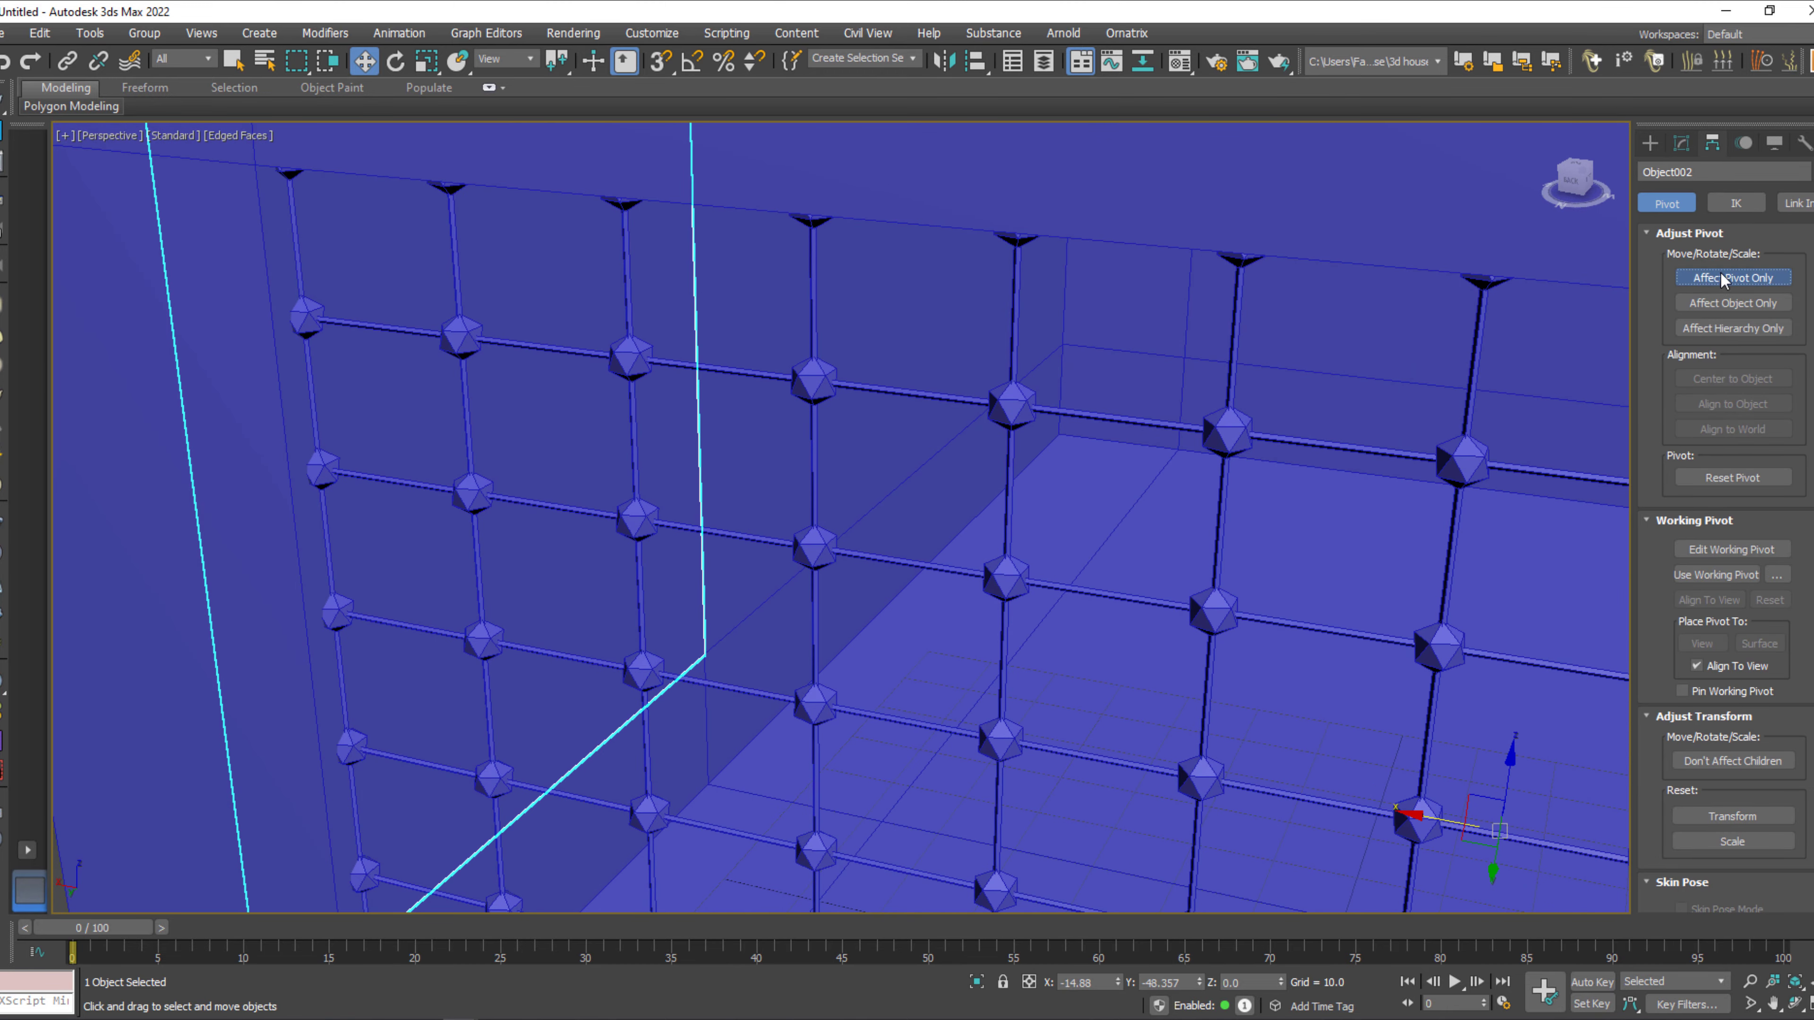
click(1733, 379)
click(1733, 278)
Nudge the side panel along the X axis within its wall opening to about X 83.7.
drag(458, 445, 439, 442)
alt+middle_drag(607, 547, 687, 566)
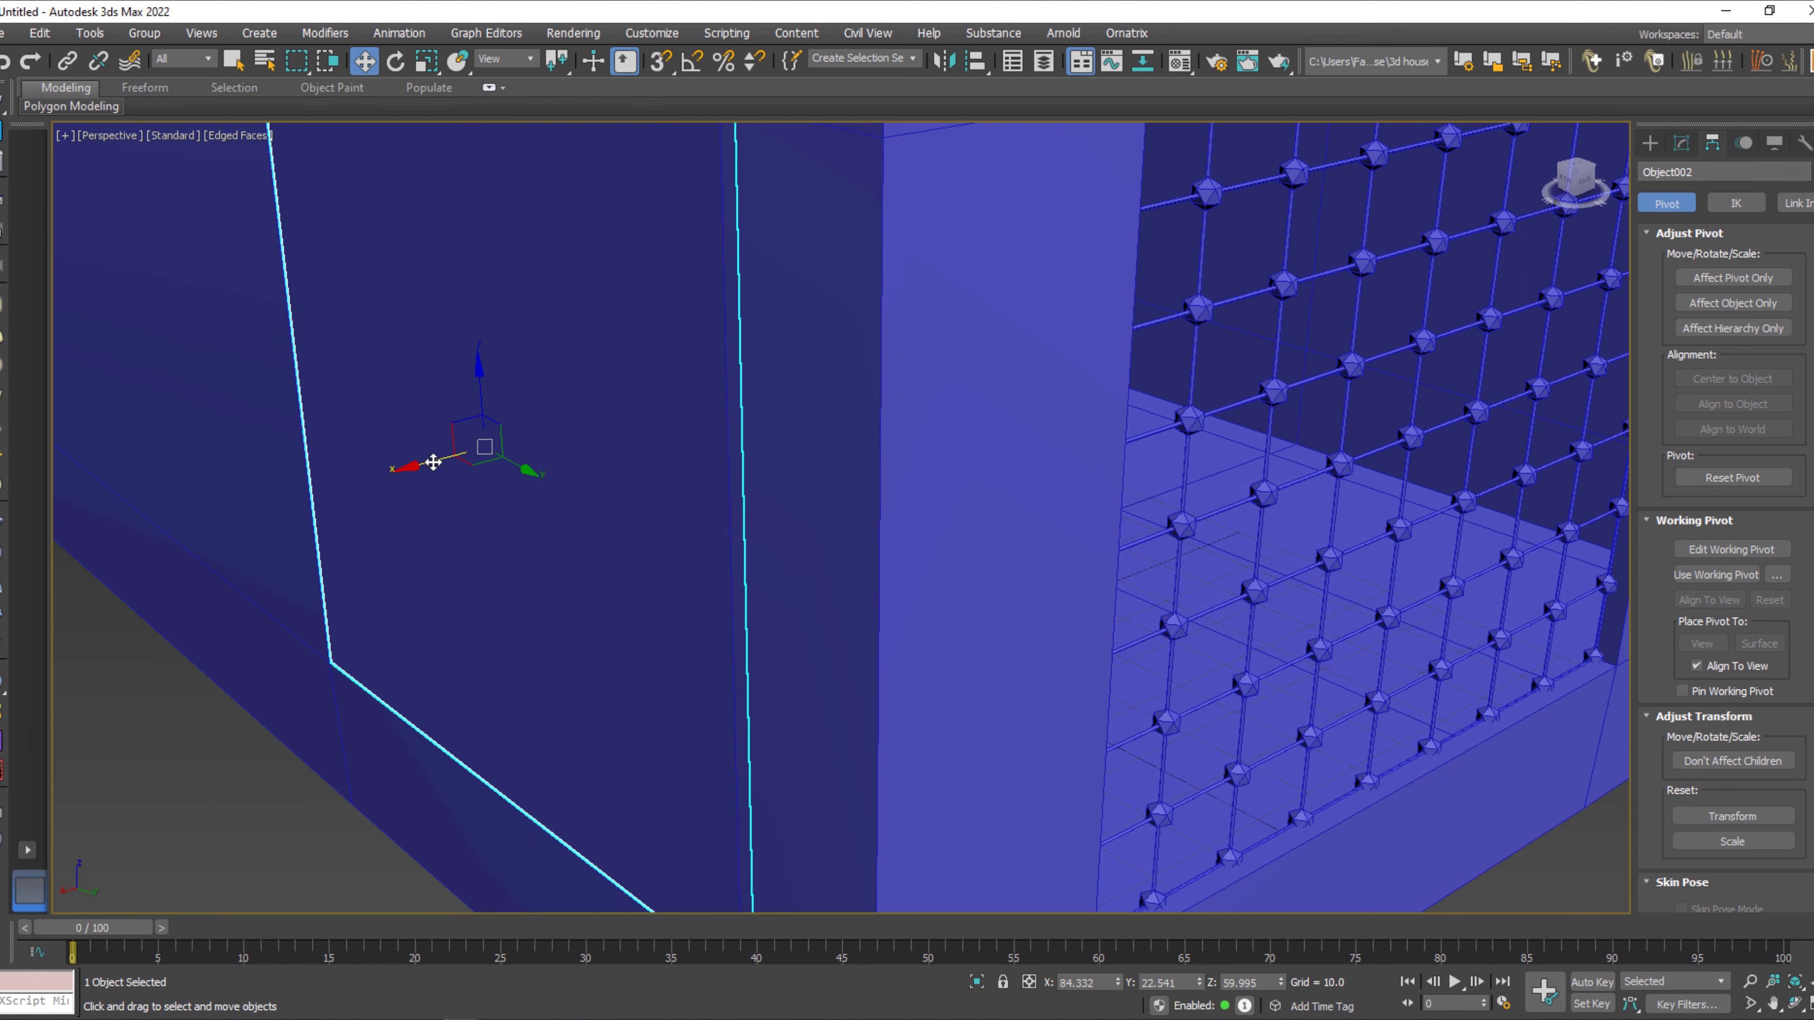
drag(434, 463, 443, 466)
scroll(1000, 572, down, 3)
alt+middle_drag(1022, 572, 900, 594)
middle_drag(1457, 654, 955, 568)
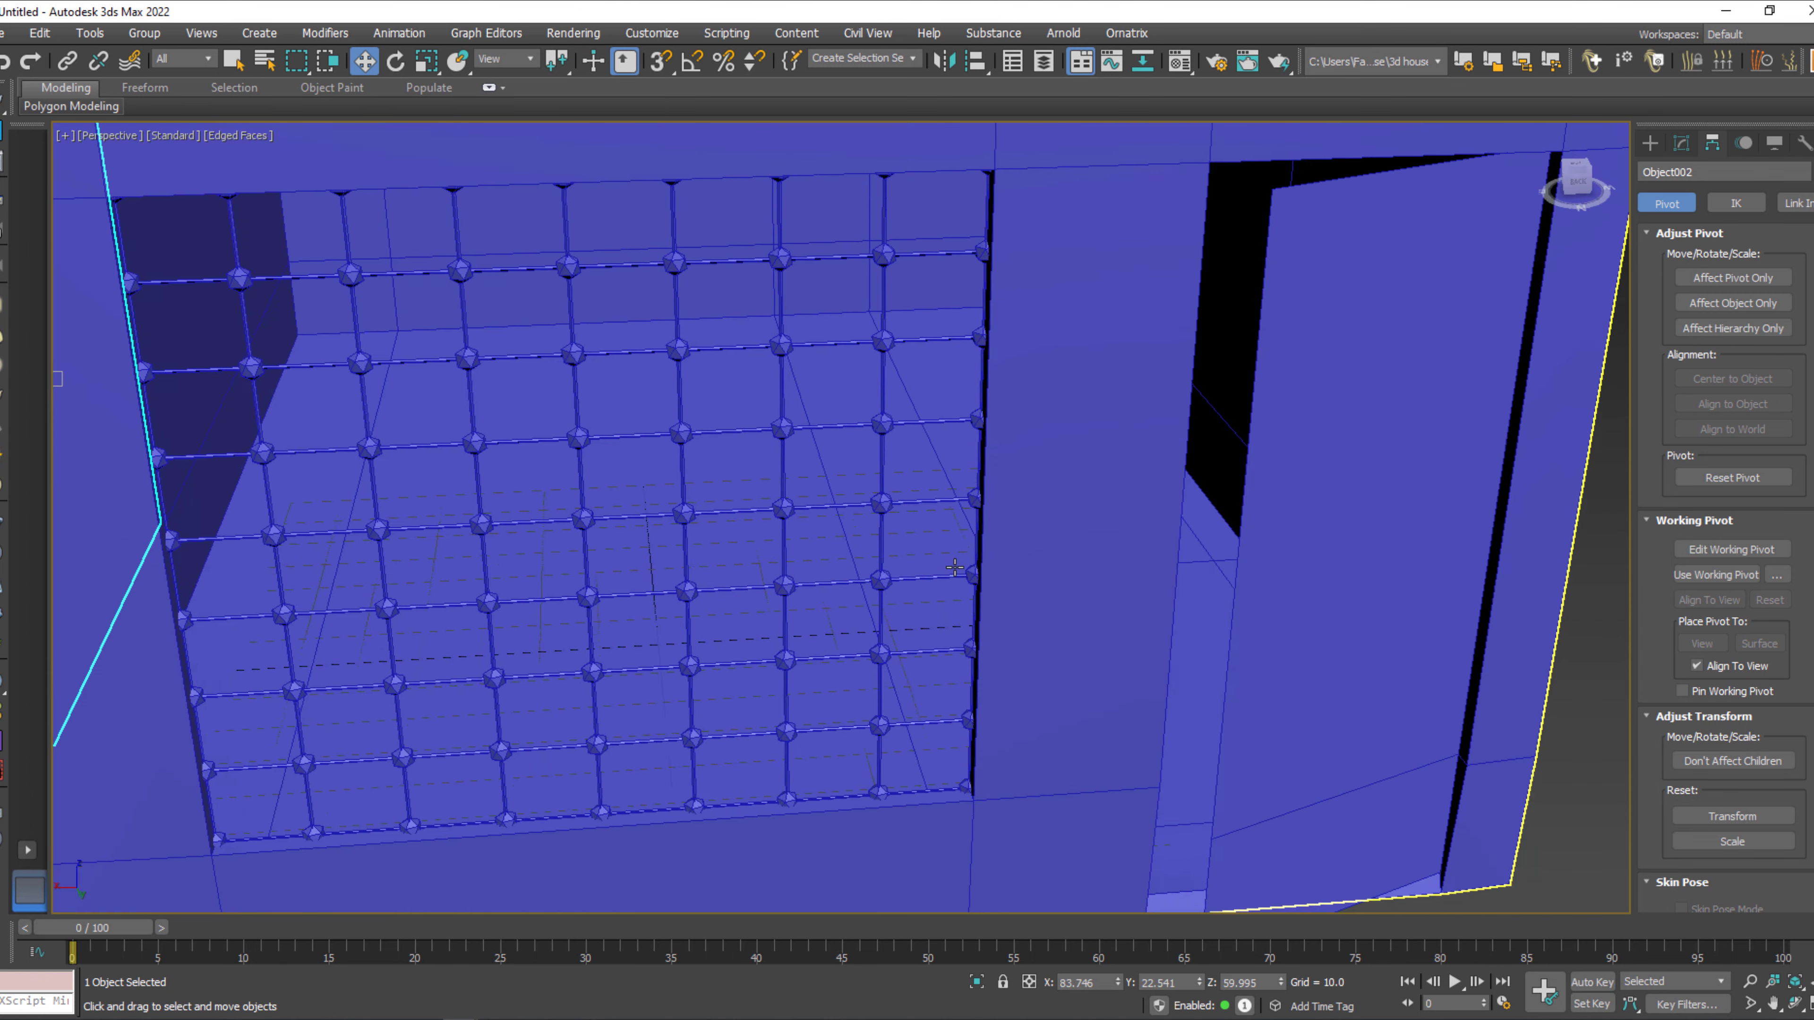
scroll(955, 567, down, 3)
Select all four objects and assign the V-Ray material Material #1 to them.
click(1406, 729)
key(ctrl+a)
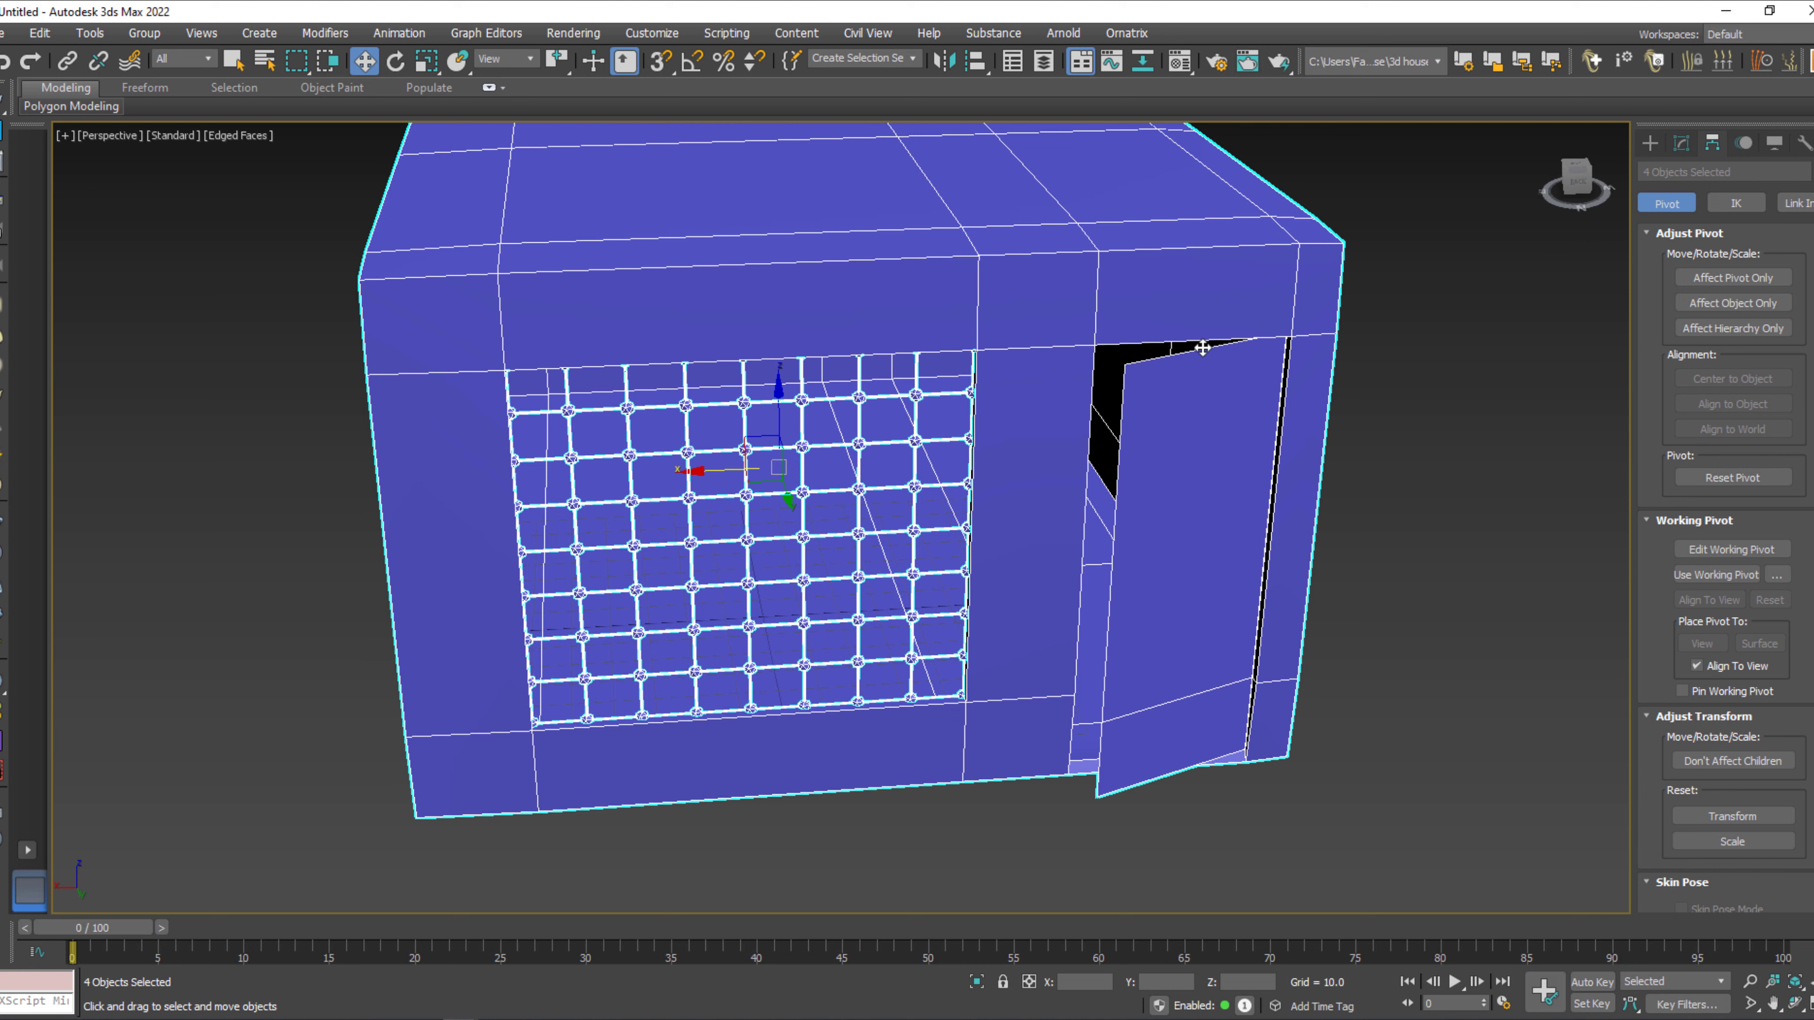
key(m)
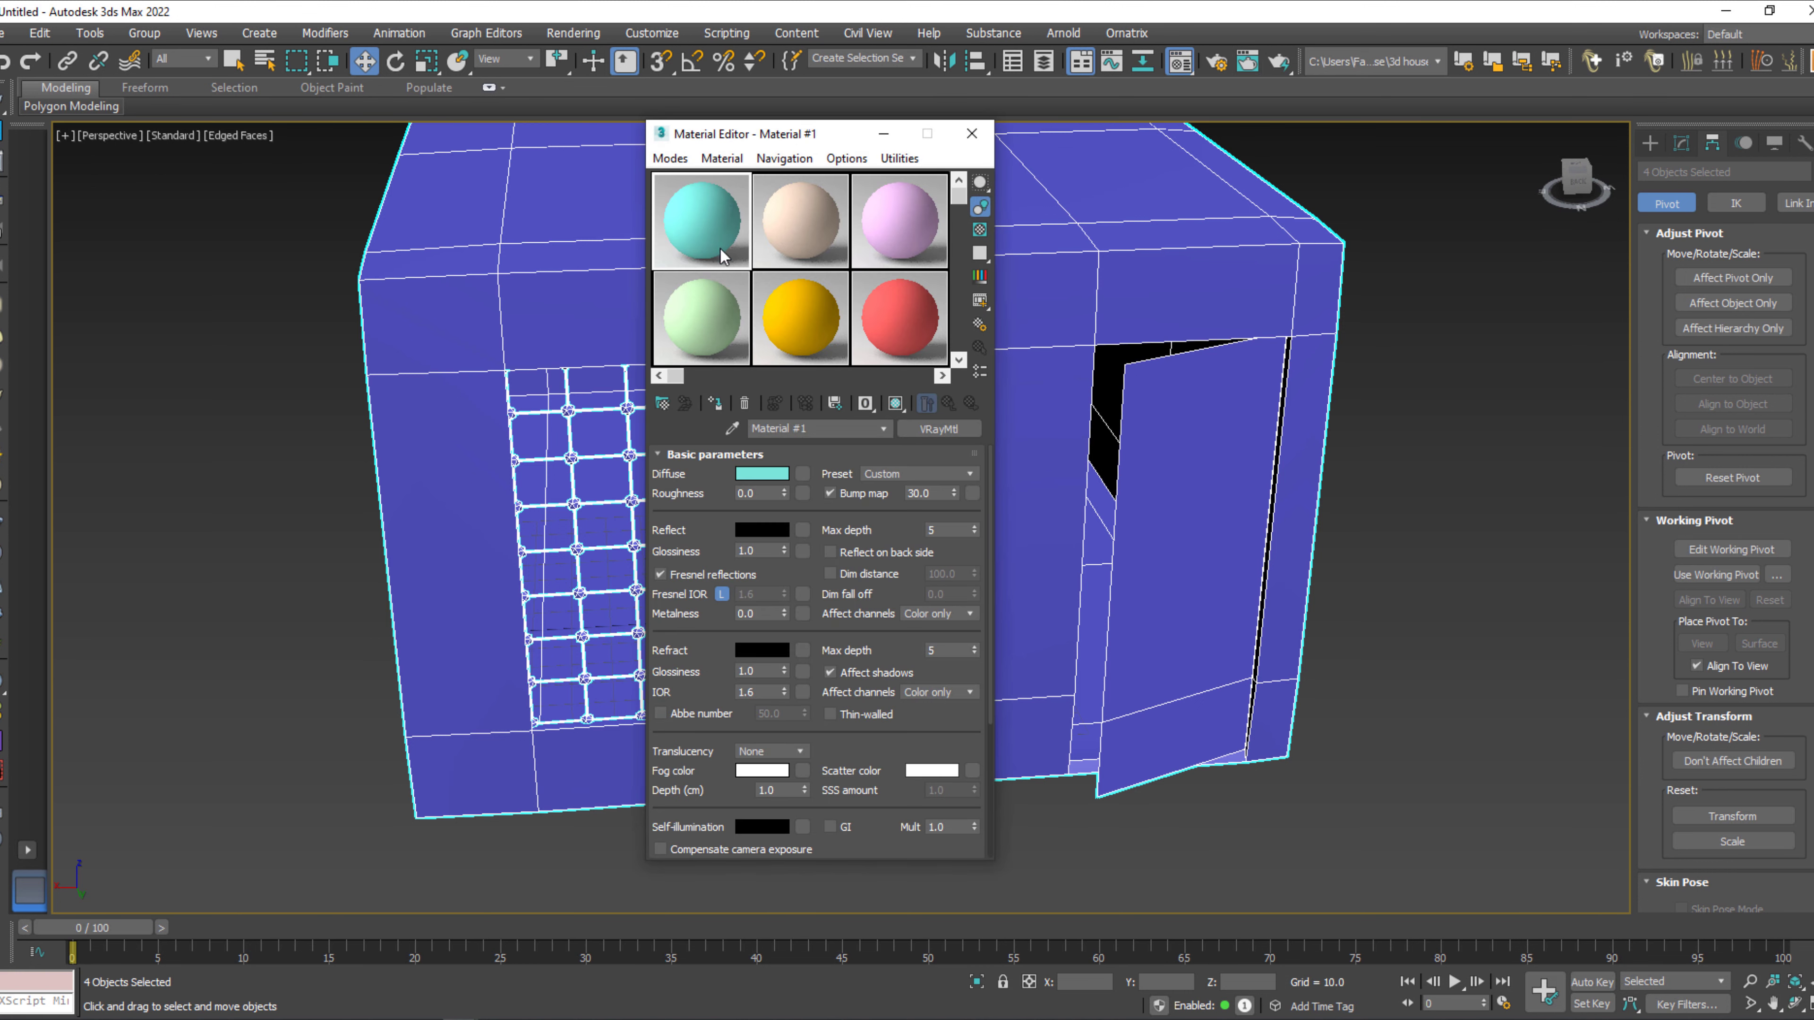
click(722, 406)
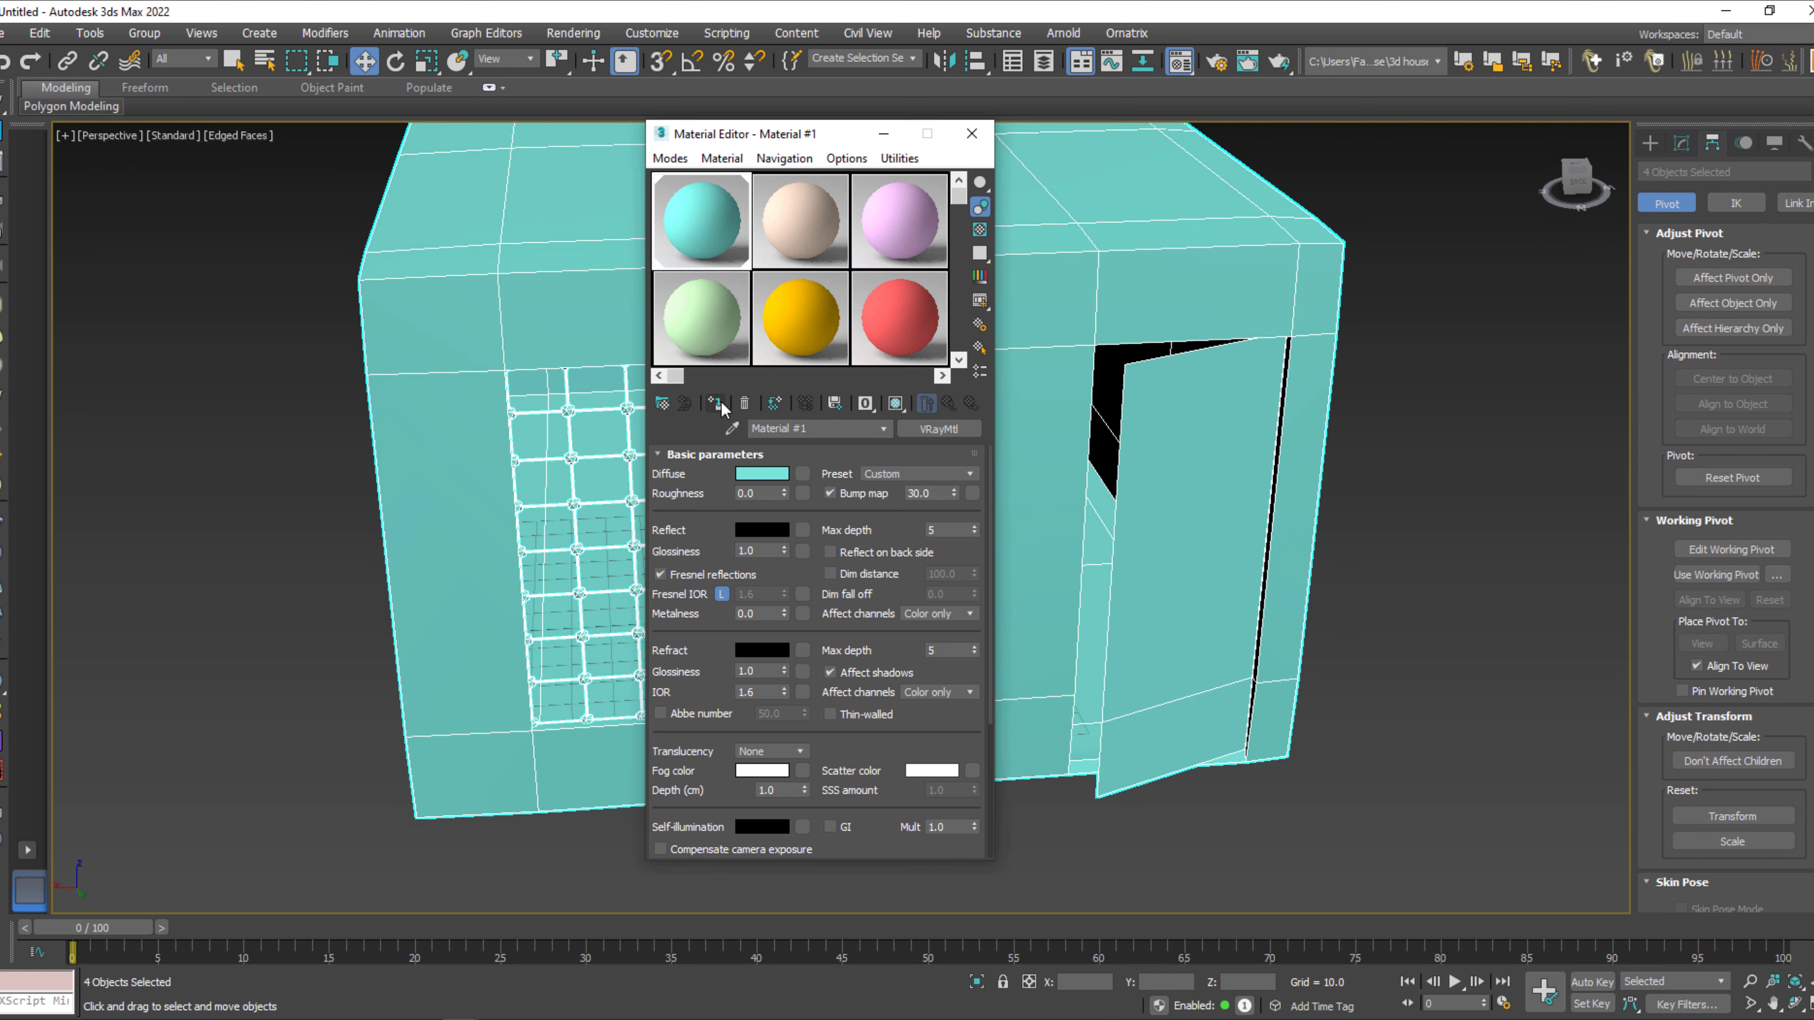
Change Material #1's diffuse color to light gray with saturation 0 and value 176, assign it again and deselect everything.
click(758, 474)
drag(675, 207, 591, 207)
drag(698, 226, 687, 229)
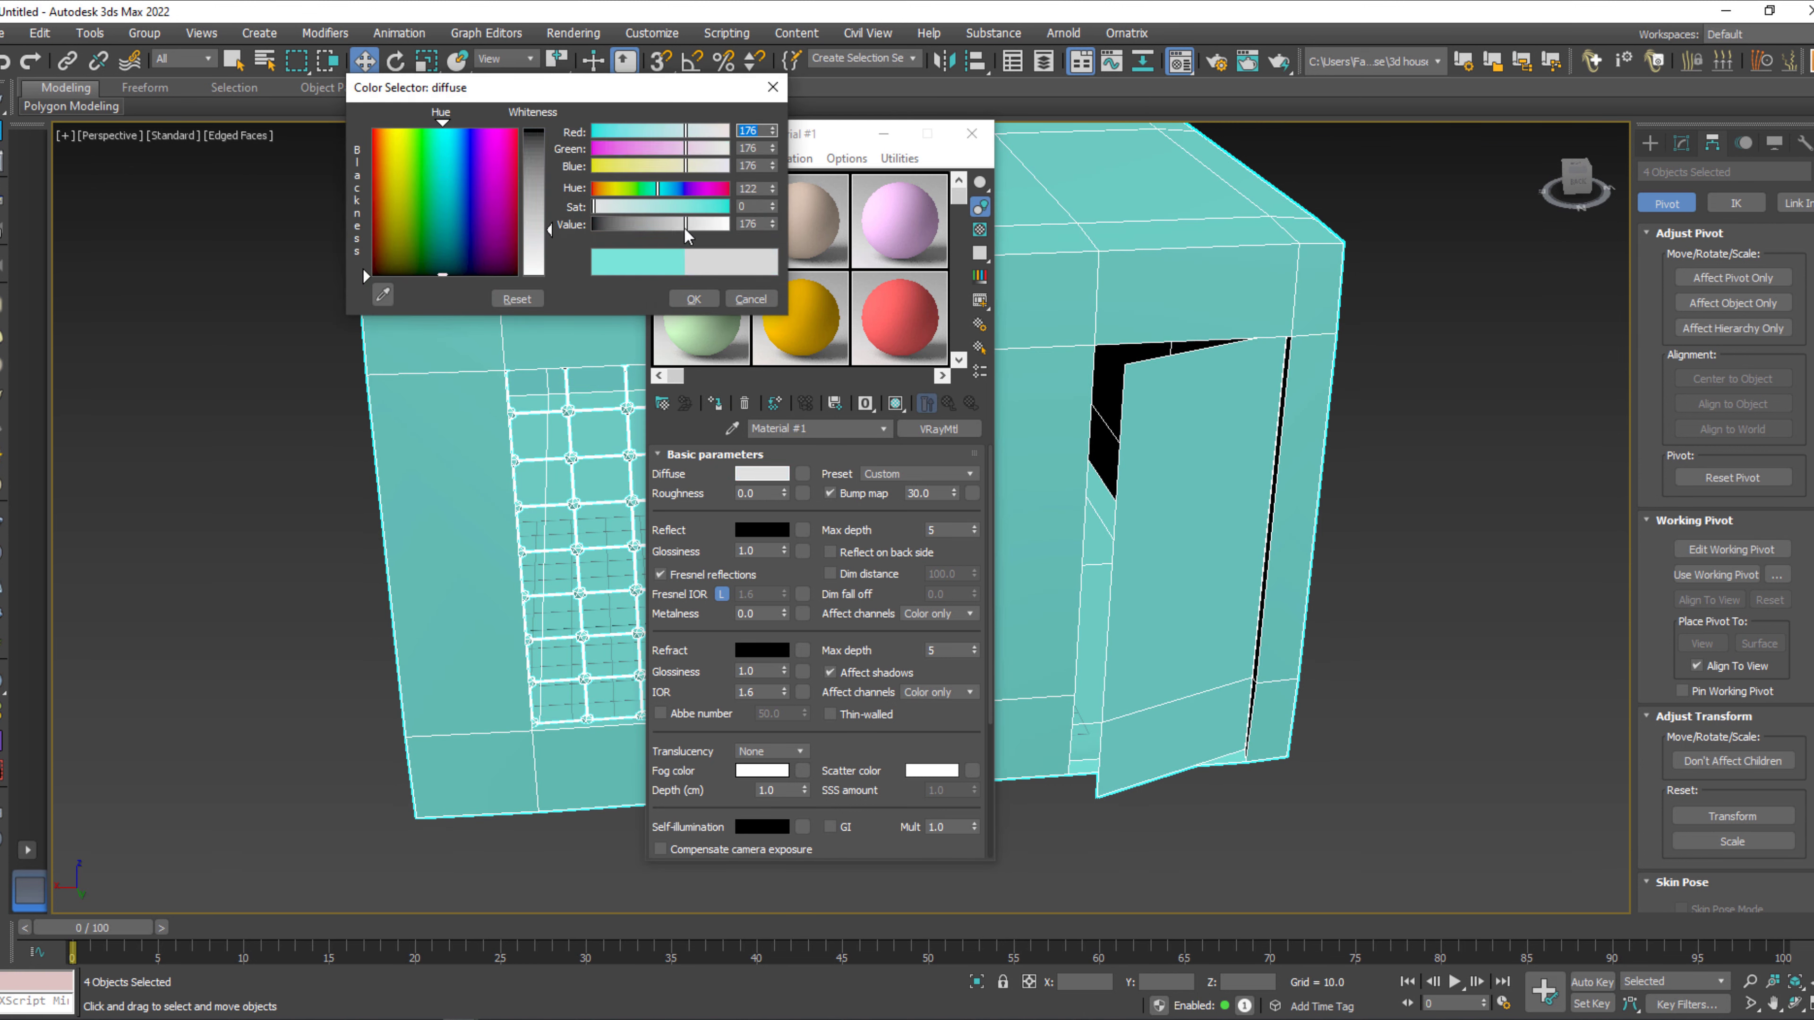
click(693, 299)
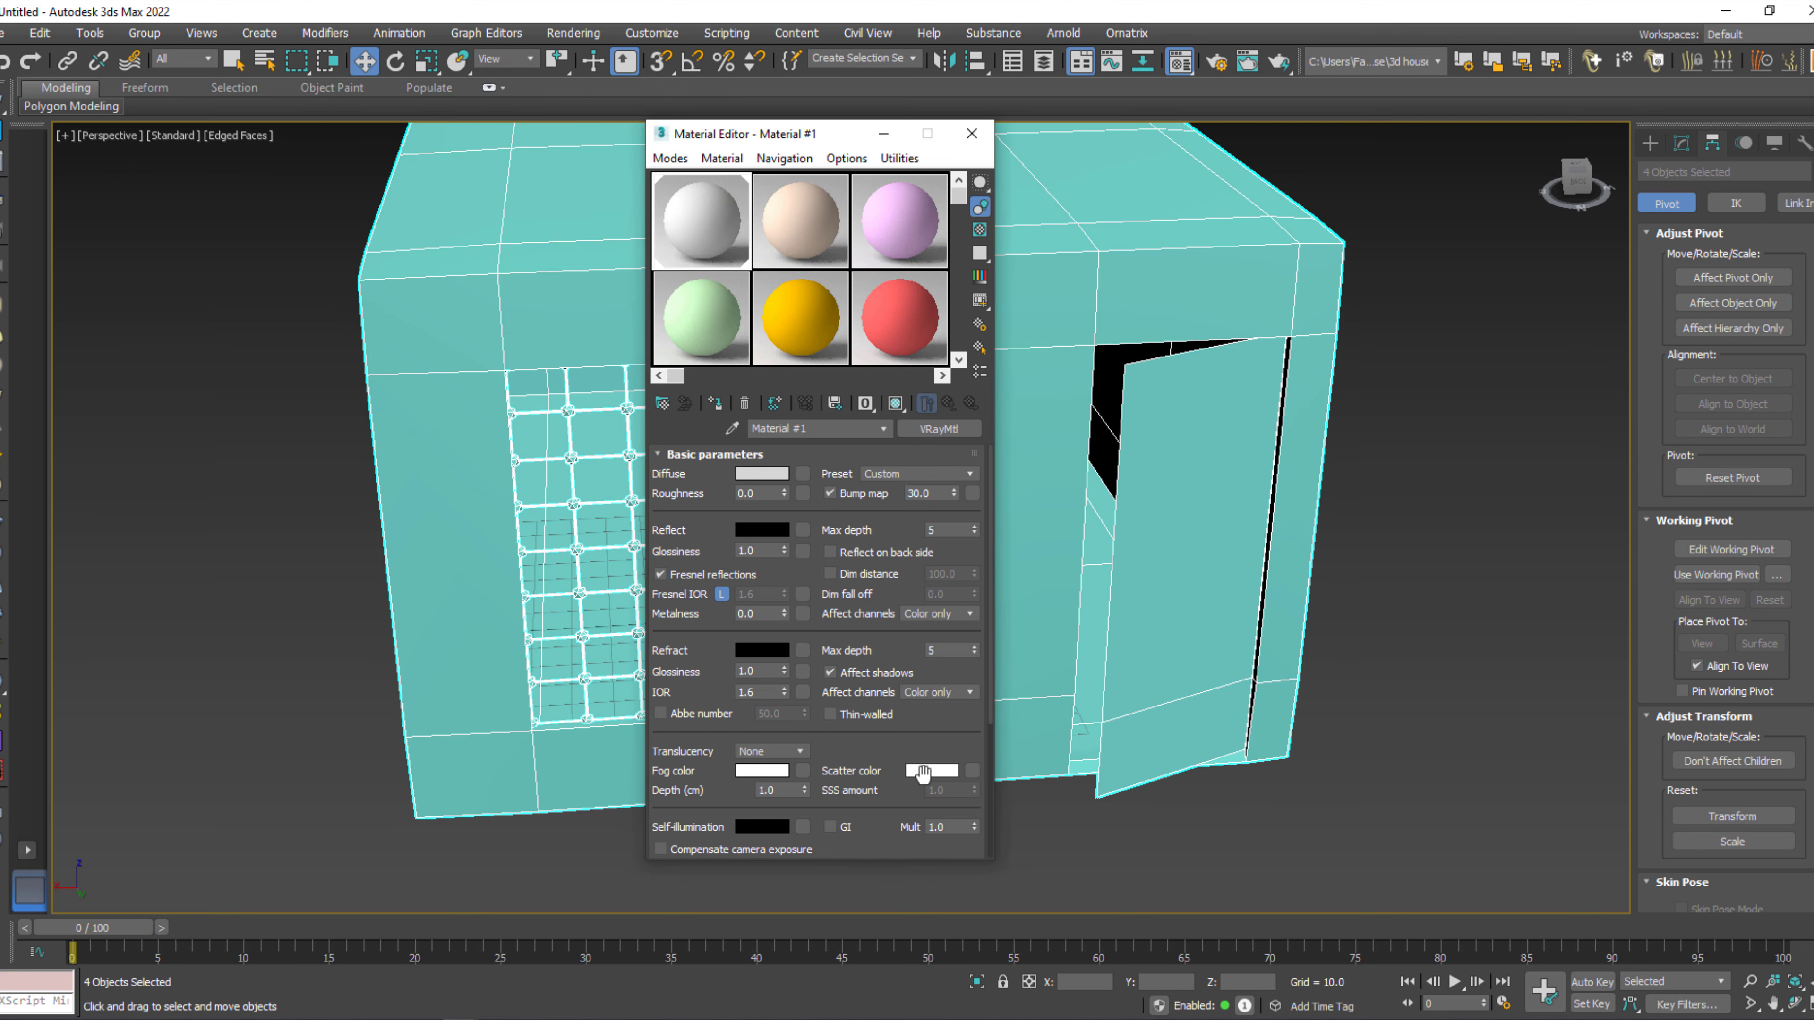
click(716, 406)
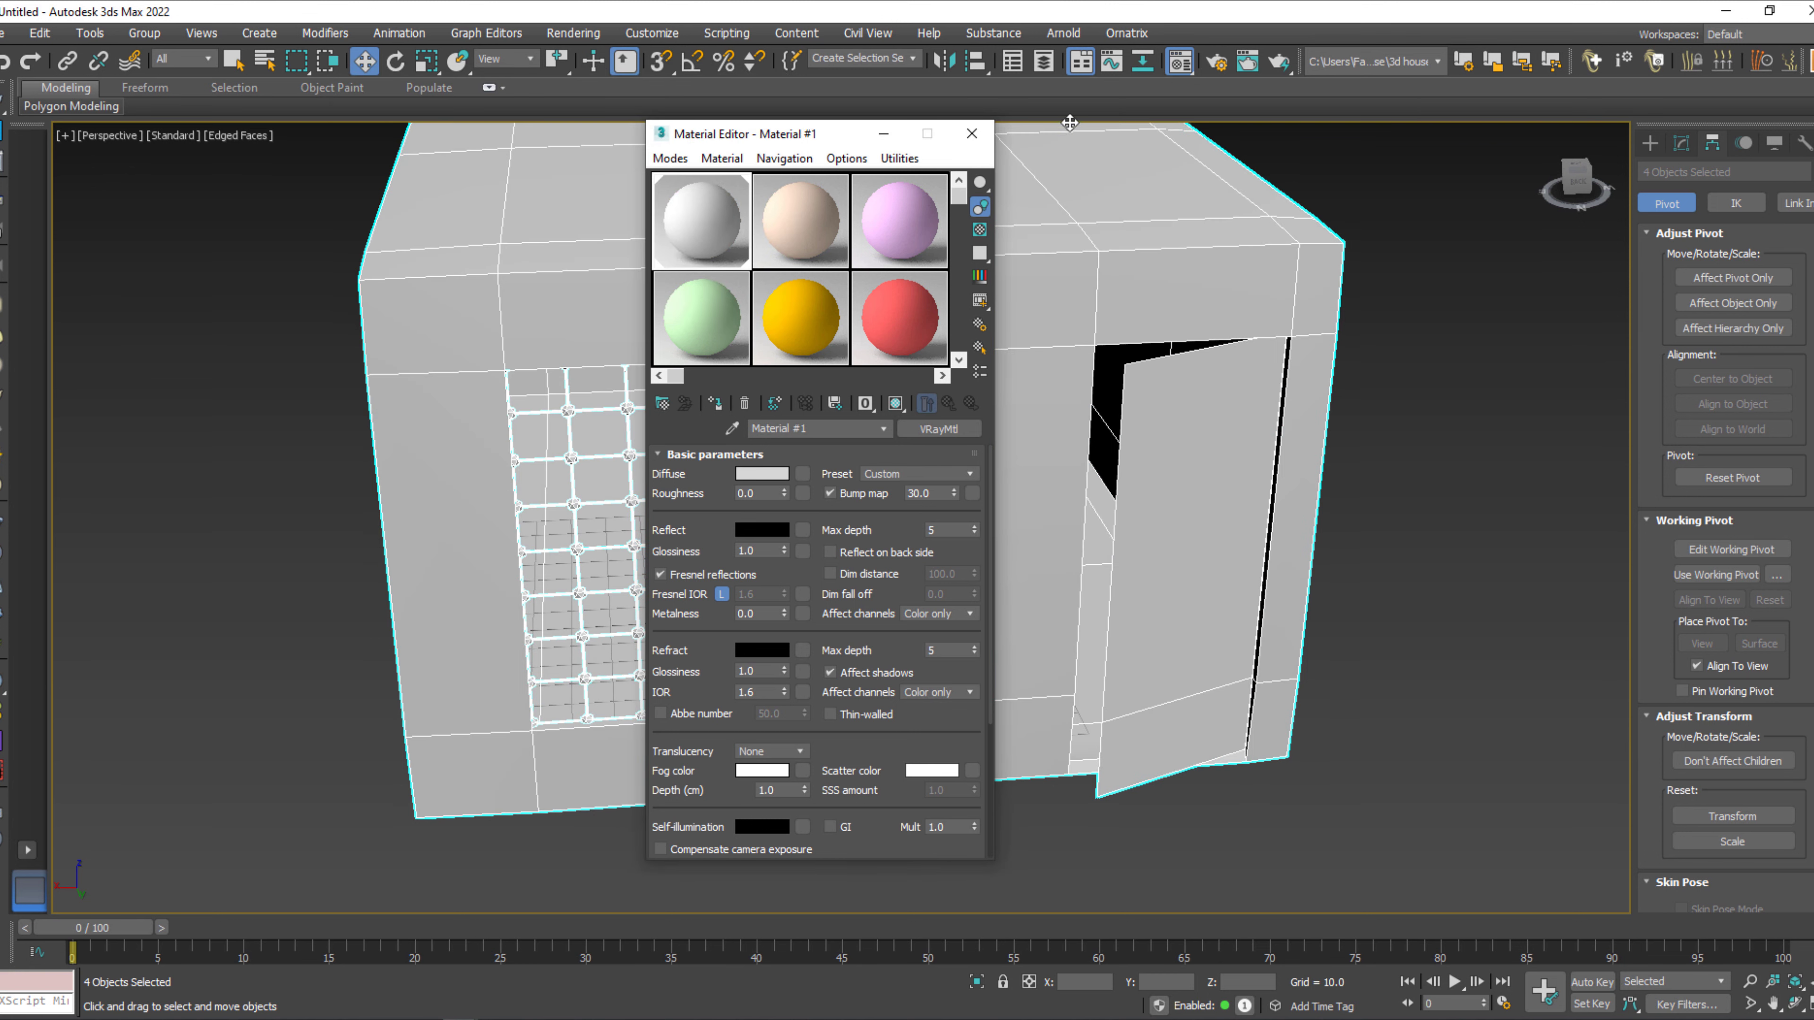
click(971, 135)
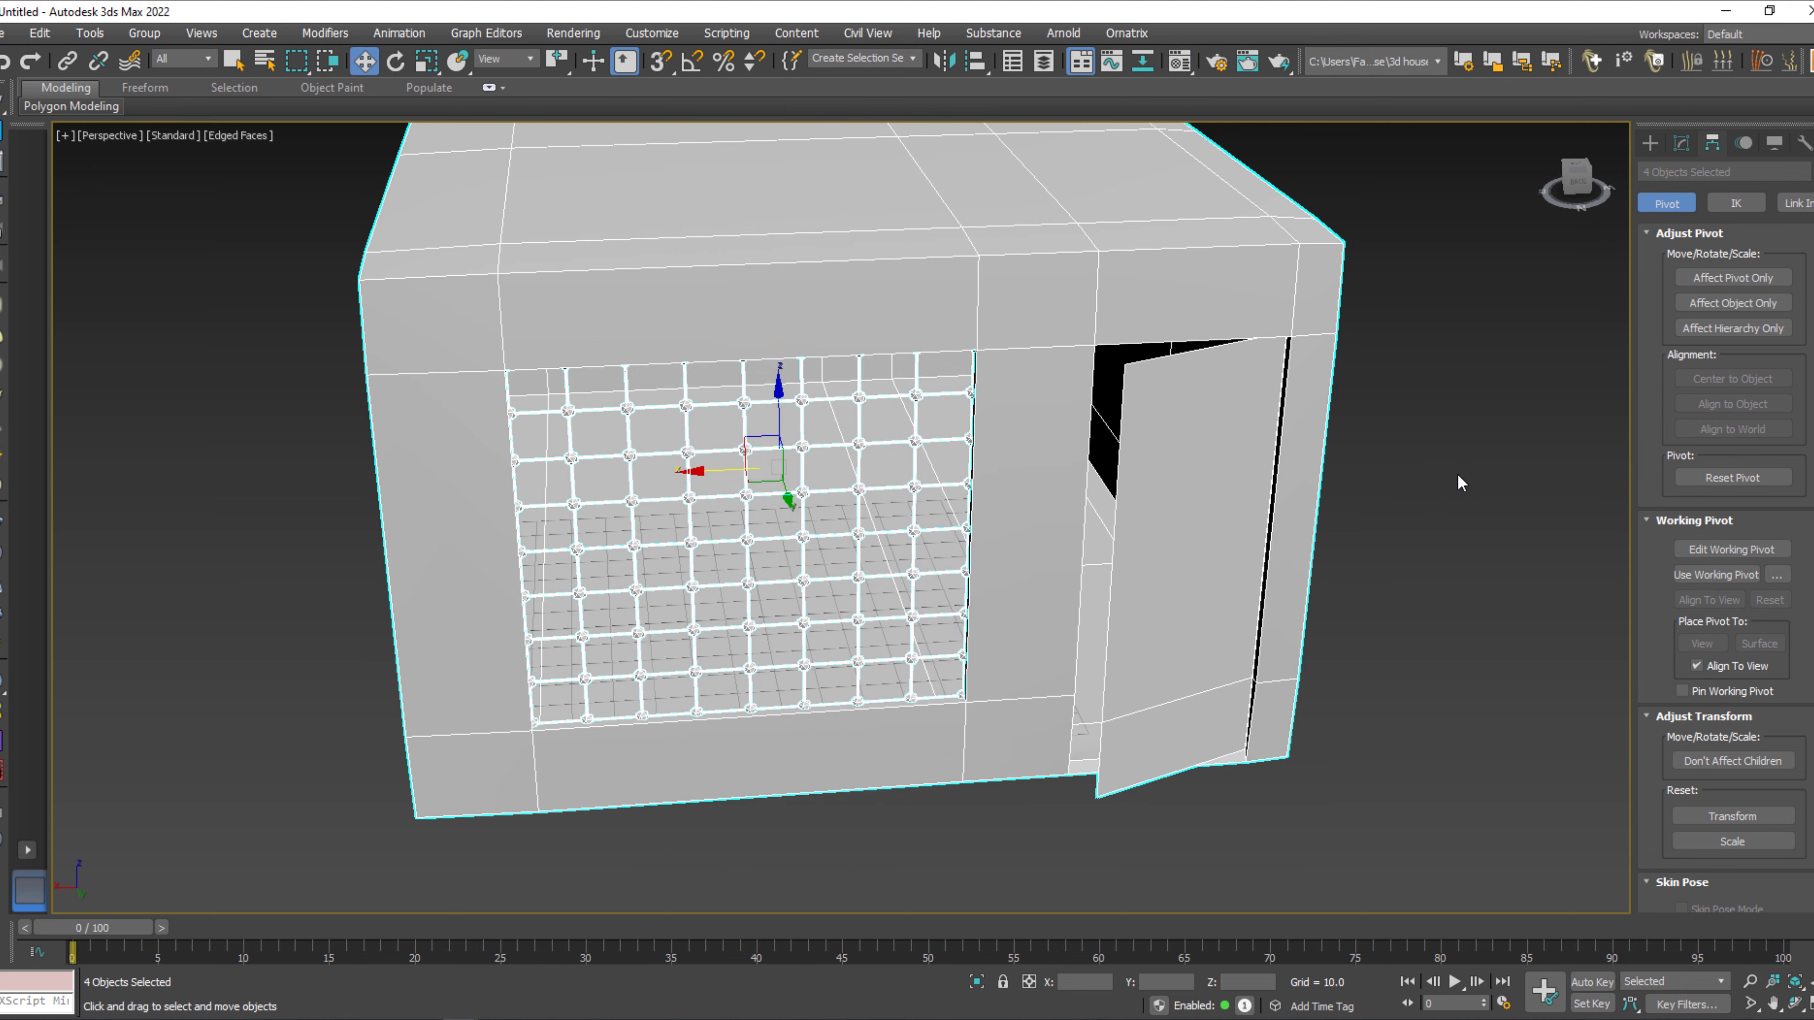
click(1458, 478)
Create a Teapot primitive inside the room in the Top view with the grid hidden.
key(t)
scroll(1014, 568, down, 2)
key(g)
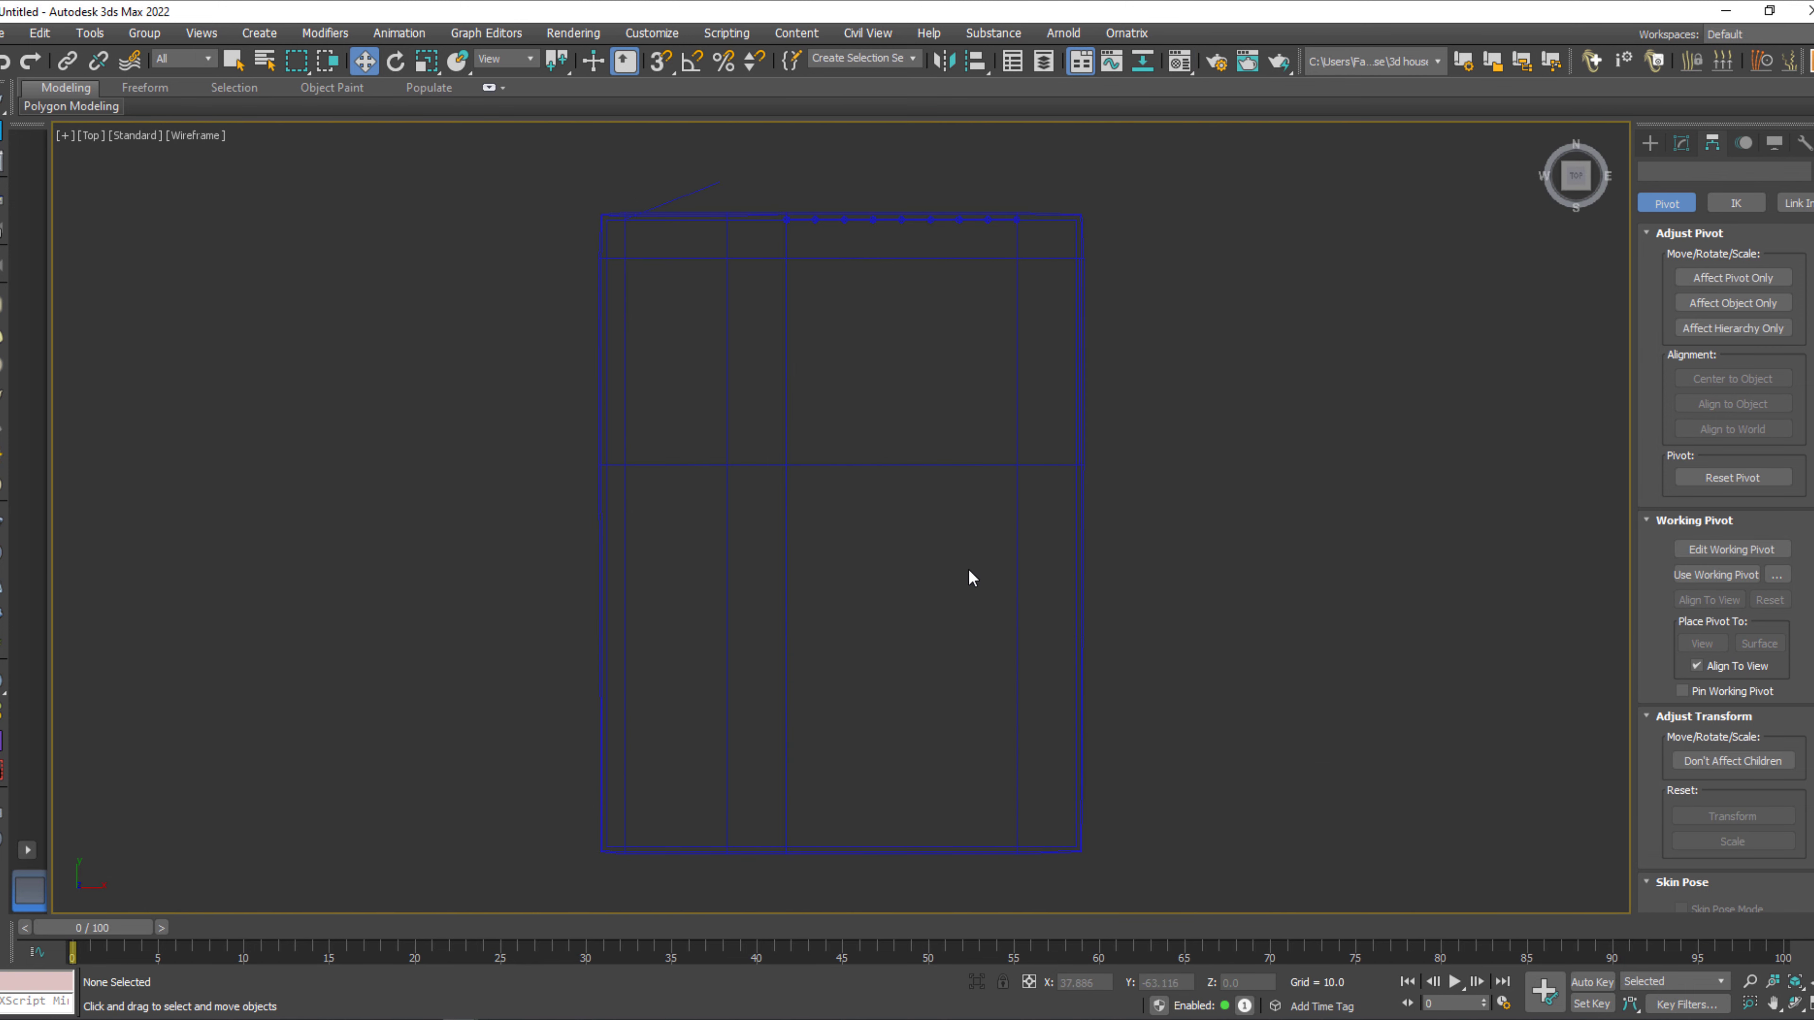
middle_drag(968, 569, 970, 520)
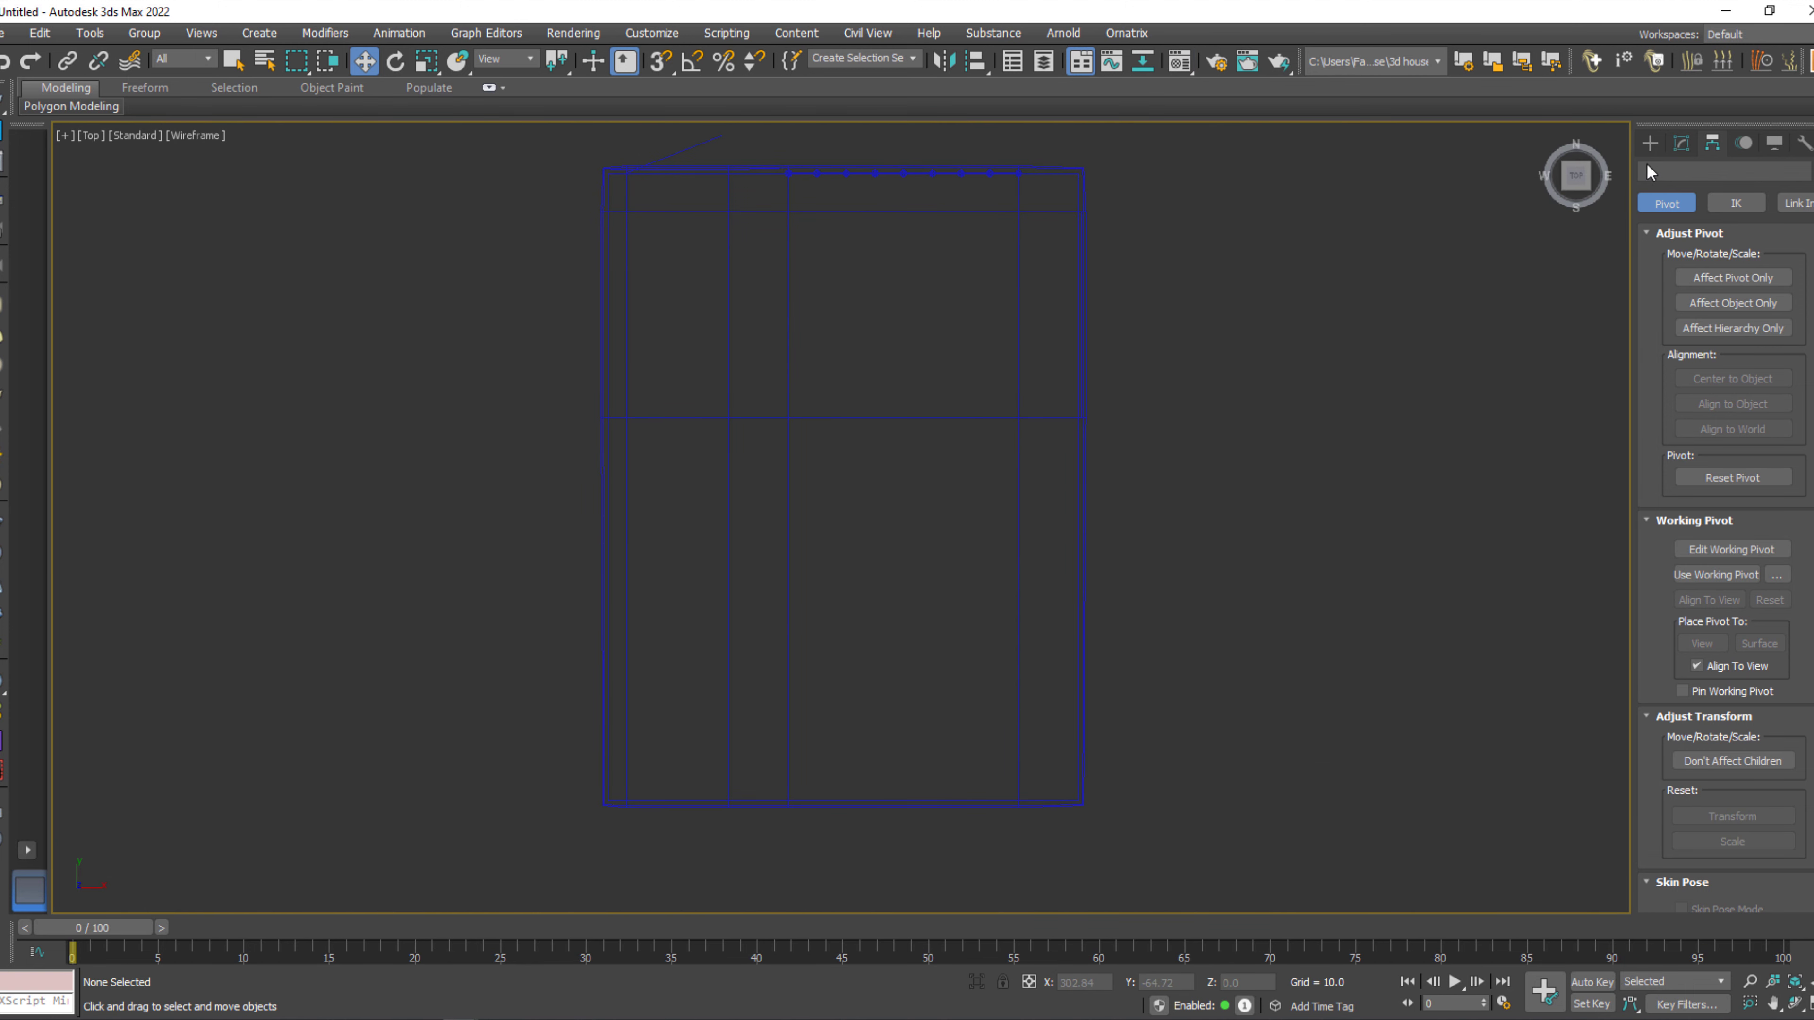
click(1650, 142)
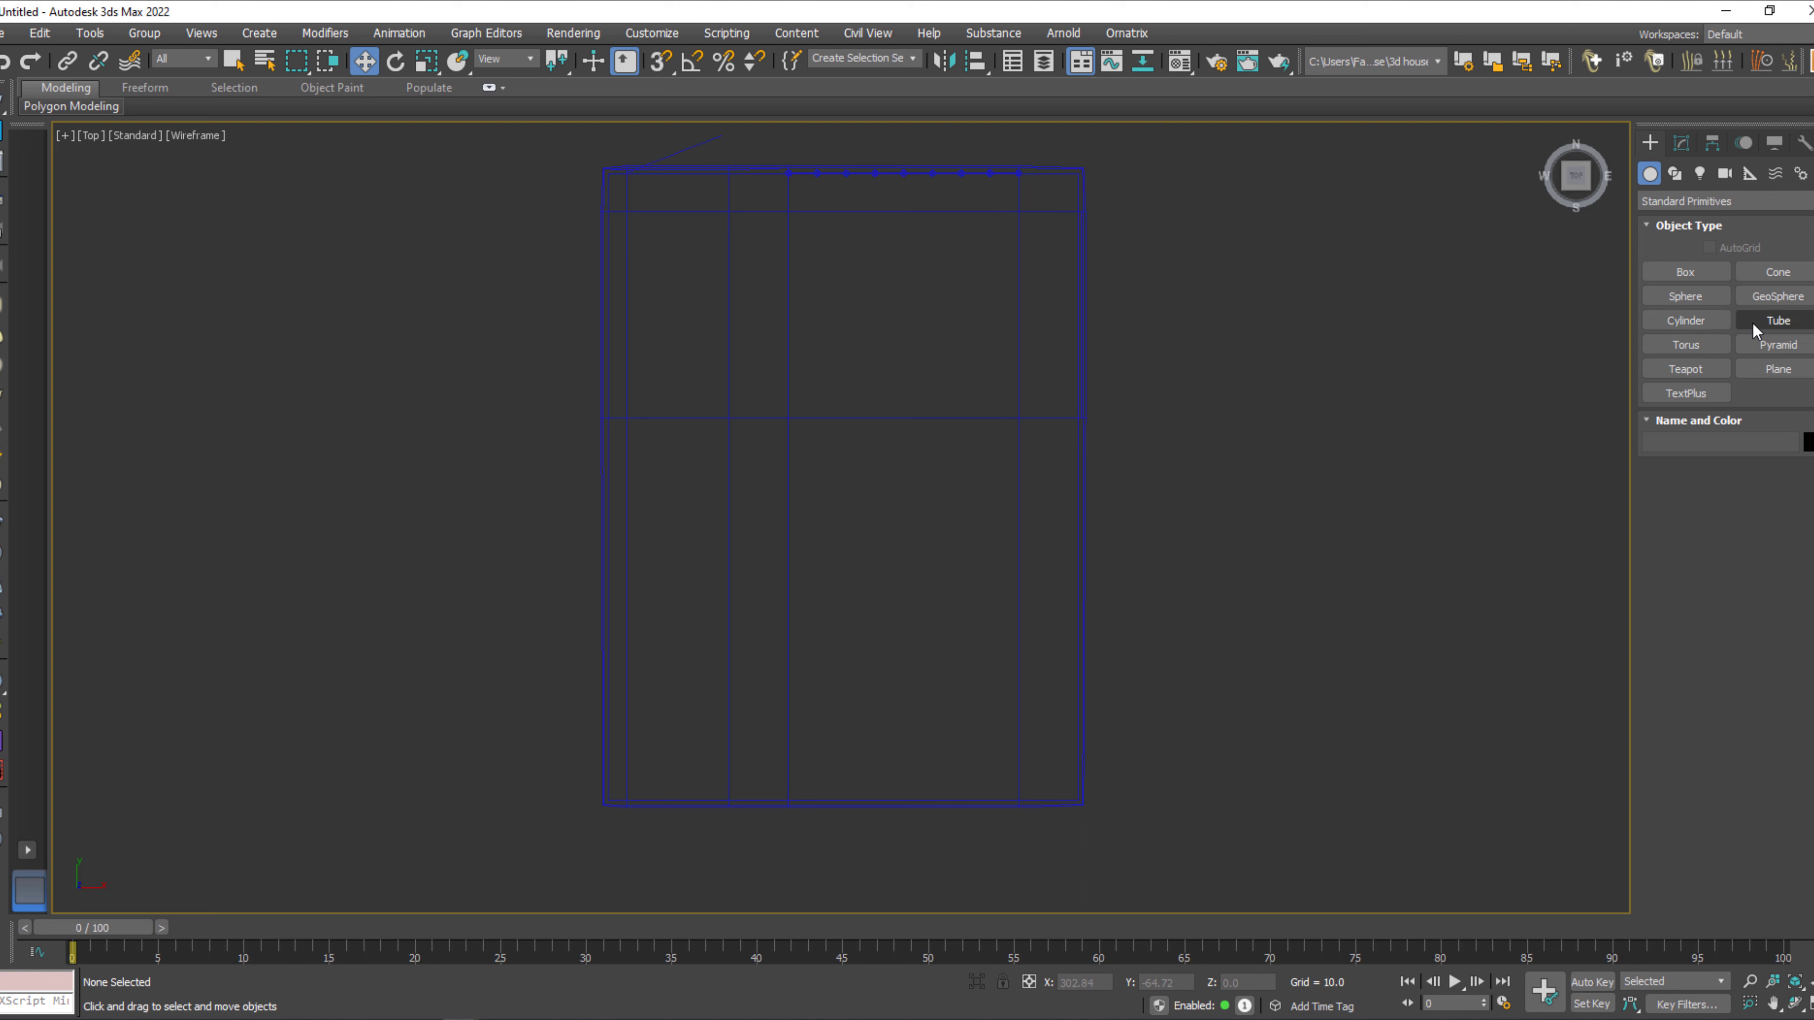
click(1686, 369)
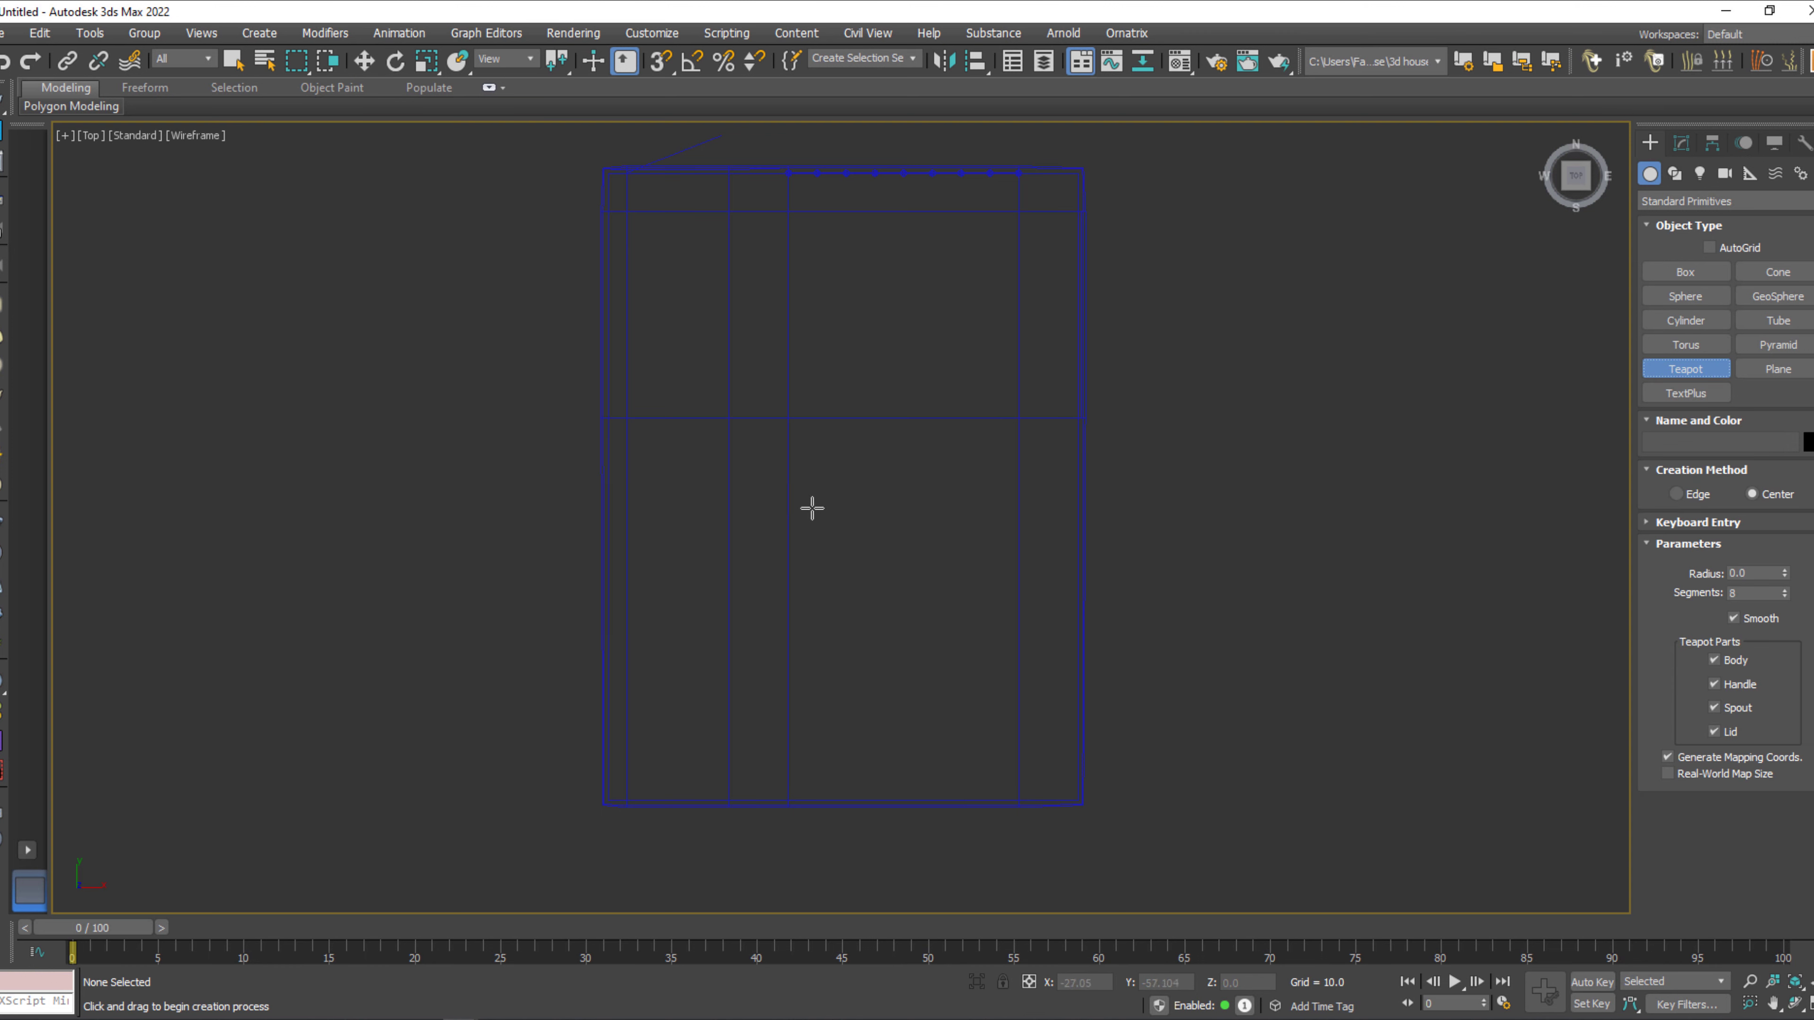
drag(836, 570, 867, 45)
Position, rotate and slightly shrink the teapot so it sits near the lattice window wall at about X 17, Y 20.
key(w)
key(e)
key(w)
key(r)
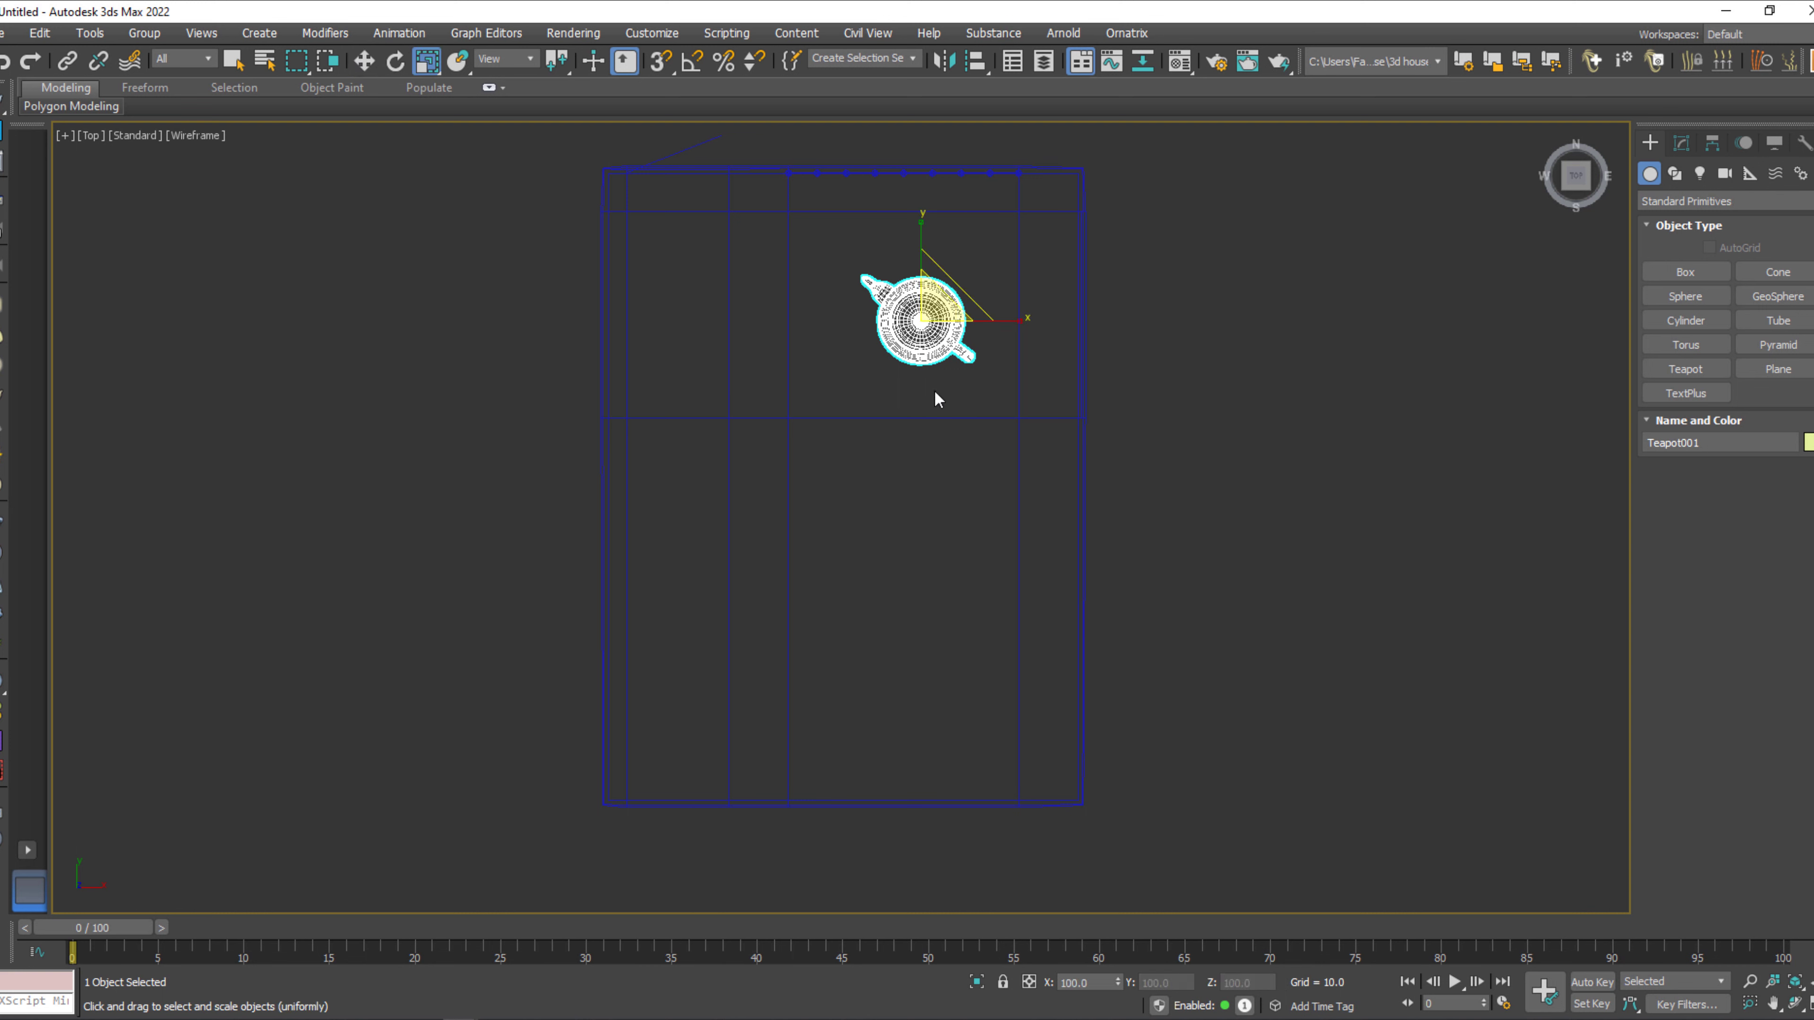
key(w)
Place a VRayPhysicalCamera in the room corner opposite the window wall, aimed at the teapot.
click(1725, 173)
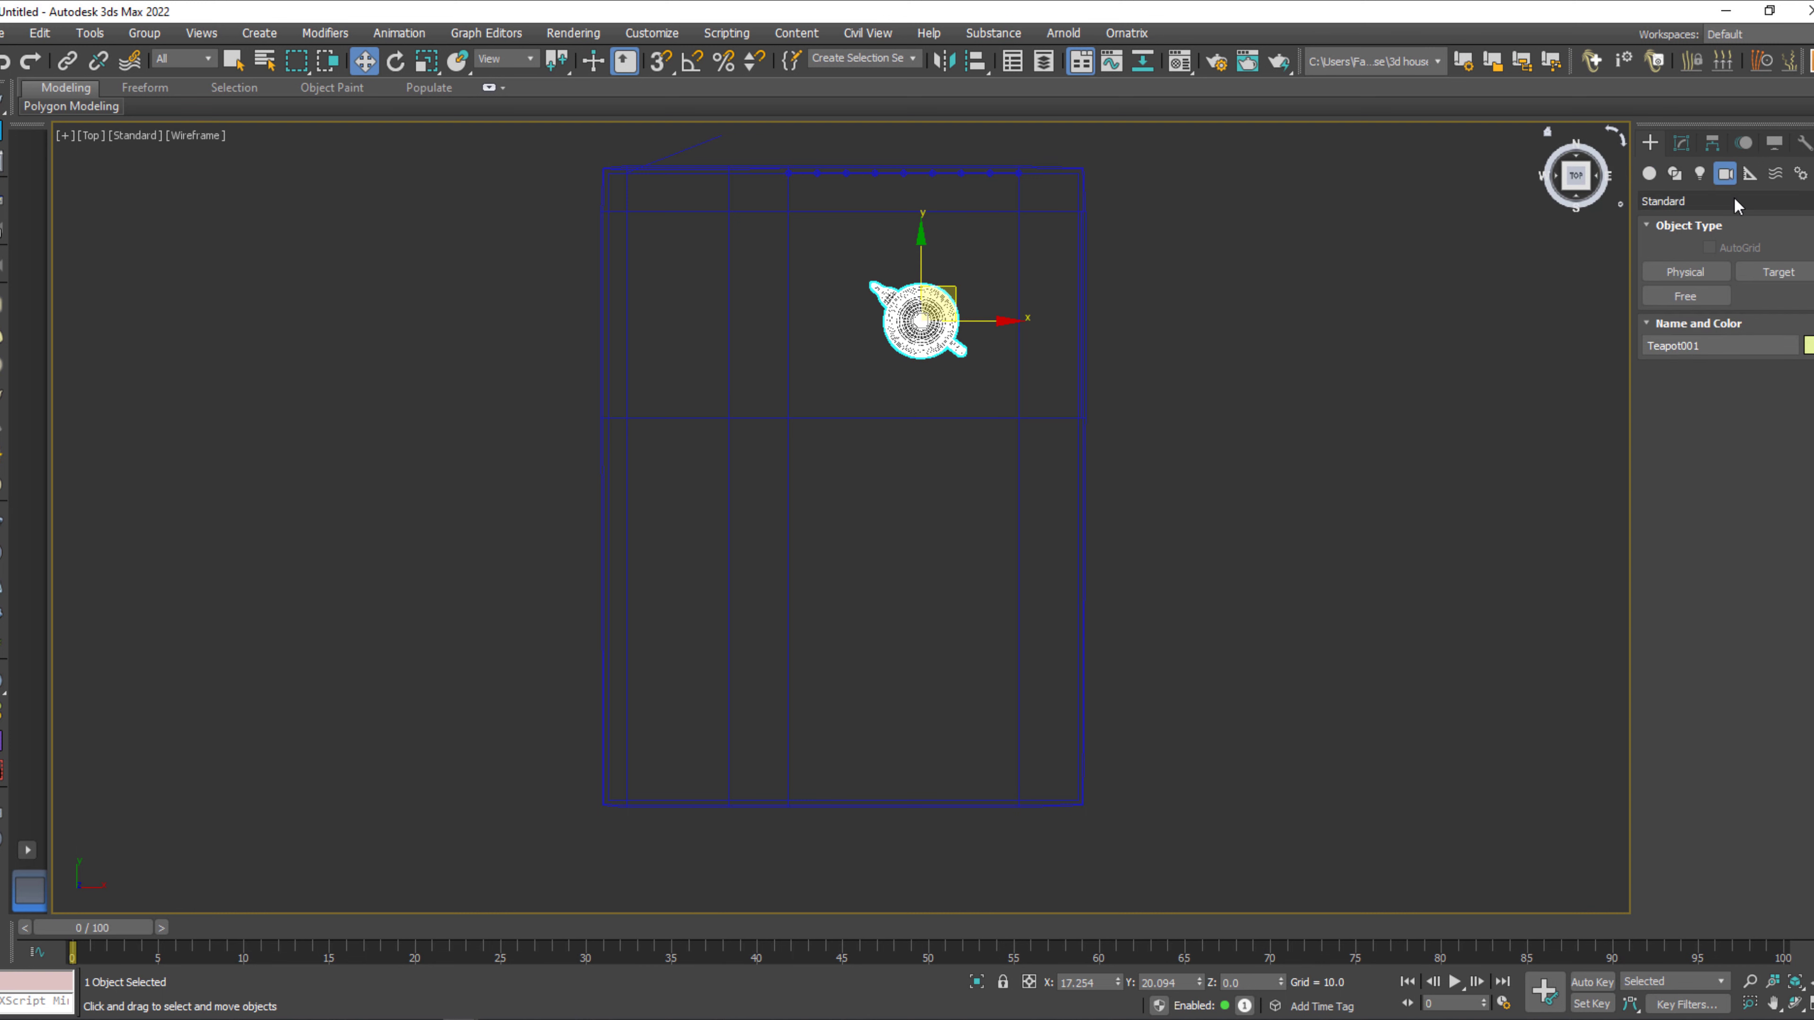
click(1728, 201)
click(1664, 238)
click(1773, 272)
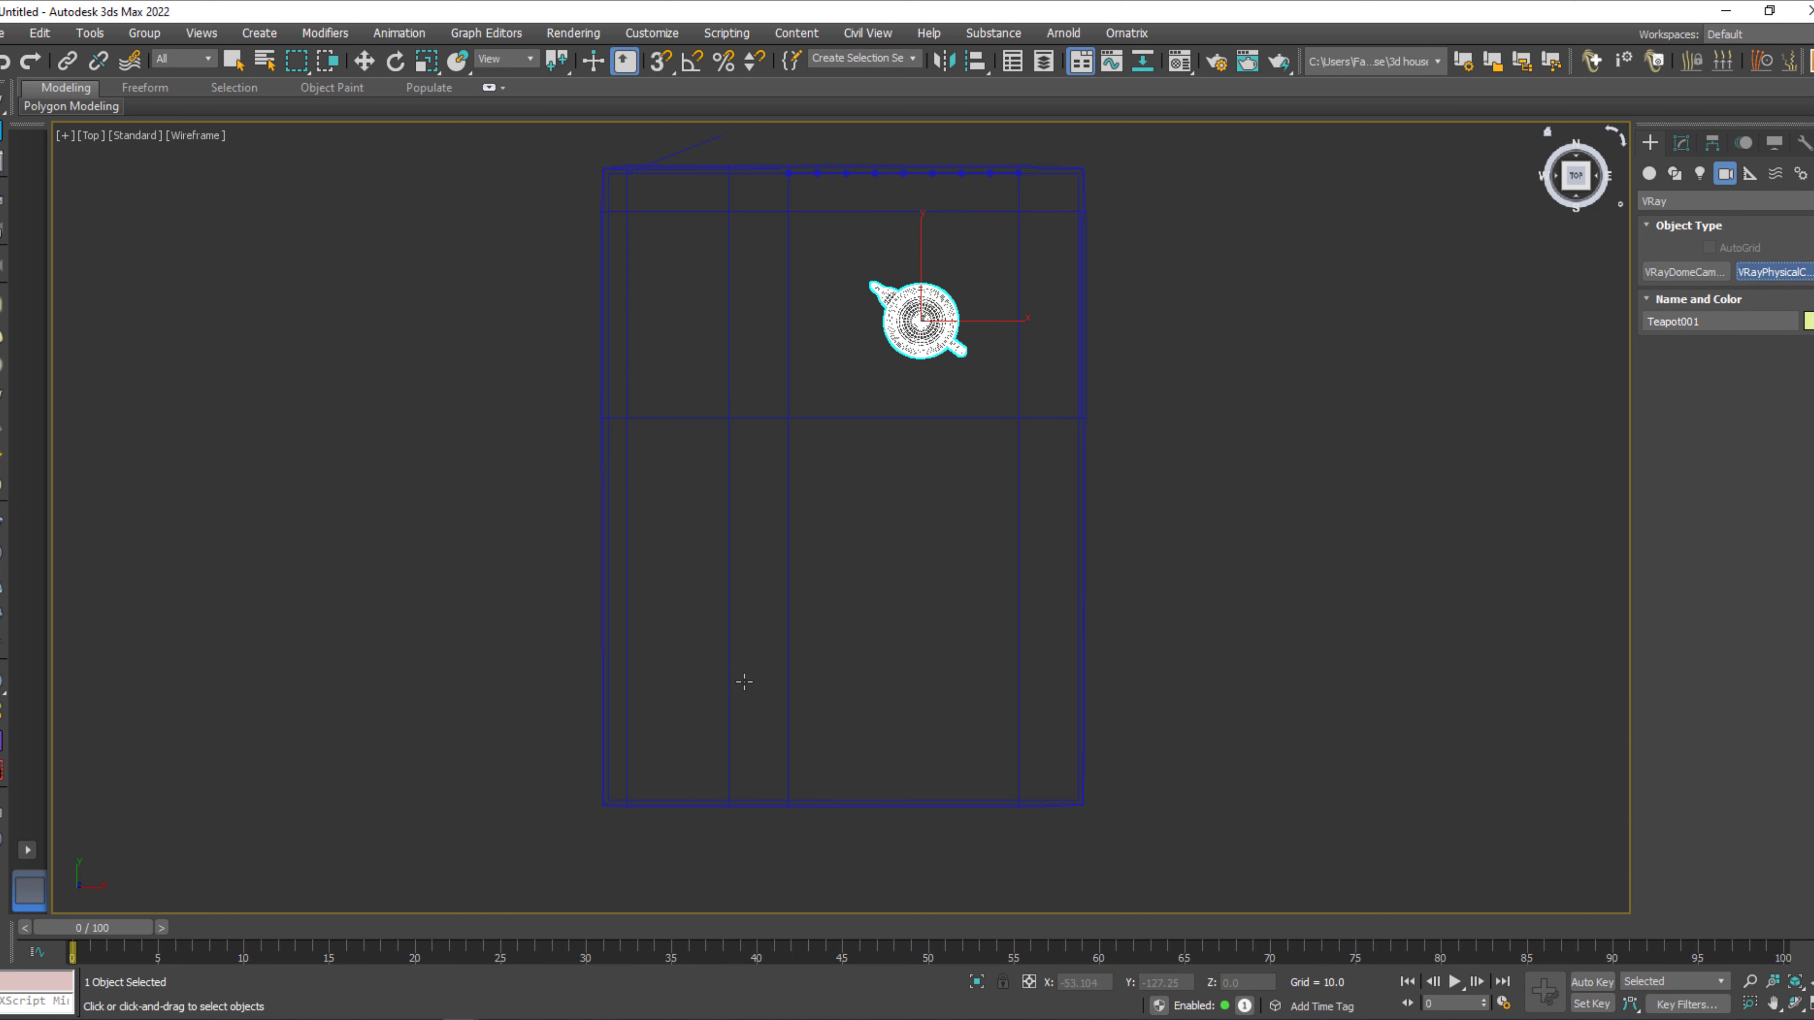
drag(679, 740, 933, 296)
Raise the camera with its target to about Z 26 and show its view shaded with safe frames.
key(w)
key(c)
middle_drag(1001, 325, 976, 495)
key(F3)
key(shift+f)
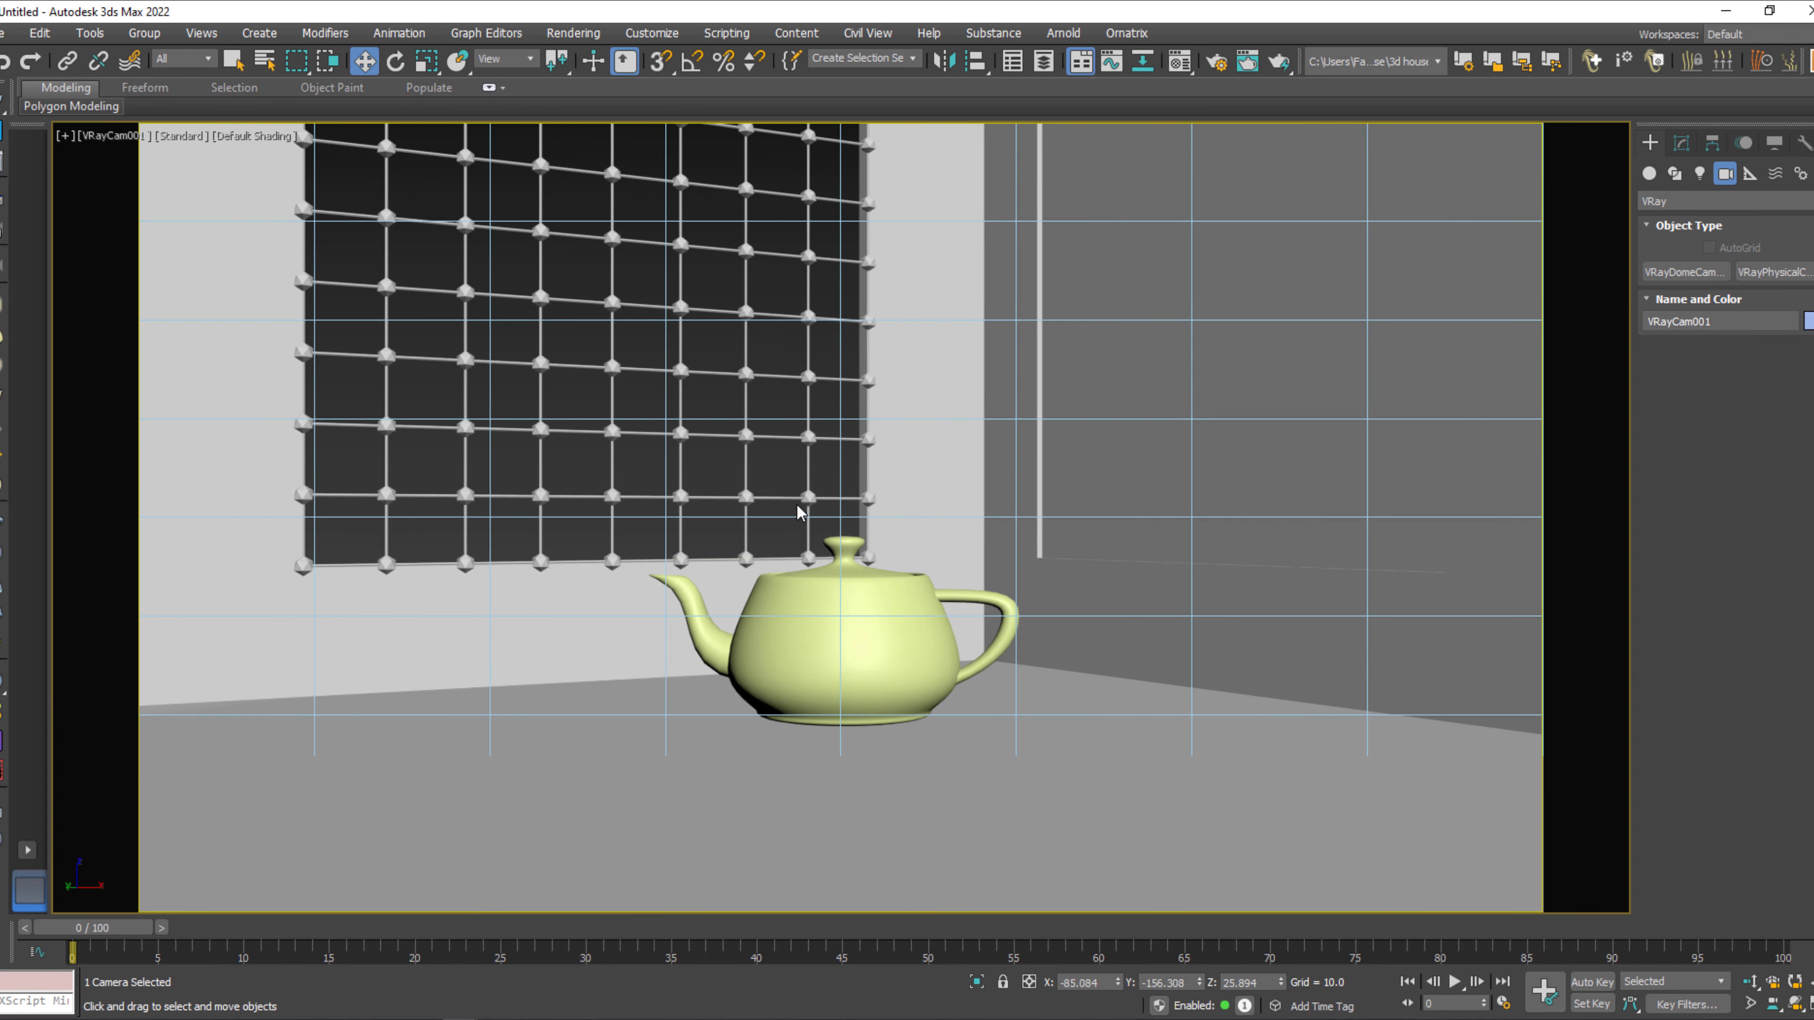
Move the window grille along the Y axis to about 1.9 to seat it in the wall opening, and deselect it.
click(804, 499)
drag(894, 825, 881, 824)
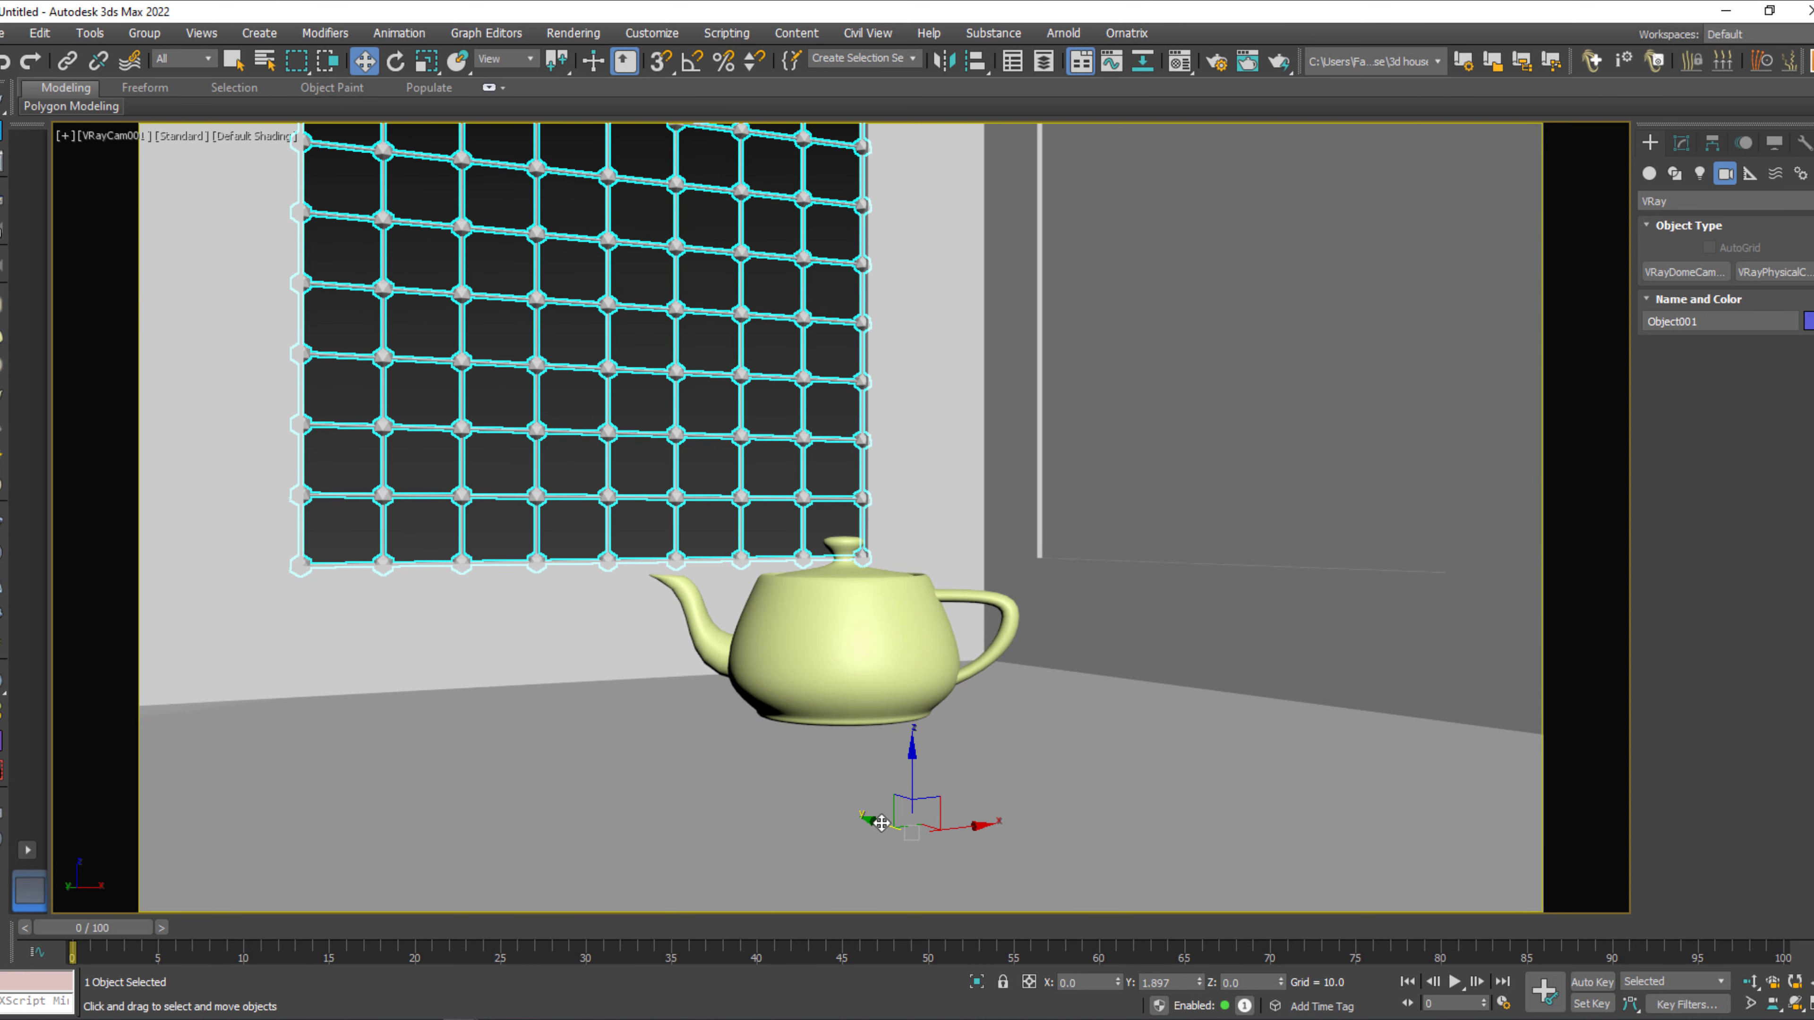
click(711, 488)
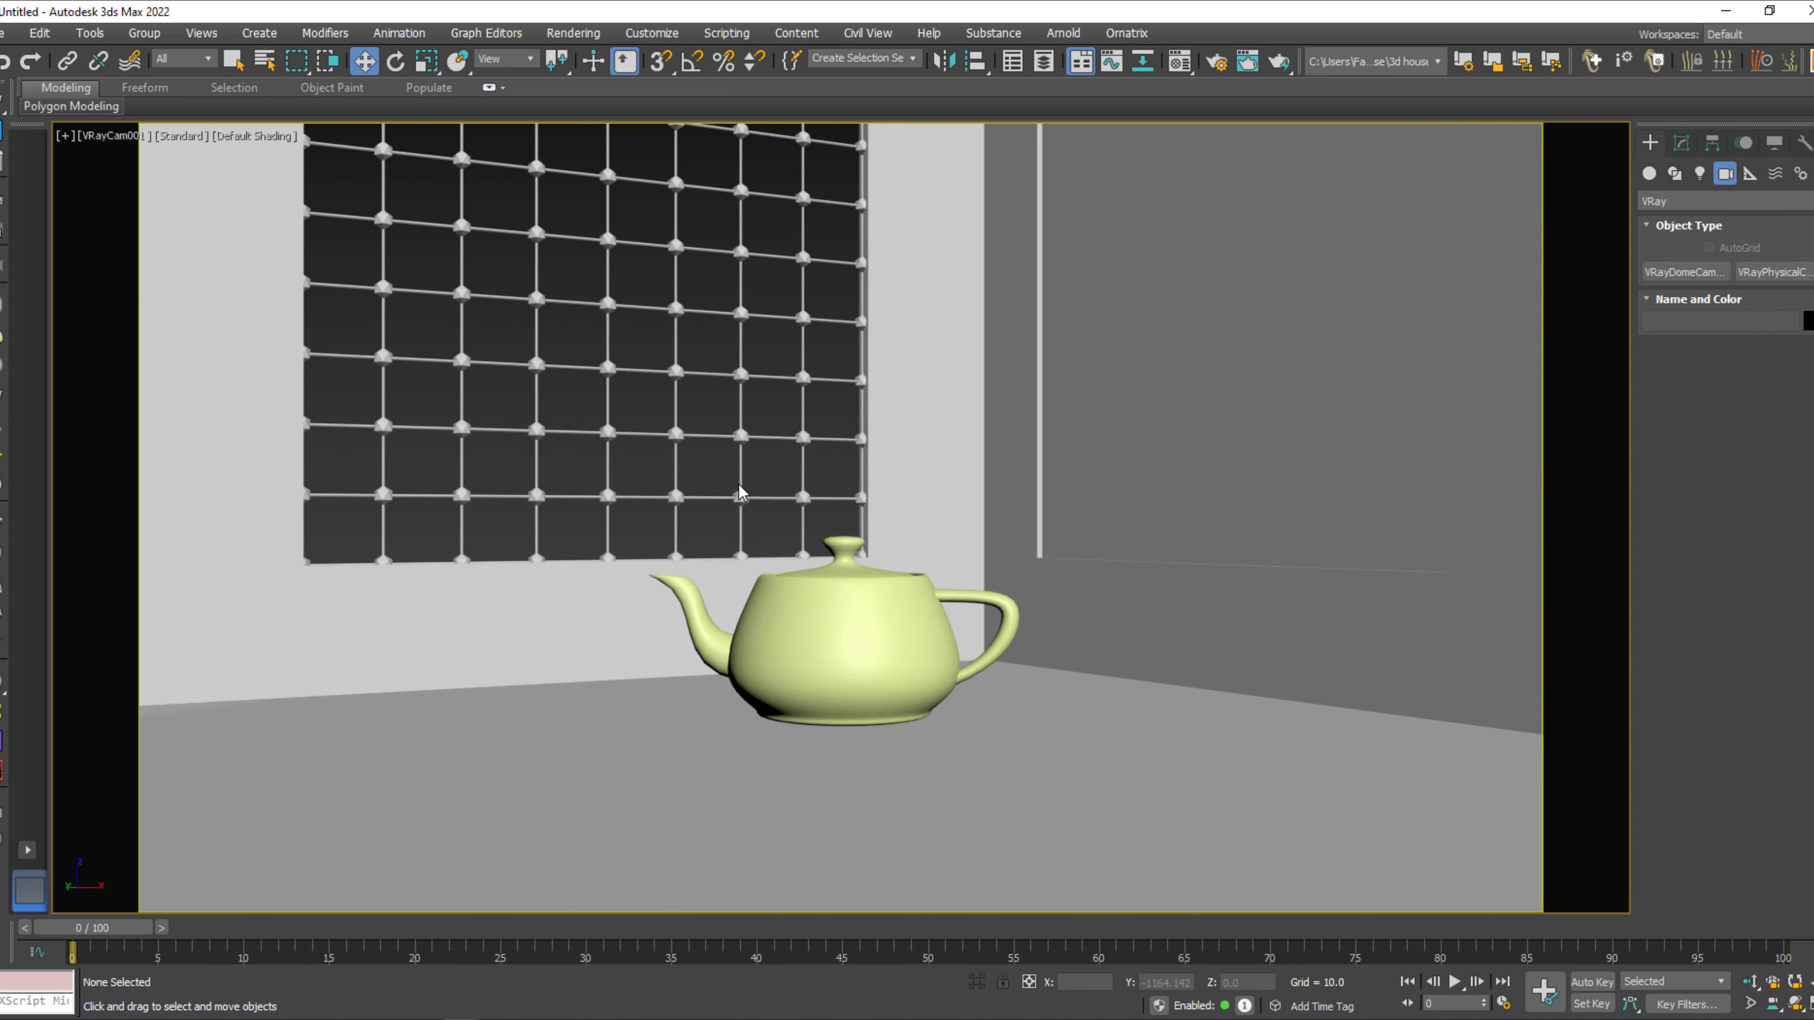
Dolly the camera back slightly and shift its framing upward to show more of the window.
click(1750, 983)
scroll(1115, 558, up, 5)
scroll(1115, 558, down, 3)
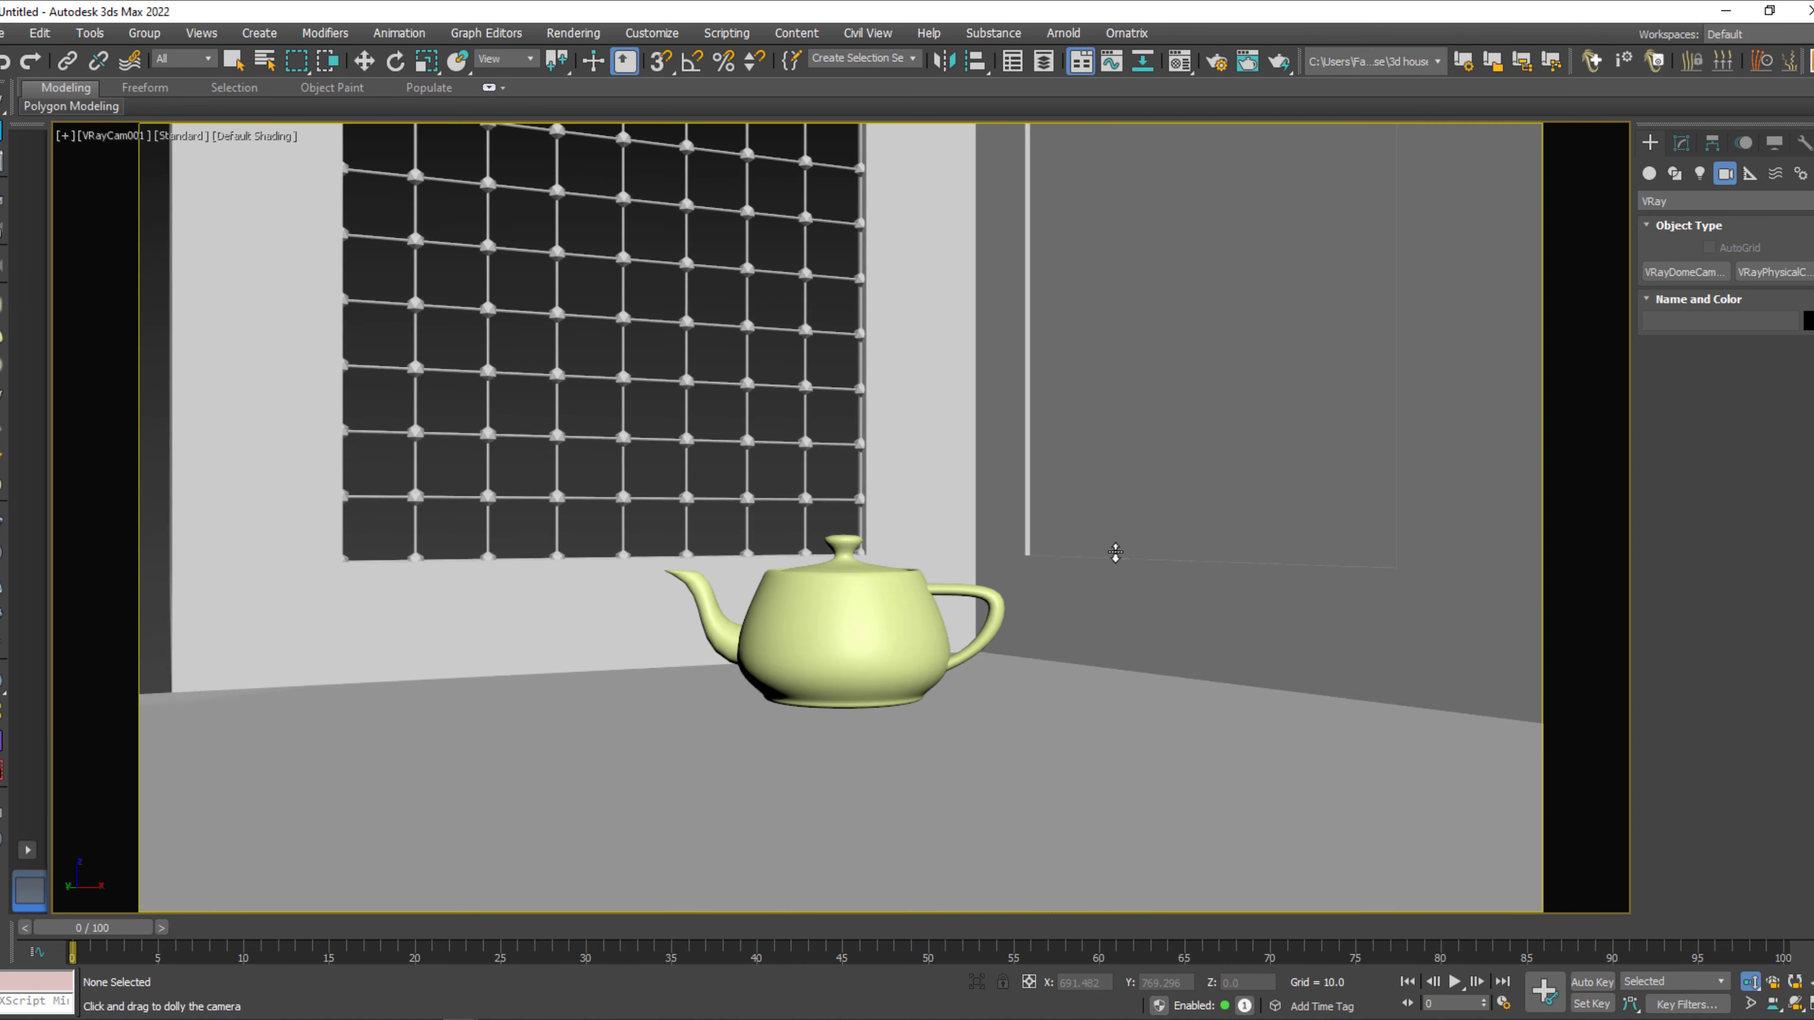
middle_drag(1116, 556, 1113, 594)
key(w)
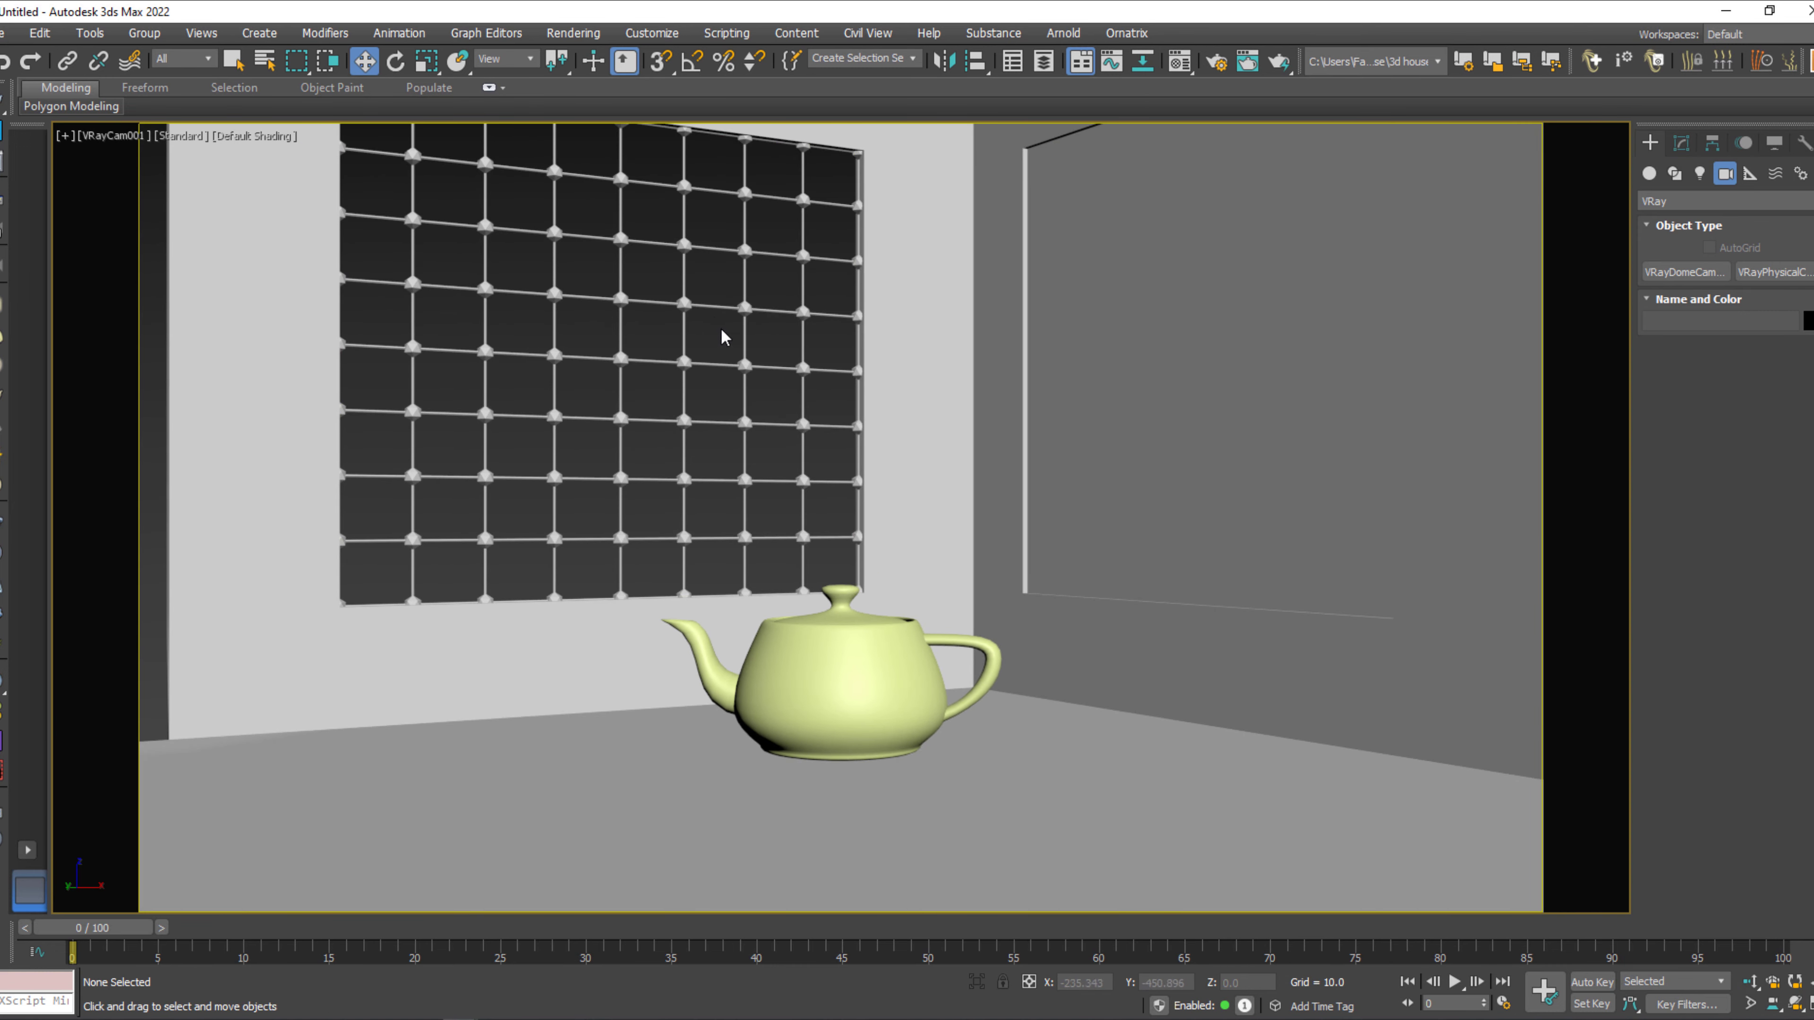
Create a VRaySun in the Top view, placed diagonally outside the room and targeted beside the teapot.
key(t)
key(F3)
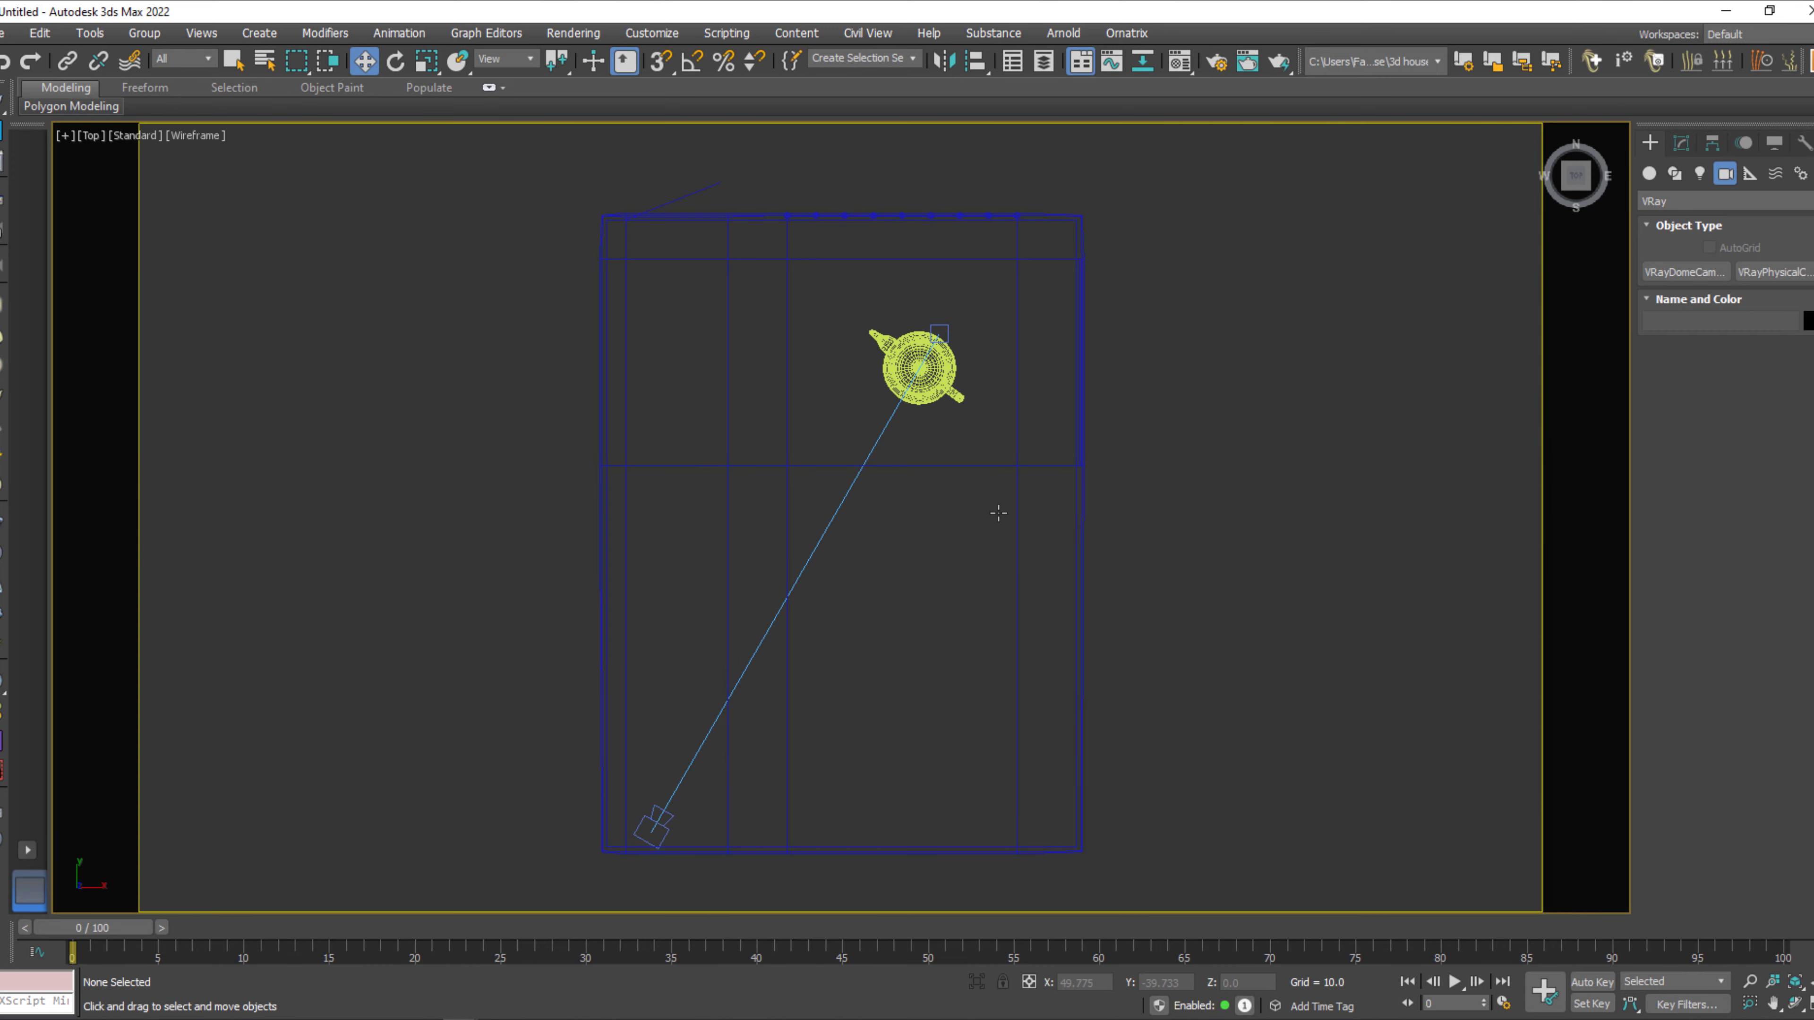
middle_drag(1023, 535, 1020, 520)
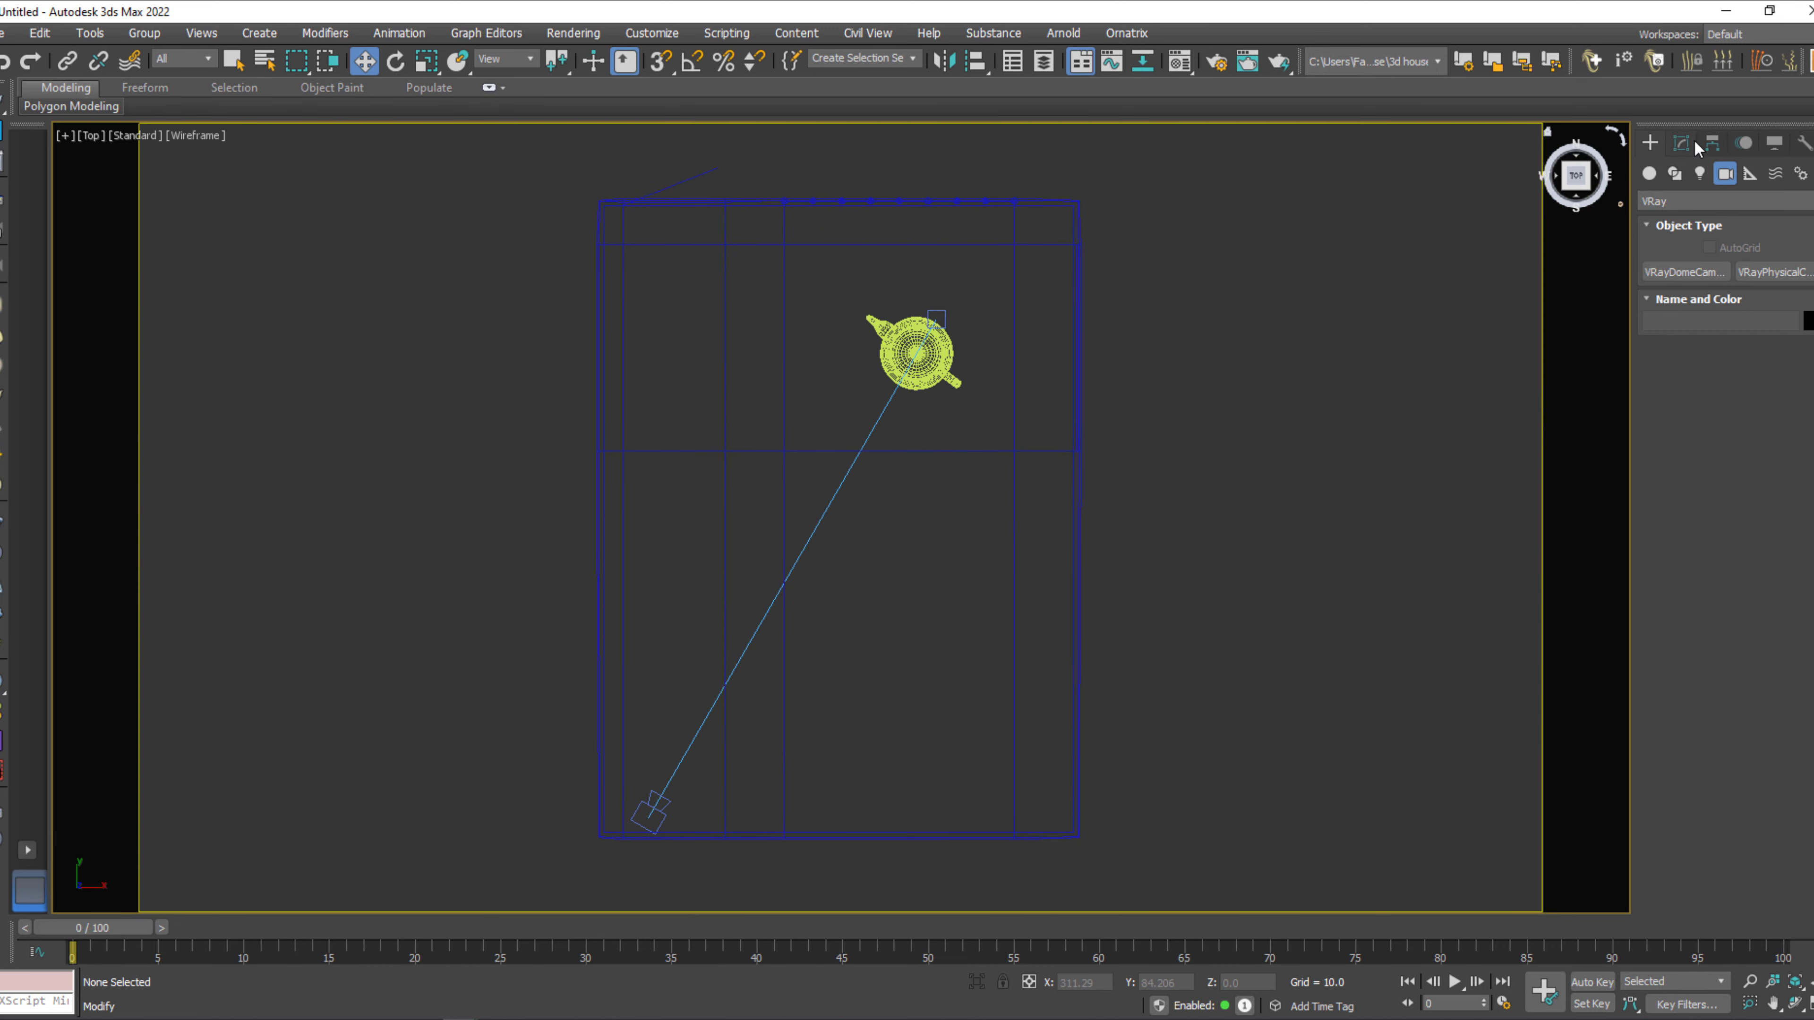
click(1701, 174)
click(1725, 201)
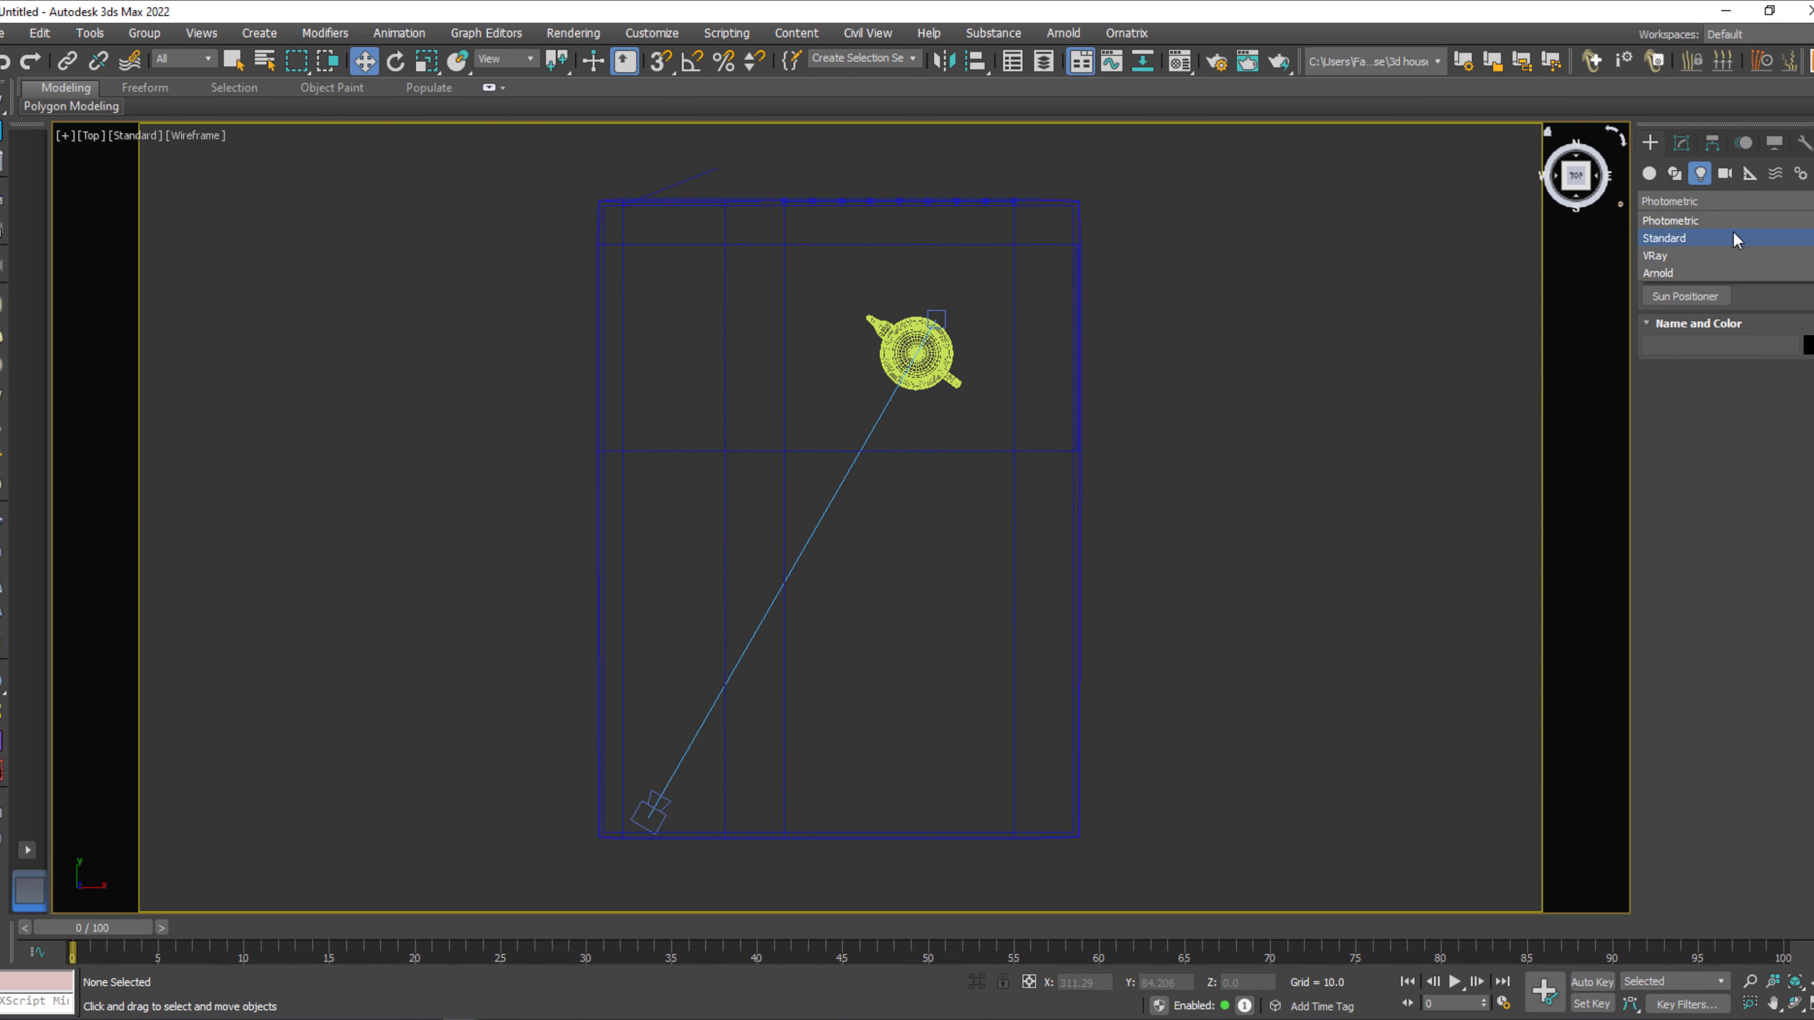
click(1725, 257)
click(1778, 296)
scroll(1073, 486, down, 2)
middle_drag(1079, 487, 1013, 513)
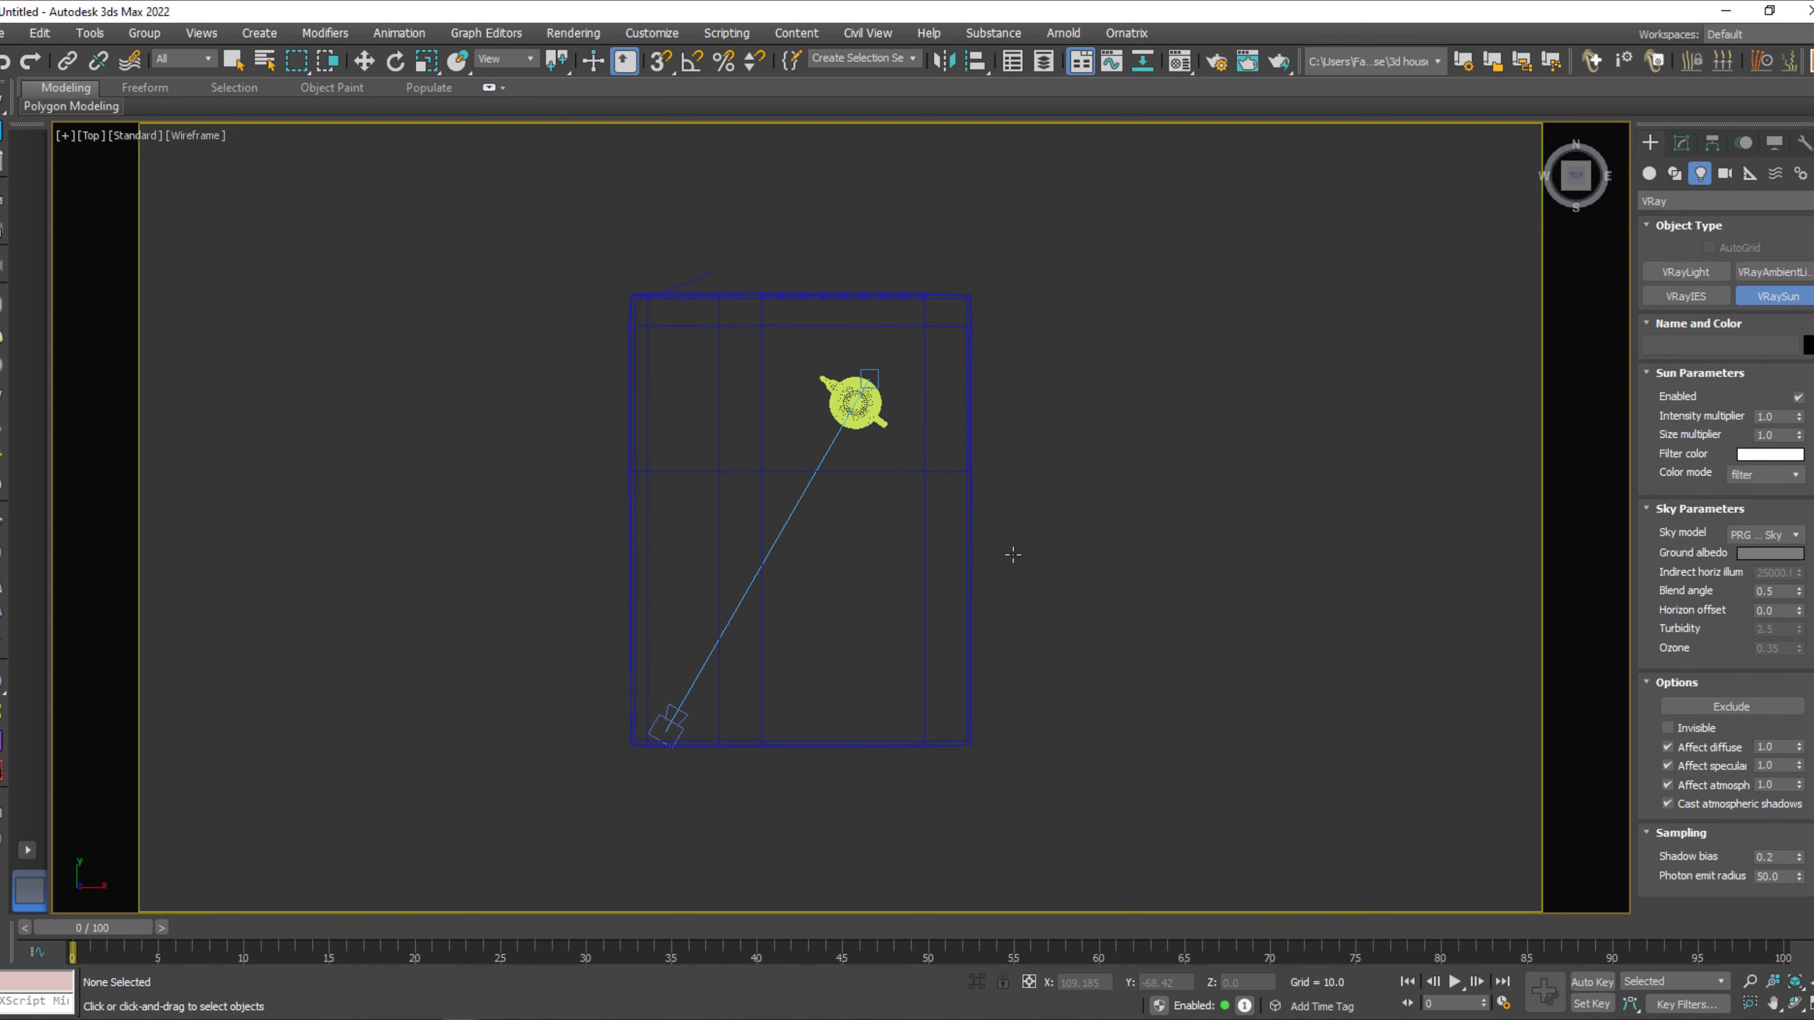
scroll(1013, 555, down, 2)
middle_drag(975, 597, 809, 722)
drag(1188, 232, 703, 576)
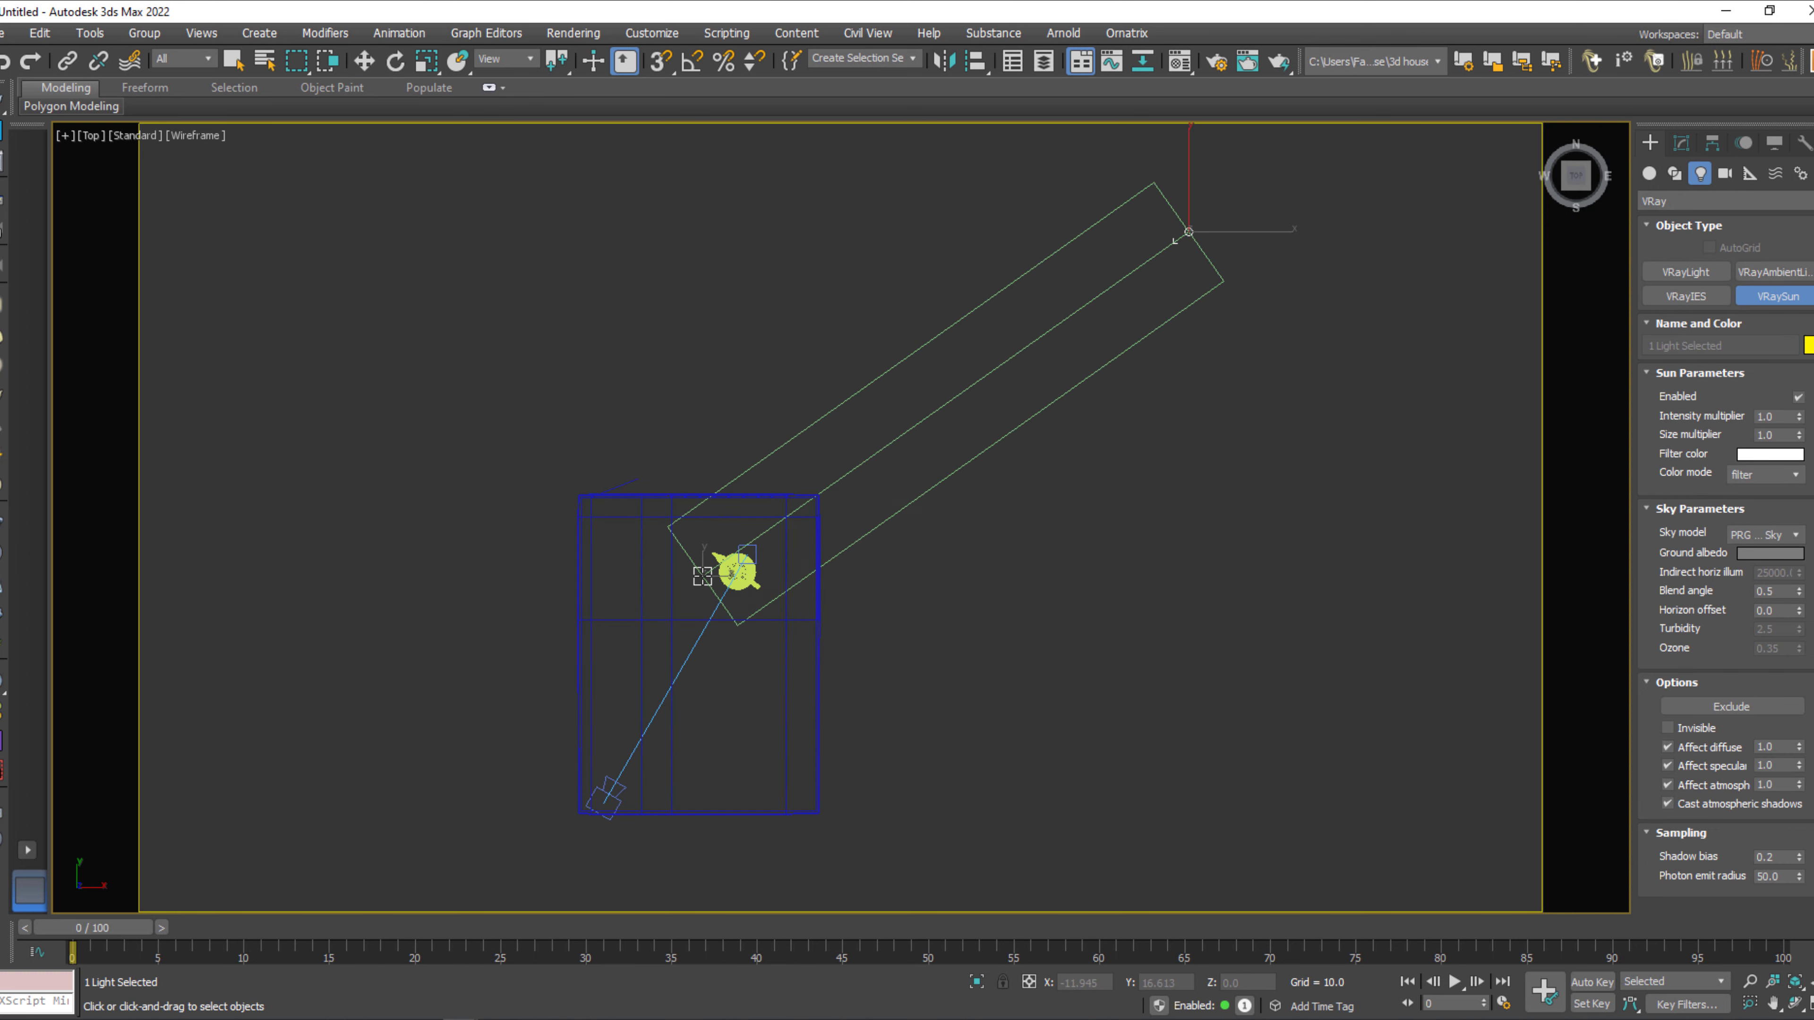
click(966, 580)
Move the sun around to the door side, outside the lattice window wall, so it shines through the window.
key(w)
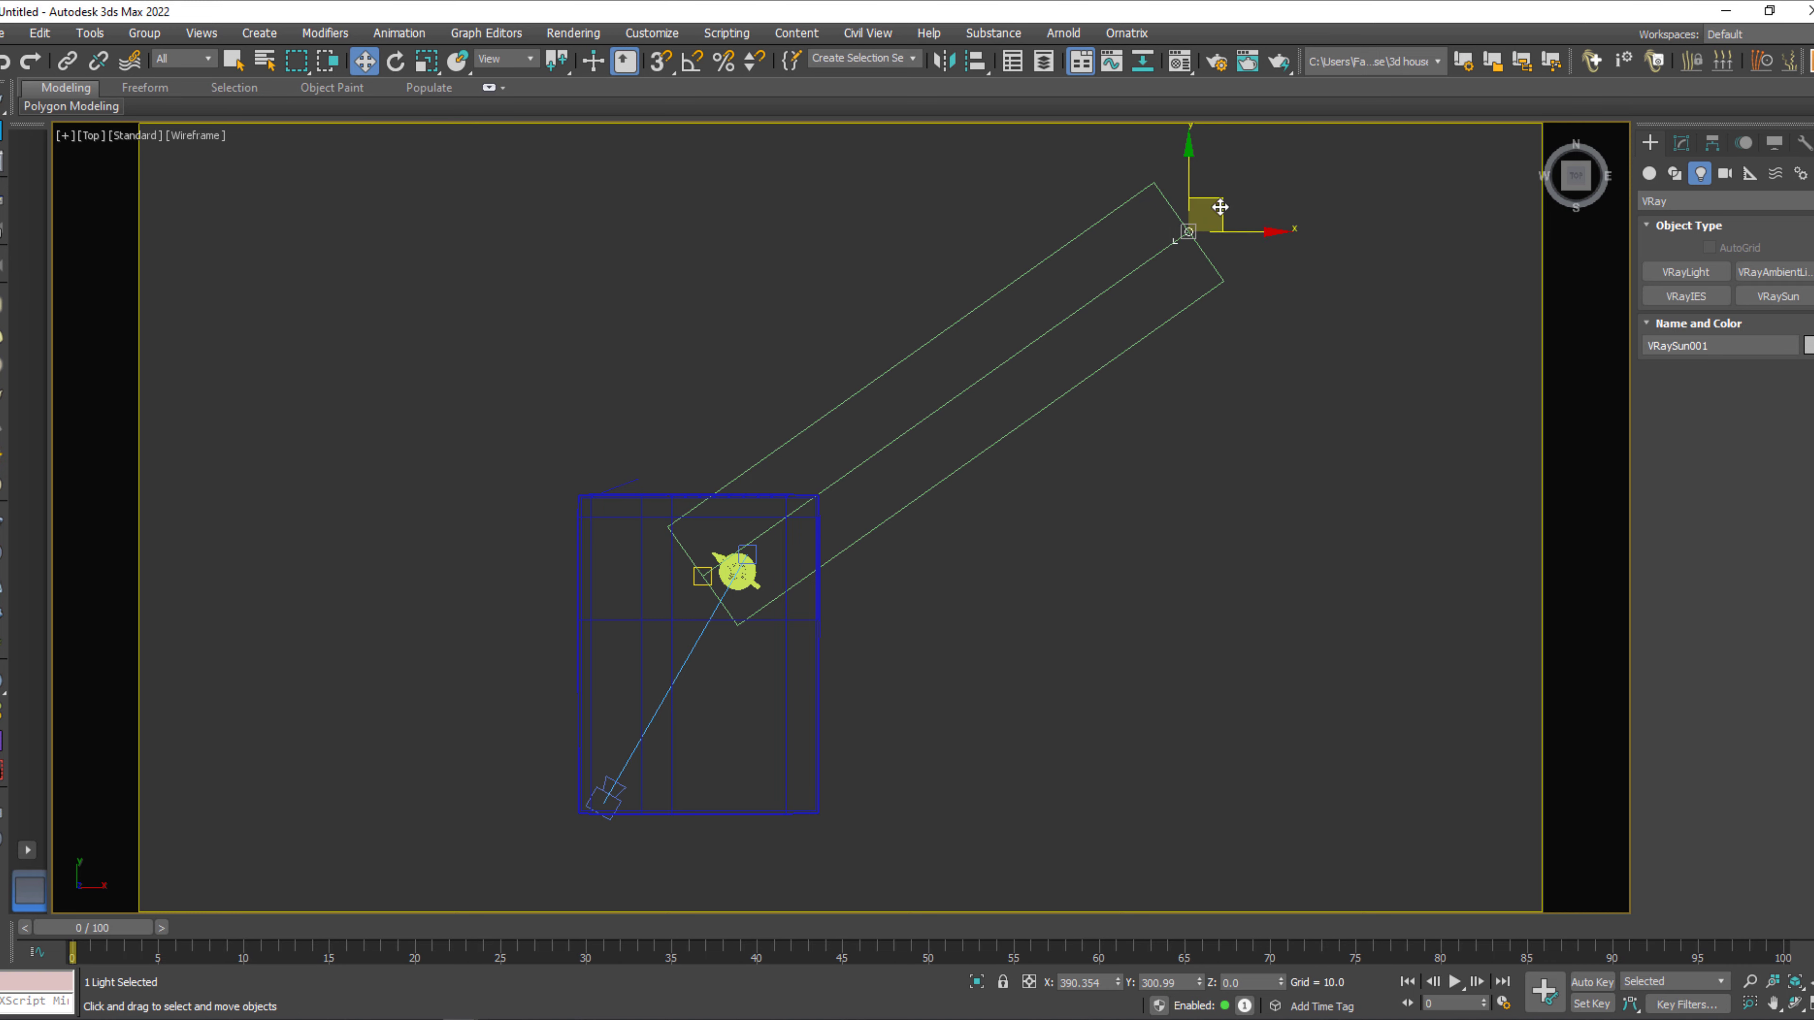
drag(1220, 207, 545, 85)
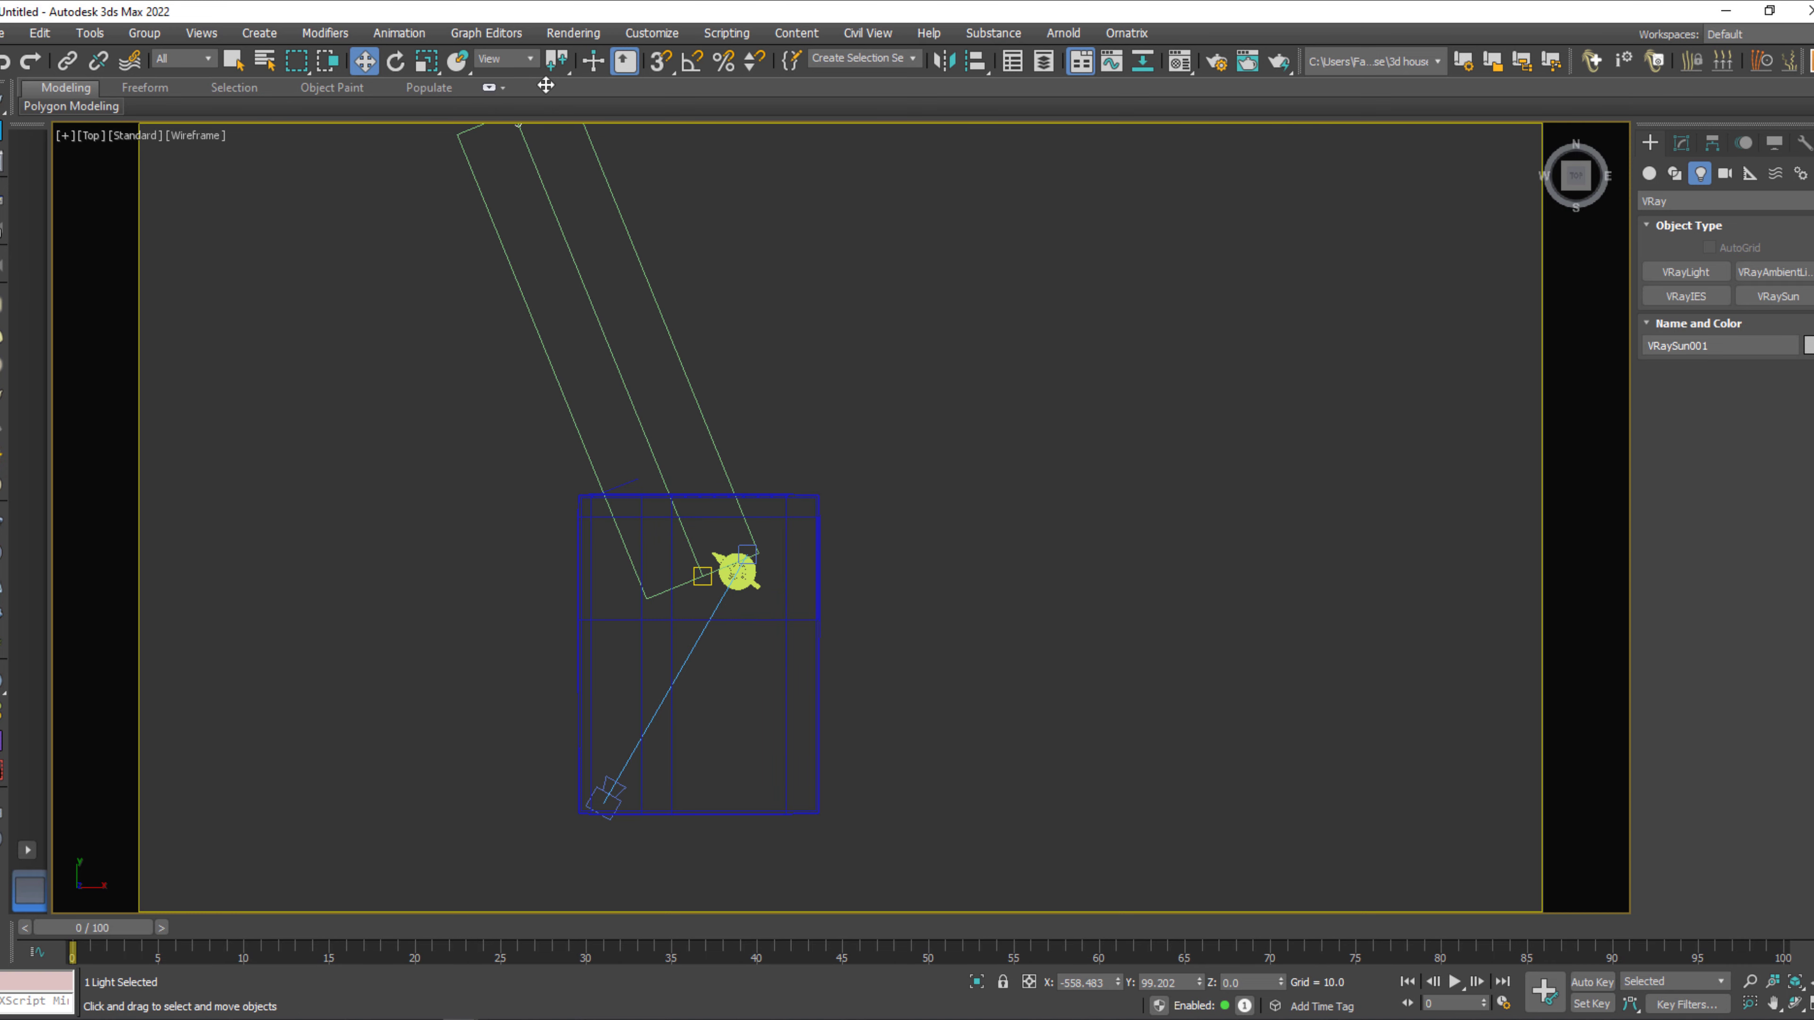
key(c)
Raise the sun high above the room in the Front view so its rays fall diagonally toward the teapot.
key(f)
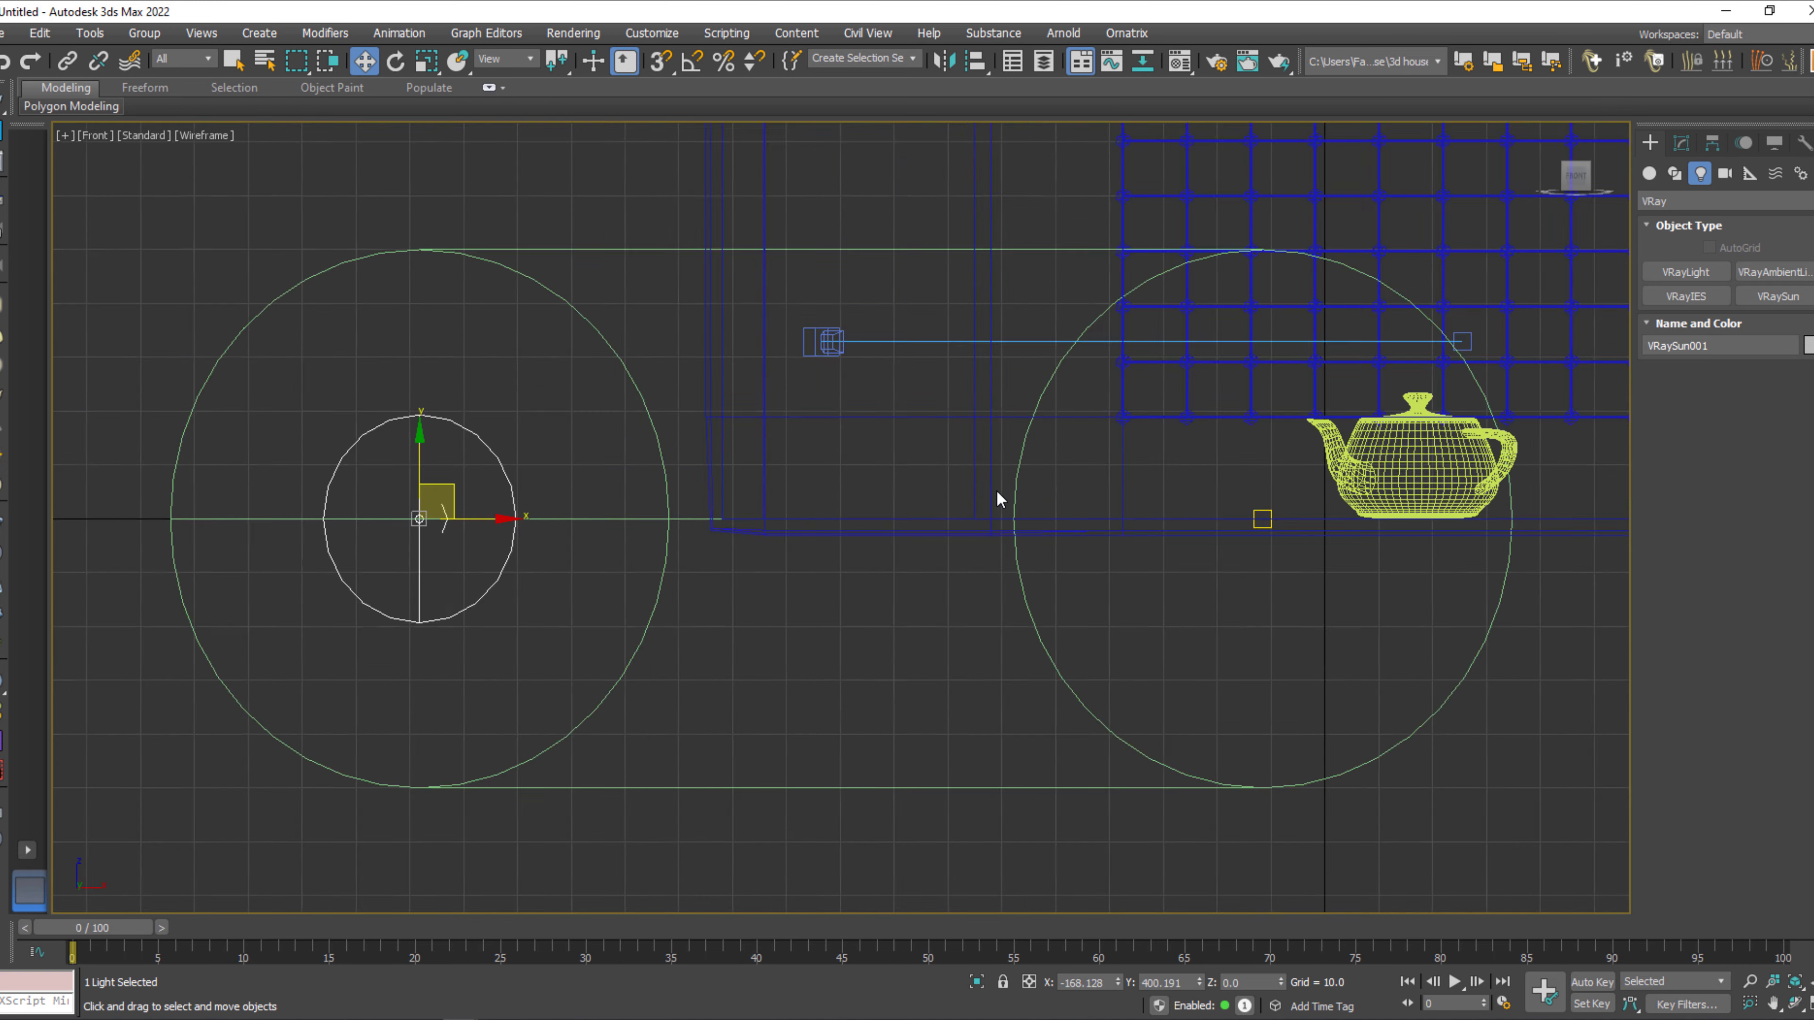
scroll(1000, 499, down, 6)
drag(796, 536, 482, 7)
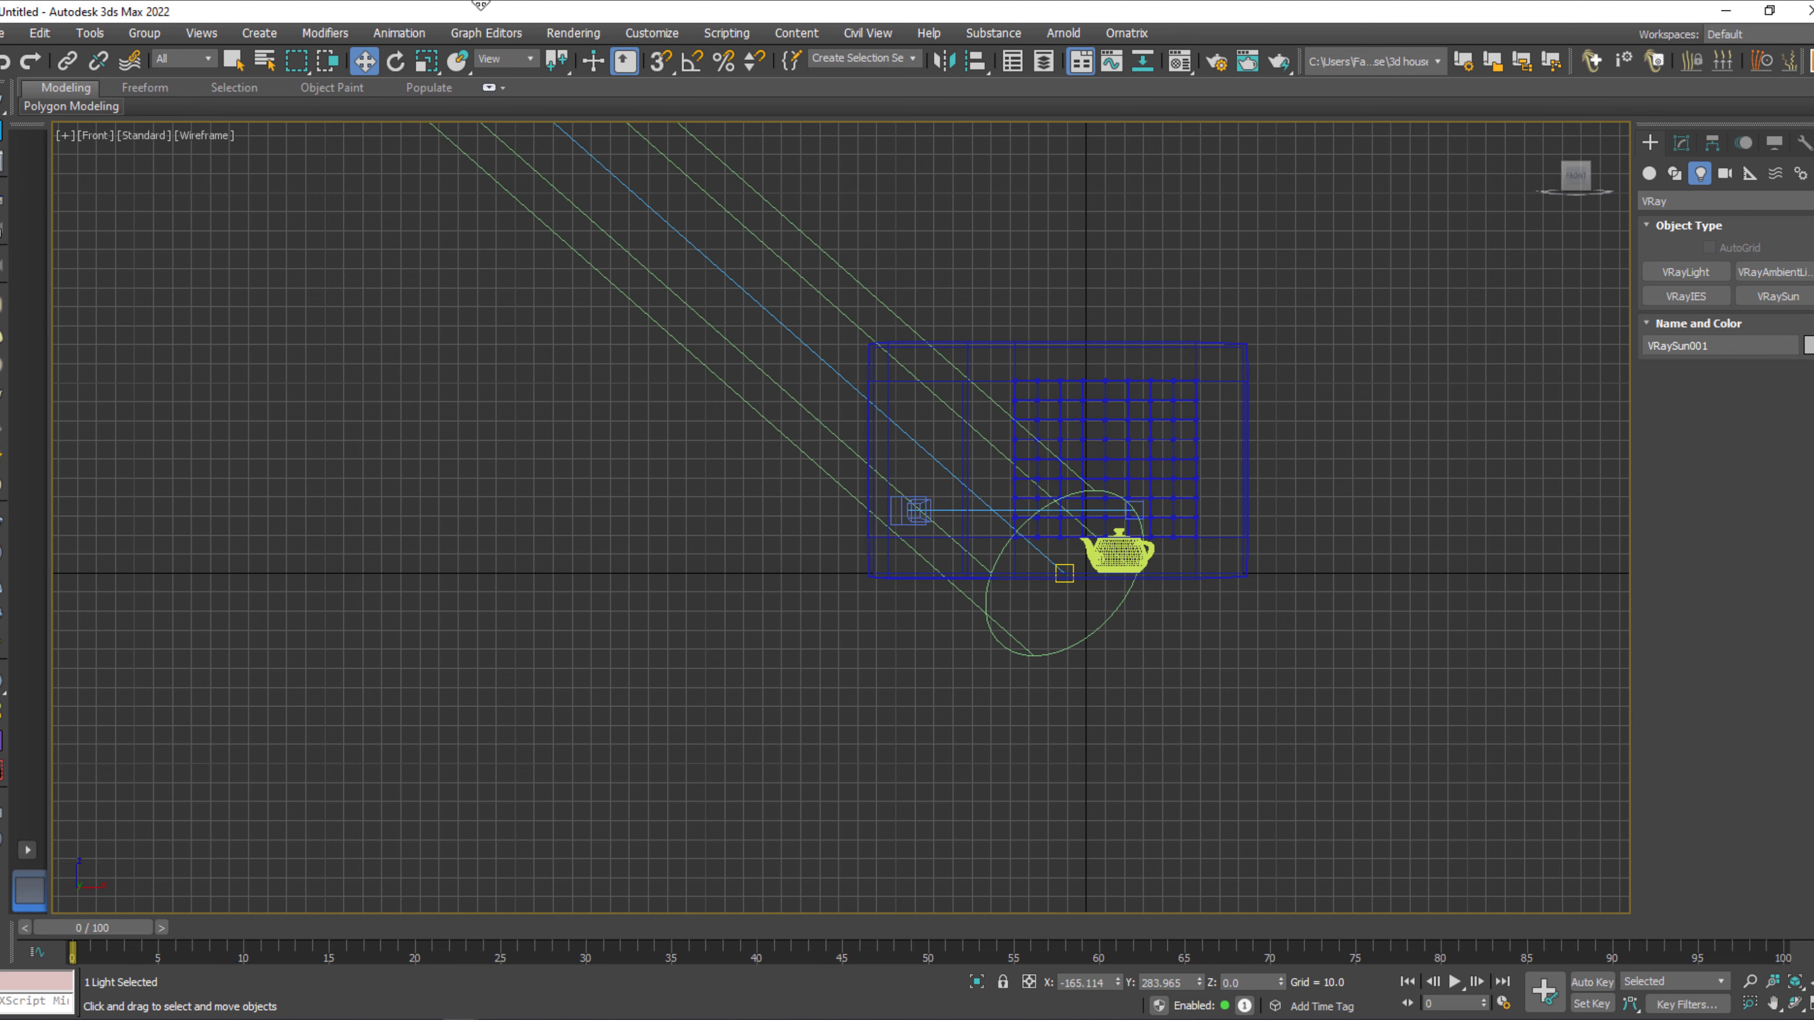
Switch the viewport to the VRayCam001 camera view and clear the sun selection.
scroll(781, 438, down, 2)
key(c)
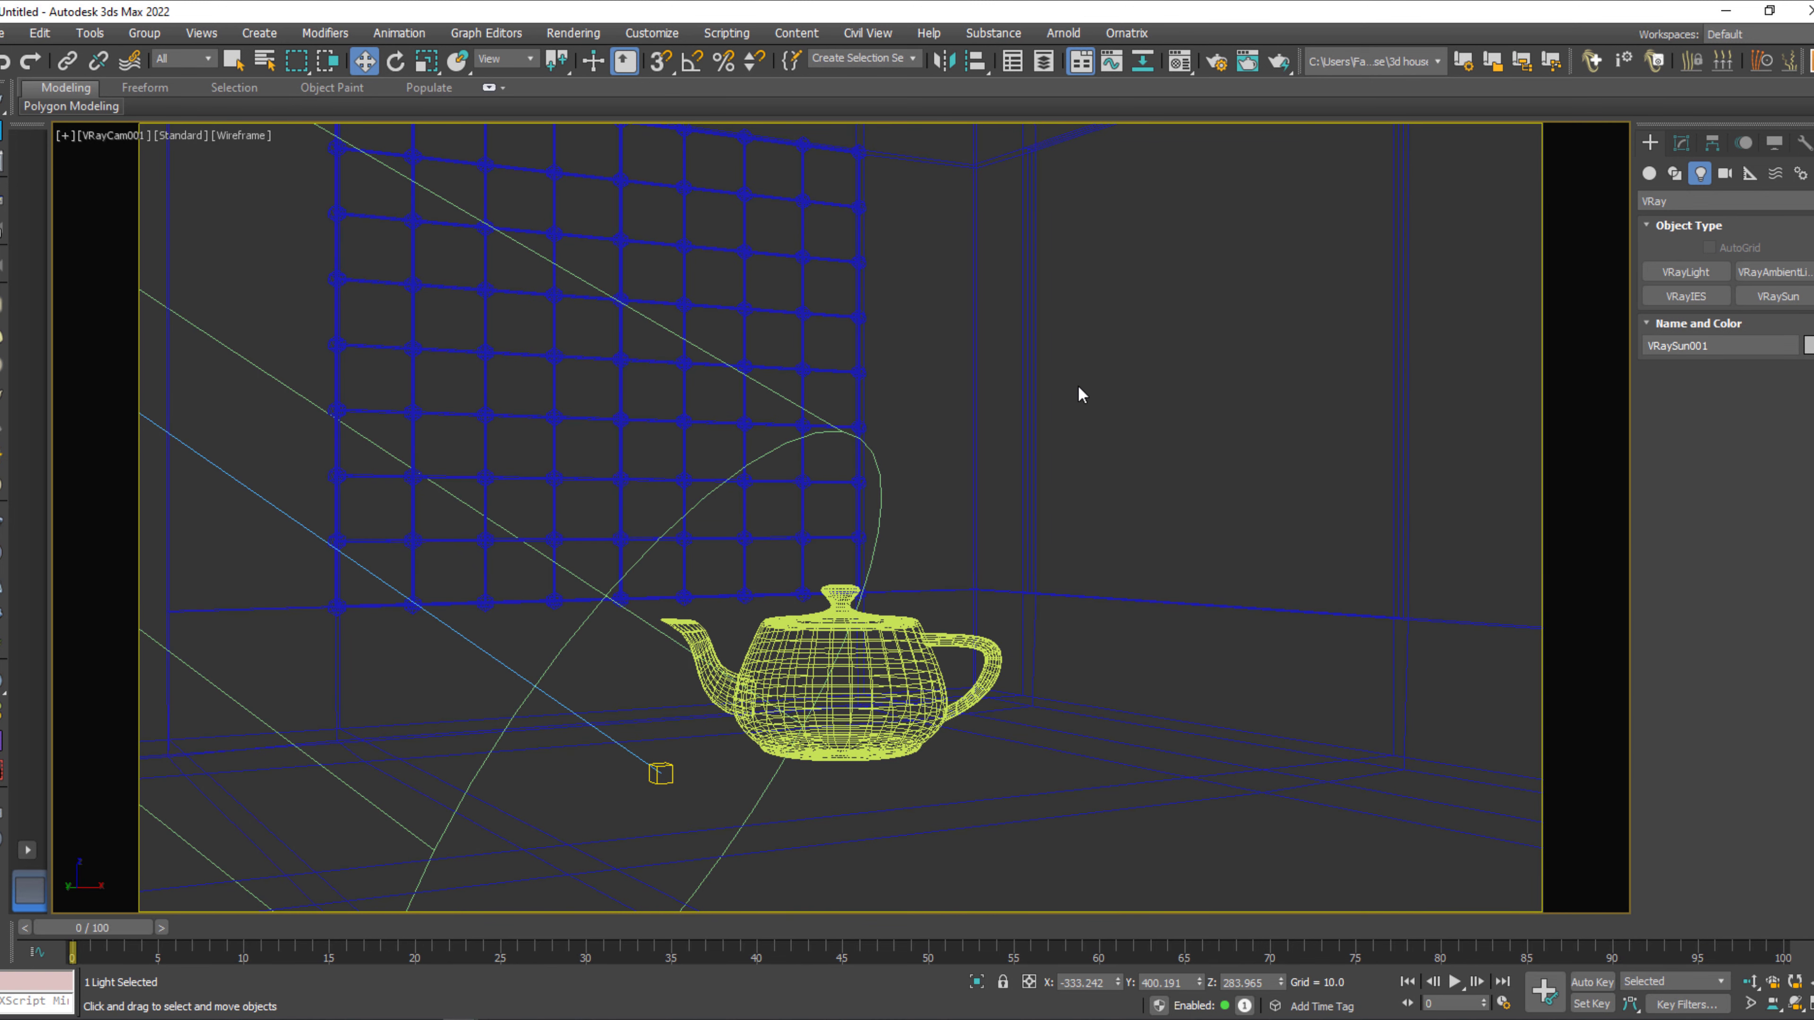
click(1081, 395)
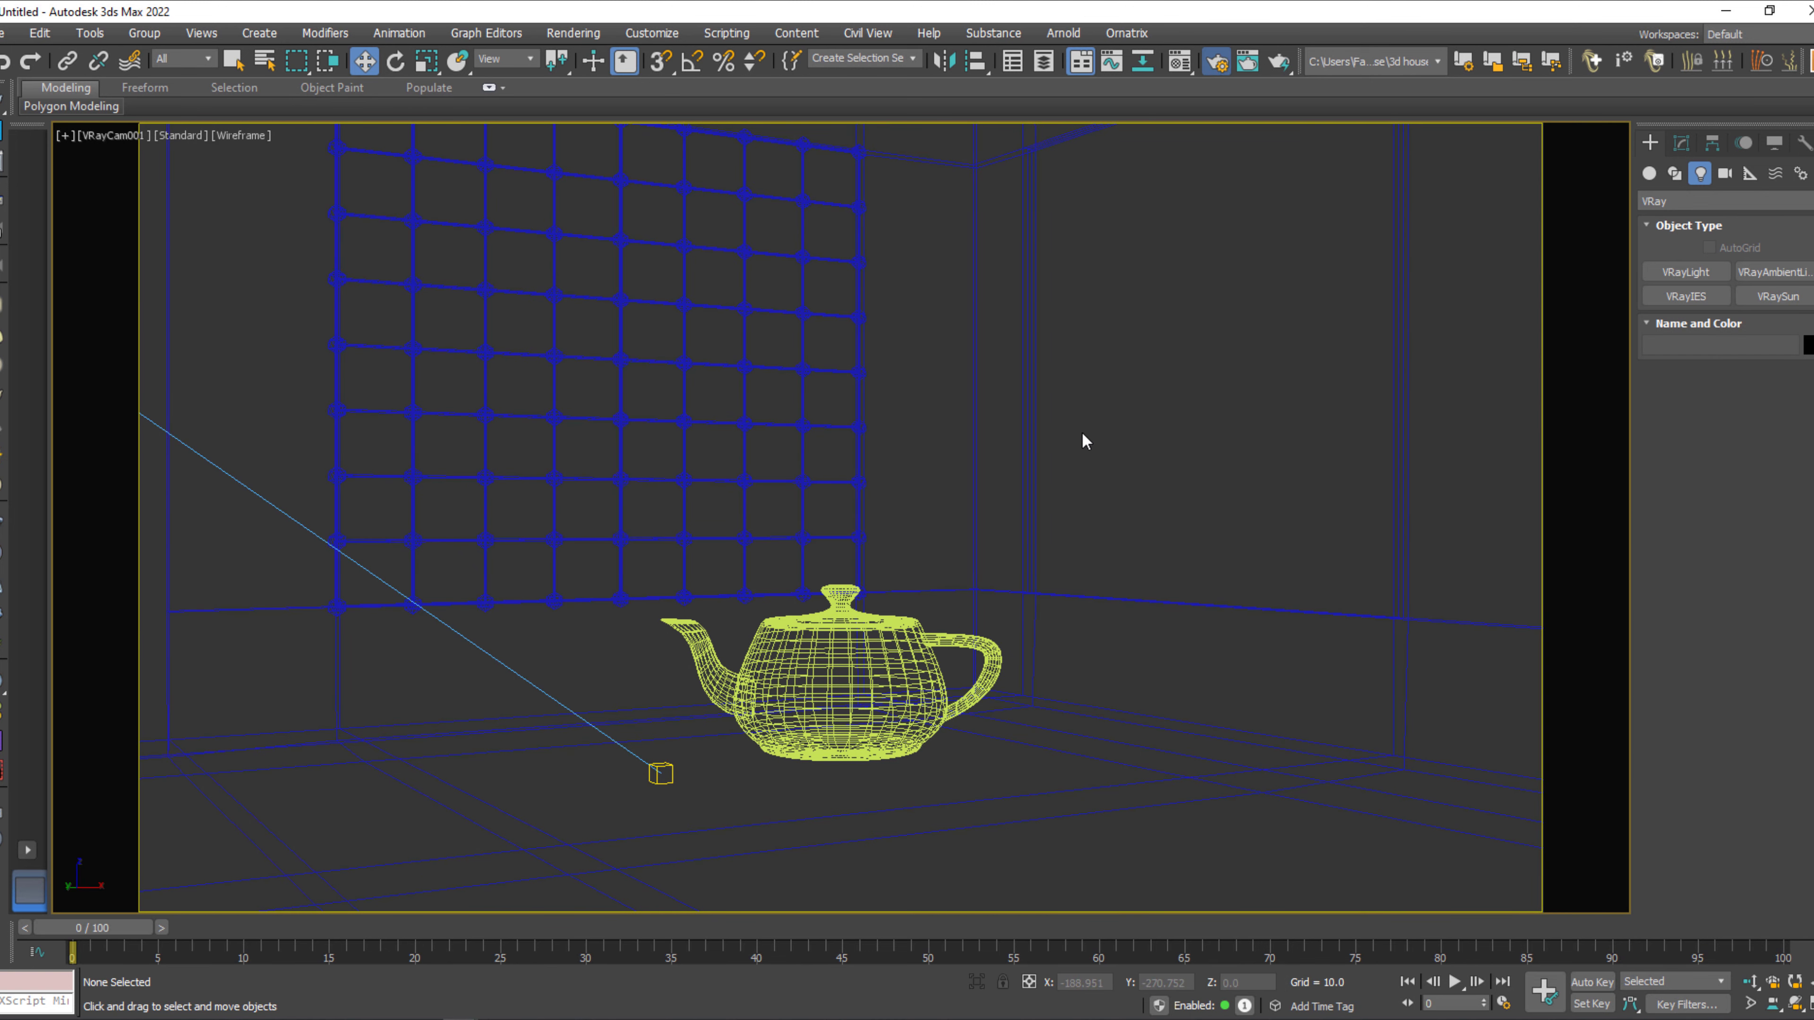
Set the V-Ray image sampler to Bucket, with max subdivs of 12 and a bucket width of 12.
key(F10)
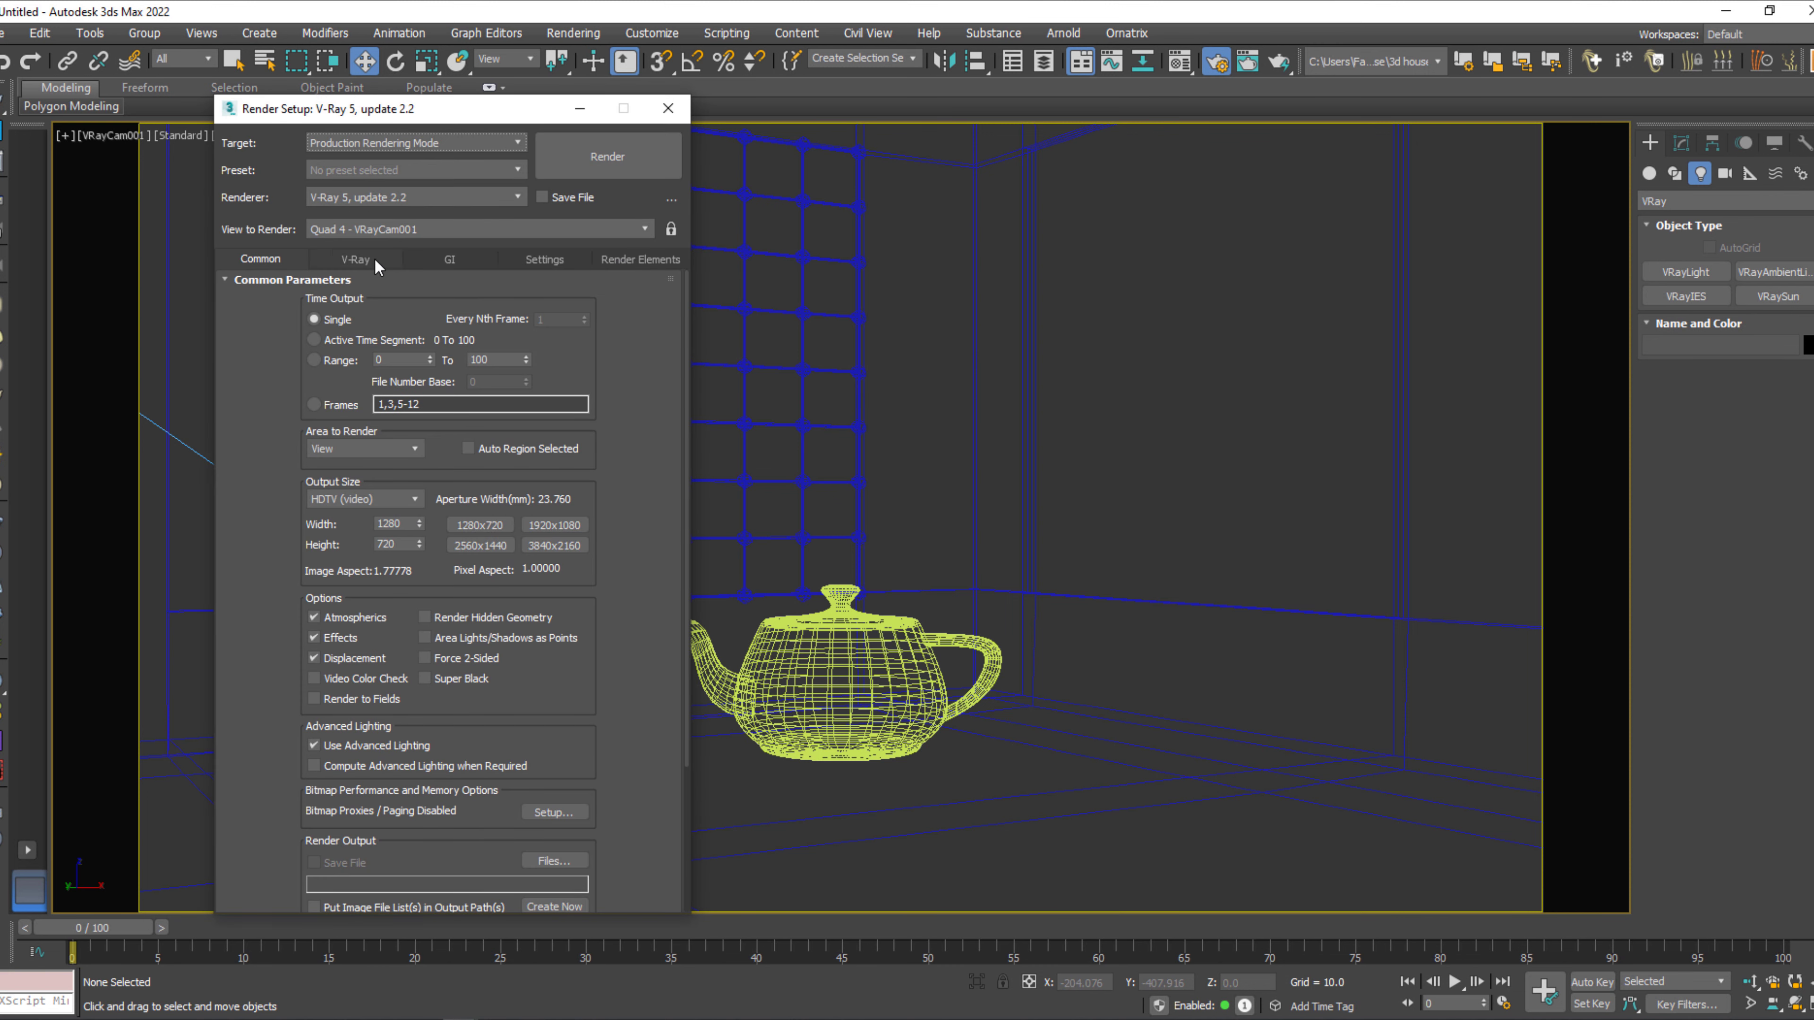
click(356, 259)
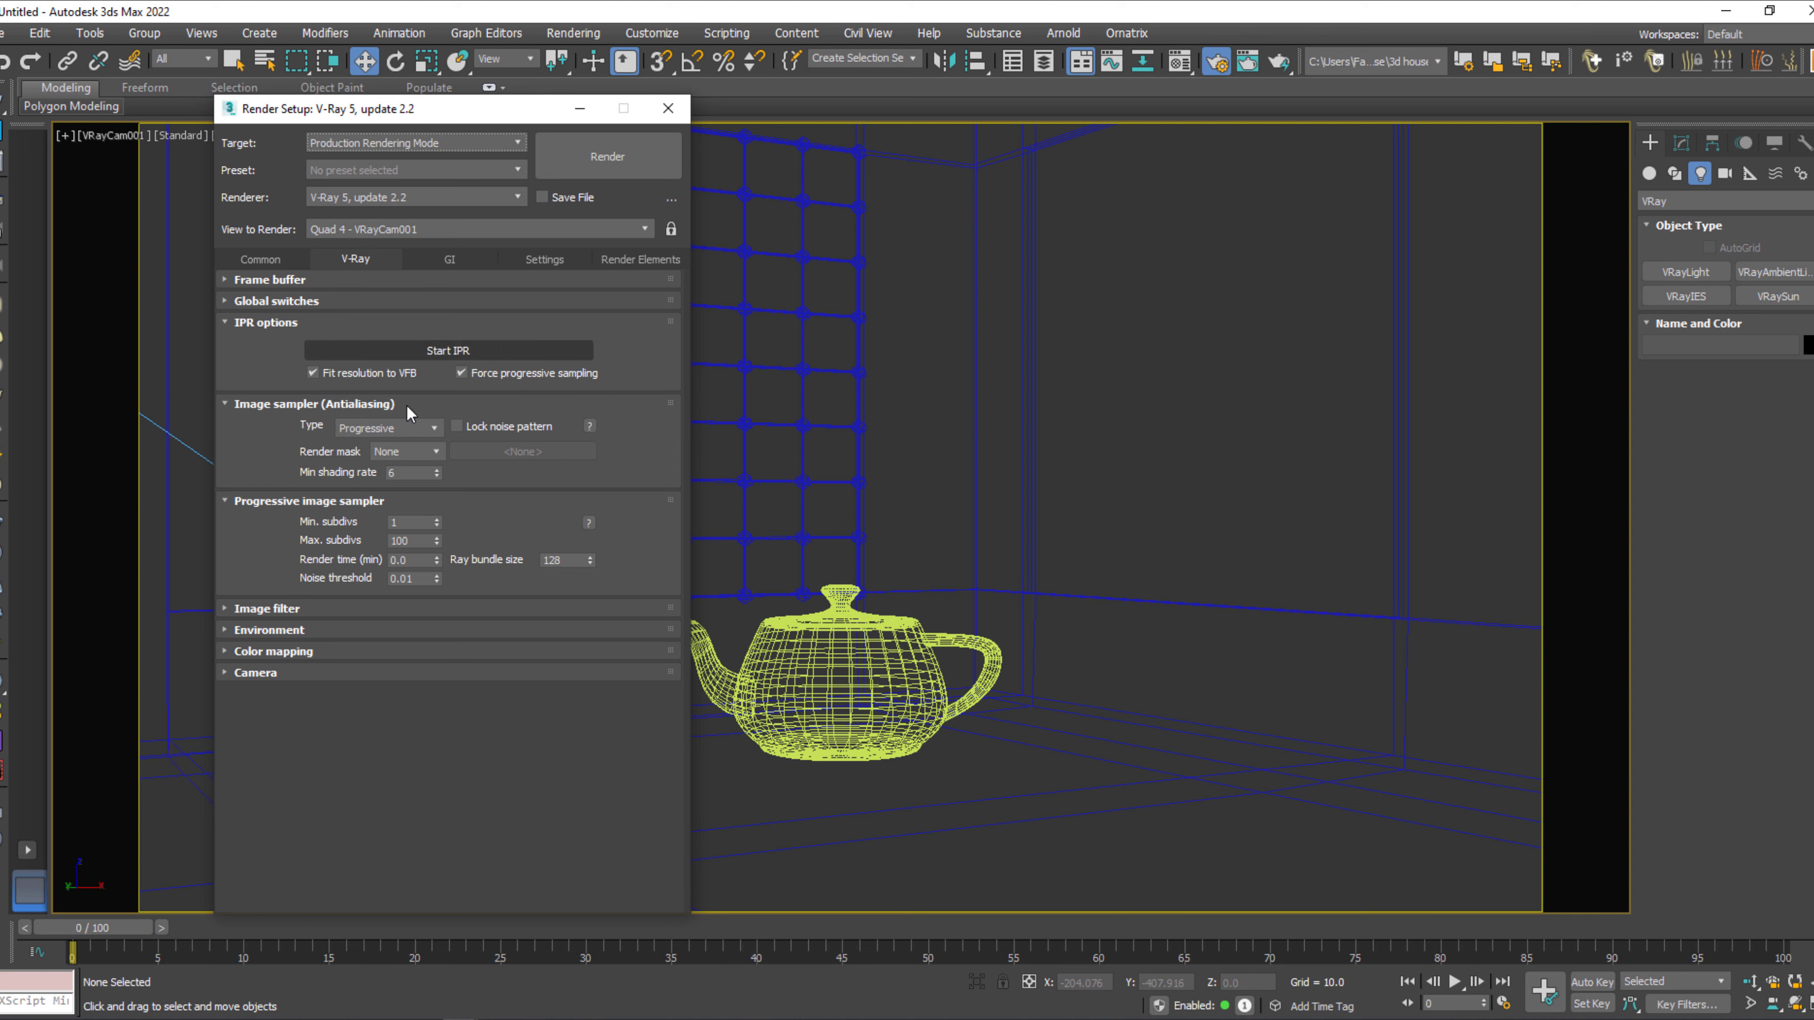
click(426, 429)
click(417, 446)
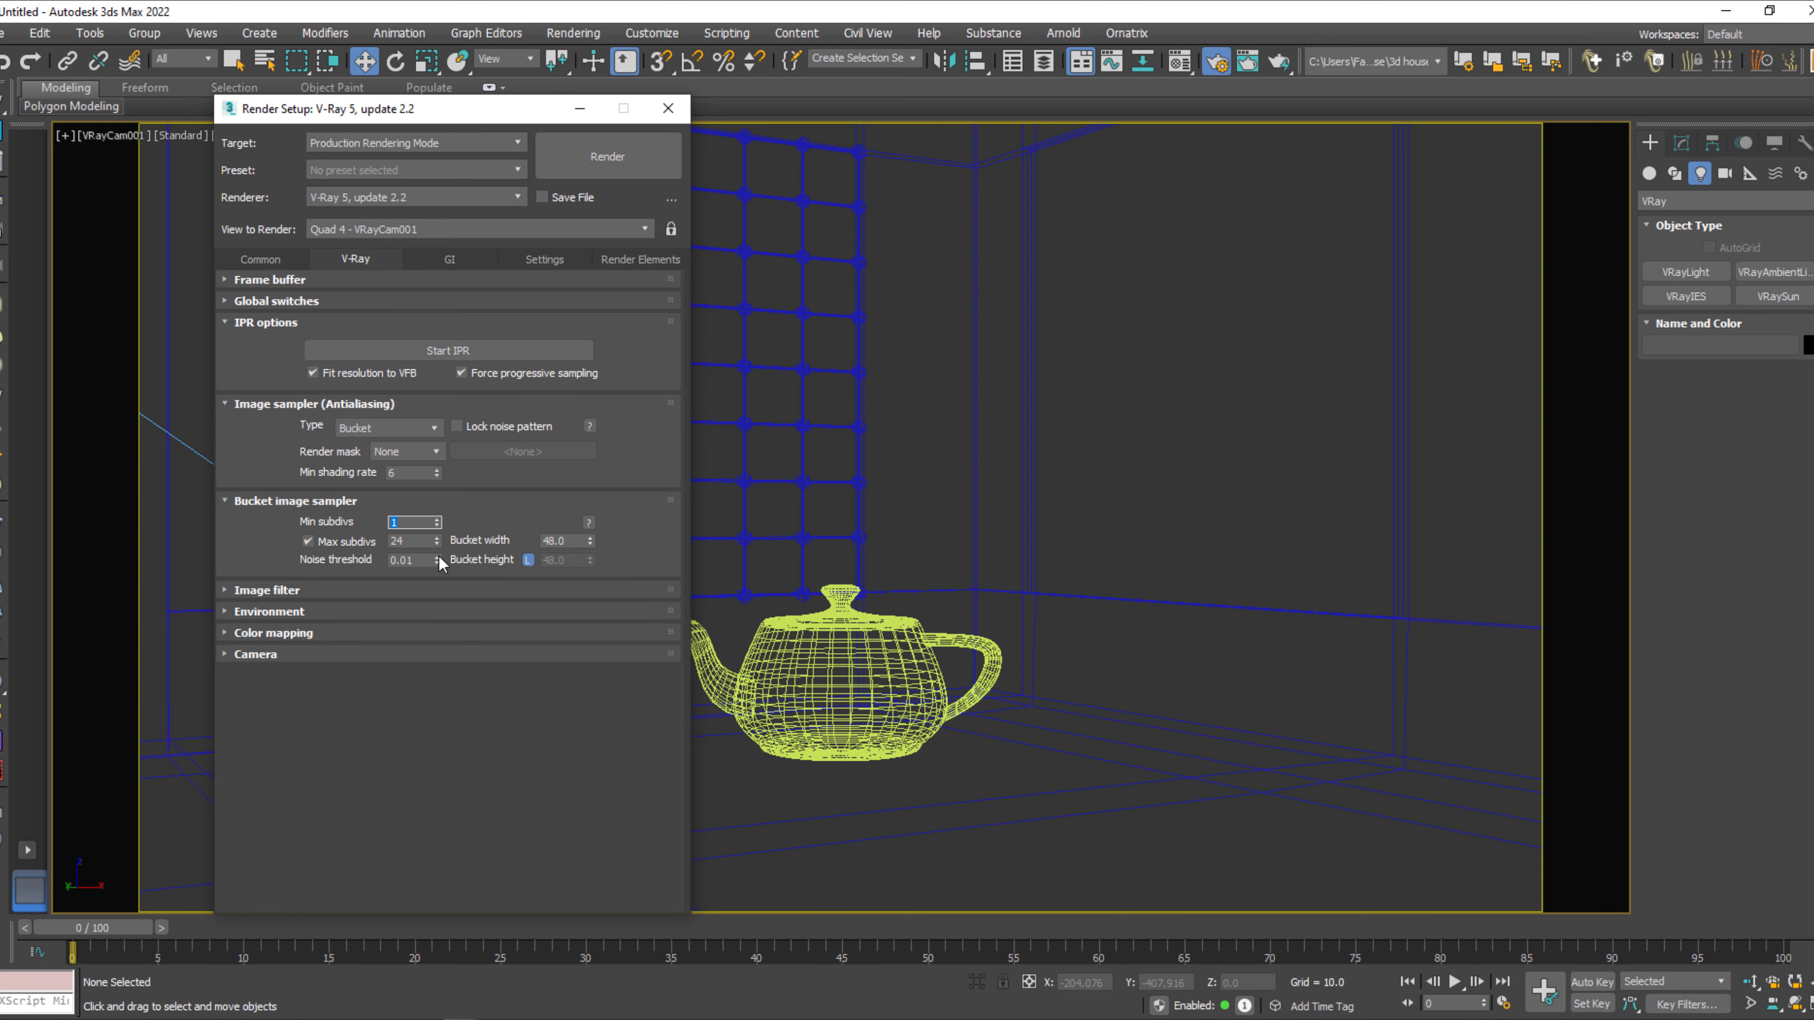
key(Tab)
key(Tab)
text(1)
Set the V-Ray color mapping type to Linear multiply and choose the color mapping mode in its advanced options.
click(272, 633)
click(385, 657)
click(368, 673)
click(553, 655)
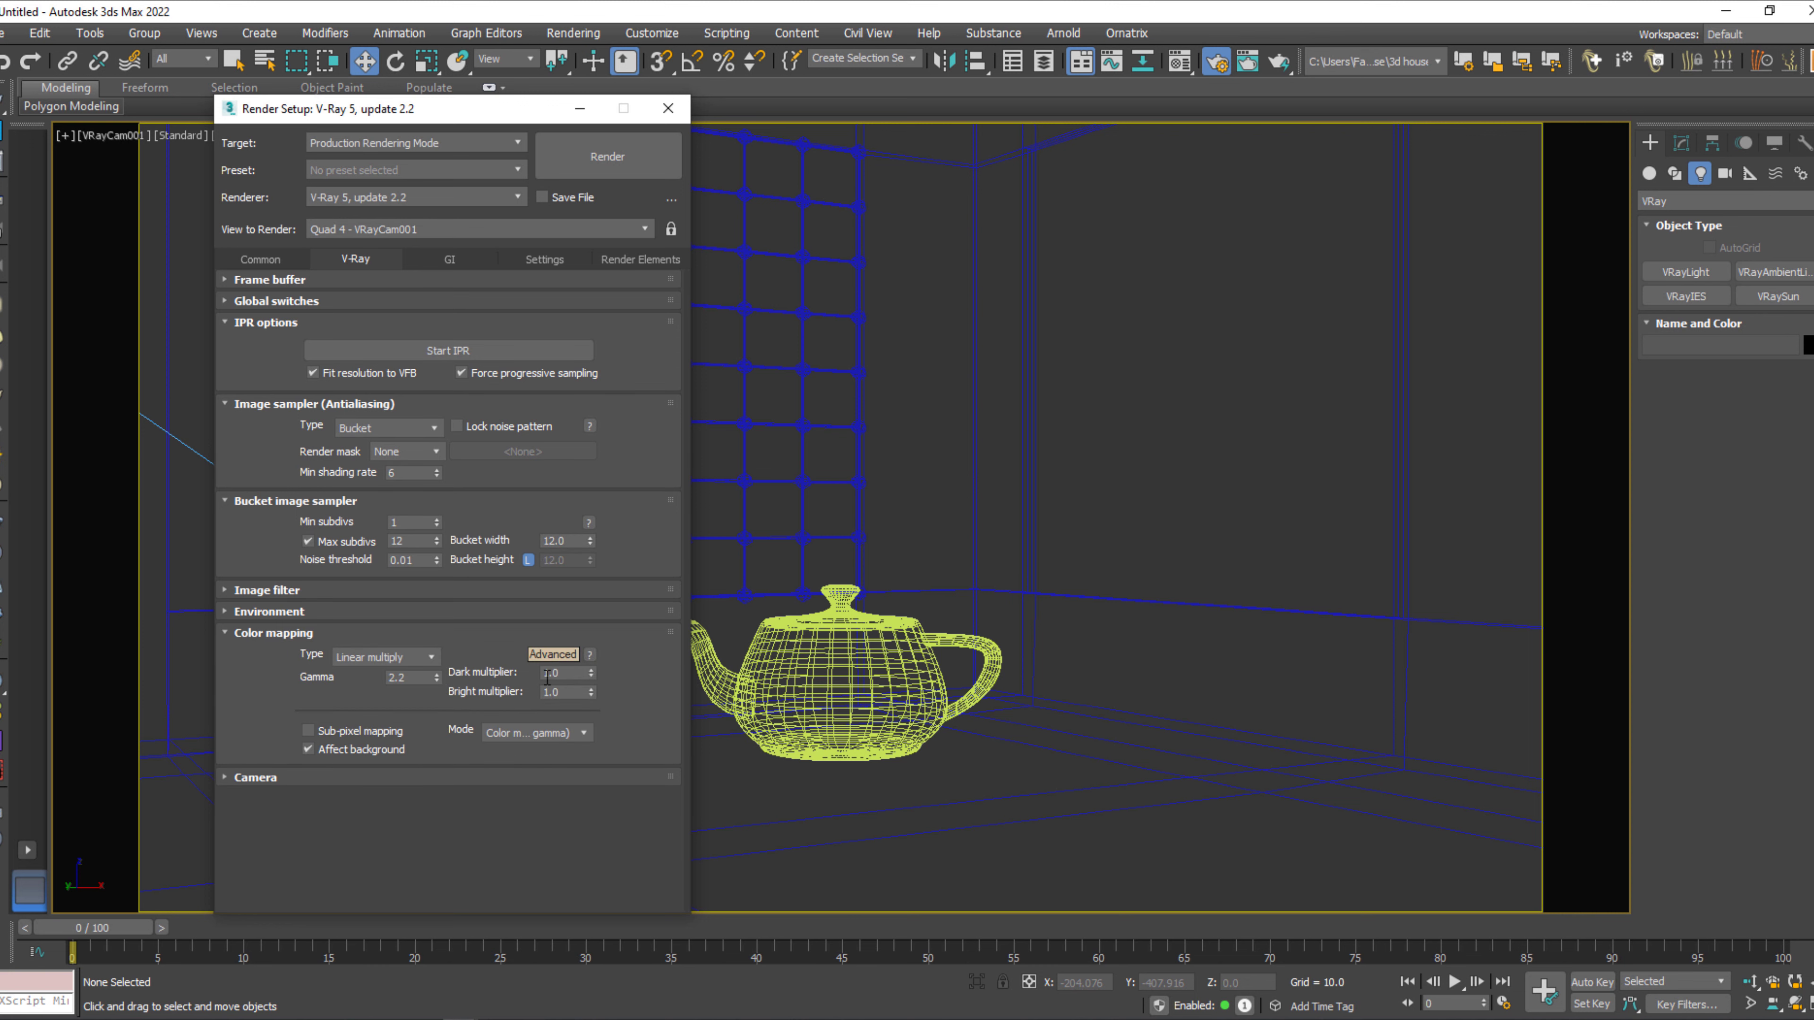
click(542, 741)
click(529, 761)
Set the primary GI engine to Irradiance map and the secondary engine to Light cache.
click(447, 260)
click(432, 322)
click(418, 335)
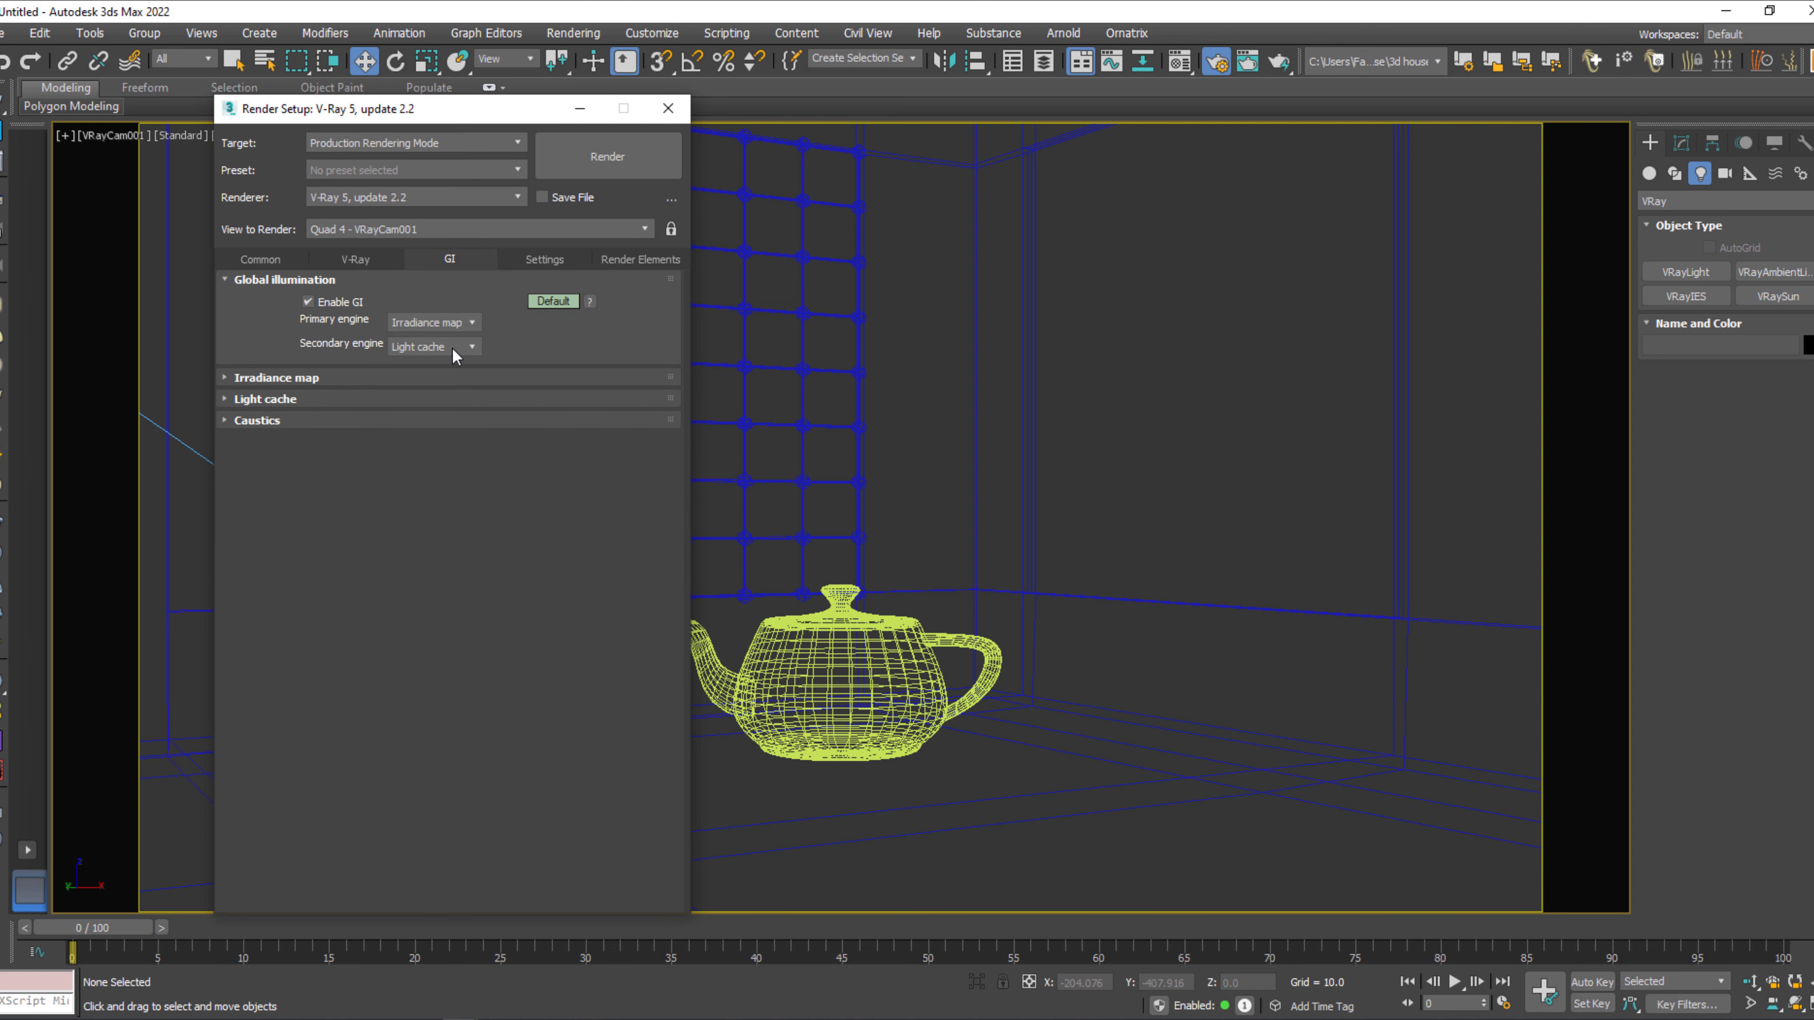
click(436, 346)
click(429, 390)
Set the light cache subdivs to 2200 and the irradiance map preset to Medium.
click(300, 400)
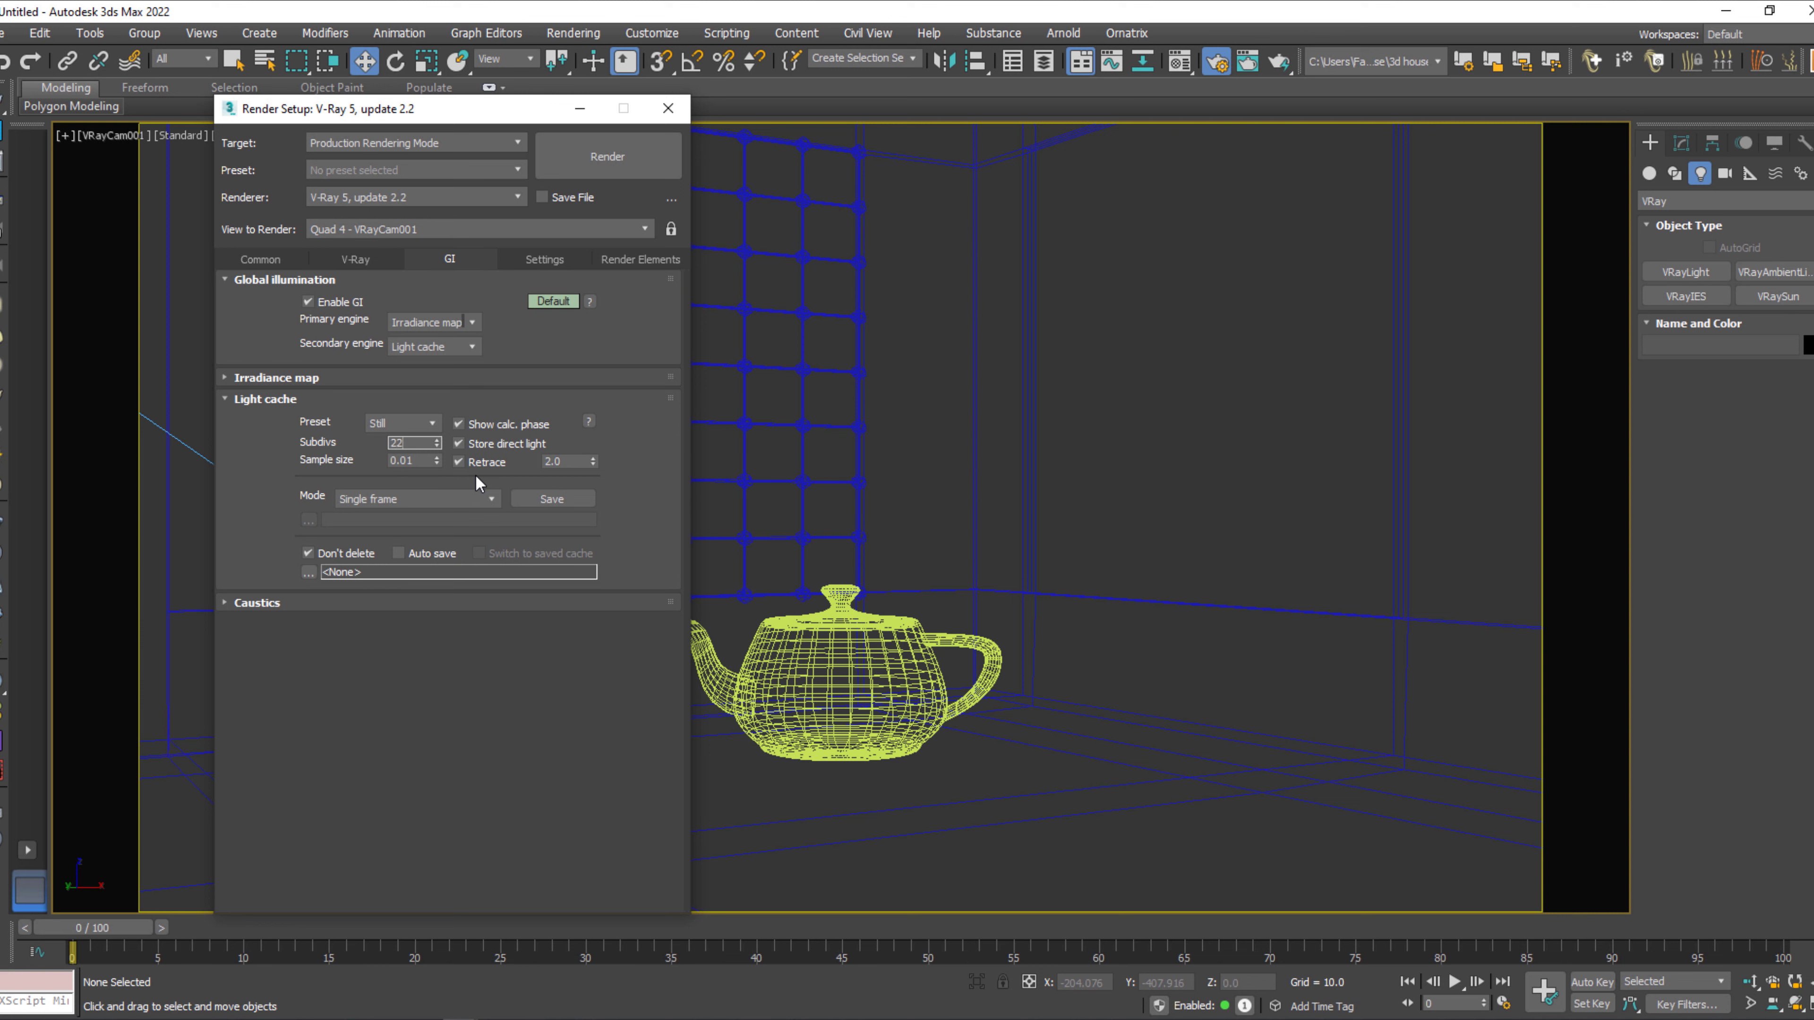
text(2200)
key(Return)
click(300, 379)
click(429, 402)
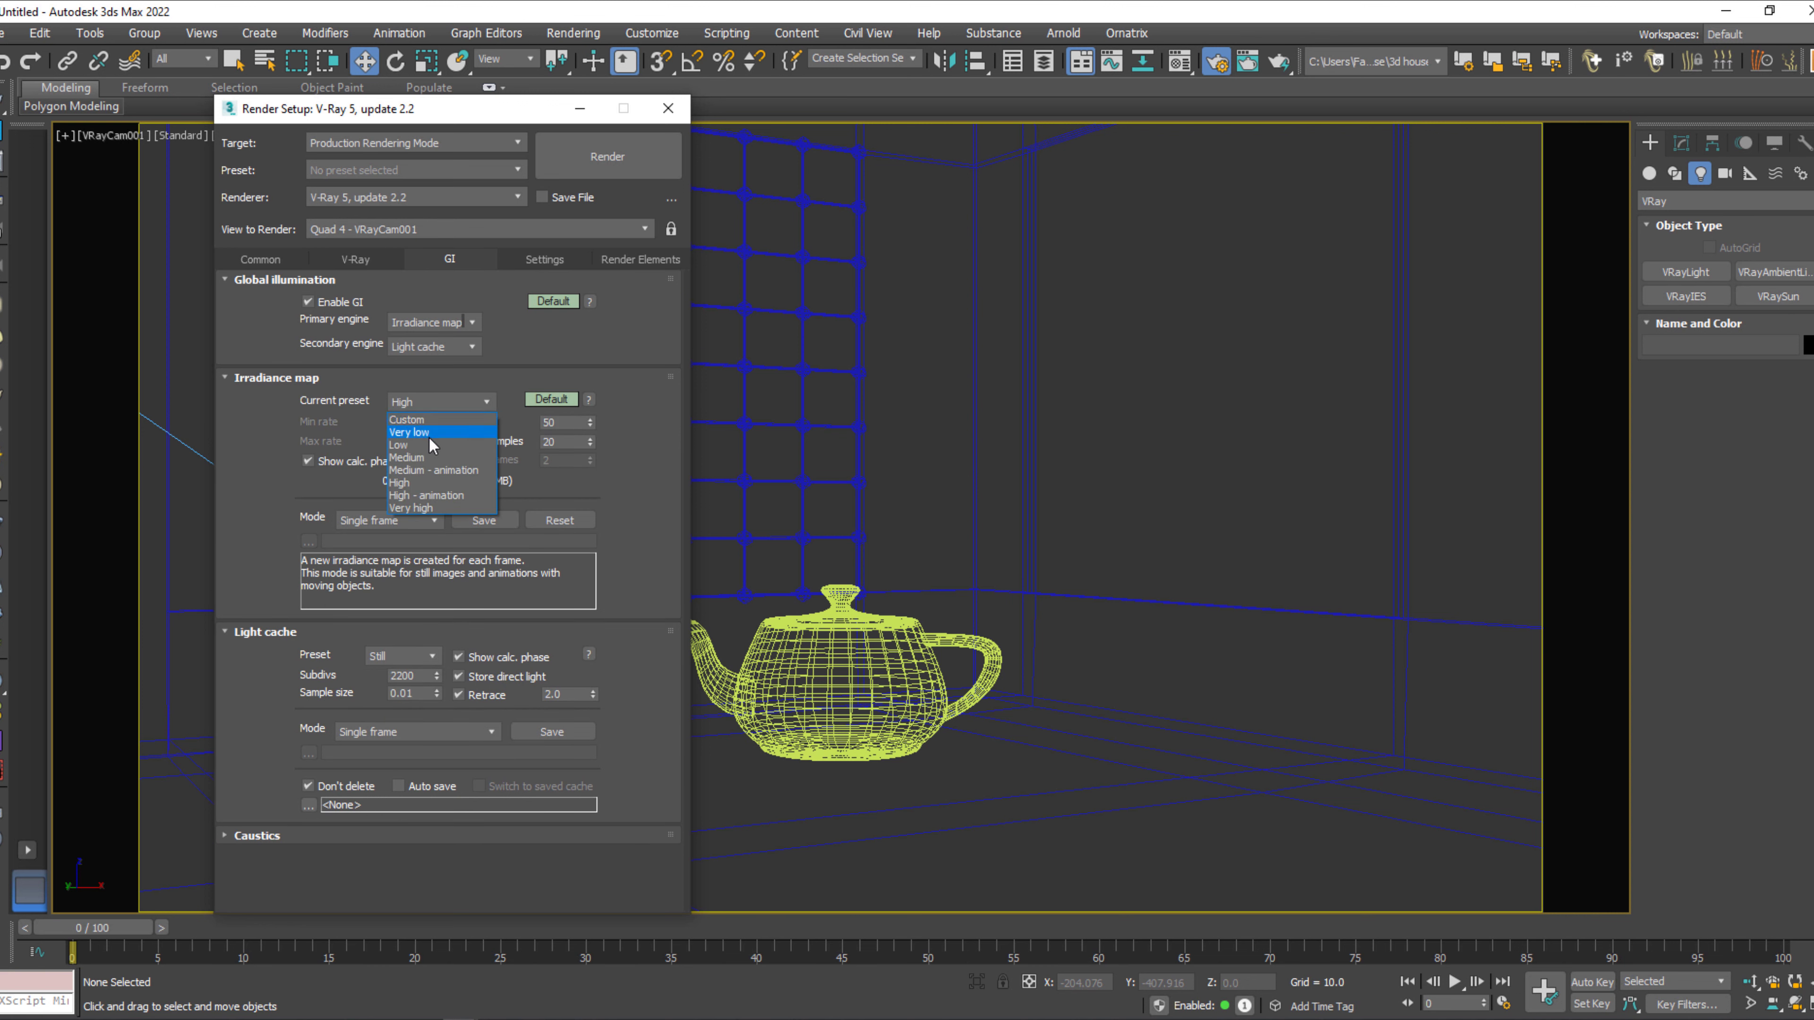
click(431, 459)
Enable the V-Ray frame stamp and run a test render of the camera view, stopping it during the light cache pass.
click(536, 260)
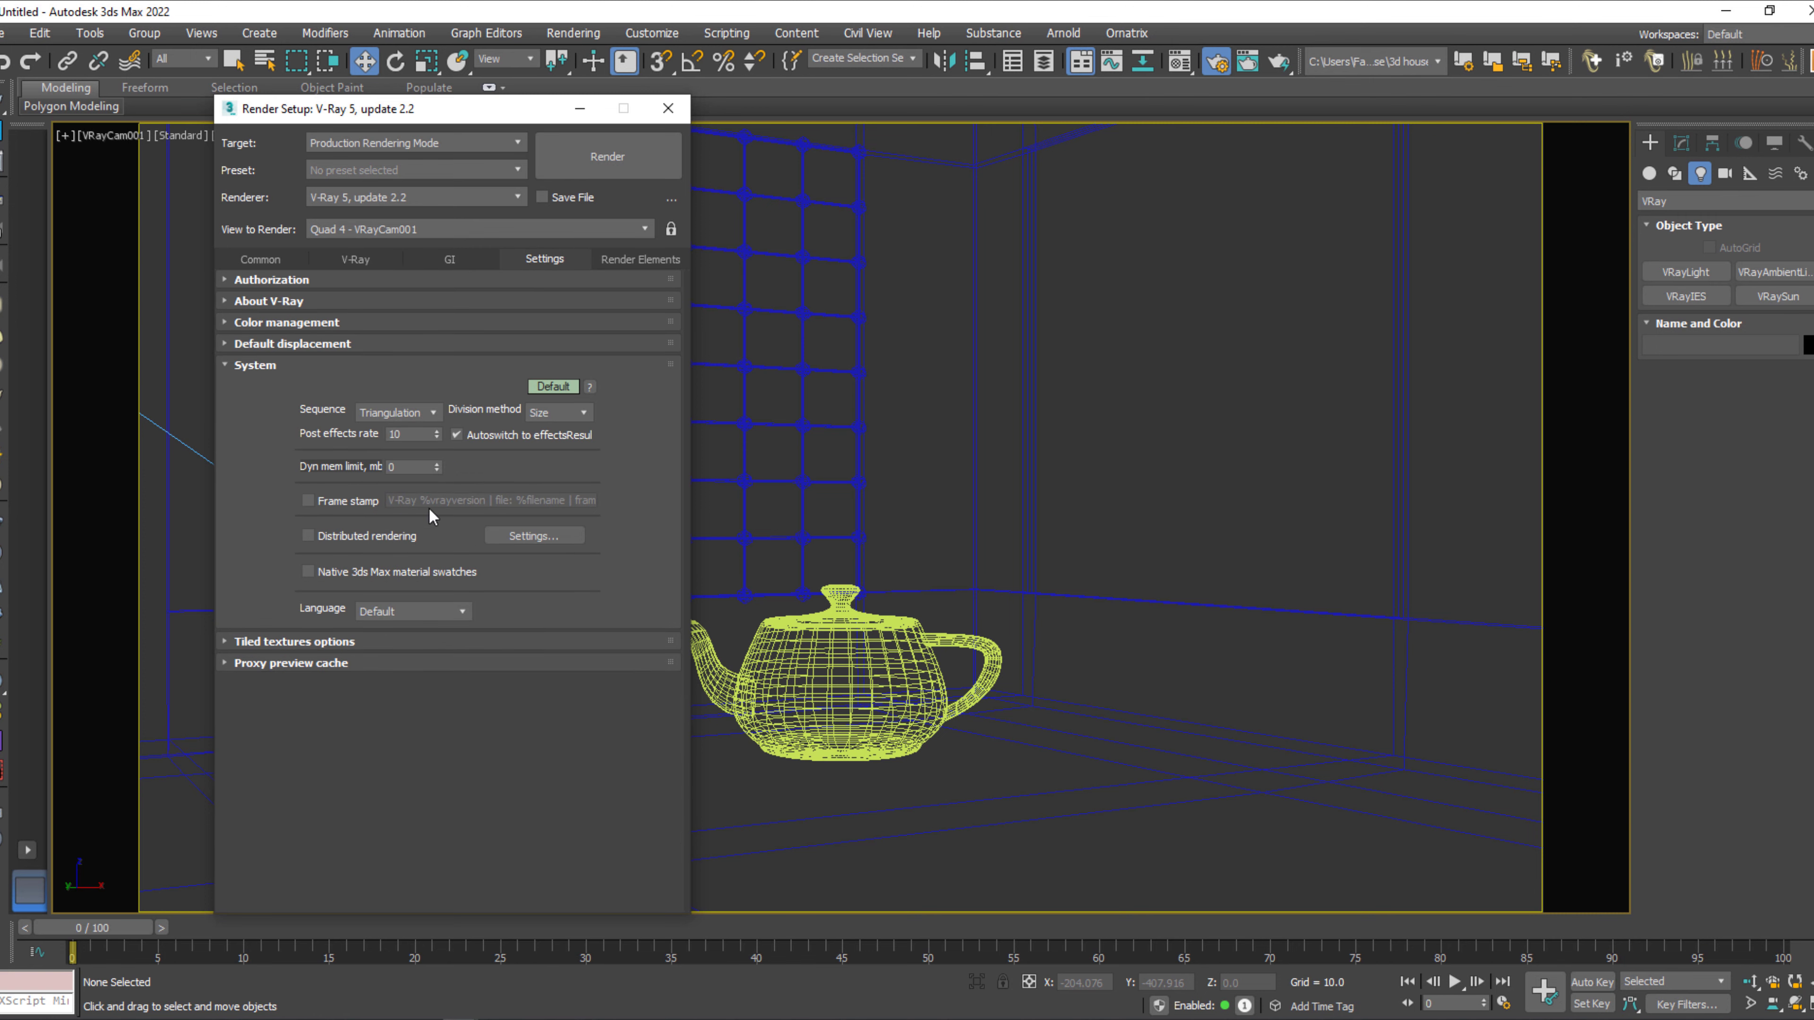
click(309, 501)
key(shift+q)
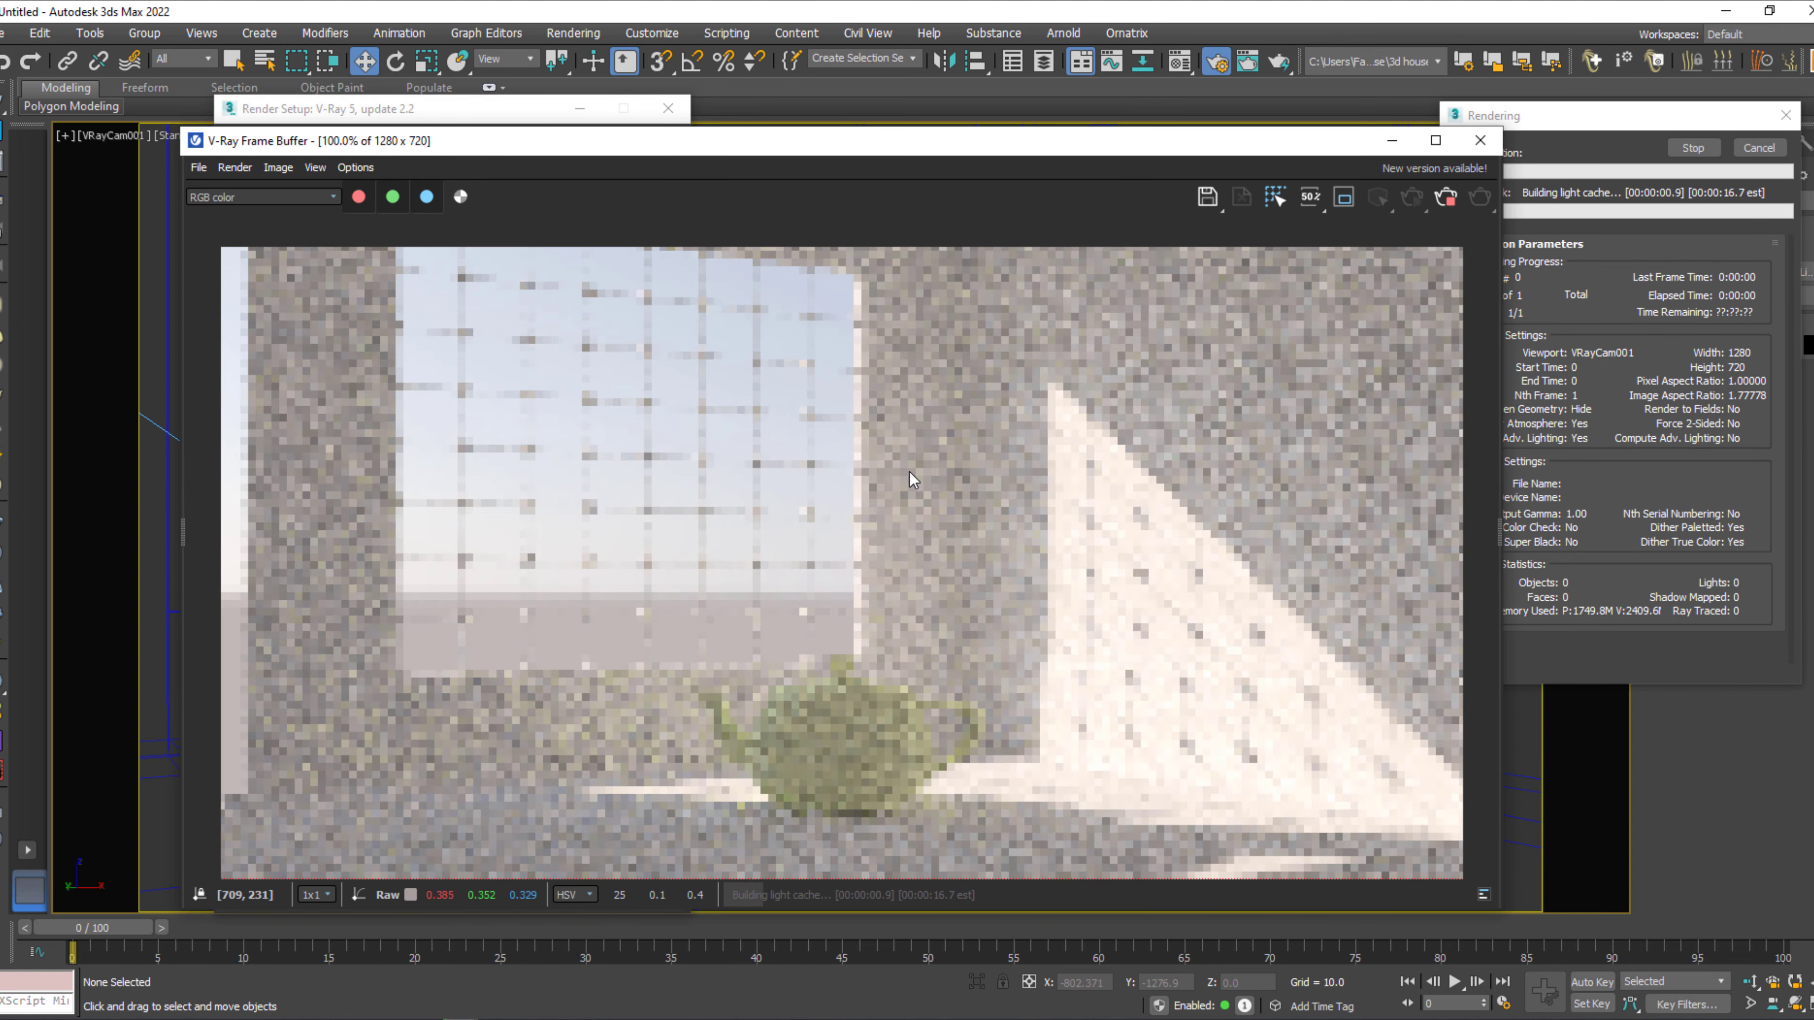
drag(1110, 143, 1119, 76)
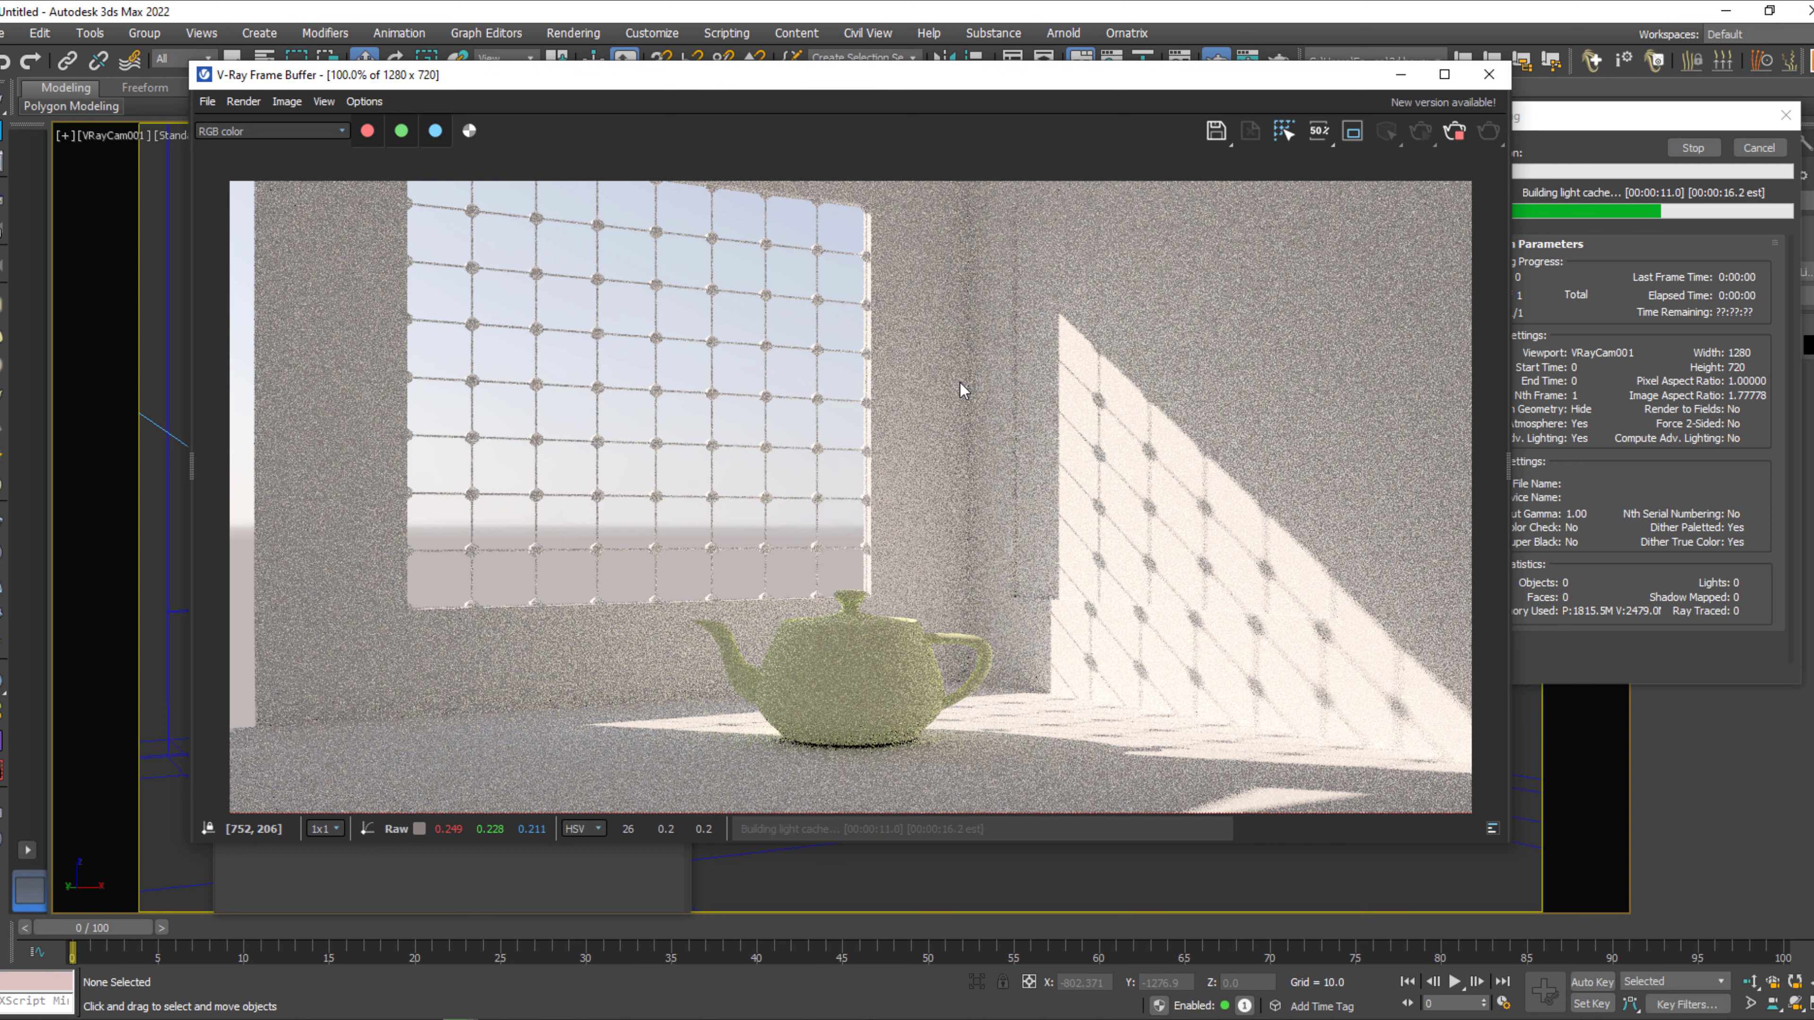
click(1696, 148)
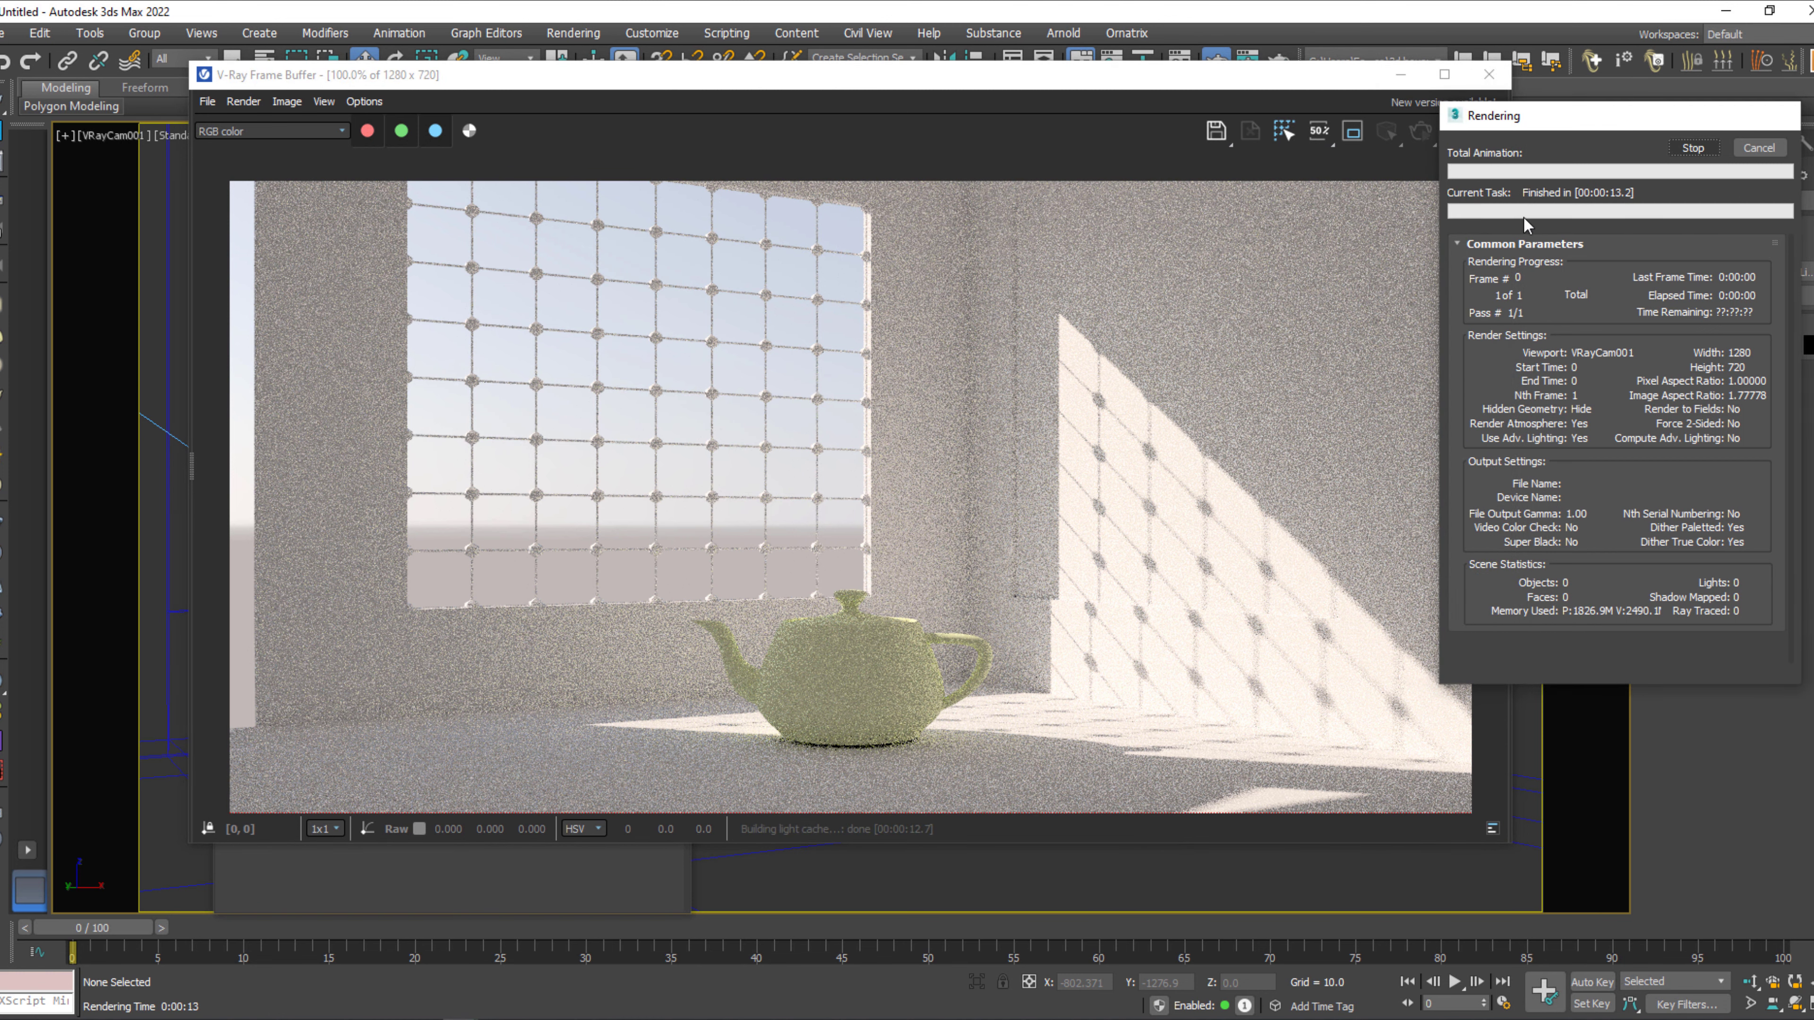
Select the V-Ray camera, set its shutter speed to 300 and render the camera view again.
drag(1323, 75, 1182, 728)
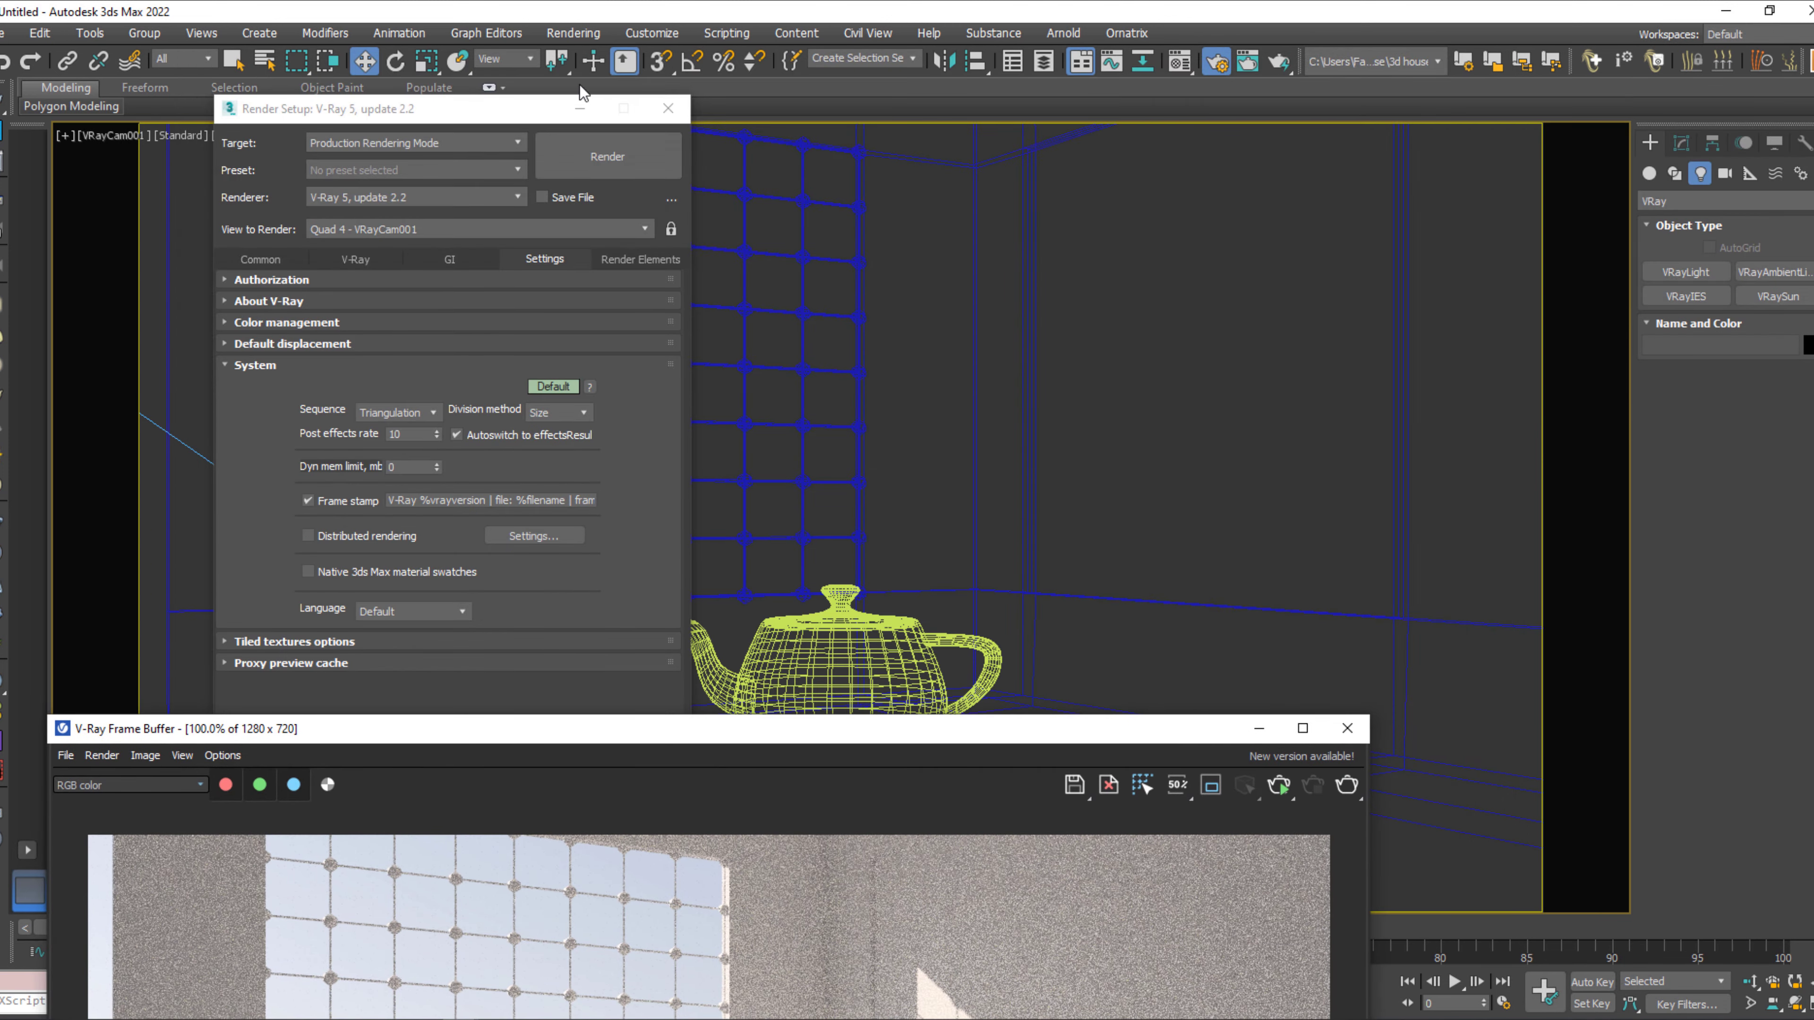
click(668, 109)
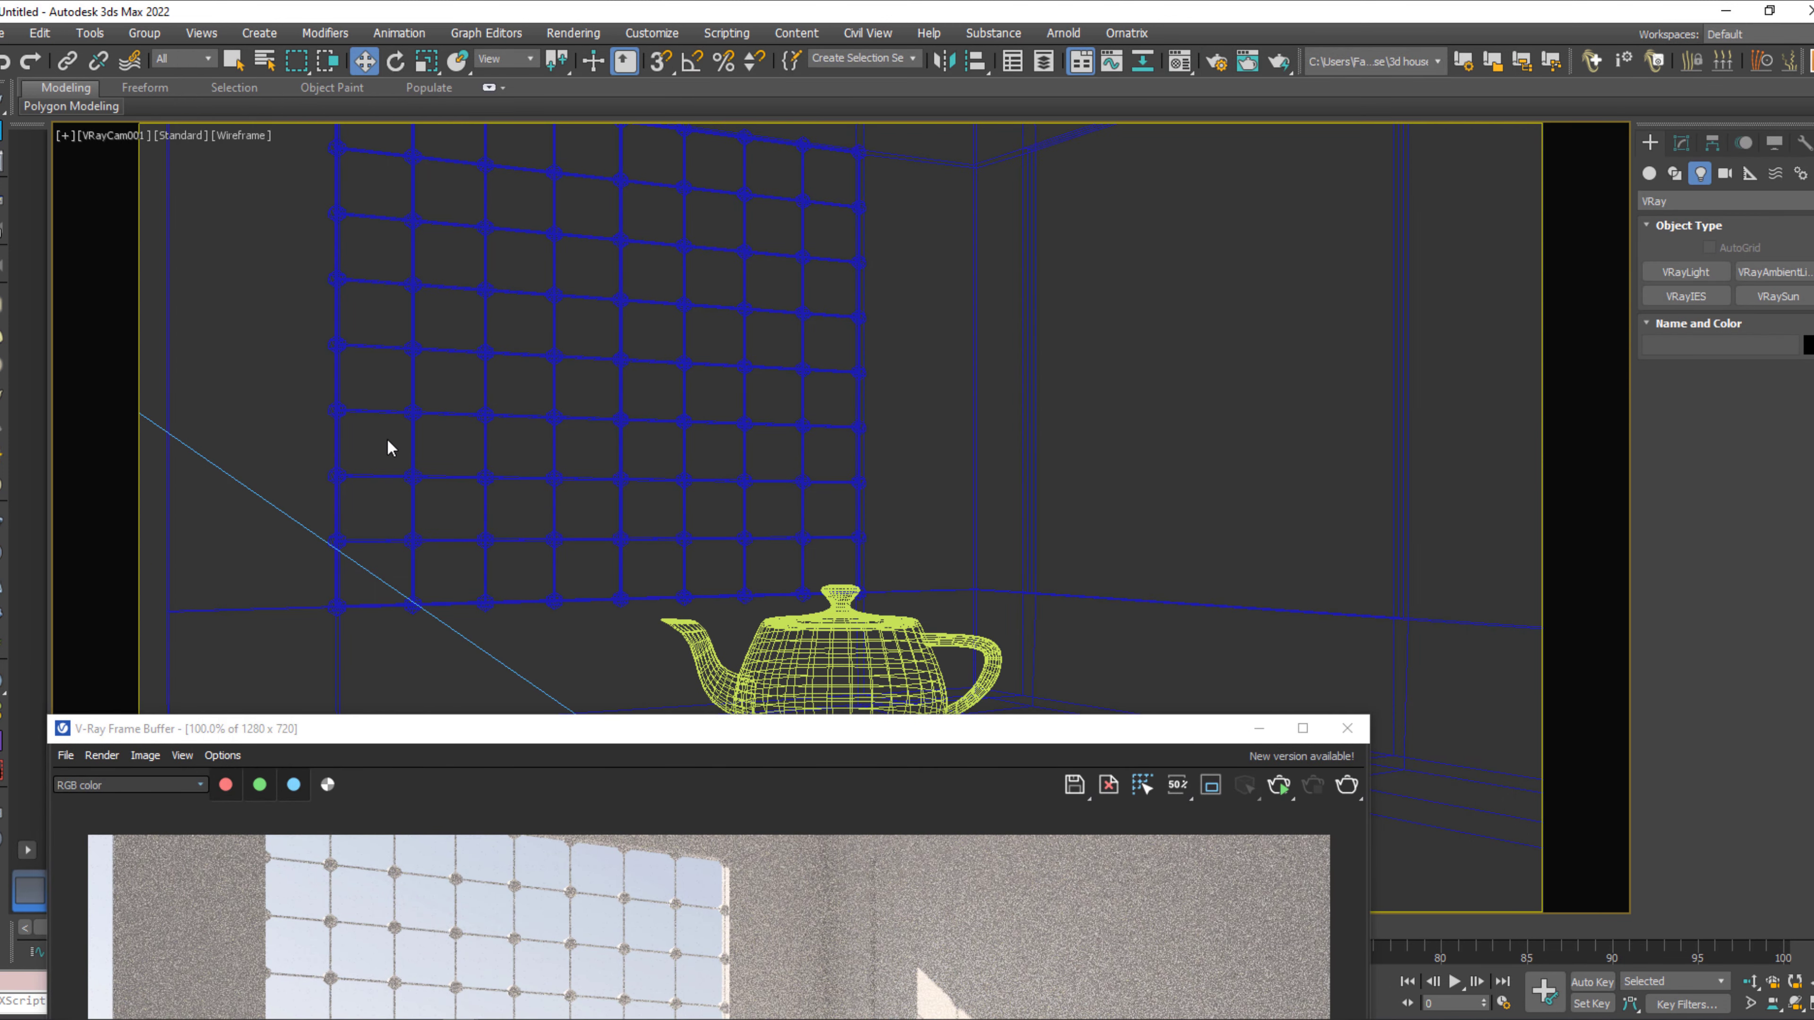
click(112, 134)
click(154, 513)
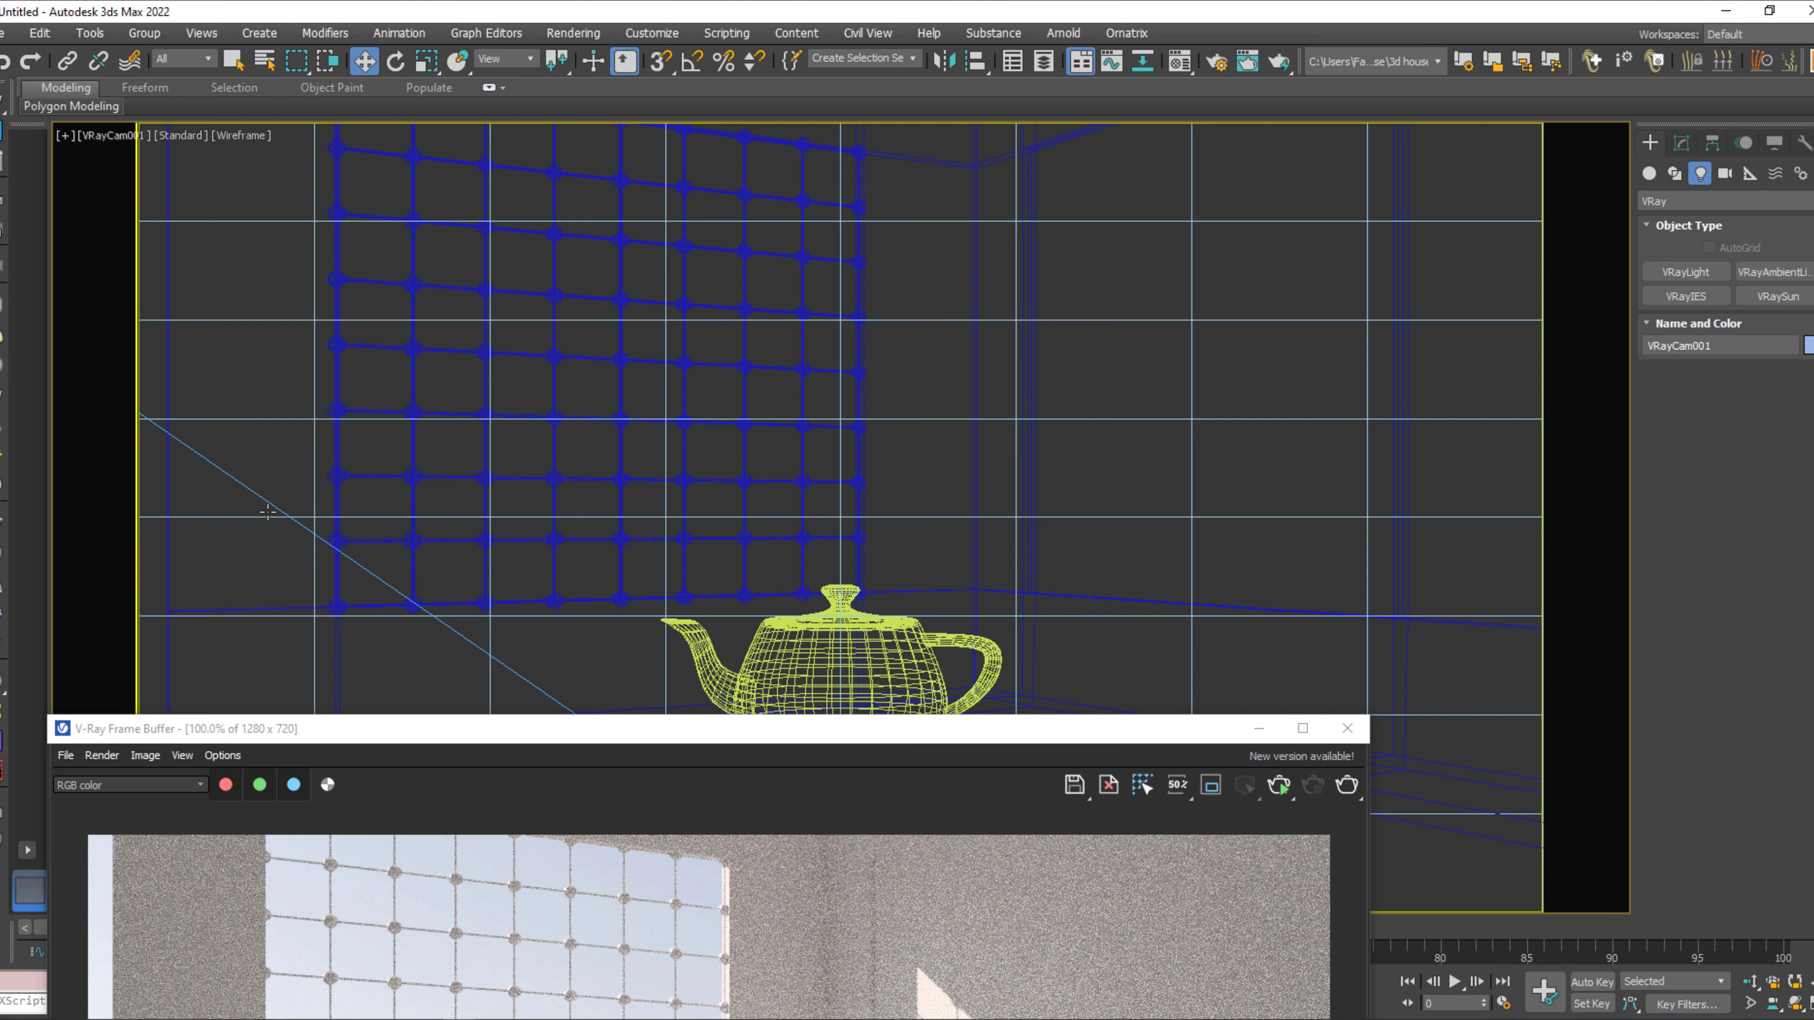
click(1682, 143)
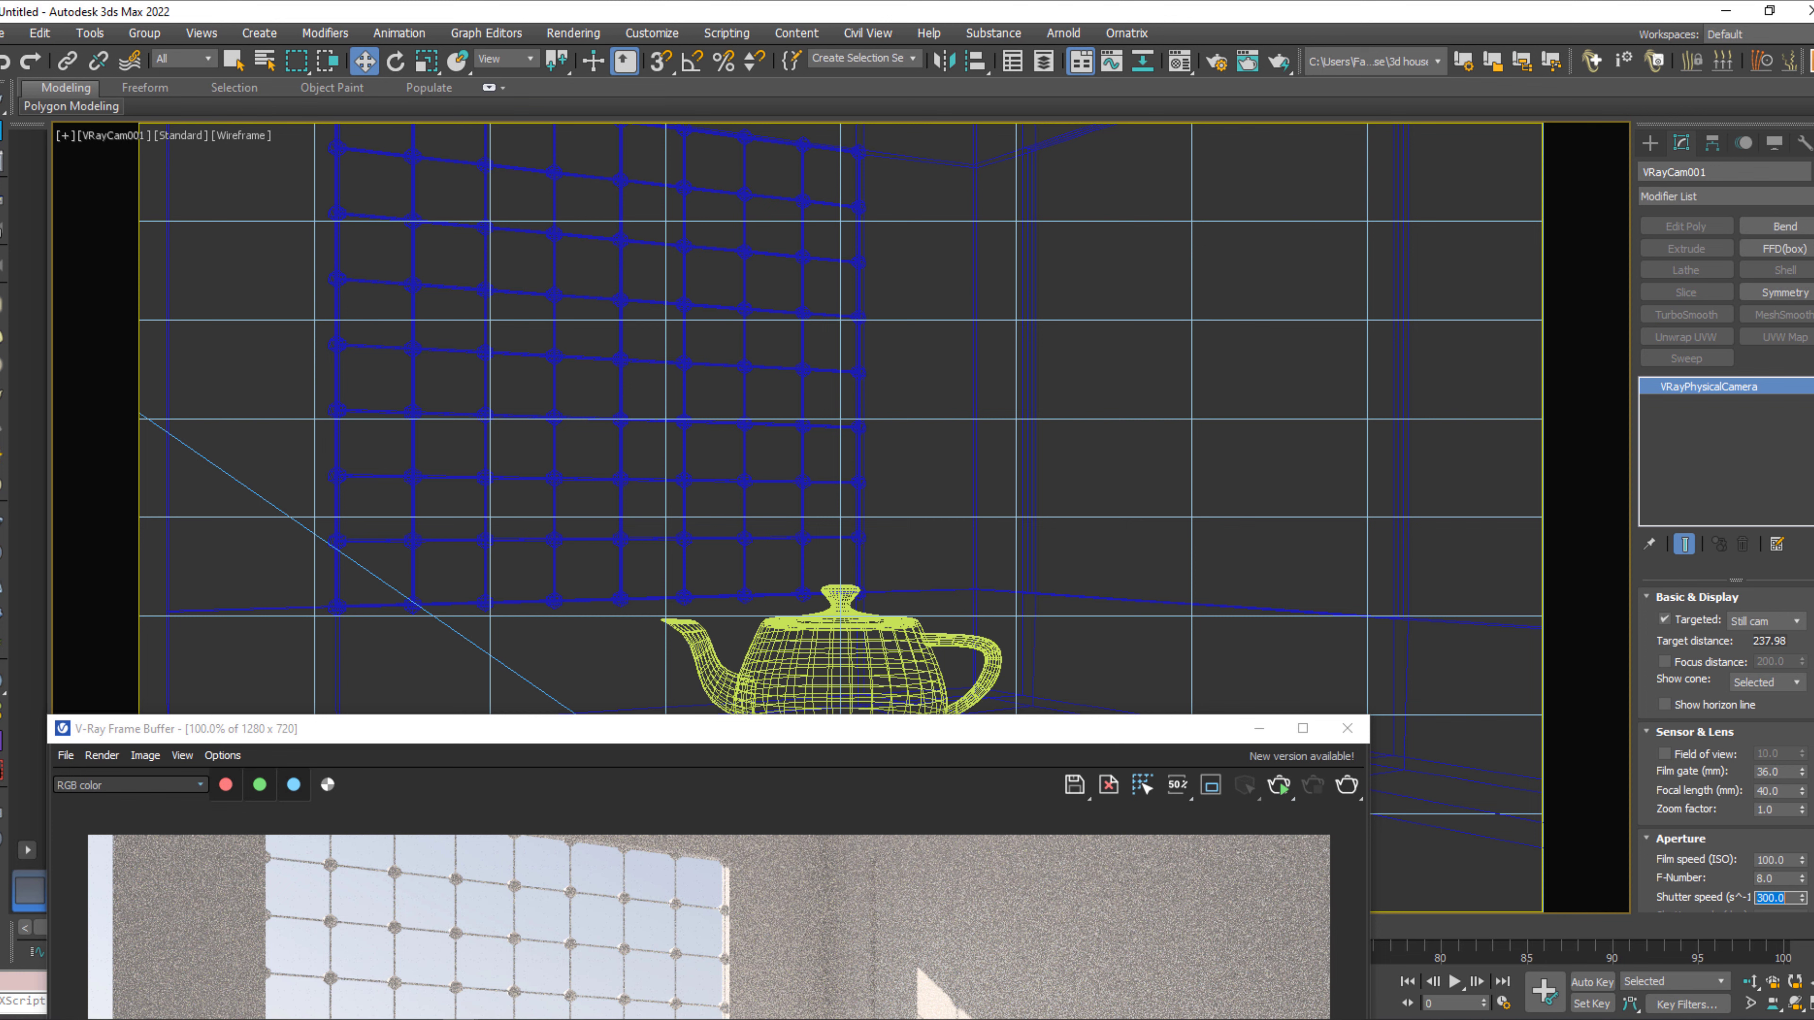
drag(1166, 744, 1311, 113)
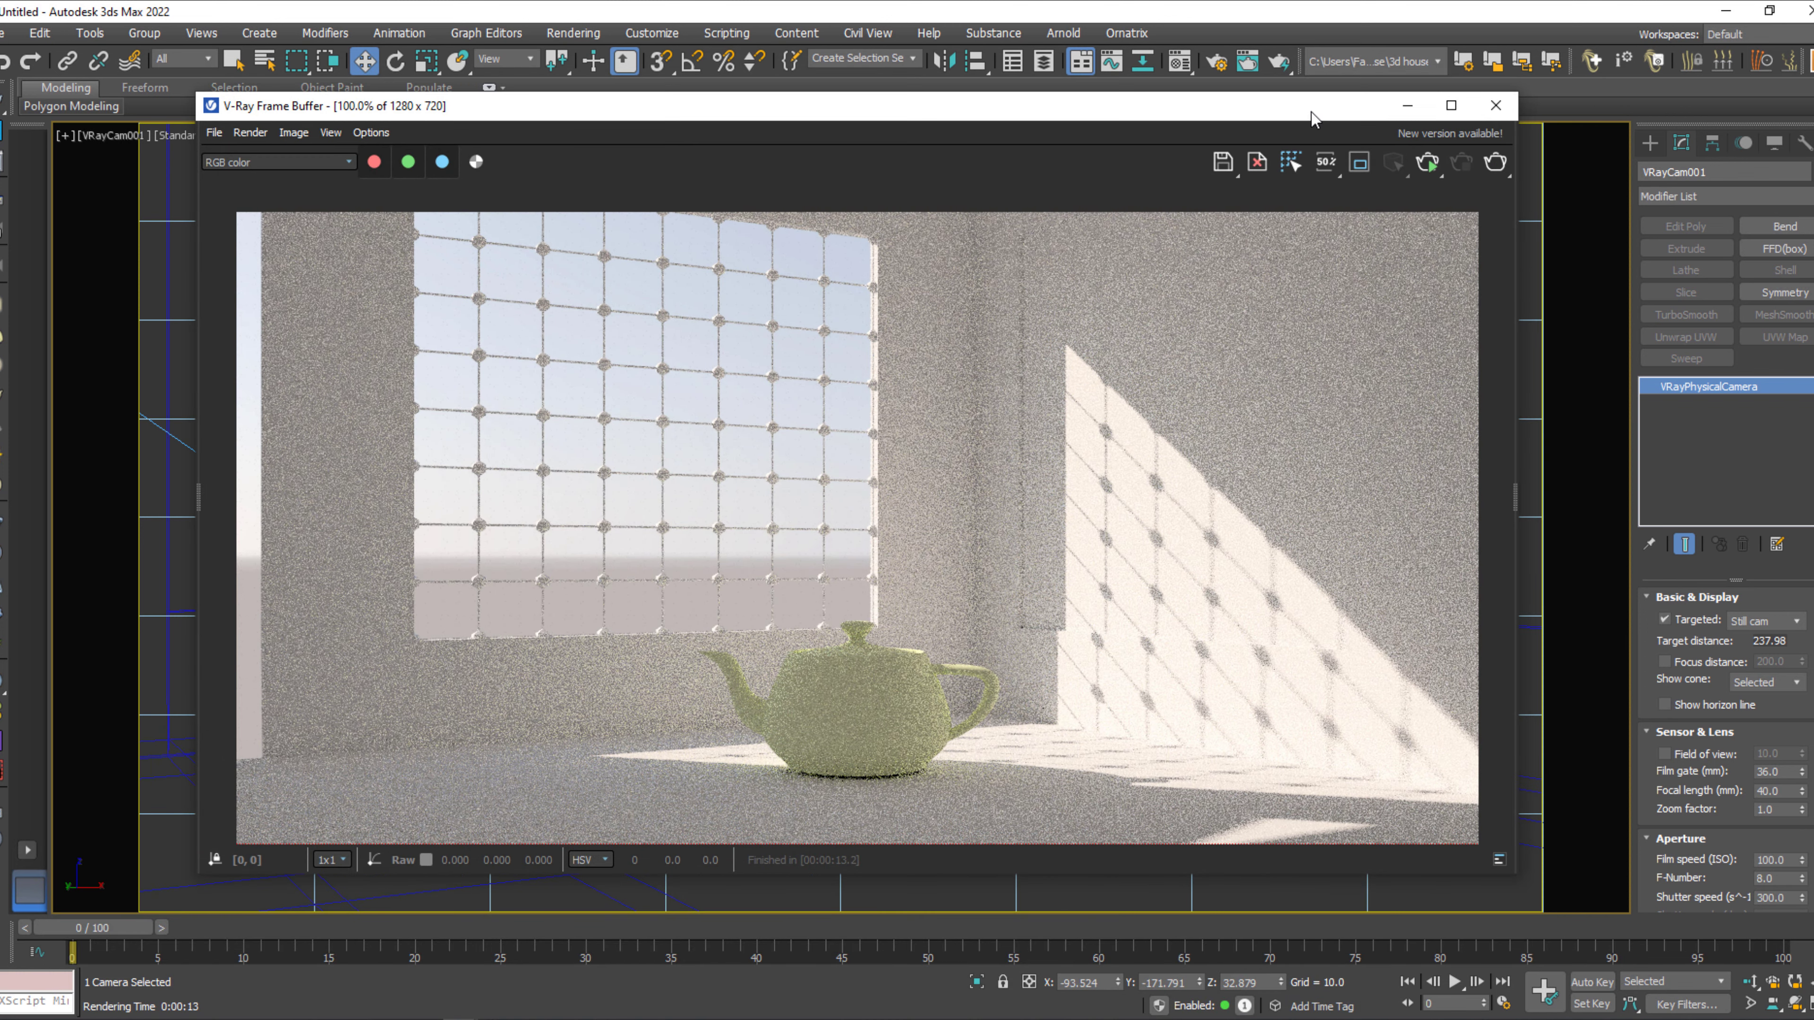
click(1495, 162)
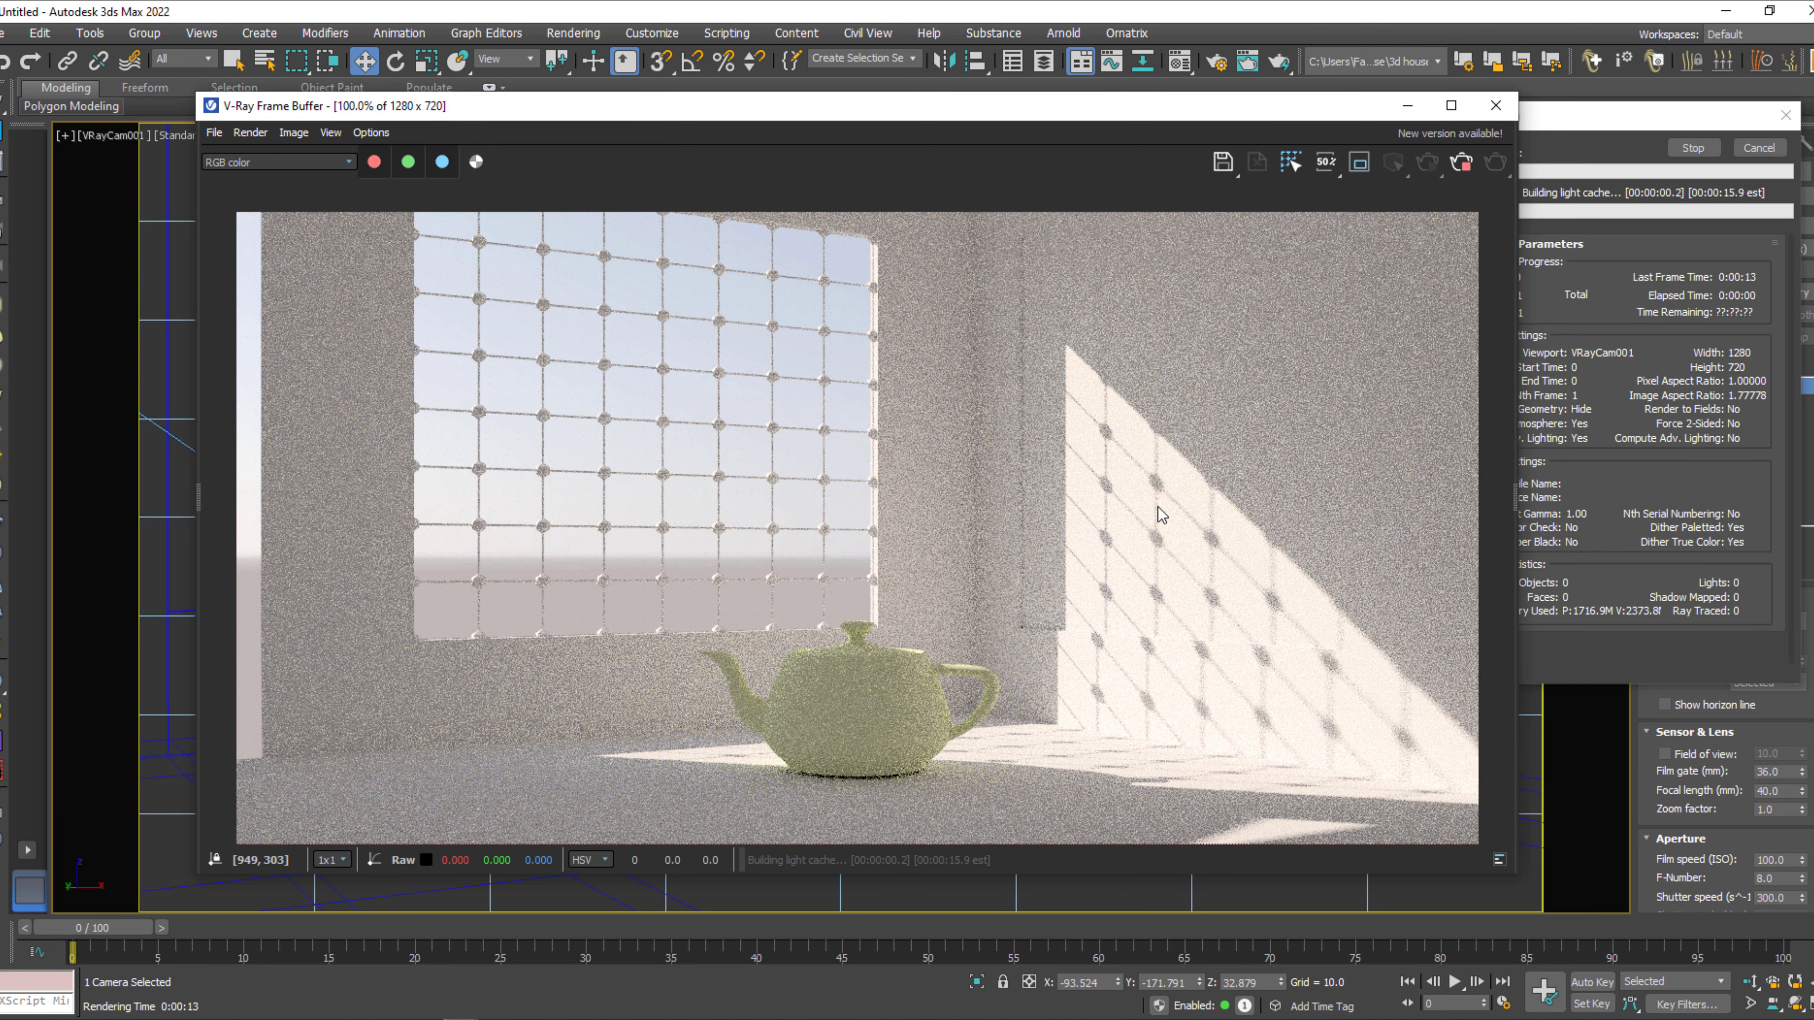
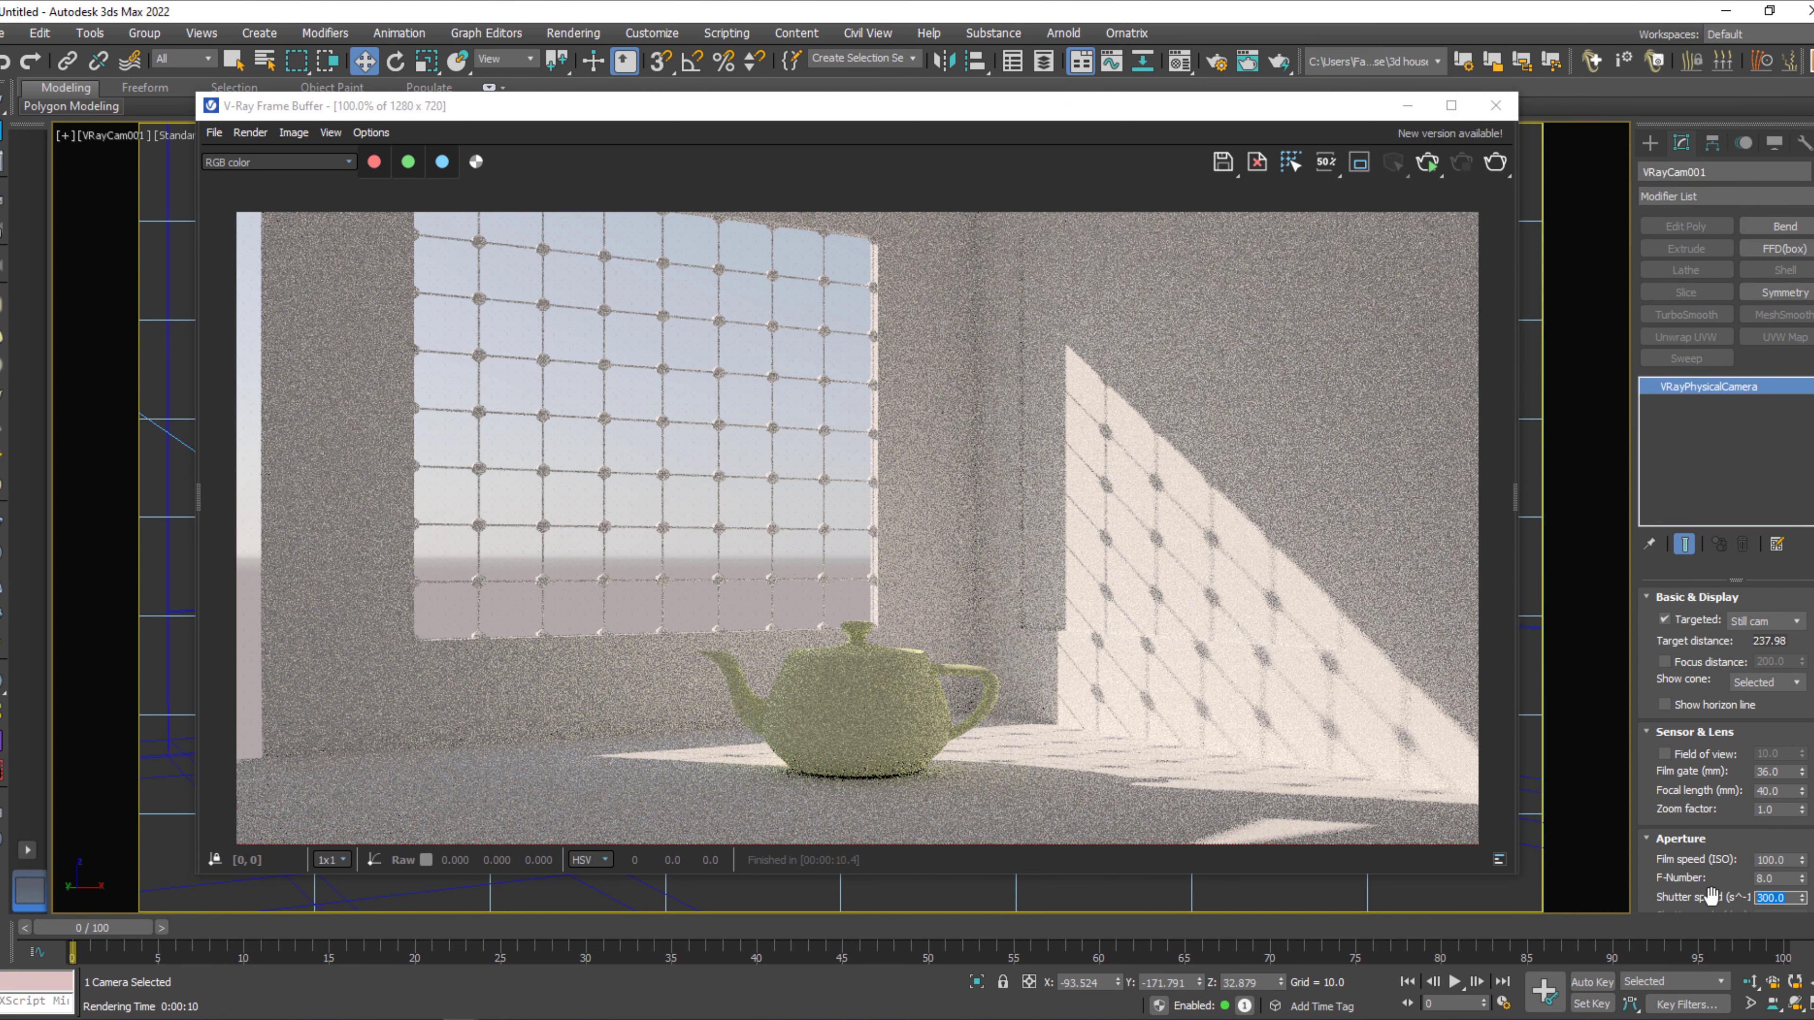
Set the V-Ray camera's shutter speed to 30 and render the camera view again.
click(1332, 545)
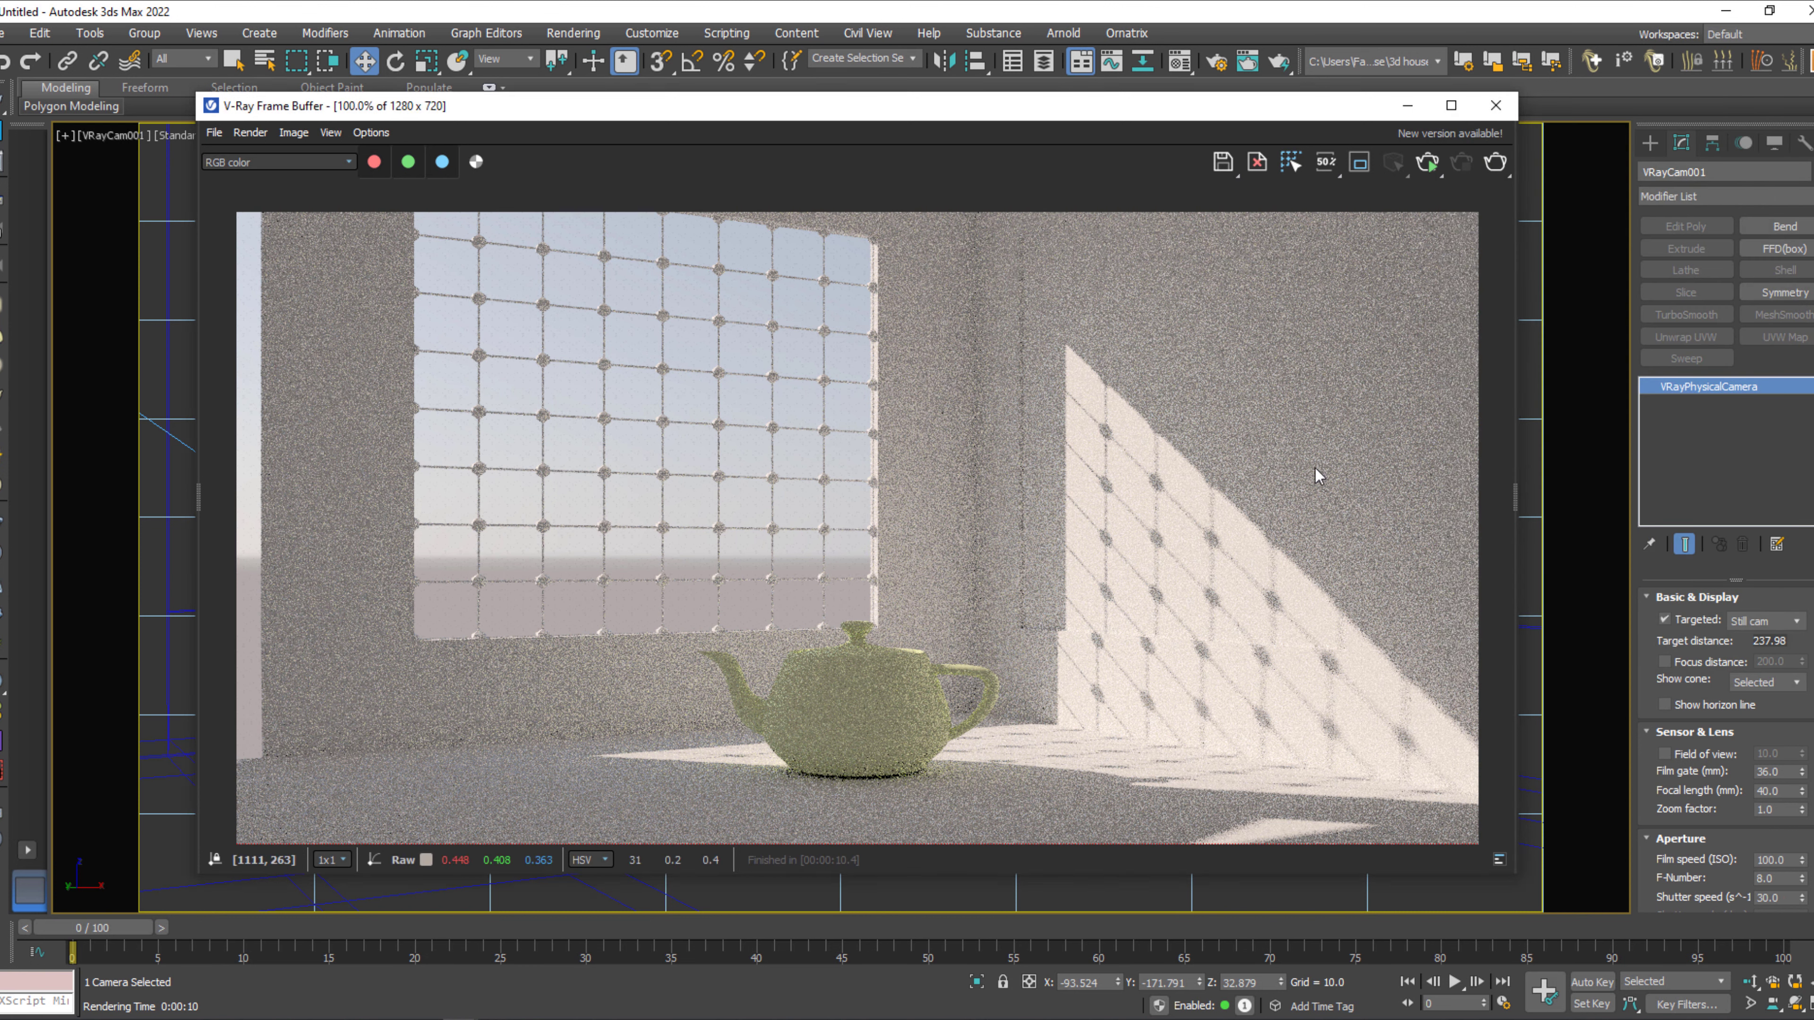
click(1496, 163)
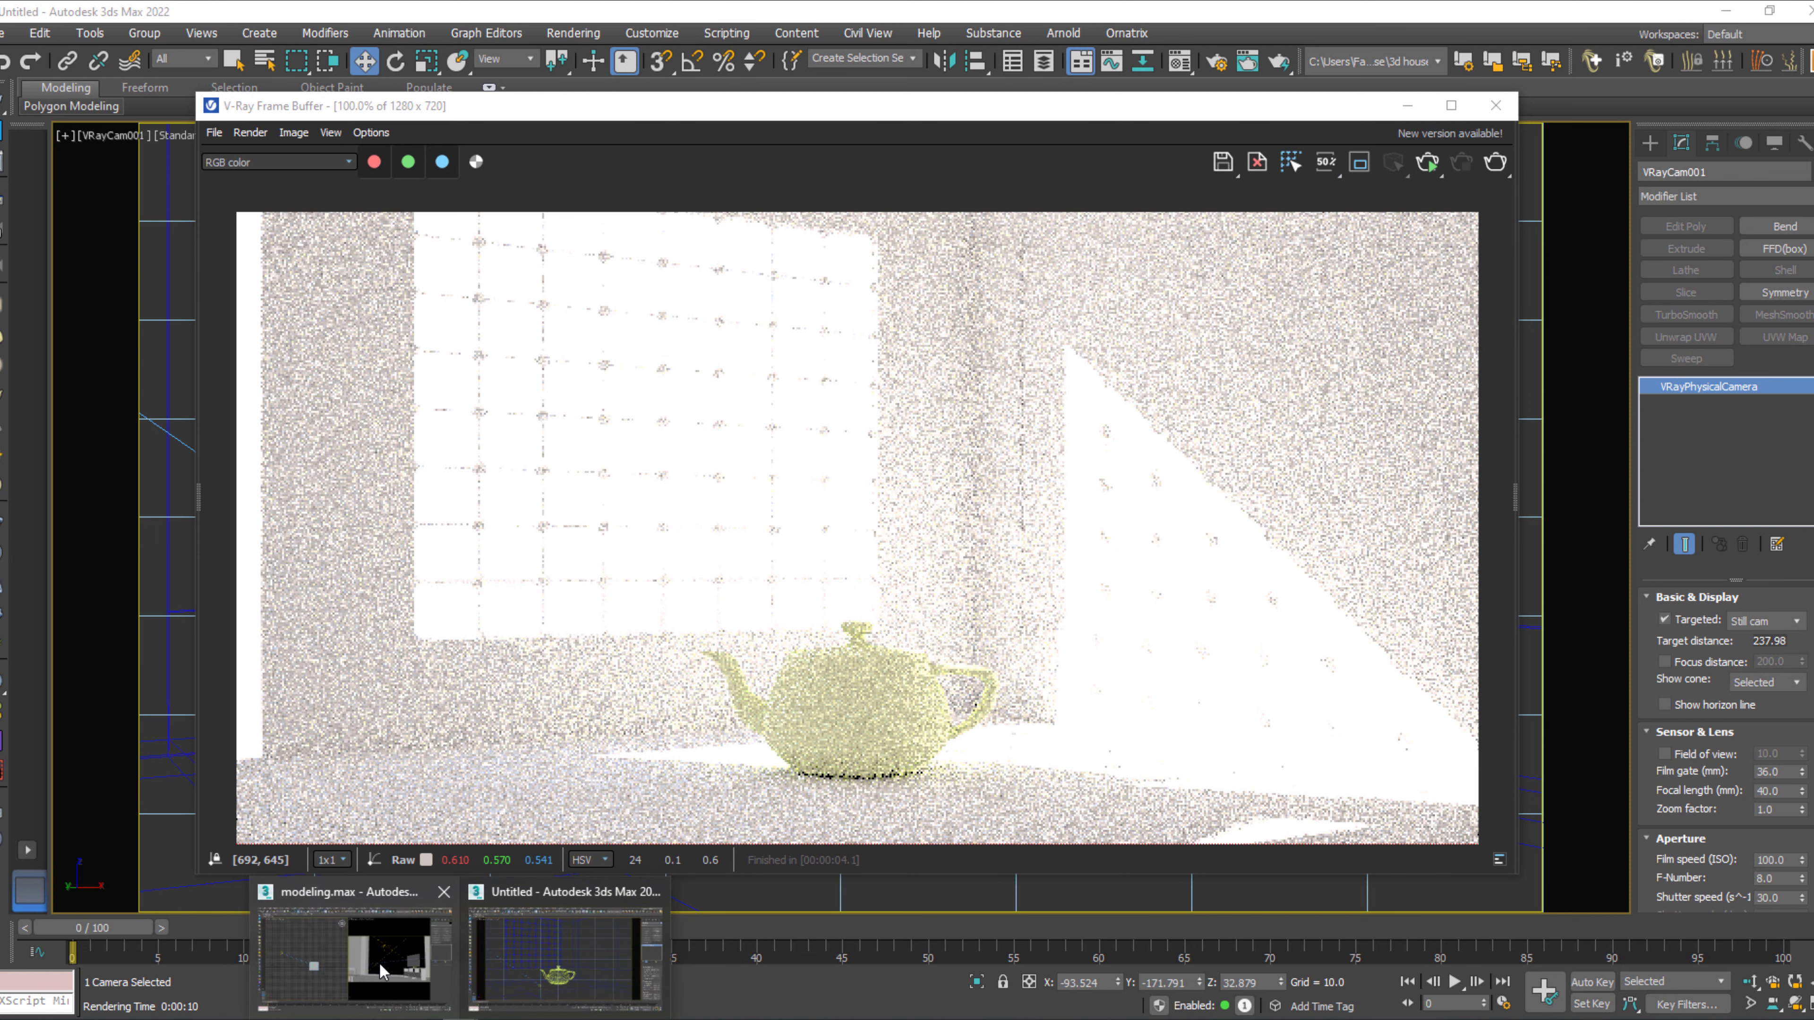
Switch to the modeling.max scene, select the camera of the VRayCam002 view and set its film speed (ISO) to 100.
click(378, 962)
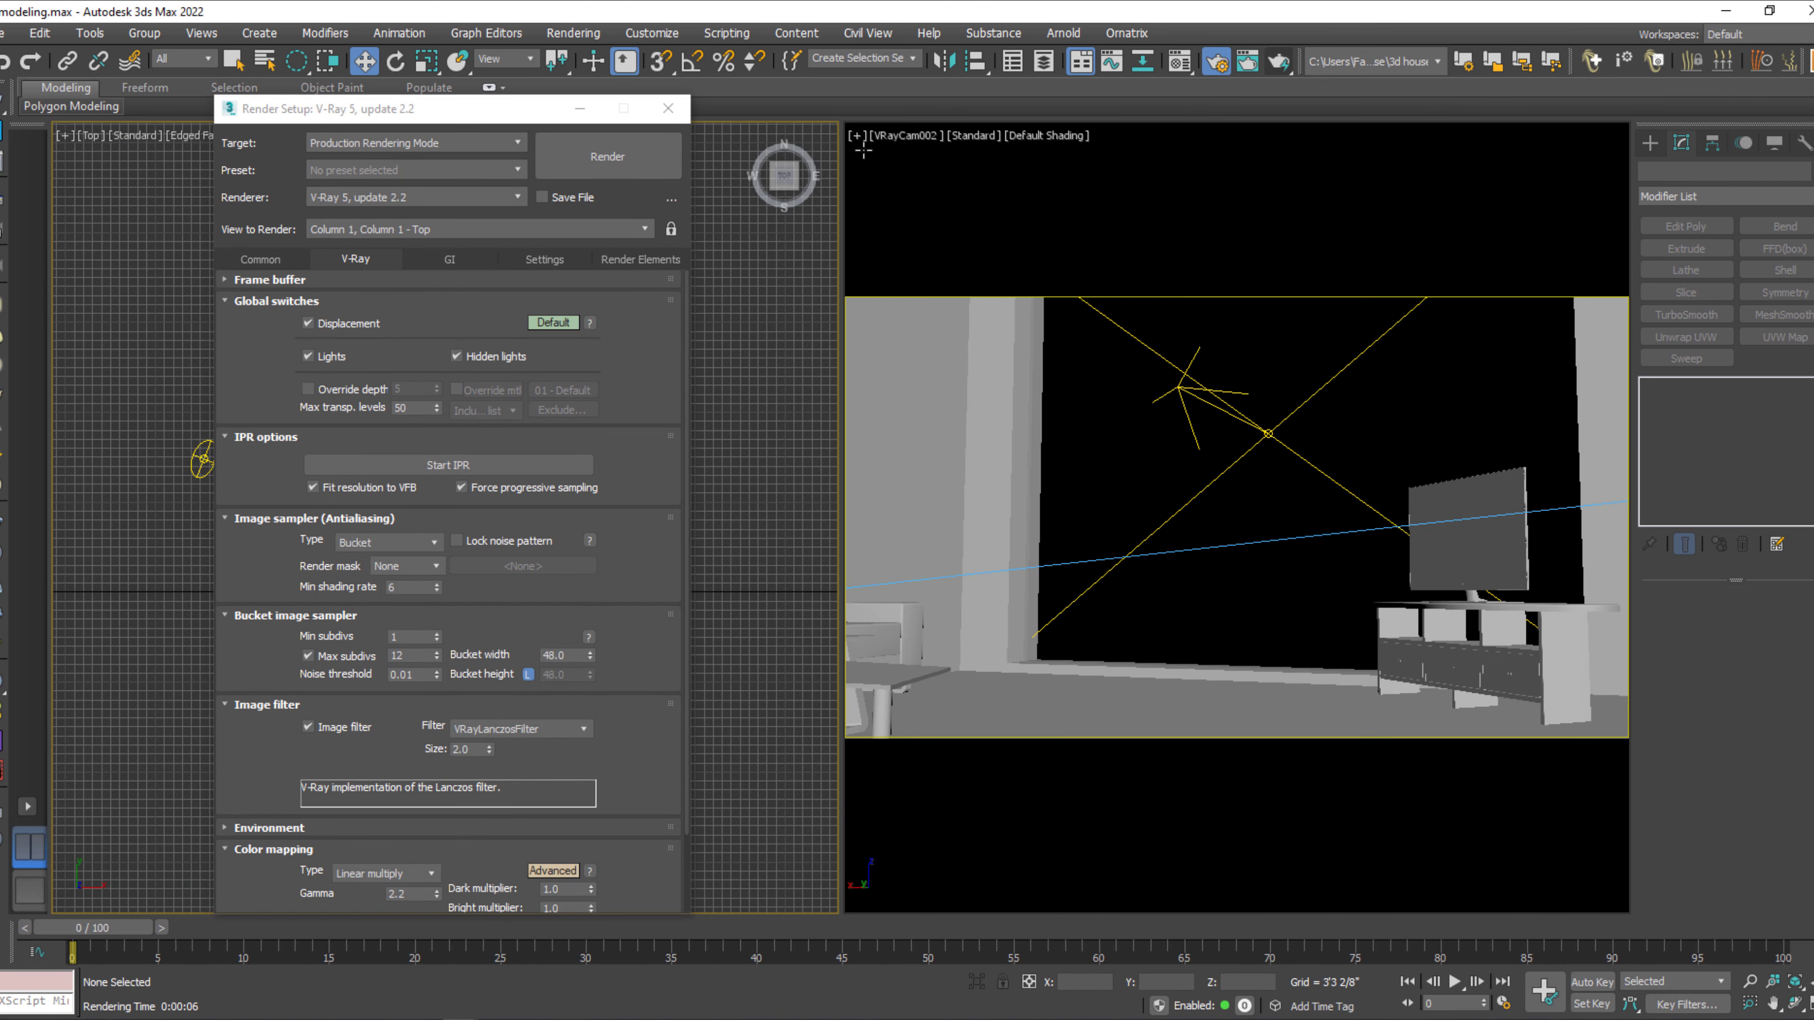
click(896, 146)
click(901, 145)
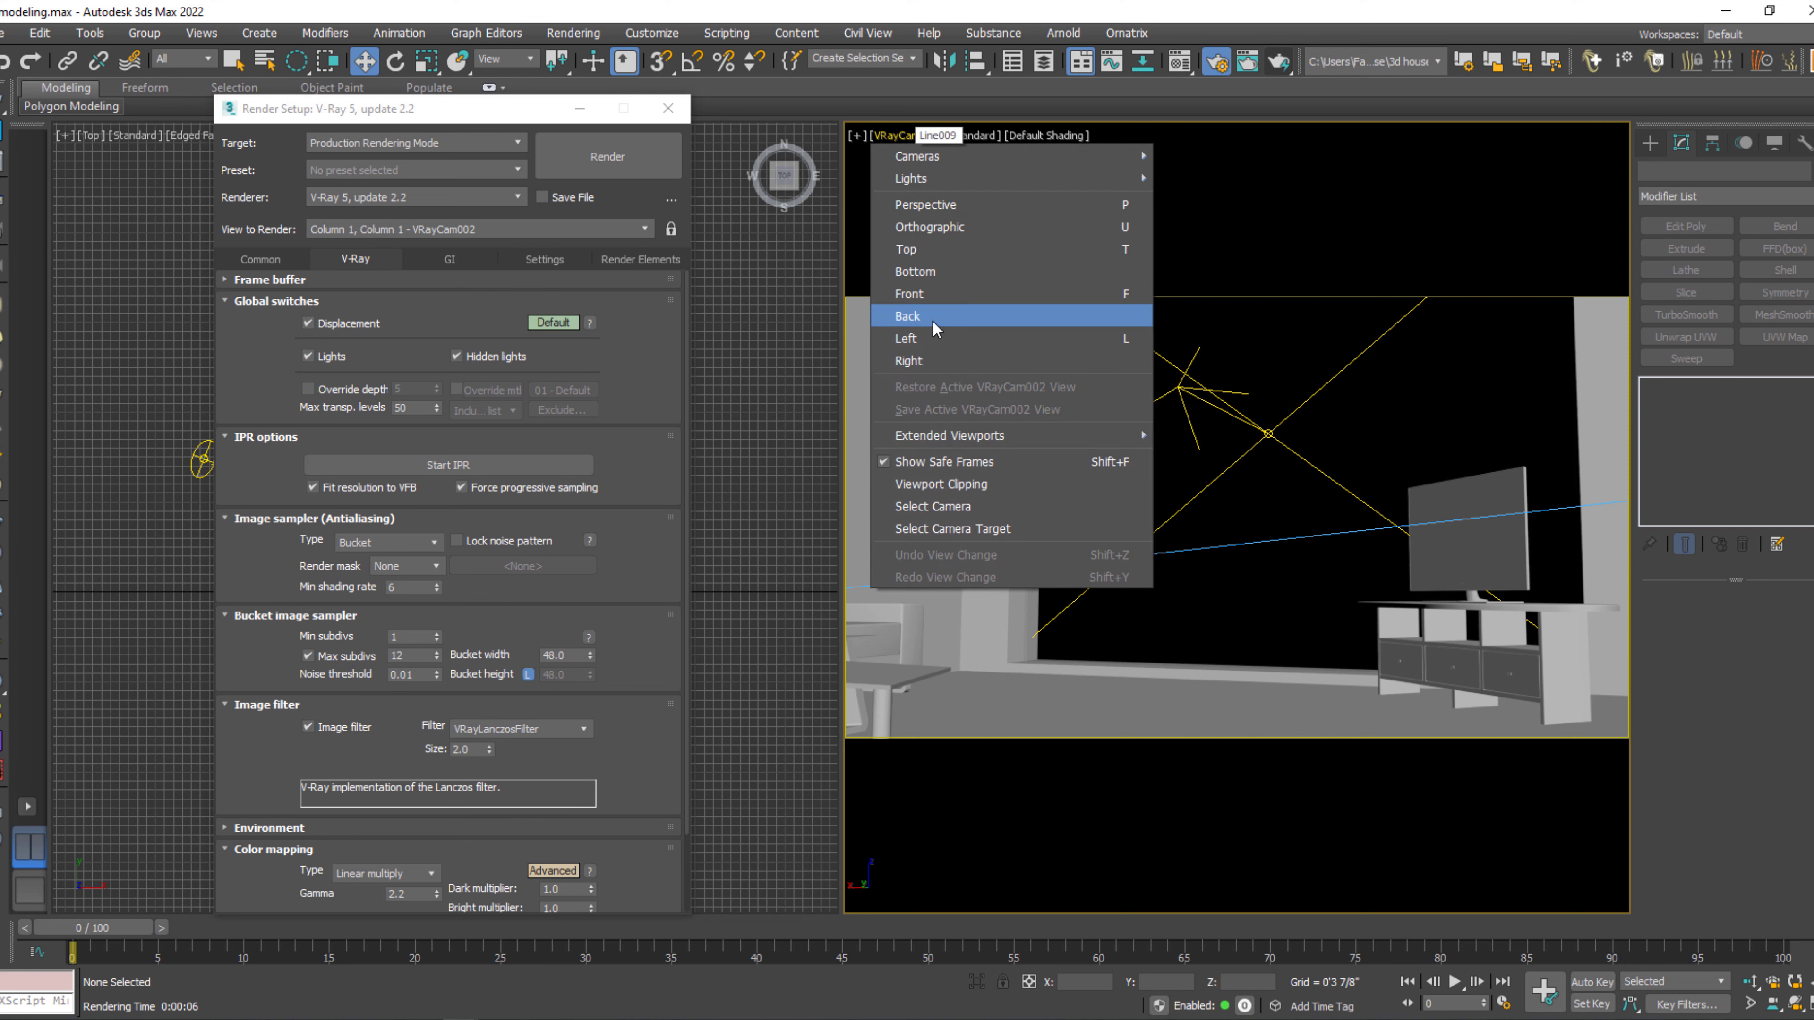
click(948, 509)
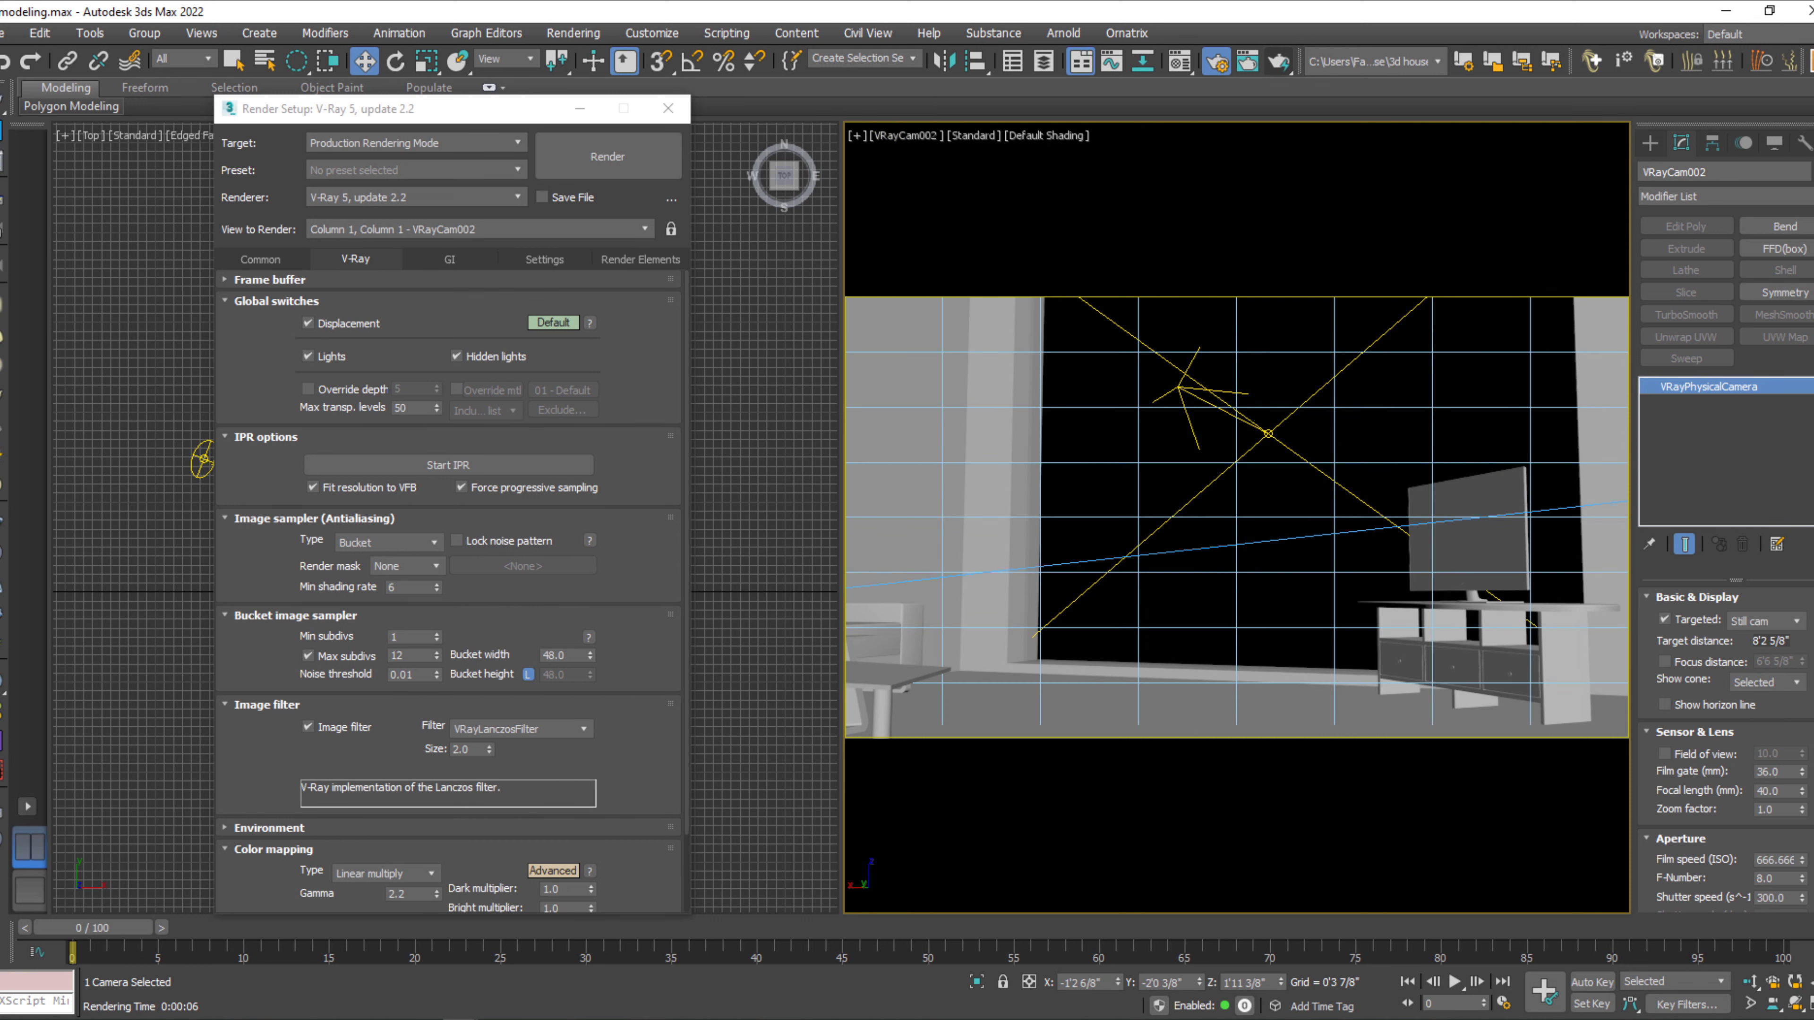
drag(1679, 869, 1734, 697)
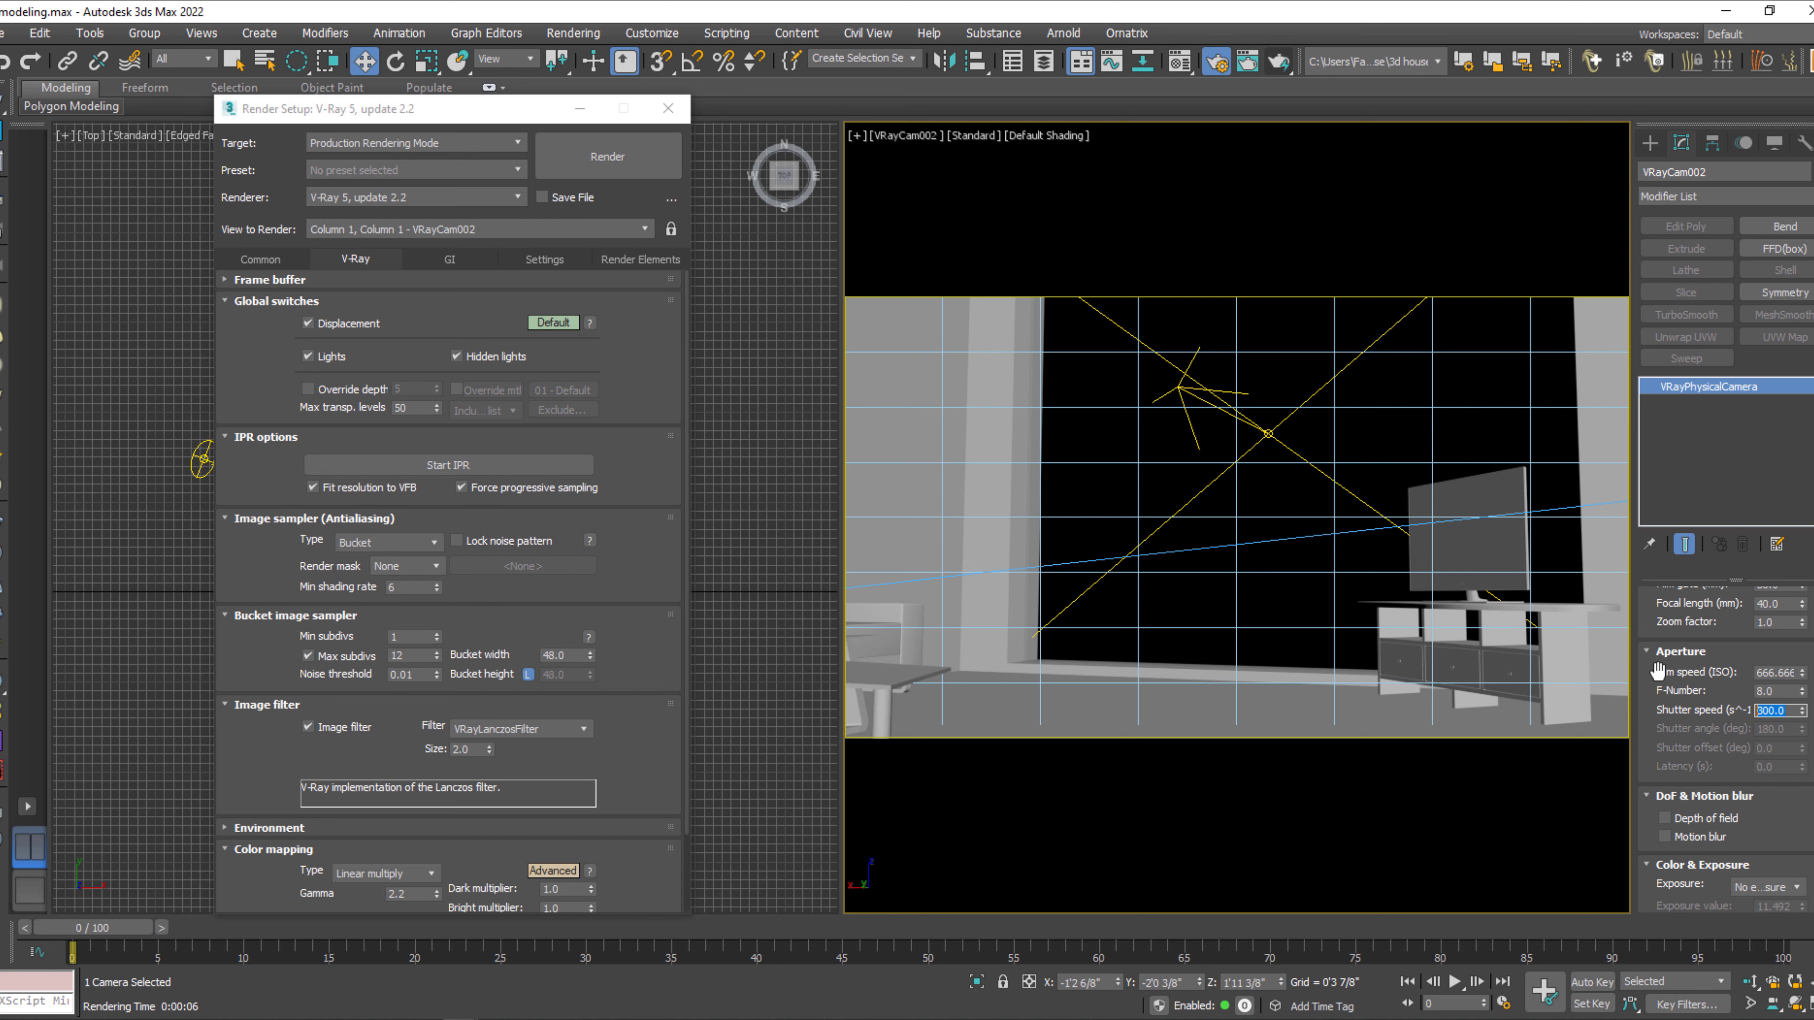
click(1791, 673)
Test-render the VRayCam002 view, stop it during the light cache pass, and close the frame buffer and render setup.
click(1295, 647)
key(shift+q)
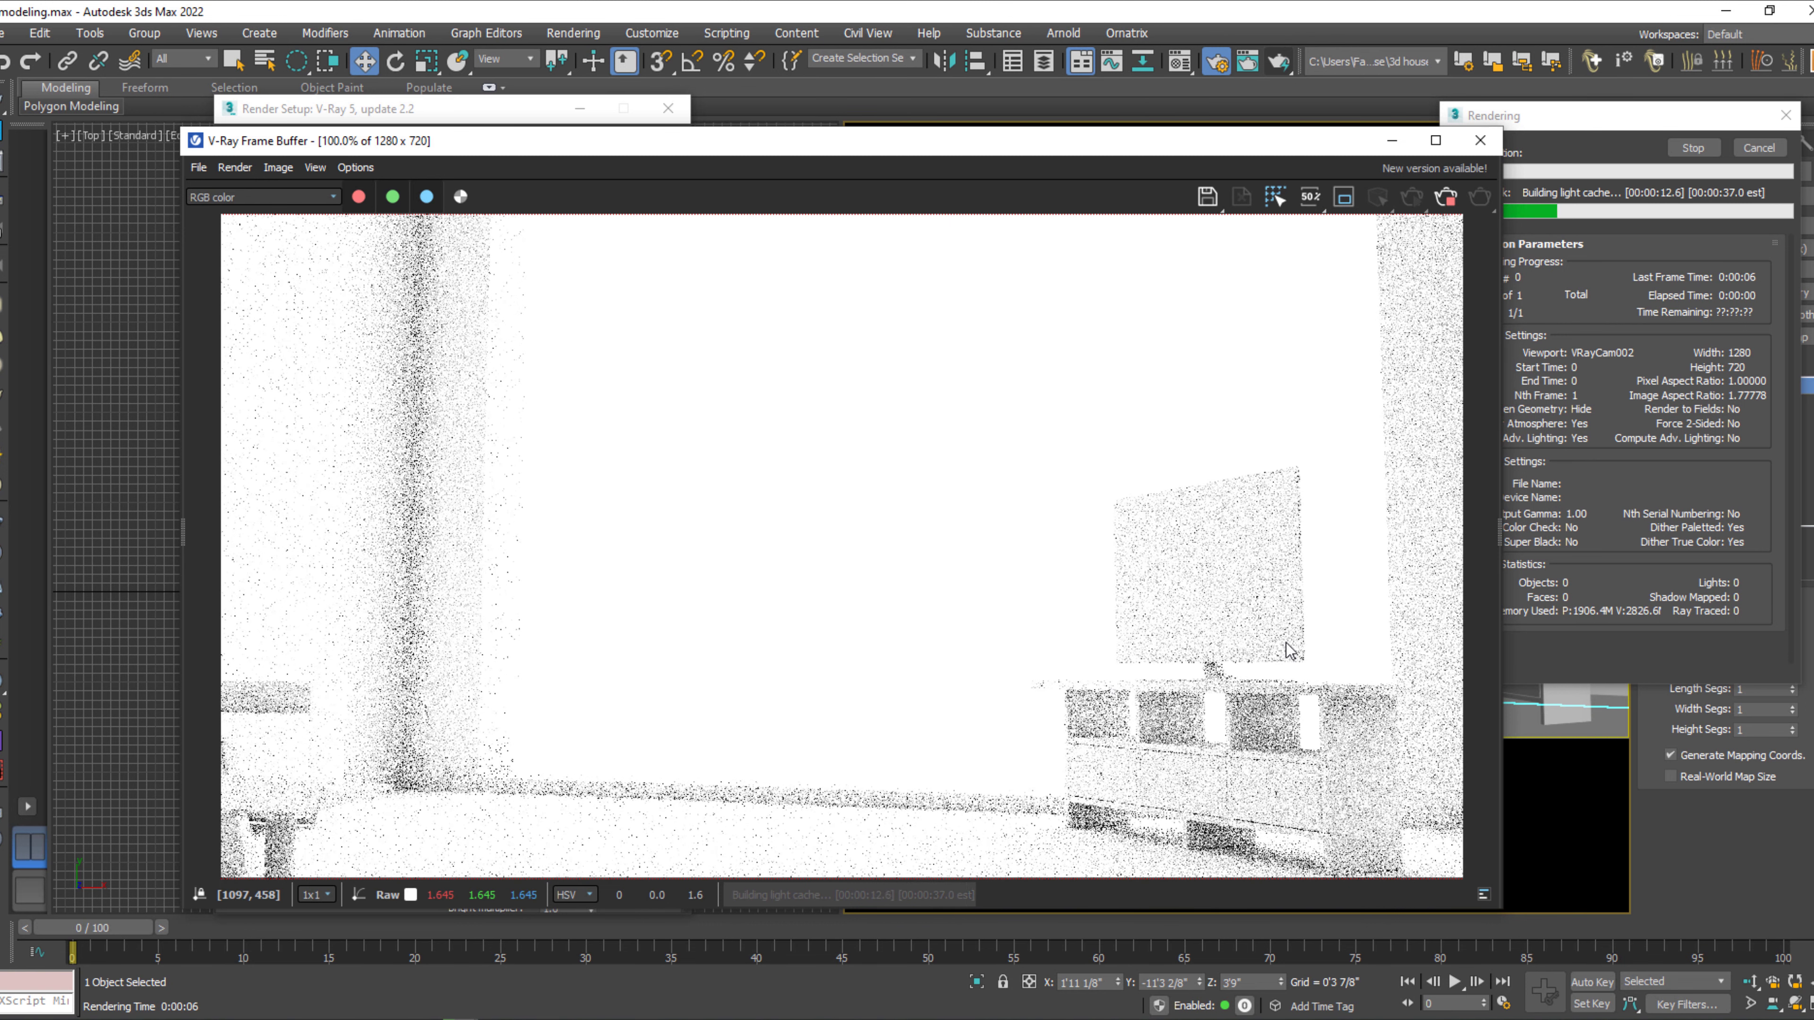
click(1695, 150)
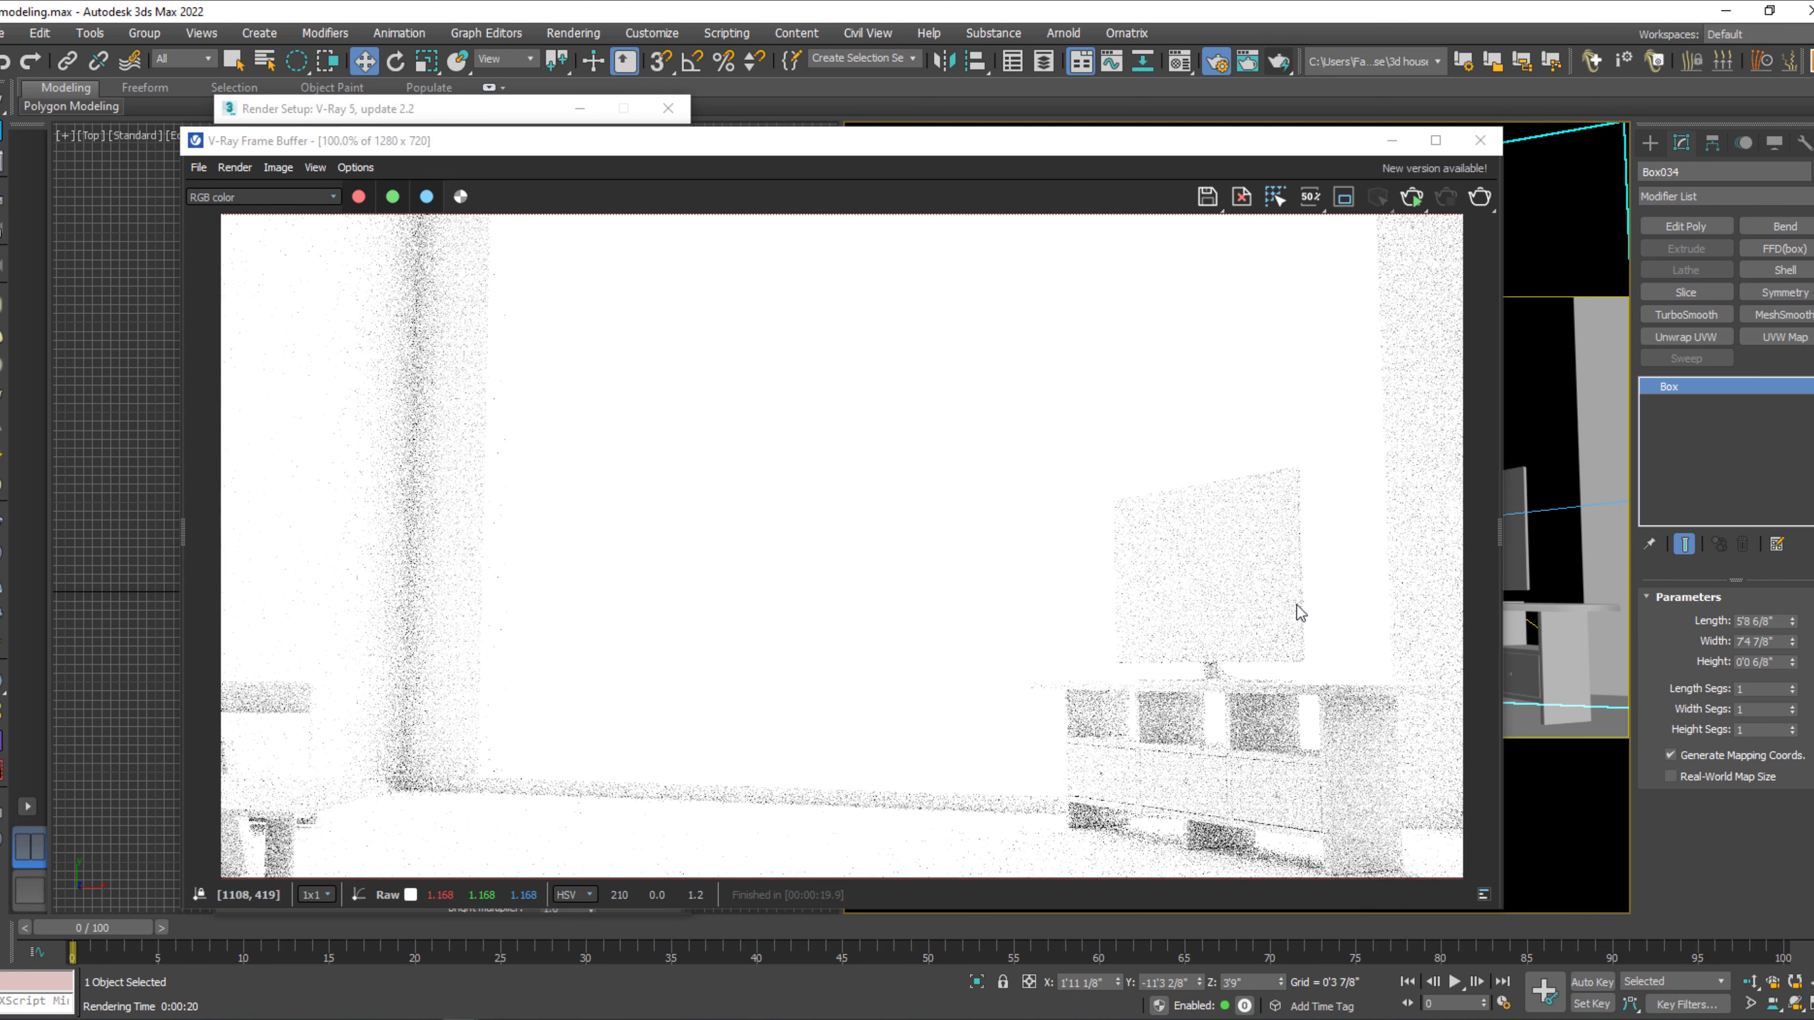
click(1480, 140)
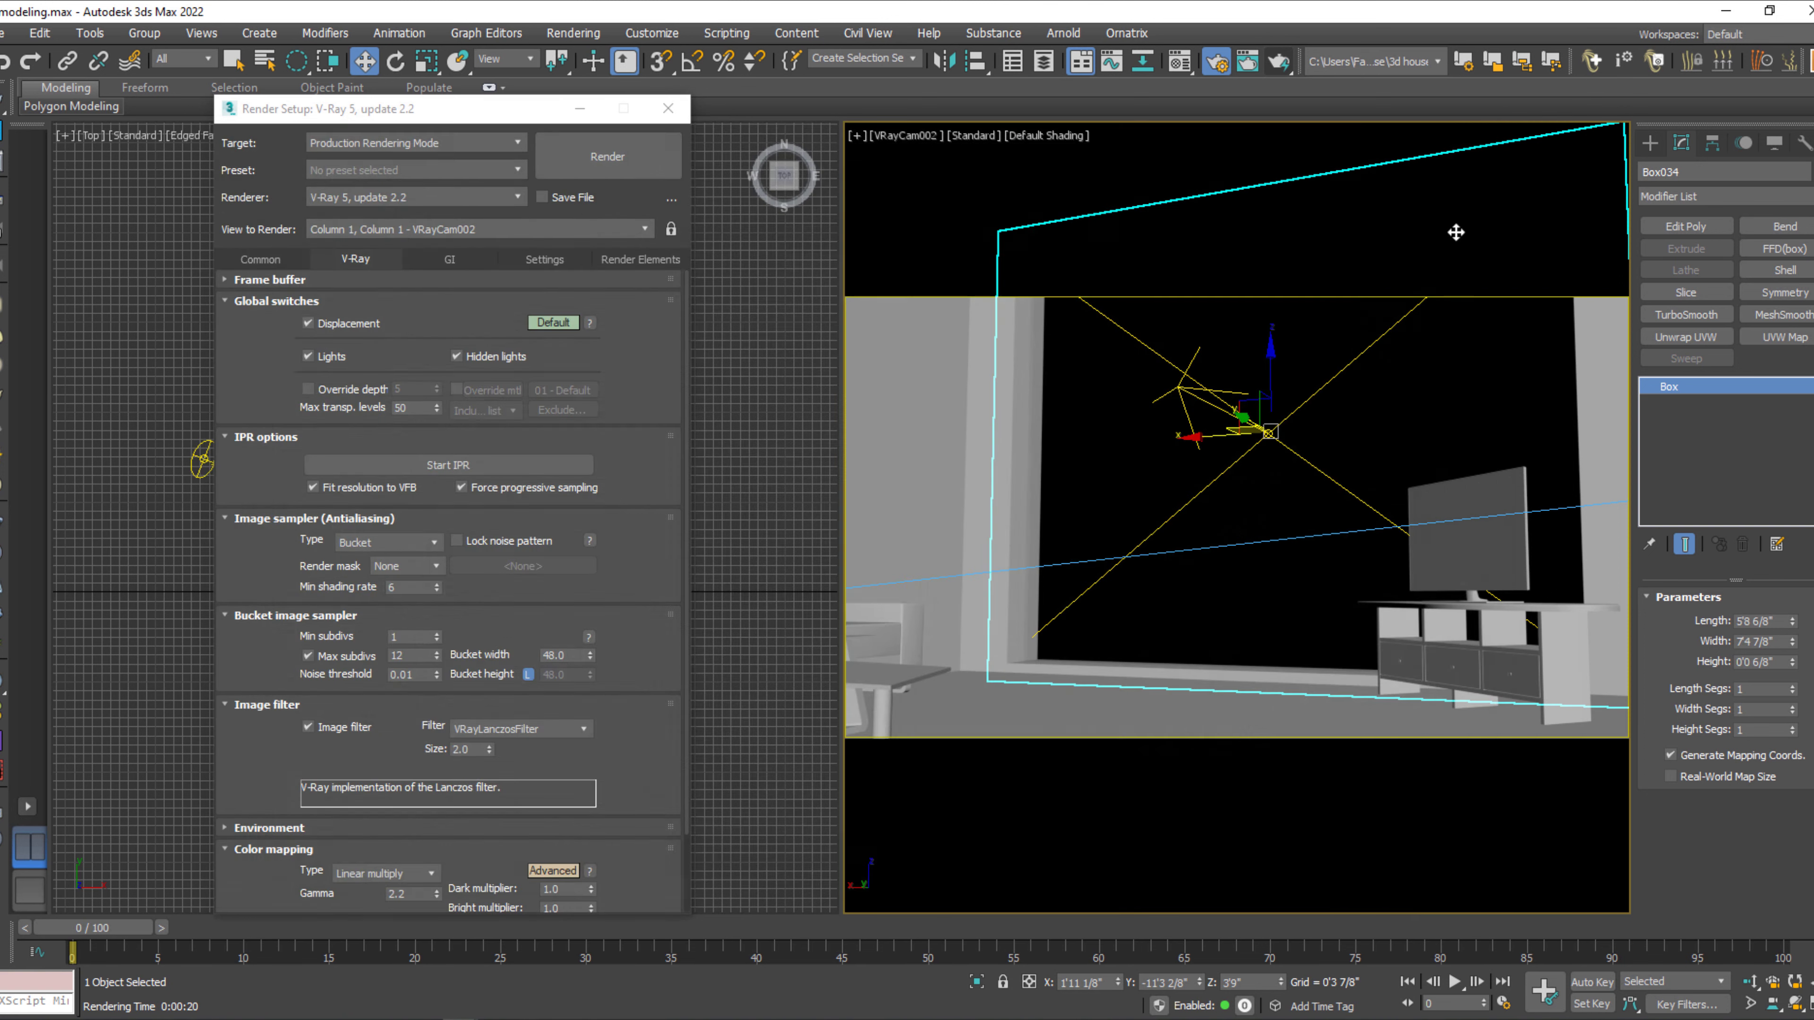
click(668, 108)
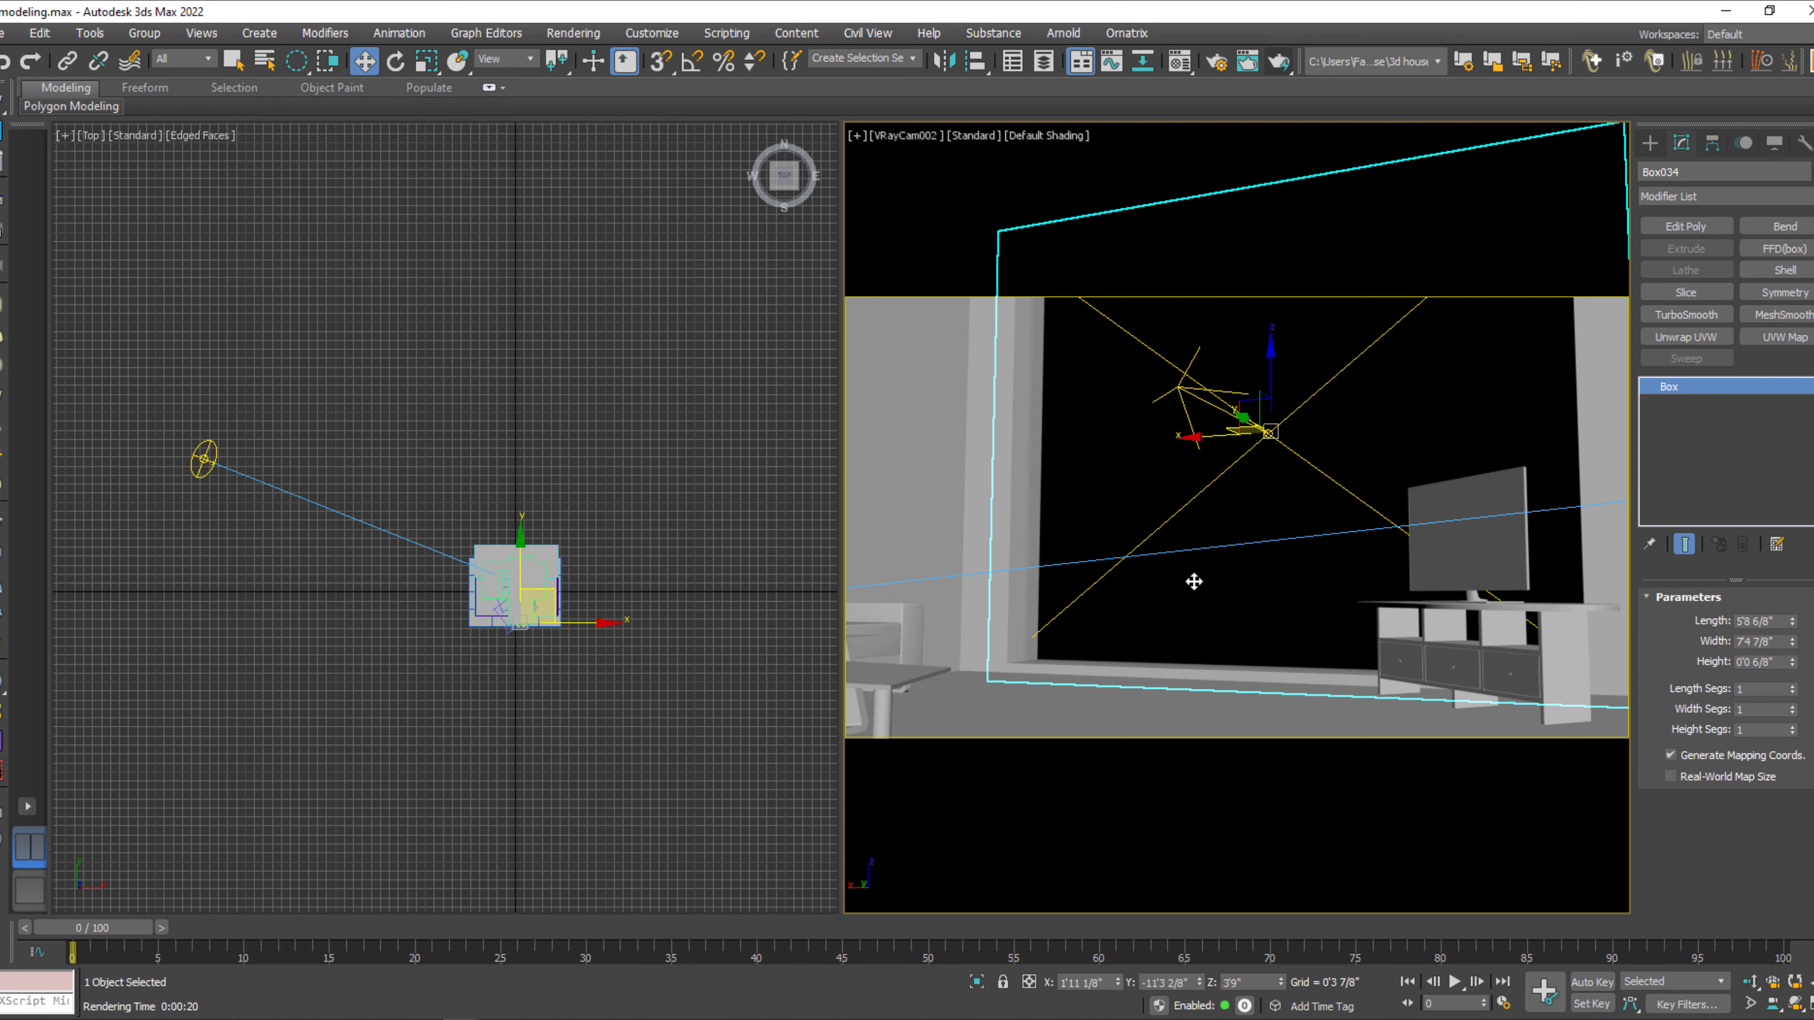
Change the Top viewport to a wireframe Perspective view that frames the whole house layout.
middle_click(619, 696)
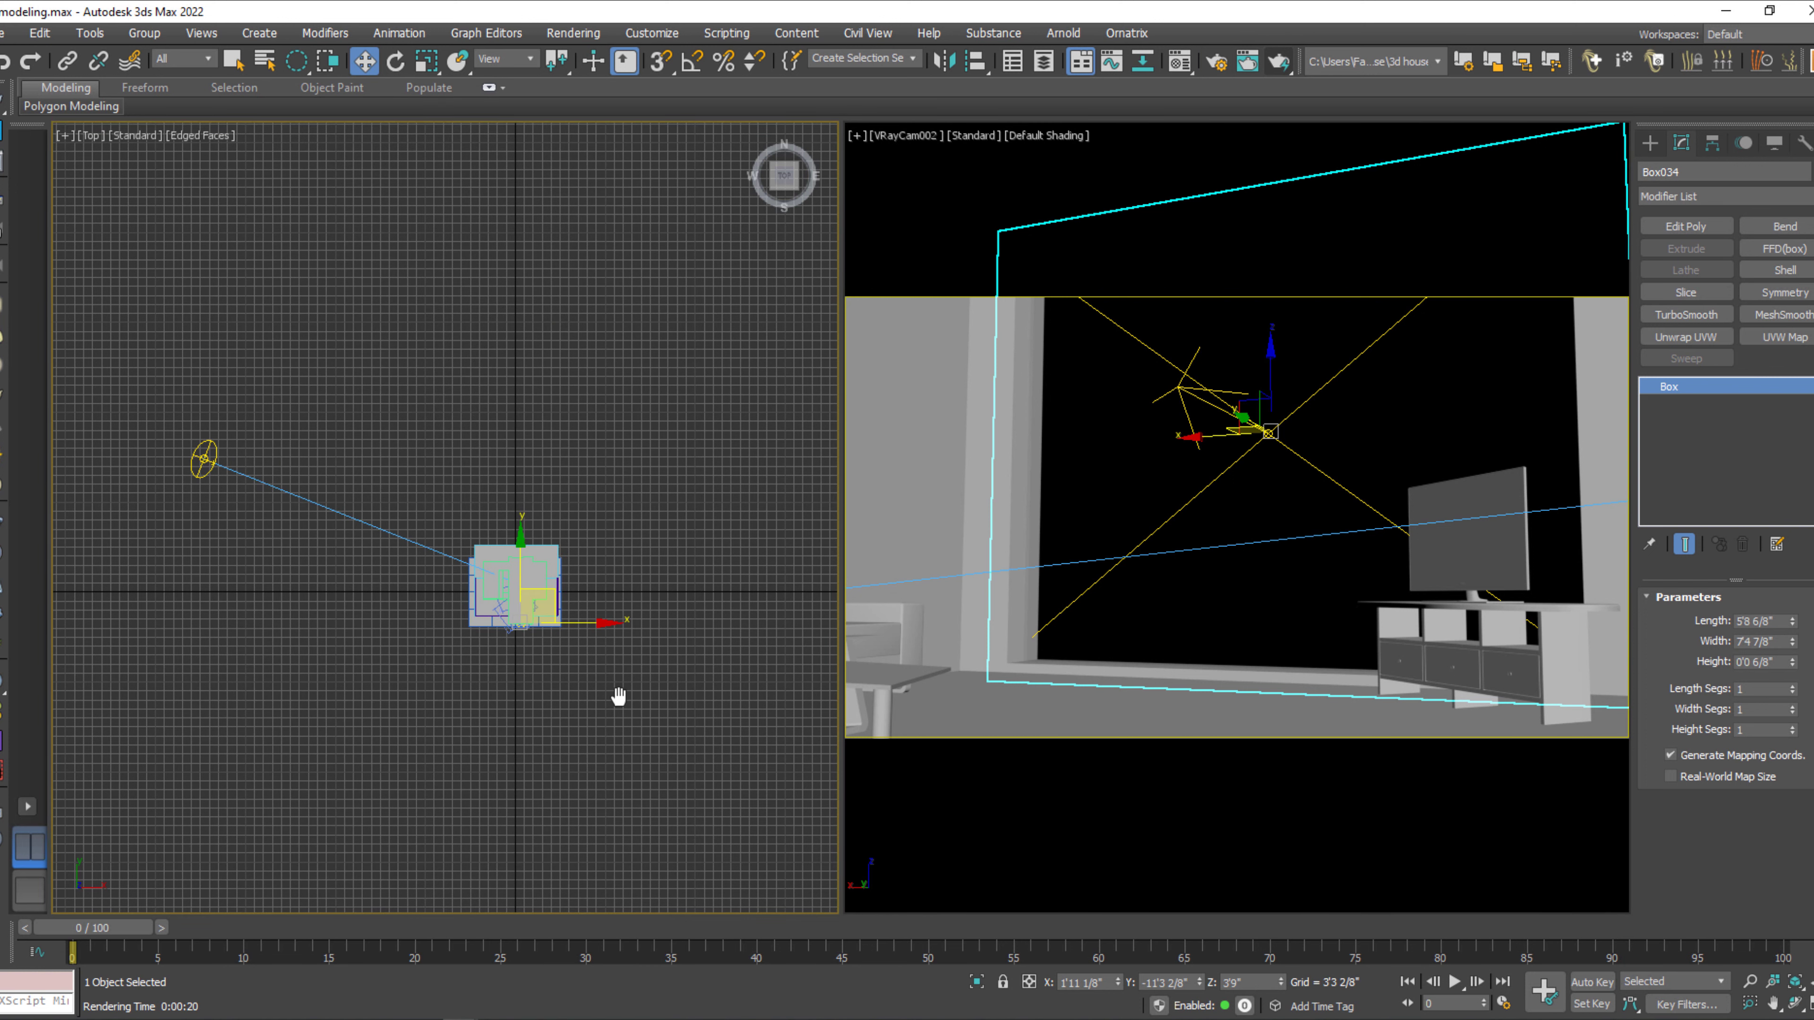
key(p)
key(z)
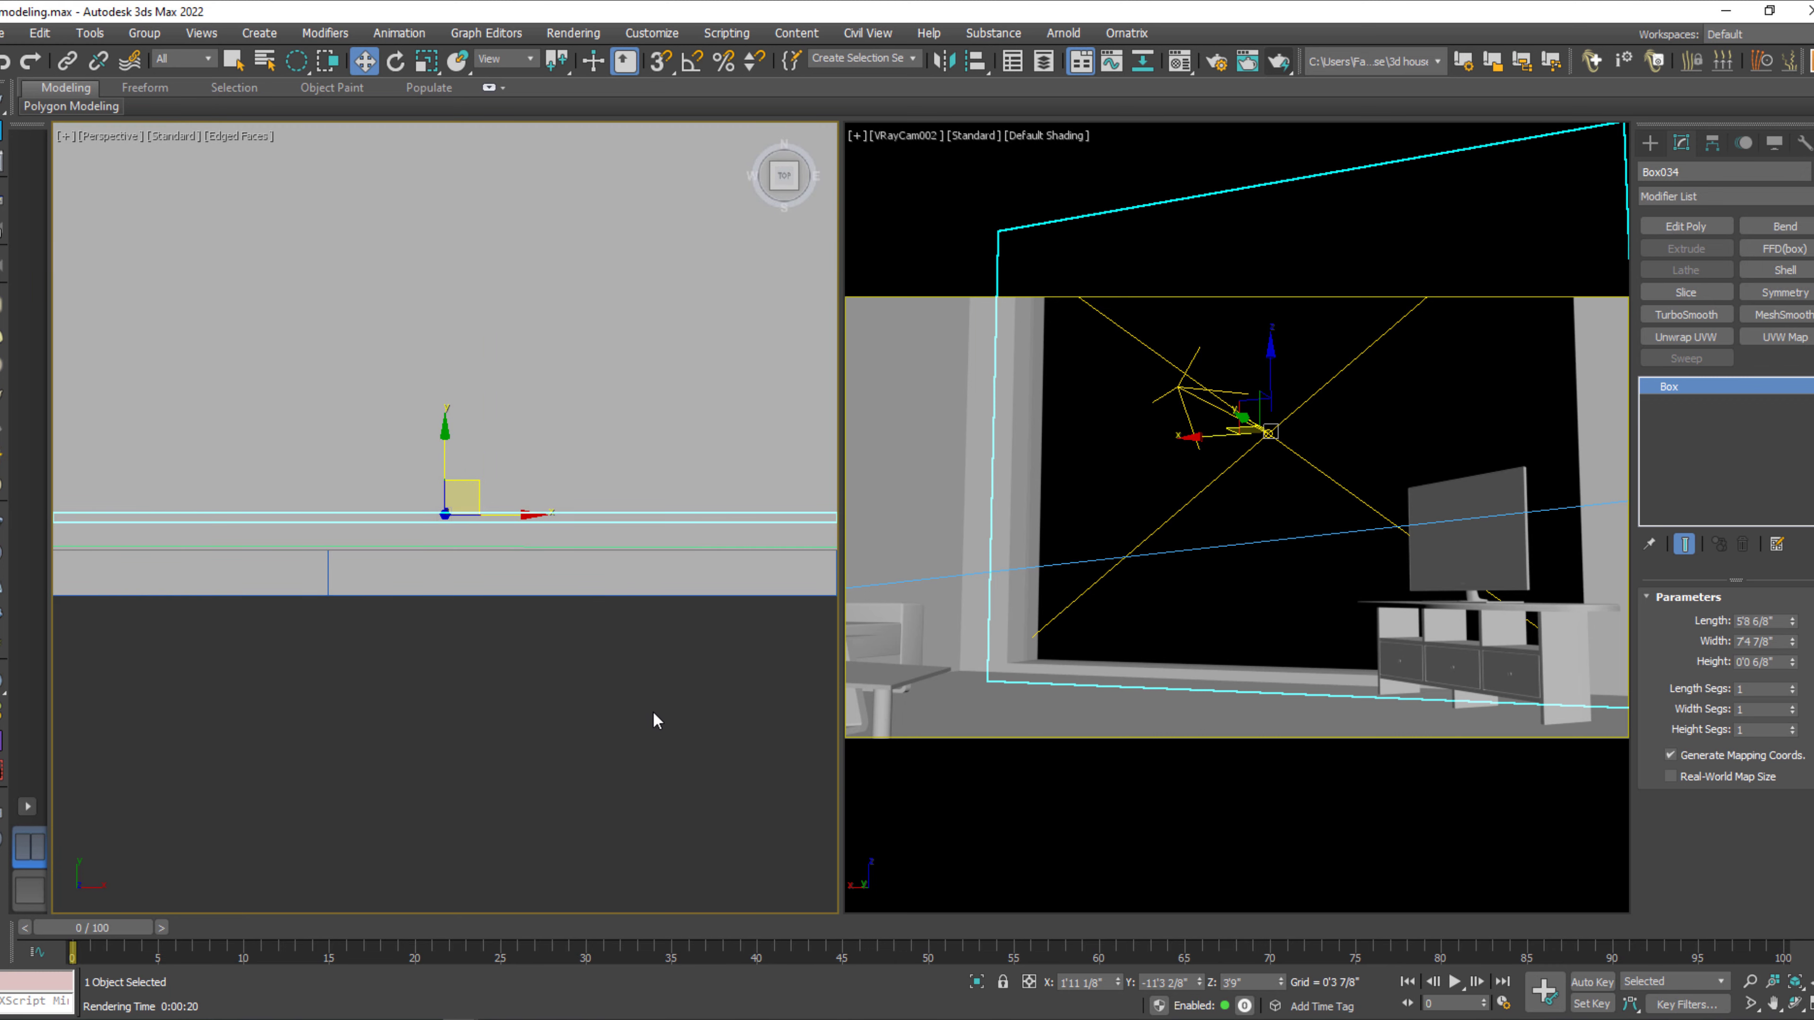
scroll(652, 709, down, 9)
mouse_move(675, 743)
middle_down()
mouse_move(708, 750)
mouse_move(654, 723)
middle_up()
scroll(654, 722, down, 3)
scroll(535, 725, down, 3)
mouse_move(480, 507)
mouse_down()
mouse_move(398, 641)
mouse_move(418, 665)
mouse_up()
click(434, 559)
key(q)
key(q)
key(q)
key(q)
key(q)
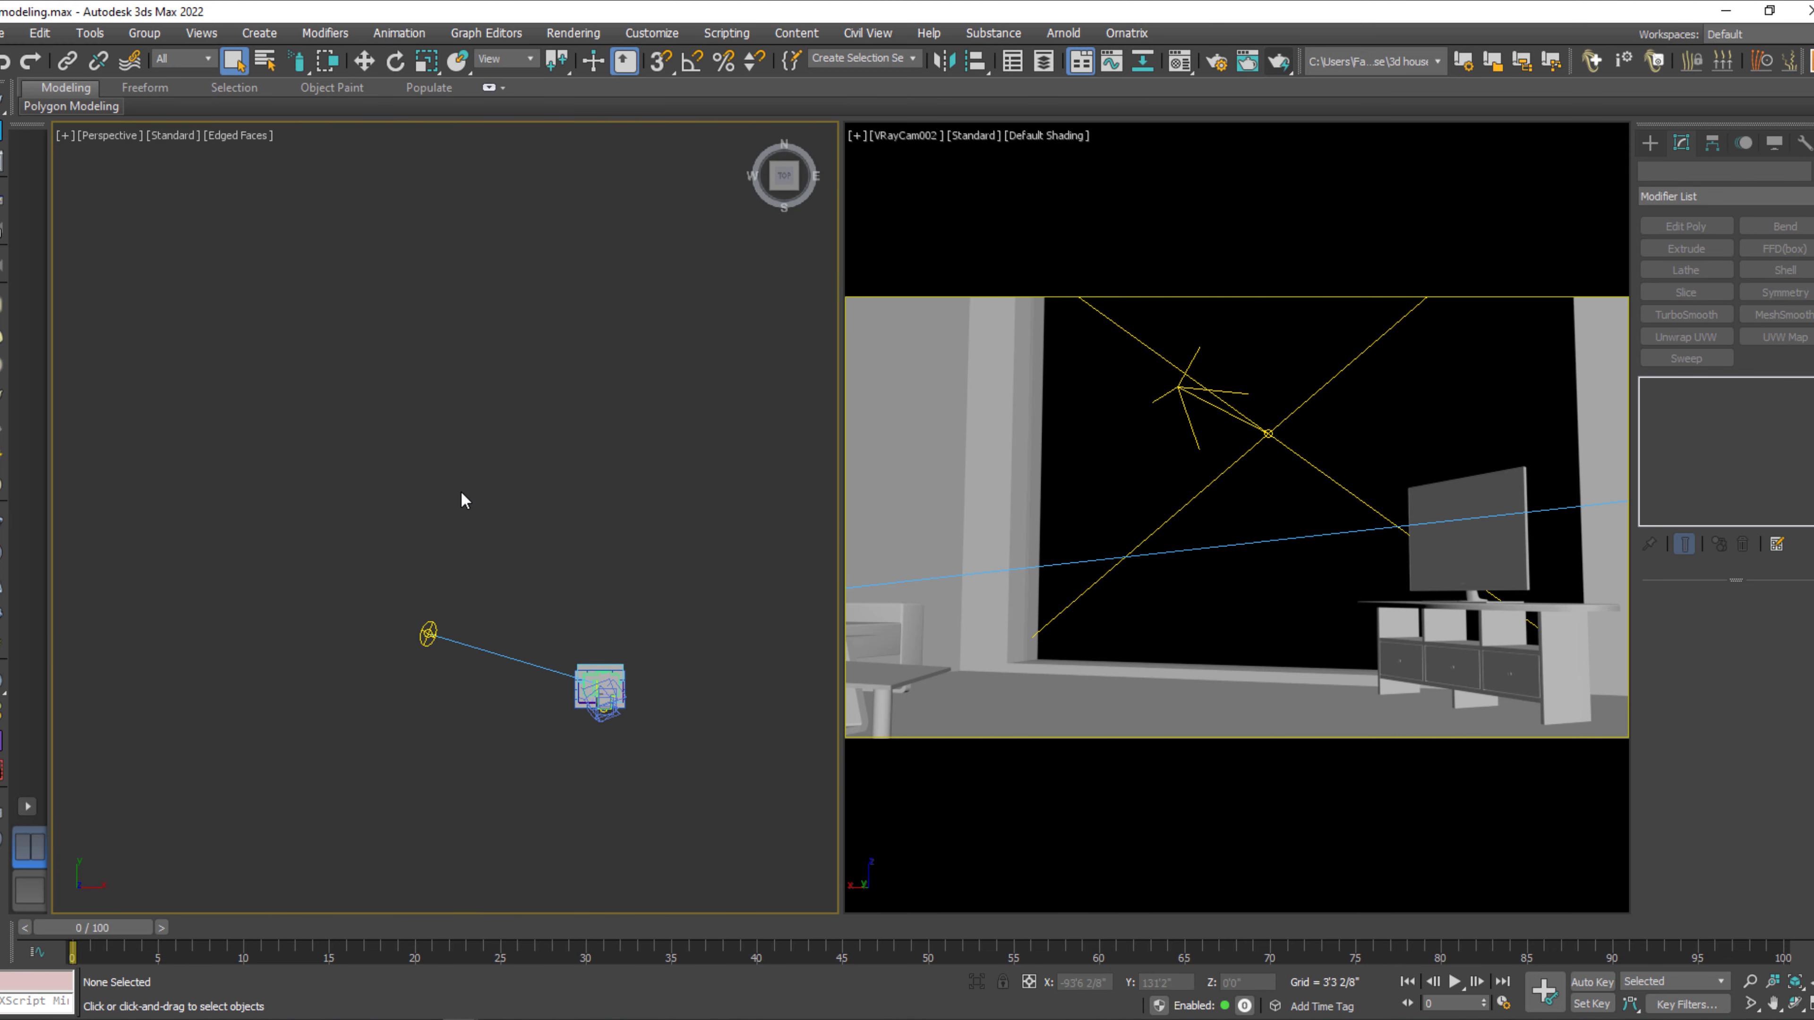
drag(461, 492, 371, 716)
click(579, 798)
scroll(595, 740, up, 8)
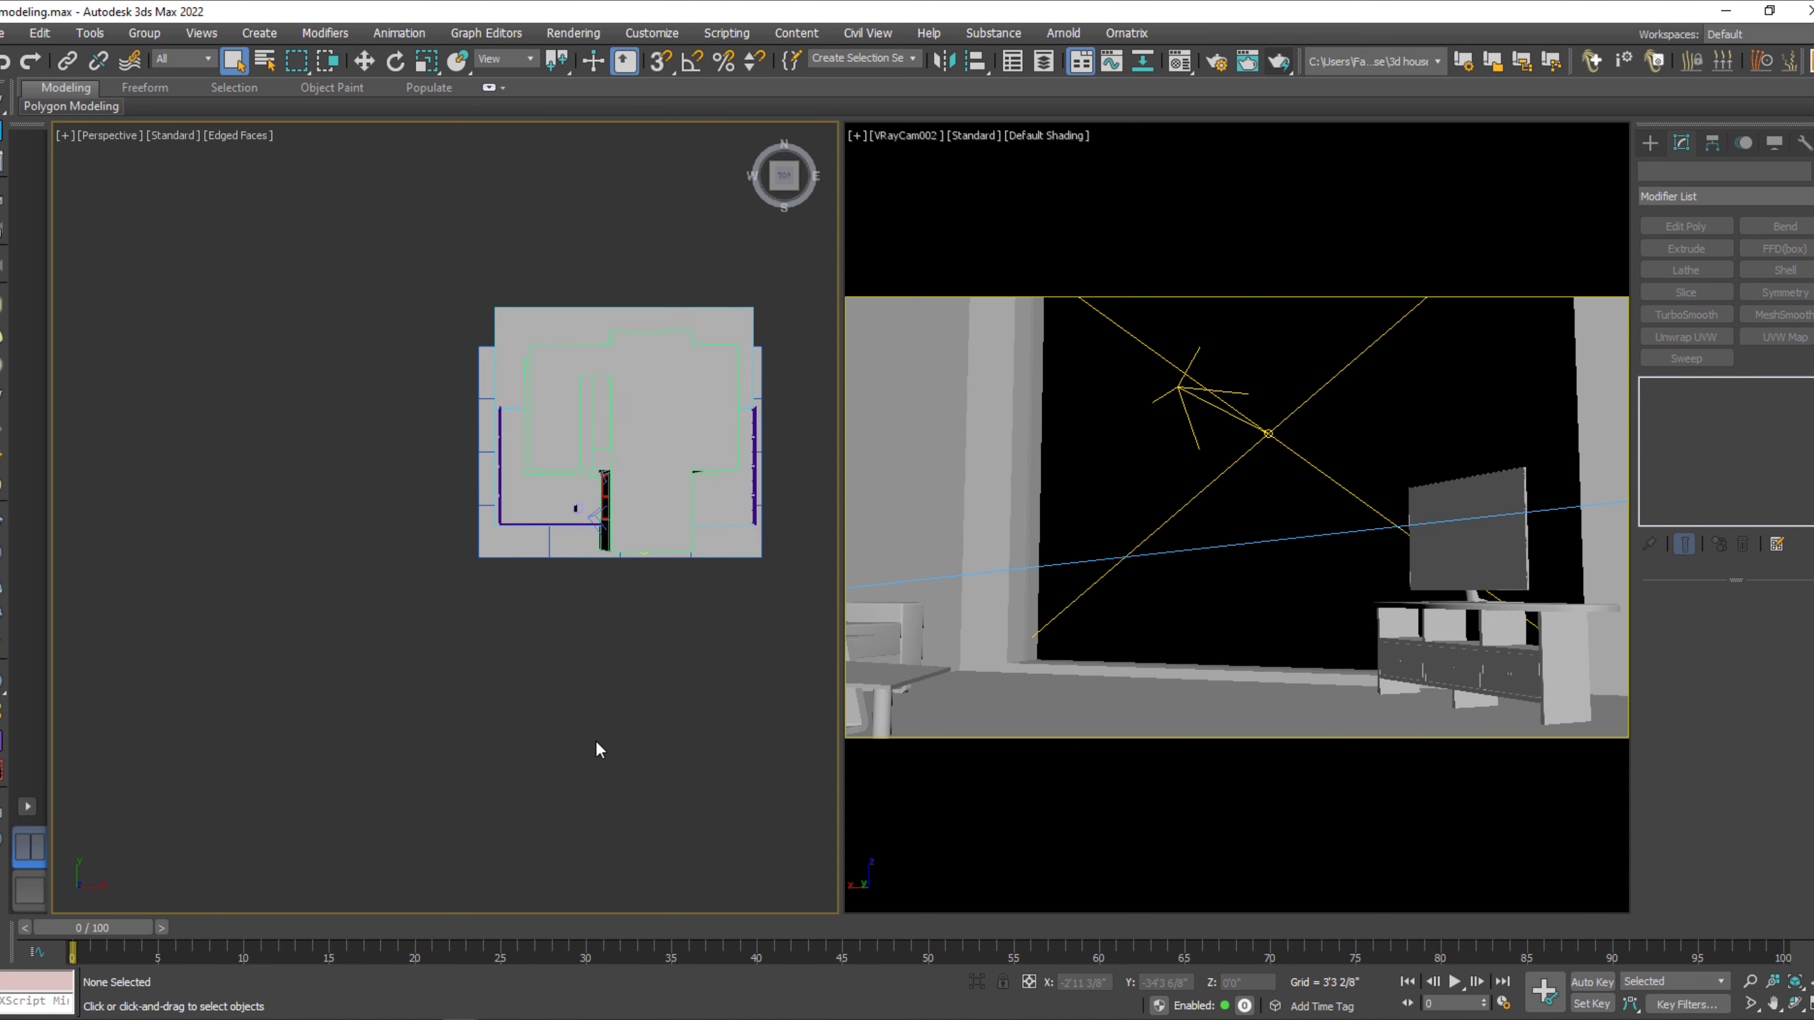
middle_drag(595, 741, 469, 824)
key(F3)
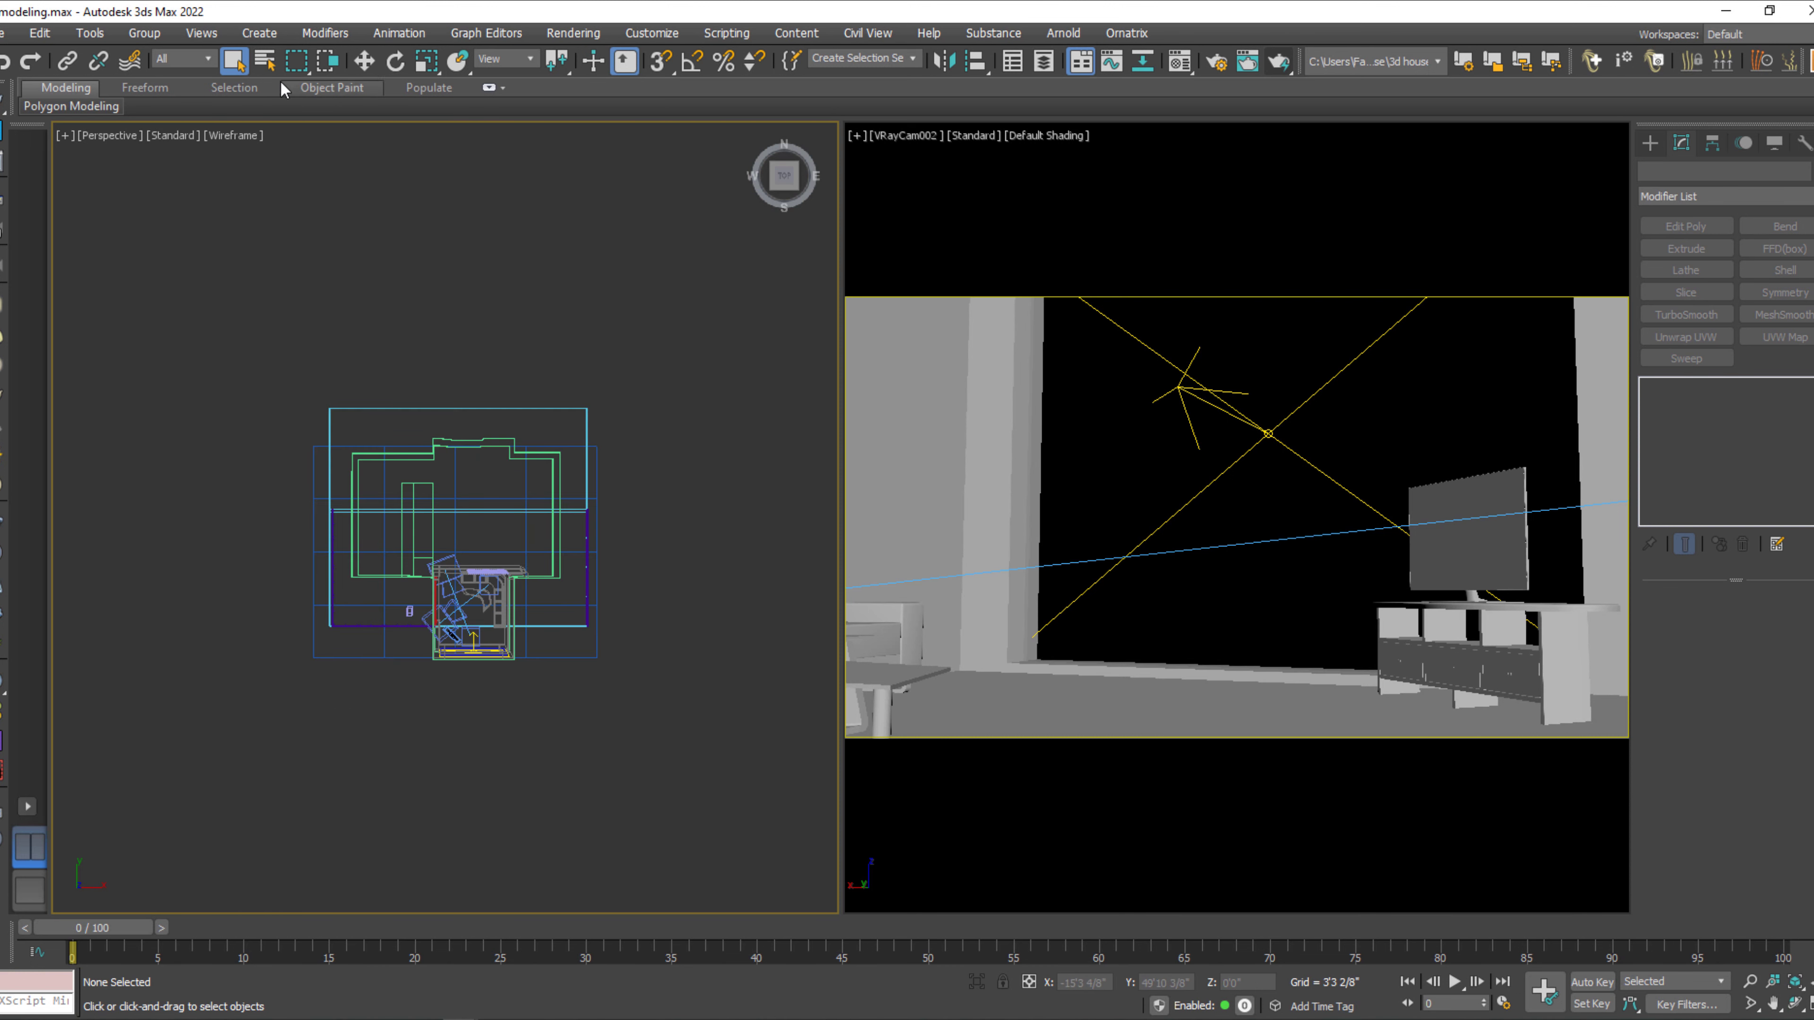
Restrict selection to cameras and delete all cameras around the house layout.
click(201, 58)
click(174, 127)
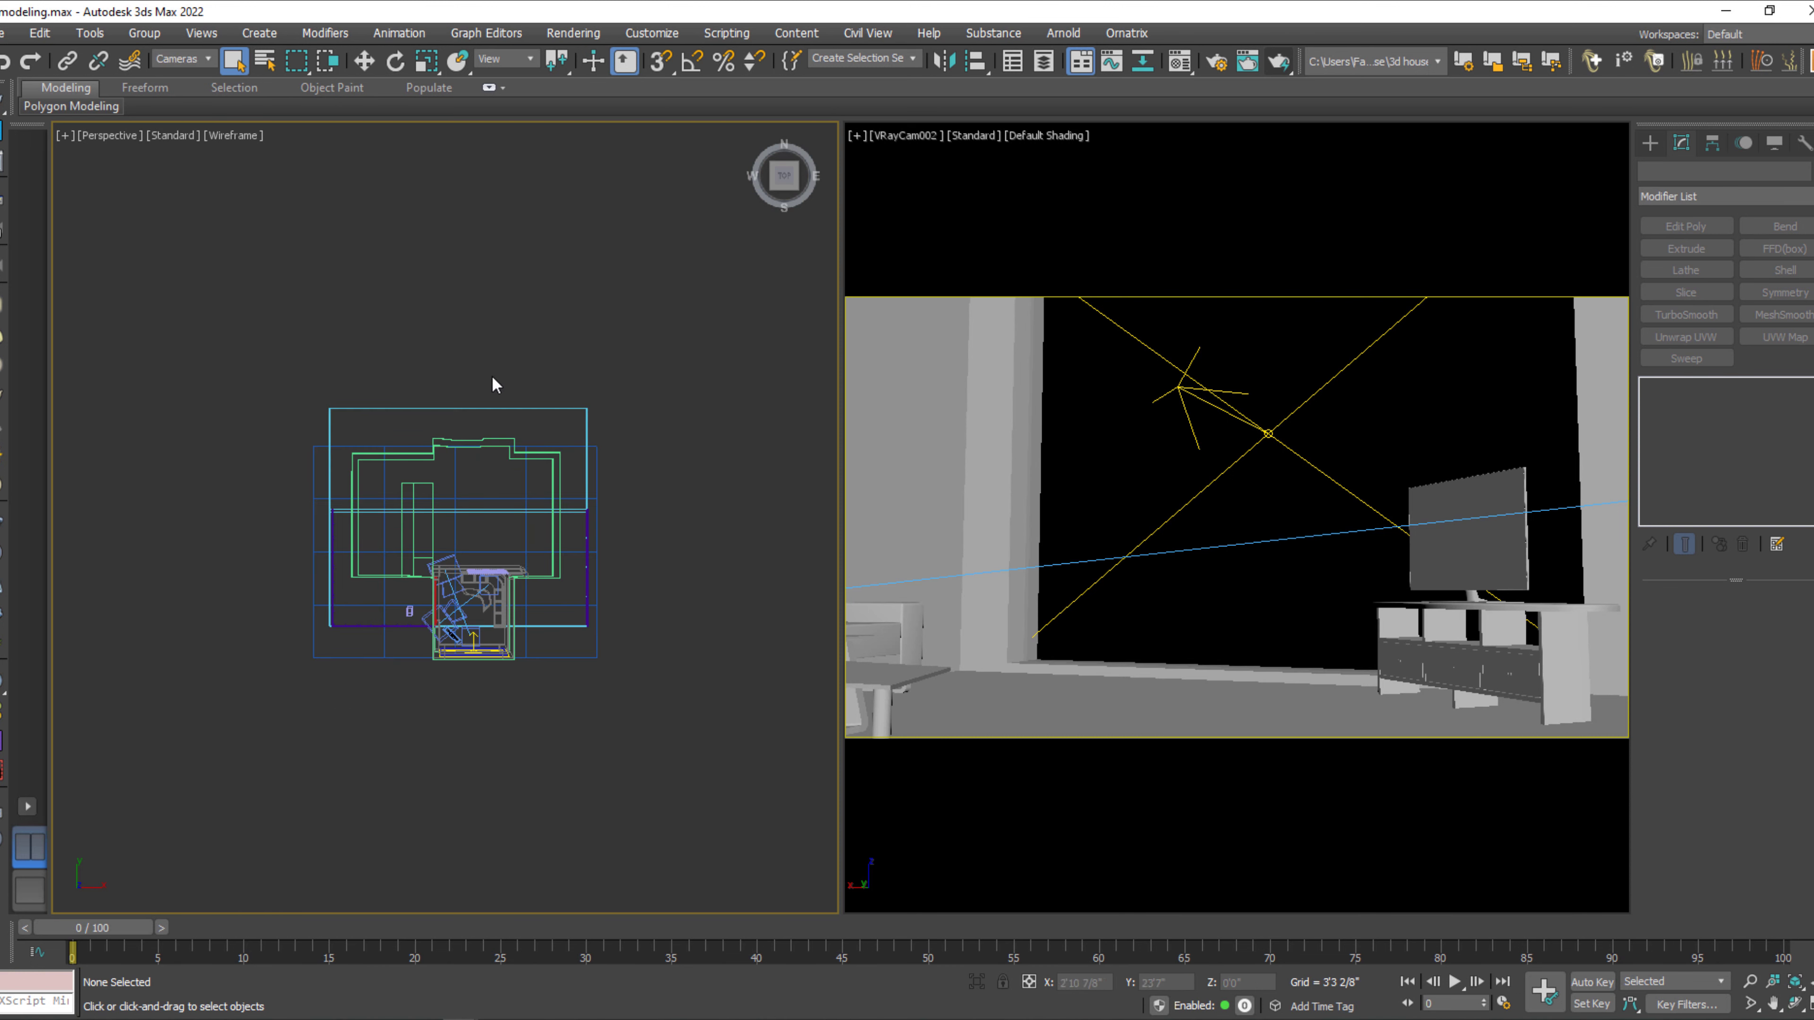
drag(648, 446, 243, 834)
key(Delete)
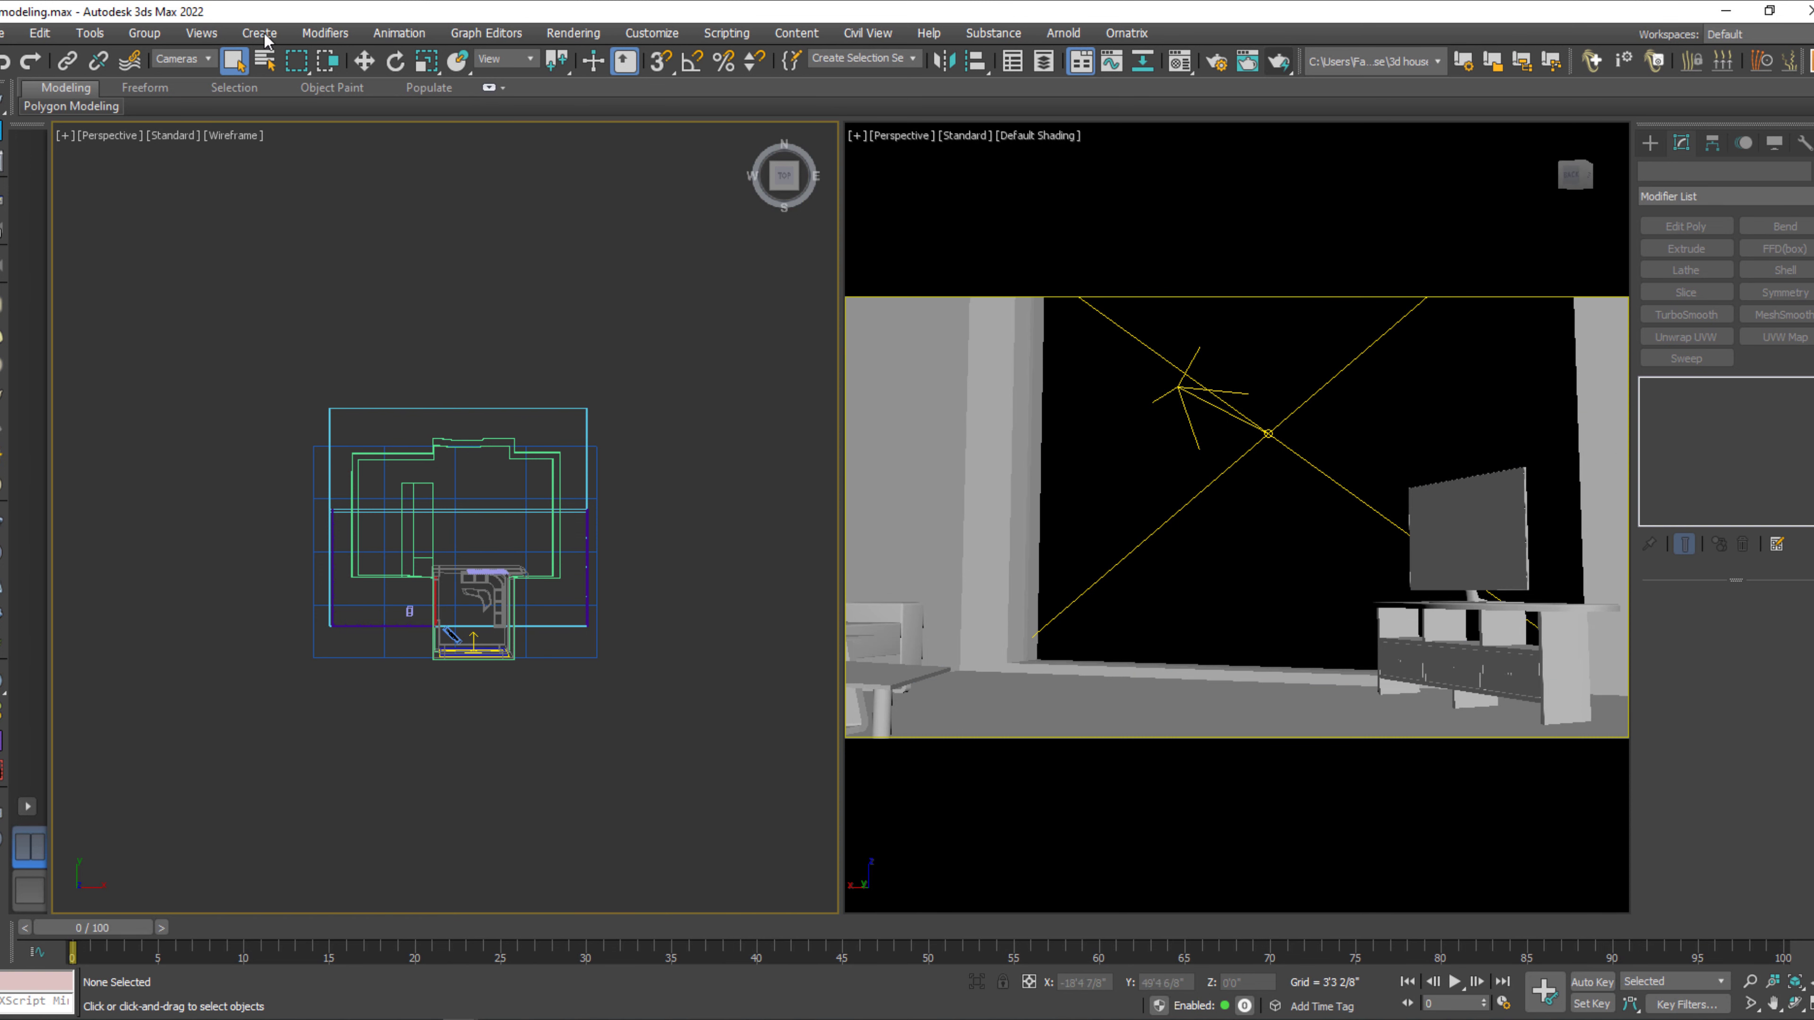
Restrict selection to lights and delete all lights around the house layout.
click(207, 63)
click(195, 118)
drag(676, 393, 115, 820)
key(Delete)
key(w)
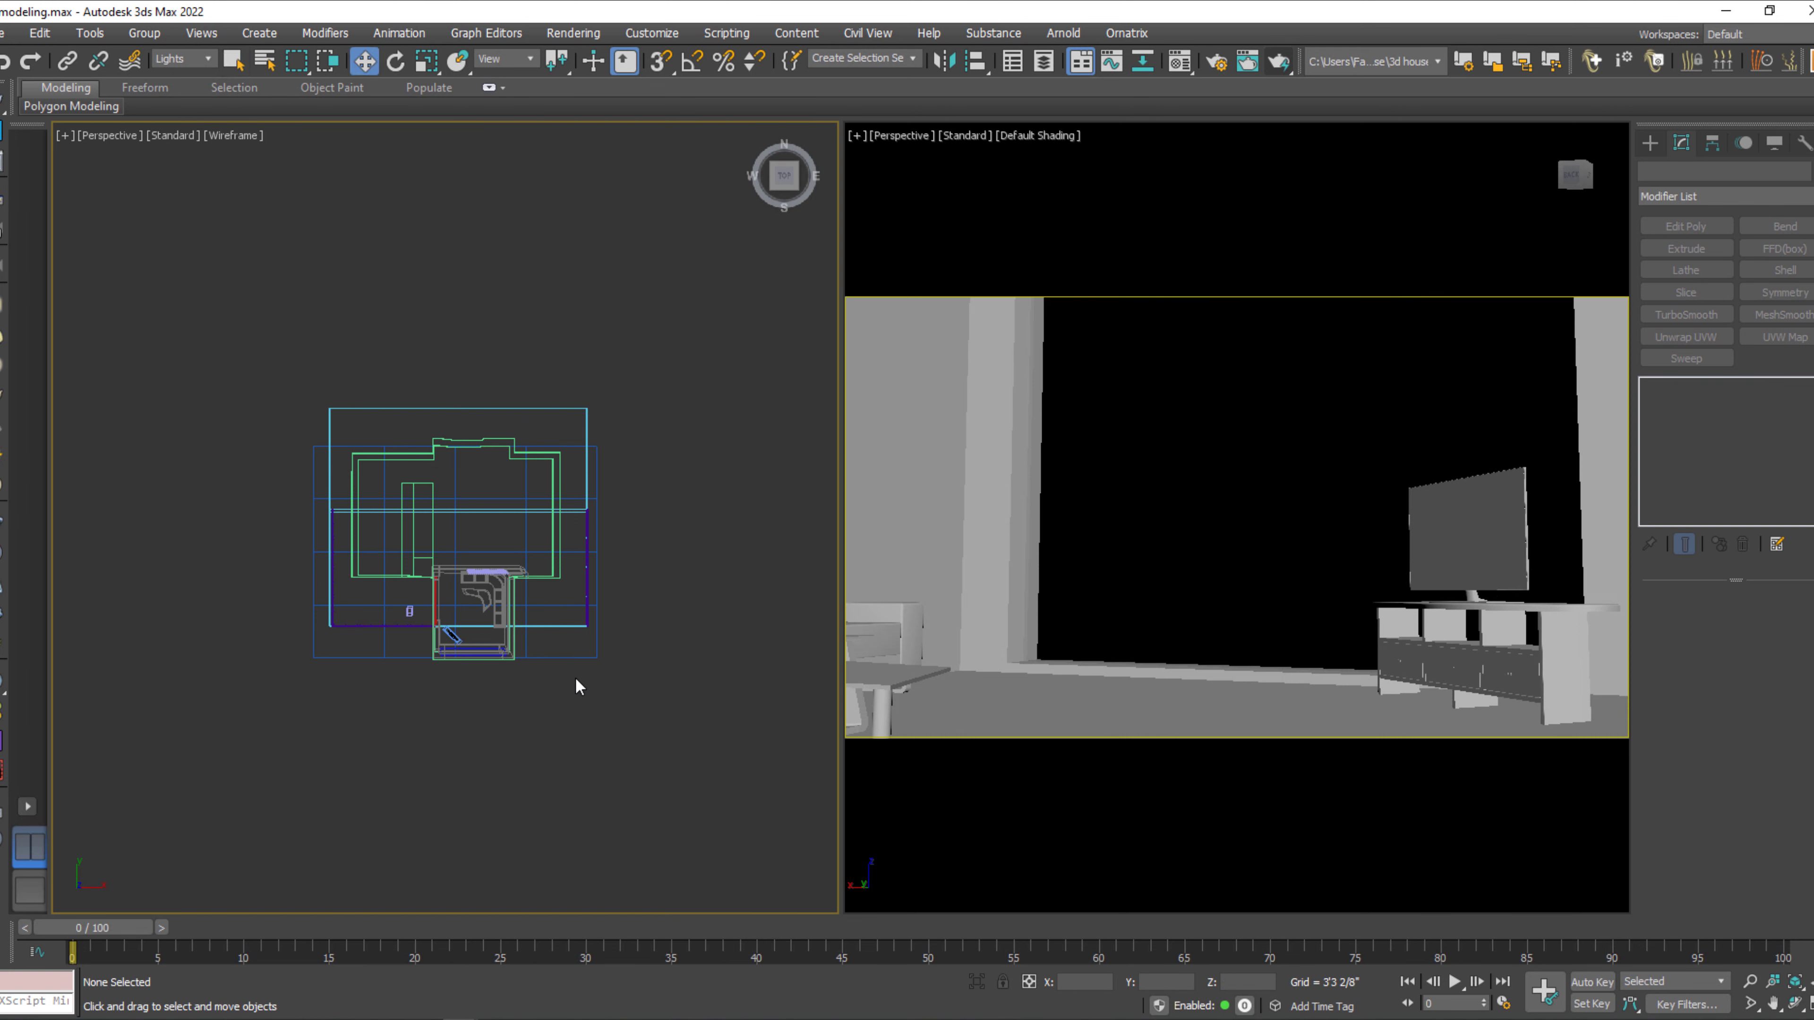
Reset the selection filter to All and select every object in the scene.
click(190, 63)
click(187, 77)
key(ctrl+a)
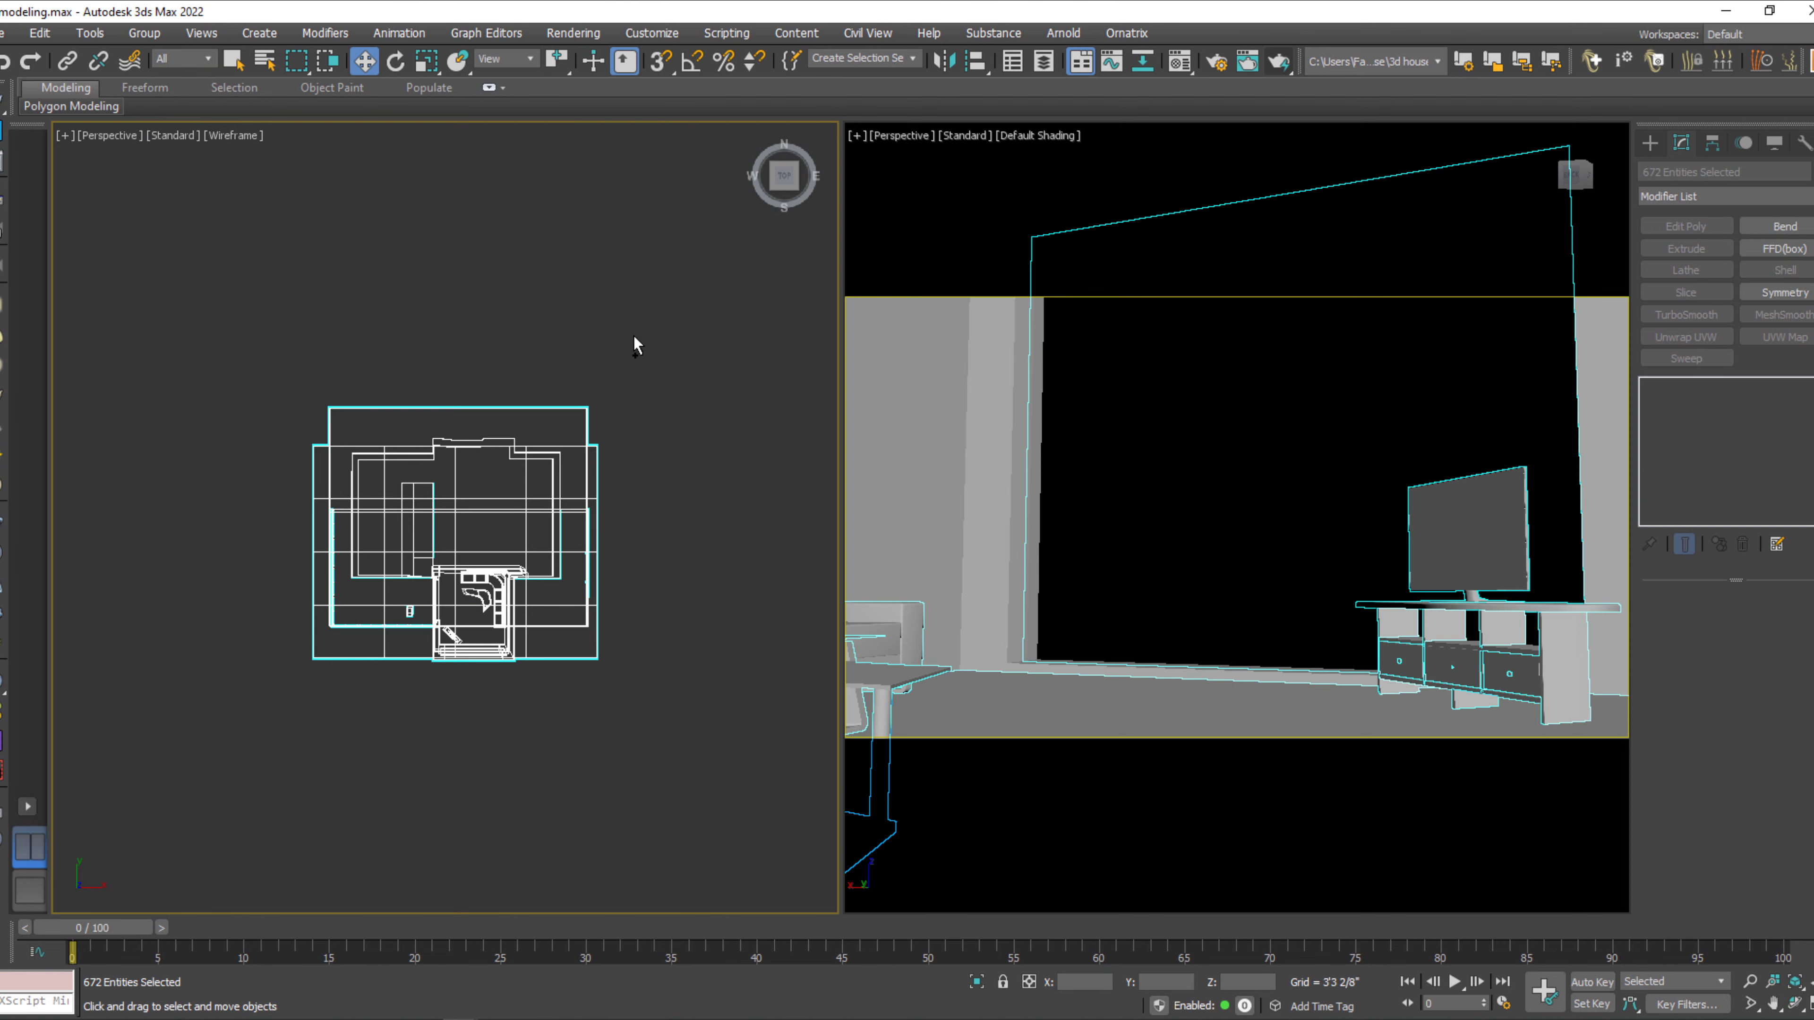
key(z)
click(685, 227)
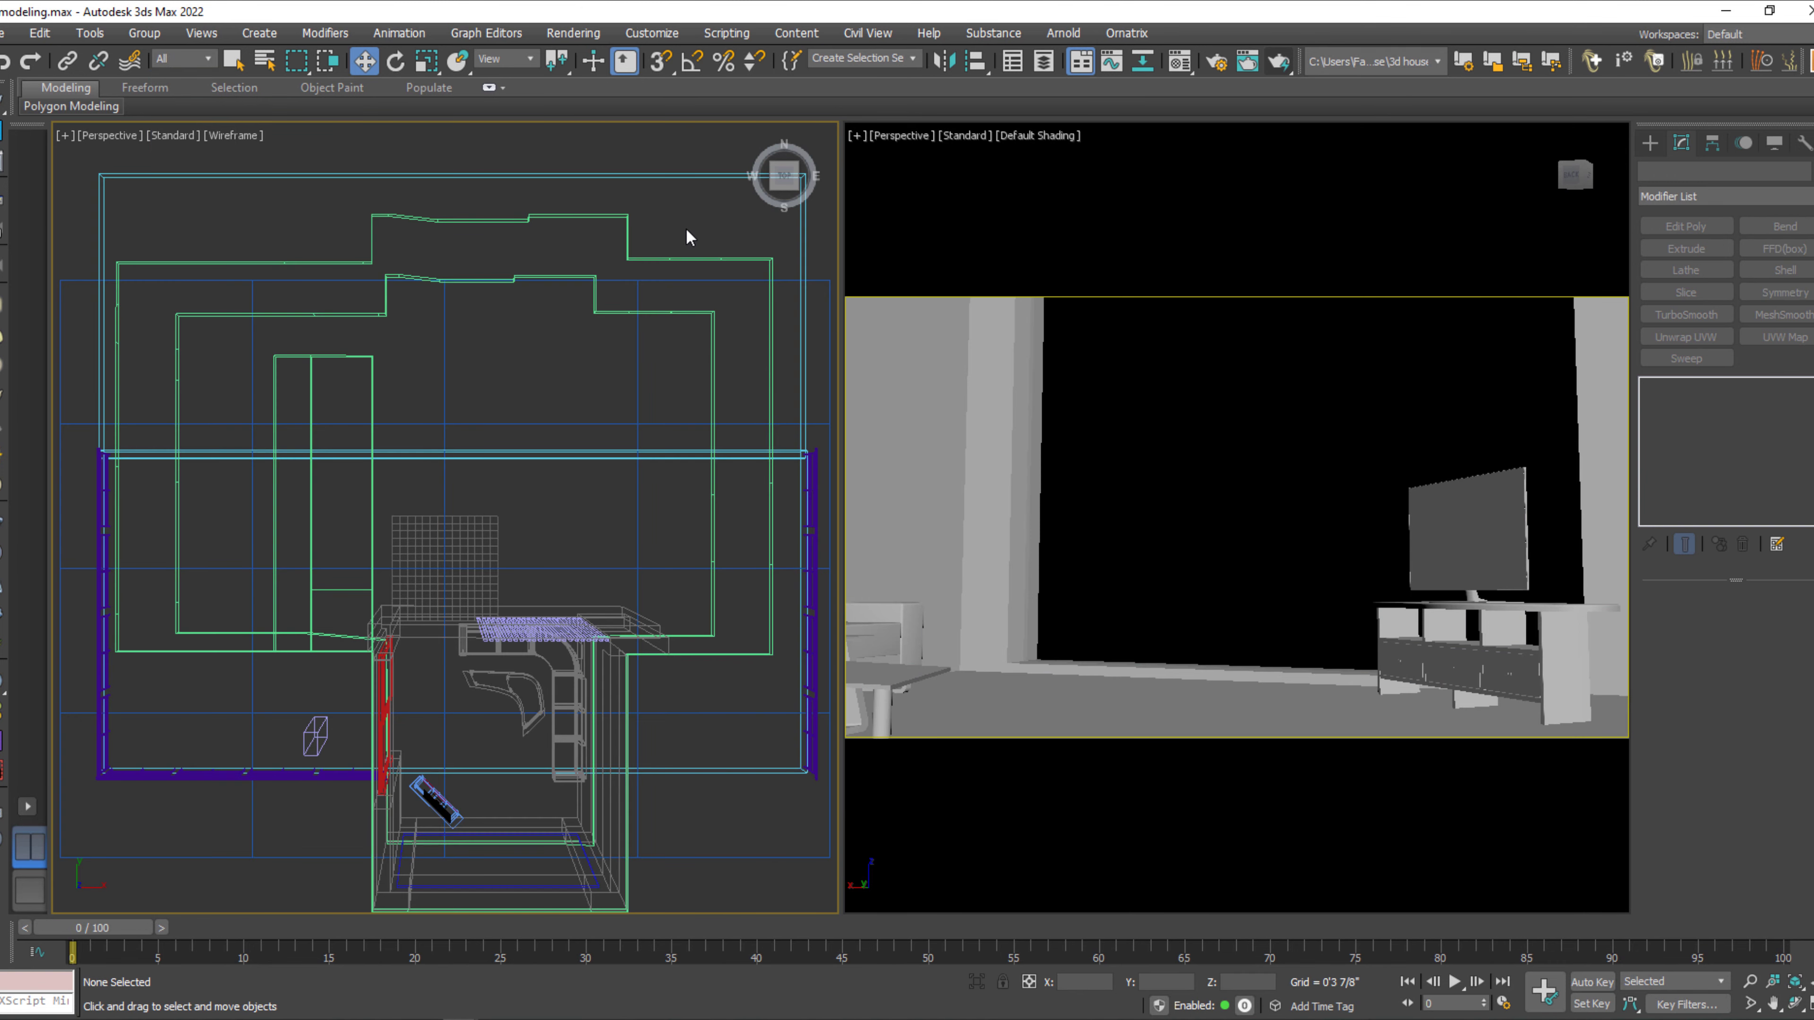
key(ctrl+a)
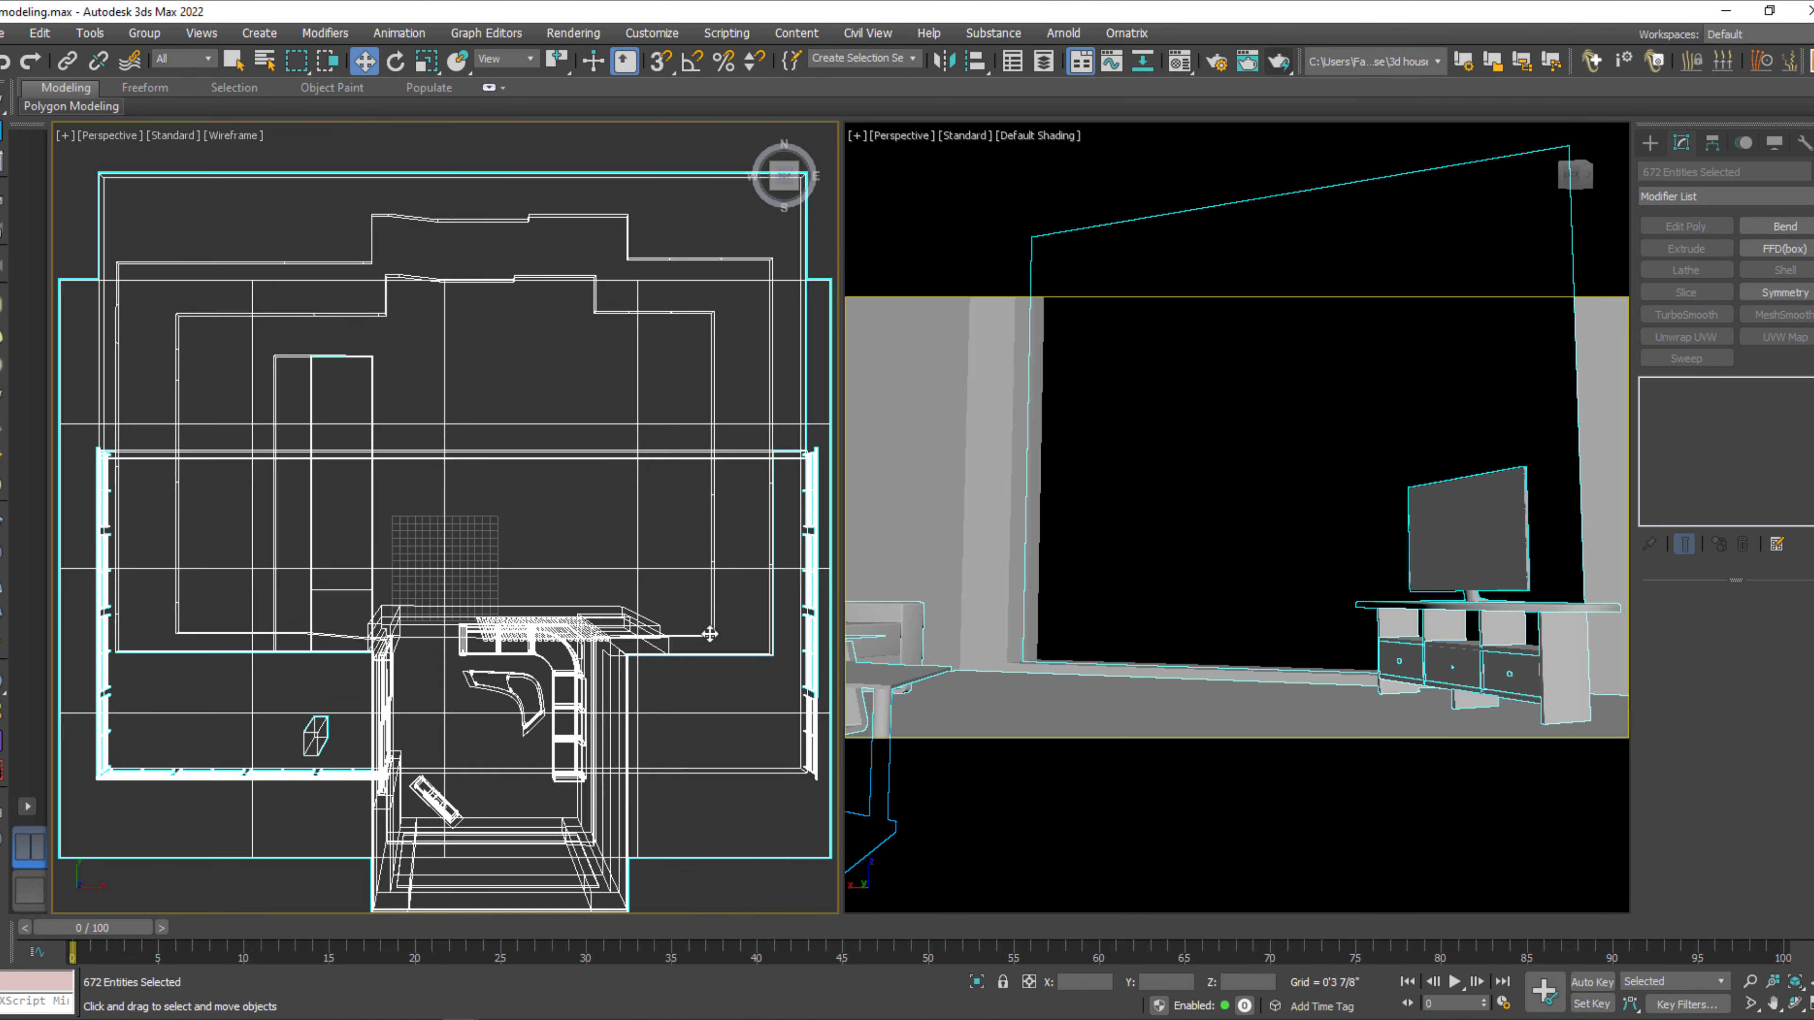
click(1227, 64)
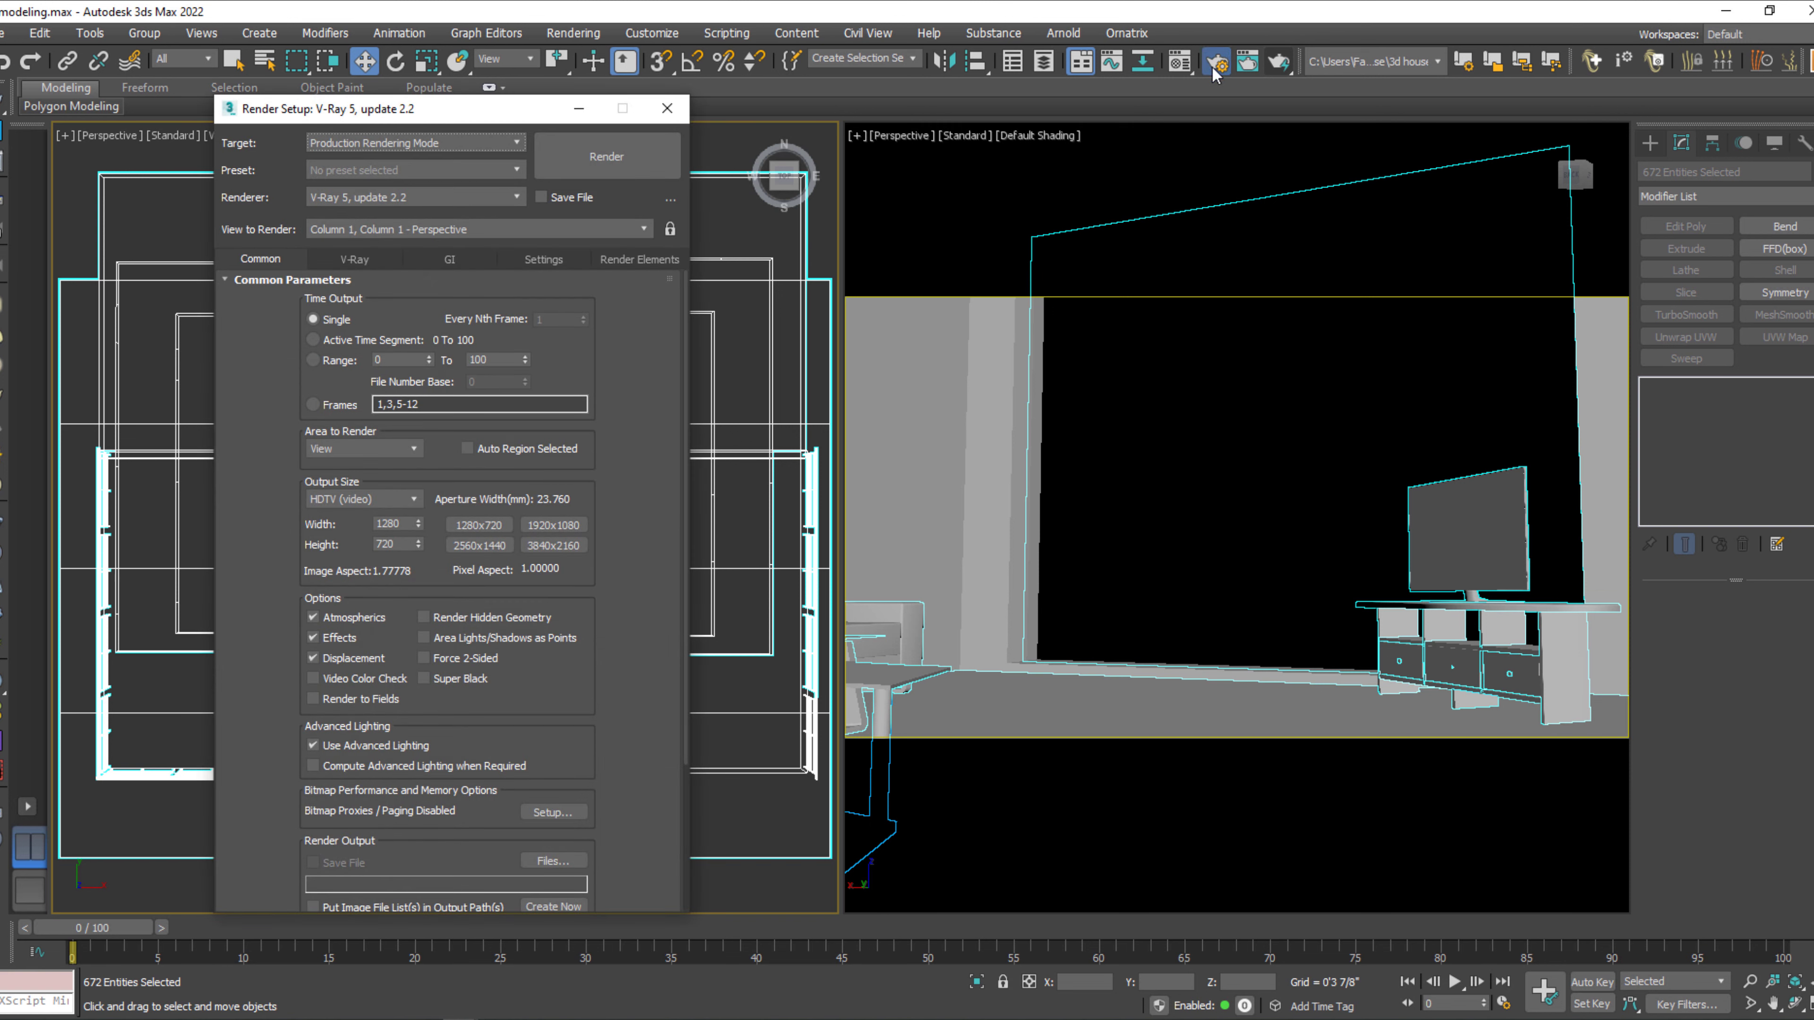
click(687, 104)
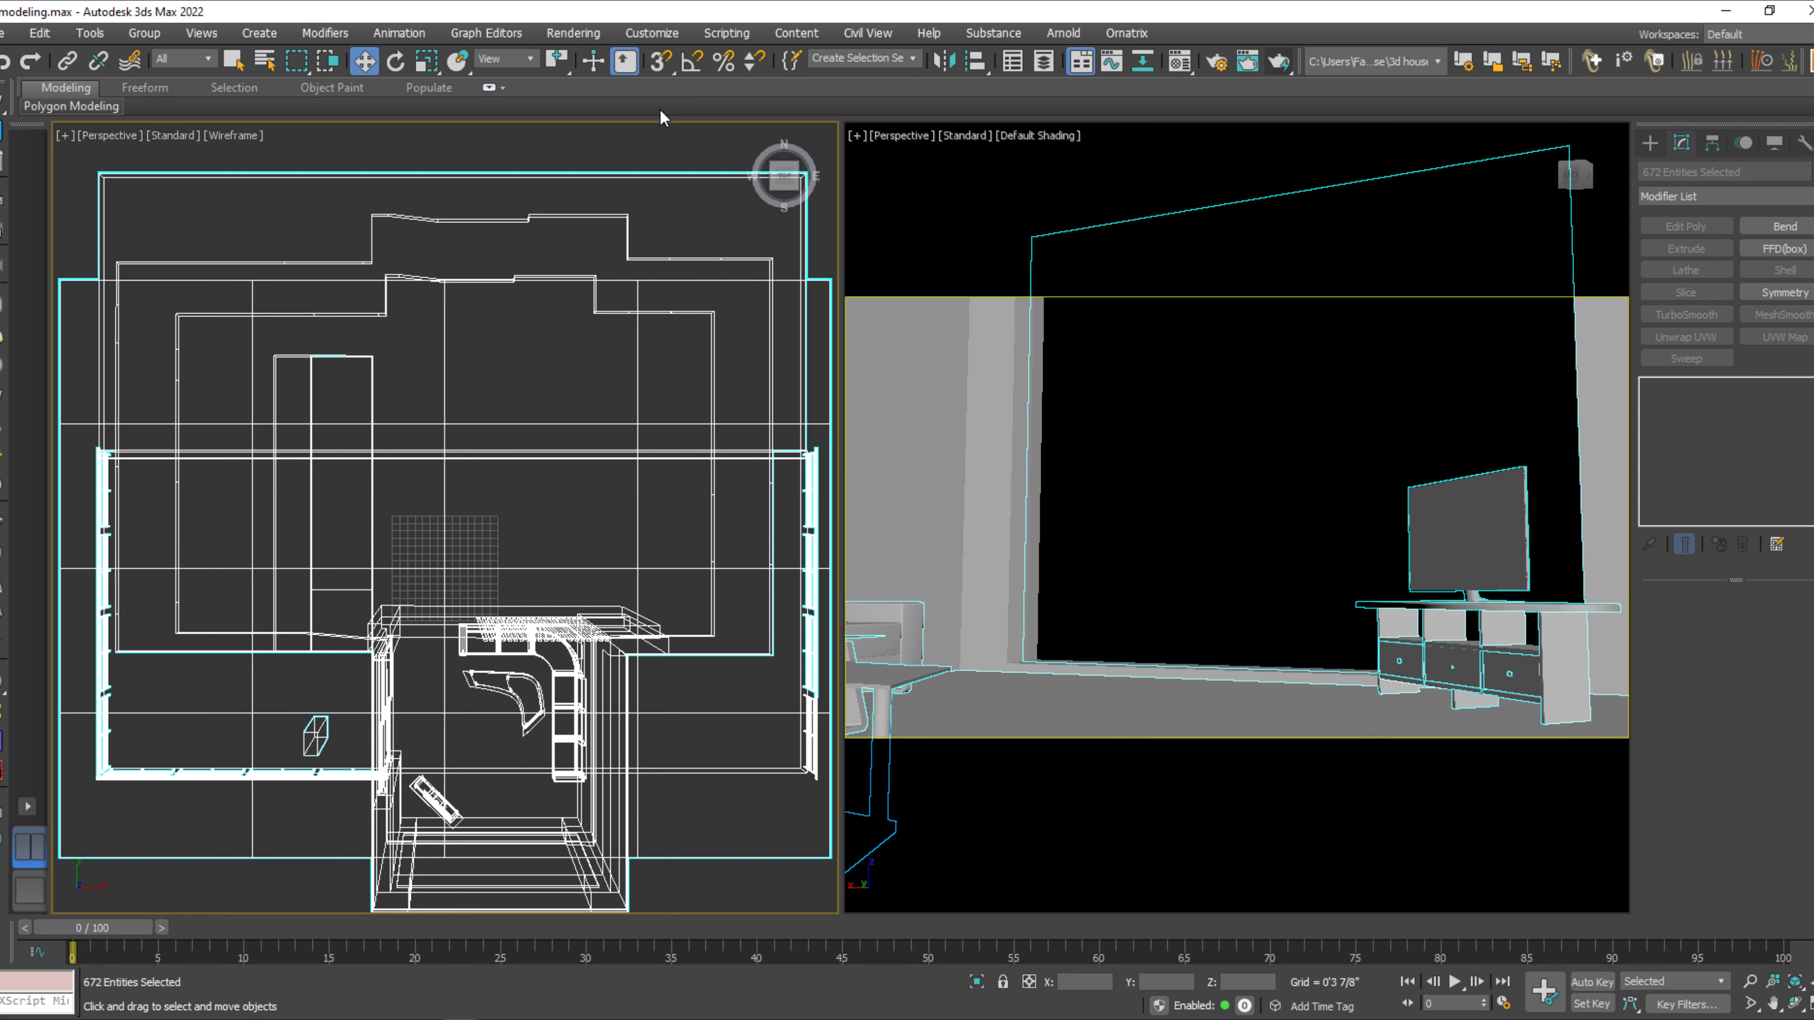
Assign the 09 - Default physical material to all selected objects, close the Material Editor and clear the selection.
key(m)
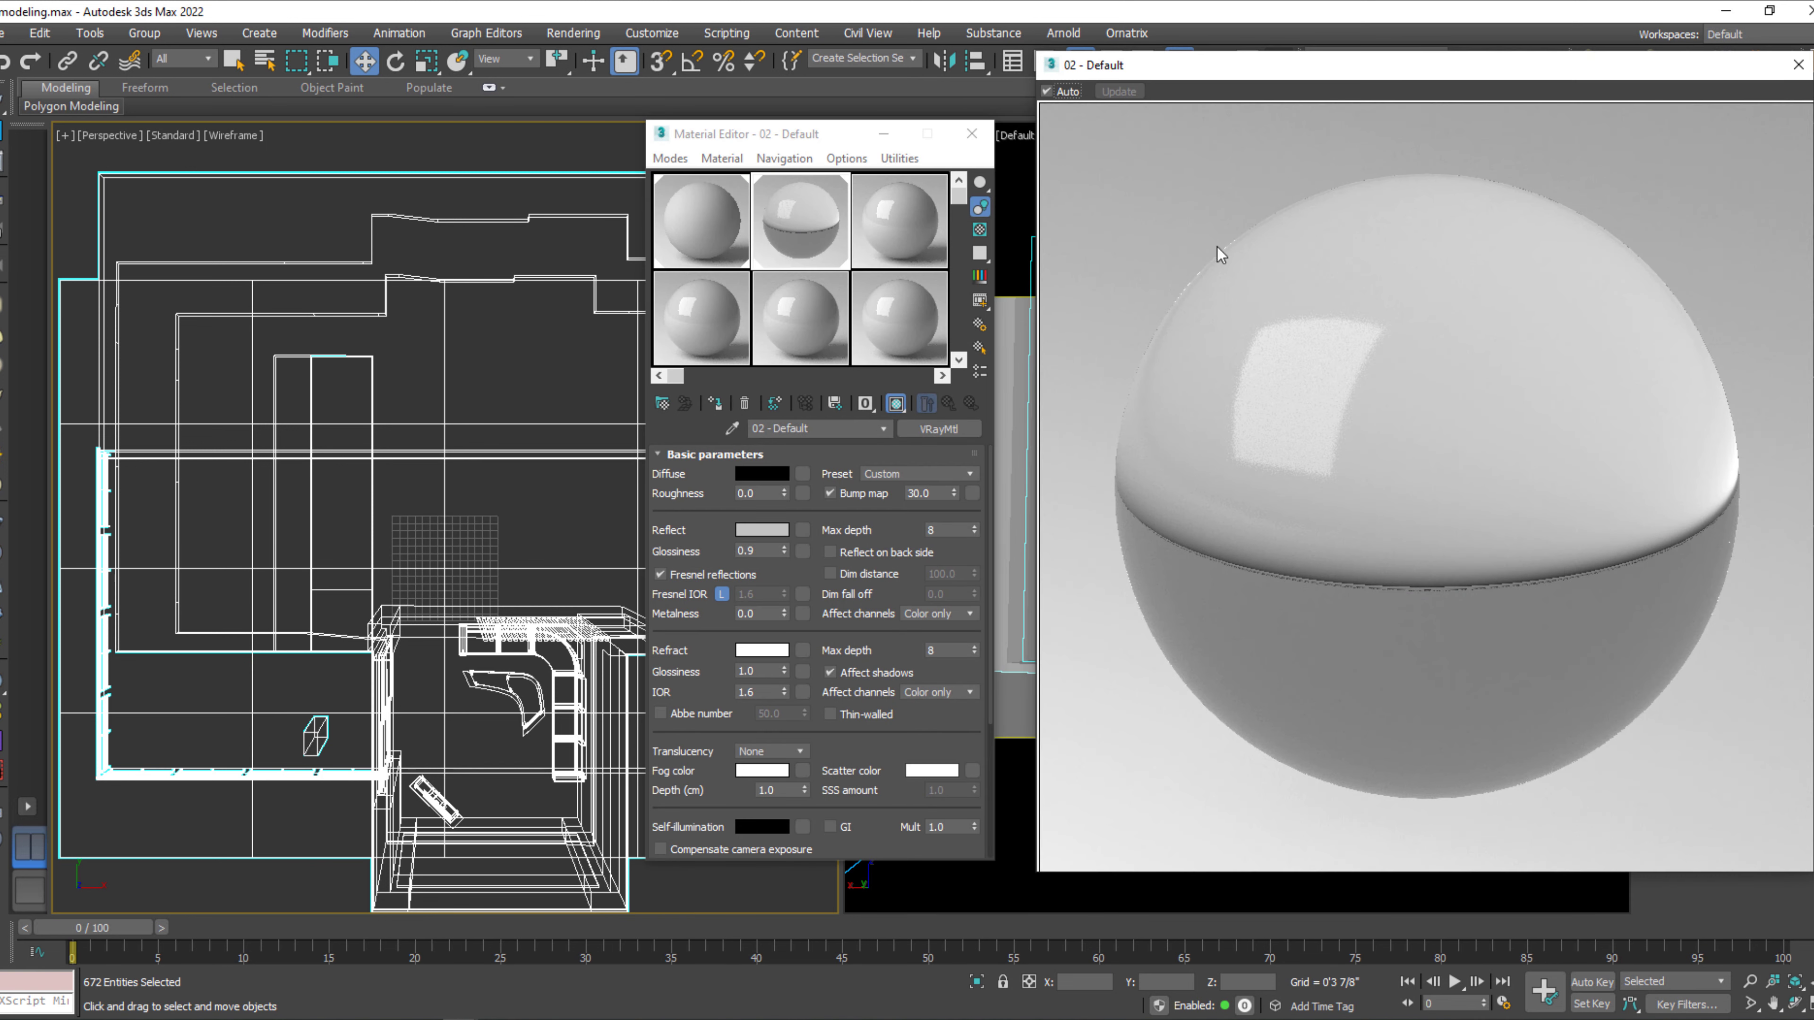
click(1798, 65)
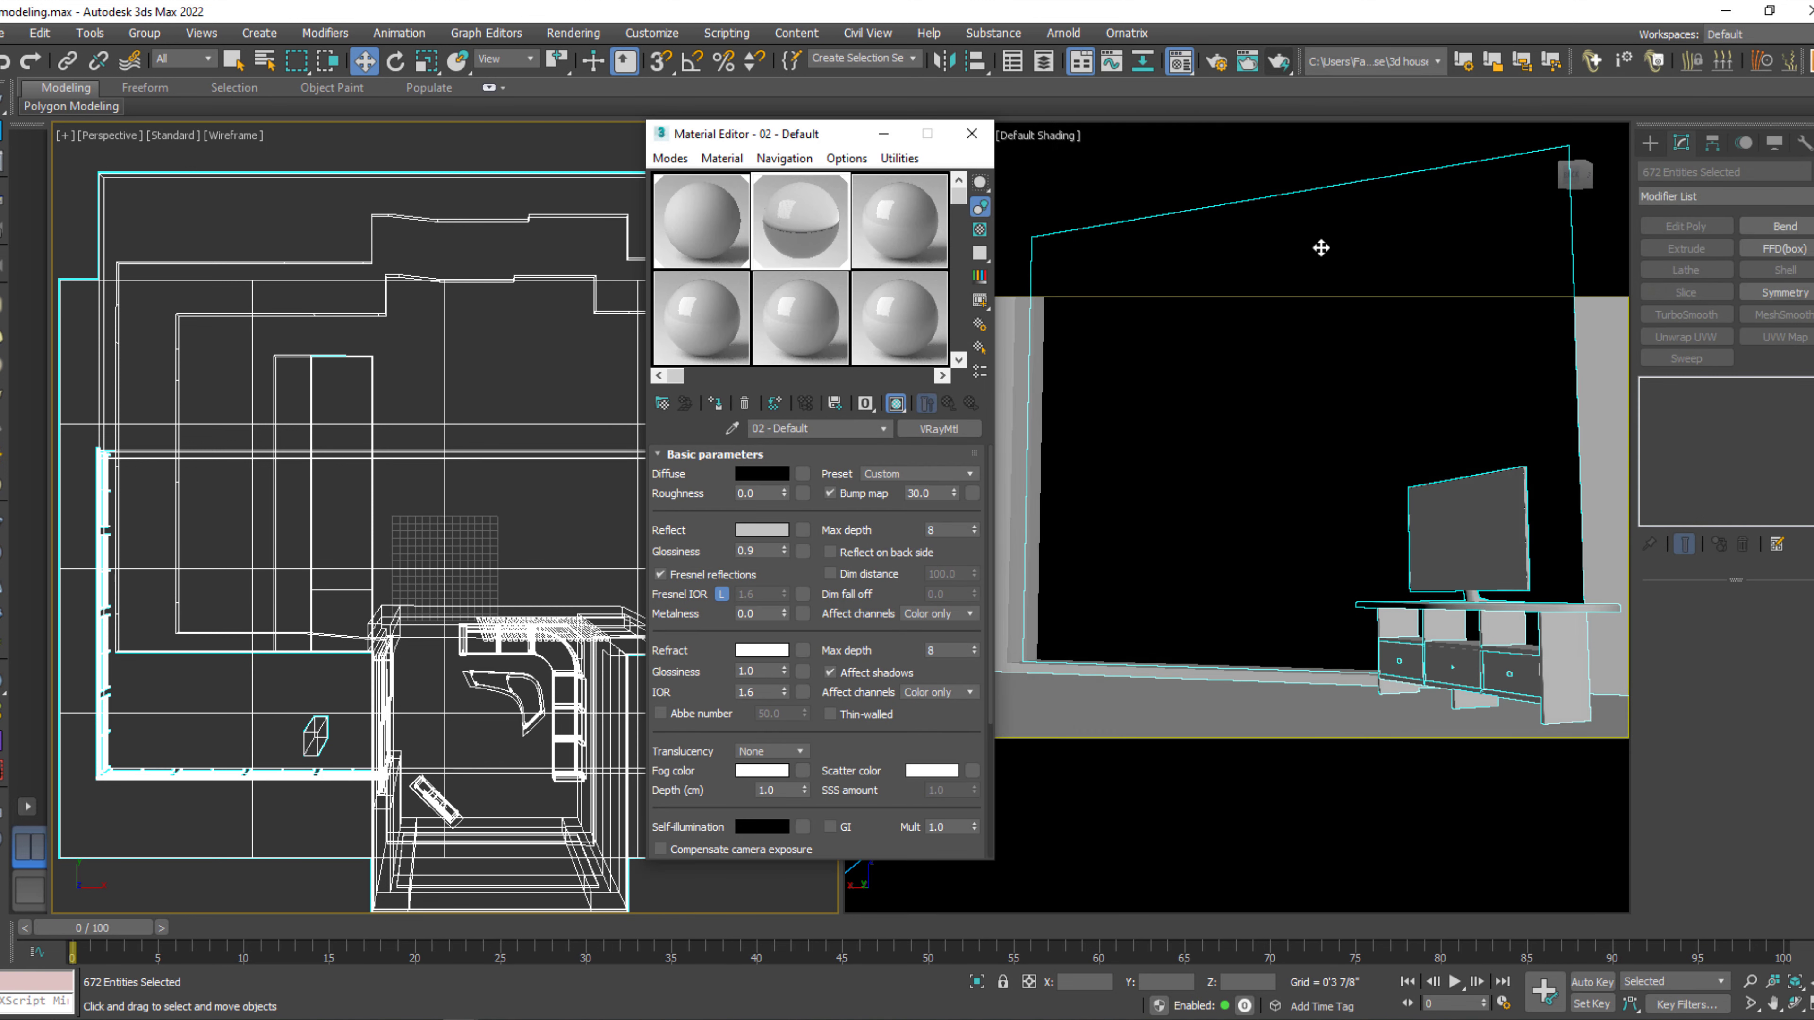
click(907, 315)
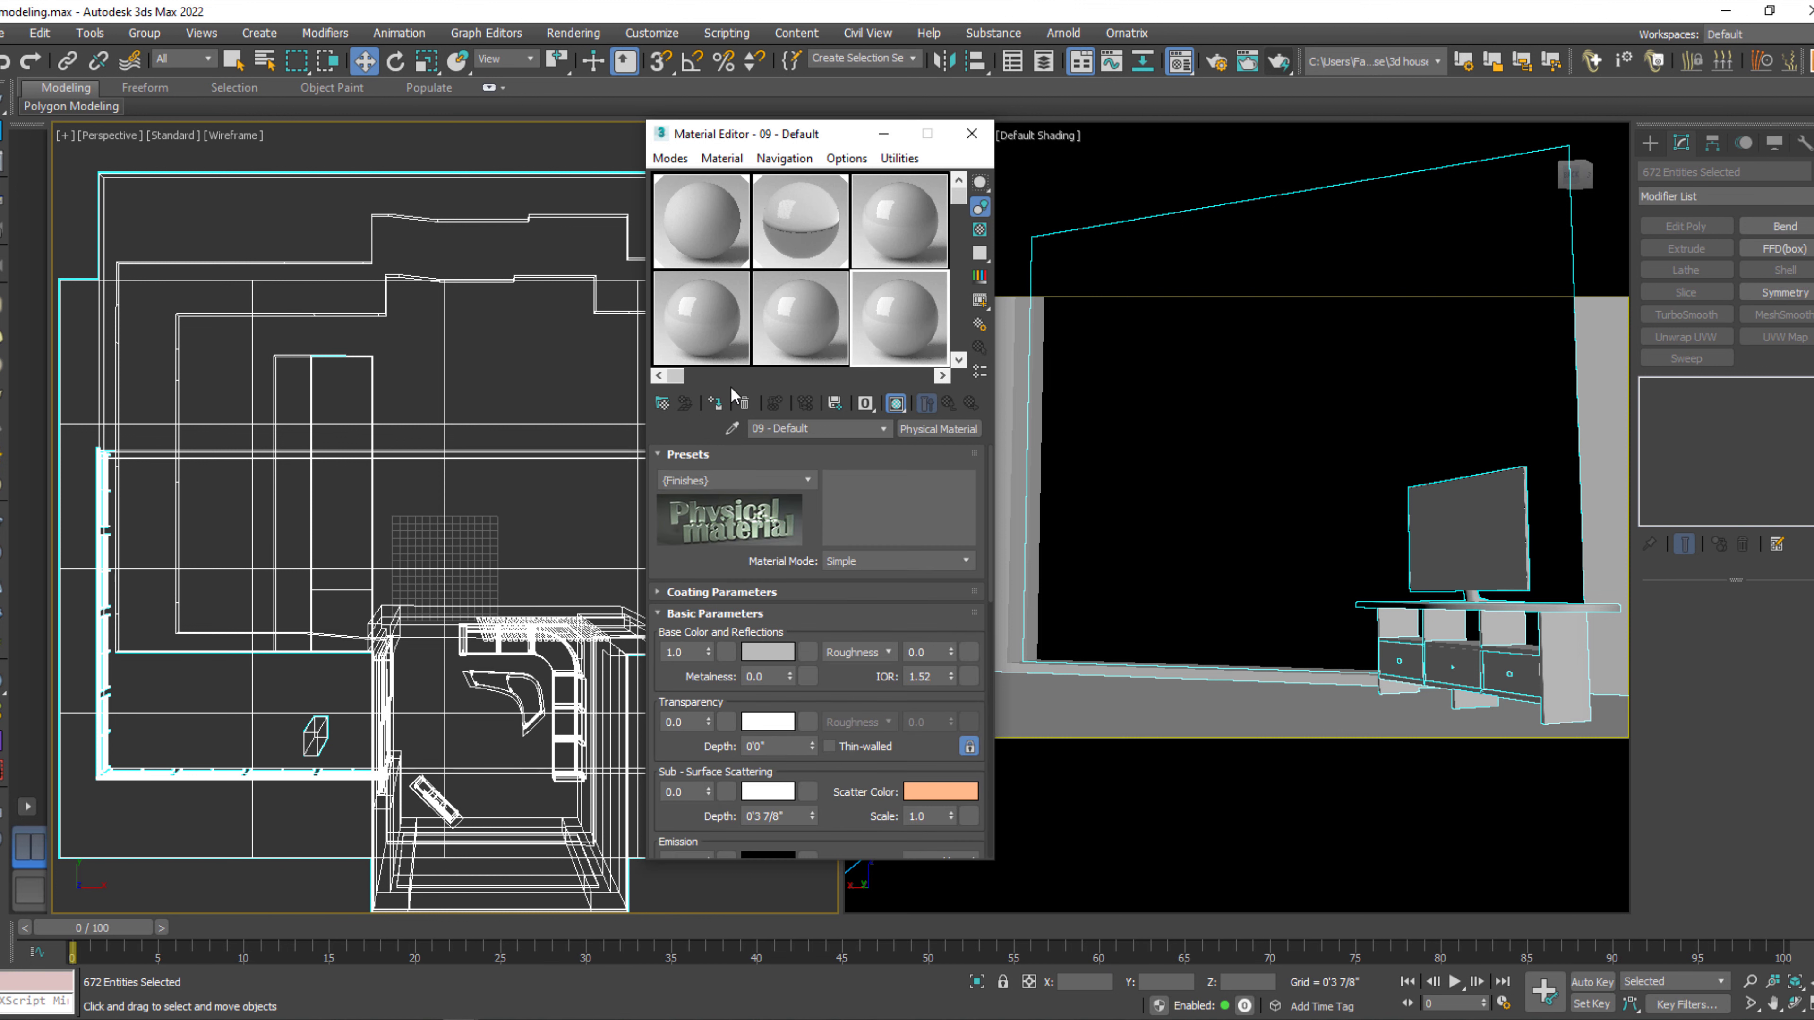
click(715, 403)
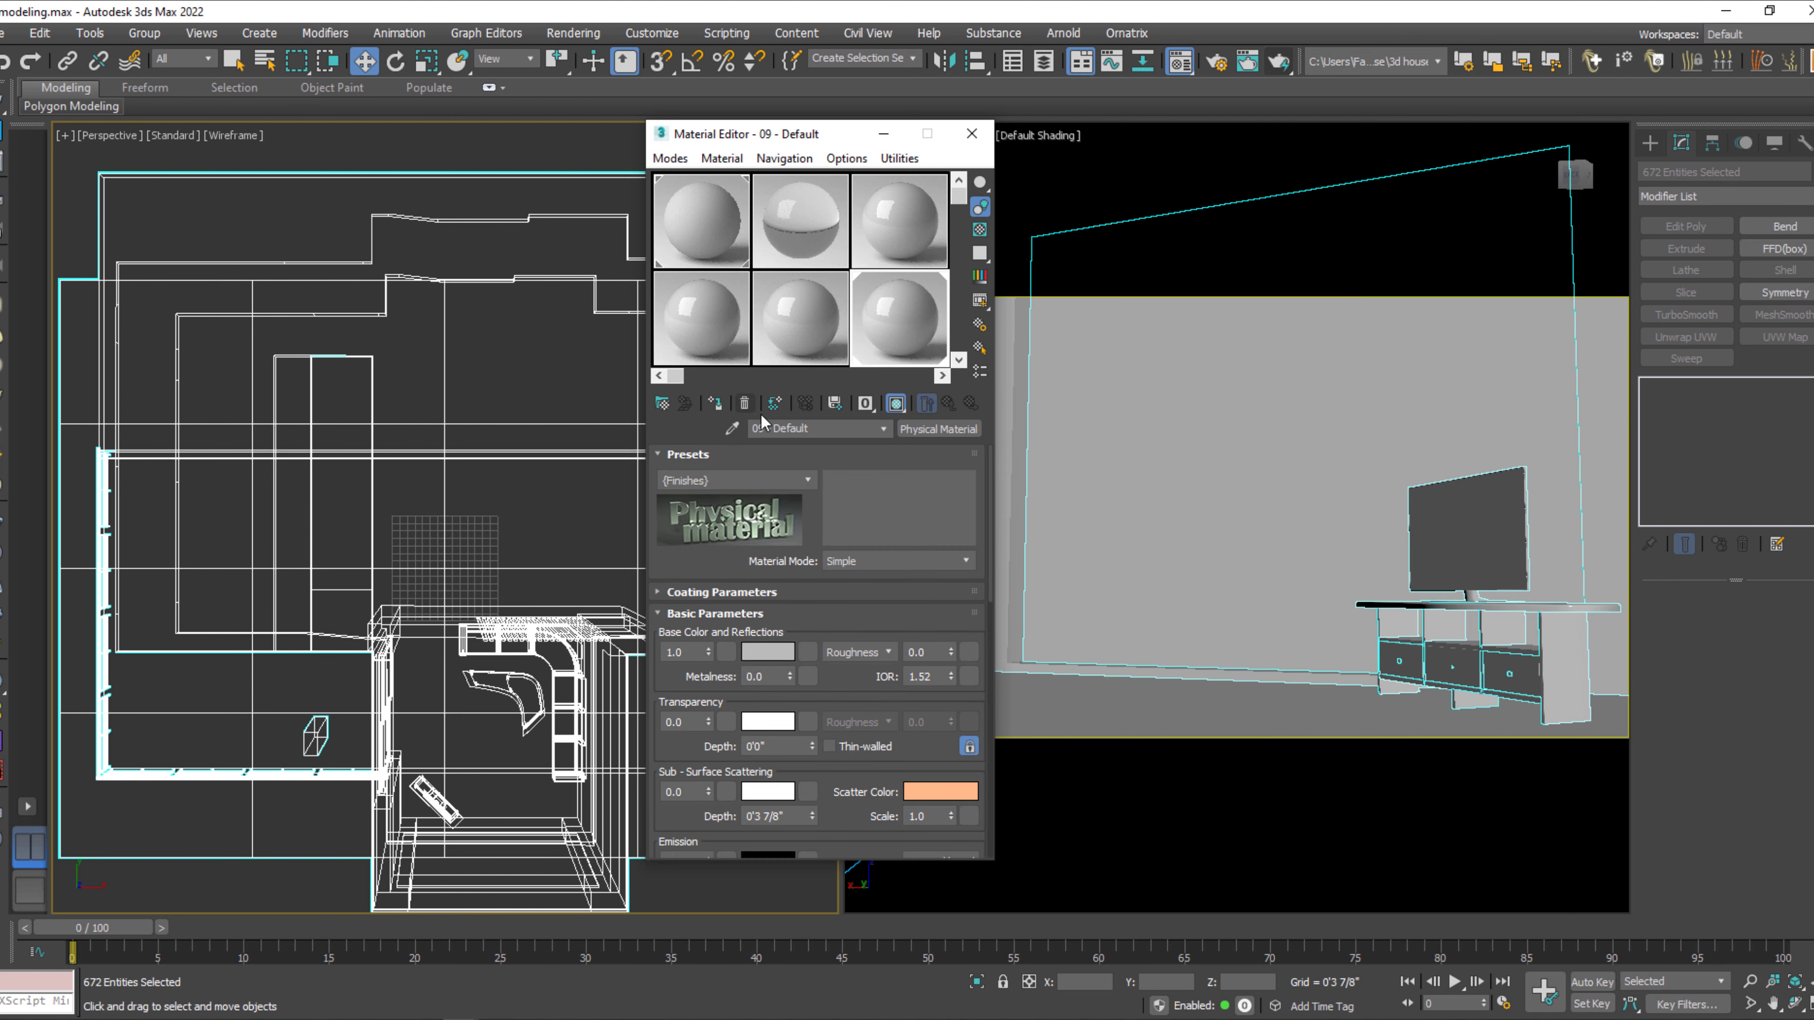
click(539, 374)
click(971, 134)
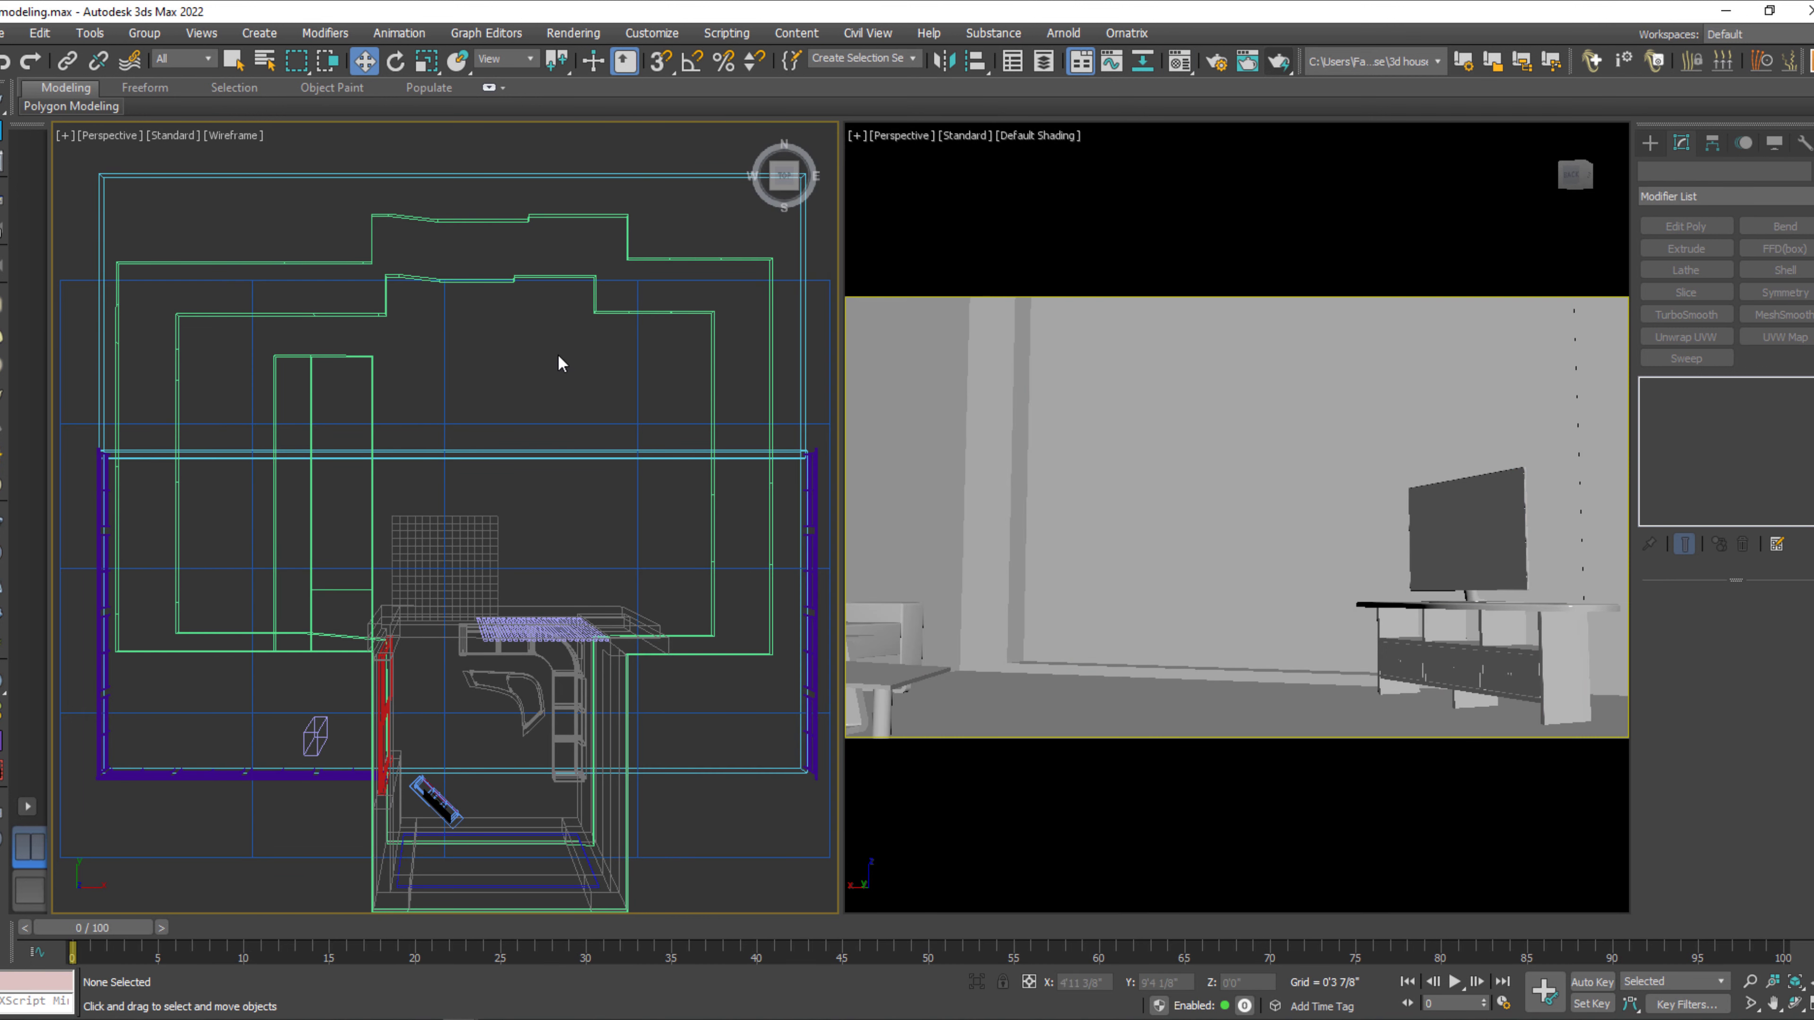
Select all objects and save the scene as a new 3ds Max file named Untitled on the Desktop.
key(z)
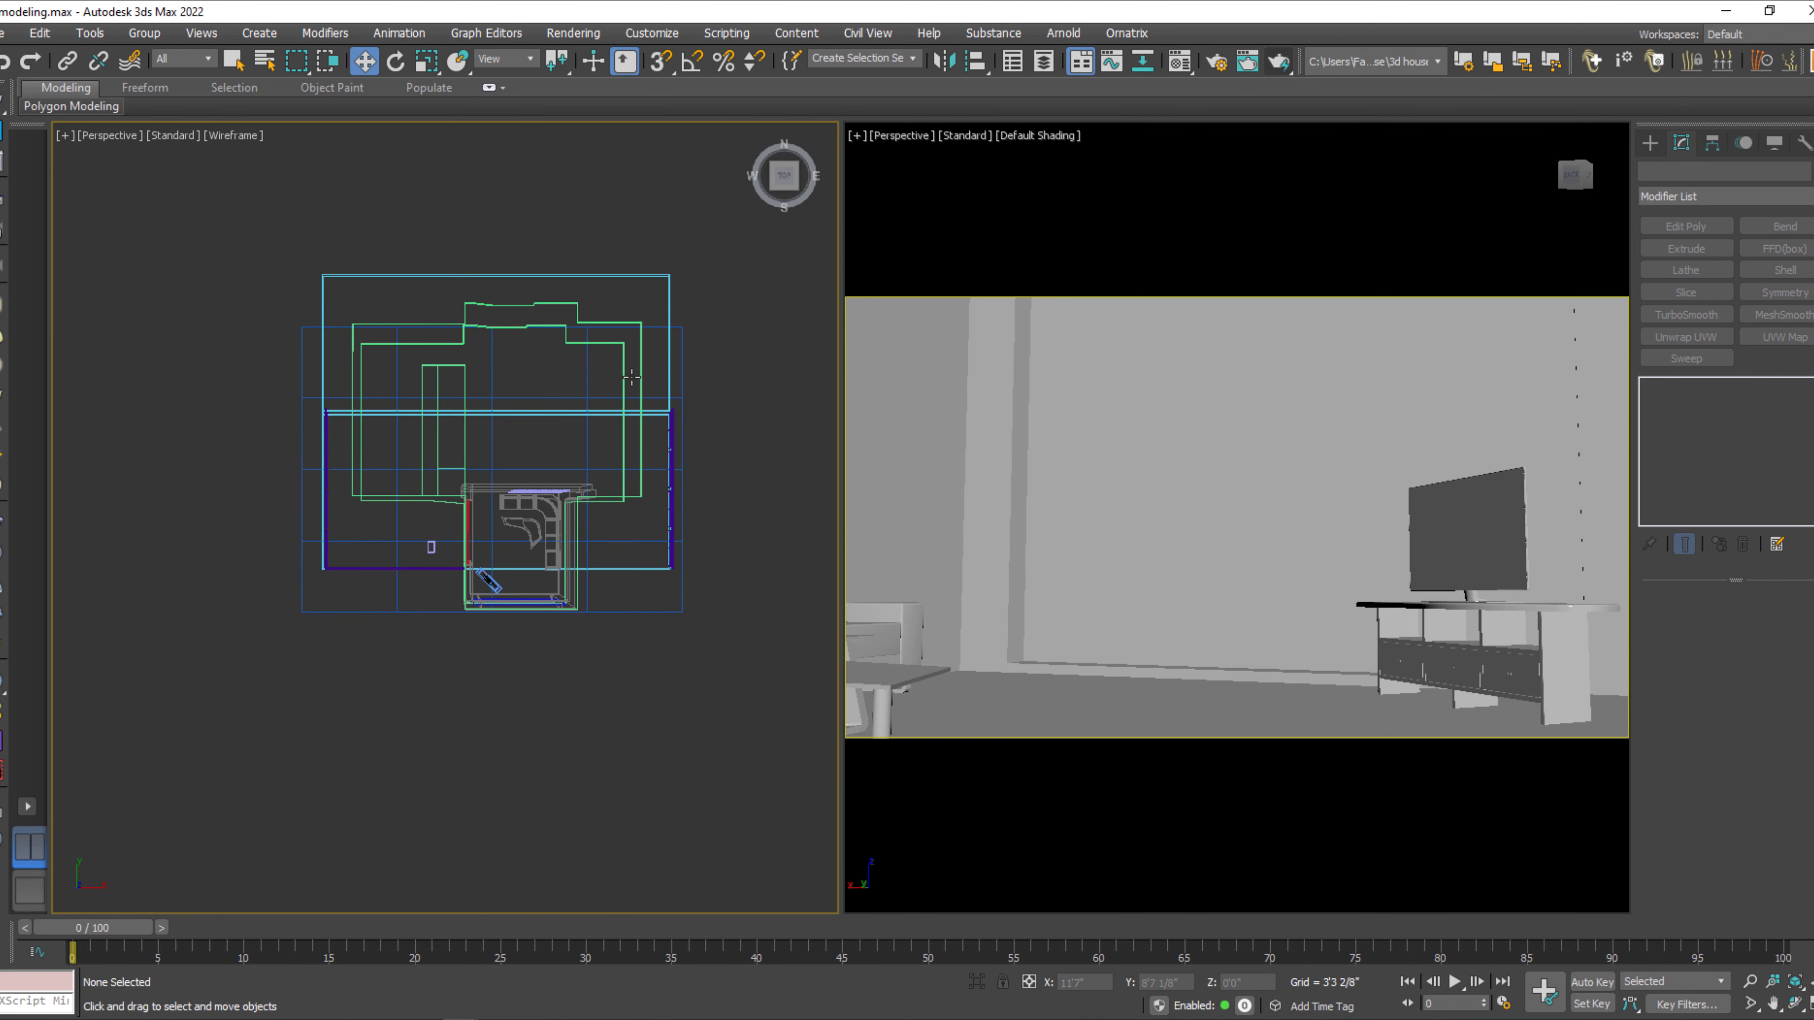
key(ctrl+a)
click(4, 33)
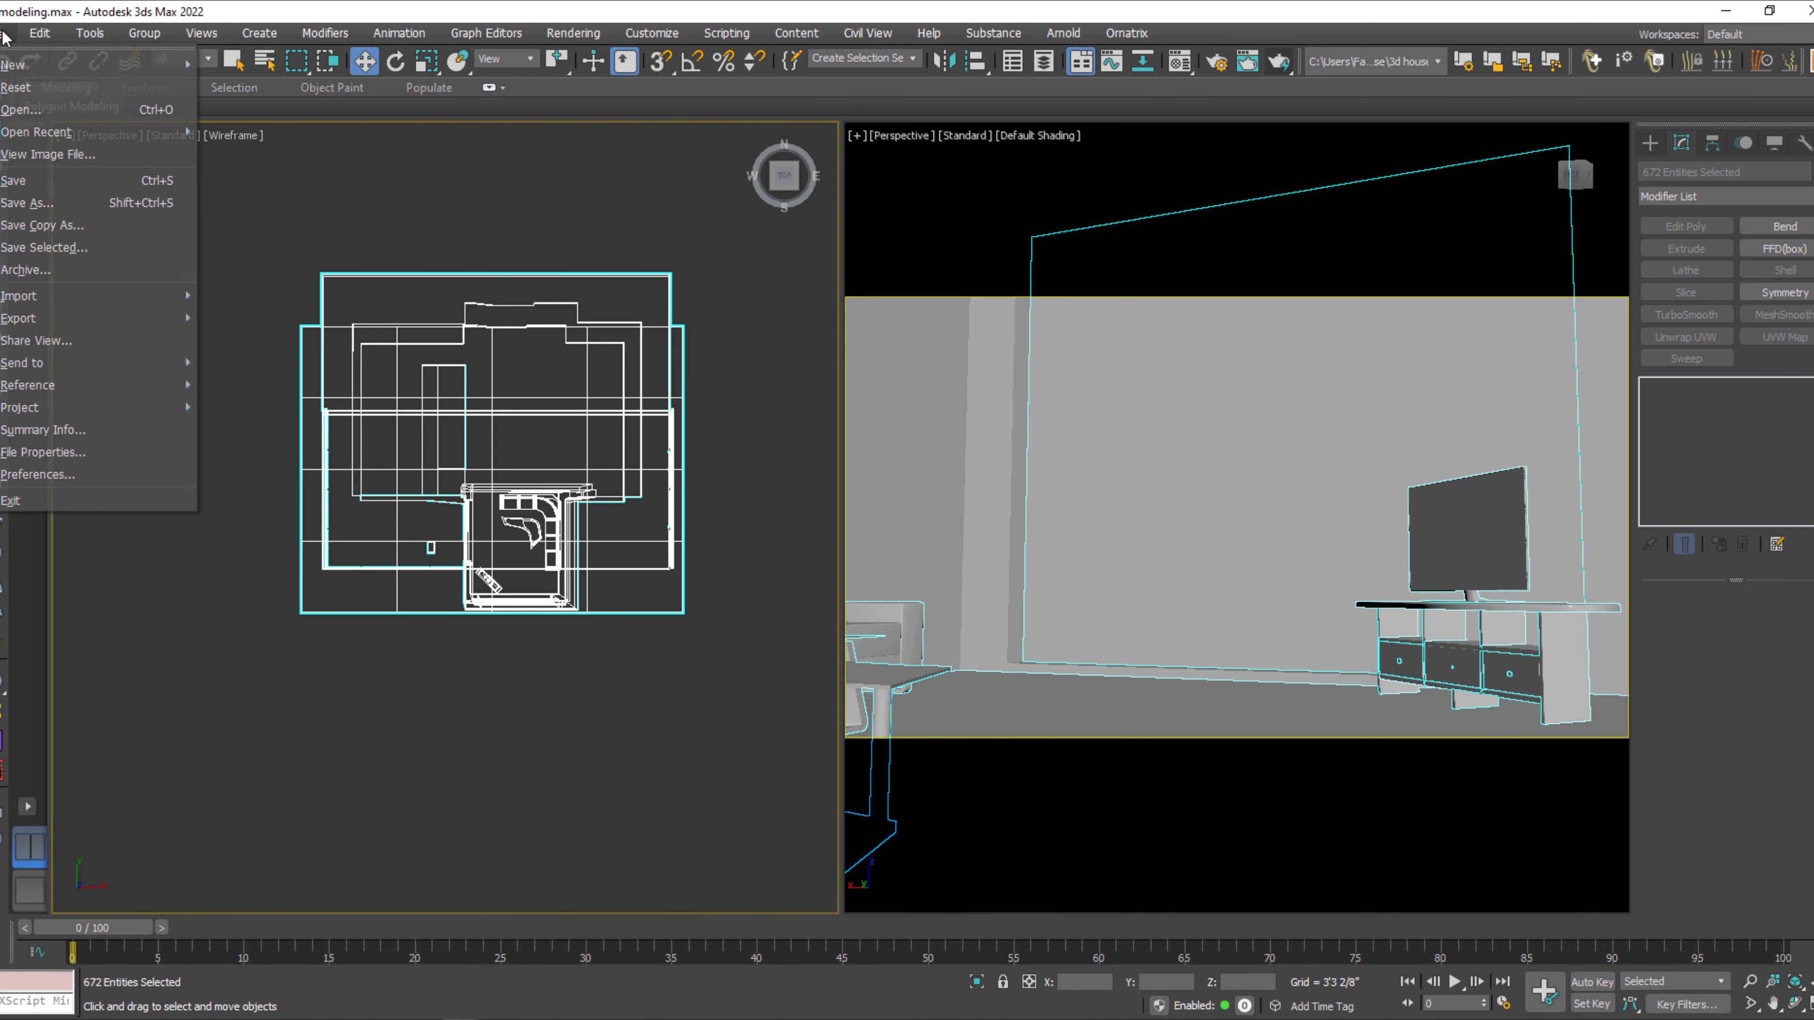
click(27, 203)
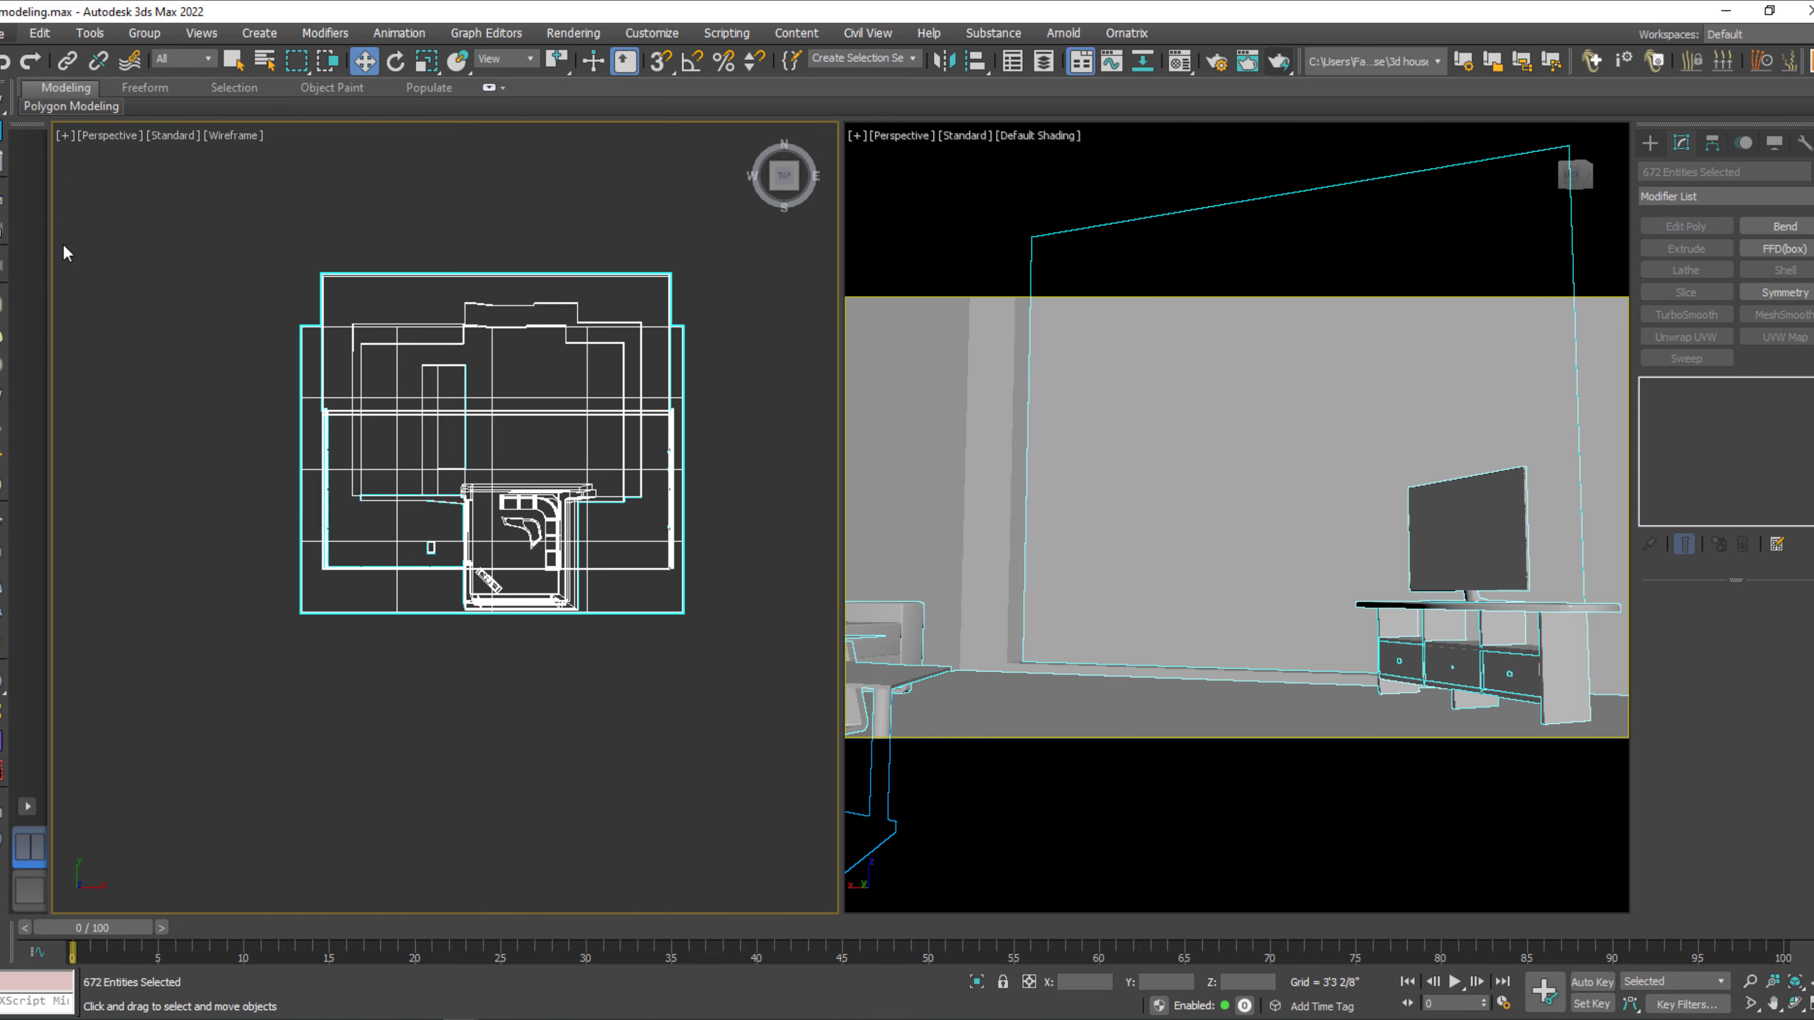
click(32, 208)
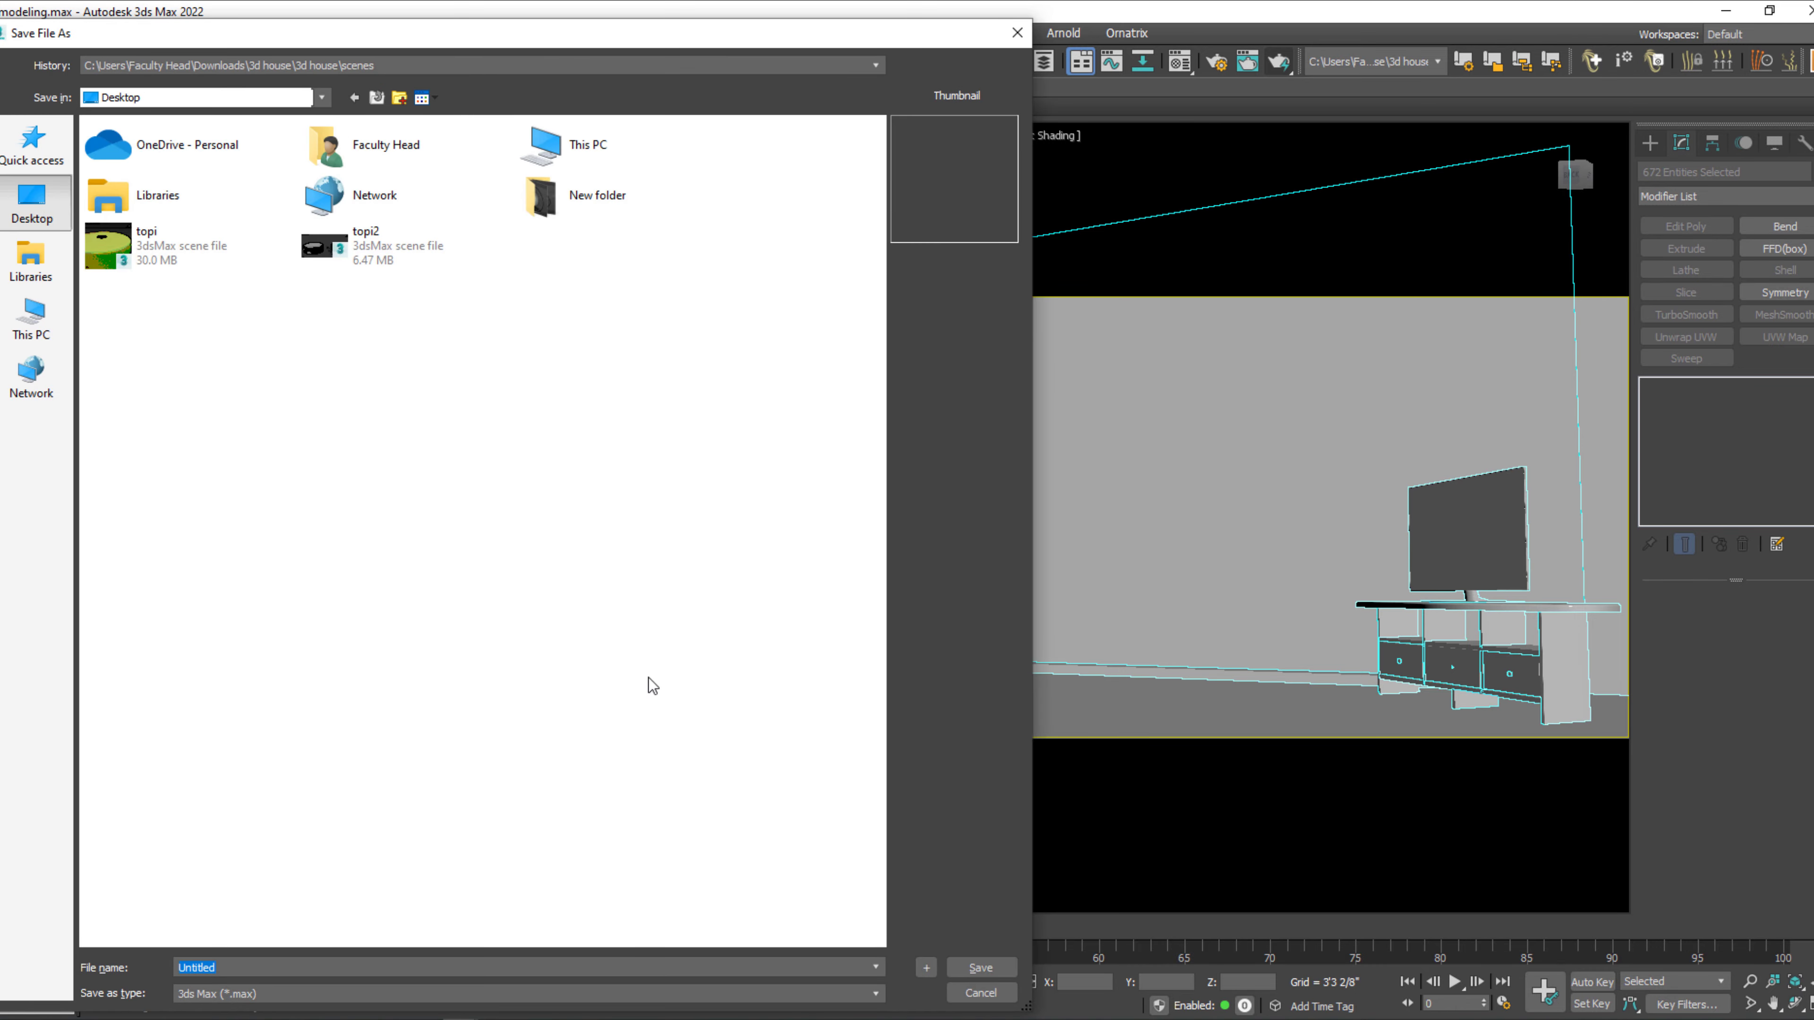
click(979, 969)
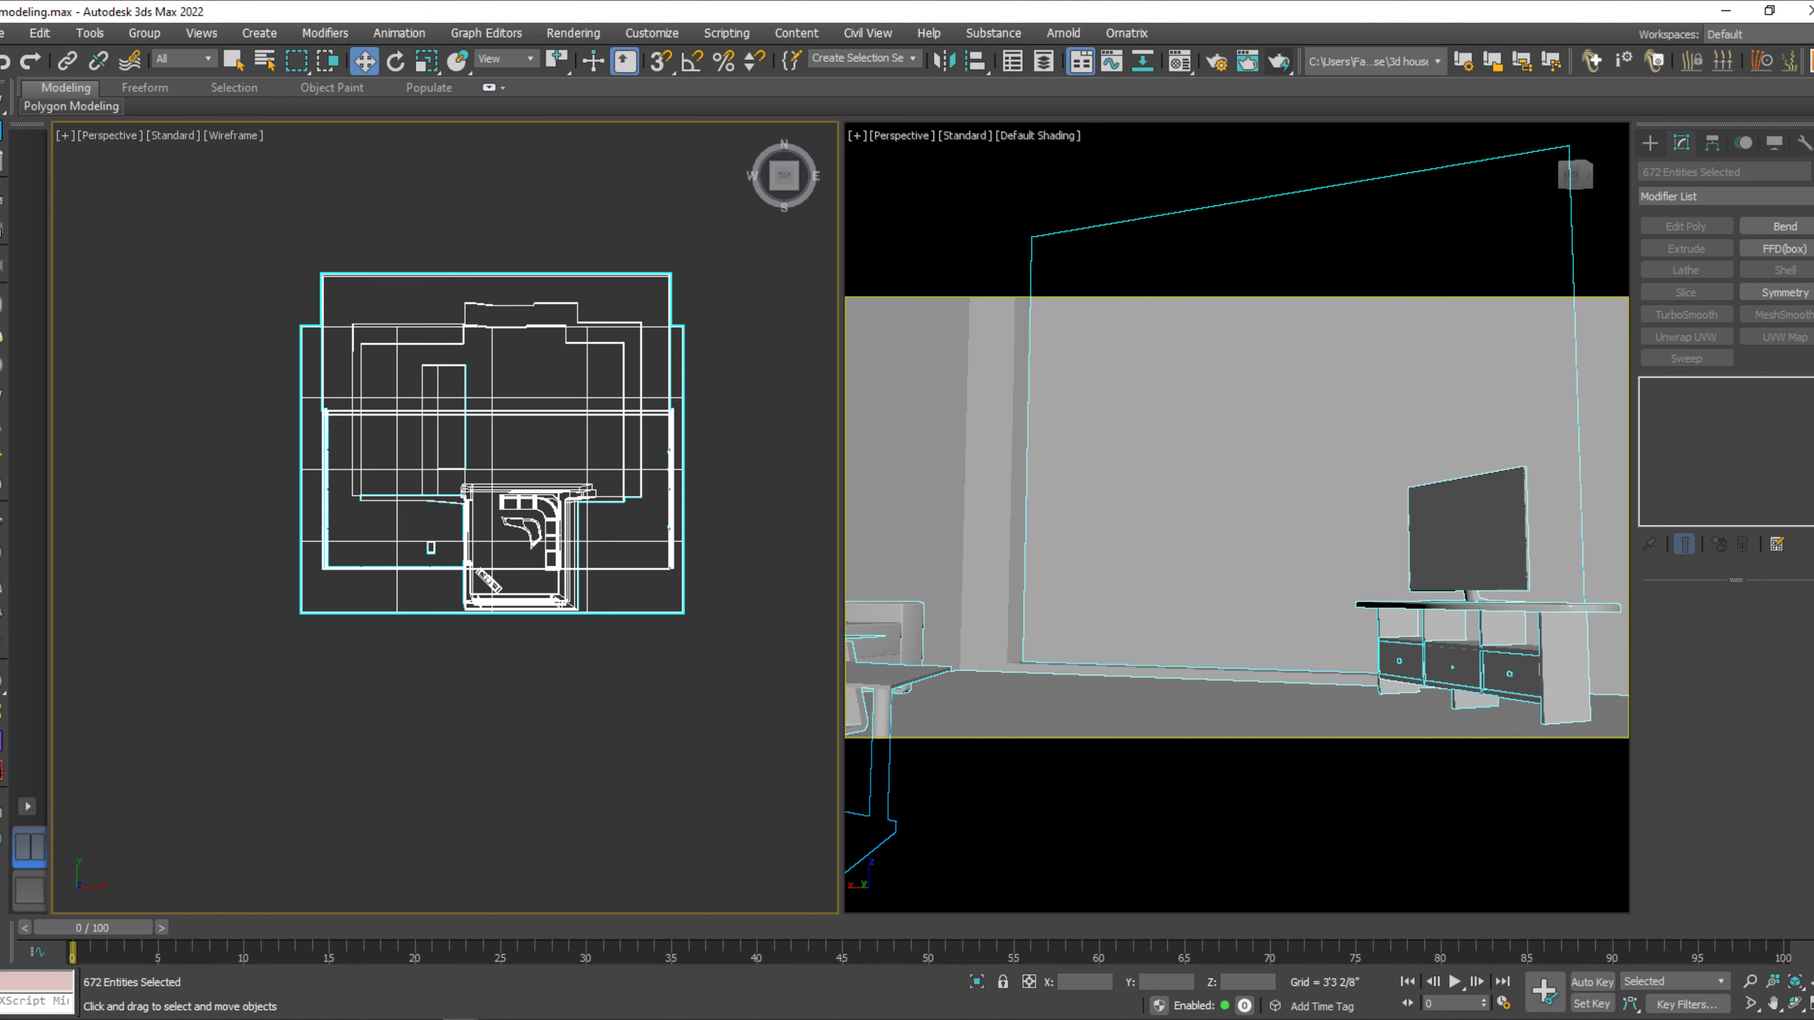
Switch to the 3ds Max window with the teapot room, dismiss its old render and raise the VRayCam001 shutter speed.
mouse_move(460, 1018)
click(573, 963)
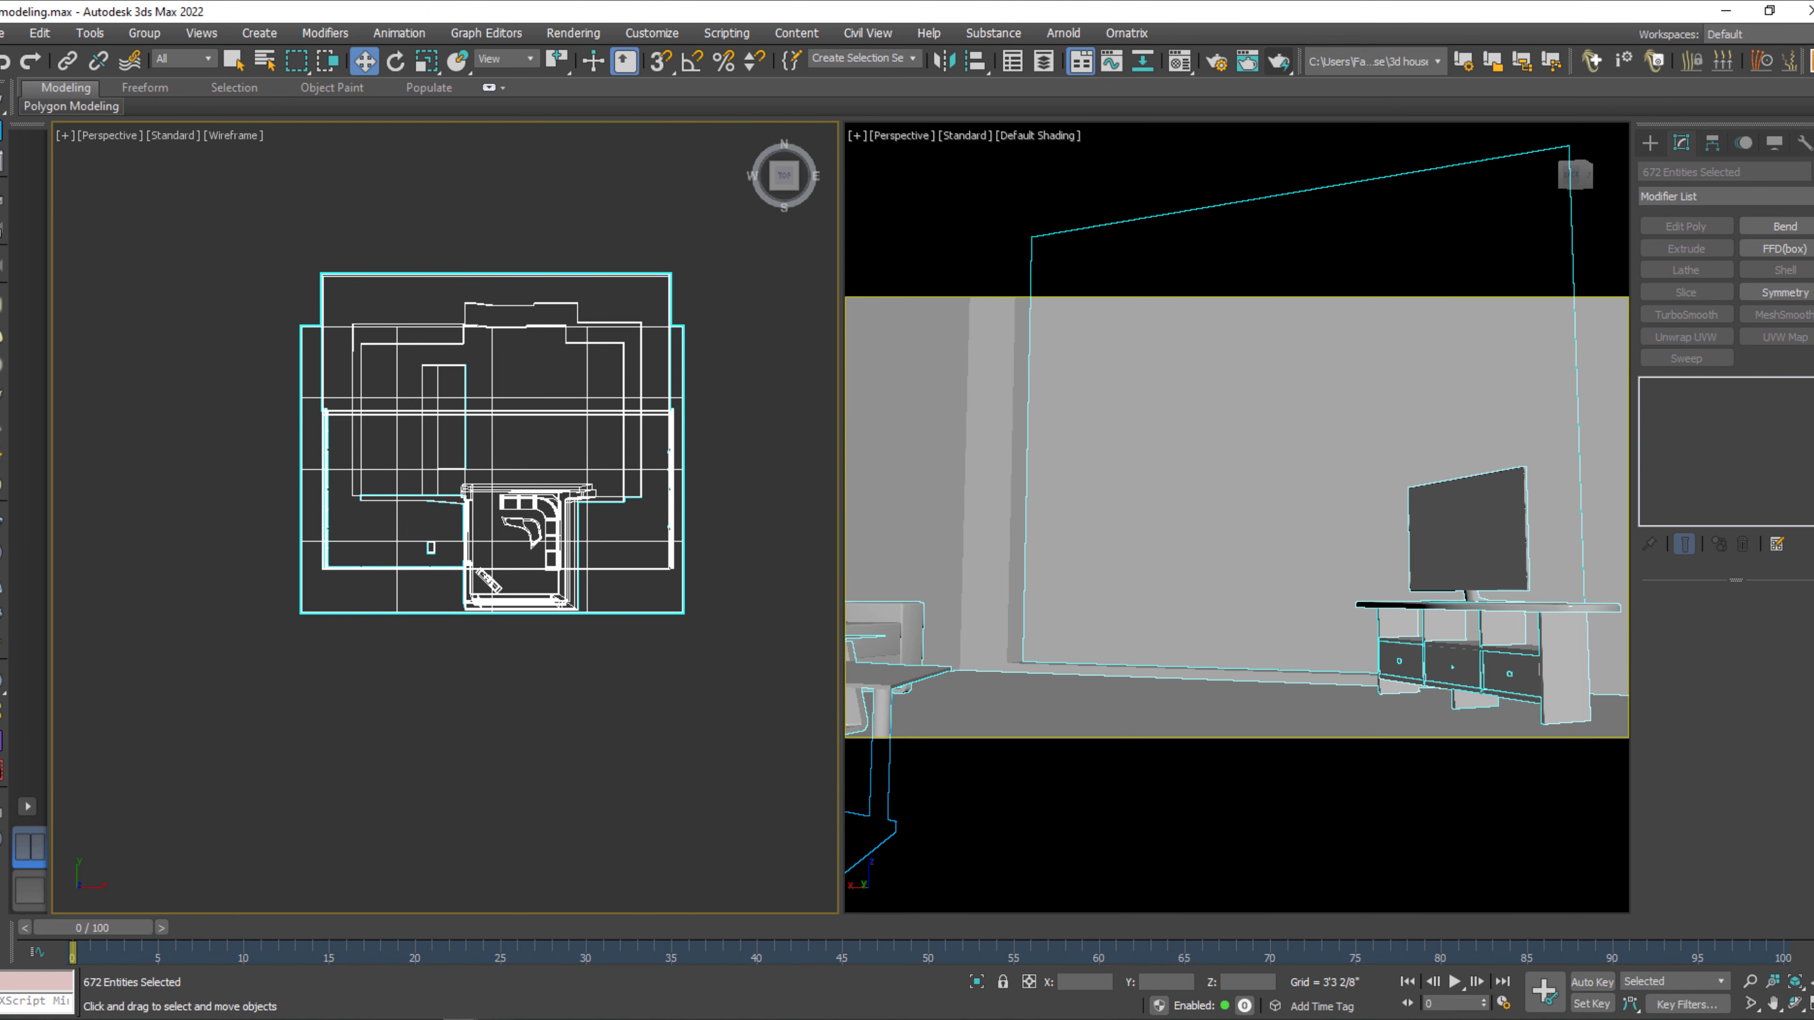
click(572, 961)
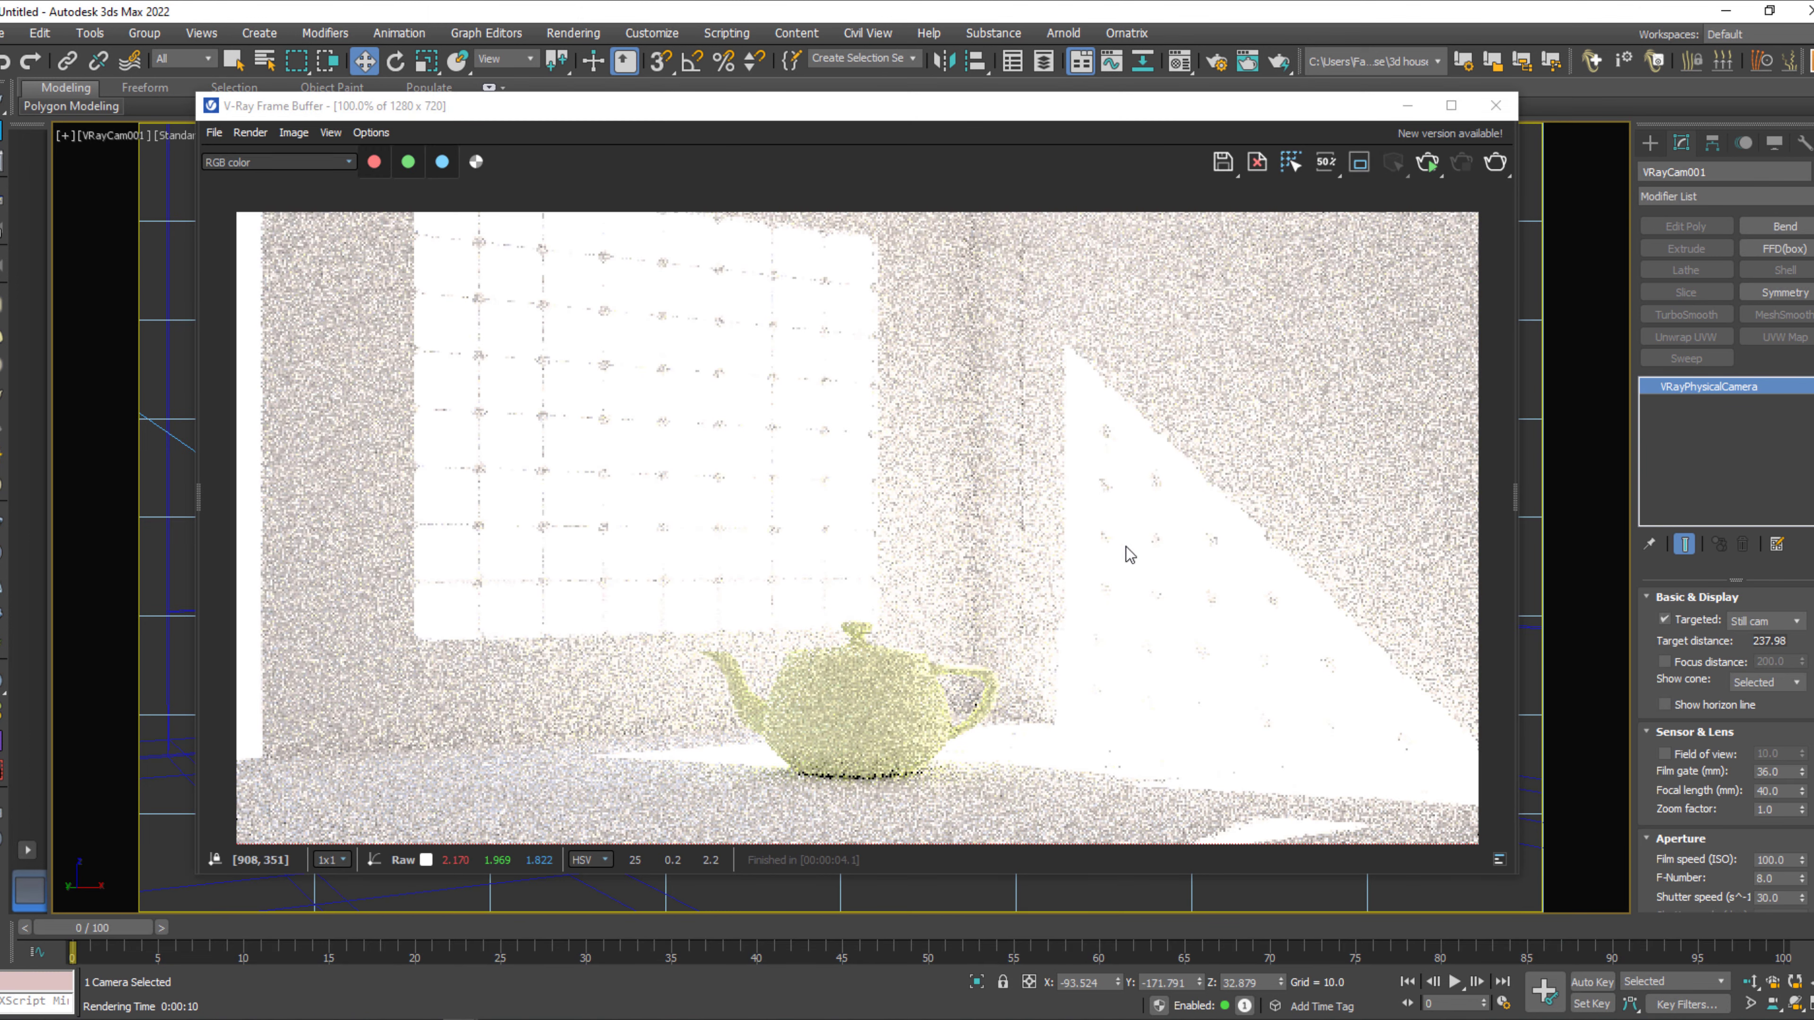
click(1495, 109)
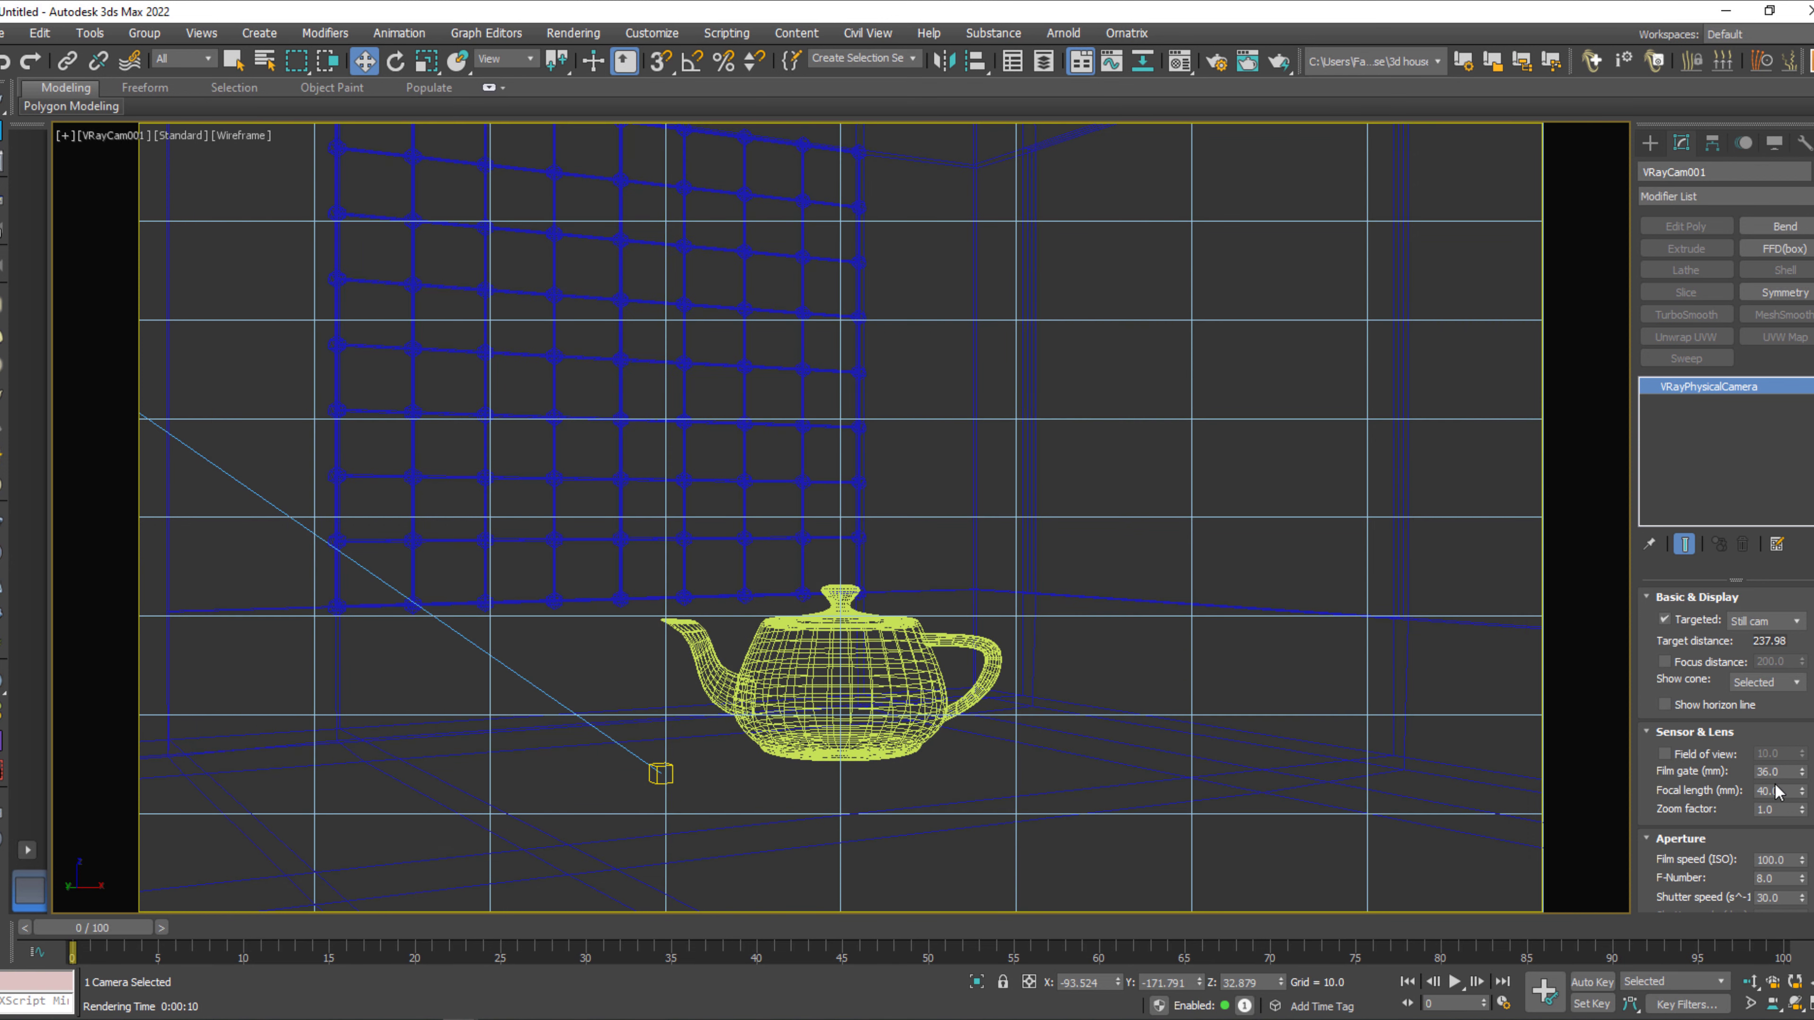
click(1786, 898)
Select the teapot and rearrange the docked toolbars into two rows so the render tools are visible.
click(832, 652)
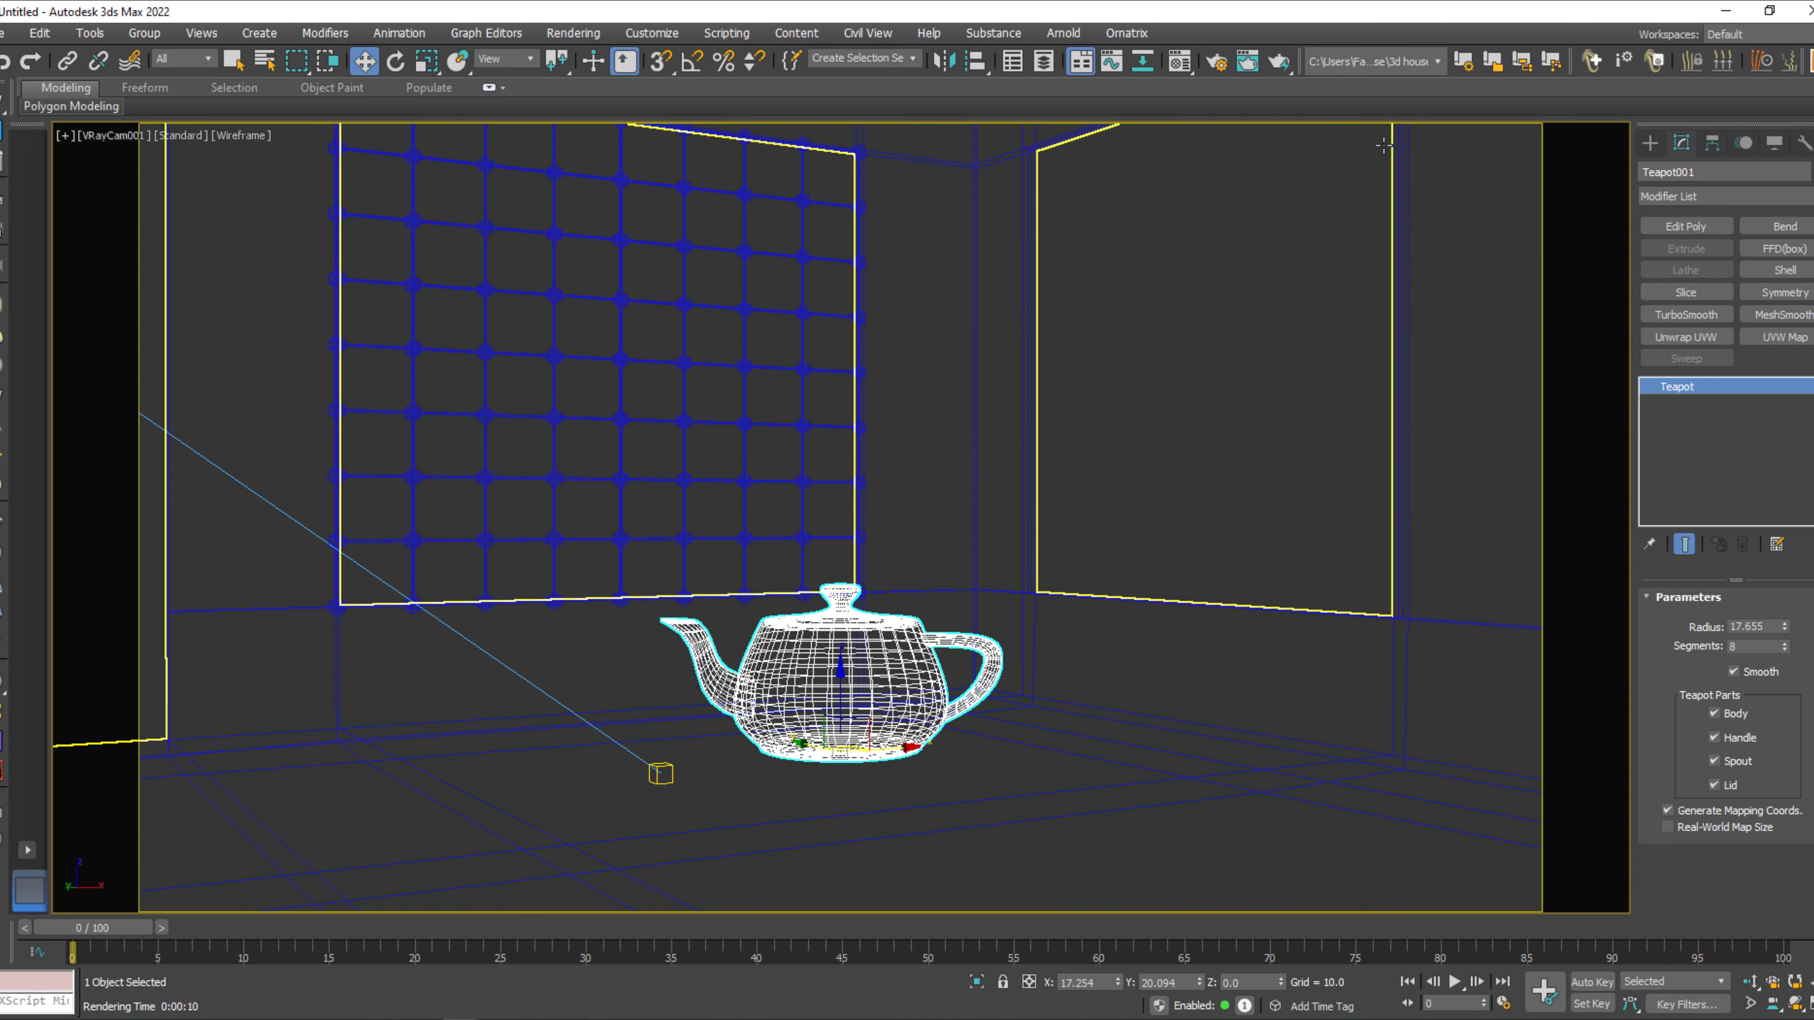
drag(1300, 61, 1329, 88)
drag(1572, 60, 1541, 99)
drag(1799, 58, 1051, 962)
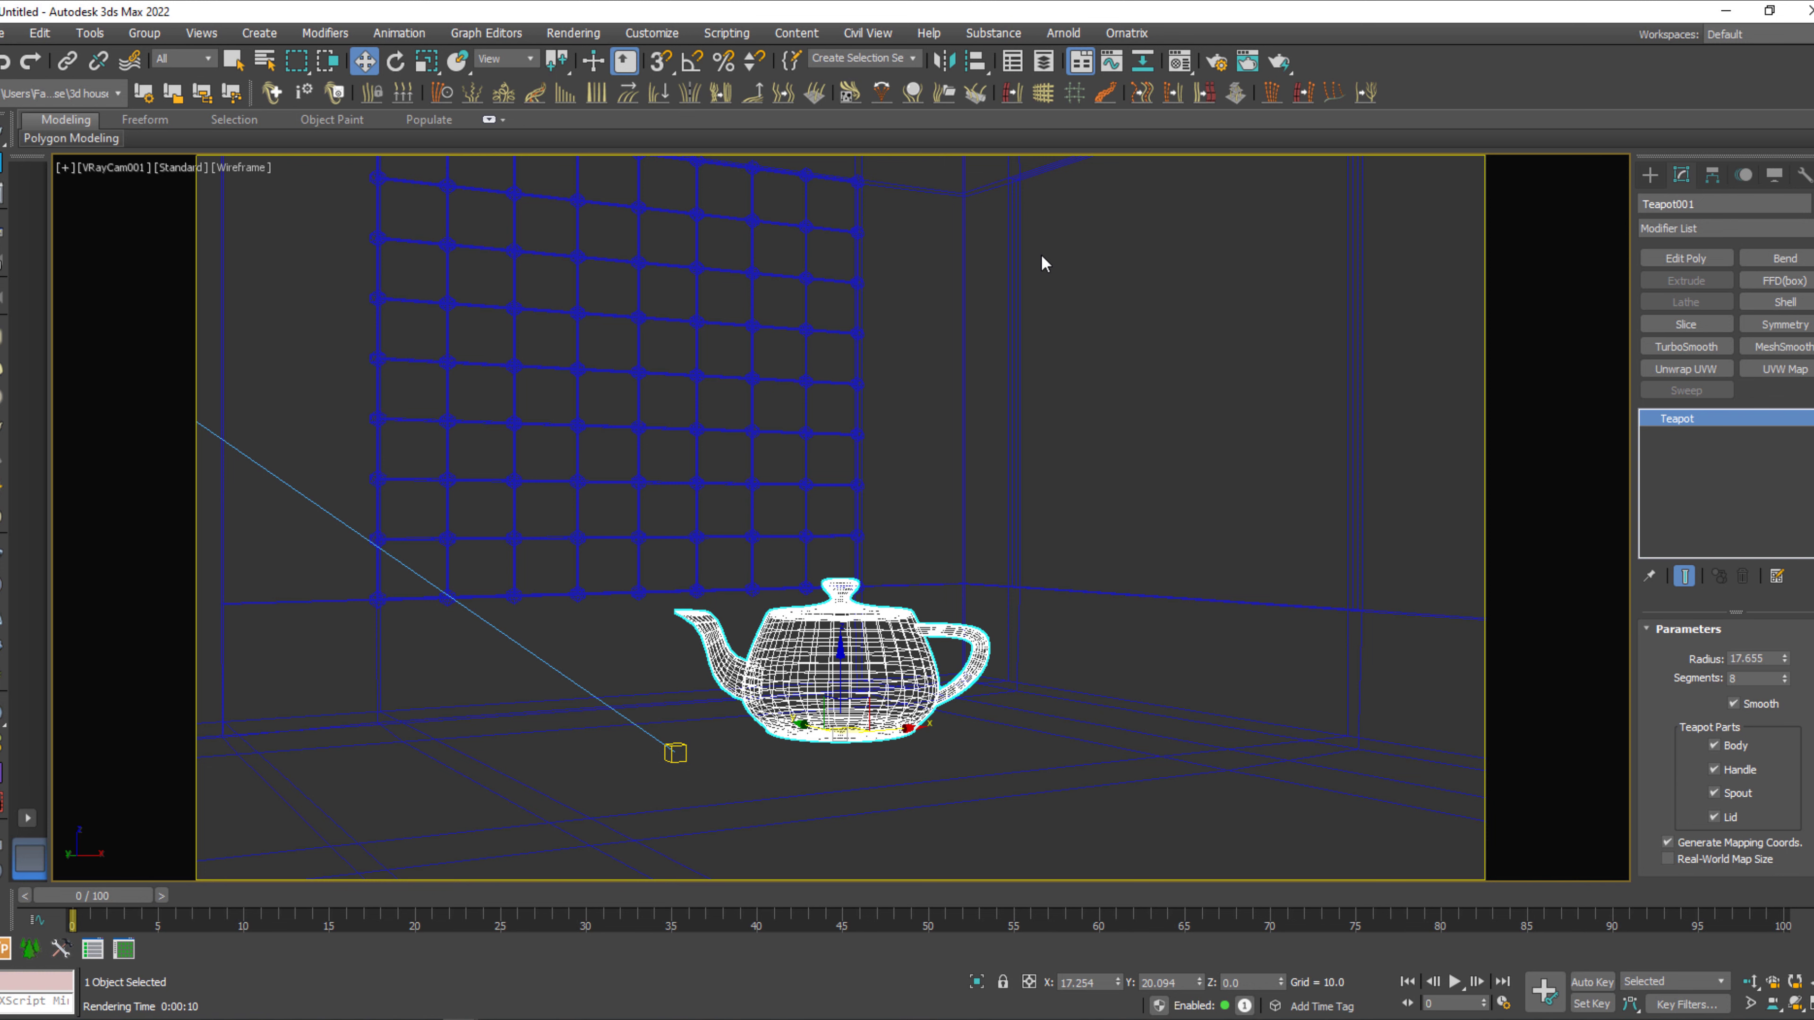
Set the diffuse colour of Material #2, the second material sample, to black.
key(m)
click(841, 231)
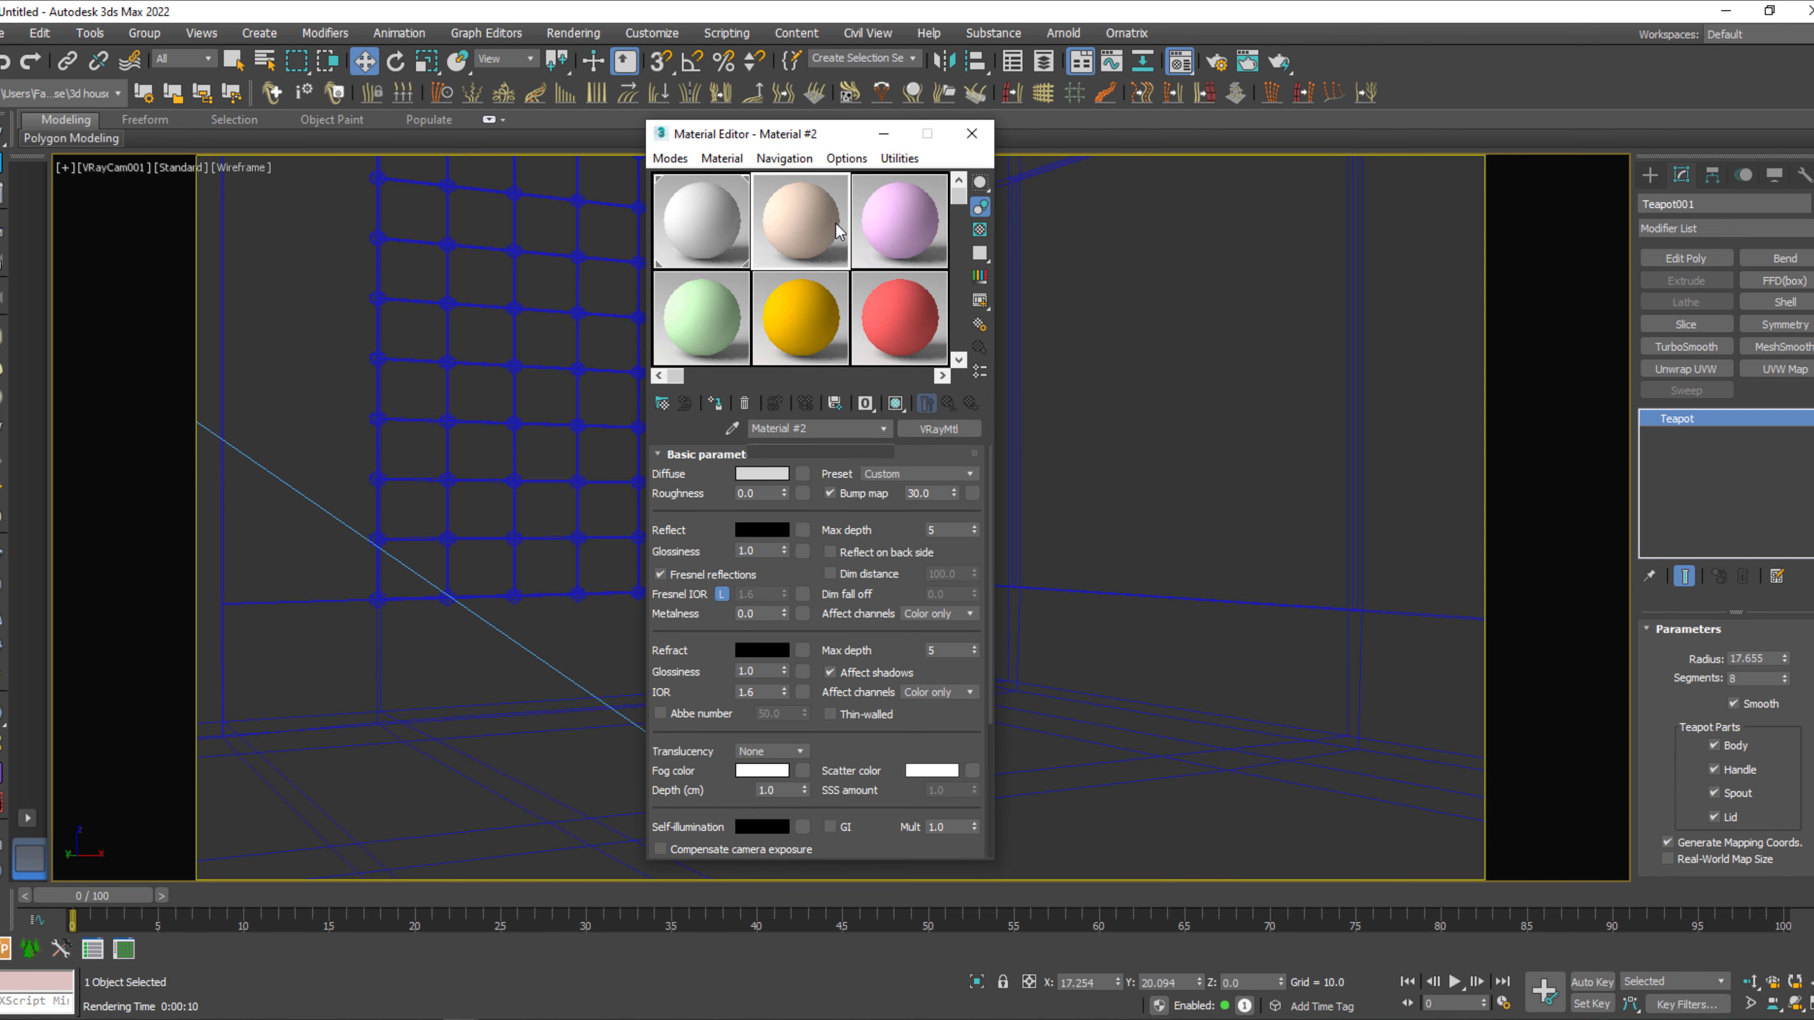
click(761, 473)
drag(647, 220, 570, 226)
click(695, 302)
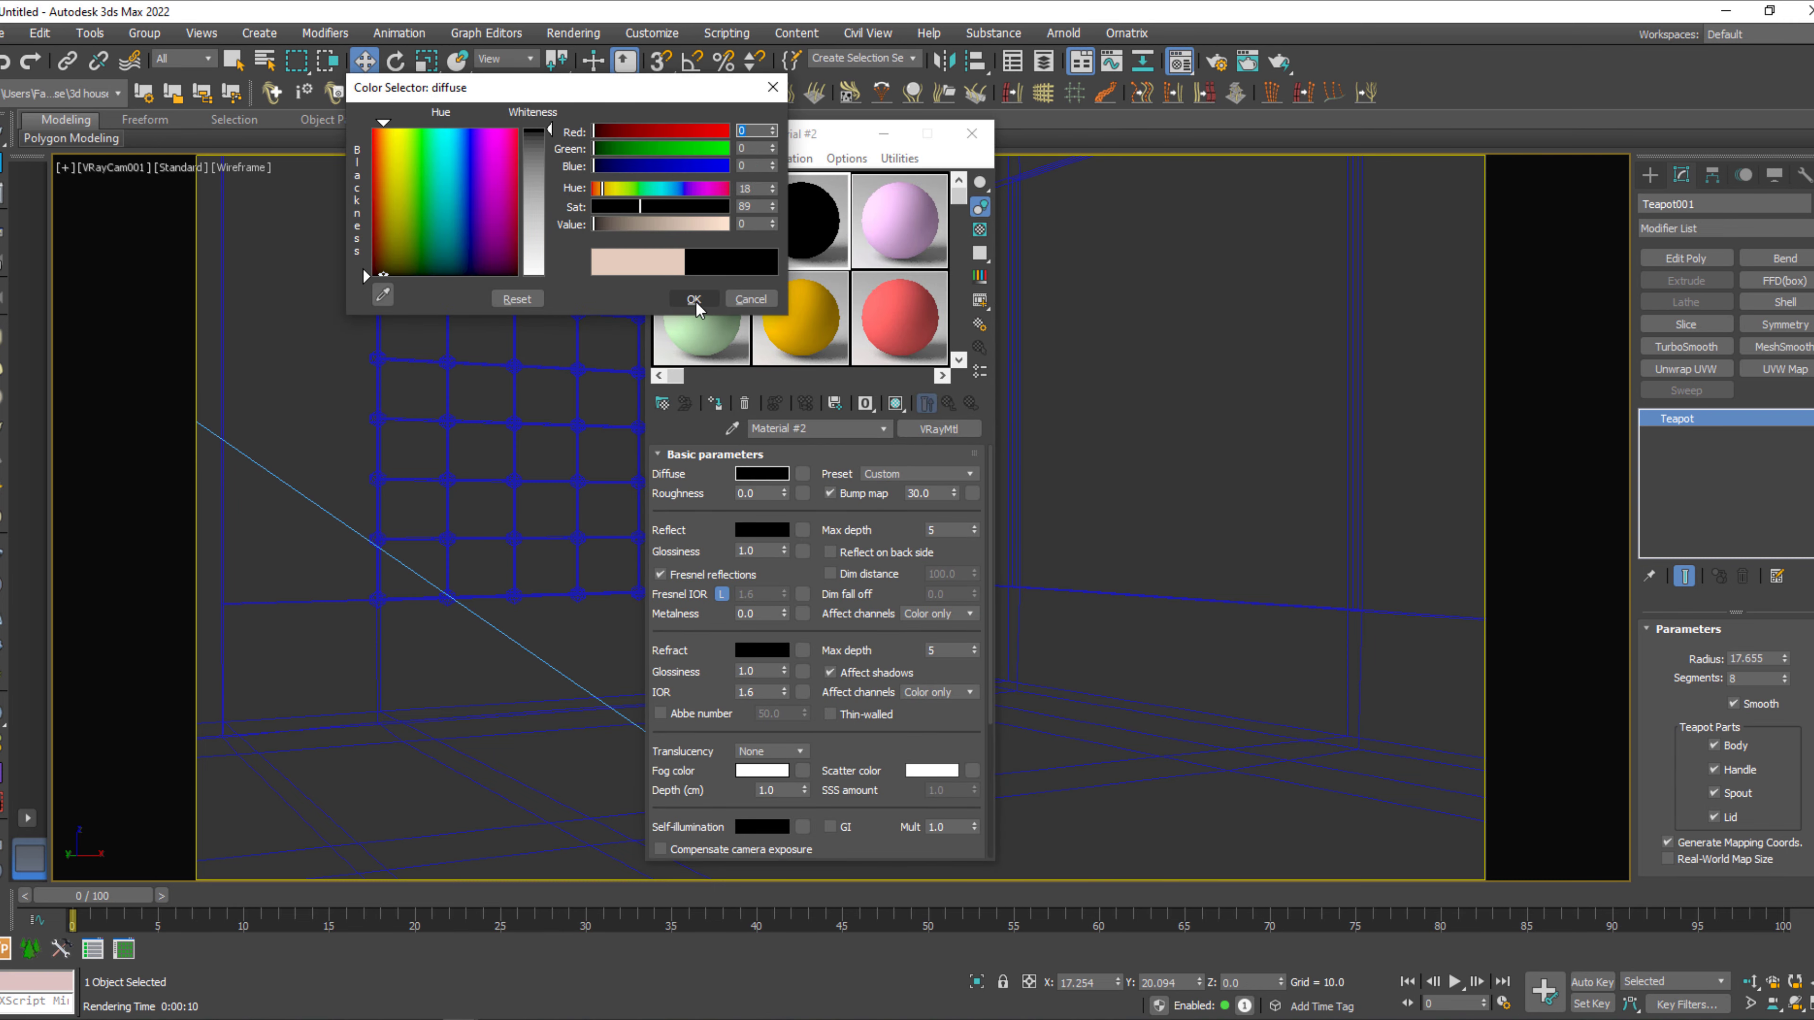
Set Material #2's reflection colour to light grey and its refraction colour to a value of 225.
click(761, 530)
drag(596, 225, 703, 229)
click(694, 298)
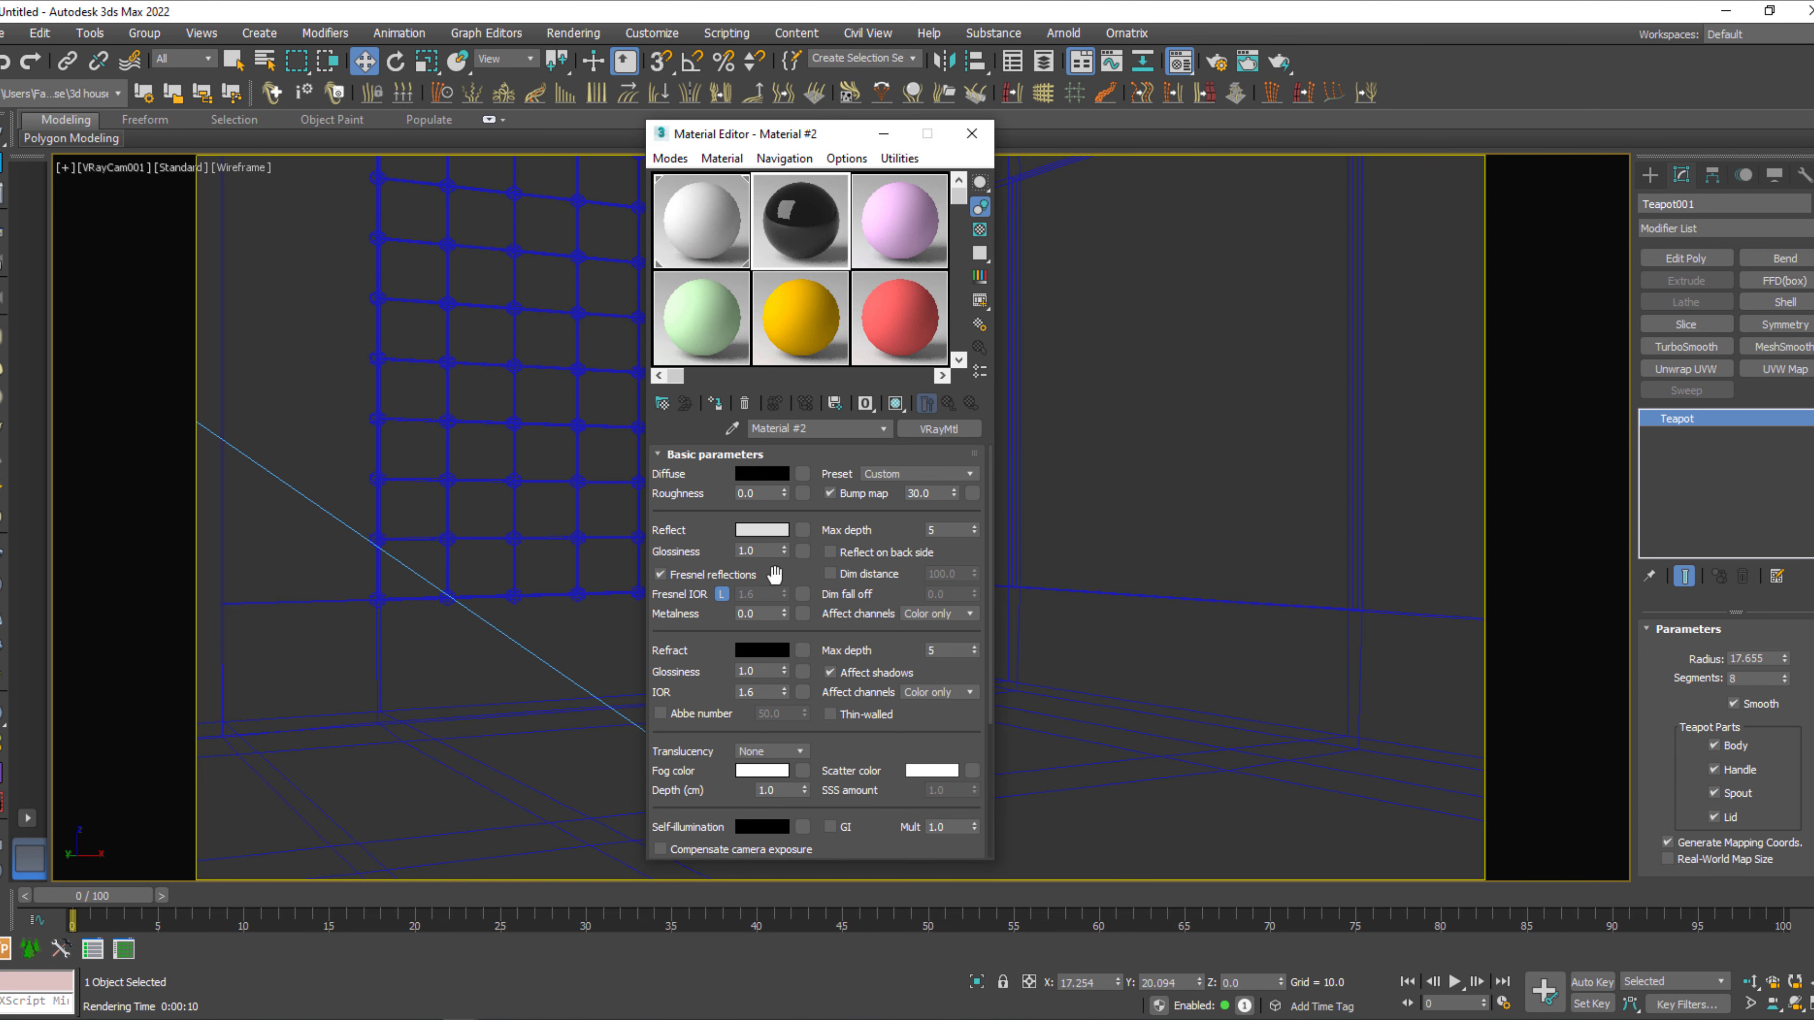
click(765, 650)
drag(658, 231, 730, 226)
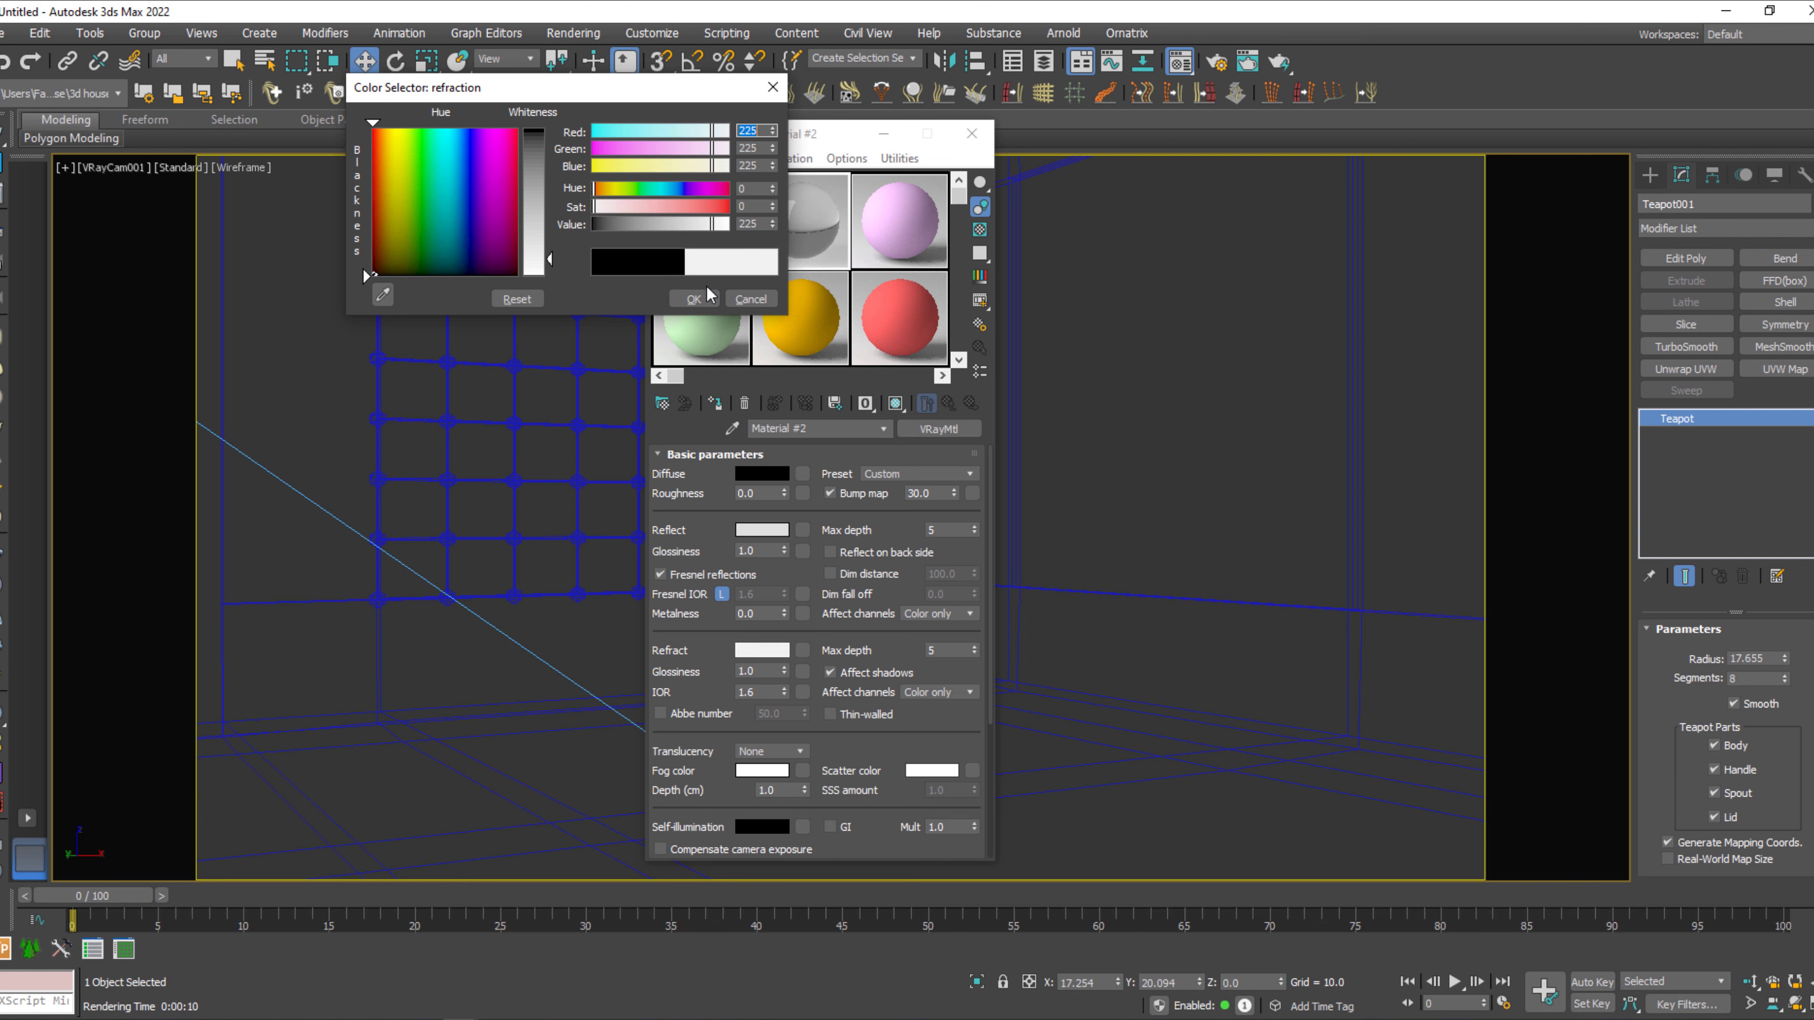
click(693, 299)
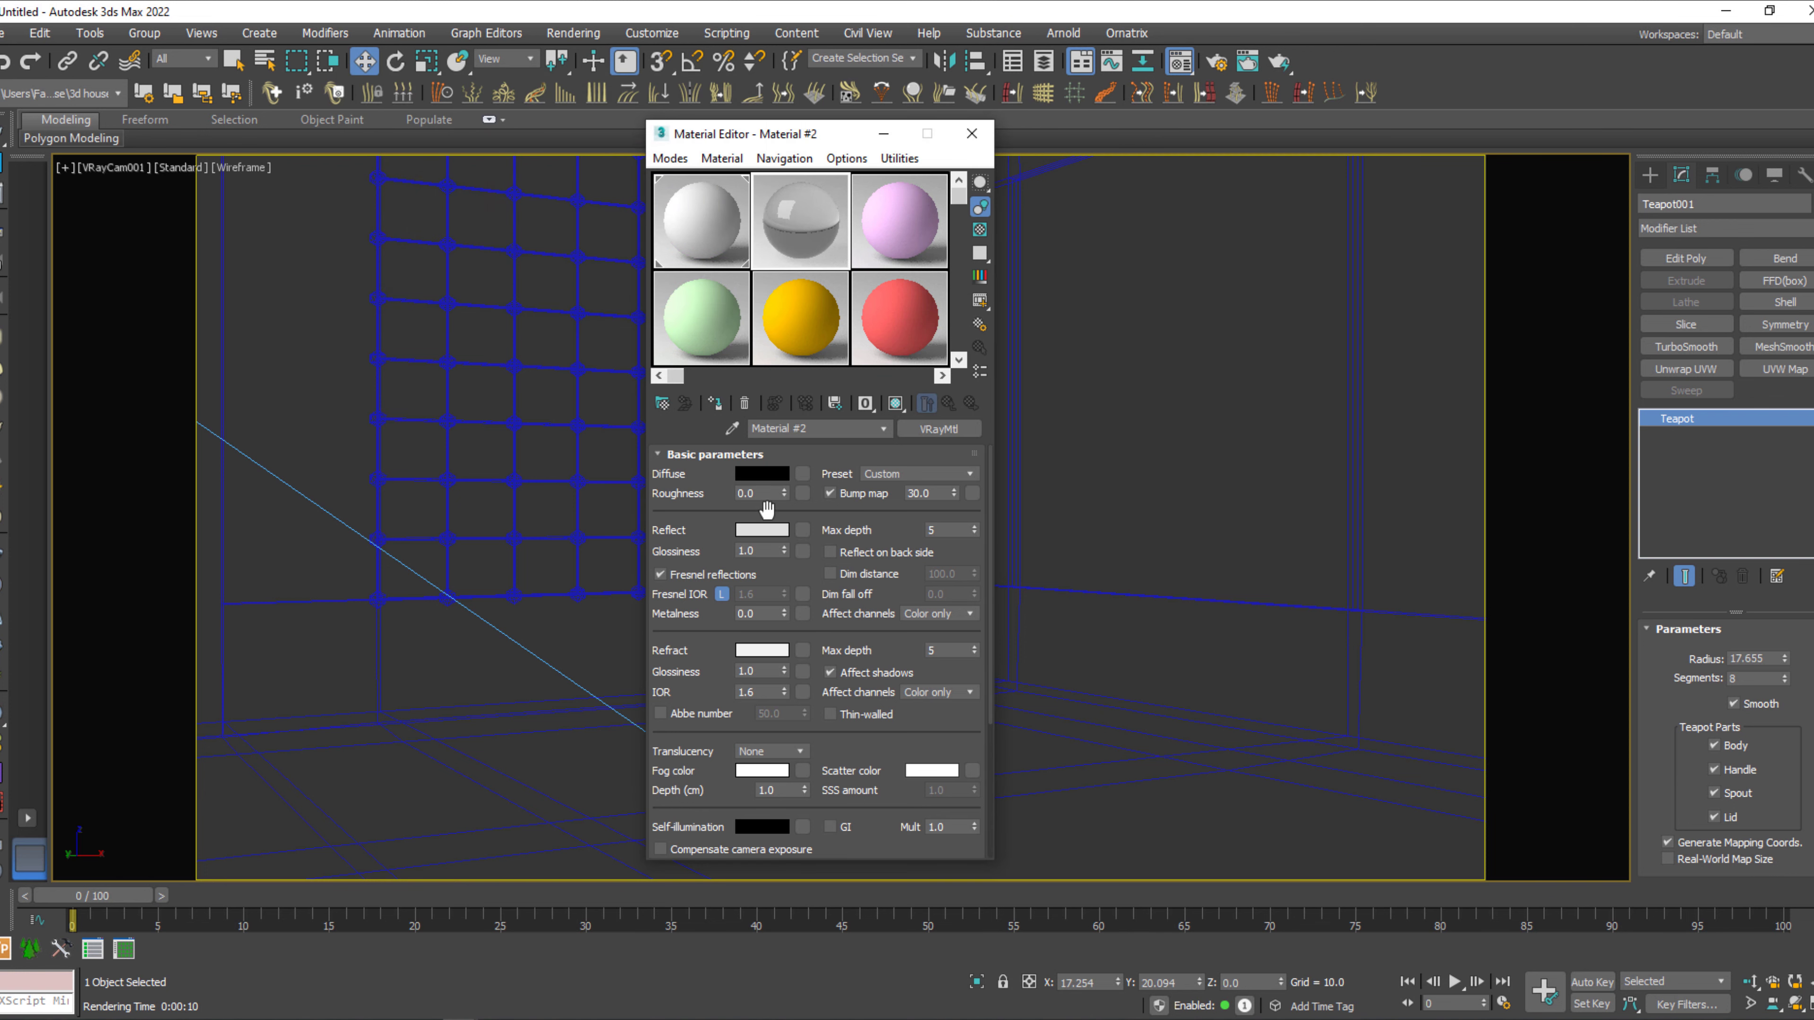
Set Material #2's reflection glossiness to 0.91, assign it to the teapot and close the Material Editor with nothing selected.
double_click(730, 551)
drag(812, 136, 1272, 153)
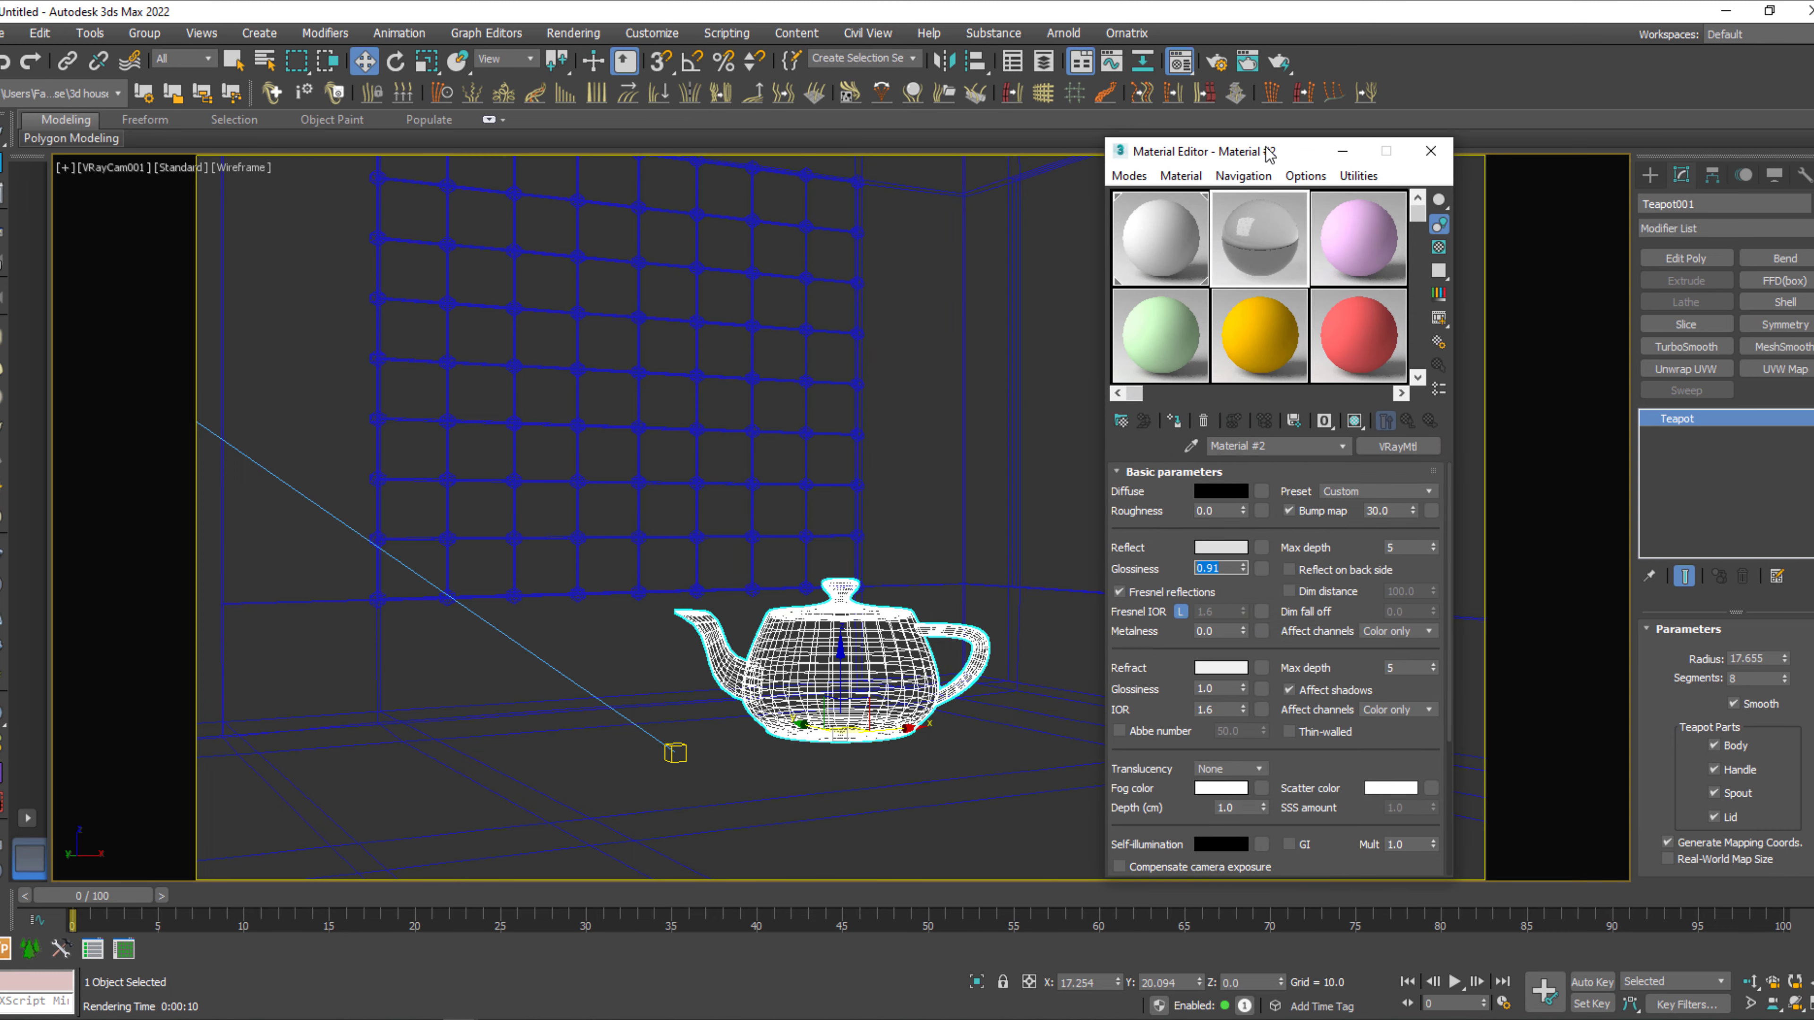
click(1430, 151)
click(777, 353)
Test-render the camera view with a changed display colour space, and stop and close the render.
key(shift+q)
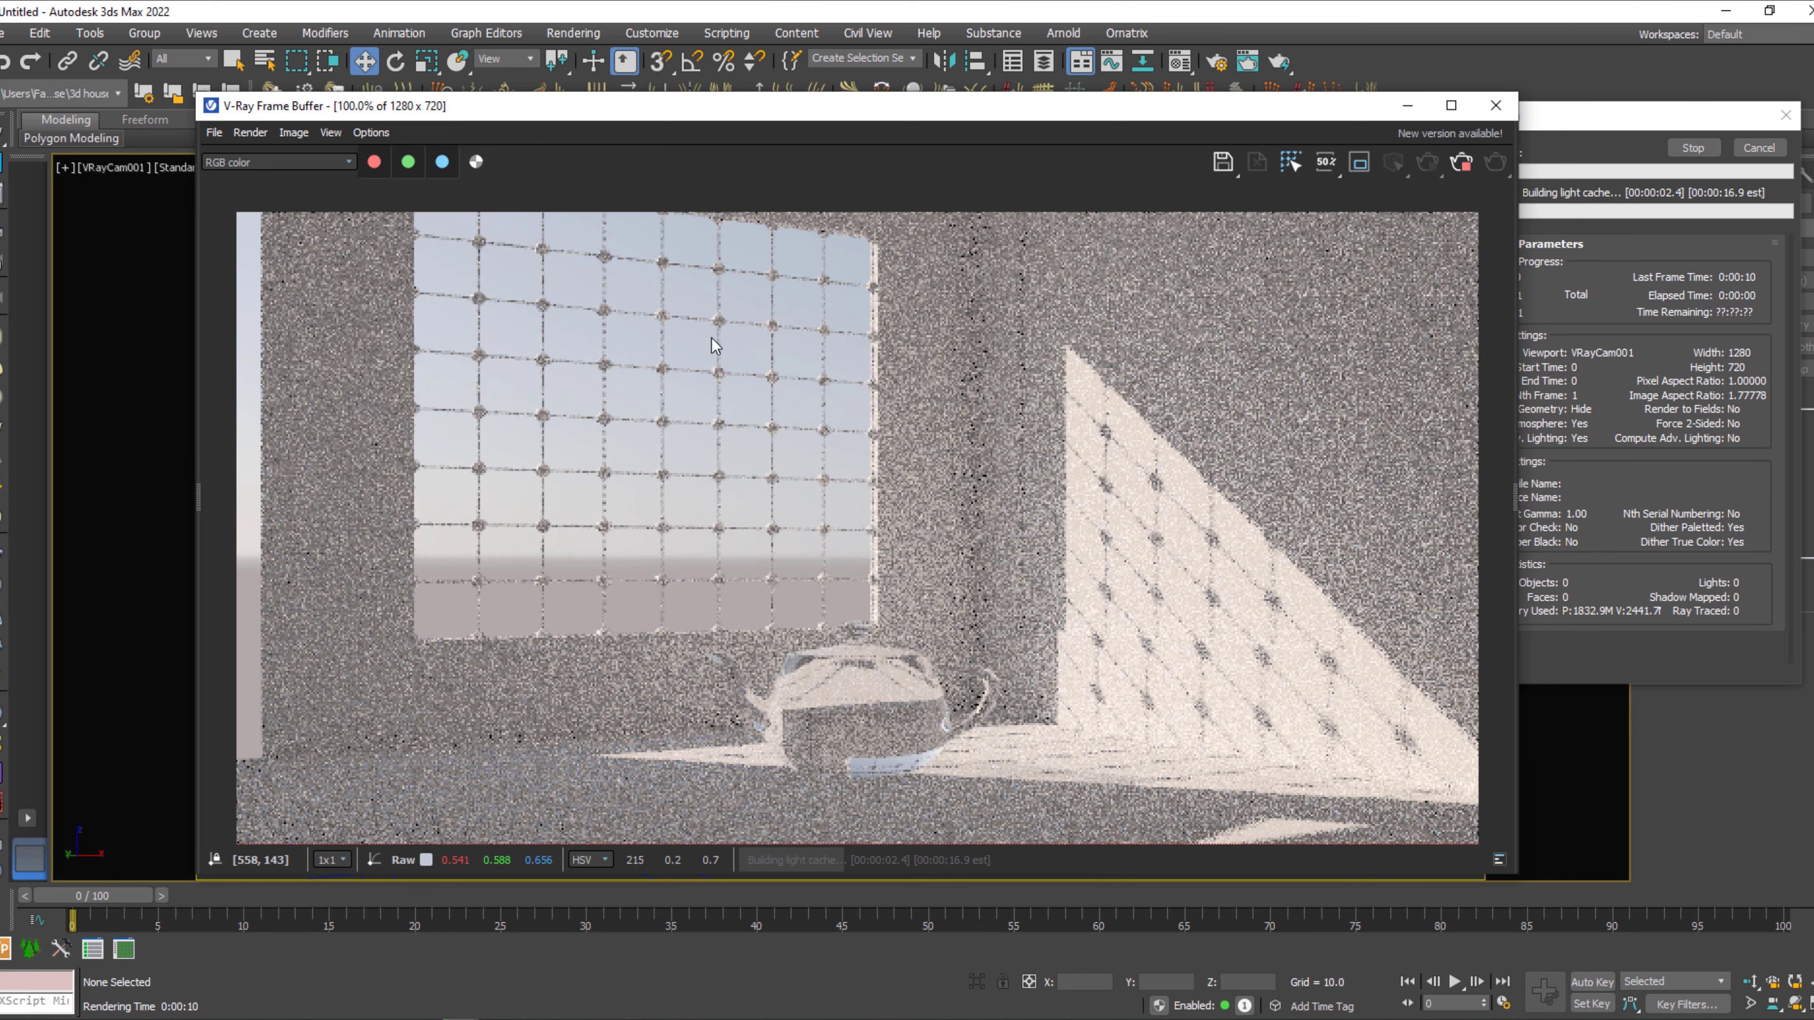
click(304, 134)
mouse_move(332, 139)
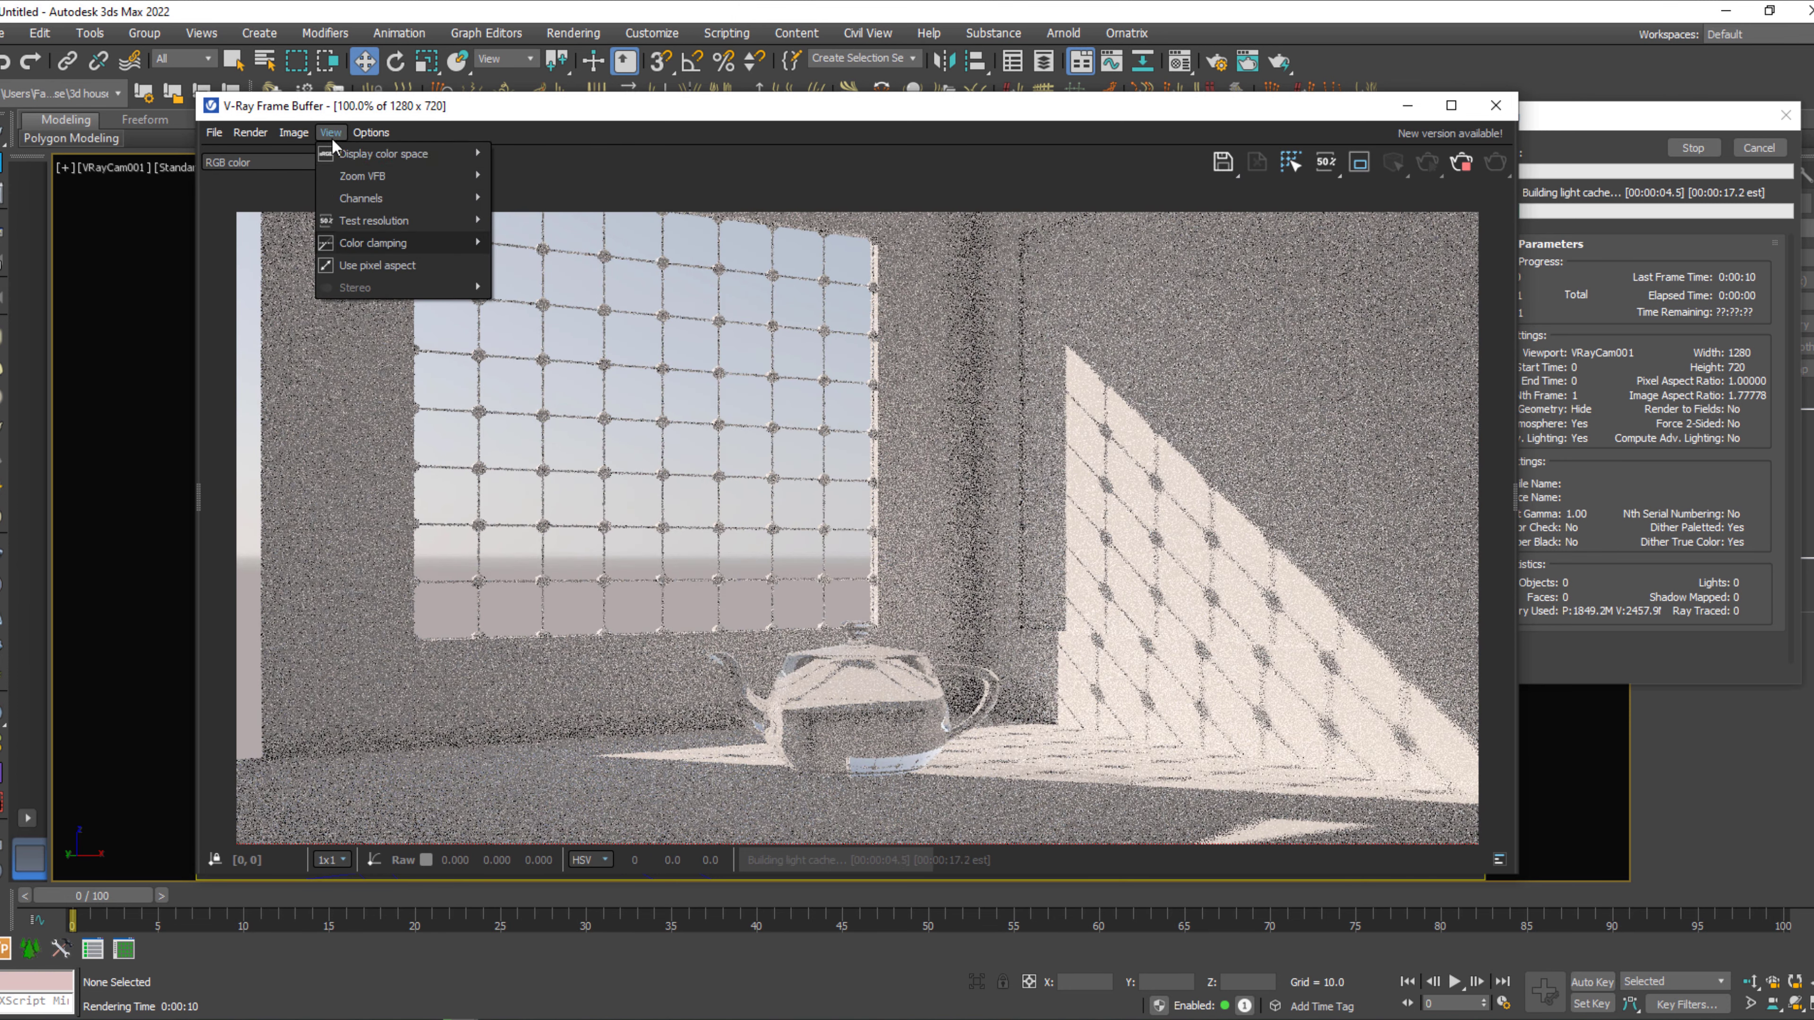
click(535, 157)
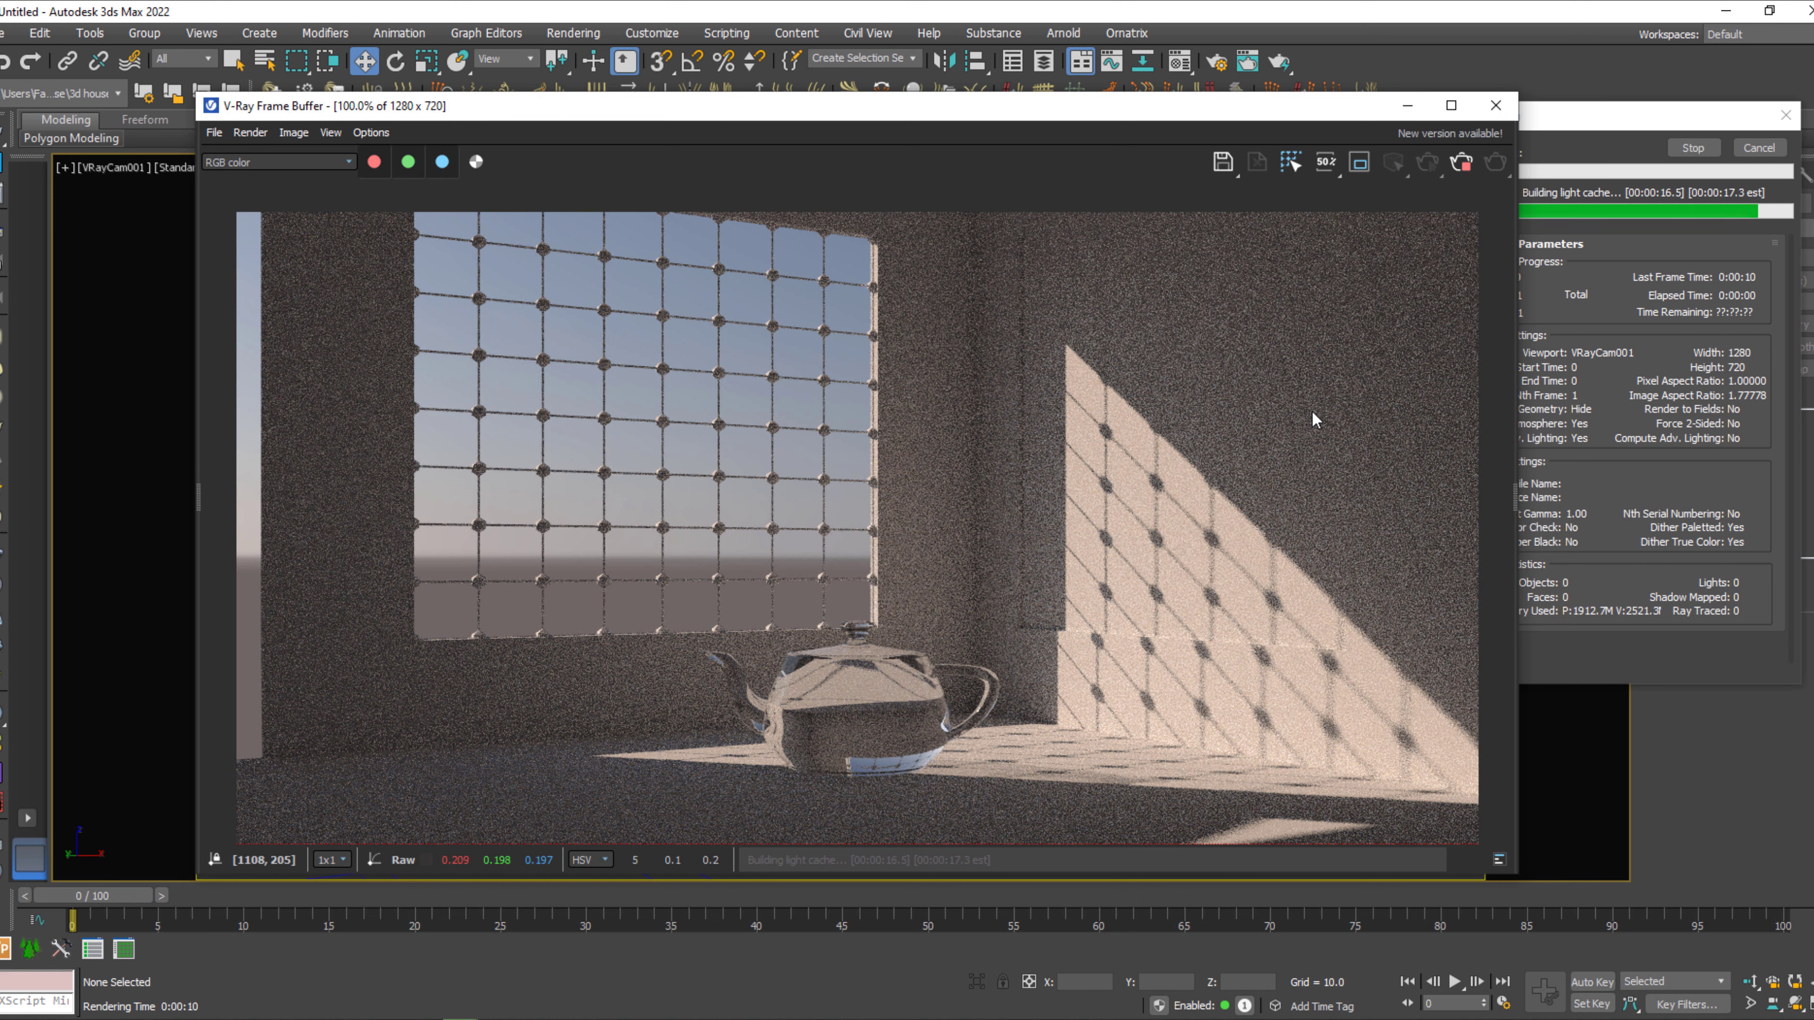
click(1461, 164)
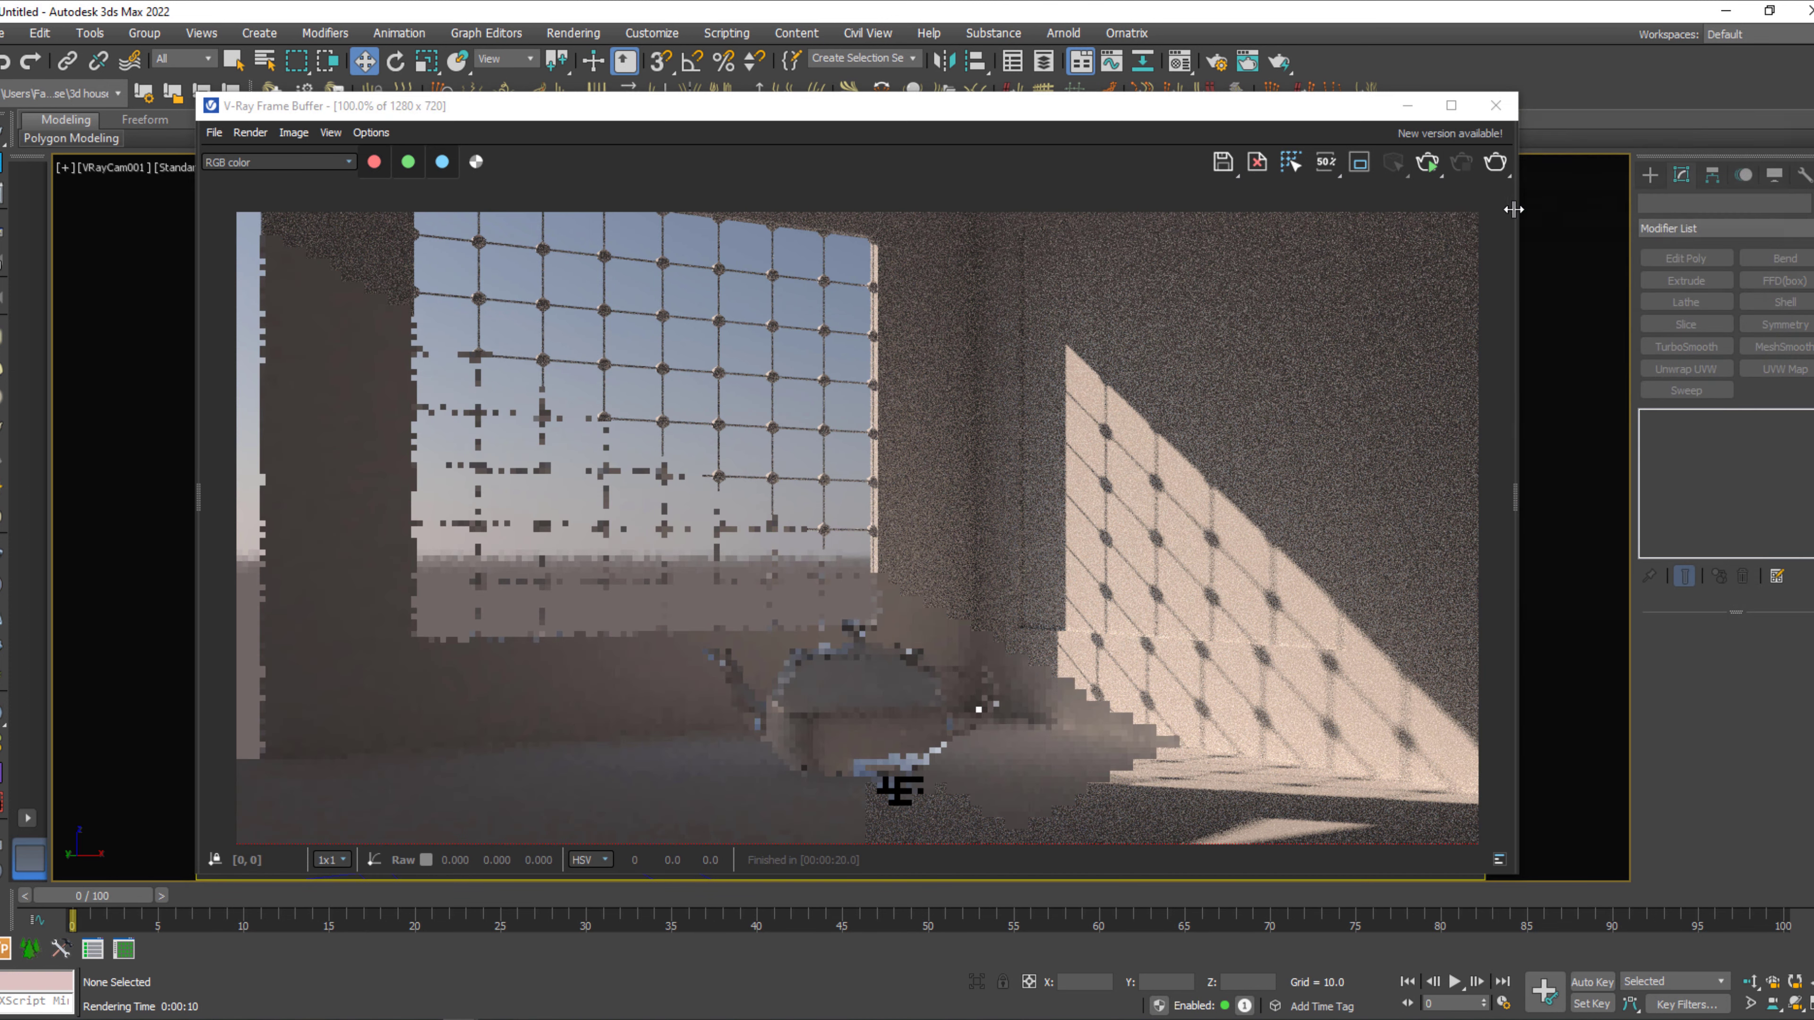
click(1495, 105)
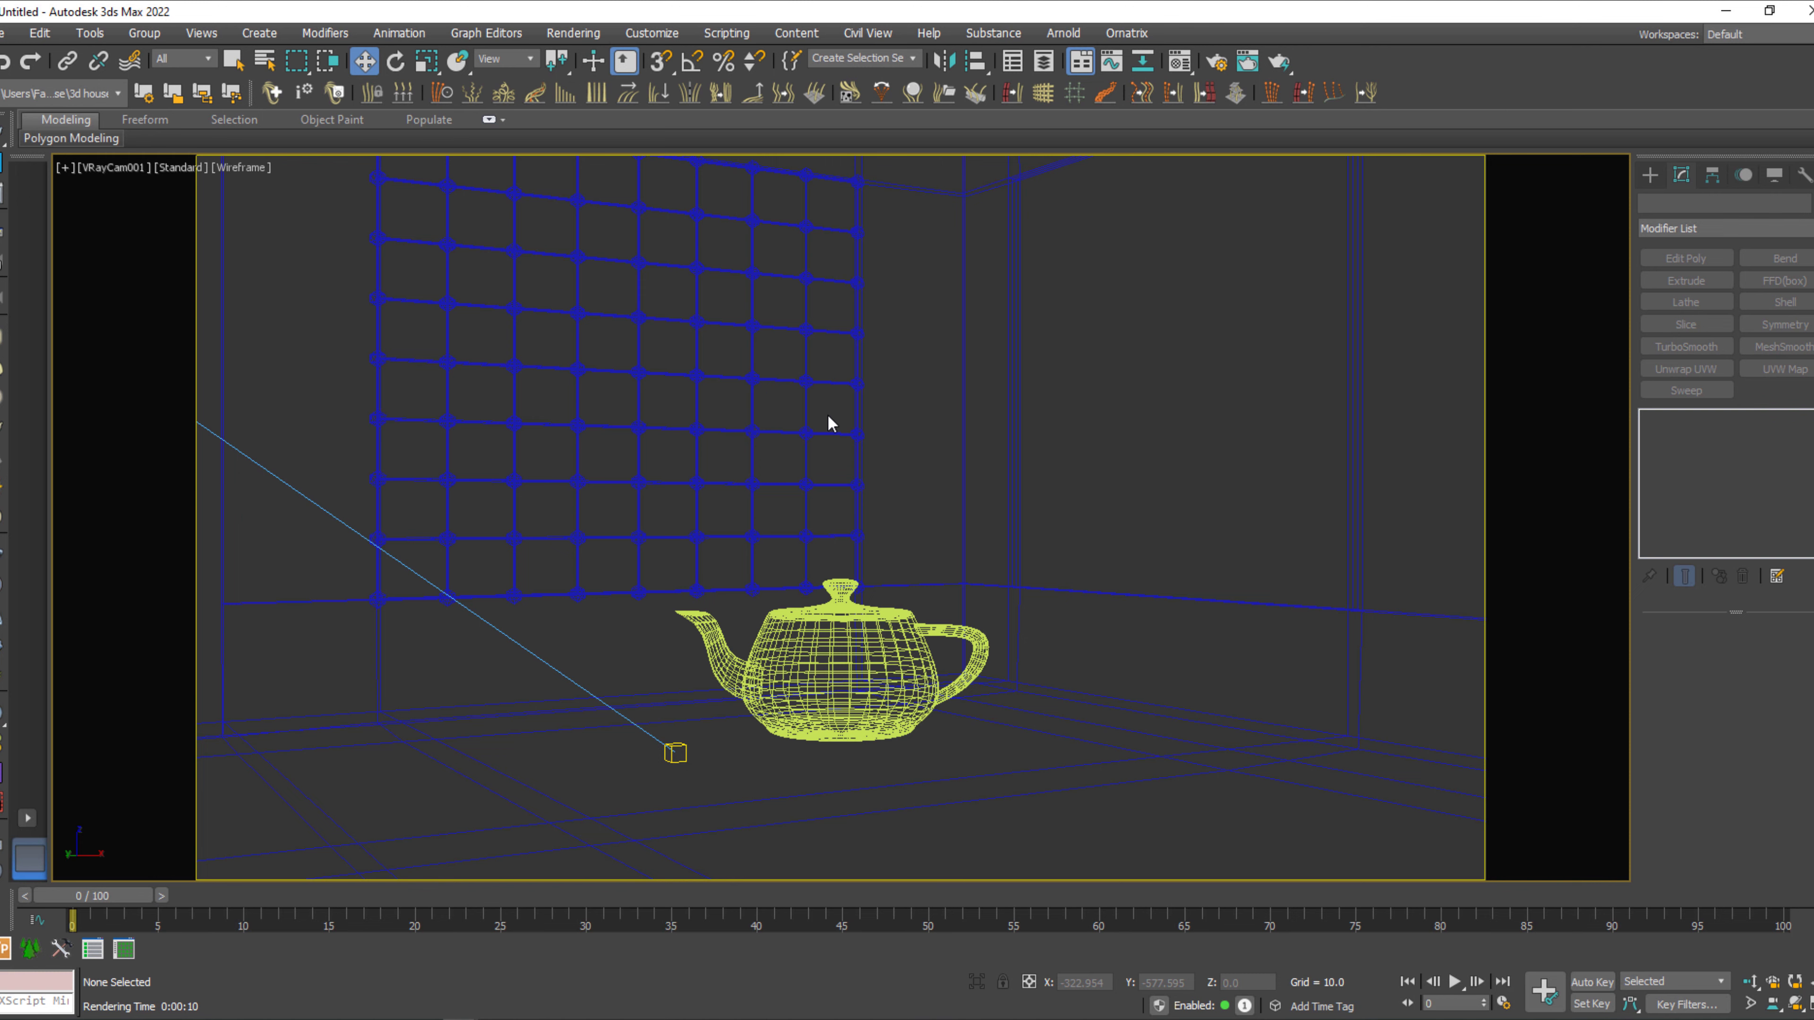
Delete the room shell around the teapot in the perspective view.
key(p)
scroll(829, 417, down, 6)
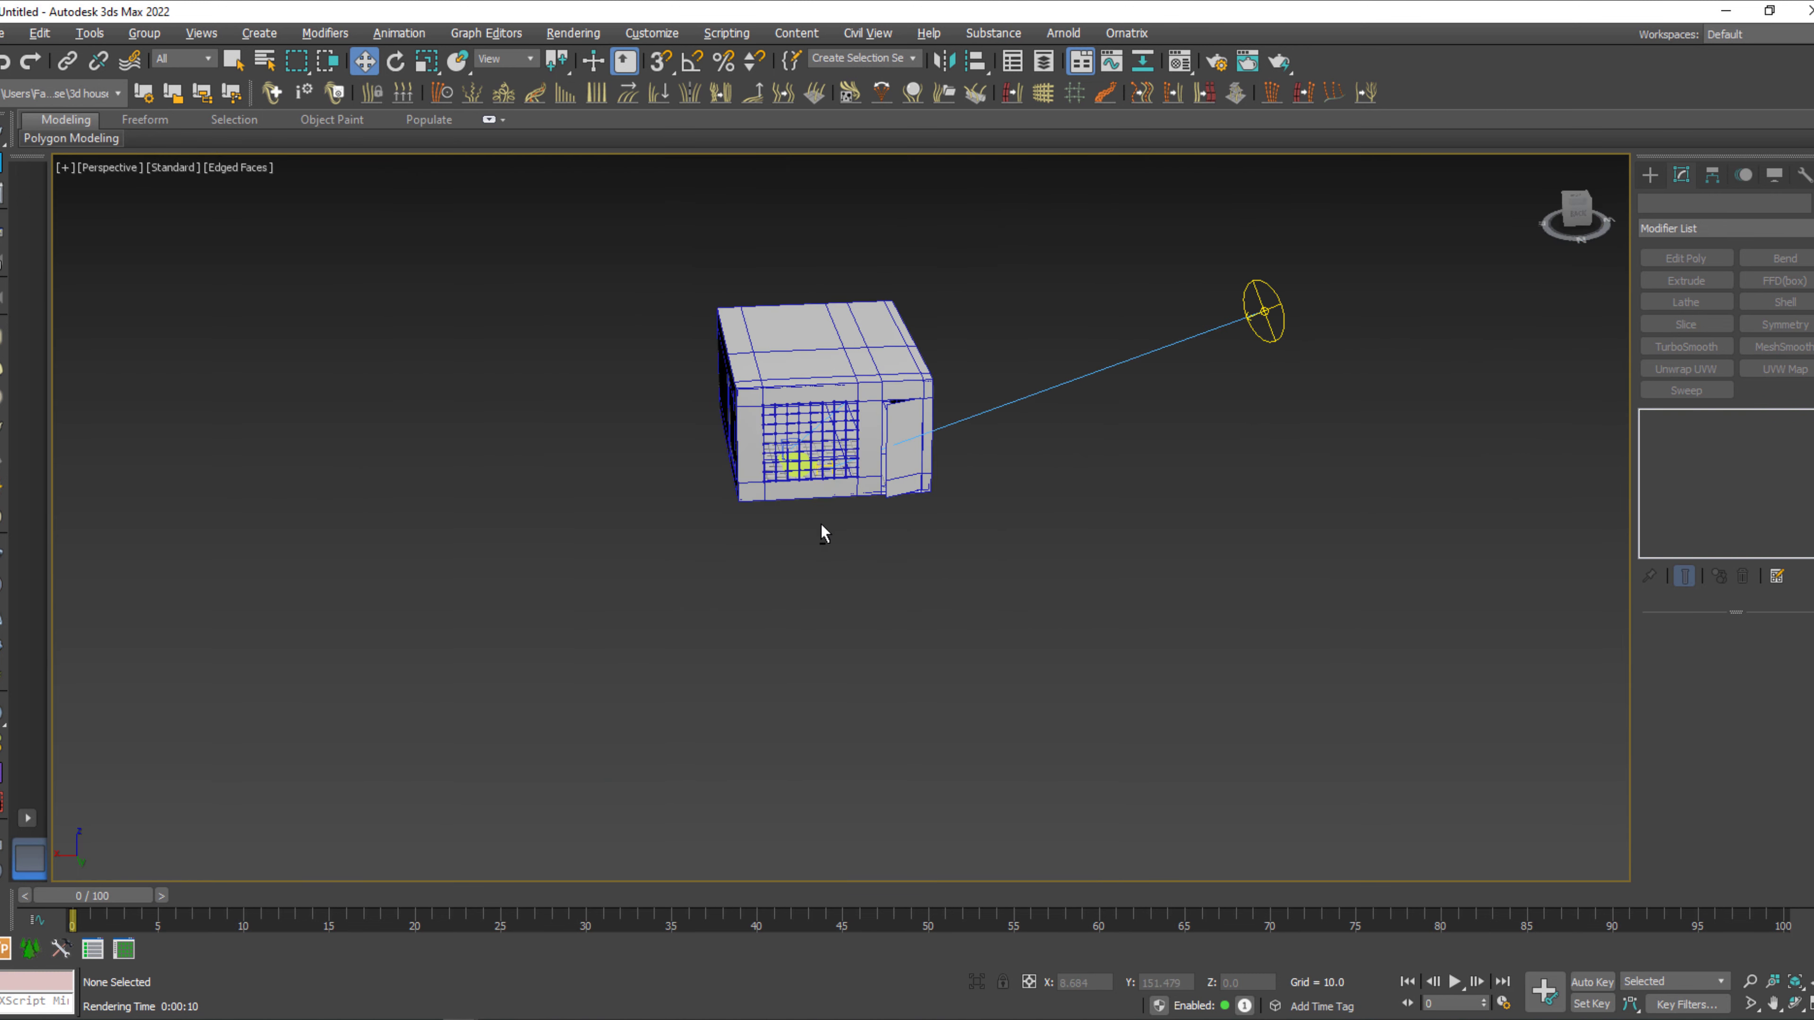
alt+middle_drag(823, 526, 882, 522)
key(q)
drag(944, 264, 723, 335)
key(Delete)
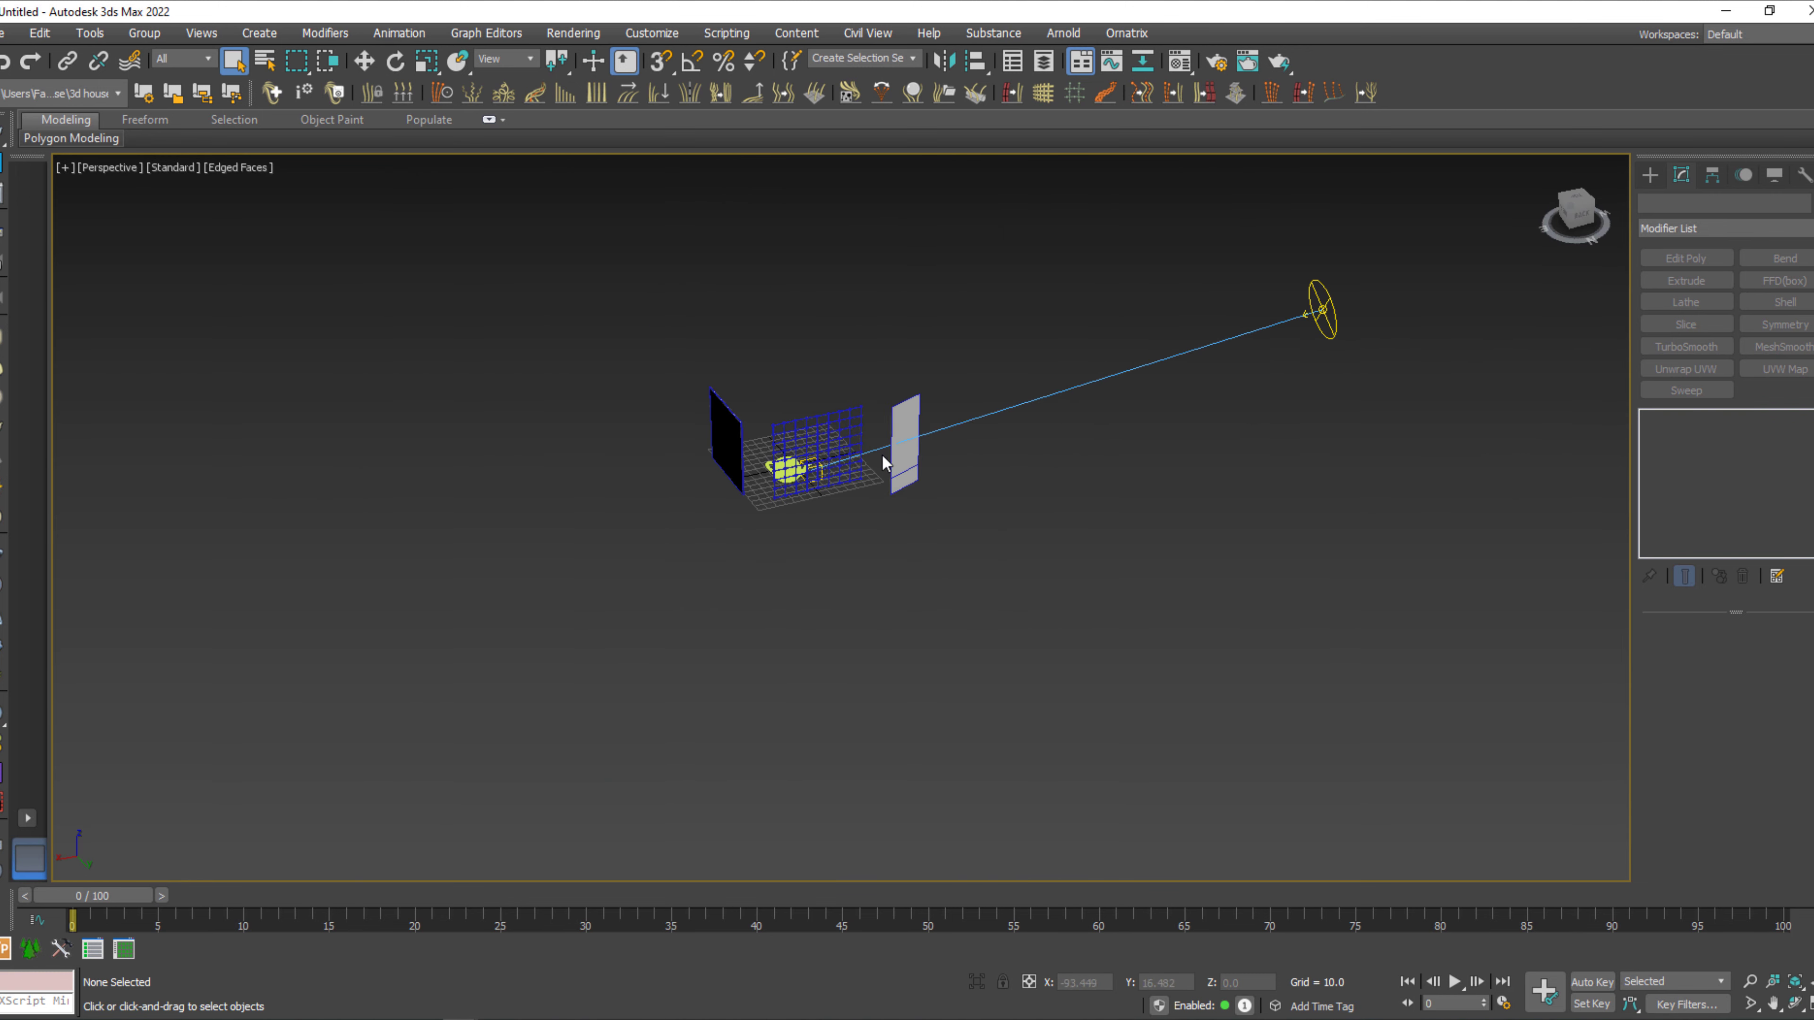
Delete the window grid, the remaining wall panels and the teapot, keeping the sun light.
click(832, 423)
key(Delete)
click(741, 429)
key(Delete)
click(780, 469)
key(Delete)
click(5, 33)
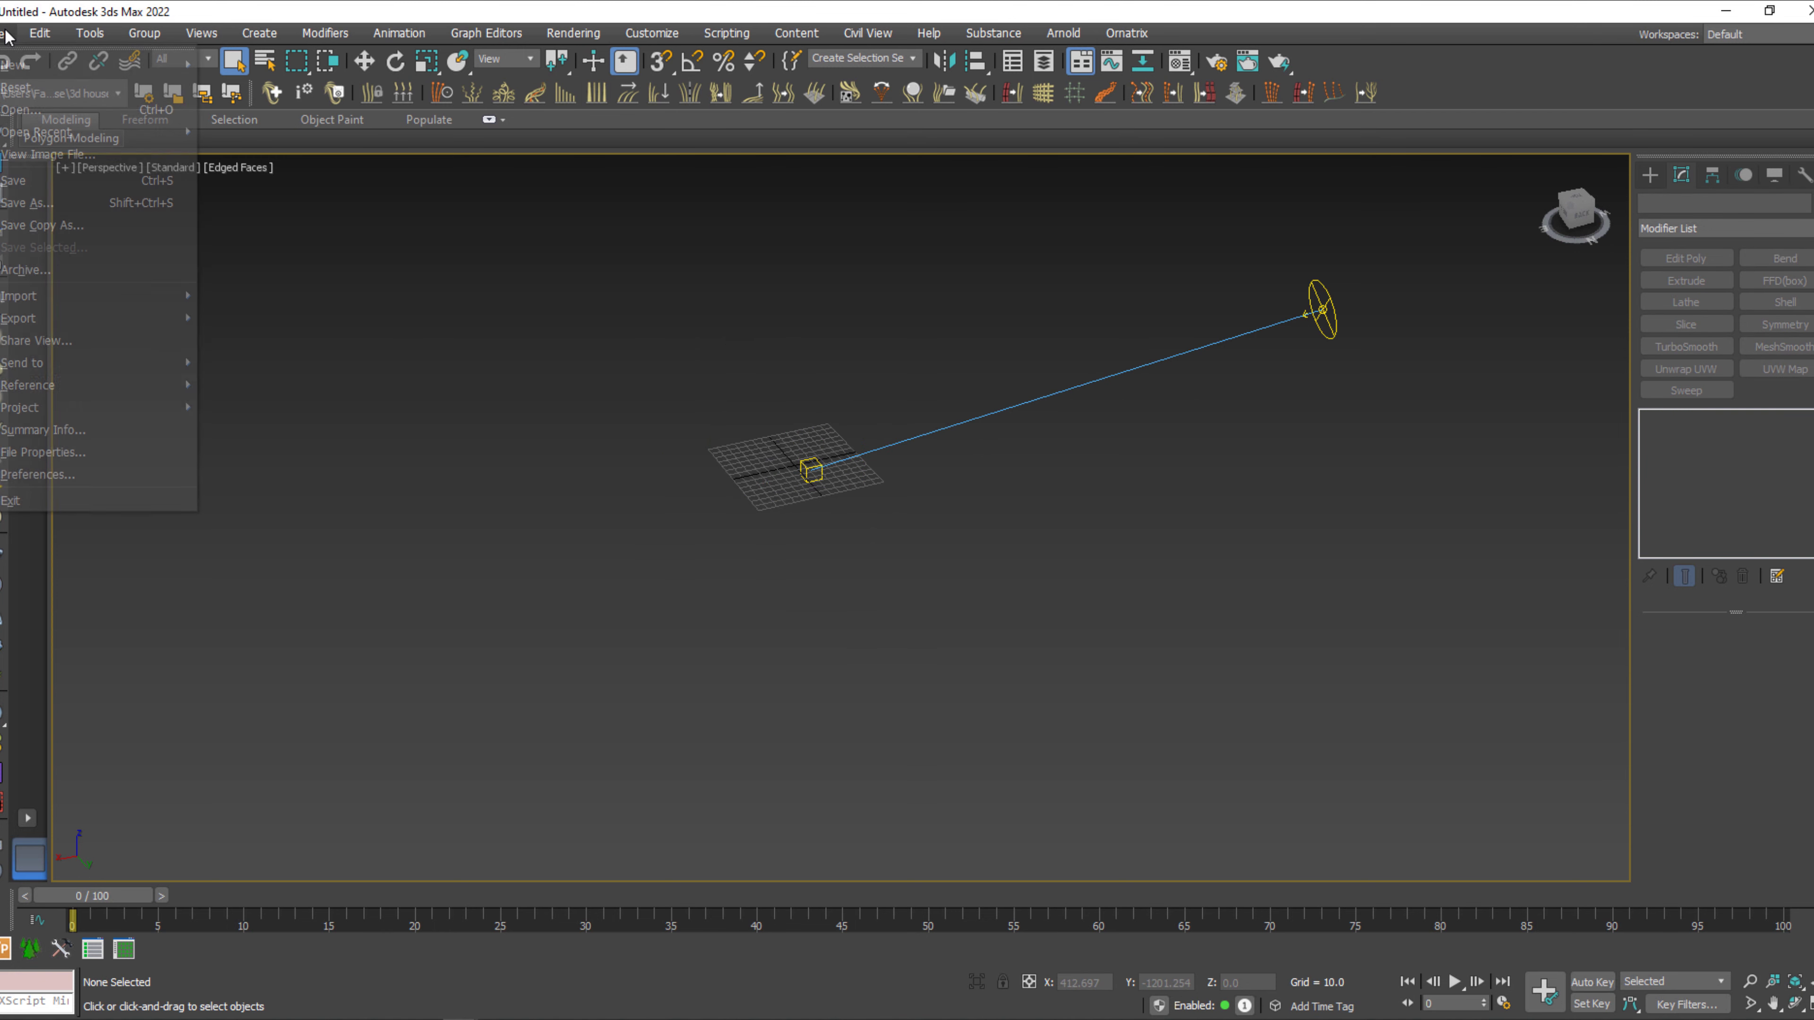
mouse_move(17, 302)
click(321, 297)
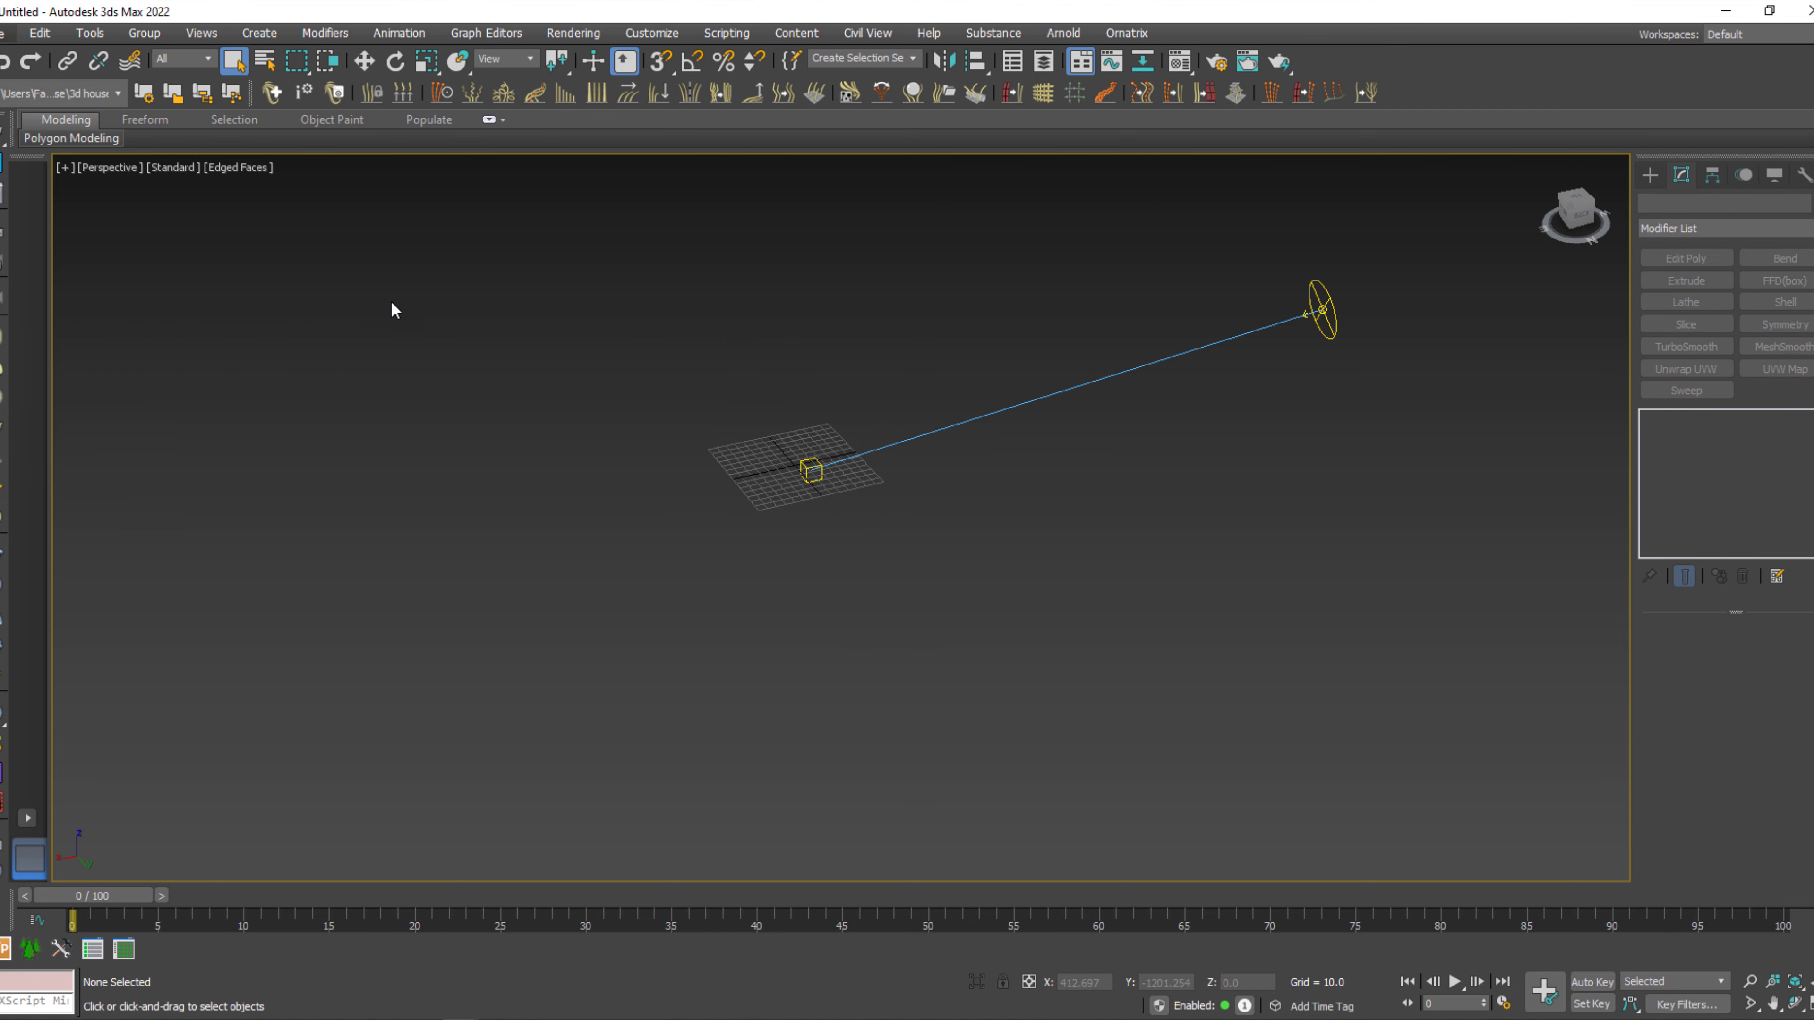
click(30, 202)
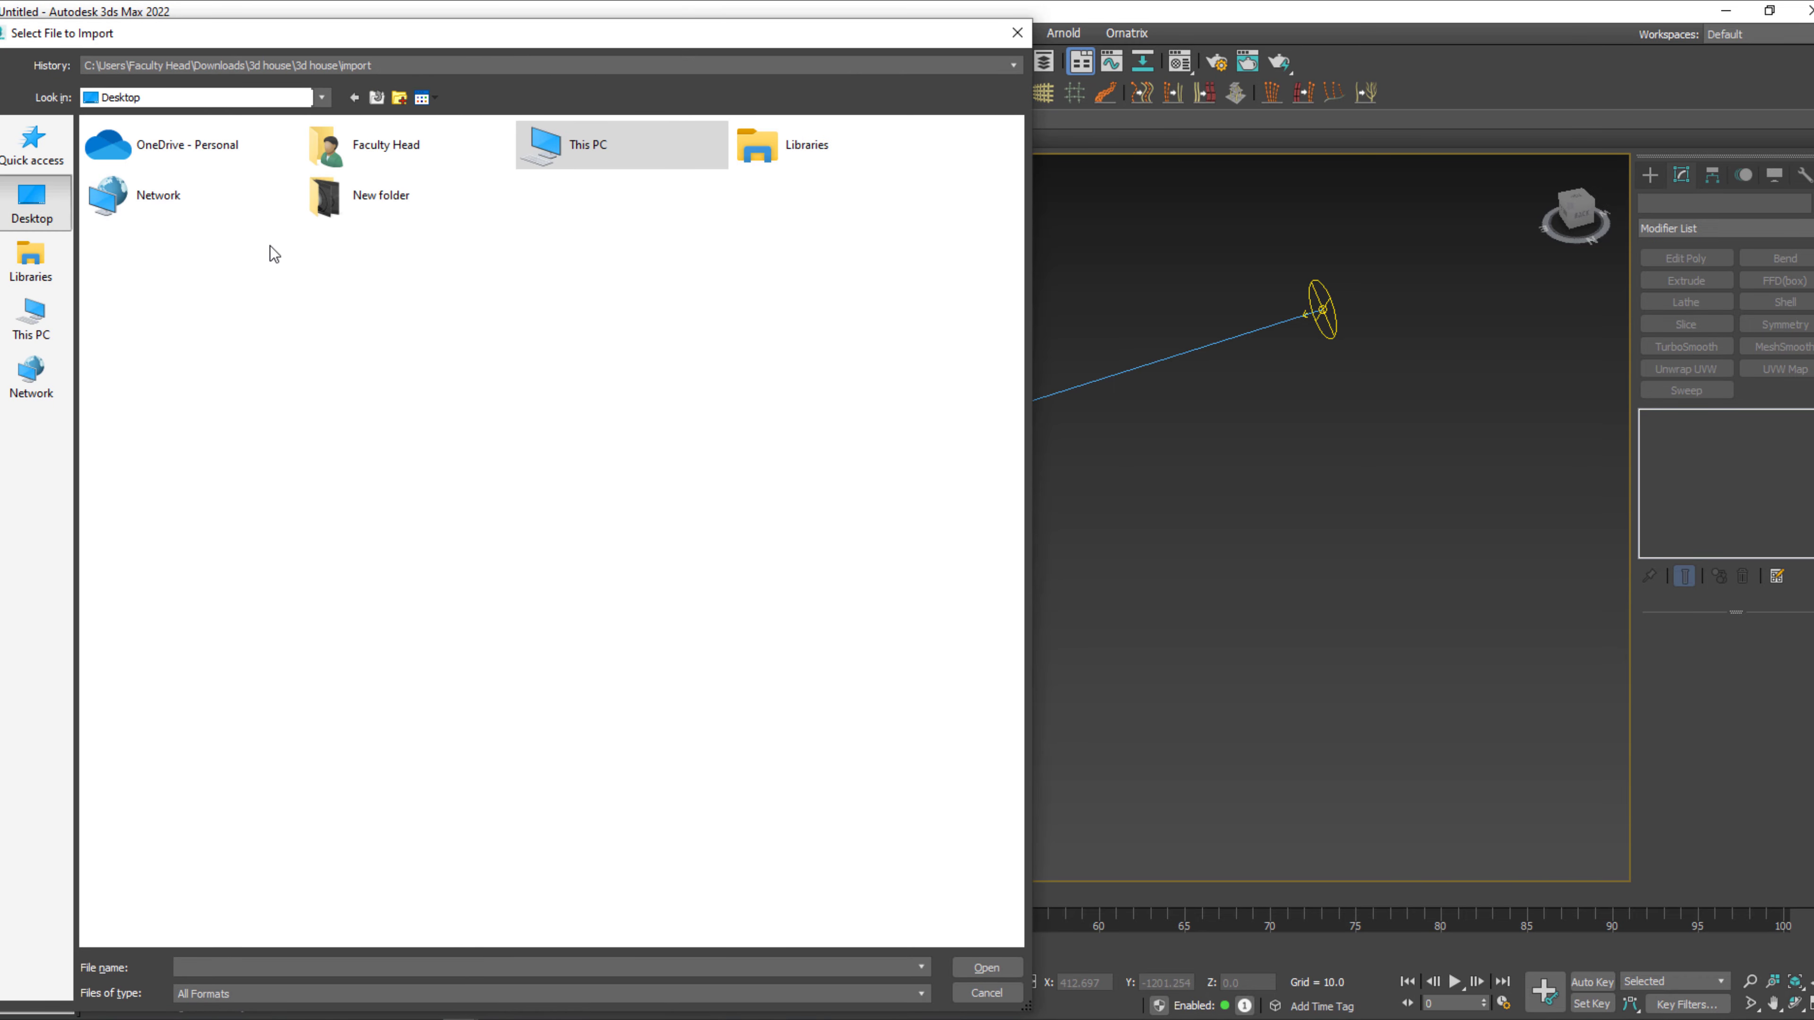
double_click(389, 201)
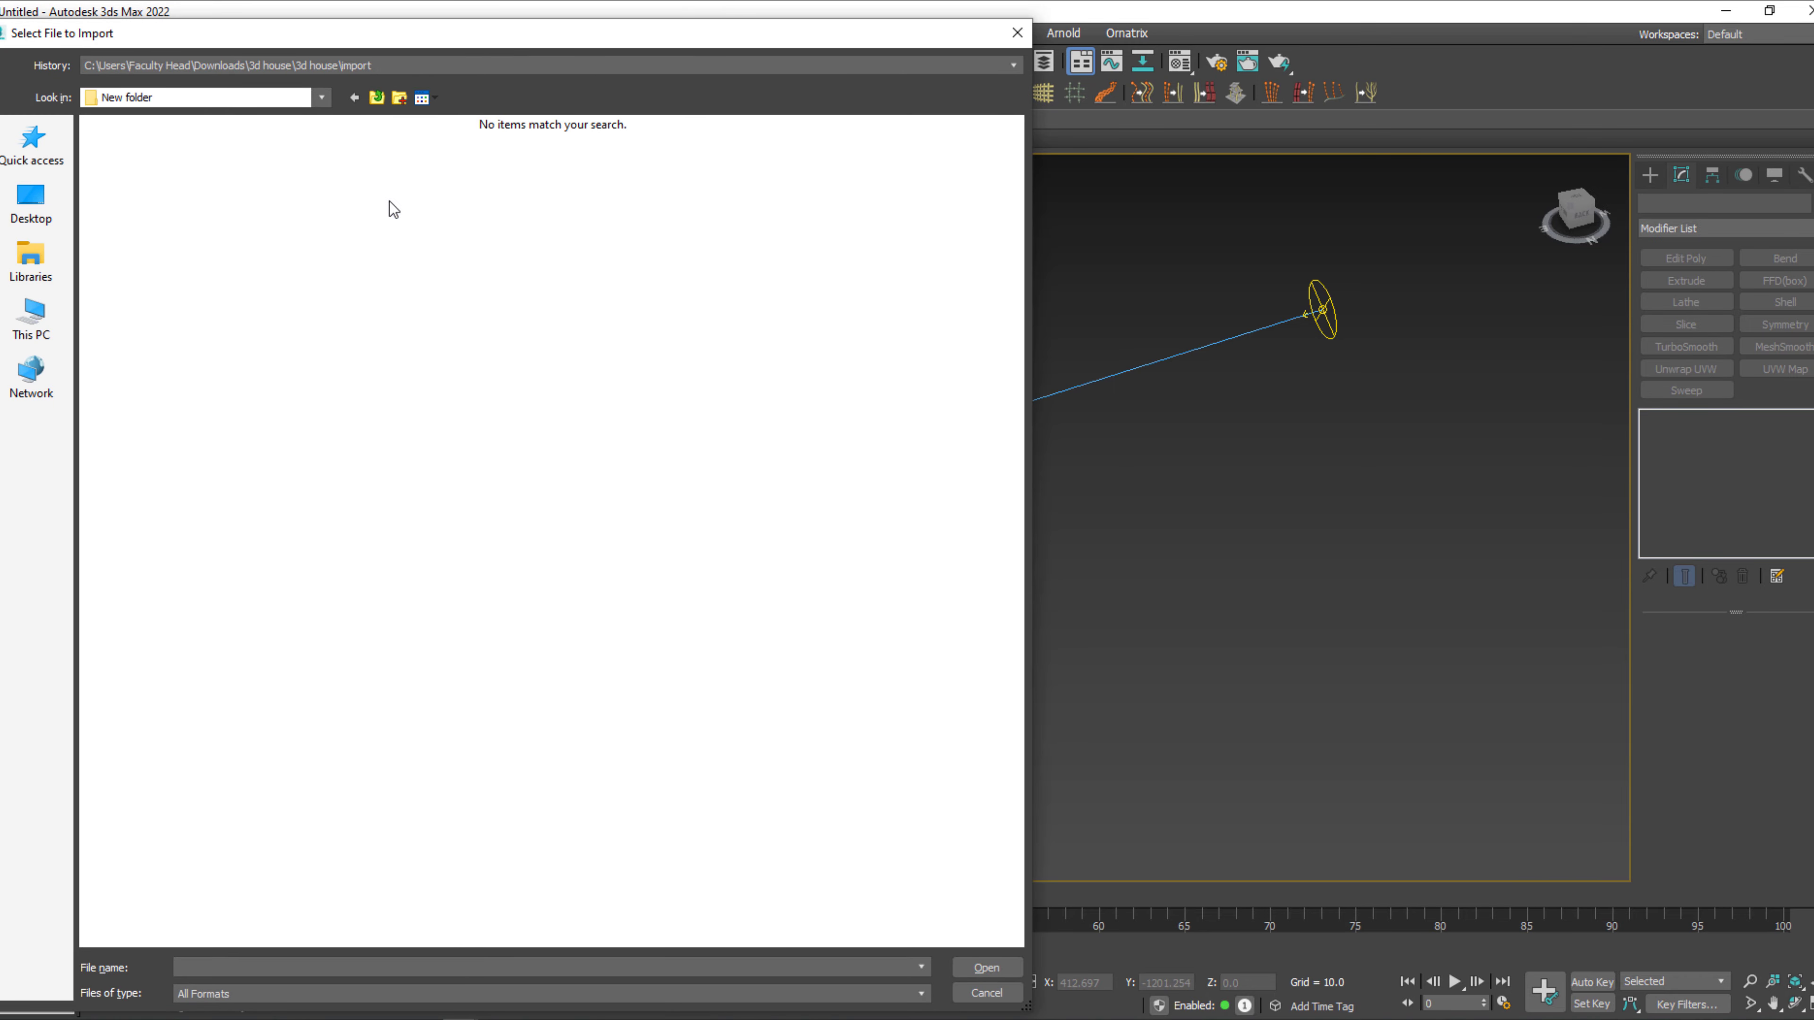
key(Escape)
Choose Untitled.max from the Desktop as the file to merge into the current scene.
click(7, 33)
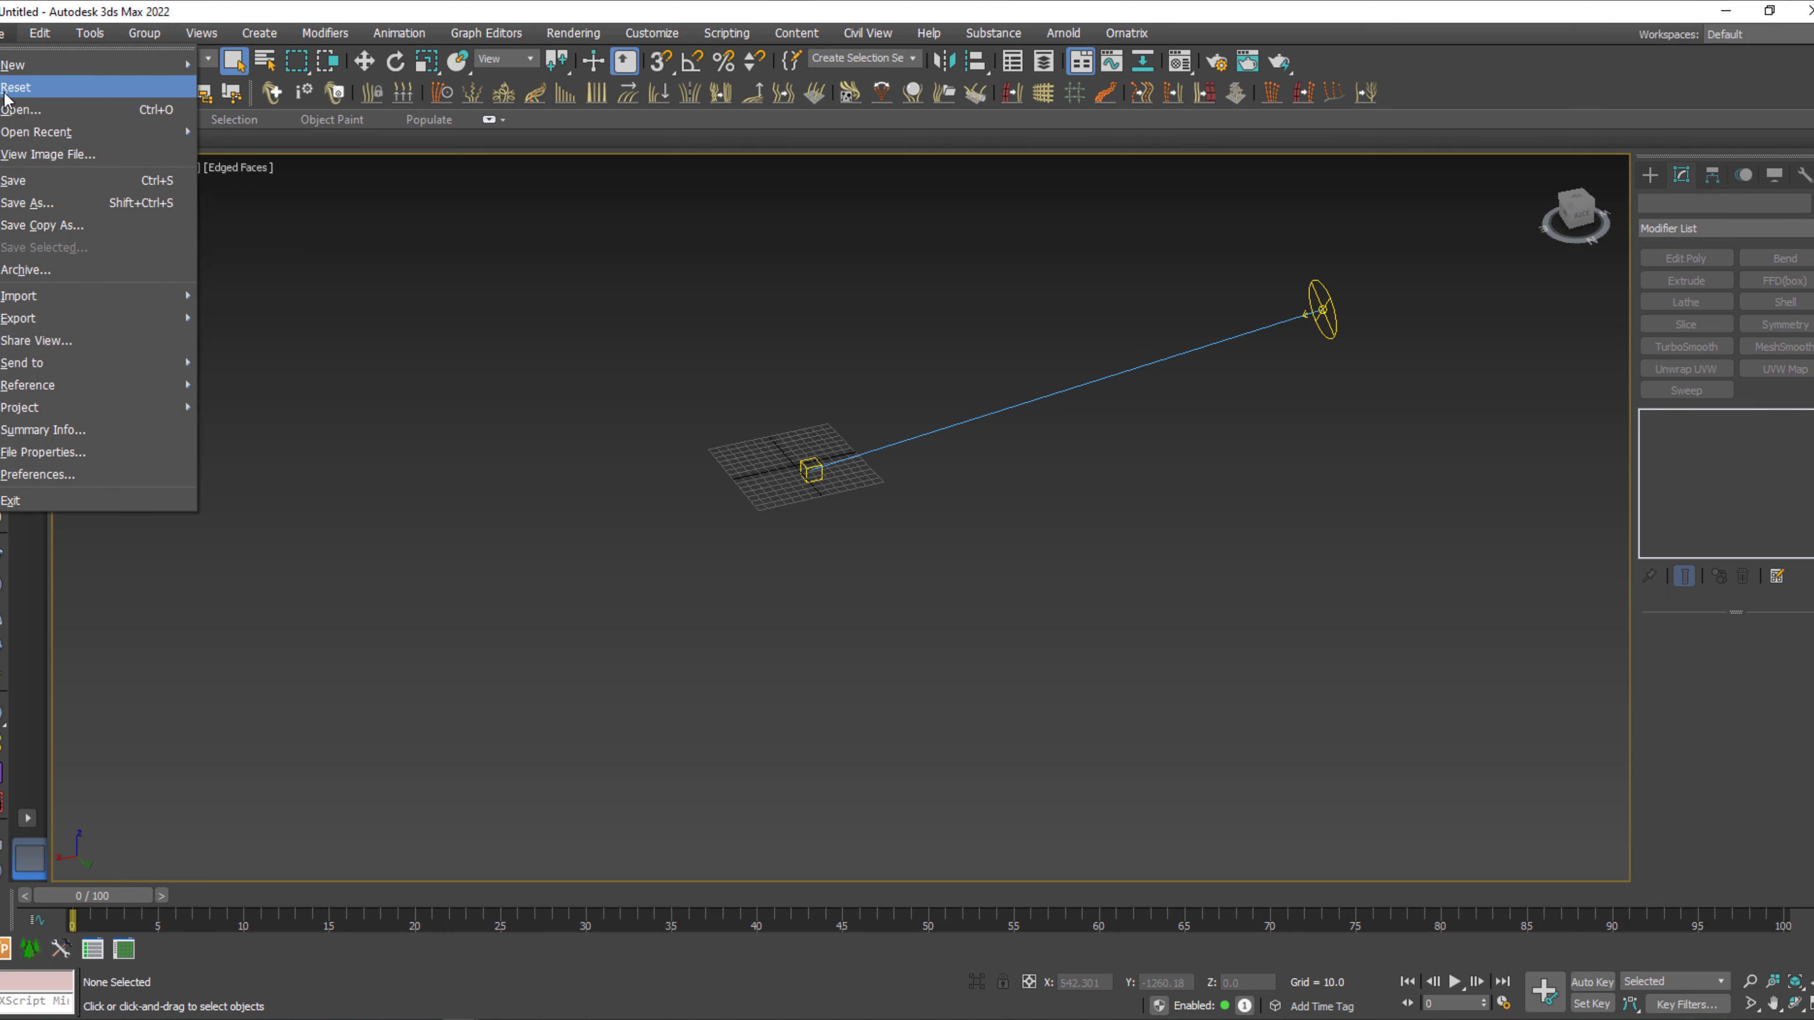
mouse_move(52, 295)
click(274, 318)
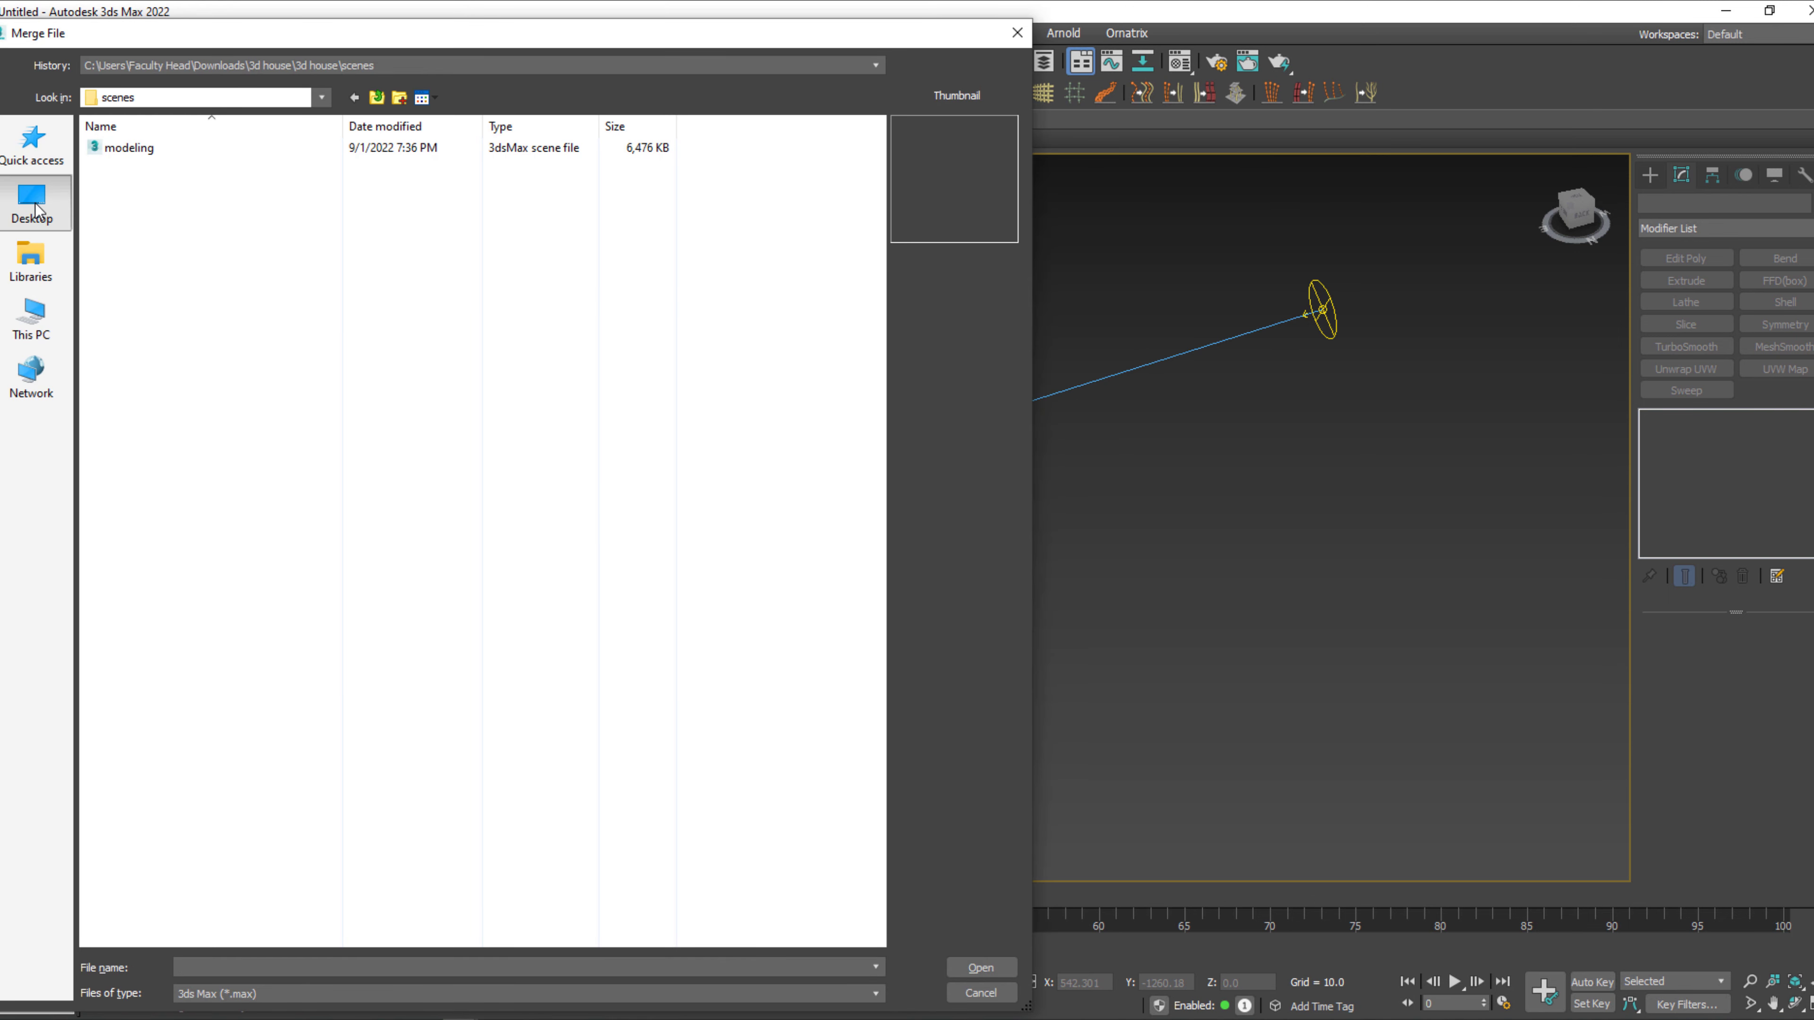
click(36, 210)
click(607, 260)
click(981, 967)
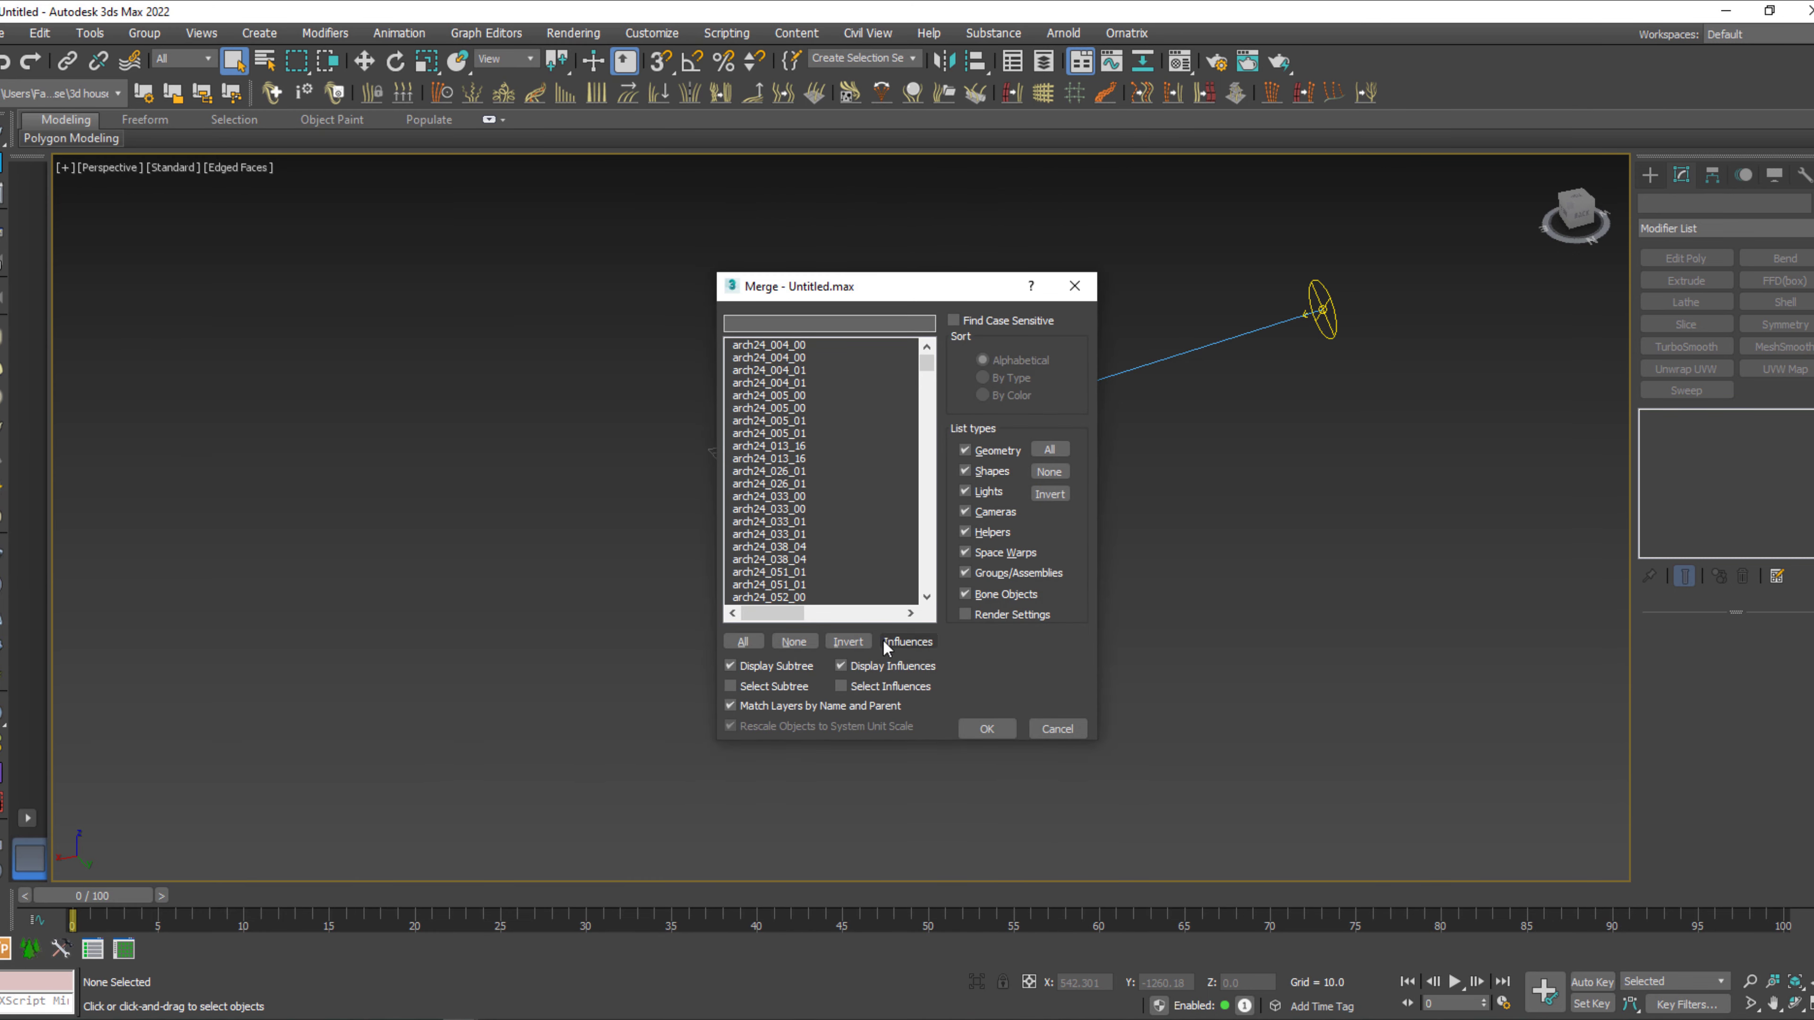
Select all objects in the merge list and examine its Particle View entries.
click(742, 641)
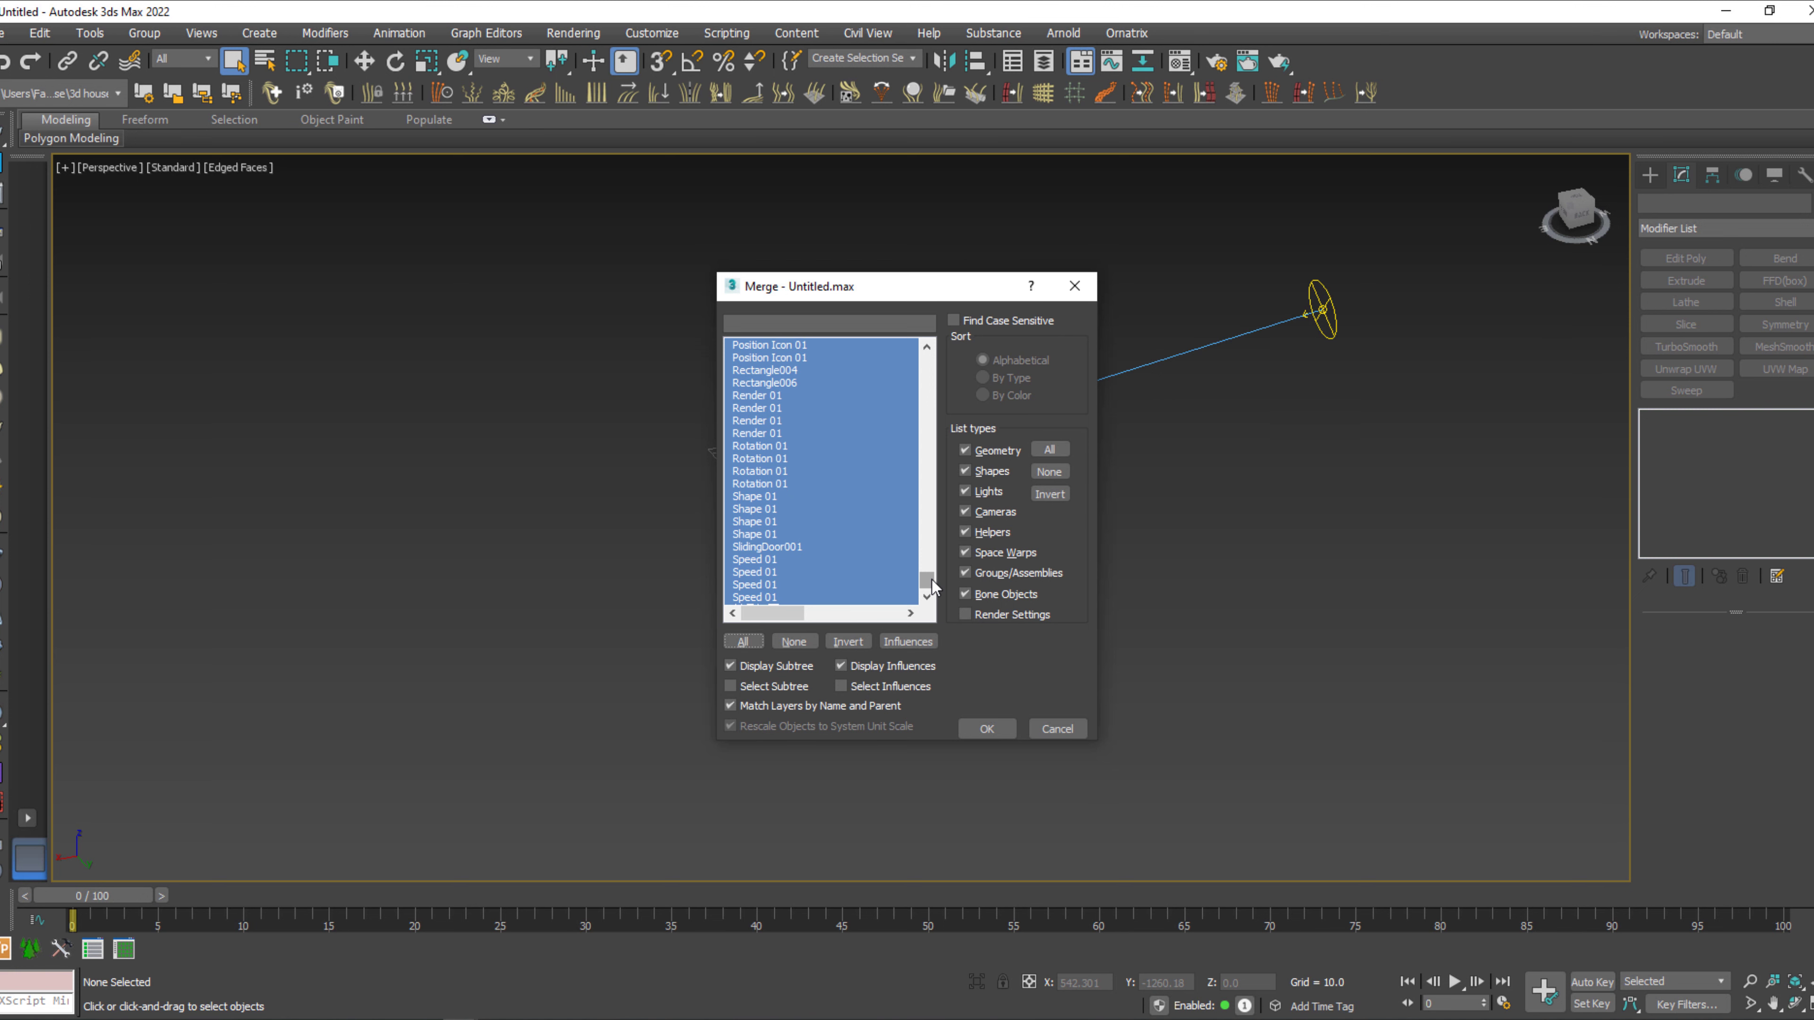
drag(934, 588, 932, 567)
scroll(822, 425, up, 3)
click(804, 385)
click(805, 397)
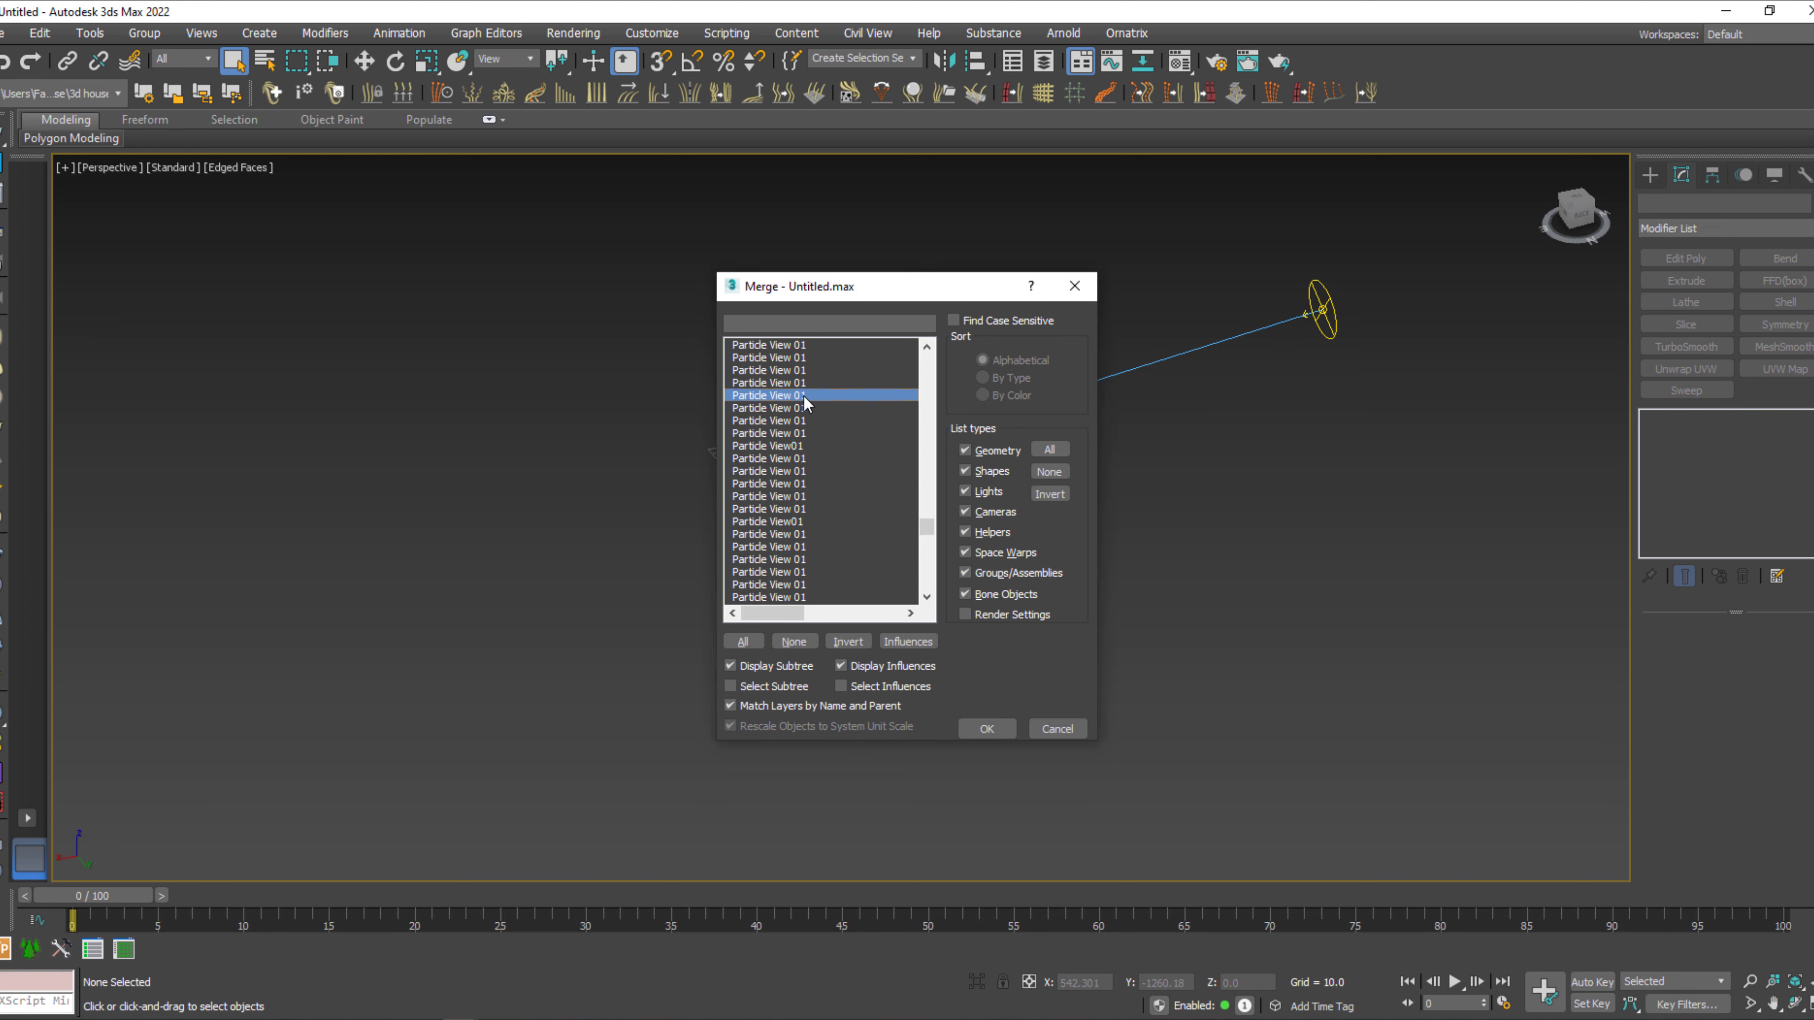
Restrict the merge list to geometry and shapes by excluding lights, cameras, helpers, space warps, groups/assemblies and bone objects.
click(978, 492)
click(980, 511)
click(966, 532)
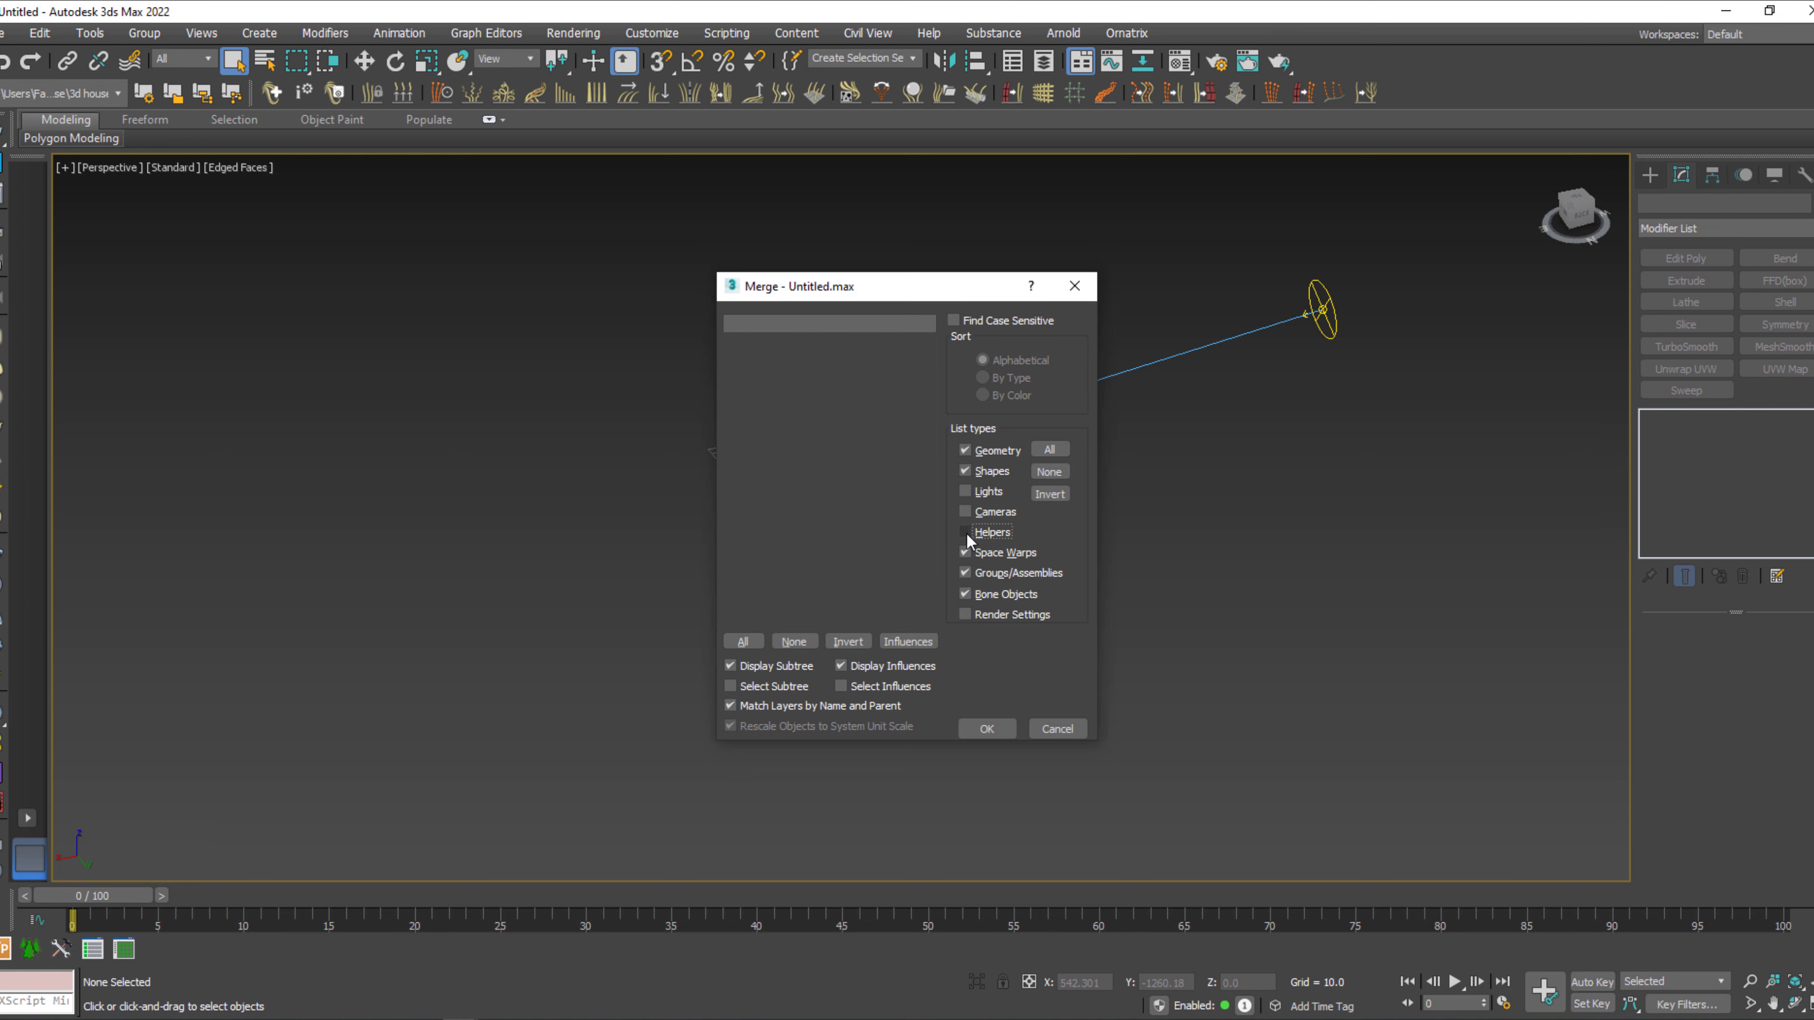
click(966, 552)
click(966, 573)
click(965, 593)
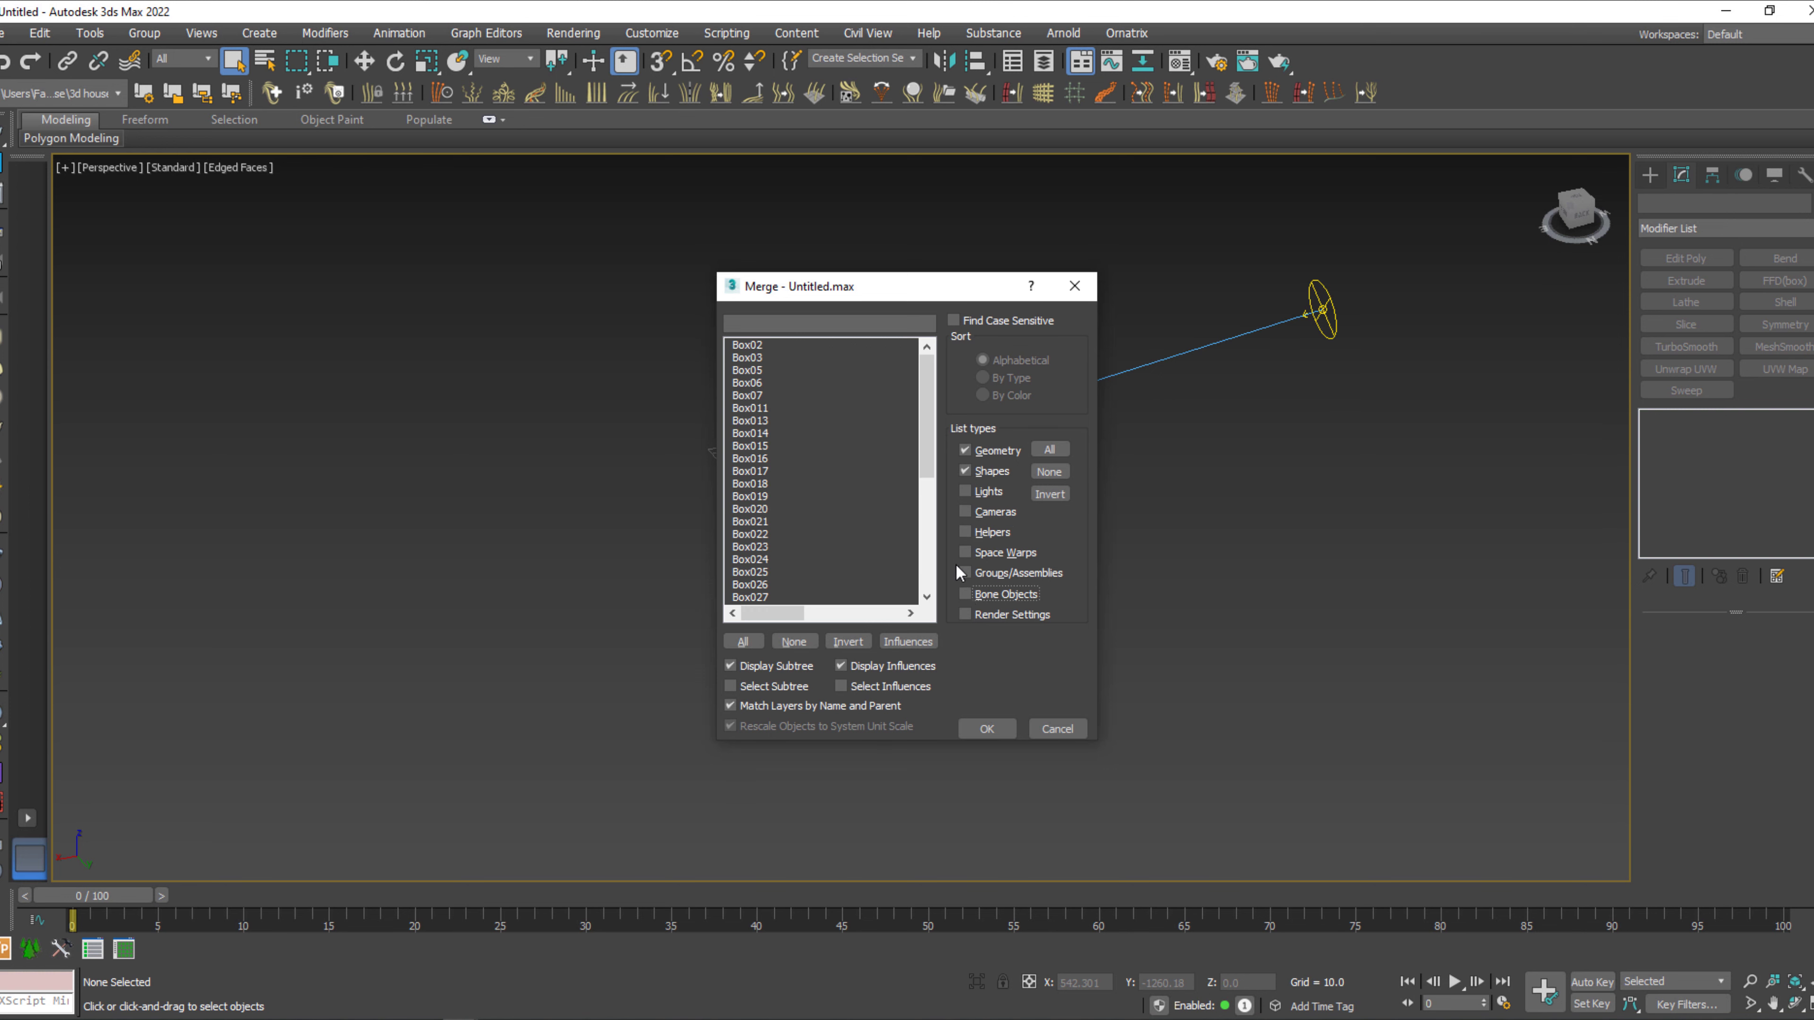
Review the filtered merge list, select all of its objects and merge them into the scene.
drag(915, 408, 938, 569)
click(892, 462)
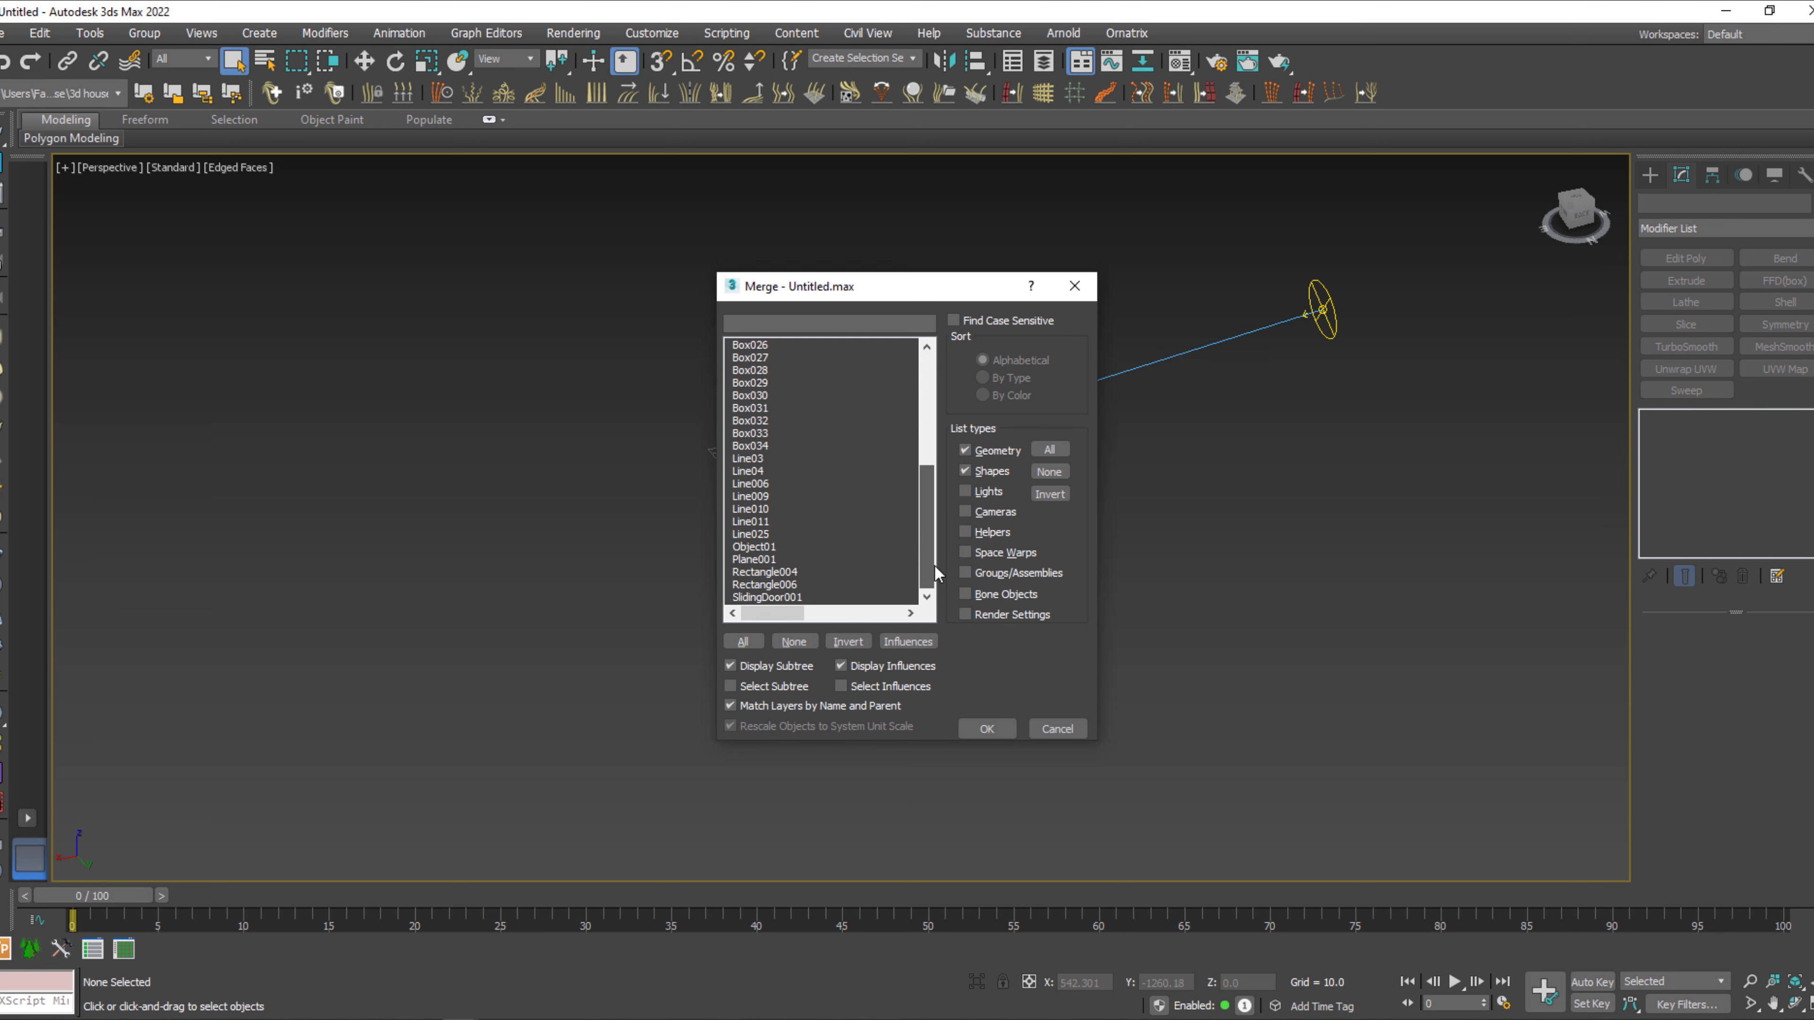
drag(938, 571, 940, 406)
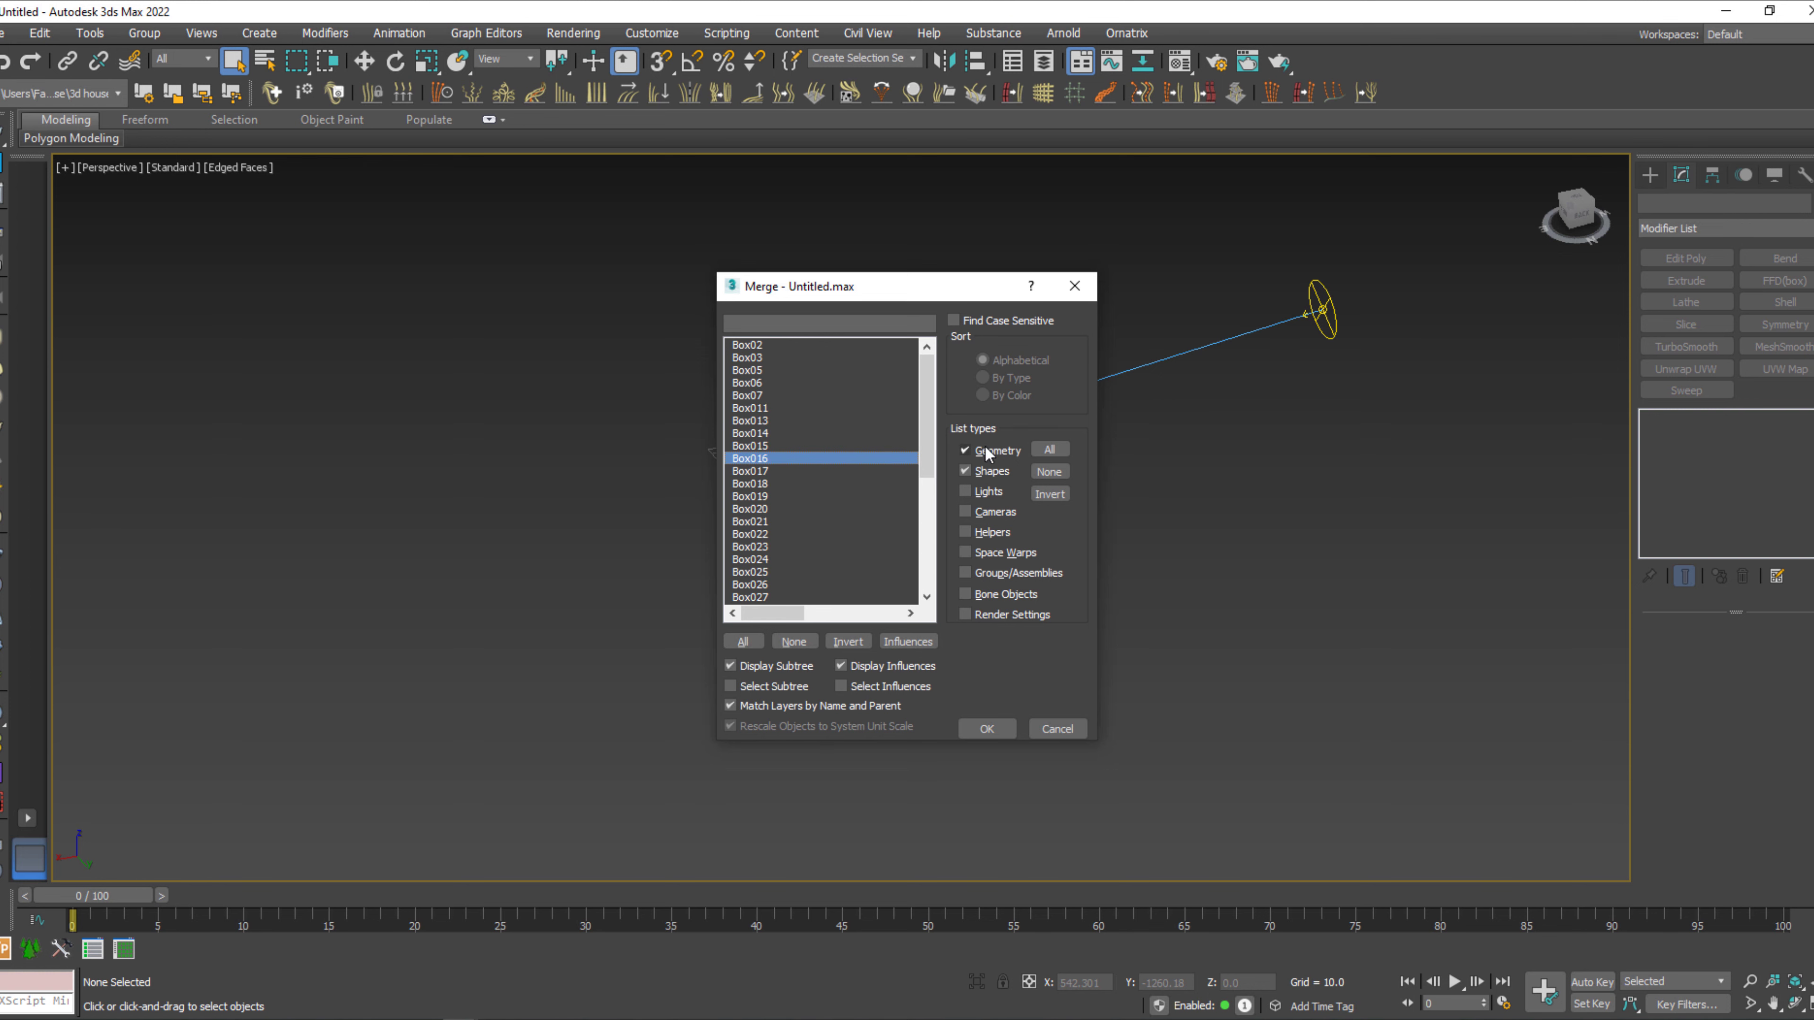
click(743, 642)
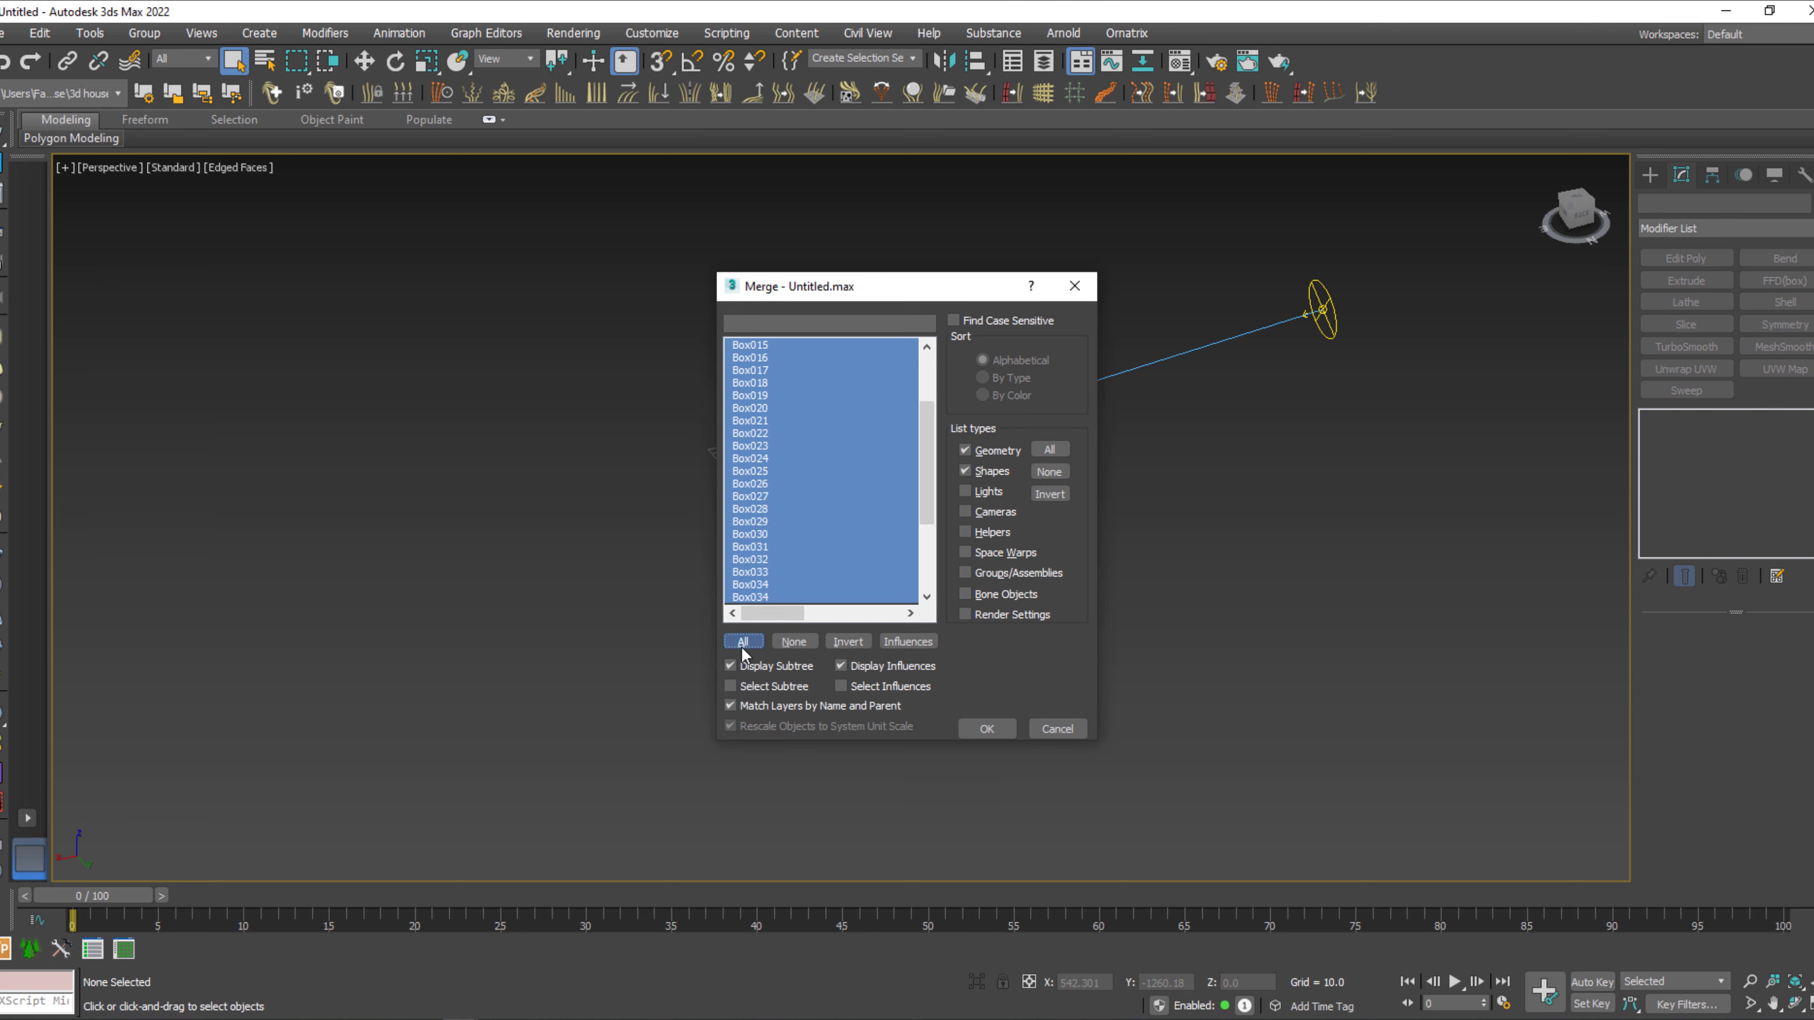
drag(934, 508, 943, 419)
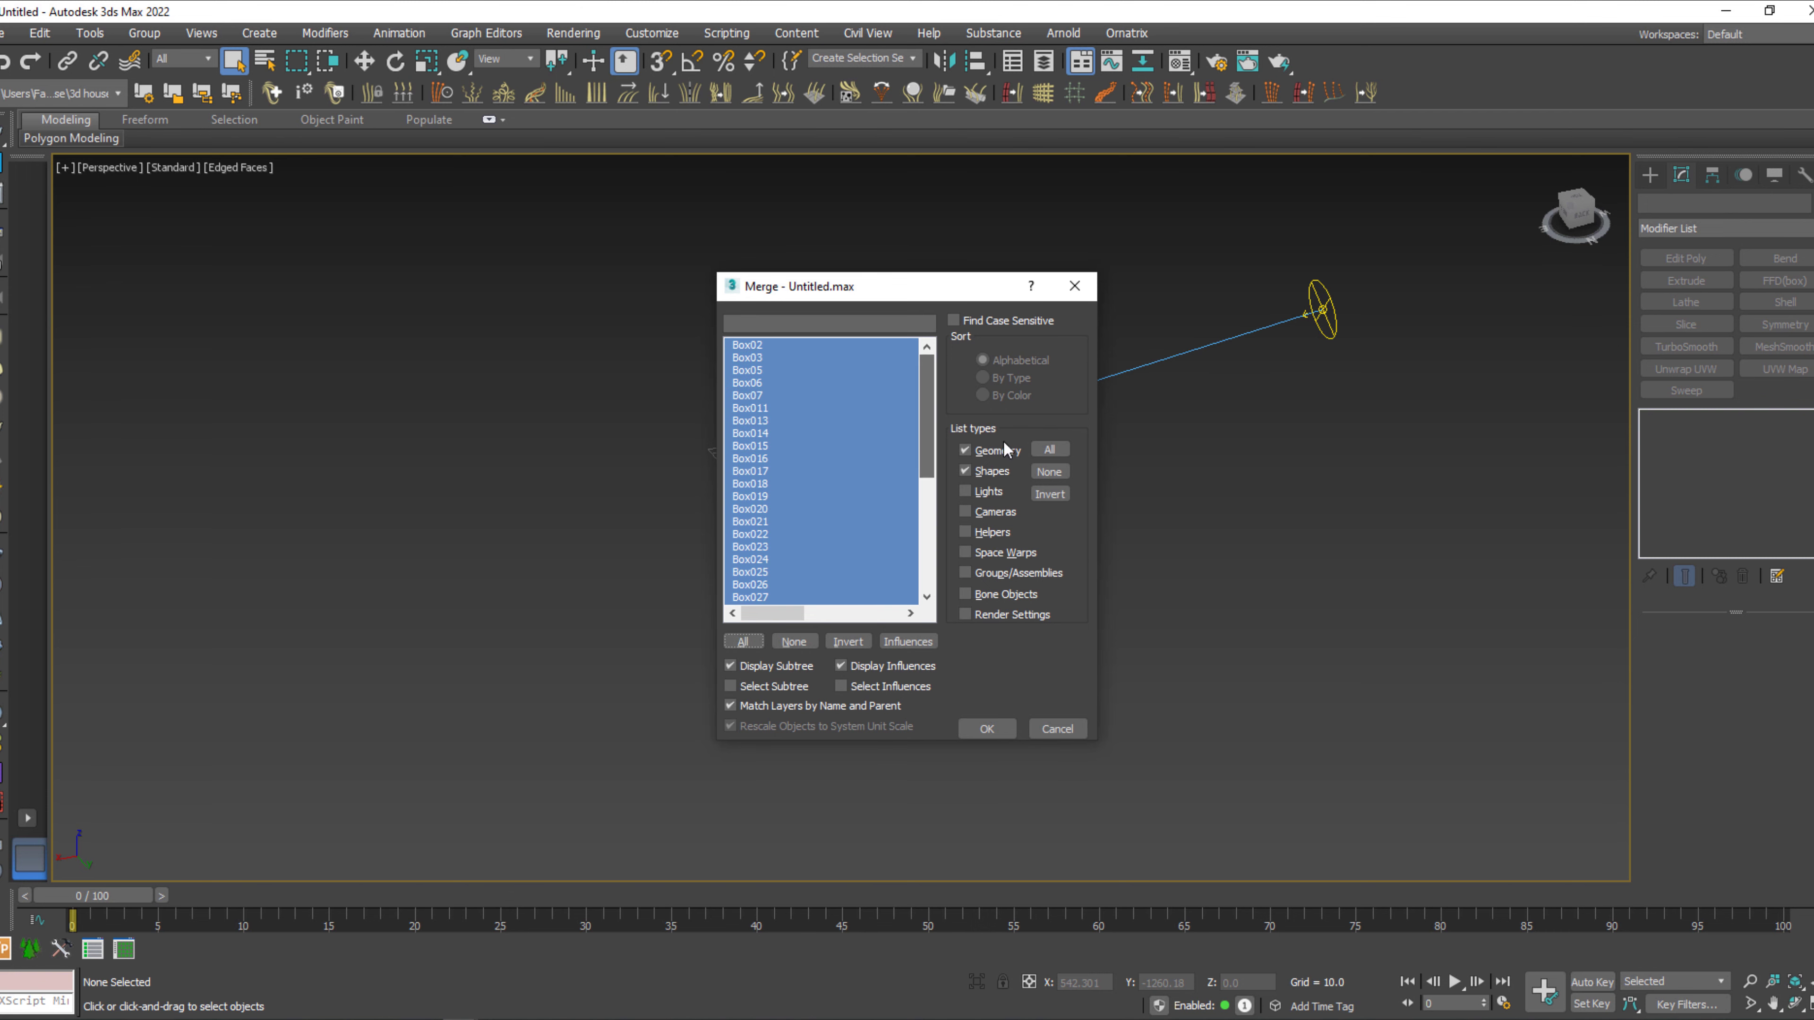
click(1007, 732)
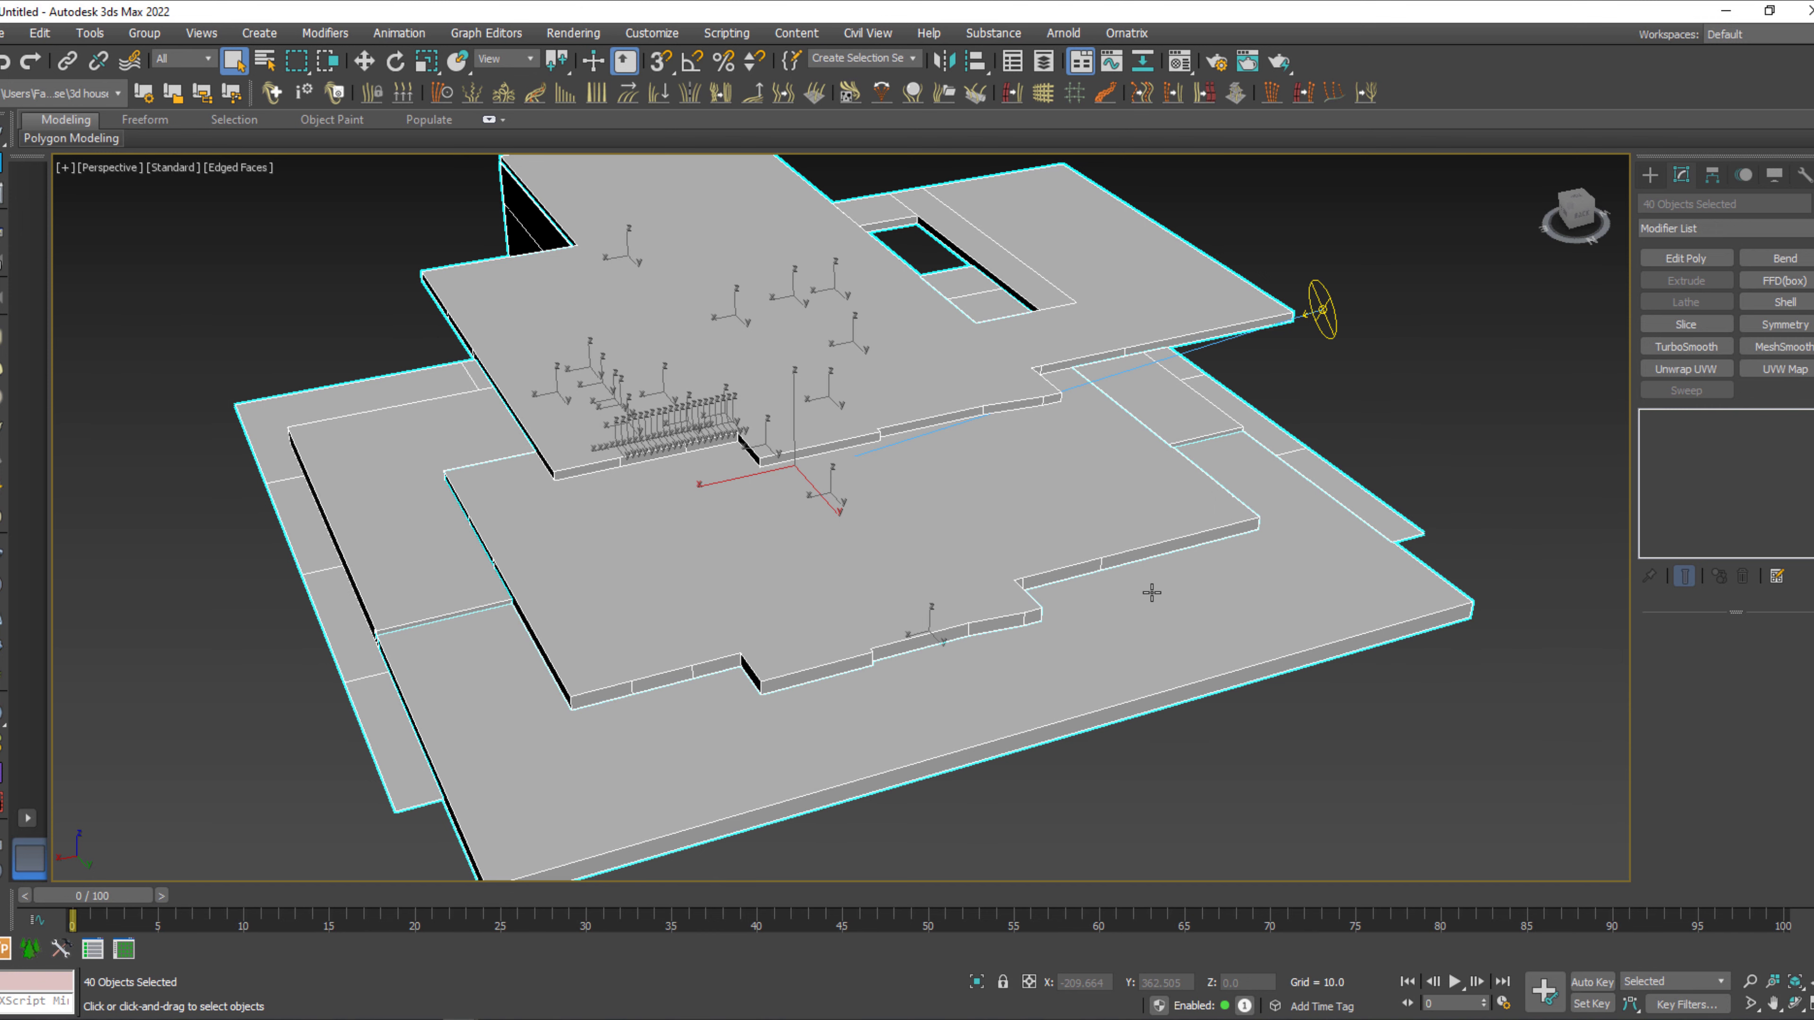
Group all the merged house objects into a single group.
key(w)
scroll(1151, 592, down, 3)
alt+middle_drag(1148, 638, 1282, 664)
key(e)
click(144, 33)
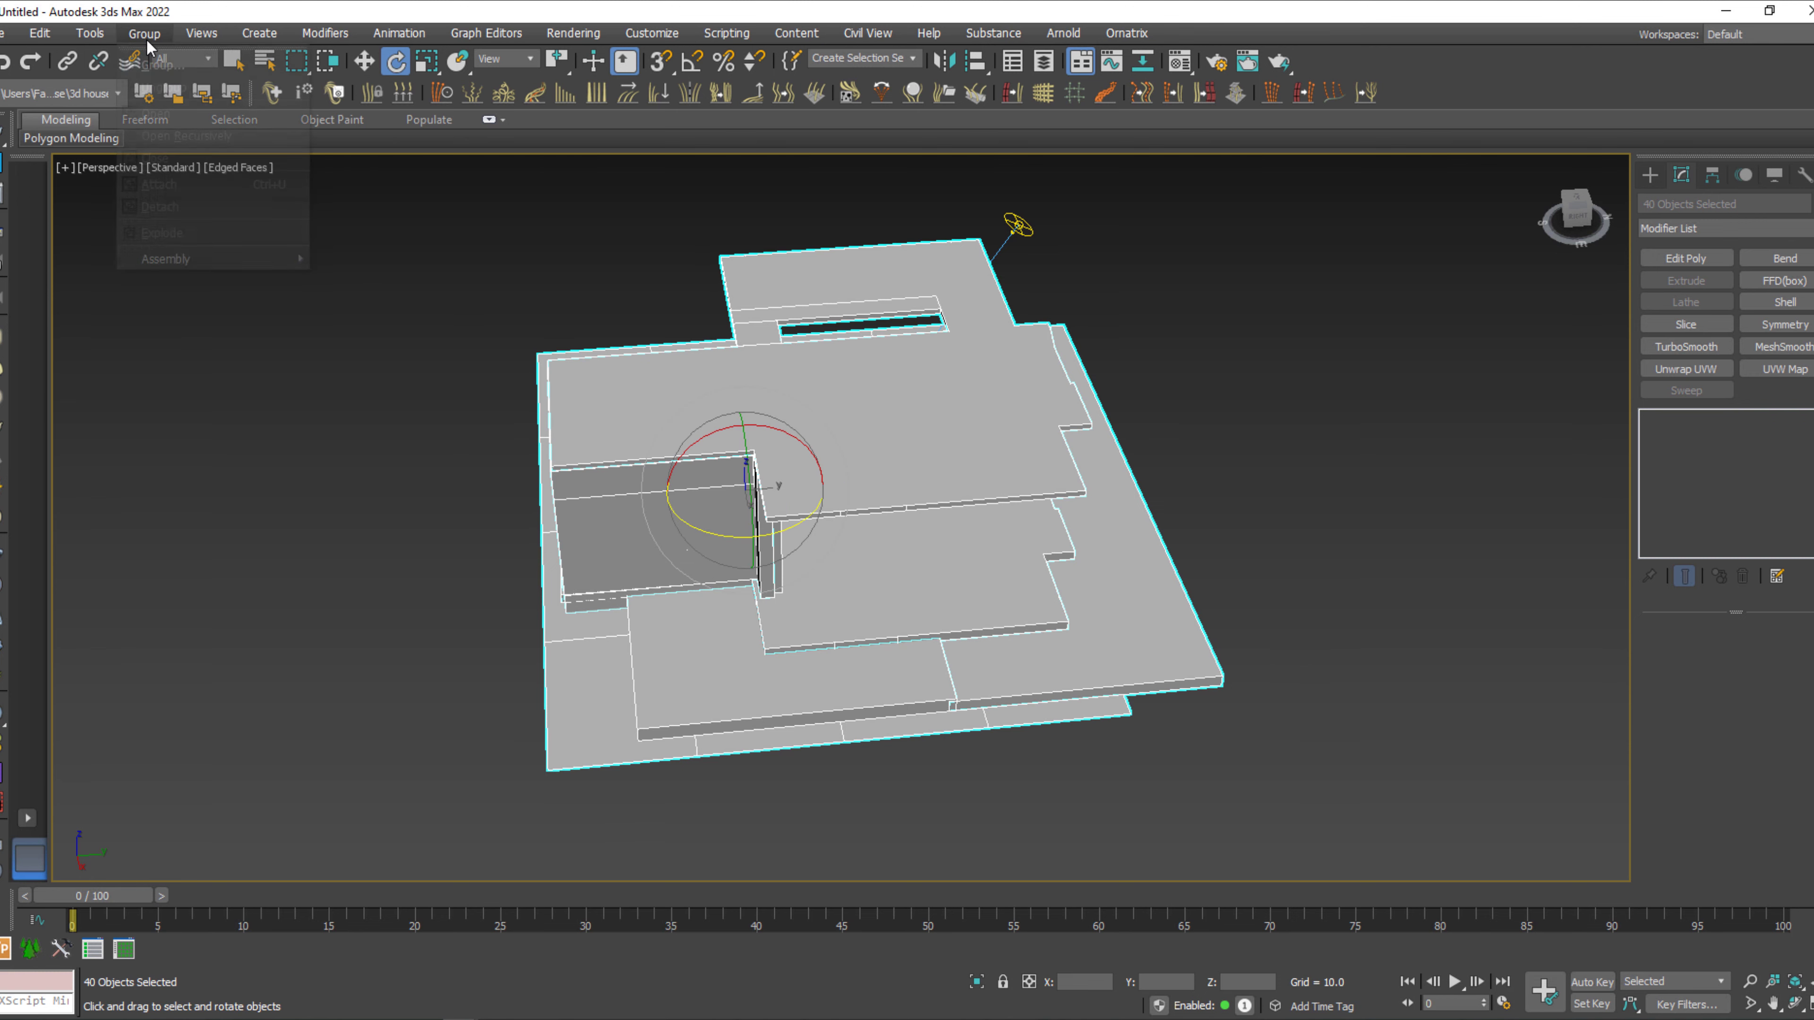
click(153, 53)
click(920, 553)
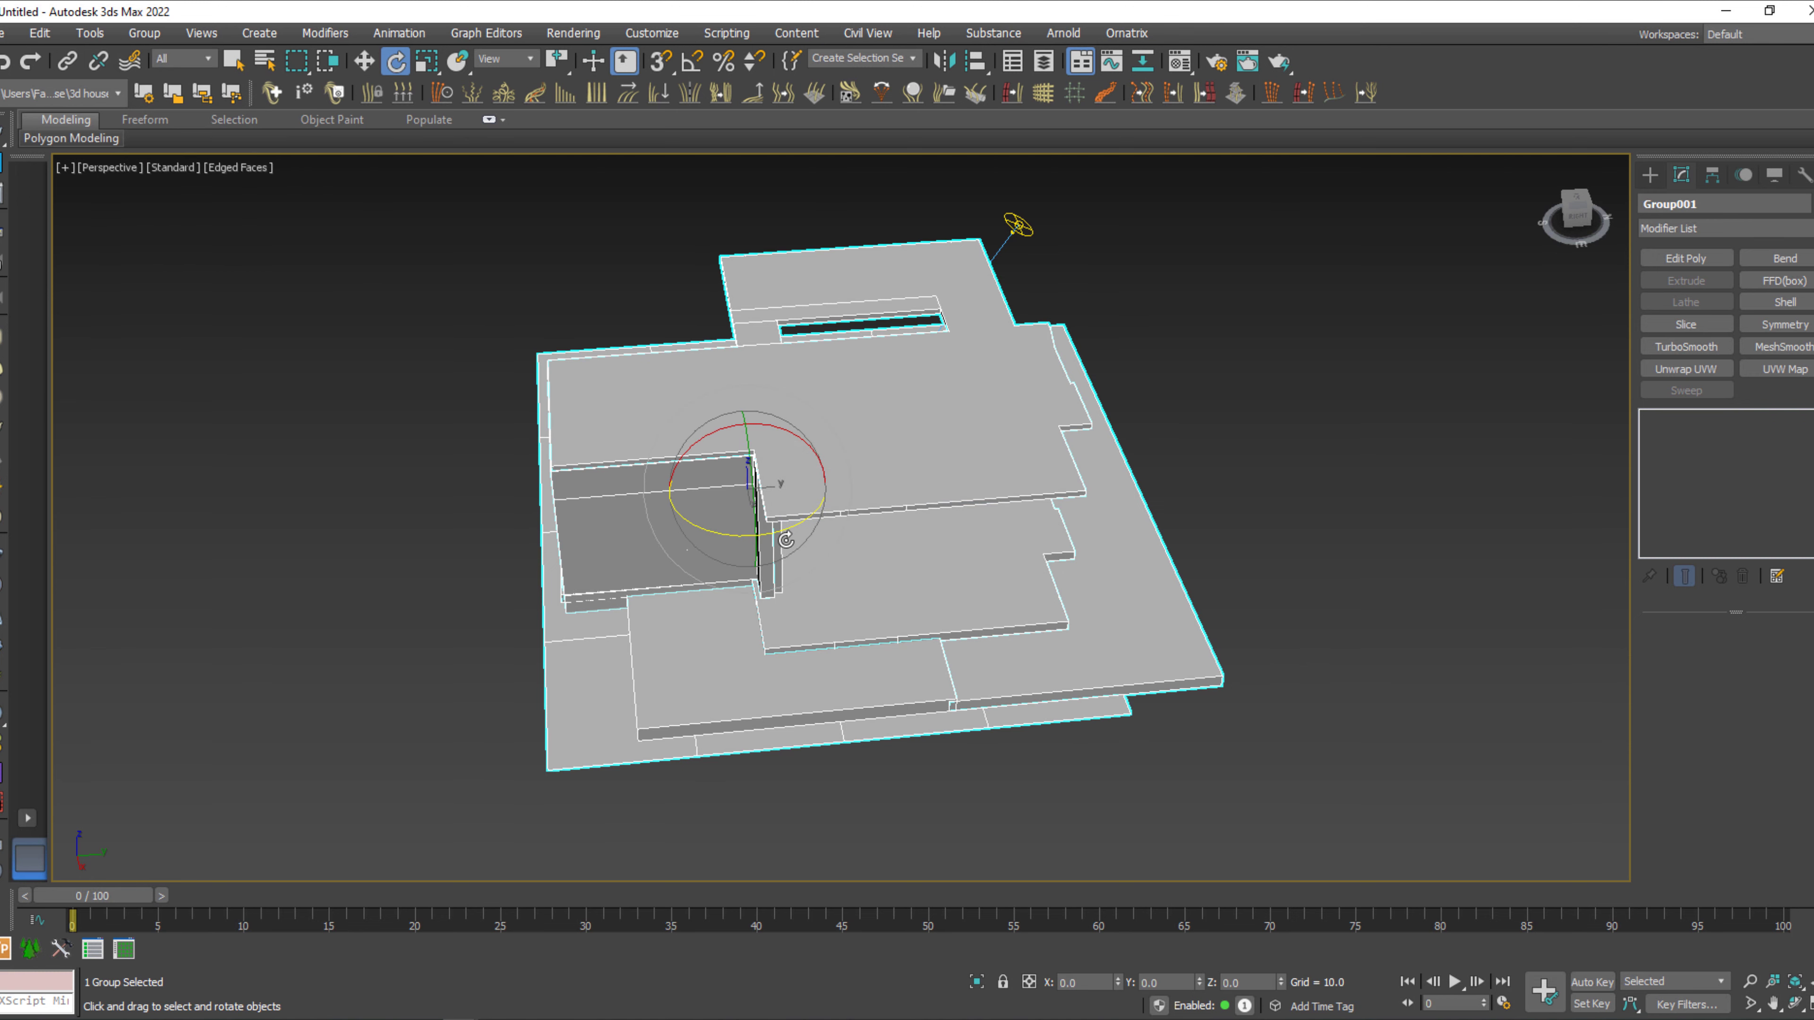
Turn on angle snap, rotate the house group about its vertical axis relative to the sun, and deselect it.
key(a)
drag(796, 525, 700, 548)
alt+middle_drag(700, 548, 720, 616)
key(w)
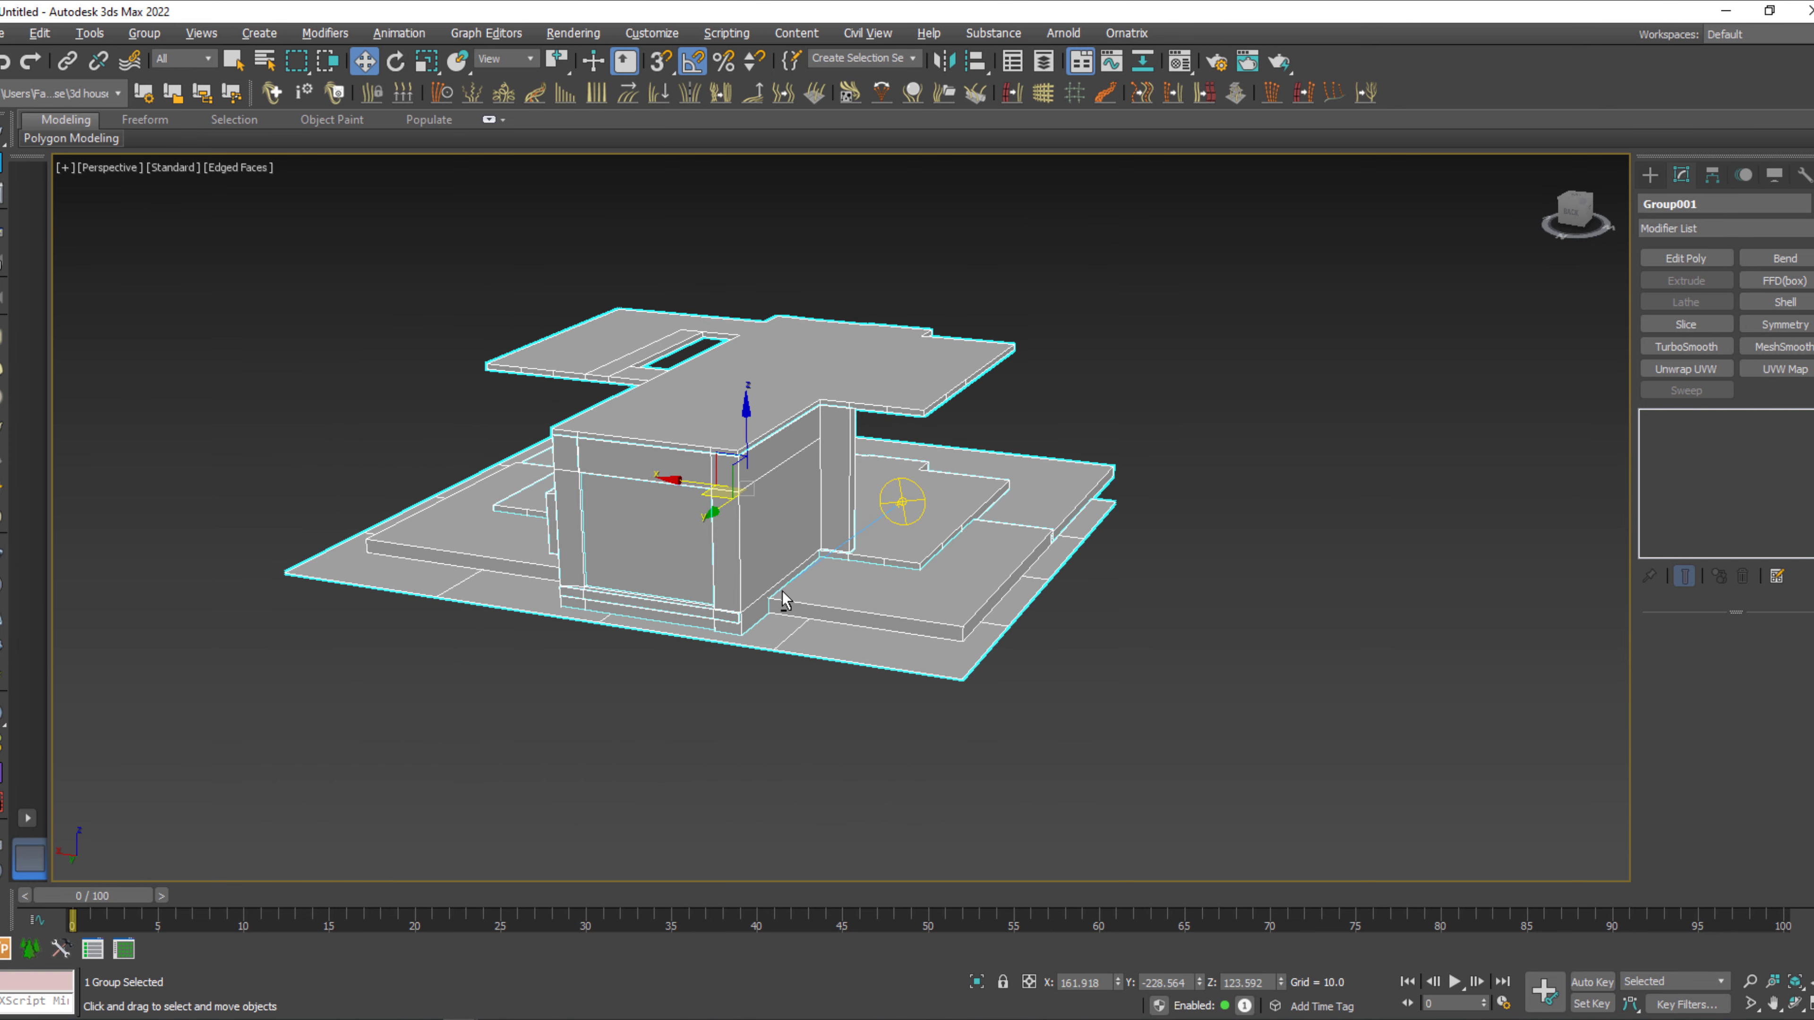
click(766, 689)
Try a camera view, then show the scene in a wireframe Top view with the grid toggled off, framed on the sofa room.
key(c)
click(941, 543)
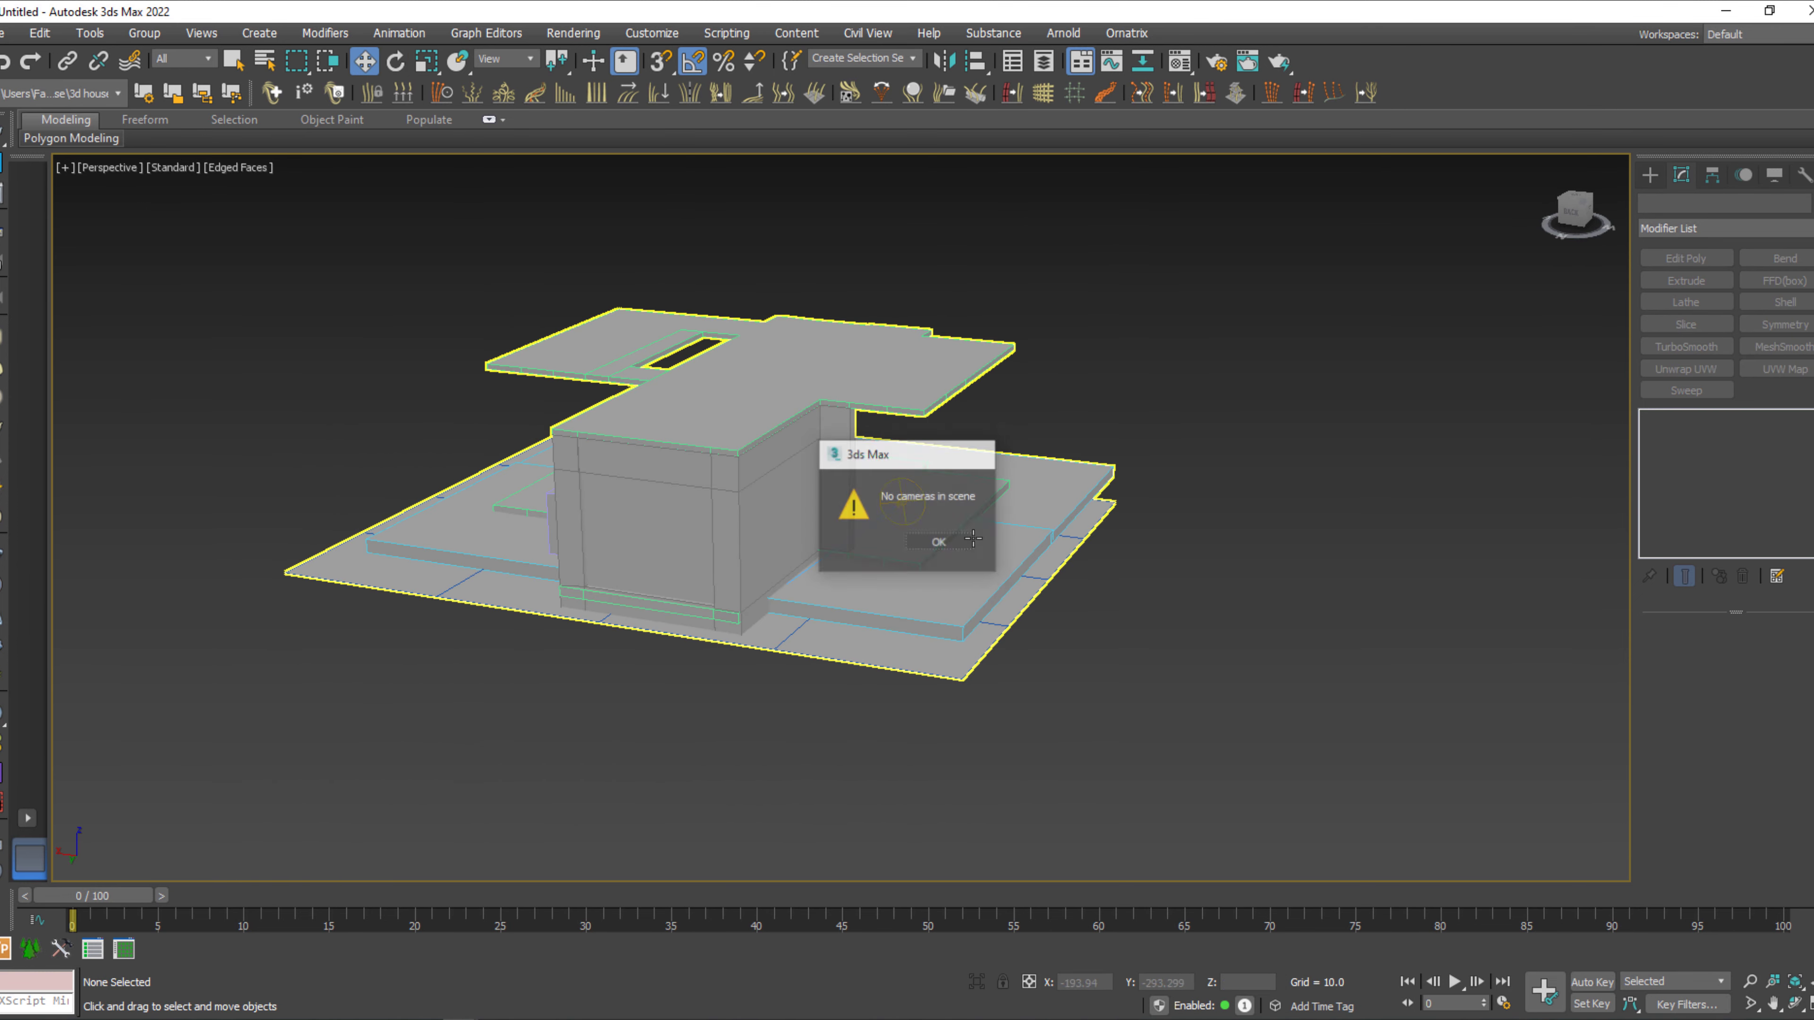
middle_drag(1071, 571, 1284, 676)
key(F3)
scroll(1114, 672, up, 8)
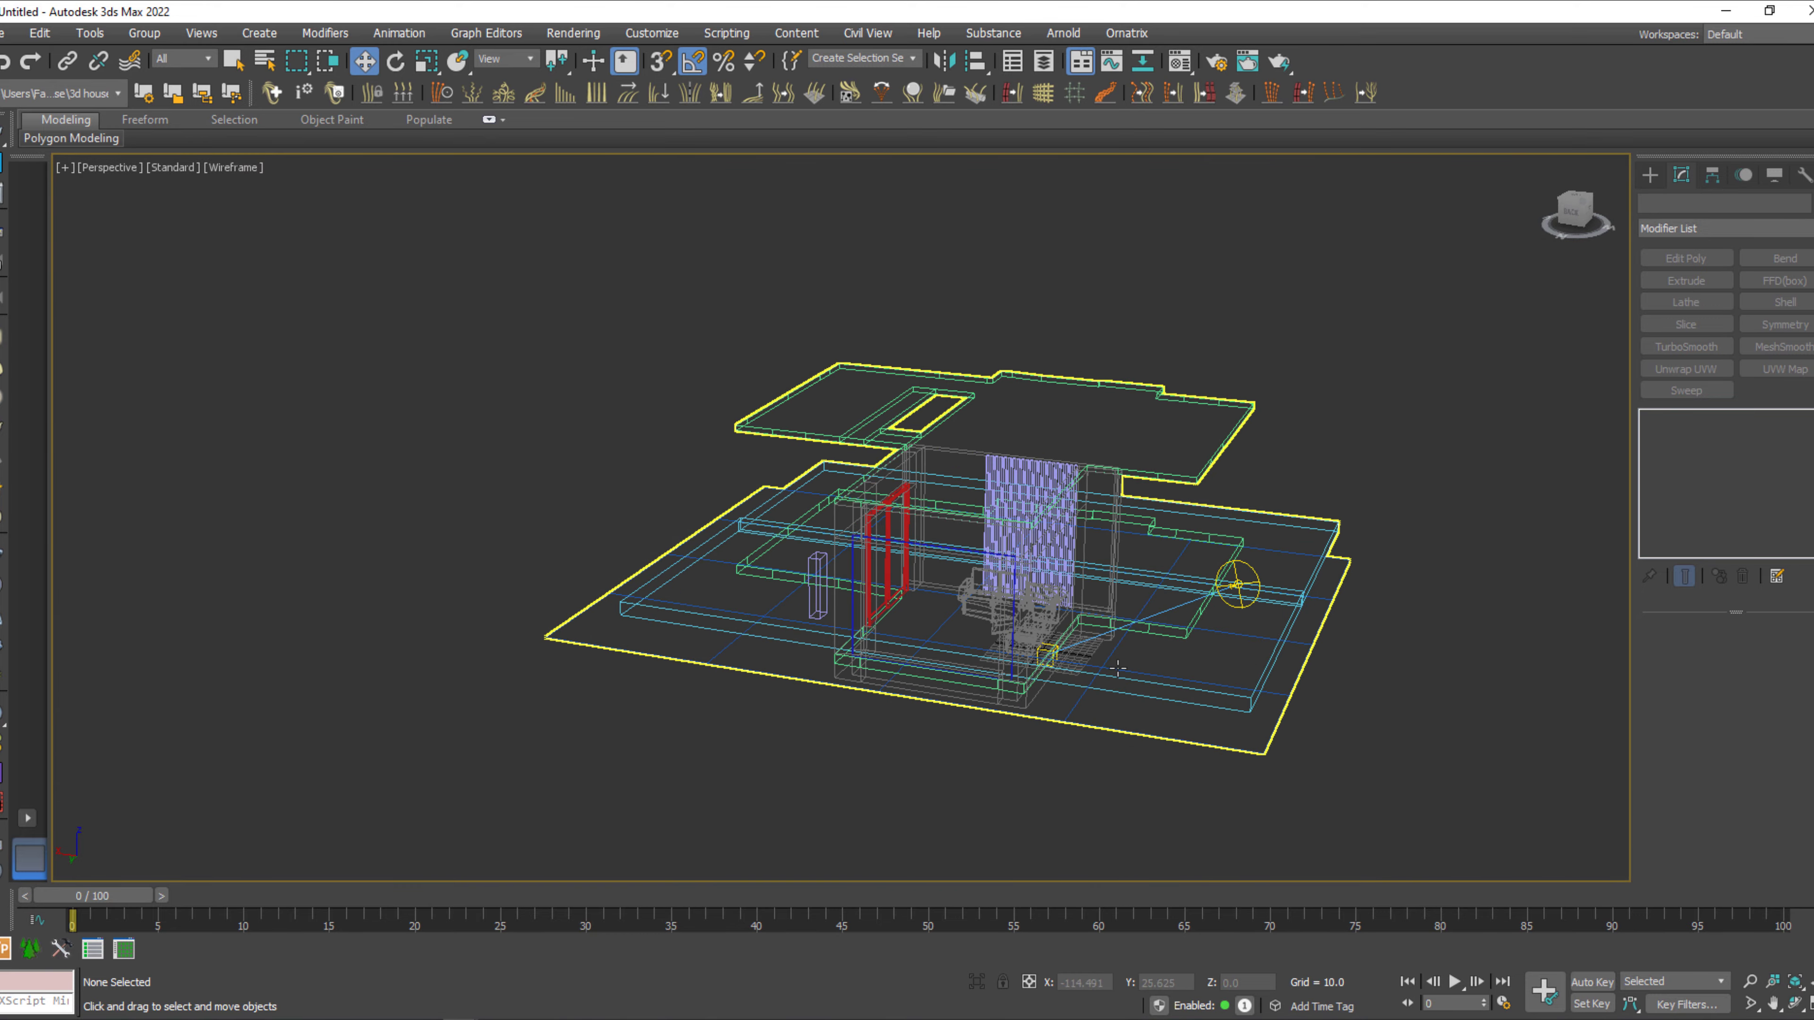
alt+middle_drag(1052, 678, 772, 666)
key(t)
scroll(804, 678, down, 5)
key(g)
middle_drag(898, 619, 883, 544)
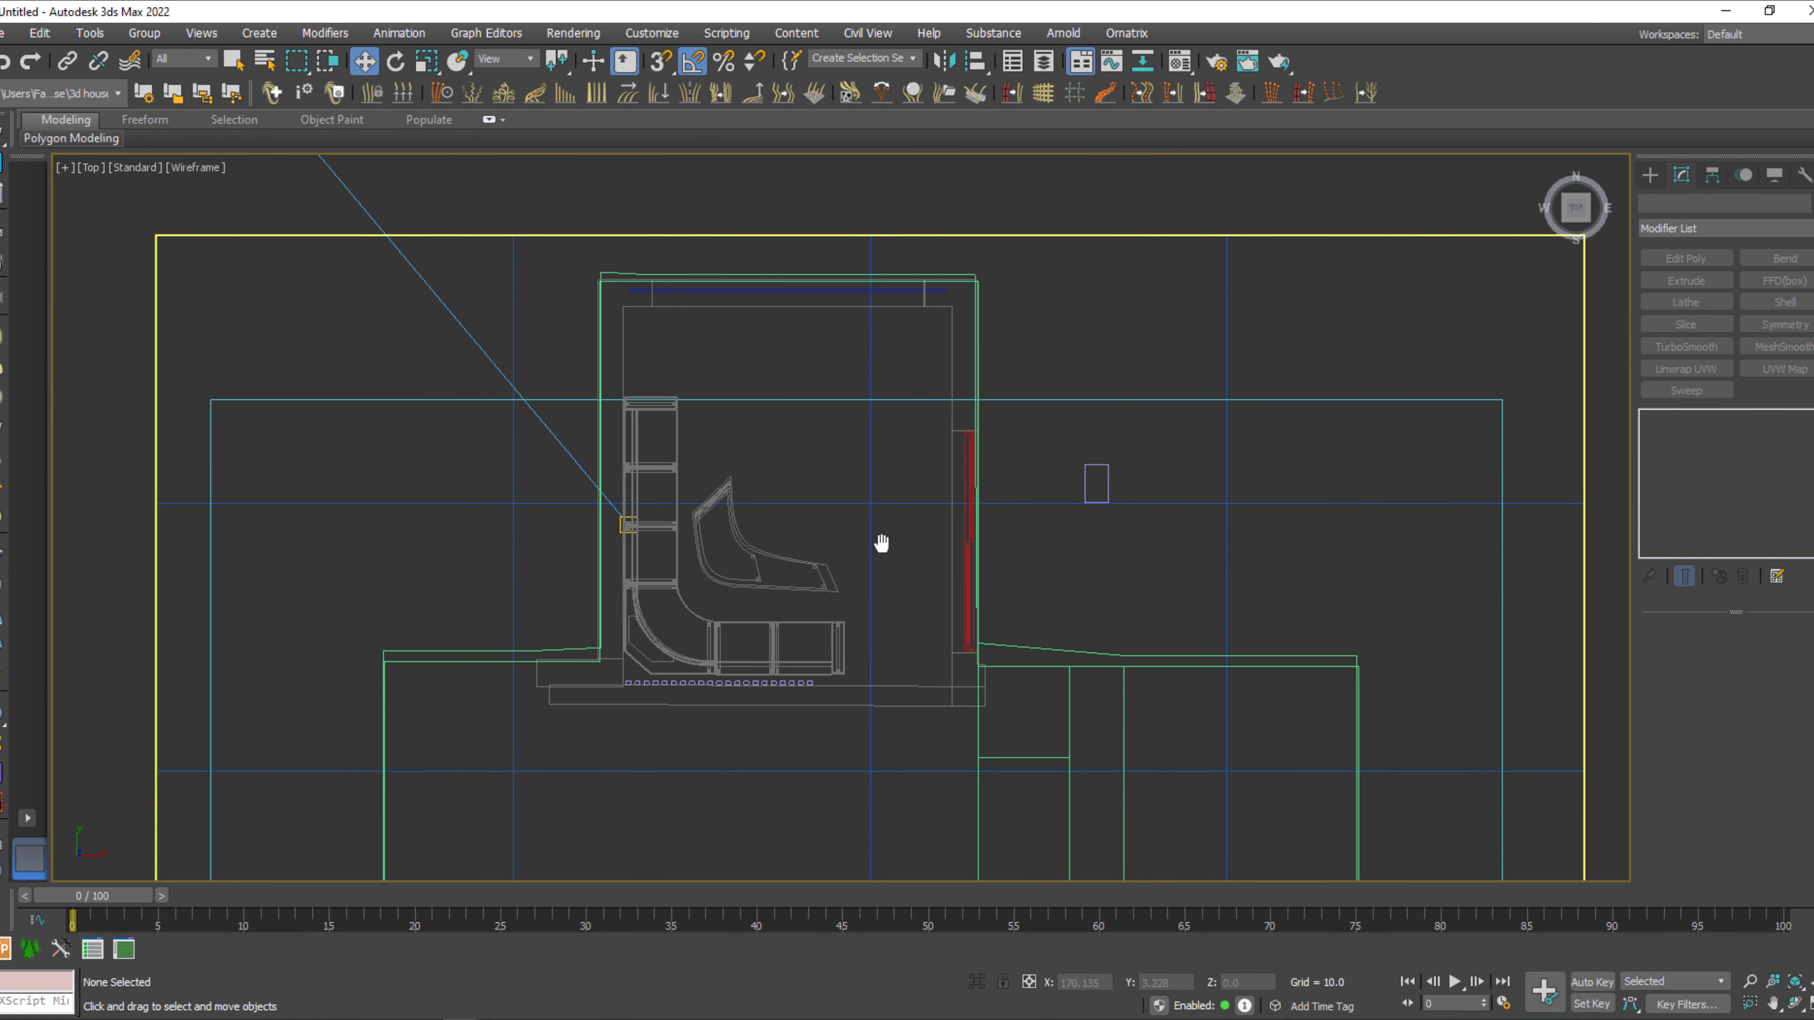
Create a V-Ray physical camera in the room's corner near the red-framed window, aimed at the wall opposite, about 275 units away.
click(1650, 174)
click(1726, 206)
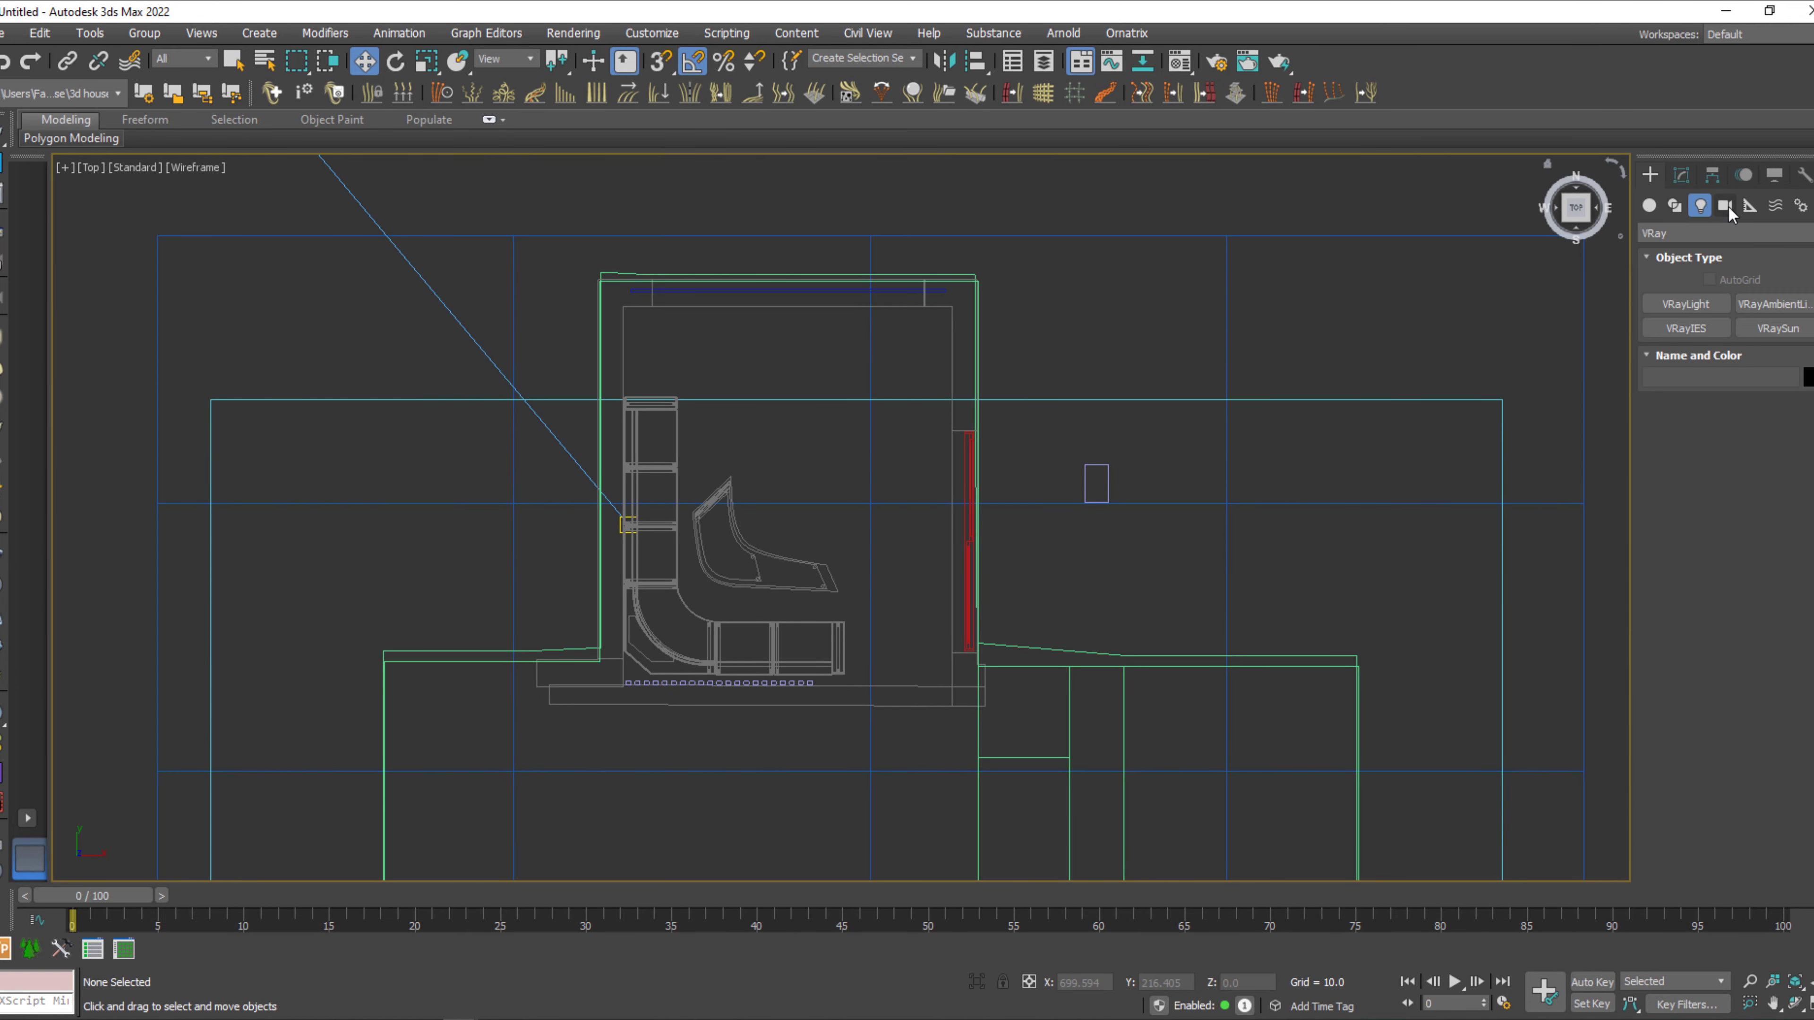
click(1750, 306)
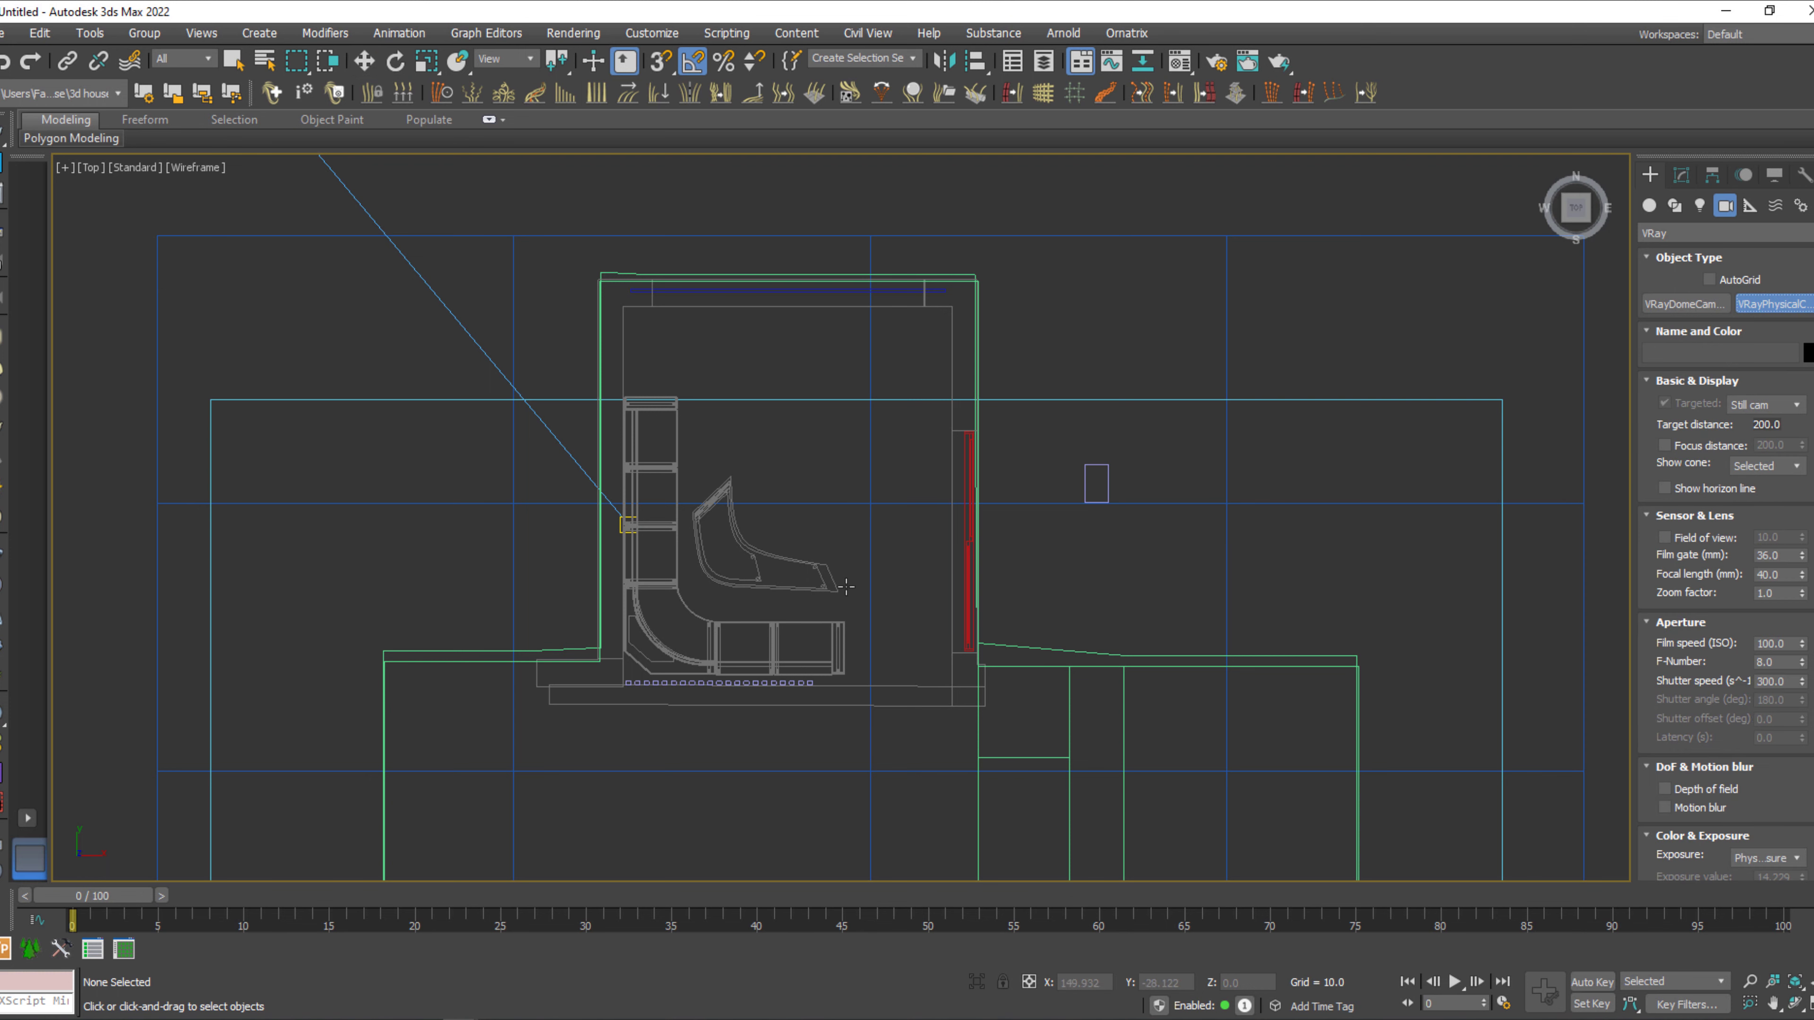
drag(916, 661, 766, 307)
right_click(854, 422)
Look through the new camera with edged-face shading and raise it to a height of about 50.5 units.
click(1680, 177)
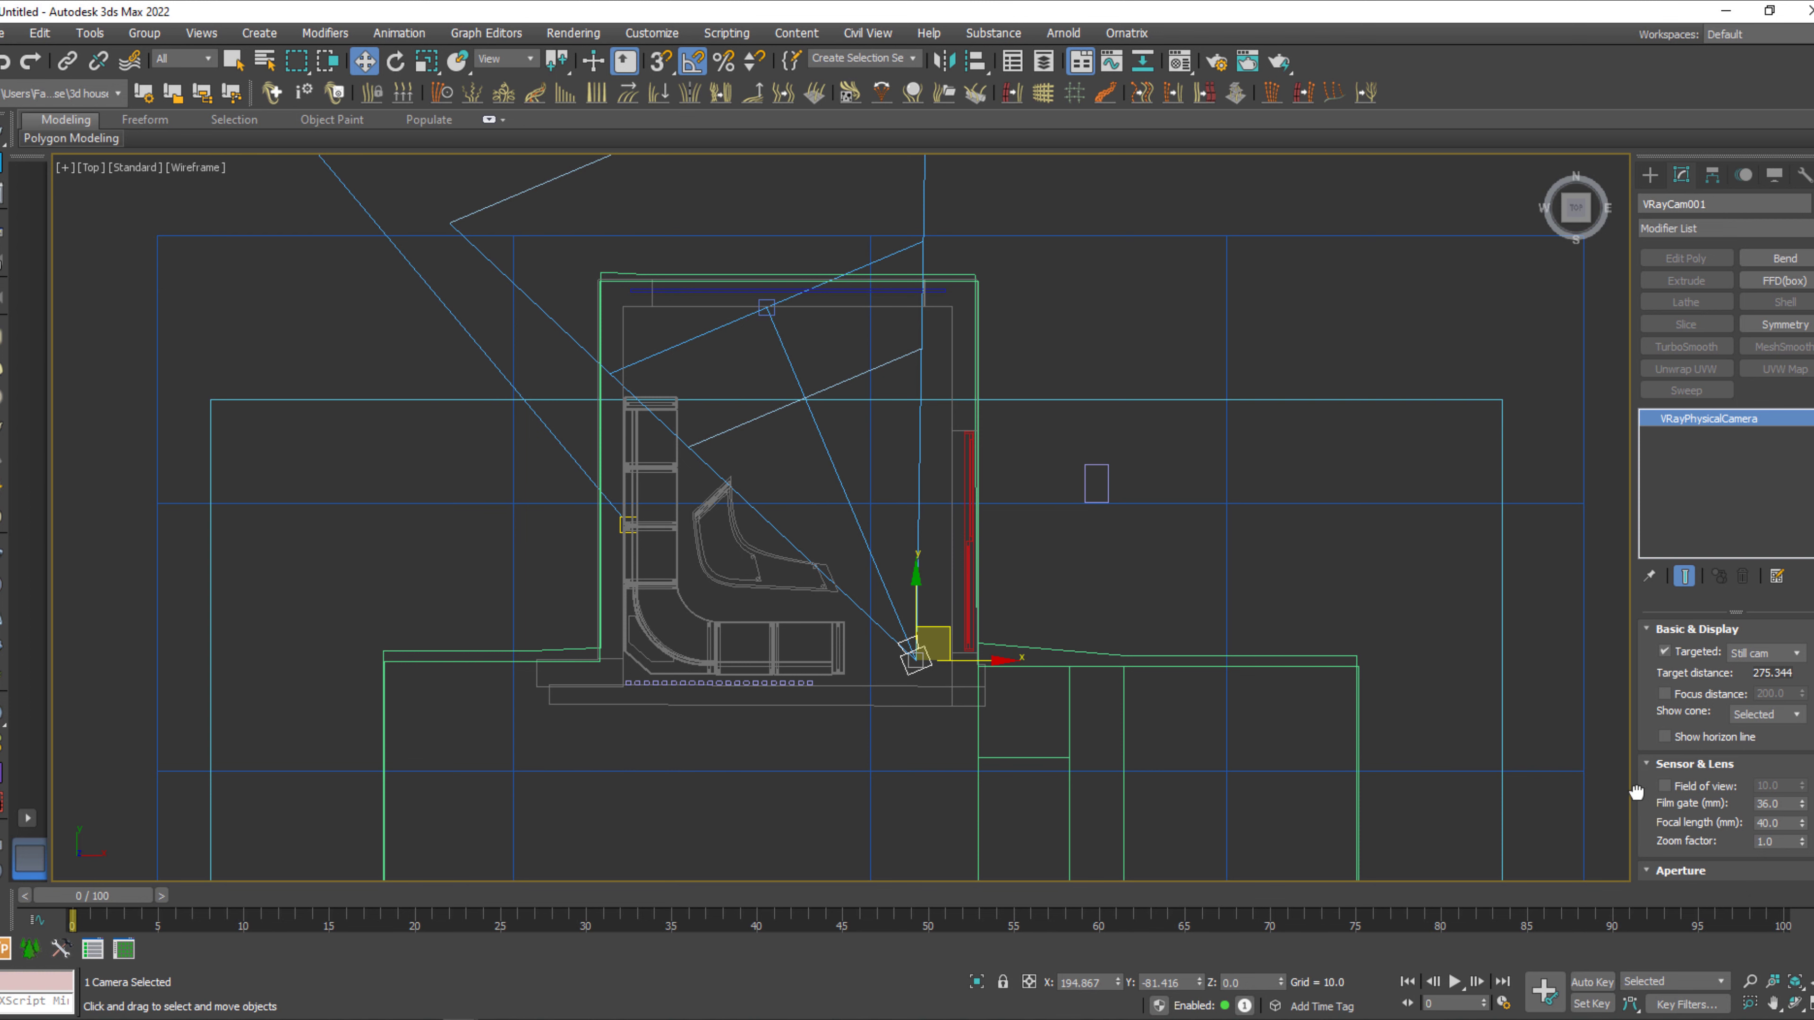
drag(1639, 791, 1650, 684)
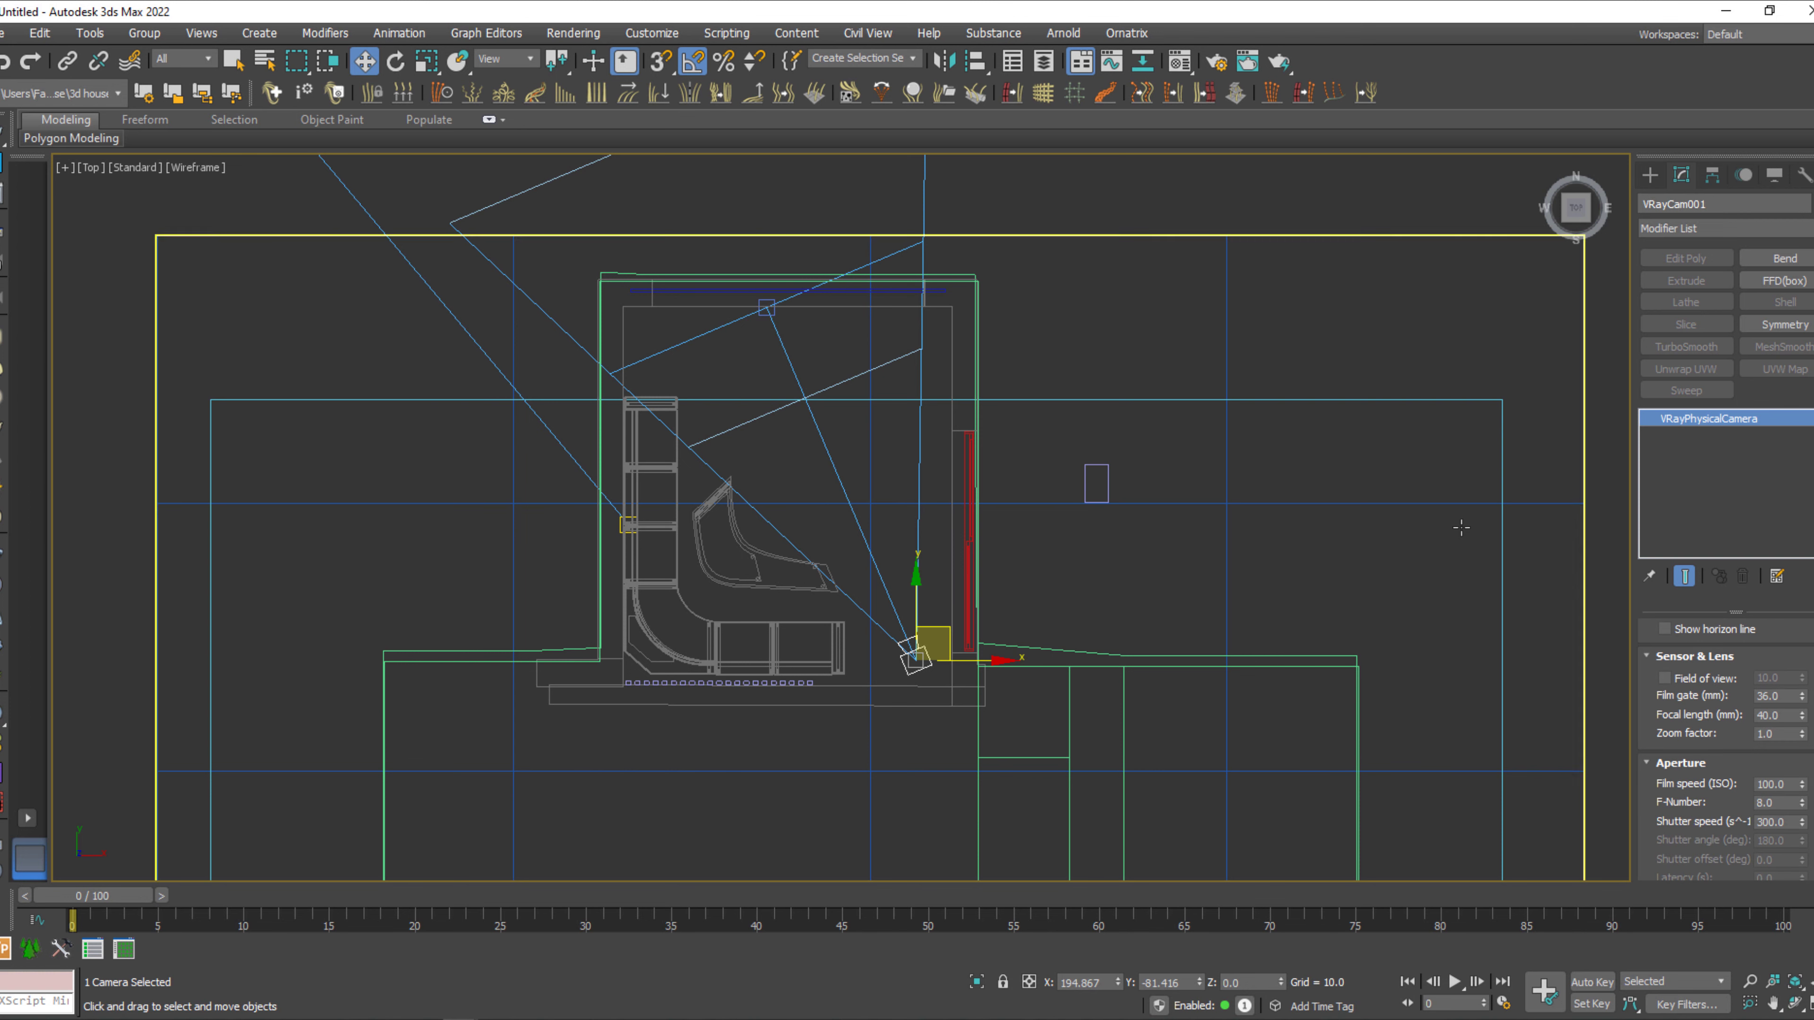
key(c)
key(F3)
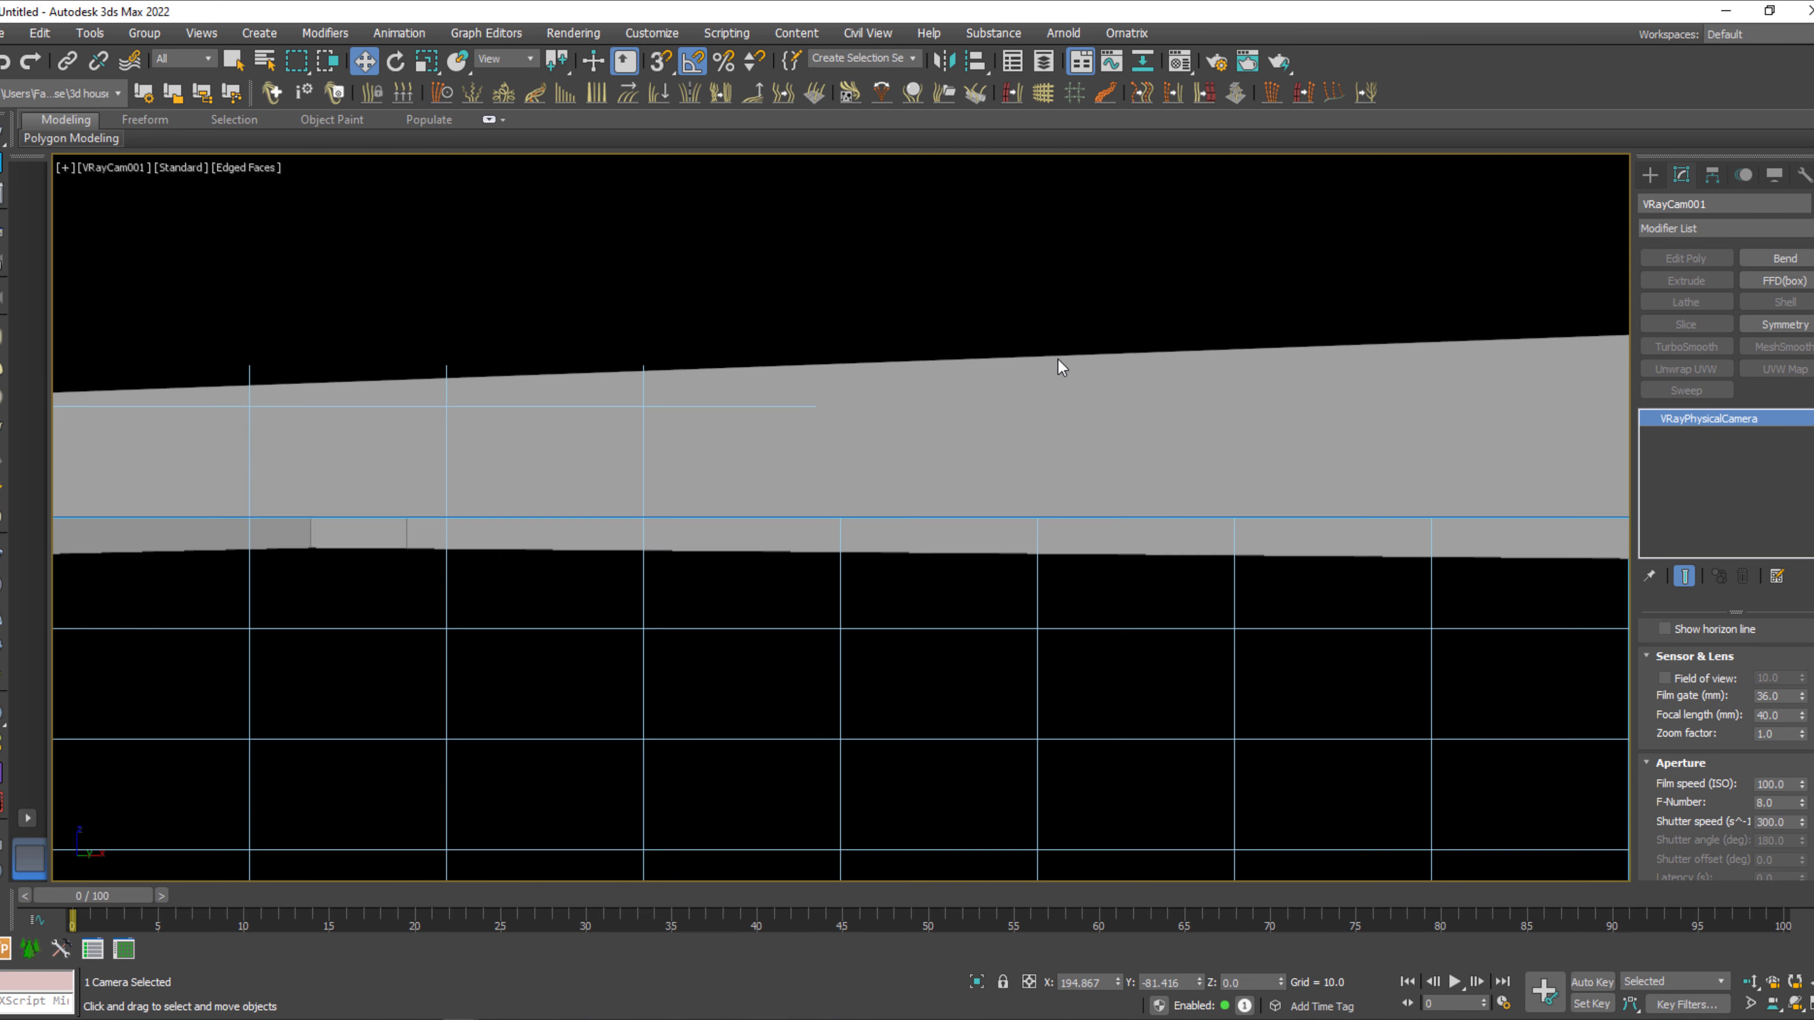
middle_drag(1057, 359, 1077, 692)
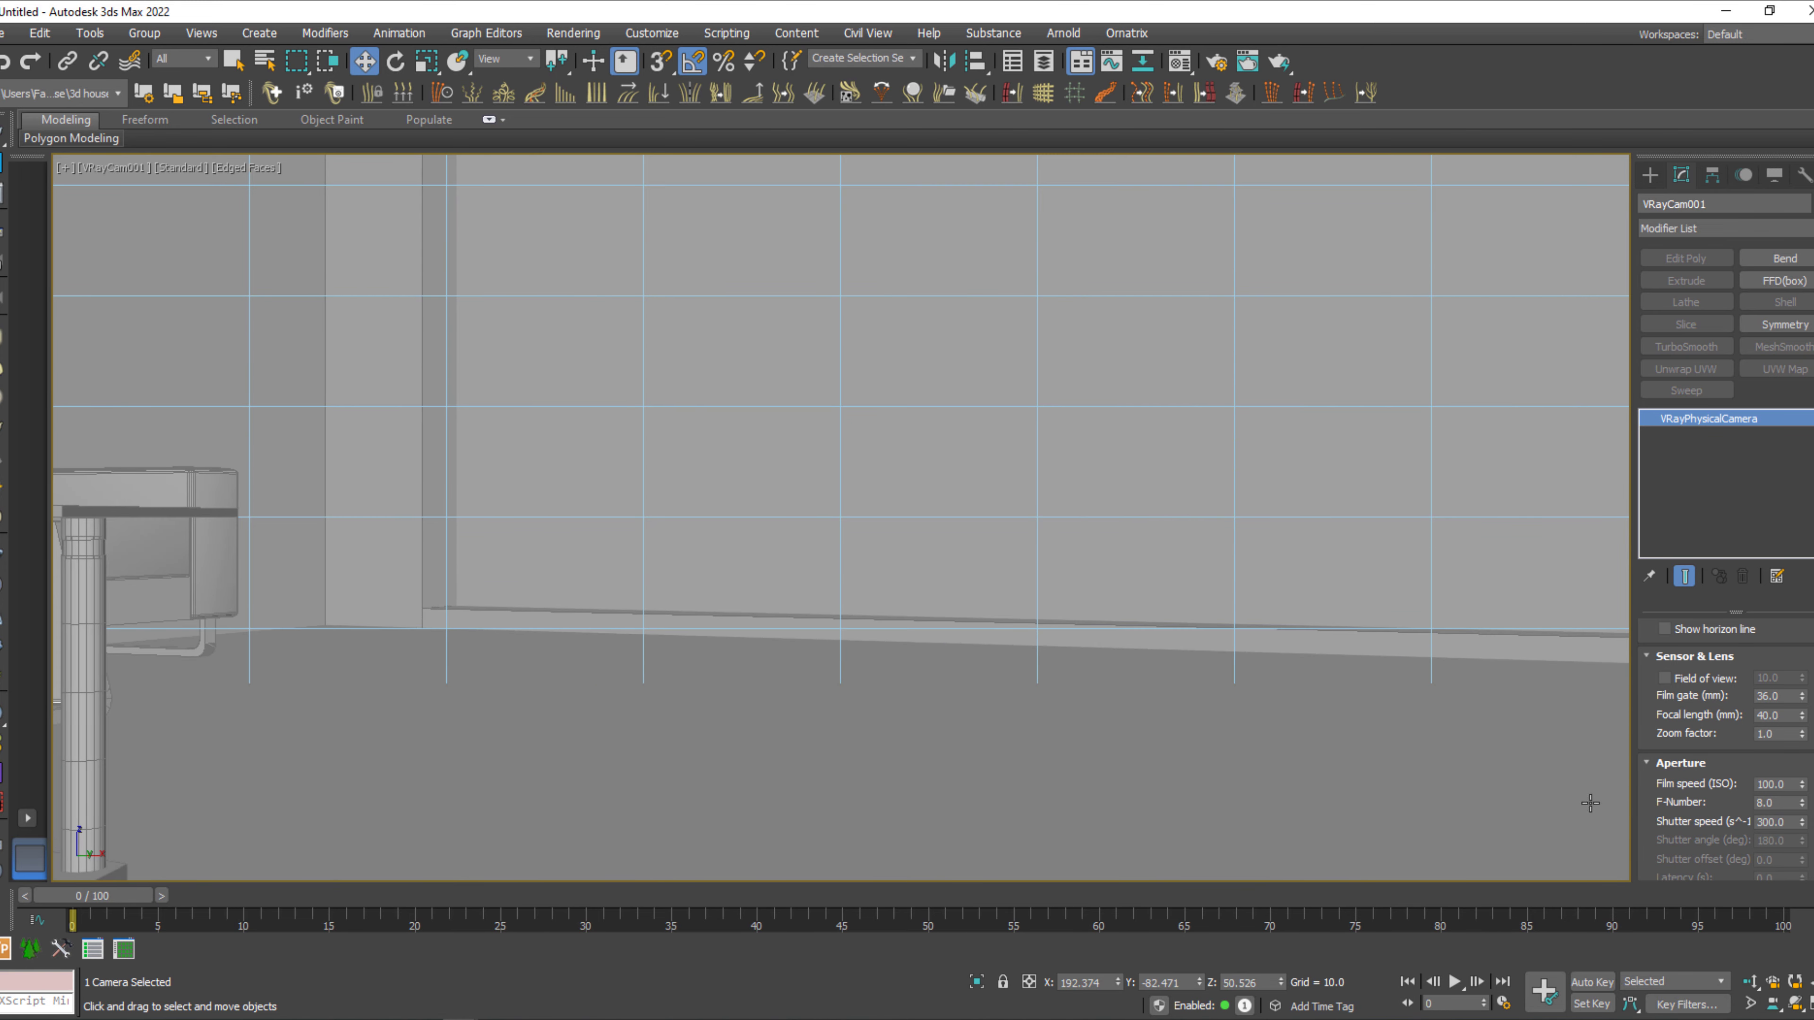
Show the safe frame and dolly and shift the camera to reframe the room's back wall.
key(shift+f)
click(1750, 982)
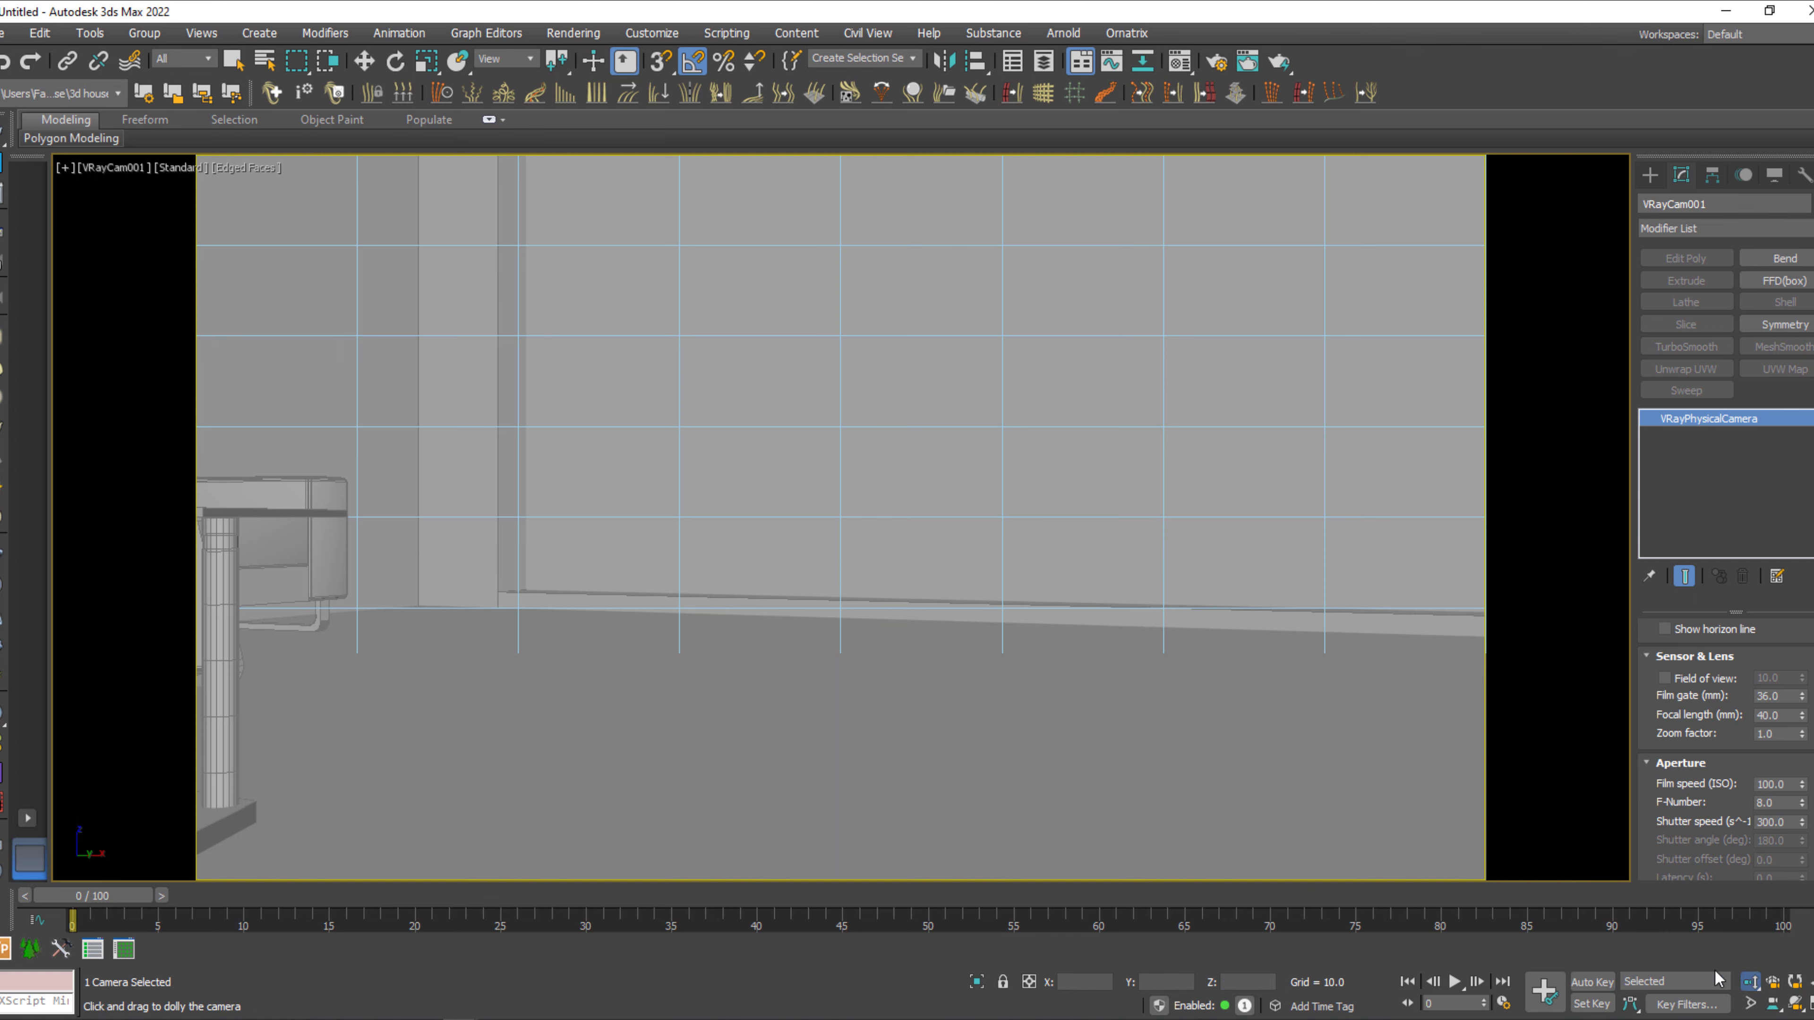
mouse_move(1261, 593)
mouse_down()
mouse_move(1261, 609)
mouse_move(1284, 591)
mouse_up()
middle_drag(1247, 608, 1225, 629)
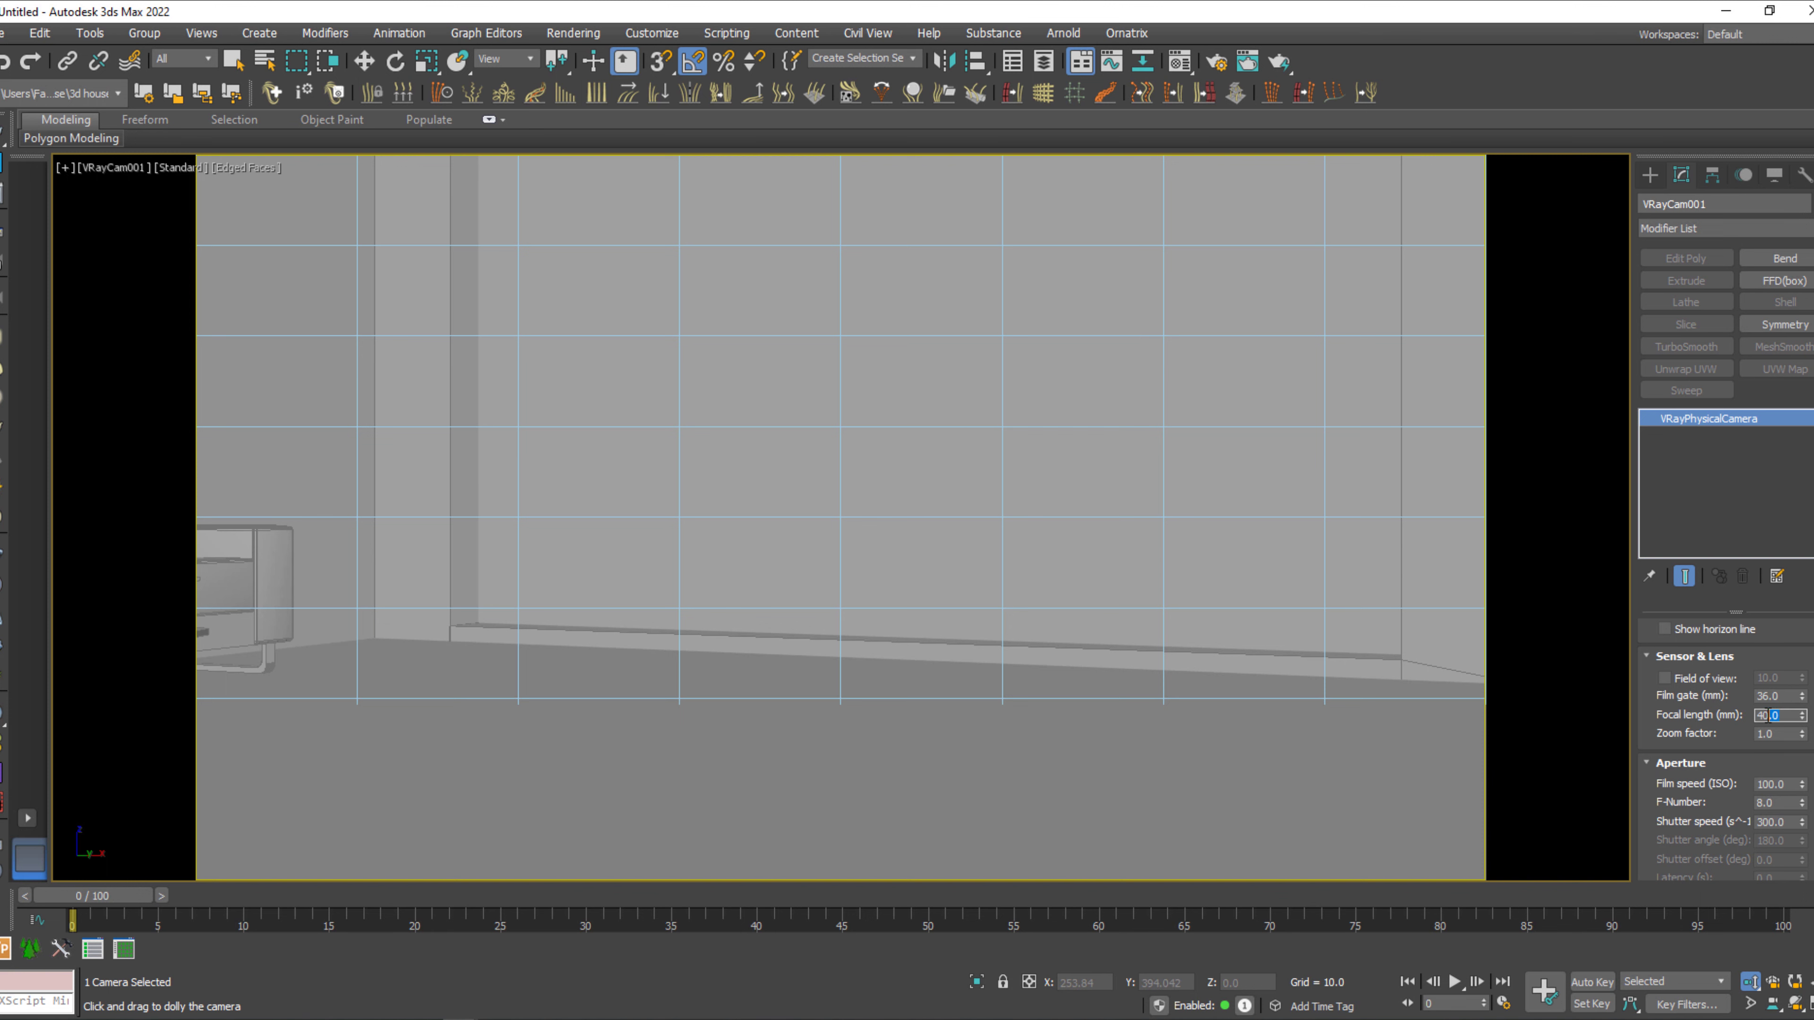
Try a film gate of 72 mm on the camera, settle on 56 mm, and fine-tune the framing.
key(shift+Tab)
text(72)
key(Return)
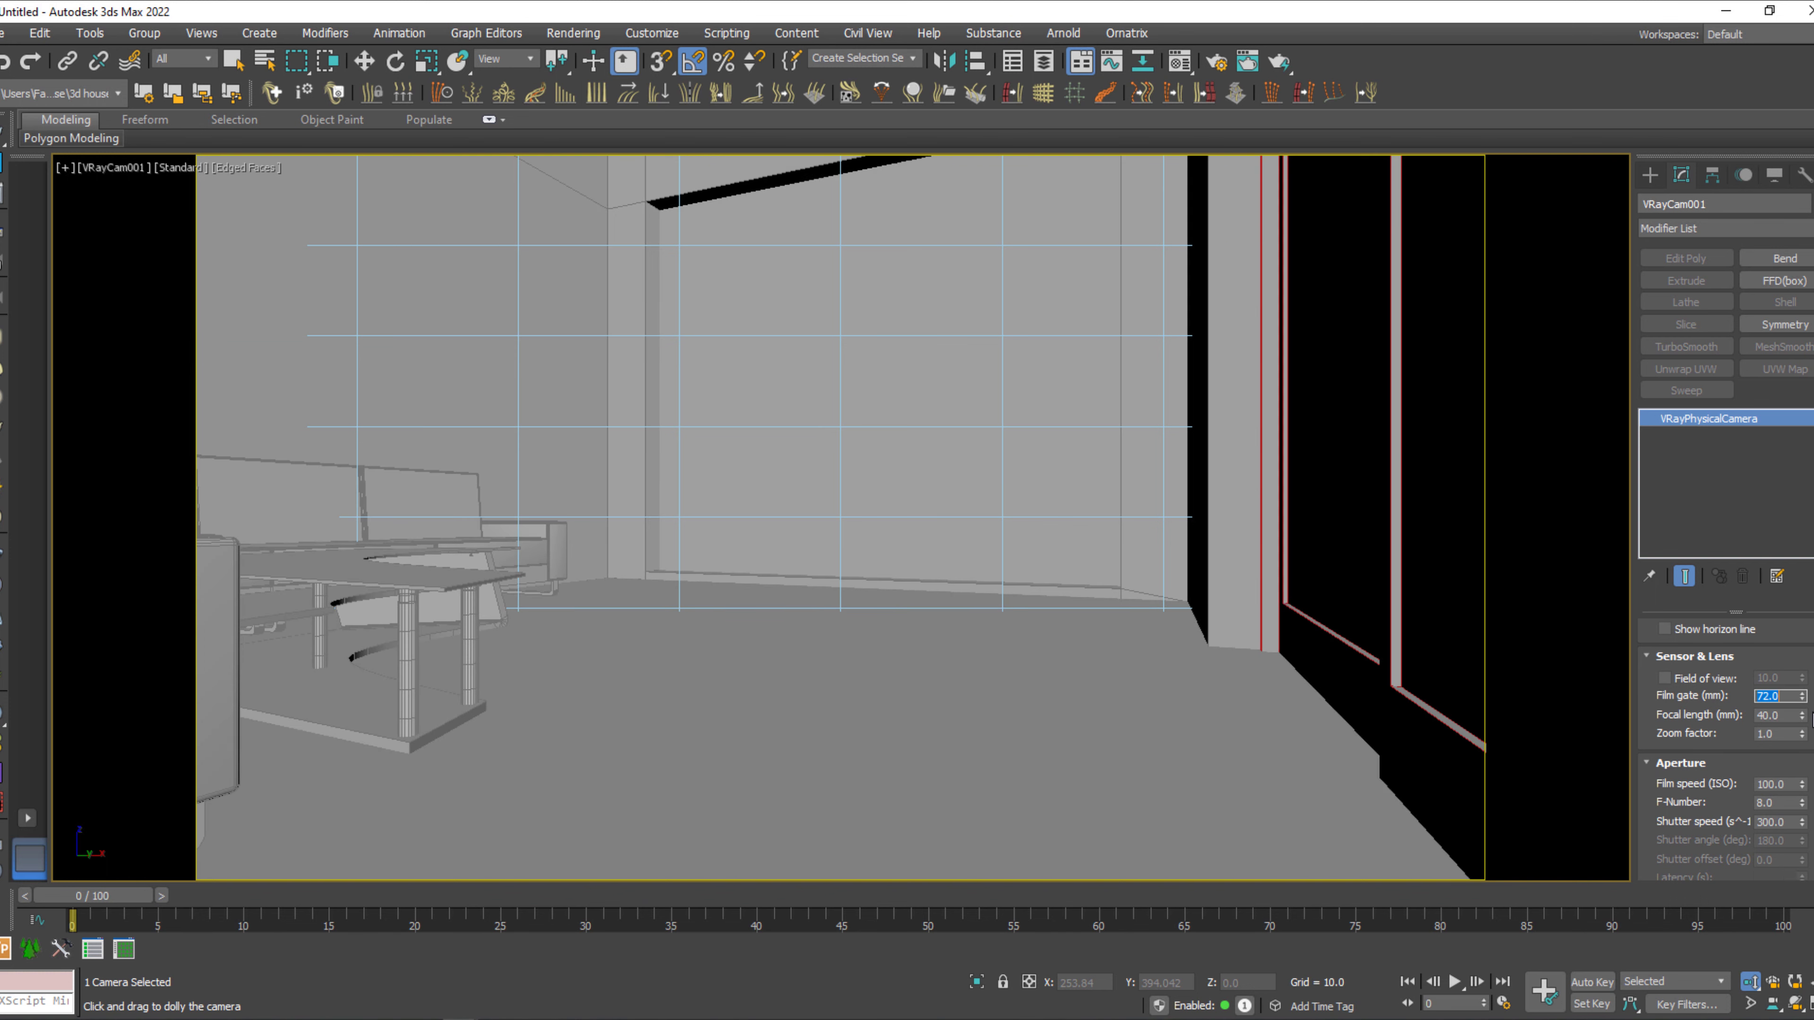
drag(1183, 696, 1186, 707)
drag(1776, 697, 1706, 694)
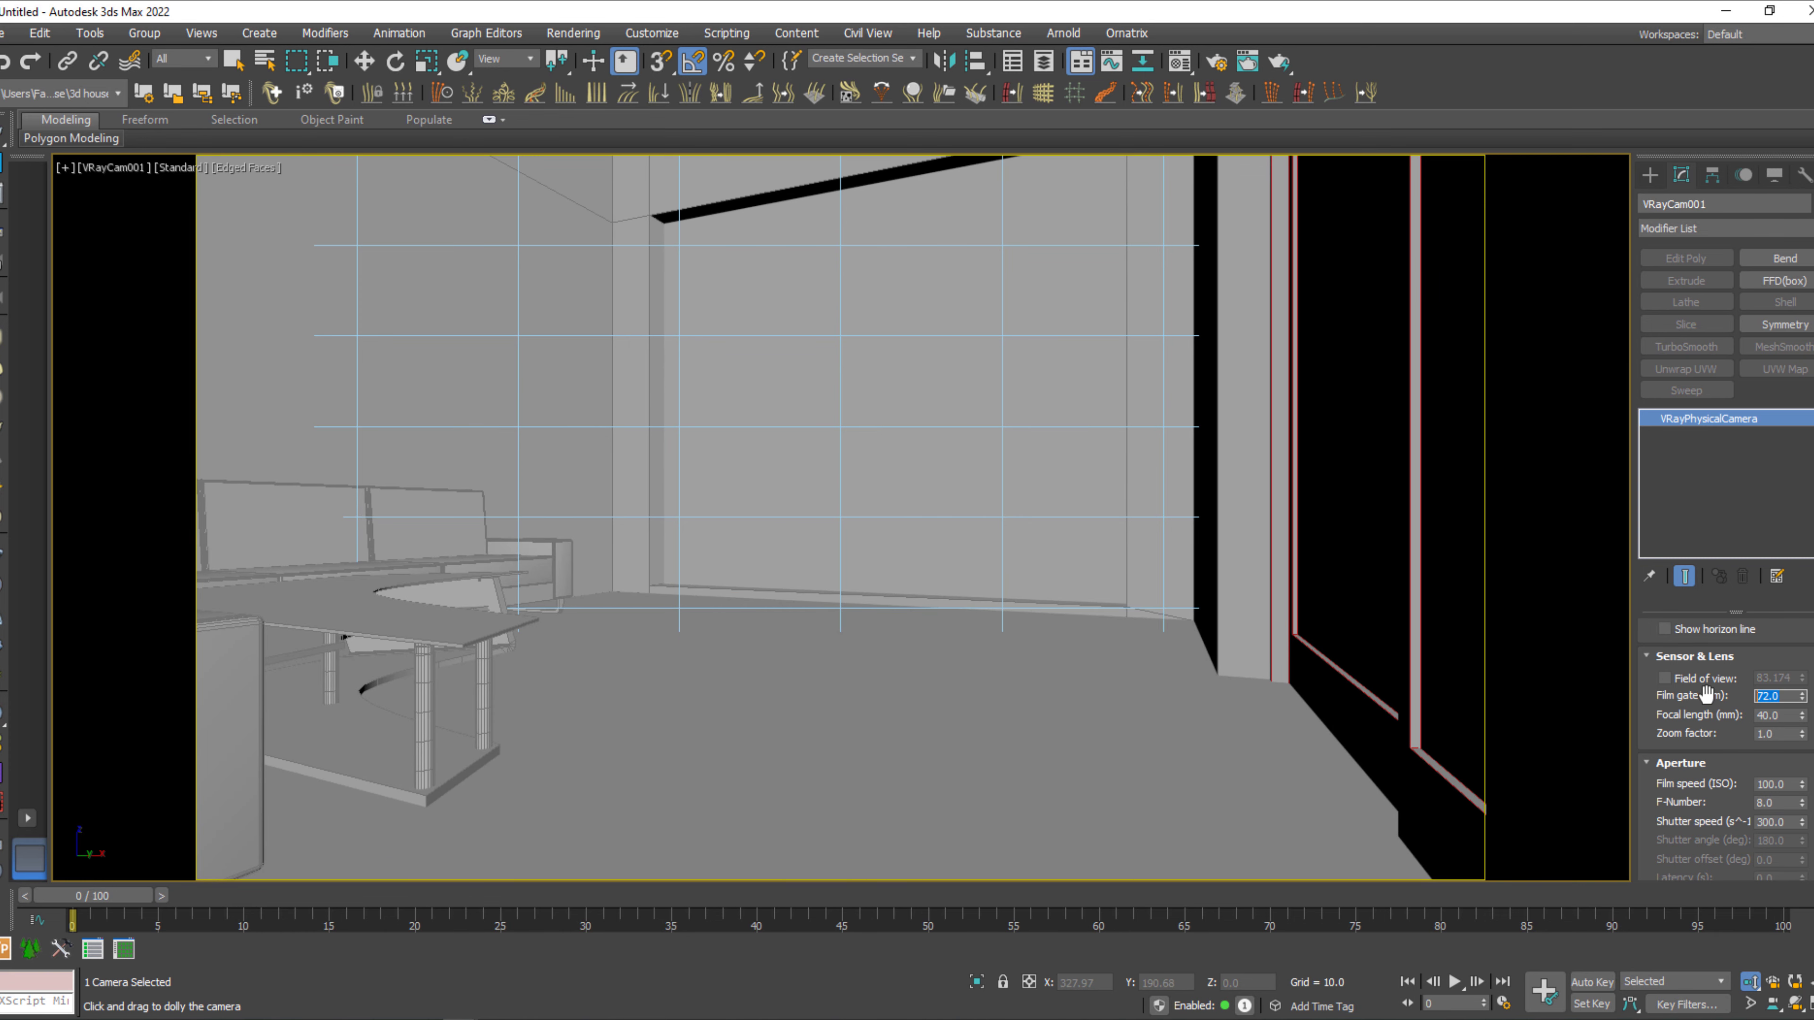
key(Return)
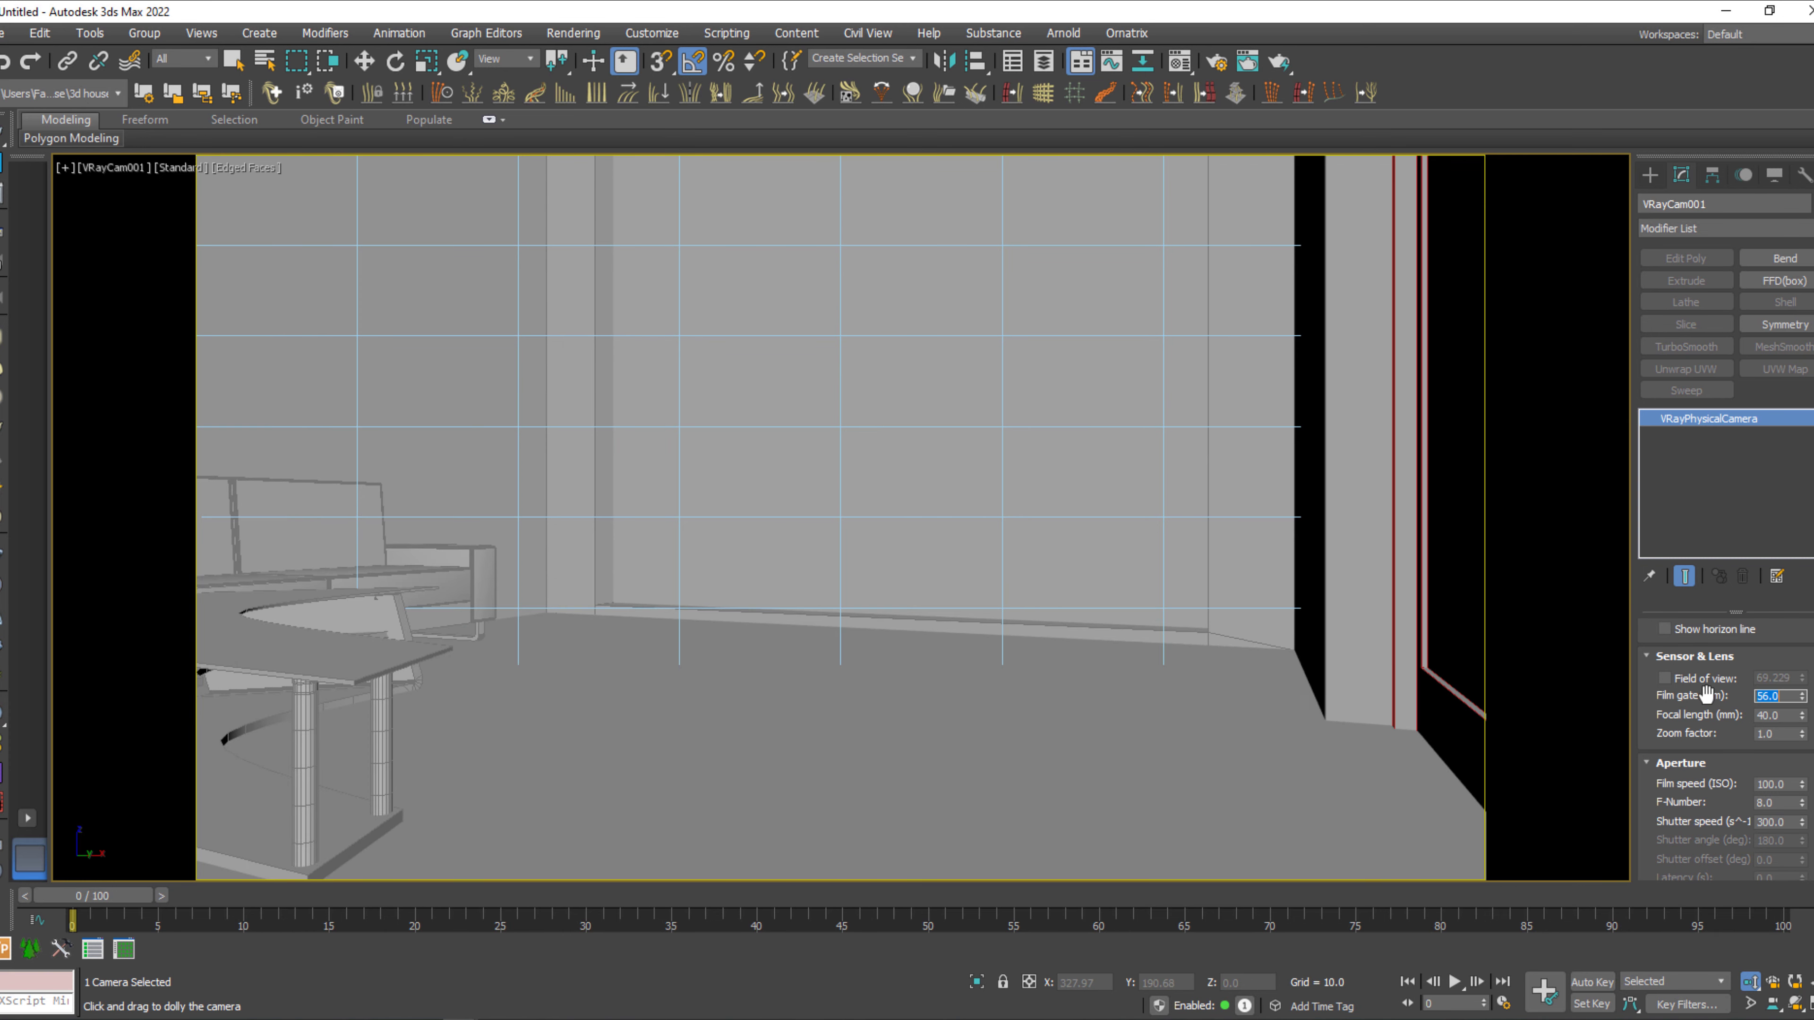
drag(1296, 665, 1297, 658)
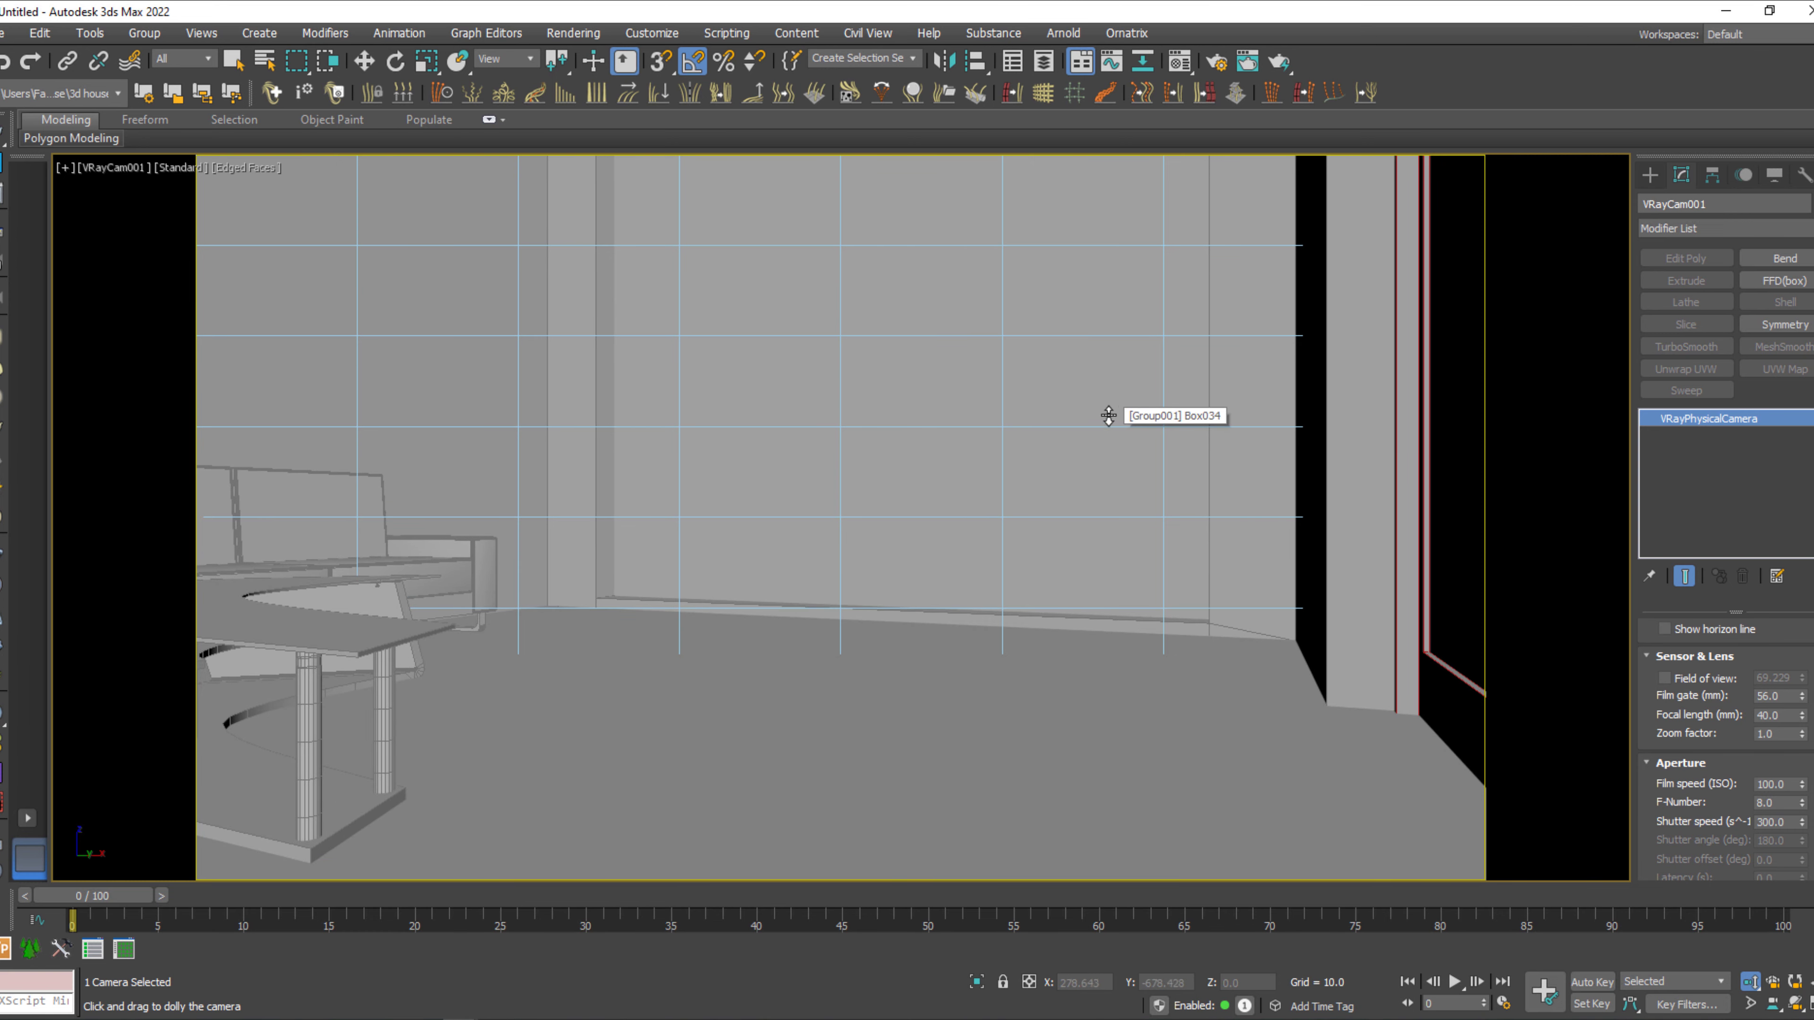
Select the house group and ungroup it into separate objects.
key(w)
click(1109, 399)
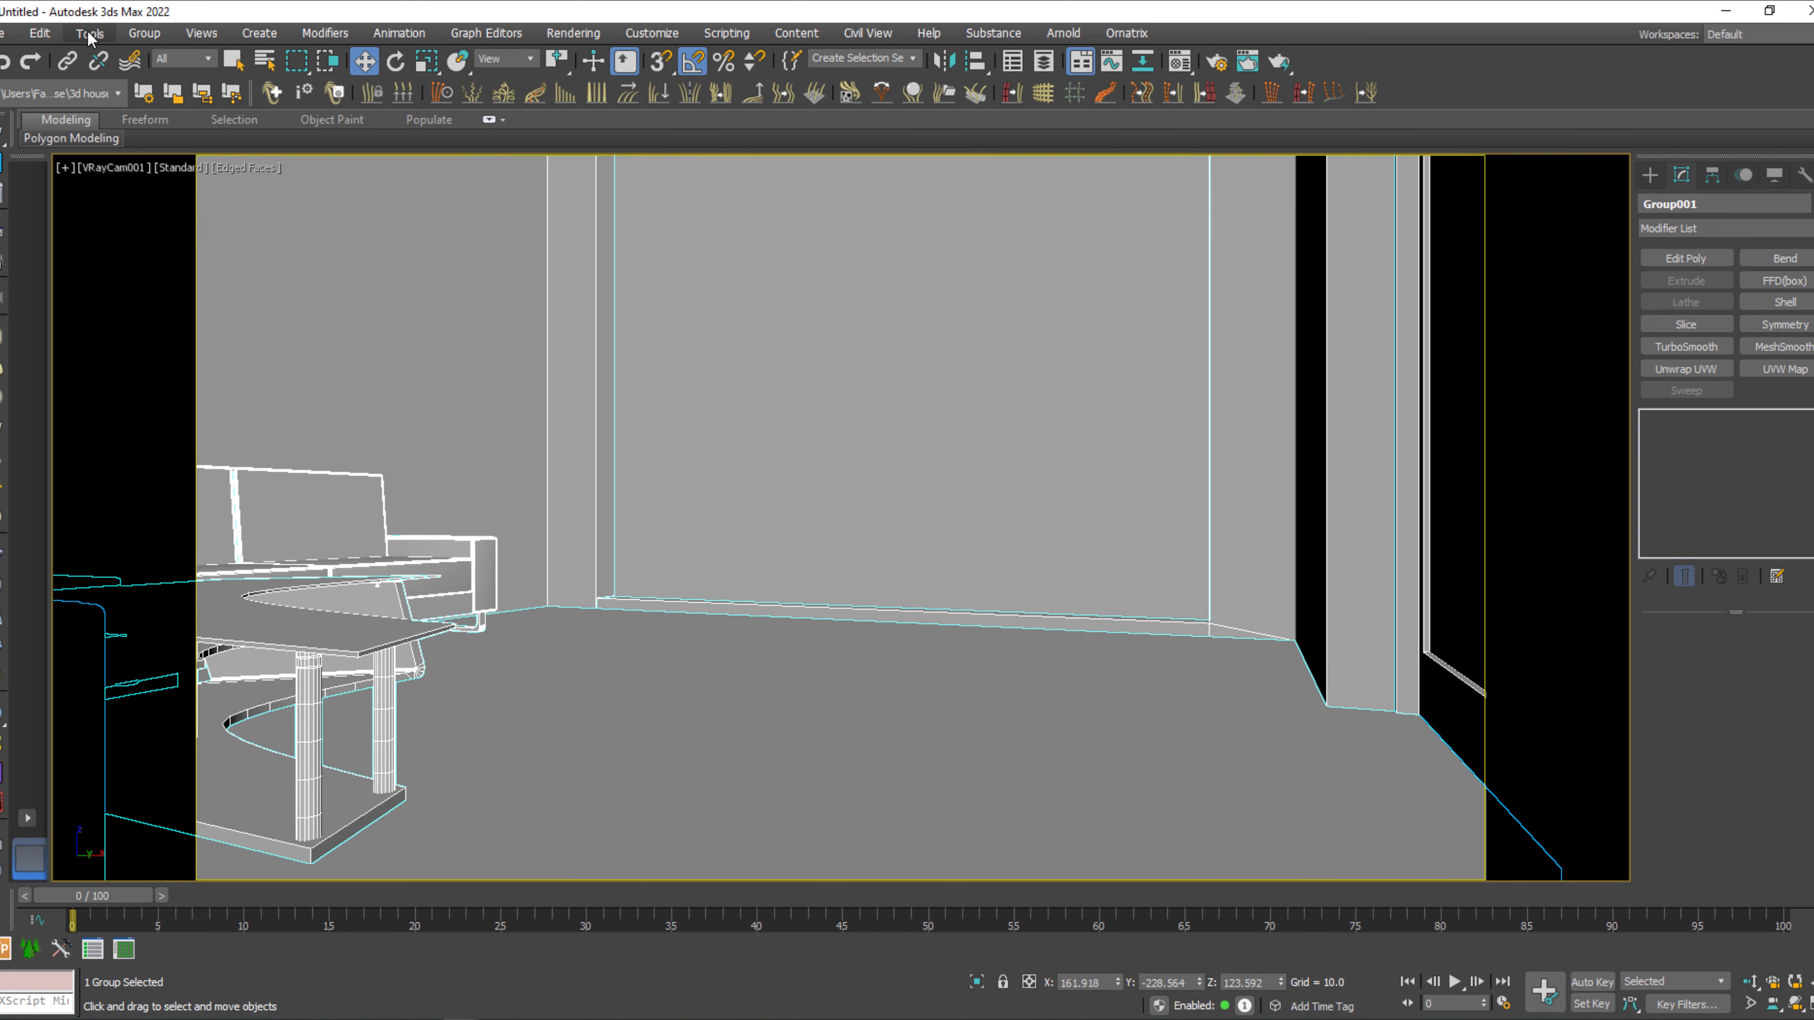
click(144, 33)
click(163, 87)
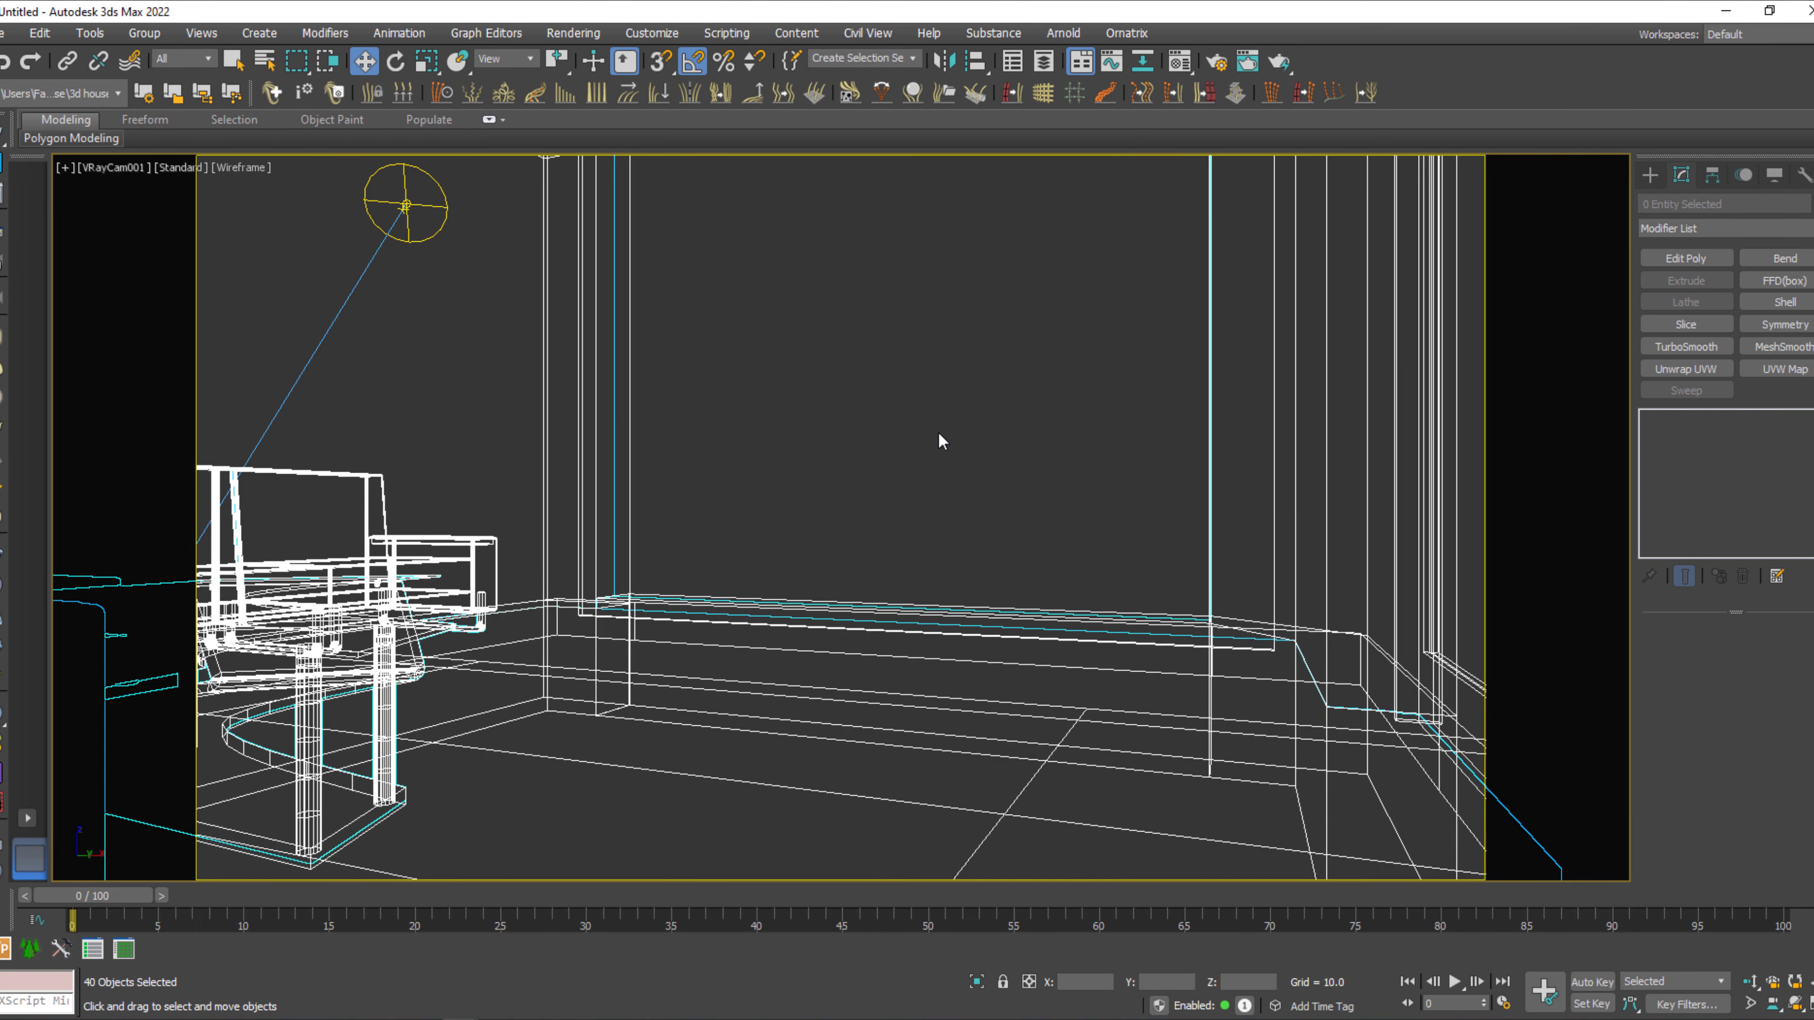
Assign the transparent glass Material #2 to the thin box covering the large back-wall opening.
click(939, 436)
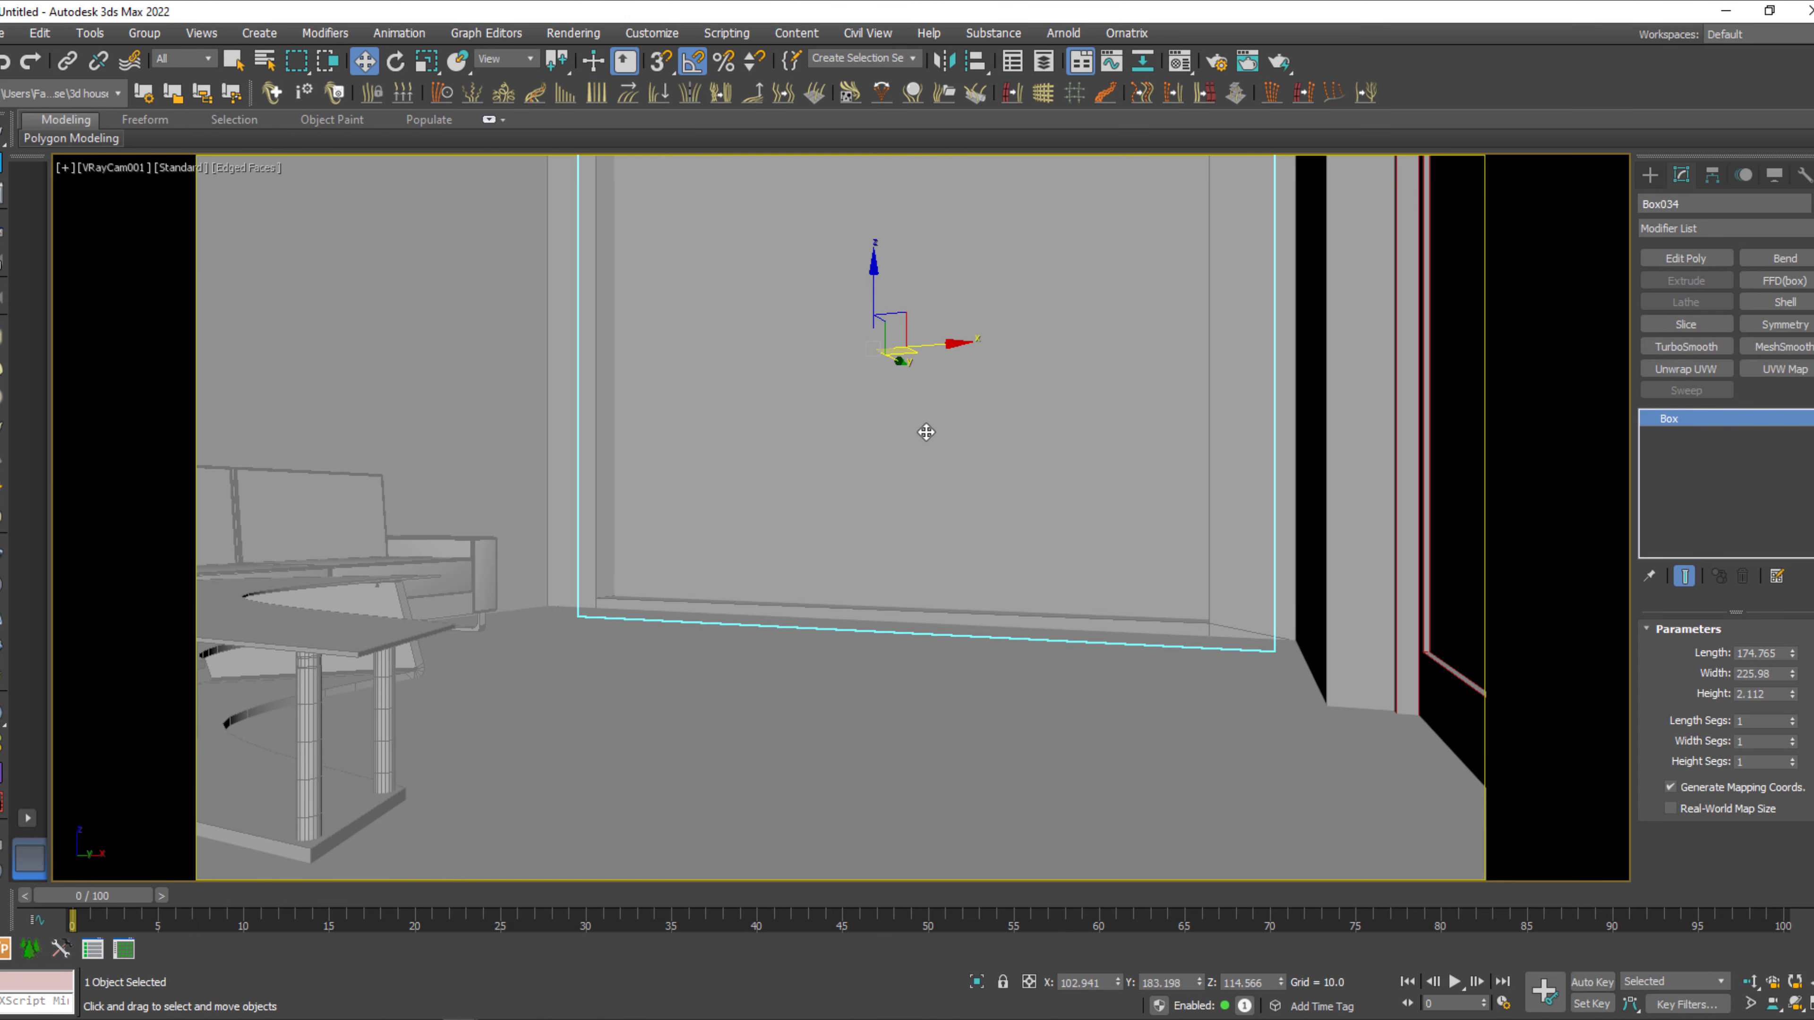
key(m)
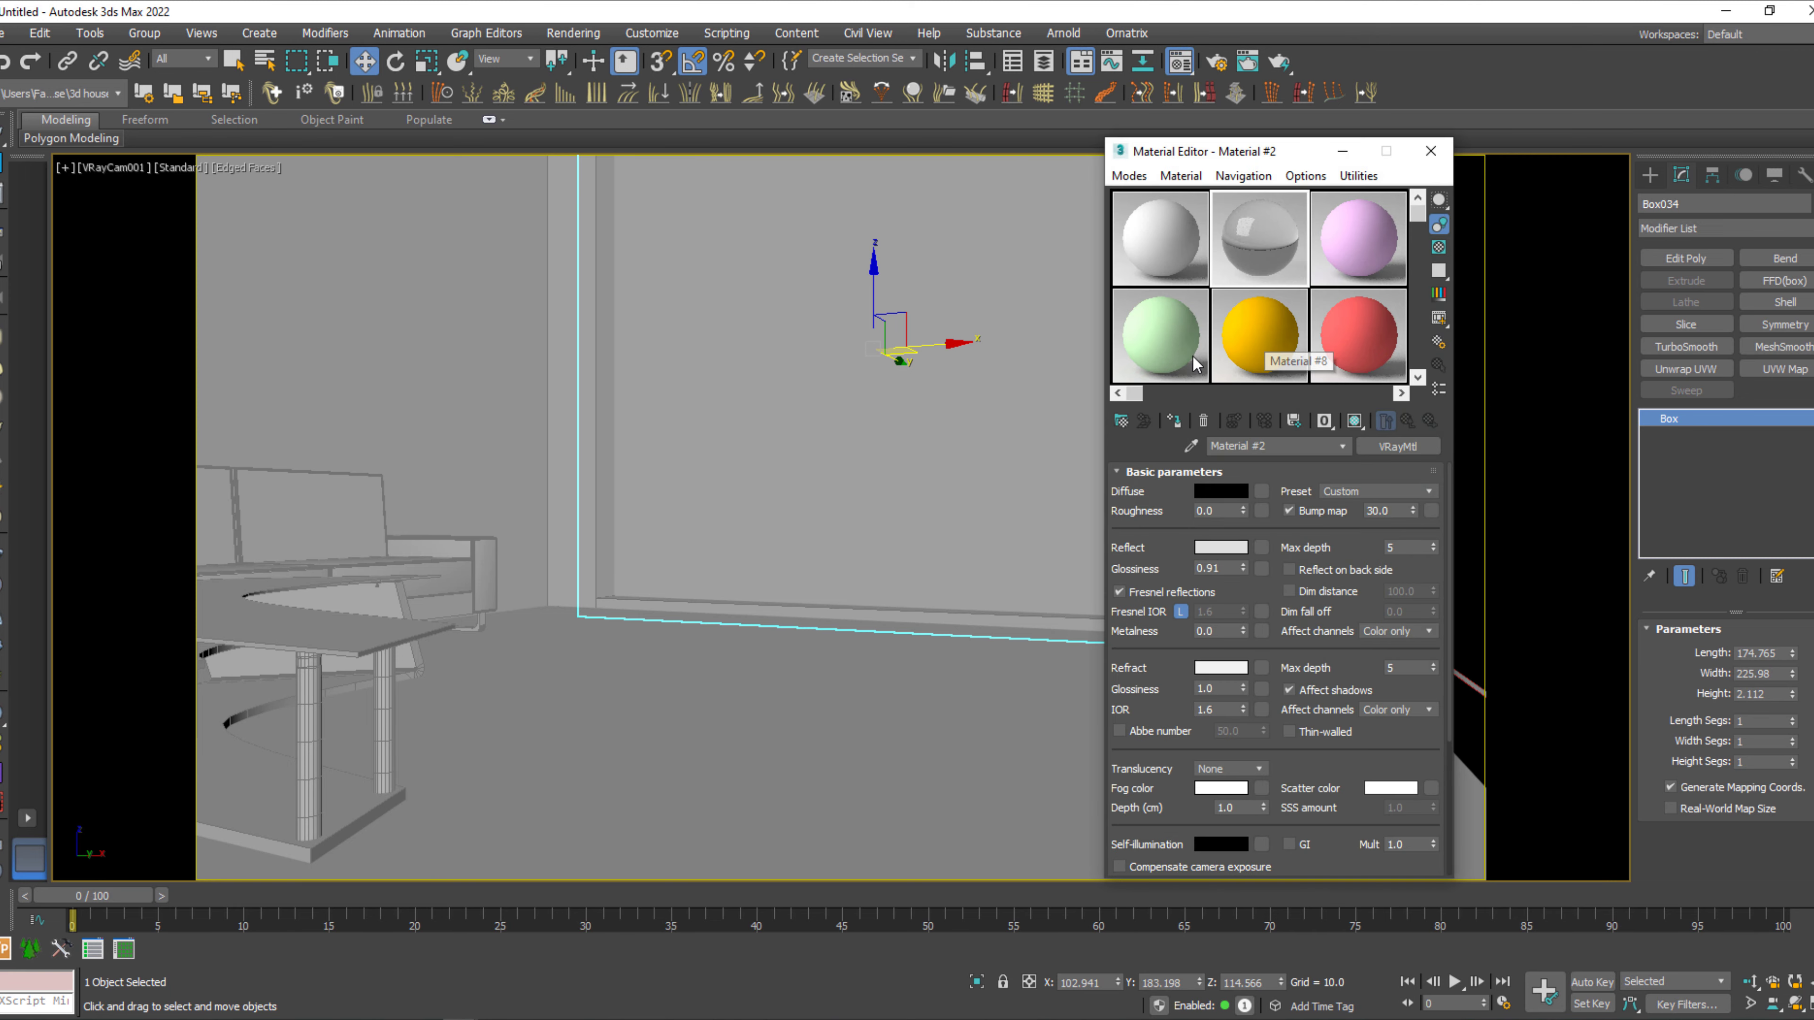
click(1172, 420)
click(1430, 151)
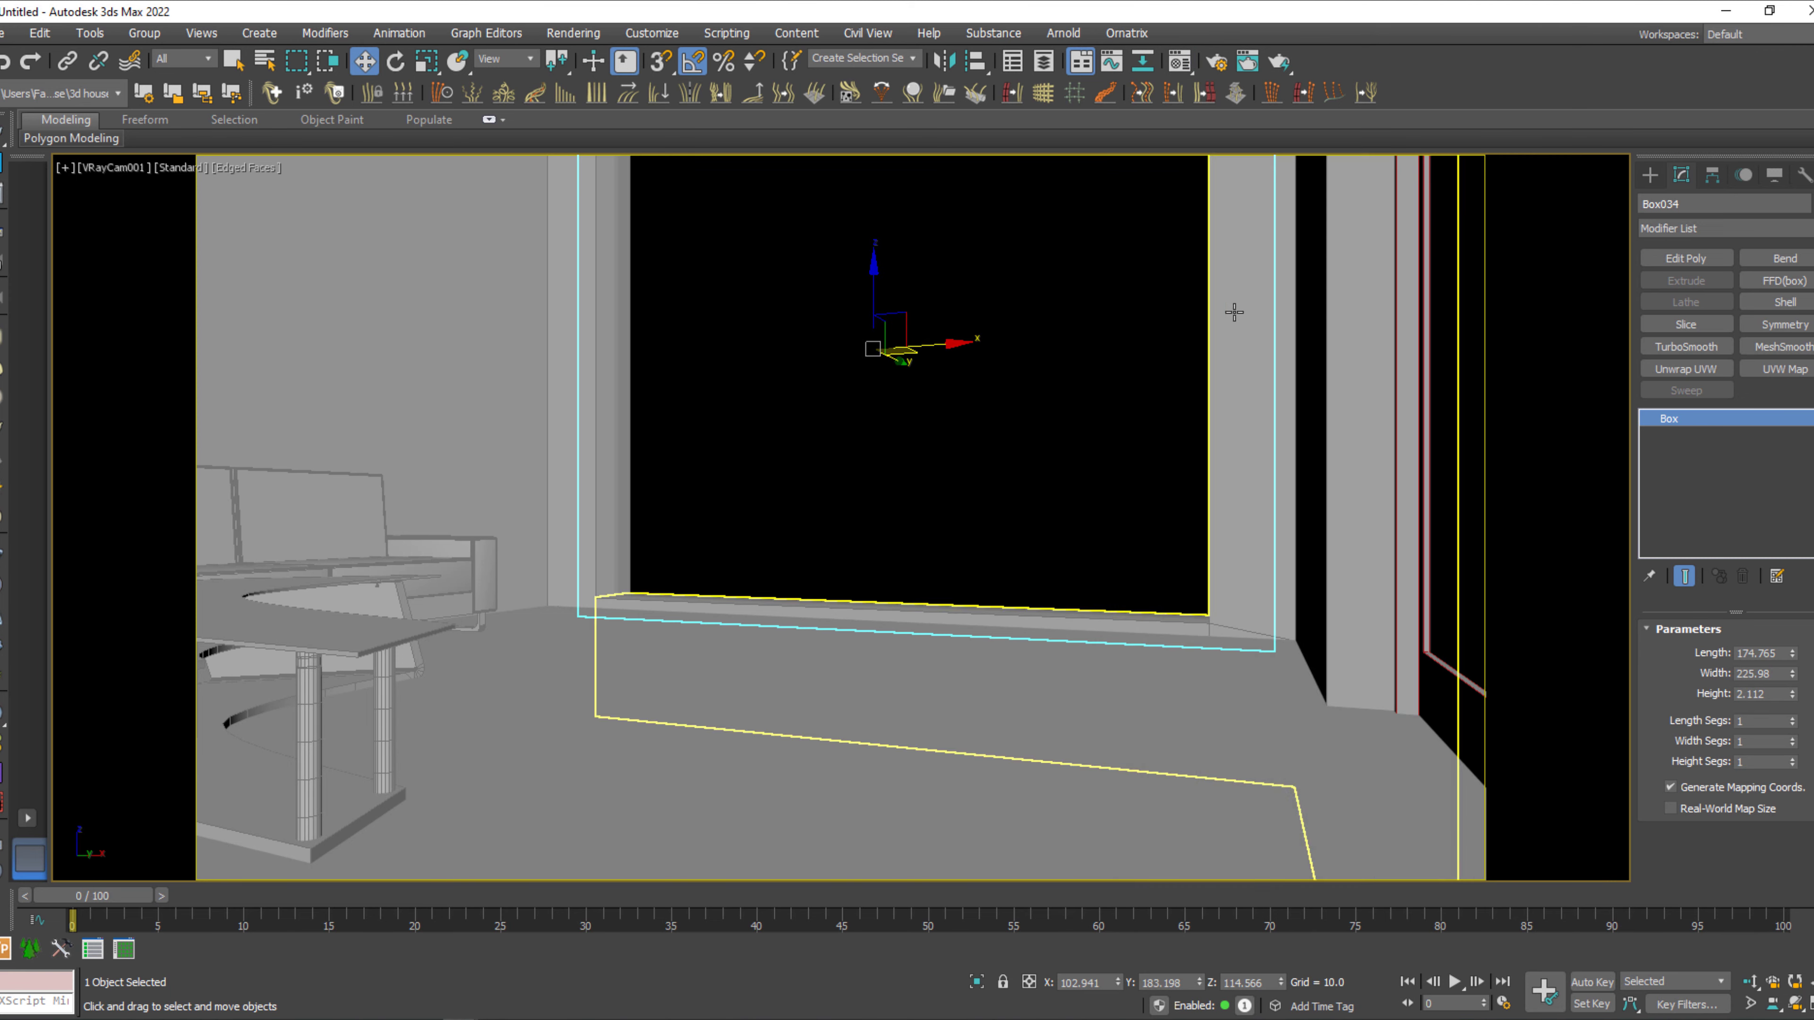
Start a V-Ray test render of the camera view, stop it during the light cache, and close the frame buffer.
key(shift+q)
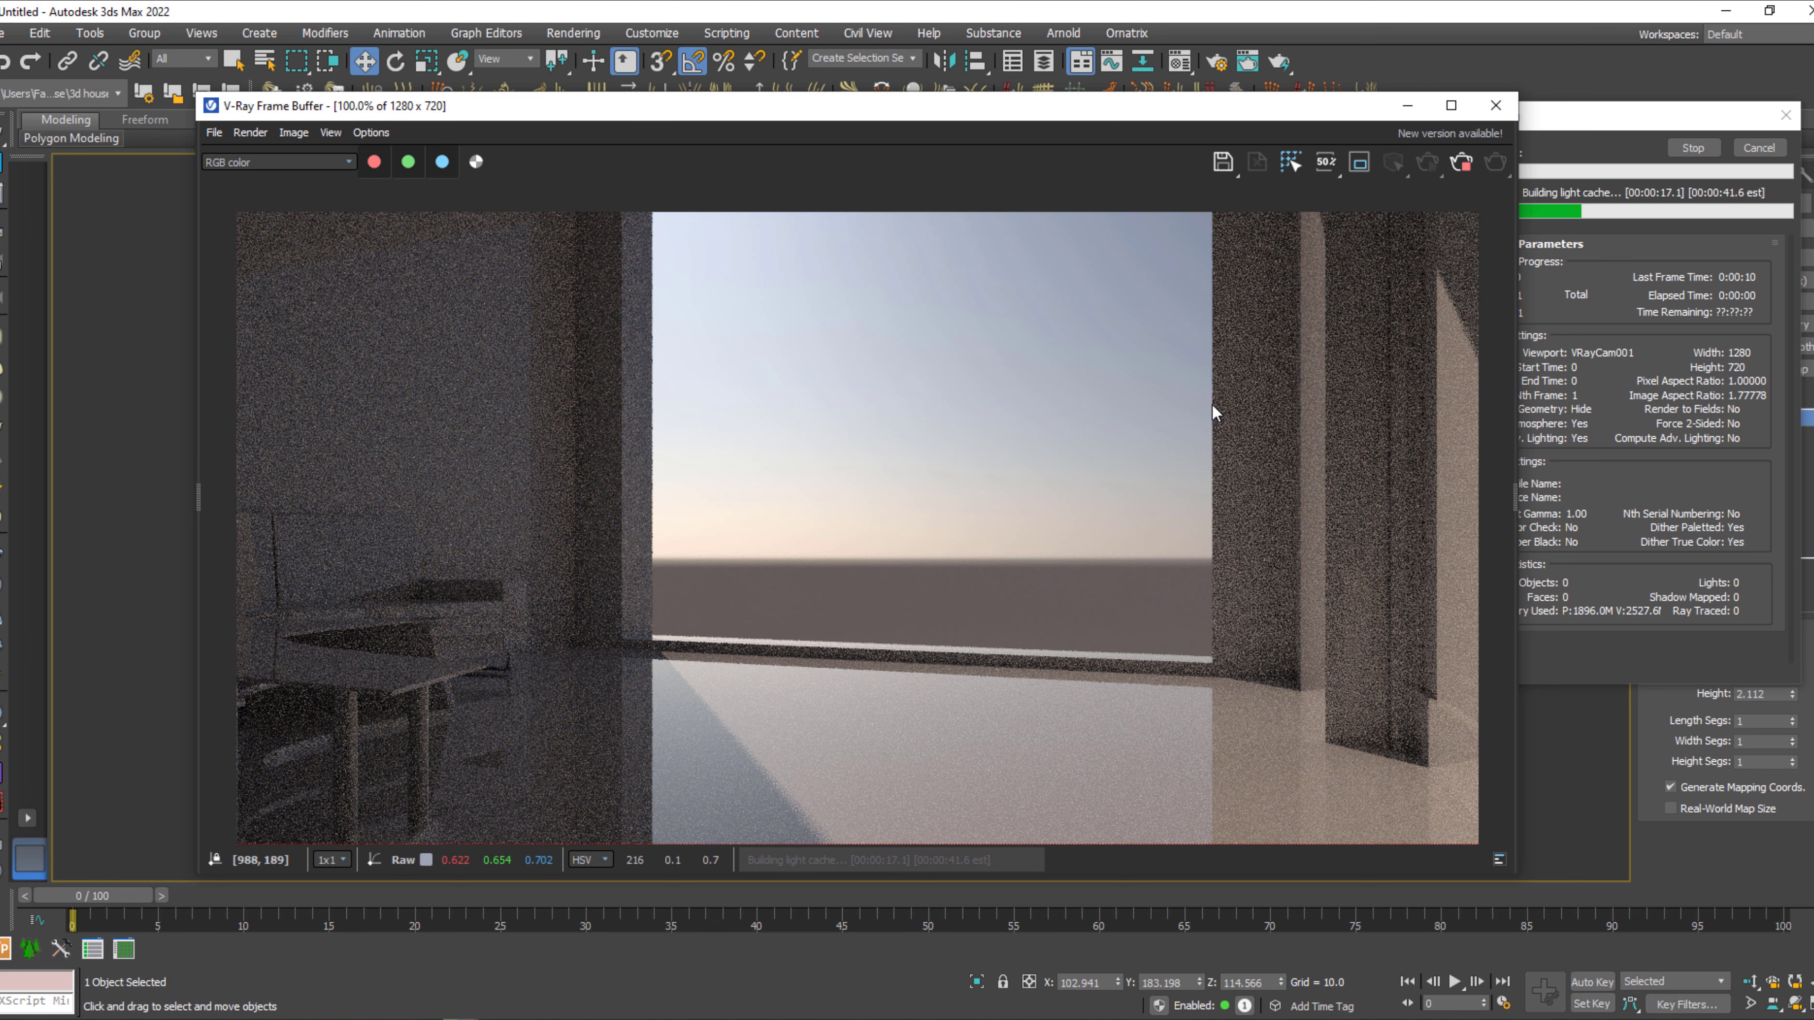
click(1460, 163)
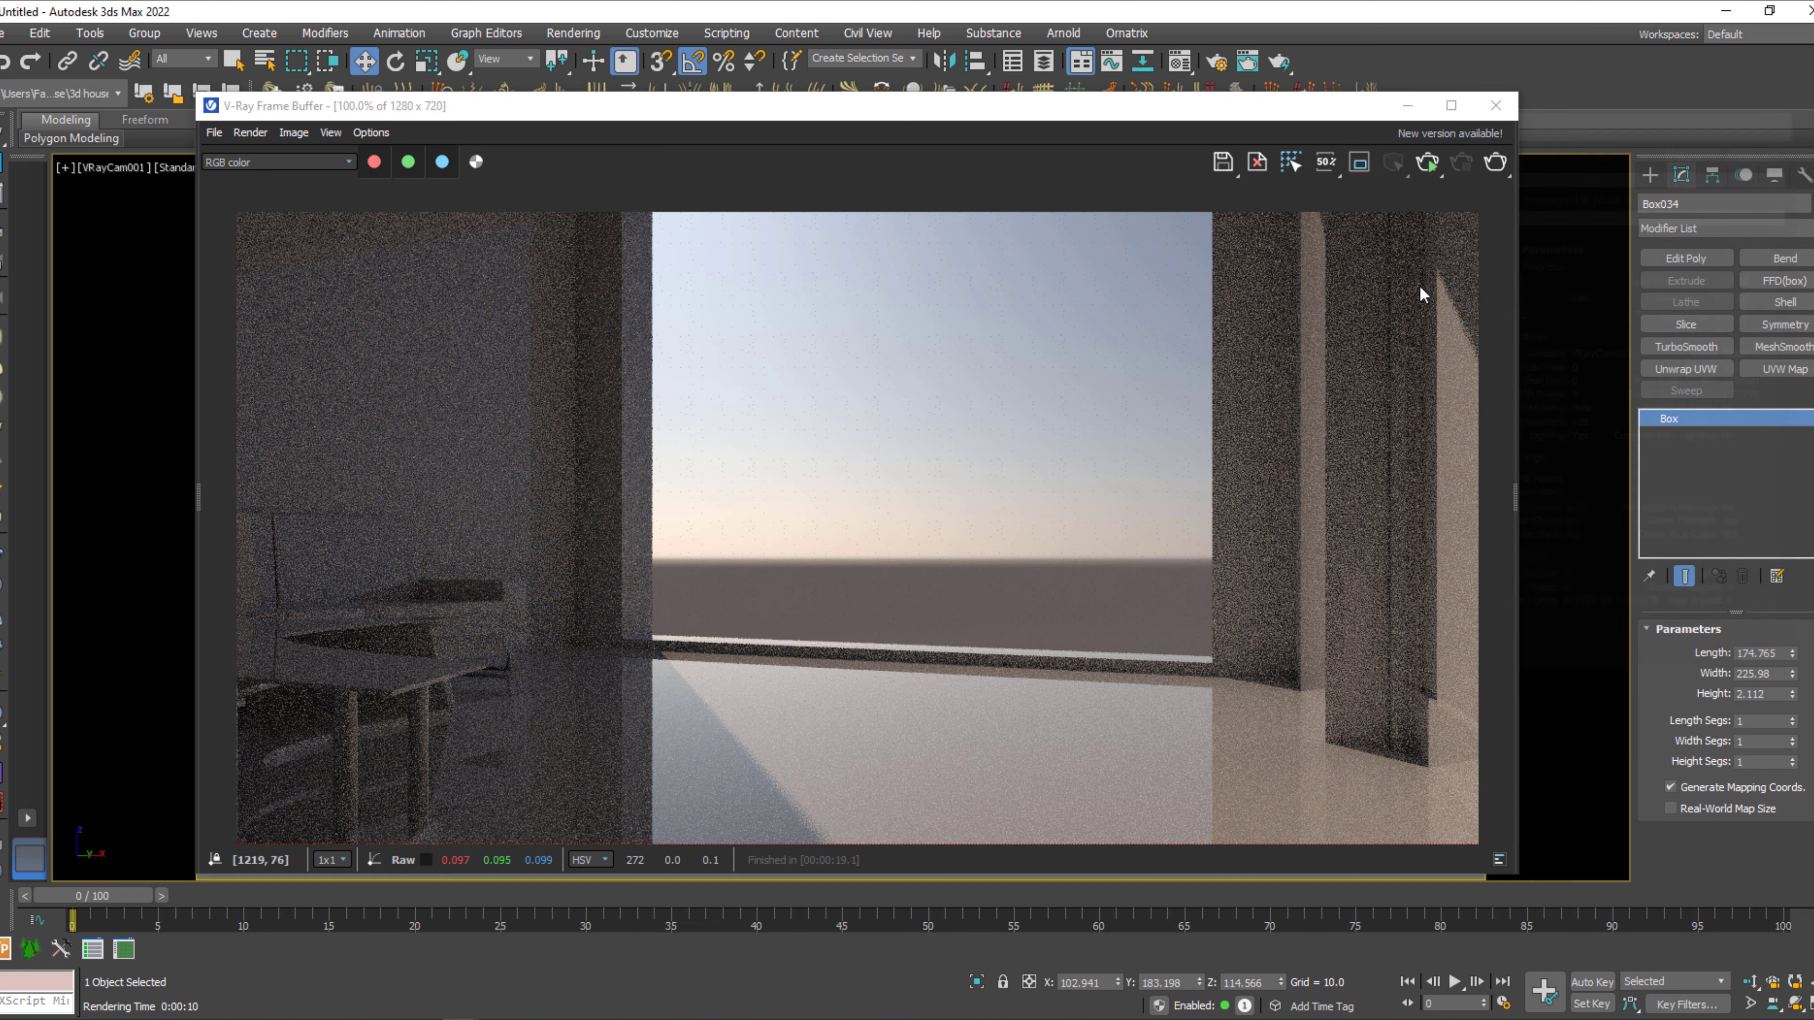
click(1496, 105)
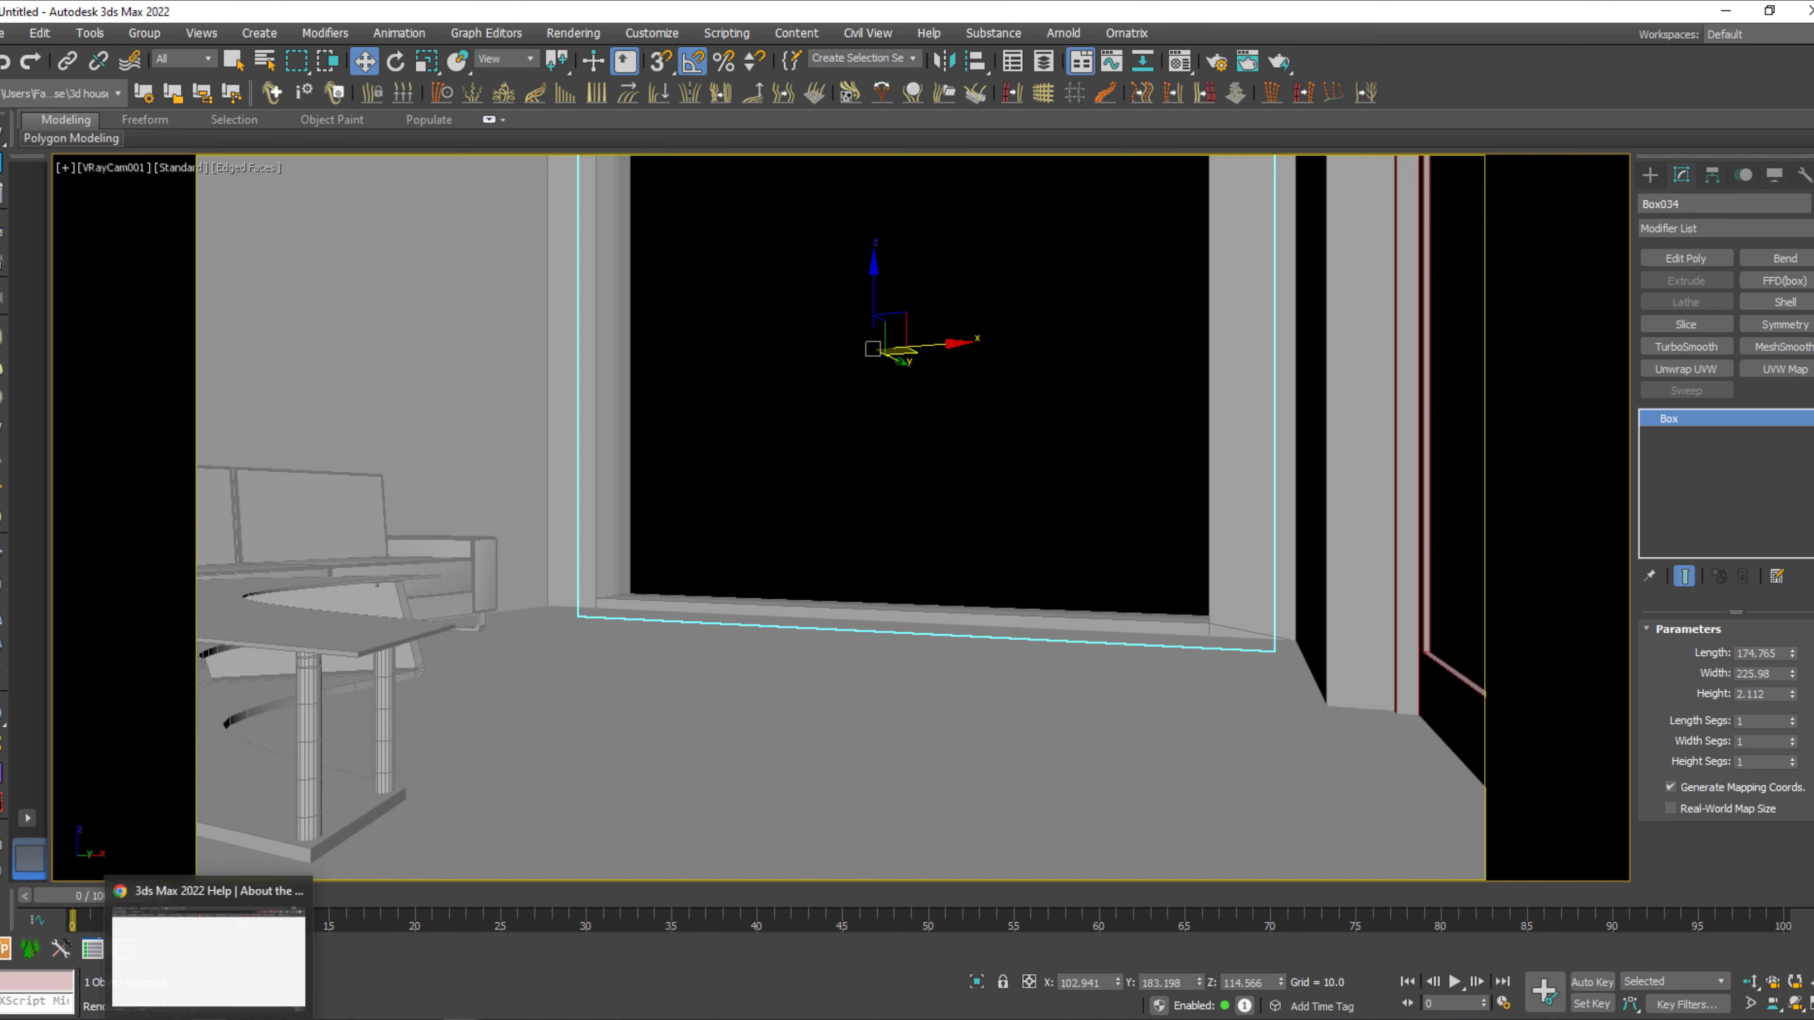
Switch to Chrome, search for "hdri haven" in a new tab, and browse Poly Haven's HDRIs page.
click(208, 1019)
key(ctrl+t)
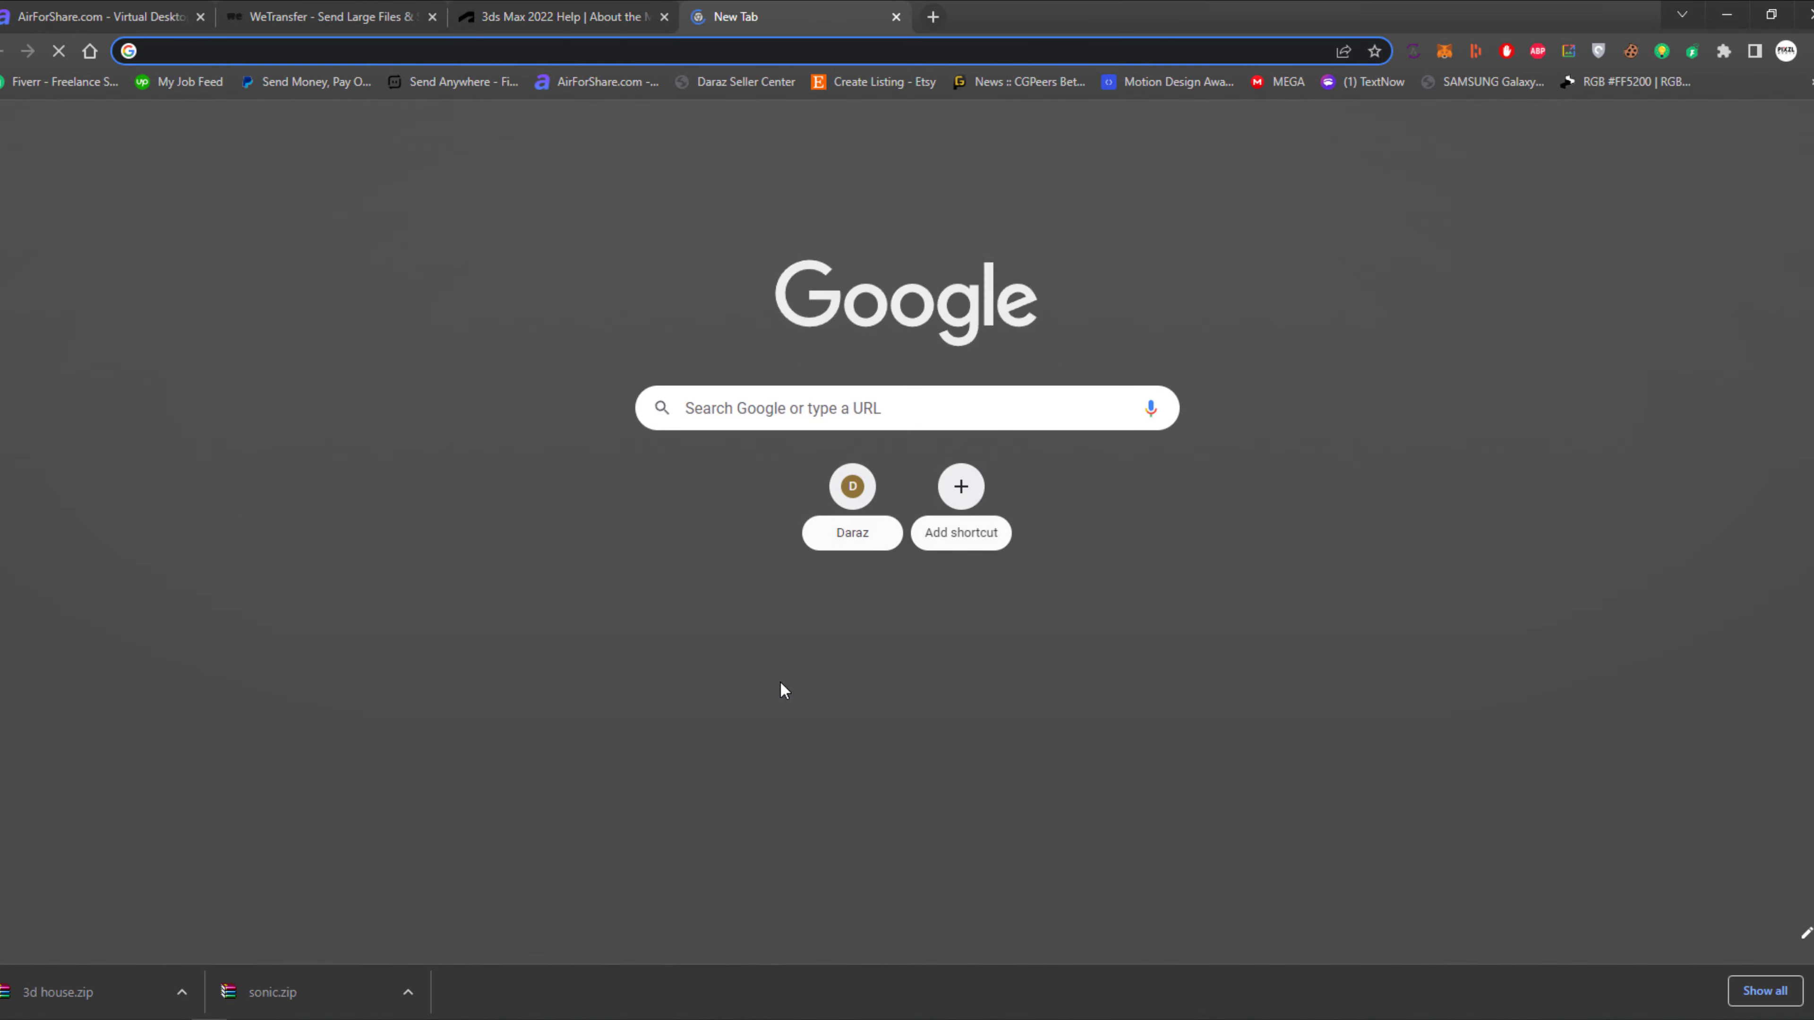
text(e)
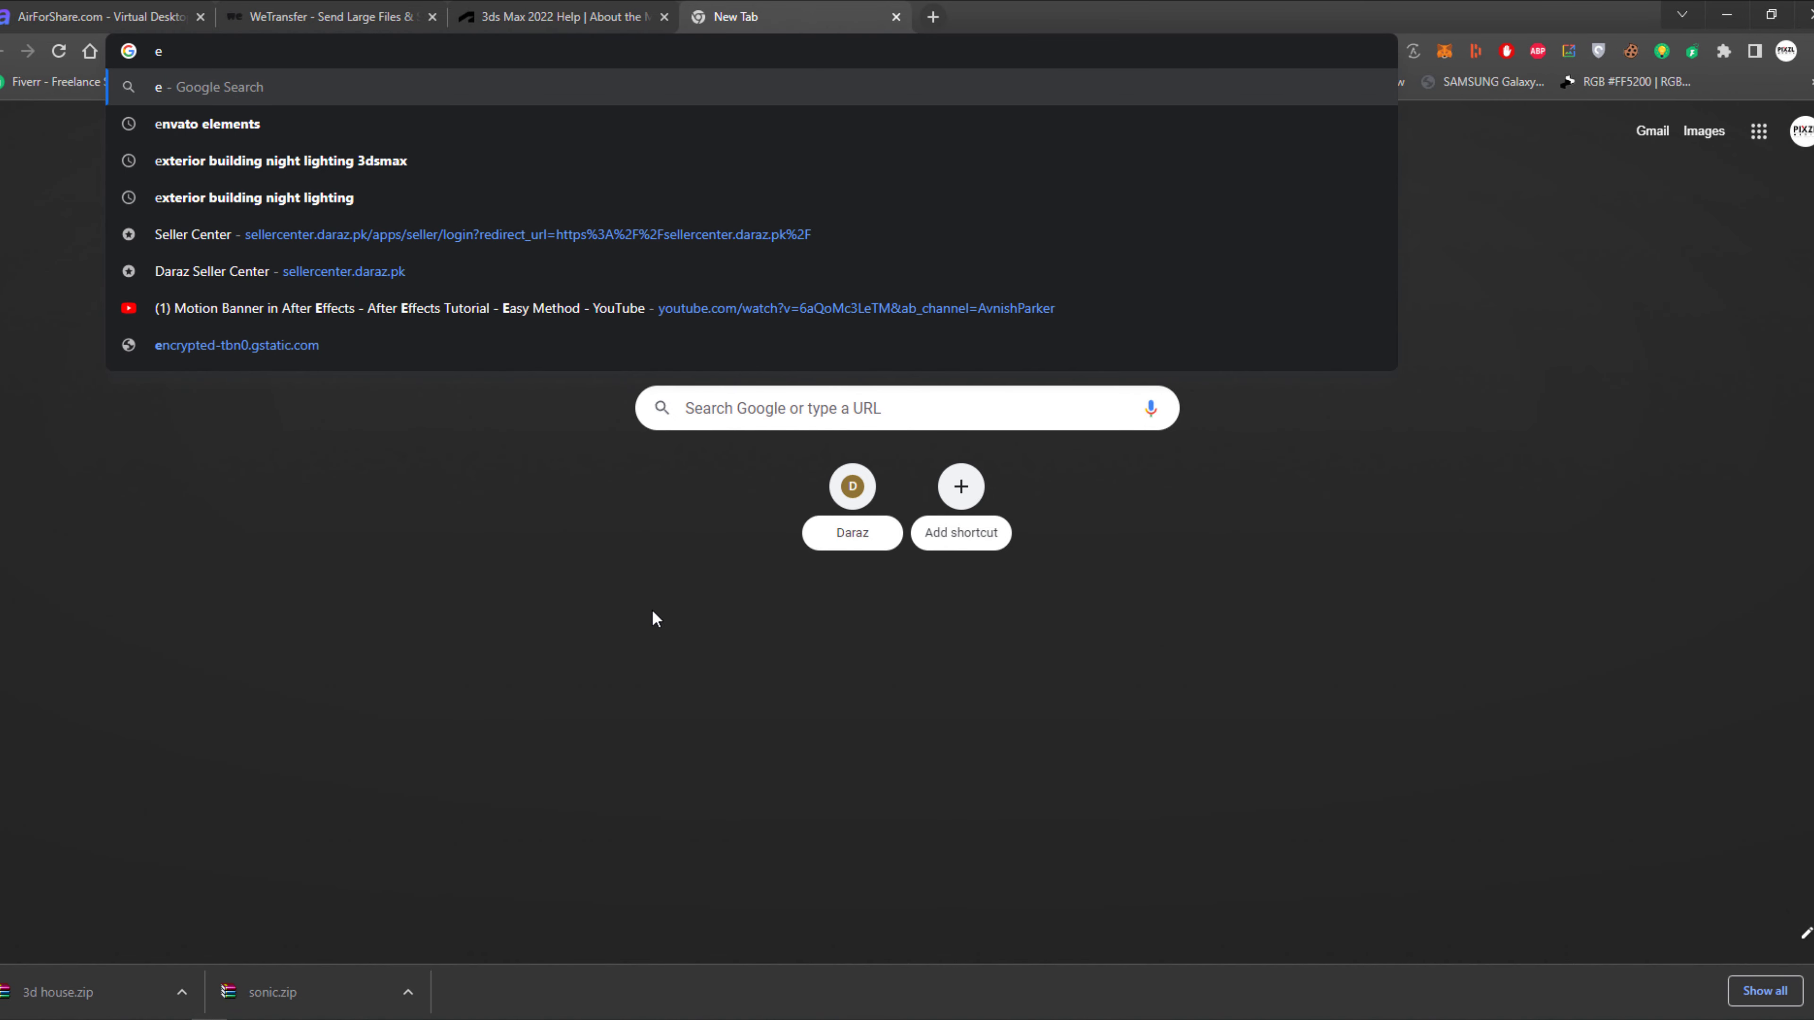
text(hdri)
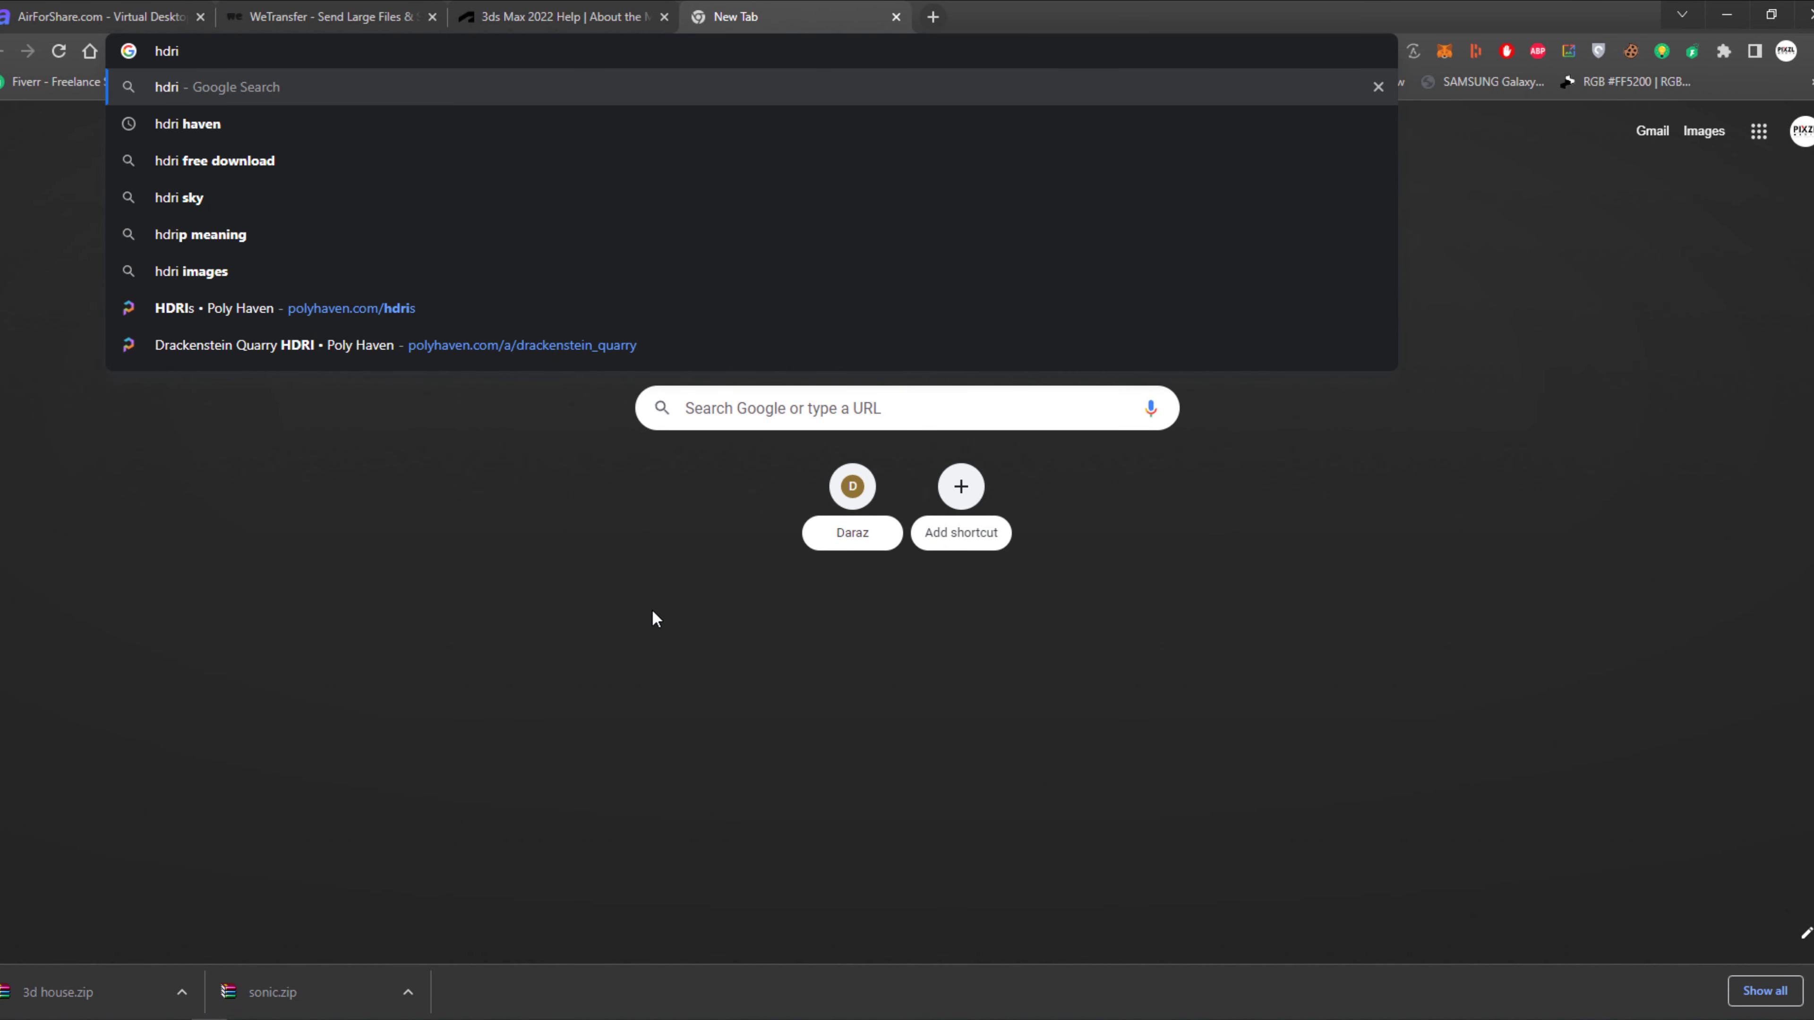
key(Return)
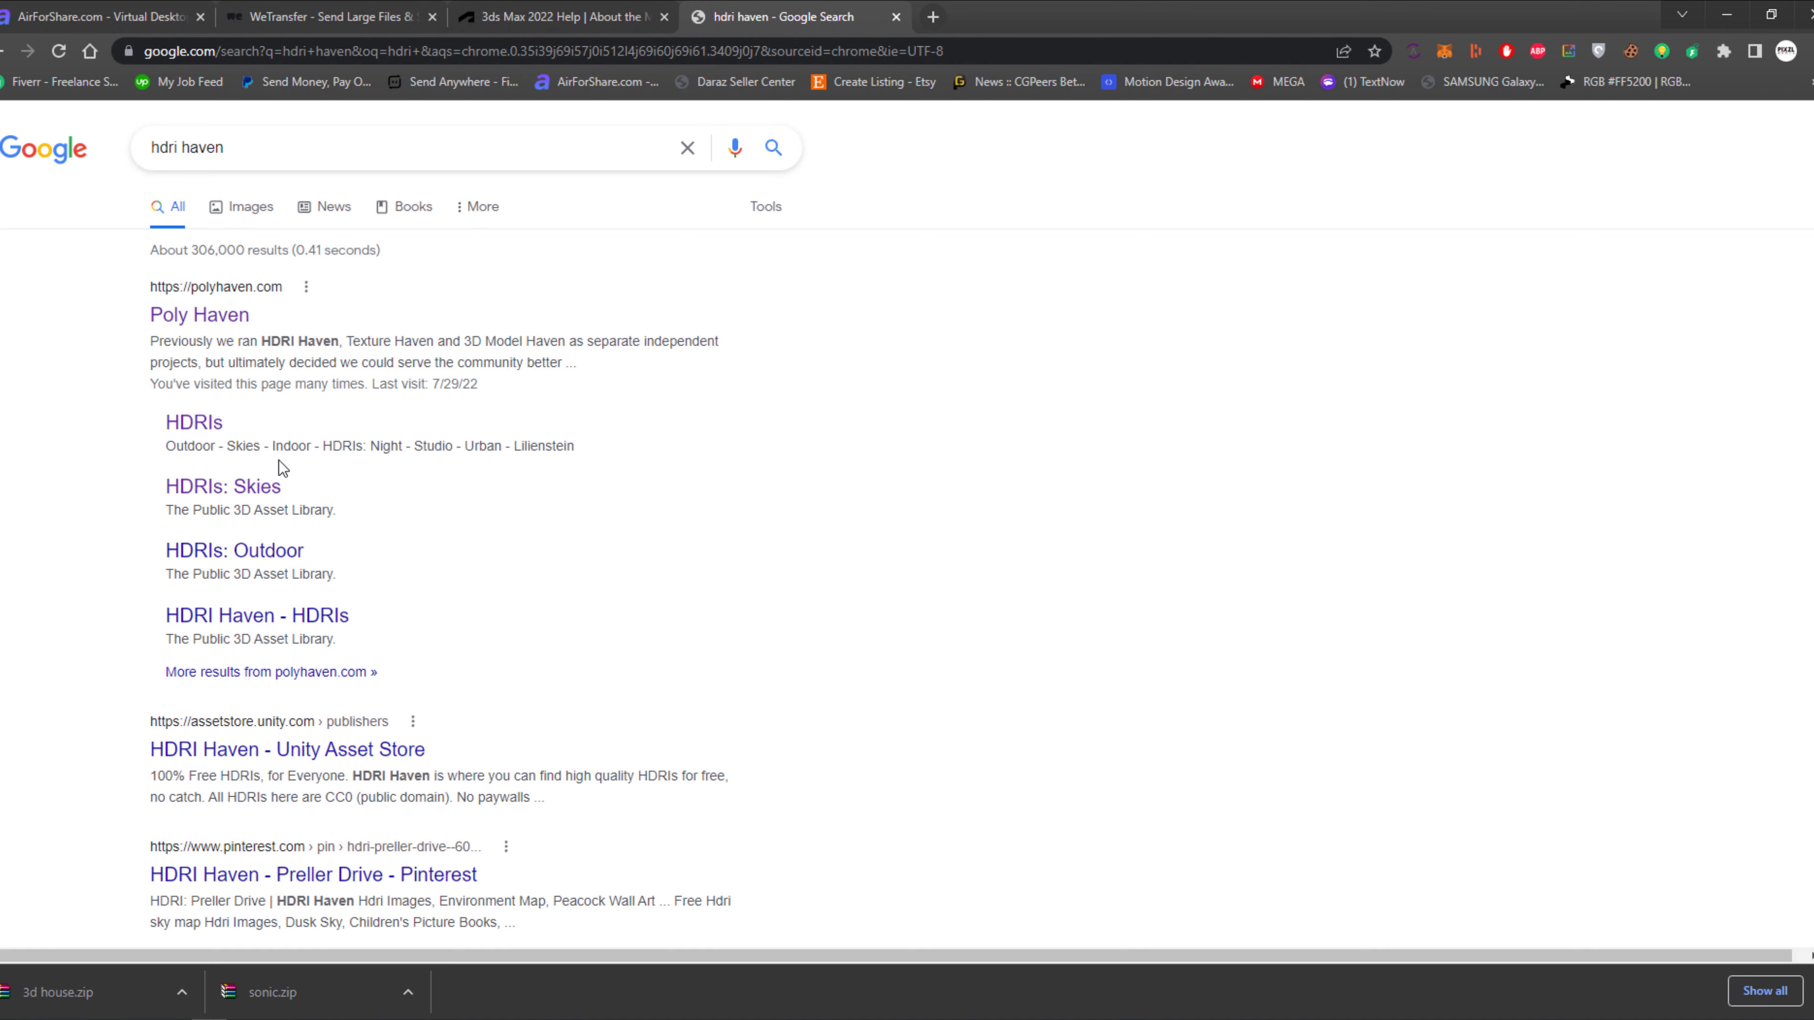
click(211, 422)
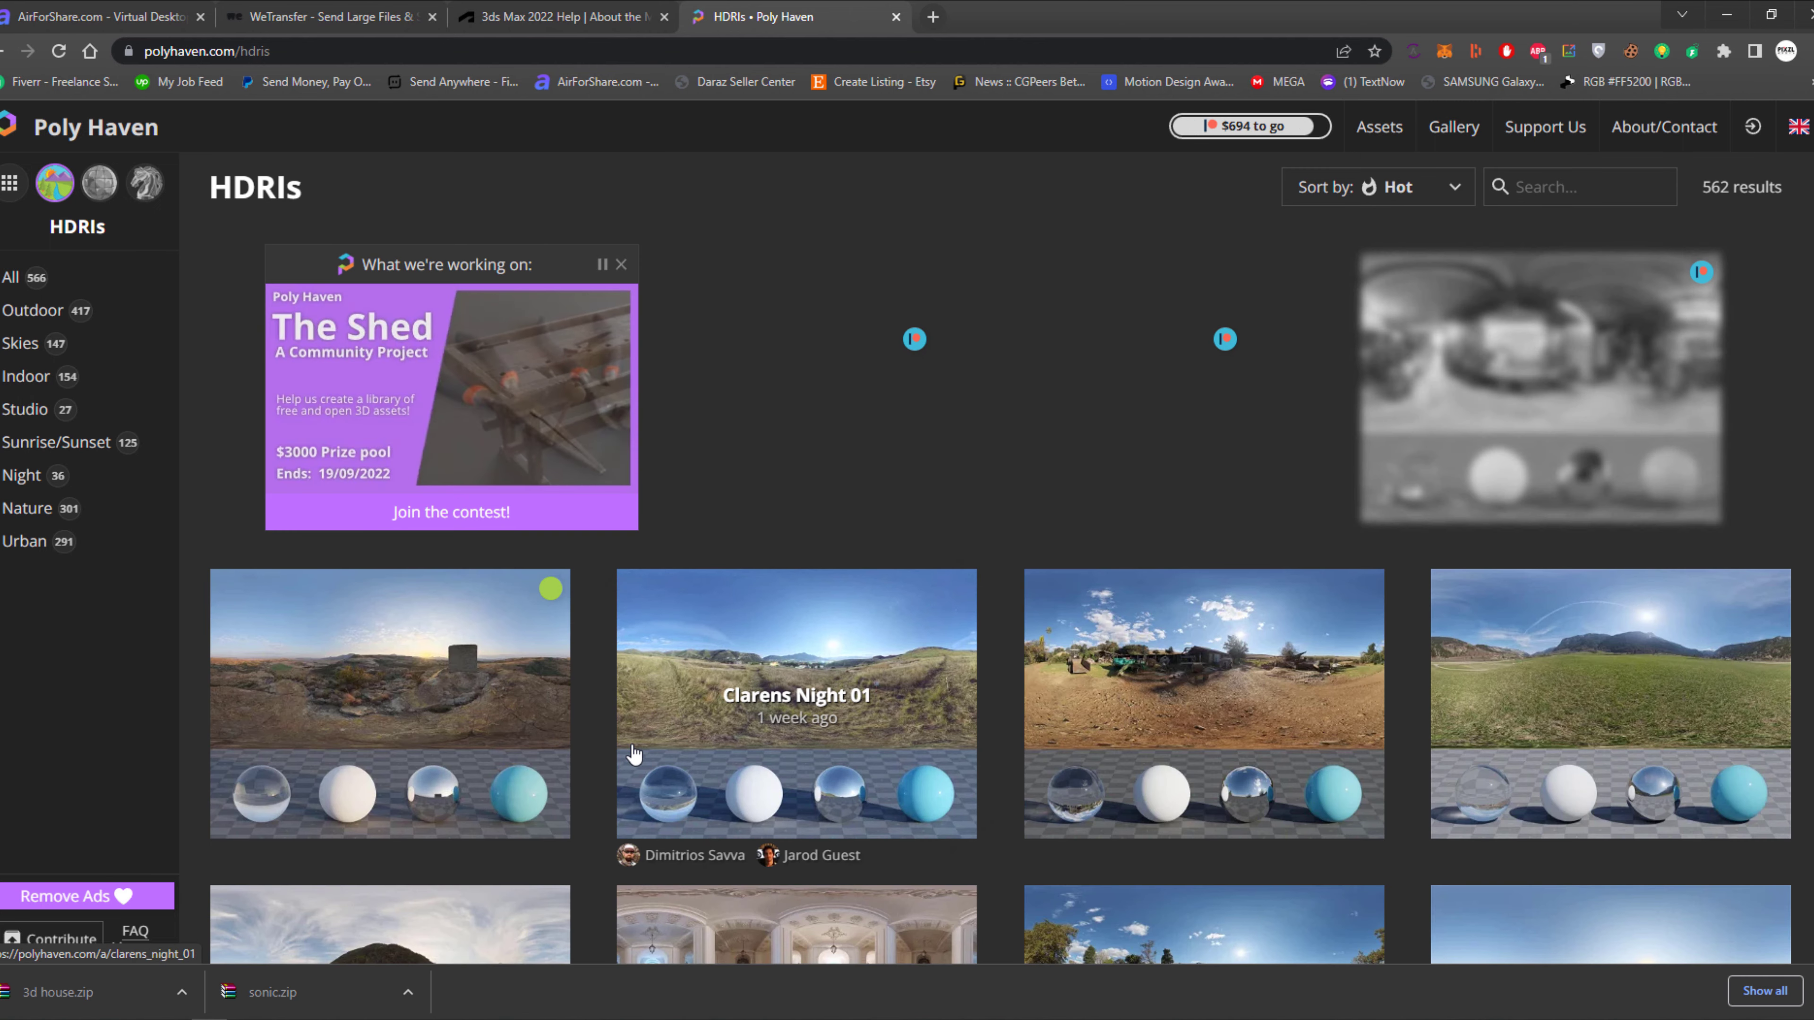
scroll(634, 753, down, 2)
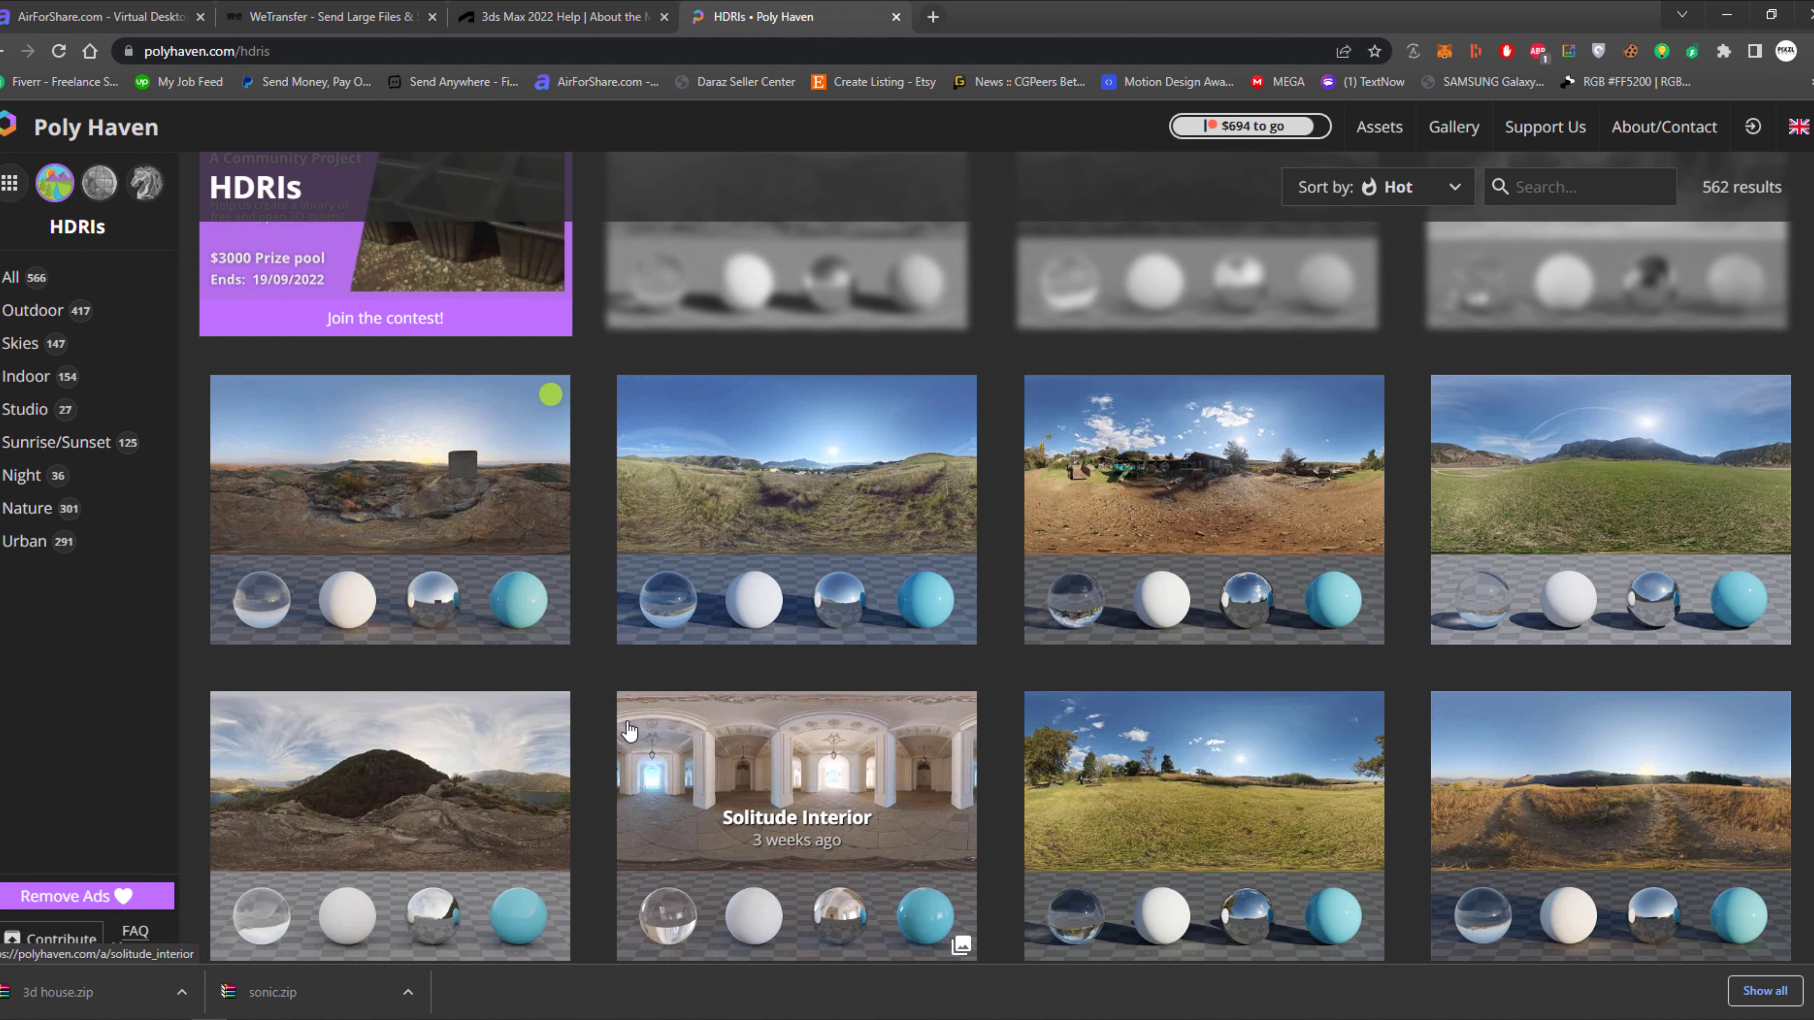
Search for "city hd images" in a new browser tab and show the image results.
click(938, 25)
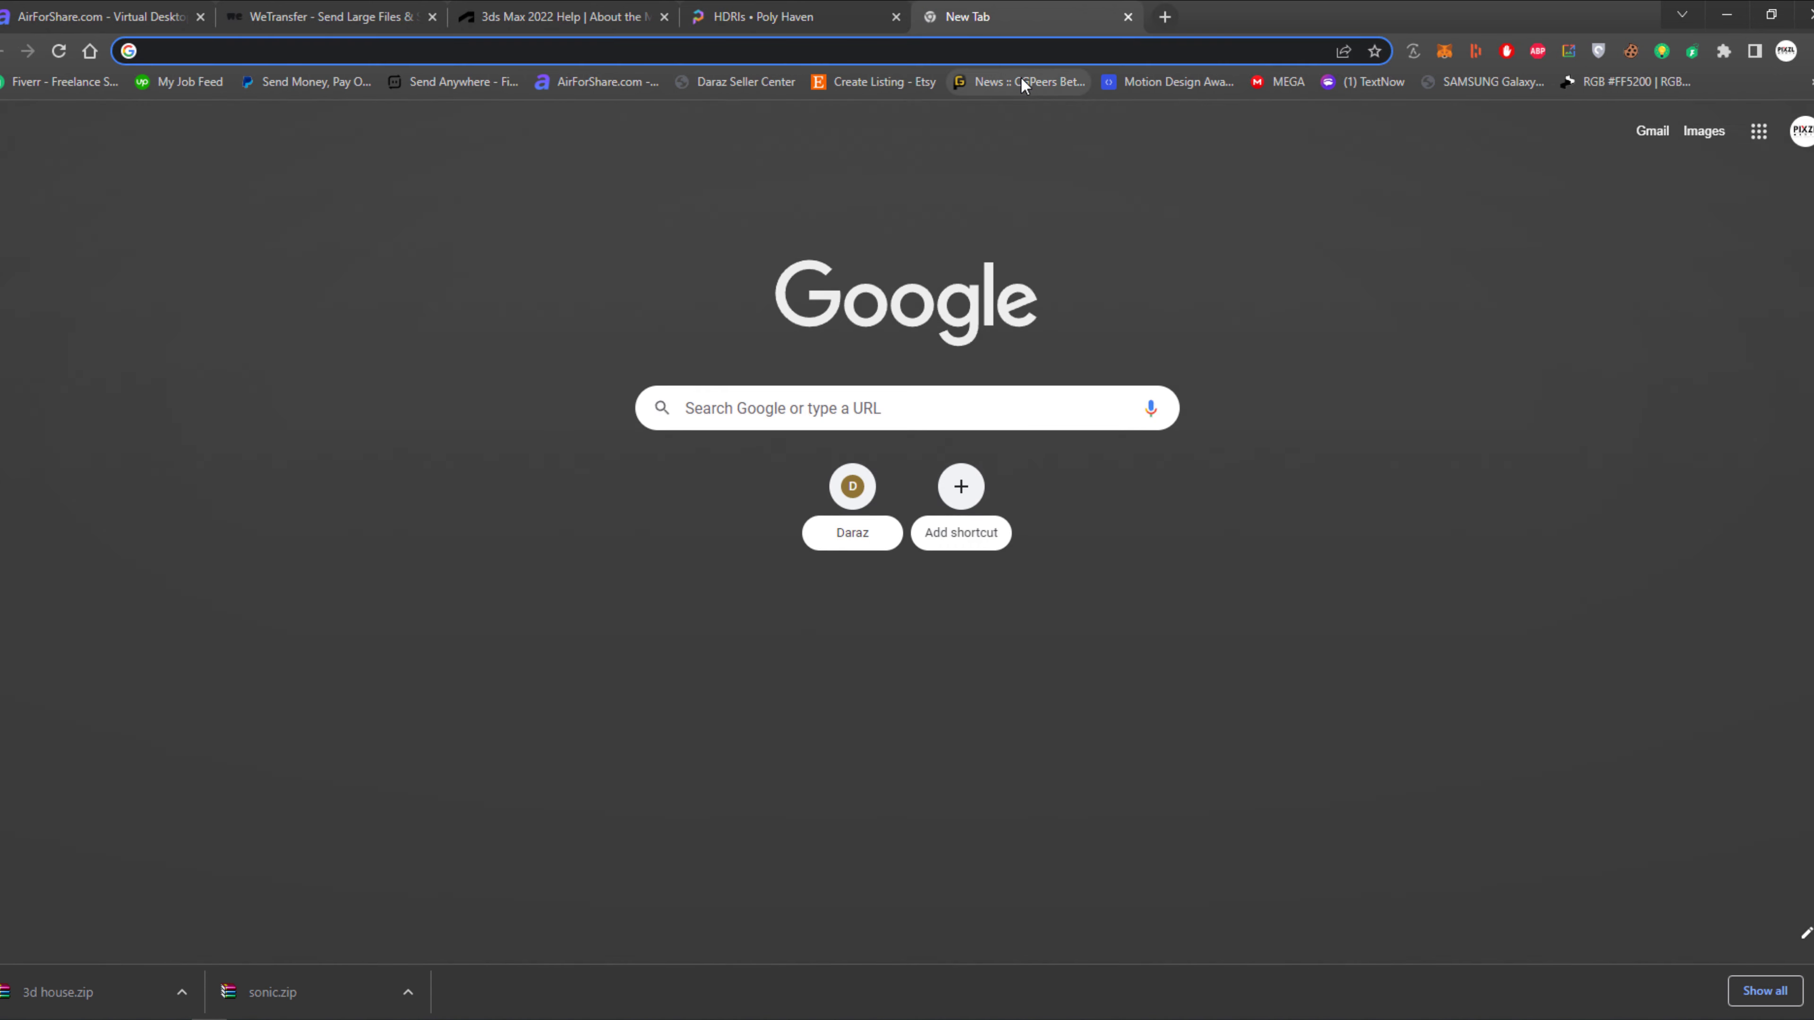
text(city )
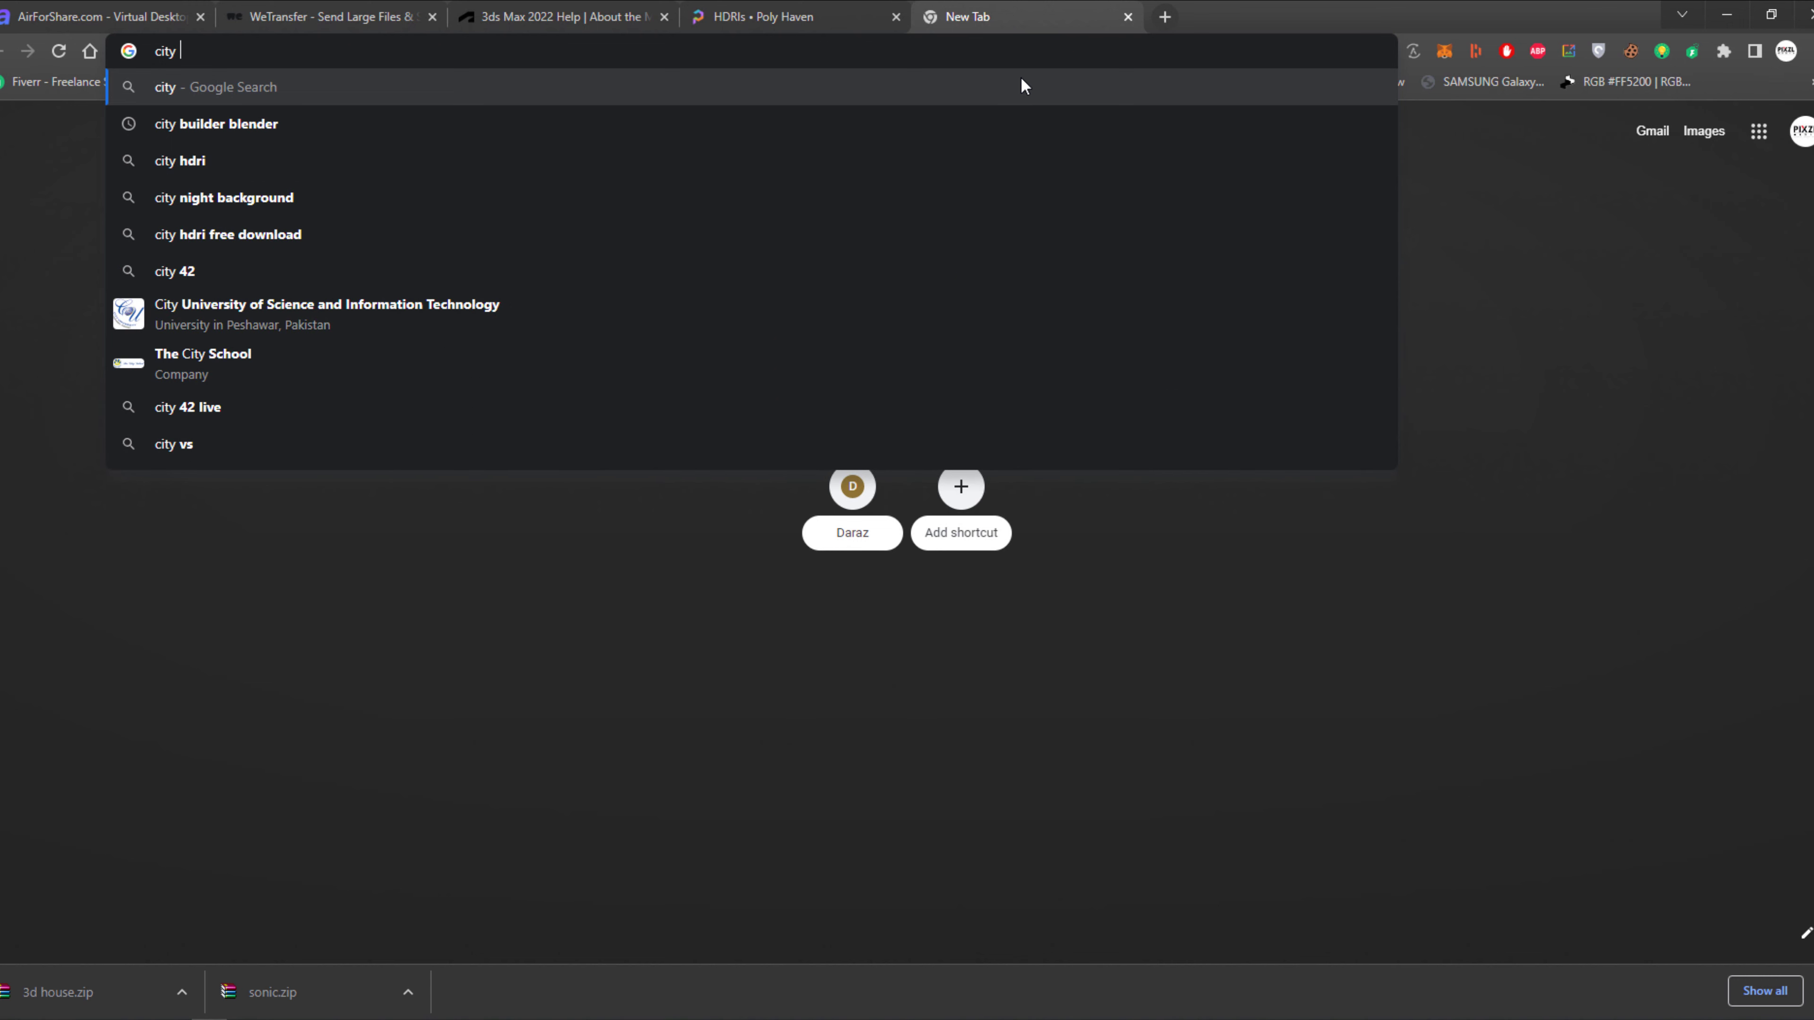
text(hd images)
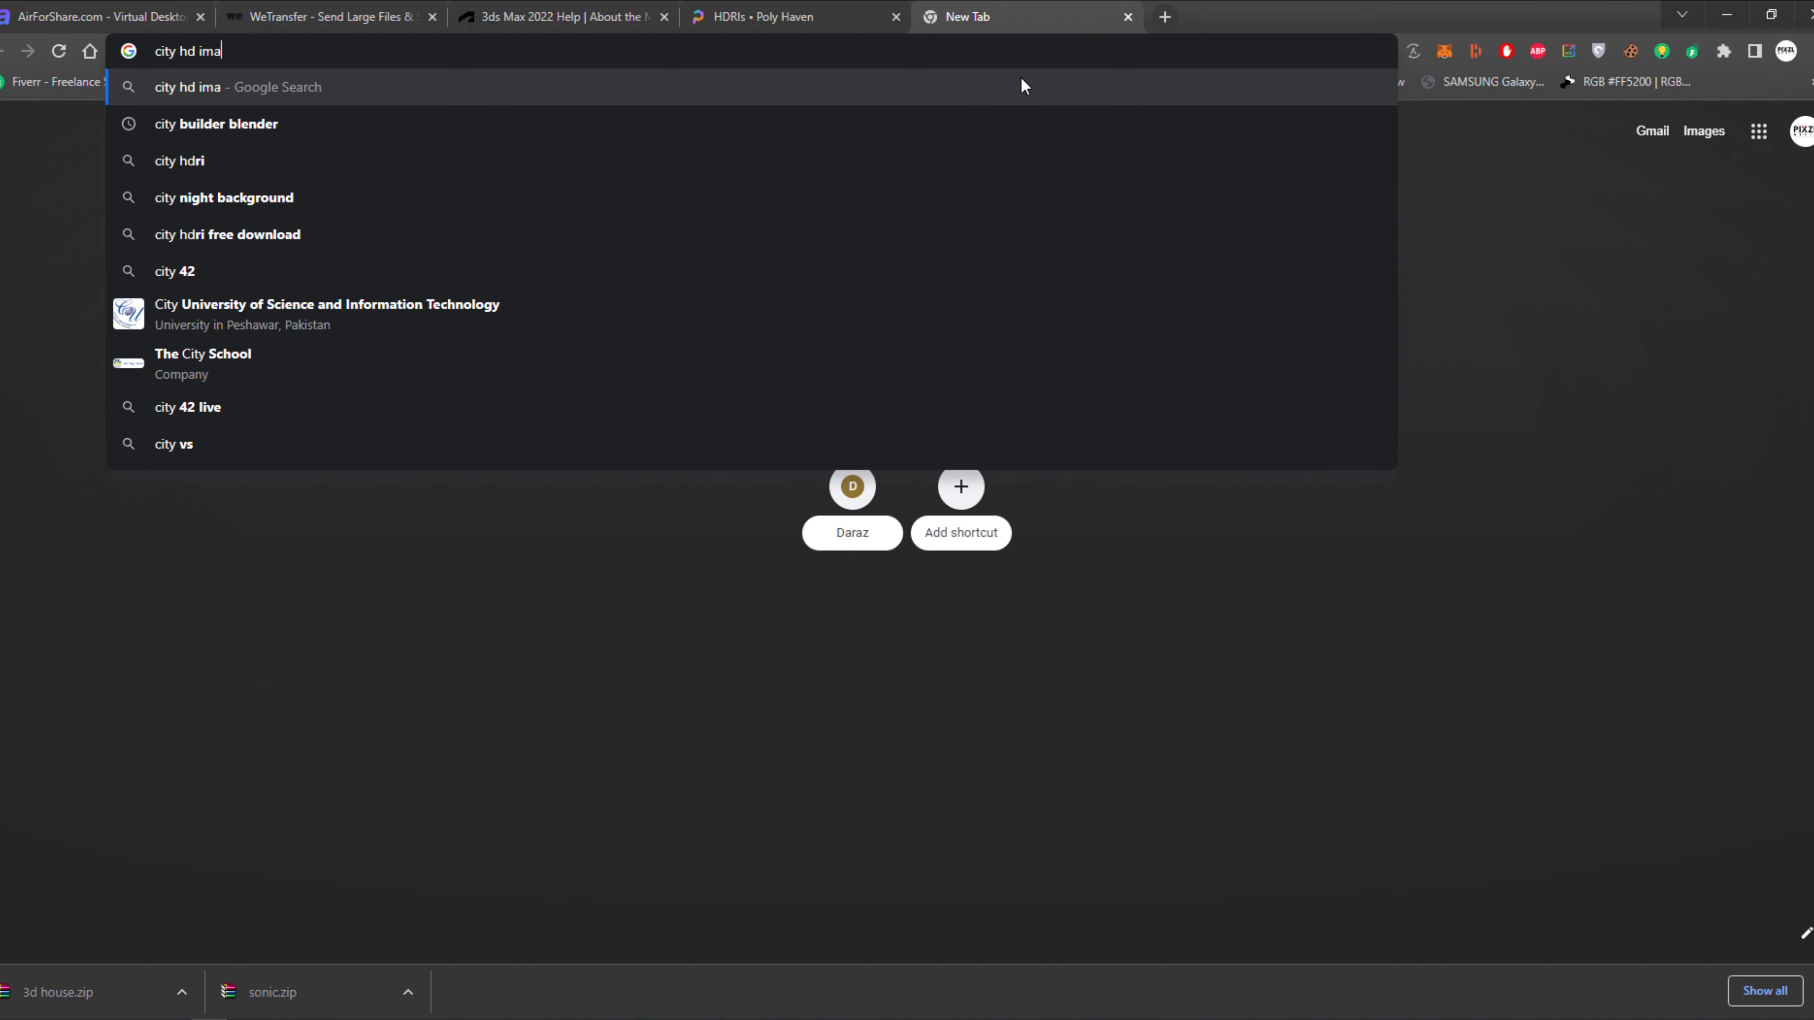
key(Return)
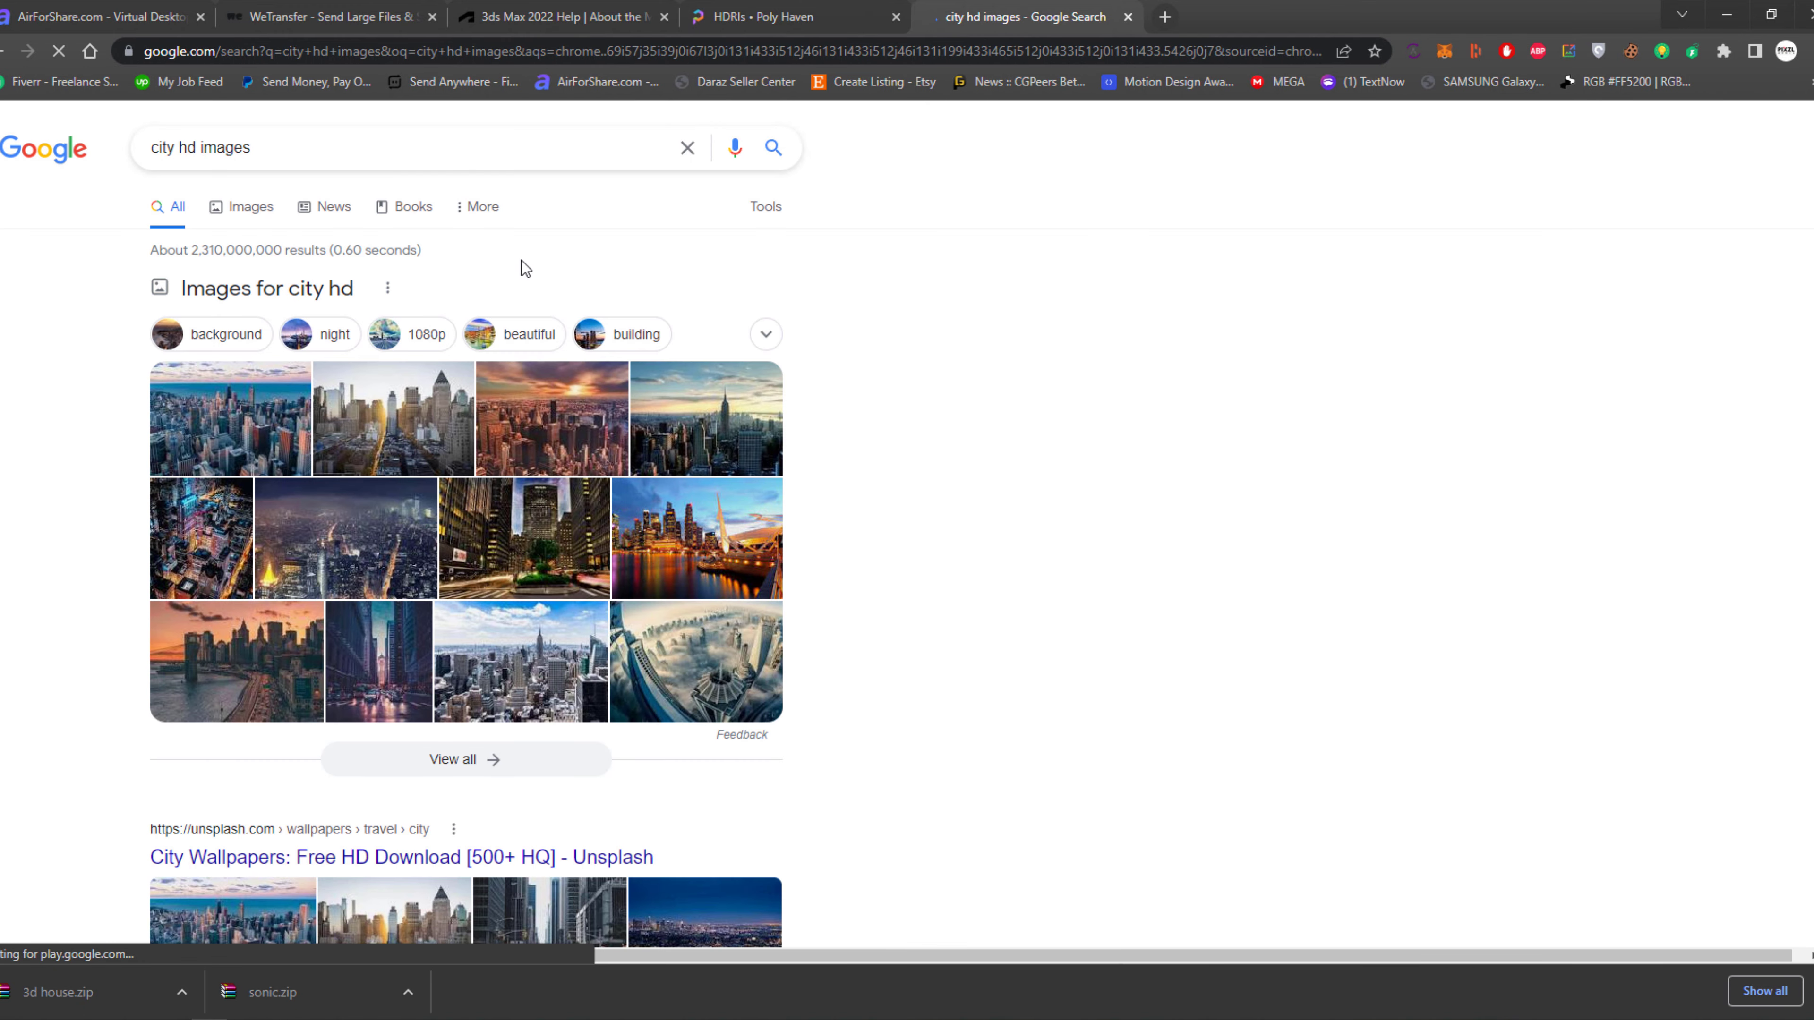
click(249, 209)
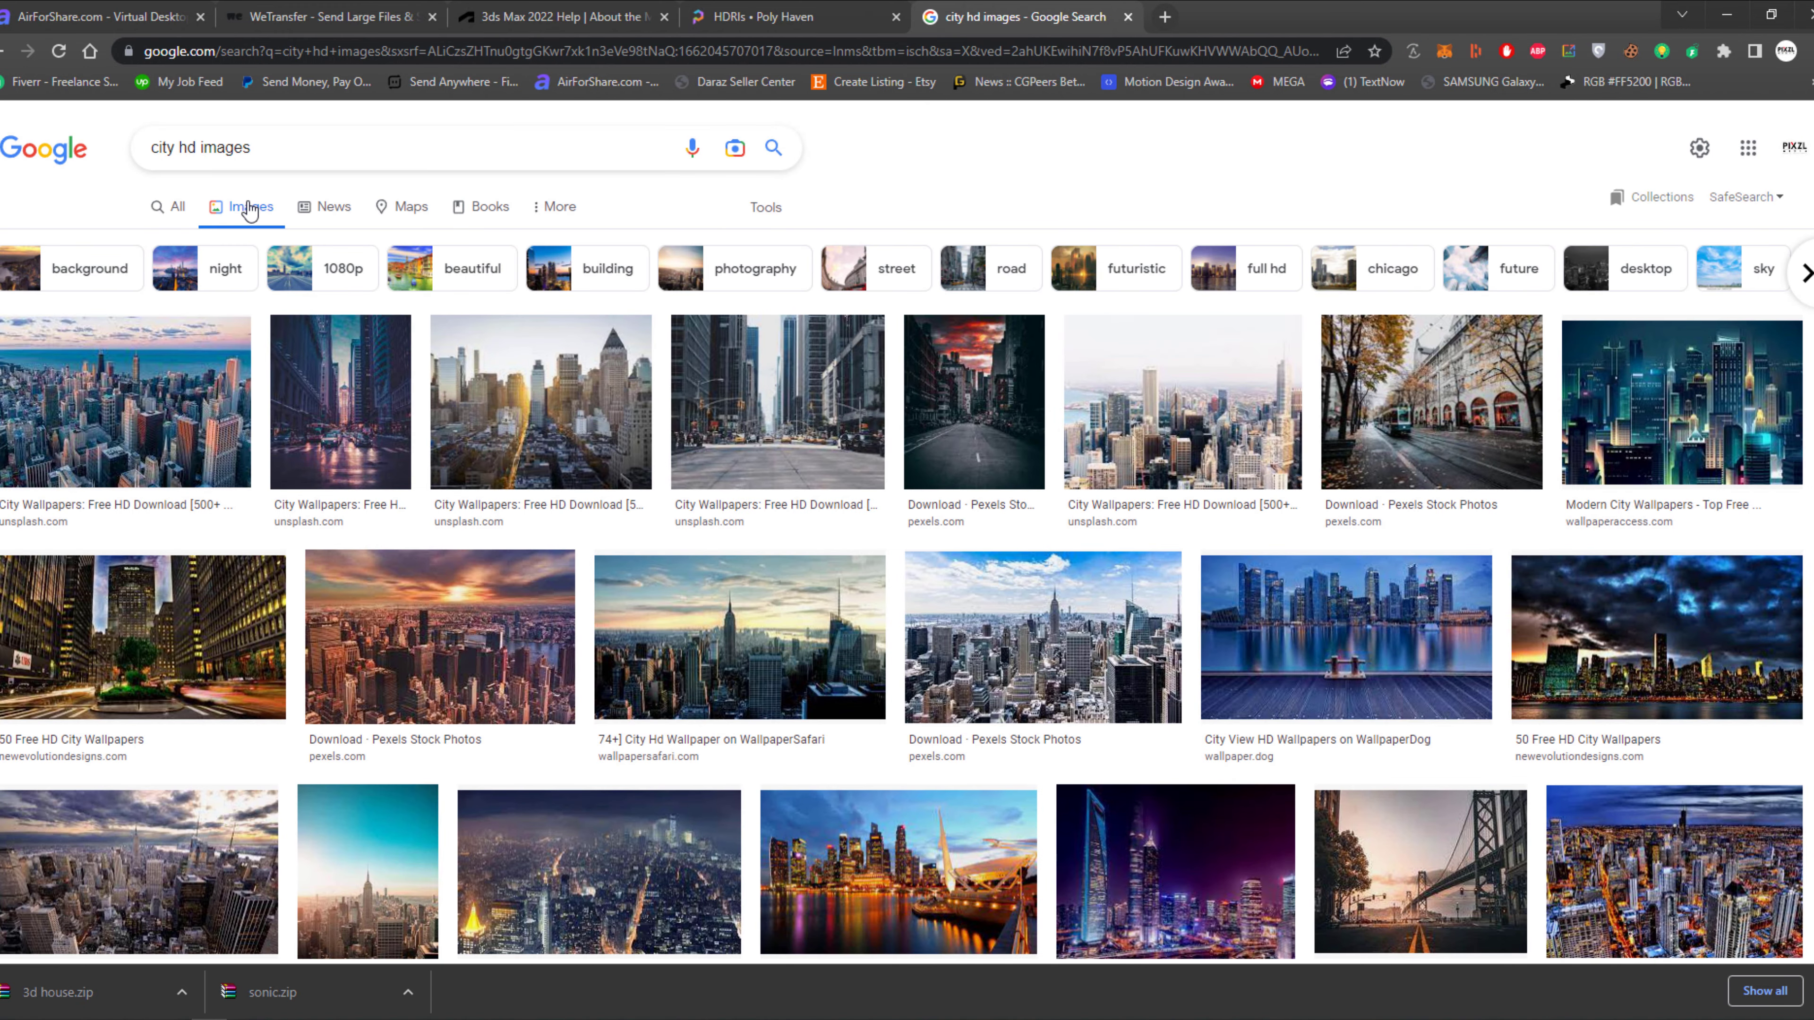
Browse the city image results and open the lovepik skyline with the paved ground in a new tab.
scroll(633, 317, down, 3)
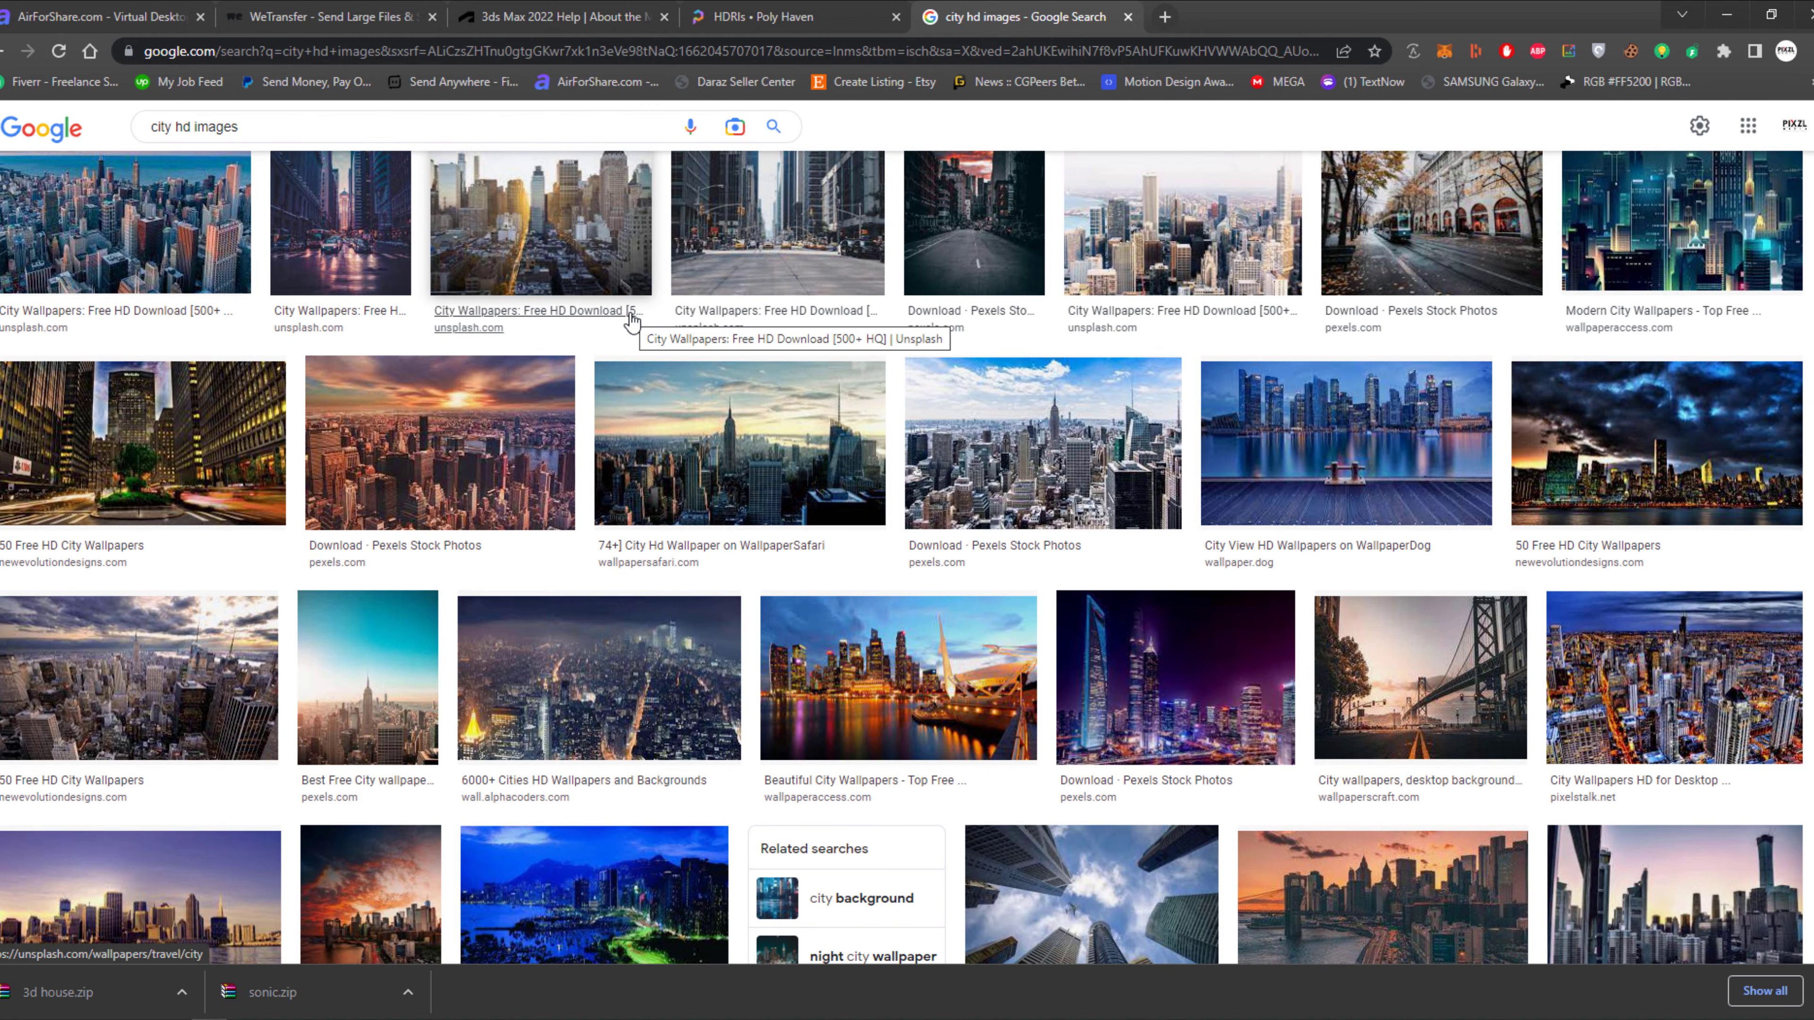
scroll(286, 674, down, 5)
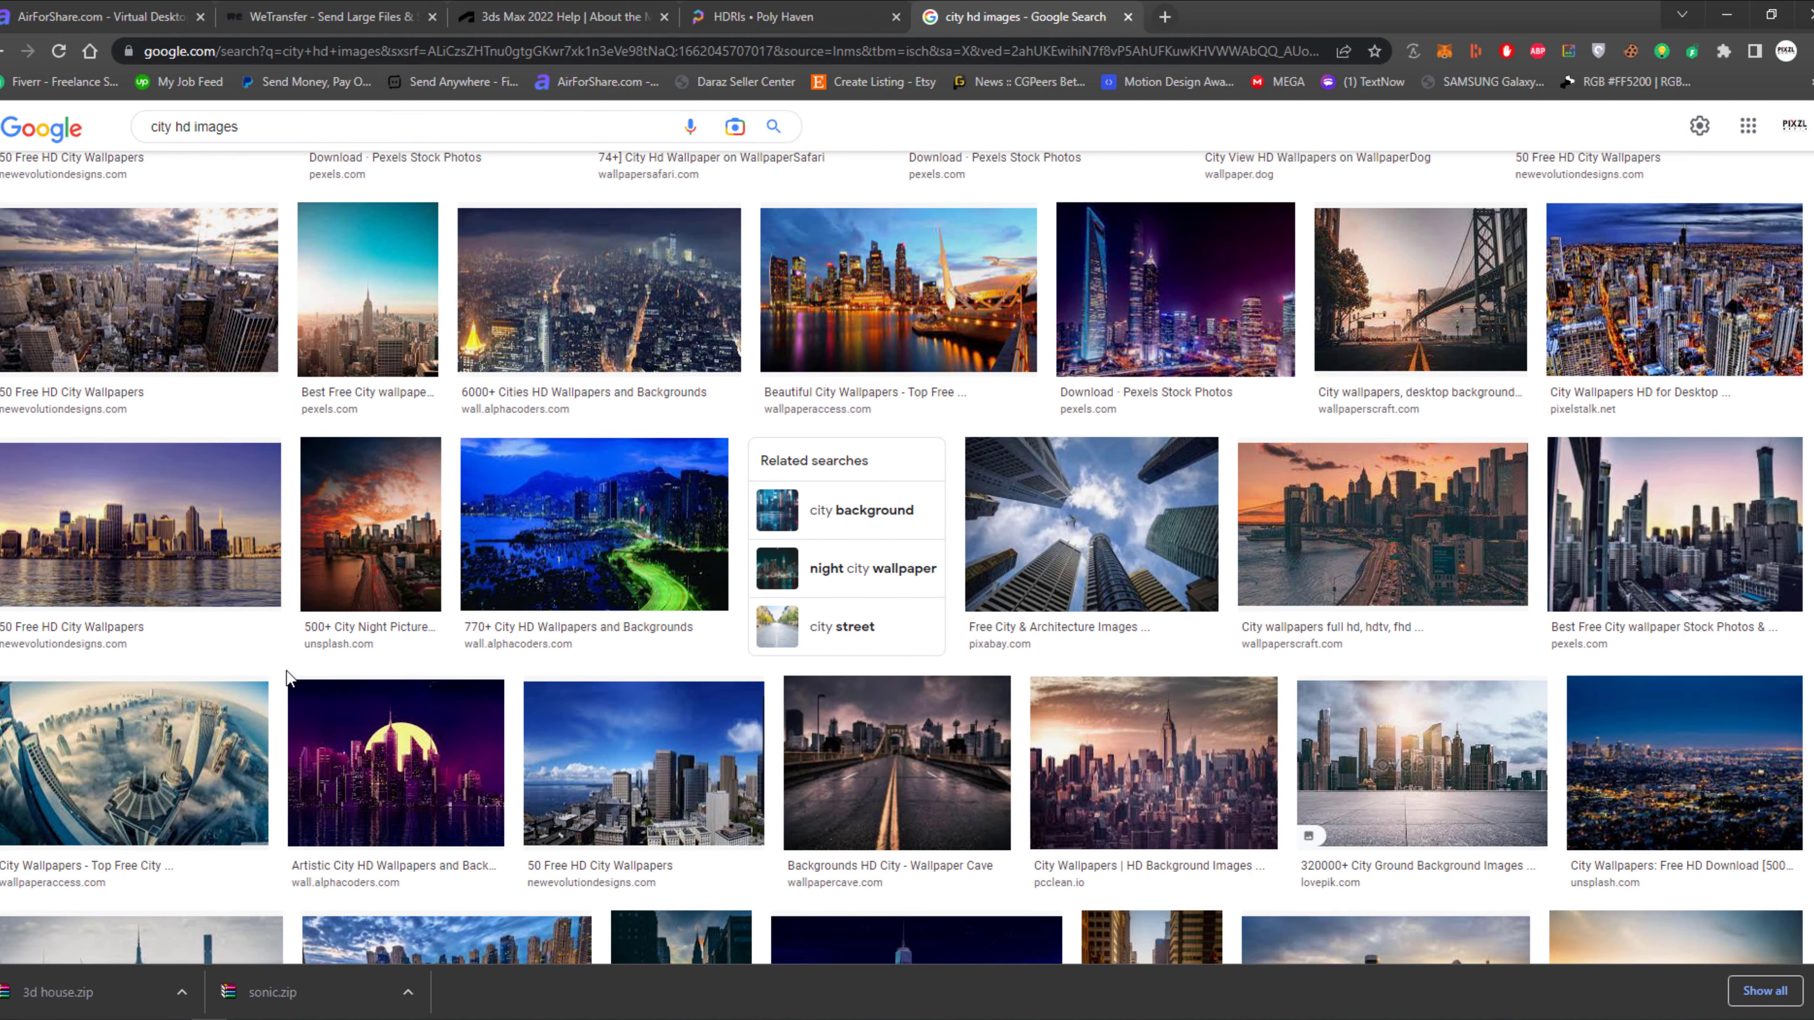
scroll(286, 676, down, 4)
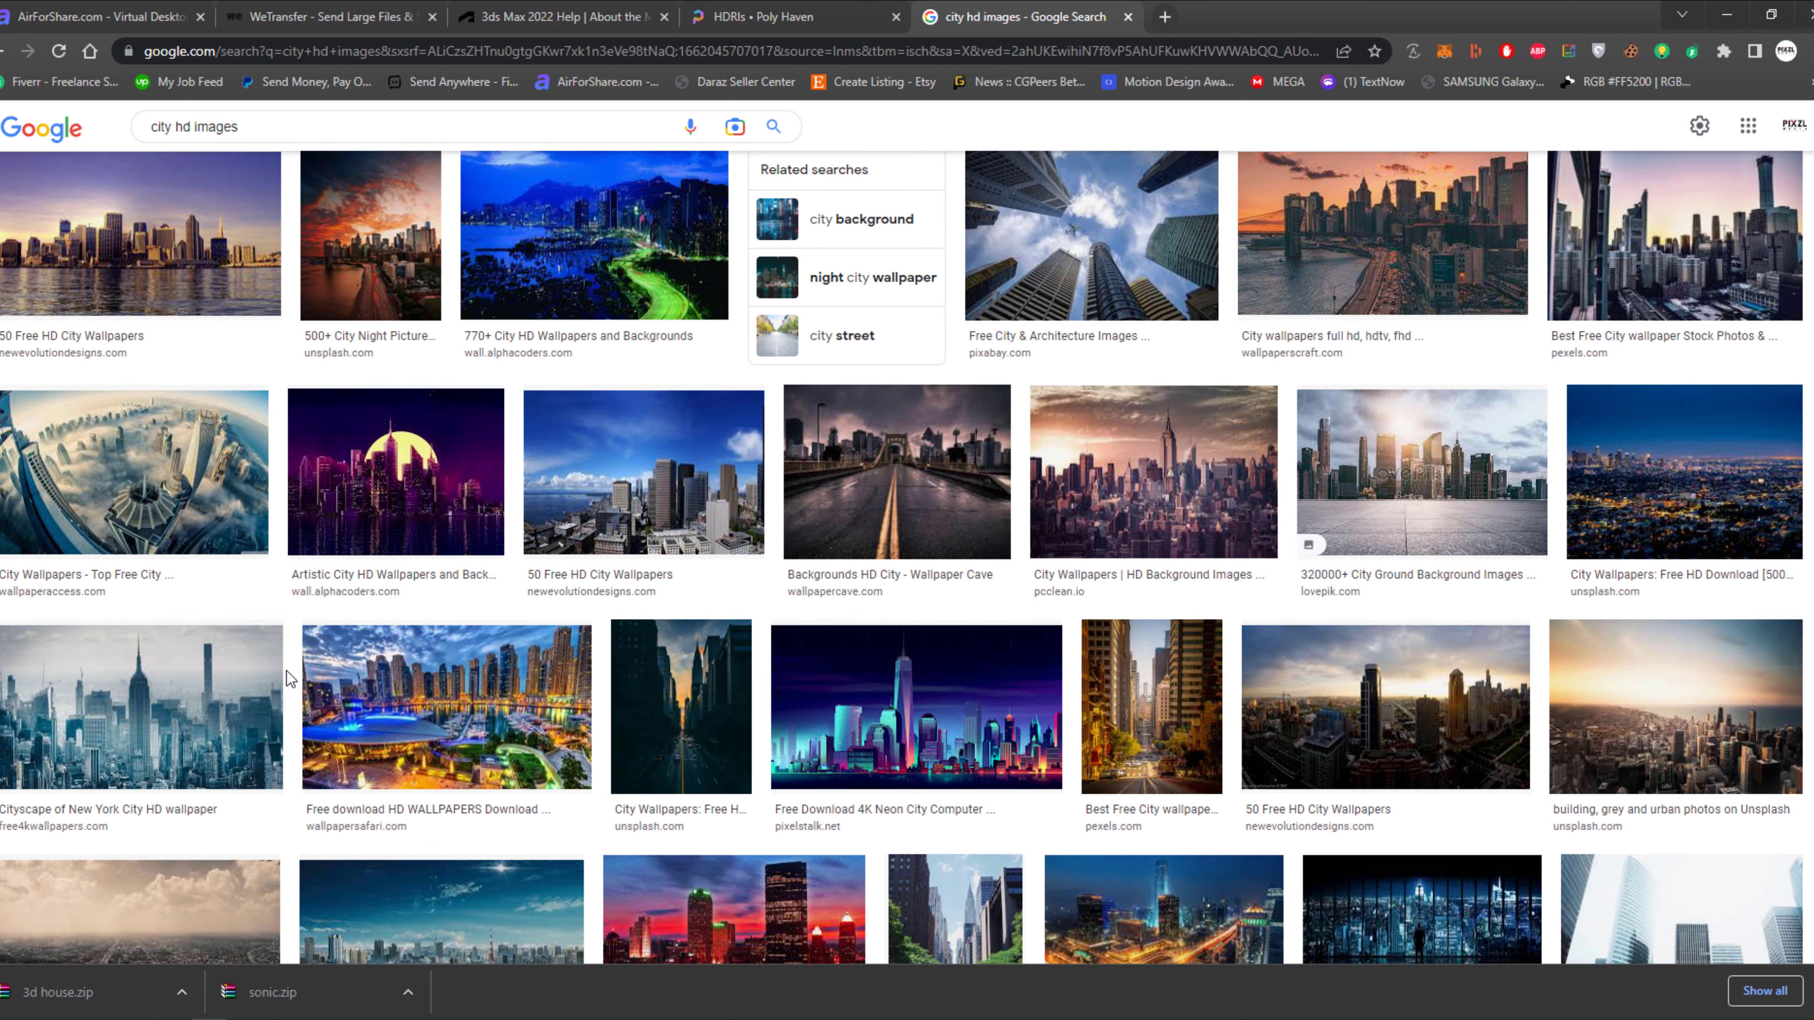
middle_click(1454, 494)
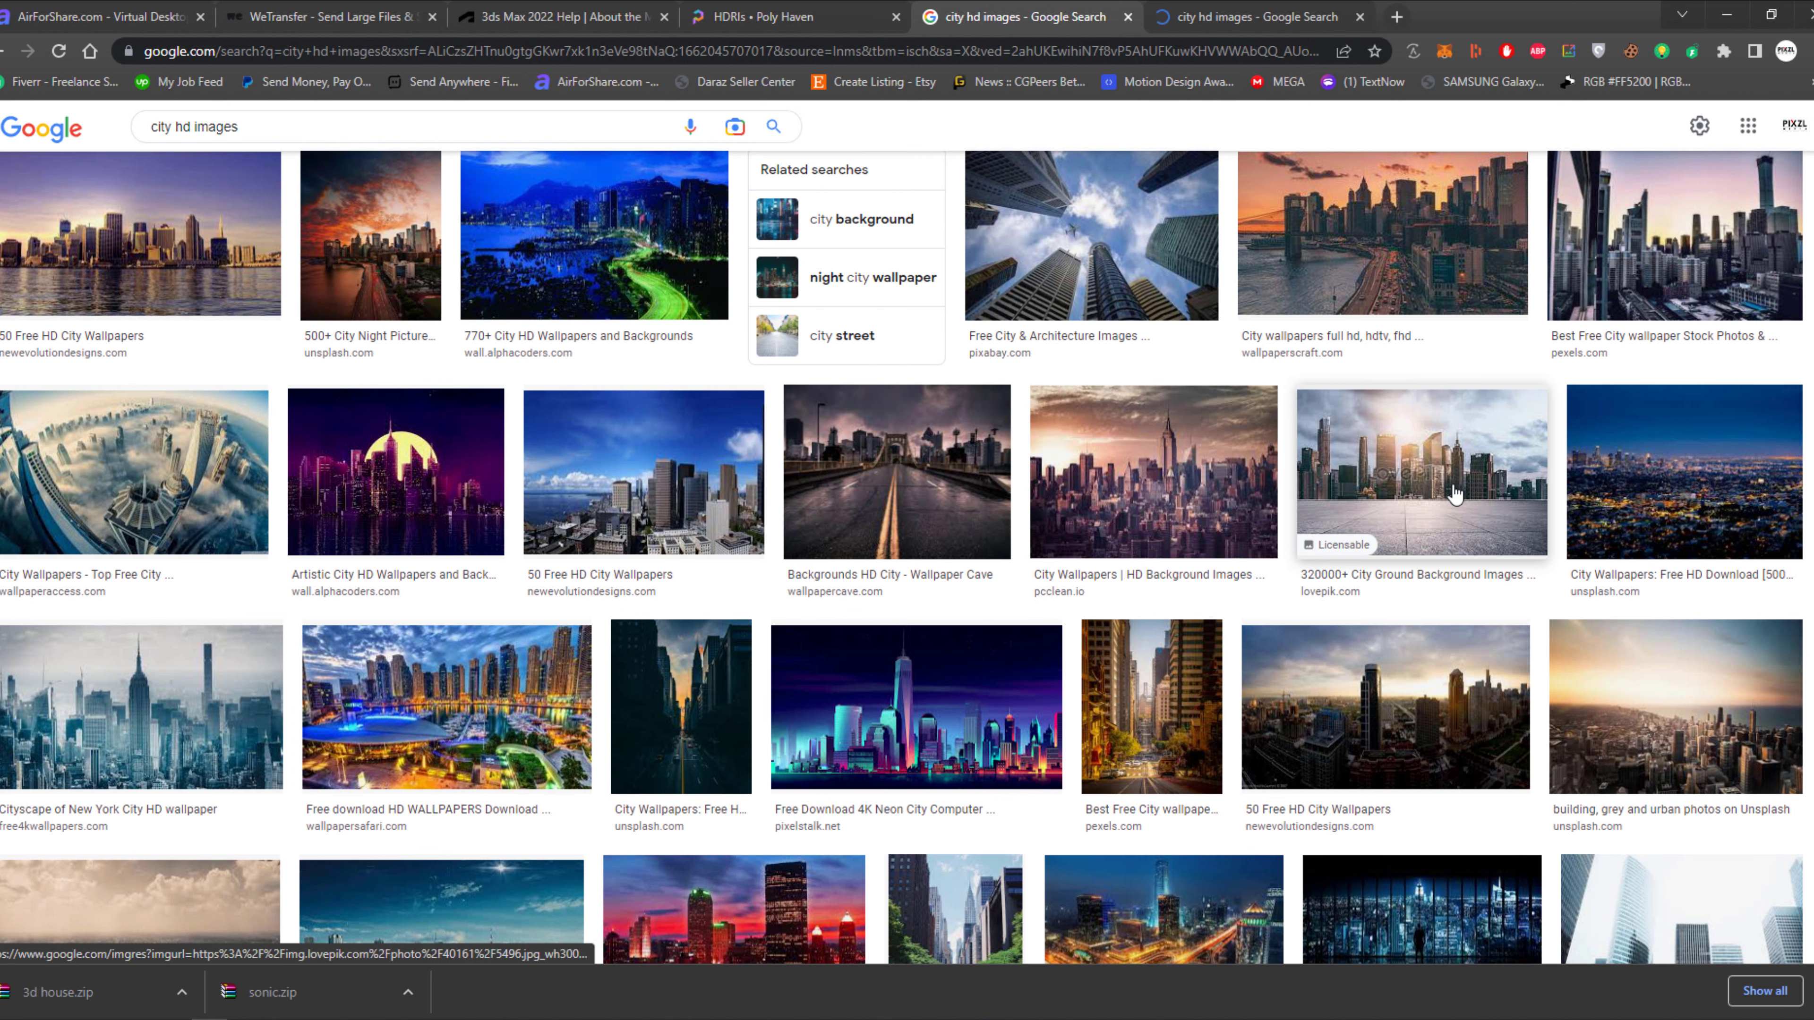
scroll(1392, 443, down, 1)
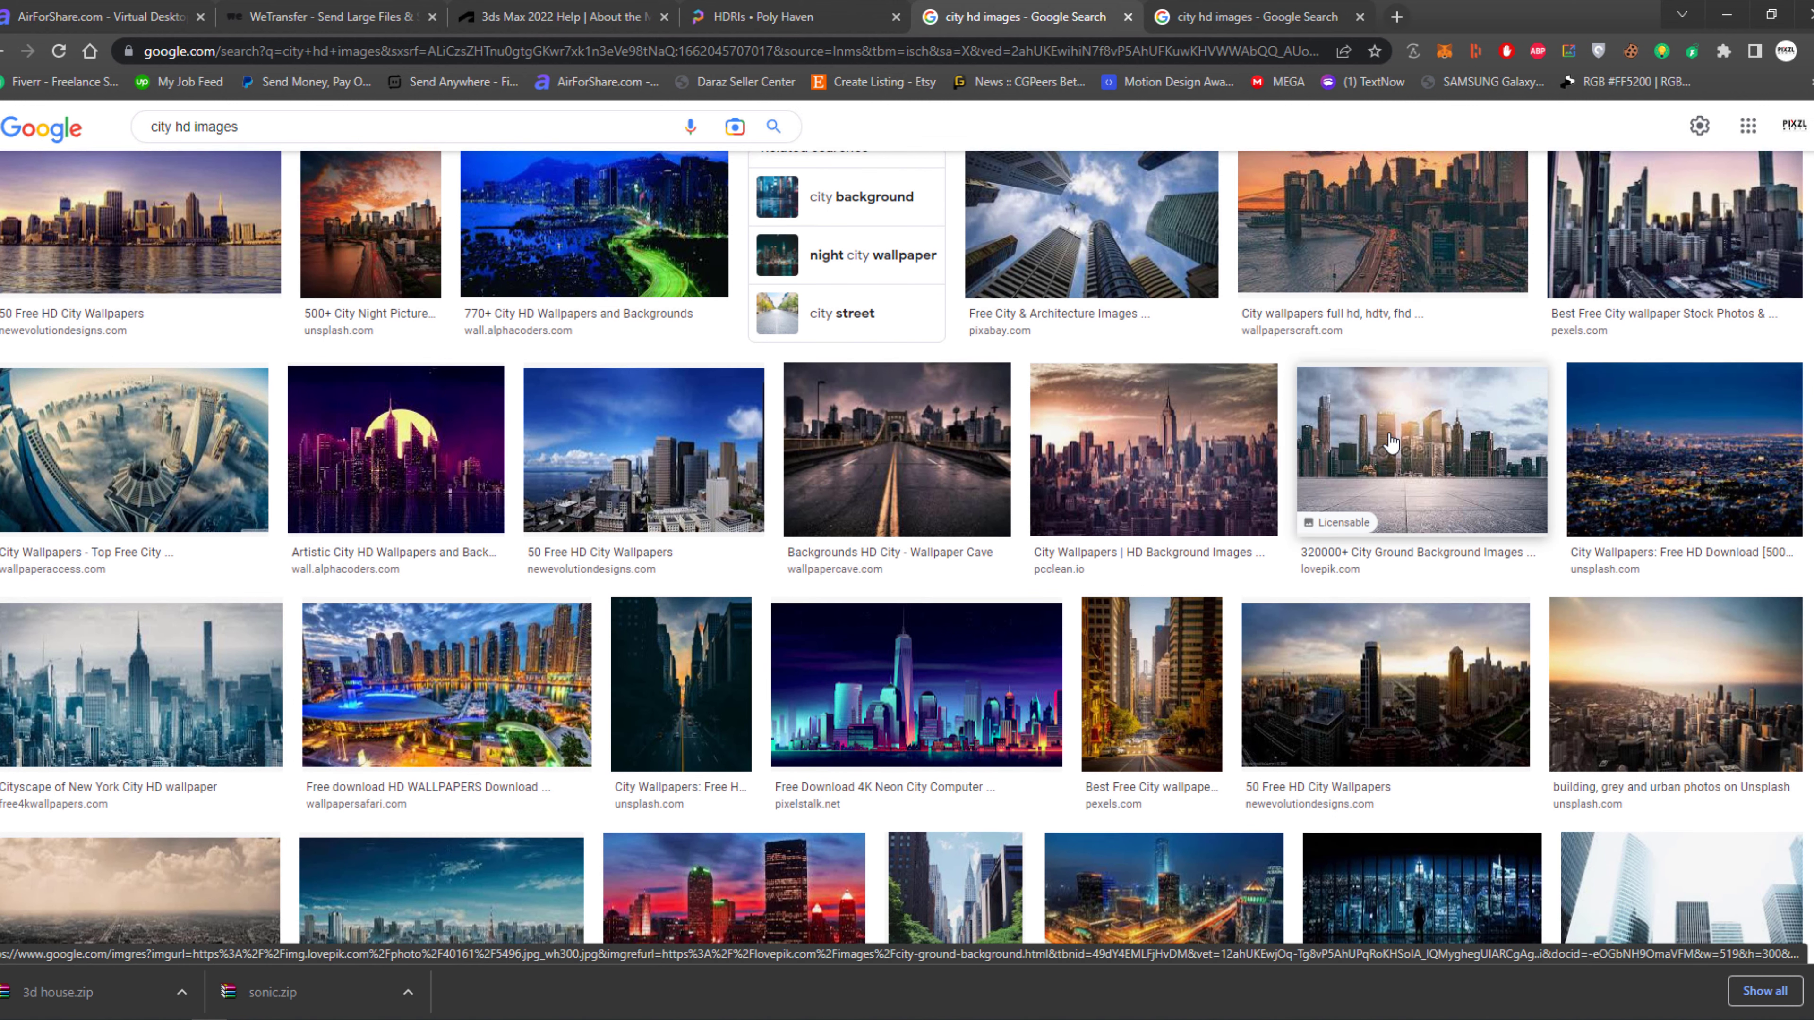
scroll(1392, 444, down, 1)
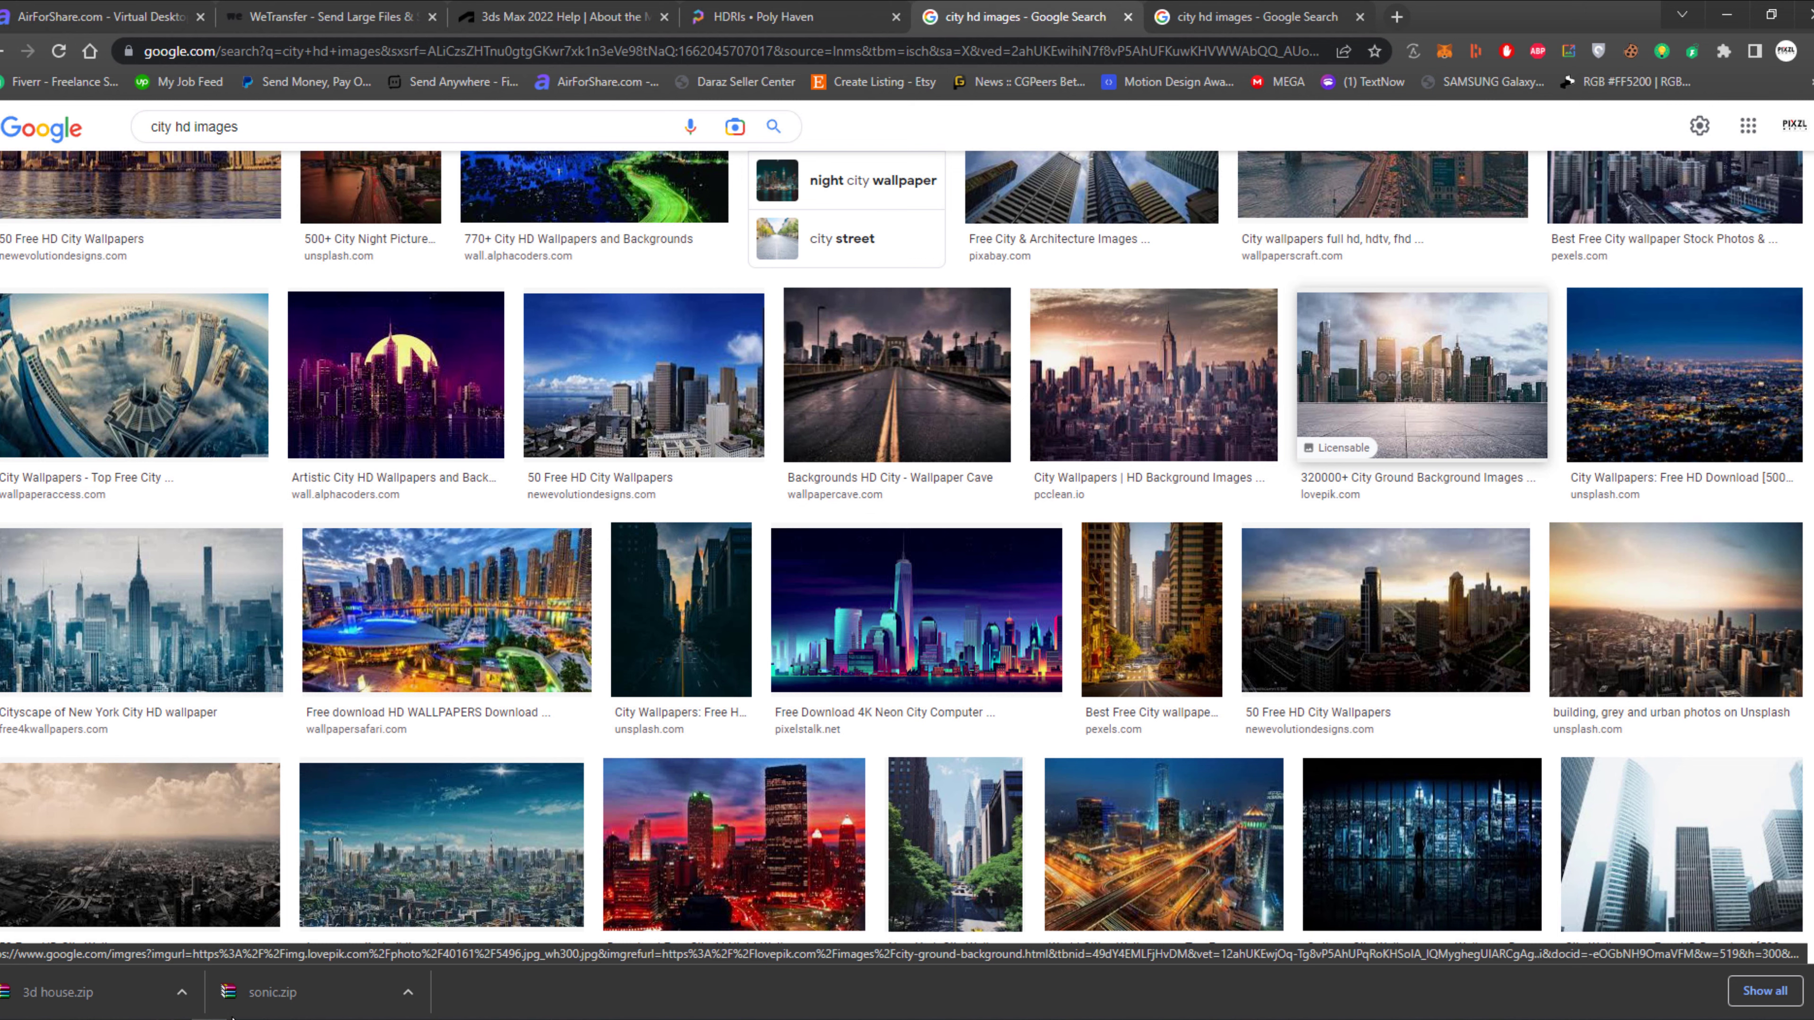
Open the Japanese city landscape and the sepia aerial cityscape in new tabs, and view the sepia one.
click(510, 955)
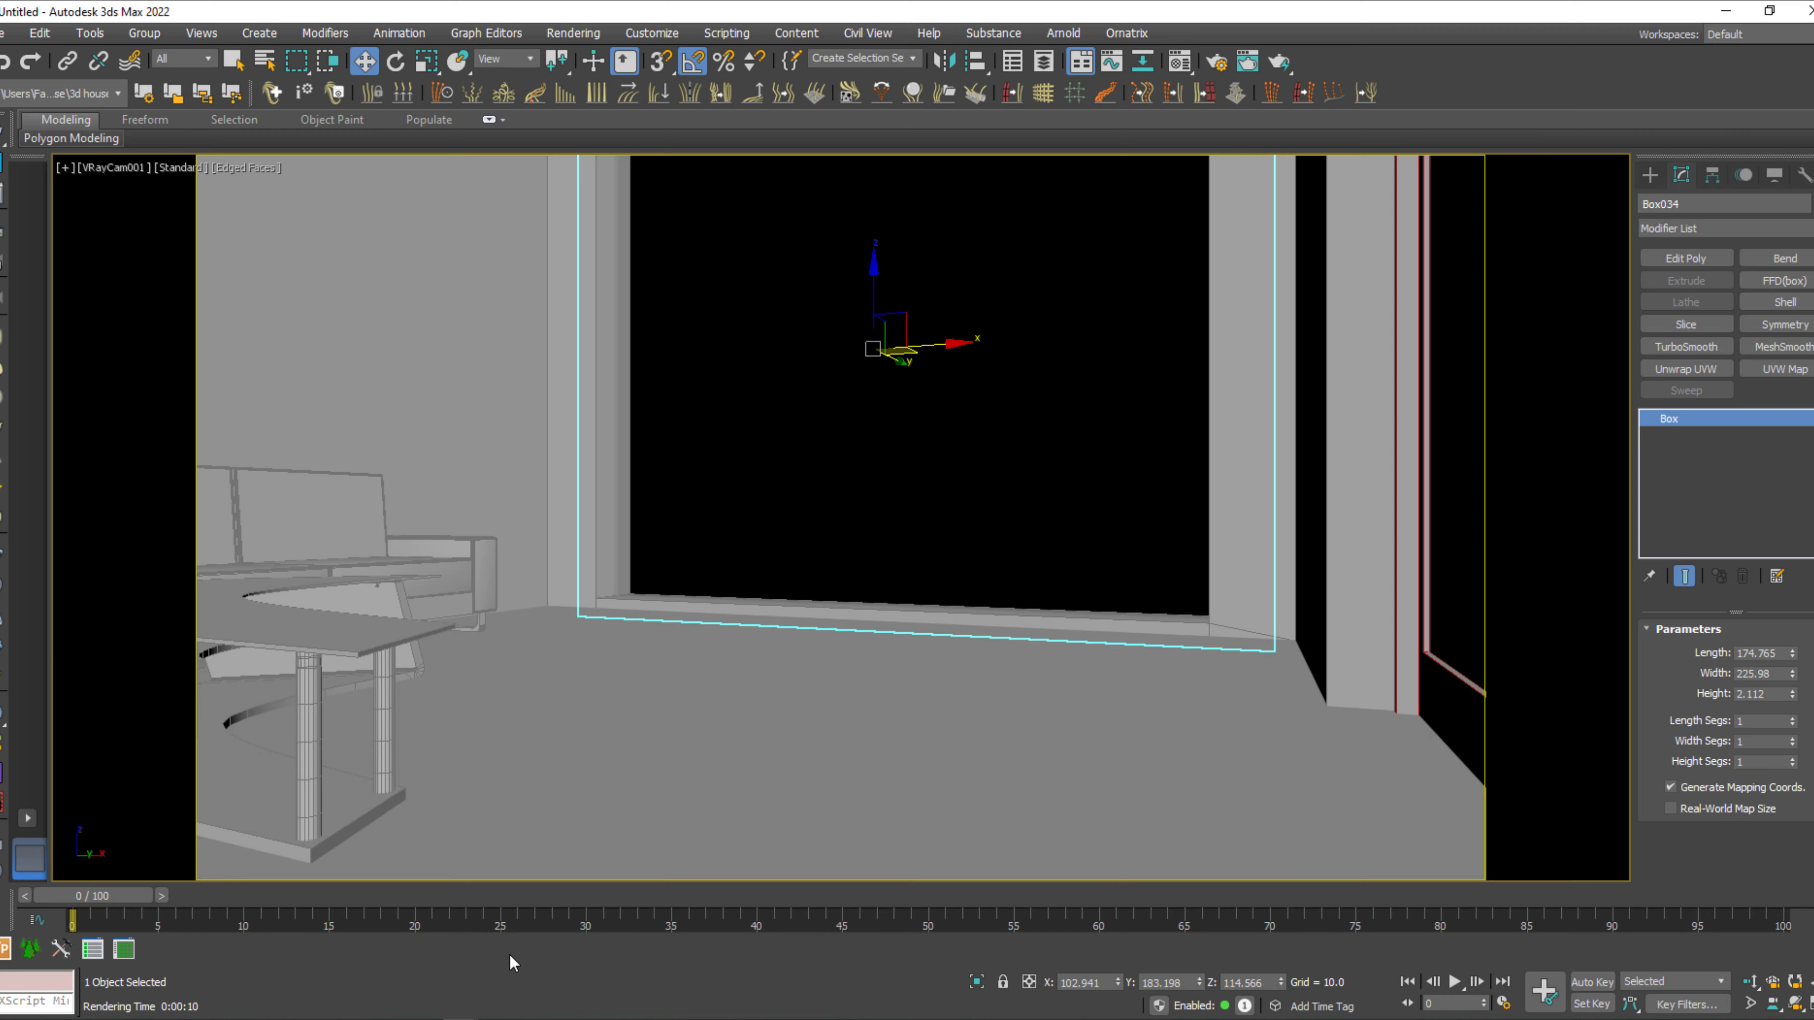
click(1, 197)
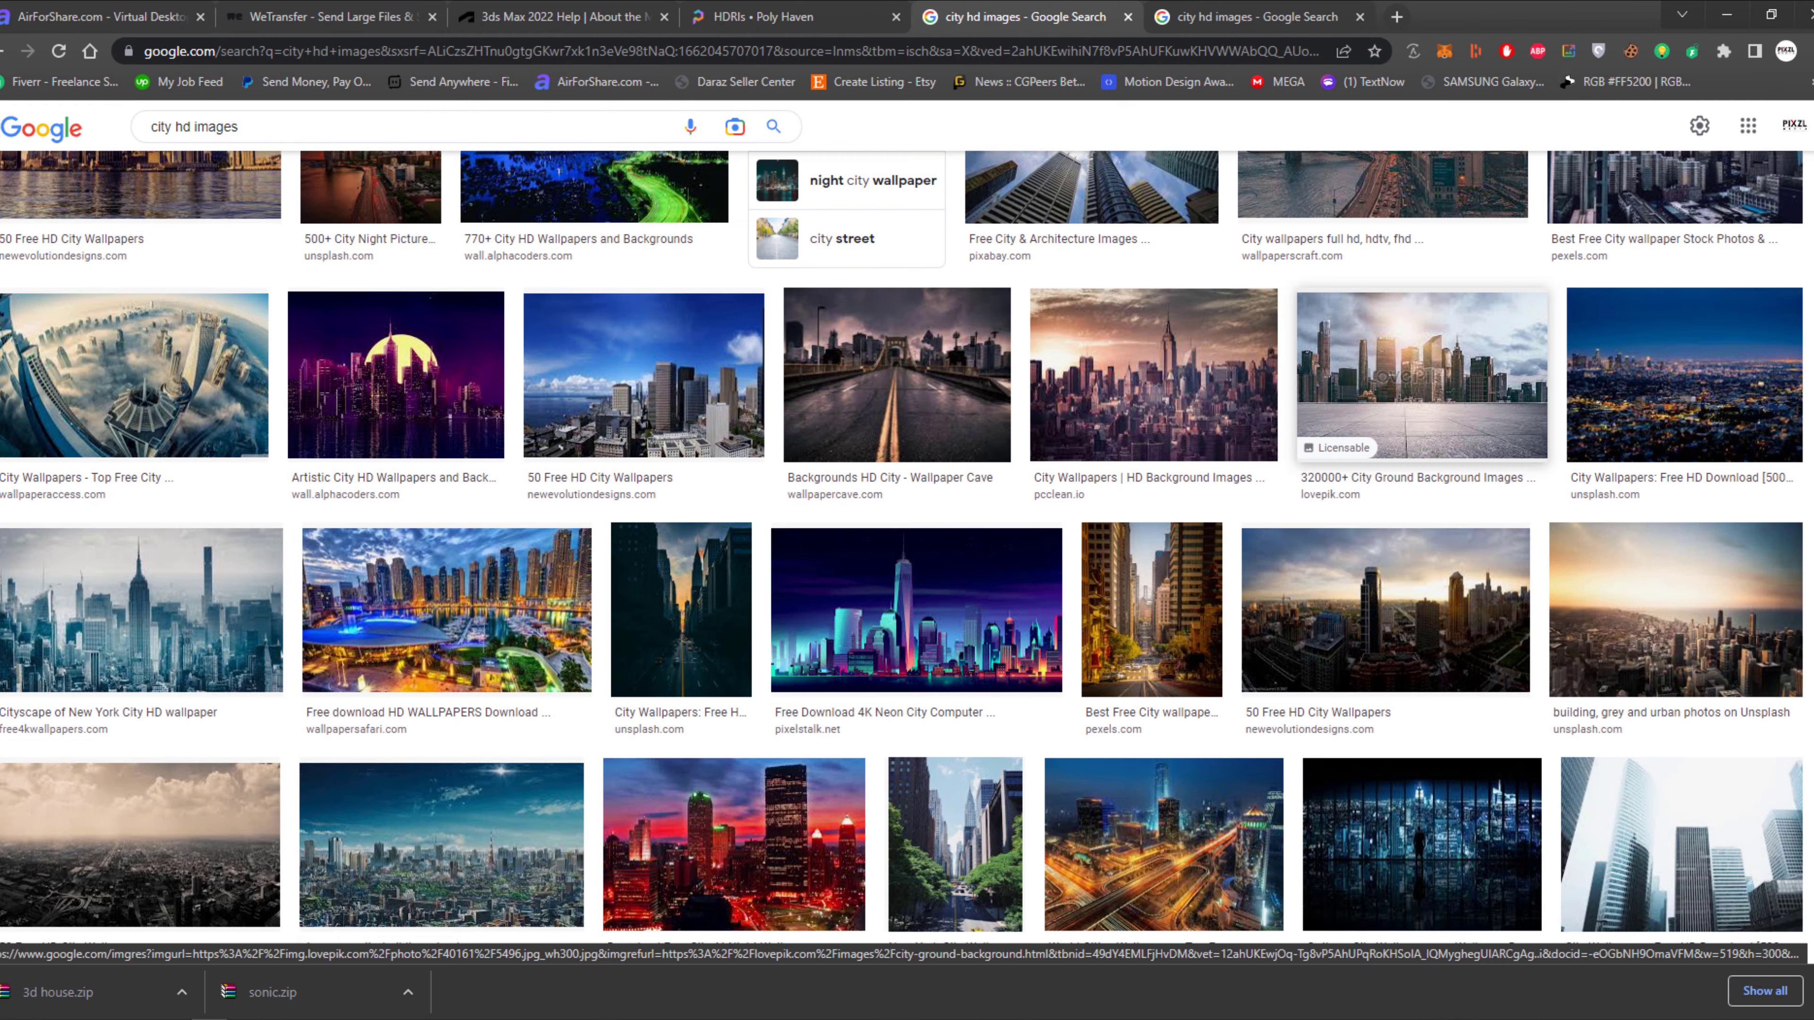
scroll(944, 505, down, 3)
scroll(945, 506, down, 2)
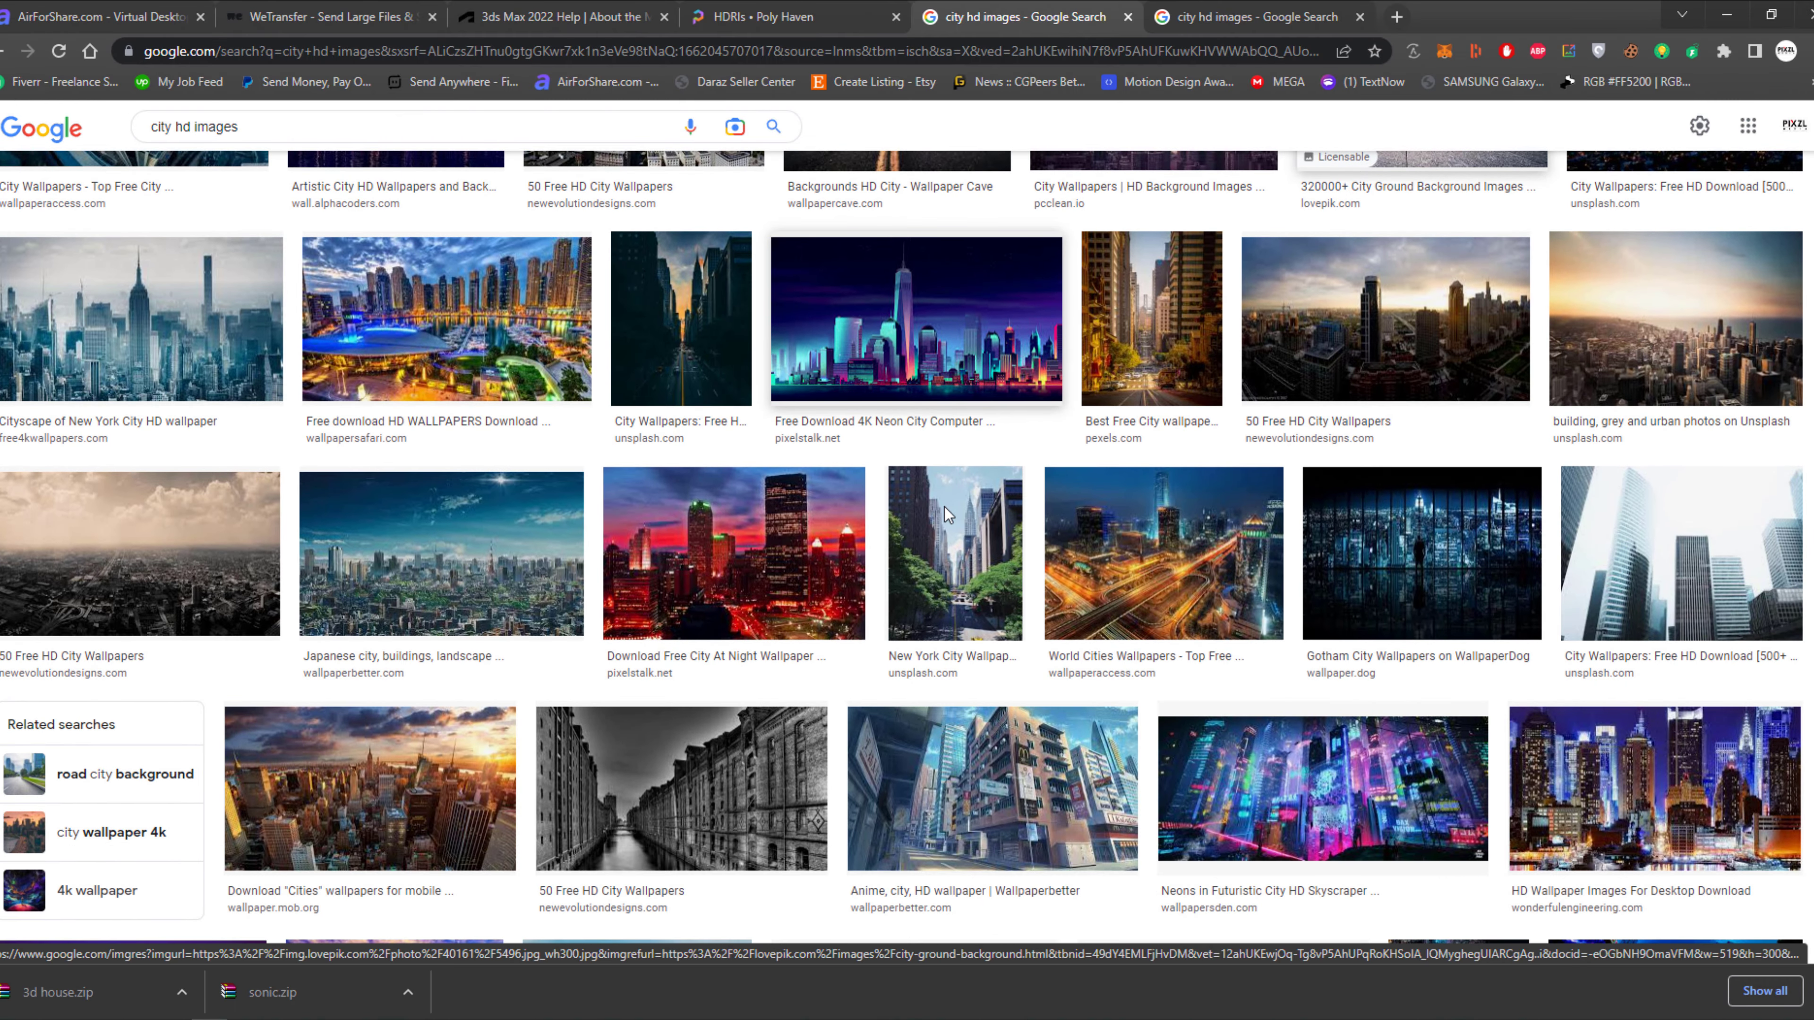
middle_click(464, 546)
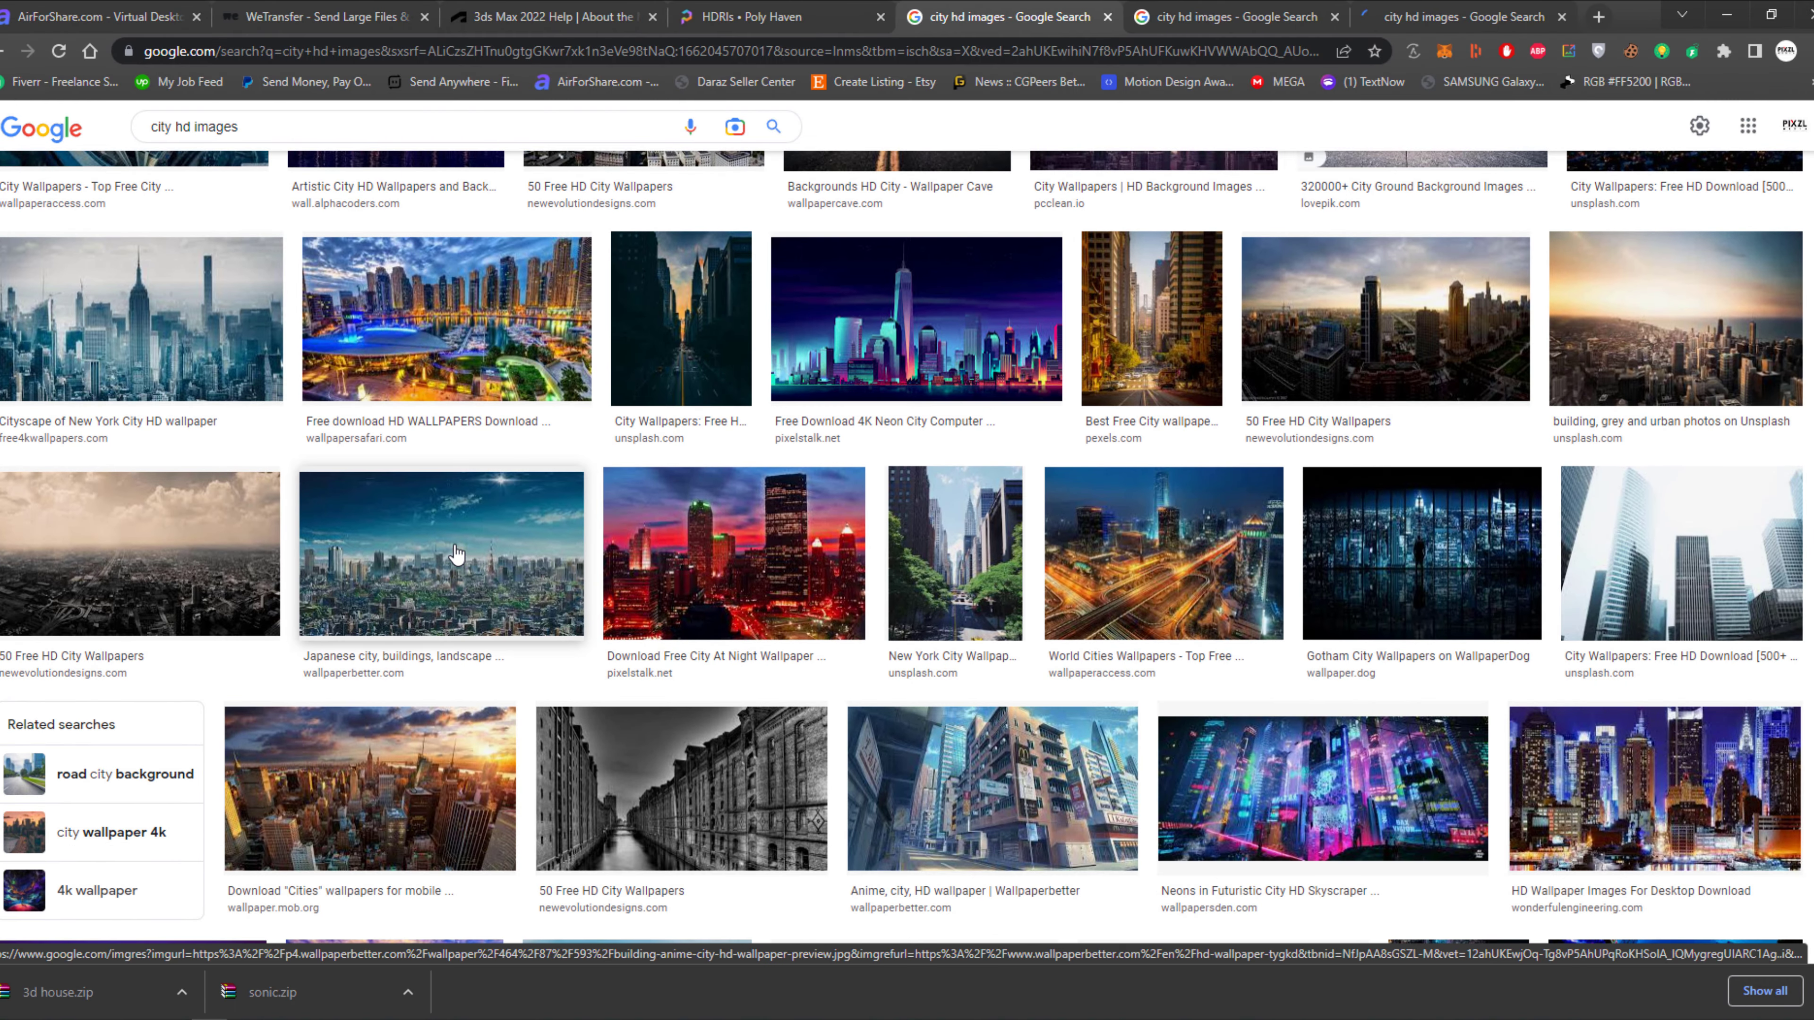
middle_click(206, 573)
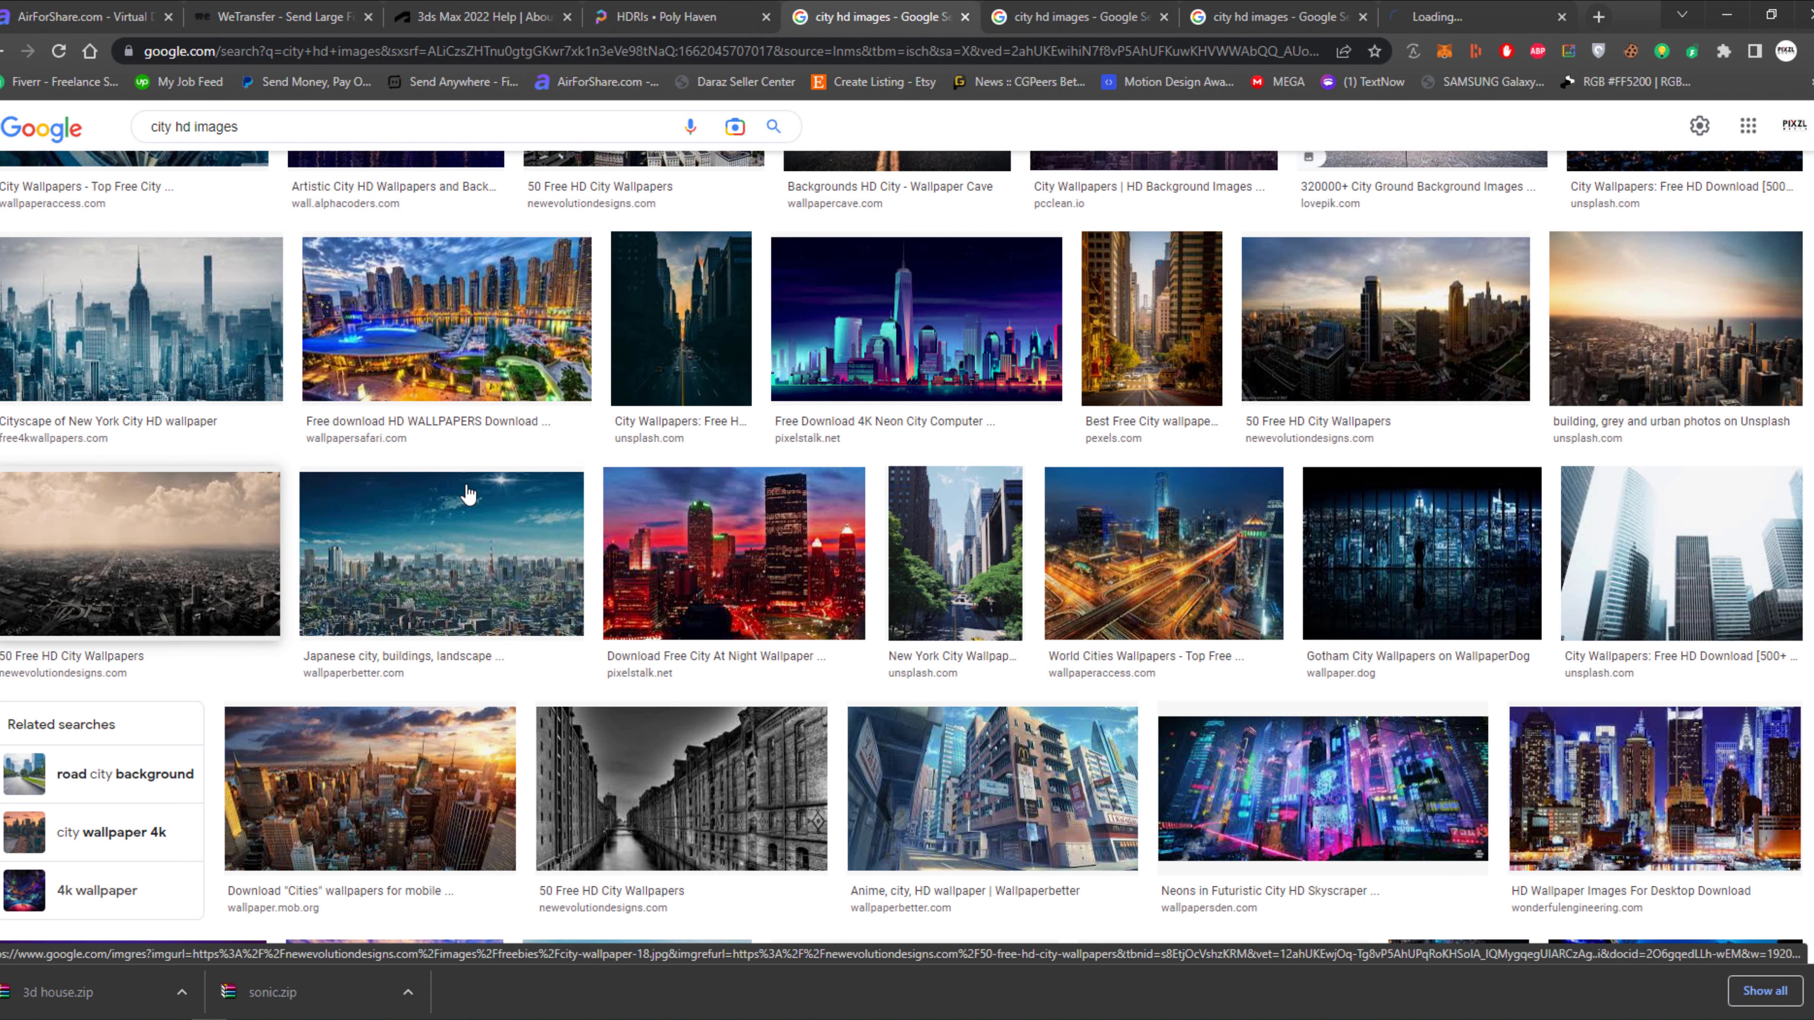
click(1451, 10)
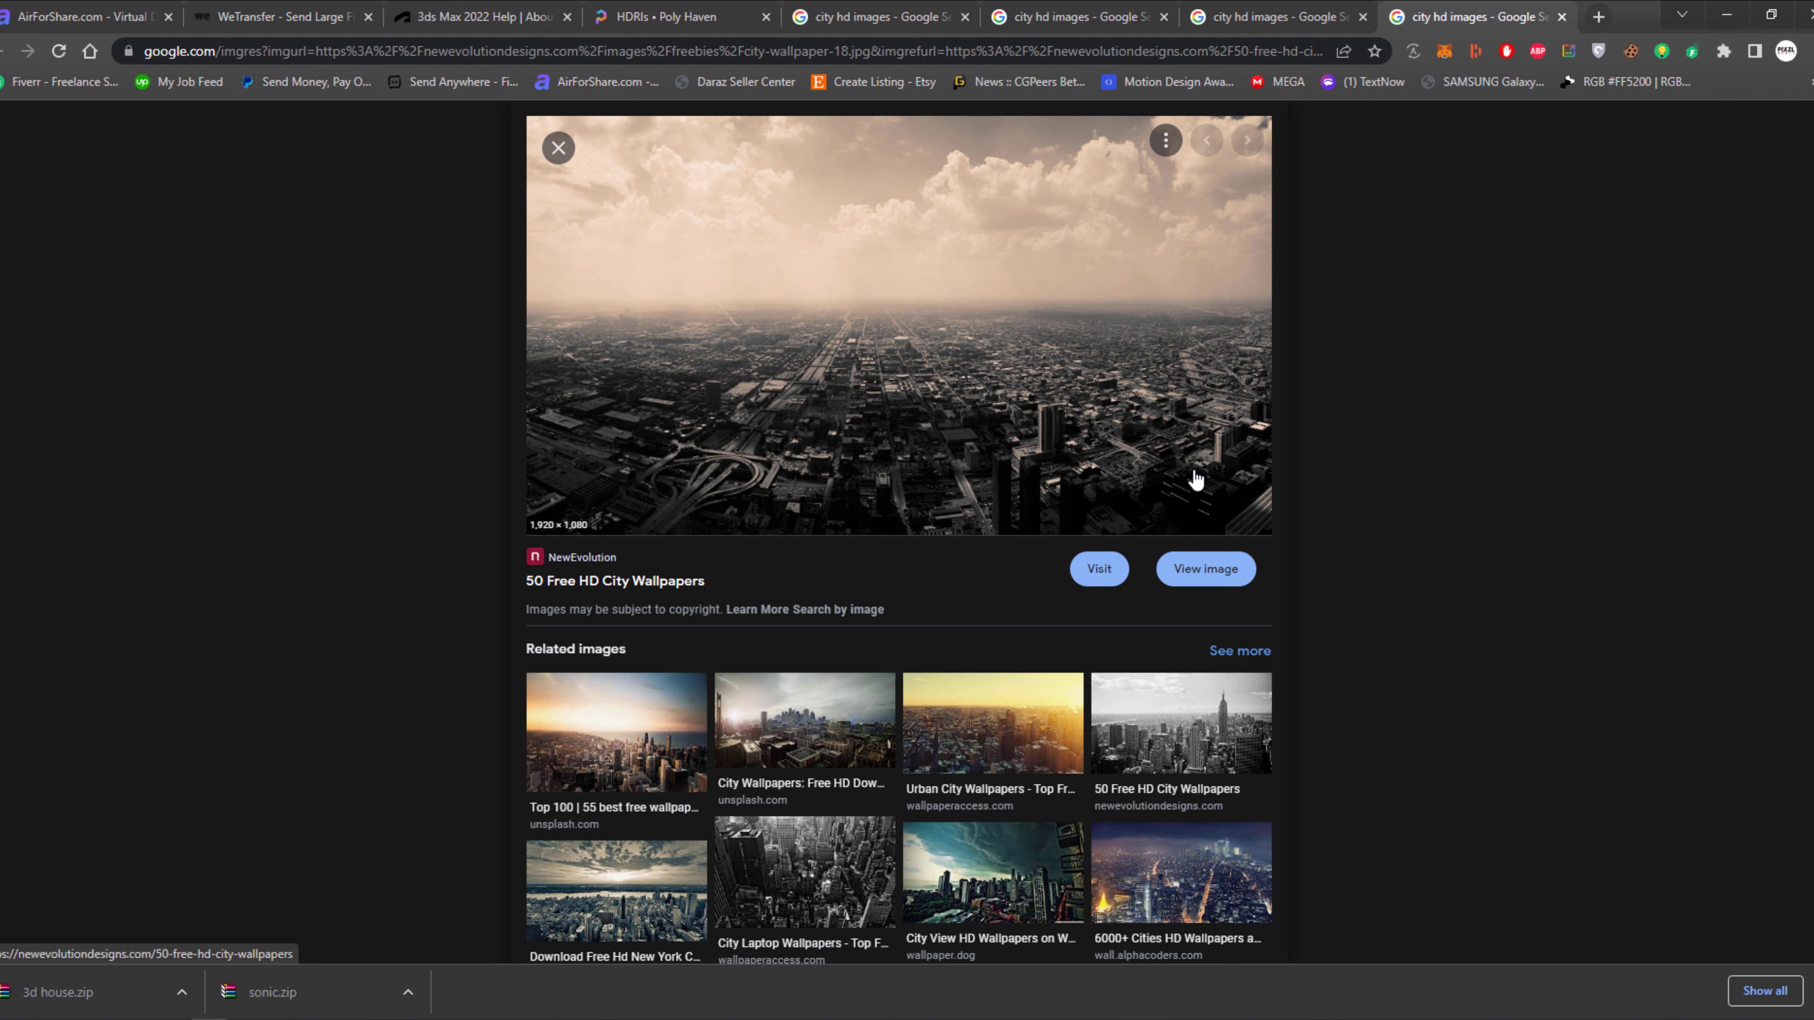
Switch to 3ds Max, close the frame buffer, and set the top view's background to the customized user interface solid color.
click(582, 932)
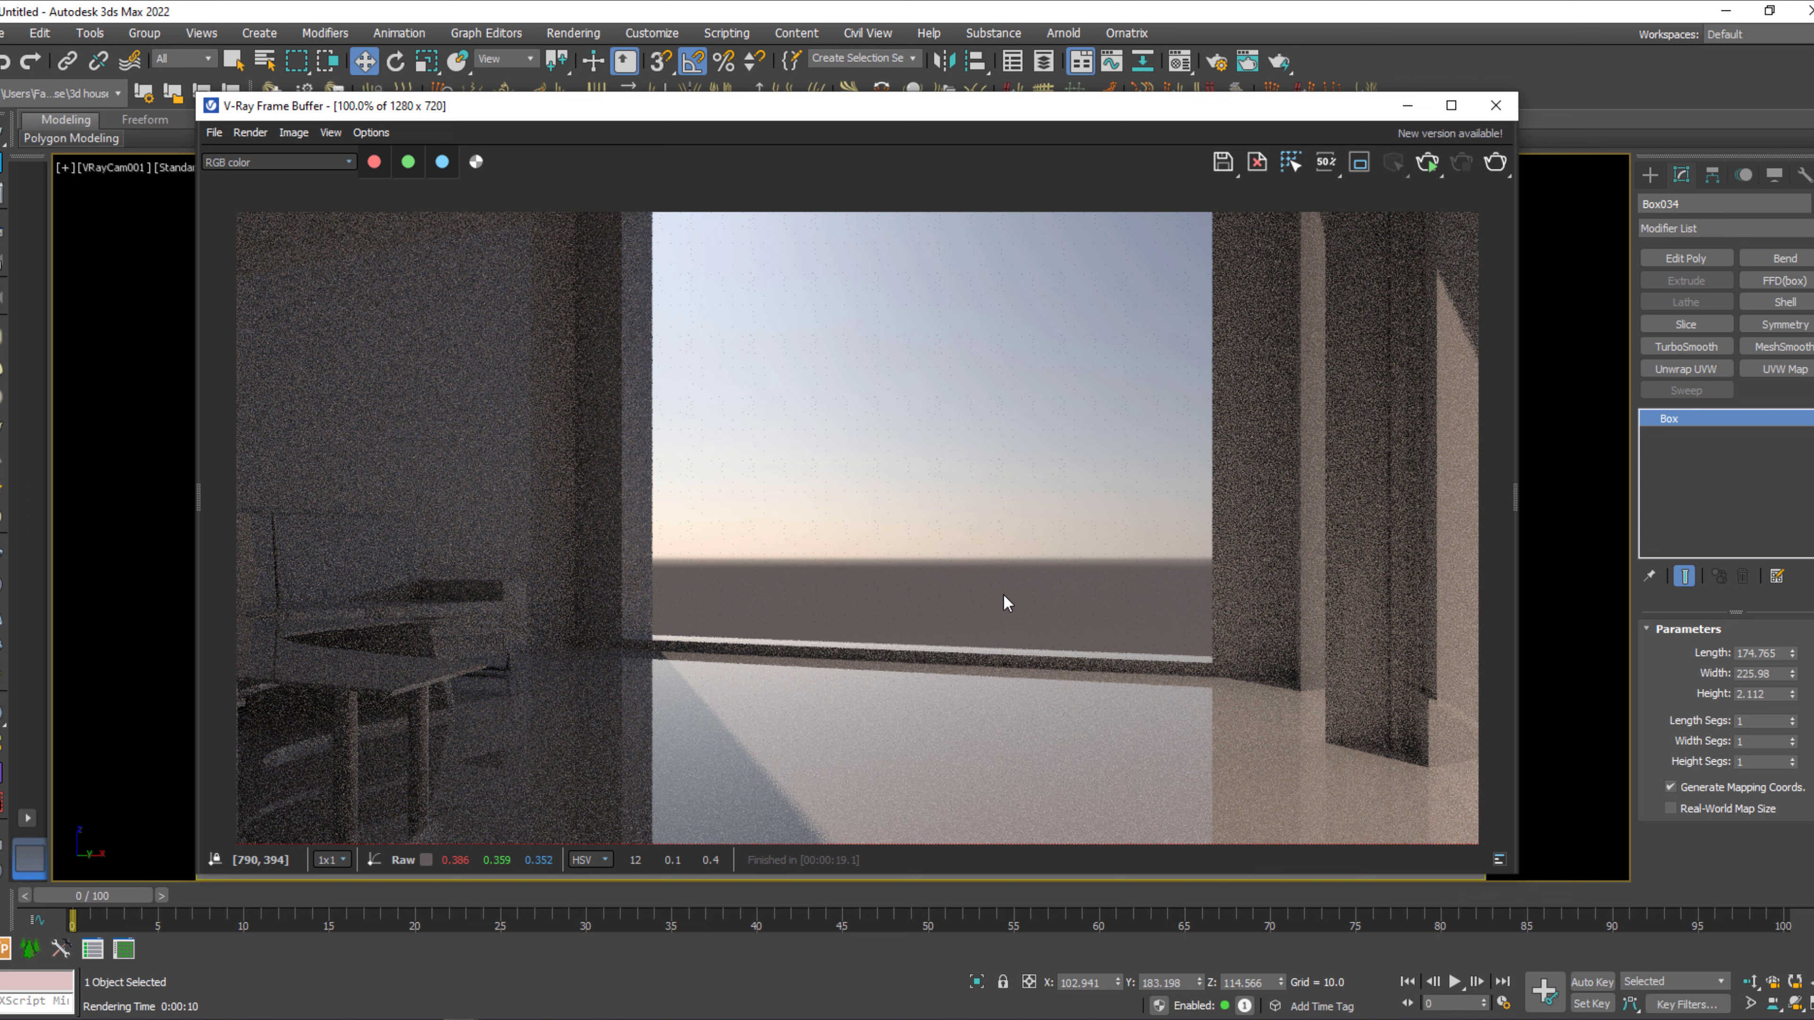
click(1500, 107)
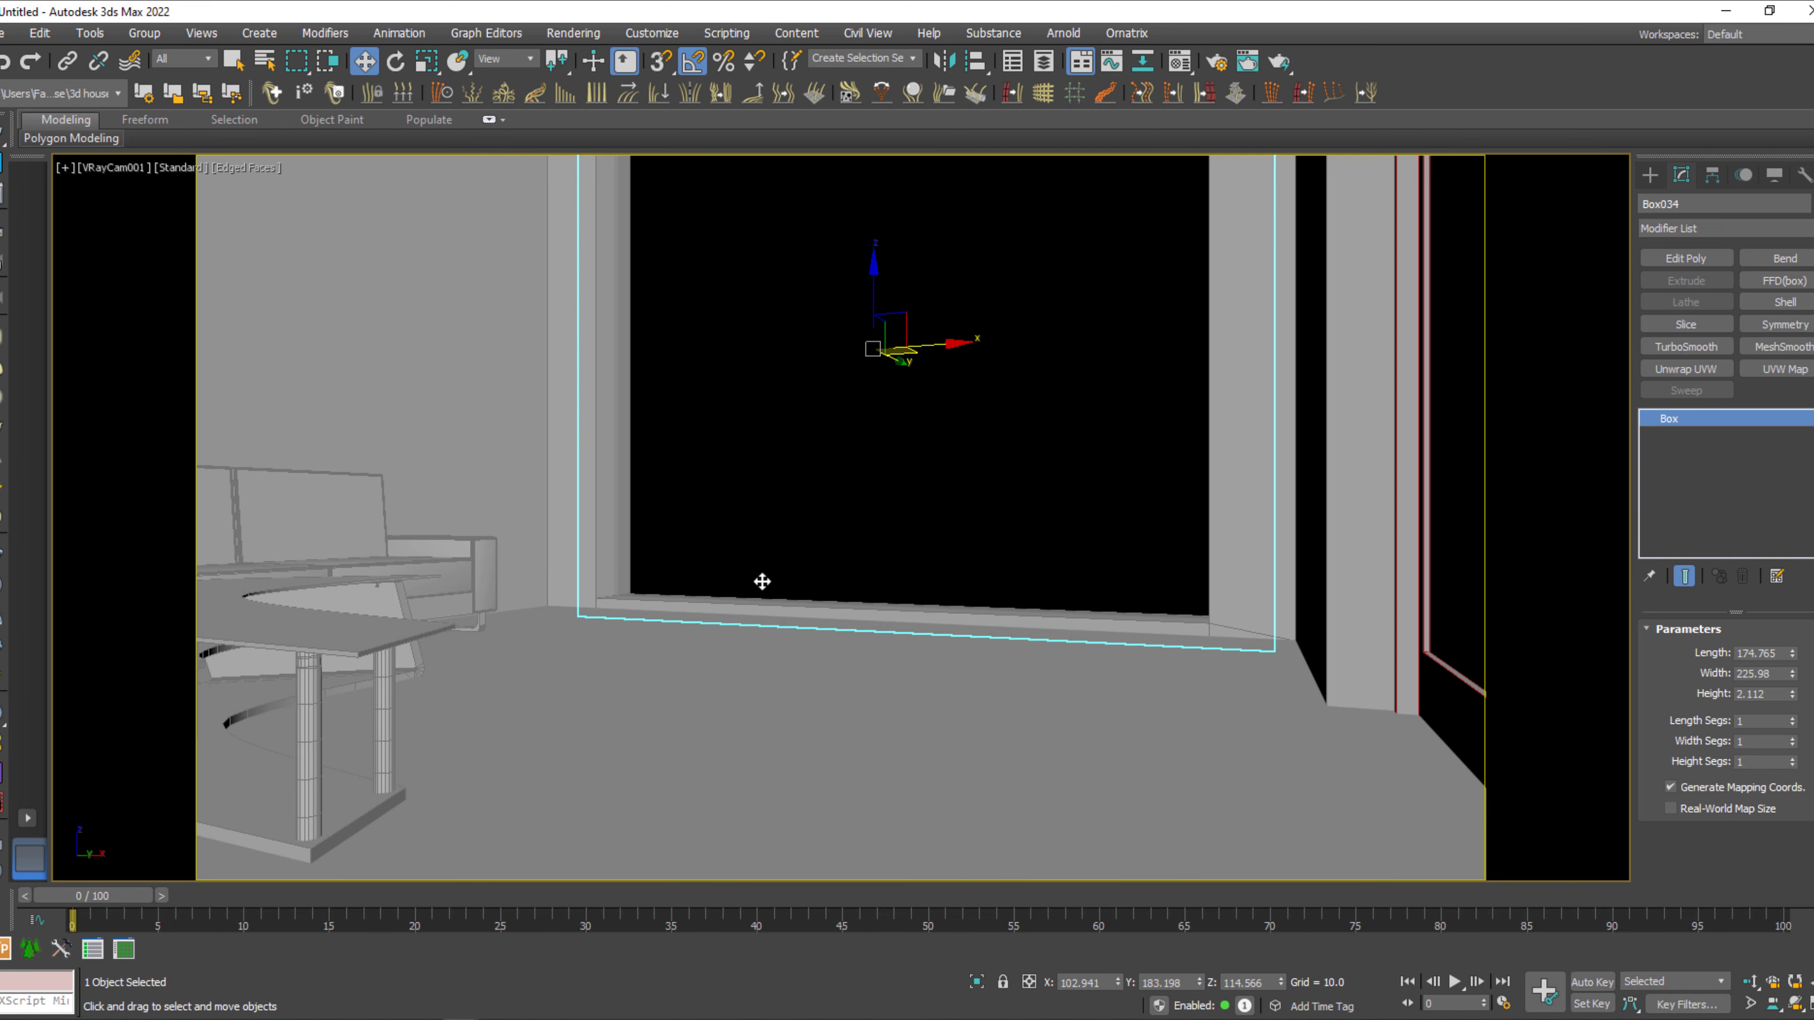
key(t)
scroll(912, 632, down, 6)
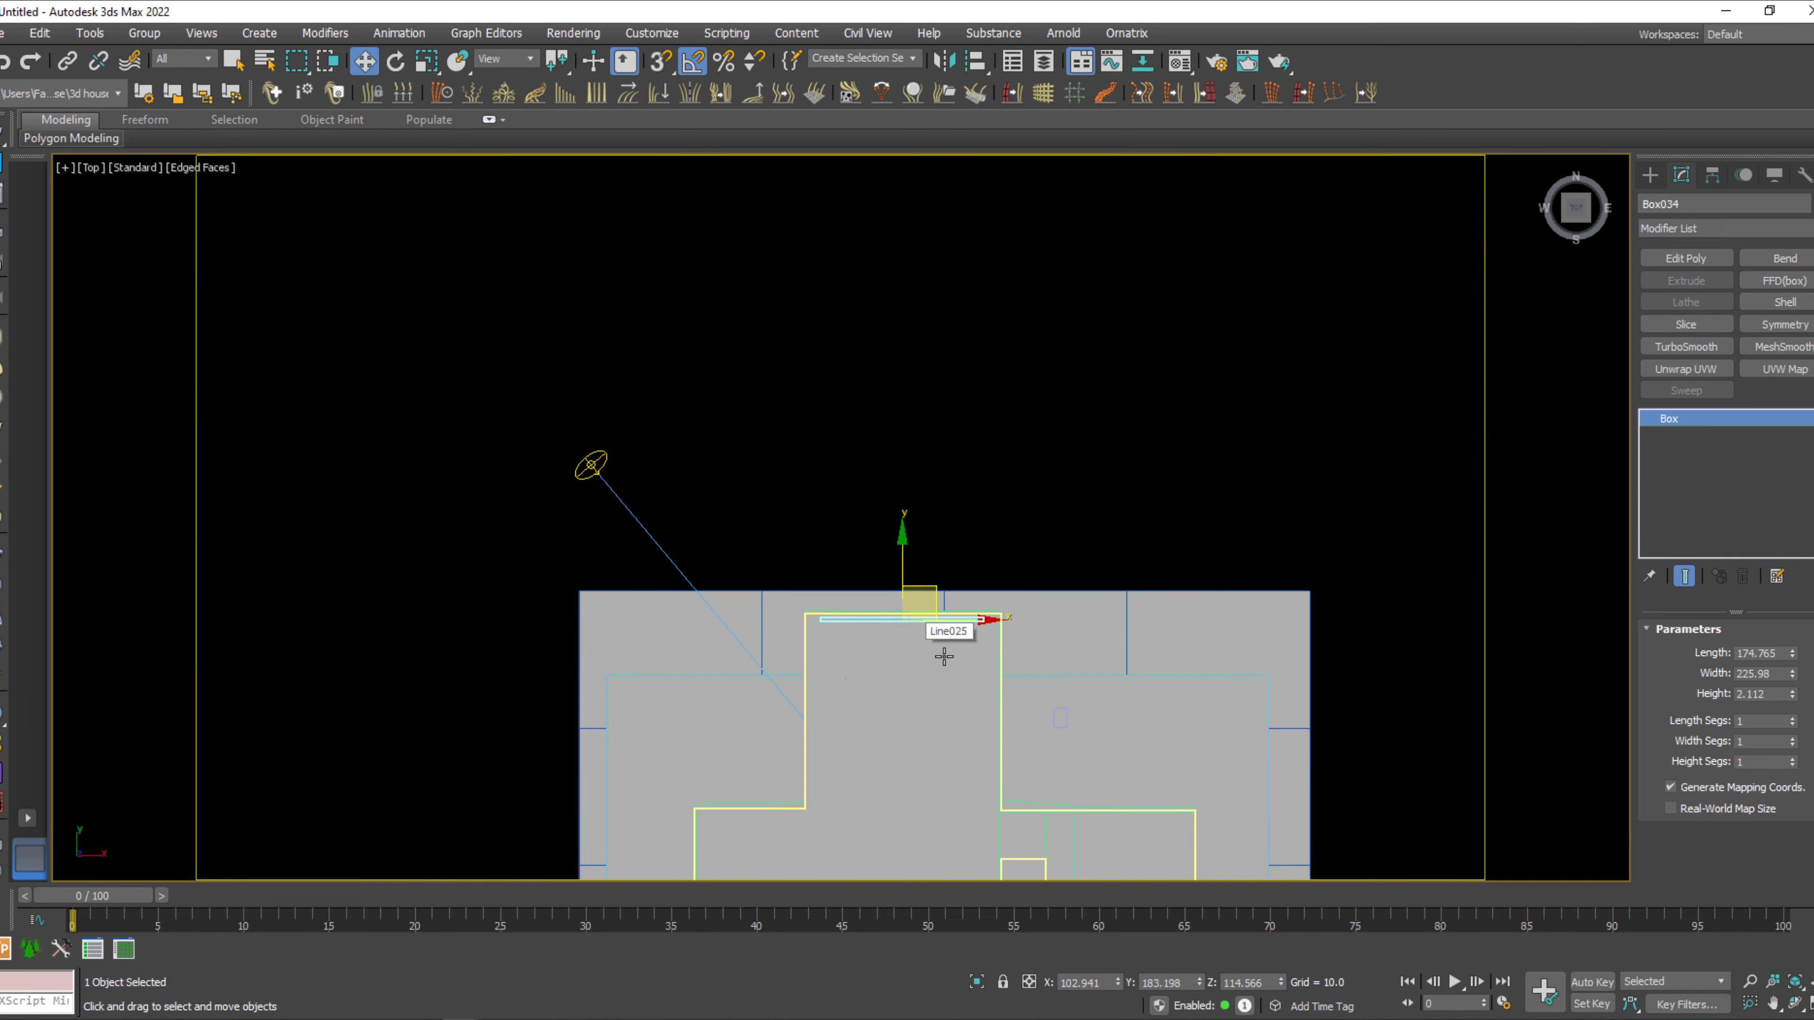
middle_drag(944, 657, 963, 406)
key(alt+b)
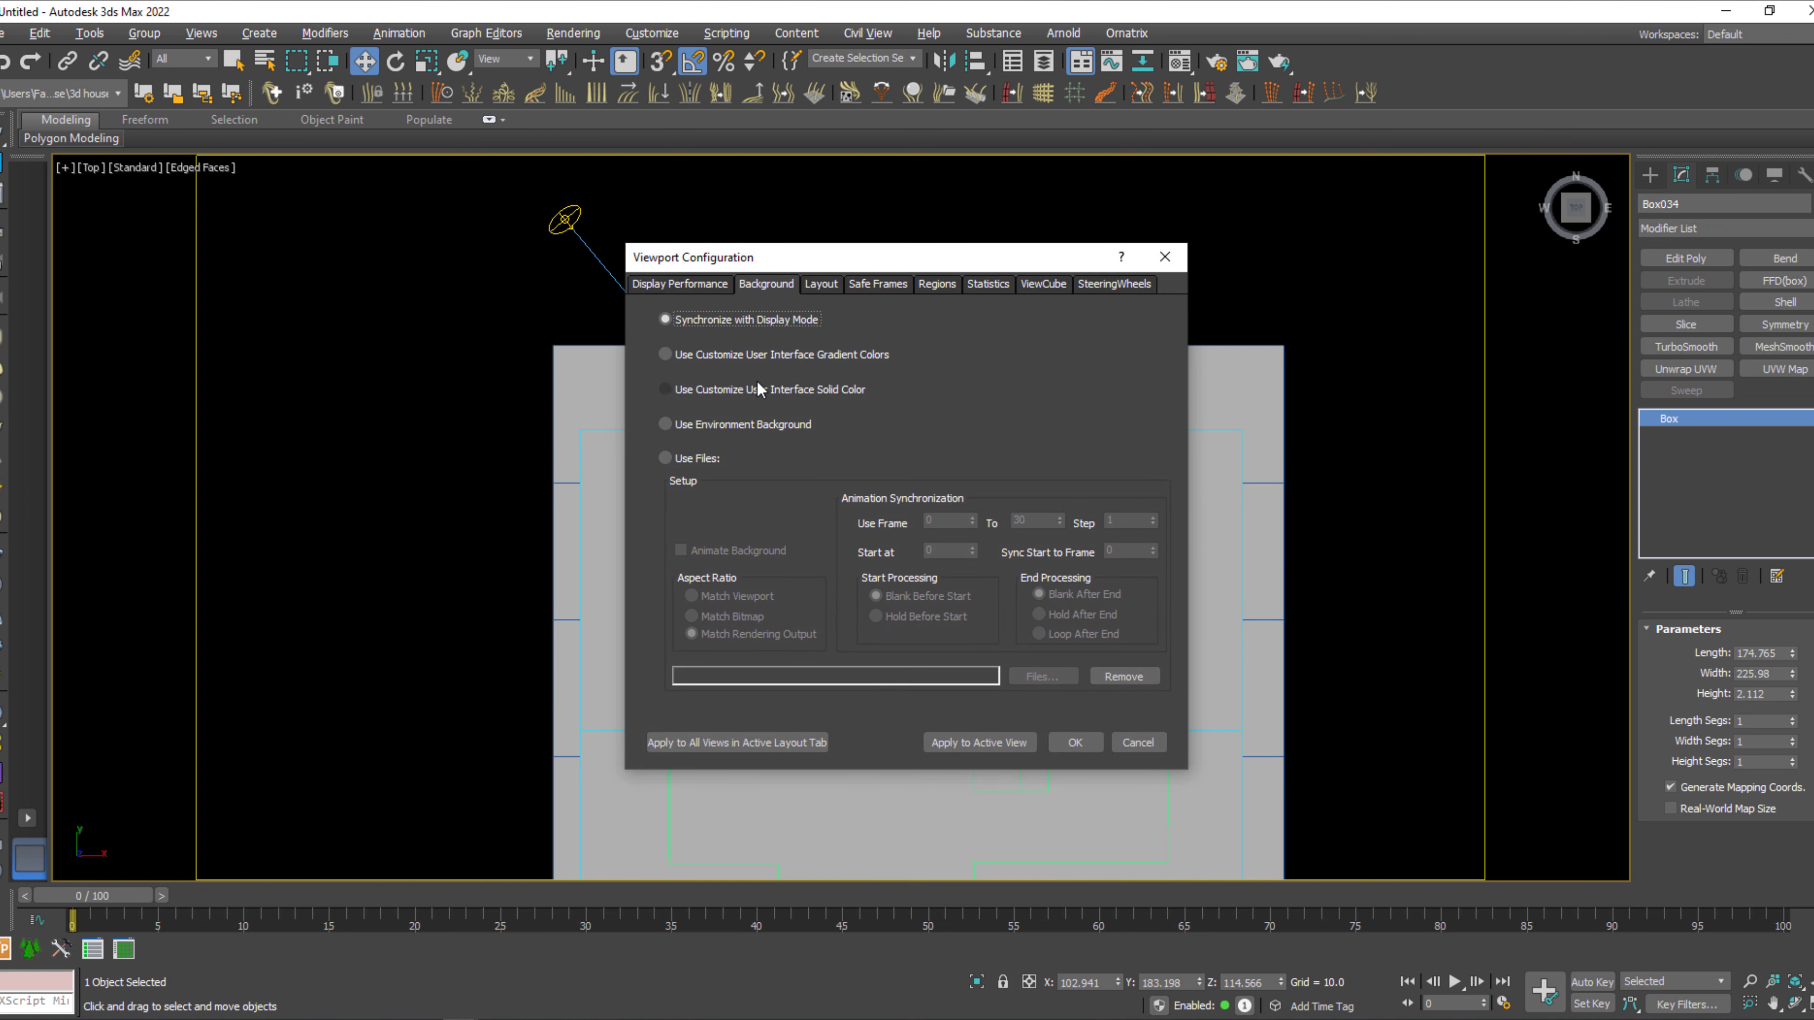
click(758, 389)
click(959, 749)
click(1075, 743)
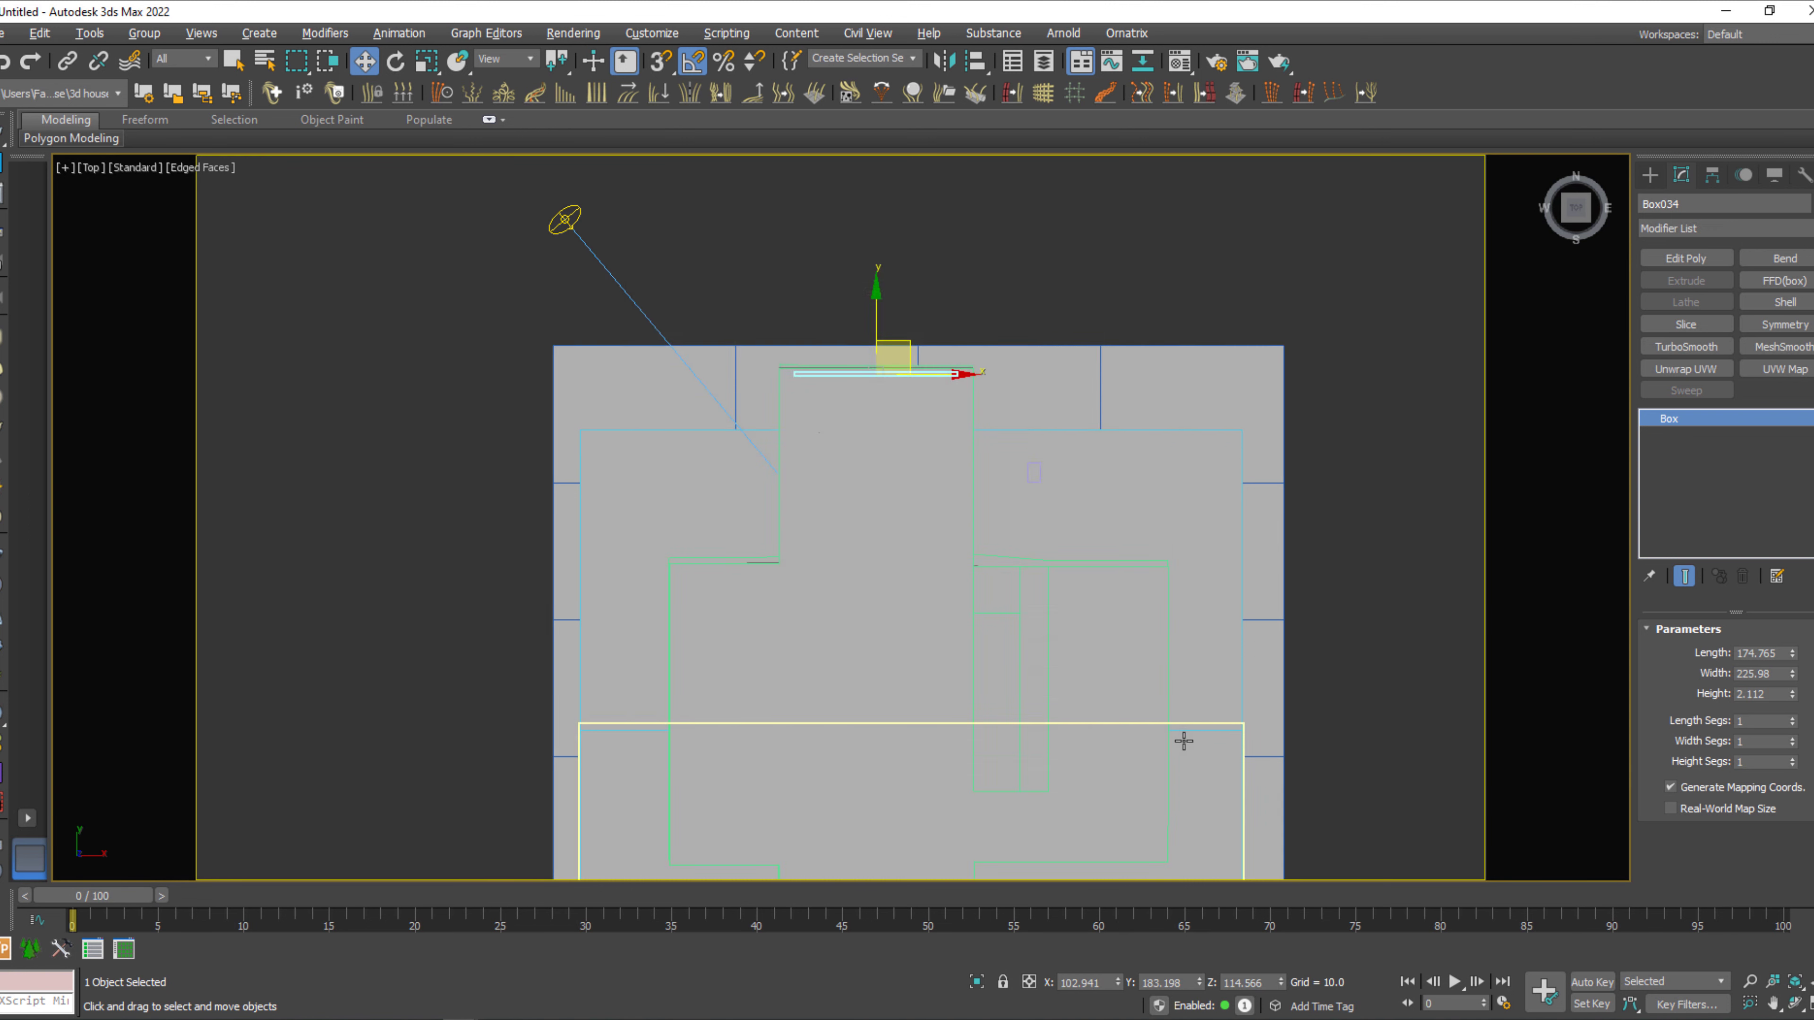
Place a VRayPlane on the open ground beside the house in the top view.
scroll(554, 460, down, 3)
click(1598, 378)
click(1651, 175)
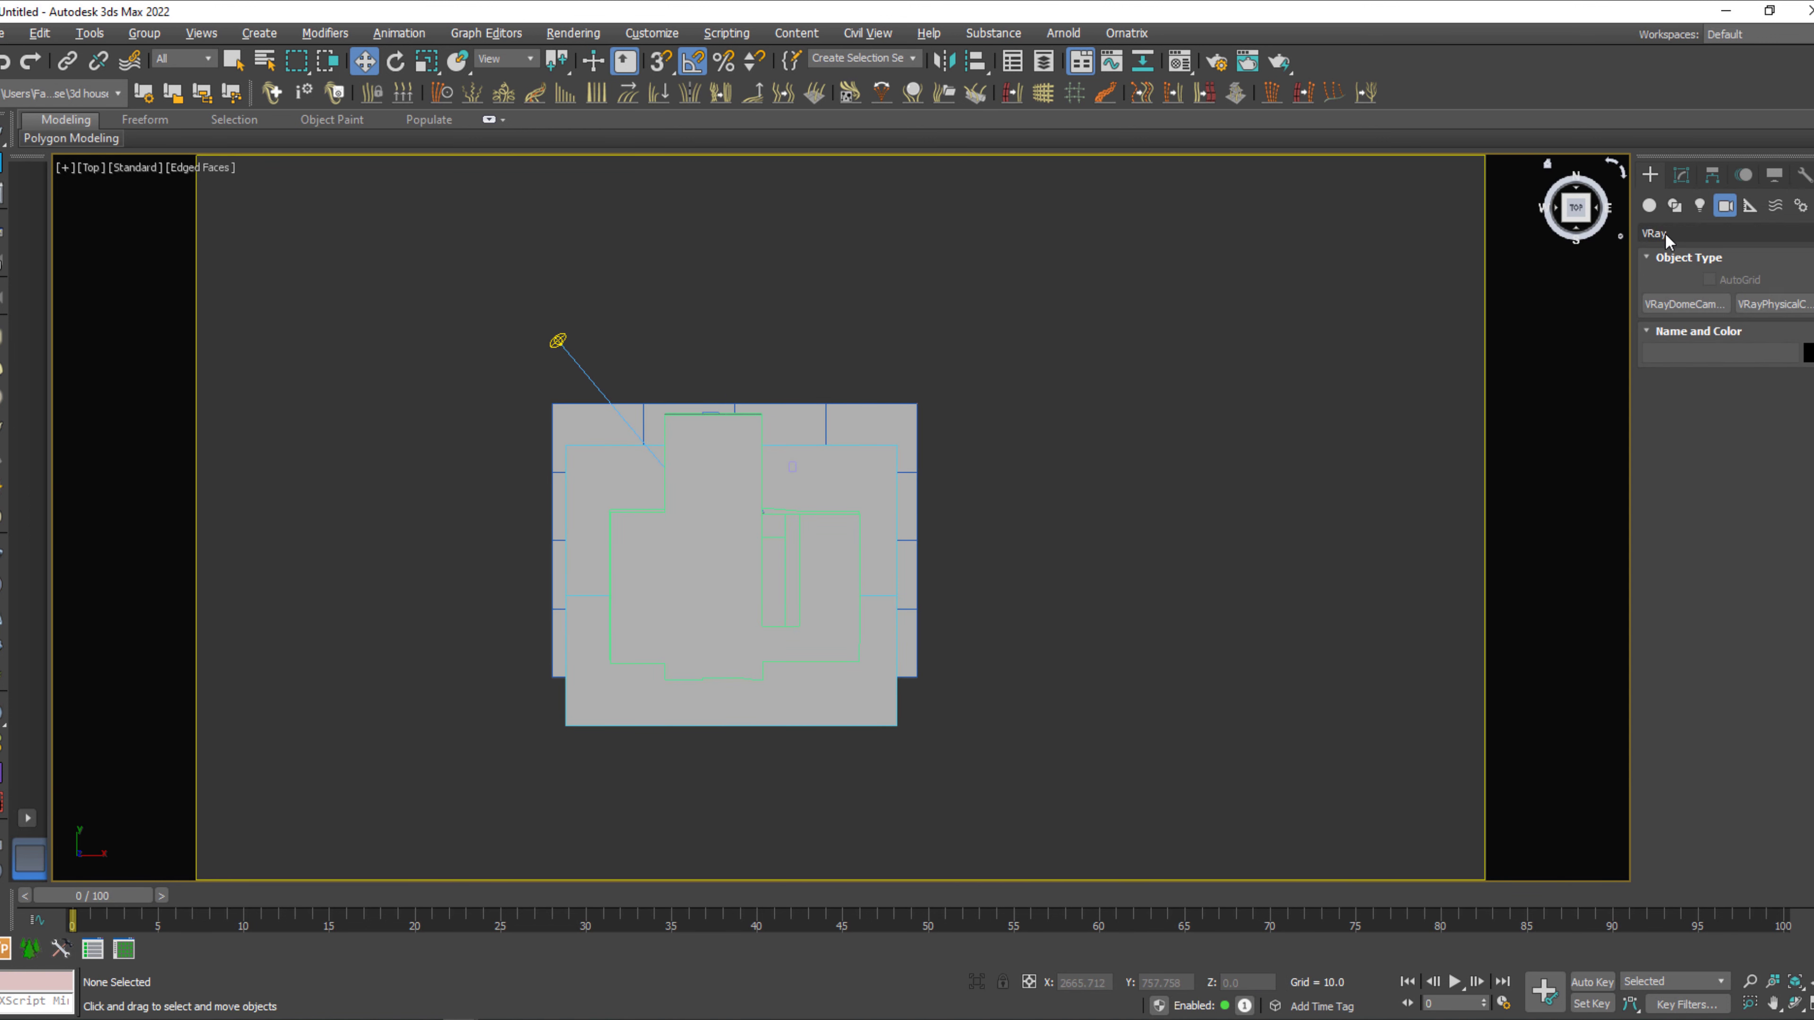
click(1651, 206)
click(1671, 234)
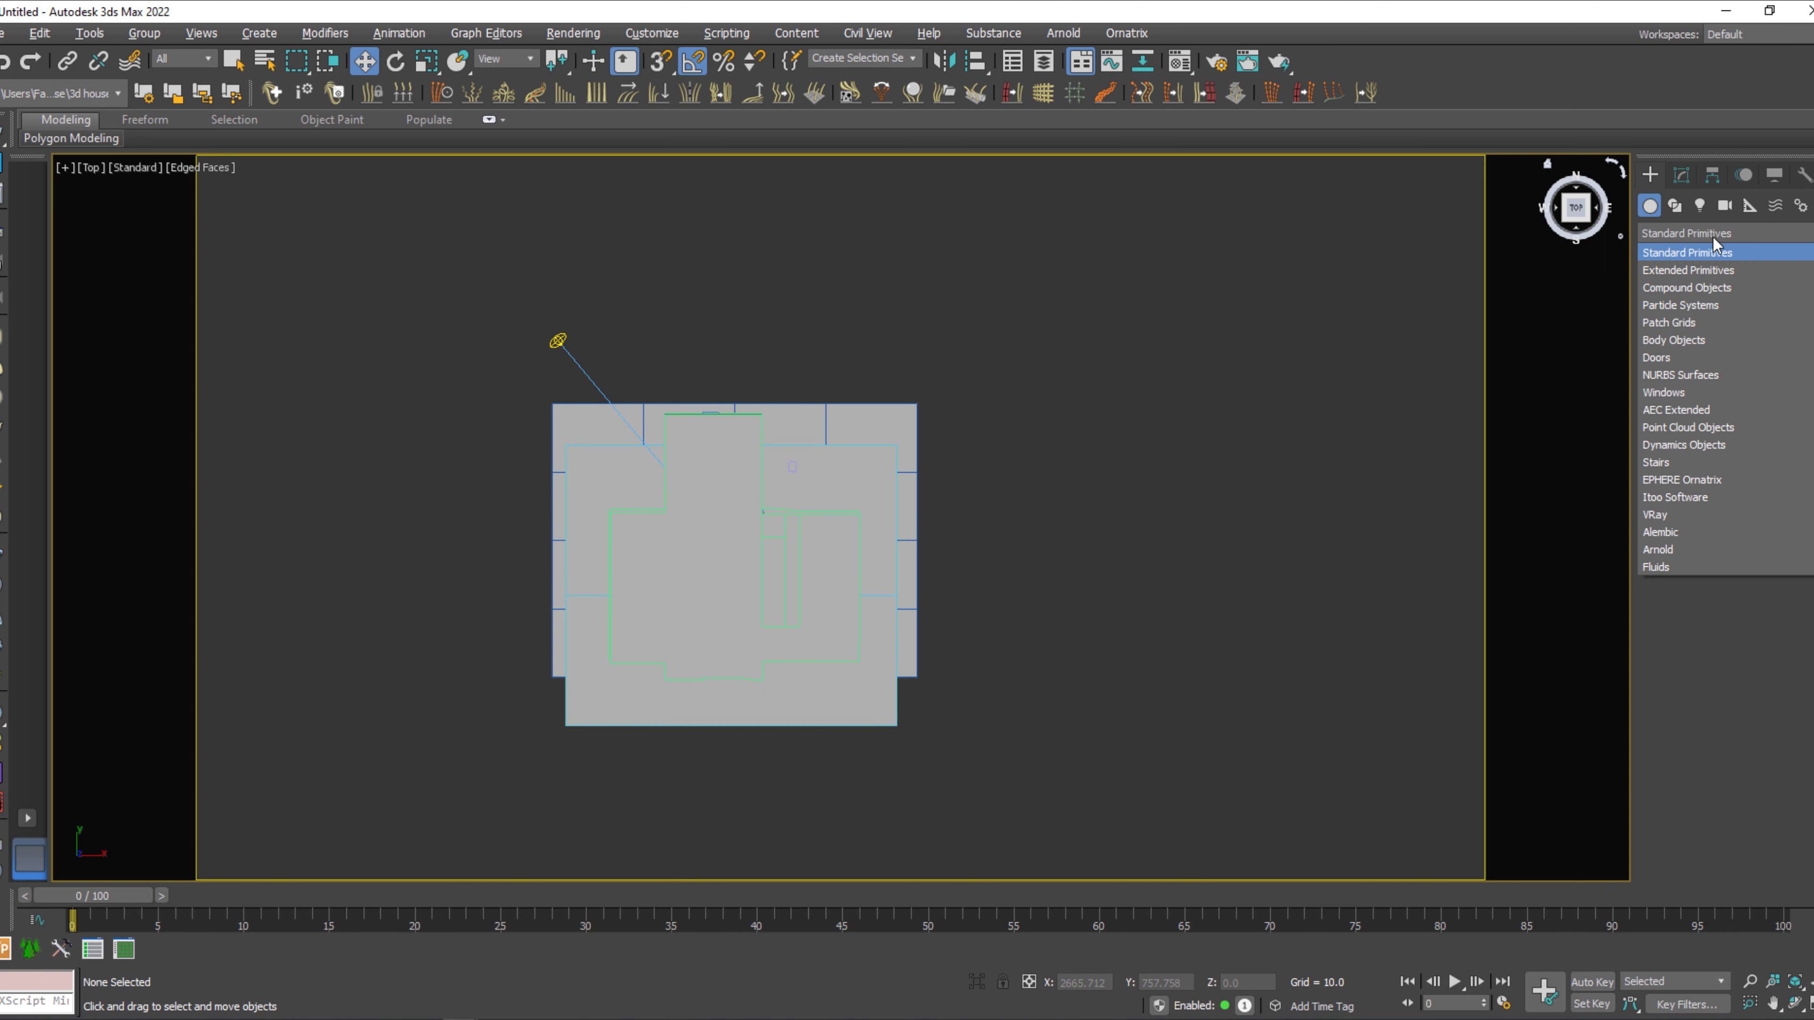
click(1703, 519)
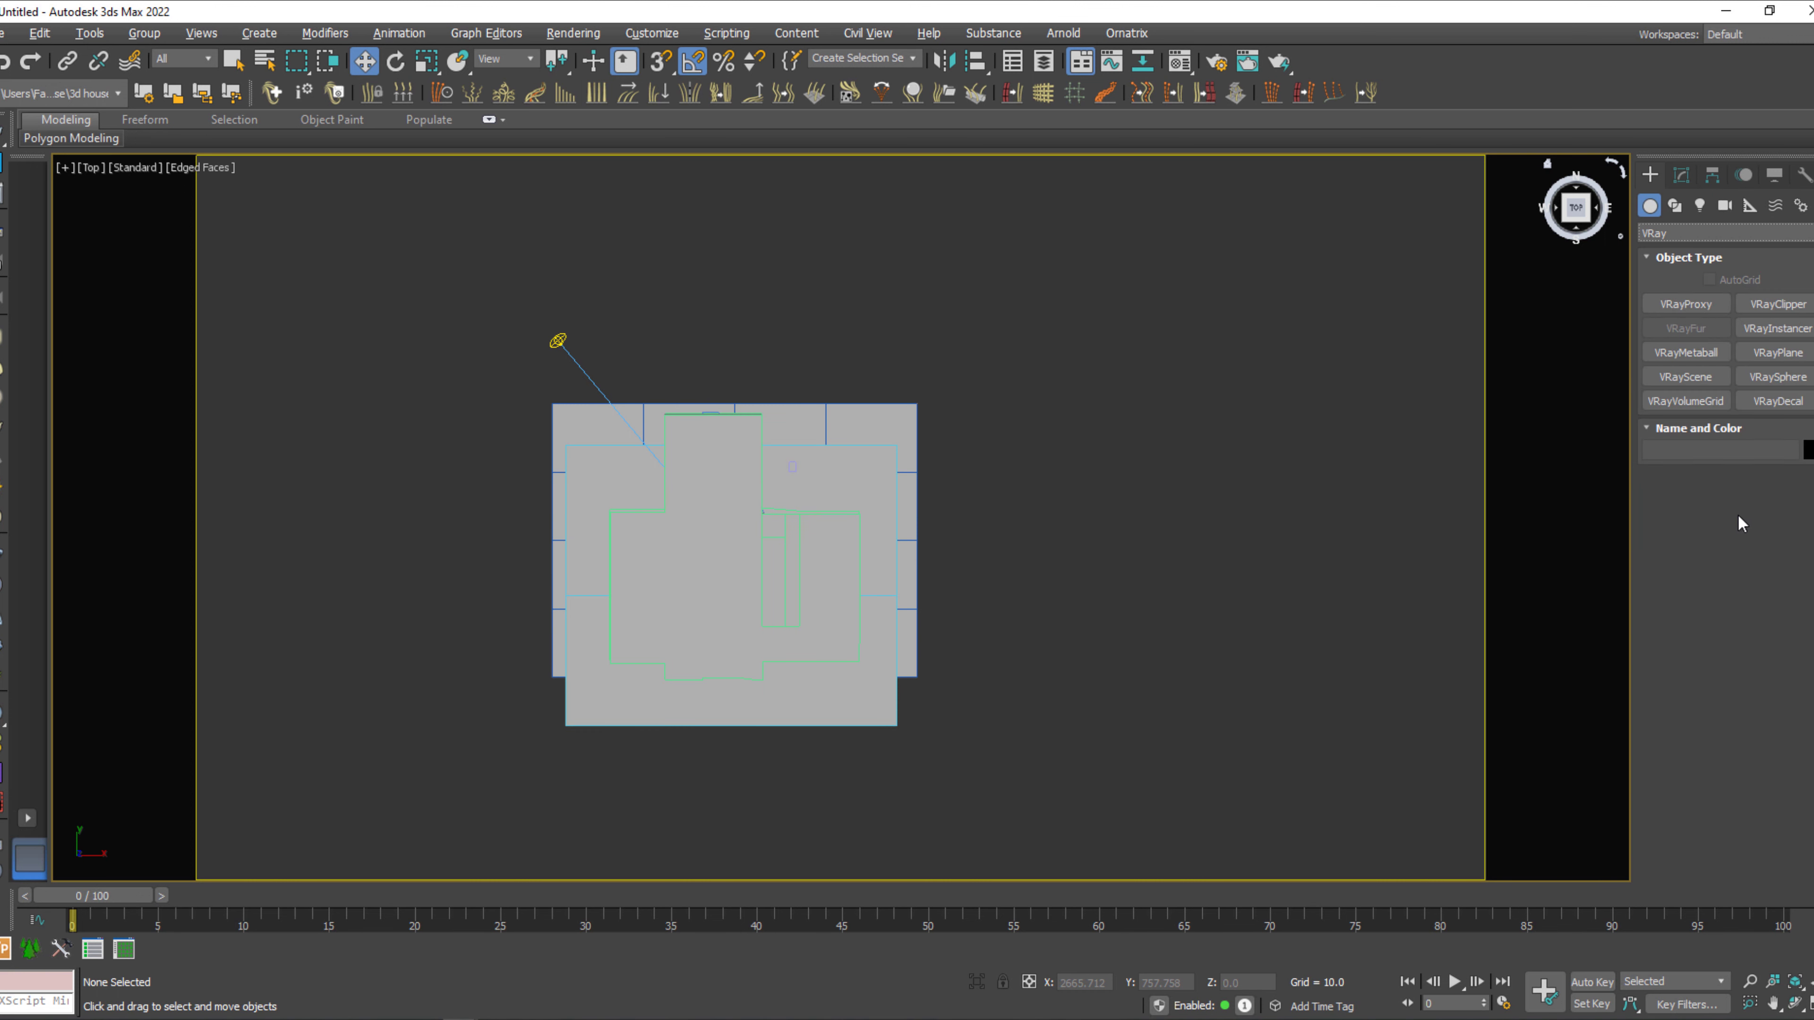
click(1782, 360)
middle_drag(1240, 504, 1086, 501)
click(1175, 584)
right_click(1256, 723)
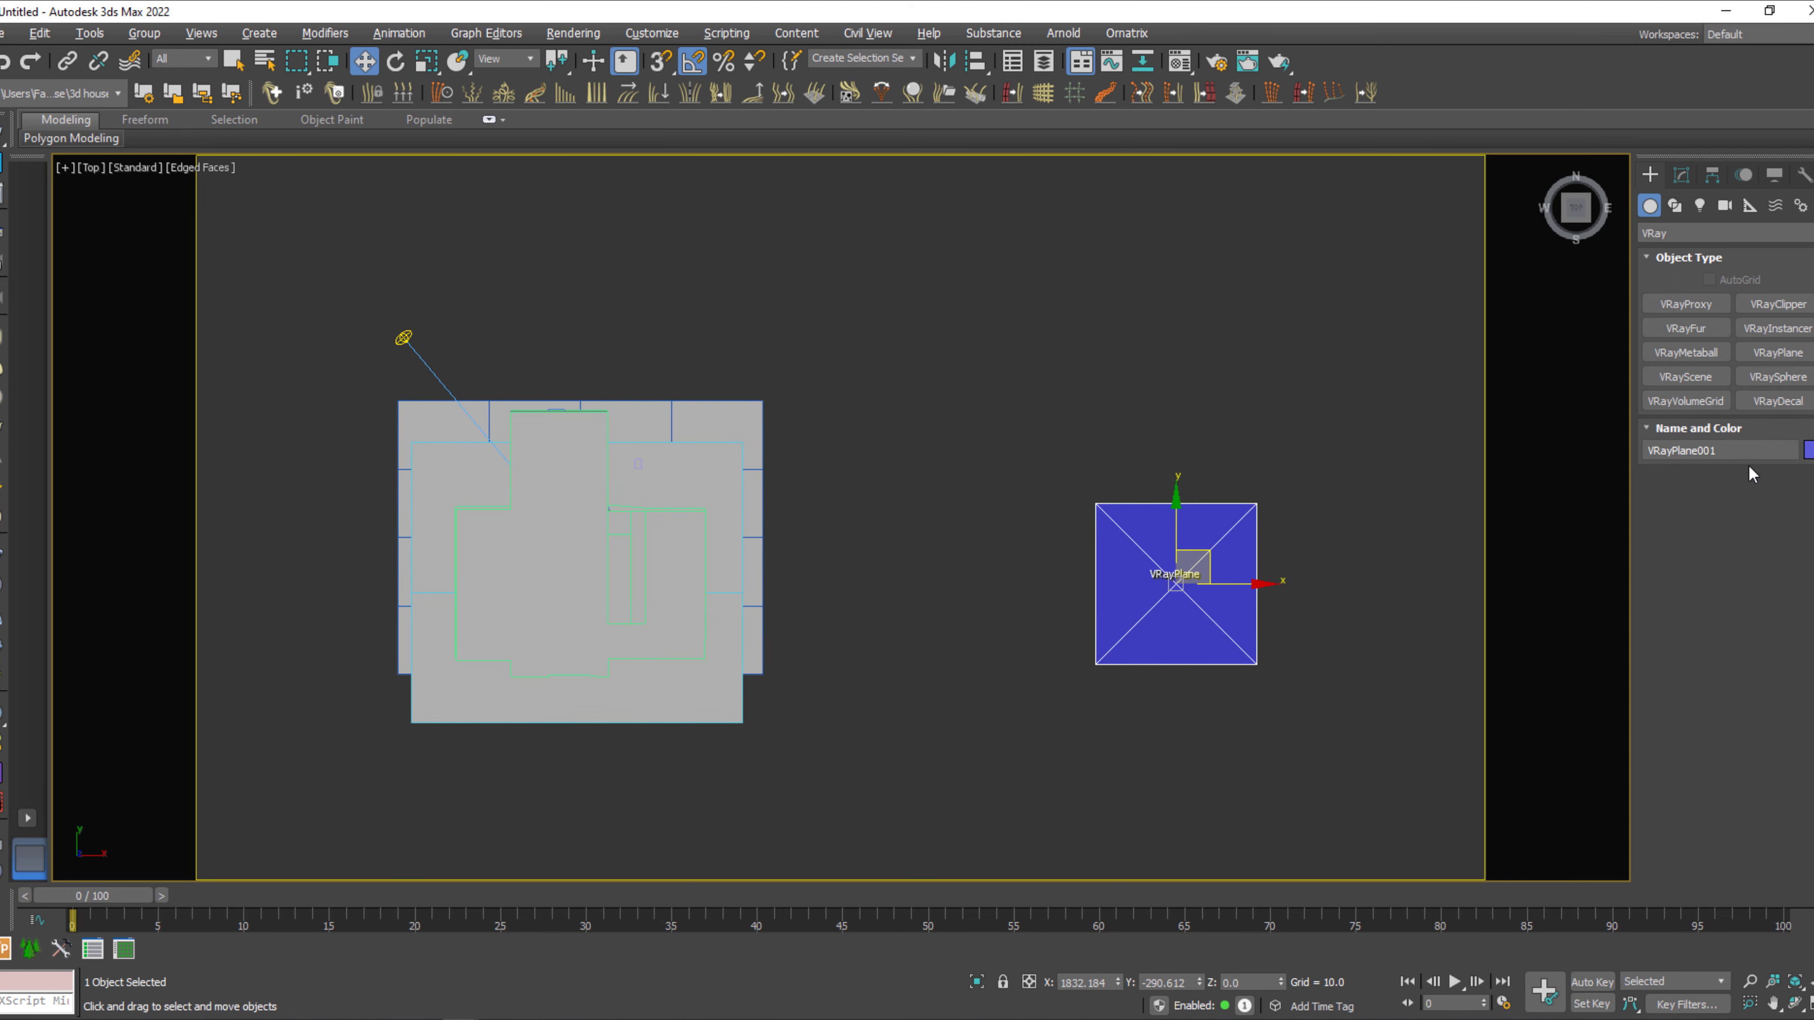
Change the V-Ray plane's object color to light gray.
click(1808, 450)
click(1022, 564)
click(1012, 620)
Start a V-Ray test render from the camera view, stop it during the light cache, and close the frame buffer.
key(c)
key(shift+q)
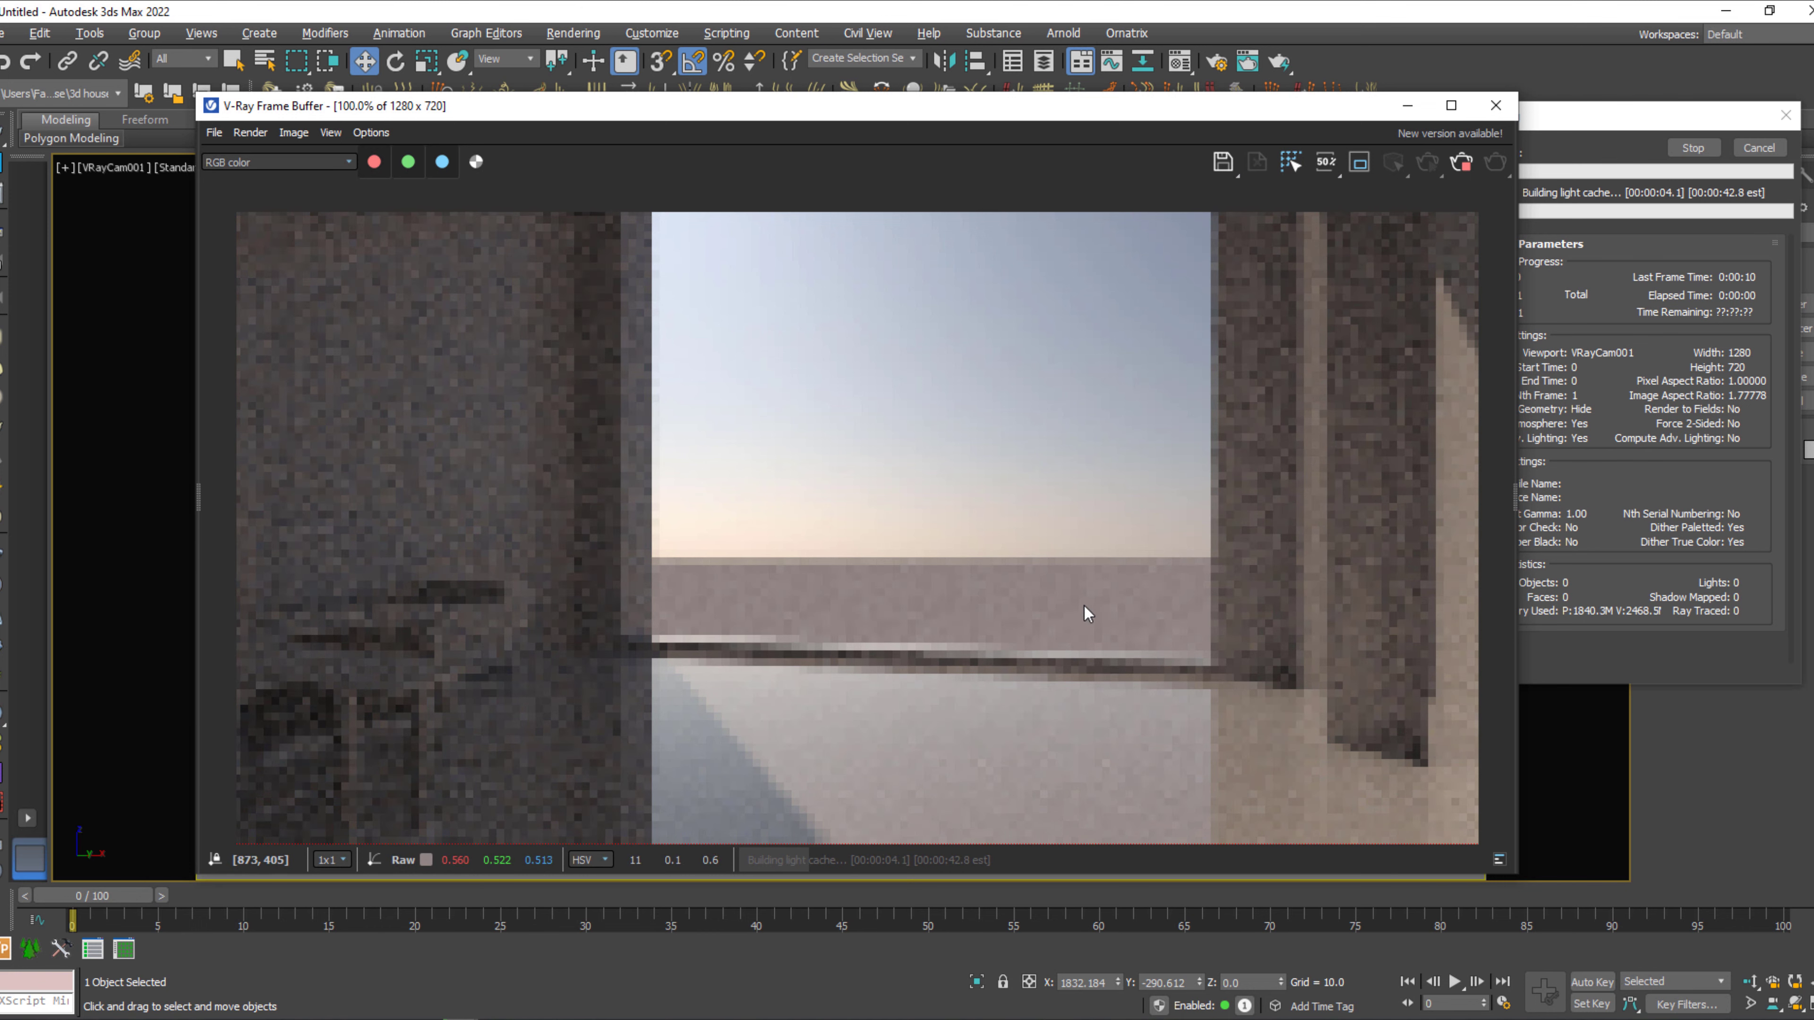
click(1689, 152)
click(1688, 150)
click(1504, 105)
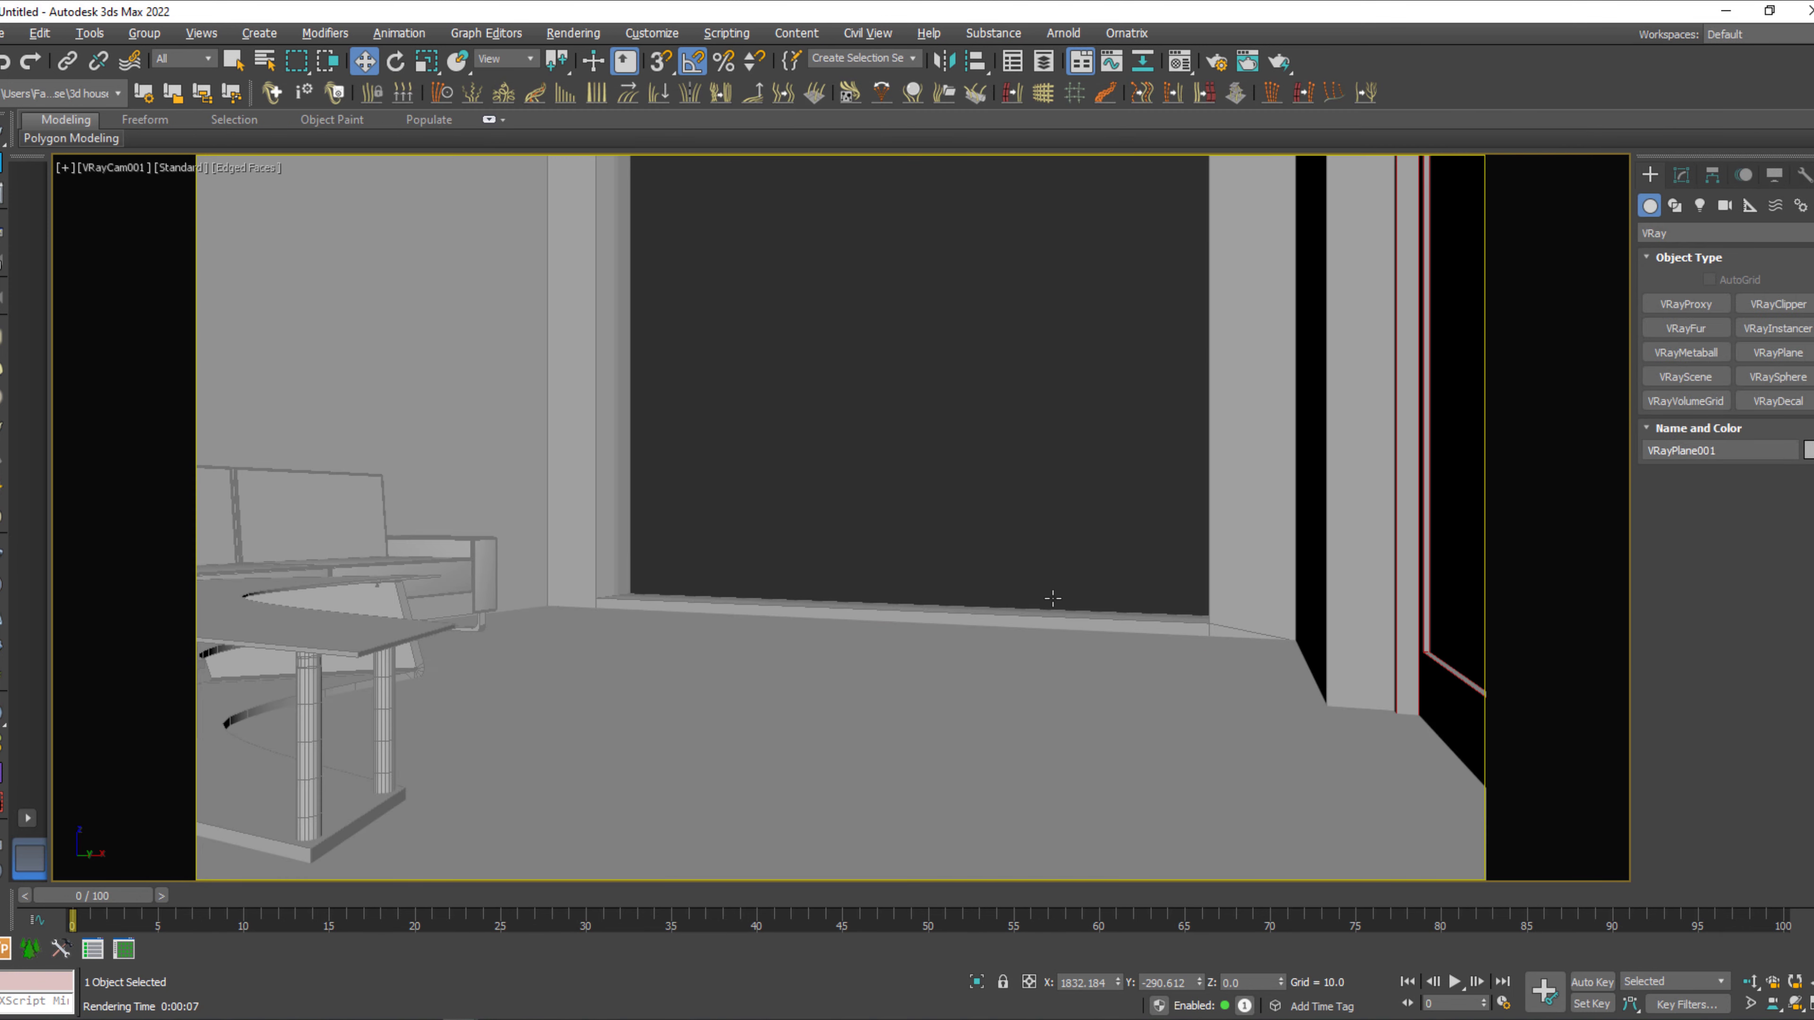
Return to the top view, switch it to wireframe display, and clear the selection around the living room.
key(t)
key(z)
key(F3)
middle_drag(861, 561, 858, 529)
click(1120, 591)
key(z)
middle_drag(608, 580, 929, 681)
scroll(772, 478, up, 2)
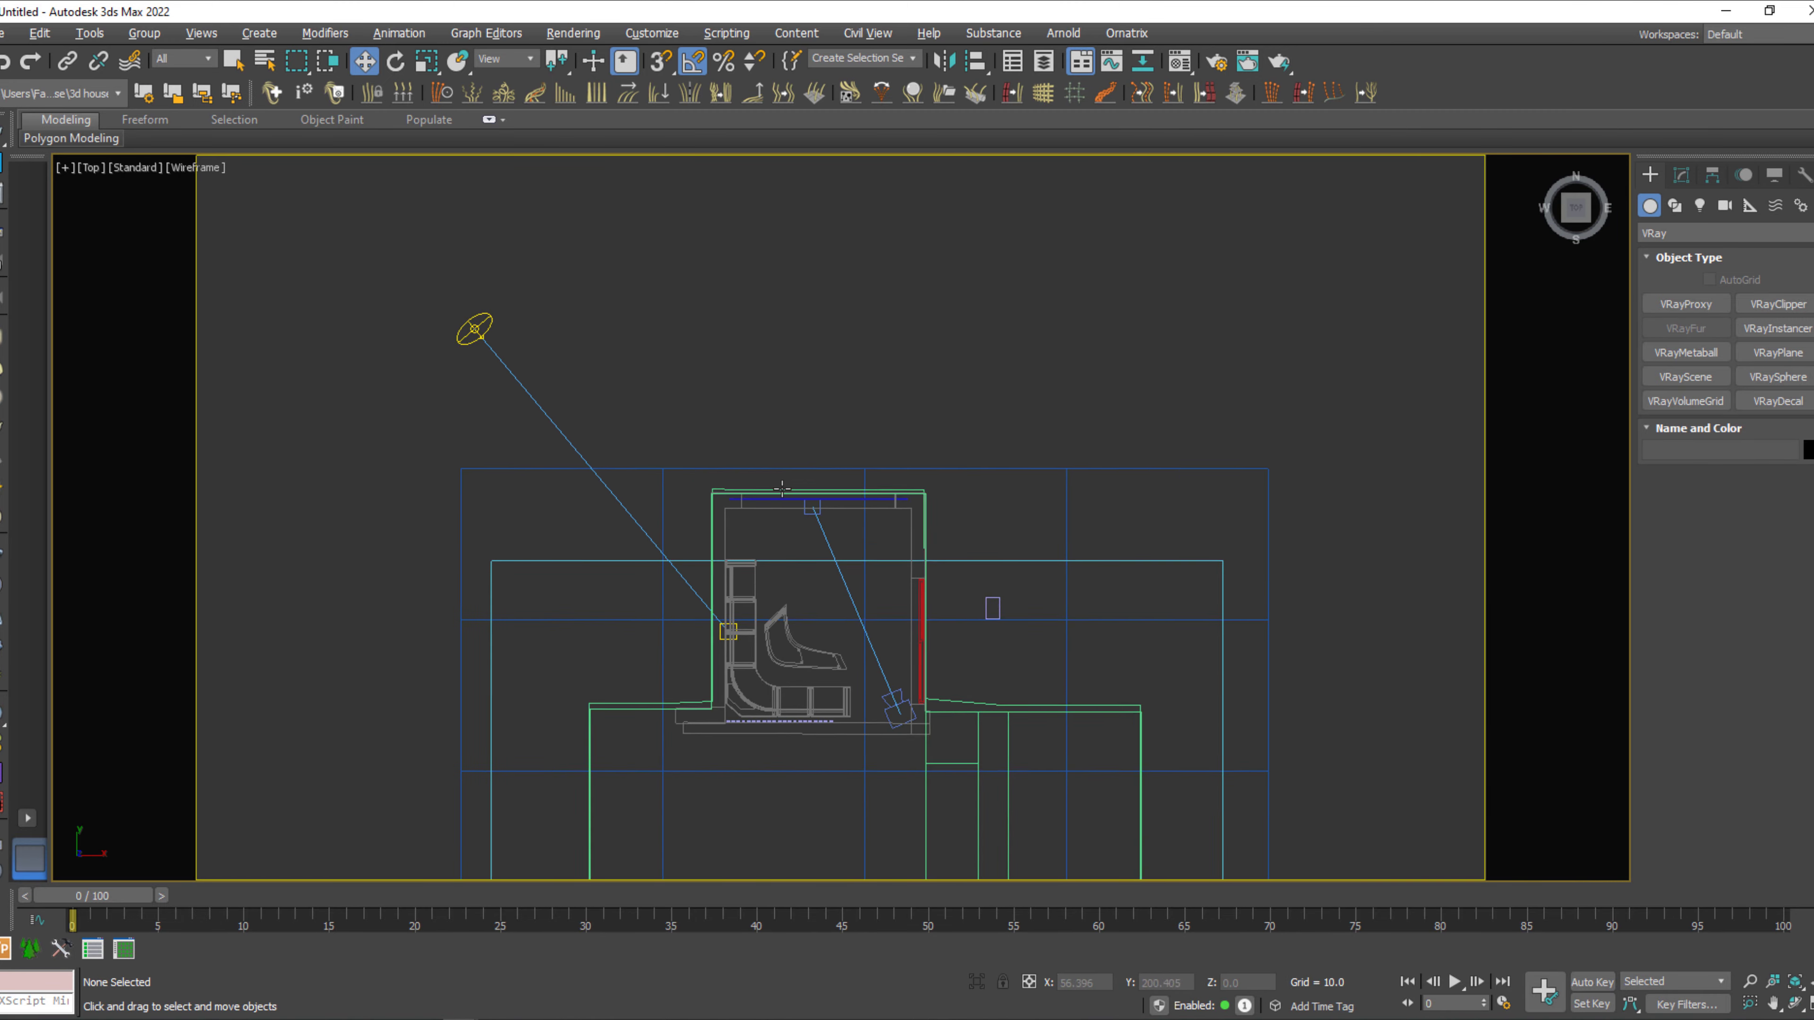
middle_drag(774, 480, 756, 518)
Draw an End-End-Middle arc spline with a radius of about 800 curving around the window side of the house.
click(1675, 207)
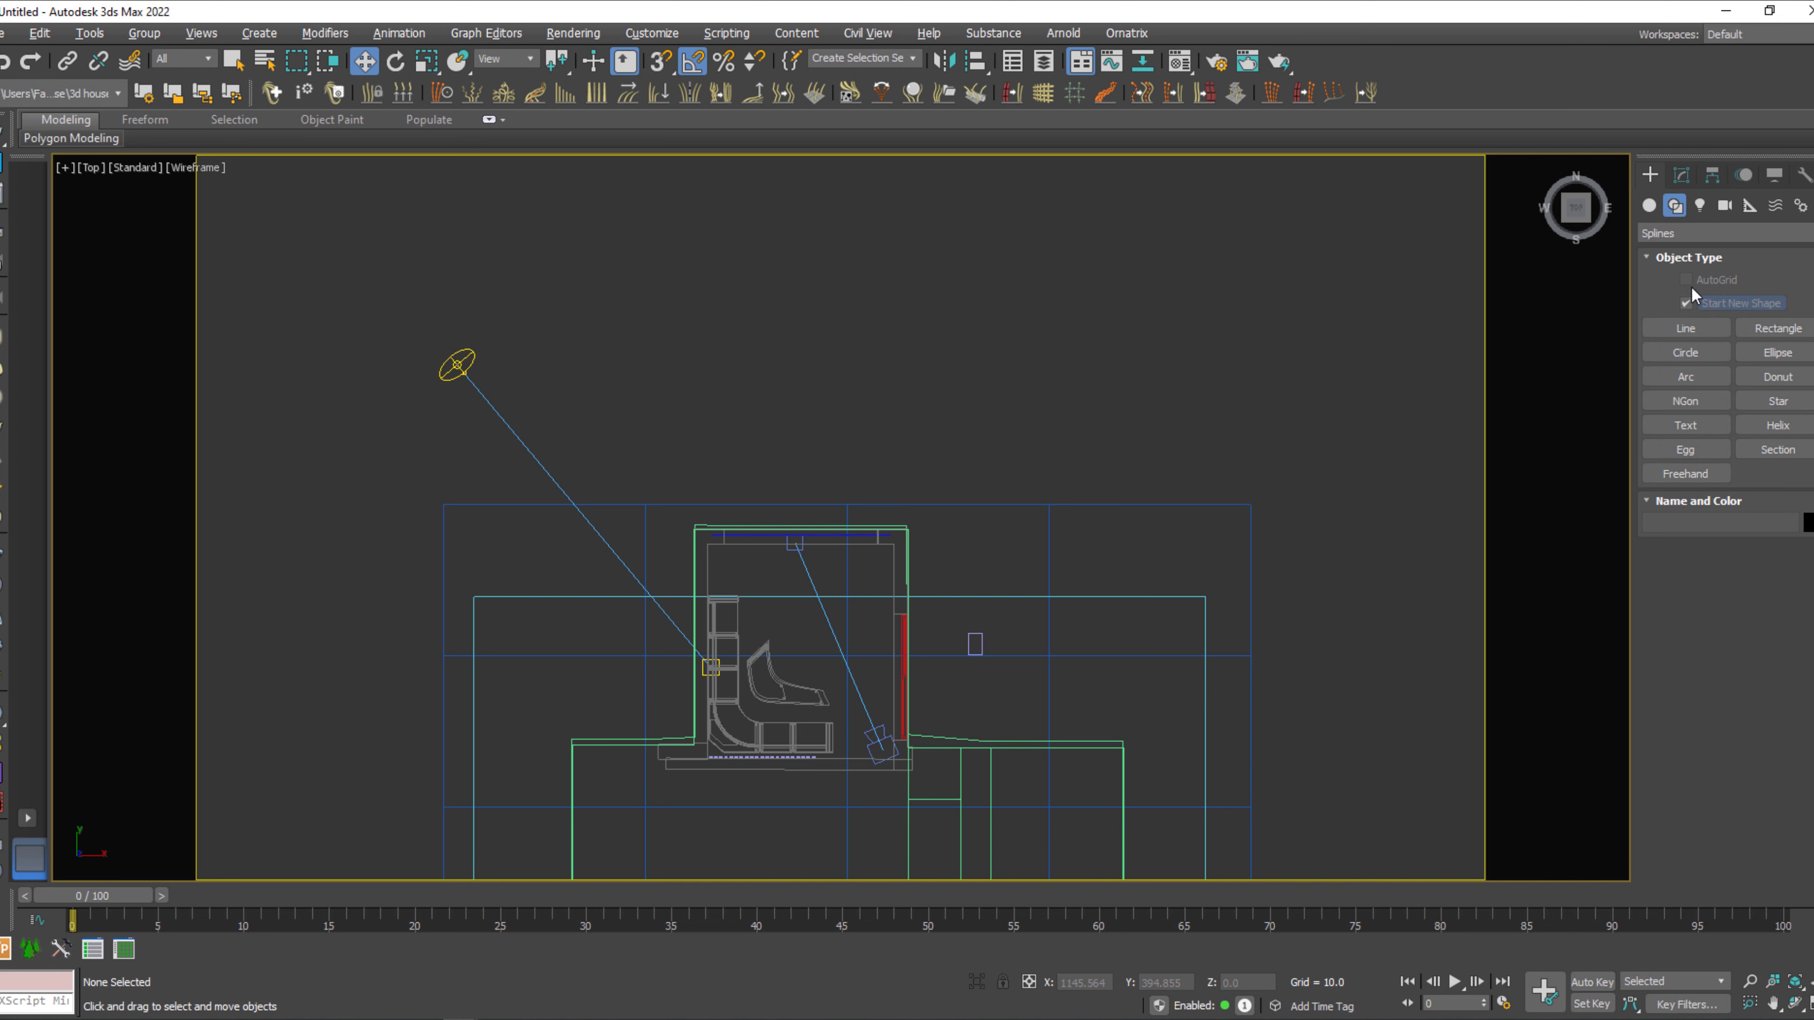
click(1686, 376)
scroll(1028, 421, down, 2)
middle_drag(1024, 426, 978, 515)
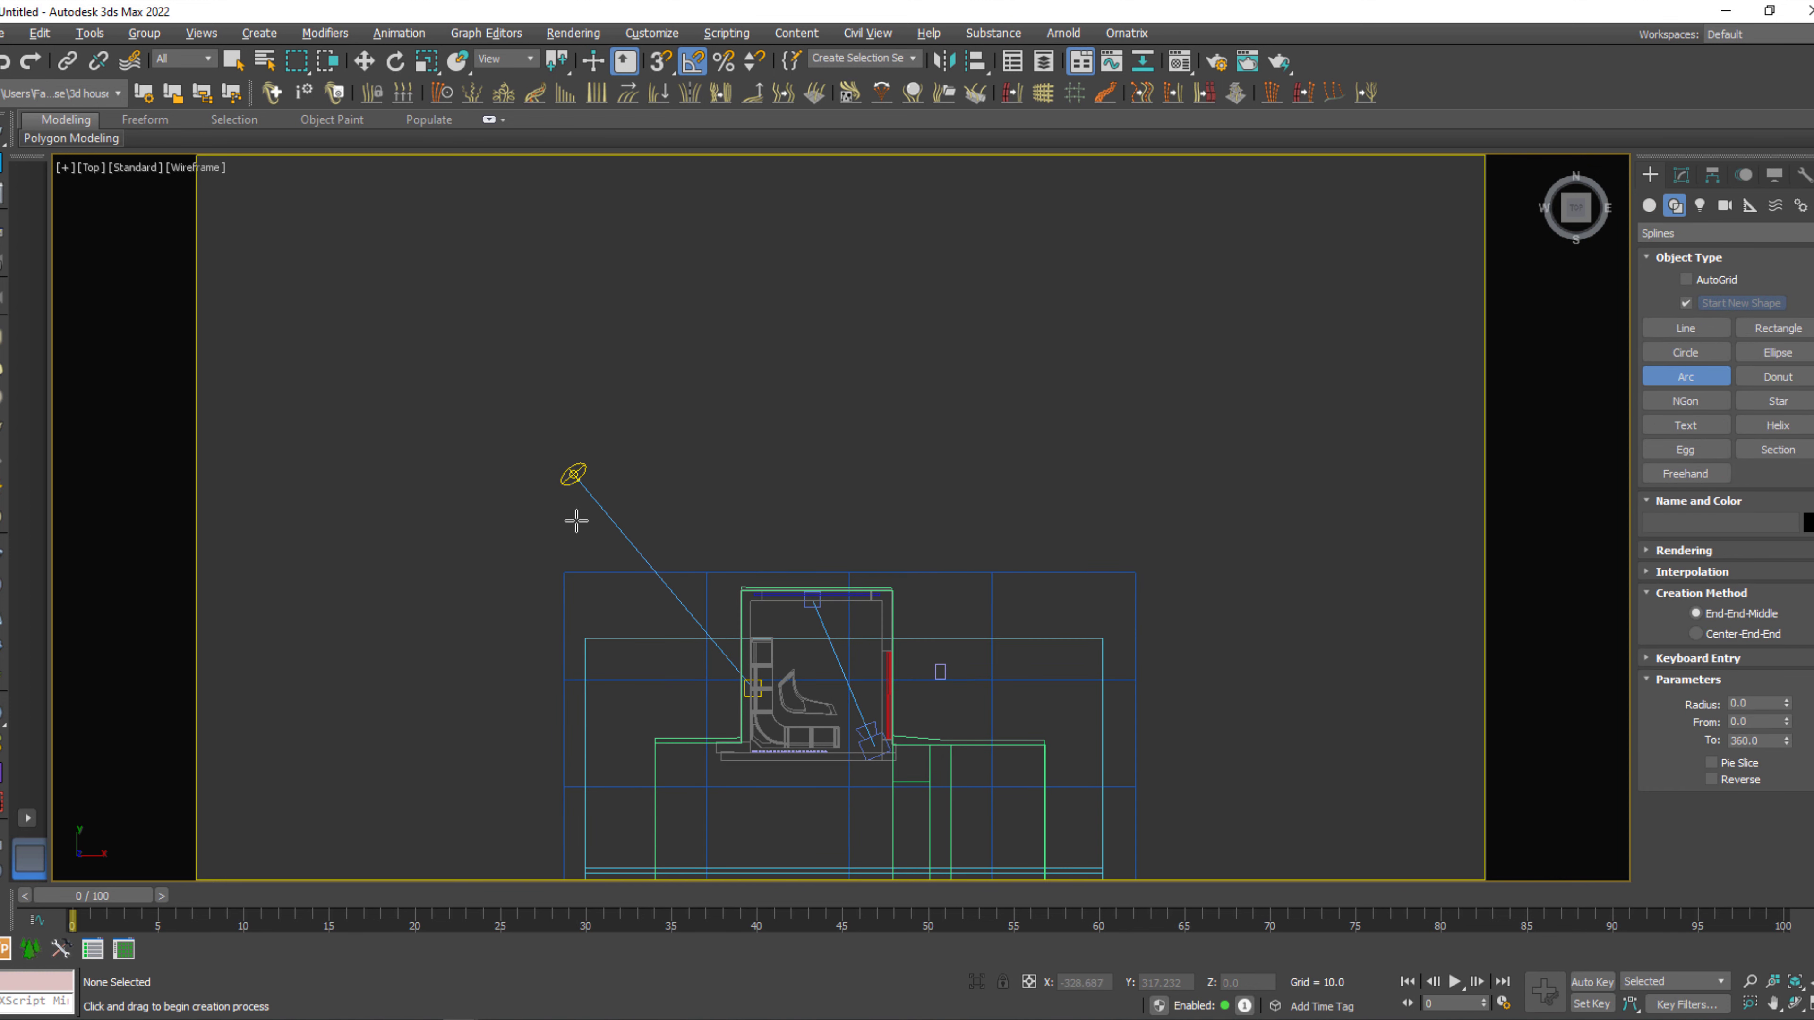
drag(453, 573, 1238, 348)
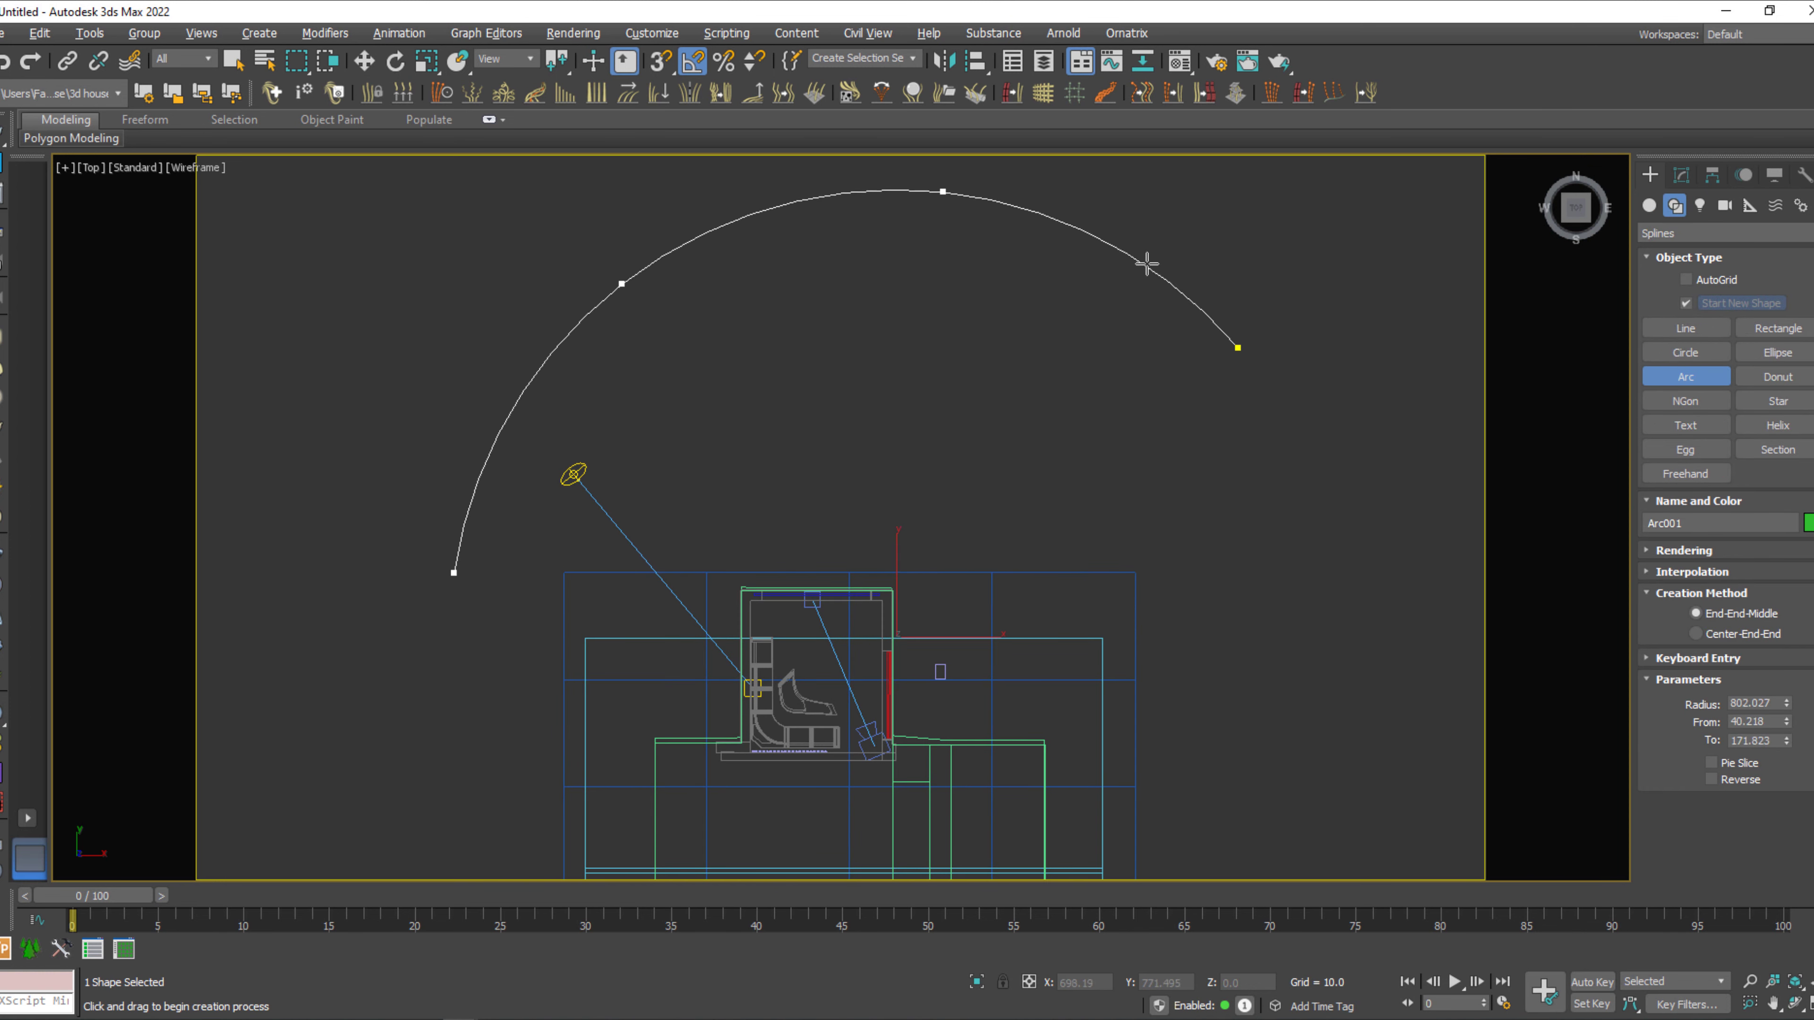
click(1143, 254)
right_click(1214, 336)
scroll(1218, 384, up, 2)
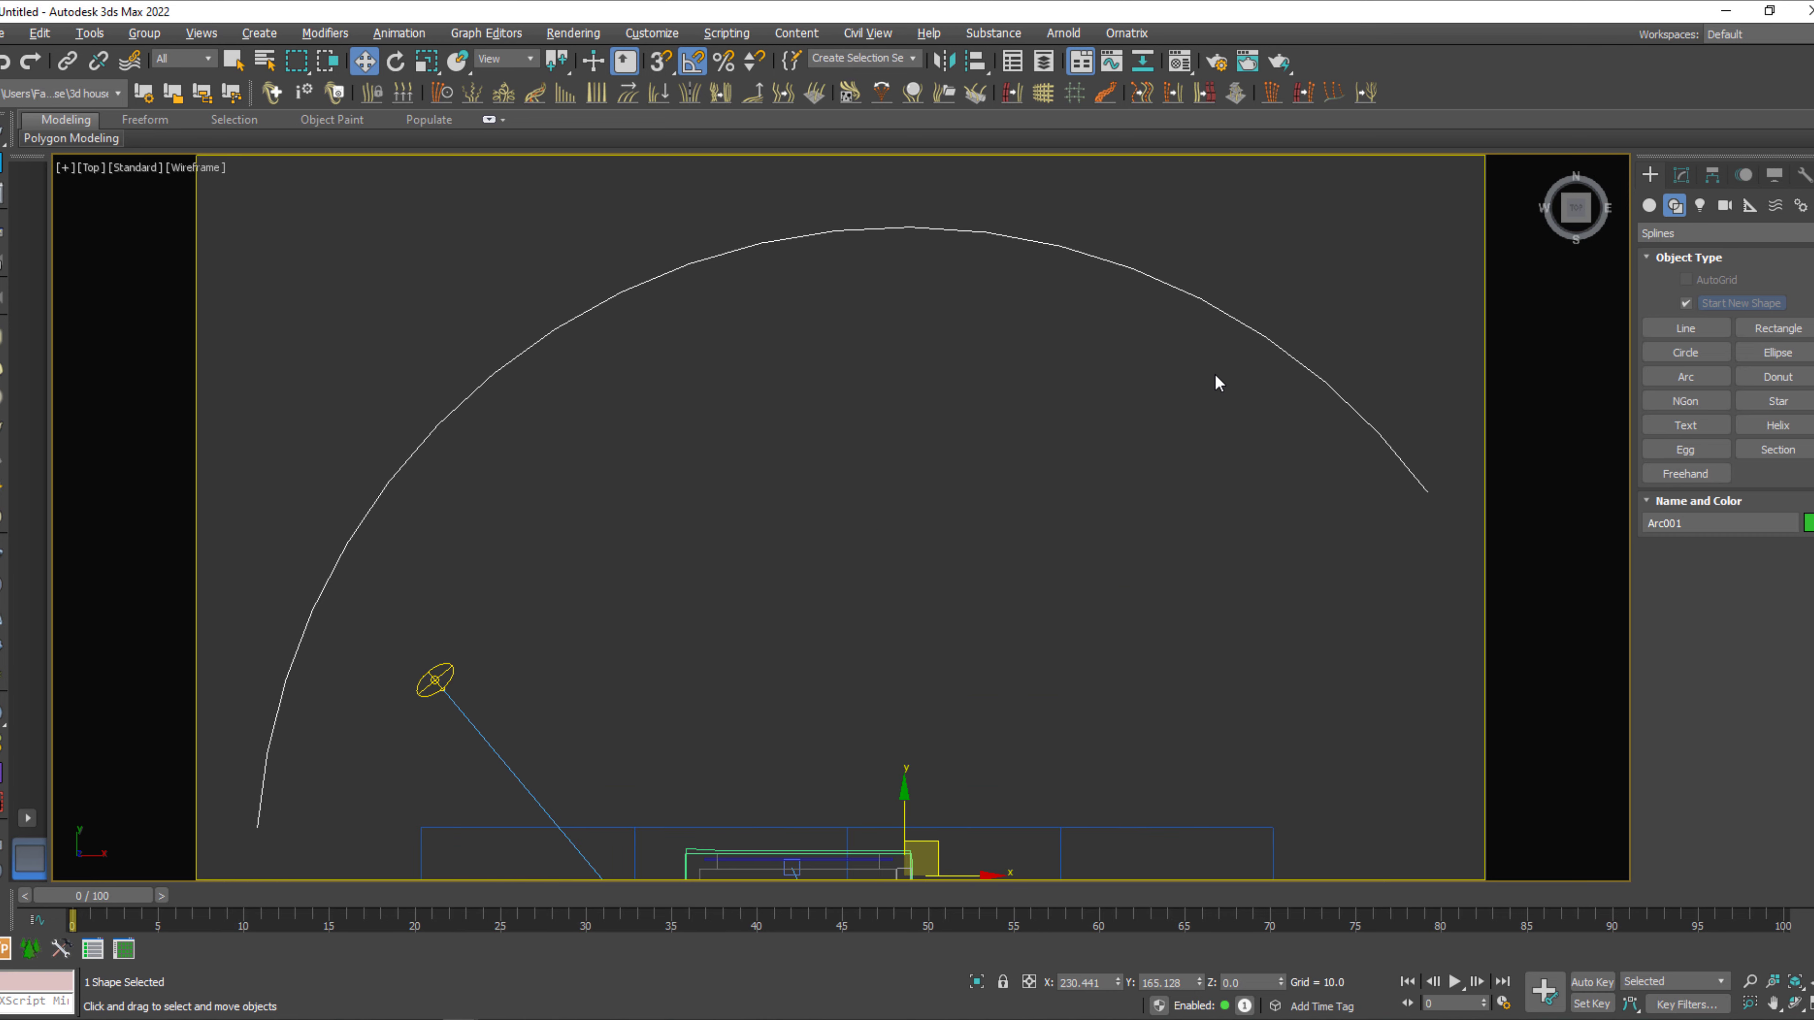
Show the arc in a shaded perspective view and set the viewport background to the customized solid interface color.
key(p)
key(z)
alt+middle_drag(1193, 560, 1119, 591)
key(F3)
mouse_move(890, 601)
middle_down()
mouse_move(952, 660)
mouse_move(1045, 690)
middle_up()
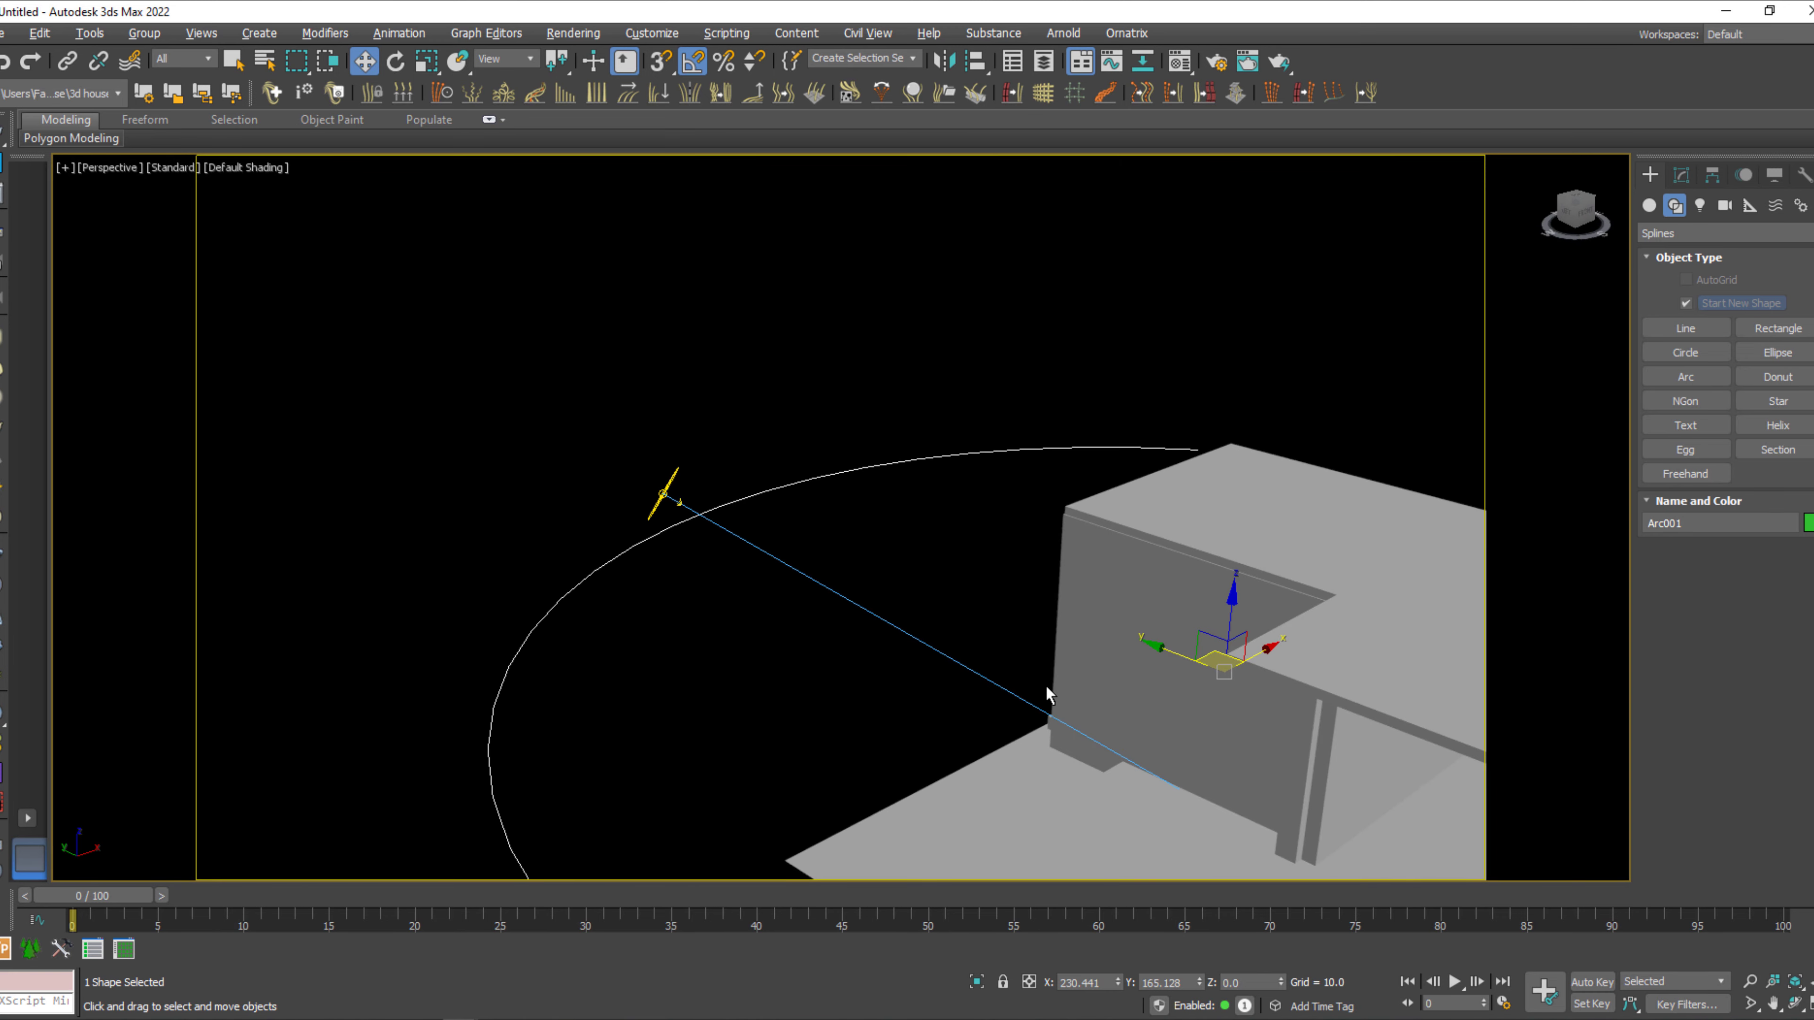
key(alt+b)
click(714, 390)
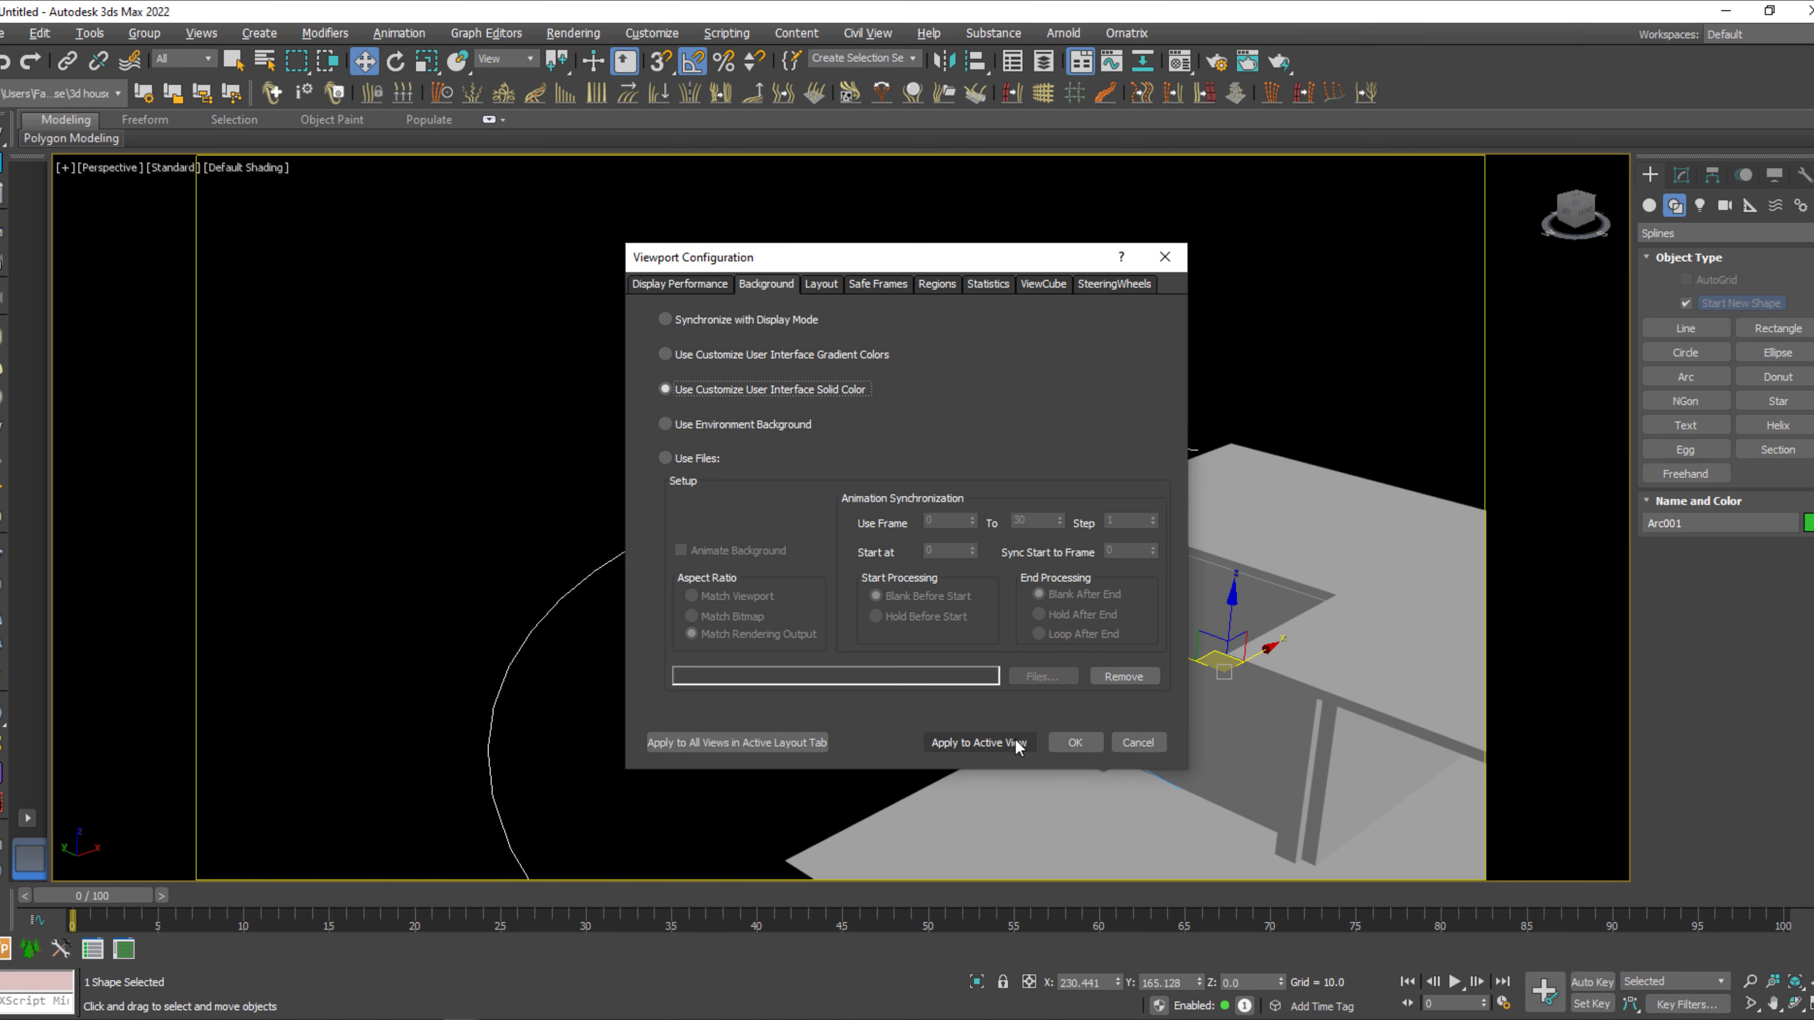
click(993, 742)
click(1075, 742)
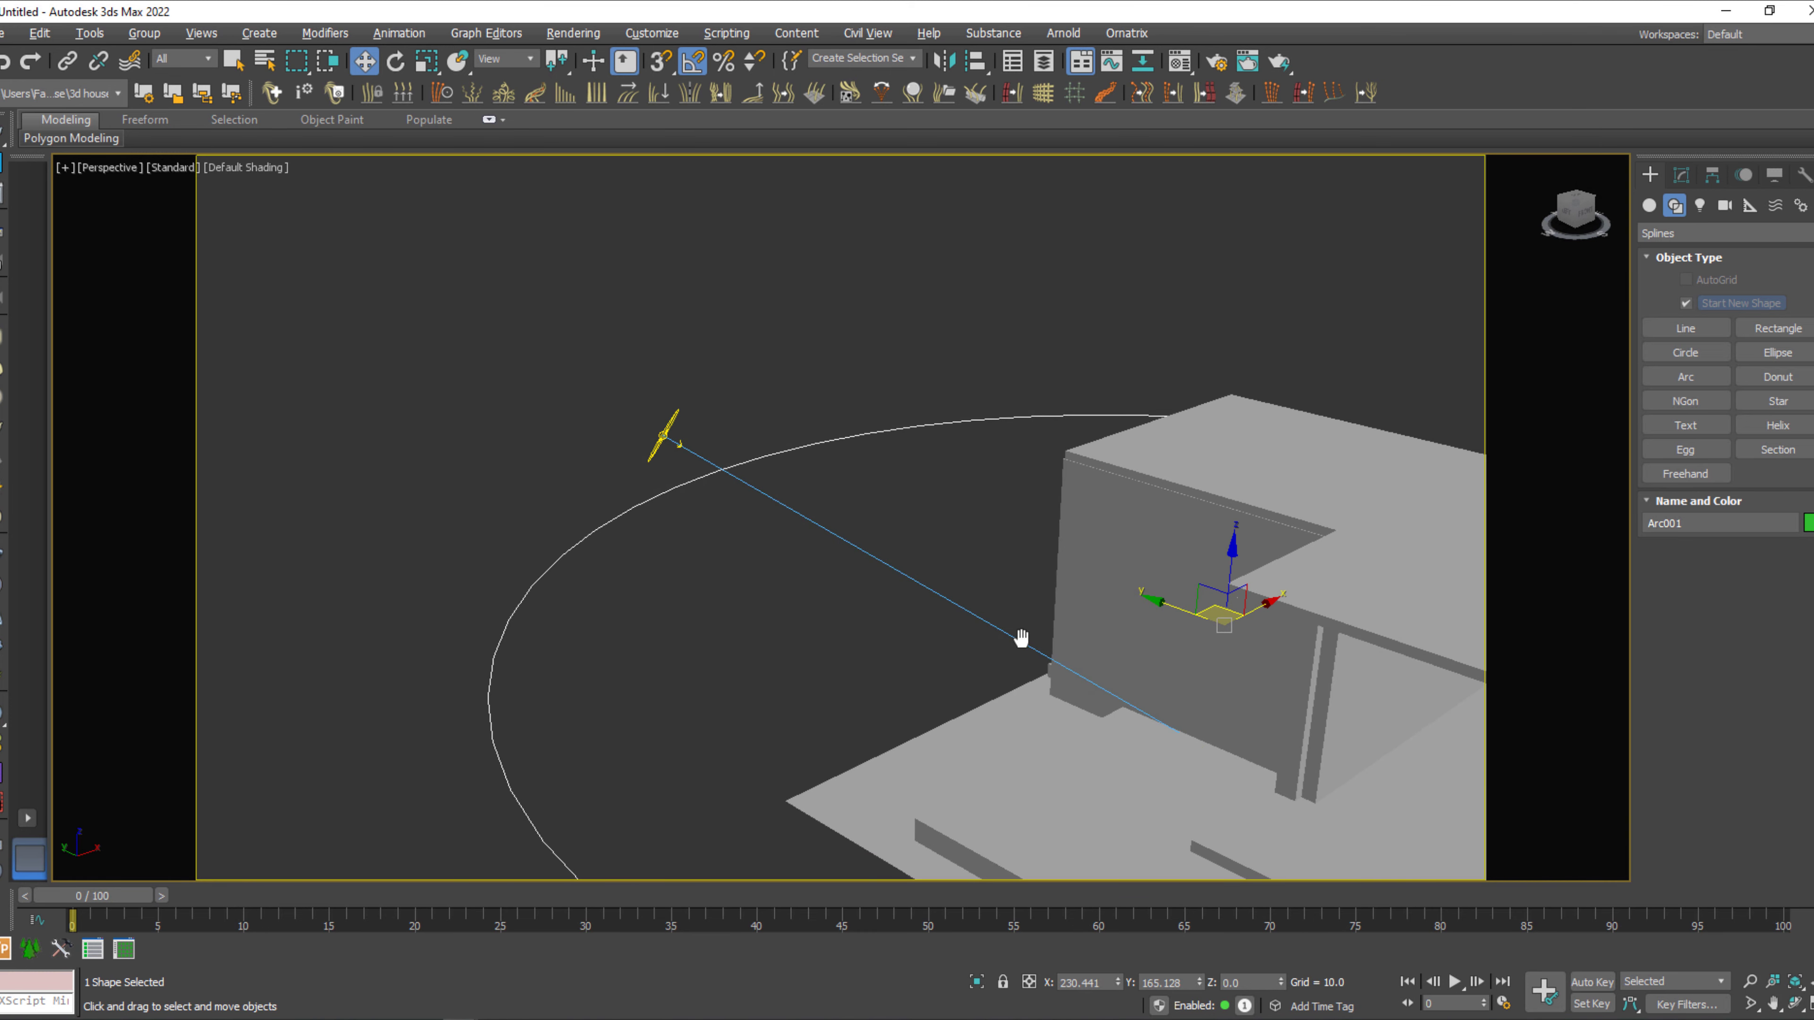
Extrude the arc spline upward by 403 to form a curved backdrop wall.
click(1681, 174)
click(1699, 236)
click(1702, 257)
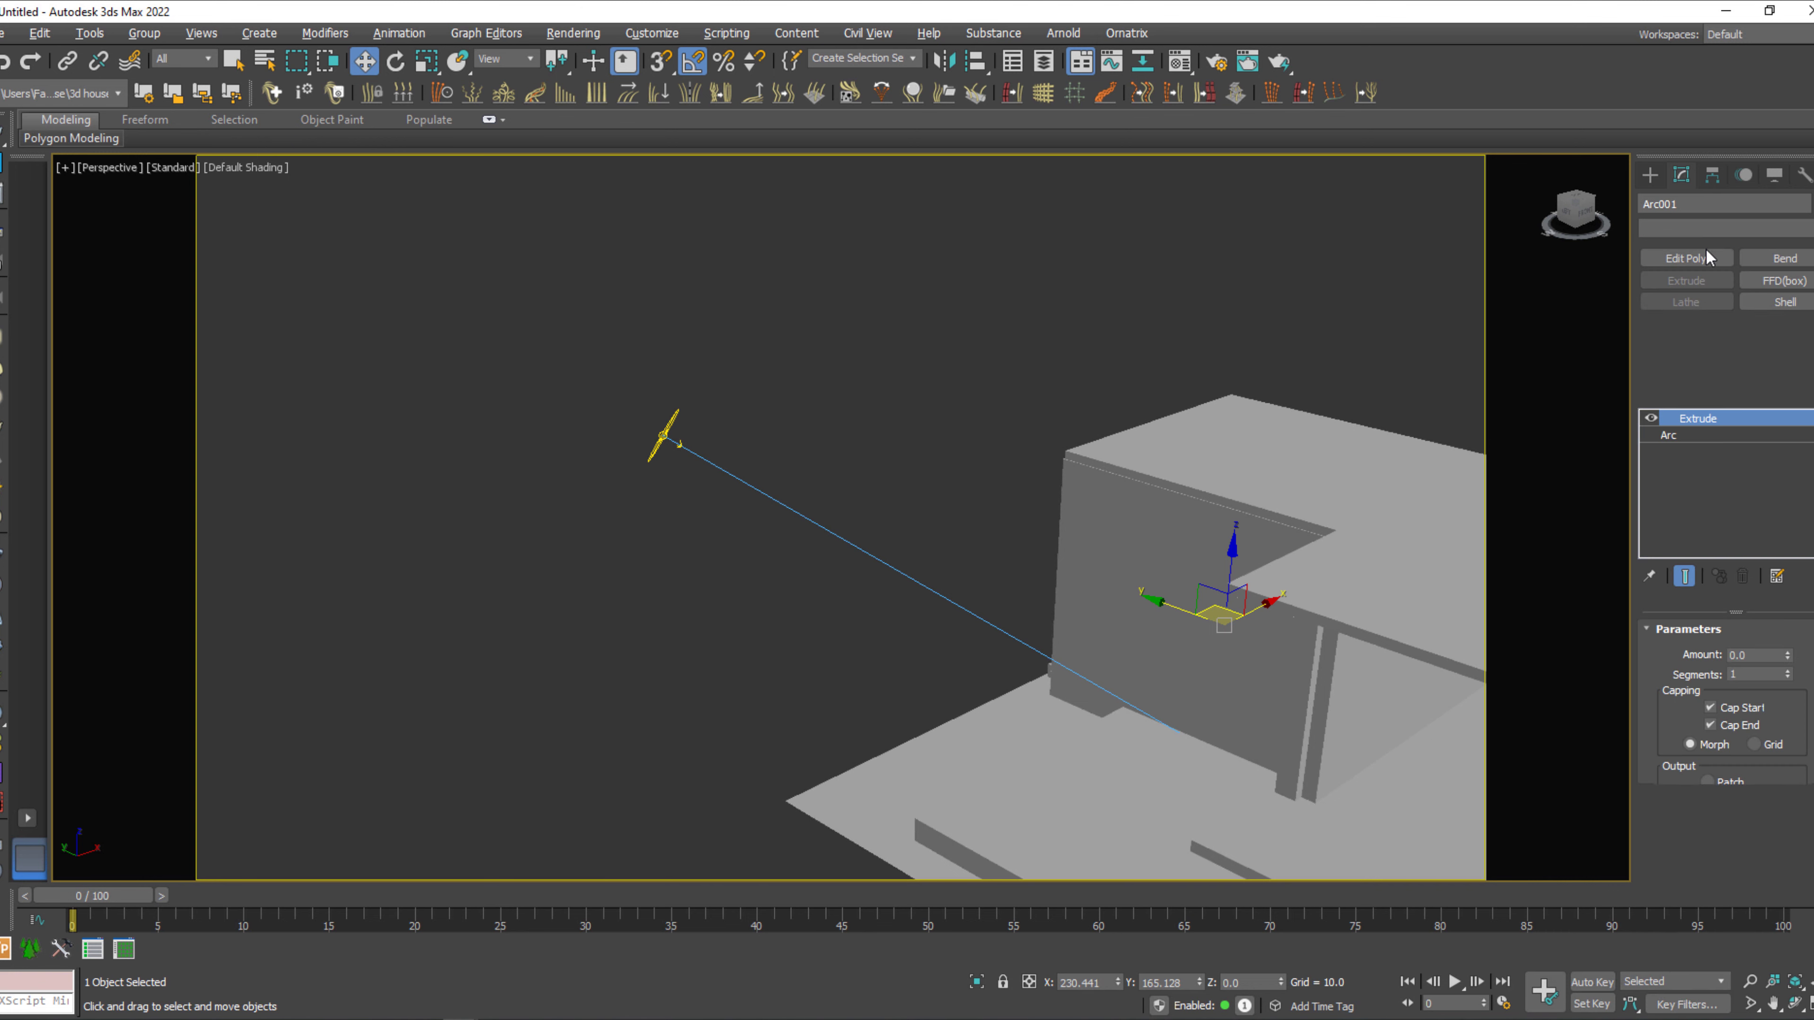
drag(1786, 664, 1768, 877)
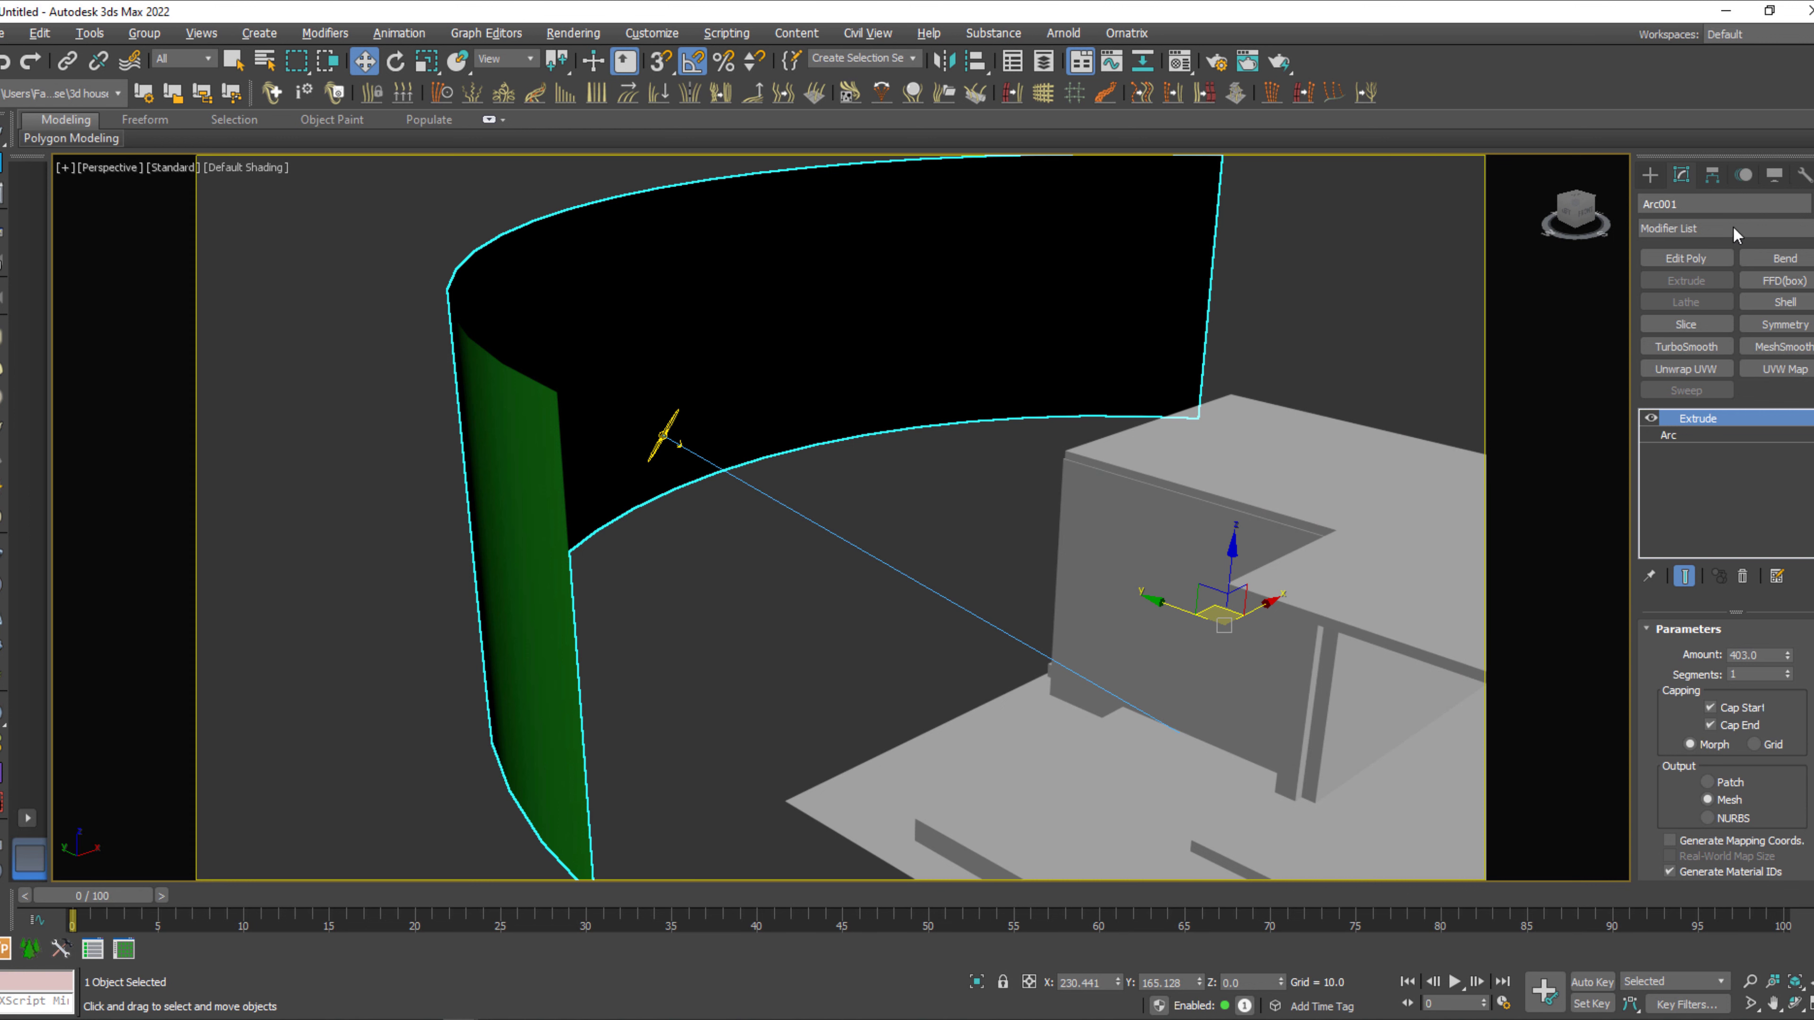
Add a Normal modifier to the curved wall to flip its faces toward the house.
scroll(1793, 784, down, 2)
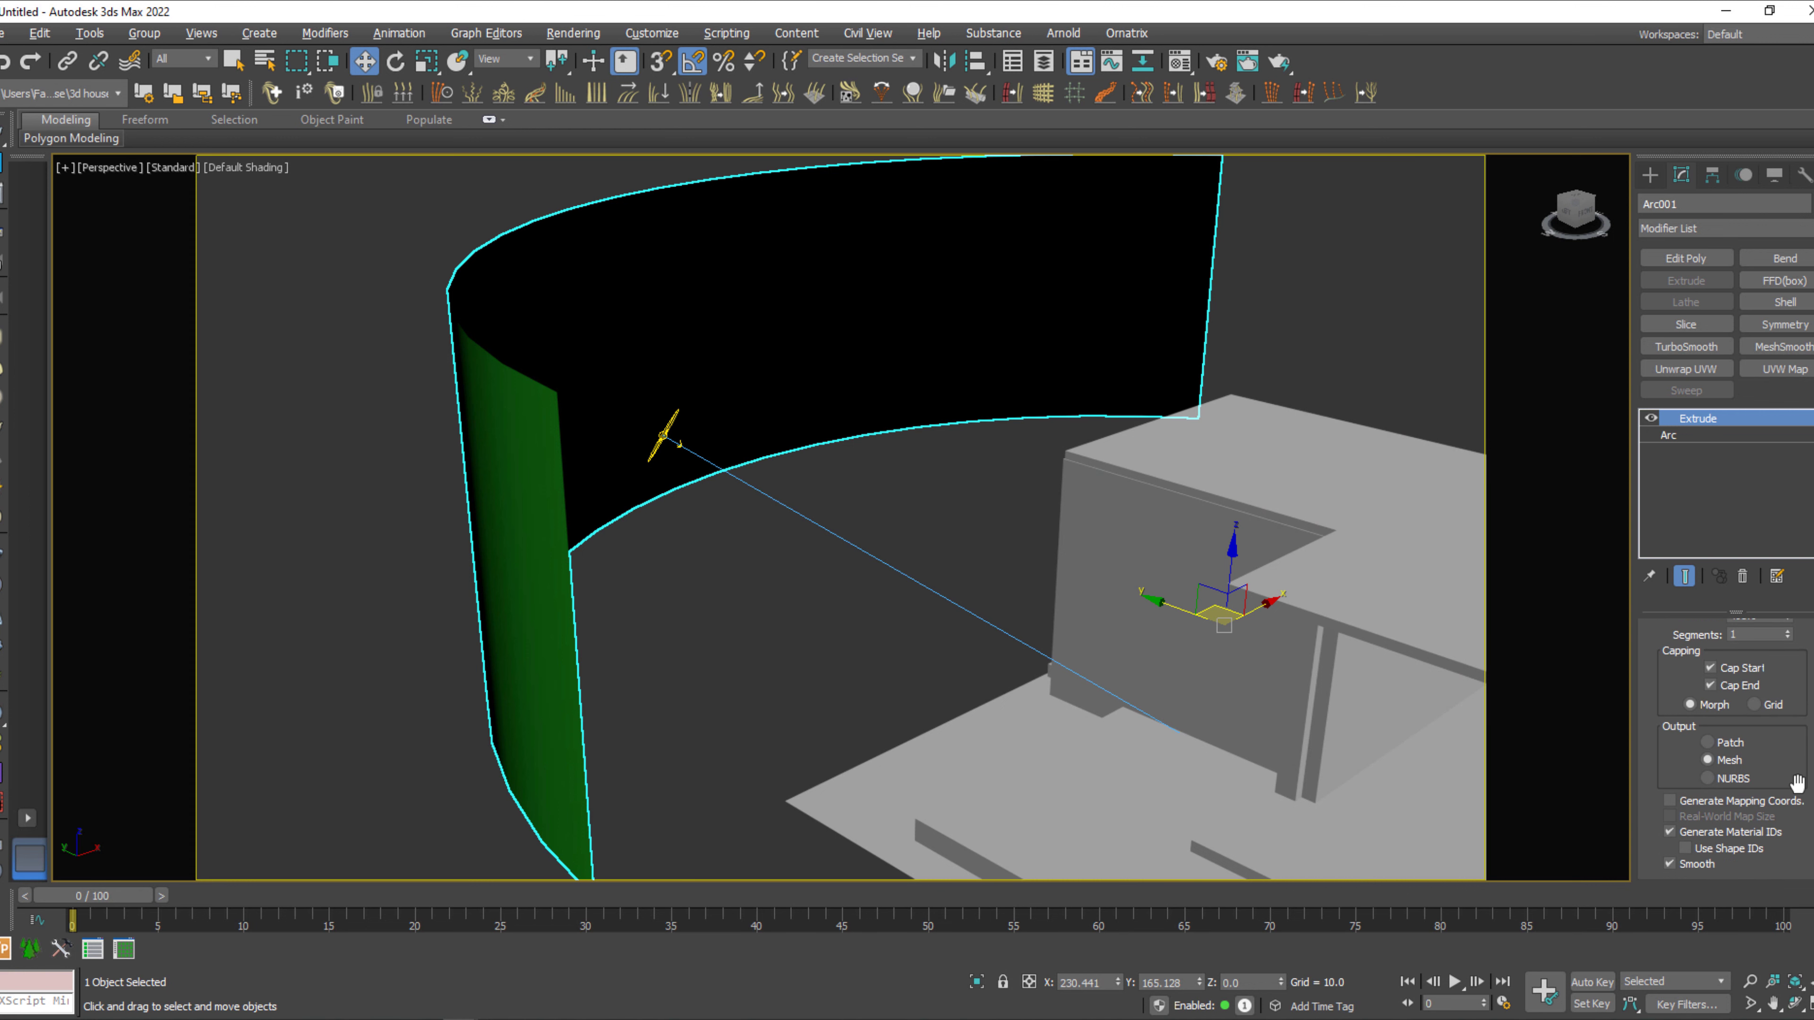
scroll(1800, 800, up, 2)
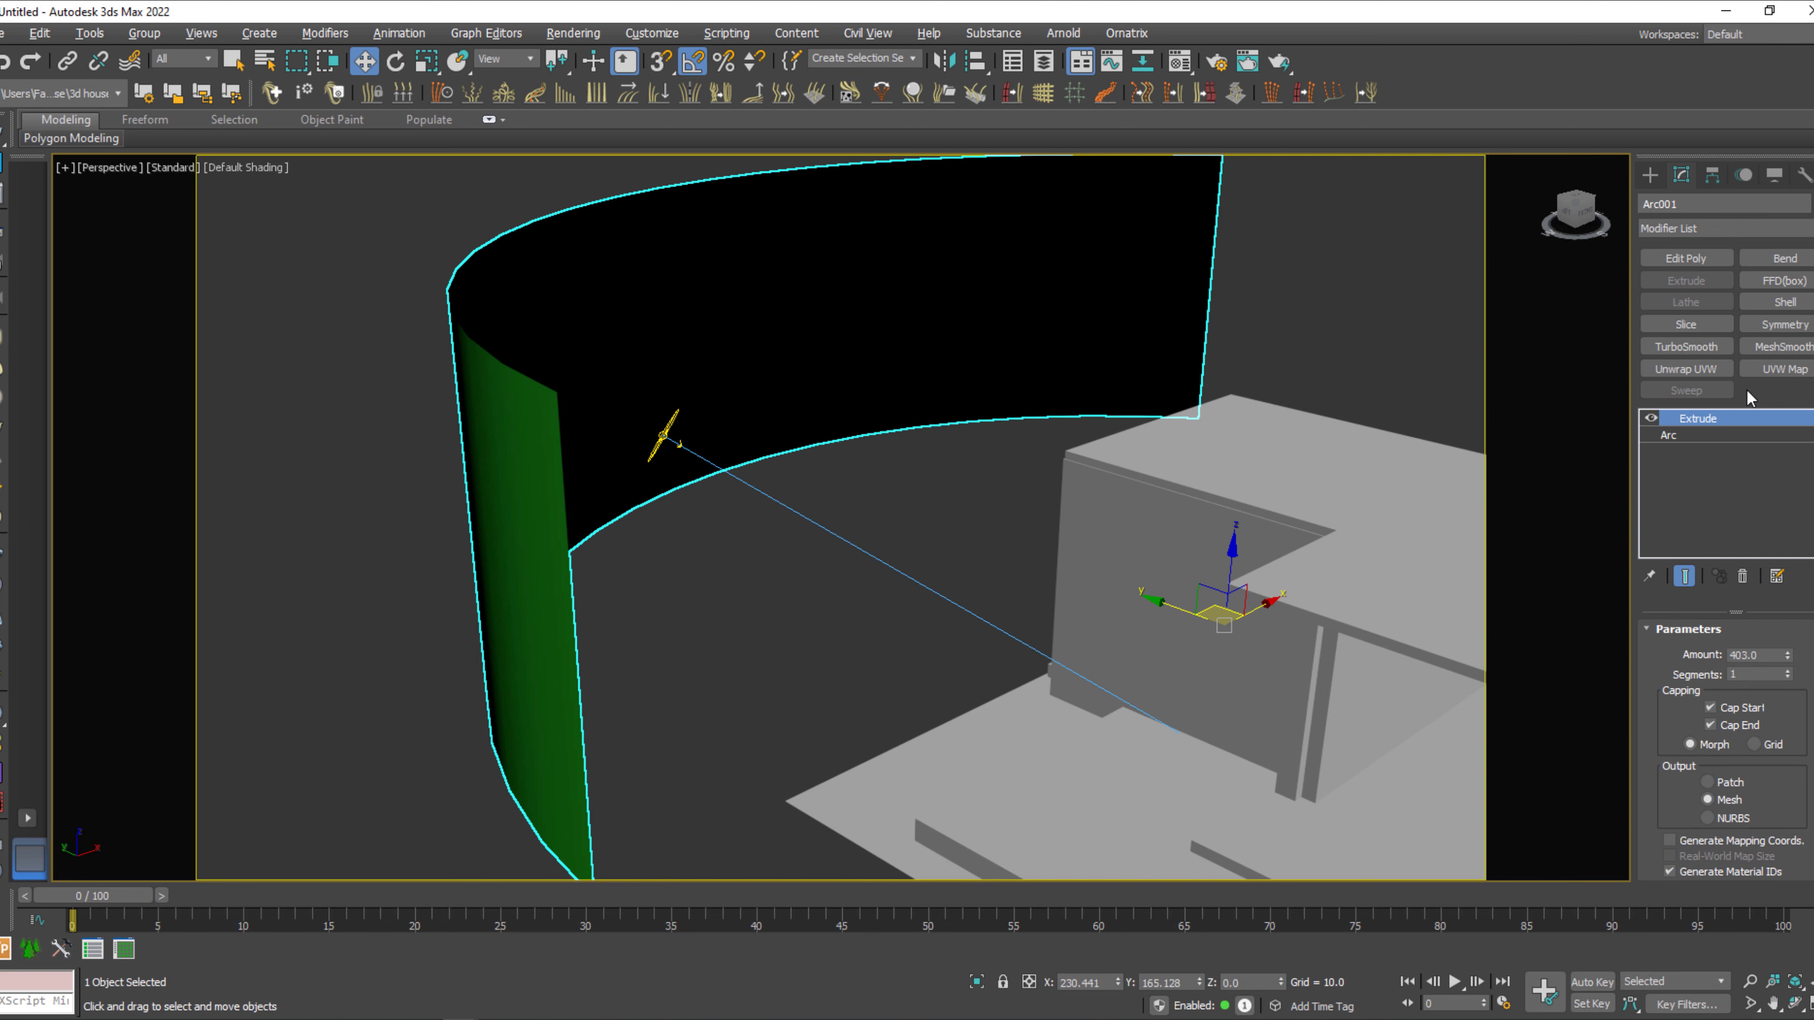
click(1737, 229)
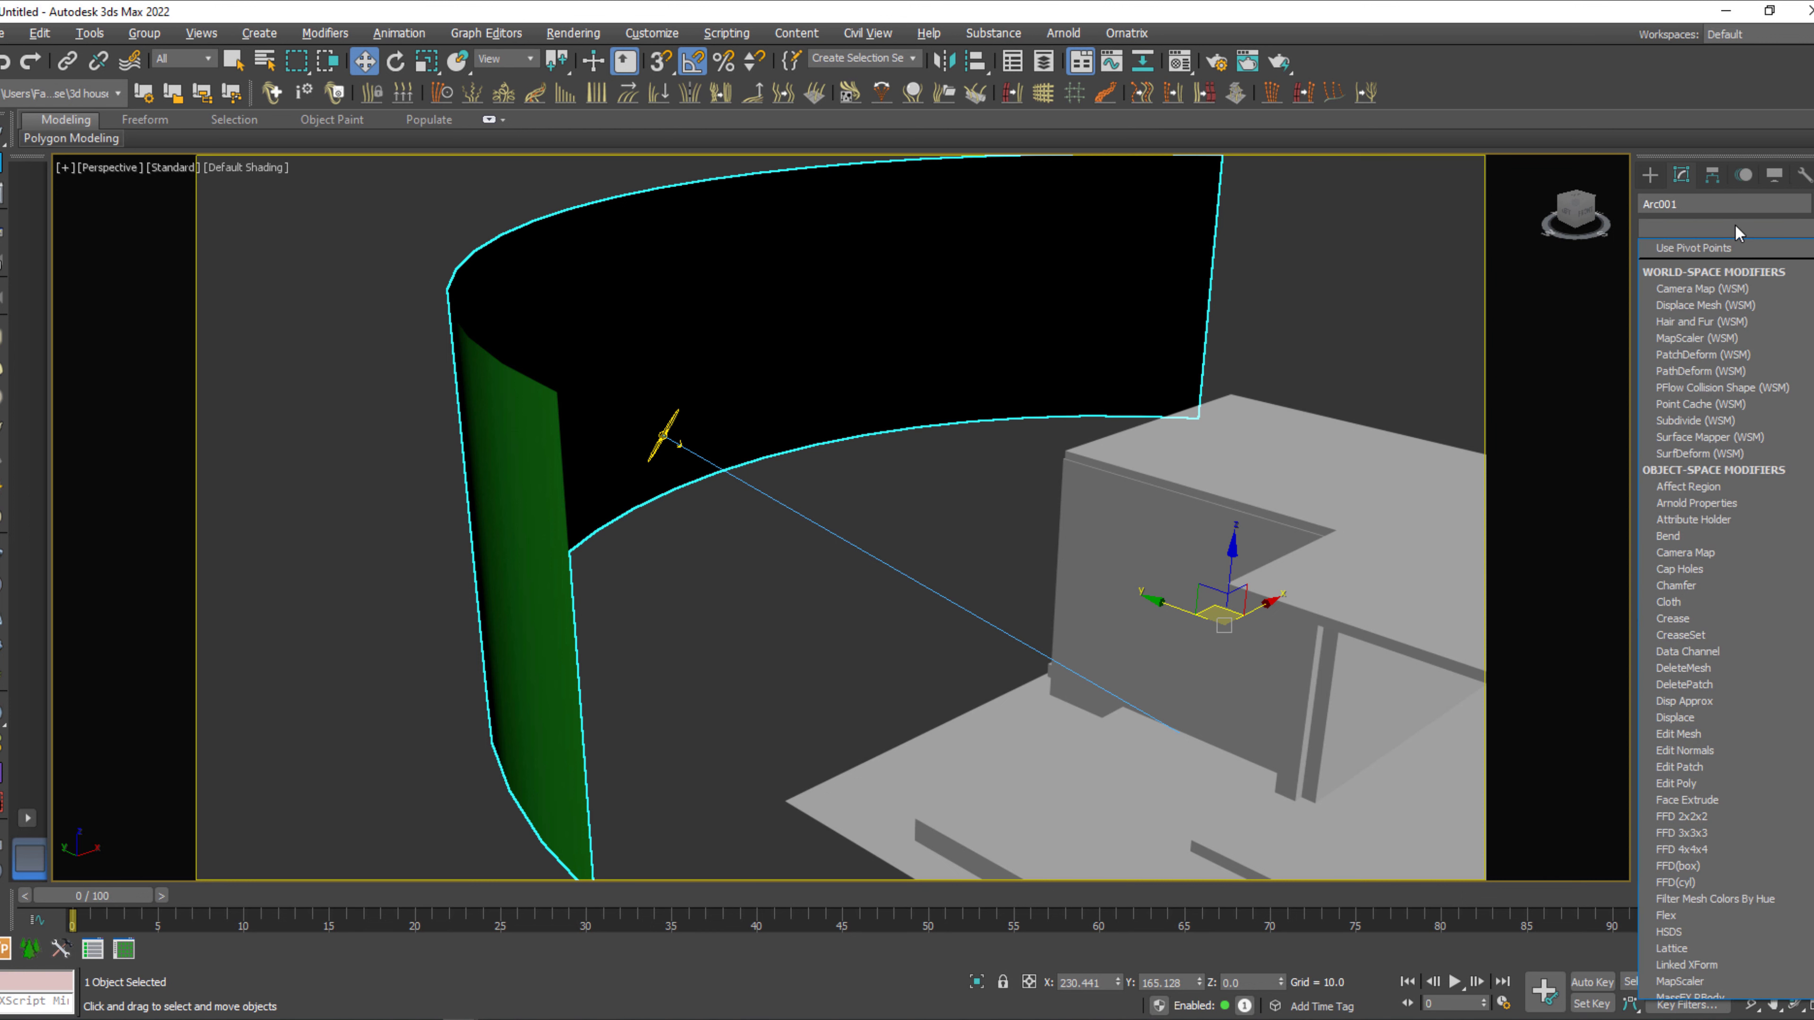
key(n)
key(n)
key(Return)
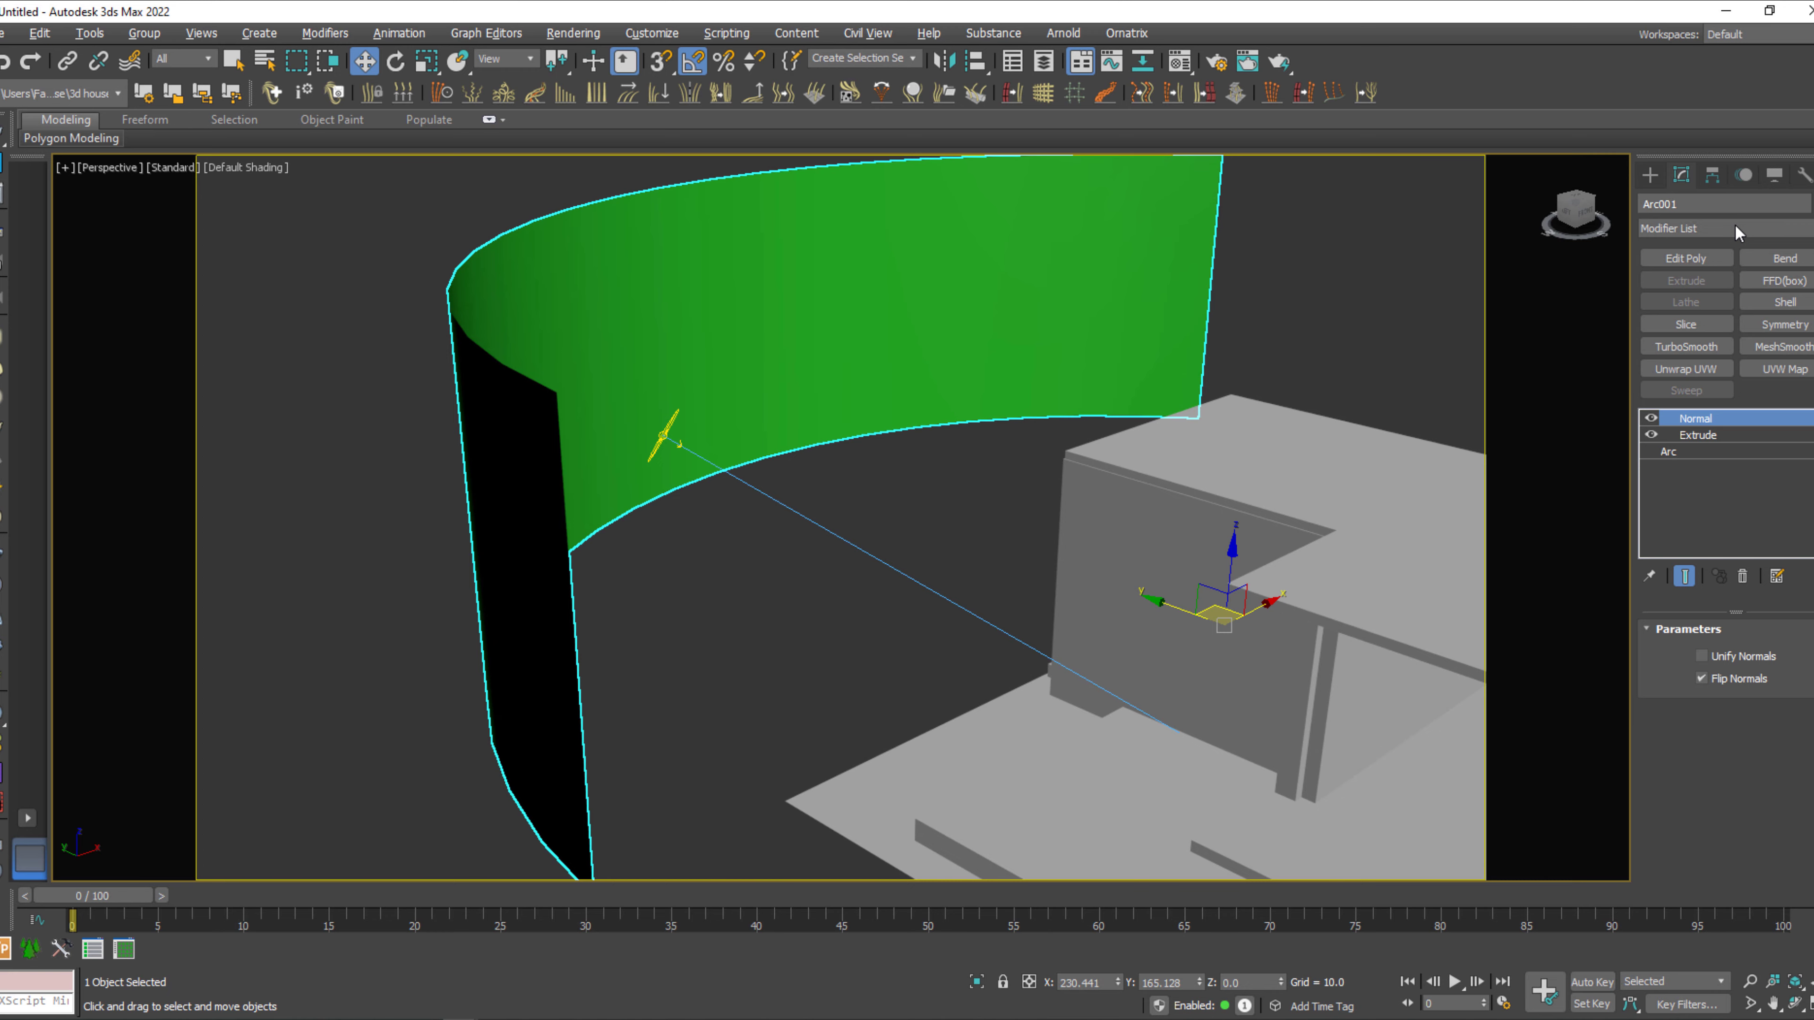
alt+middle_drag(948, 460, 1077, 364)
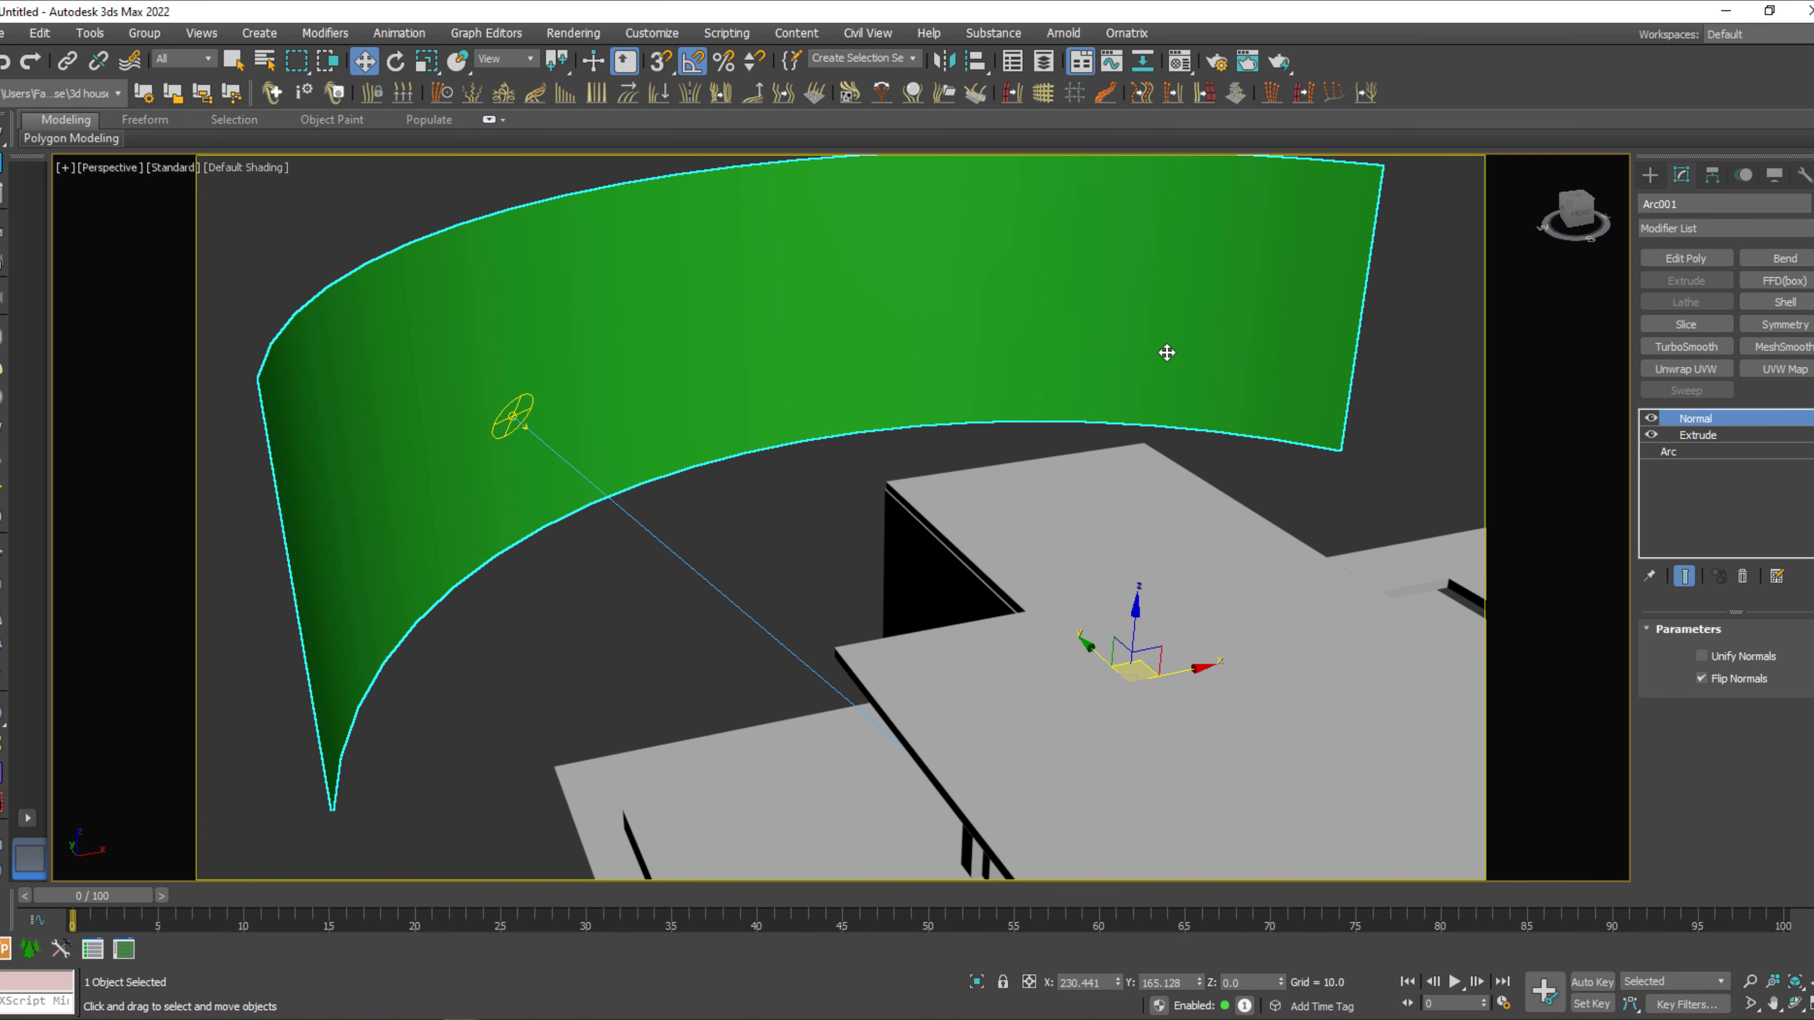
Assign the pink V-Ray material, Material #3, to the curved backdrop wall.
key(m)
click(1383, 250)
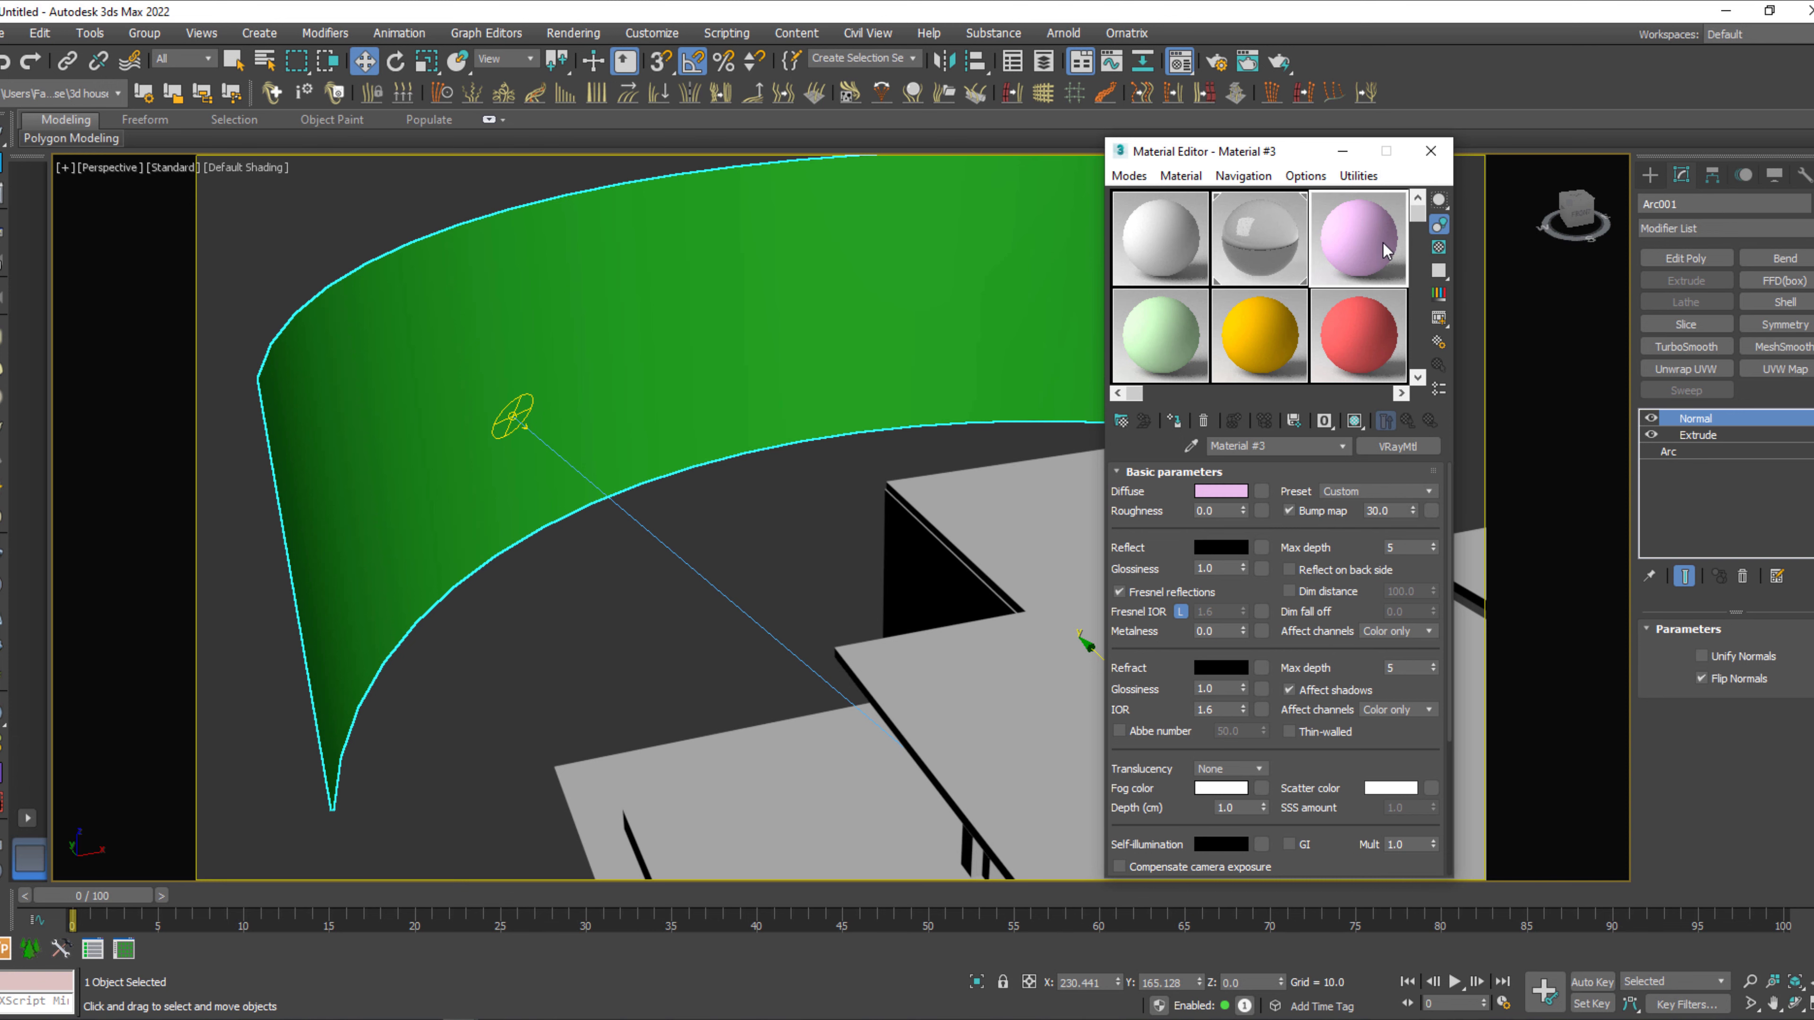
click(1174, 424)
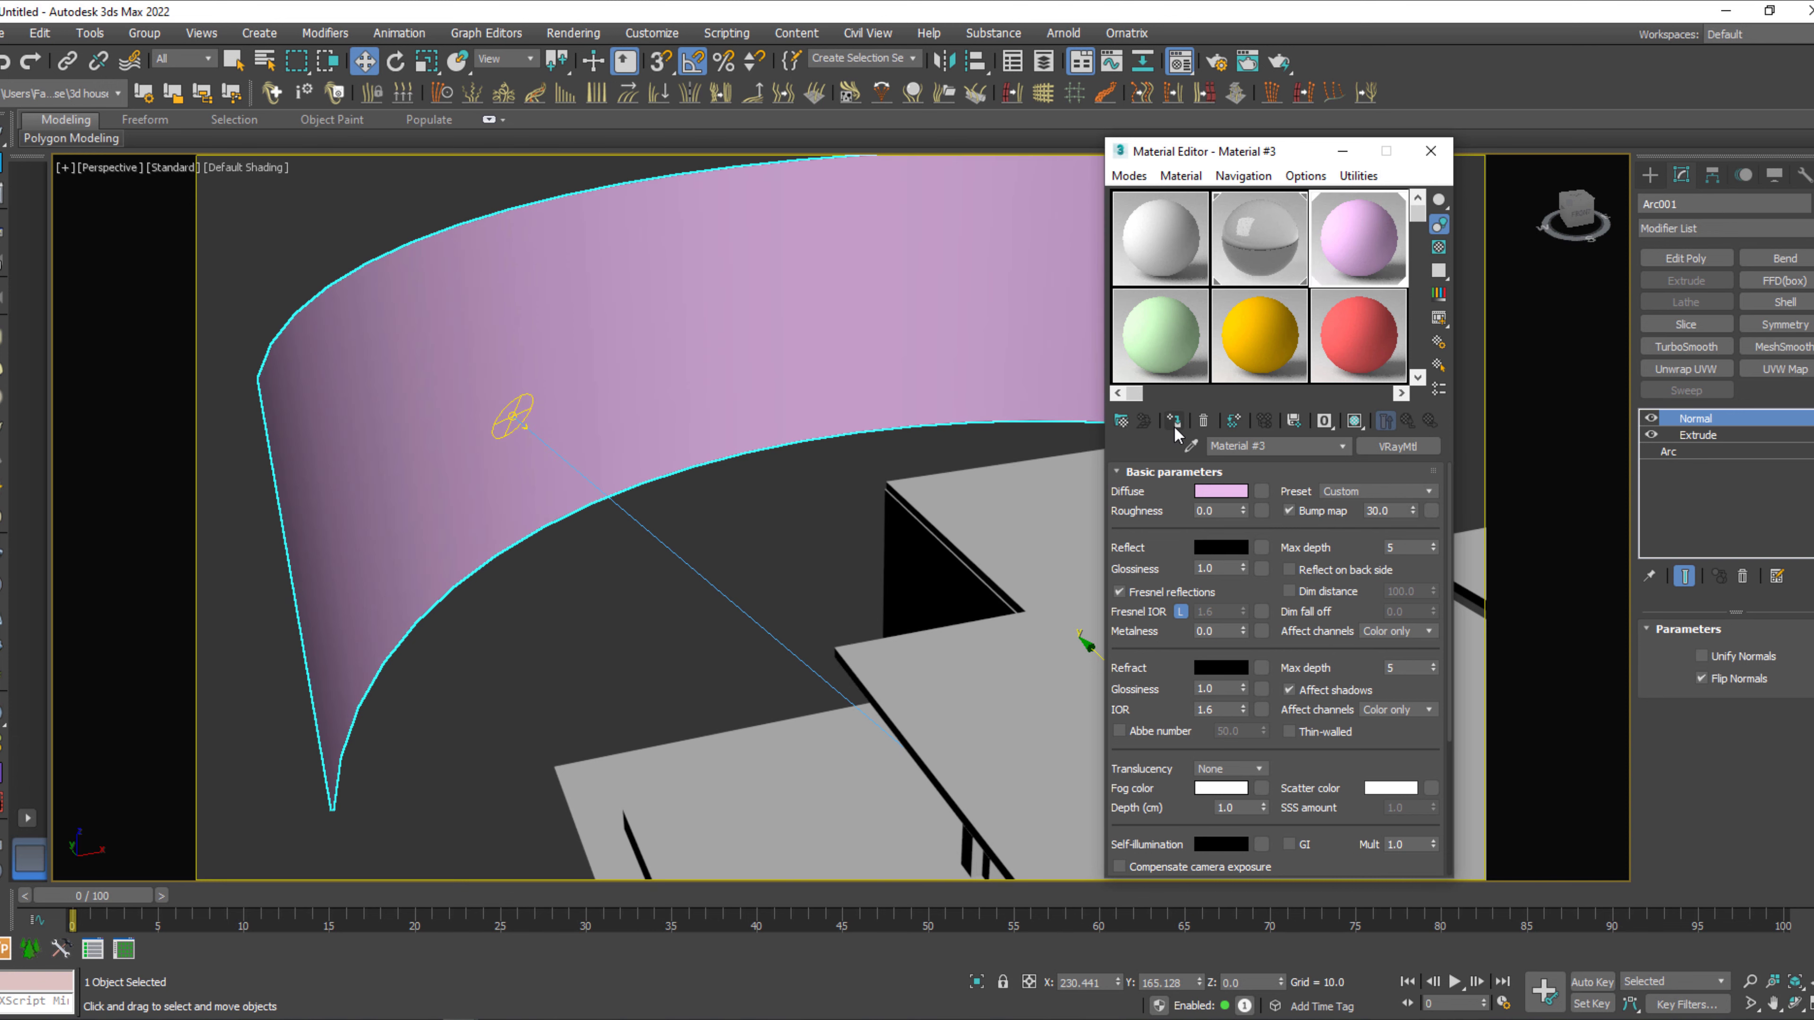
Switch to the browser, open the city wallpaper full size, and save it to Downloads as the JPEG city-wallpaper-18.
key(alt+Tab)
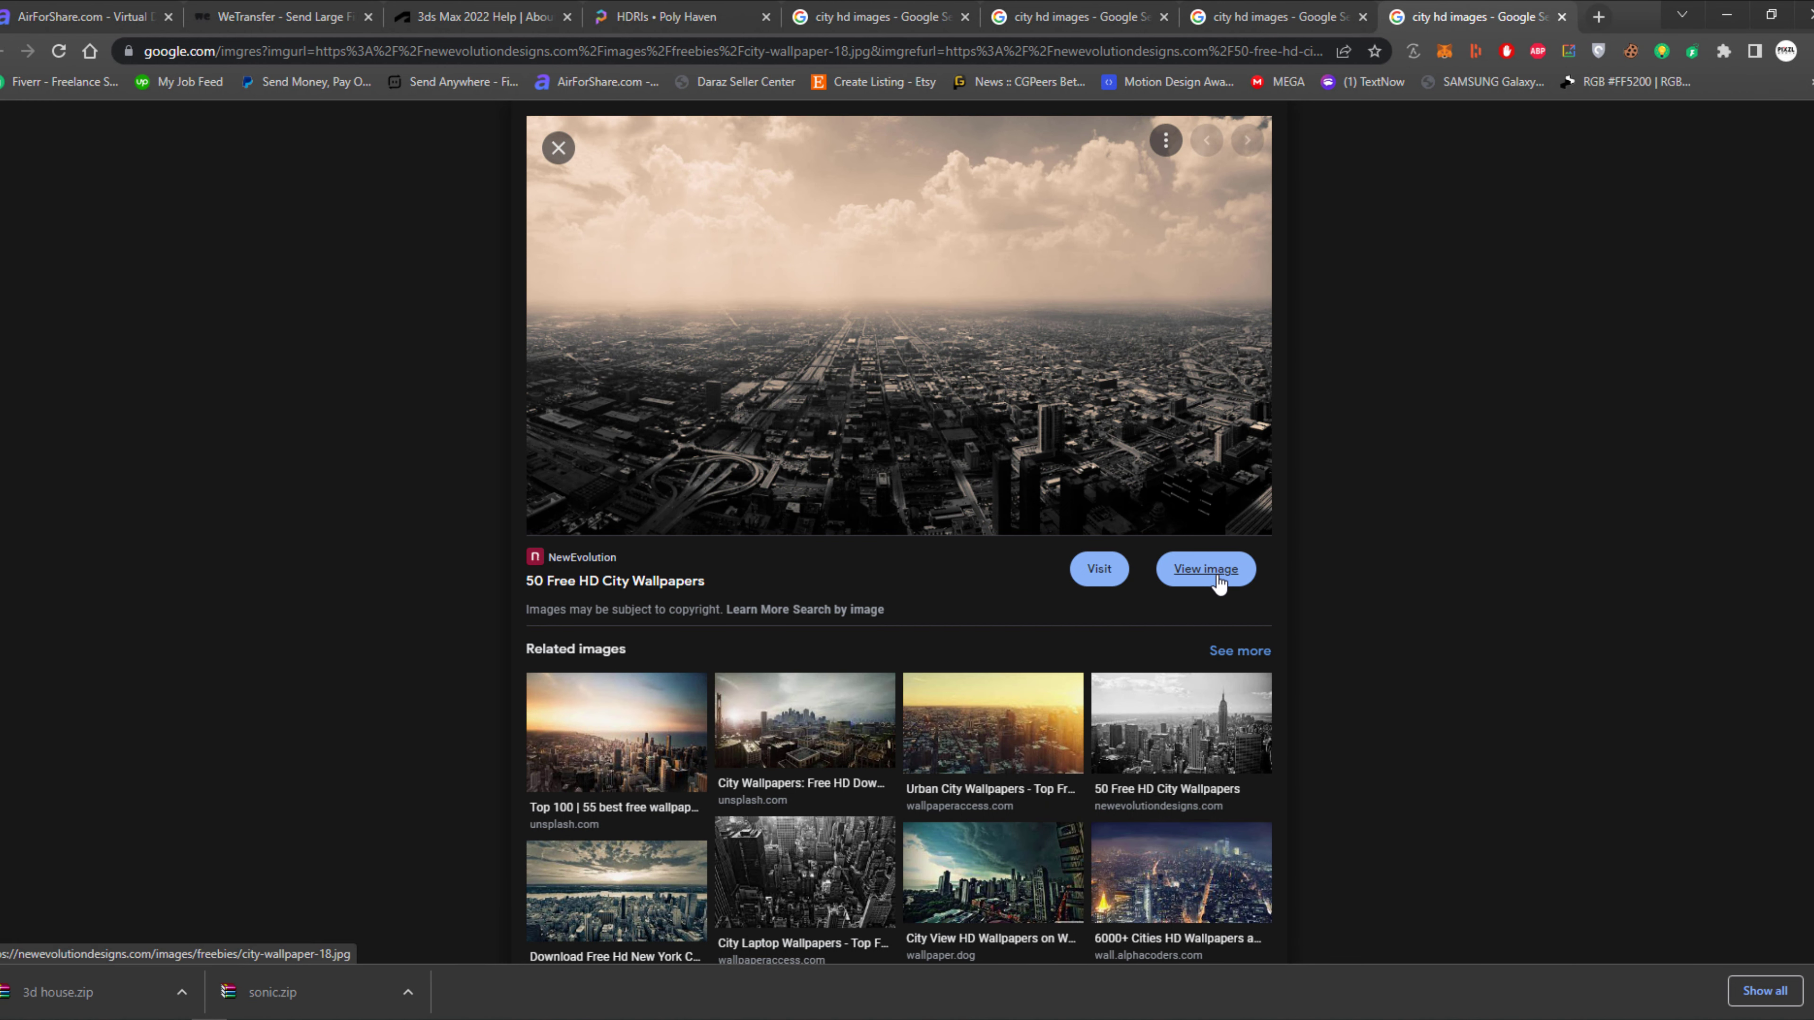
click(1206, 570)
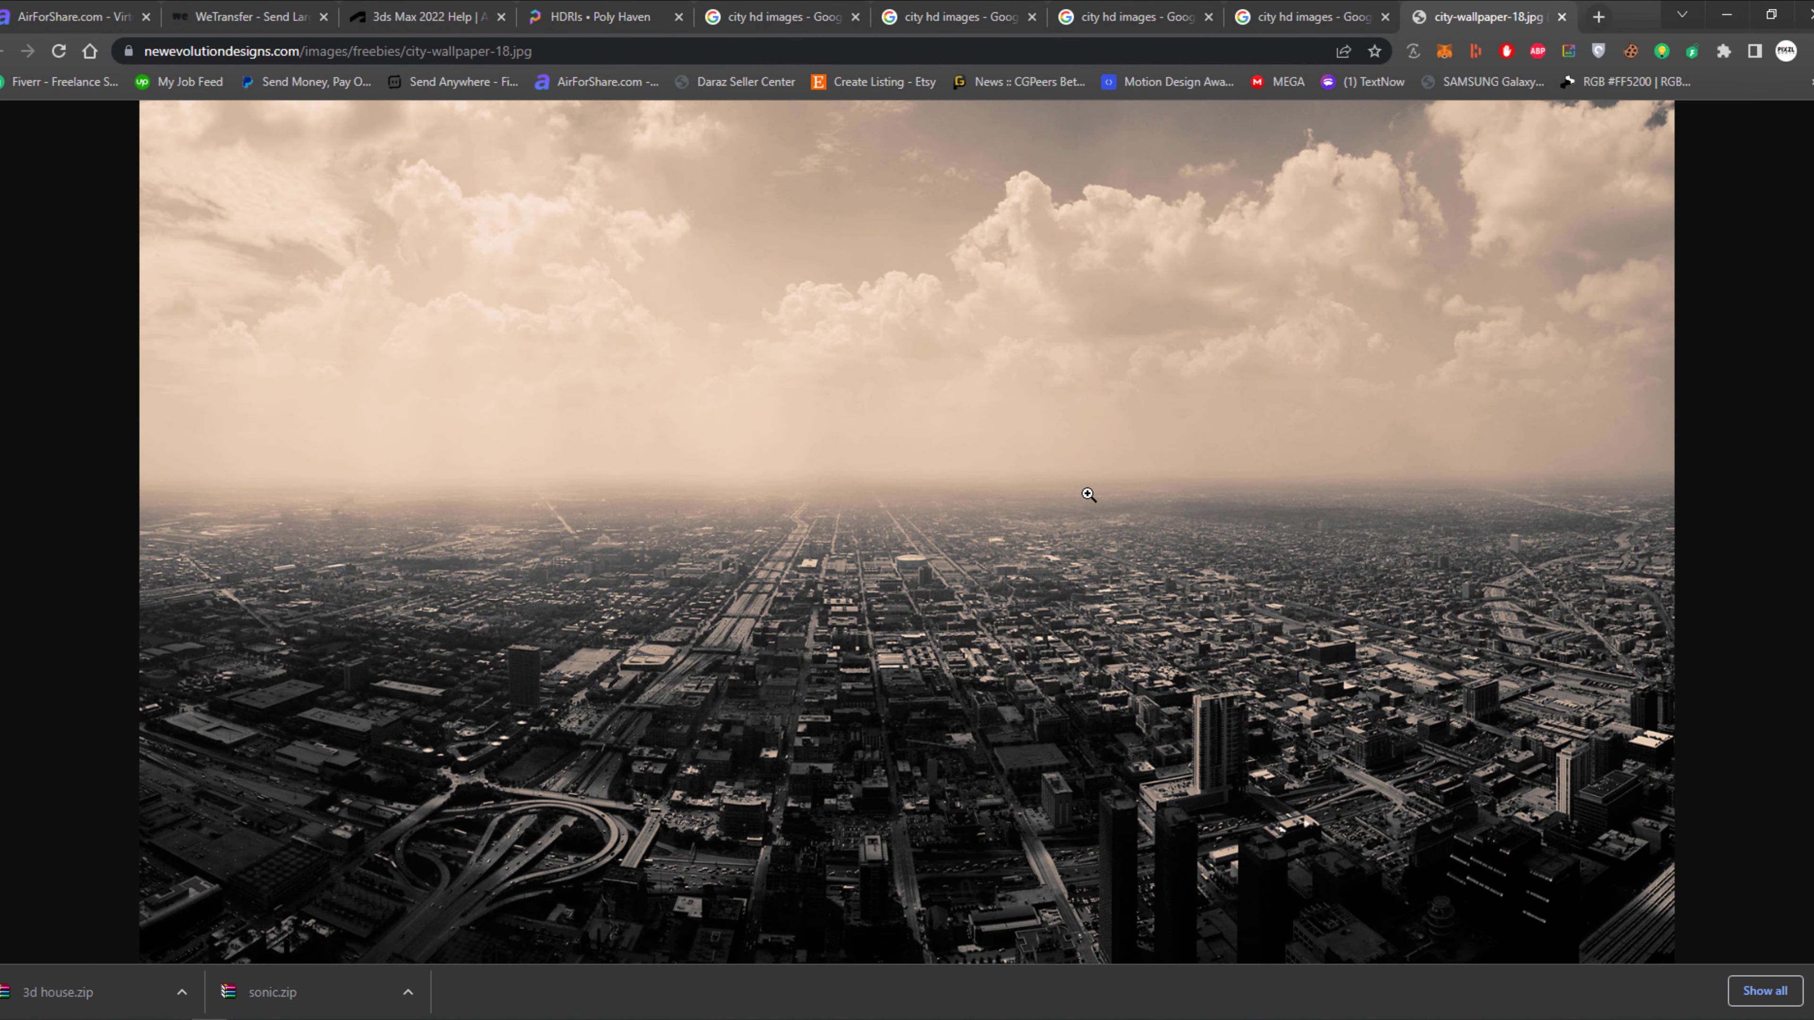
right_click(1048, 468)
click(999, 469)
right_click(1043, 447)
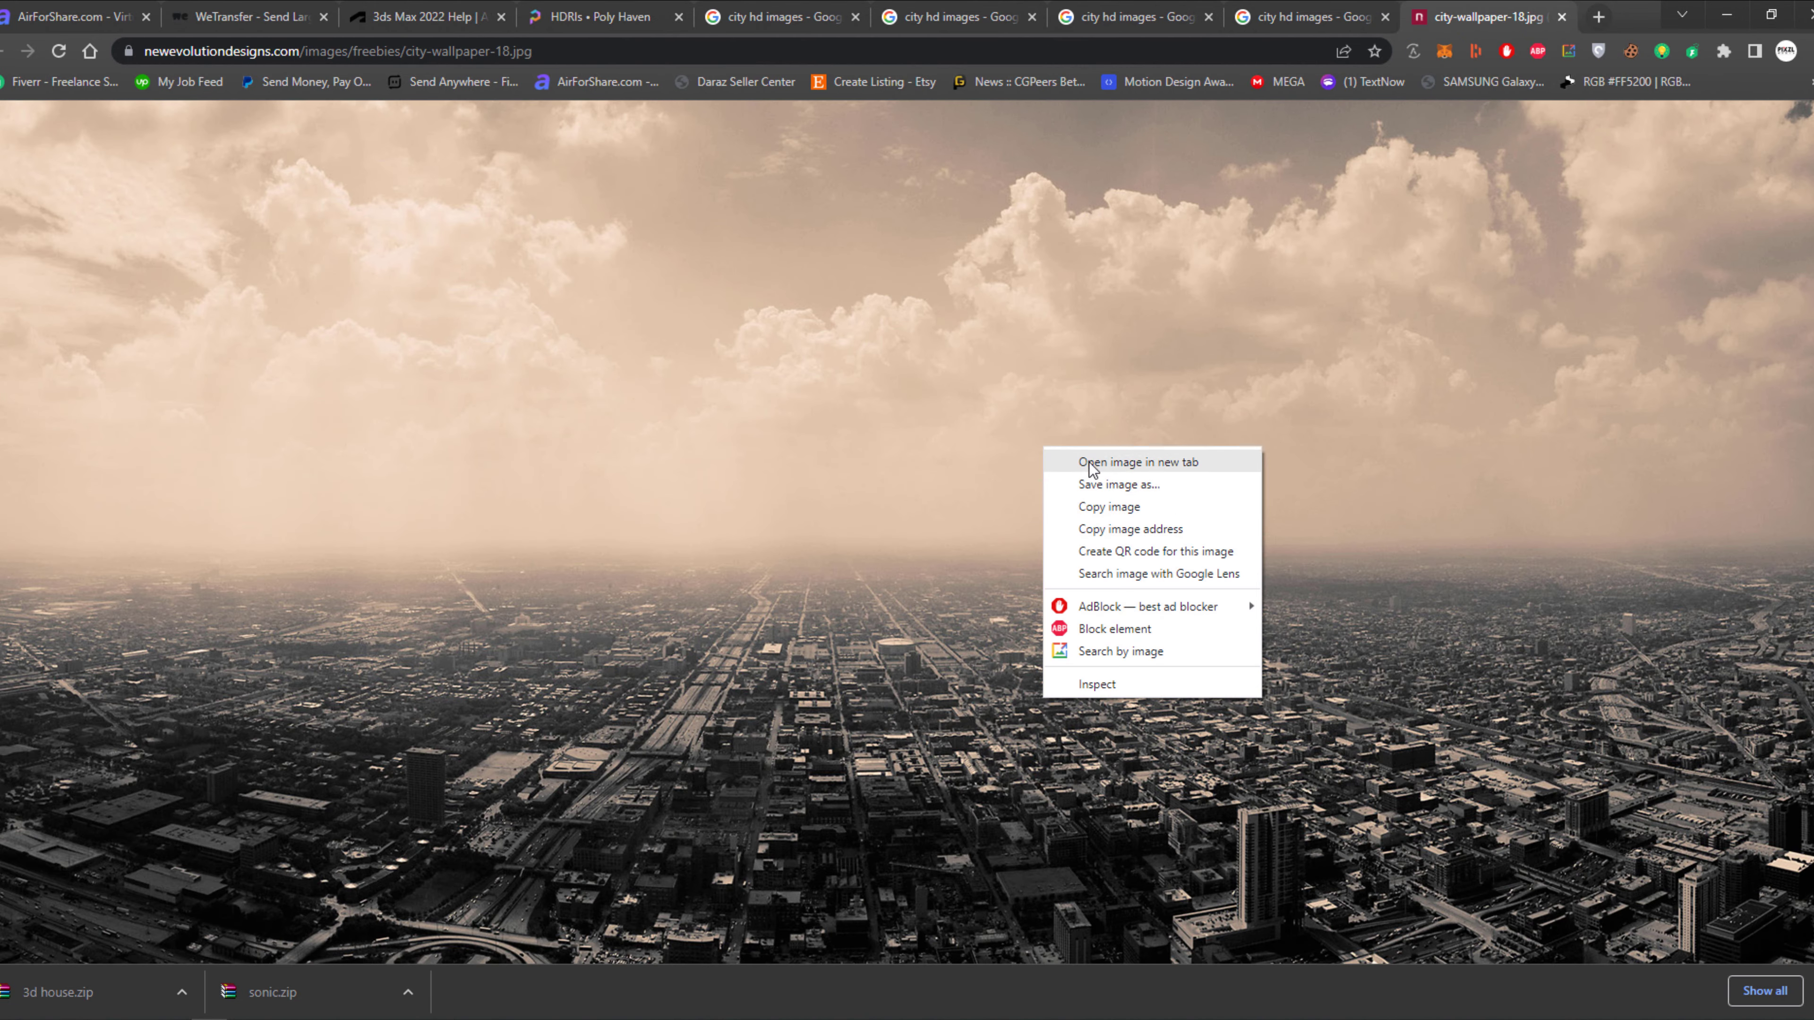
click(1113, 488)
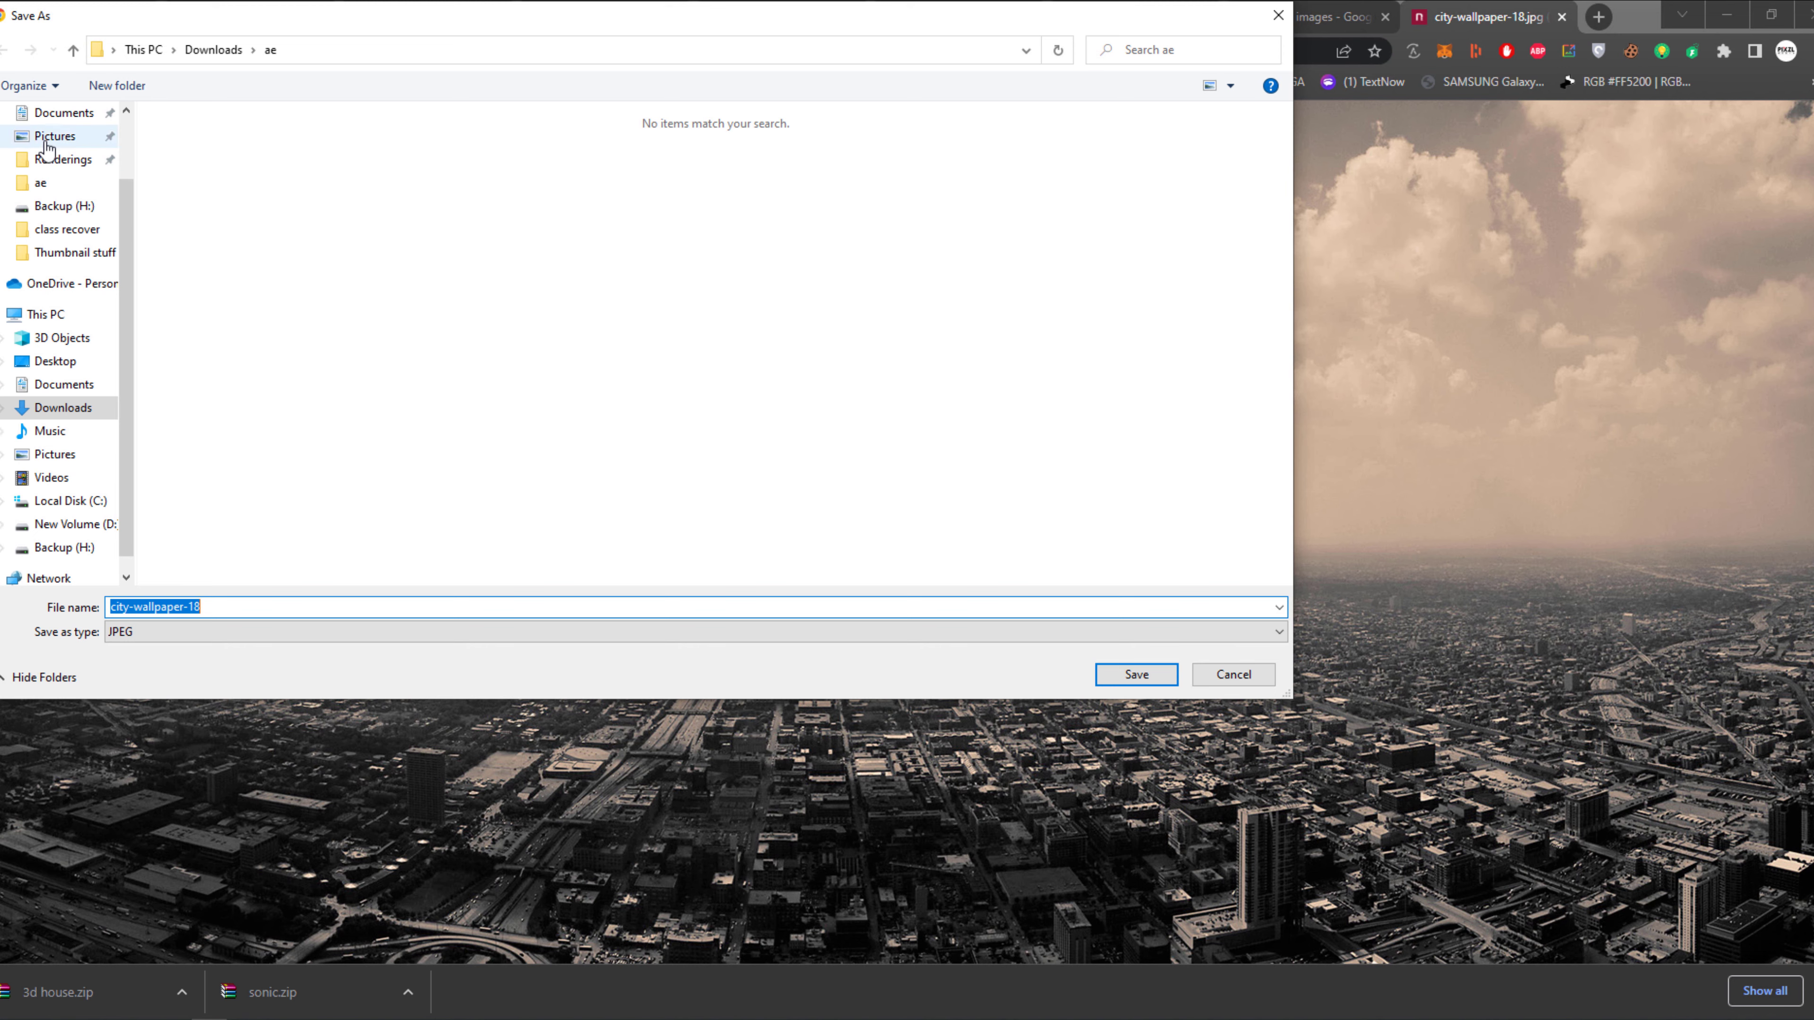
scroll(46, 147, up, 2)
click(68, 175)
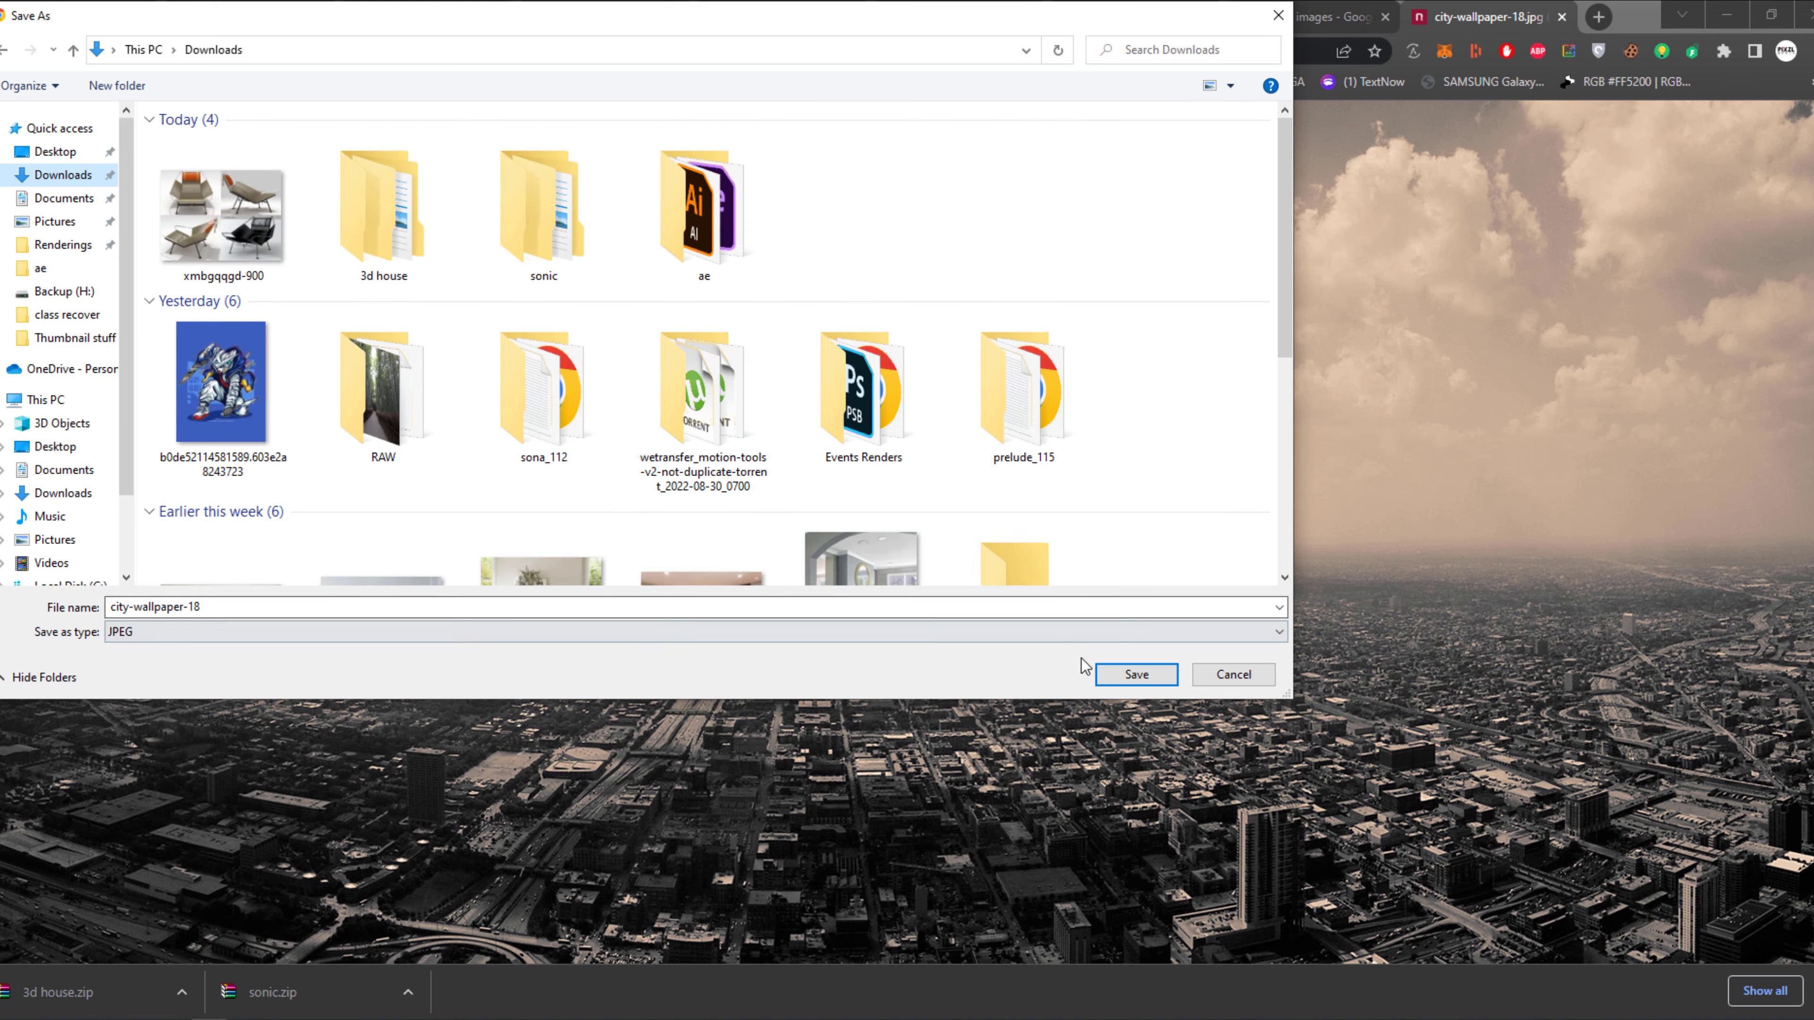
click(1137, 676)
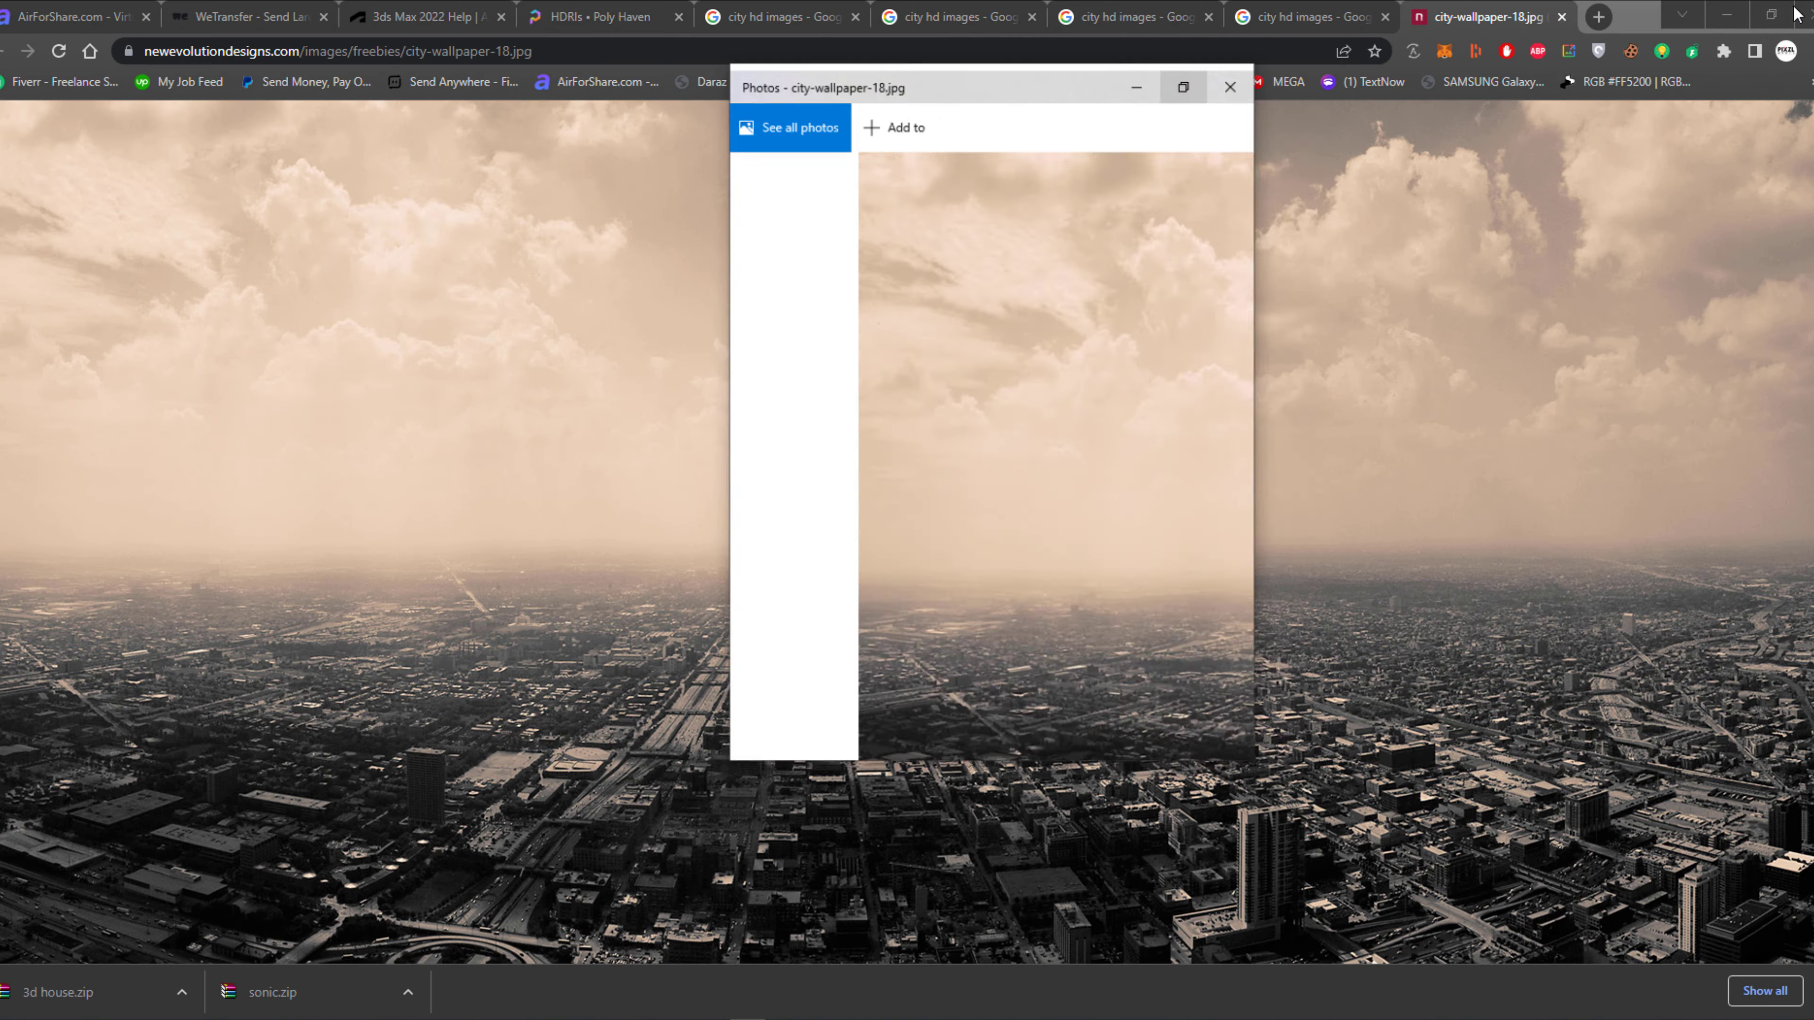
Minimize the browser to return to 3ds Max, look over city-wallpaper-18.jpg in Photos, and close that preview.
click(1727, 14)
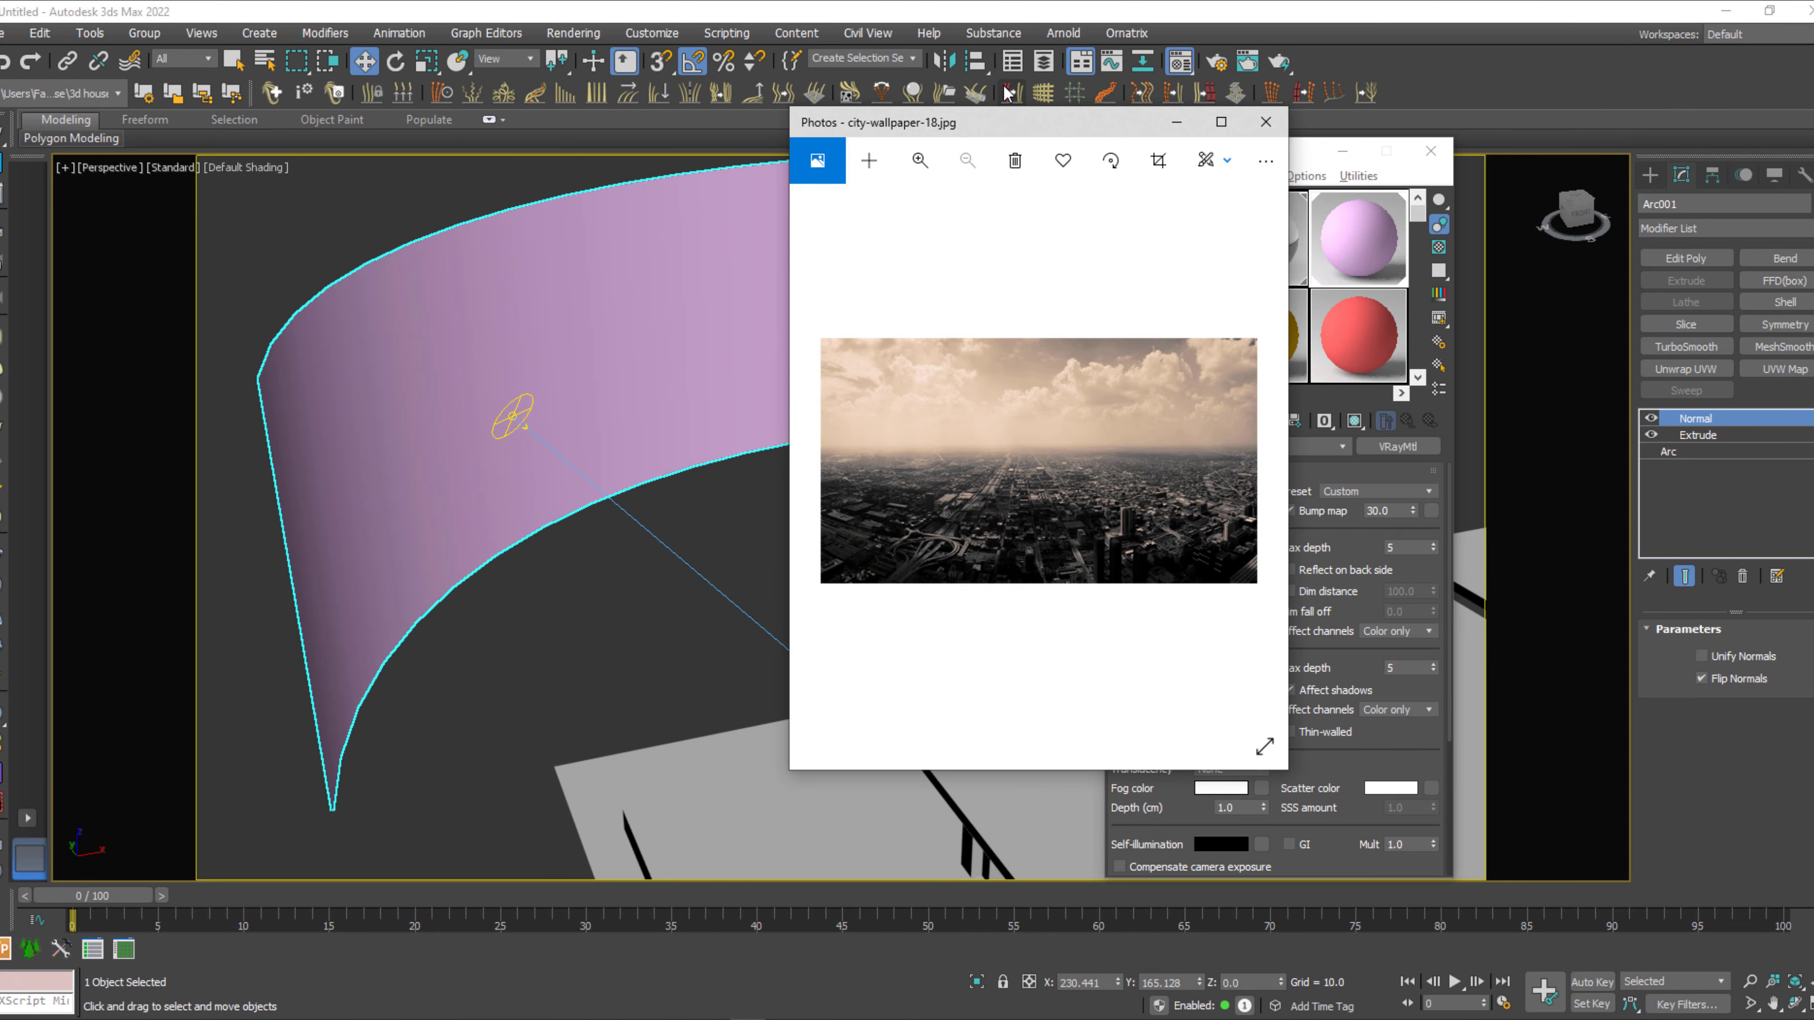
drag(1007, 126, 975, 218)
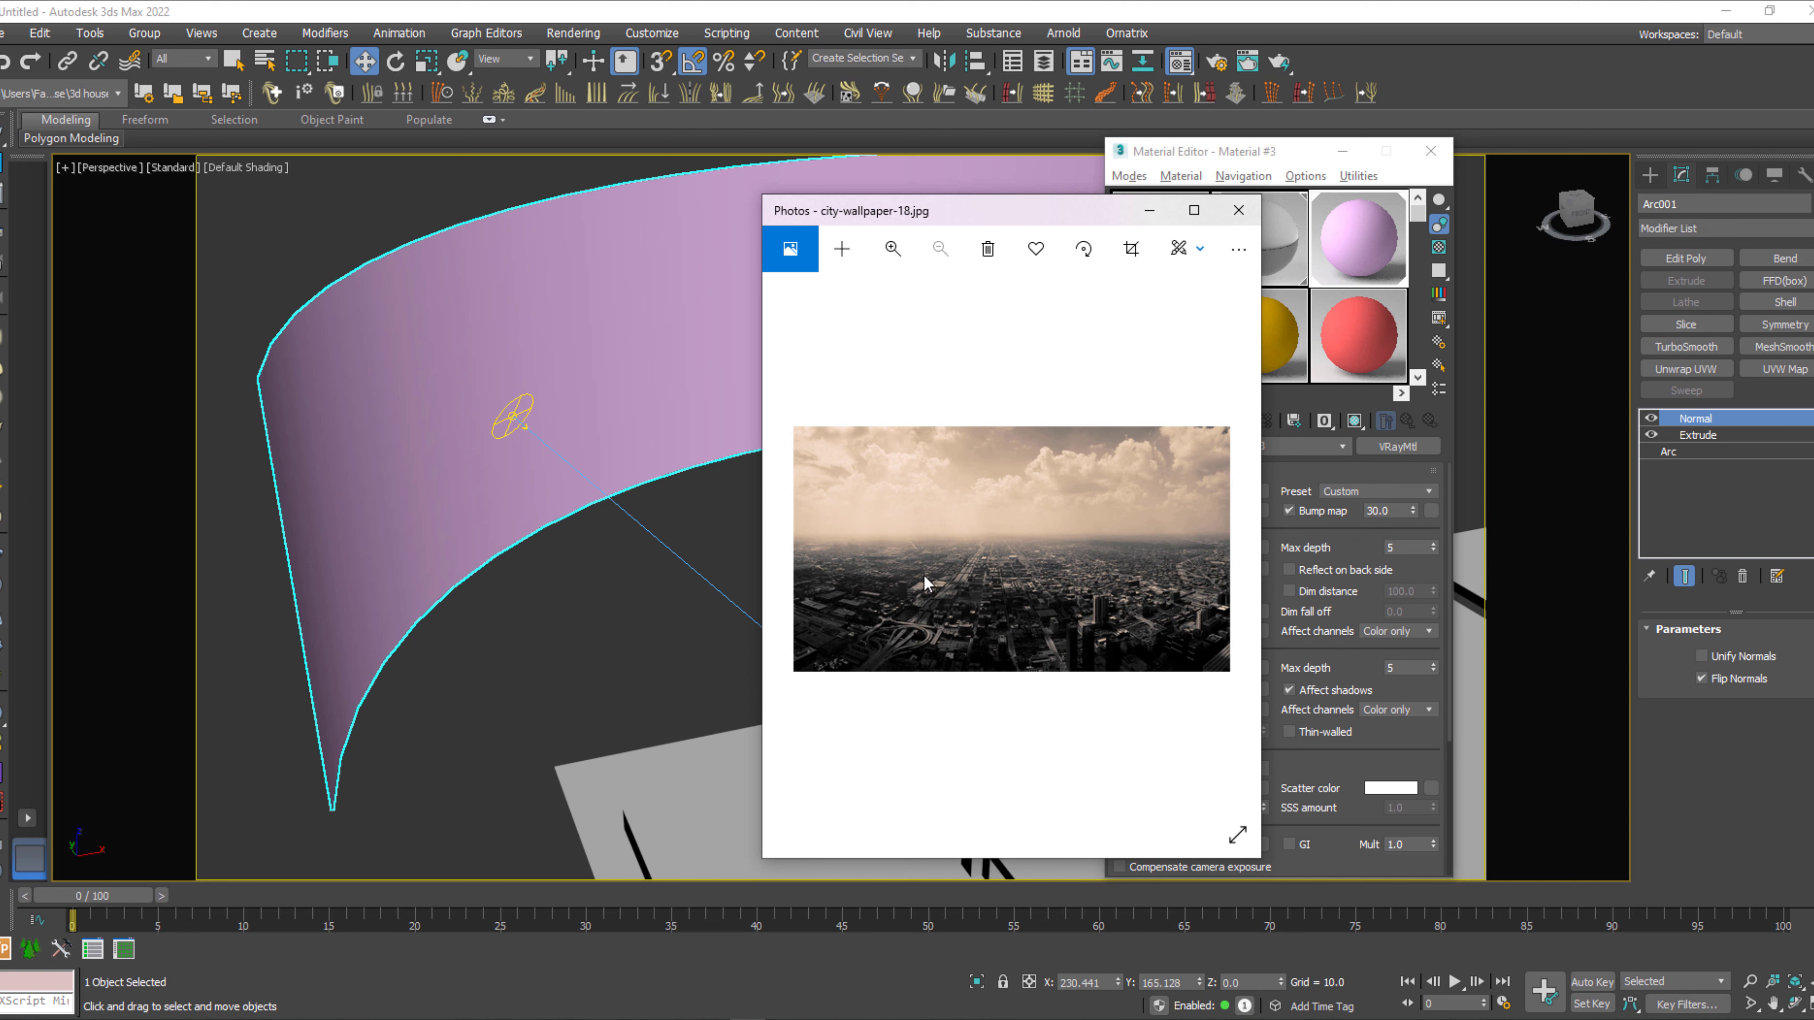
click(1240, 214)
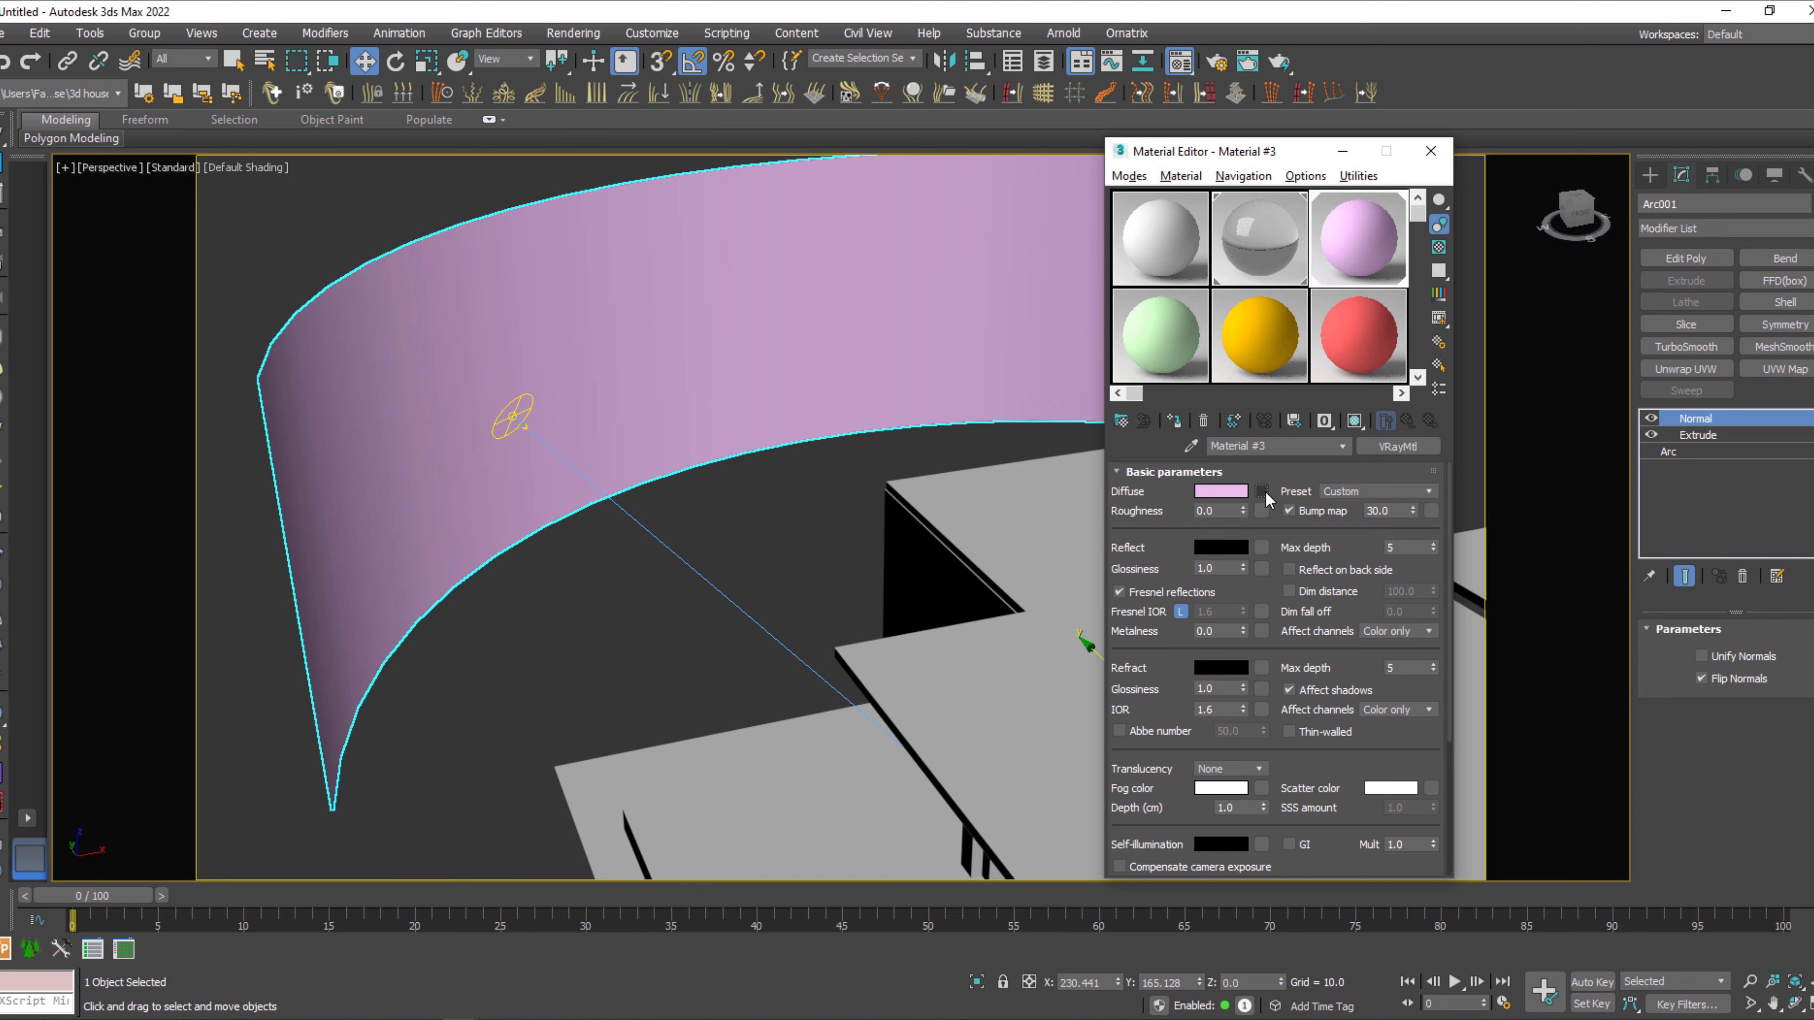
Load city-wallpaper-18 from Downloads as Material #3's diffuse VRayBitmap and display the map in the viewport.
click(1261, 492)
double_click(998, 299)
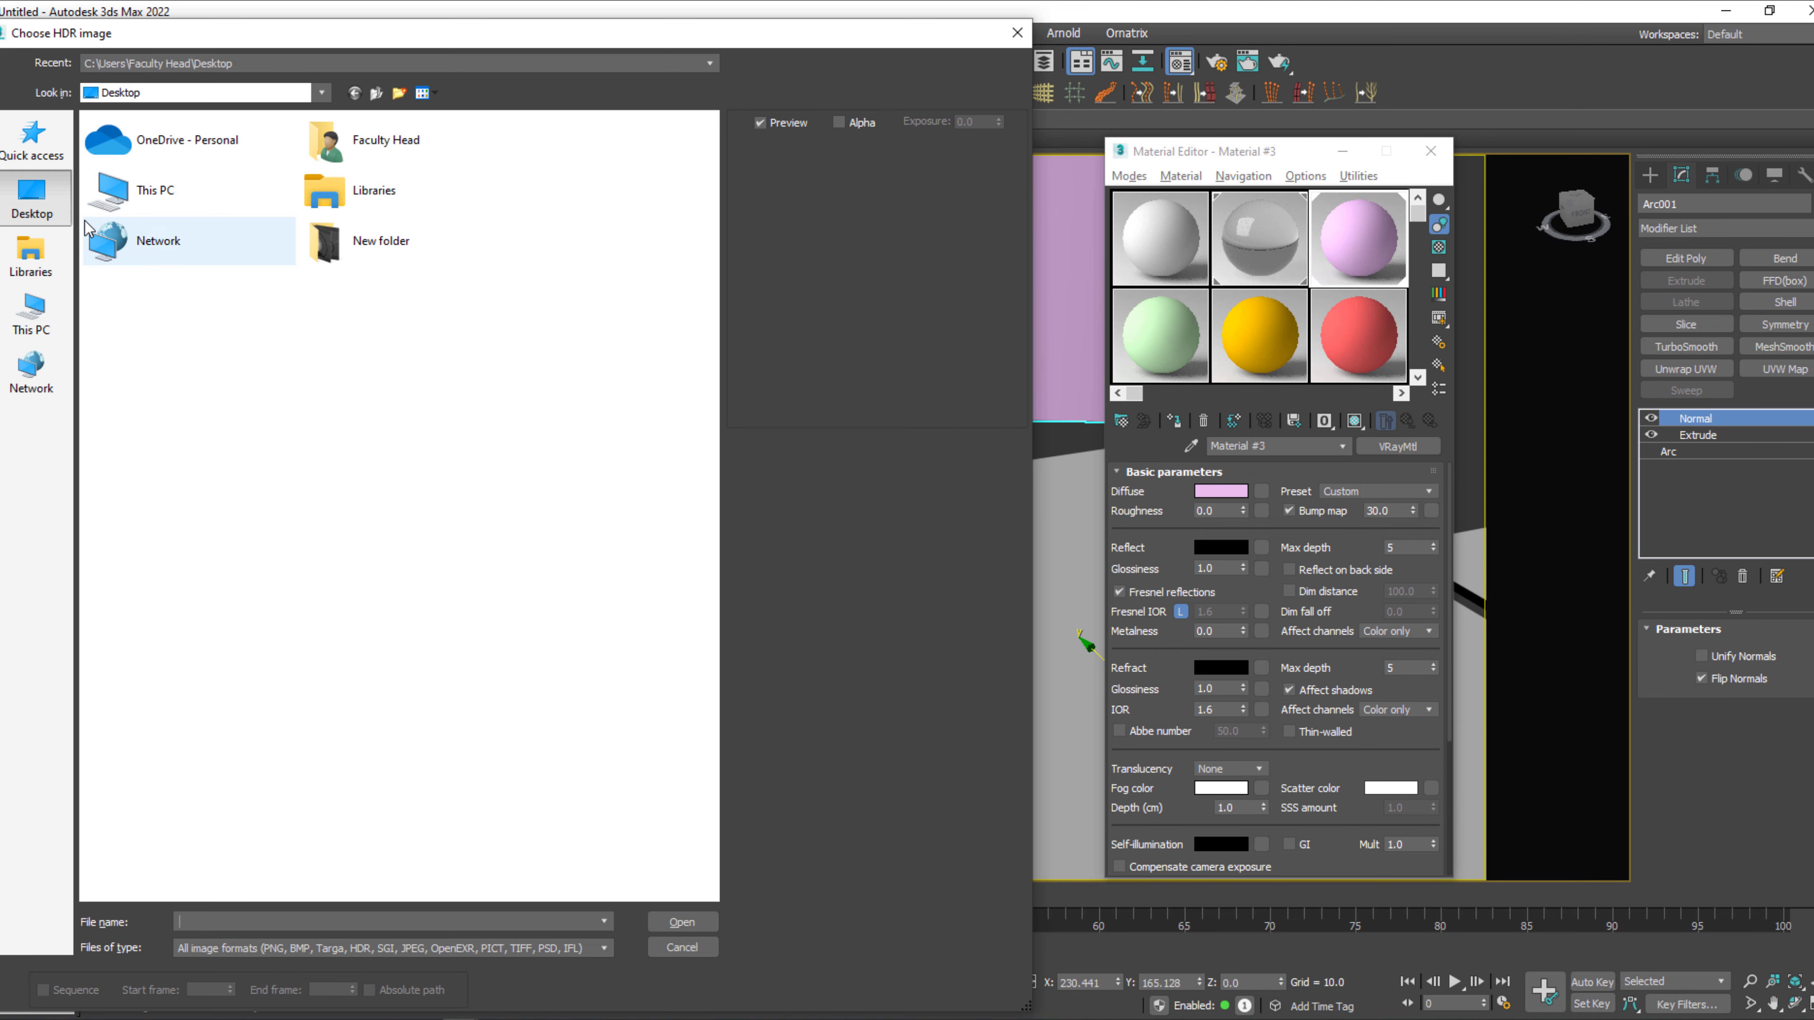
click(33, 140)
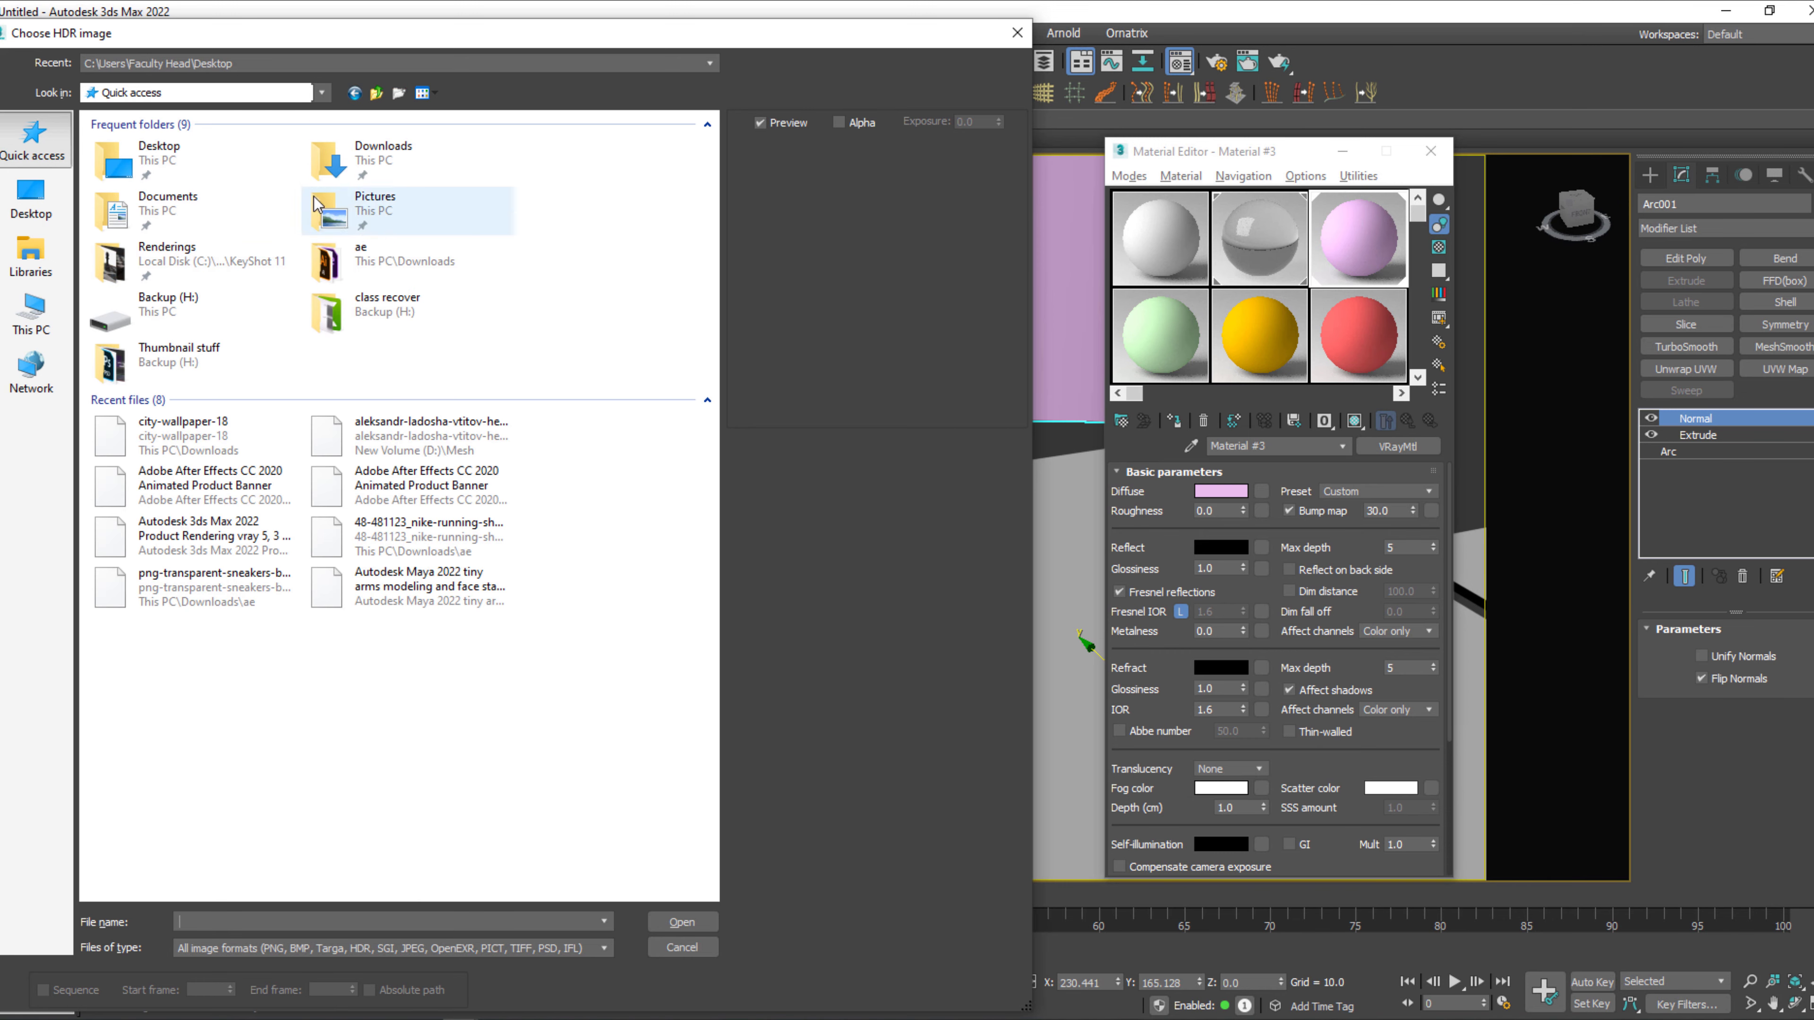
double_click(328, 160)
click(137, 194)
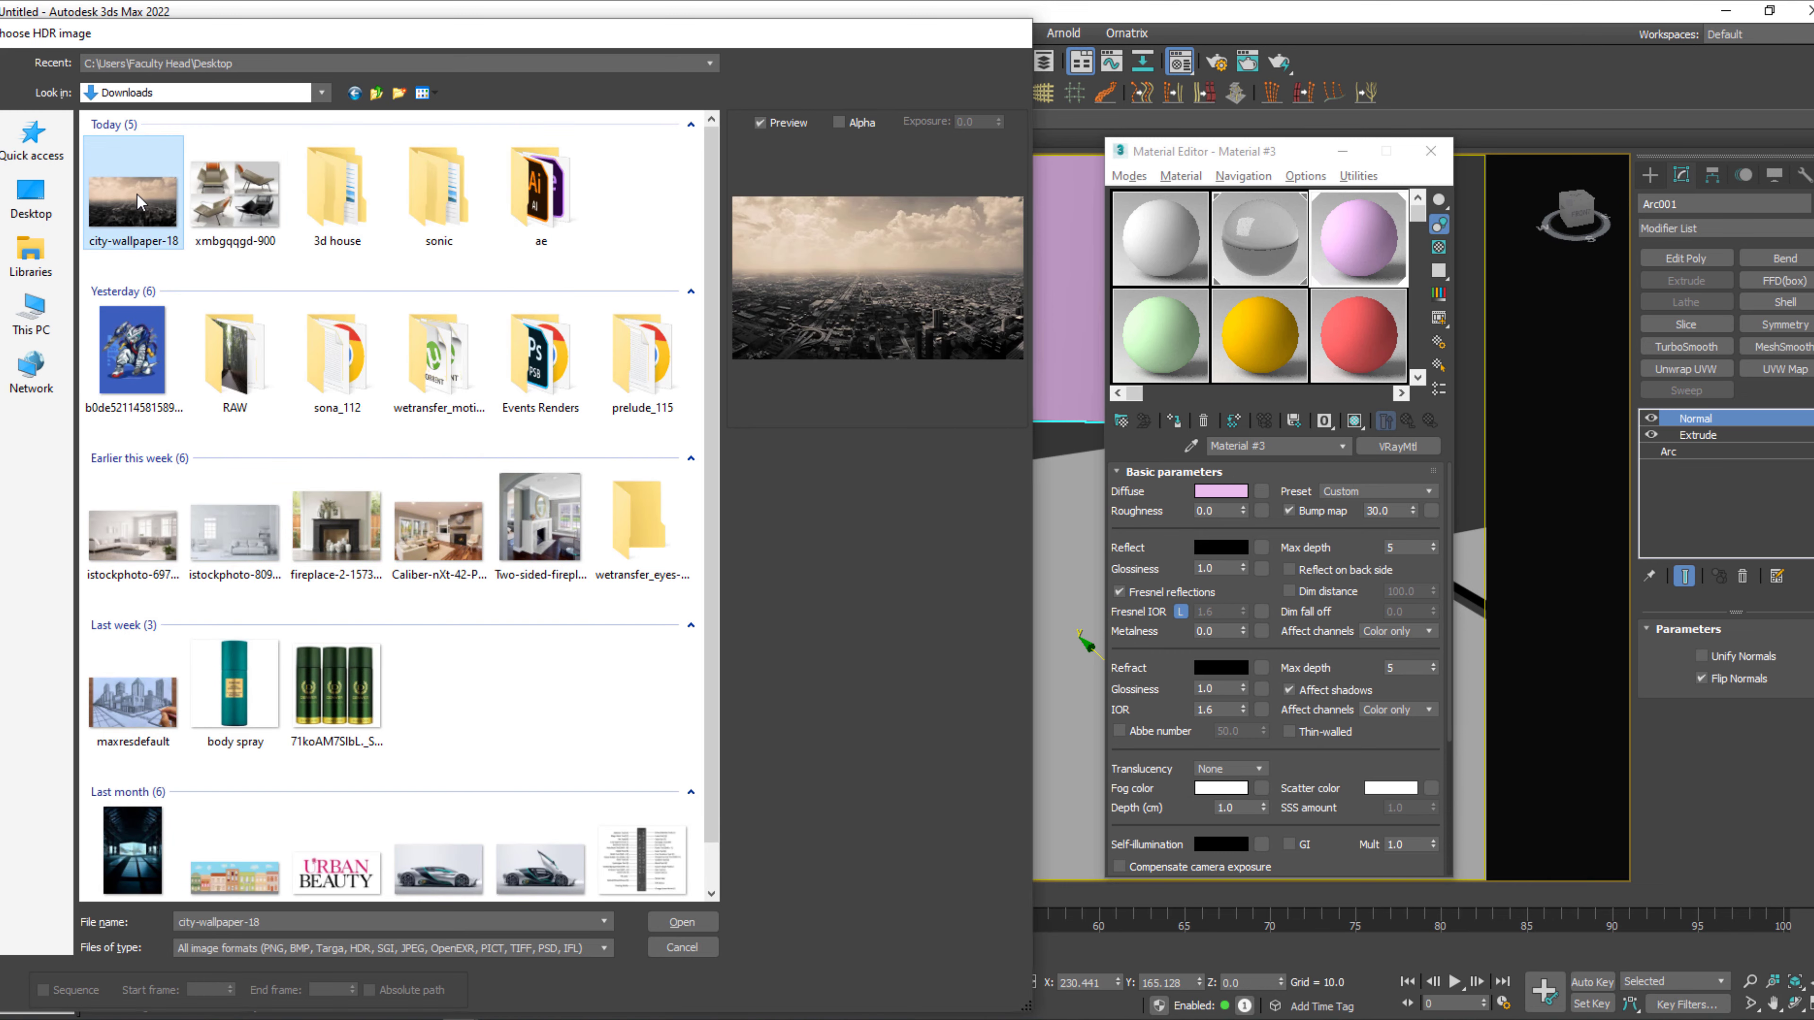
double_click(137, 194)
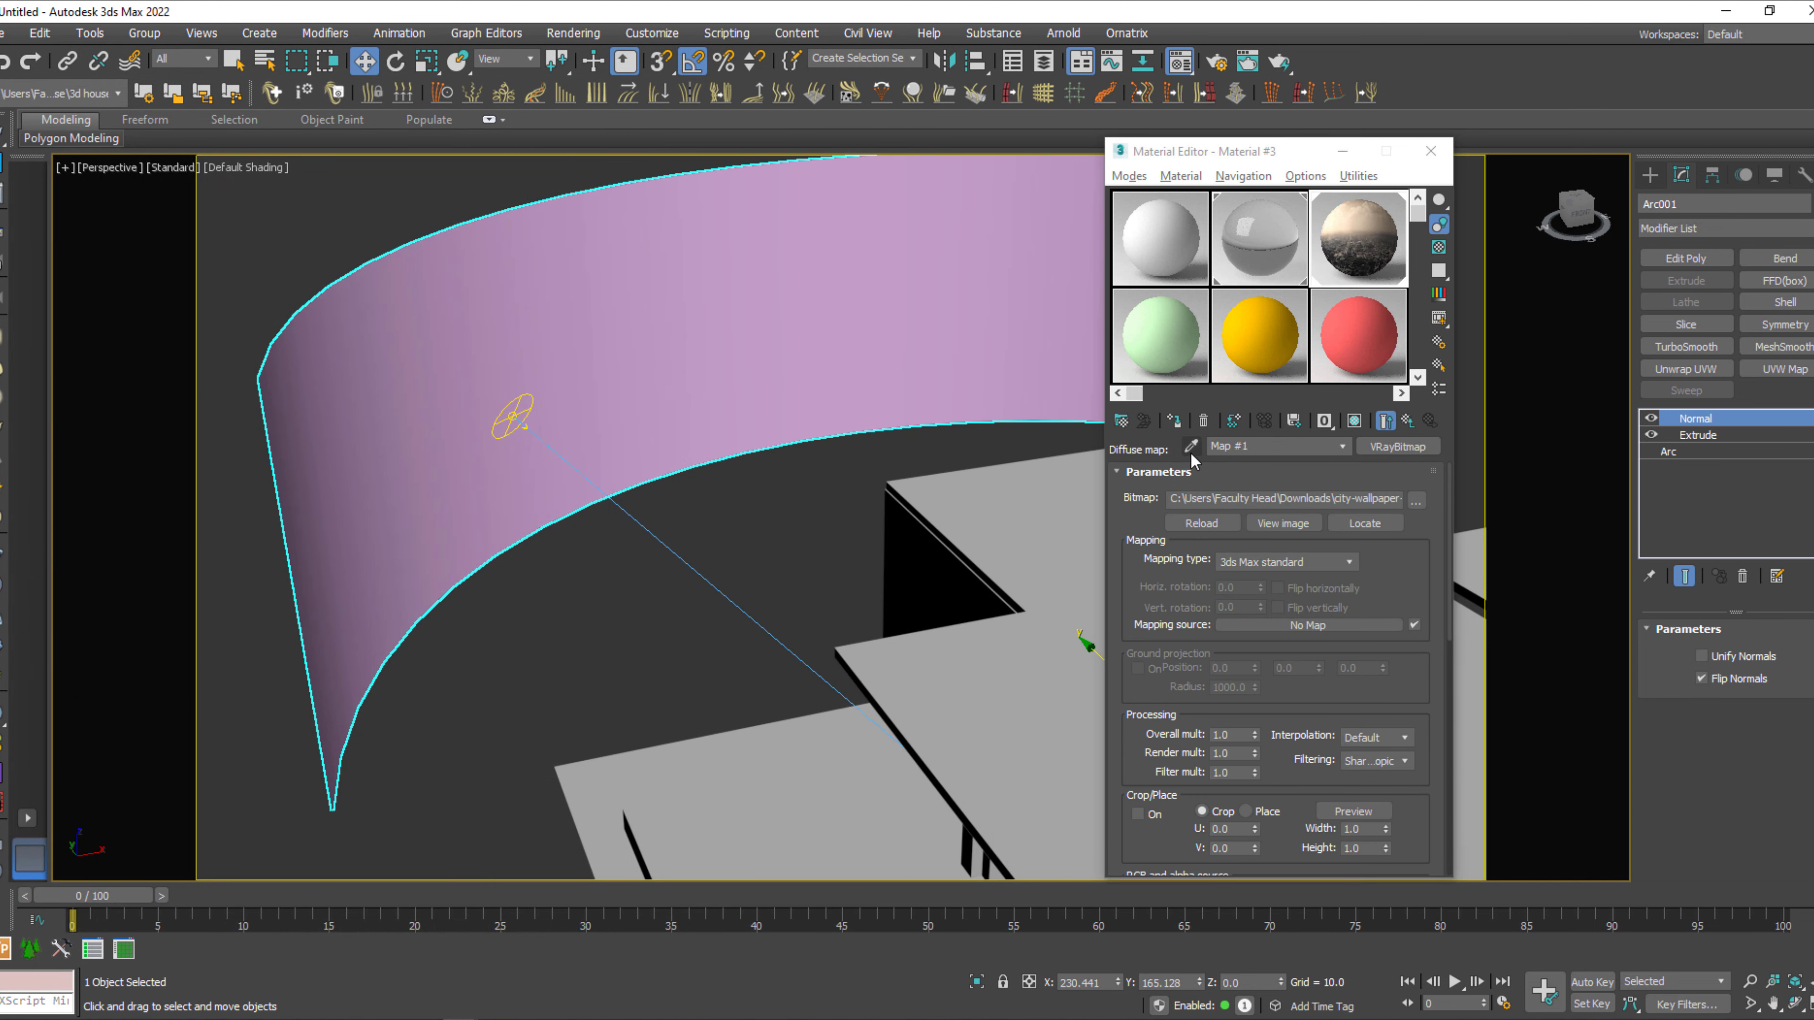
click(1357, 423)
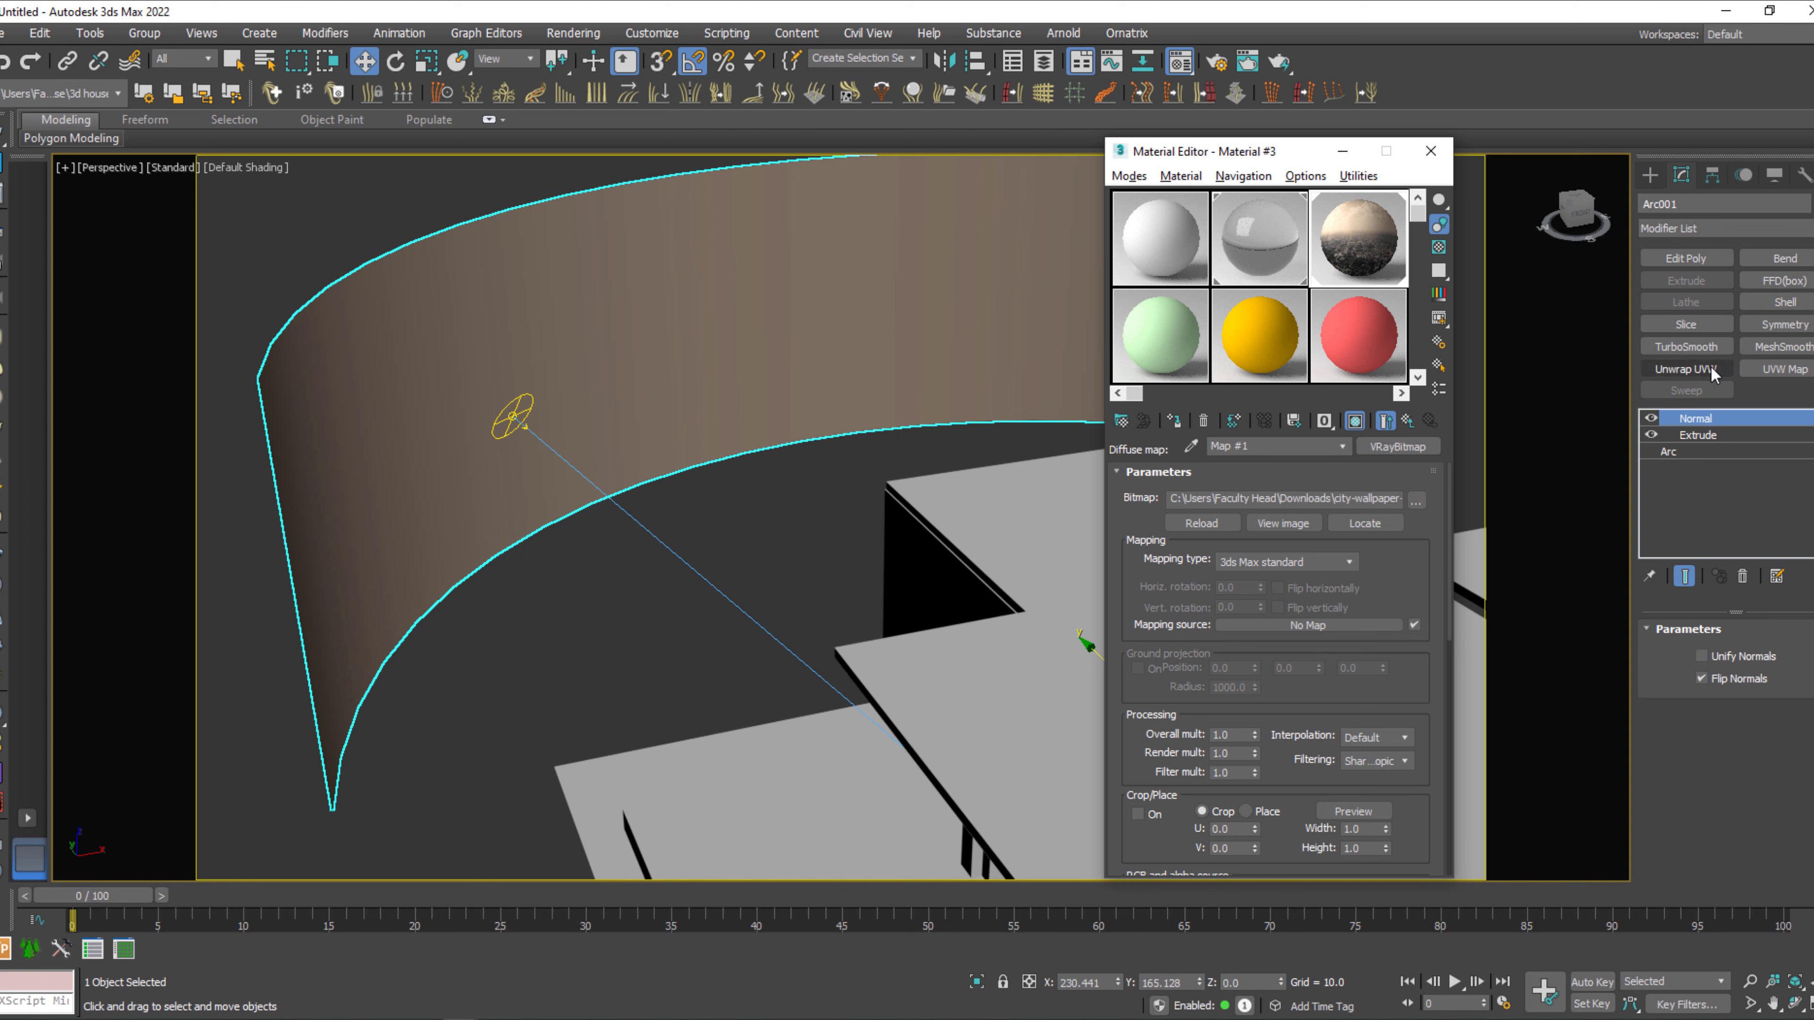
Apply a UVW Map modifier with Box mapping to the backdrop wall and close the Material Editor.
click(1792, 377)
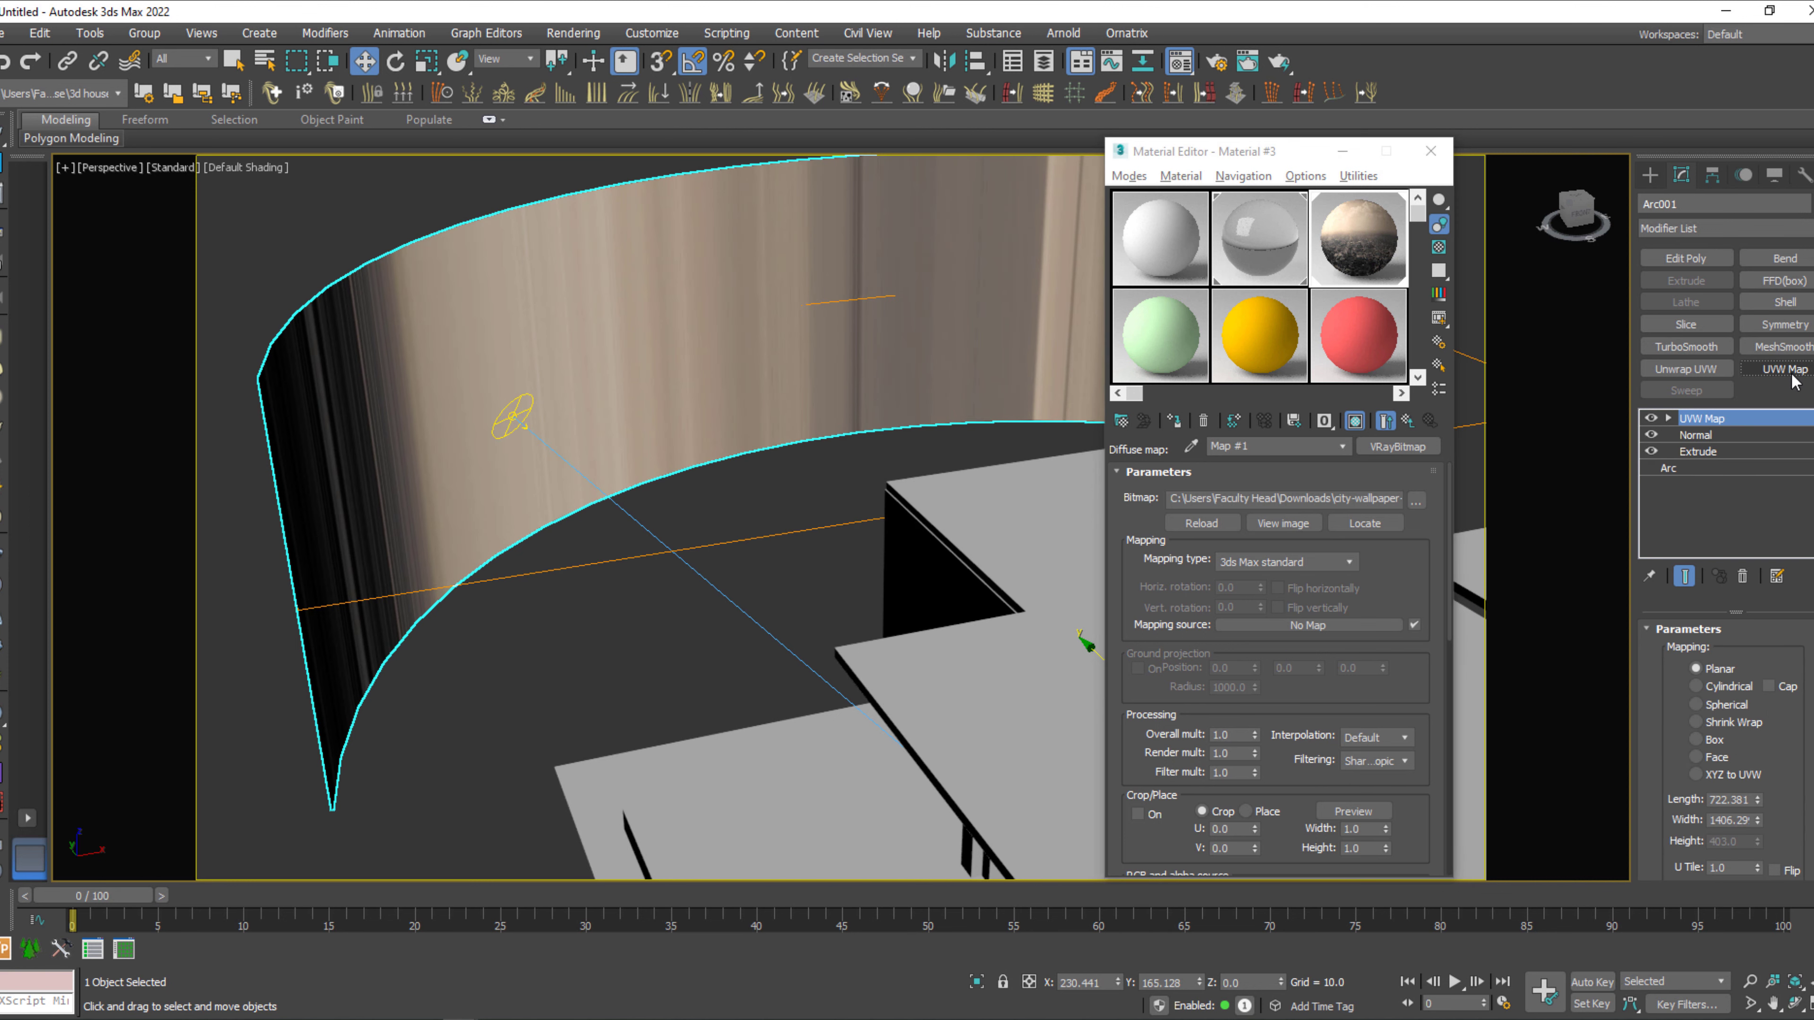
click(1714, 739)
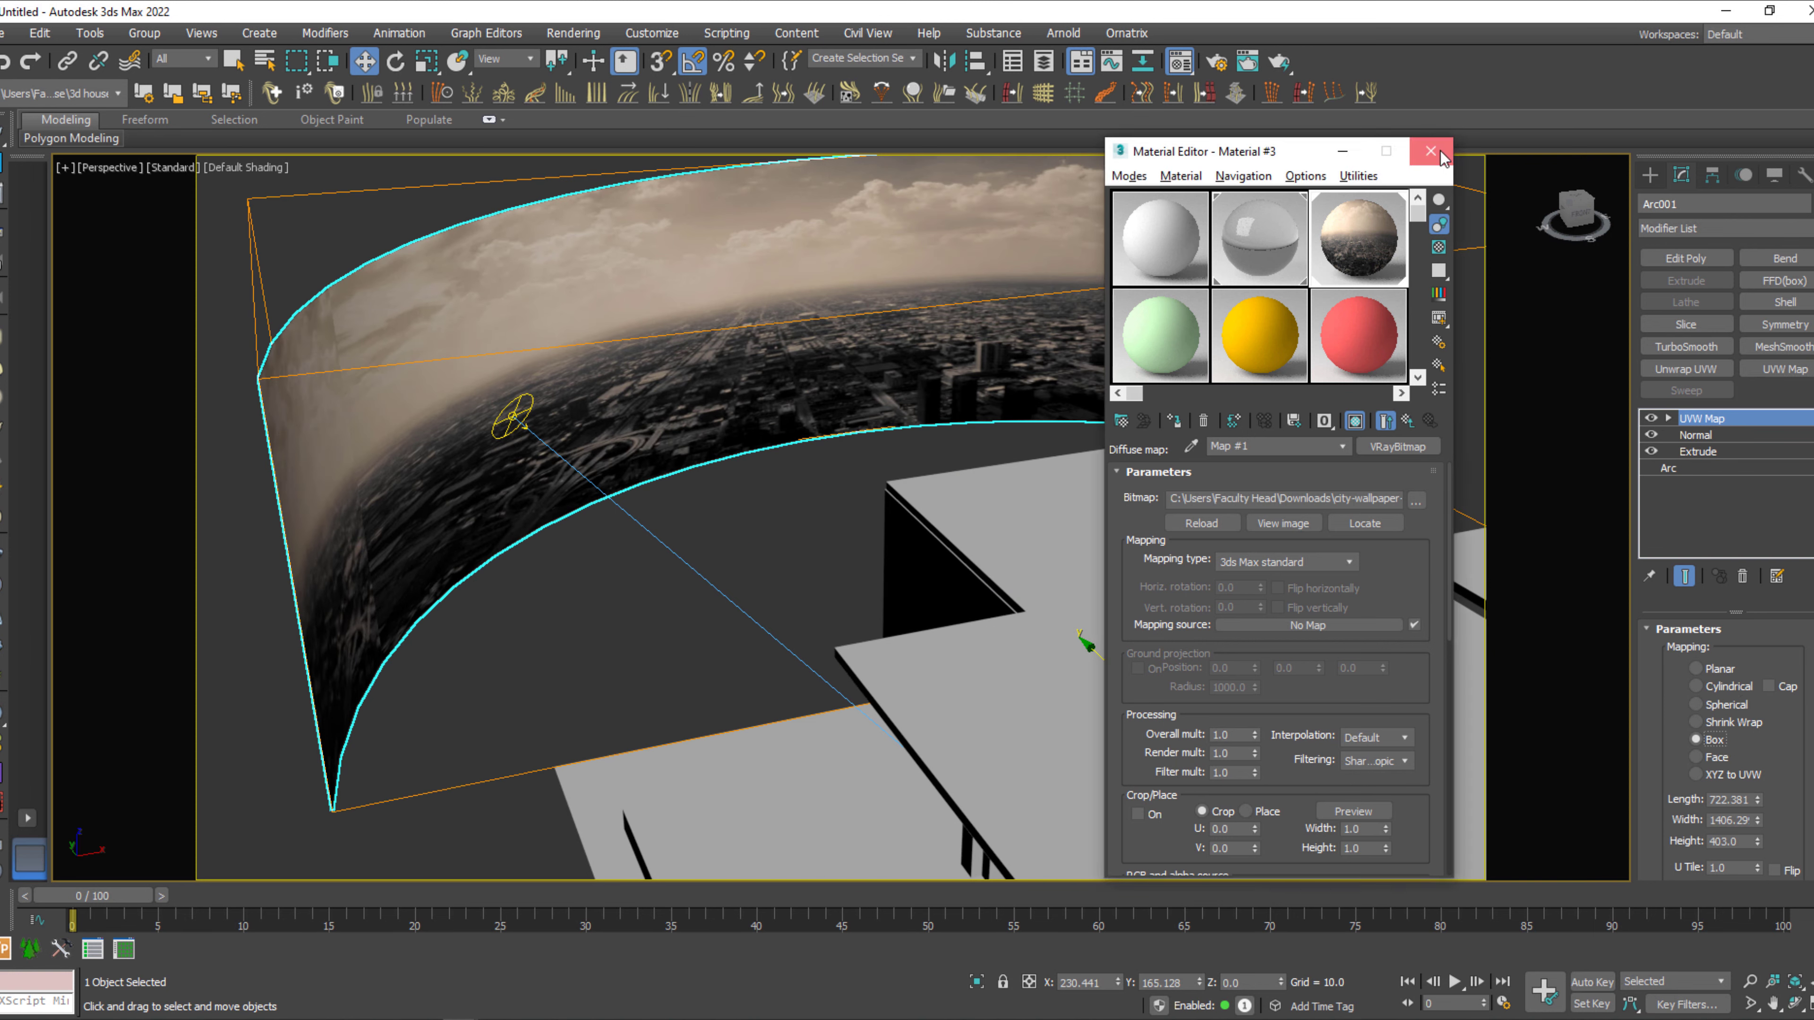
key(m)
middle_drag(852, 599, 975, 619)
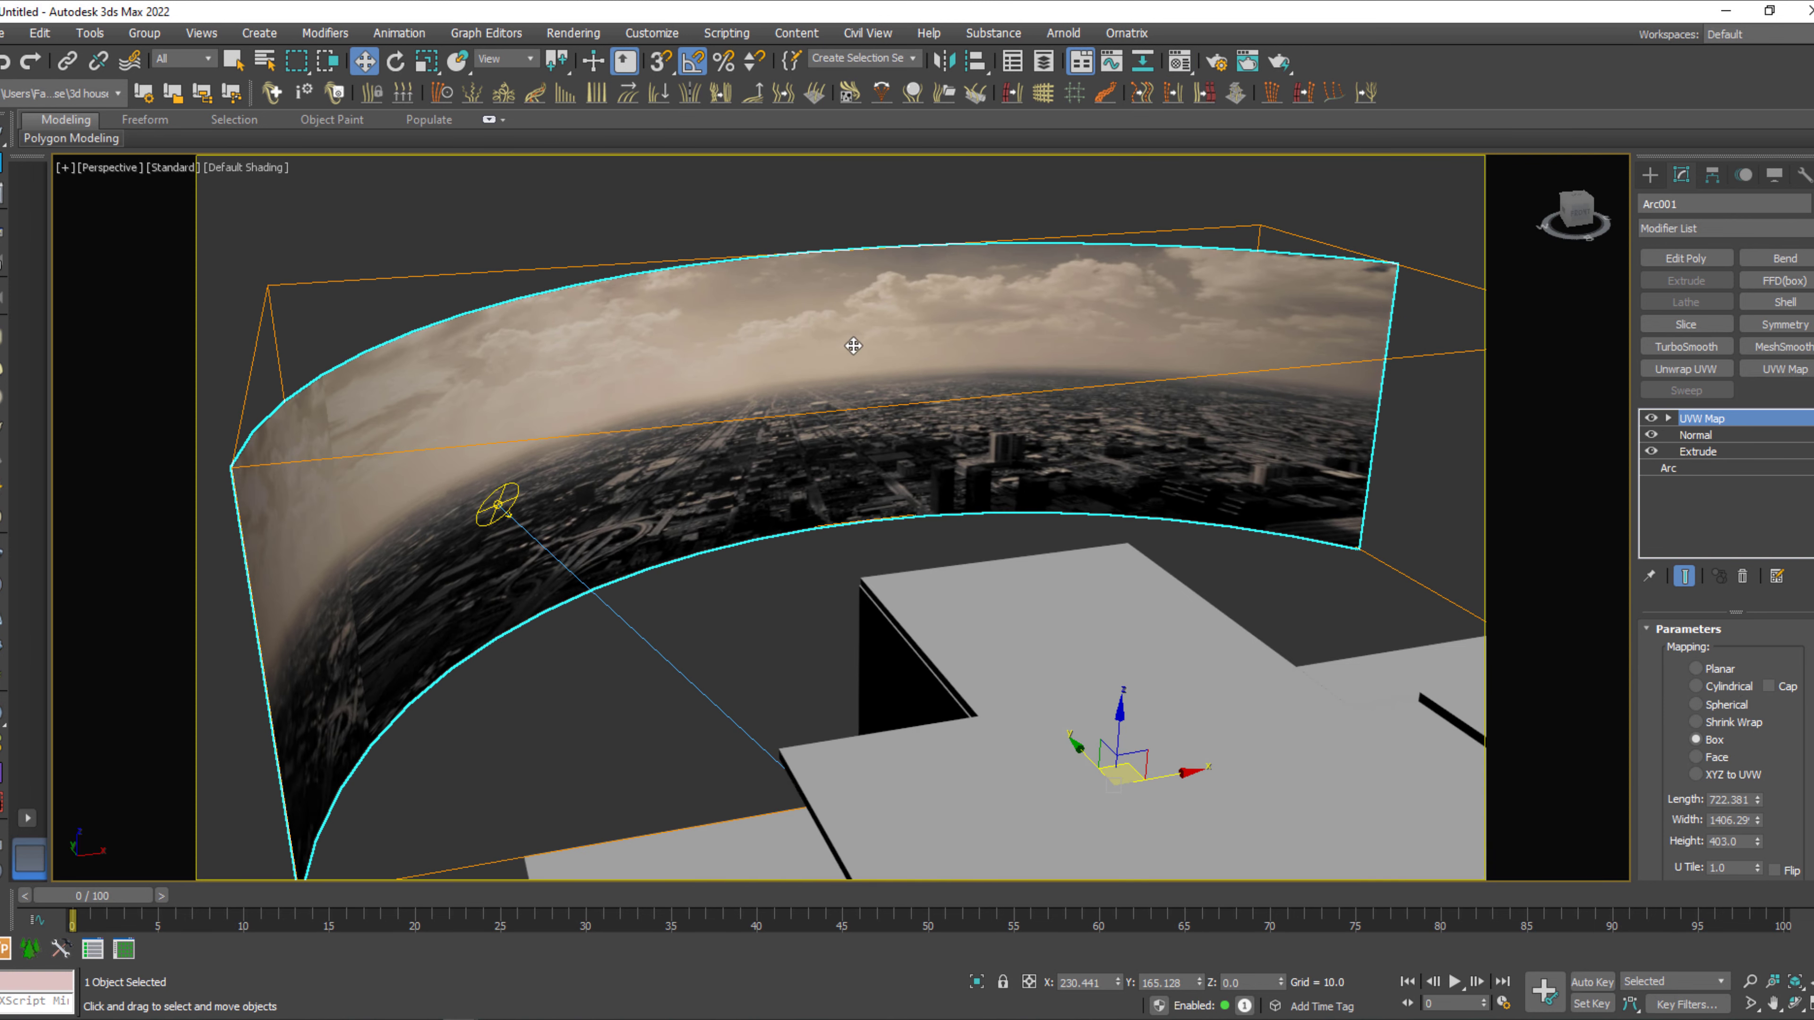
From the V-Ray camera view, increase the backdrop's Extrude amount so the wall extends above the window opening.
key(c)
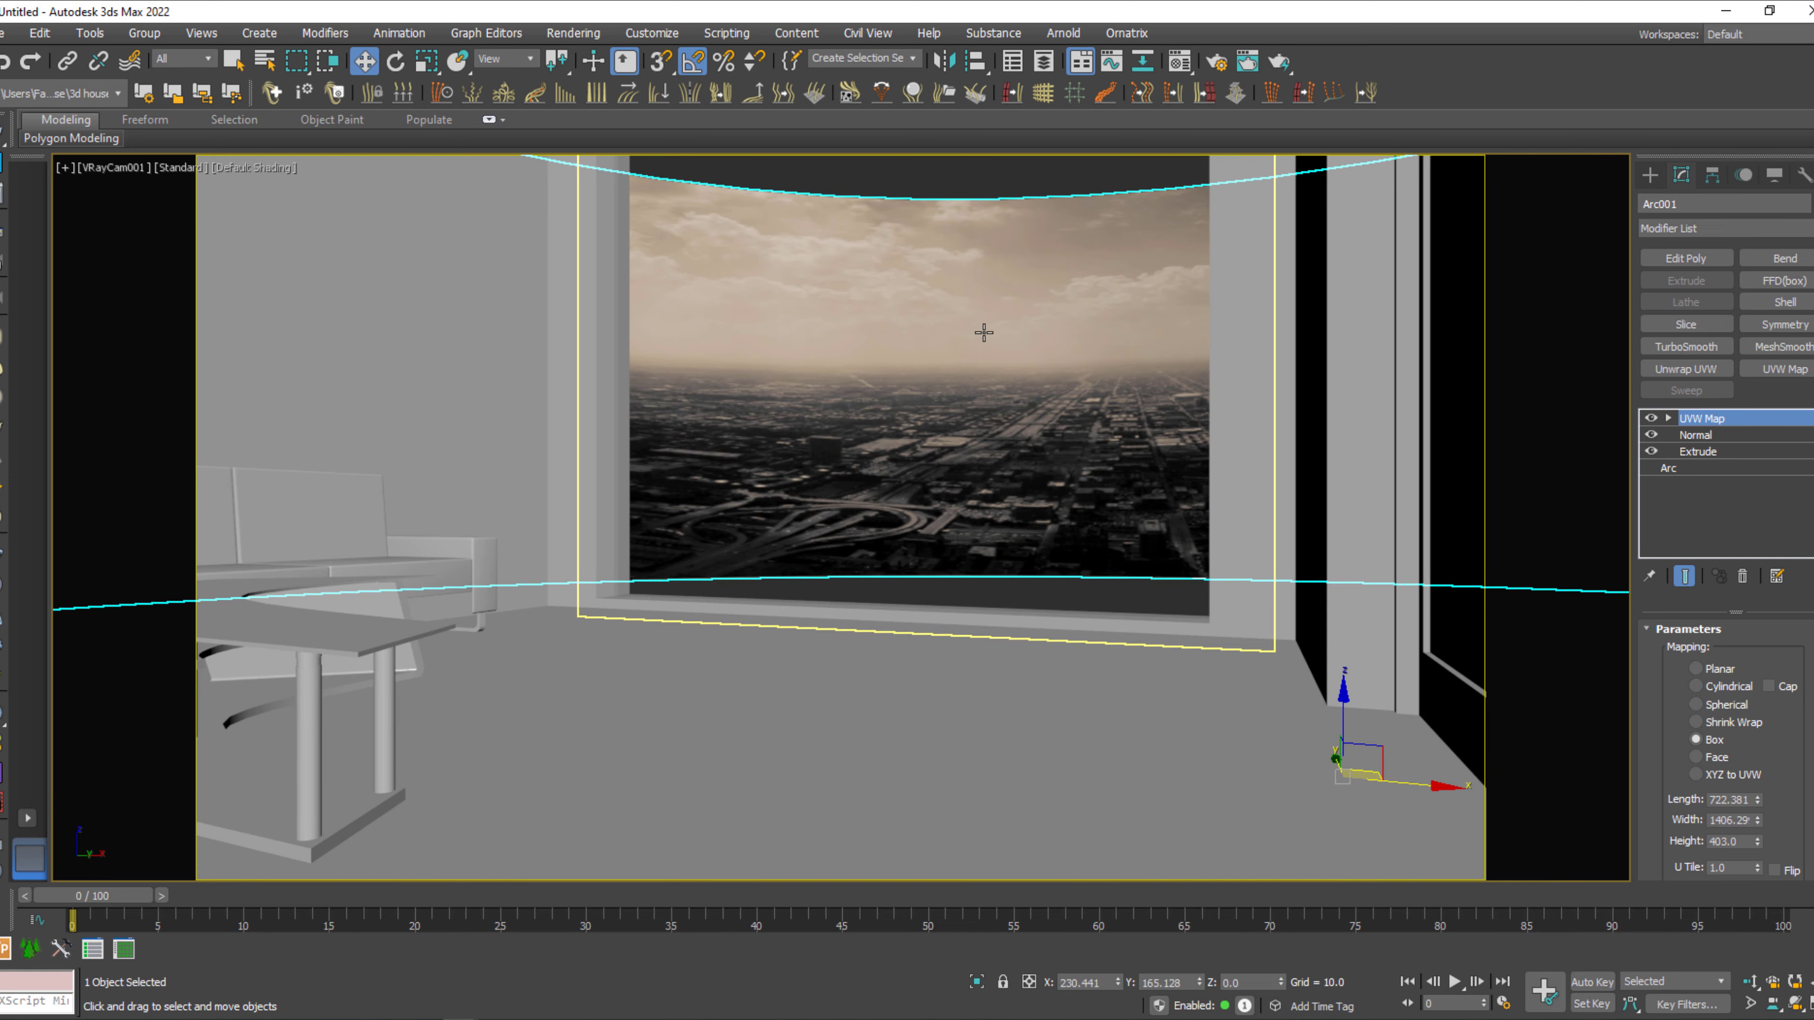
click(1707, 452)
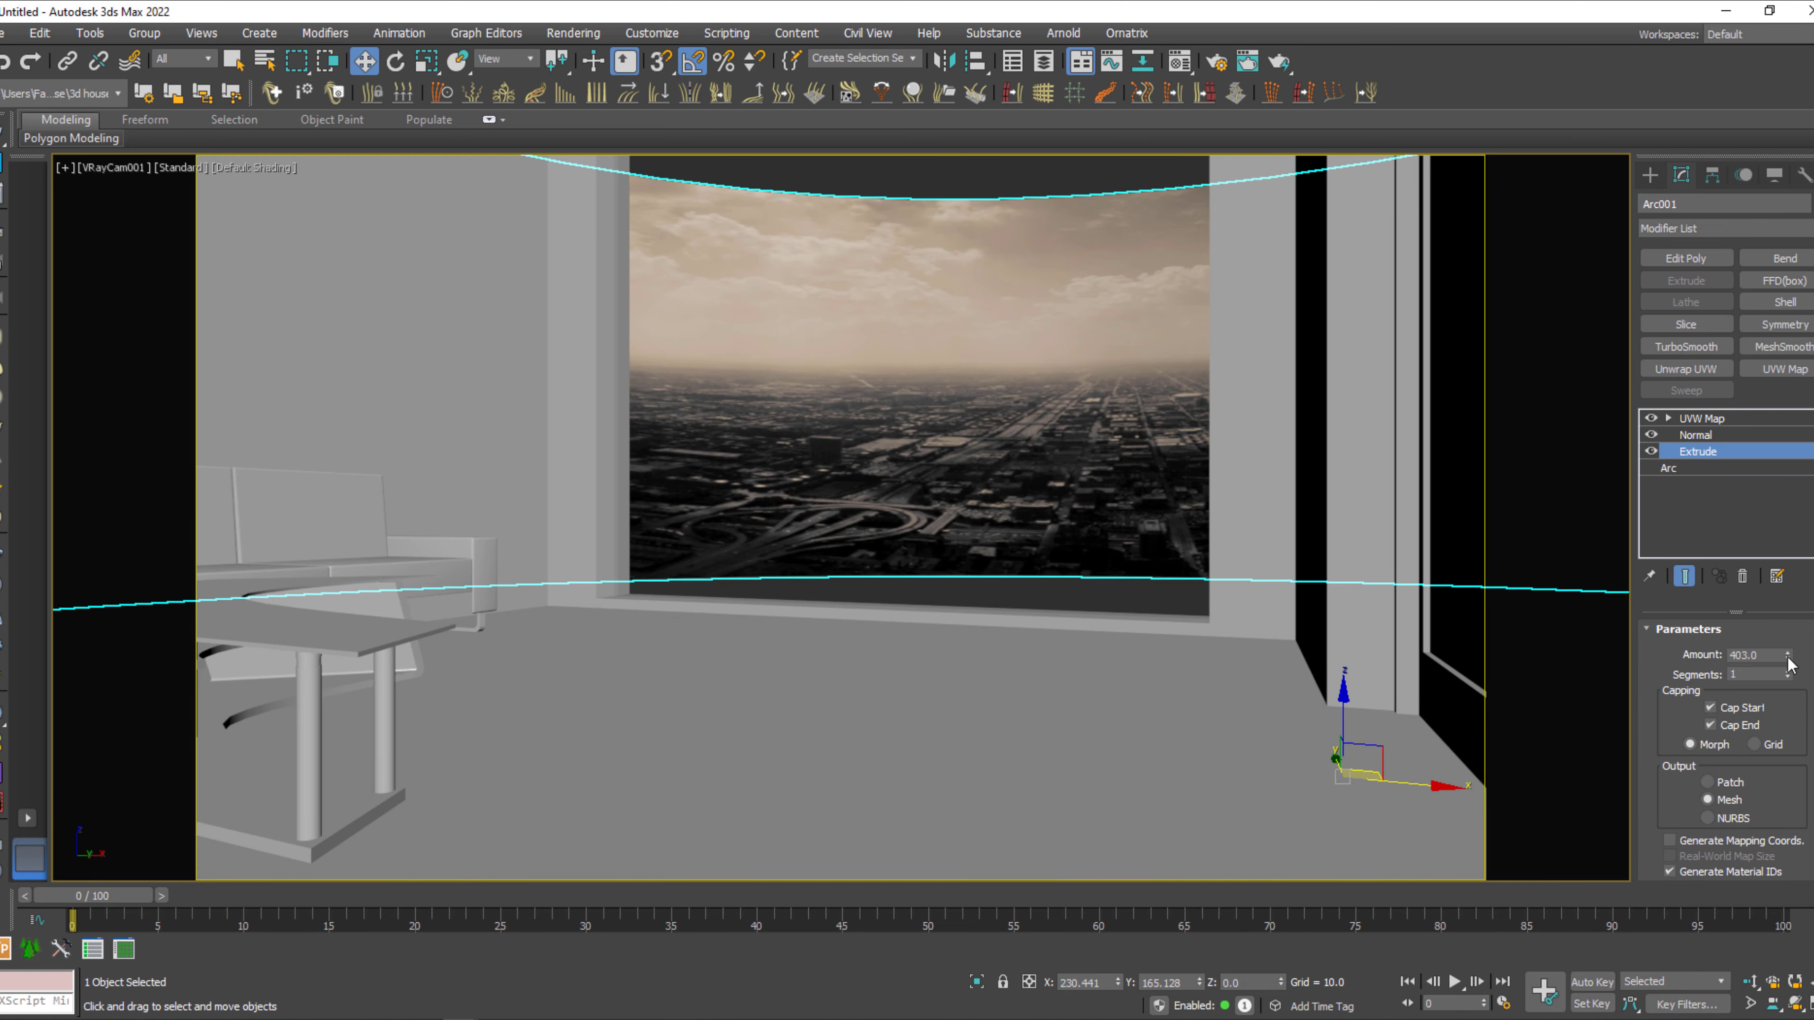
drag(1788, 659, 1741, 477)
Scale up and reposition the UVW Map gizmo so the city image fills the taller backdrop, and render the camera view.
click(1708, 424)
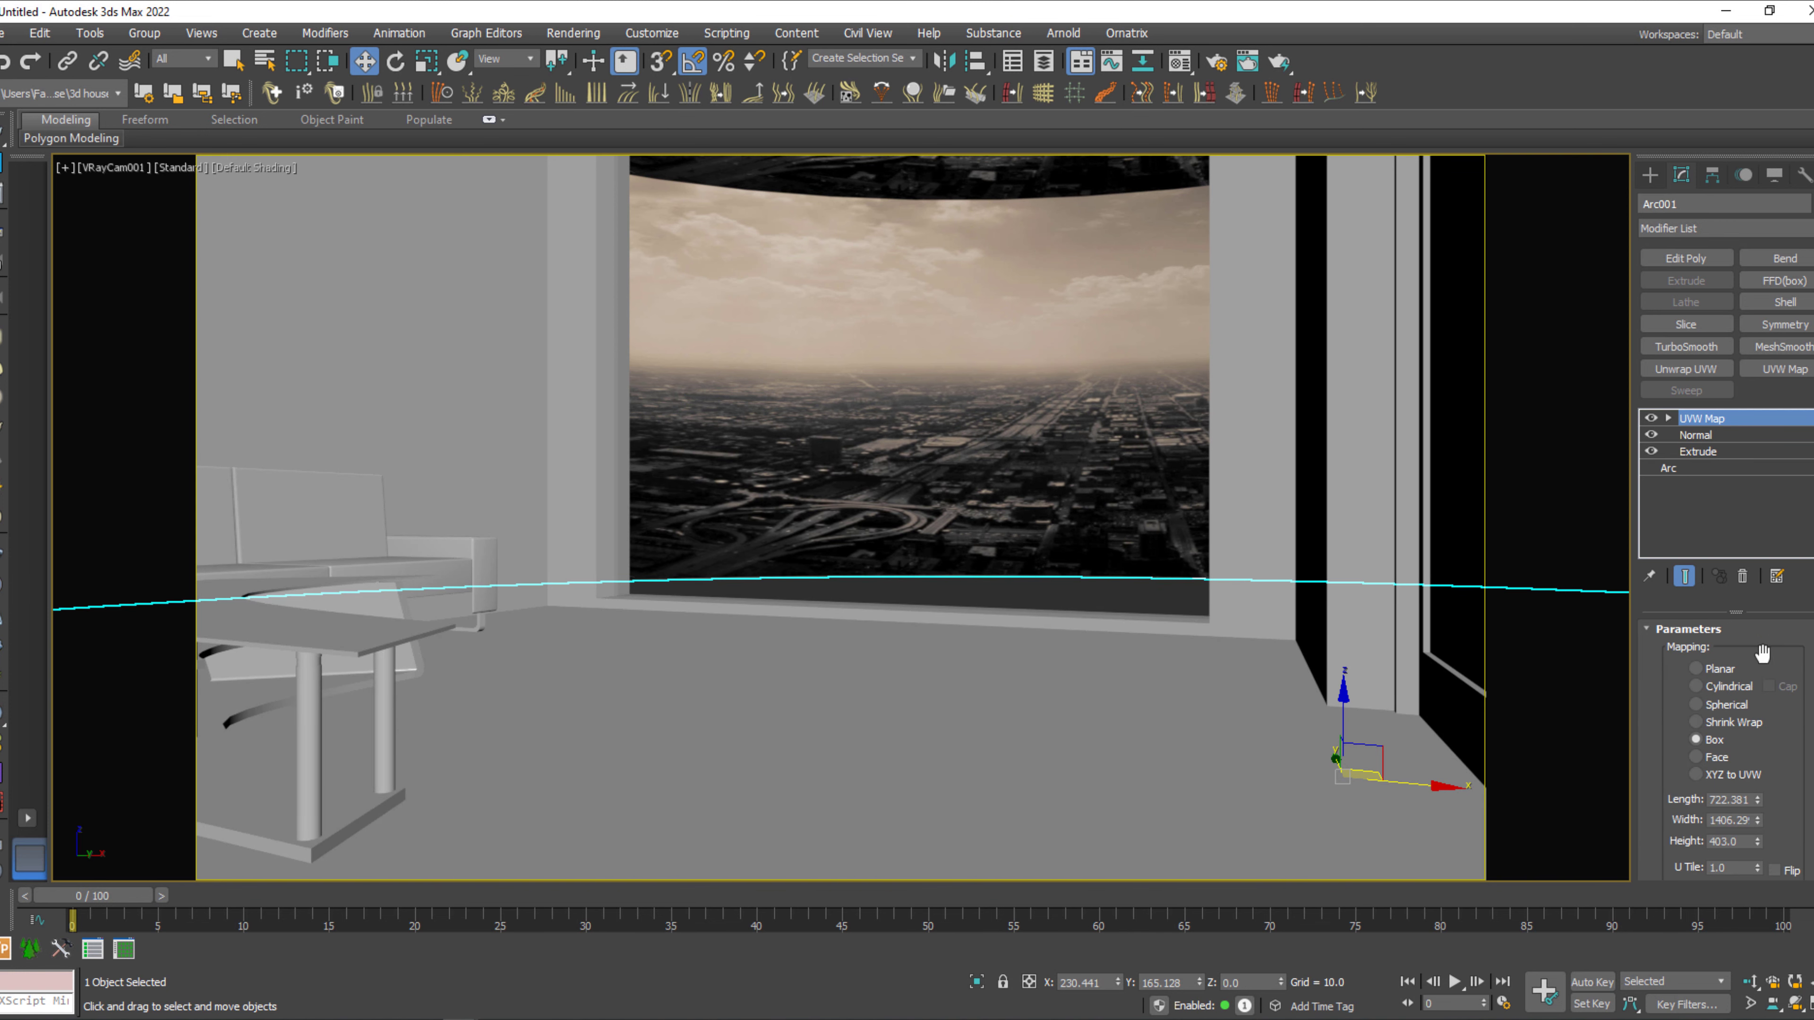
click(1669, 418)
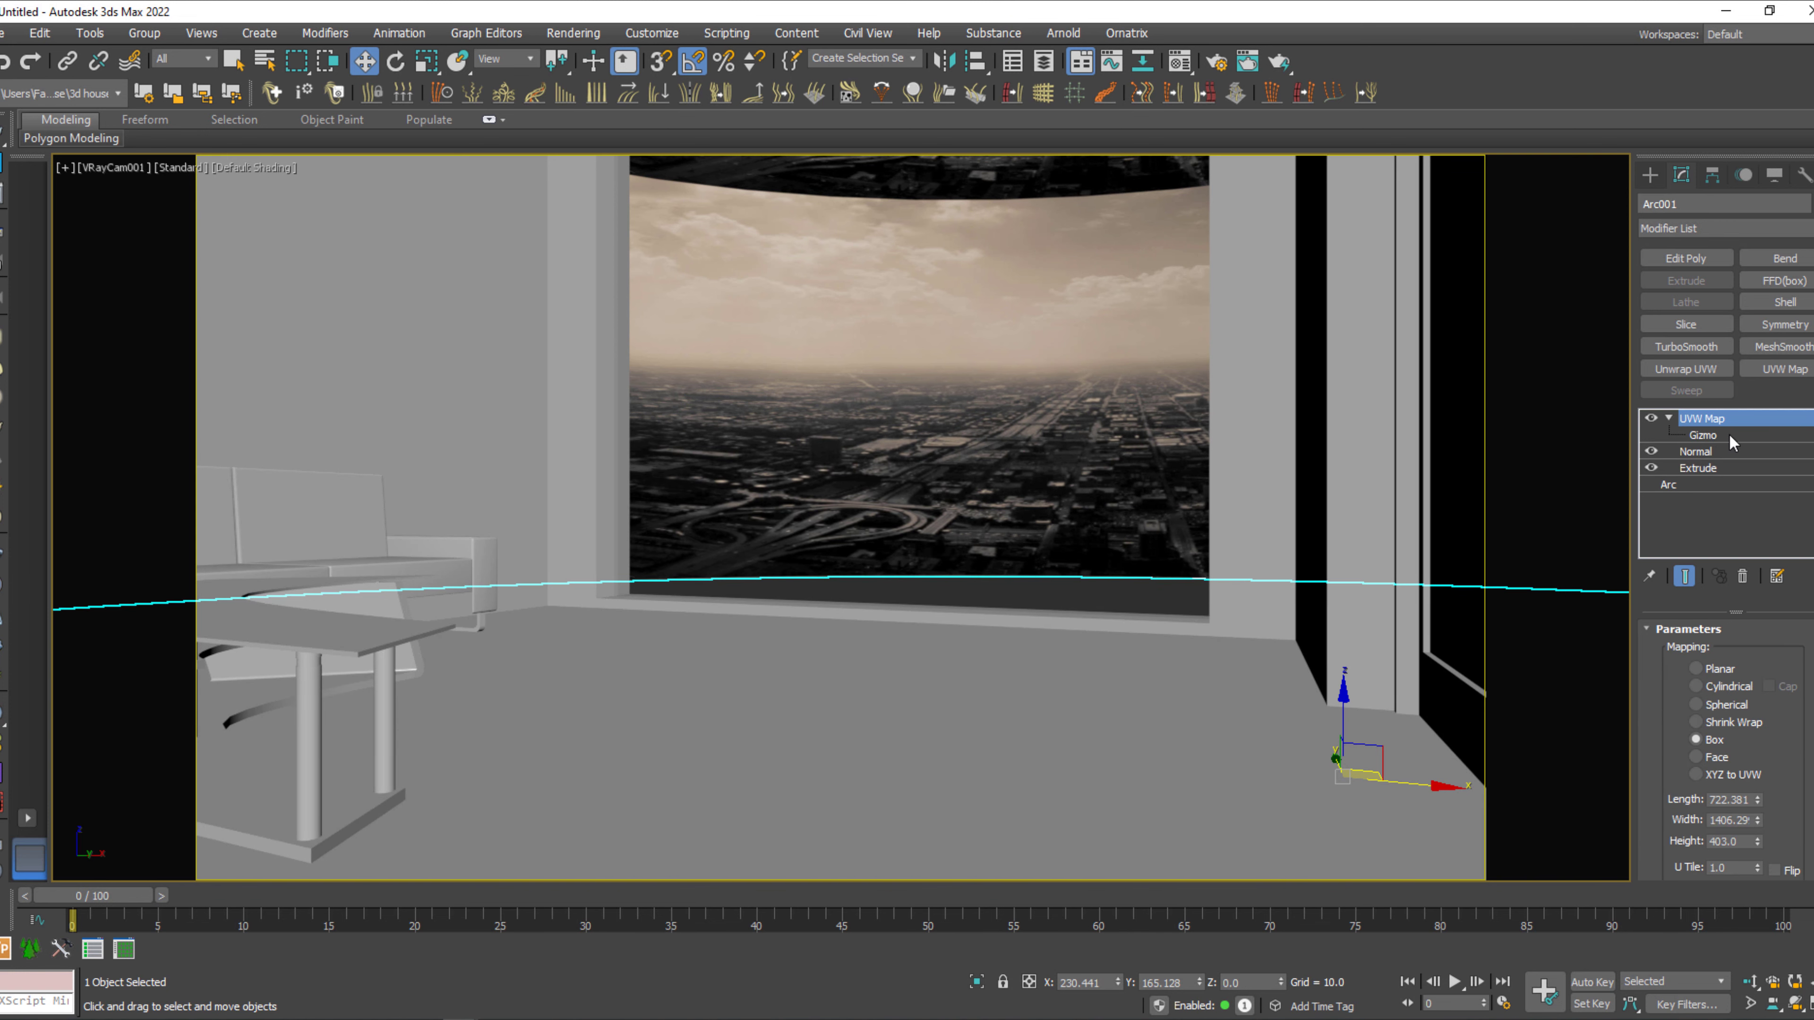
click(1729, 436)
key(r)
drag(1171, 305, 1162, 495)
key(w)
key(r)
drag(1175, 568, 1177, 544)
key(w)
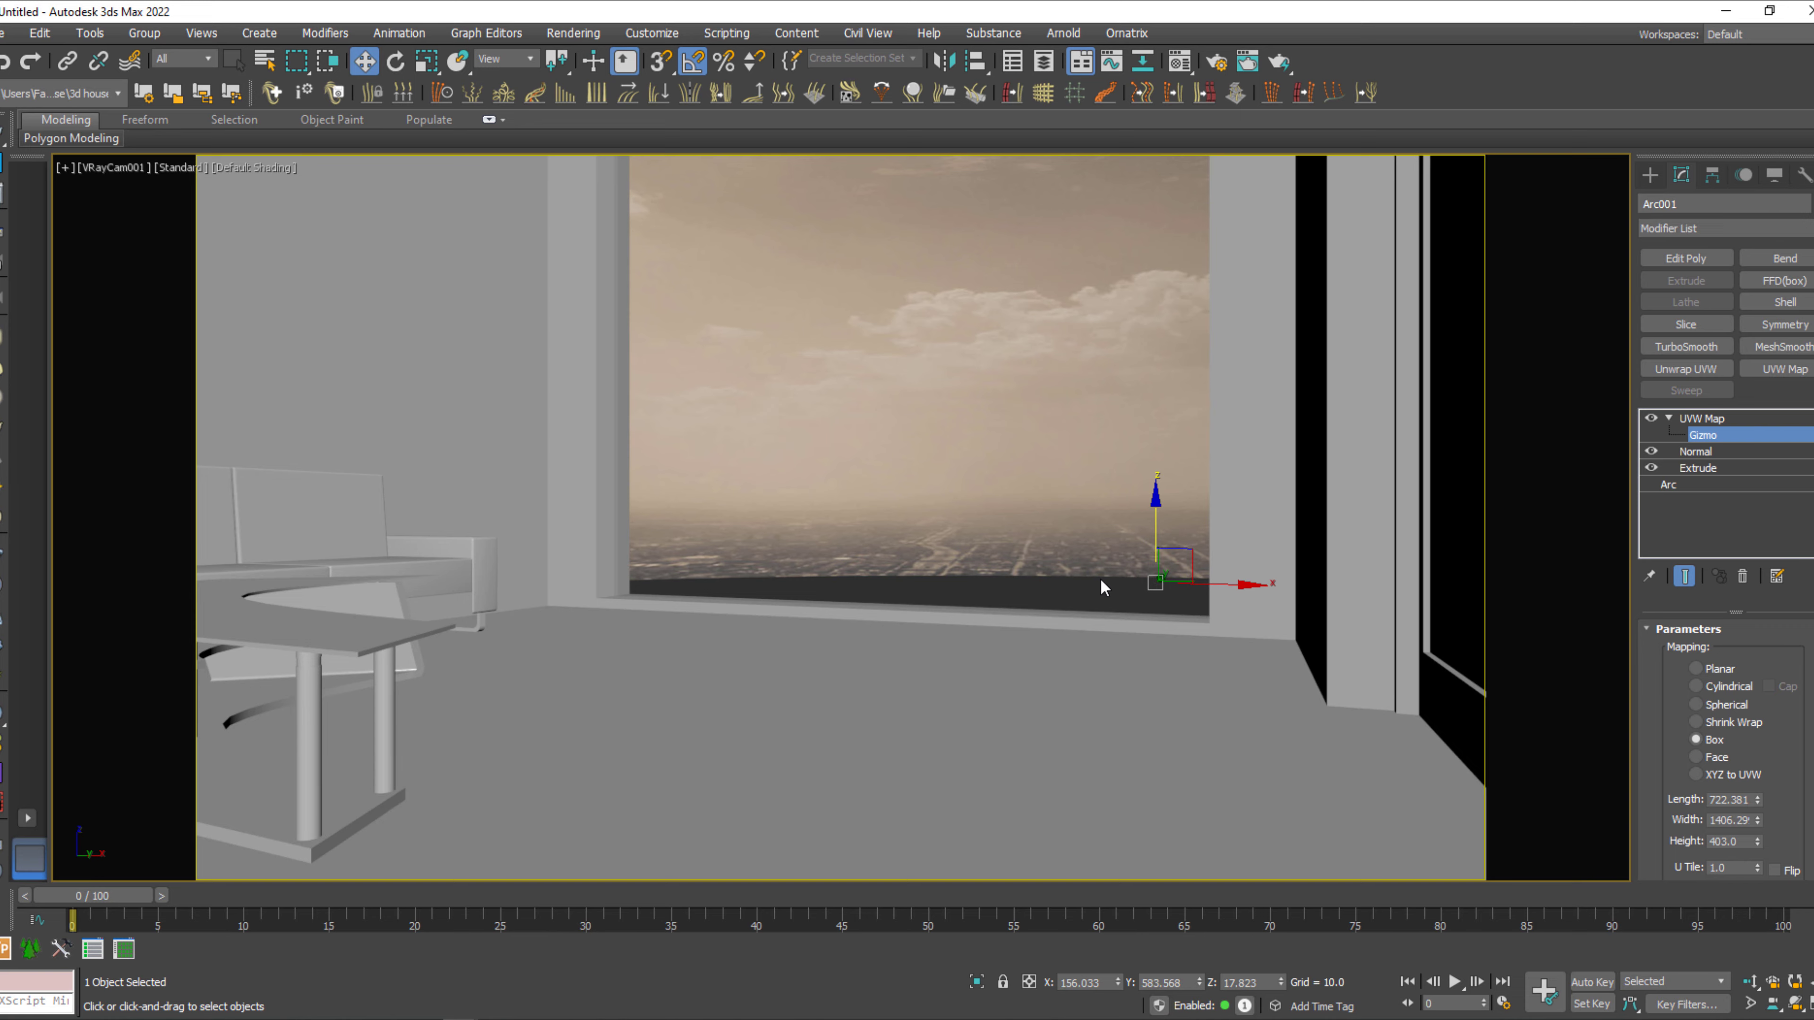
key(shift+q)
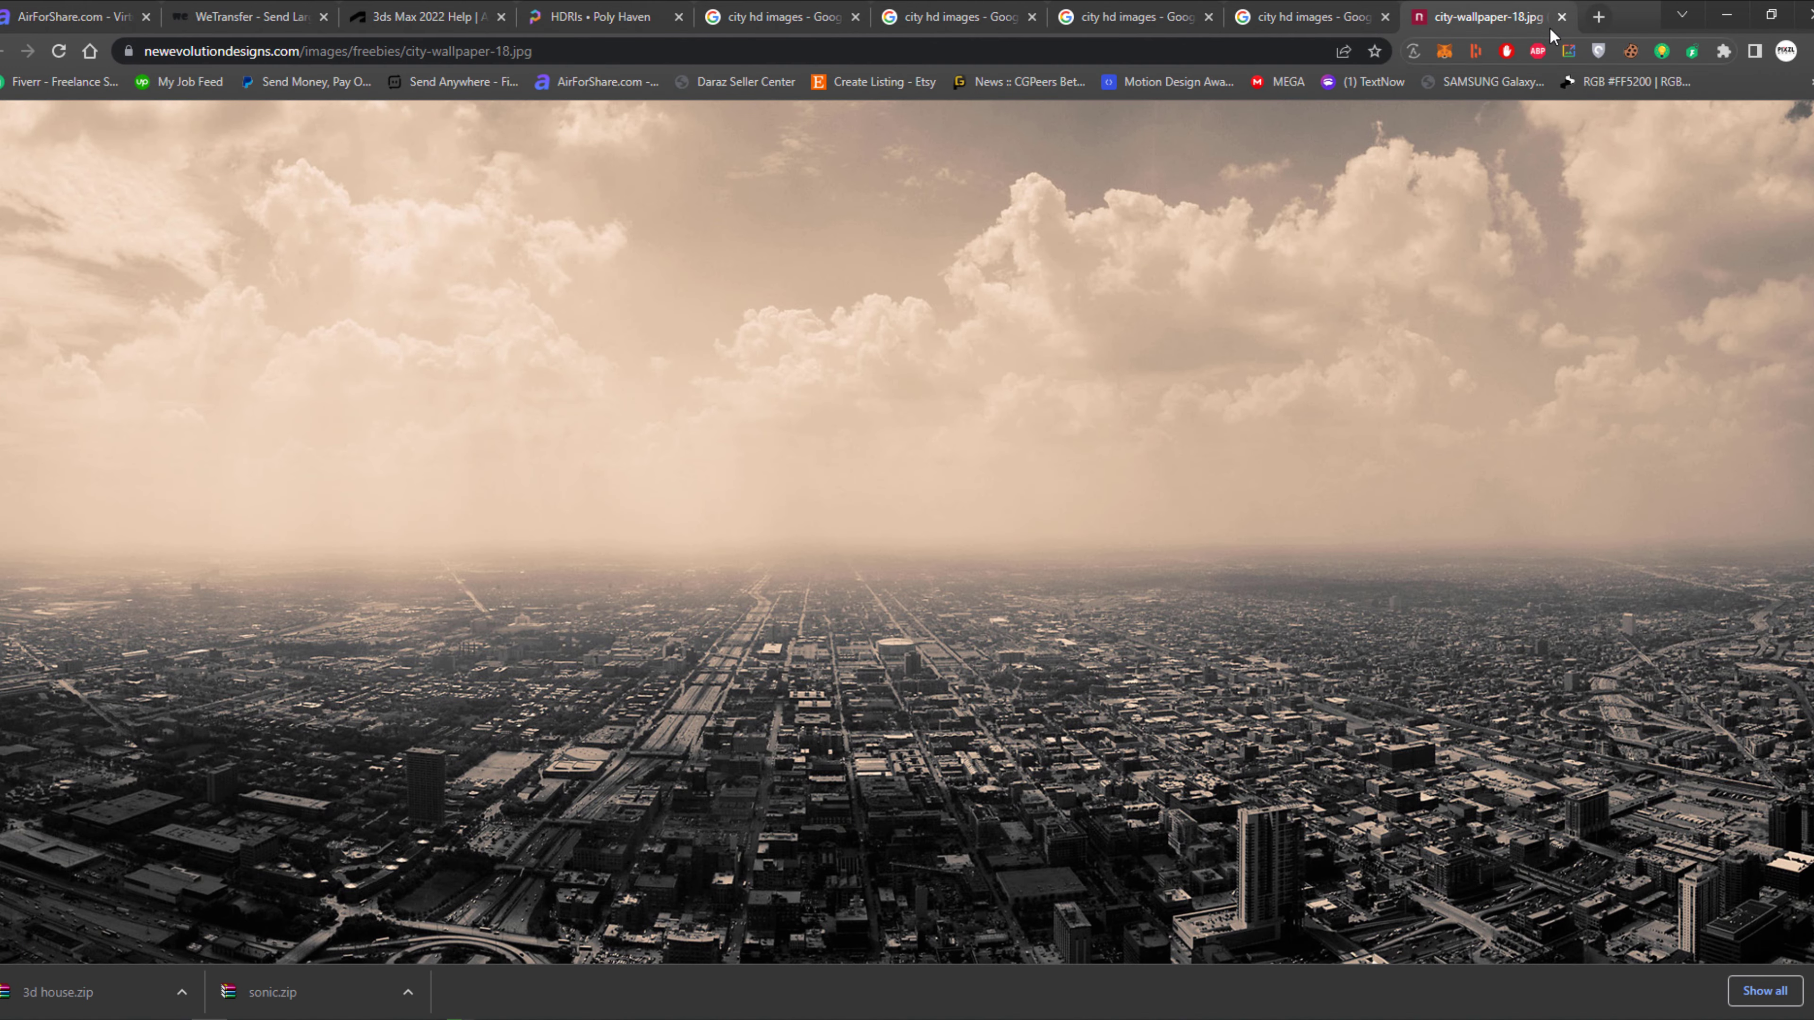
Search the web in a new browser tab for "nice ies light free download".
click(1598, 17)
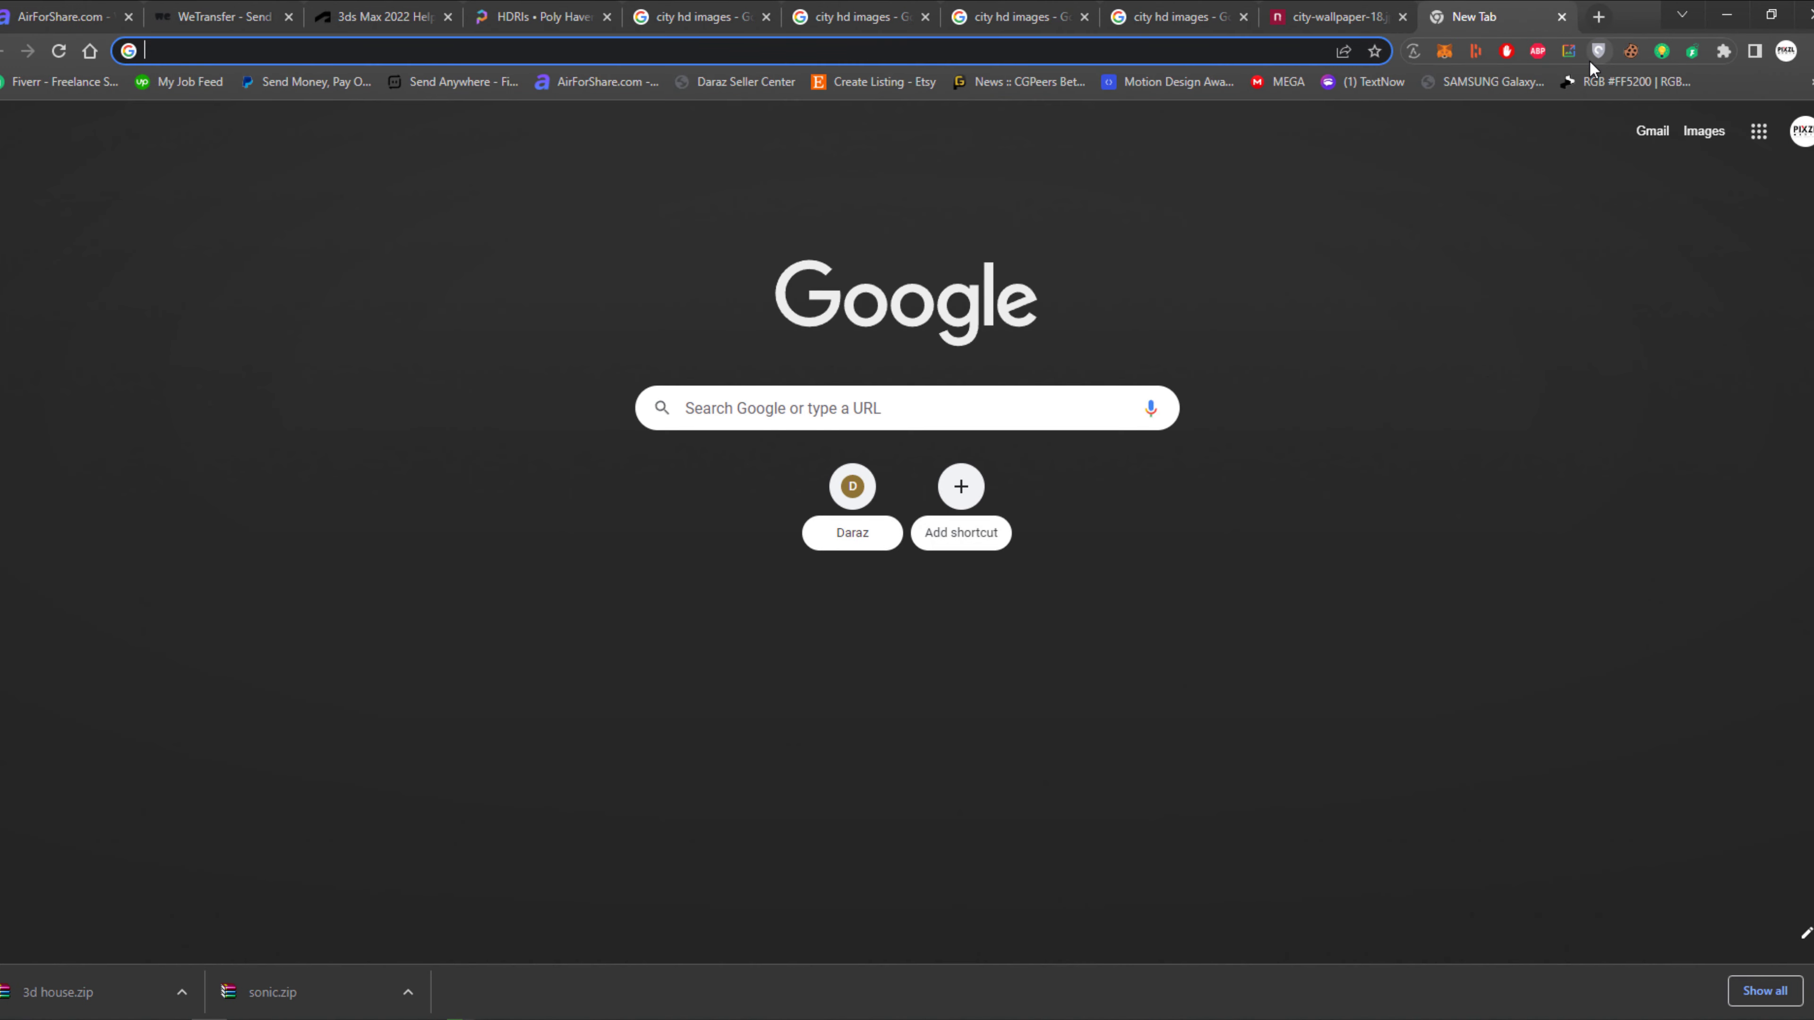
text(nice ie)
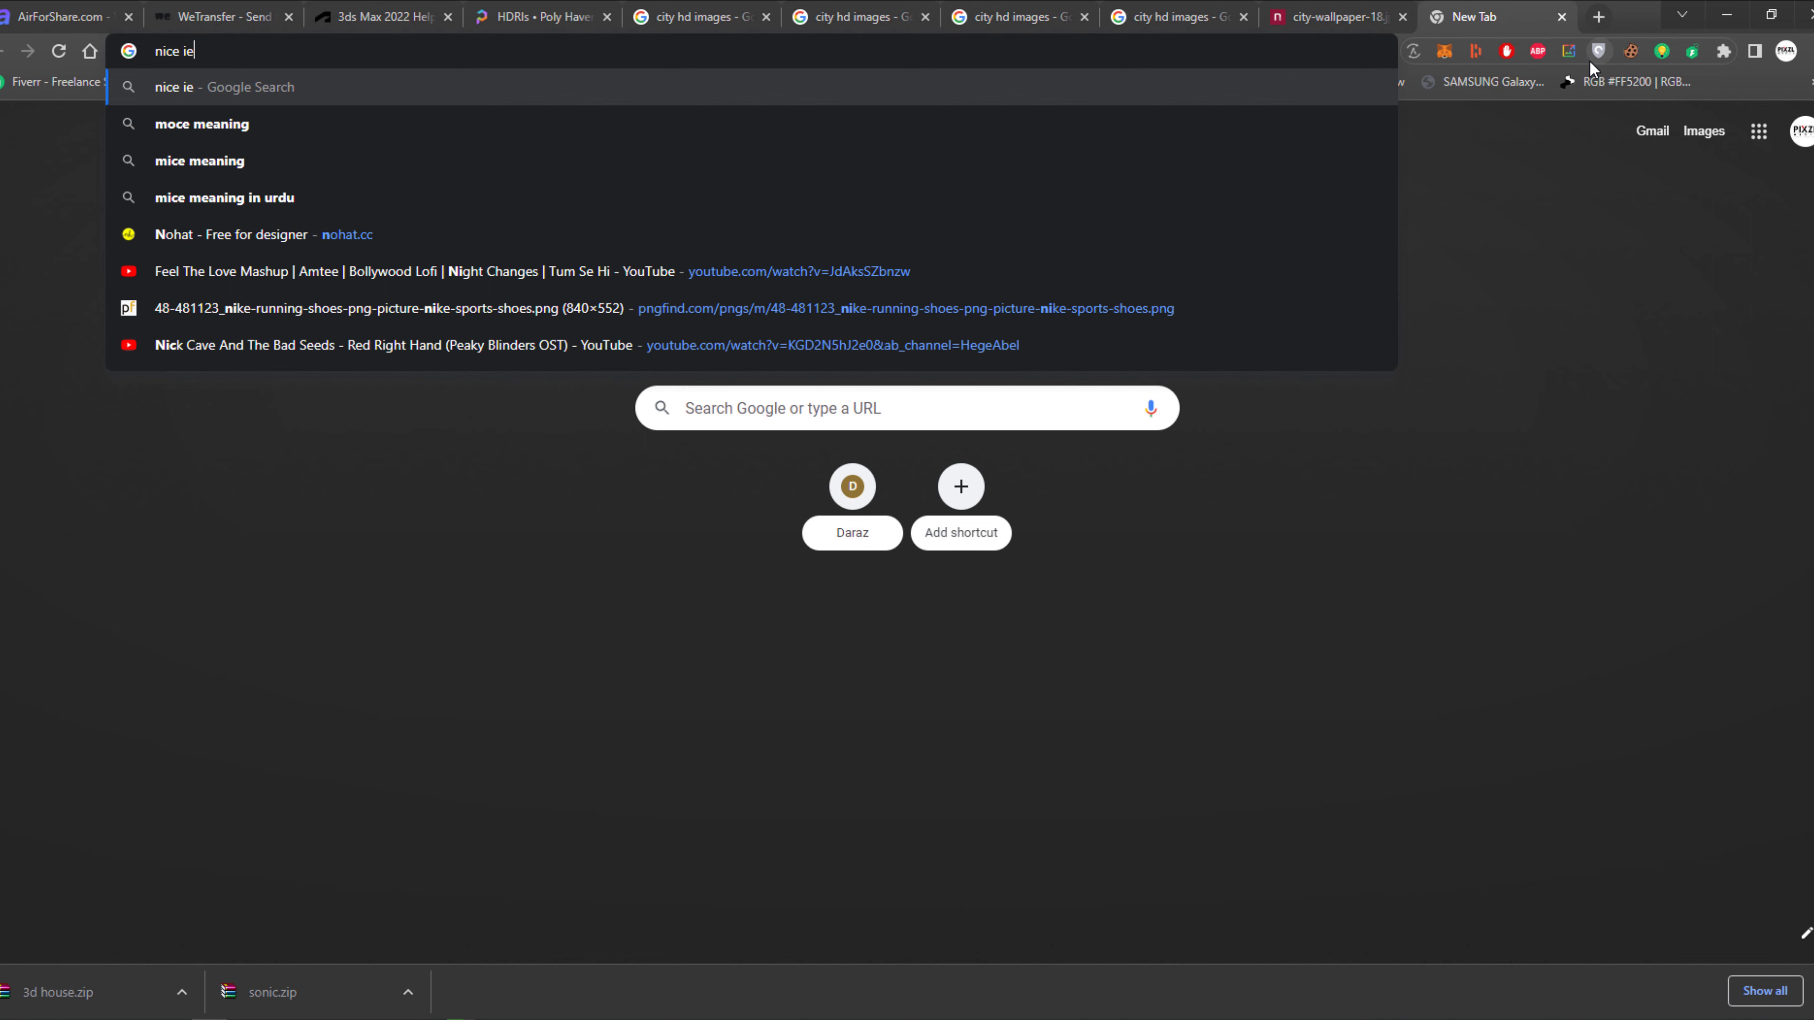
text(s ;og)
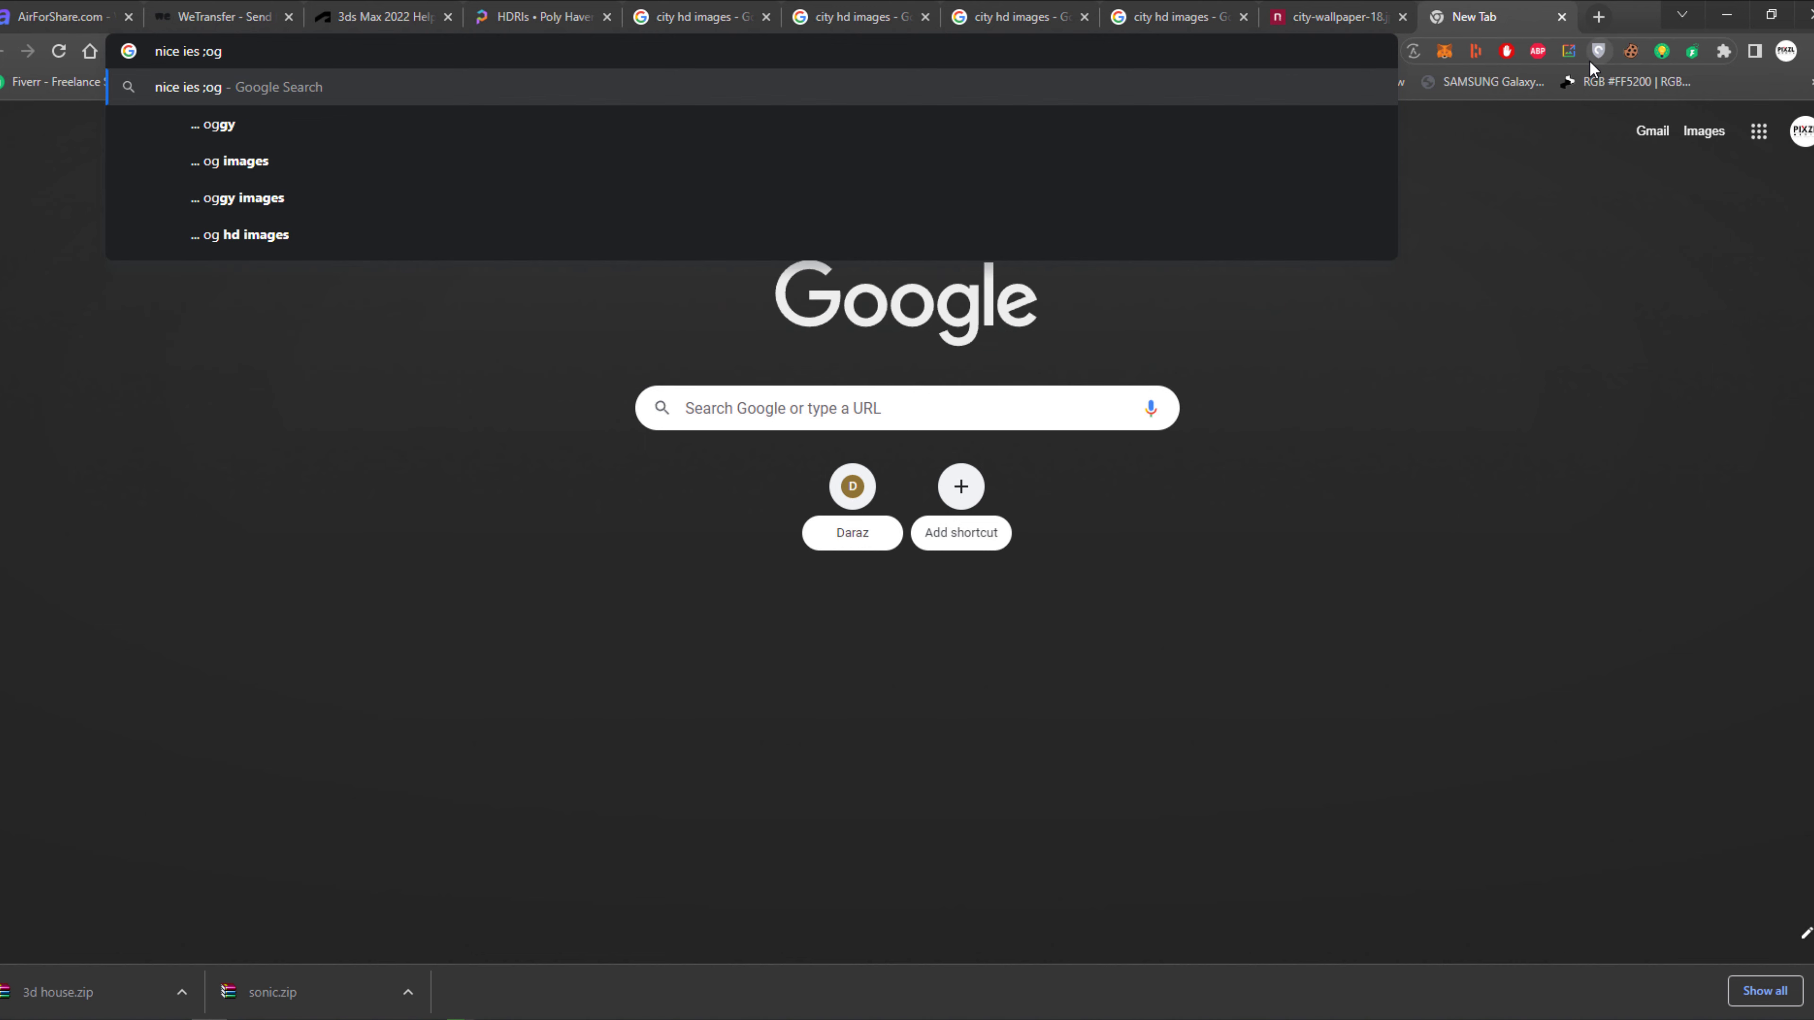
key(BackSpace)
key(BackSpace)
key(BackSpace)
key(BackSpace)
key(Down)
key(Down)
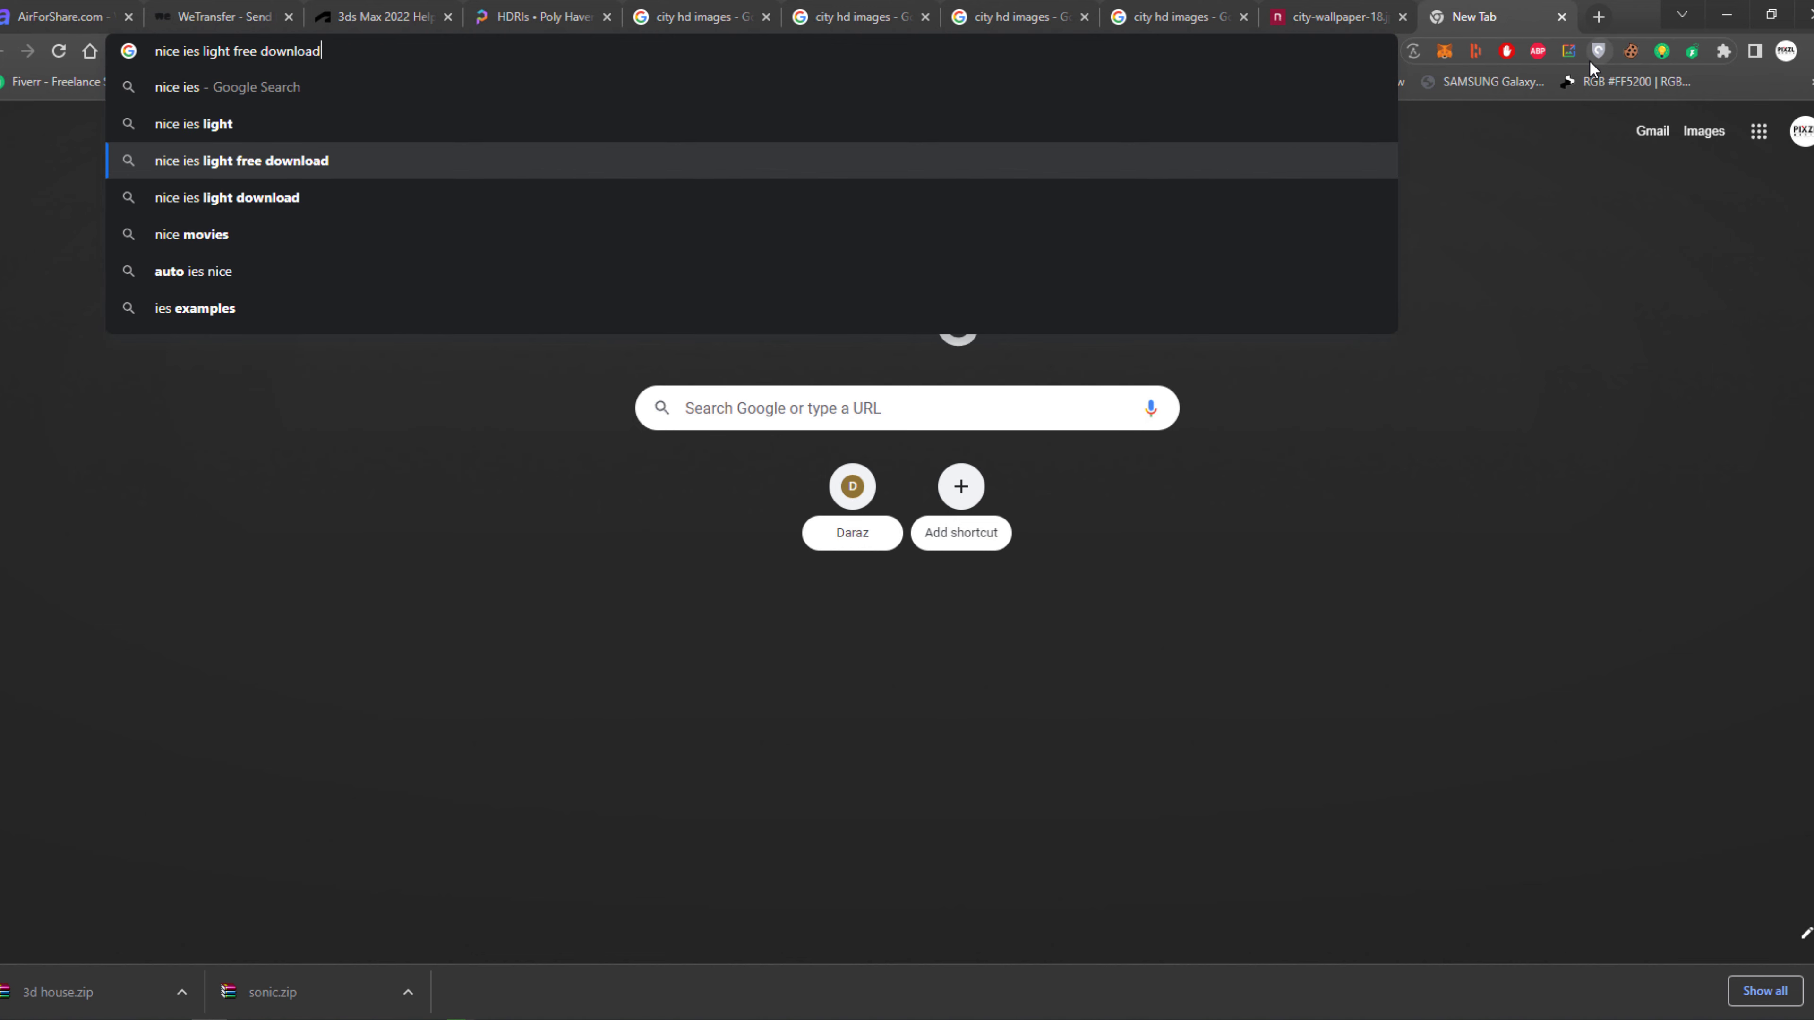
key(Return)
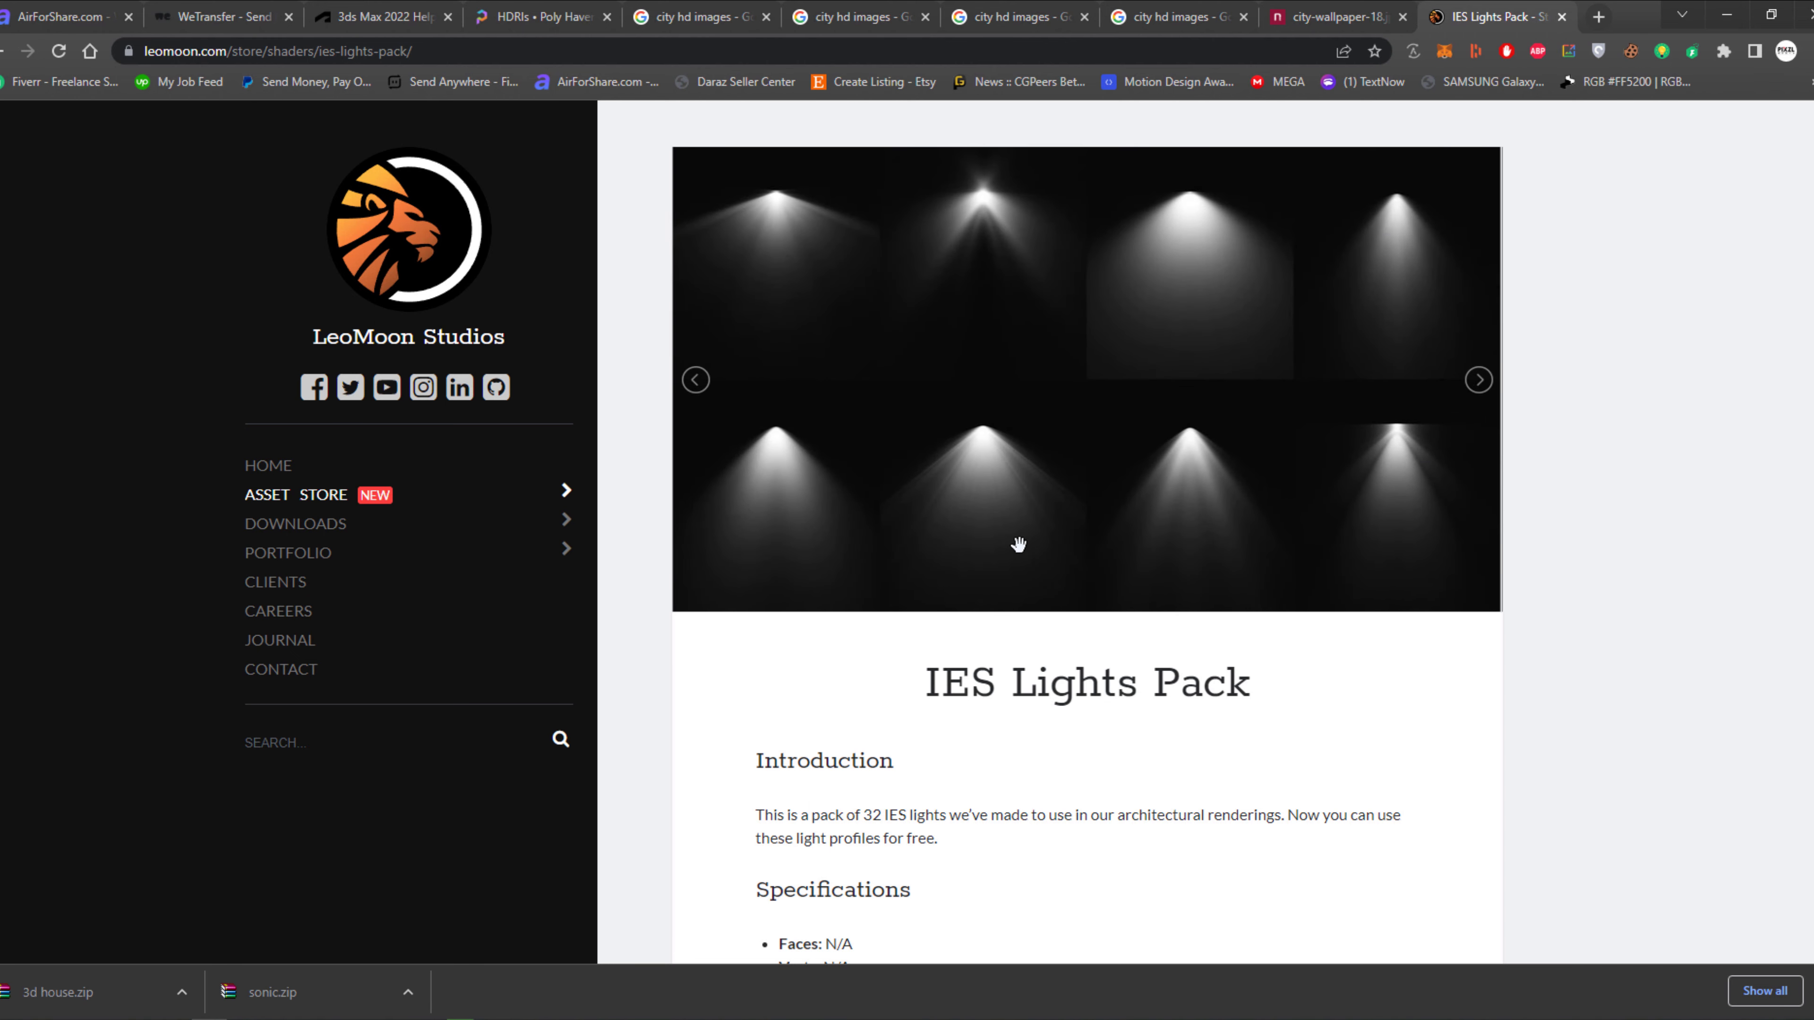
Download the free IES Lights Pack from the LeoMoon Studios page and show the downloaded zip in its folder.
click(285, 524)
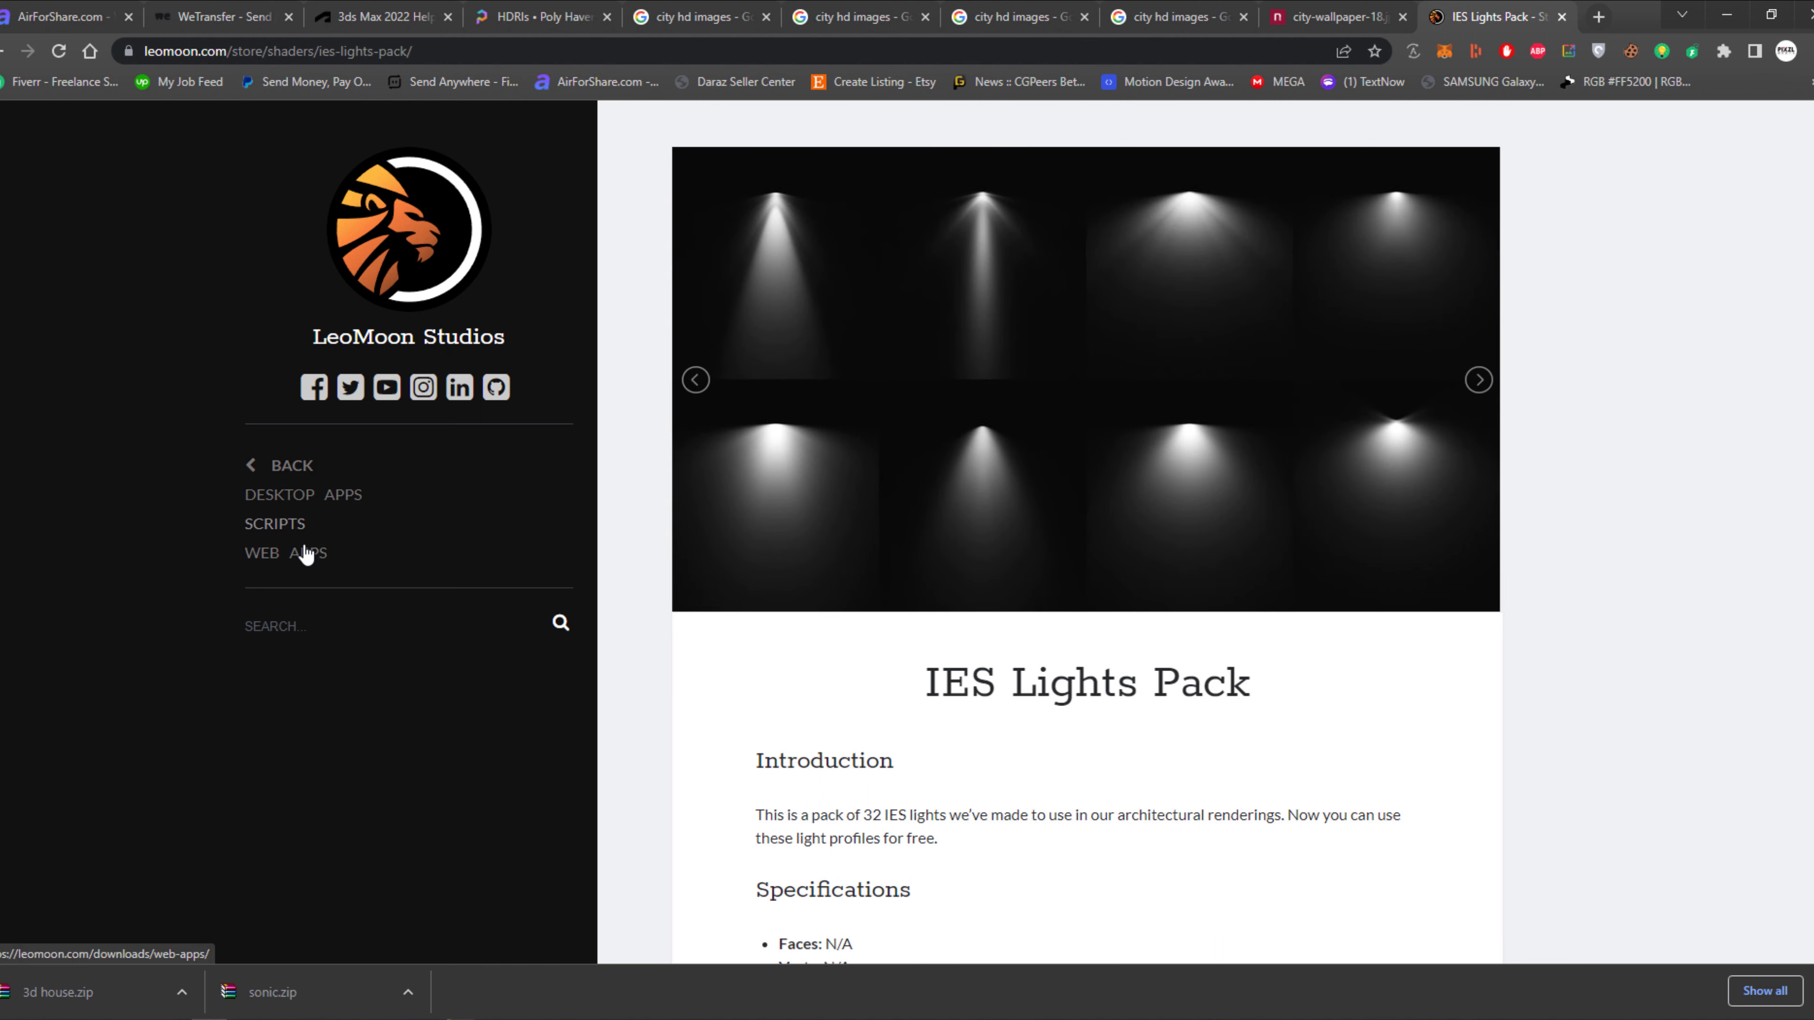
scroll(1008, 528, down, 10)
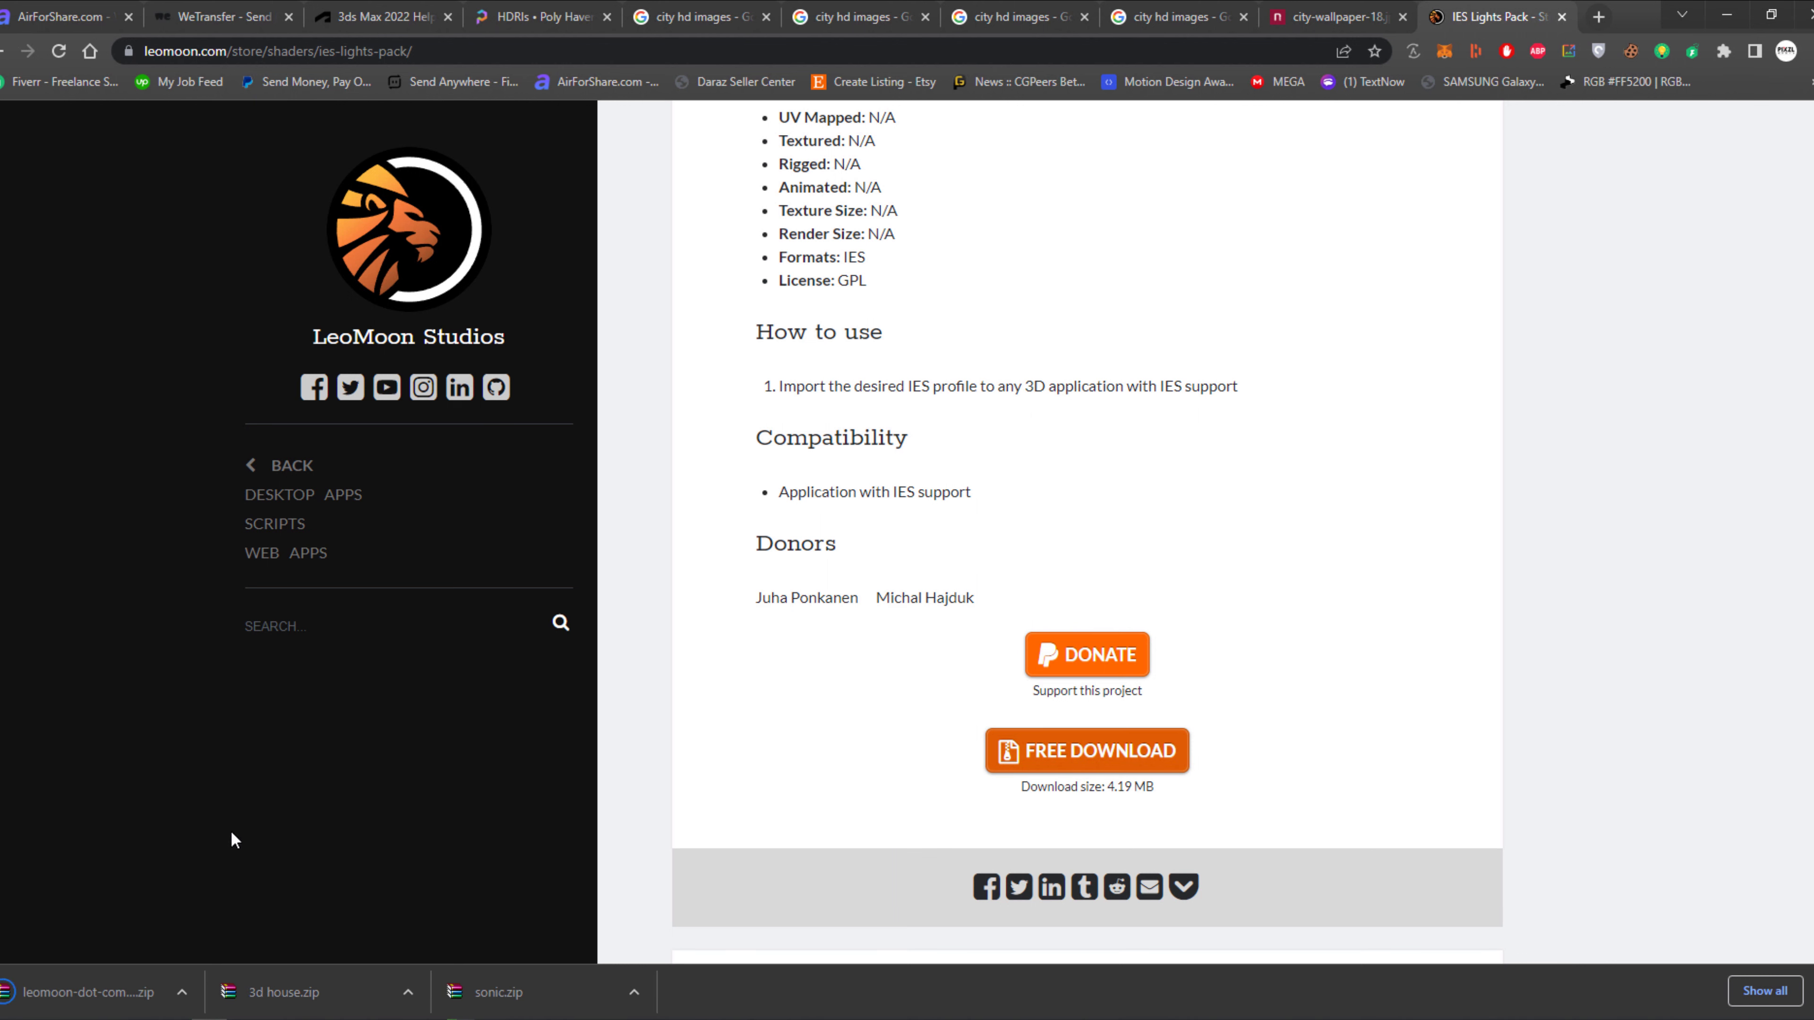
click(182, 992)
click(232, 926)
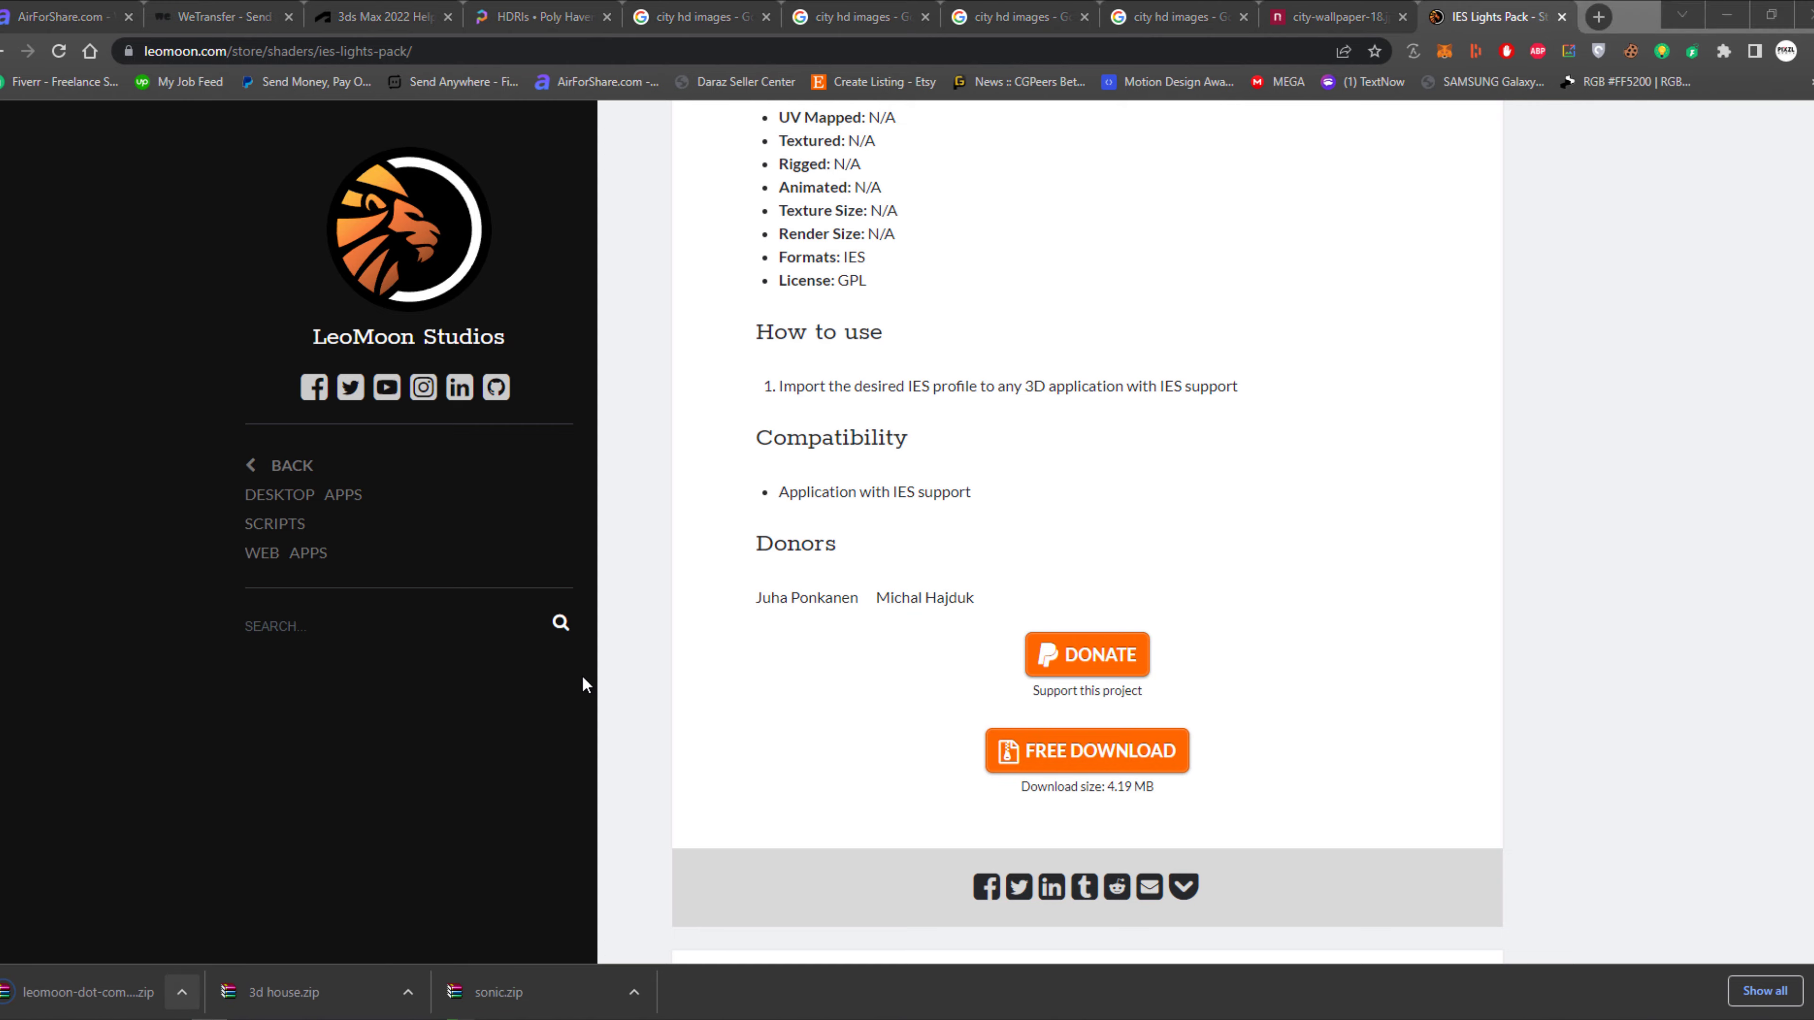
Extract the leomoon-dot-com_ies-lights-pack archive into its own folder and open the ies-lights-pack subfolder inside.
right_click(328, 279)
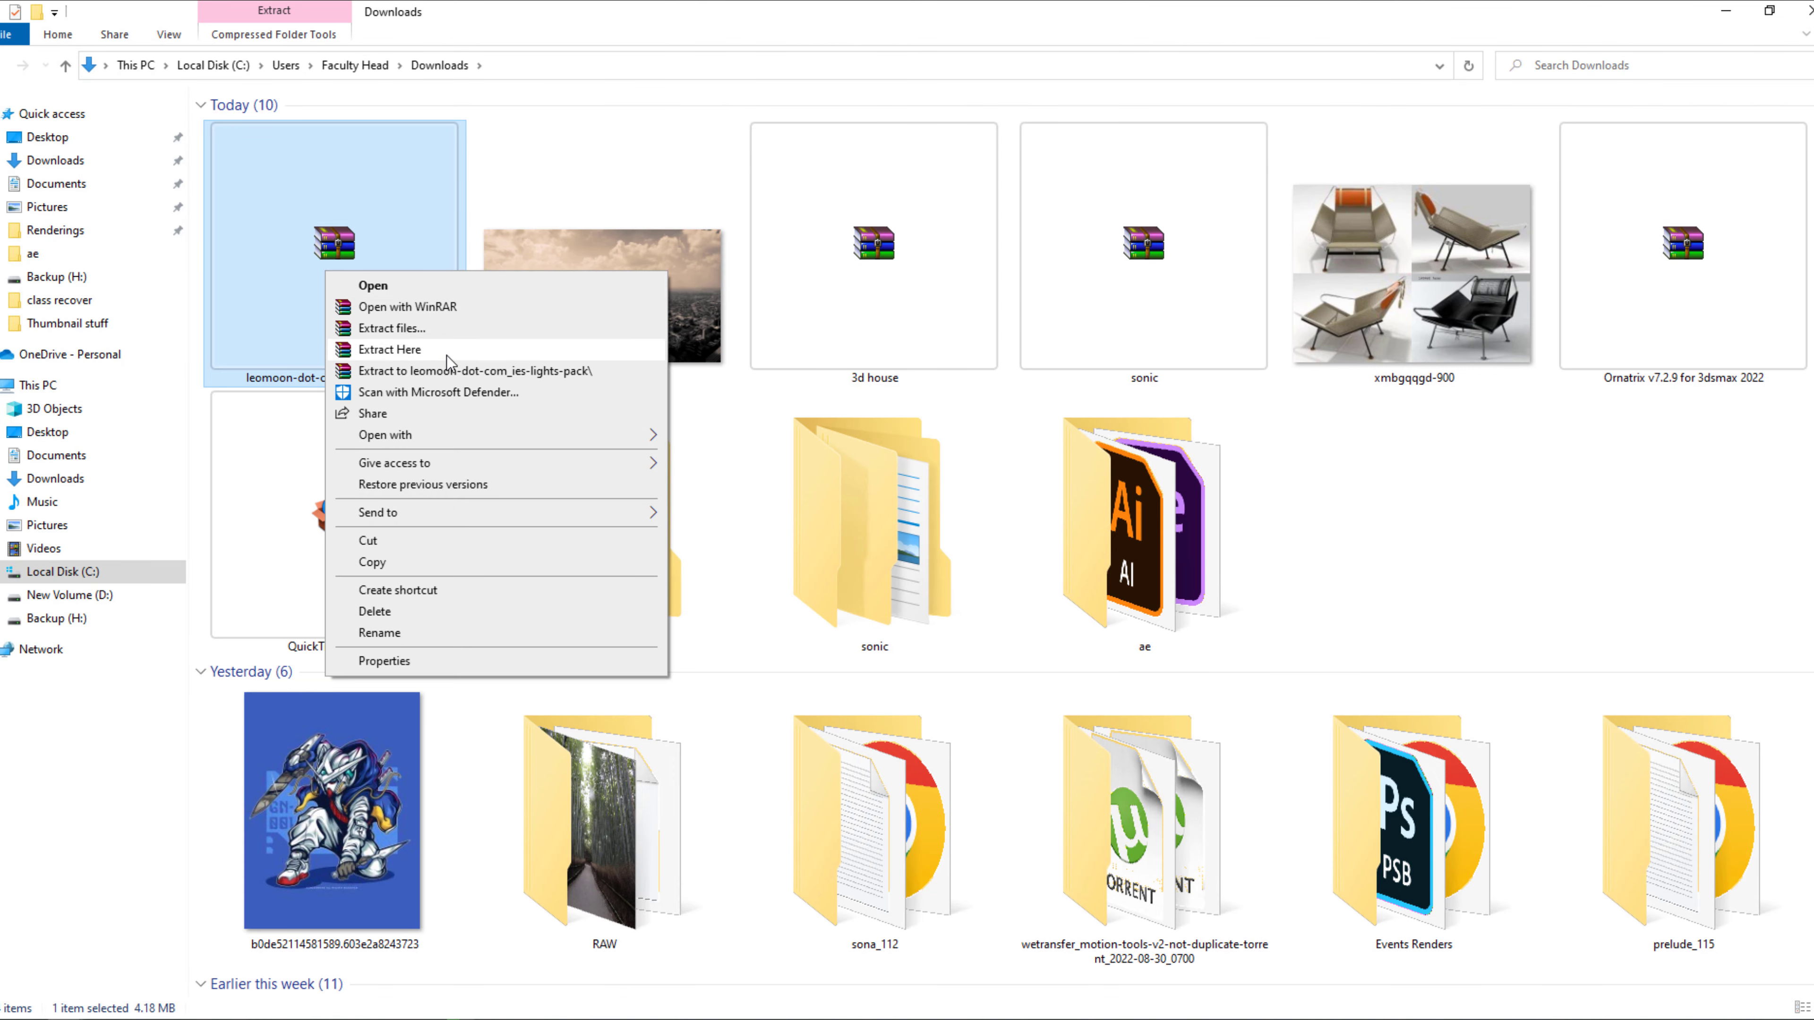
click(465, 378)
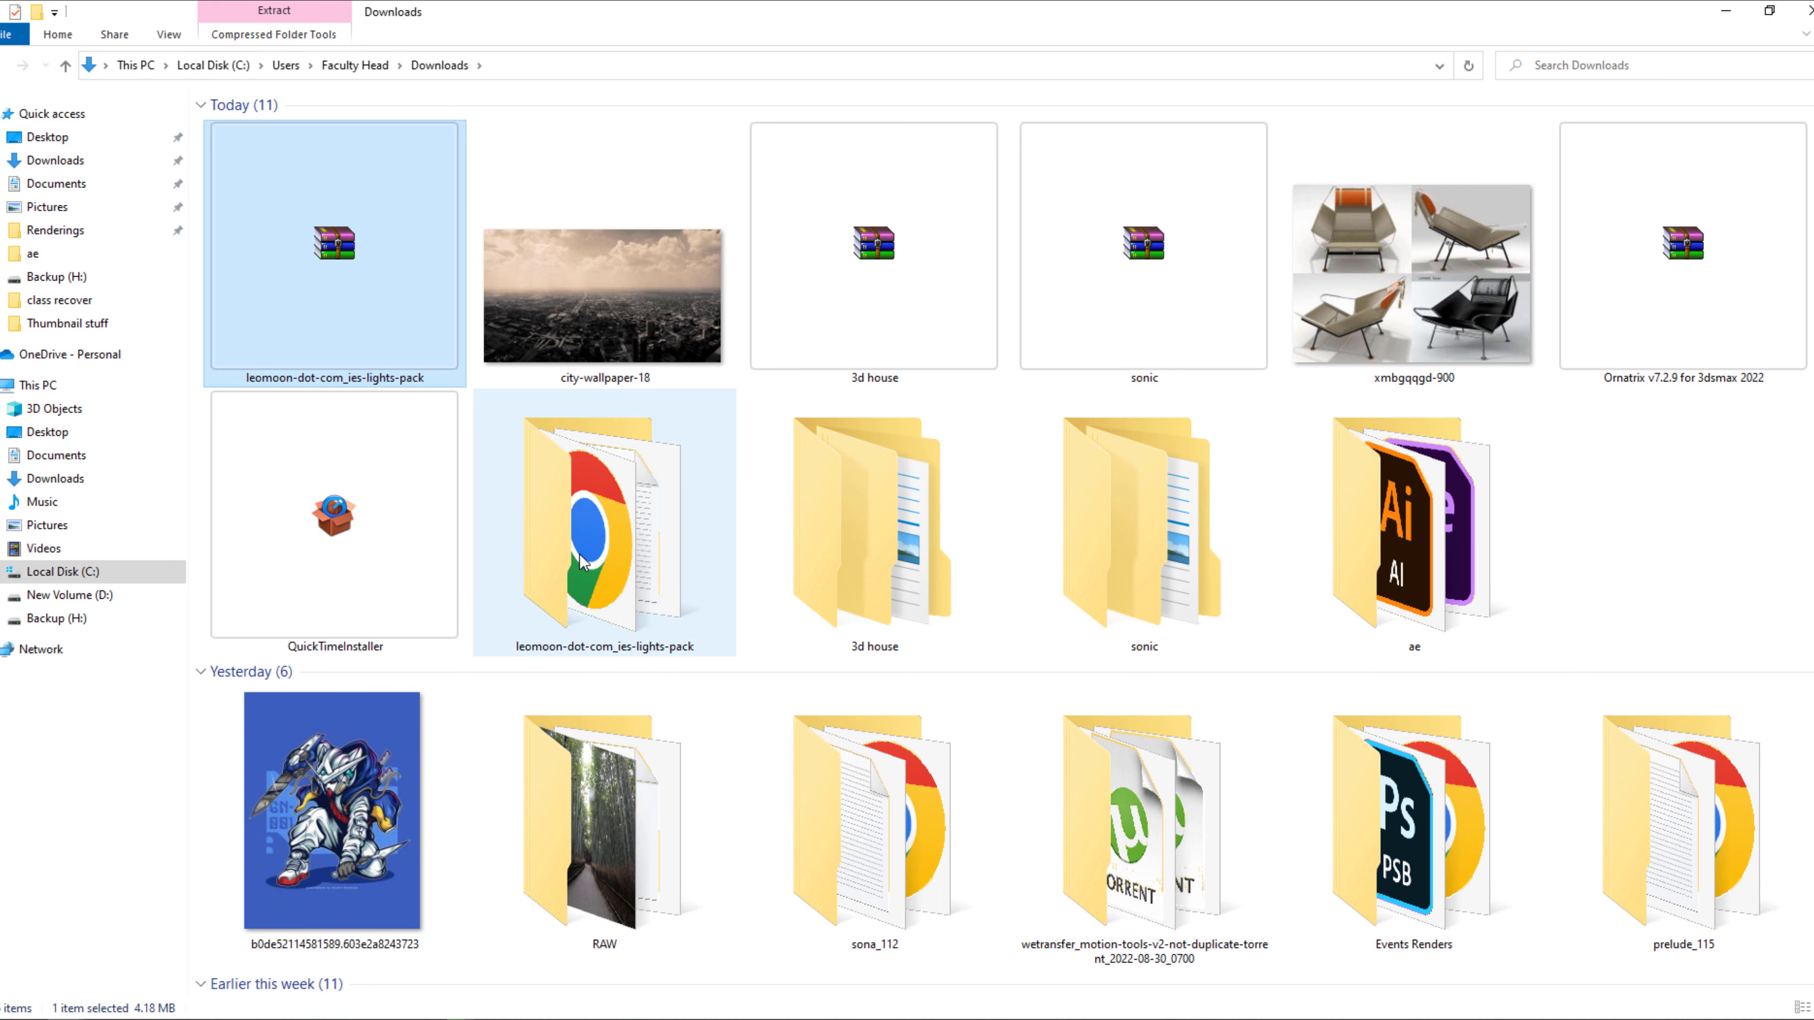
double_click(586, 571)
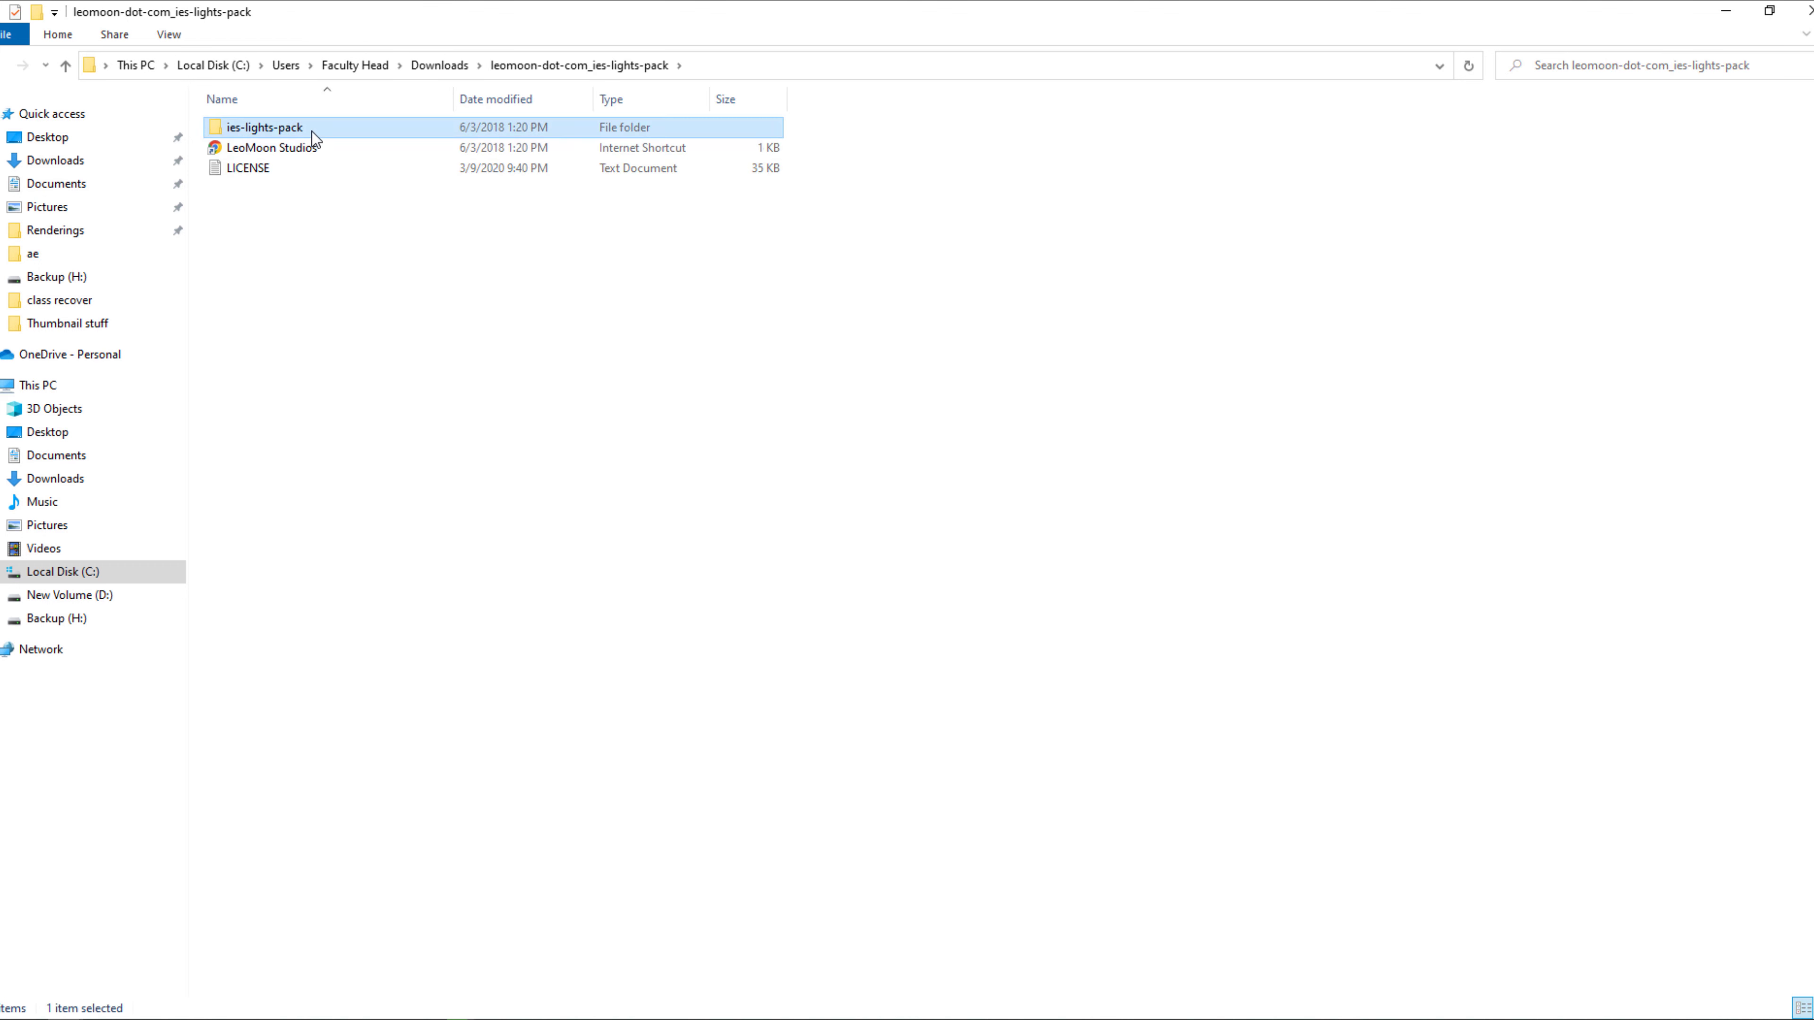
double_click(312, 132)
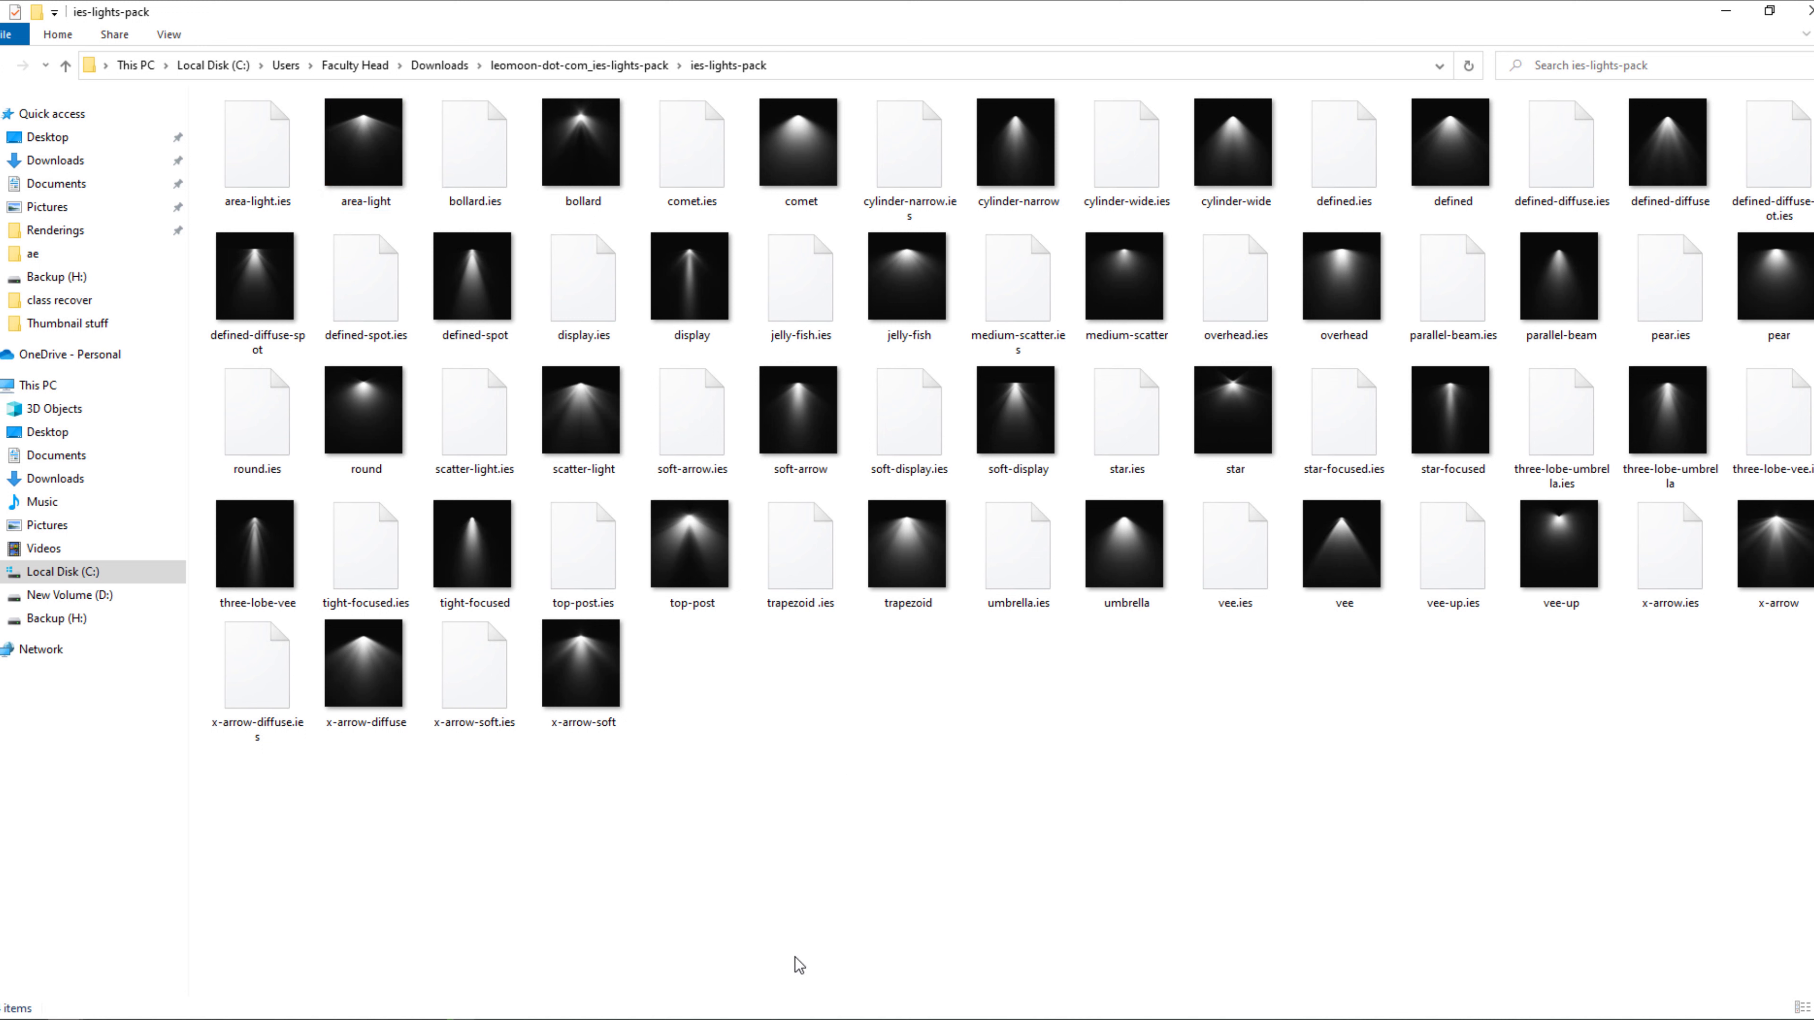
Switch back to 3ds Max, stop the running camera render and close the V-Ray Frame Buffer.
mouse_move(460, 1017)
click(557, 961)
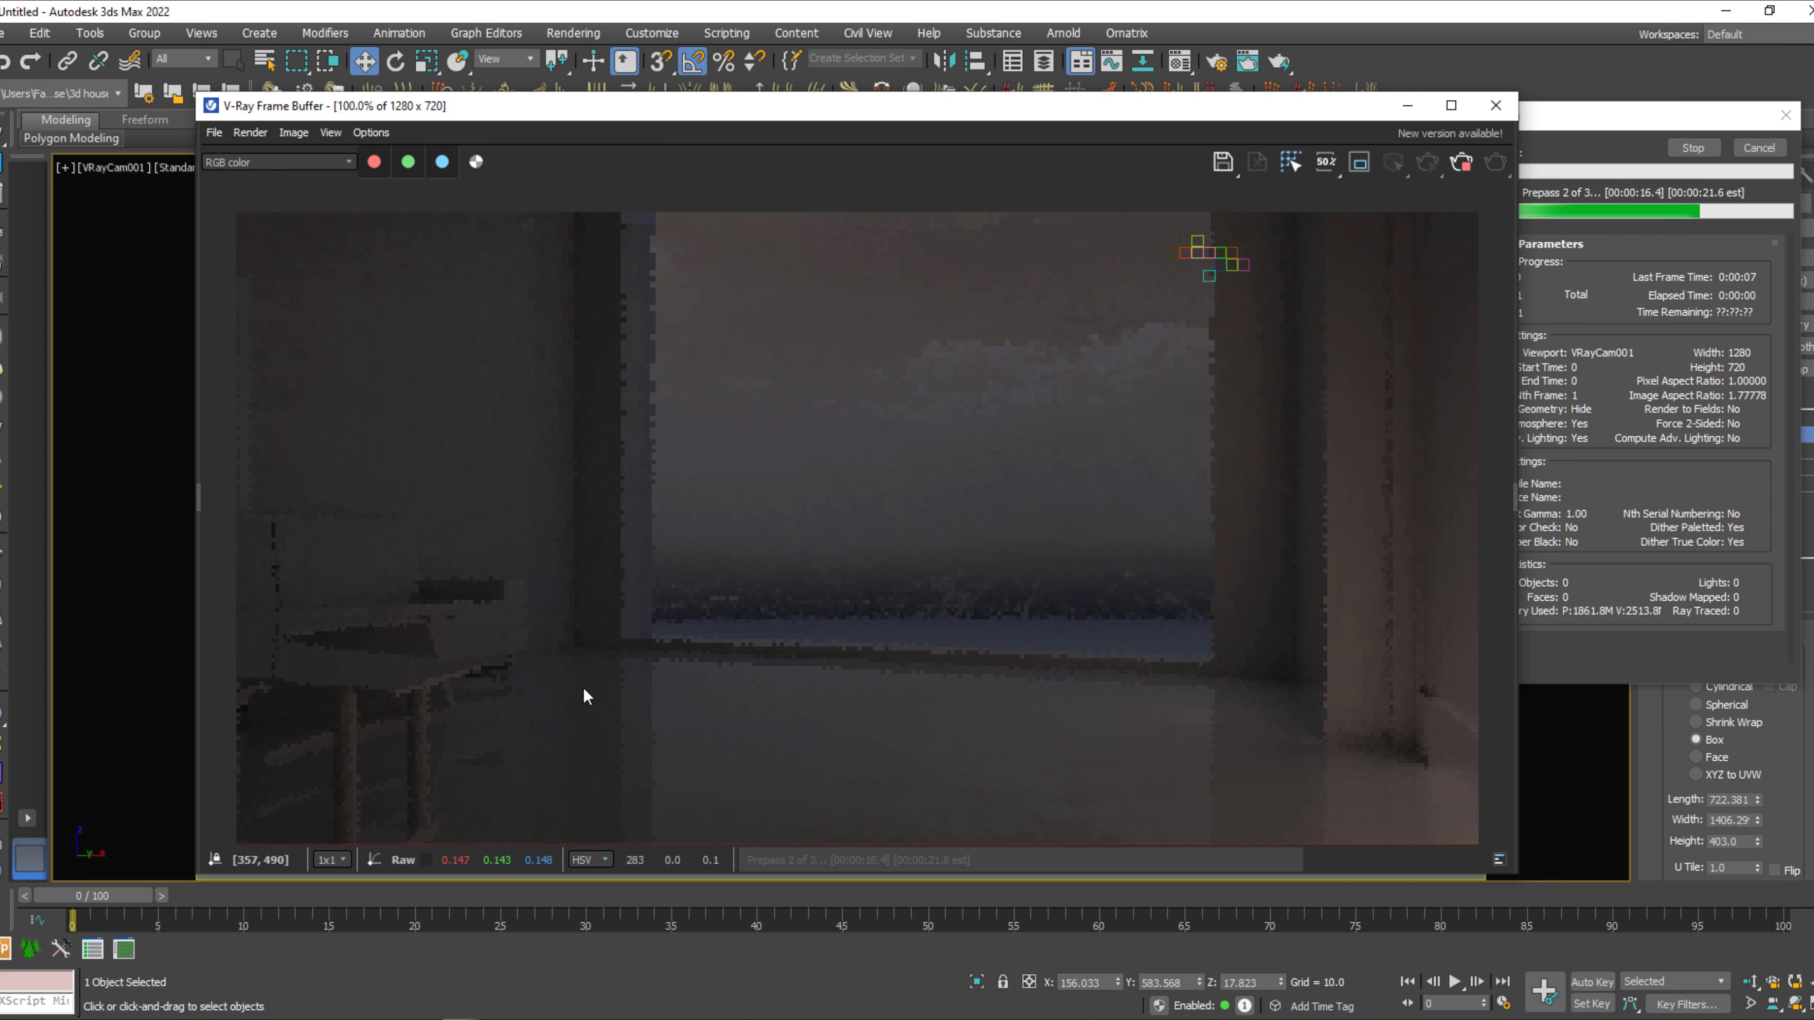
click(1723, 152)
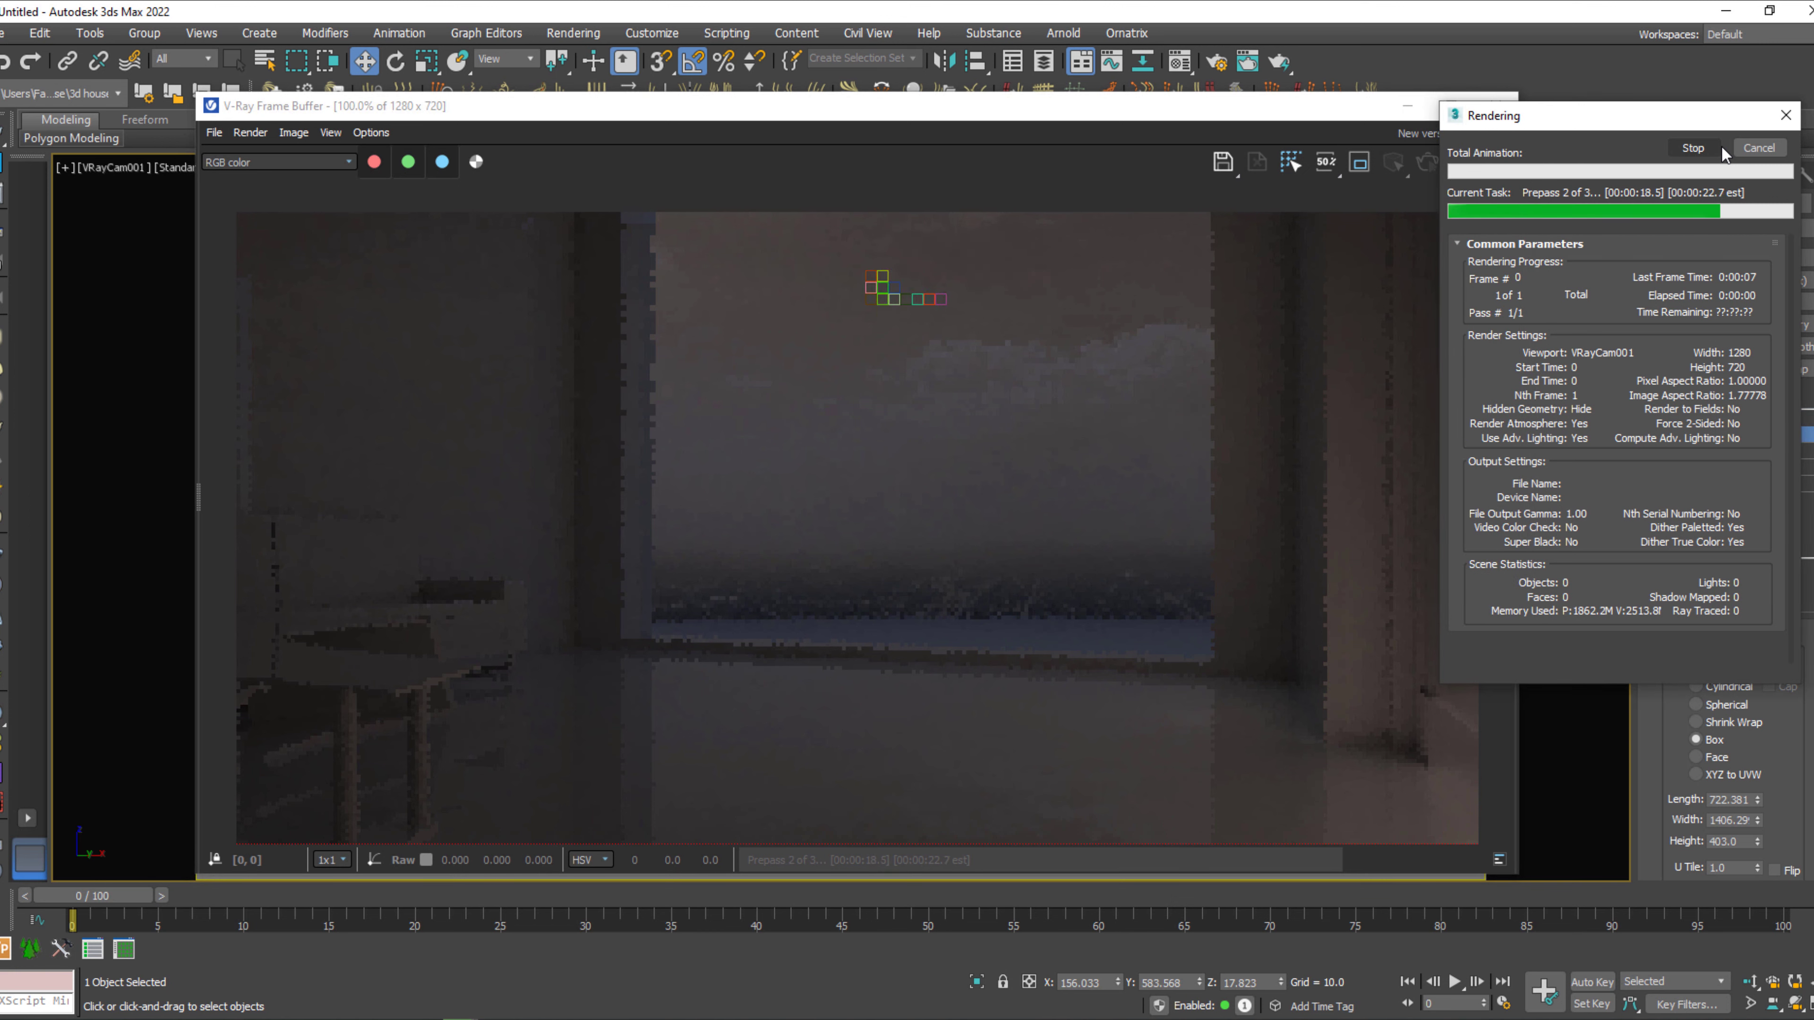
click(1720, 149)
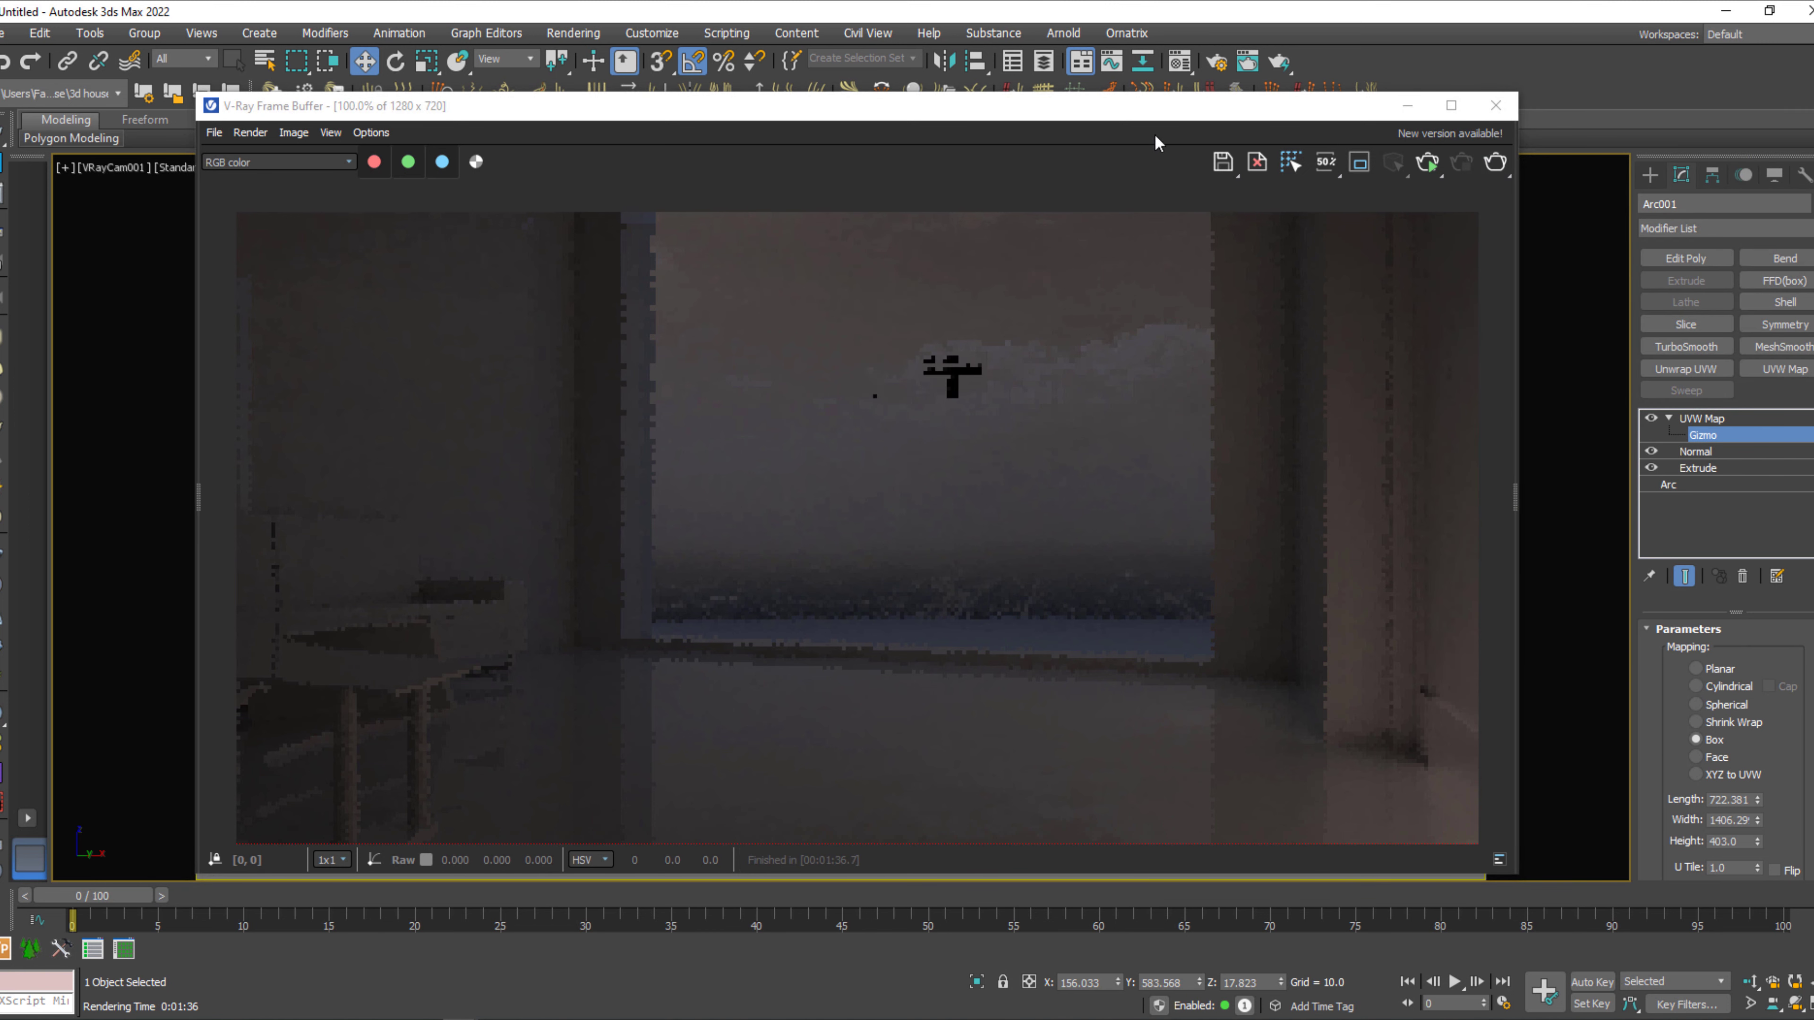
click(1419, 106)
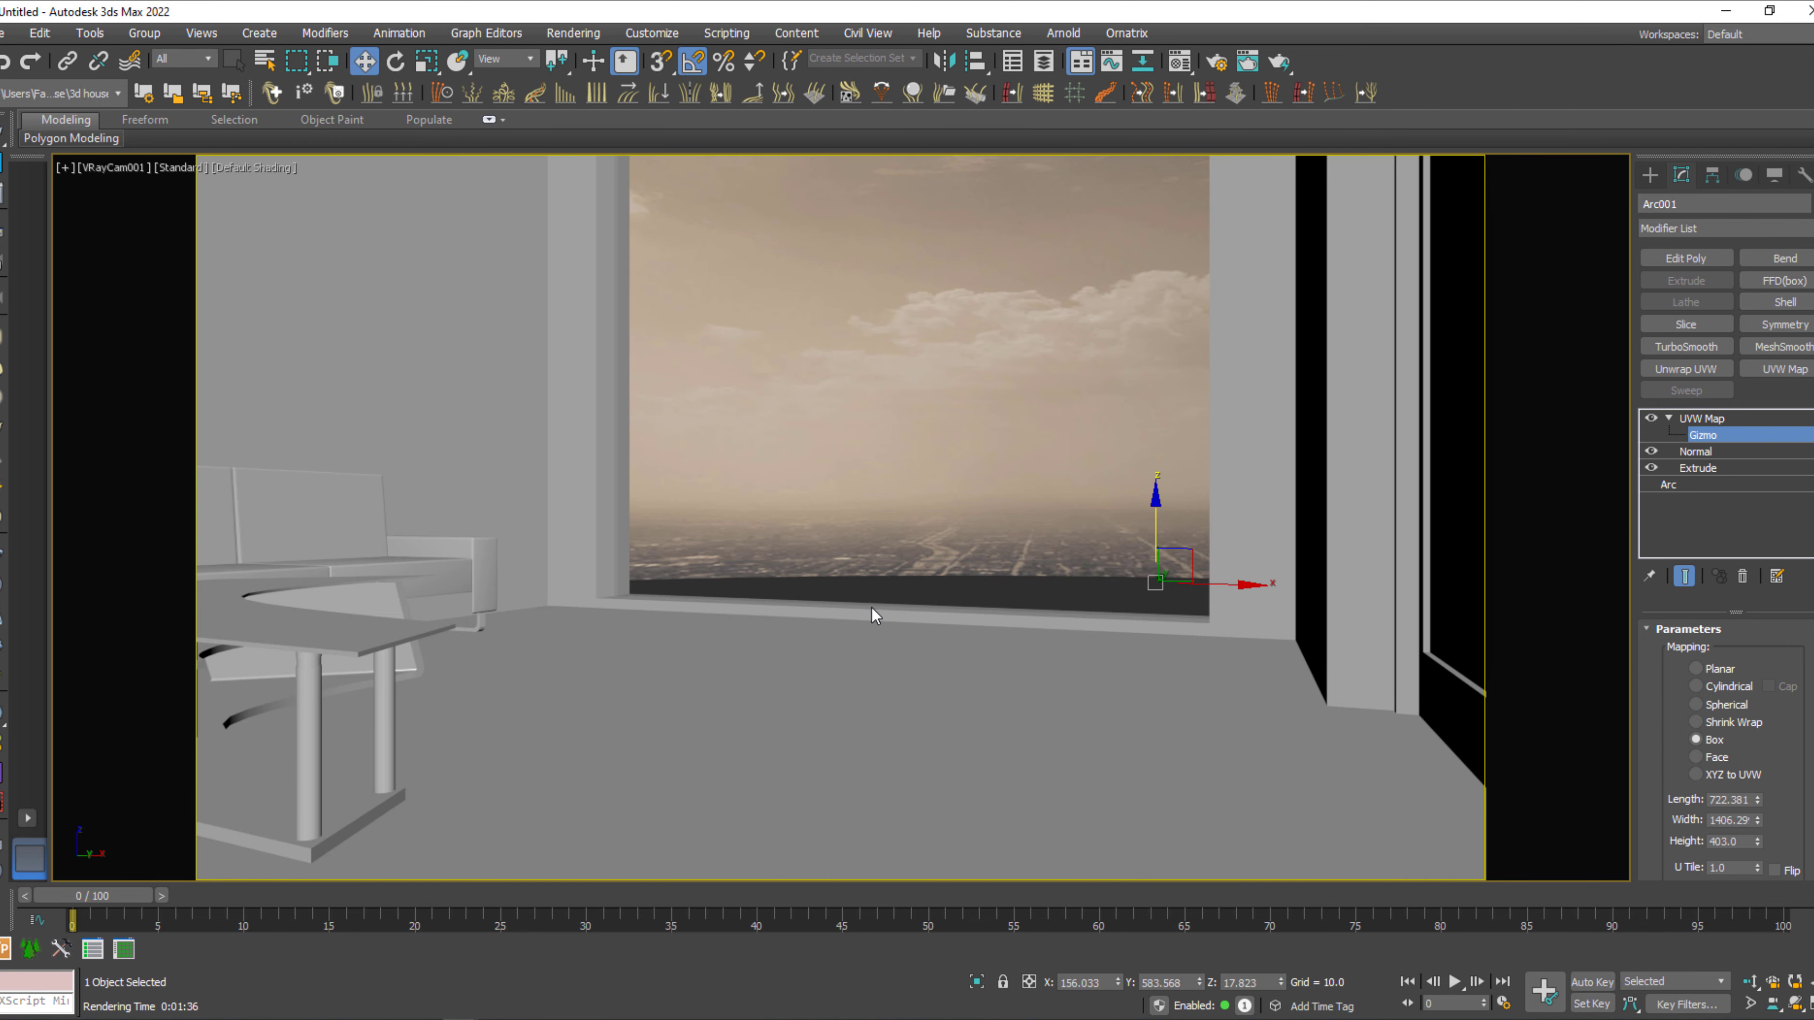
click(3, 135)
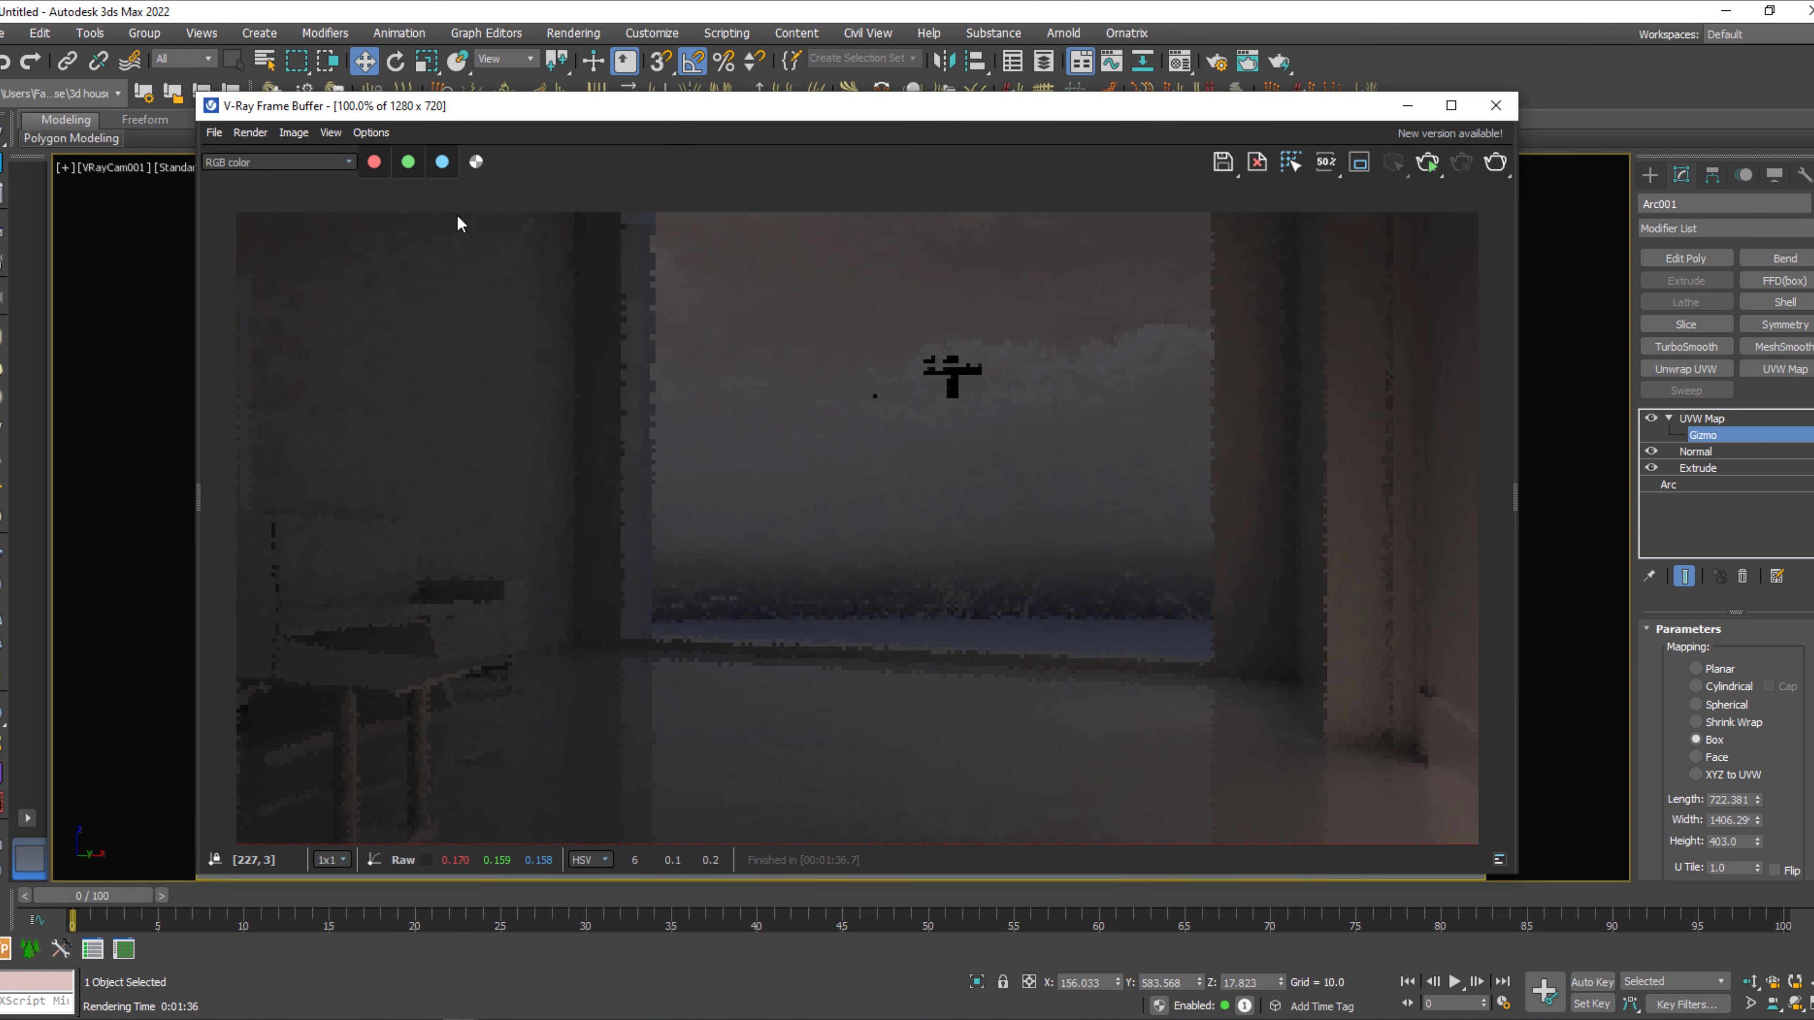
click(1496, 105)
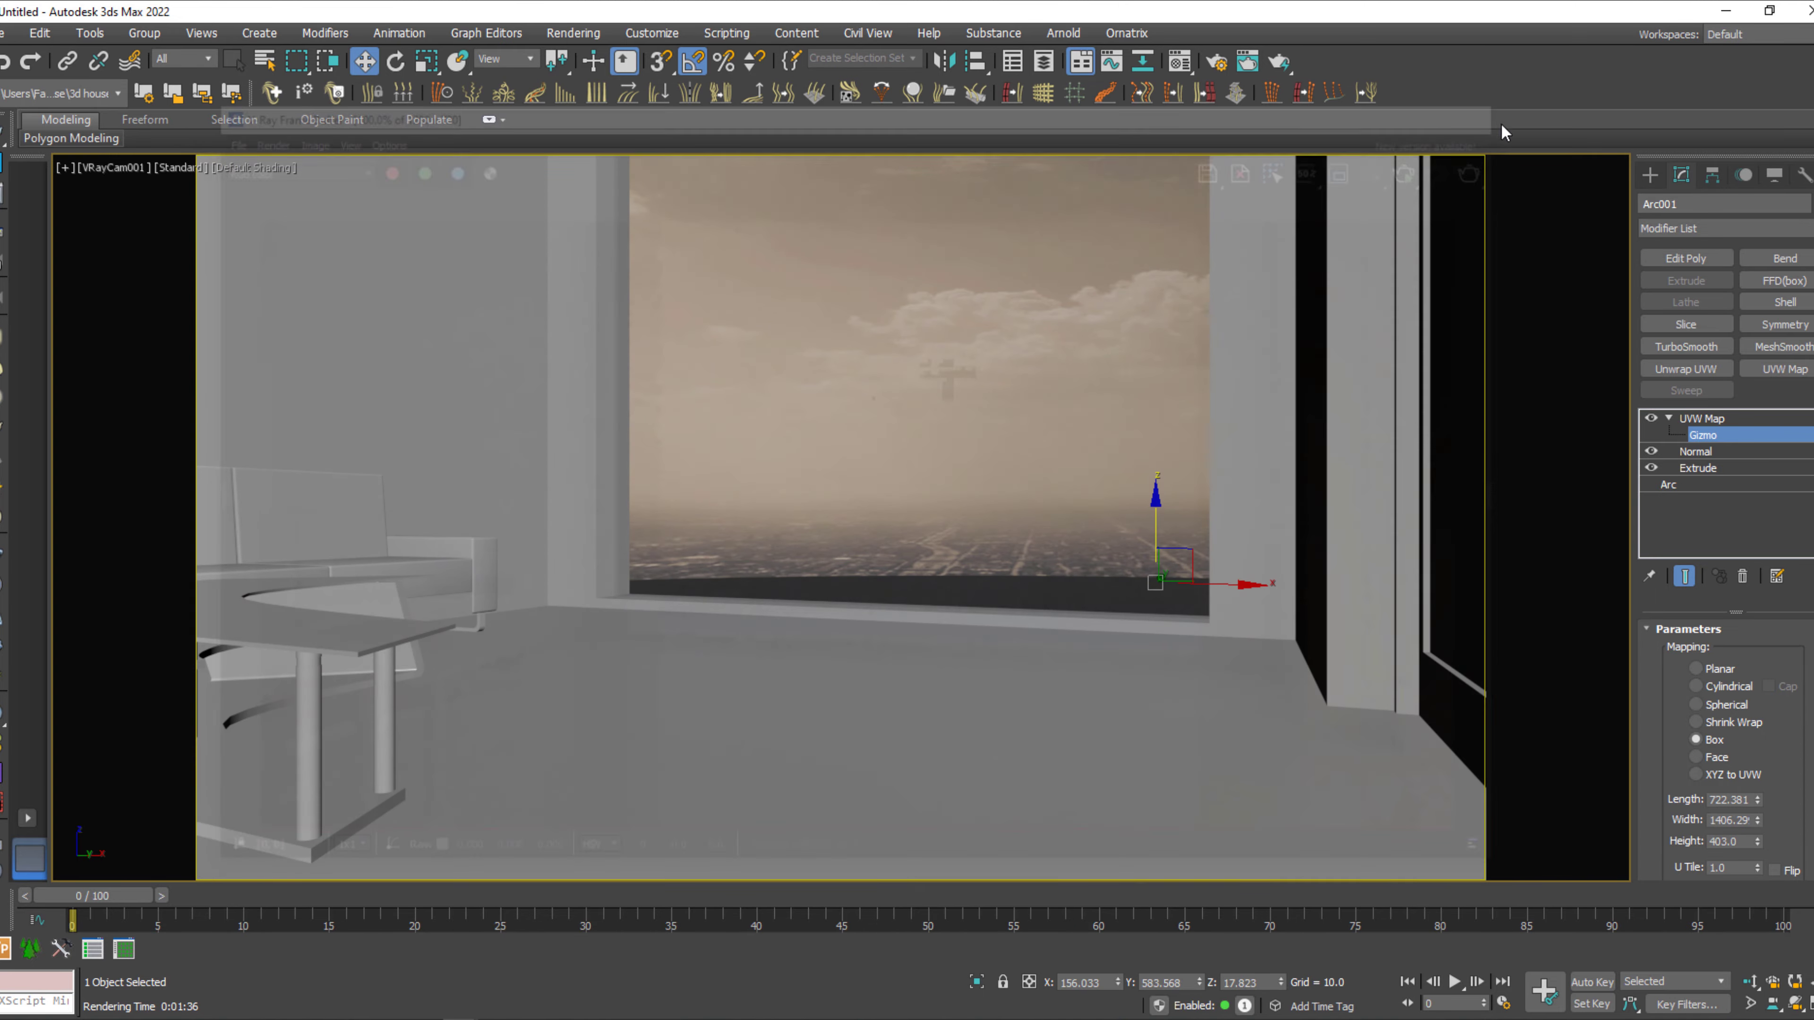
Split the workspace into two side-by-side viewports, one with the shaded VRayCam001 view and the other with a wireframe Perspective view.
click(28, 818)
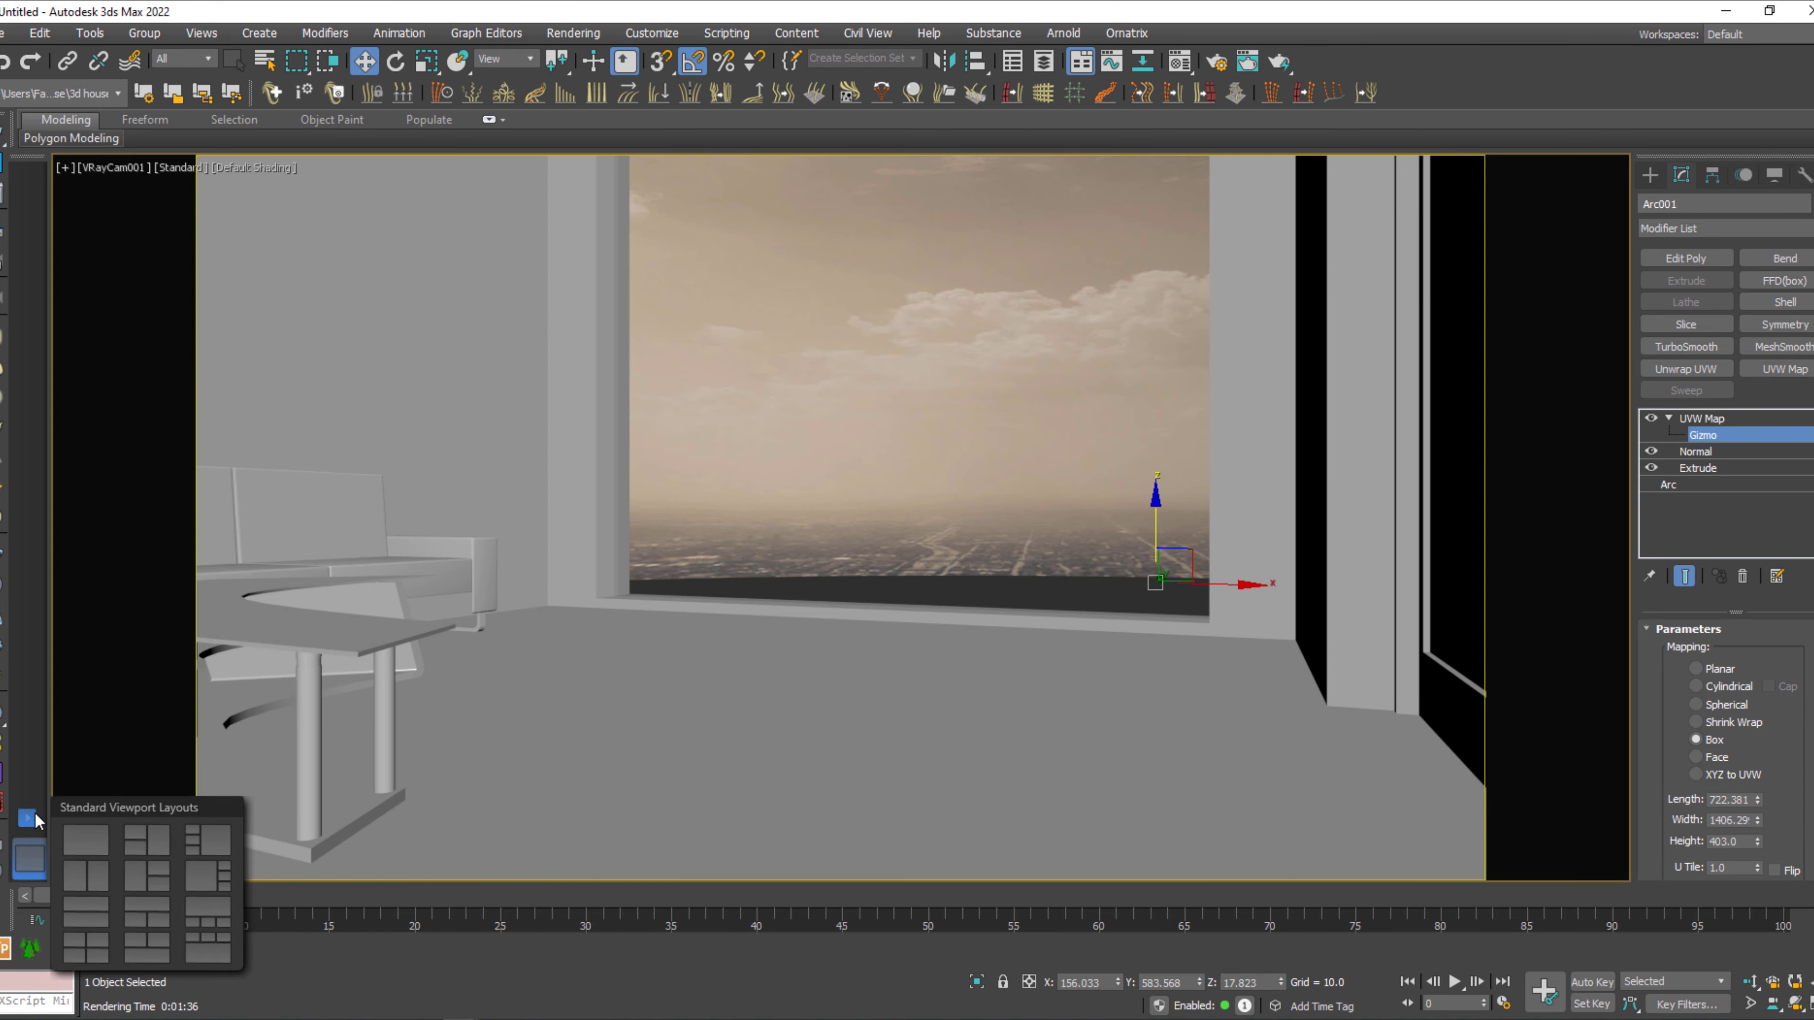
click(92, 870)
key(f)
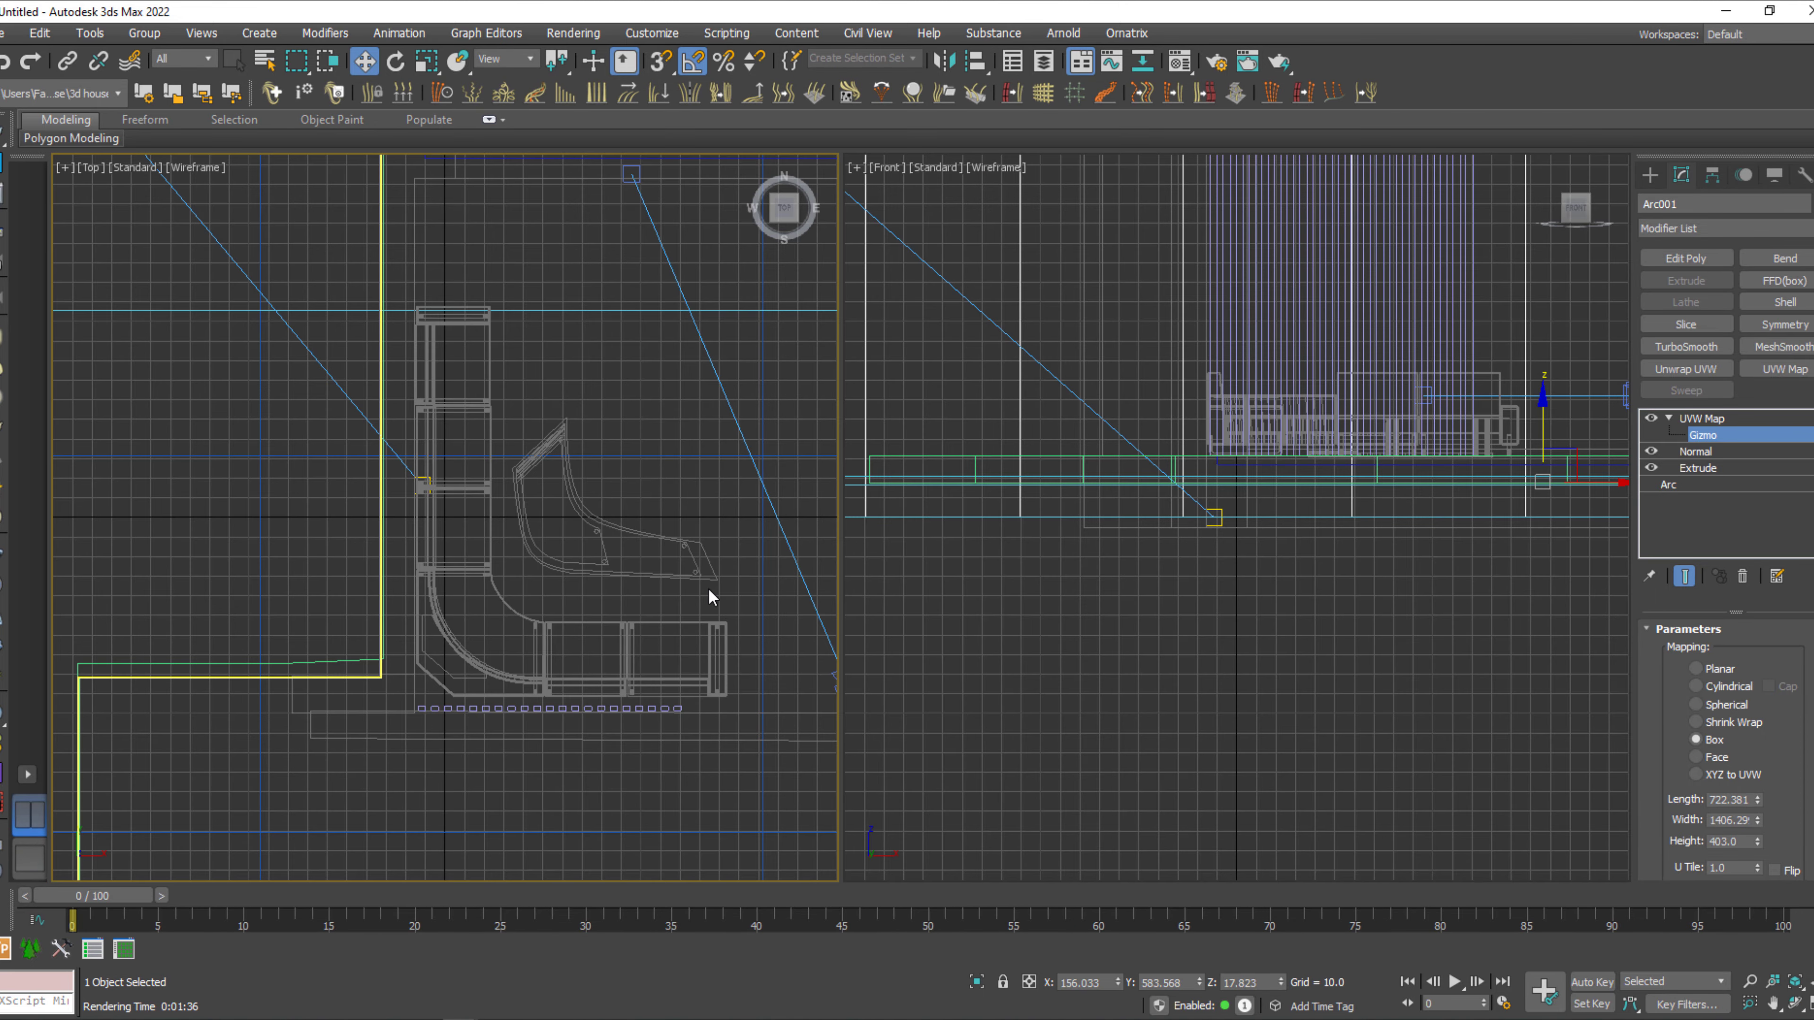
key(c)
key(shift+f)
key(F3)
click(407, 575)
key(p)
alt+middle_drag(408, 573, 537, 591)
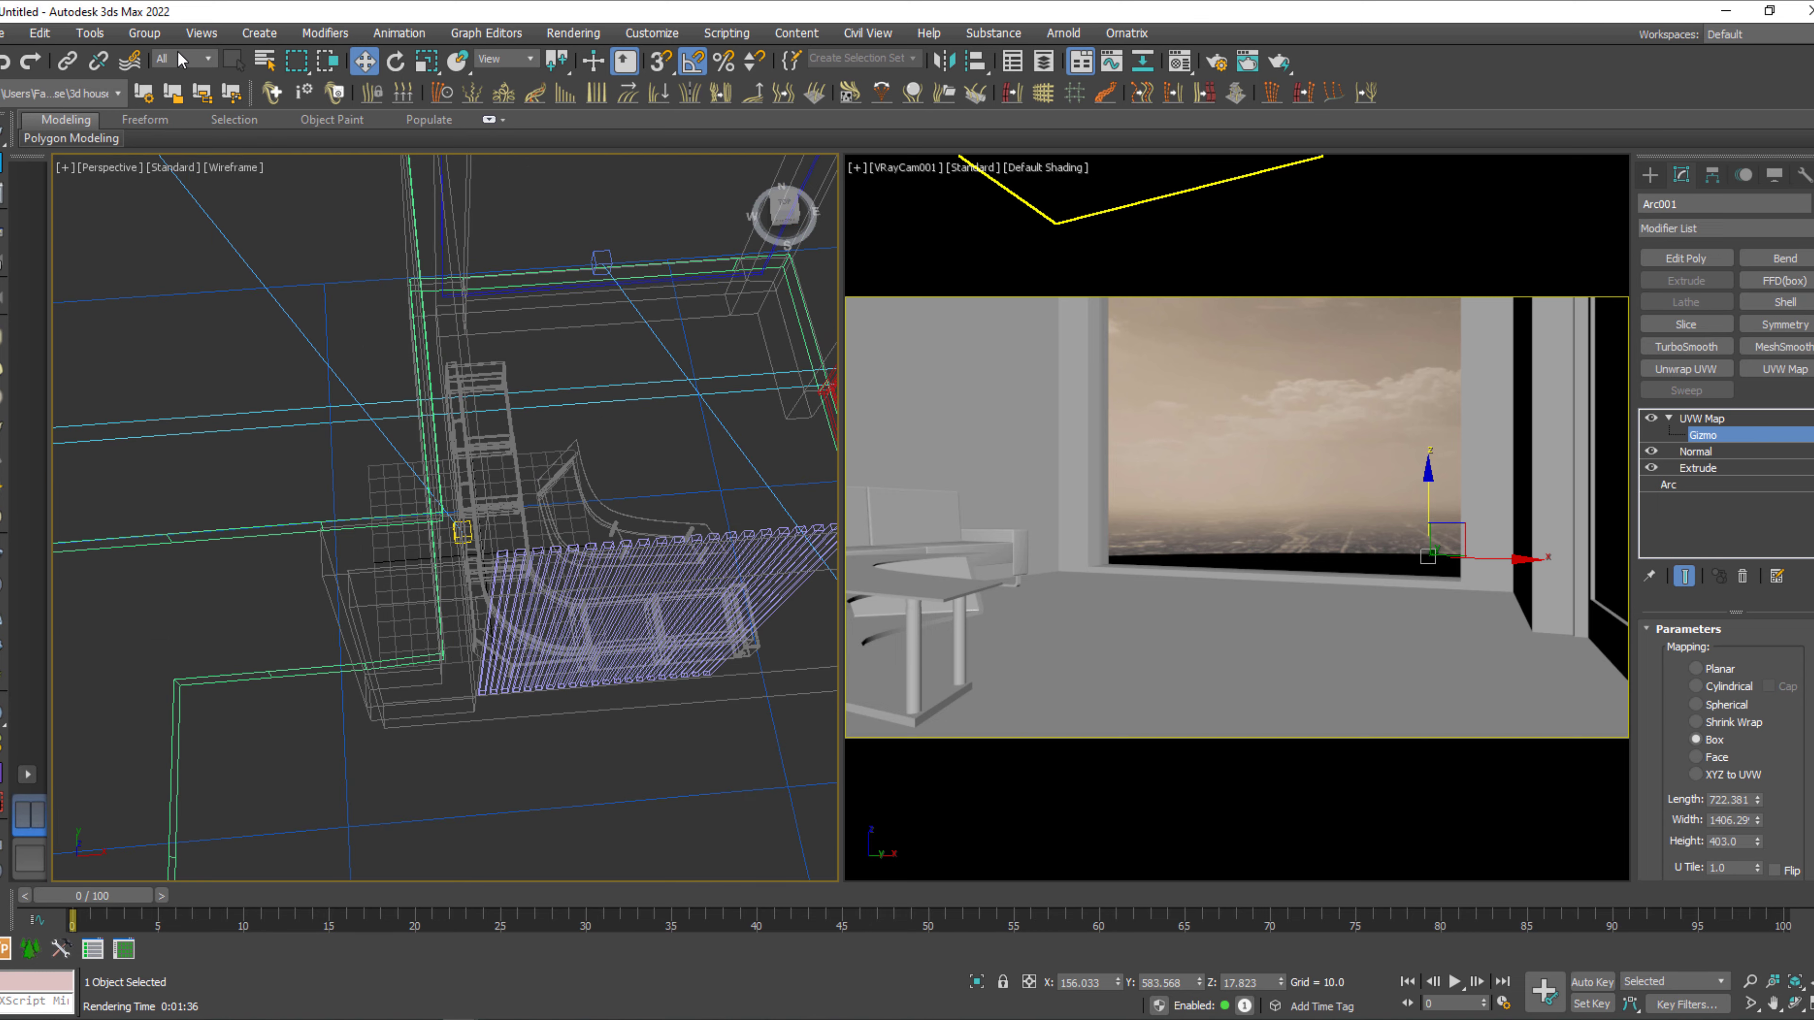
alt+middle_drag(554, 477, 418, 683)
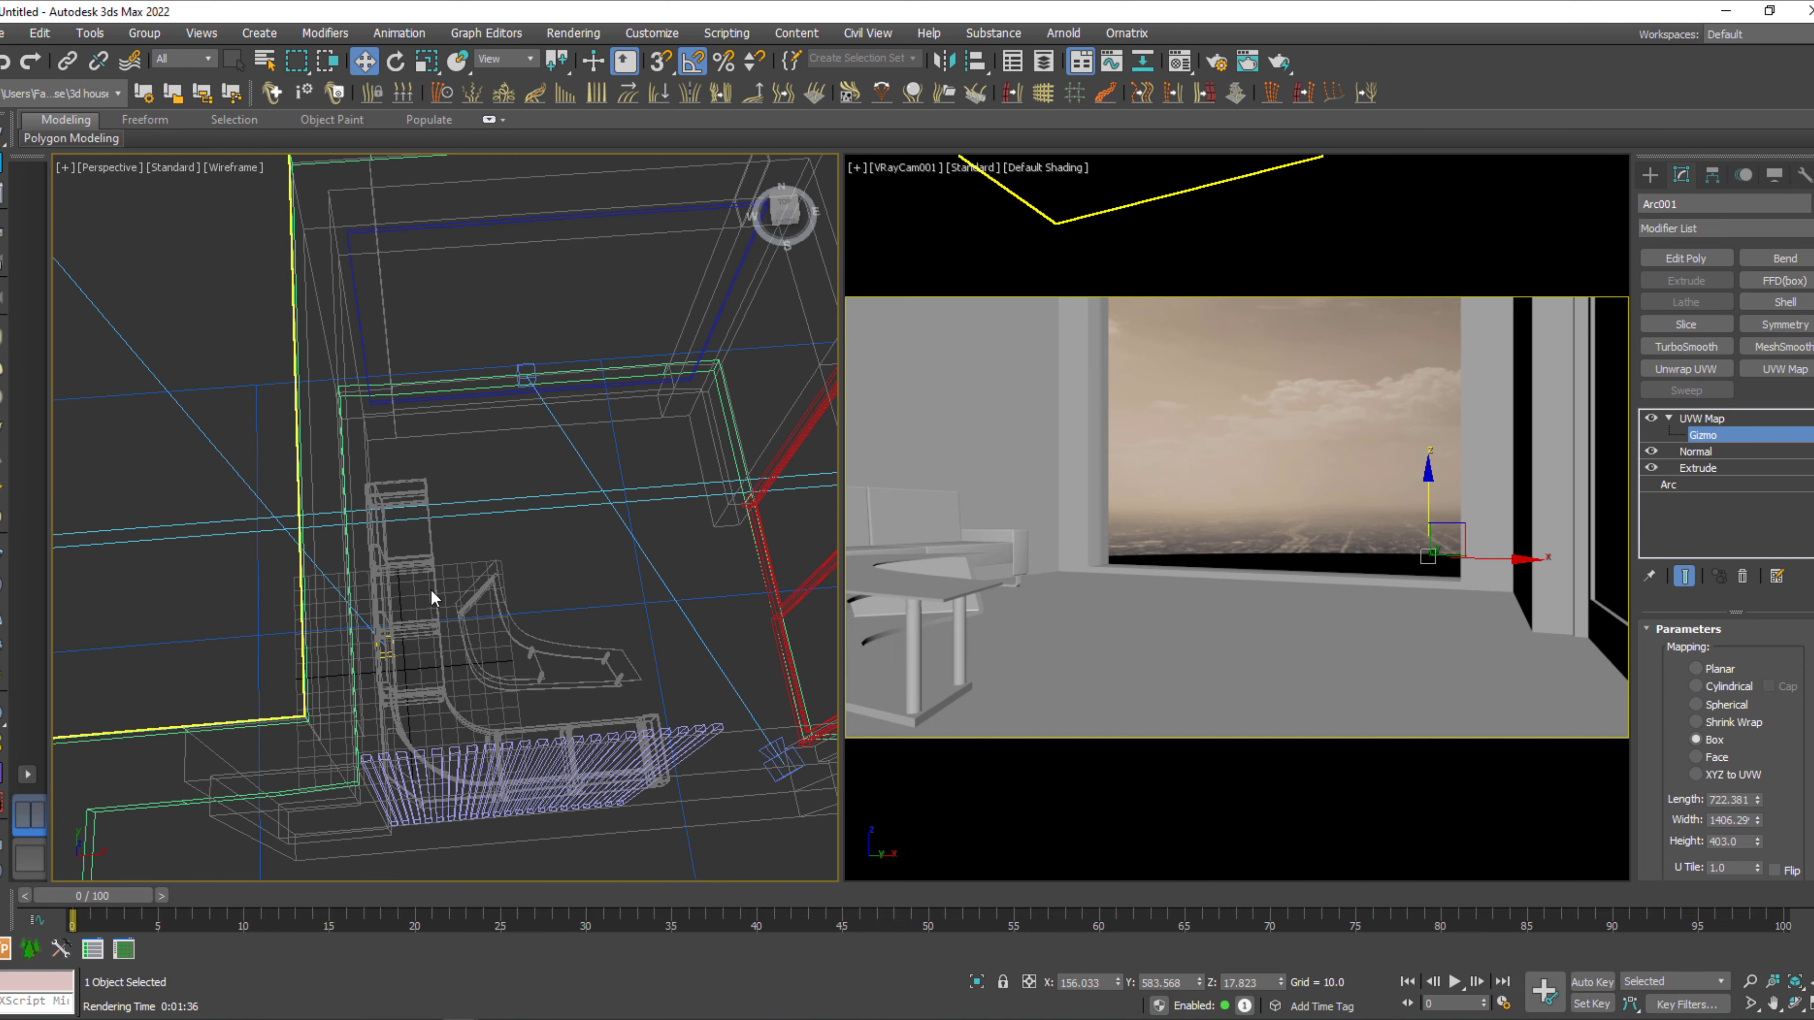
Leave the UVW Map gizmo level and change the Perspective viewport to a Top view framing the whole room.
click(1702, 435)
click(511, 609)
alt+middle_drag(511, 609, 259, 661)
key(t)
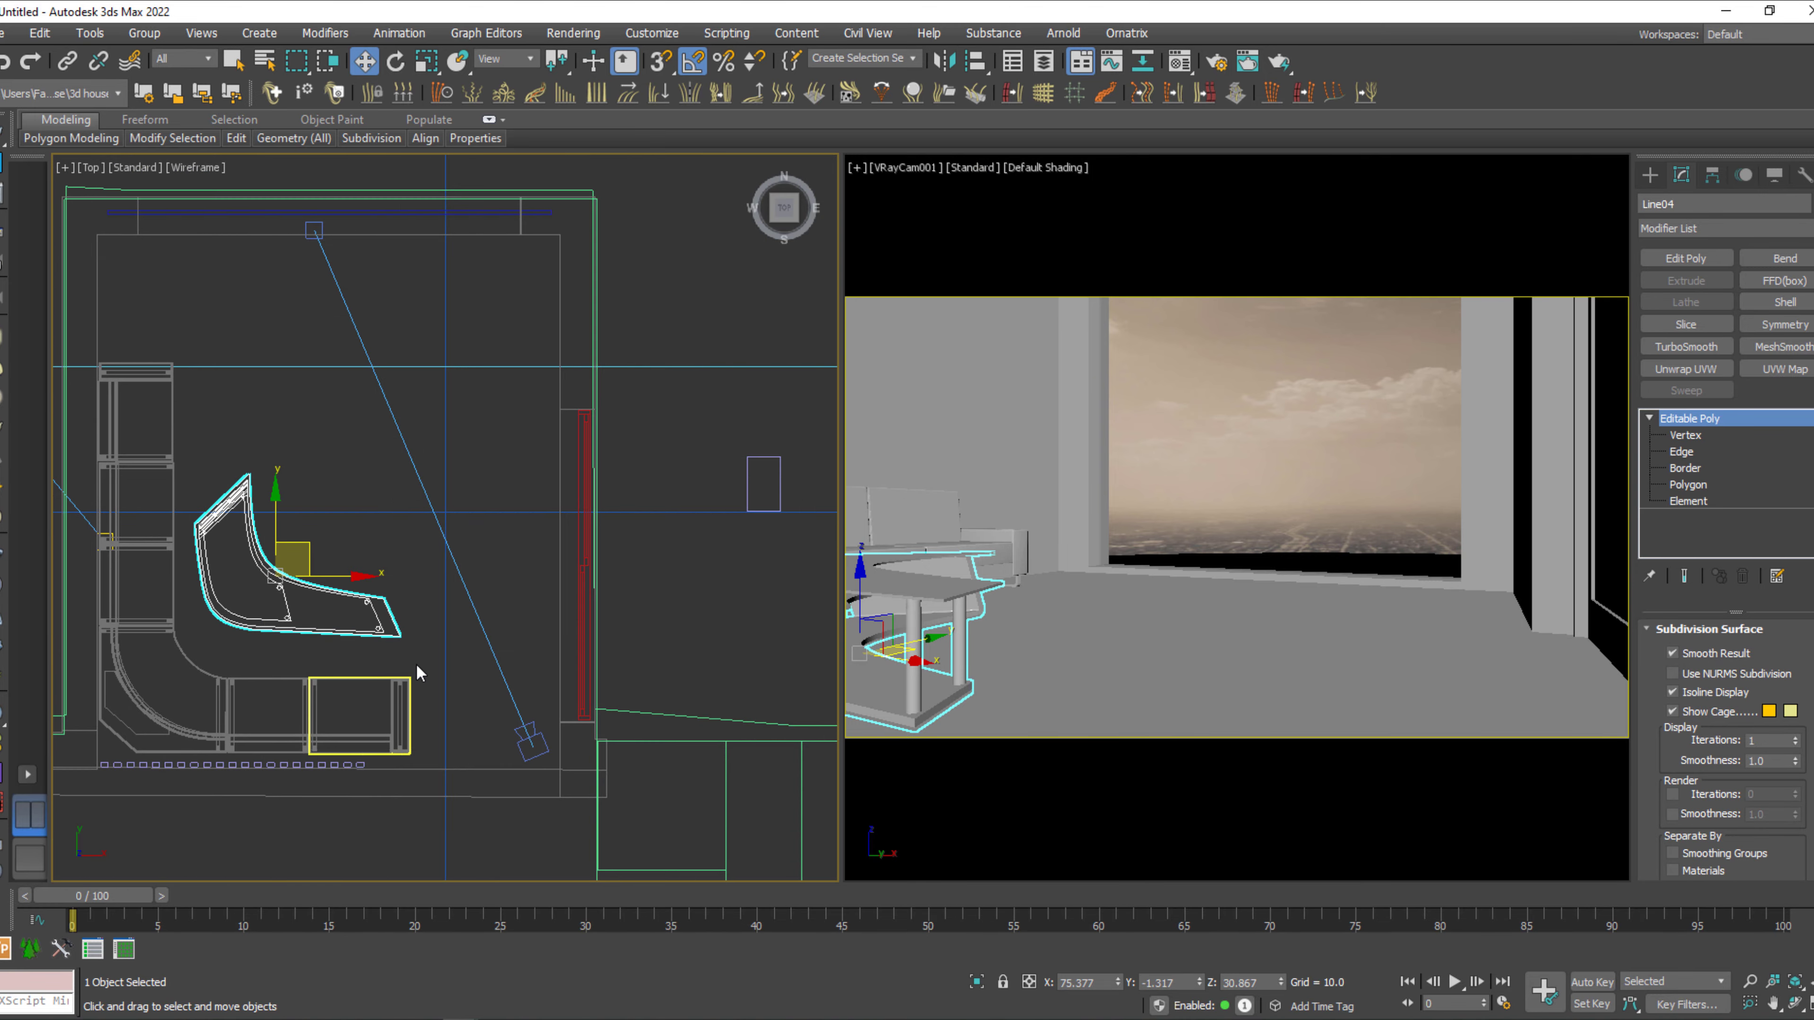
scroll(409, 672, down, 2)
middle_drag(411, 665, 474, 702)
Draw a square VRayLight plane near the window wall in the Top view and clone it once along X as an instance.
click(1650, 176)
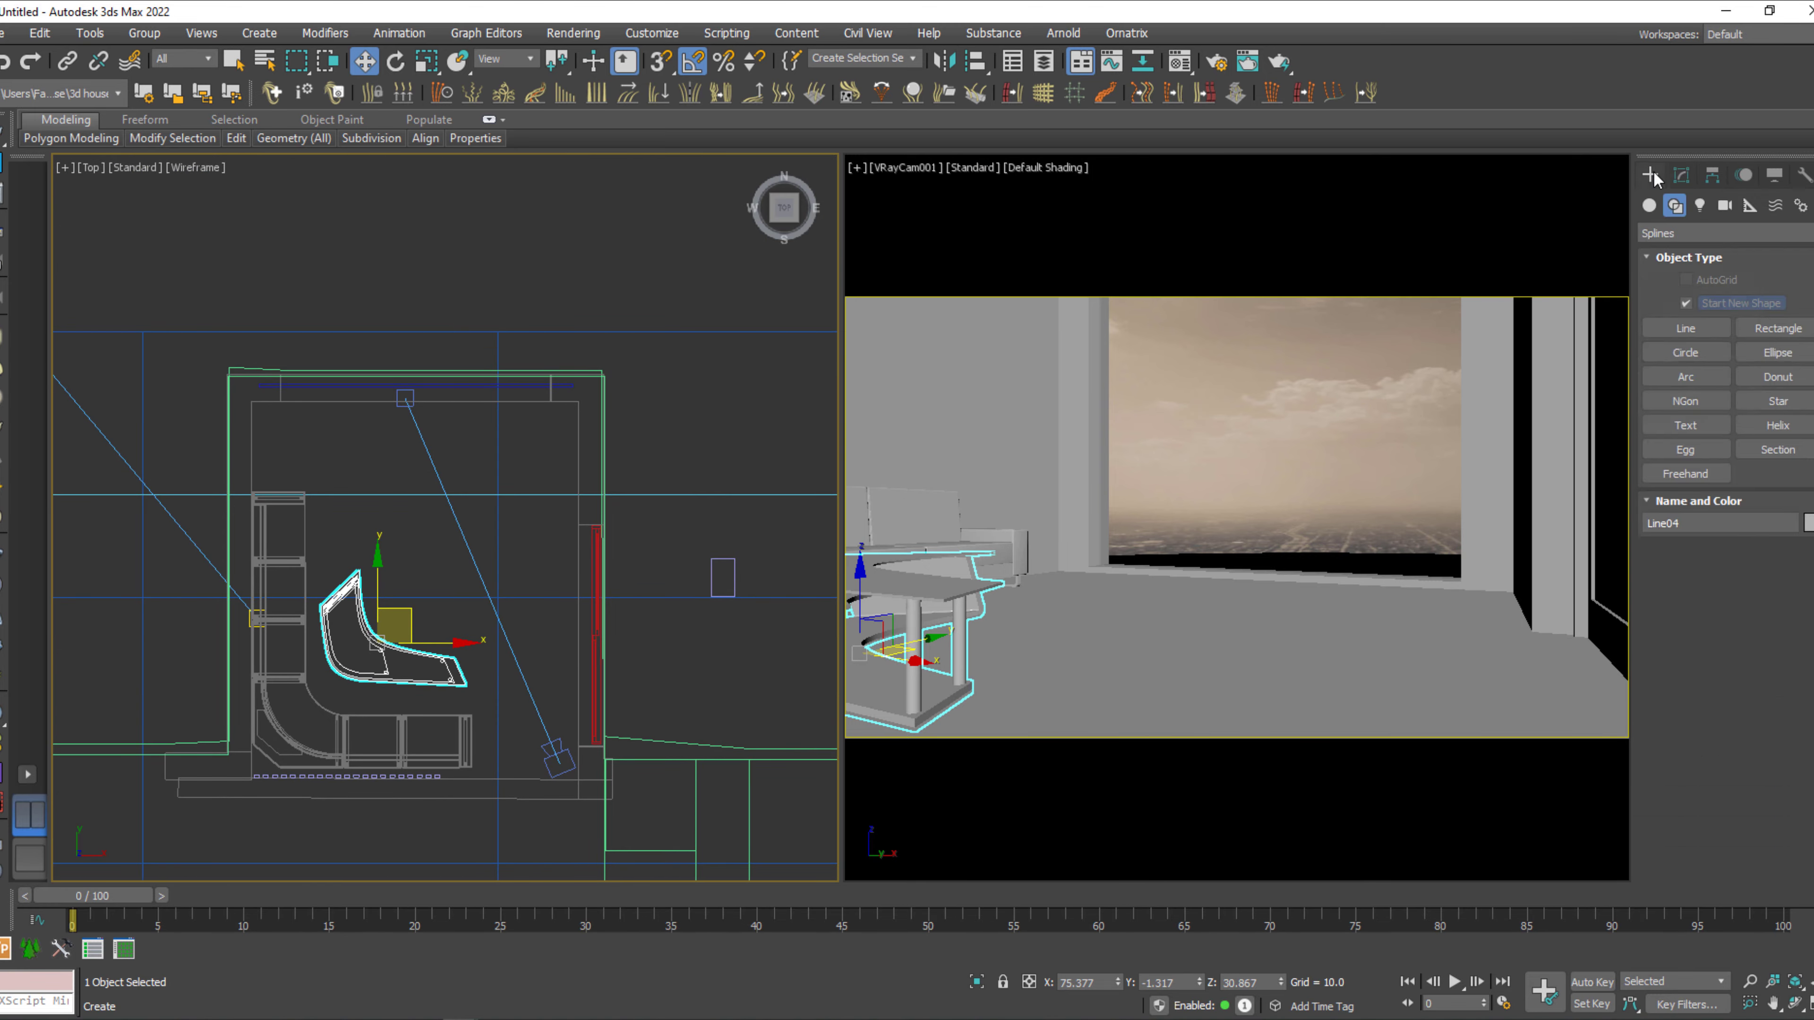
click(1701, 206)
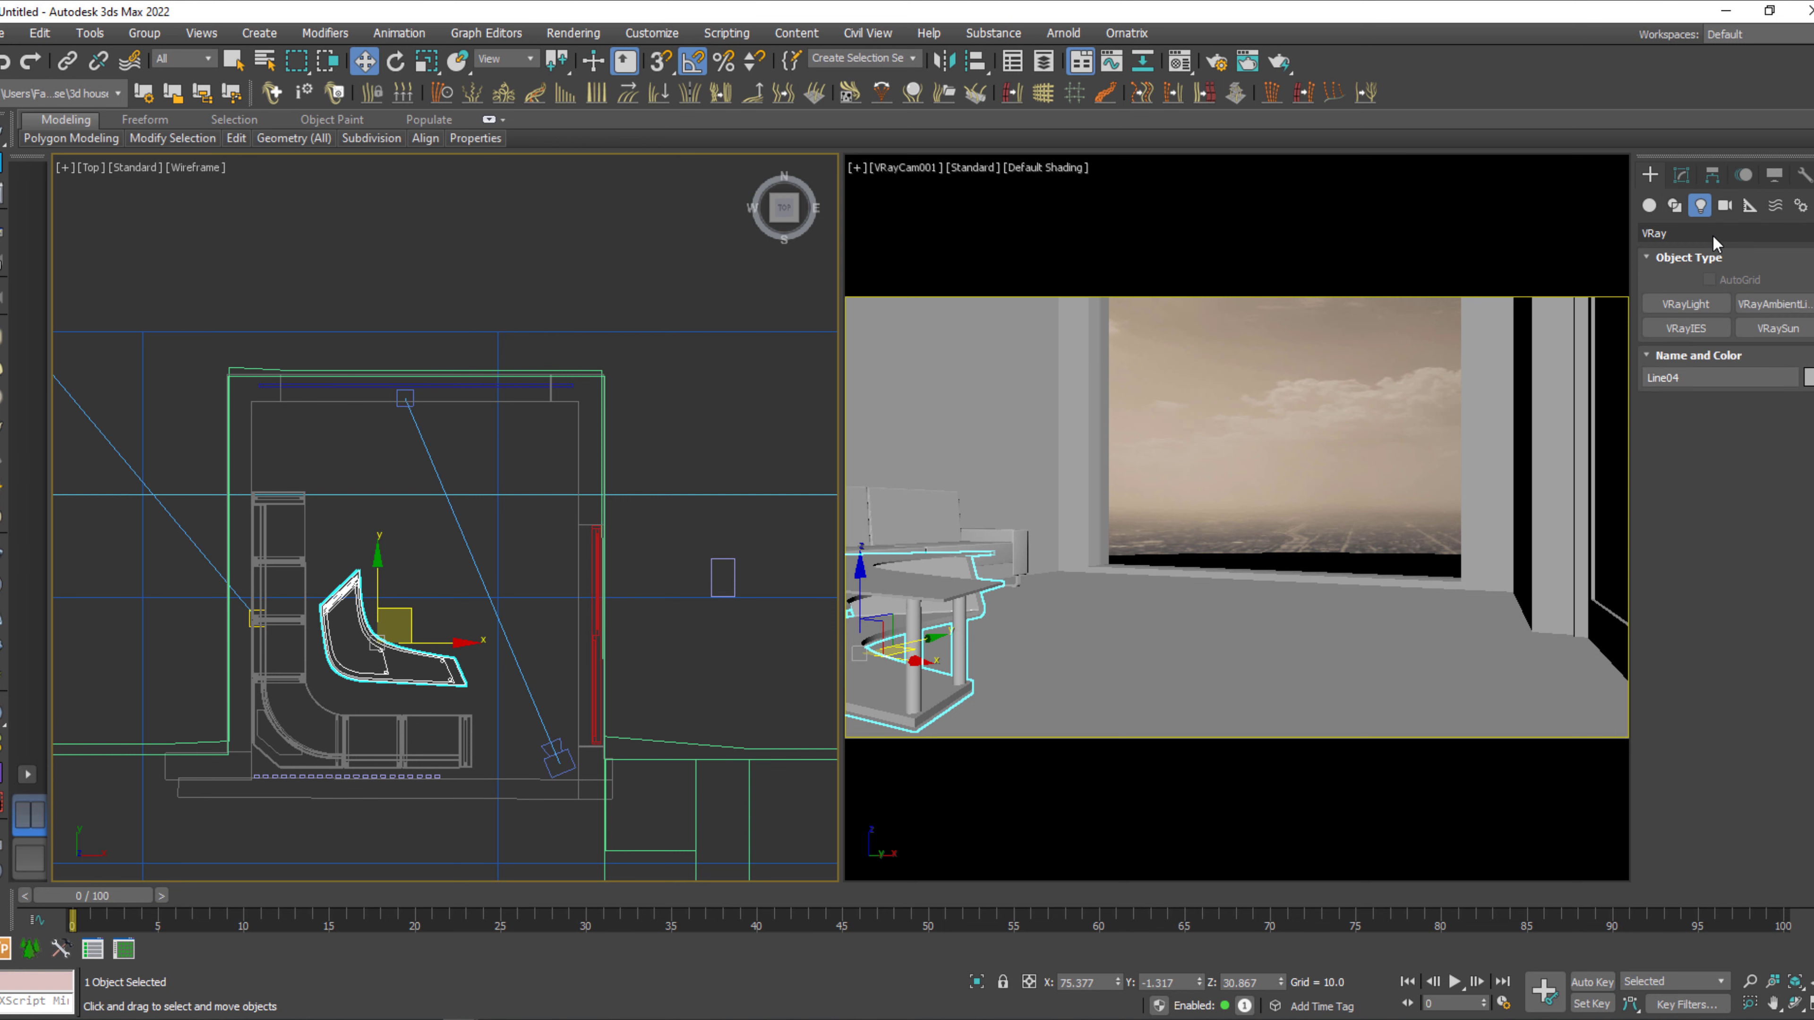
click(1708, 306)
middle_drag(706, 511, 714, 484)
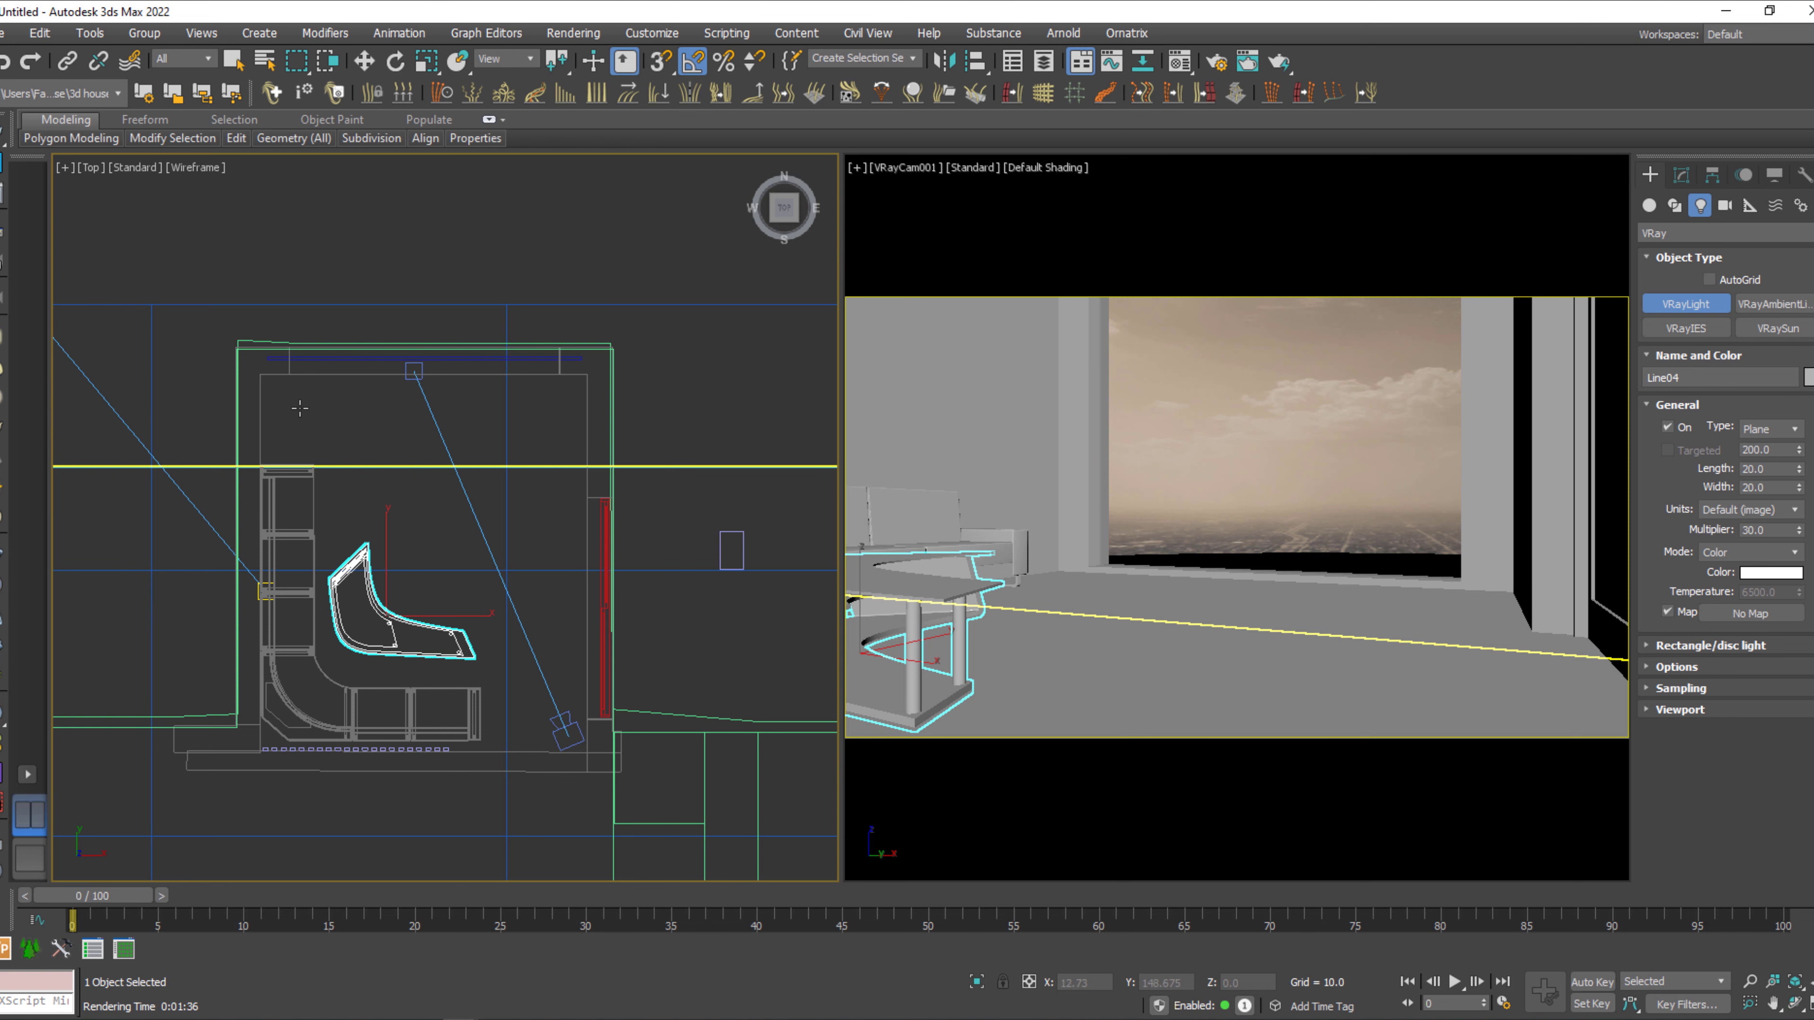
mouse_move(300, 408)
mouse_down()
mouse_move(513, 712)
mouse_move(554, 724)
mouse_move(374, 484)
mouse_move(417, 446)
mouse_move(537, 447)
mouse_up()
key(w)
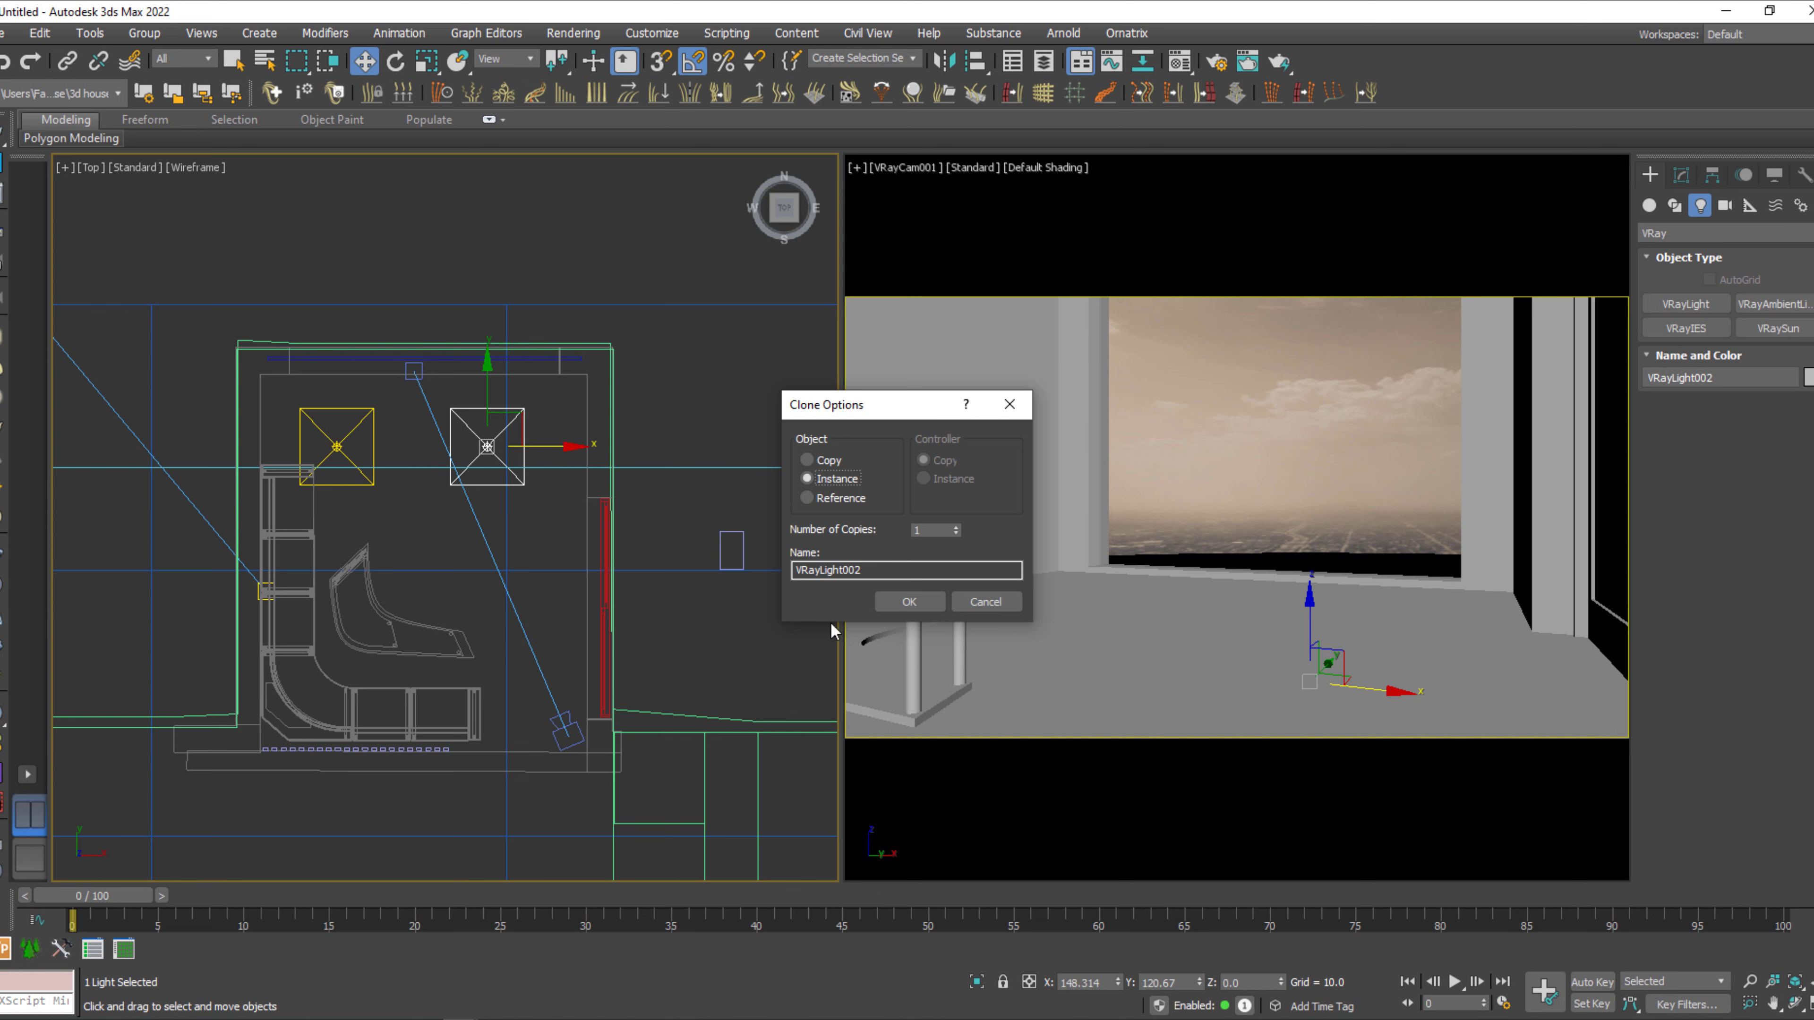
click(893, 604)
Scale down the two plane lights, move them closer together, and add a third instance to complete the row.
key(q)
ctrl+click(373, 483)
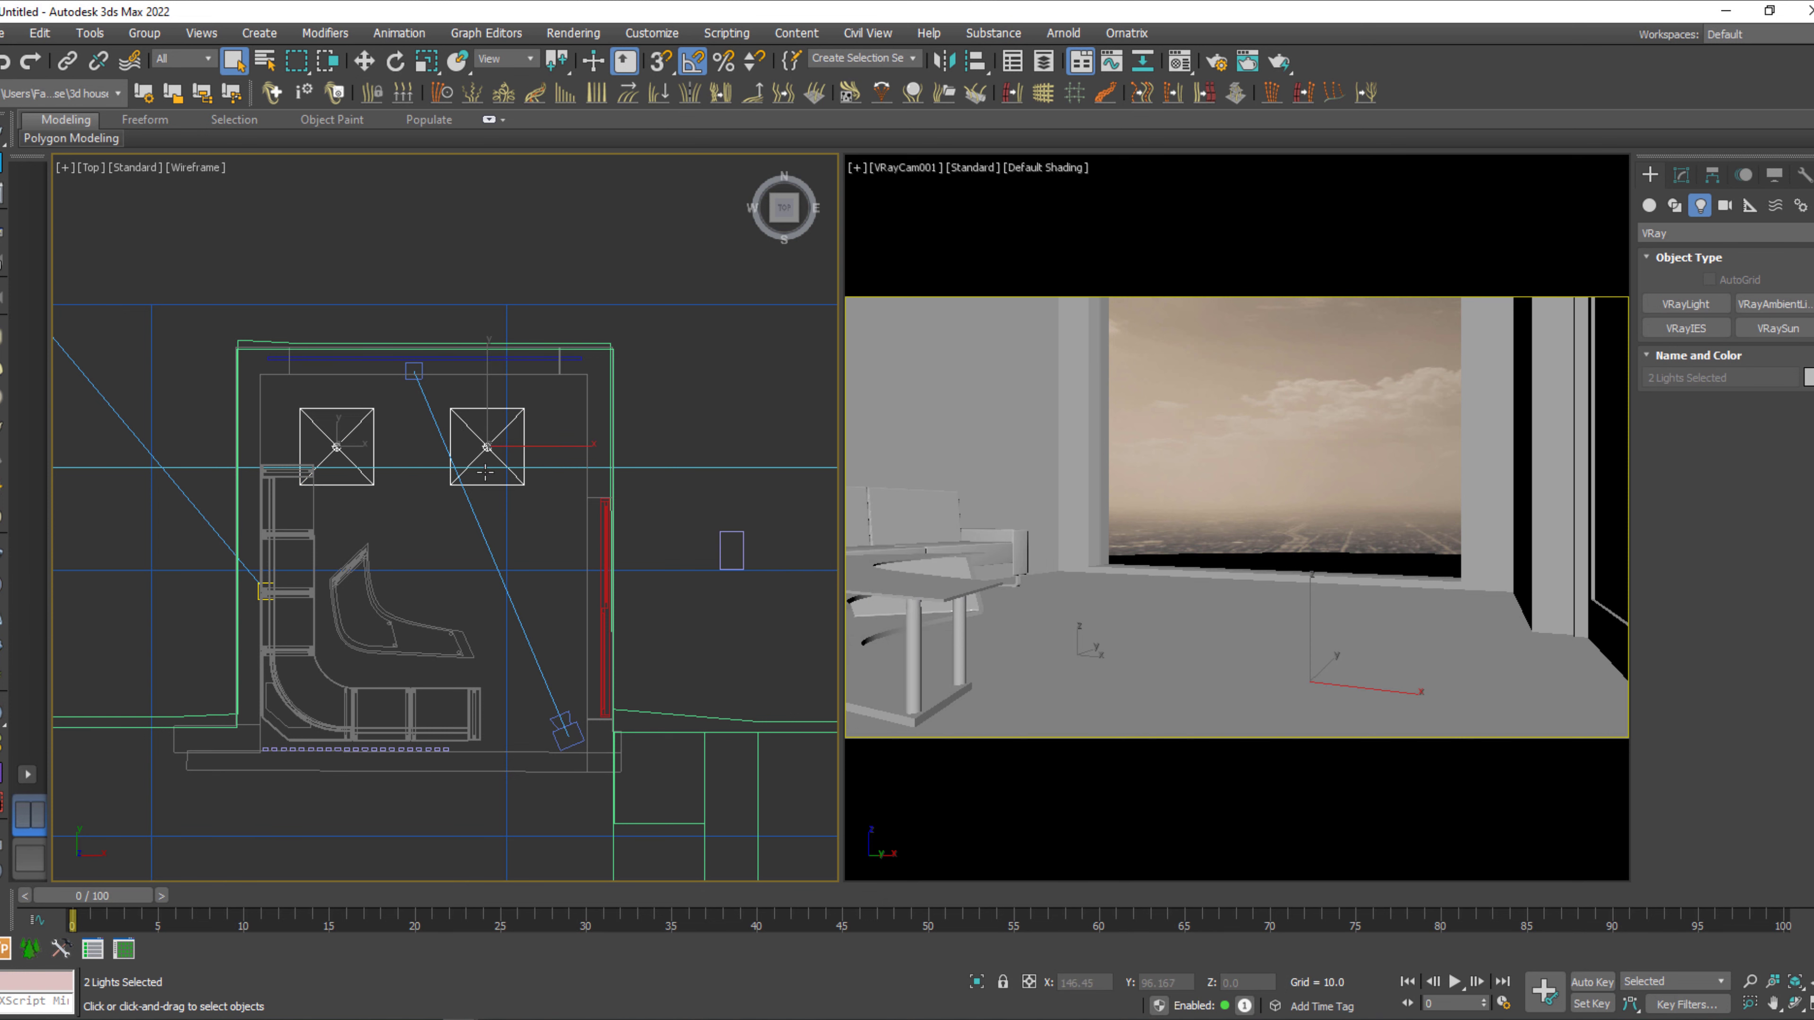
key(w)
mouse_move(496, 448)
mouse_down()
mouse_move(515, 447)
mouse_move(432, 464)
mouse_move(417, 495)
mouse_move(466, 452)
mouse_move(448, 451)
mouse_move(592, 446)
mouse_up()
key(r)
key(w)
click(428, 458)
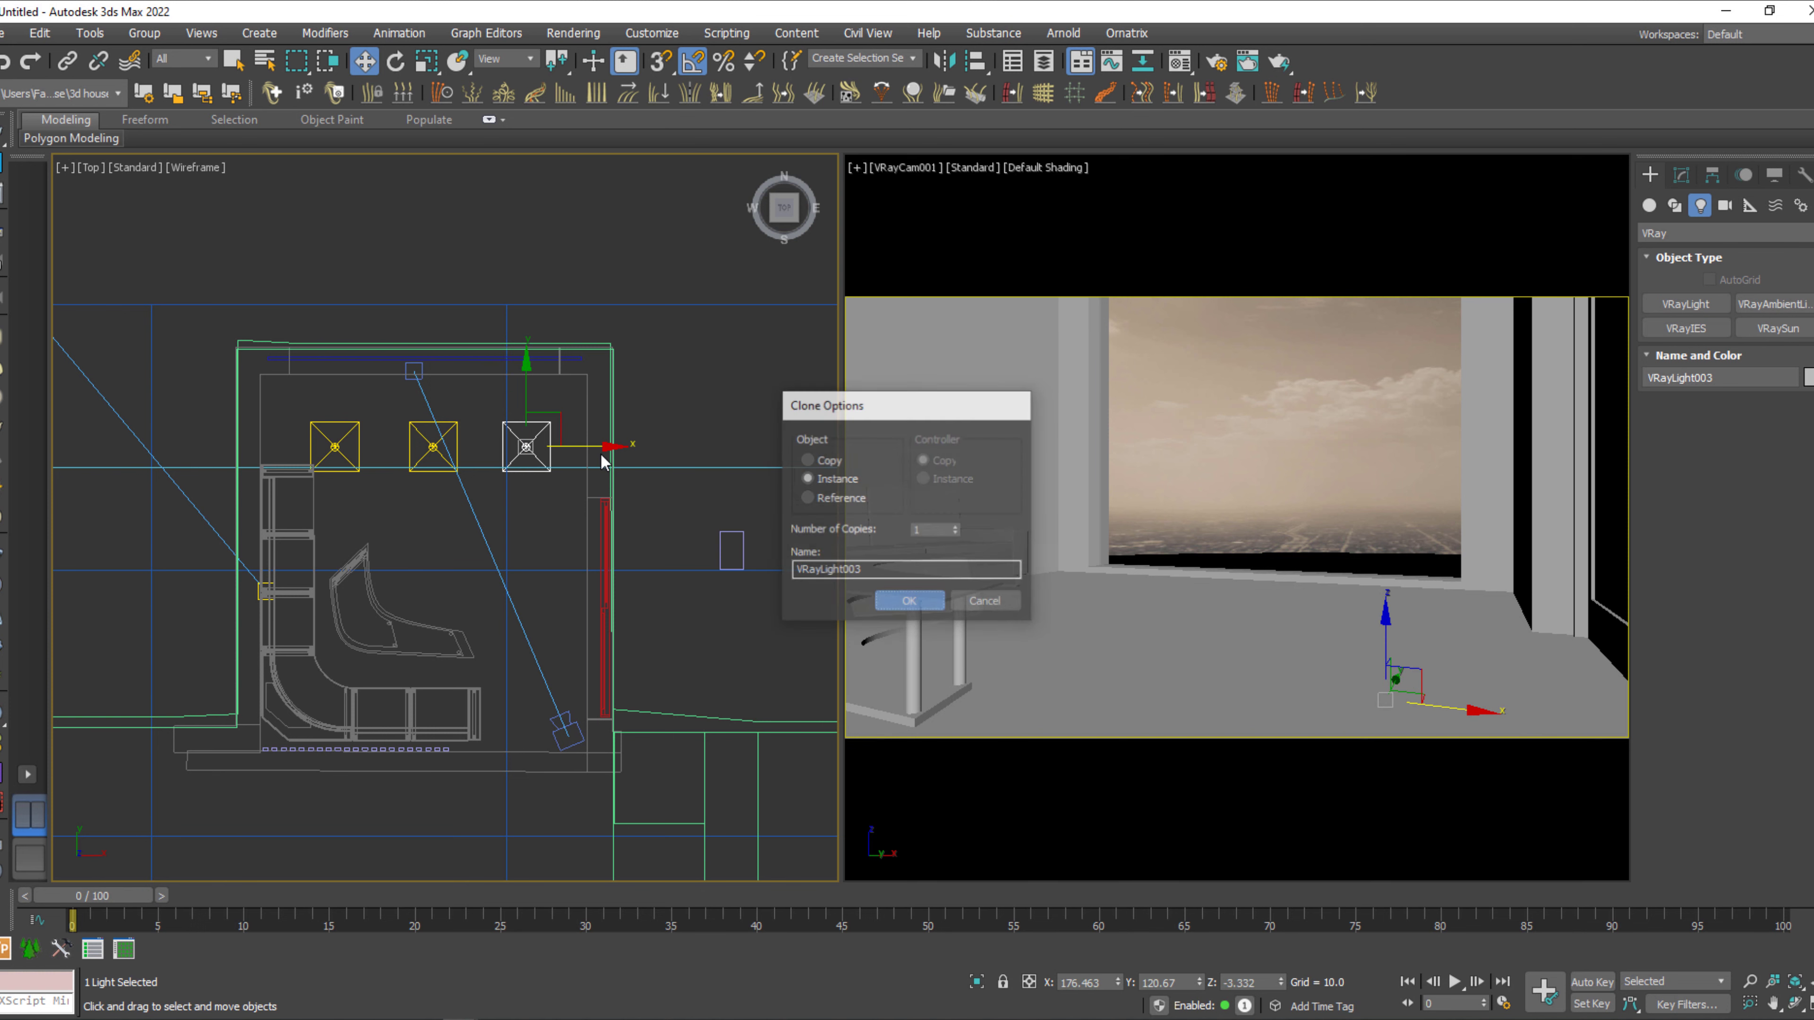
key(Return)
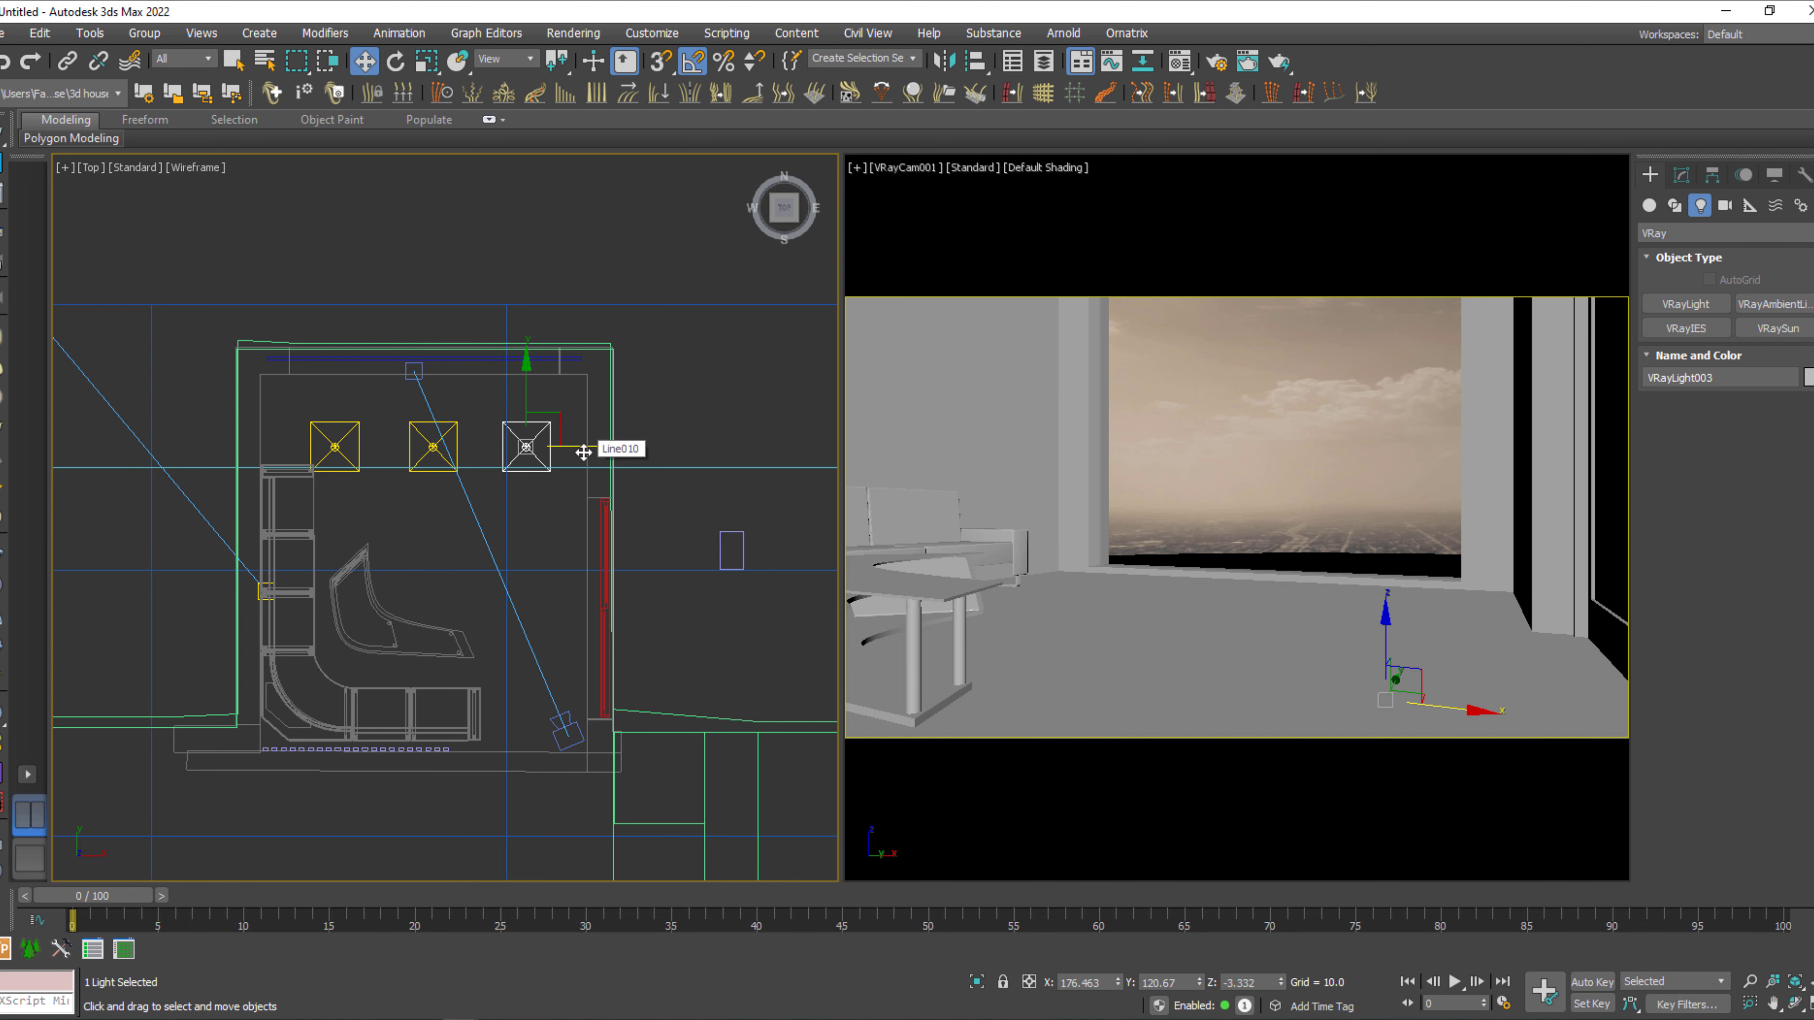
Select the row of three plane lights and clone it as two instanced rows across the room, forming a 3 × 3 grid.
ctrl+click(419, 459)
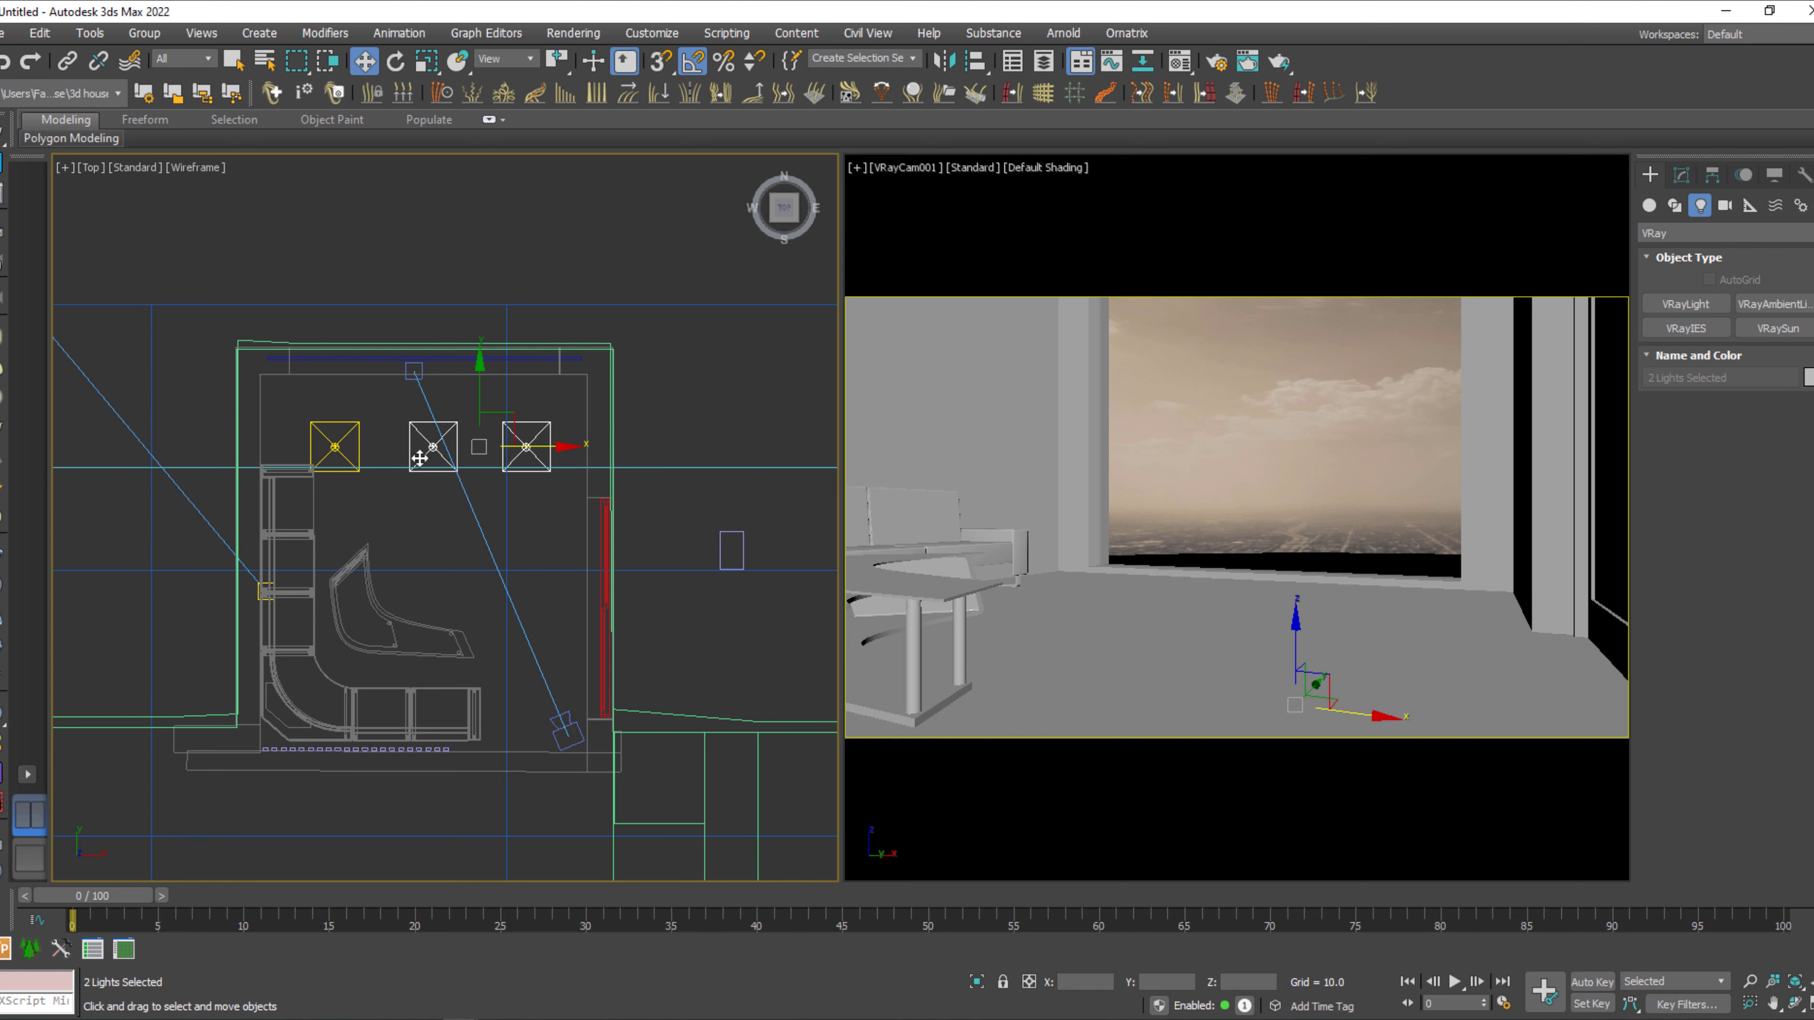
ctrl+click(334, 439)
mouse_move(463, 428)
shift+mouse_down()
mouse_move(427, 425)
mouse_move(427, 496)
shift+mouse_up()
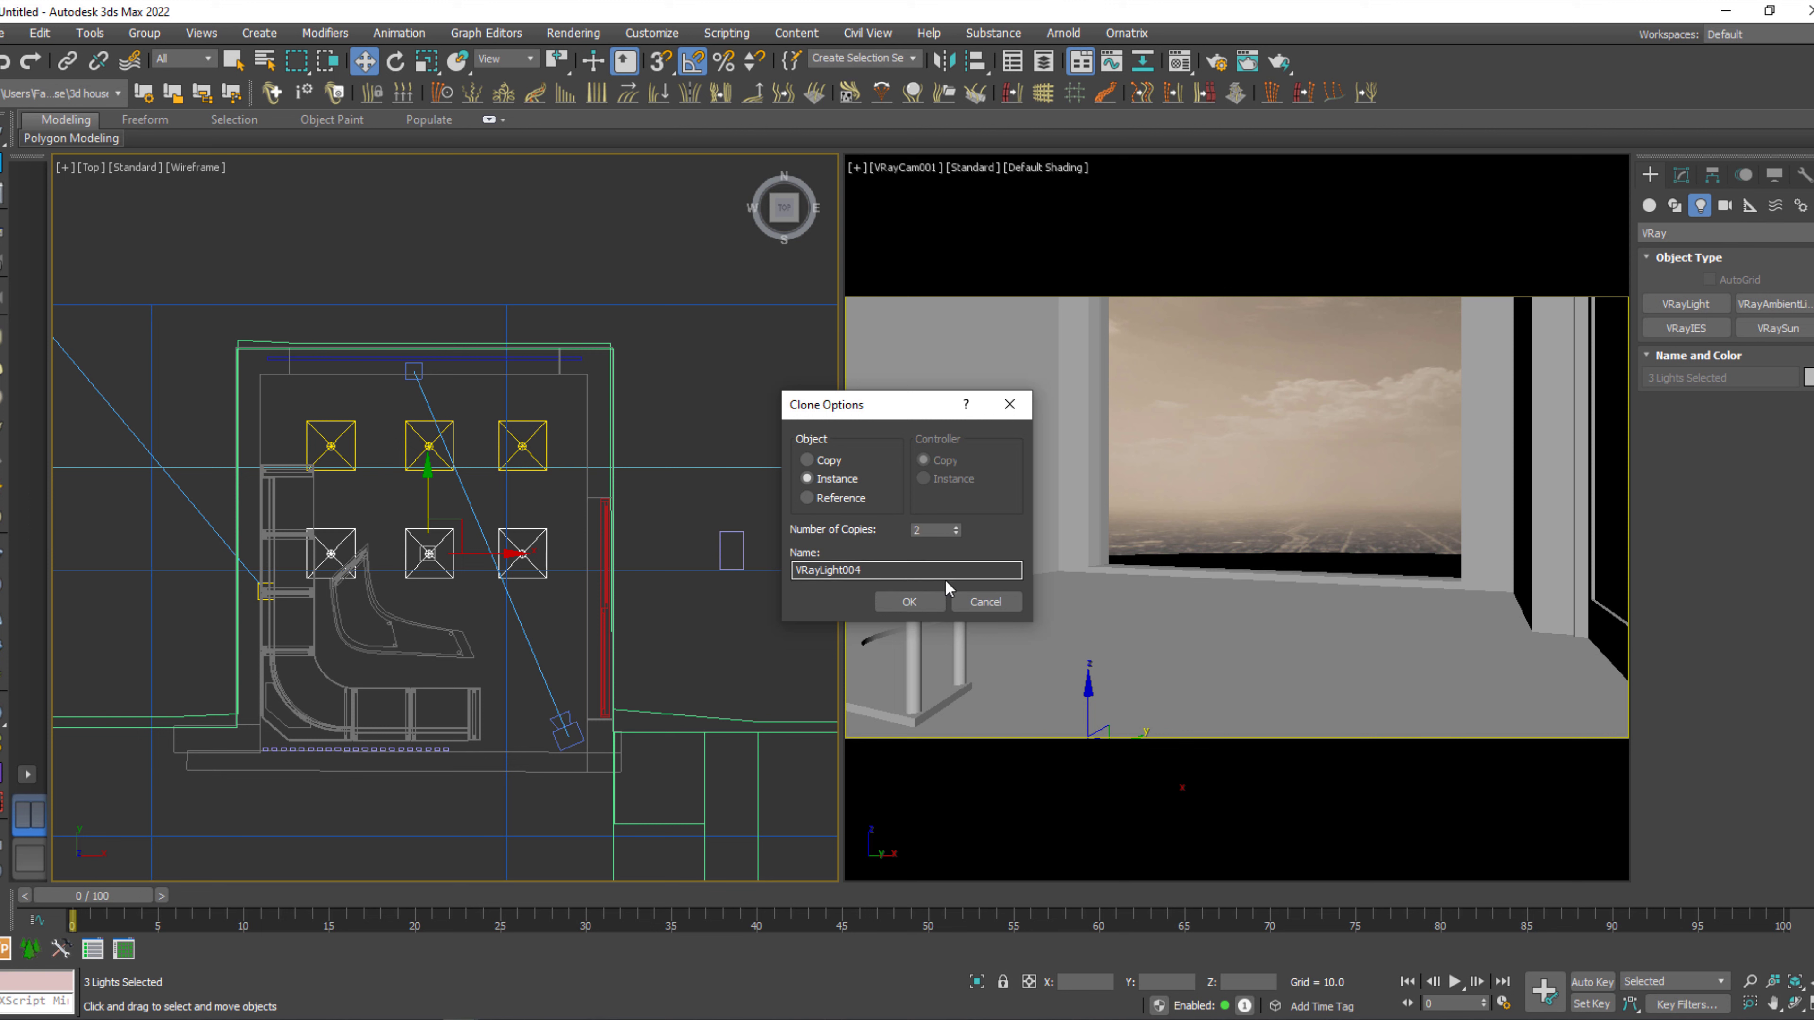
click(909, 602)
Limit the selection filter to Lights and select all nine plane lights of the grid for moving.
click(233, 61)
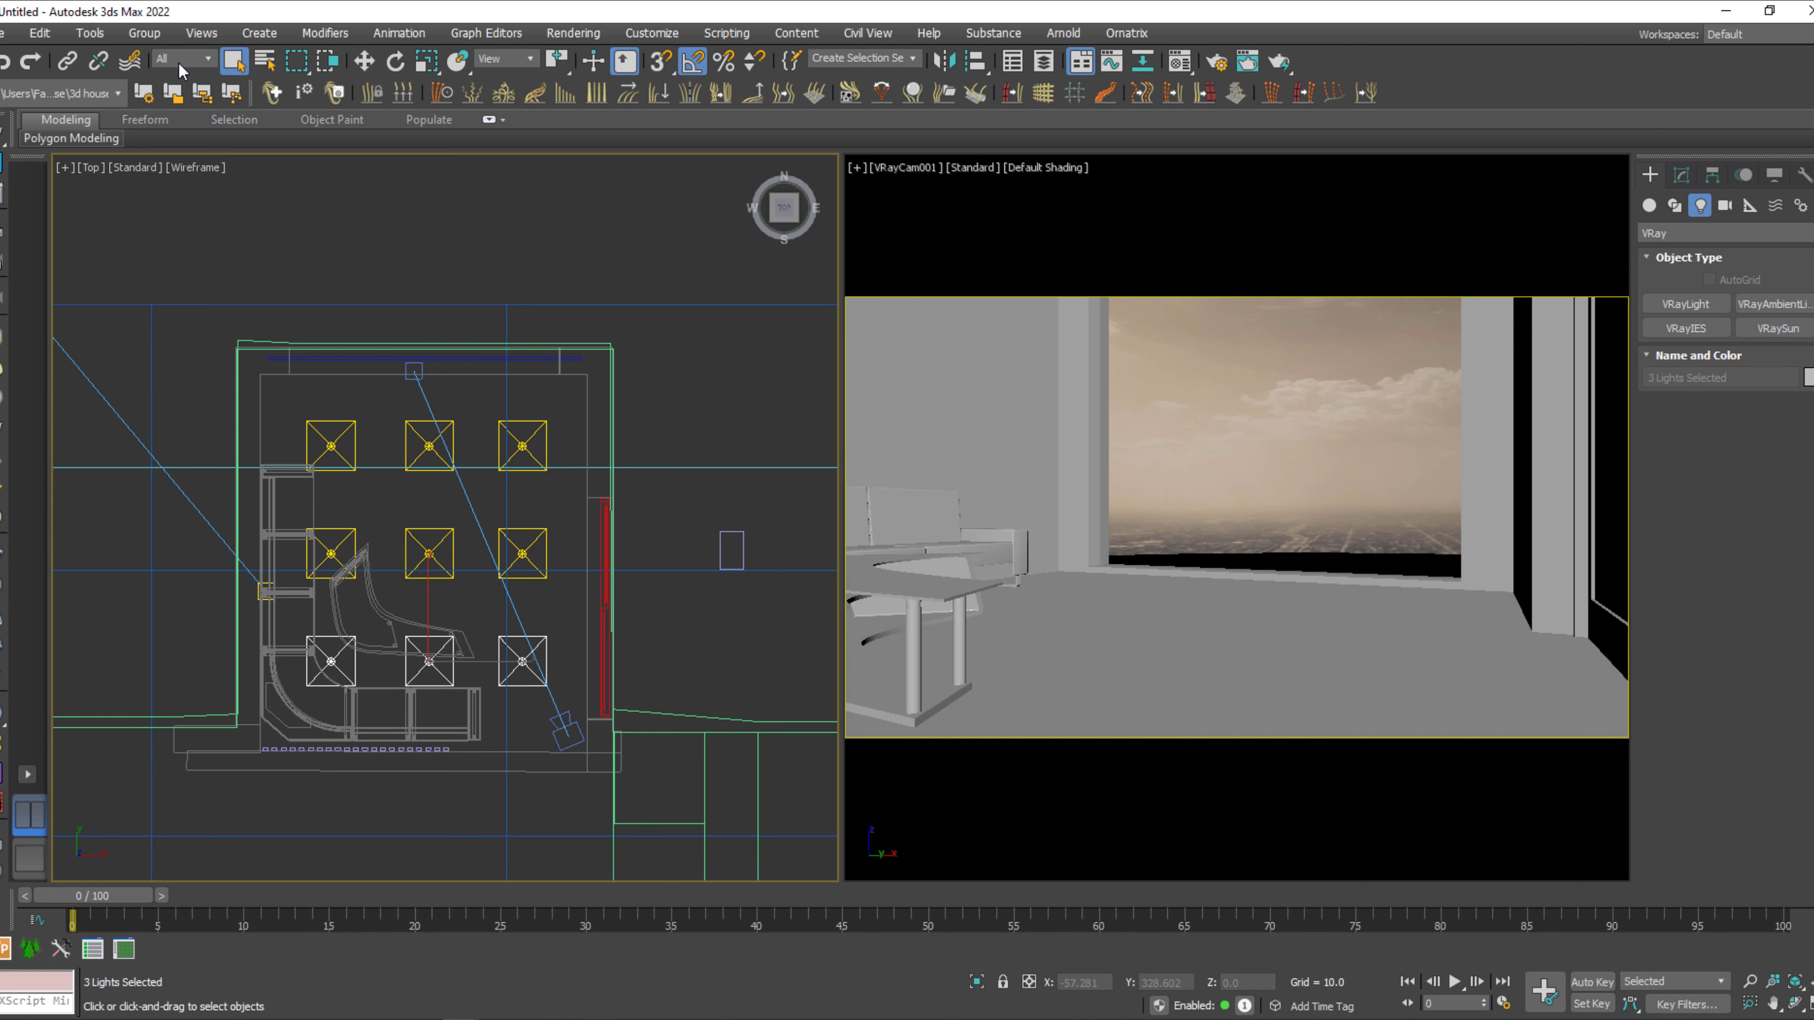
click(180, 60)
click(177, 118)
key(ctrl+a)
key(w)
Raise the nine selected plane lights in the Front view from below the floor to just under the room's ceiling, then deselect them.
middle_drag(455, 710, 465, 712)
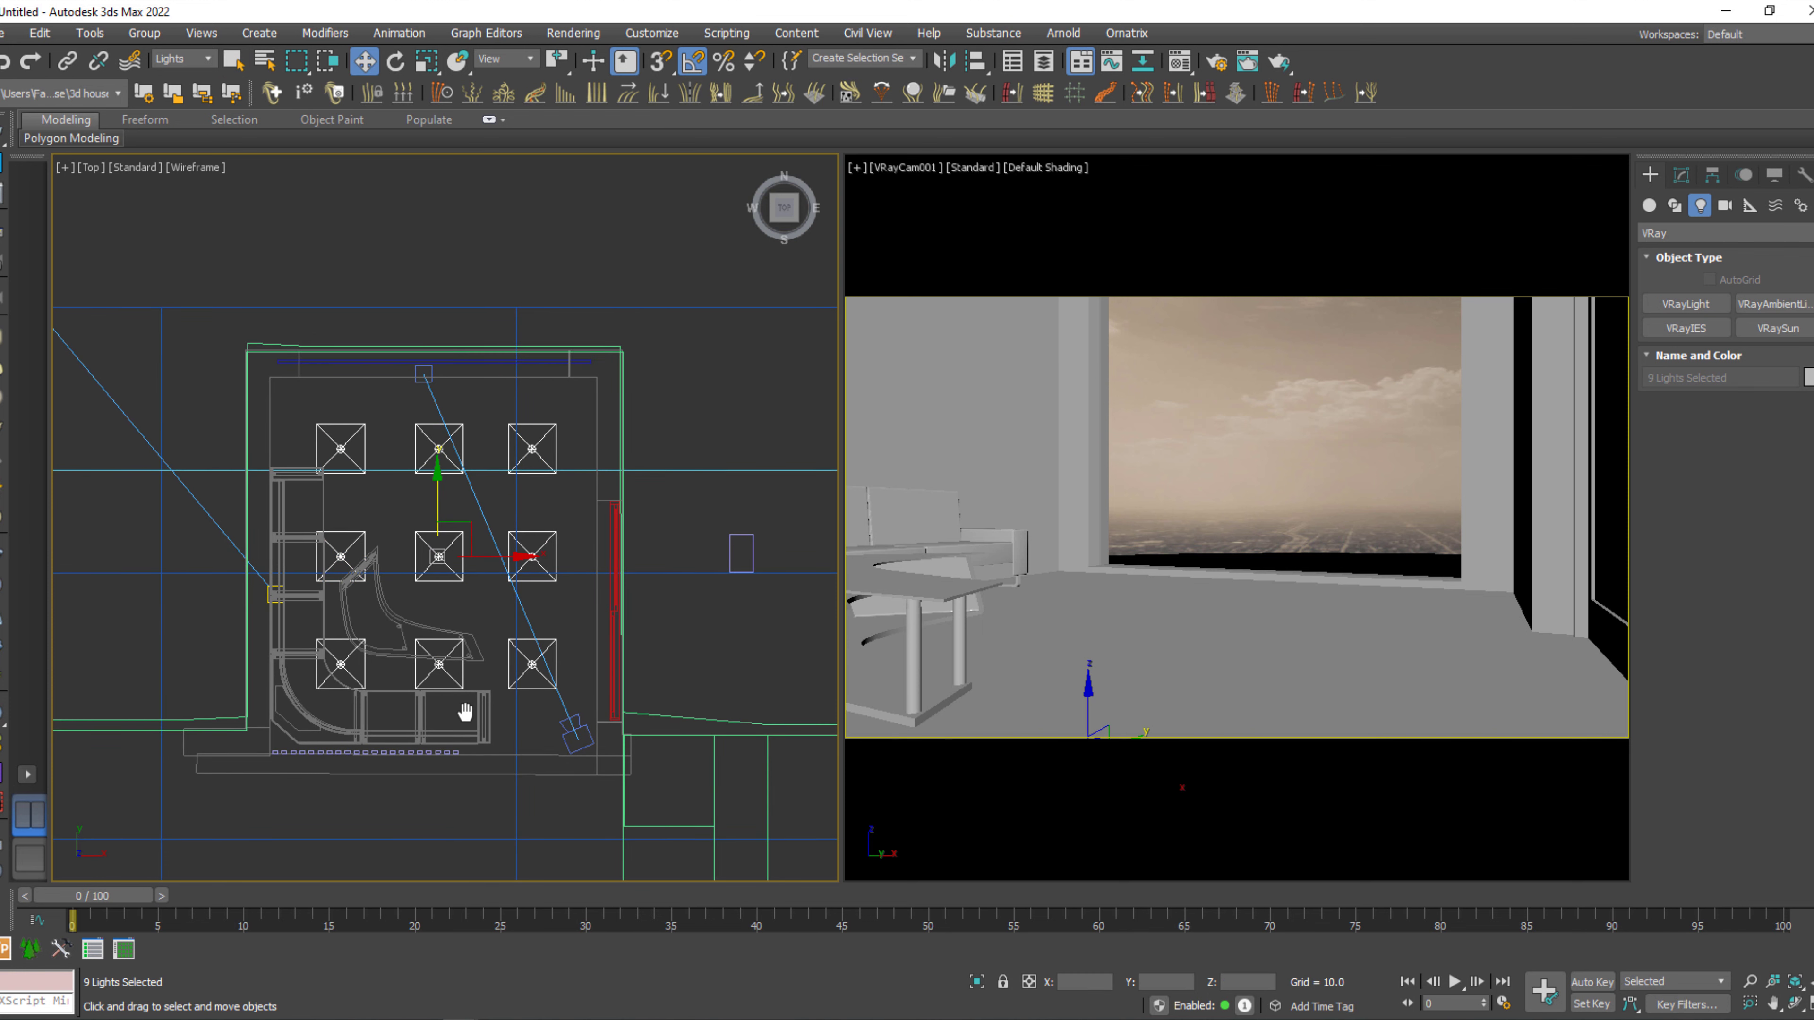
key(f)
middle_drag(495, 648, 438, 858)
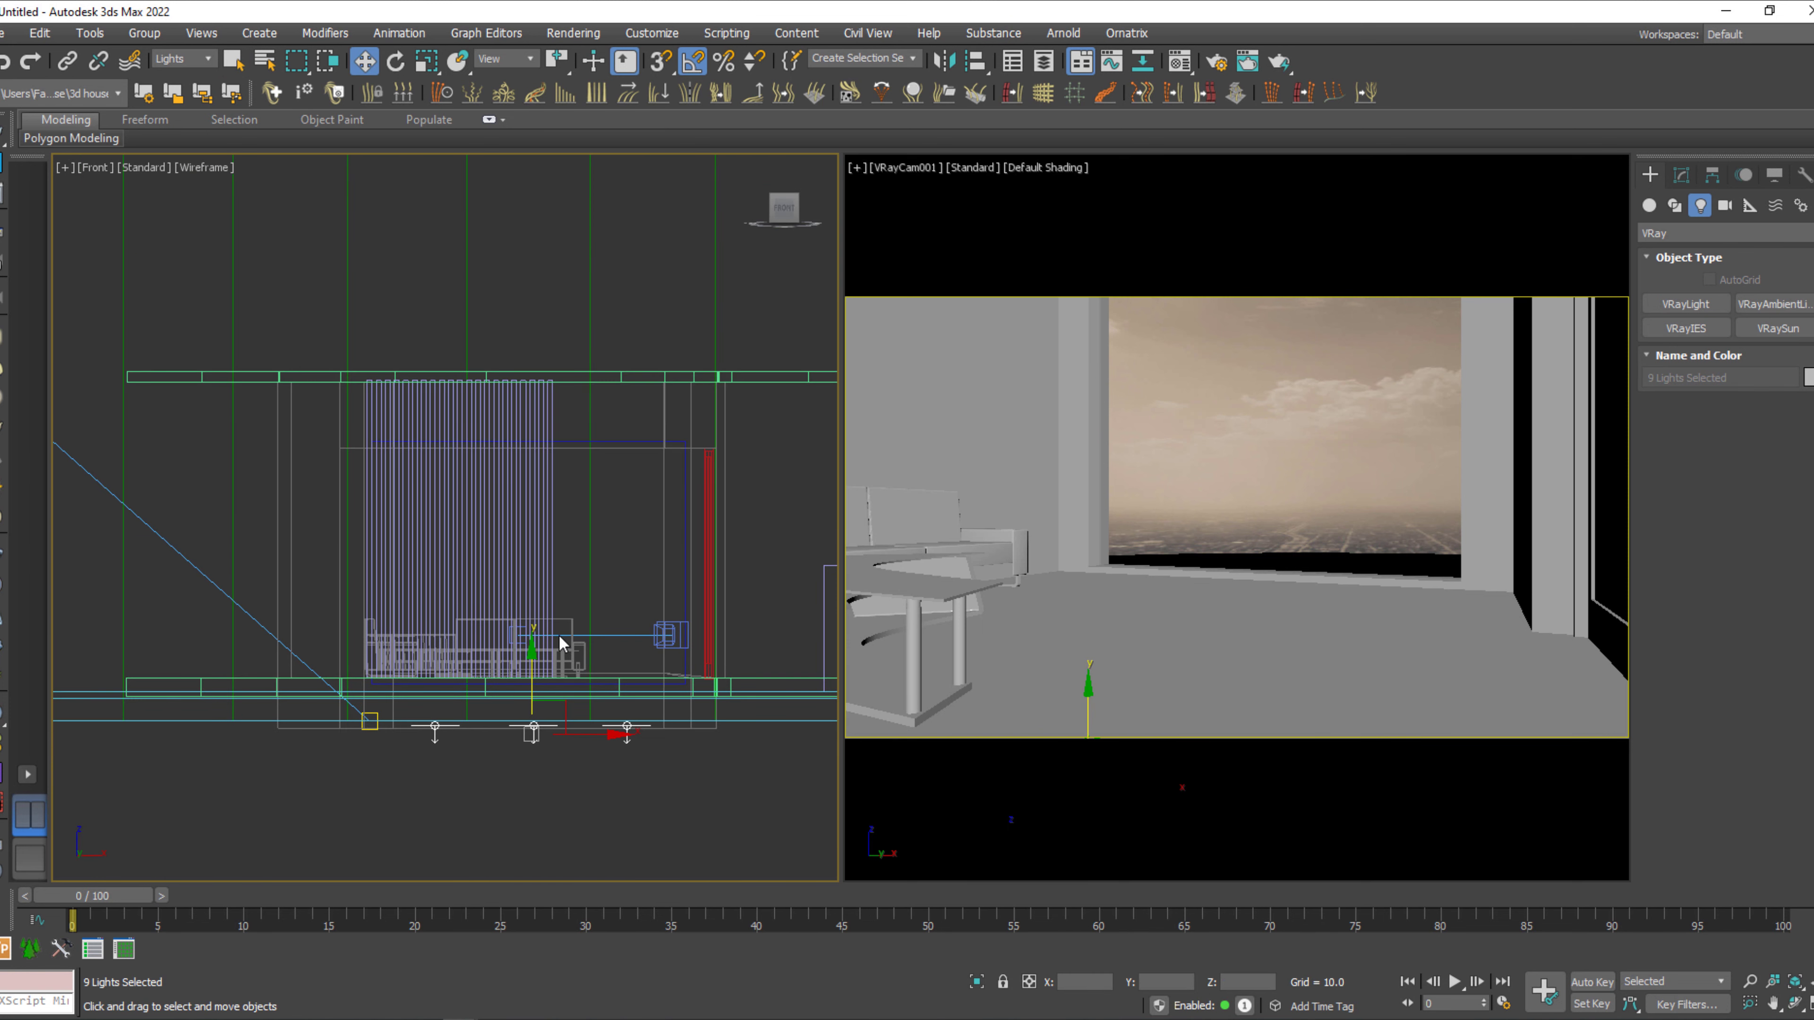
drag(534, 663, 583, 389)
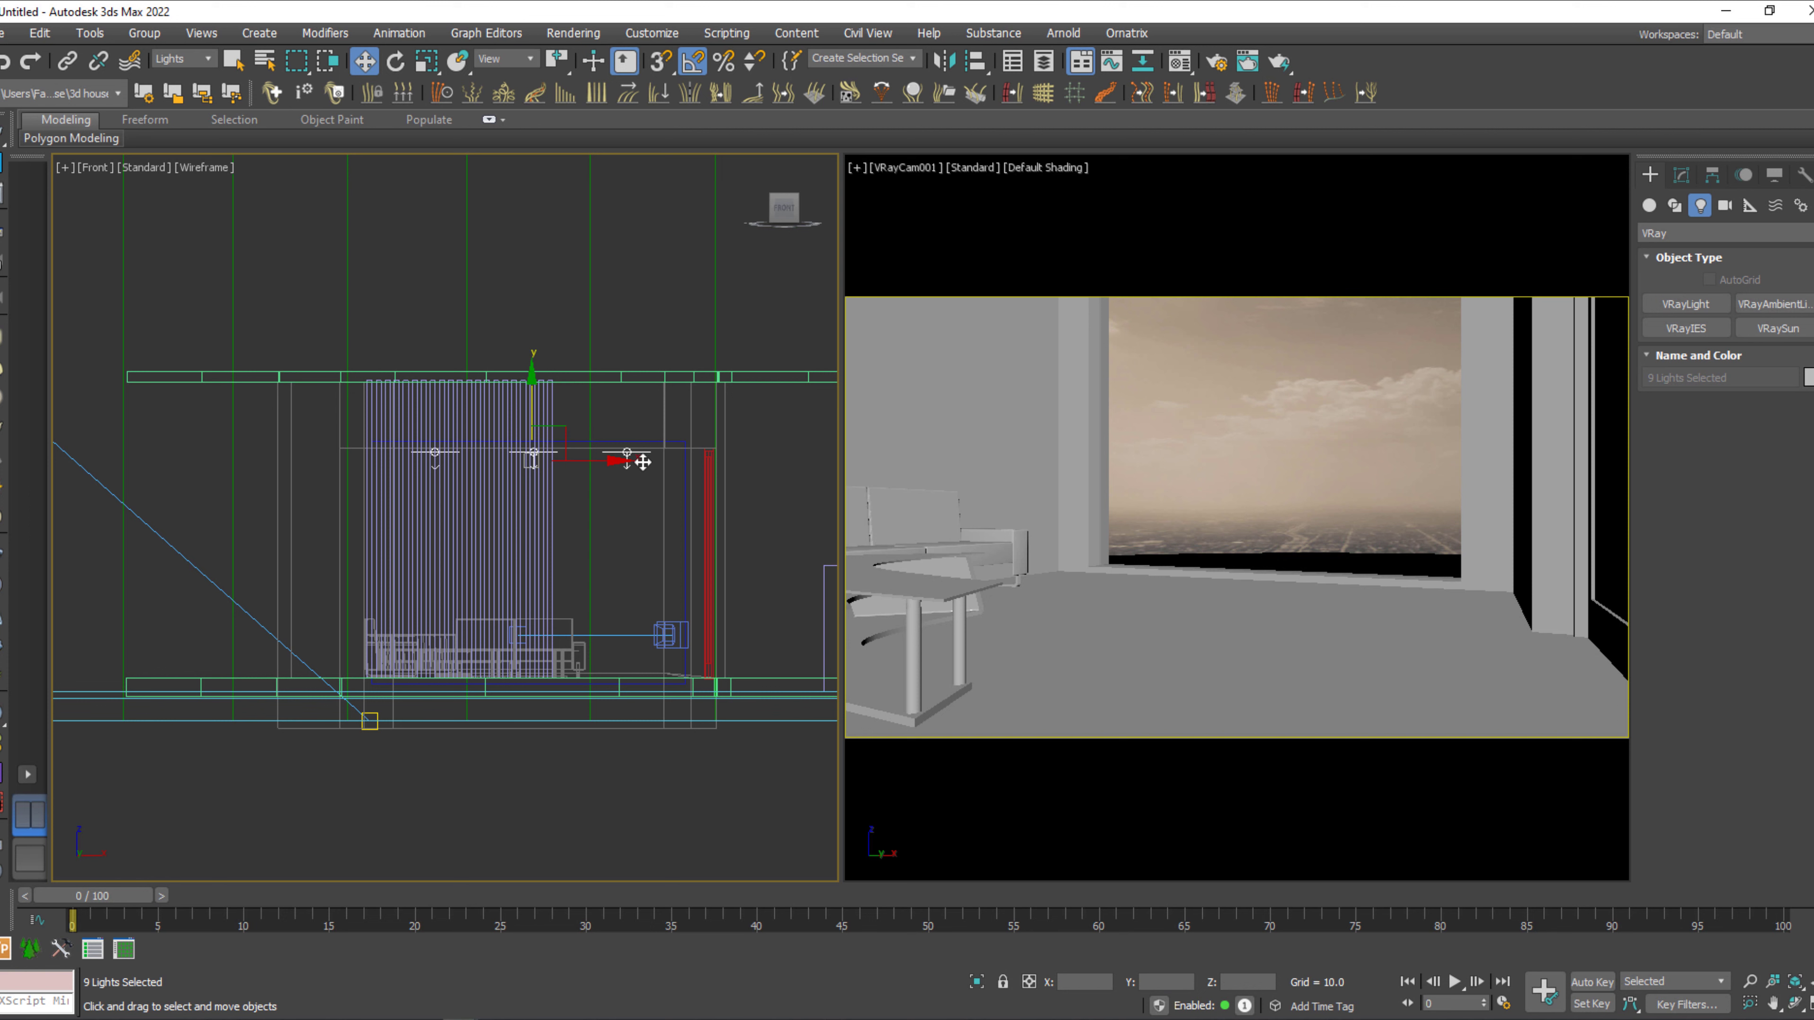
click(672, 529)
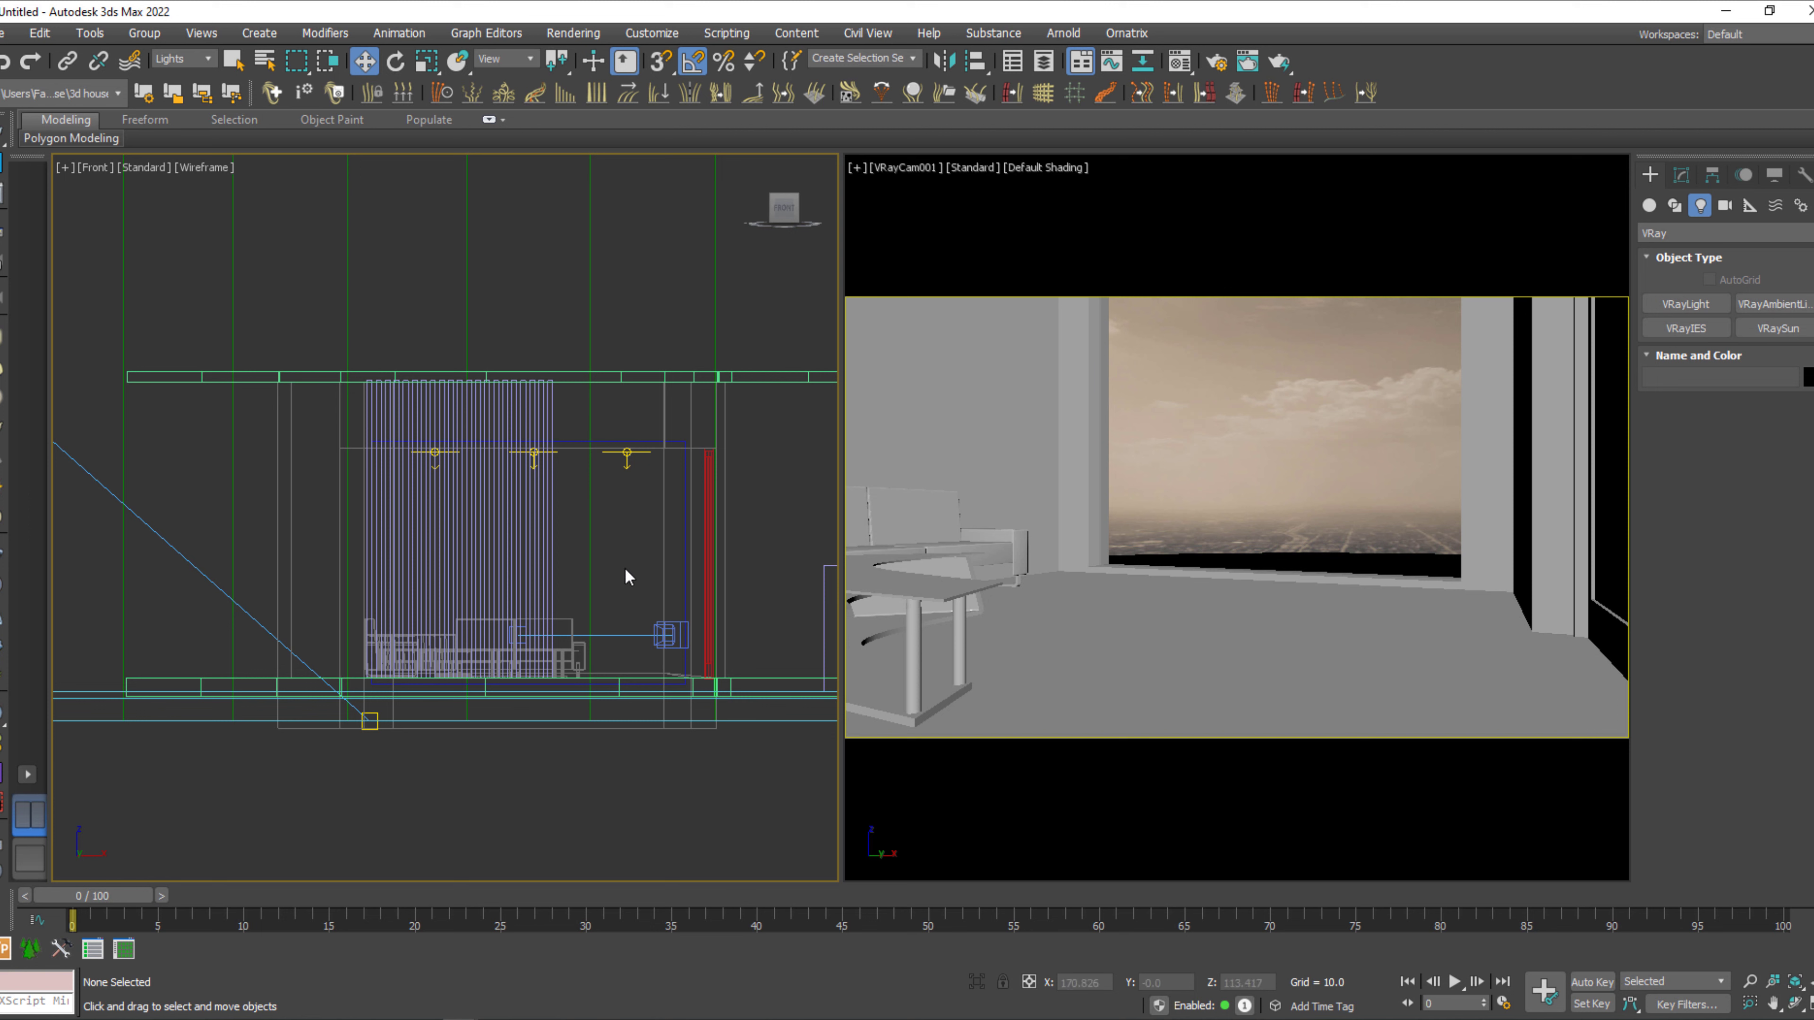
Switch to a wireframe Back view, create a targeted VRayIES light beside the curtain aimed downward from ceiling height, and open its parameters.
key(F3)
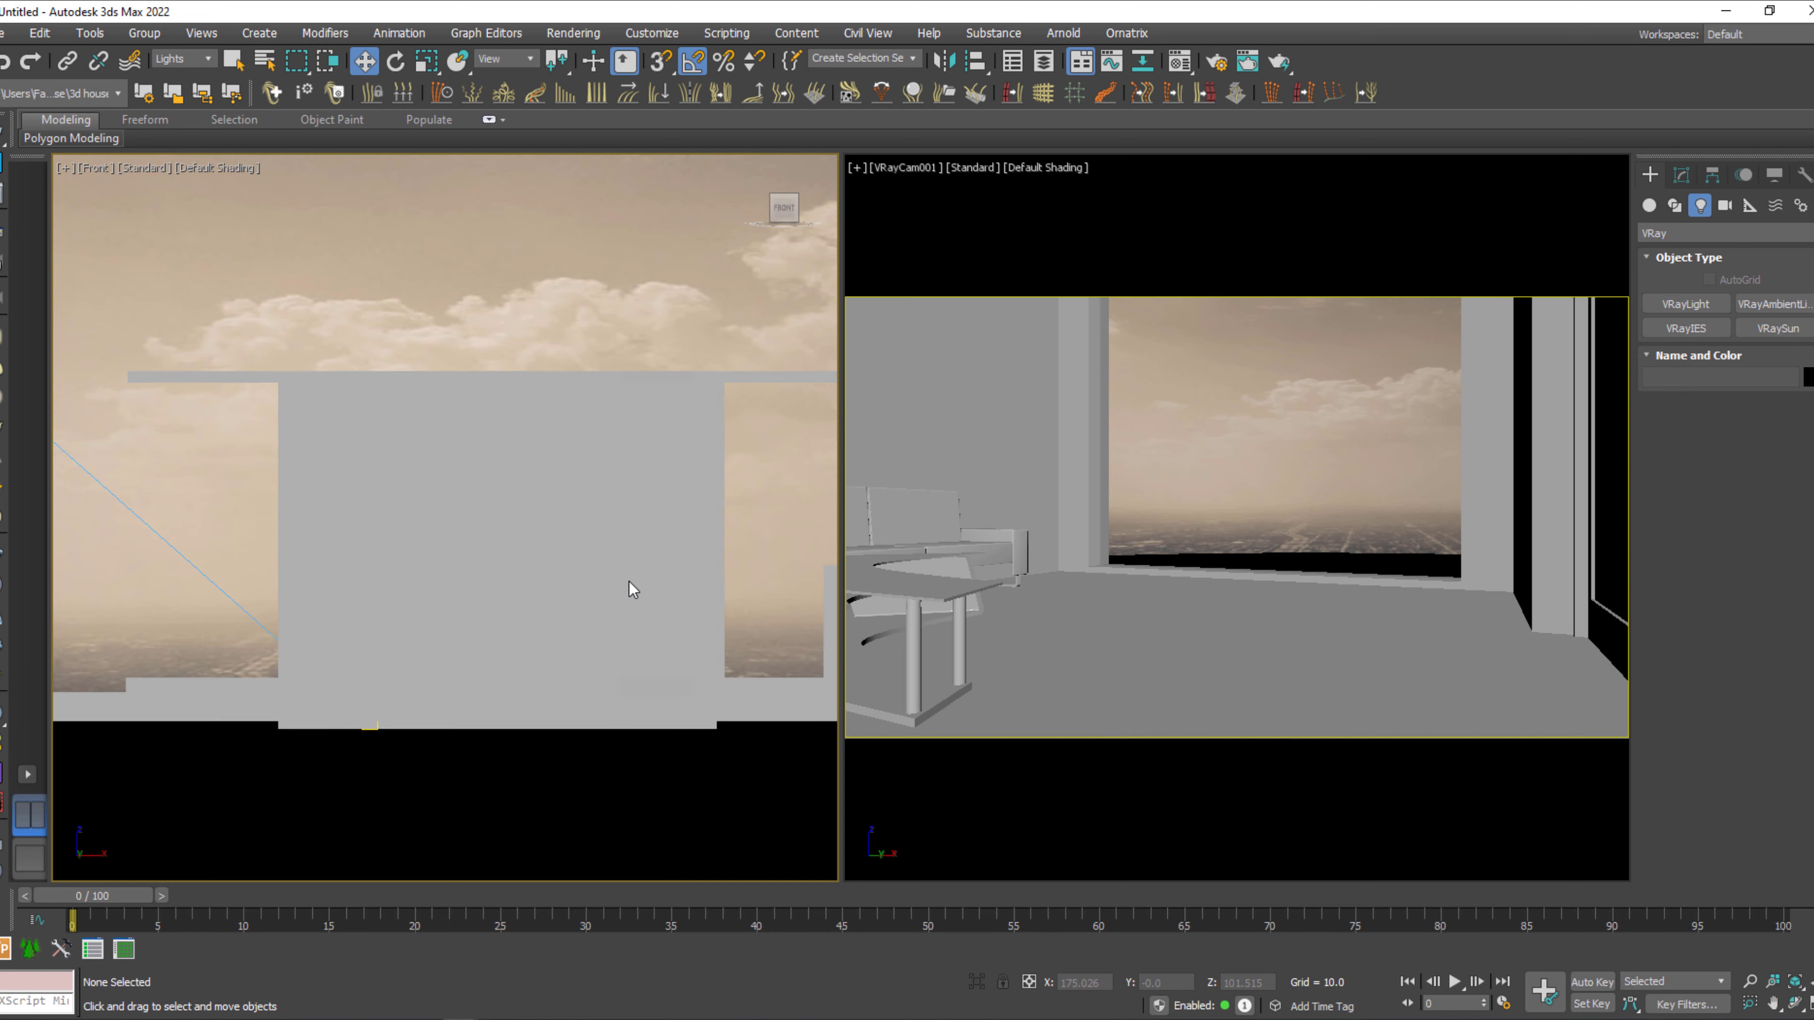
click(764, 209)
click(765, 211)
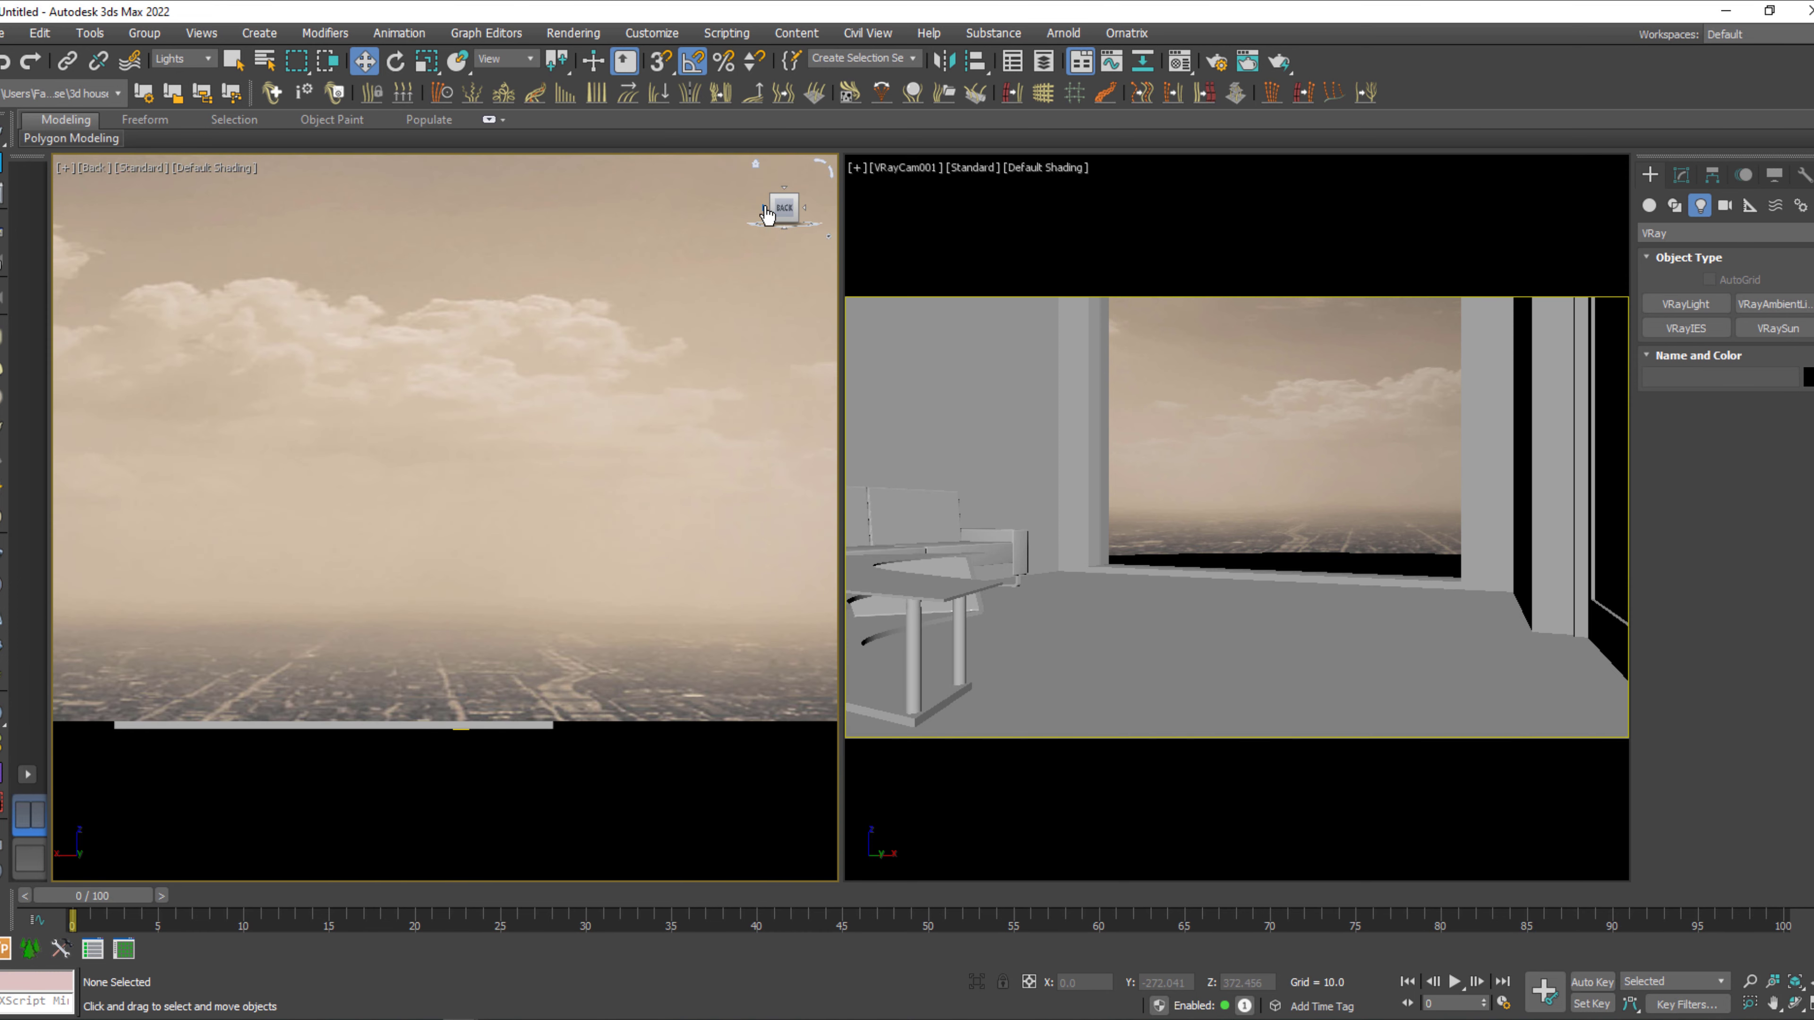
key(F3)
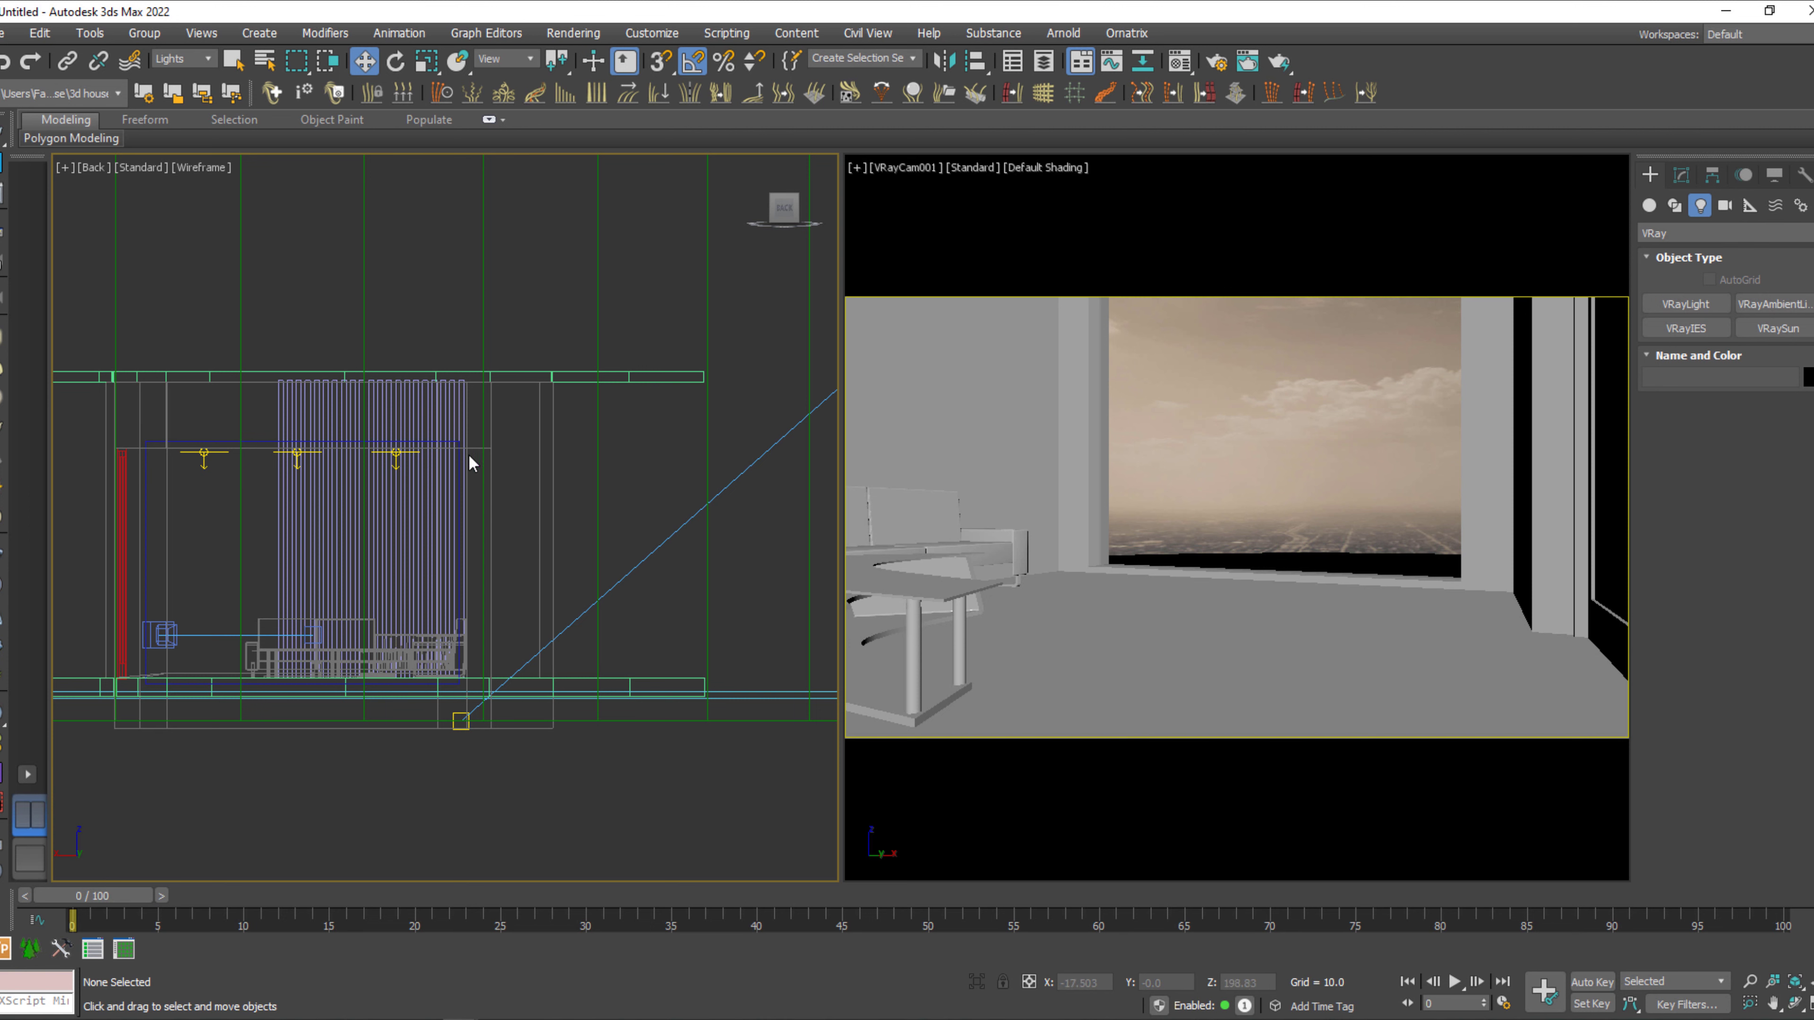
scroll(422, 525, up, 5)
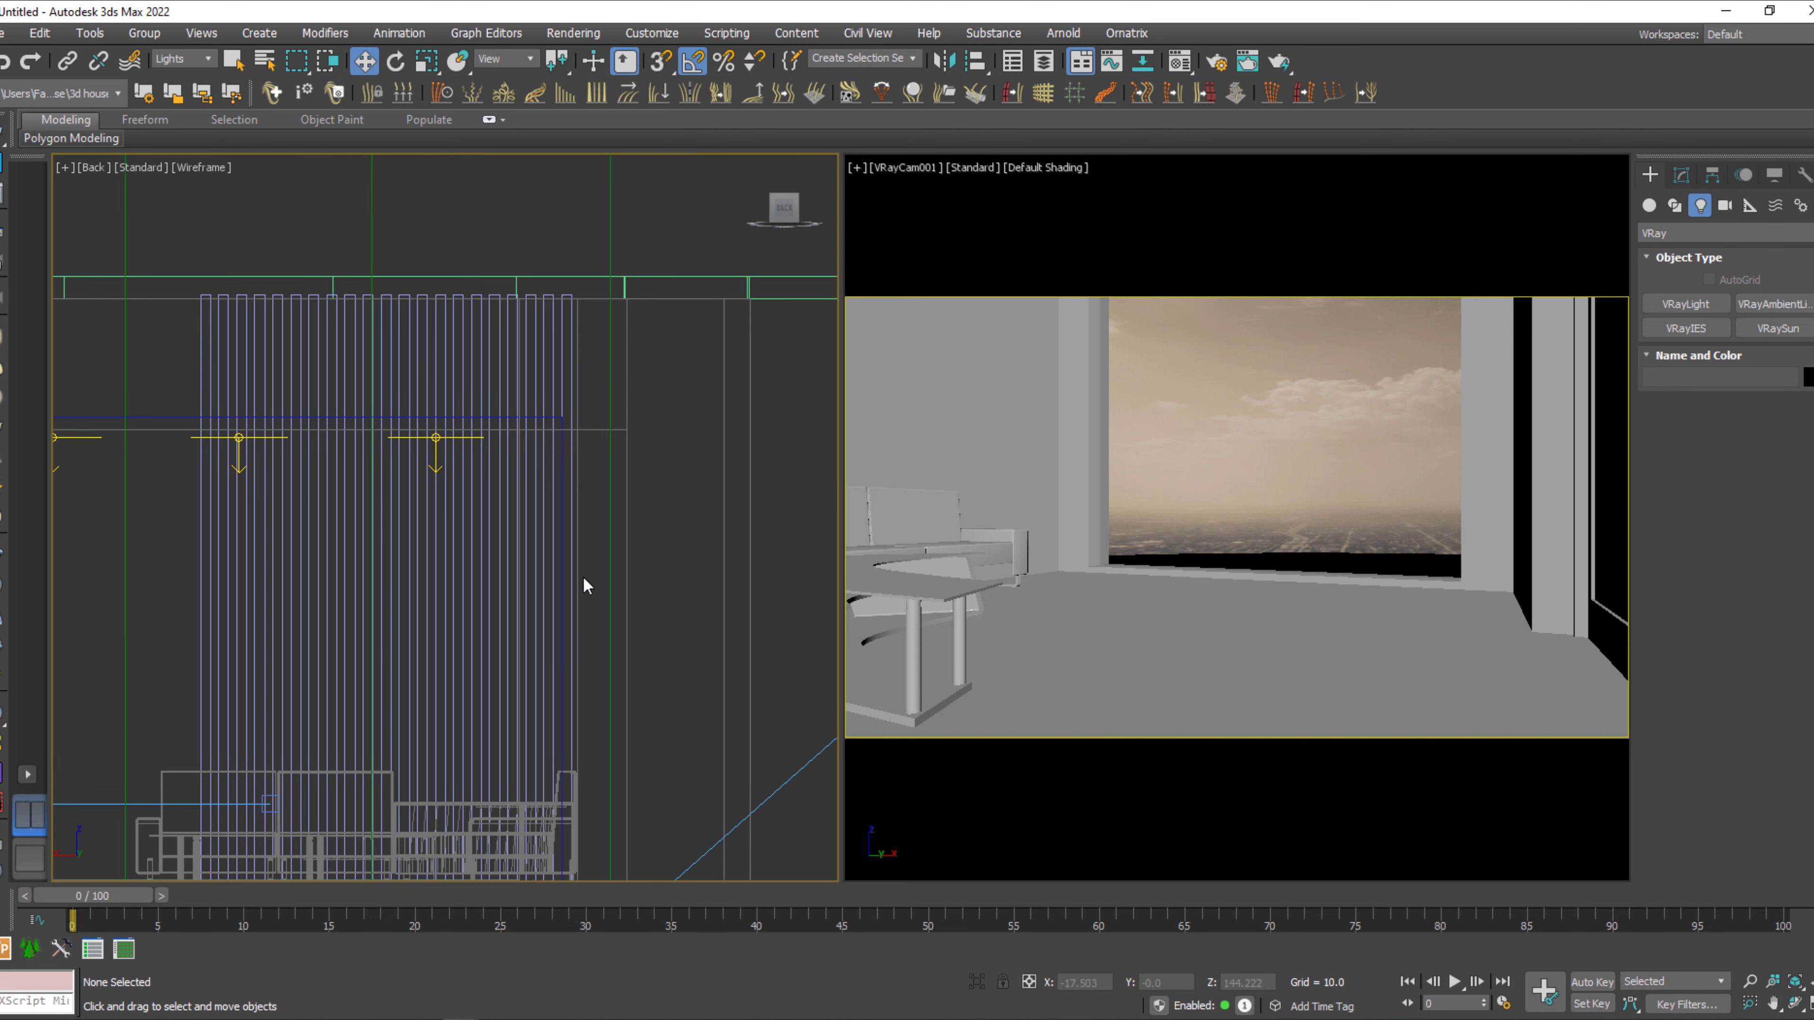
middle_drag(598, 567, 596, 543)
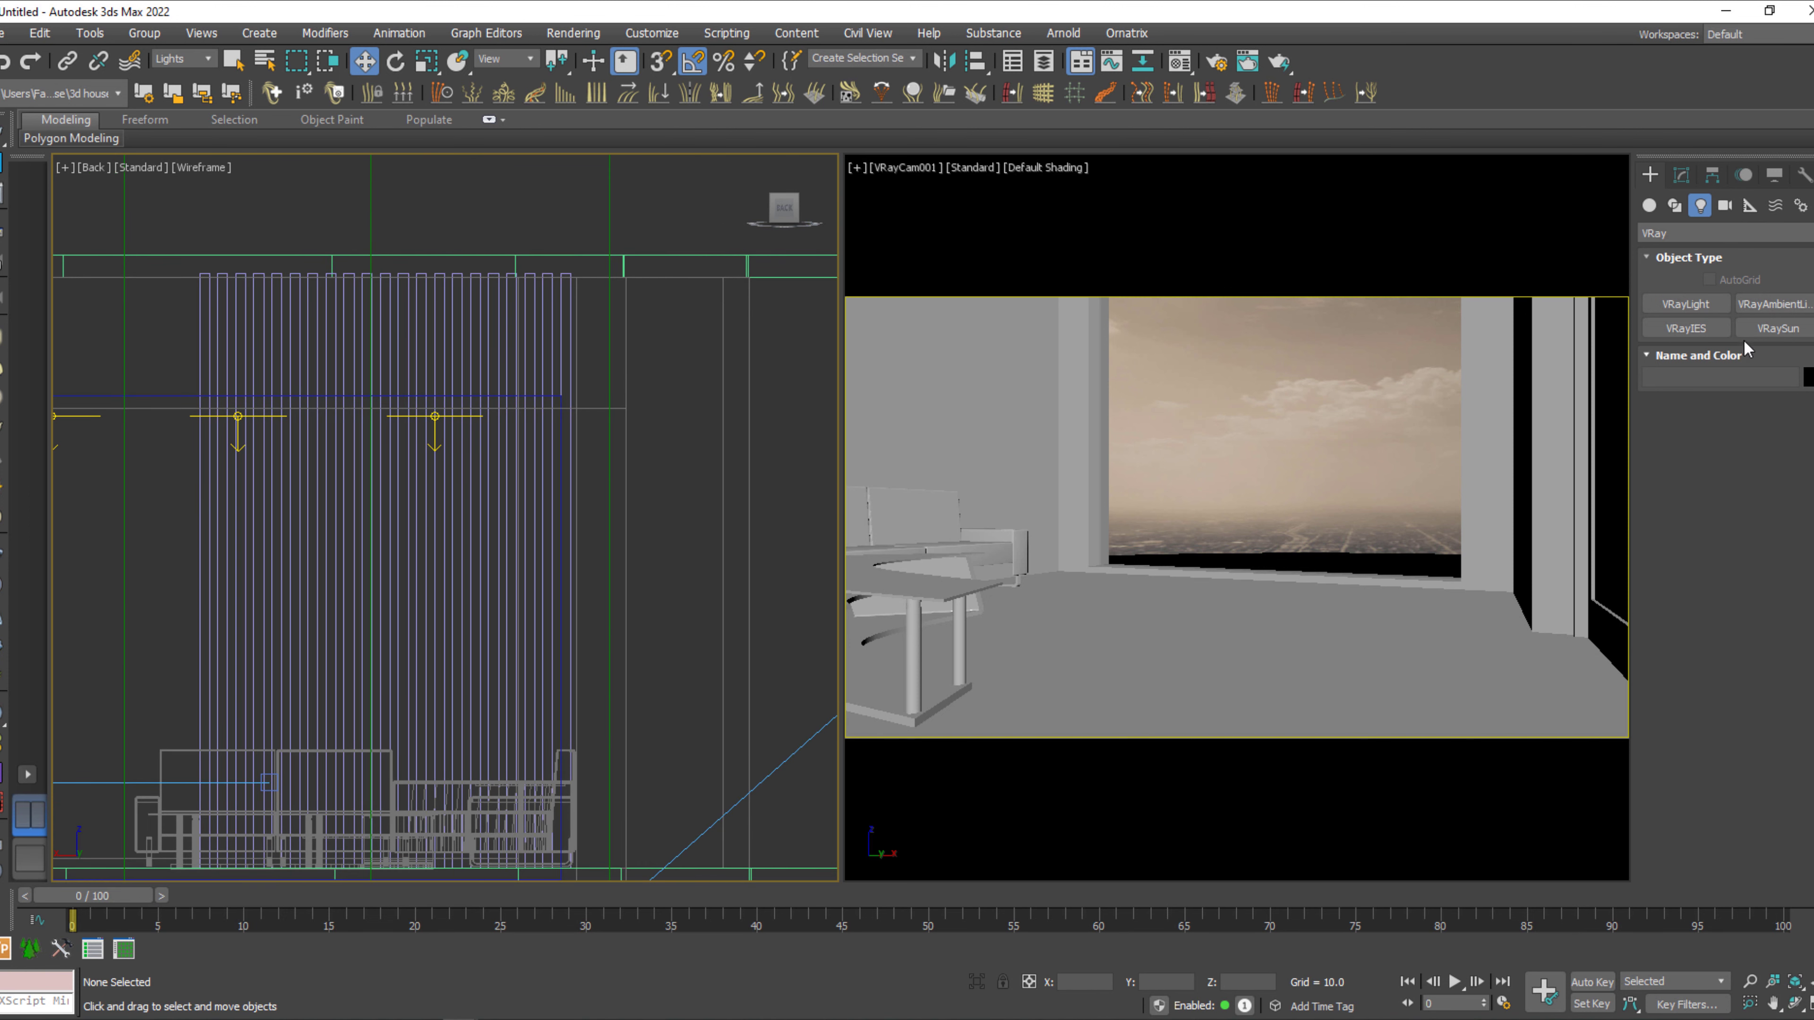
click(1688, 328)
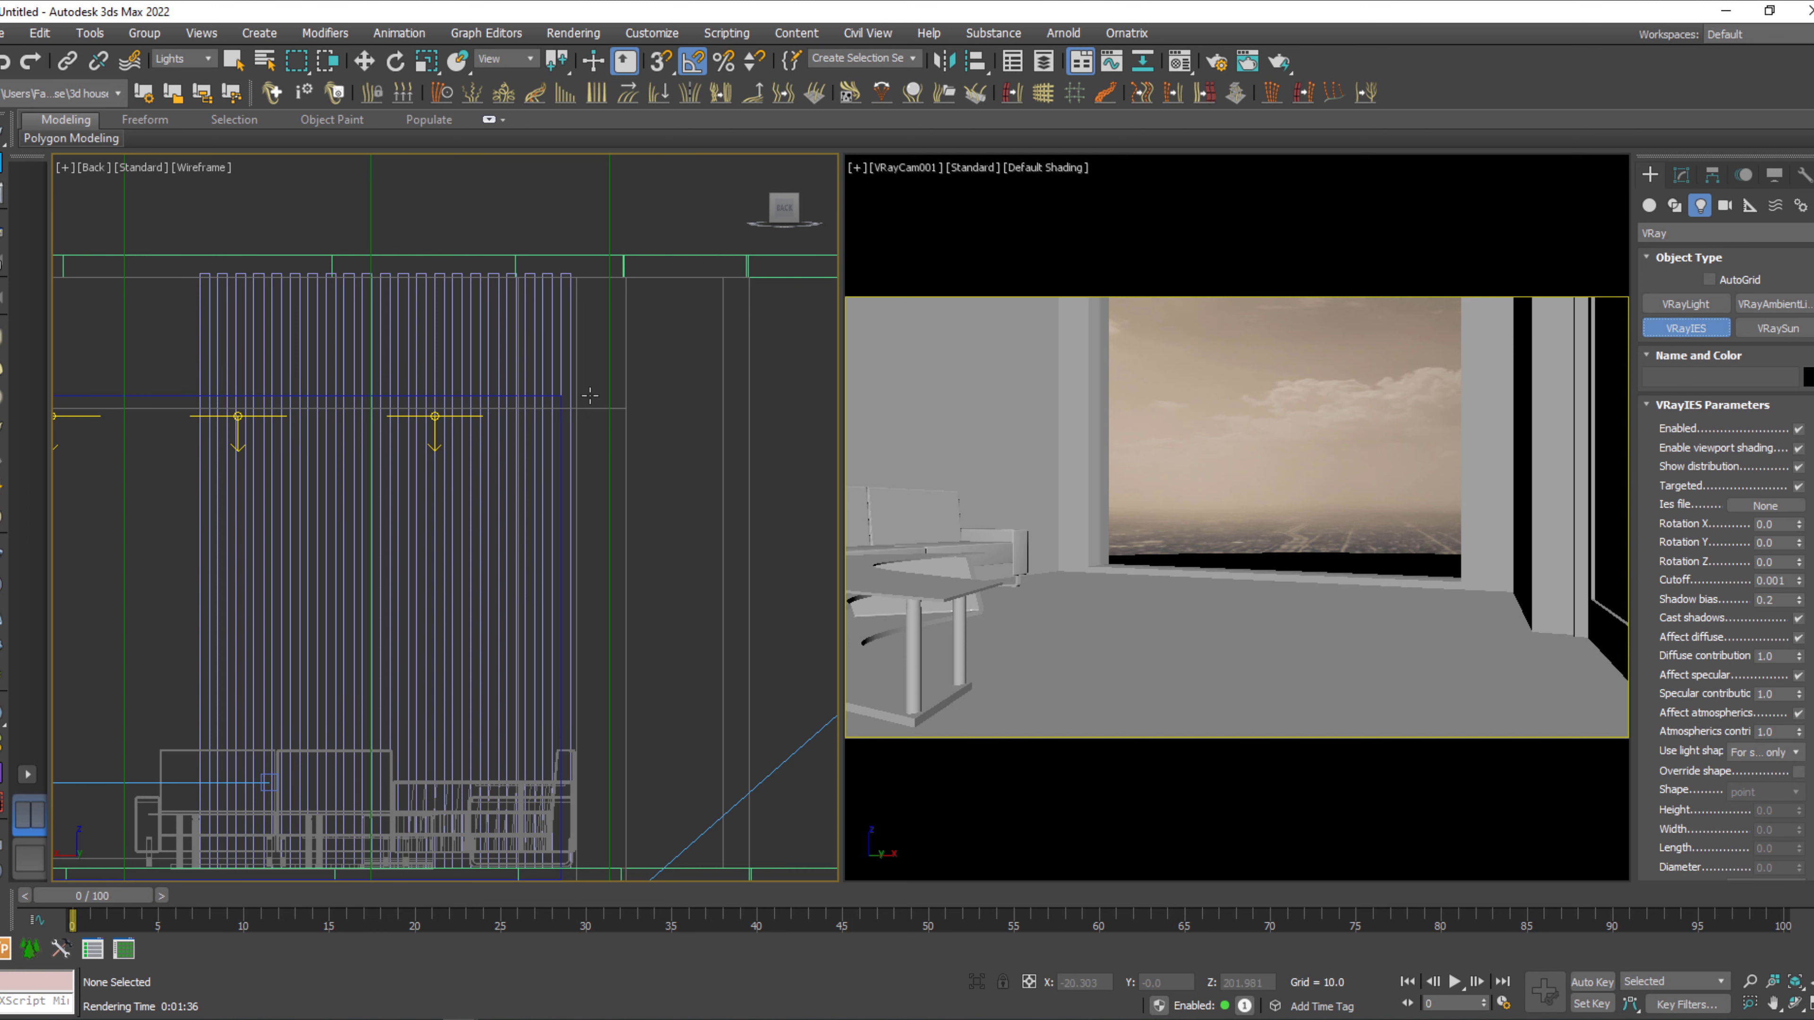
drag(590, 394, 620, 724)
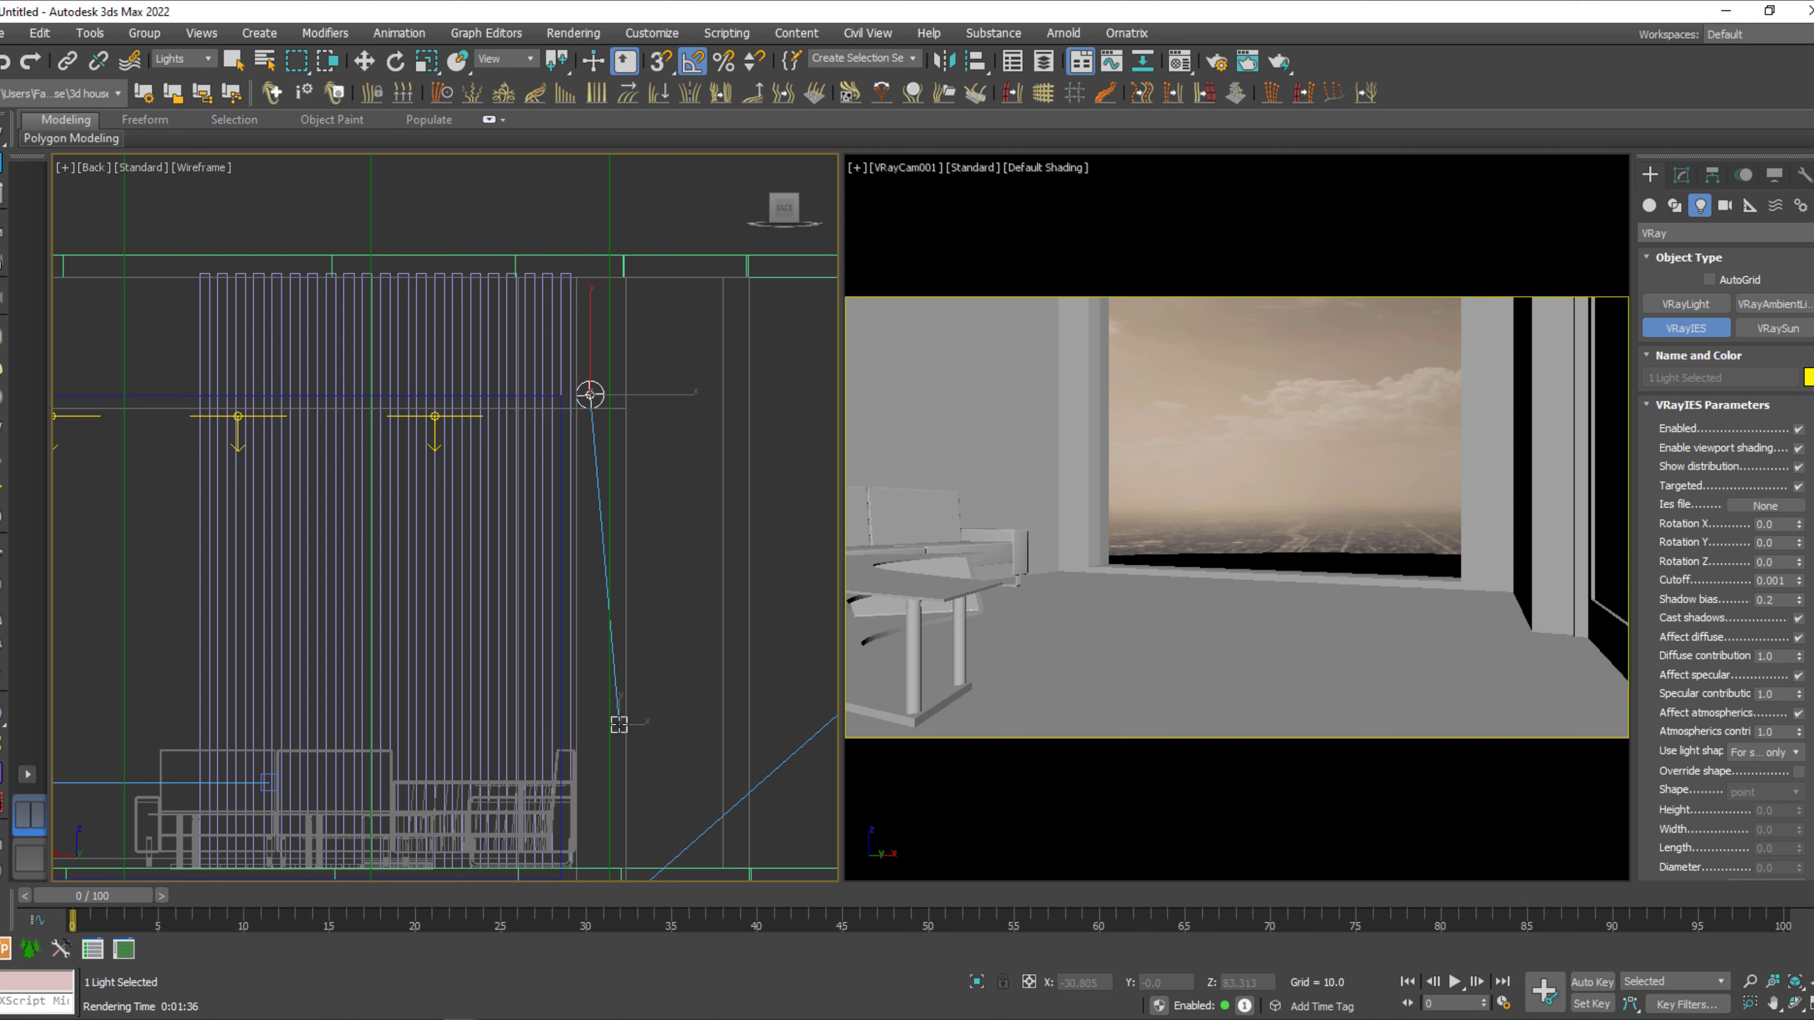
key(w)
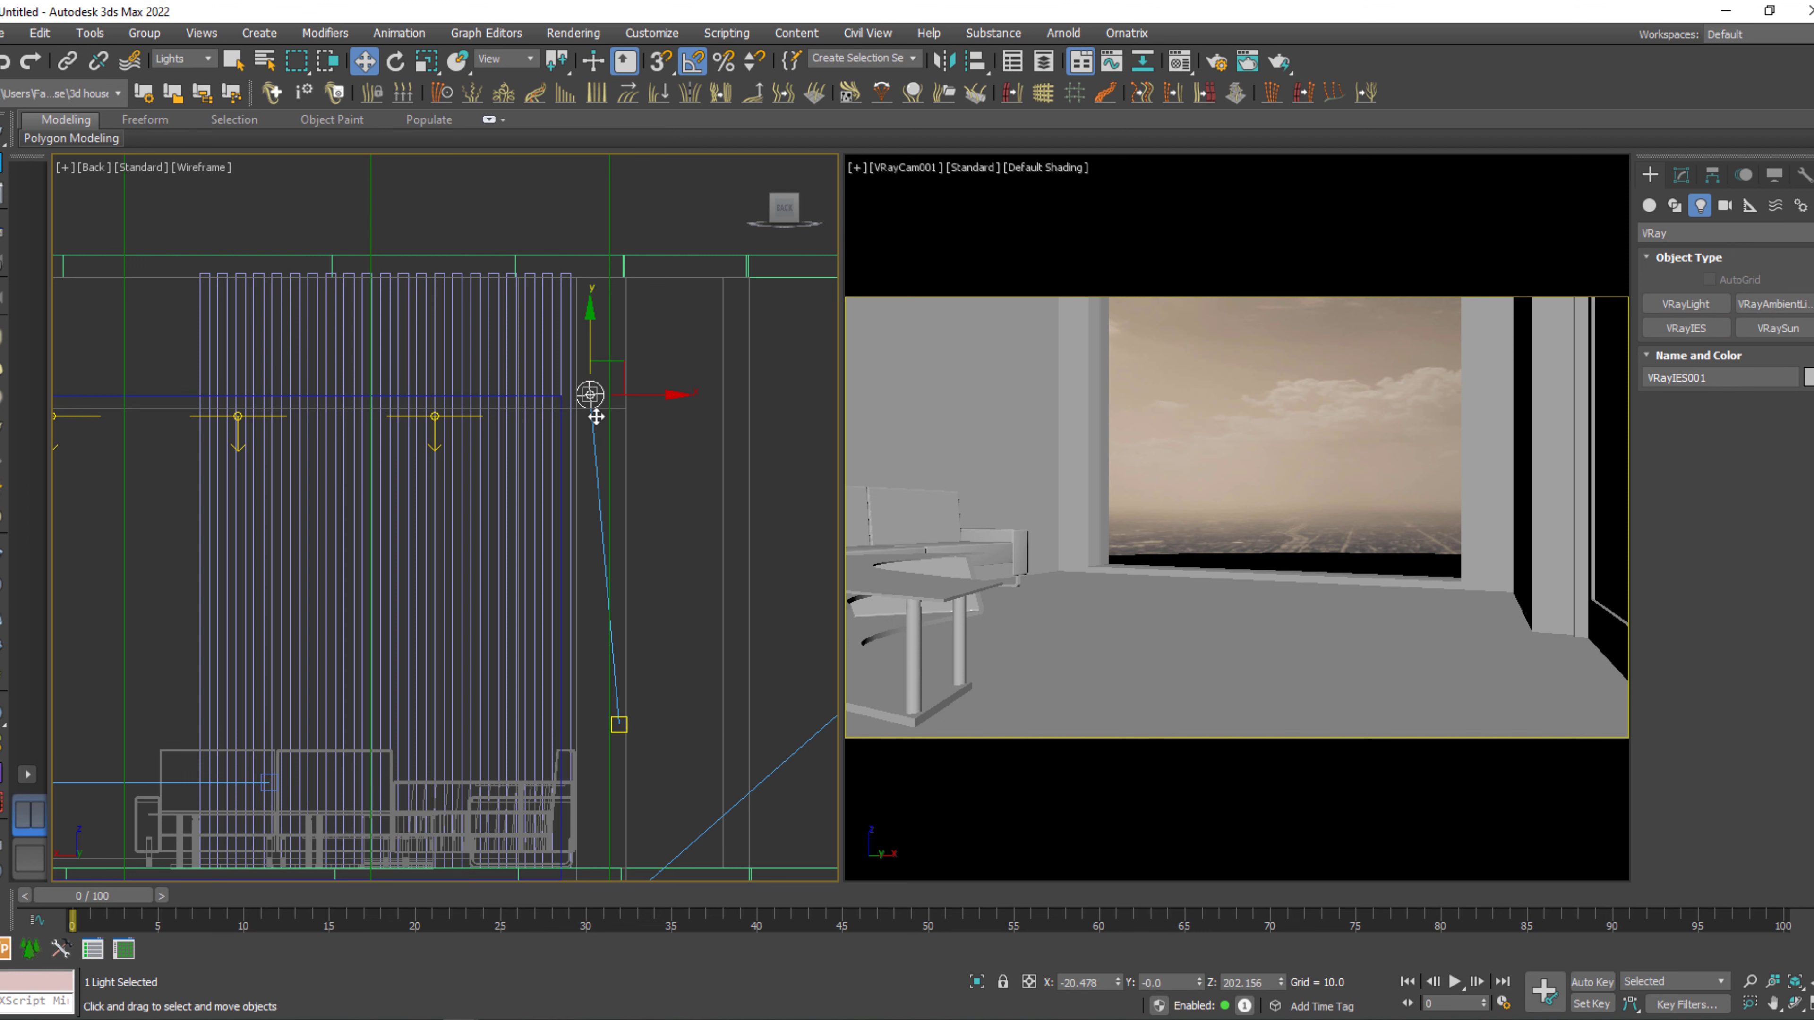
click(1683, 177)
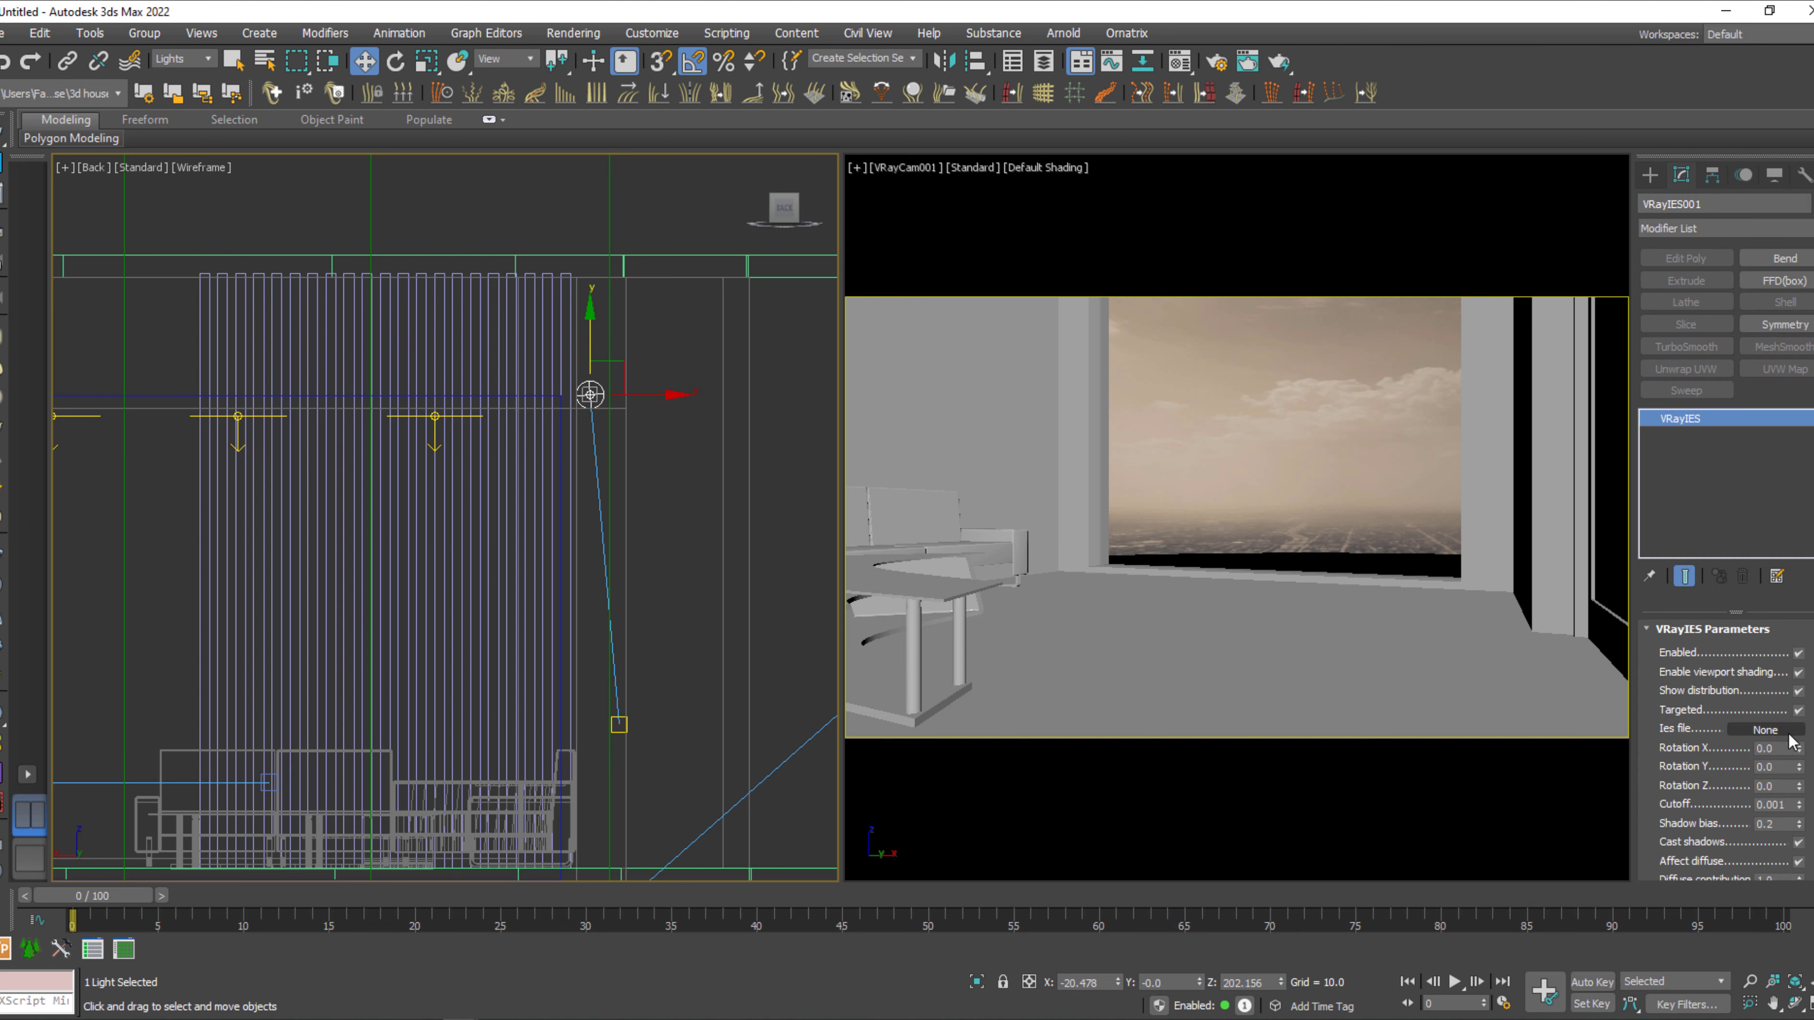
Try to bring tight-focused.ies from the ies-lights-pack folder in File Explorer straight into the light's IES file slot.
key(alt+Tab)
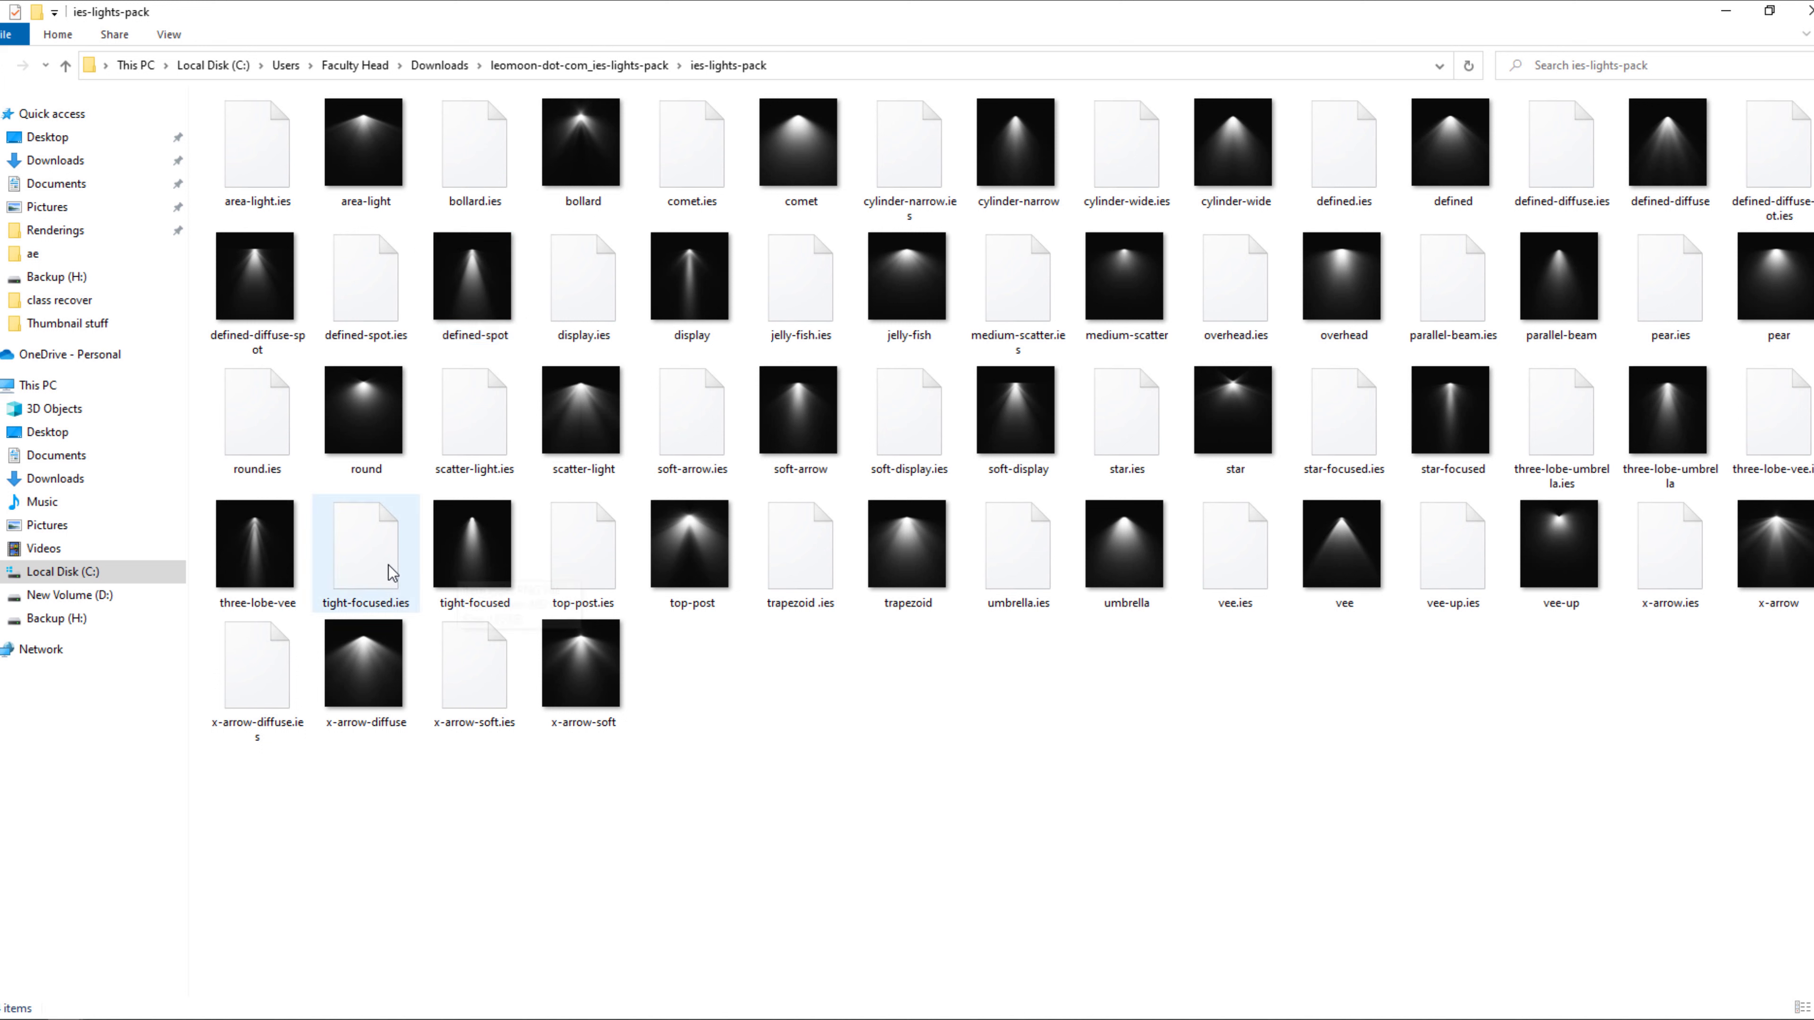
drag(380, 576, 1778, 730)
key(alt+Tab)
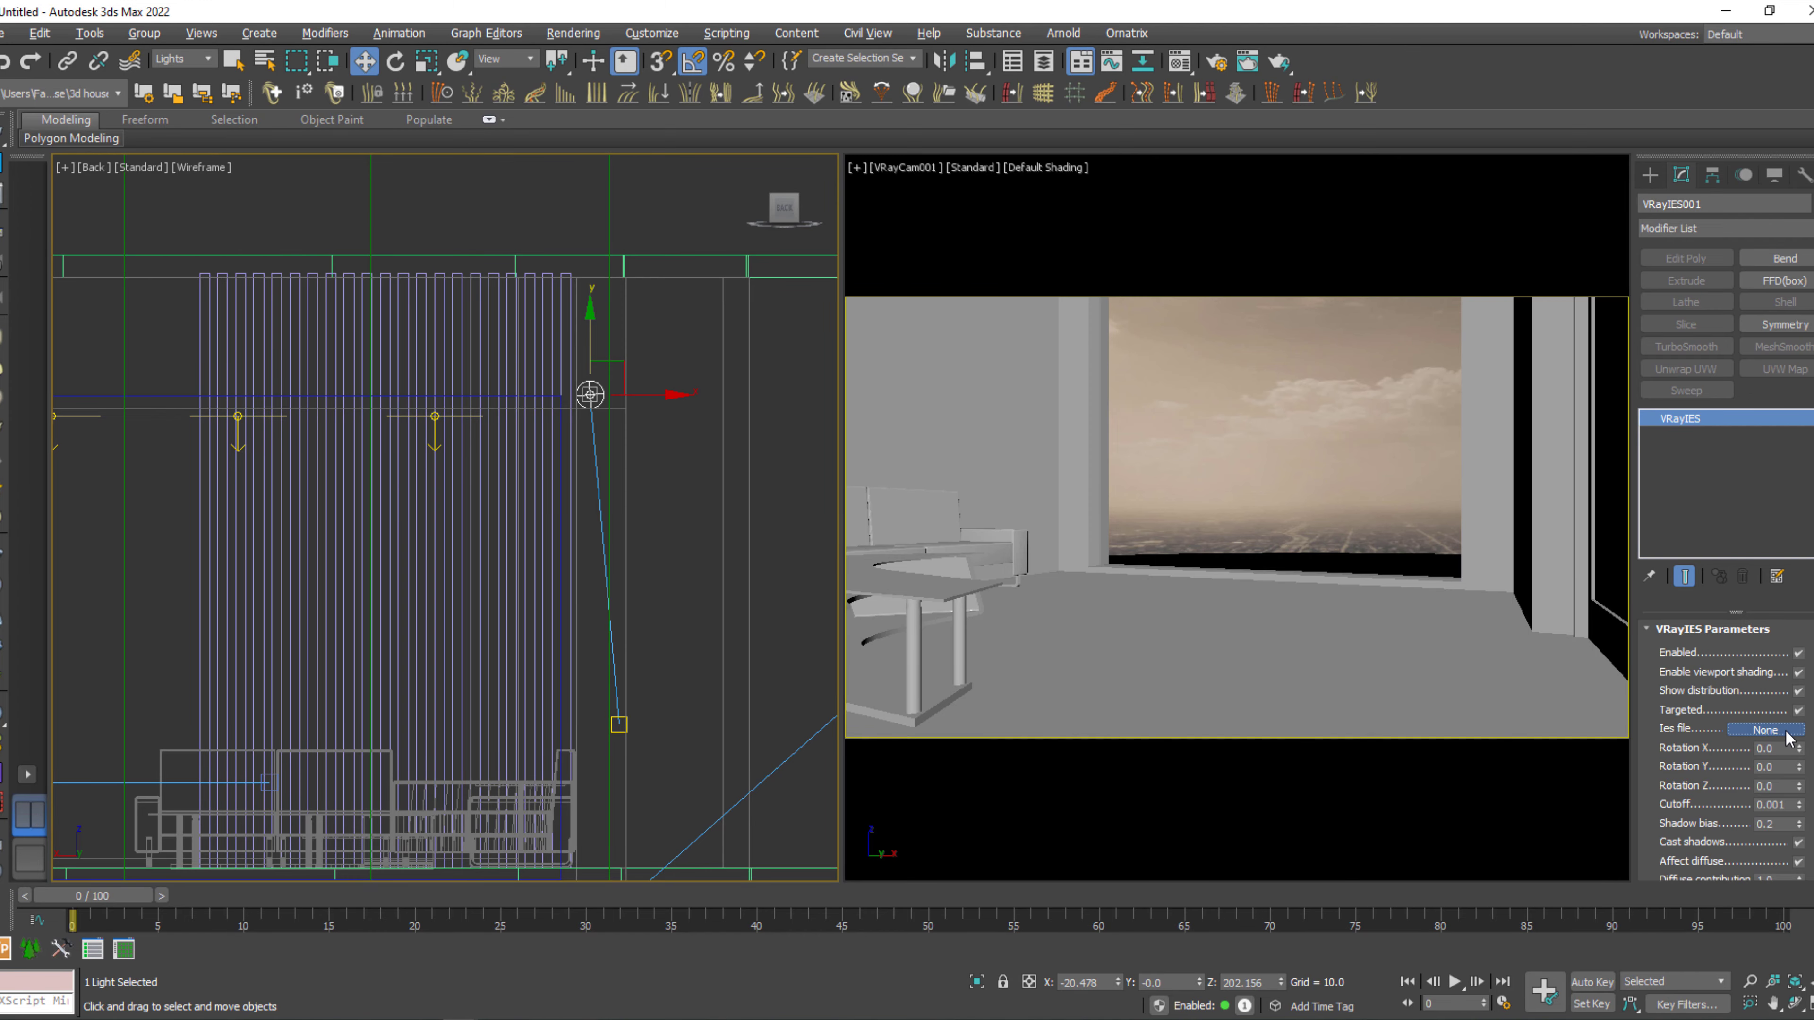
Load tight-focused.ies as the light's IES file, using the ies-lights-pack folder path copied from File Explorer.
click(1764, 730)
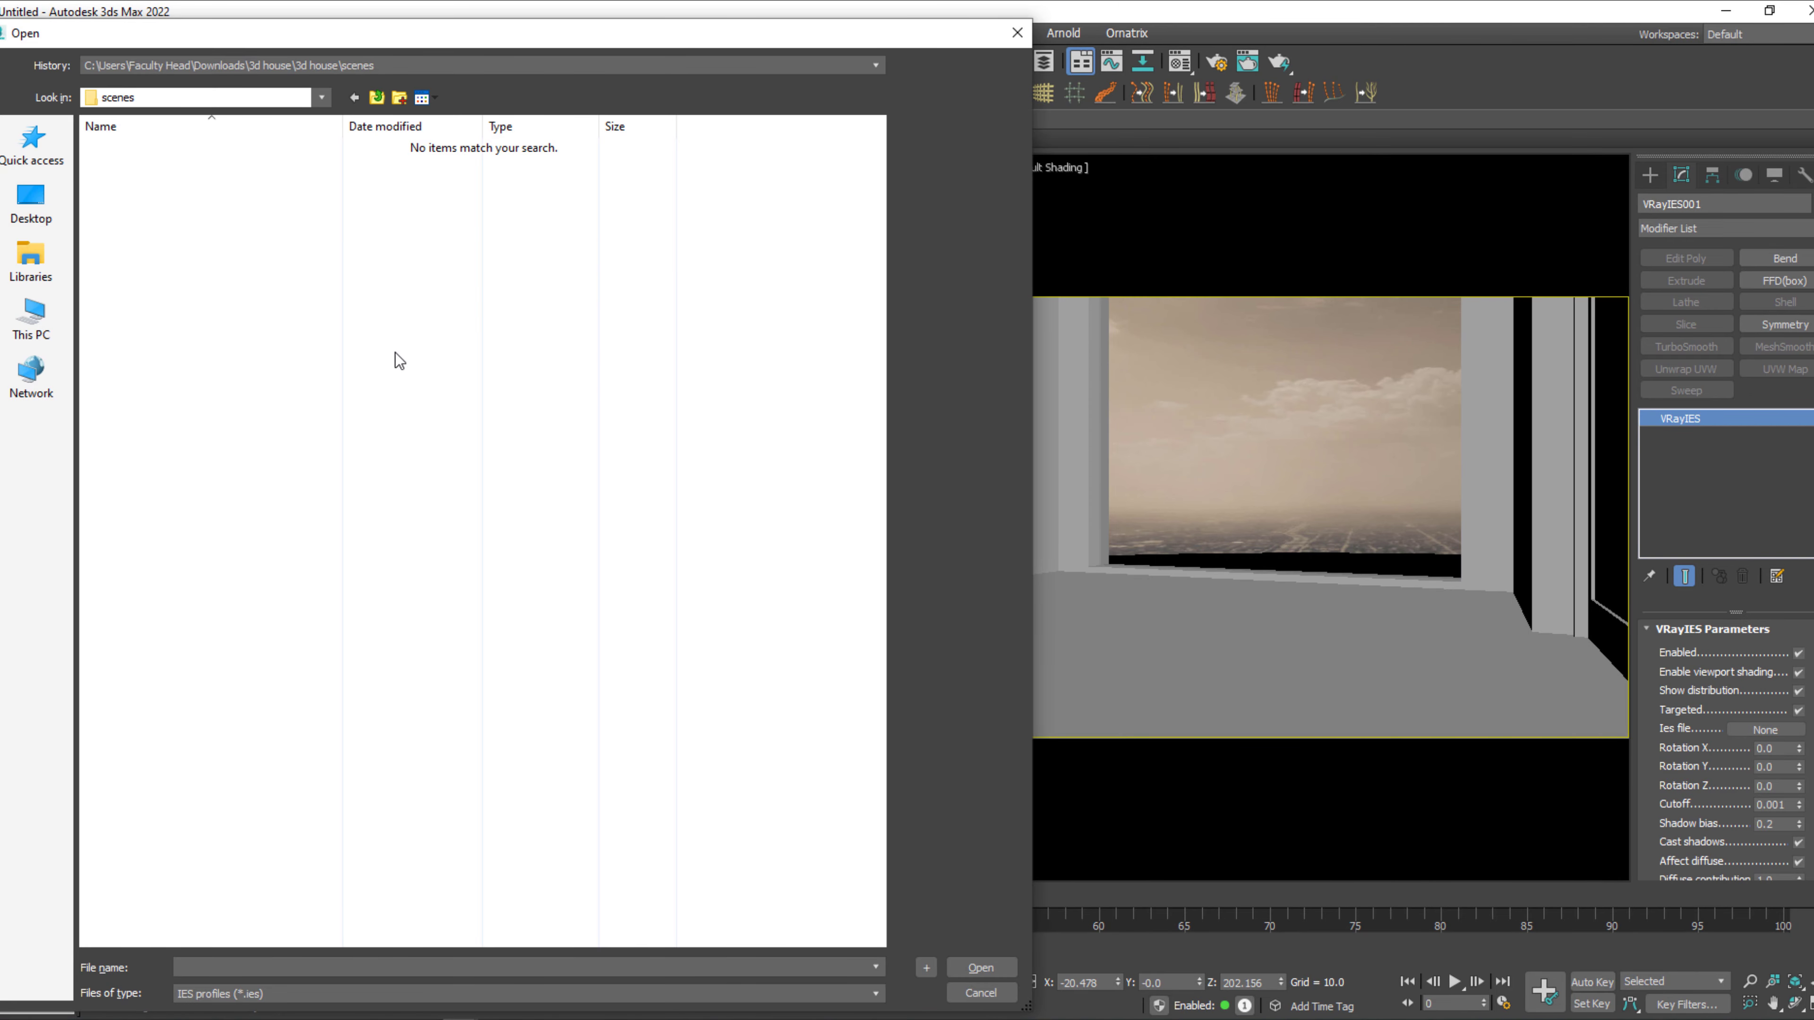
key(alt+Tab)
key(alt+d)
key(ctrl+c)
key(alt+Tab)
key(ctrl+v)
key(Return)
text(t)
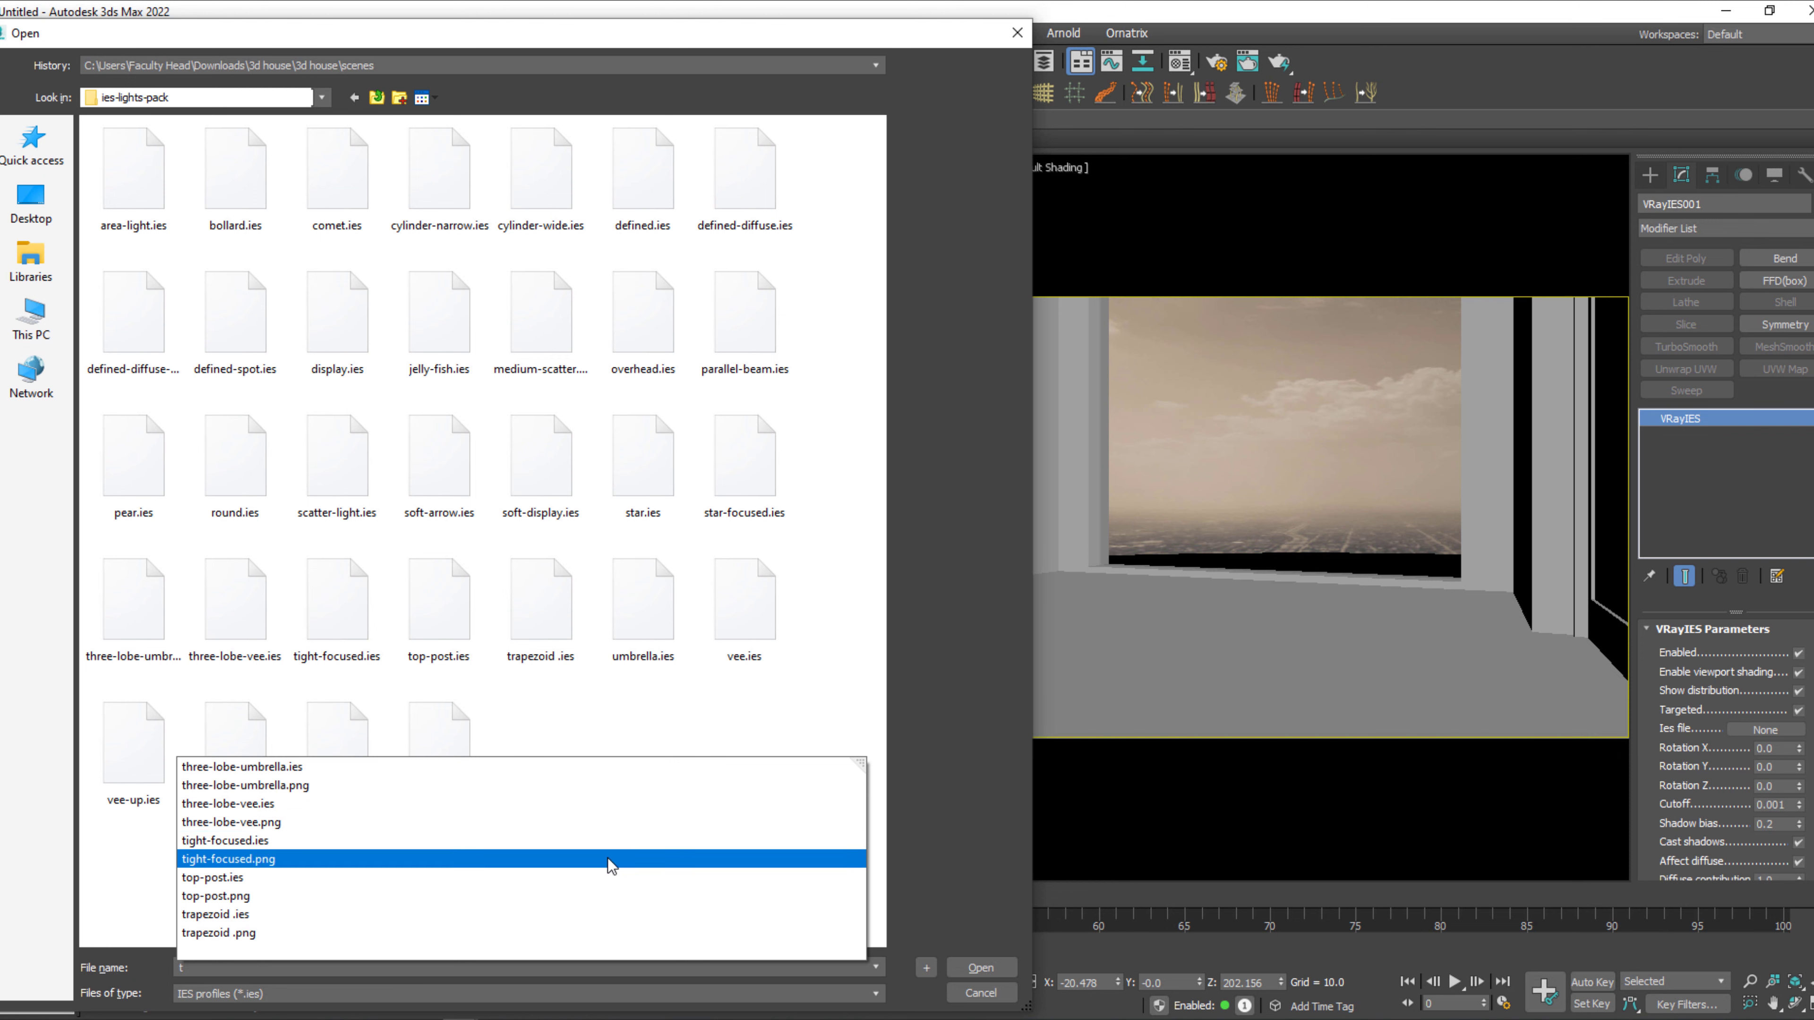
click(289, 842)
click(979, 969)
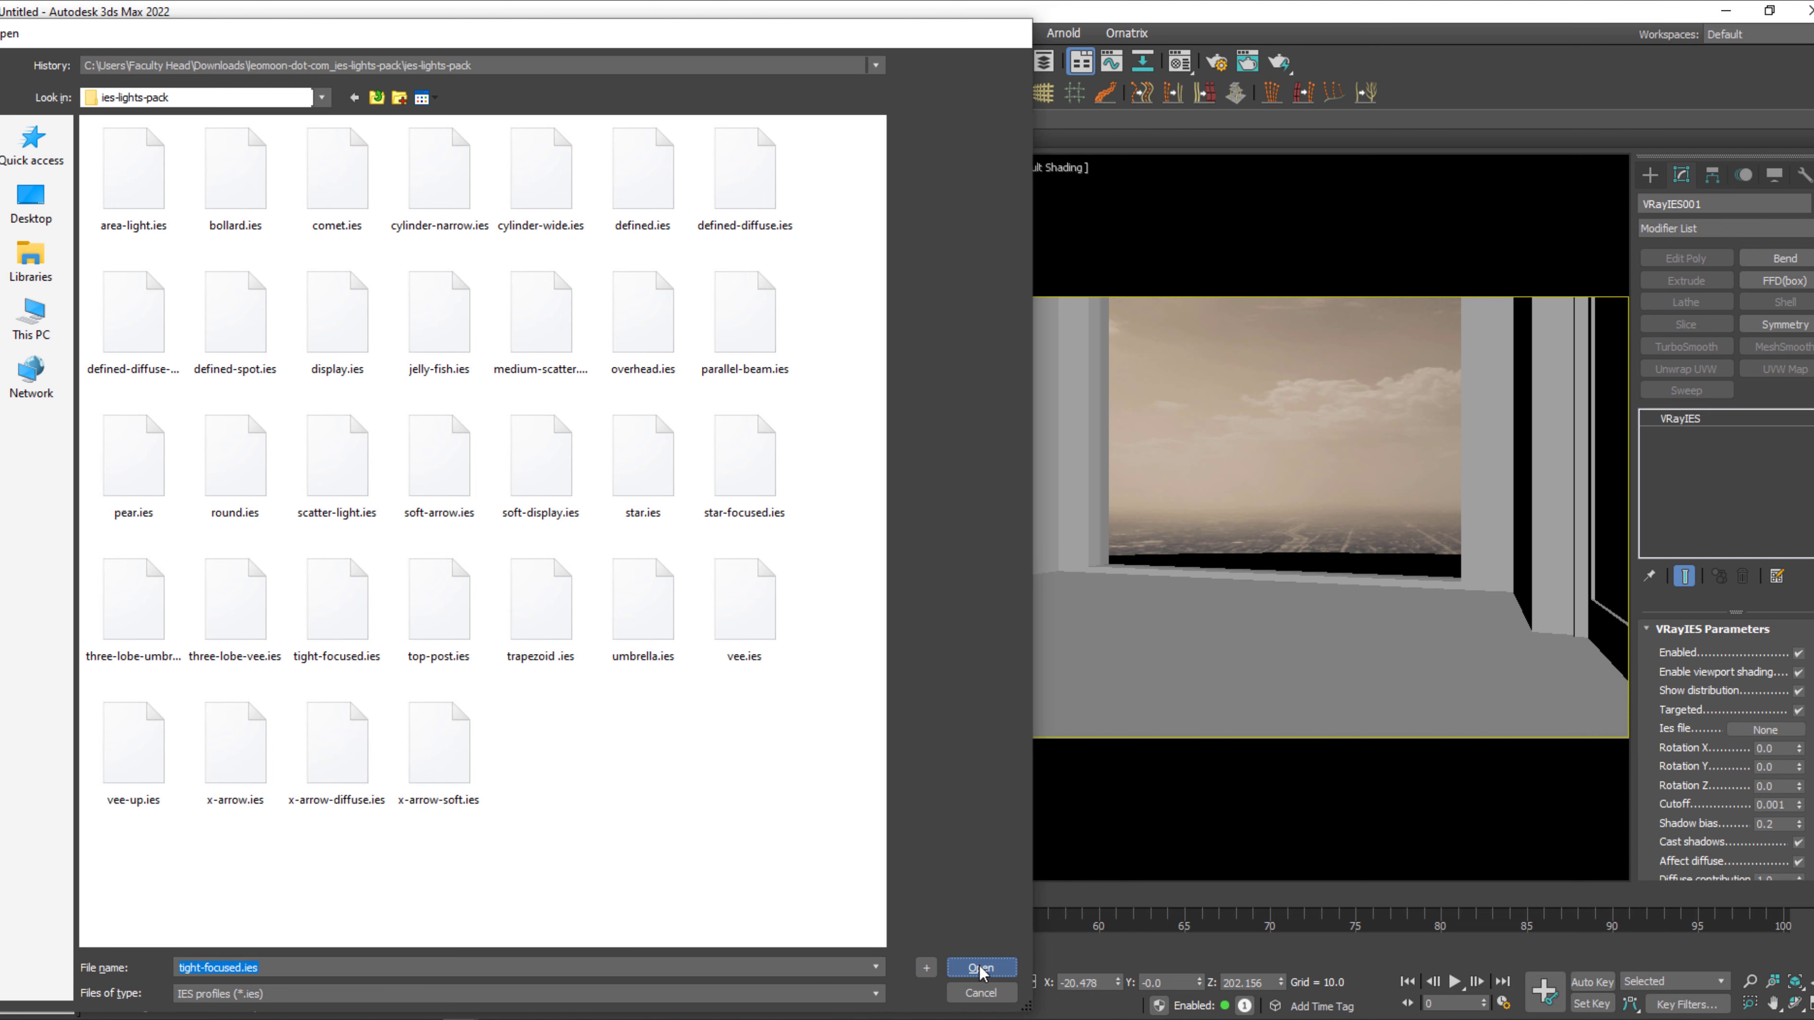
Select the IES light together with its target and move both along X in the Top view to the inner side of the sofa wall.
scroll(603, 414, up, 2)
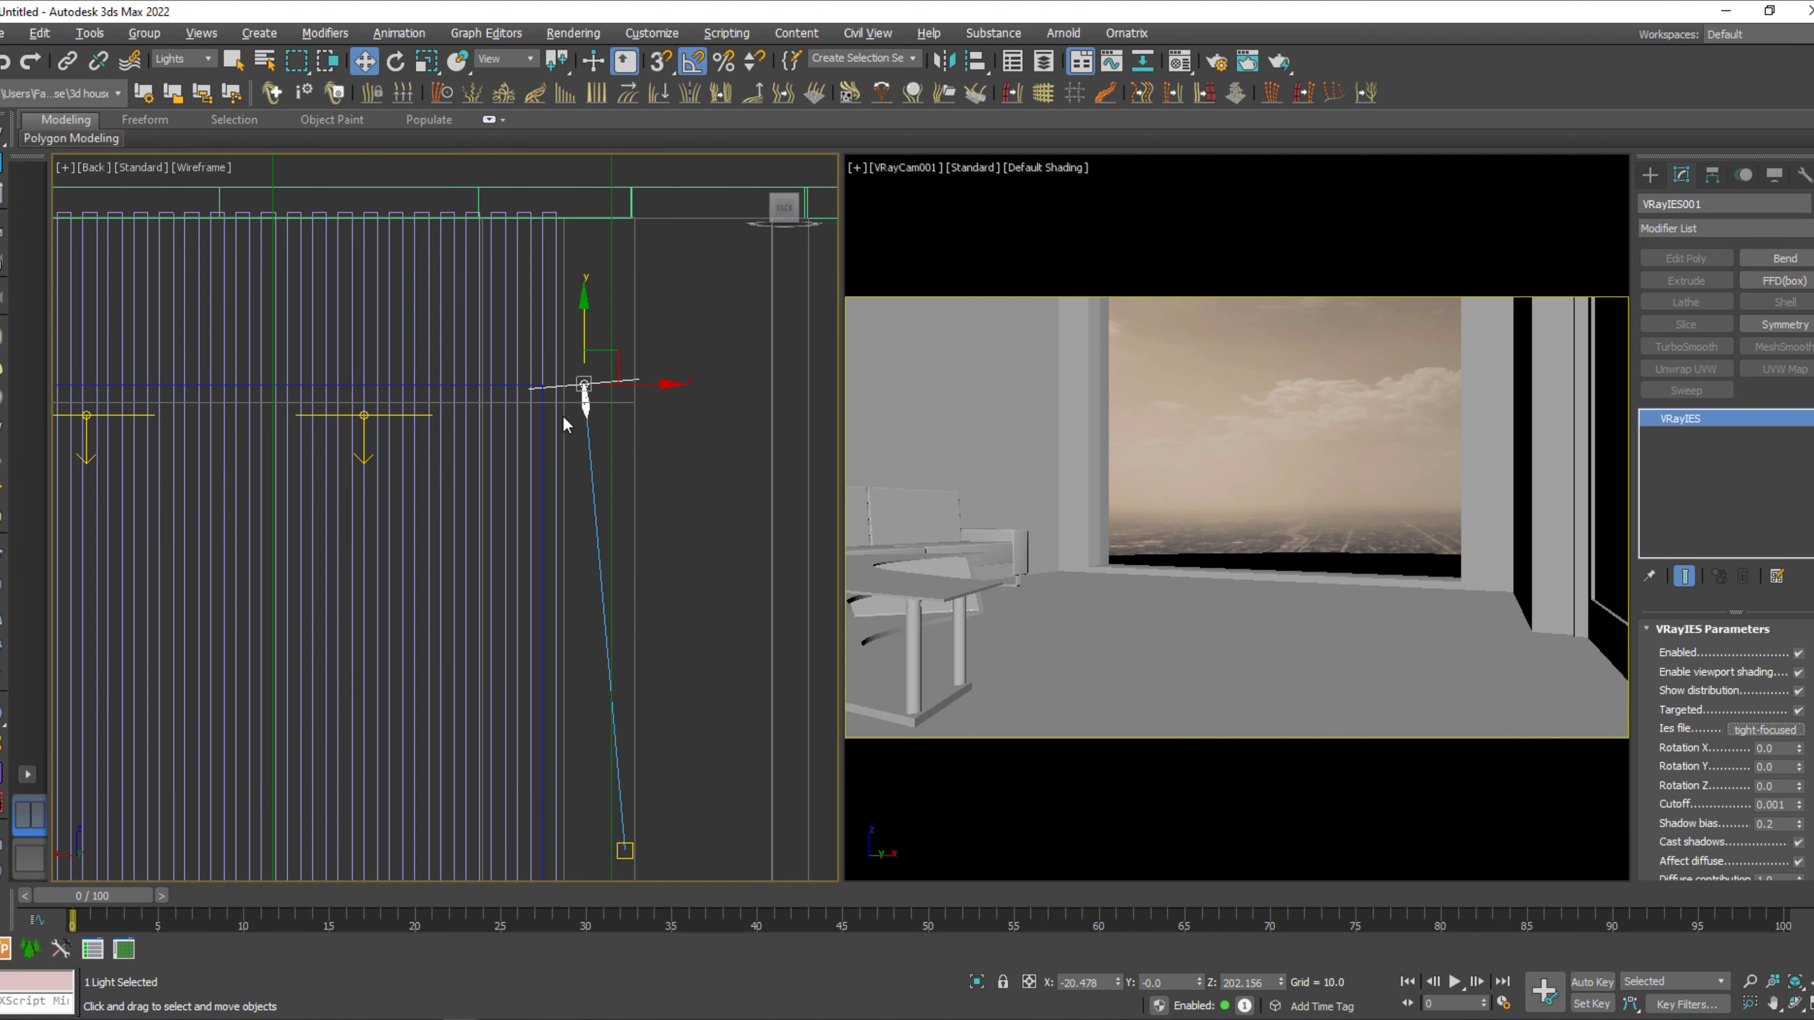
scroll(587, 393, down, 2)
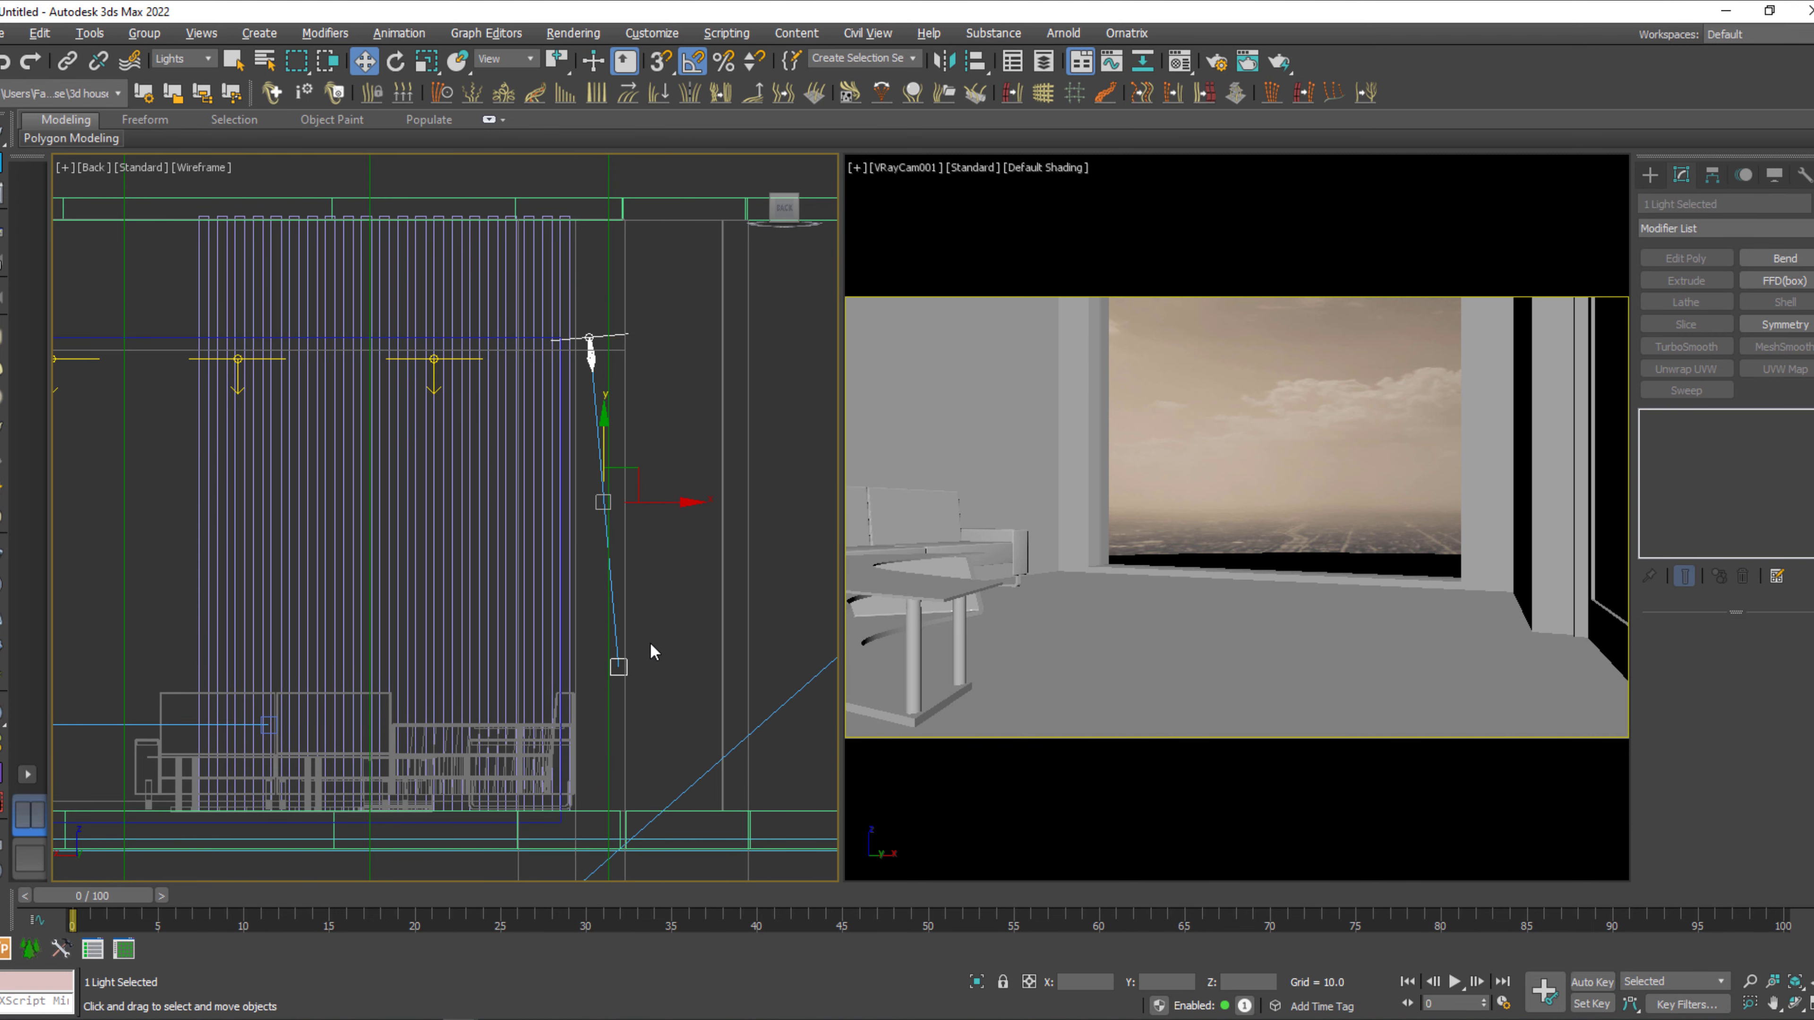
key(t)
scroll(360, 615, up, 4)
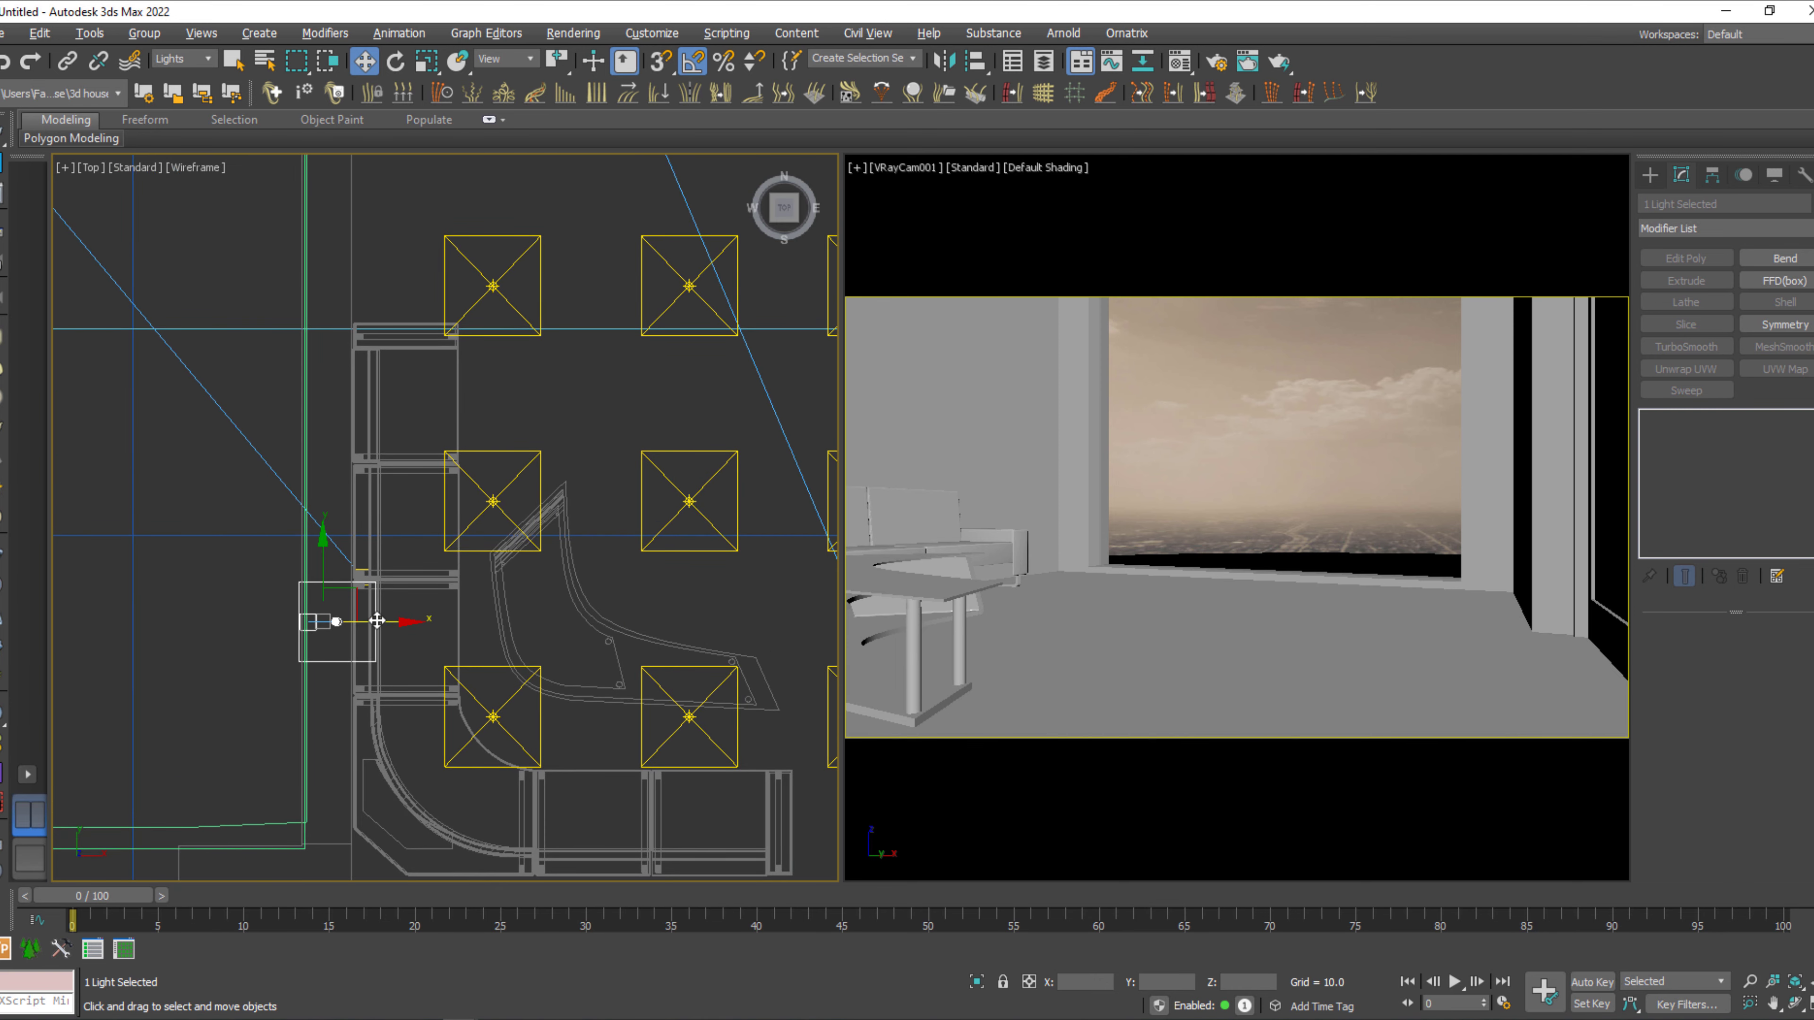
drag(377, 619, 415, 619)
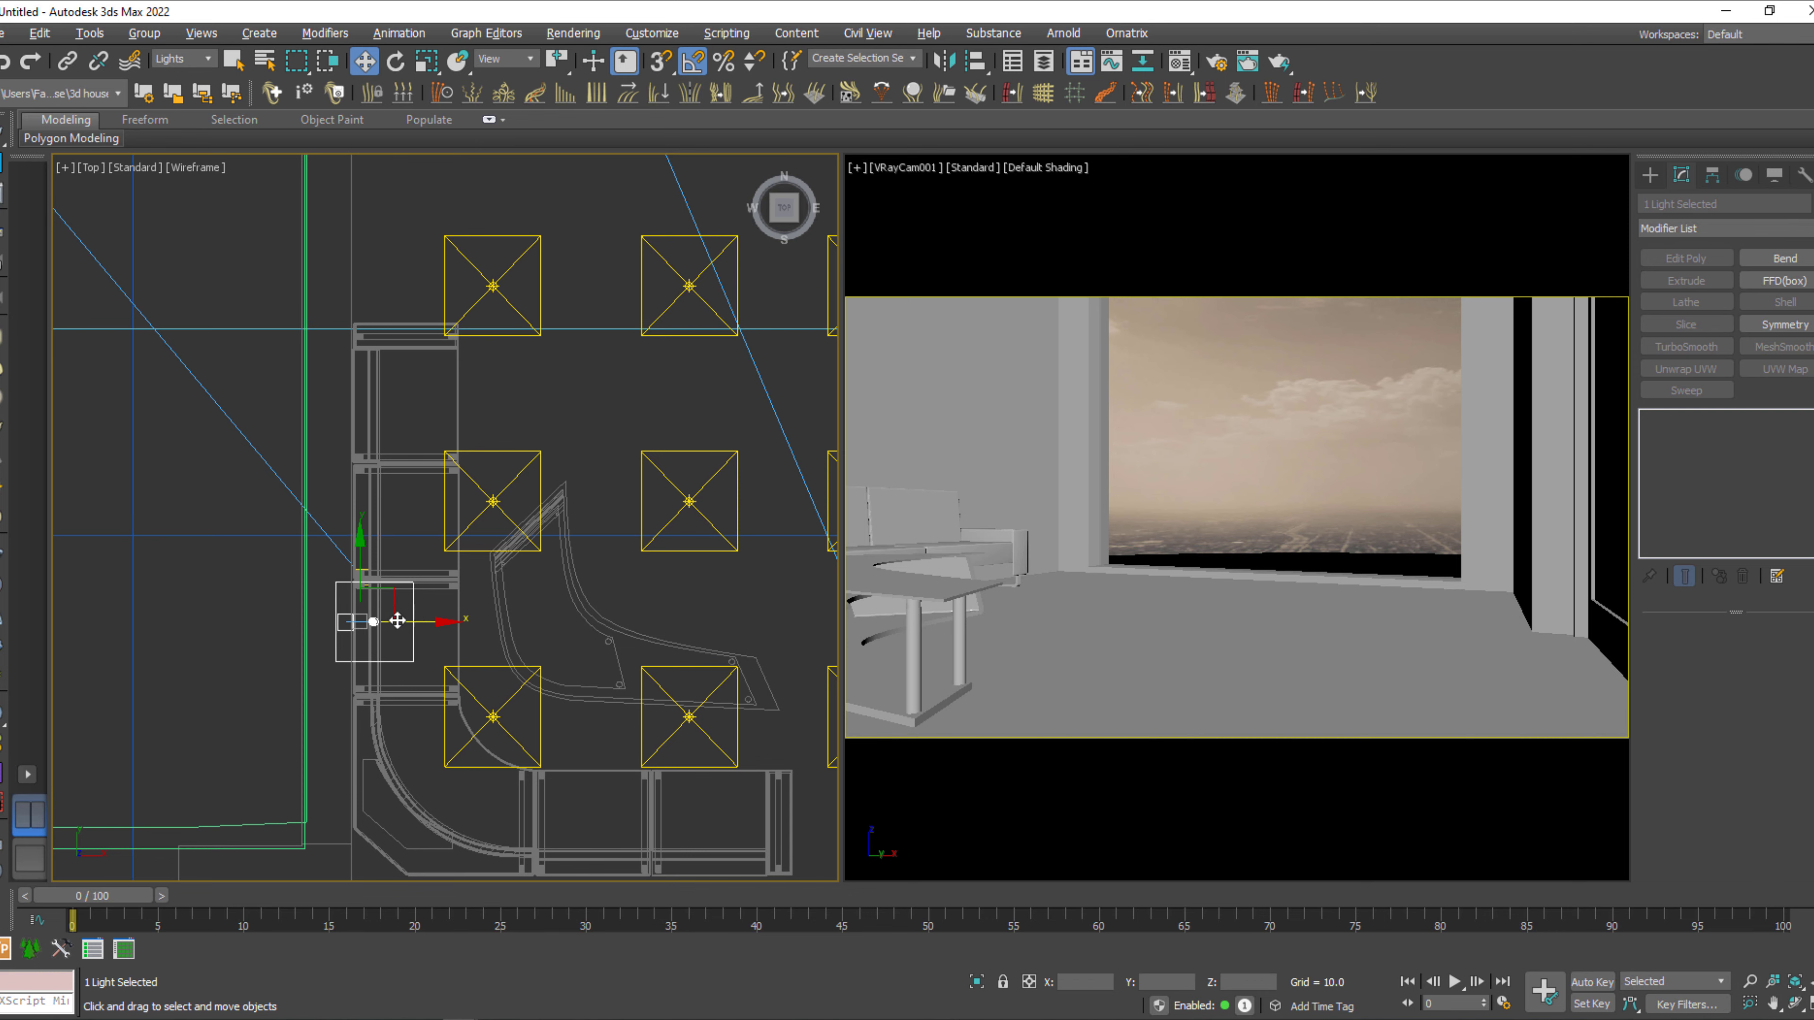
middle_drag(396, 619, 395, 704)
Move the IES light and target along Y toward the window wall and clone them as two instances, forming a row of three.
mouse_move(362, 648)
mouse_down()
mouse_move(392, 330)
mouse_move(429, 277)
mouse_move(365, 406)
mouse_up()
click(807, 478)
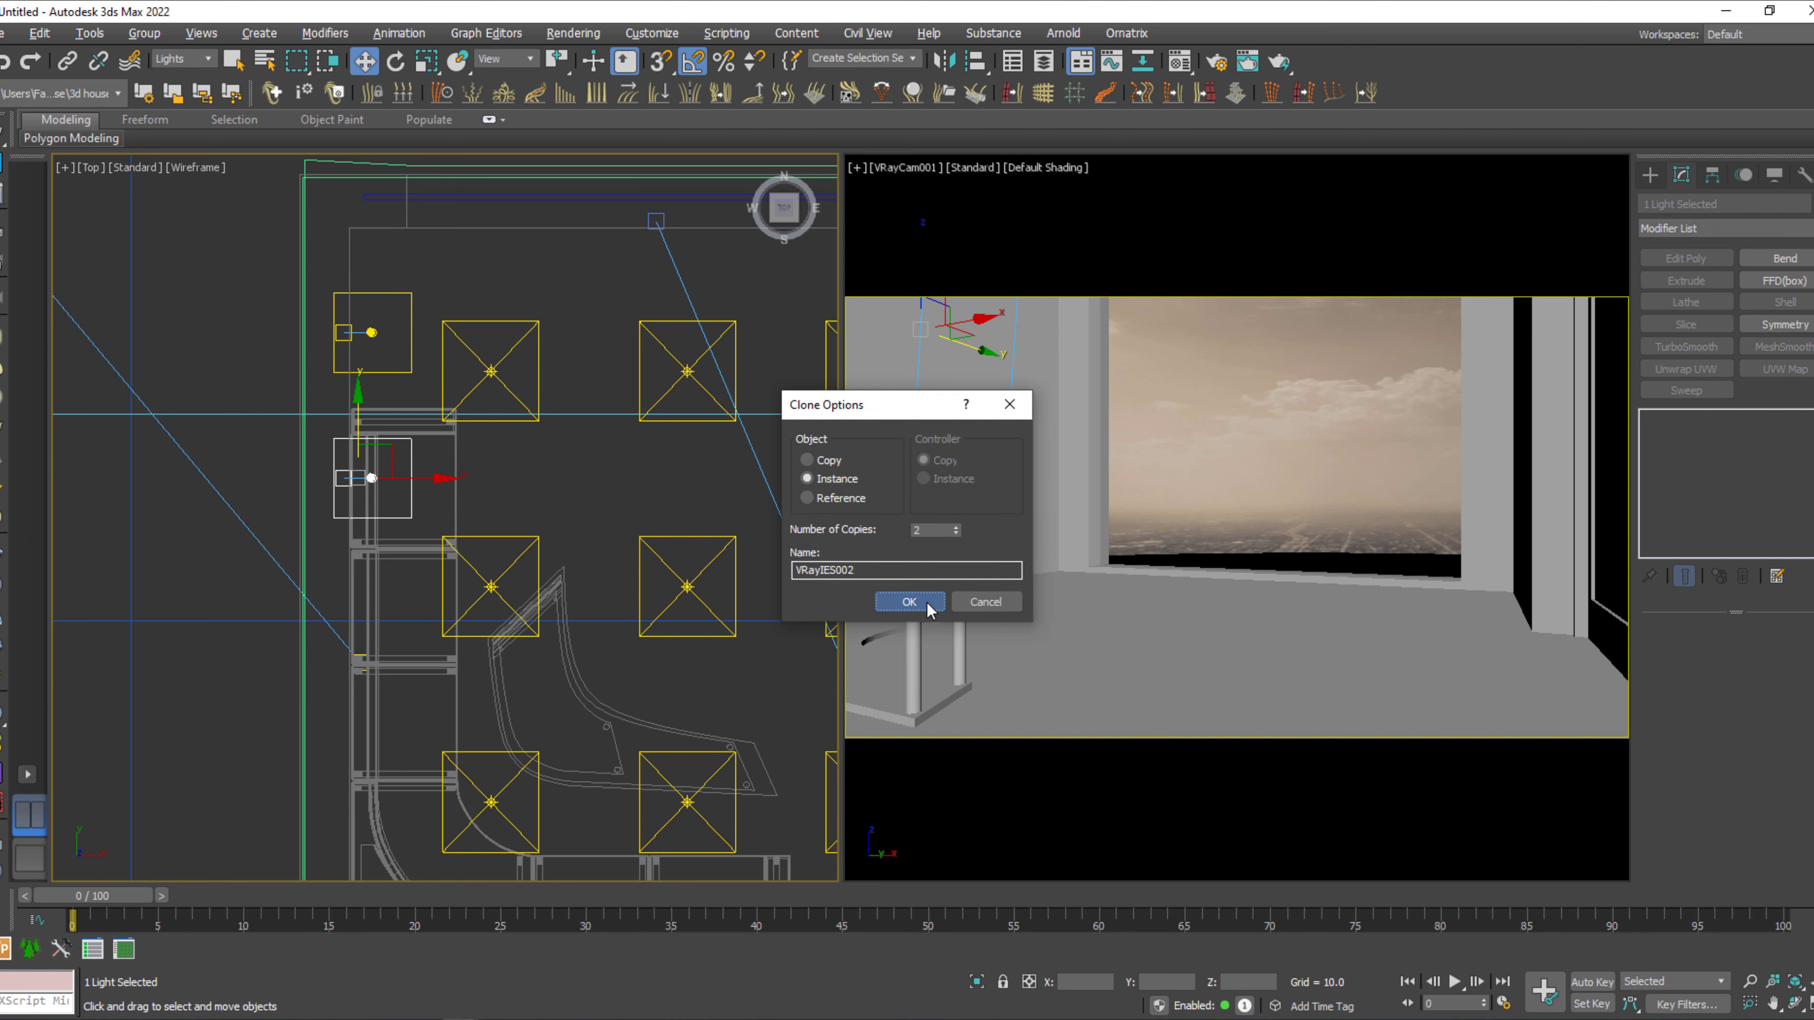
click(910, 602)
middle_drag(662, 580, 434, 534)
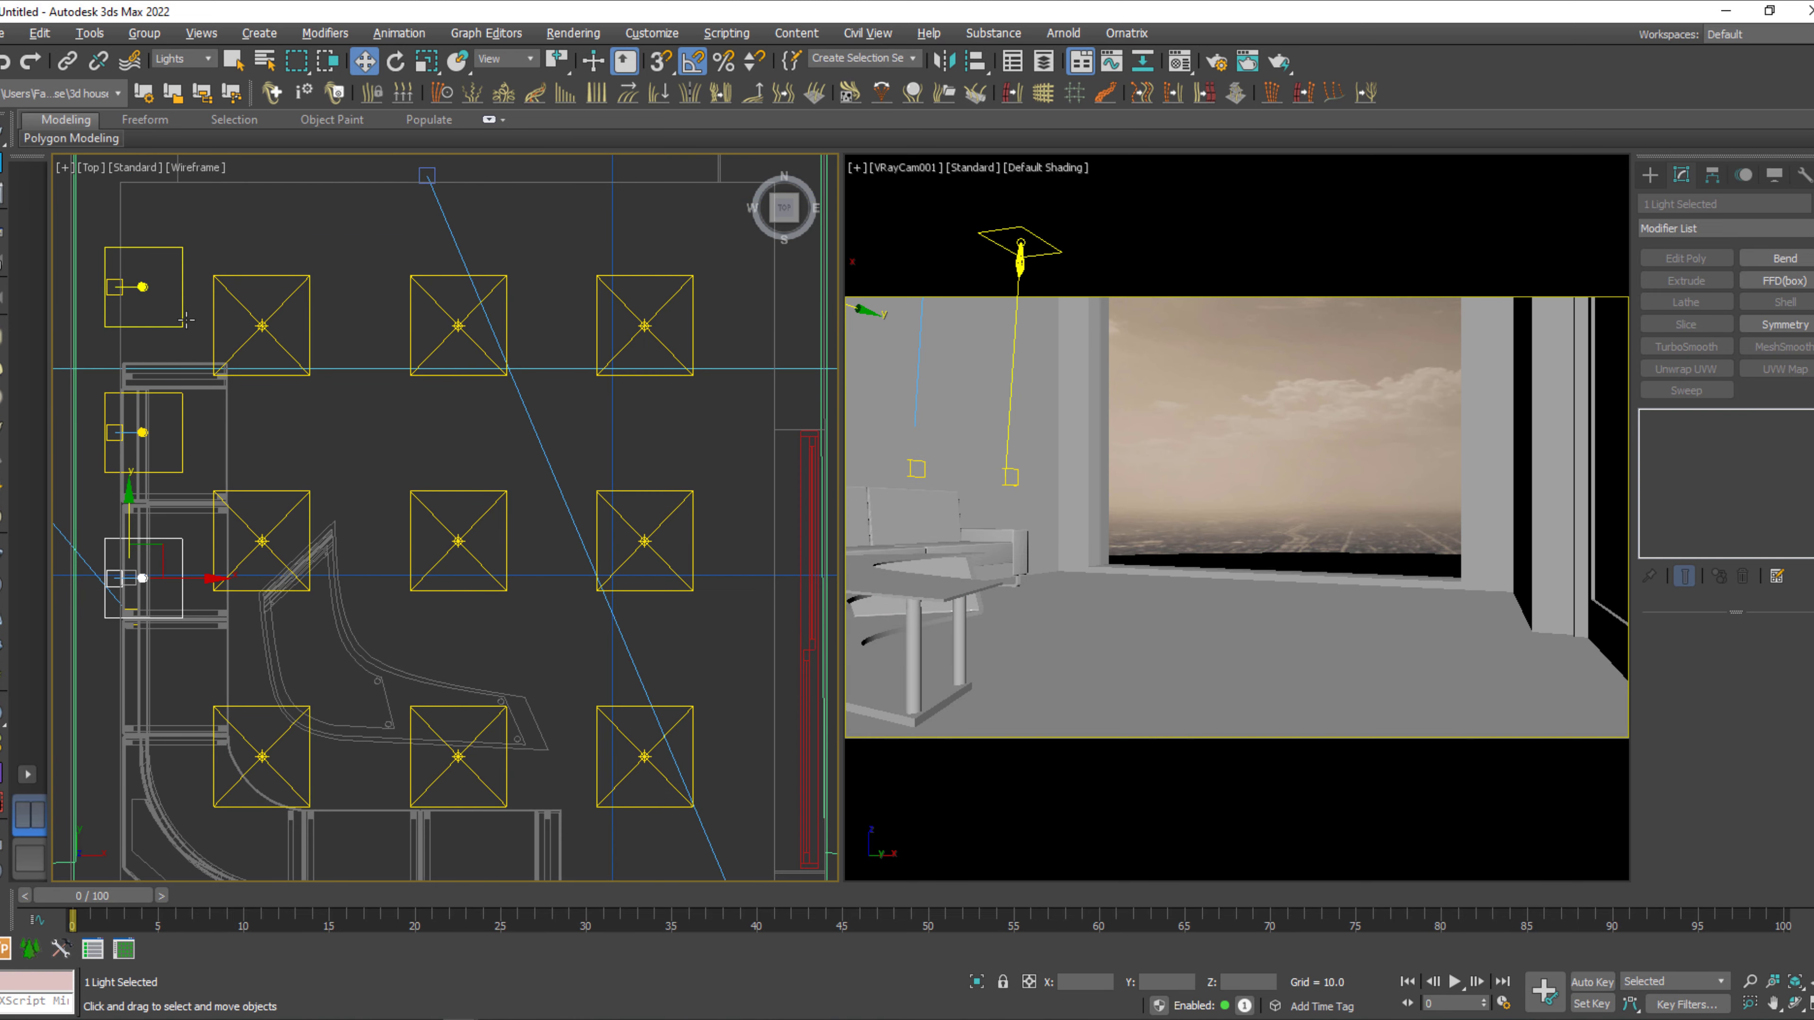
key(ctrl+q)
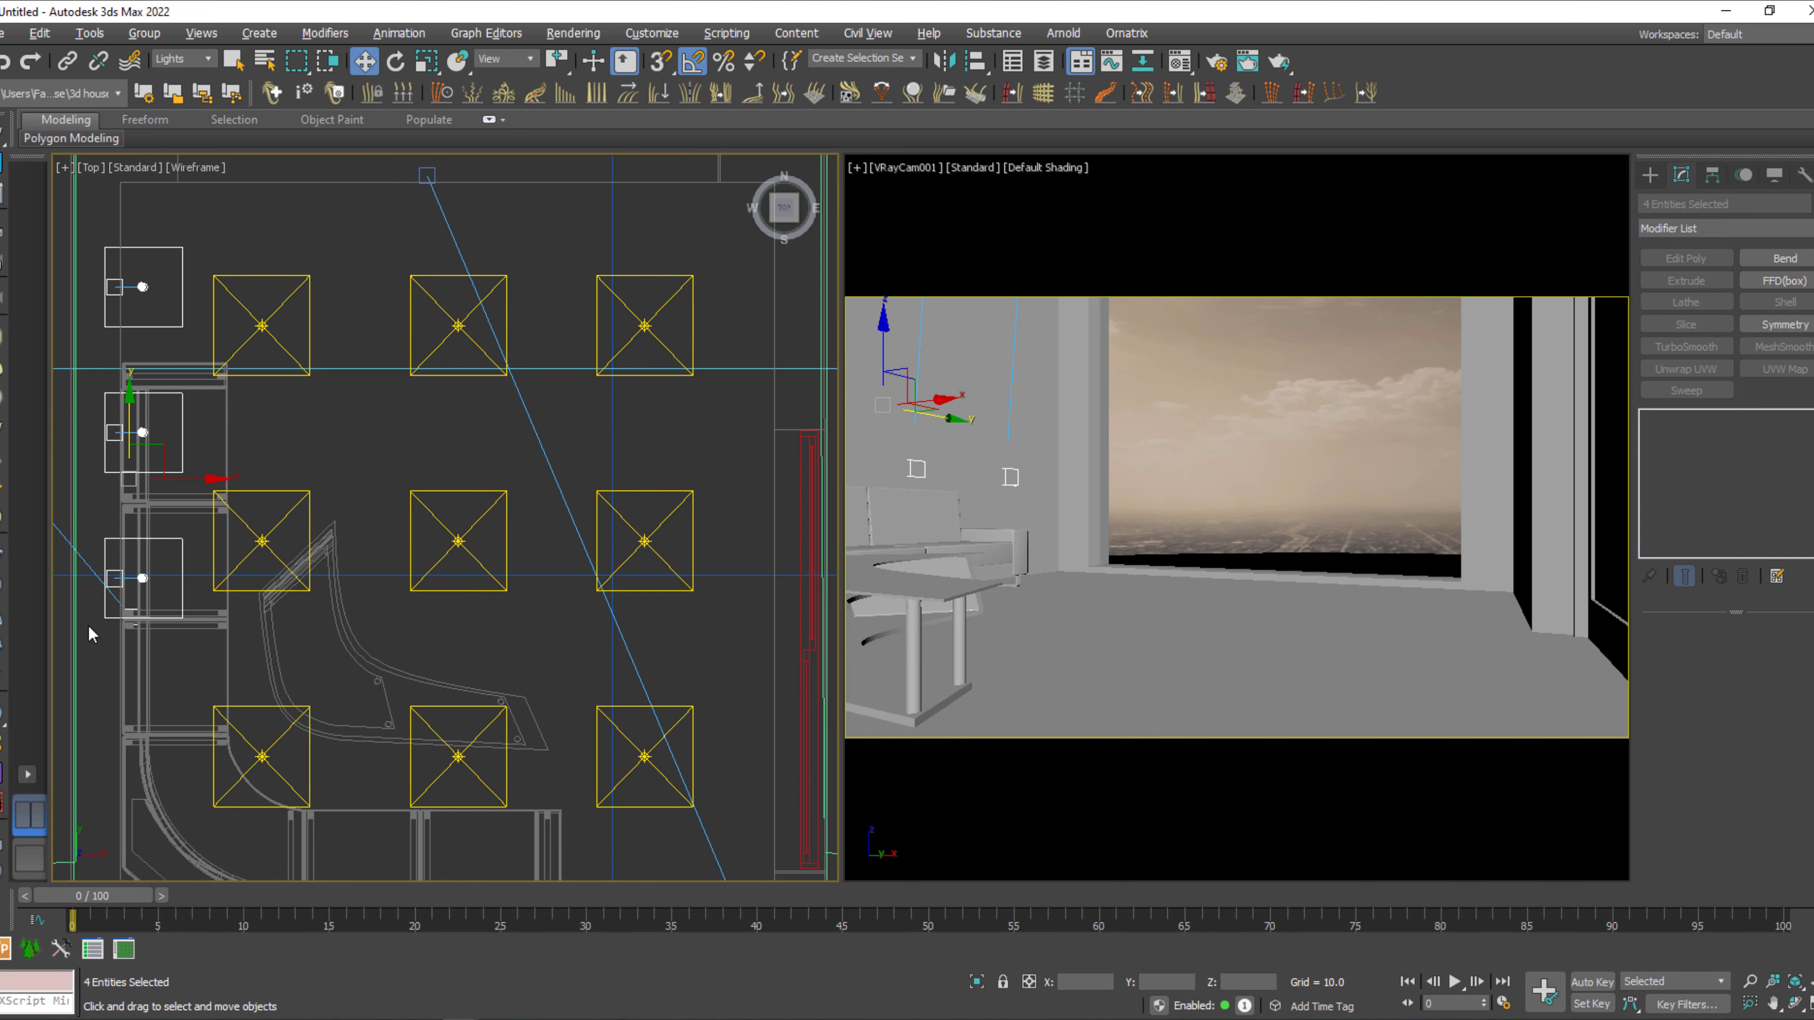
scroll(100, 643, down, 2)
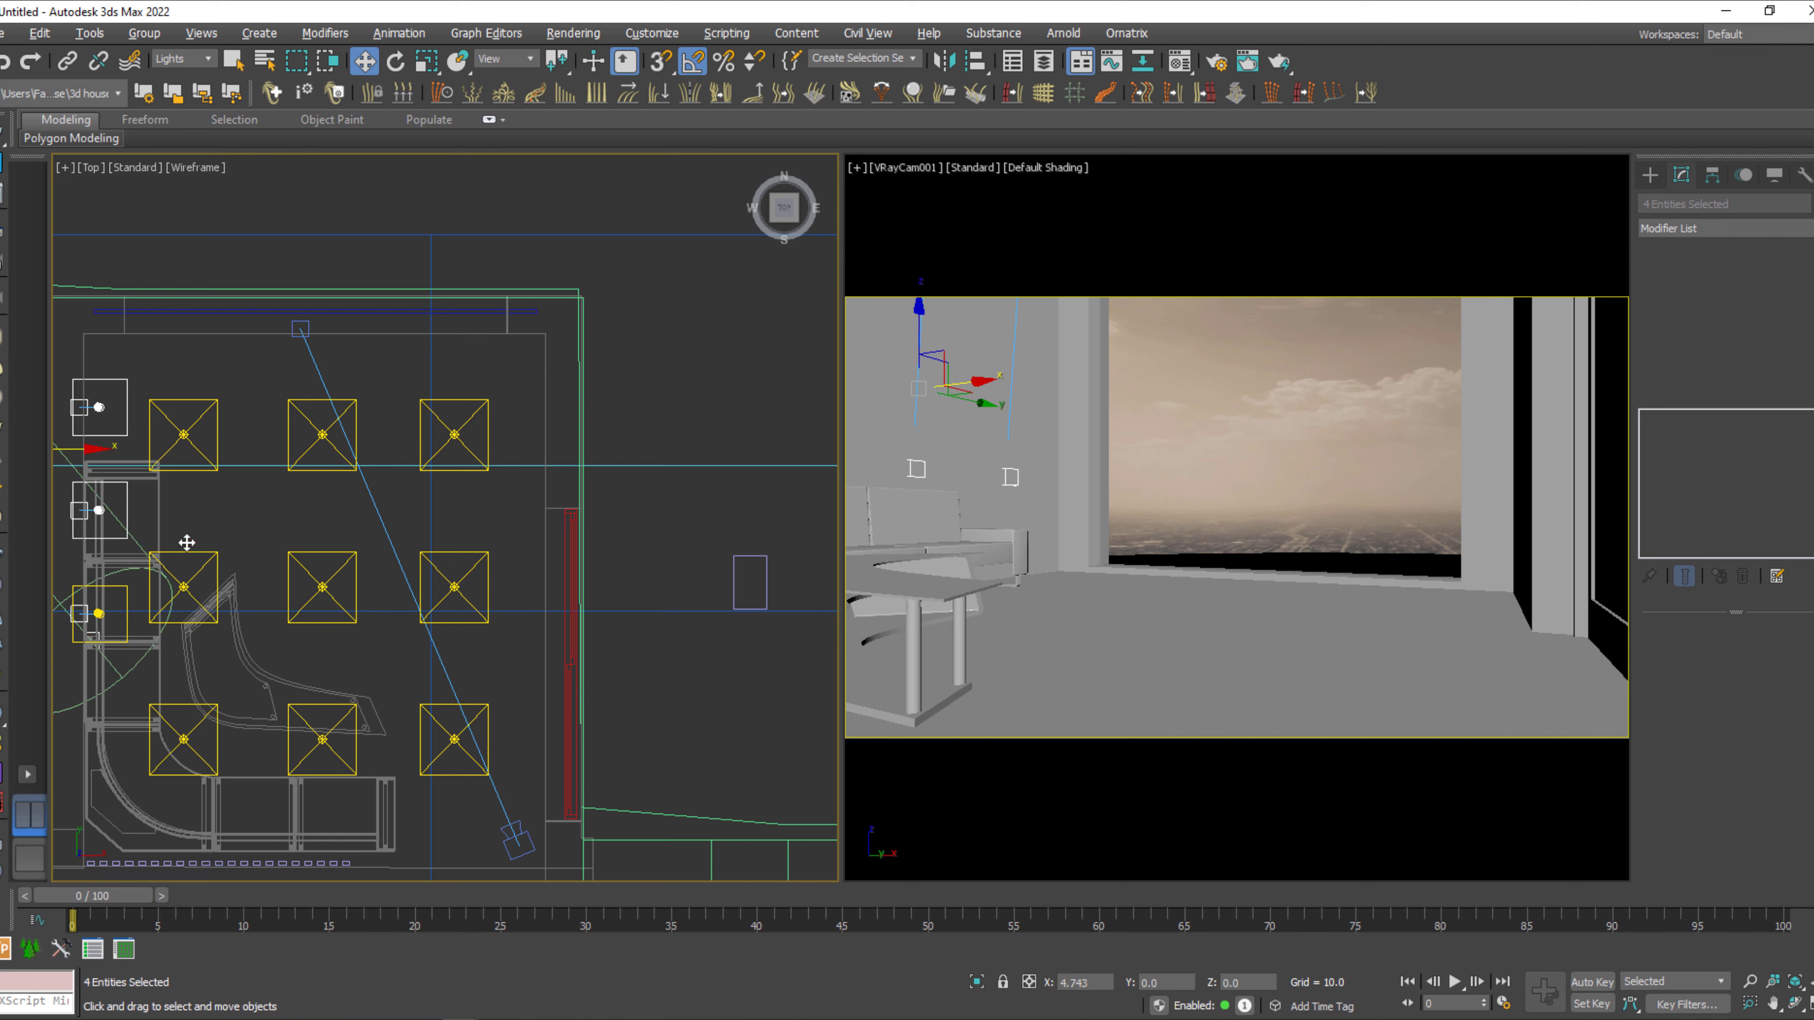
mouse_move(178, 543)
shift+mouse_down()
mouse_move(592, 567)
mouse_move(579, 558)
shift+mouse_up()
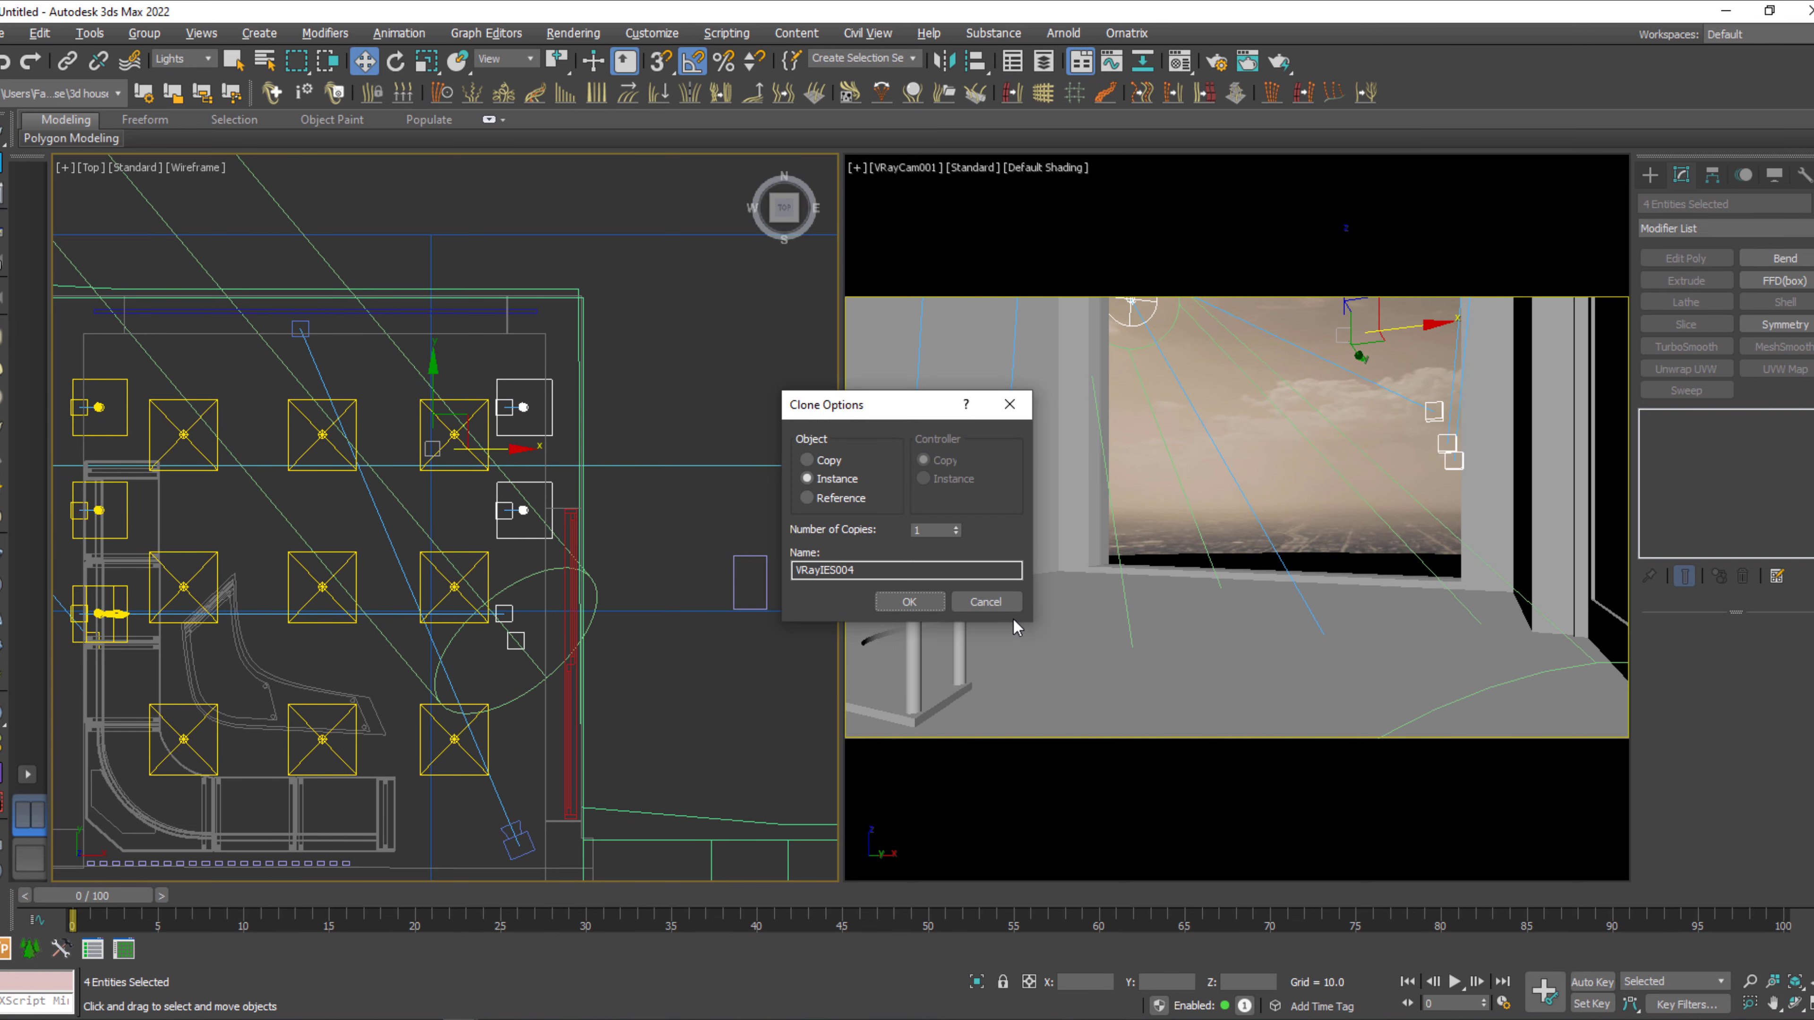
click(985, 601)
middle_drag(271, 612, 593, 656)
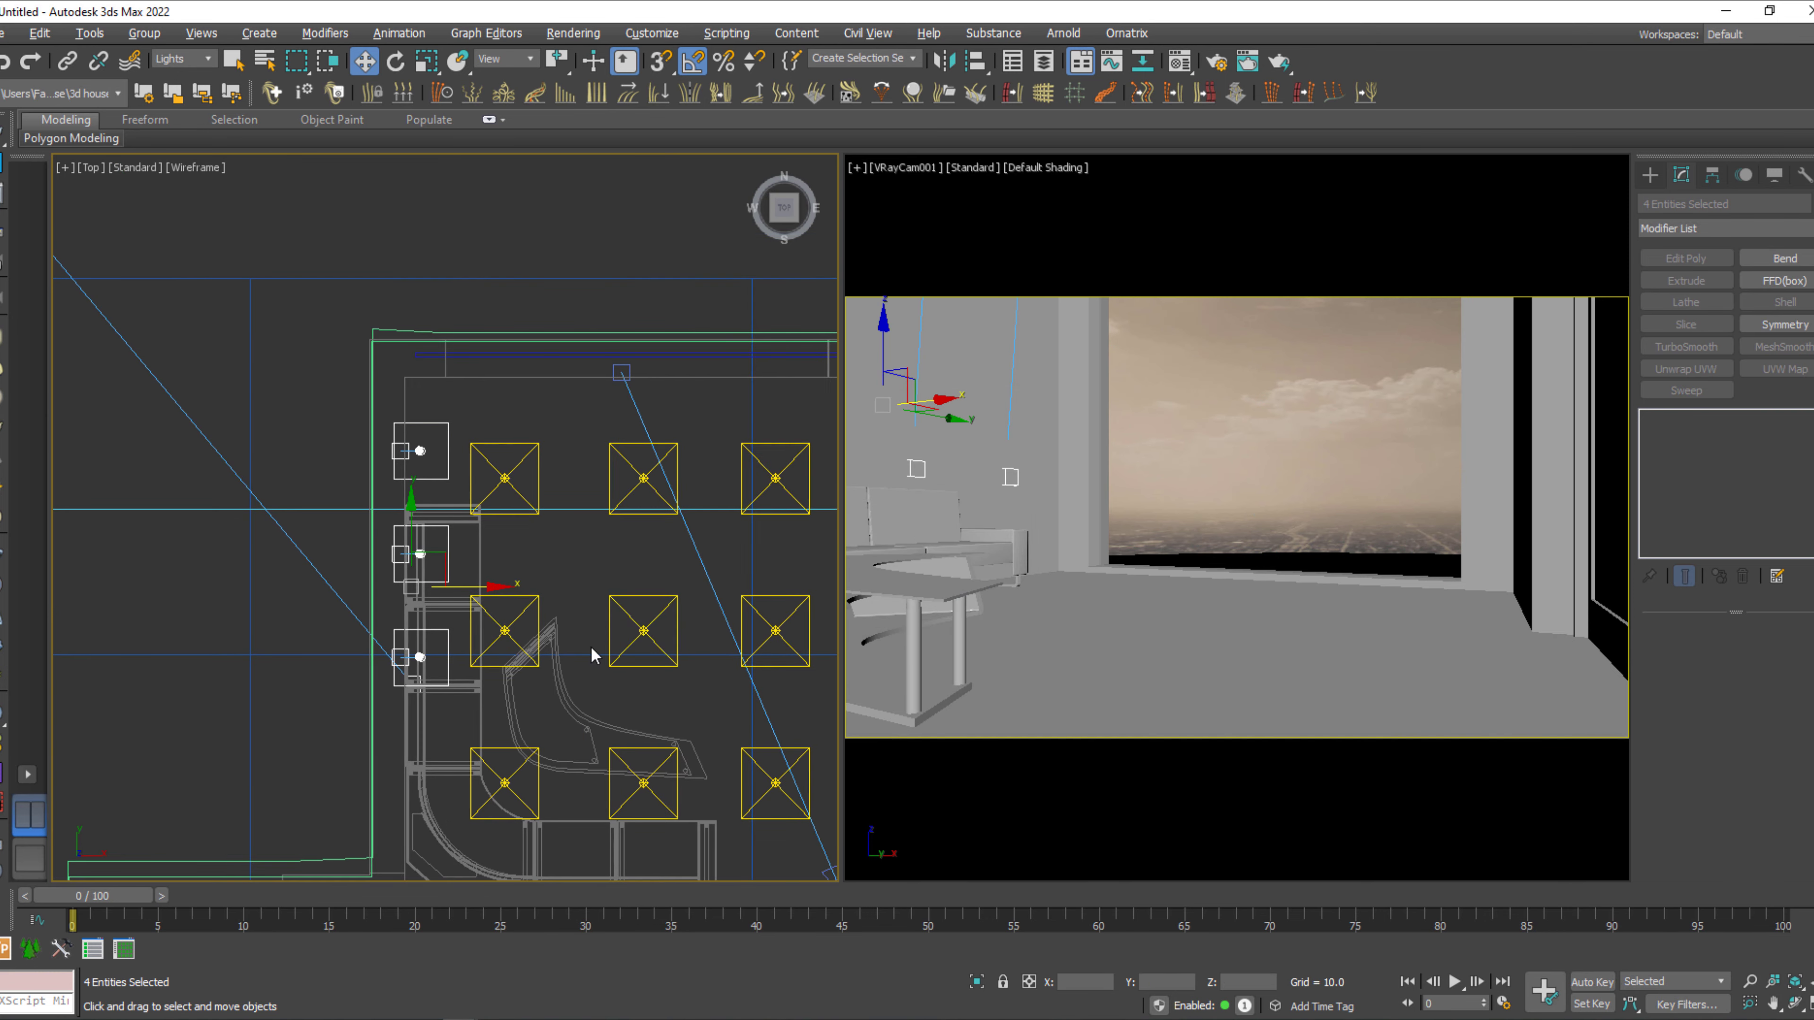
alt+click(412, 682)
click(444, 698)
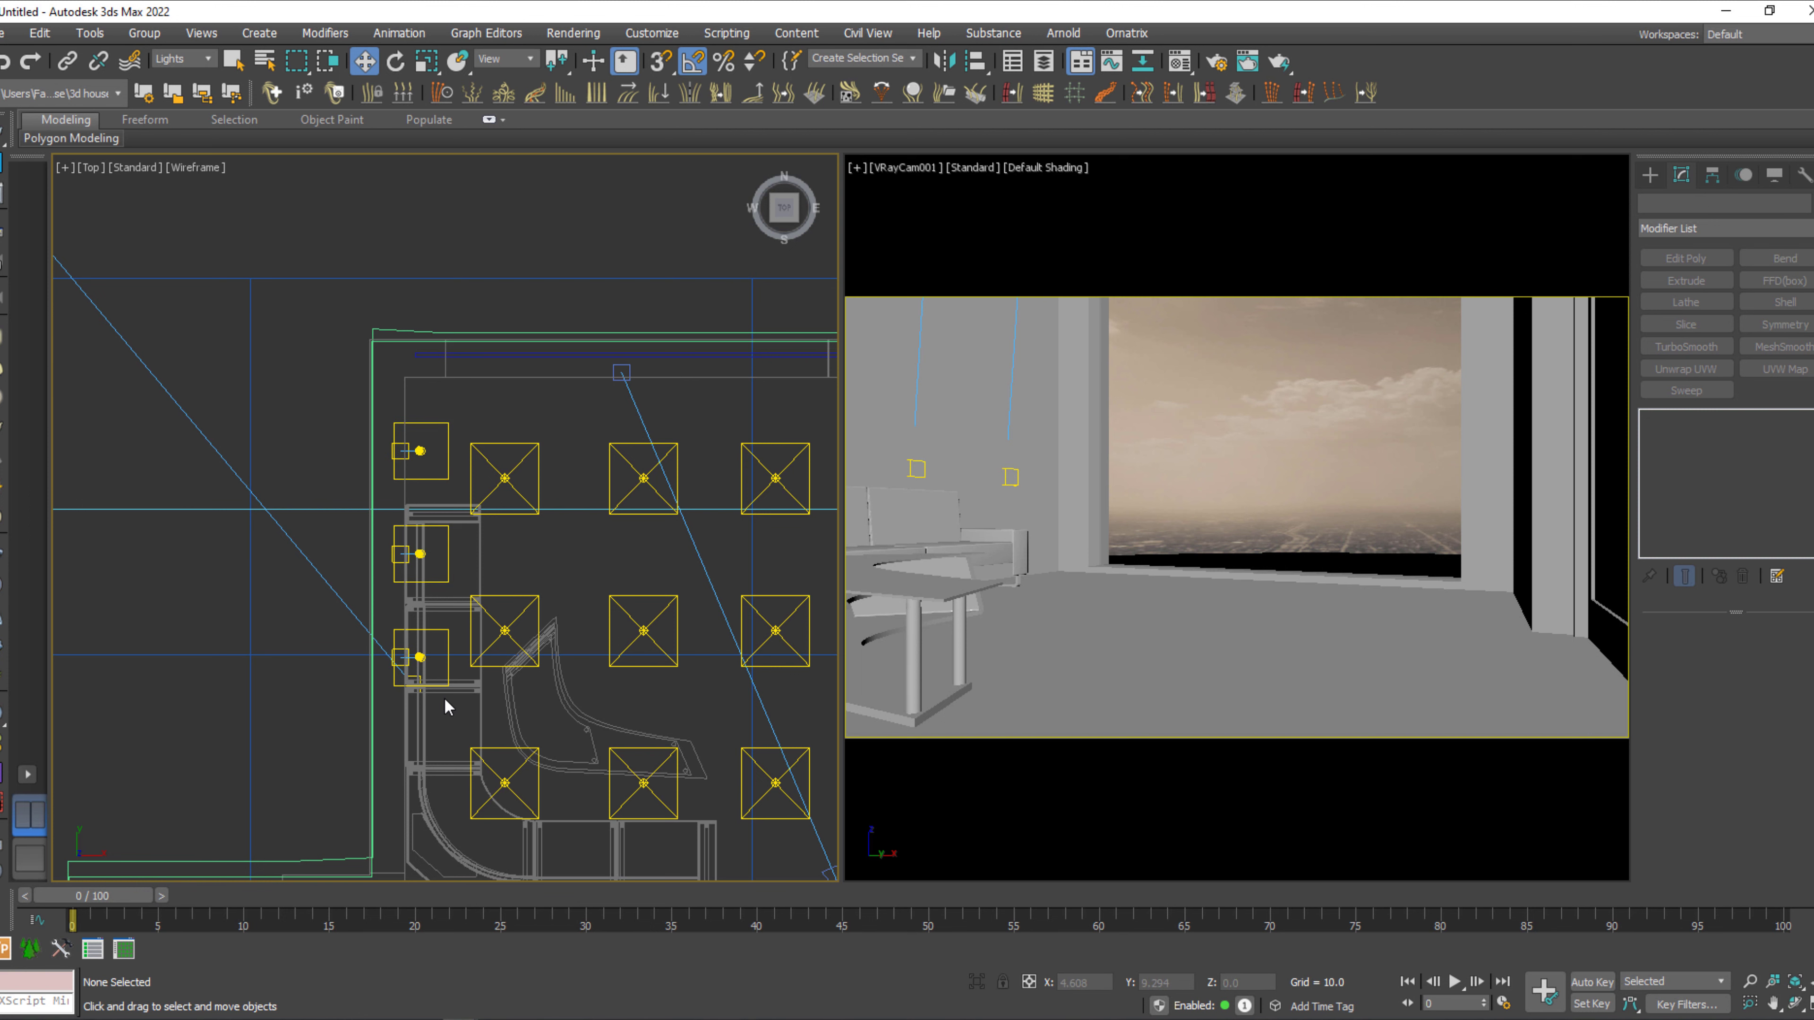
Select the three IES lights with their targets and clone them once along X as instances beside the opposite wall.
drag(443, 698, 437, 440)
scroll(399, 604, up, 3)
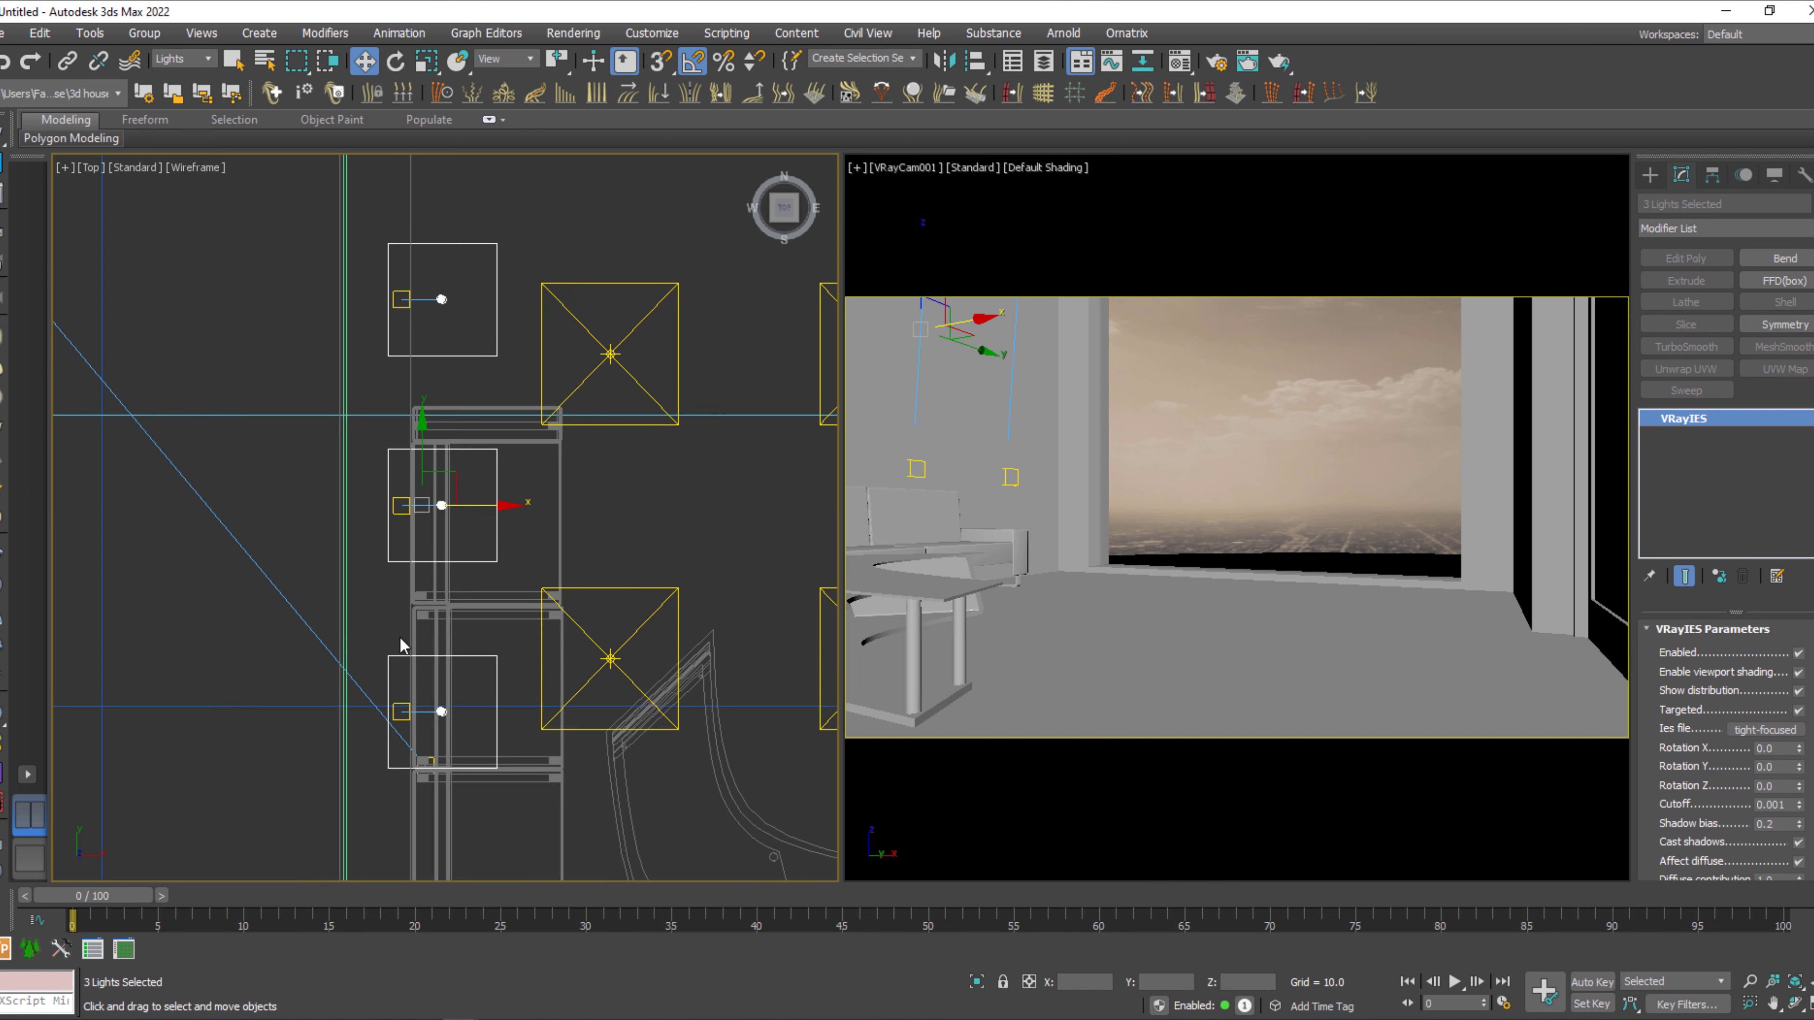
ctrl+click(402, 707)
middle_drag(425, 602, 424, 669)
ctrl+click(402, 577)
ctrl+click(405, 373)
scroll(405, 373, down, 6)
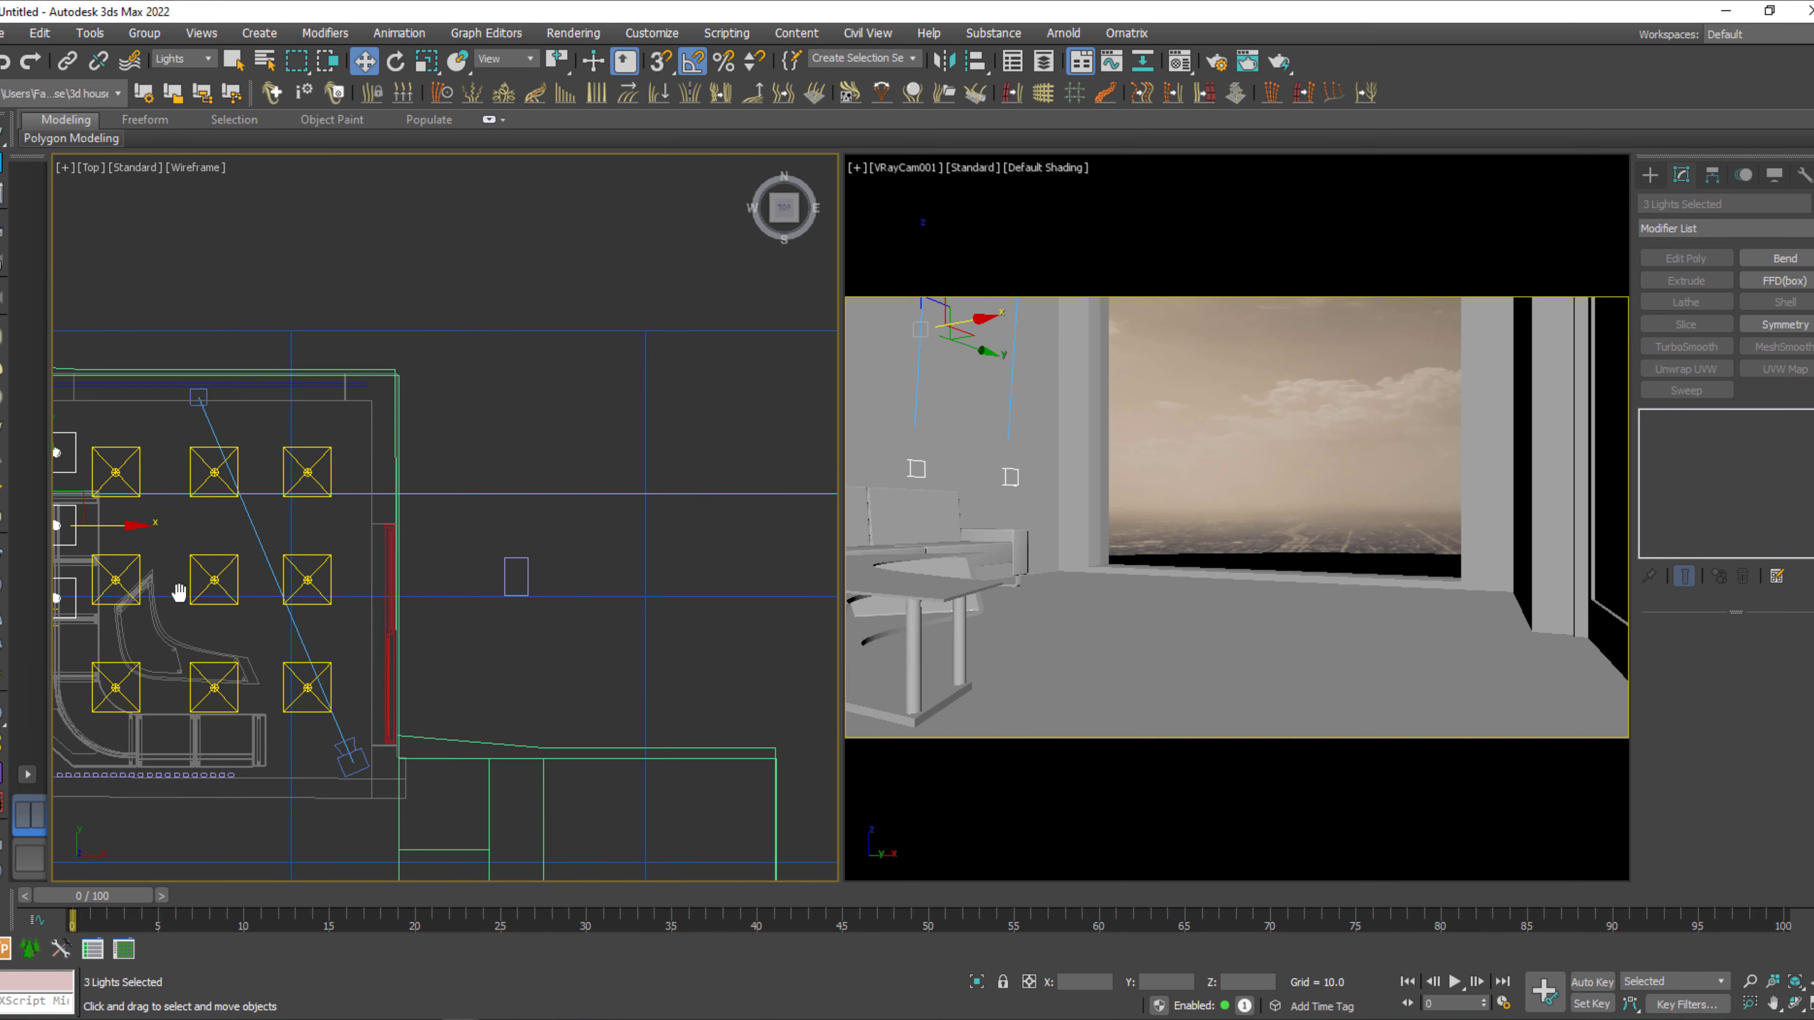
middle_drag(126, 531, 186, 532)
shift+drag(185, 532, 469, 549)
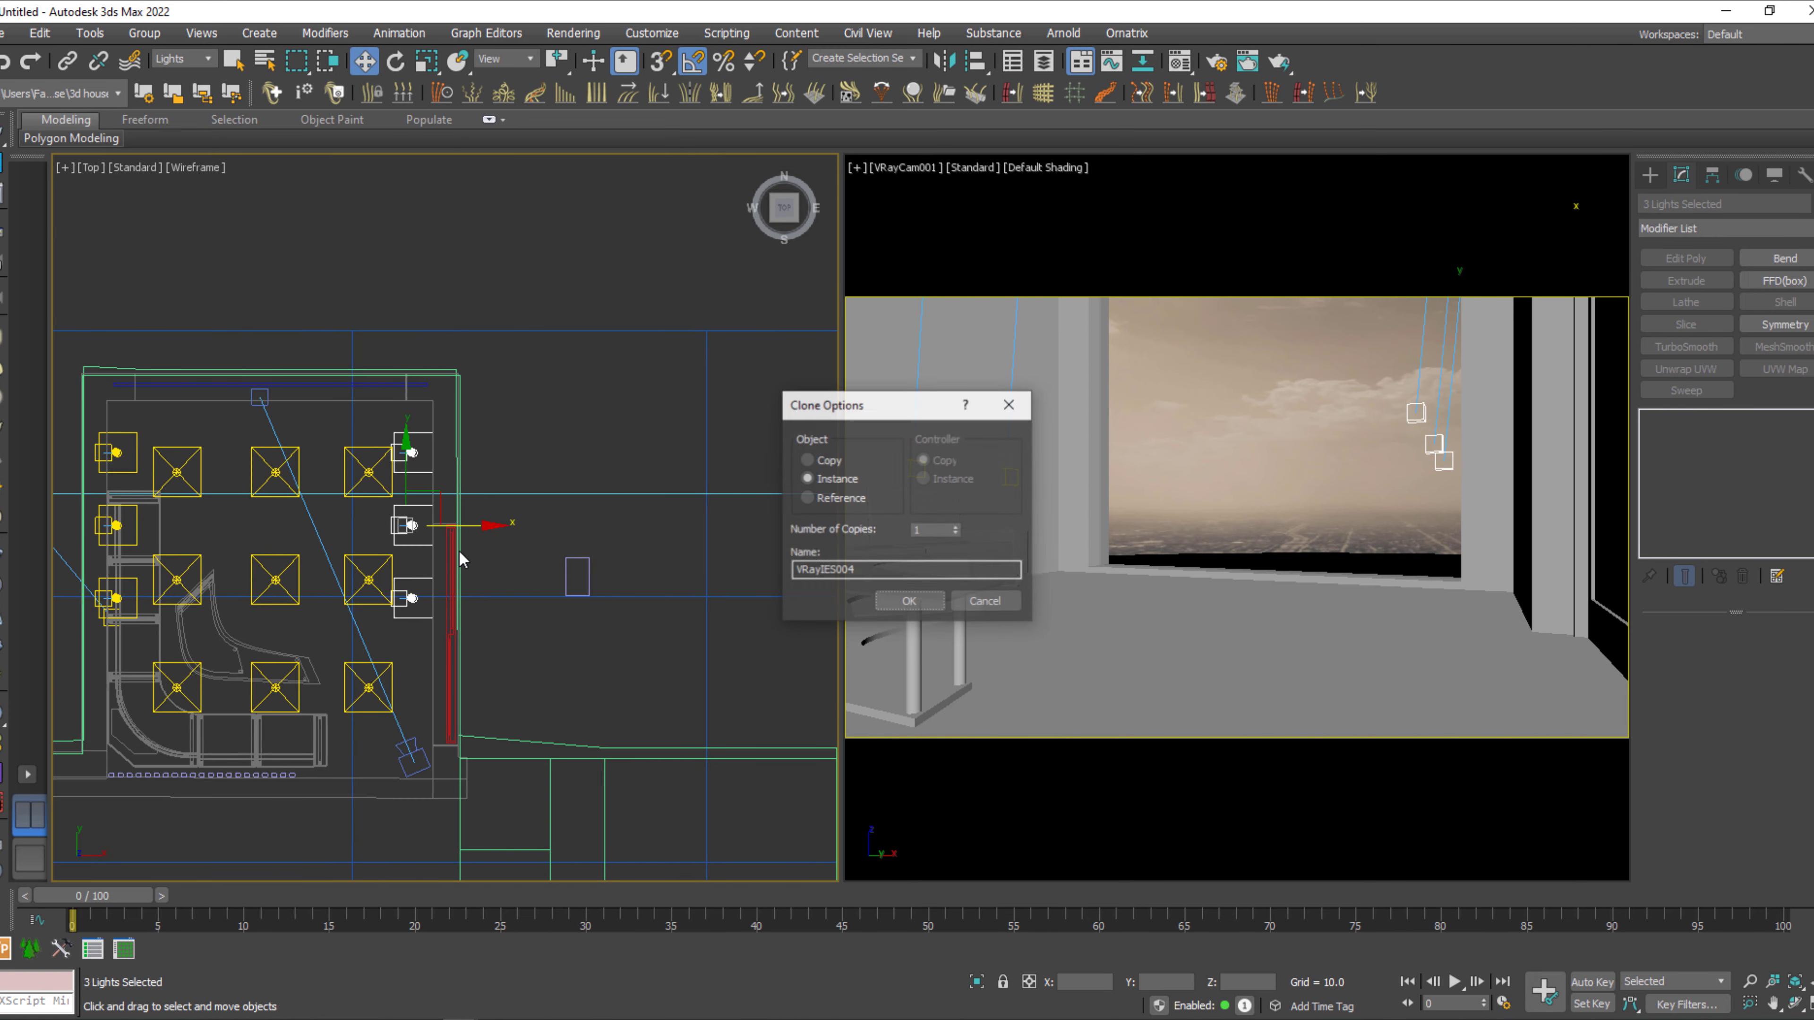
click(911, 602)
Select the three targets of the cloned IES lights and move them along X into the adjacent wall so the lights aim at it.
scroll(360, 497, up, 4)
alt+drag(532, 411, 495, 819)
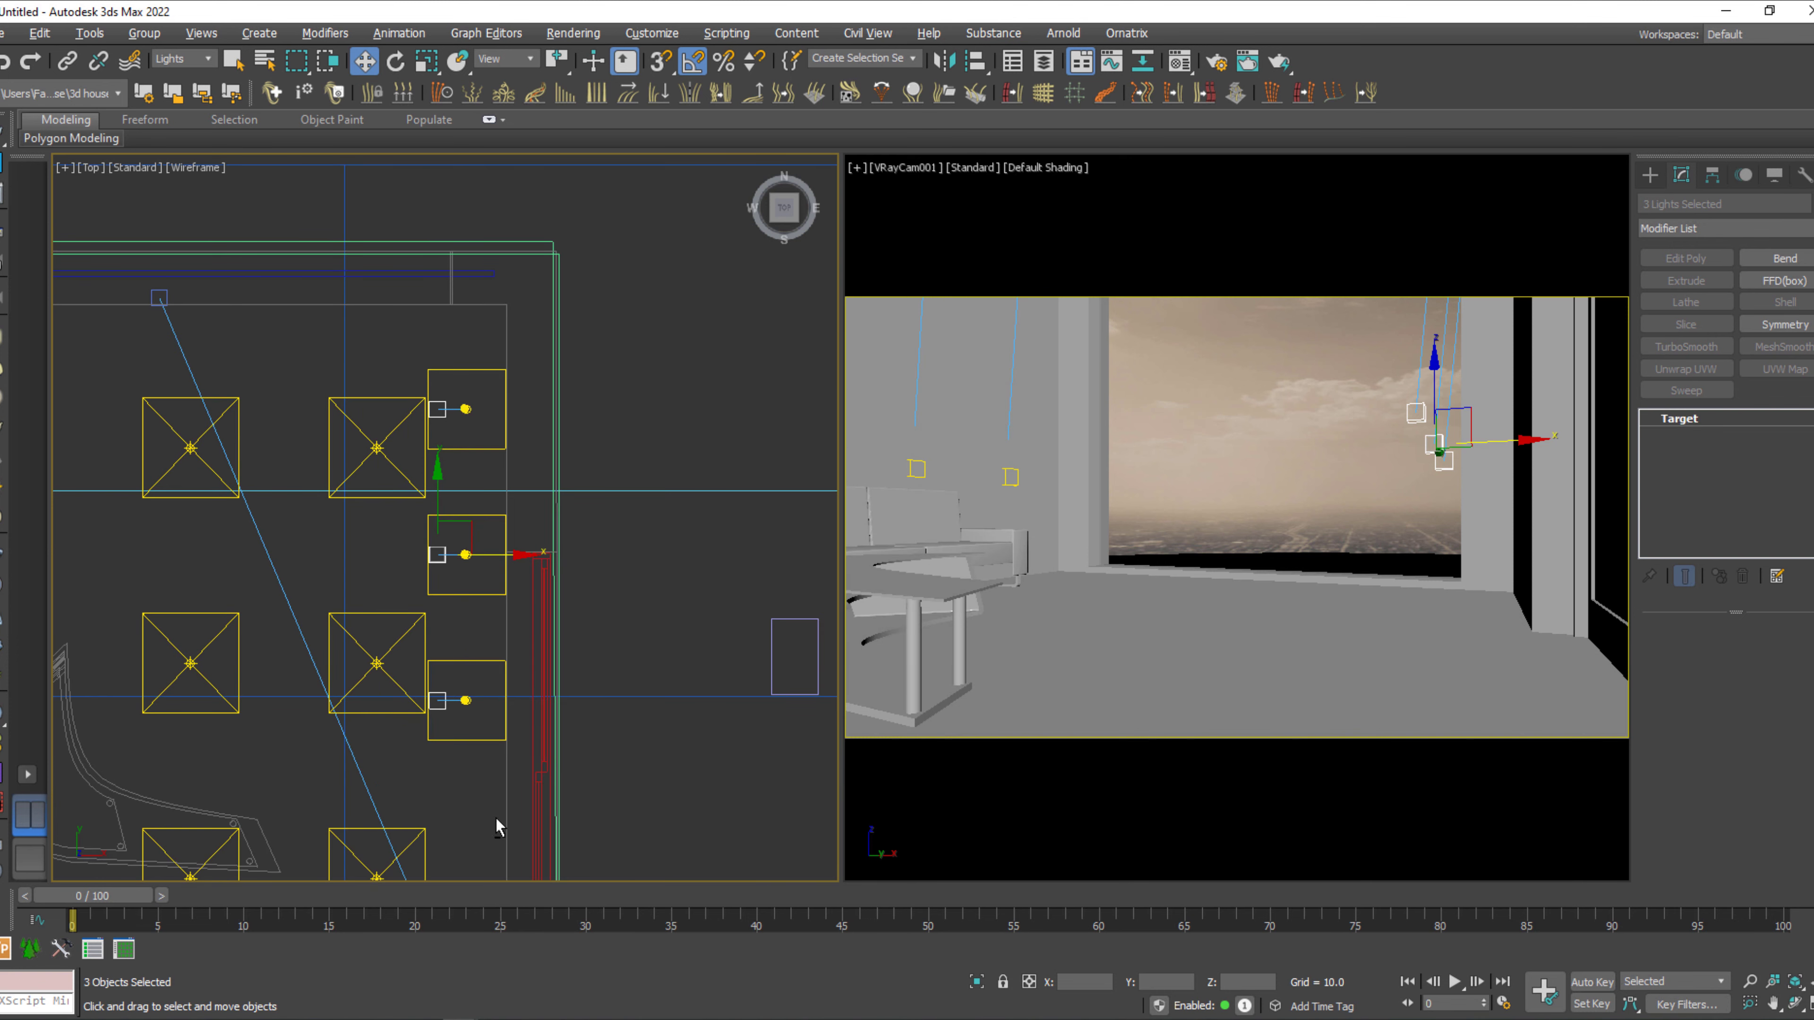
drag(513, 559, 615, 562)
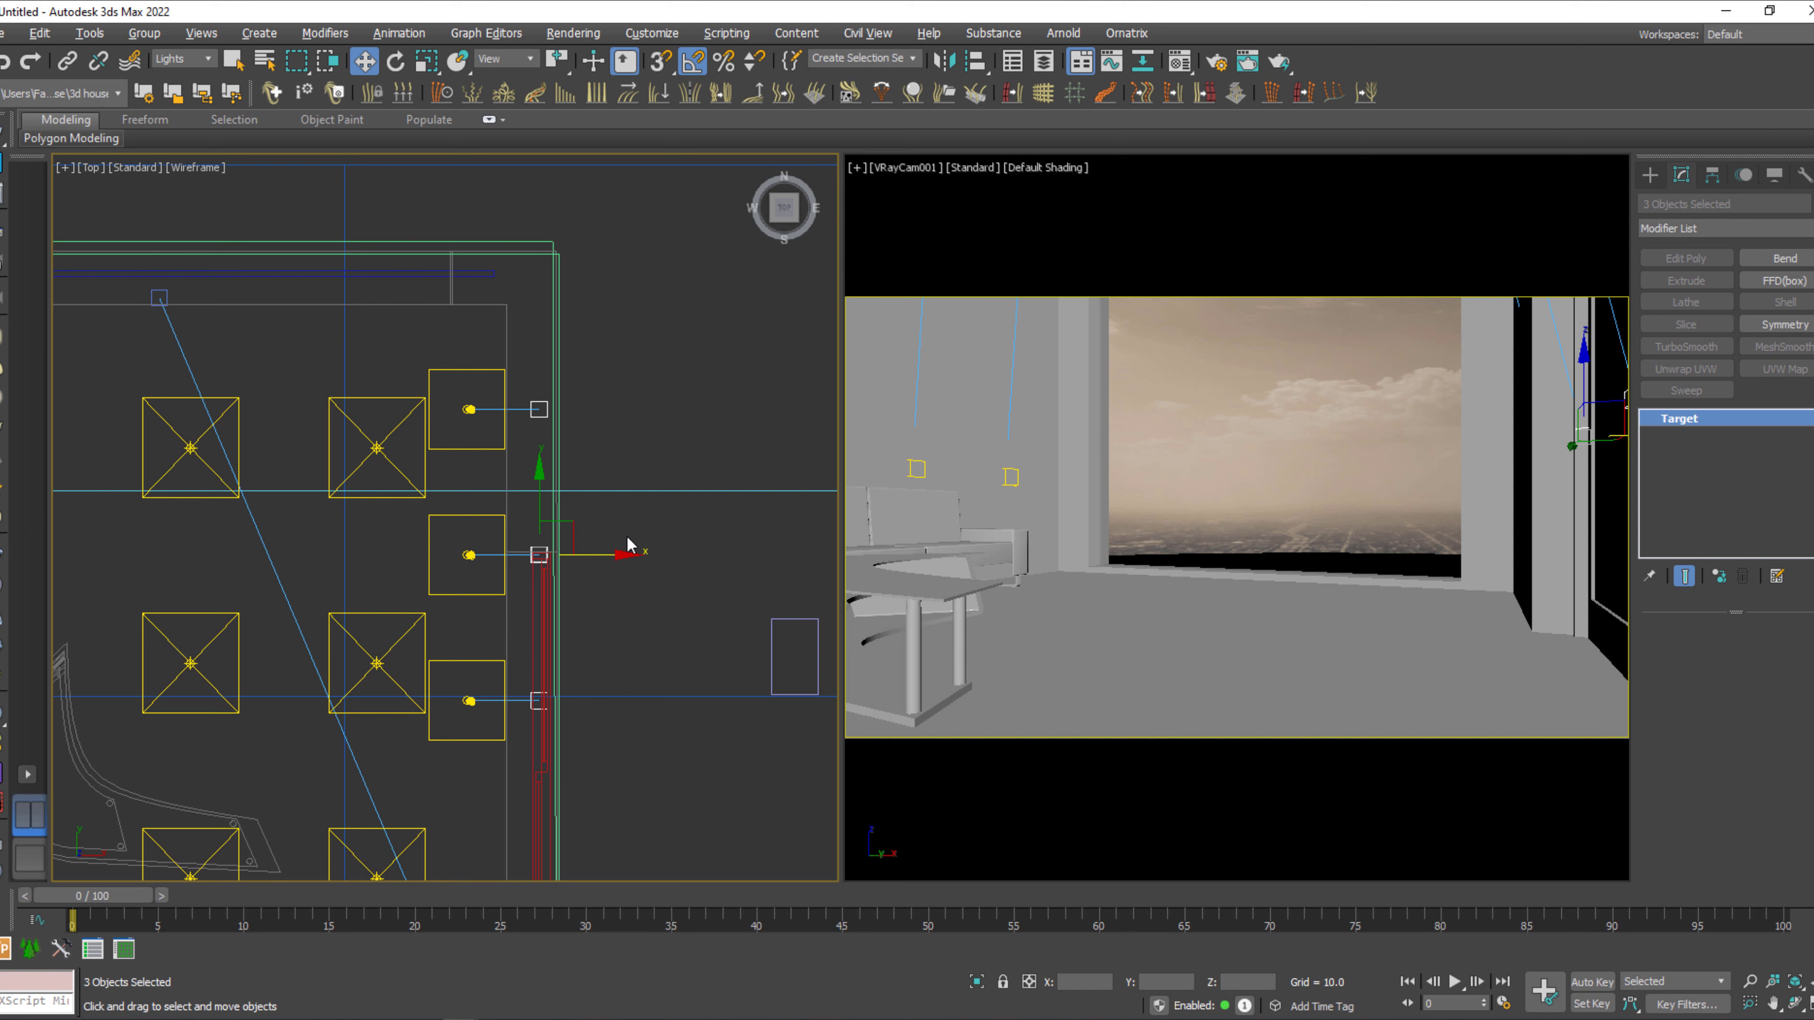
Pull the three cloned IES targets slightly back along X, then move the two farther from the window along X back into the wall.
drag(622, 557, 606, 557)
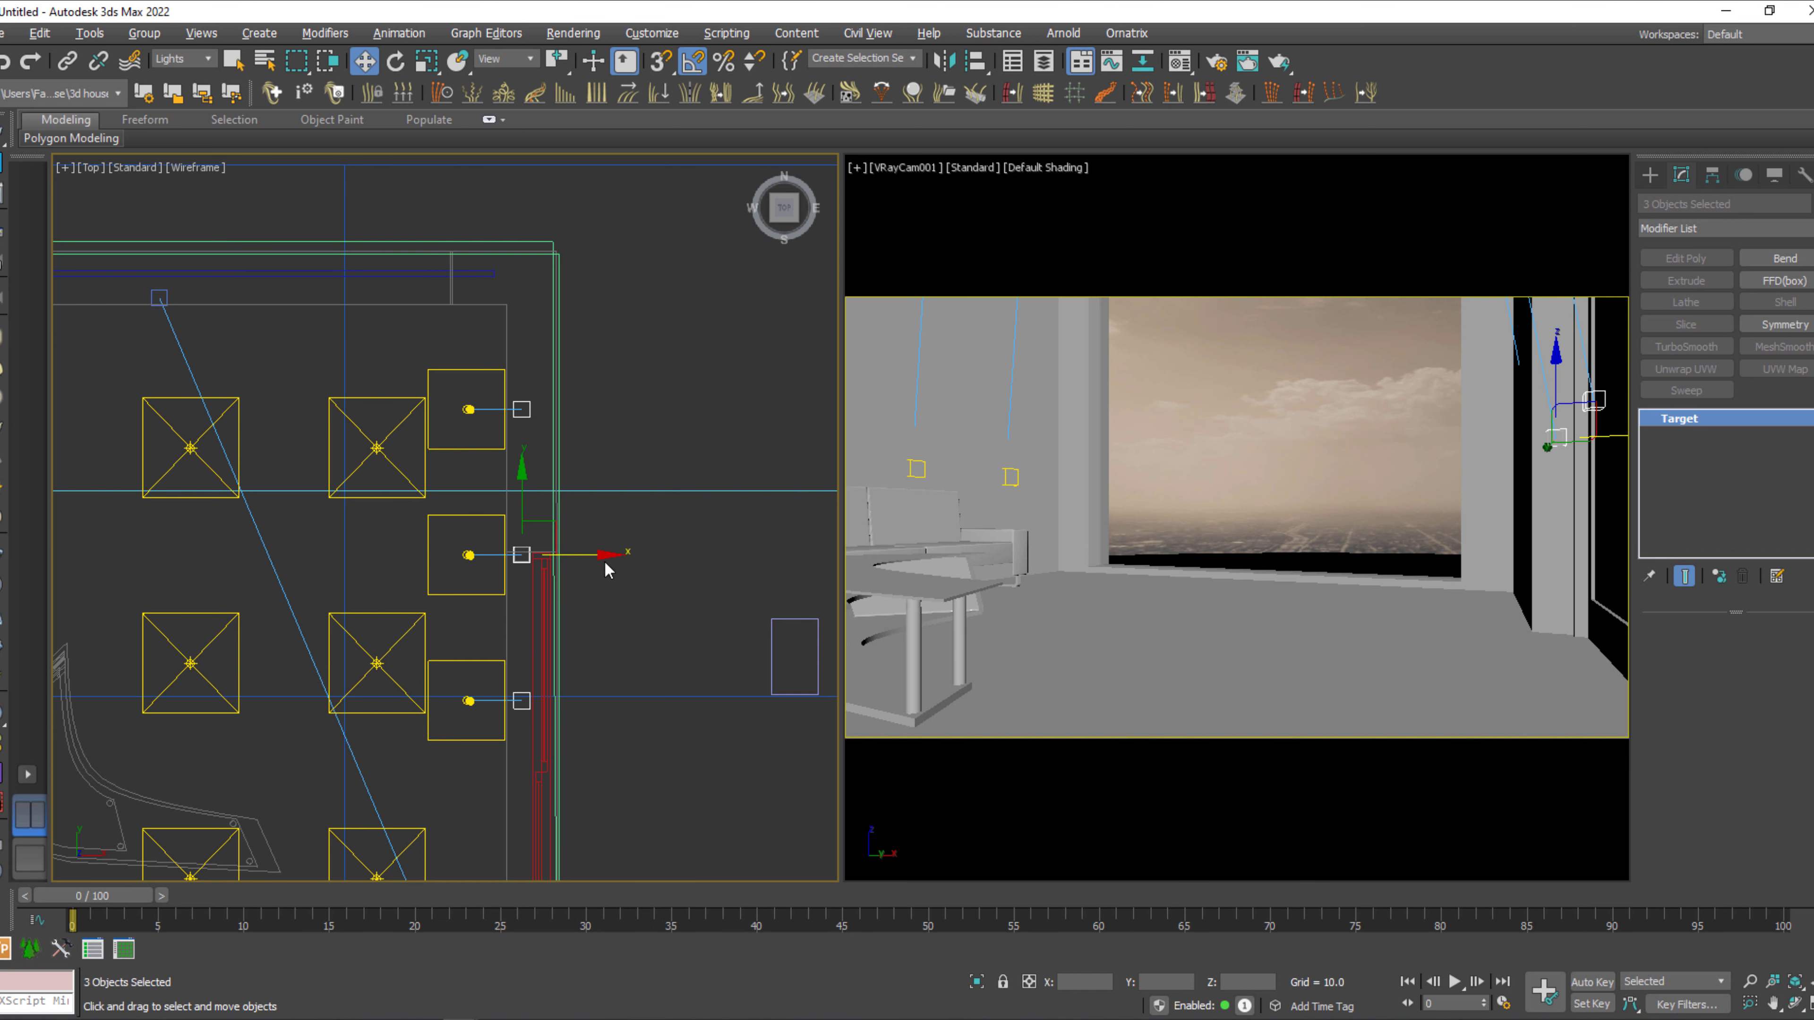
click(618, 649)
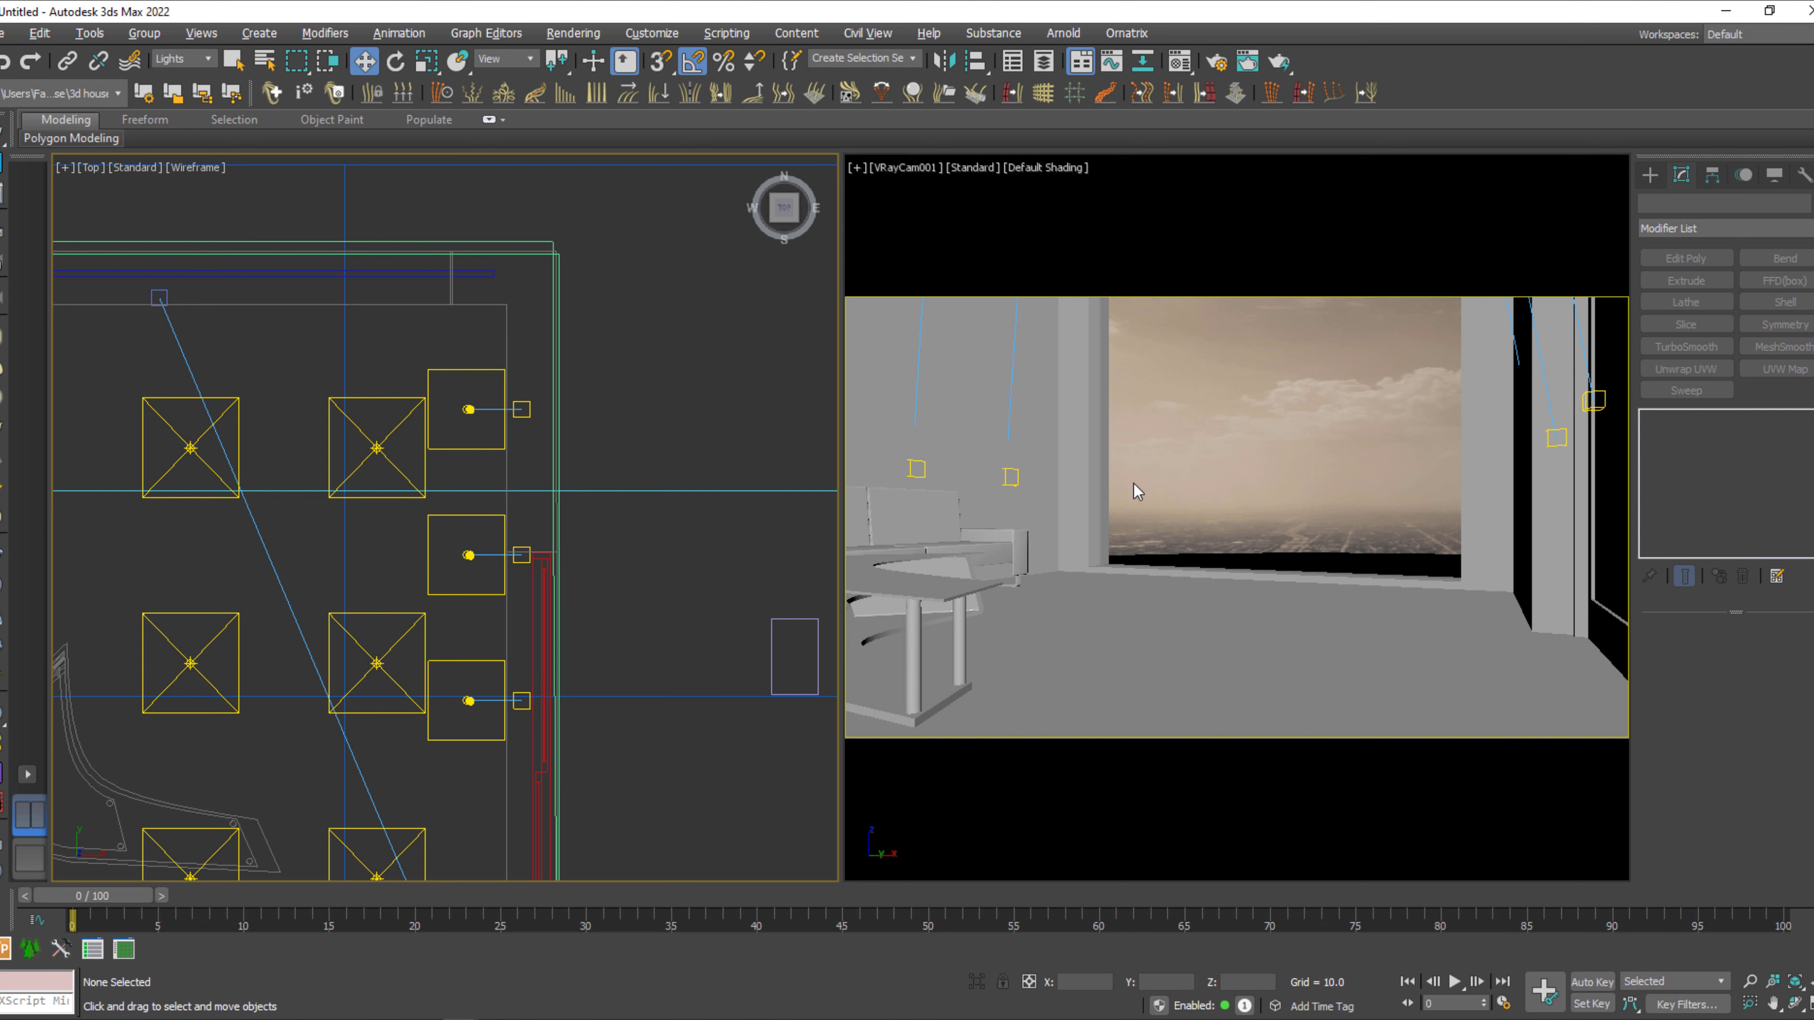
click(1593, 402)
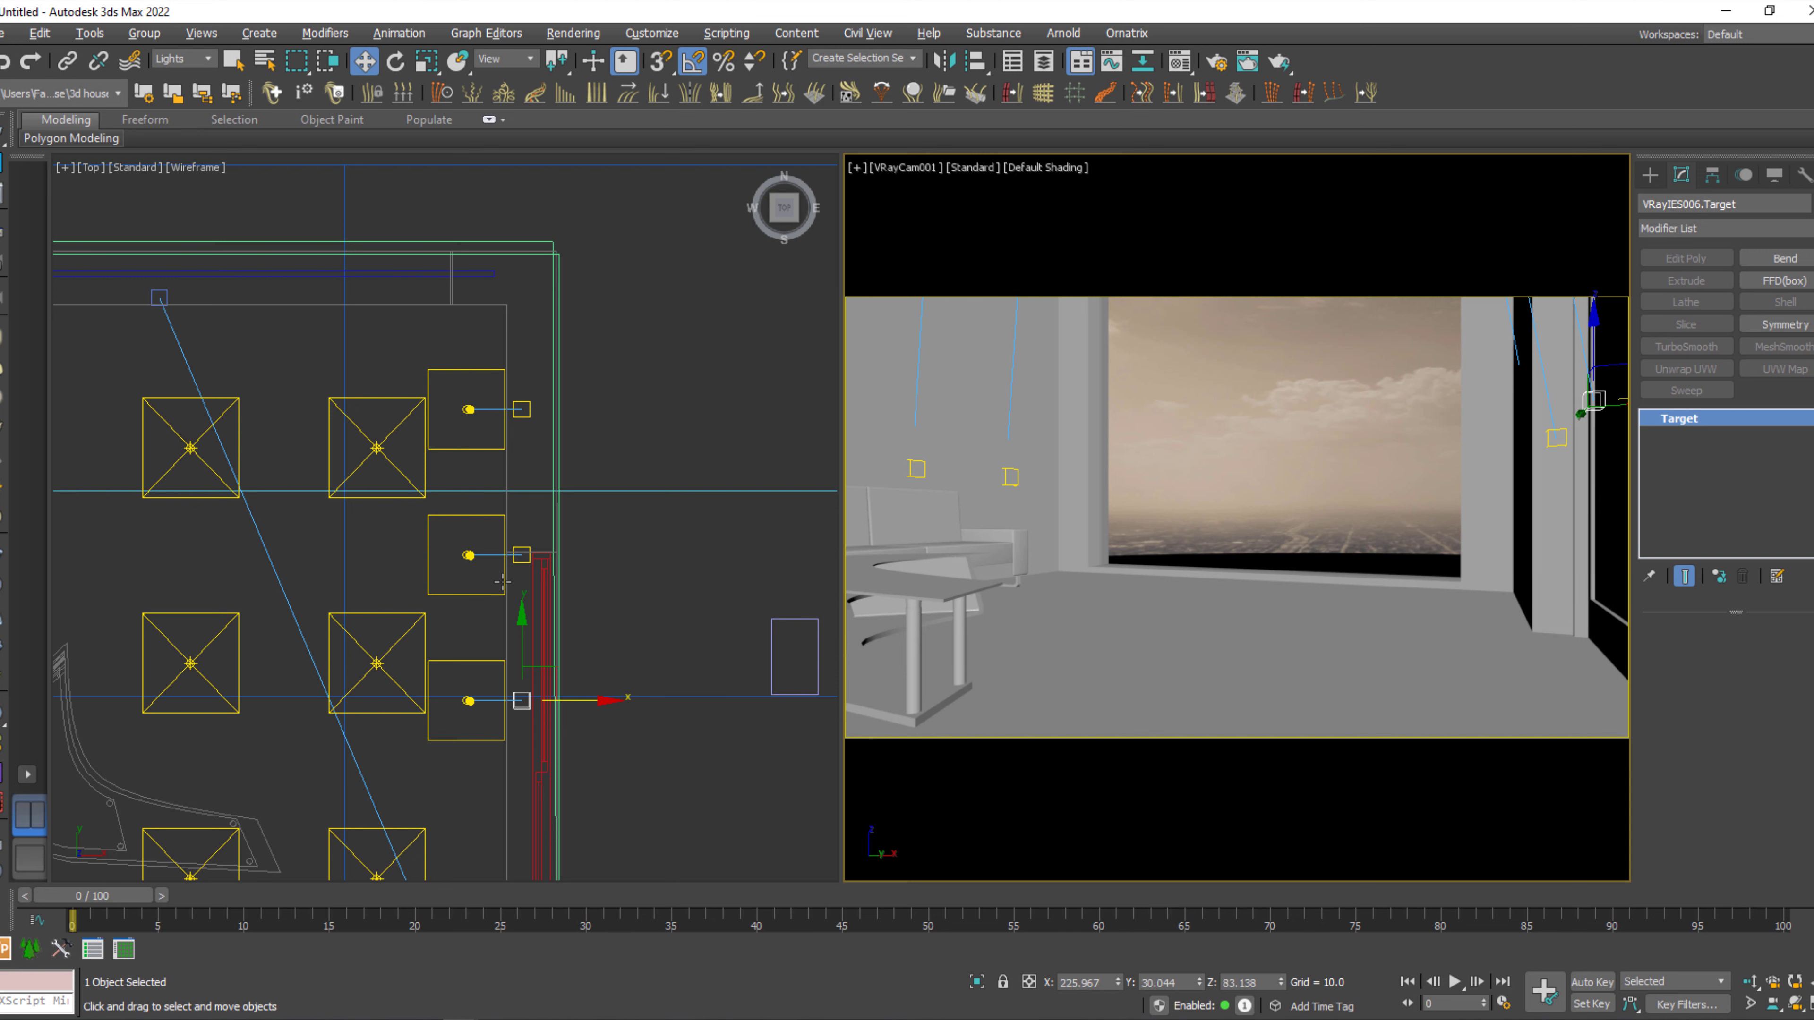
ctrl+click(522, 556)
drag(593, 624, 618, 622)
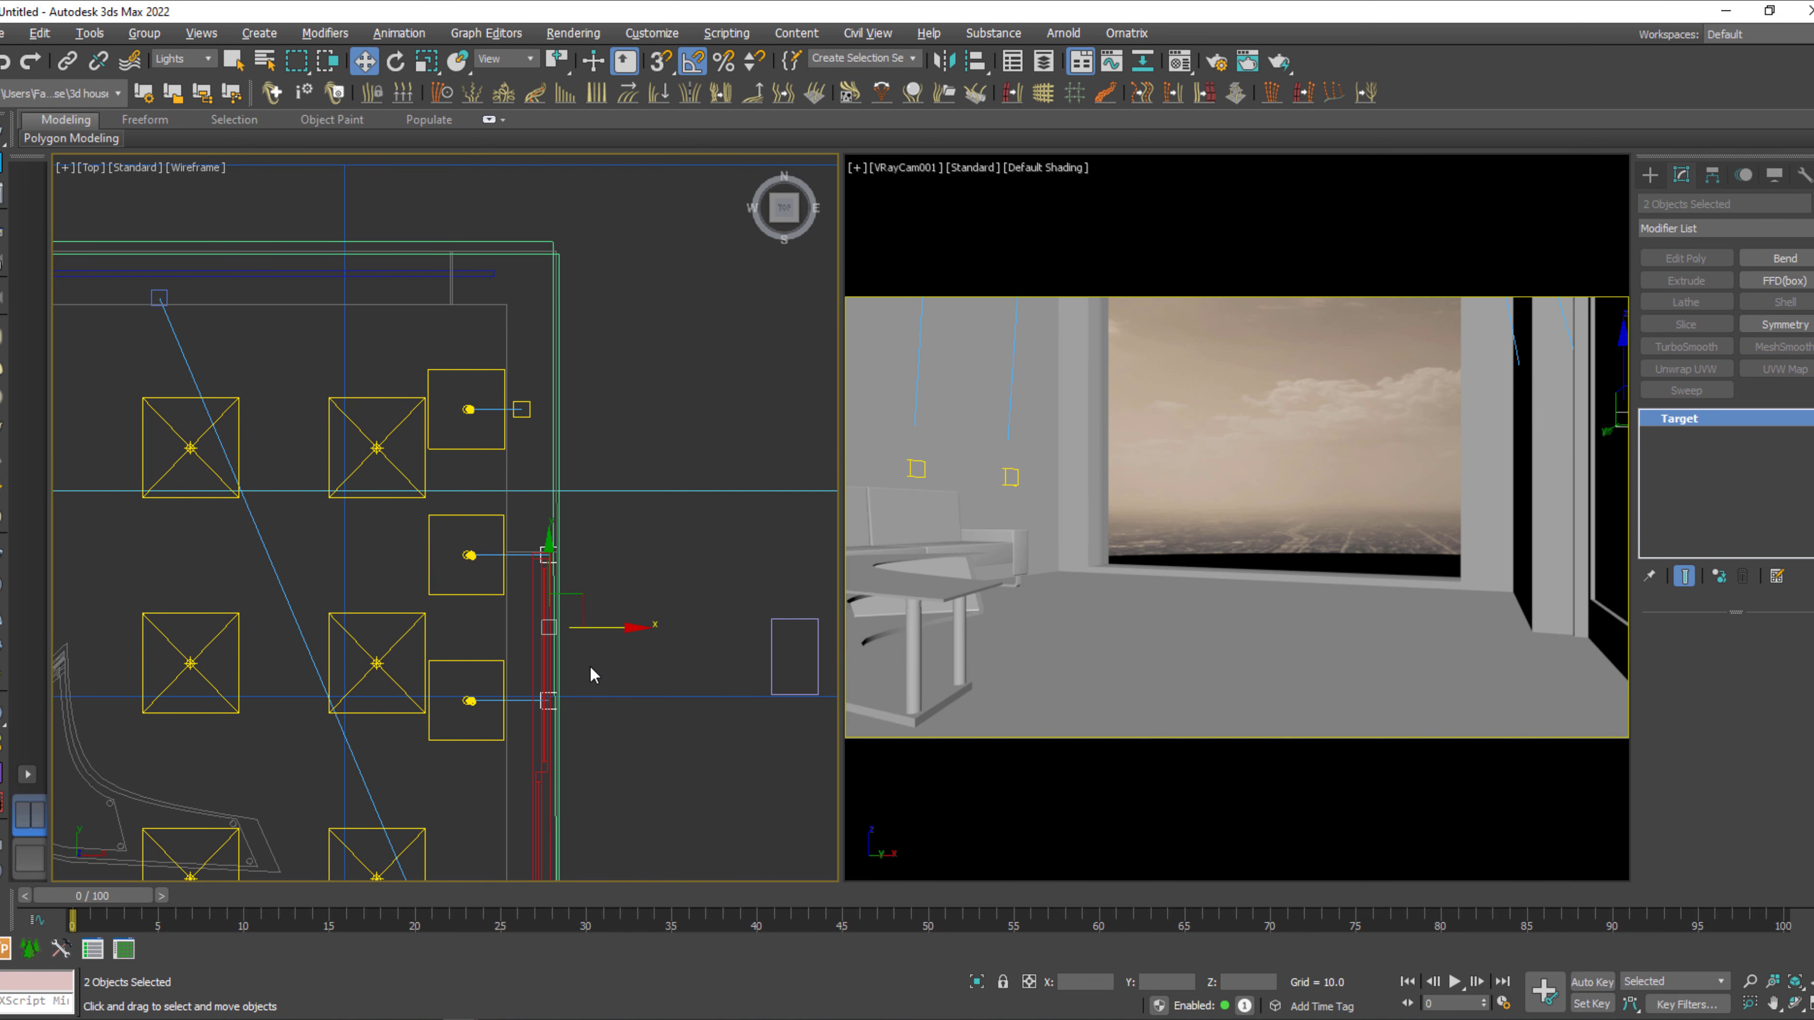
middle_drag(592, 675, 596, 638)
Lower the two selected IES targets along Z in the camera view and clear the selection.
right_click(1479, 586)
drag(1624, 332, 1635, 437)
key(q)
click(1395, 421)
Start a V-Ray test render of the camera view, stop it early, and close the frame buffer.
key(shift+q)
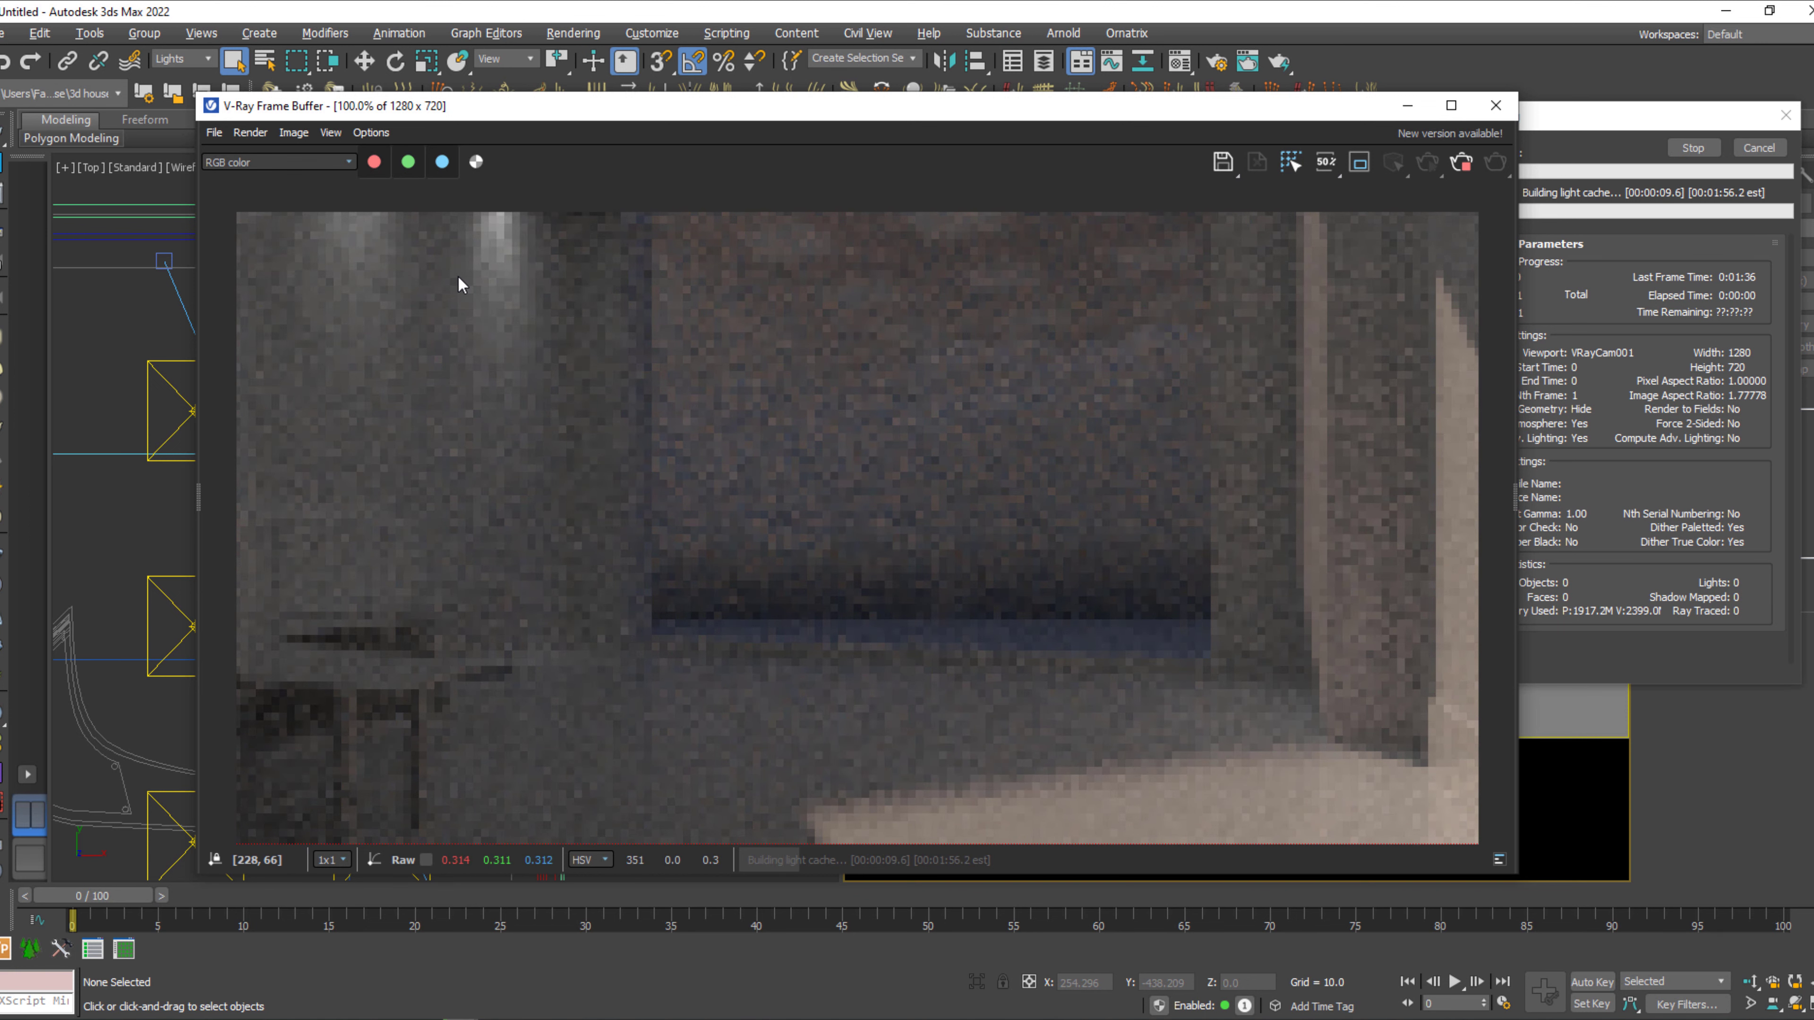
click(1461, 166)
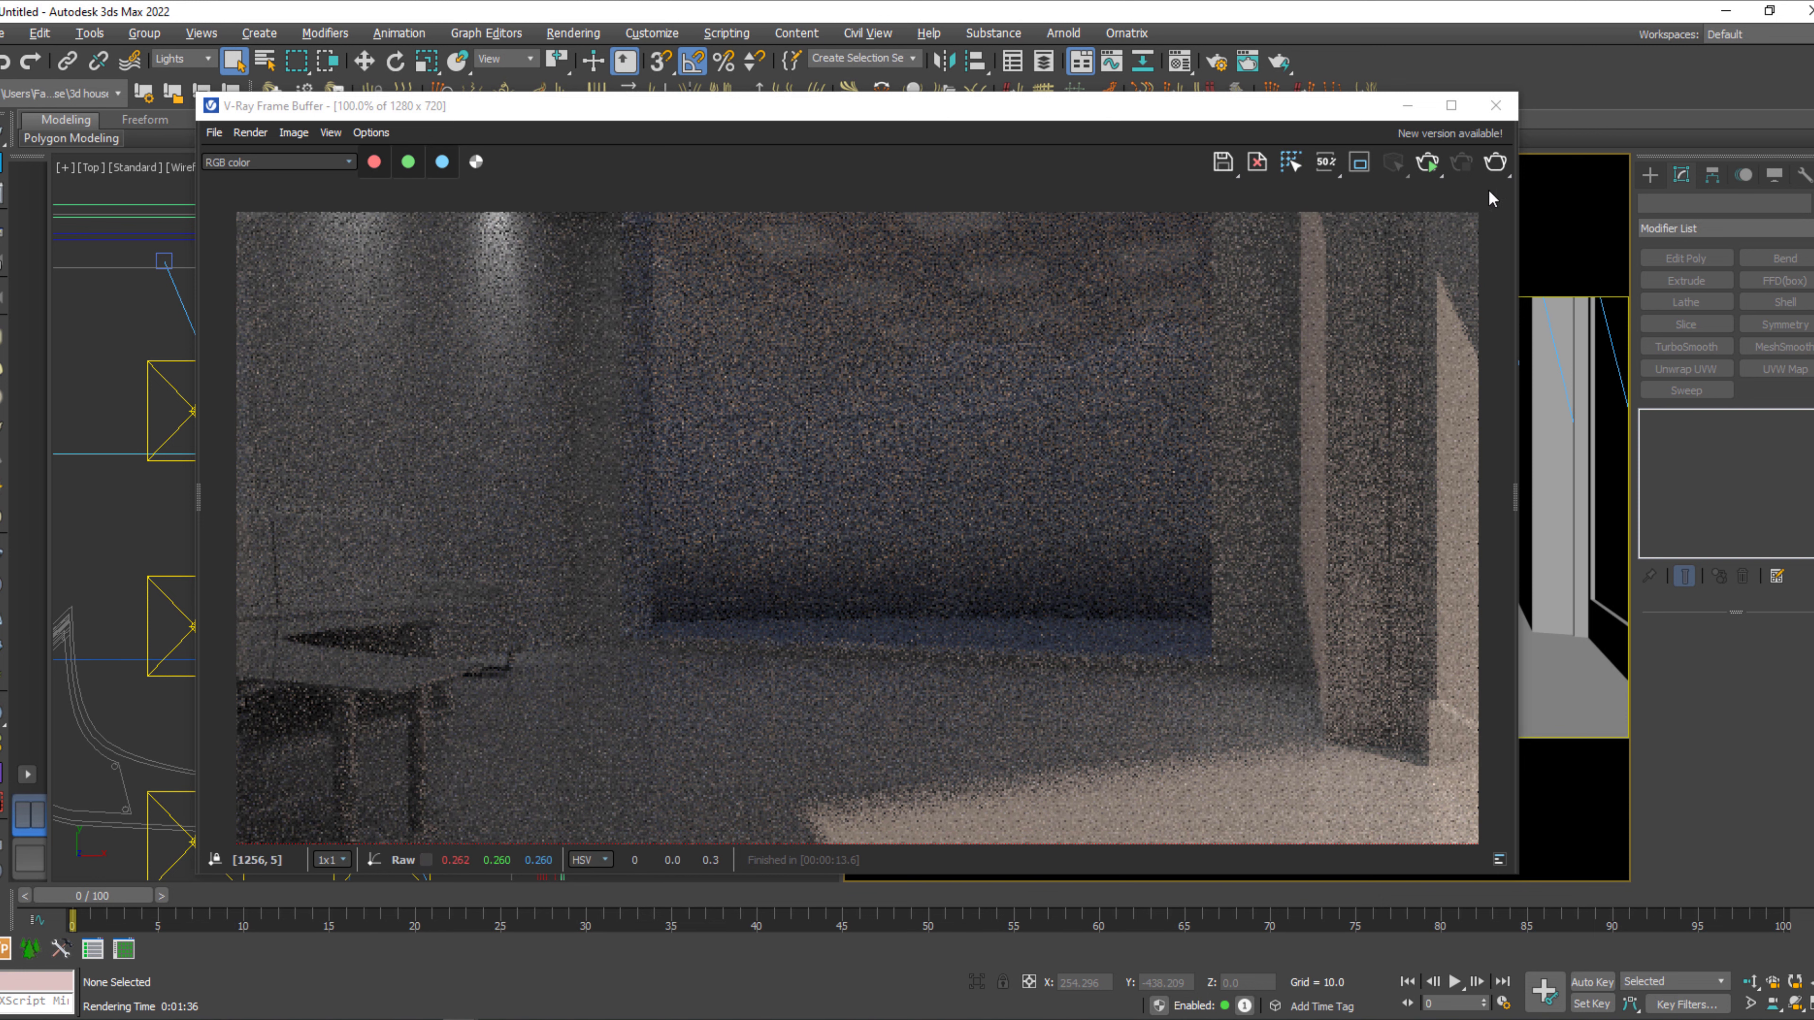
click(1503, 113)
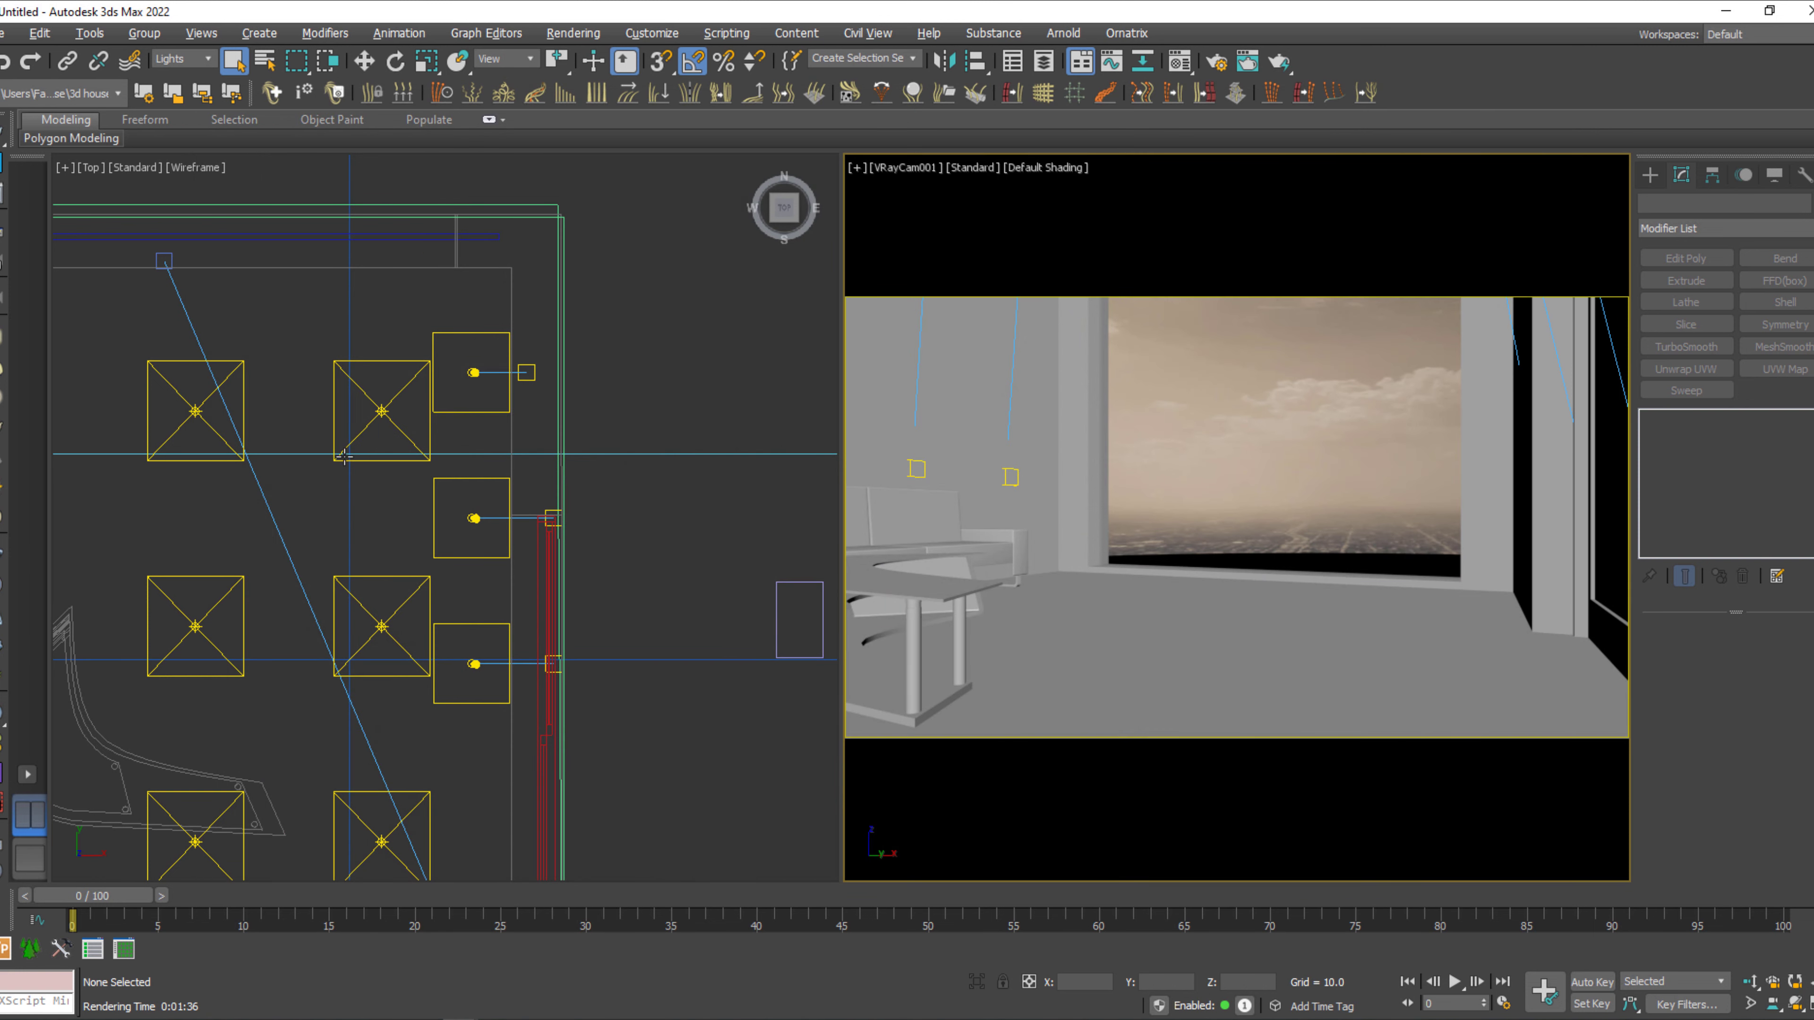
Set the selection filter to All, select the window glass box in the camera view, and name it glass.
click(384, 412)
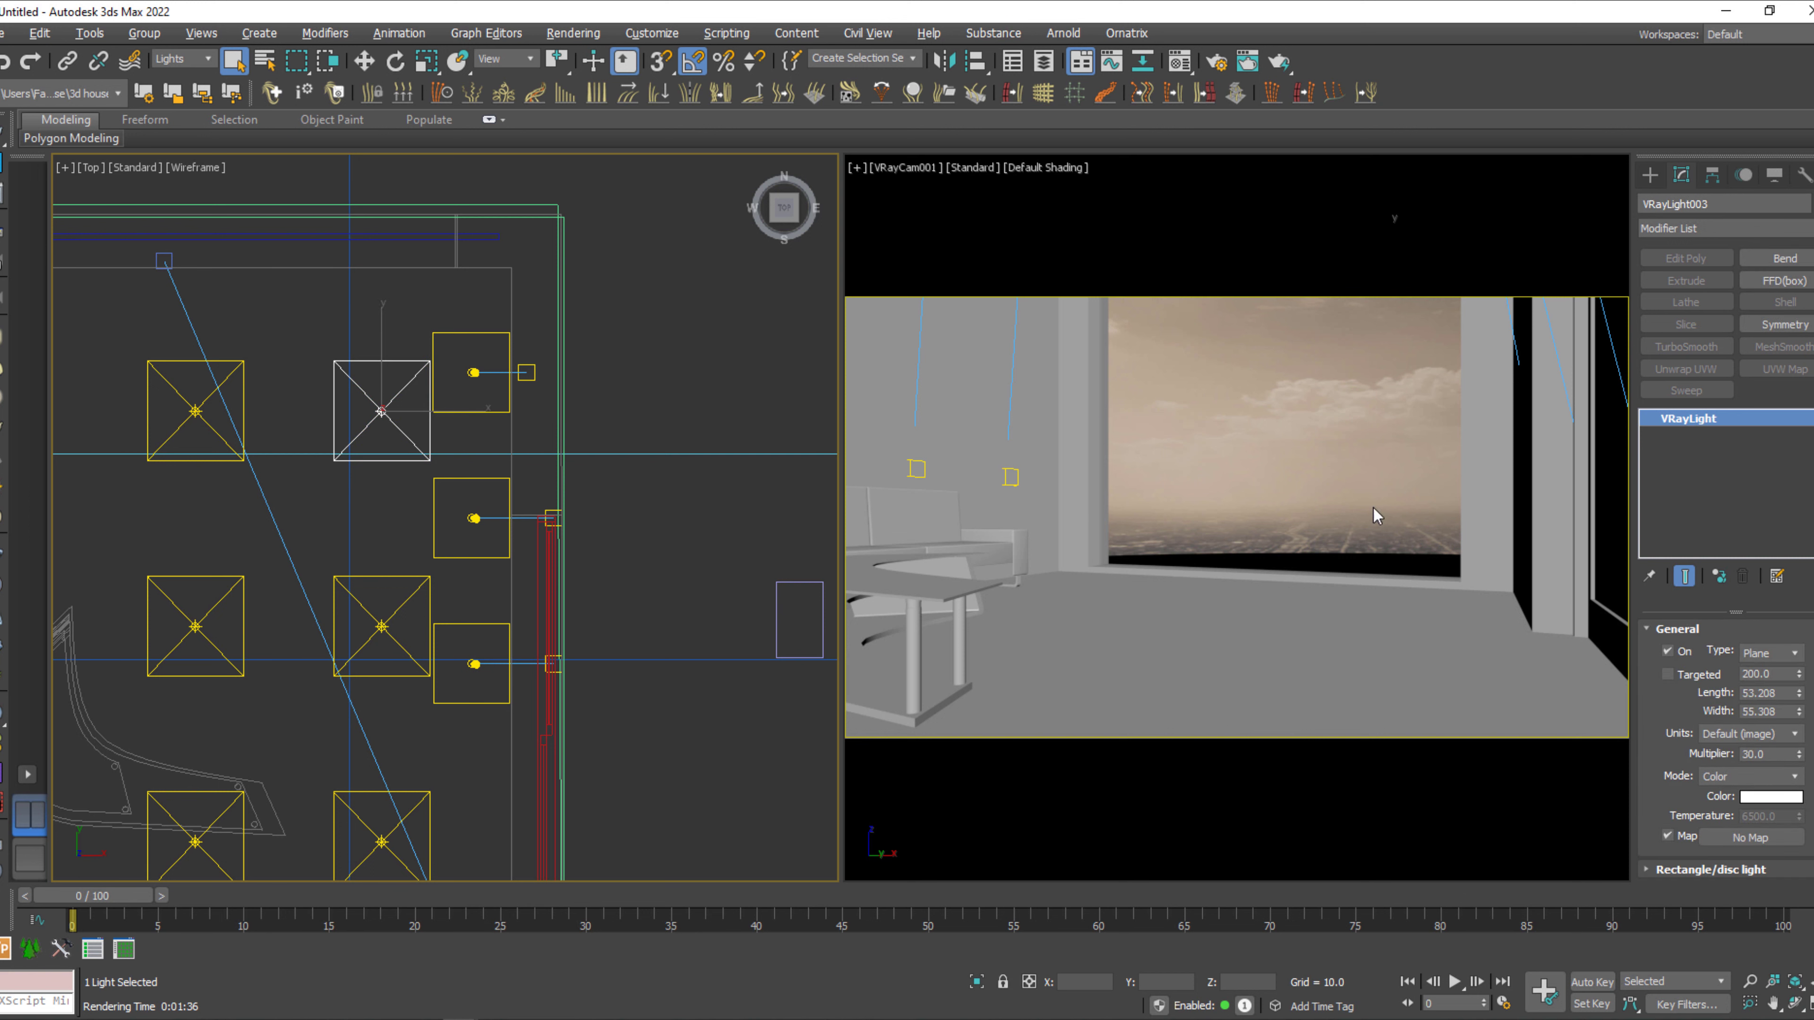
click(1310, 432)
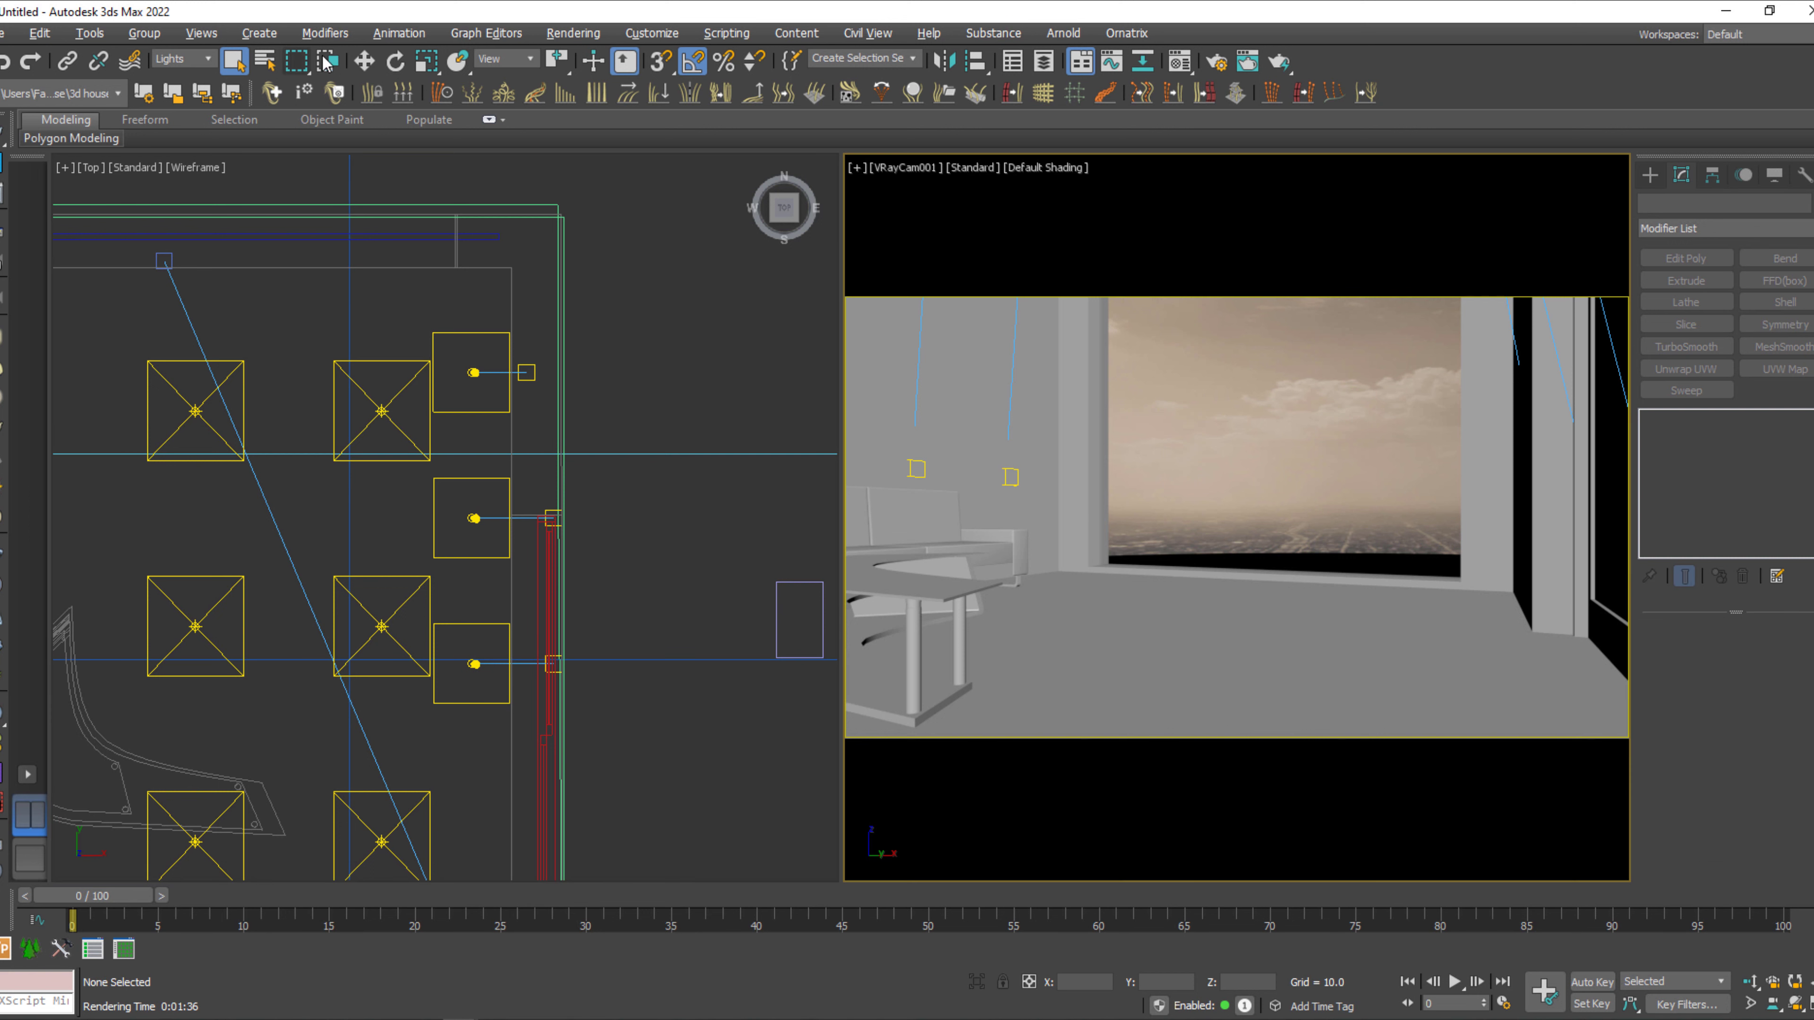
click(183, 59)
click(172, 74)
click(1289, 502)
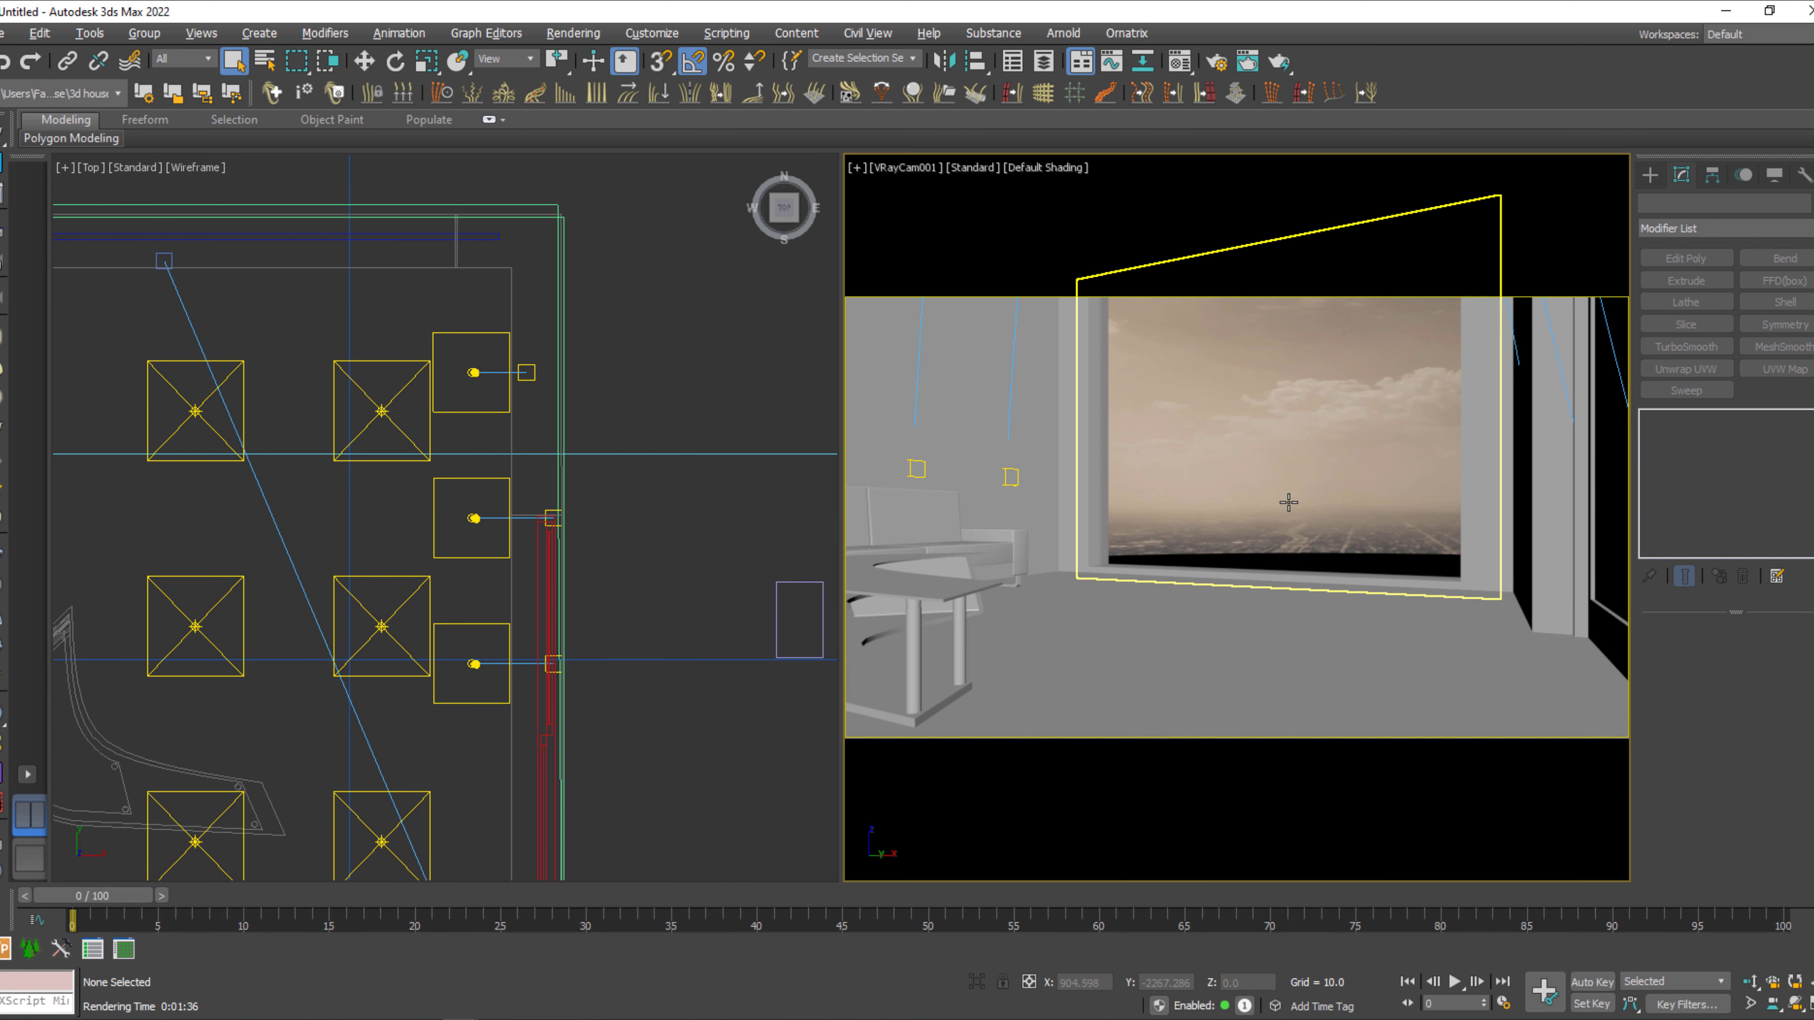
click(1714, 203)
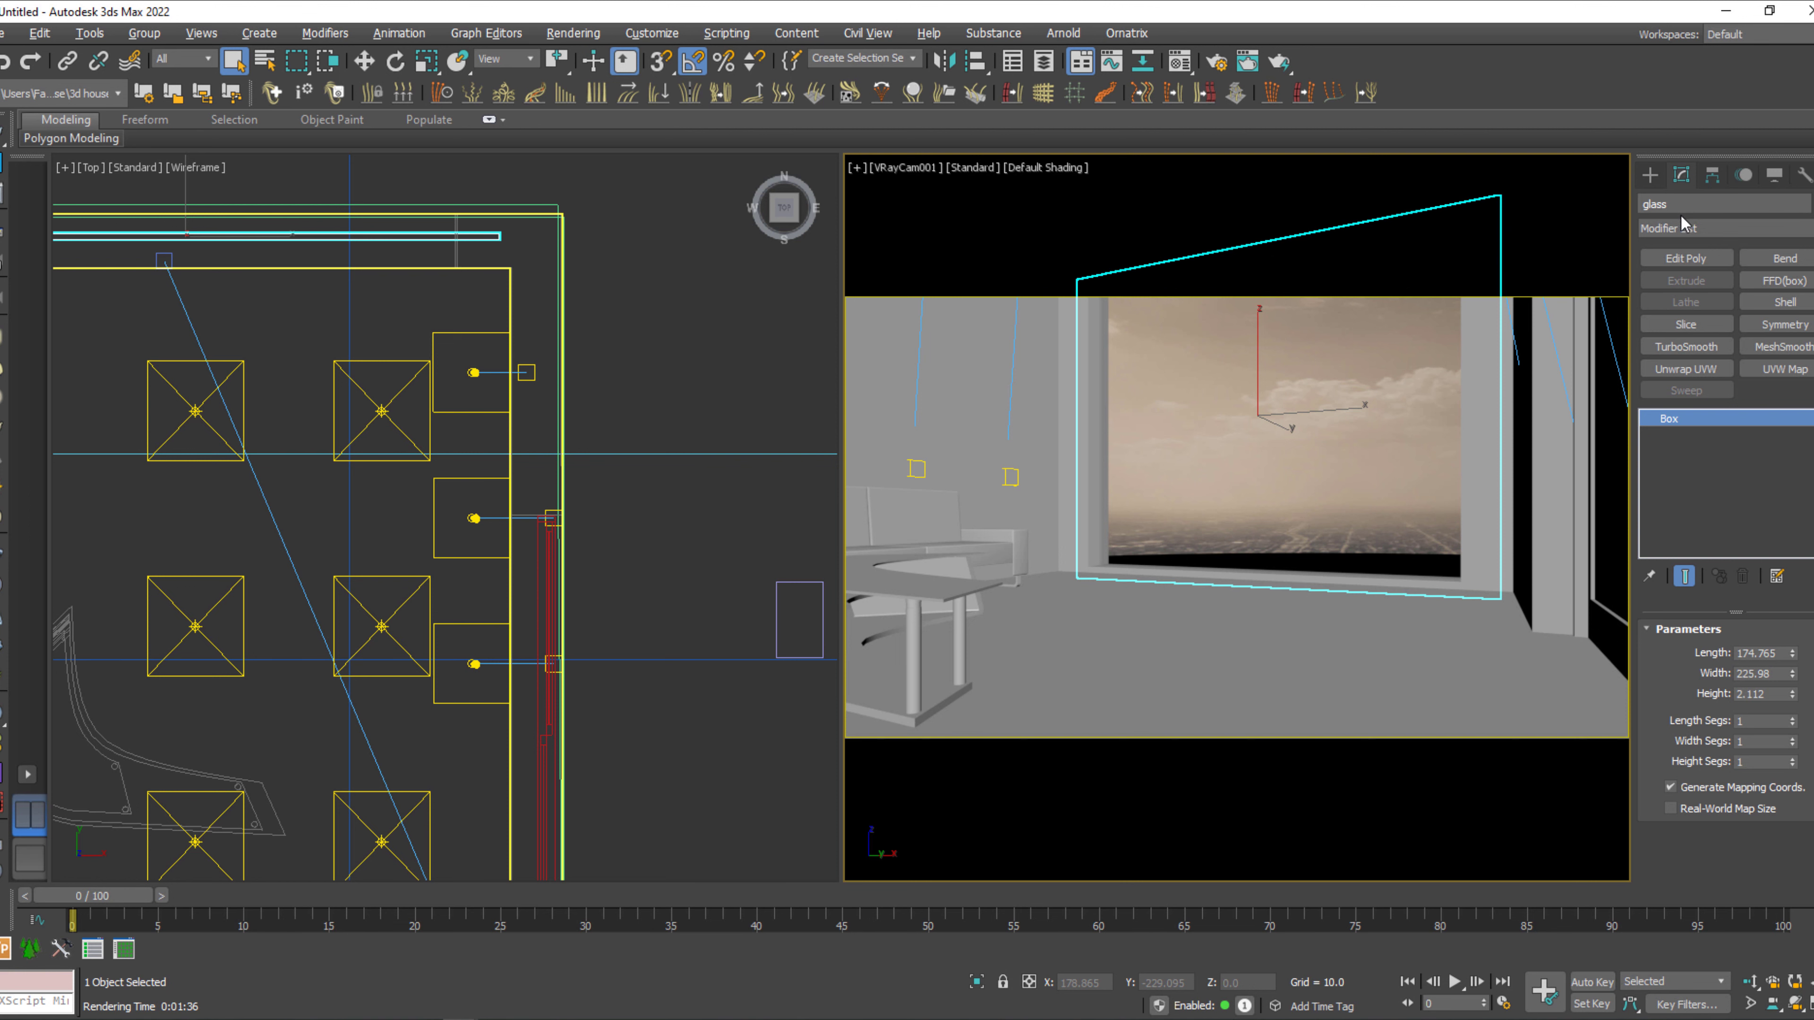
Exclude the glass object from both illumination and shadow casting of the plane light in the corner beside the window and cloned IES row.
click(391, 363)
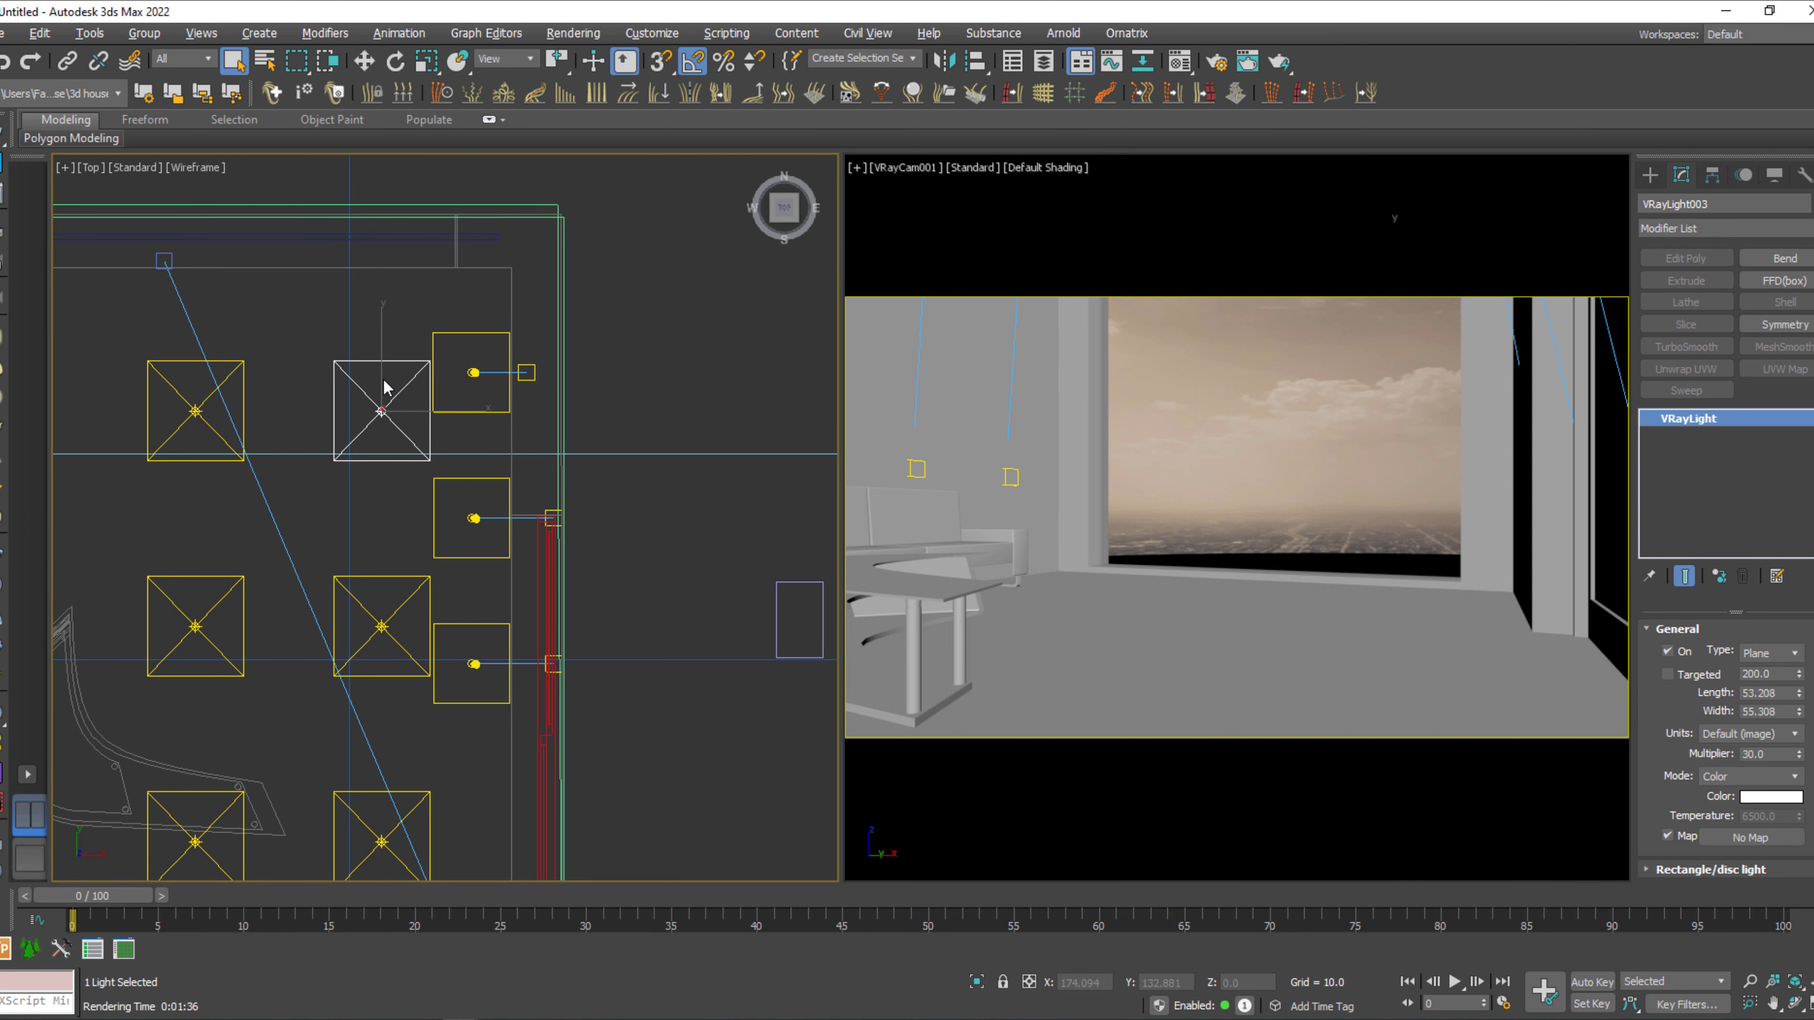
middle_drag(388, 386, 634, 364)
scroll(634, 365, down, 3)
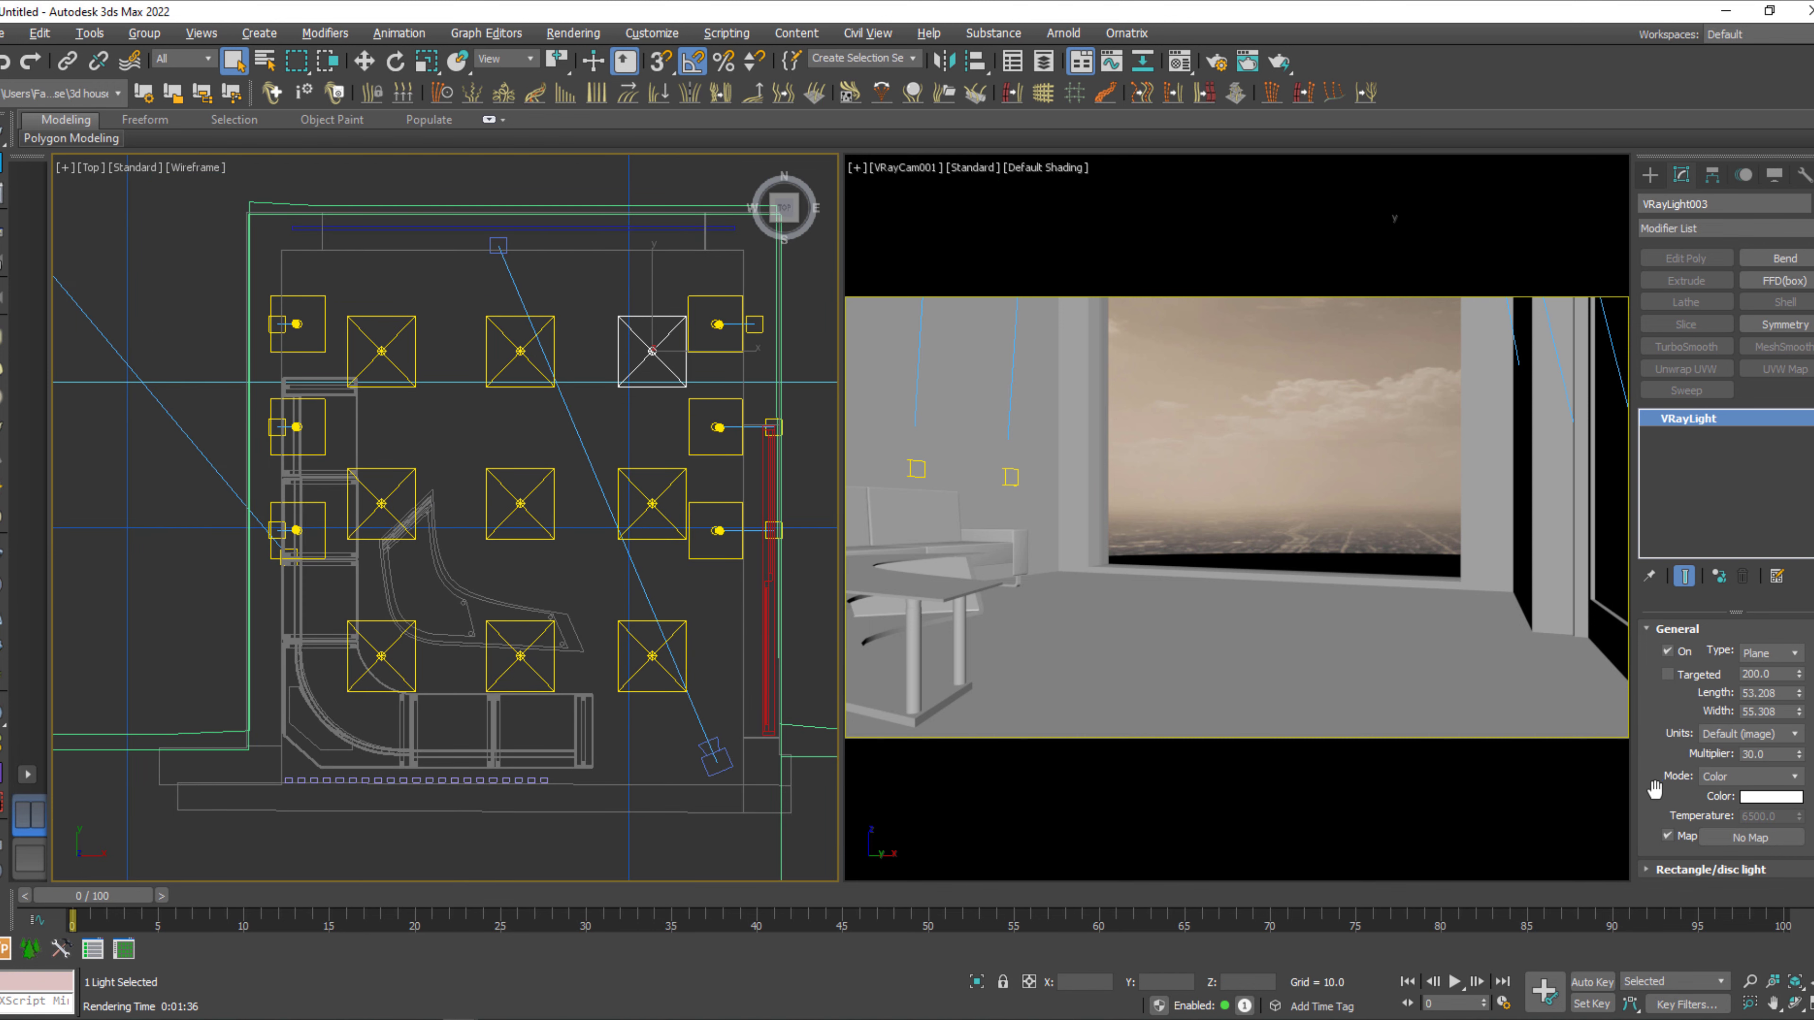
drag(1654, 794, 1672, 709)
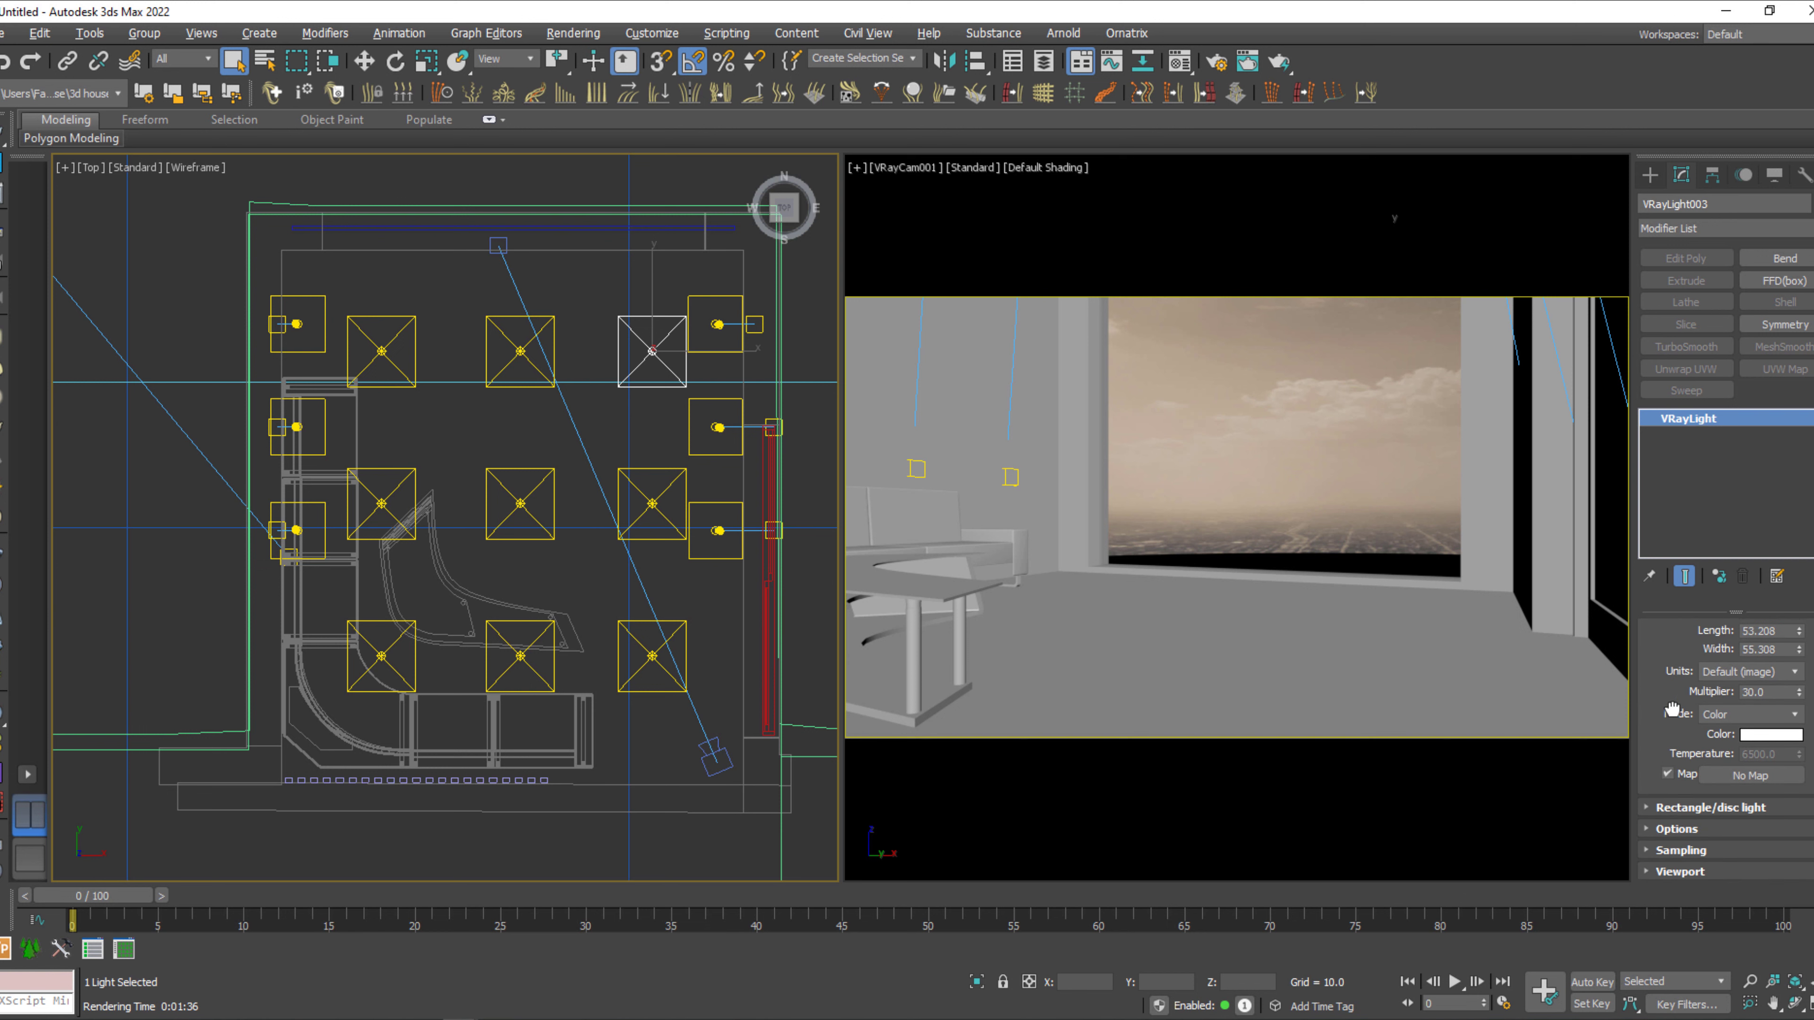
click(1672, 751)
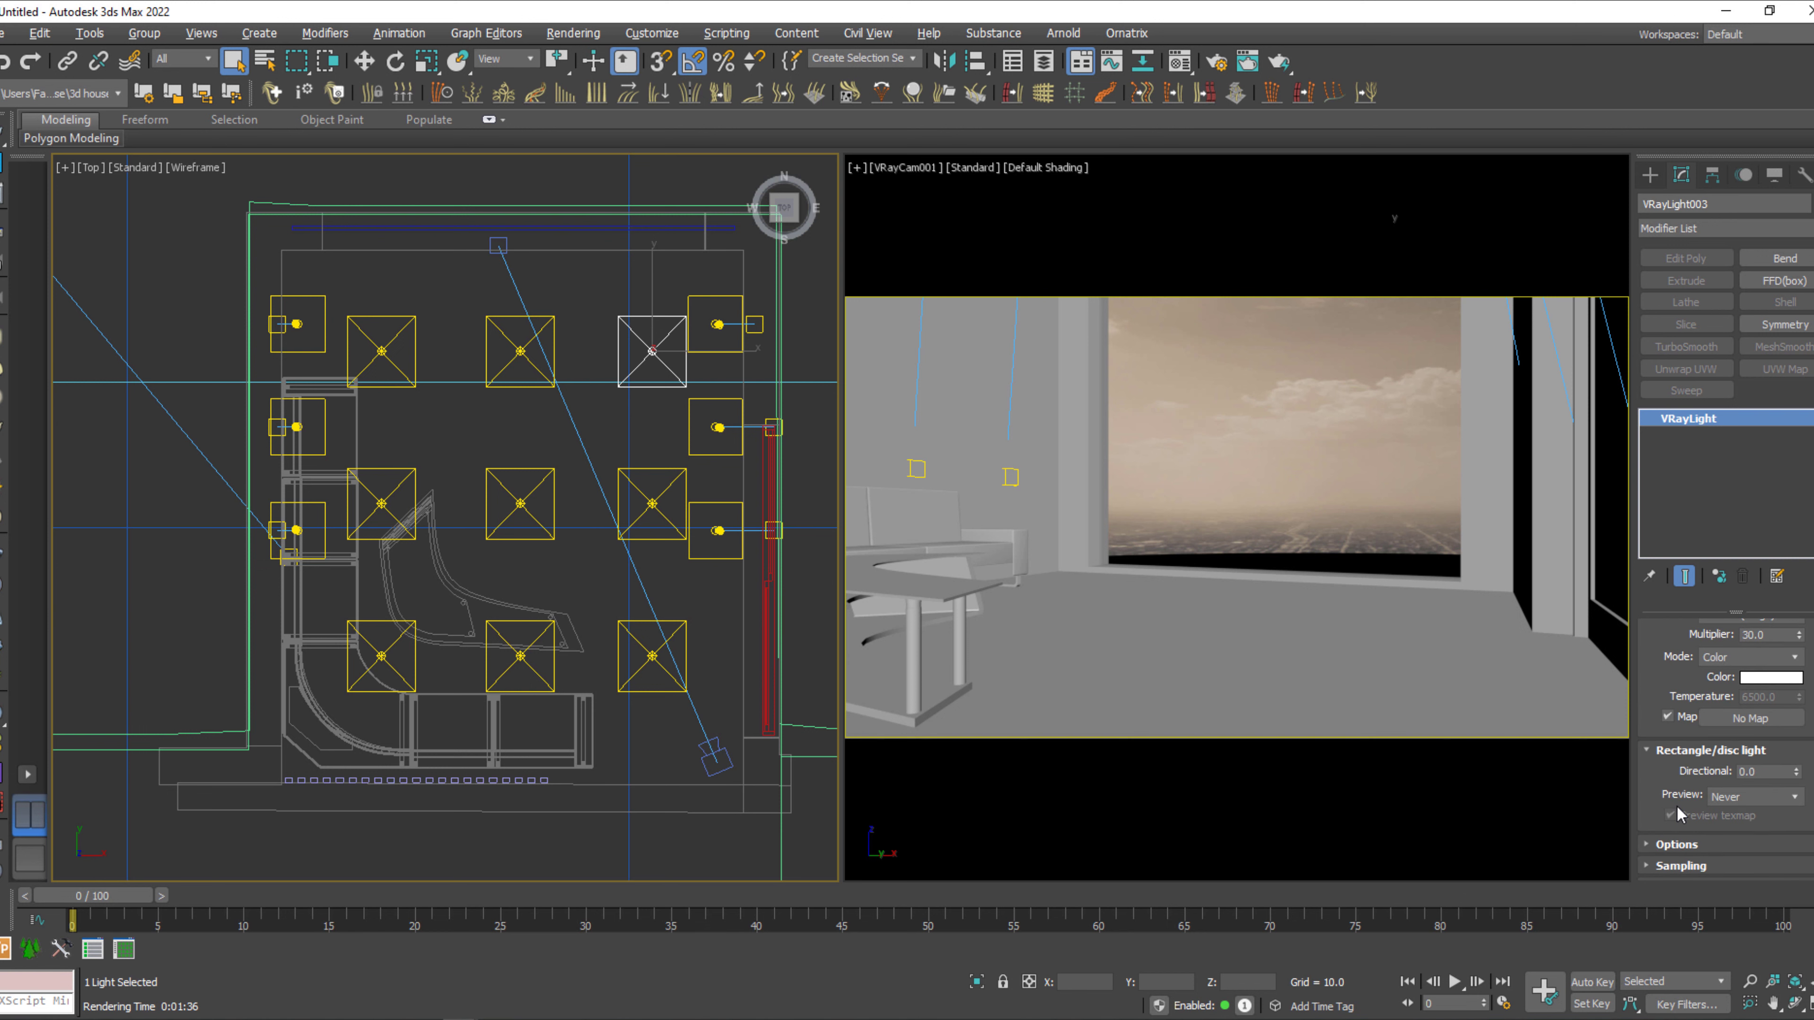
click(1674, 845)
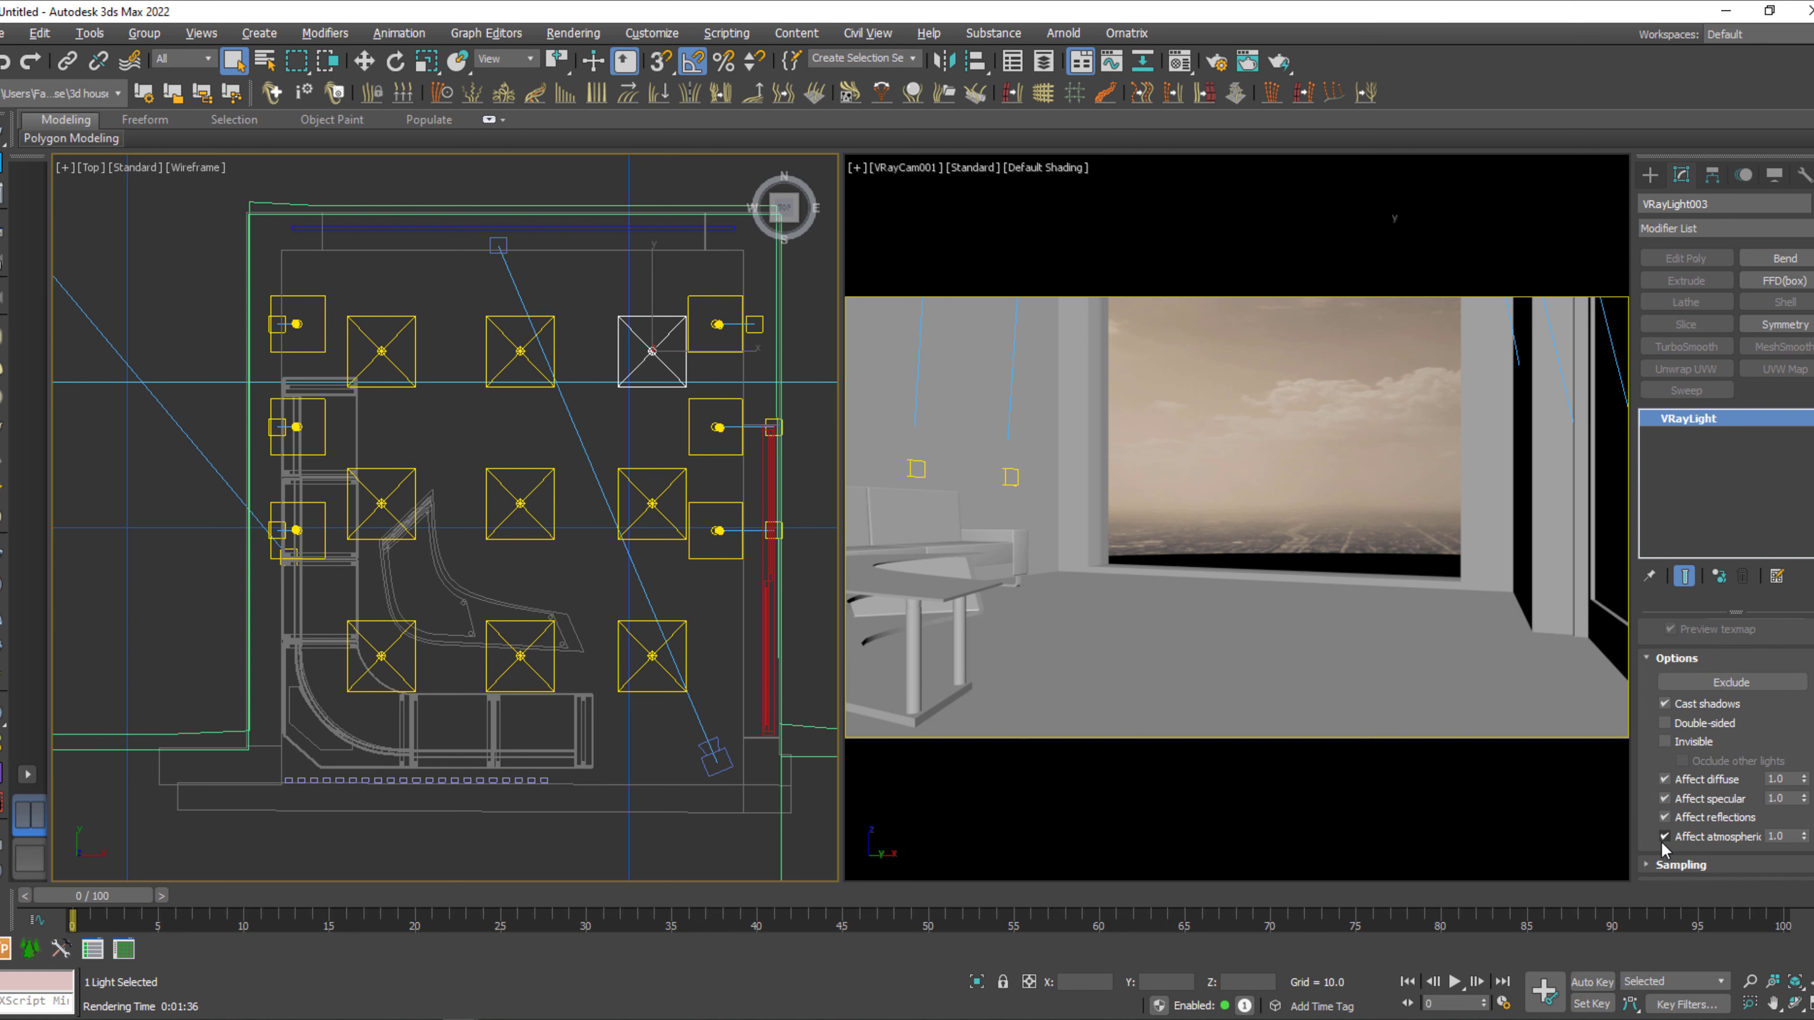
click(1736, 684)
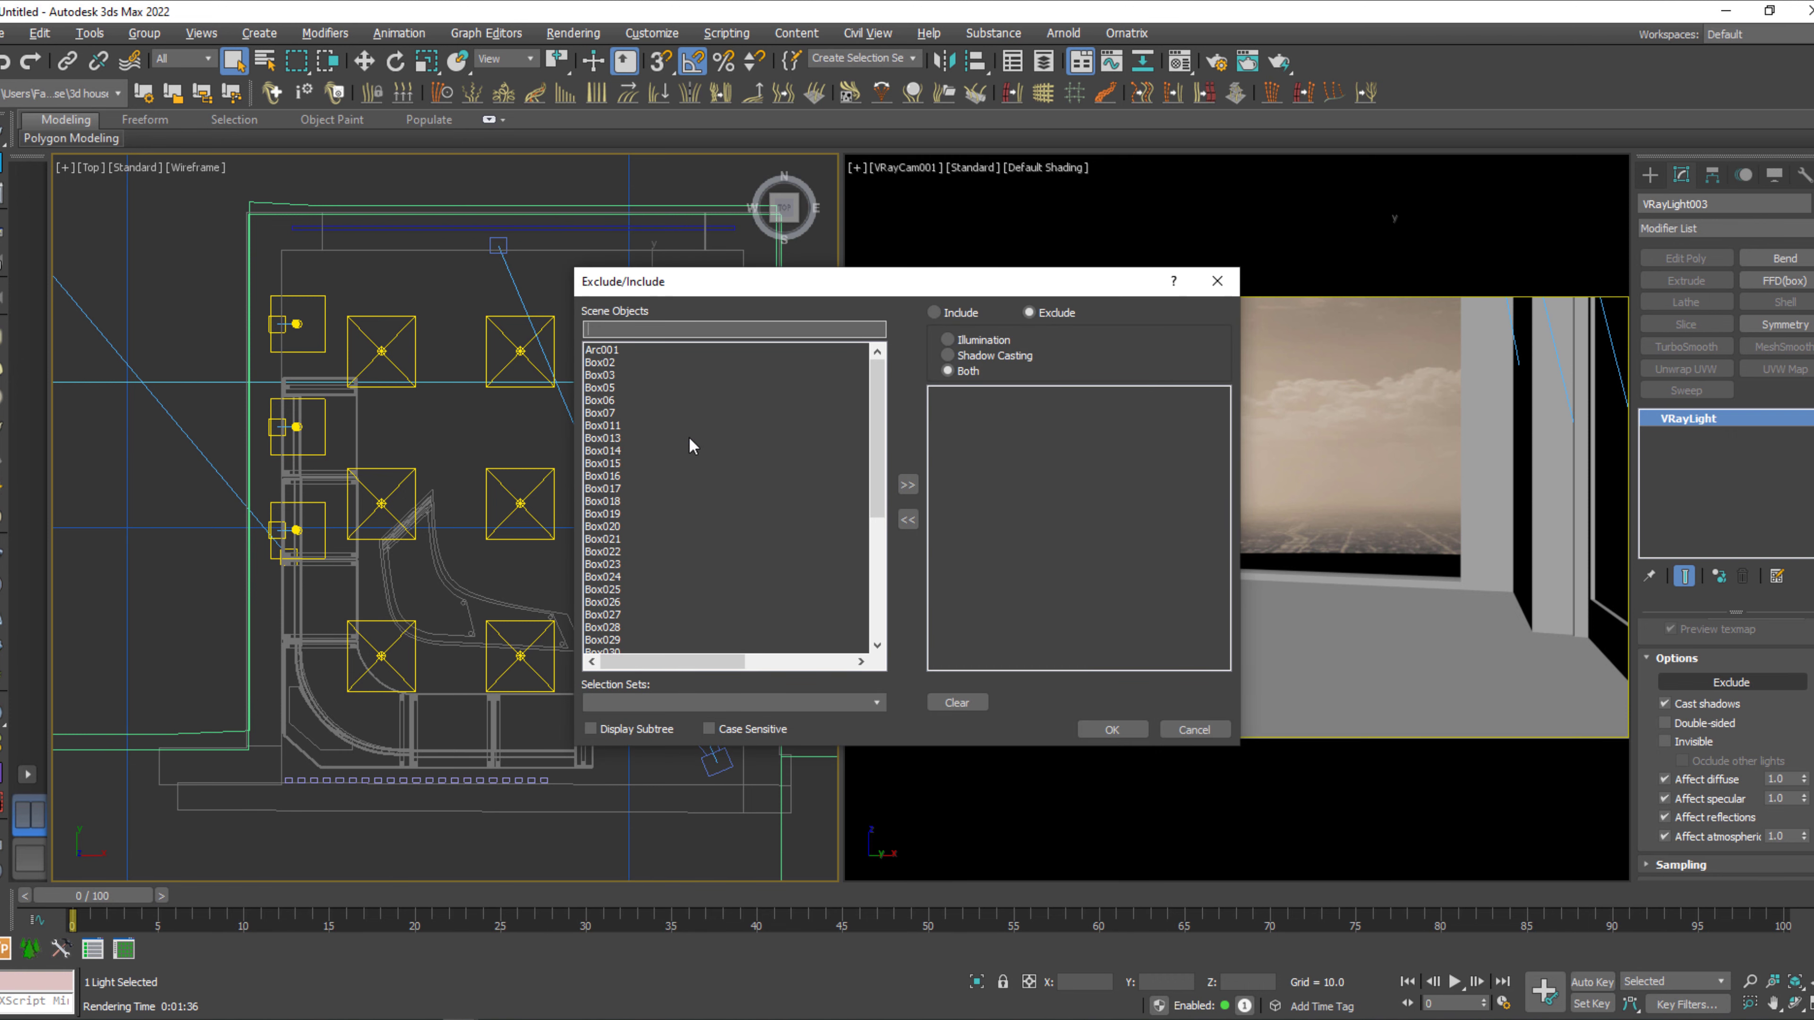
drag(867, 520, 871, 643)
click(597, 476)
click(907, 485)
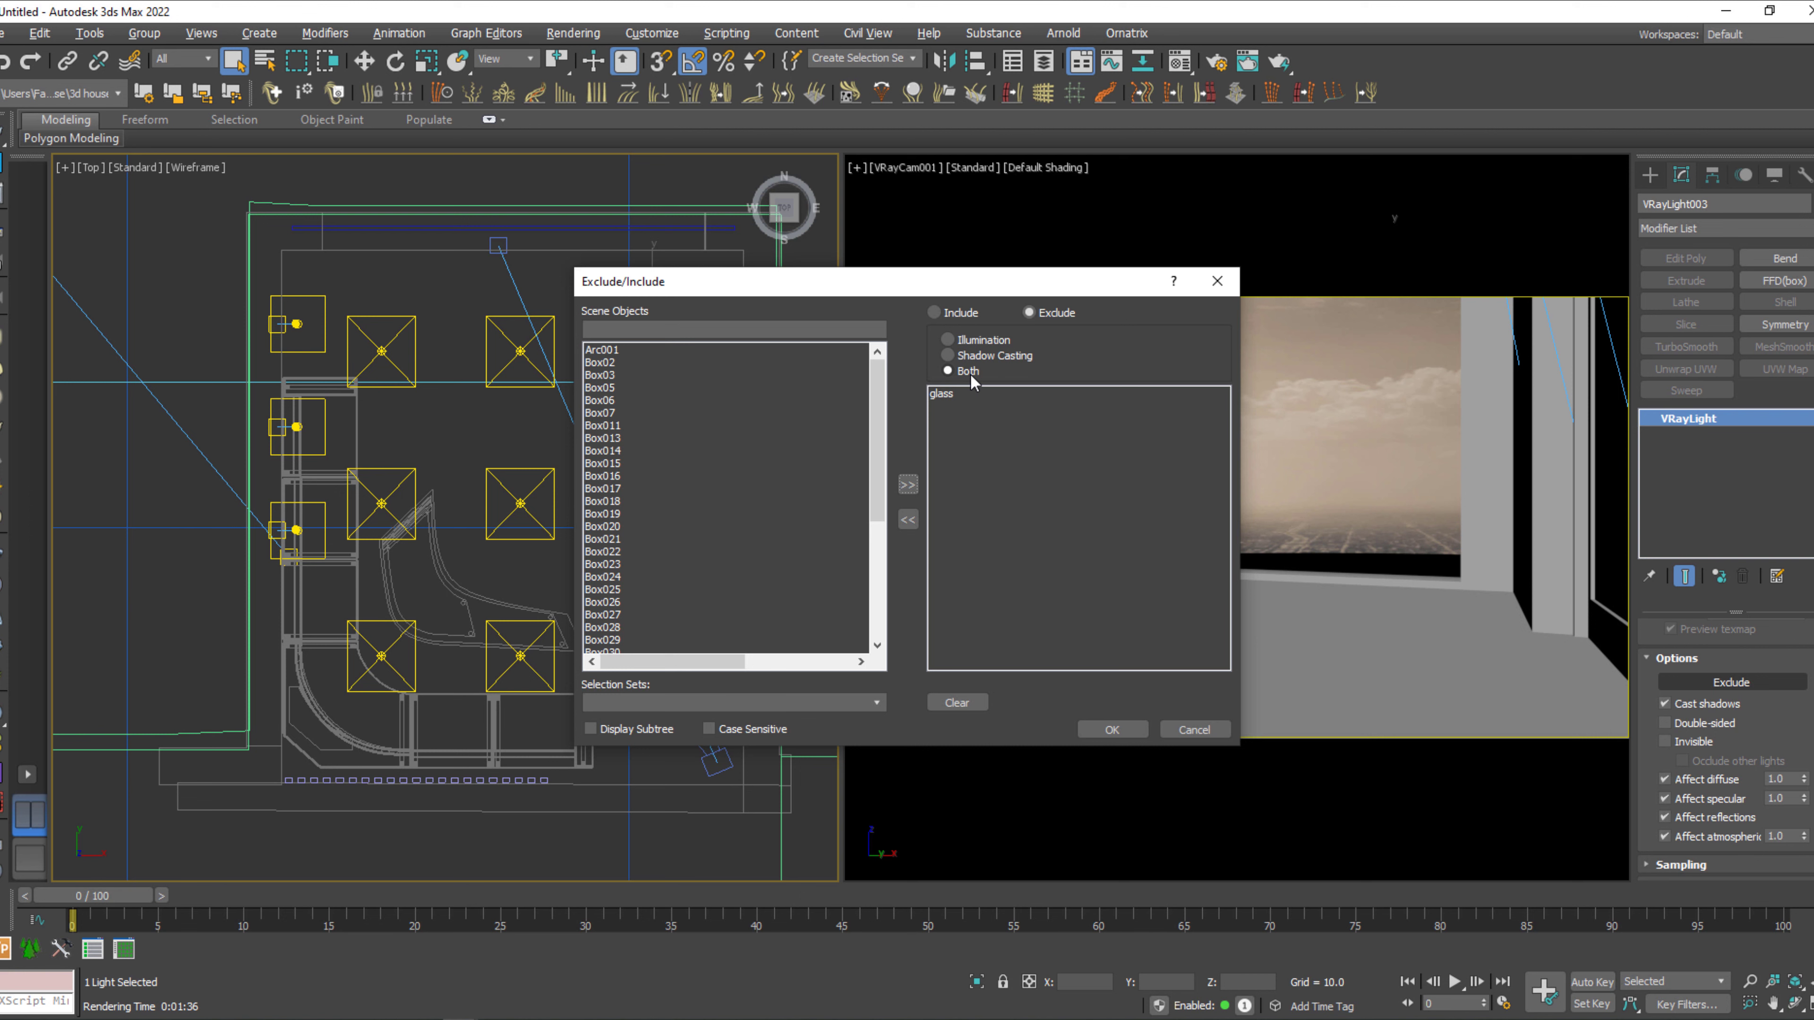
click(1100, 731)
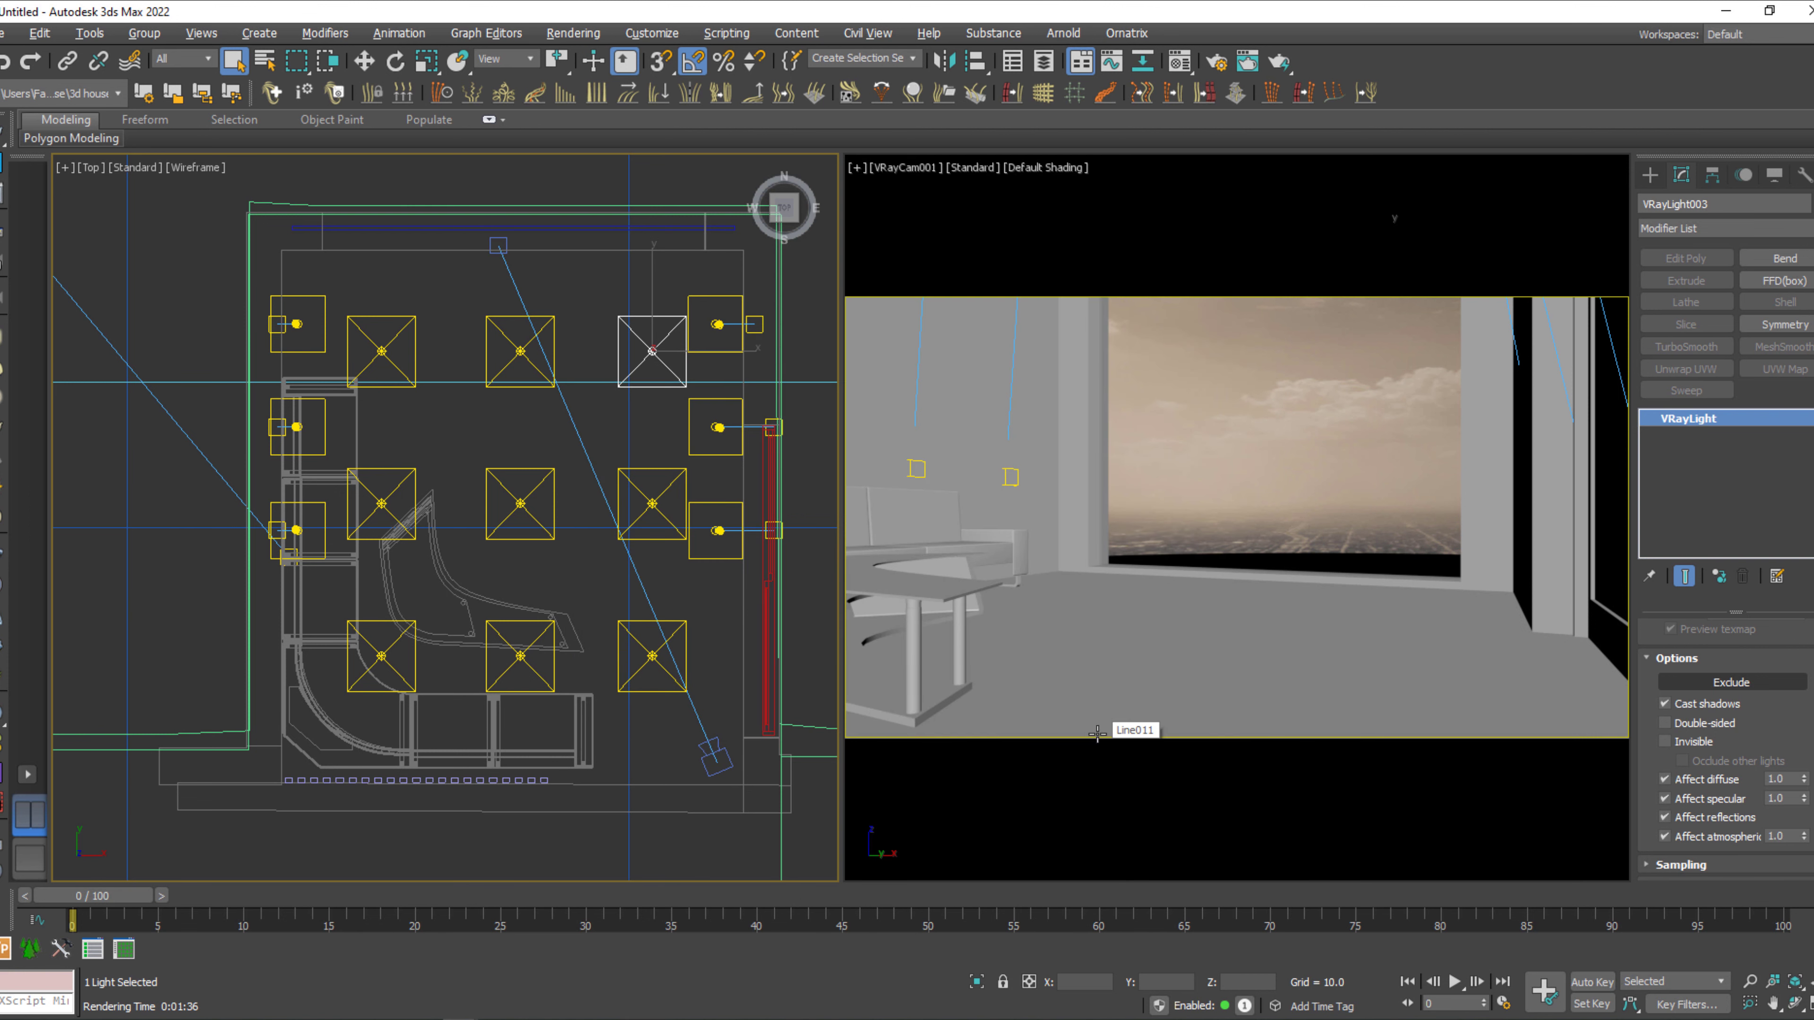
scroll(1699, 682, up, 5)
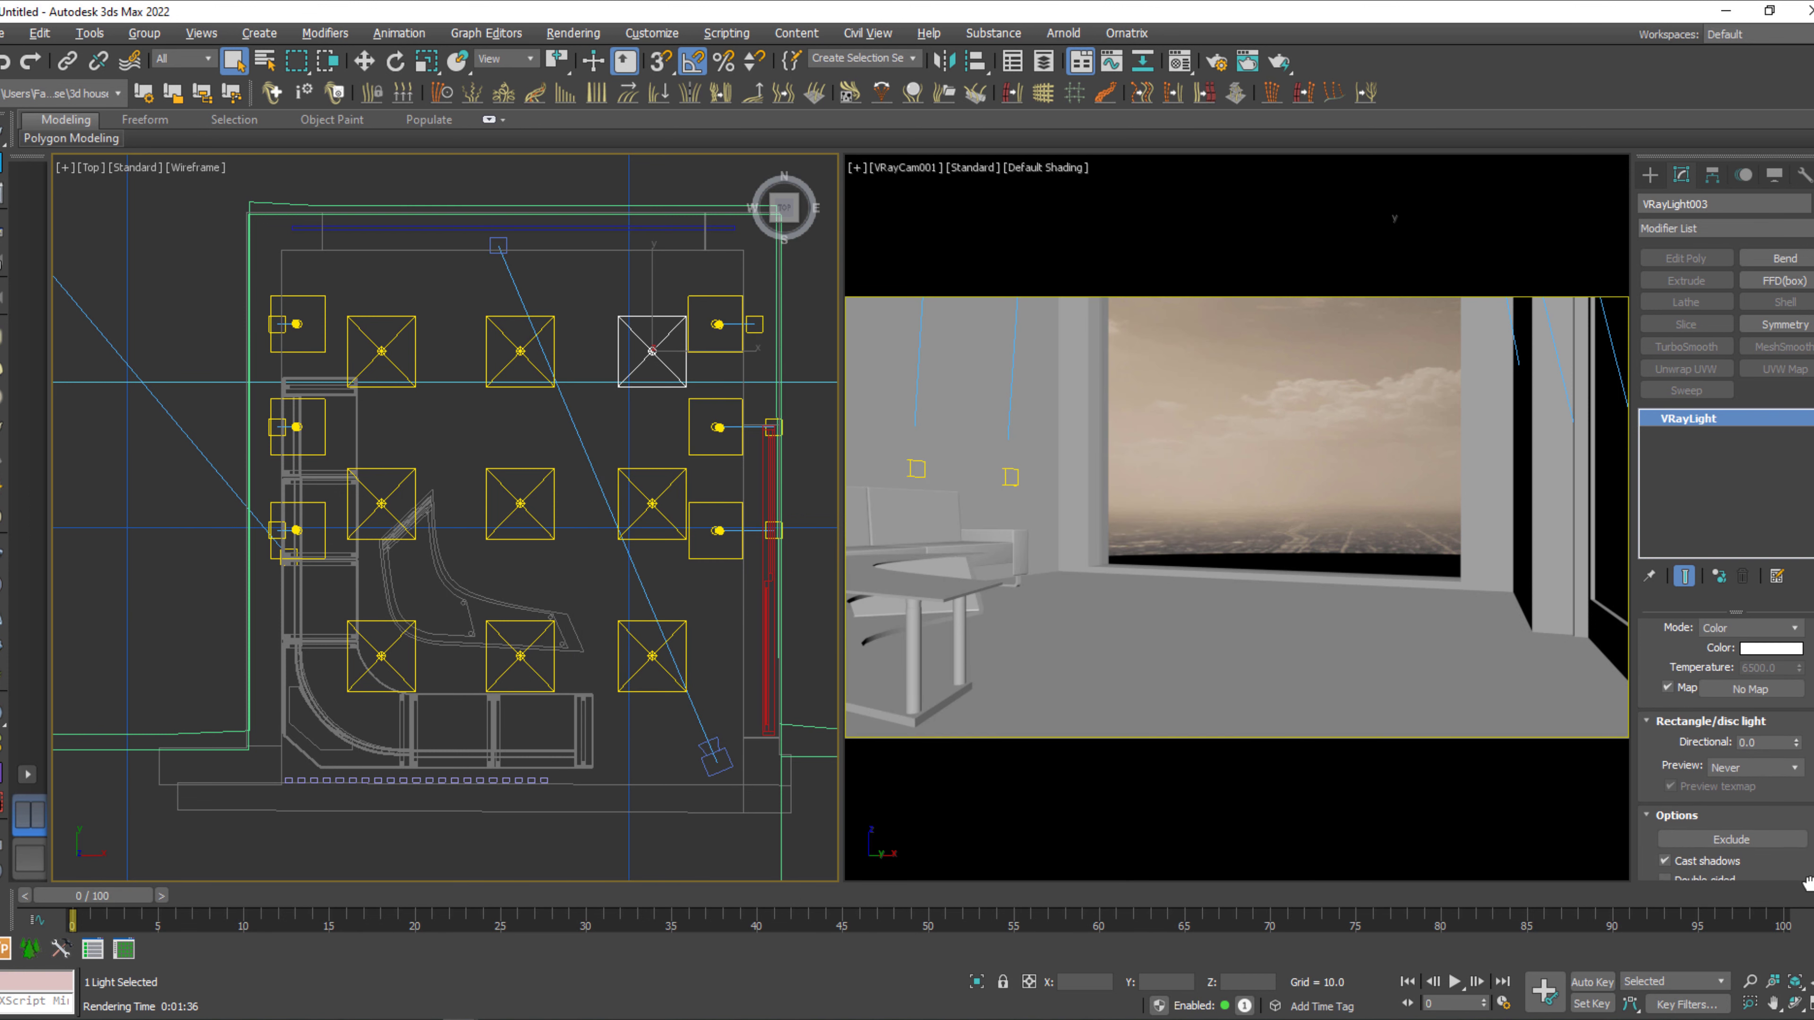
scroll(1711, 714, up, 1)
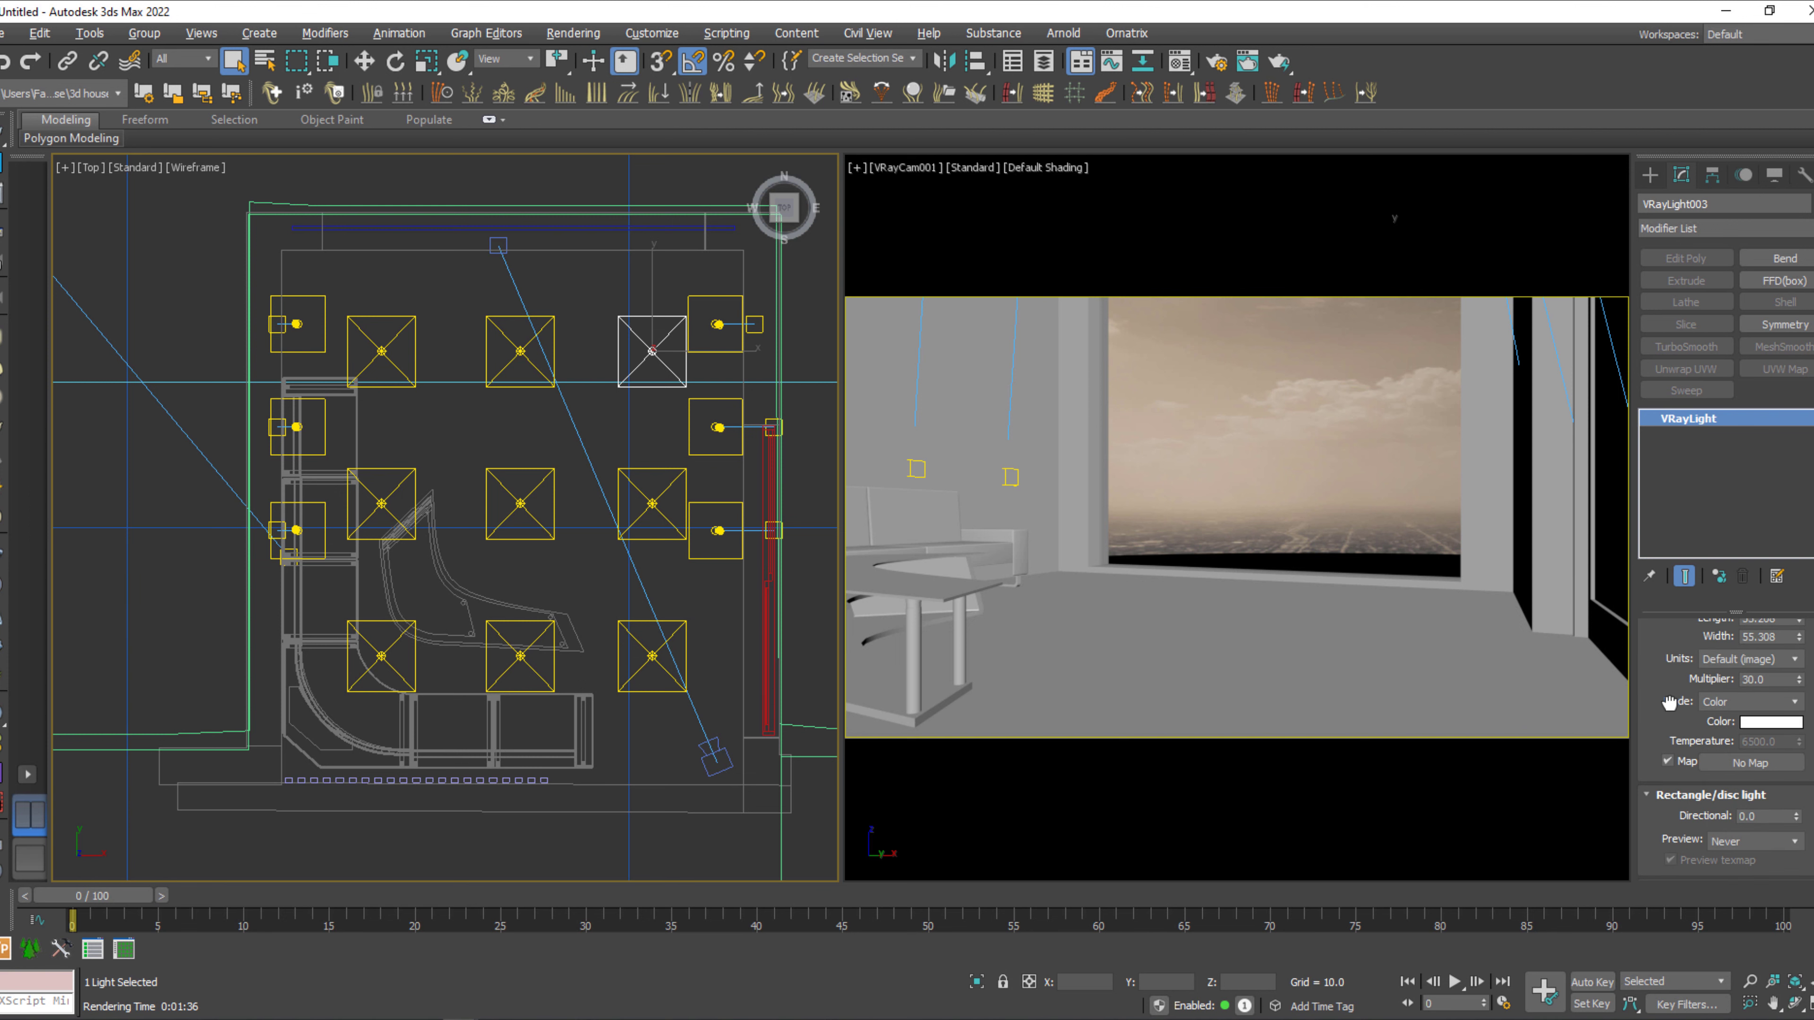
click(1752, 702)
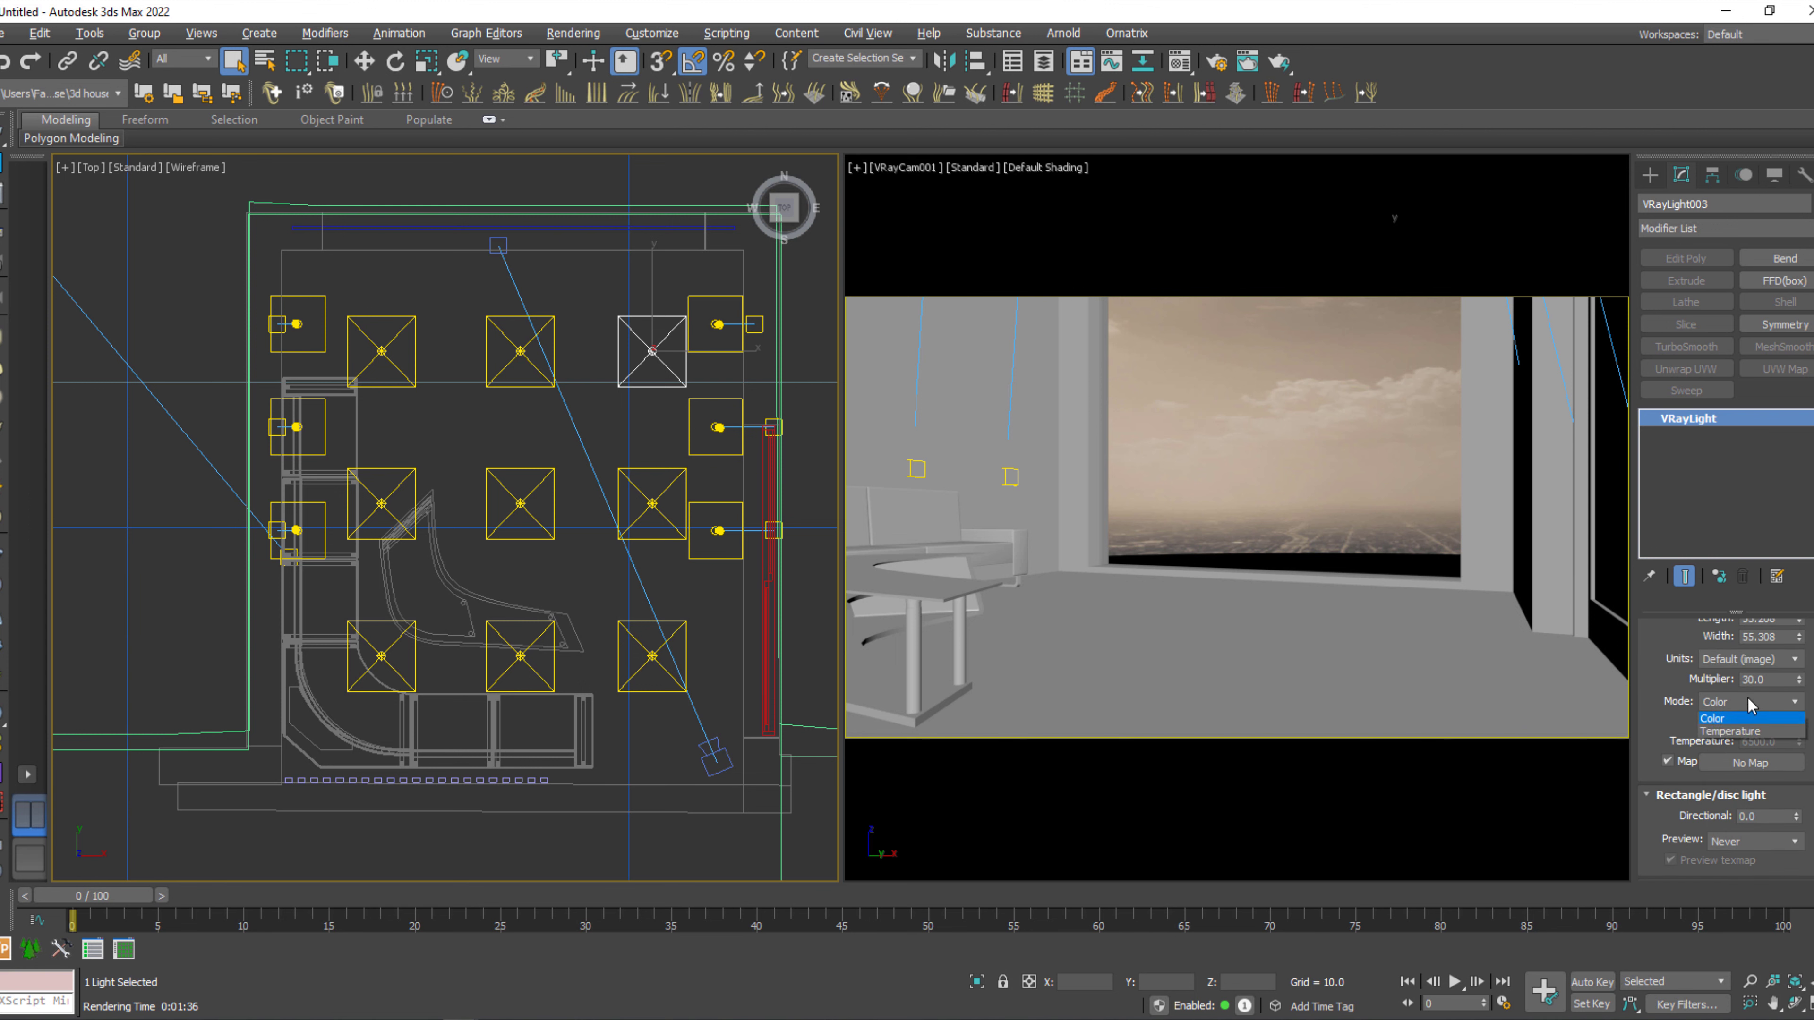
click(1752, 723)
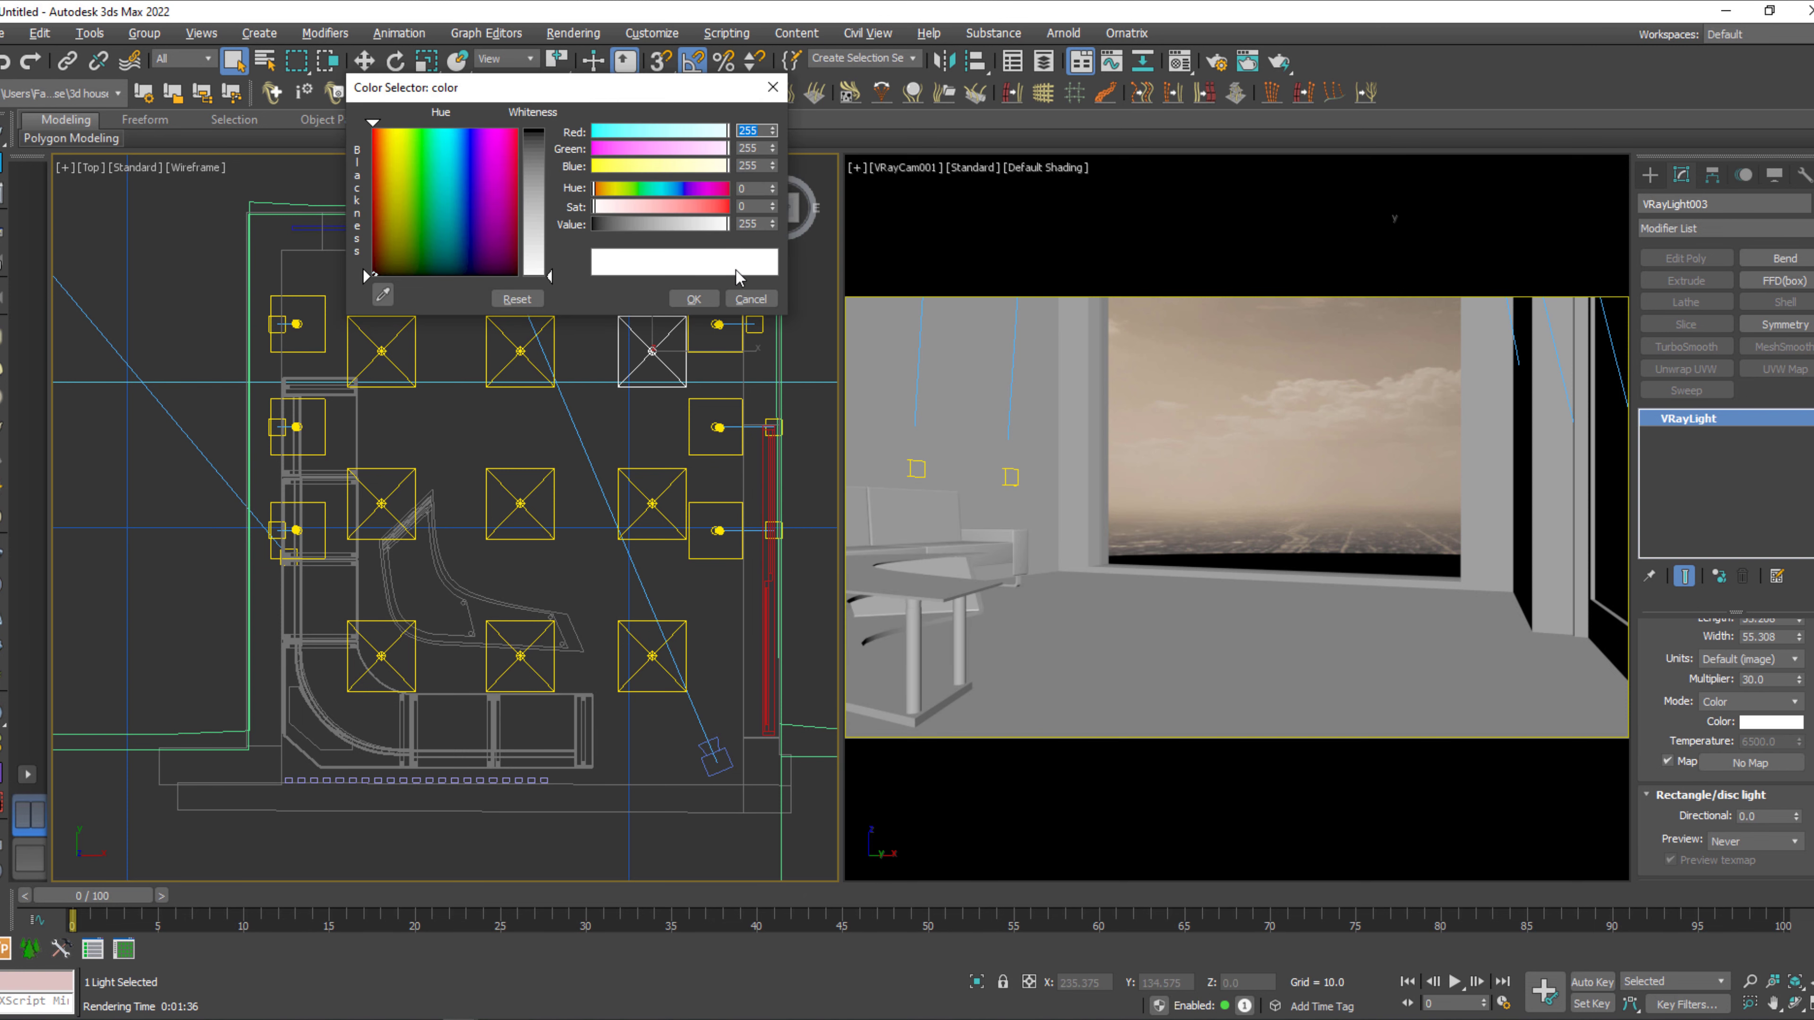
click(750, 298)
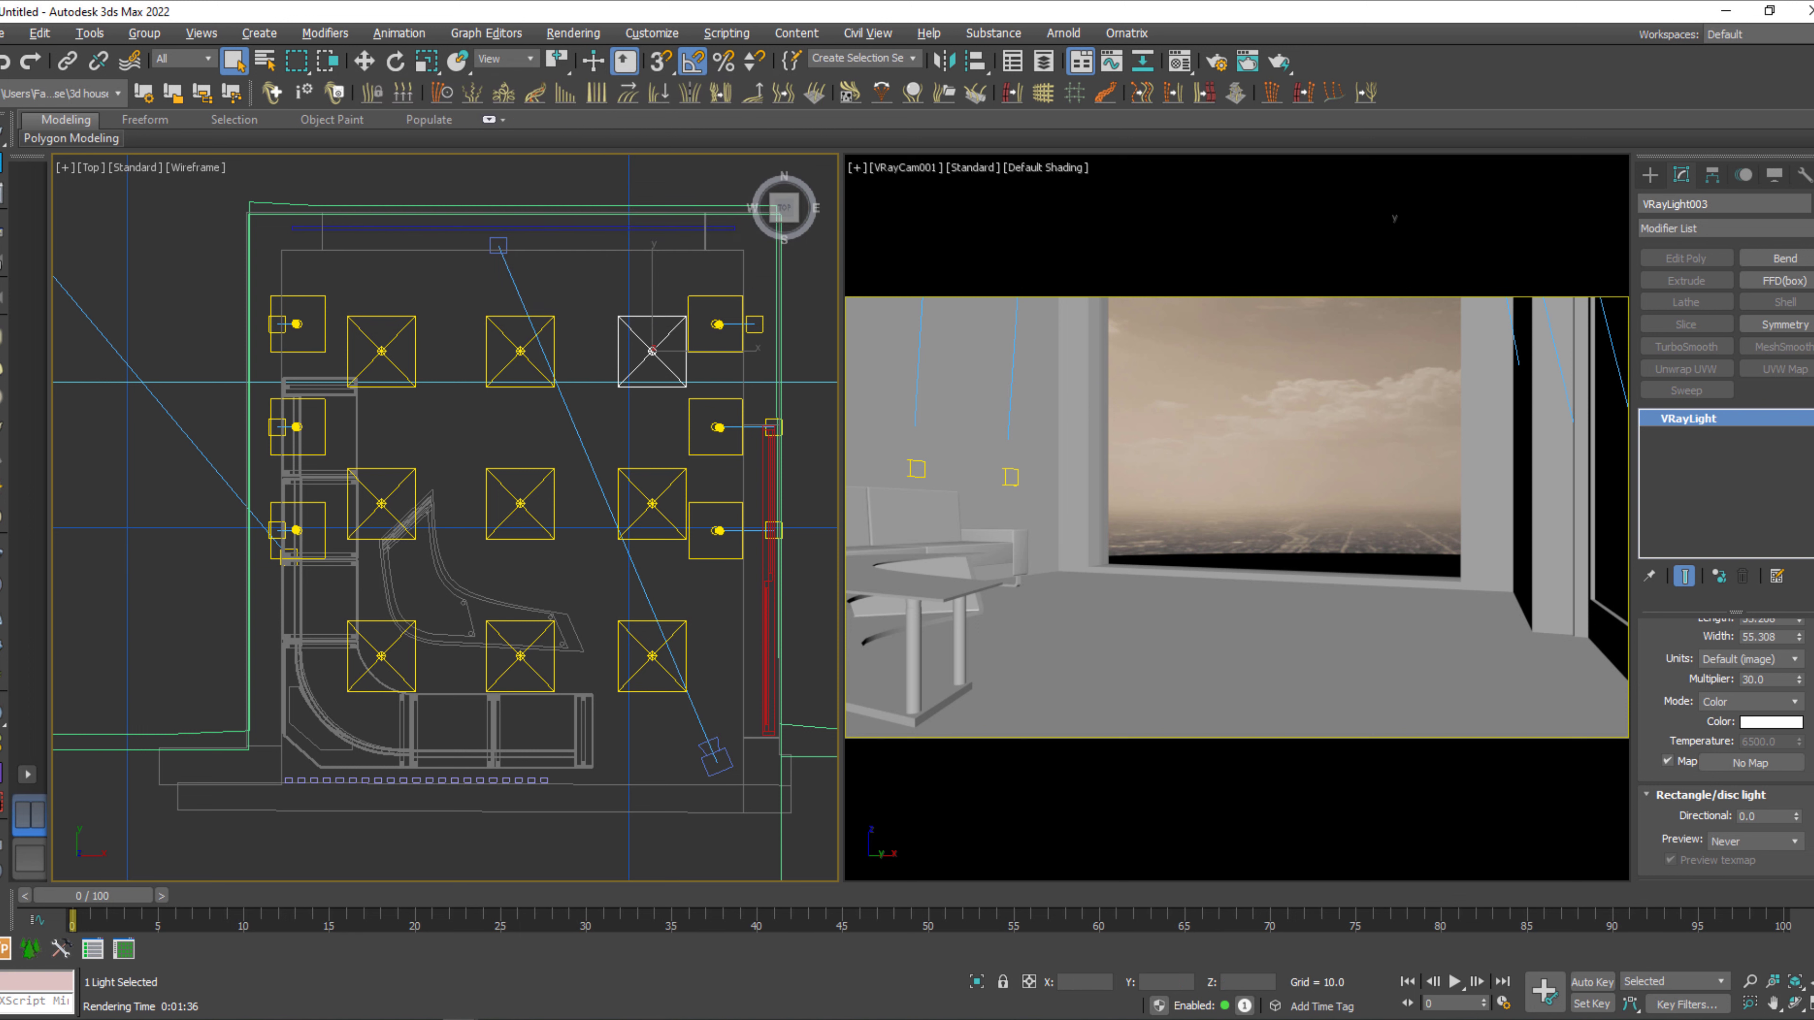
Switch the plane light's color mode to Temperature and set the temperature to 3000.
click(1750, 701)
click(1742, 732)
click(1786, 741)
text(3000)
key(Return)
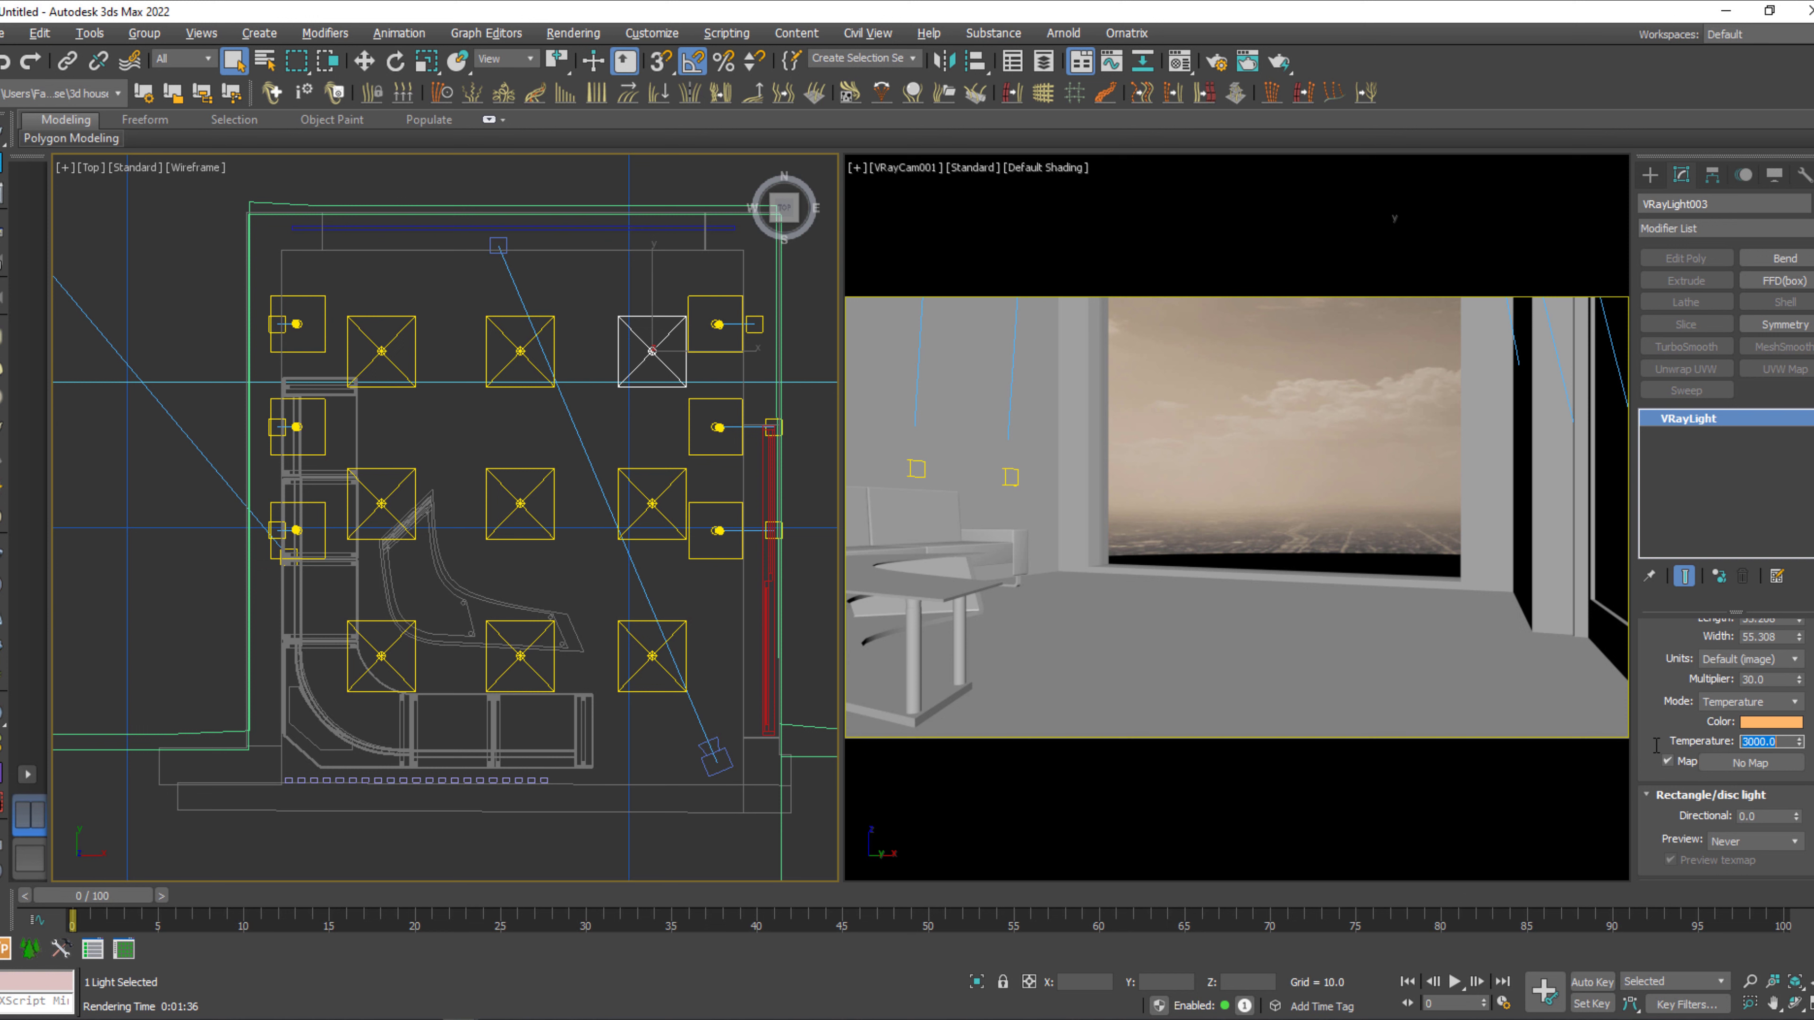
Set the plane light's color temperature to 9000 for a cool bluish tint.
text(80)
key(Return)
text(9000)
key(Return)
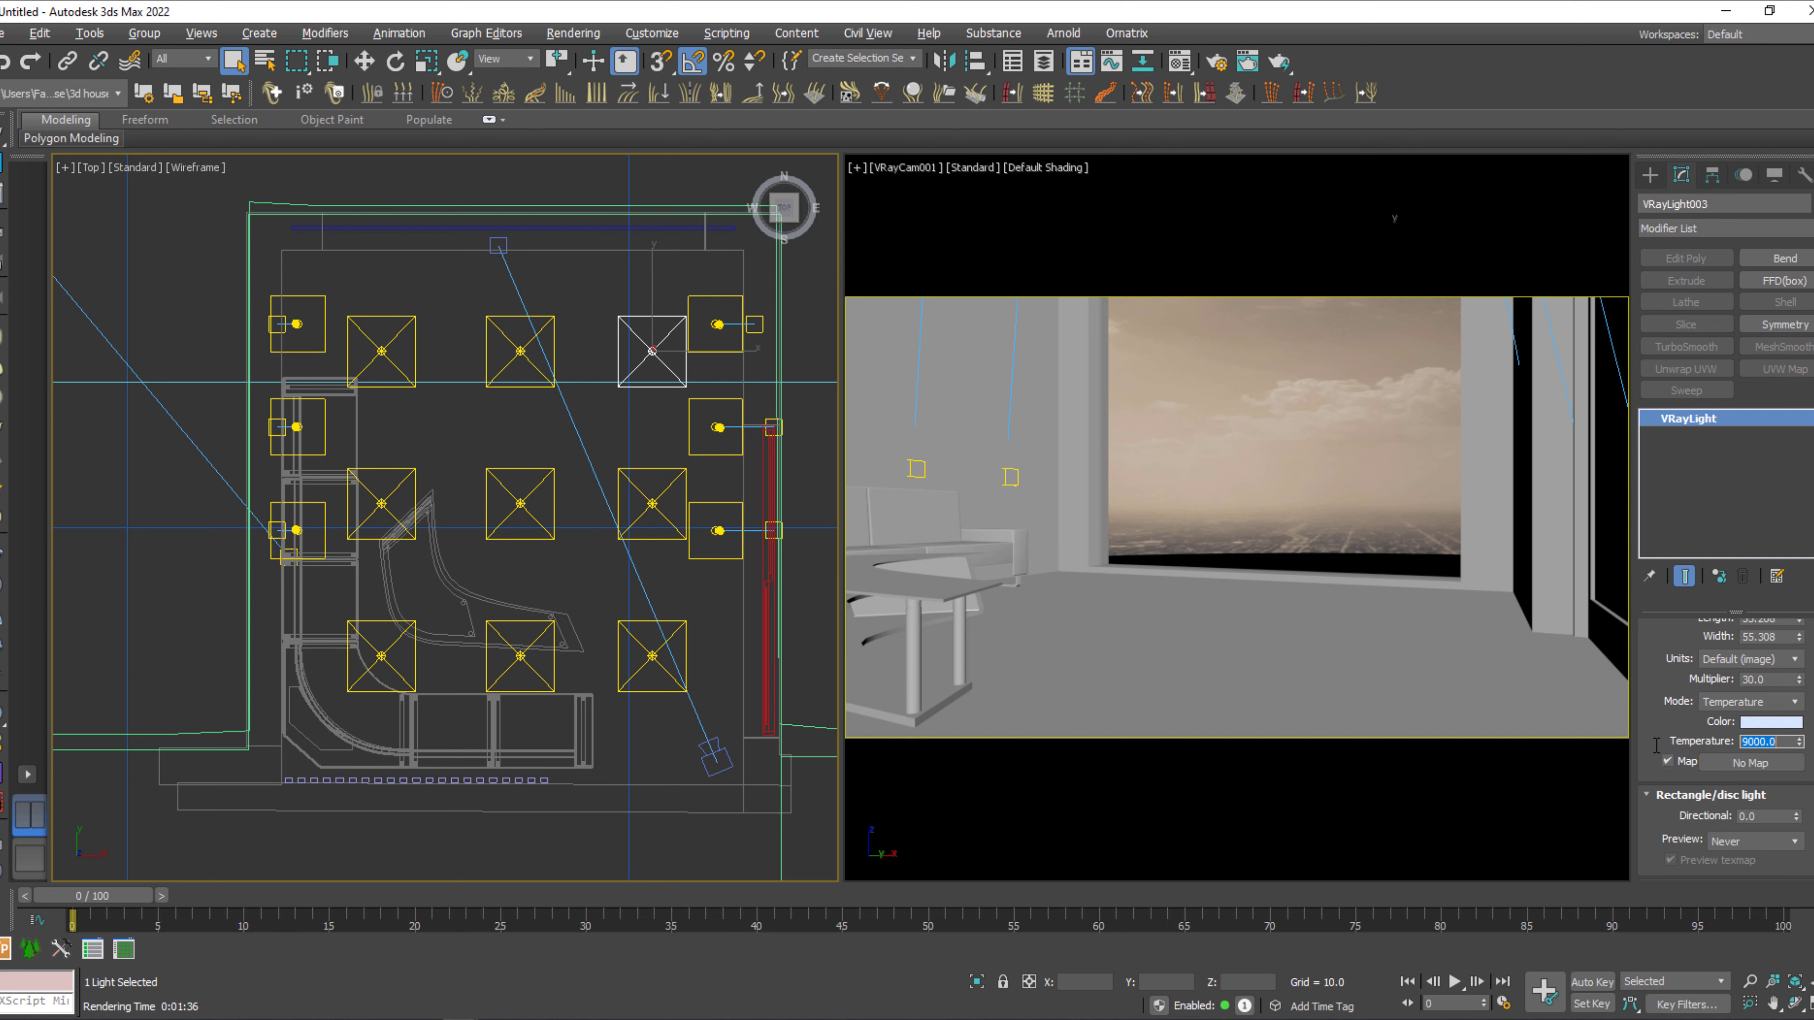
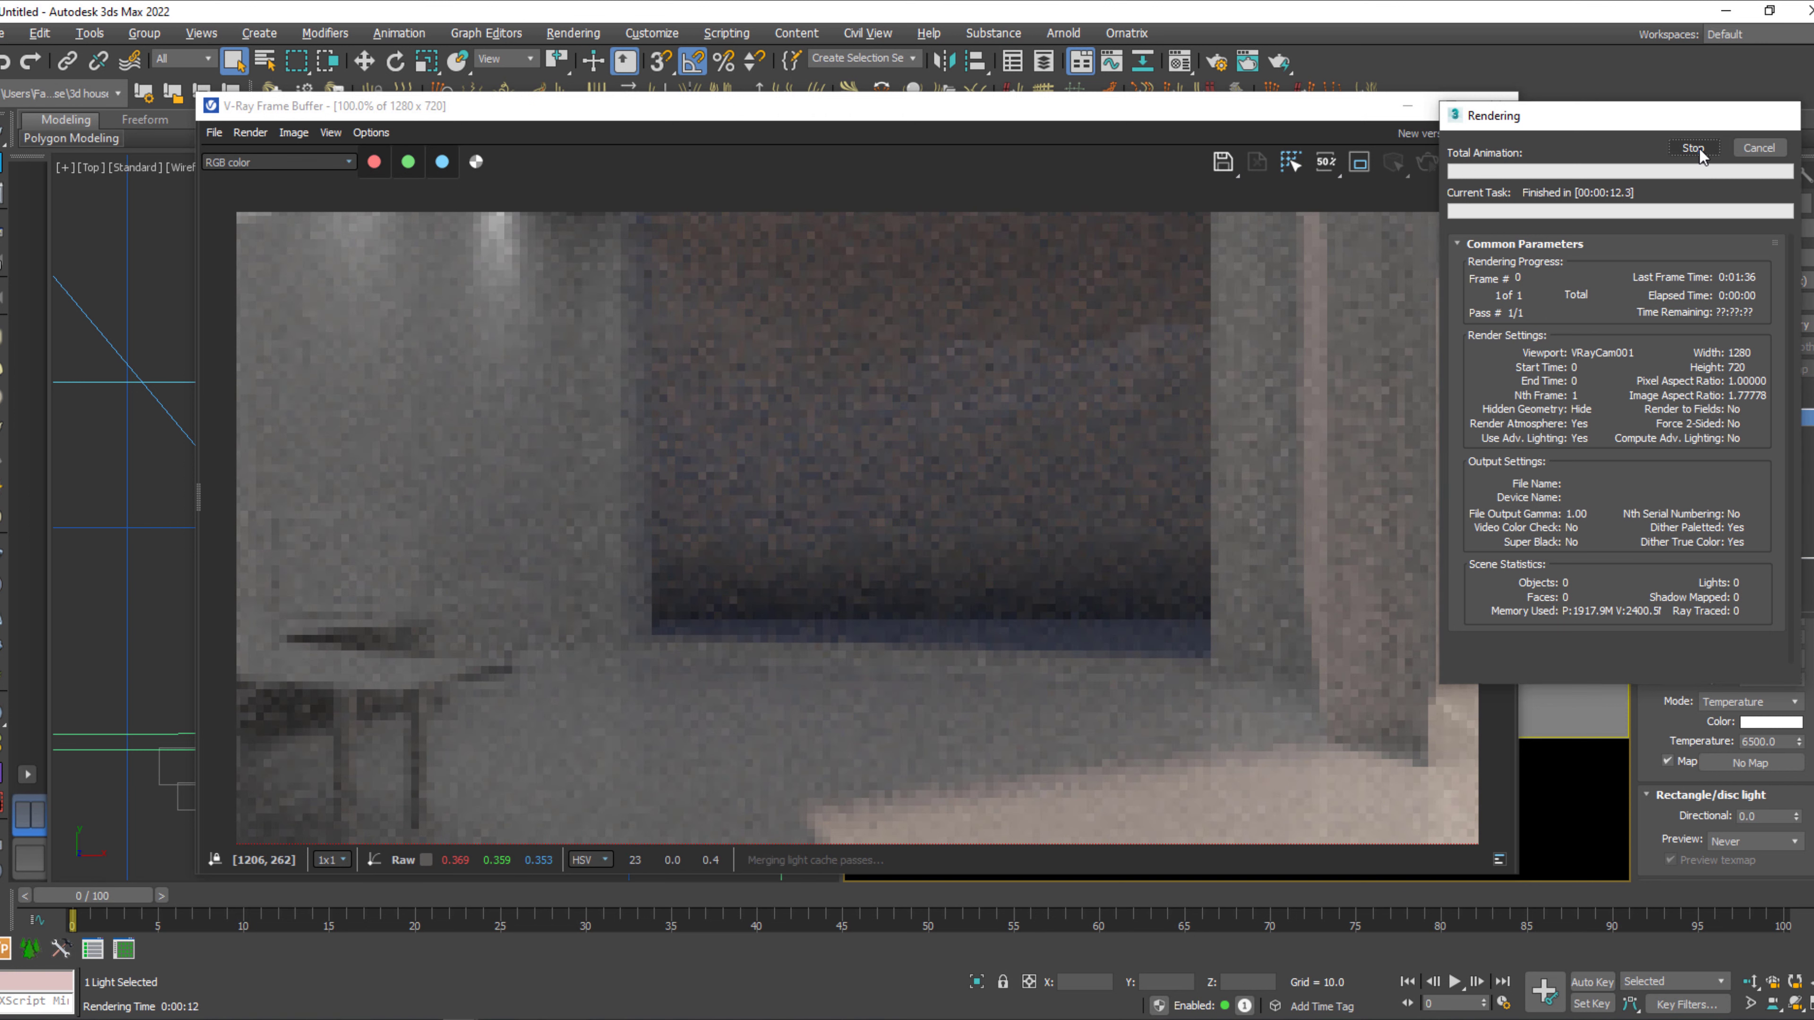
Switch off the instanced ceiling plane lights in the room.
click(1407, 106)
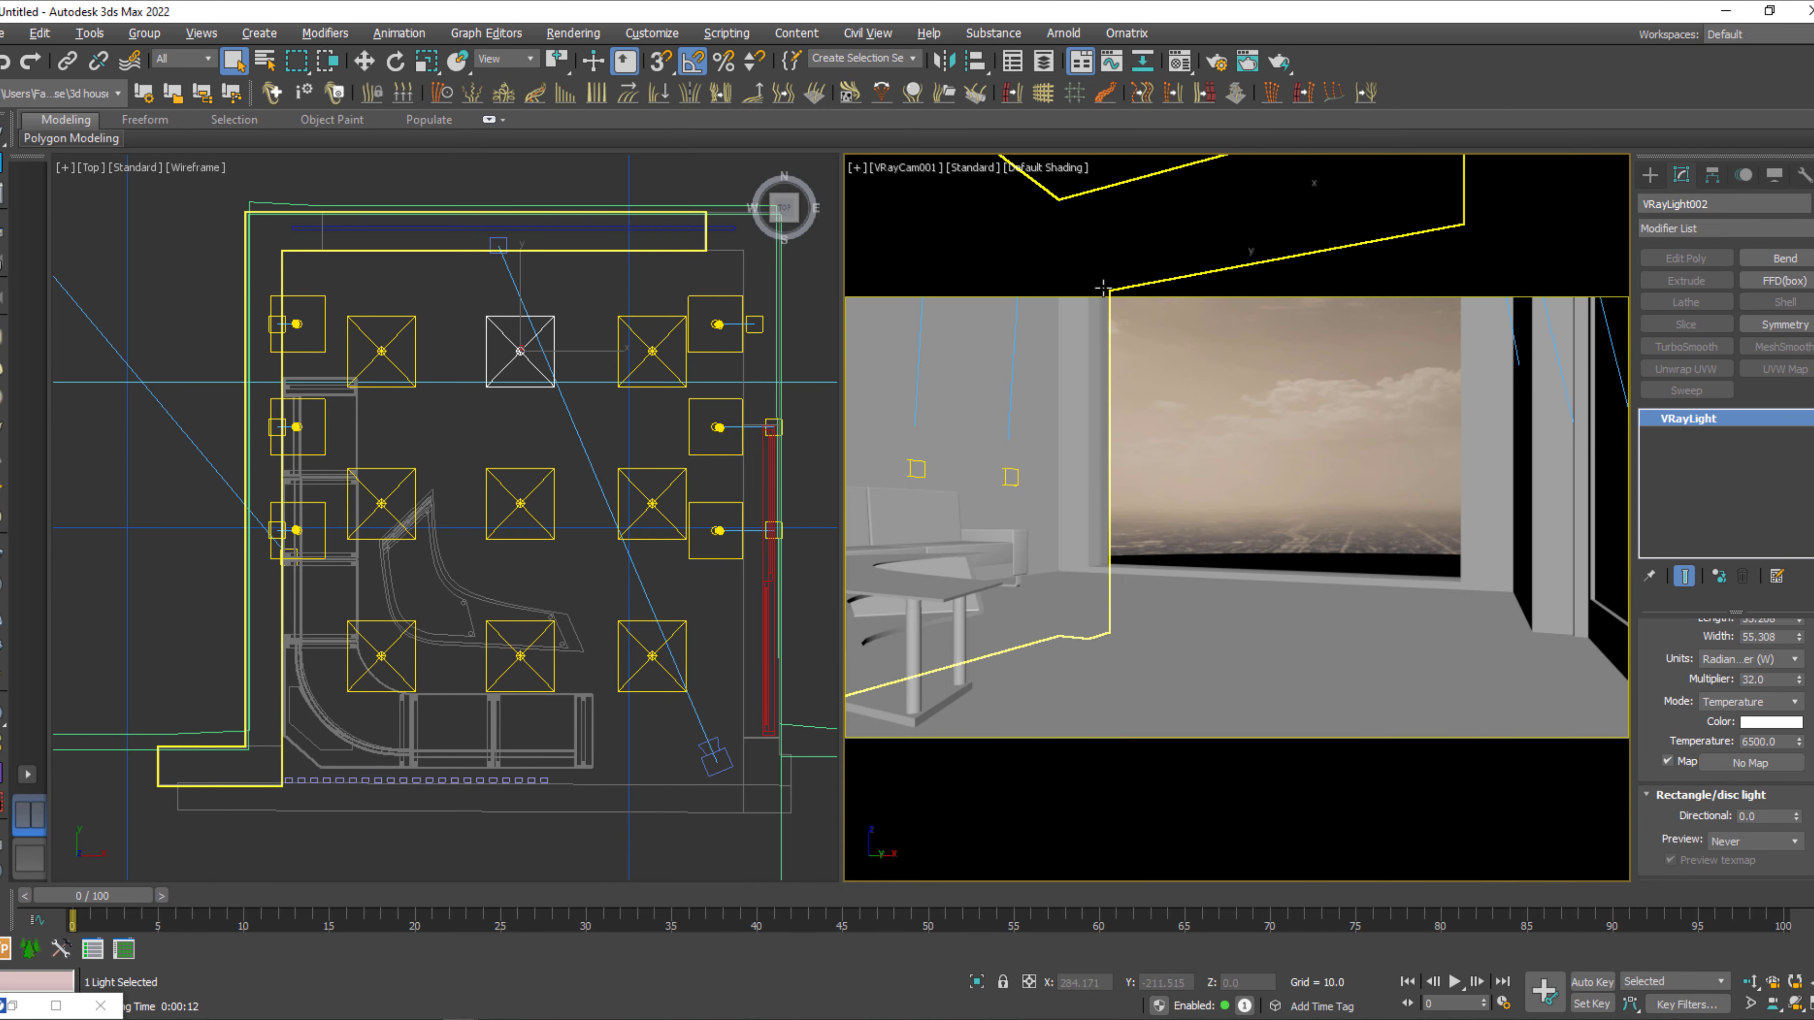
click(485, 340)
click(486, 340)
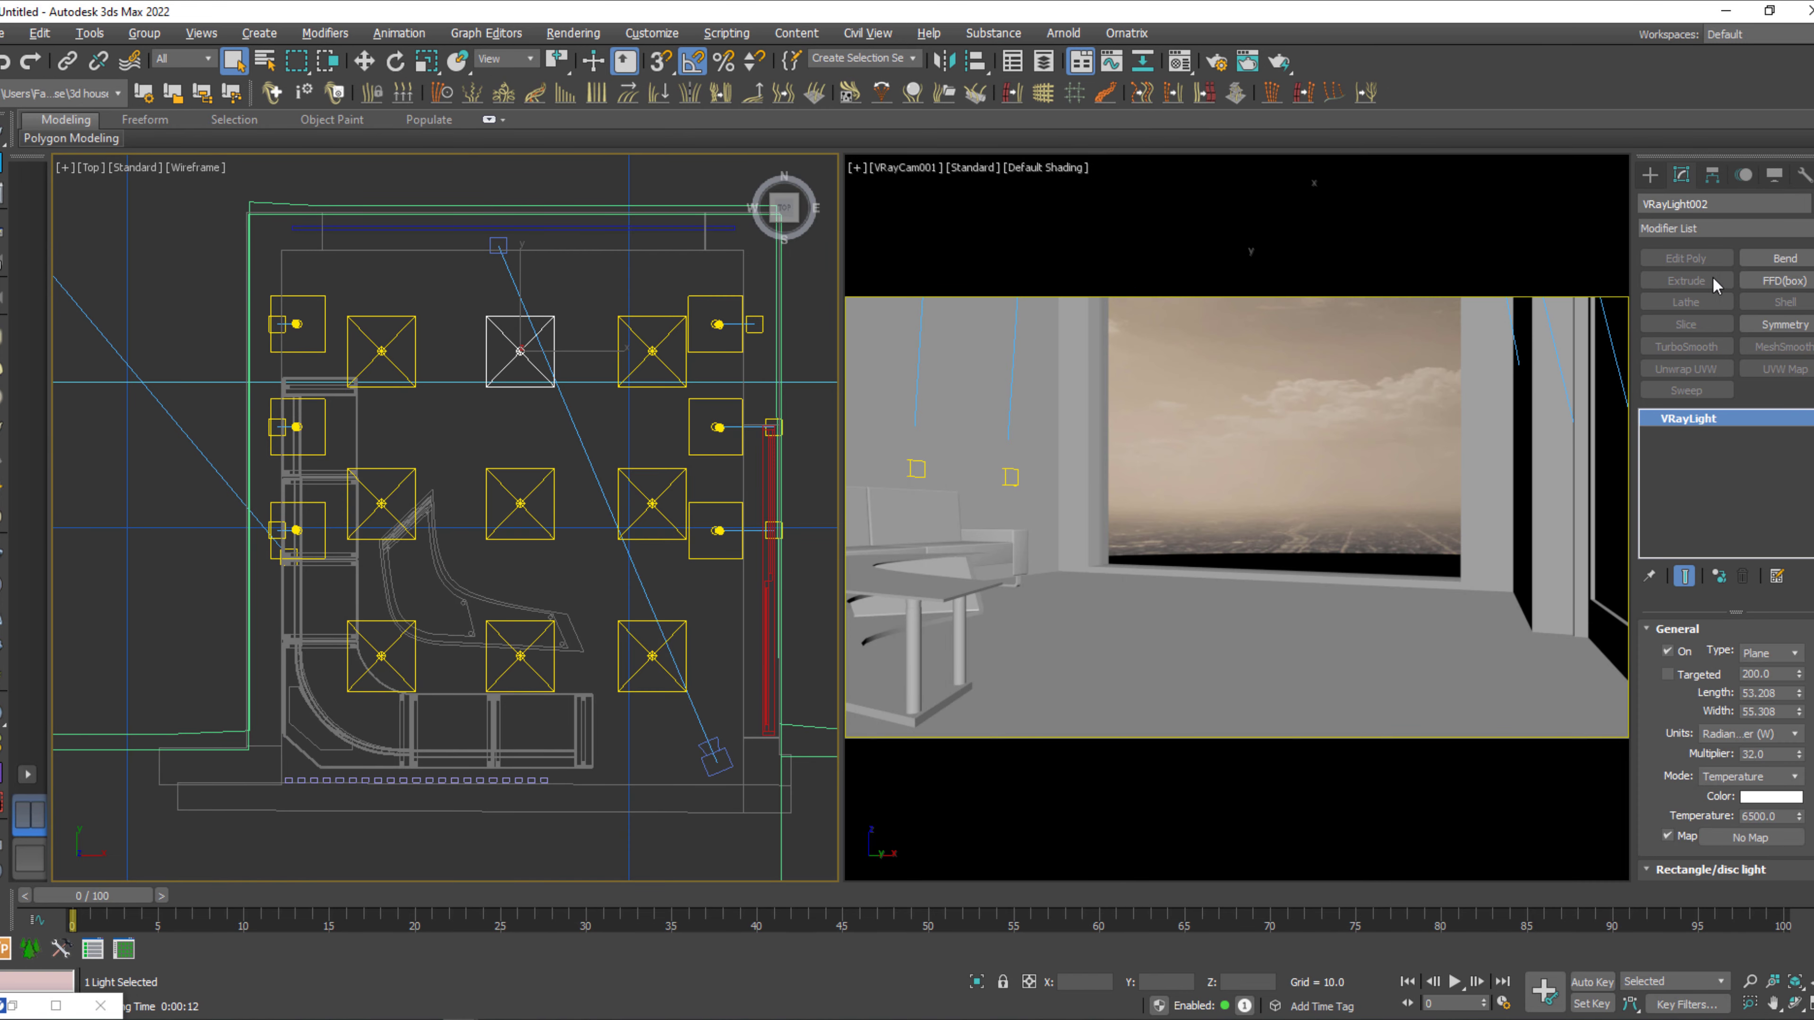
click(1668, 651)
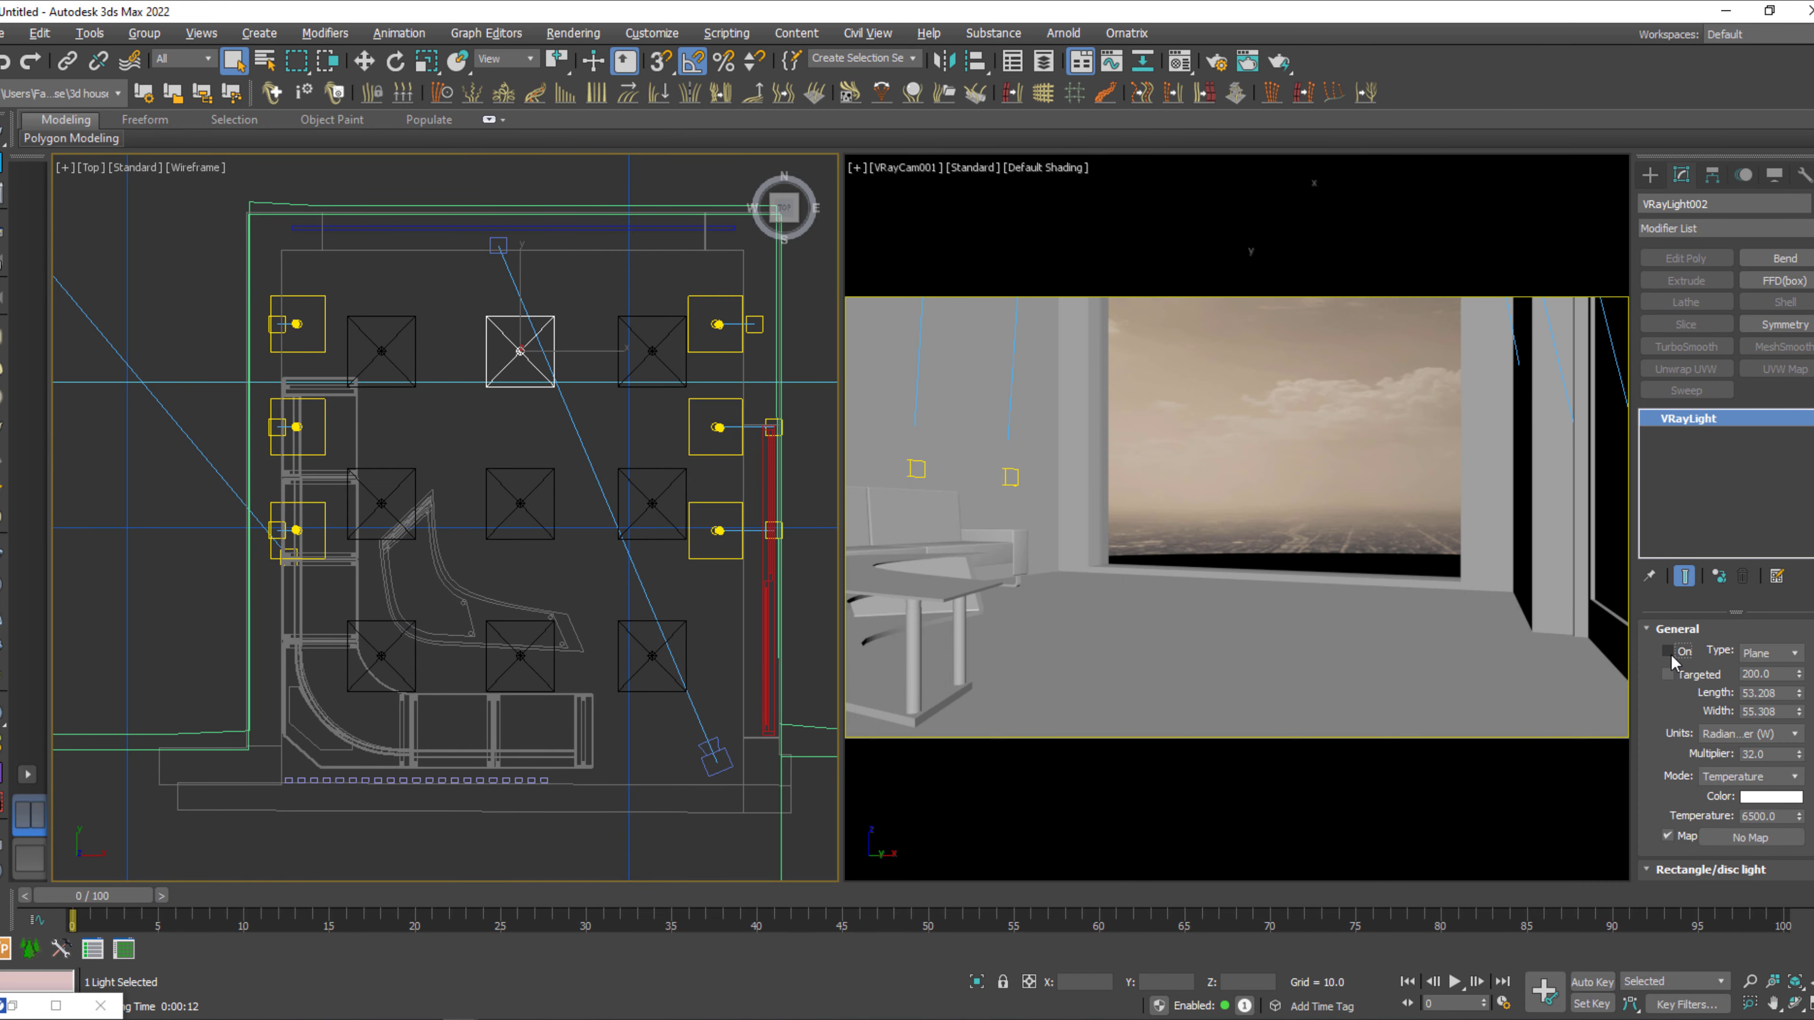
Test-render the camera view without the ceiling plane lights, stopping it early and closing the frame buffer.
click(1439, 560)
key(shift+q)
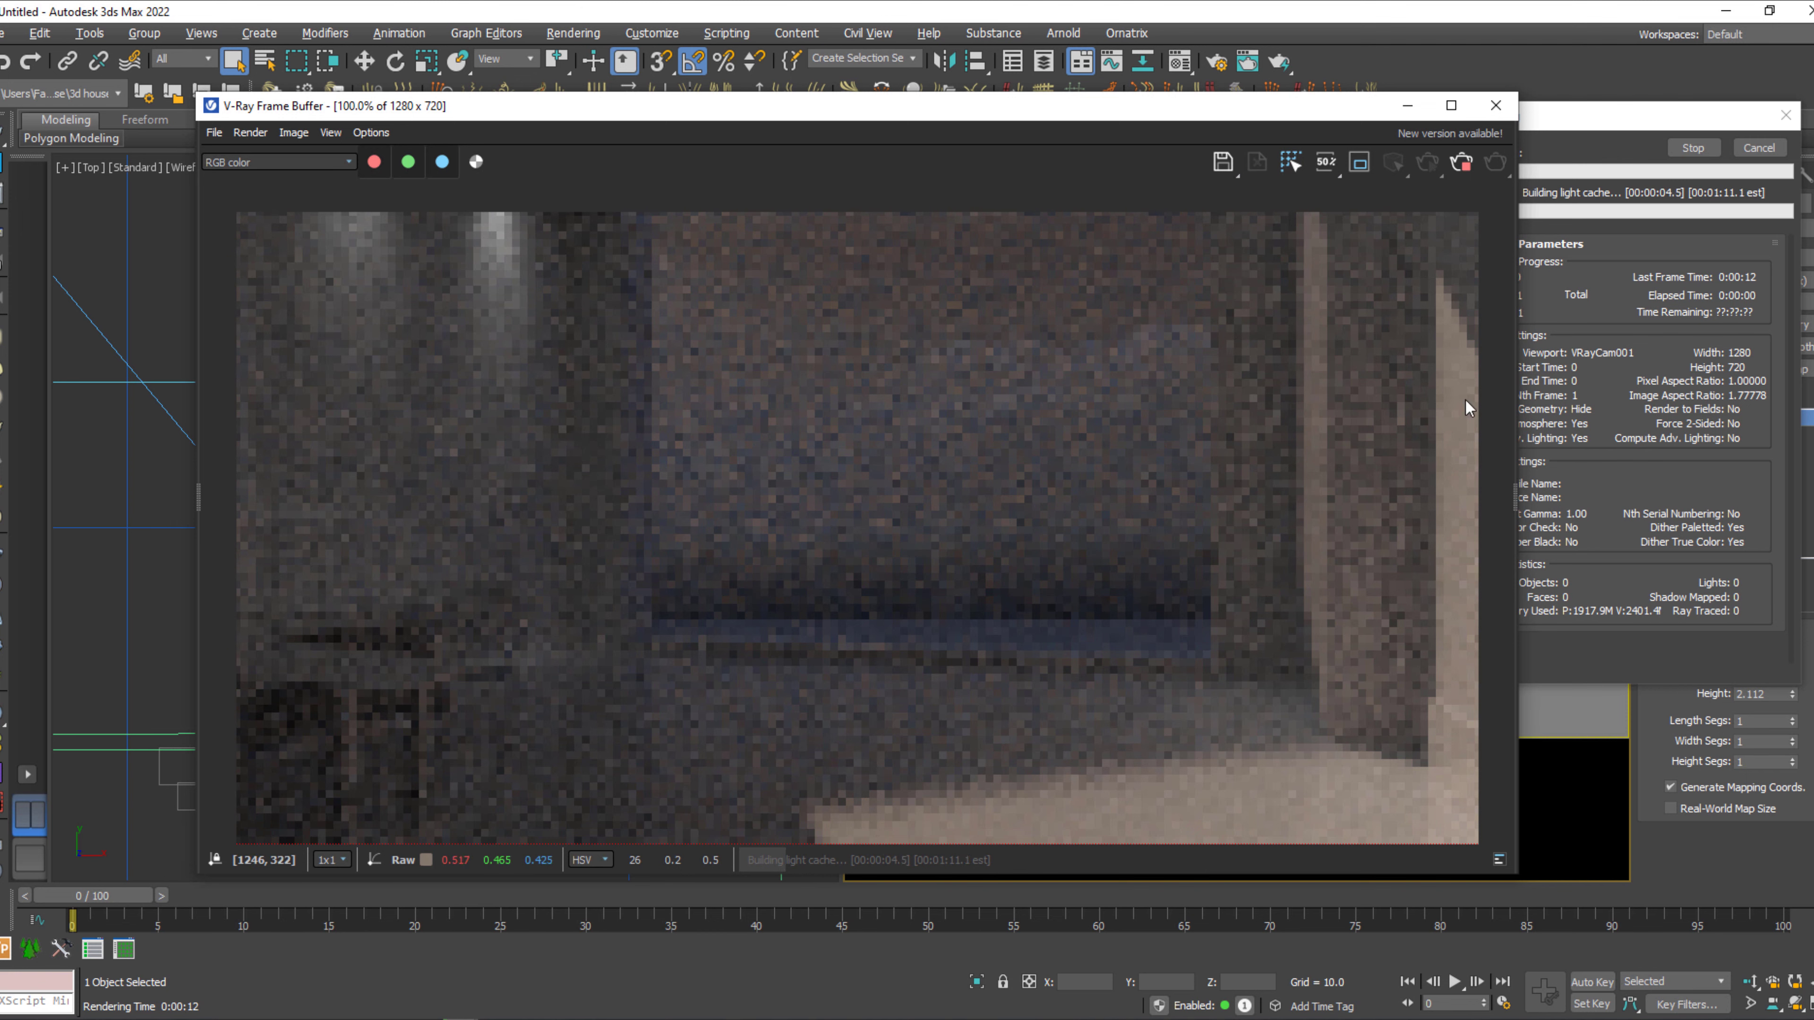
click(1462, 162)
click(1496, 105)
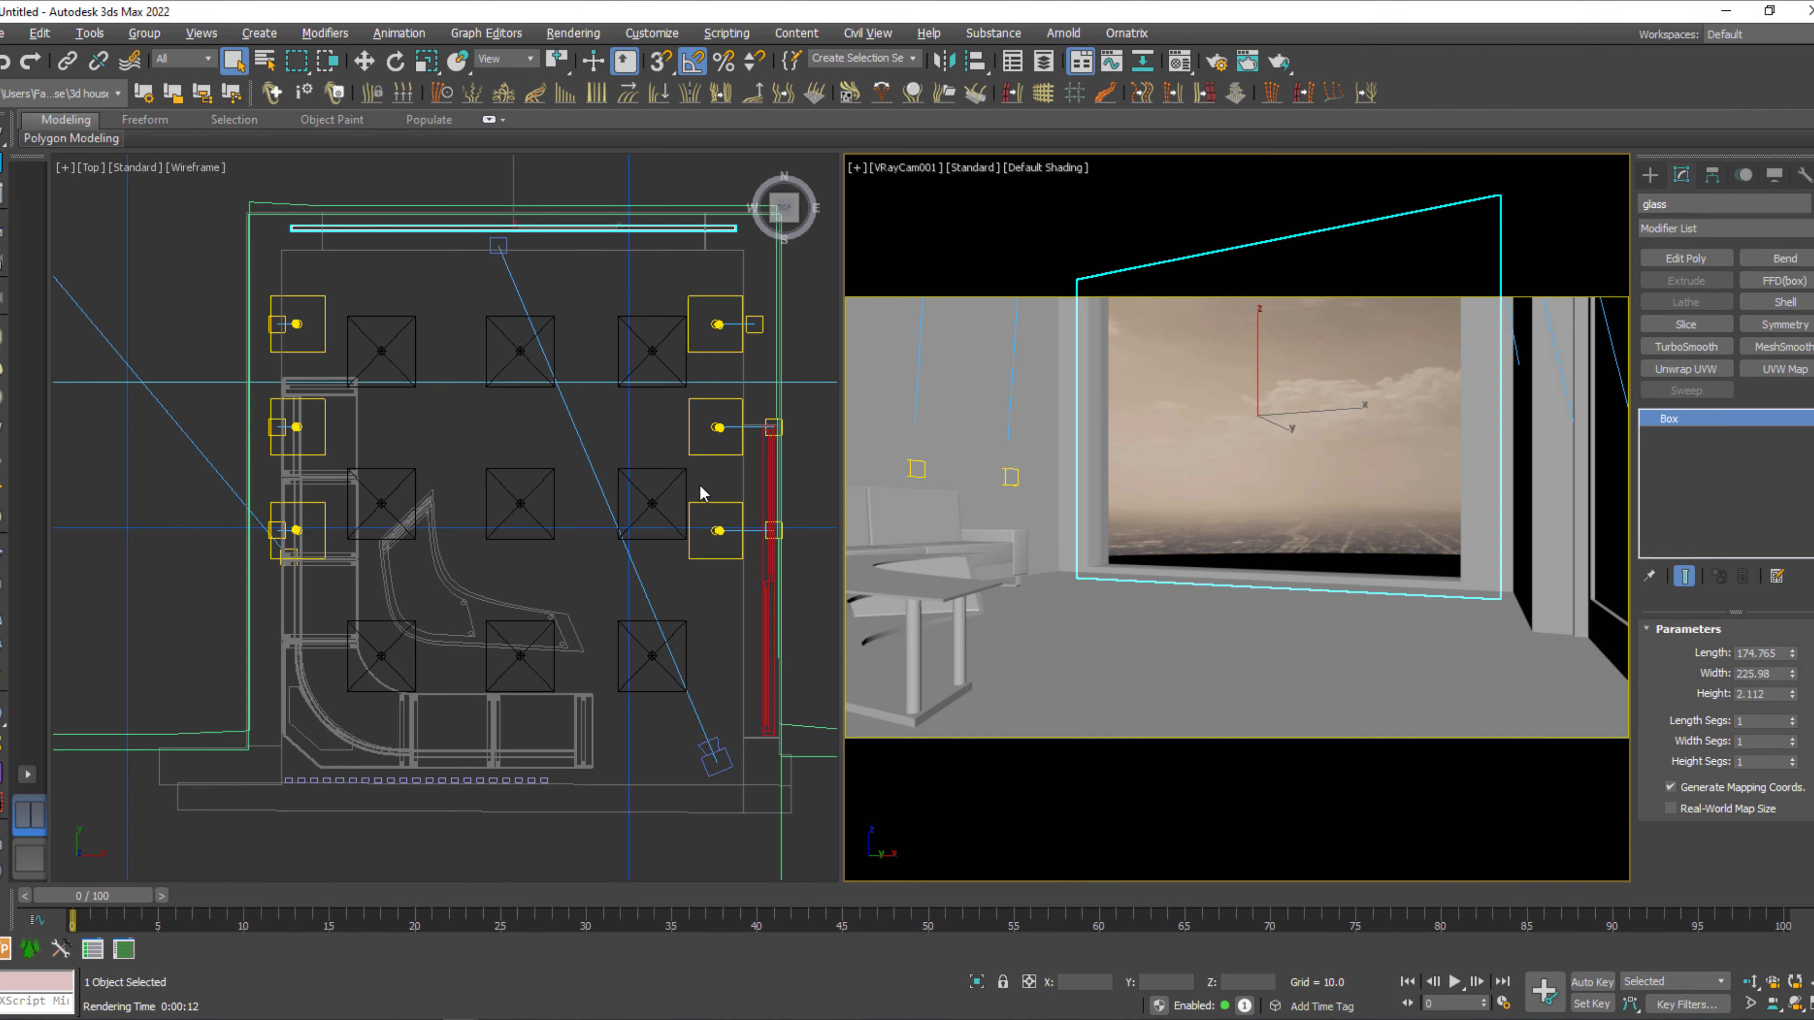
Select the curved city backdrop behind the house in the Top view and scale it up uniformly to several times its size.
middle_drag(435, 852, 401, 830)
scroll(509, 552, down, 6)
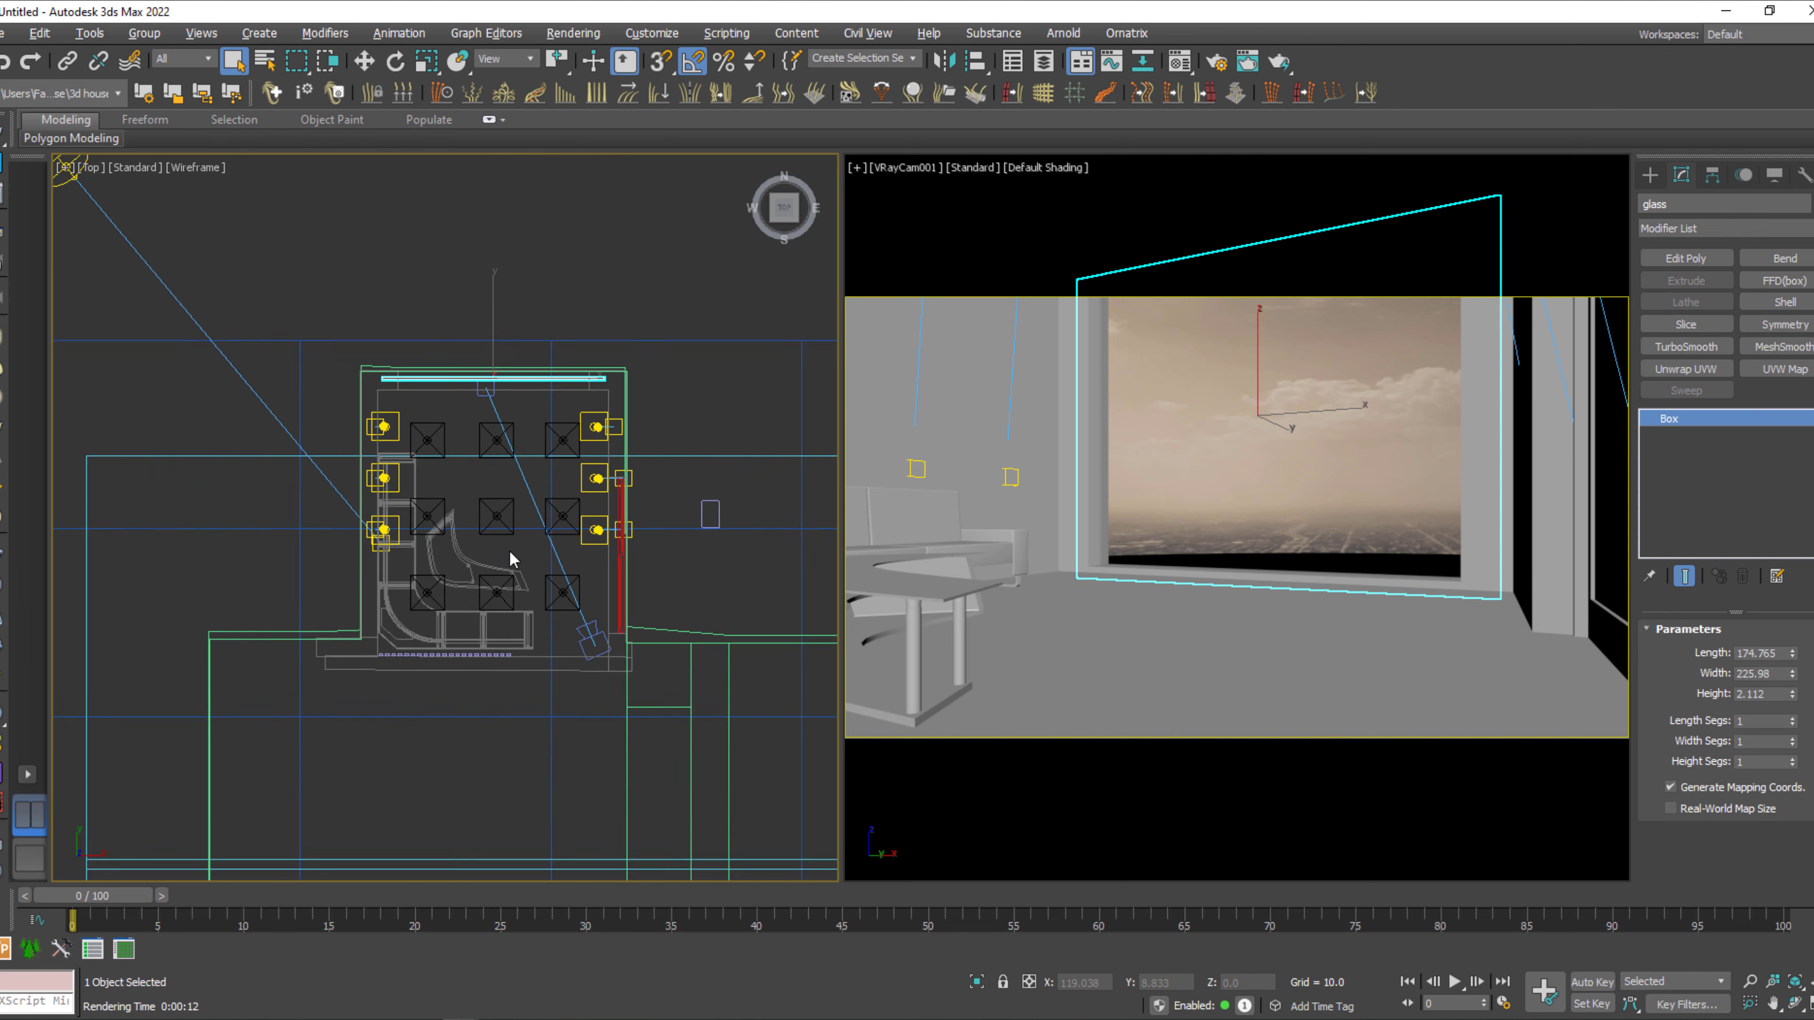
middle_drag(512, 556, 538, 814)
scroll(493, 602, down, 3)
middle_drag(506, 600, 528, 701)
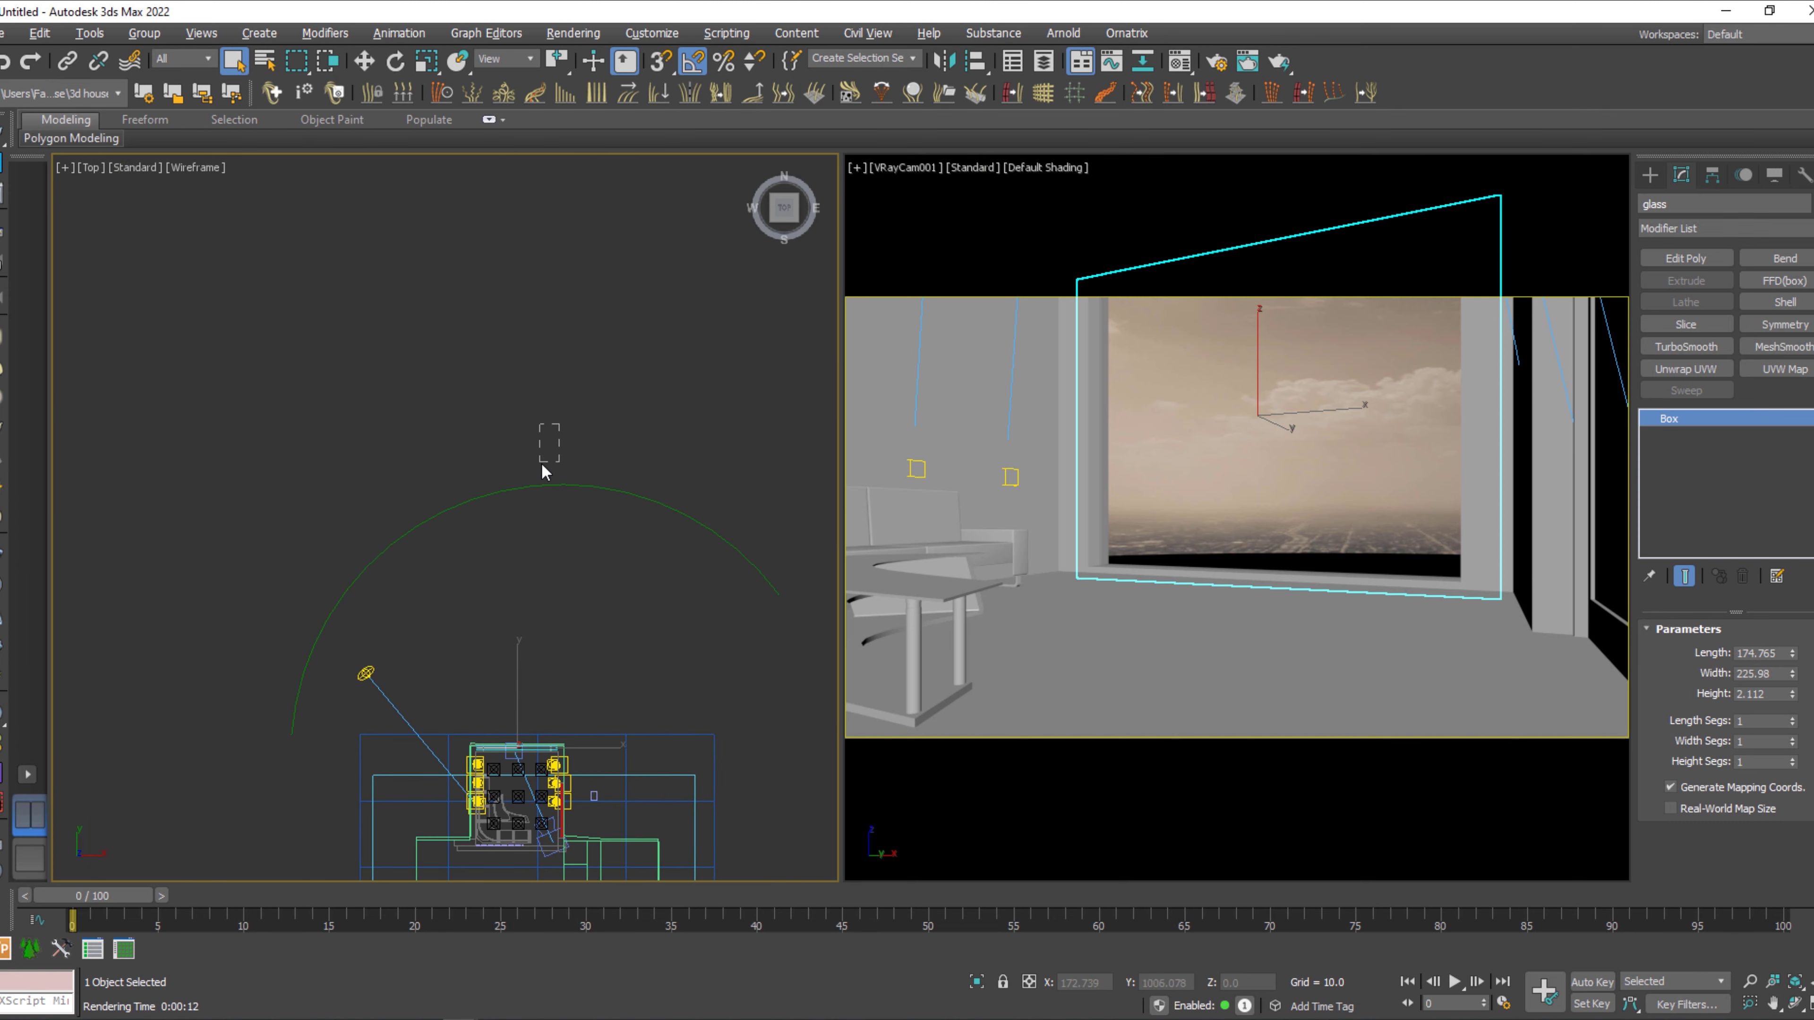
click(541, 487)
scroll(564, 622, down, 5)
key(w)
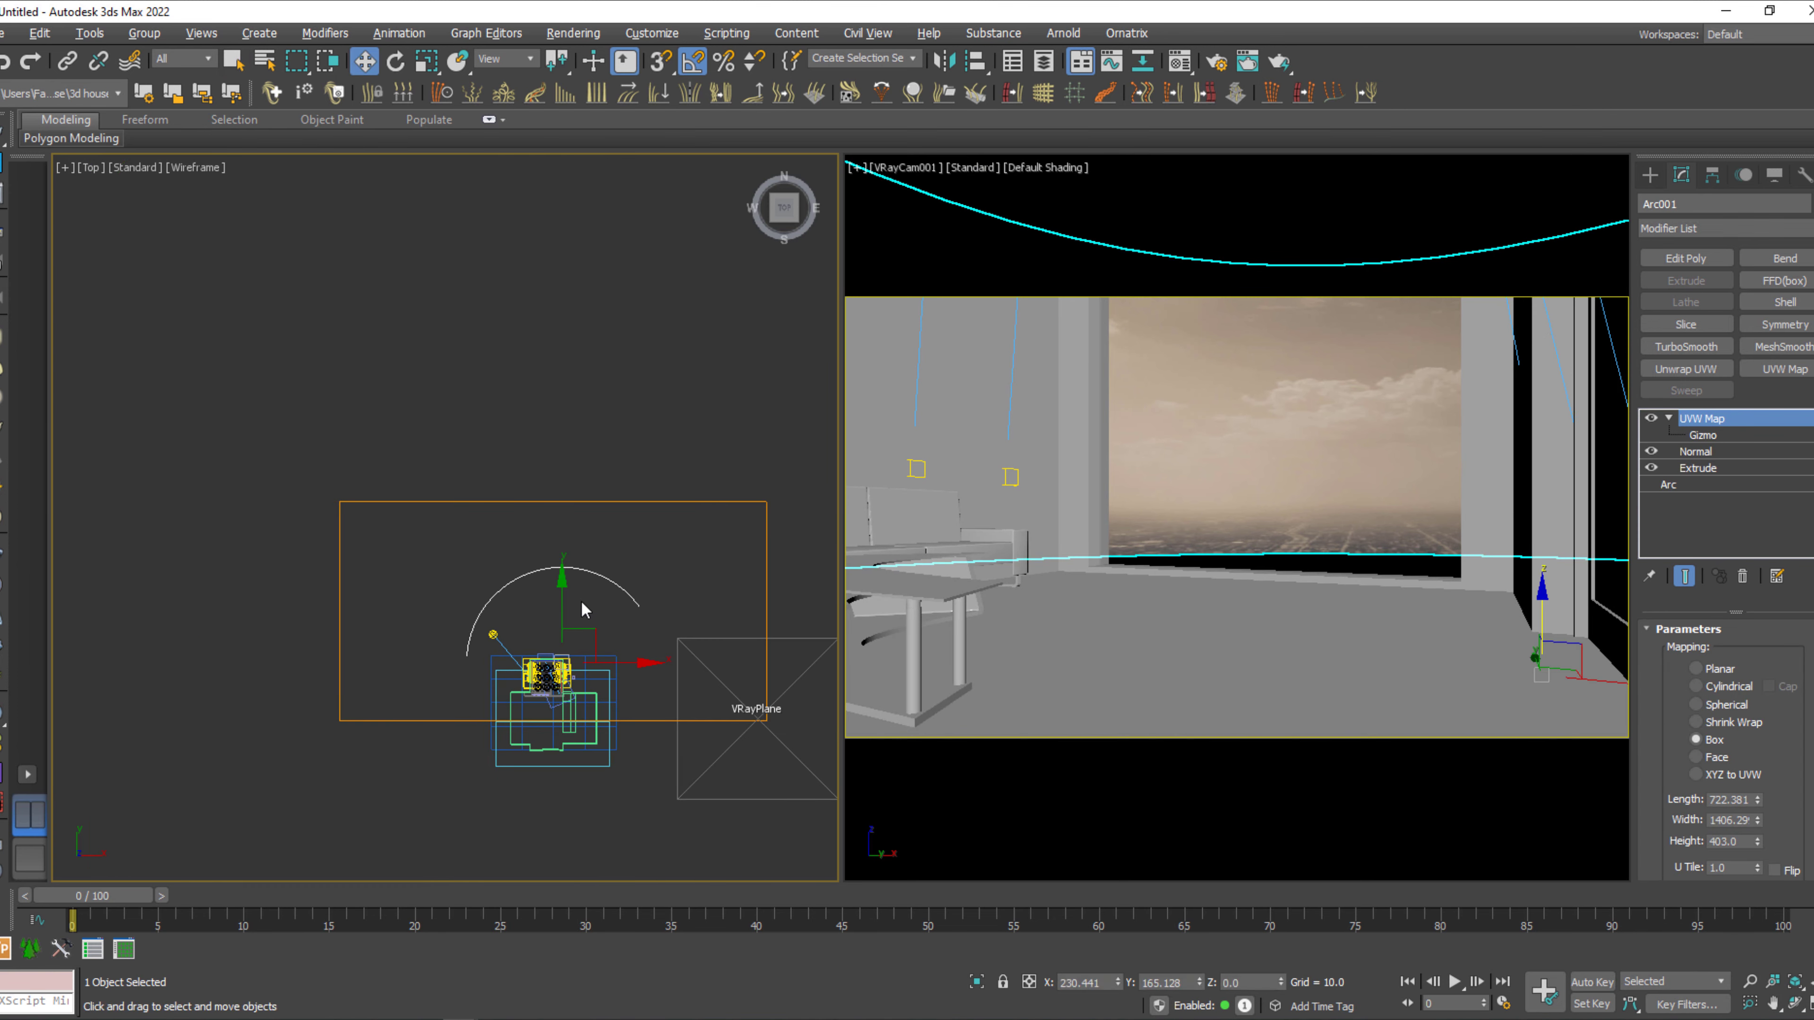
key(r)
drag(588, 629, 660, 400)
Move the enlarged city backdrop farther out from the window side of the house, to about X 118.6, Y 935.1, and deselect it.
key(w)
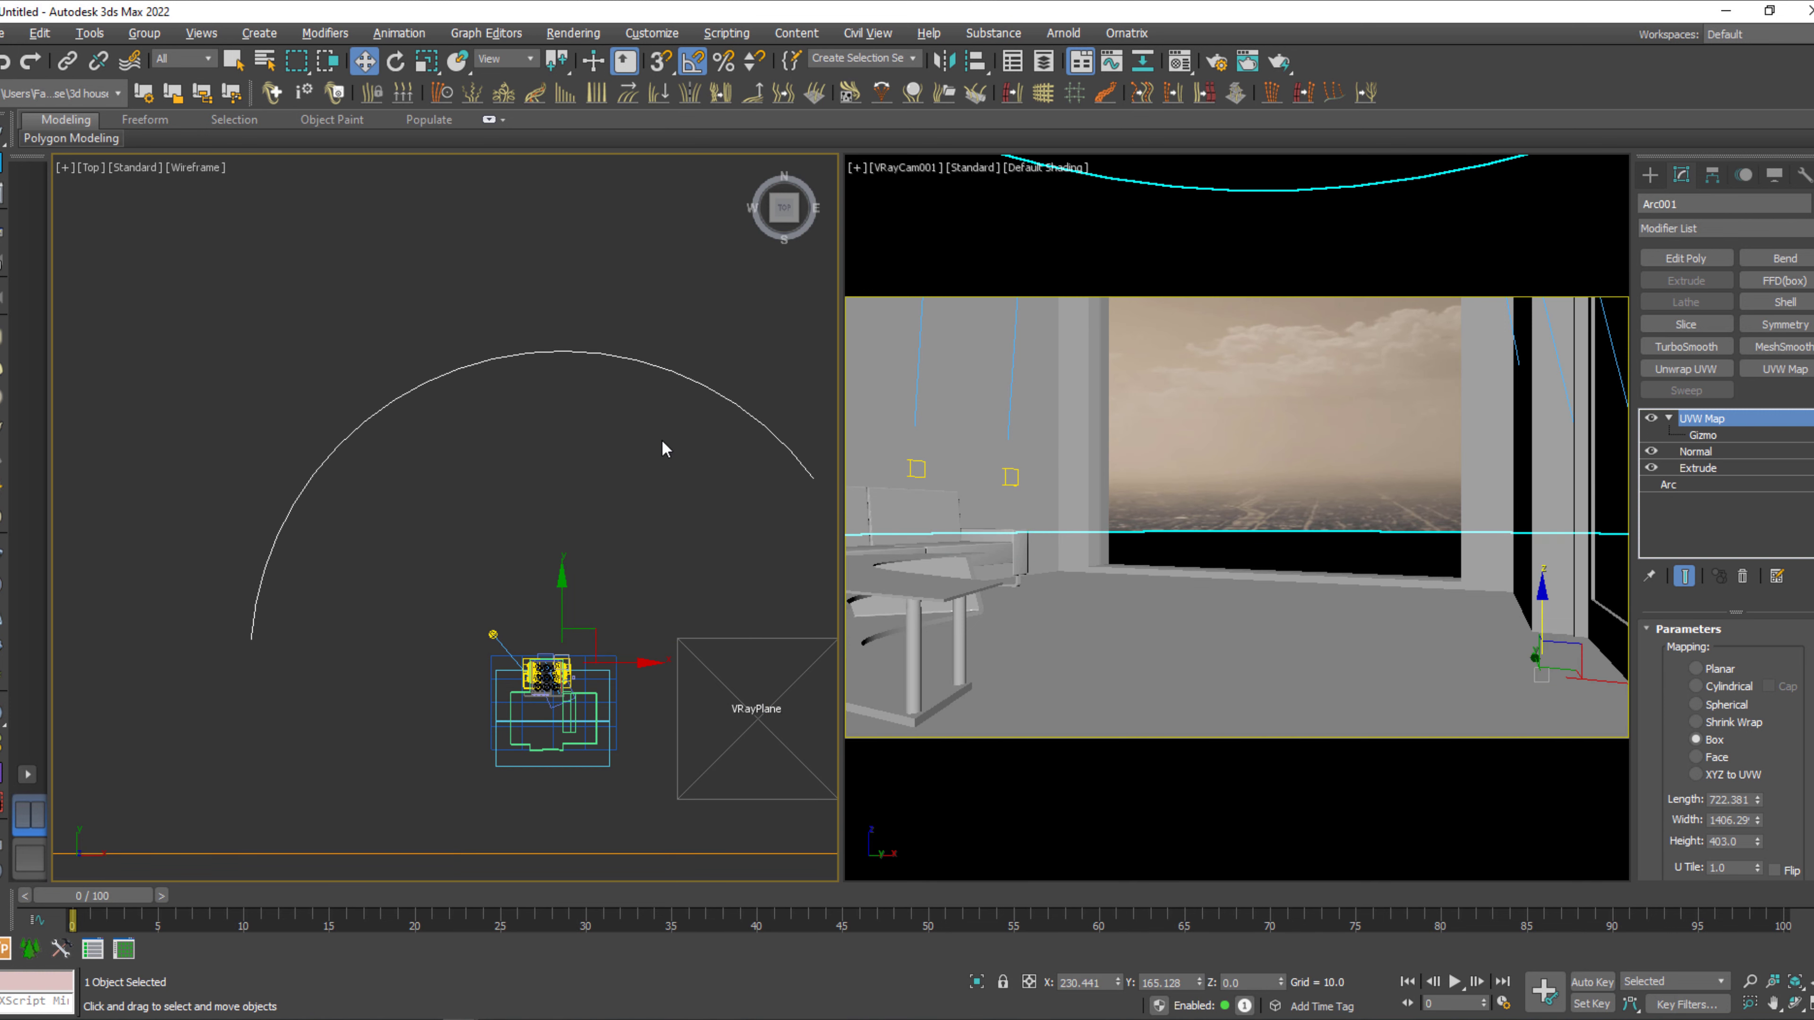
middle_drag(665, 512, 656, 491)
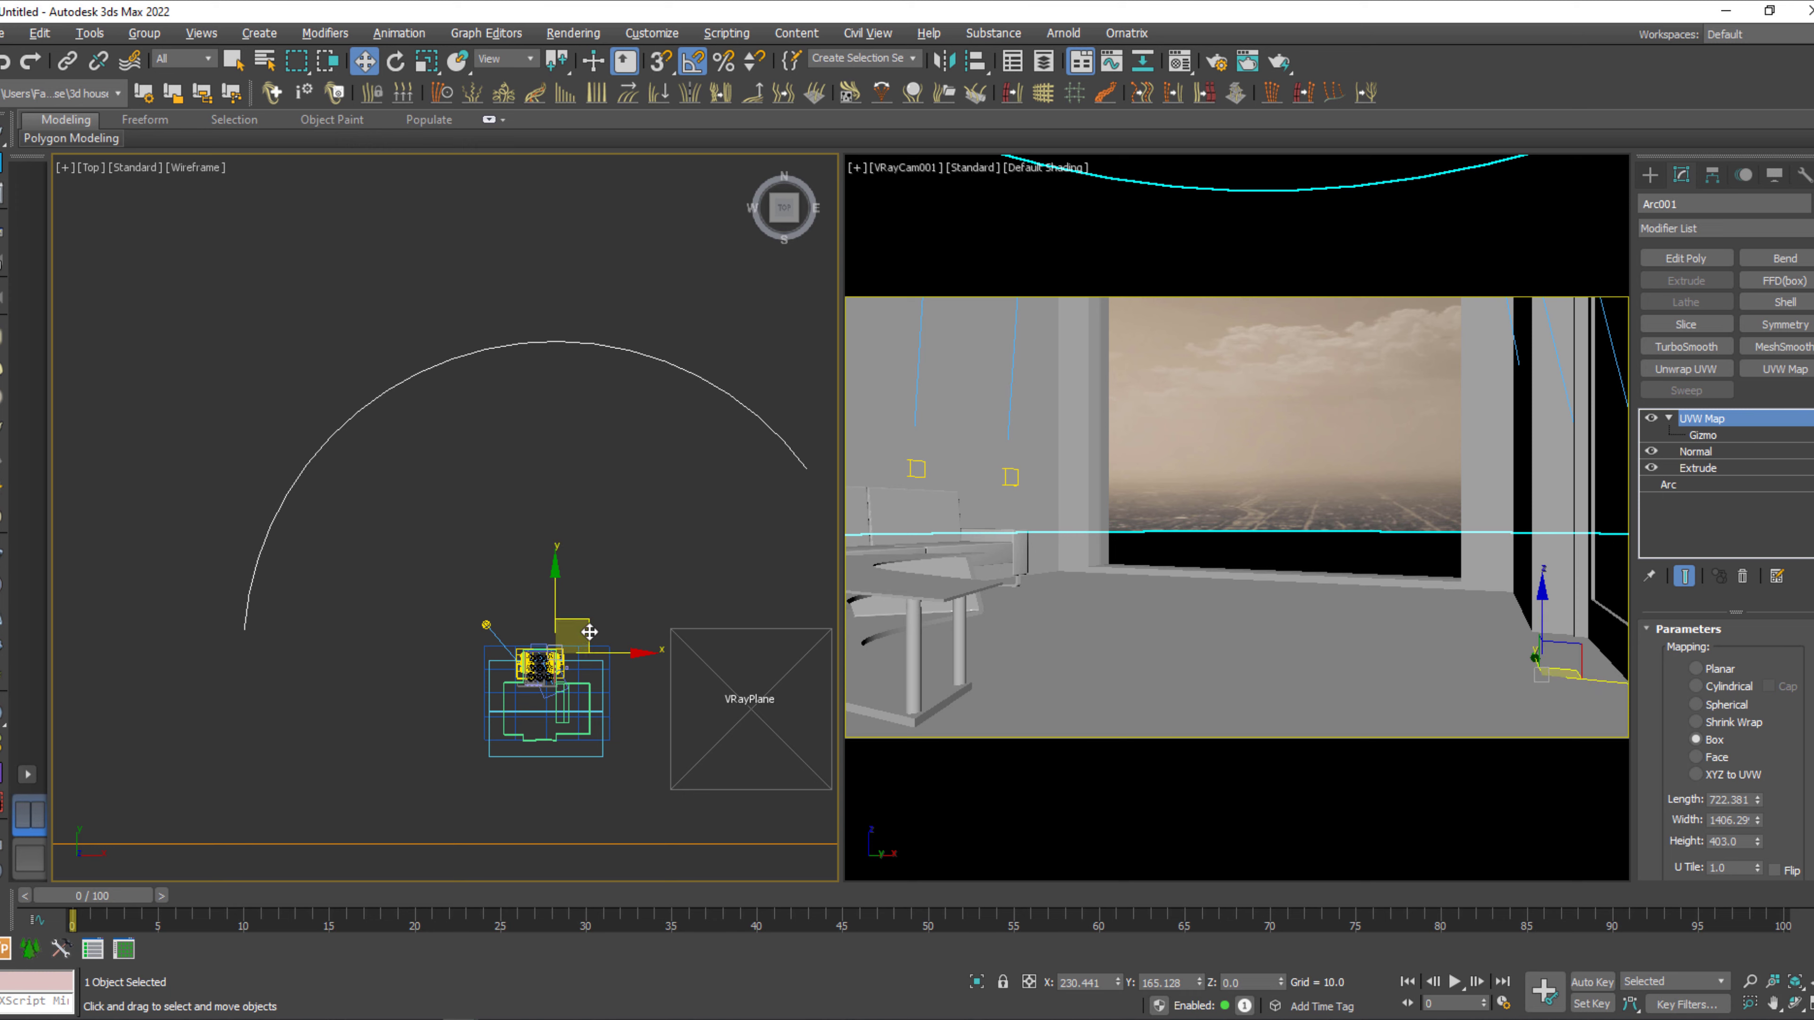
drag(589, 634, 578, 539)
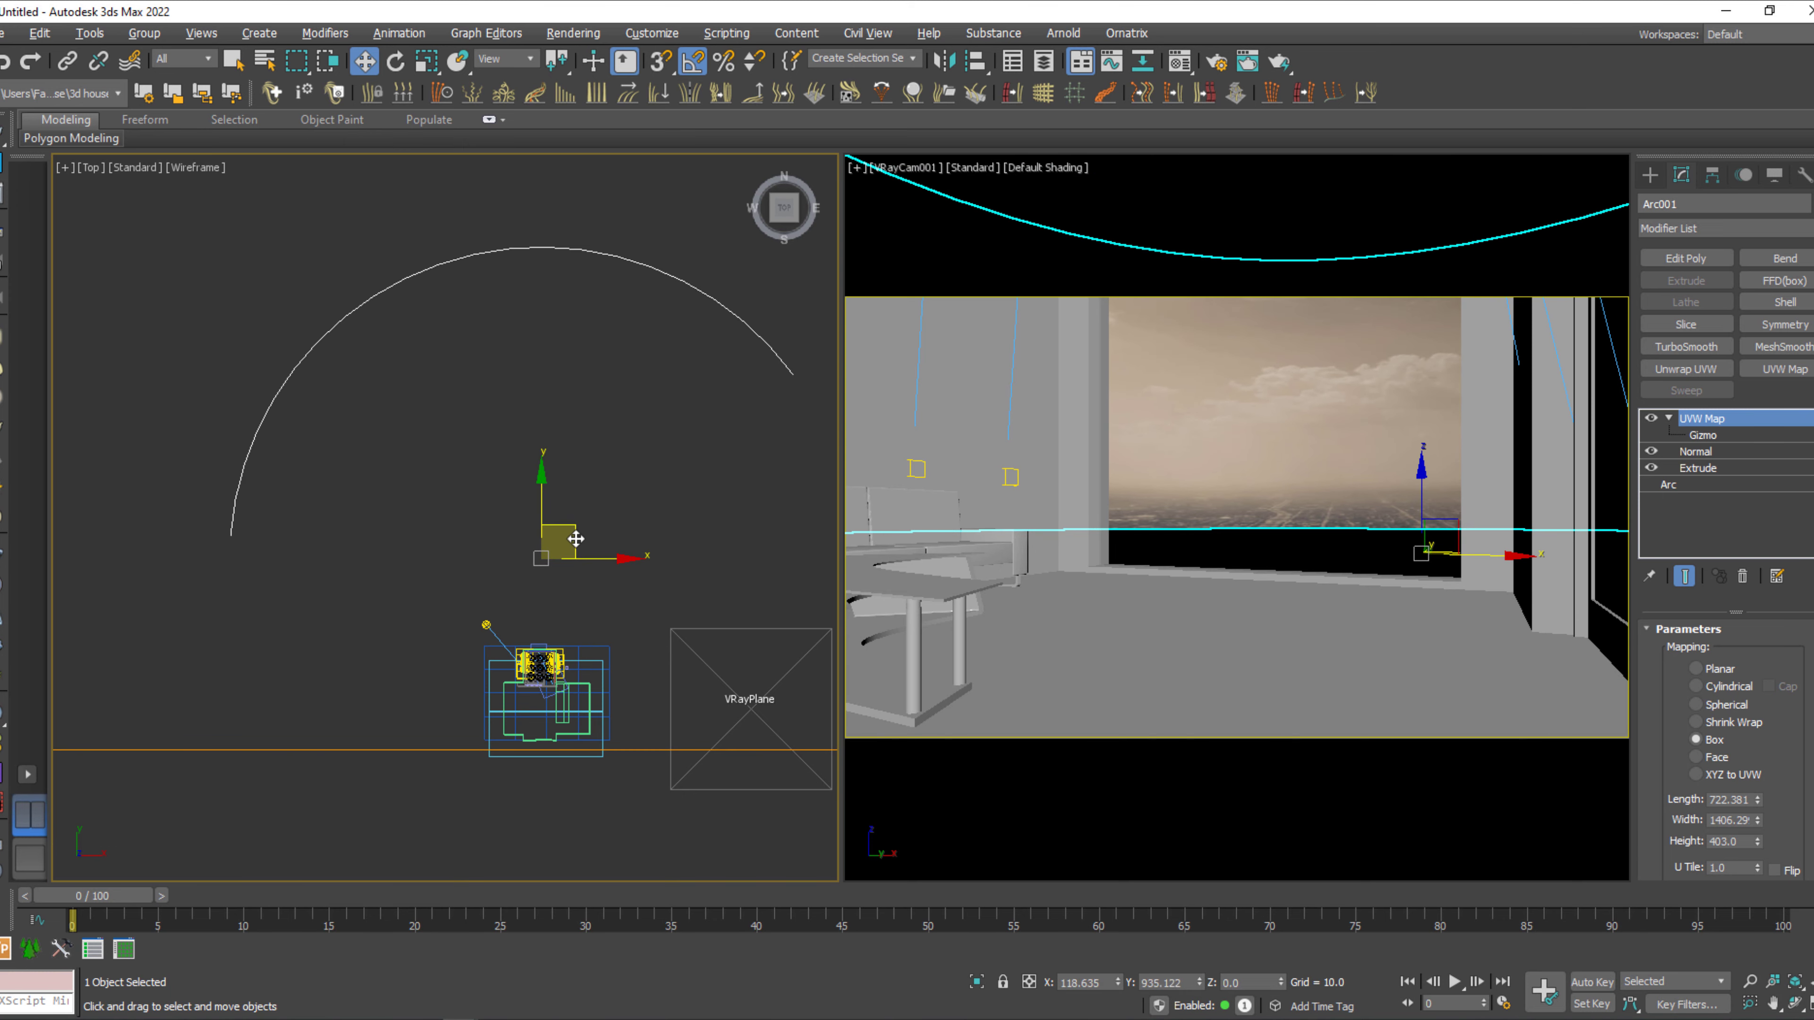
click(638, 607)
Inspect the room's walls, interior lights and sun direction in the Top view.
scroll(540, 690, up, 5)
middle_drag(540, 687, 567, 602)
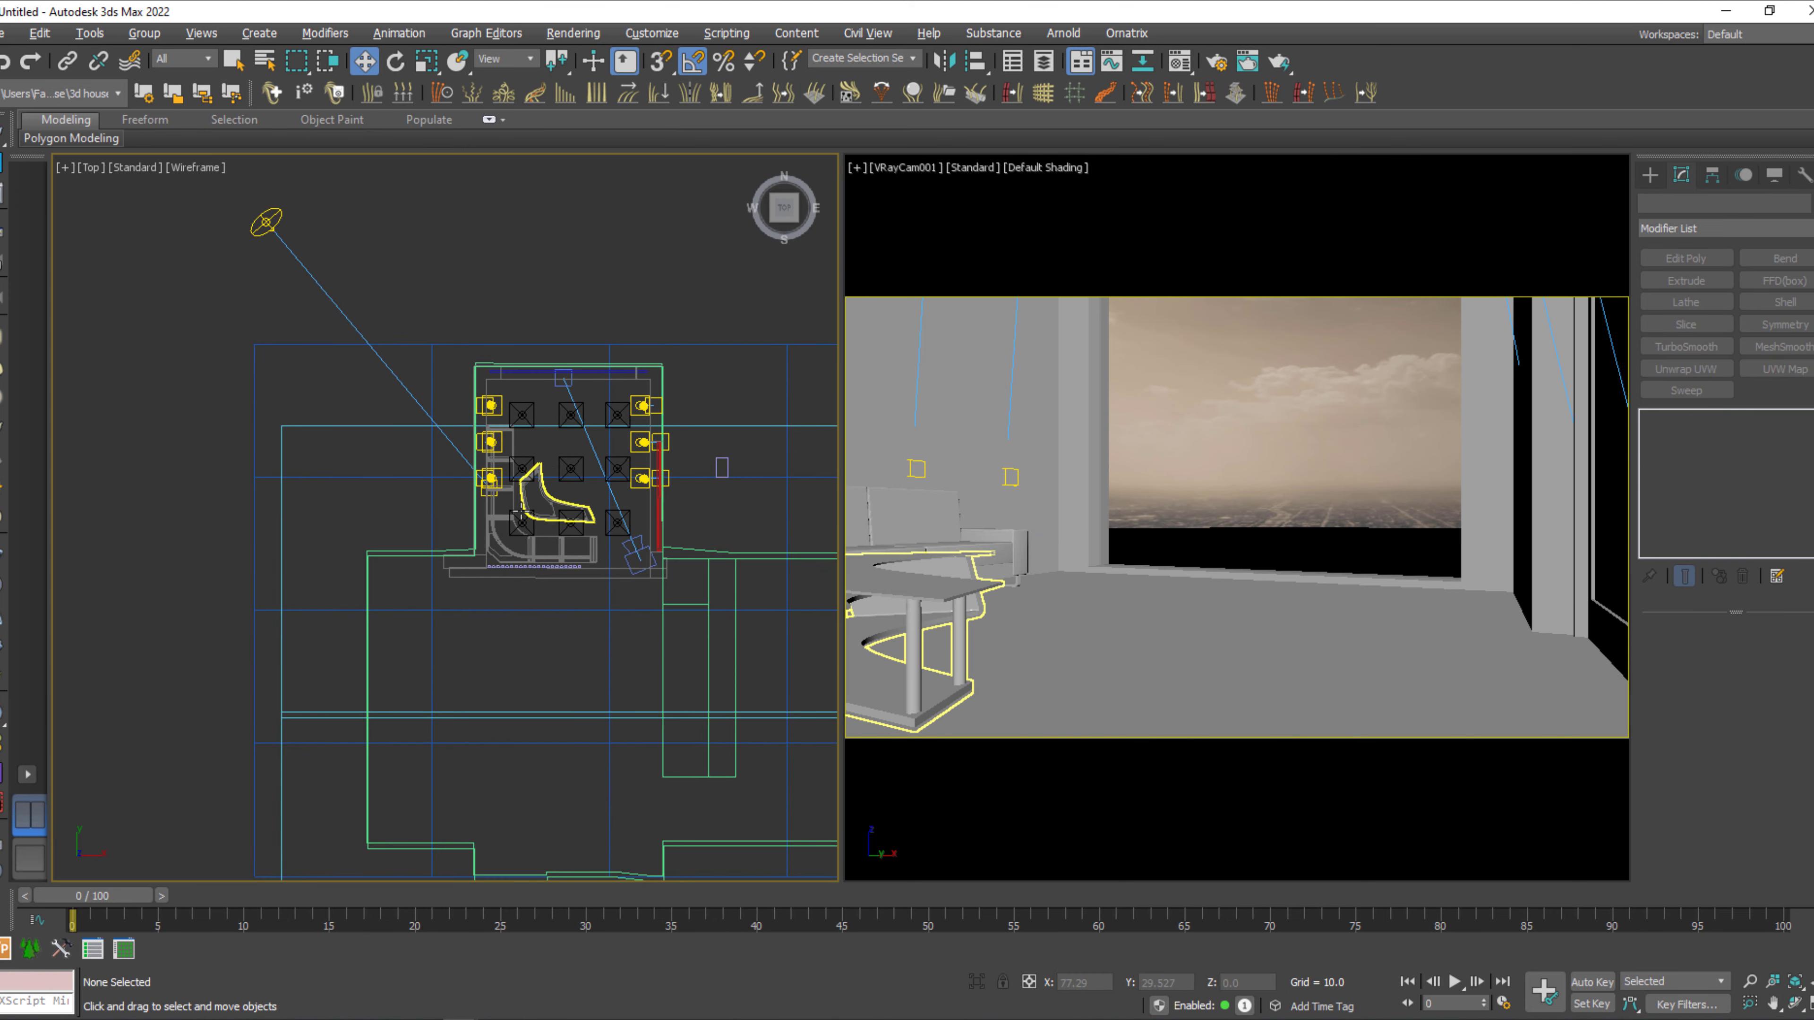
scroll(412, 583, up, 6)
middle_drag(620, 474, 462, 672)
middle_drag(507, 590, 357, 667)
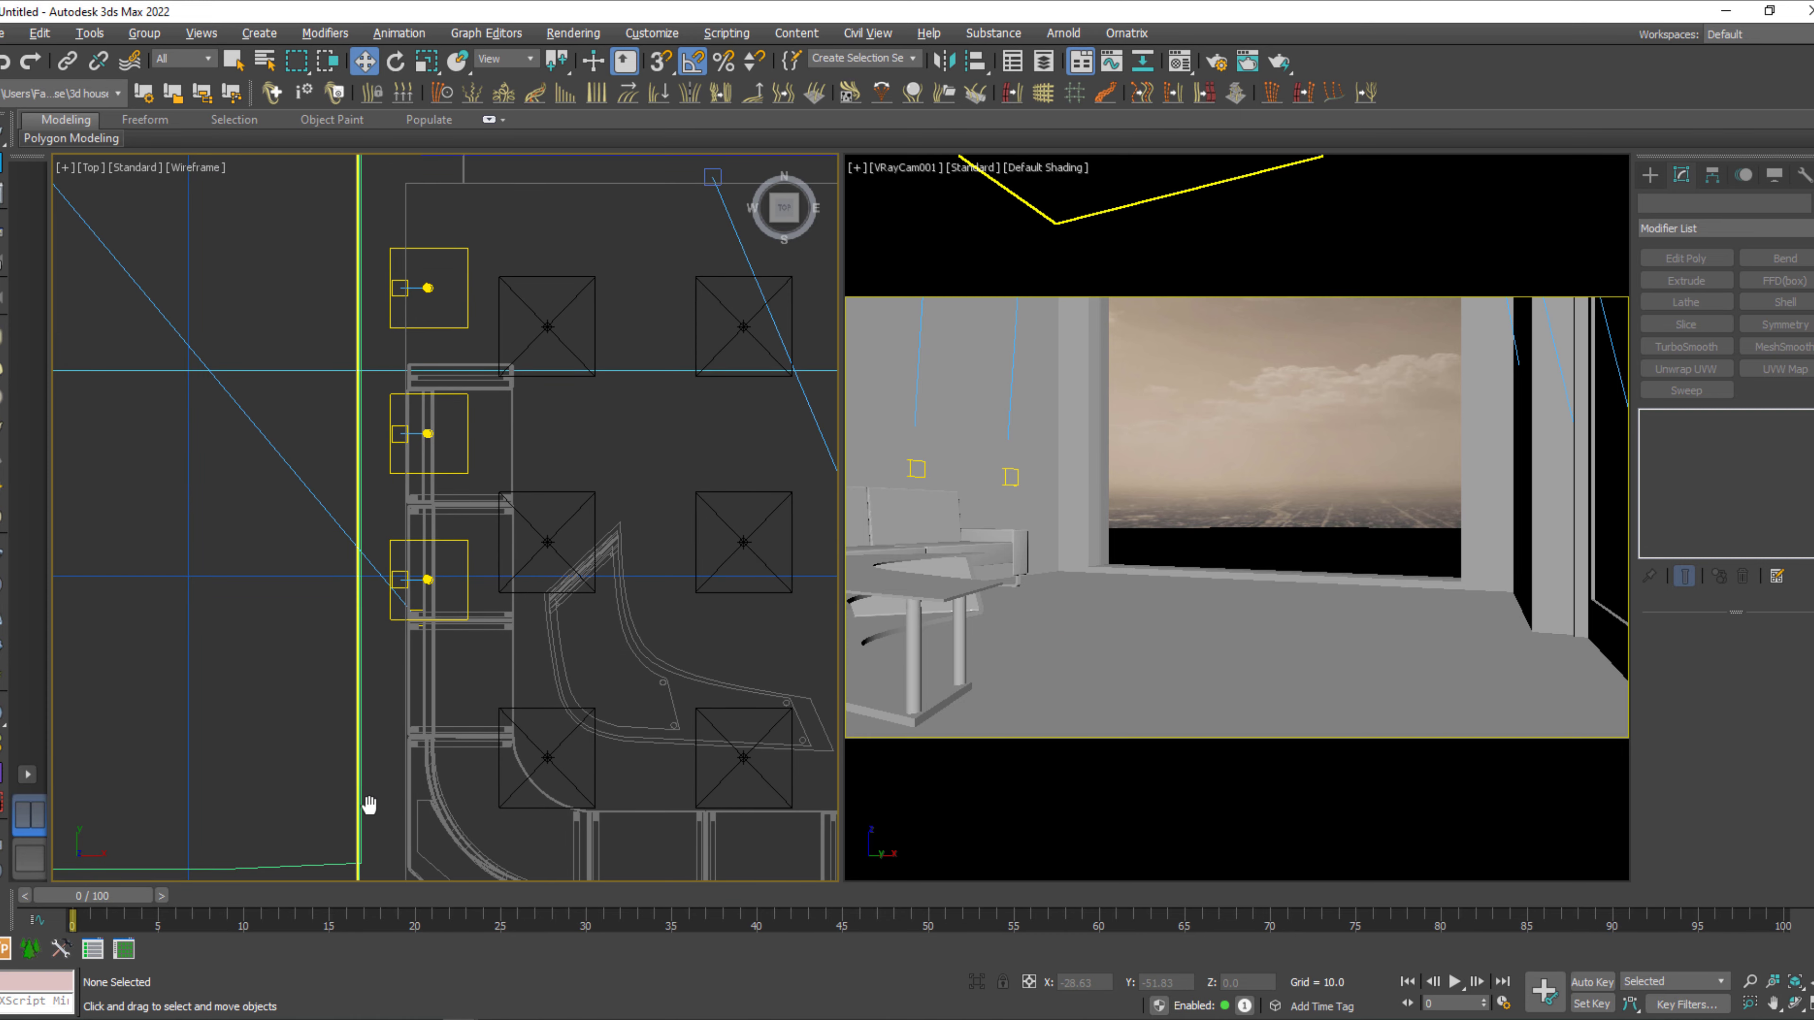
middle_drag(471, 548, 420, 750)
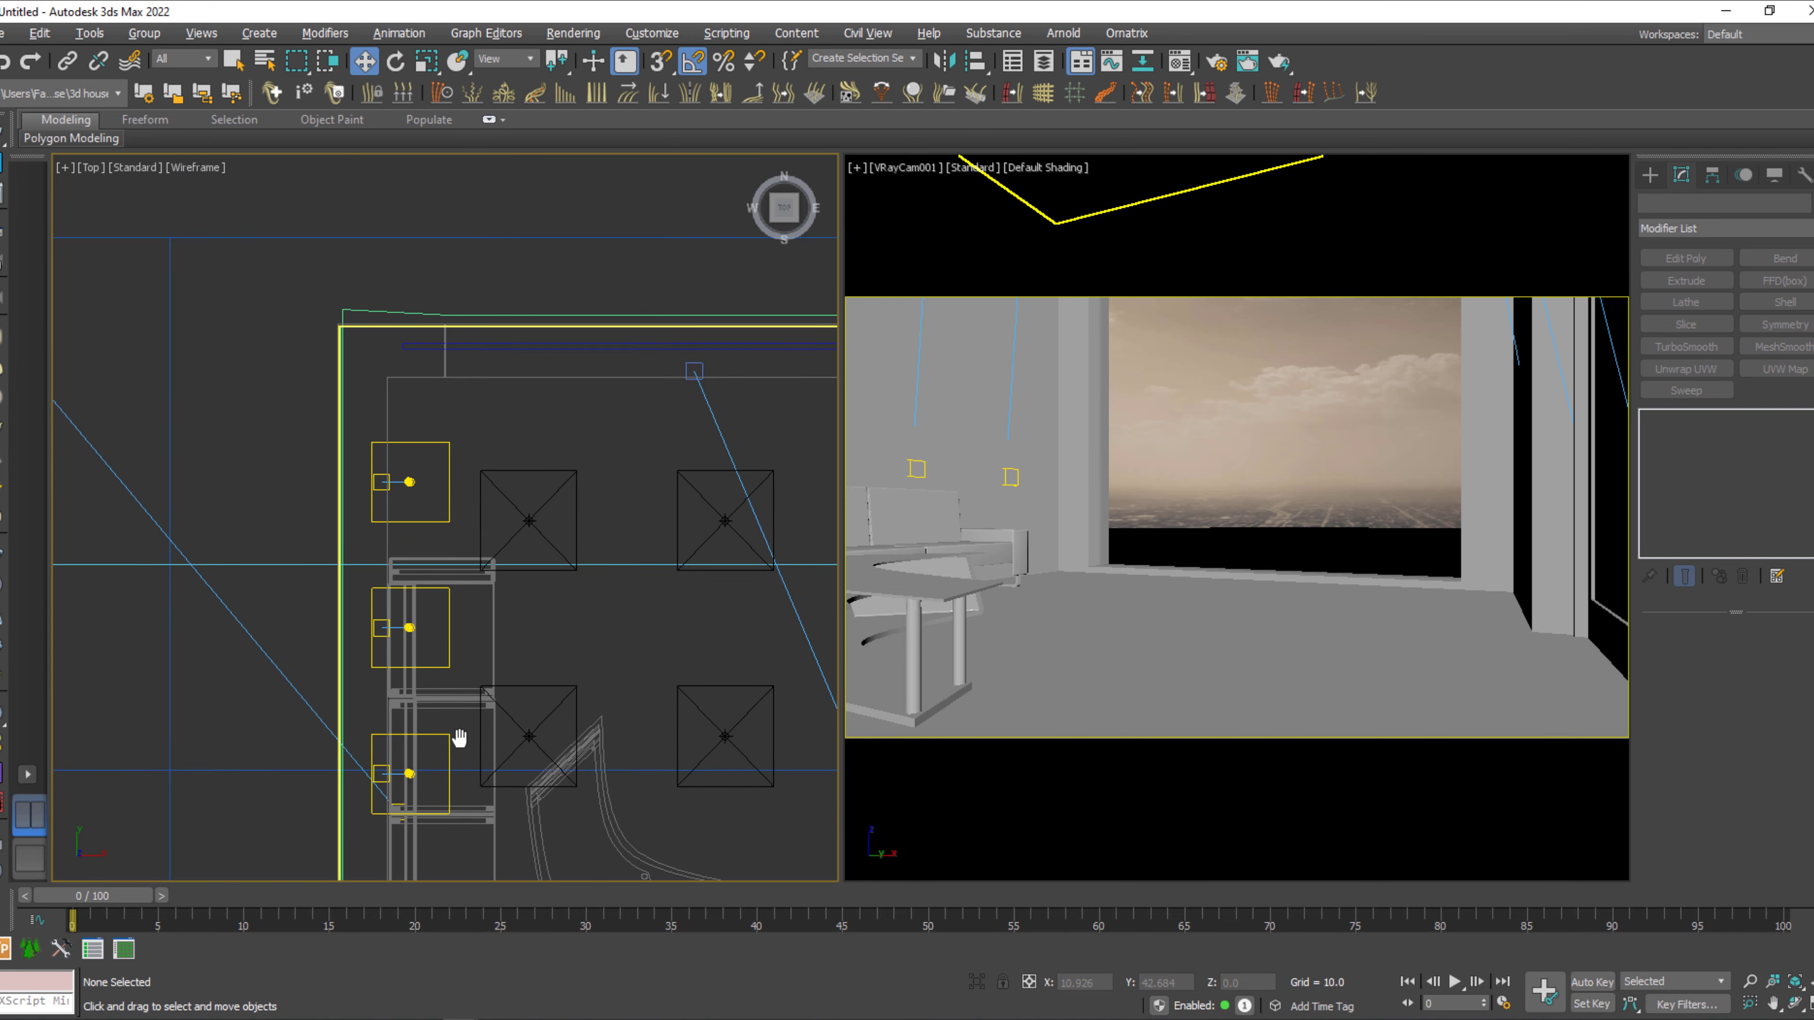
scroll(429, 747, down, 5)
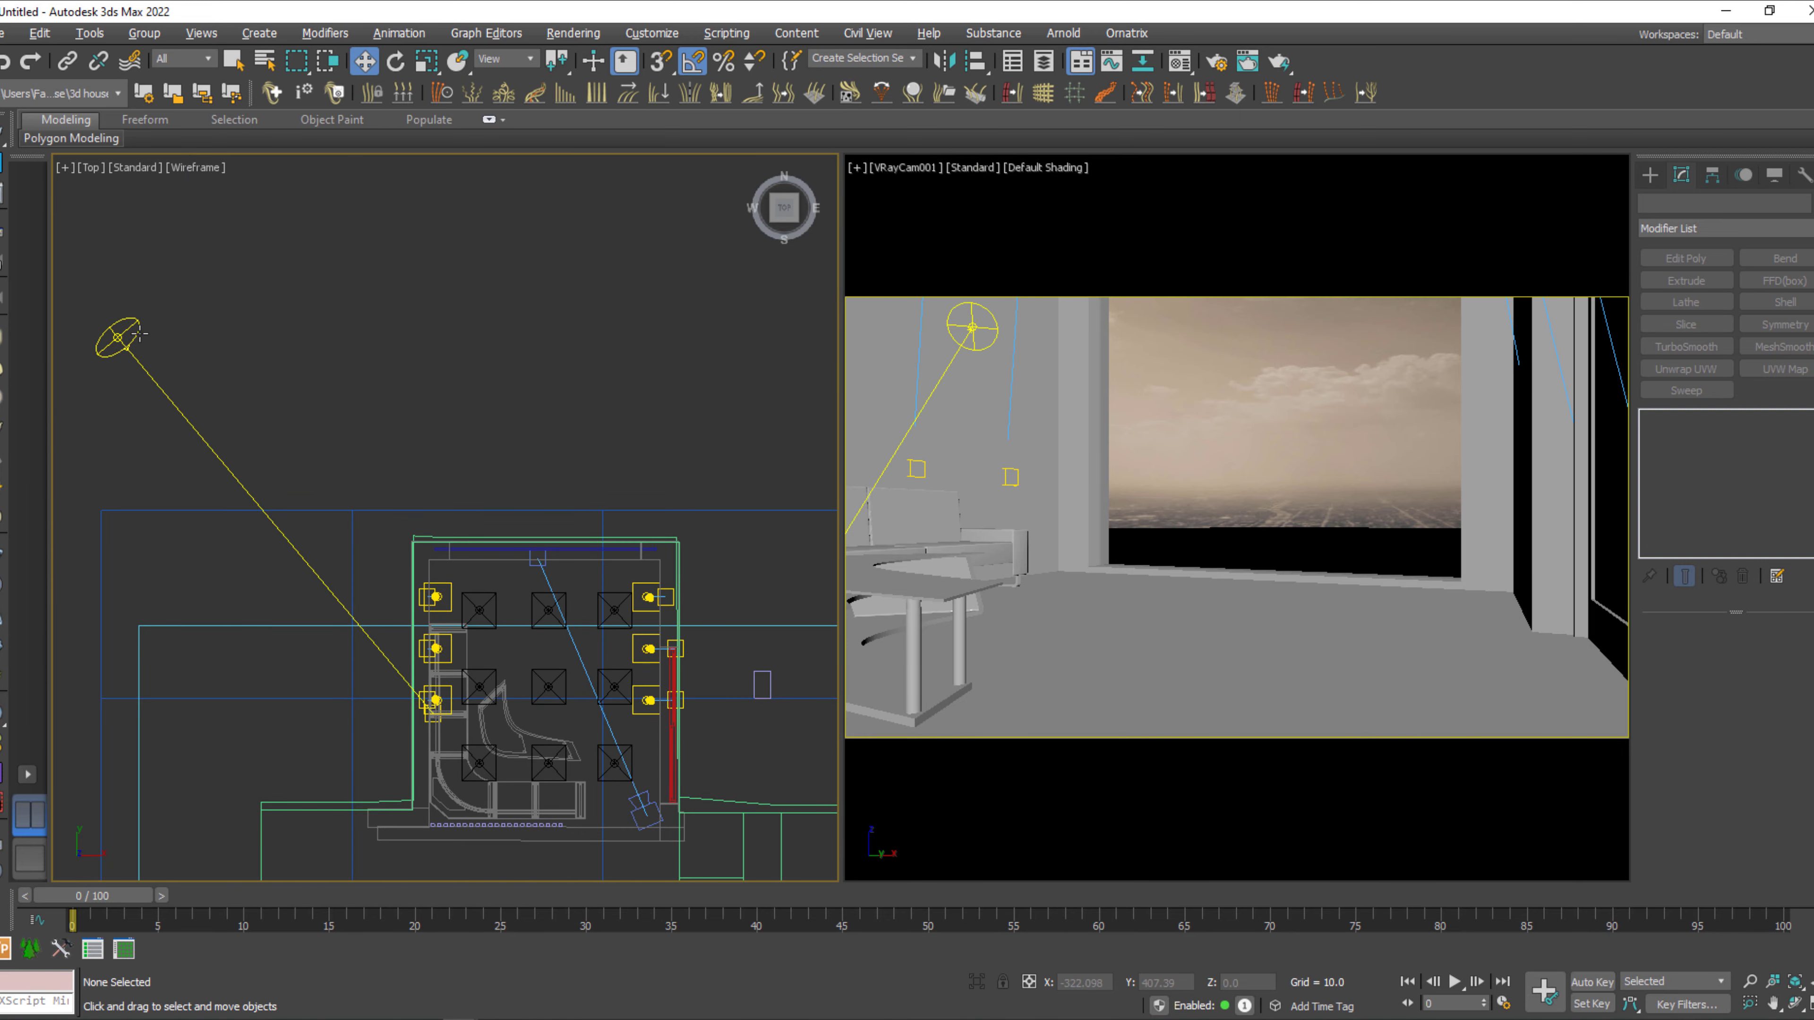
middle_drag(532, 508, 534, 448)
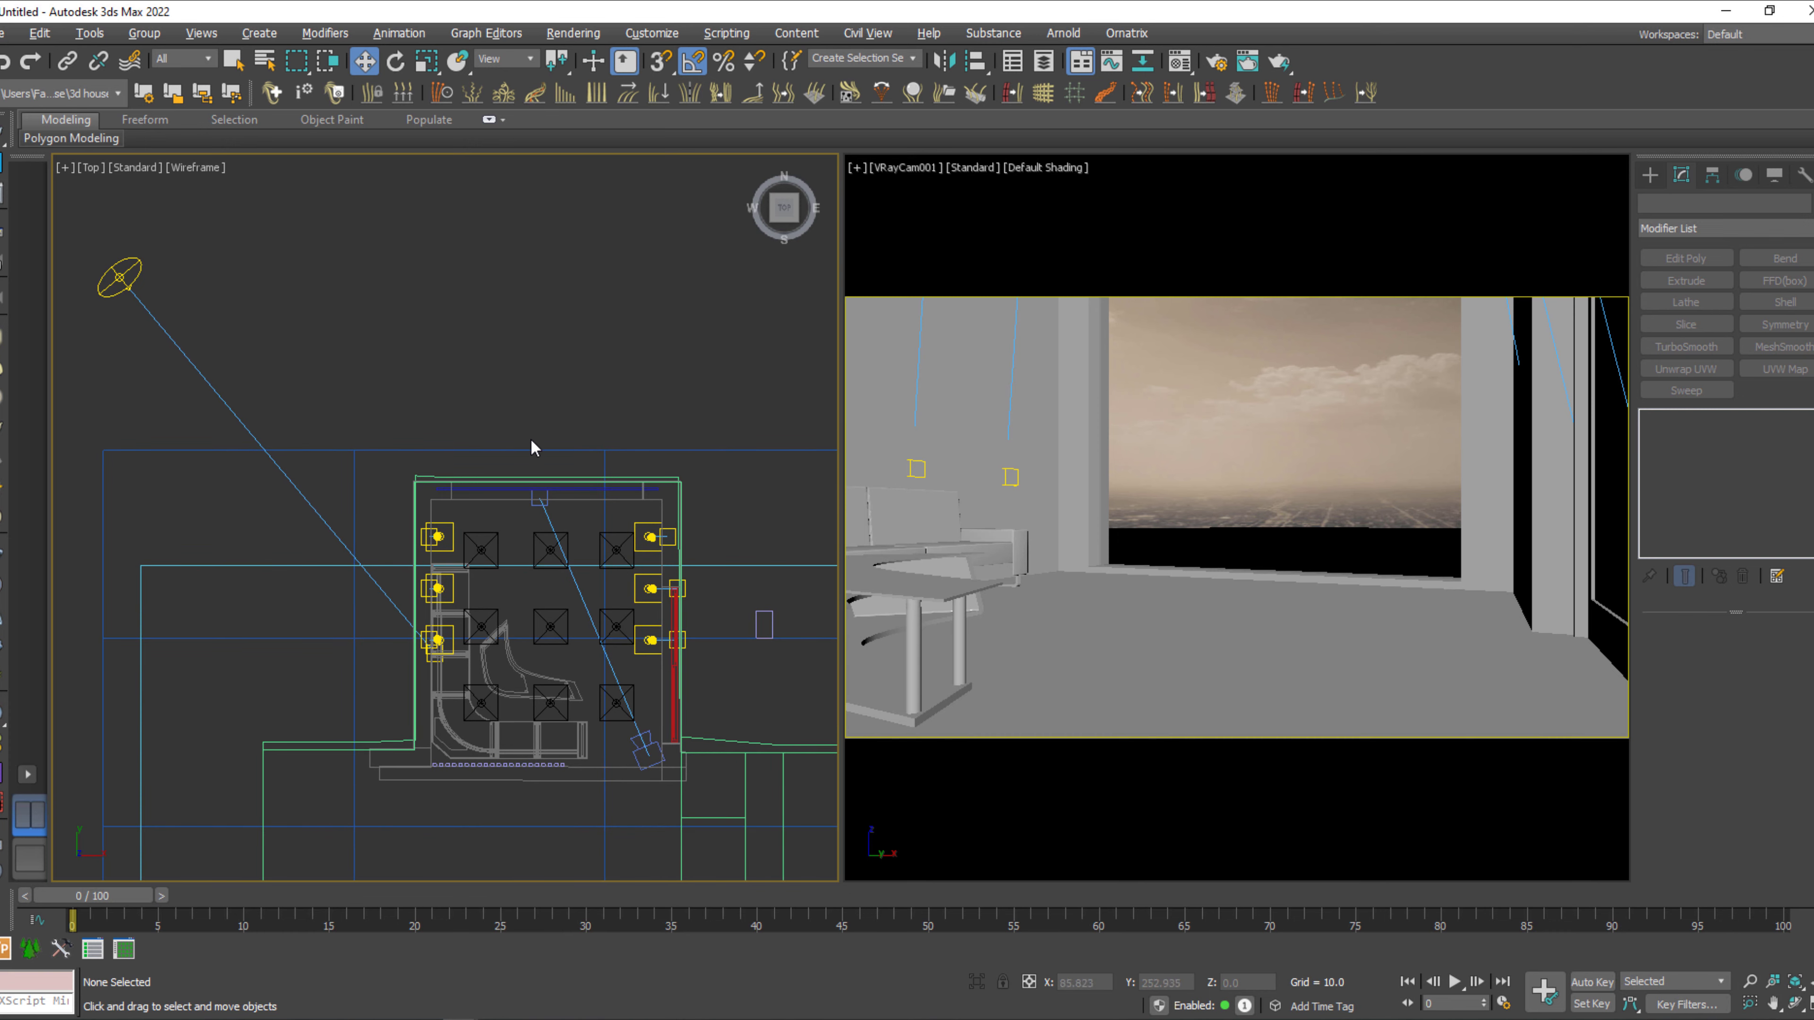
Re-render the camera view with the enlarged backdrop, aborting it early and closing the frame buffer.
click(1223, 423)
key(shift+q)
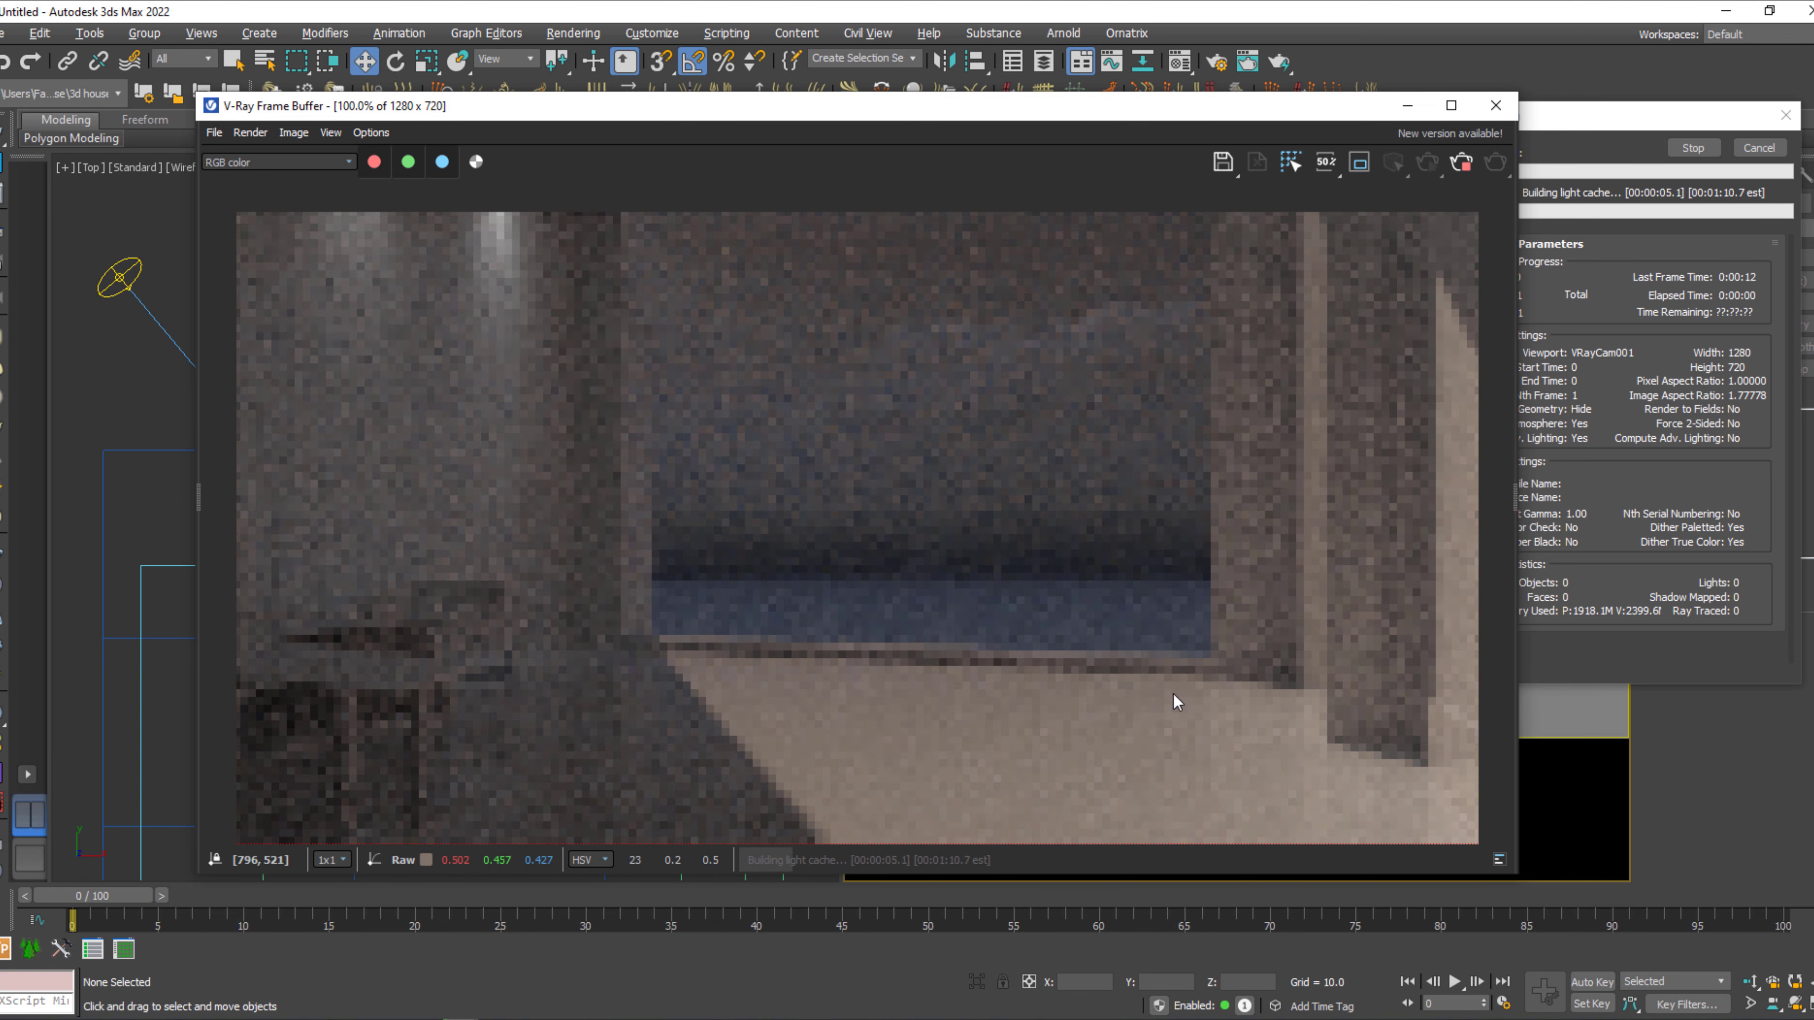
click(1457, 165)
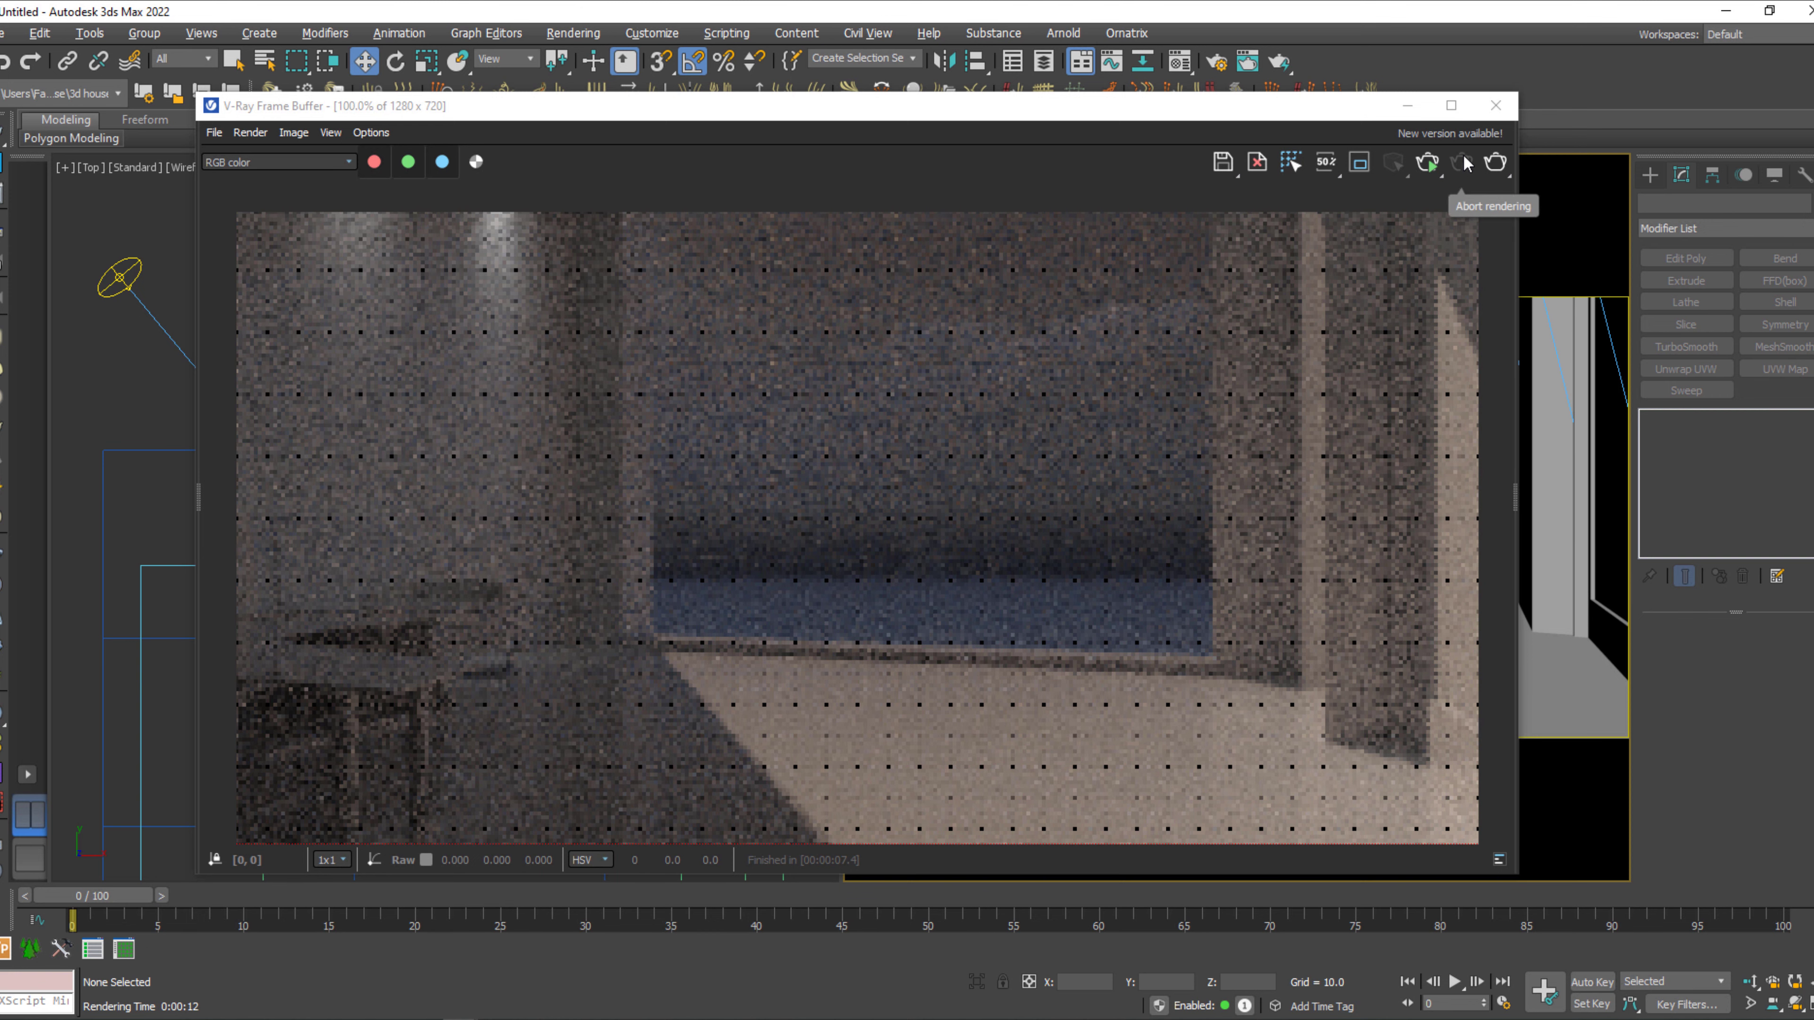
click(1496, 105)
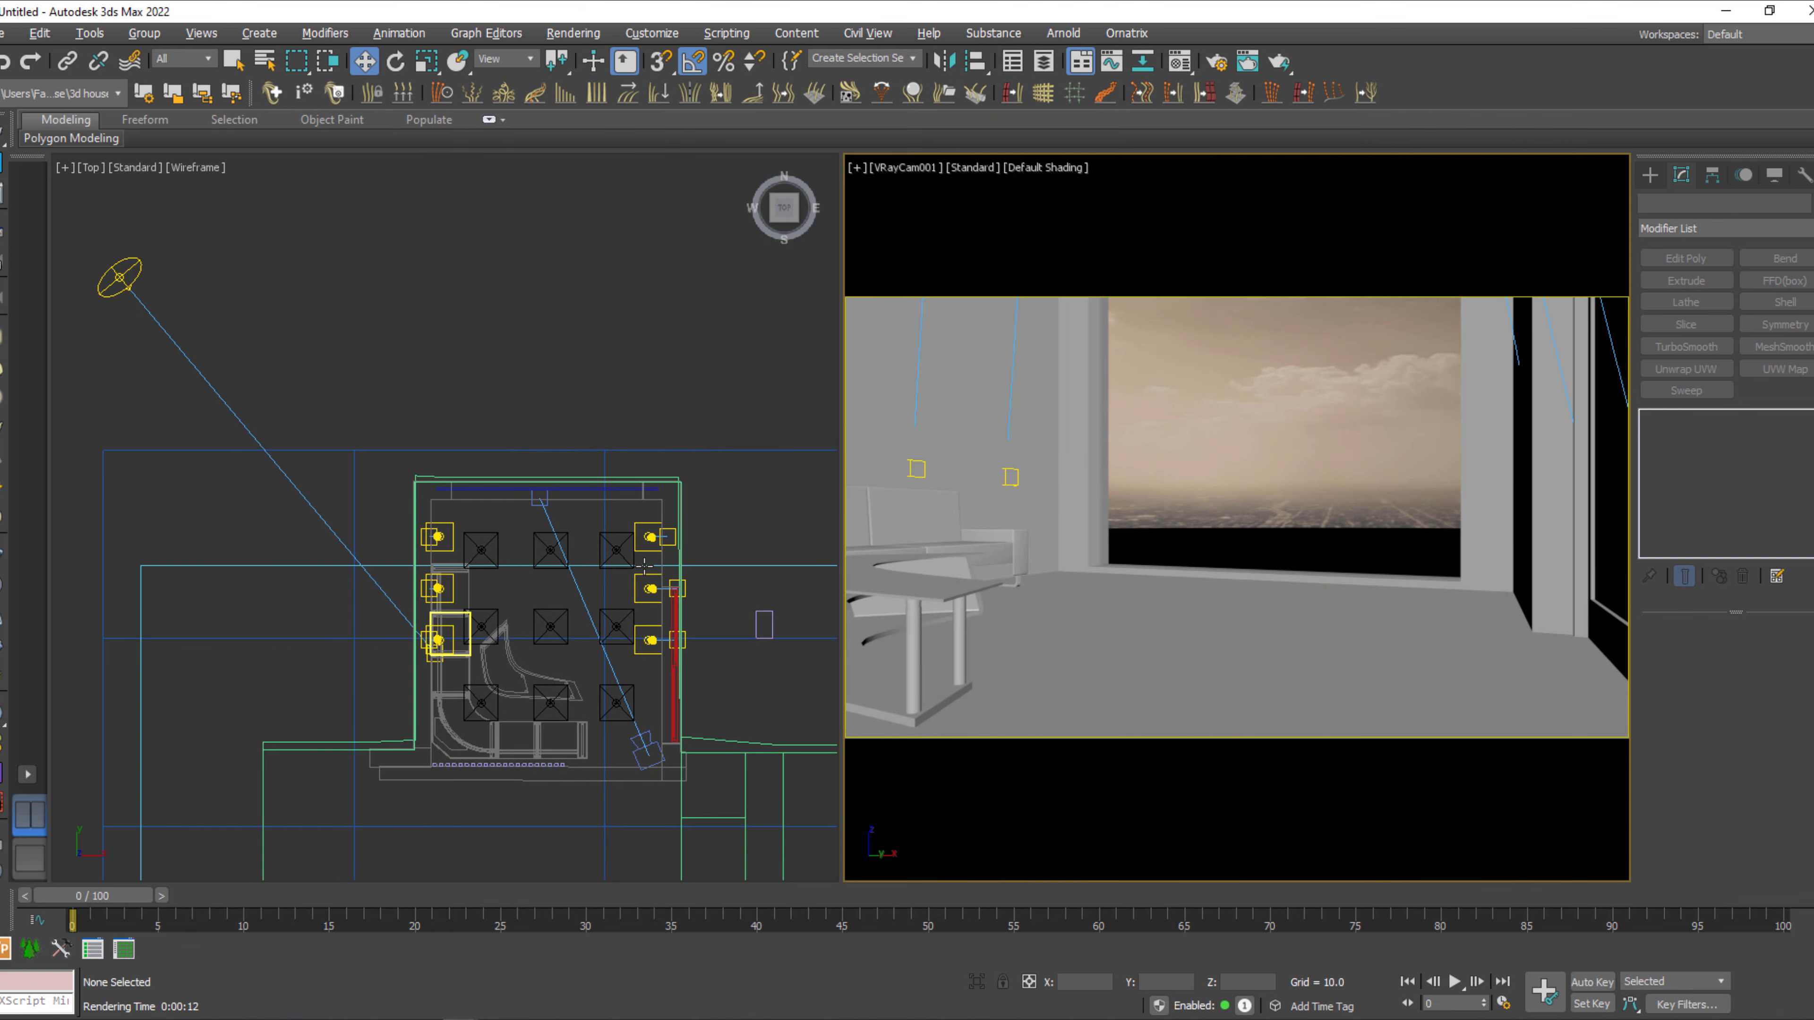
Draw a V-Ray plane light about 259 by 177 in the Front view, covering the window area of the room.
key(f)
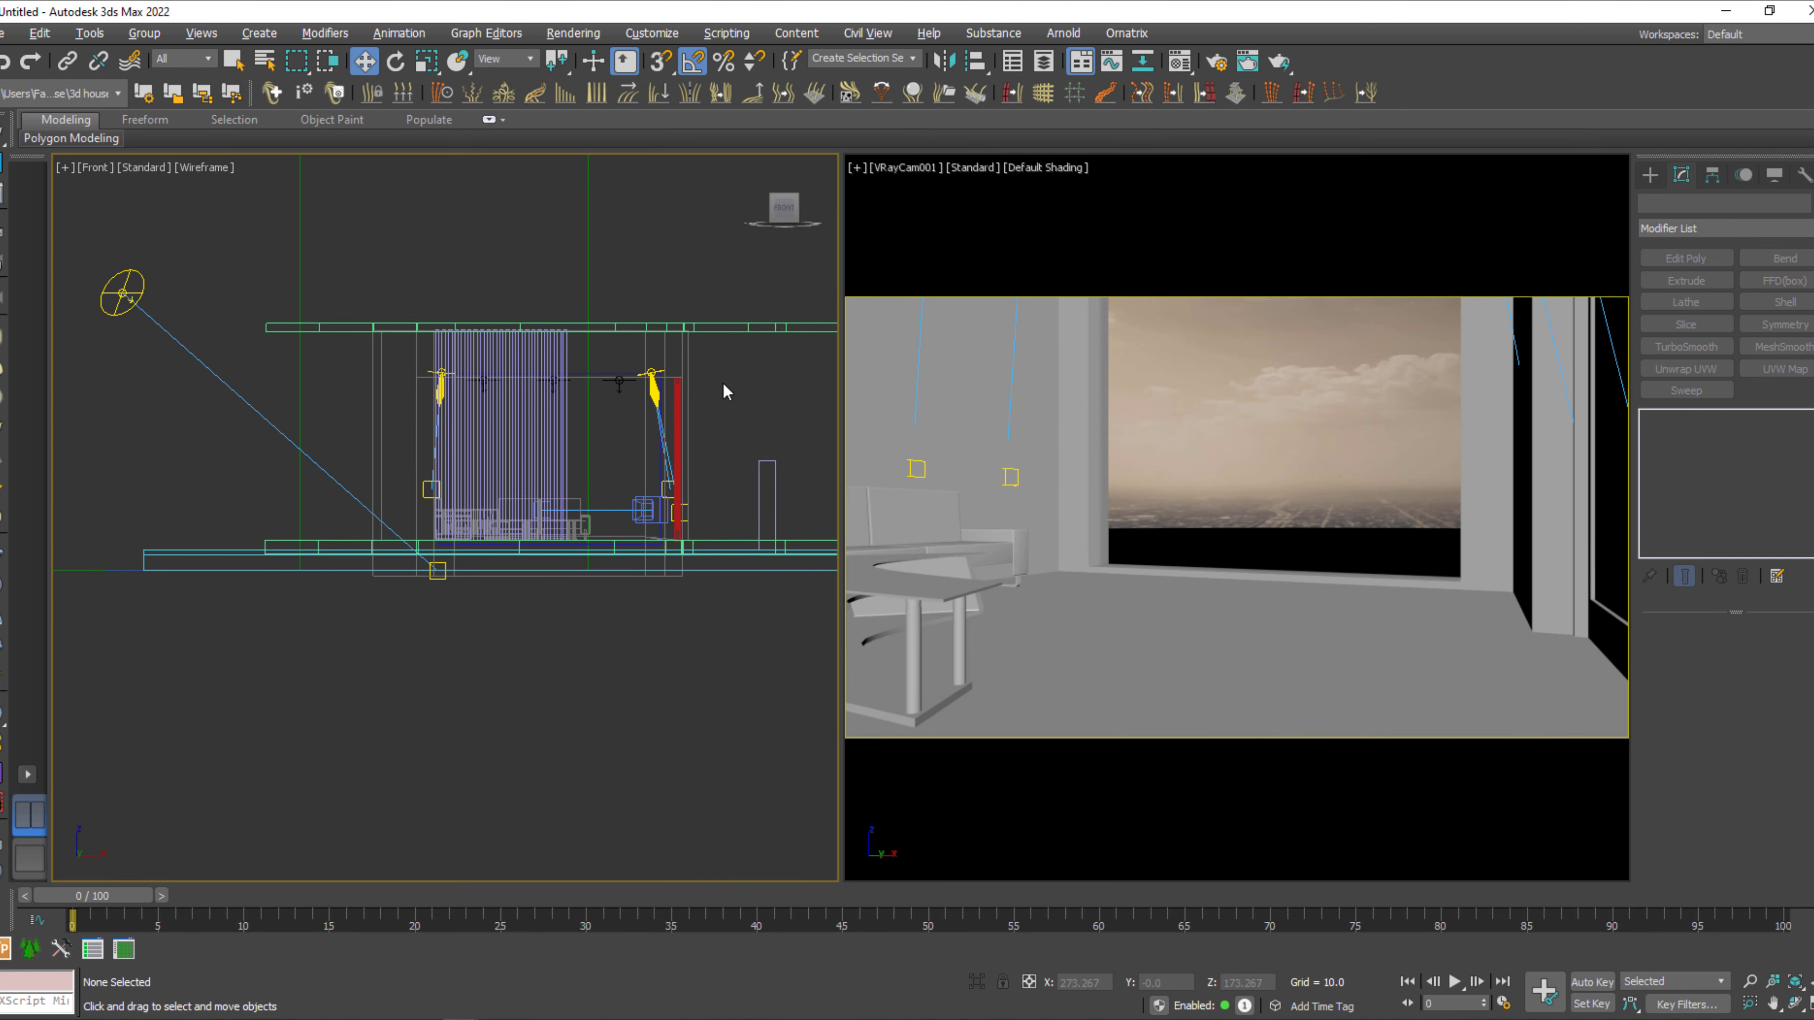
scroll(664, 464, up, 5)
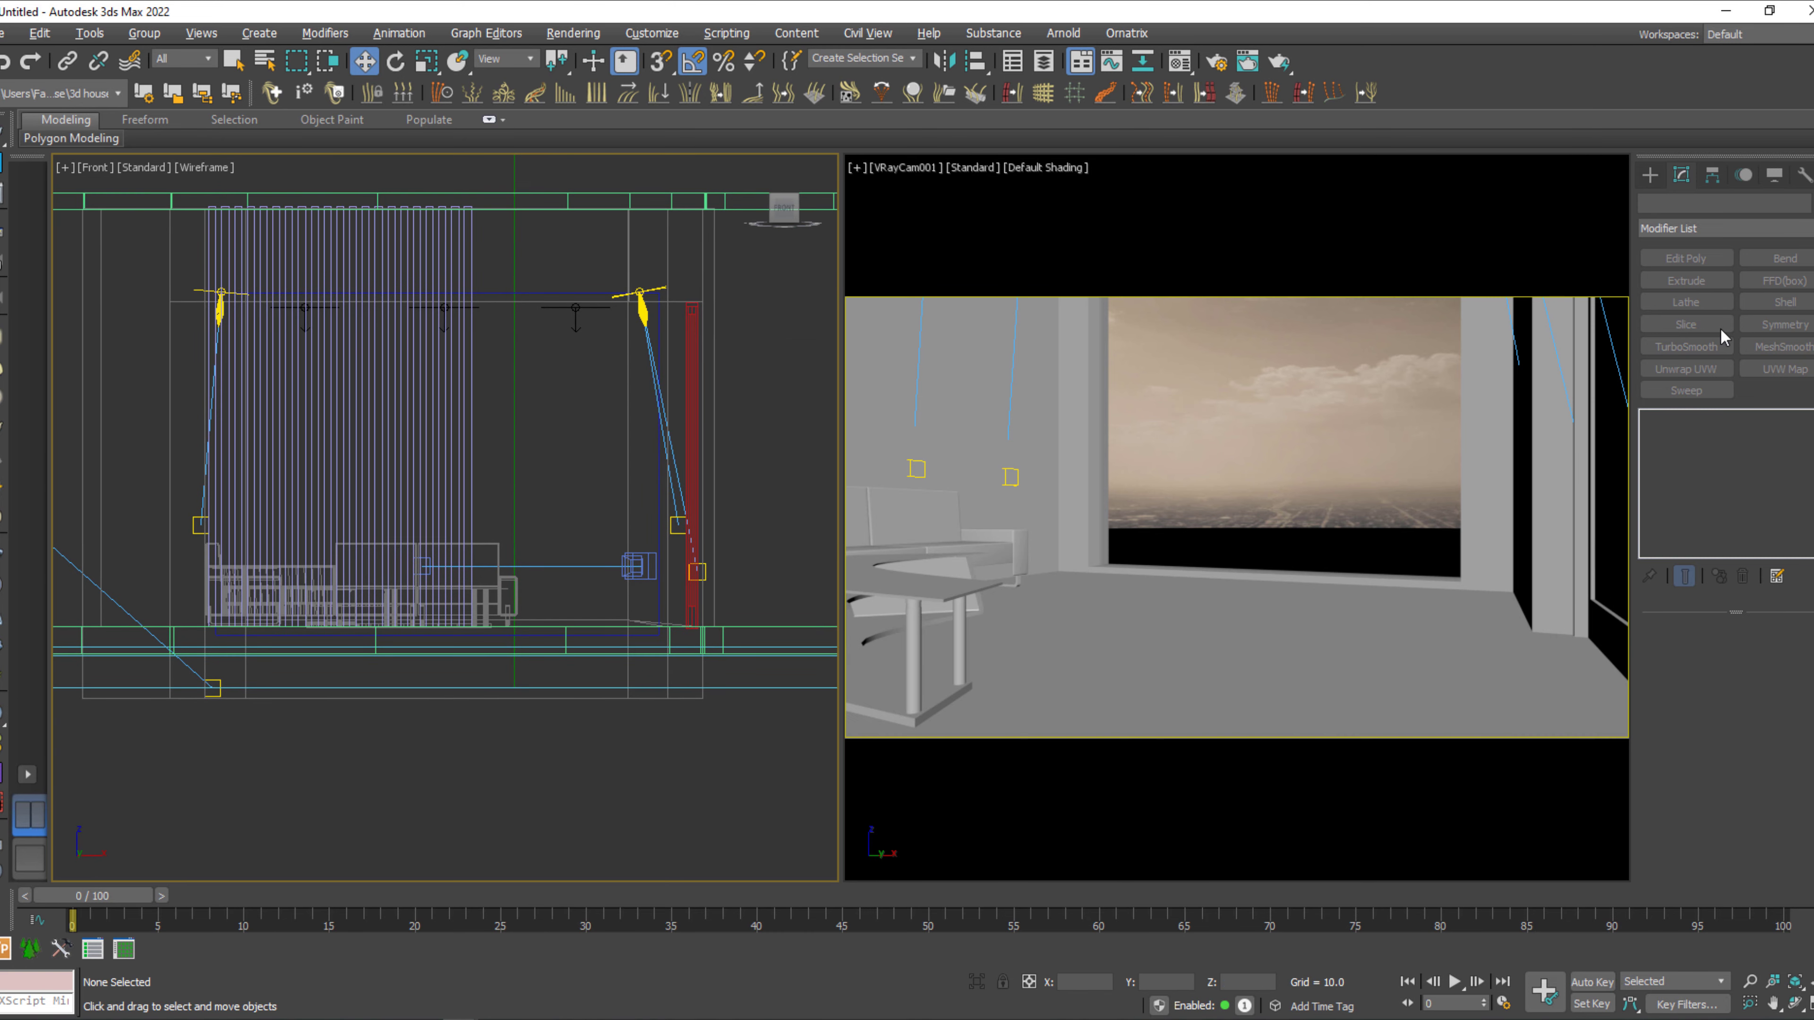
click(1650, 174)
click(1682, 303)
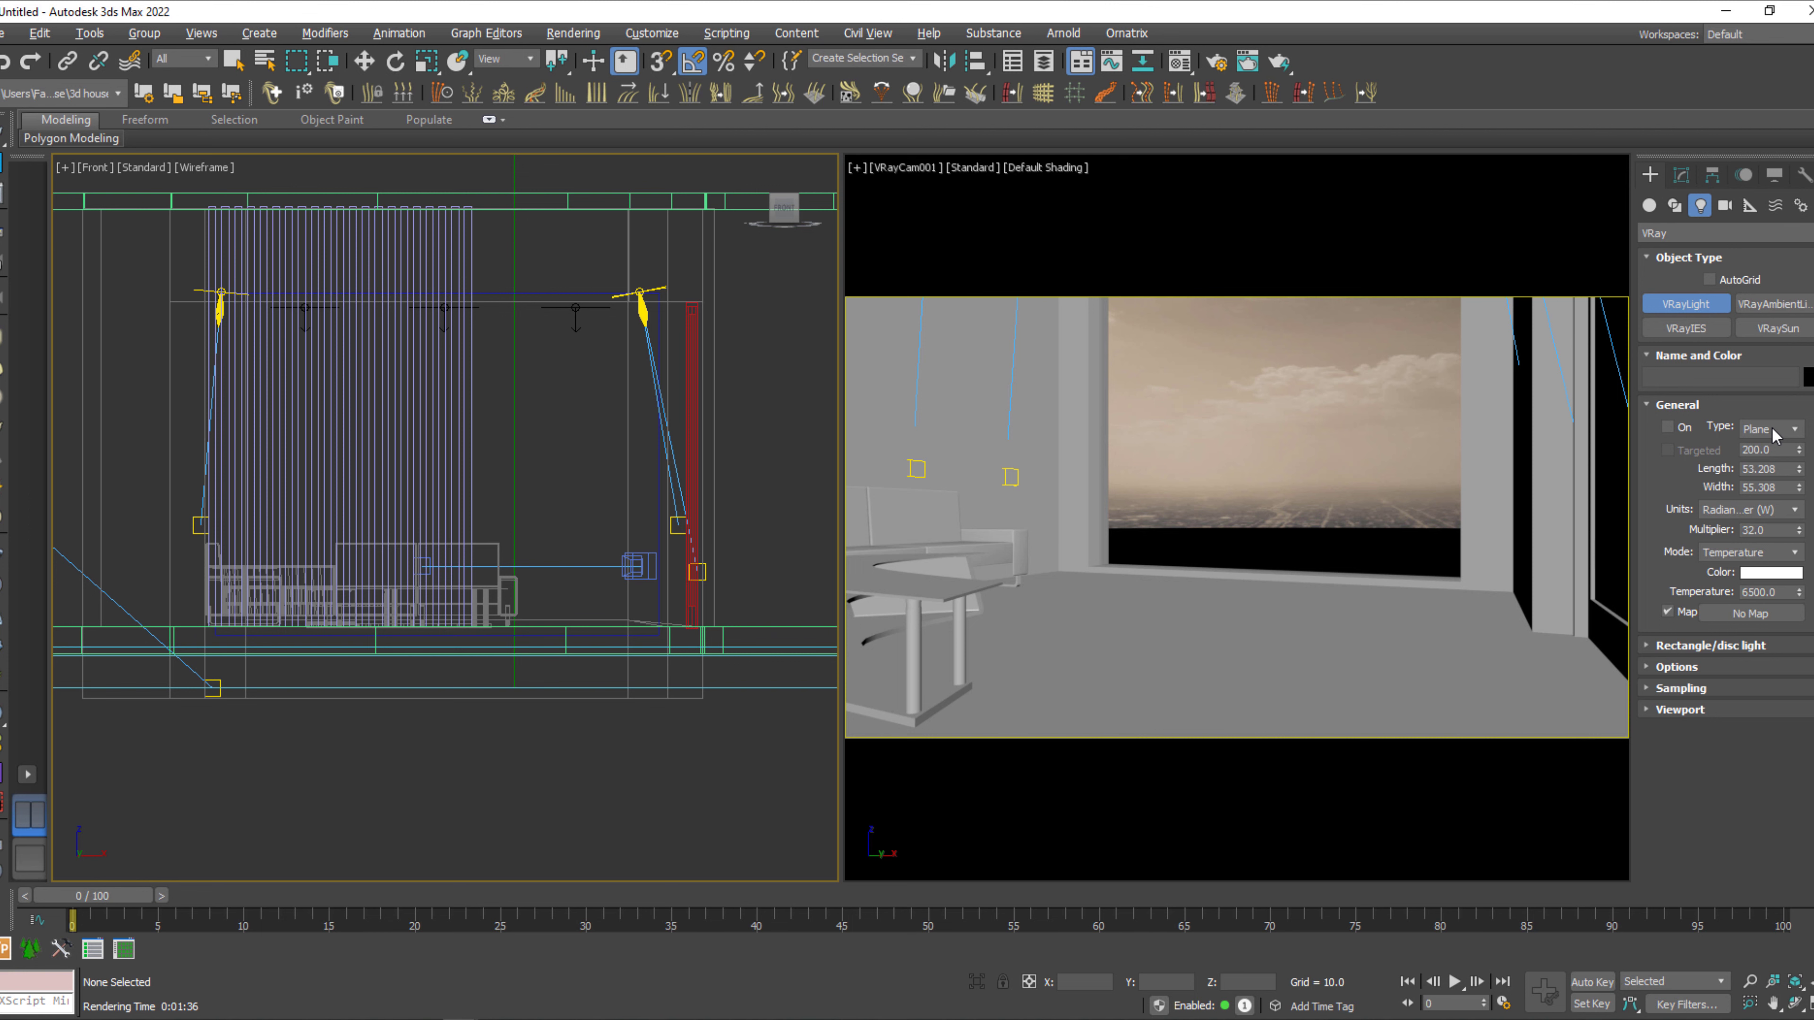
middle_drag(533, 408, 571, 434)
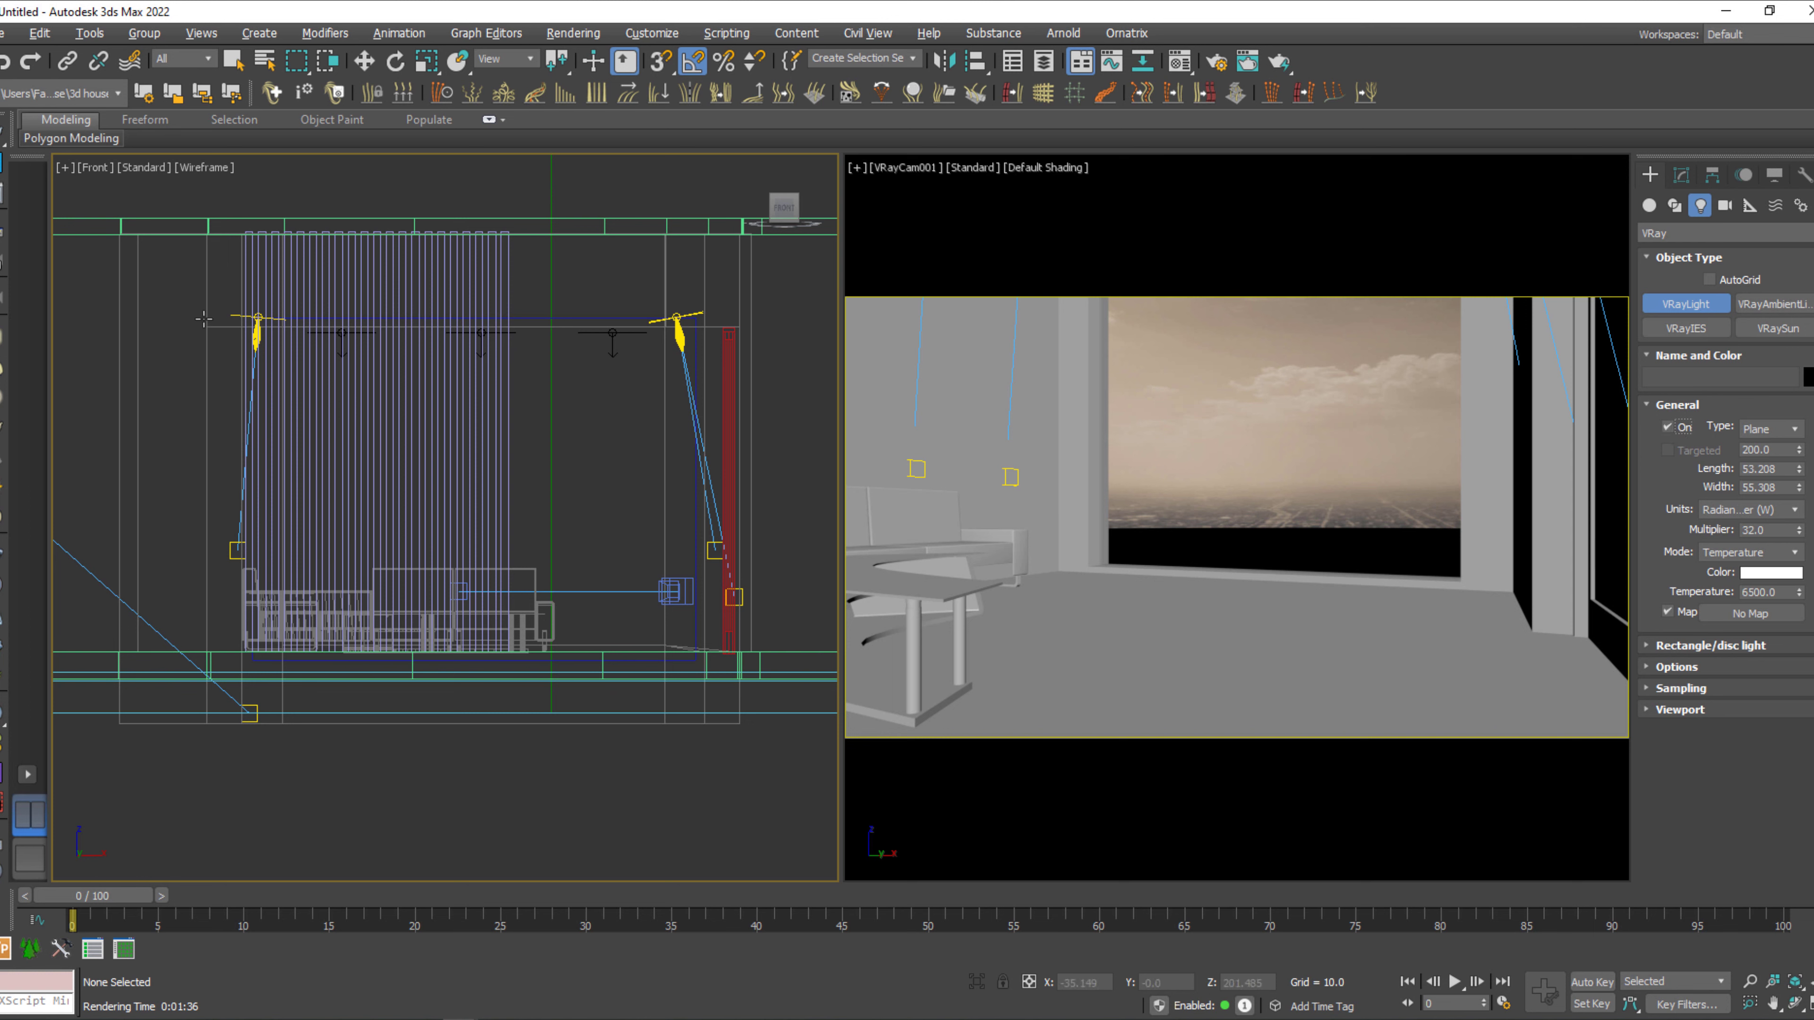
drag(197, 319, 705, 665)
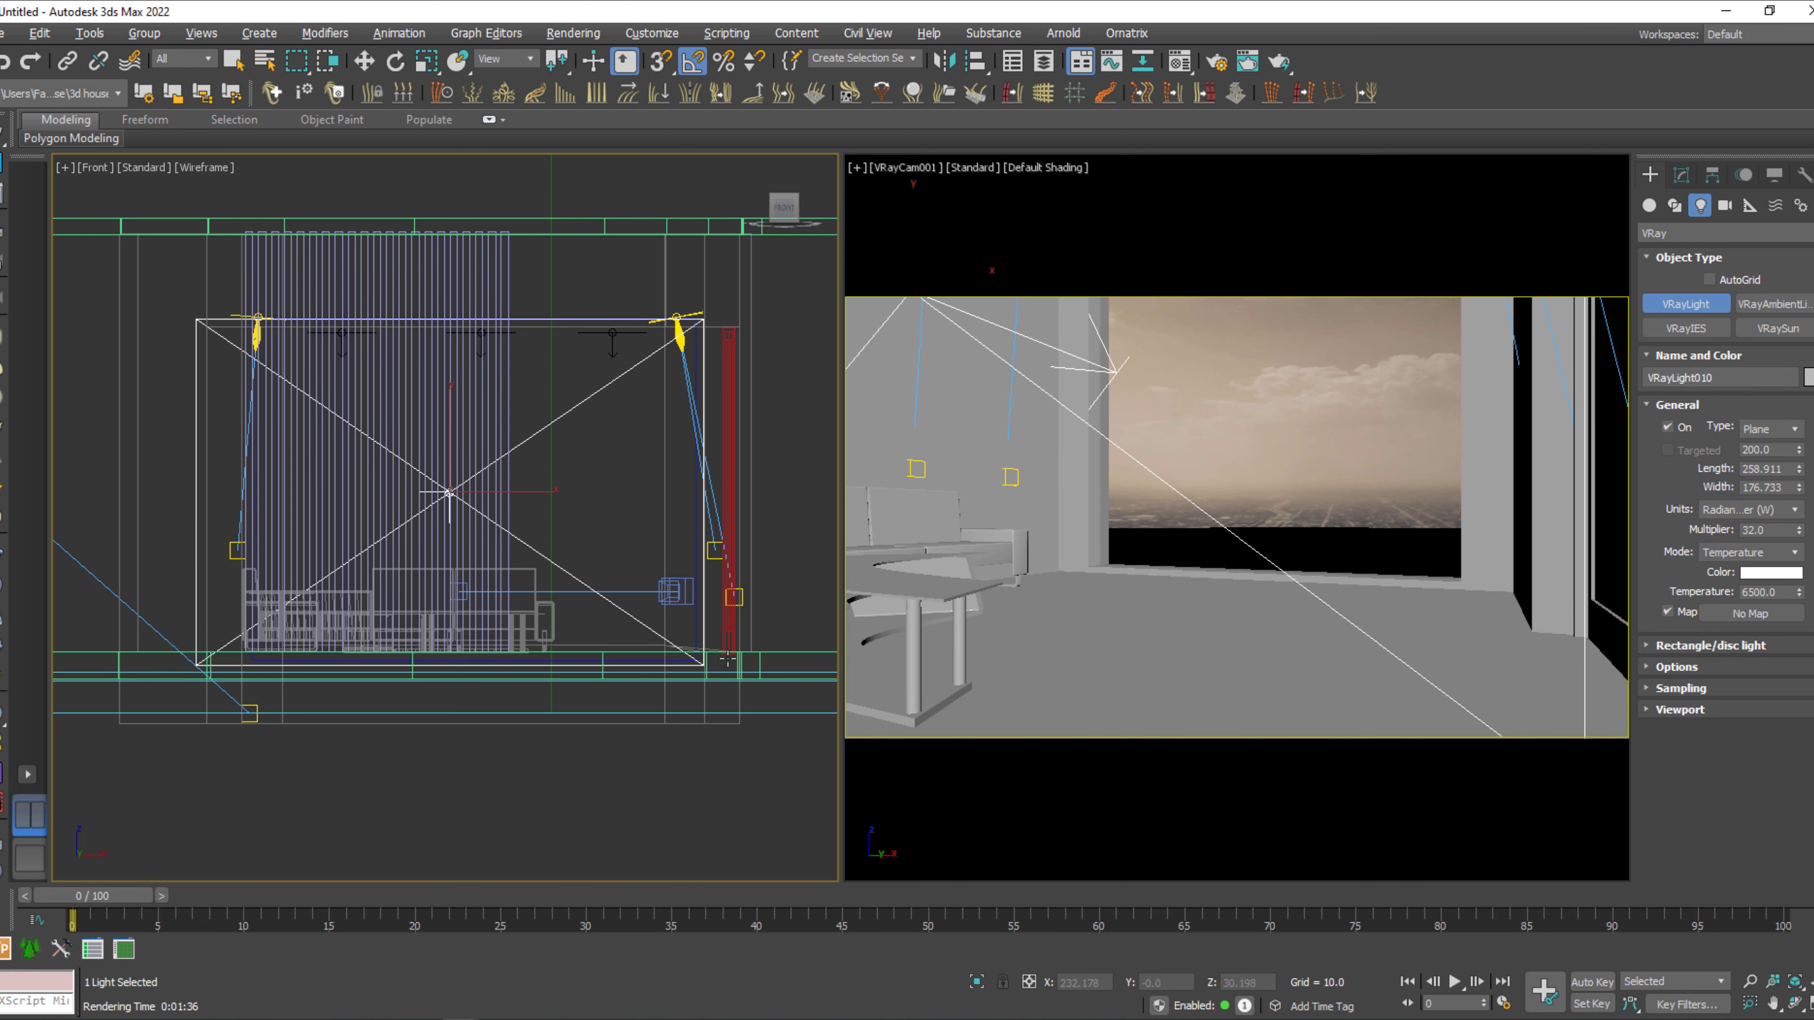
Raise the new plane light to Z 114.352 and move it along Y to 186.868, into the window opening.
key(w)
drag(447, 432, 447, 430)
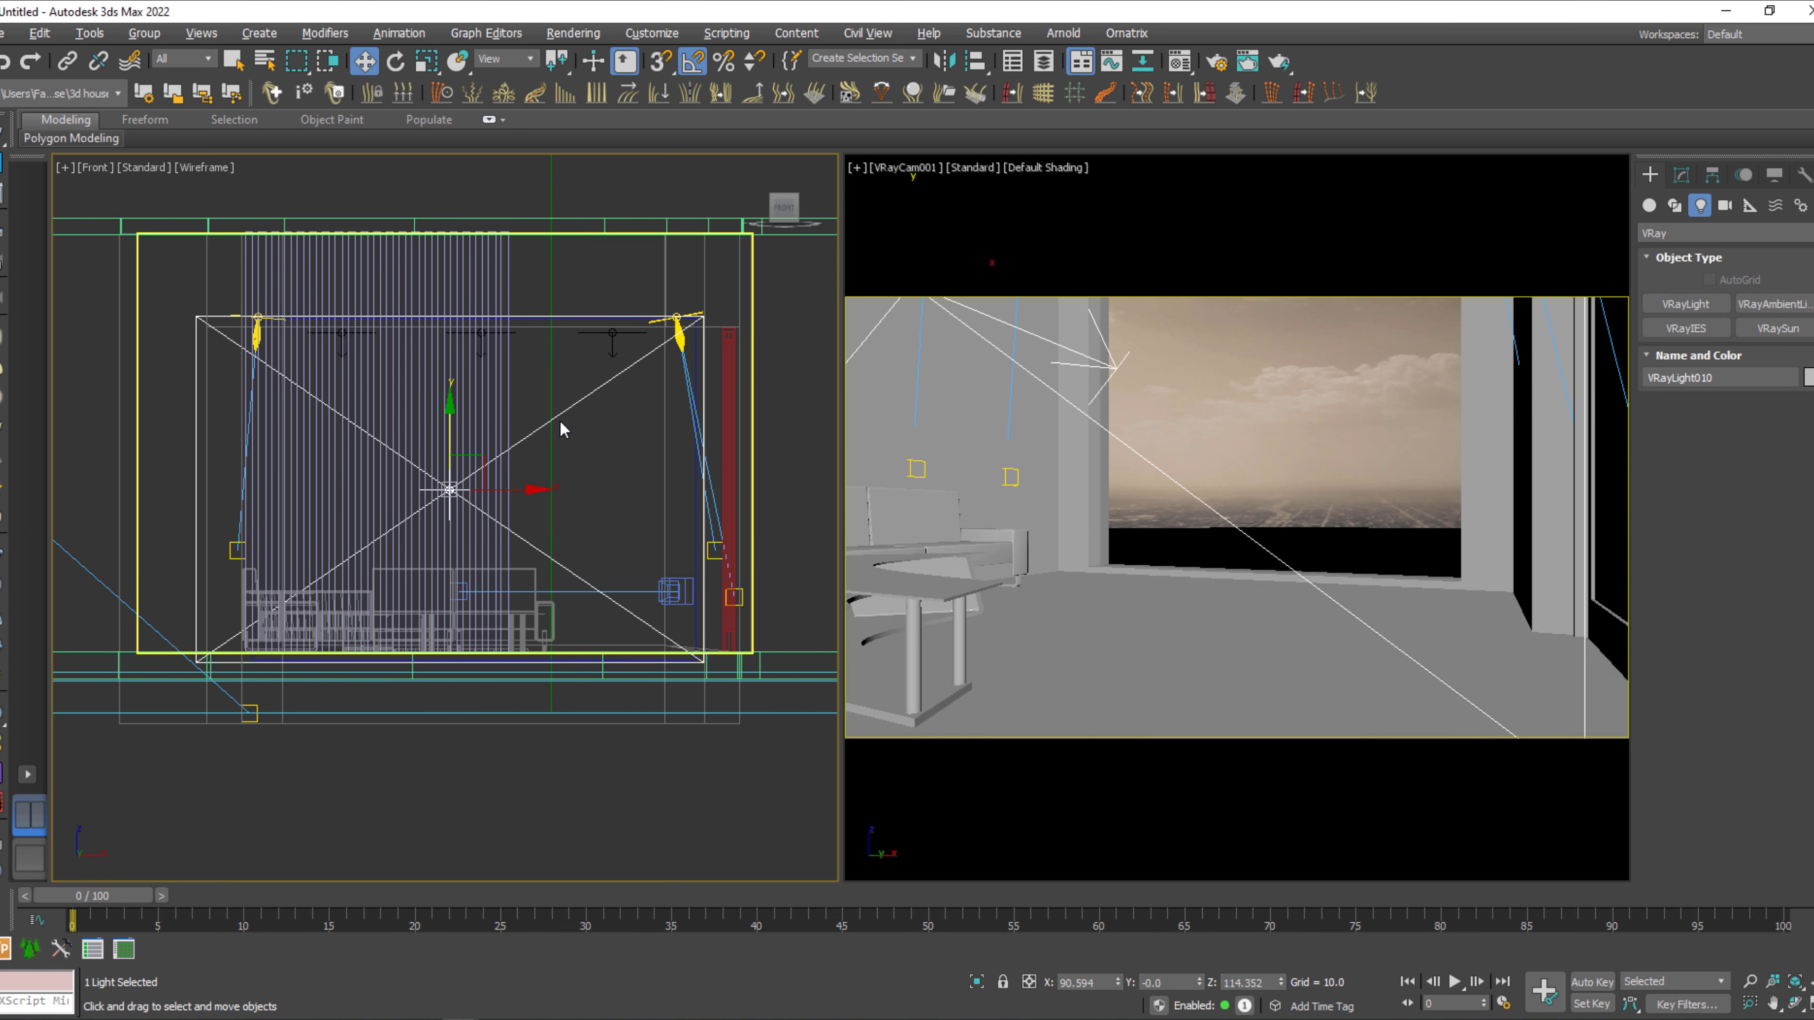
key(p)
mouse_move(546, 513)
alt+middle_down()
mouse_move(466, 518)
mouse_move(638, 447)
mouse_move(494, 563)
mouse_move(514, 567)
mouse_move(368, 635)
mouse_move(348, 551)
alt+middle_up()
key(F3)
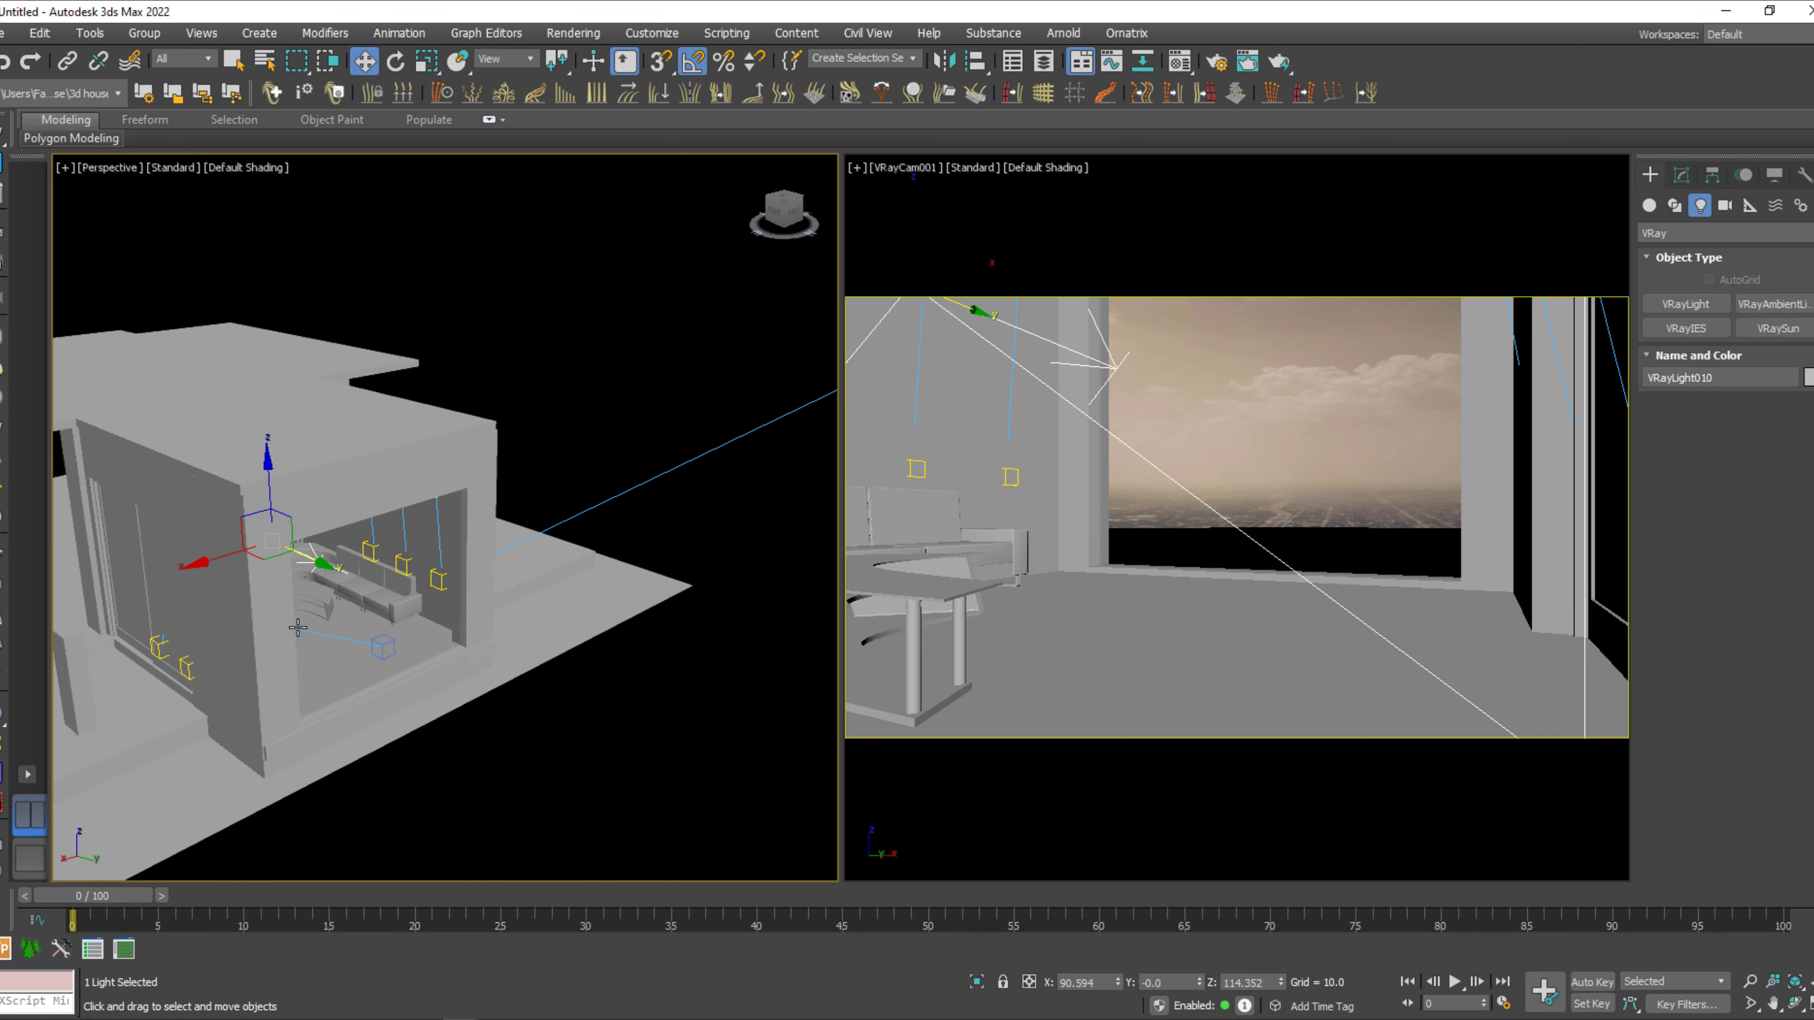
drag(331, 563, 435, 632)
key(ctrl+z)
key(ctrl+z)
scroll(436, 630, up, 3)
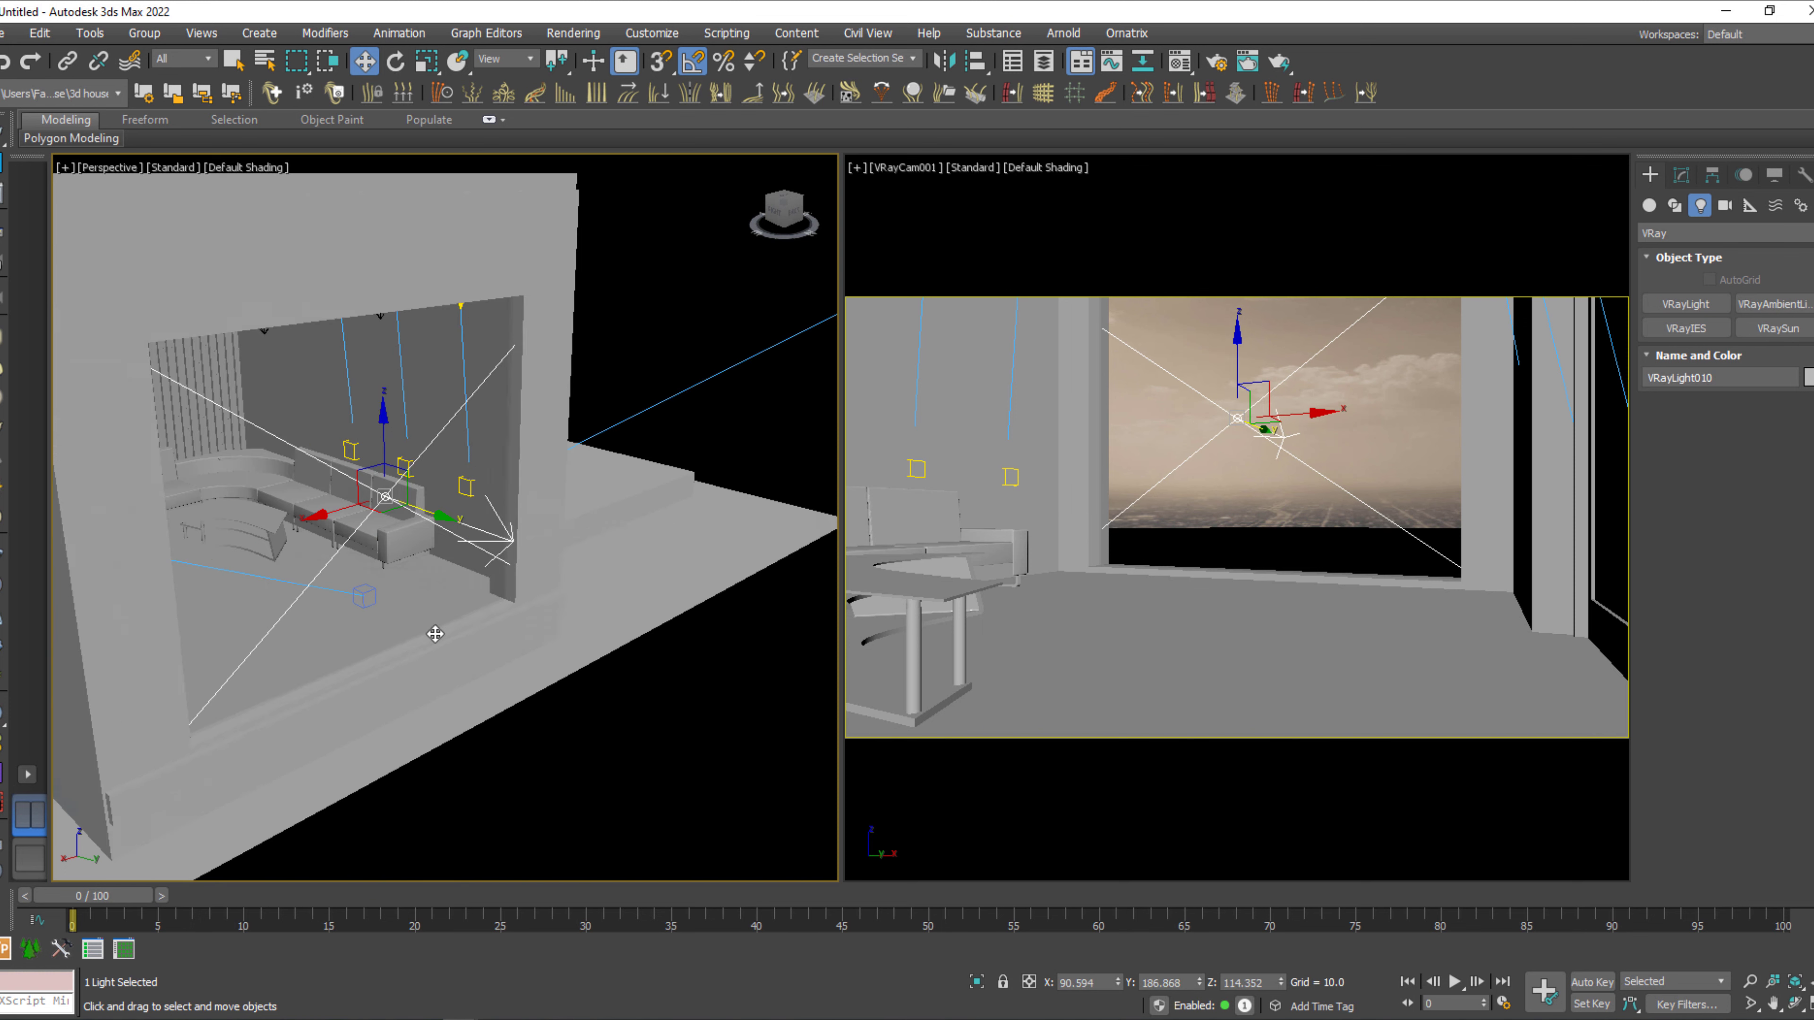
alt+middle_drag(437, 629, 379, 629)
Scale the plane light to fill the window opening and shift it to X 99.594, Y 188.902.
key(r)
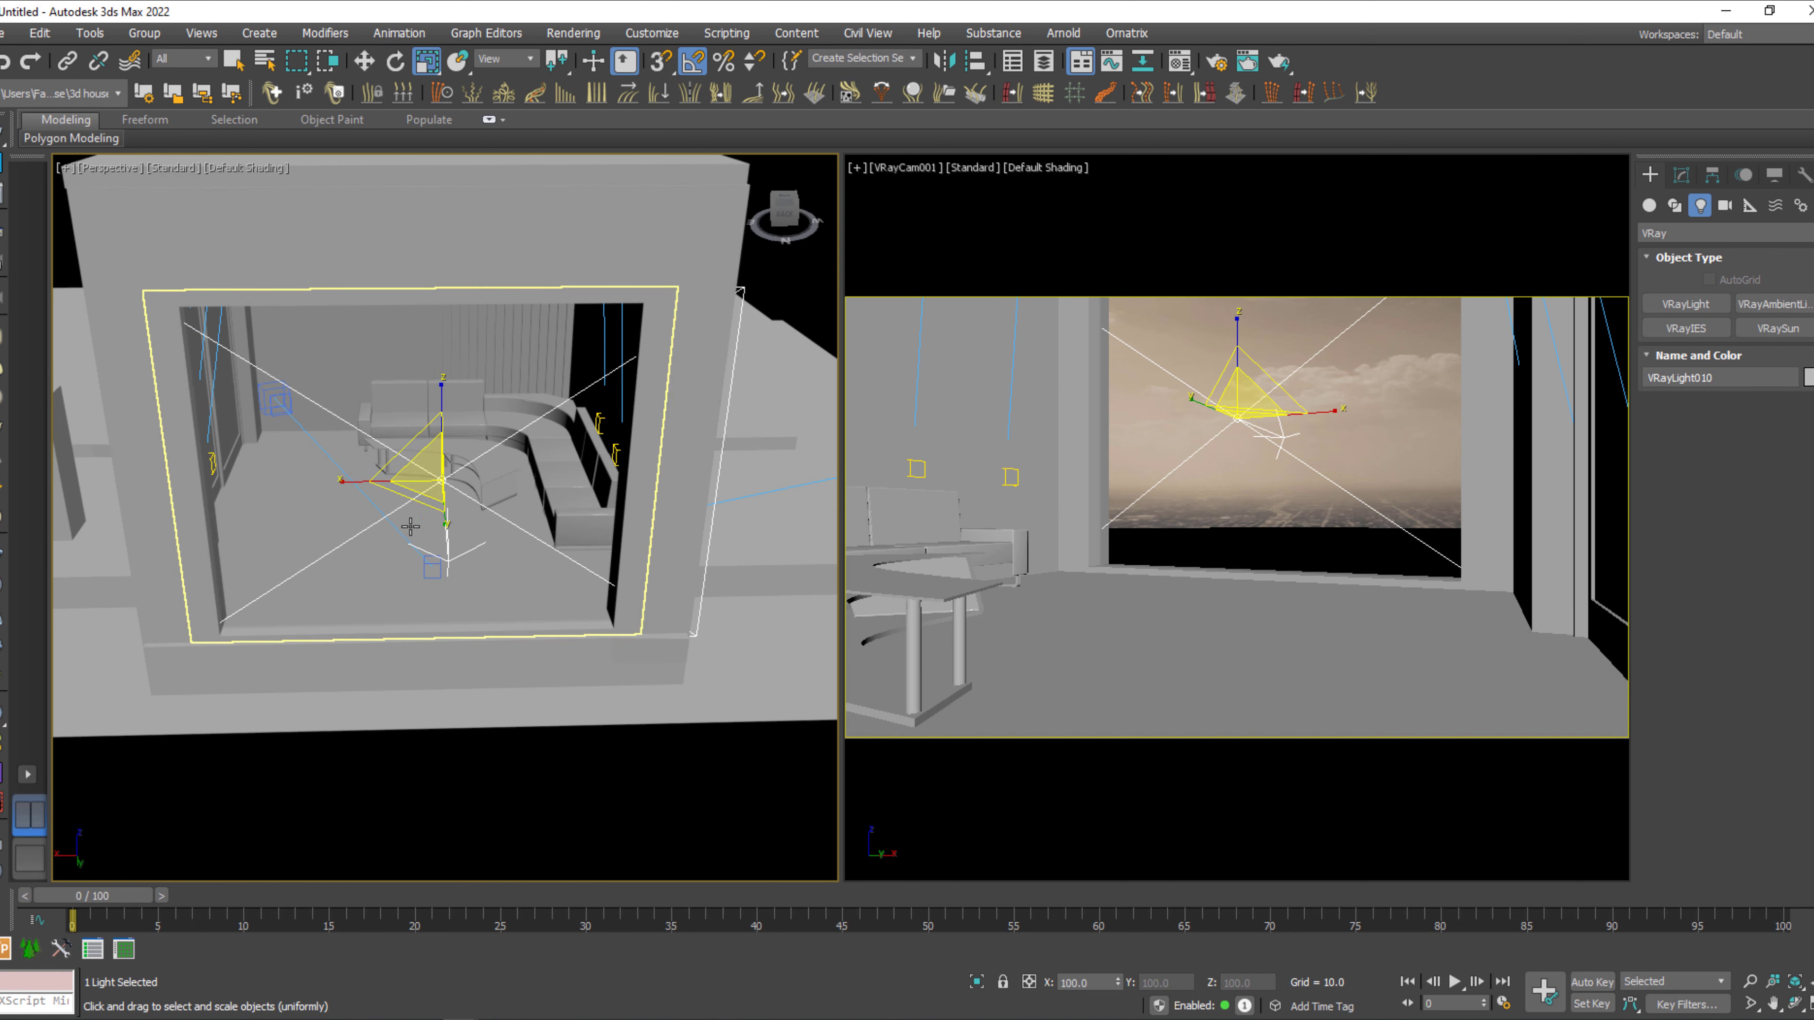
drag(349, 485, 347, 484)
key(w)
alt+middle_drag(421, 526, 327, 561)
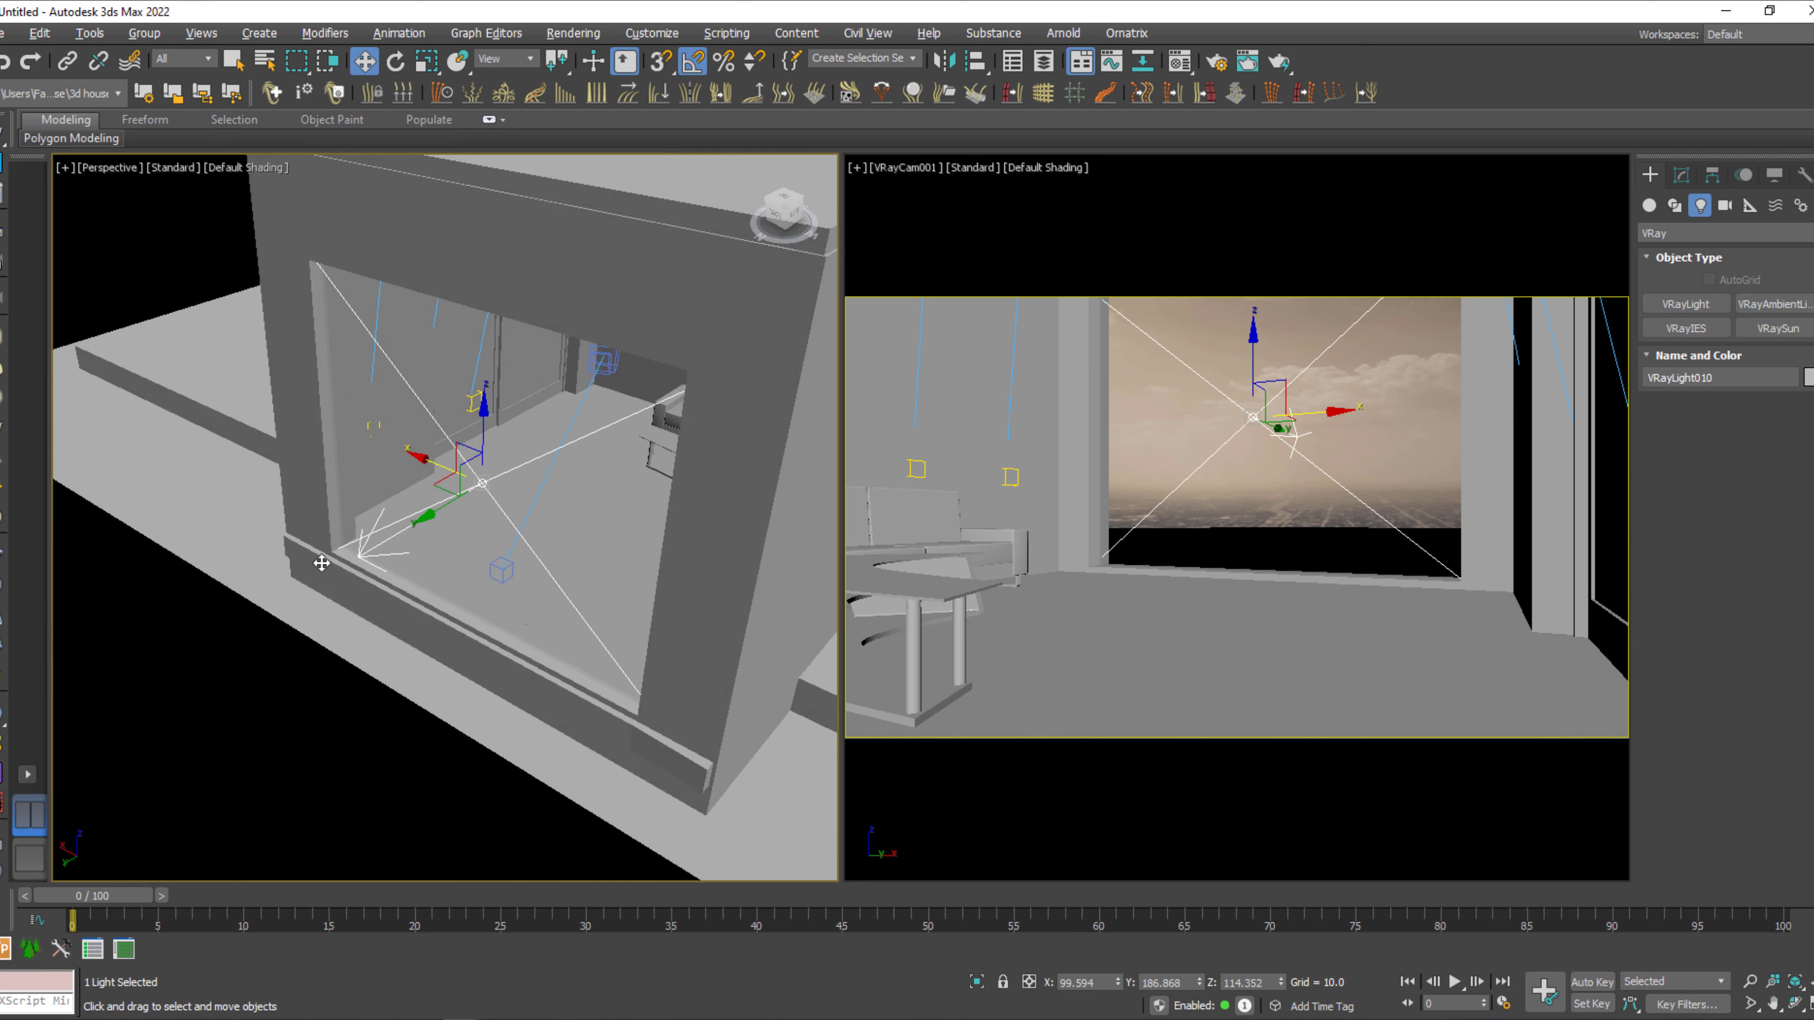
scroll(372, 545, up, 3)
scroll(373, 545, up, 3)
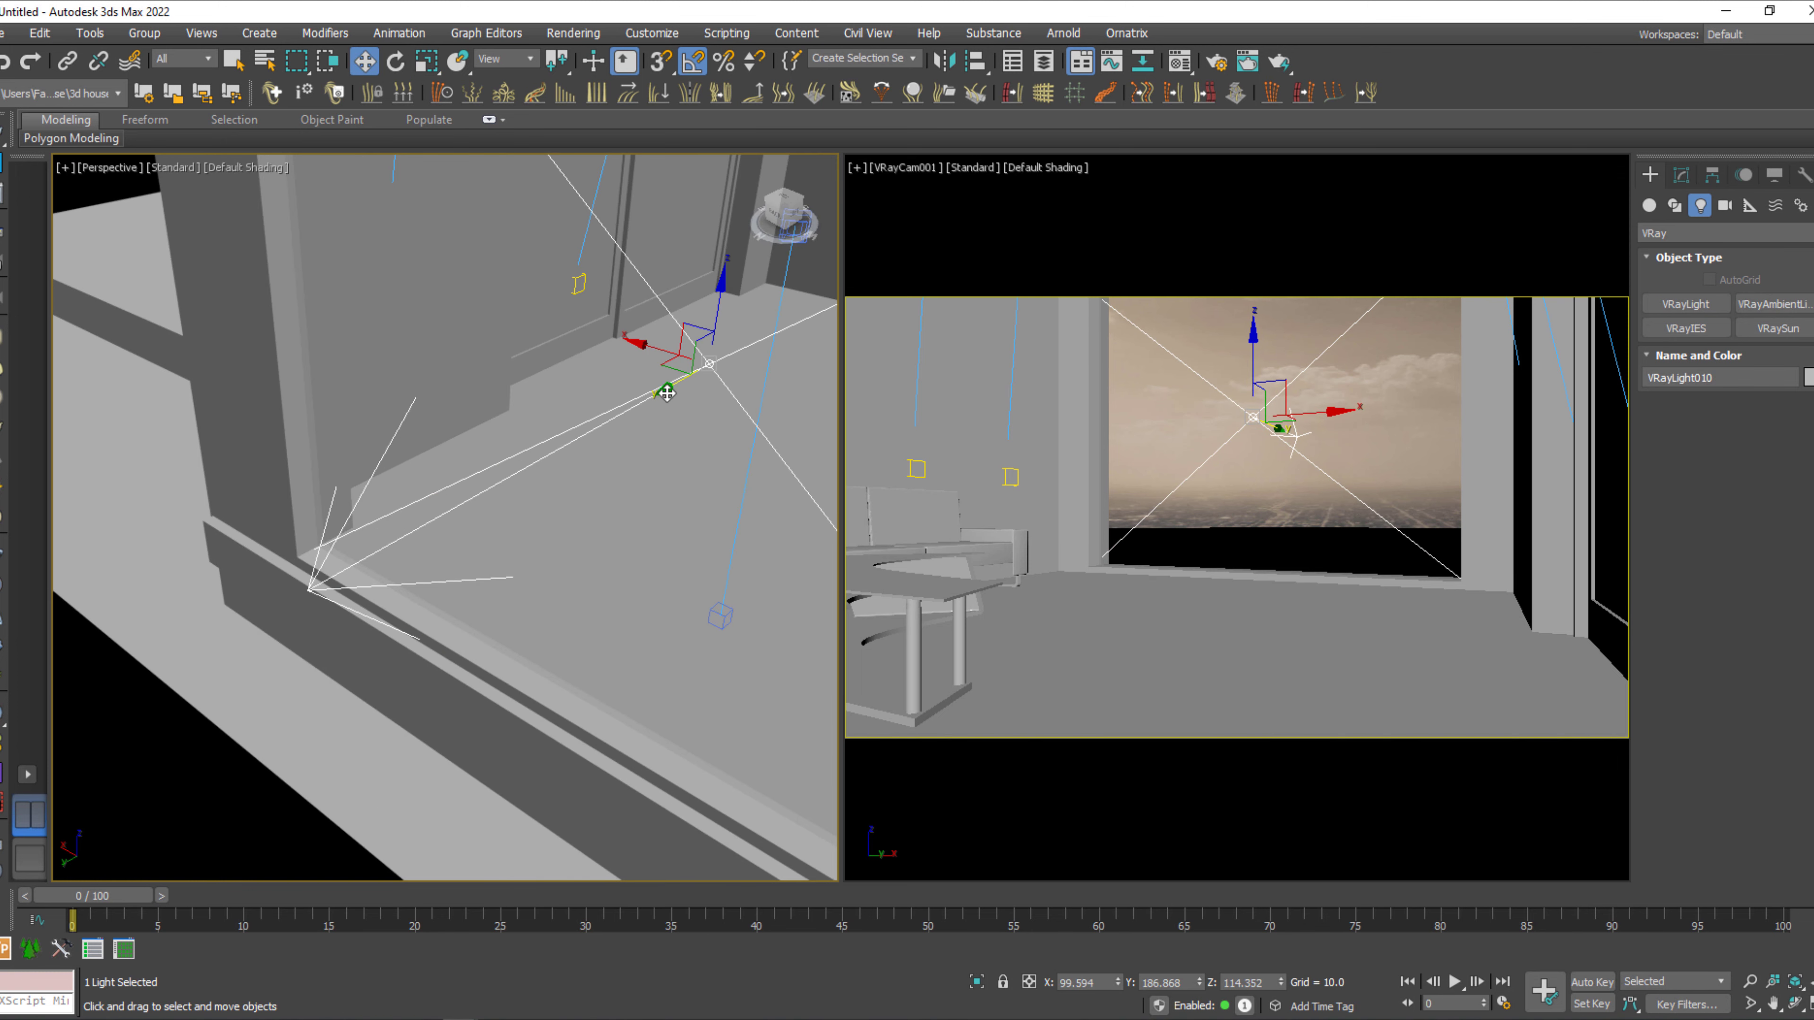
drag(664, 392, 660, 397)
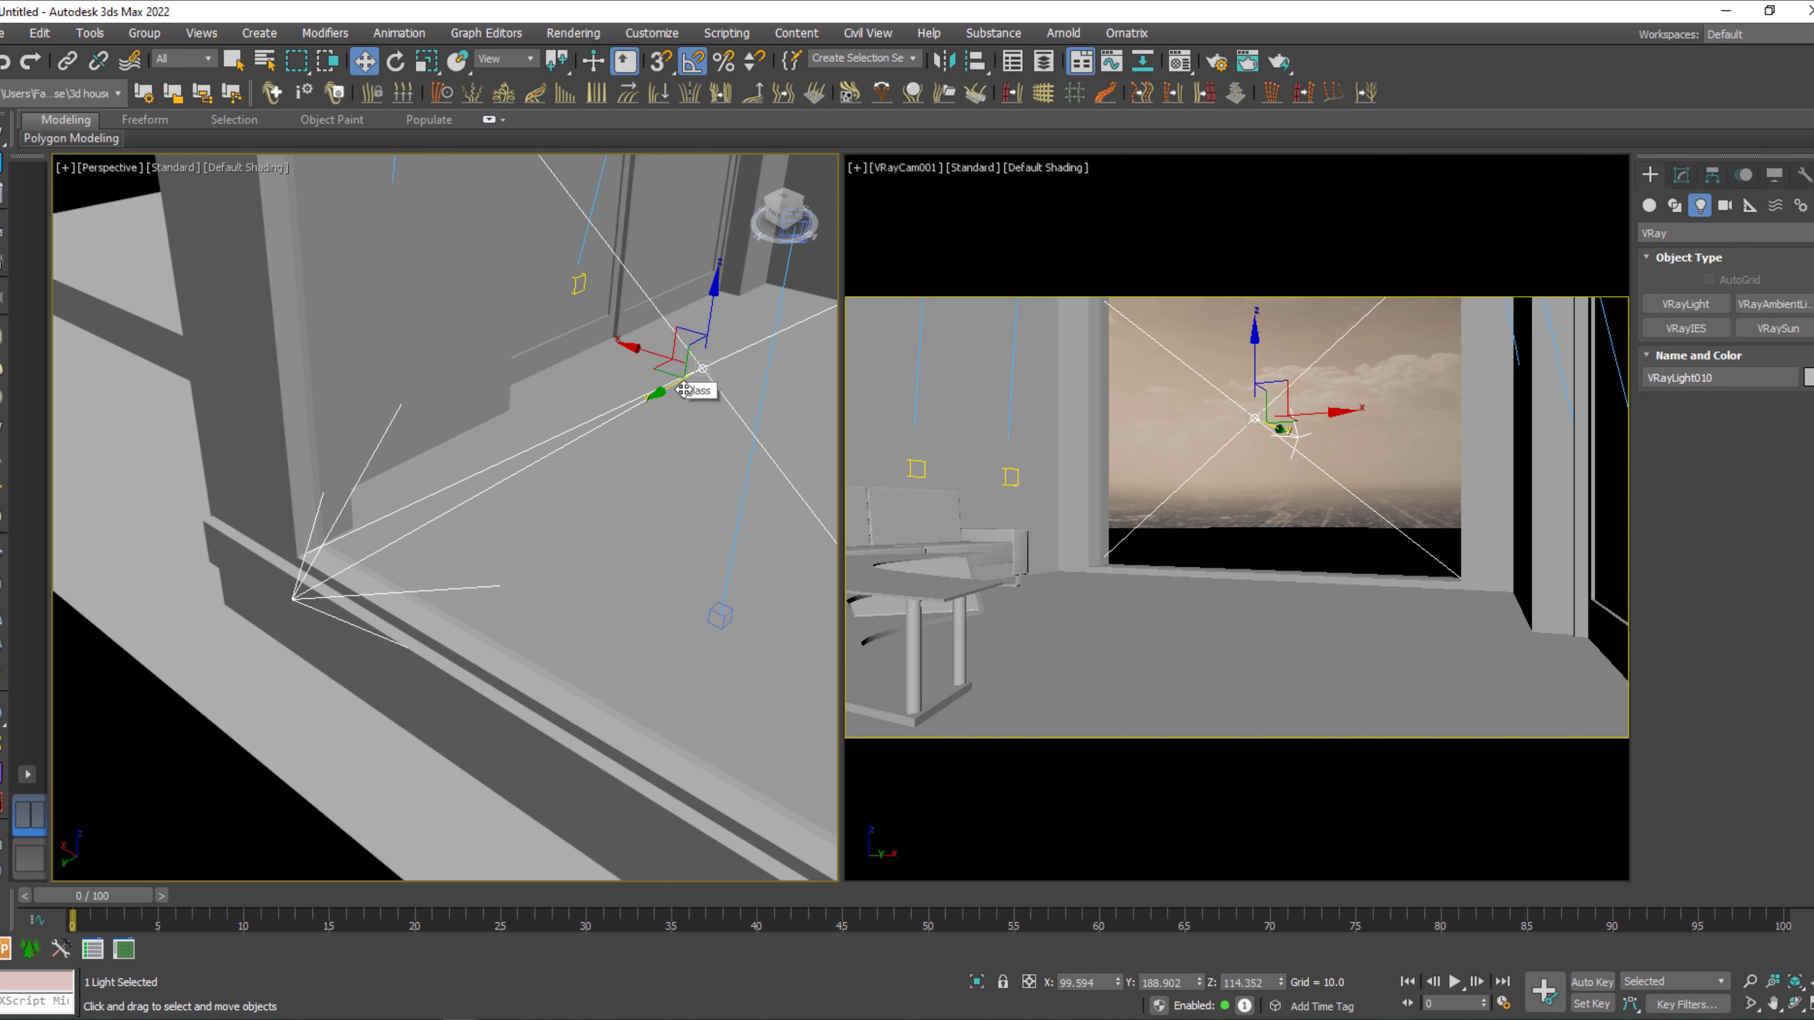
Mirror the window plane light on the Y axis without cloning, so that it shines into the room.
click(944, 61)
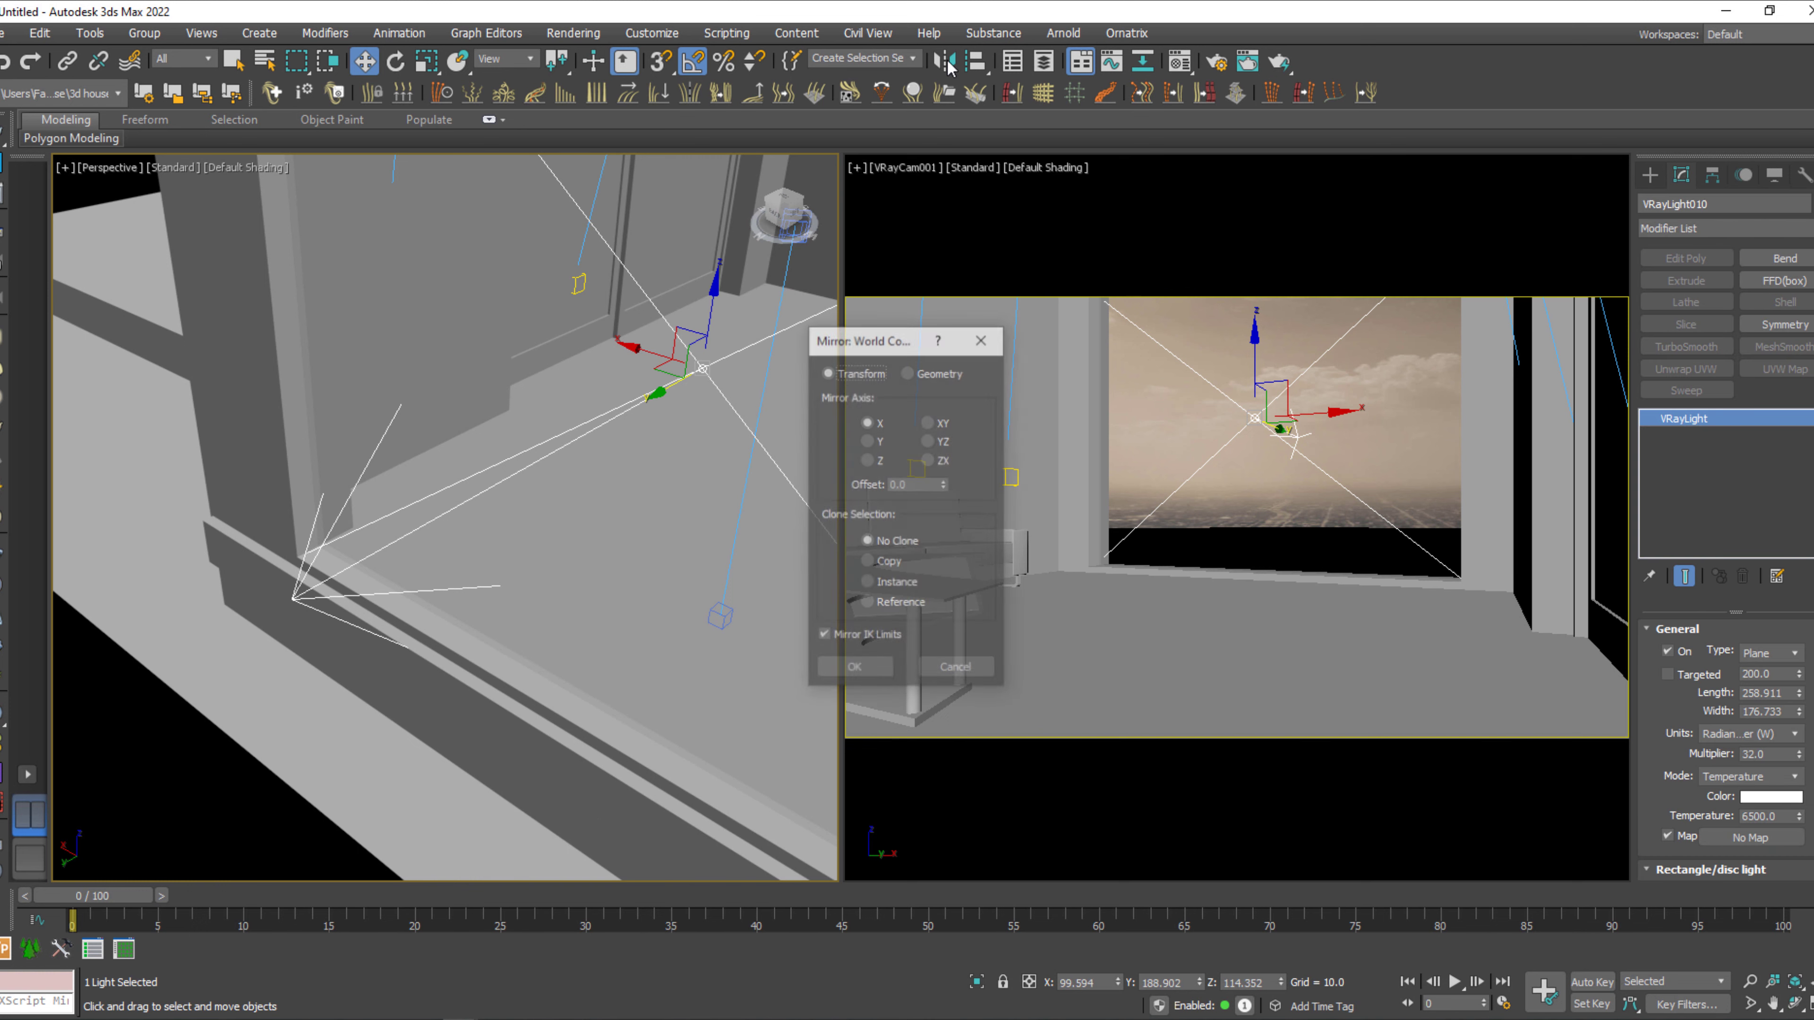
click(868, 441)
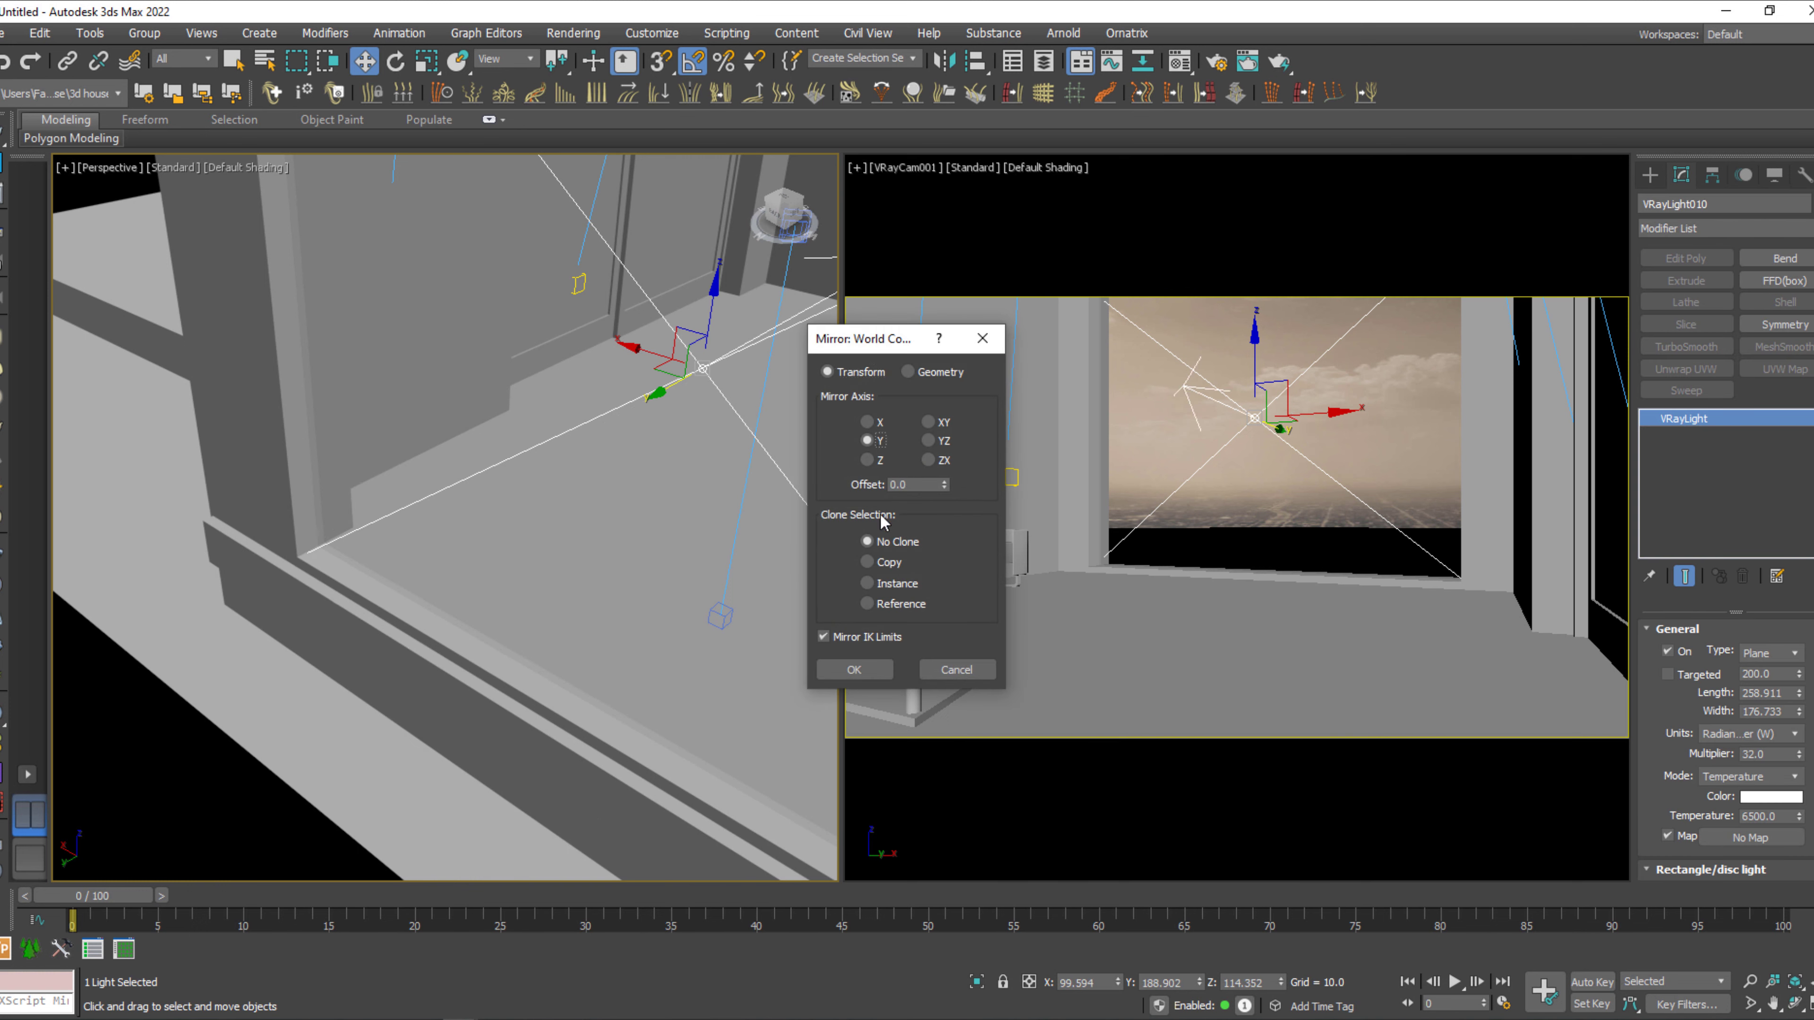
click(864, 669)
scroll(429, 535, down, 5)
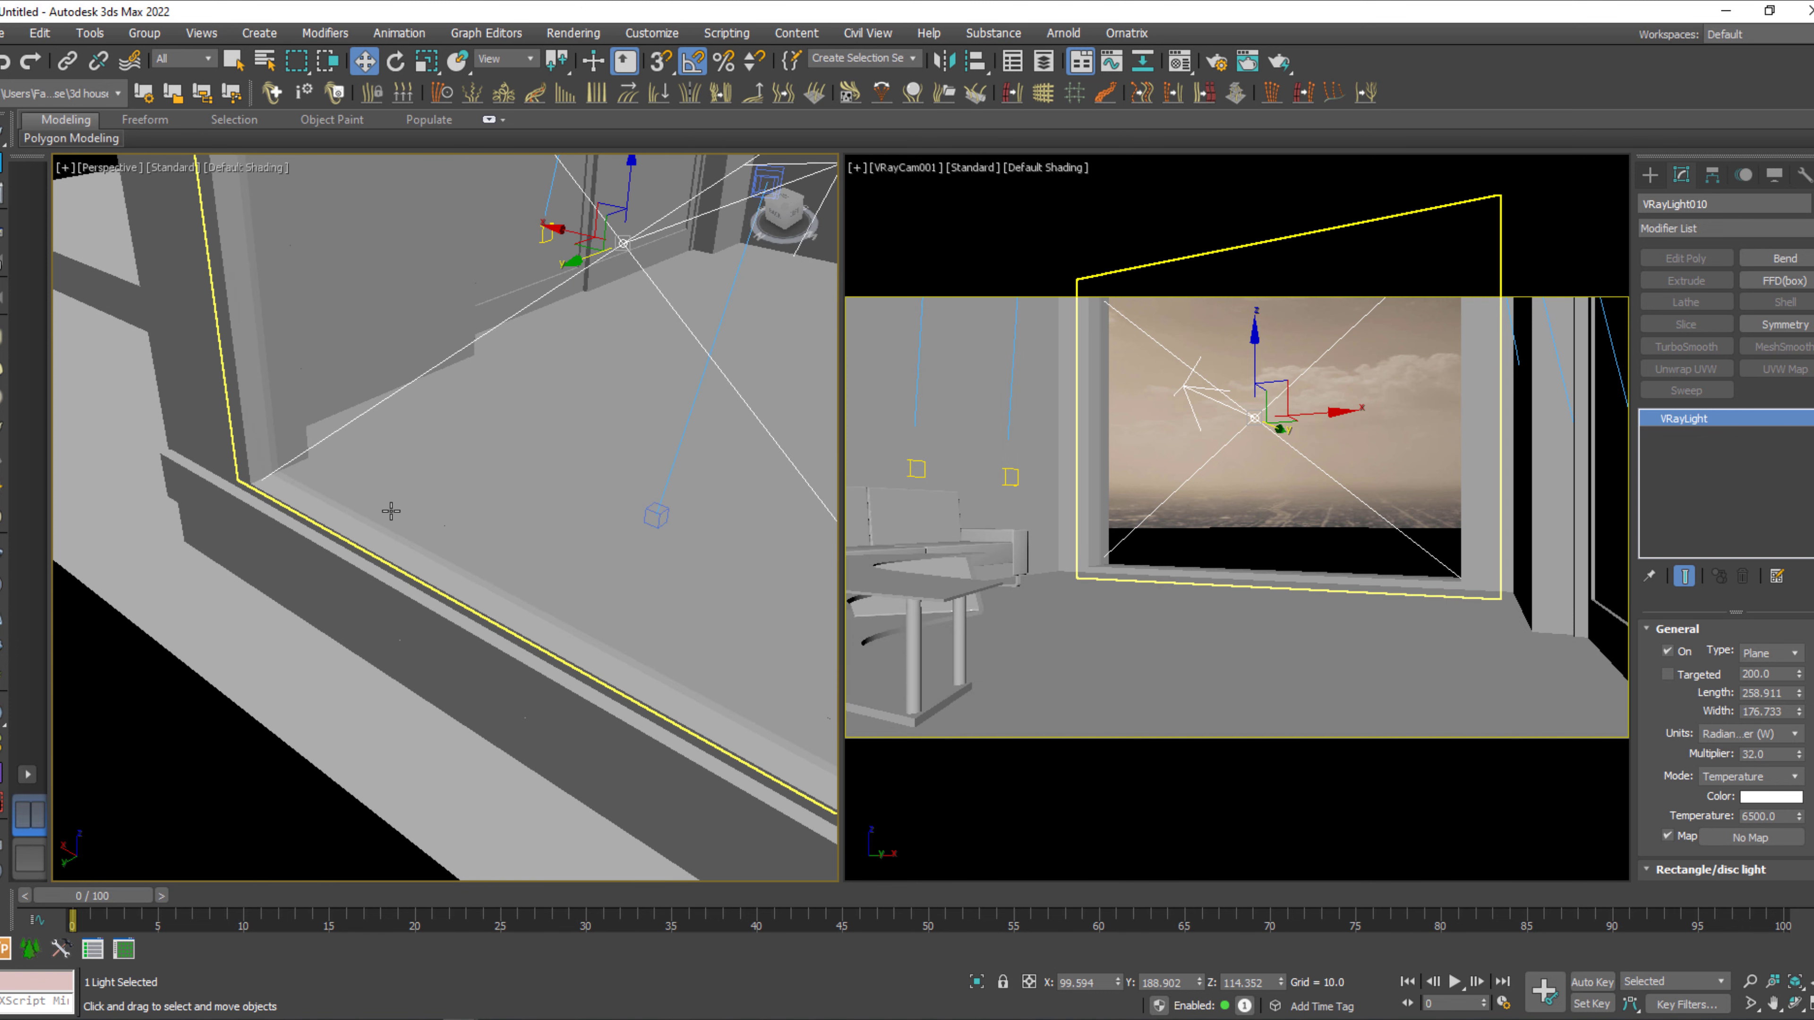
alt+middle_drag(447, 541, 407, 541)
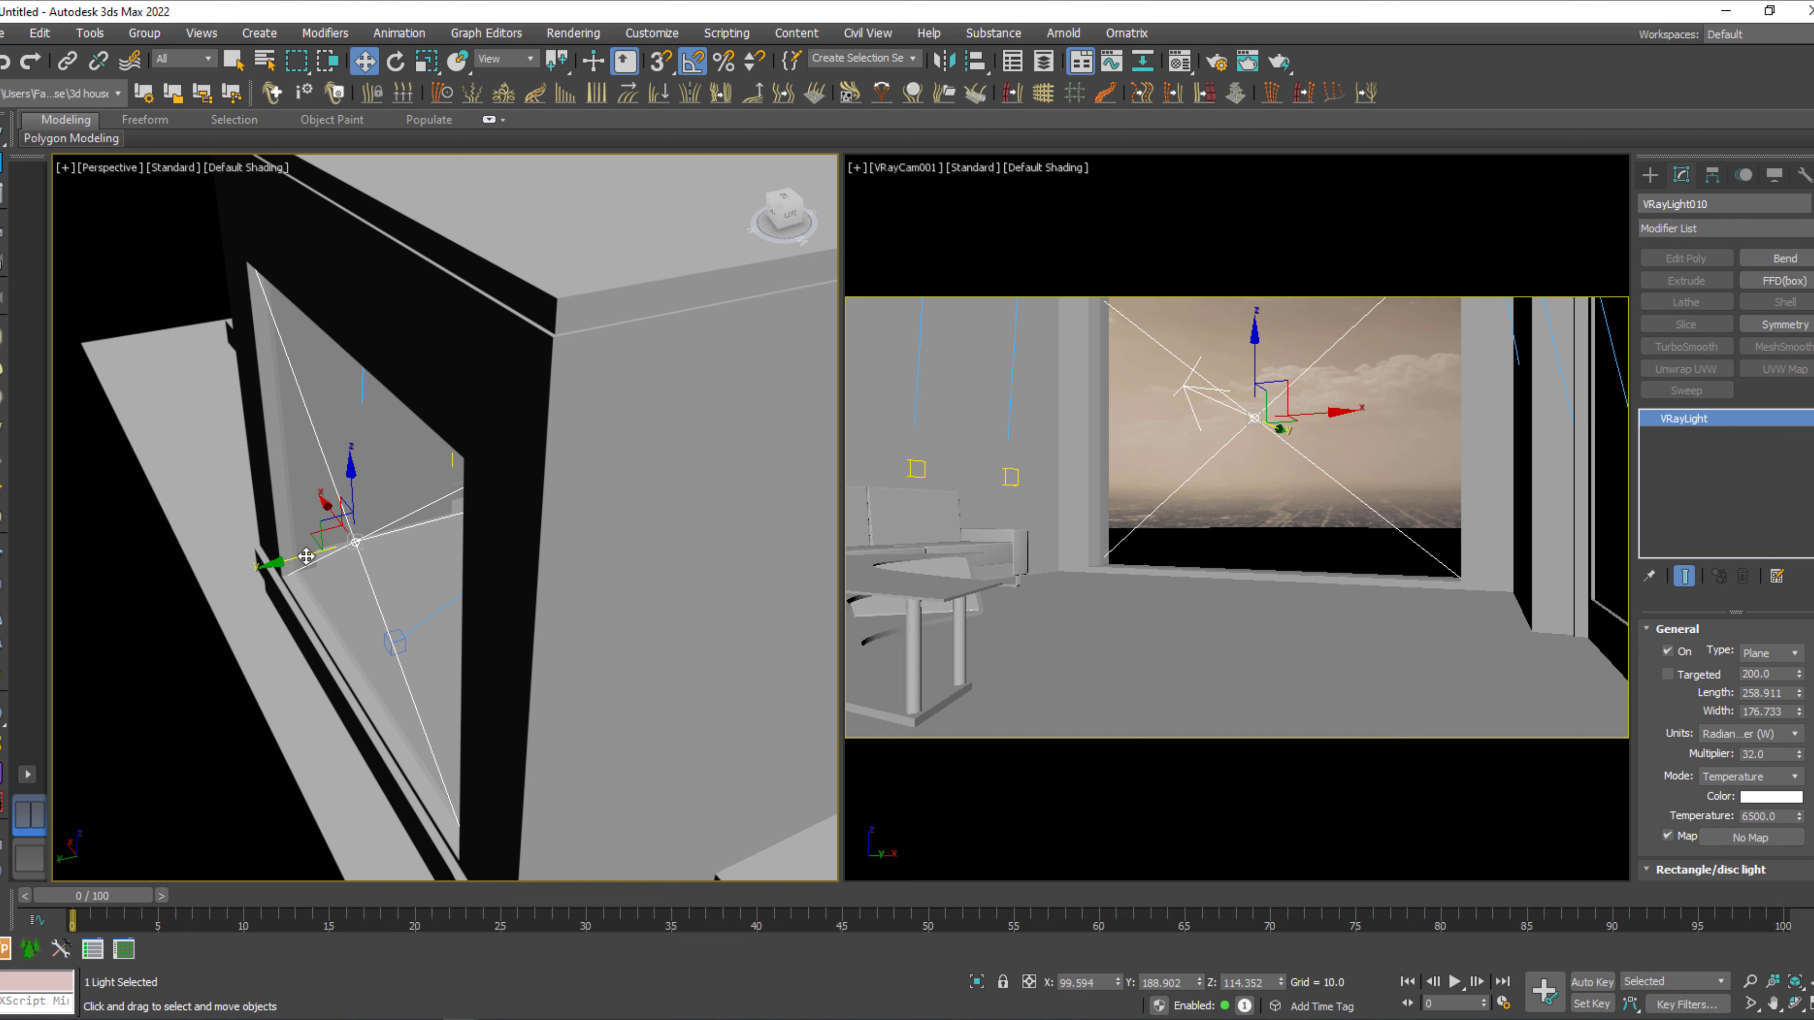
Move the window plane light slightly along the Y axis to Y 188.491, keeping it inside the window opening.
drag(302, 555, 301, 556)
scroll(386, 576, up, 2)
middle_drag(385, 575, 382, 616)
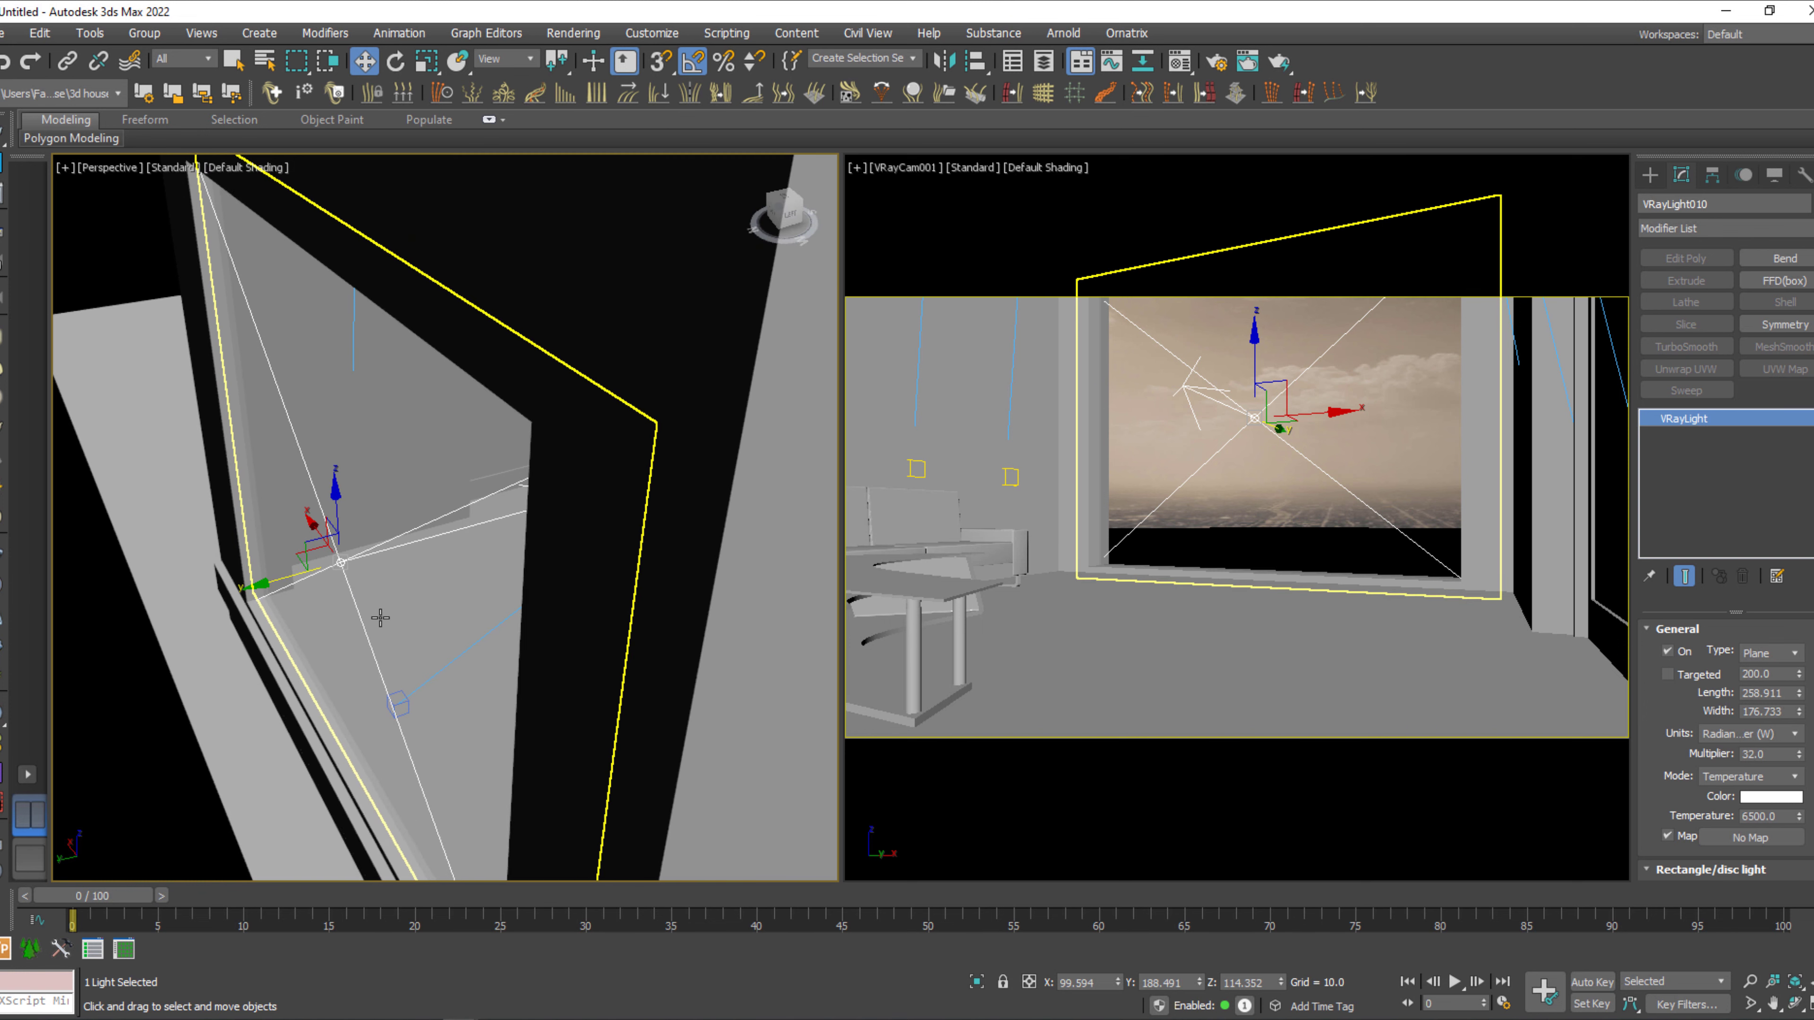
Run a test render of the VRayCam001 view and stop it once the window light's effect can be judged.
right_click(1150, 608)
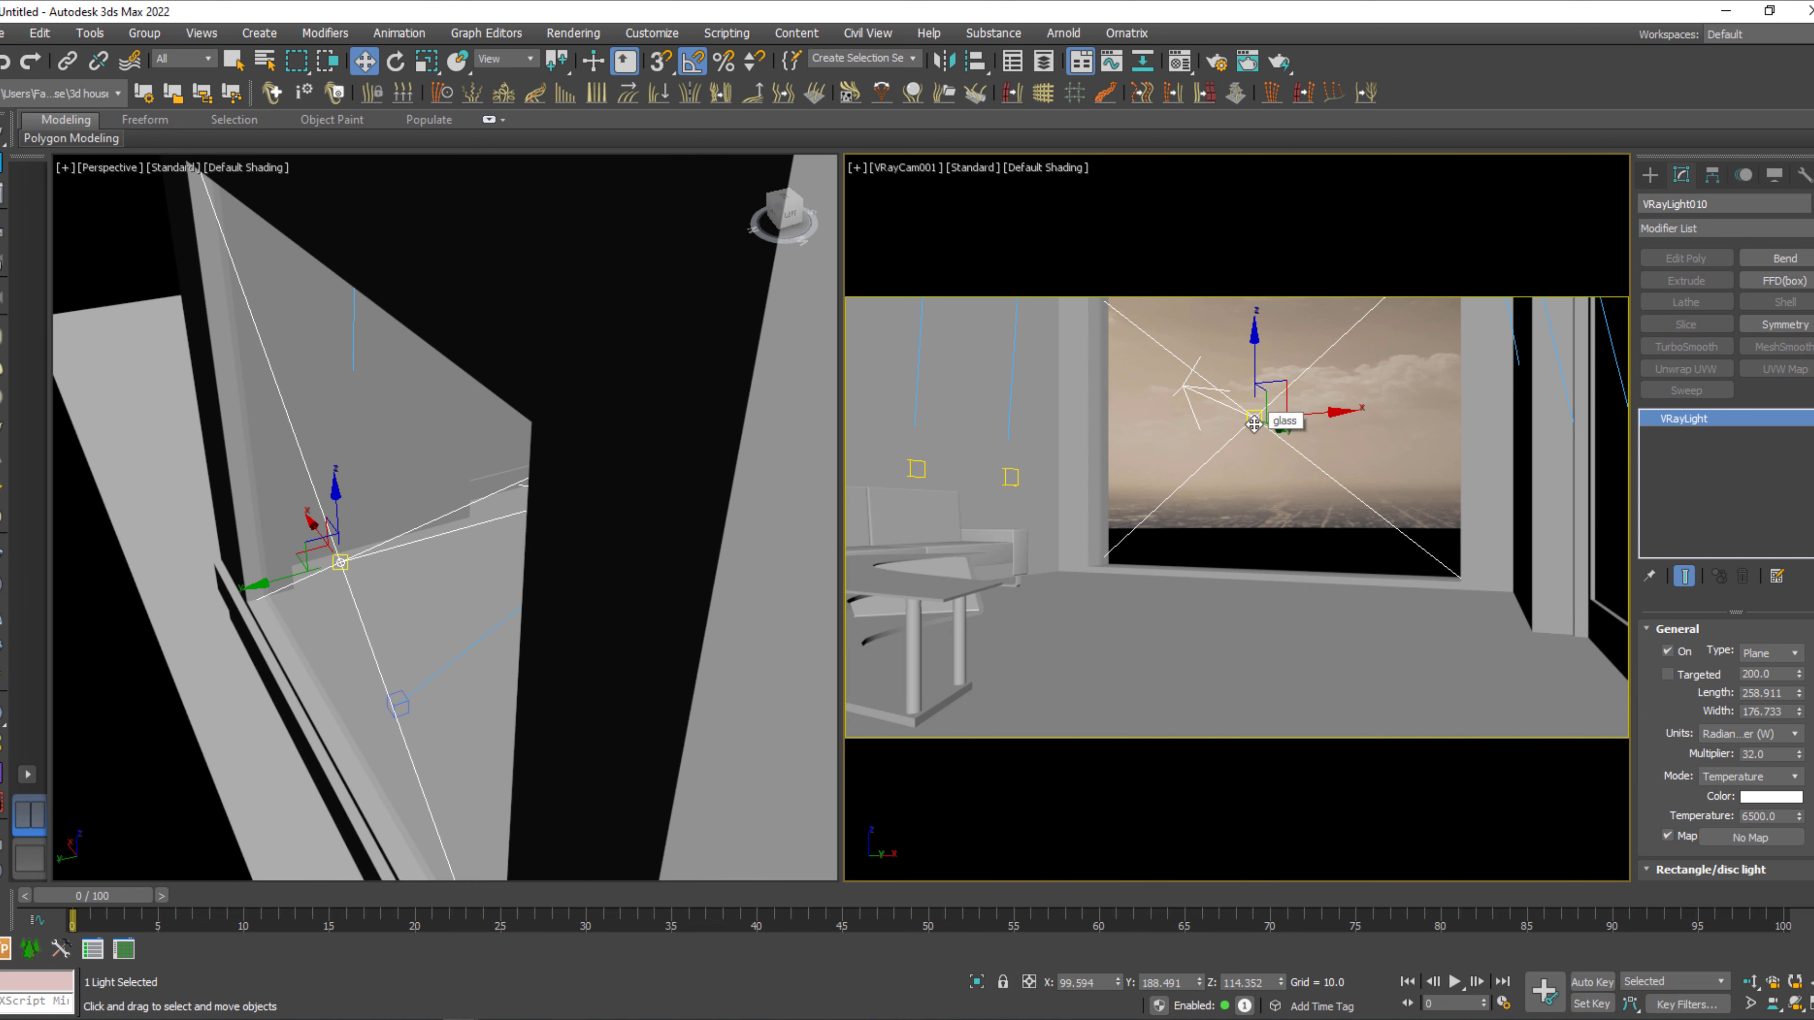
key(shift+q)
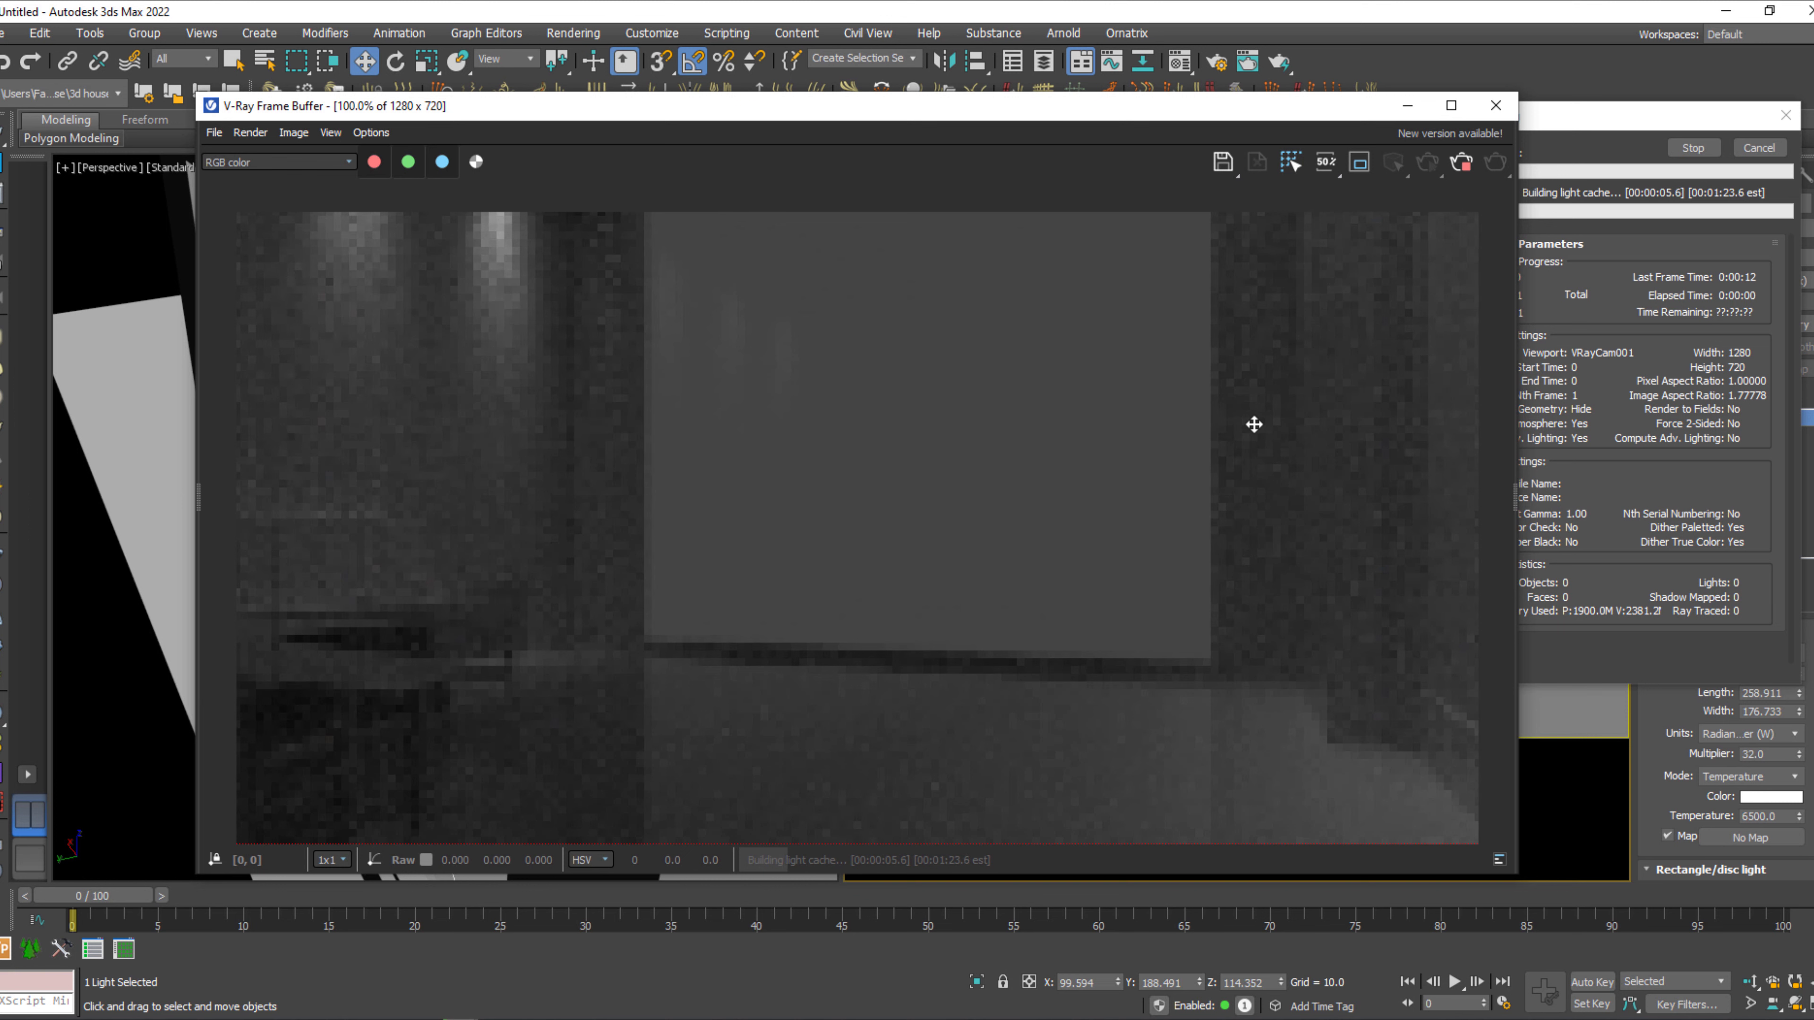
click(1691, 148)
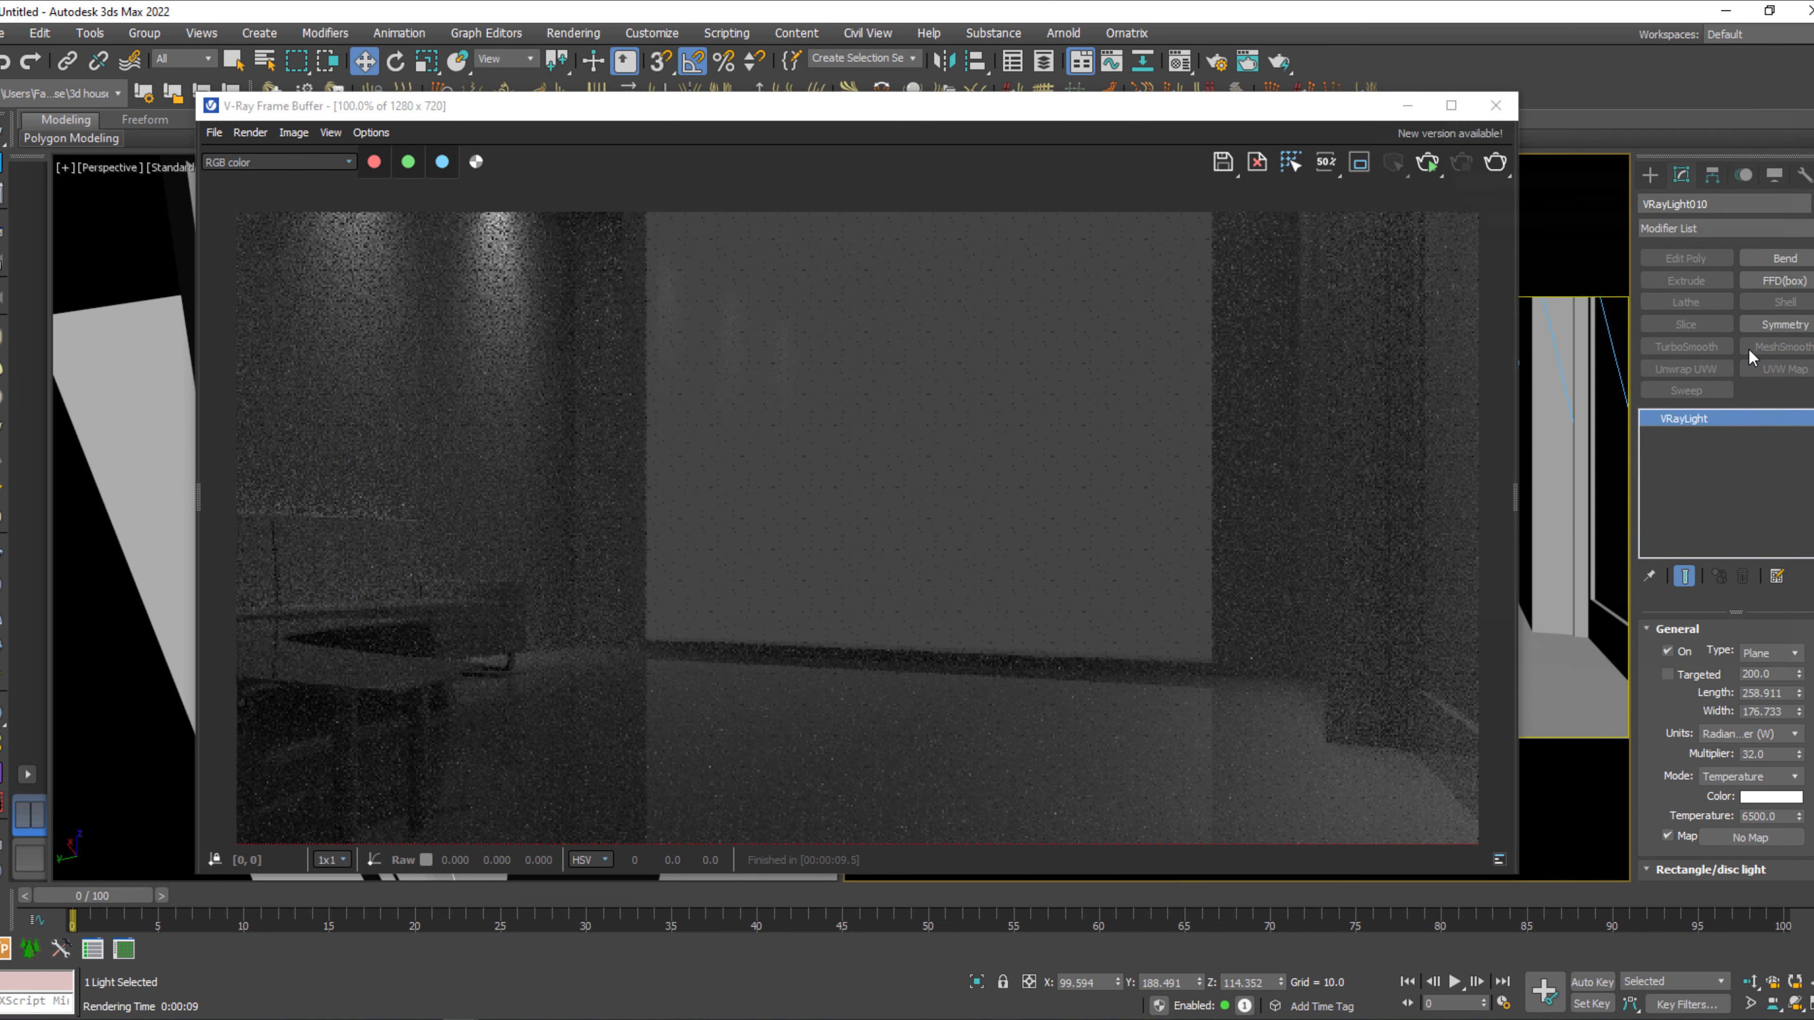
Make the window plane light double-sided and render the camera view again.
drag(1653, 788, 1658, 518)
scroll(1658, 517, down, 1)
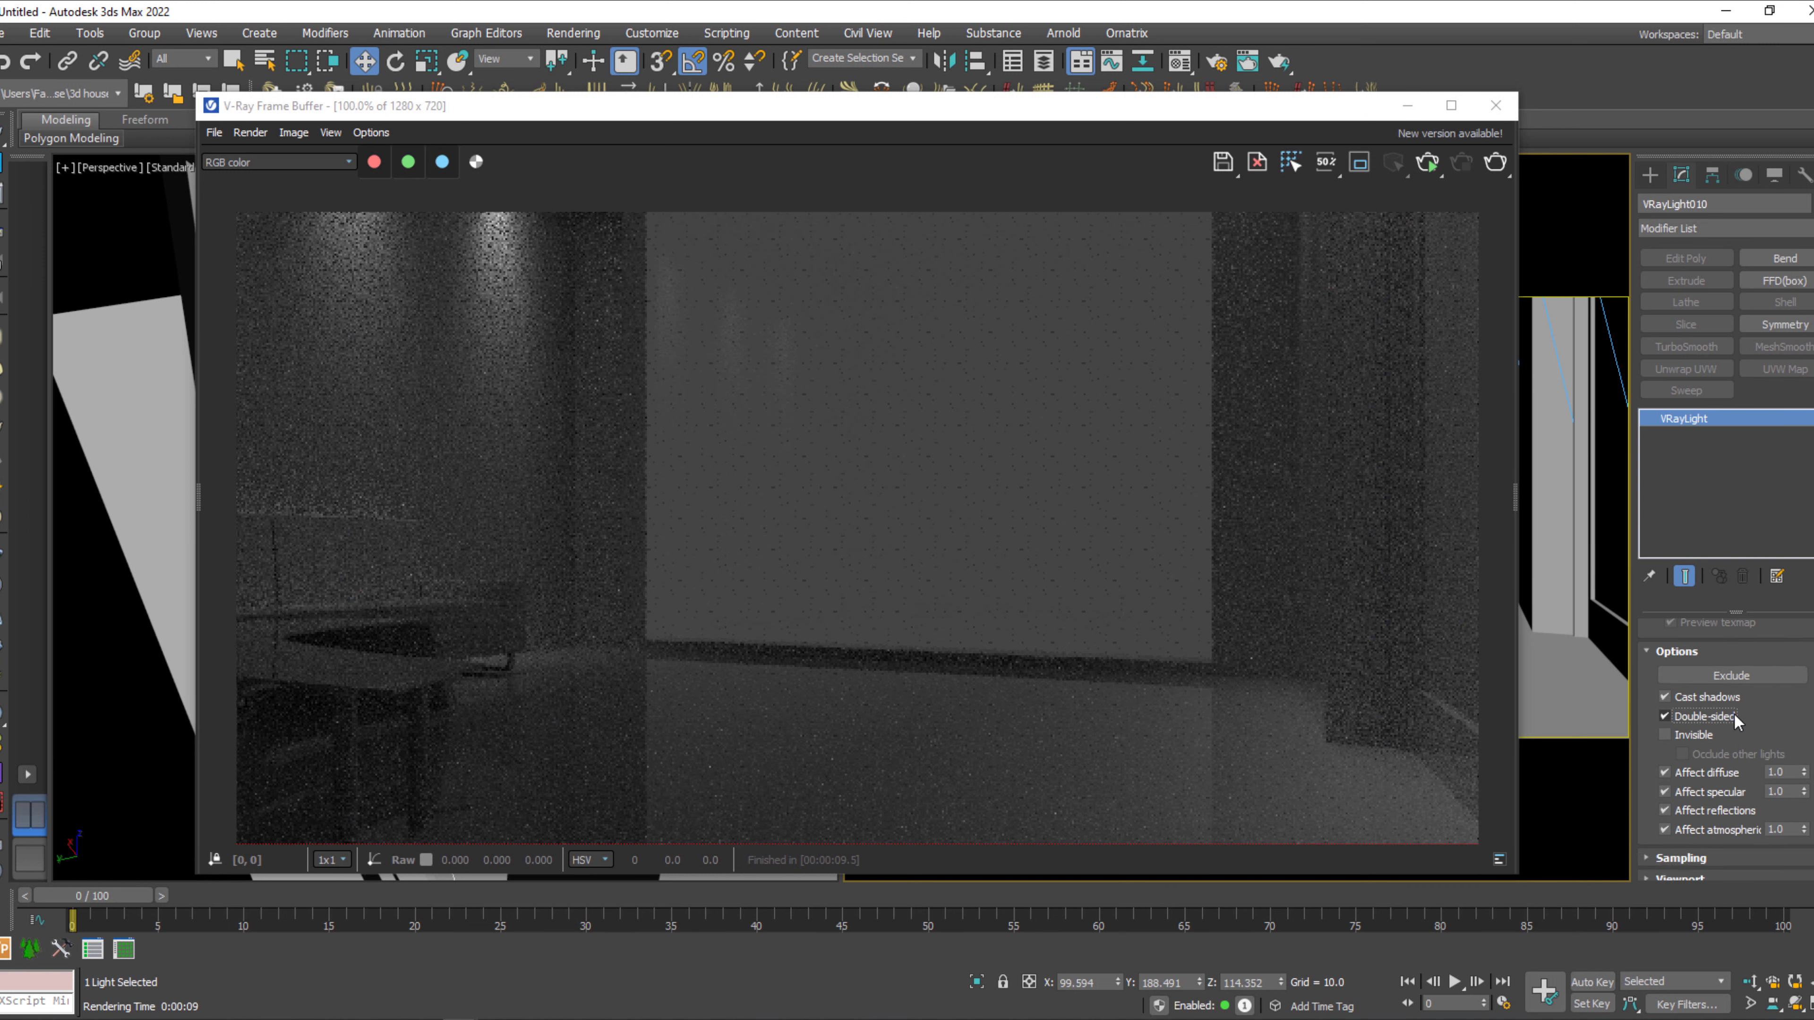
key(shift+q)
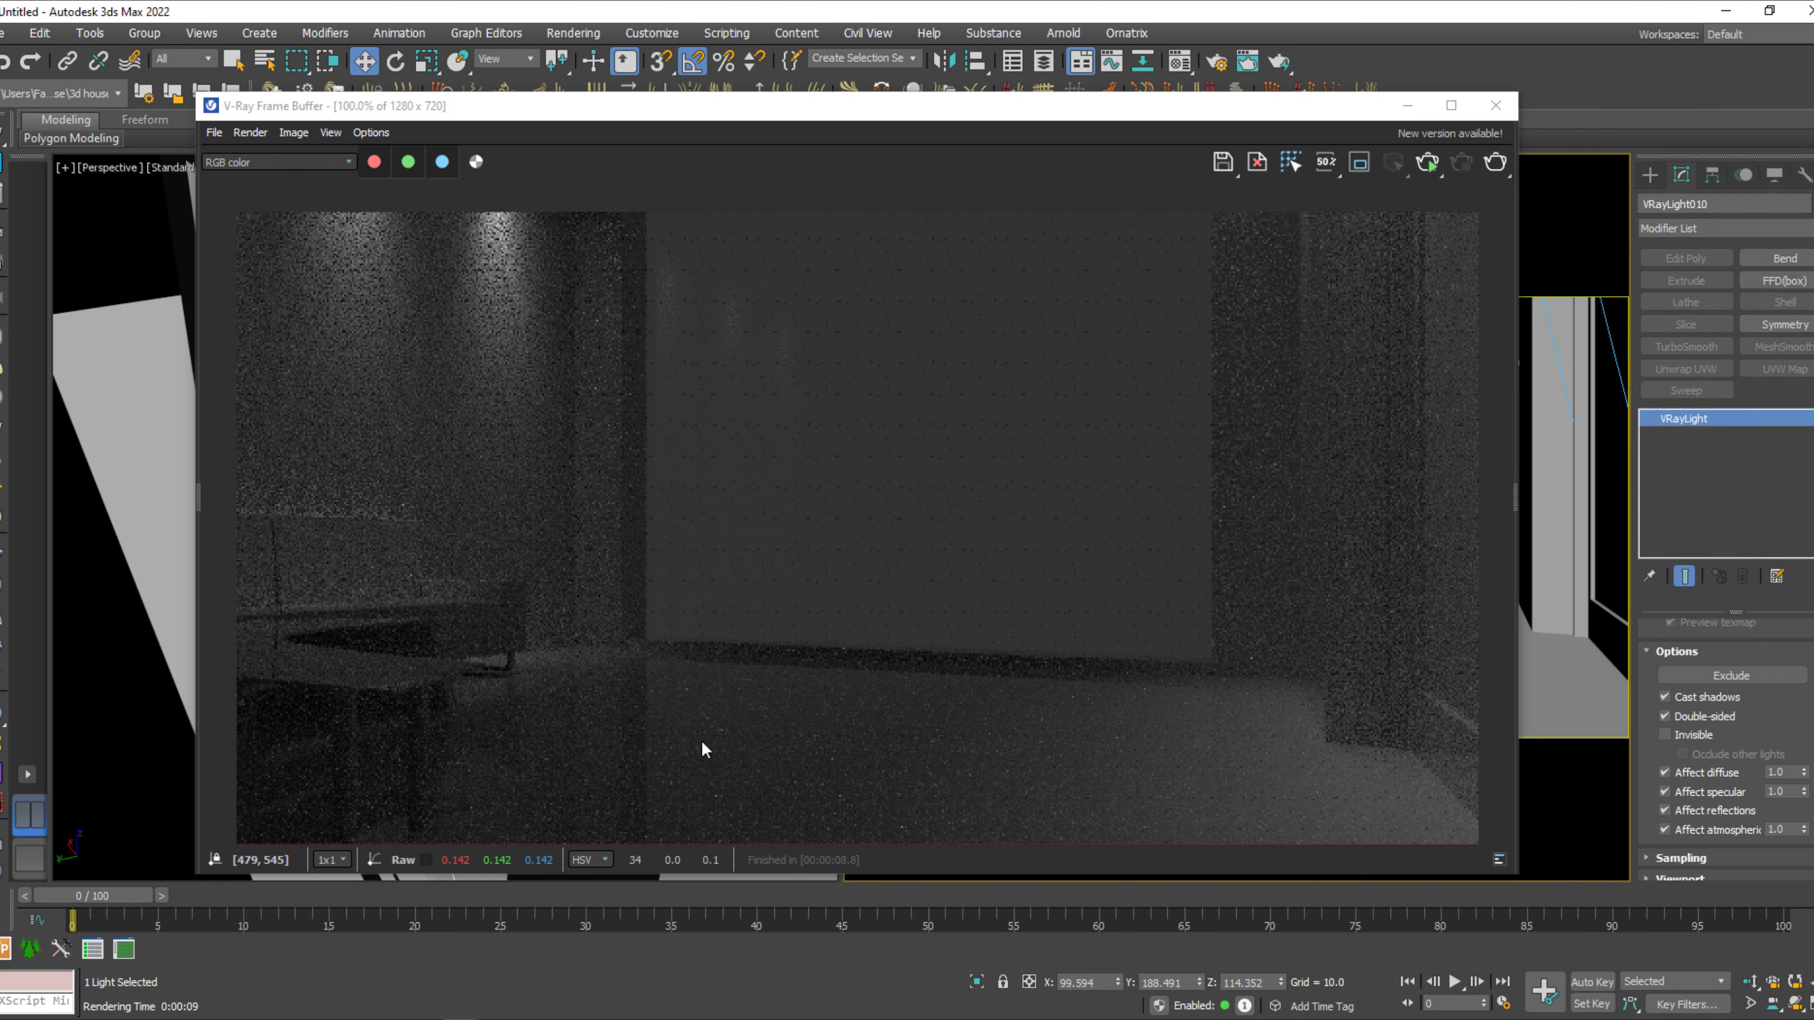
Add a VRayExtraTex render element in the V-Ray render setup.
drag(1173, 106, 1180, 121)
click(1228, 55)
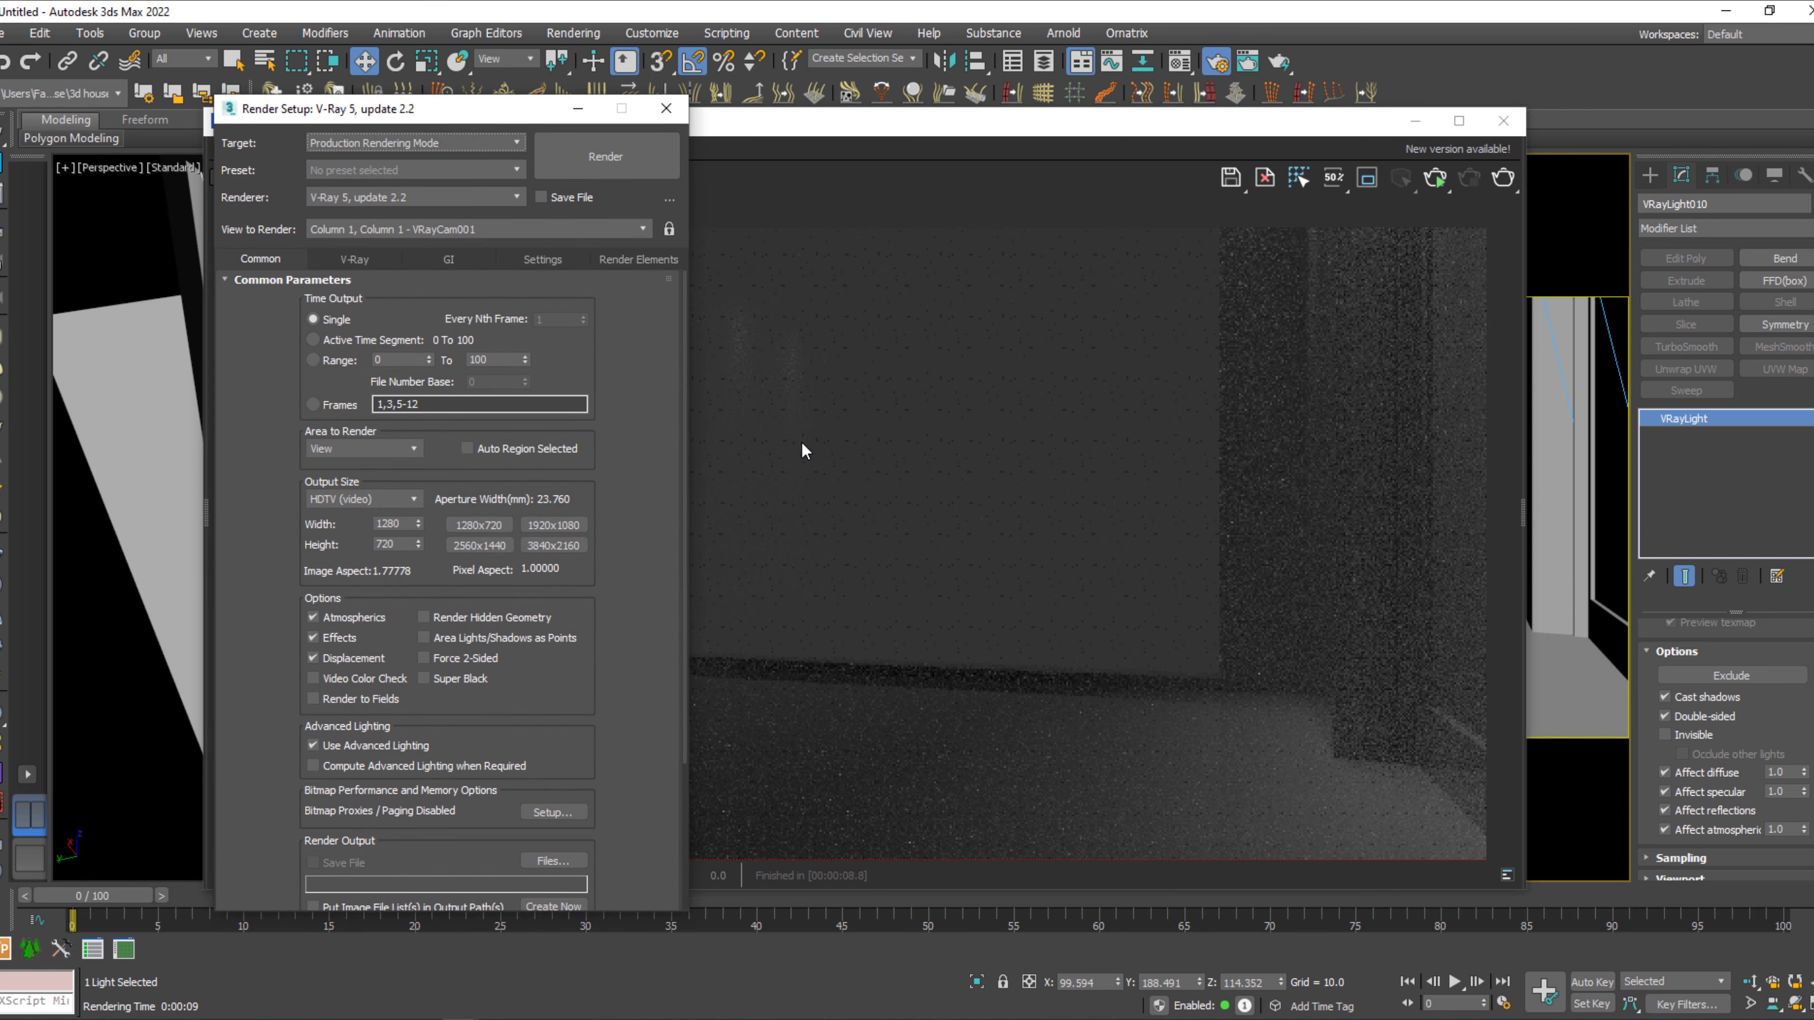
click(619, 264)
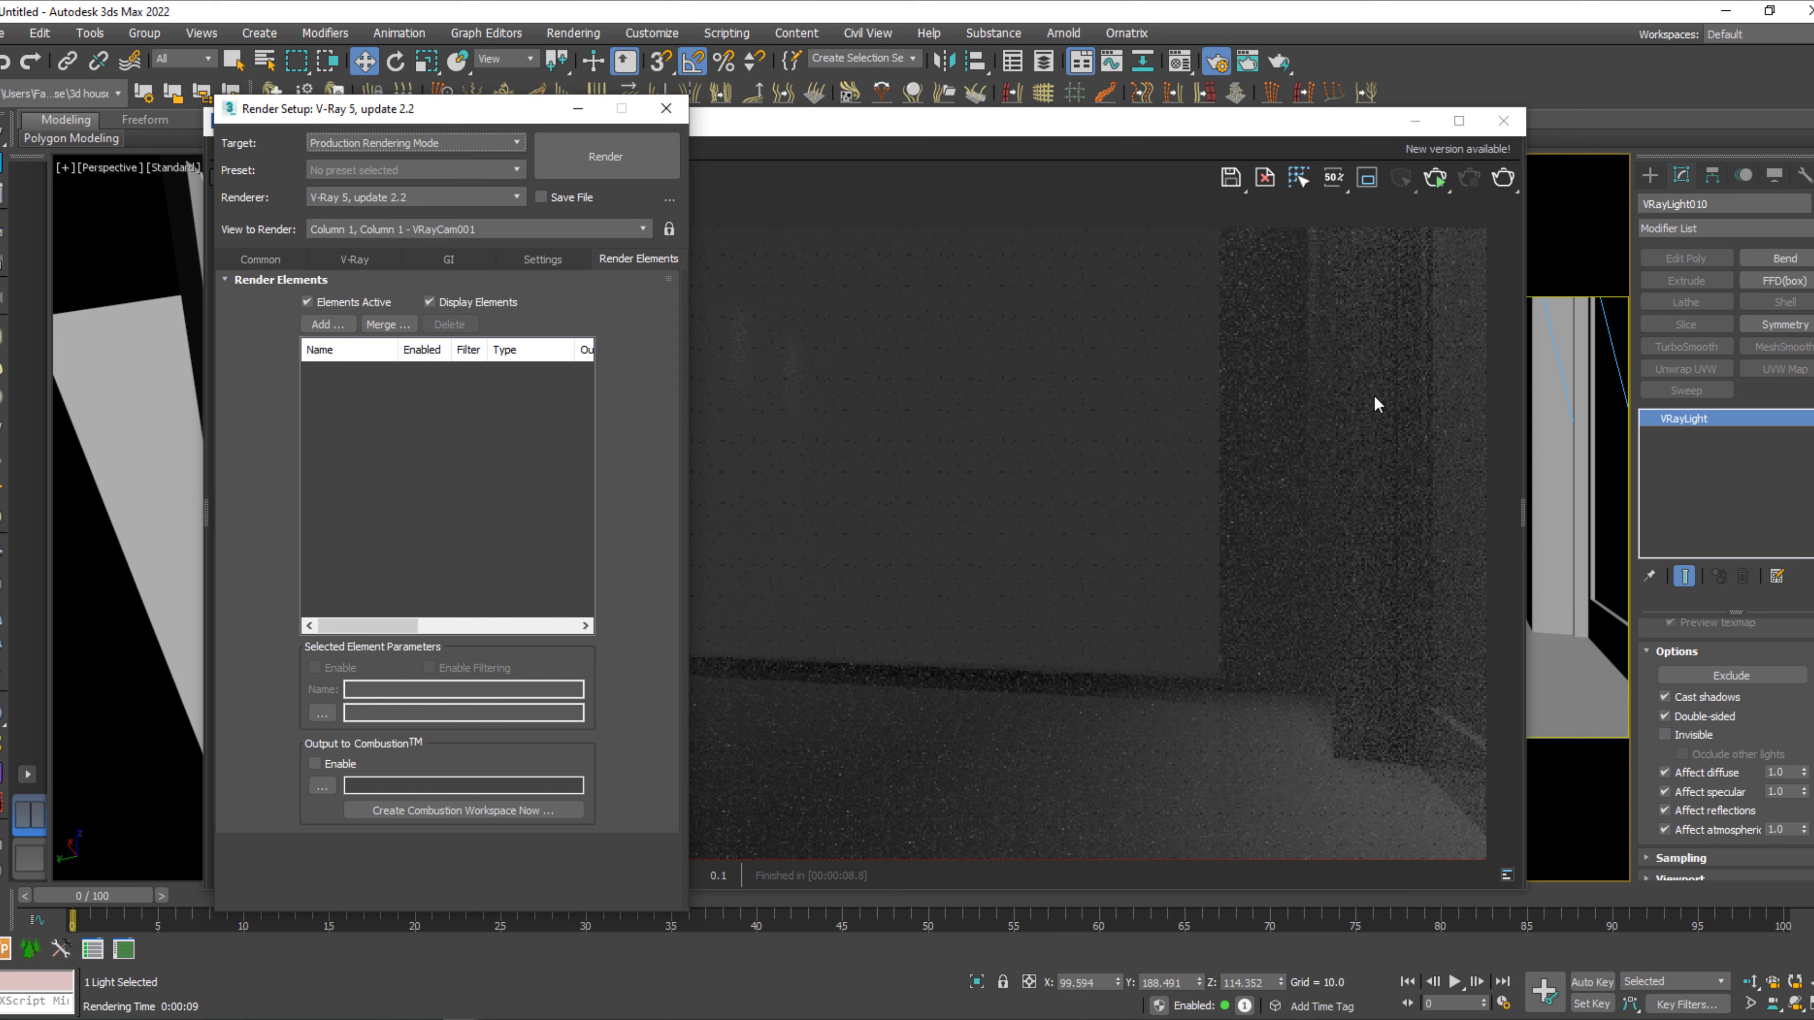
click(346, 324)
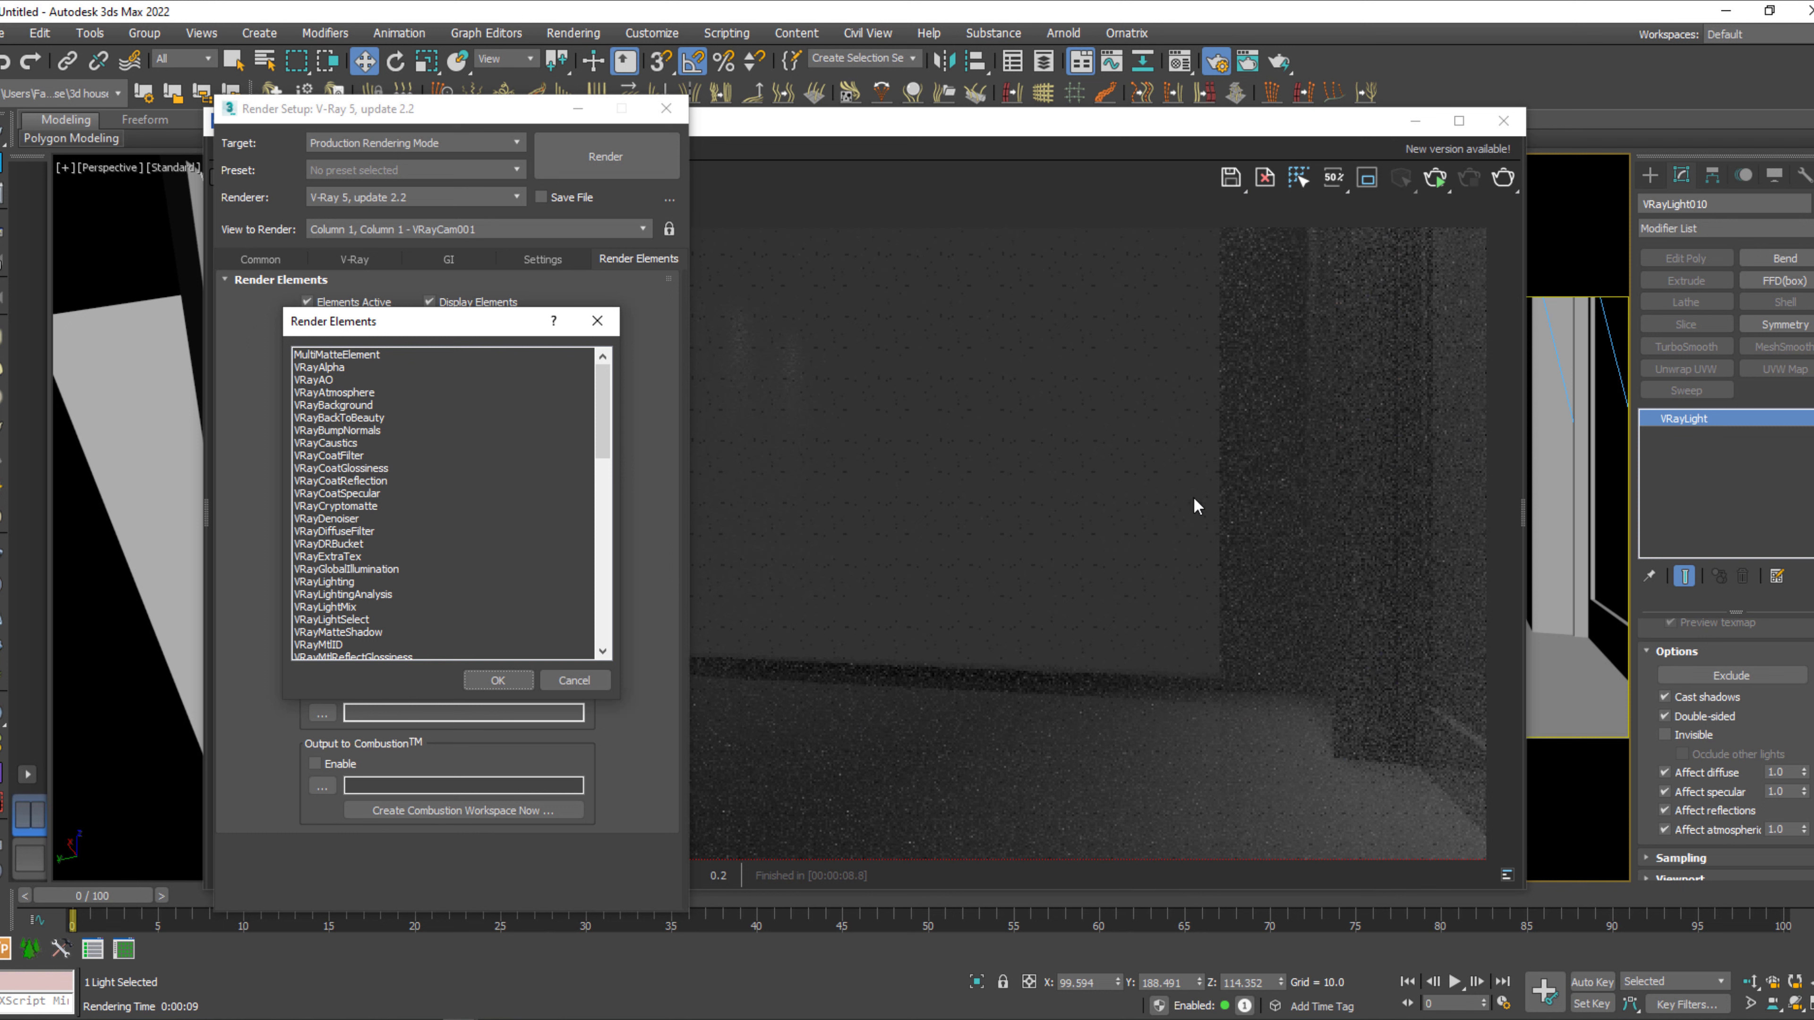
click(314, 570)
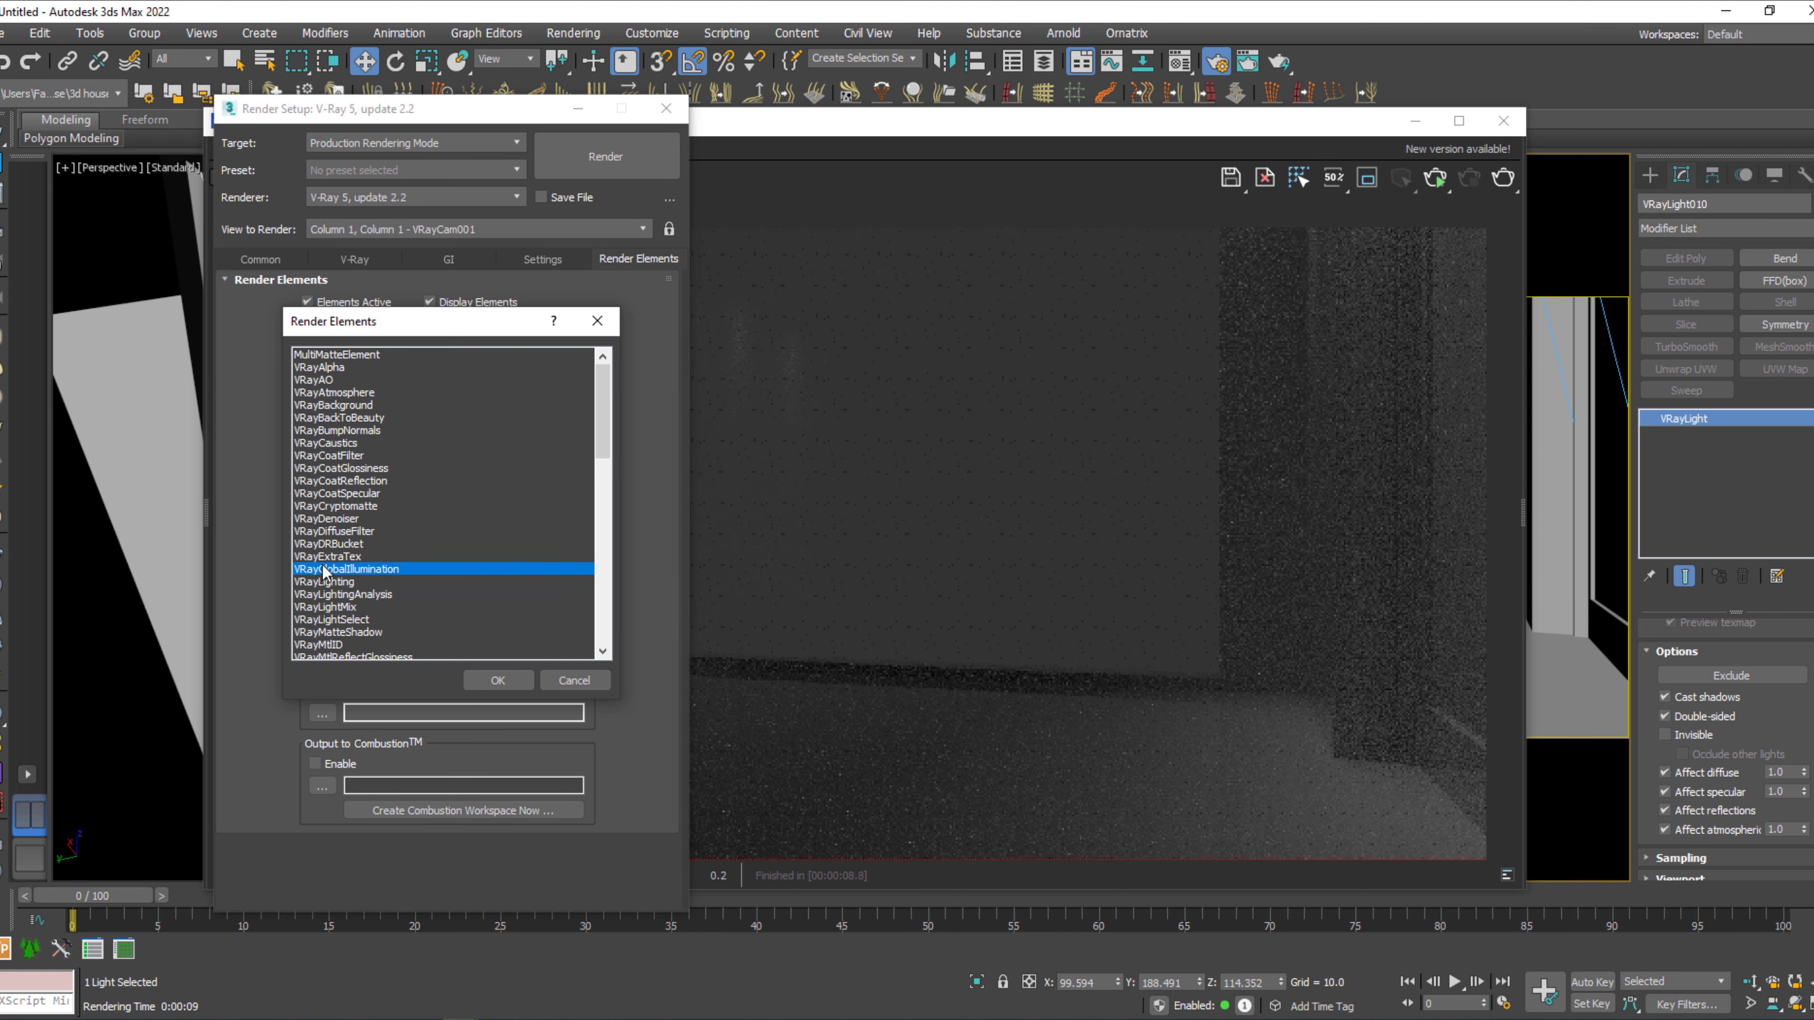
click(328, 556)
click(498, 680)
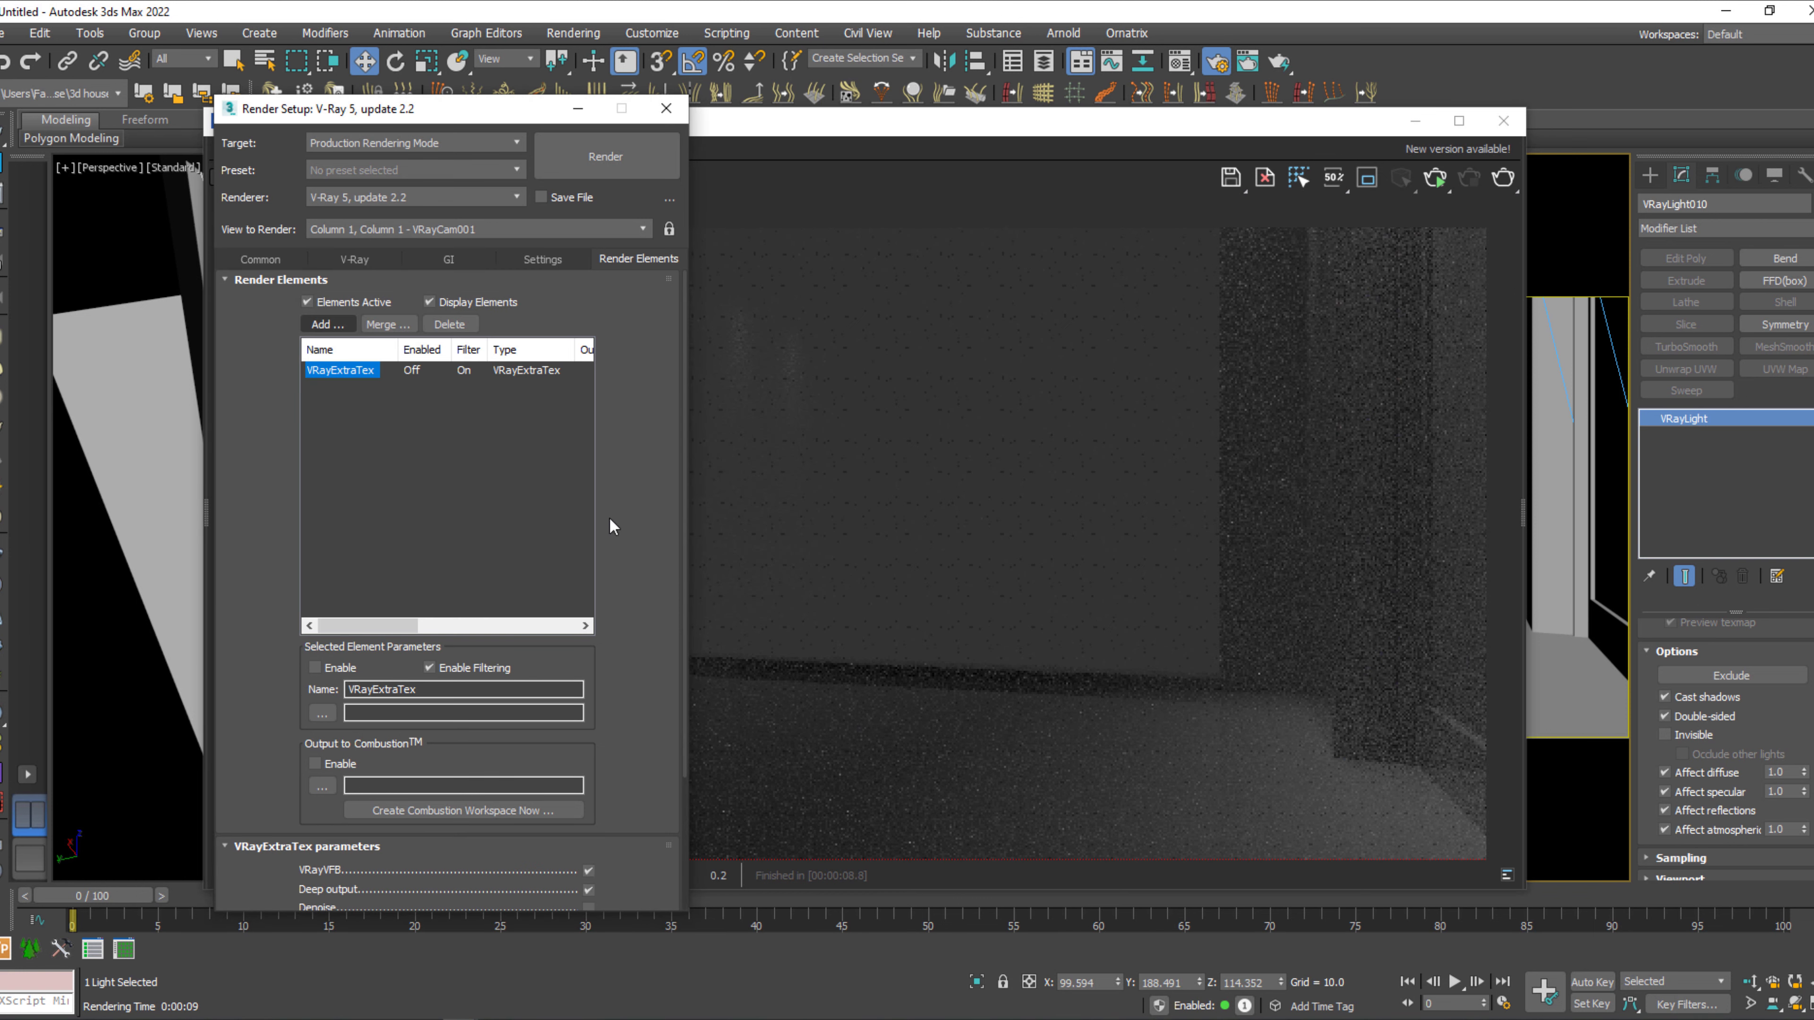
Render the camera view, compare the VRayExtraTex channel with RGB color, and close the frame buffer and render setup.
click(628, 159)
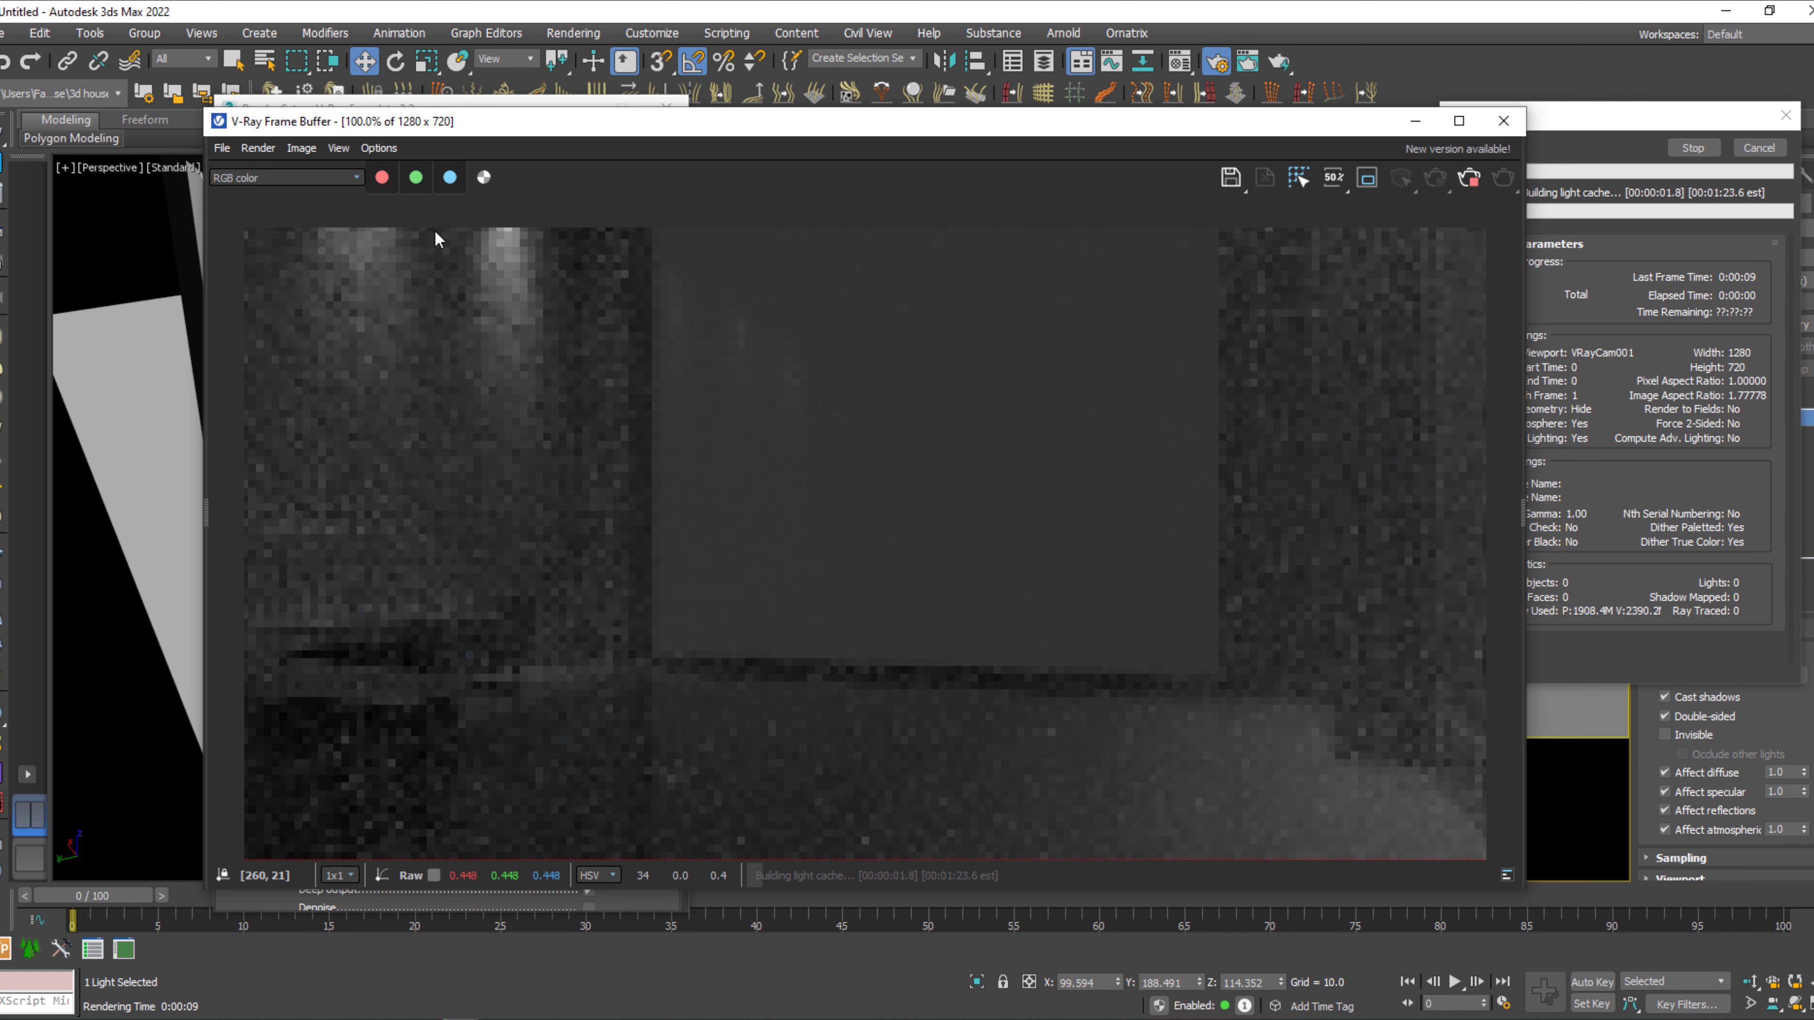
click(326, 178)
click(282, 230)
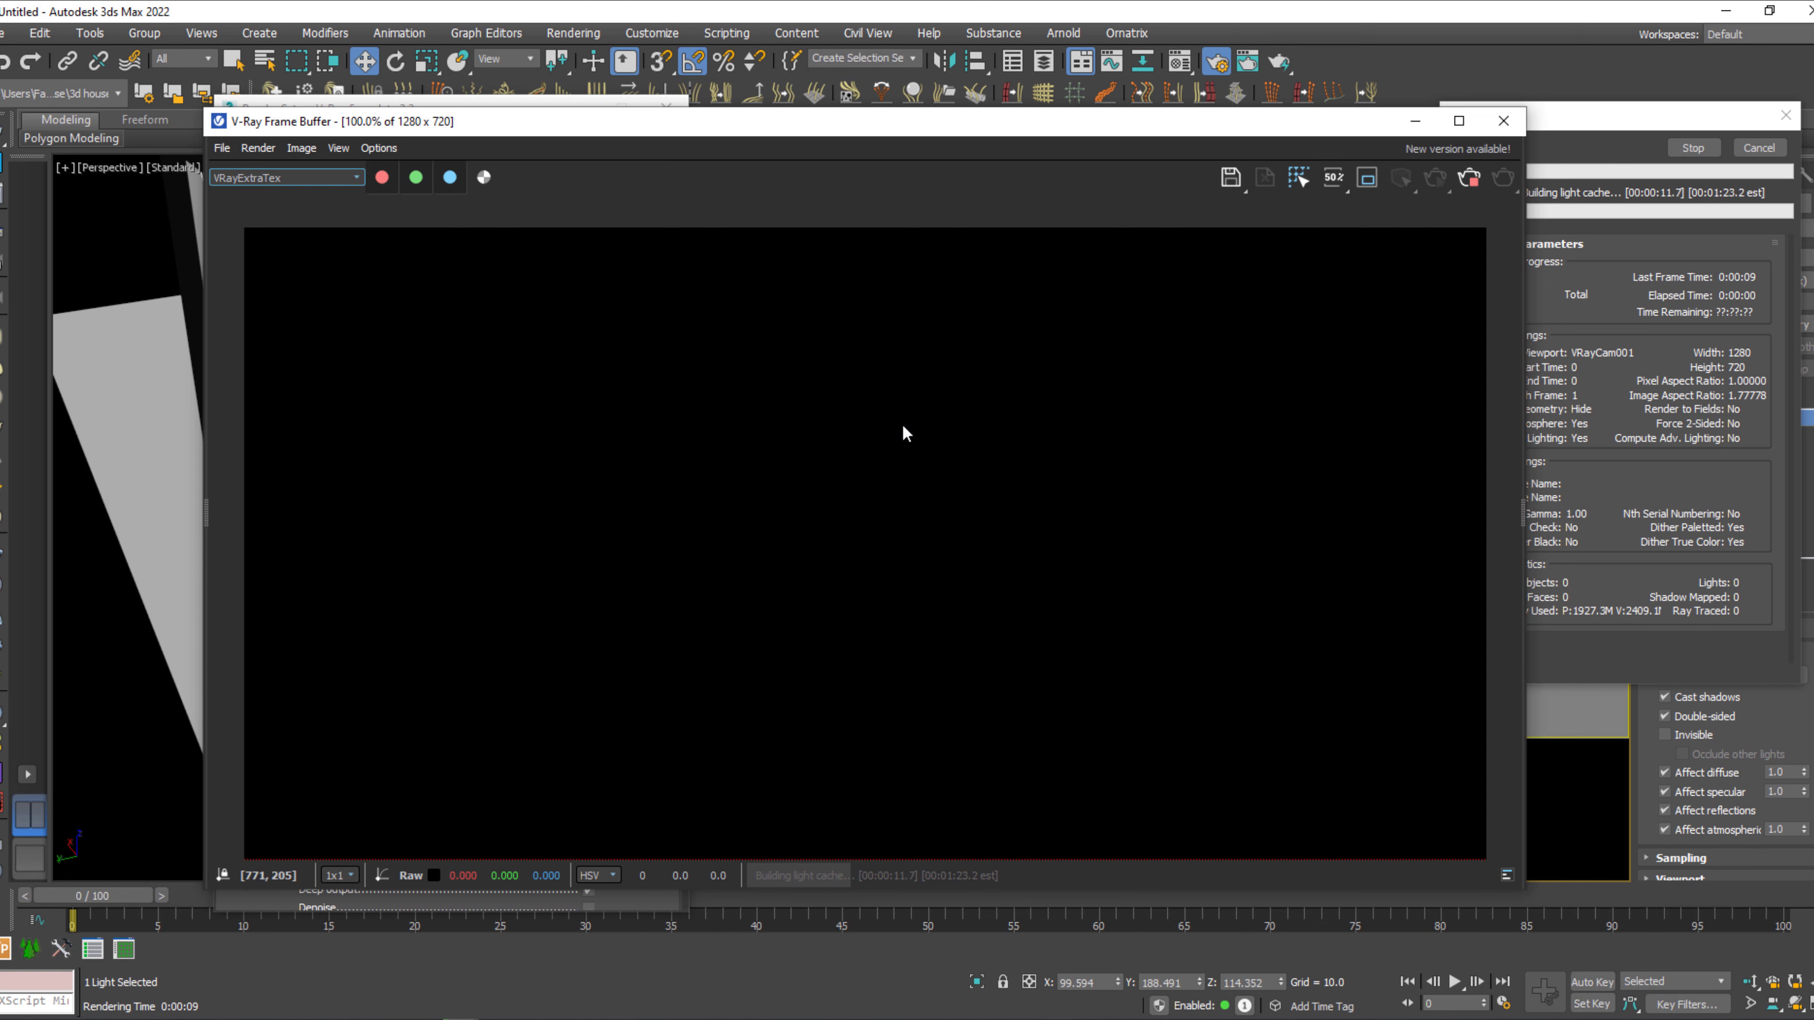
click(356, 177)
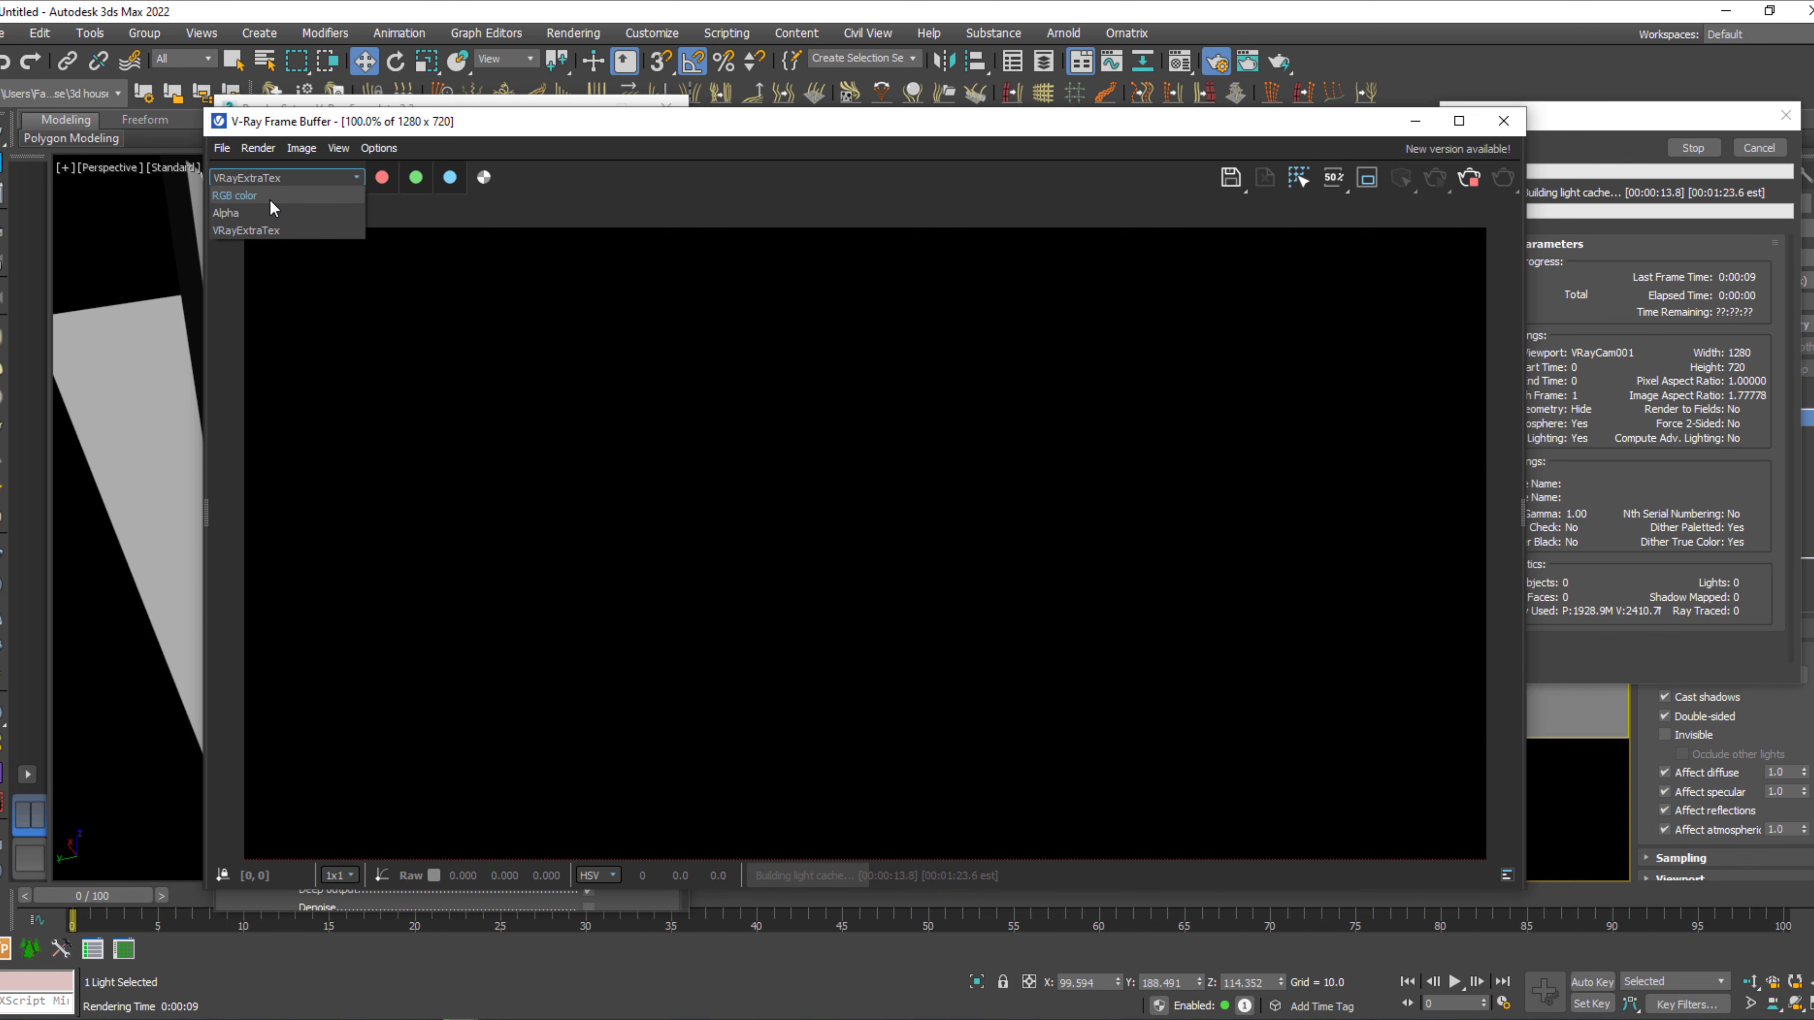
click(269, 197)
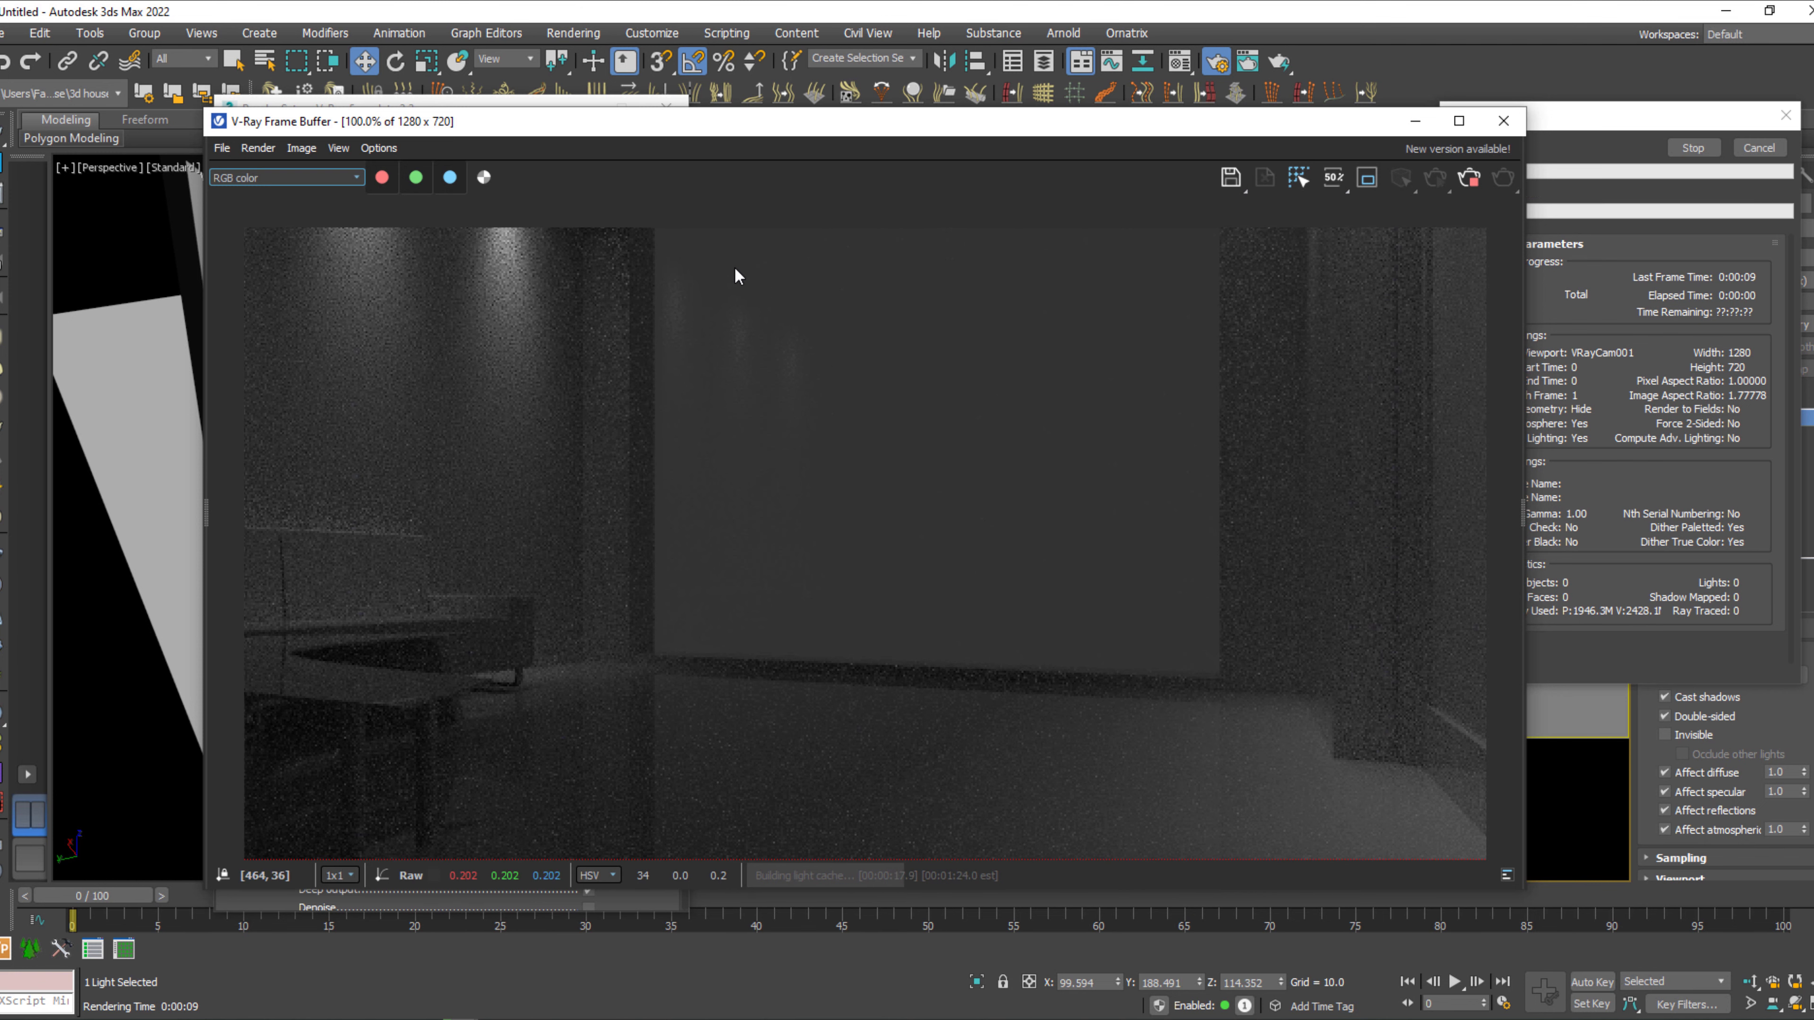
click(1503, 121)
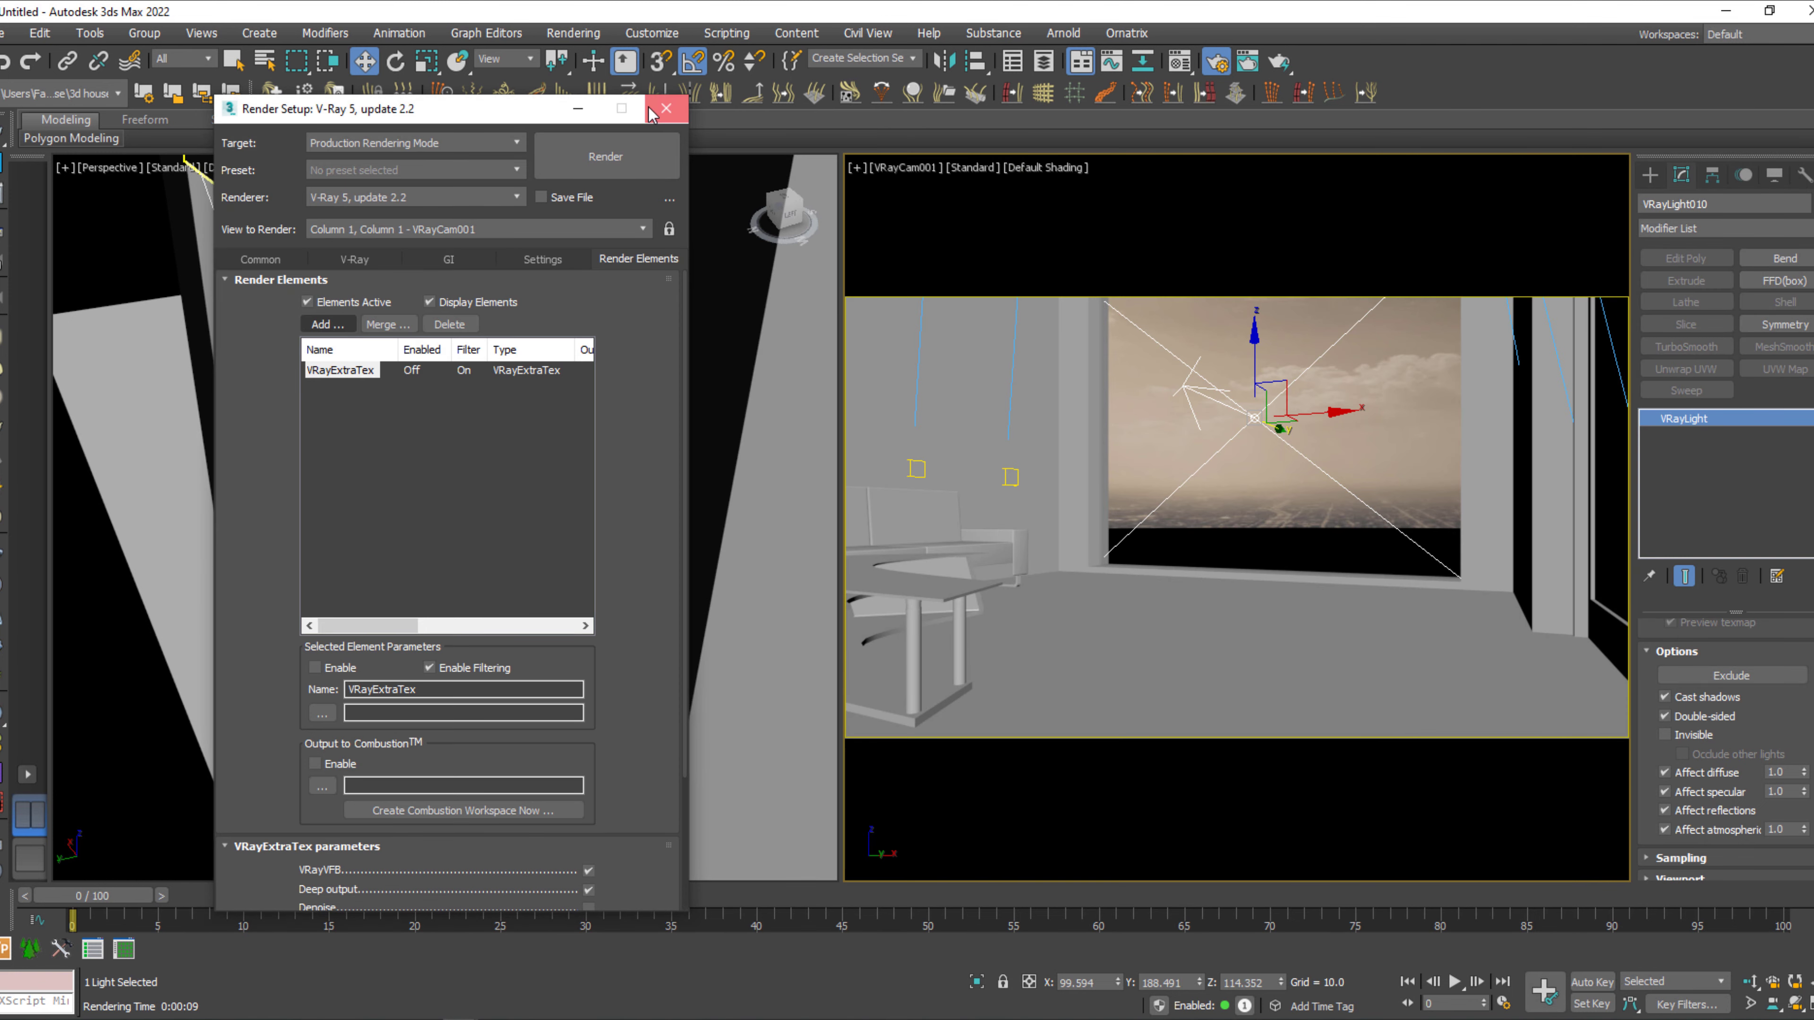
click(666, 108)
Show the Perspective view in wireframe and switch on the room's grid of ceiling plane lights.
scroll(530, 493, down, 4)
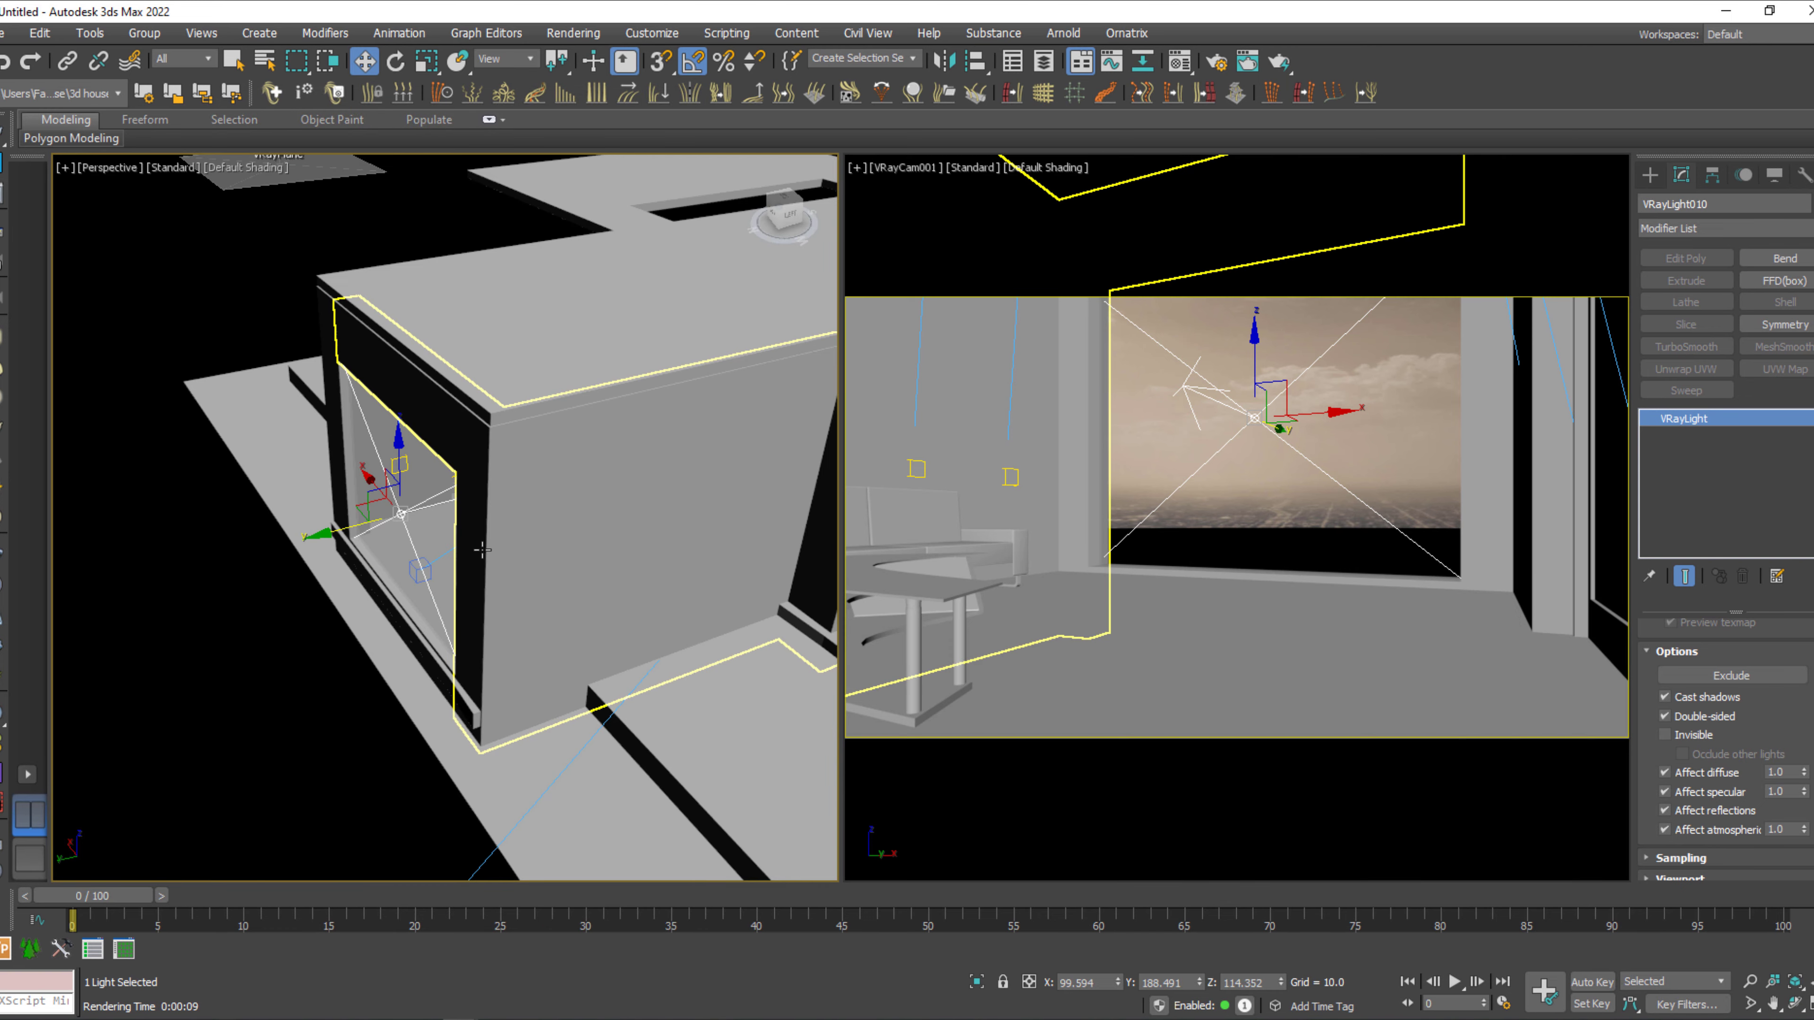
key(F3)
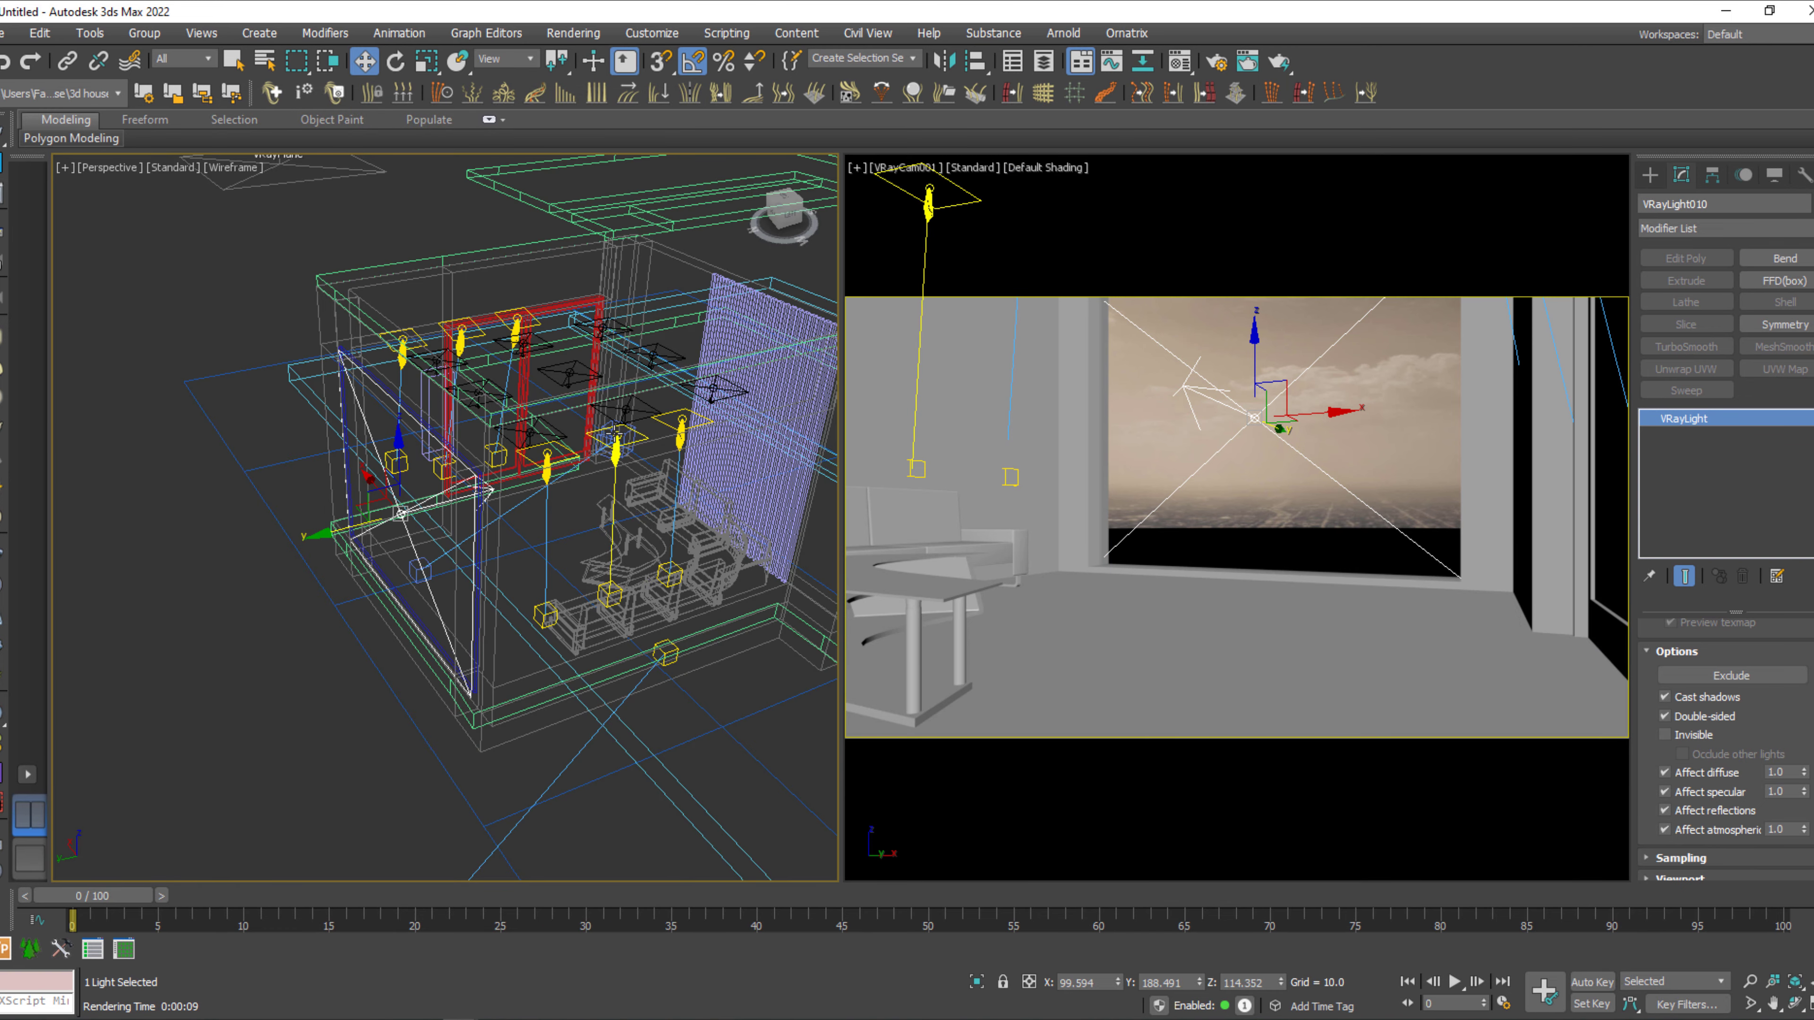
click(564, 375)
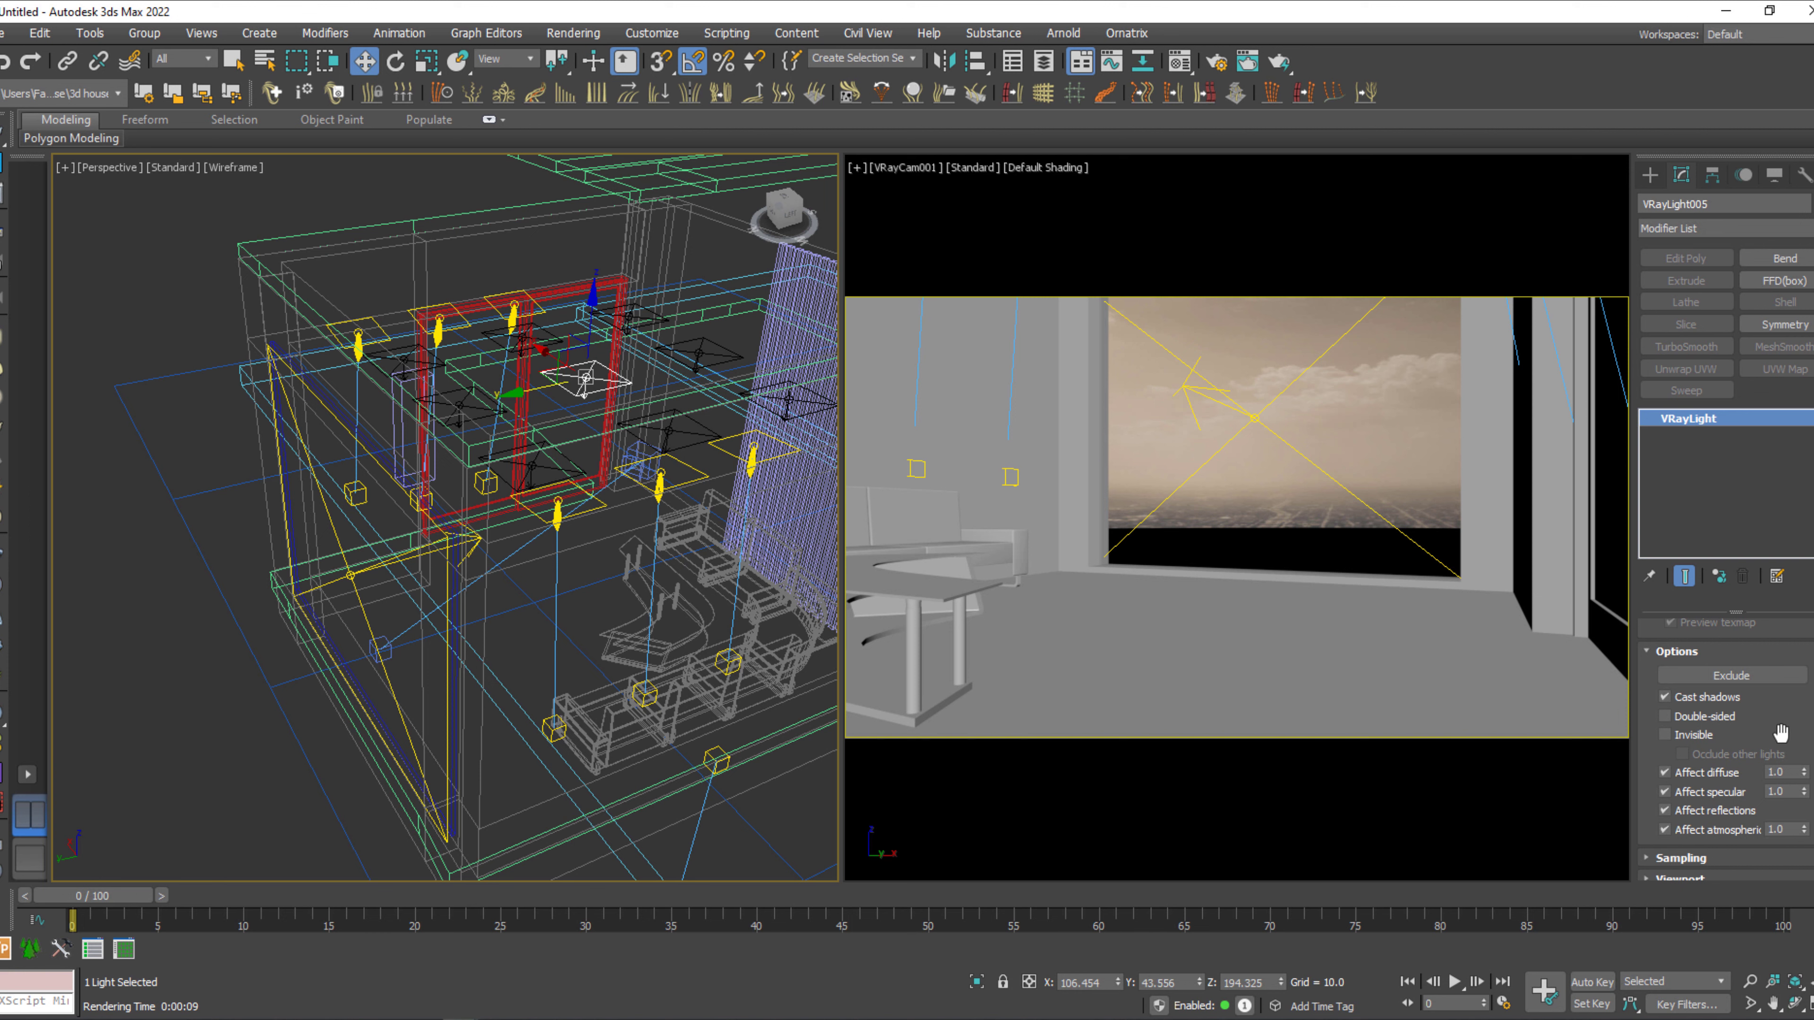
drag(1800, 718, 1797, 922)
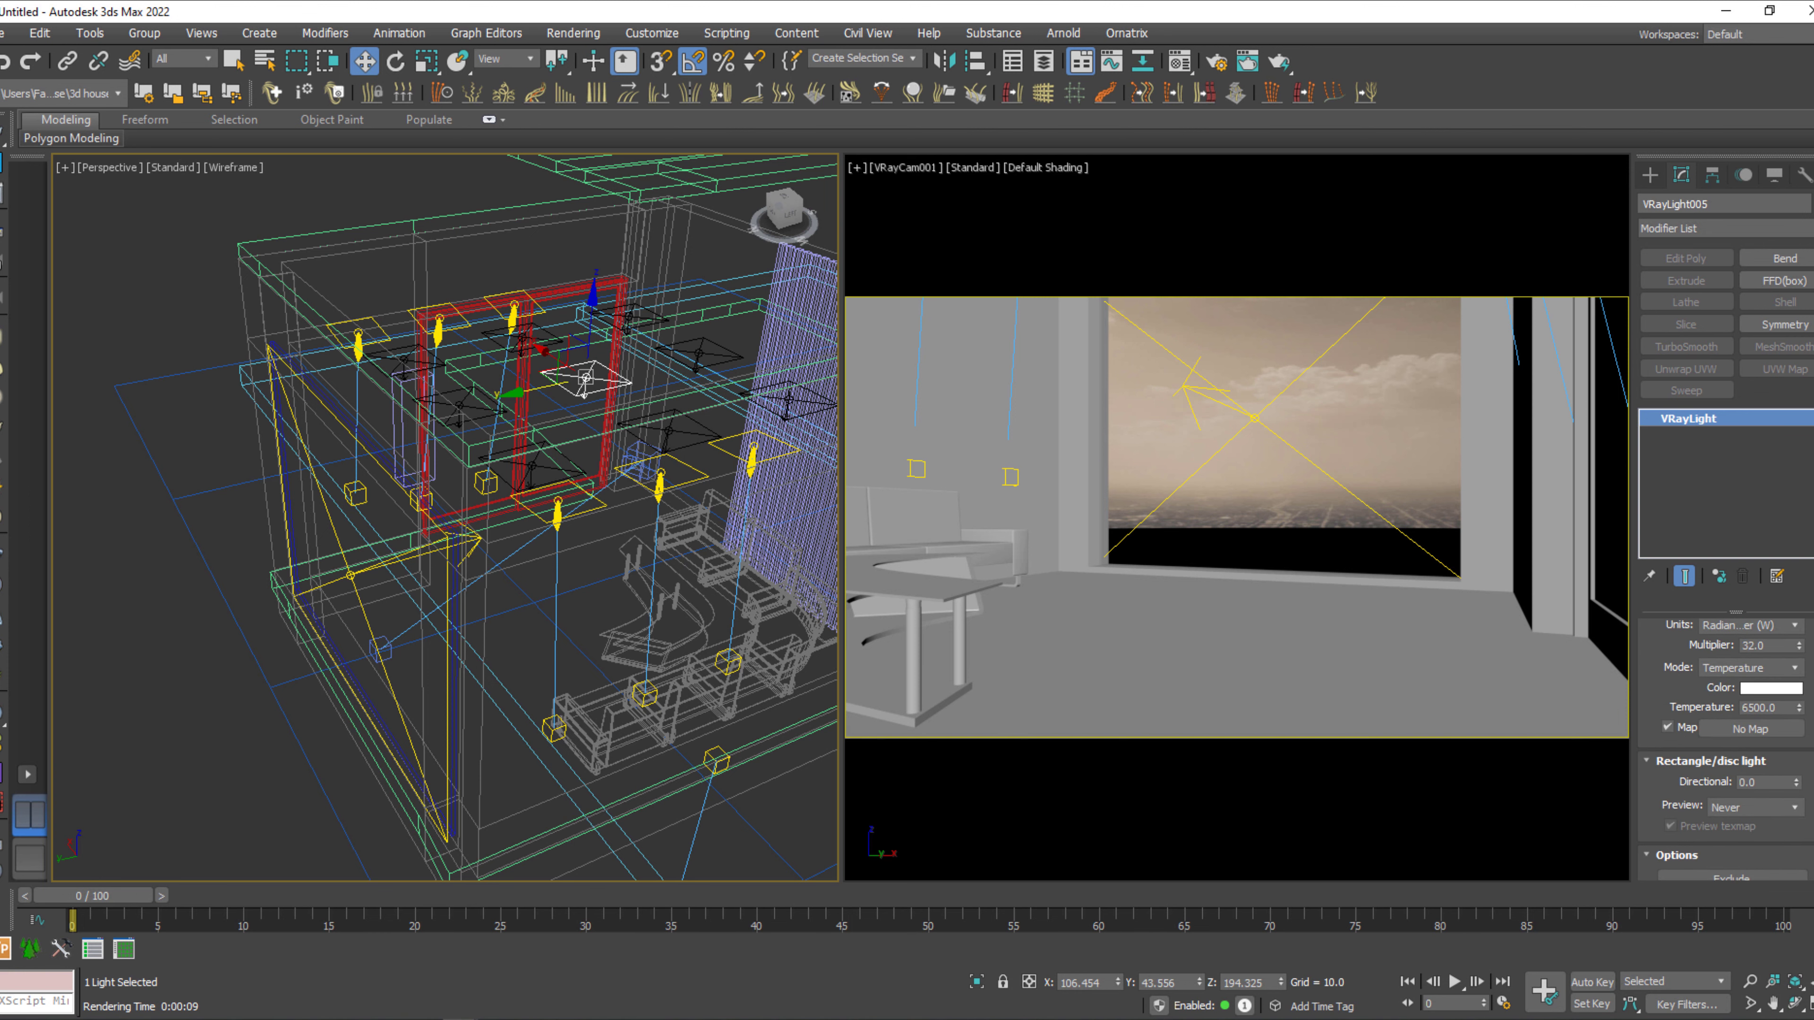
scroll(1729, 714, up, 3)
click(1669, 652)
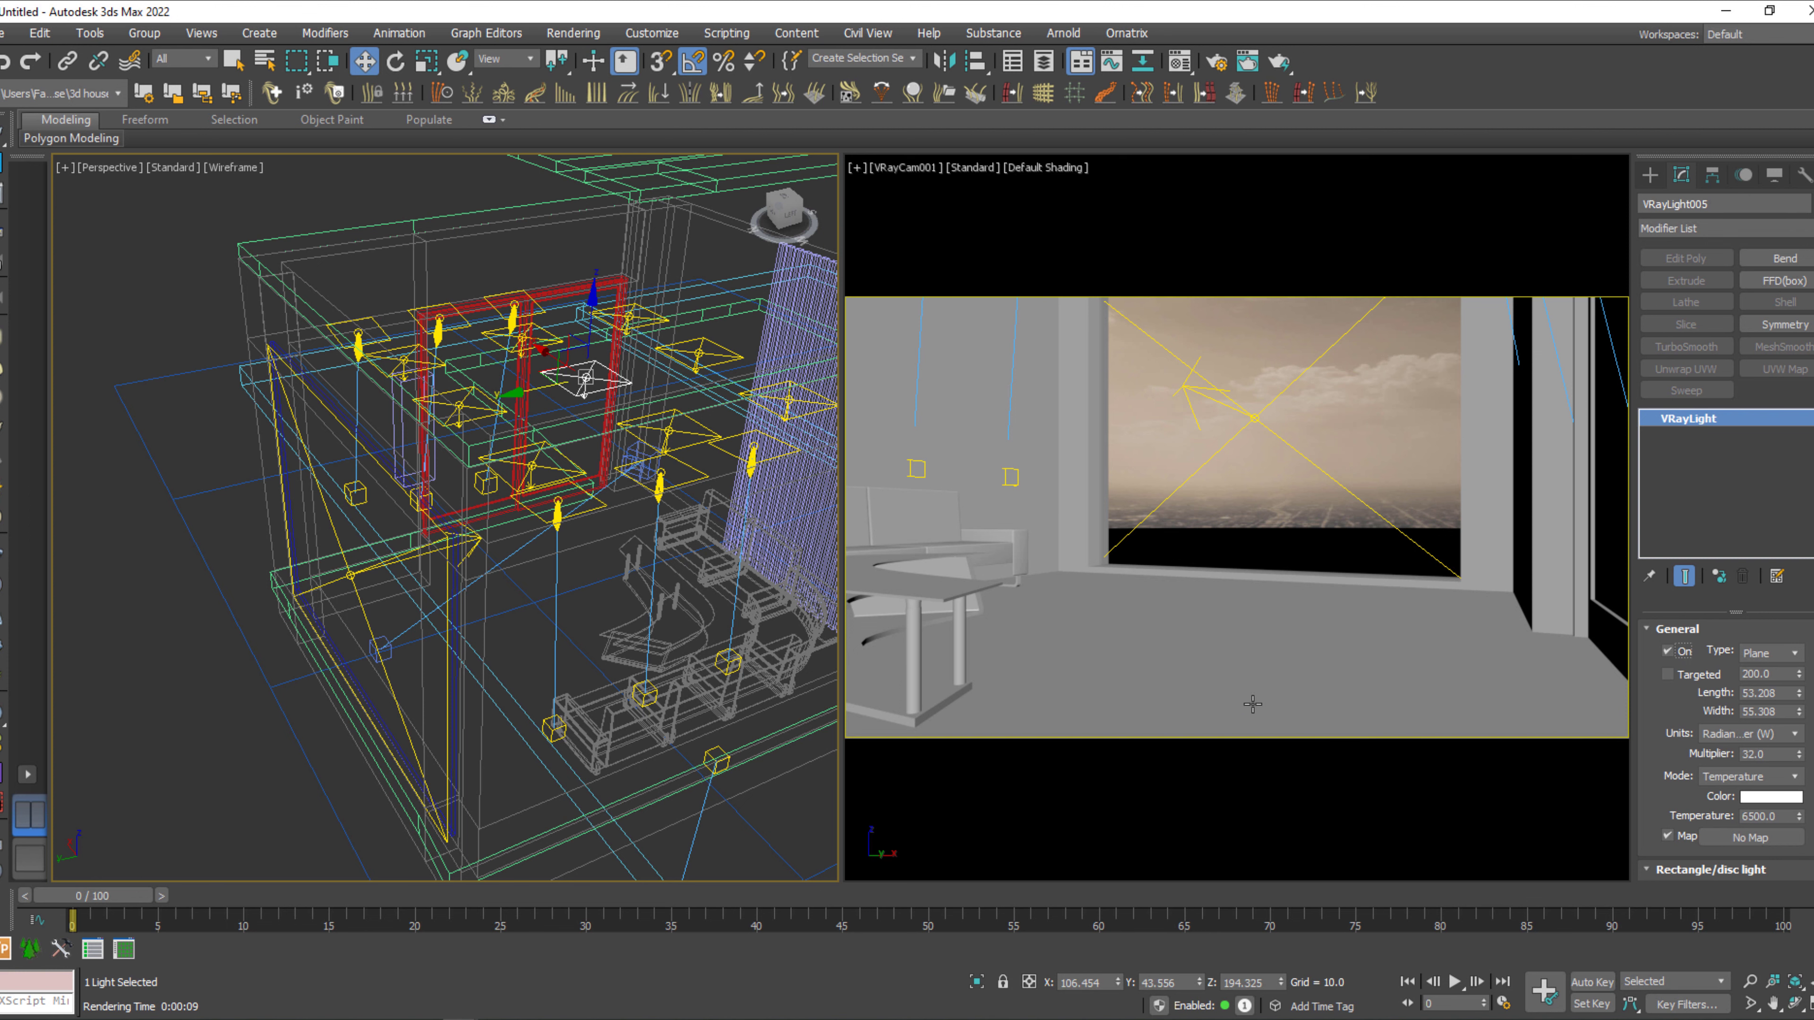
Create a V-Ray physical camera in the Top view, aimed from the window-side corner diagonally at the corner sofa, target distance about 276.
click(598, 601)
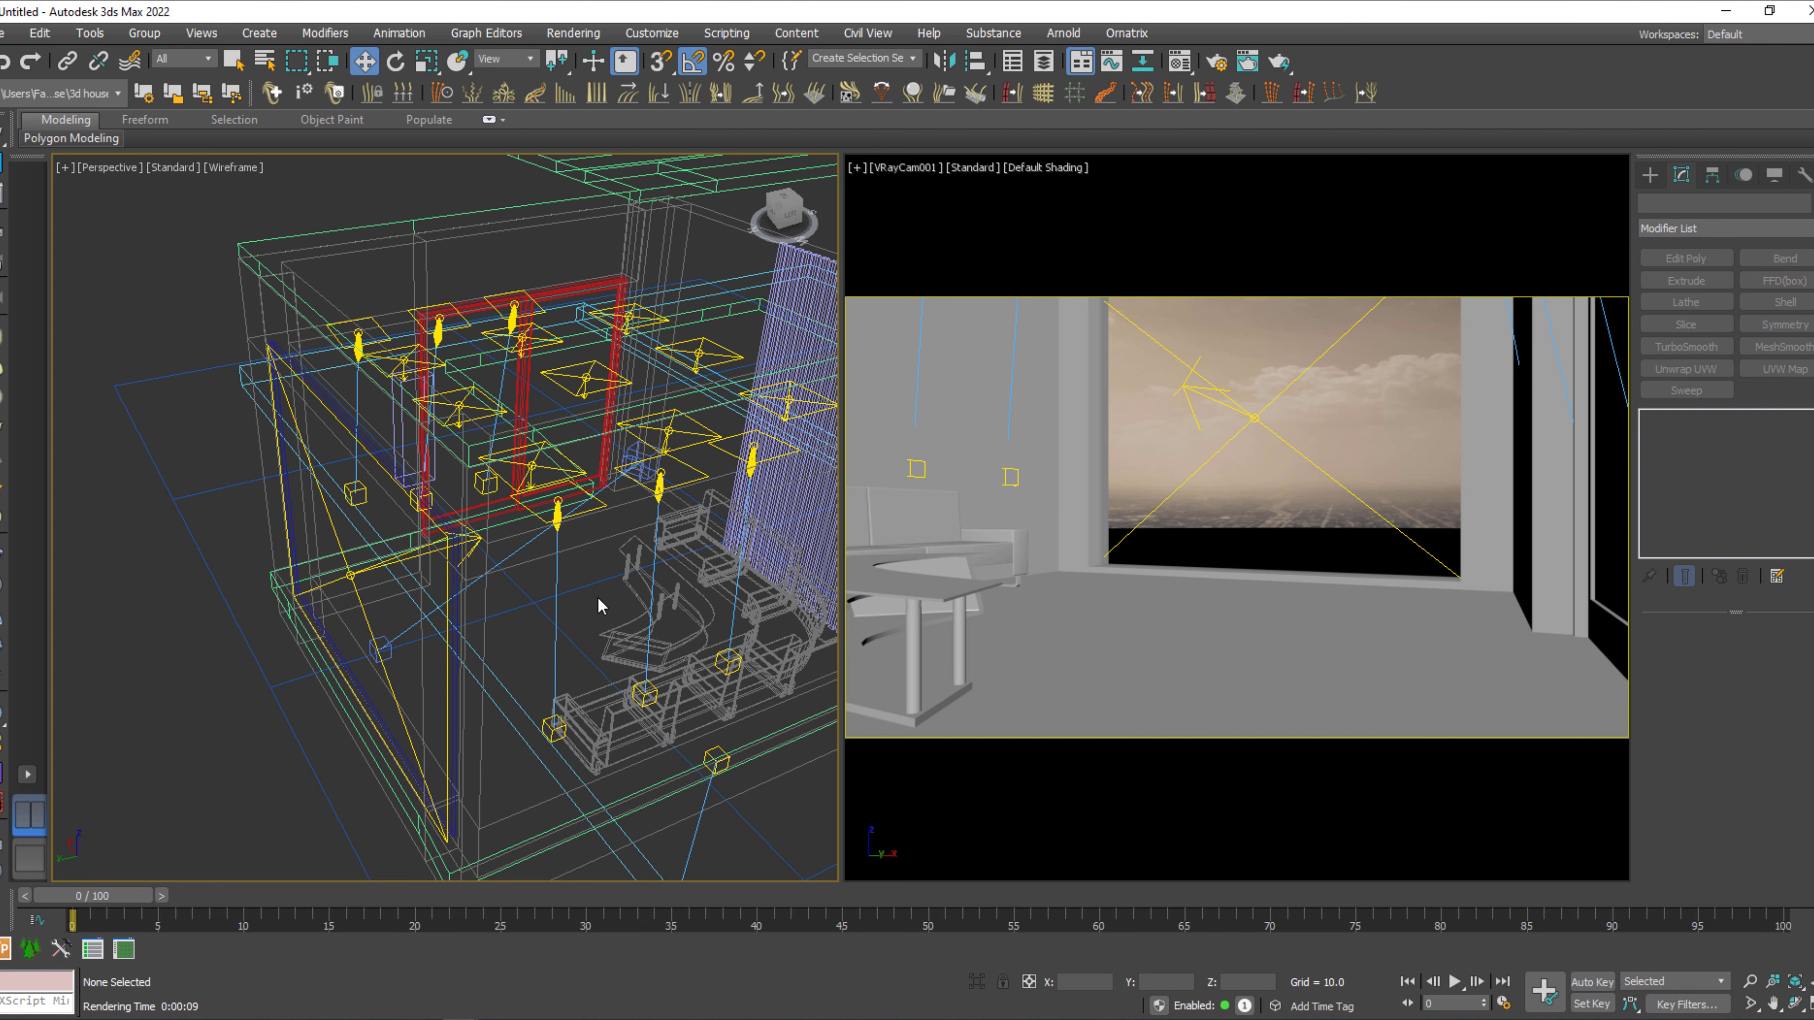
key(t)
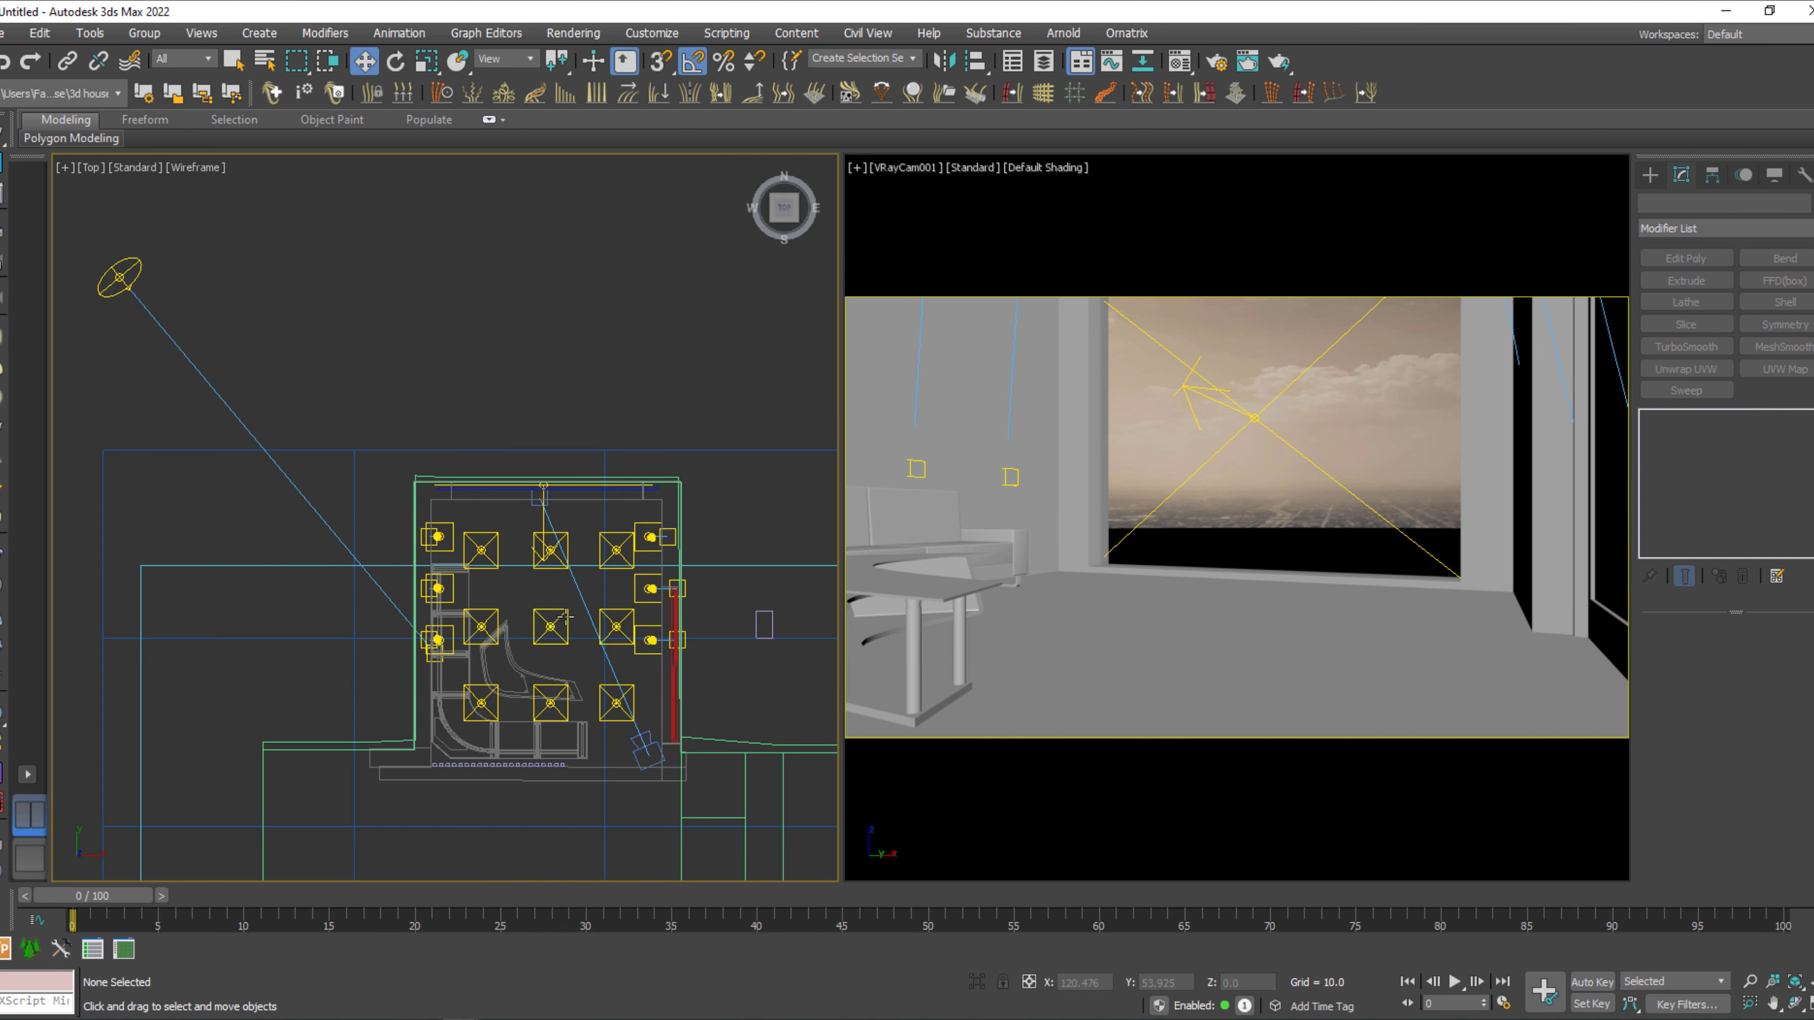
scroll(533, 555, up, 2)
scroll(571, 565, up, 2)
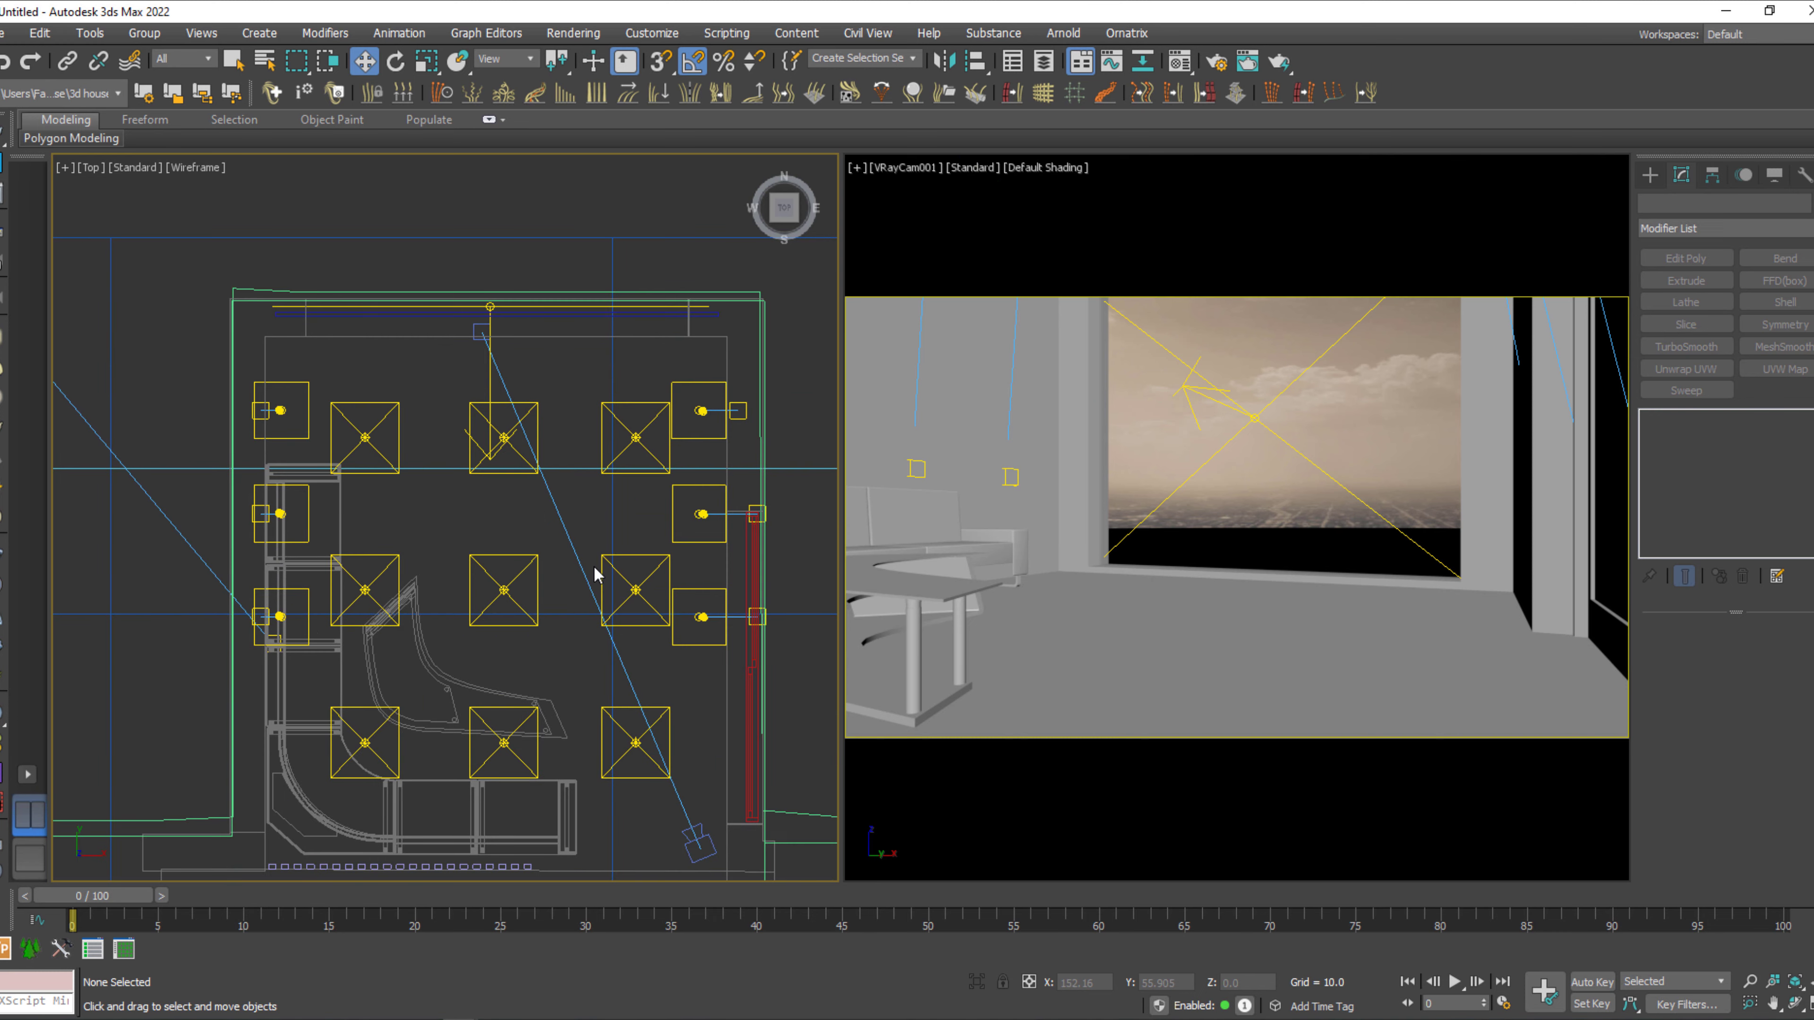
click(1651, 176)
click(1708, 305)
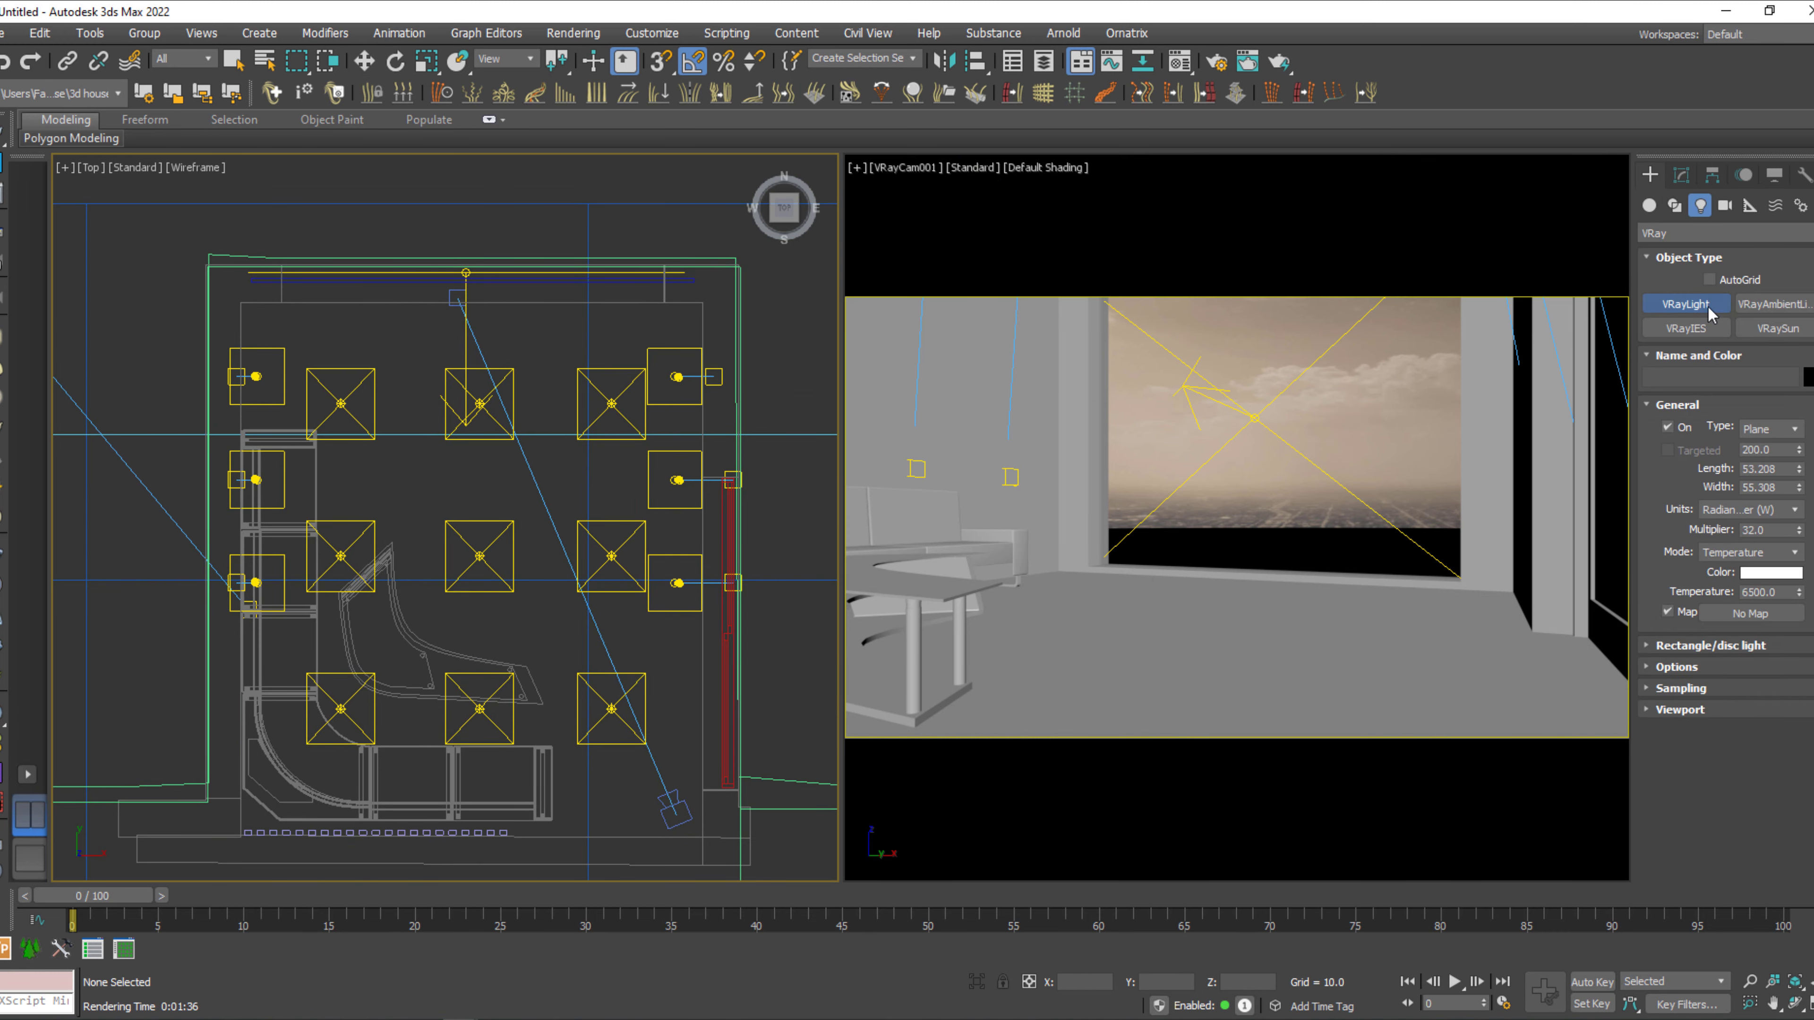
click(1725, 208)
click(1773, 304)
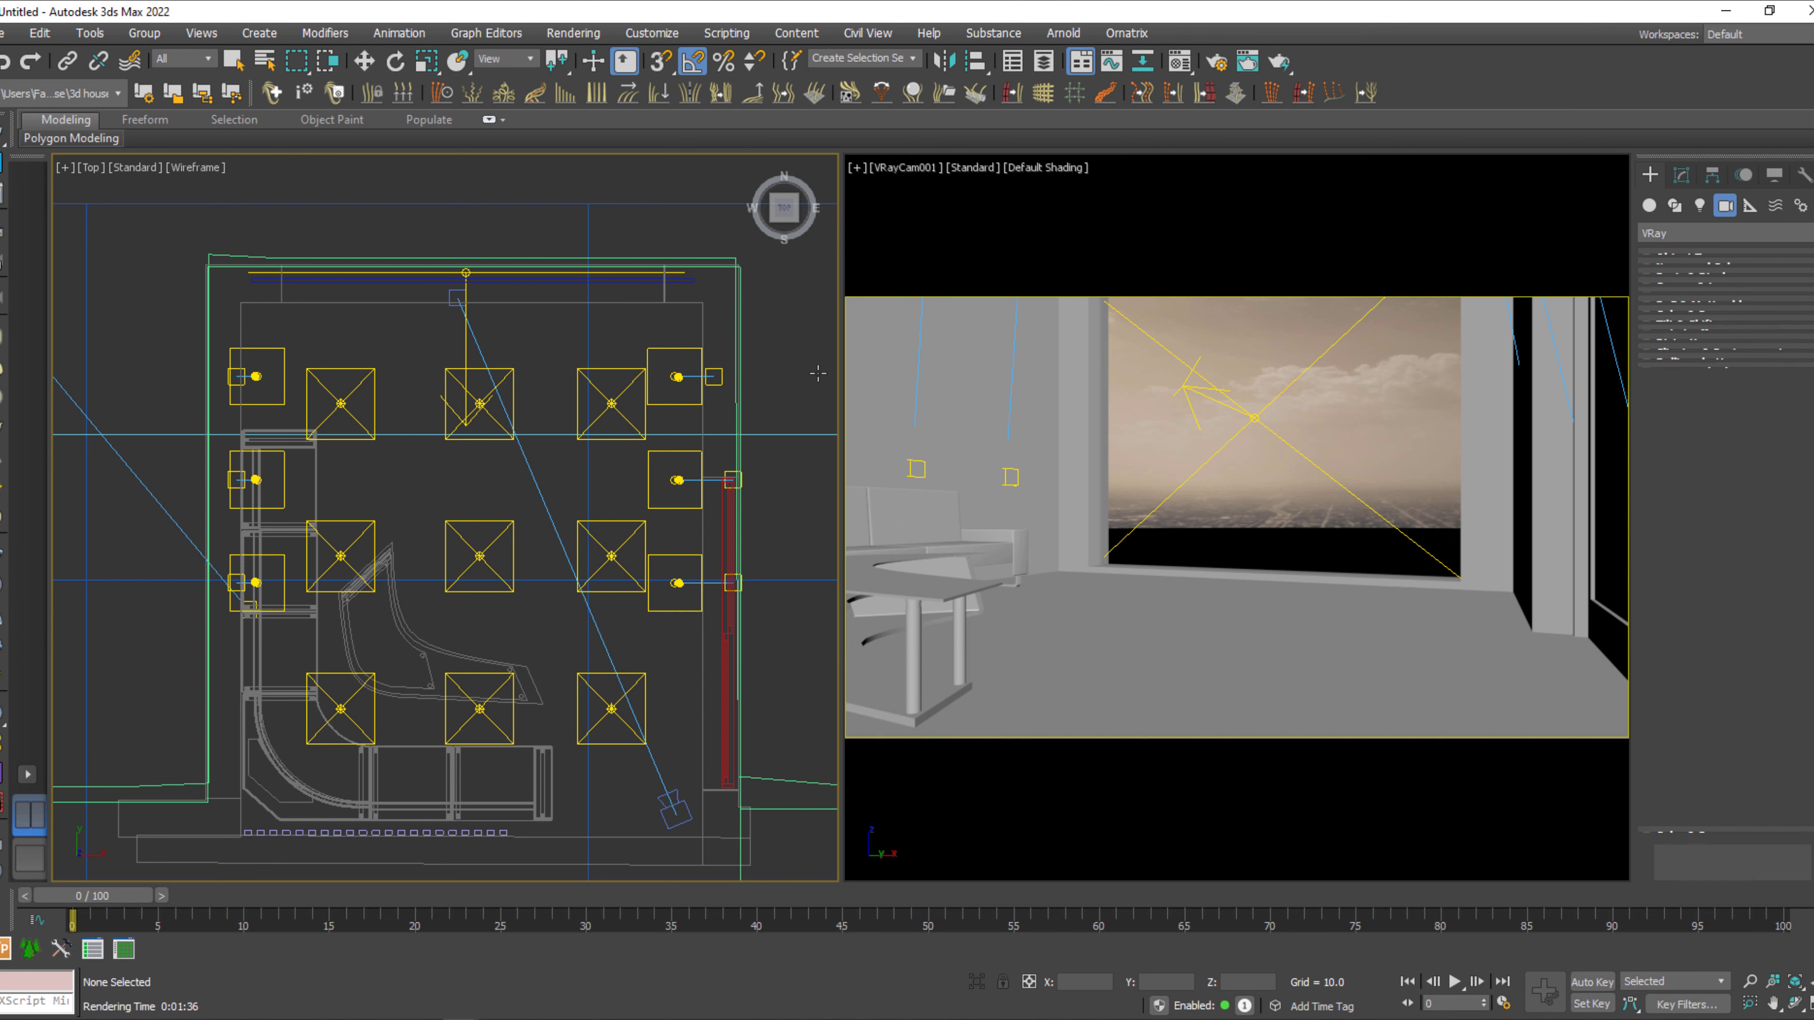
drag(677, 329, 308, 719)
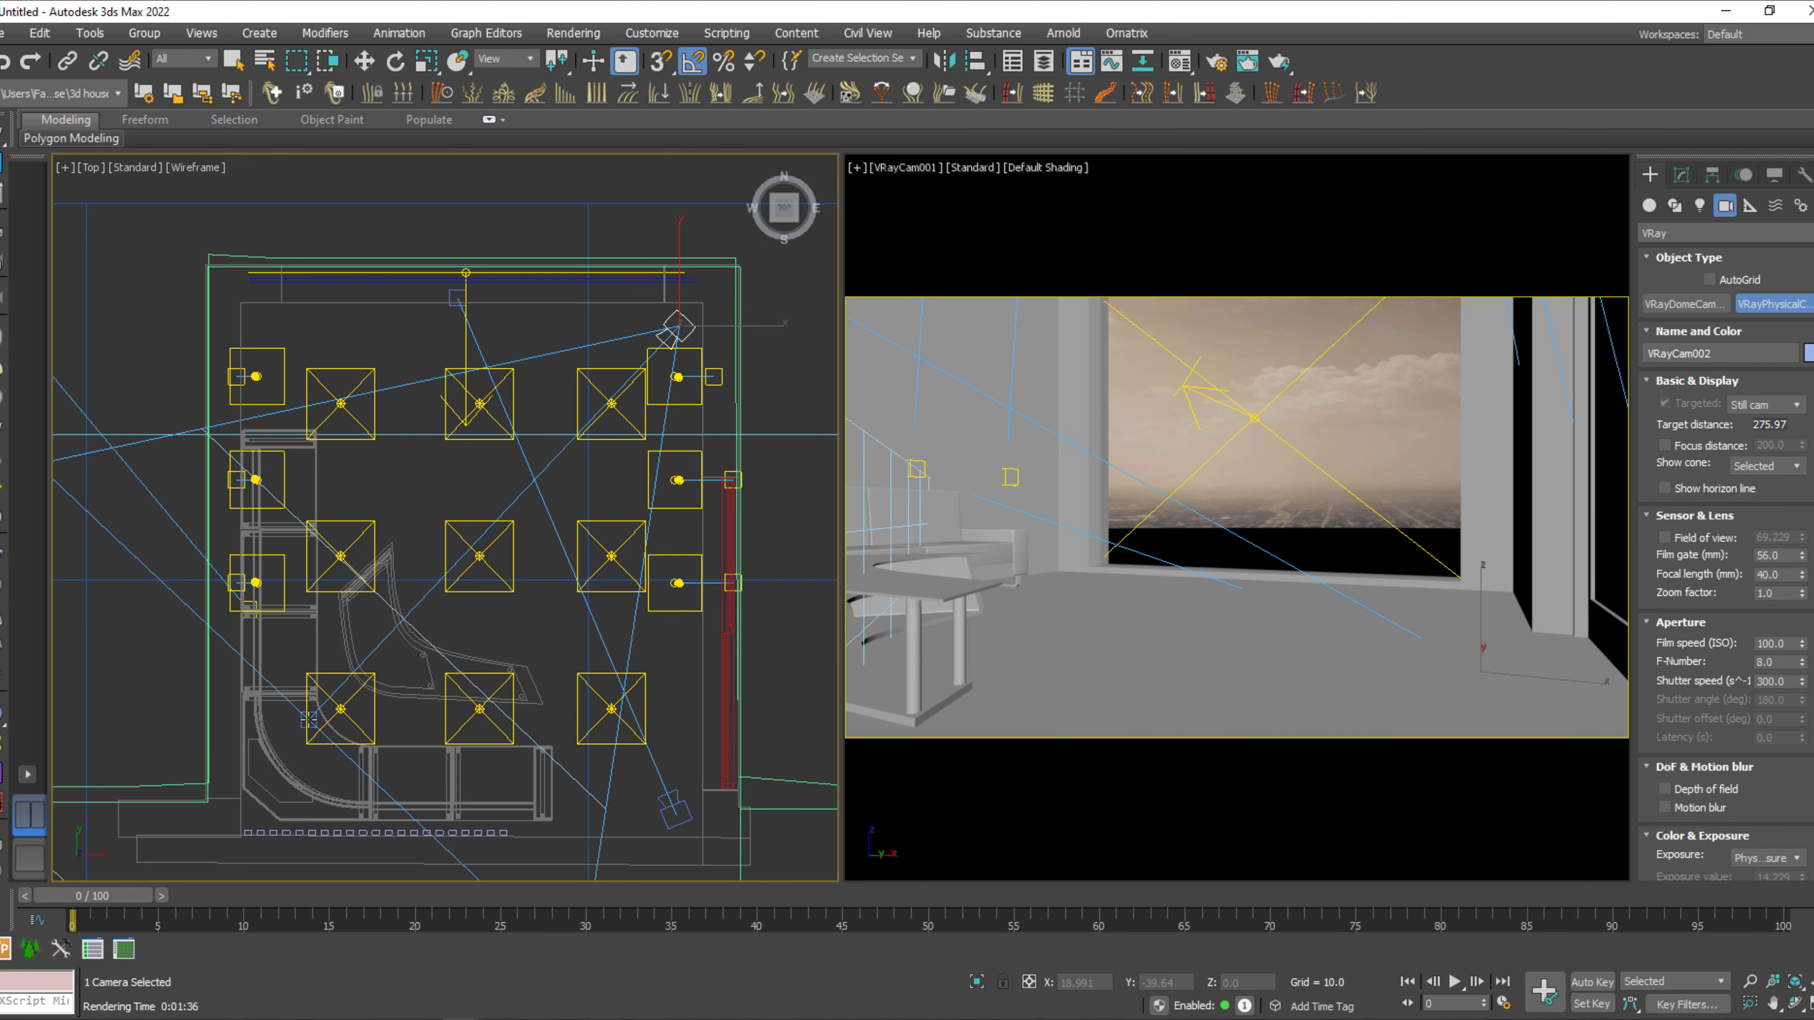
Look through the new camera and adjust its height, distance and orbit to frame the corner sofa and slatted wall.
right_click(1184, 621)
key(c)
middle_drag(1232, 580, 1224, 624)
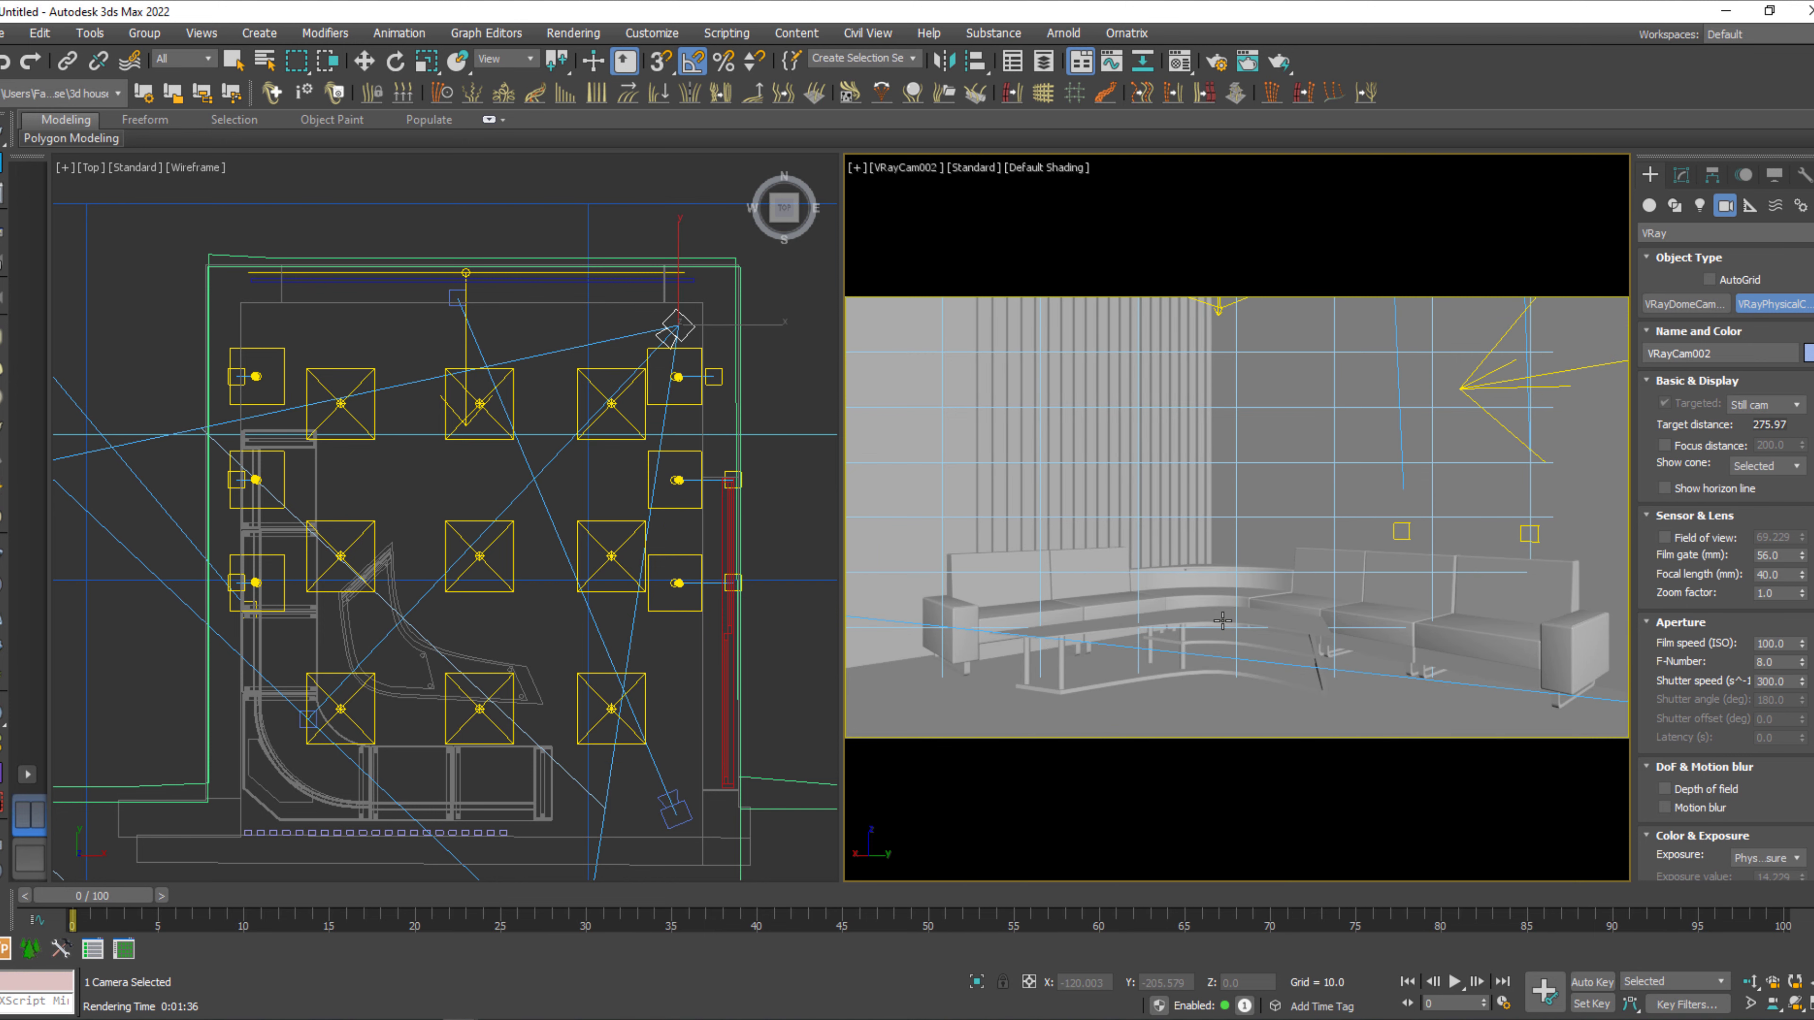
alt+middle_drag(1222, 620, 1214, 627)
key(a)
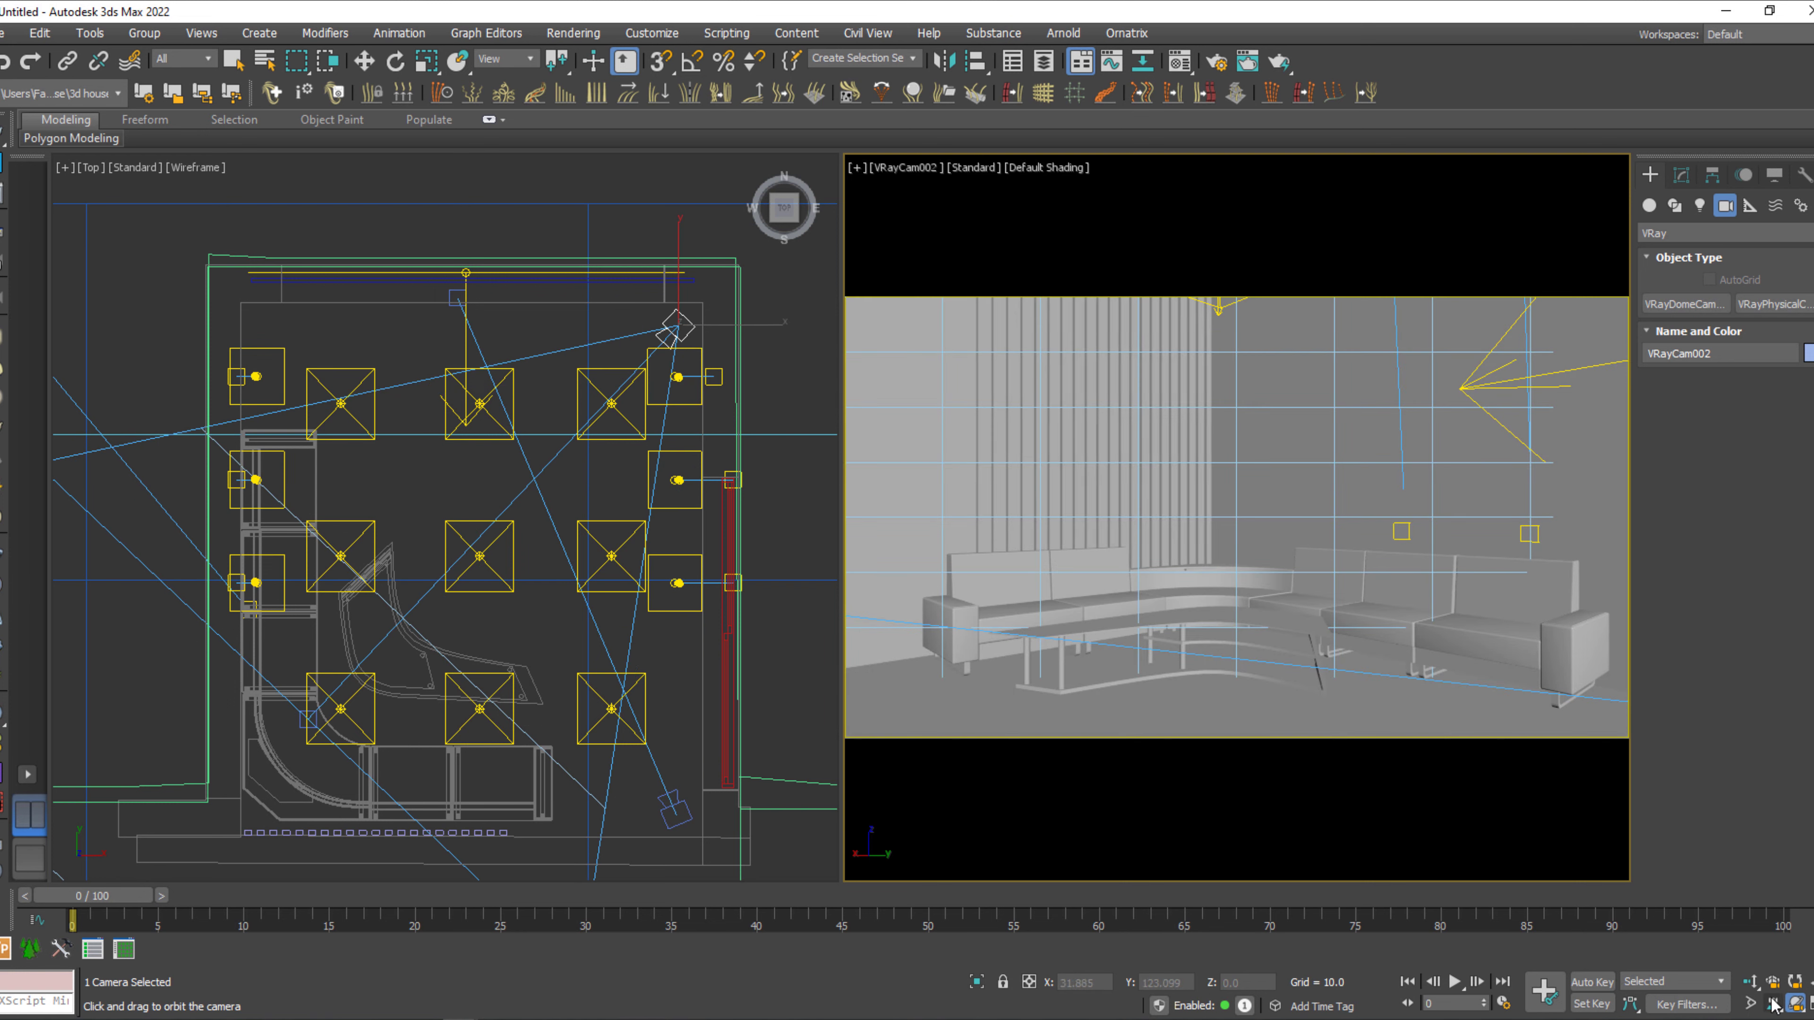
click(1750, 982)
drag(1407, 670, 1407, 658)
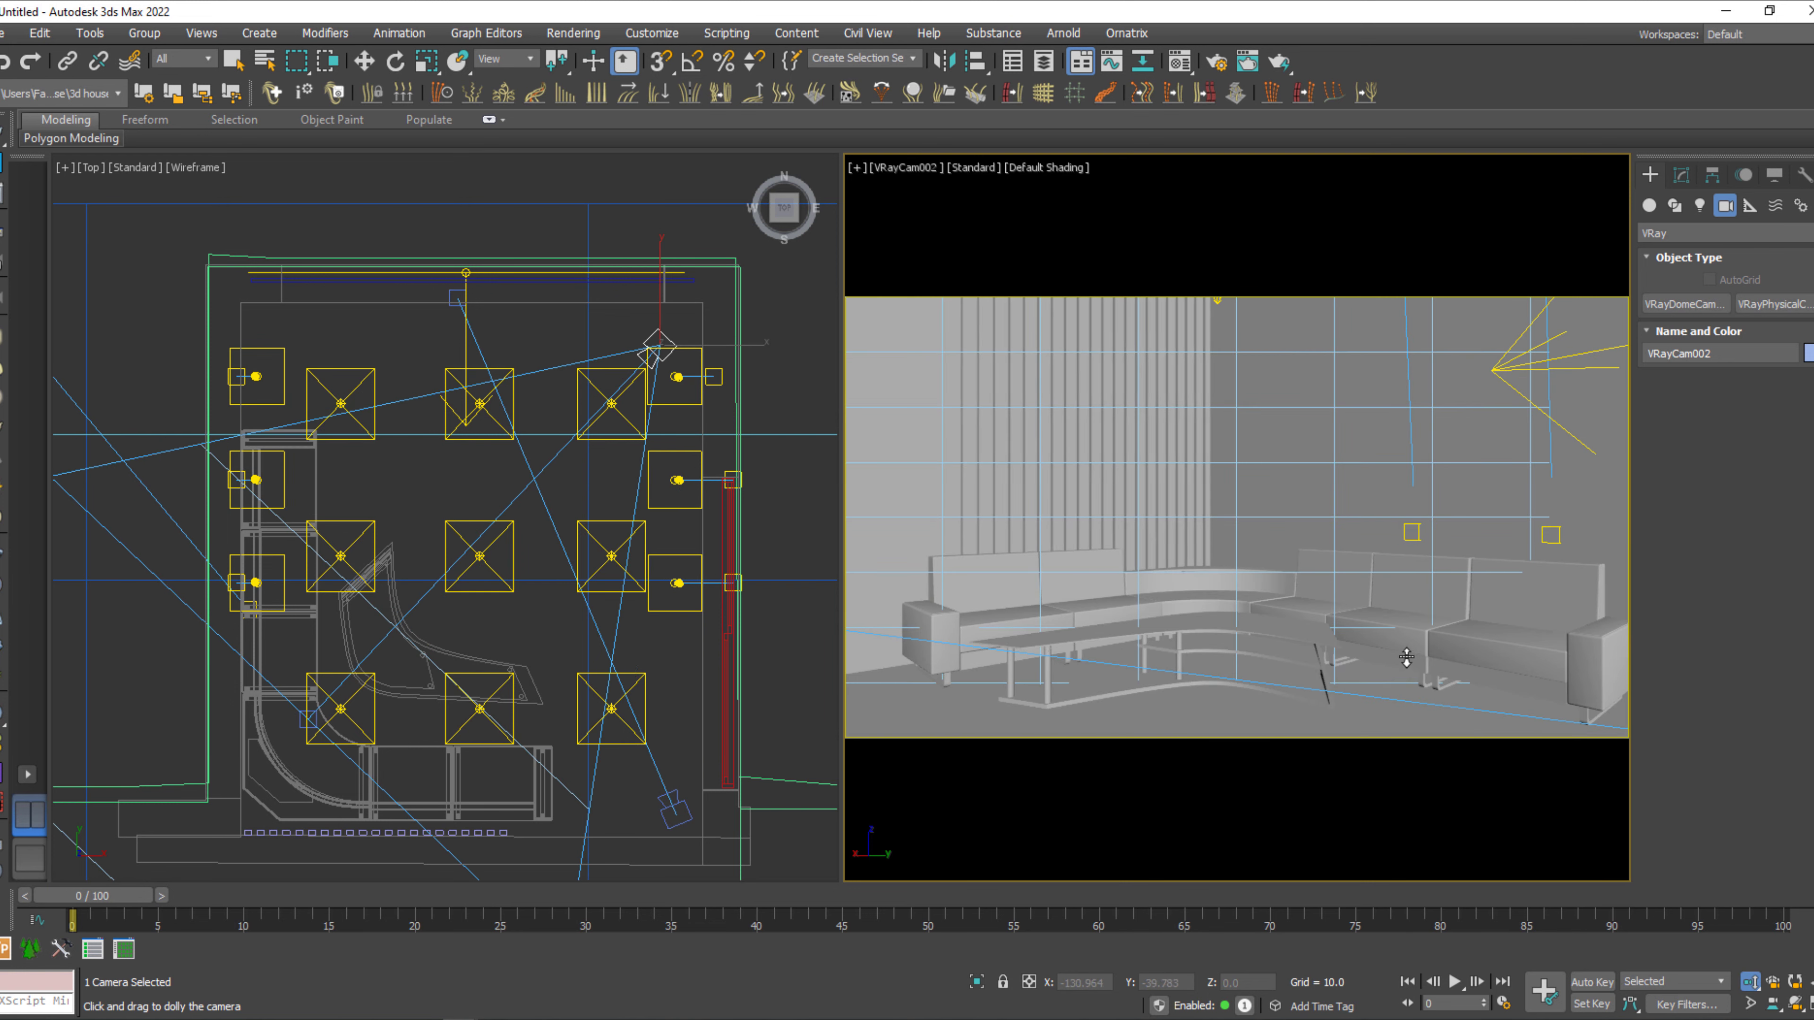
middle_drag(1406, 658, 1329, 565)
Render the new camera view of the sofa, briefly revealing and collapsing the frame buffer's layers area.
key(shift+q)
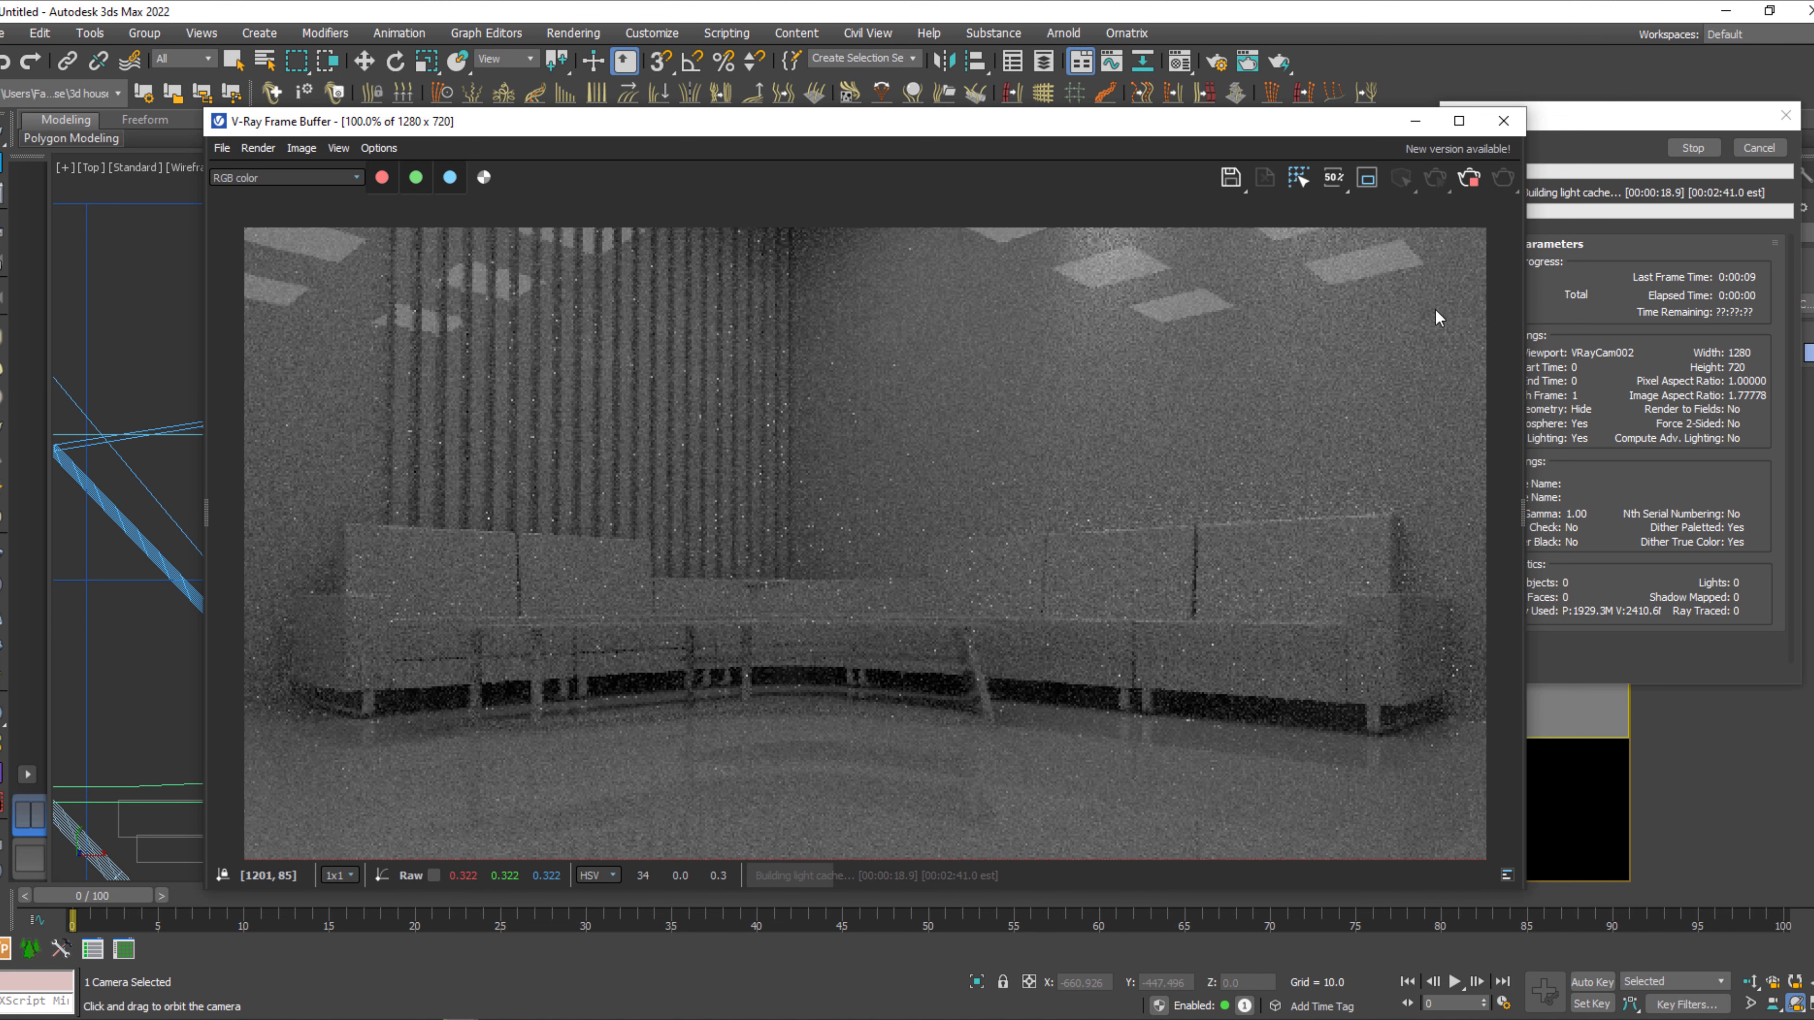
drag(1521, 516, 1317, 540)
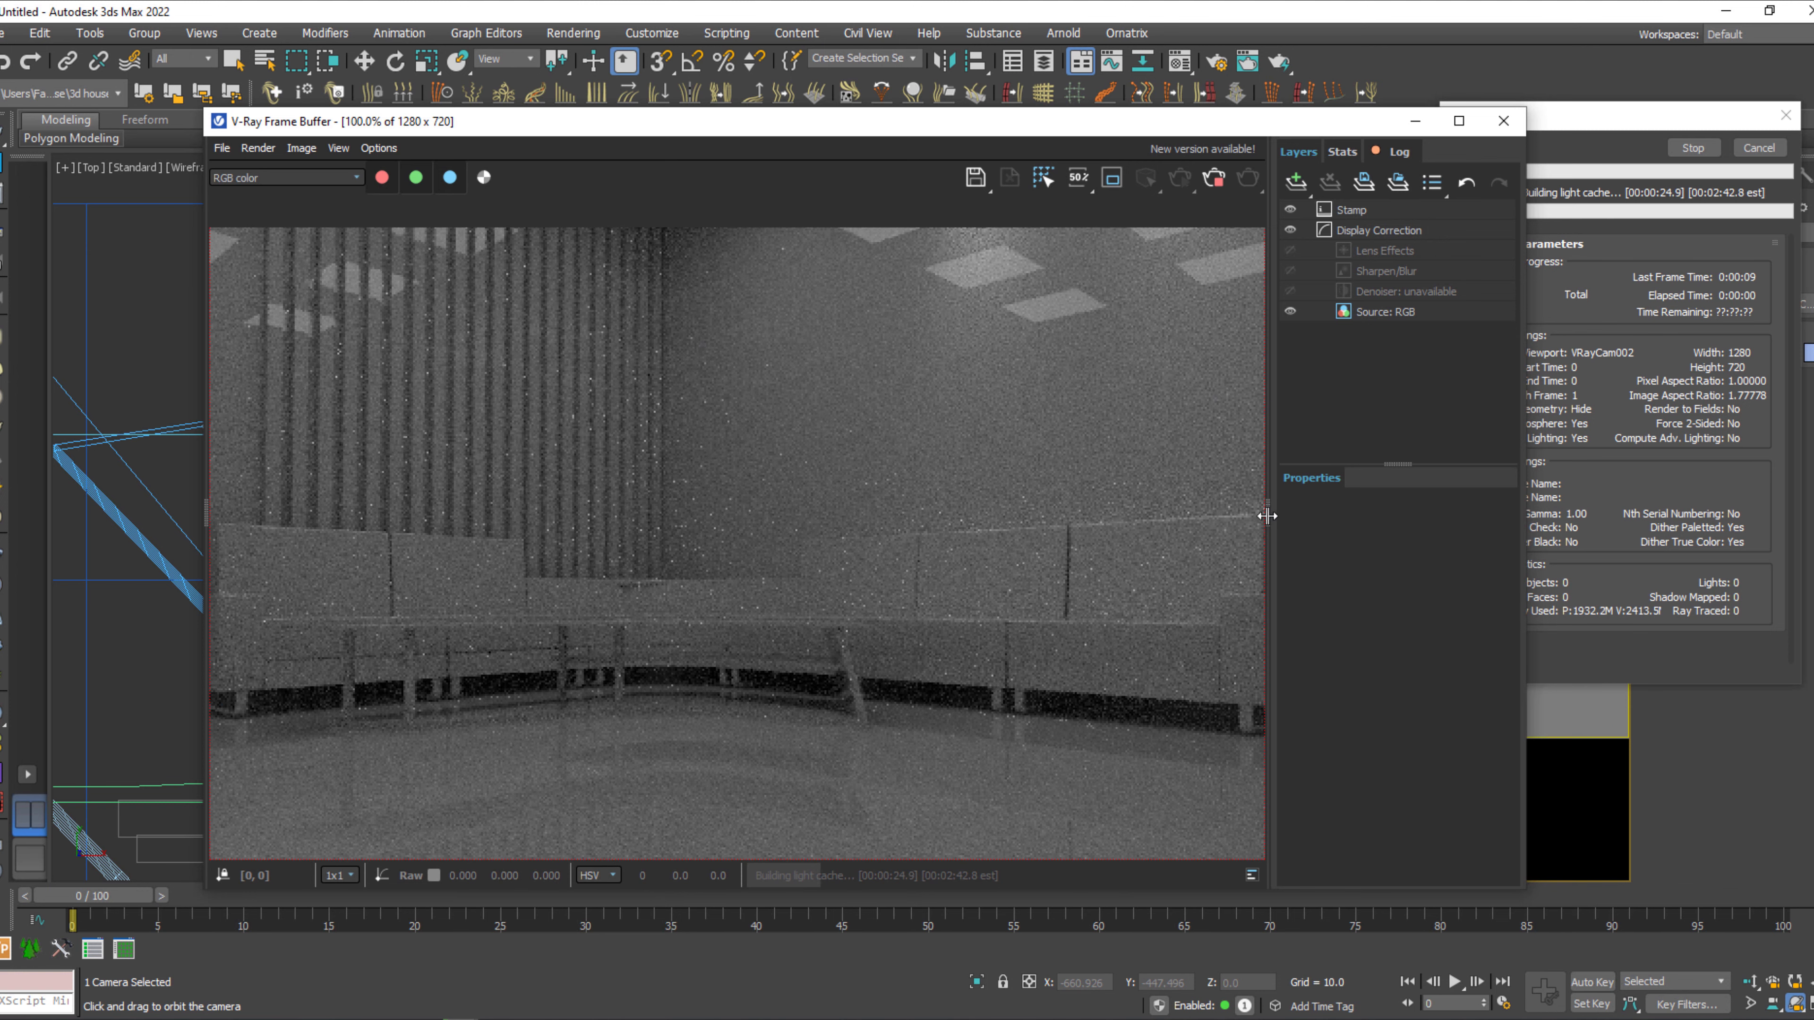
drag(1269, 516, 1486, 515)
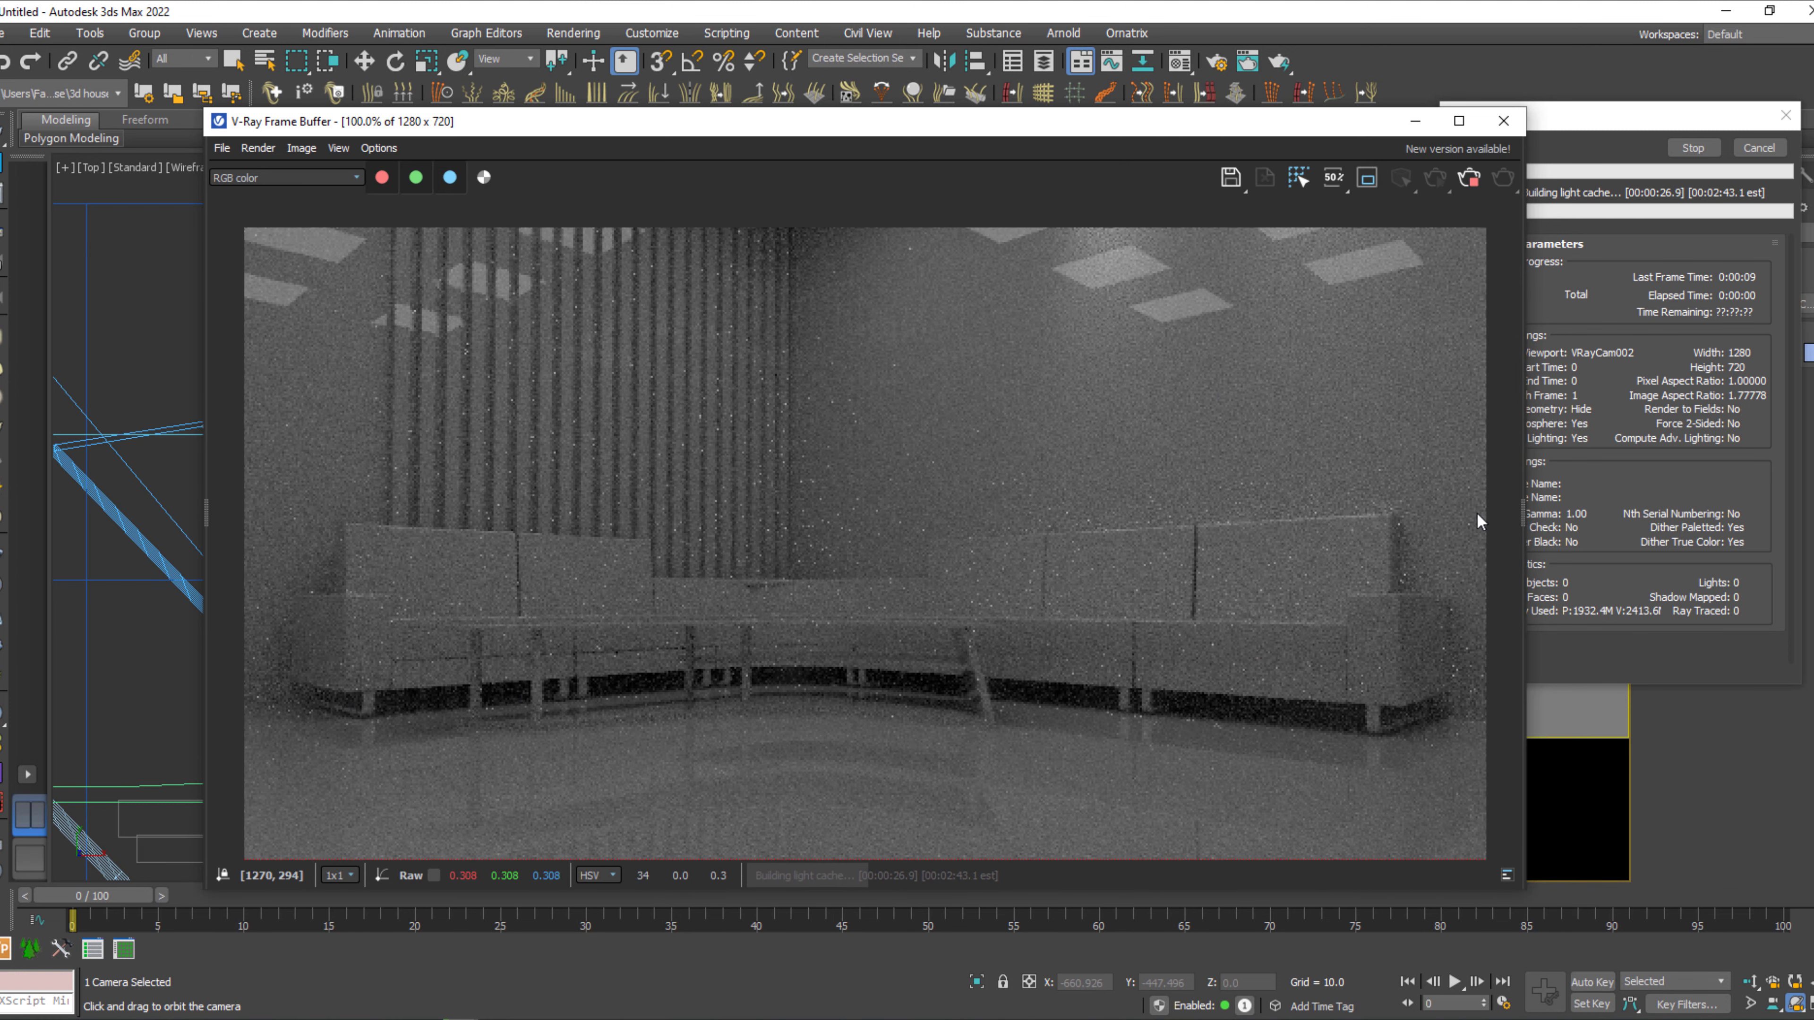